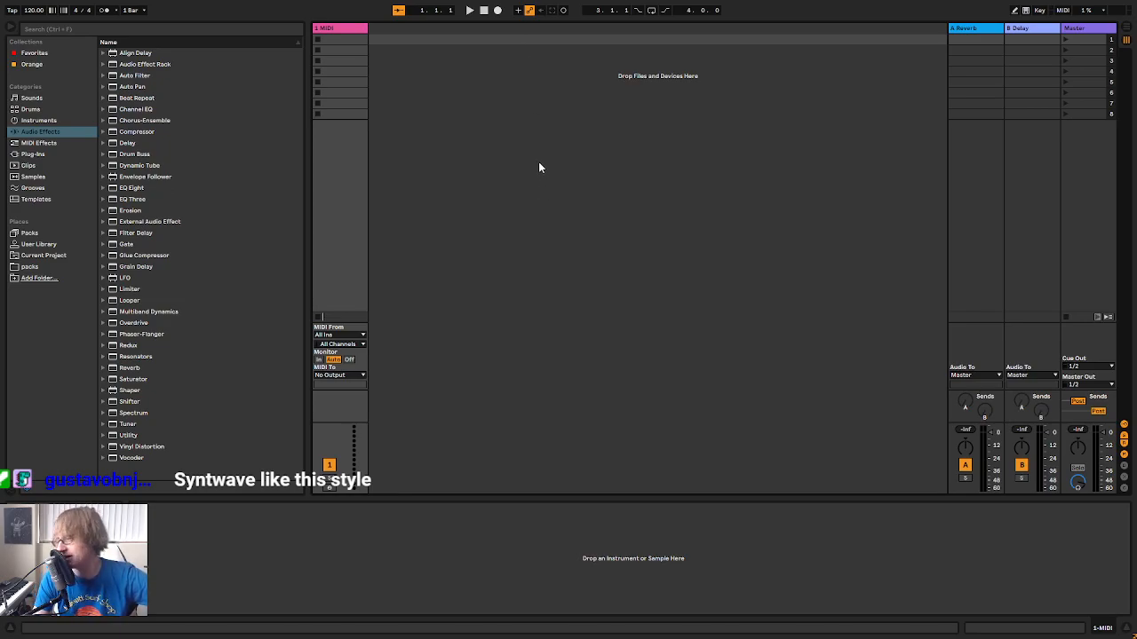
Load Synthwave drums.adg from the User Library folder My Dope Ass Kits Yo onto the 1 MIDI track
click(593, 114)
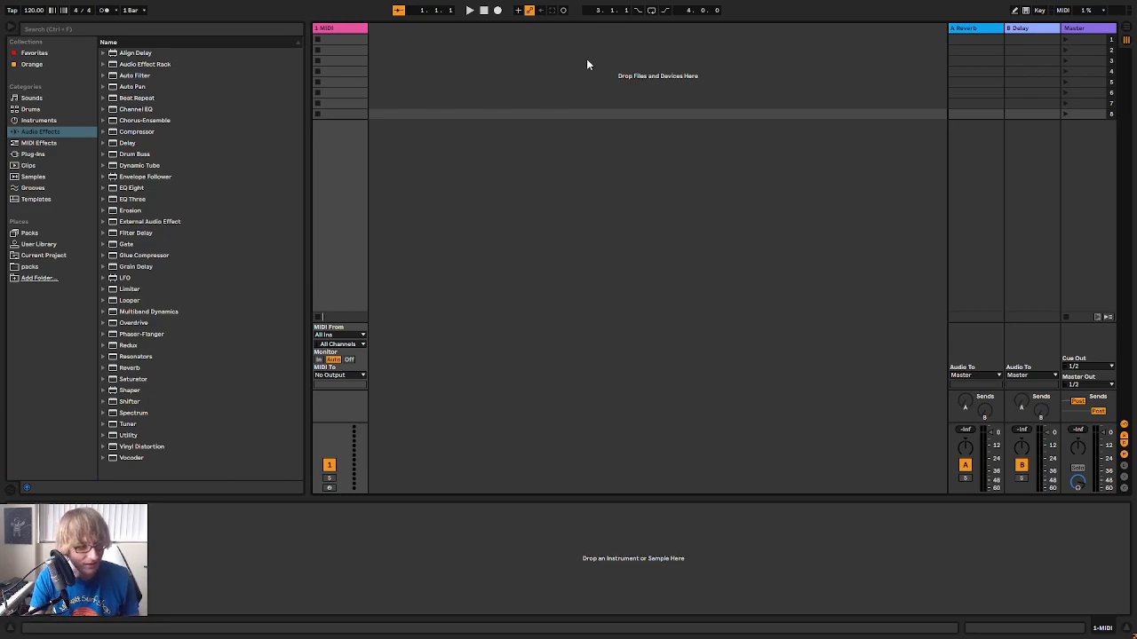
click(40, 244)
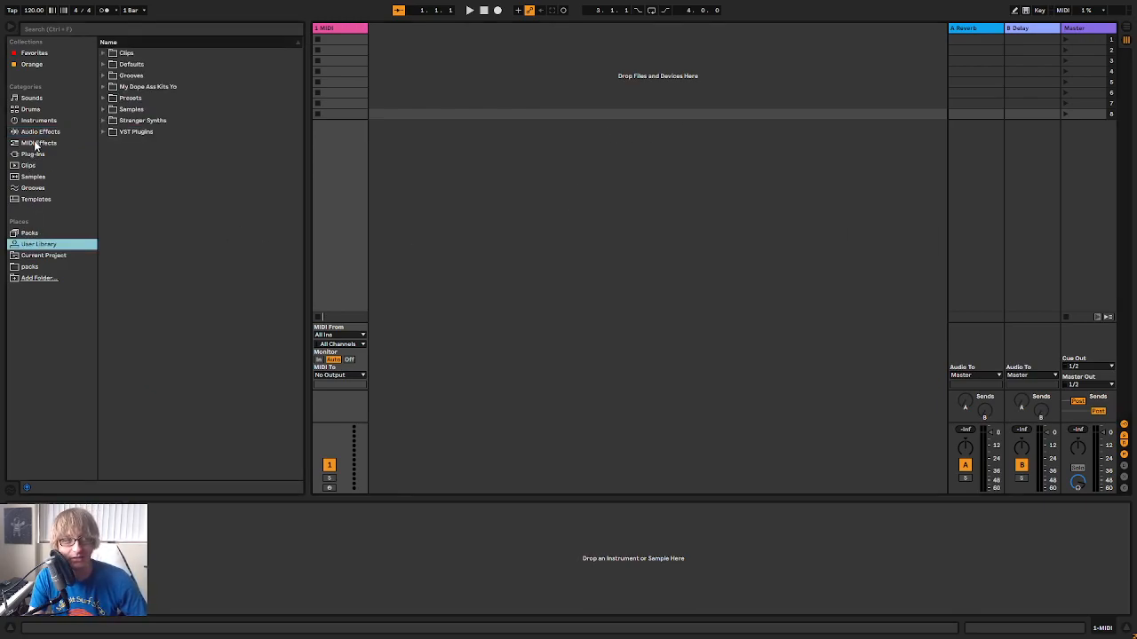
click(102, 87)
scroll(191, 239, down, 10)
scroll(184, 253, down, 10)
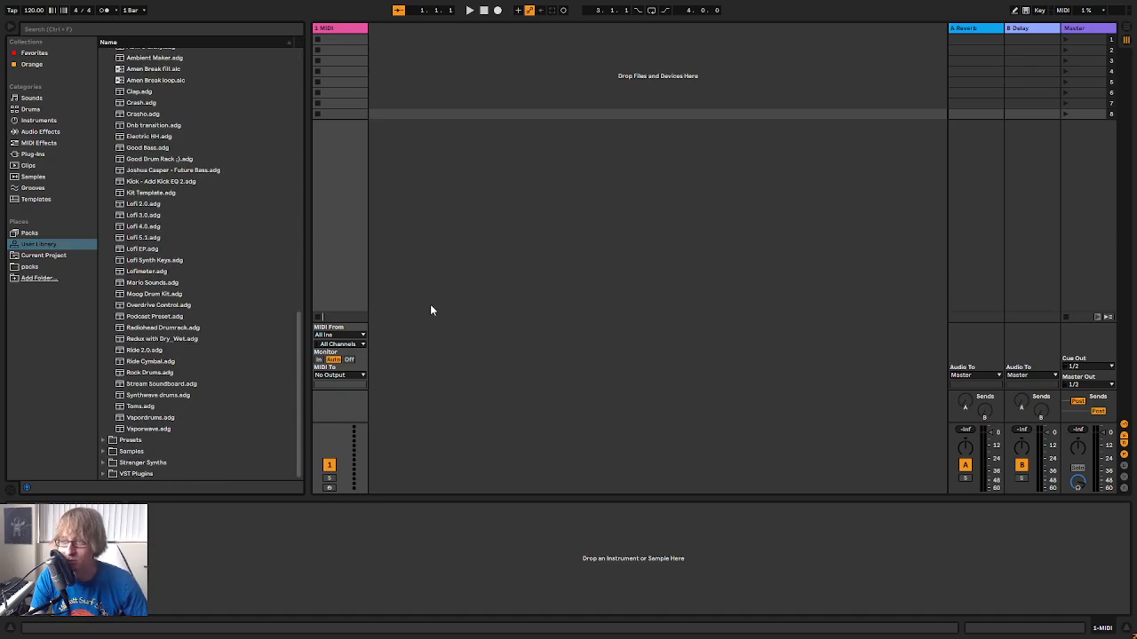
click(167, 398)
drag(167, 401, 337, 29)
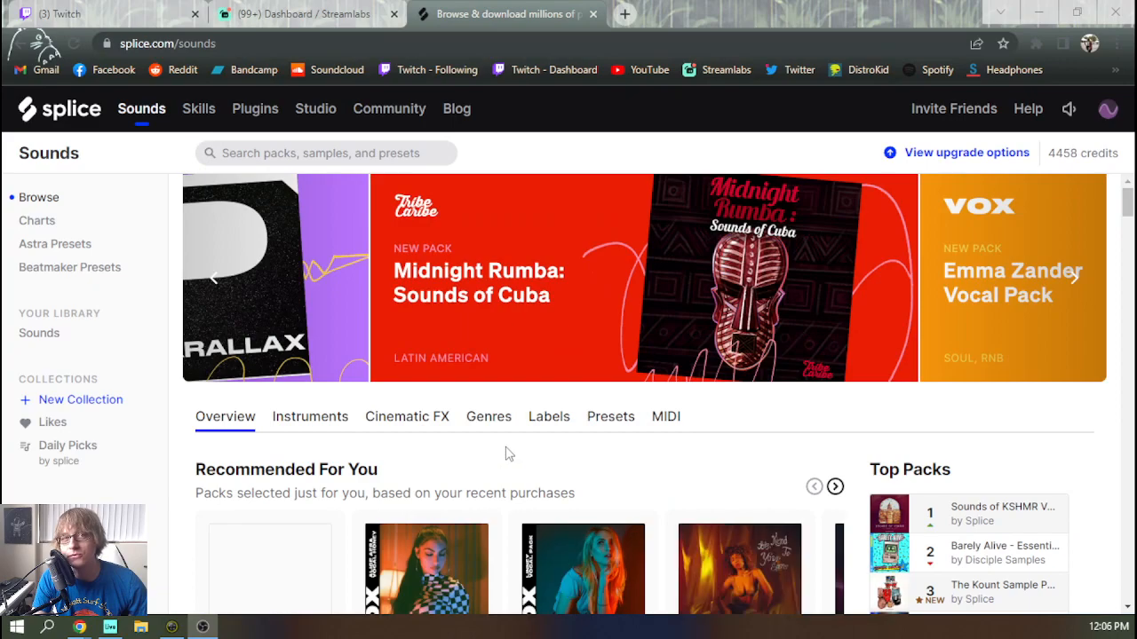
Switch to the Splice Sounds page in the browser and look through the Recommended For You and What's New sample packs
scroll(528, 362, down, 3)
scroll(600, 260, down, 1)
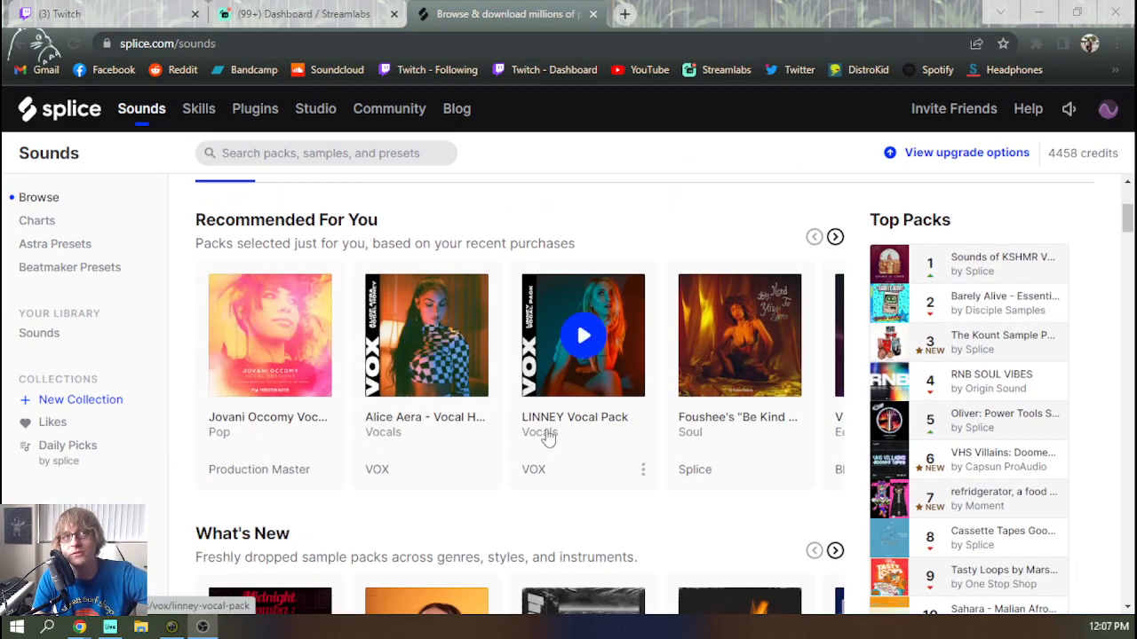
click(835, 236)
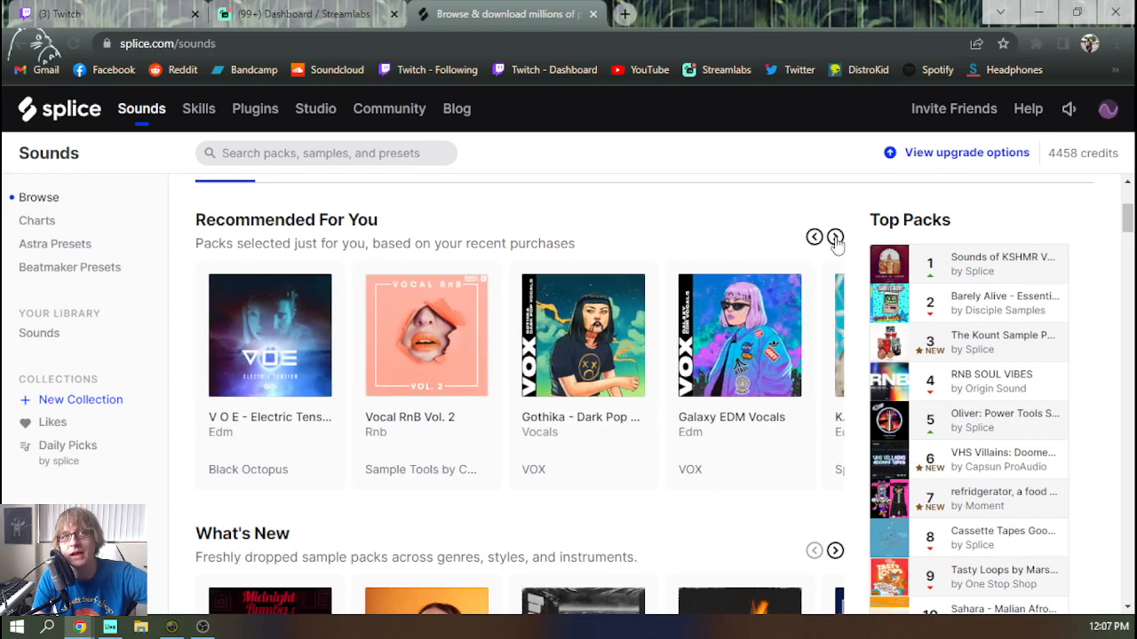
click(811, 240)
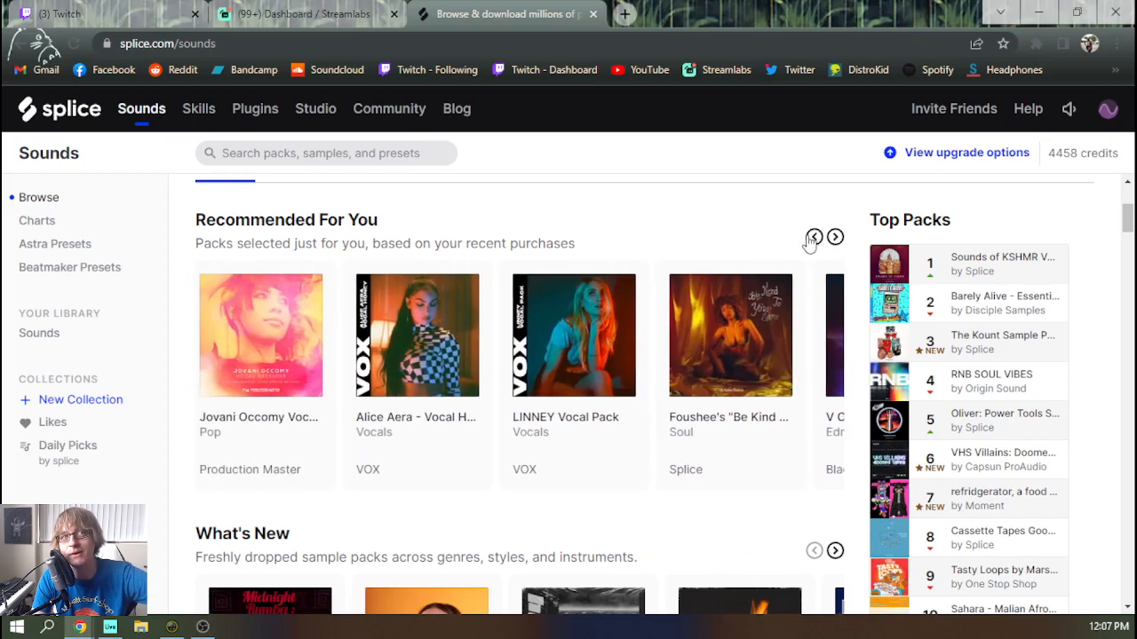
scroll(533, 431, down, 3)
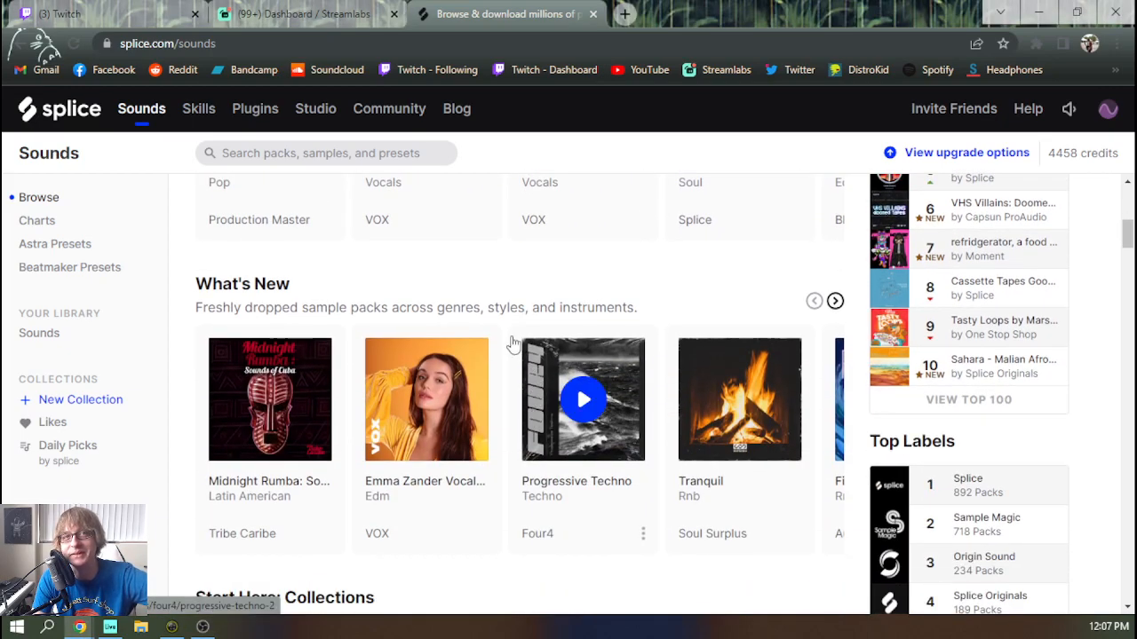
scroll(581, 404, up, 3)
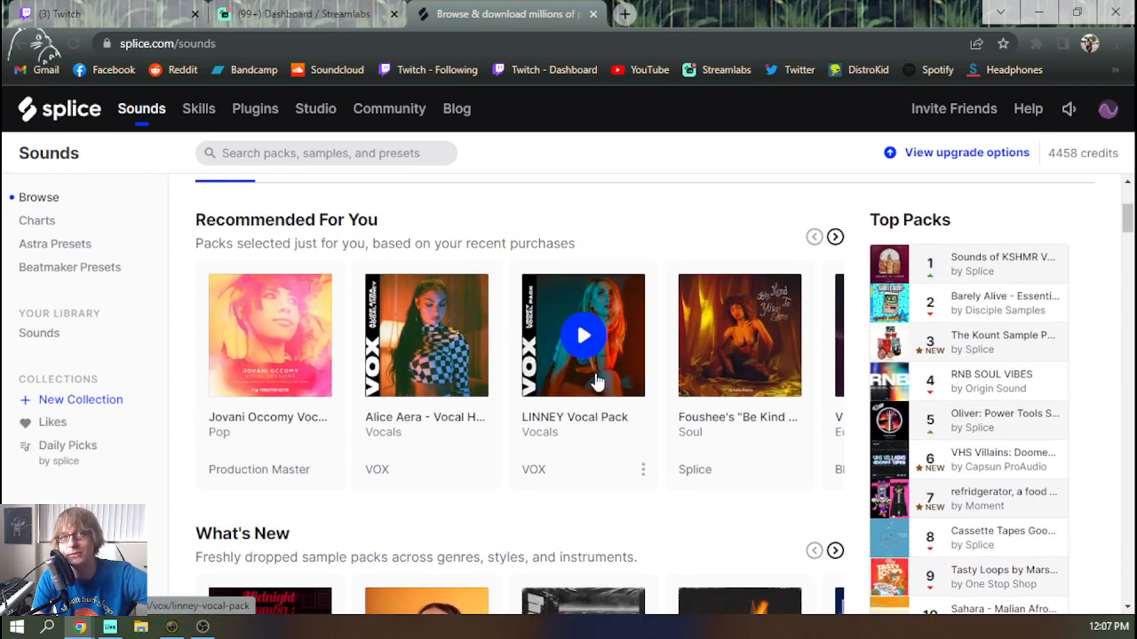
scroll(639, 497, down, 2)
scroll(627, 464, down, 2)
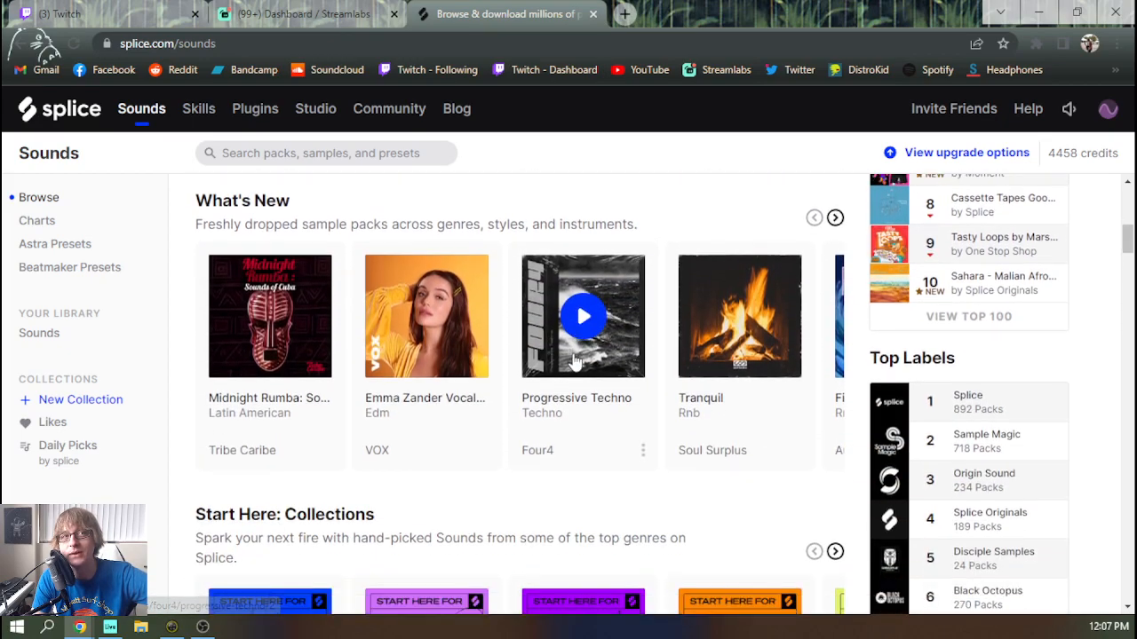
click(836, 219)
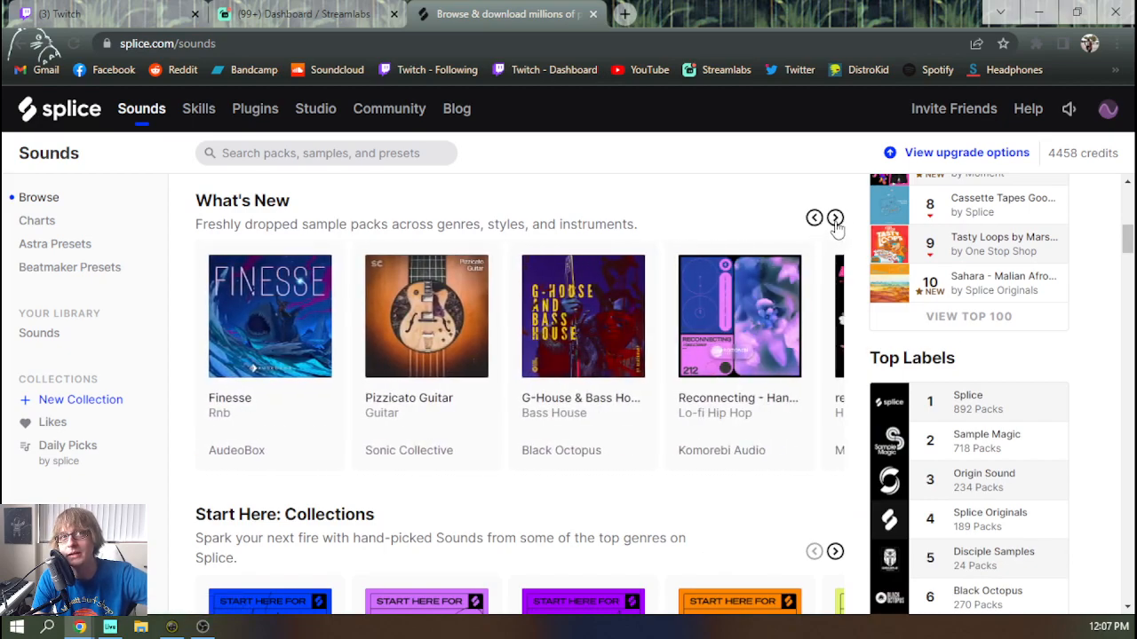
click(836, 219)
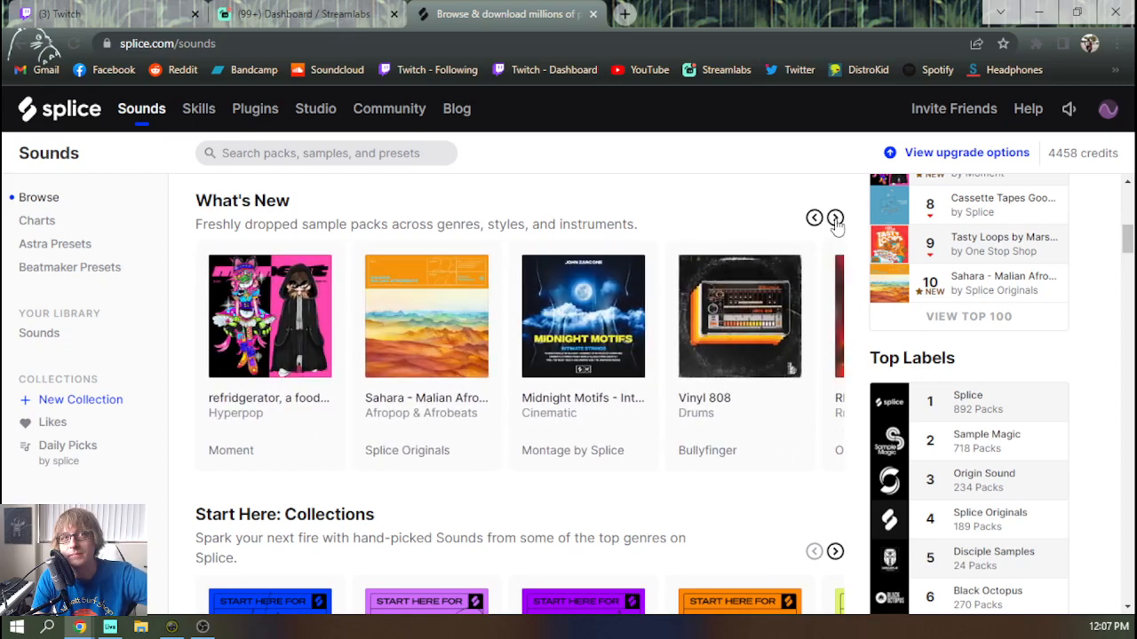
click(836, 219)
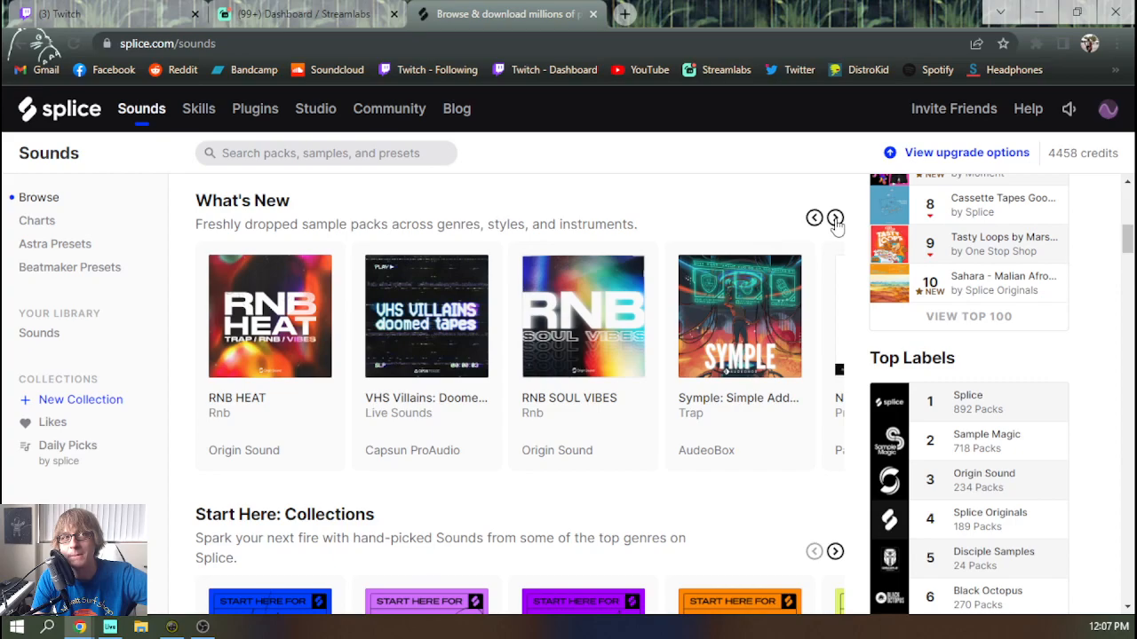
click(836, 220)
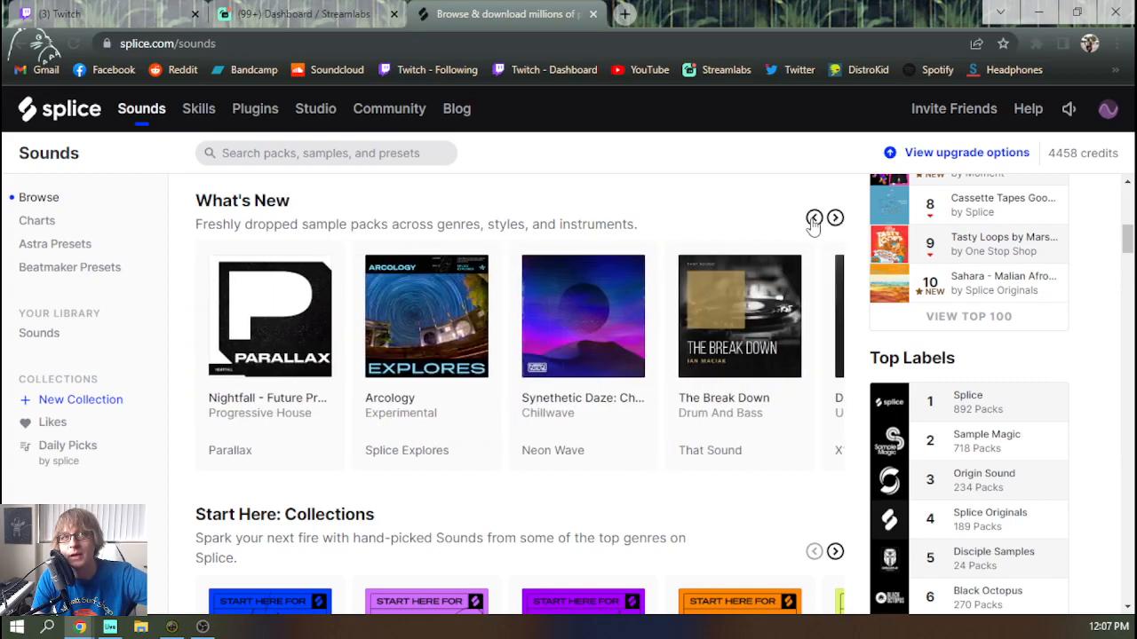
Open the Vinyl 808 and Synethetic Daze packs from What's New in separate new tabs
click(813, 219)
click(814, 220)
click(813, 220)
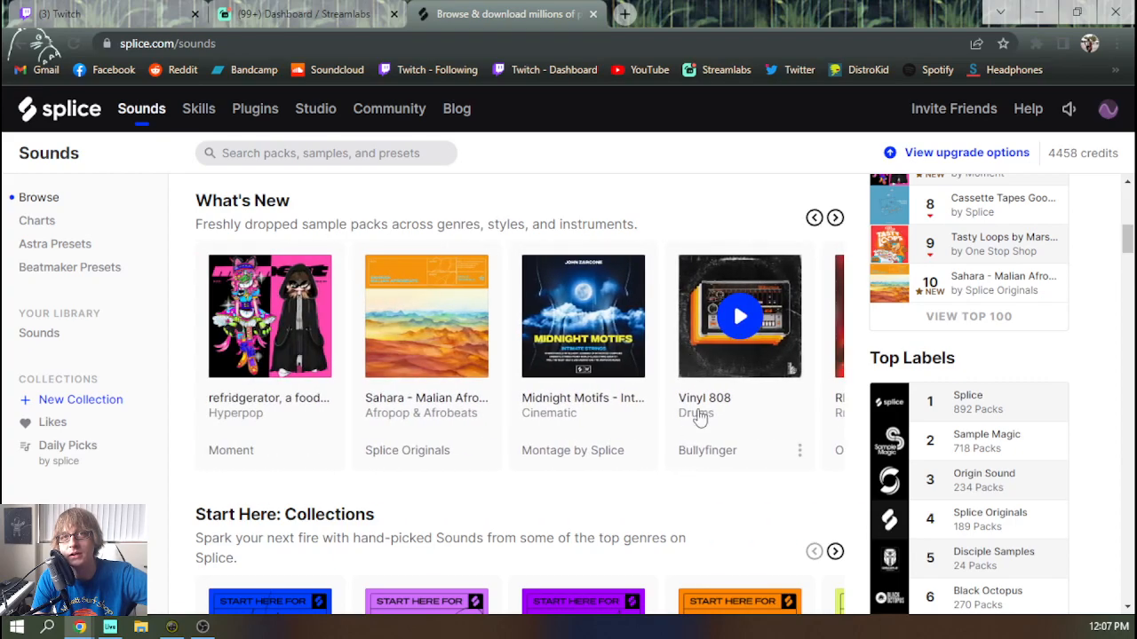
middle_click(716, 404)
click(836, 219)
click(836, 220)
middle_click(624, 404)
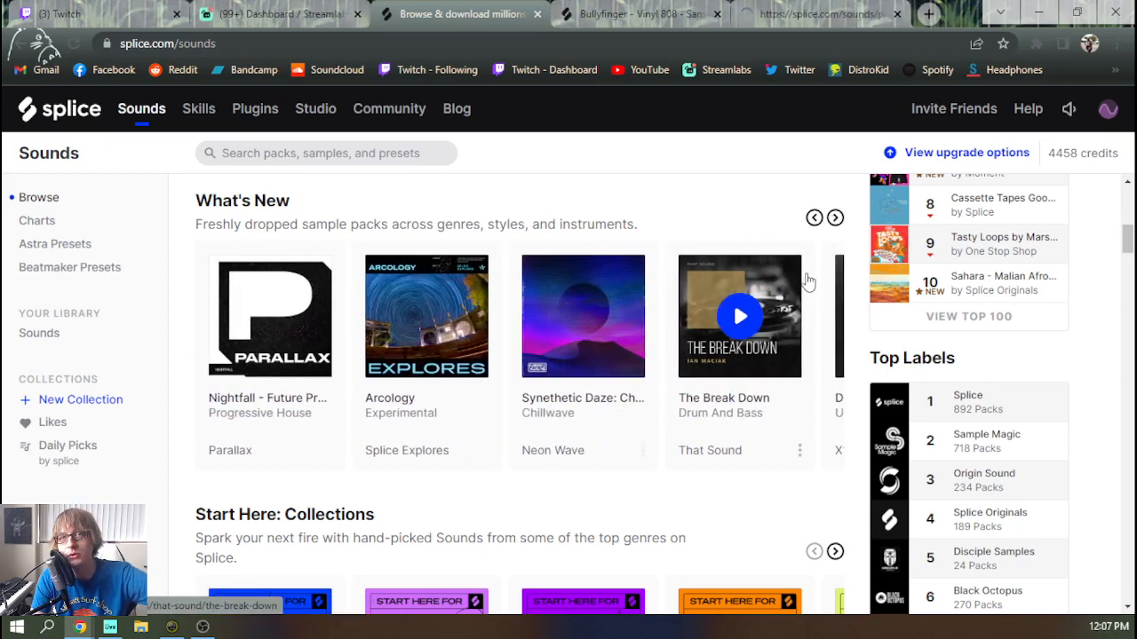
Look through the remaining What's New packs and close the Splice browse page
click(835, 219)
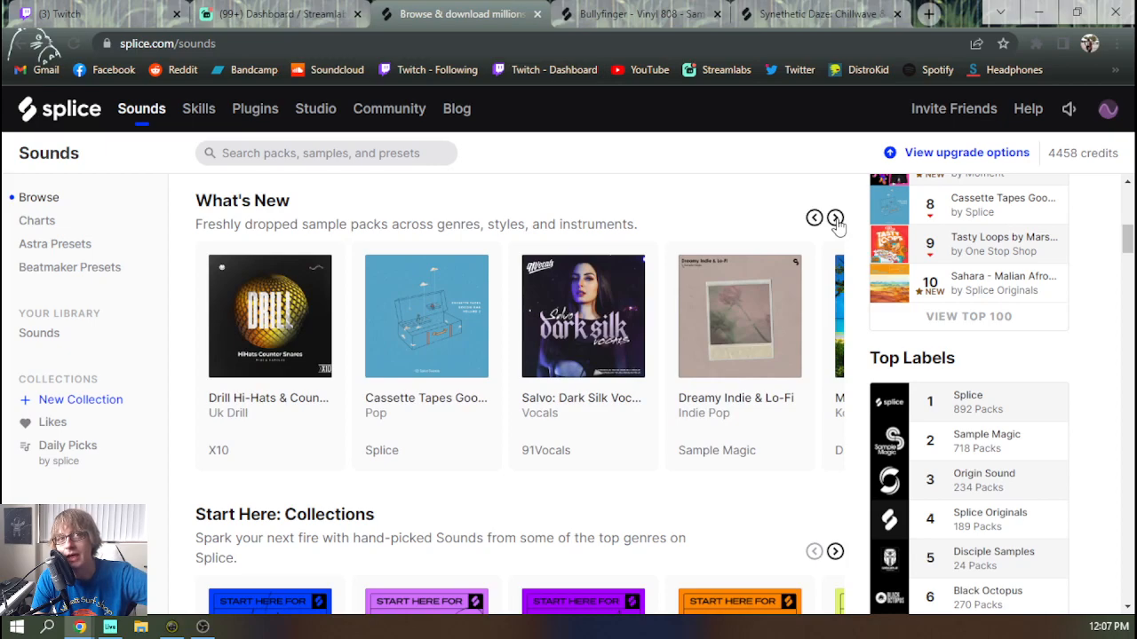
click(835, 220)
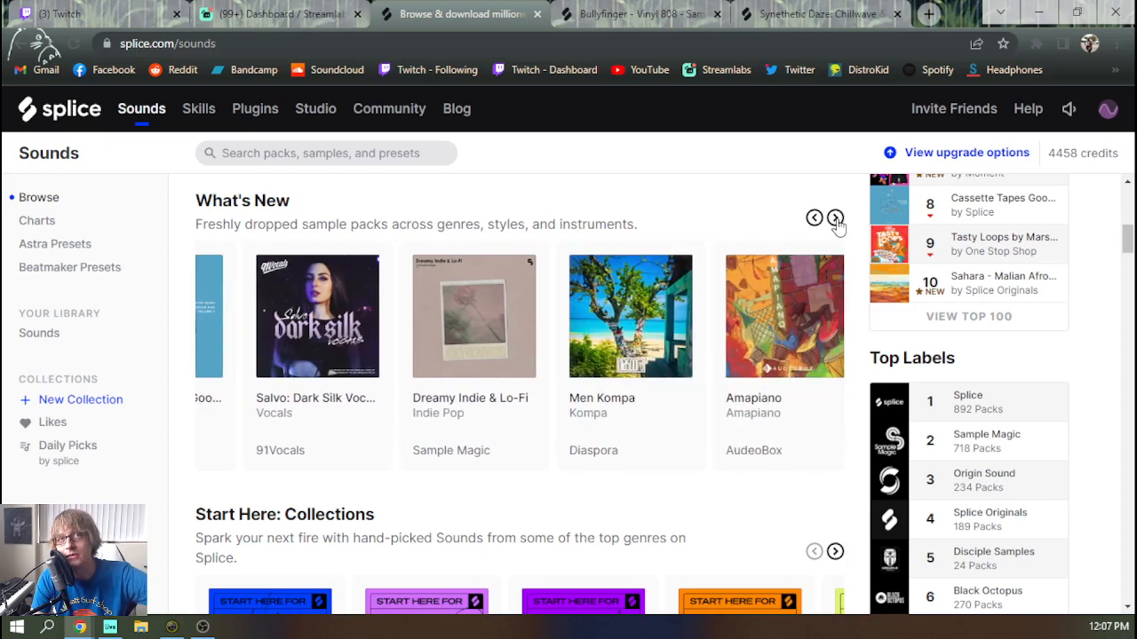
click(836, 219)
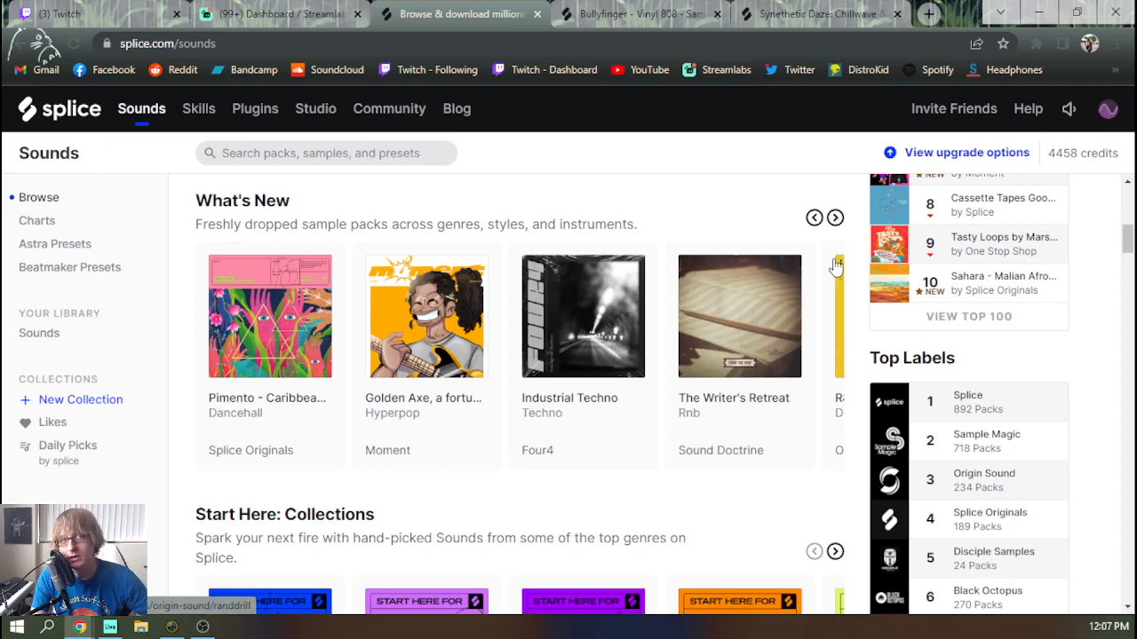
click(835, 220)
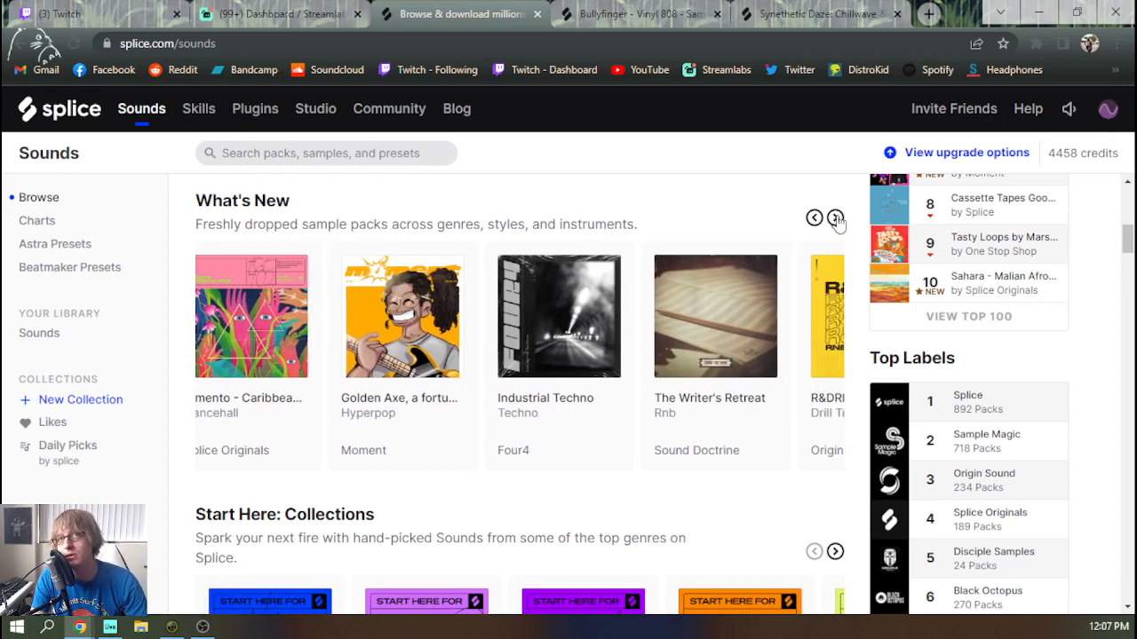
middle_click(464, 24)
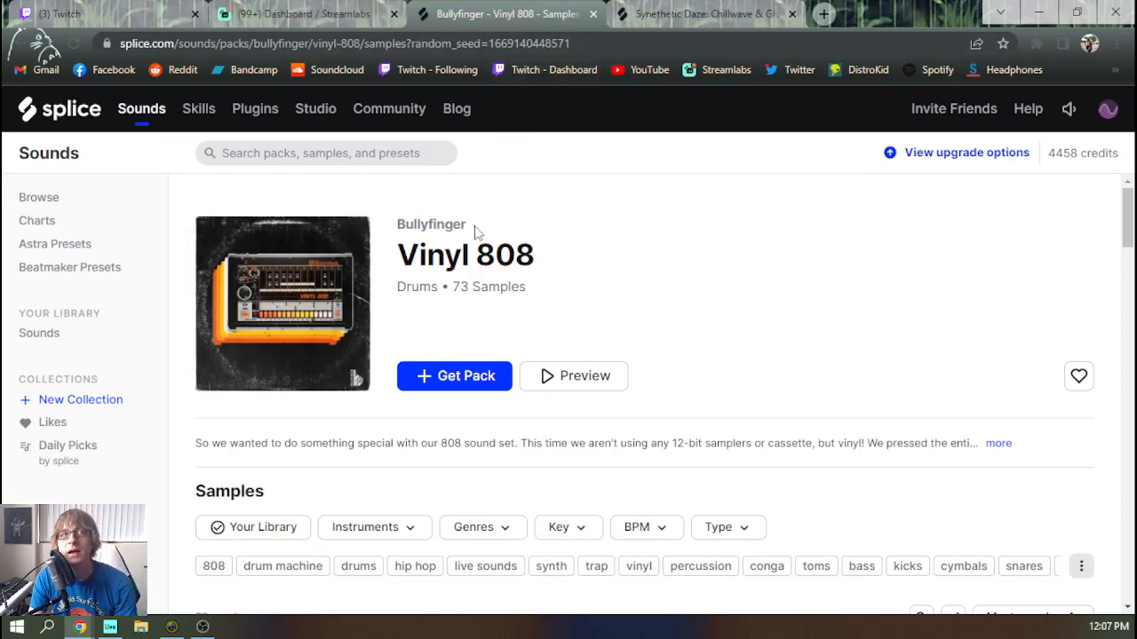
Audition the one-shot drum samples in the Bullyfinger Vinyl 808 pack
scroll(248, 302, down, 4)
key(Down)
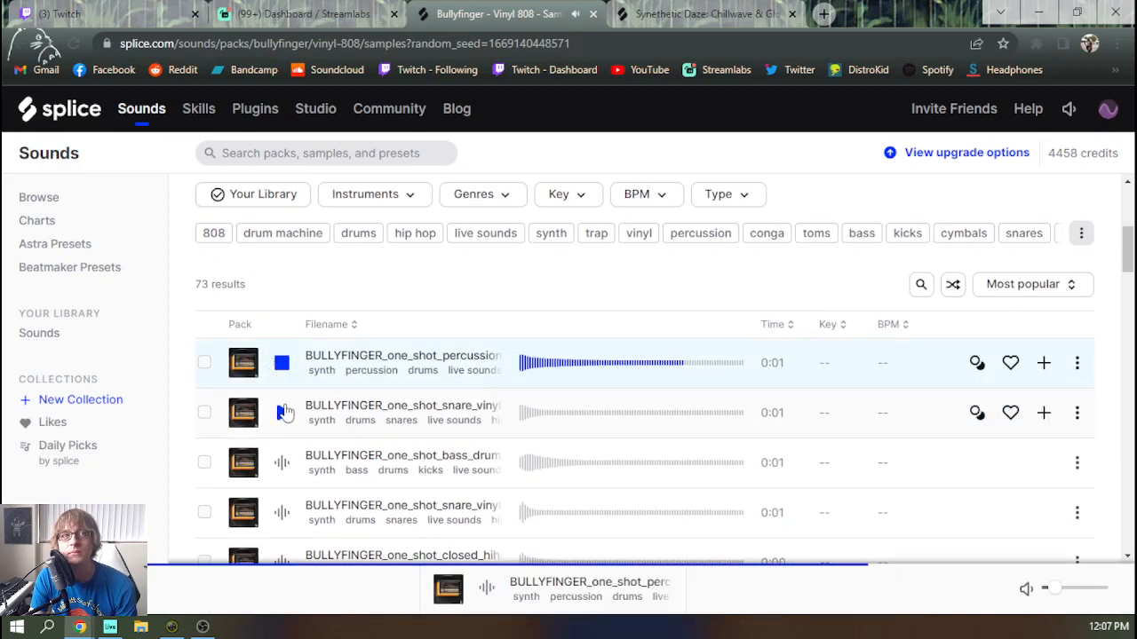
key(Down)
key(Down)
key(Down)
key(Down)
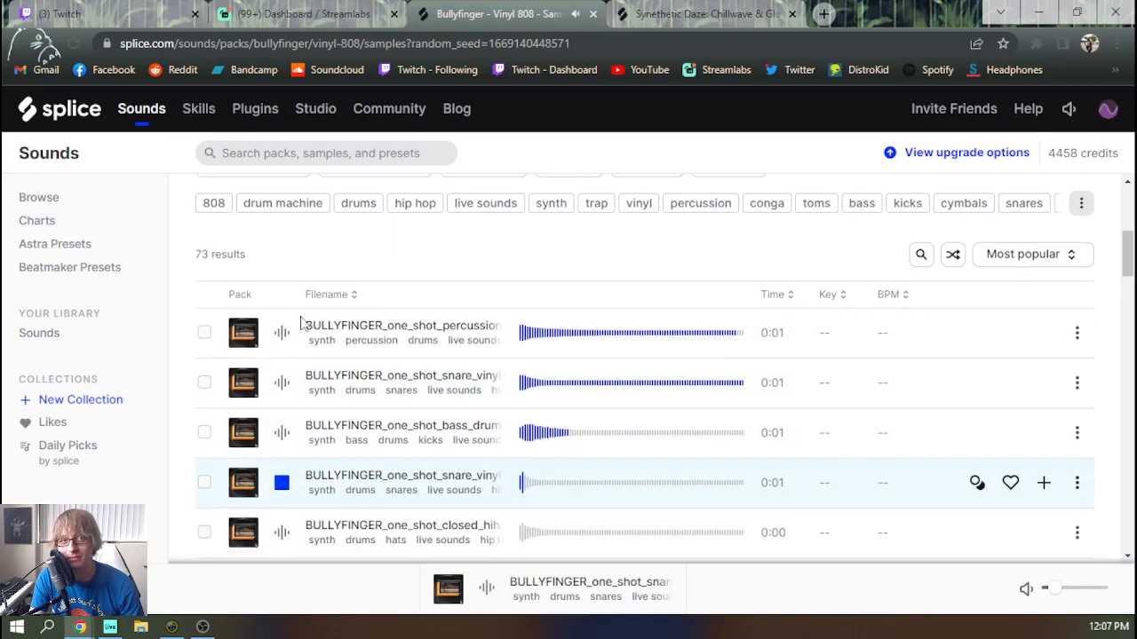
key(Up)
key(Up)
key(Down)
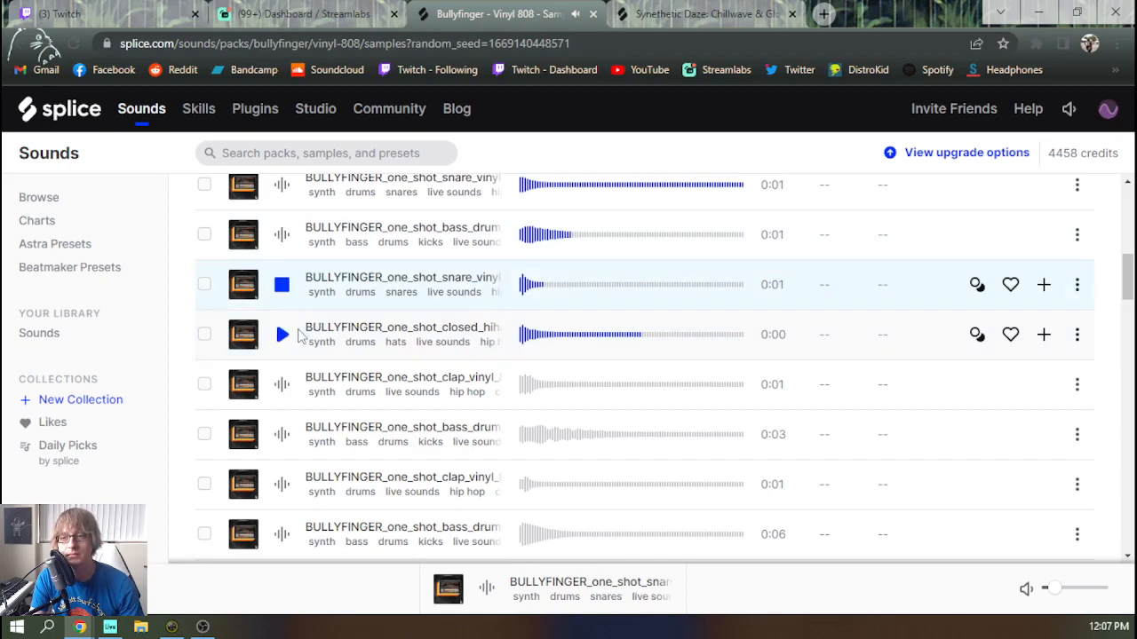
key(Down)
key(Down)
key(Down)
key(Down)
key(Down)
key(Down)
key(Down)
key(Down)
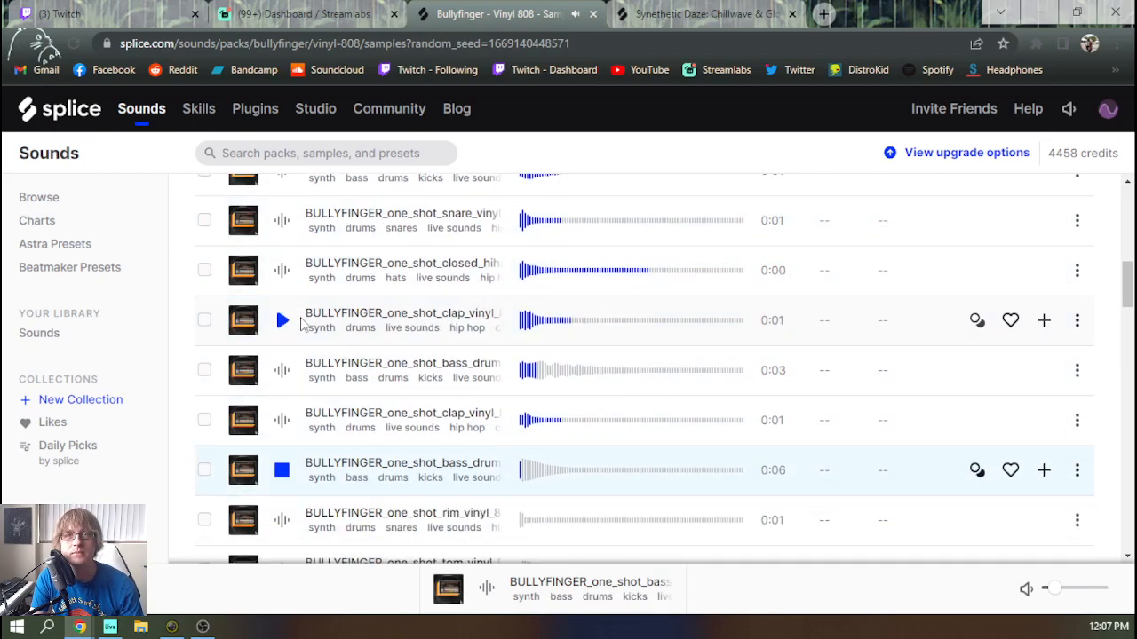
key(Down)
key(Down)
key(Down)
key(Down)
key(Down)
key(Down)
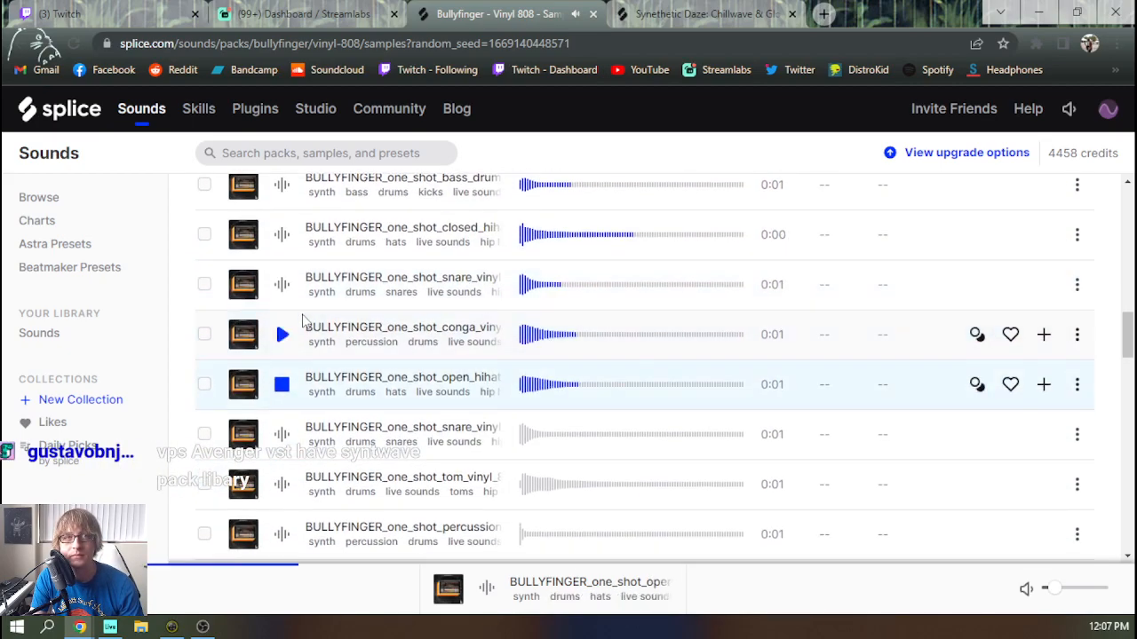
key(Up)
key(Up)
key(Up)
key(Up)
key(Up)
Add the Vinyl 808 pack to the likes
scroll(309, 320, up, 10)
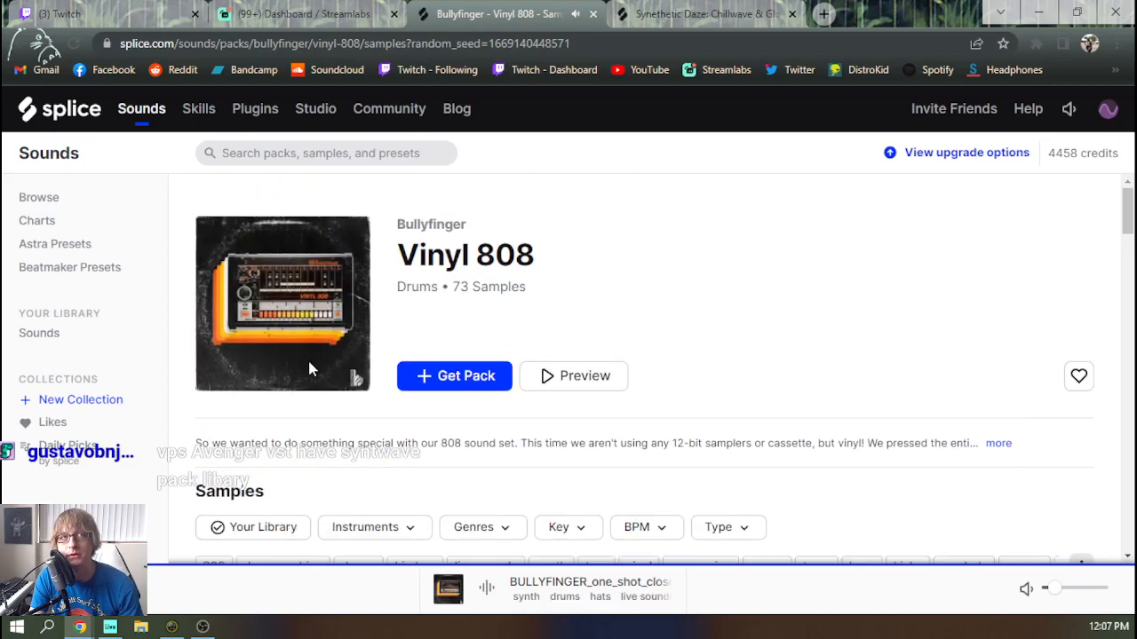
scroll(626, 371, down, 1)
click(1078, 292)
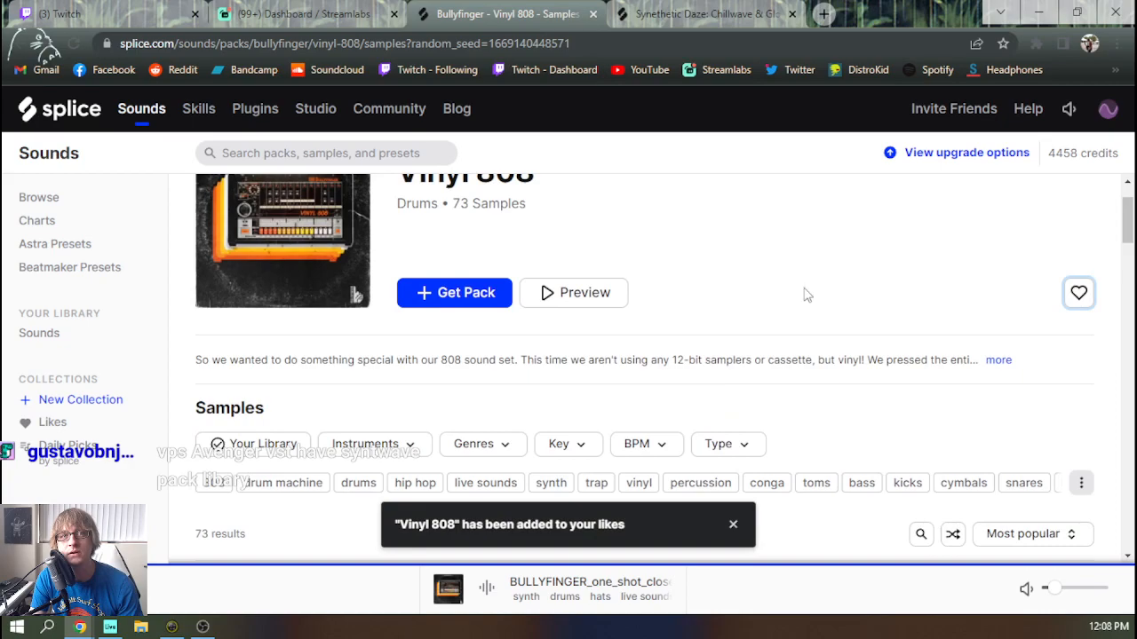
Audition the remaining one-shots in the Vinyl 808 sample list and close that pack's page
scroll(611, 346, down, 4)
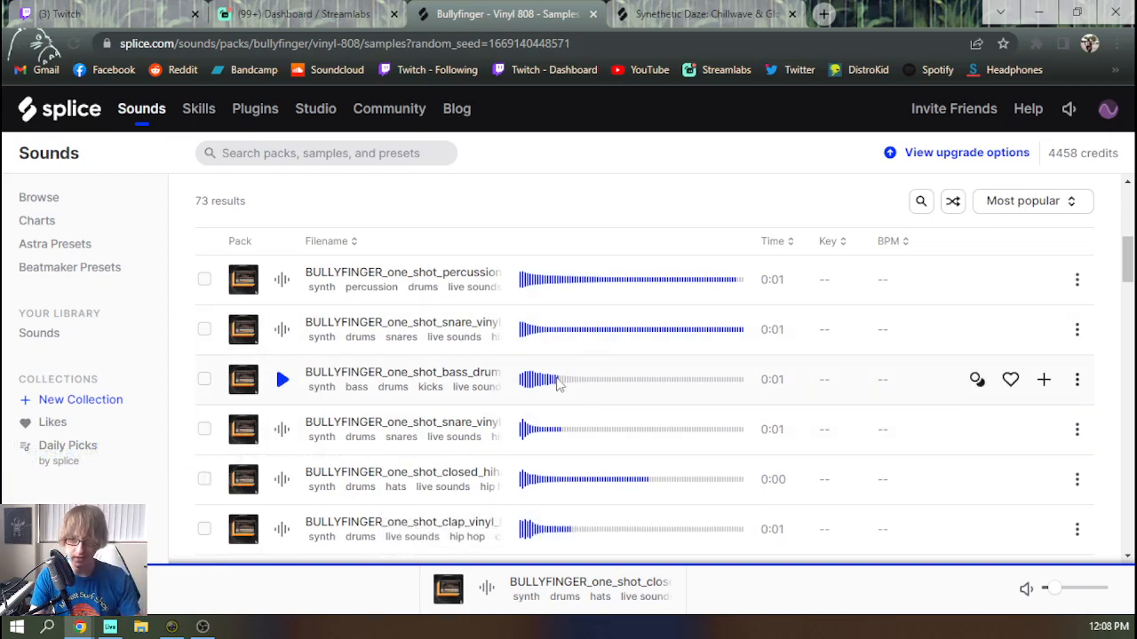
click(282, 382)
key(Down)
key(Down)
key(Down)
key(Down)
key(Down)
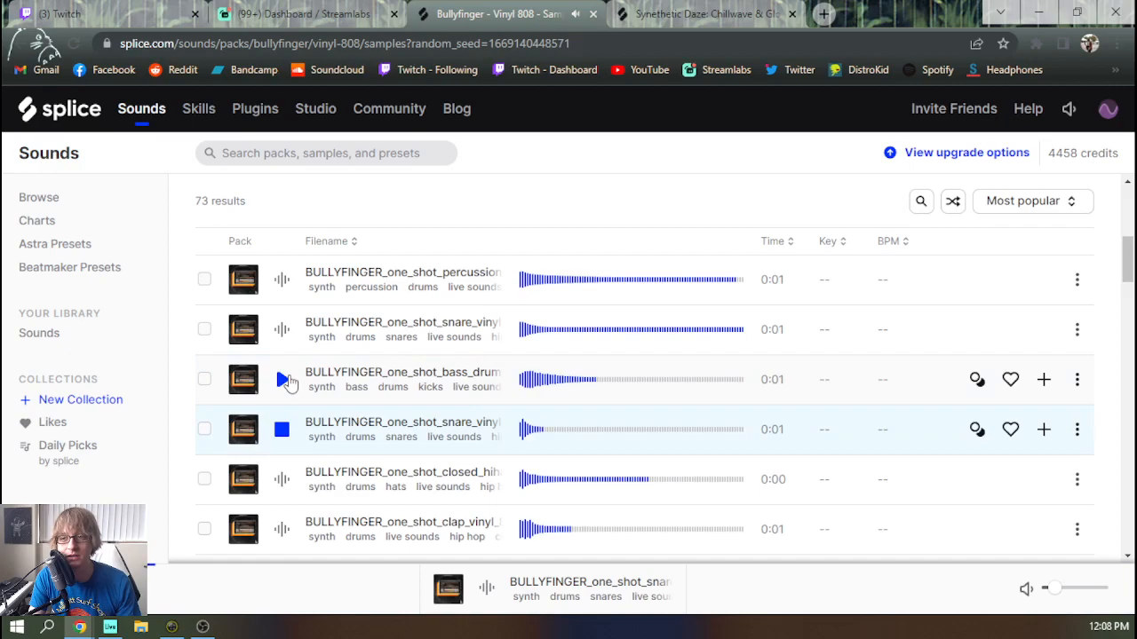
key(Down)
key(Down)
key(Down)
key(Down)
key(Down)
key(Down)
key(Down)
key(Down)
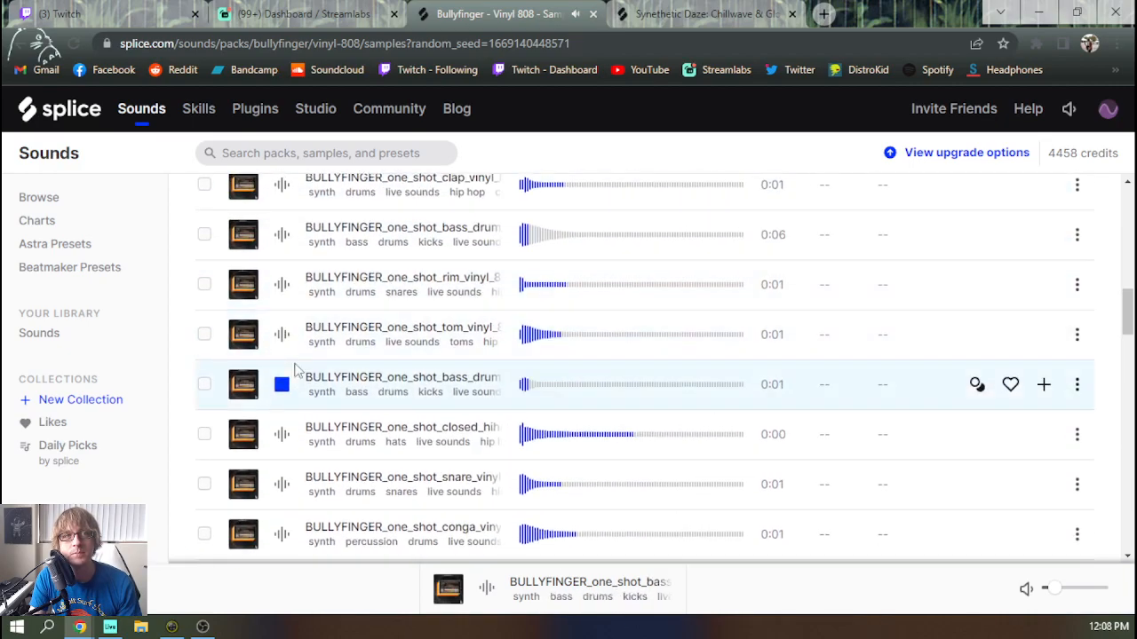
key(Down)
key(Down)
key(Down)
key(Down)
key(Down)
key(Down)
key(Down)
key(Down)
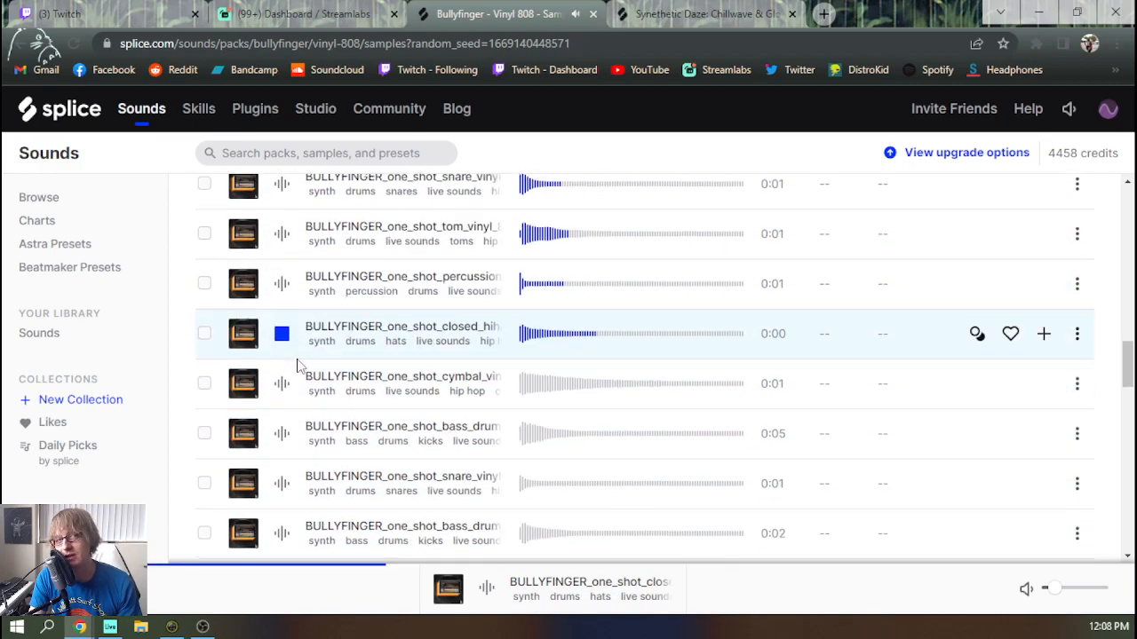
key(Down)
key(Down)
key(Down)
key(Down)
key(Down)
key(Down)
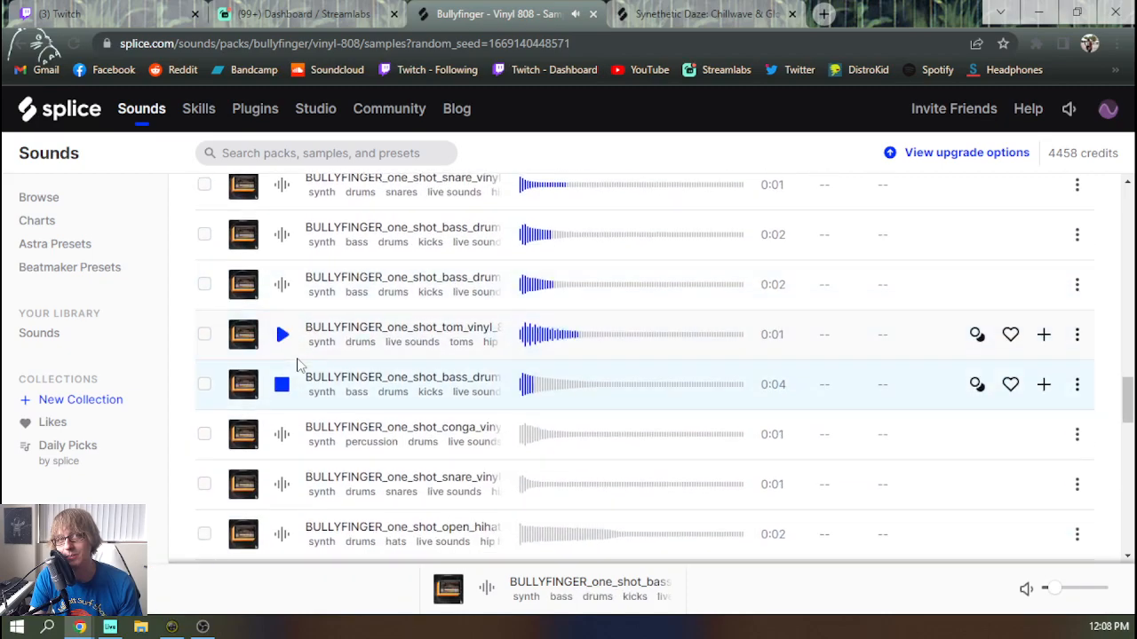
key(Down)
key(Down)
key(Down)
key(Down)
key(Down)
key(Down)
key(Down)
key(Down)
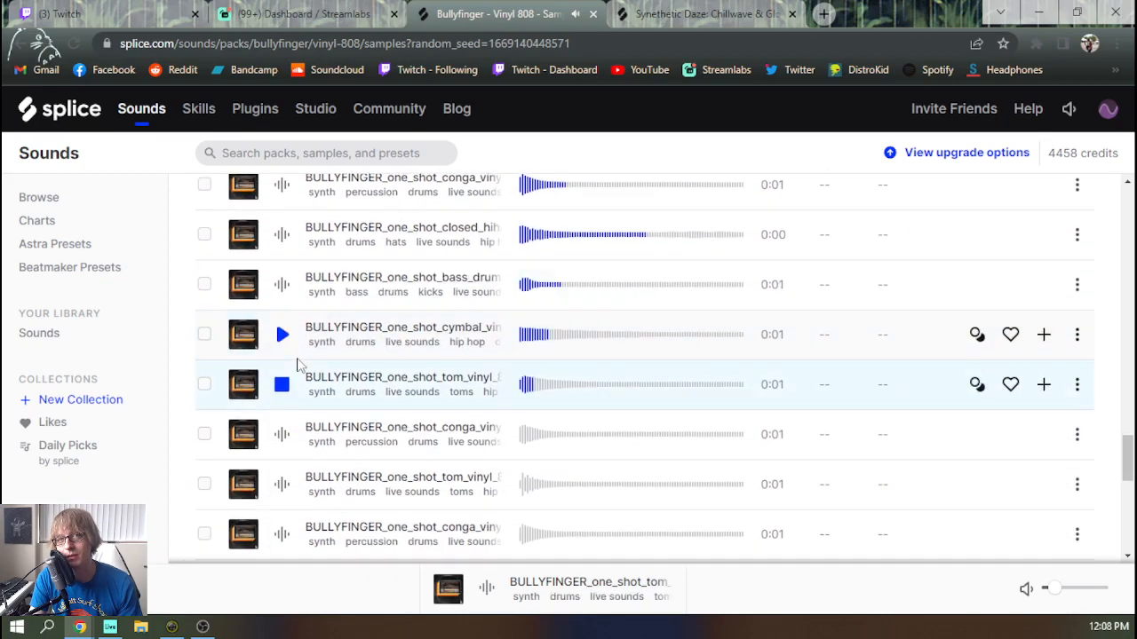
key(Down)
key(Down)
key(Down)
key(Down)
key(Down)
key(Down)
key(Down)
key(Down)
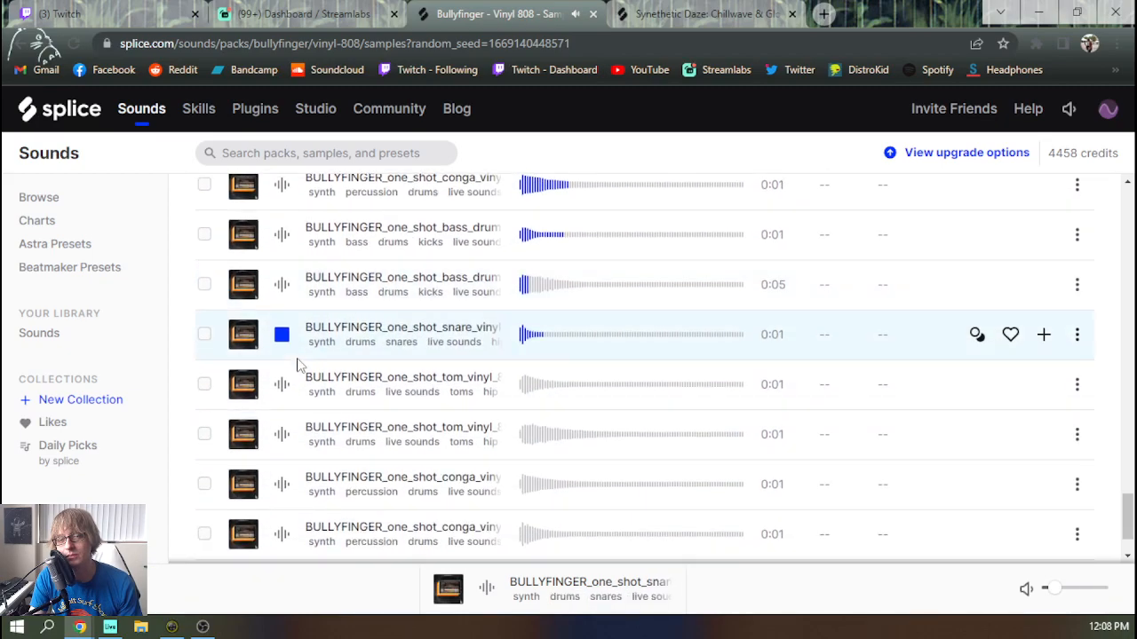
key(Down)
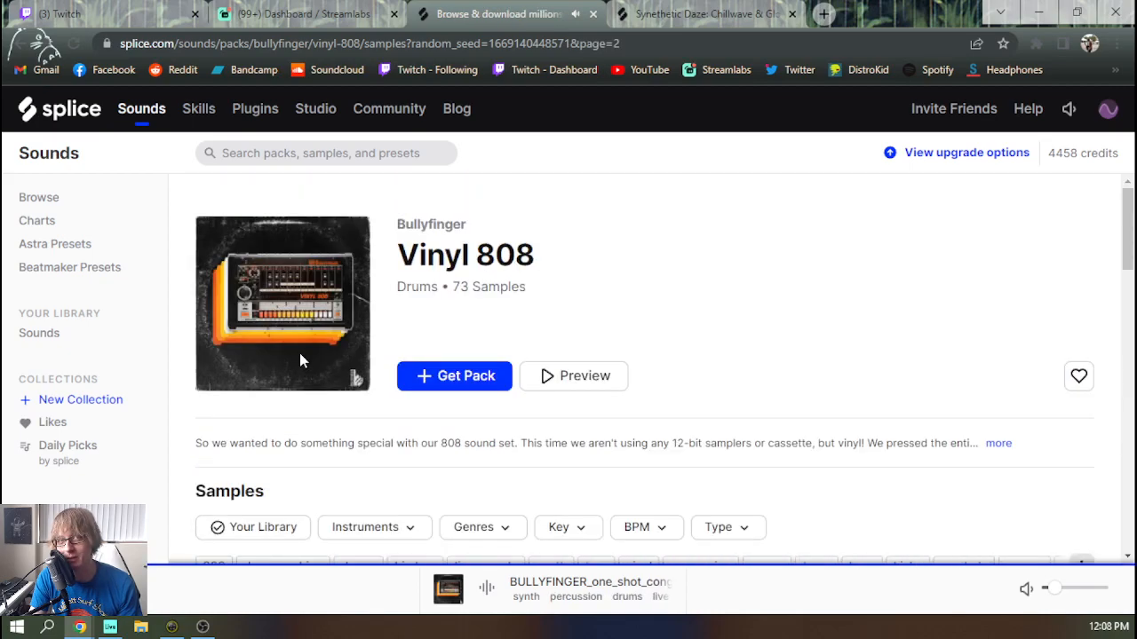
middle_click(508, 16)
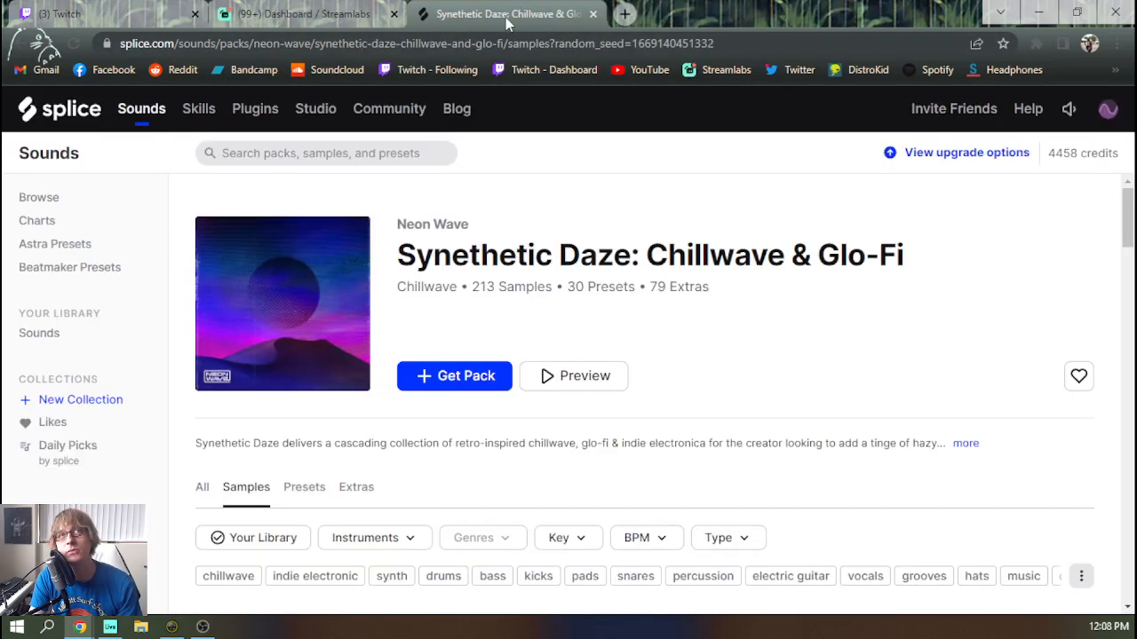
Audition the first Synethetic Daze samples and add NW_SDCG_snare_aged.wav to the library
scroll(371, 274, down, 2)
scroll(364, 293, down, 2)
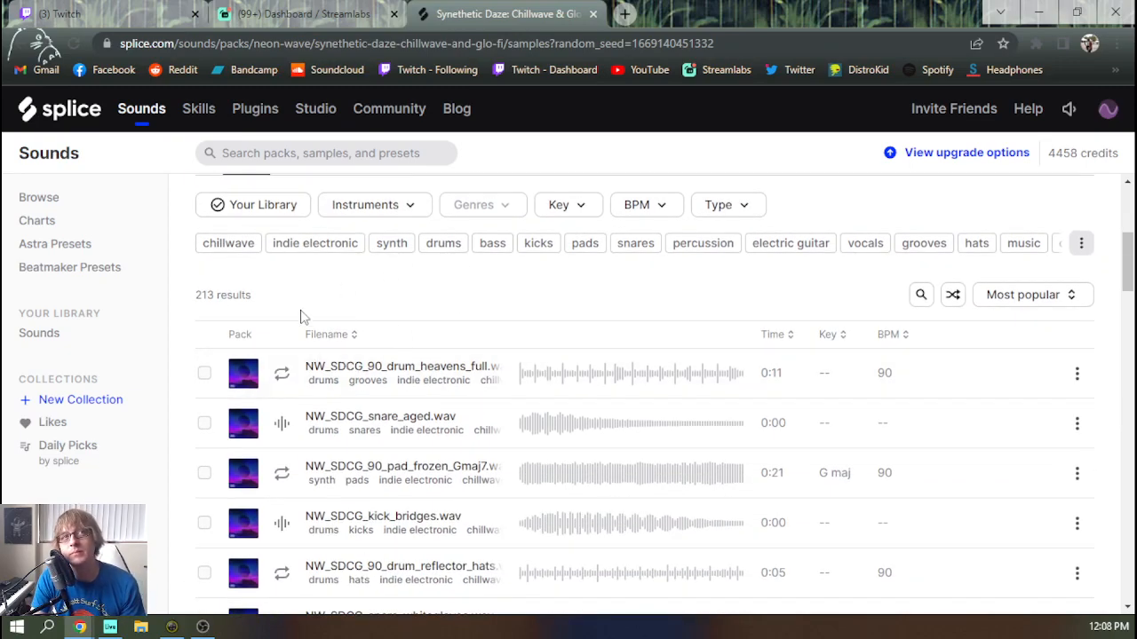
click(282, 375)
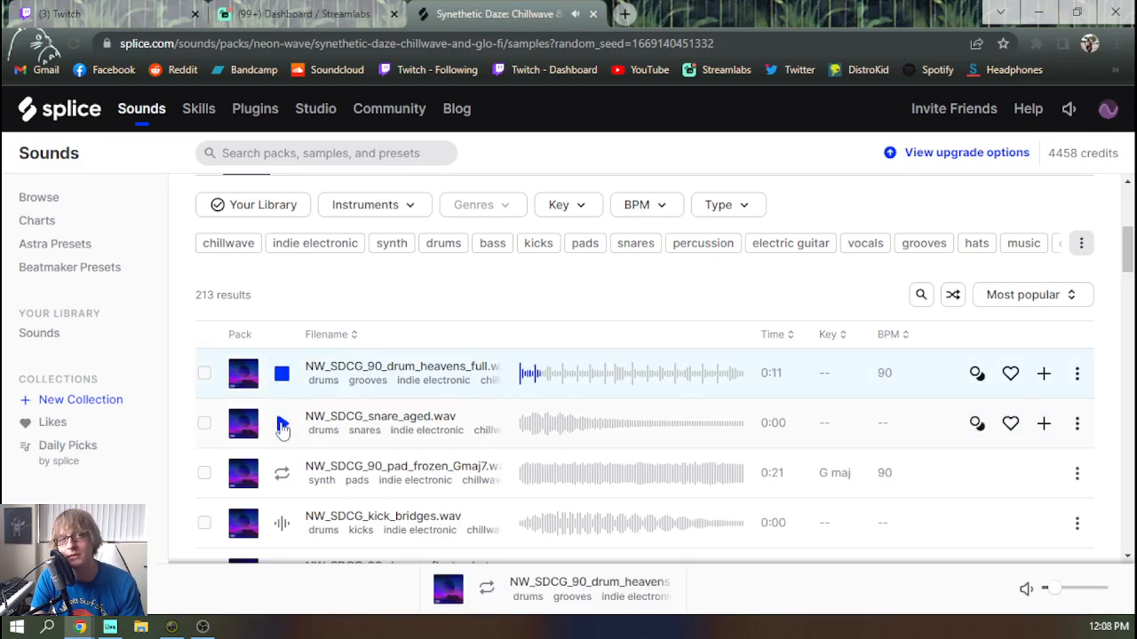
click(281, 424)
click(281, 472)
click(283, 425)
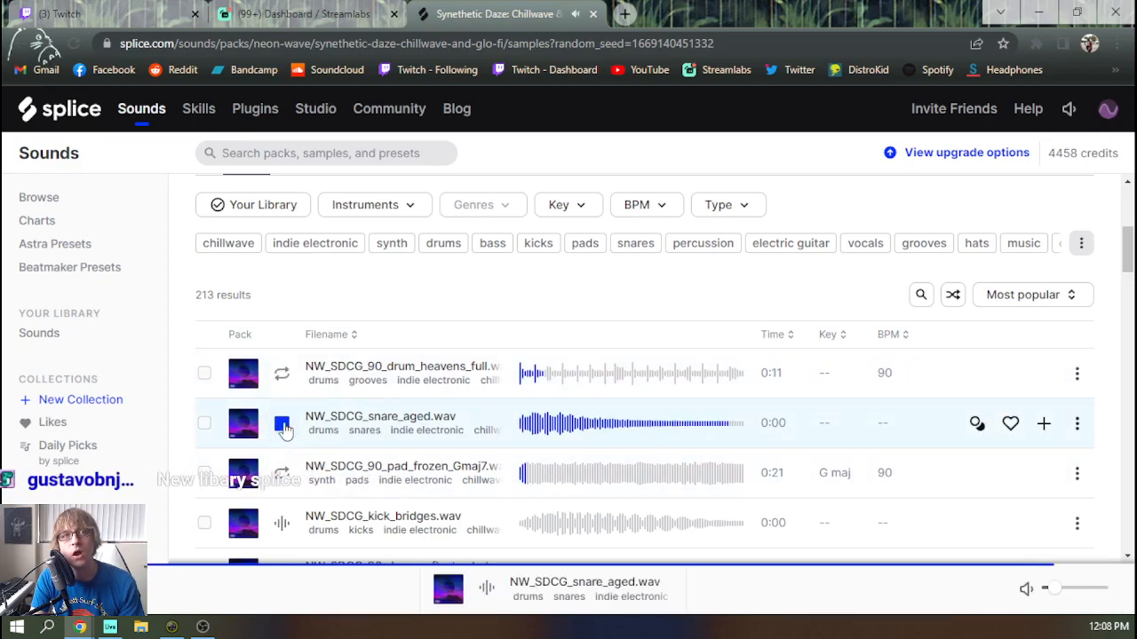
click(1043, 424)
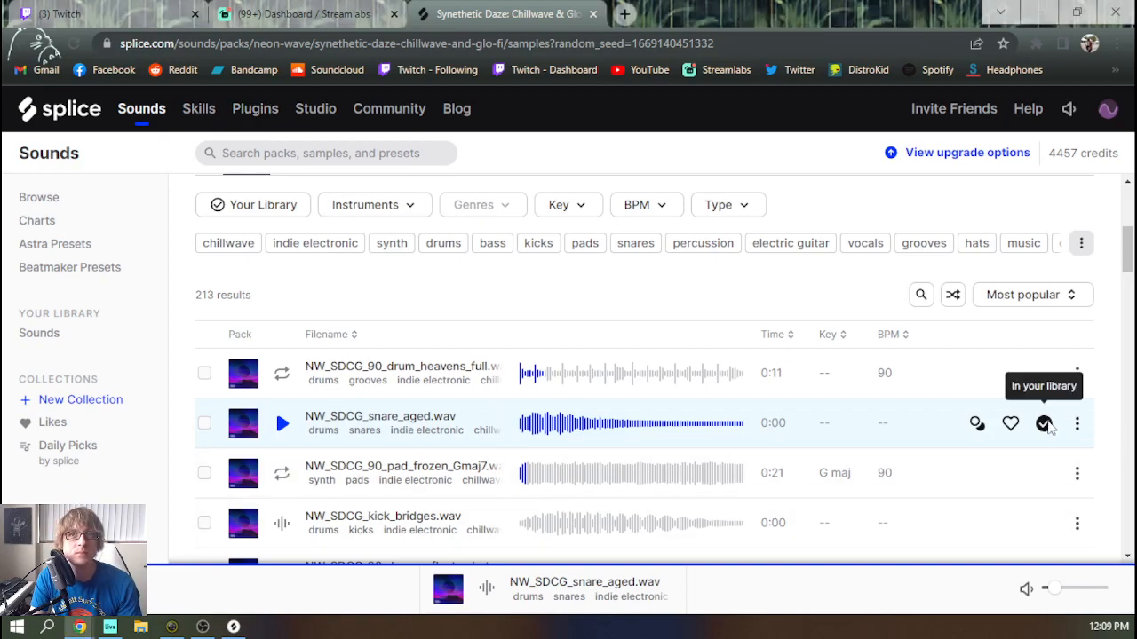
Switch to Ableton Live and look for the new snare in the Splice desktop app's packs, recently added samples, instruments and search
key(alt+Tab)
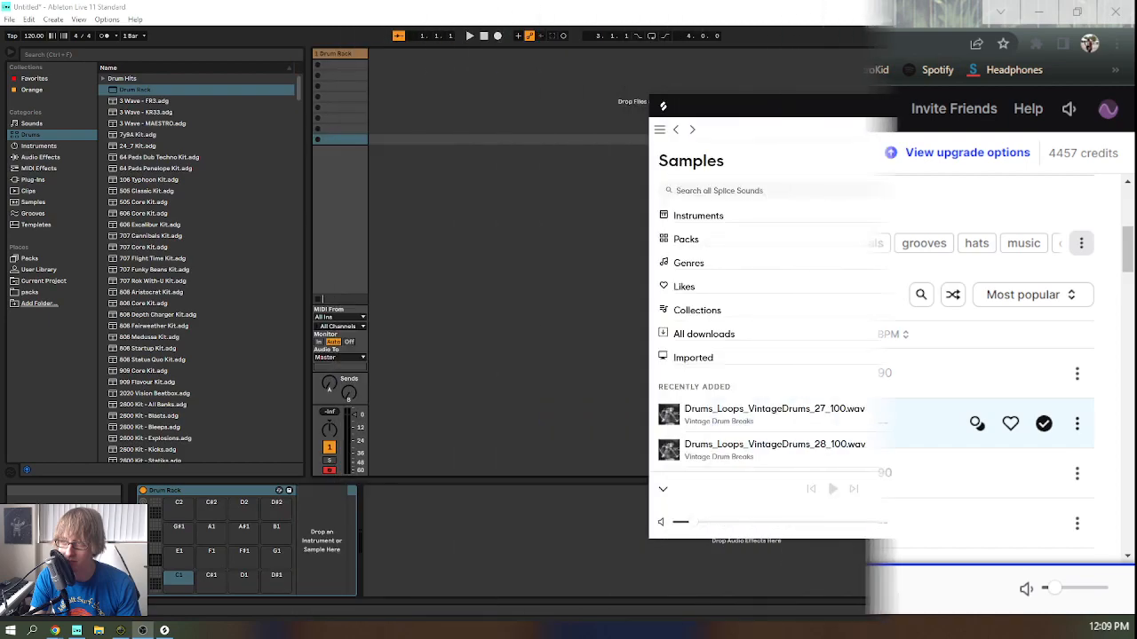
scroll(825, 294, down, 5)
scroll(817, 360, up, 3)
scroll(818, 359, up, 3)
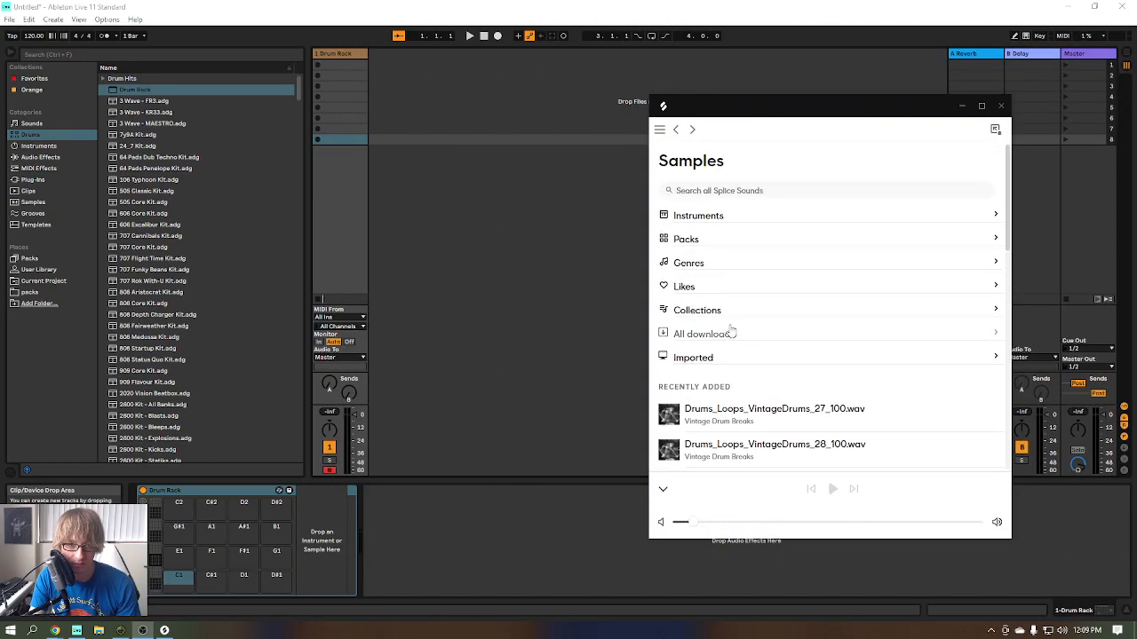
click(708, 243)
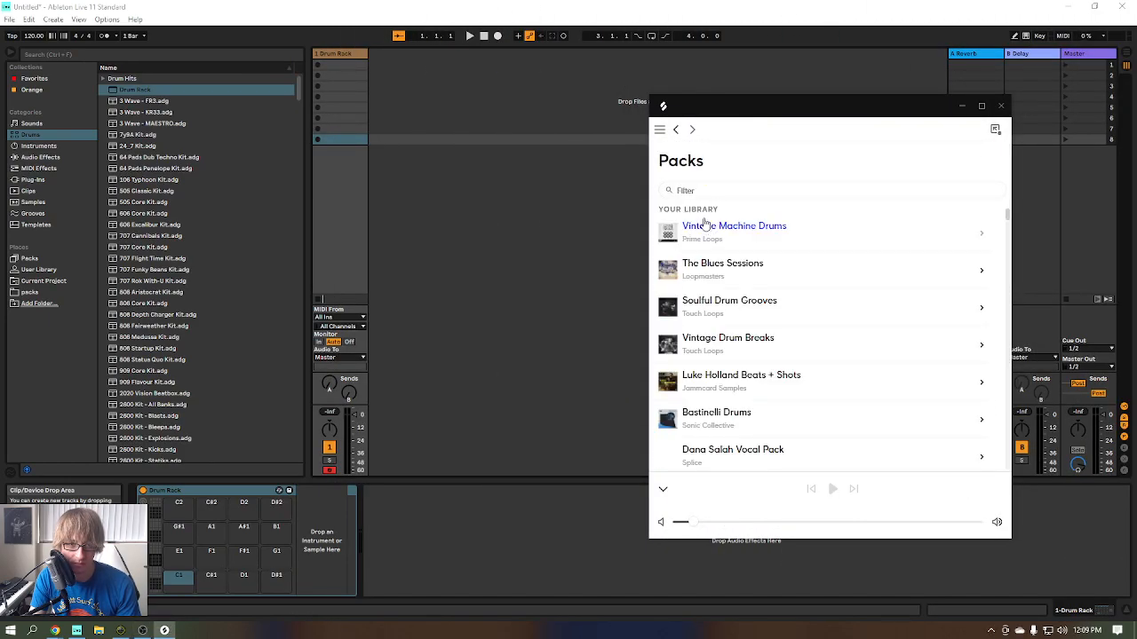
click(677, 131)
scroll(825, 294, down, 5)
scroll(870, 294, up, 5)
scroll(870, 294, down, 6)
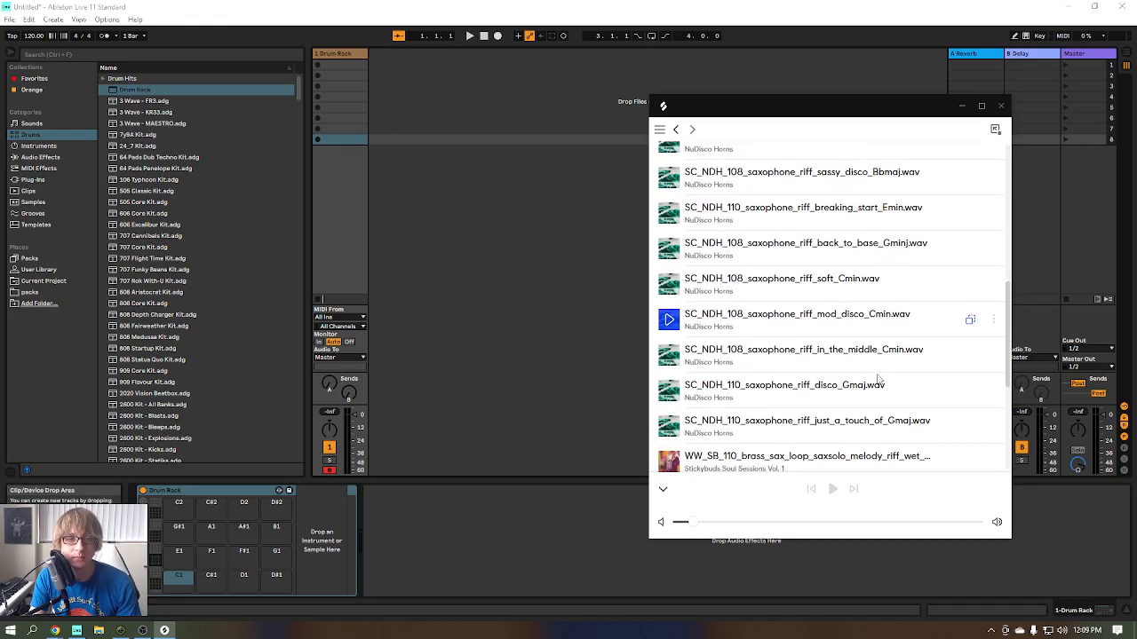
scroll(879, 382, up, 4)
scroll(879, 382, up, 5)
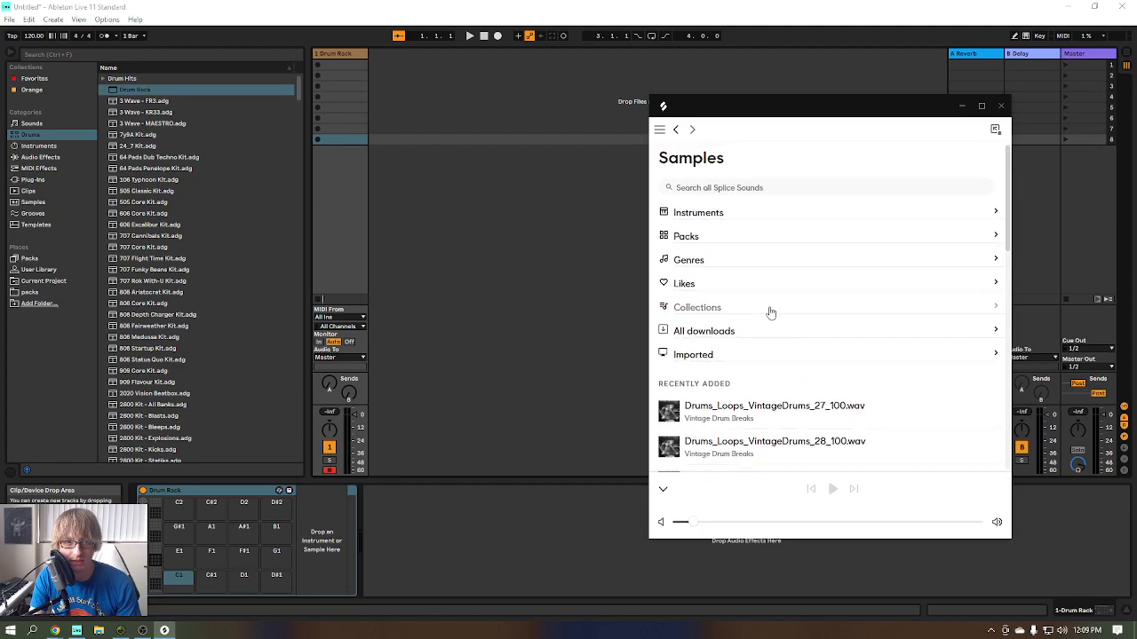
click(705, 215)
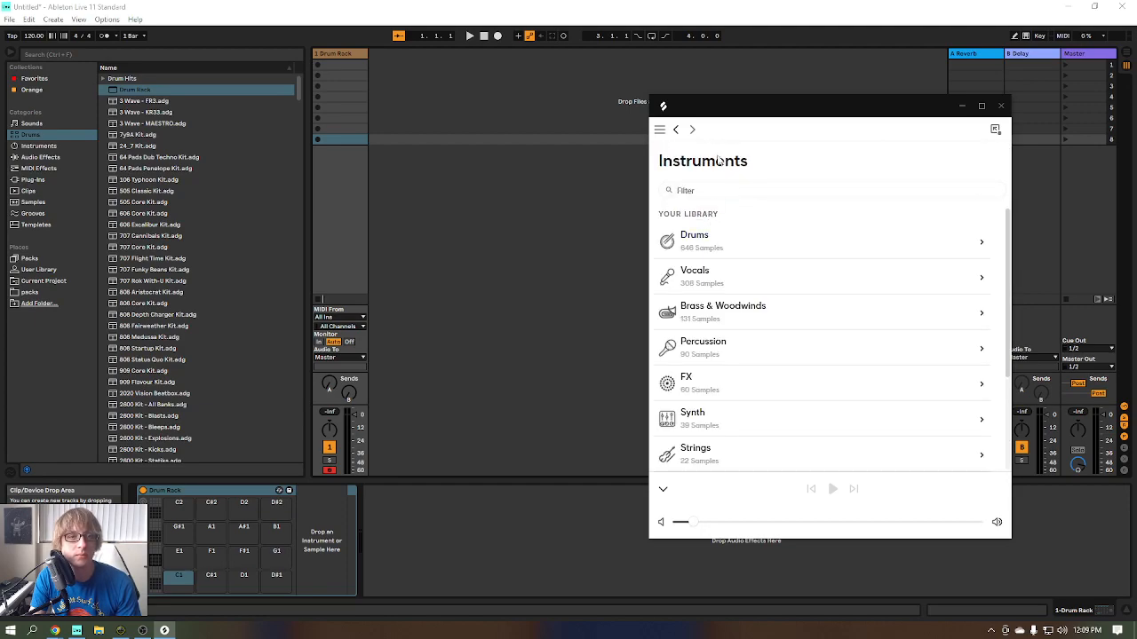
click(675, 129)
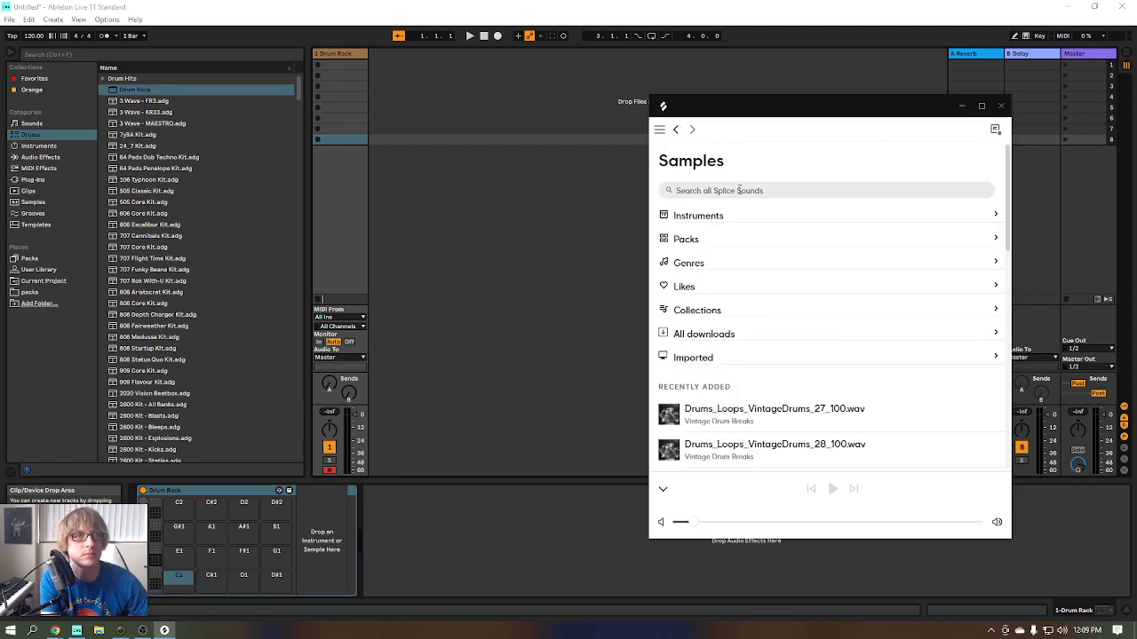
text(NW_S)
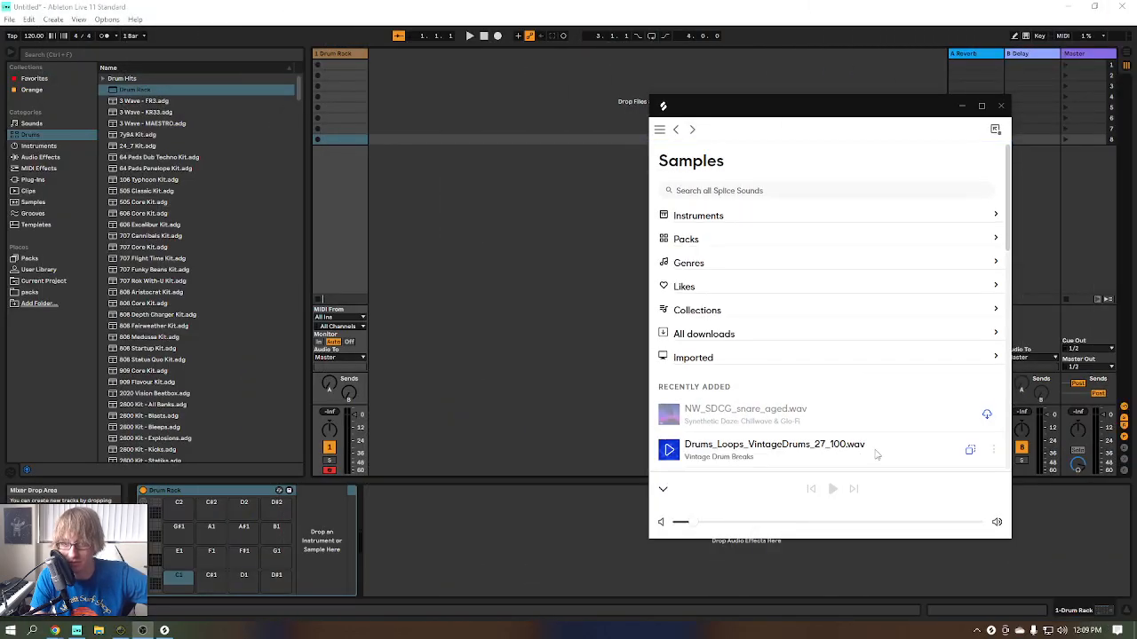
Download NW_SDCG_snare_aged.wav in the Splice desktop app, preview it and place it on a pad of the Drum Rack
click(987, 415)
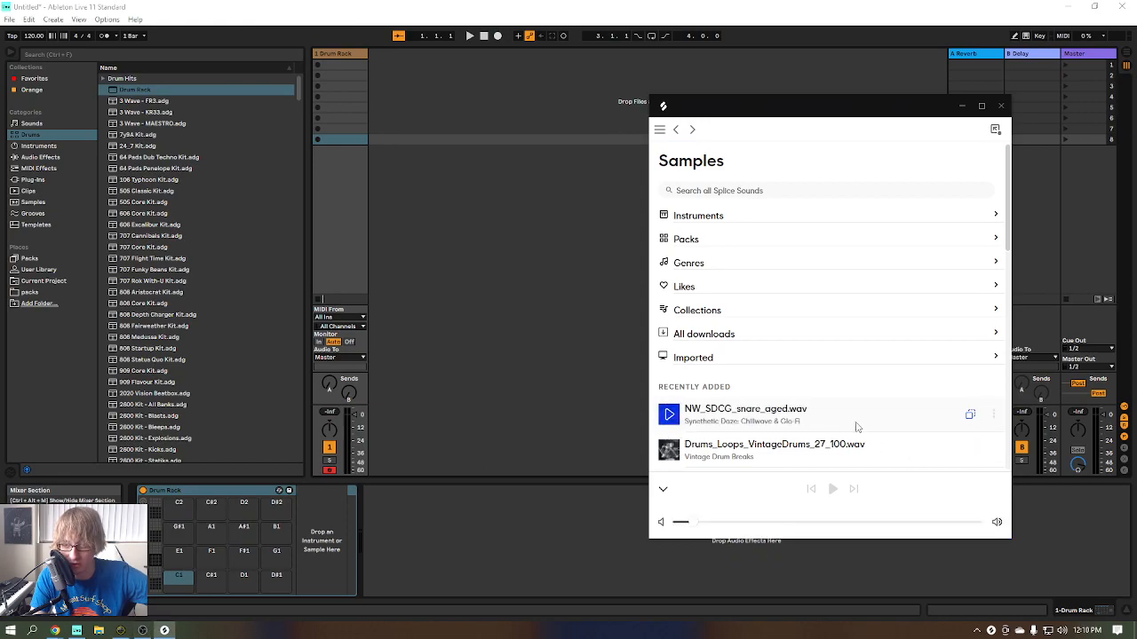
click(671, 415)
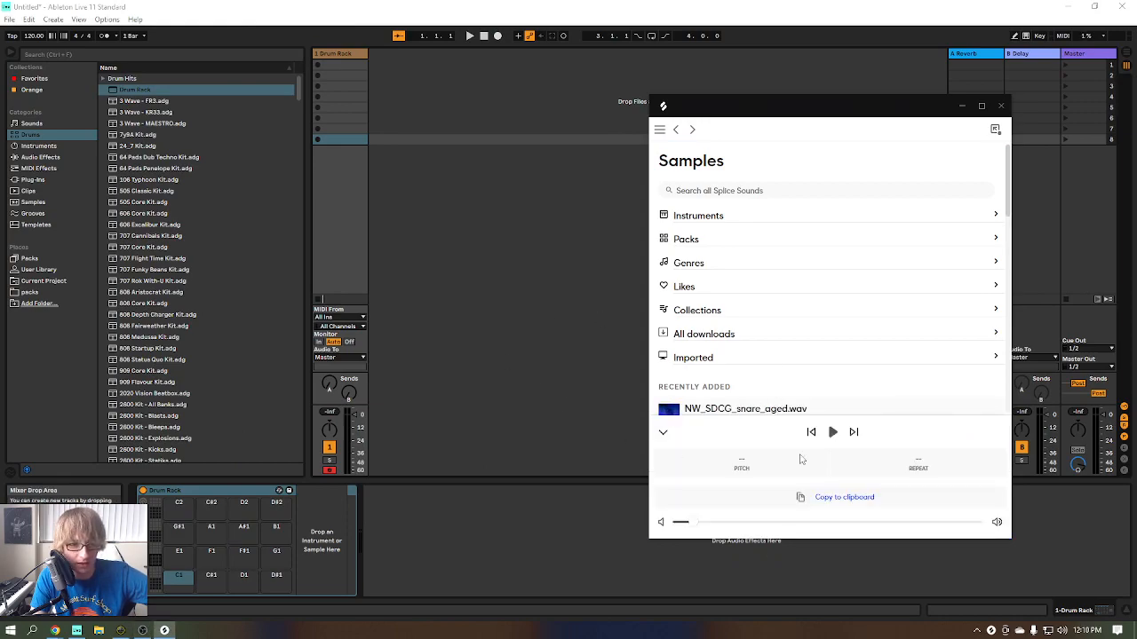
scroll(754, 401, down, 1)
scroll(755, 404, down, 1)
click(663, 433)
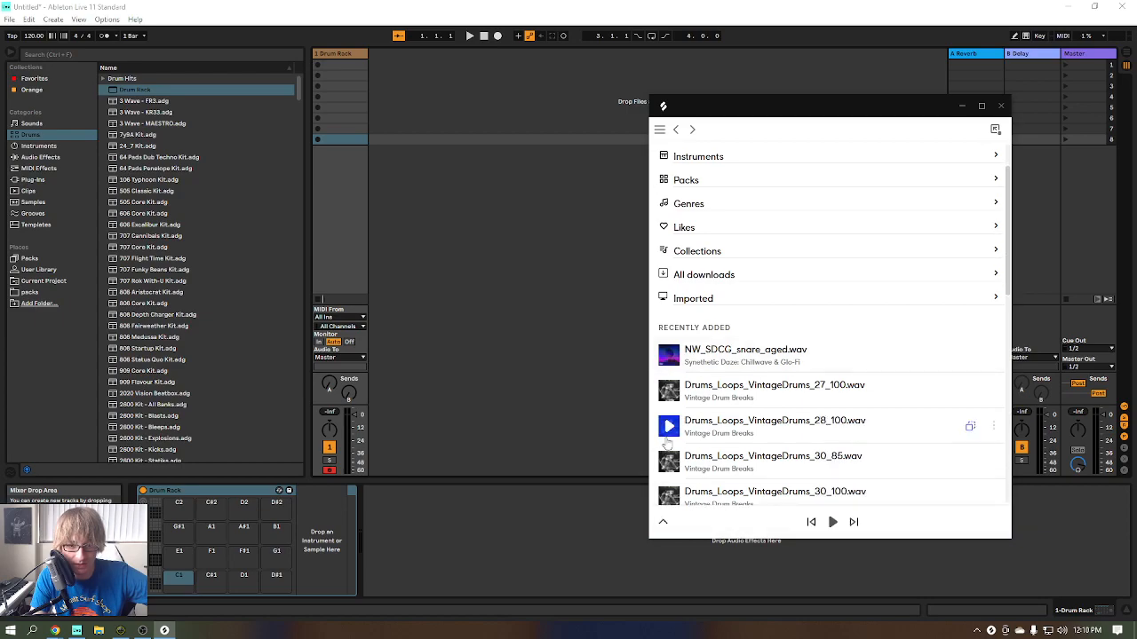
drag(781, 367, 187, 532)
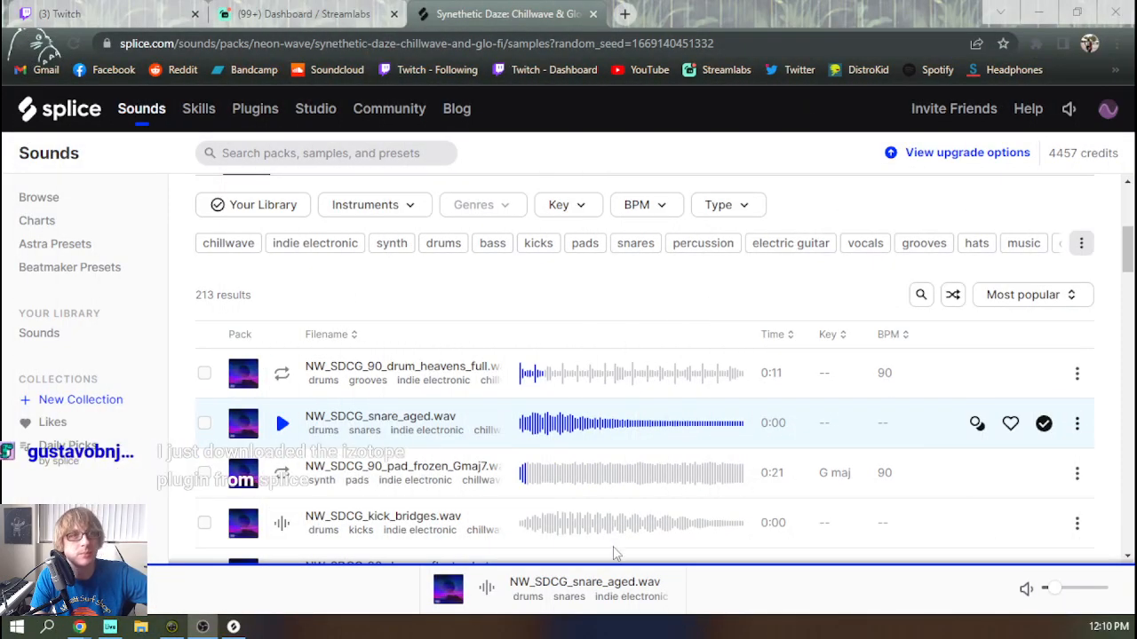
Back on the Synethetic Daze web page, replay the bridges kick and aged snare, and filter the samples to drums
scroll(282, 462, down, 1)
click(282, 455)
click(282, 340)
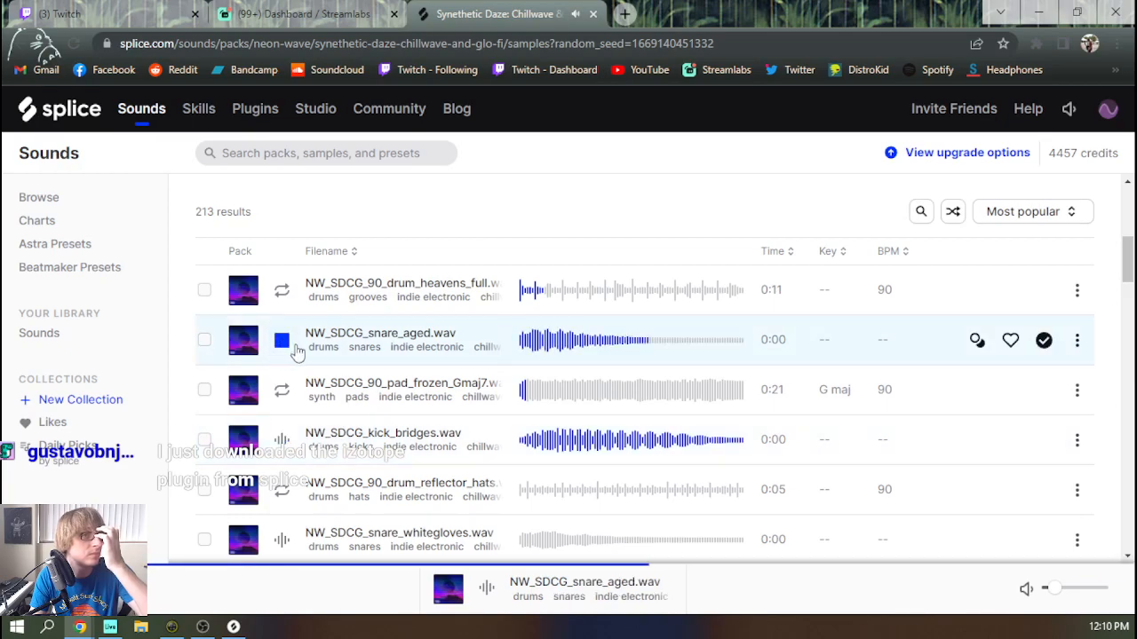
scroll(307, 341, up, 1)
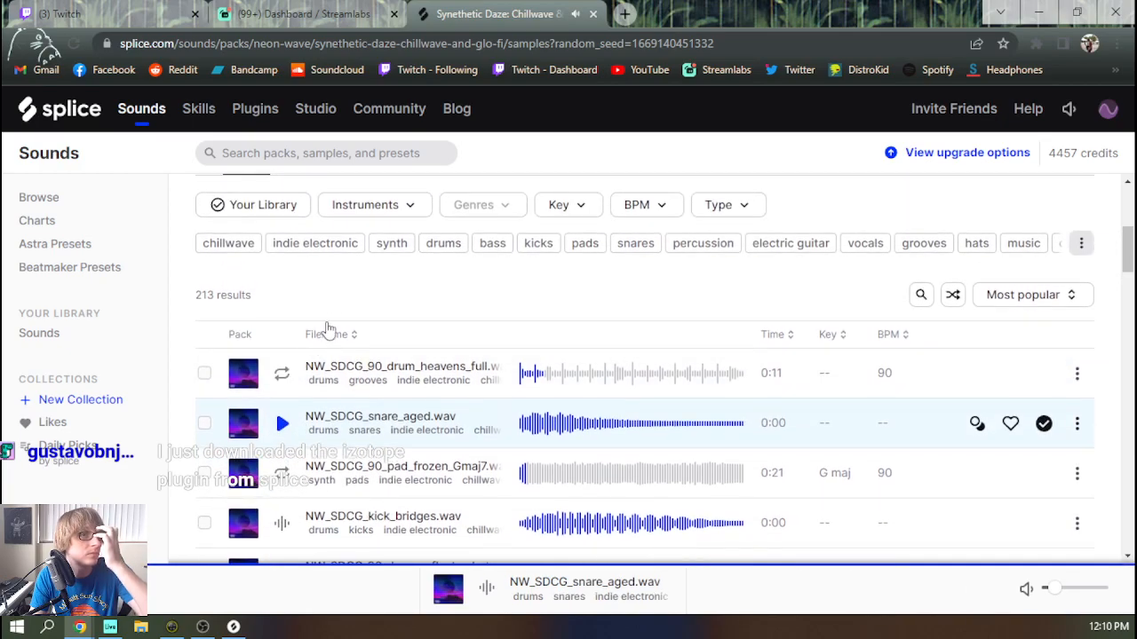
click(443, 244)
Audition the first filtered drum samples, from the heavens full loop through the bridges kick and whitegloves snare to the sombersometimes hats
scroll(417, 327, down, 4)
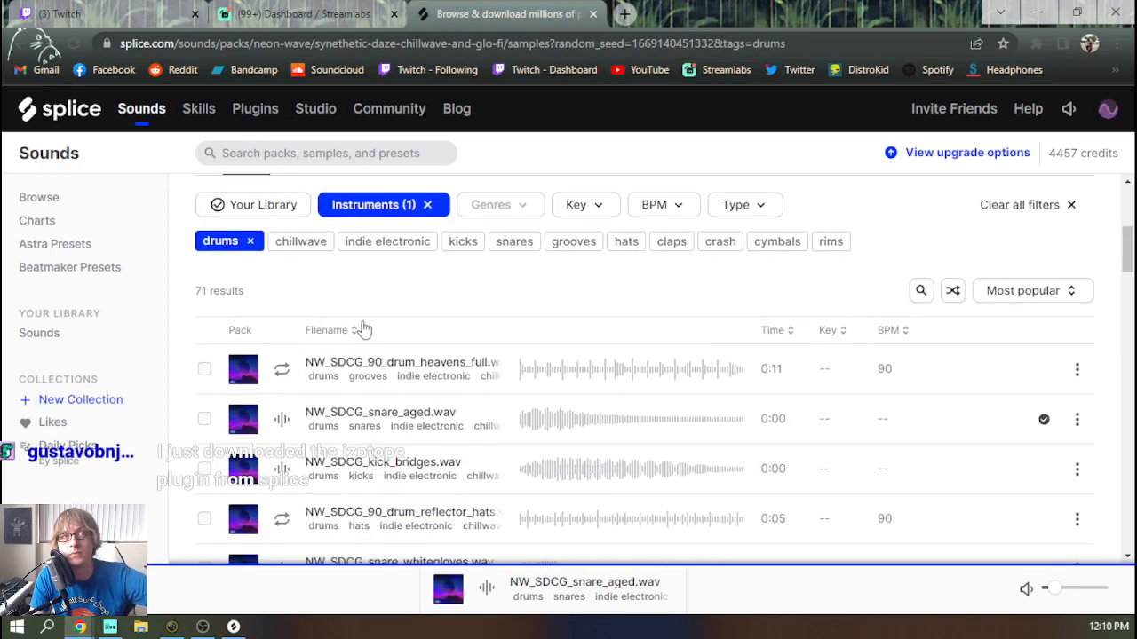
scroll(338, 330, down, 1)
click(282, 285)
click(281, 335)
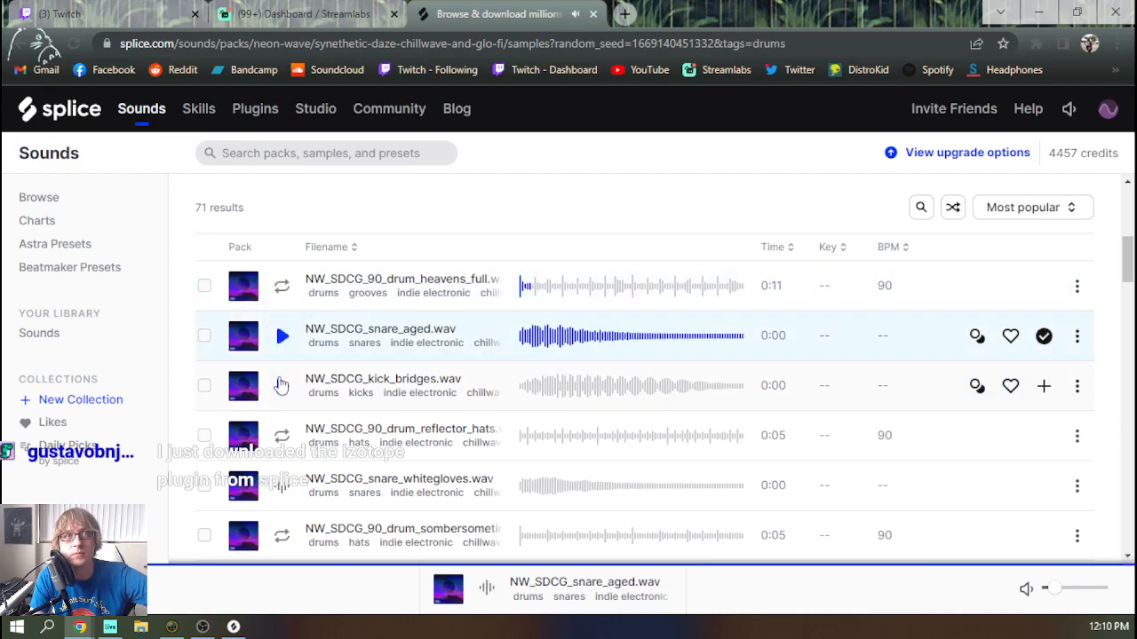
click(281, 384)
click(280, 435)
click(281, 485)
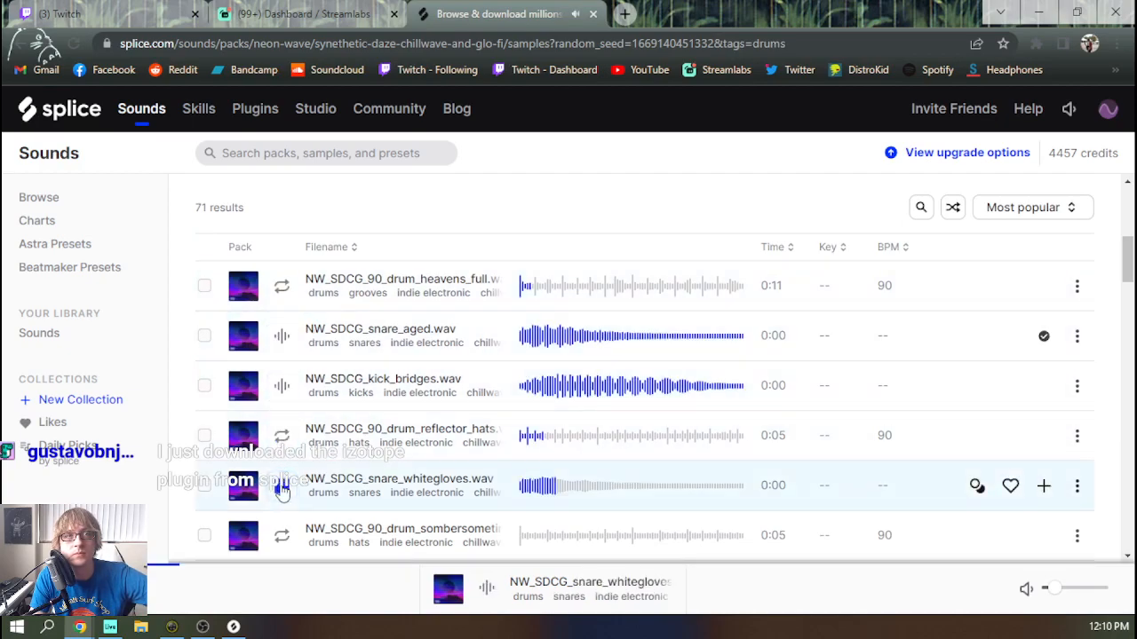
click(280, 535)
scroll(282, 533, down, 3)
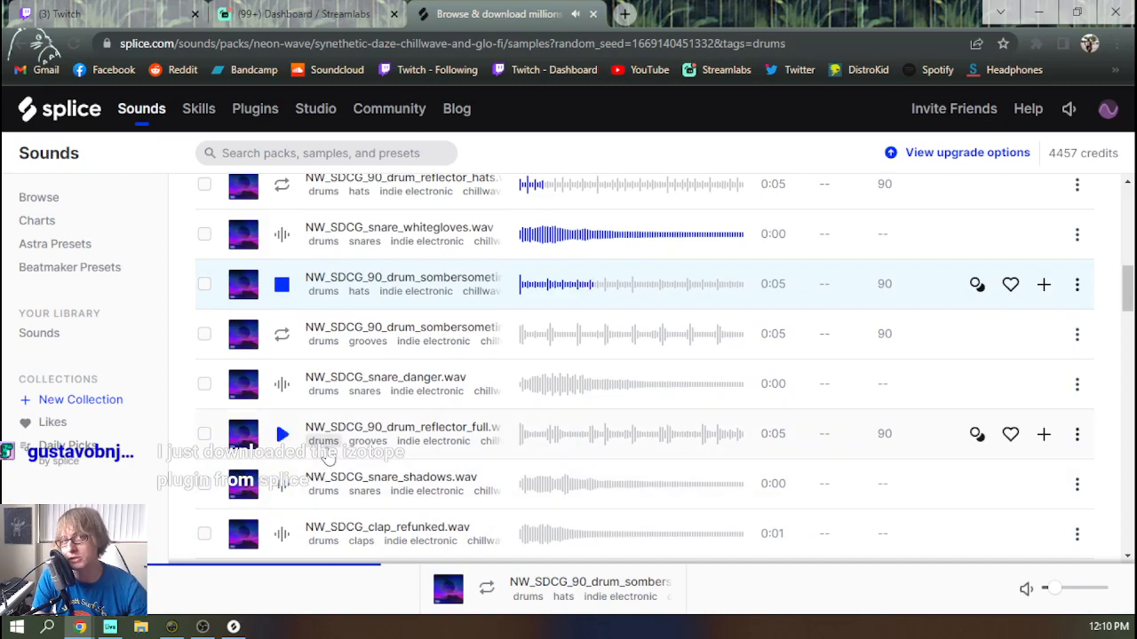
Compare the sombersometimes groove with NW_SDCG_snare_danger.wav and add that snare to the library
click(293, 334)
click(298, 385)
click(298, 335)
click(305, 388)
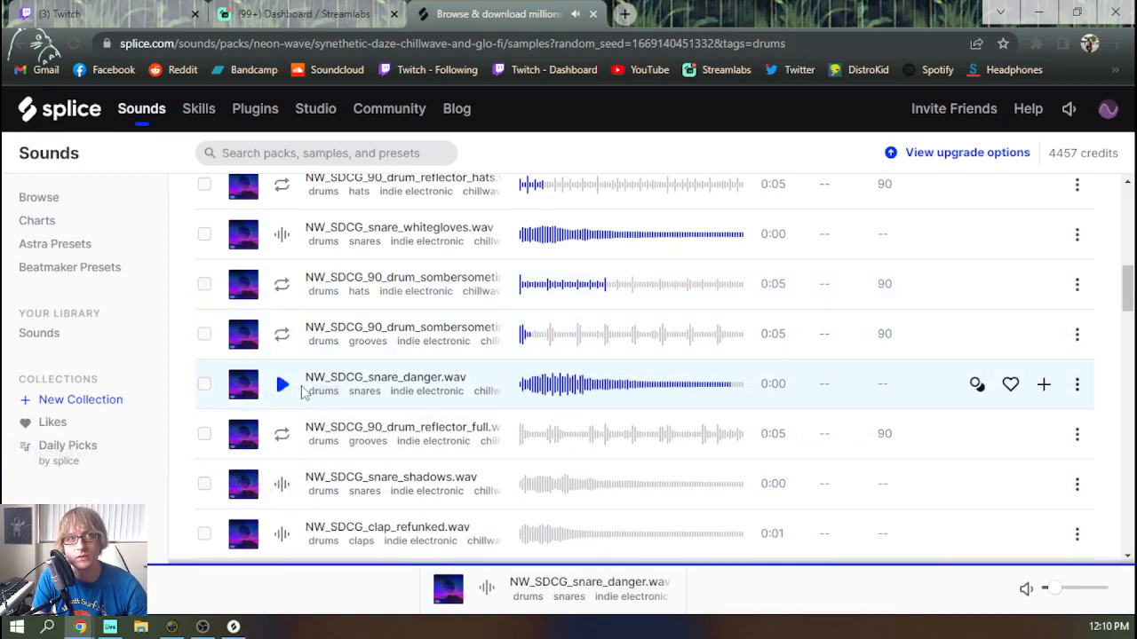
click(284, 390)
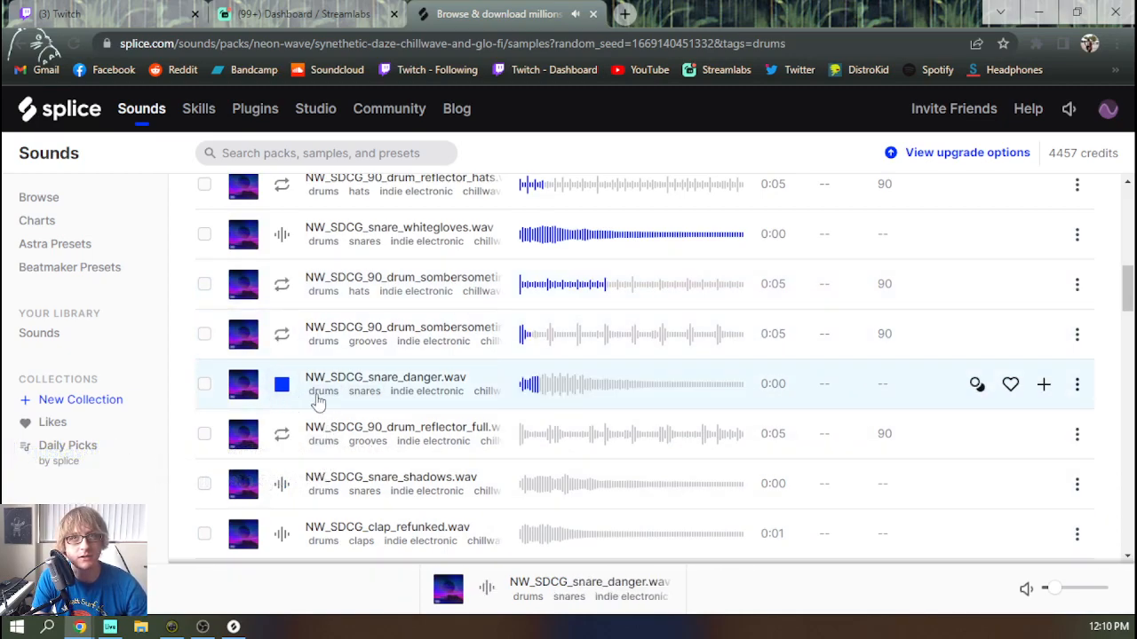
click(1046, 386)
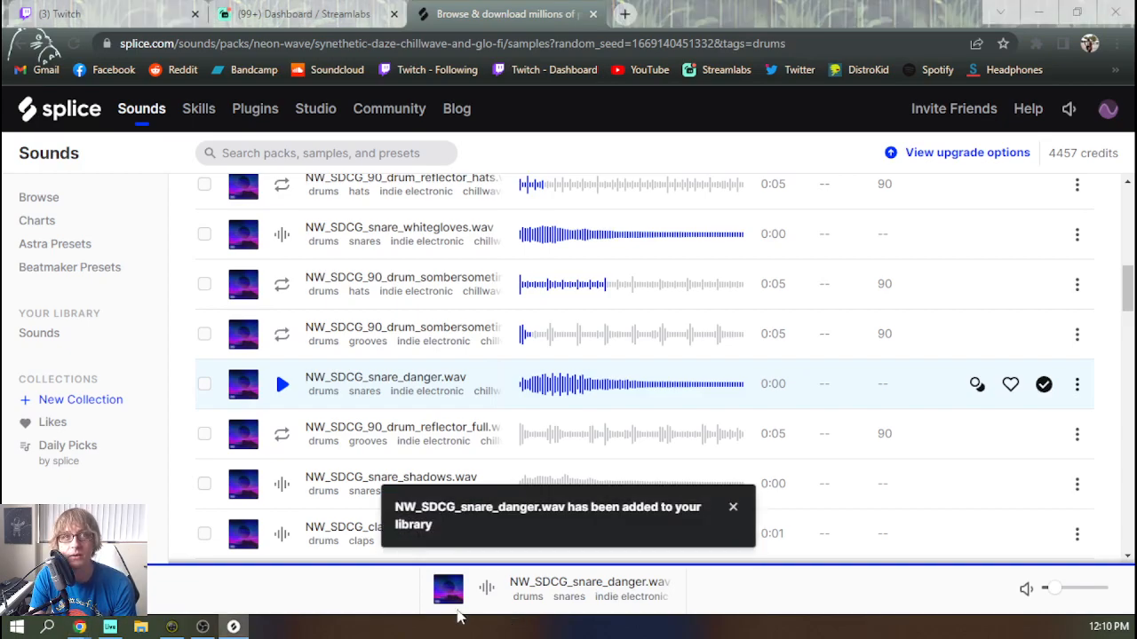
Audition the following drum samples from NW_SDCG_snare_shadows.wav down to NW_SDCG_kick_flame.wav
click(281, 484)
key(Down)
key(Down)
key(Down)
key(Down)
key(Down)
key(Up)
key(Down)
key(Down)
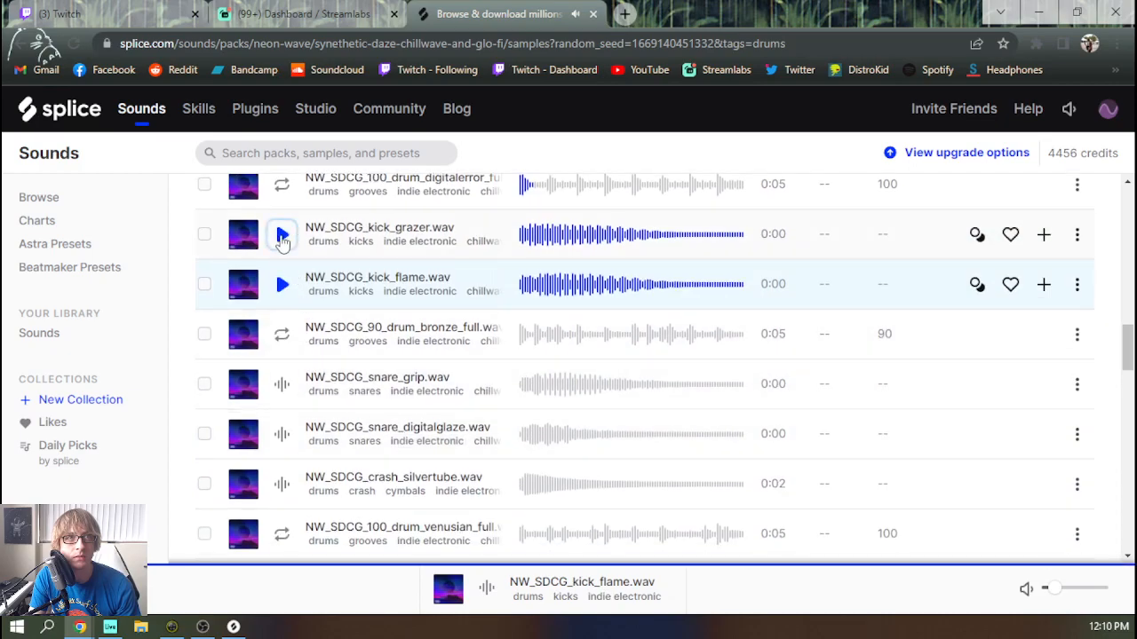
Replay NW_SDCG_kick_grazer.wav and NW_SDCG_kick_flame.wav and add both kicks to the library
click(282, 235)
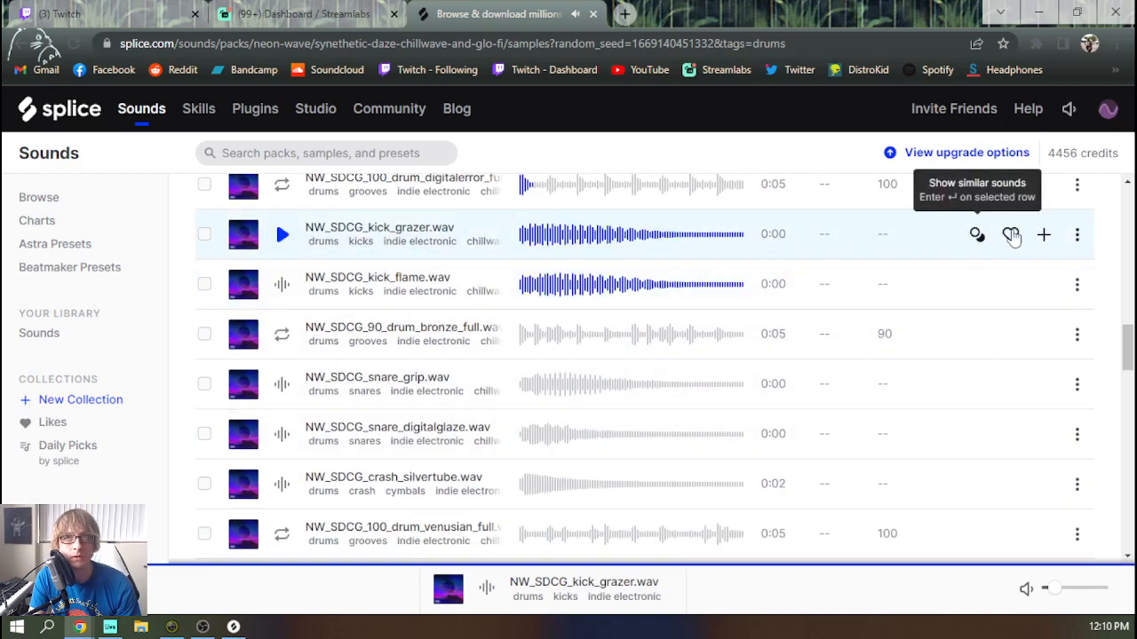
click(1043, 234)
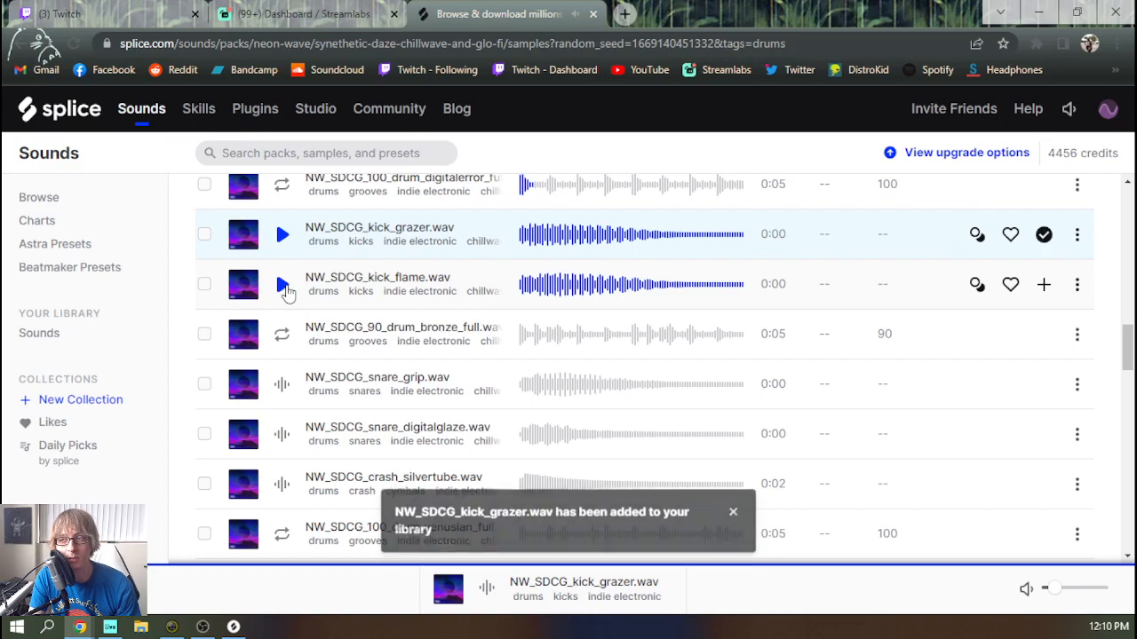
click(282, 285)
key(Down)
key(Up)
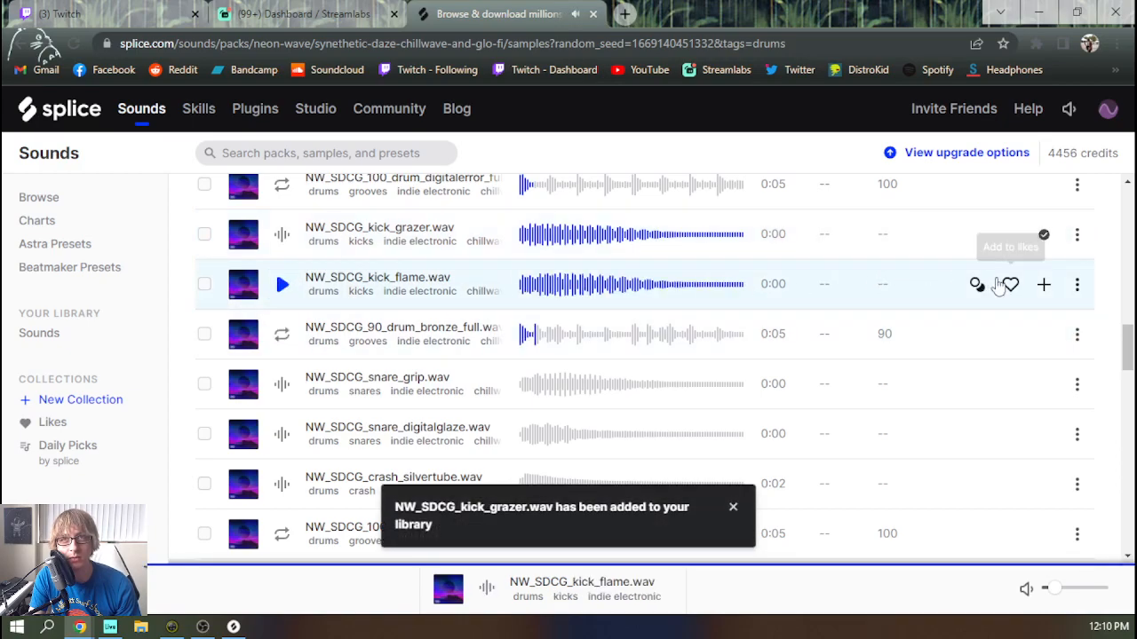
click(1044, 284)
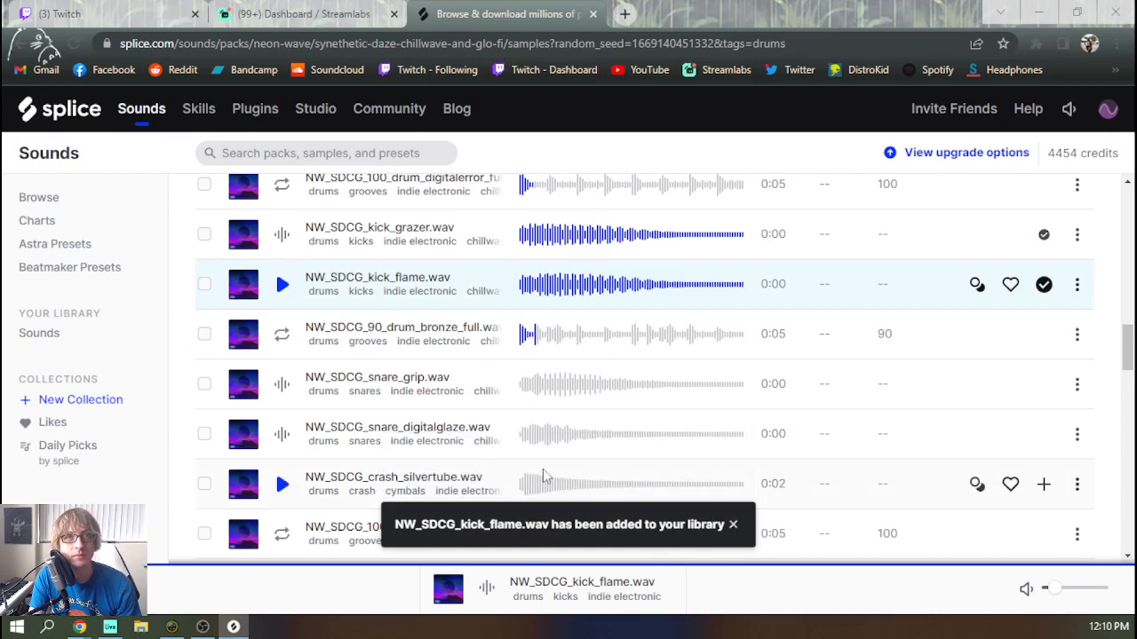
Audition the drum samples from the bronze full loop through the grip and digitalglaze snares down to NW_SDCG_snare_glimmer.wav
click(282, 334)
key(Down)
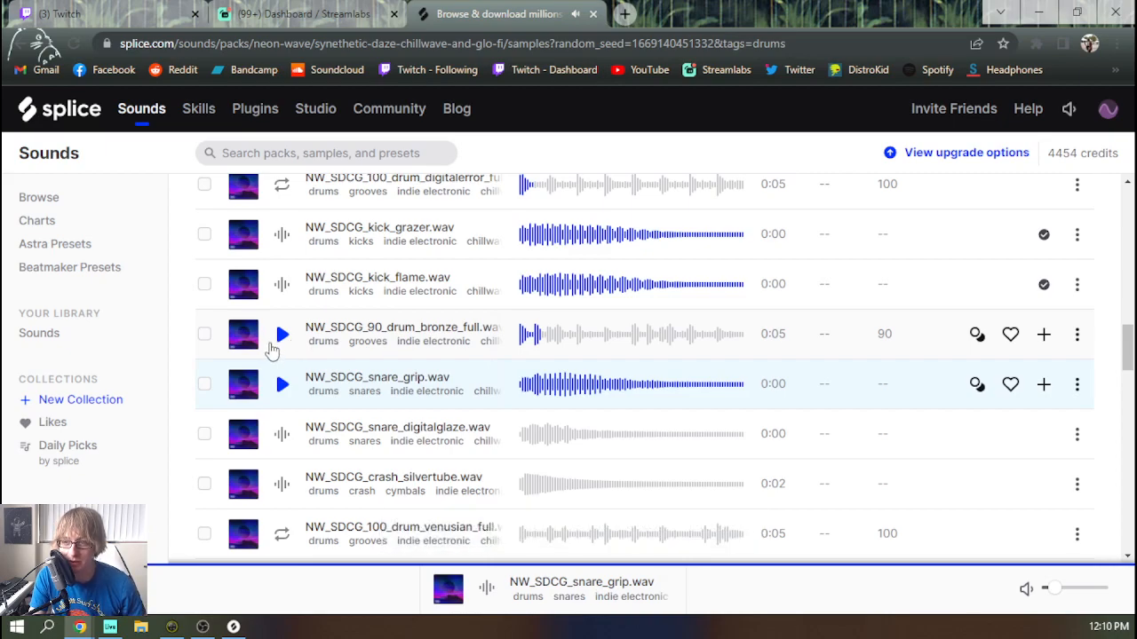
click(282, 387)
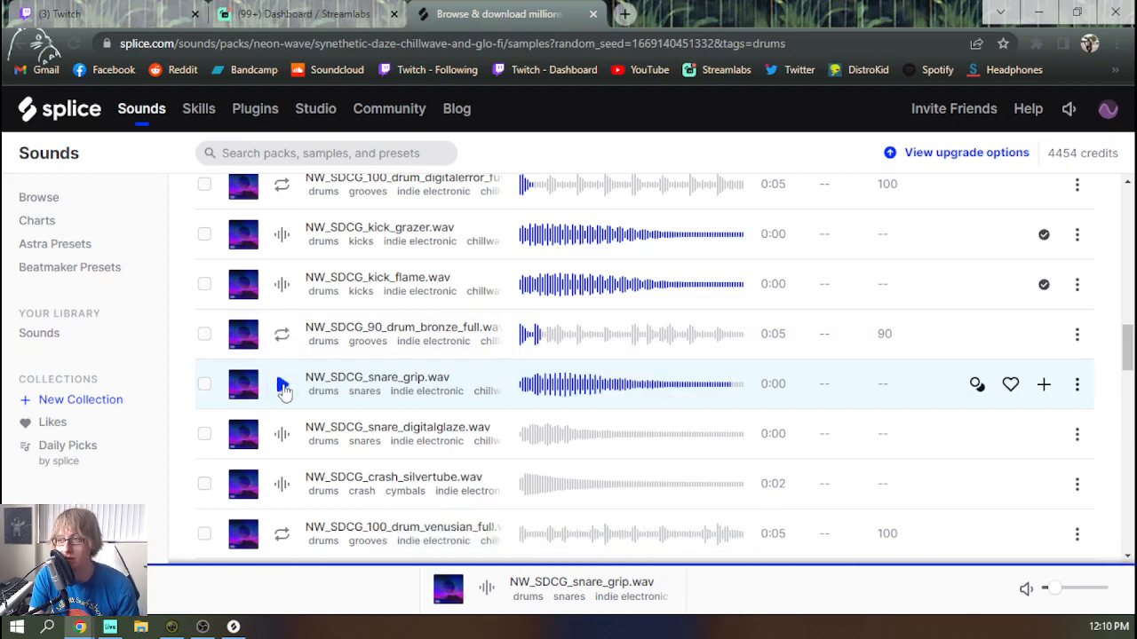
key(Down)
key(Down)
key(Up)
key(Down)
key(Down)
key(Down)
key(Down)
key(Up)
click(282, 336)
Audition the samples from the integra full loop through the splash clap and tilted kick down to NW_SDCG_clap_decoder.wav
key(Down)
key(Down)
key(Down)
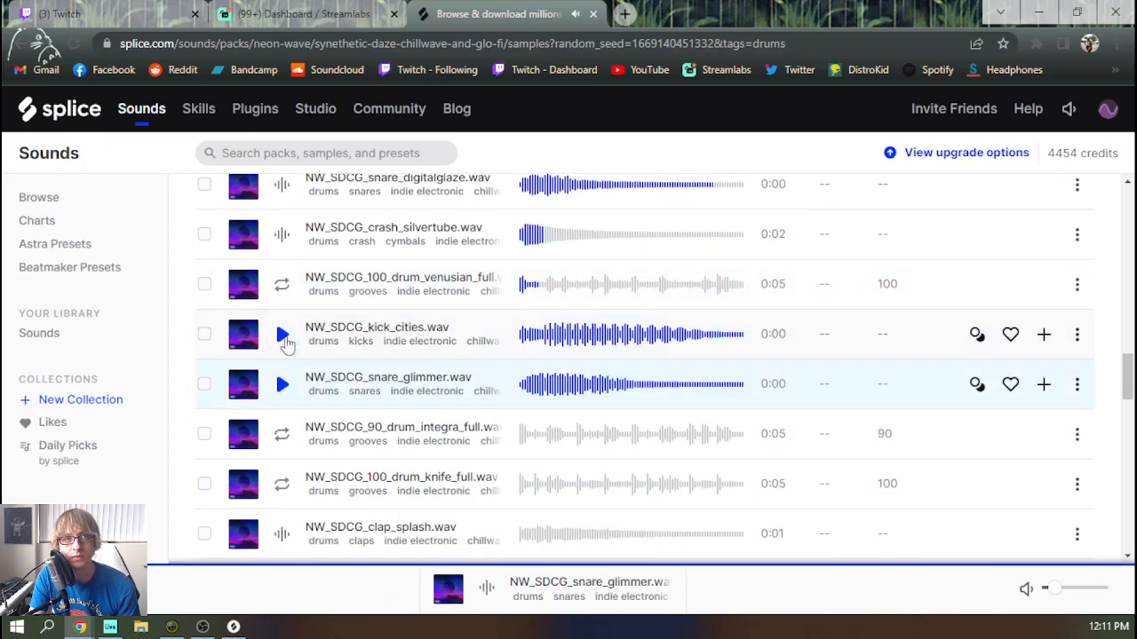
key(Down)
key(Down)
key(Down)
key(Up)
key(Down)
key(Down)
key(Down)
key(Down)
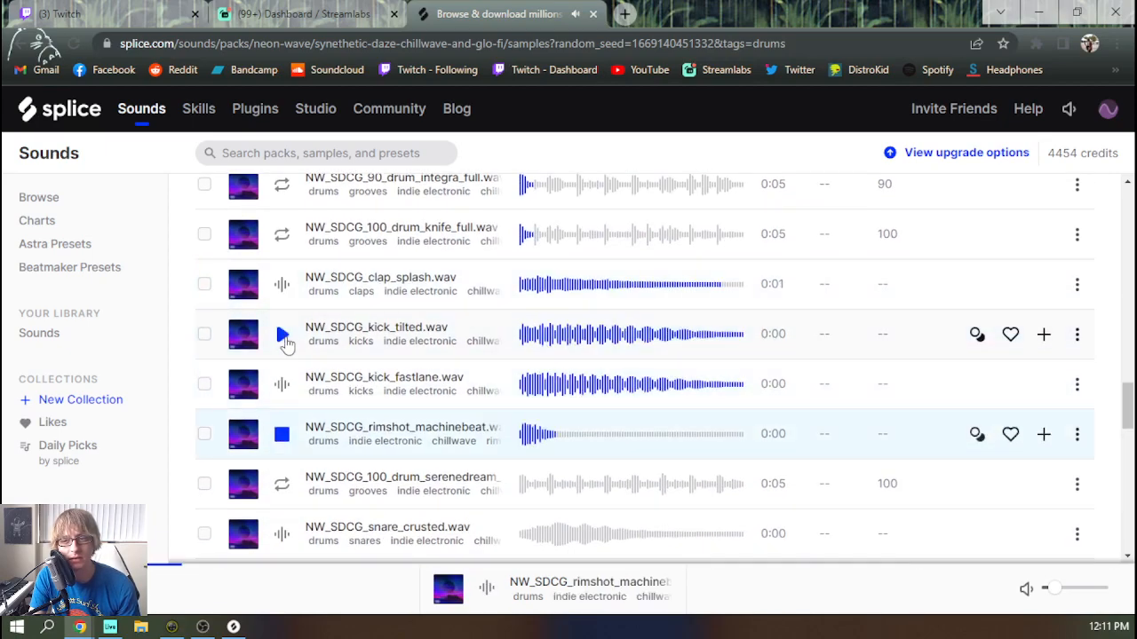
Audition the remaining samples on this page, from the sombersometimes kick loop down to the reflector snare loop
key(Down)
key(Down)
key(Down)
key(Down)
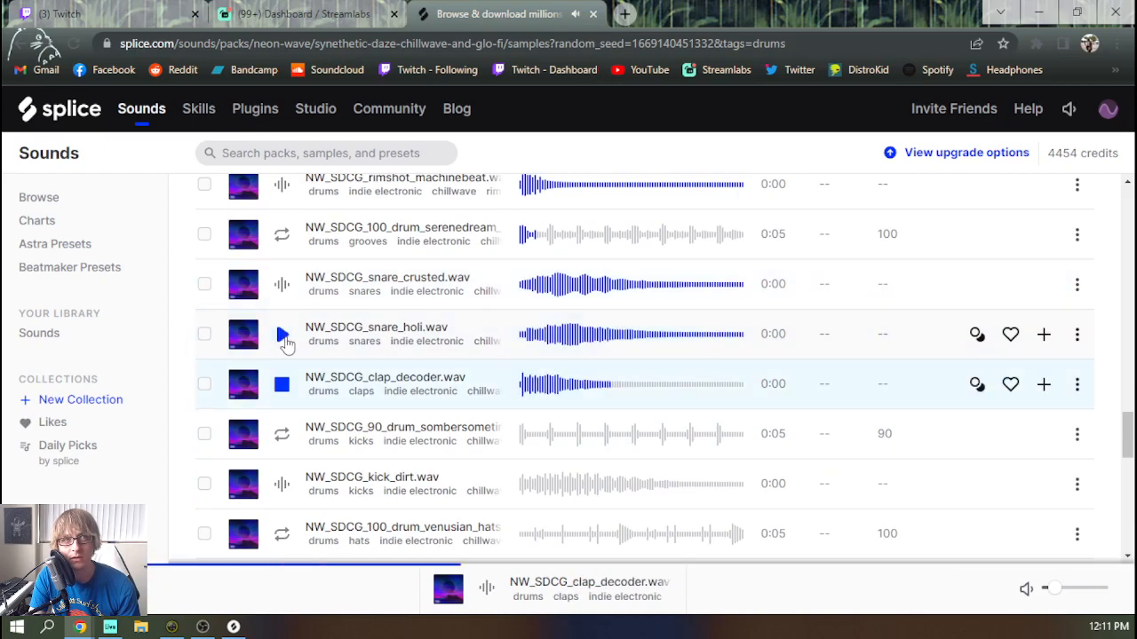
key(Down)
key(Down)
key(Down)
key(Down)
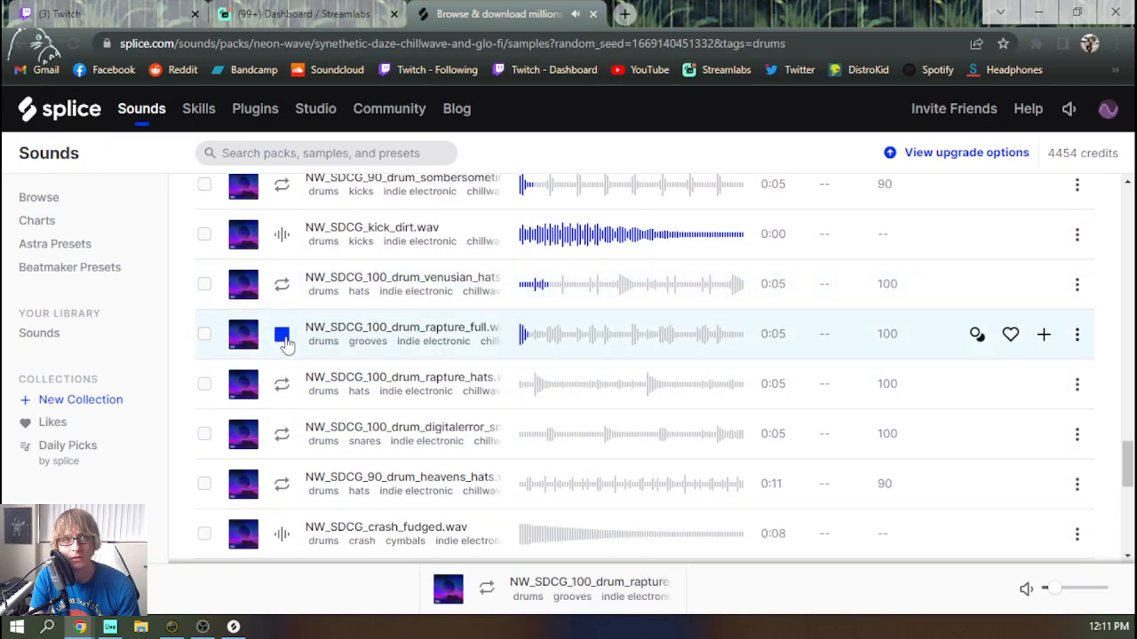
key(Down)
key(Down)
key(Down)
key(Down)
key(Down)
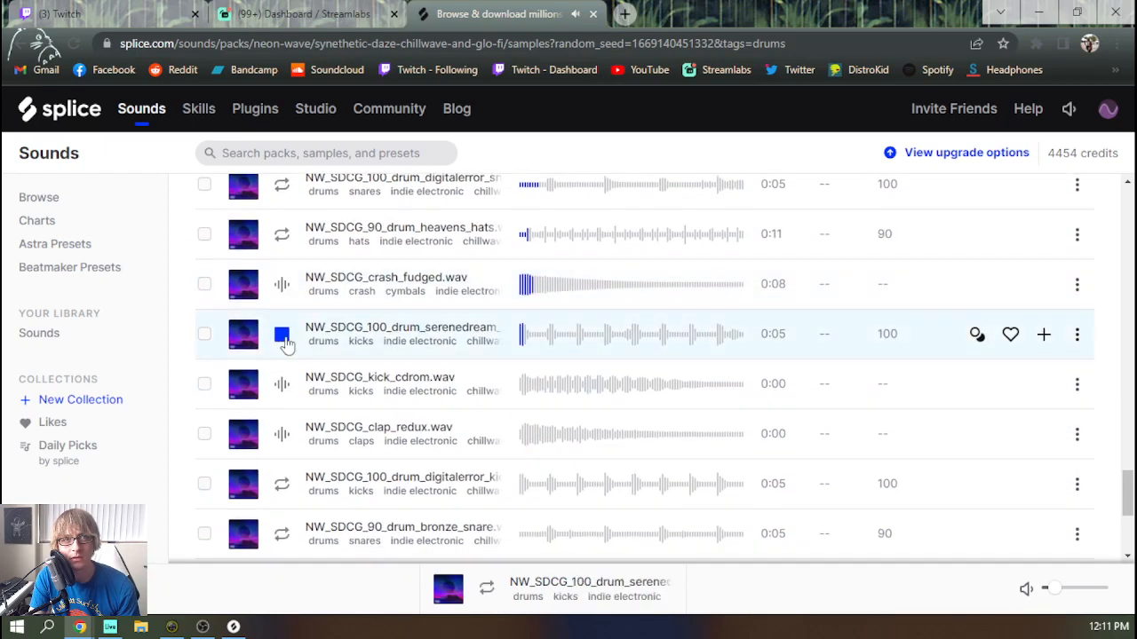
key(Down)
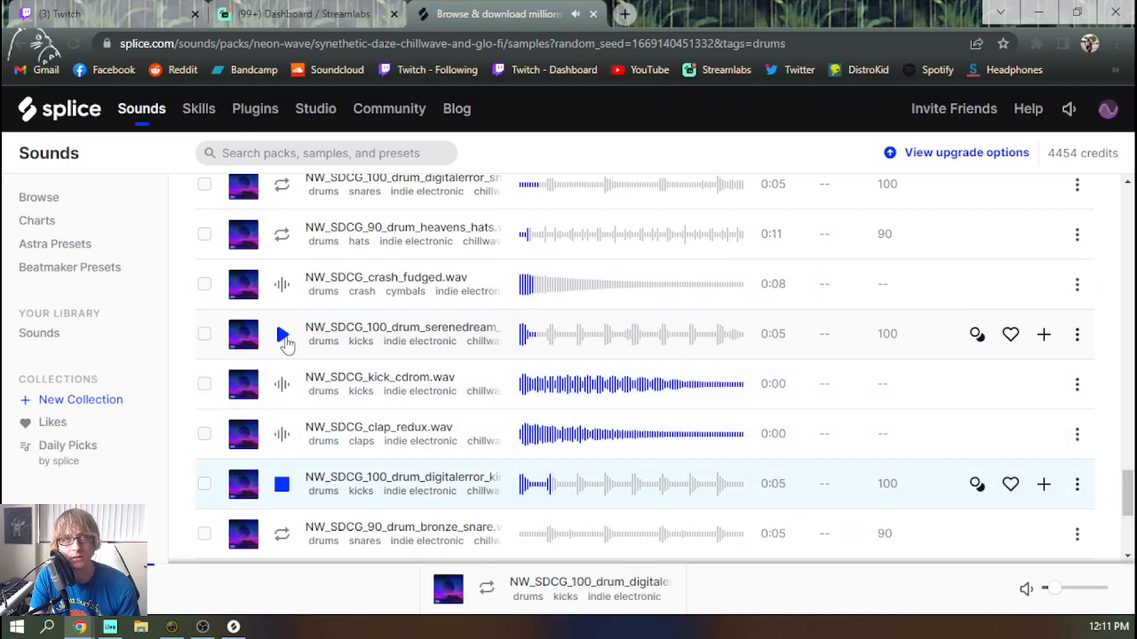
key(Up)
key(Up)
key(Down)
key(Down)
key(Down)
key(Down)
key(Down)
key(Down)
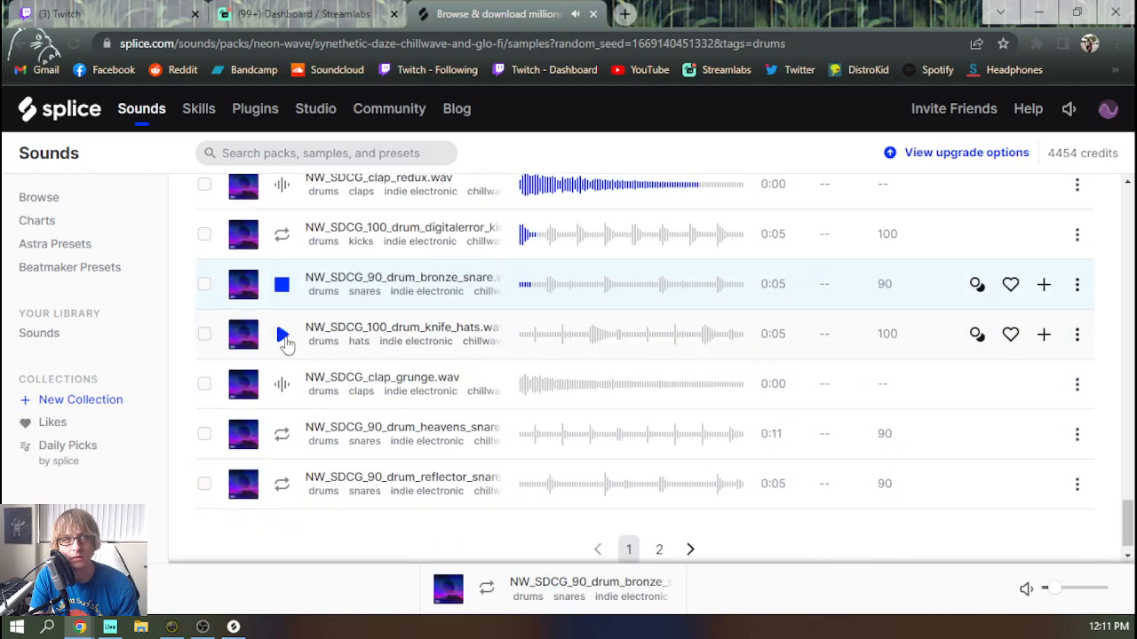
key(Down)
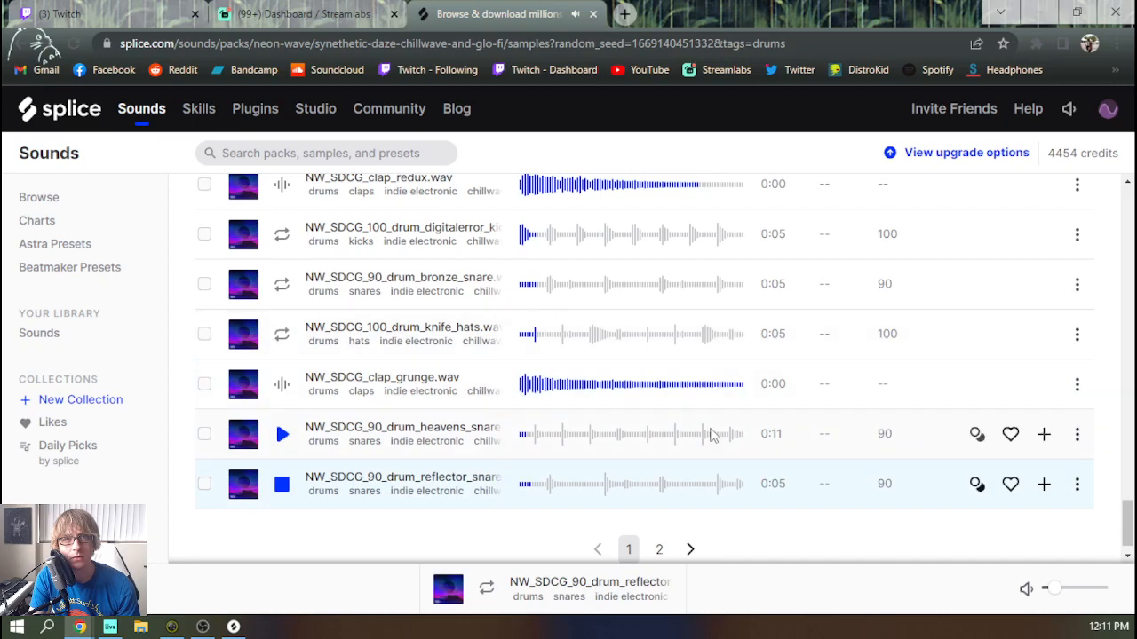
Open page 2 of the drum samples, audition the integra hats and NW_SDCG_kick_cronius.wav, and add that kick to the library
click(659, 549)
scroll(661, 524, down, 3)
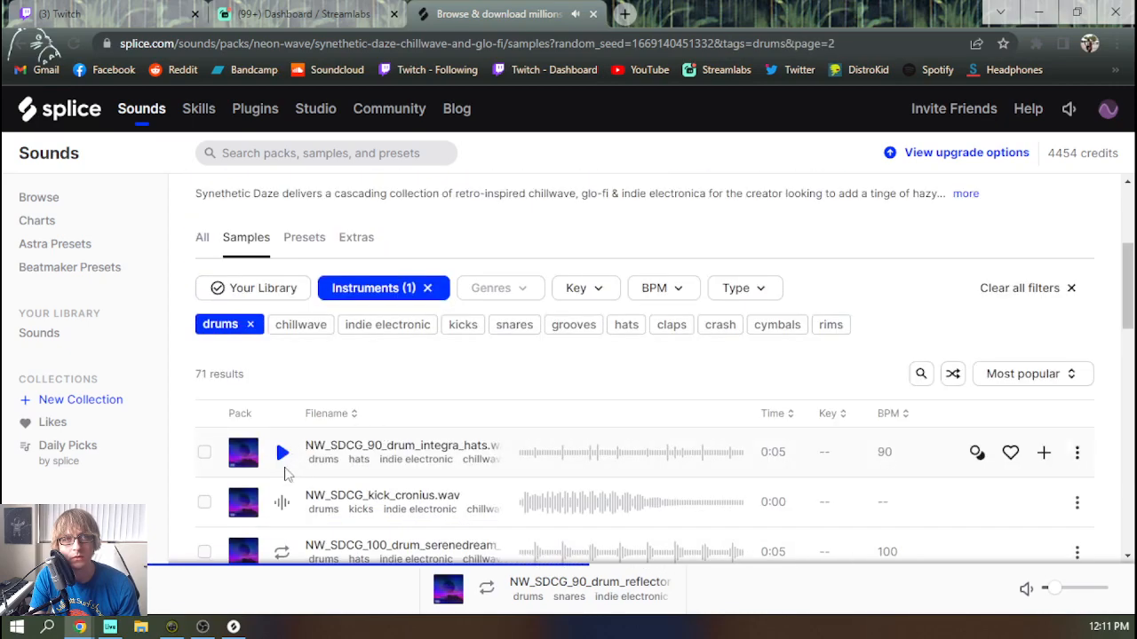
click(282, 454)
key(Down)
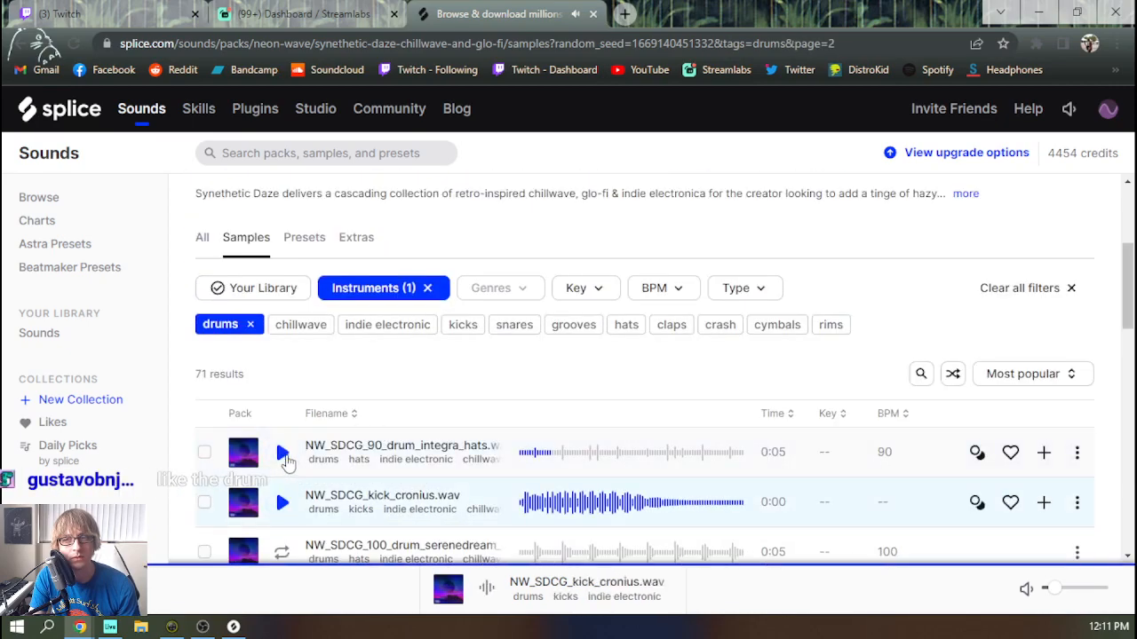
click(310, 453)
key(Down)
scroll(963, 278, down, 3)
click(1043, 253)
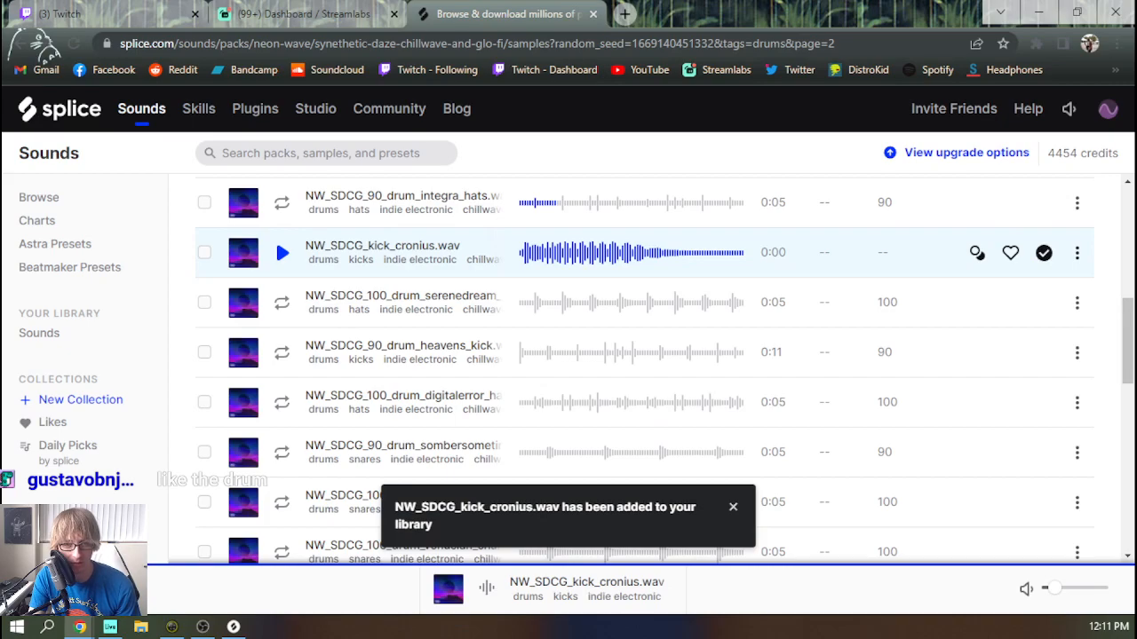
click(234, 627)
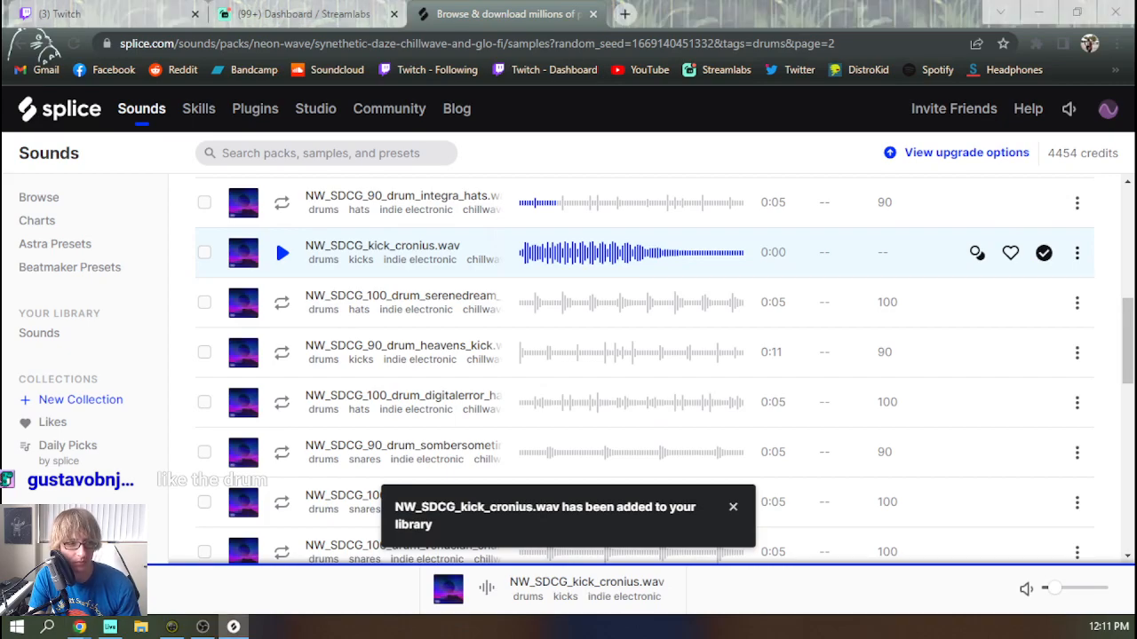
Audition the next page 2 samples, from the serenedream hats loop down to the integra snare loop
click(281, 311)
click(283, 352)
key(Down)
key(Down)
key(Down)
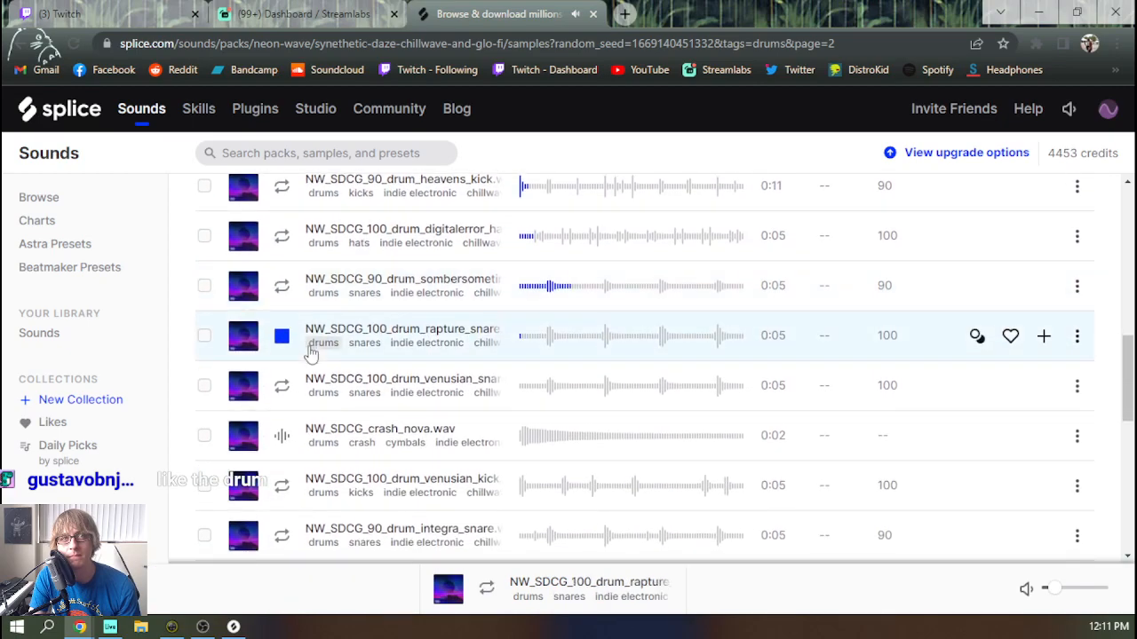
key(Down)
key(Down)
key(Down)
key(Down)
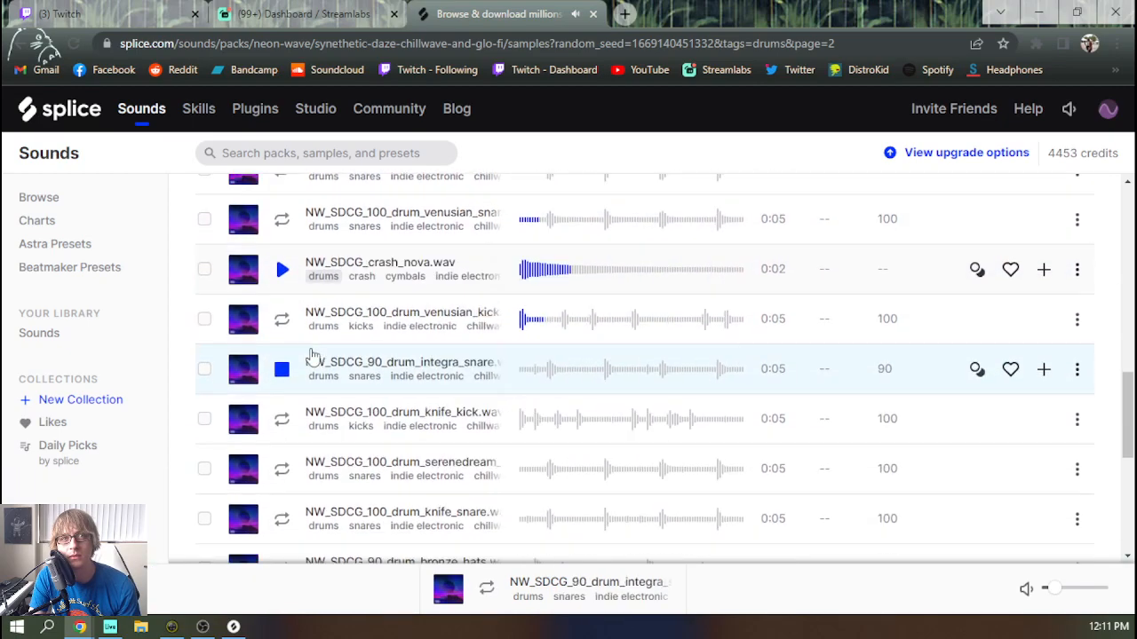
Audition the last page 2 samples, from the knife kick loop down to NW_SDCG_crash_spoon.wav, replaying the reflector kick
key(Down)
key(Down)
key(Down)
key(Down)
key(Down)
key(Down)
key(Down)
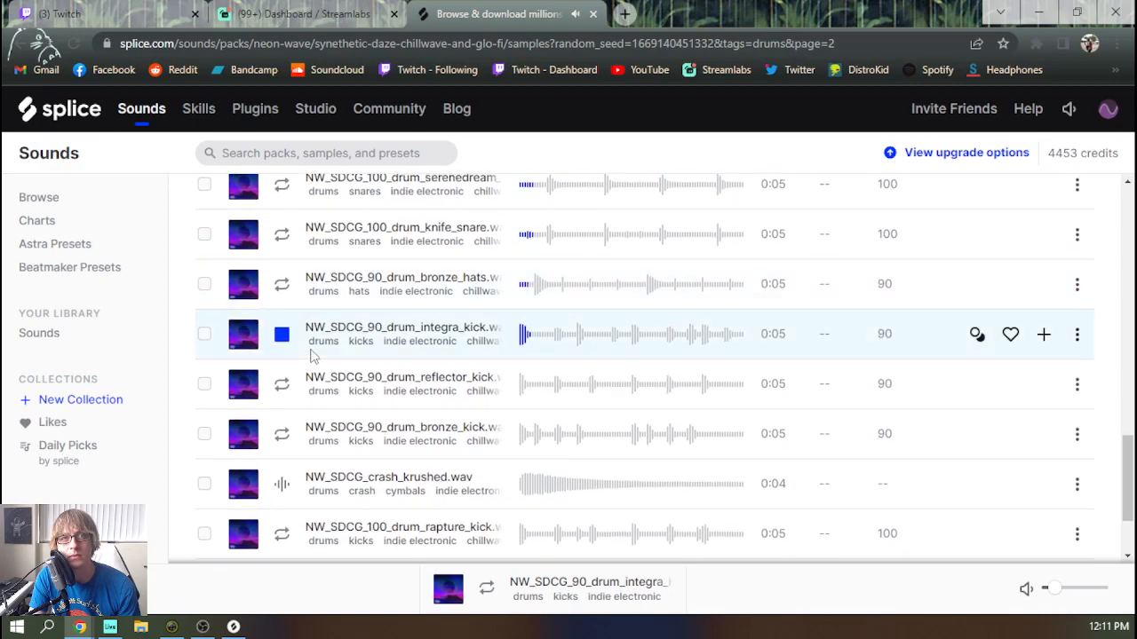
key(Up)
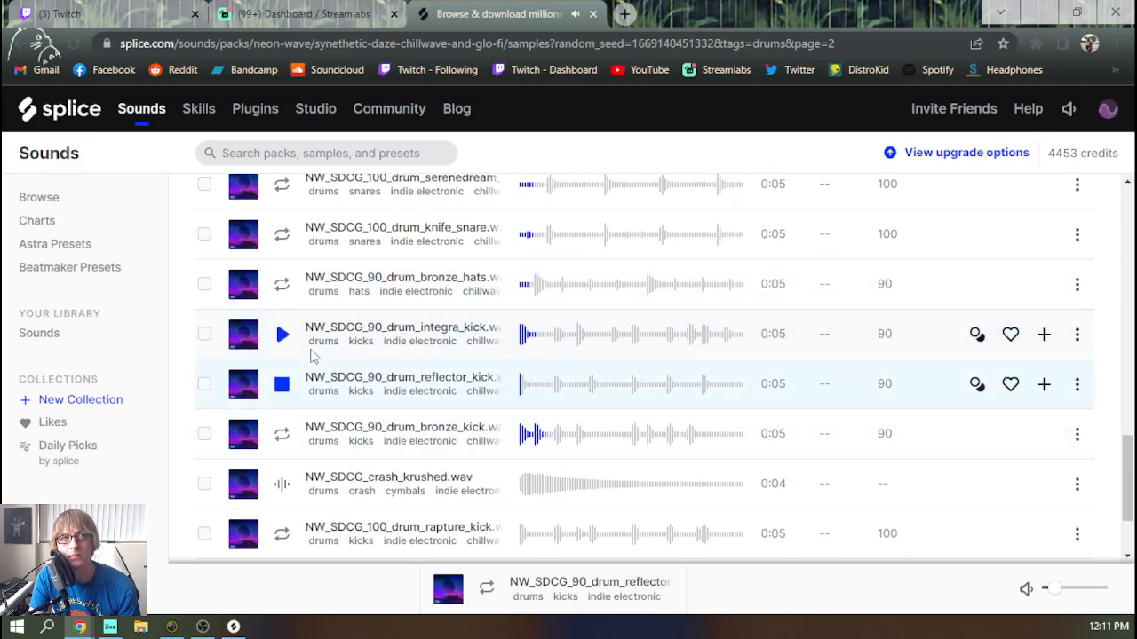
key(Down)
key(Down)
key(Down)
key(Down)
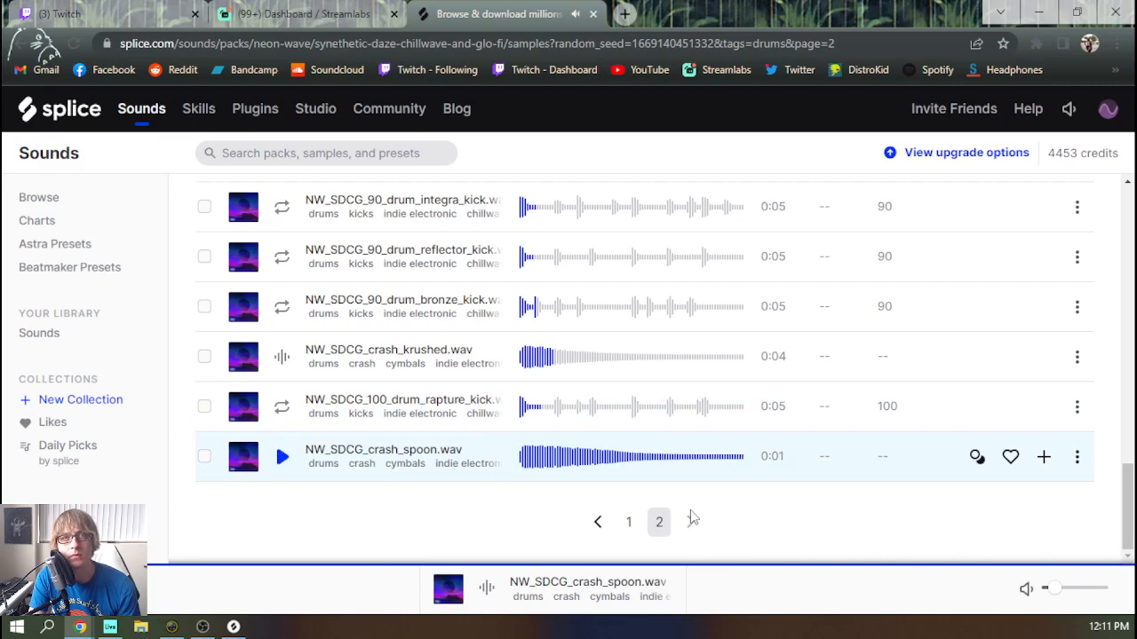
Filter the drum samples further to hats and audition the listed hat loops
scroll(689, 506, up, 12)
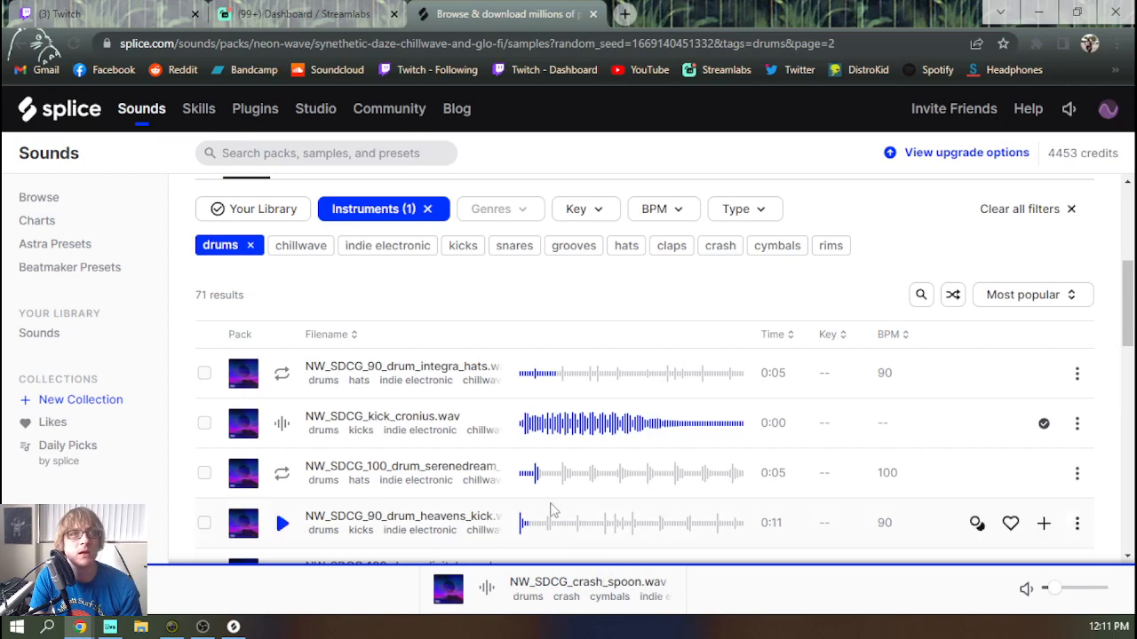
click(625, 246)
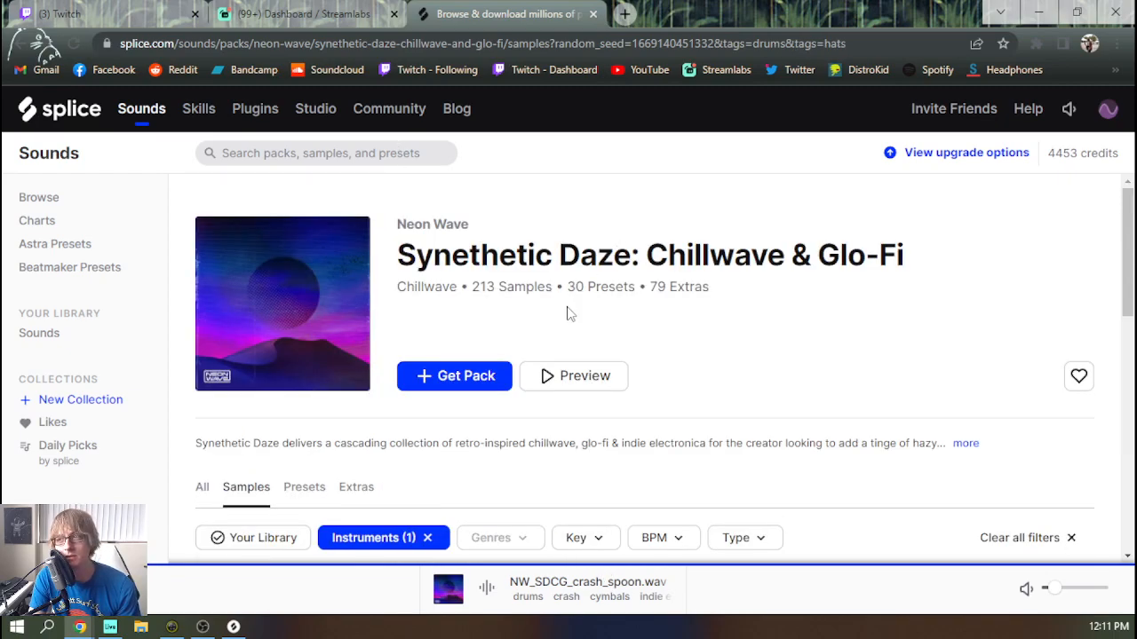
scroll(436, 294, down, 4)
click(284, 372)
key(Down)
key(Down)
key(Down)
key(Down)
key(Down)
key(Down)
key(Down)
key(Down)
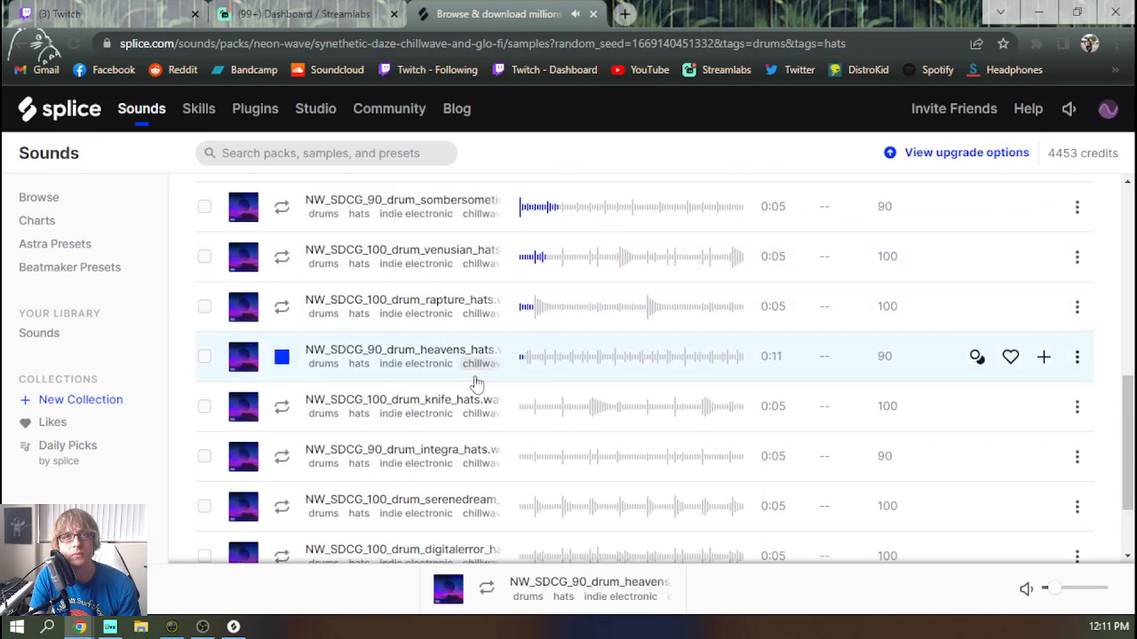
click(282, 447)
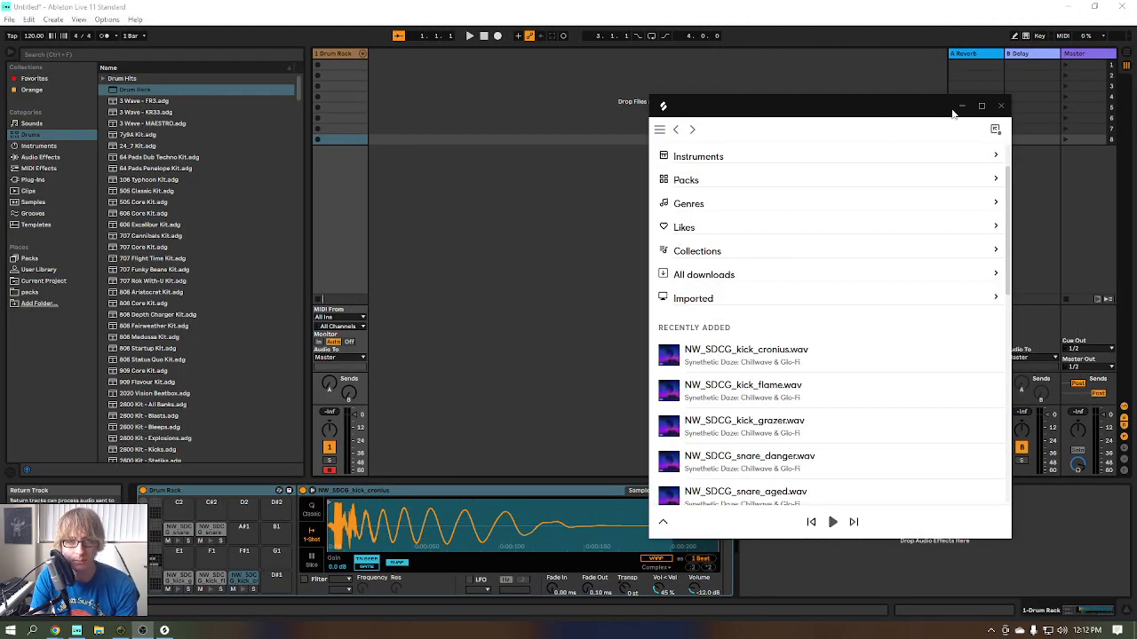
In Ableton Live, show the full-screen Arrangement and create a MIDI clip on the Drum Rack track, extended to about bar 62
click(964, 108)
key(F11)
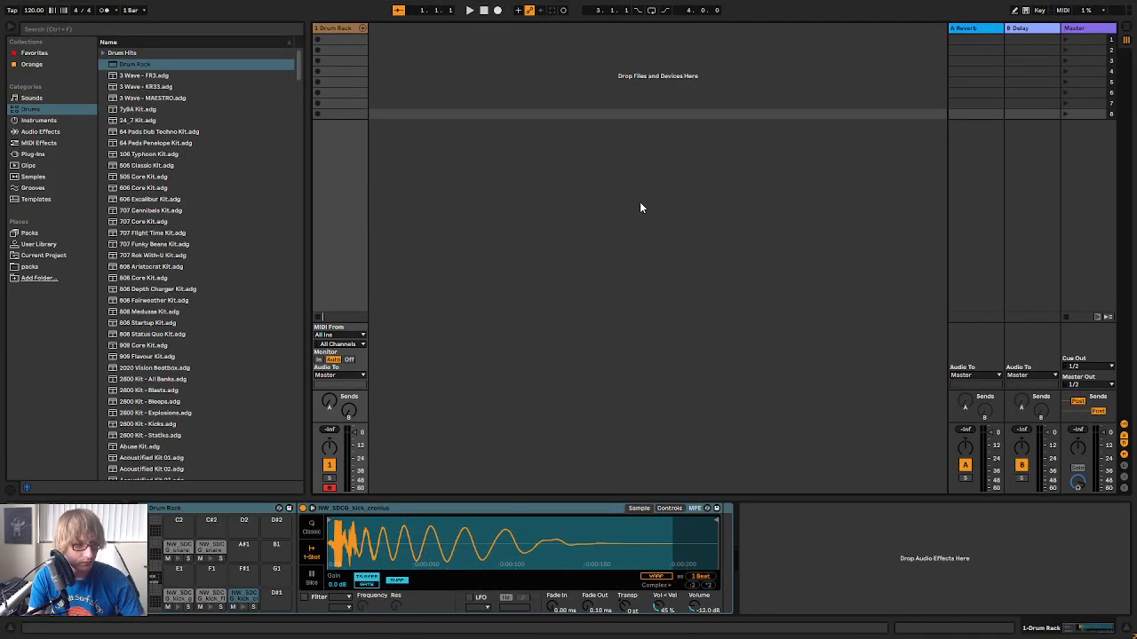
key(Tab)
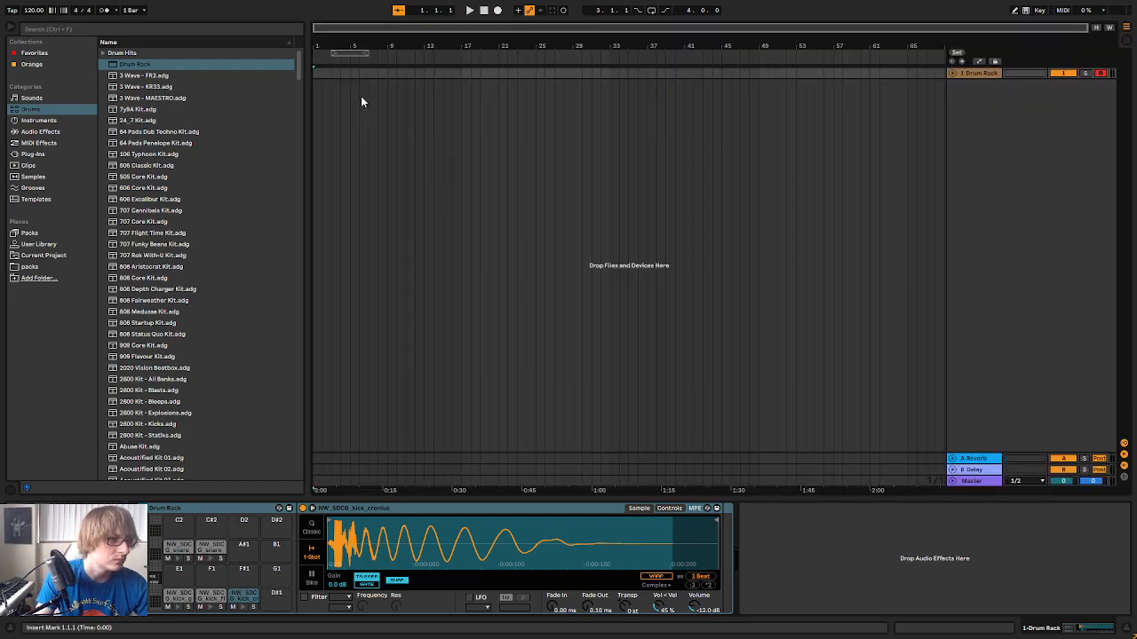
double_click(317, 73)
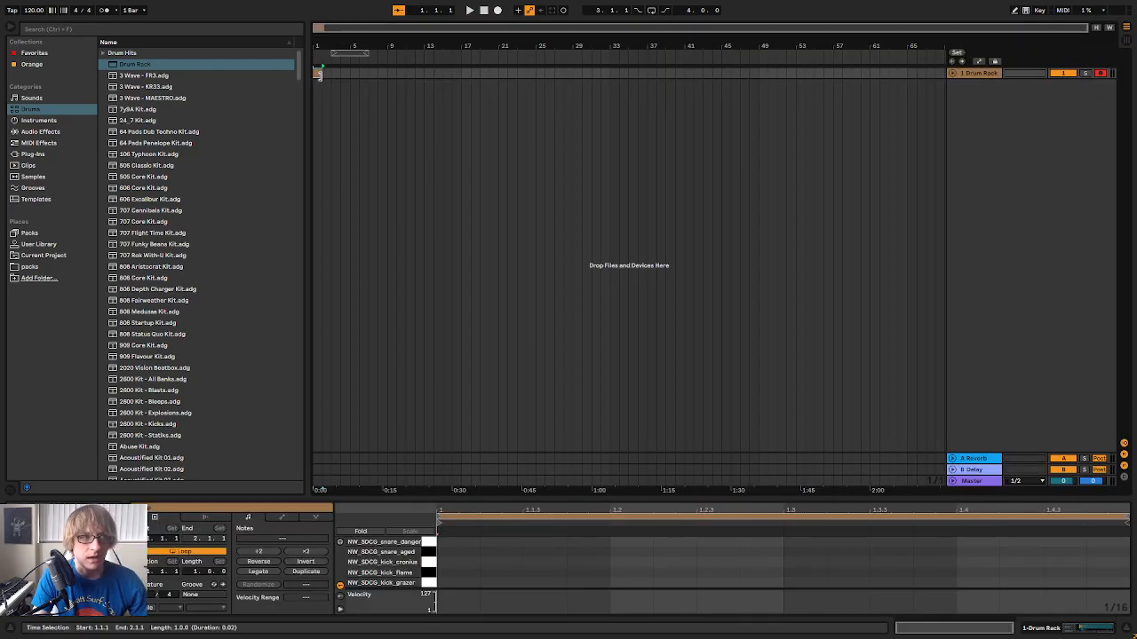
drag(319, 77, 877, 93)
click(809, 117)
Duplicate the Drum Rack track with its clip twice
right_click(973, 73)
click(997, 88)
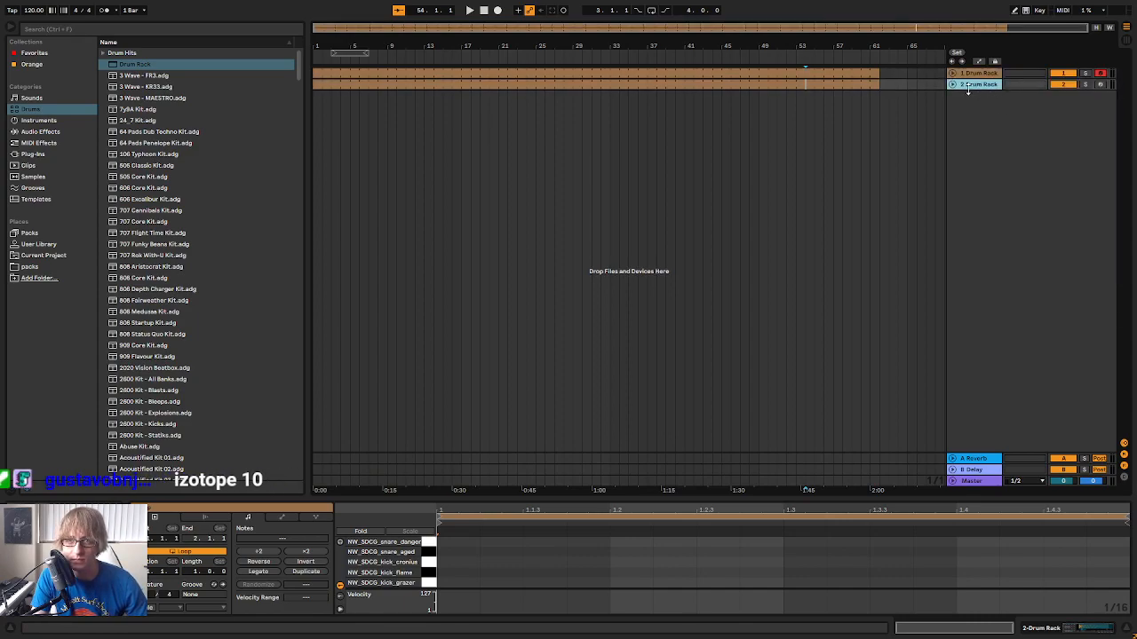
right_click(968, 89)
click(1003, 113)
Rename the first two Drum Rack tracks Kick and Snare, and delete the third one
right_click(976, 77)
click(1006, 121)
text(Kick)
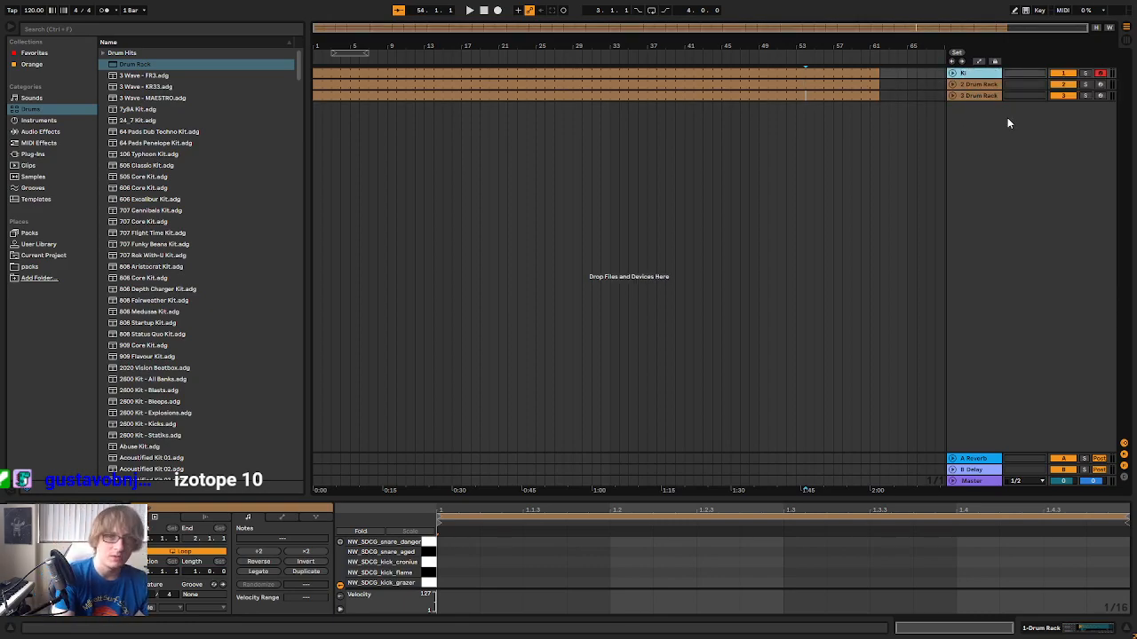
key(Tab)
text(Snare)
click(966, 94)
key(Delete)
Unfold the tracks and load an EQ Eight kick preset on the Kick track and Snare EQ 1 on the Snare track
click(749, 72)
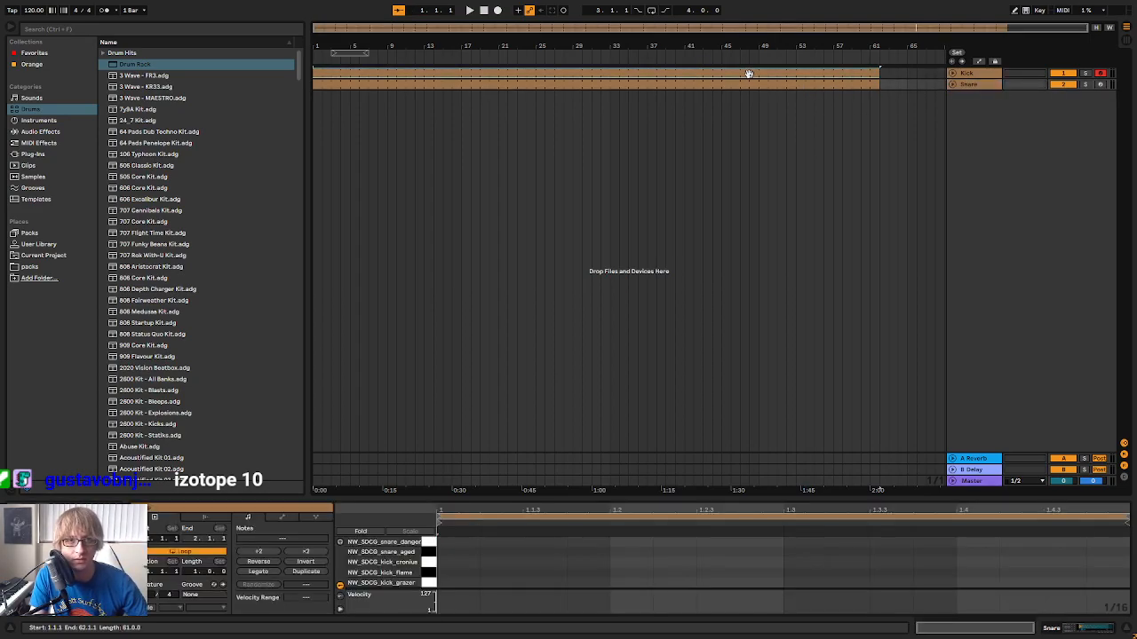
click(43, 132)
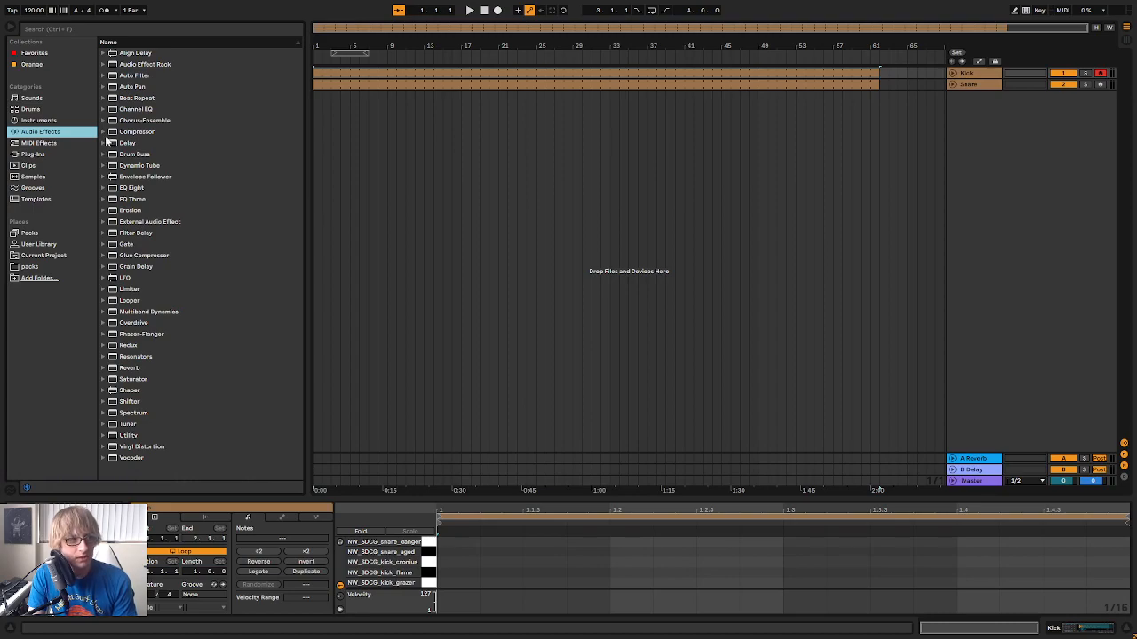
click(103, 187)
click(126, 201)
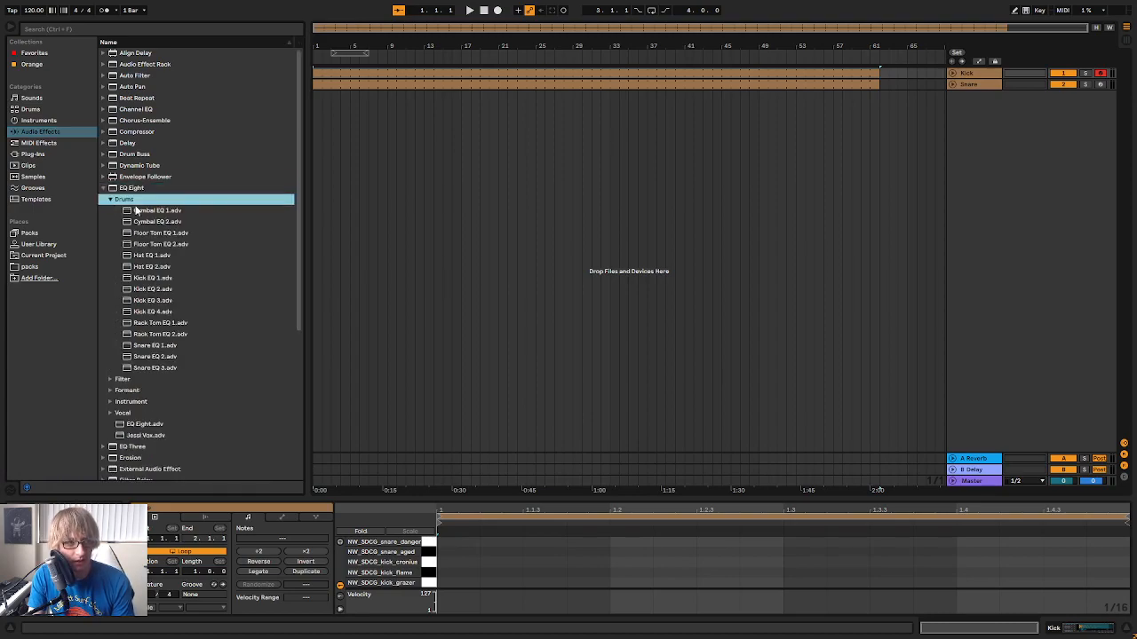
alt+click(951, 73)
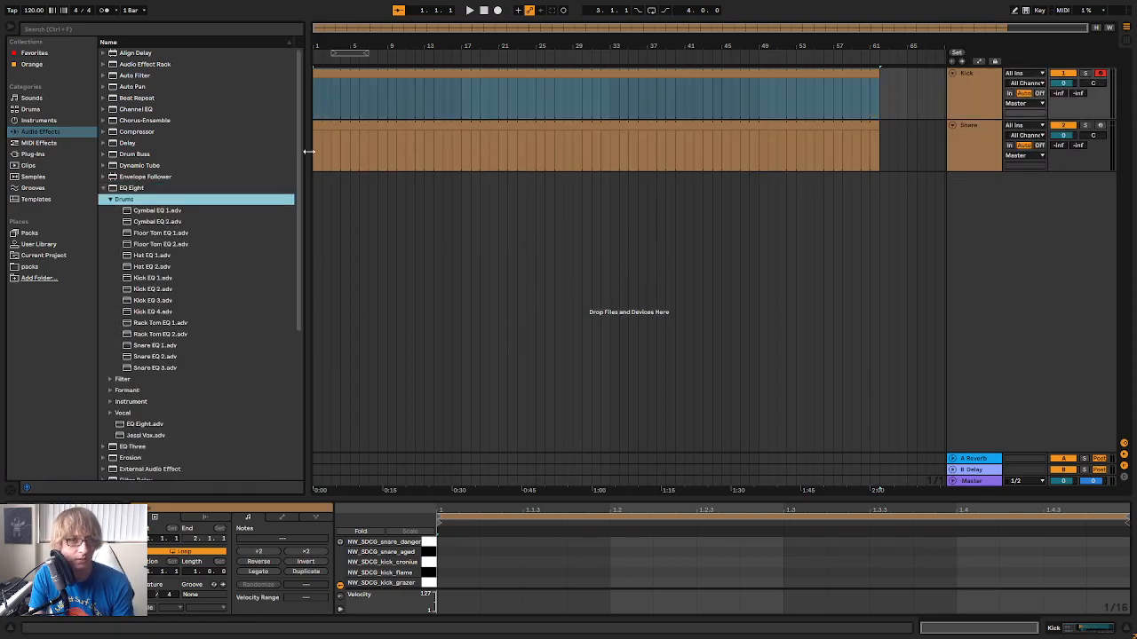
click(151, 289)
drag(165, 297, 975, 105)
click(164, 345)
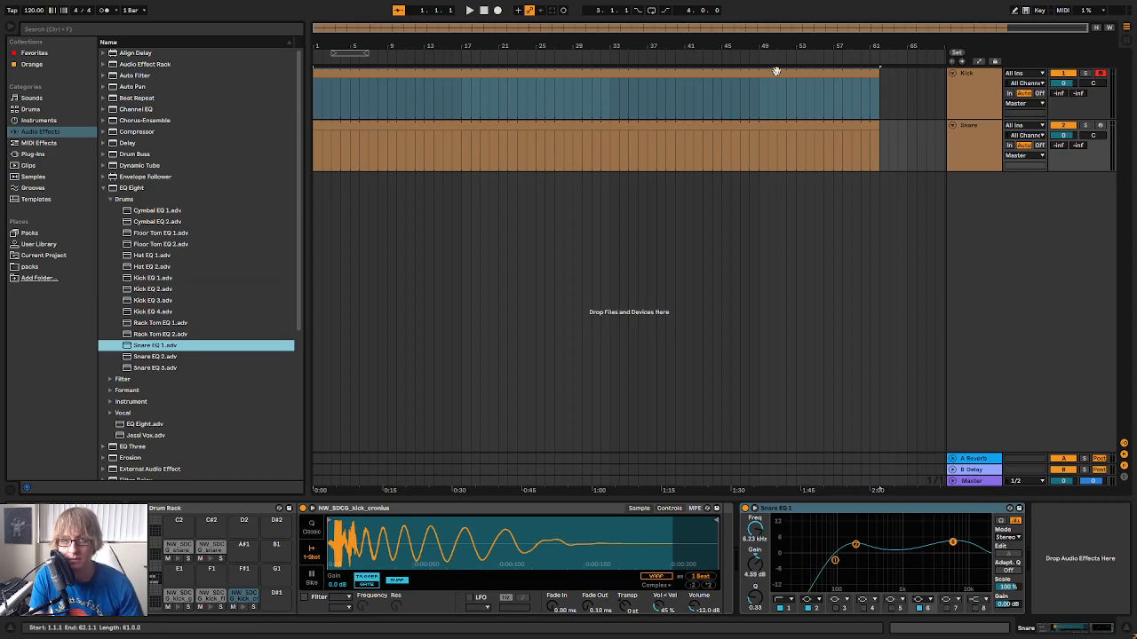
Show the Kick clip in an enlarged note editor and lower the Kick and Snare track volumes to about -9 dB
click(809, 74)
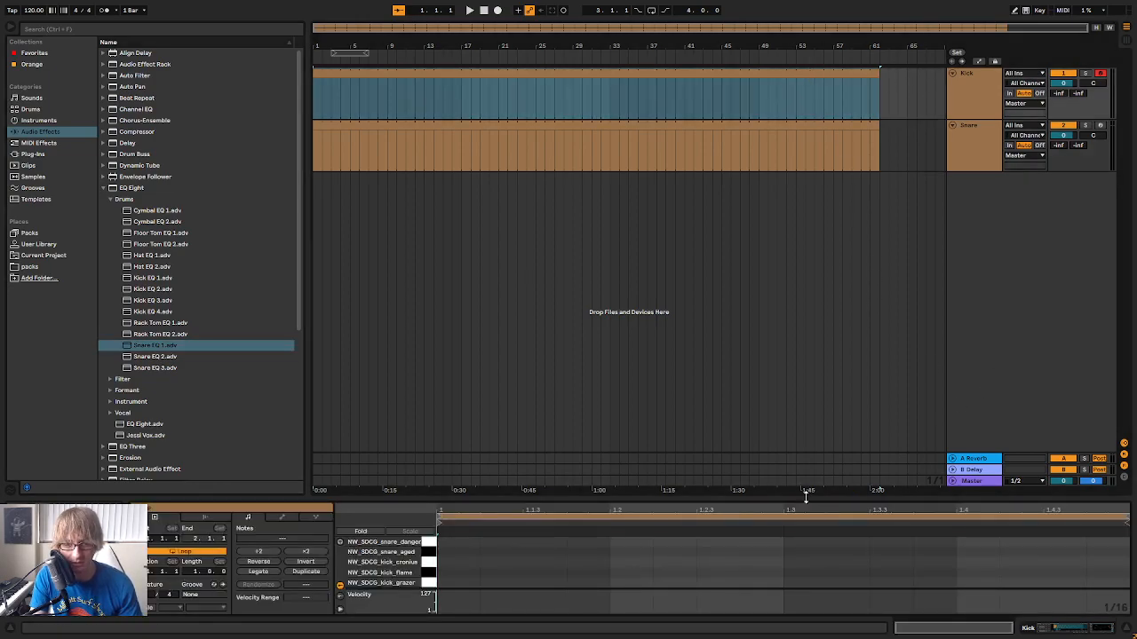
drag(803, 498, 803, 365)
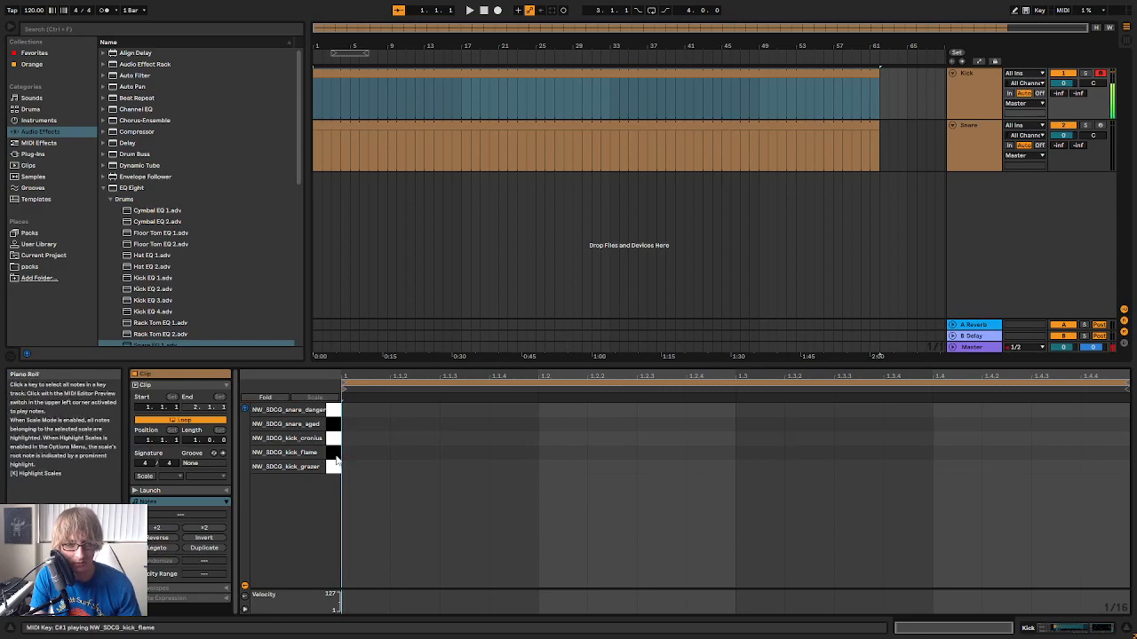
key(Tab)
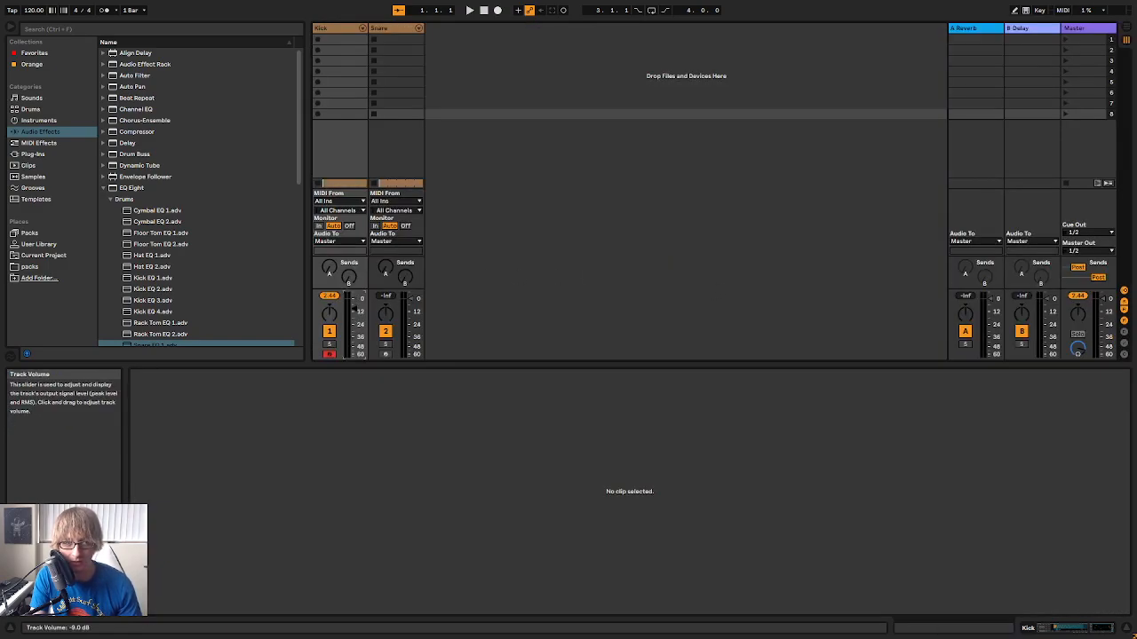
key(Tab)
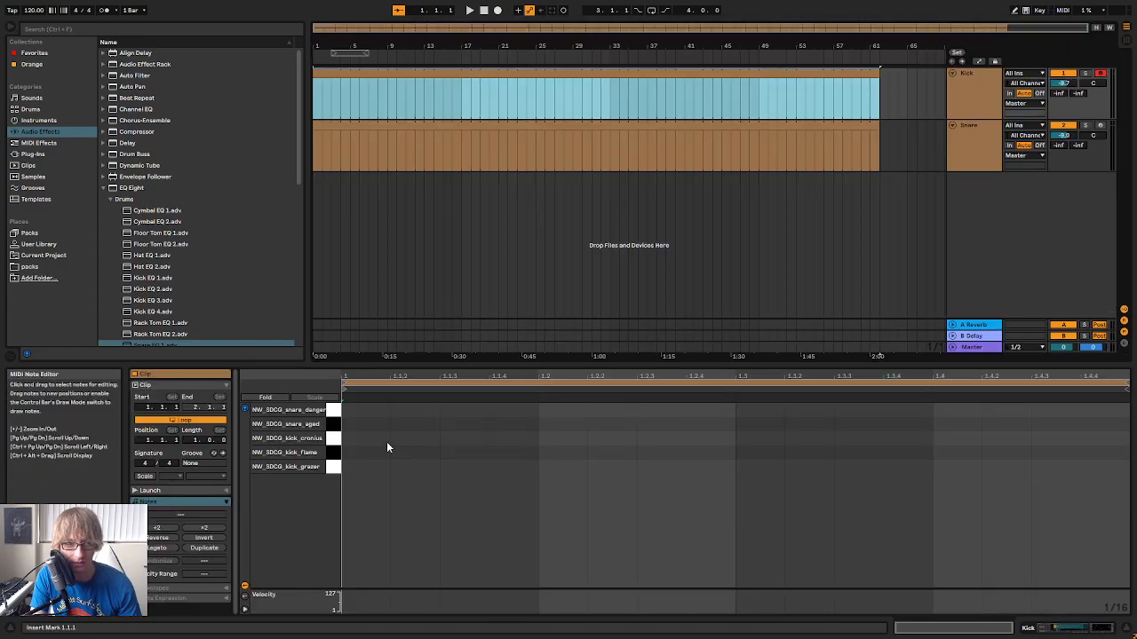
Audition the kick samples and place NW_SDCG_kick_flame notes on all four beats of the Kick clip
click(336, 465)
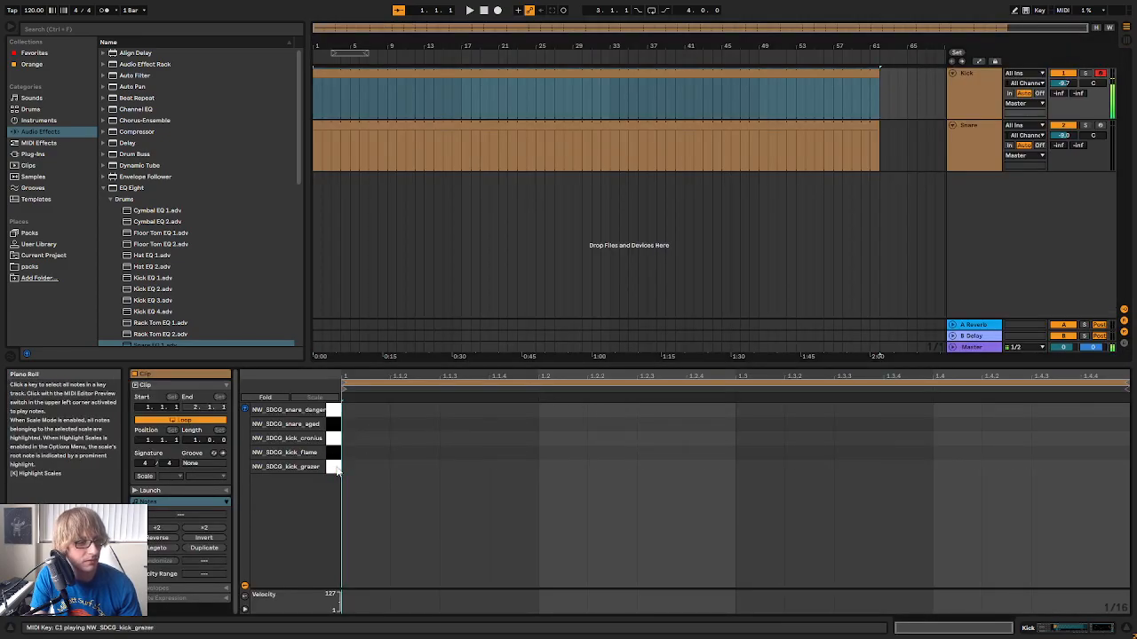
click(337, 456)
double_click(365, 452)
double_click(562, 452)
double_click(760, 452)
double_click(956, 452)
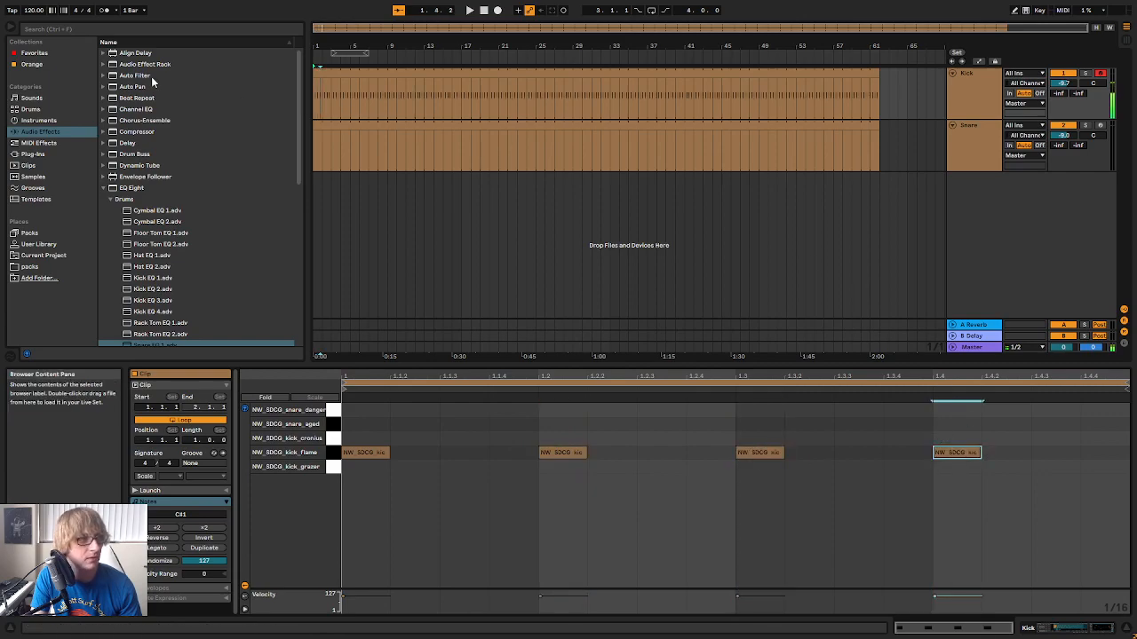
Set the tempo to 110 BPM and, during playback, add NW_SDCG_snare_aged notes on beats 2 and 4 of the Snare clip
drag(34, 10, 40, 27)
key(space)
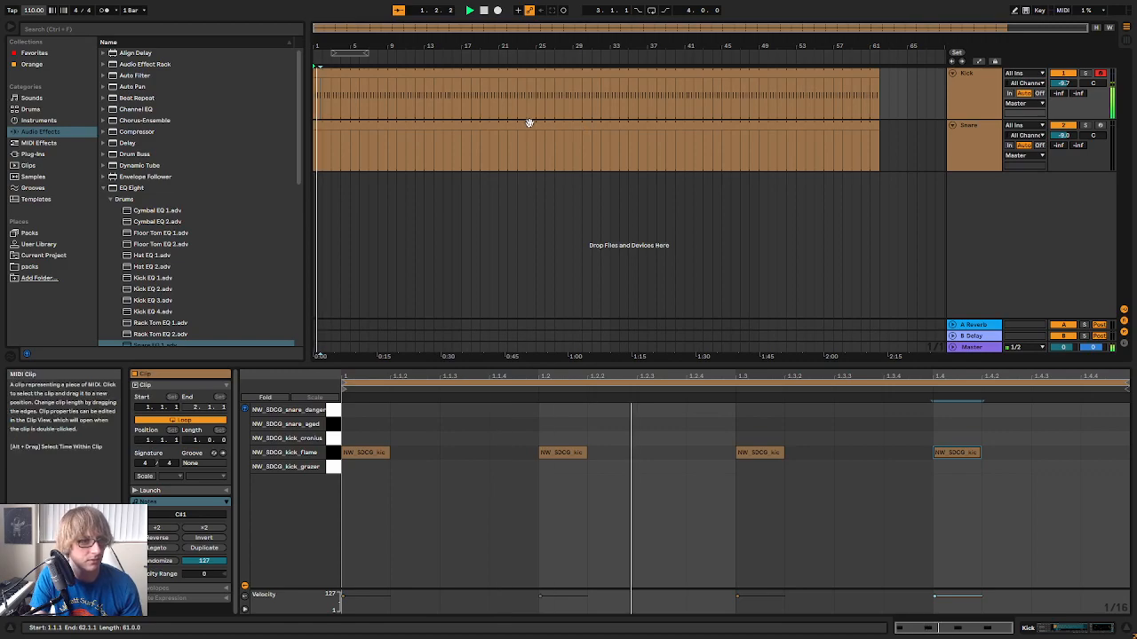
click(529, 161)
double_click(562, 423)
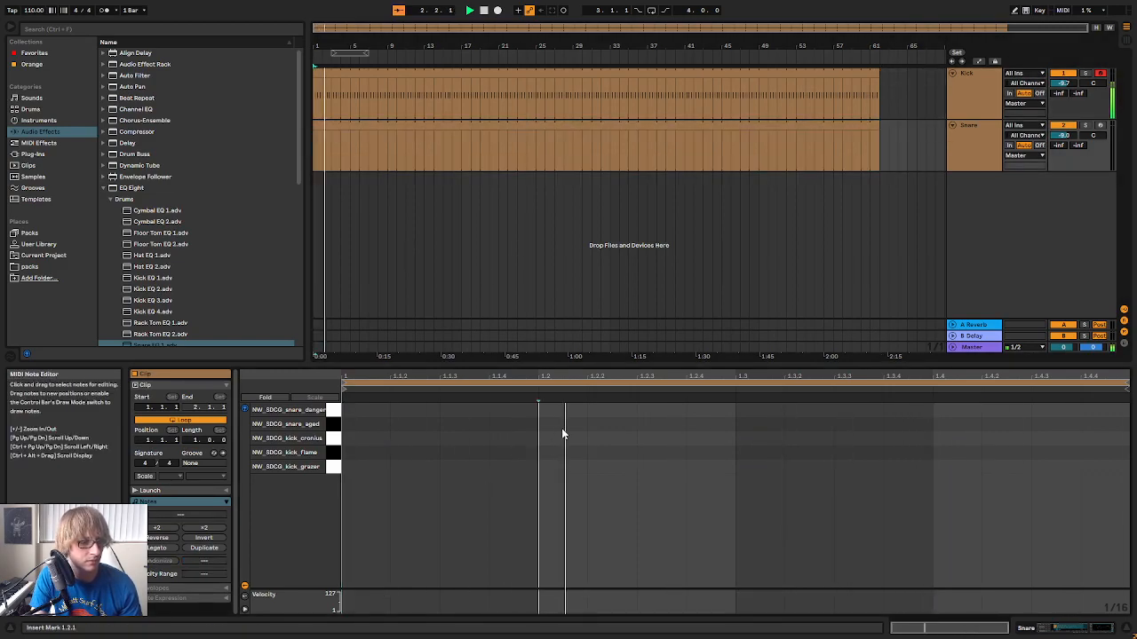
double_click(946, 424)
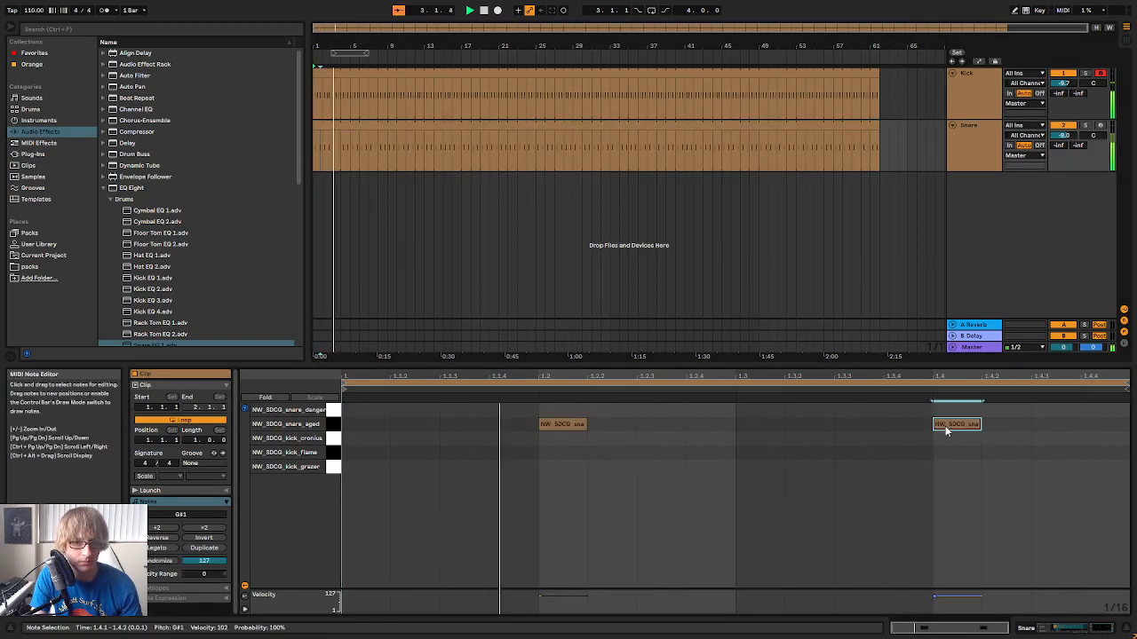
Compare both snare notes on snare_aged and NW_SDCG_snare_danger, leave them on snare_danger, then fold both tracks and stop playback
drag(471, 485, 1070, 421)
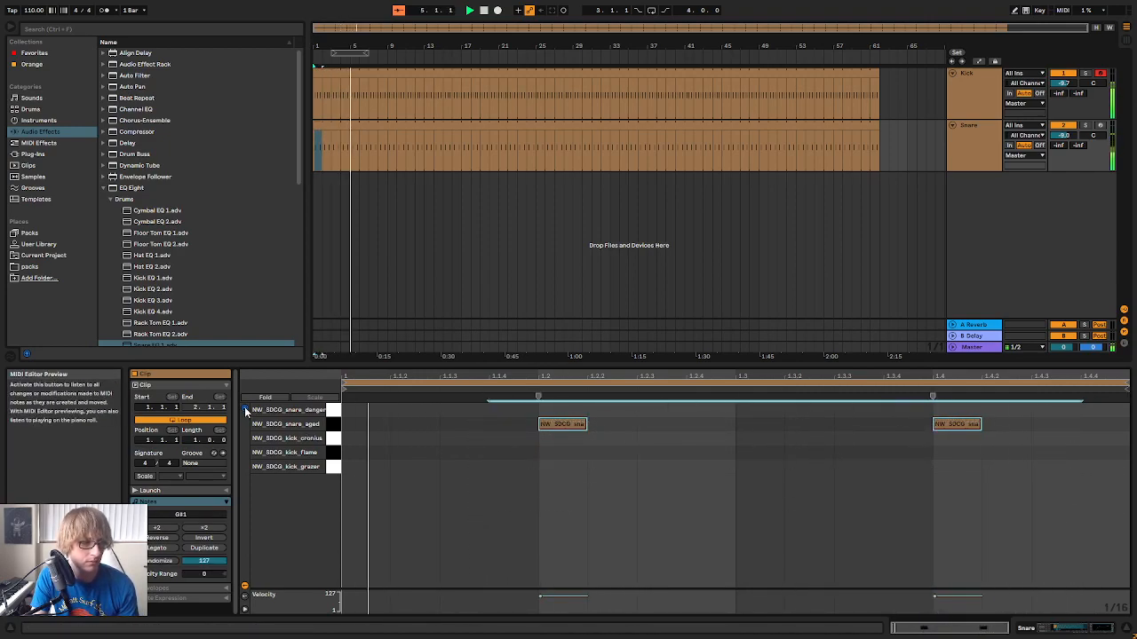
key(Up)
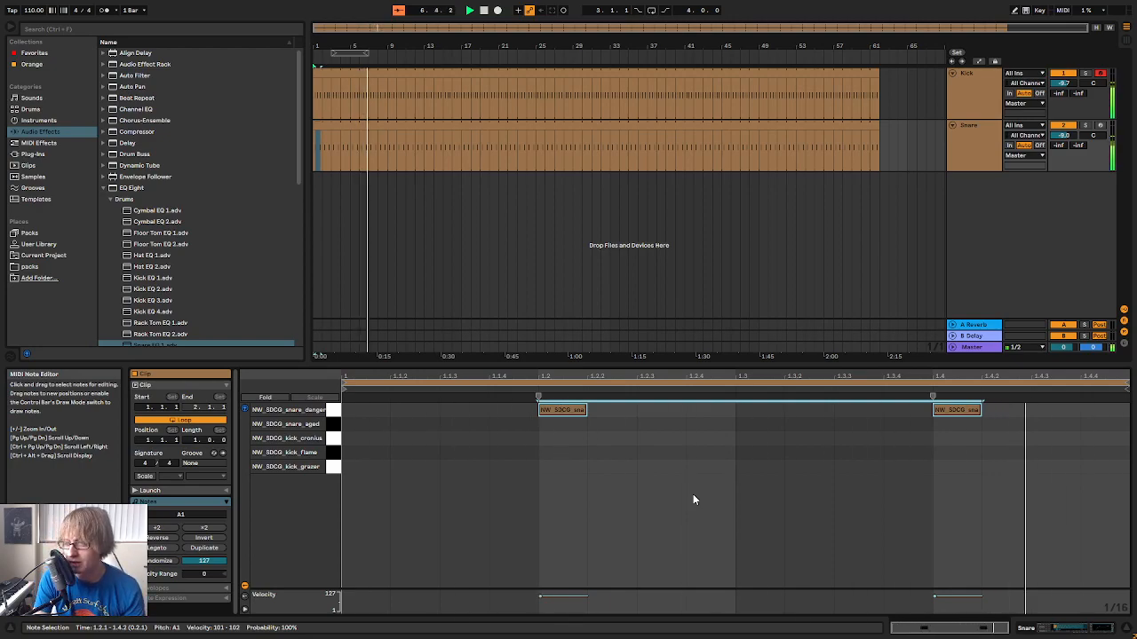
key(Down)
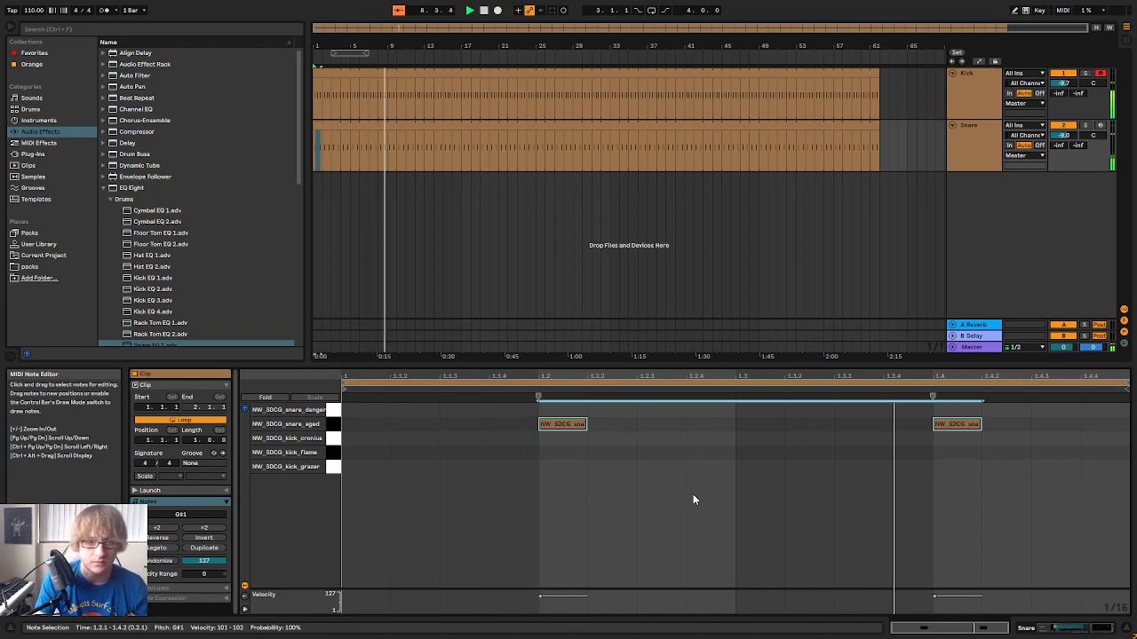
key(Up)
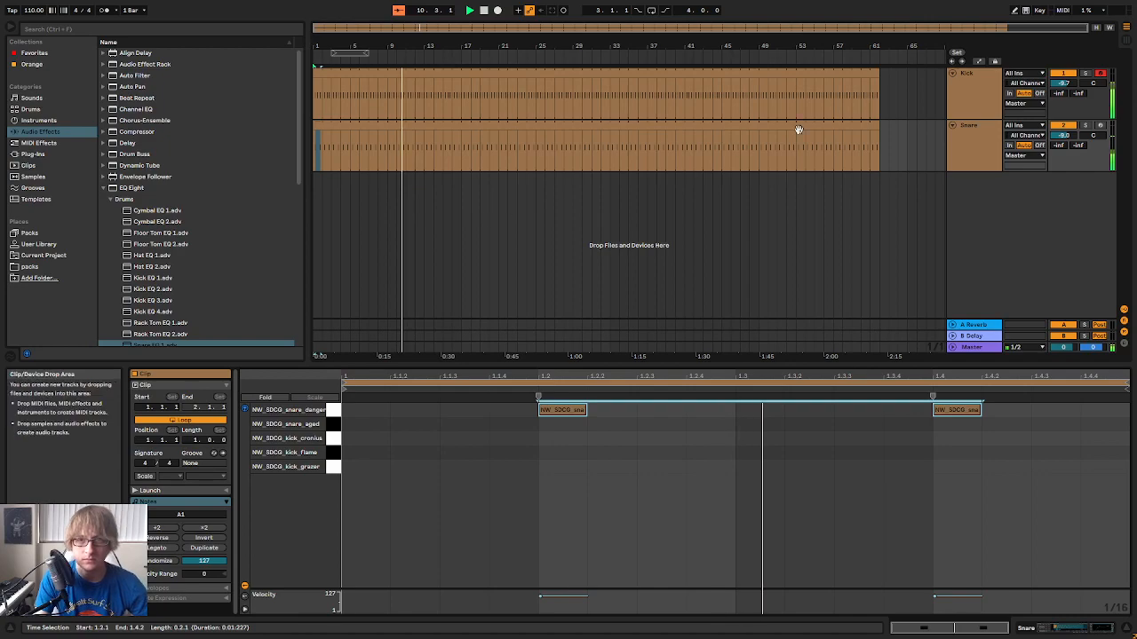
click(951, 75)
click(954, 86)
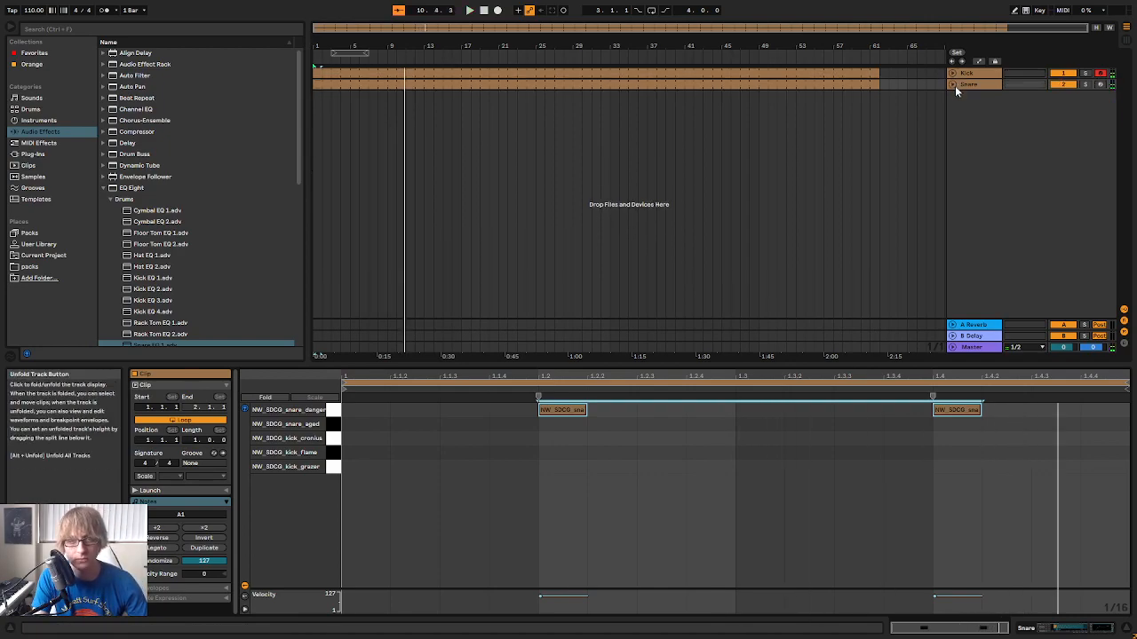
key(space)
Browse the User Library kits to Coin Op's instrument presets and load ADM COIN-OP Noise on a new track
scroll(168, 183, down, 6)
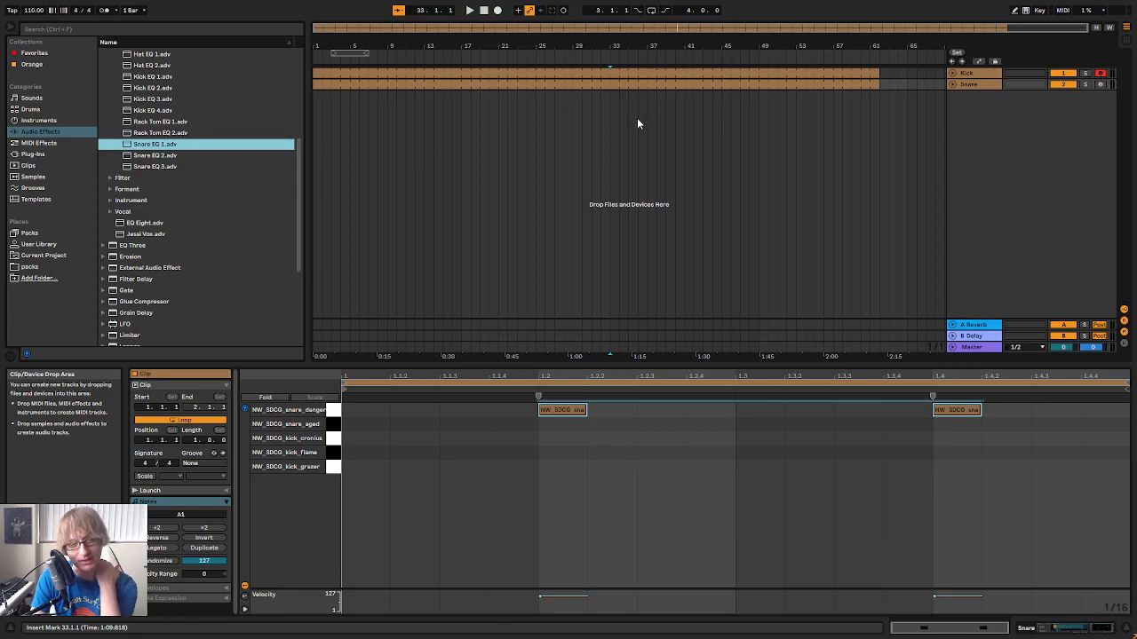
click(39, 244)
scroll(168, 197, up, 8)
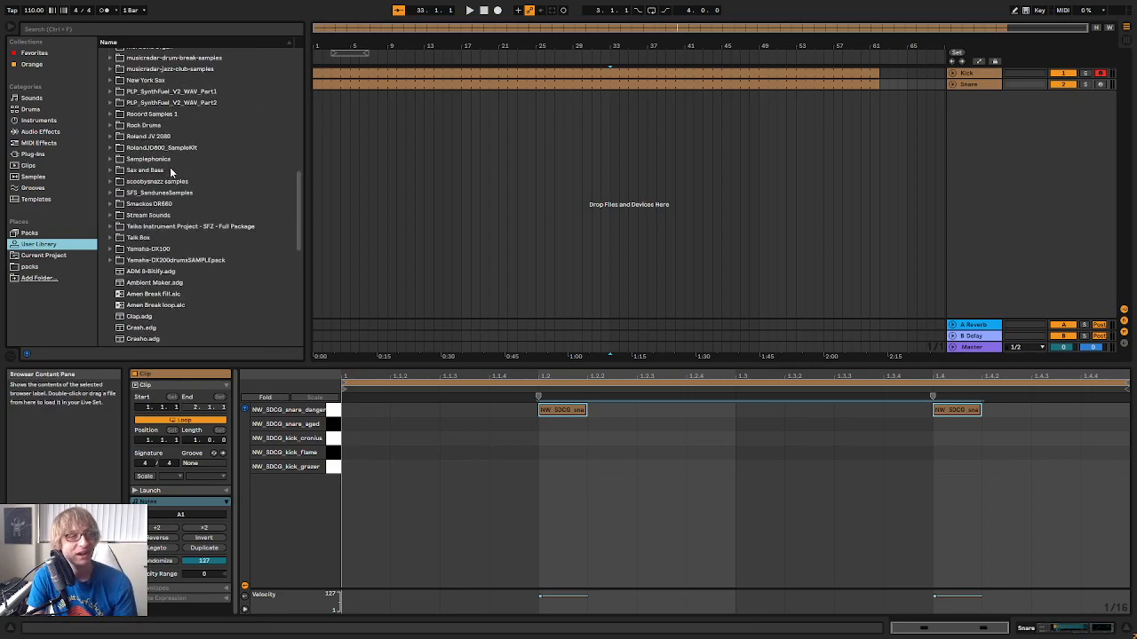
scroll(178, 139, up, 1)
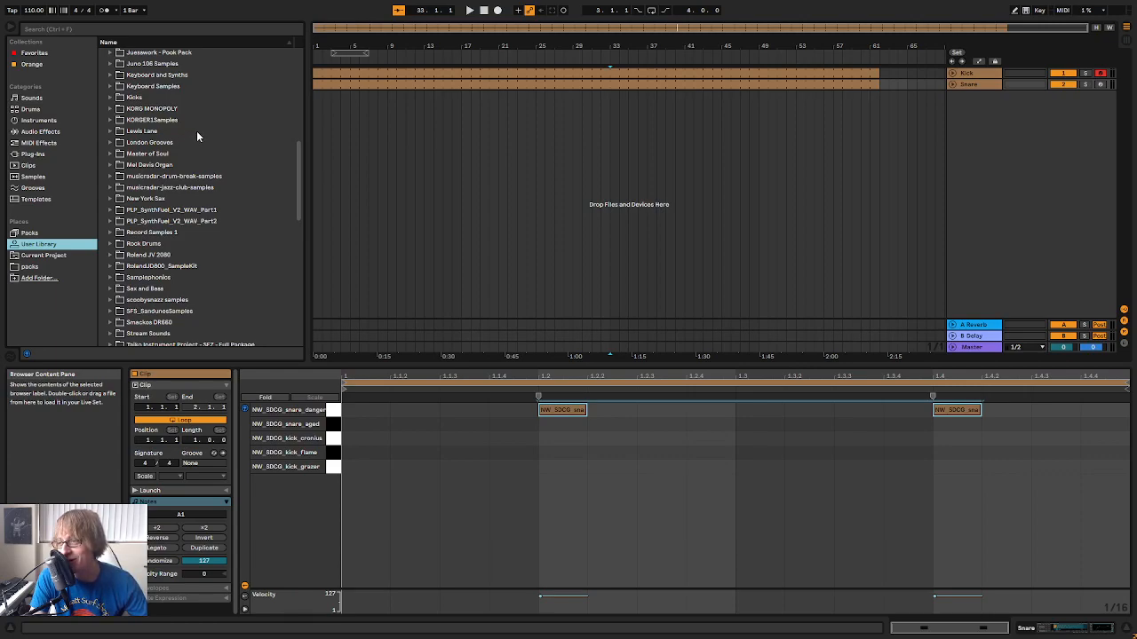
scroll(196, 130, down, 3)
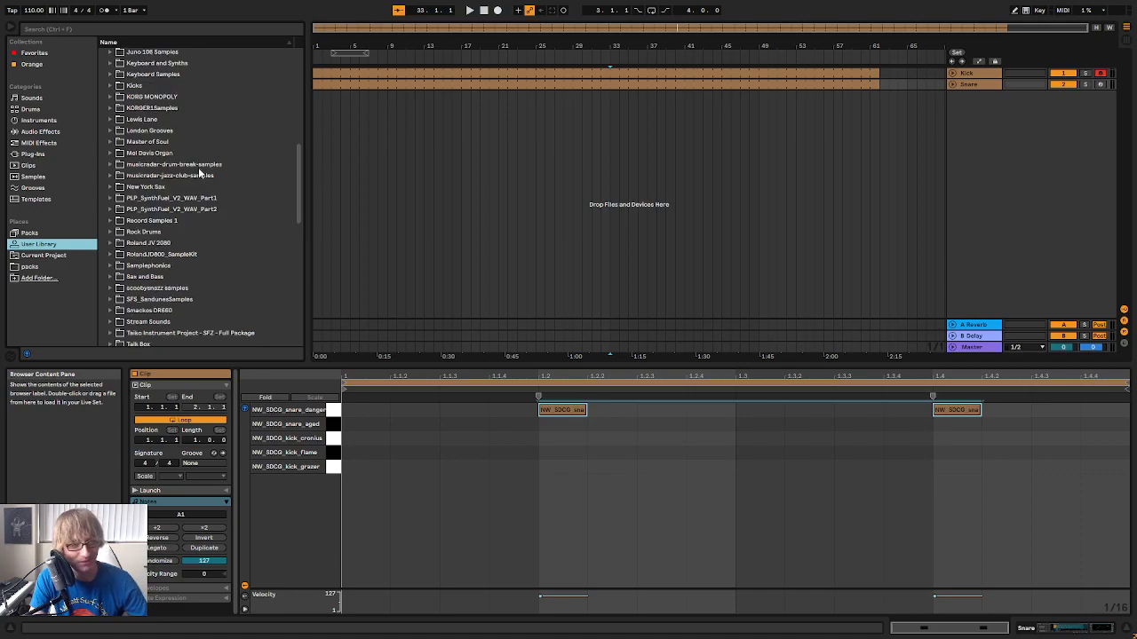
scroll(151, 124, up, 15)
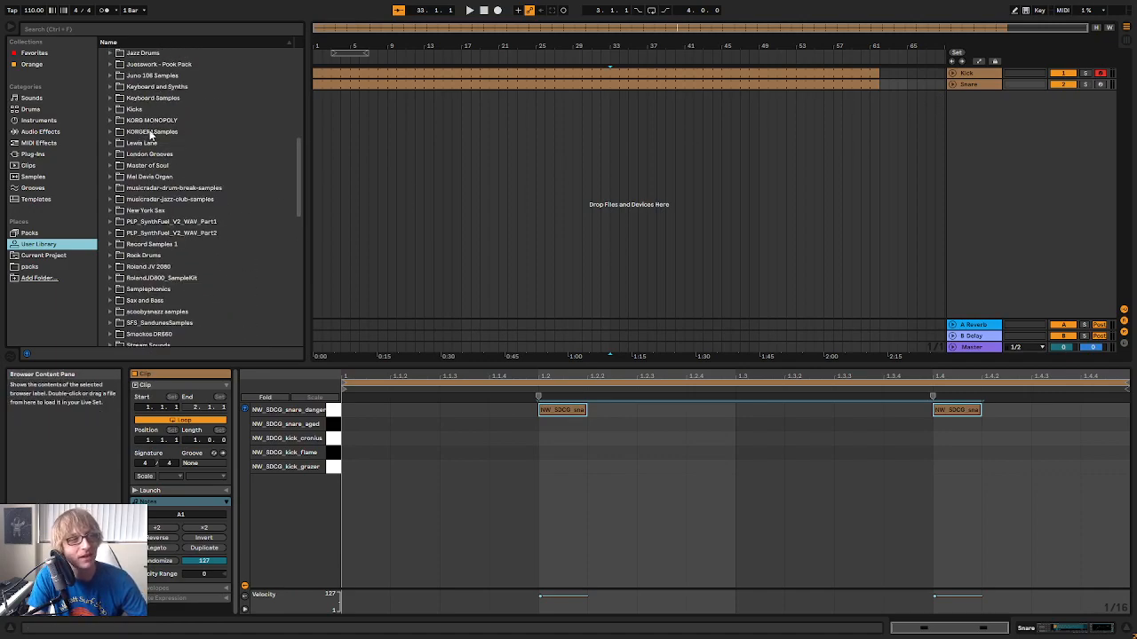
scroll(161, 116, up, 1)
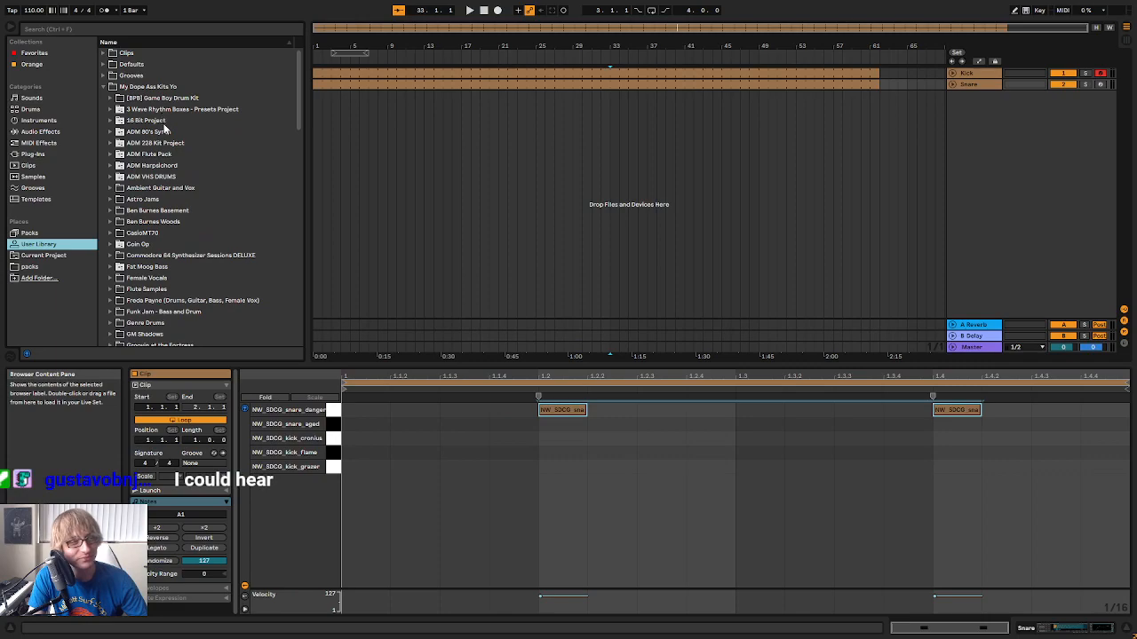
click(110, 244)
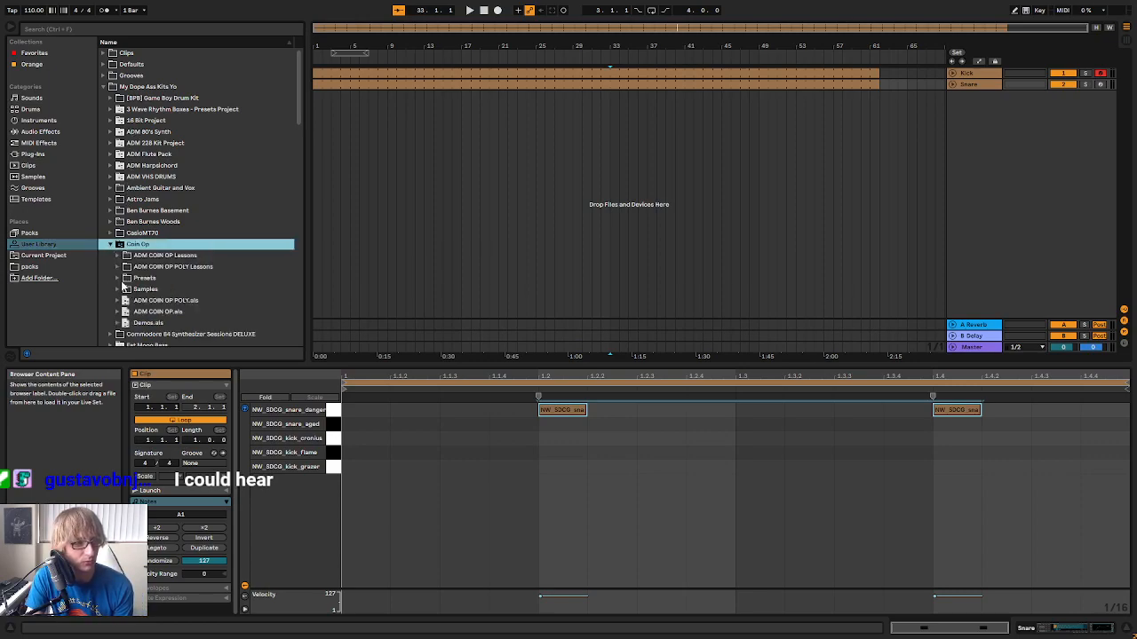
click(116, 278)
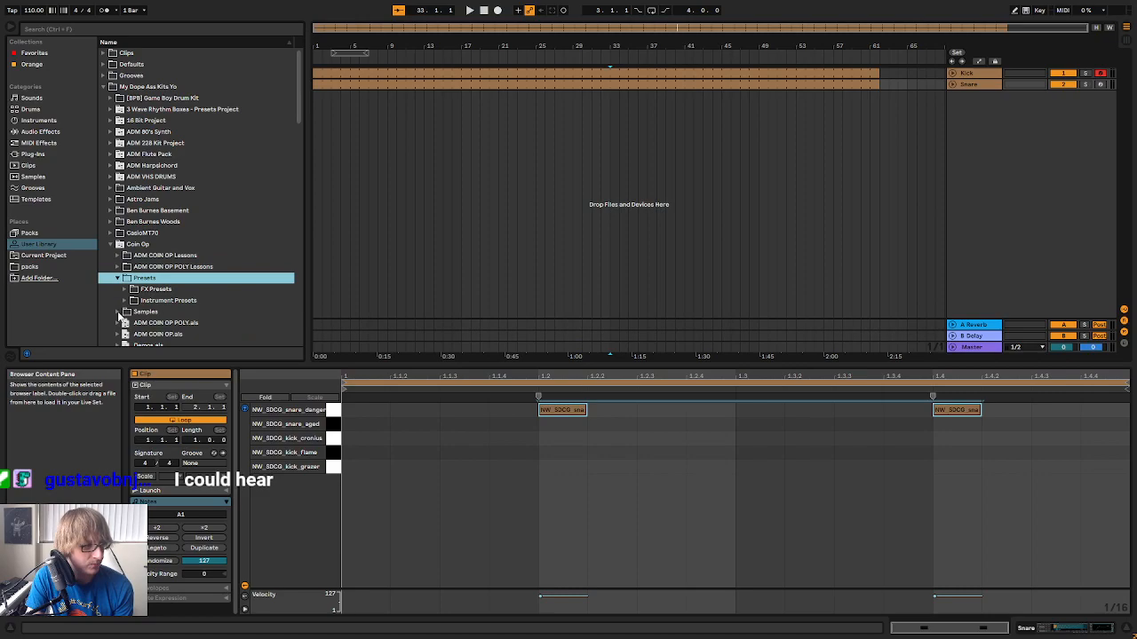
click(119, 314)
click(122, 278)
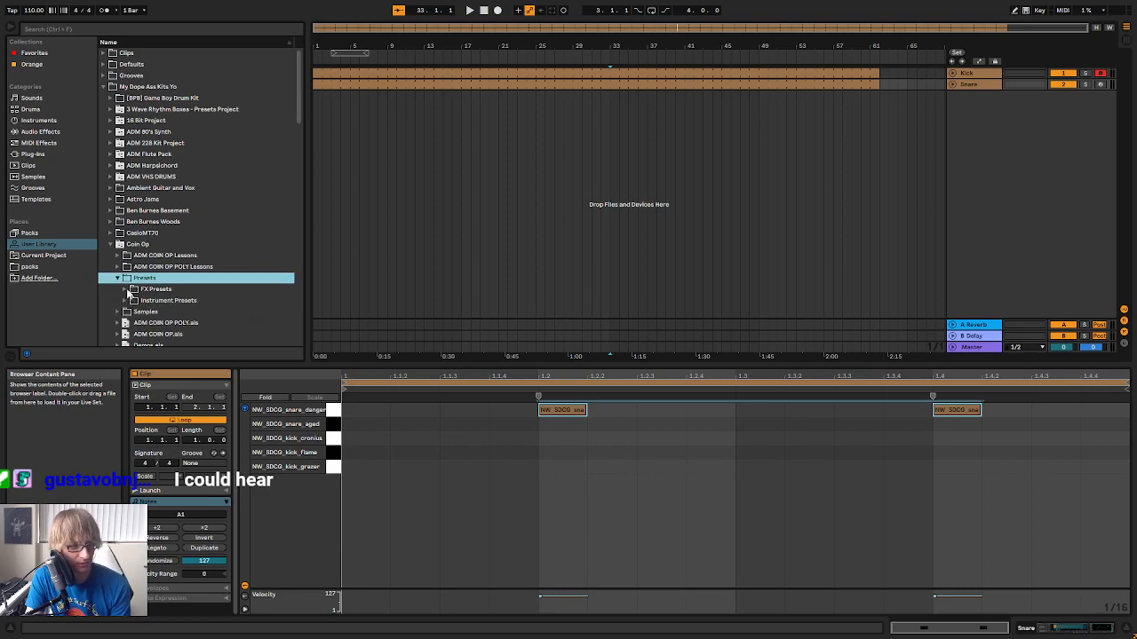
click(129, 300)
drag(218, 256, 991, 202)
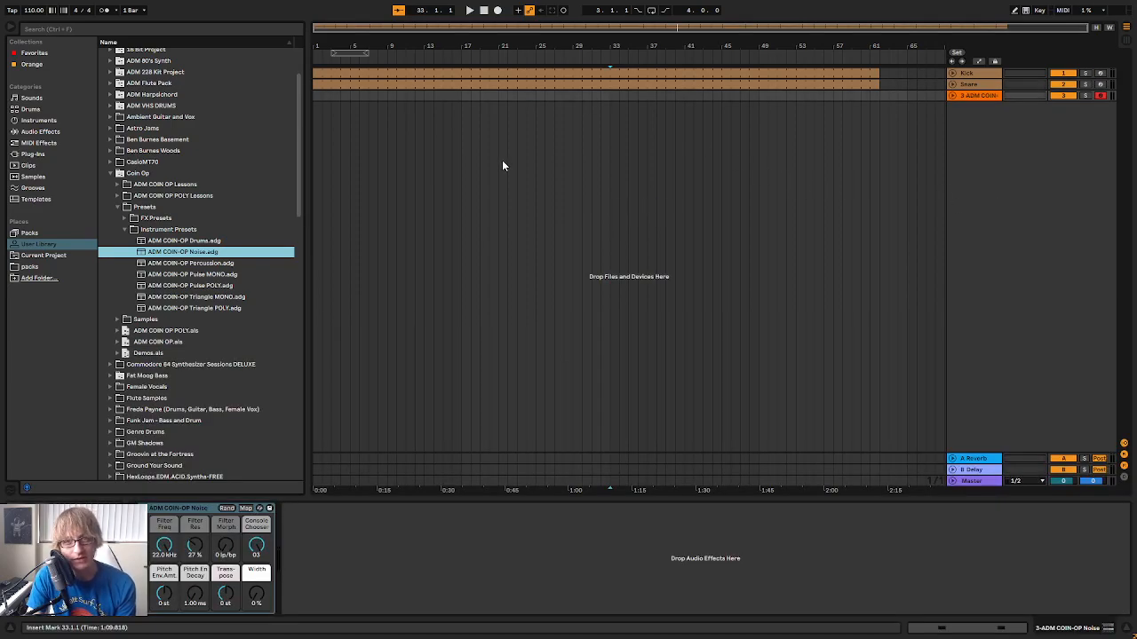
Create a MIDI clip on the COIN-OP Noise track, extend it to about bar 62, and lower the track volume to about -16.7 dB
click(499, 94)
key(ctrl+shift+m)
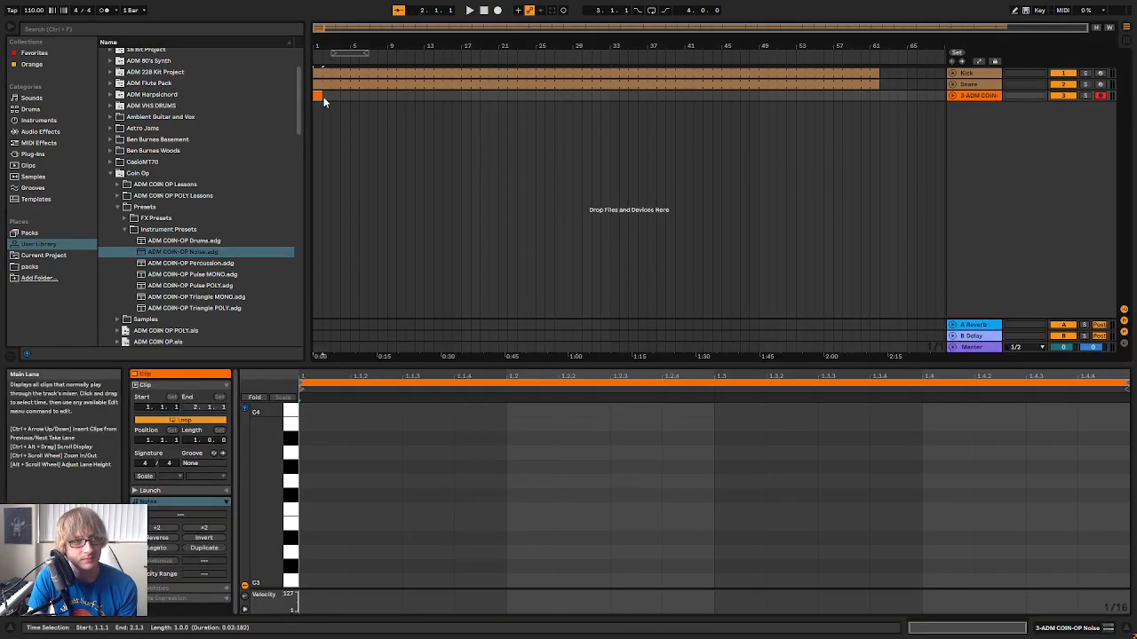
drag(323, 96, 875, 149)
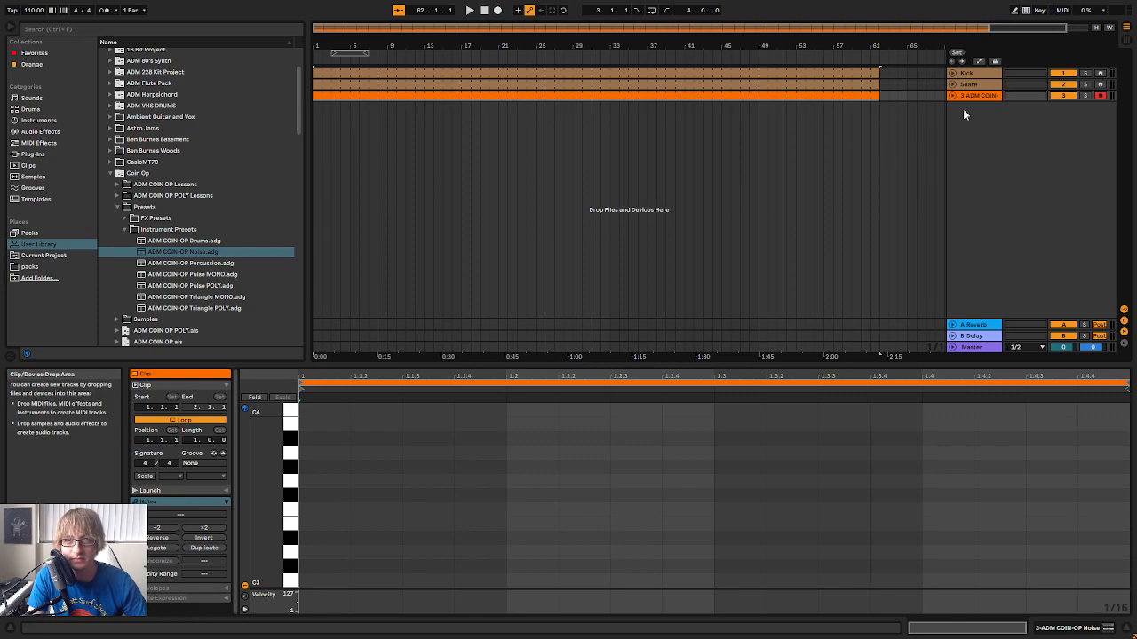
key(Tab)
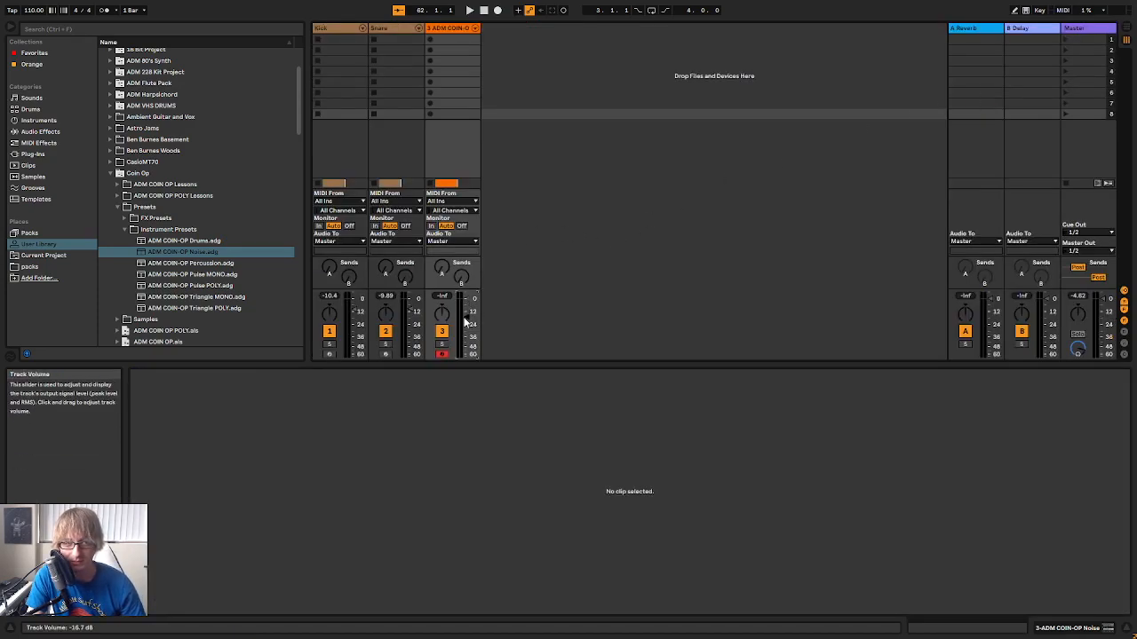
key(Tab)
Add a note on the first beat of the COIN-OP Noise clip and raise its pitch to E6
double_click(312, 441)
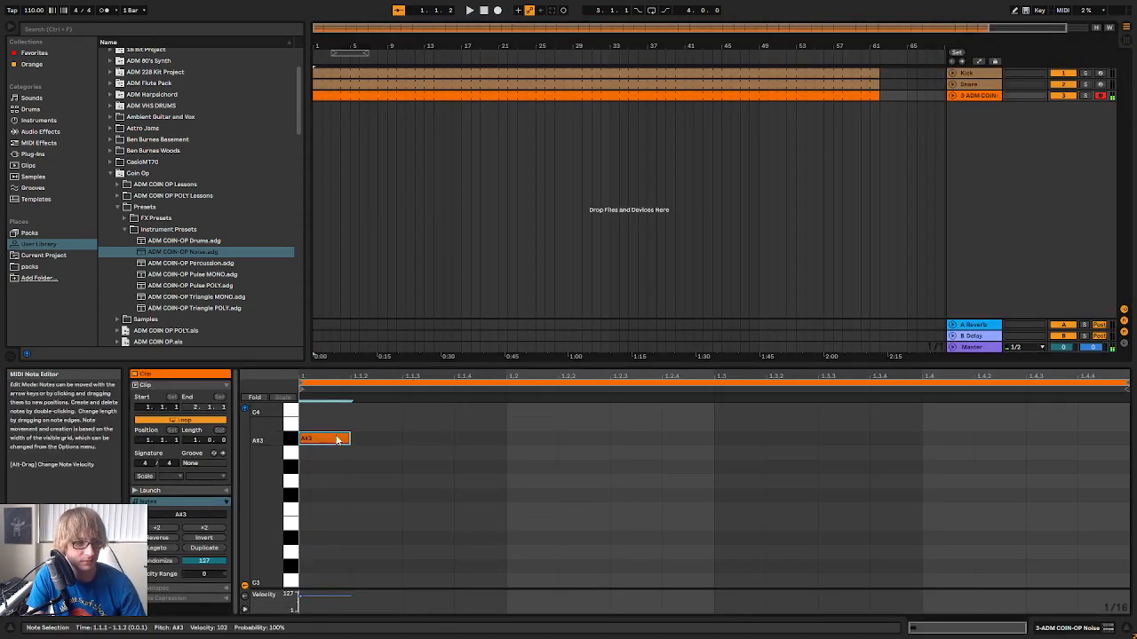
key(shift+Up)
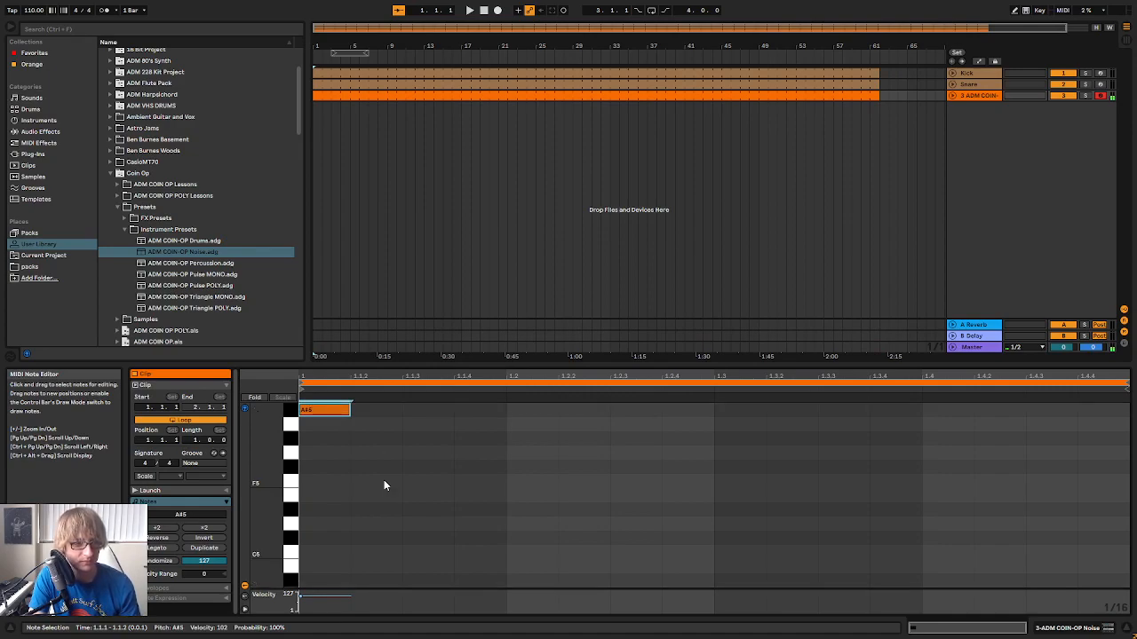
key(Down)
key(Down)
key(Down)
key(Down)
key(Down)
key(Down)
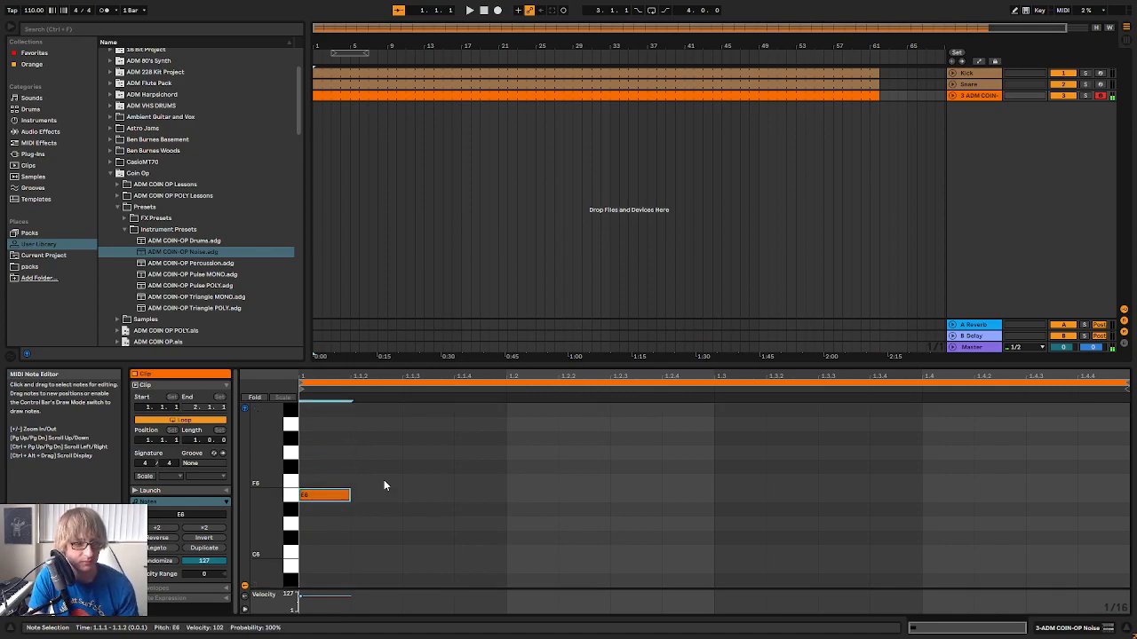
Repeat the E6 note on every eighth across the COIN-OP Noise clip's bar and play it back
click(974, 94)
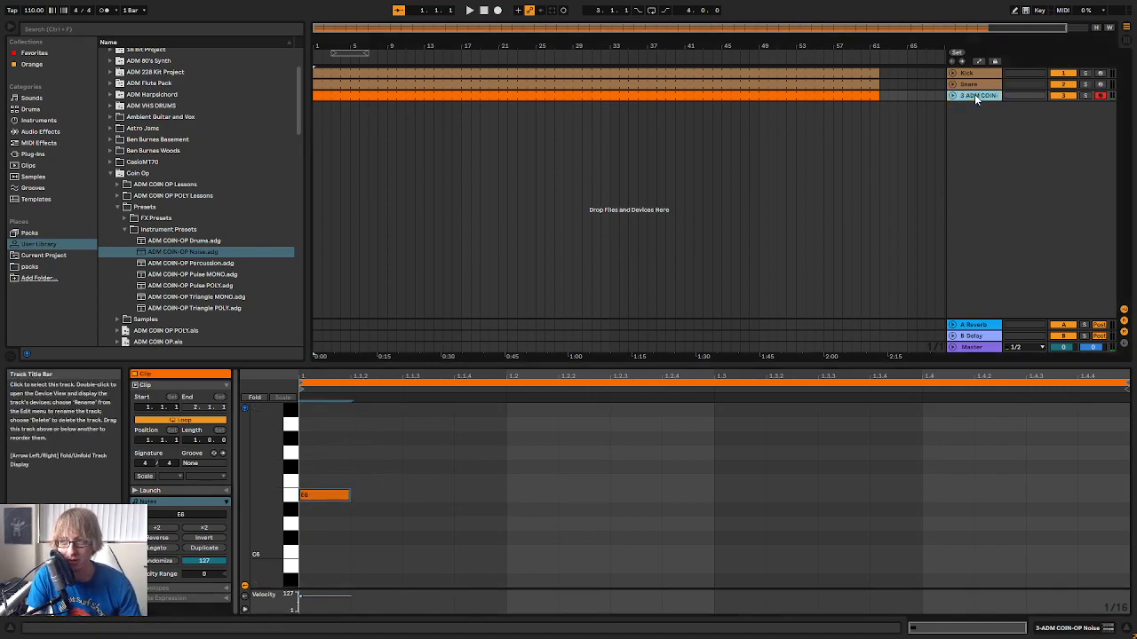
drag(258, 552, 257, 593)
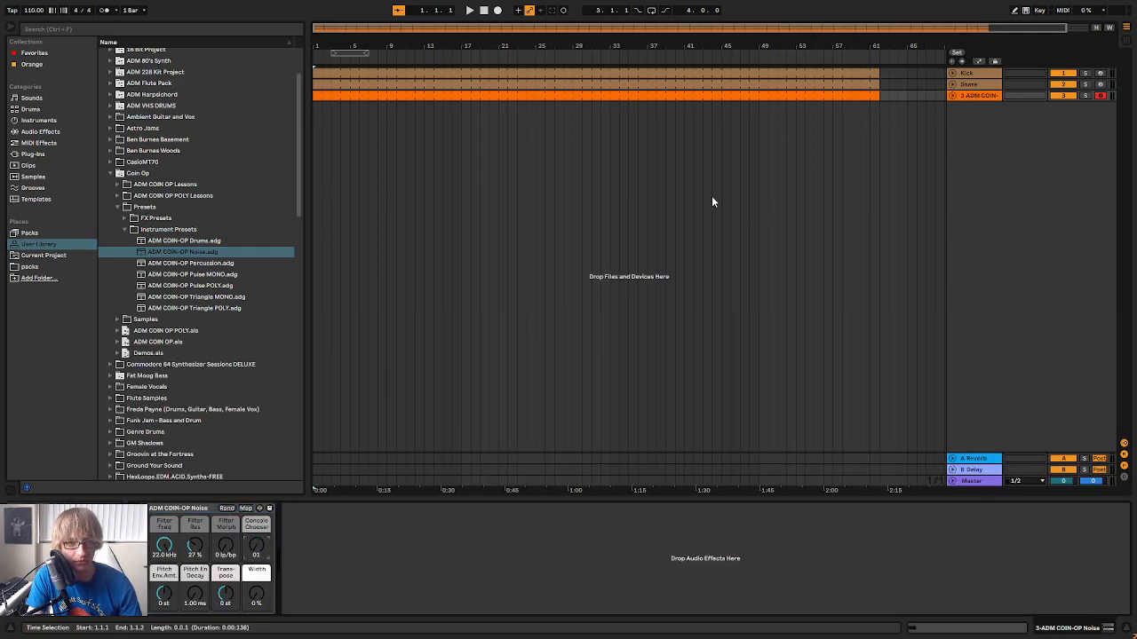
double_click(816, 93)
drag(466, 448, 332, 504)
click(401, 487)
key(ctrl+v)
click(508, 487)
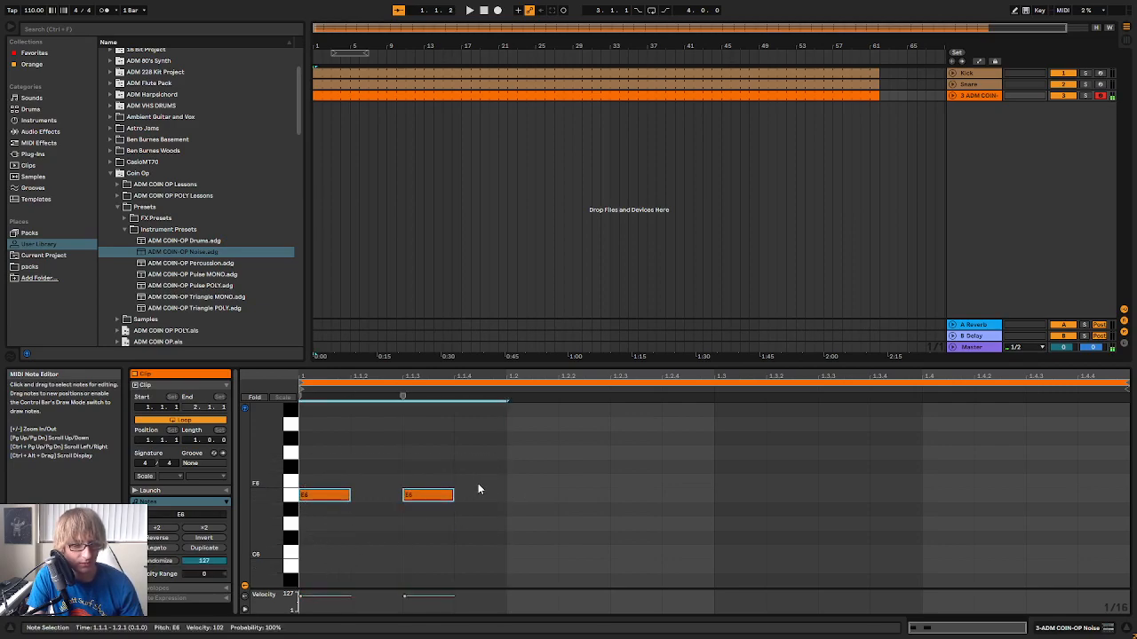
key(ctrl+v)
click(710, 466)
key(ctrl+v)
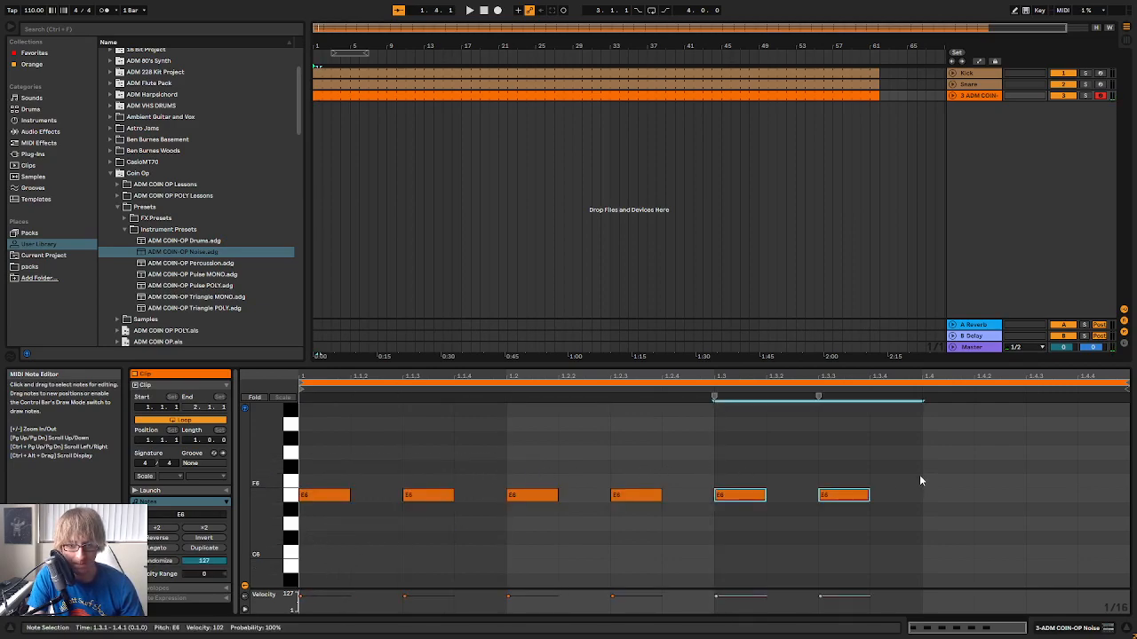
click(922, 476)
key(ctrl+v)
key(space)
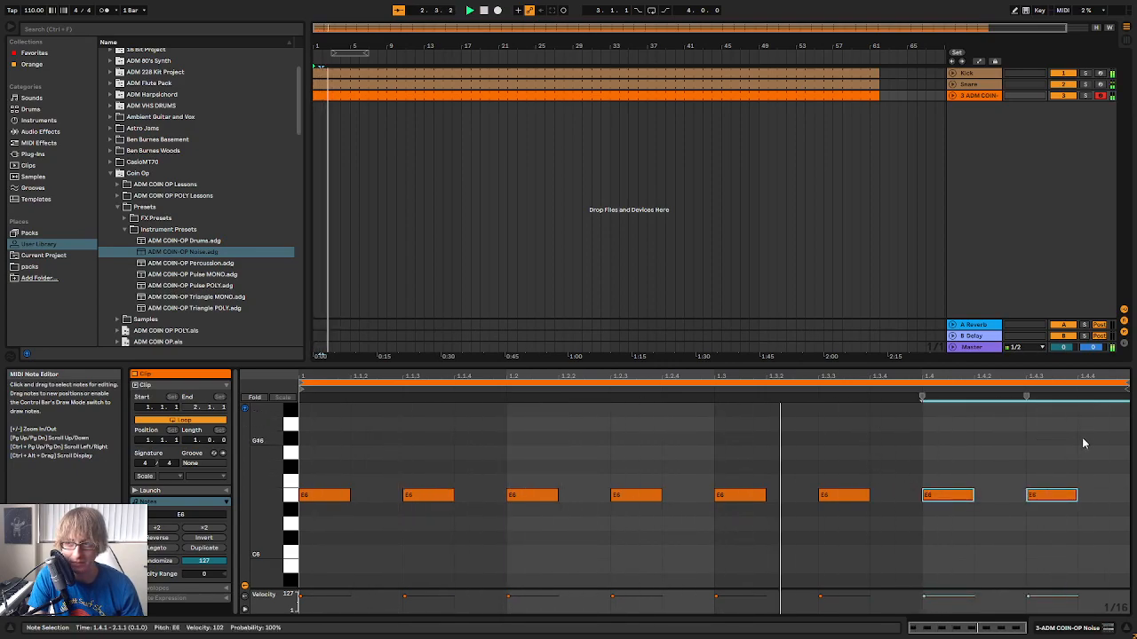
key(space)
Halve the length of all E6 notes and paste a copy one sixteenth later to form a continuous sixteenth-note pattern
drag(1082, 439, 300, 556)
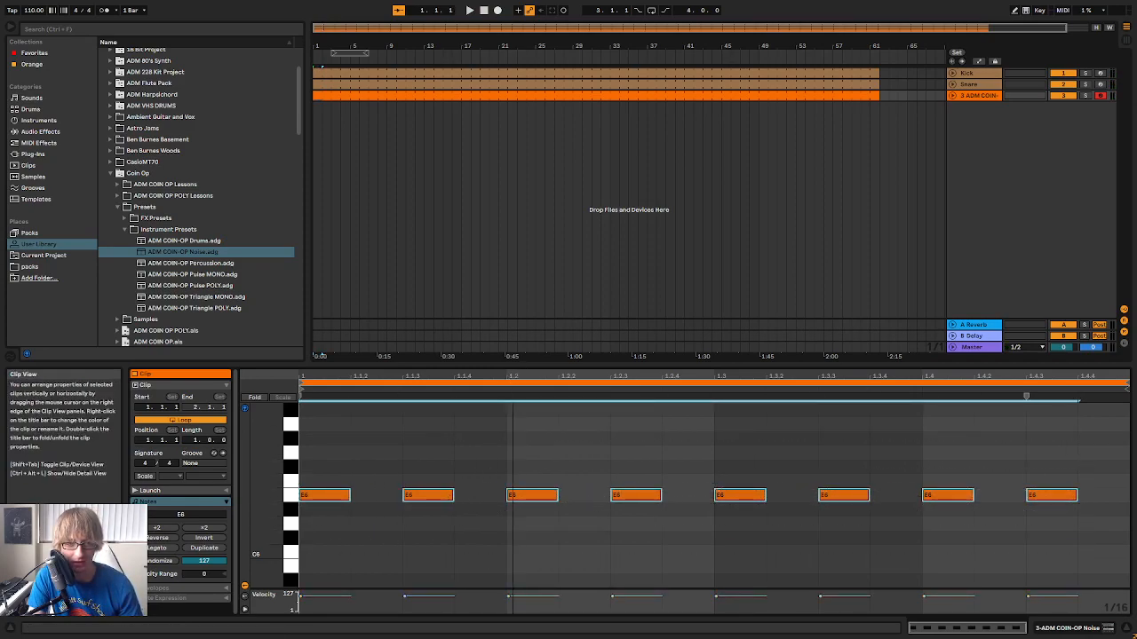
drag(452, 494, 428, 495)
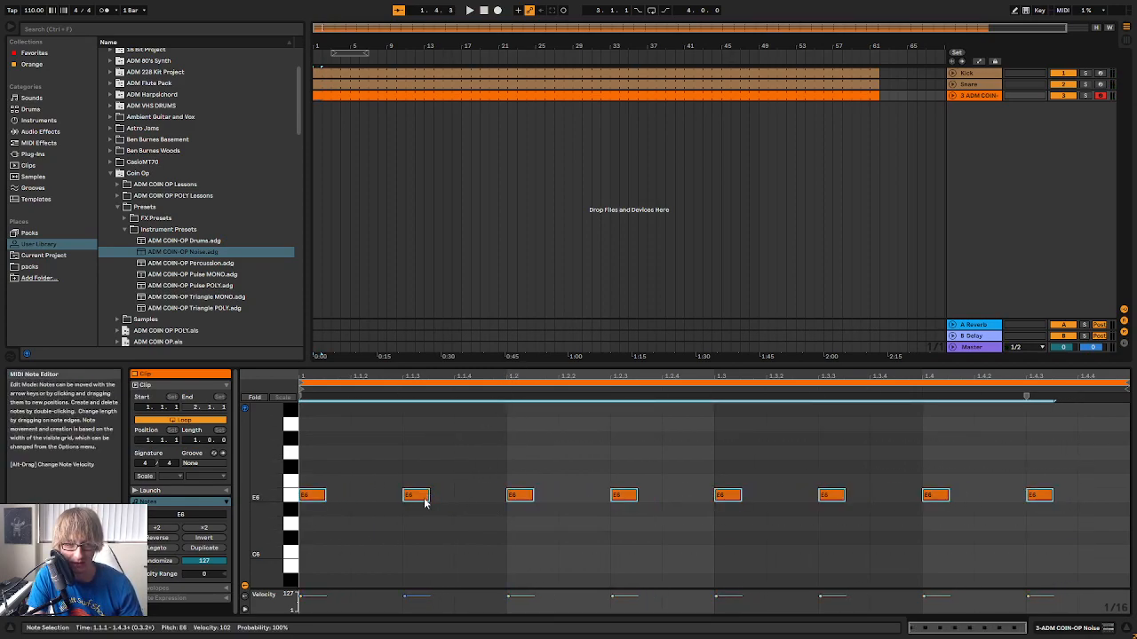
key(ctrl+c)
click(350, 470)
key(ctrl+v)
key(space)
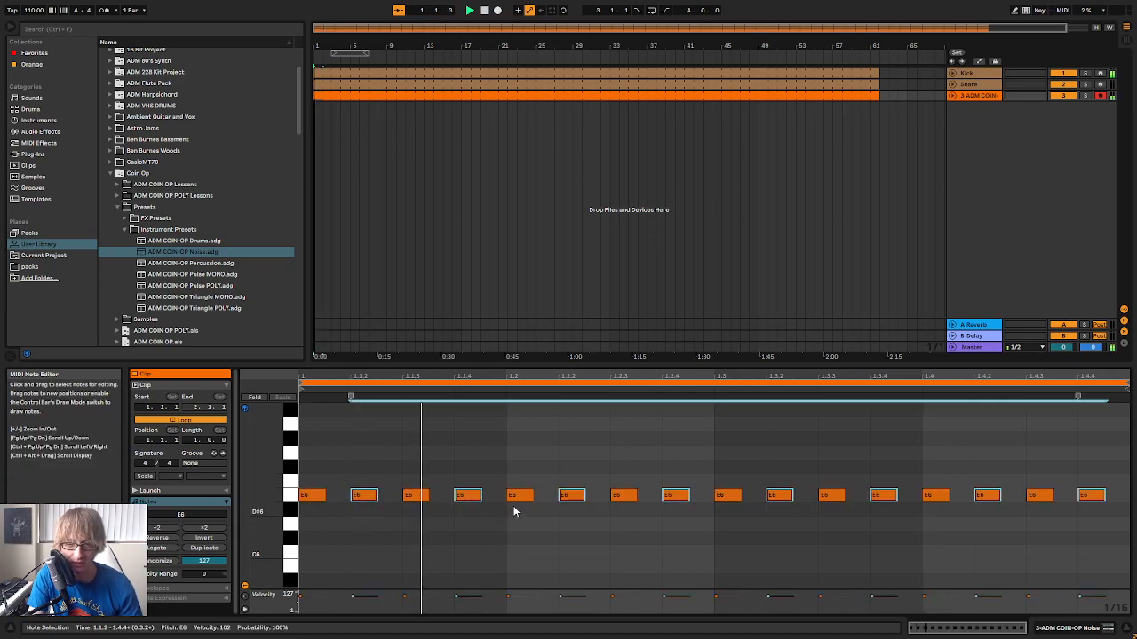
click(787, 478)
key(ctrl+a)
key(space)
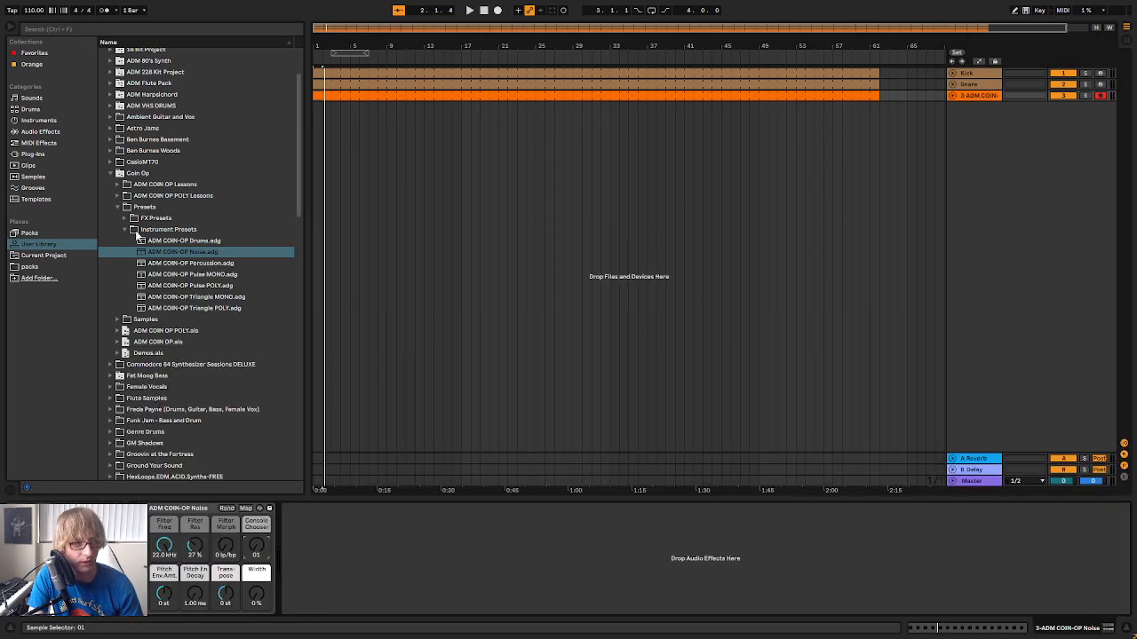
Add EQ Eight to the COIN-OP Noise track with a low cut and a 3.80 dB high boost at 4.54 kHz
click(48, 135)
scroll(157, 166, up, 5)
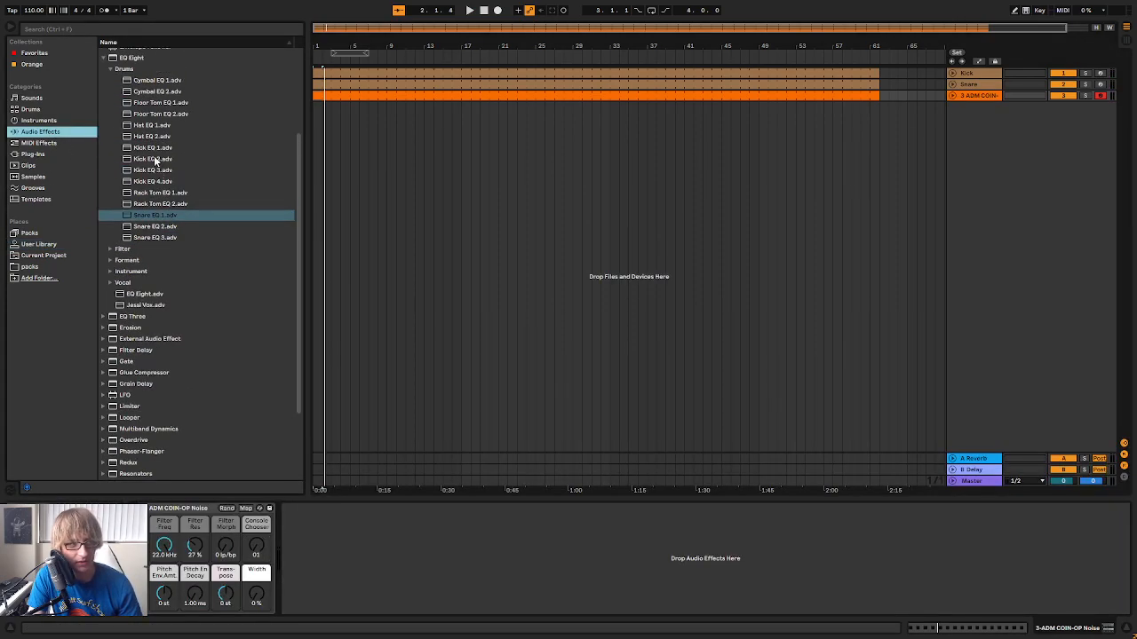
drag(131, 128, 600, 582)
click(330, 601)
click(325, 533)
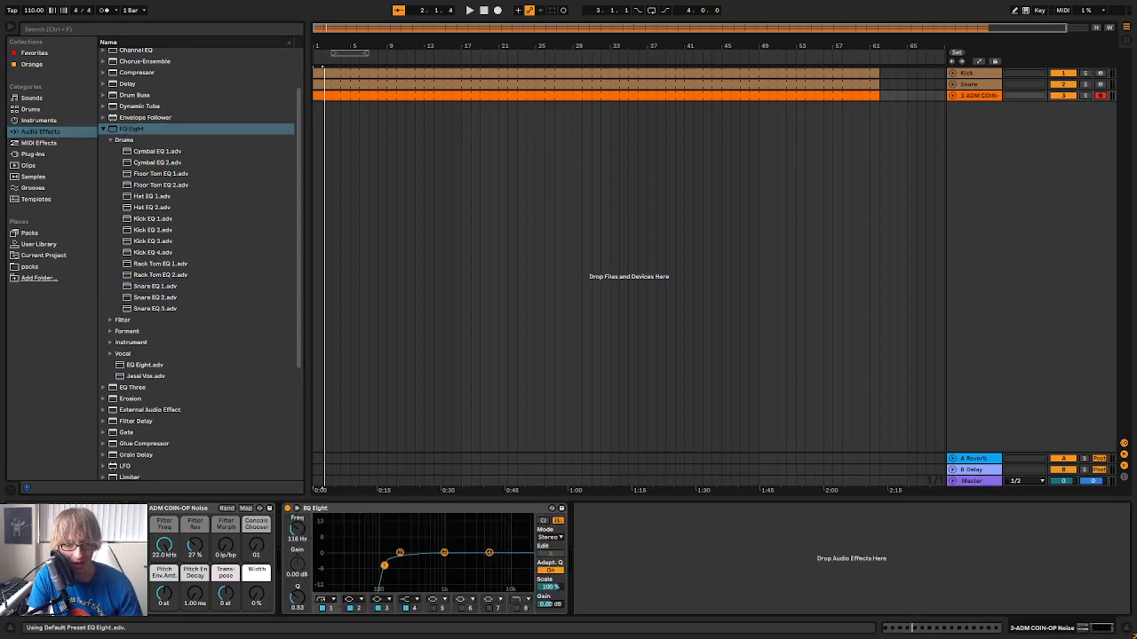
drag(493, 554, 488, 544)
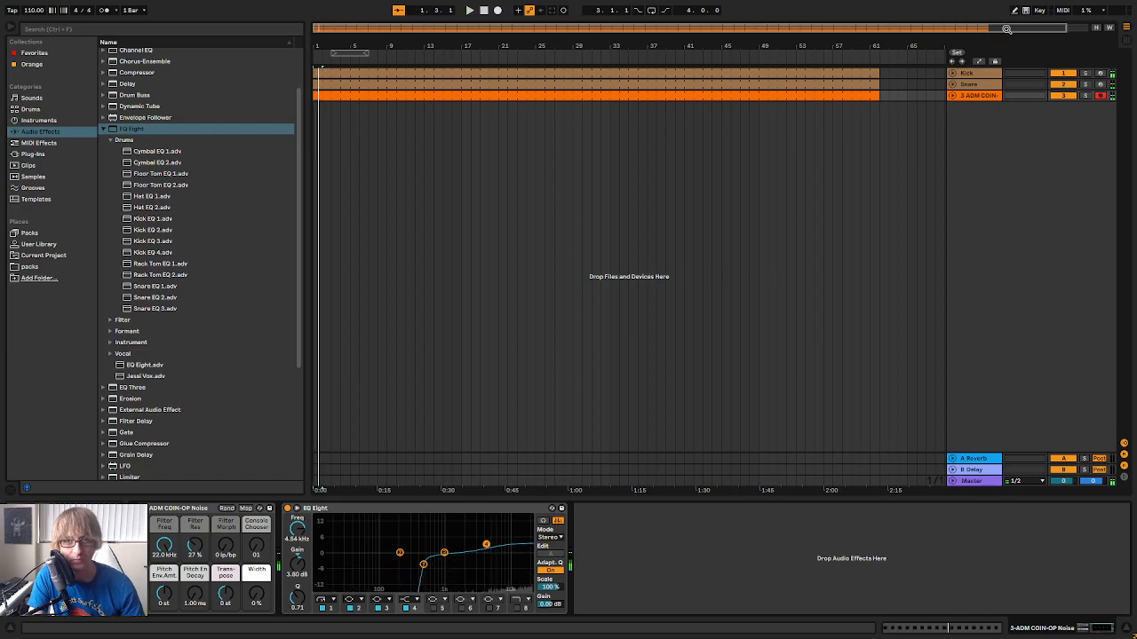
Shorten all sixteenth notes in the COIN-OP Noise clip to very short ticks and play the result
double_click(822, 96)
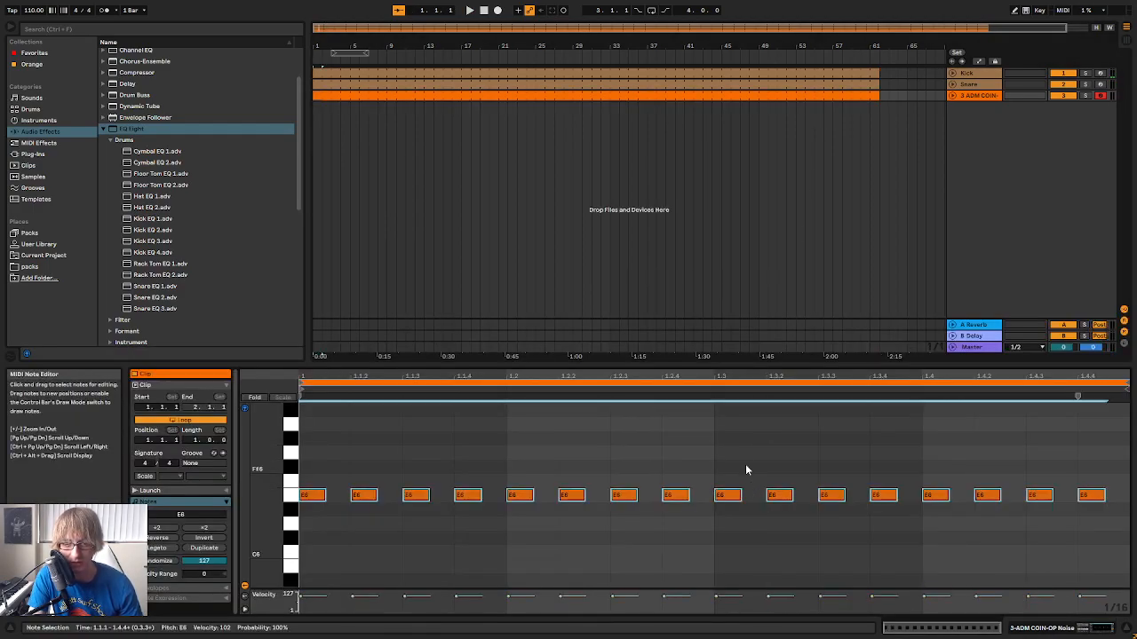
drag(741, 496, 716, 509)
key(space)
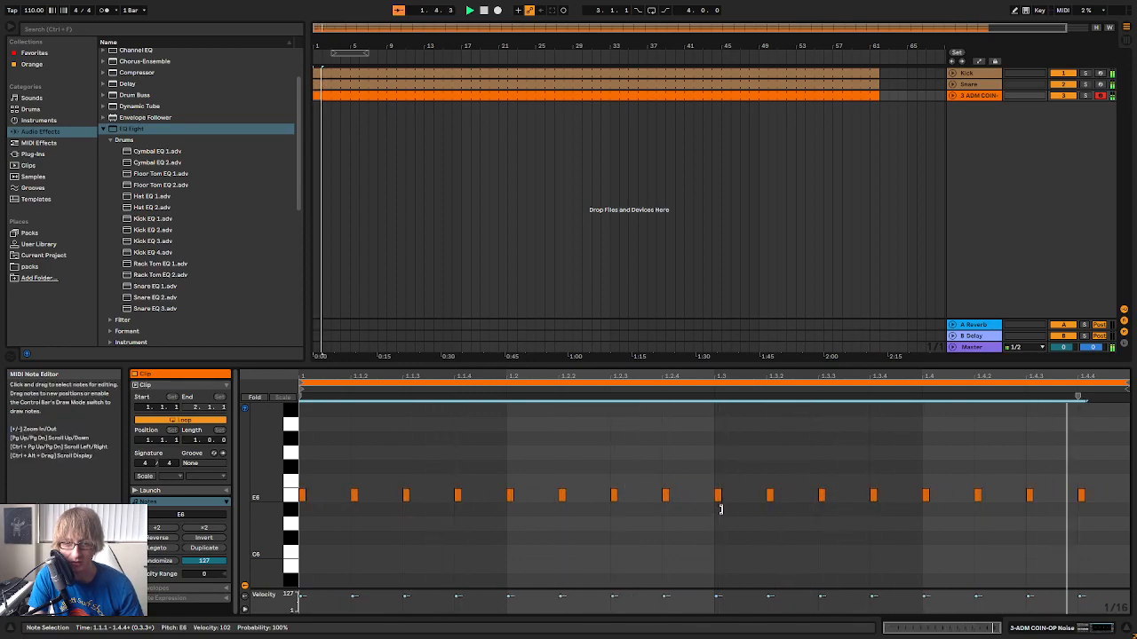
Lower the COIN-OP Noise track volume to about -20.4 dB during playback, then stop
click(723, 509)
key(Tab)
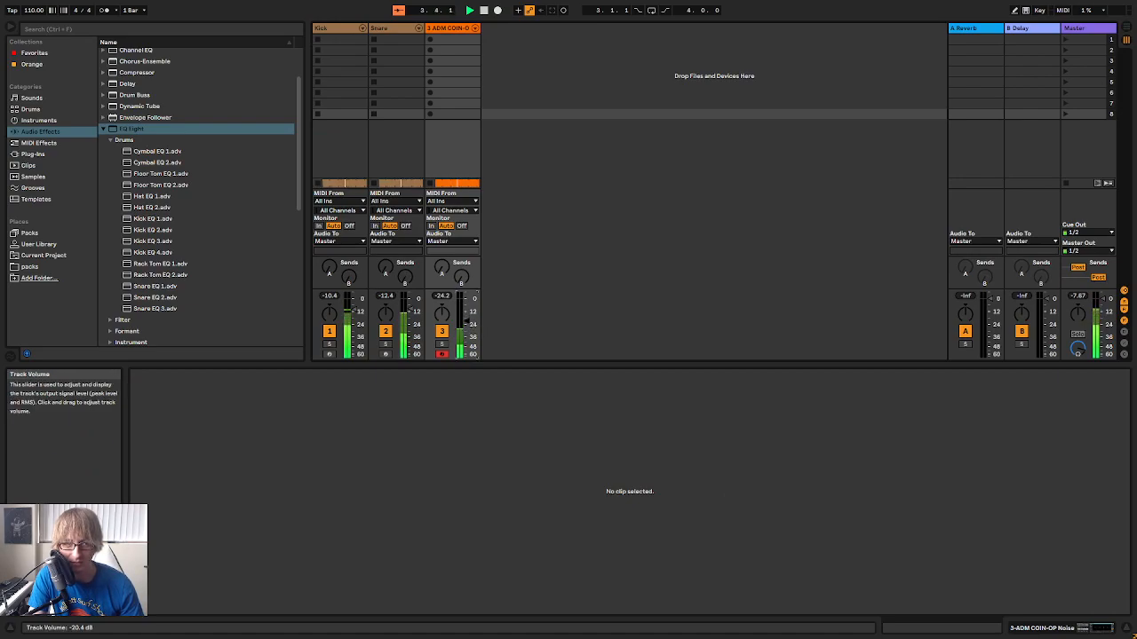
key(Tab)
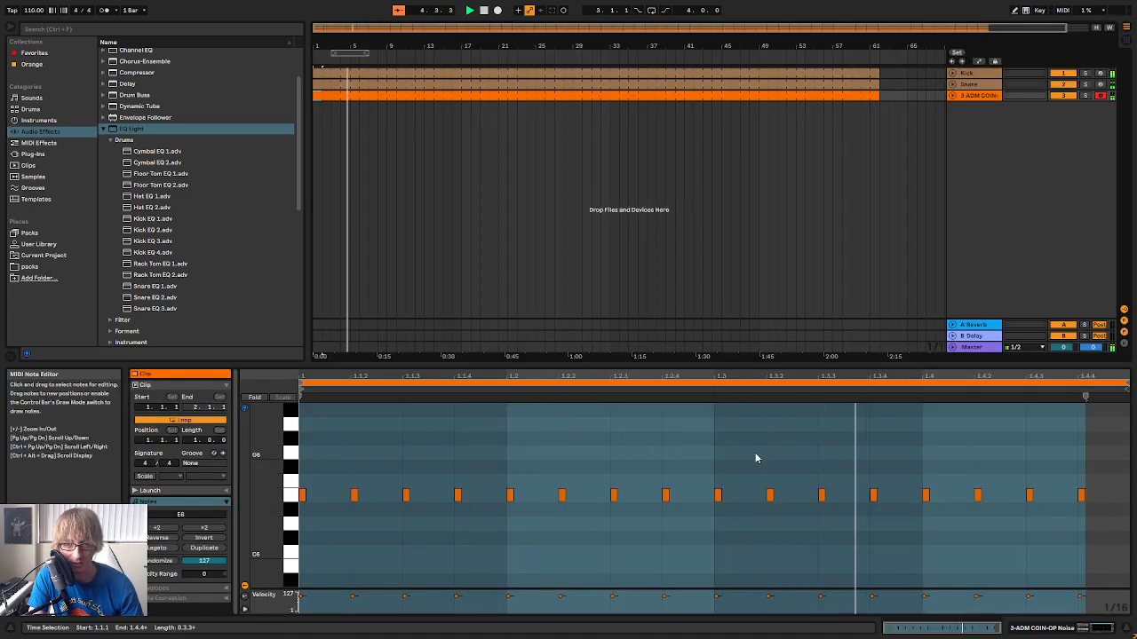
key(space)
Try the note on beat 3 an octave lower at E5, then return it to E6
drag(722, 463, 696, 551)
key(shift+Down)
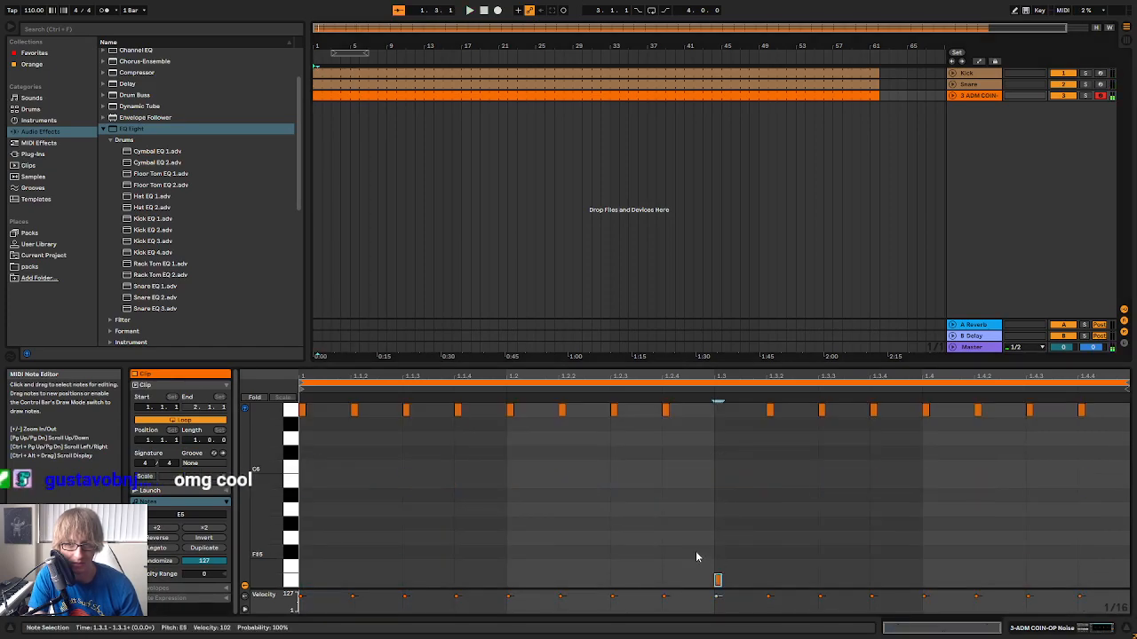
key(shift+Up)
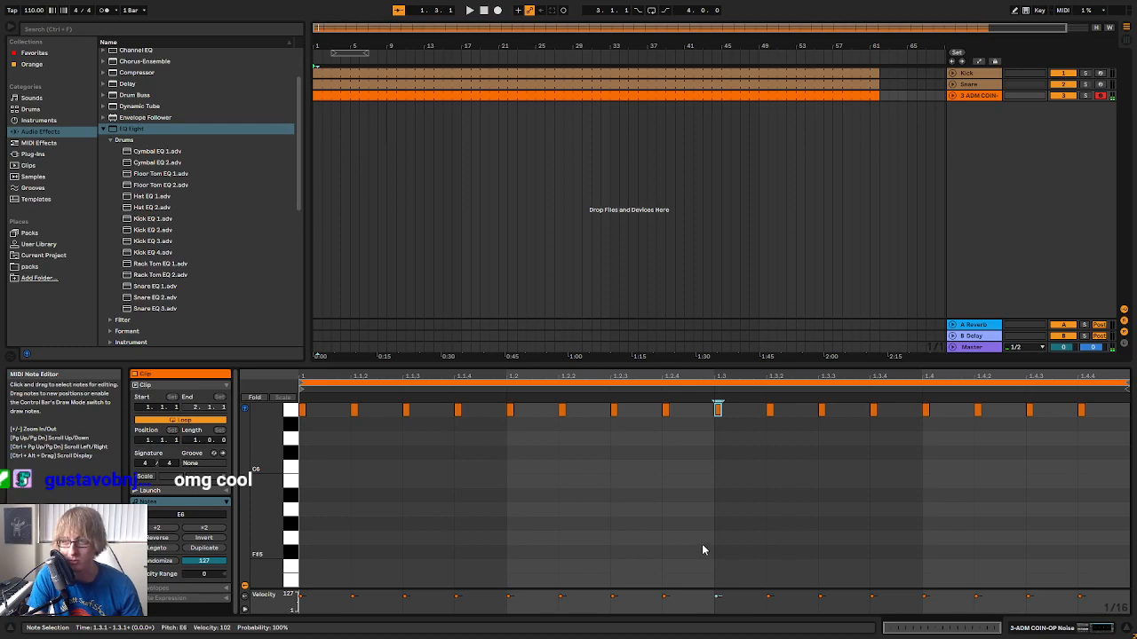
scroll(757, 511, up, 4)
scroll(833, 487, up, 5)
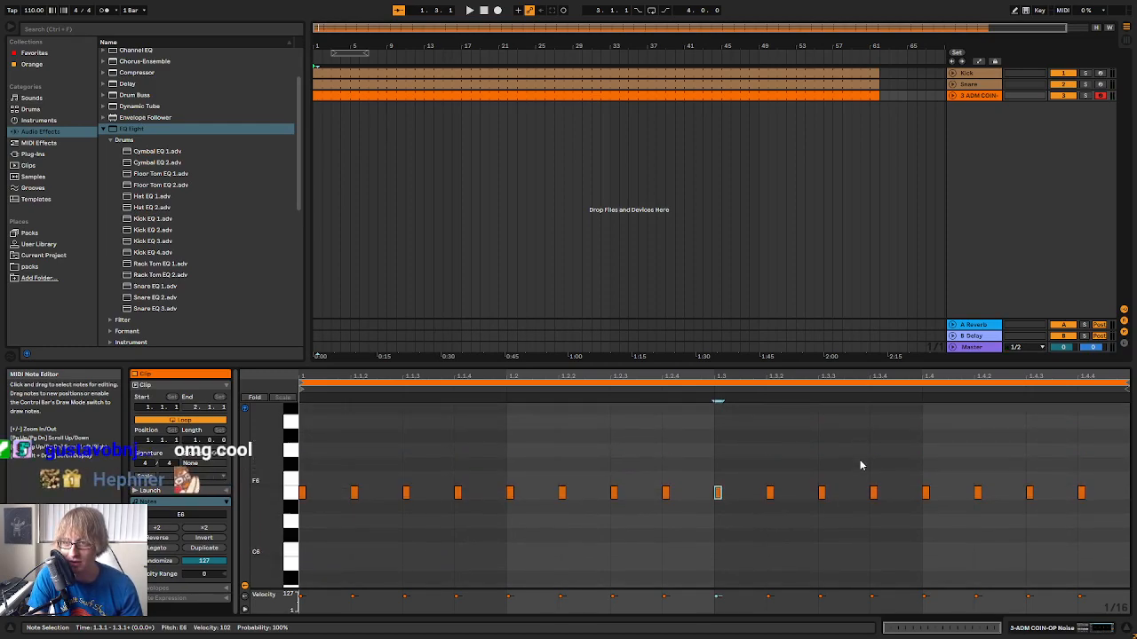
Set the COIN-OP Noise Console Chooser to 03 while listening, and replay the track from the start
key(space)
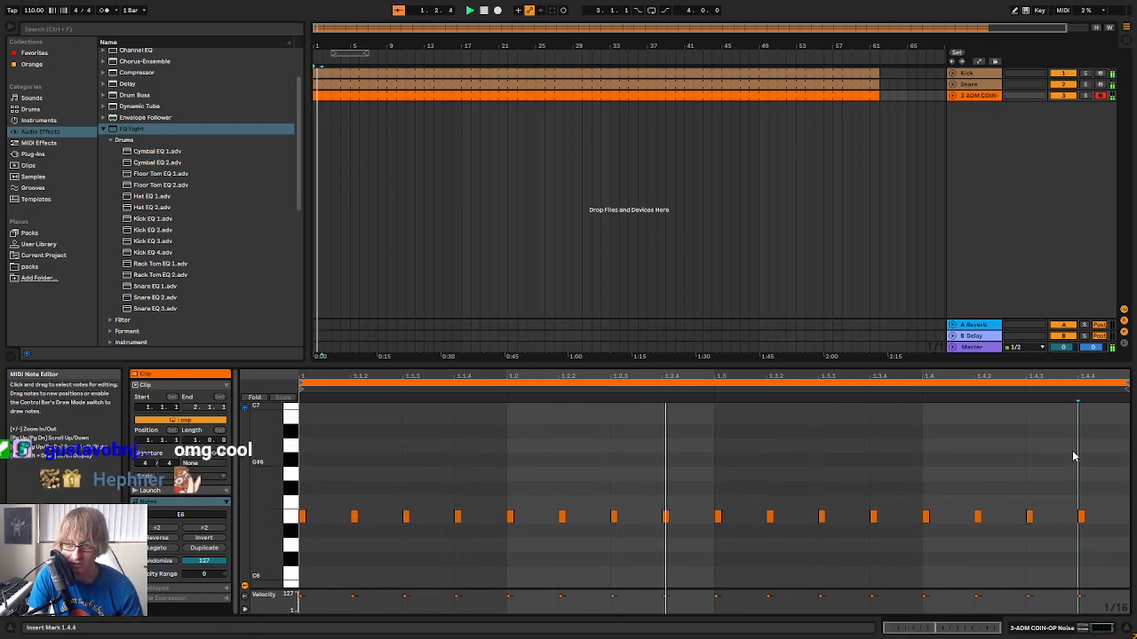
click(970, 94)
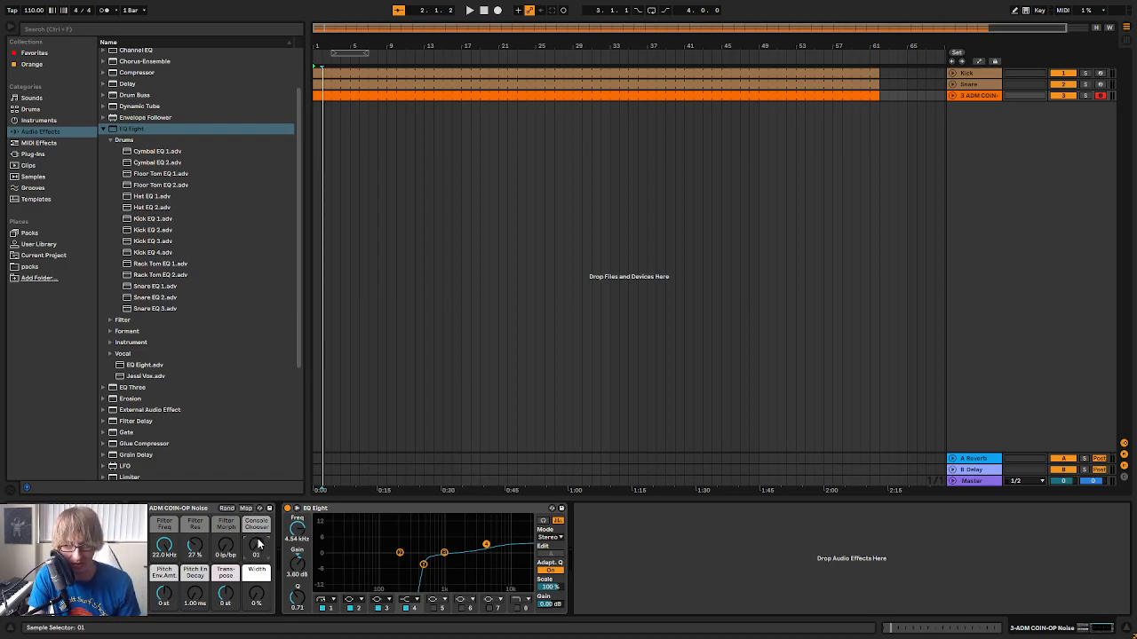
key(space)
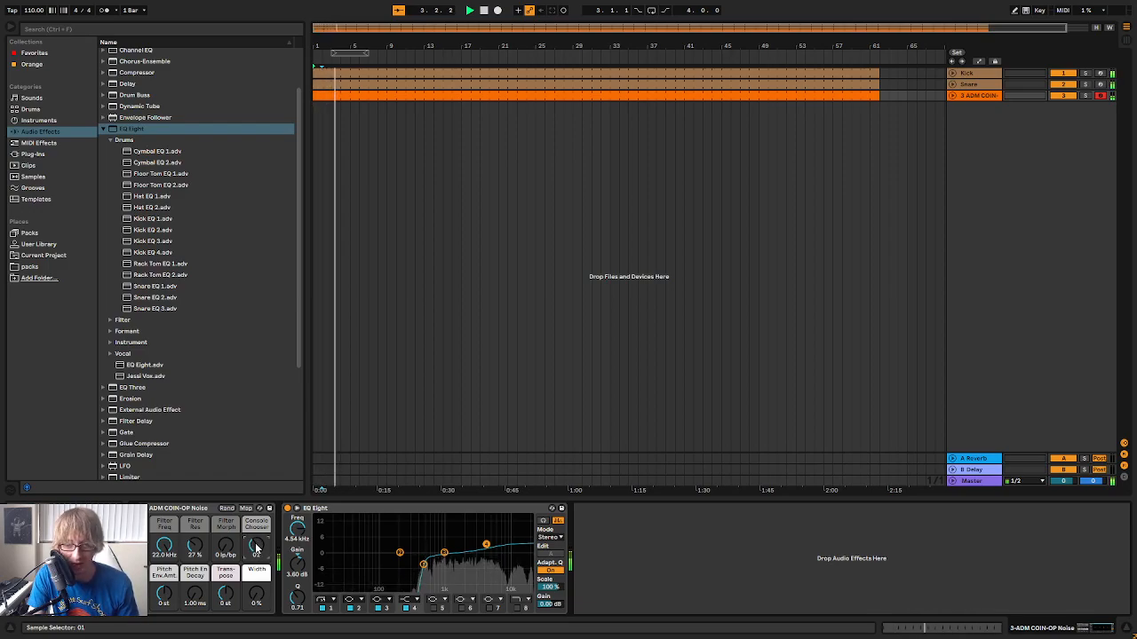
drag(256, 552, 253, 532)
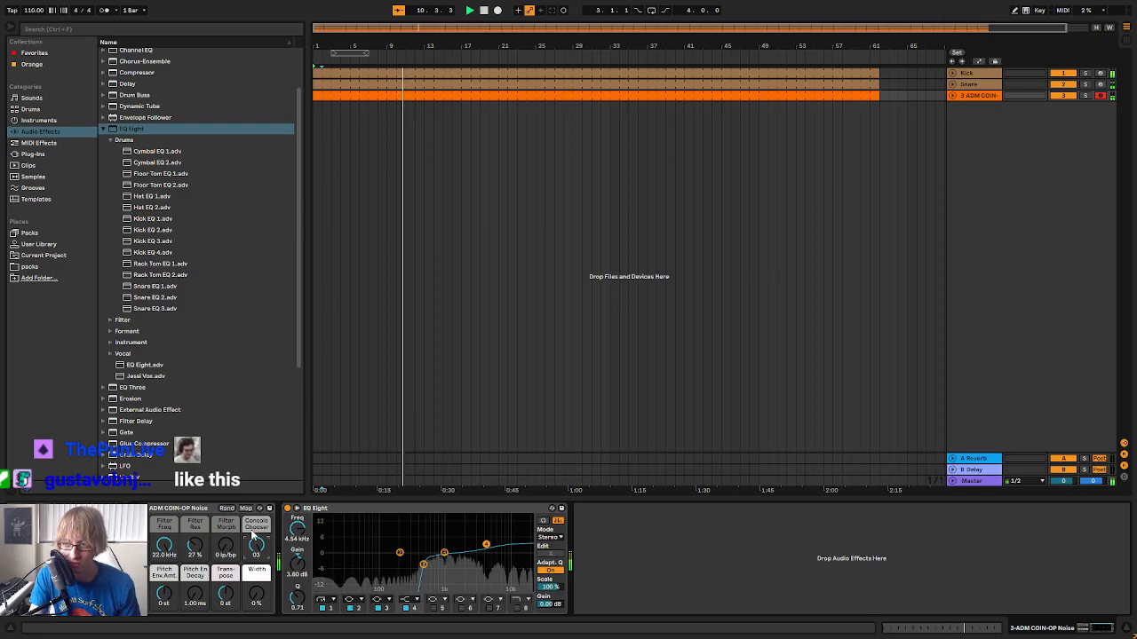
click(638, 205)
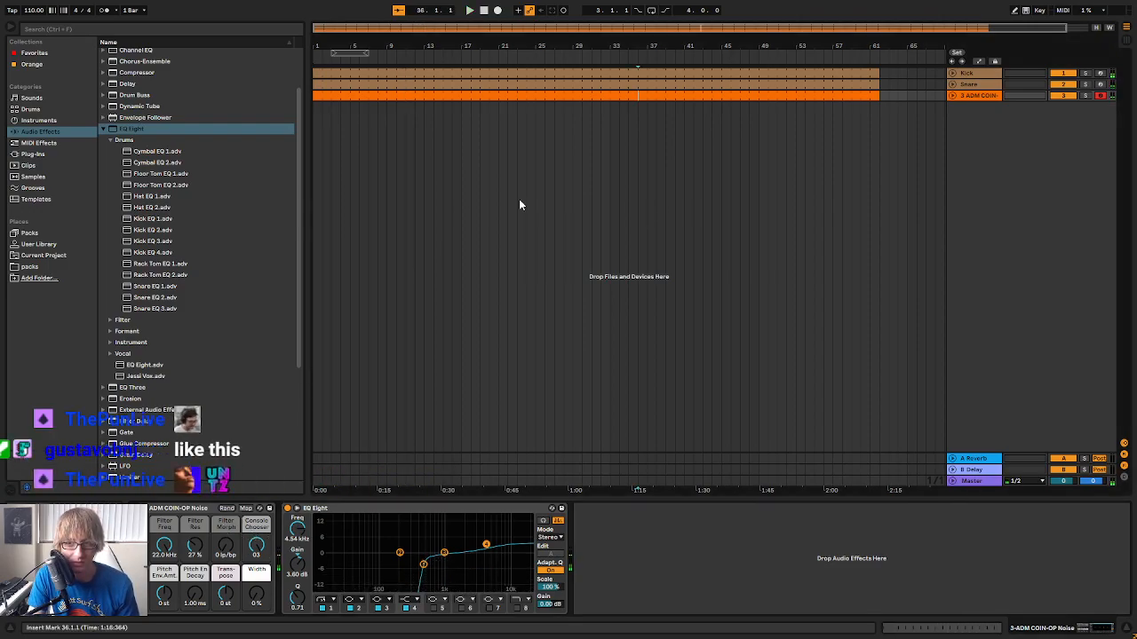
click(467, 95)
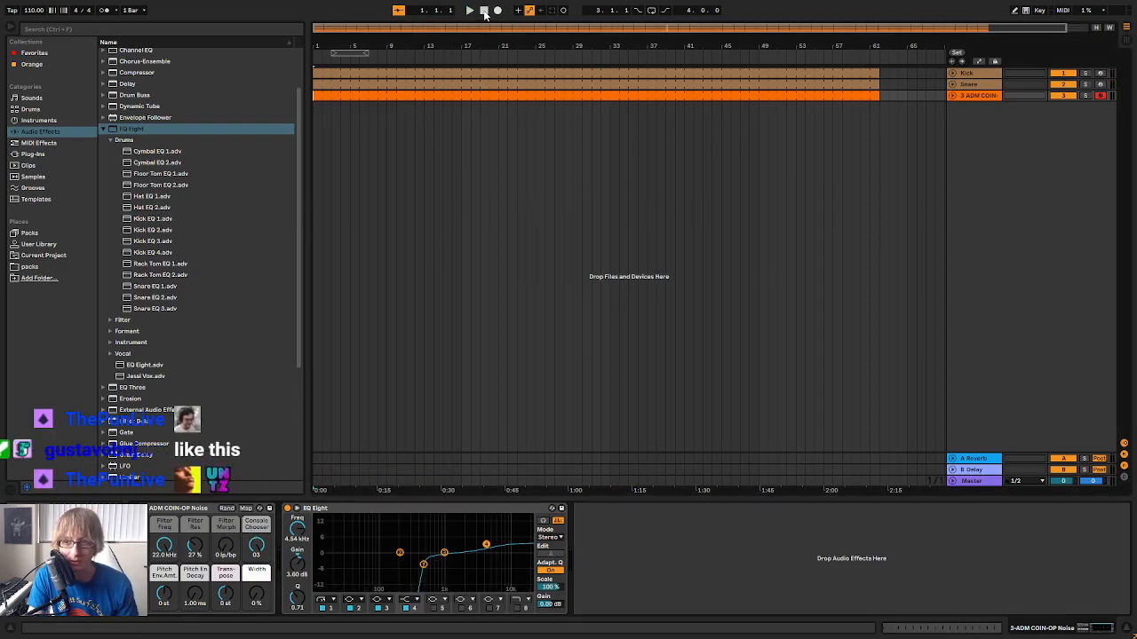
key(space)
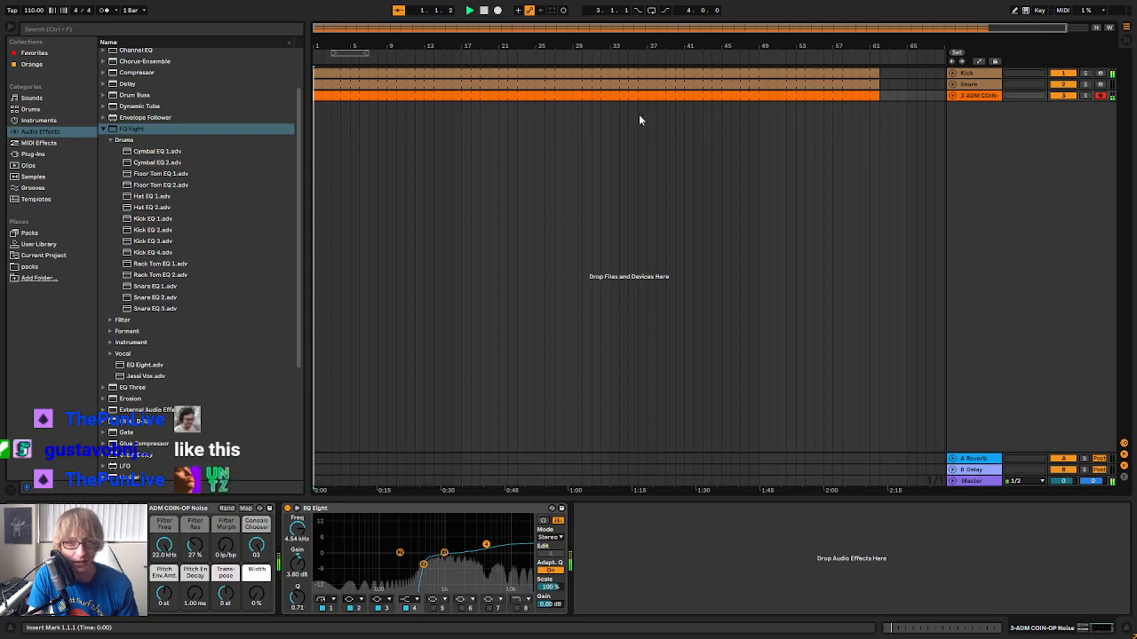
Rename the COIN-OP Noise track as Hat
right_click(985, 96)
click(1021, 155)
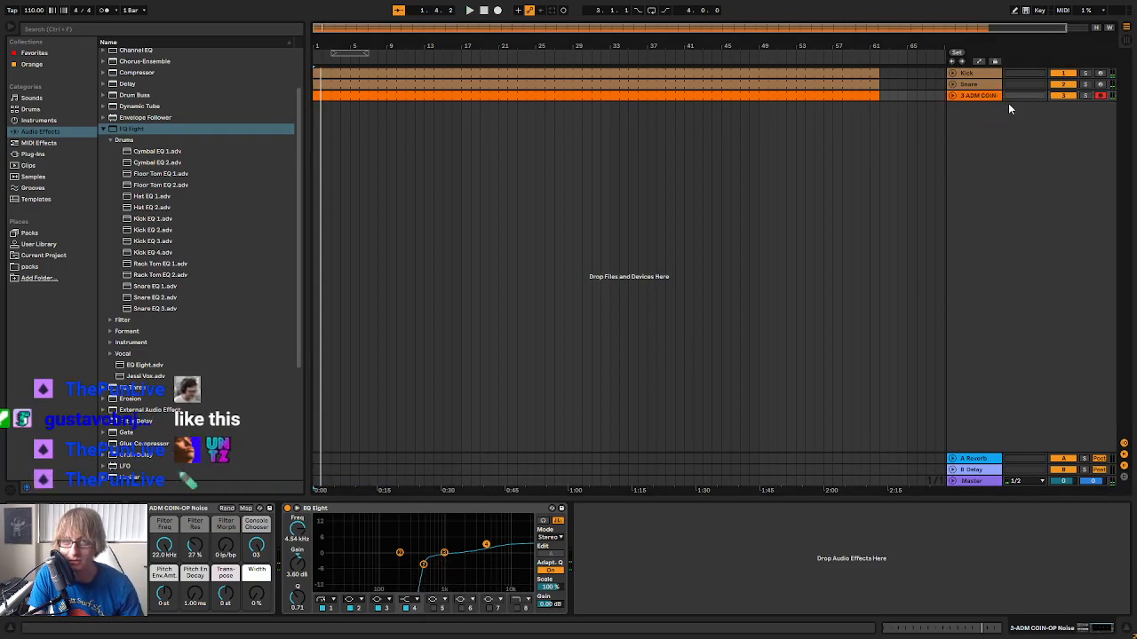
right_click(981, 95)
click(997, 157)
text(Hat)
key(Return)
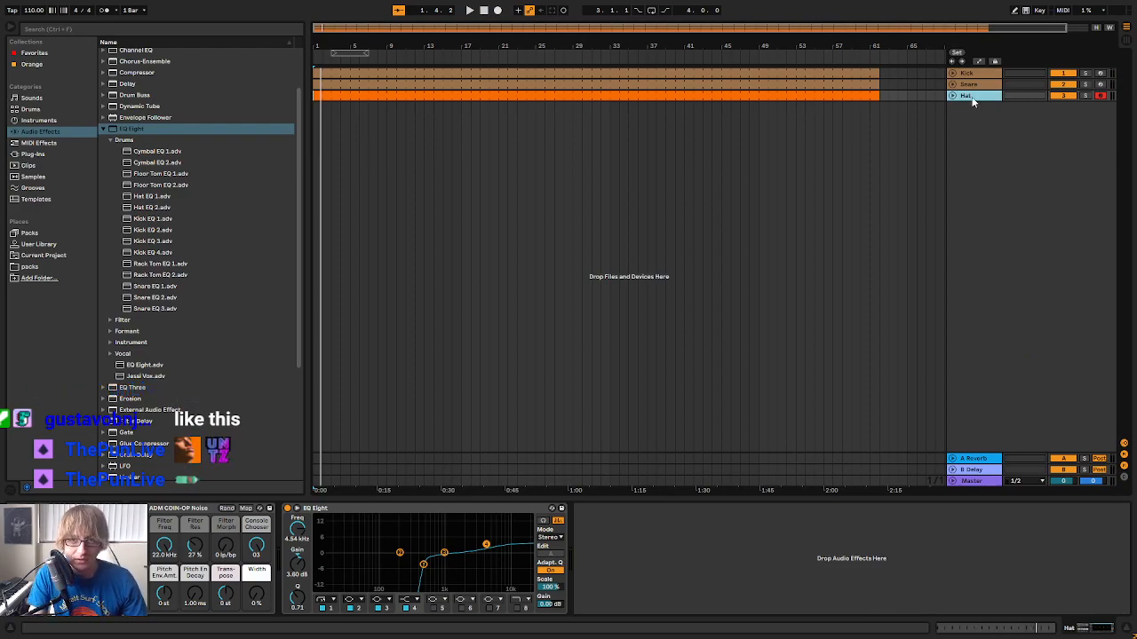
Duplicate the Hat track with its clip and devices
click(965, 122)
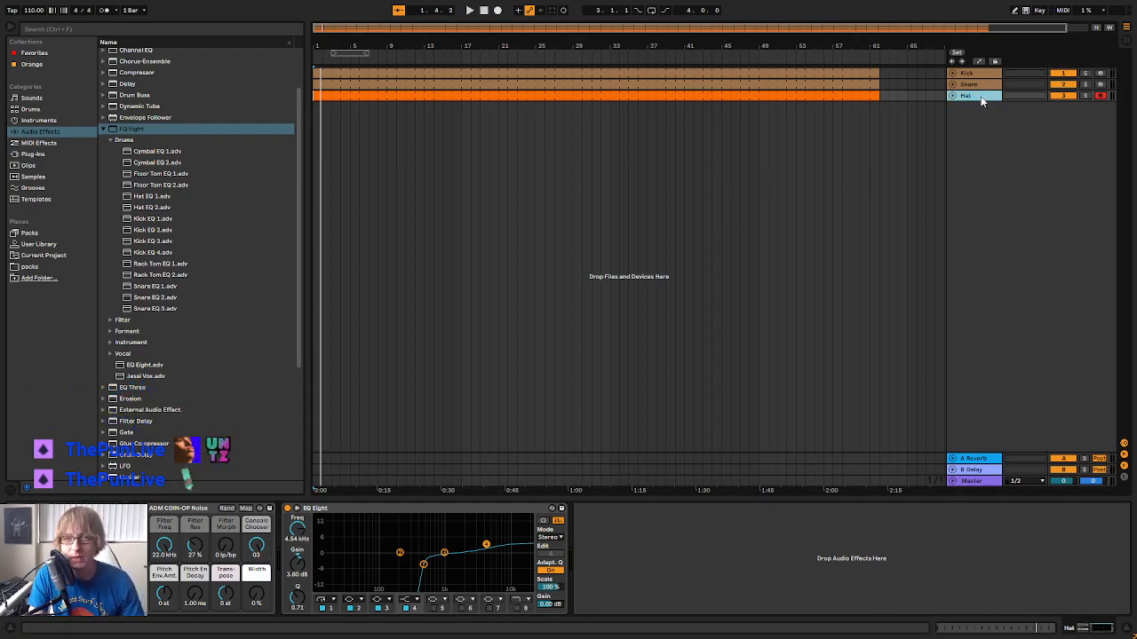
right_click(981, 95)
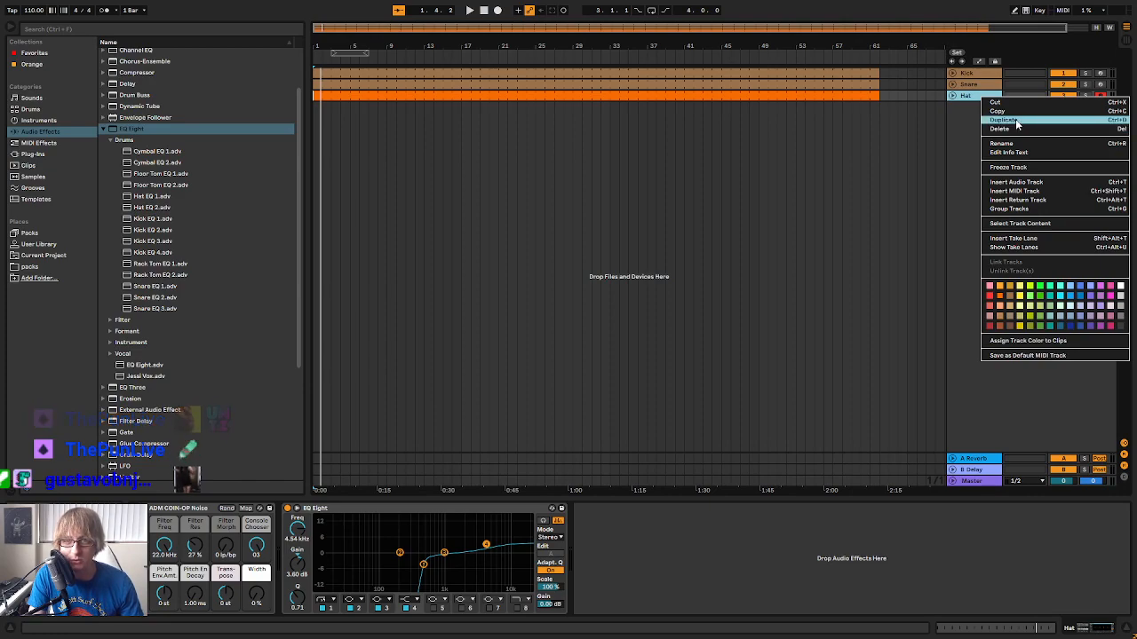
click(1017, 123)
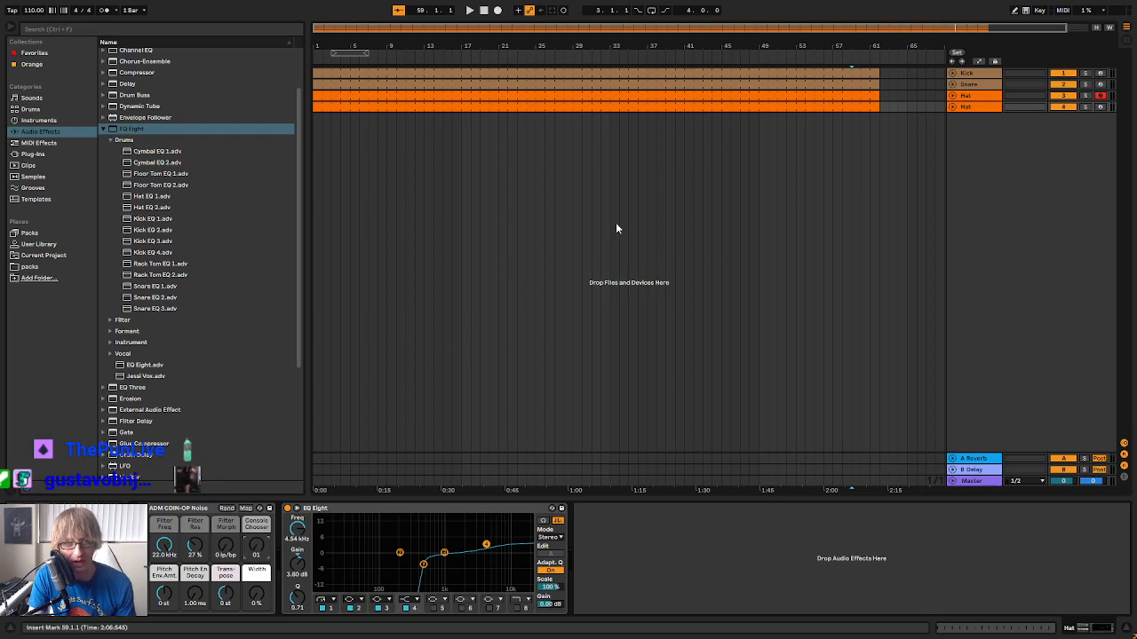
Delete the first two sixteenth notes of every beat in the duplicated Hat clip and play the pattern
double_click(646, 109)
drag(723, 368, 731, 229)
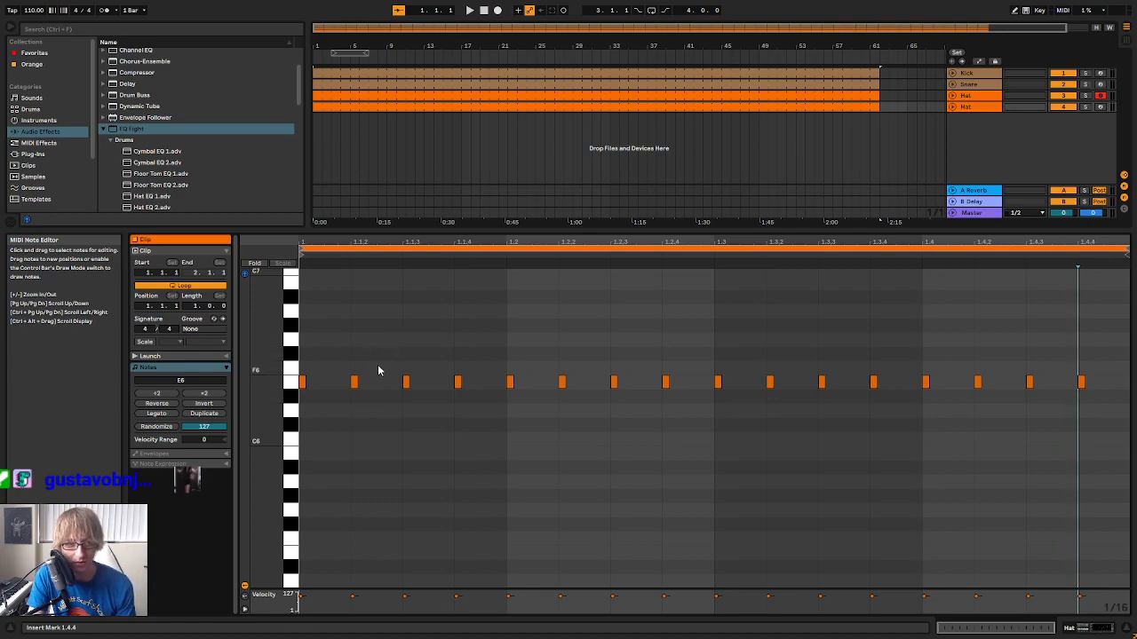
drag(377, 340, 302, 394)
key(Delete)
drag(586, 352, 503, 390)
key(Delete)
drag(783, 363, 693, 460)
key(Delete)
drag(995, 358, 904, 448)
key(Delete)
key(space)
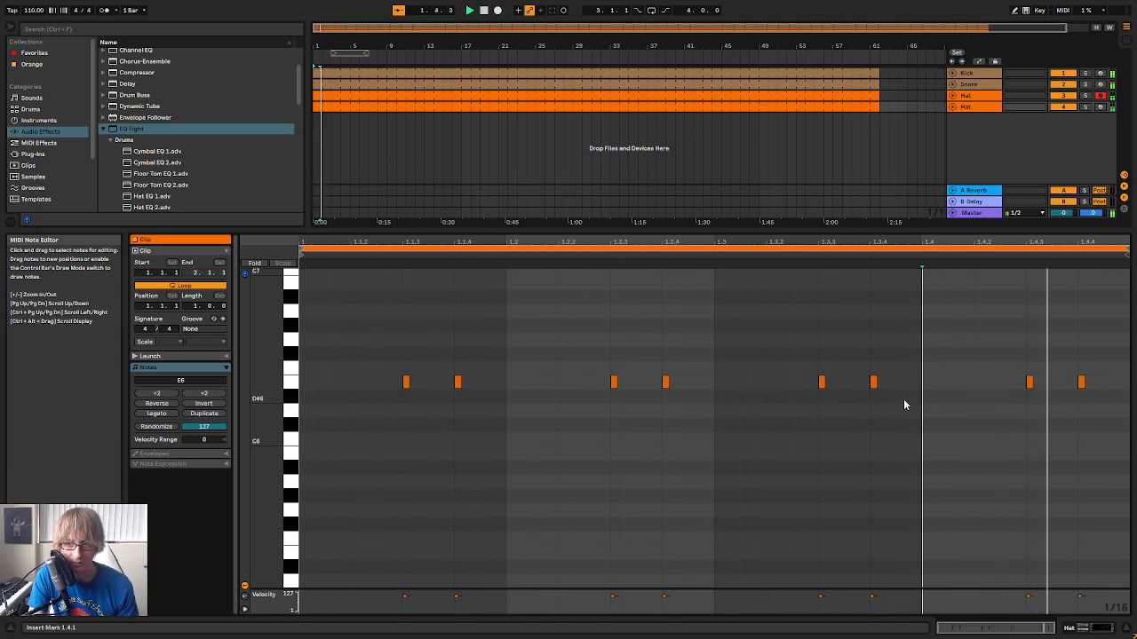
Trim the start of the duplicated Hat clip to bar 16 in the arrangement
drag(824, 233, 818, 413)
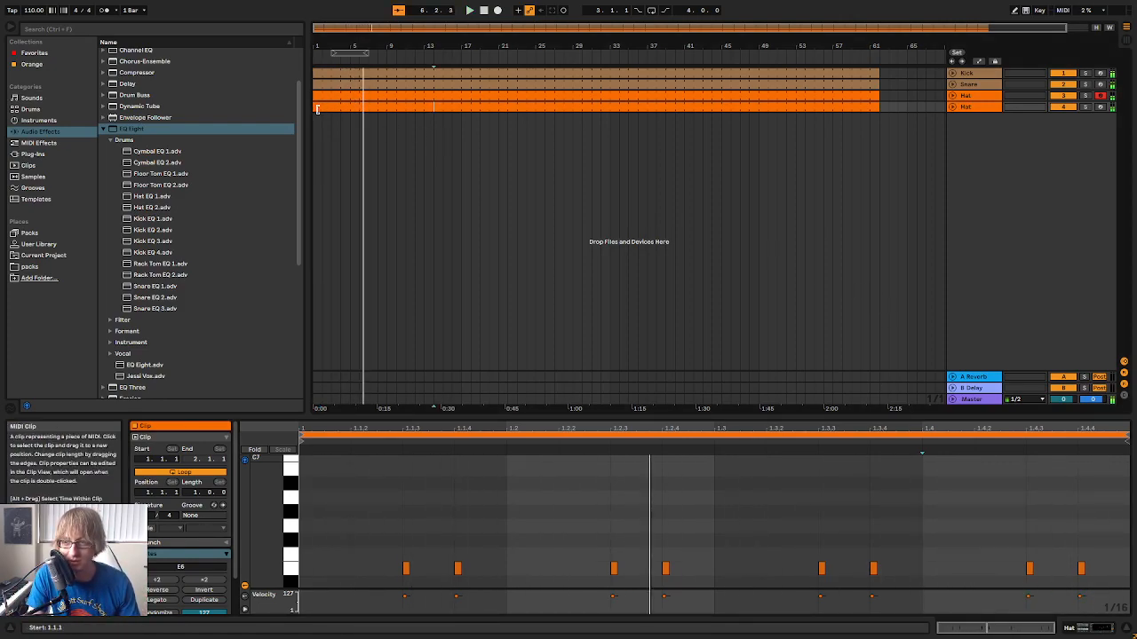
drag(317, 108, 456, 112)
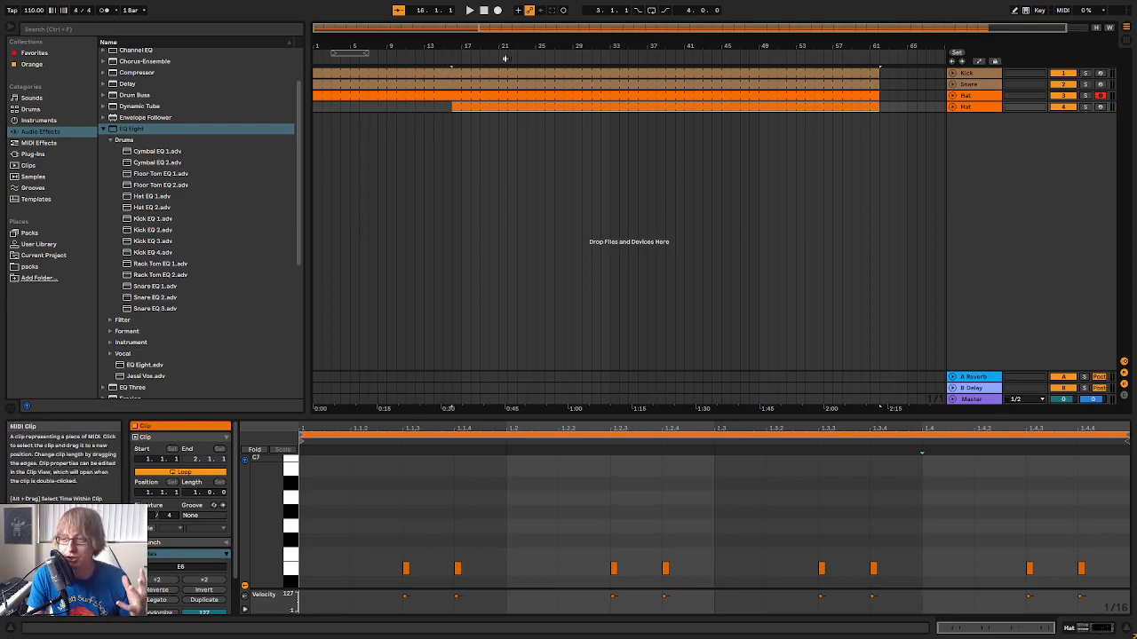
Rename the duplicated Hat track as Hat 2
click(574, 138)
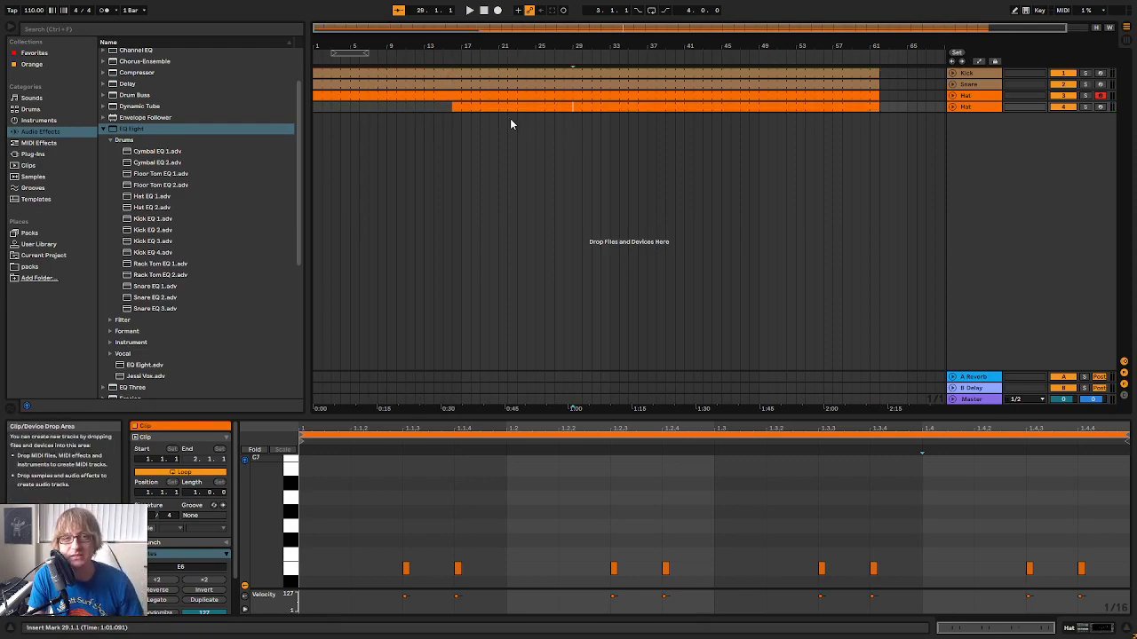
right_click(977, 106)
click(1053, 253)
right_click(976, 107)
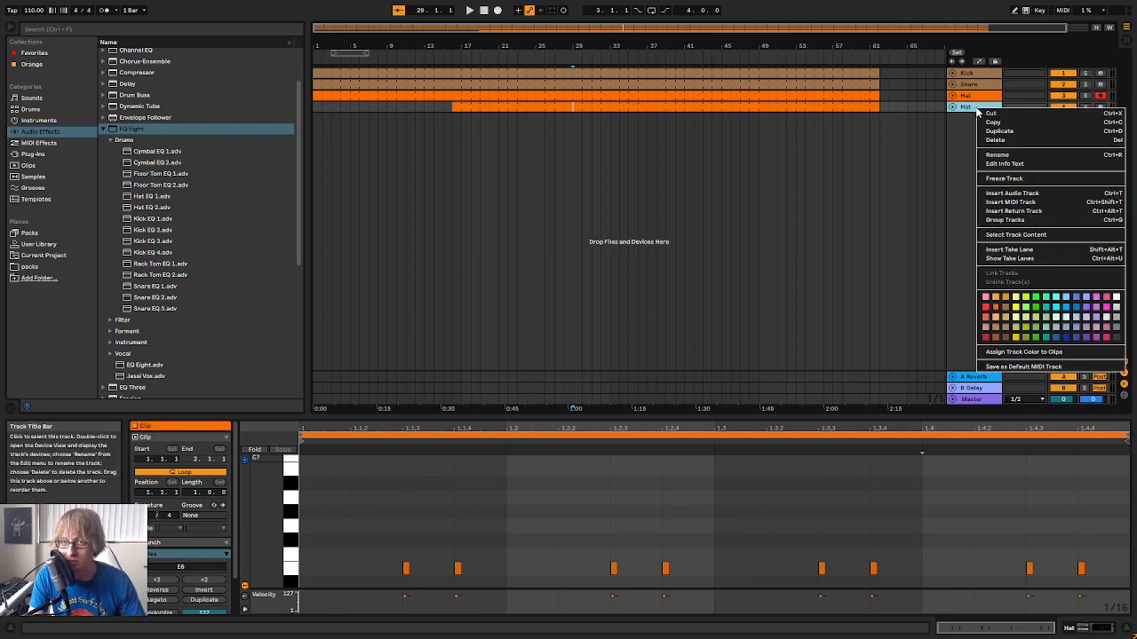
click(995, 156)
key(Right)
text(2)
key(Return)
click(490, 131)
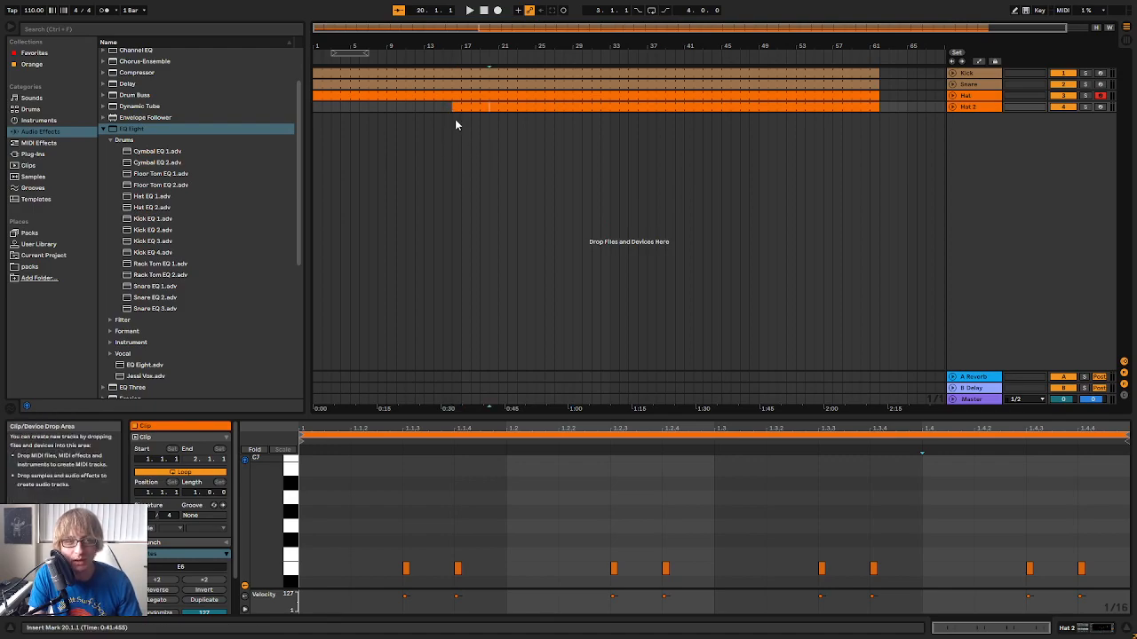
Trim the start of the Hat 2 clip to bar 43 in the arrangement
drag(454, 106, 703, 106)
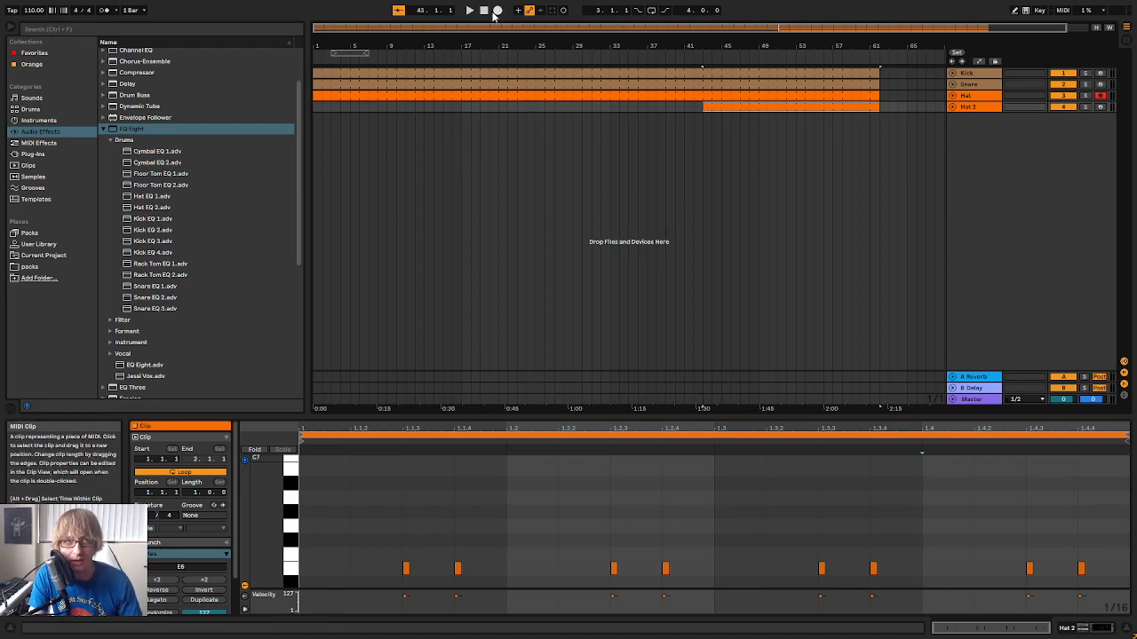
click(487, 13)
drag(314, 96, 434, 96)
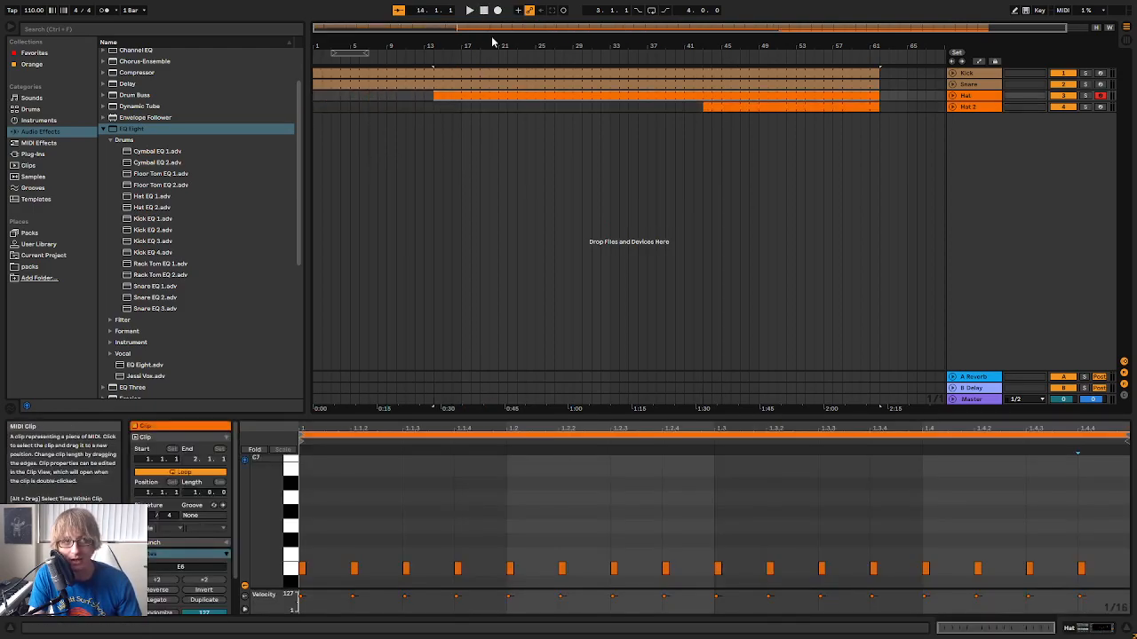
click(485, 11)
click(469, 12)
drag(379, 45, 380, 73)
drag(443, 107, 455, 106)
key(space)
mouse_move(537, 96)
mouse_down()
mouse_move(320, 107)
mouse_move(329, 97)
mouse_up()
drag(454, 48, 454, 23)
click(367, 107)
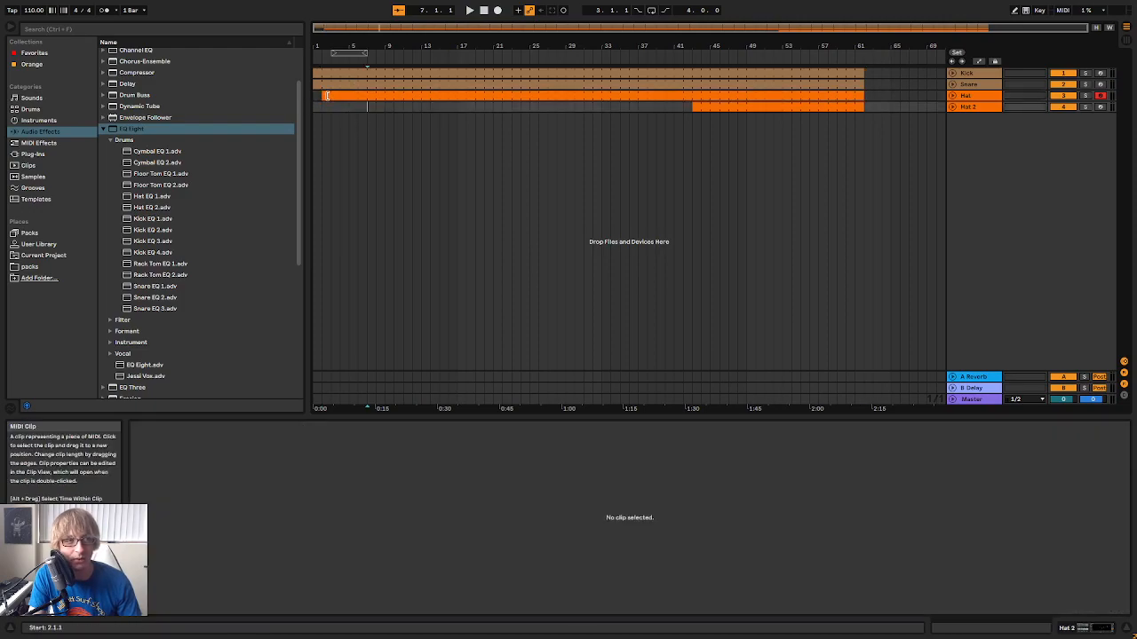
drag(326, 95, 309, 98)
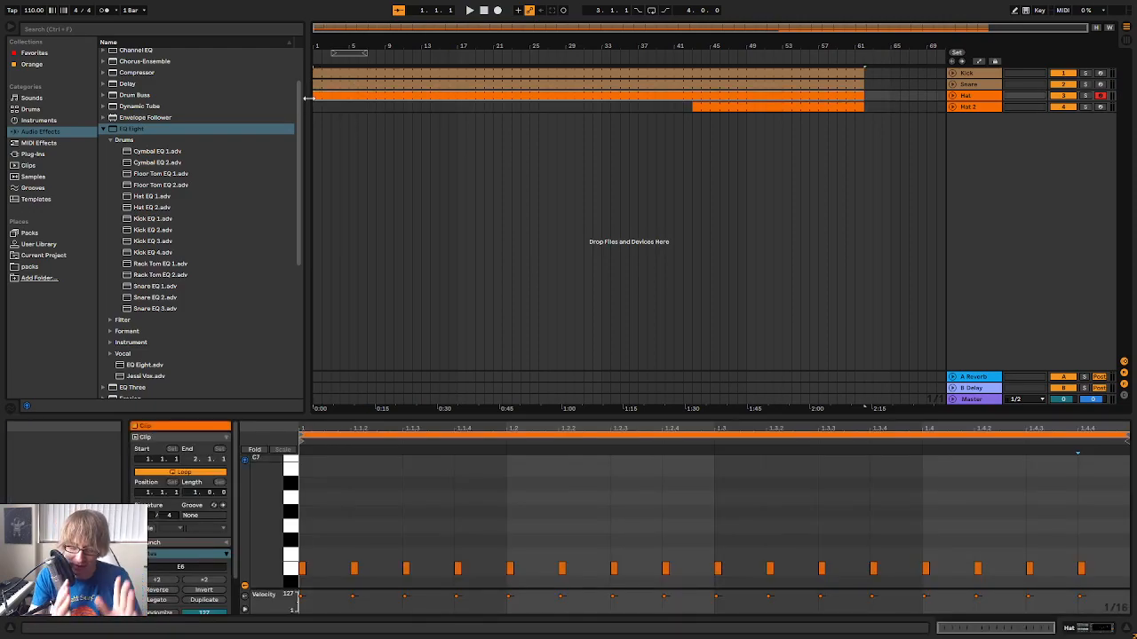
Play the arrangement from bar 1 to check the kick, snare and hat together
key(space)
key(space)
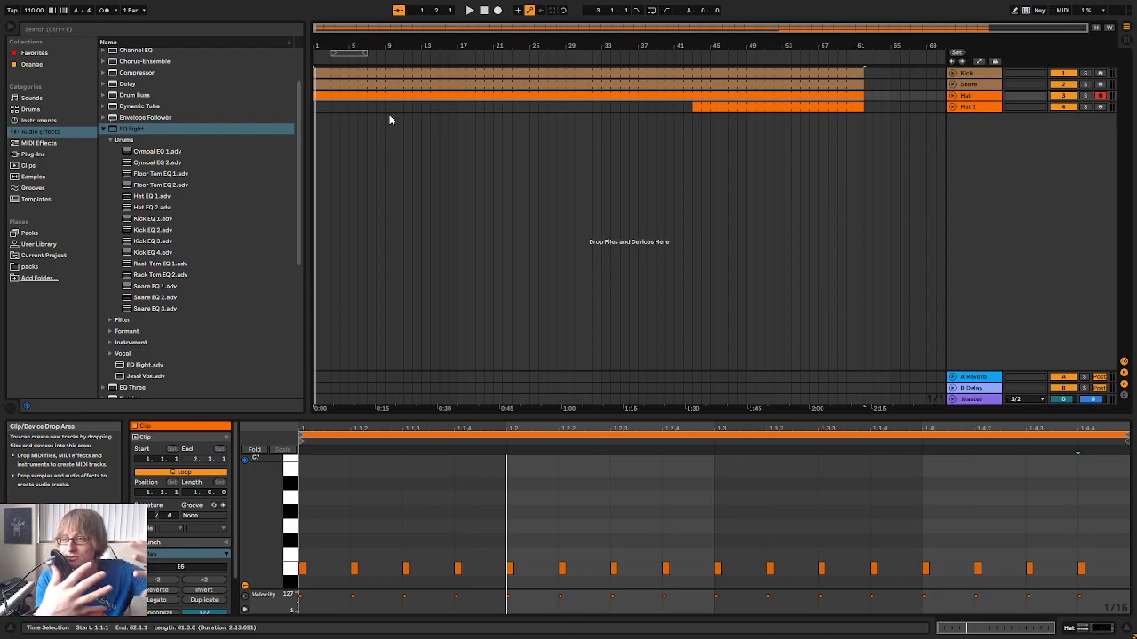
key(space)
mouse_move(332, 45)
mouse_down()
mouse_move(332, 102)
mouse_move(332, 76)
mouse_up()
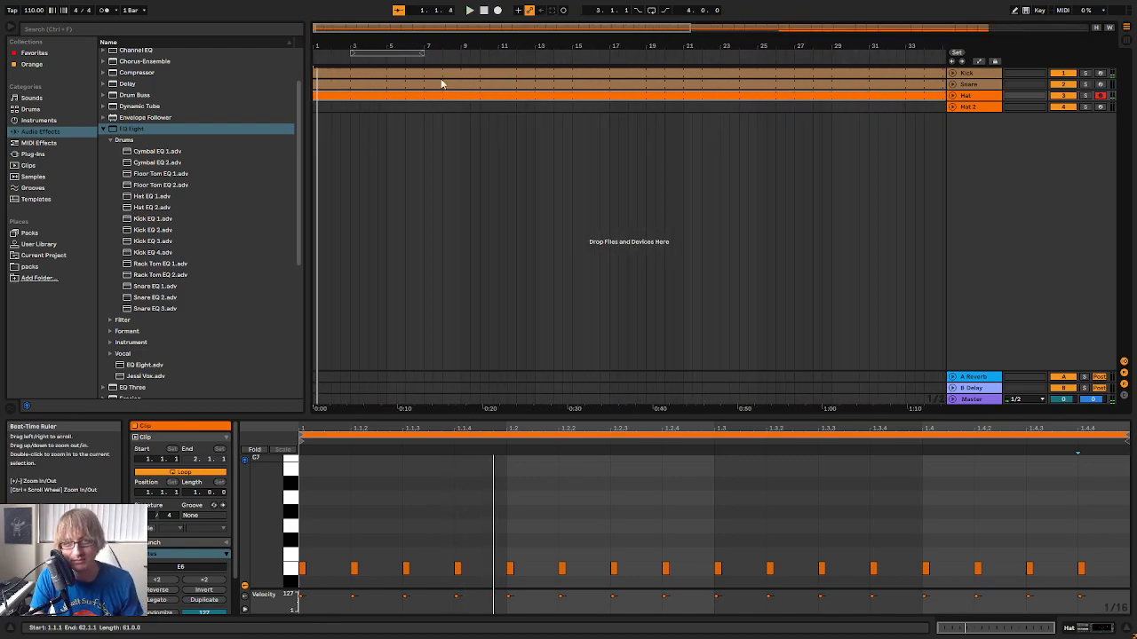
click(677, 157)
Load the helm64 VST plug-in onto a new MIDI track below Hat 2
scroll(211, 236, down, 1)
scroll(208, 240, down, 4)
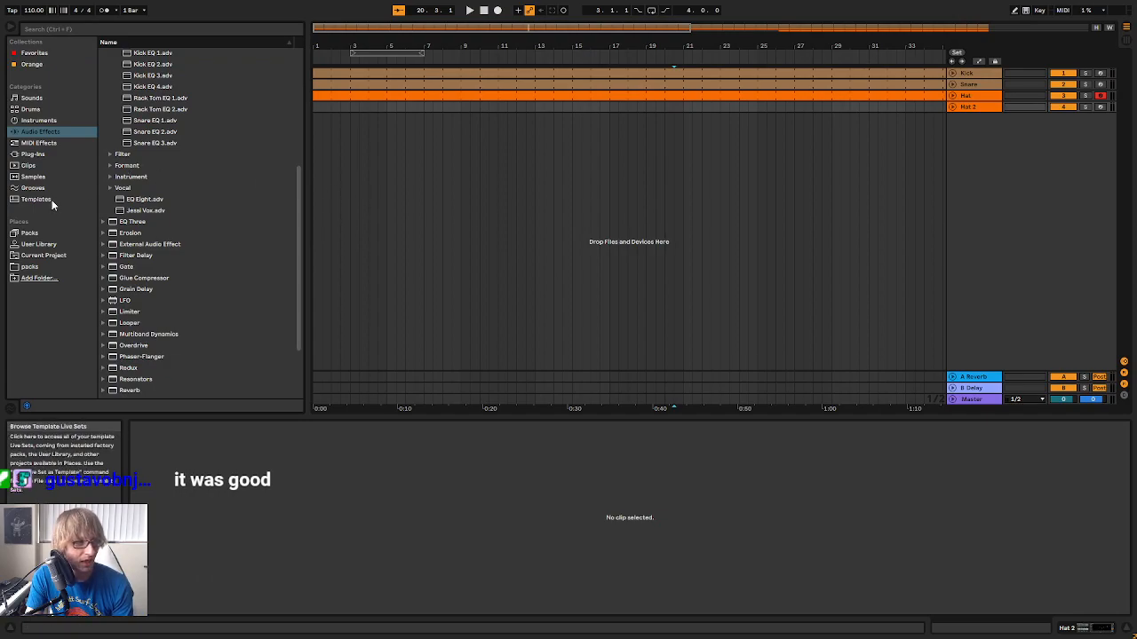
click(42, 155)
click(103, 53)
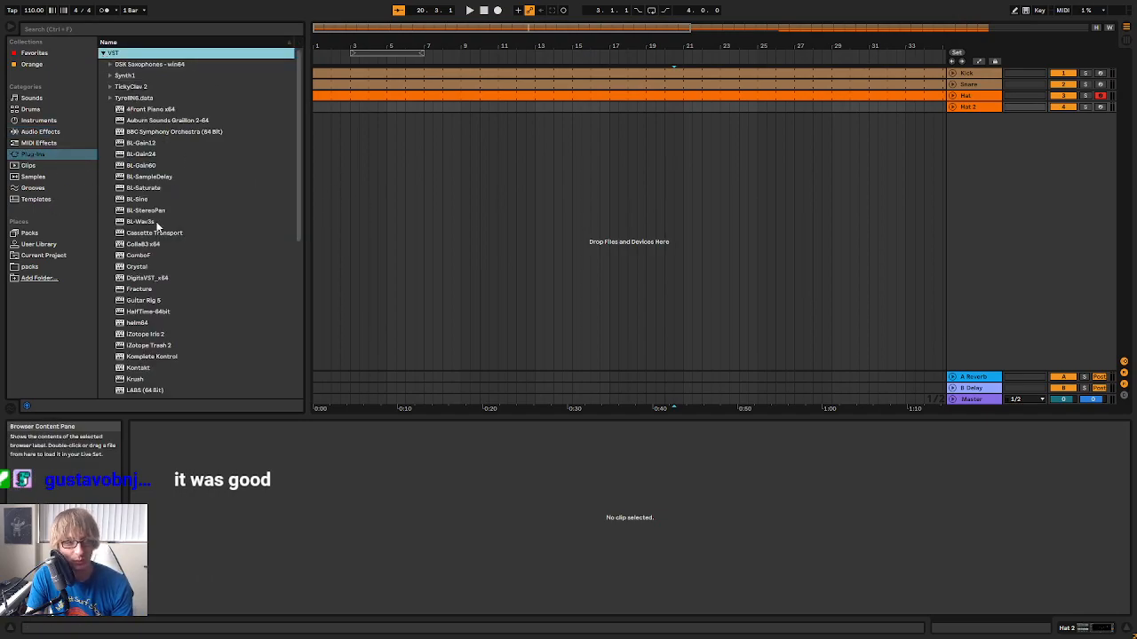
scroll(158, 239, down, 8)
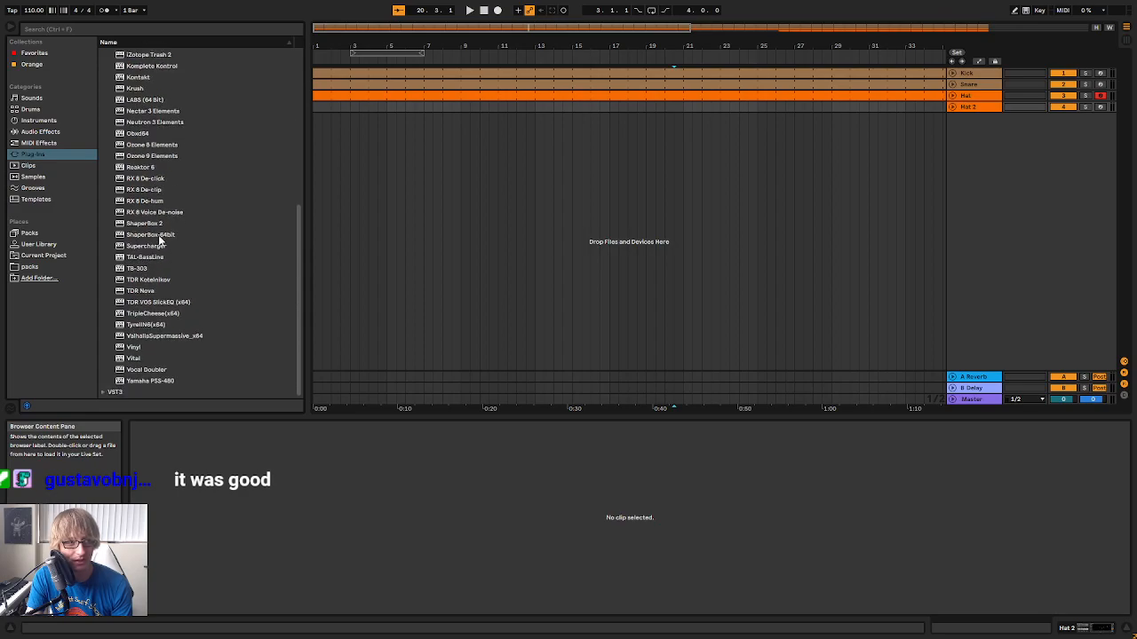
scroll(175, 219, up, 3)
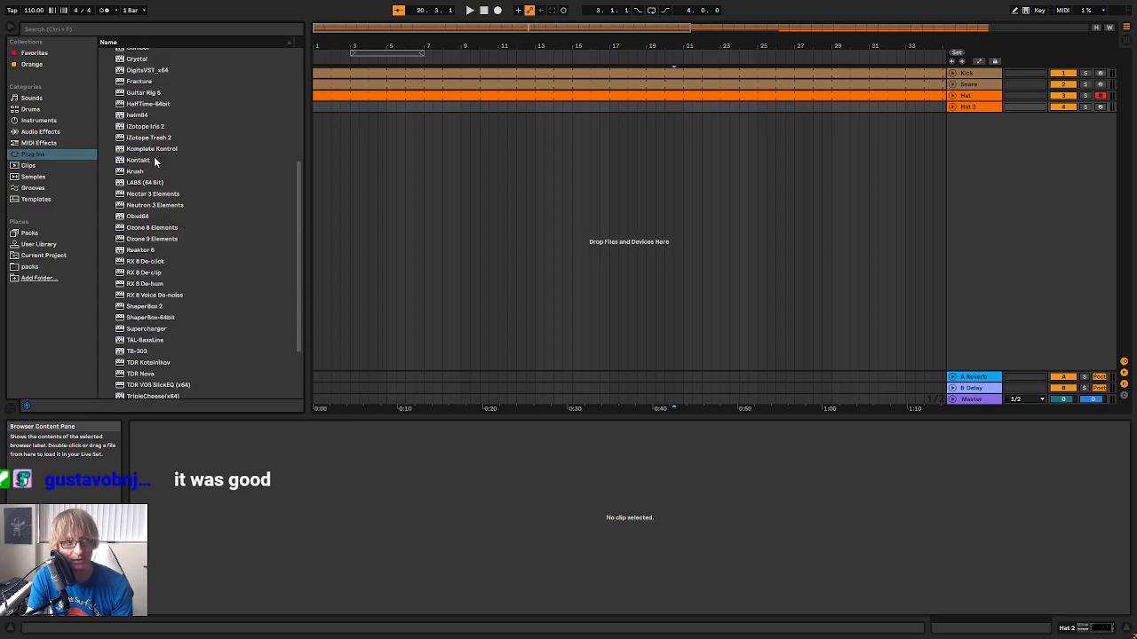
click(148, 117)
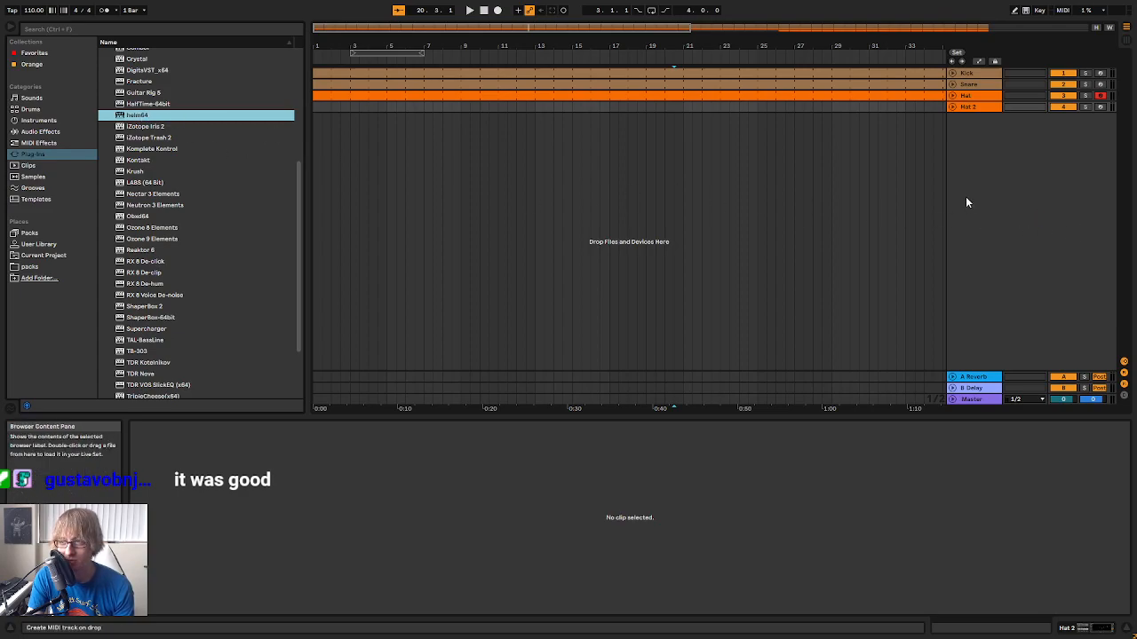
drag(969, 222, 970, 218)
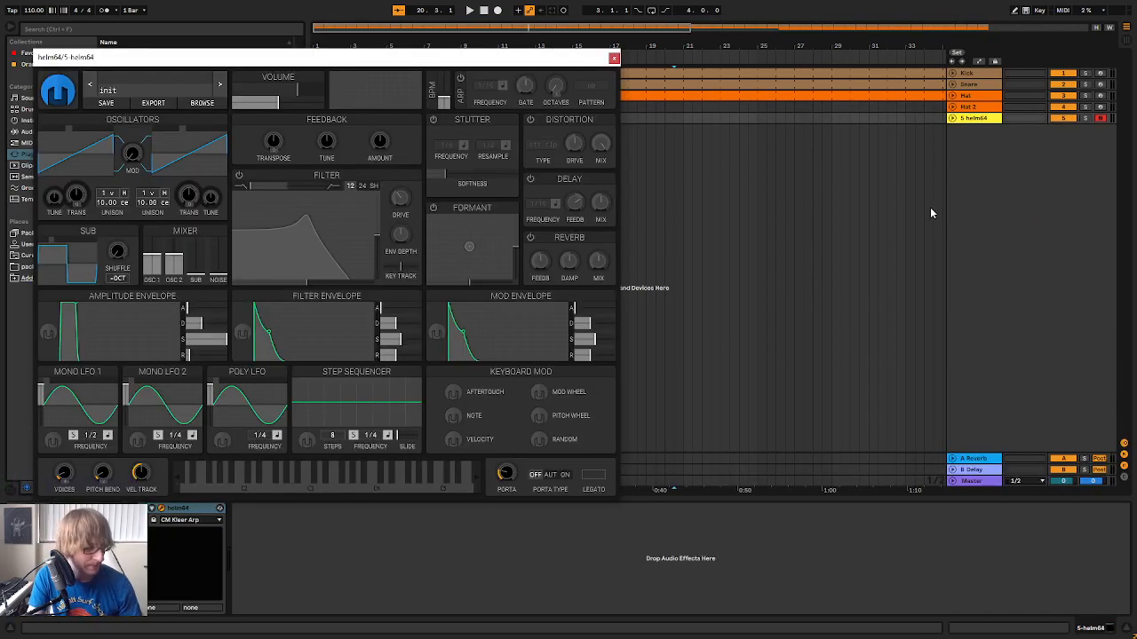
drag(460, 58, 904, 201)
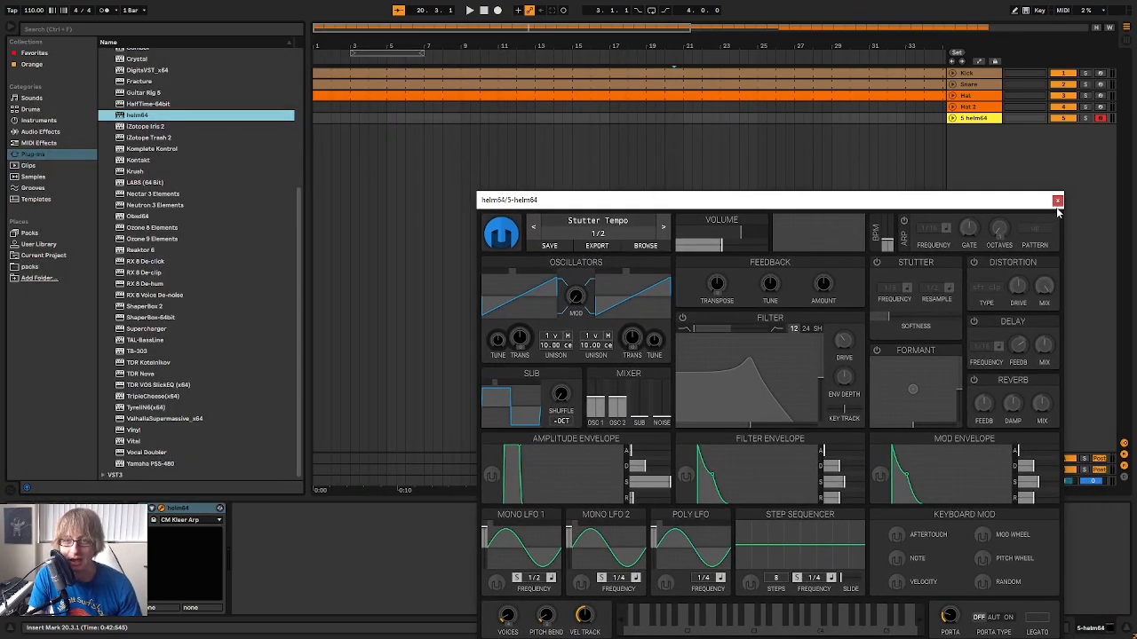
click(984, 135)
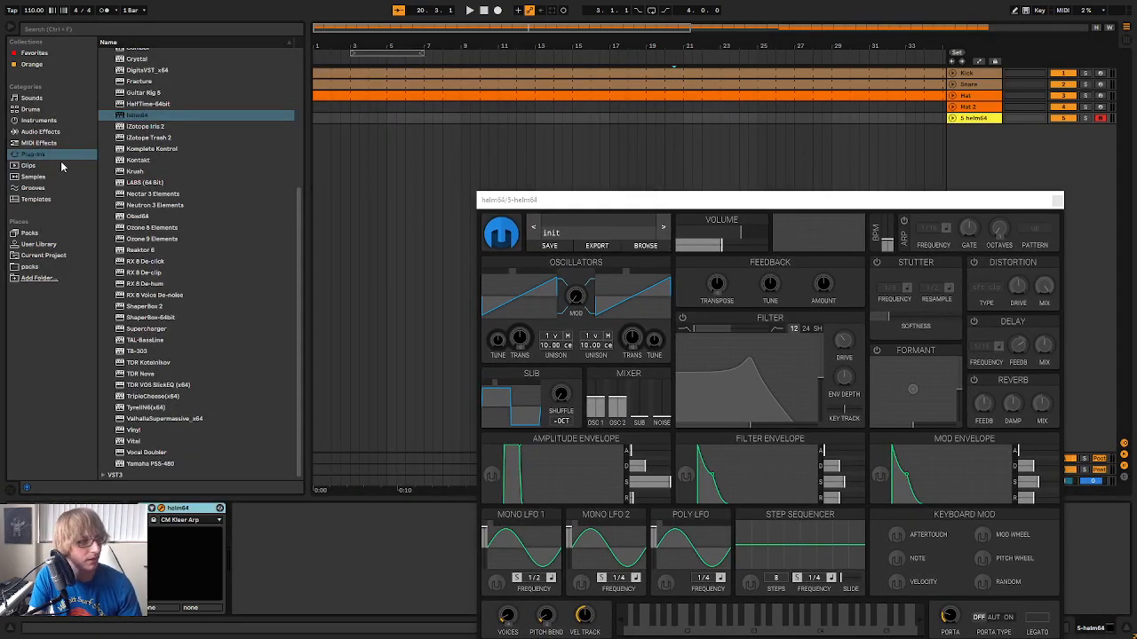
Add the Mild Sidechain compressor preset after helm64 on its track
click(40, 131)
scroll(165, 284, down, 1)
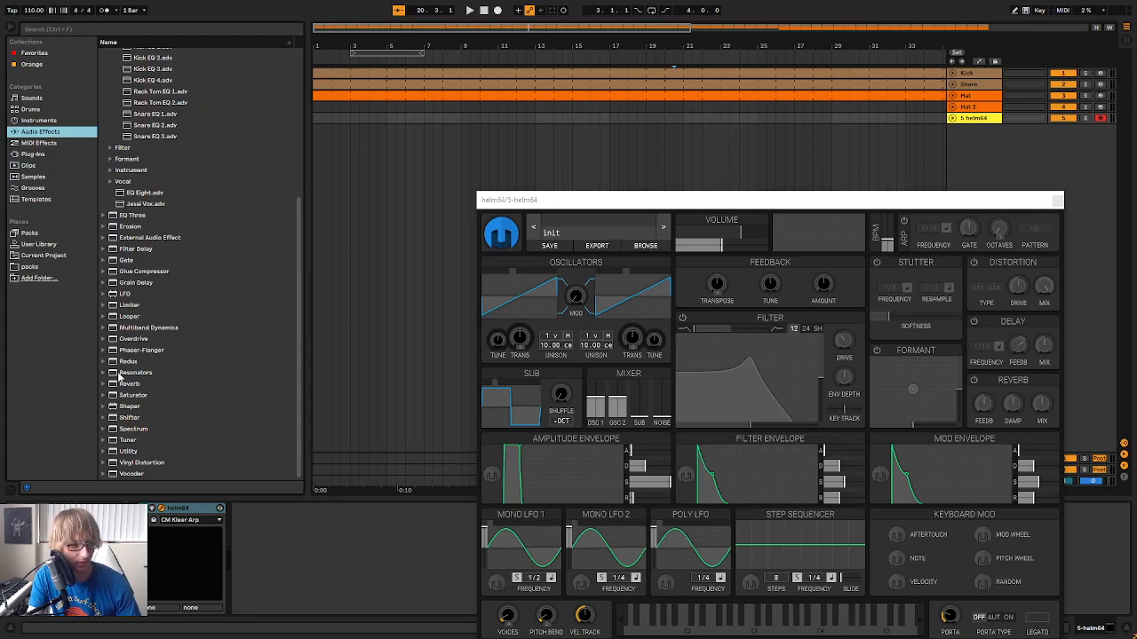
scroll(108, 364, up, 3)
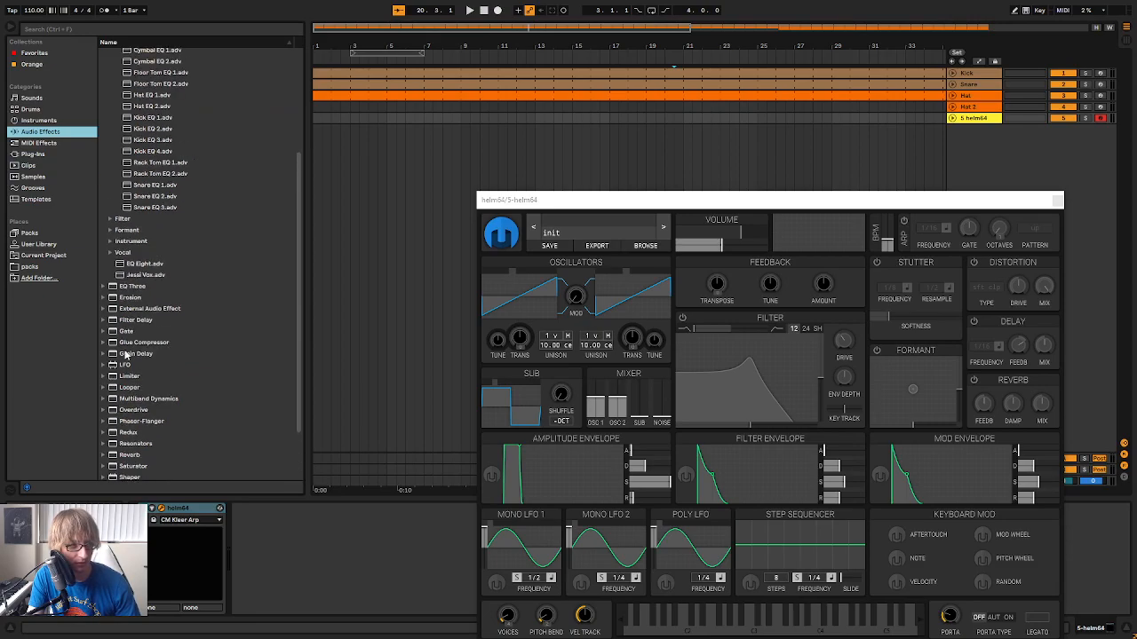
click(105, 185)
click(105, 132)
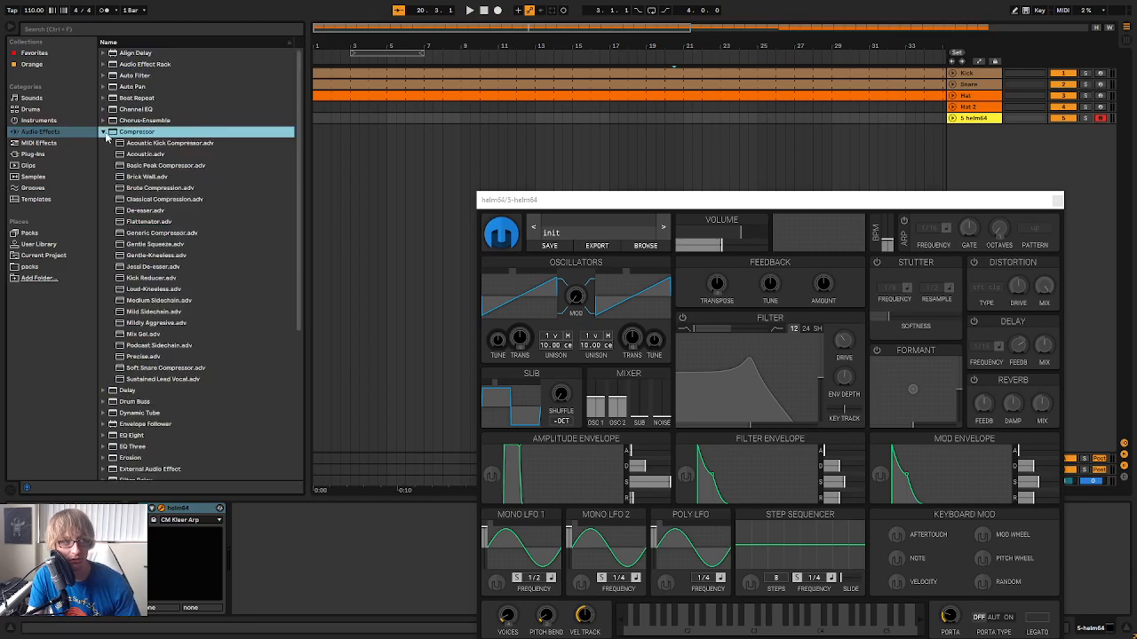
drag(134, 314, 292, 466)
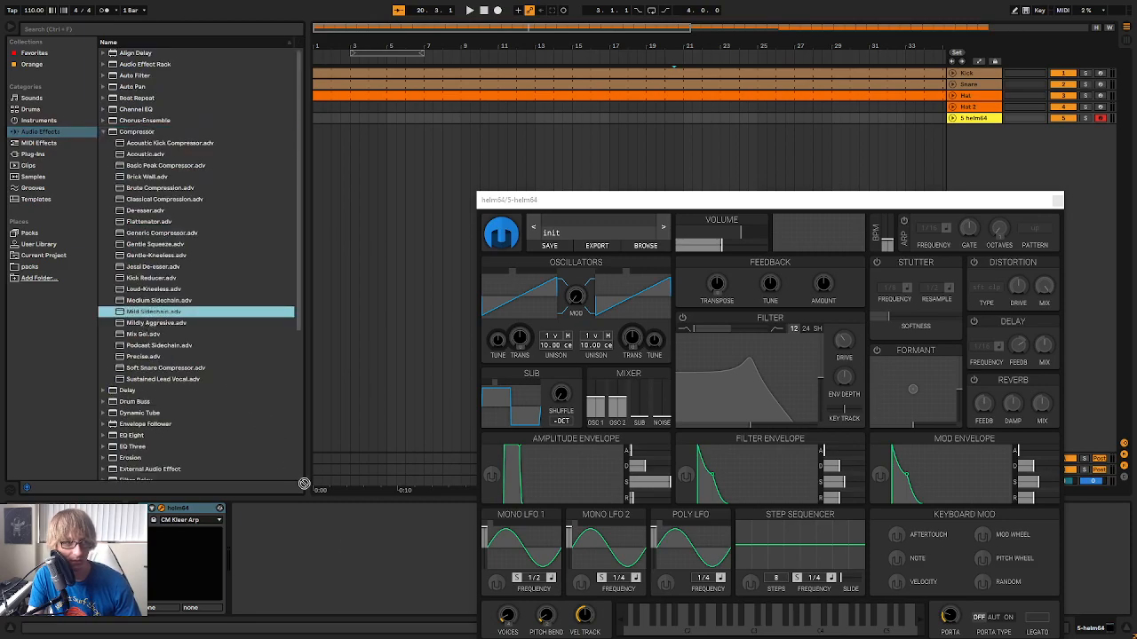
drag(372, 582, 382, 565)
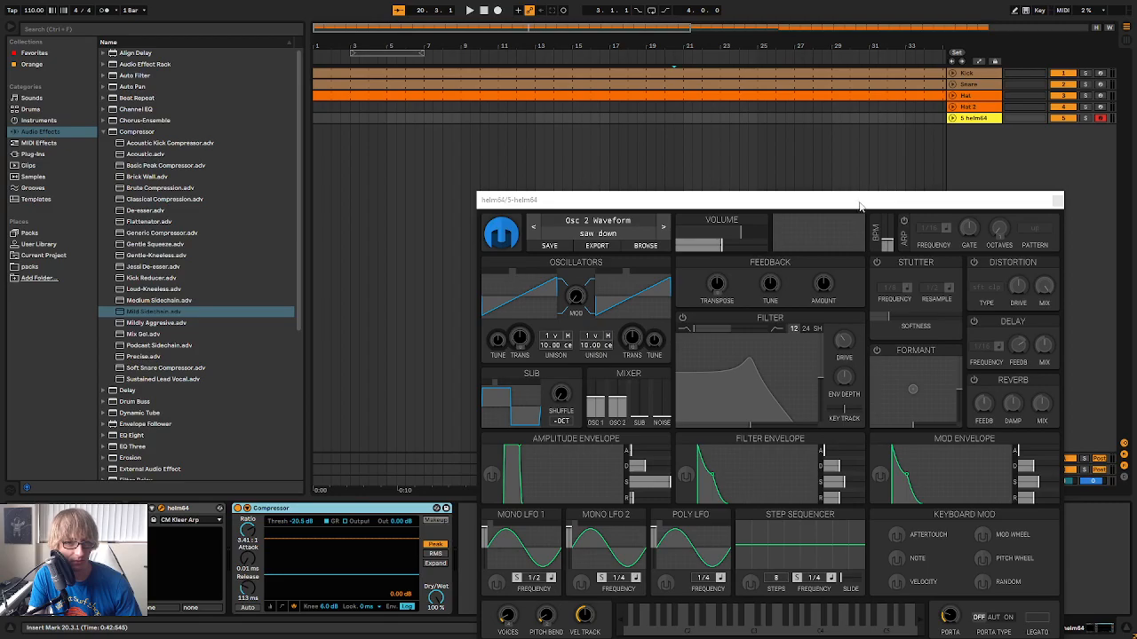
Set the compressor's sidechain input to the Kick track and enable the sidechain EQ
drag(861, 204, 827, 166)
click(248, 509)
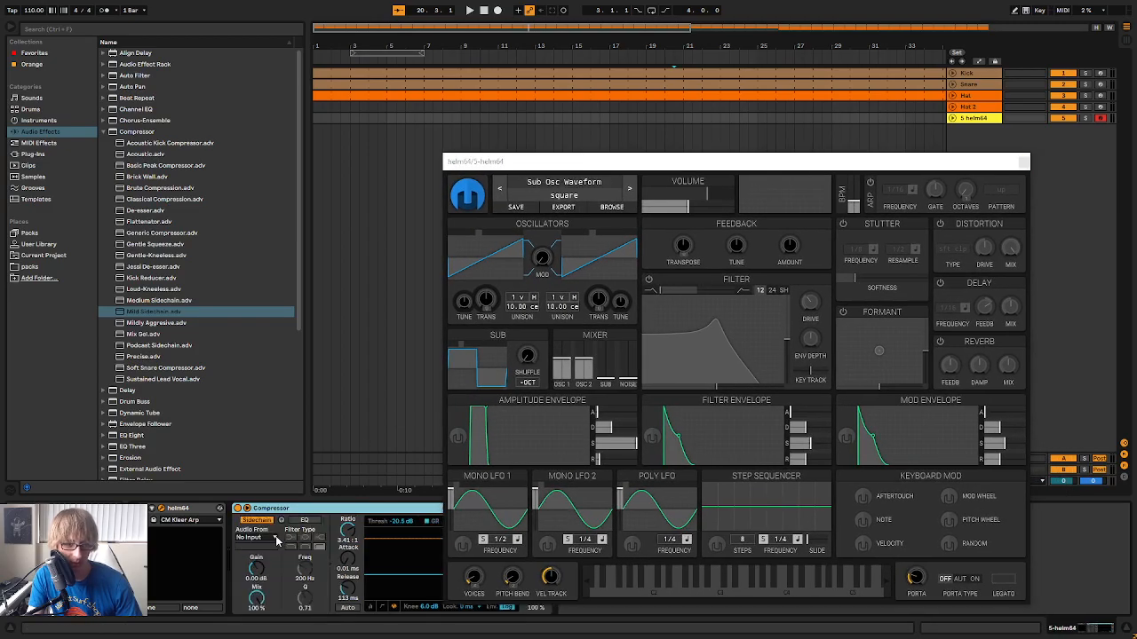
click(256, 539)
click(257, 463)
drag(636, 163, 770, 117)
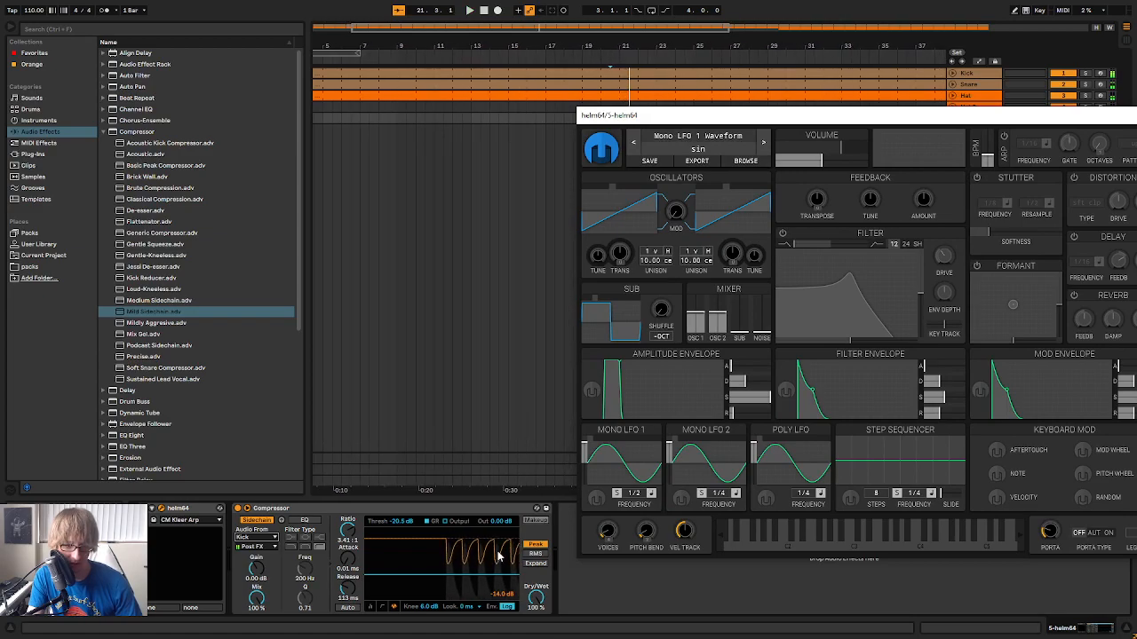
click(304, 520)
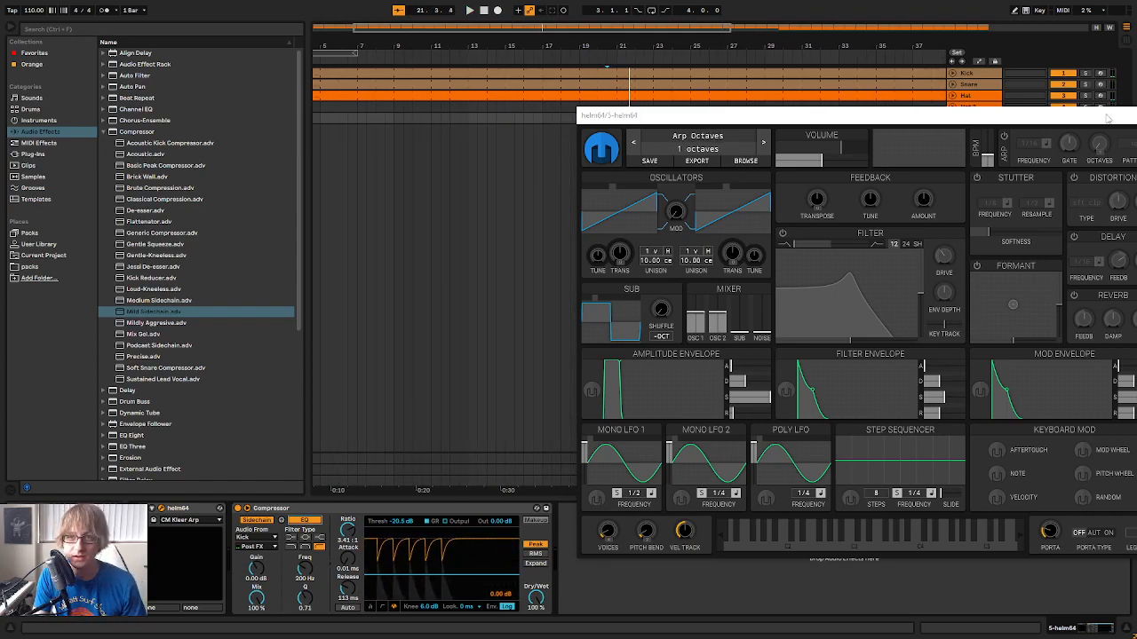
Close the helm64 window and rename its track as Bass
drag(1092, 116, 909, 123)
click(976, 123)
key(Tab)
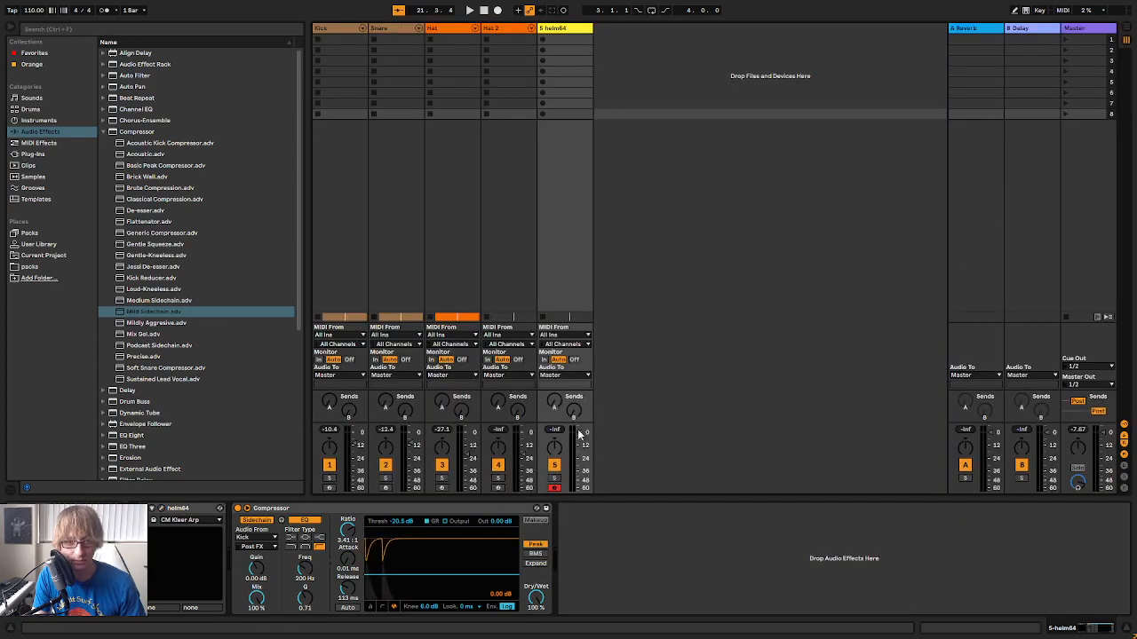
key(Tab)
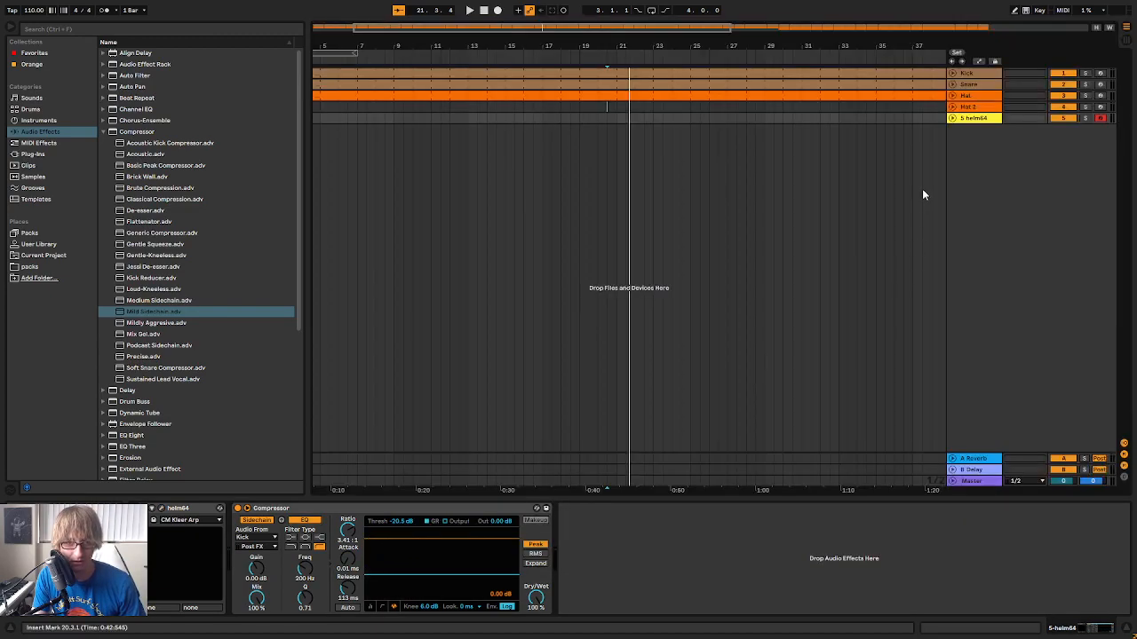
right_click(975, 118)
click(1019, 162)
text(Bass)
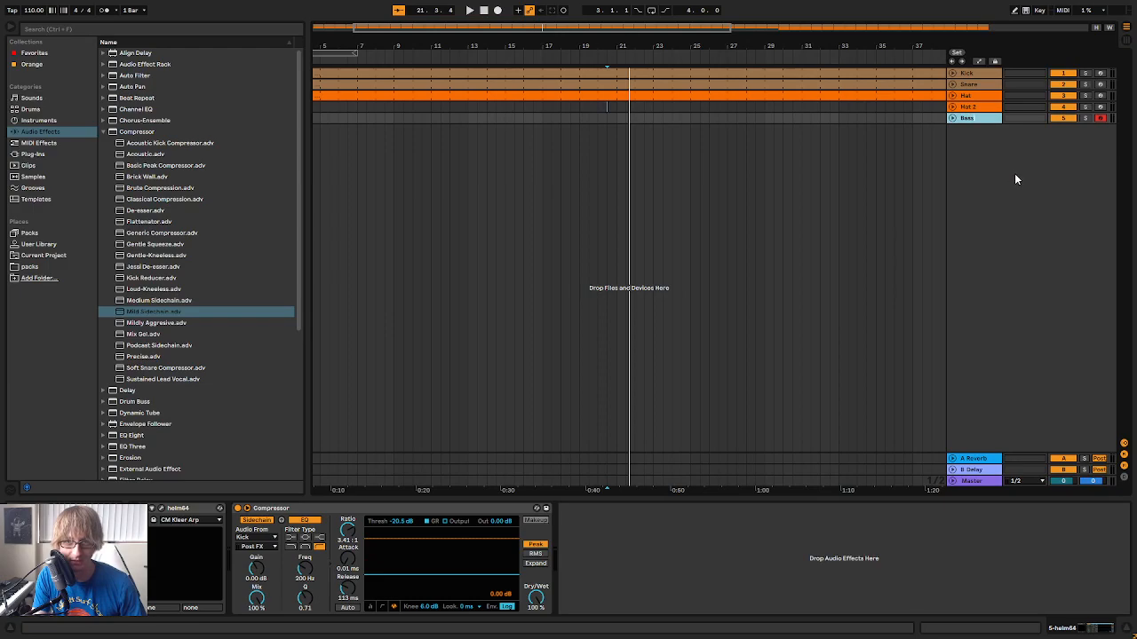
key(Return)
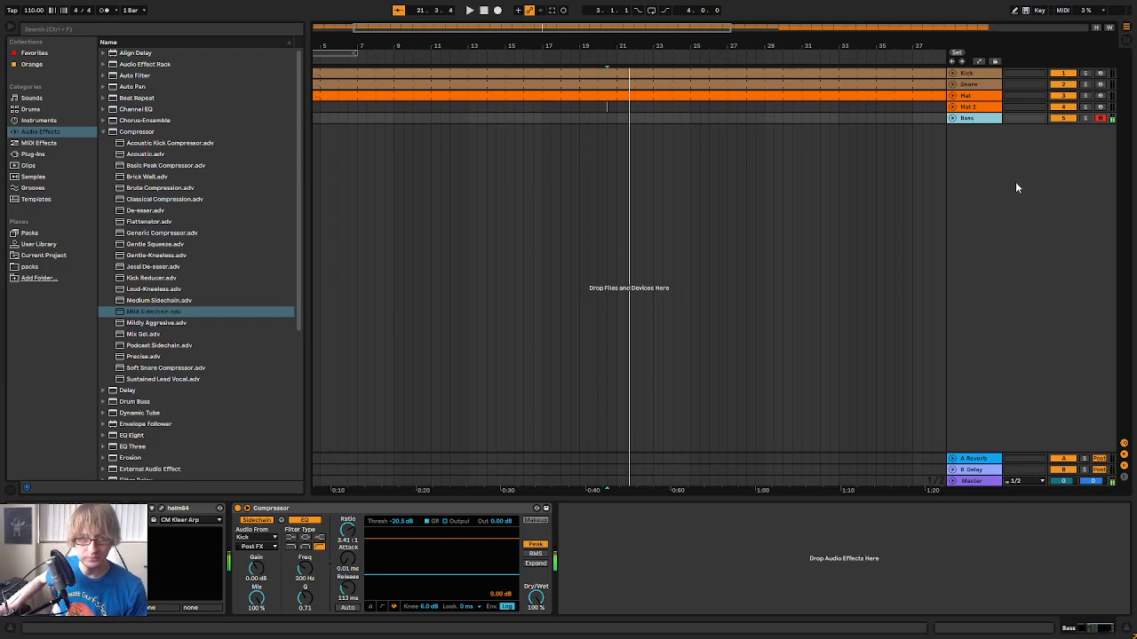
Play the track in Session View and lower the Bass compressor's threshold to -39.0 dB
key(Tab)
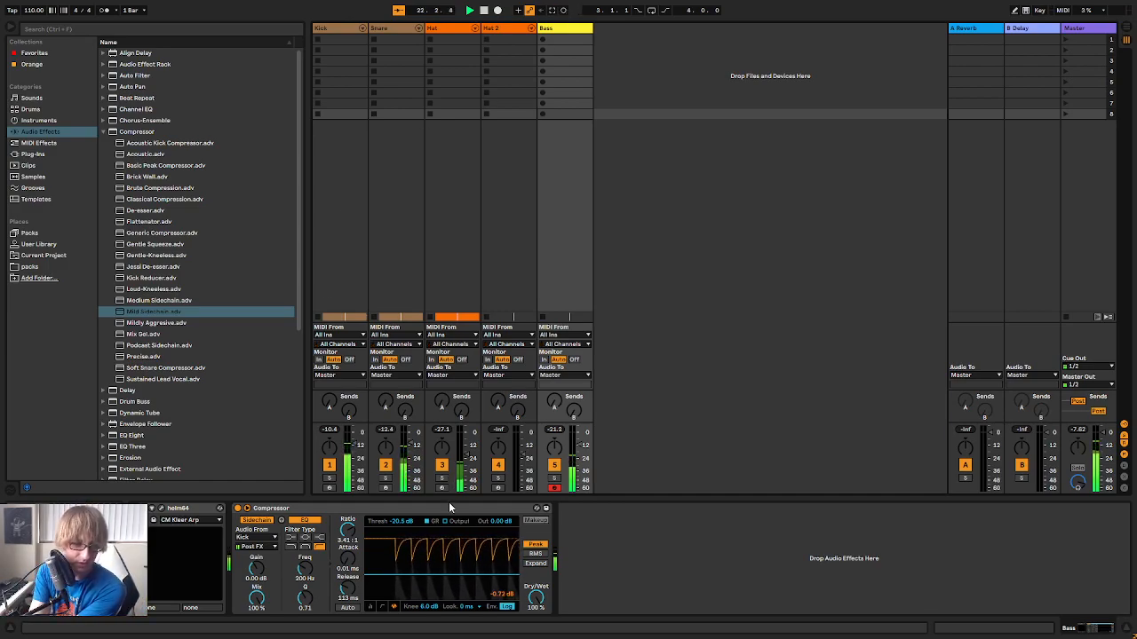
key(space)
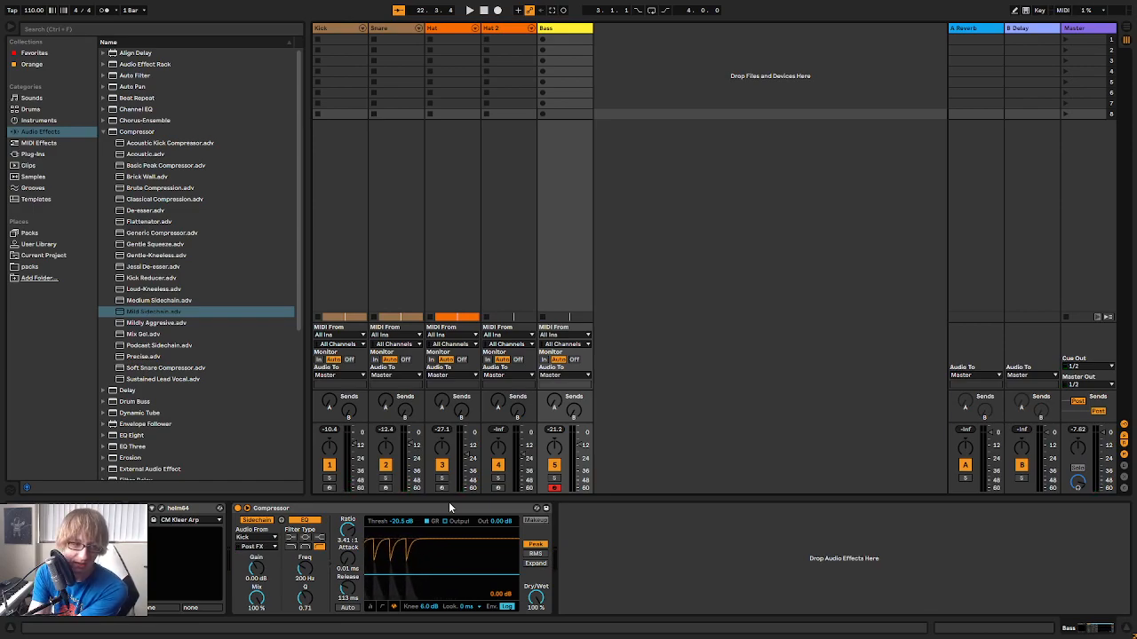
key(space)
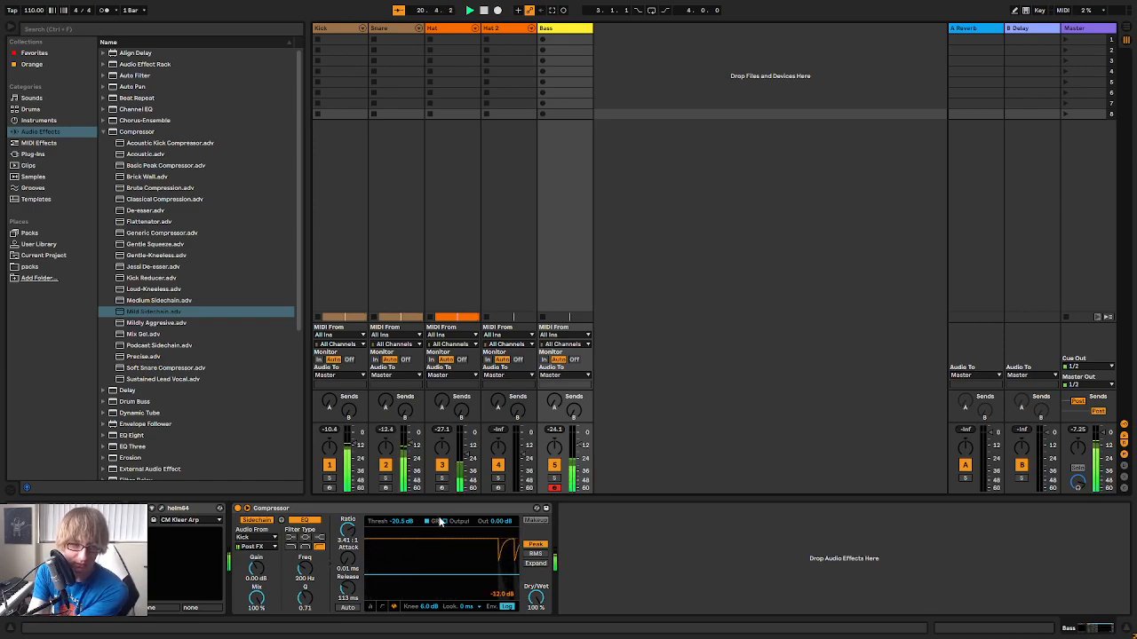
drag(401, 523, 401, 562)
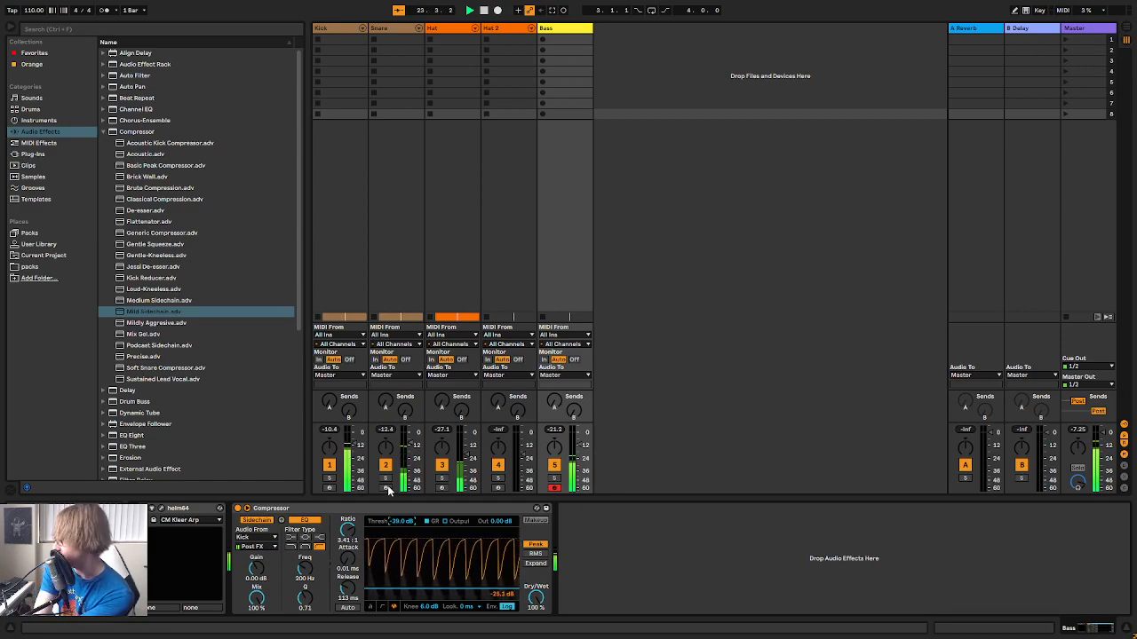
Turn on helm64's filter on the Bass track, raise its cutoff and bring up the sub oscillator level
click(161, 509)
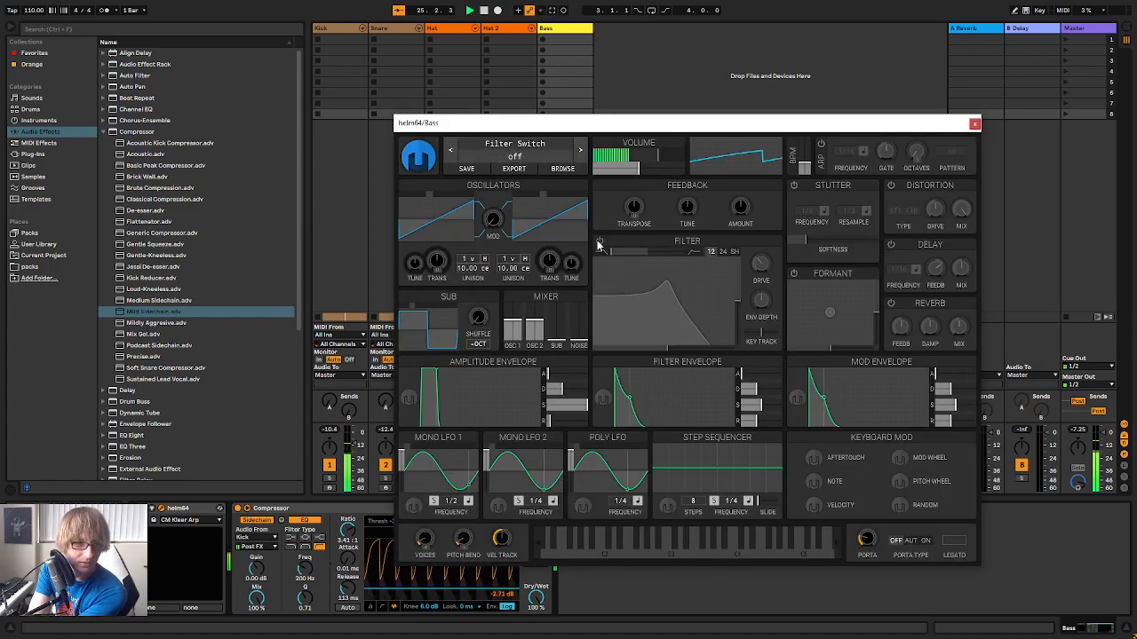
drag(661, 306, 684, 300)
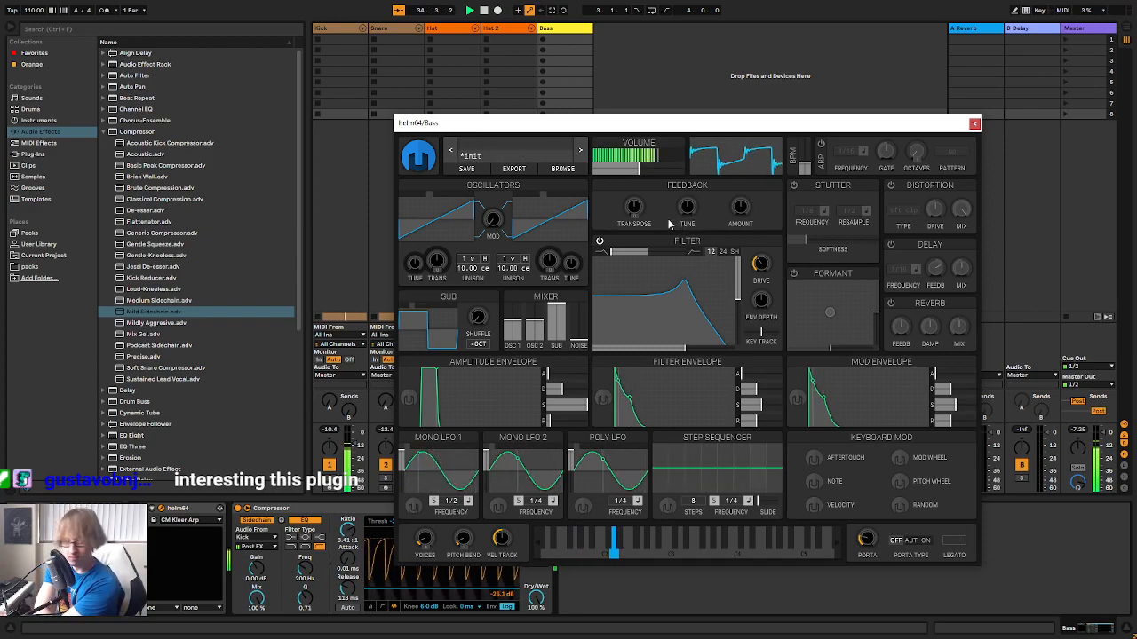
Sweep helm64's filter cutoff lower and back up, then try the sub oscillator's shuffle
drag(684, 293, 657, 311)
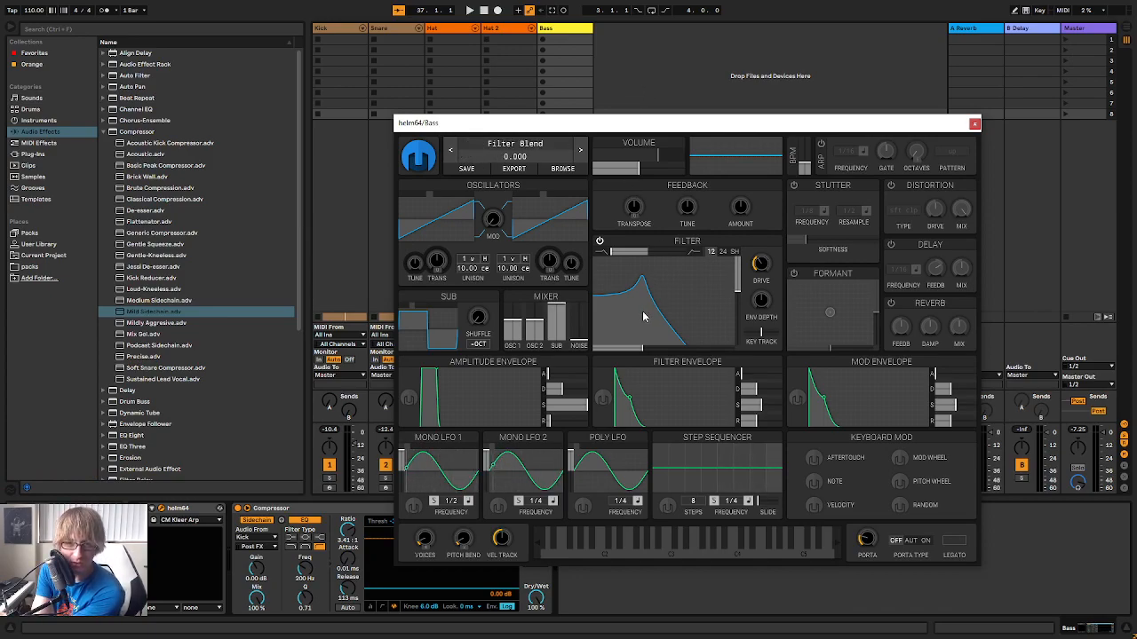
drag(649, 309, 676, 311)
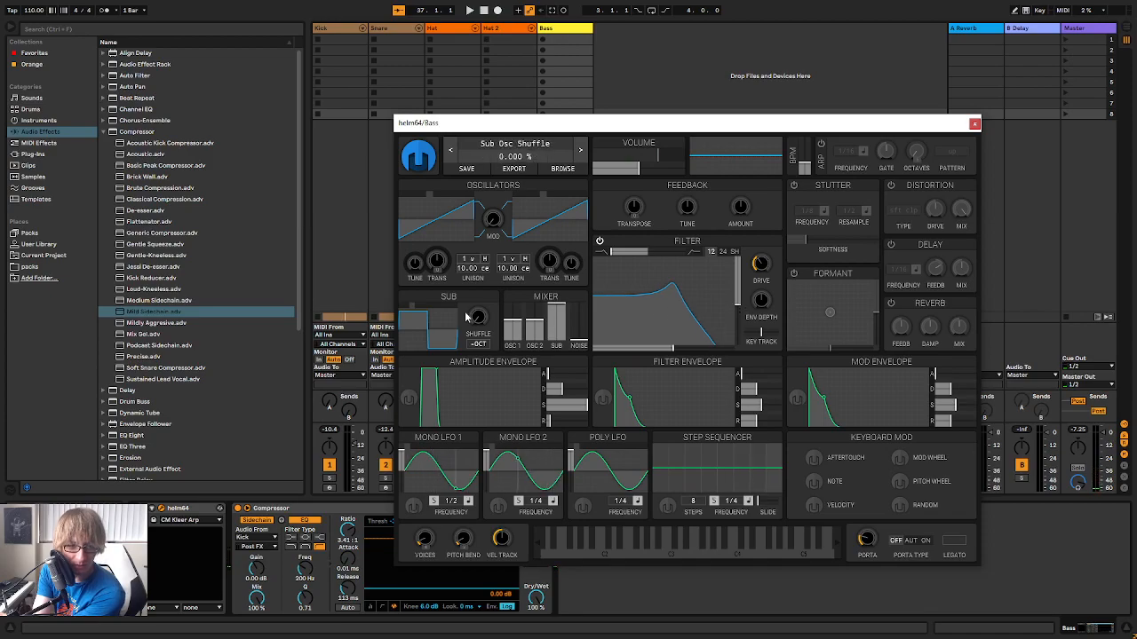
mouse_move(480, 324)
mouse_down()
mouse_move(480, 279)
mouse_move(479, 325)
mouse_move(480, 293)
mouse_move(480, 312)
mouse_up()
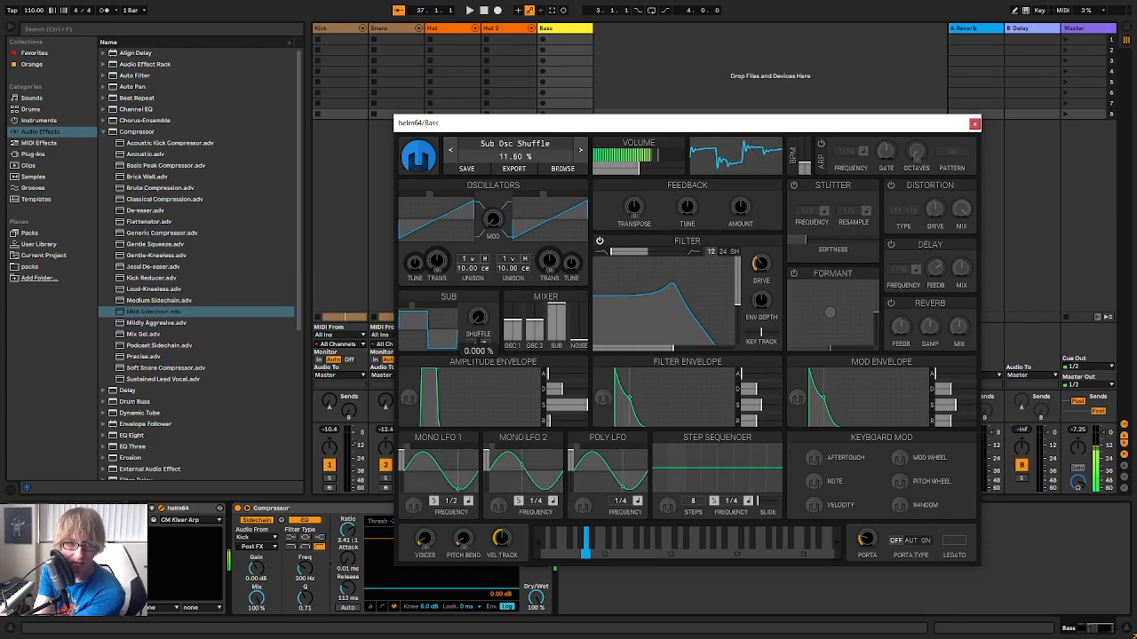
Audition Bass Crunch from the Bass folder of helm64's User Patches and load the Cyberbass patch
click(517, 160)
click(474, 188)
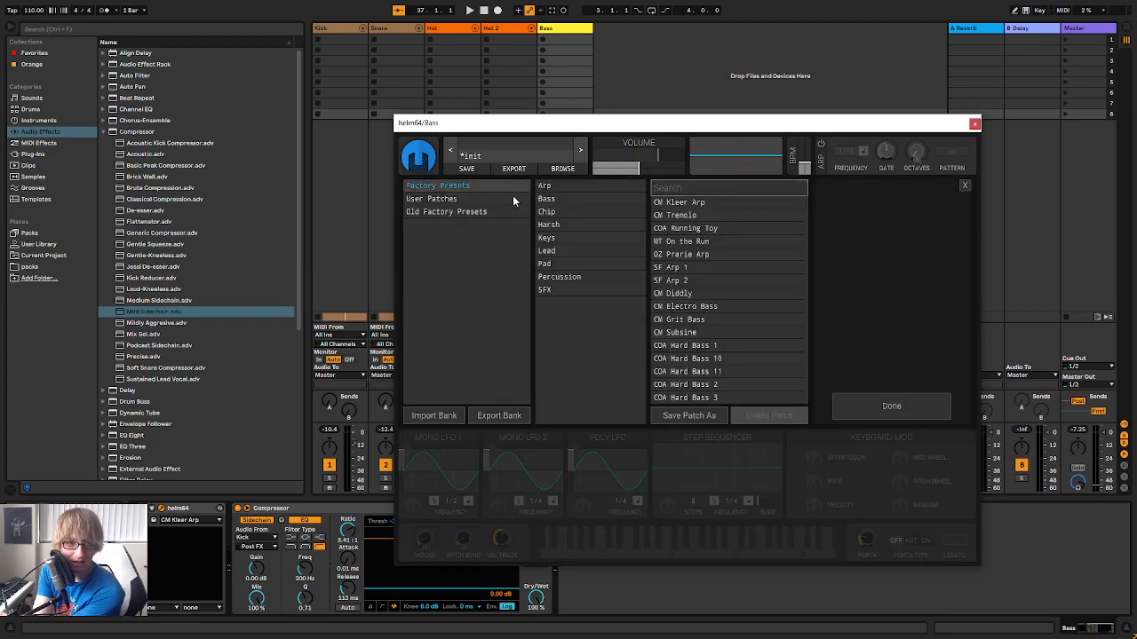
click(453, 199)
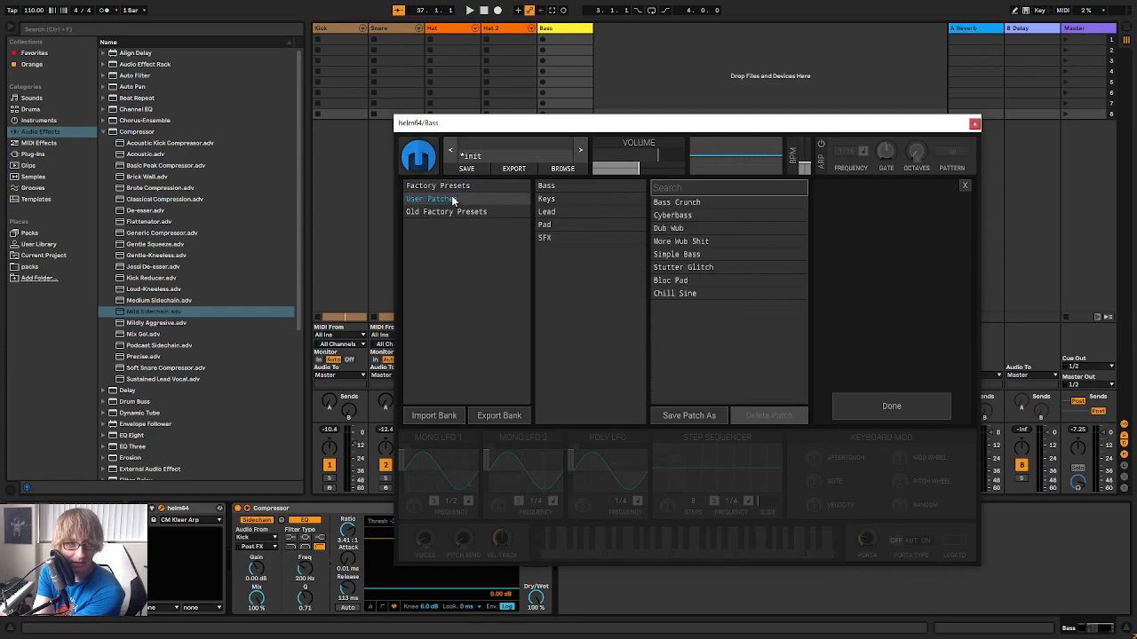
click(563, 187)
click(705, 203)
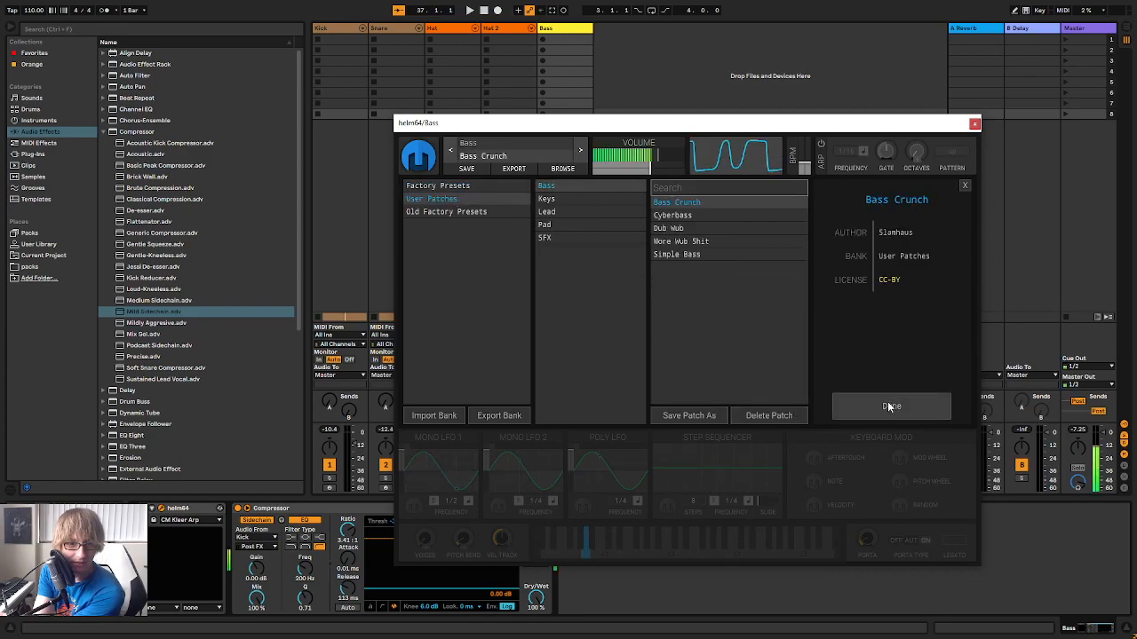
click(682, 215)
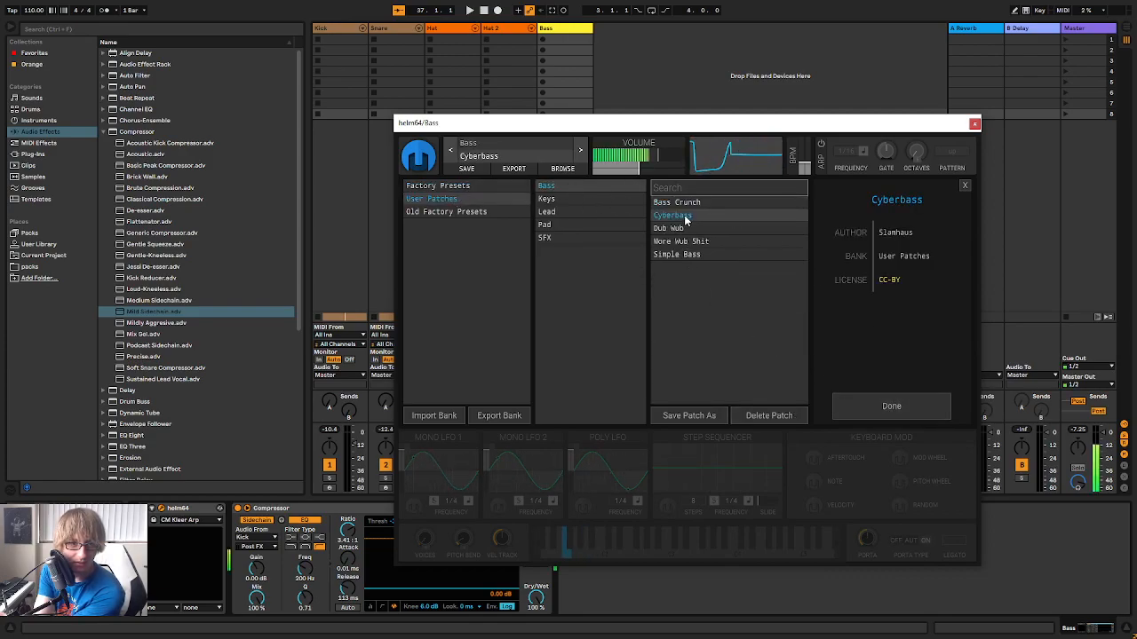
click(887, 397)
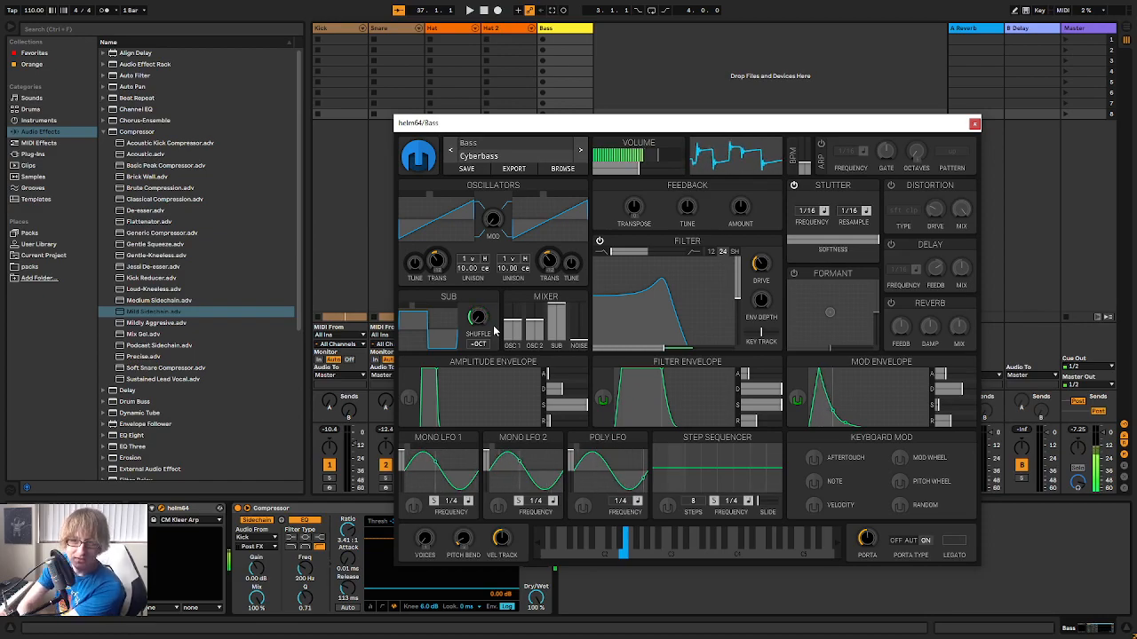
Audition the Dub Wub patch and load Bass Crunch as the helm64 bass sound
click(531, 149)
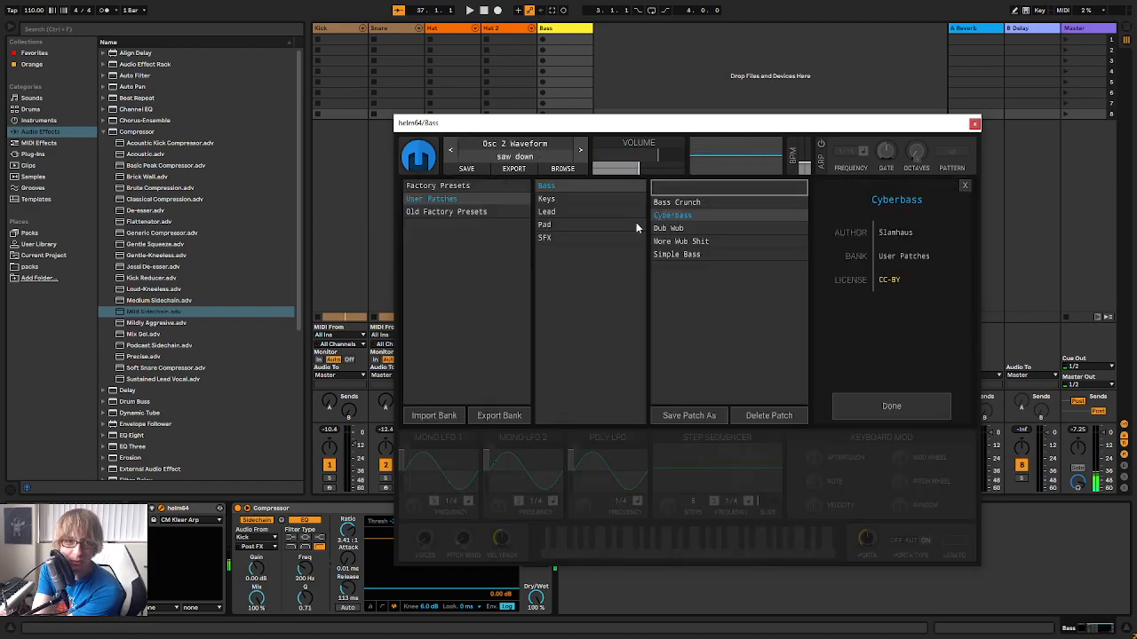
click(697, 230)
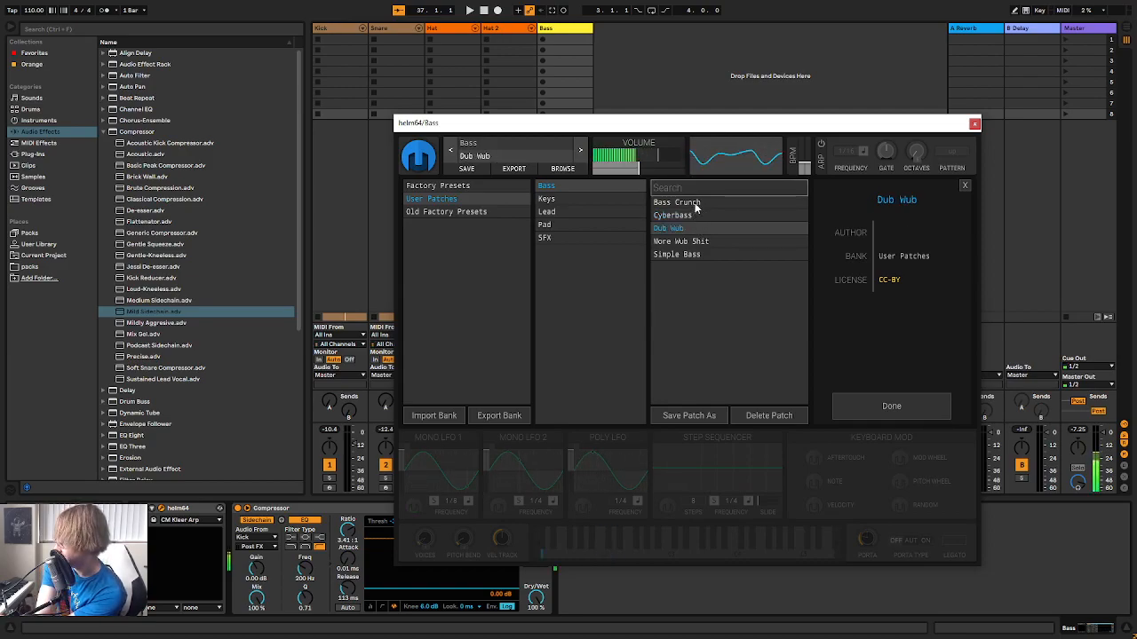
click(699, 204)
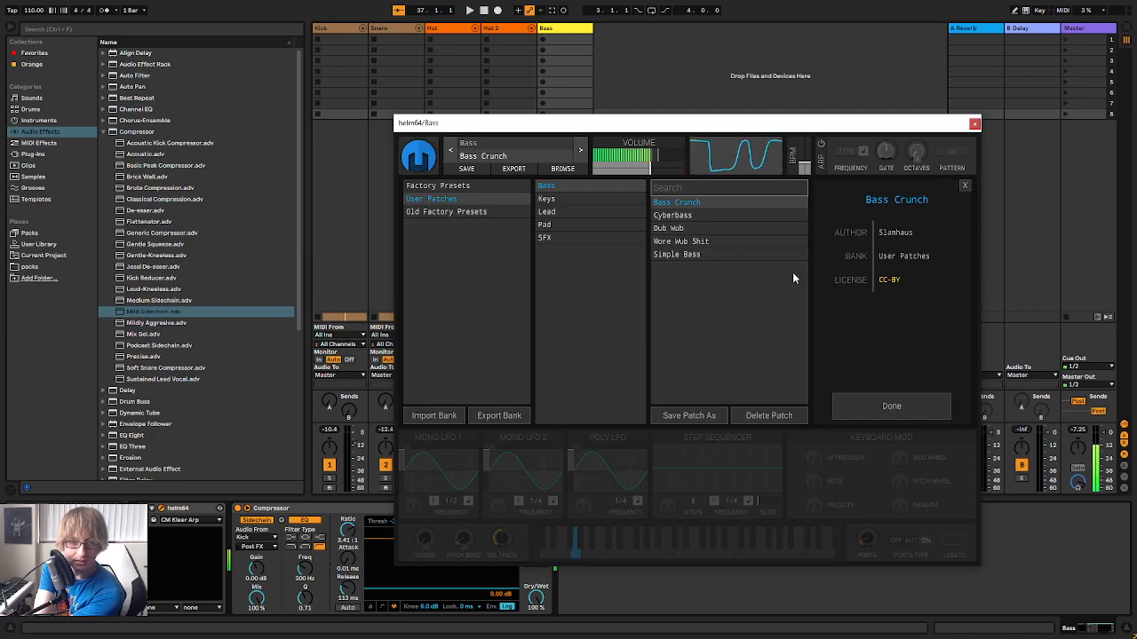
click(918, 407)
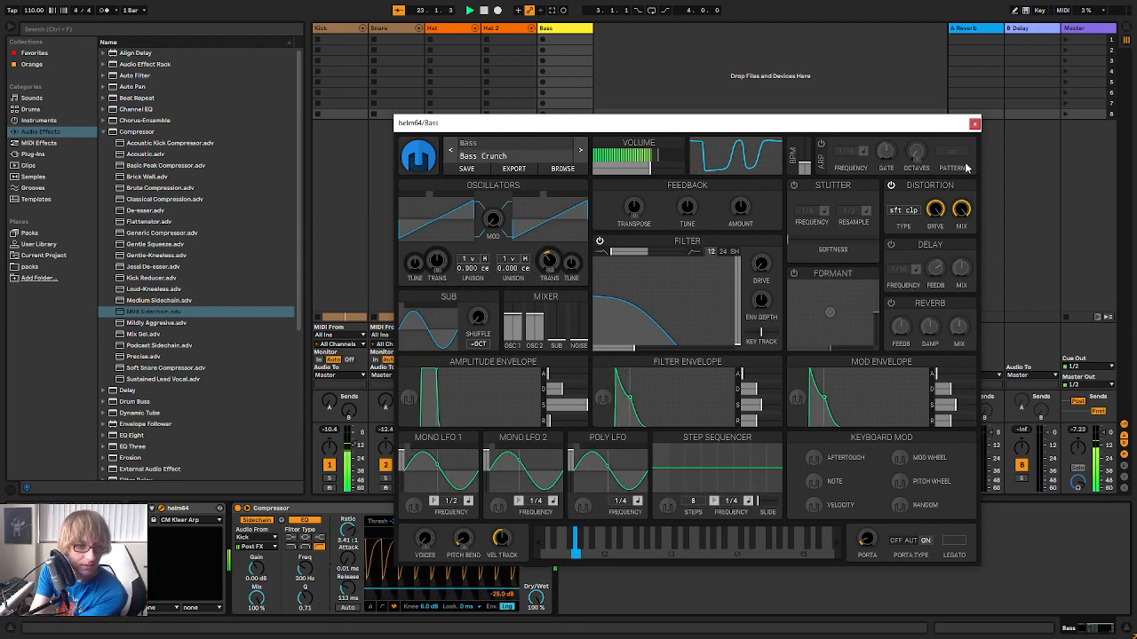
Set the Bass track's volume to -14.5 dB and reopen the helm64 window
click(974, 123)
click(573, 454)
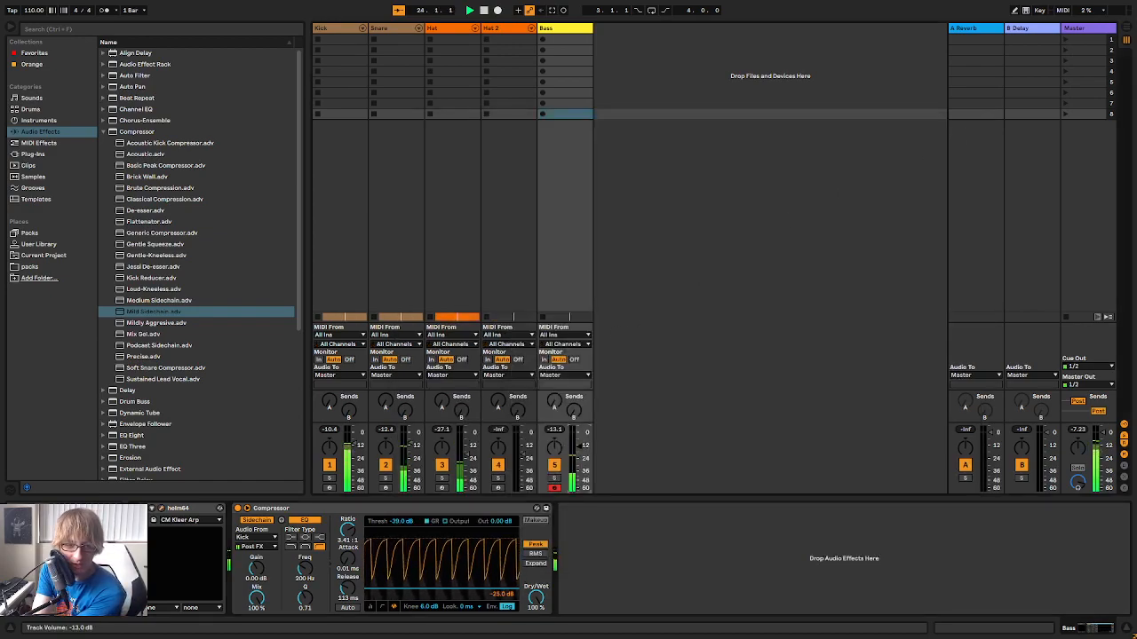
click(162, 512)
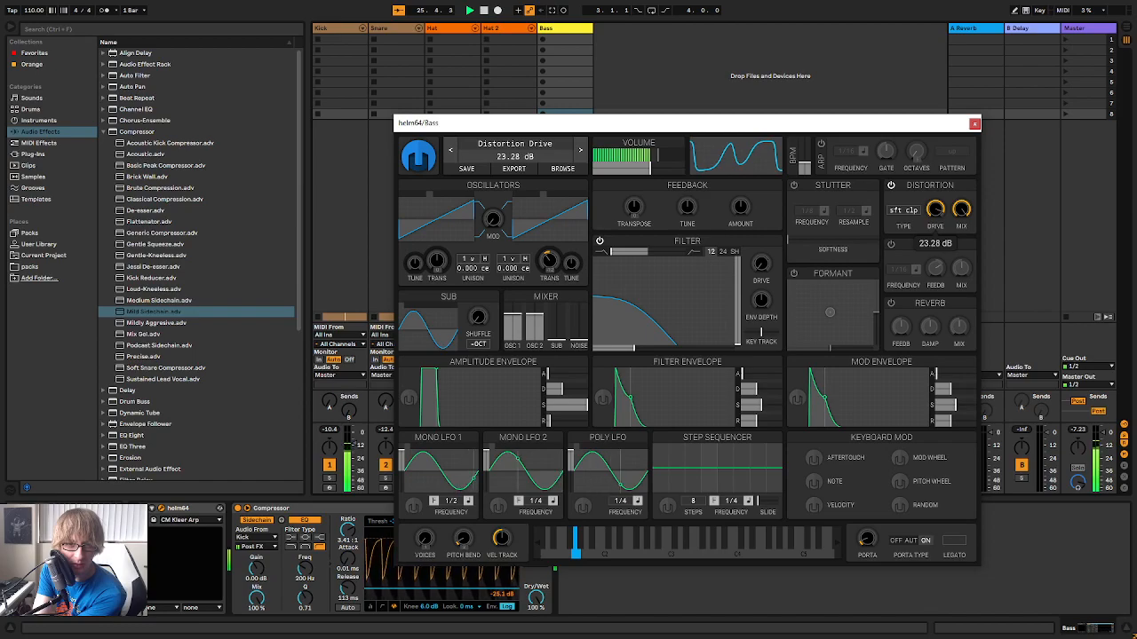
Raise helm64's filter cutoff and resonance, set Mono LFO 1 to 1/4 and assign it to modulate the cutoff
drag(609, 317, 643, 296)
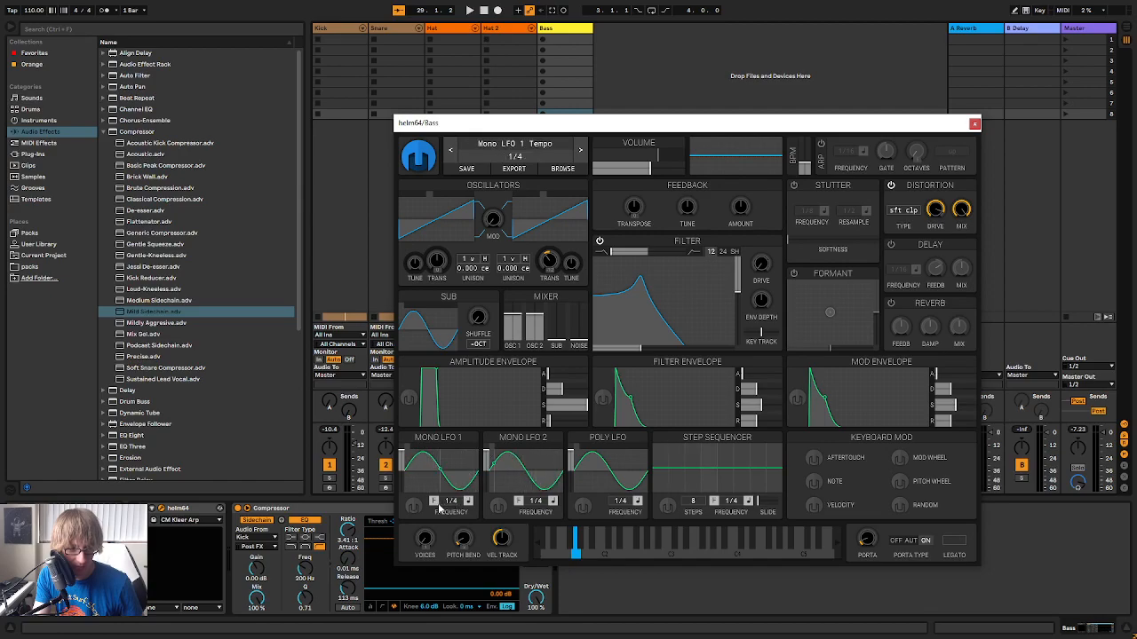
click(411, 507)
drag(642, 349, 662, 347)
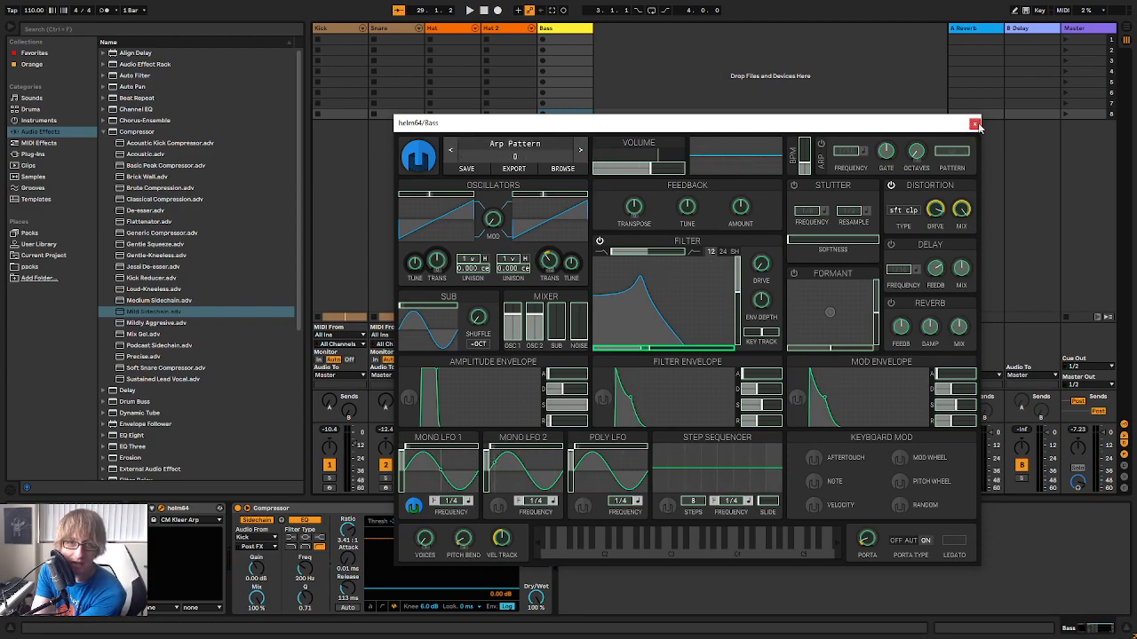
click(417, 507)
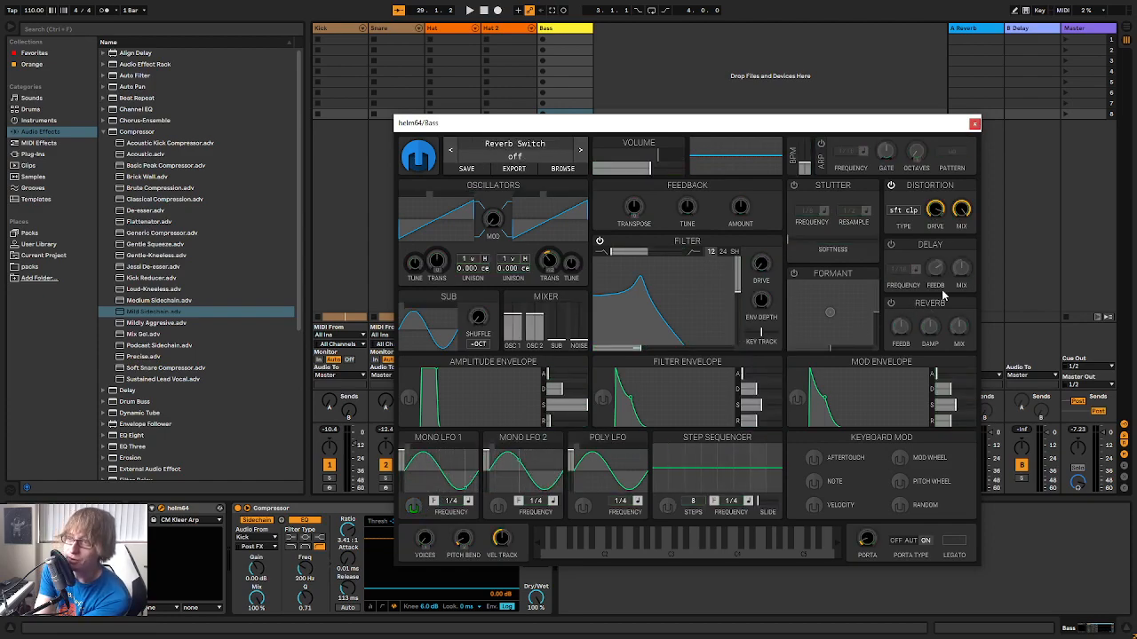
Move the helm64 window aside and play the track from the start with a bass line performed over it
drag(715, 131, 743, 92)
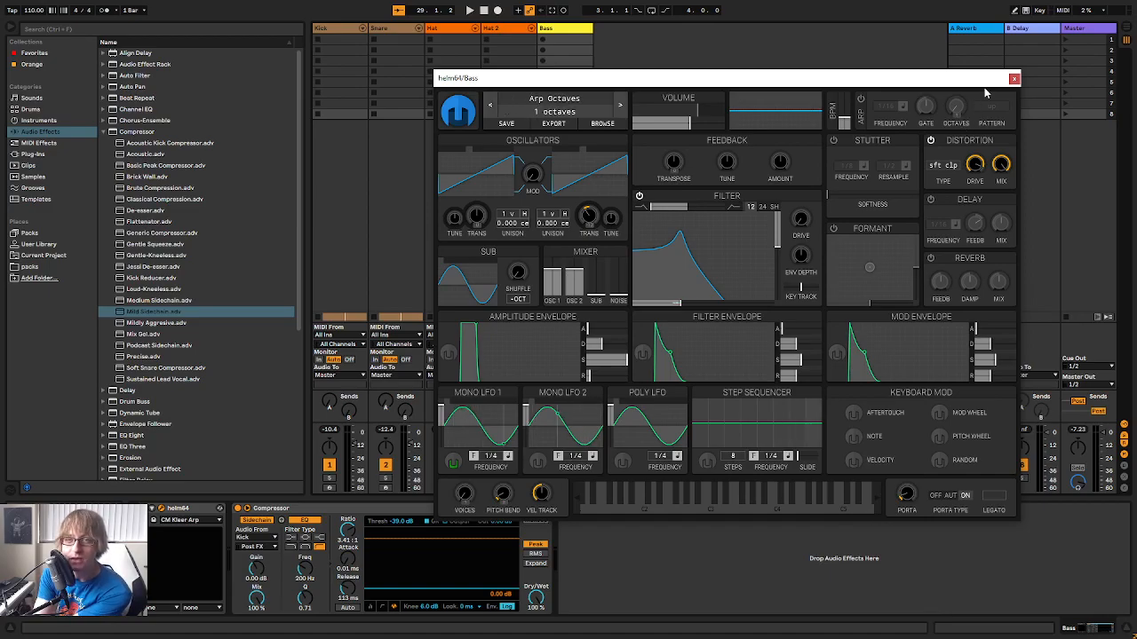
drag(924, 80, 970, 146)
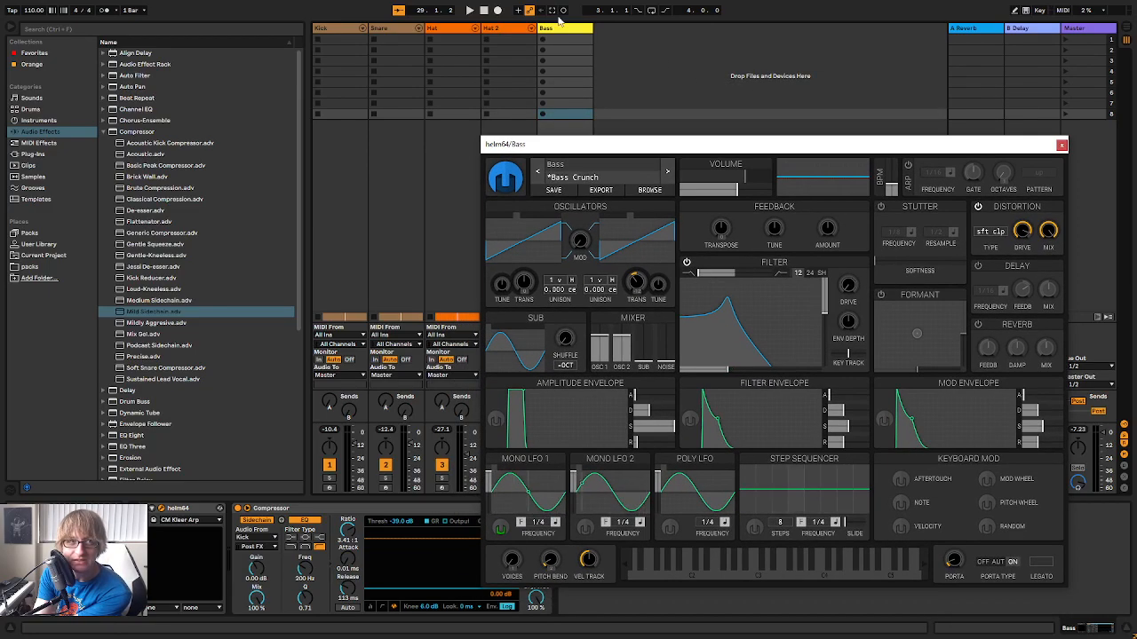
click(484, 10)
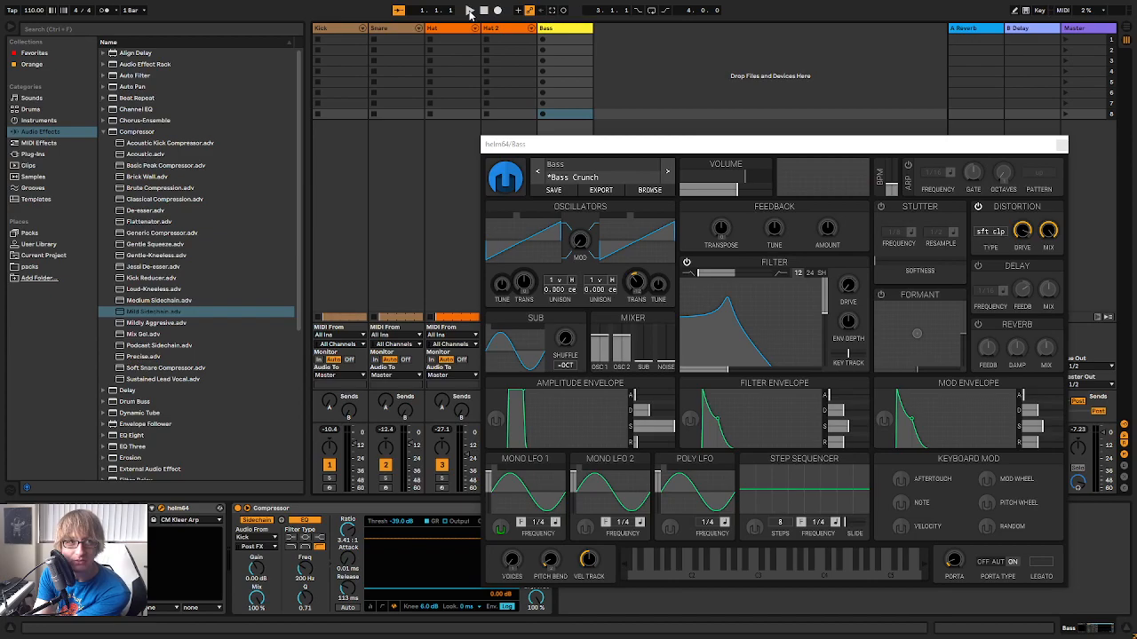
click(470, 10)
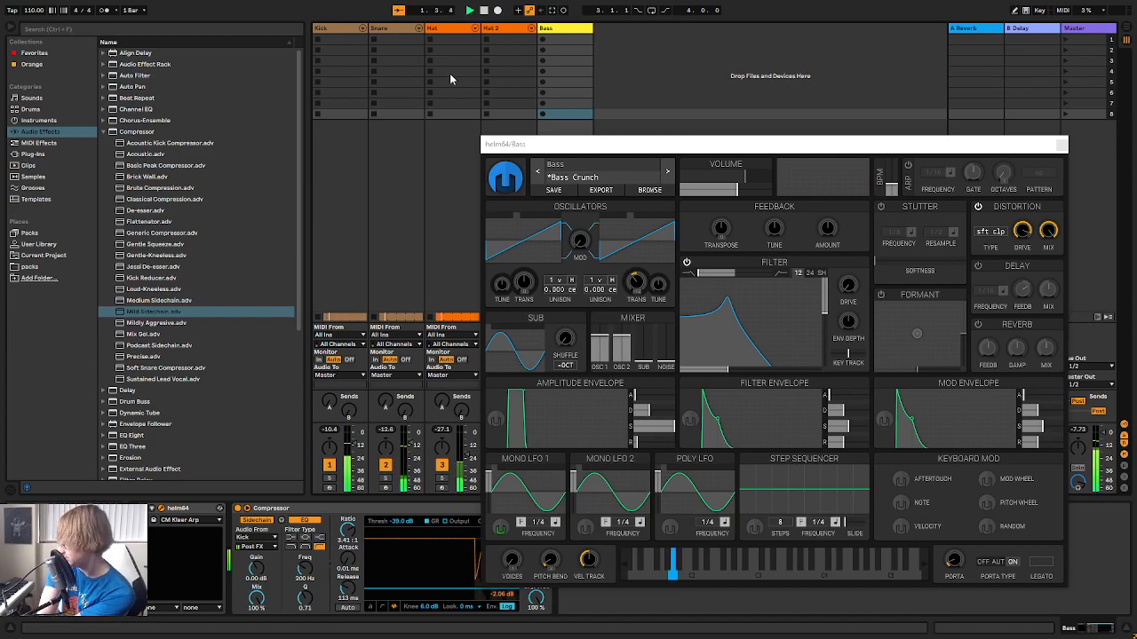
Switch to Arrangement View, move the Bass clip to start at 15.1.1 and open its notes
drag(916, 150, 841, 94)
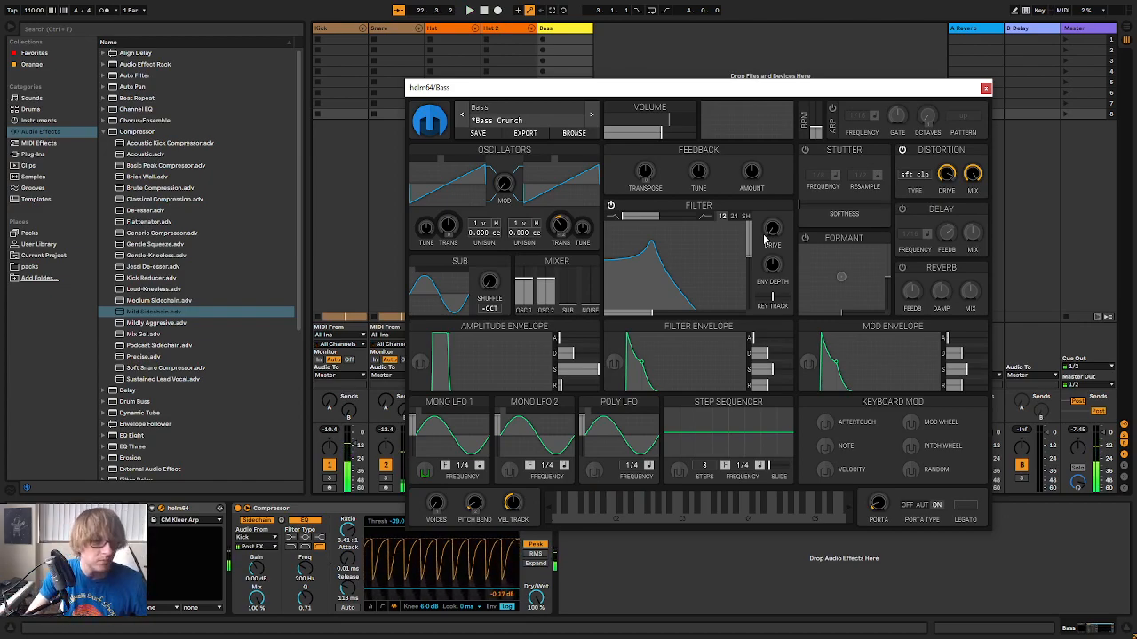
key(Tab)
drag(656, 93, 713, 283)
click(662, 138)
mouse_move(510, 116)
mouse_down()
mouse_move(401, 116)
mouse_move(514, 118)
mouse_move(424, 129)
mouse_move(494, 130)
mouse_up()
mouse_move(502, 46)
mouse_down()
mouse_move(495, 76)
mouse_move(492, 57)
mouse_up()
key(space)
drag(508, 119, 527, 118)
double_click(529, 118)
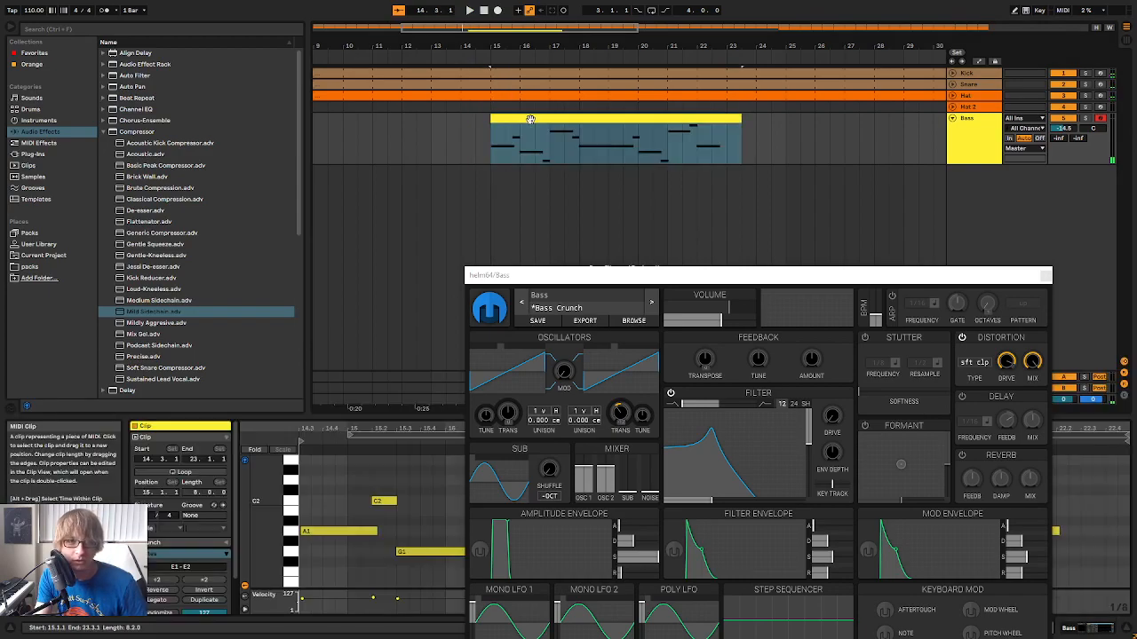
Close the helm64 window, enlarge the note editor, quantize the Bass clip's notes and play the result
click(1044, 277)
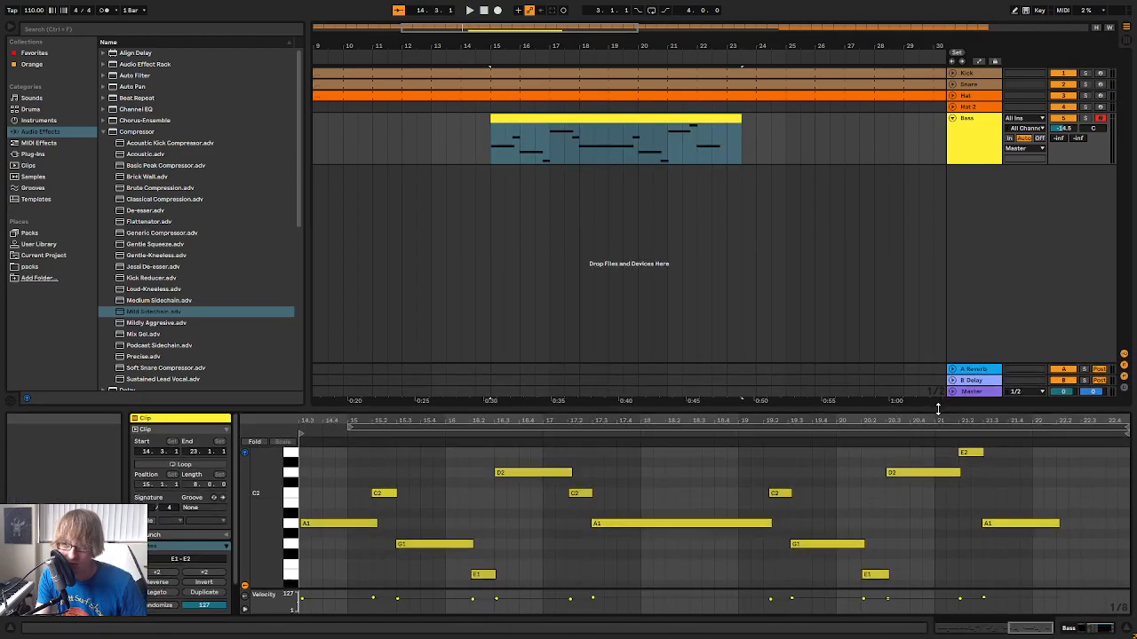
drag(941, 415, 903, 198)
right_click(937, 361)
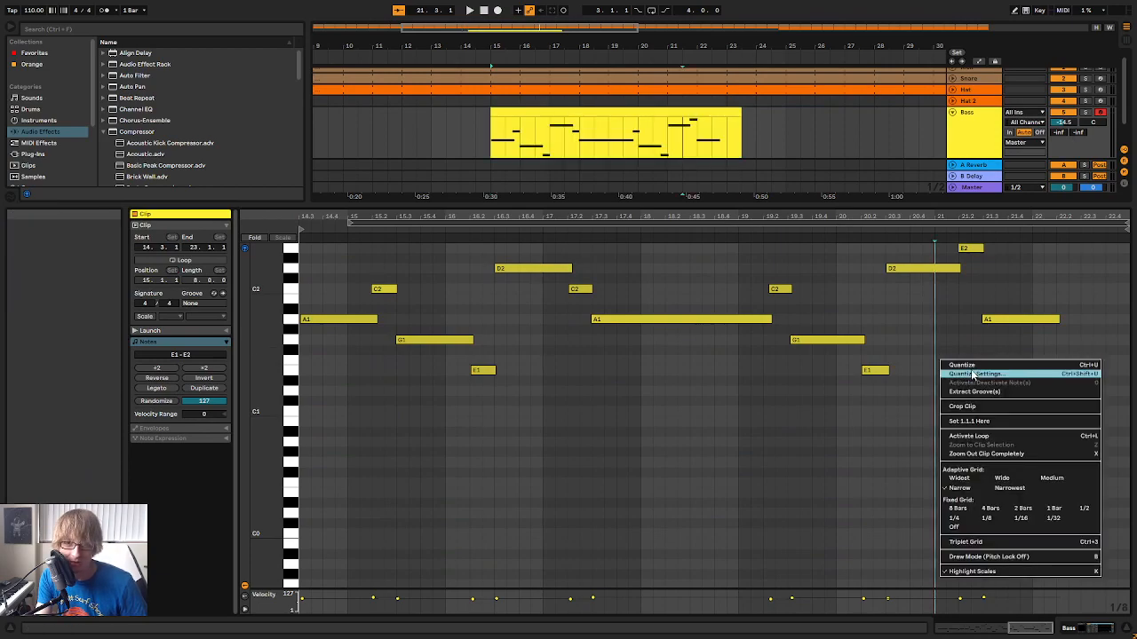
click(968, 365)
key(space)
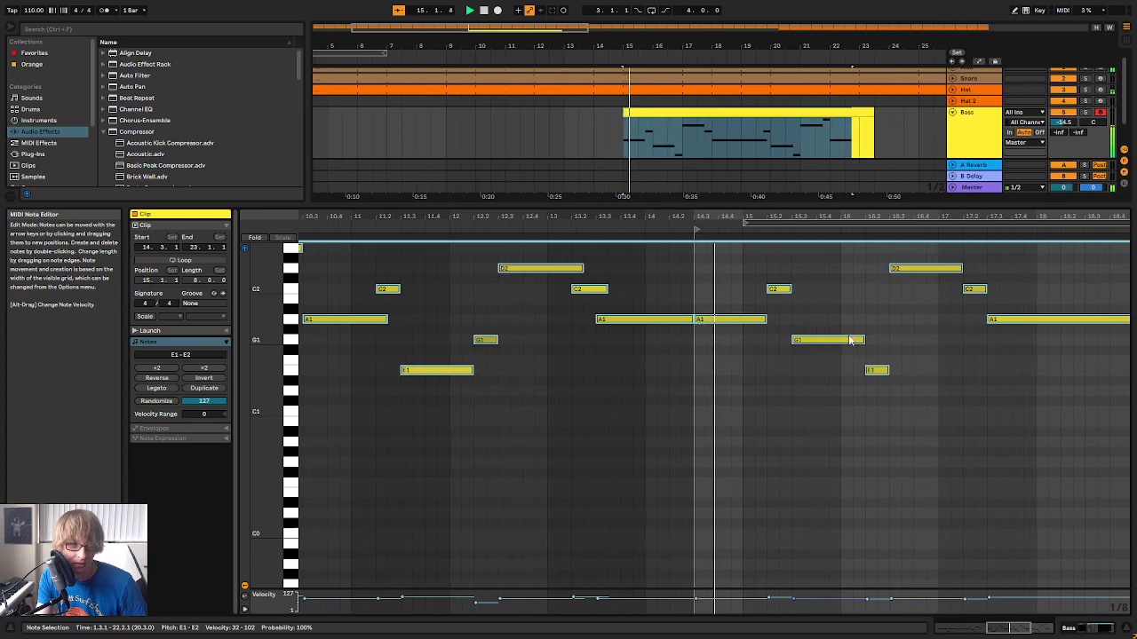
Undo the Bass clip's quantization and move, then play the original timing
click(617, 114)
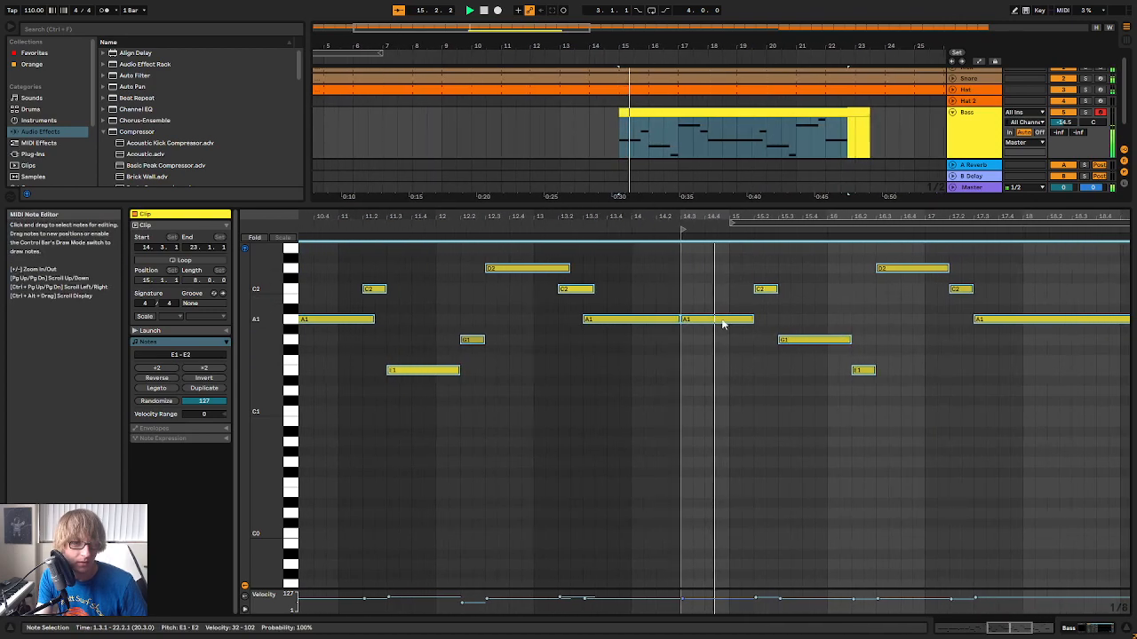
click(653, 126)
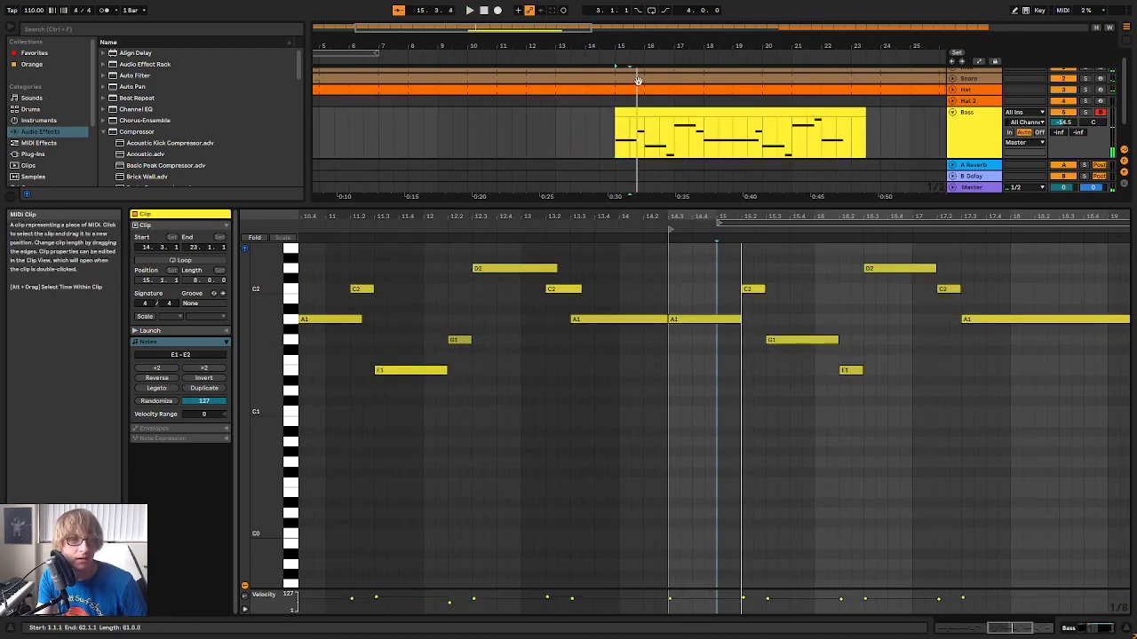
key(ctrl+z)
key(space)
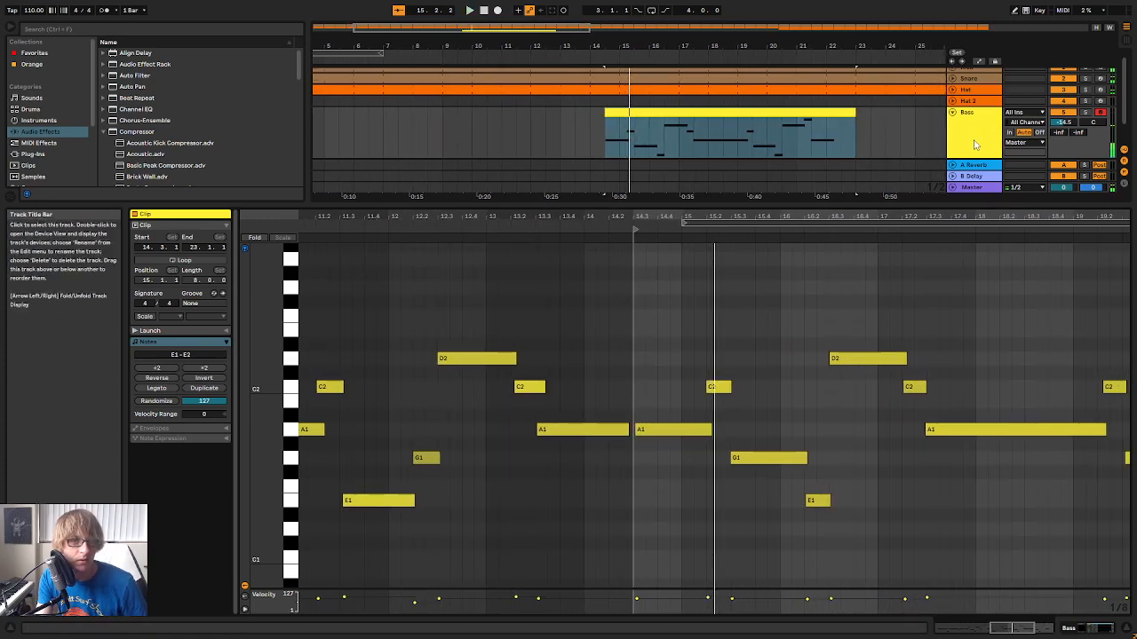
Play the Bass clip from its beginning, move it to start at 15.1.1 and play it again
drag(612, 43, 612, 59)
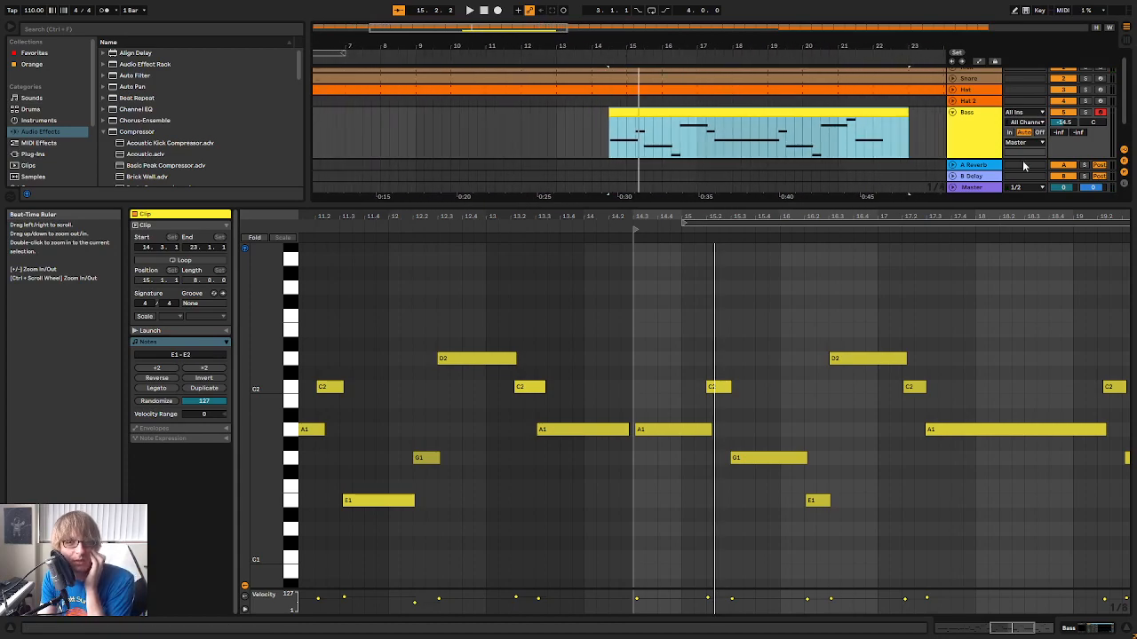
double_click(987, 155)
double_click(655, 115)
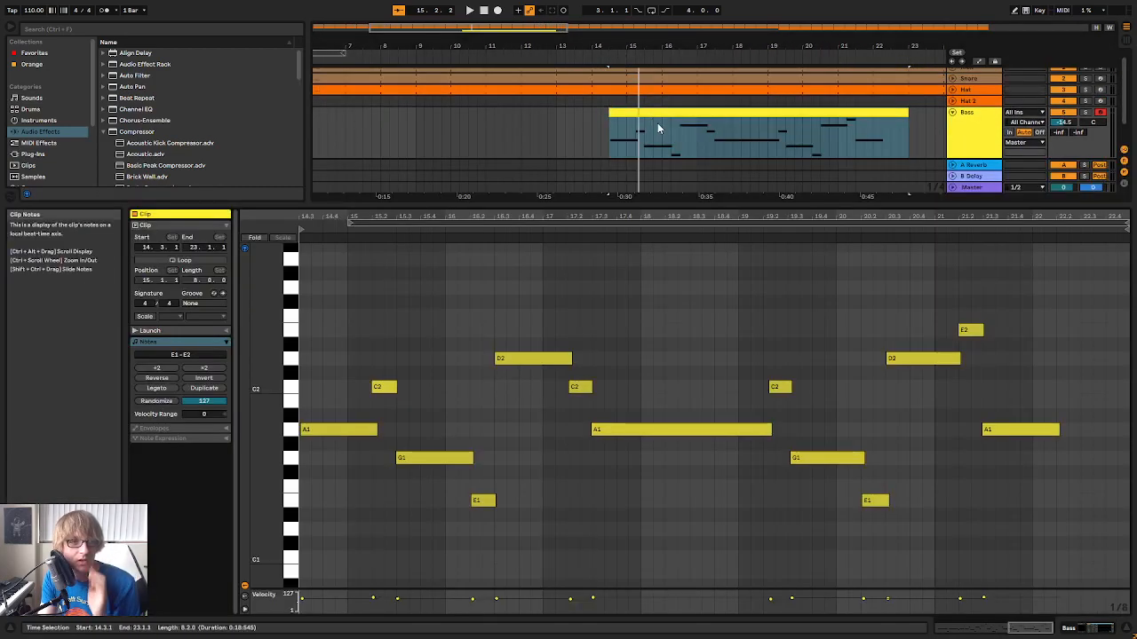
click(655, 110)
key(space)
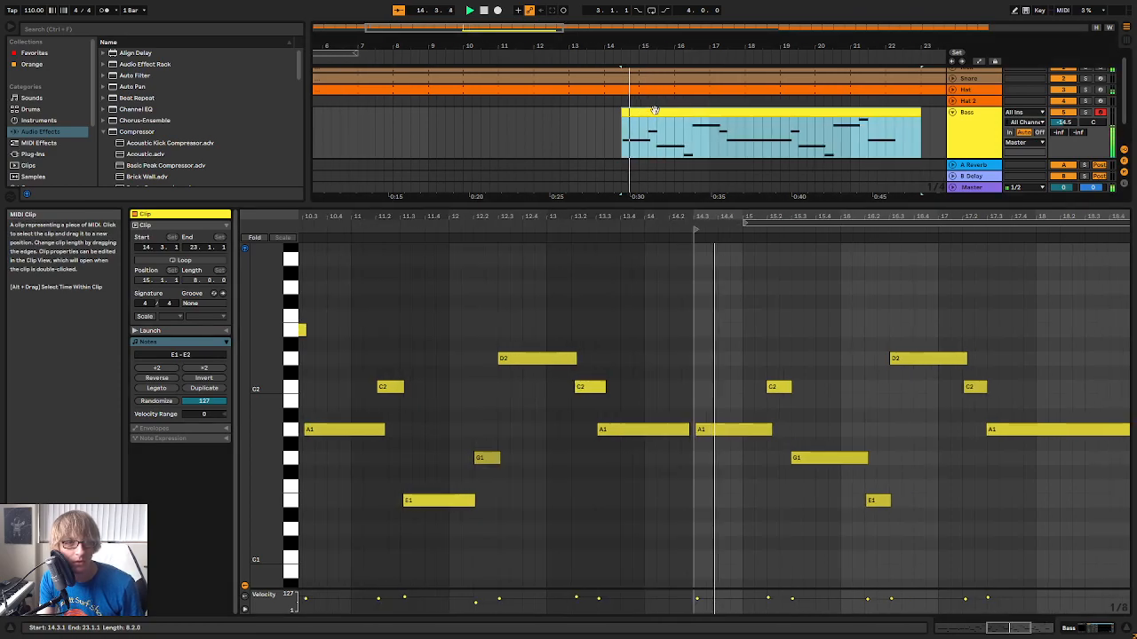
key(space)
mouse_move(654, 111)
mouse_down()
mouse_move(681, 115)
mouse_move(660, 110)
mouse_up()
key(space)
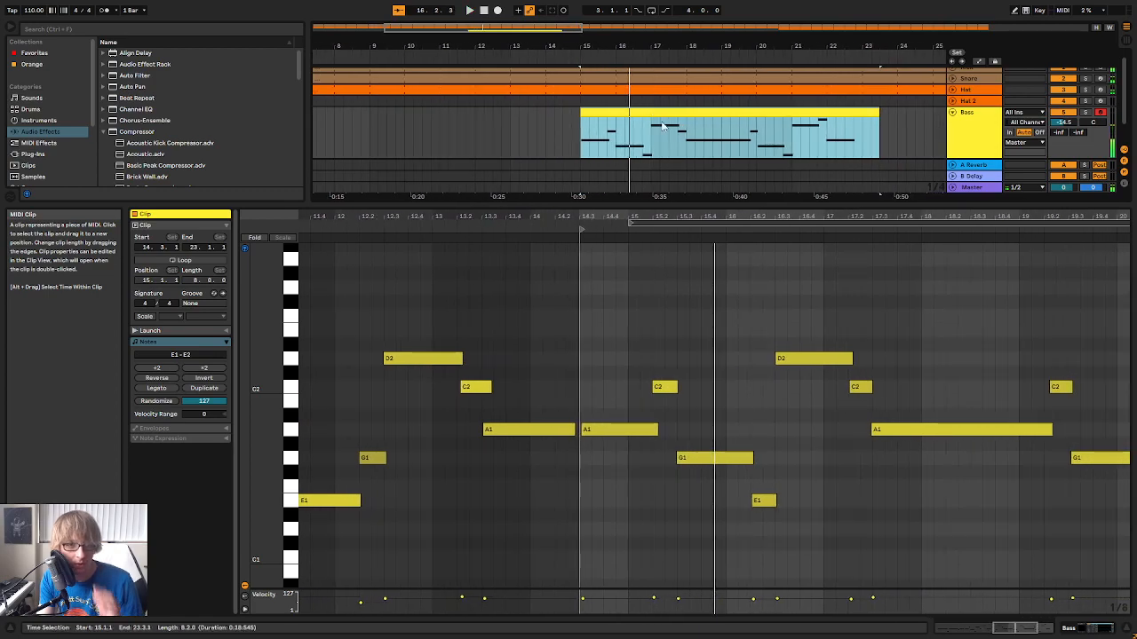
Show the Bass track's devices and open the helm64 window
click(357, 396)
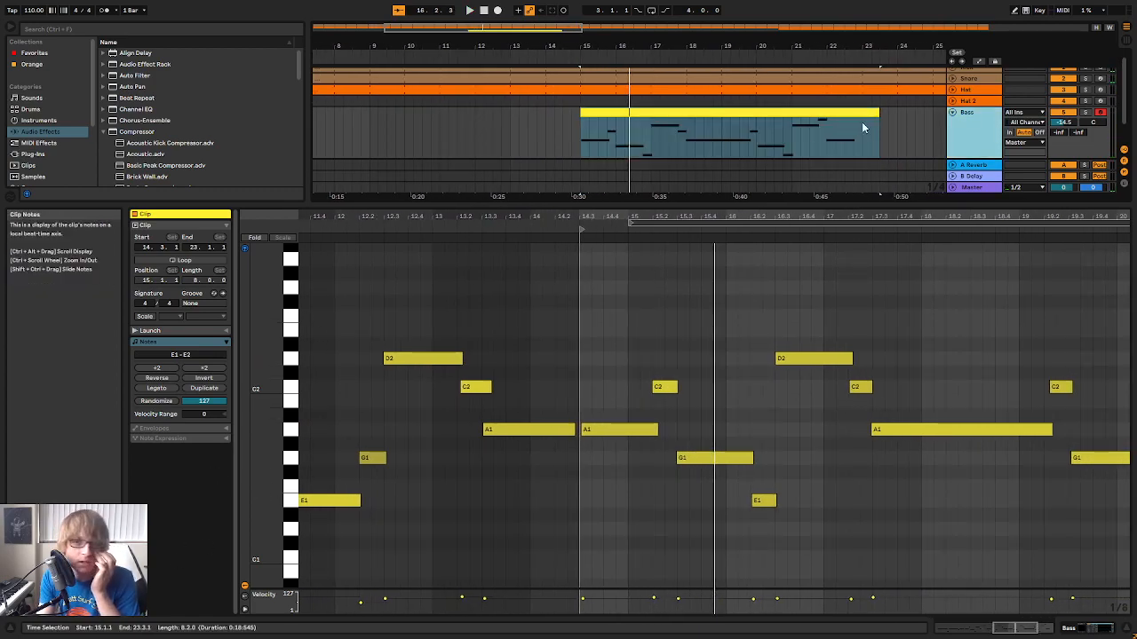
key(shift+Tab)
click(165, 509)
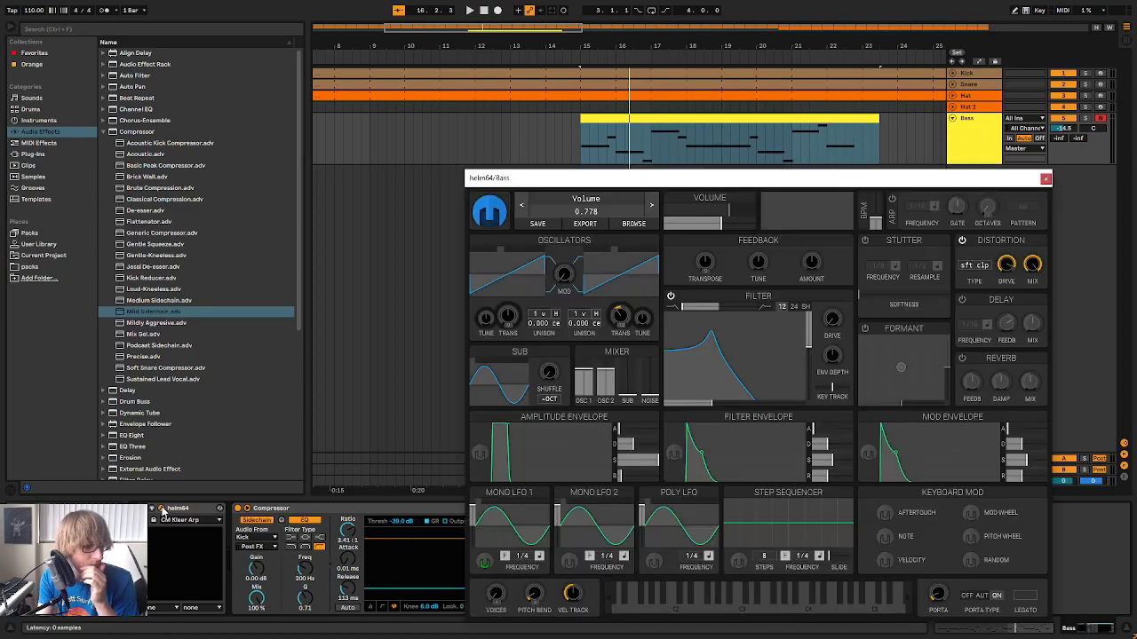
Set helm64's Mono LFO 1 retrigger mode to Sync to Playhead, reposition the plugin window and play the Bass clip
click(505, 557)
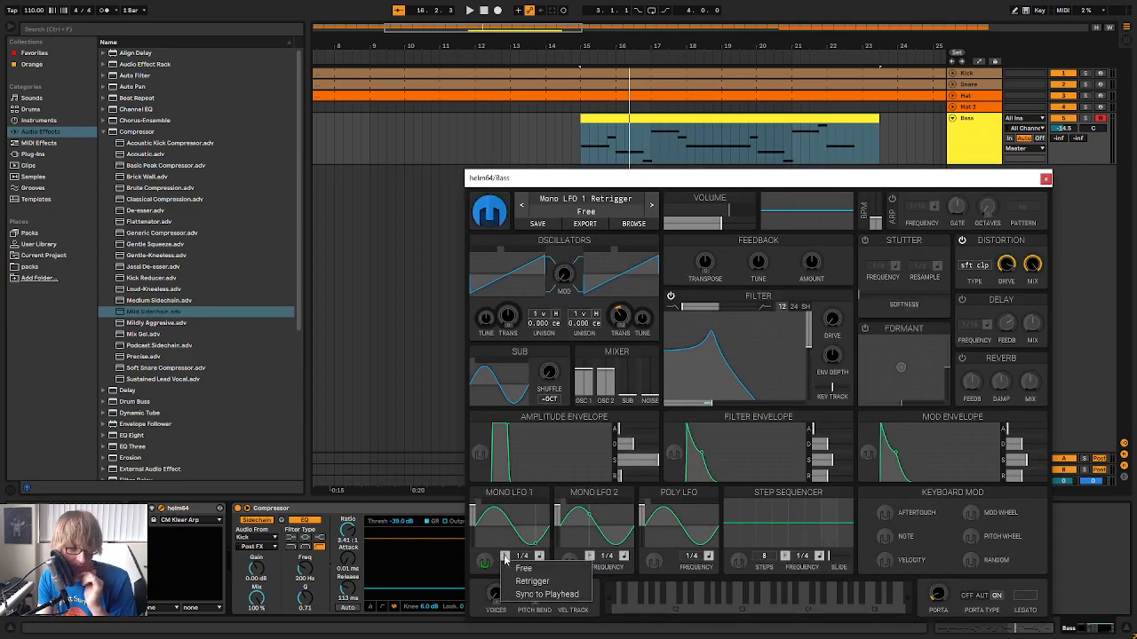
click(533, 594)
drag(723, 183, 704, 232)
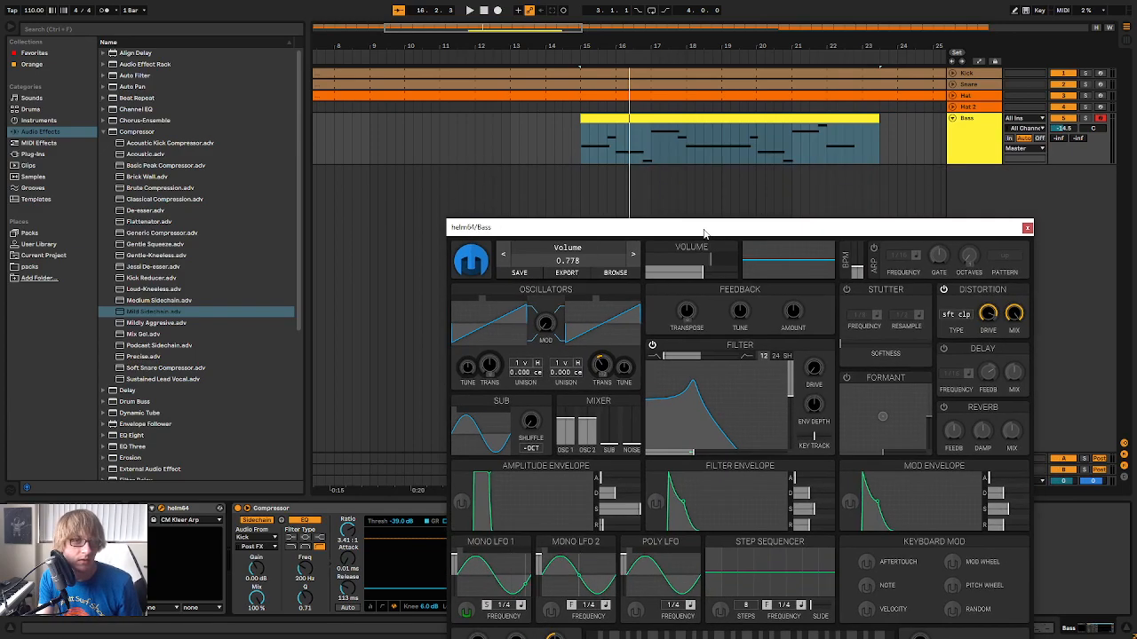
click(571, 55)
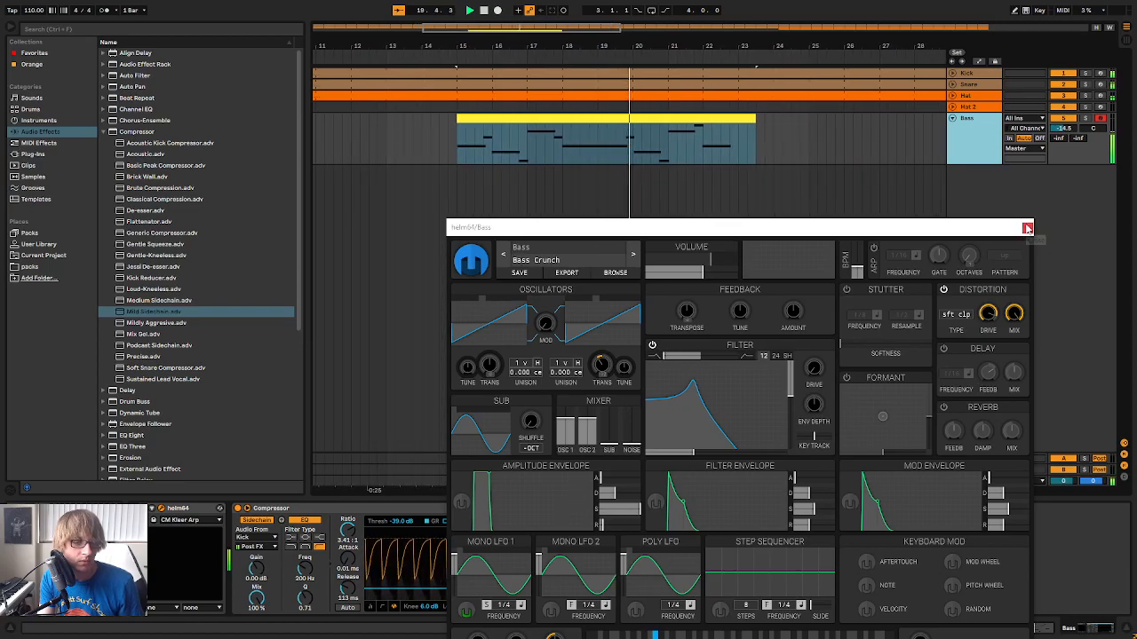
Open the Bass clip's notes for editing and close the helm64 window
mouse_move(989, 233)
mouse_down()
mouse_move(888, 180)
mouse_move(894, 164)
mouse_move(886, 212)
mouse_up()
click(743, 144)
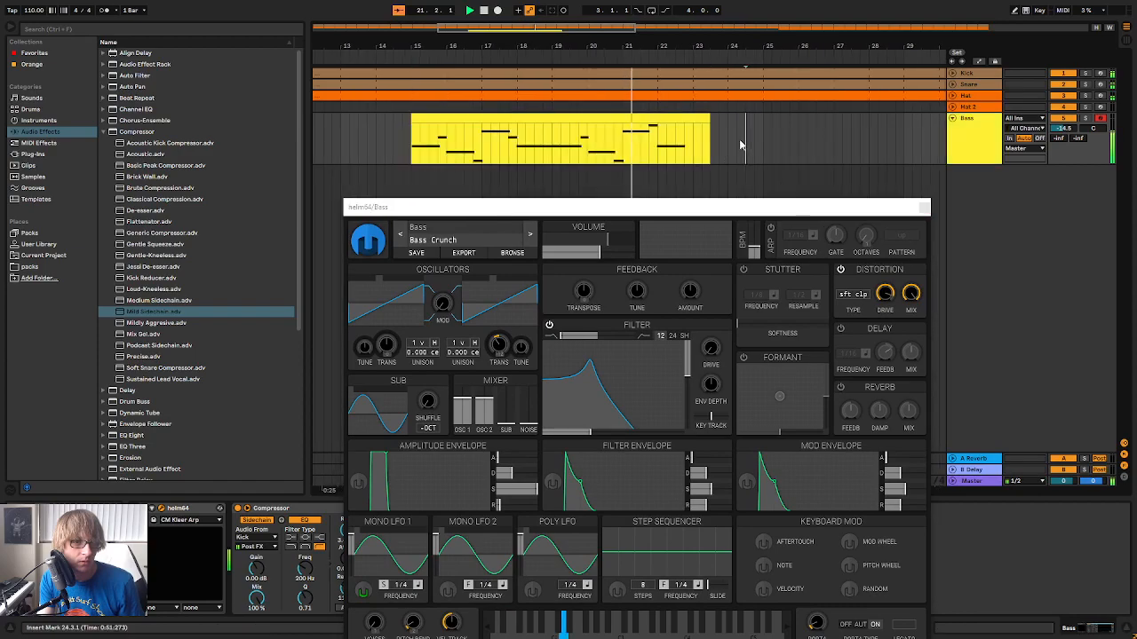
double_click(652, 120)
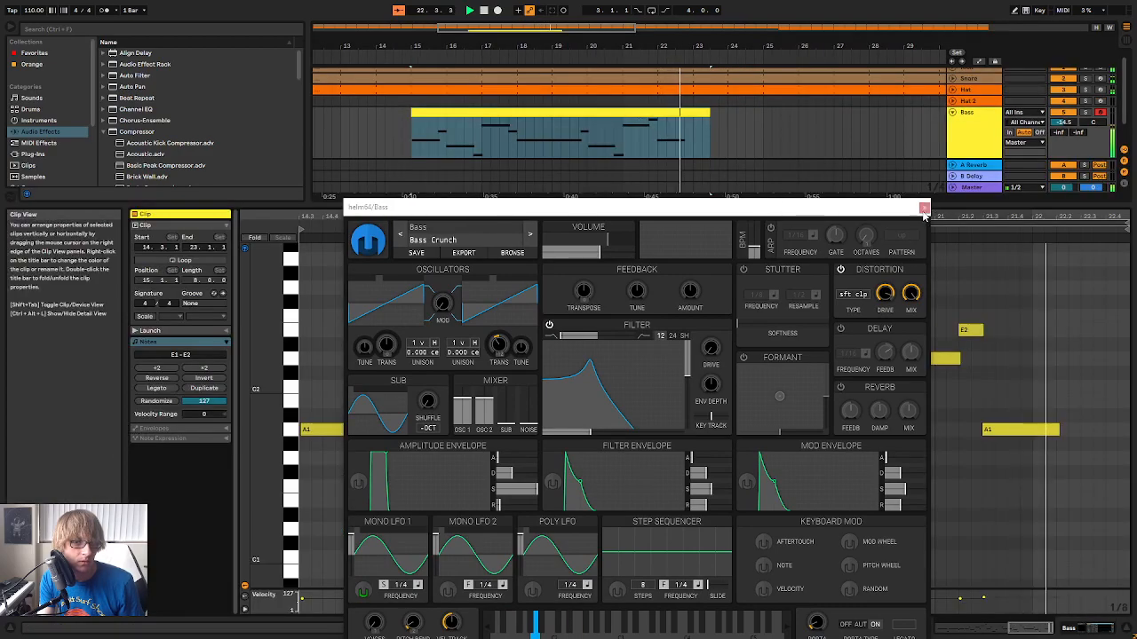
click(924, 210)
Quantize the notes of the Bass clip and play the clip from bar 15
right_click(842, 321)
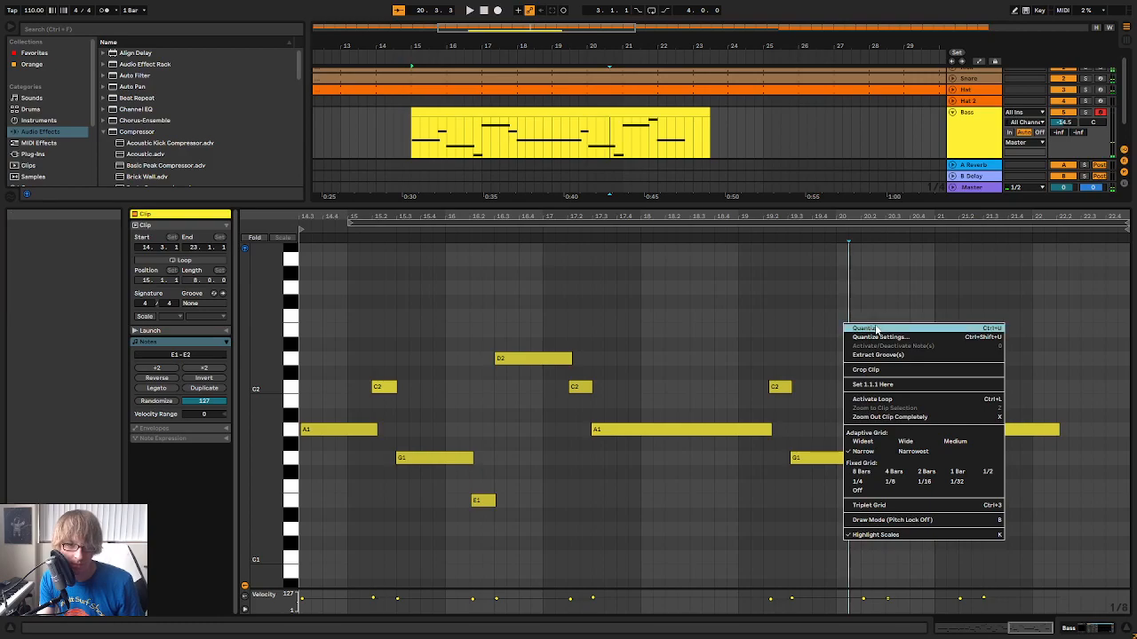
click(874, 329)
key(space)
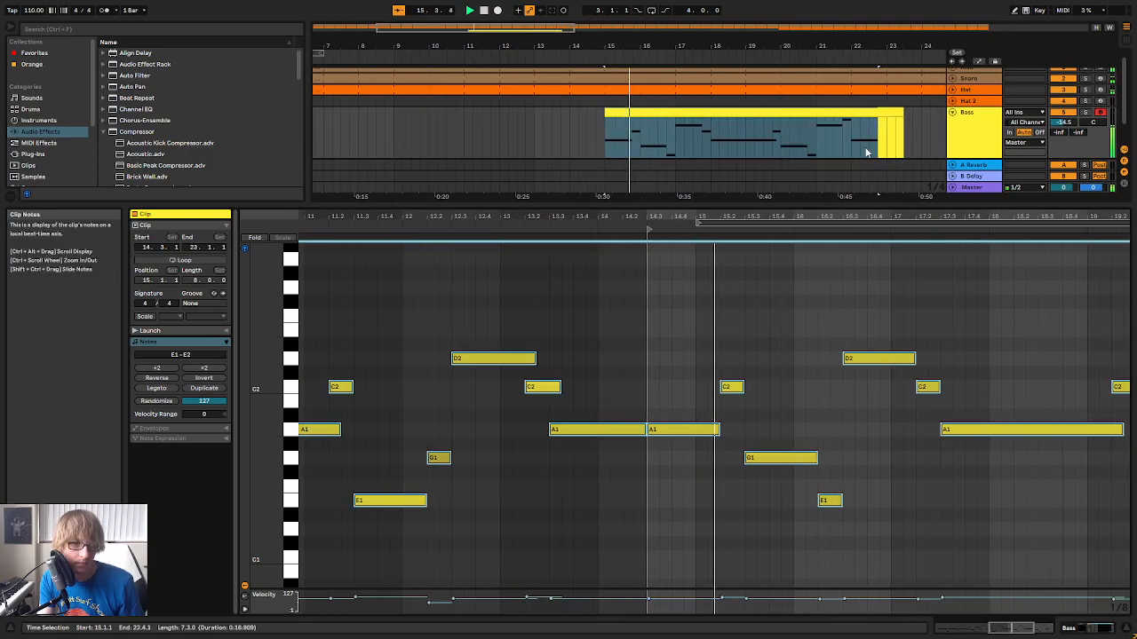
Show the Bass track's devices and reopen the helm64 window to inspect Mono LFO 1
key(shift+Tab)
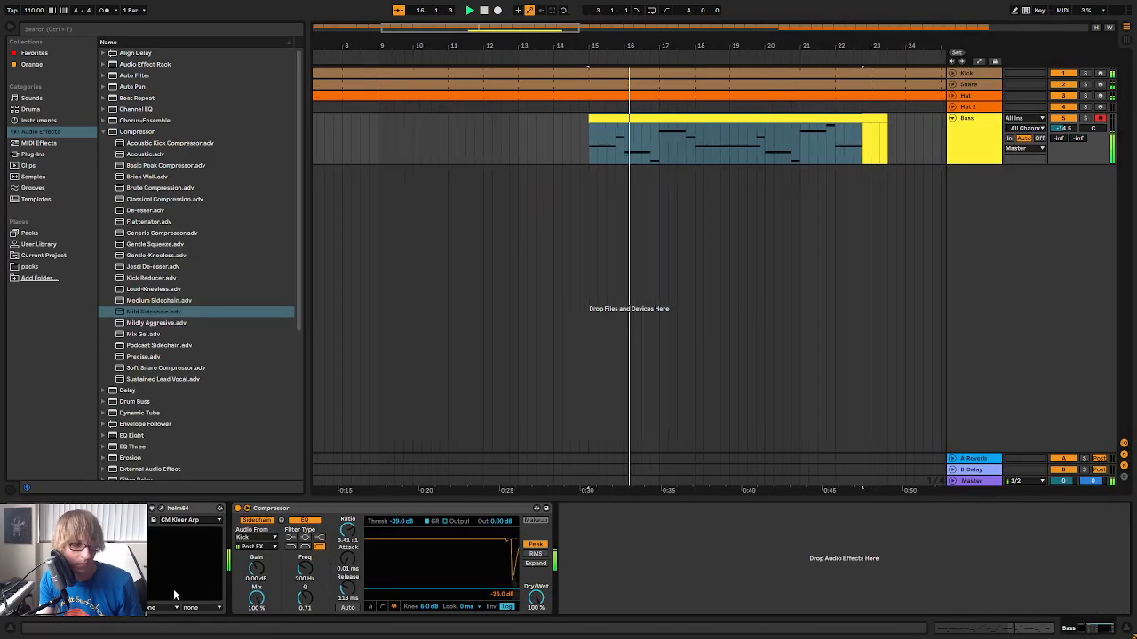
click(162, 510)
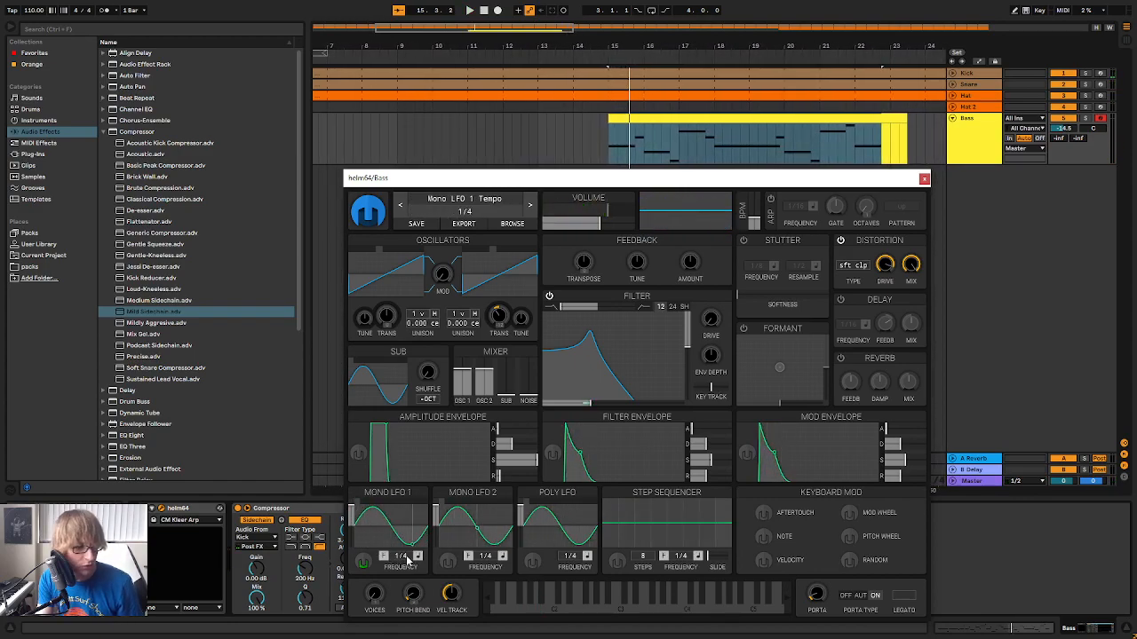
click(381, 530)
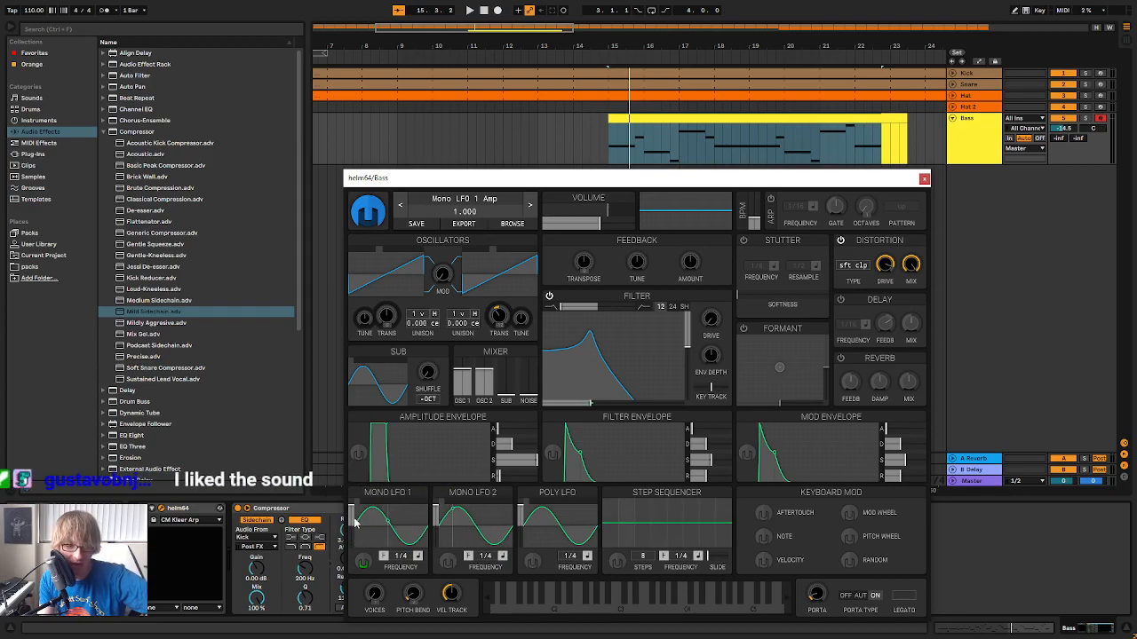
Audition the bass with Mono LFO 1's retrigger mode set to Sync to Playhead, then compare it with Free
click(383, 557)
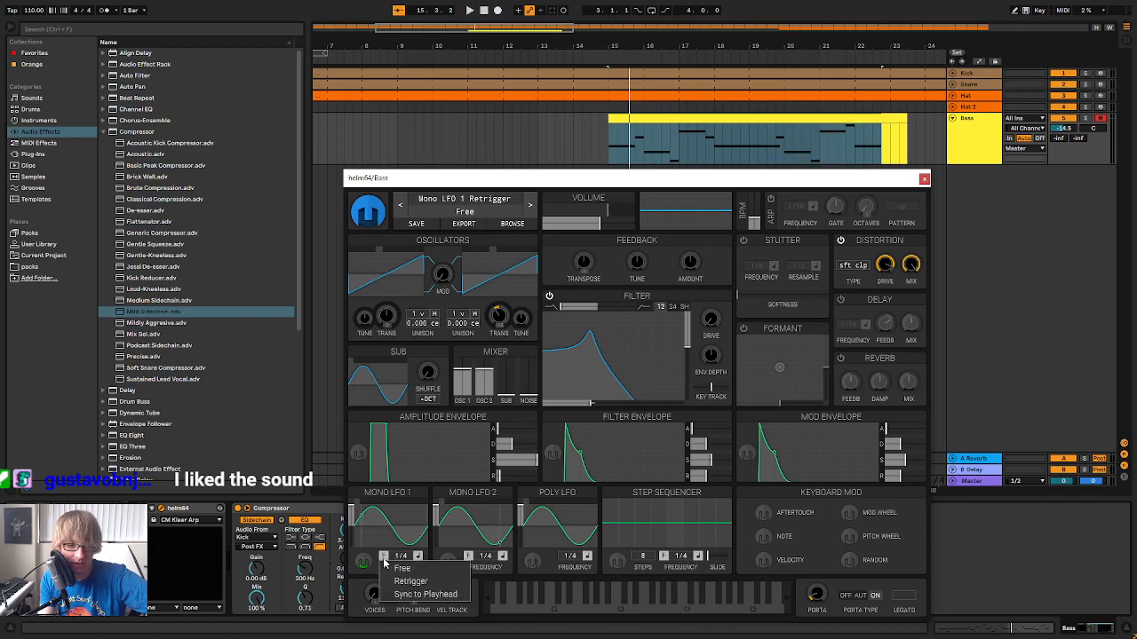
click(415, 595)
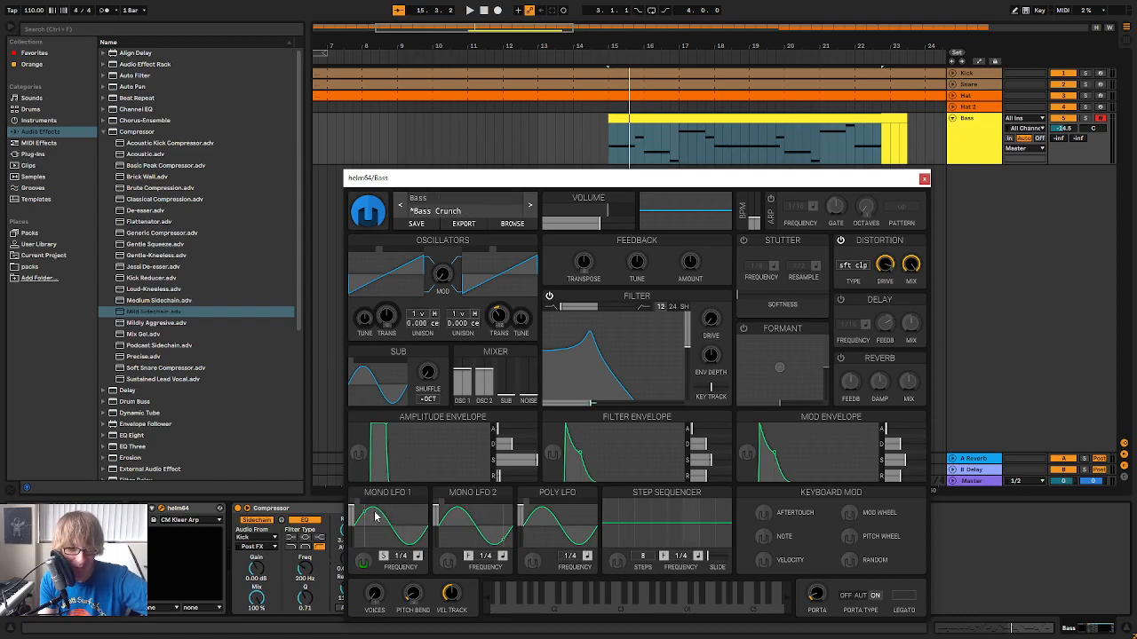
click(383, 556)
click(402, 568)
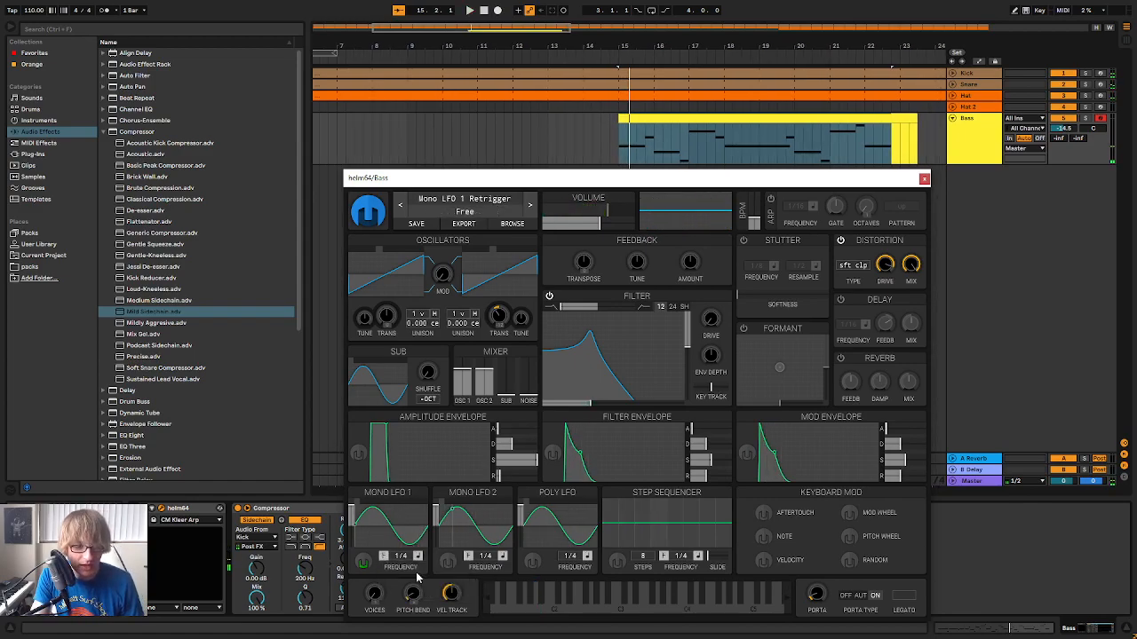
key(space)
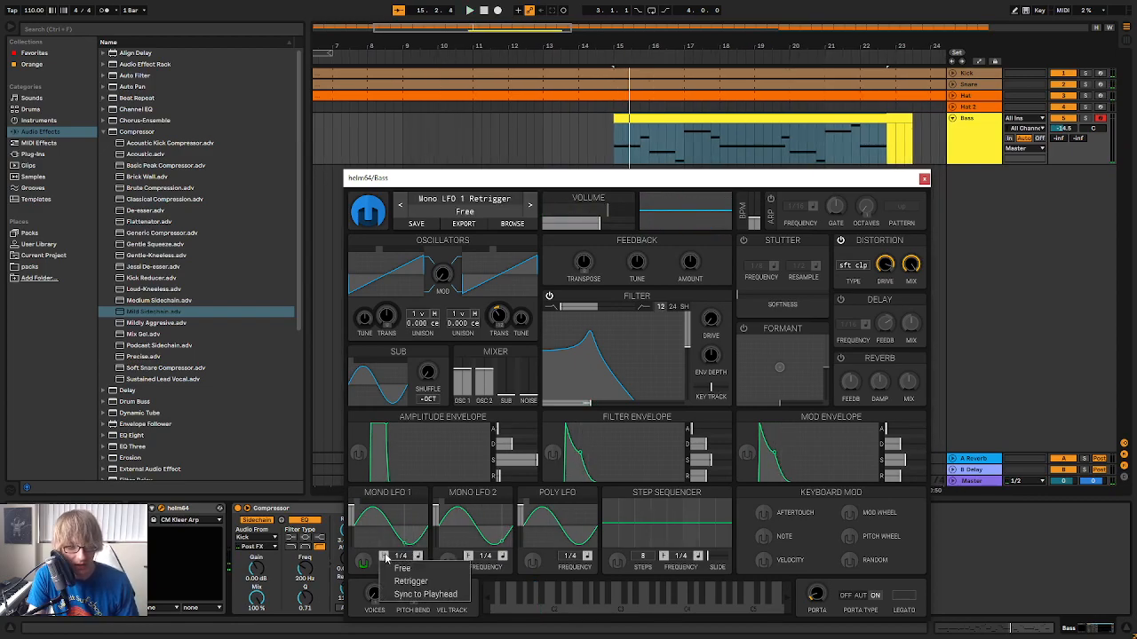
Audition the bass with Mono LFO 1's retrigger mode set to Retrigger, then set the mode back to Free
click(405, 580)
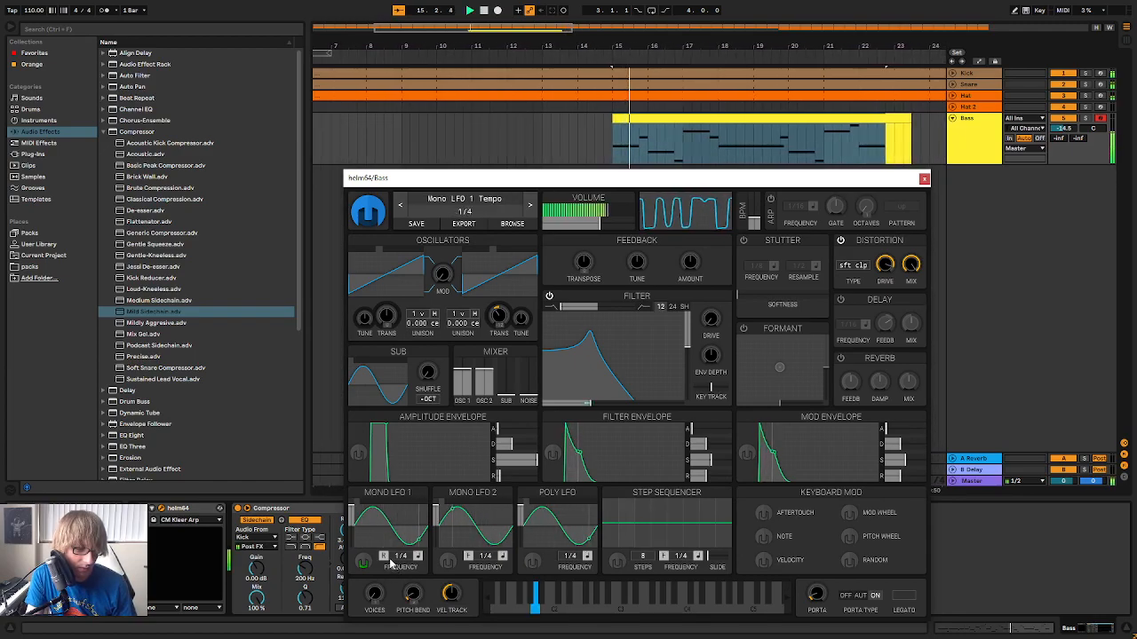
click(385, 557)
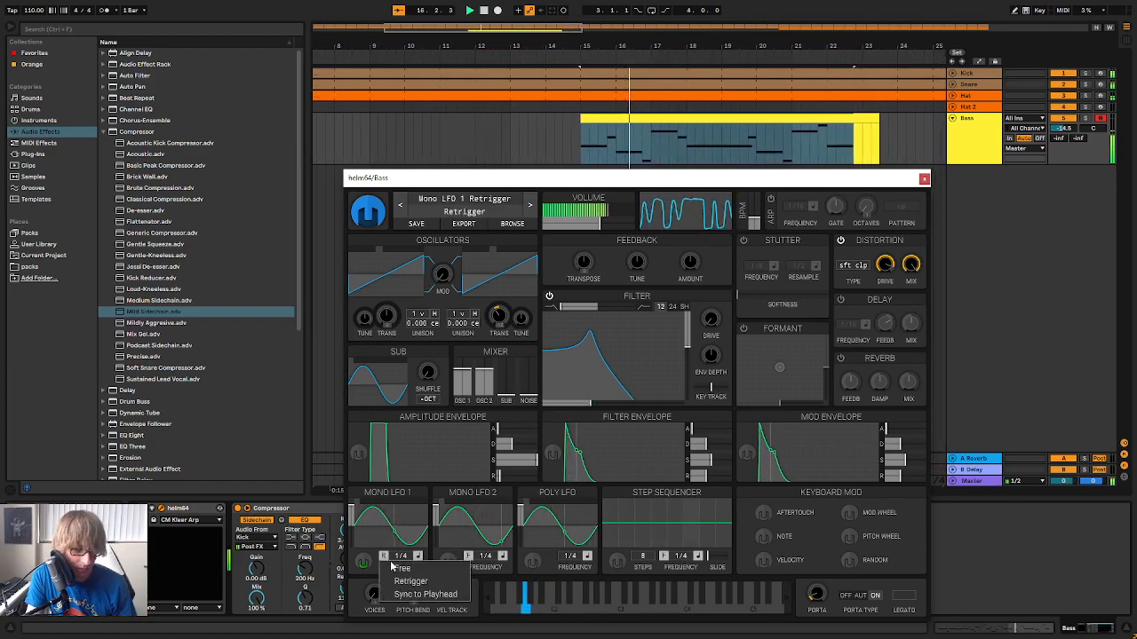
click(403, 569)
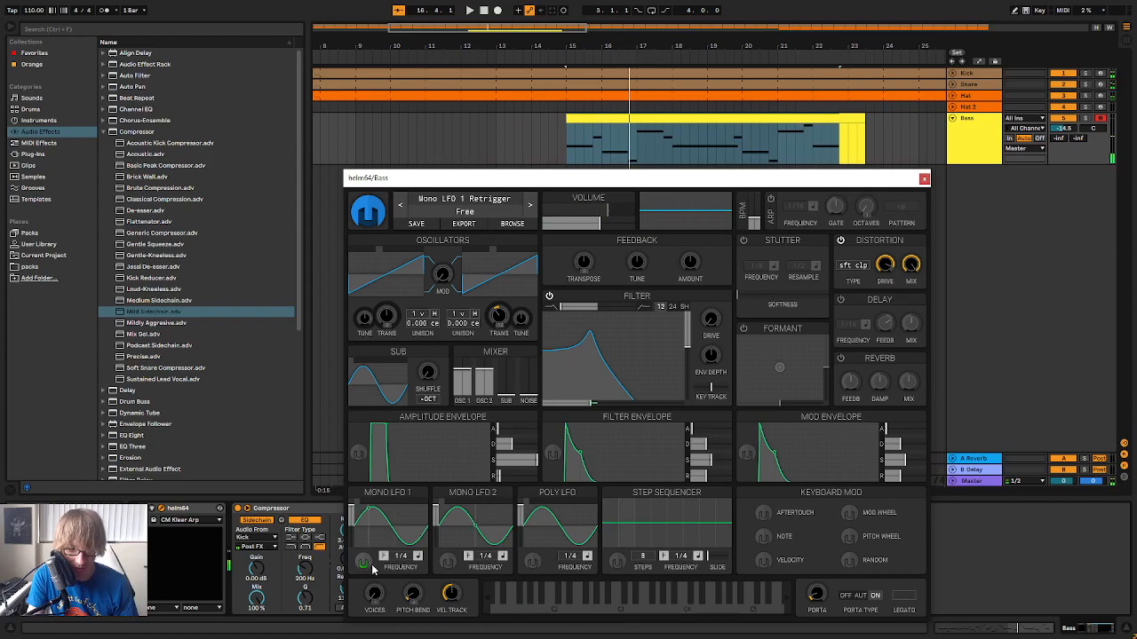
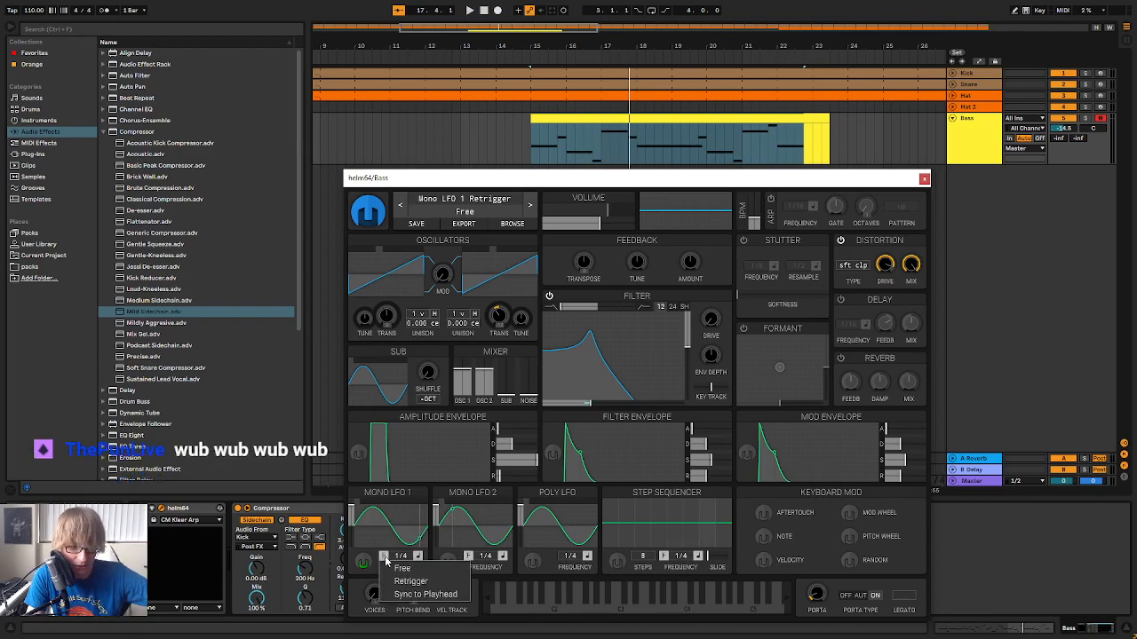
Set Mono LFO 1's retrigger mode to Sync to Playhead, play the bass from bar 15 and raise the filter cutoff slightly
click(448, 596)
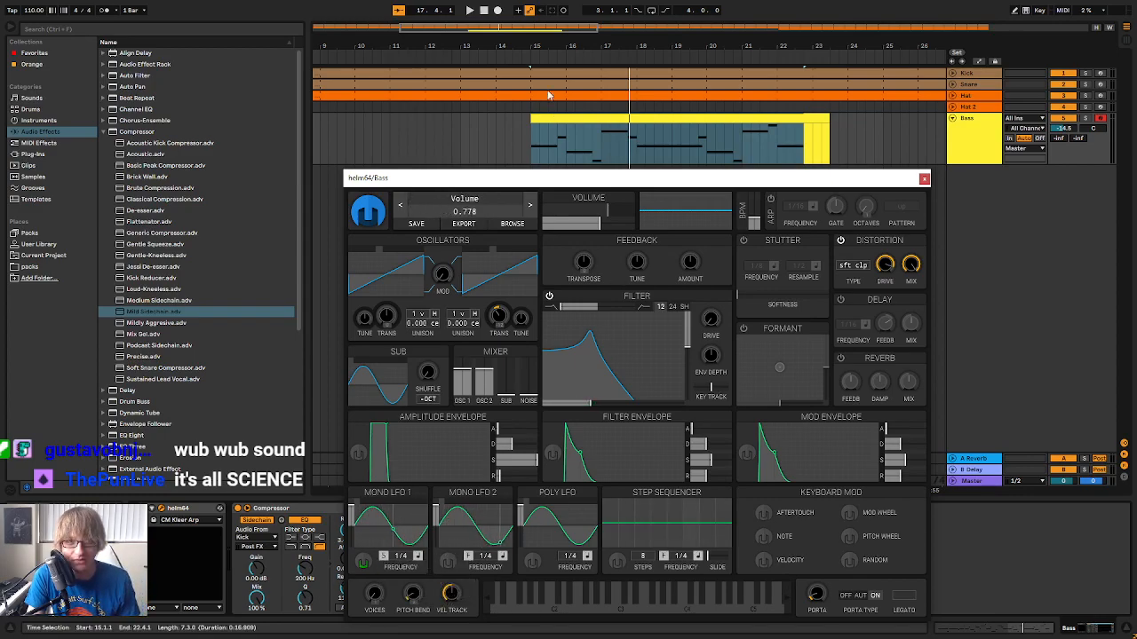
click(524, 61)
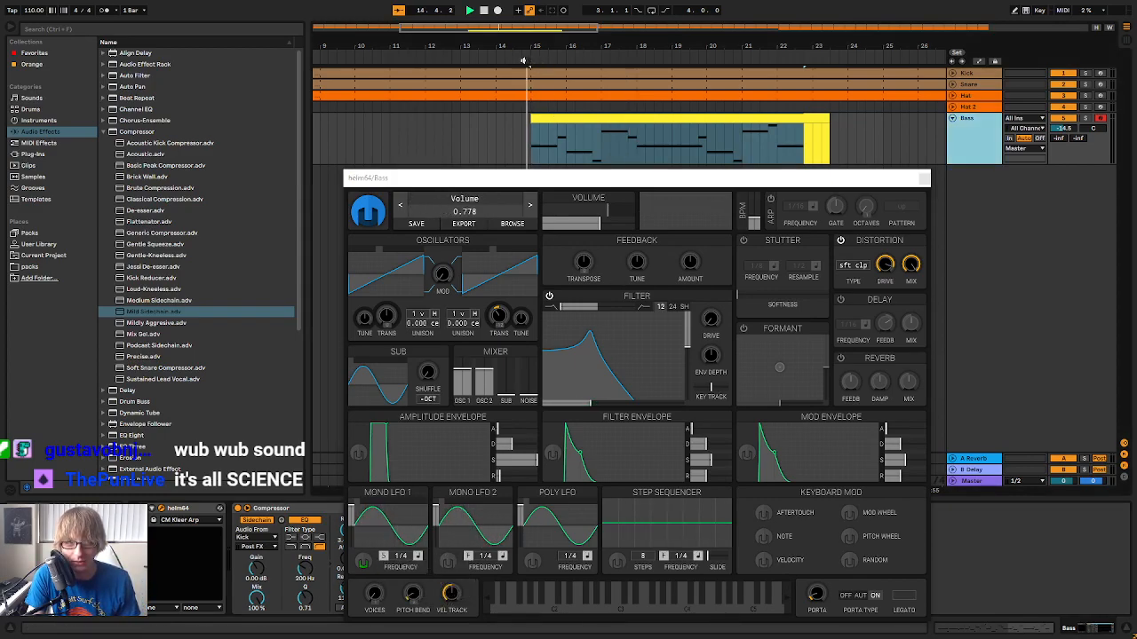
click(590, 406)
drag(590, 405, 595, 403)
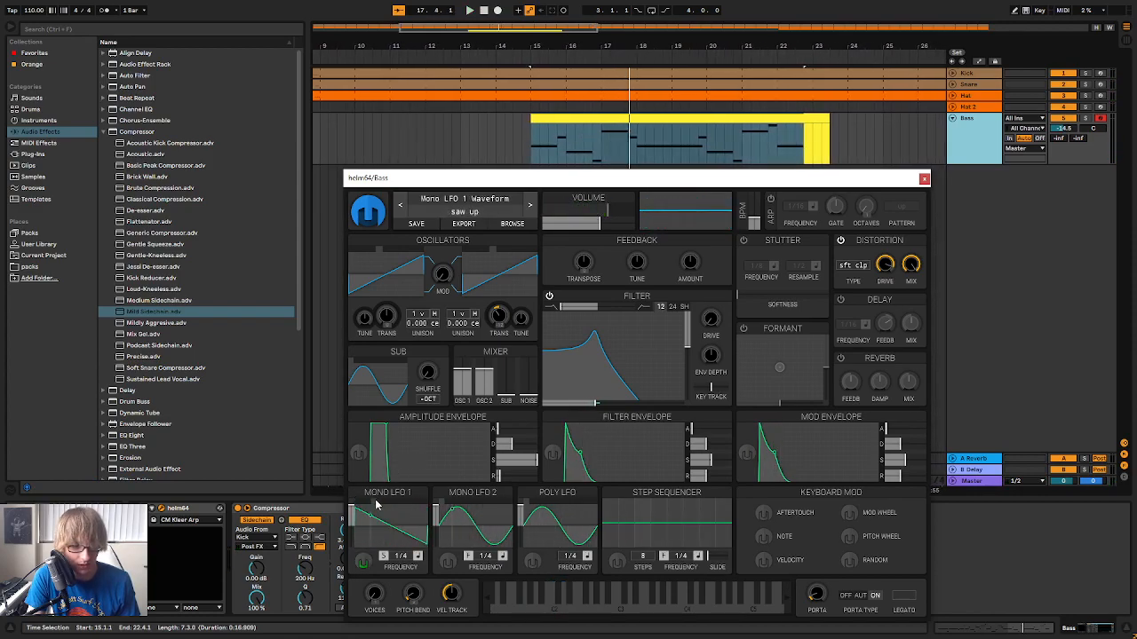
Audition the bass with Mono LFO 1's waveform set to saw up and the filter cutoff raised to about 69 semitones
key(space)
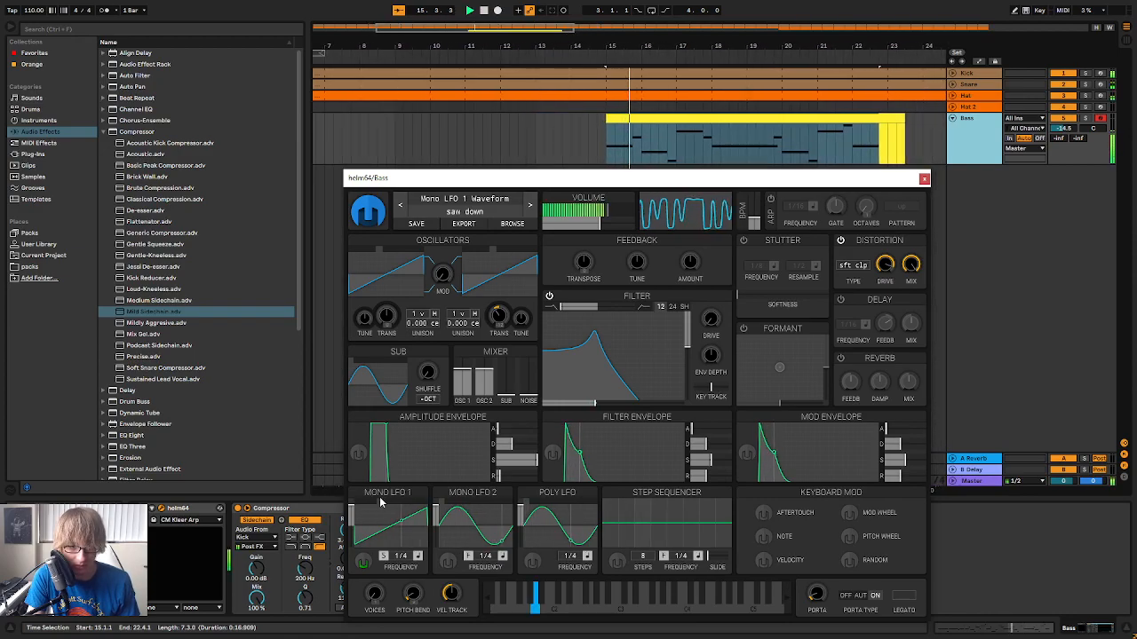
click(377, 502)
drag(597, 404, 601, 406)
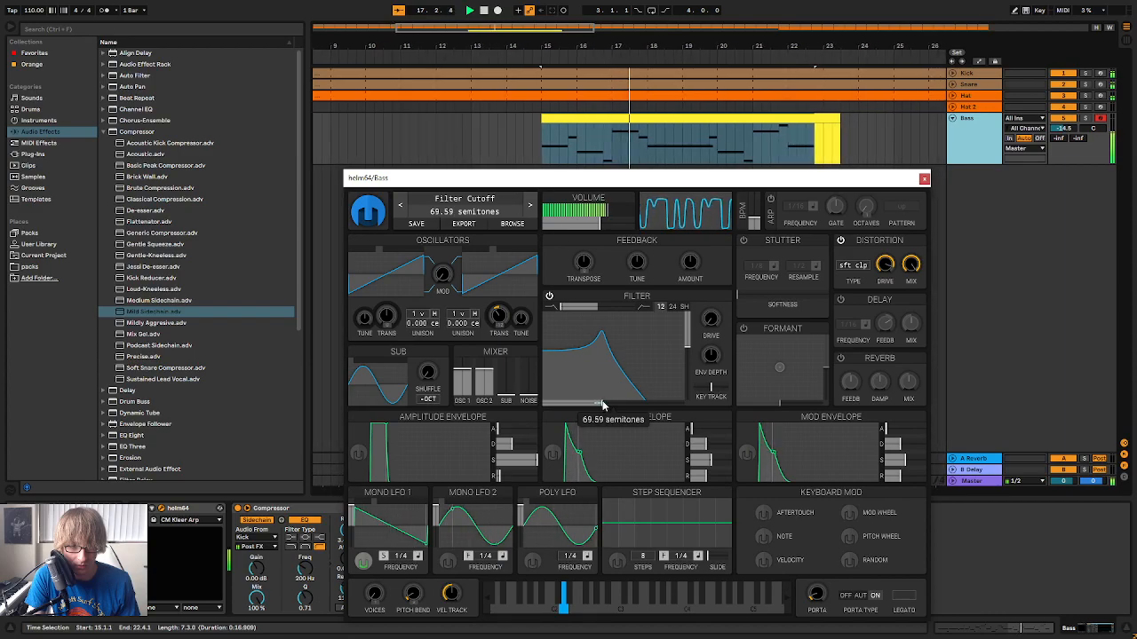
drag(601, 406, 600, 406)
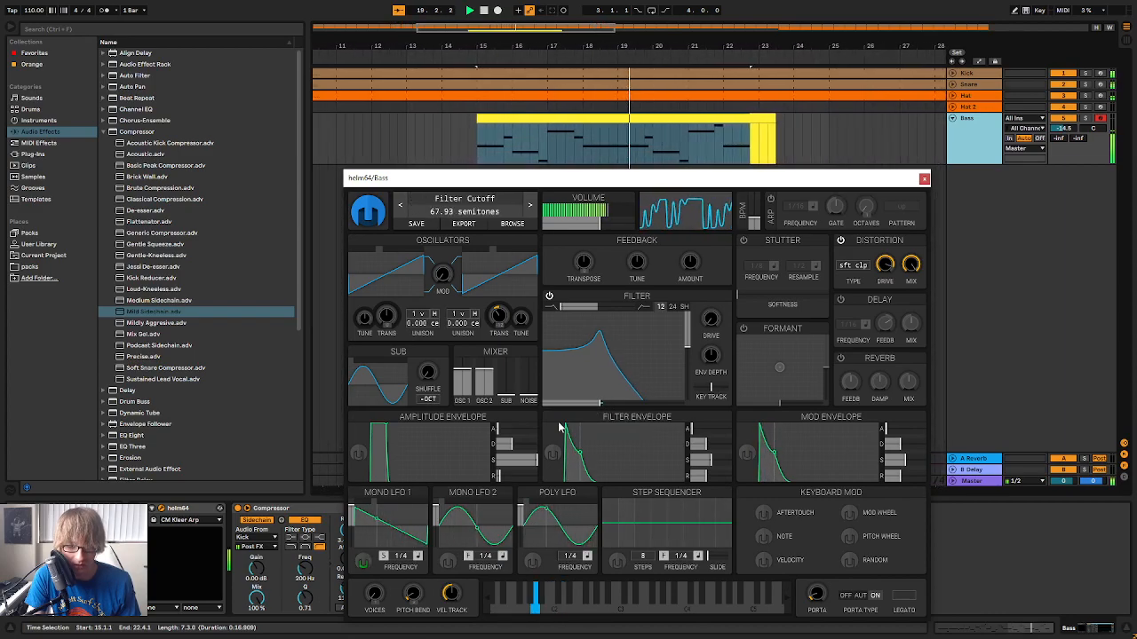
Set Mono LFO 1's waveform to 4 step, lower the filter cutoff and play the bass to check the sound
click(388, 505)
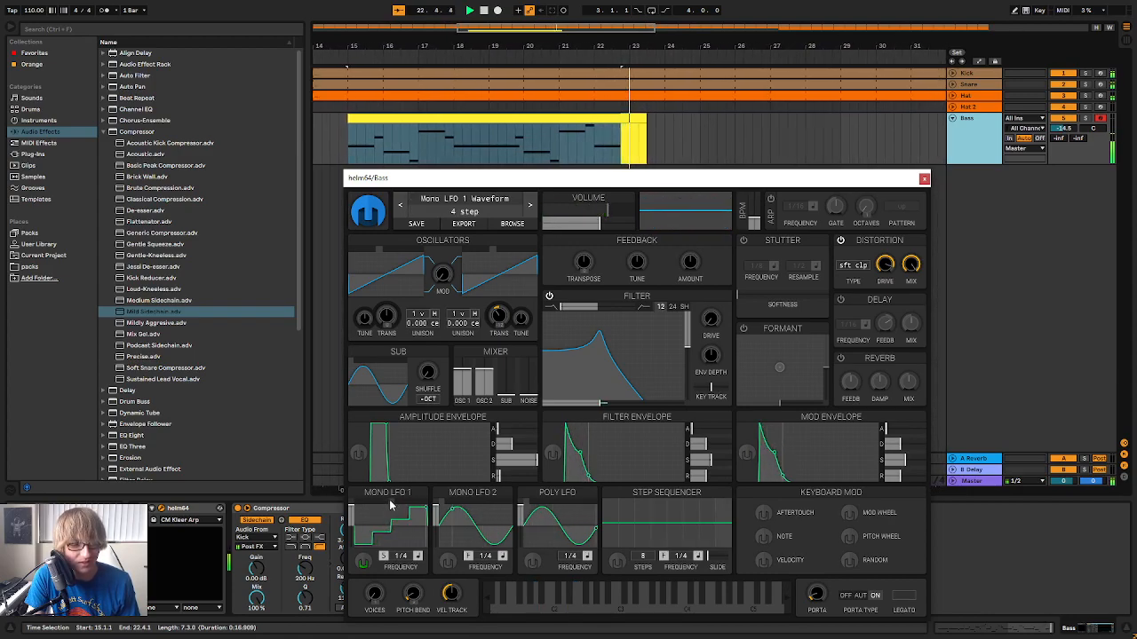
key(space)
drag(601, 402, 588, 407)
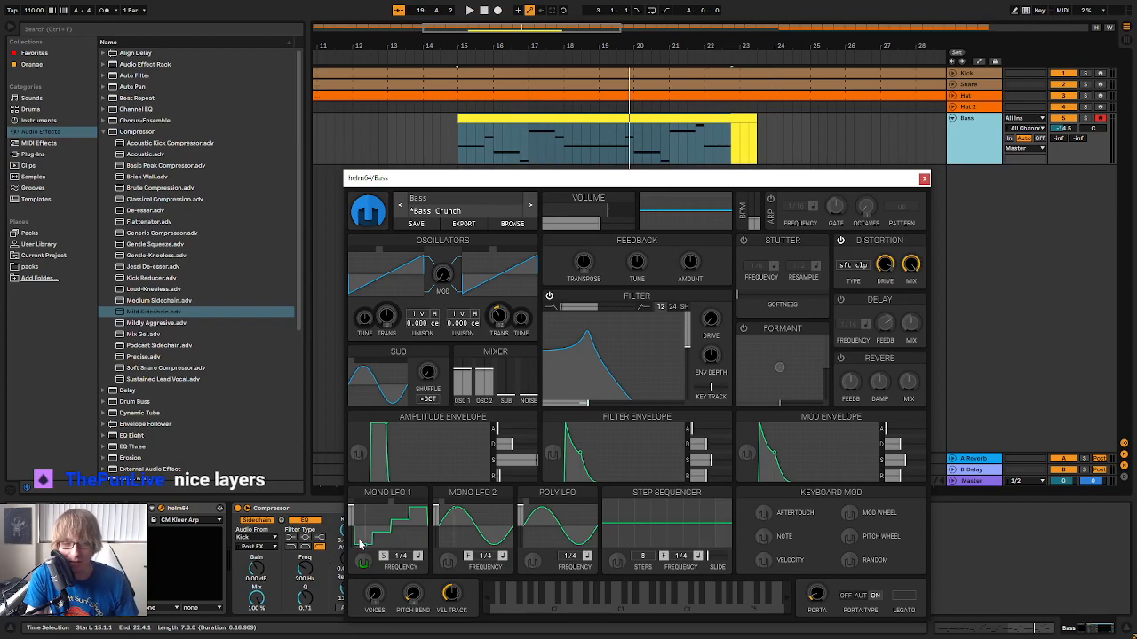
key(space)
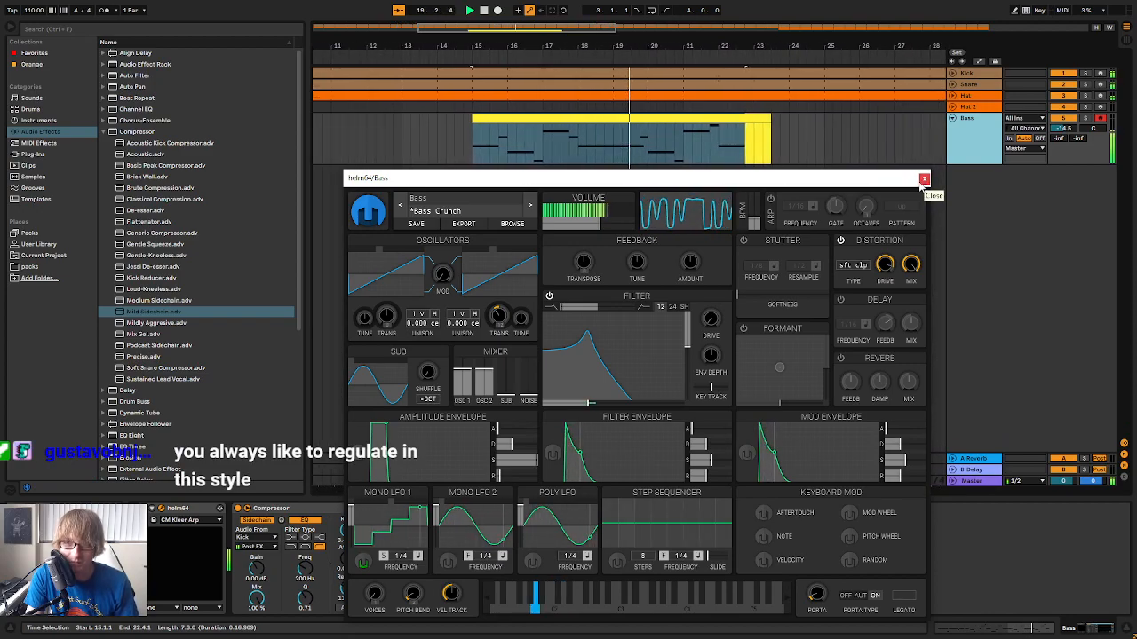
Trim the end of the Bass clip to bar 23, crop the clip to eight bars and close the helm64 window
click(692, 119)
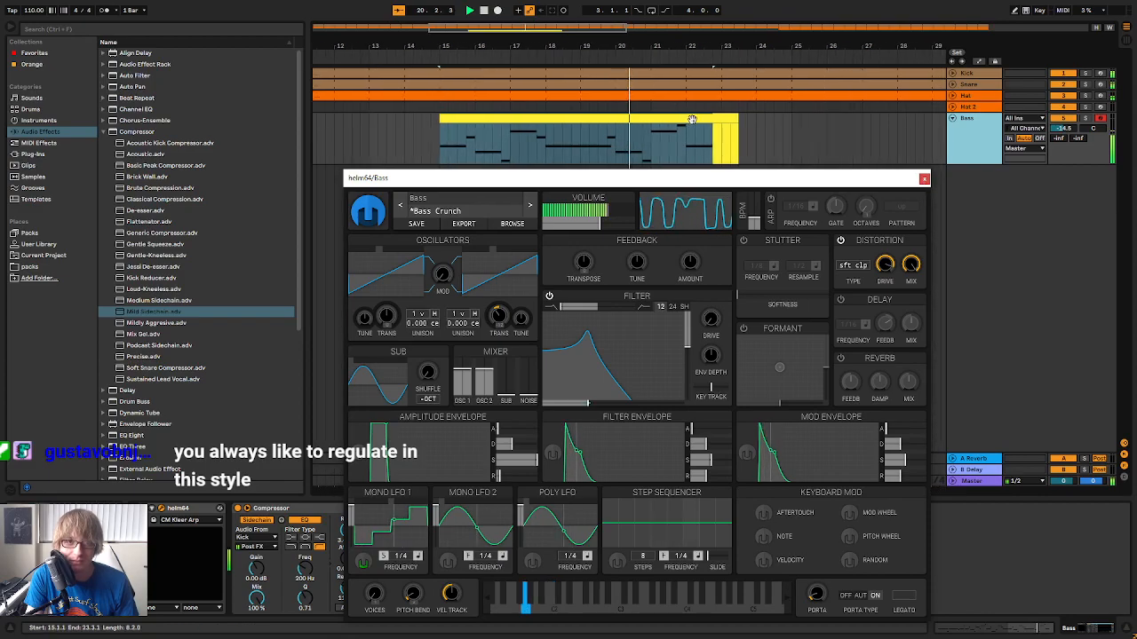
double_click(692, 119)
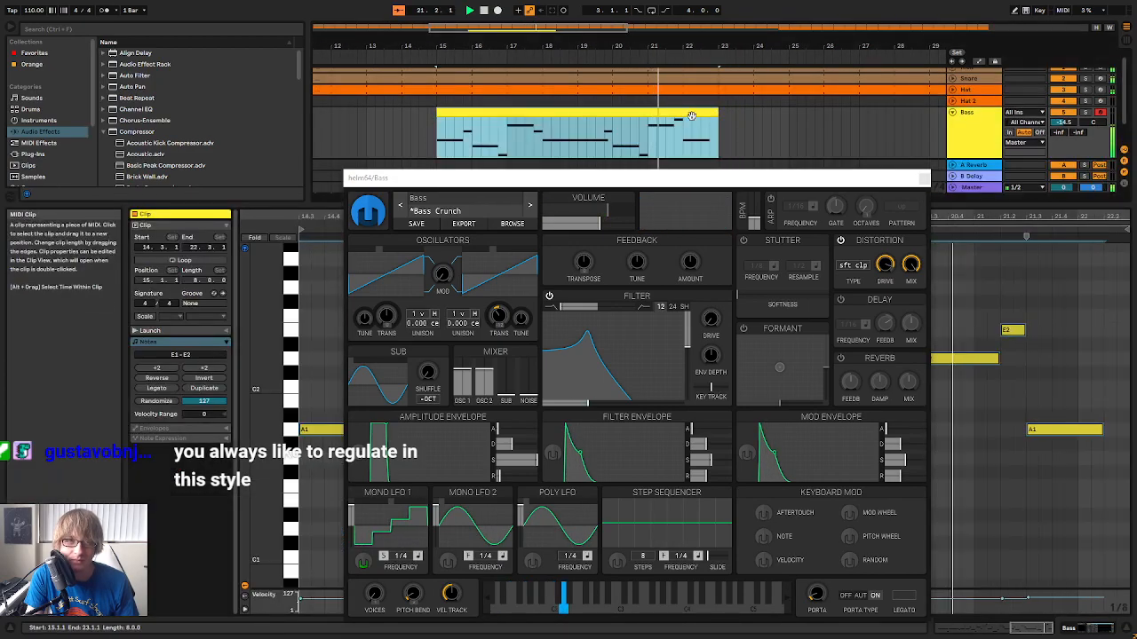
right_click(692, 117)
click(736, 224)
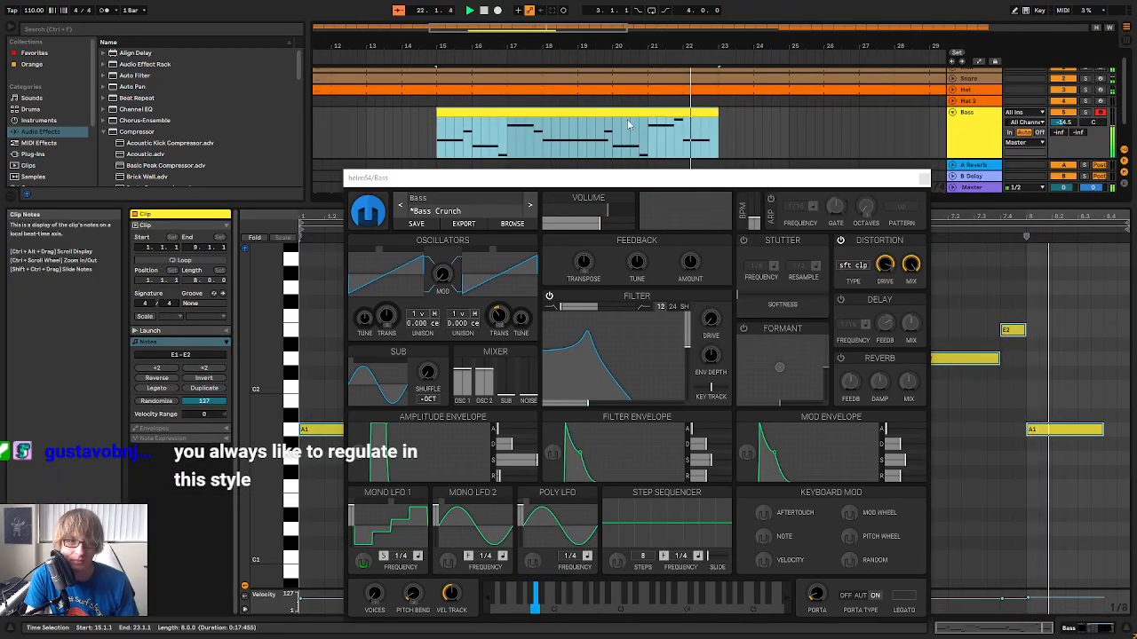
click(919, 182)
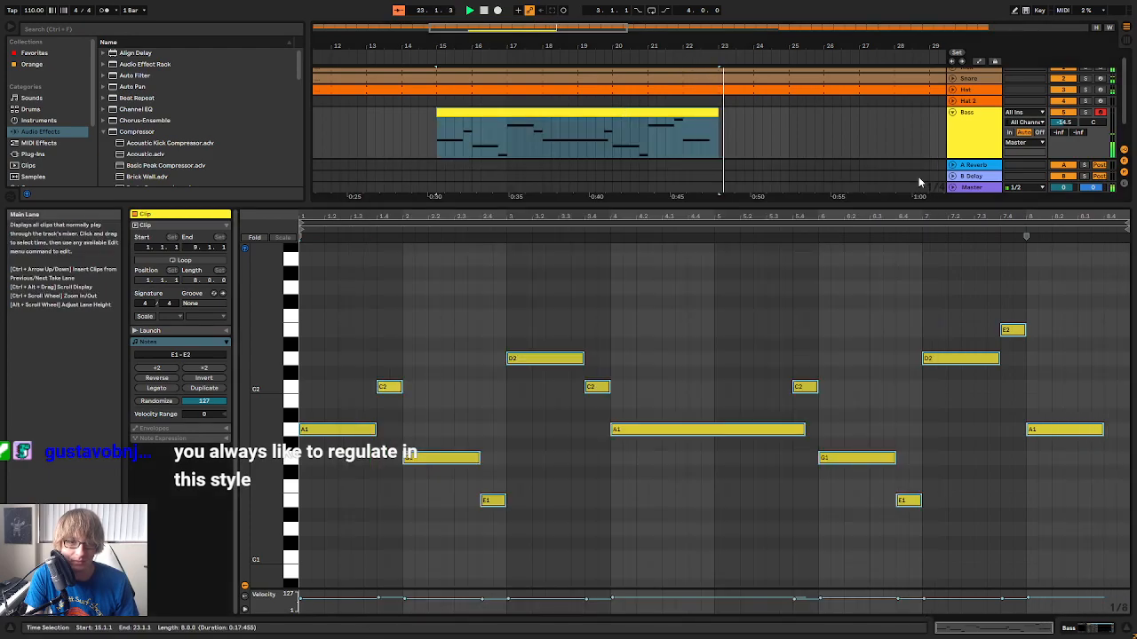
Shorten the long A1 note in the middle of the Bass clip so it ends at 5.4.1, where the C2 note starts
click(831, 444)
drag(804, 431, 780, 427)
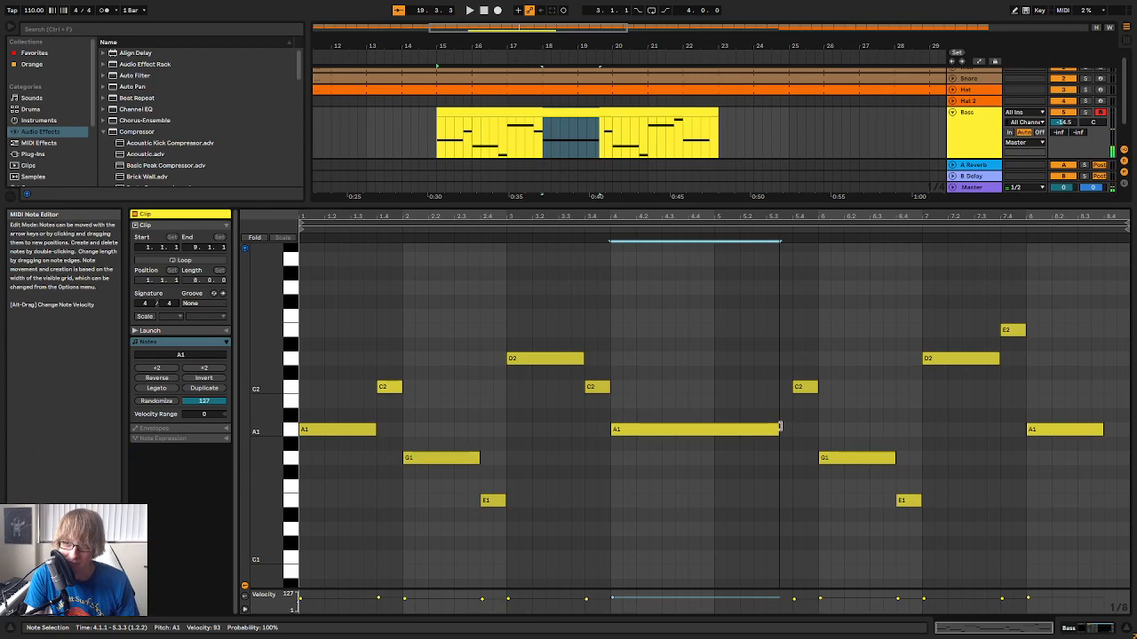
drag(786, 432, 792, 430)
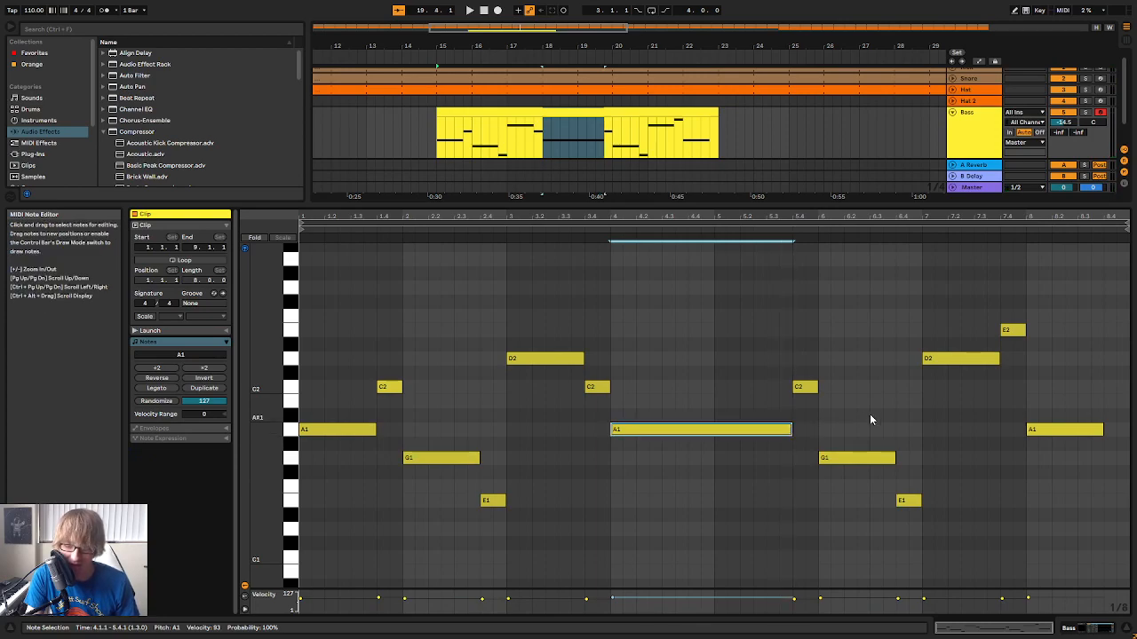
click(870, 401)
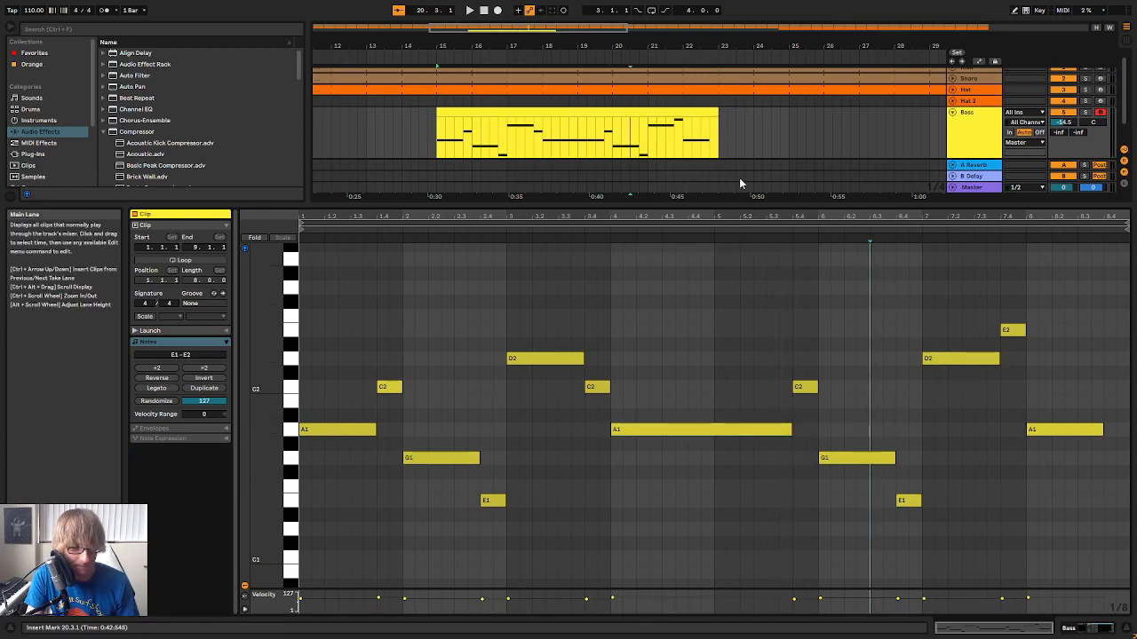
Move the Bass clip to the beginning of the arrangement so it starts at bar 1
key(space)
key(space)
drag(697, 45, 696, 14)
click(585, 149)
drag(487, 116, 328, 111)
click(430, 141)
click(430, 133)
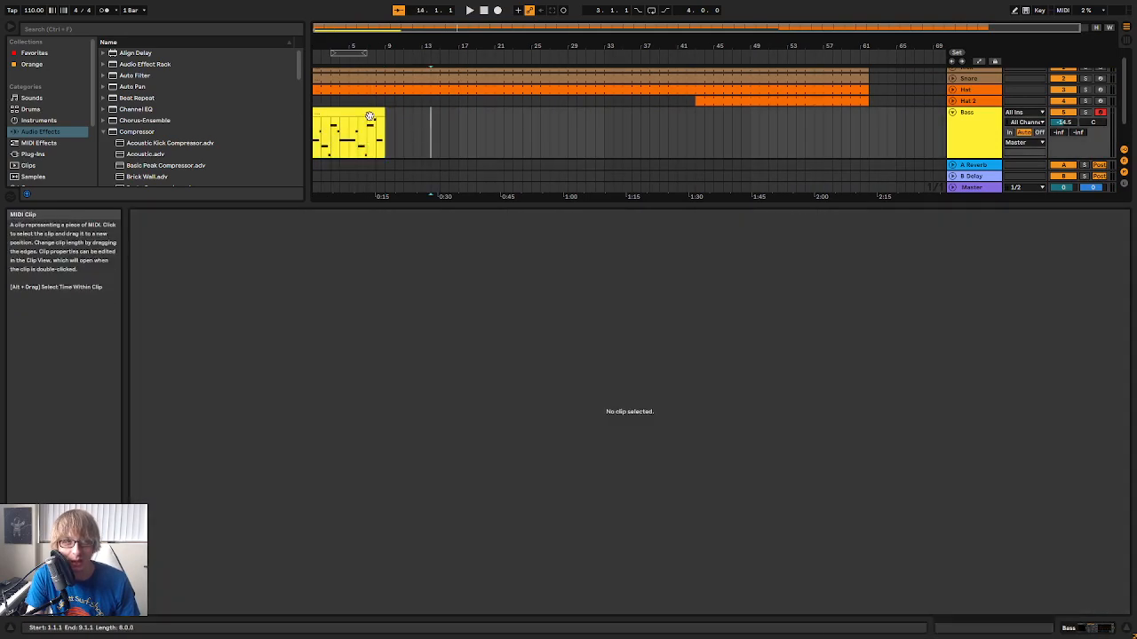
Turn on looping for the Bass clip, extend it to bar 41 and play the arrangement from near the beginning
right_click(366, 114)
click(314, 272)
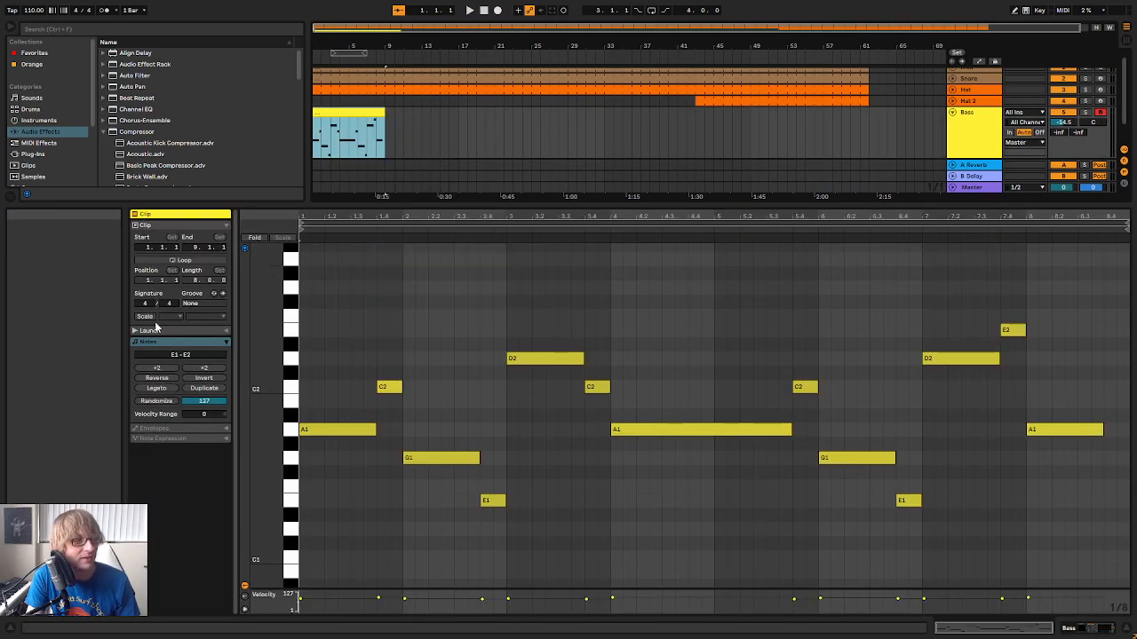
click(174, 259)
drag(385, 114, 840, 113)
key(space)
mouse_move(409, 46)
mouse_down()
mouse_move(410, 64)
mouse_move(418, 42)
mouse_up()
drag(837, 115, 674, 116)
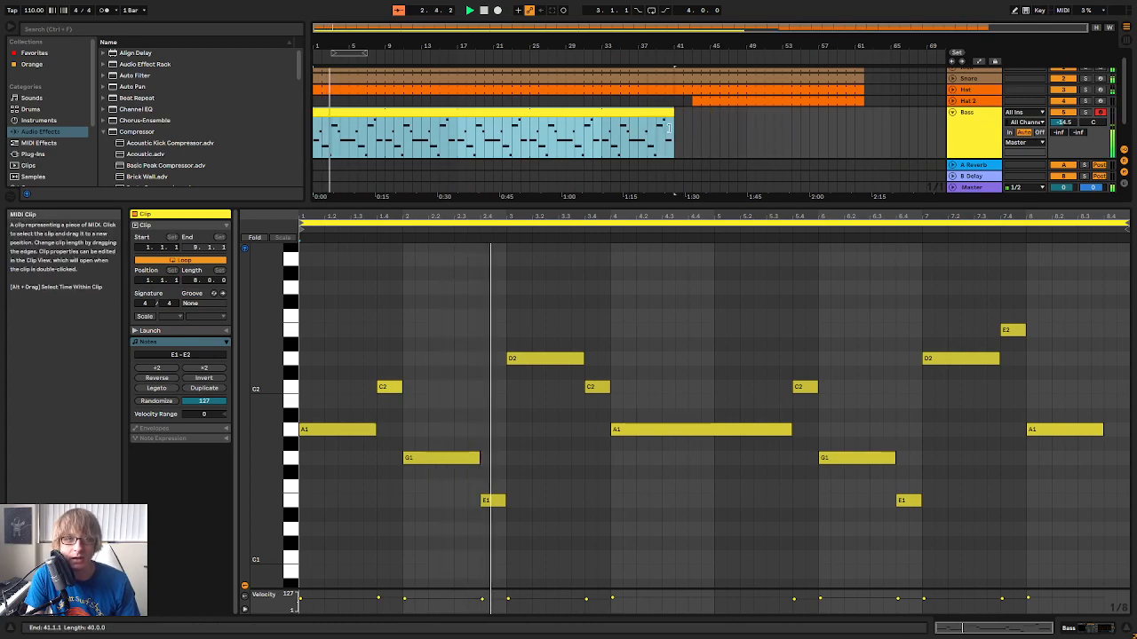
Fold the Bass track, rename it "Bass 4 Beat" and stop playback
click(953, 113)
right_click(975, 117)
click(1007, 167)
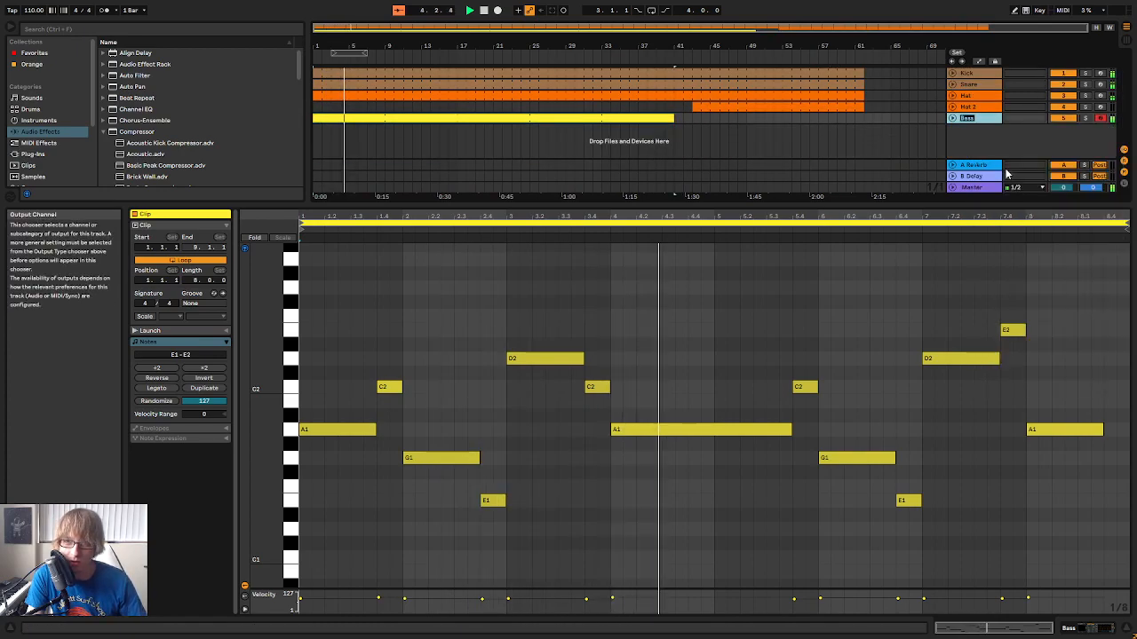
key(Right)
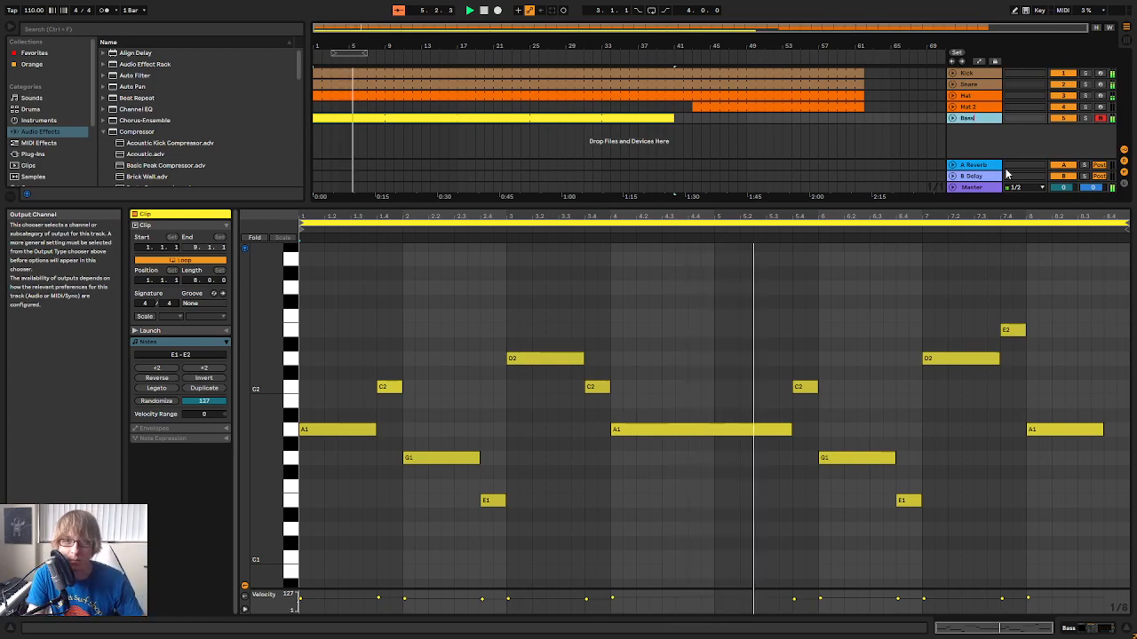
text(4 Beat)
key(Return)
key(space)
Duplicate the Bass 4 Beat track together with its clip and devices
right_click(974, 116)
click(1003, 141)
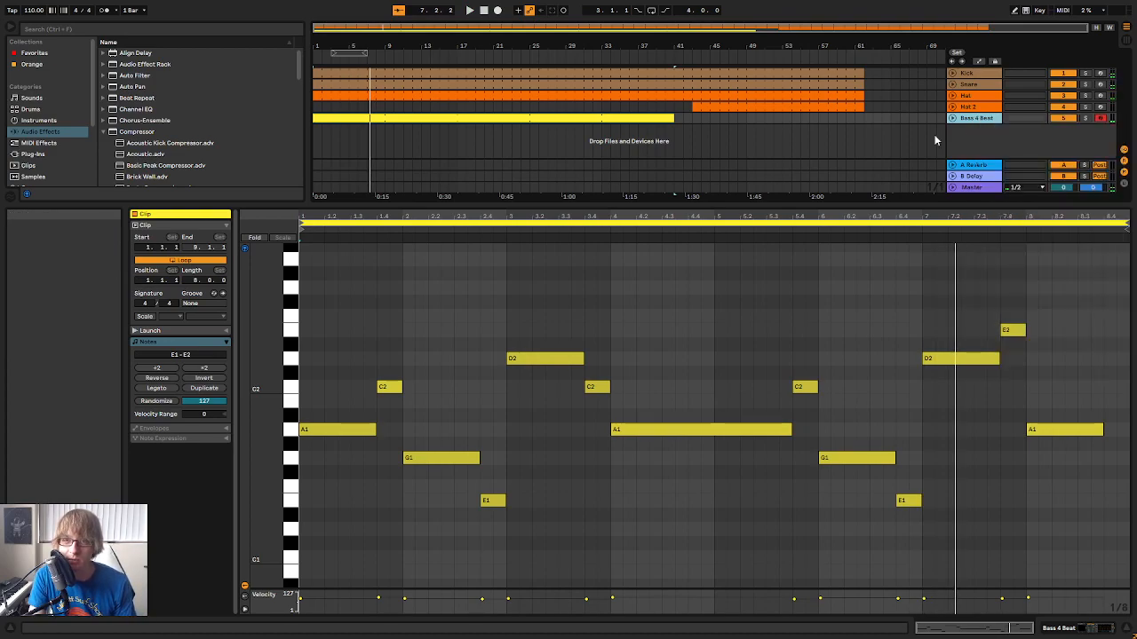
click(828, 146)
Load the CM Subsine preset from the Bass category into the duplicated track's helm64 and close the synth window
click(965, 131)
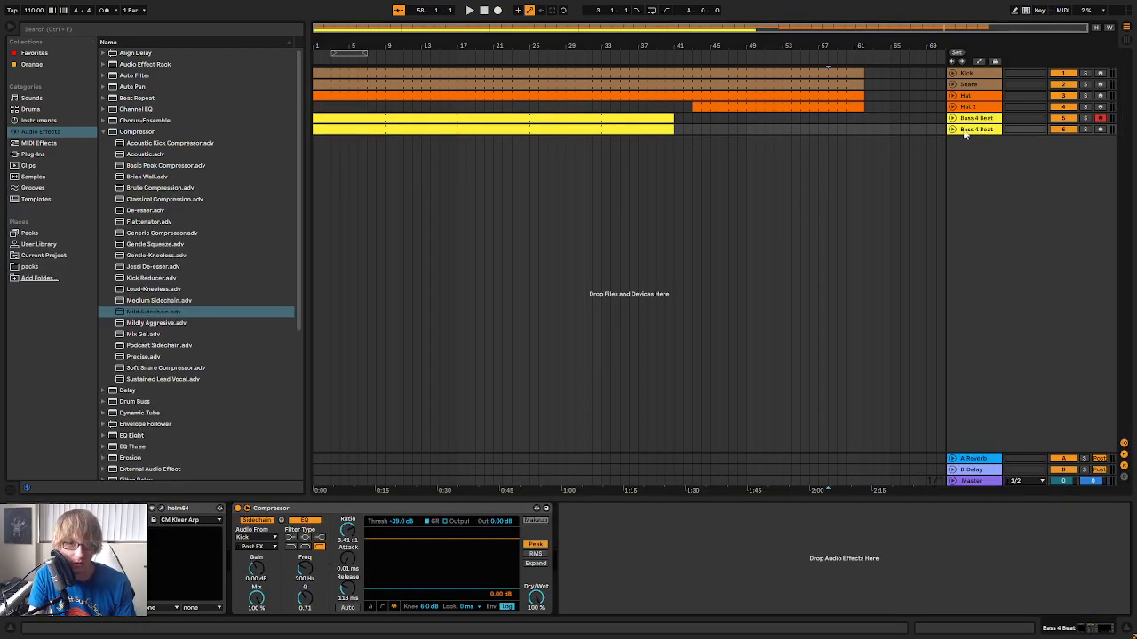
click(160, 509)
click(452, 200)
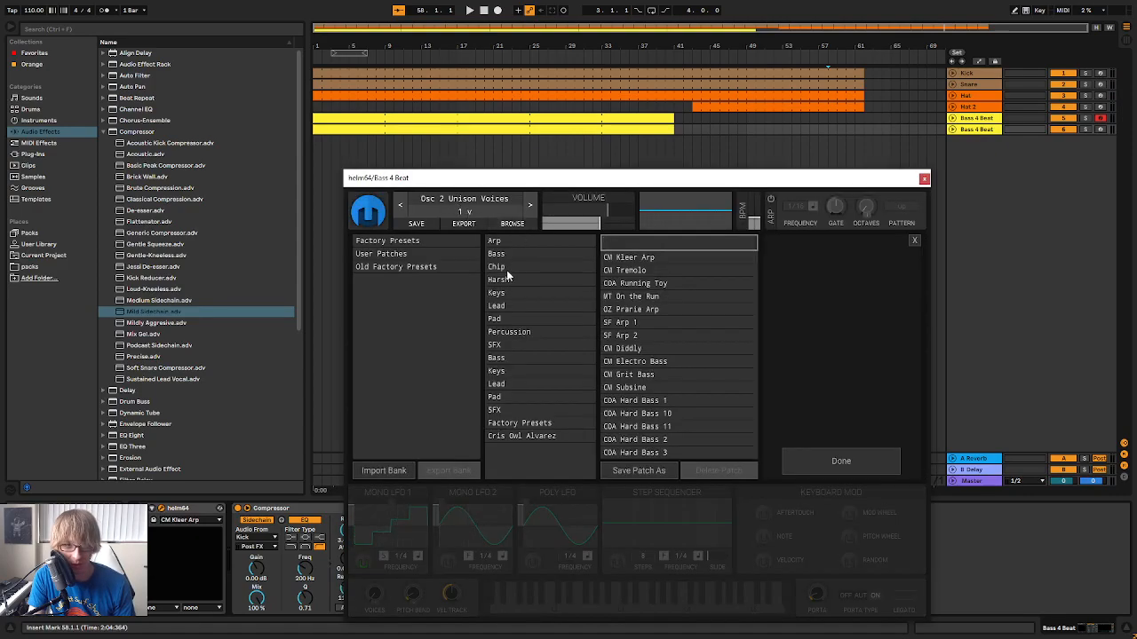
click(523, 256)
click(622, 271)
click(658, 292)
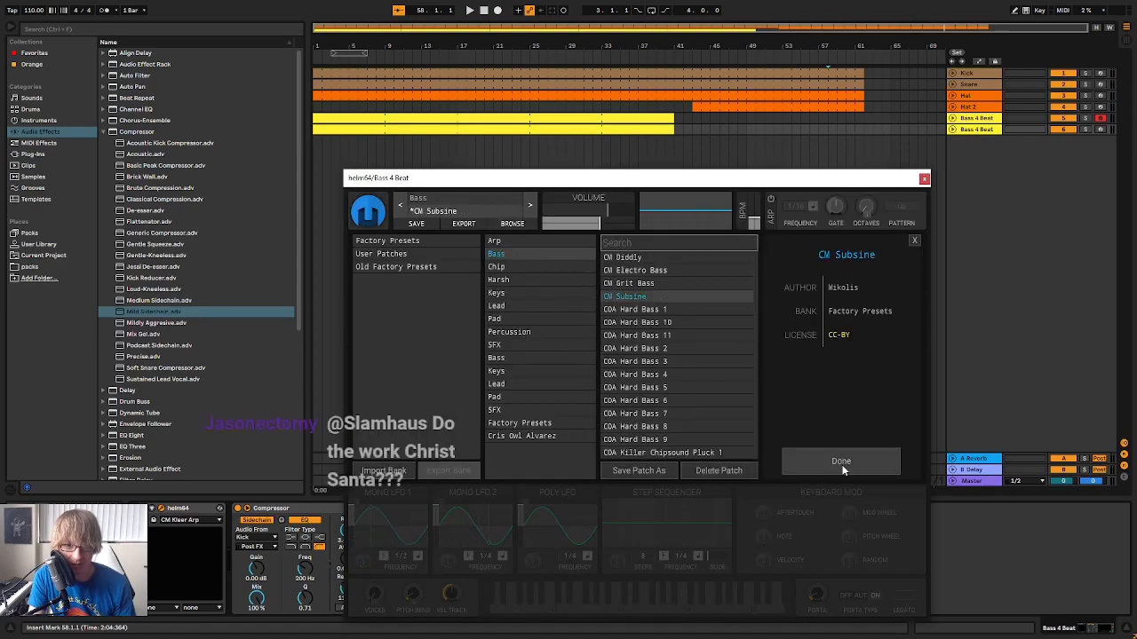
click(841, 461)
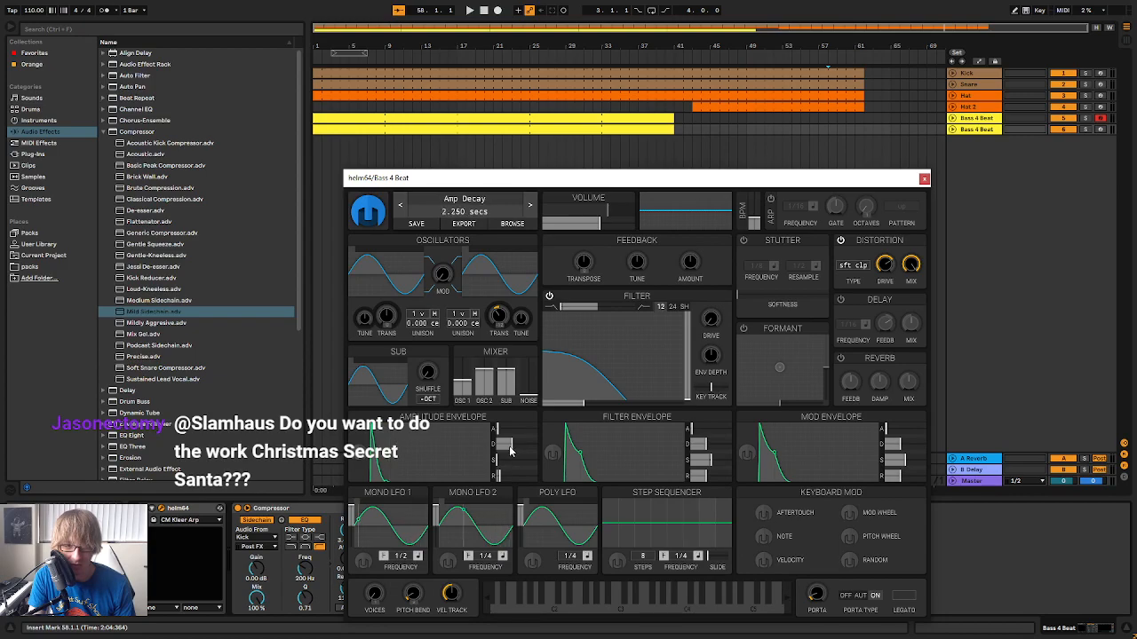
click(924, 179)
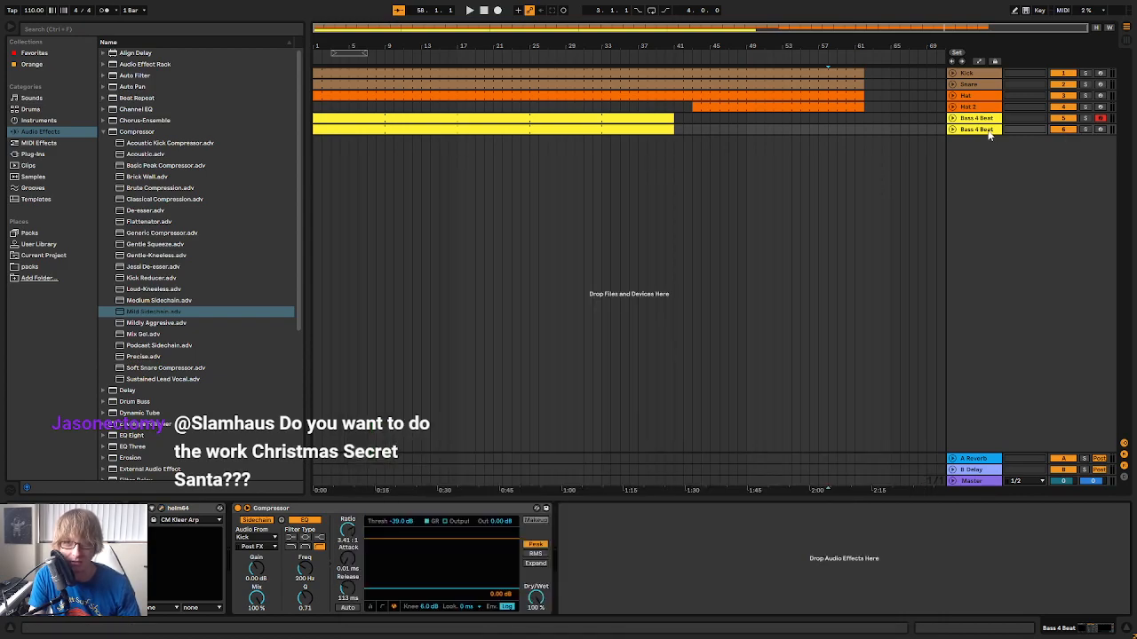
Rename the duplicated bass track "Sub Bass"
key(Tab)
key(Tab)
right_click(986, 135)
click(1012, 181)
text(Sub Bass)
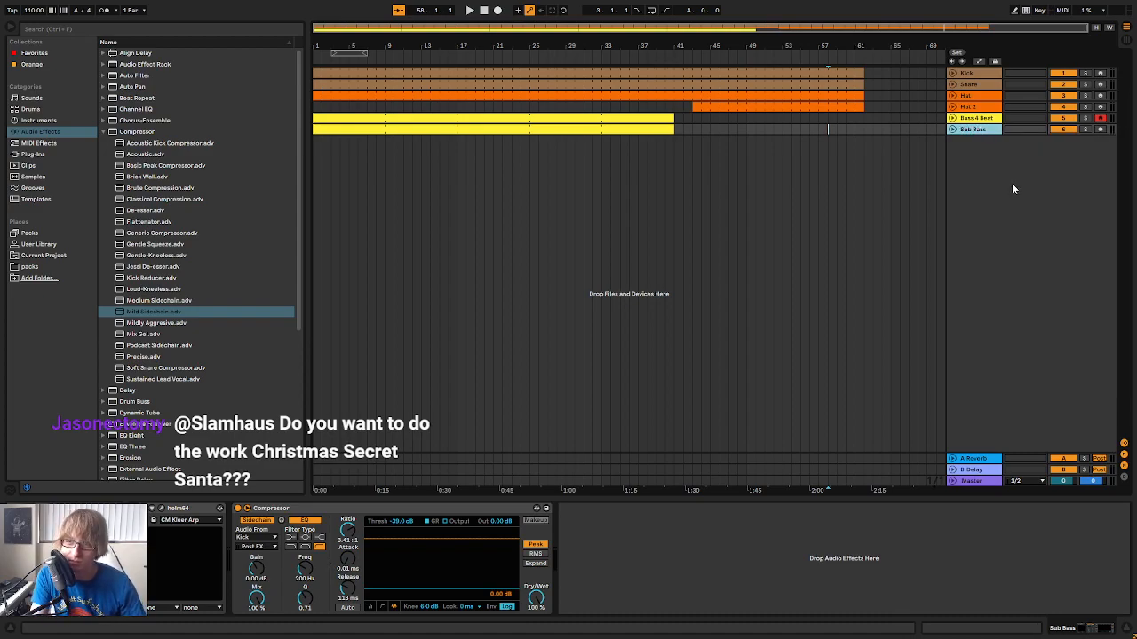
Open the Sub Bass clip's notes, play the arrangement from the start and solo the Sub Bass track
click(985, 122)
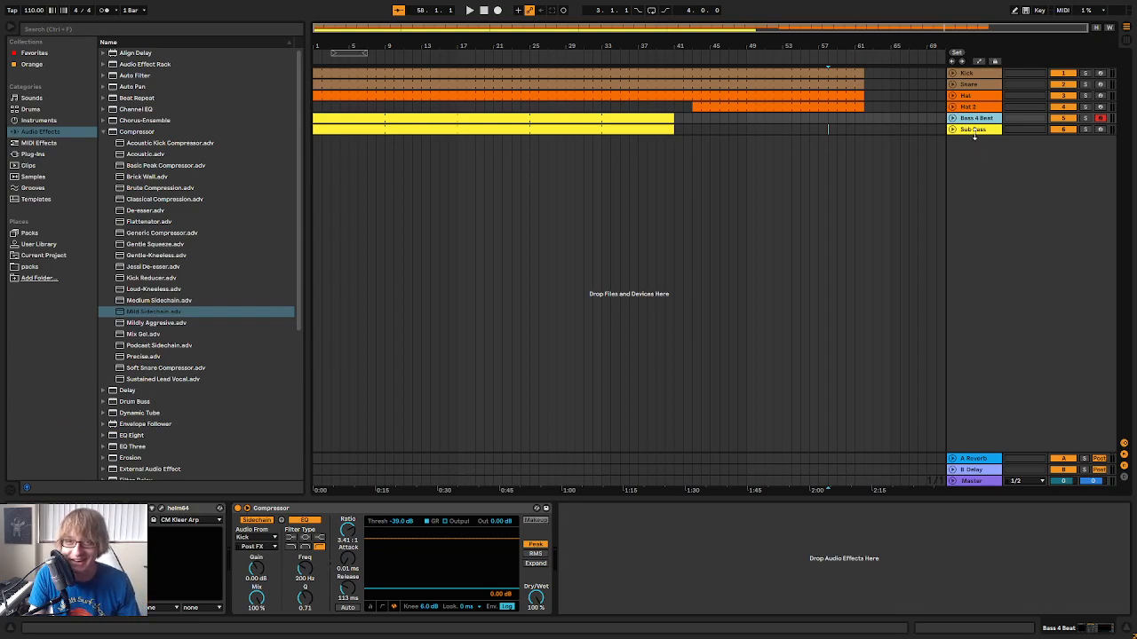
click(975, 131)
double_click(626, 130)
key(space)
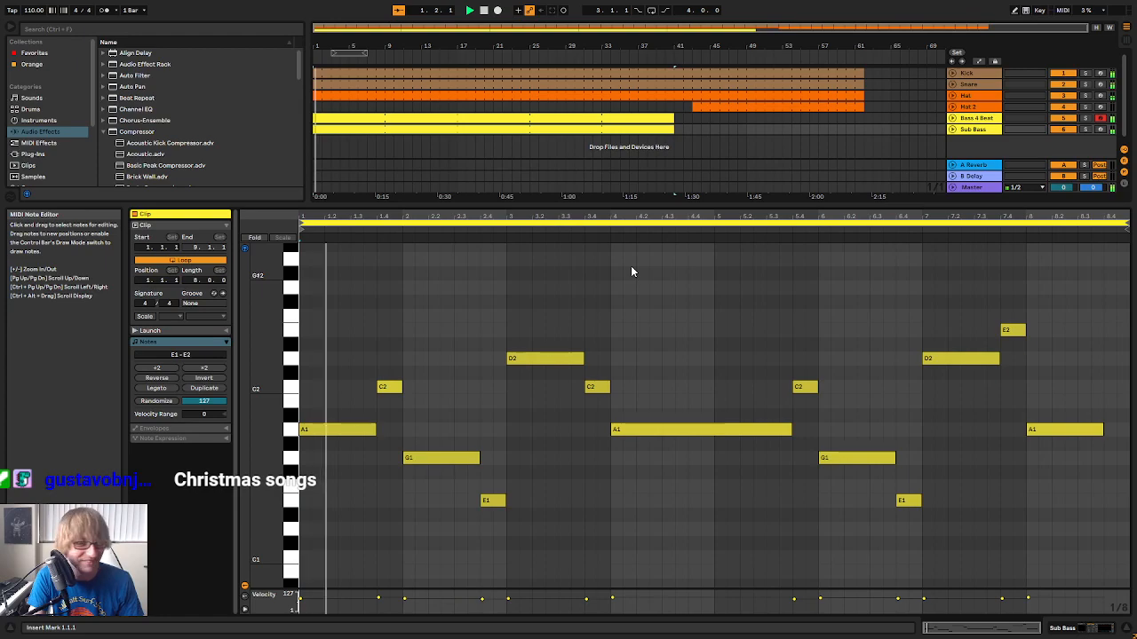
click(1084, 129)
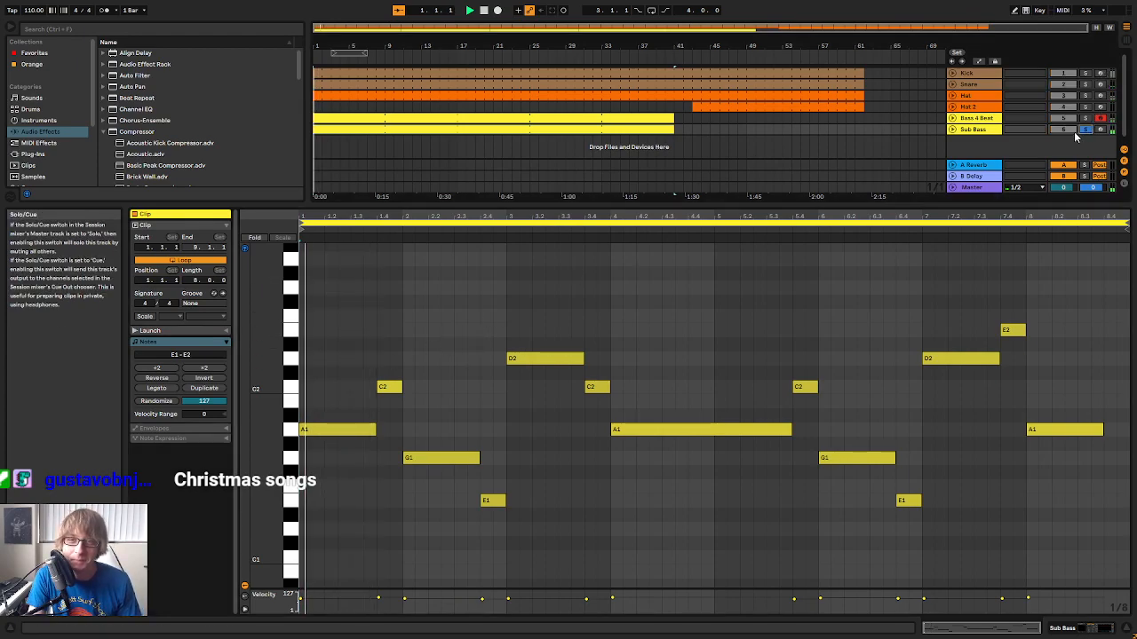
Try all Sub Bass notes one octave higher, then transpose them back down an octave
click(747, 393)
key(ctrl+a)
key(shift+Up)
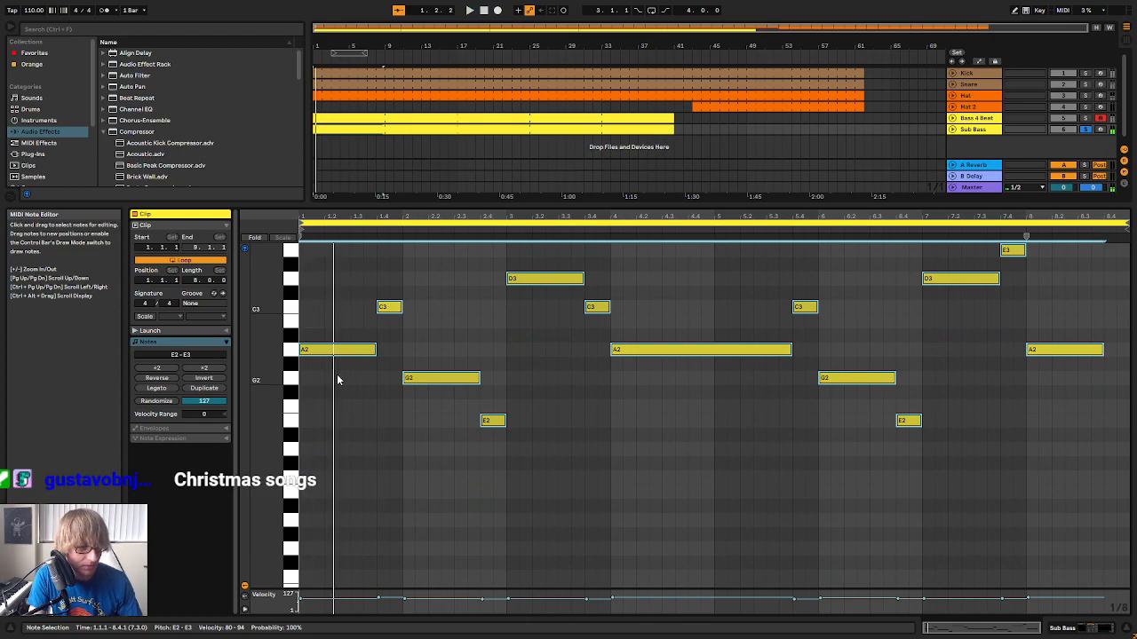
key(shift+Down)
Raise the Sub Bass track's volume to about -3.6 dB in the mixer, then show its devices and open its helm64 window
key(Tab)
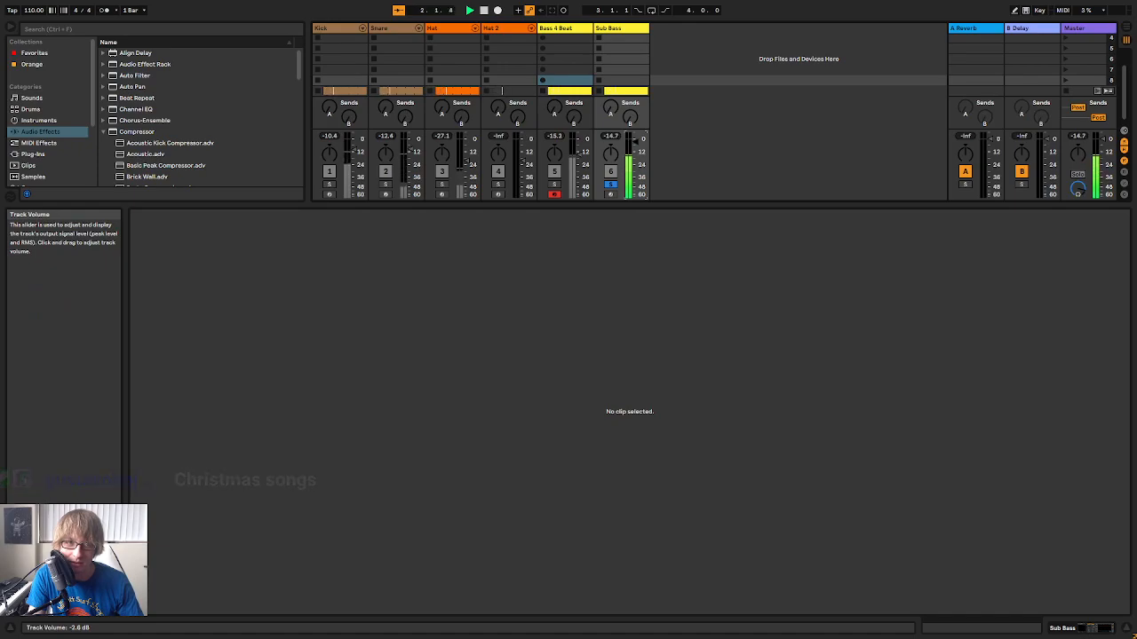
key(Tab)
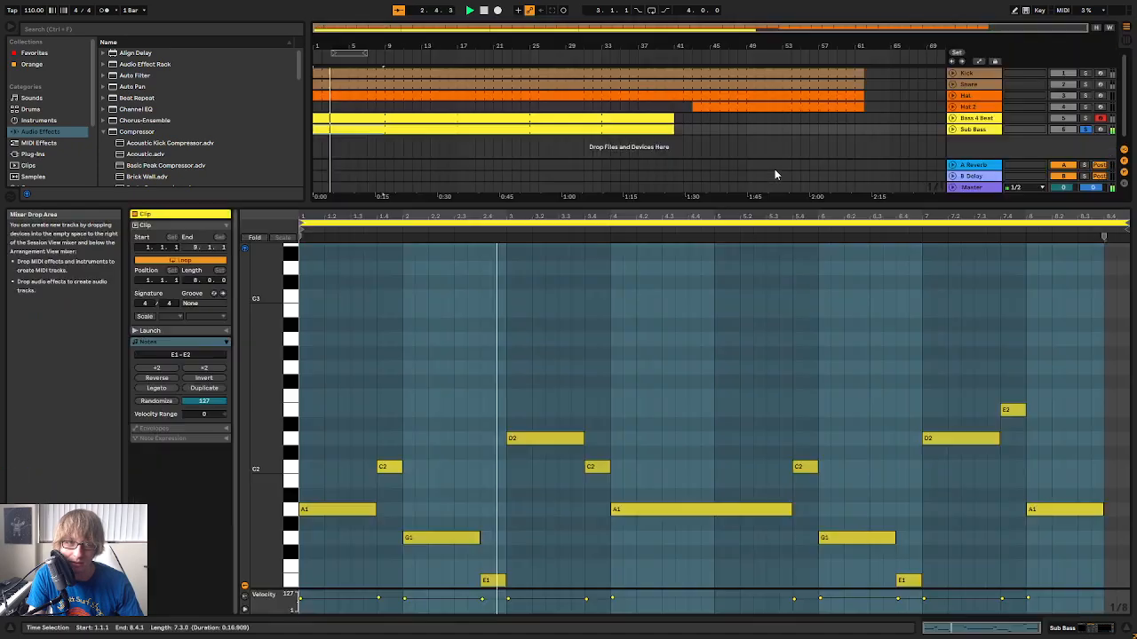
double_click(986, 132)
click(171, 512)
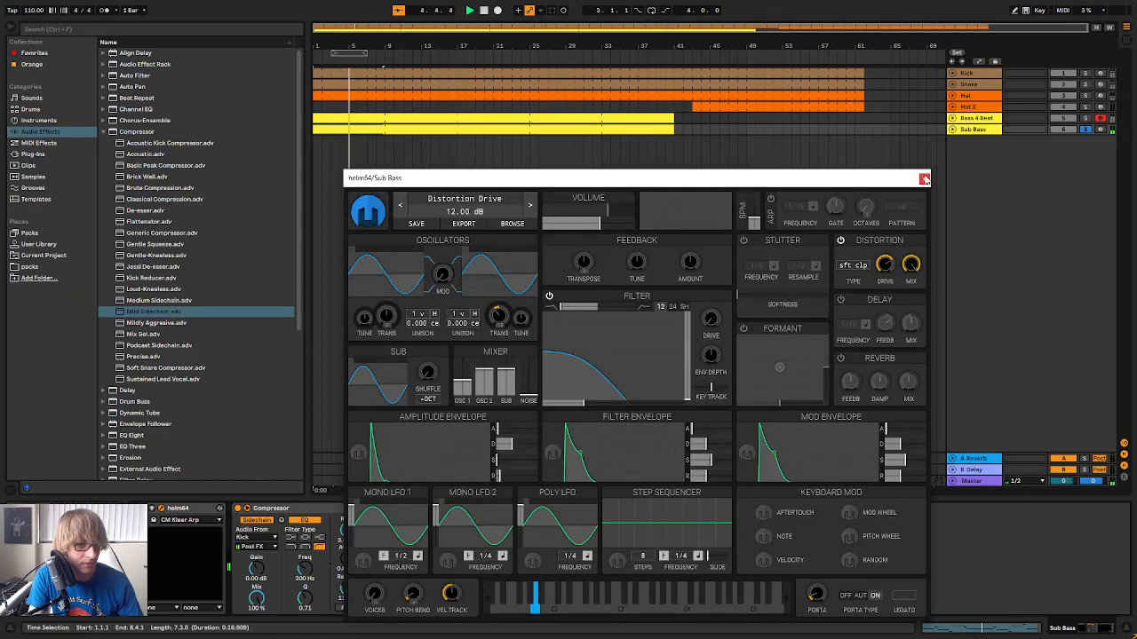
Close the helm64 window, set the Sub Bass compressor's attack to 0.51 ms and replay the arrangement from the start
click(923, 179)
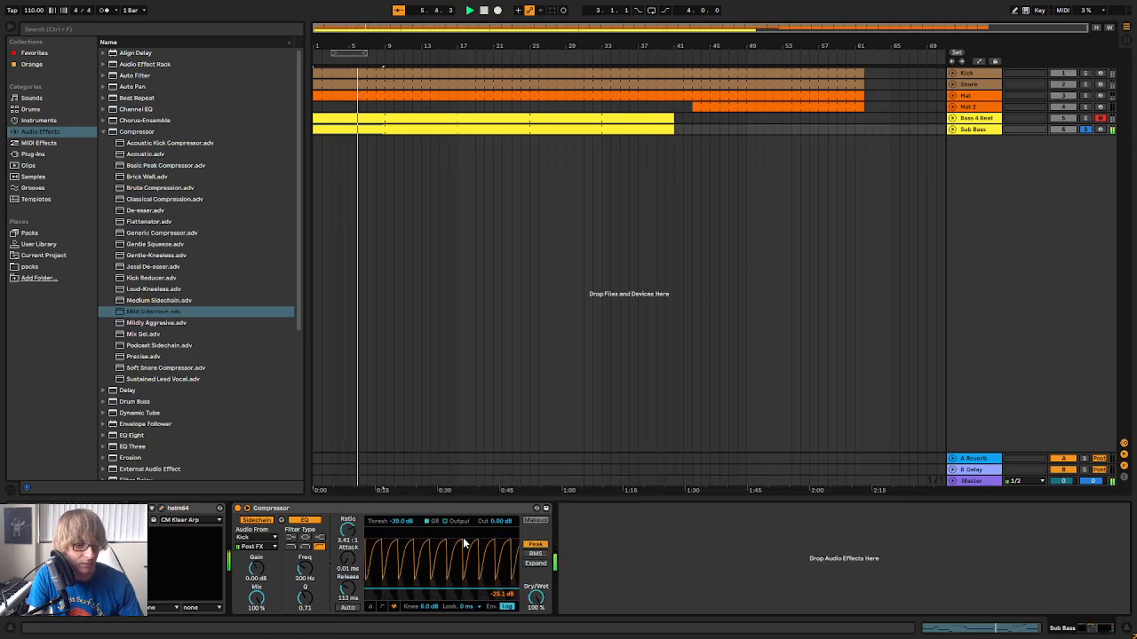
drag(347, 558, 347, 526)
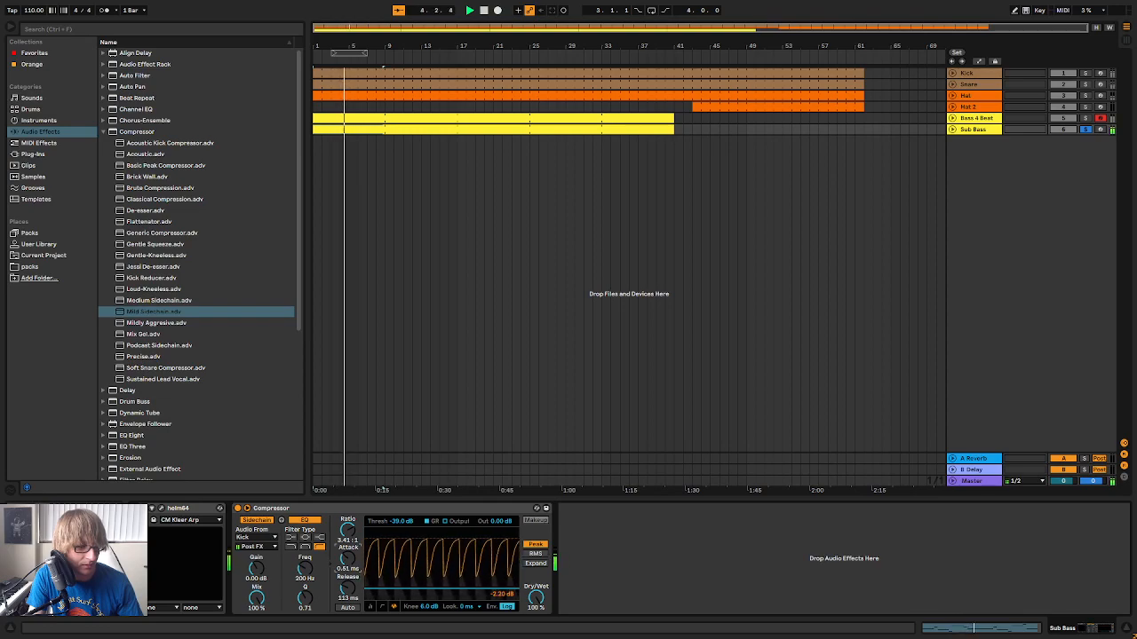
key(space)
key(space)
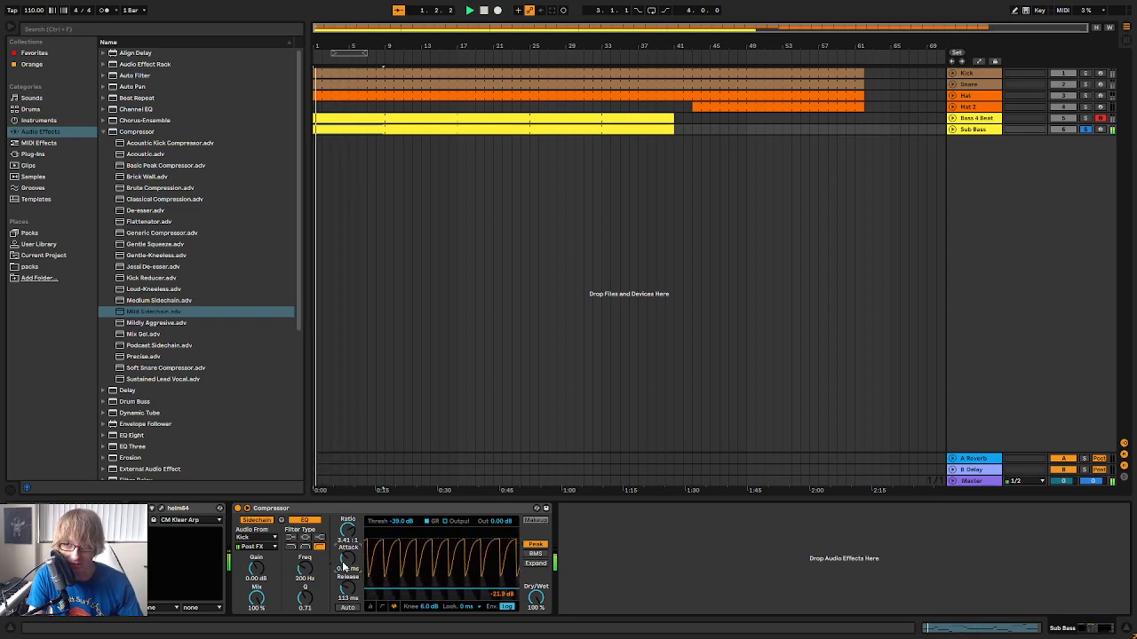
Compare the Sub Bass with Bass 4 Beat and the full mix by switching solos, checking the track levels in the mixer
click(1085, 118)
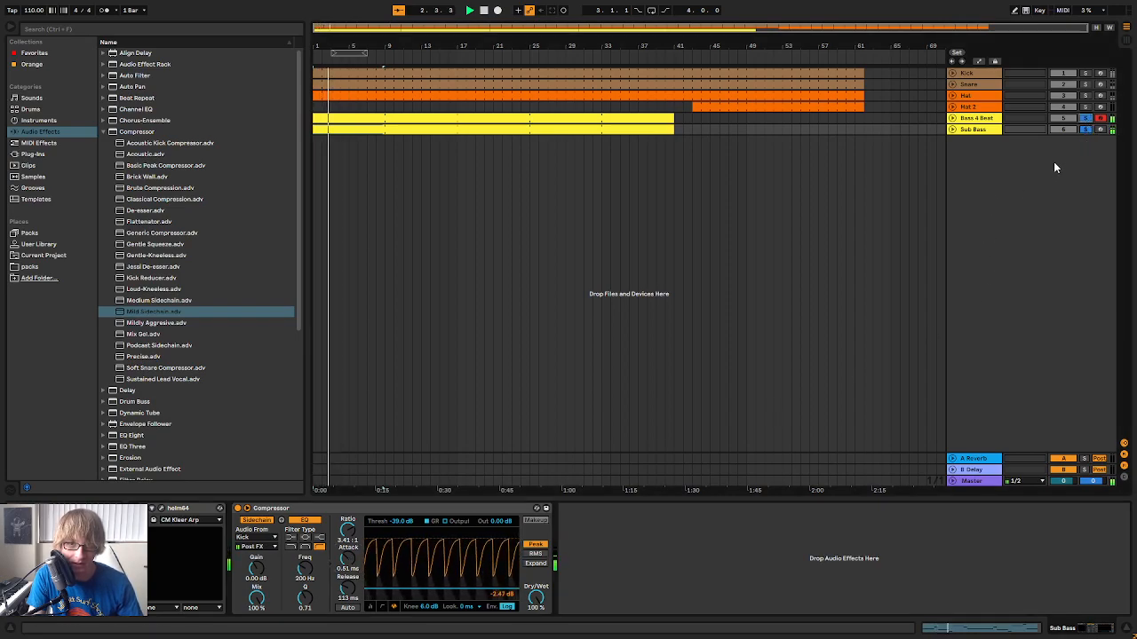
click(1086, 128)
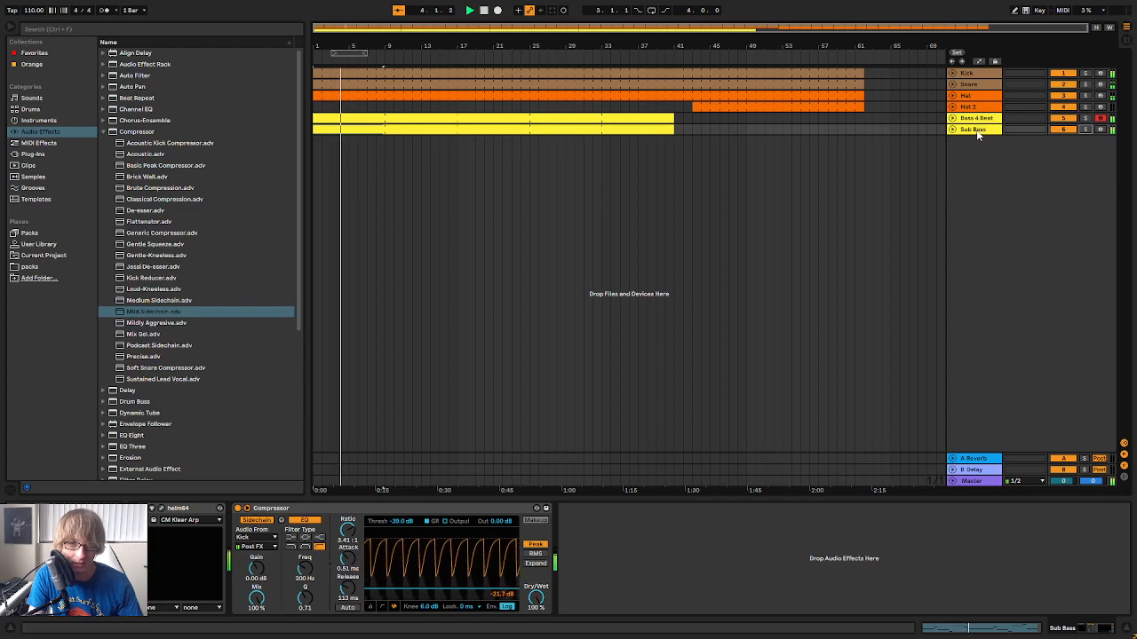
key(Tab)
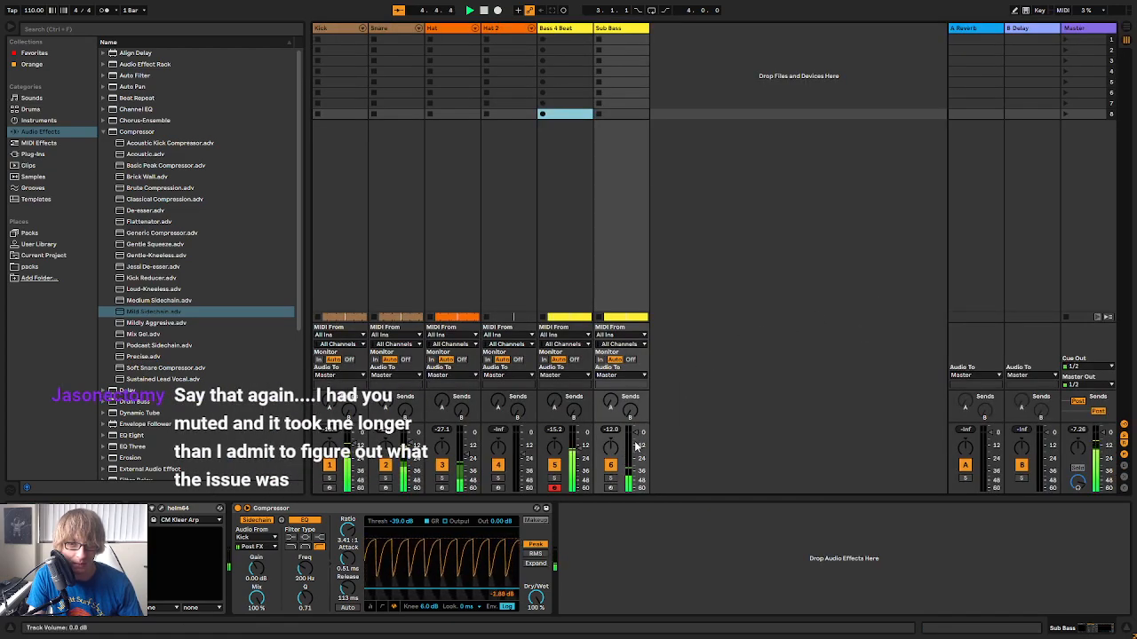
key(Tab)
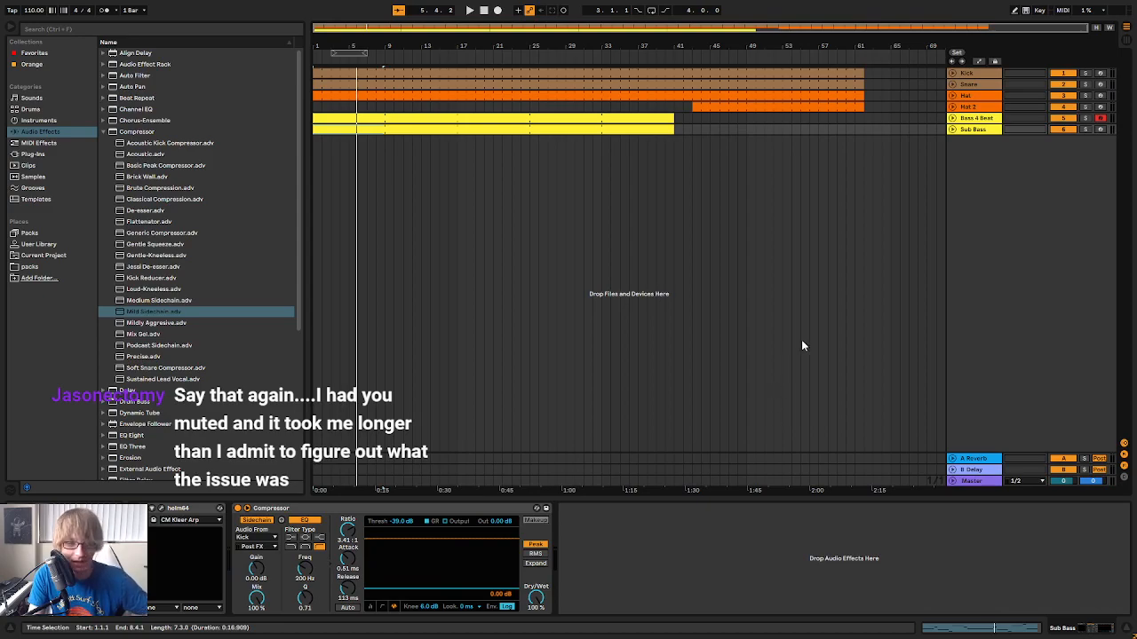
key(Tab)
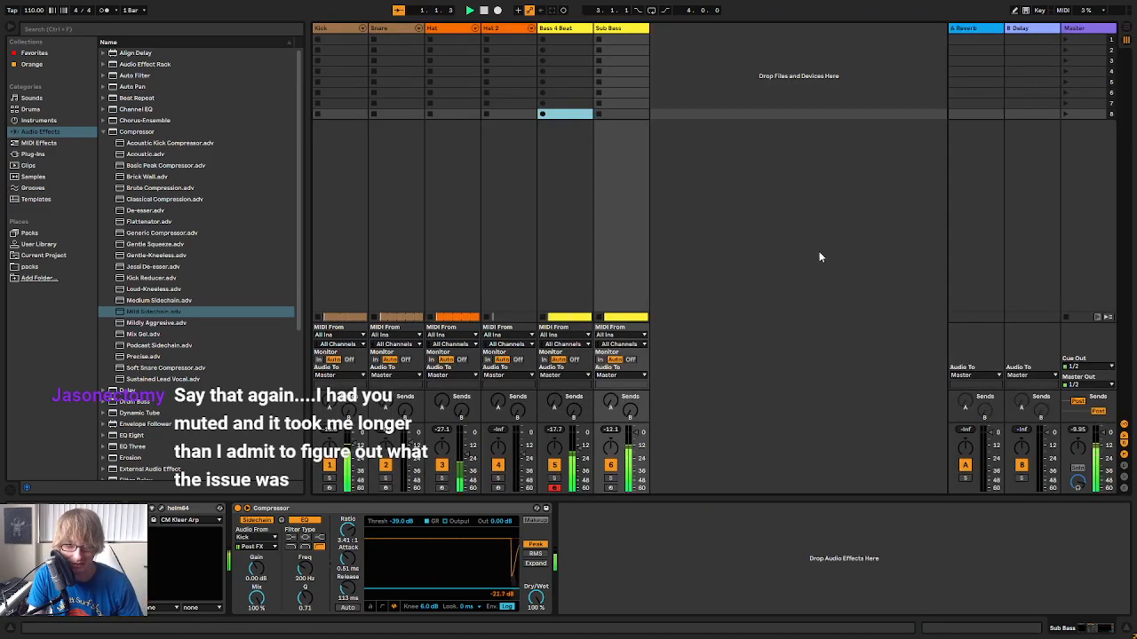
key(Tab)
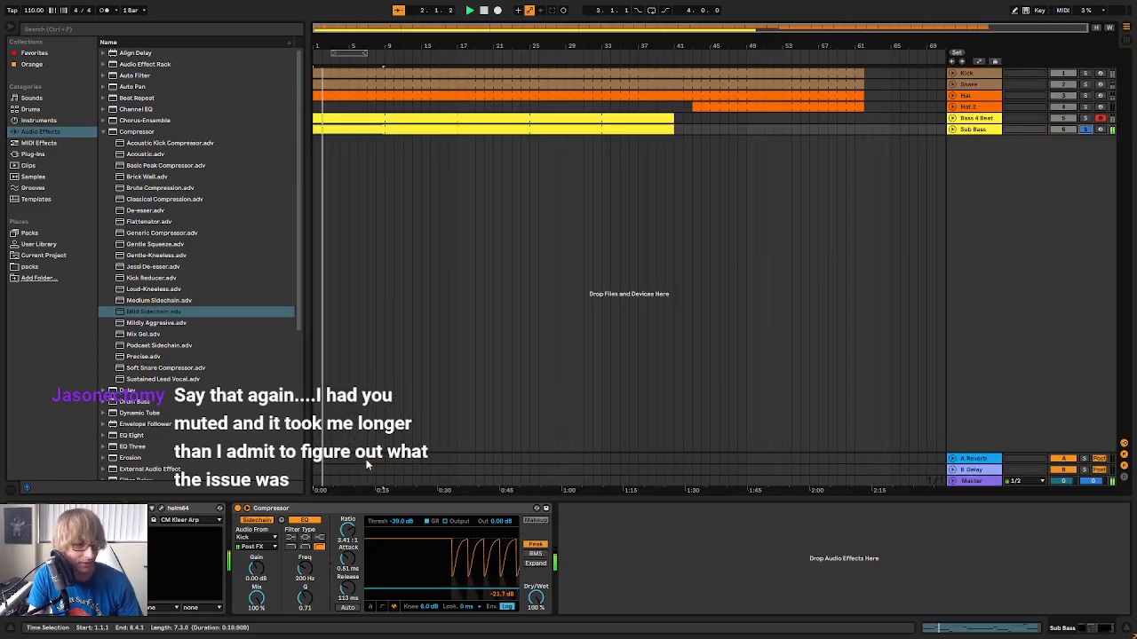
Check the Sub Bass helm64 settings, then unsolo the track and check its level within the full mix
click(161, 509)
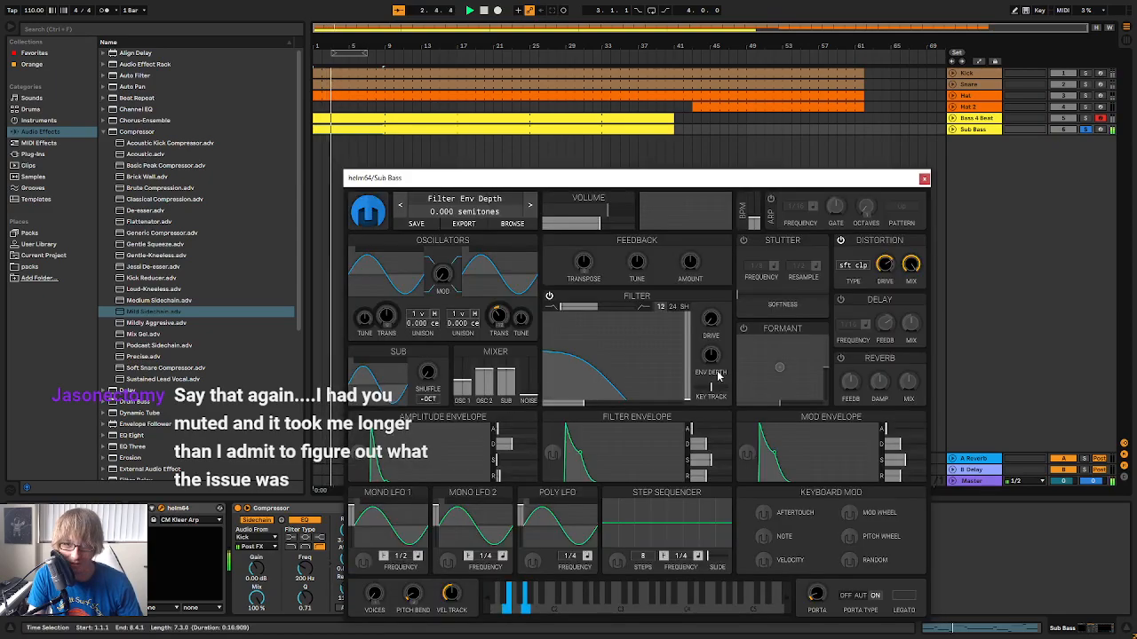
click(925, 179)
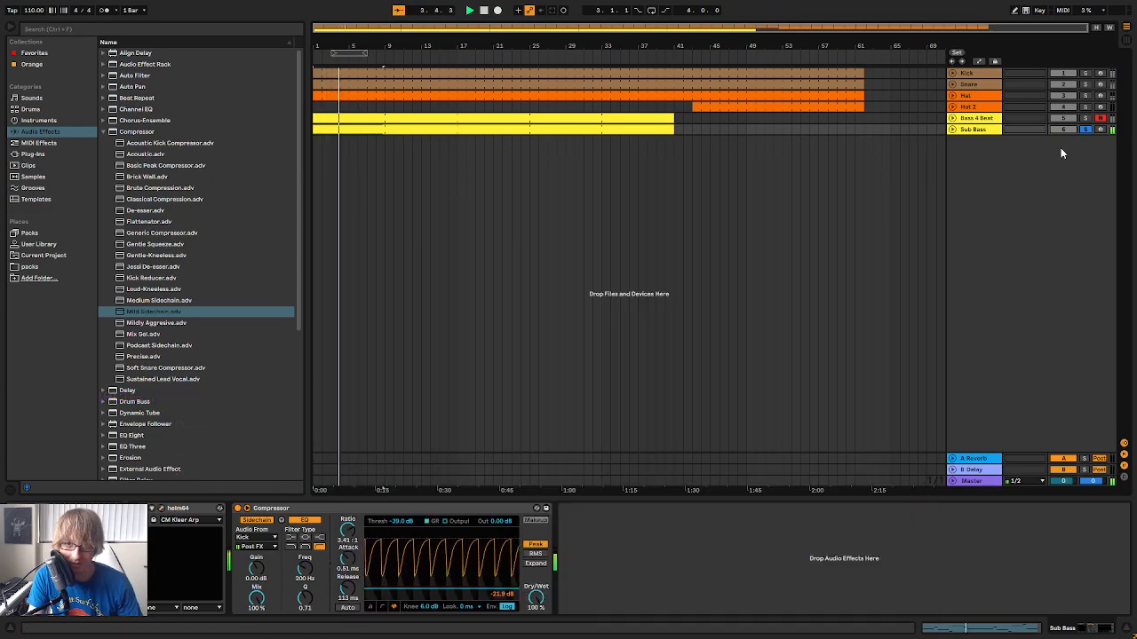
click(1085, 130)
key(Tab)
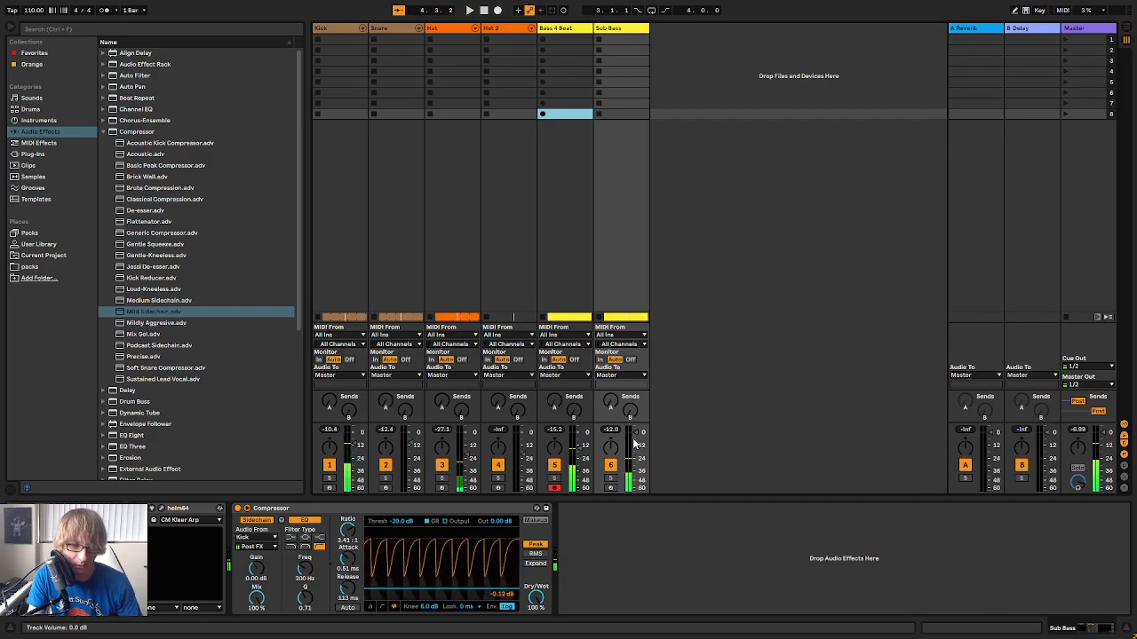
key(Tab)
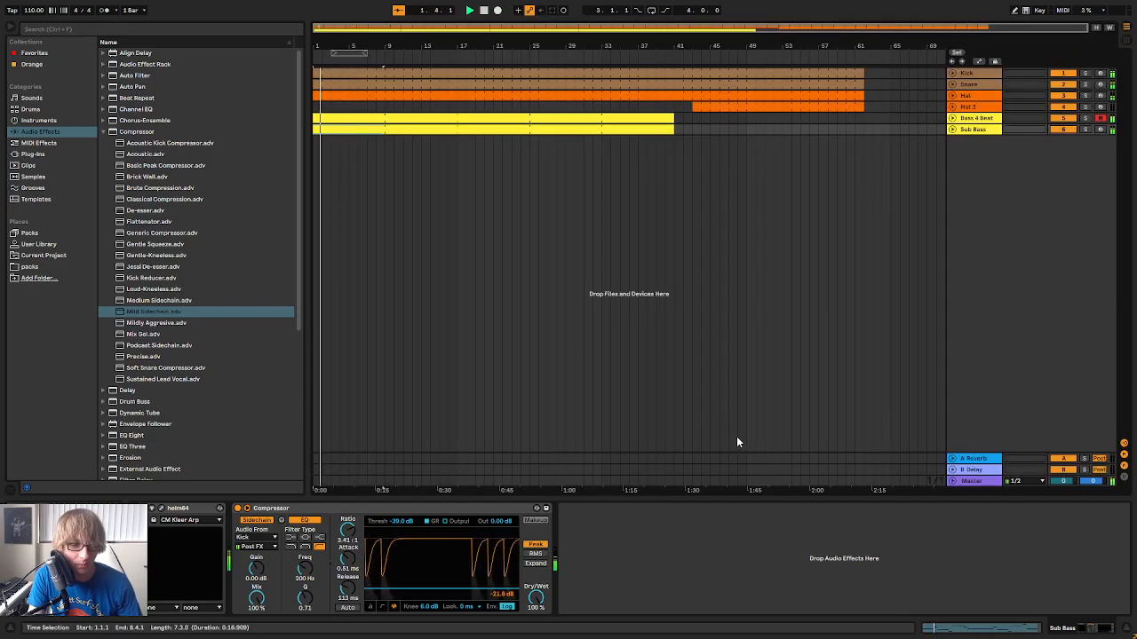
Replay with the Sub Bass soloed and raise its compressor threshold to -31.3 dB
key(space)
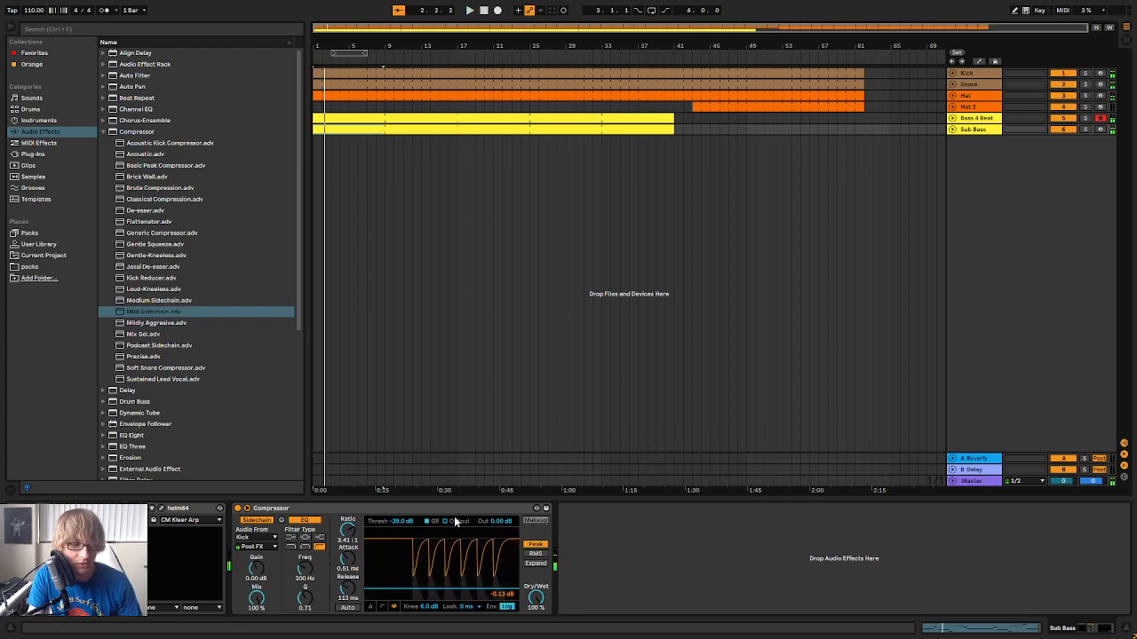
key(space)
click(1084, 129)
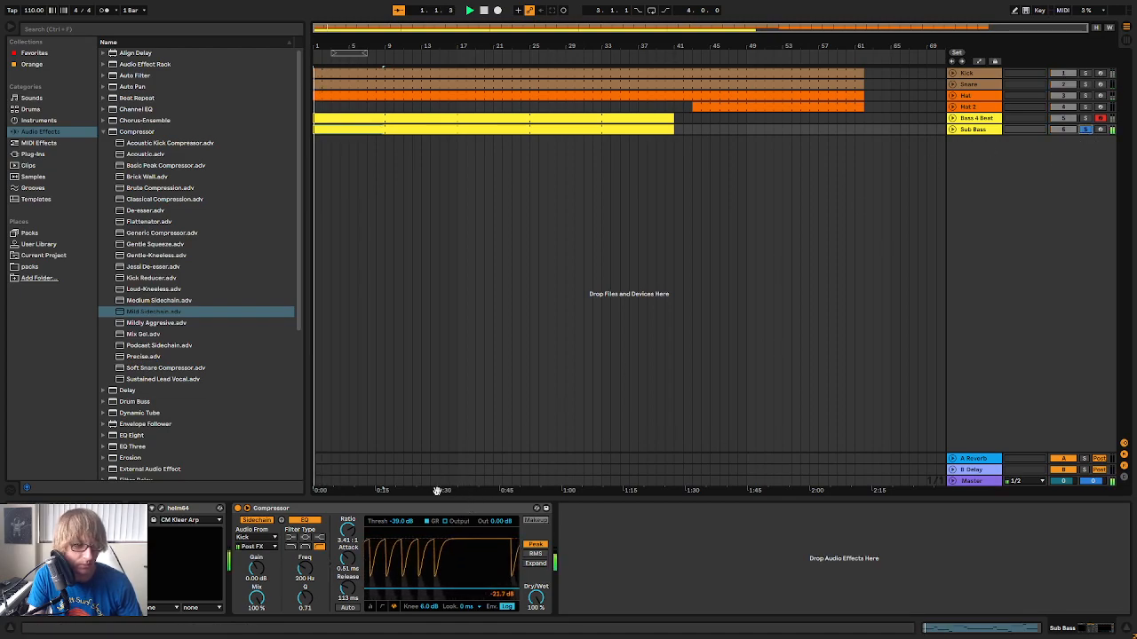
drag(403, 521, 402, 512)
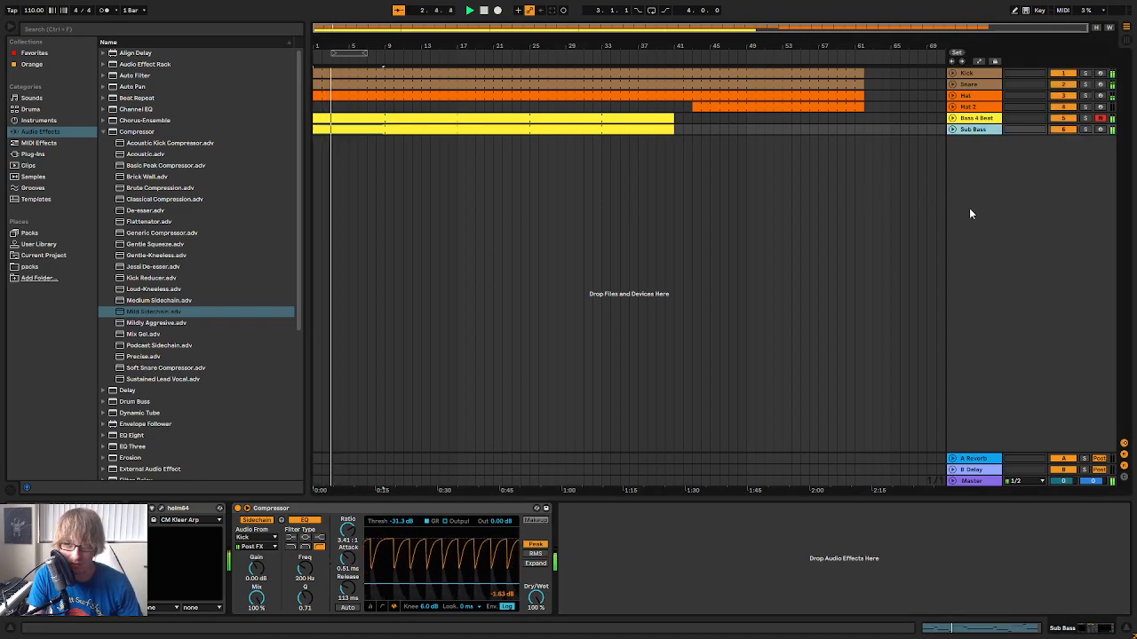
Examine the Sub Bass clip's notes during playback, then shrink the note editor and deselect the clip
click(974, 131)
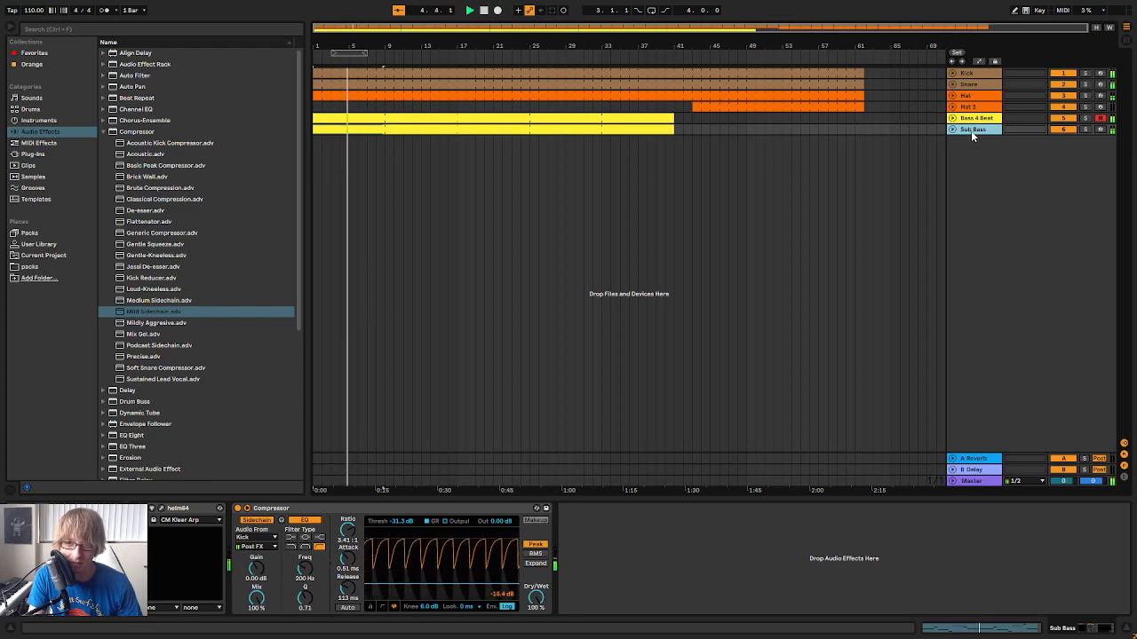
click(692, 156)
double_click(634, 130)
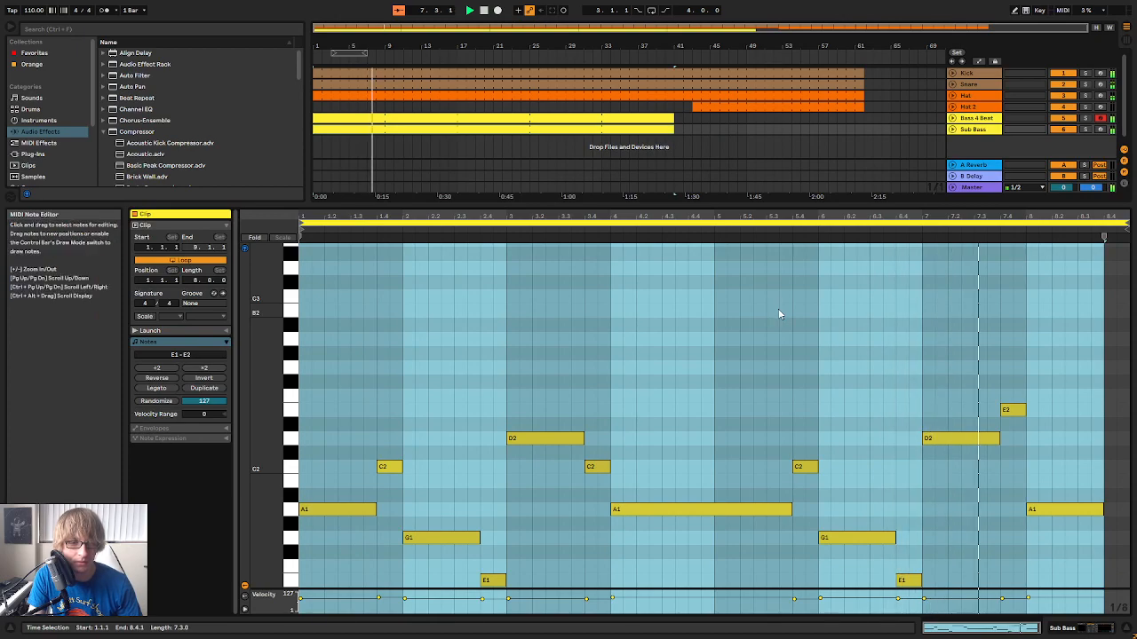
click(921, 351)
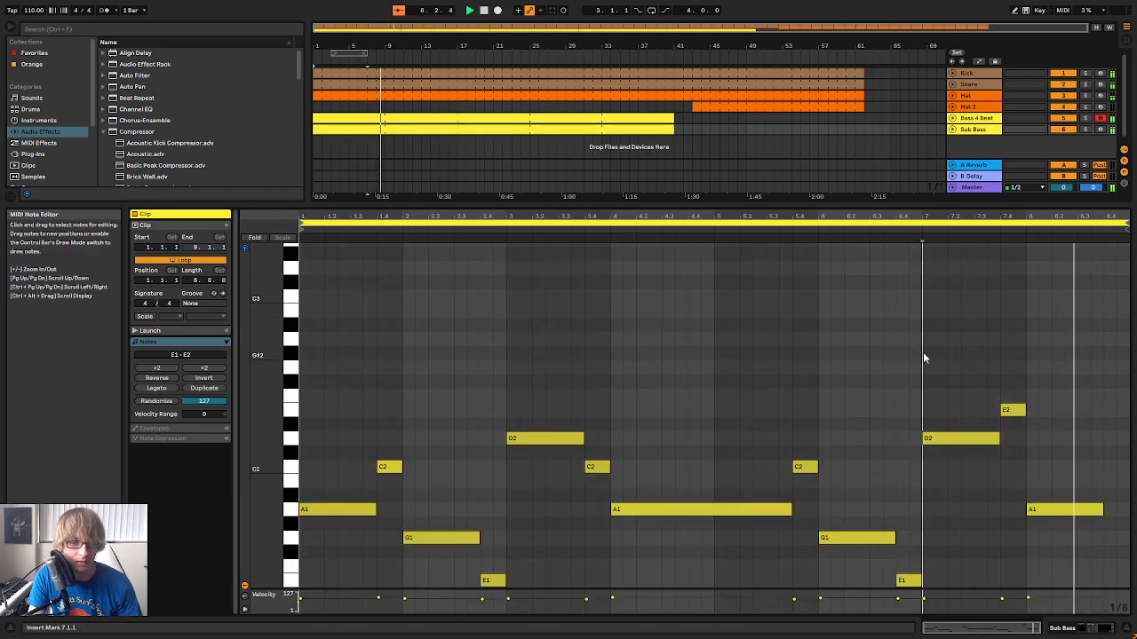
click(1122, 526)
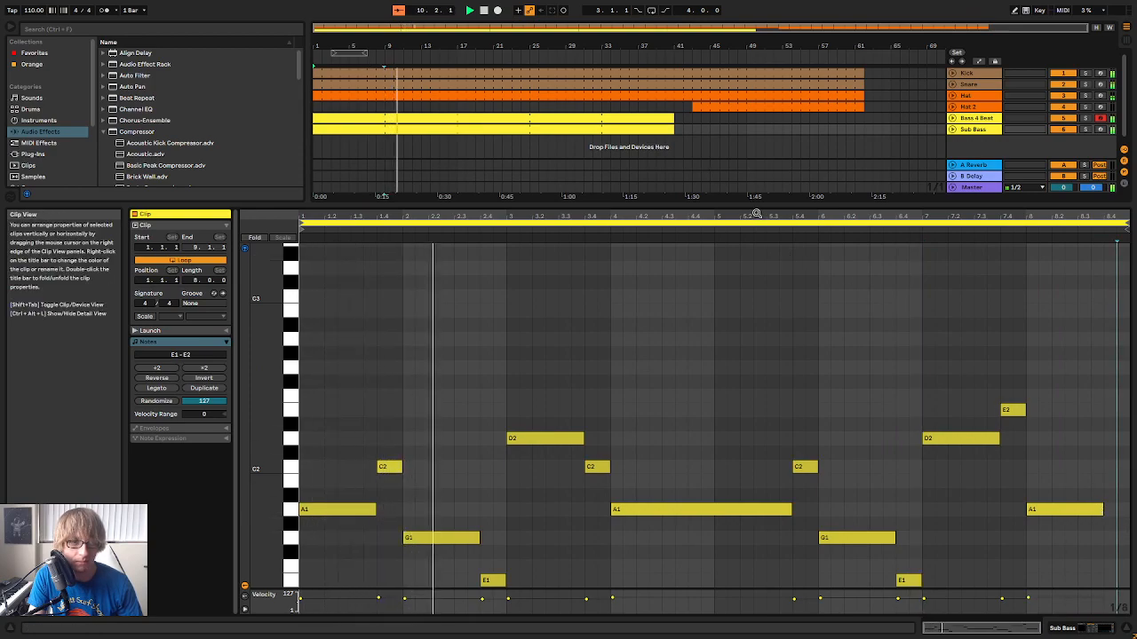
drag(756, 205, 751, 338)
click(736, 130)
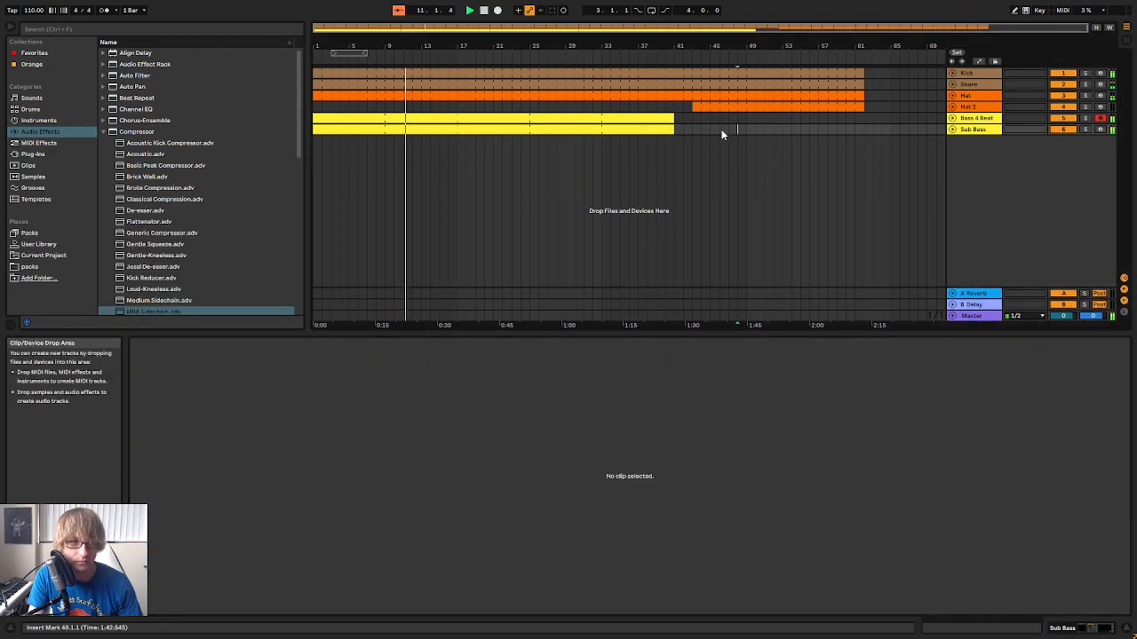
Extend the Hat 2 clip's start back to bar 17 and shorten the Bass 4 Beat and Sub Bass clips to end at bar 33
drag(696, 106, 473, 119)
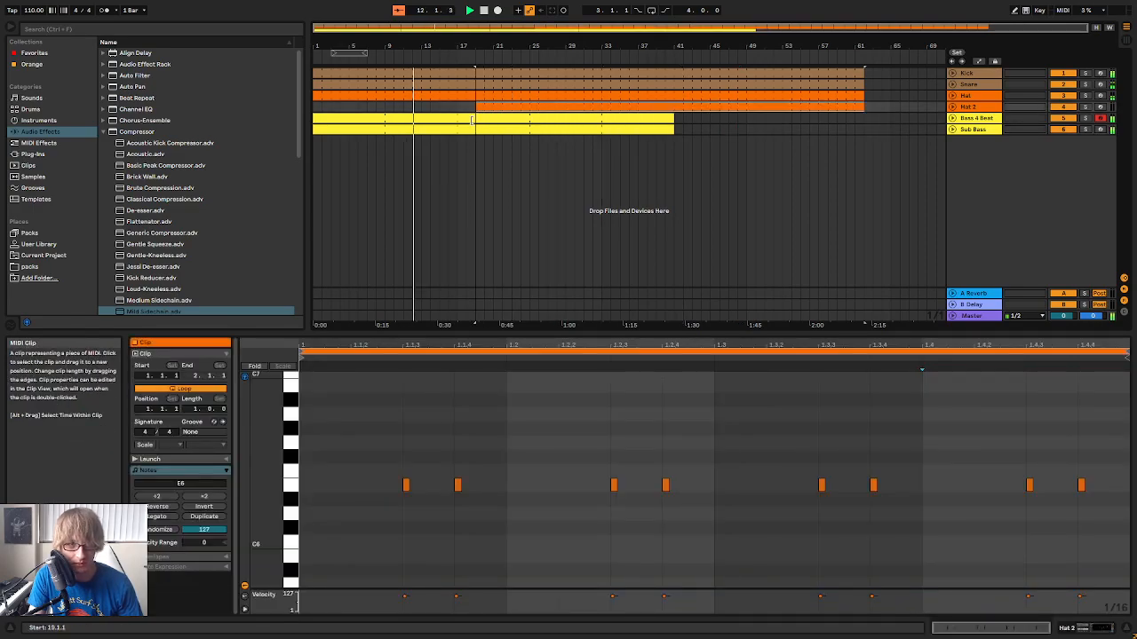
click(683, 133)
click(670, 130)
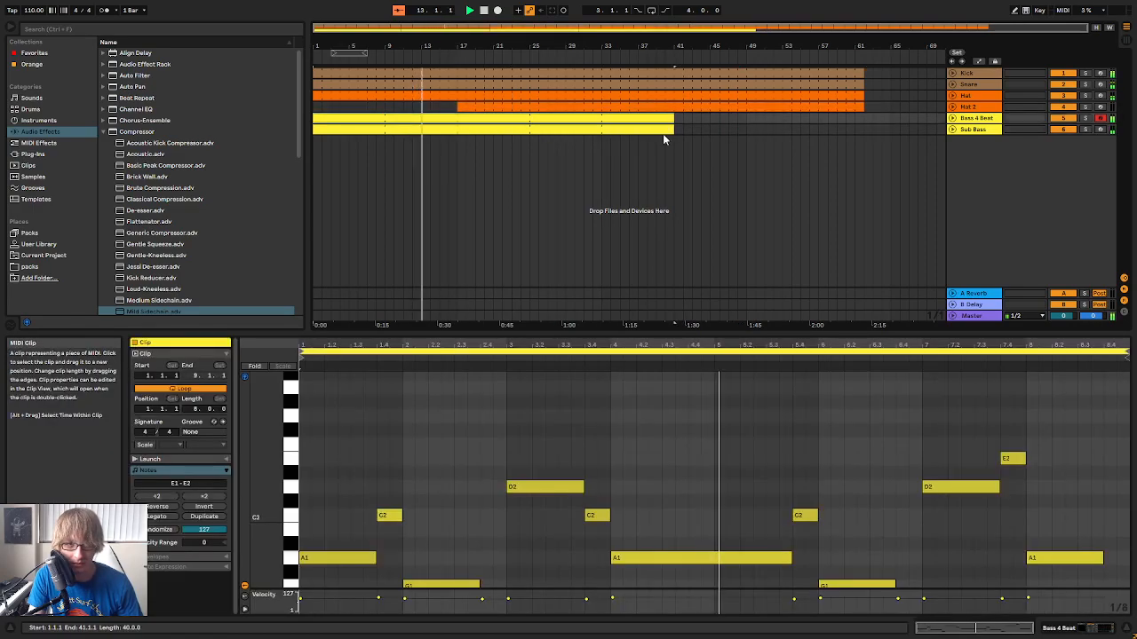
click(675, 134)
click(666, 117)
shift+click(672, 130)
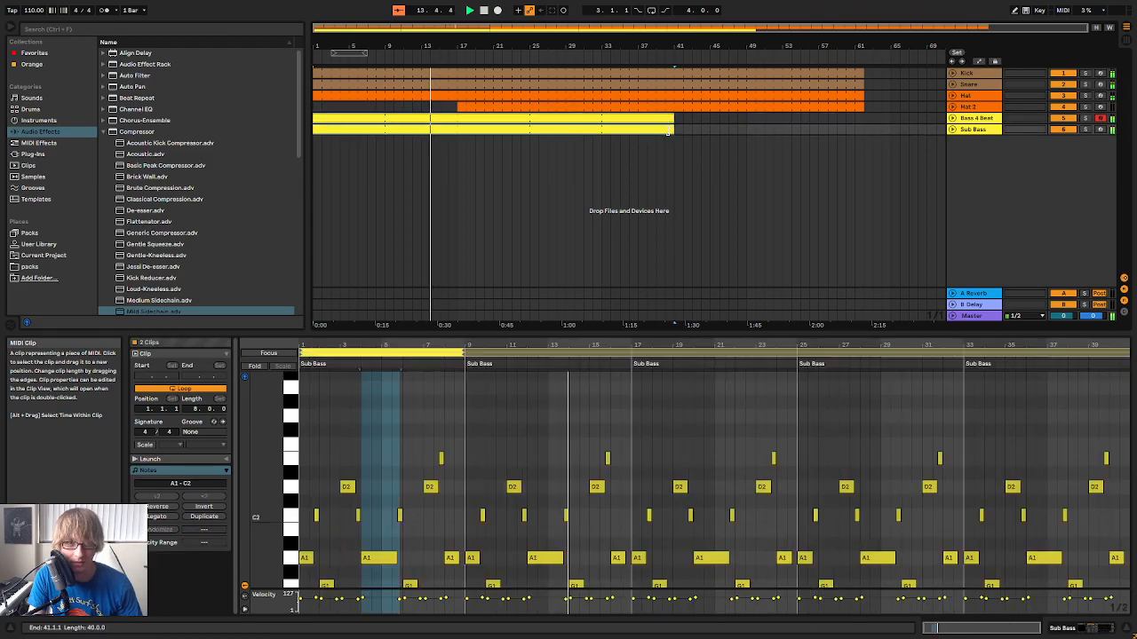
drag(671, 130, 602, 132)
click(670, 159)
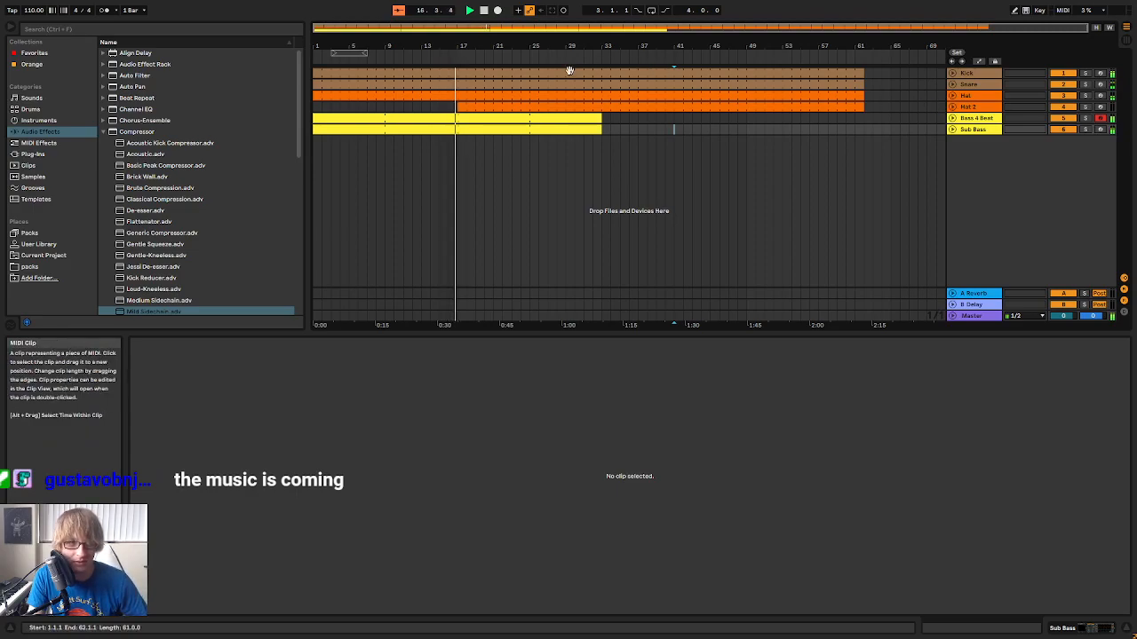
Replay the arrangement from the start while inspecting both bass clips' notes and the Sub Bass devices
mouse_move(461, 47)
mouse_down()
mouse_move(461, 58)
mouse_move(473, 46)
mouse_up()
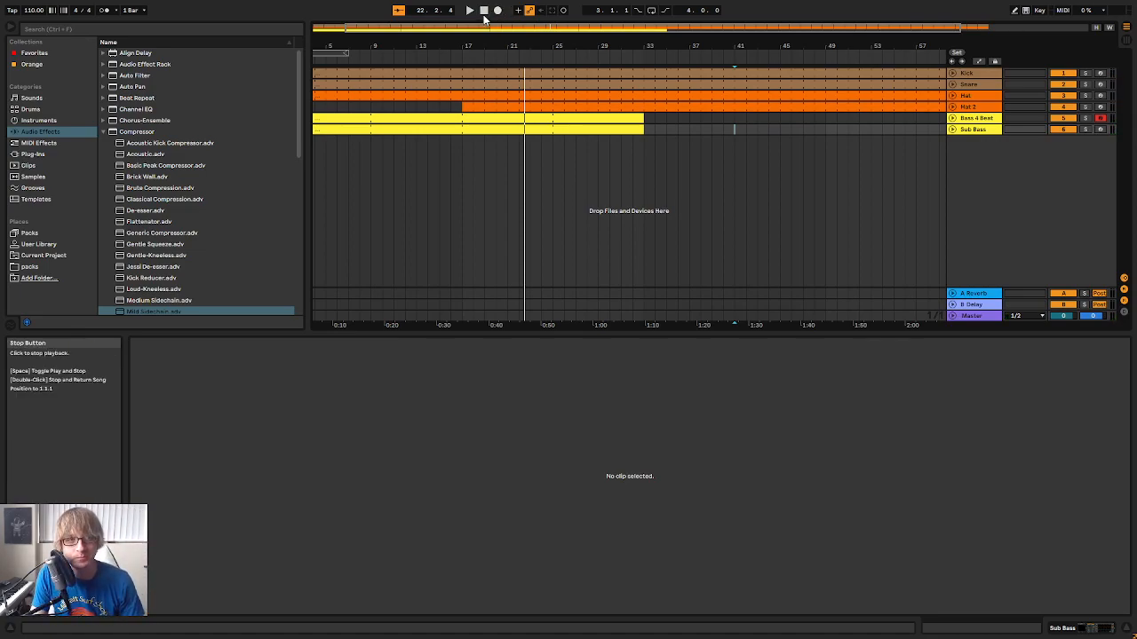
click(543, 129)
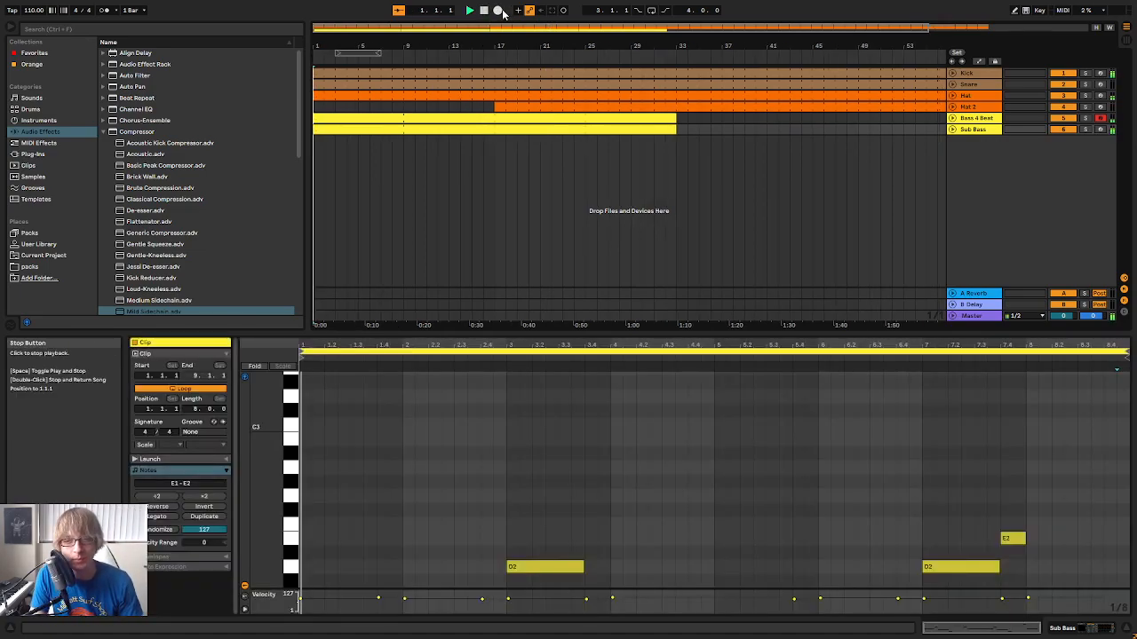
click(535, 117)
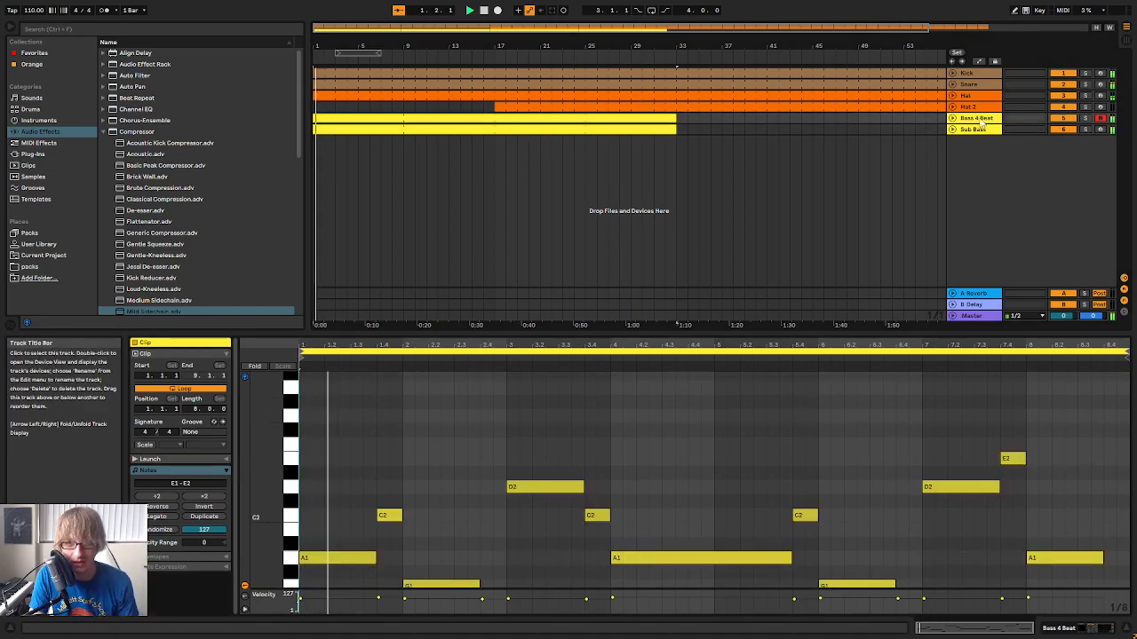
click(980, 121)
click(980, 132)
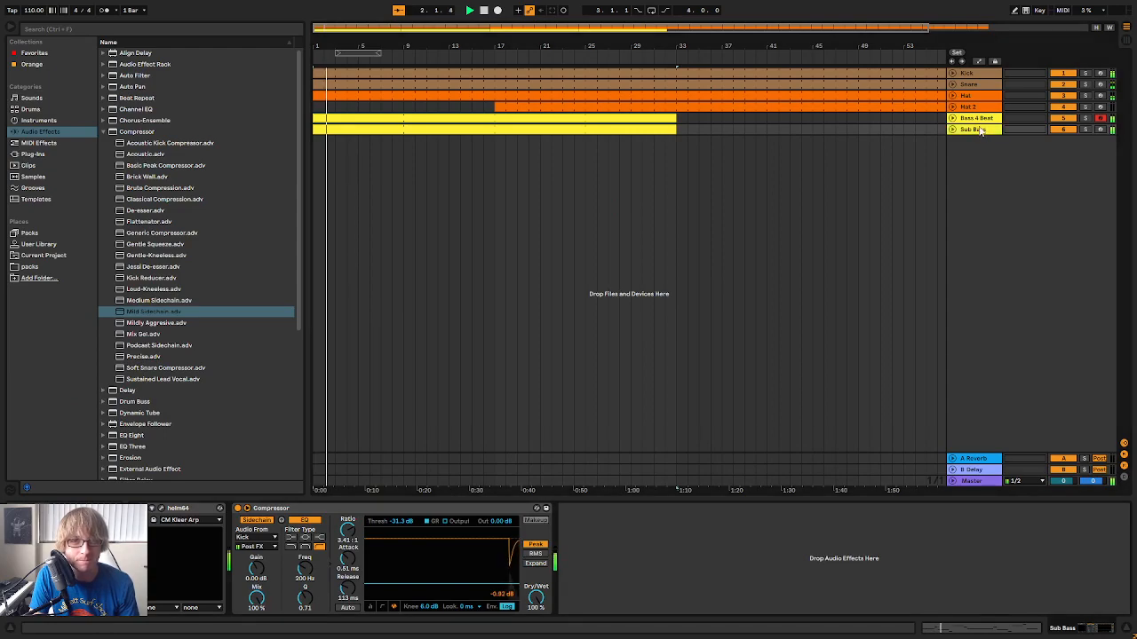
Trim the Hat clip's start to bar 9 and play the arrangement from the beginning
click(688, 129)
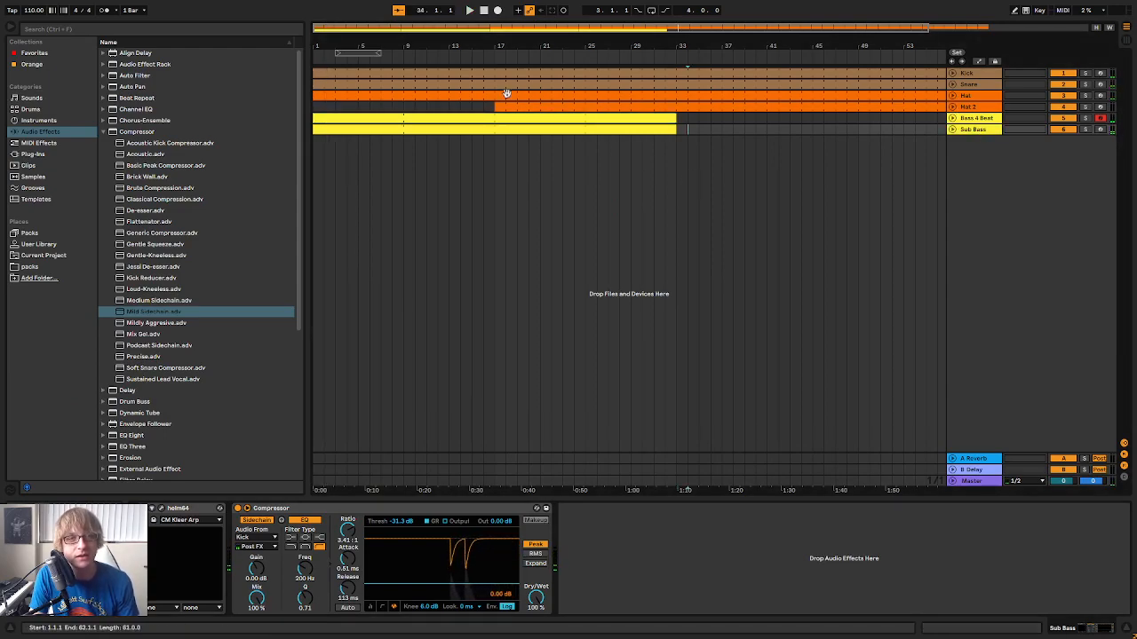
click(352, 109)
click(401, 98)
click(481, 9)
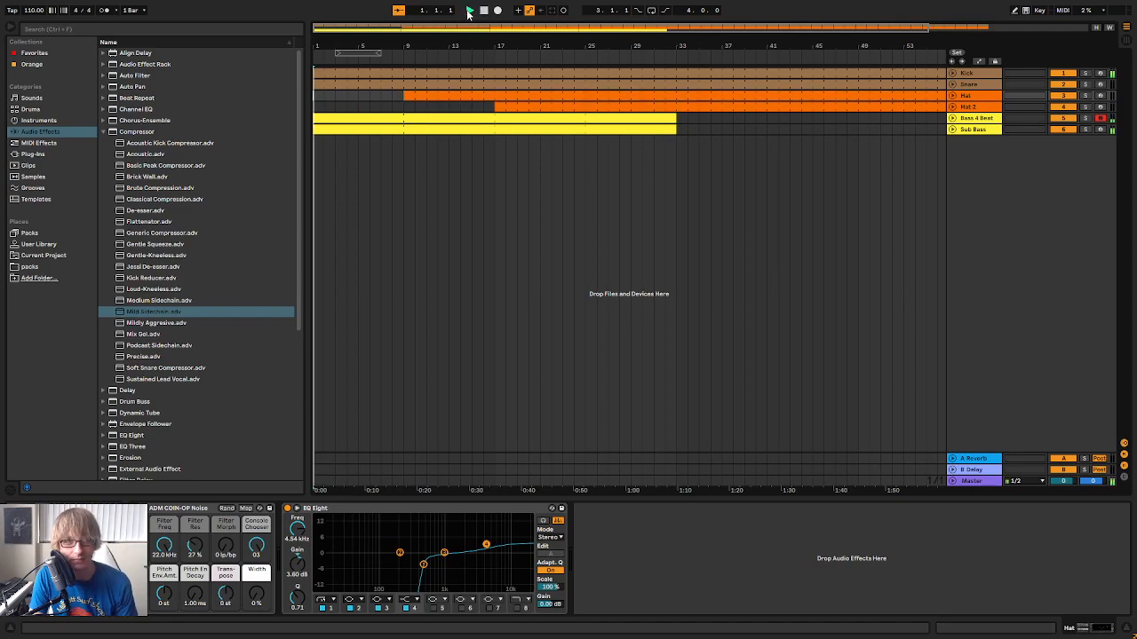
click(688, 199)
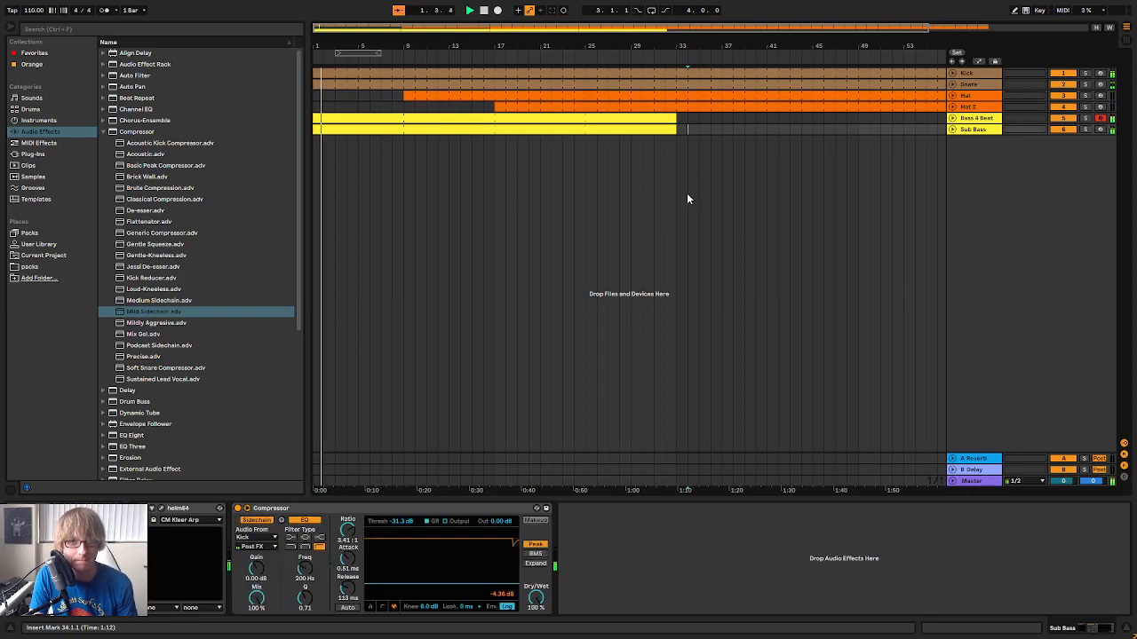
Review the Snare clip and the Sub Bass and Snare tracks' devices during playback
click(338, 97)
drag(315, 86, 362, 96)
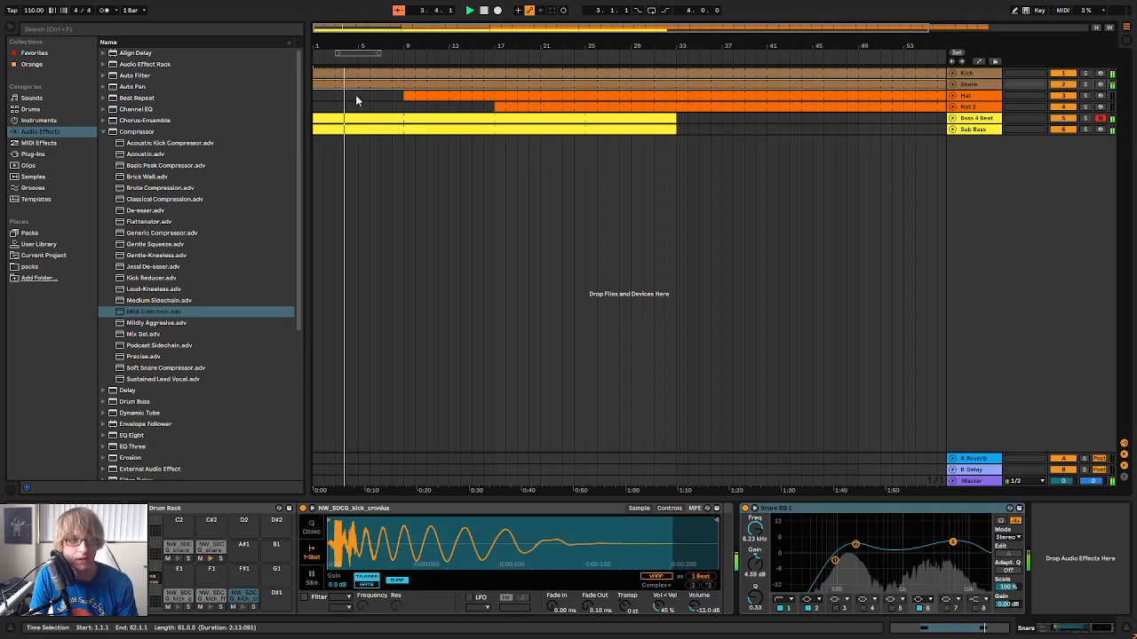
click(408, 105)
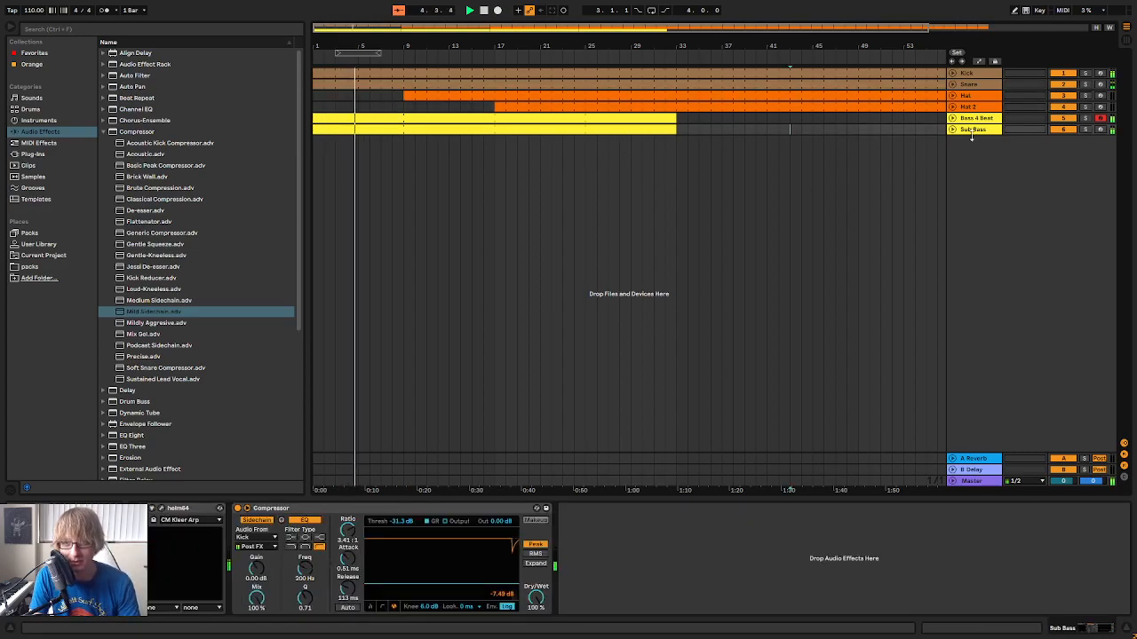
click(968, 86)
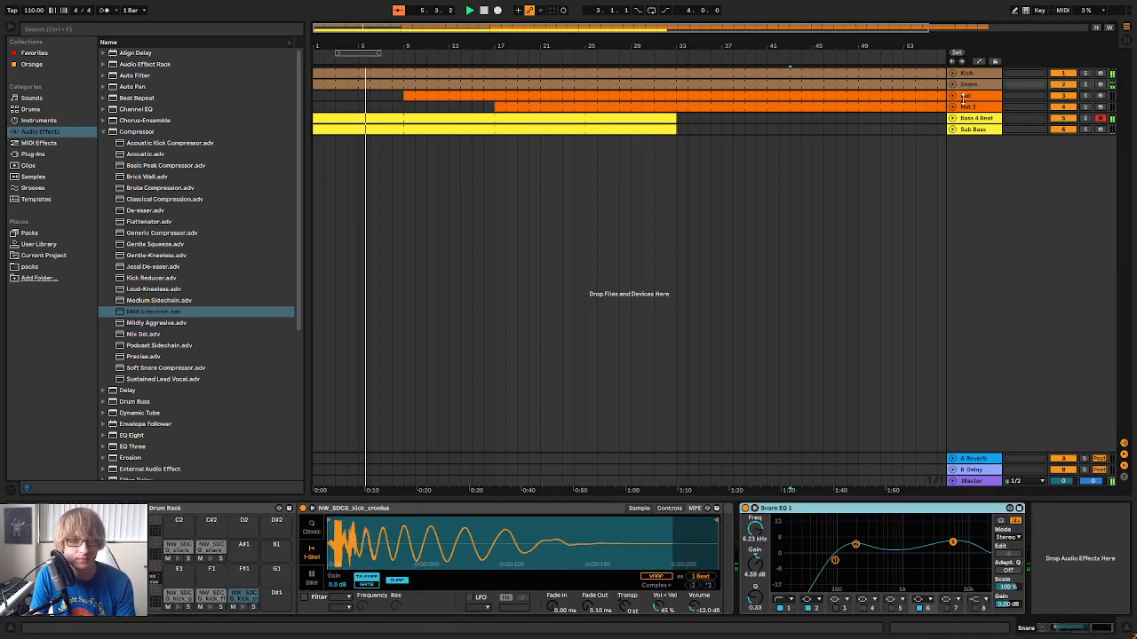
Add the iZotope Iris 2 instrument on a new MIDI track and load its Keys patch Evilsh Paradise
click(973, 129)
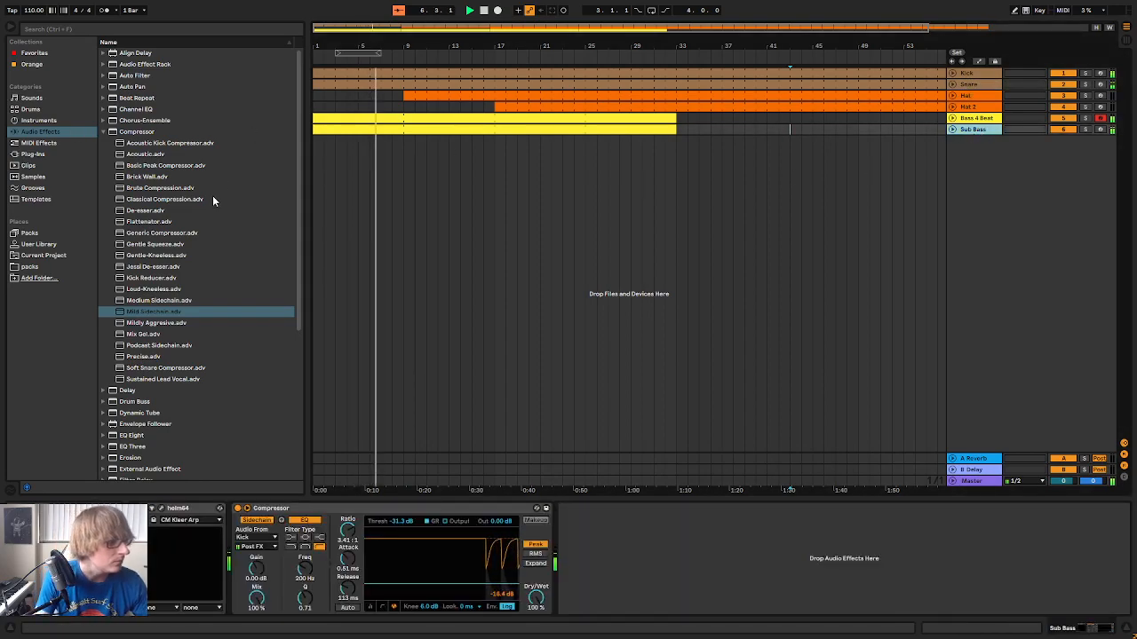
click(39, 244)
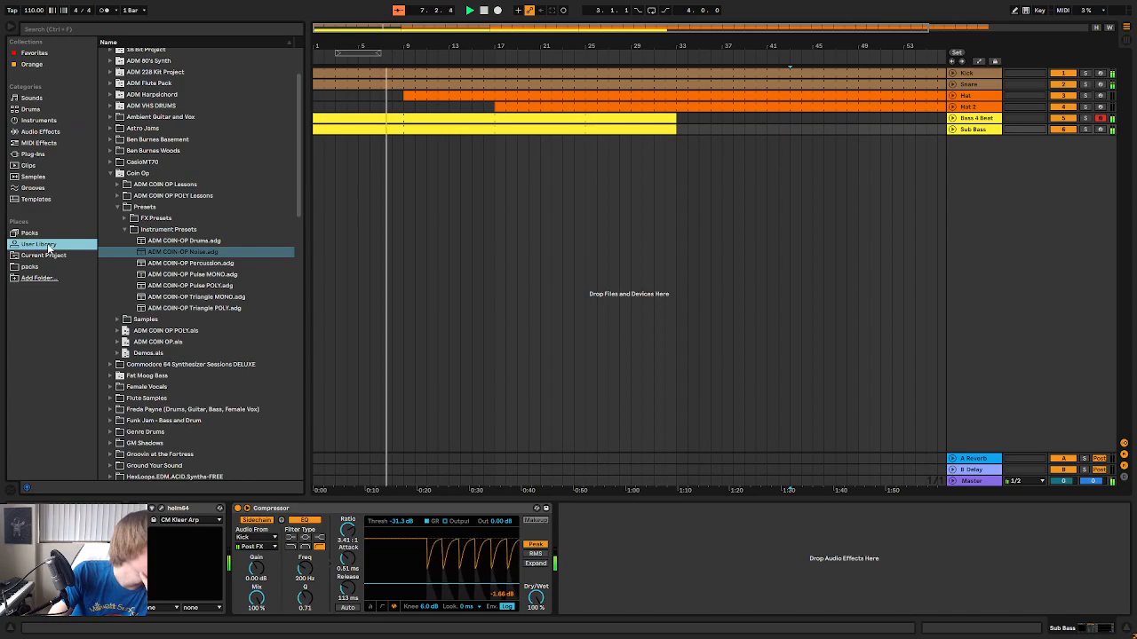
click(60, 154)
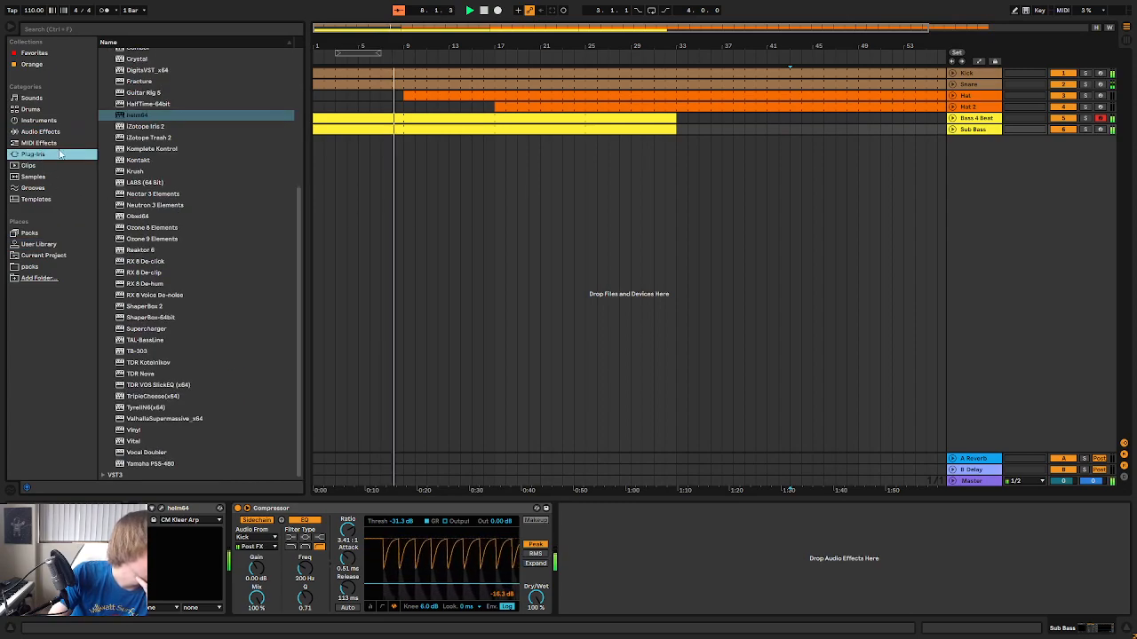
click(176, 129)
drag(151, 120, 995, 195)
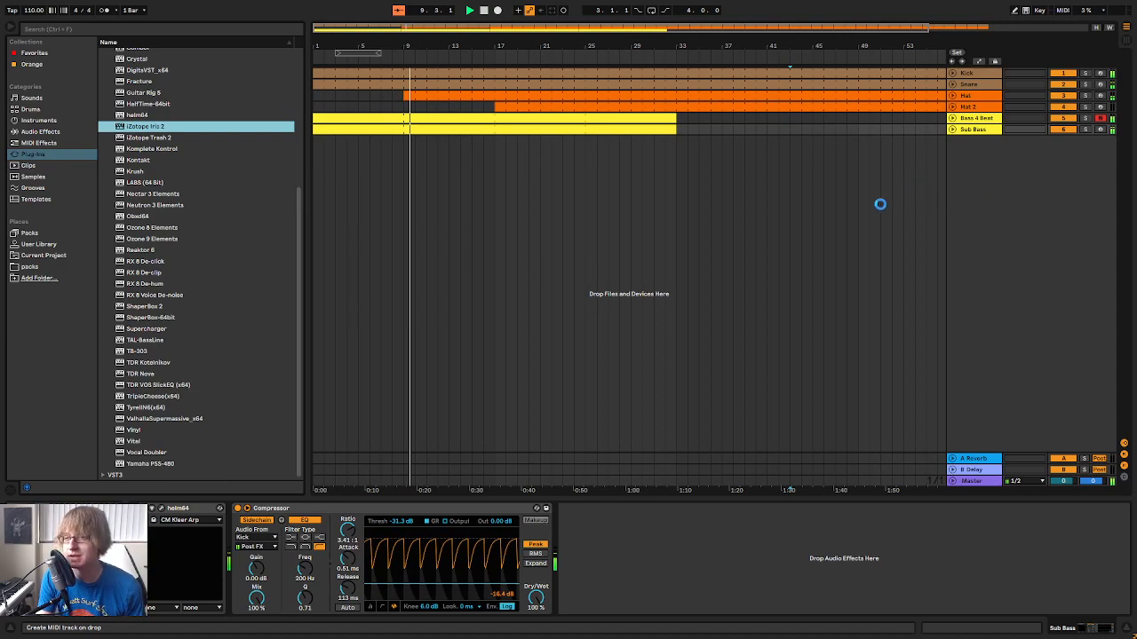
drag(888, 201, 887, 202)
drag(801, 205, 851, 152)
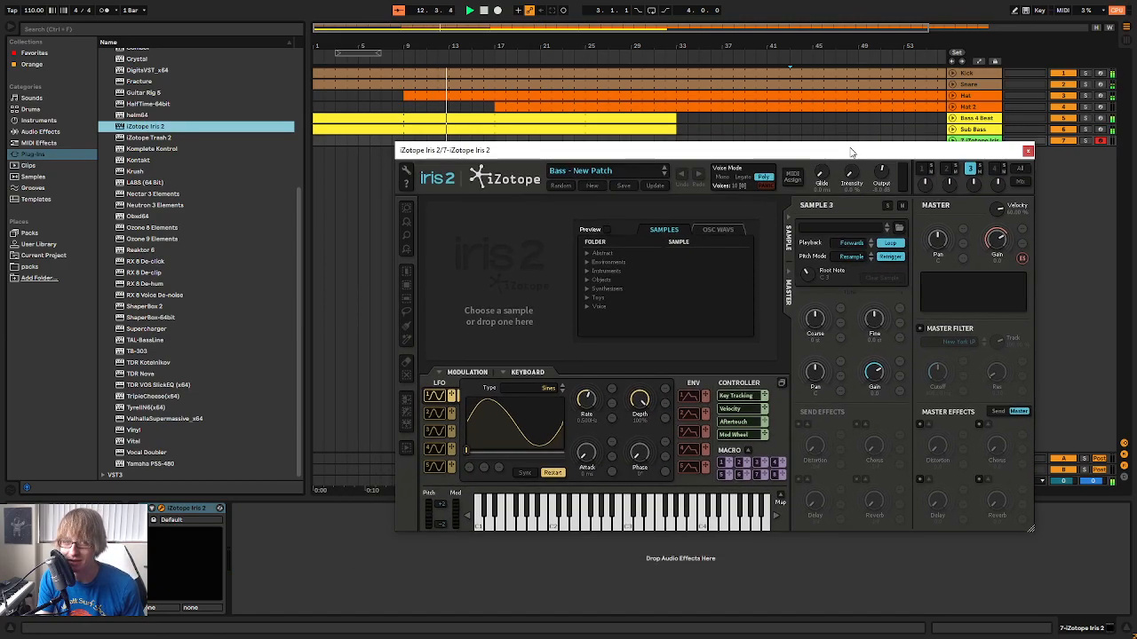
click(591, 184)
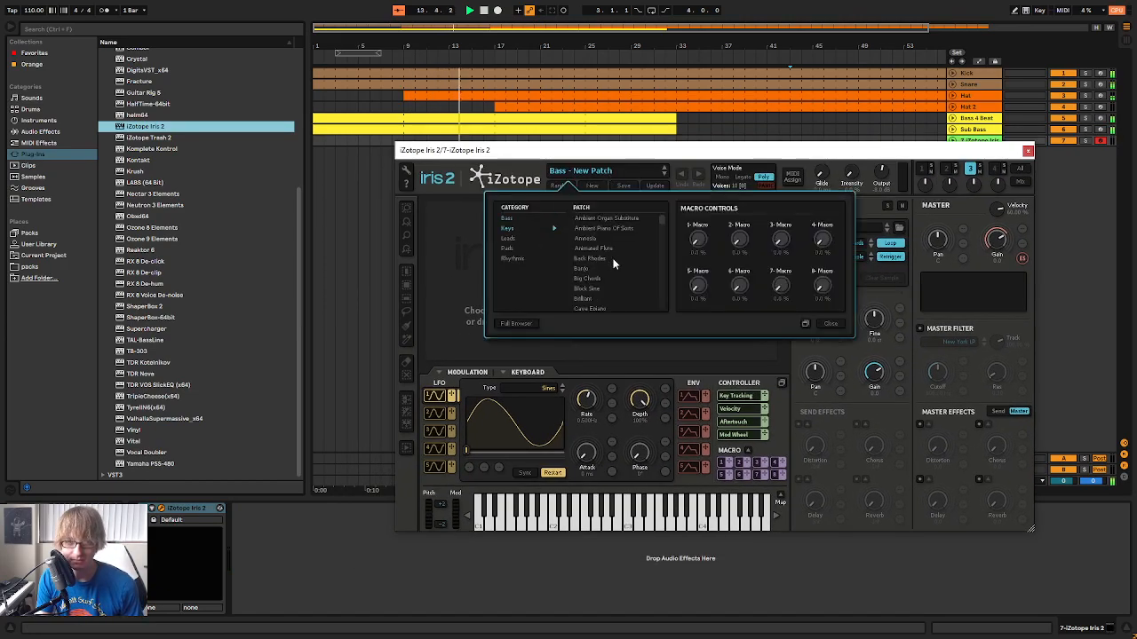
scroll(626, 271, down, 1)
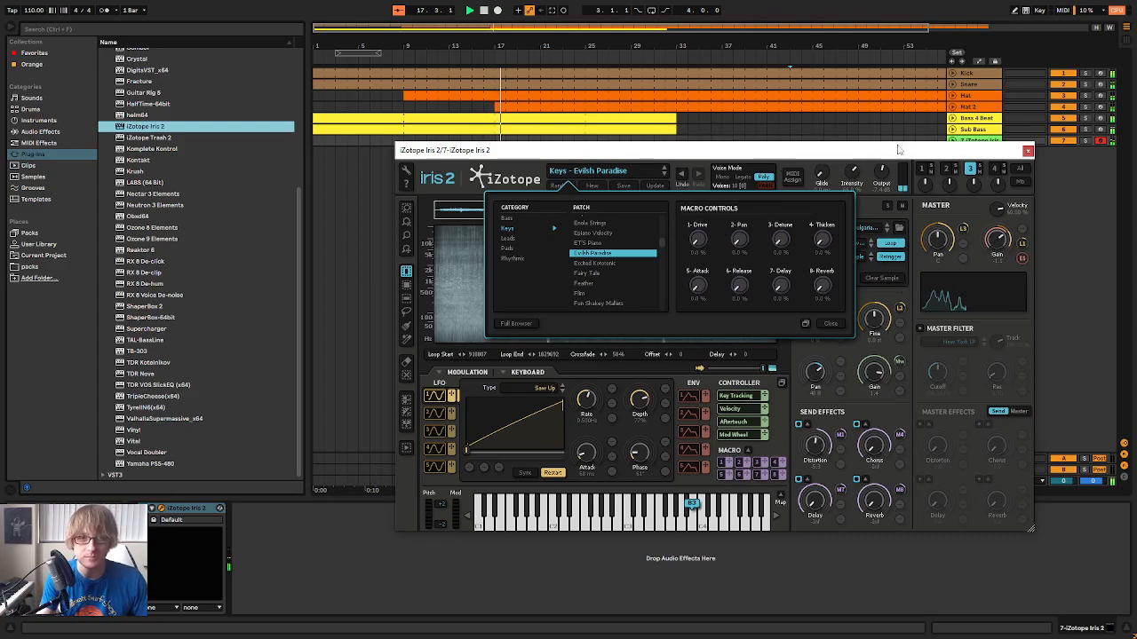
In the Session mixer, lower the Iris 2 track's volume to -7.0 dB and raise its send to return A
drag(957, 153, 853, 298)
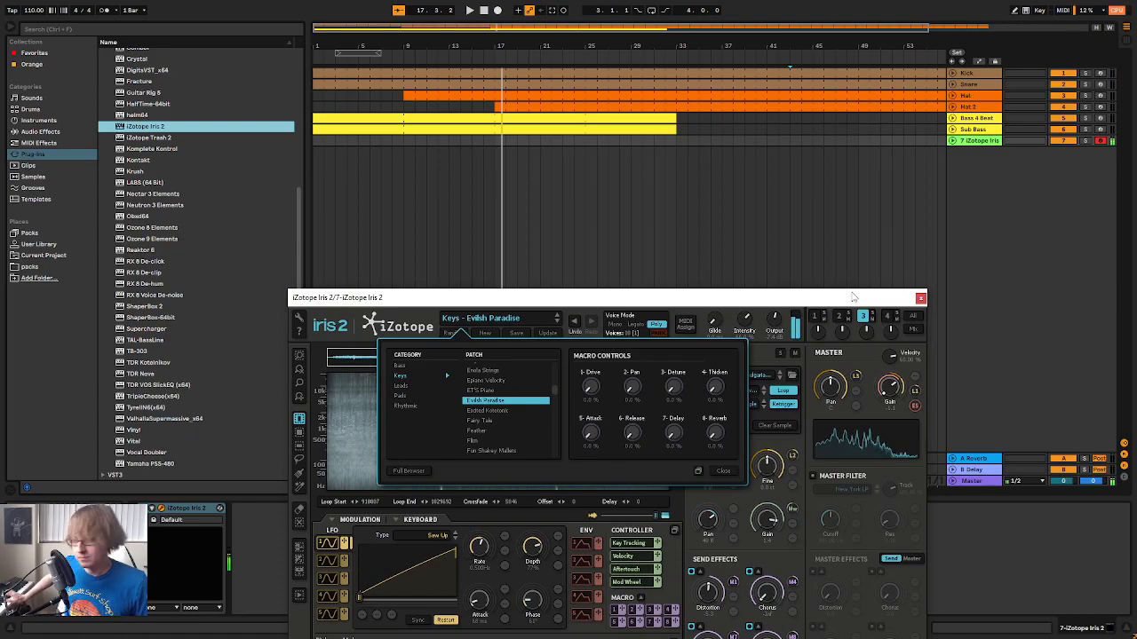
click(975, 197)
key(Tab)
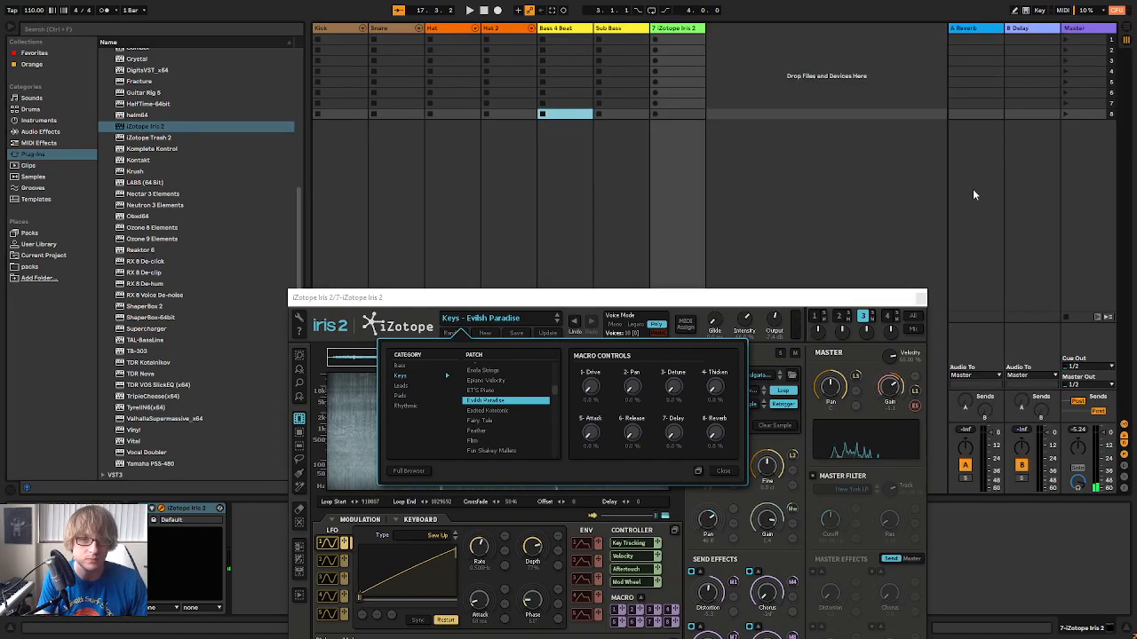
drag(862, 299, 870, 513)
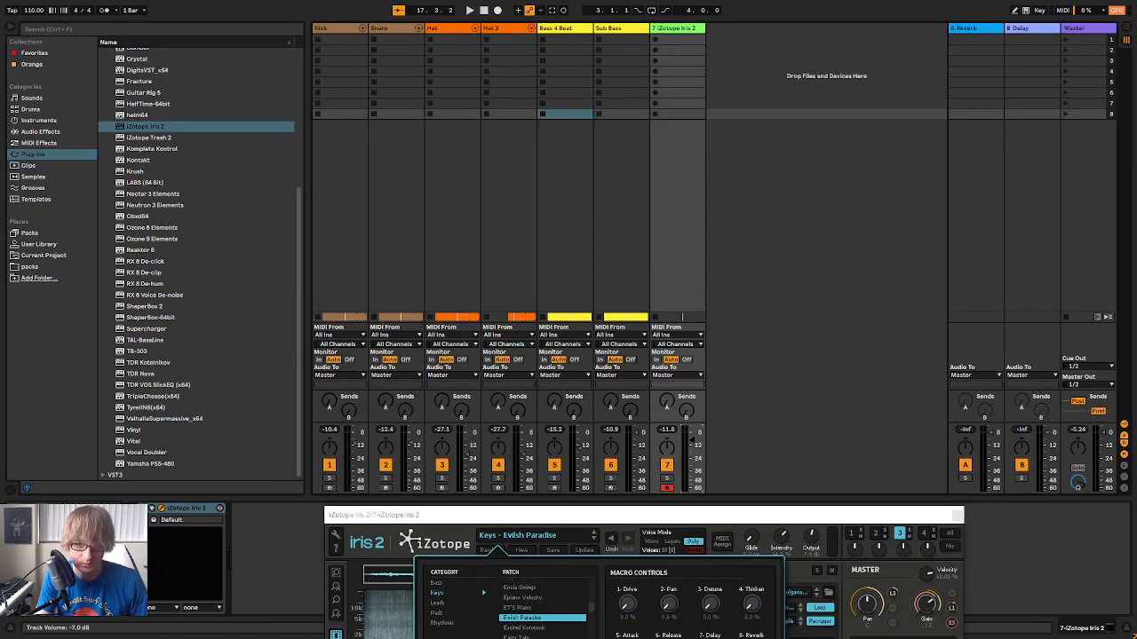
Replace return A's reverb with the Cathedral preset, lower the Iris 2 track to -10.0 dB and return to the arrangement
click(984, 29)
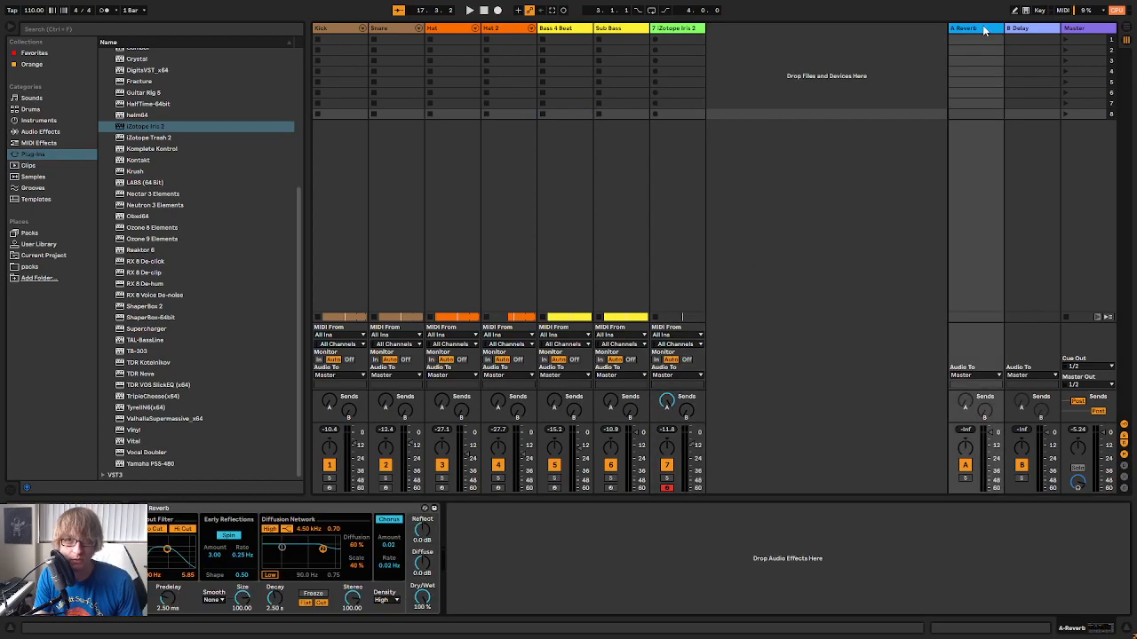
click(302, 518)
key(Delete)
click(40, 131)
scroll(162, 287, down, 3)
scroll(162, 287, down, 5)
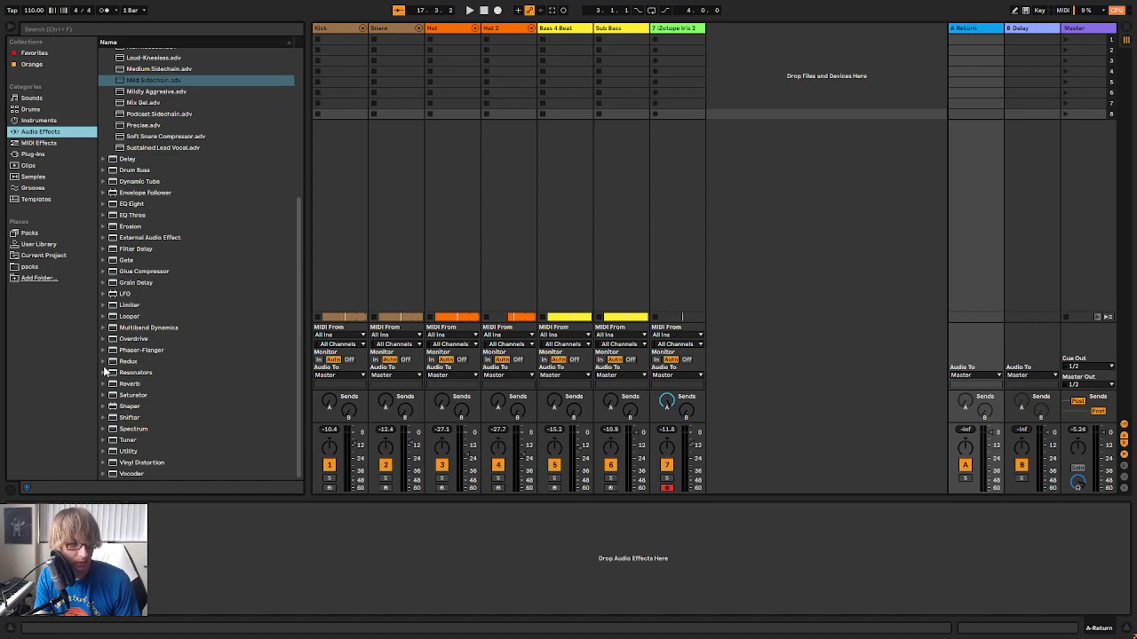
click(105, 384)
drag(153, 401, 773, 592)
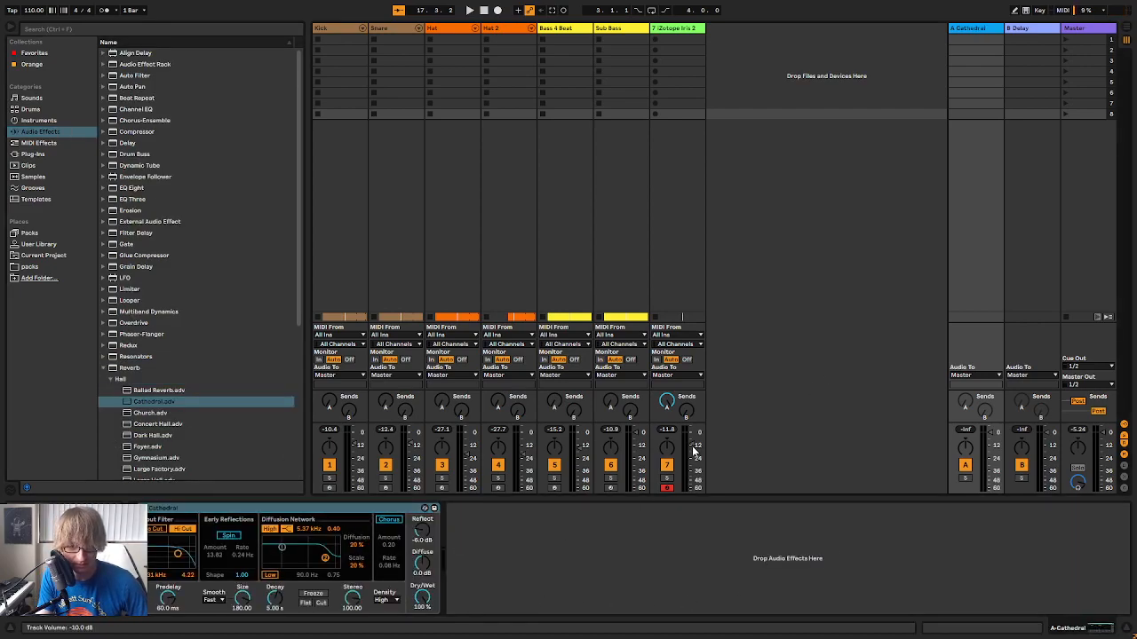
key(Tab)
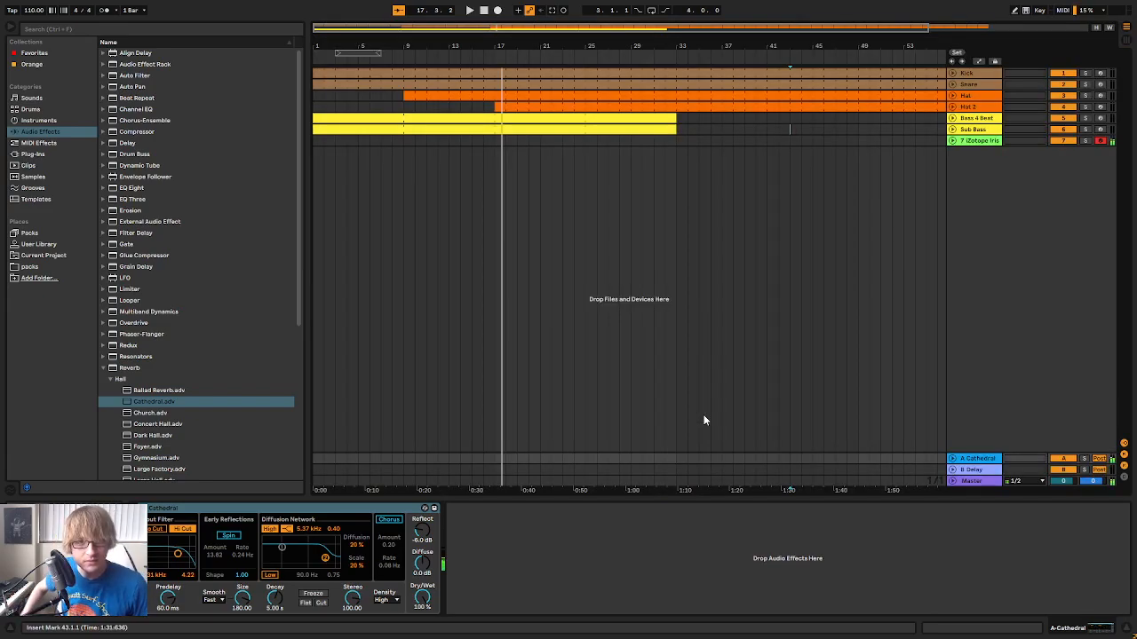
Audition the Iris 2 Keys patches Excited Kototonic and Fairy Tale
click(980, 143)
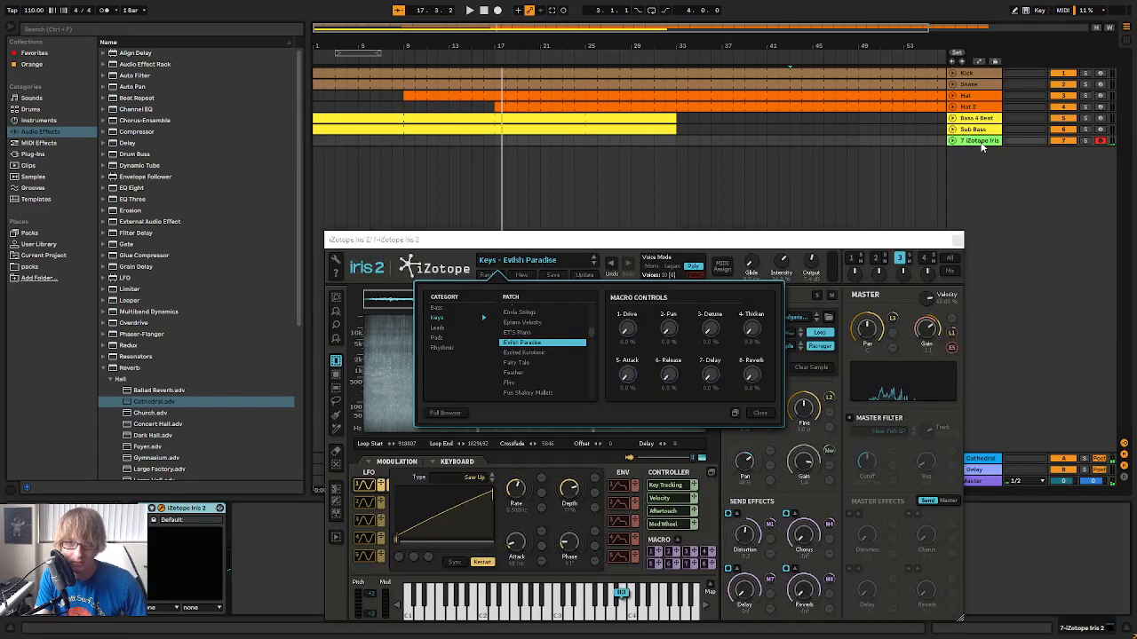
drag(557, 250, 543, 117)
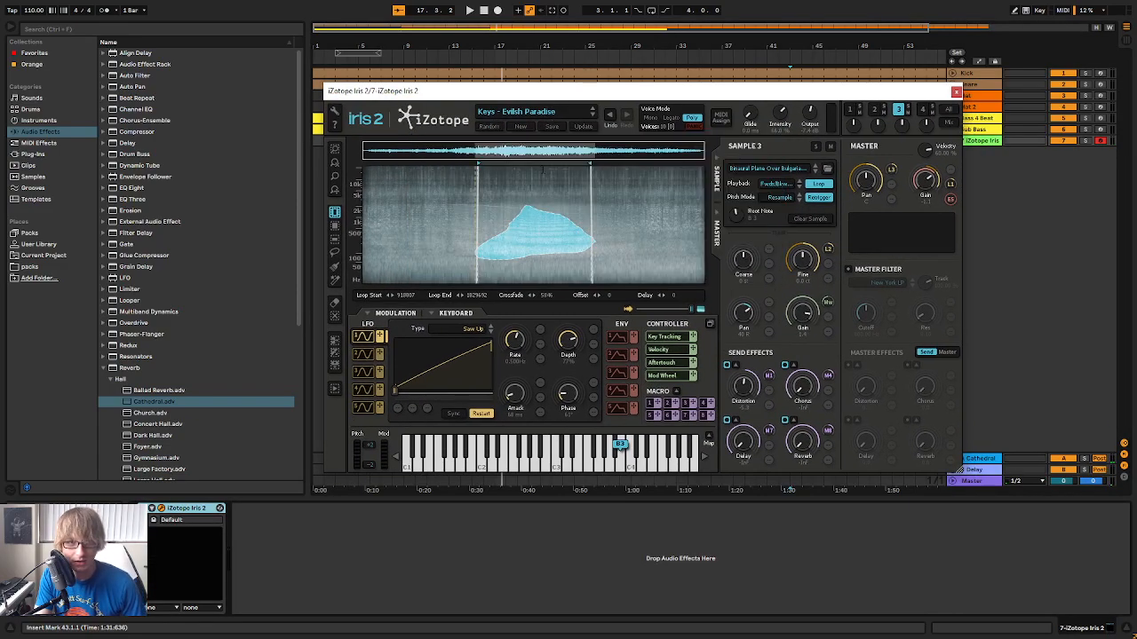
click(543, 113)
scroll(541, 199, down, 10)
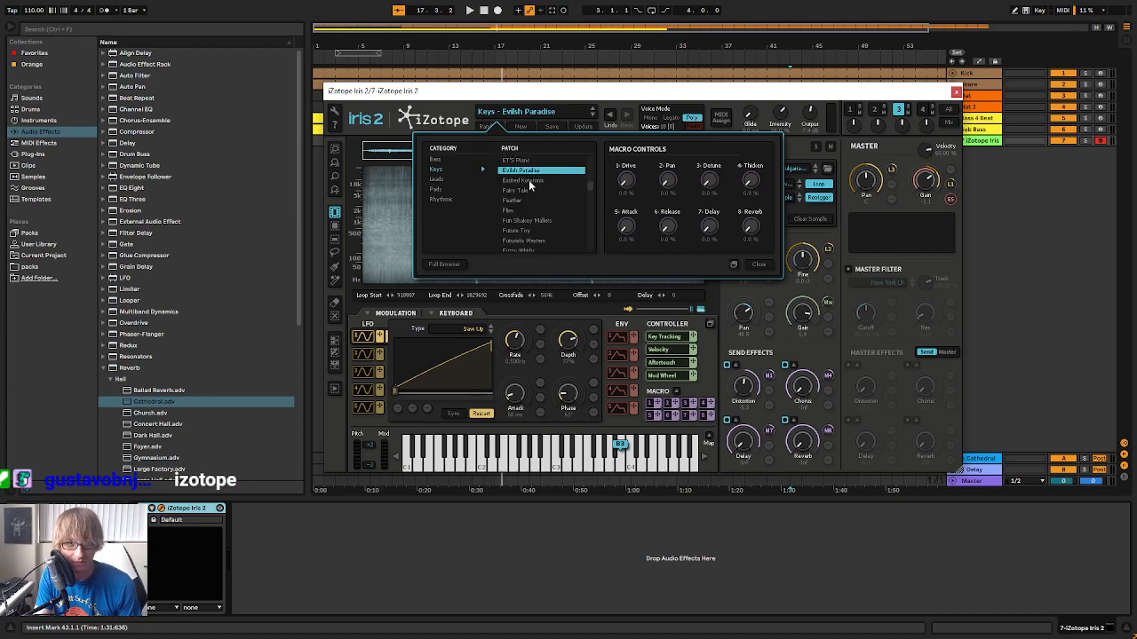
click(530, 181)
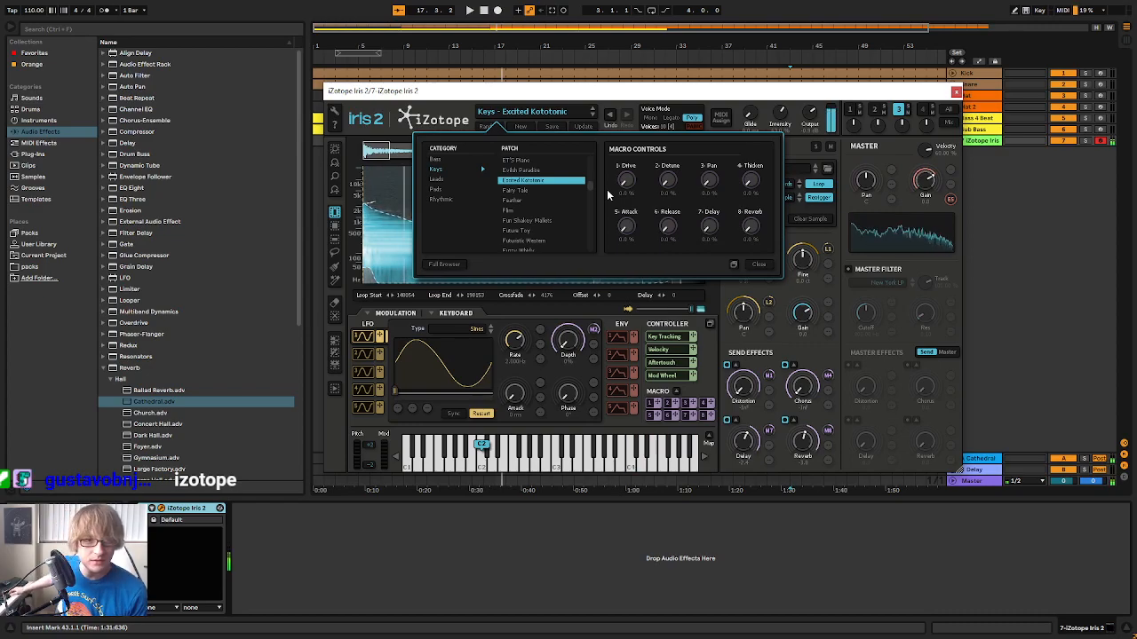
key(Down)
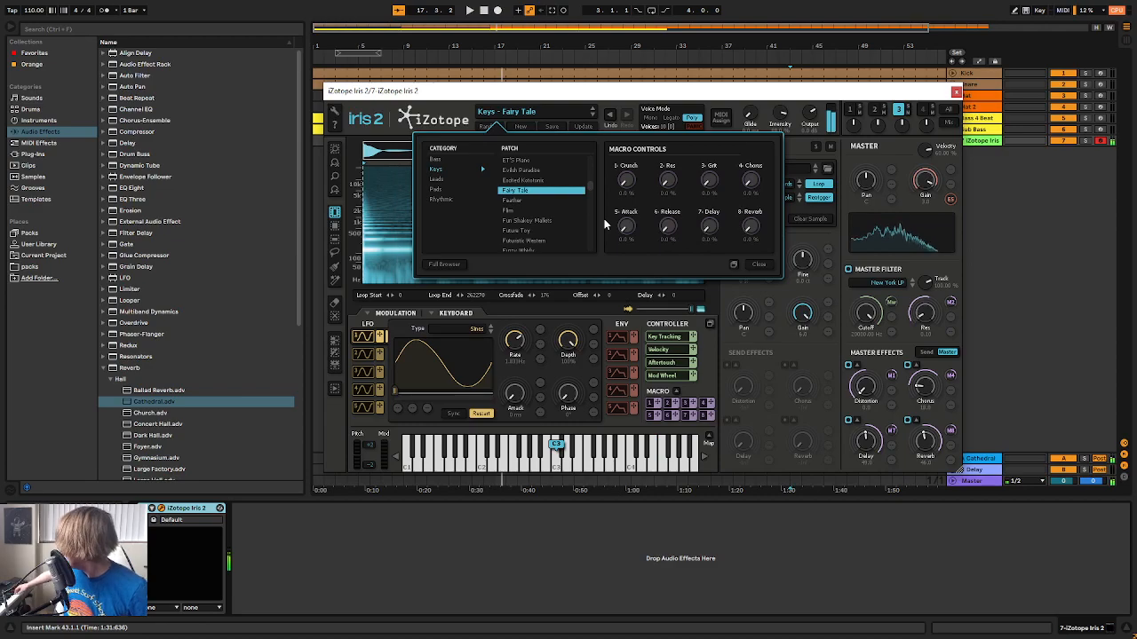
Play the start of the arrangement and examine the notes in the Bass 4 Beat clip
click(469, 10)
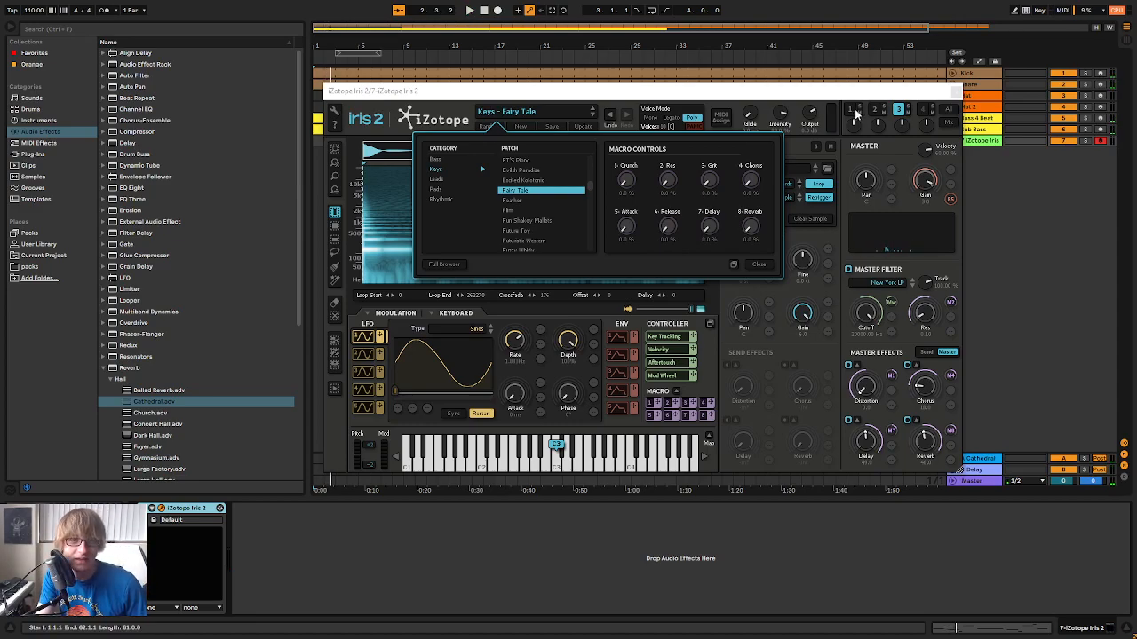
drag(868, 92, 914, 318)
double_click(625, 124)
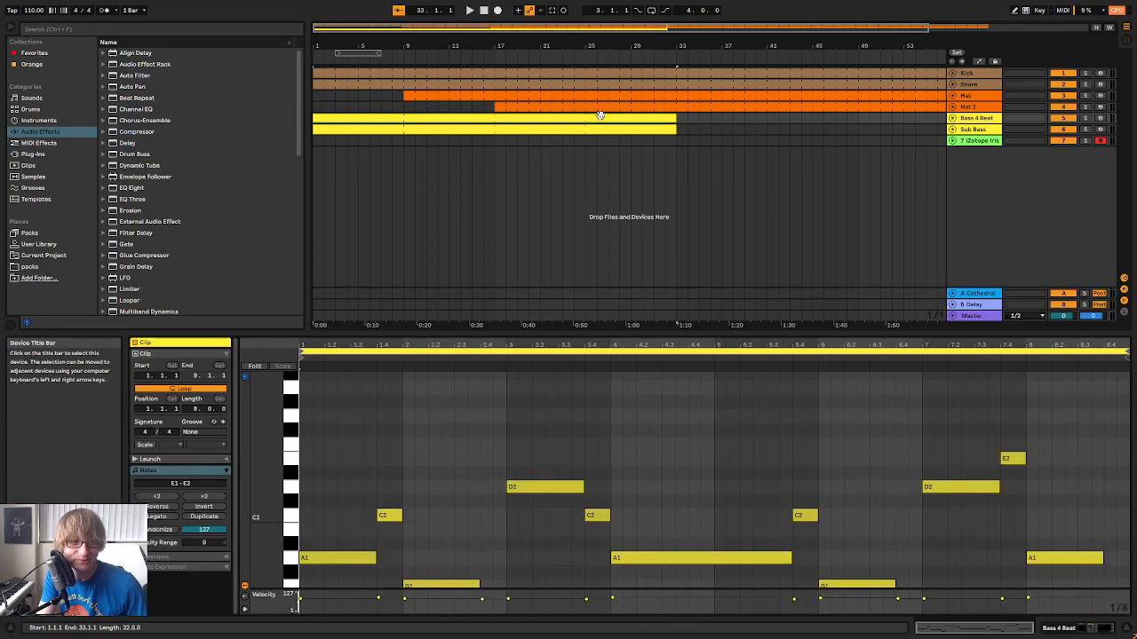
scroll(538, 505, up, 2)
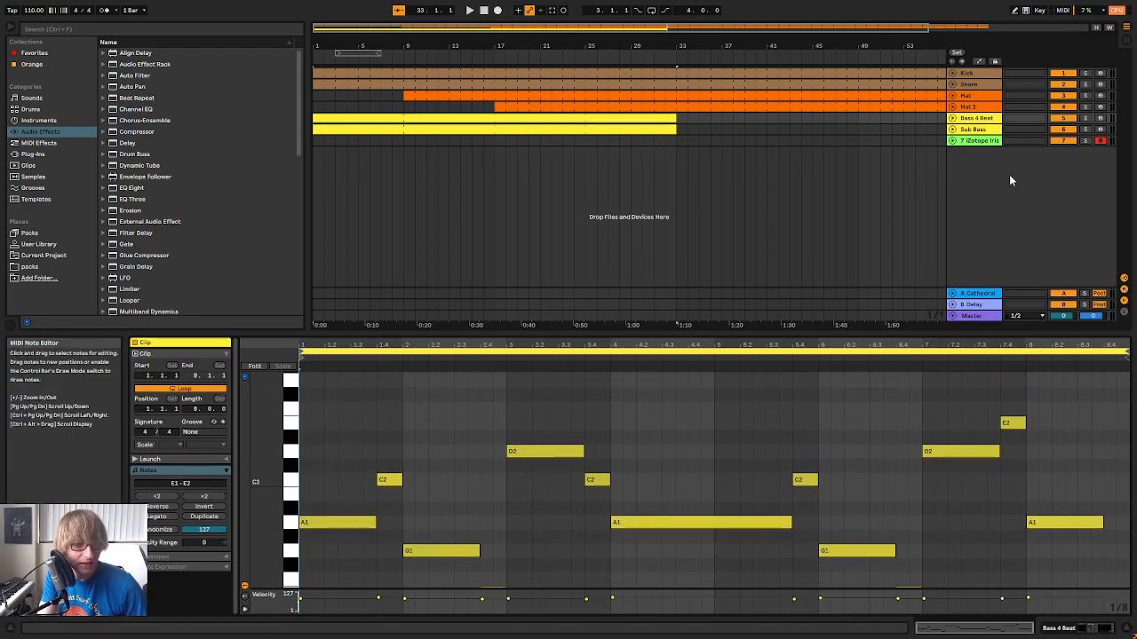
Play the arrangement from the beginning with Iris 2 open and load its Keys patch Feather
double_click(979, 141)
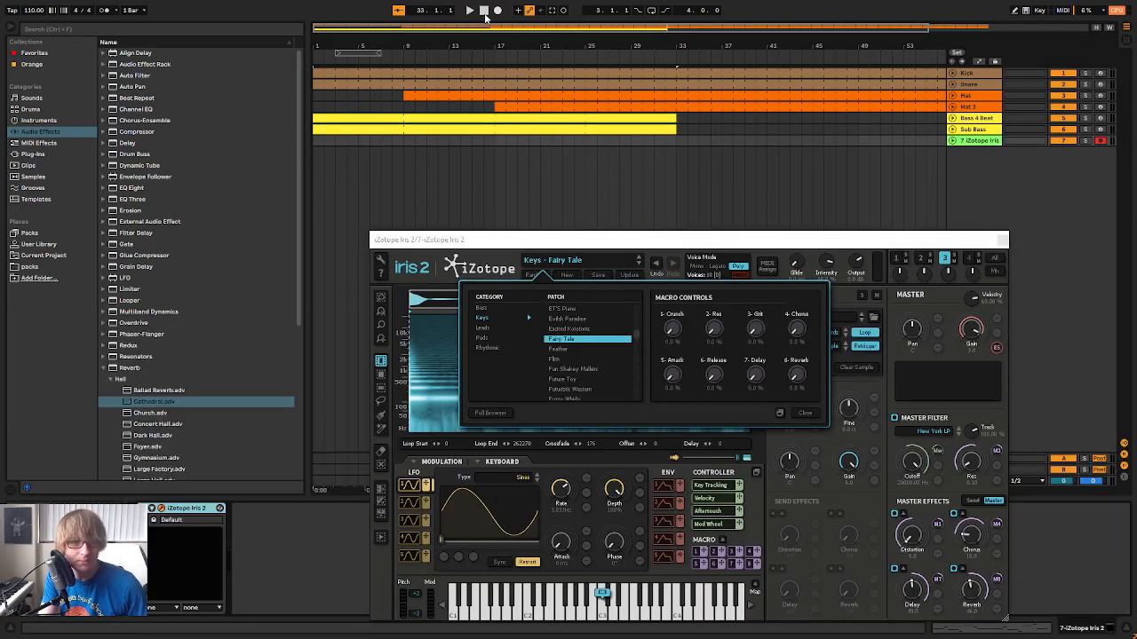
click(470, 11)
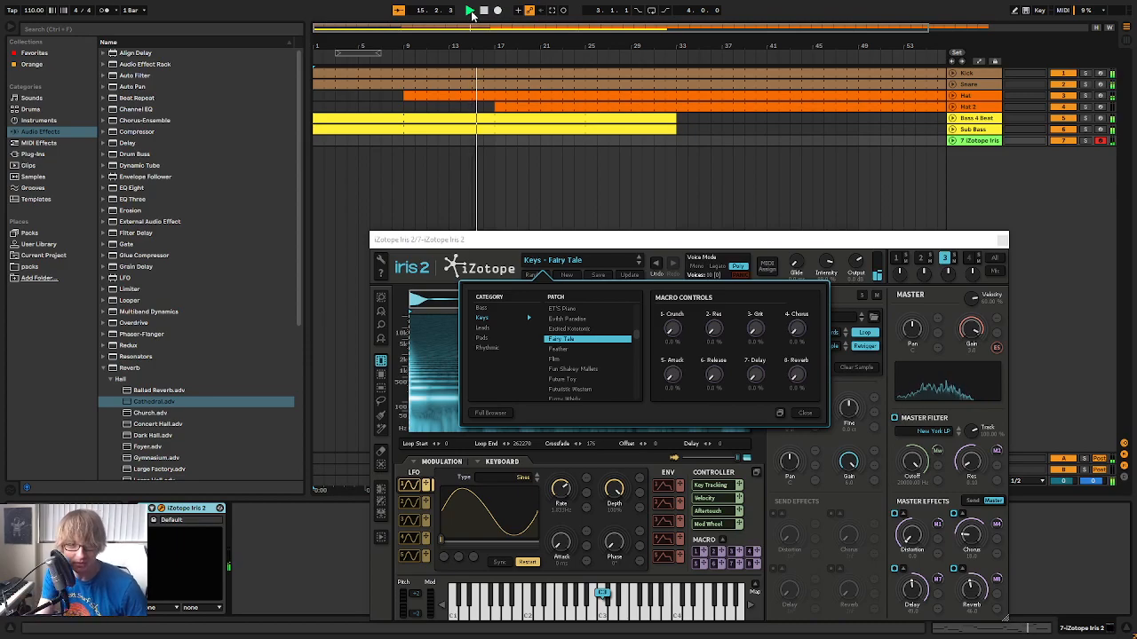
click(582, 348)
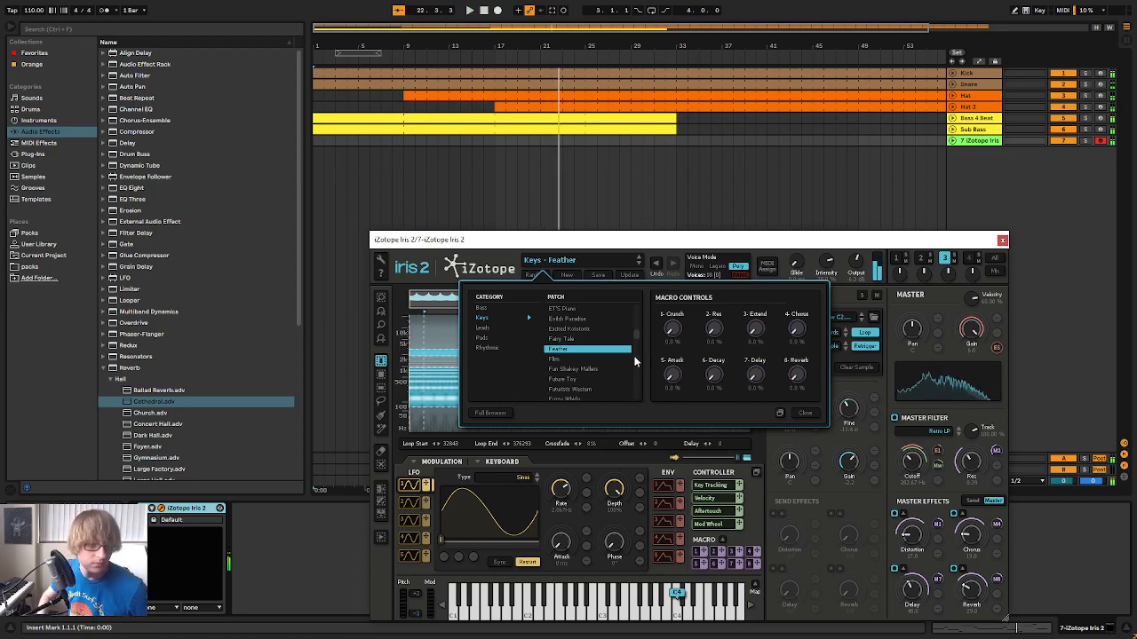
Create a MIDI clip on the Iris 2 track at bar 17 and extend it to bar 25
double_click(499, 140)
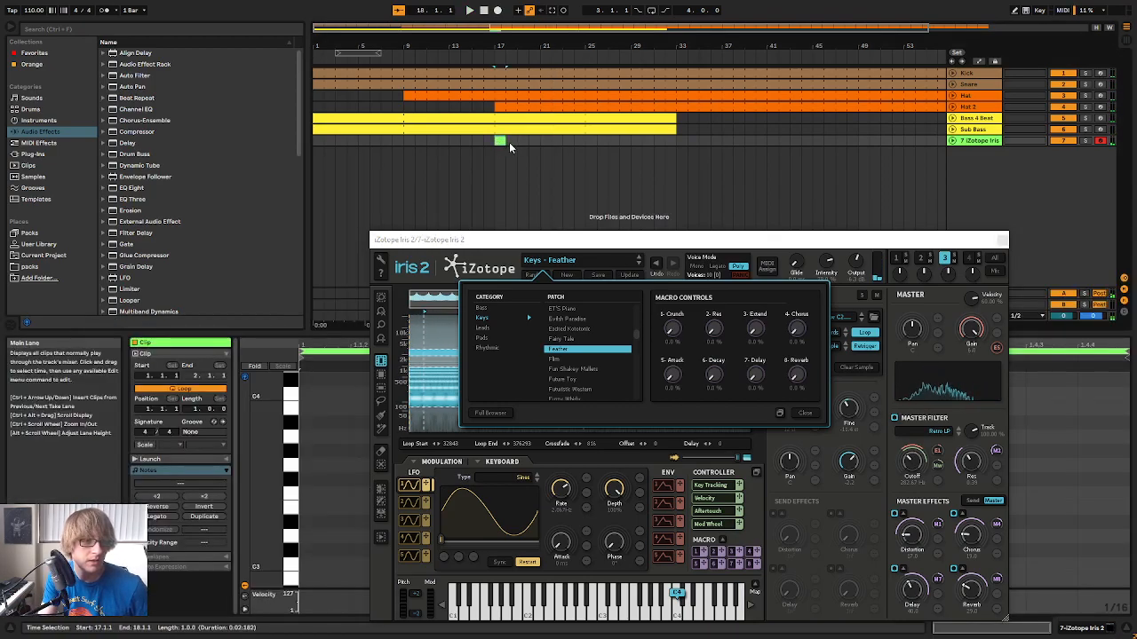
drag(509, 142, 586, 142)
drag(744, 242, 765, 143)
click(1022, 141)
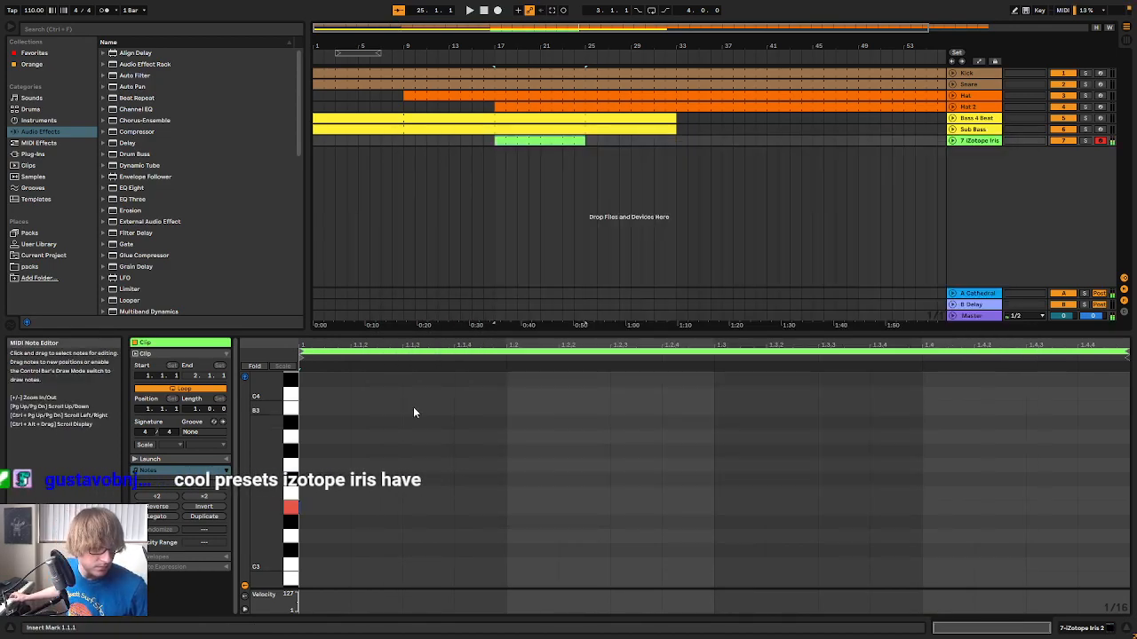
Add four consecutive sixteenth notes E3, A3, B3 and C4 on the first beat of the Iris 2 clip
double_click(329, 507)
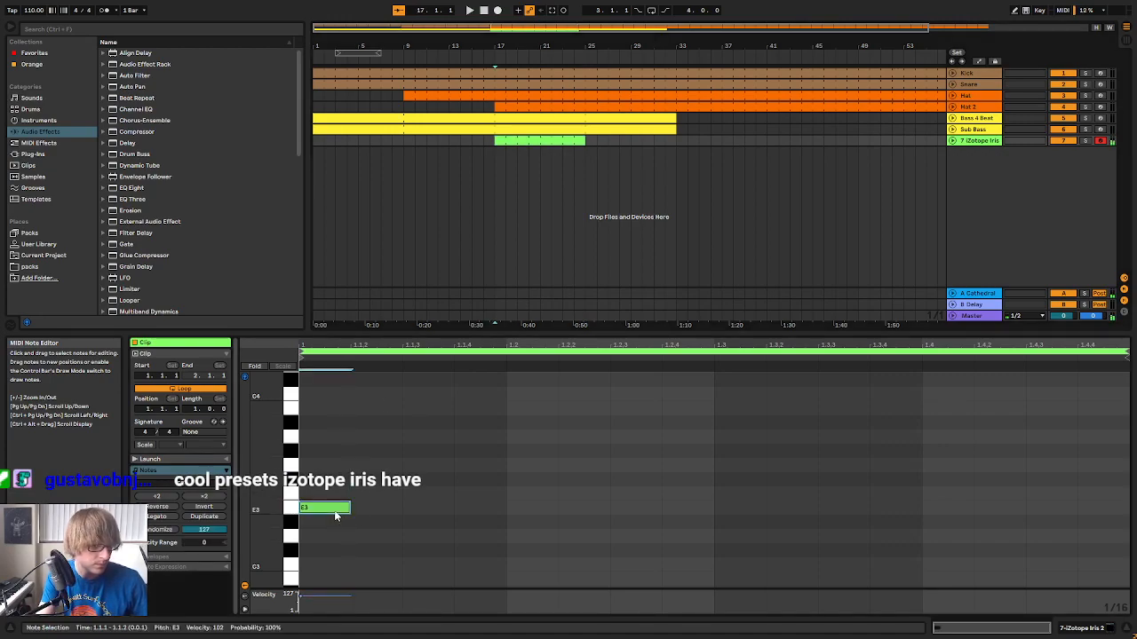
double_click(376, 436)
double_click(446, 407)
double_click(480, 394)
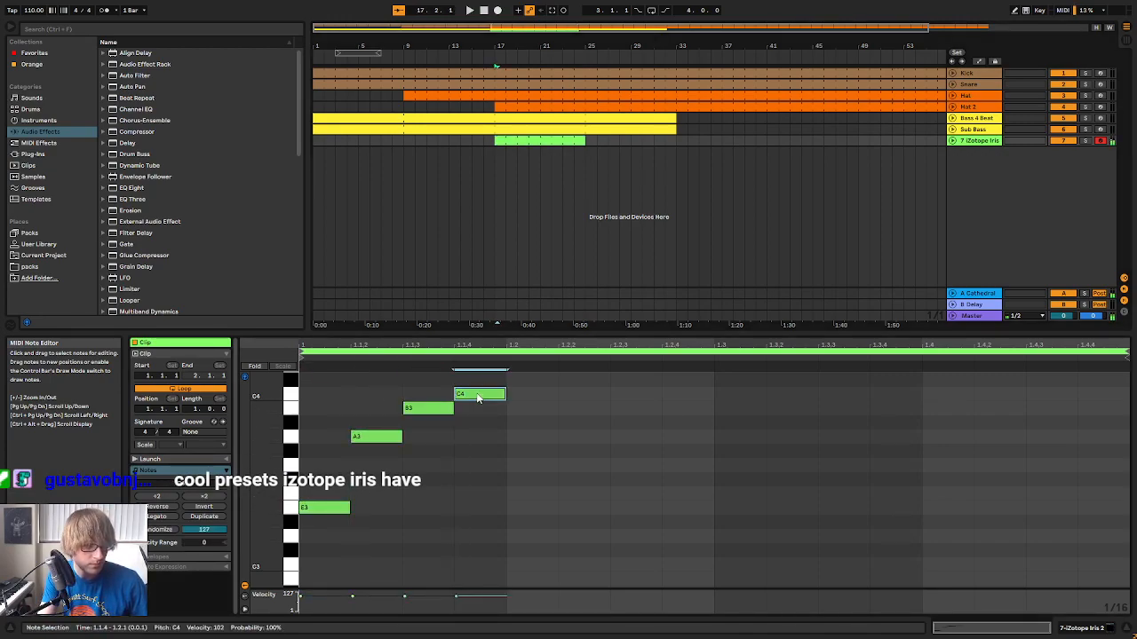
Duplicate the four-note pattern three times to fill the one-bar loop of the Iris 2 clip
drag(346, 539, 544, 387)
click(504, 444)
key(ctrl+d)
key(ctrl+d)
key(ctrl+d)
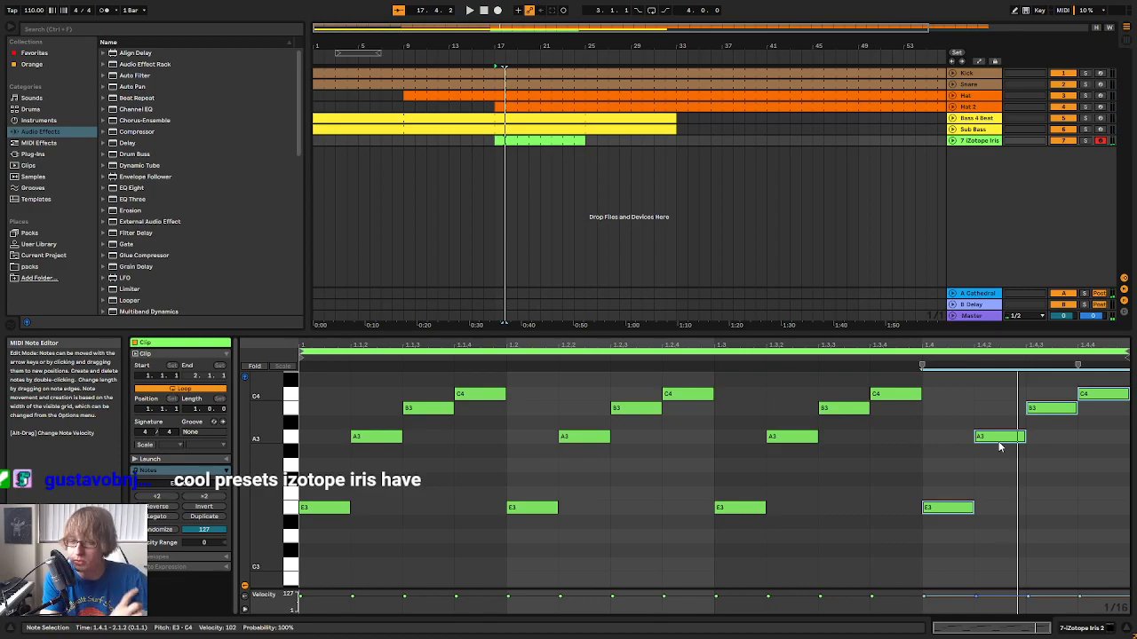
Review the Iris 2 plug-in and its patch list, then close the plug-in window
click(981, 142)
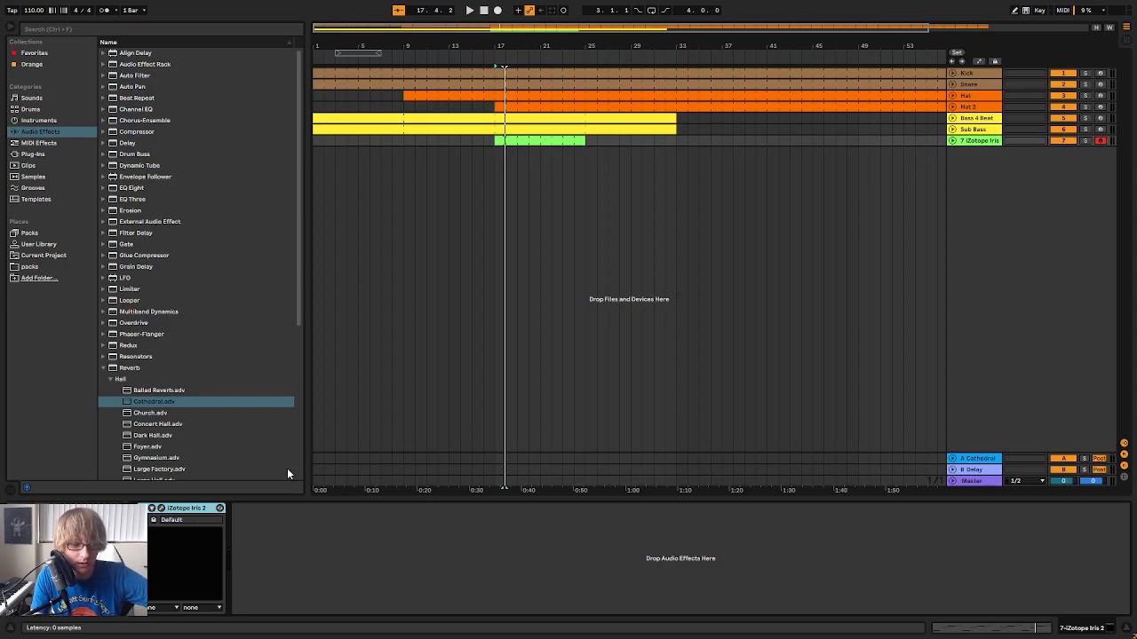
drag(823, 138, 833, 93)
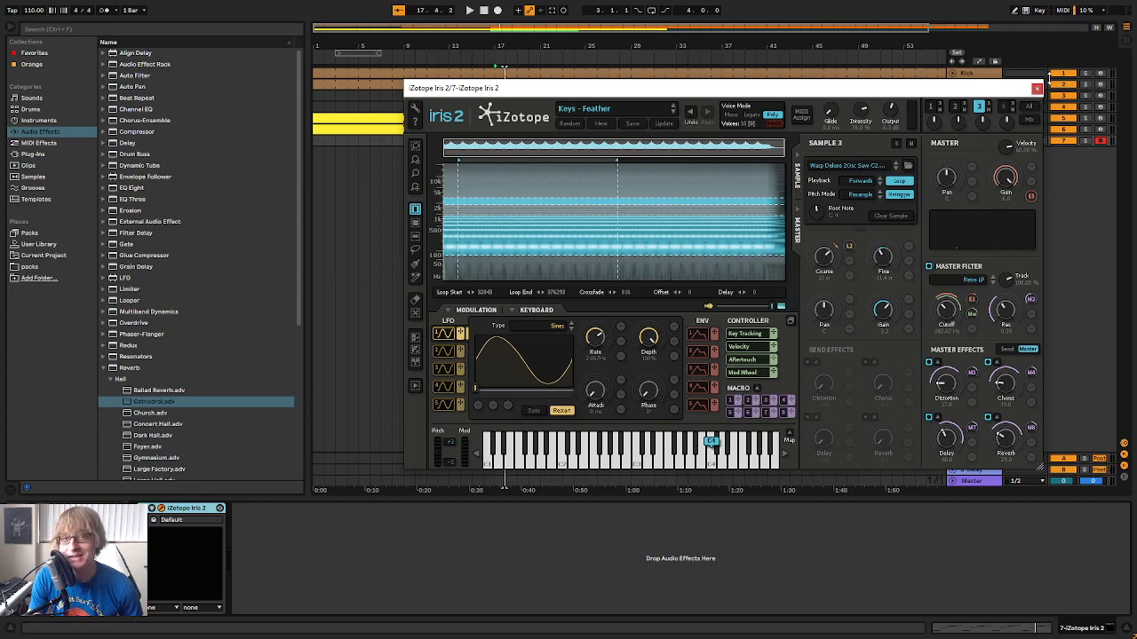
click(619, 111)
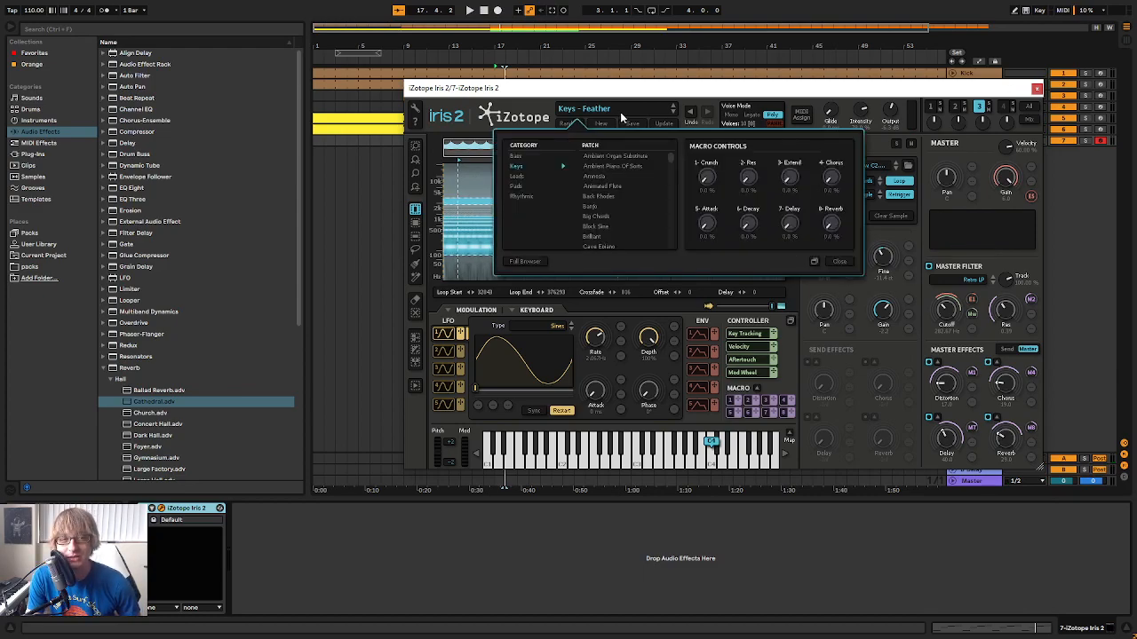
click(839, 263)
click(1037, 89)
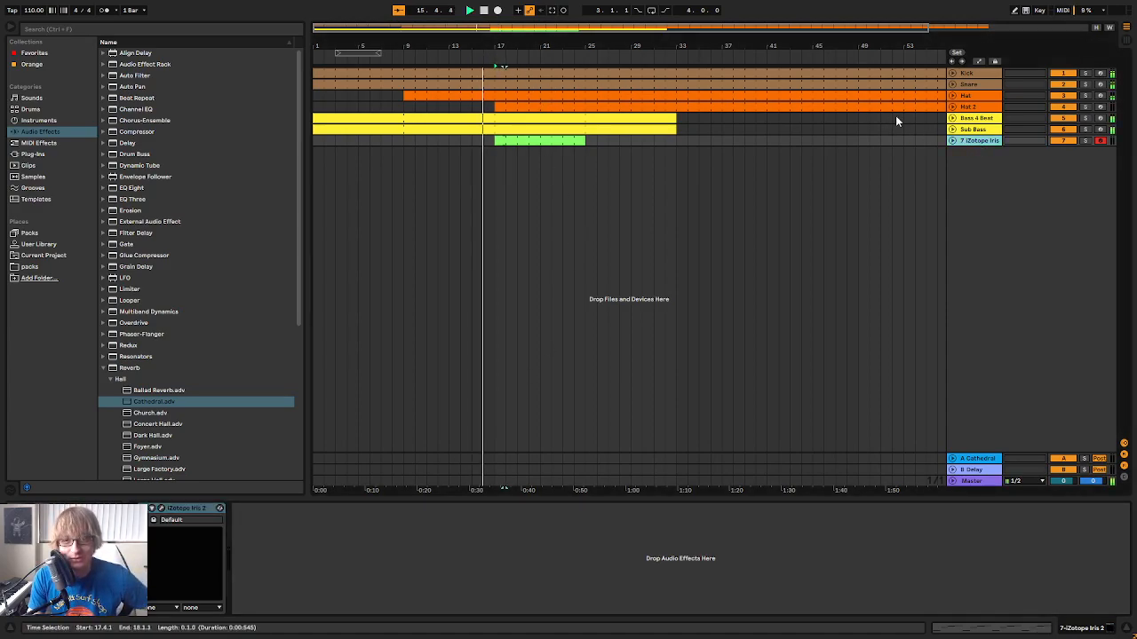
Copy the kick-sidechained Compressor from the Sub Bass track onto the Iris 2 track
click(986, 130)
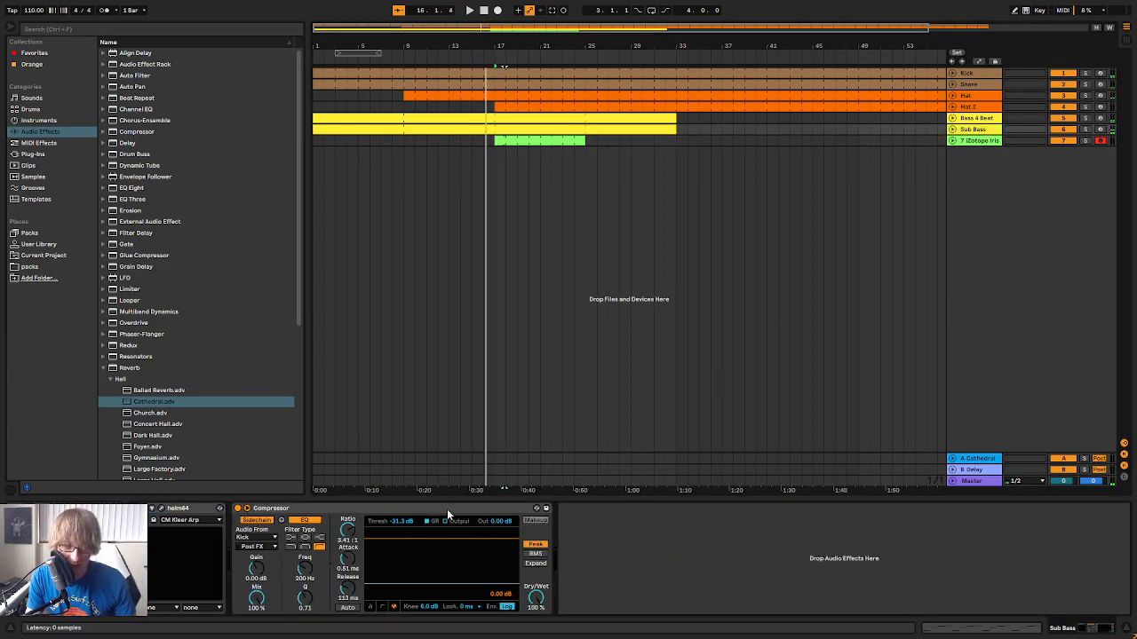
click(446, 511)
click(971, 142)
right_click(611, 556)
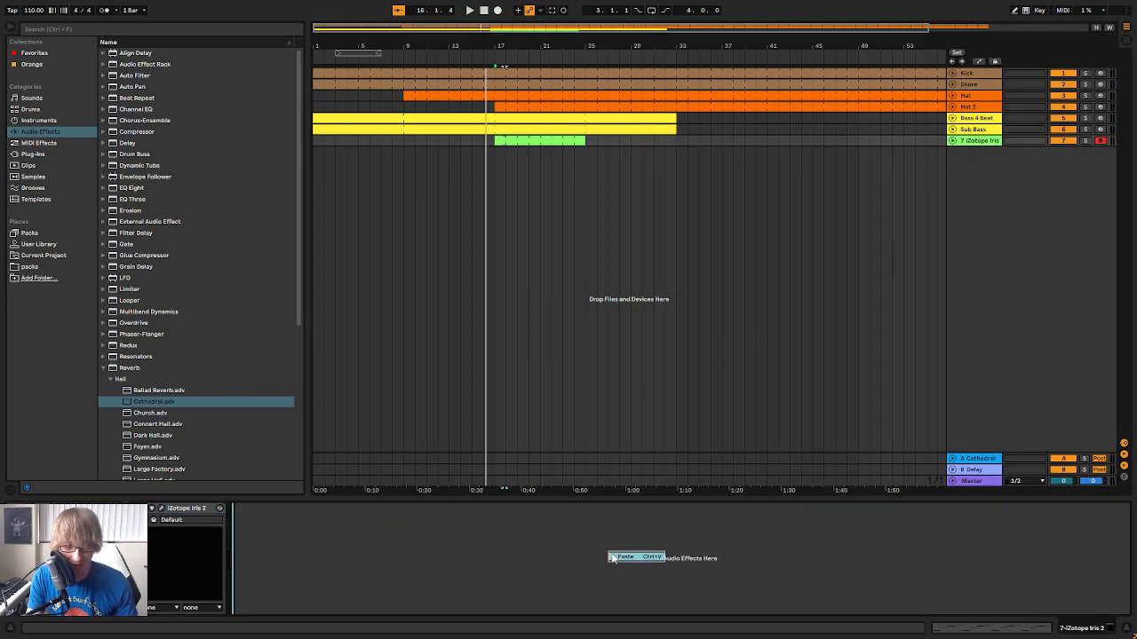
click(621, 560)
Set the Iris 2 track's Compressor threshold to -13.7 dB while auditioning it in the mix
drag(404, 524, 404, 531)
key(space)
click(583, 394)
key(space)
Deactivate every note after the first beat in the Iris 2 clip's one-bar loop and play it back
click(720, 141)
double_click(545, 140)
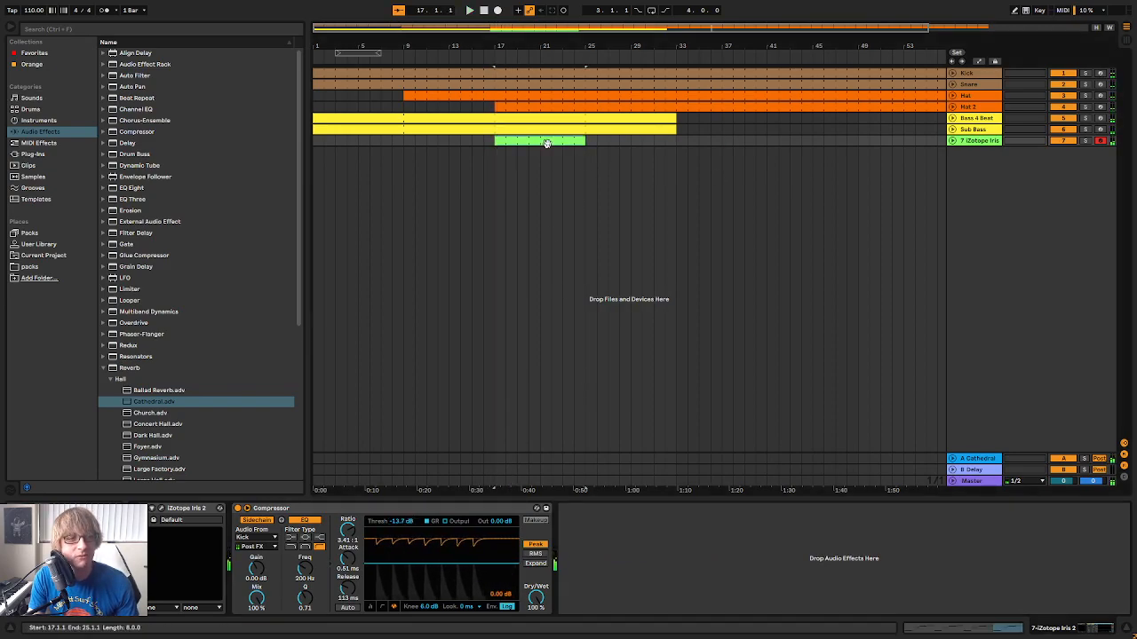
drag(697, 329, 698, 241)
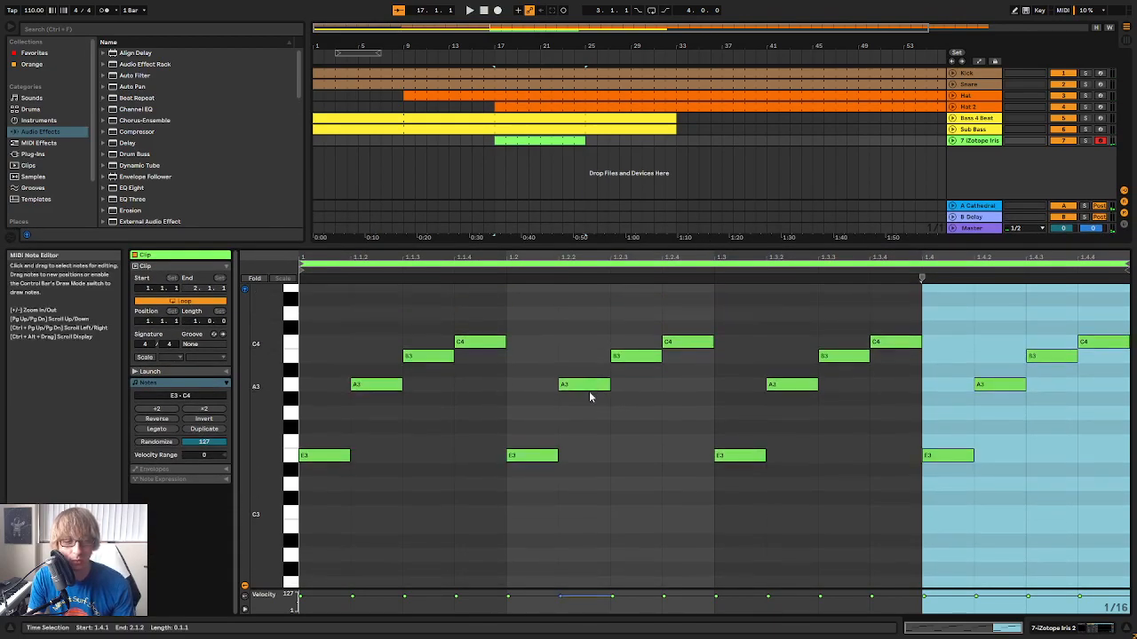
drag(519, 531, 1110, 348)
key(0)
key(space)
Add a default Delay after the Compressor on the Iris 2 track
click(977, 140)
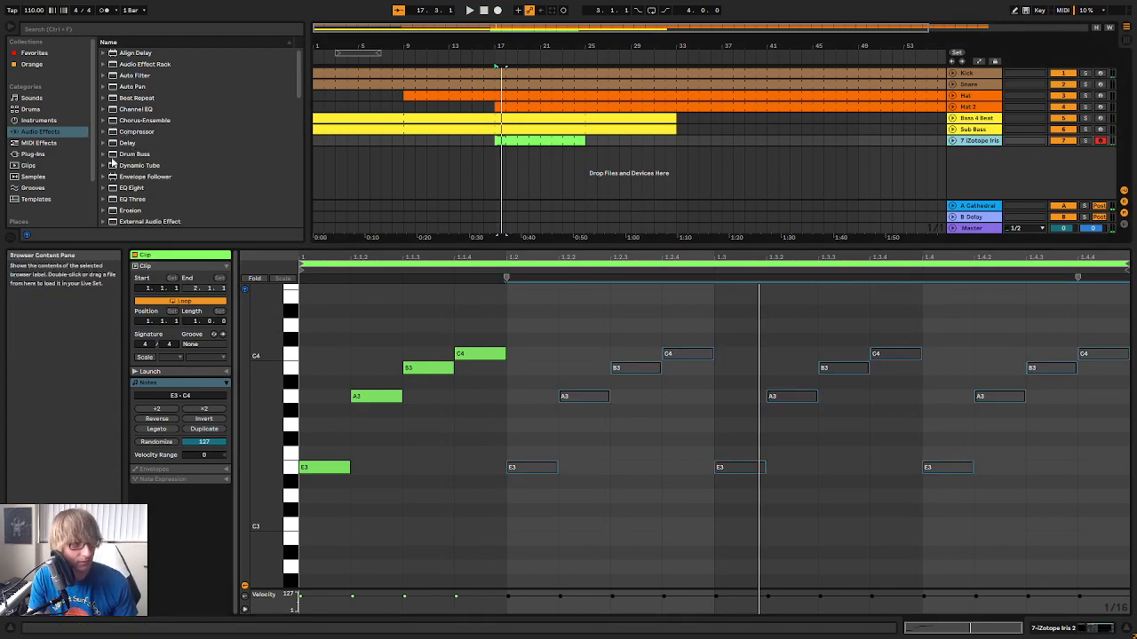
drag(105, 144, 524, 177)
drag(986, 149, 981, 142)
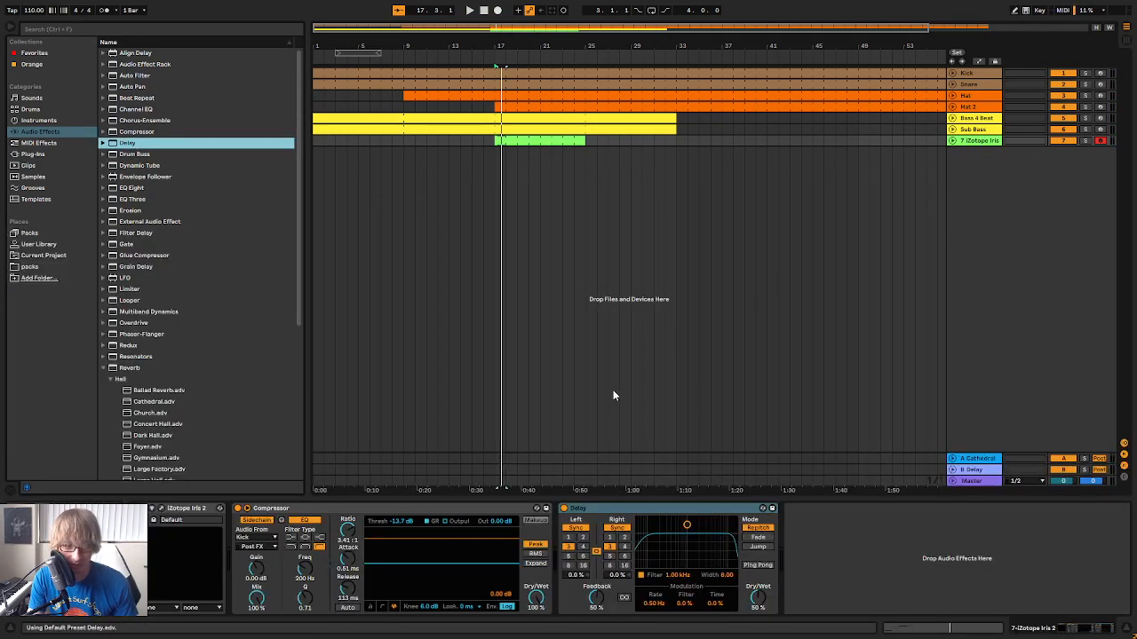
Solo the Iris 2 track, set the Delay time to 4 sixteenths and narrow its filter to 1.04 kHz with width 4.30
click(1083, 141)
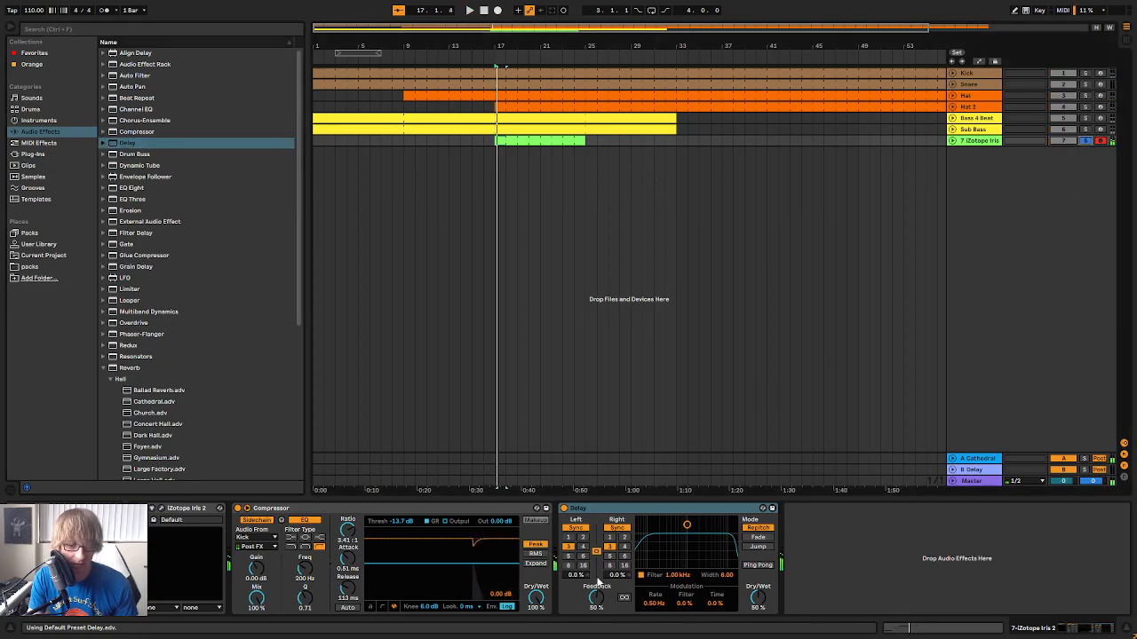
click(624, 546)
key(space)
drag(687, 534, 687, 544)
key(space)
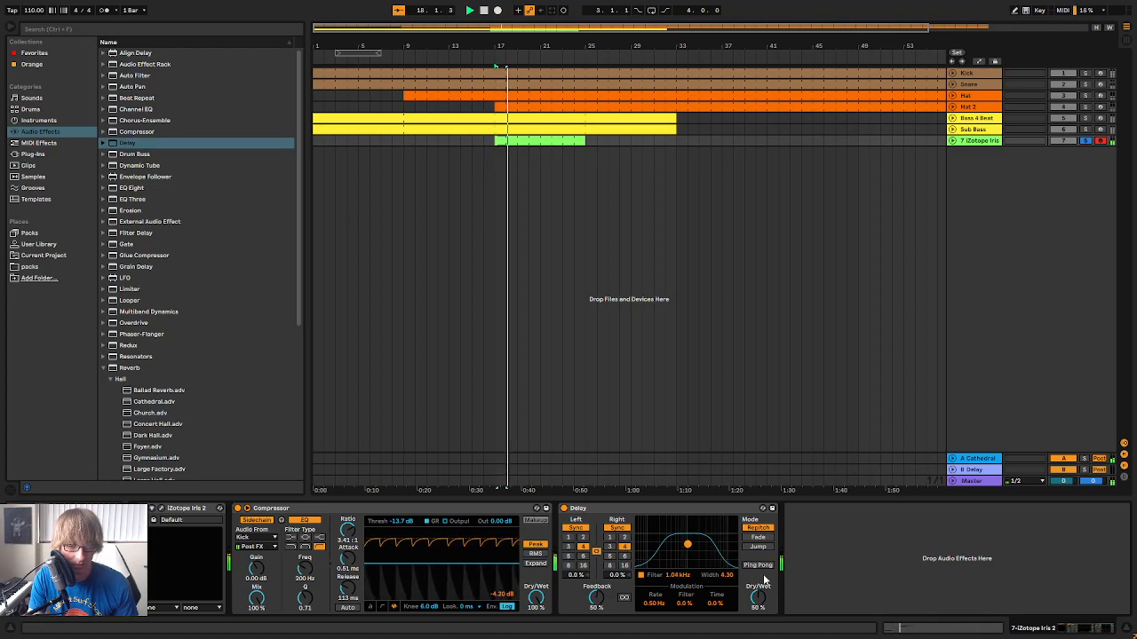
Raise the Delay feedback to 63 % and fine-tune its filter to width 4.19, ending with the Iris 2 track unsoloed
drag(596, 599, 596, 584)
key(space)
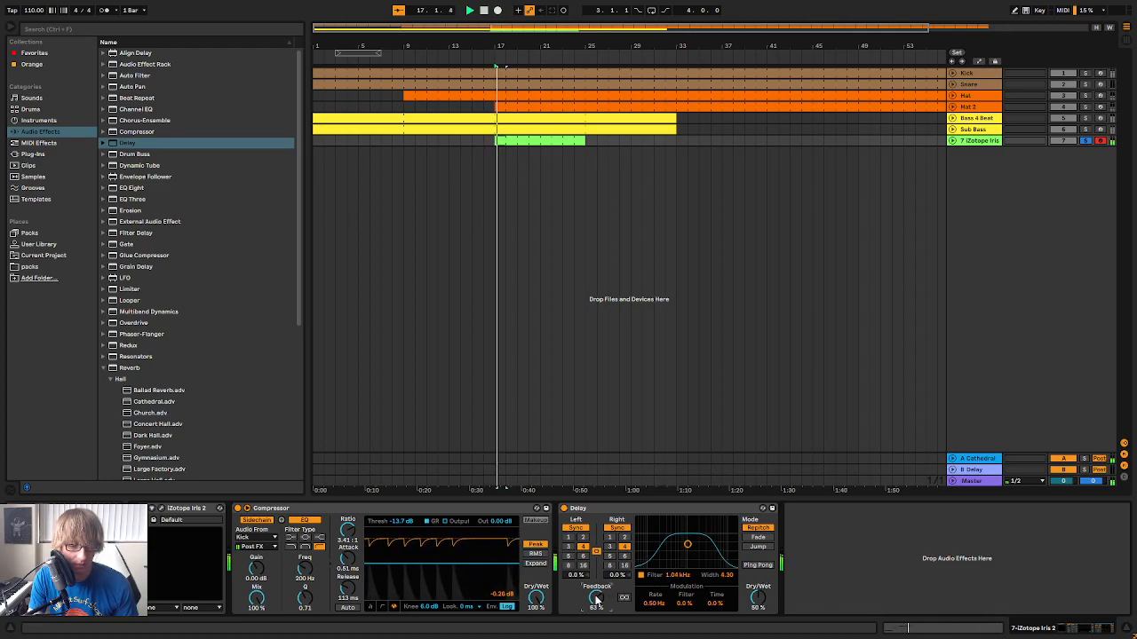
drag(688, 545, 685, 545)
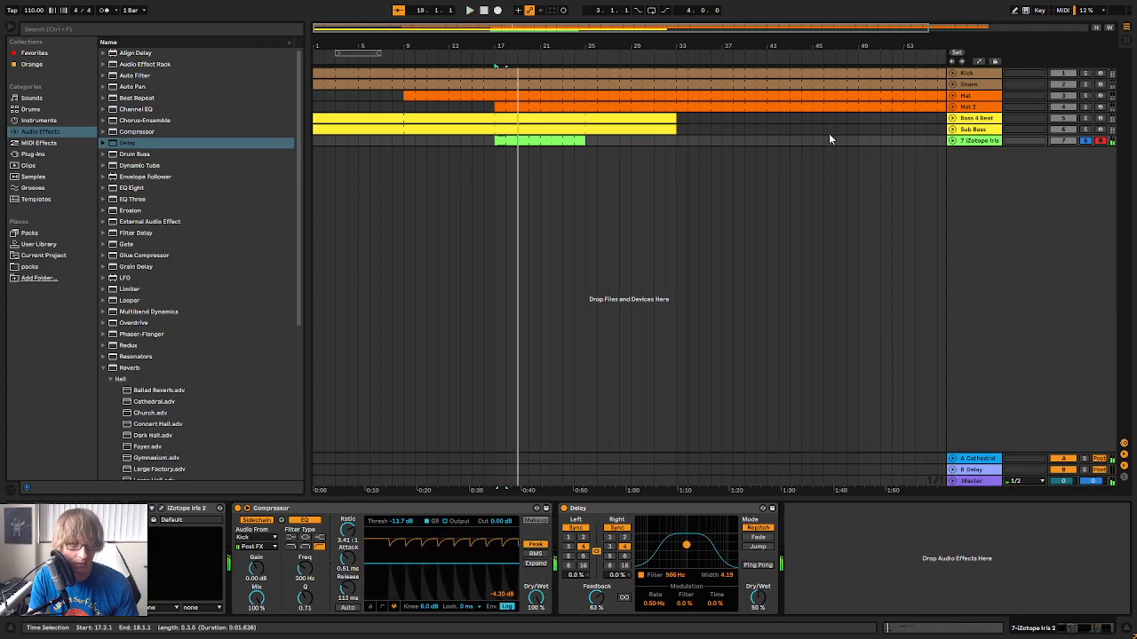
click(1086, 141)
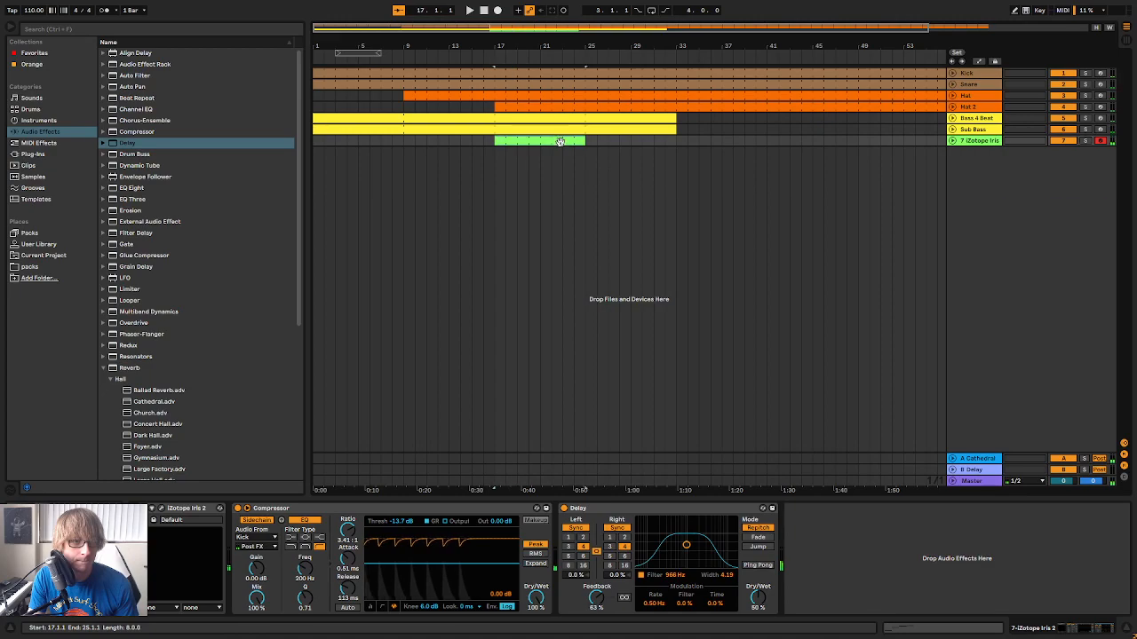
Shorten the Iris 2 clip to end at bar 19, consolidate it into a two-bar clip and play it
double_click(560, 141)
drag(583, 140, 524, 153)
right_click(505, 155)
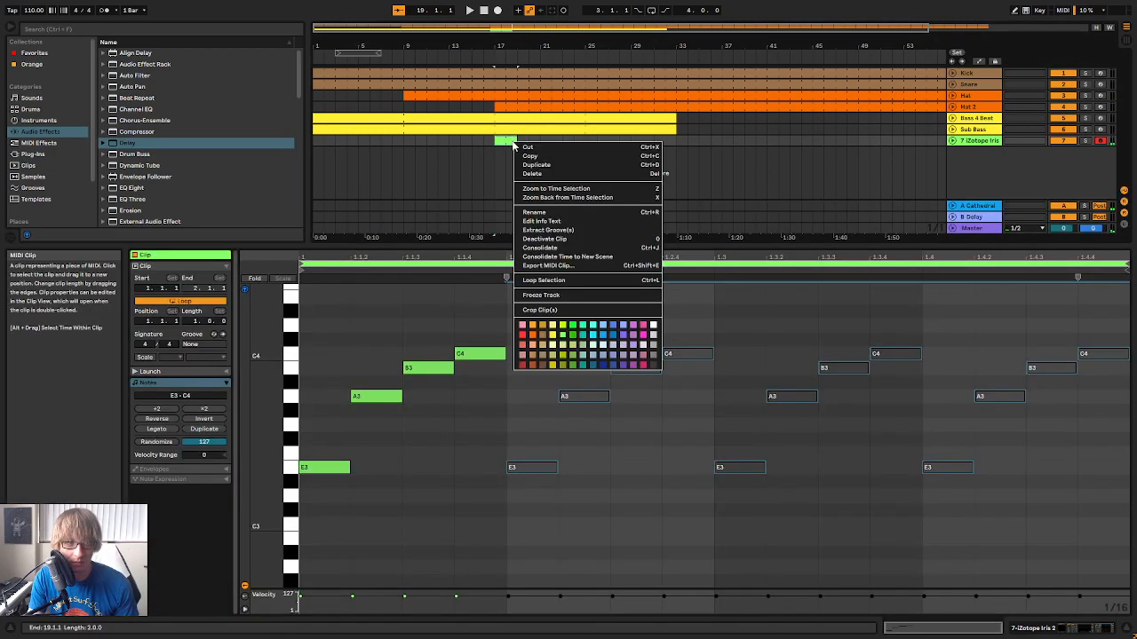
click(586, 240)
drag(728, 530, 814, 357)
key(space)
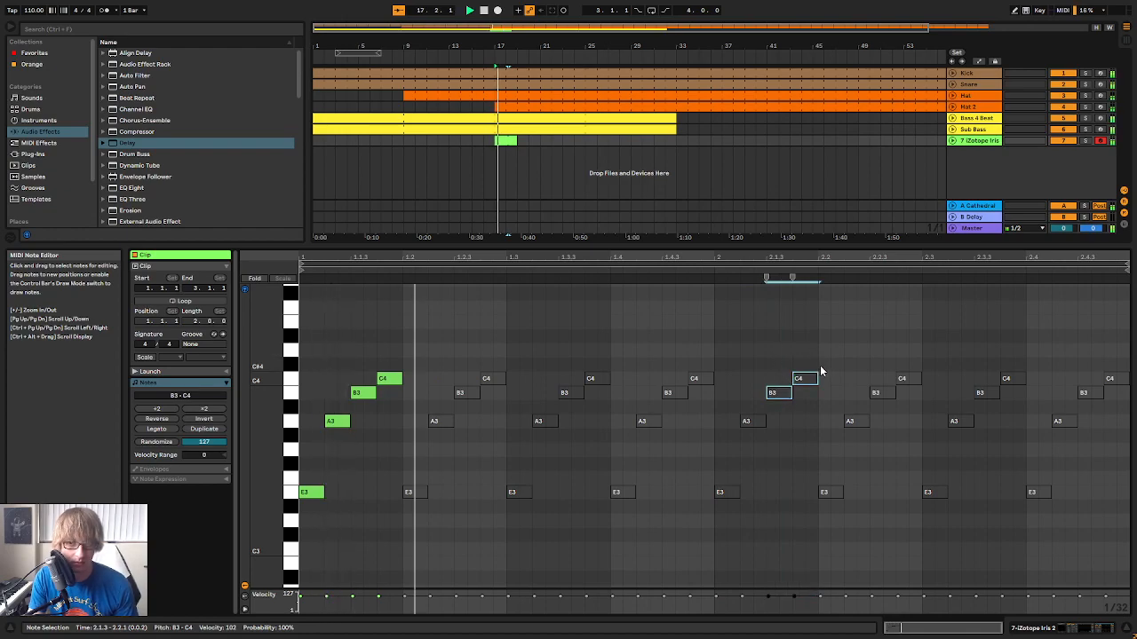
Duplicate the two-bar Iris 2 clip directly after itself and consolidate both into one four-bar clip
click(711, 165)
click(517, 140)
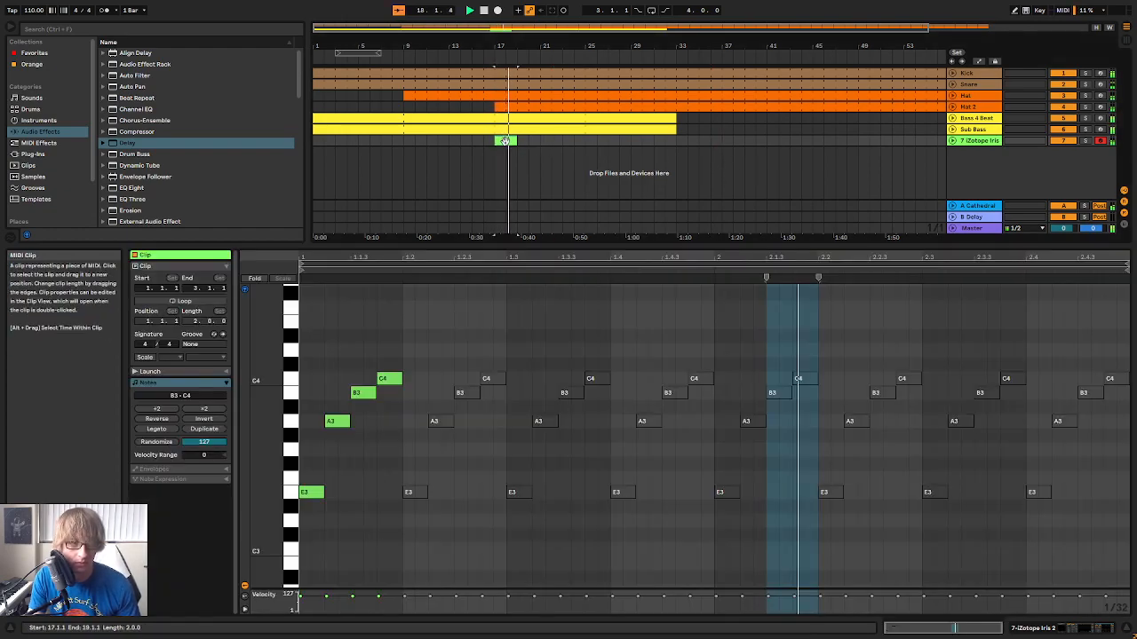
key(ctrl+v)
key(space)
shift+click(527, 141)
right_click(529, 143)
click(568, 249)
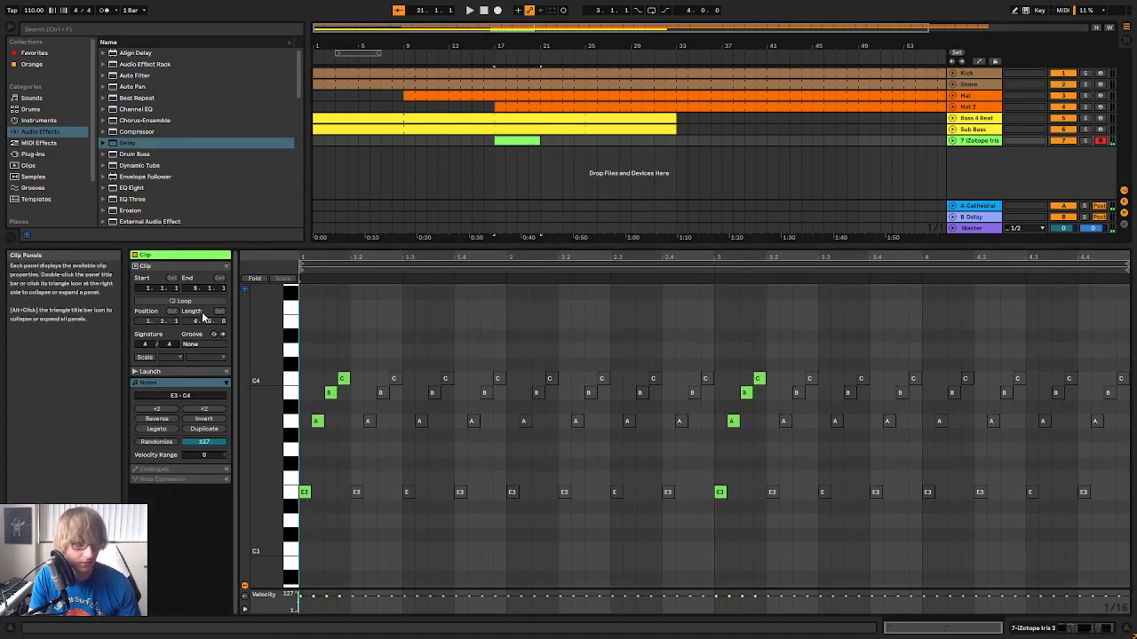
Turn on looping for the four-bar Iris 2 clip and extend it to bar 33
click(178, 300)
click(541, 140)
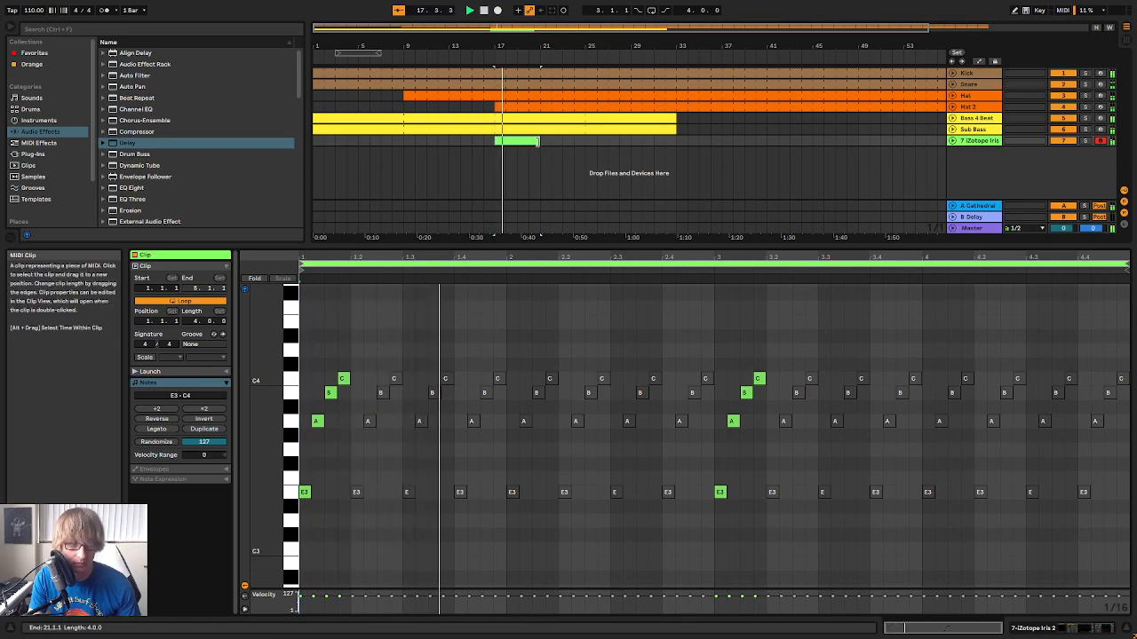
drag(540, 140, 676, 140)
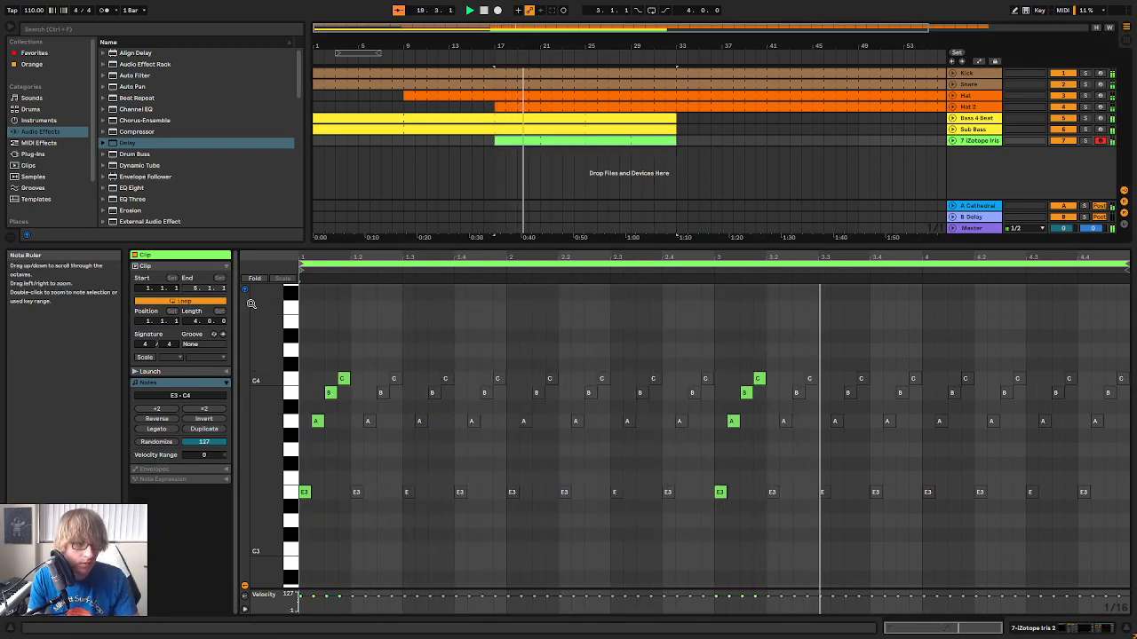
drag(261, 385, 257, 384)
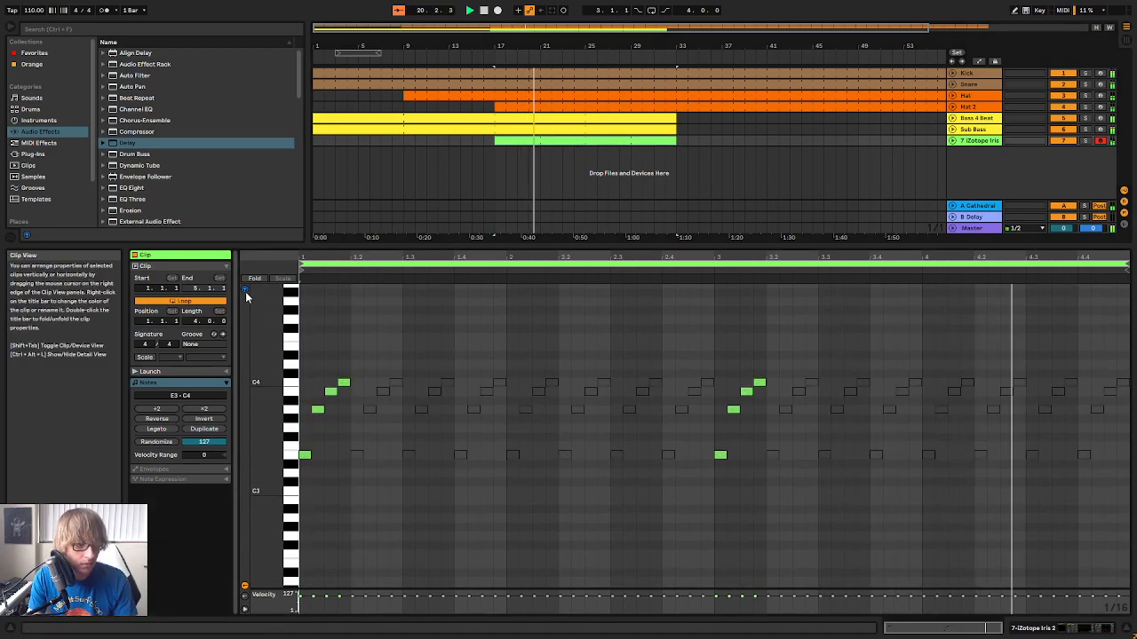
double_click(267, 380)
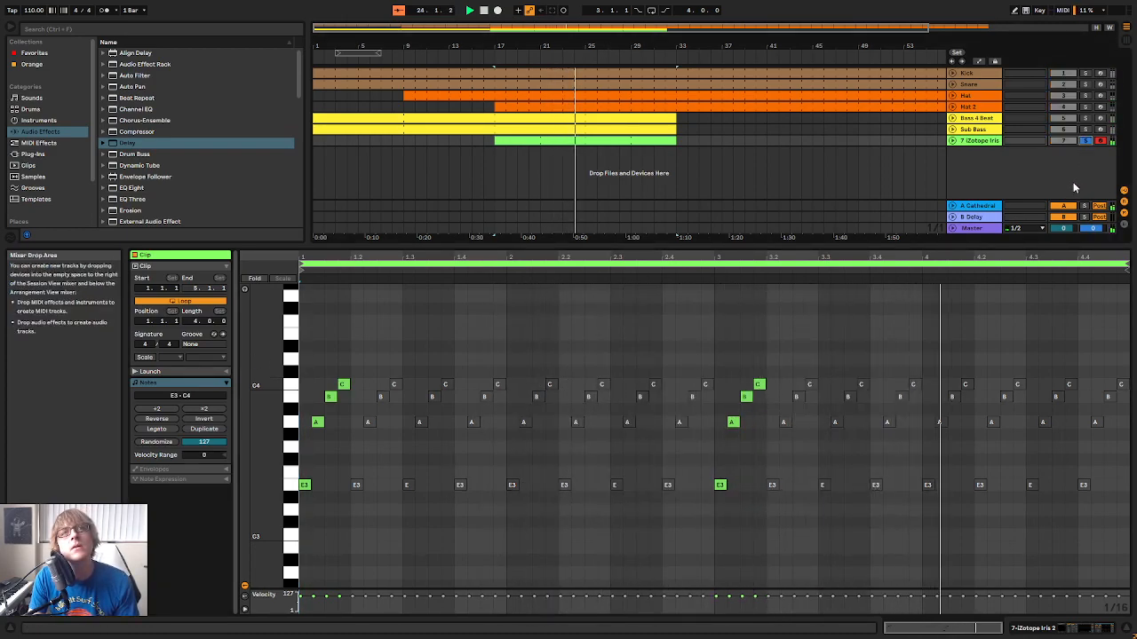
Listen to the Iris 2 arpeggio soloed from bar 17, then return it to the full mix
key(space)
key(space)
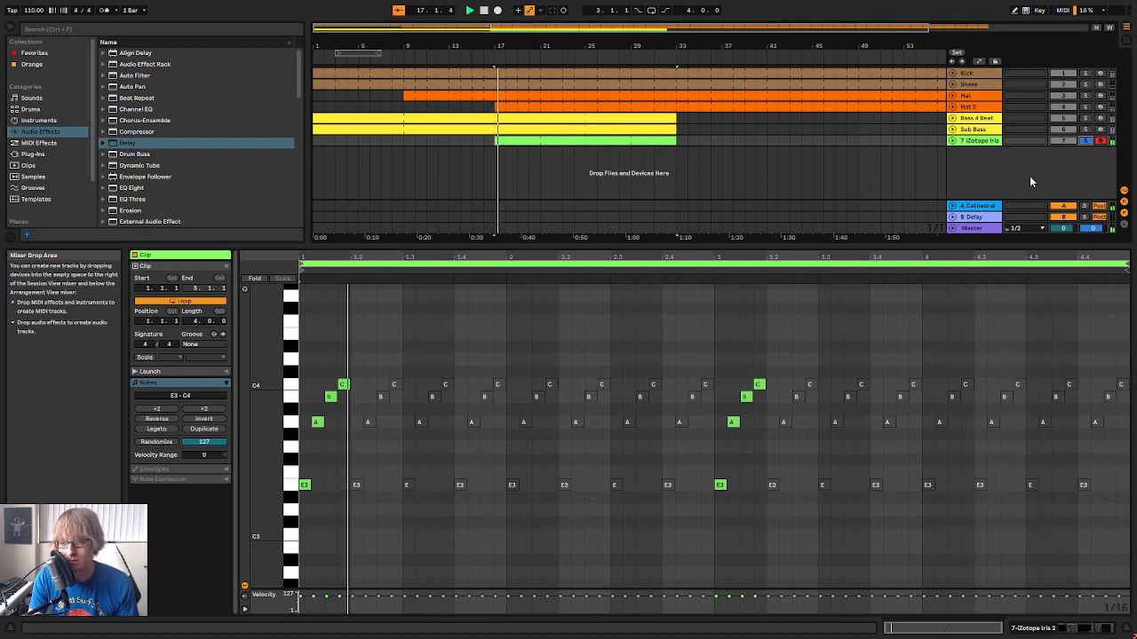
click(1083, 142)
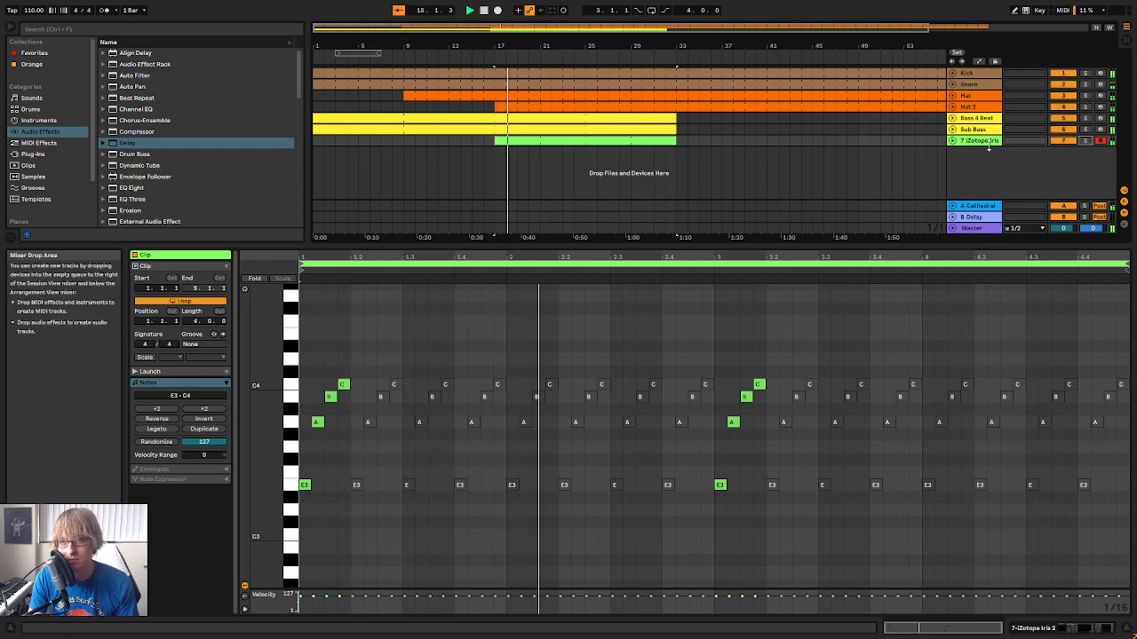
Enable Ping Pong on the Iris 2 track's Delay and compare it soloed and in the full mix
click(988, 141)
click(758, 565)
key(space)
key(space)
click(1086, 140)
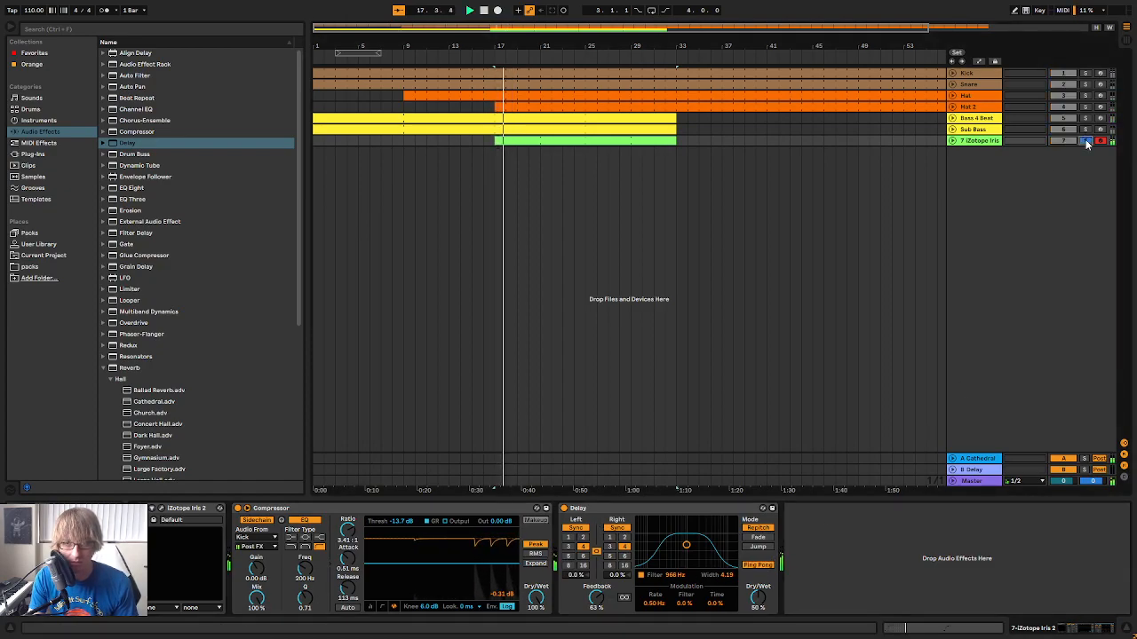
key(space)
key(space)
click(1086, 140)
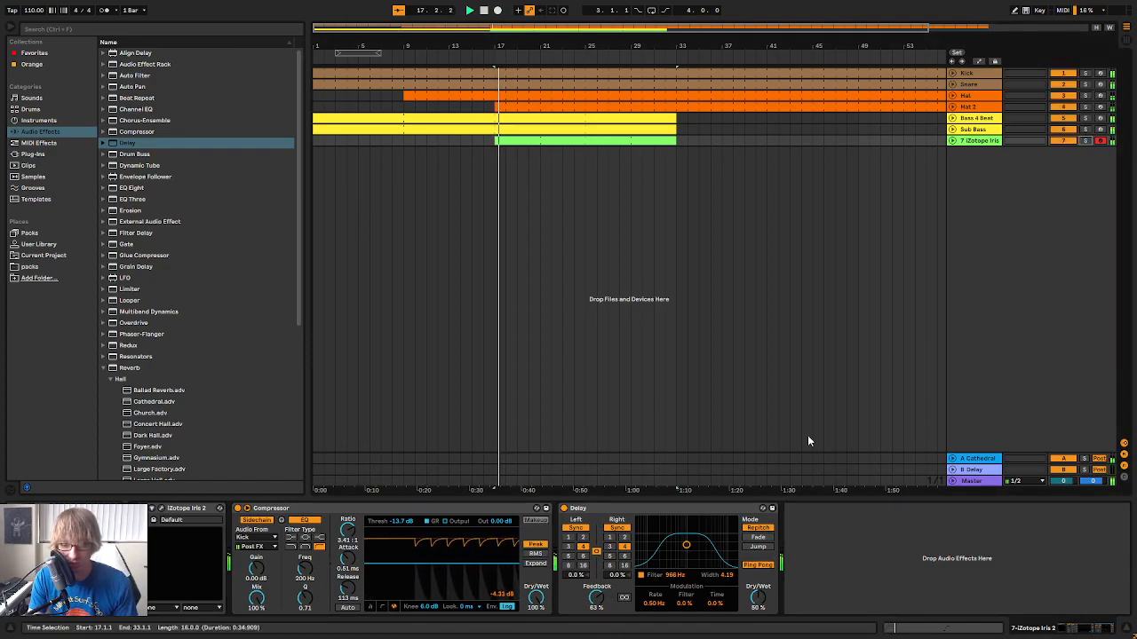
Turn Ping Pong off and remove the Delay from the Iris 2 track
click(756, 566)
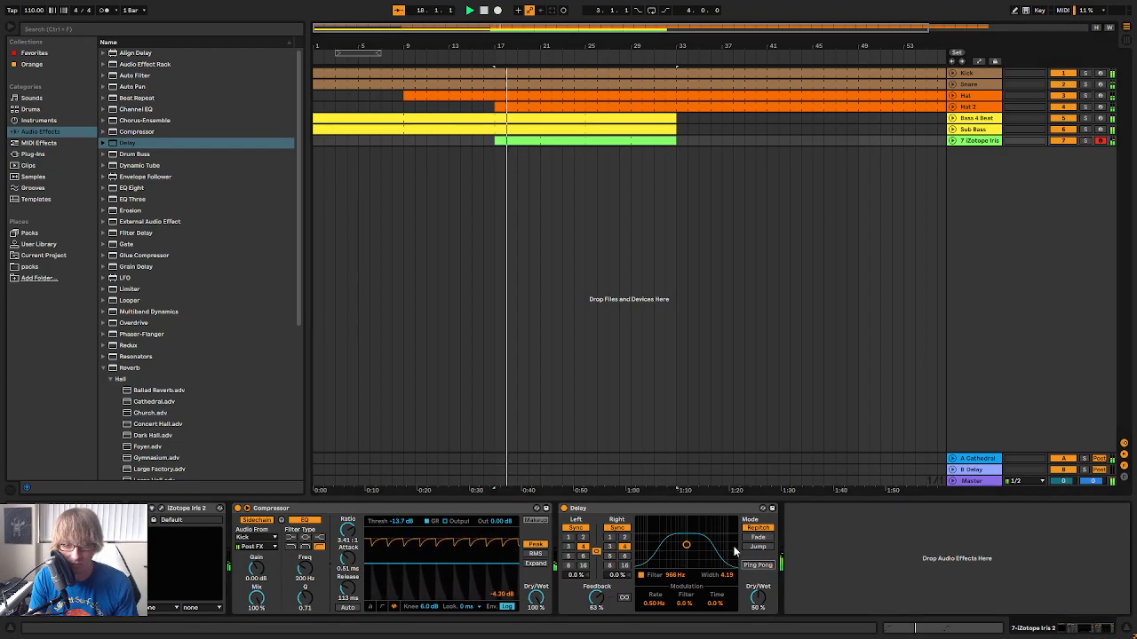
click(669, 510)
key(Delete)
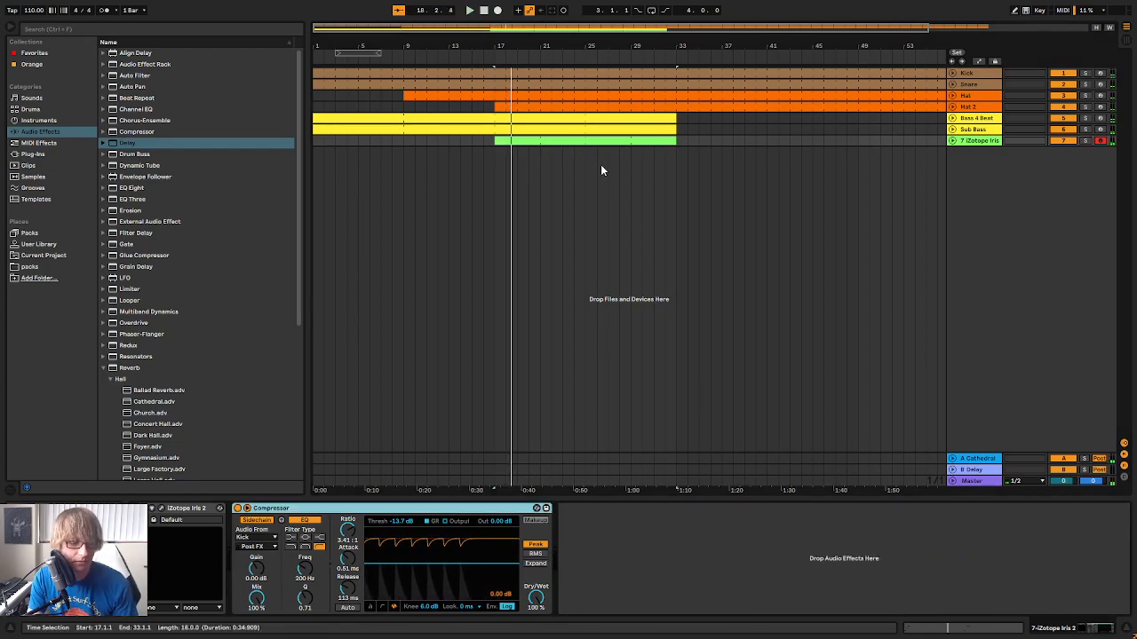
Reactivate the Iris 2 clip's arpeggio notes from beat 1.2 up to the start of bar 3
double_click(599, 139)
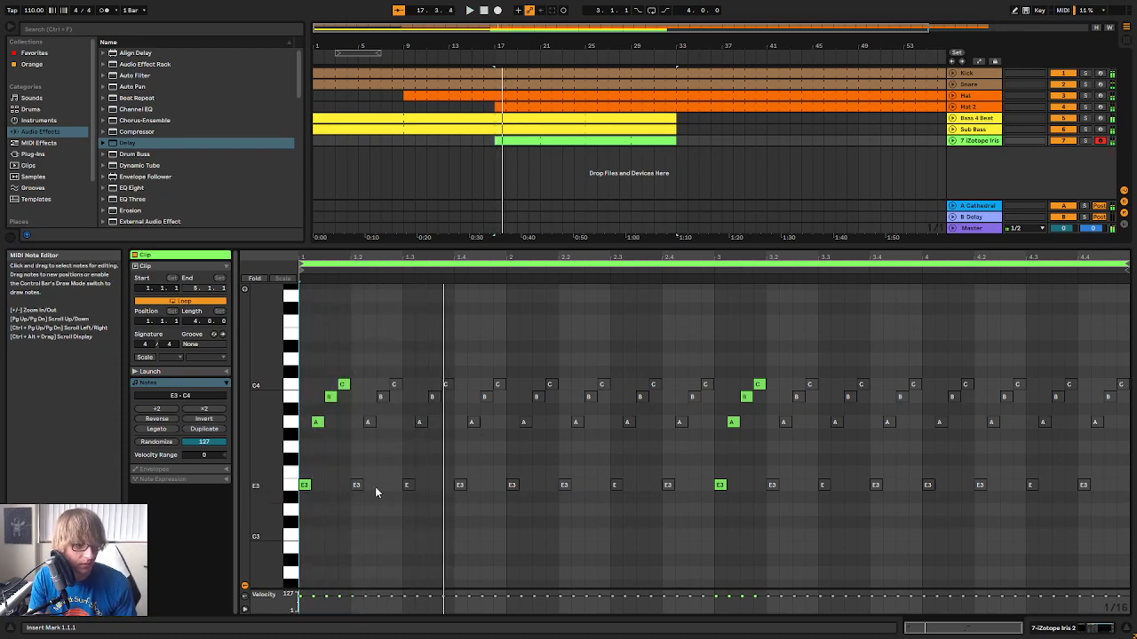
drag(358, 496, 707, 325)
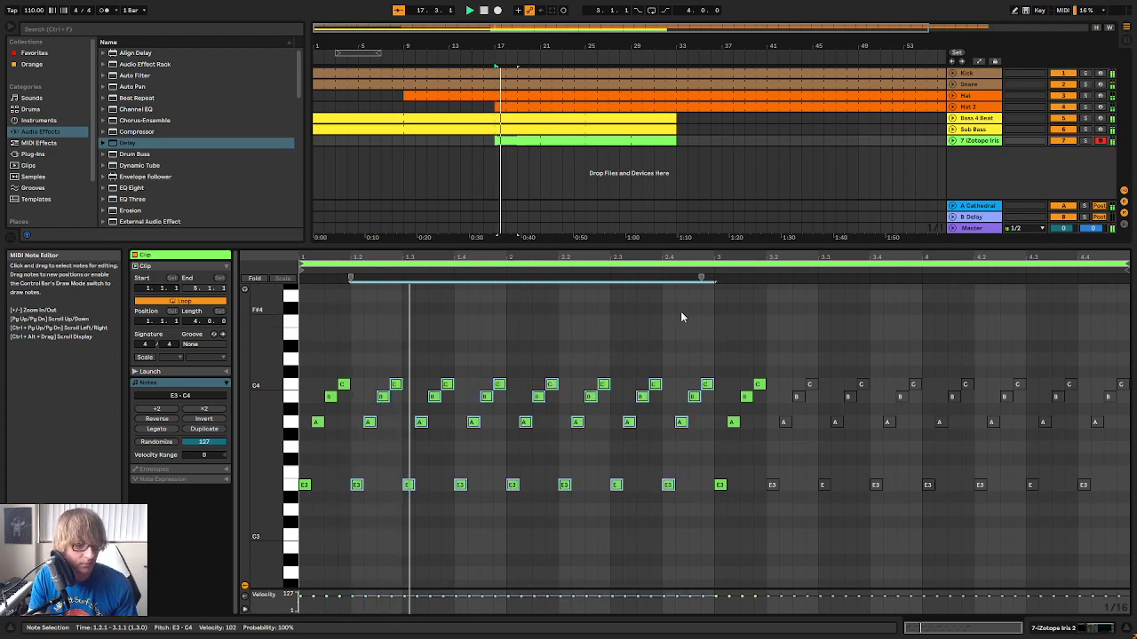
click(513, 496)
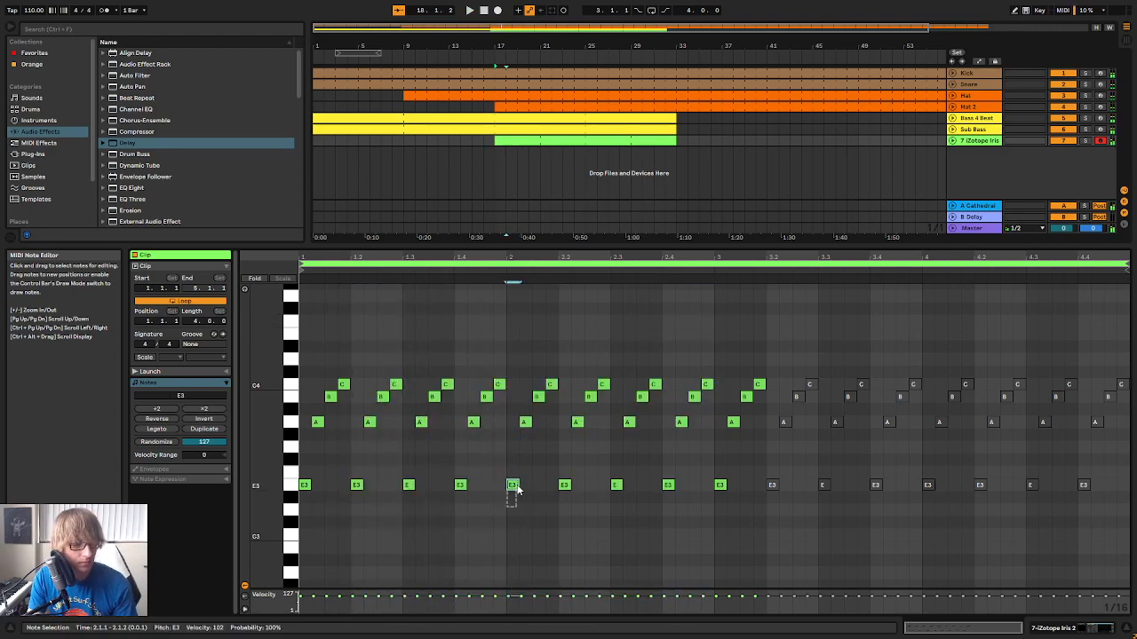
click(532, 447)
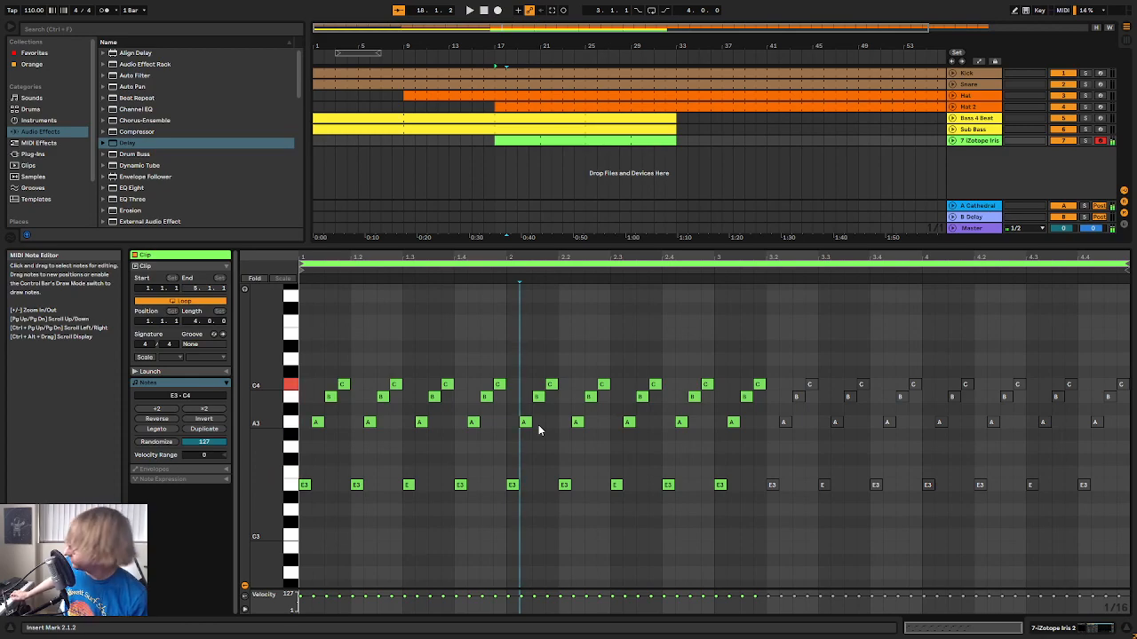
Try raising the four E3 notes in bar 2 of the arpeggio to F3, then move them back to E3
drag(519, 517, 672, 485)
drag(502, 502, 691, 477)
key(space)
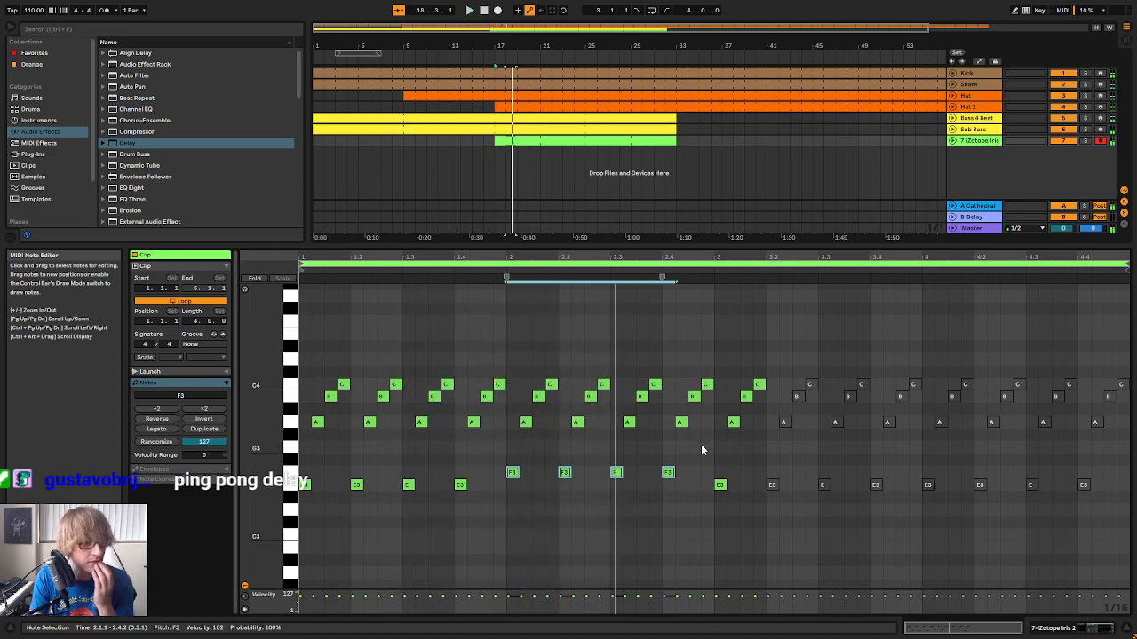
key(space)
drag(507, 518, 677, 452)
key(Down)
key(space)
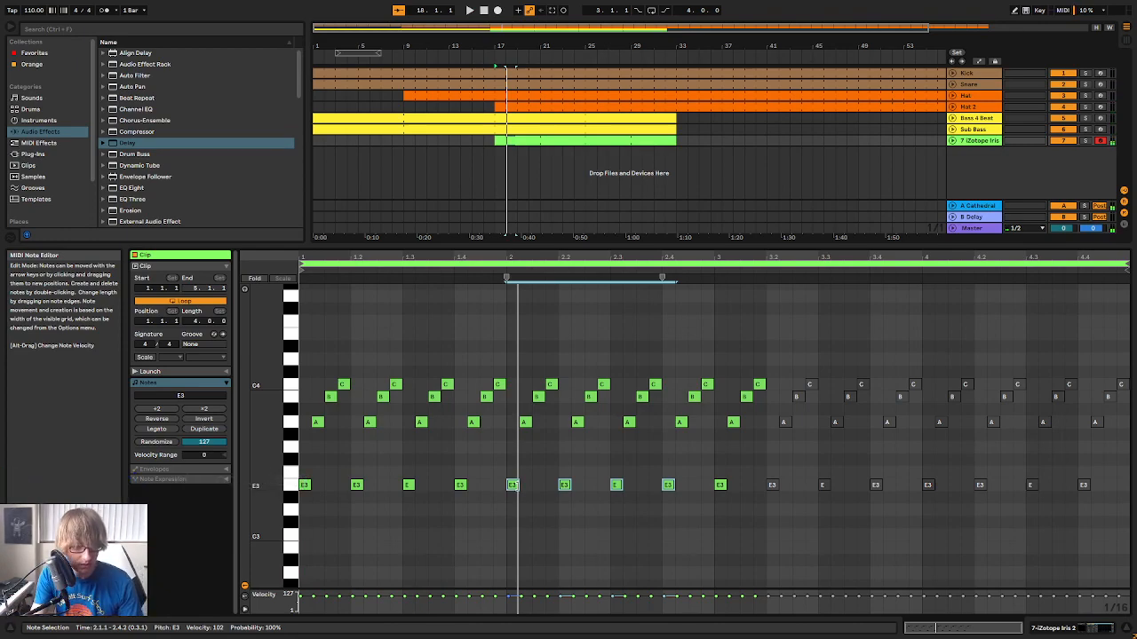
From bar 2 through beat 3.1, lower the arpeggio's A3 notes to G3, B3 notes to A3 and C4 notes to B3
drag(519, 456, 743, 417)
key(Down)
key(Down)
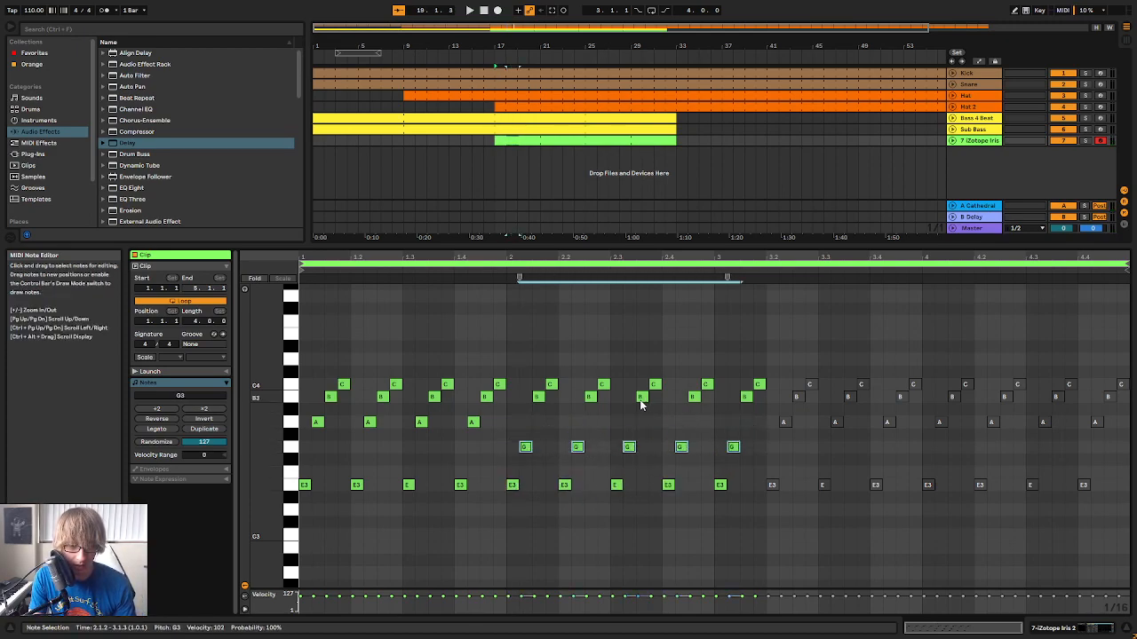
drag(524, 426, 750, 399)
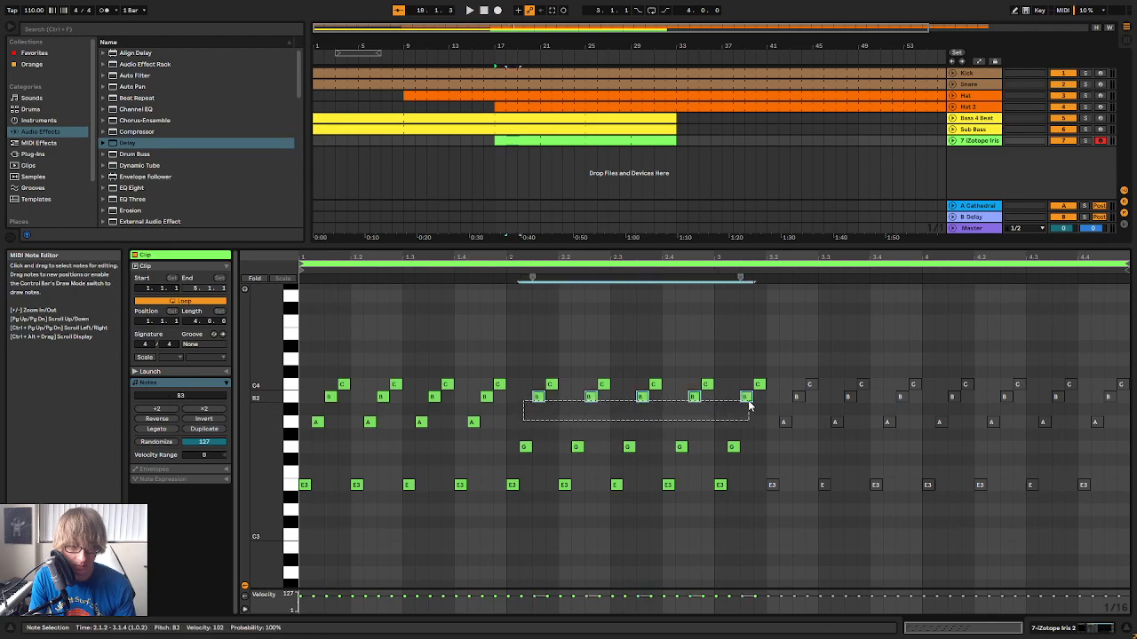
key(Down)
key(Down)
drag(522, 395, 788, 367)
key(Down)
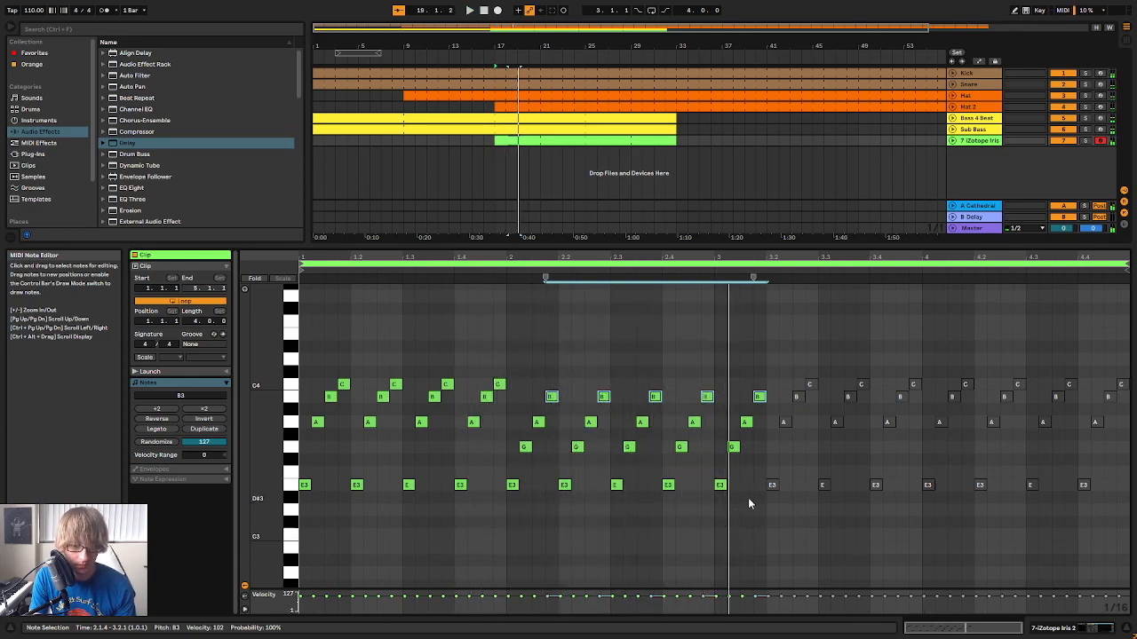
Change the deactivated notes from beat 3.2 through bar 4 the same way: A3 to G3, B3 to A3 and C4 to B3
drag(778, 461, 1128, 374)
key(Down)
key(Down)
drag(805, 385, 1131, 407)
key(Up)
key(space)
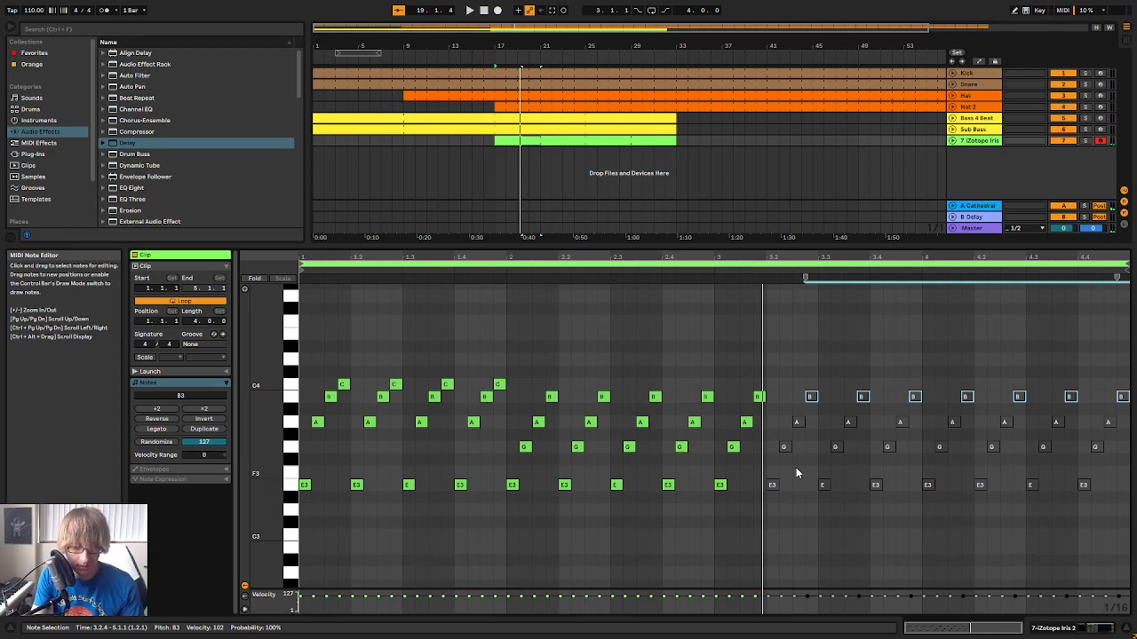
Lower the deactivated four-note group at beat 3.2 of the arpeggio: E3 to D3, G3 to F3, A3 to G3 and B3 to A3
click(792, 512)
key(Down)
key(Down)
click(787, 447)
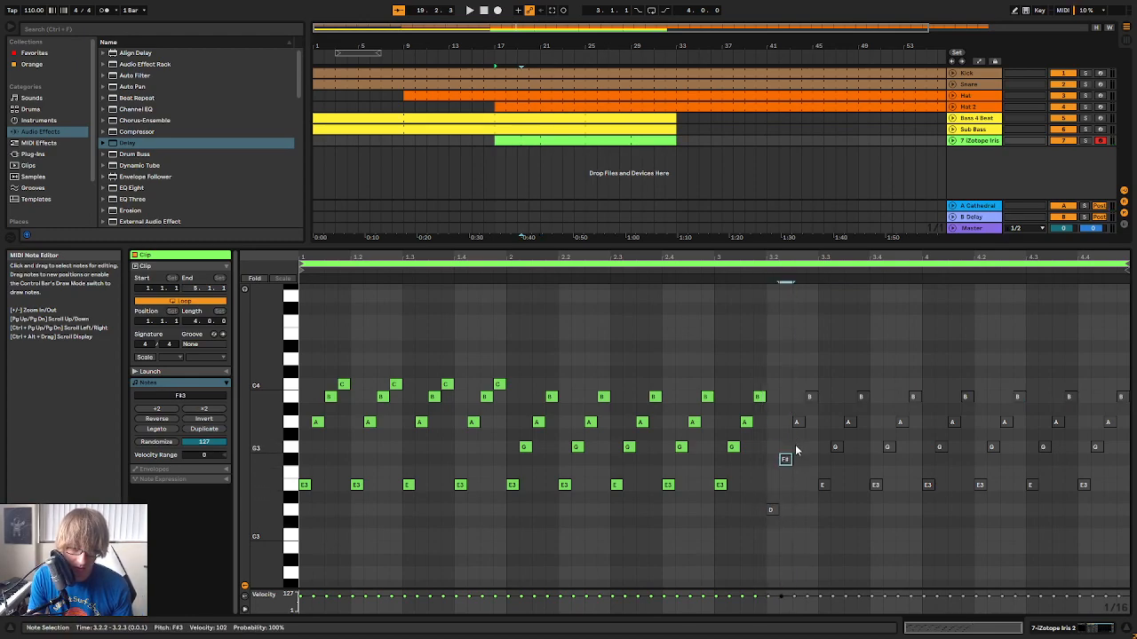
drag(796, 445, 812, 423)
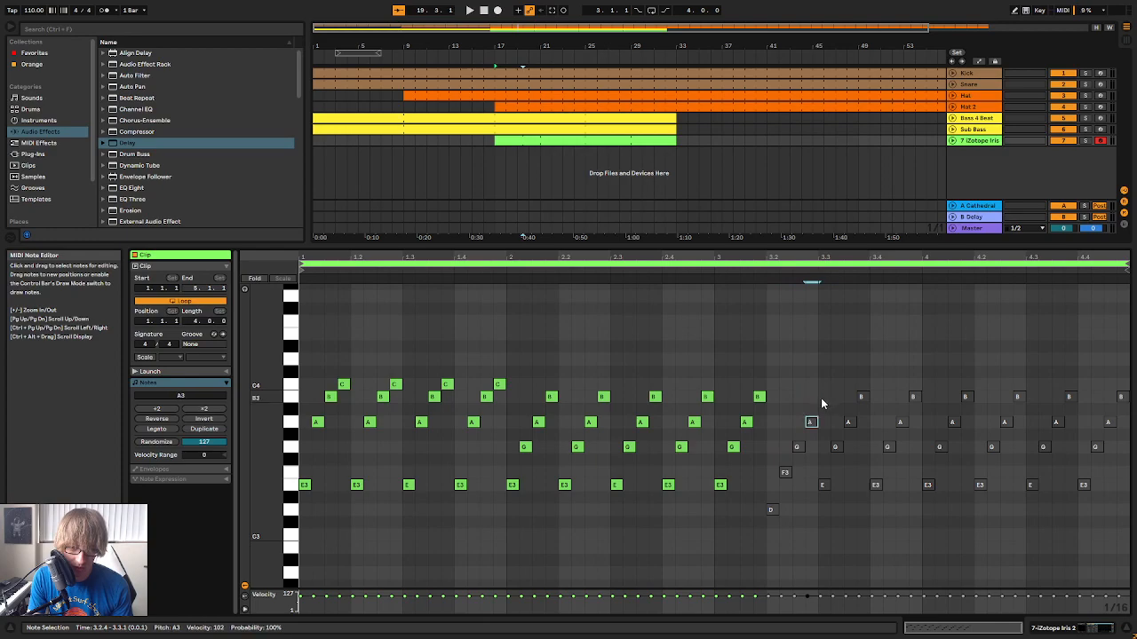
At beat 3.1 of the arpeggio, lower the E3 note to D3 and the G3 note to F3
click(720, 484)
key(Down)
key(Down)
click(734, 448)
key(Down)
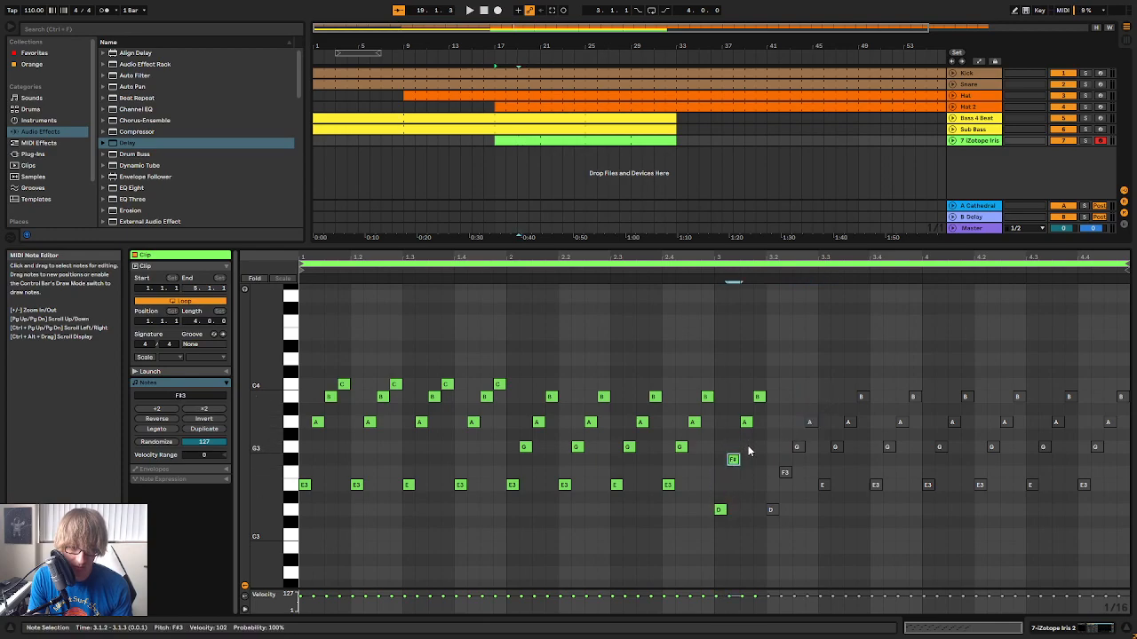
Delete the old notes from beat 3.3 onward and duplicate the D3-F3-G3-A3 pattern from beats 3.1 and 3.2 through beat 3.4
drag(814, 527, 1124, 363)
key(Delete)
drag(874, 394, 869, 421)
click(805, 531)
click(815, 447)
key(ctrl+d)
key(space)
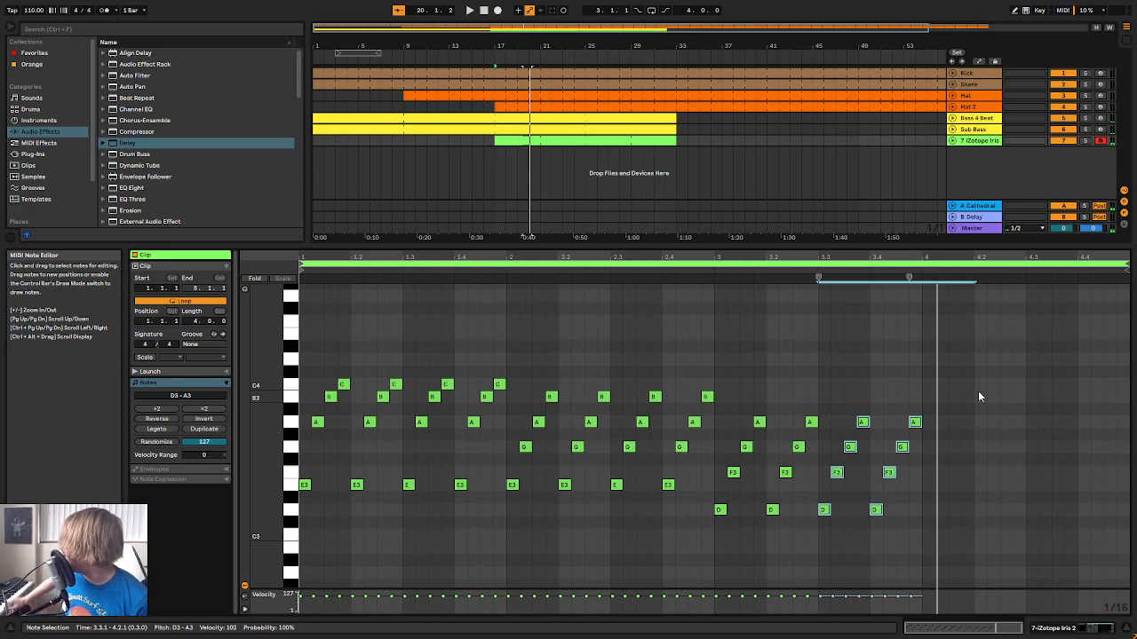
Duplicate all the notes of bar 3 in the Iris 2 clip into bar 4
key(space)
drag(702, 543, 957, 518)
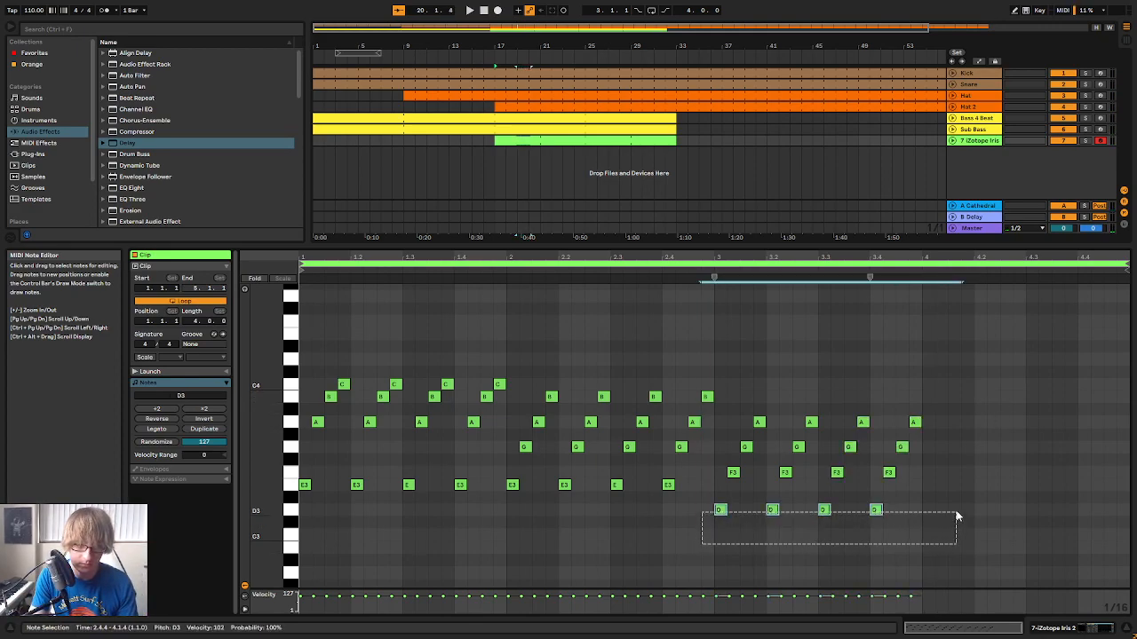
drag(724, 529, 984, 411)
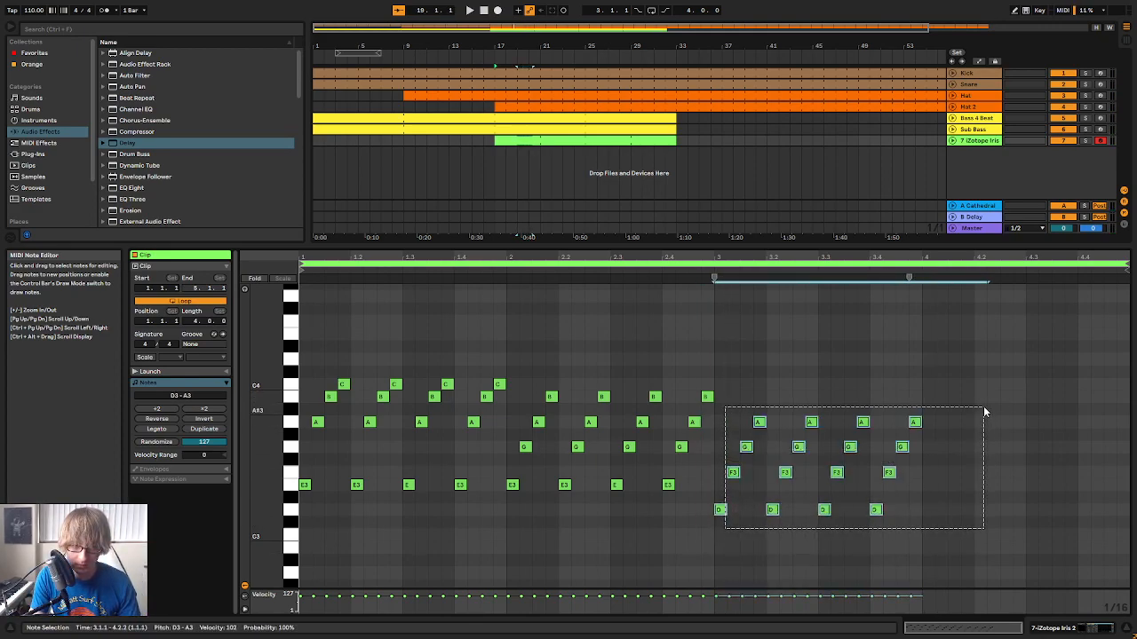
key(ctrl+d)
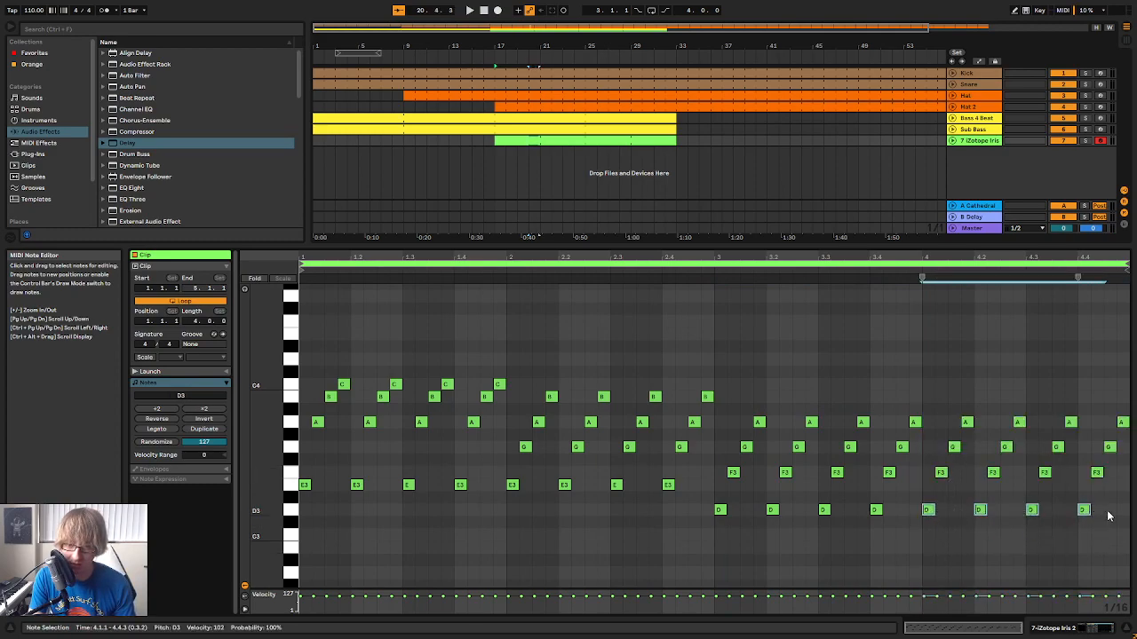
In bar 4, lower the D3 notes to C3 and the F3 notes to E3, and play back the arpeggio
drag(952, 499, 1129, 477)
drag(936, 503, 938, 499)
key(space)
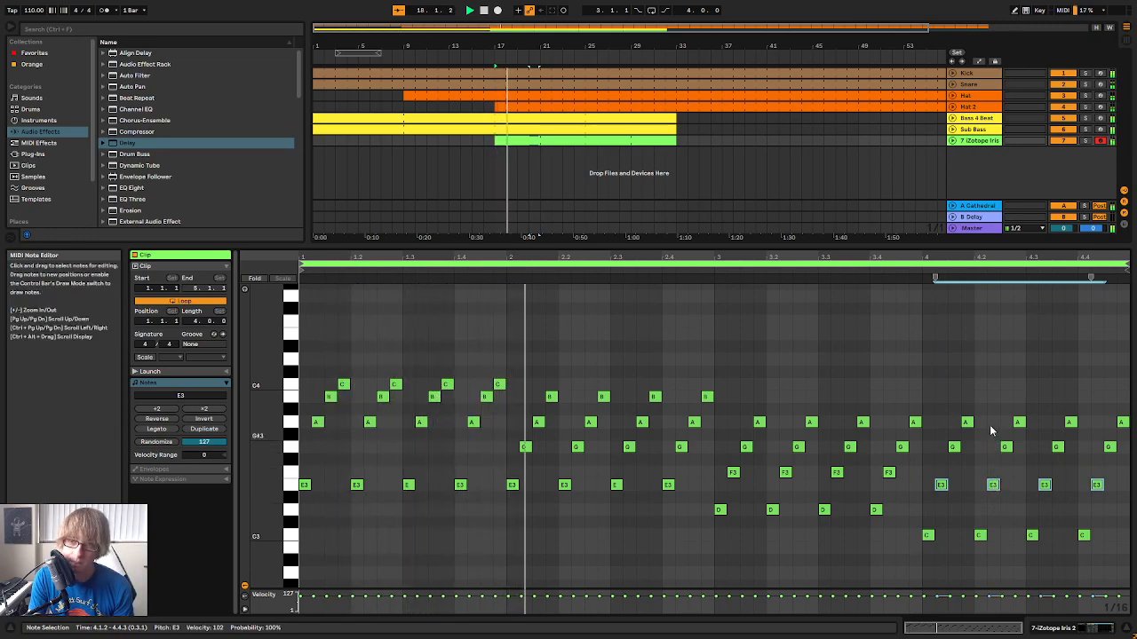
click(984, 351)
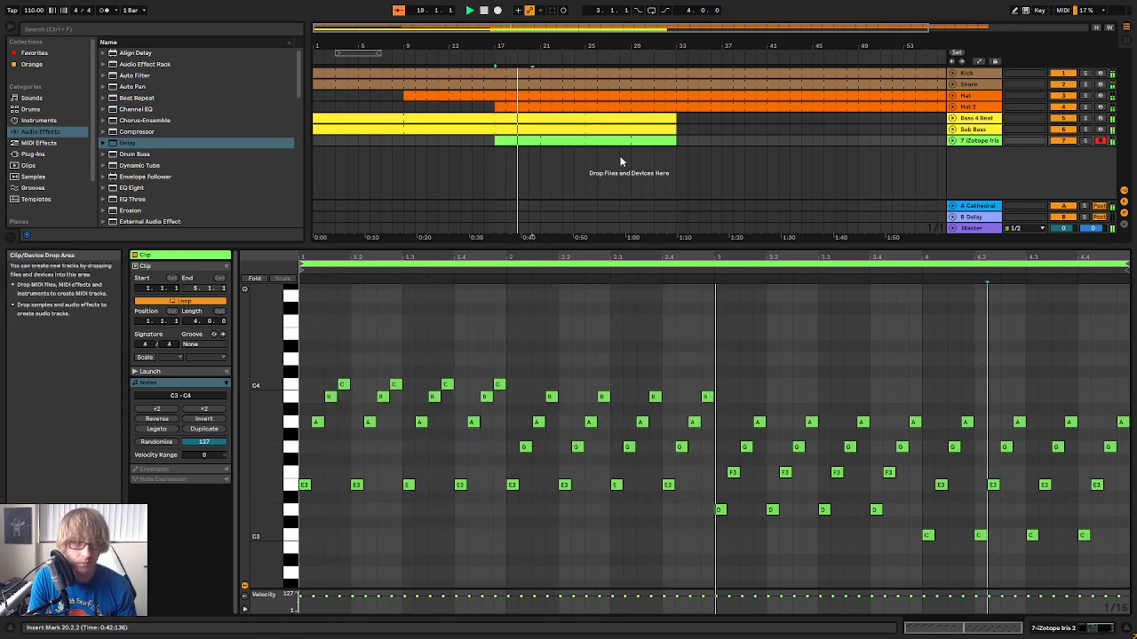
click(722, 140)
click(638, 138)
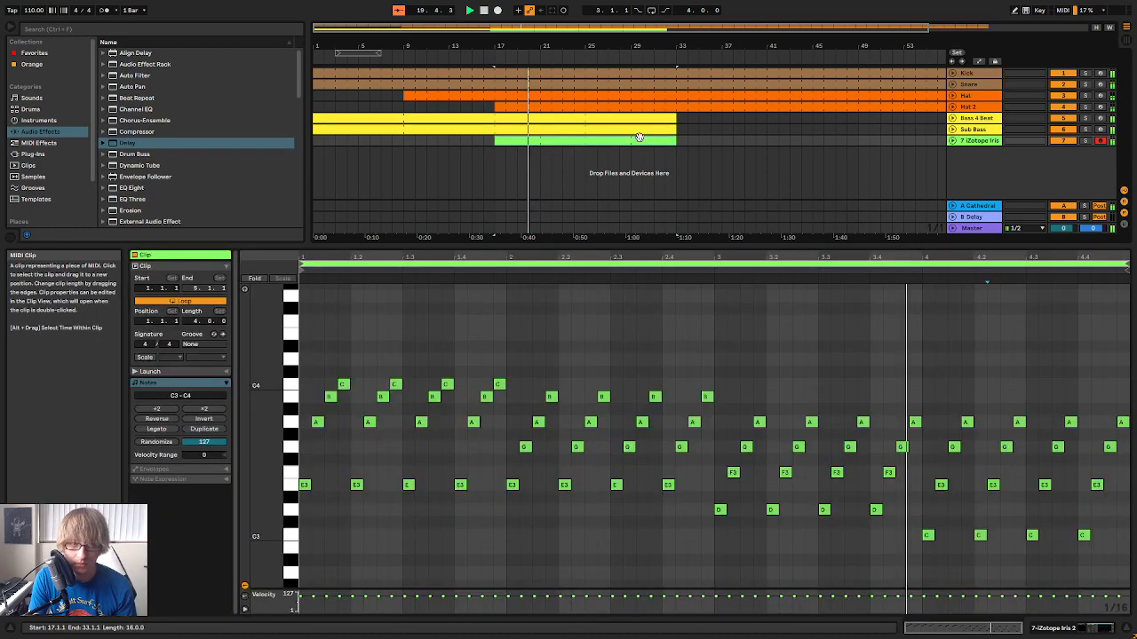
click(978, 357)
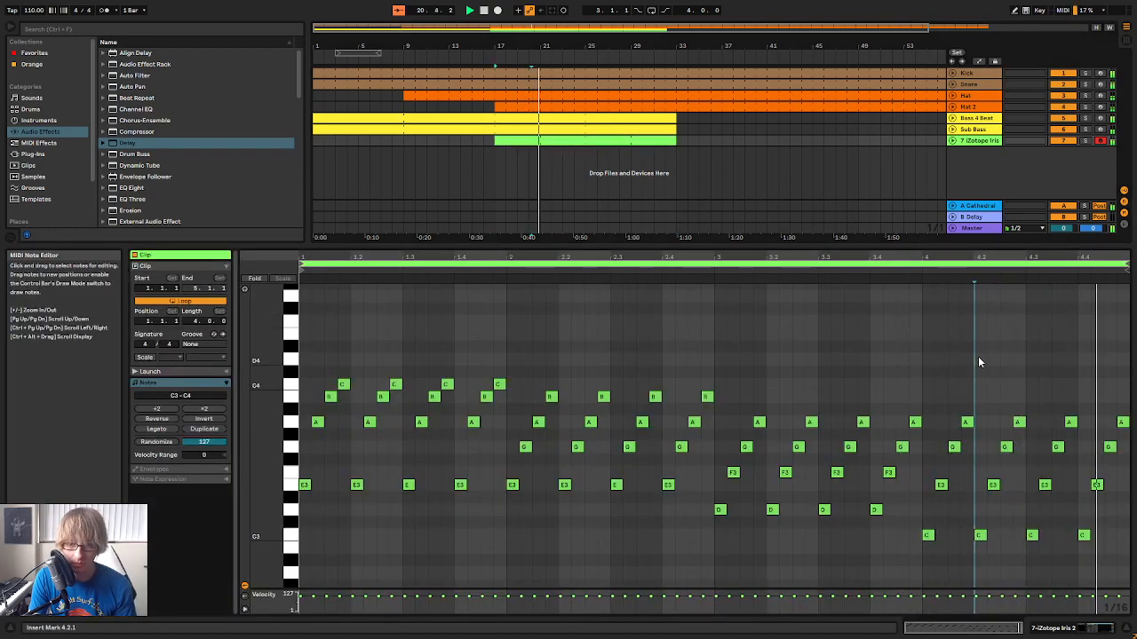
click(935, 337)
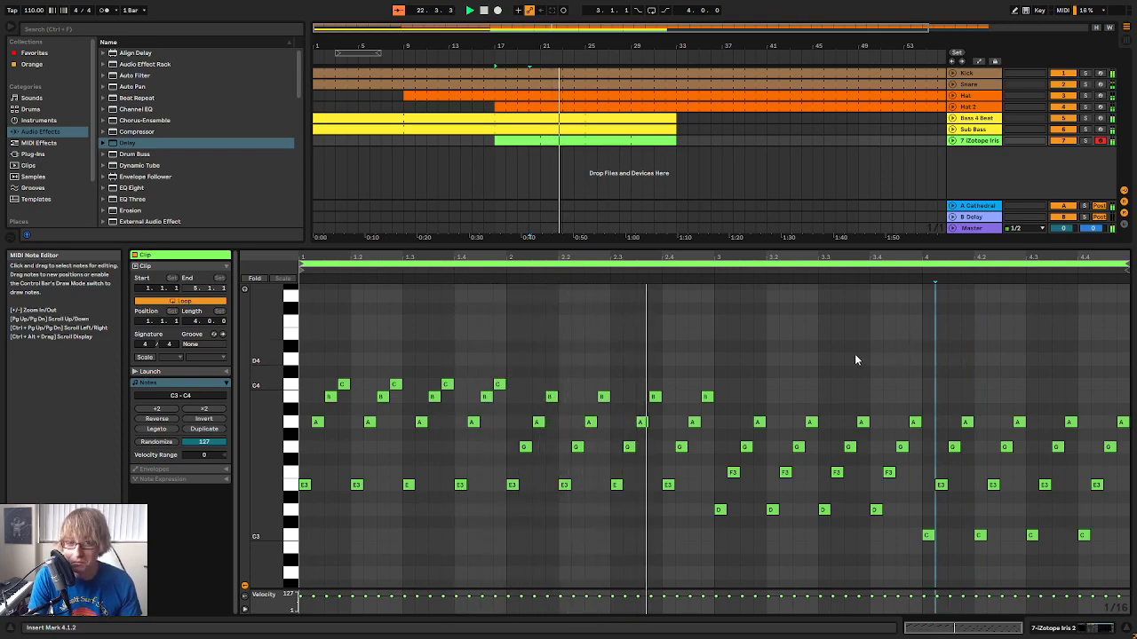
Shorten the Iris 2 arrangement clip to end at bar 25 and consolidate it into a single eight-bar clip
click(714, 113)
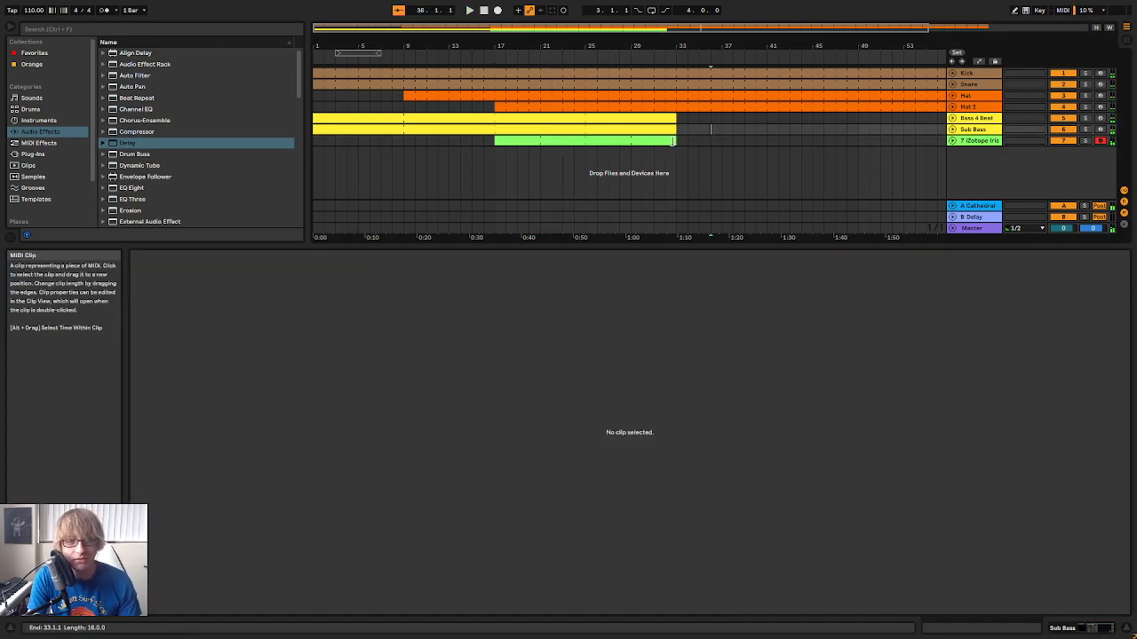
drag(676, 140, 585, 140)
right_click(561, 140)
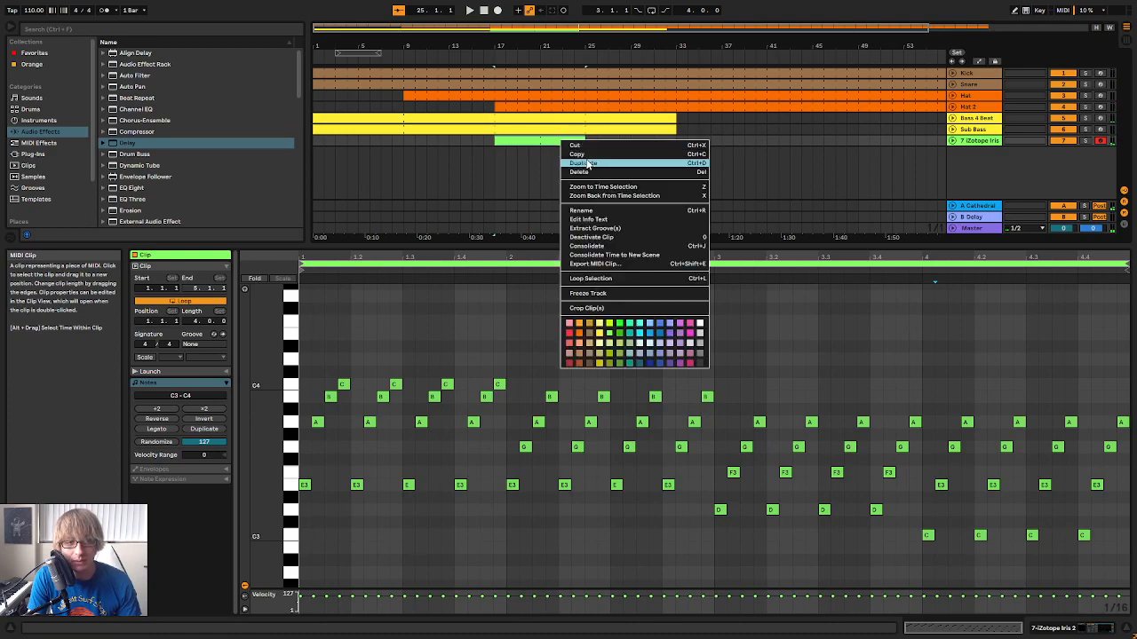
click(585, 251)
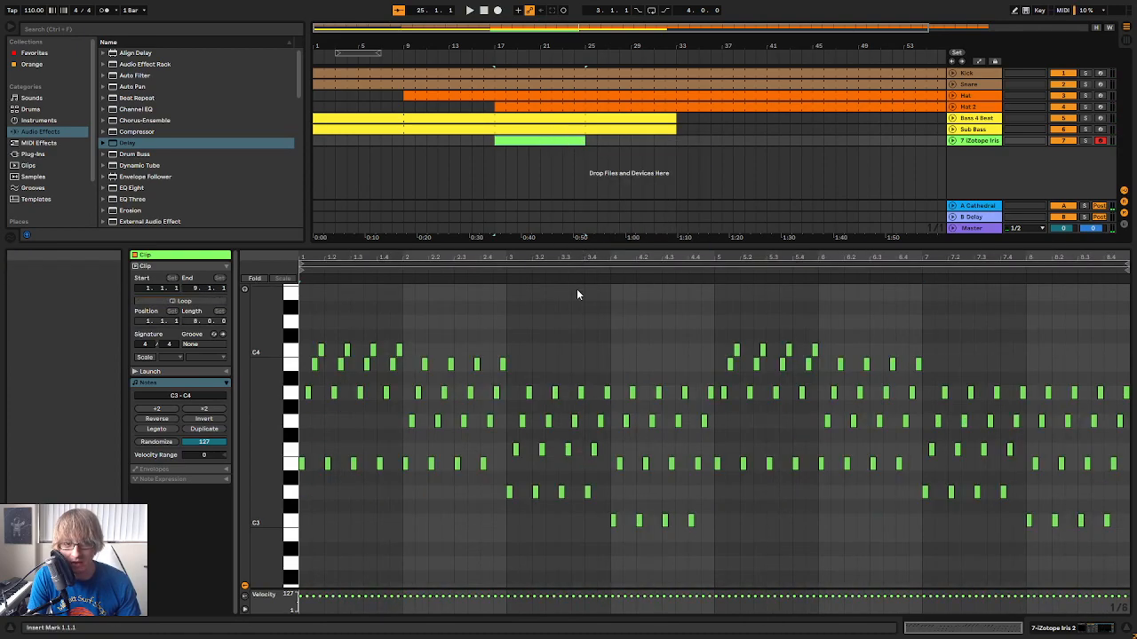
Turn on looping for the consolidated Iris 2 clip and extend it to bar 33
click(180, 301)
drag(580, 144, 717, 157)
key(space)
Enlarge the clip's note editor and audition the arpeggio with bars 5 to 8 in view
drag(707, 246, 702, 166)
drag(269, 238, 248, 299)
drag(742, 180, 707, 222)
drag(884, 177, 731, 168)
scroll(916, 295, up, 2)
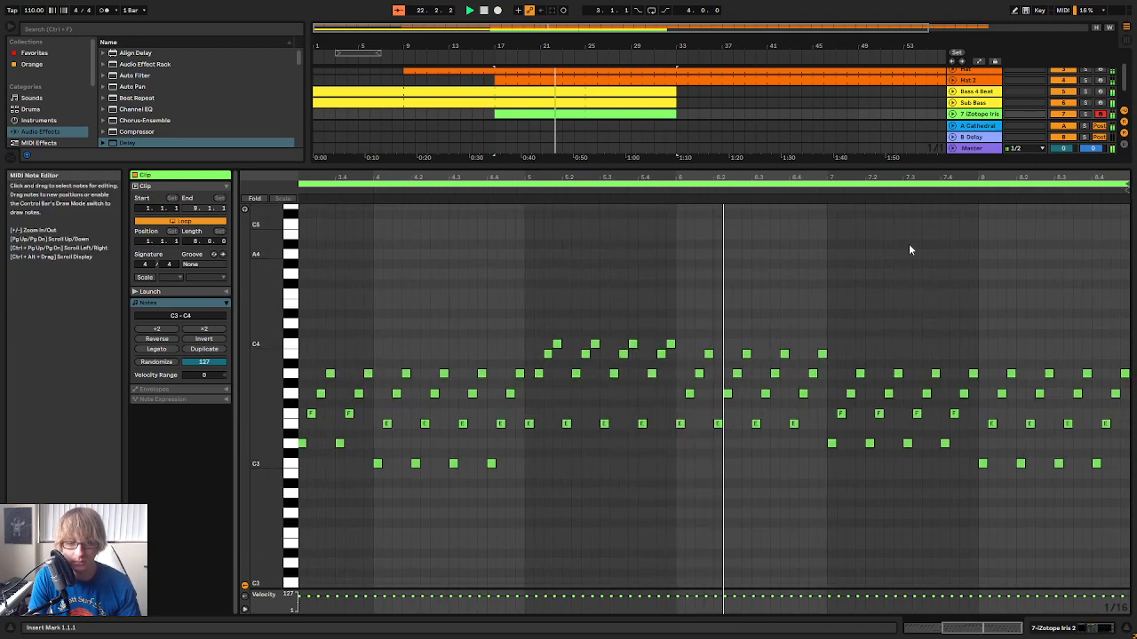
drag(916, 177, 876, 204)
key(space)
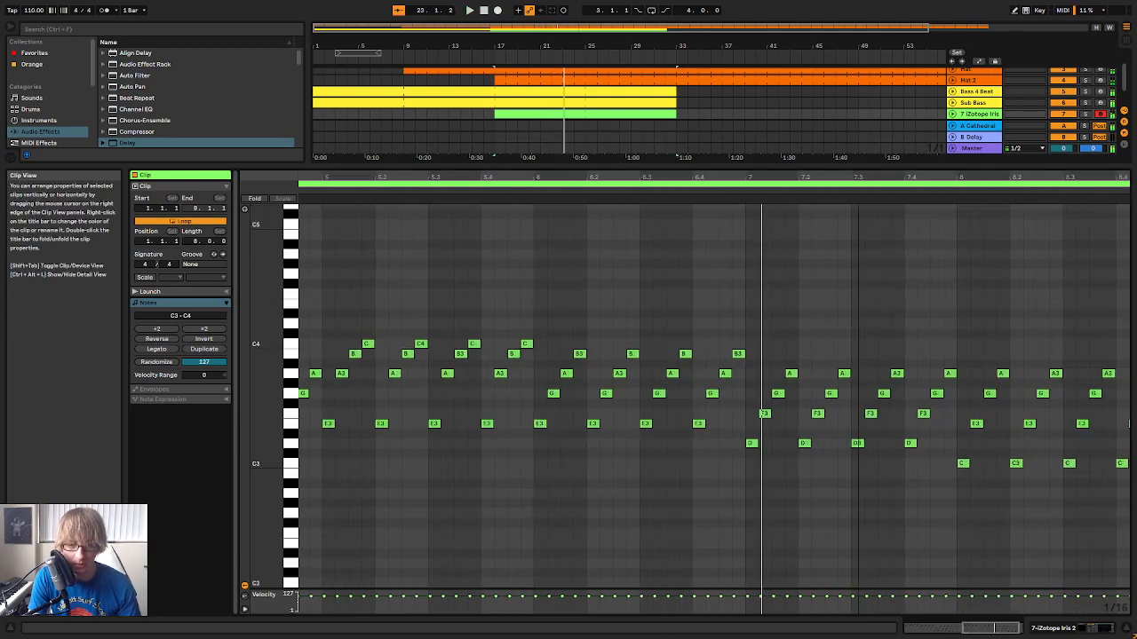
Try raising the four D3 notes in bar 7 to F3, then move them back to D3
click(750, 480)
drag(917, 457, 921, 436)
key(Up)
key(Up)
key(Up)
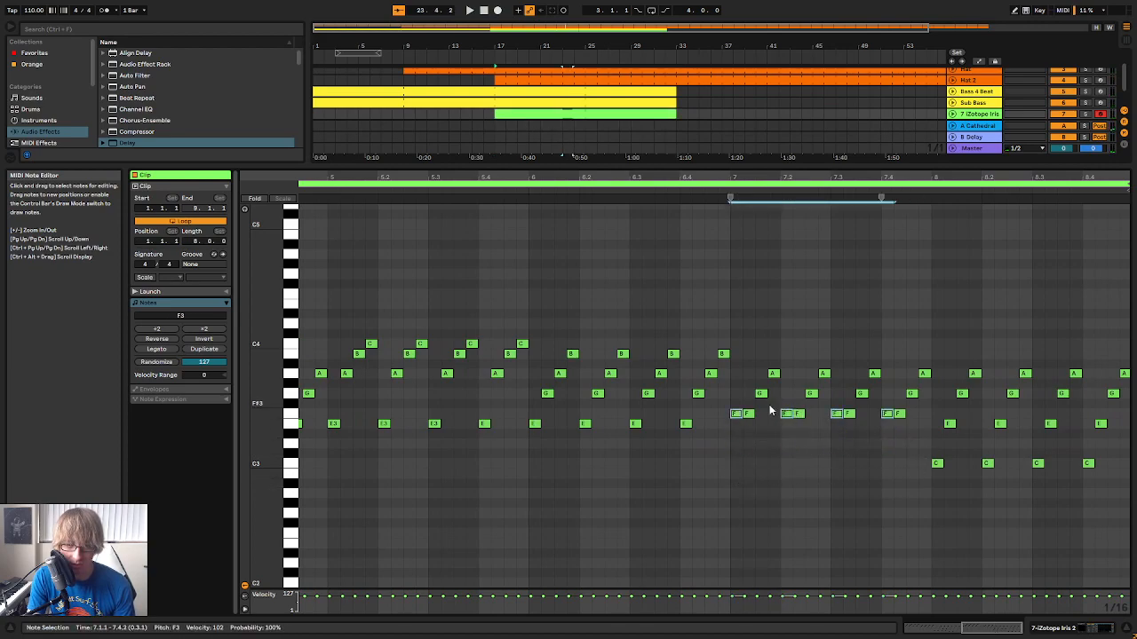
key(Down)
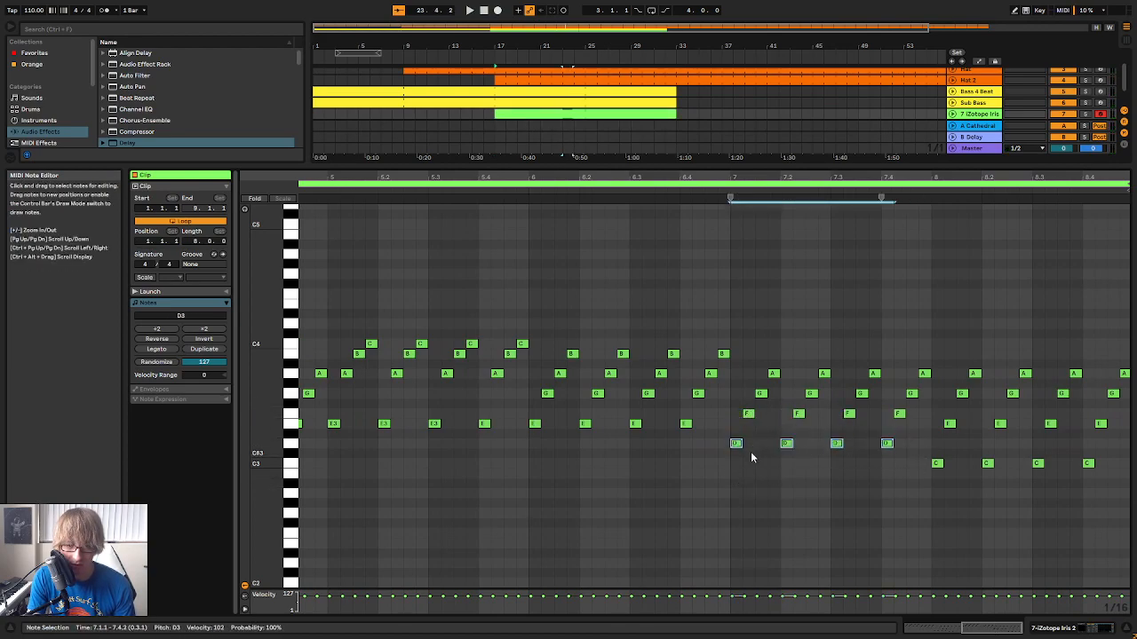
Raise all of bar 7's arpeggio notes by three semitones so the pattern starts on F3
drag(730, 469, 924, 366)
key(Up)
key(Up)
key(Up)
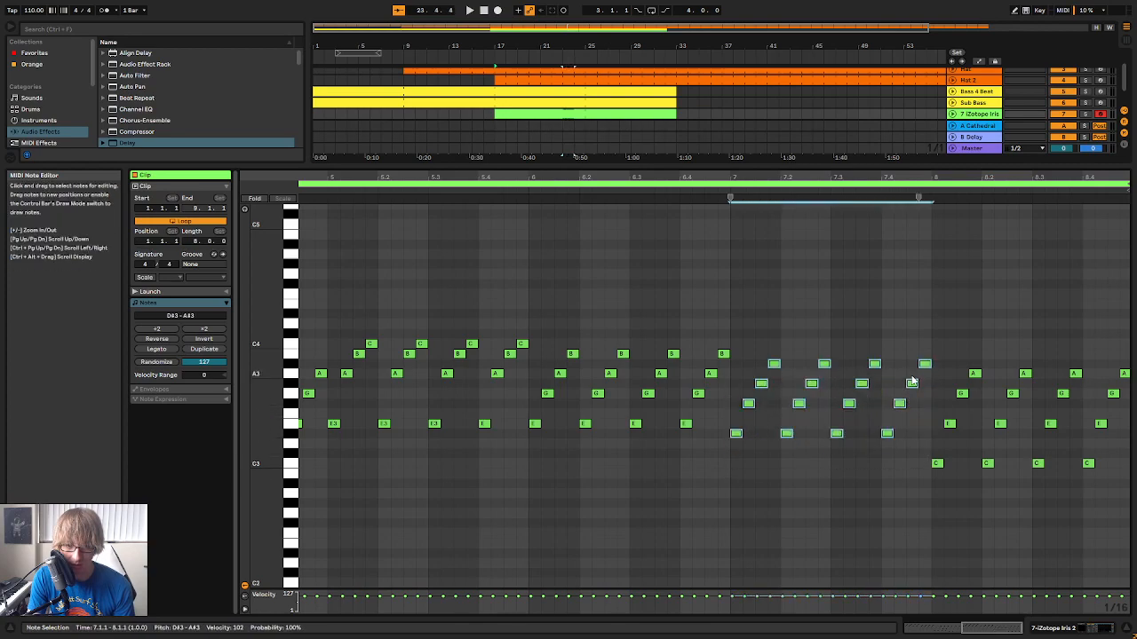
In bar 7, raise the G#3 notes to A3, the A#3 notes to C4 and the top C4 notes to D4, and play it back
drag(740, 397, 930, 381)
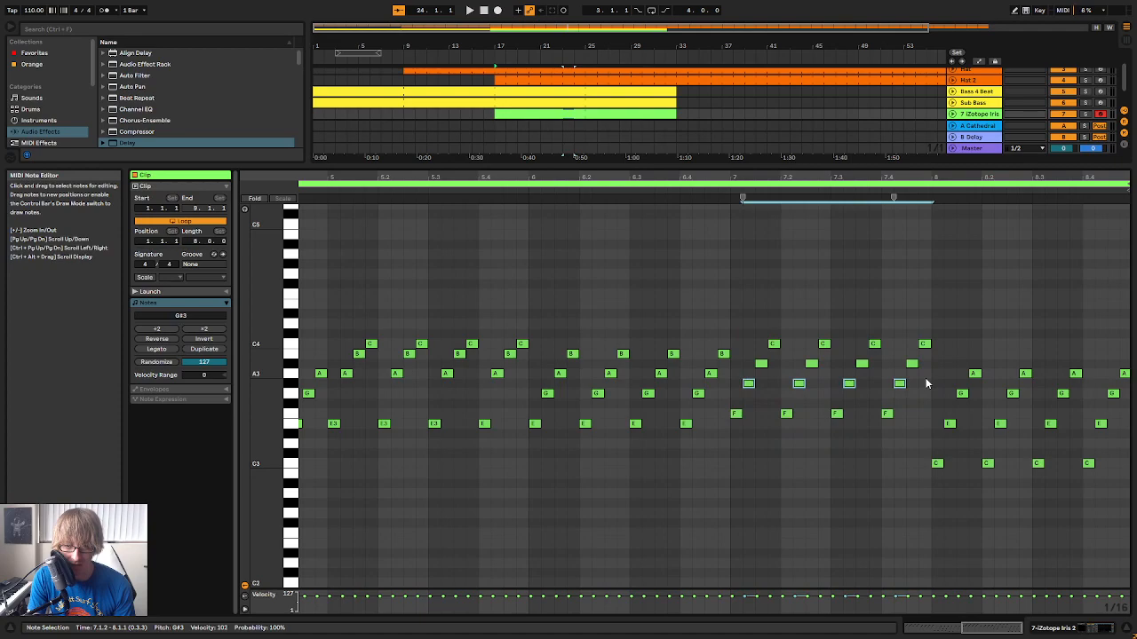
drag(744, 349, 763, 365)
drag(933, 359, 760, 369)
key(Up)
drag(771, 330, 940, 346)
drag(830, 350, 771, 361)
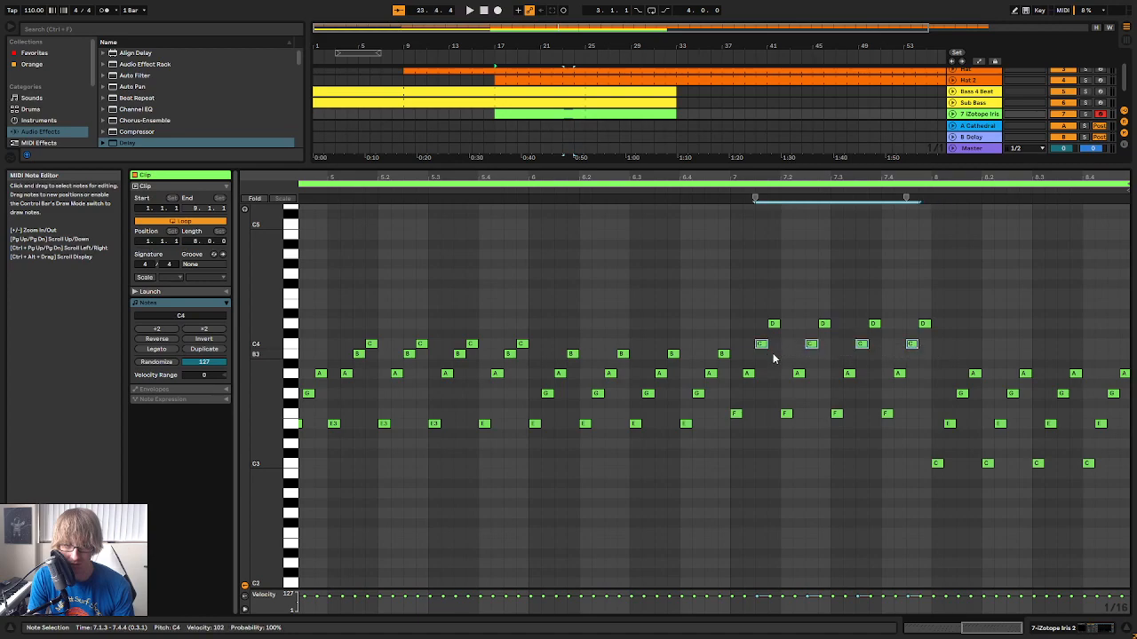
key(space)
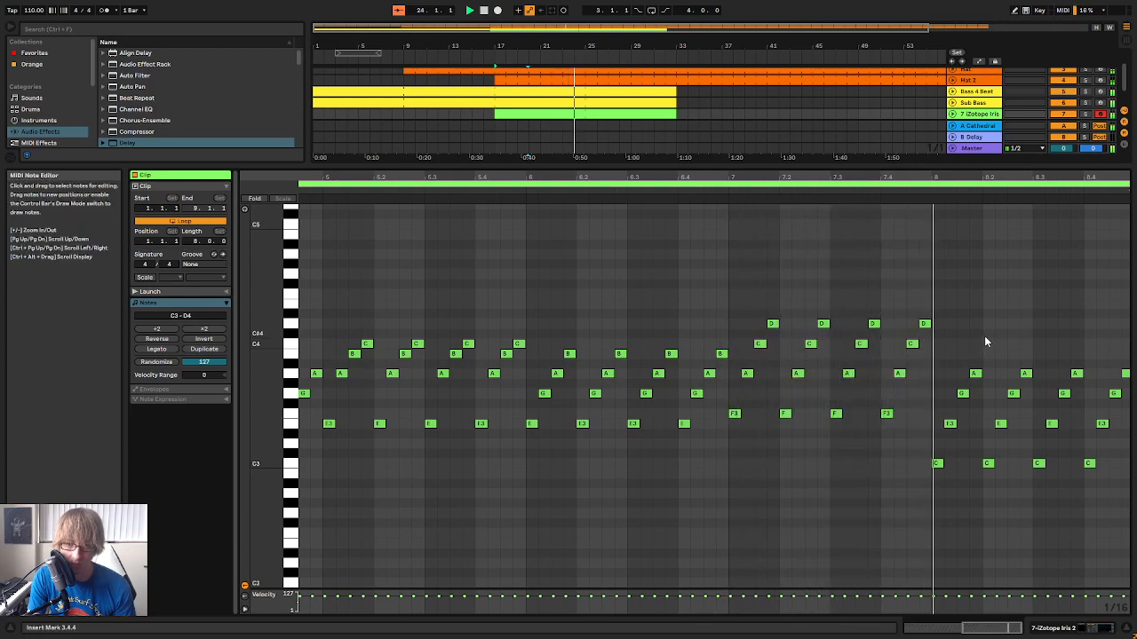
Raise all of bar 8's arpeggio notes by four semitones so the pattern starts on E3
drag(949, 505, 1133, 368)
drag(931, 489, 1128, 369)
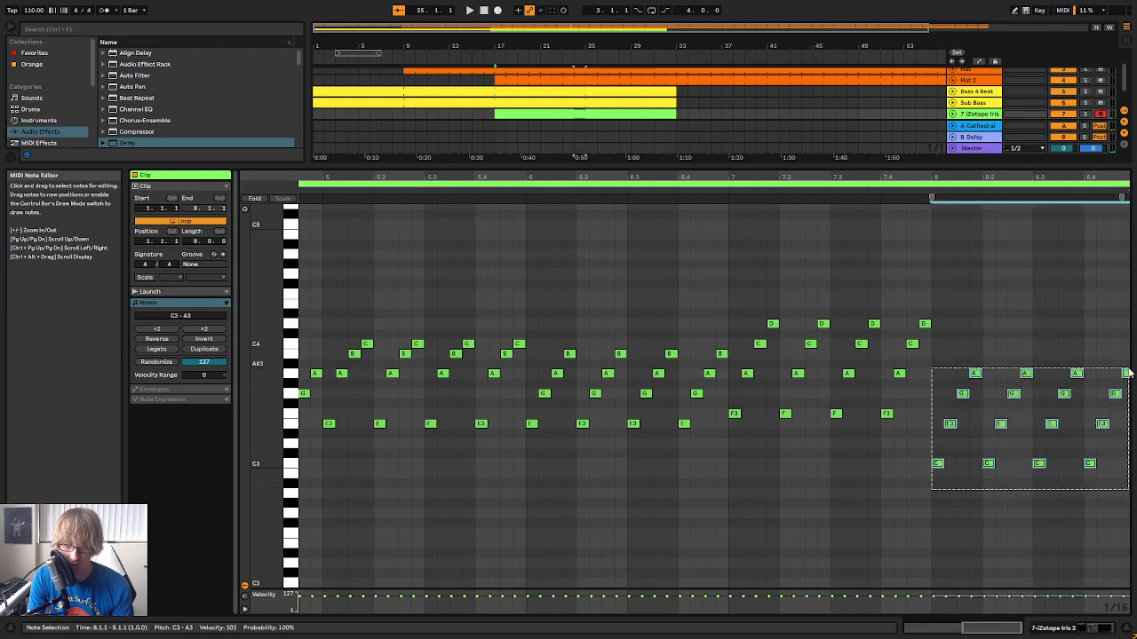
key(Up)
key(Up)
key(Up)
key(Up)
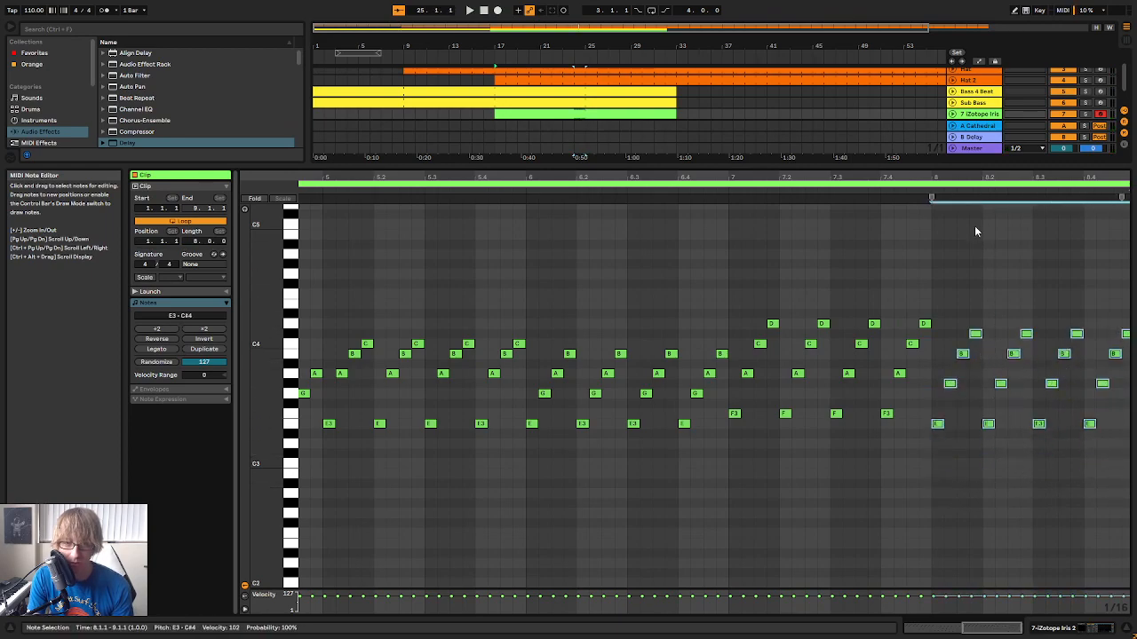
In bar 8, lower the G#3 notes to G3 and the C#4 notes to C4, and play back the change
drag(931, 178, 926, 158)
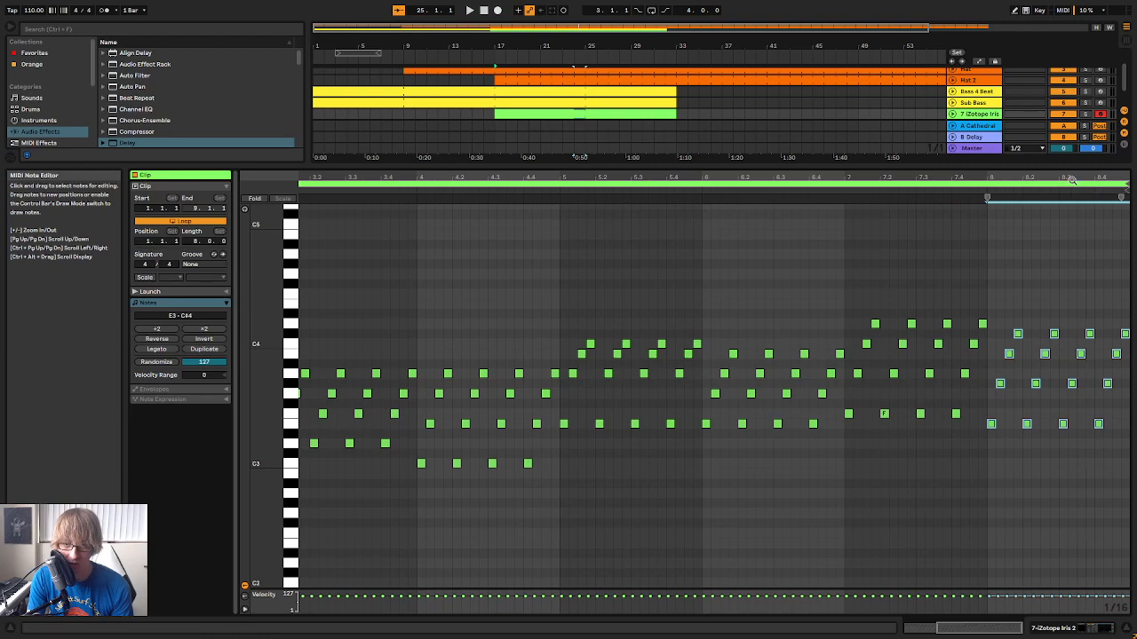
drag(1077, 179, 1067, 193)
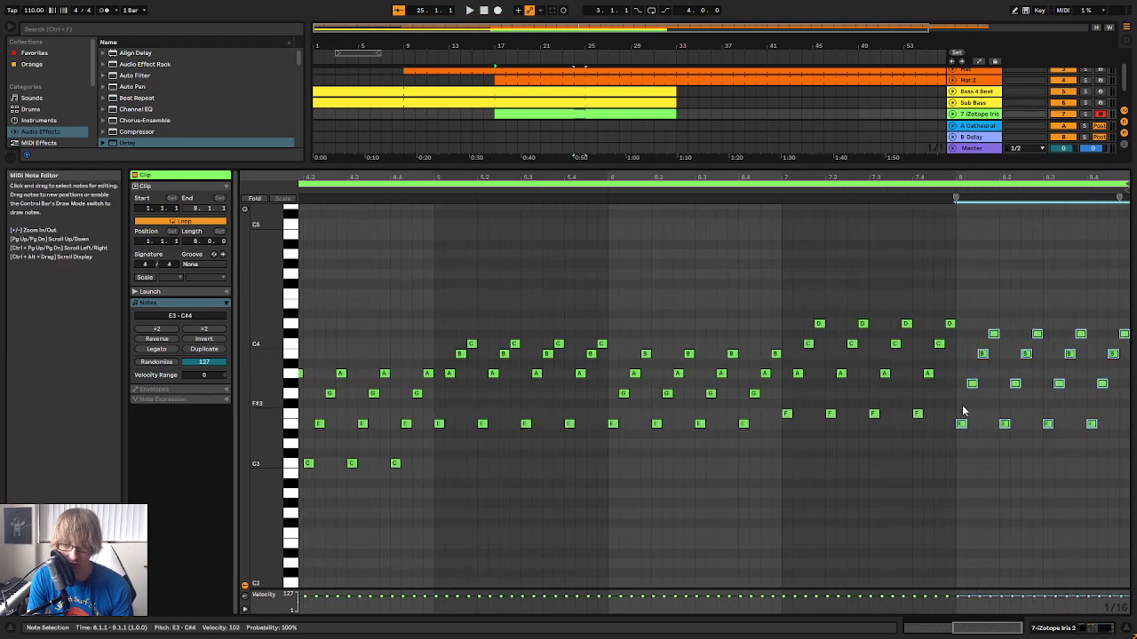
drag(962, 402, 1130, 380)
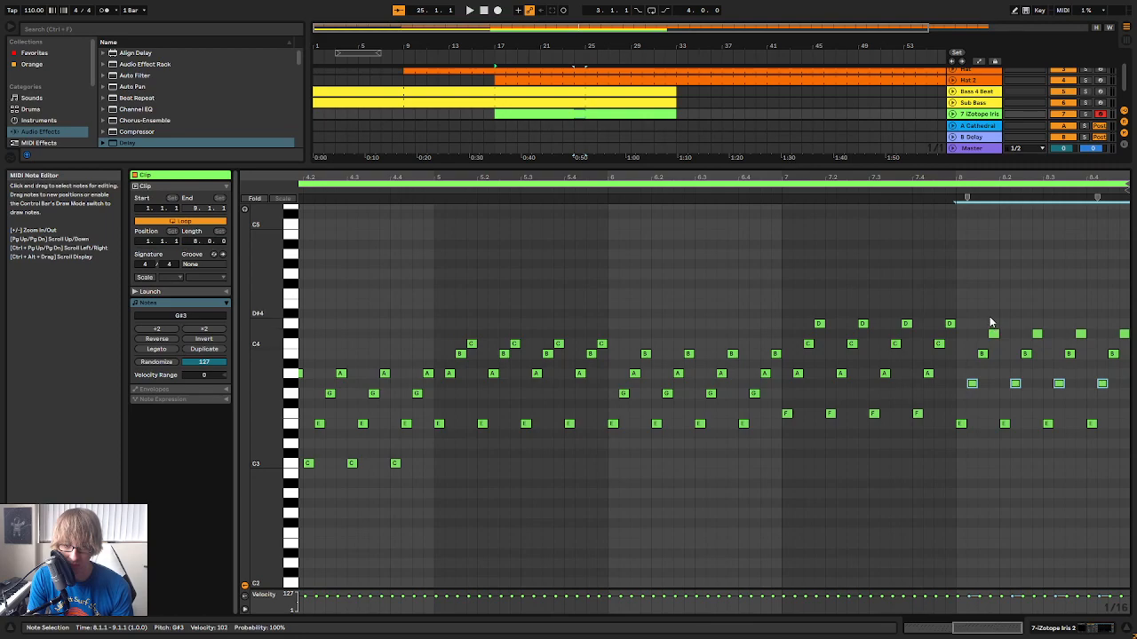
drag(975, 378, 1124, 357)
drag(989, 330, 988, 341)
click(759, 189)
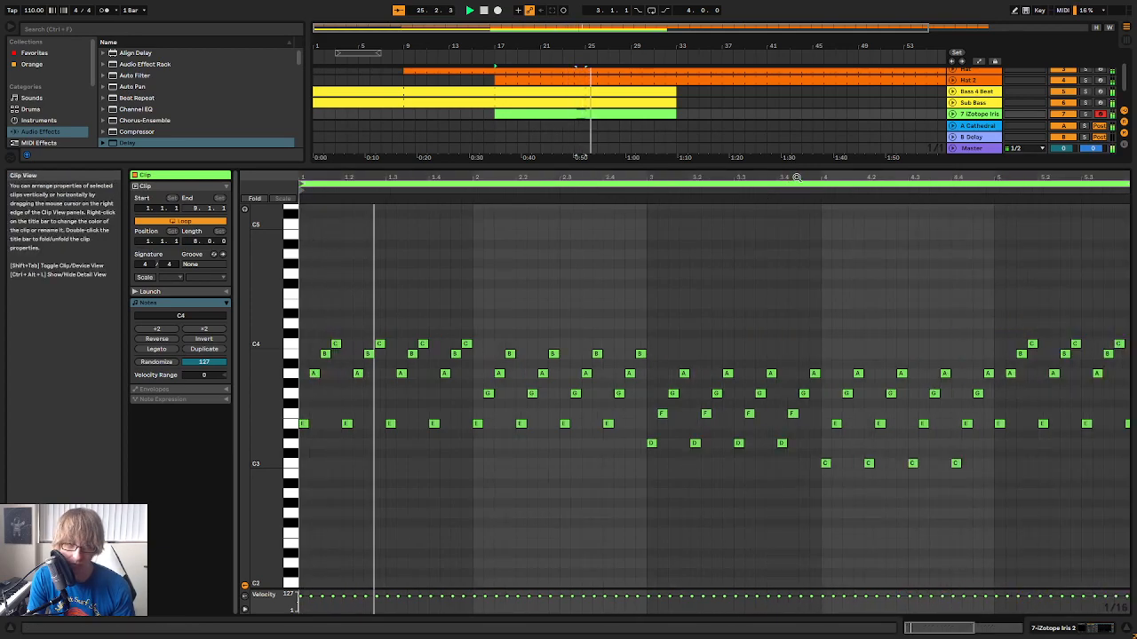
Listen to the transition into bar 8, lower its B3 notes to A3, and play it back again
drag(796, 177, 796, 149)
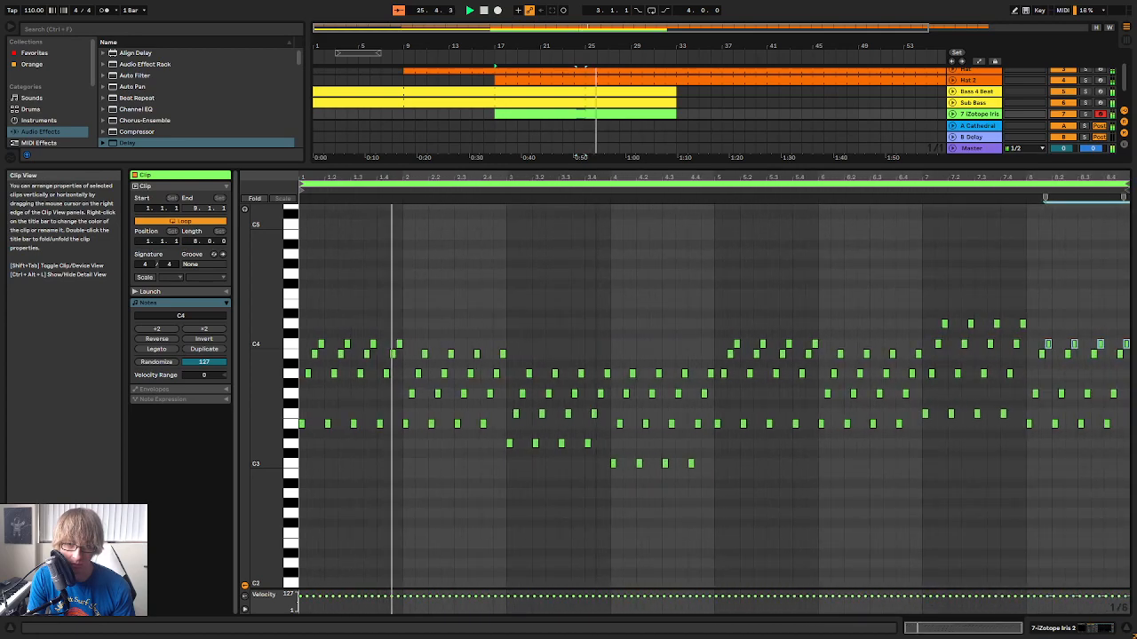
click(969, 188)
drag(1056, 175, 1056, 189)
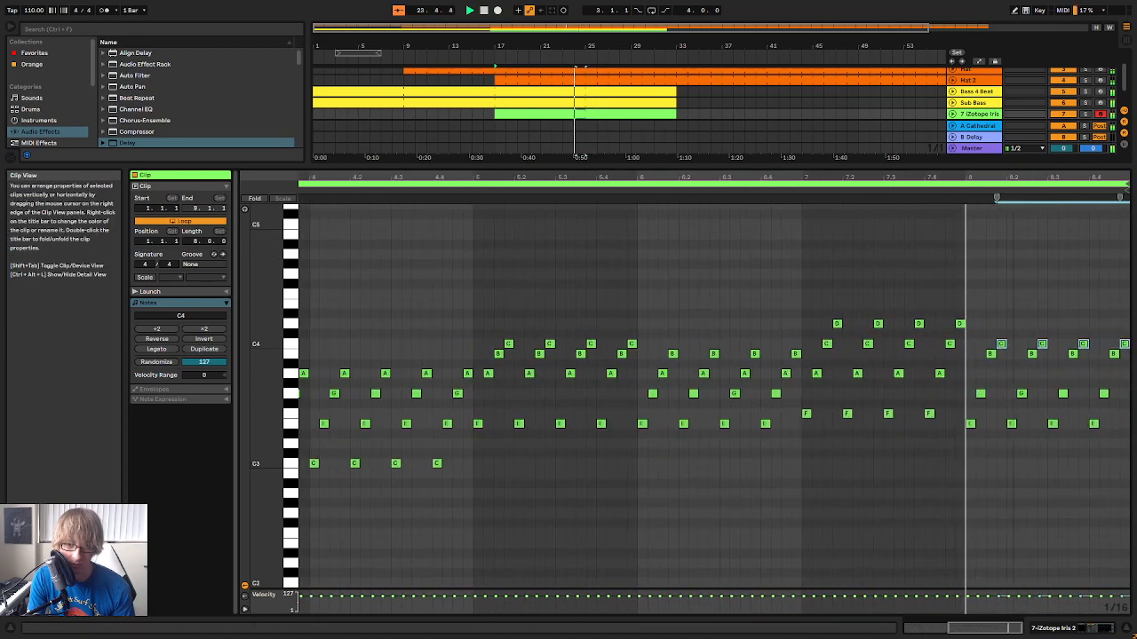
key(space)
drag(969, 359, 1128, 357)
key(Down)
key(space)
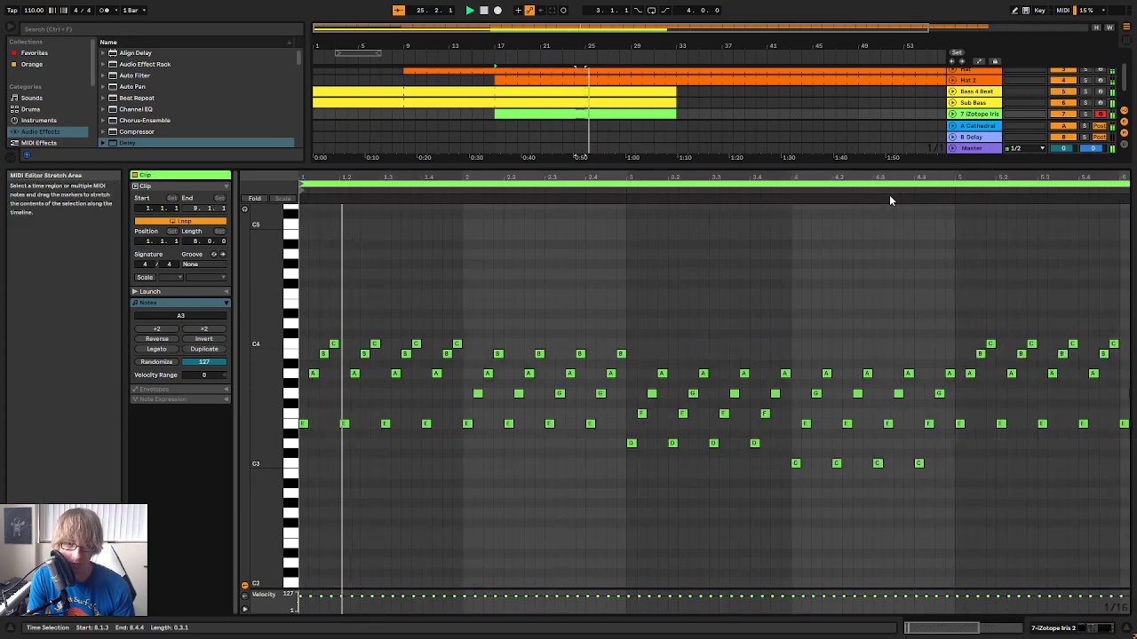
Play back the arpeggio pattern and stop playback to review the notes in bar 8
key(space)
drag(907, 174, 684, 175)
key(space)
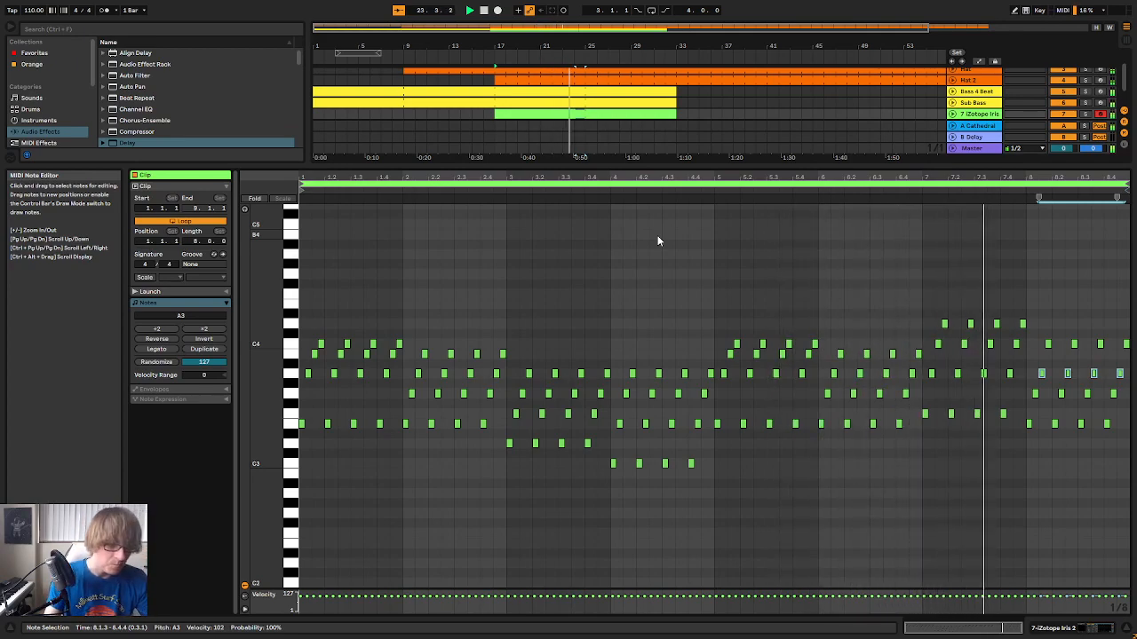
key(space)
drag(905, 175, 876, 186)
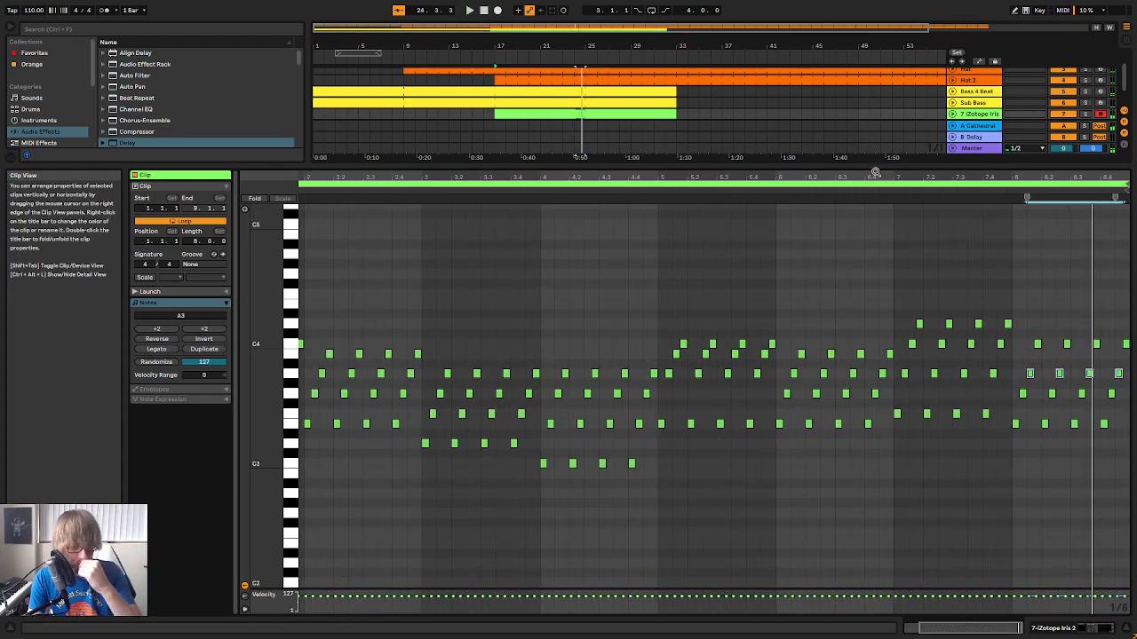
Raise bar 8's A3 notes to B3 and play the pattern back from its beginning
drag(1039, 326, 1132, 366)
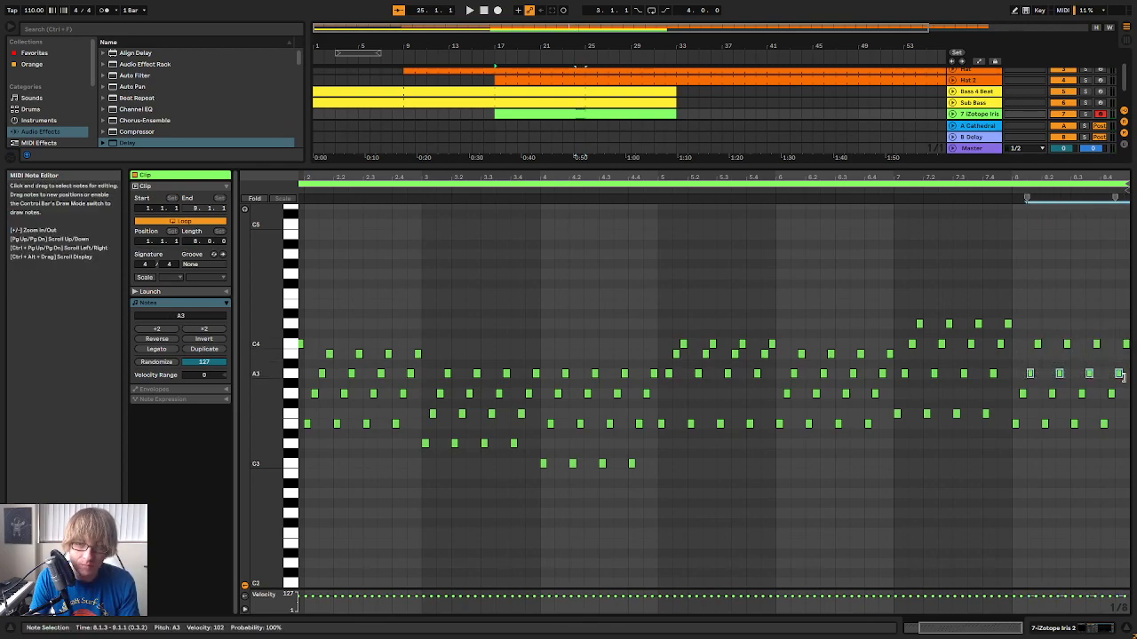
click(875, 199)
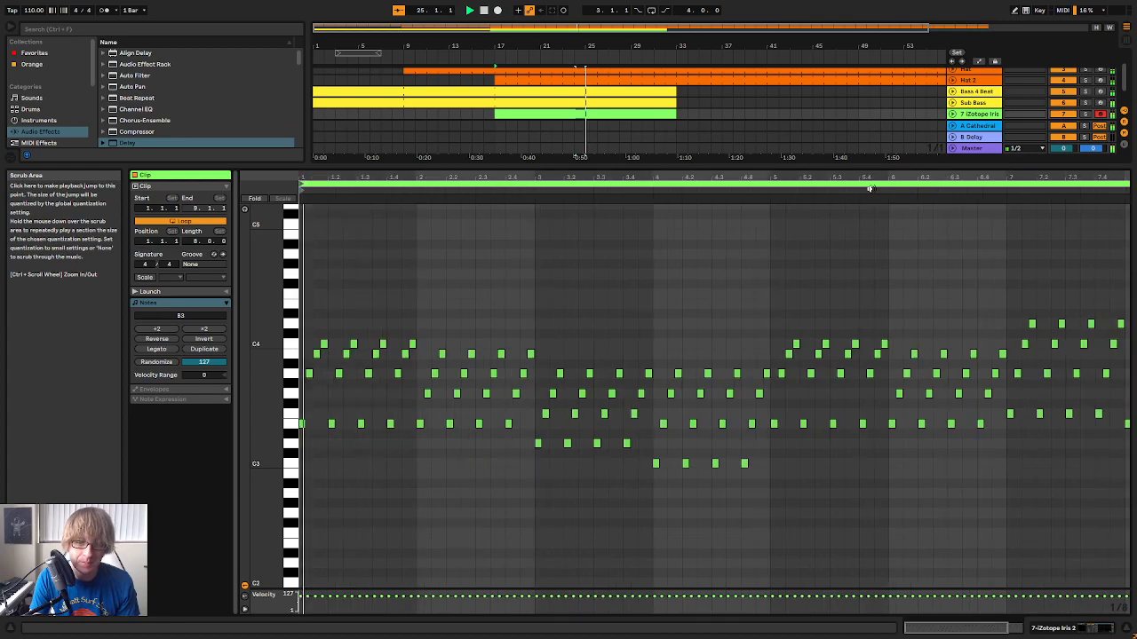
drag(869, 173, 799, 174)
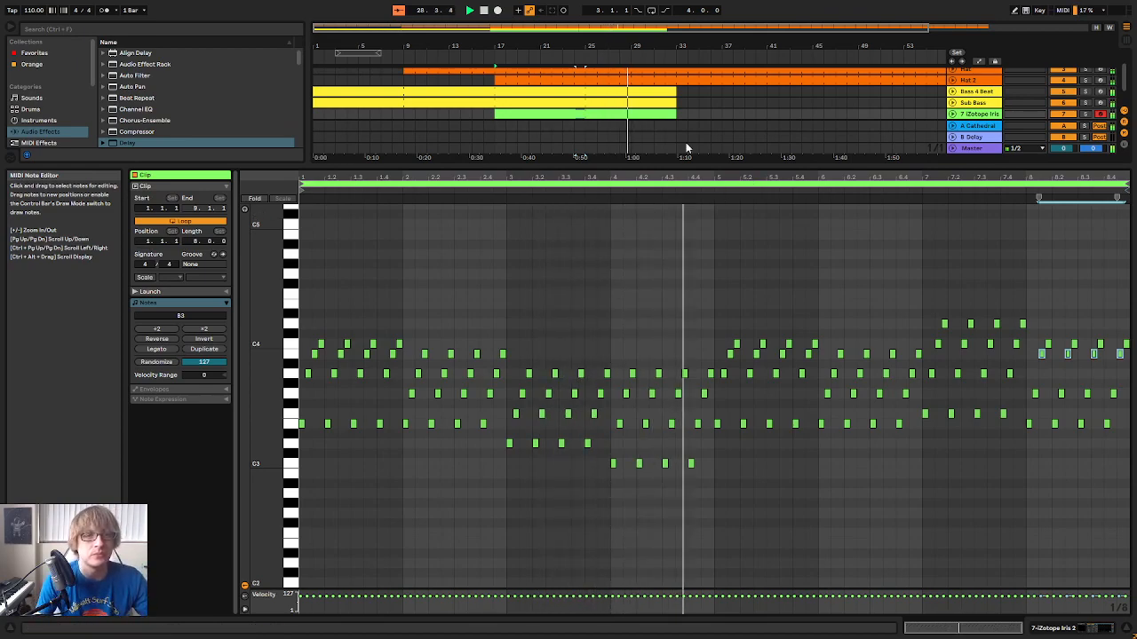
Extend the Bass 4 Beat, Sub Bass and Iris 2 arpeggio clips to bar 41
click(656, 92)
shift+click(656, 116)
drag(675, 117, 769, 127)
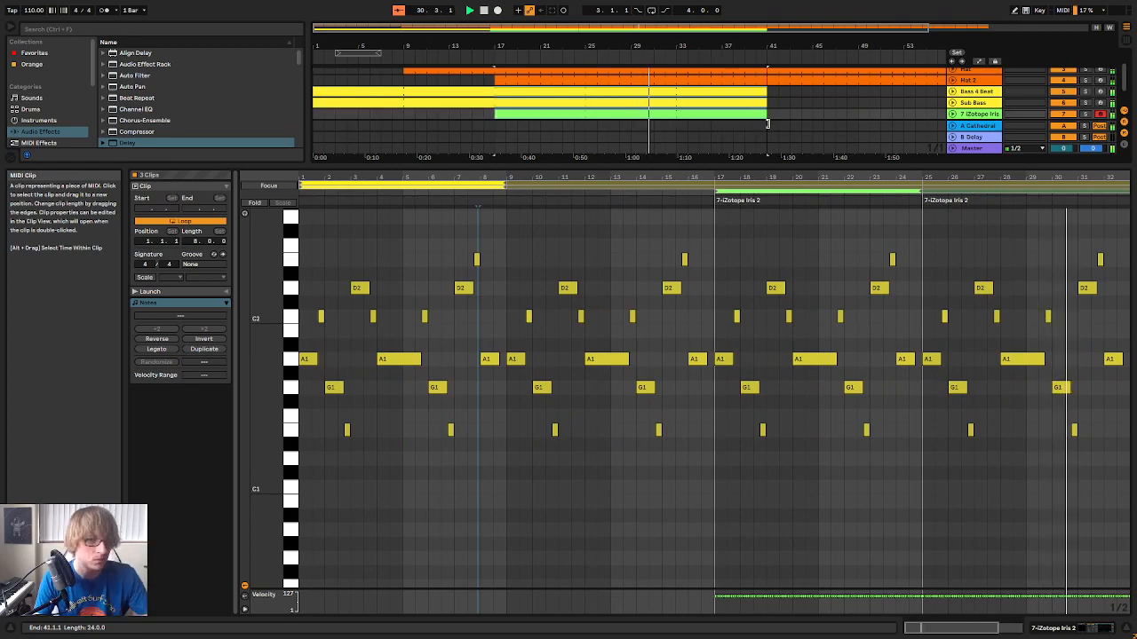
click(878, 120)
Enlarge the main track area and rename the iZotope Iris 2 track as Arp
key(Tab)
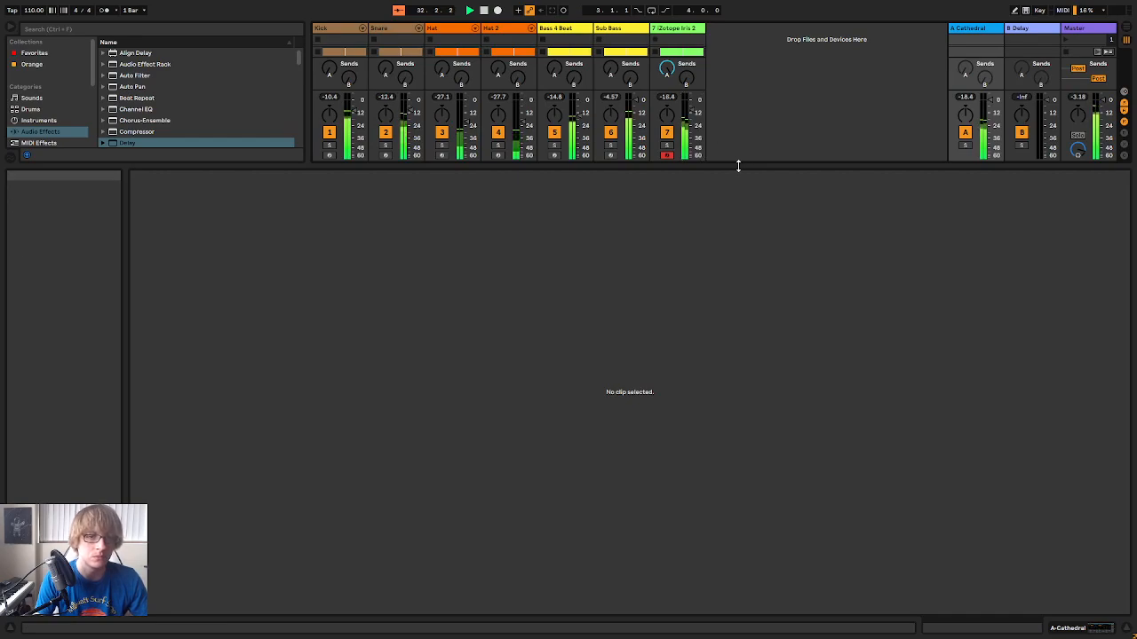
drag(737, 165, 708, 350)
key(Tab)
right_click(978, 144)
click(999, 194)
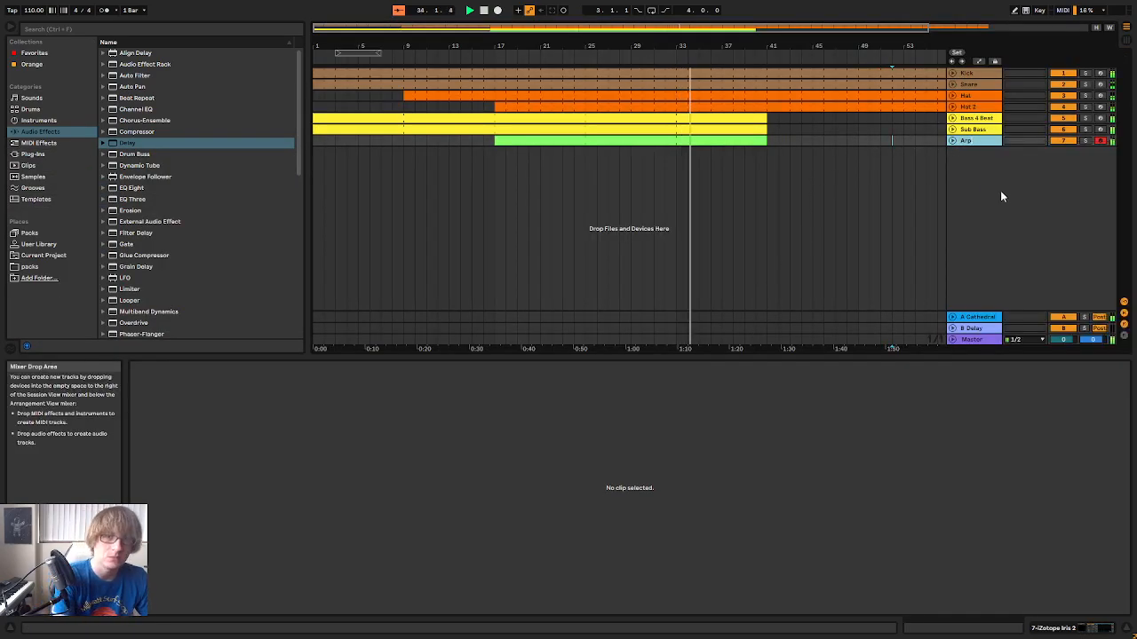
Listen to the arrangement up to the end of the bass and arpeggio clips, and return the song position to the start
click(786, 154)
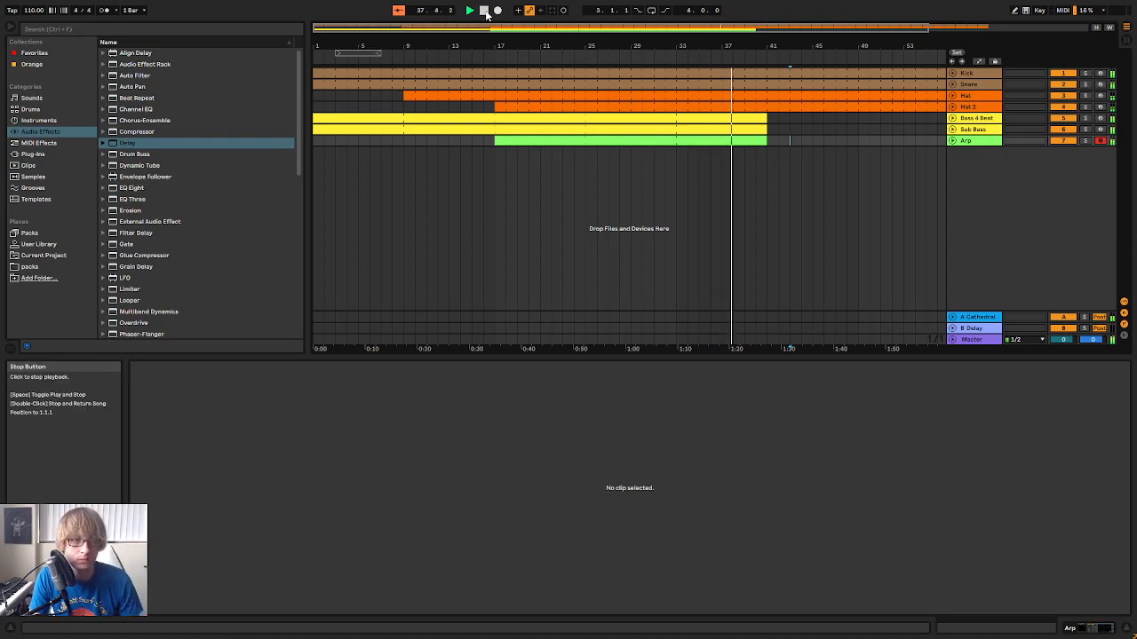
drag(835, 44, 836, 29)
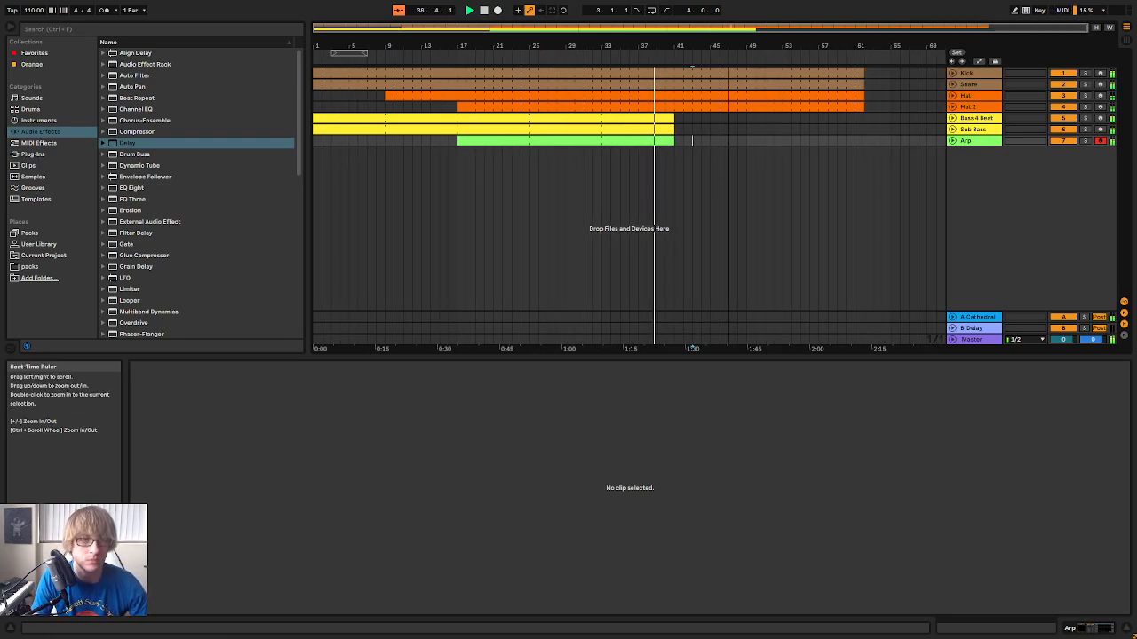
drag(676, 44, 677, 55)
click(751, 154)
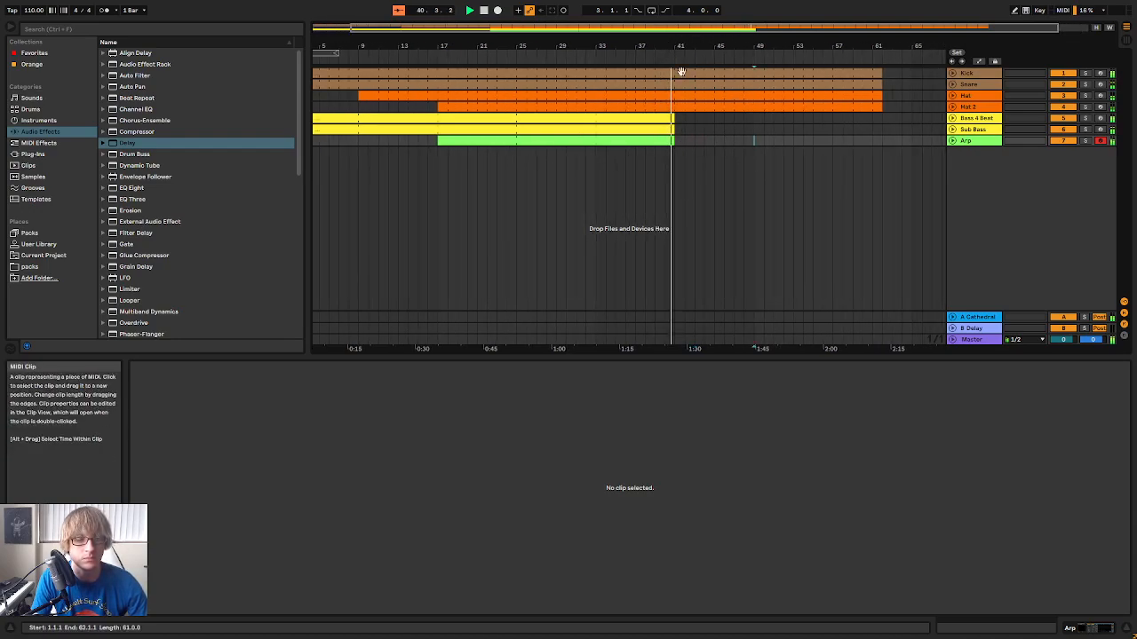
drag(657, 44, 724, 45)
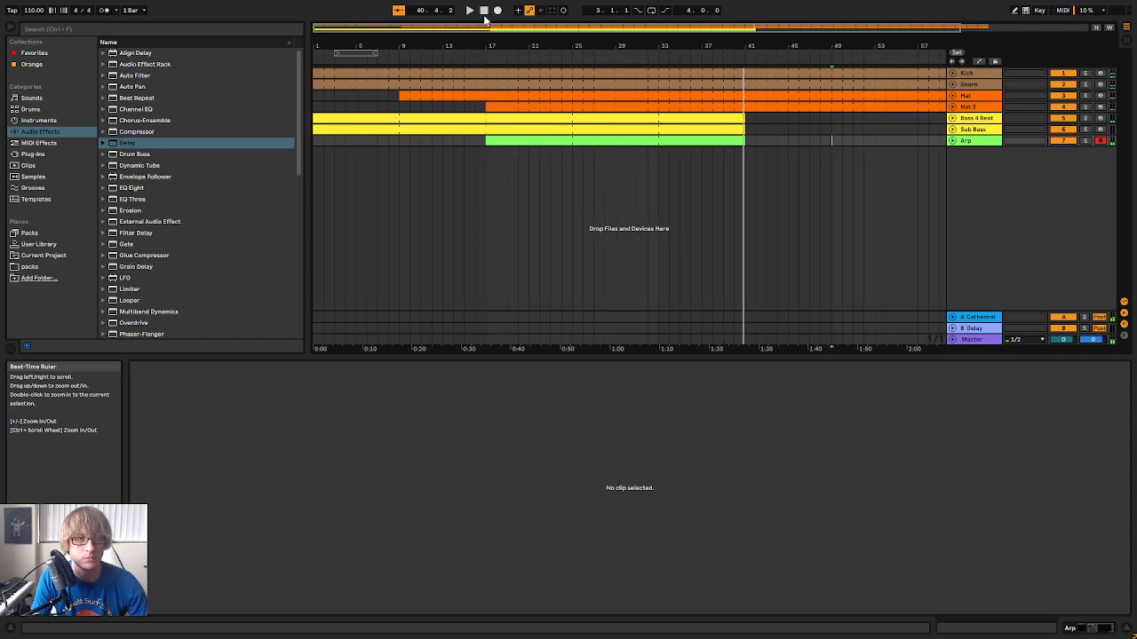
double_click(484, 12)
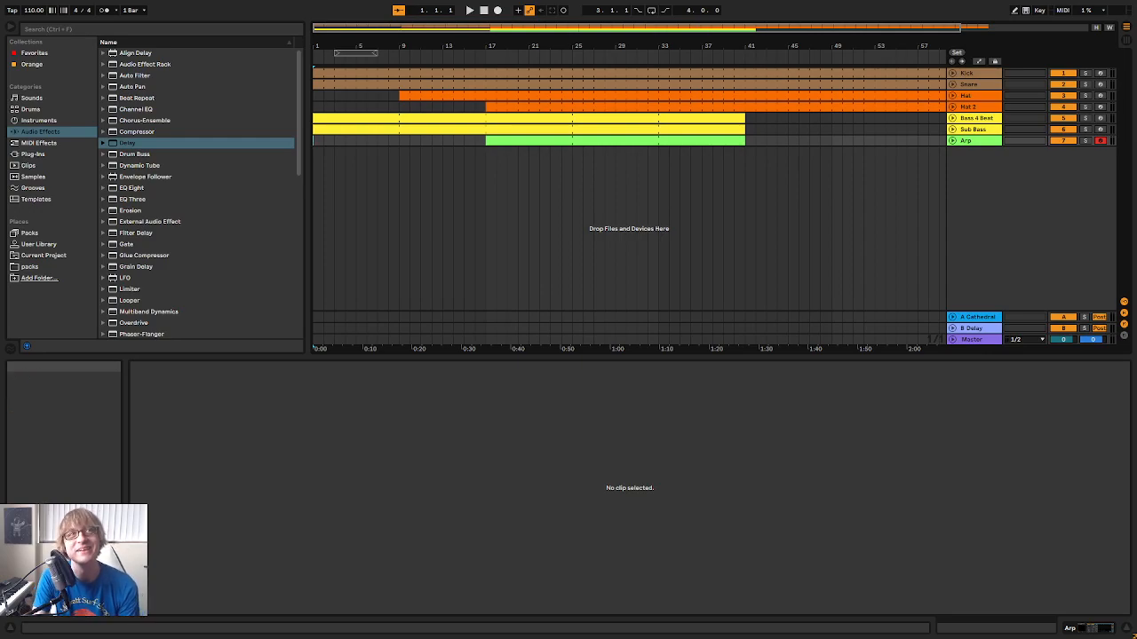
Save the Live Set in the Current Ableton folder with a name beginning "November 2"
click(770, 207)
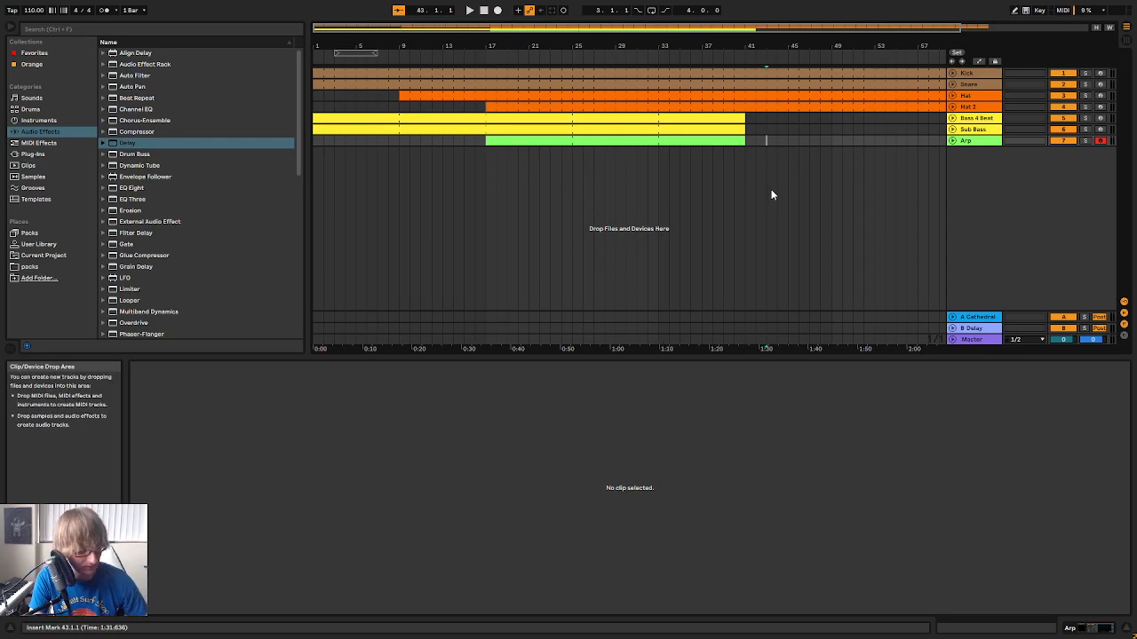
key(ctrl+s)
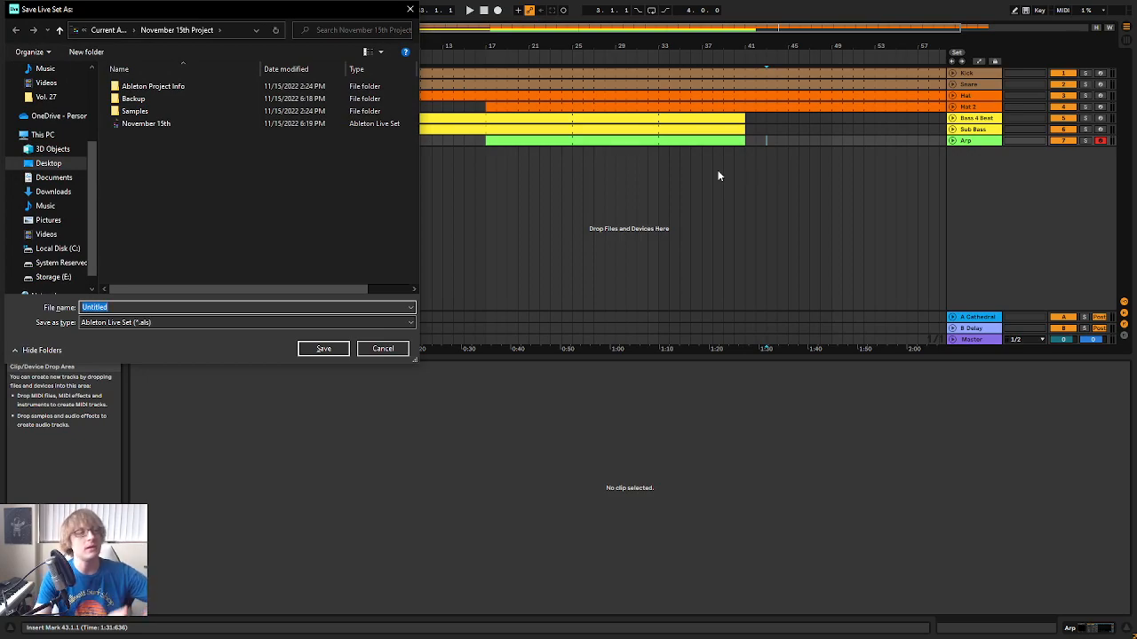
click(102, 29)
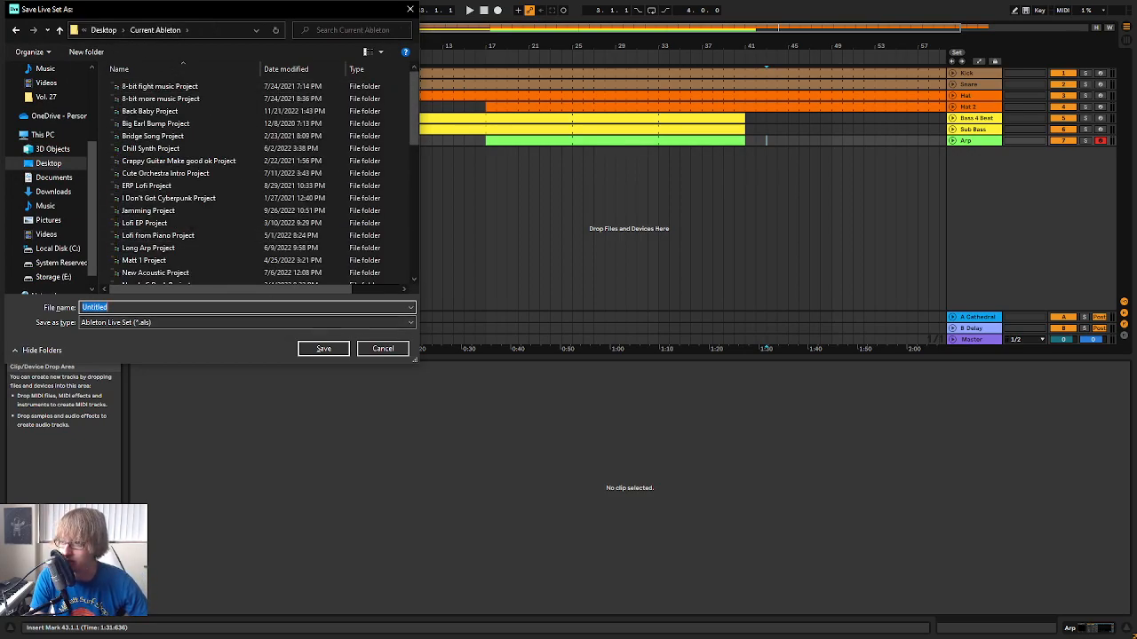
text(Nob)
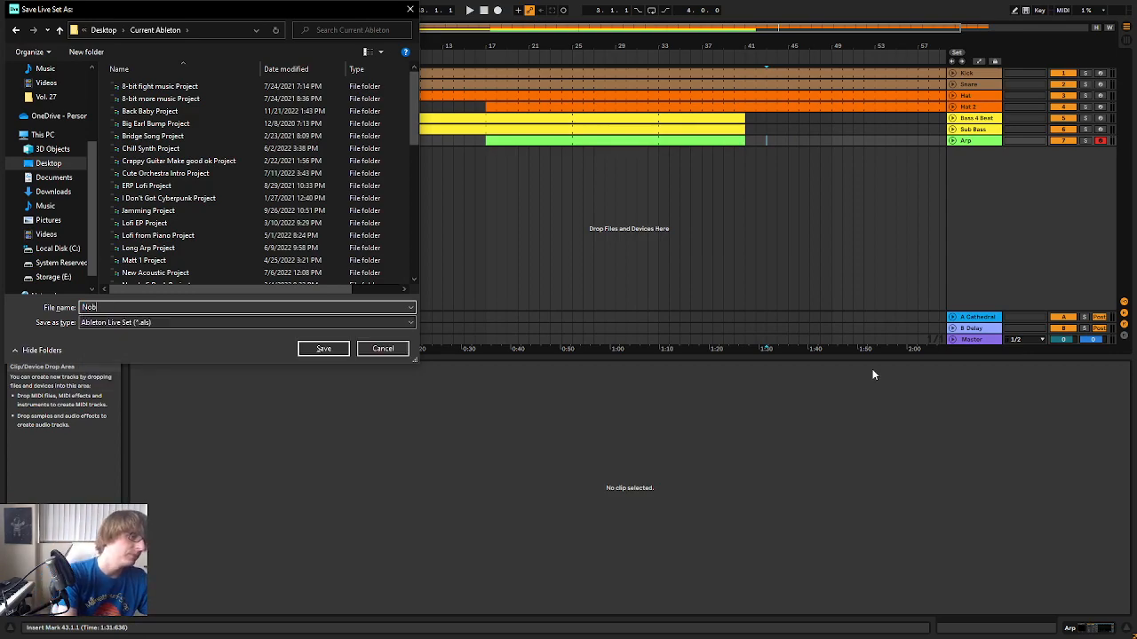
key(BackSpace)
text(vember 22)
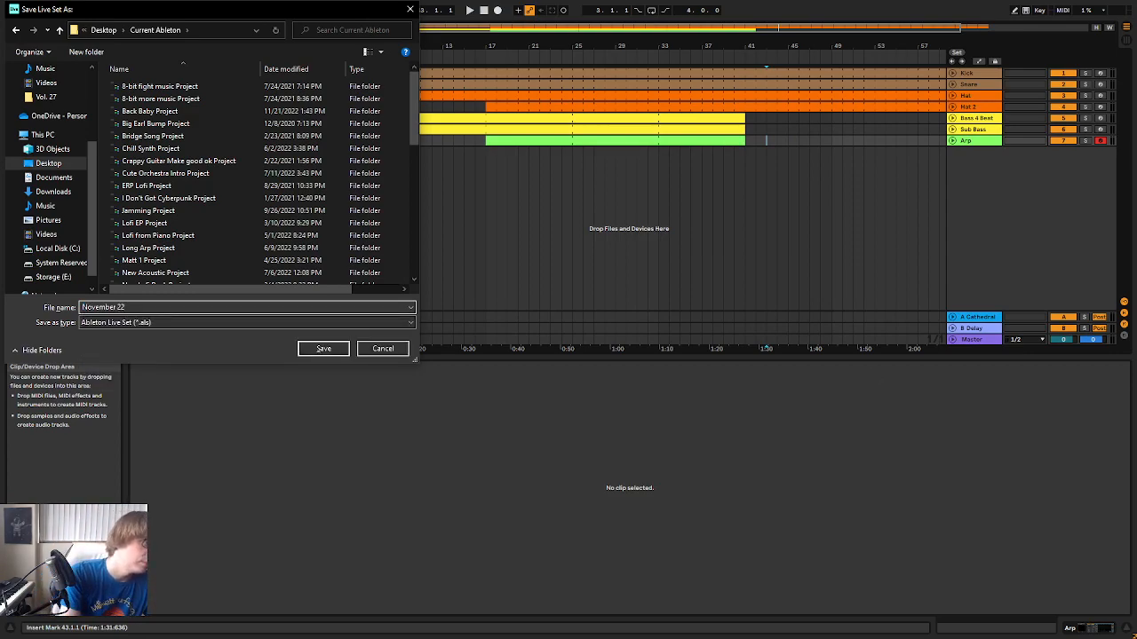
key(Return)
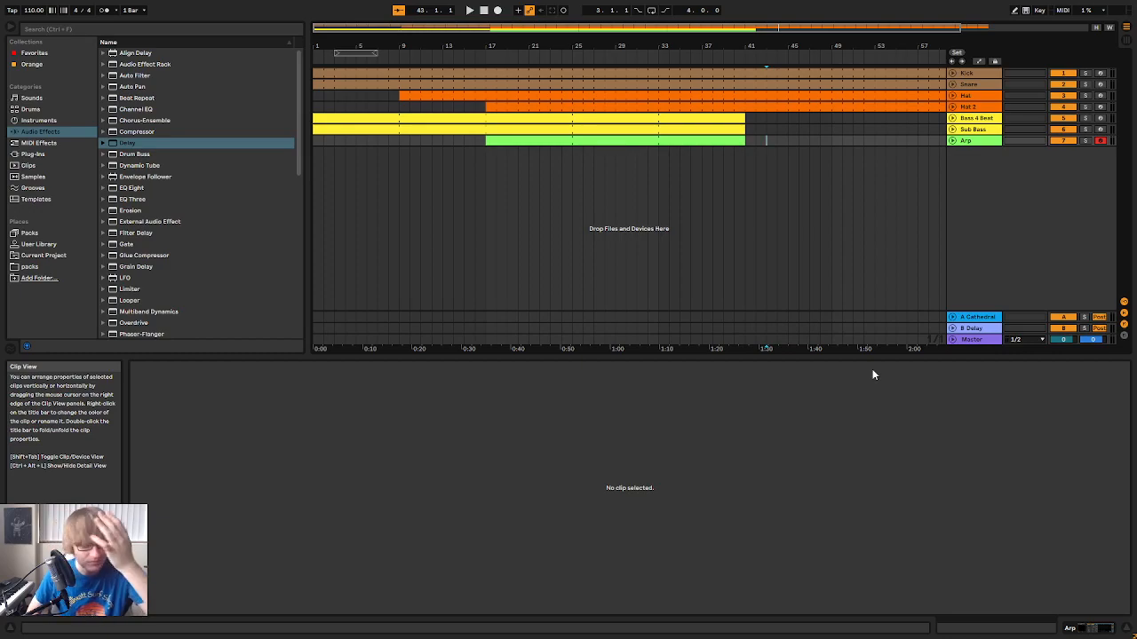
Unfold all seven tracks, from Arp up to Kick, to show their clip contents
click(952, 141)
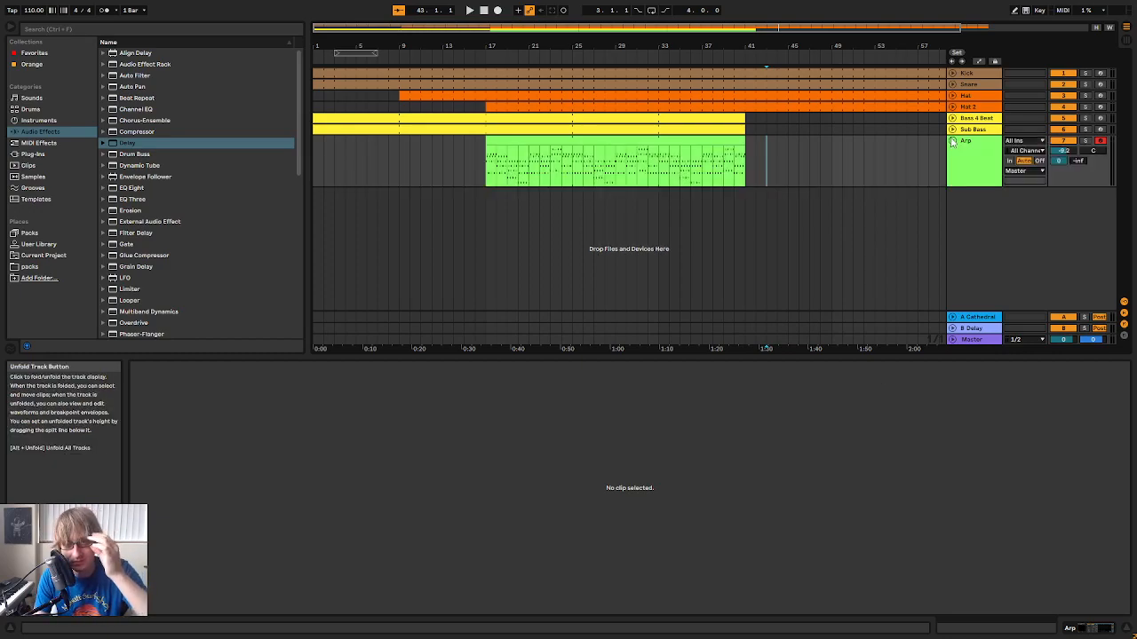
click(952, 129)
click(952, 118)
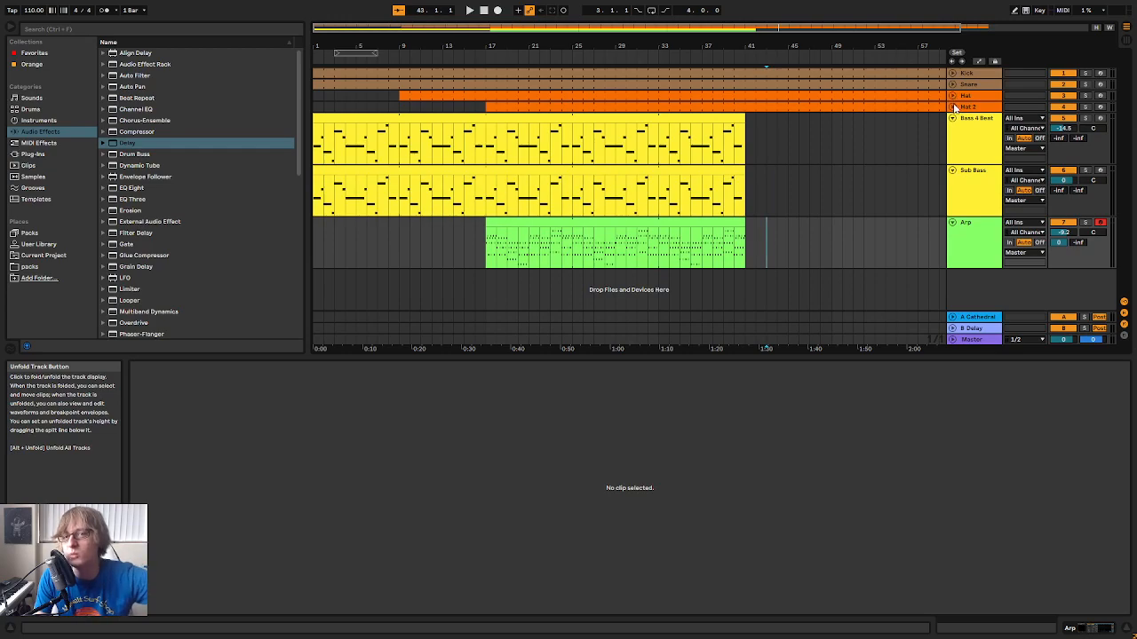
click(953, 106)
click(953, 95)
click(952, 85)
click(953, 73)
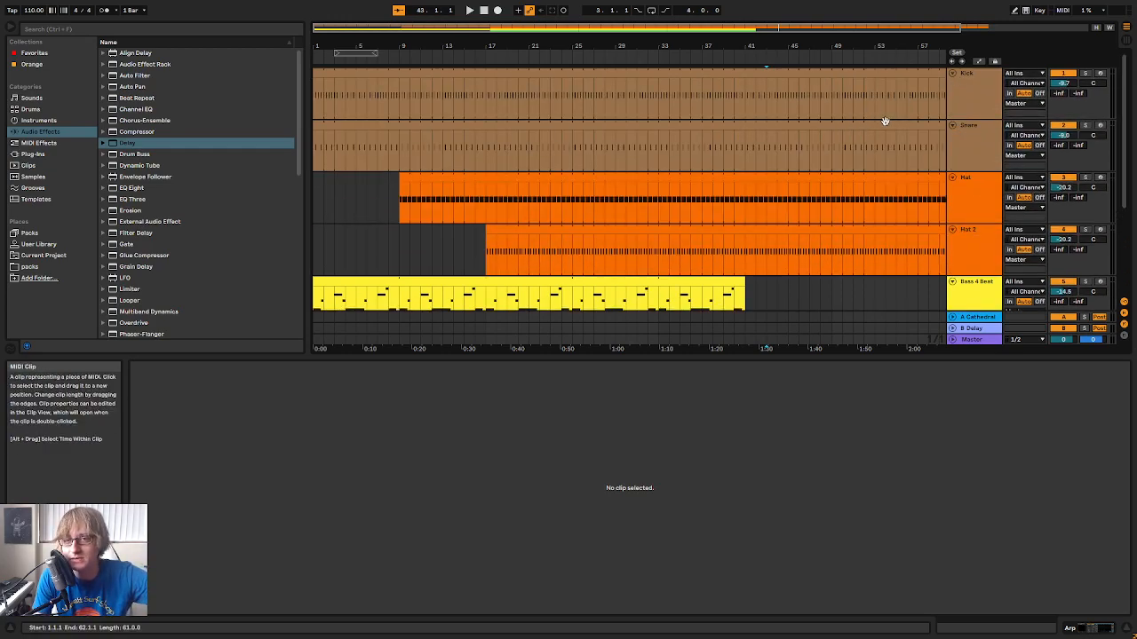
Show the Snare track's devices and view the whole arrangement past bar 61 during playback
click(974, 136)
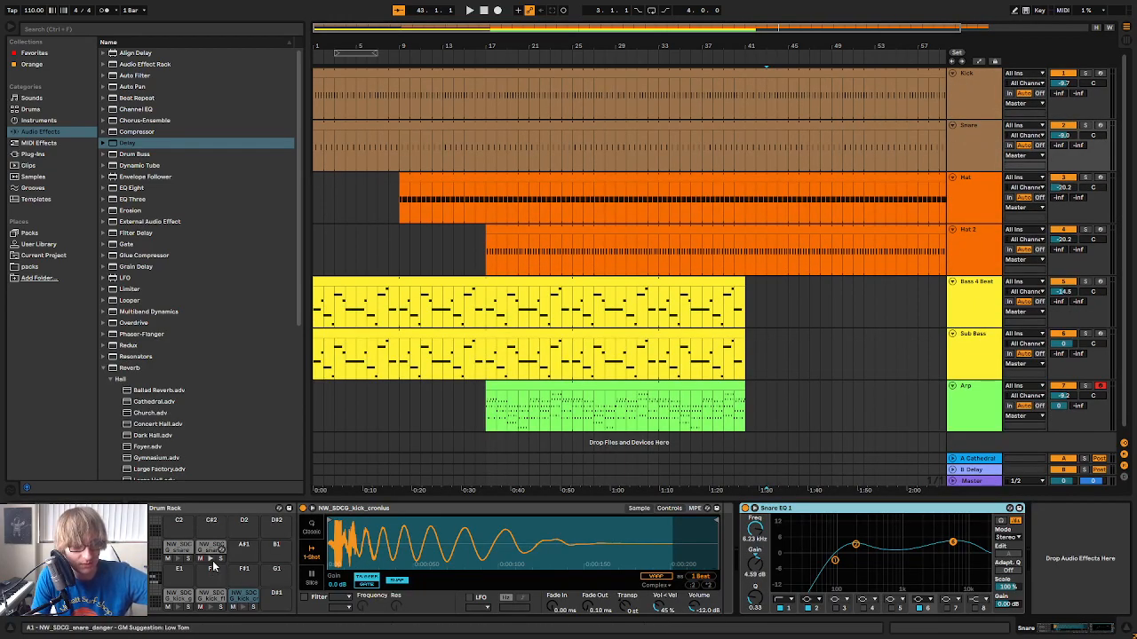
click(212, 563)
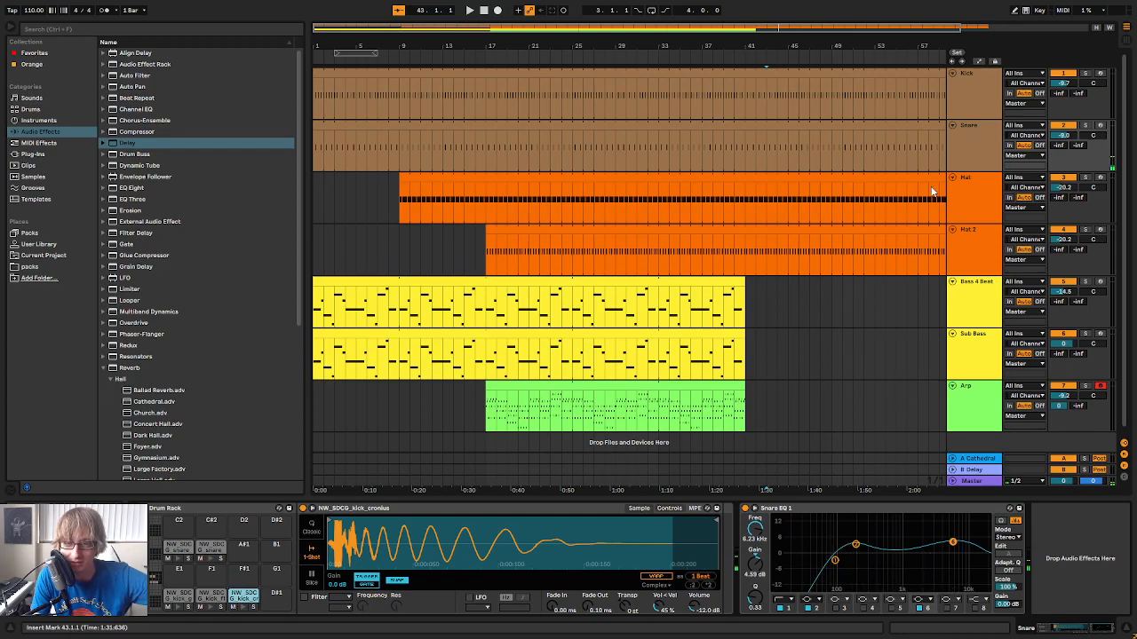
scroll(928, 191, down, 1)
drag(649, 46, 645, 30)
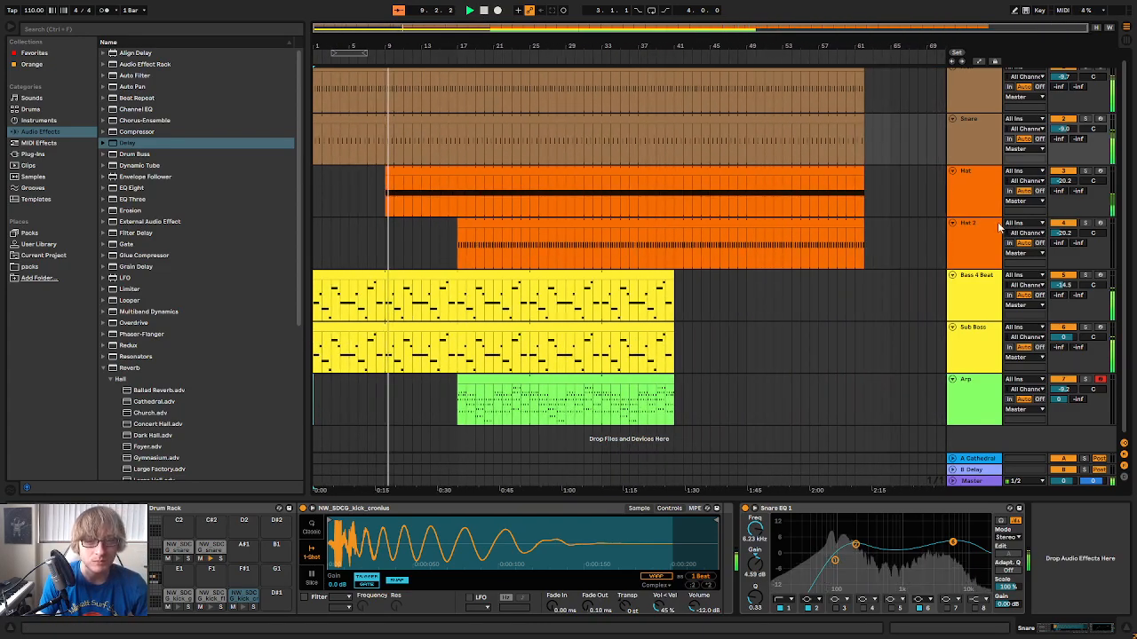
Collapse all the drum, bass and Arp tracks to compact rows
click(953, 223)
click(959, 178)
click(953, 177)
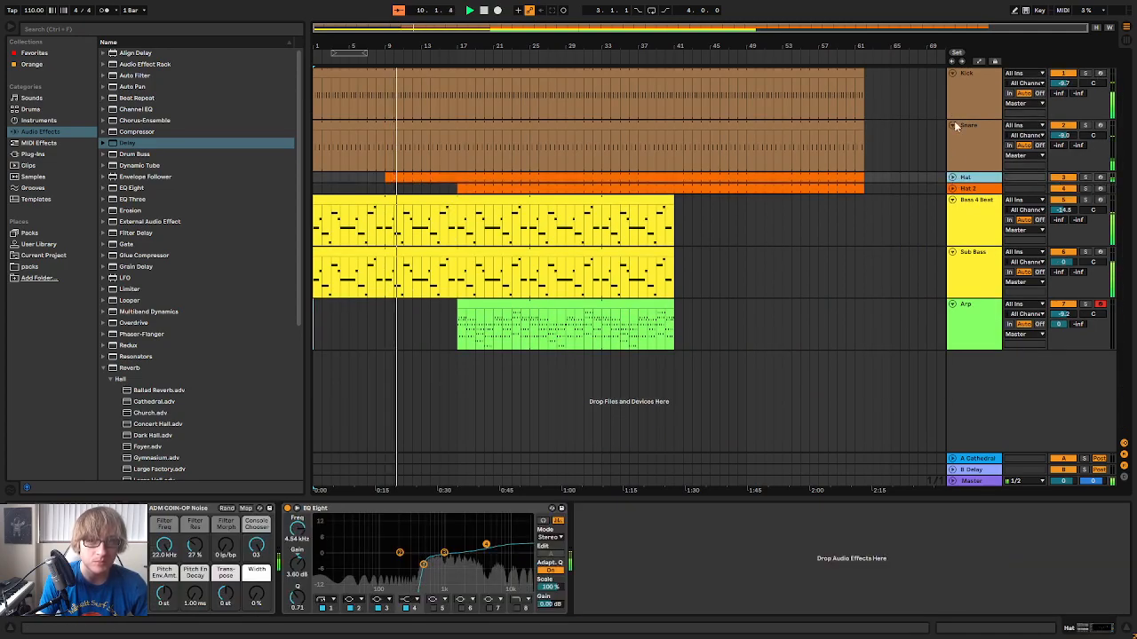
click(953, 126)
click(953, 73)
click(952, 118)
click(951, 130)
click(951, 140)
Add iZotope Iris 2 as an instrument on a new track and close its plug-in window
click(53, 155)
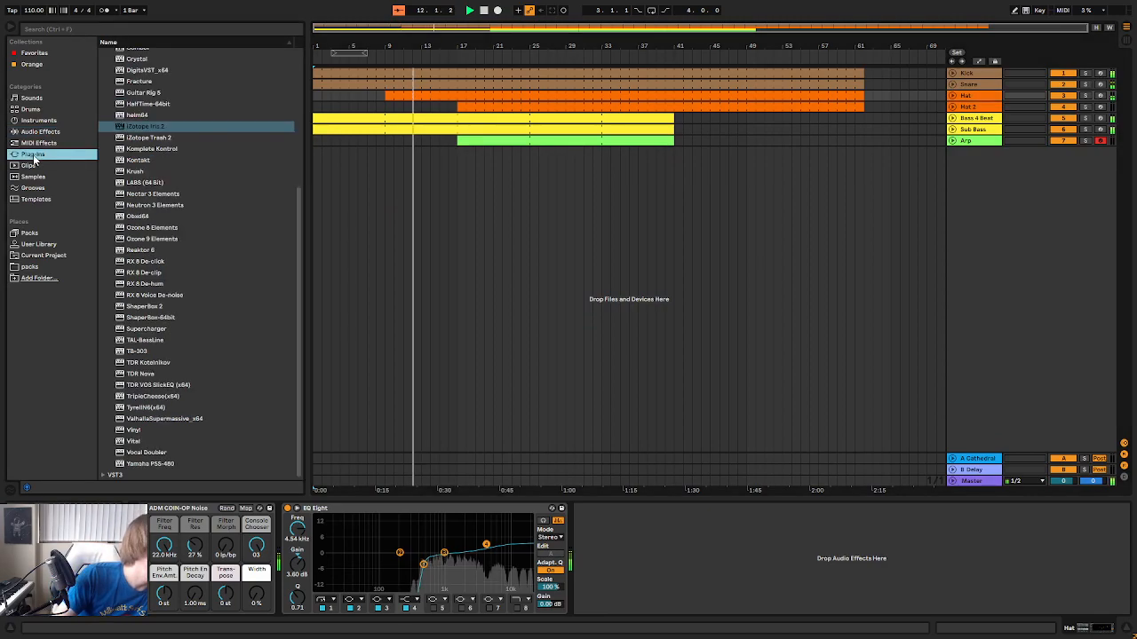
click(146, 126)
drag(1101, 242, 1052, 249)
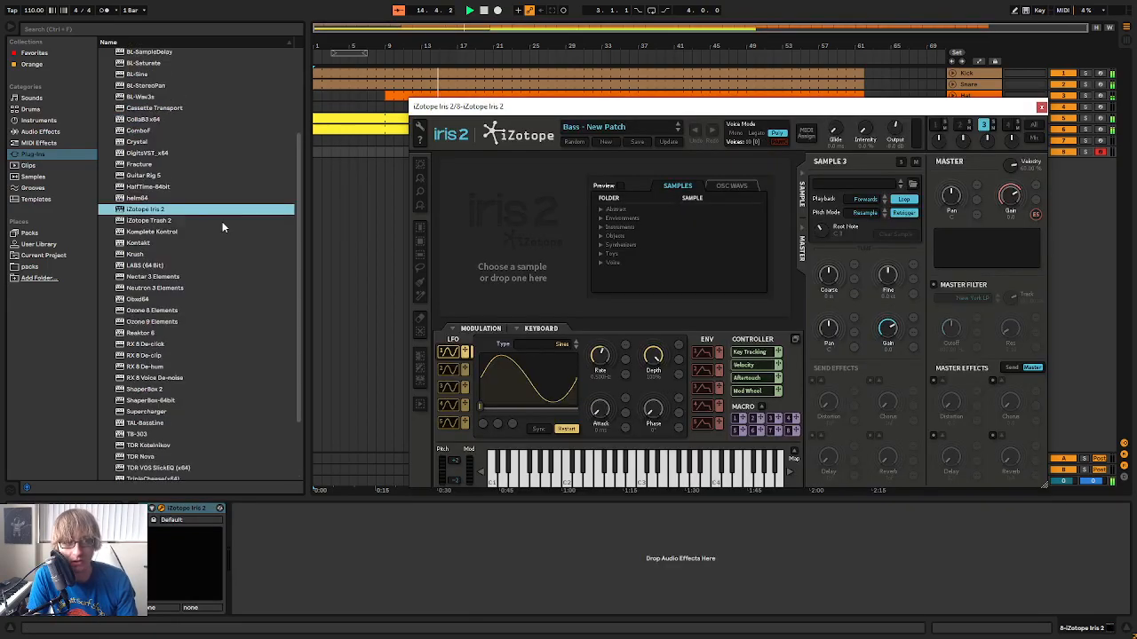
scroll(220, 219, up, 5)
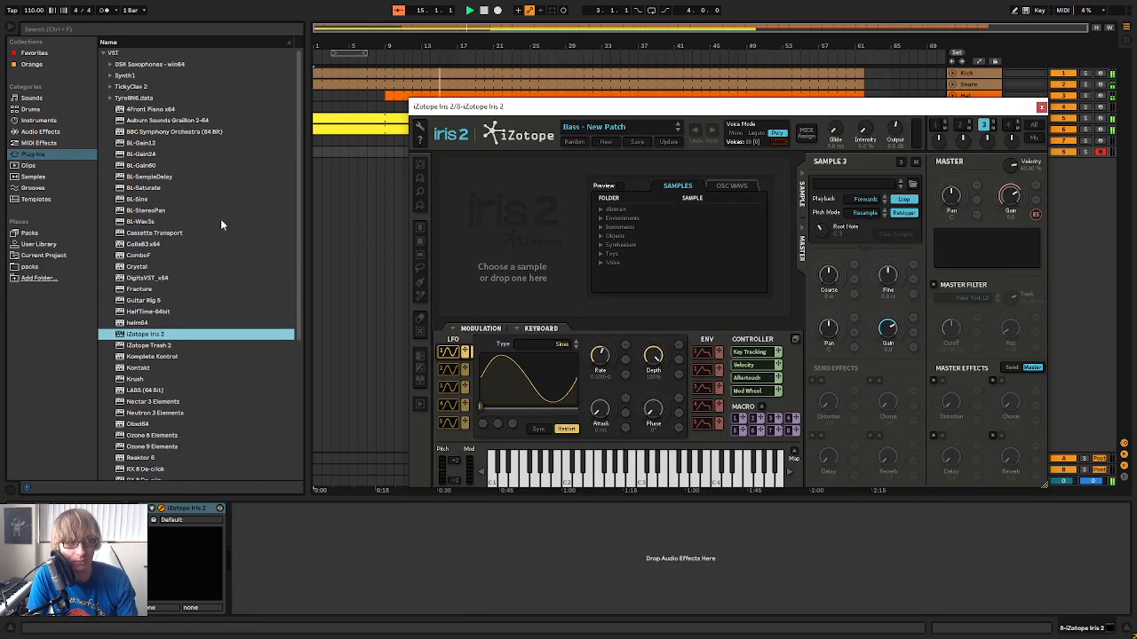
click(1041, 107)
Add Synth1 VST64 as an instrument on another new track and close its plug-in window
click(110, 77)
drag(140, 88, 1052, 247)
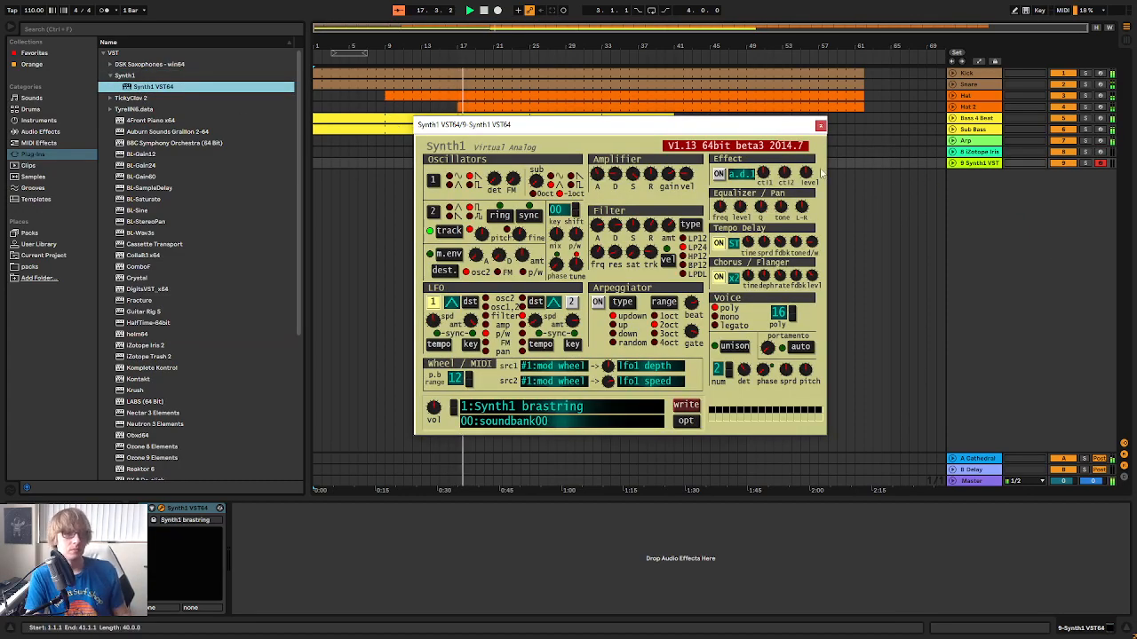
click(820, 124)
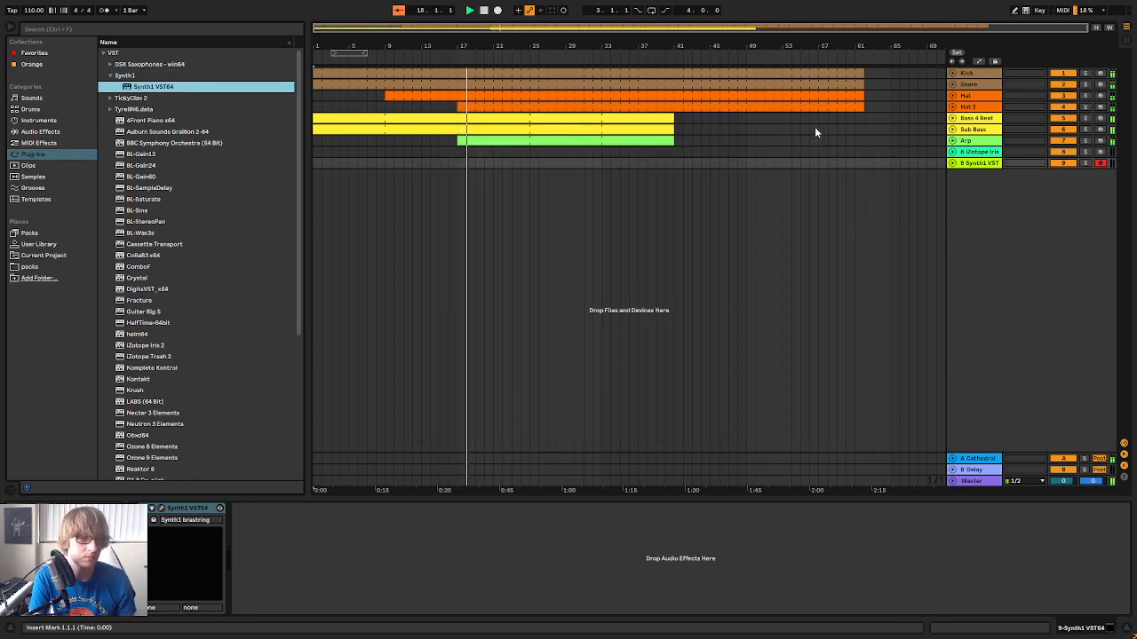
Unfold the Hat, Snare and Kick tracks and select 16.4.2 to 17.1.1 across them, just before the arpeggio enters
click(442, 63)
drag(458, 47, 698, 107)
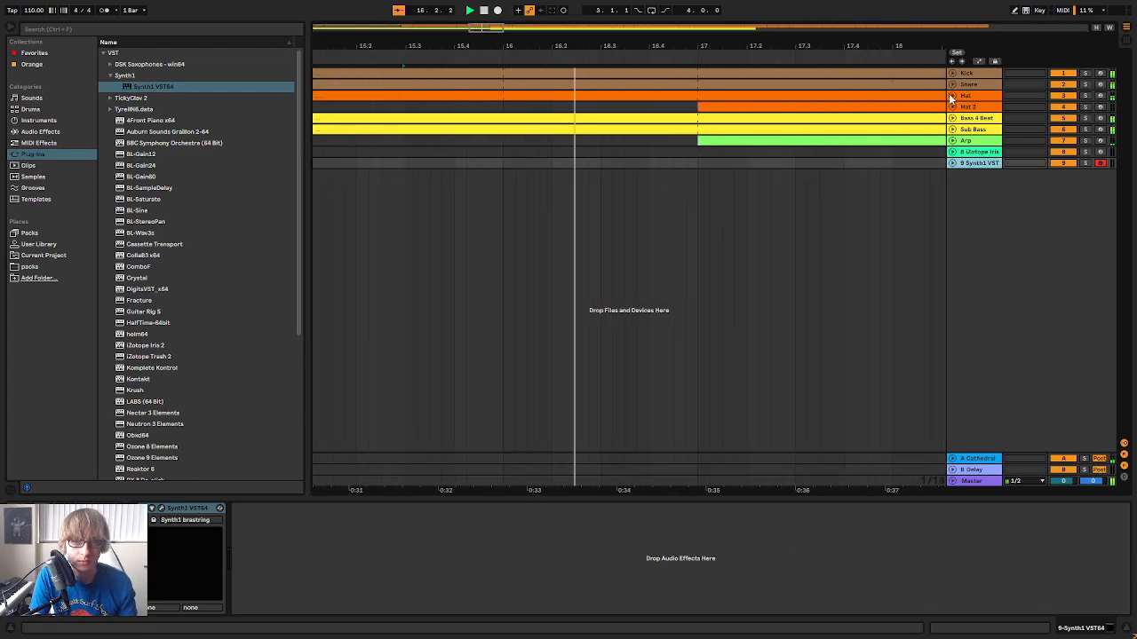
click(951, 96)
click(952, 84)
click(952, 74)
drag(781, 47, 780, 89)
drag(781, 50, 588, 9)
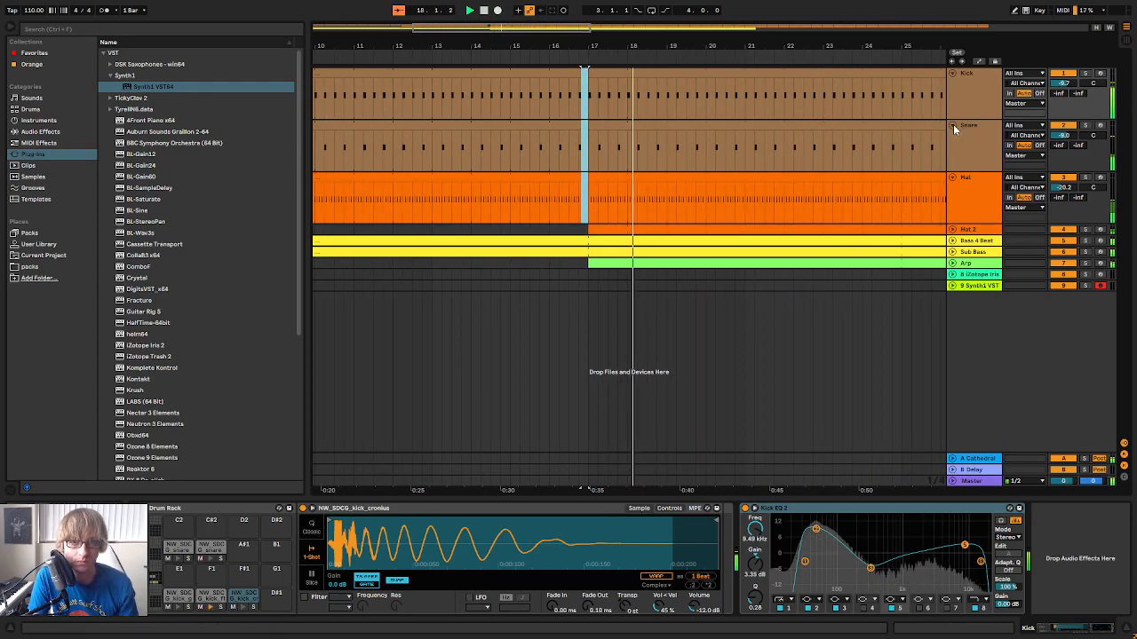
Collapse the Kick, Snare, Hat and Hat 2 tracks and check the track levels in the mixer during playback
click(953, 126)
click(952, 74)
click(952, 147)
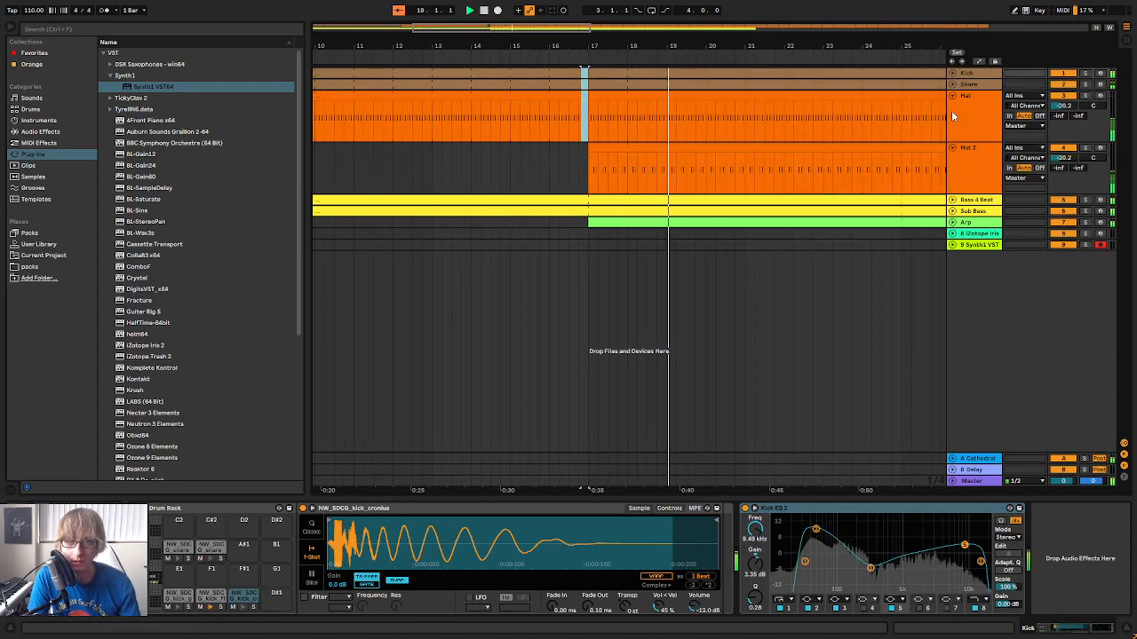
click(952, 95)
key(Tab)
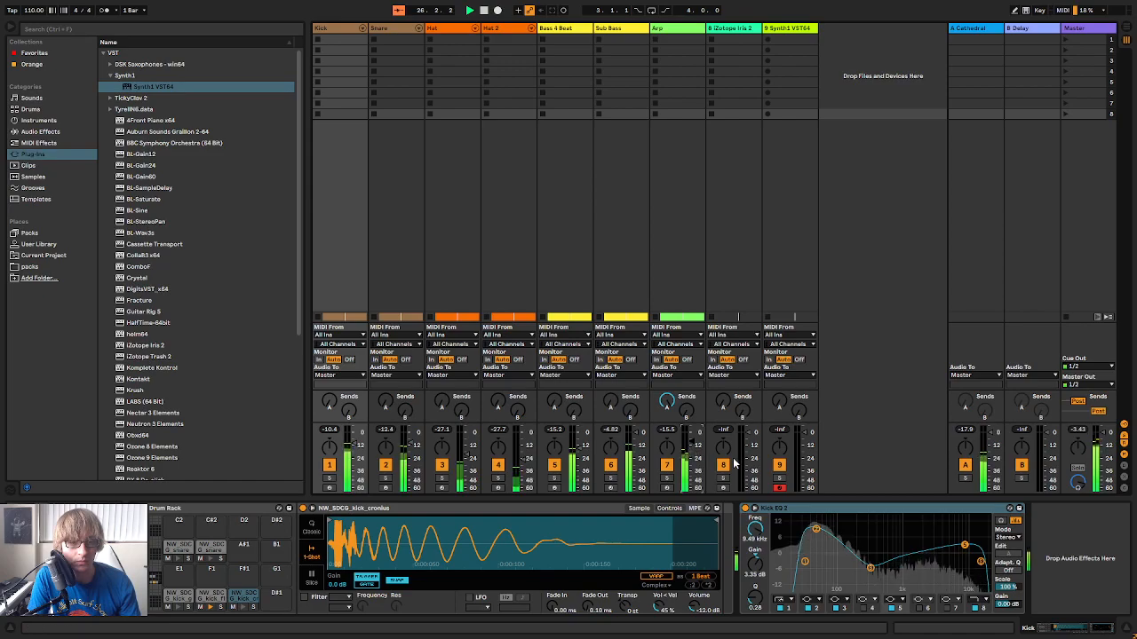
key(Tab)
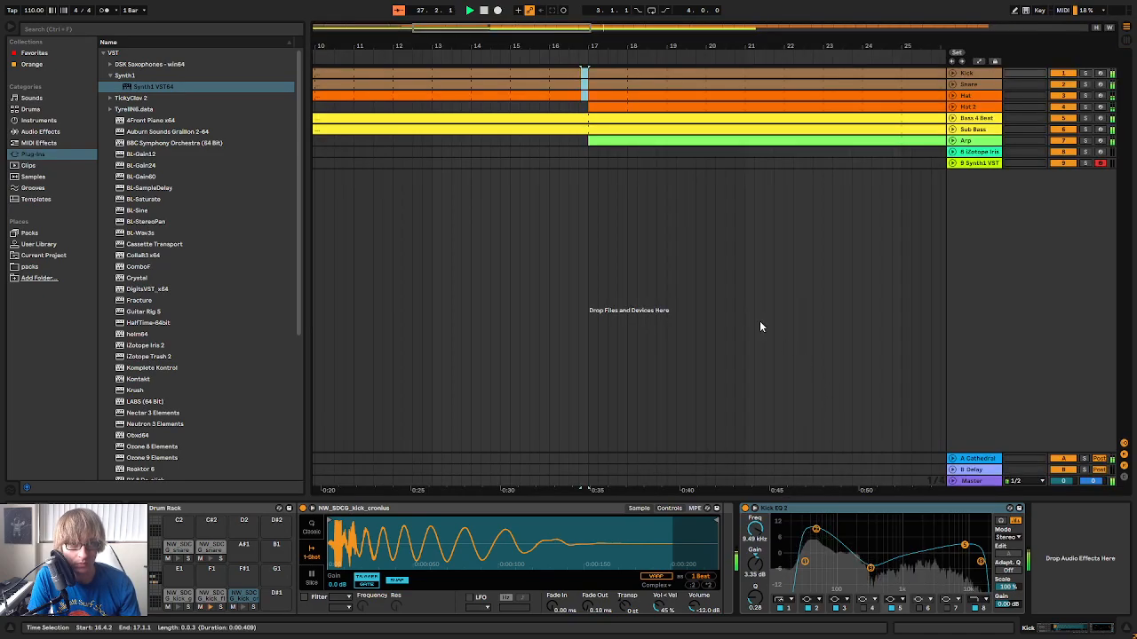
Load program 9, Solo SHIIIT, from soundbank01 into Synth1 on track 9 and close the plug-in window
click(981, 166)
drag(888, 46, 888, 7)
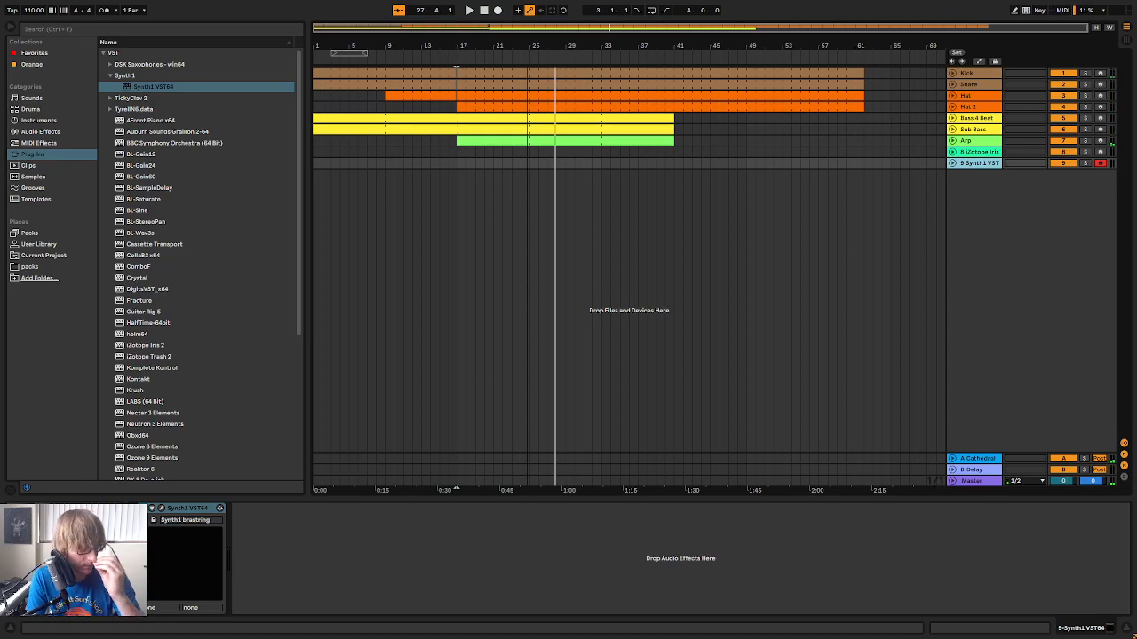
click(162, 509)
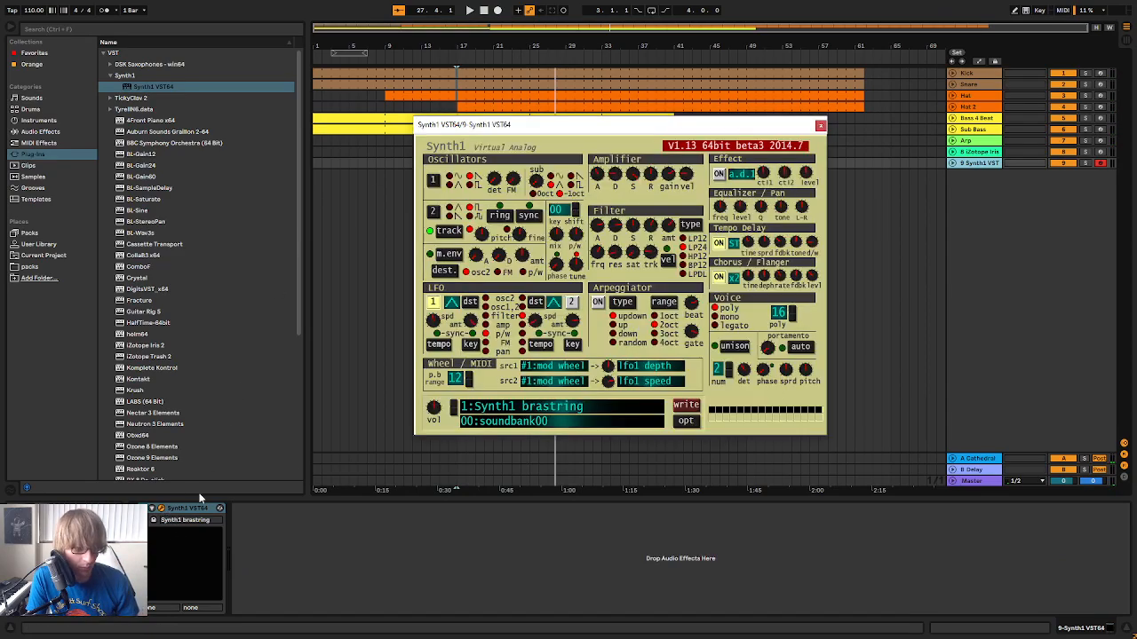
click(535, 411)
click(423, 154)
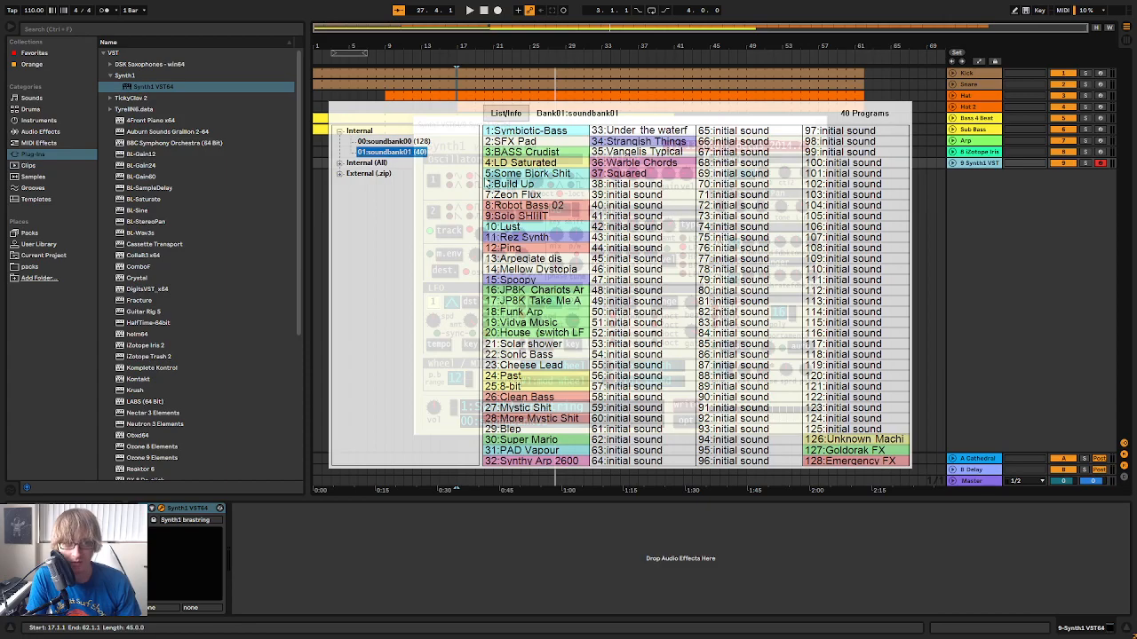
click(551, 218)
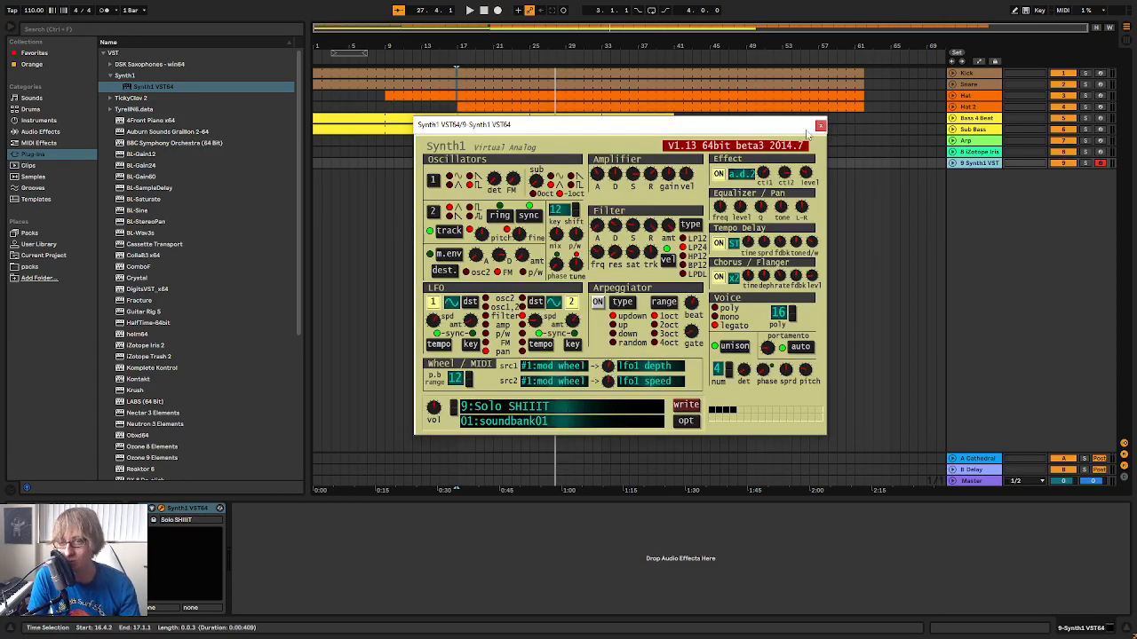
drag(731, 130, 777, 332)
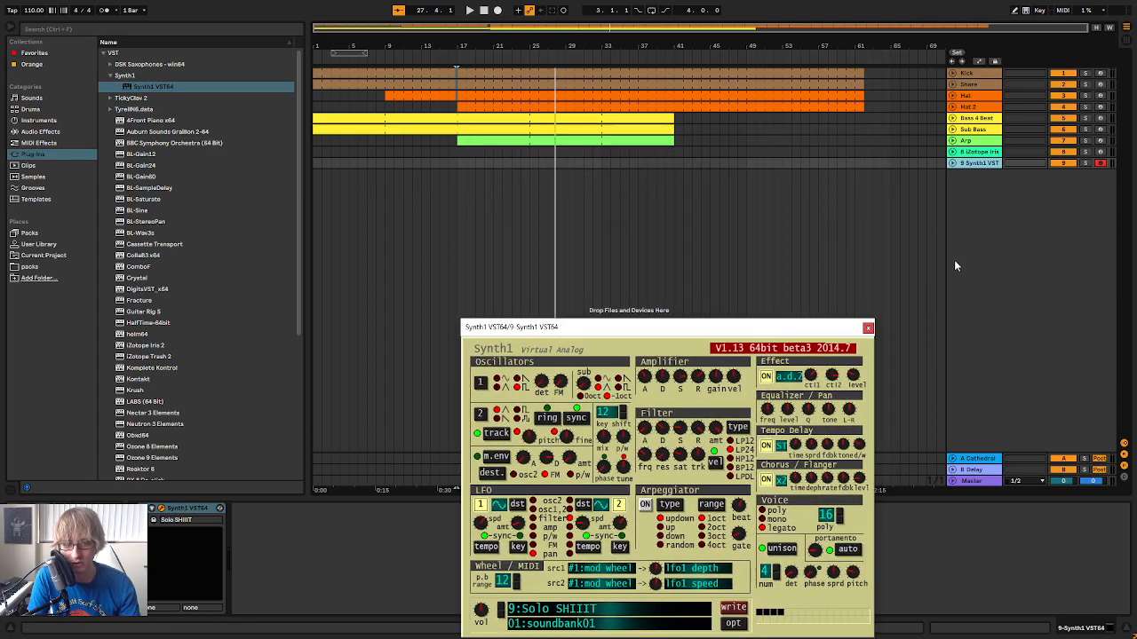
click(867, 329)
Raise the Synth1 track's send to the Cathedral return and audition the synth against the arrangement, playing from shortly before bar 9
key(Tab)
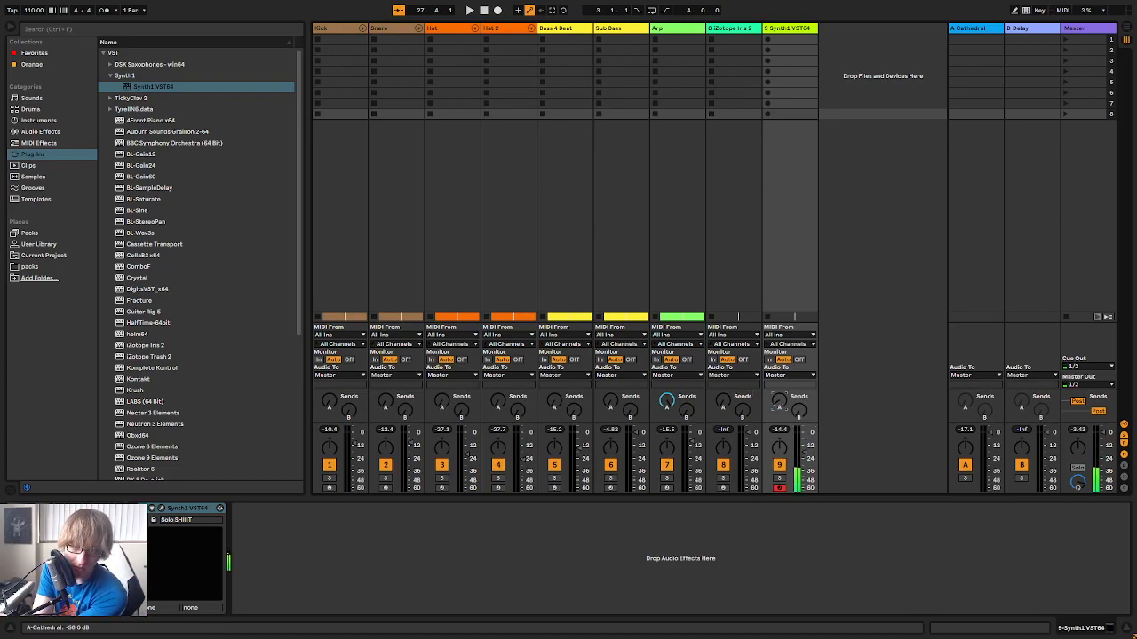
key(Tab)
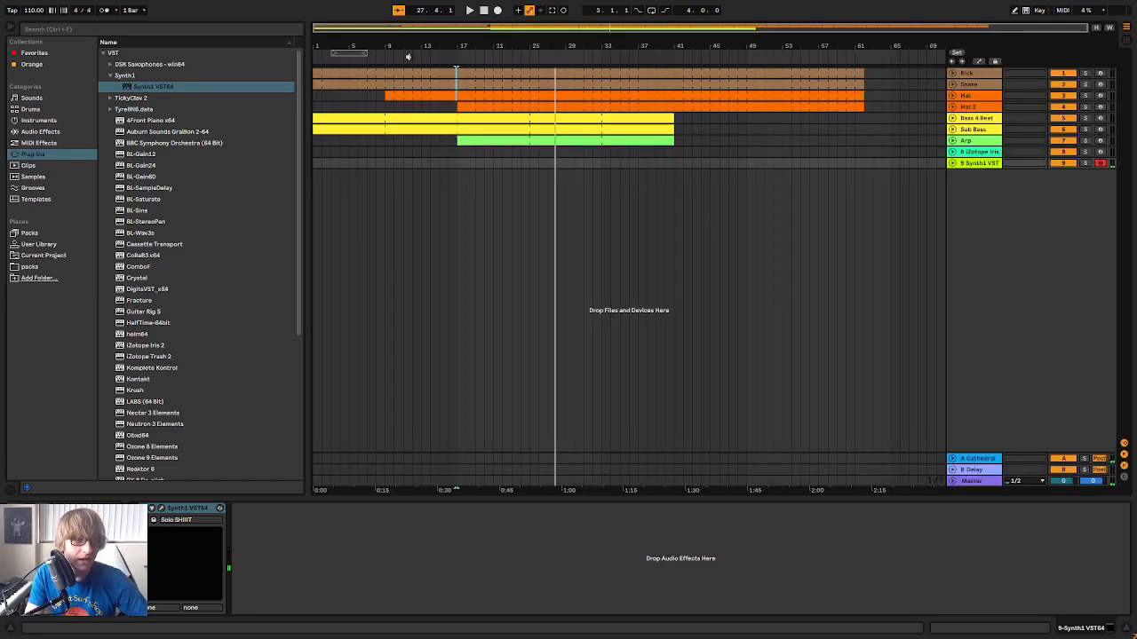
click(375, 56)
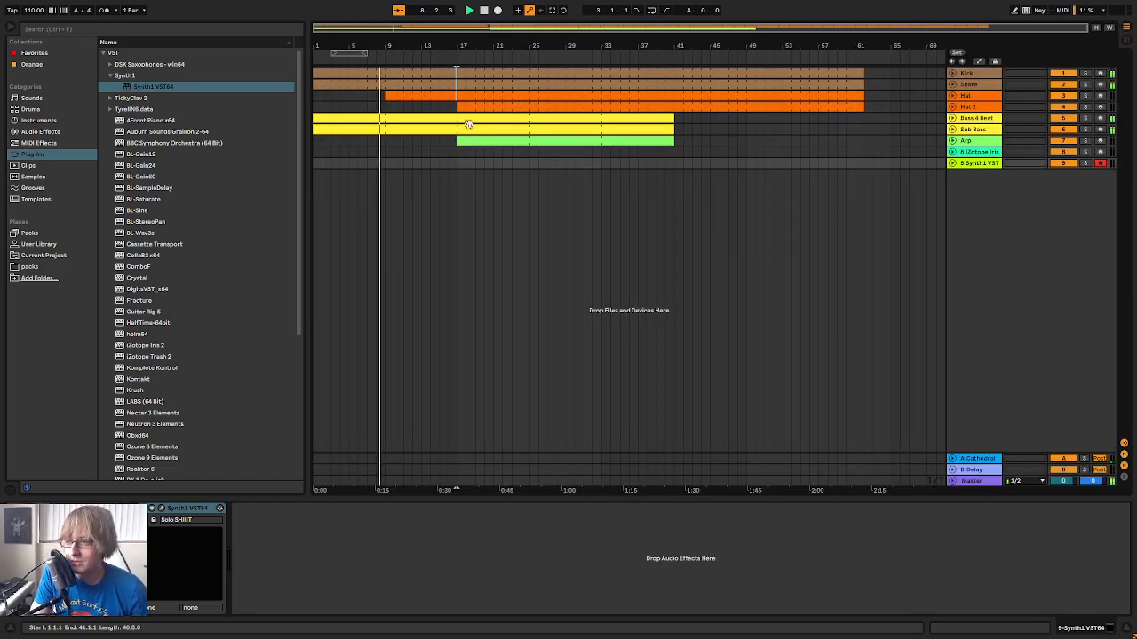
key(Tab)
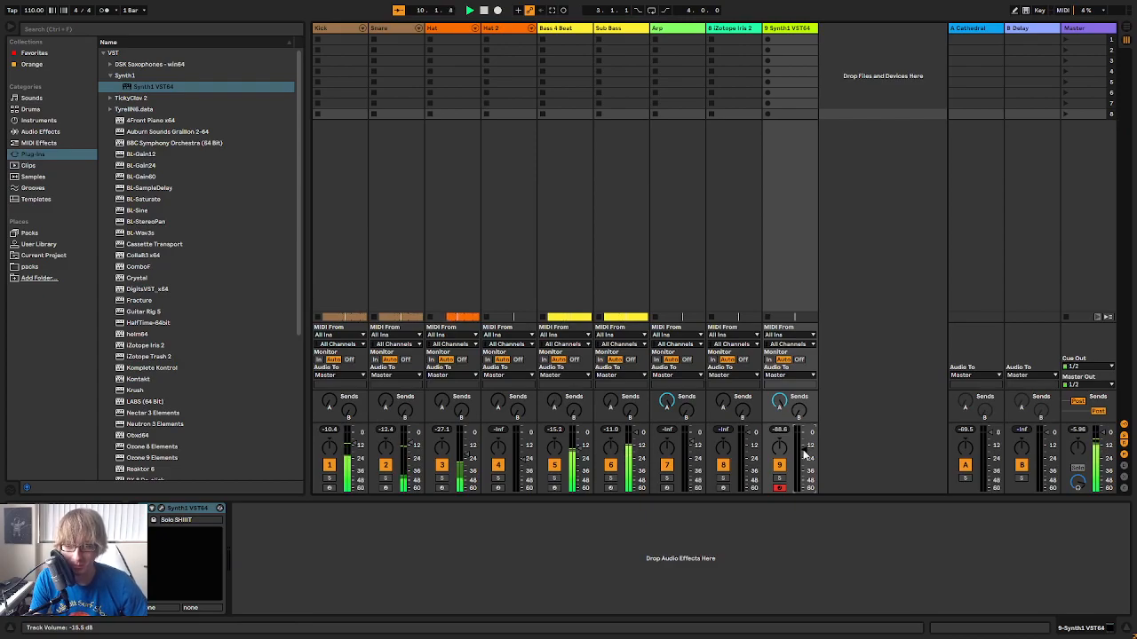
key(Tab)
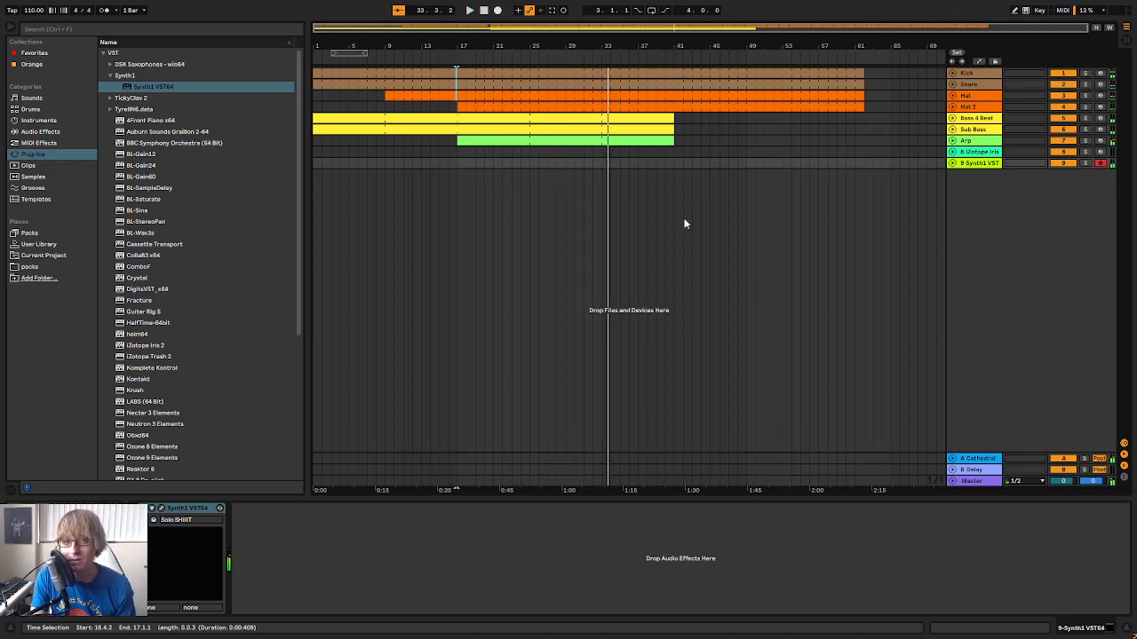
Delete the section from 33.1.1 to 38.1.1 on the Hat and Hat 2 tracks, and unfold the Bass 4 Beat track
key(space)
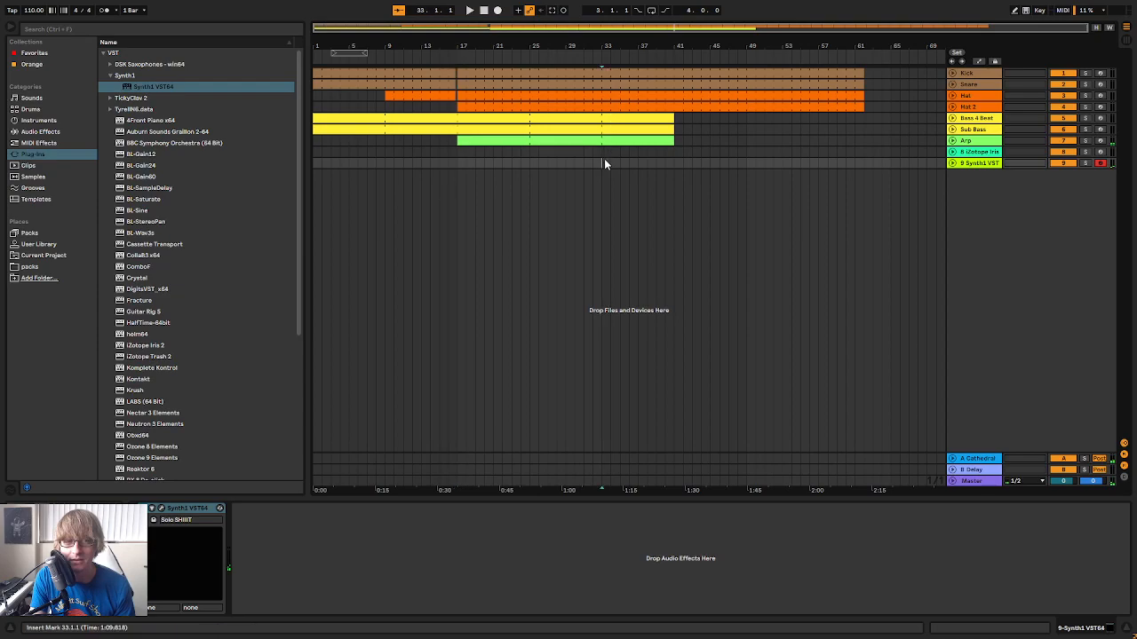
click(603, 155)
click(702, 142)
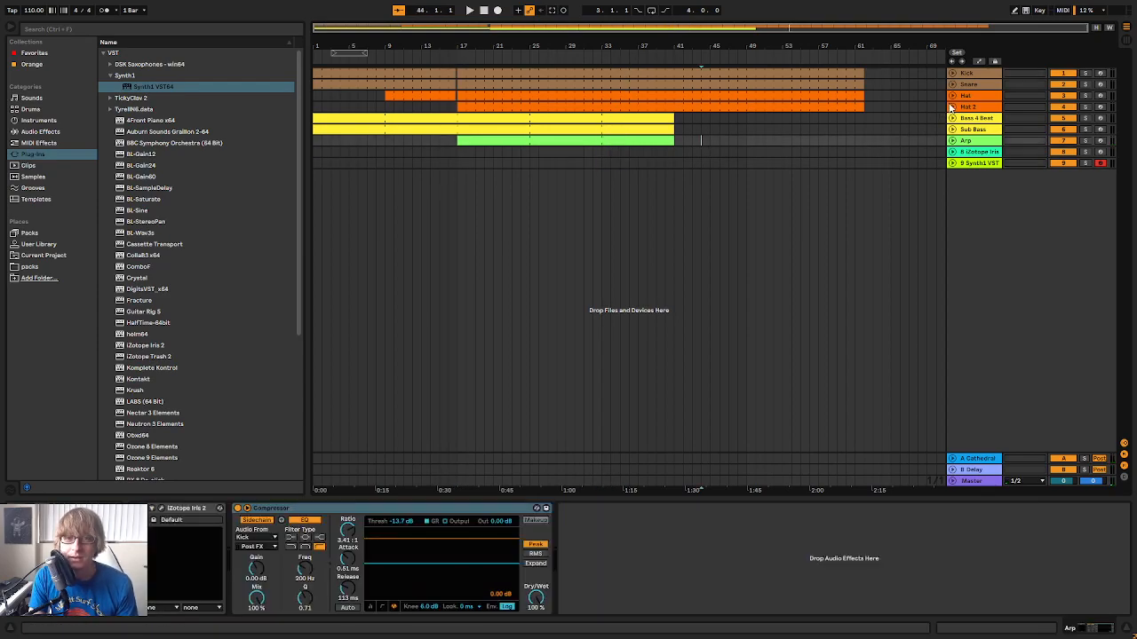
click(952, 107)
click(953, 96)
drag(615, 42, 596, 54)
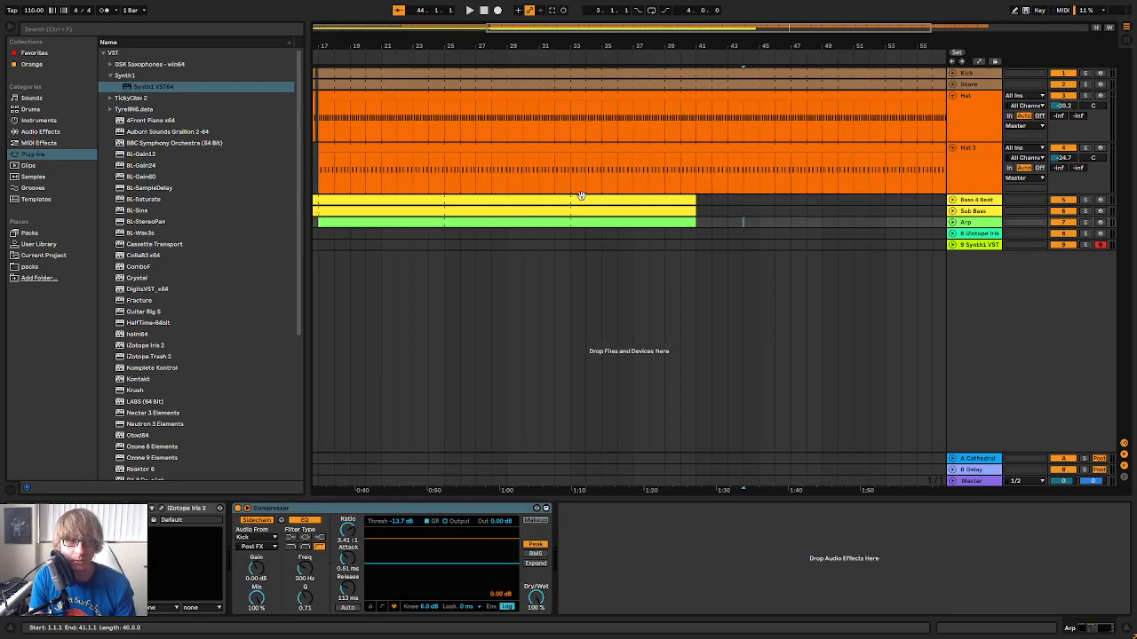
click(572, 177)
drag(572, 177, 648, 108)
click(562, 55)
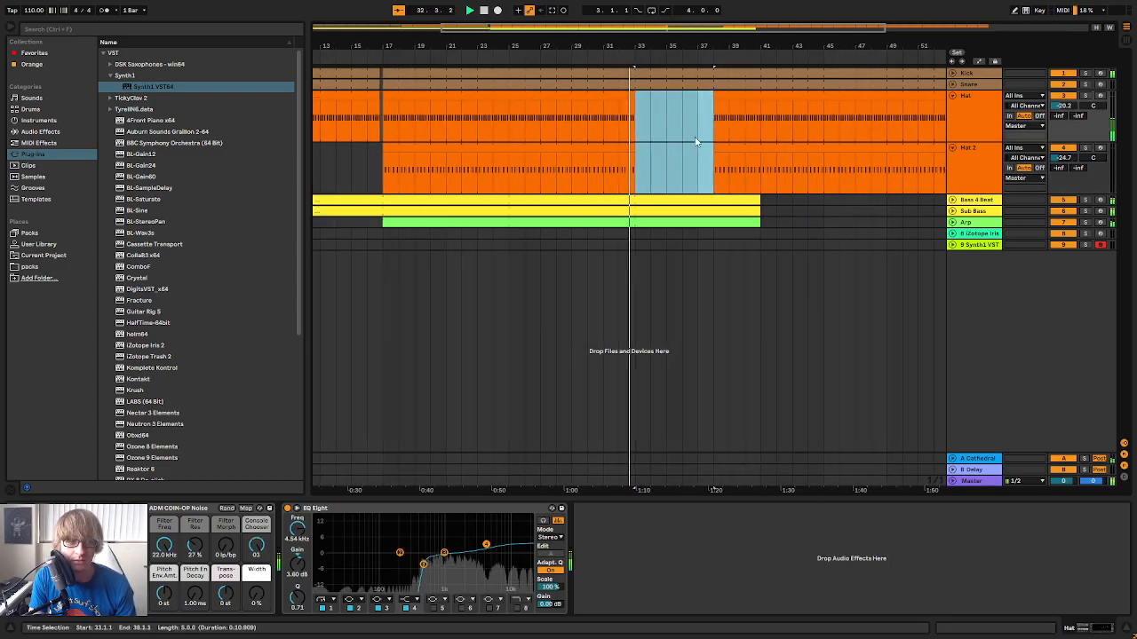
click(952, 200)
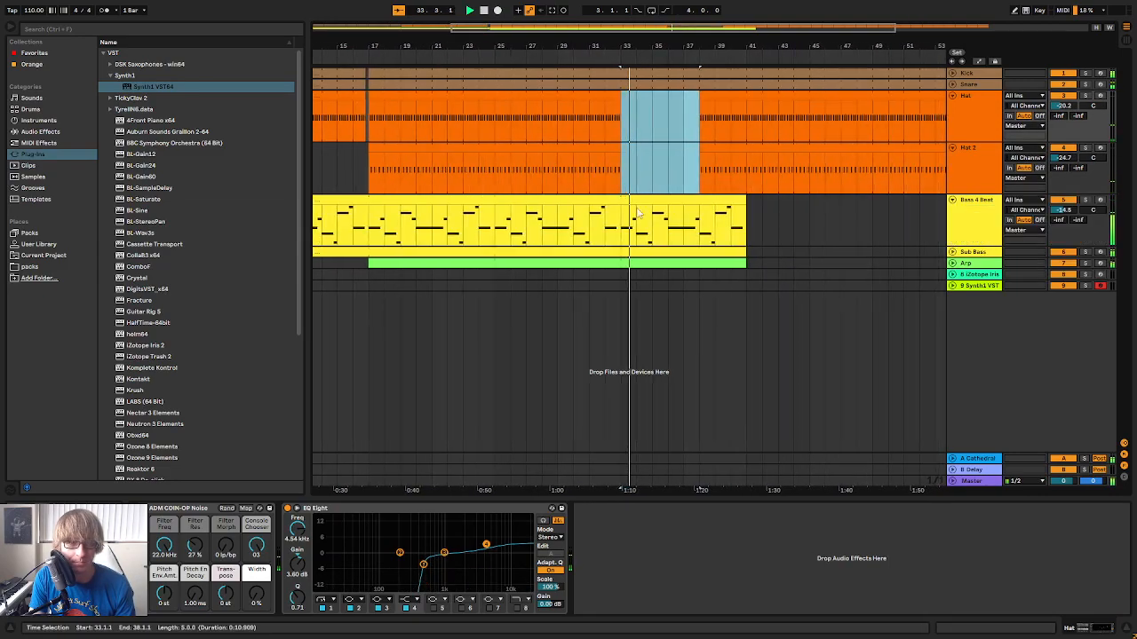
key(Delete)
Open the Bass 4 Beat clip that spans 33.1.1 to 41.1.1 for note editing
click(675, 204)
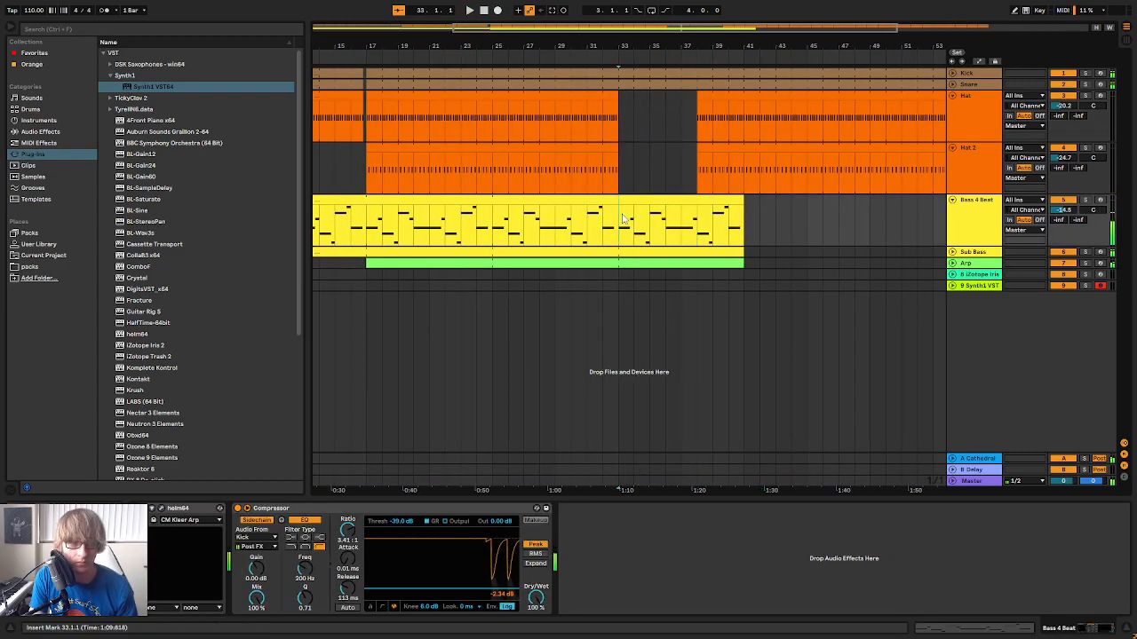
drag(619, 206, 743, 206)
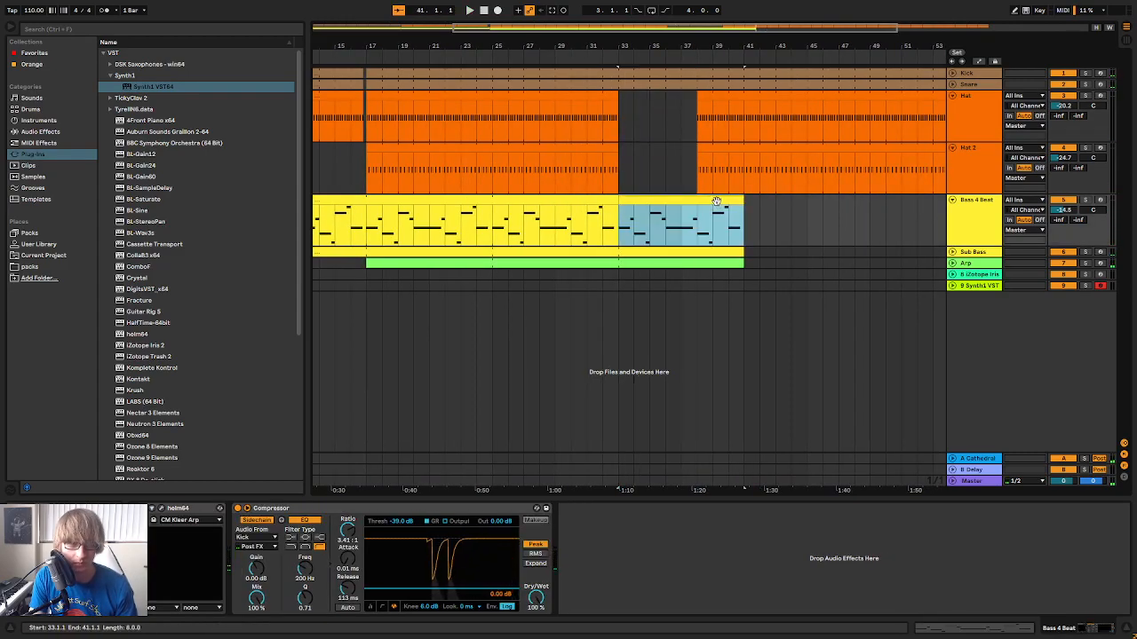
double_click(716, 201)
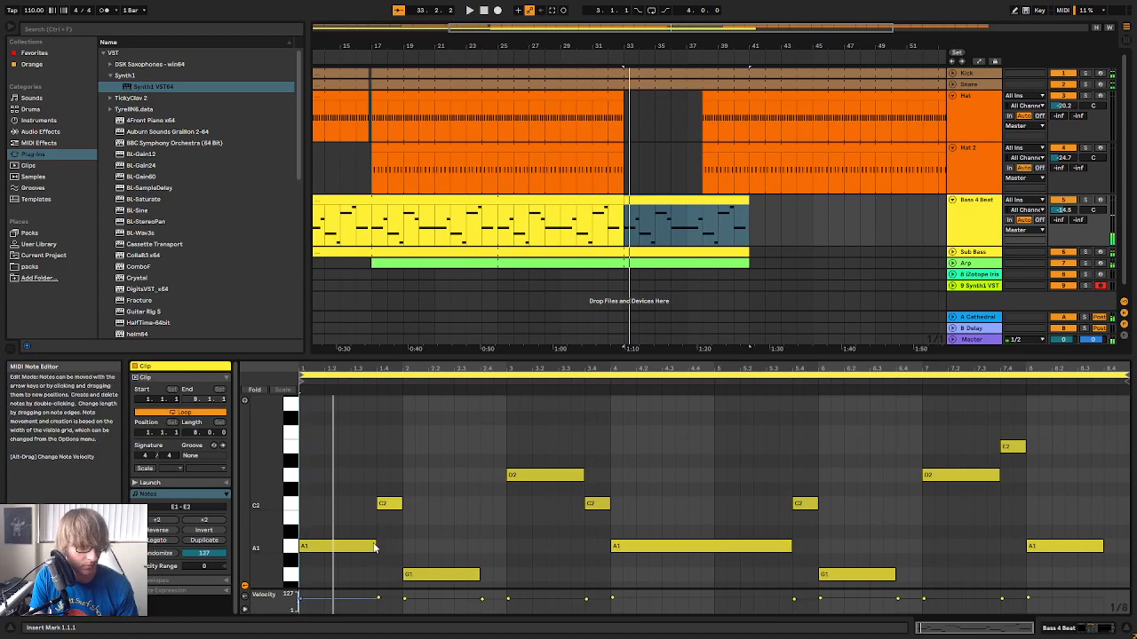
Shorten the A1, G1, D2 and A1 notes starting bars 1 to 4 of the bass clip to one beat each
drag(376, 547, 324, 544)
key(space)
scroll(453, 432, down, 3)
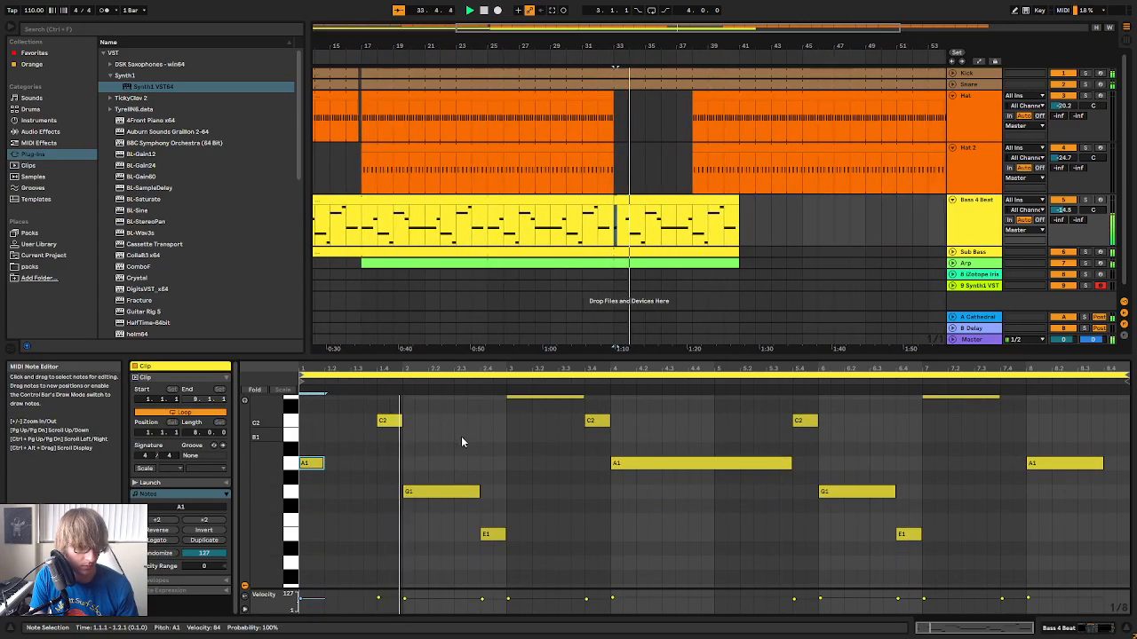
drag(477, 491, 427, 491)
scroll(513, 487, up, 1)
scroll(515, 489, up, 3)
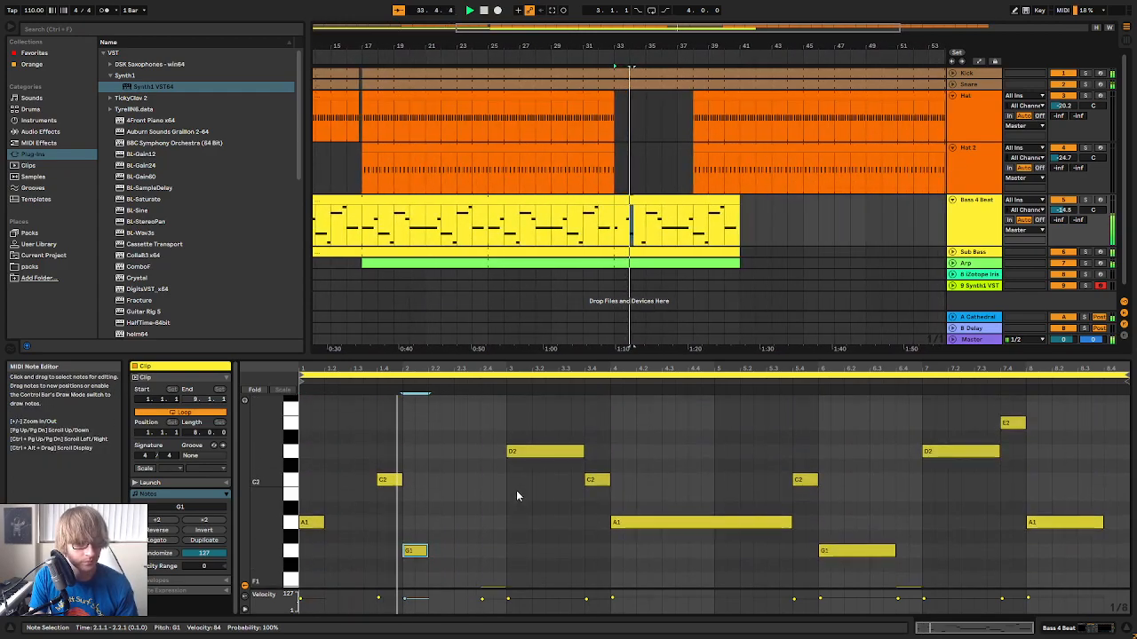
drag(582, 453, 539, 452)
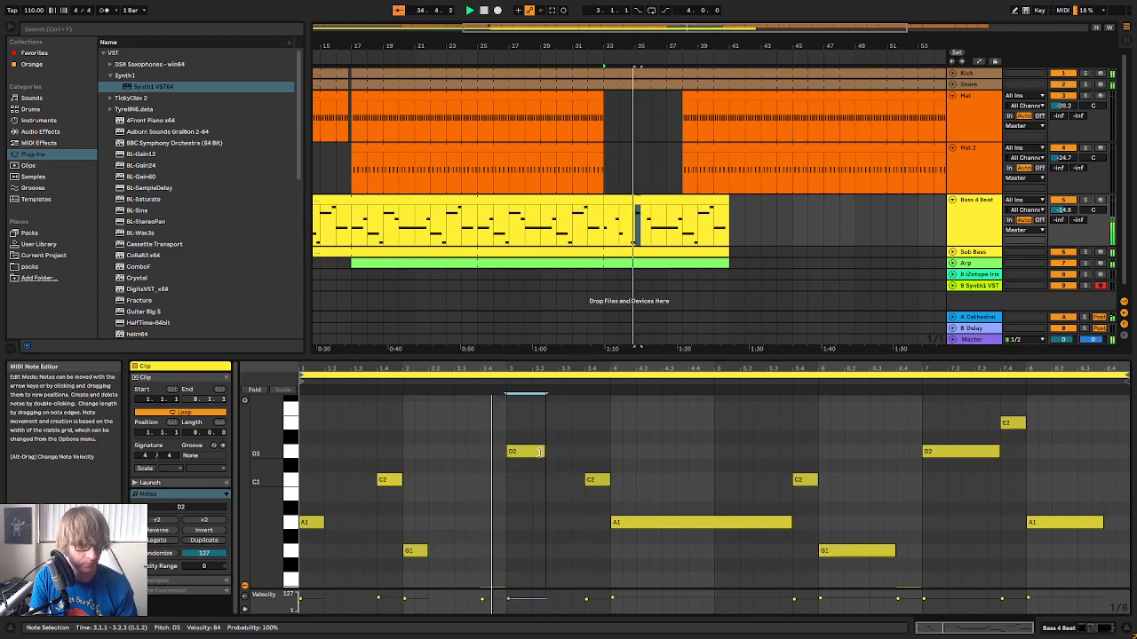
drag(797, 522, 633, 521)
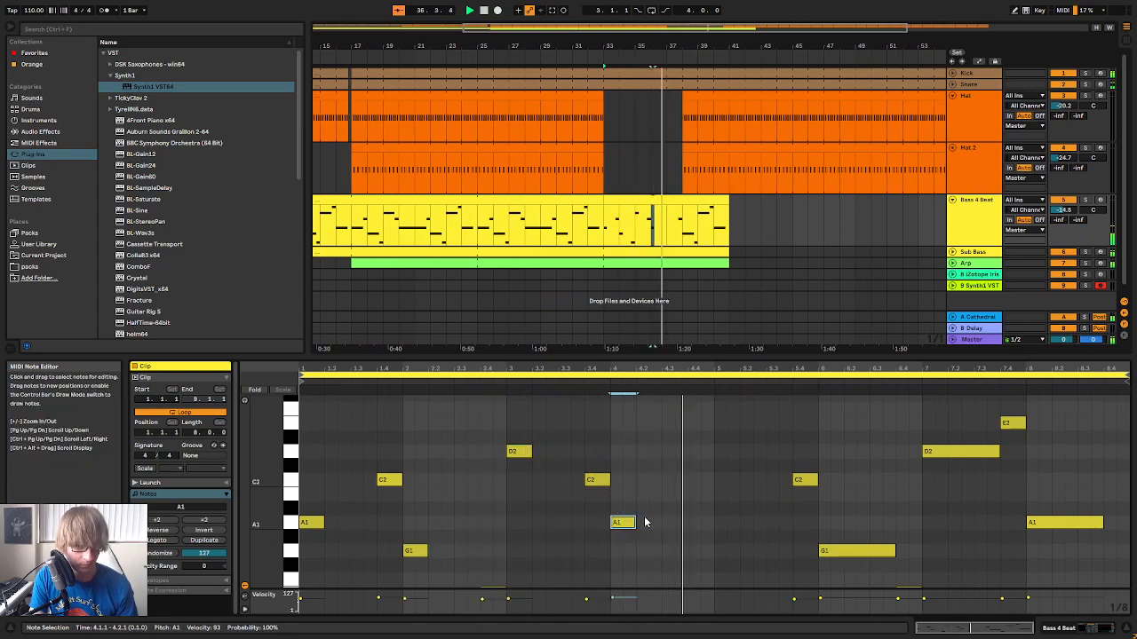
Add a one-beat A1 note at 4.4.1 in the bass clip and listen to it in playback
scroll(697, 453, down, 3)
double_click(692, 451)
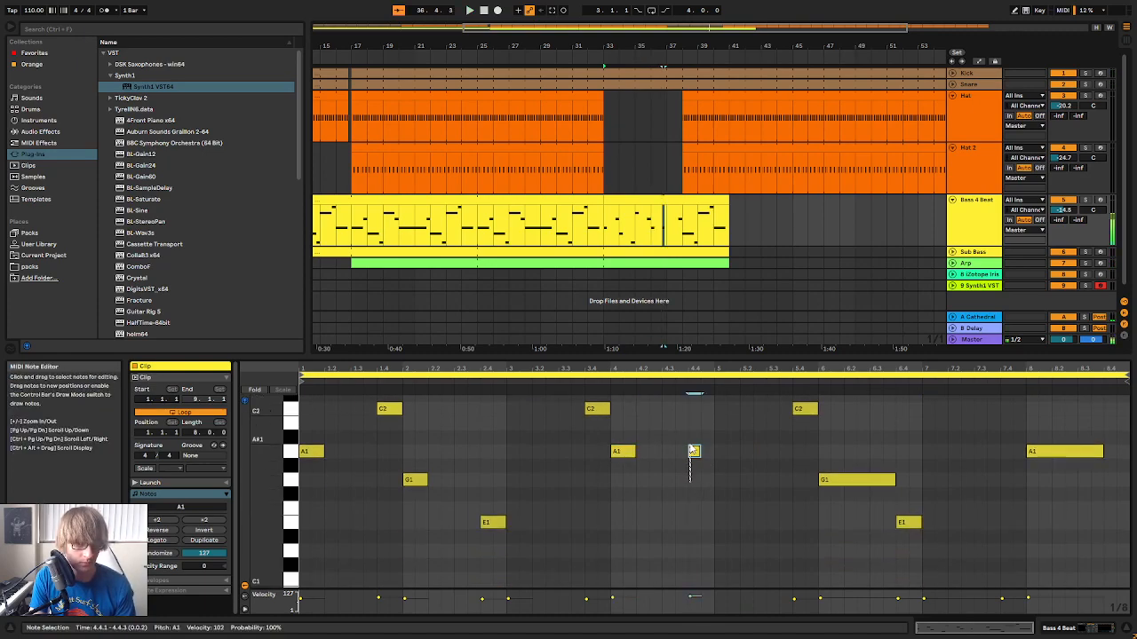
scroll(711, 466, up, 2)
click(502, 384)
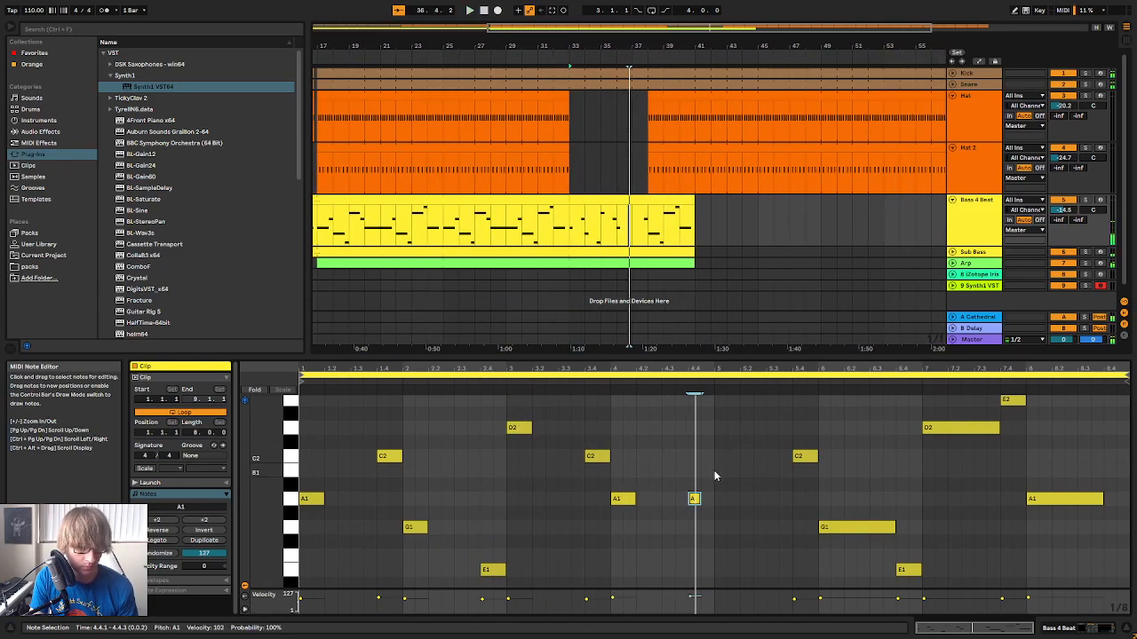
click(698, 388)
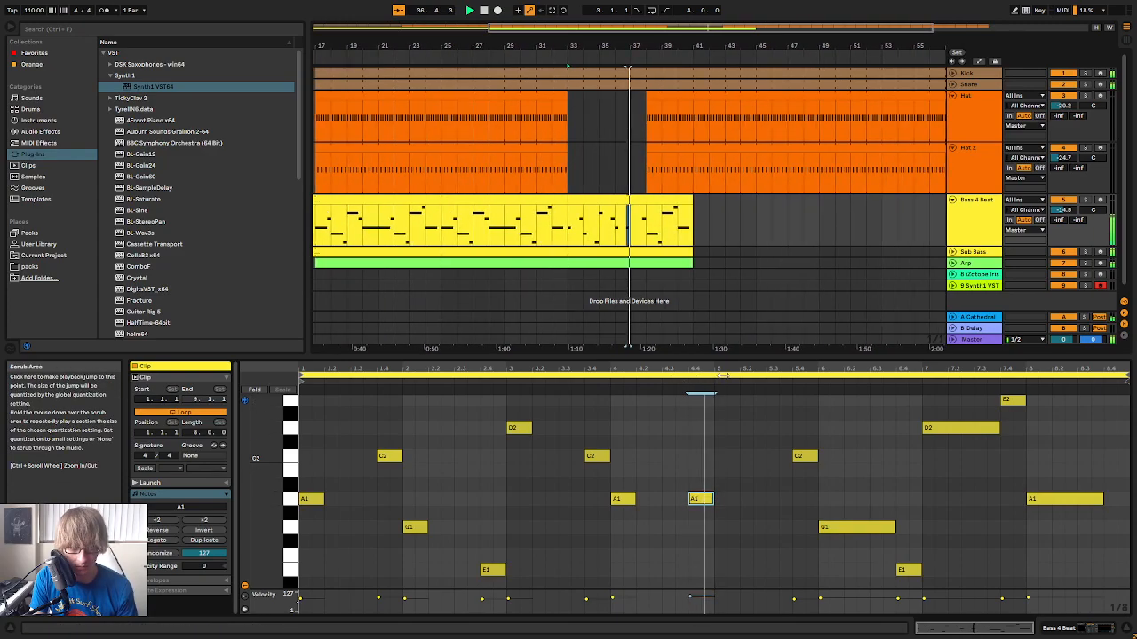
Turn the A1 note at 4.4.1 into a sixteenth-note run of A1, G1, C2 and B1, and play the passage
ctrl+scroll(710, 500, up, 3)
click(657, 499)
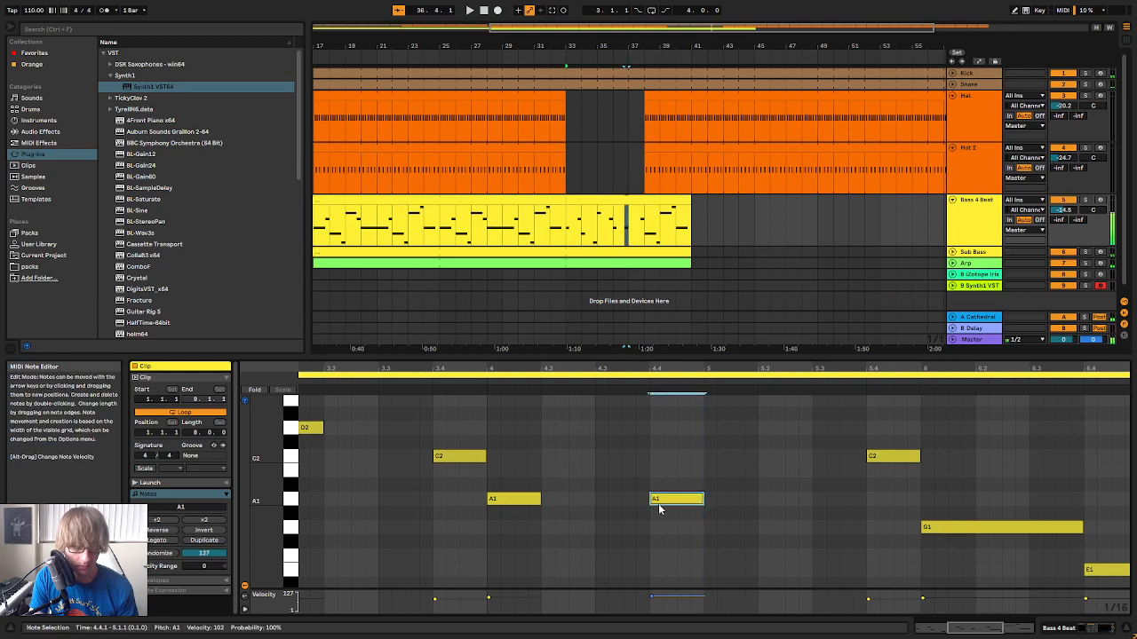
double_click(668, 527)
key(Up)
double_click(698, 469)
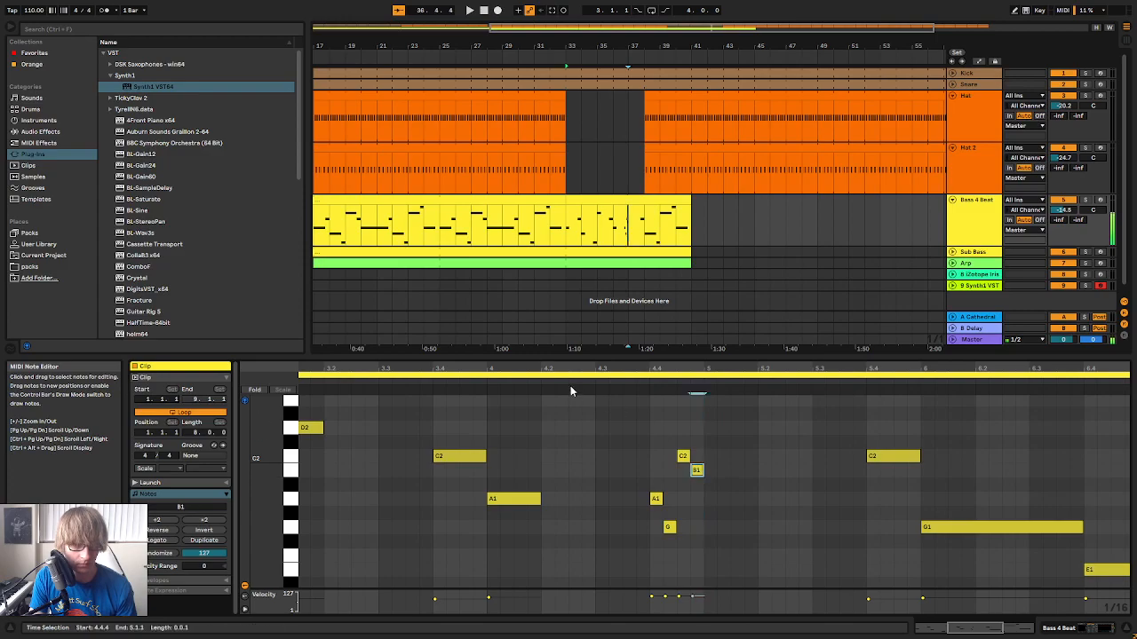
click(411, 382)
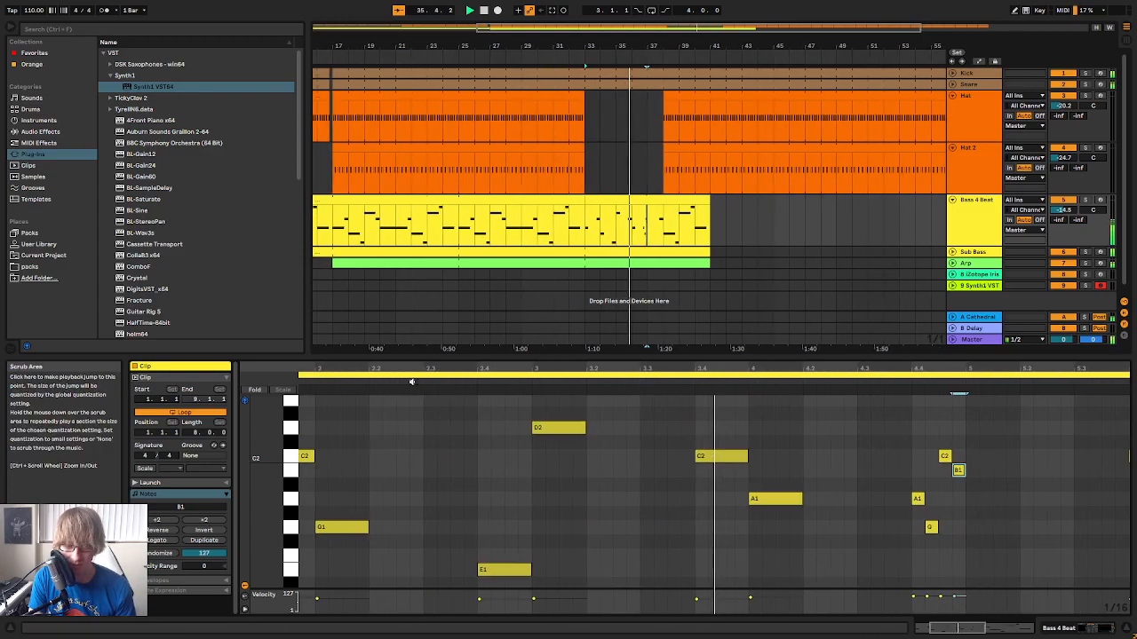
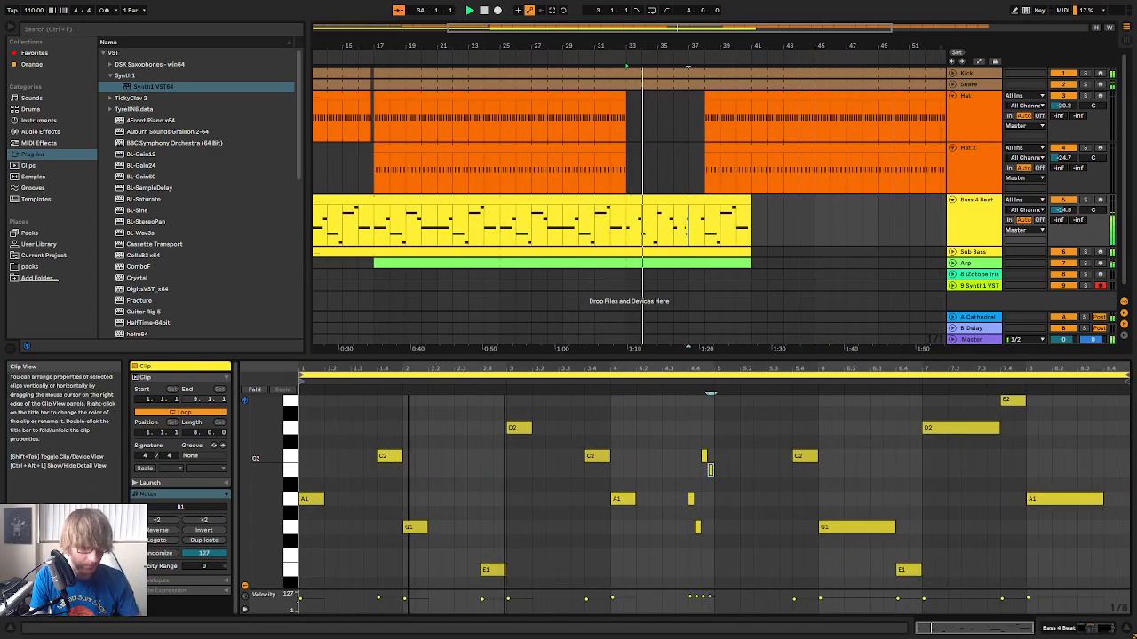
Add a one-beat A1 note at 5.1.1 in the bass clip and shorten the G1 note at 6.1.1 to one beat
click(312, 499)
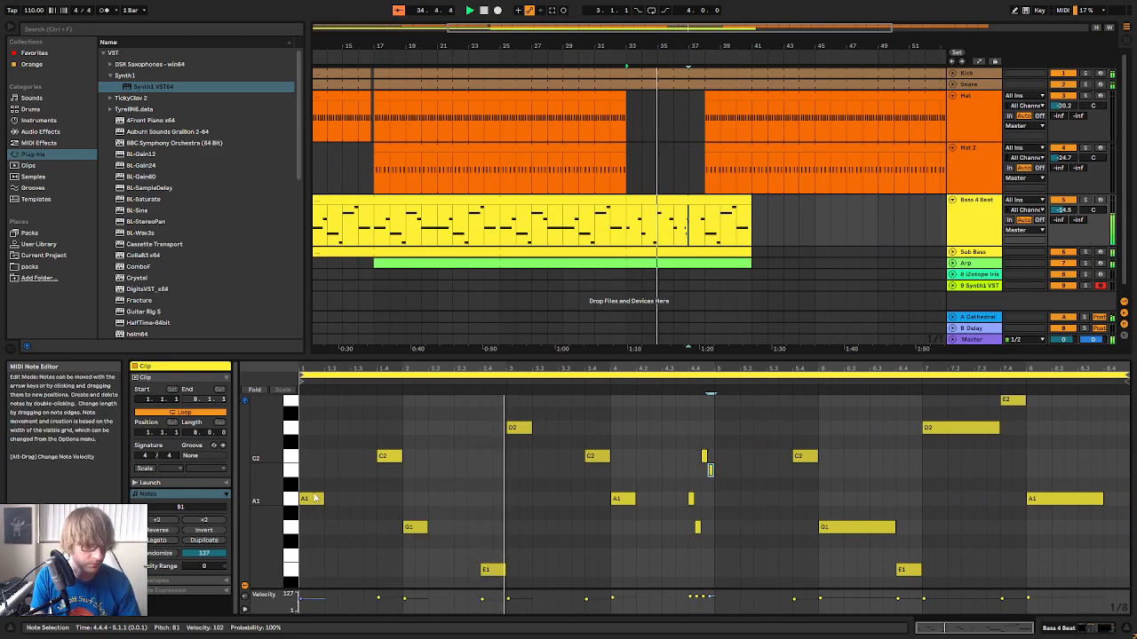
click(715, 505)
double_click(716, 499)
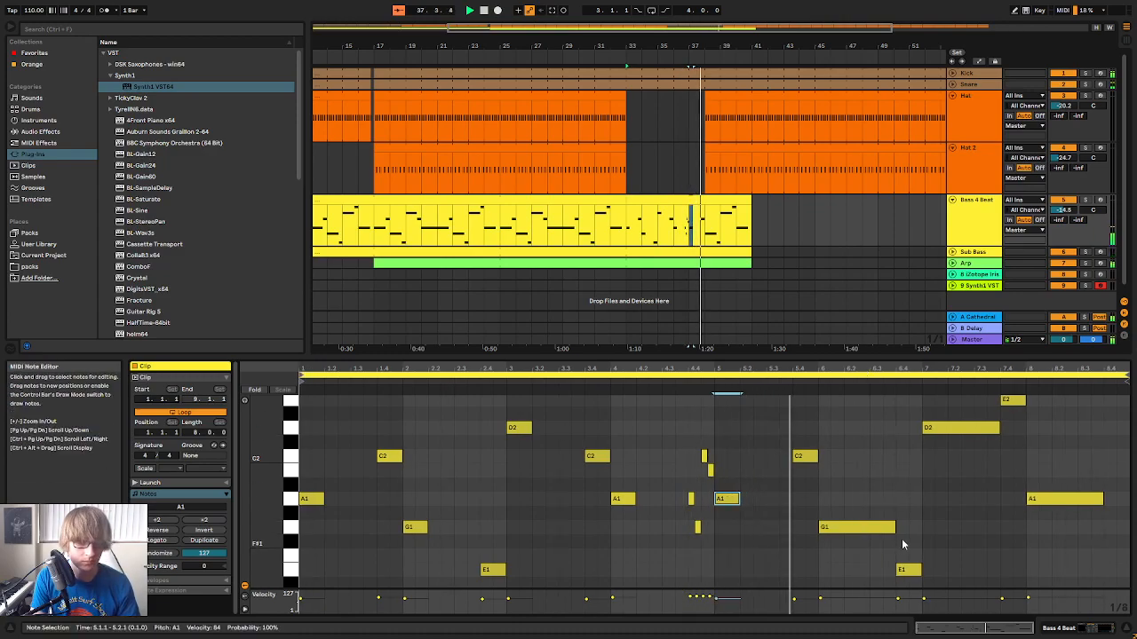
drag(896, 527, 841, 530)
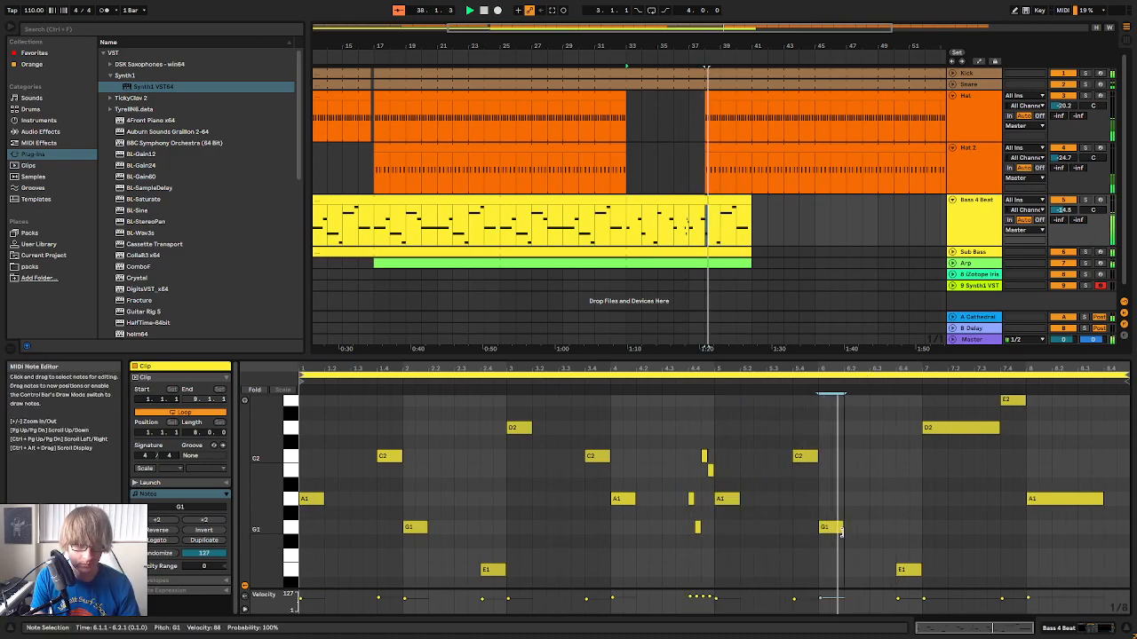
Stop playback and trim the starts of the clips that begin at bar 38 to 48.1.1 on Hat and 54.1.1 on Hat 2
key(space)
click(743, 149)
shift+click(725, 95)
drag(706, 97, 876, 114)
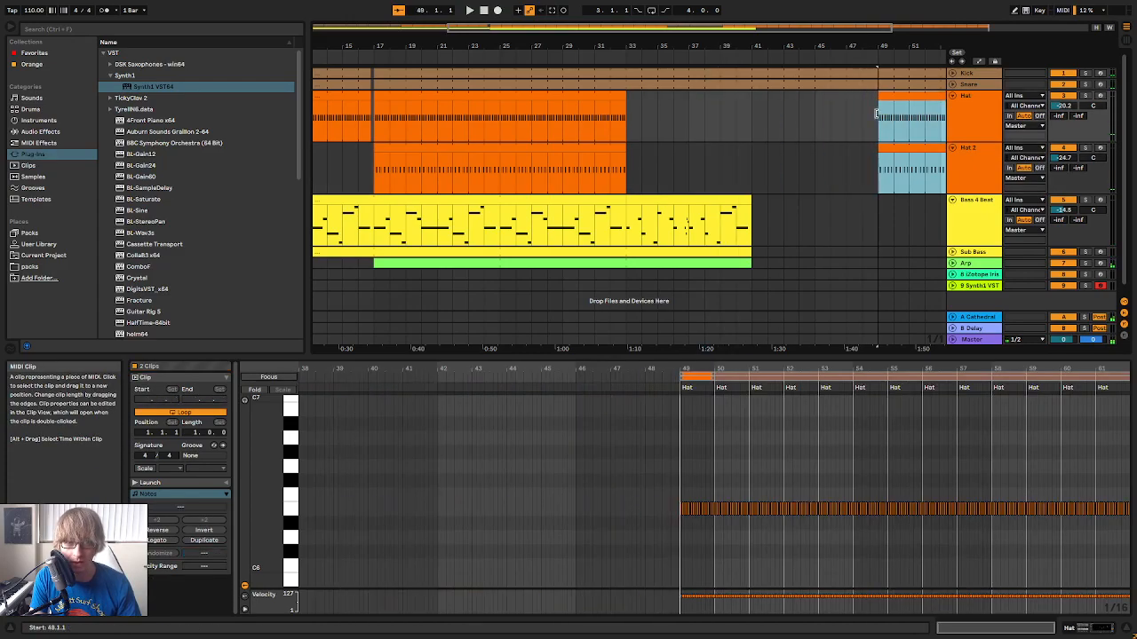
click(816, 167)
drag(861, 160, 875, 150)
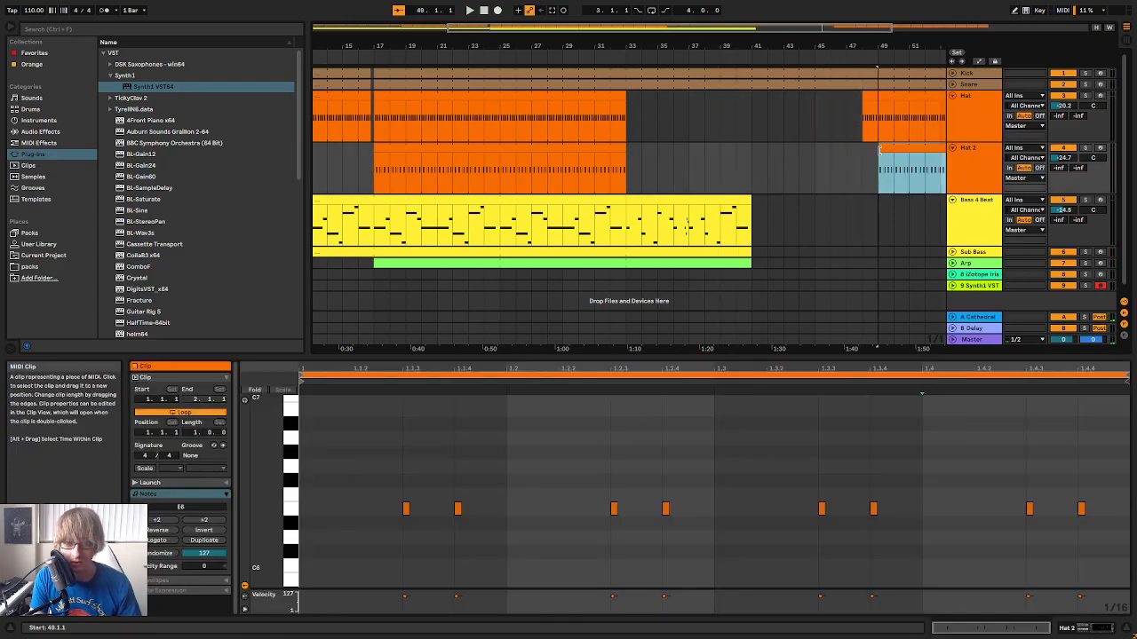
Play the arrangement from around bar 32 and shorten the Arp clip so it ends at 33.1.1
click(612, 63)
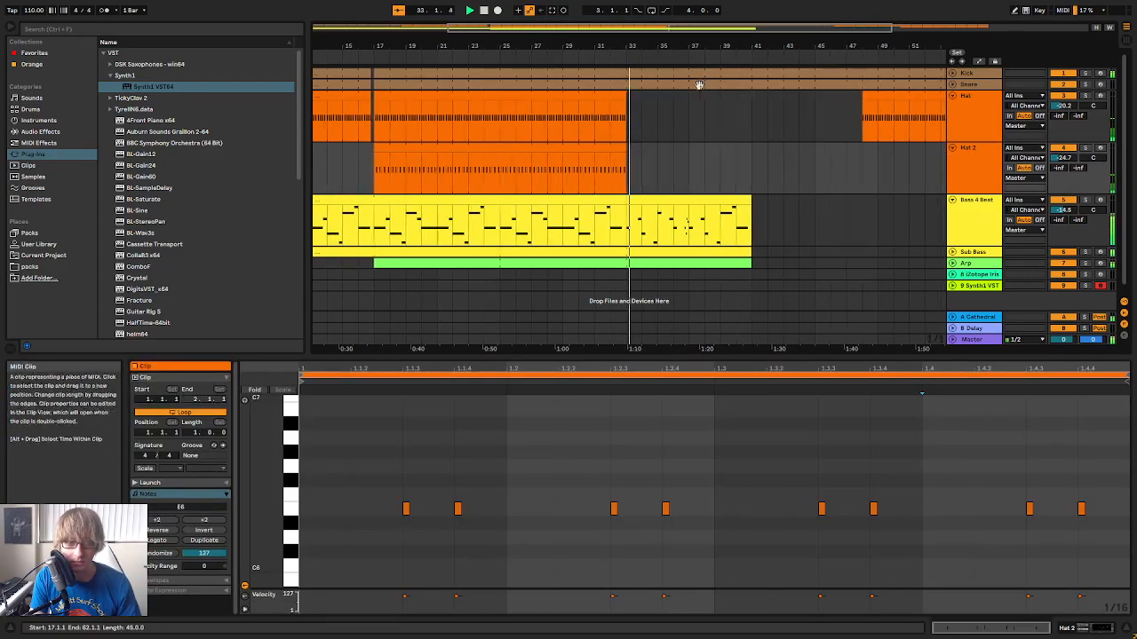
click(606, 59)
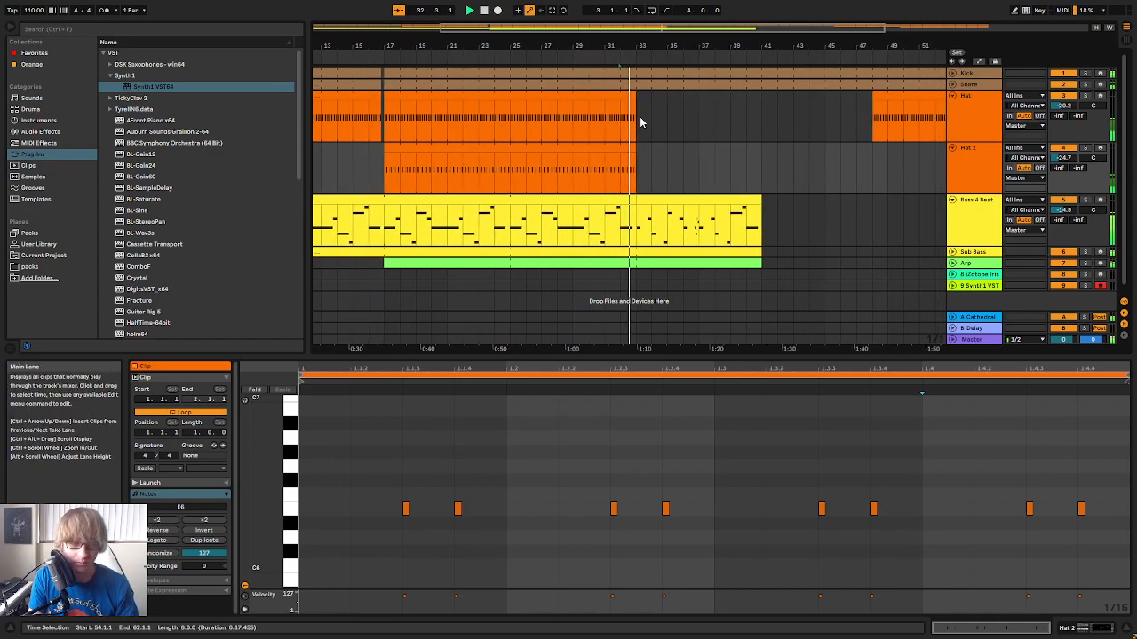
mouse_move(637, 46)
mouse_down()
mouse_move(638, 78)
mouse_move(637, 46)
mouse_up()
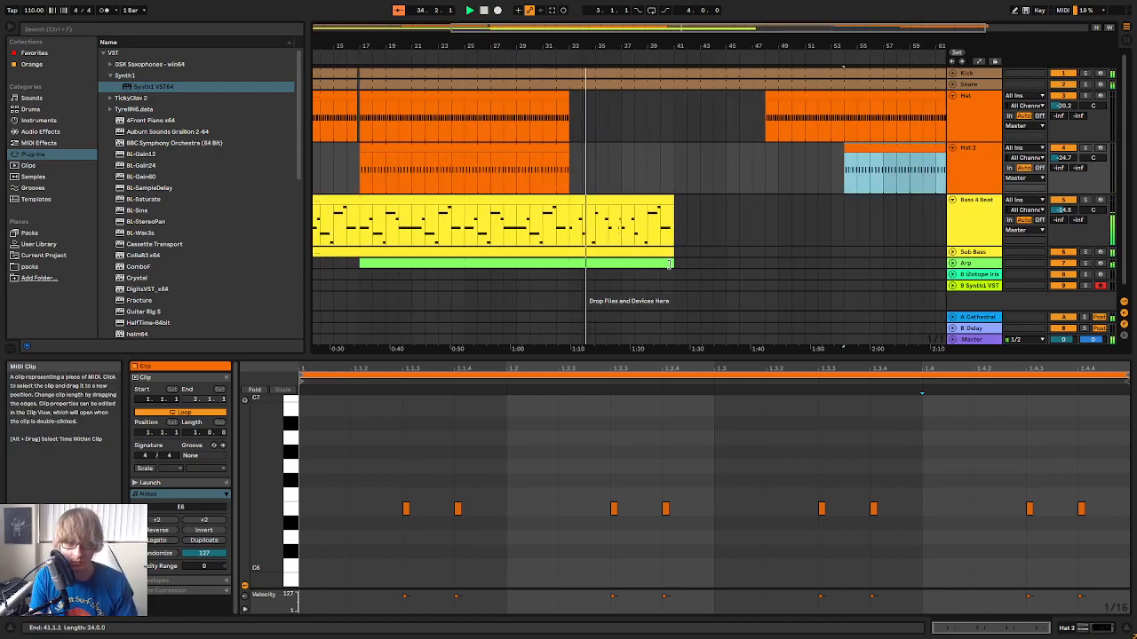
drag(675, 267, 638, 262)
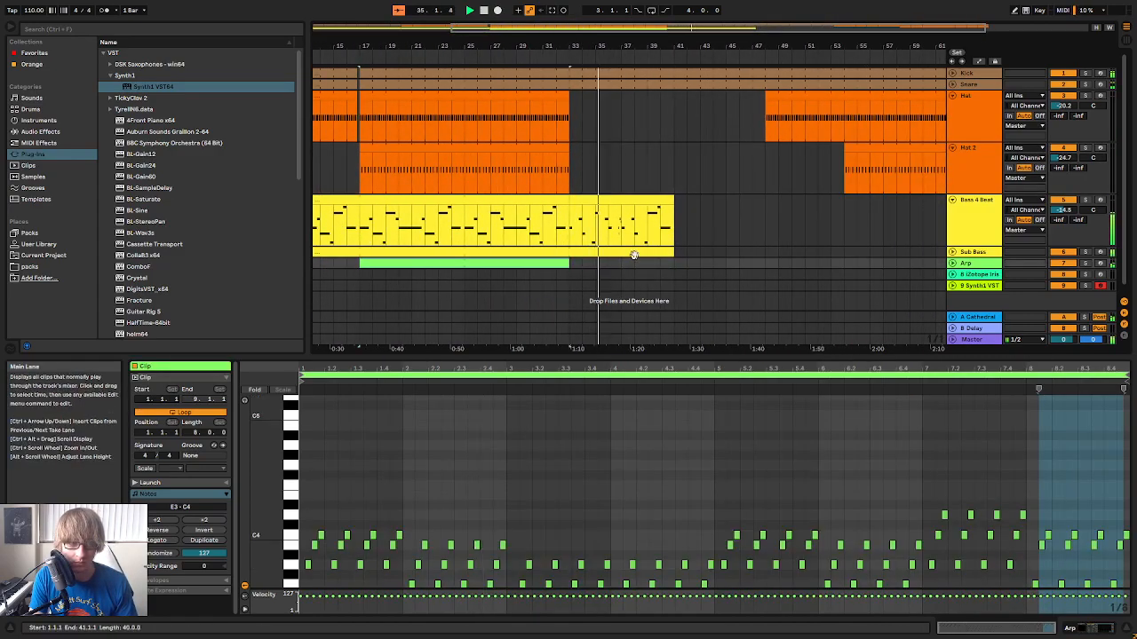
In the Bass 4 Beat clip starting at bar 33, shorten the D2 note at 7.1.1 and the A1 note at 8.1.1 to one beat each
click(740, 213)
click(641, 199)
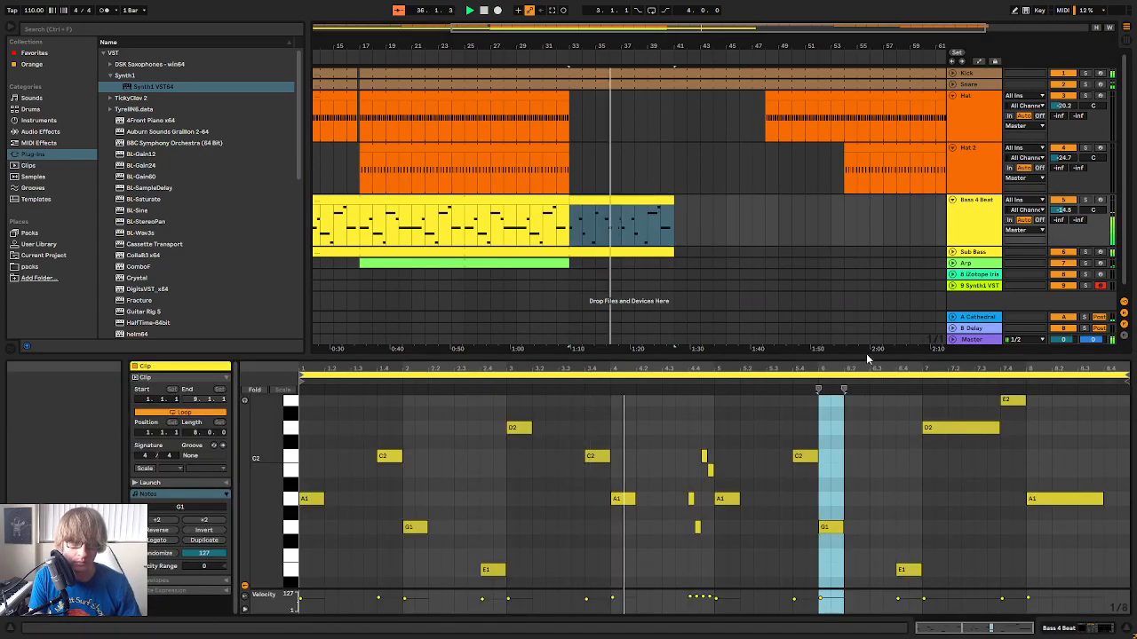
drag(830, 358, 852, 268)
scroll(932, 373, up, 2)
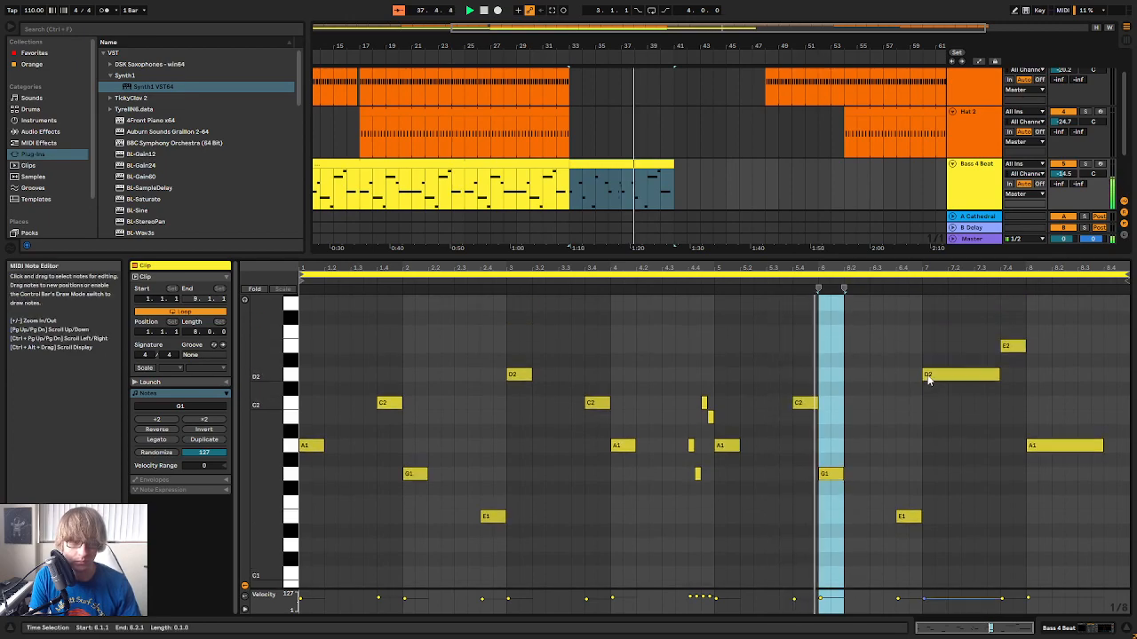
drag(998, 387, 945, 387)
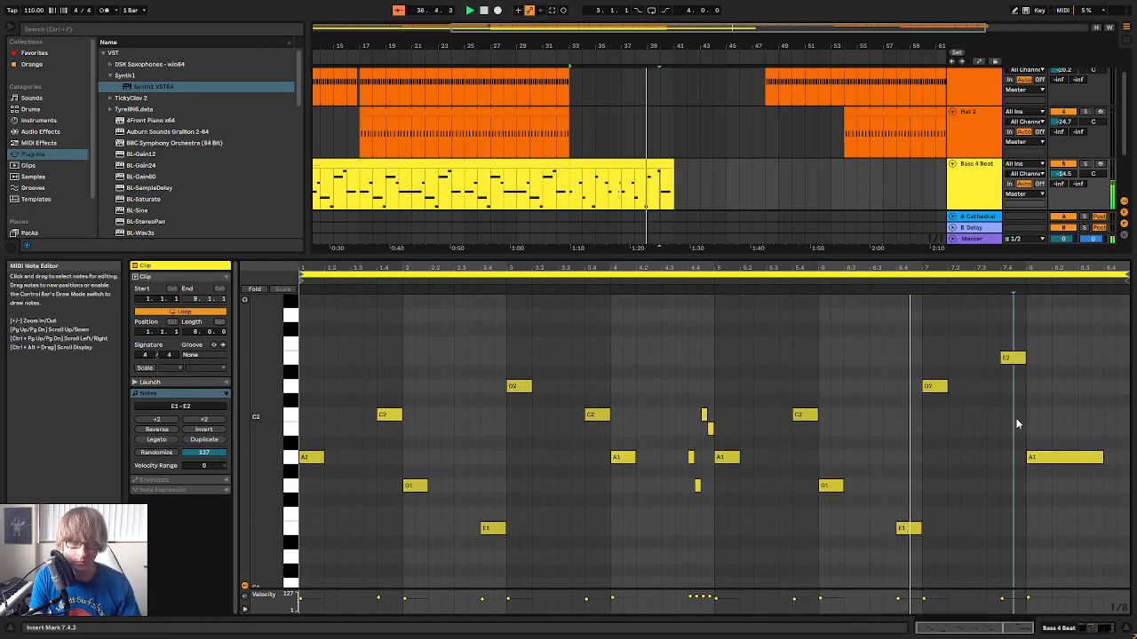
drag(1102, 457, 1073, 457)
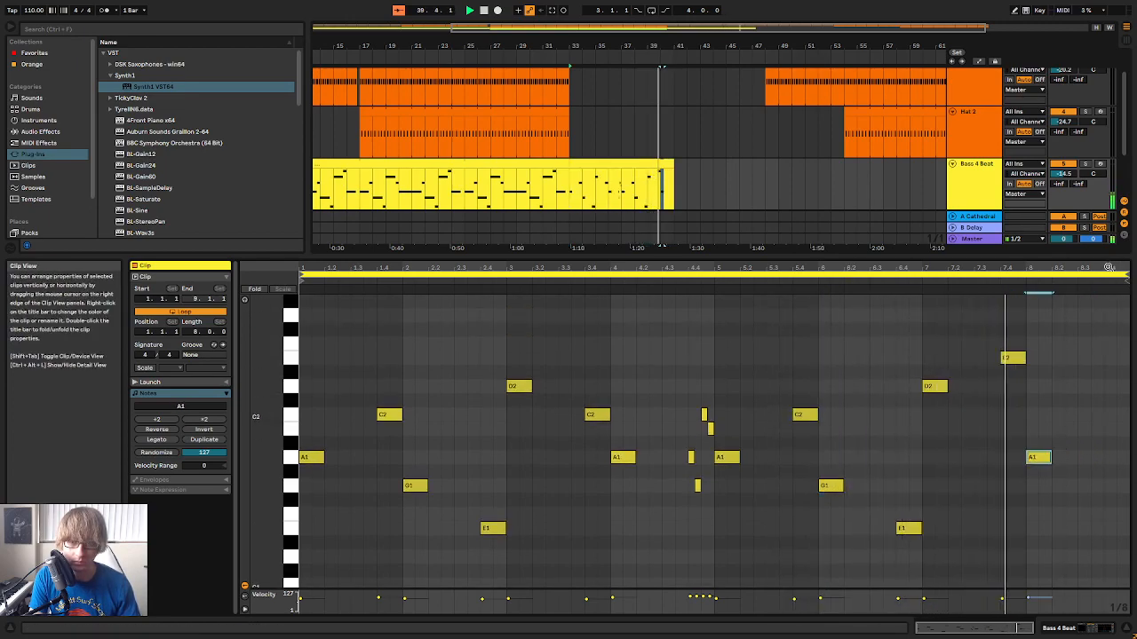
Copy the A1, G1, C2, B1 sixteenth-note run to 8.3.1 and 8.4.1, and duplicate the bass clip to cover bars 41 to 49
drag(621, 268, 550, 289)
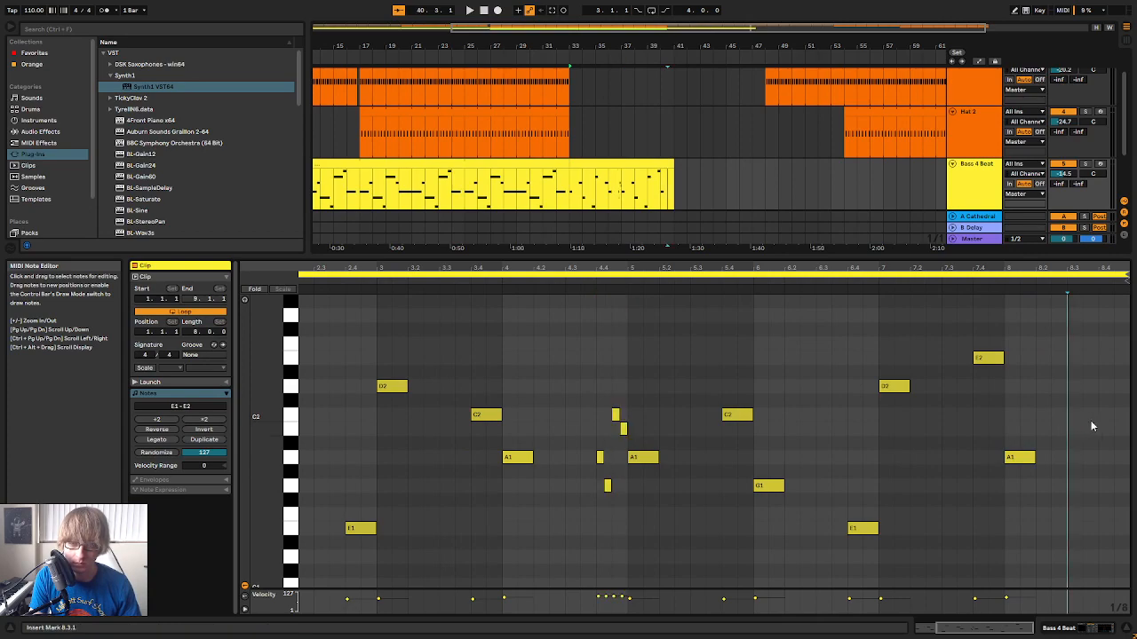
click(957, 289)
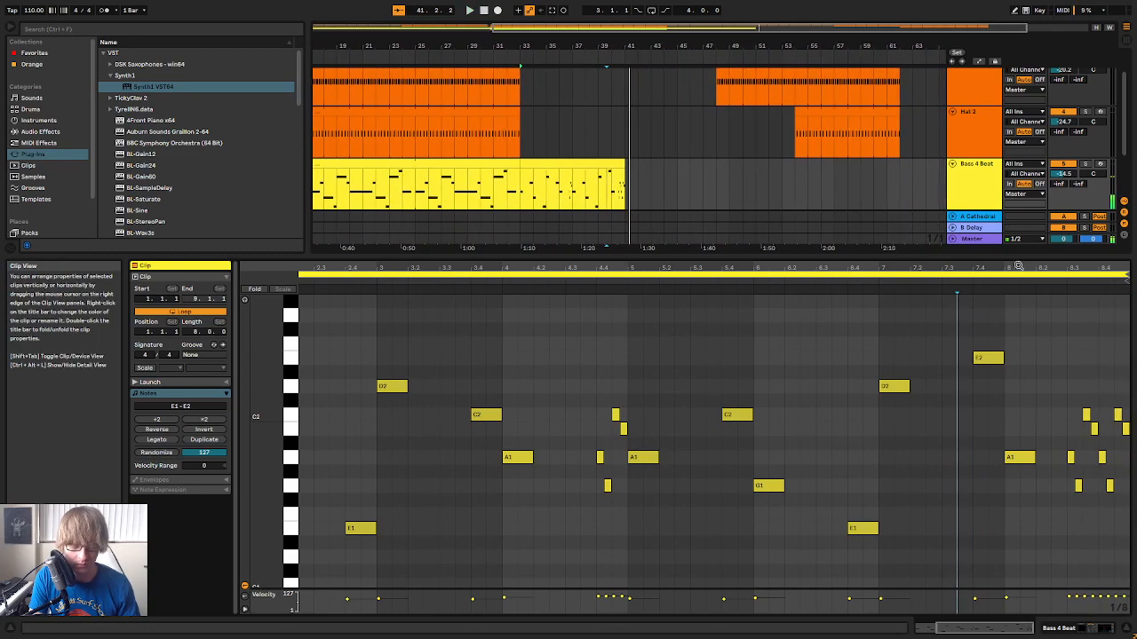
click(802, 177)
click(700, 161)
drag(731, 165, 837, 168)
Extend the start of the last Hat clip back to 41.1.1
scroll(838, 172, up, 2)
click(798, 164)
drag(823, 106, 729, 95)
scroll(746, 140, down, 2)
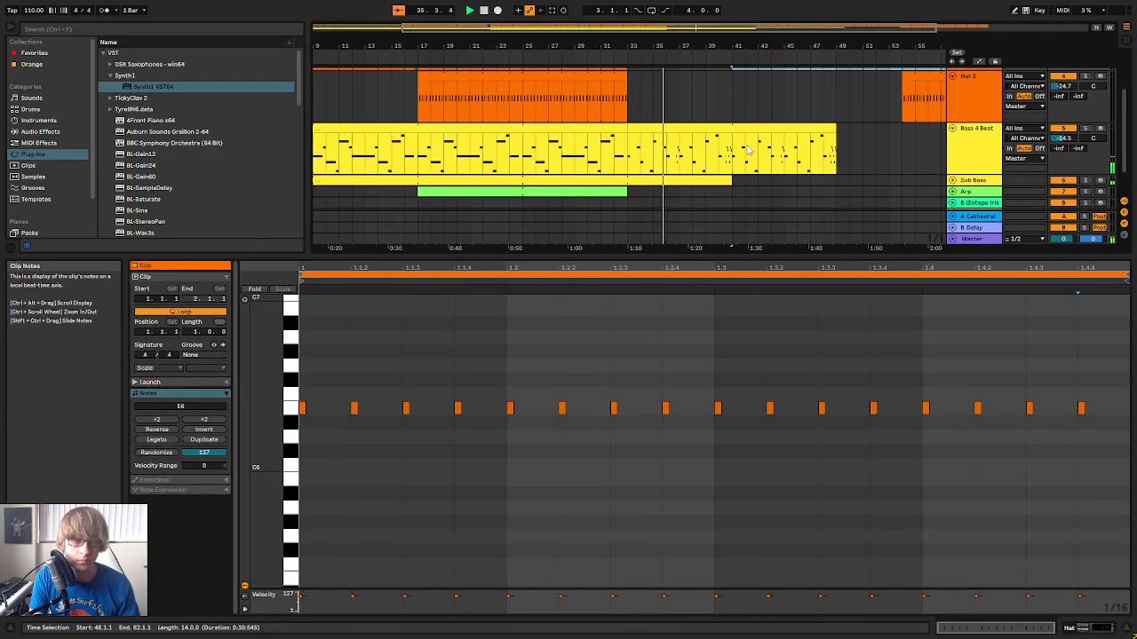
Cut the Sub Bass part off at 33.1.1 and copy the Bass 4 Beat clips from 33.1.1 to 49.1.1 onto the Sub Bass track
scroll(757, 140, down, 1)
click(737, 151)
click(730, 142)
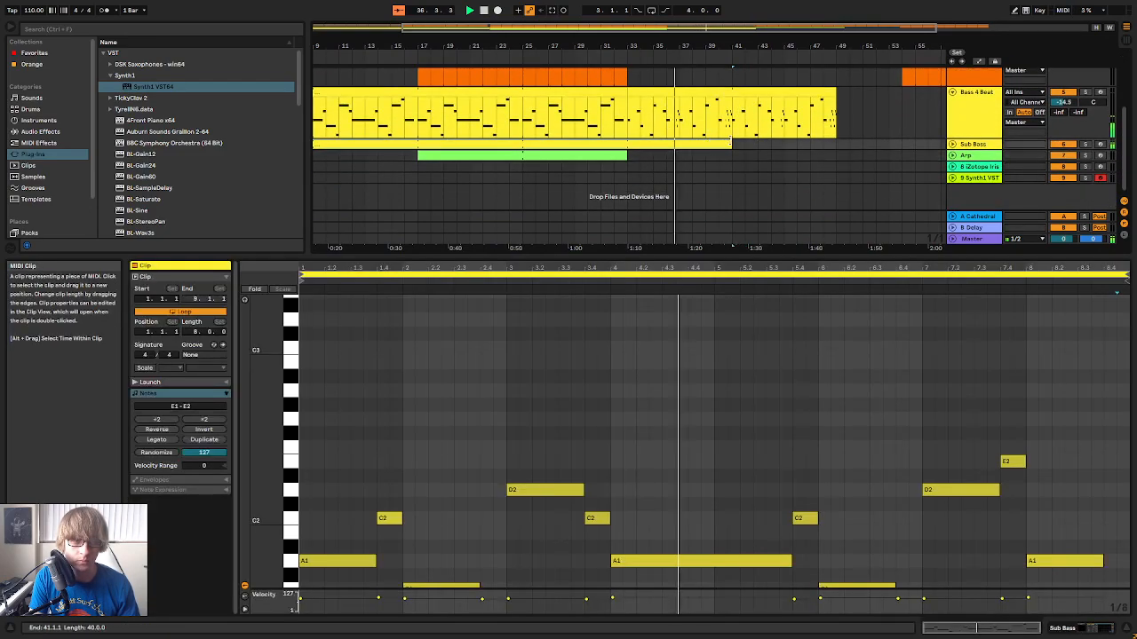
drag(734, 141, 681, 148)
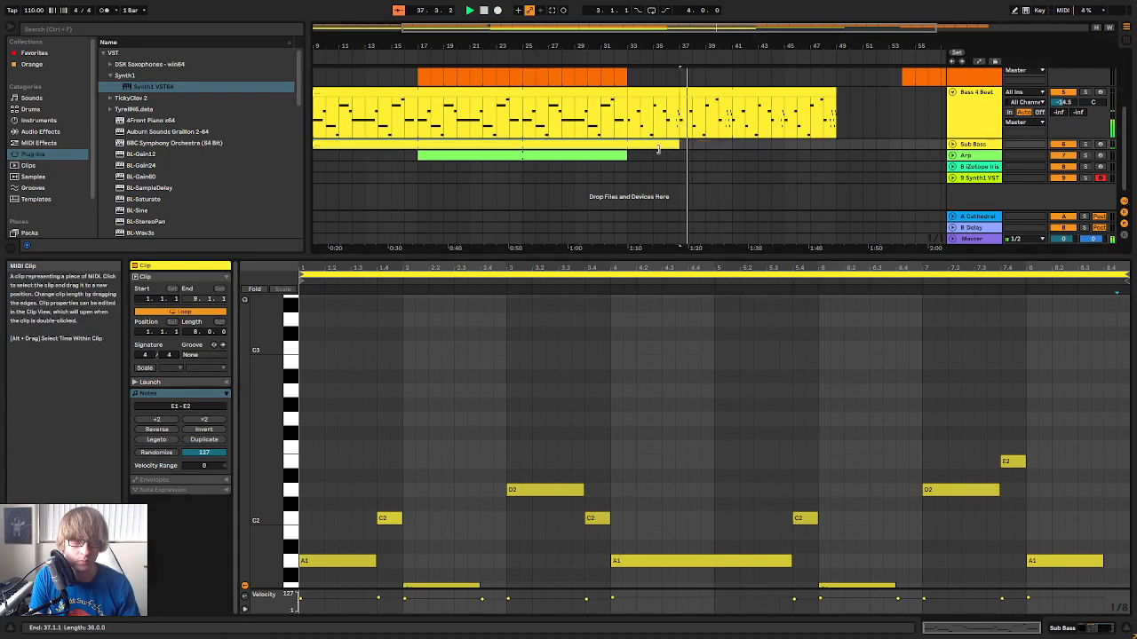
click(646, 94)
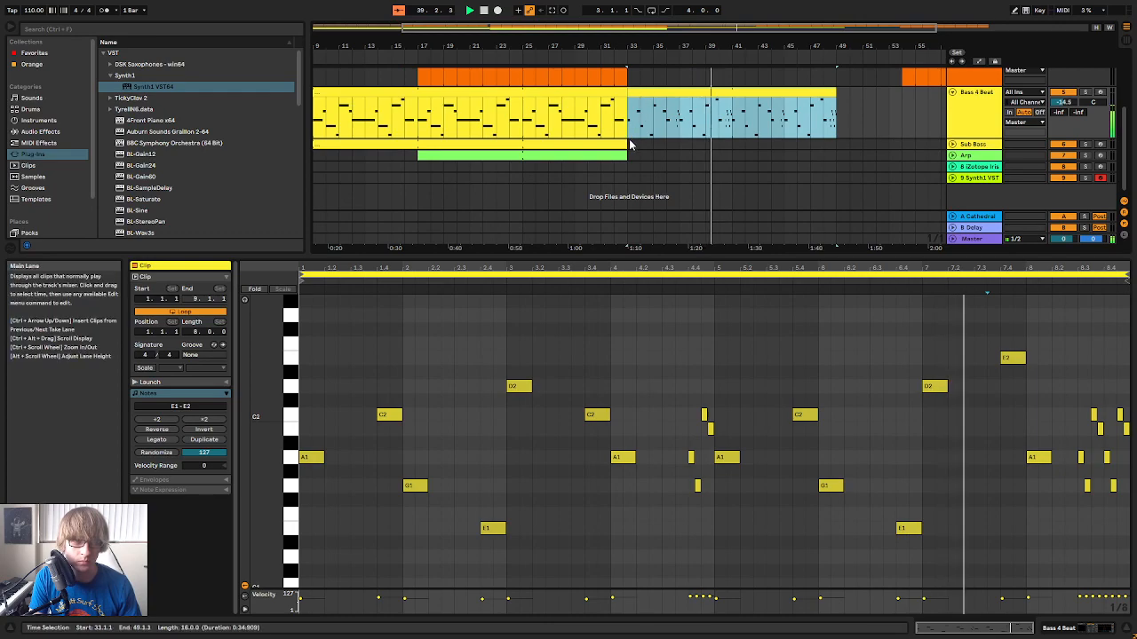
click(714, 152)
click(953, 145)
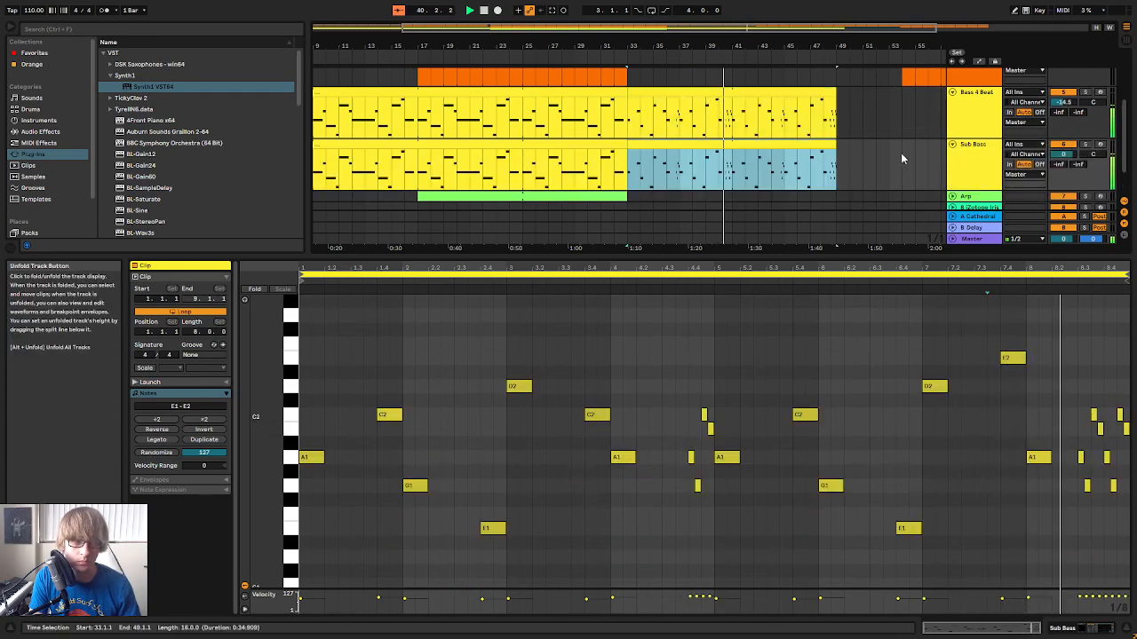
Listen to the Sub Bass track soloed, unsolo it and replay the mix from bar 33
click(1086, 145)
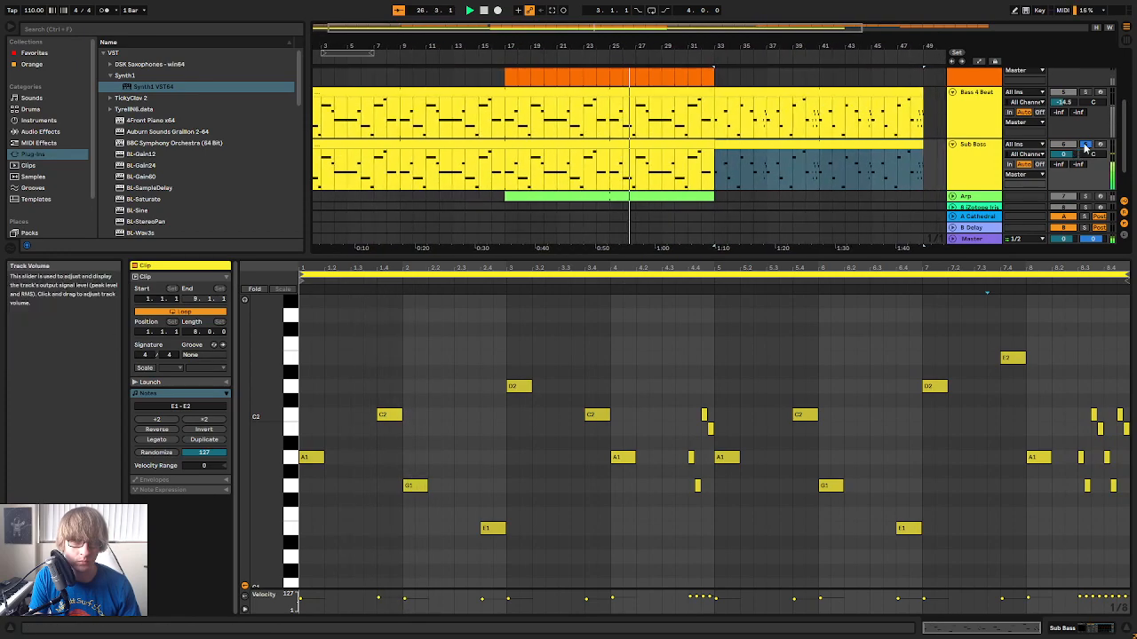
click(1085, 147)
key(space)
key(space)
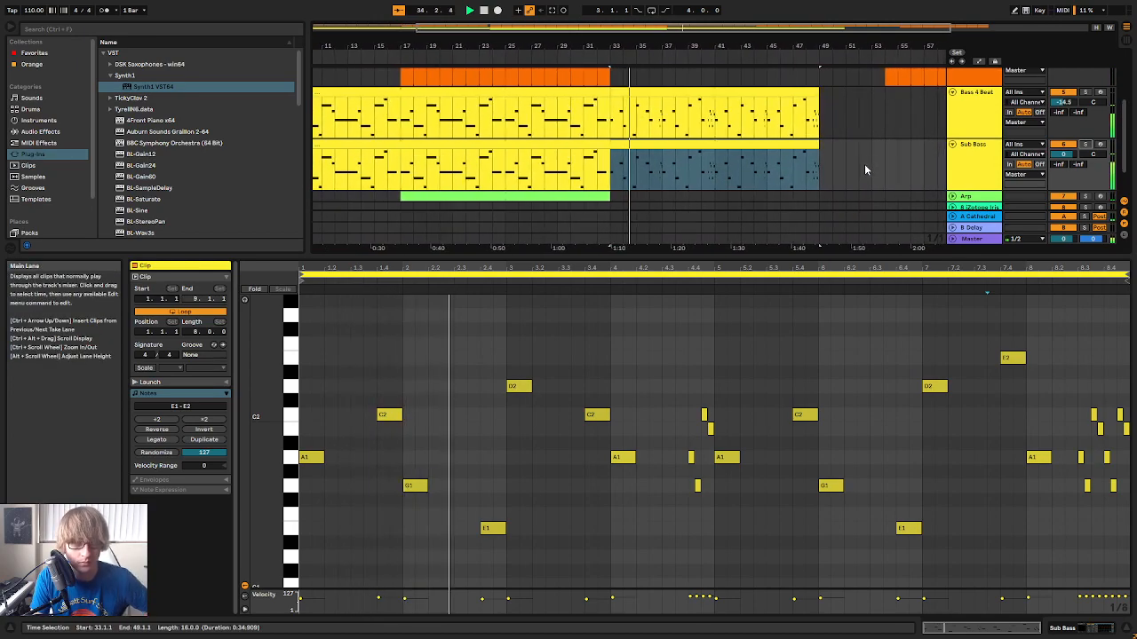
Fold the Sub Bass, Bass 4 Beat, Hat and Hat 2 tracks in the arrangement
click(838, 157)
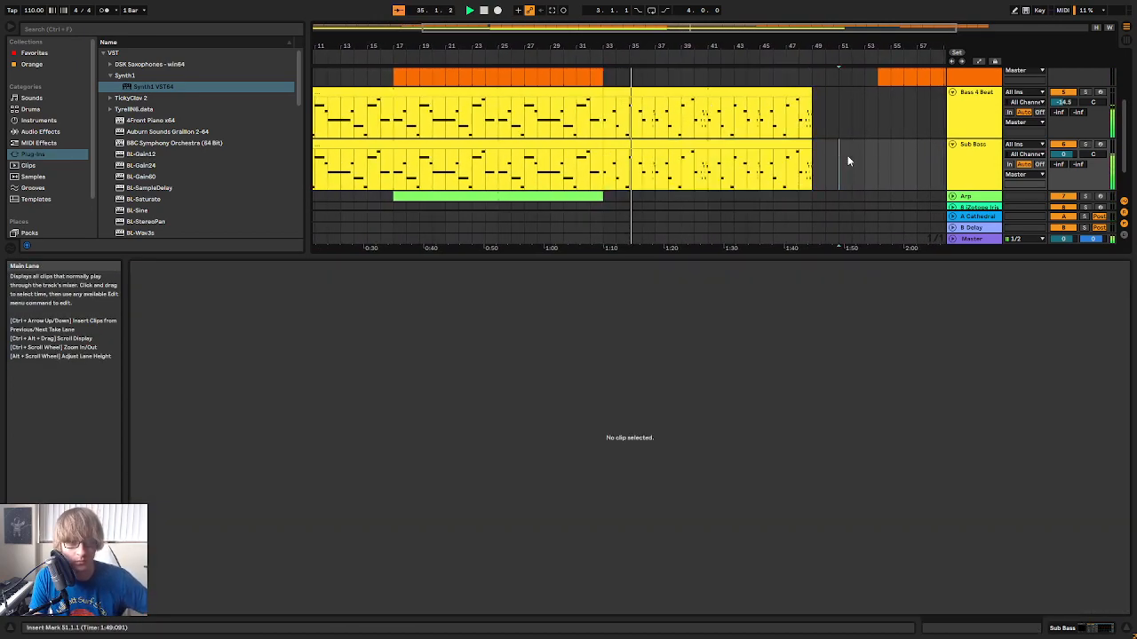
click(952, 144)
click(952, 92)
scroll(872, 123, up, 3)
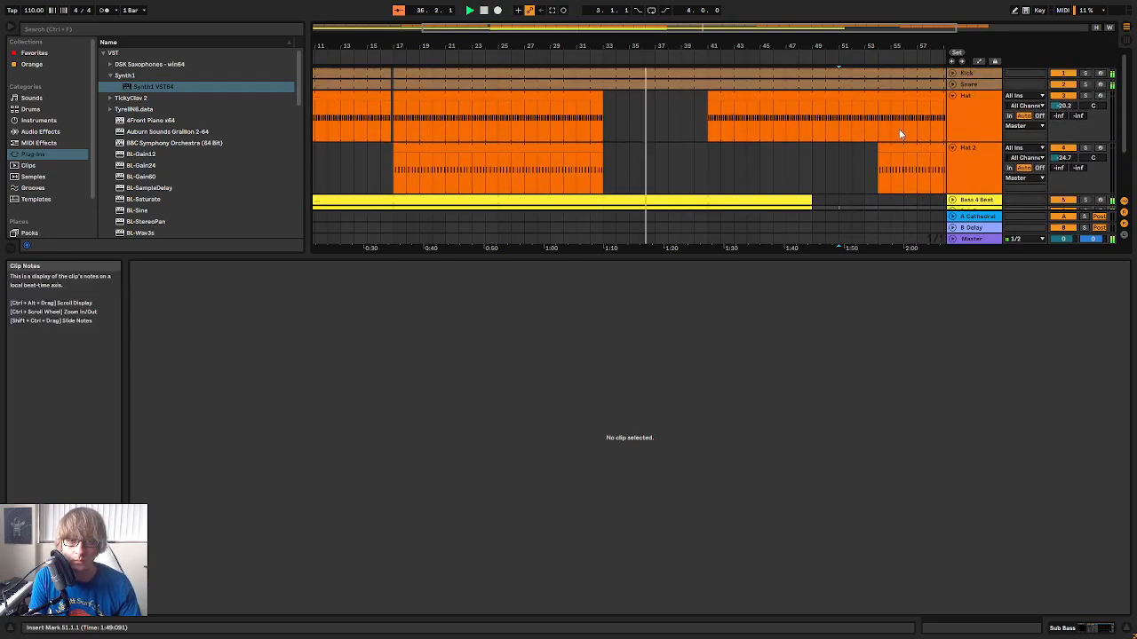
click(952, 96)
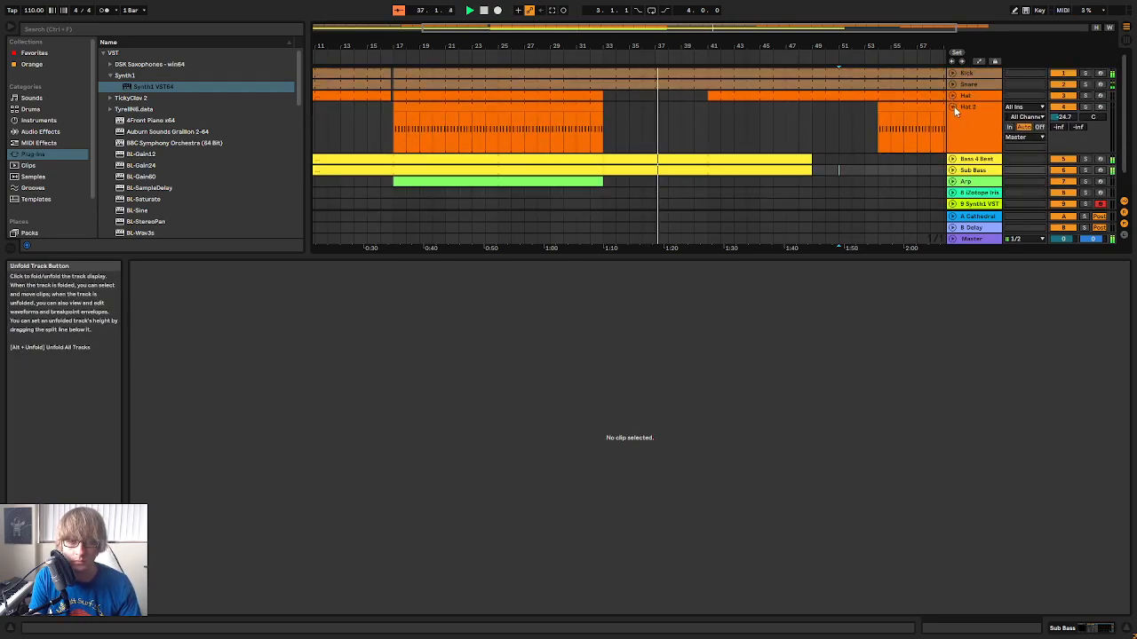
click(953, 107)
Unfold the Sub Bass track and examine its note run from 40.3.1 to 41.1.1
drag(719, 47, 787, 133)
click(952, 130)
drag(740, 169, 760, 171)
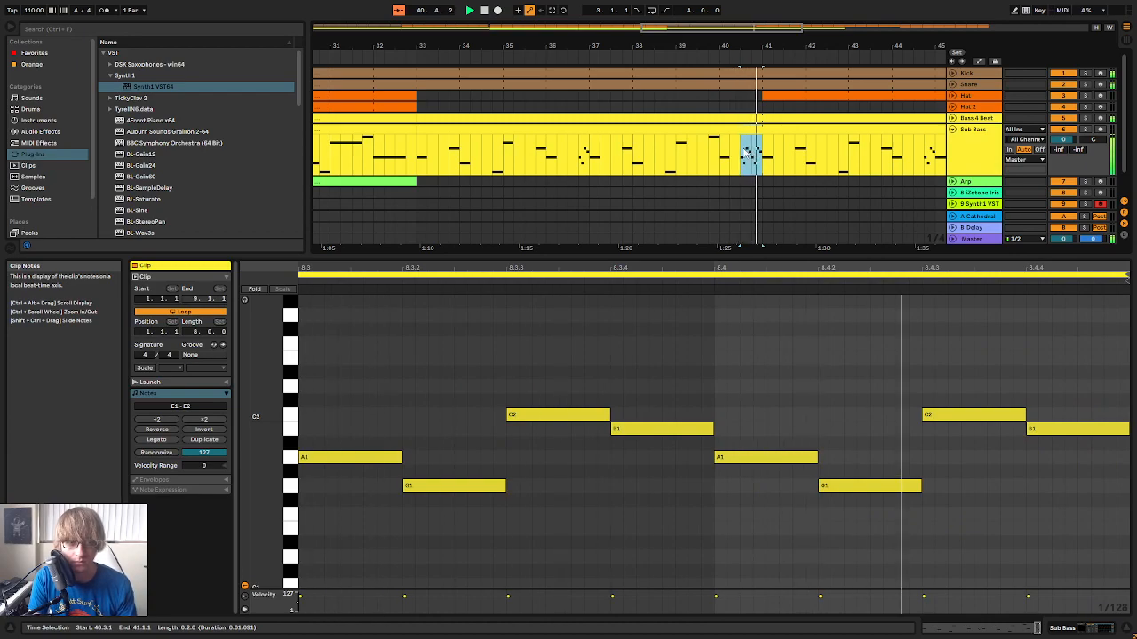
click(839, 171)
Extend the start of the last Hat 2 clip back to 49.1.1
drag(837, 44, 655, 0)
click(814, 158)
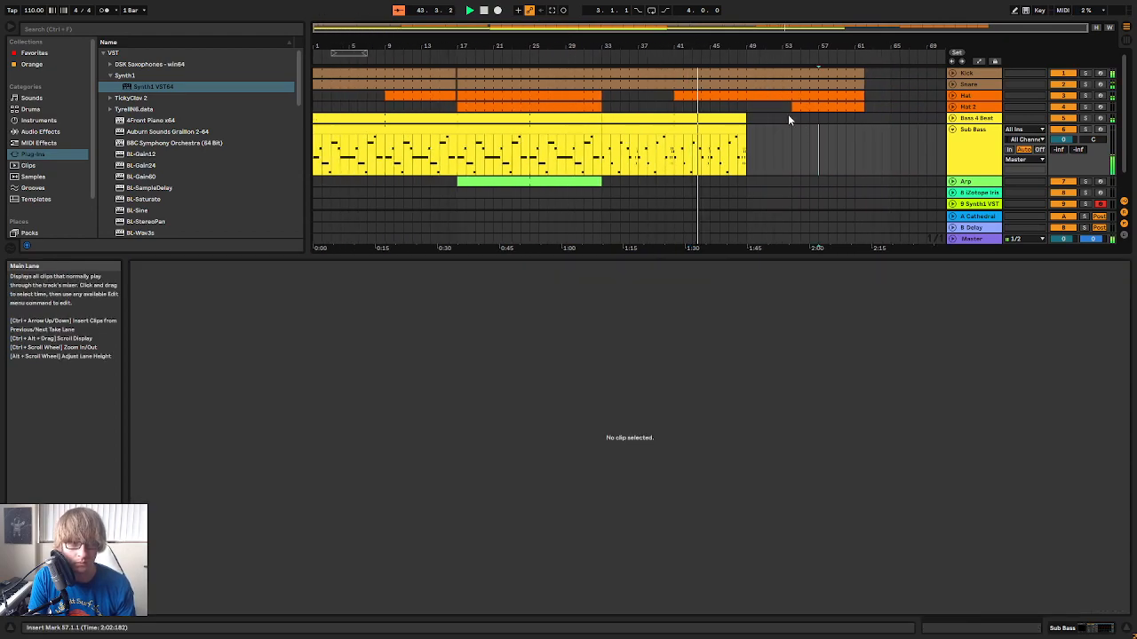
drag(792, 107, 748, 107)
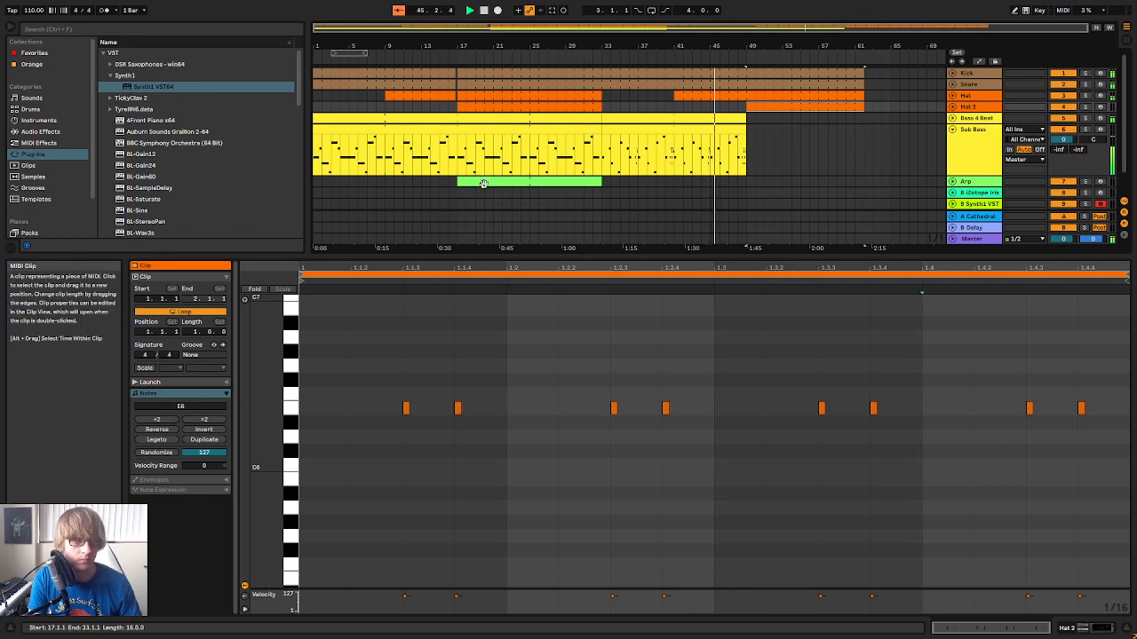
Copy the 17.1.1 to 33.1.1 section of all the tracks to 49.1.1, and fold the unfolded Kick and Sub Bass tracks
drag(458, 190, 599, 45)
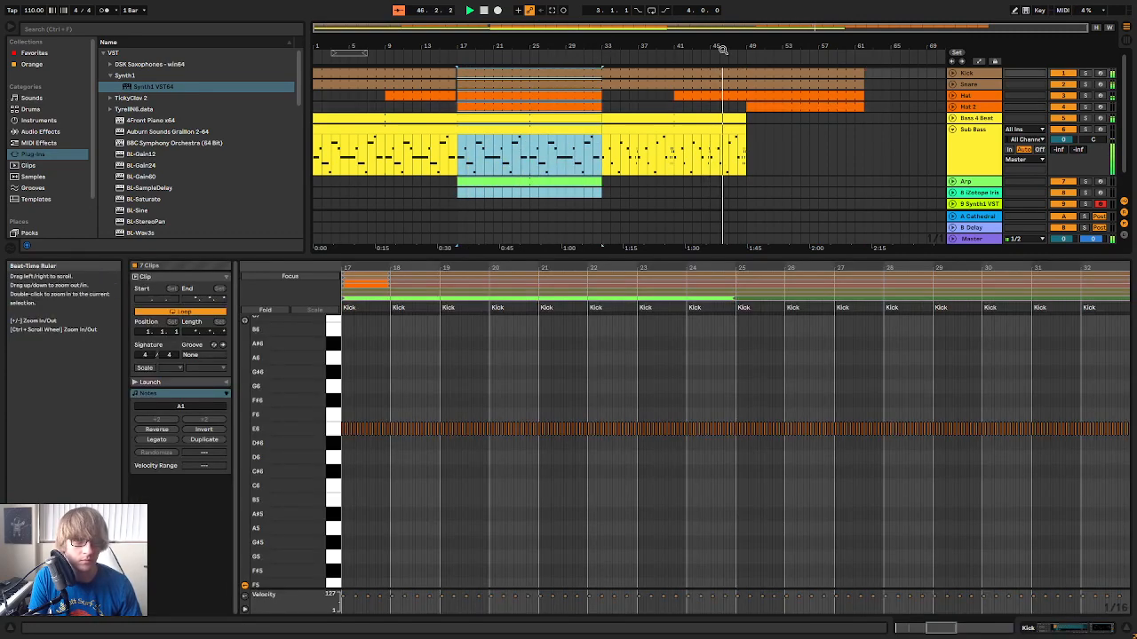
click(953, 73)
click(749, 86)
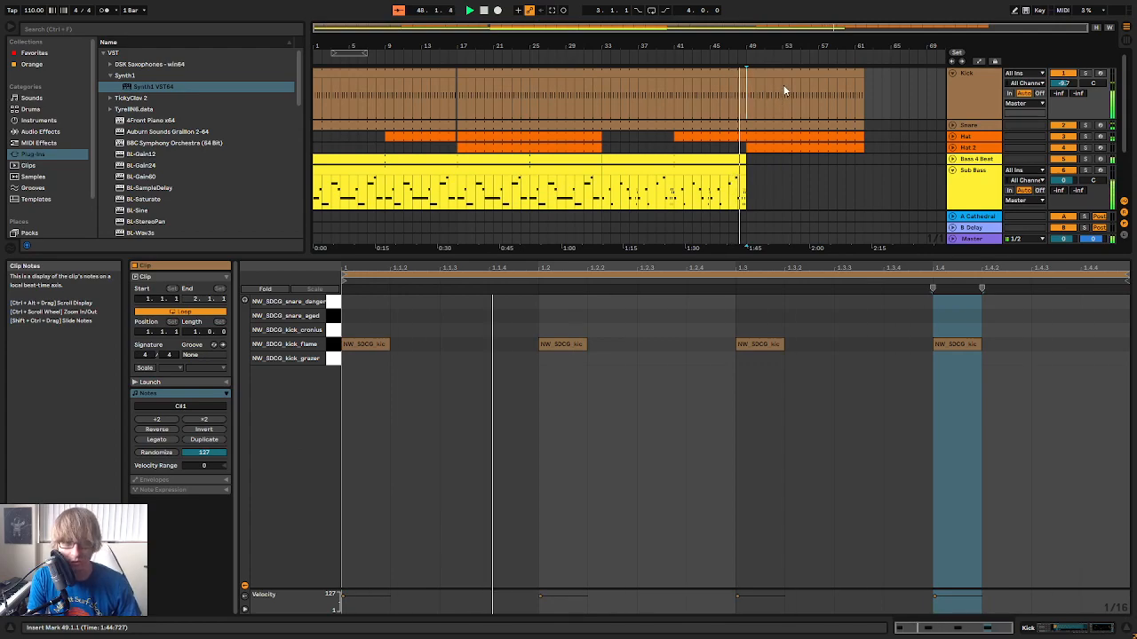
key(ctrl+v)
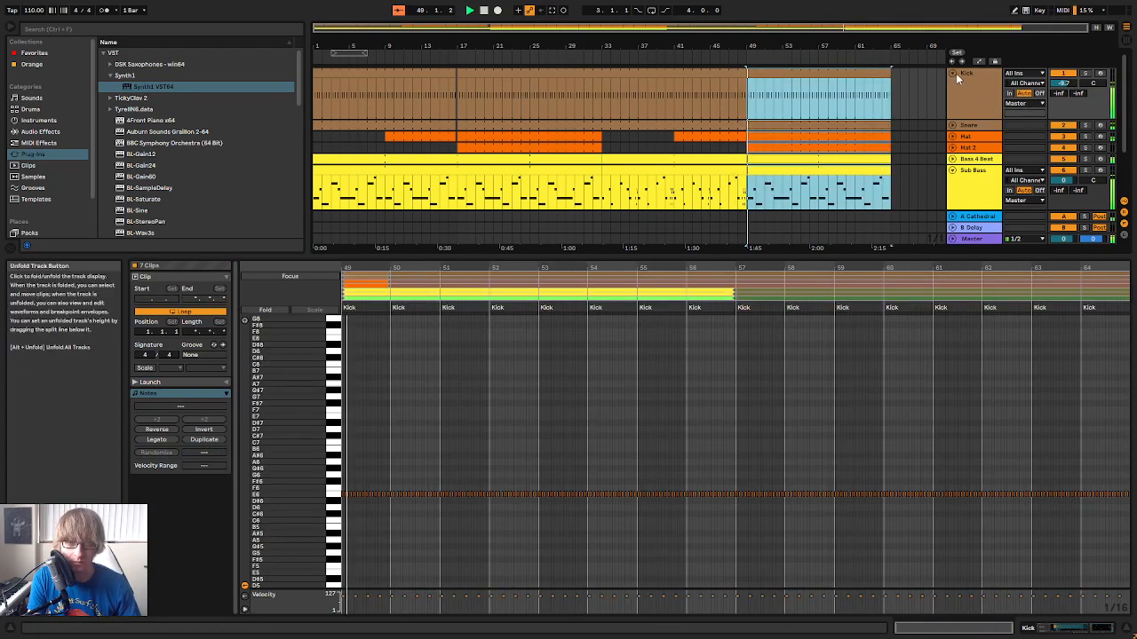
click(952, 73)
click(951, 118)
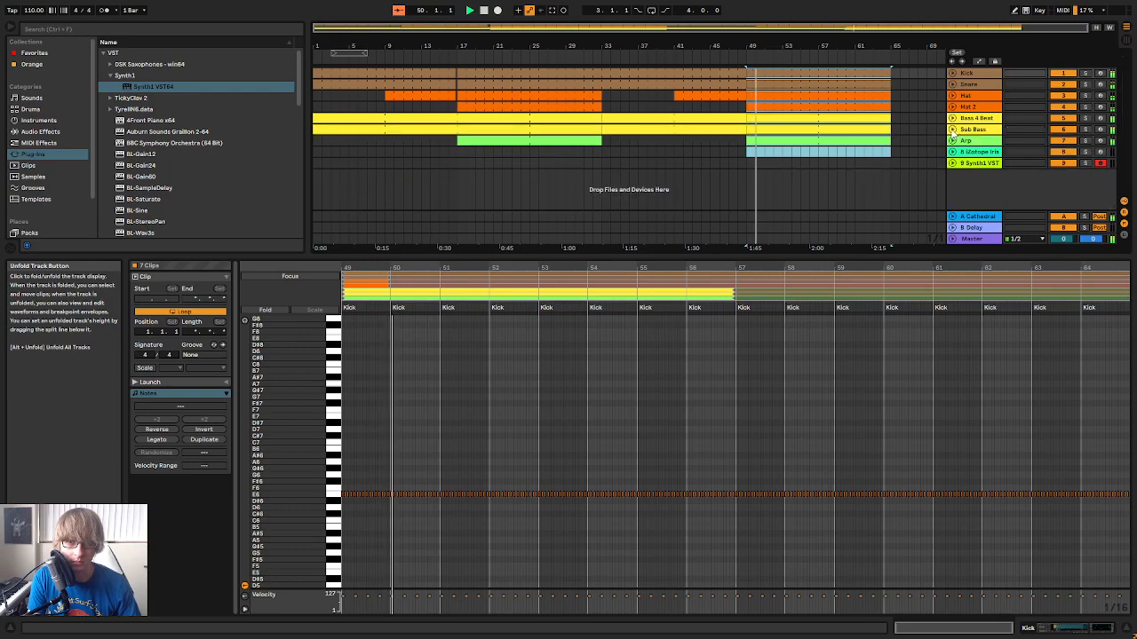
Copy the short four-note run between 4.4.1 and 5.1.1 from the Bass 4 Beat clip that starts at bar 33
click(925, 126)
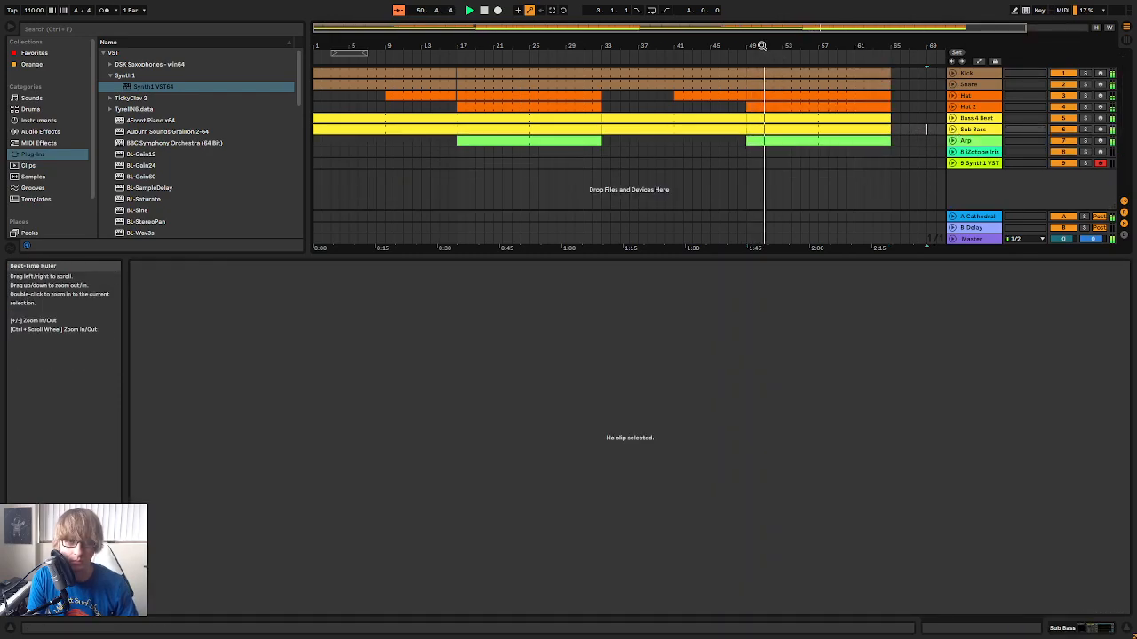
drag(767, 58, 768, 80)
click(812, 120)
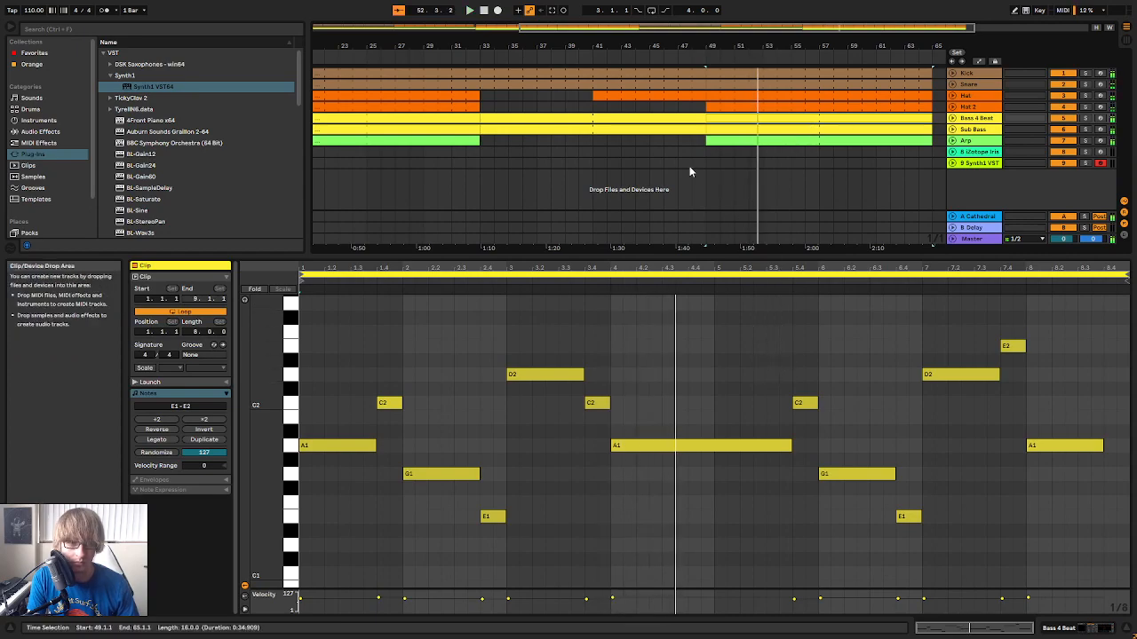
click(652, 121)
drag(690, 493, 706, 418)
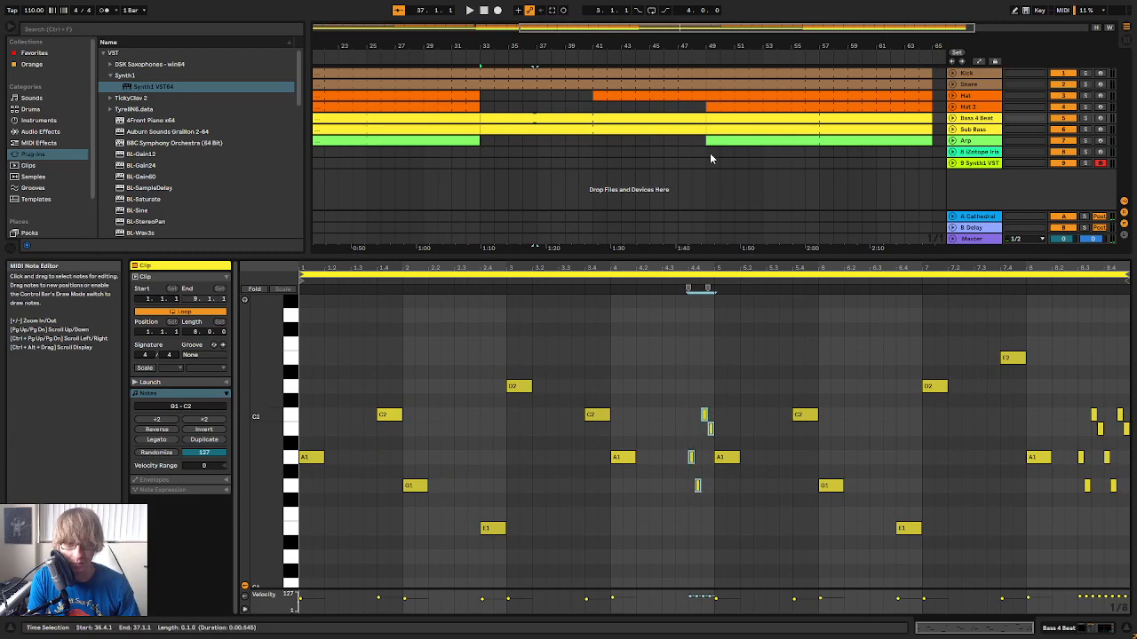
In the Bass 4 Beat clip at bar 49, shorten bar 4's A1 note to end at 4.4.1 and paste the run there
click(761, 118)
key(space)
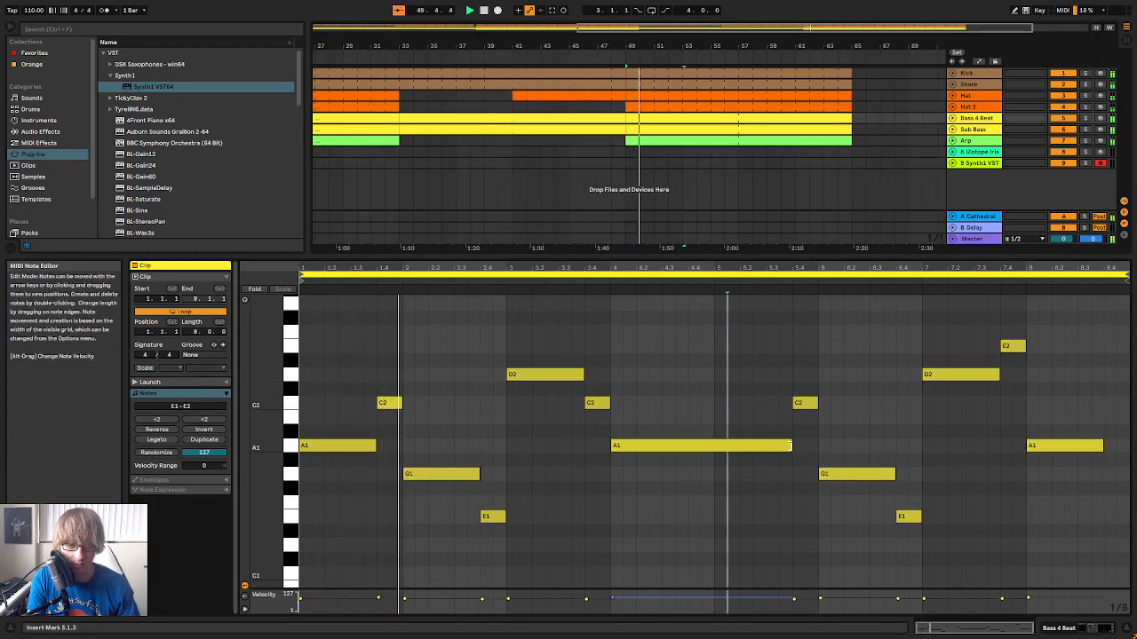
drag(792, 444, 751, 442)
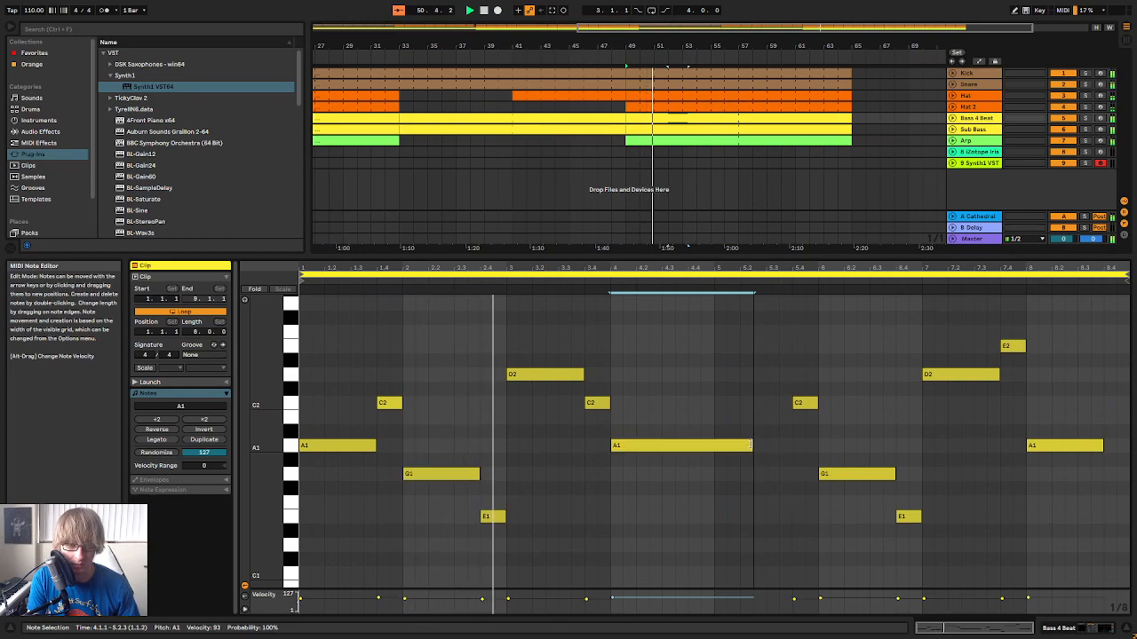
click(754, 403)
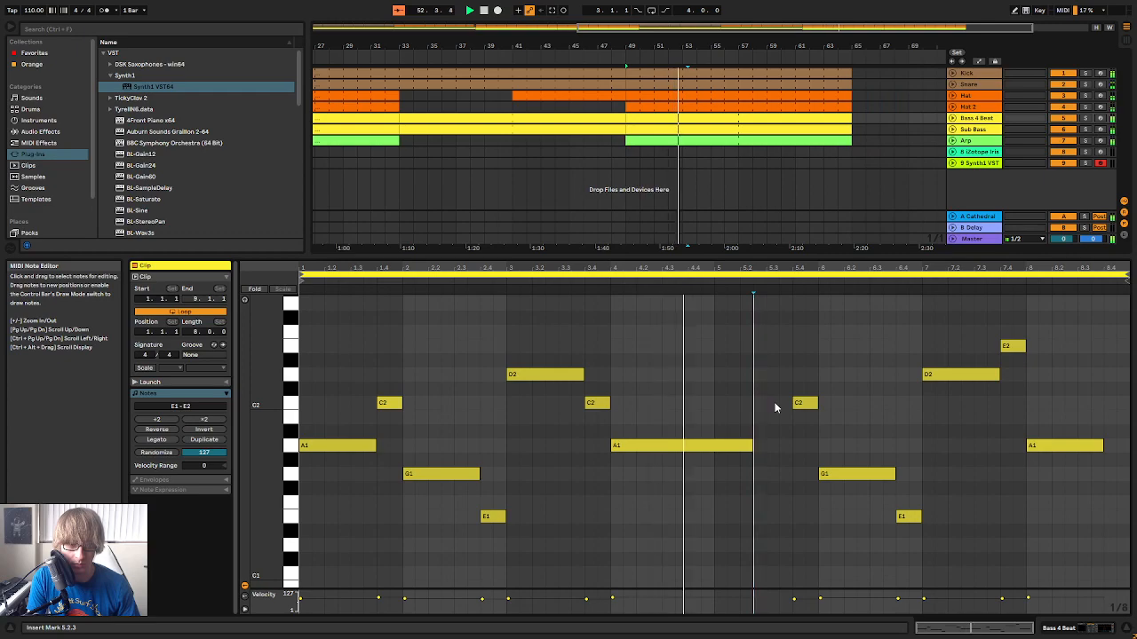
mouse_move(752, 445)
mouse_down()
mouse_move(687, 445)
mouse_move(690, 430)
mouse_up()
click(654, 445)
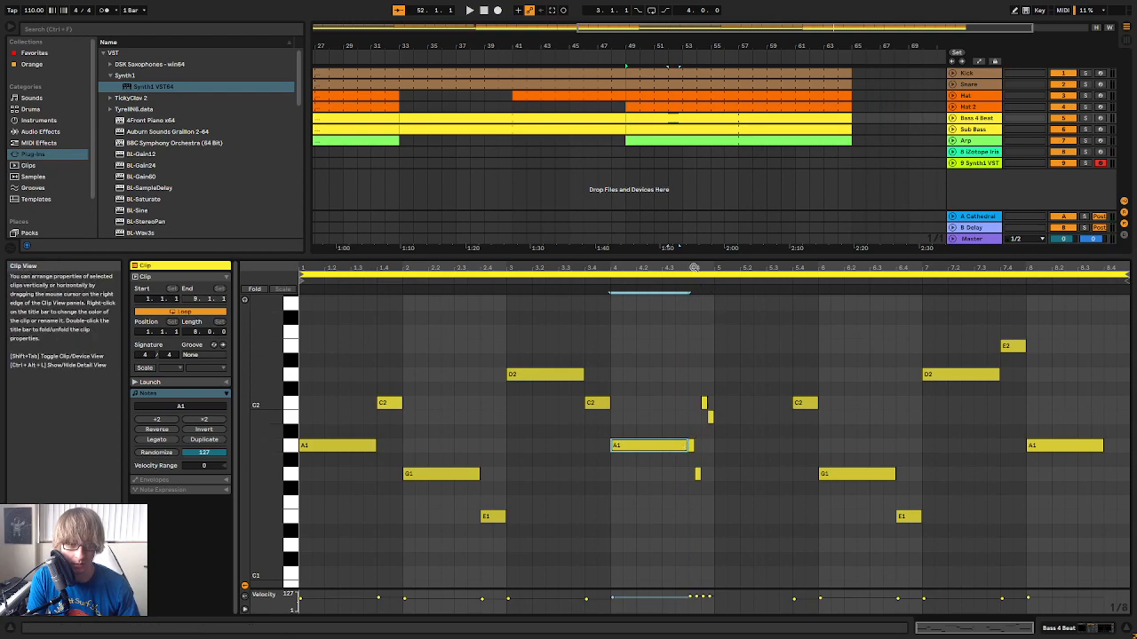
Extend bar 4's A1 note over the run's first note, and add a copy at 5.1.1 that ends at 5.4.1
ctrl+scroll(698, 317, up, 3)
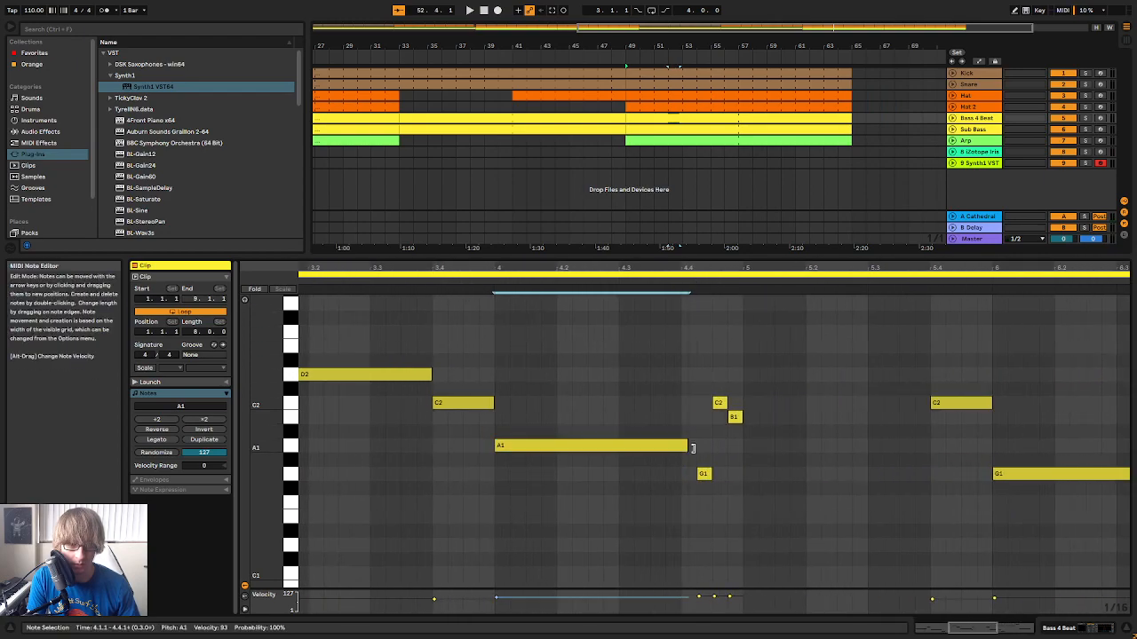
key(ctrl+d)
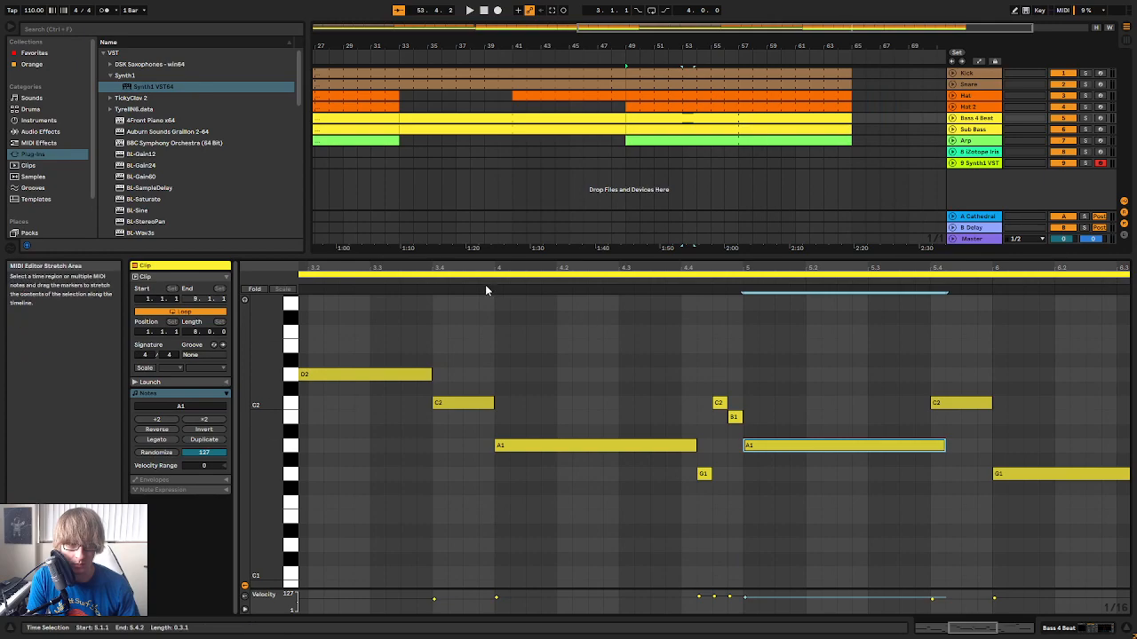
click(486, 283)
drag(487, 268, 391, 206)
click(776, 452)
drag(769, 443, 761, 443)
drag(904, 269, 888, 227)
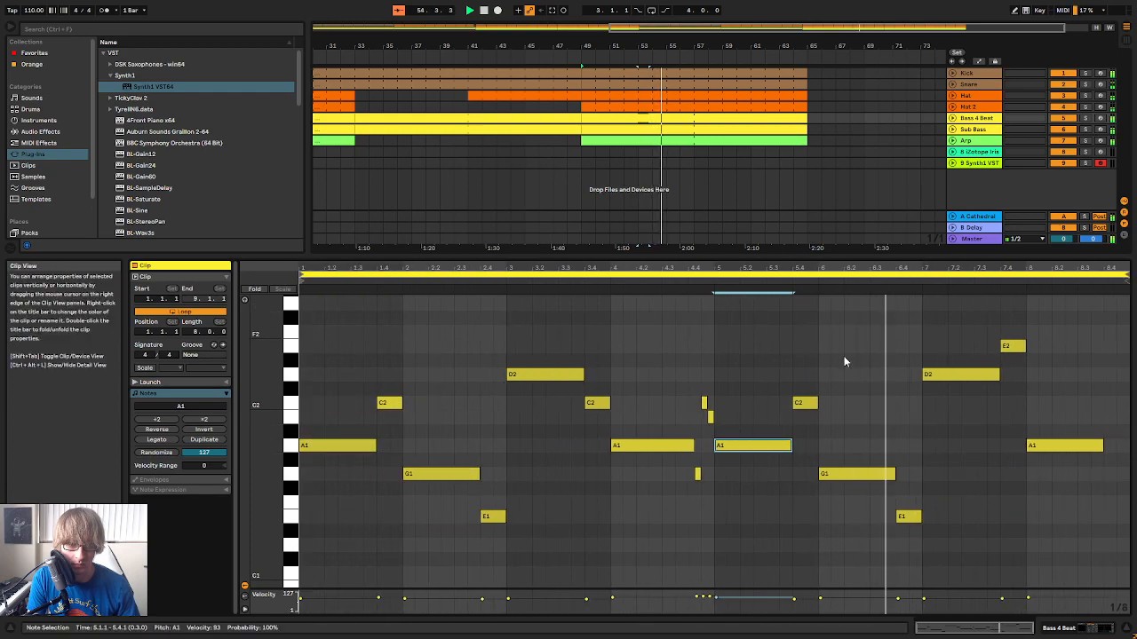
Shorten bar 8's A1 note to end at 8.3.1, and copy the 4.4.1 to 5.1.1 run from the bar 33 clip again
drag(1112, 268, 1110, 279)
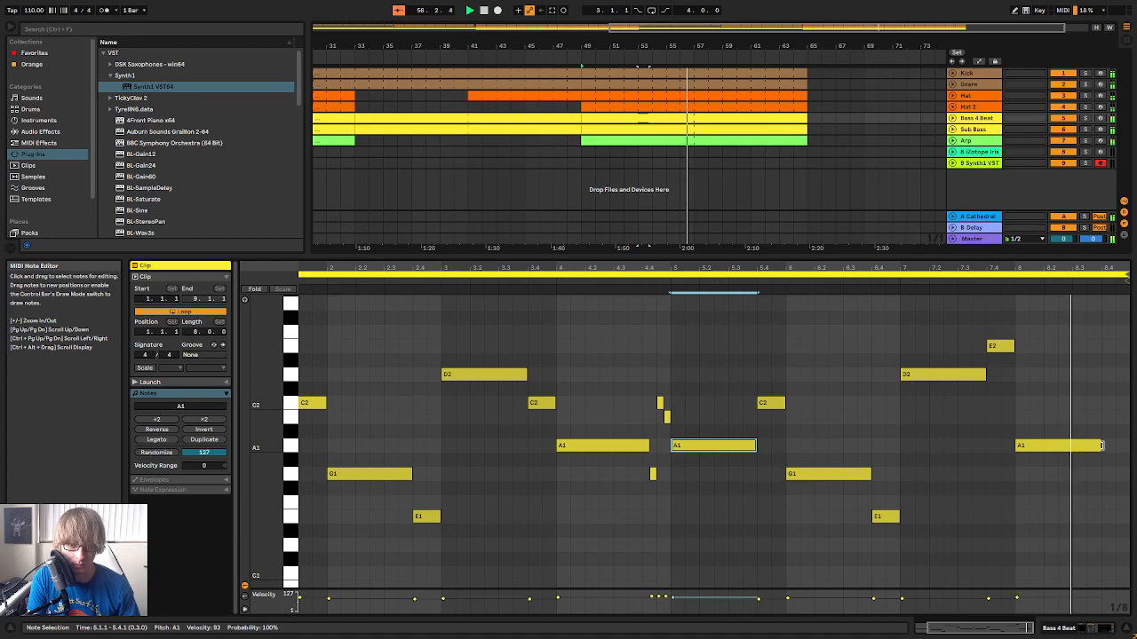
drag(1077, 445, 1071, 446)
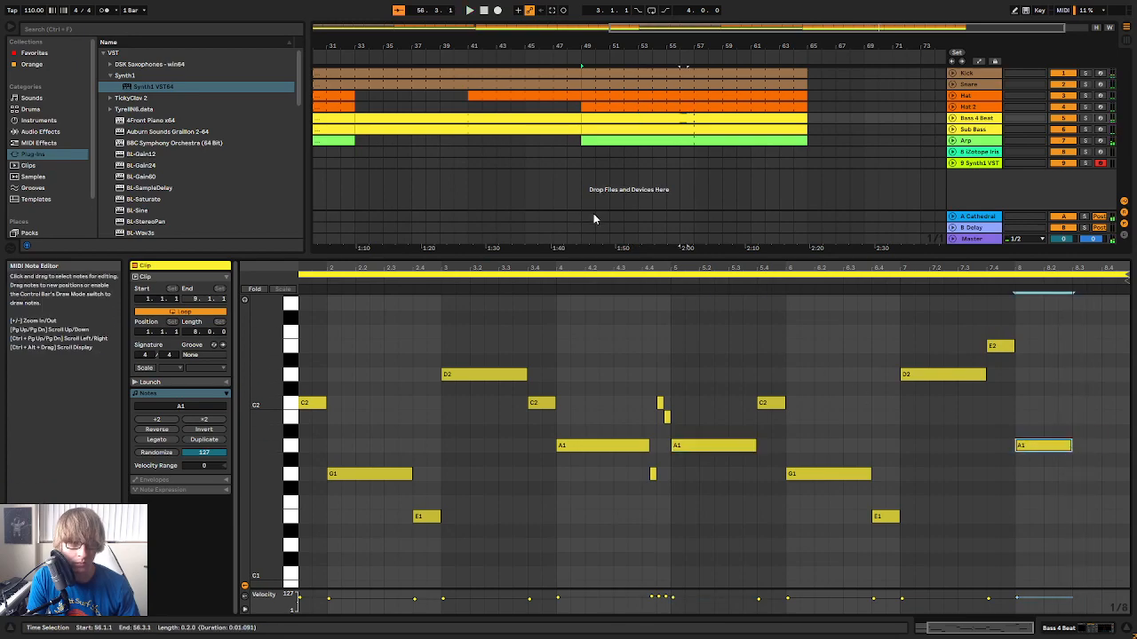
scroll(694, 338, up, 1)
click(570, 117)
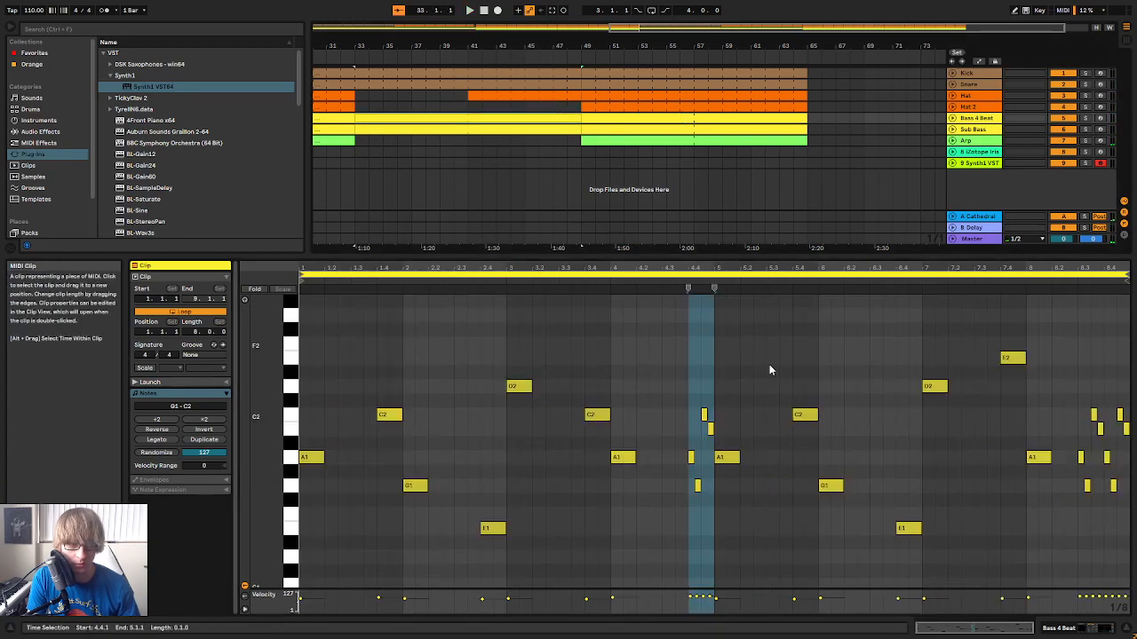
drag(694, 491, 701, 443)
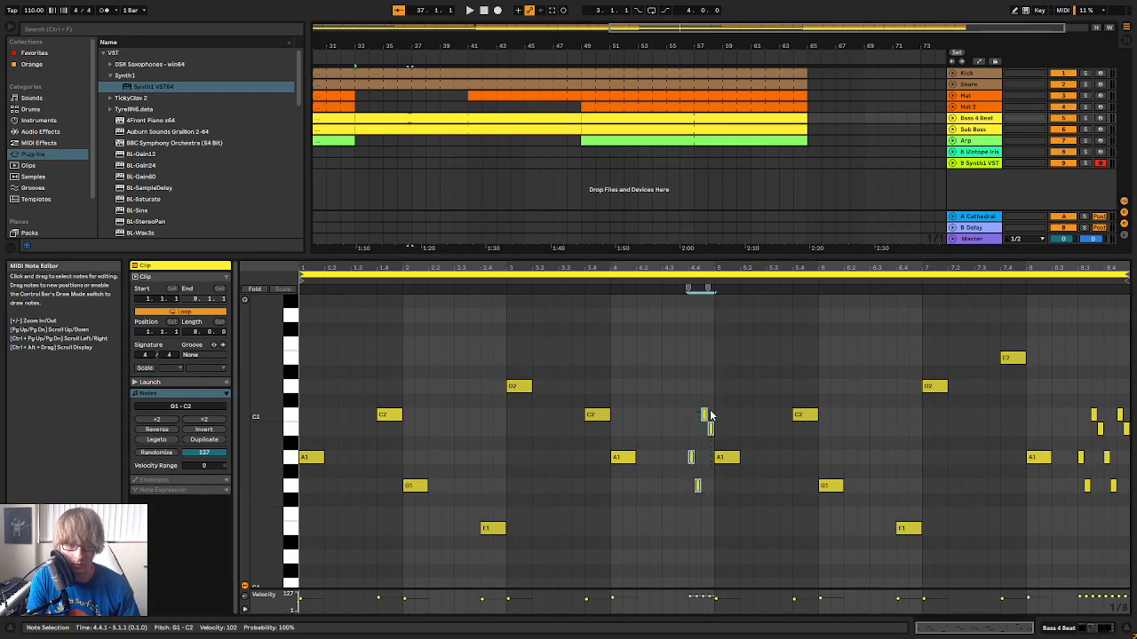
Paste the four-note run at 8.3.1 and again at 8.4.1 in the Bass 4 Beat clip at bar 49
click(786, 117)
click(1090, 487)
click(1087, 477)
click(1080, 473)
key(ctrl+v)
click(1105, 463)
key(ctrl+v)
click(675, 290)
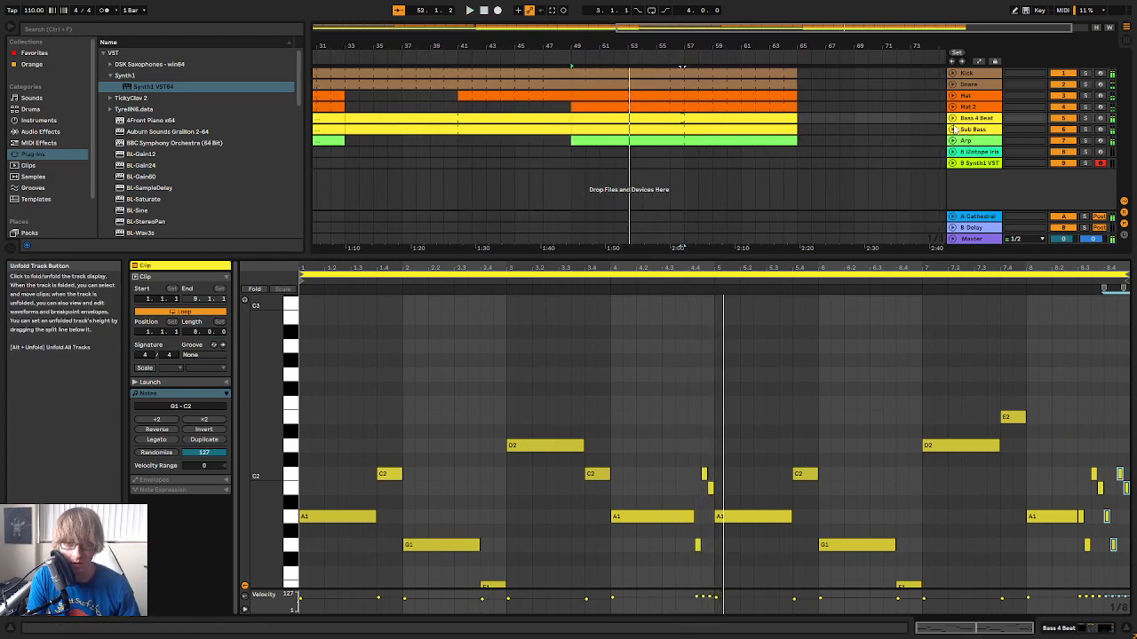
Unfold the Bass 4 Beat and Sub Bass tracks and copy the edited bass clips from 49.1.1 to 65.1.1 onto Sub Bass
click(951, 118)
click(952, 171)
click(839, 133)
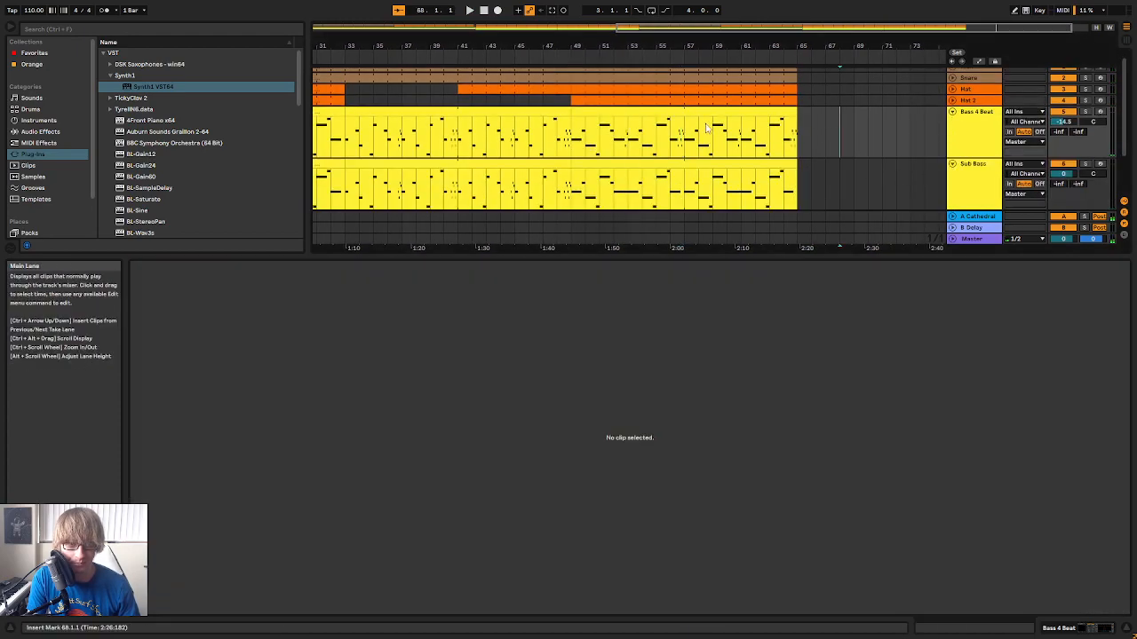
click(715, 124)
click(665, 169)
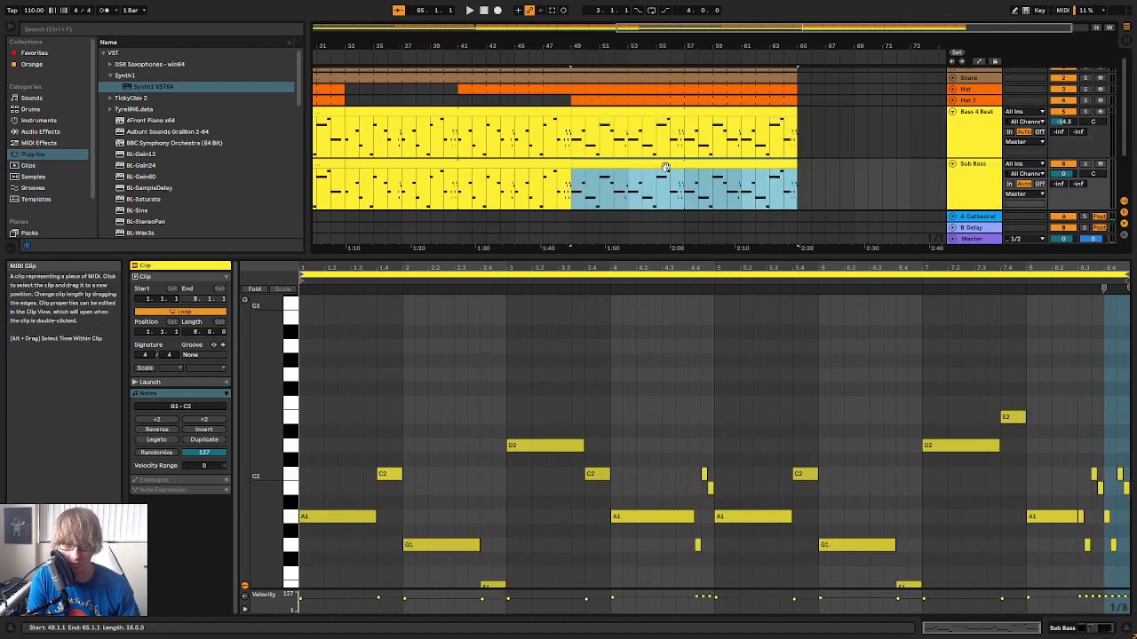
Check the copied Sub Bass notes during playback, and set the Sub Bass track's volume to -5.0 dB in the mixer
drag(850, 254, 851, 144)
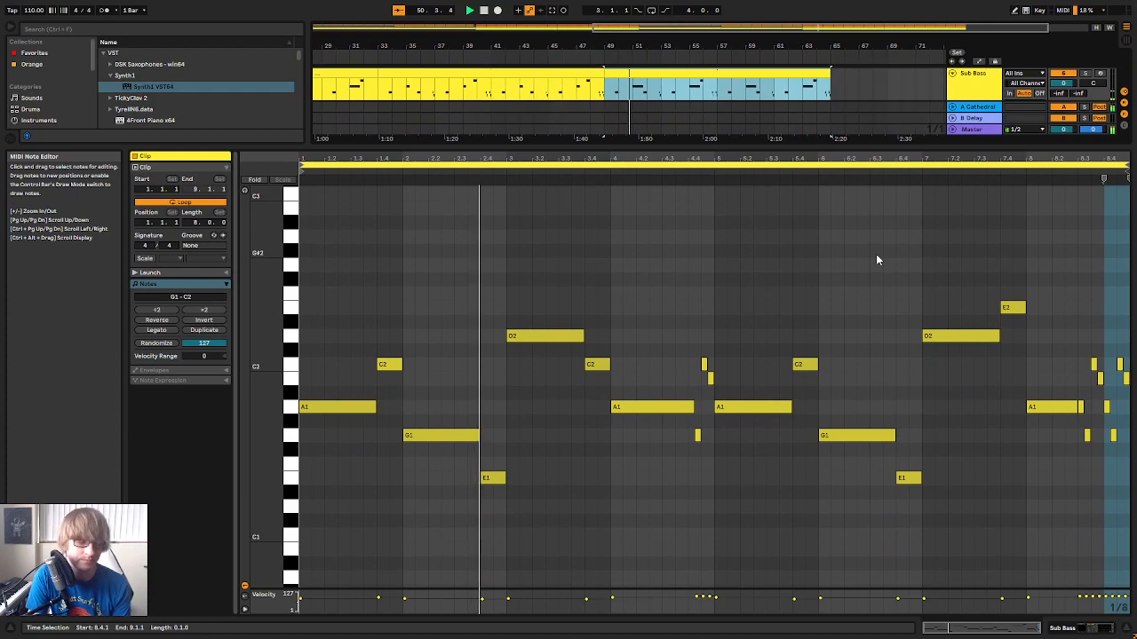
drag(741, 158, 733, 158)
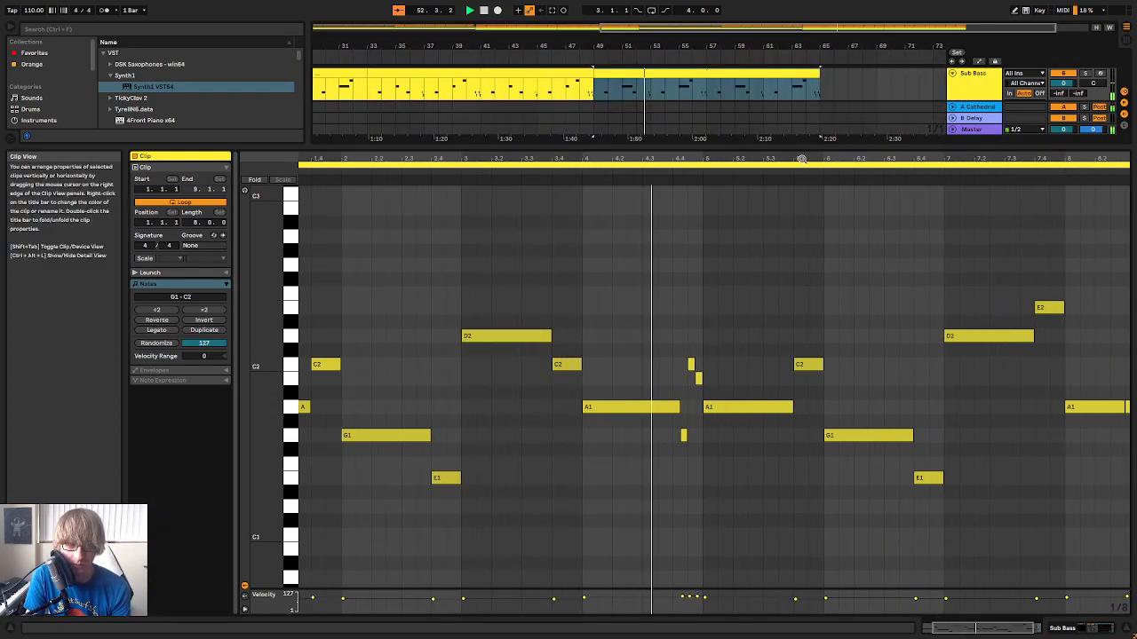
drag(809, 158, 809, 149)
drag(937, 147, 936, 277)
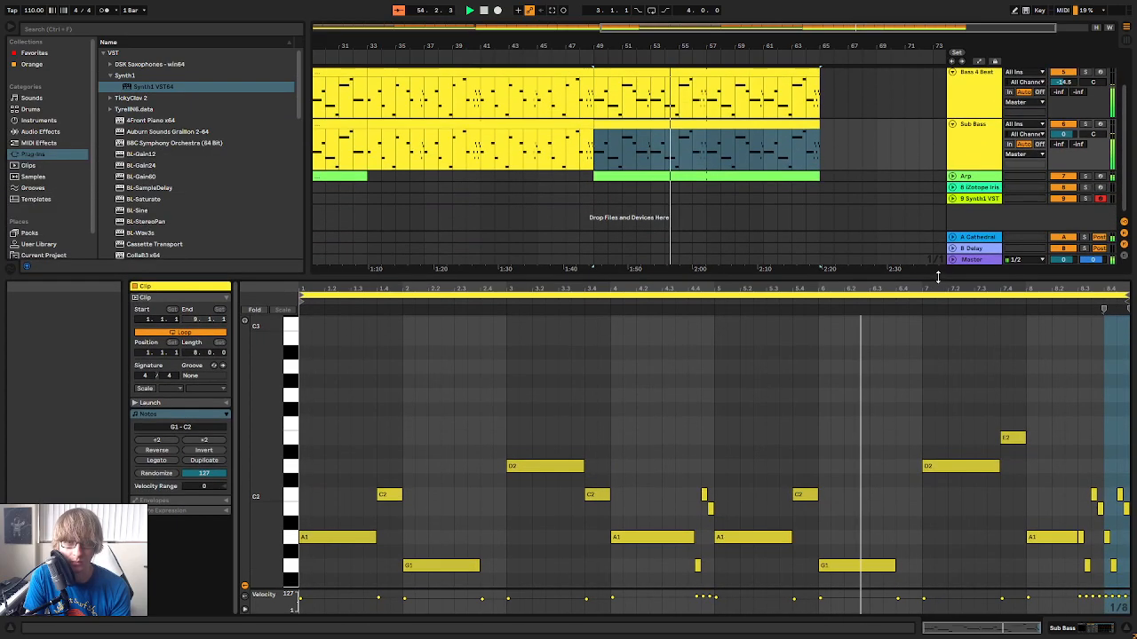
drag(744, 47, 743, 34)
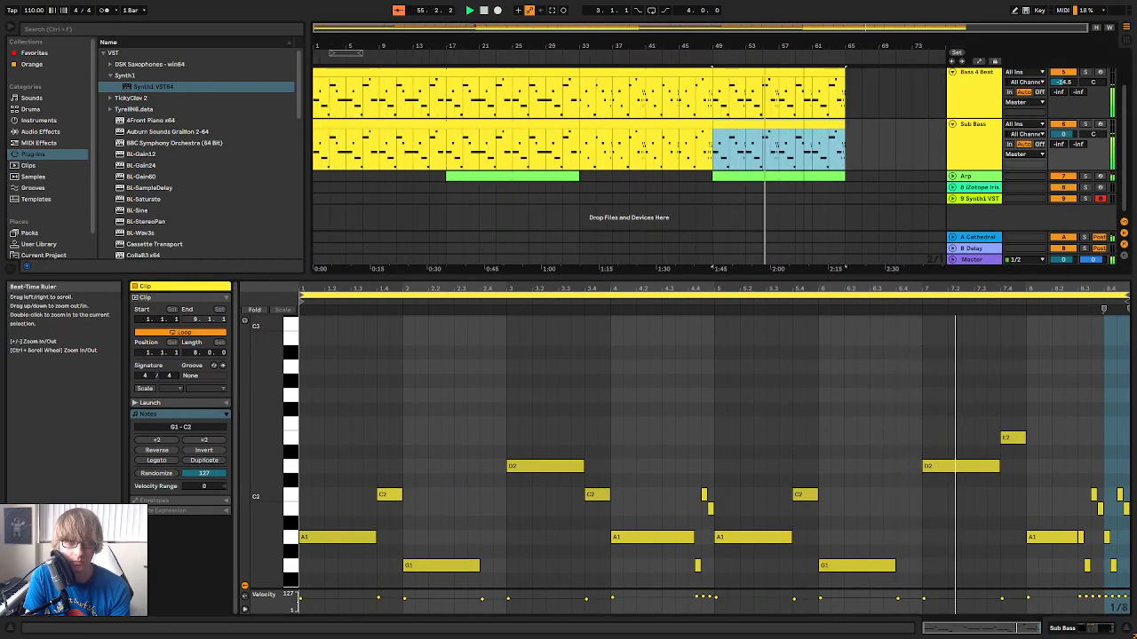
click(987, 155)
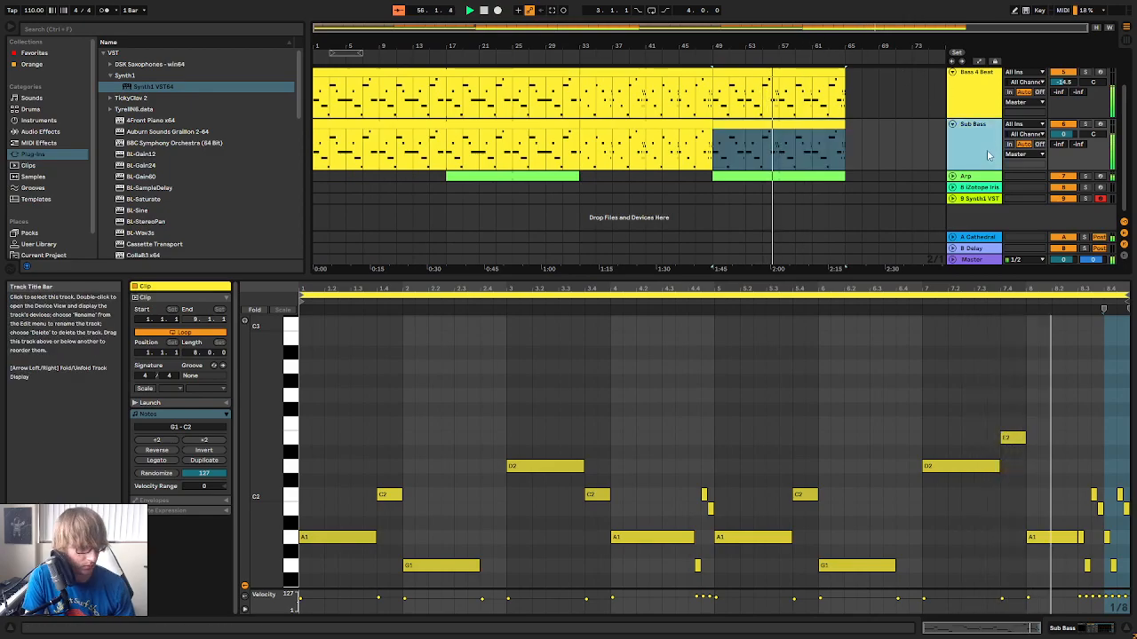
key(Tab)
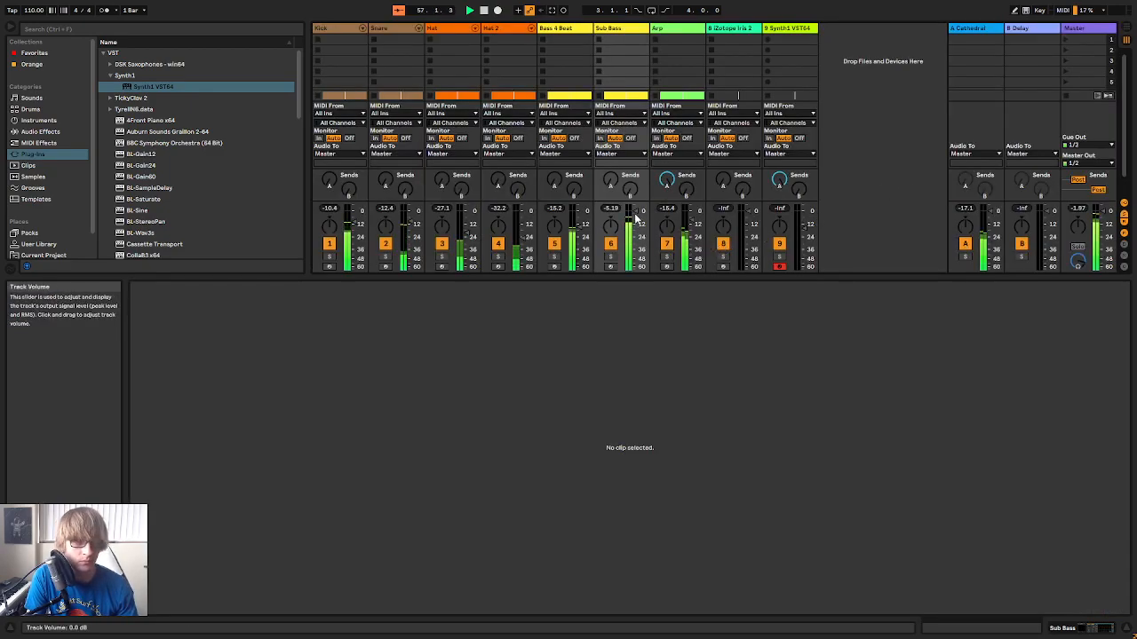
drag(635, 213, 635, 216)
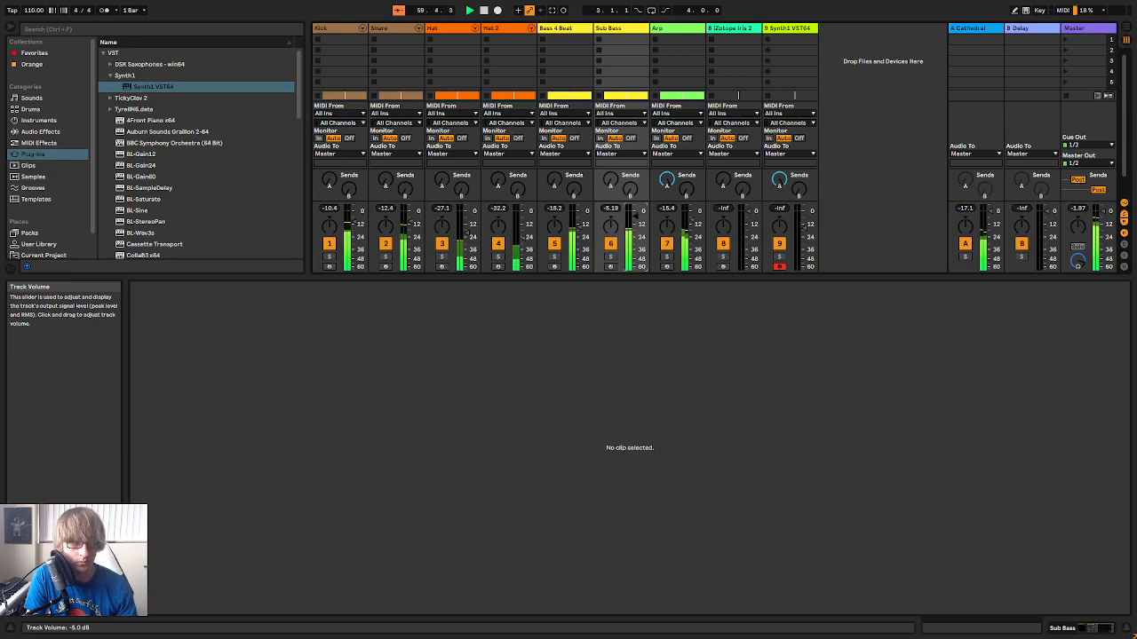
key(Tab)
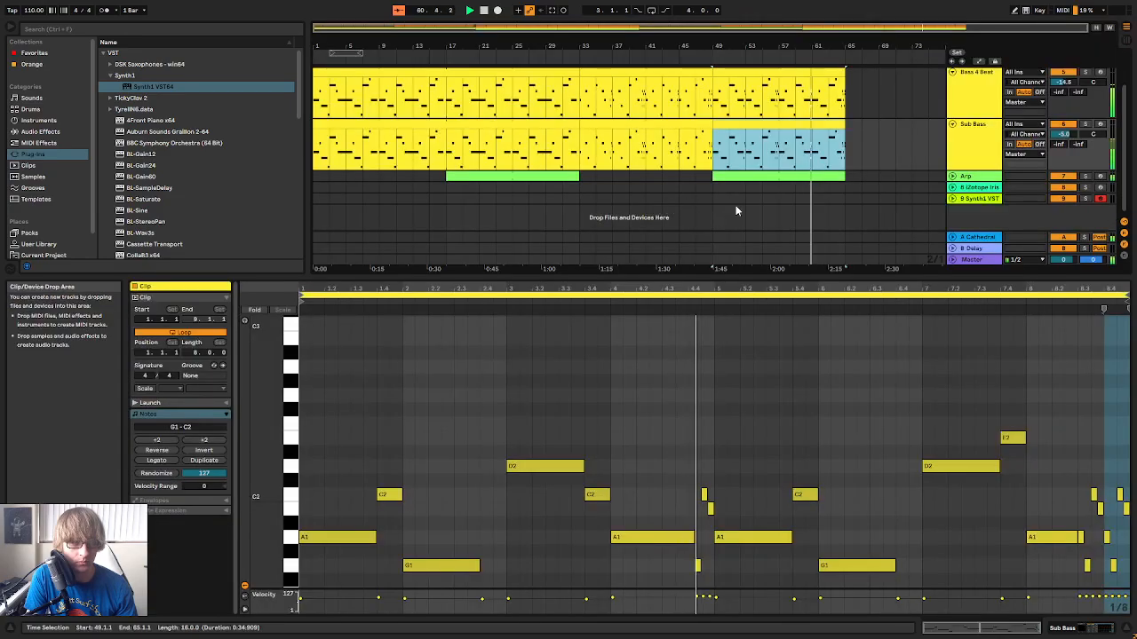
Clear the clip selection and enlarge the arrangement area so that all the tracks fit
click(870, 156)
scroll(855, 159, up, 2)
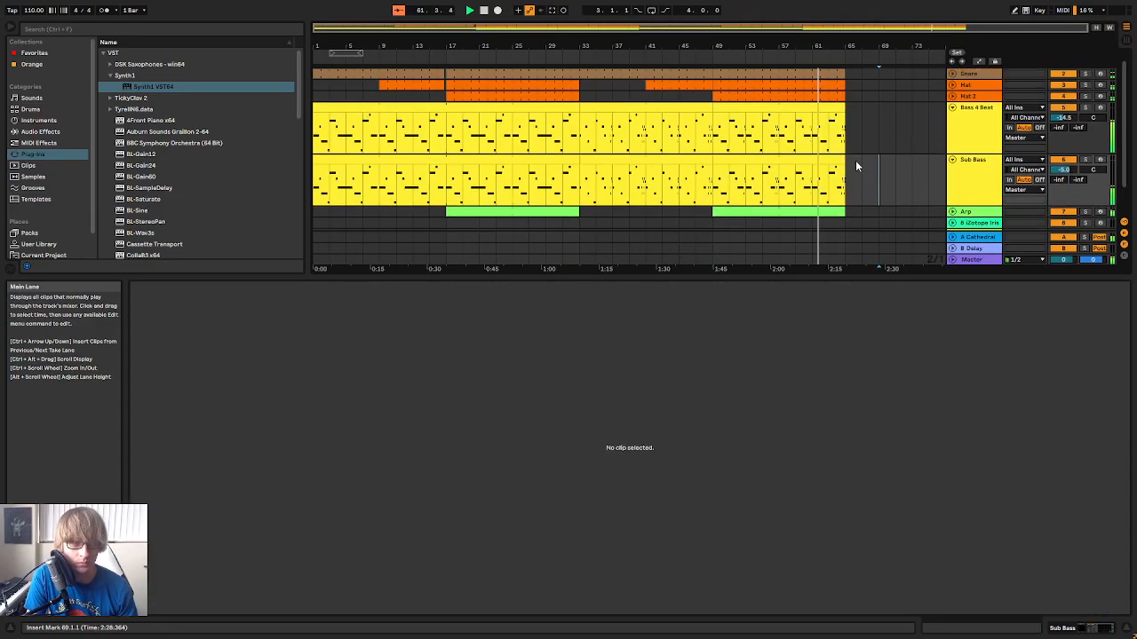
drag(826, 273, 799, 431)
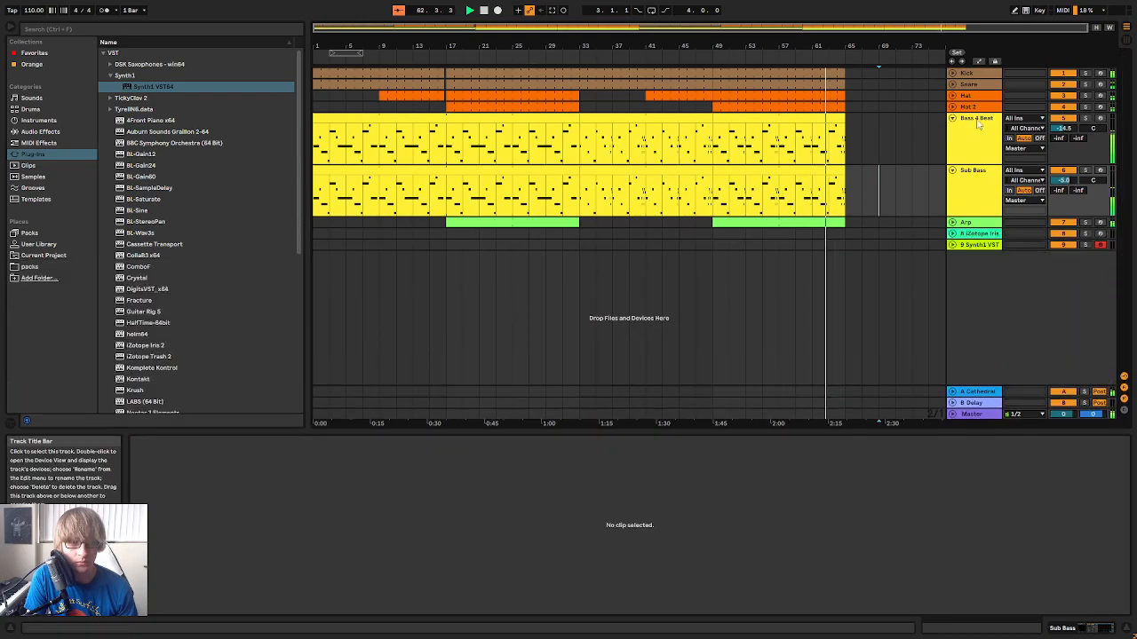
Try to copy the Bass 4 Beat and Sub Bass clips between bars 33 and 49 to 65.1.1
click(673, 120)
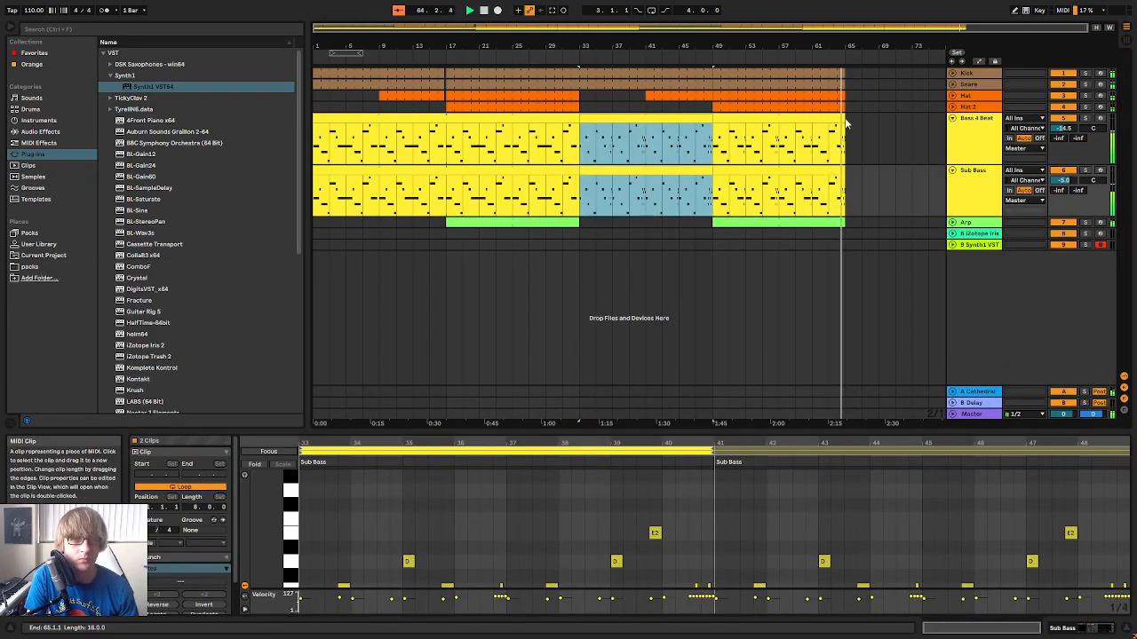
click(846, 128)
key(ctrl+v)
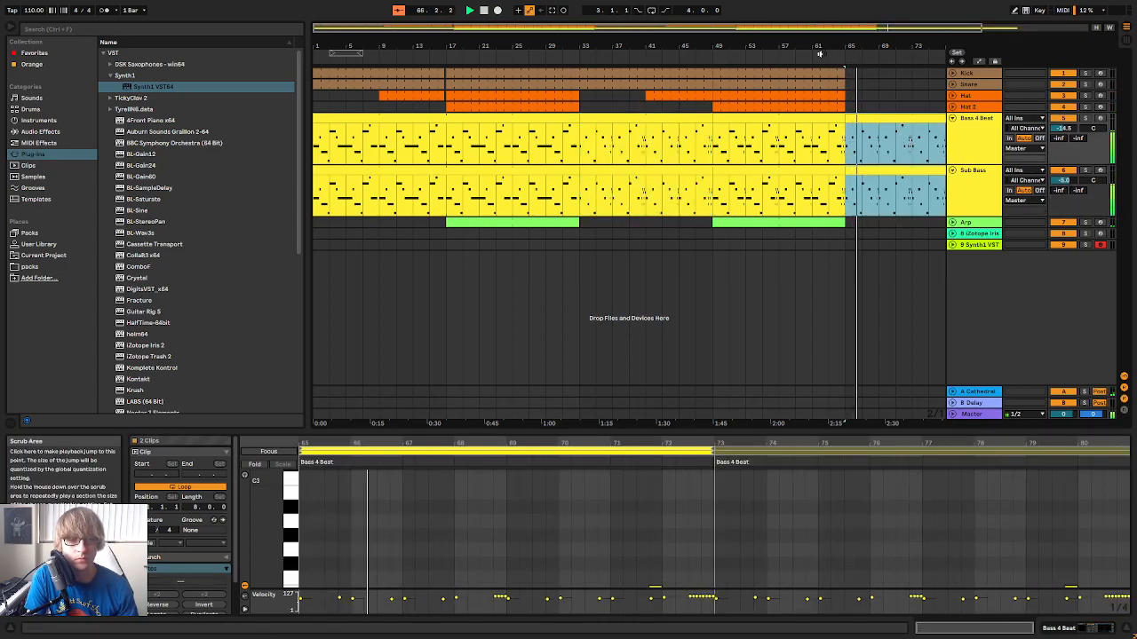
key(space)
key(Delete)
Fold the Sub Bass and Bass 4 Beat tracks in the arrangement
drag(635, 47, 632, 31)
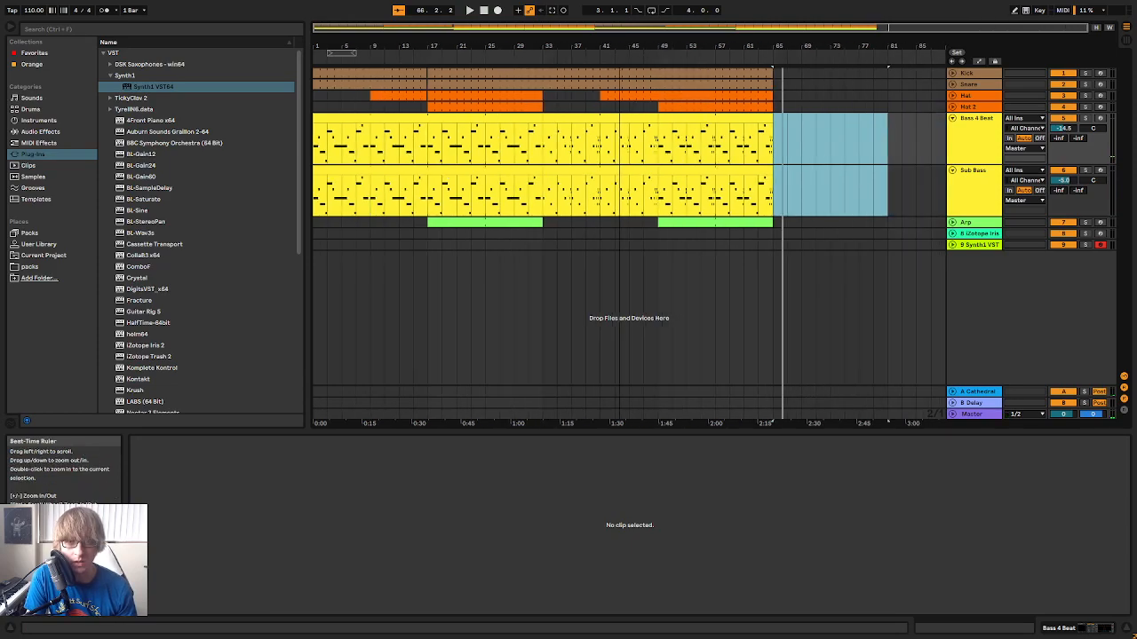
click(952, 171)
click(952, 118)
click(886, 138)
click(788, 129)
click(789, 130)
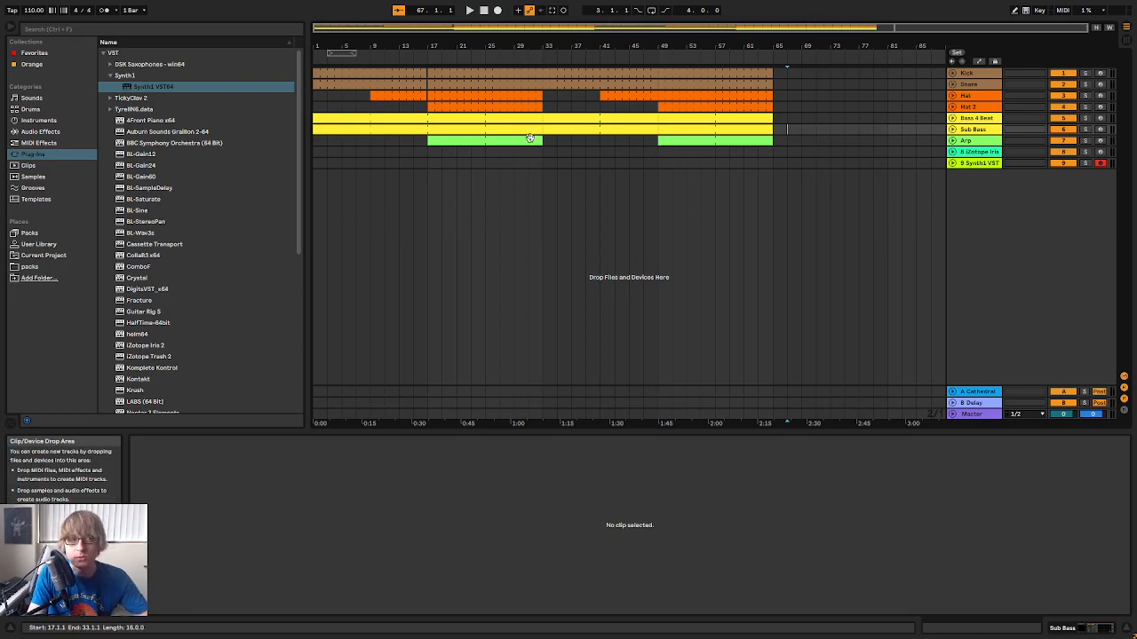
Play the opening of the arrangement from 1.1.1 and look over the layout of its sections
click(482, 11)
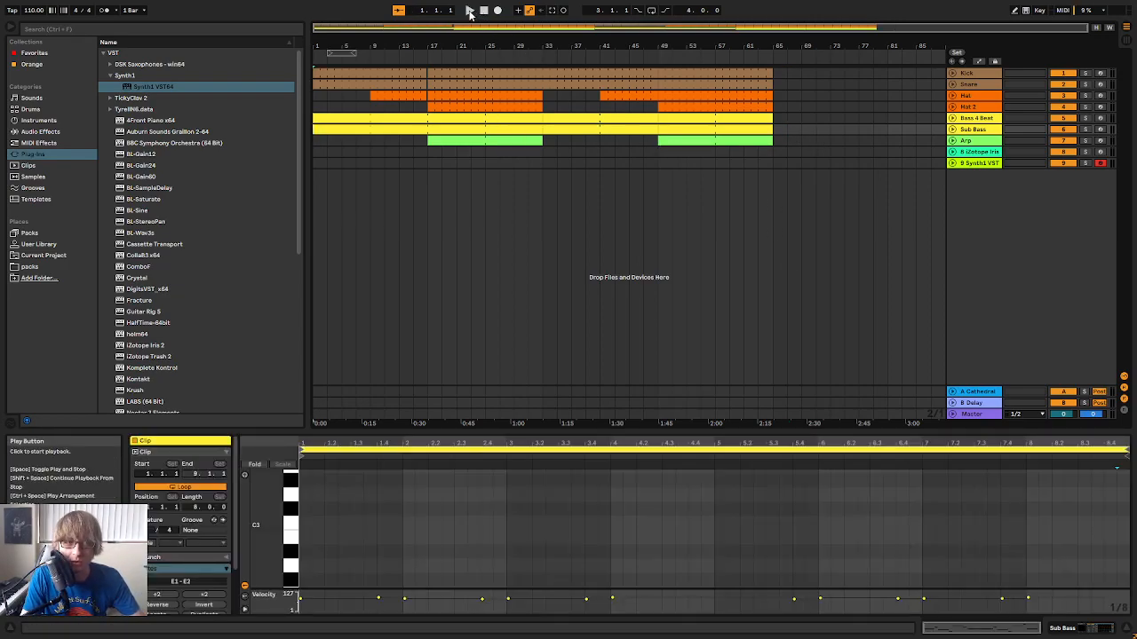
click(470, 11)
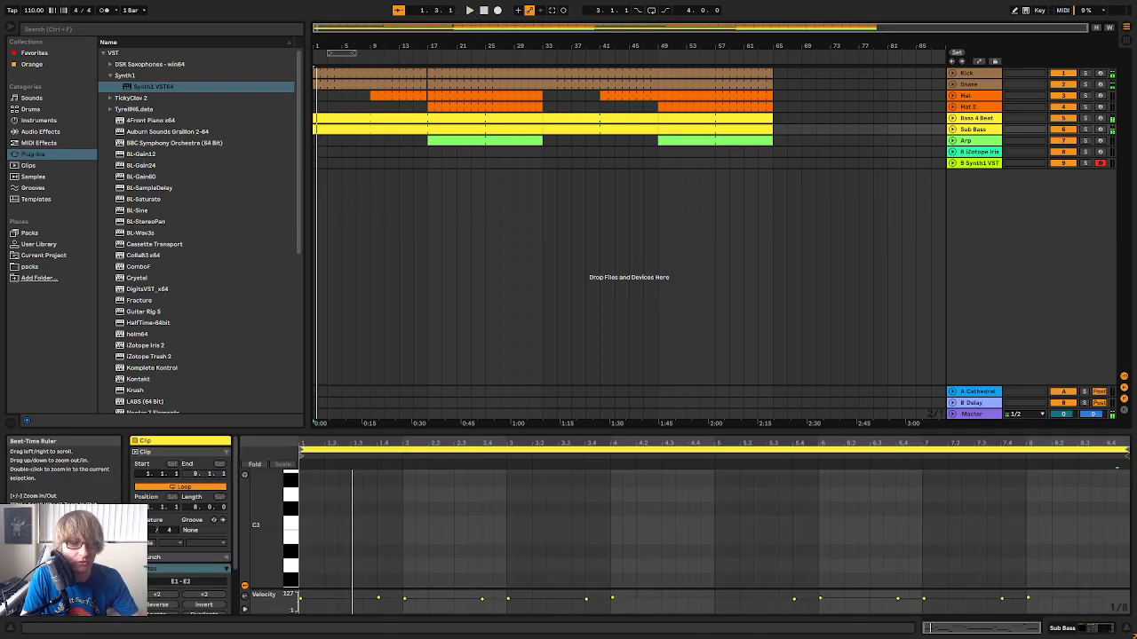
drag(358, 42, 360, 98)
click(540, 168)
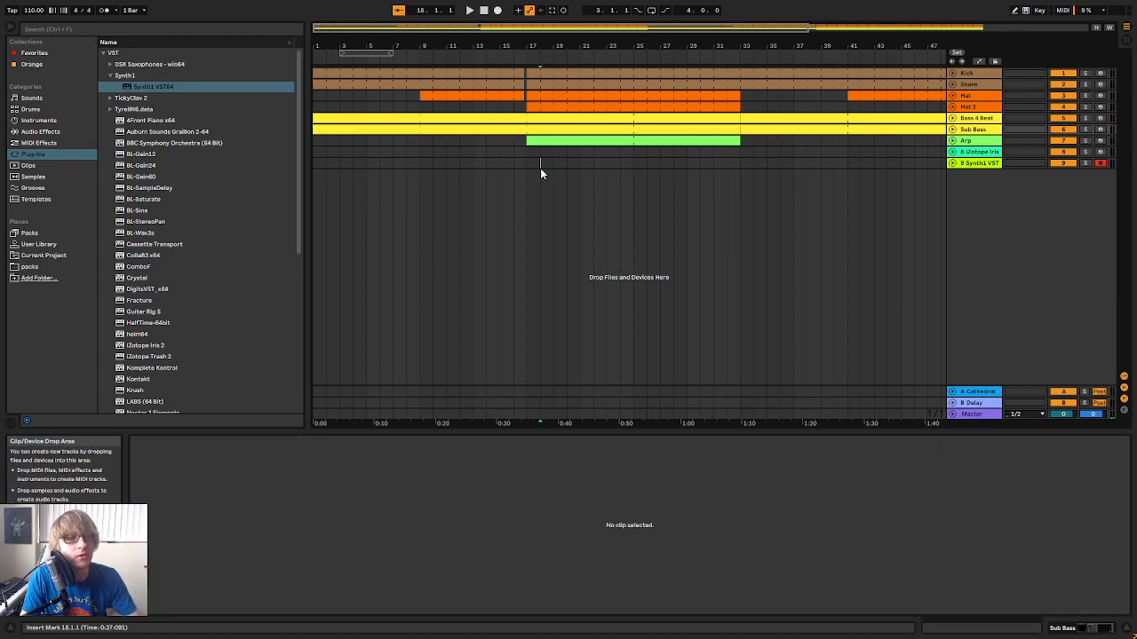
drag(482, 45, 481, 11)
click(433, 166)
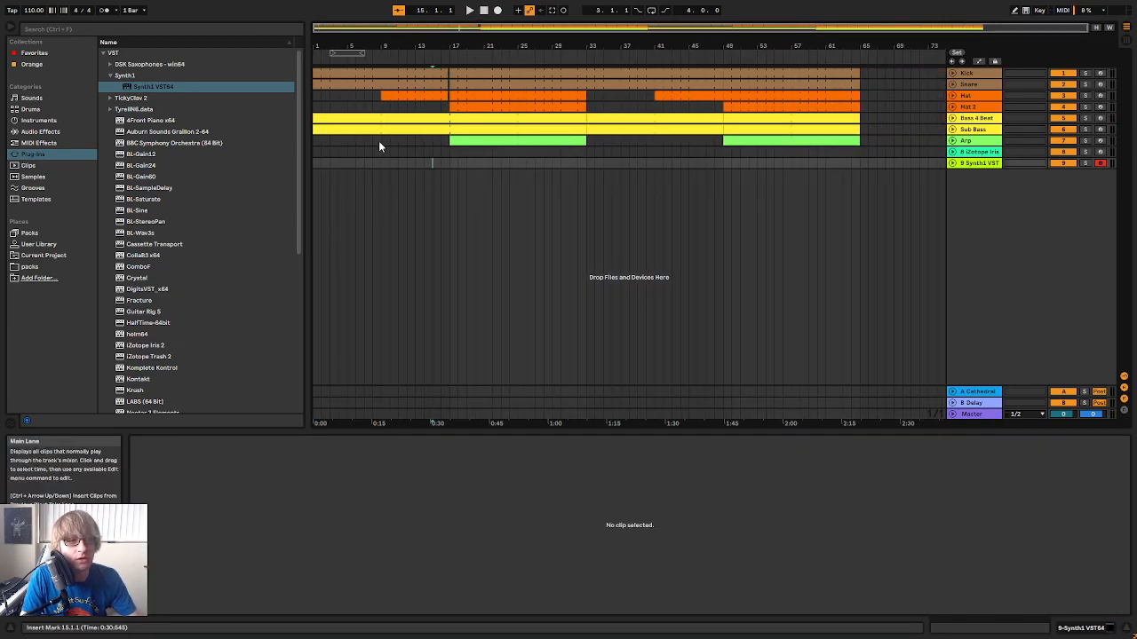
Move the whole arrangement eight bars later so that it starts at bar 9, and return the playback position to 1.1.1
key(ctrl+a)
drag(353, 73, 423, 75)
click(429, 161)
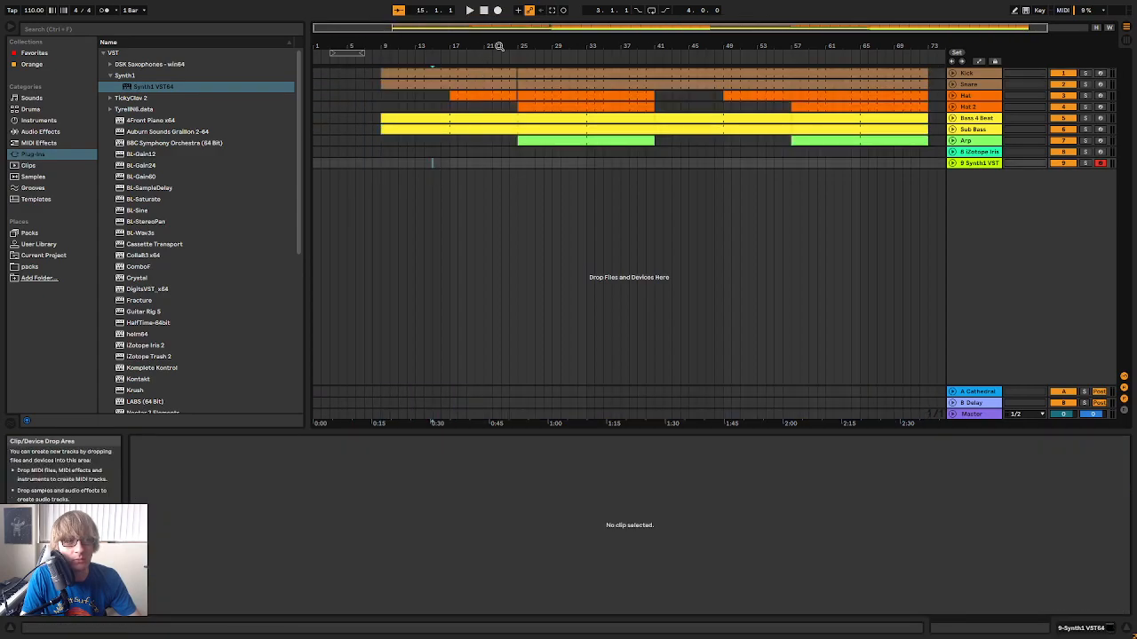
click(485, 12)
drag(428, 44, 425, 37)
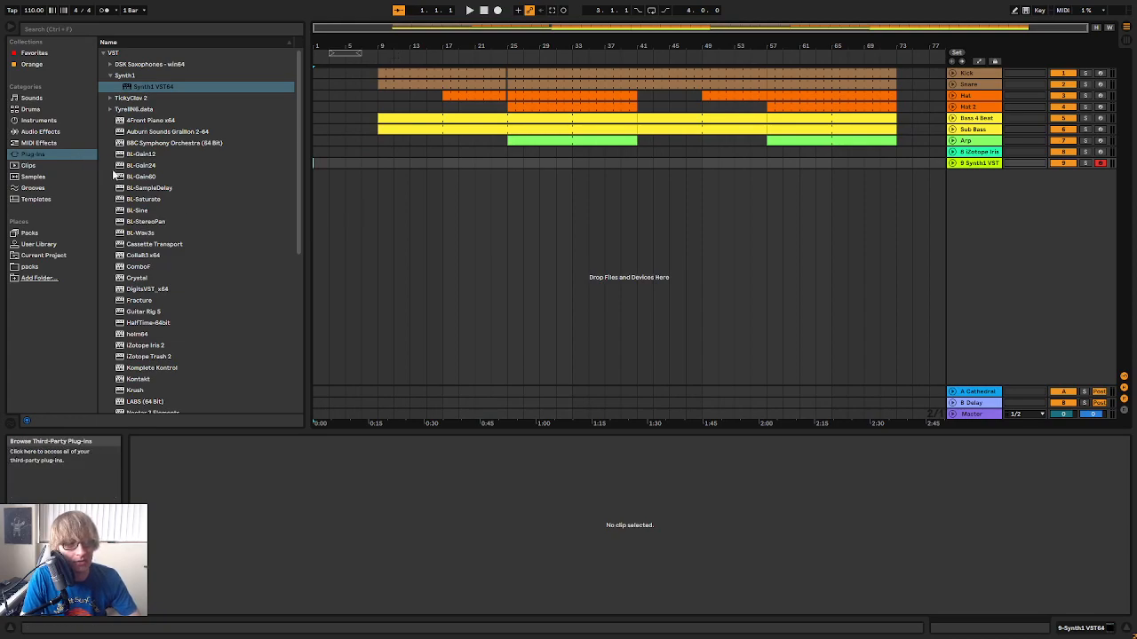
Move the iZotope Iris 2 track below the Synth1 track, arm it for recording and shift its plug-in window clear of the tracks
click(985, 153)
double_click(986, 153)
drag(983, 153, 983, 189)
click(1099, 164)
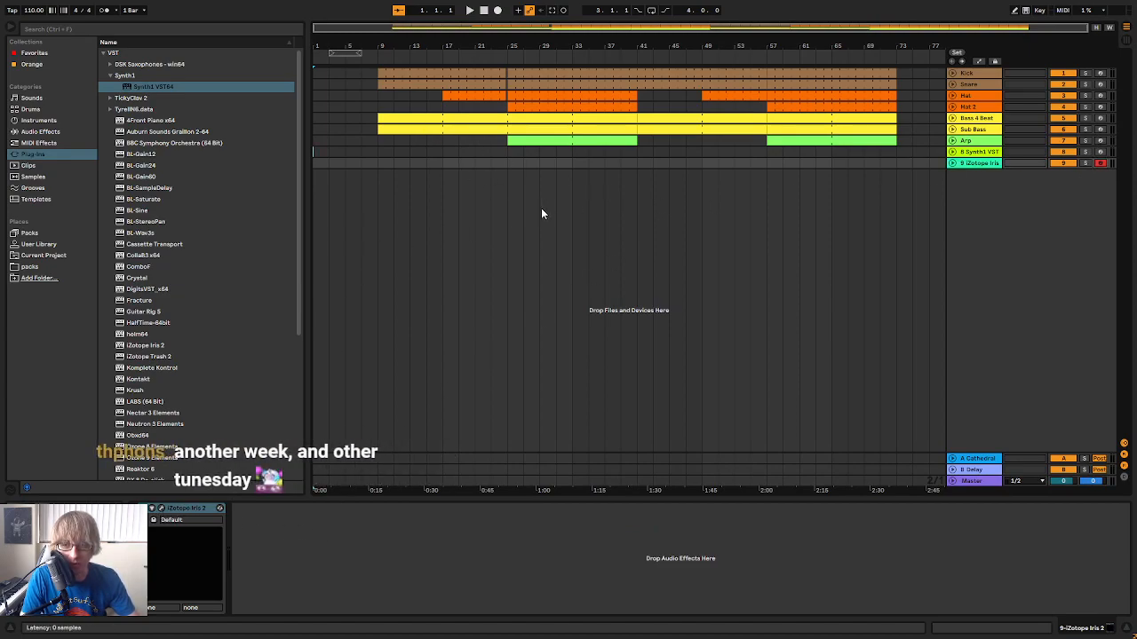
drag(1015, 105, 1017, 274)
click(701, 164)
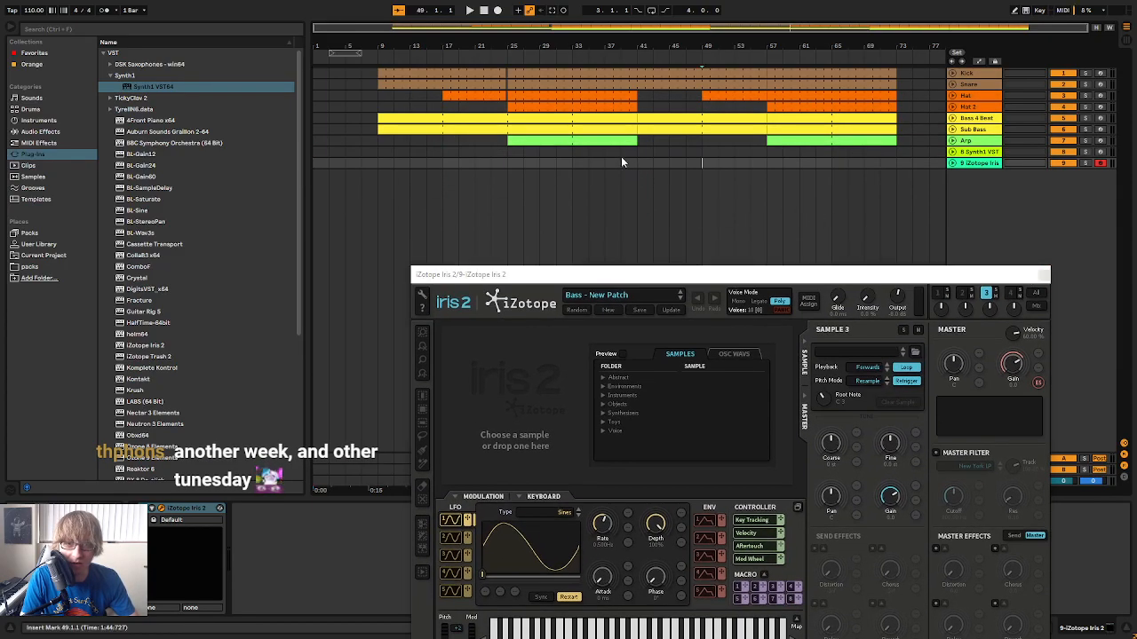
Trim the beginning of the Snare part so that it starts at bar 17 instead of bar 9, and stop playback
click(469, 10)
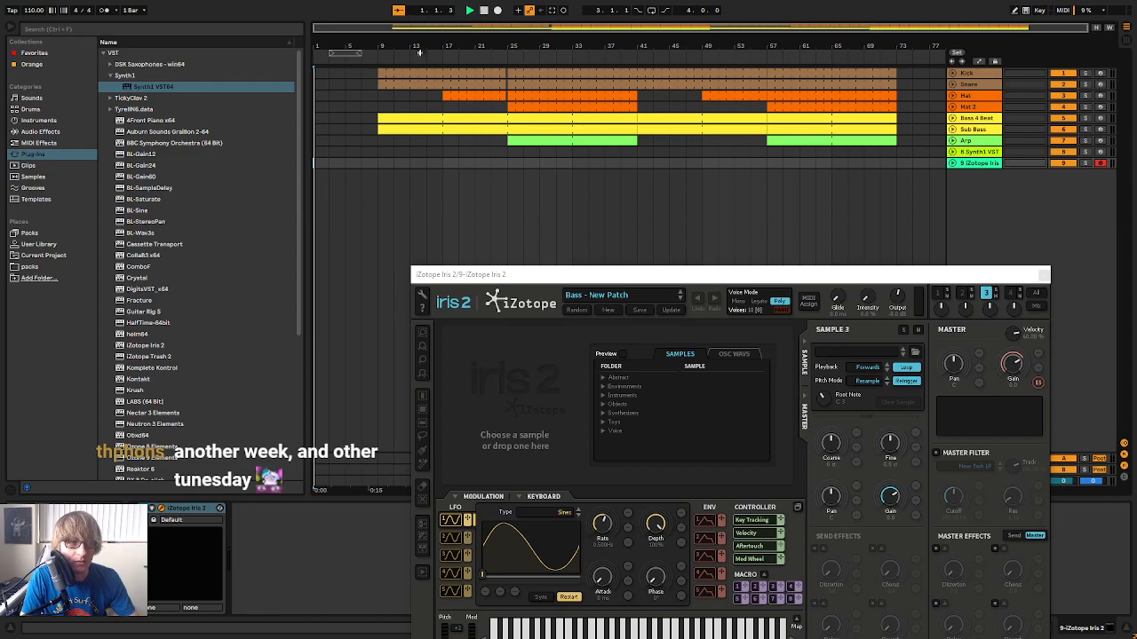
drag(382, 83, 442, 84)
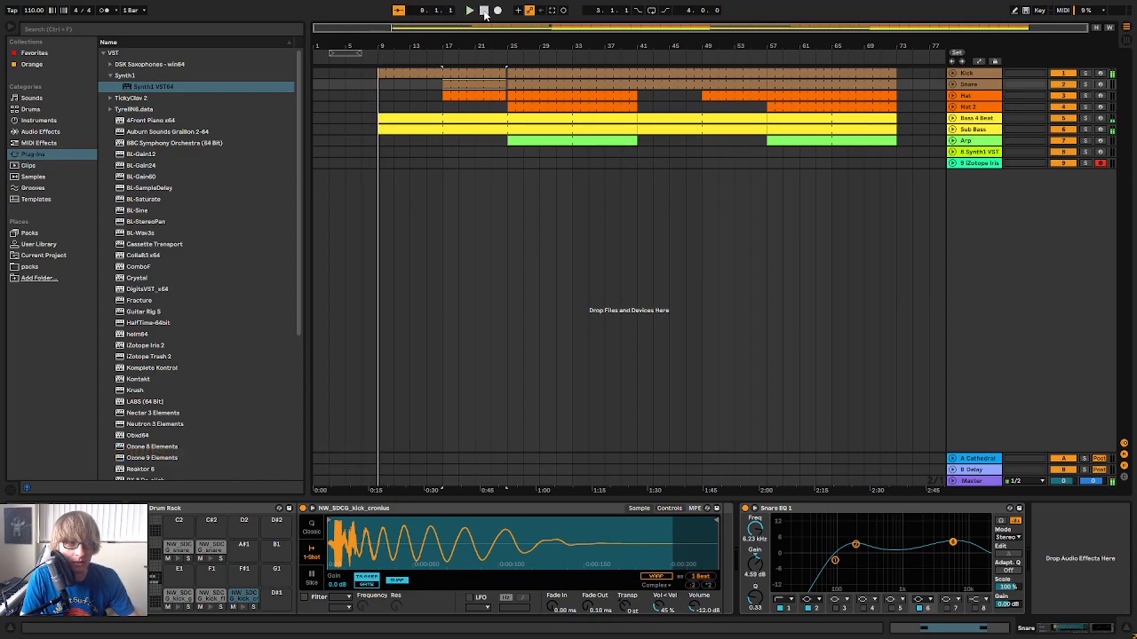
double_click(484, 11)
Load the Dream Choir patch from the Pads category in iZotope Iris 2, try it out and close the plug-in window
click(982, 166)
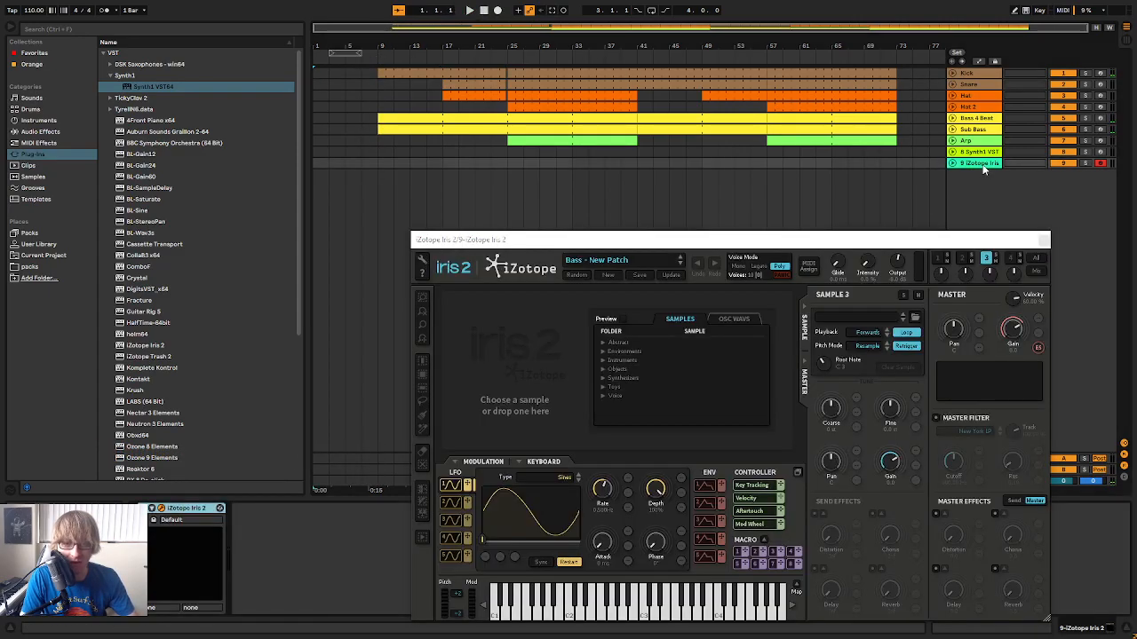
drag(620, 239, 626, 176)
click(614, 198)
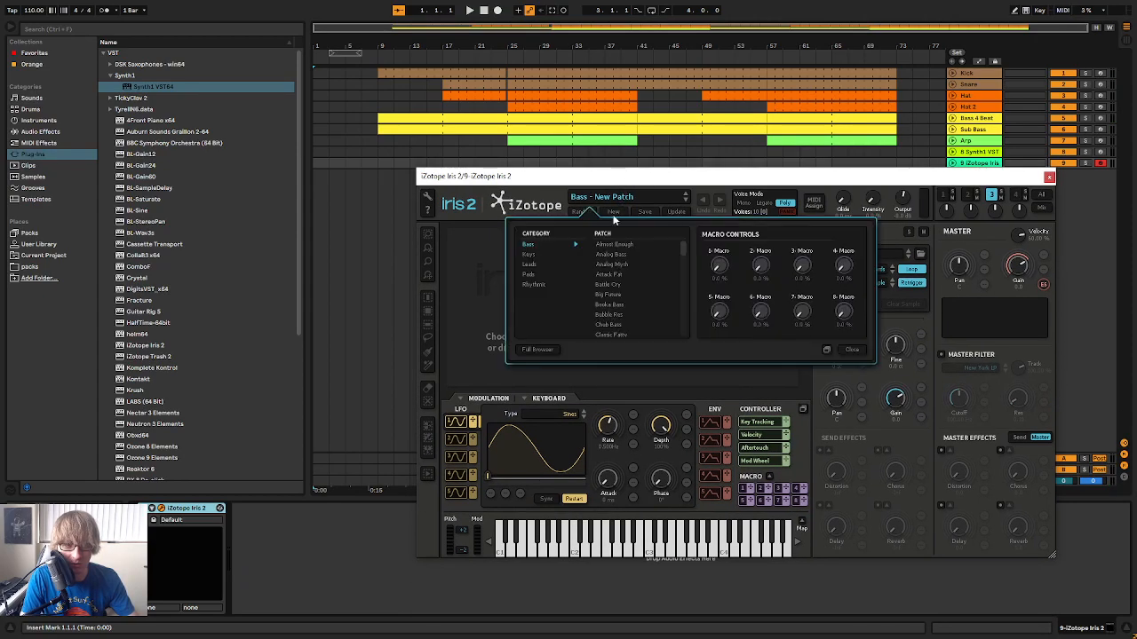
click(530, 276)
scroll(630, 311, down, 3)
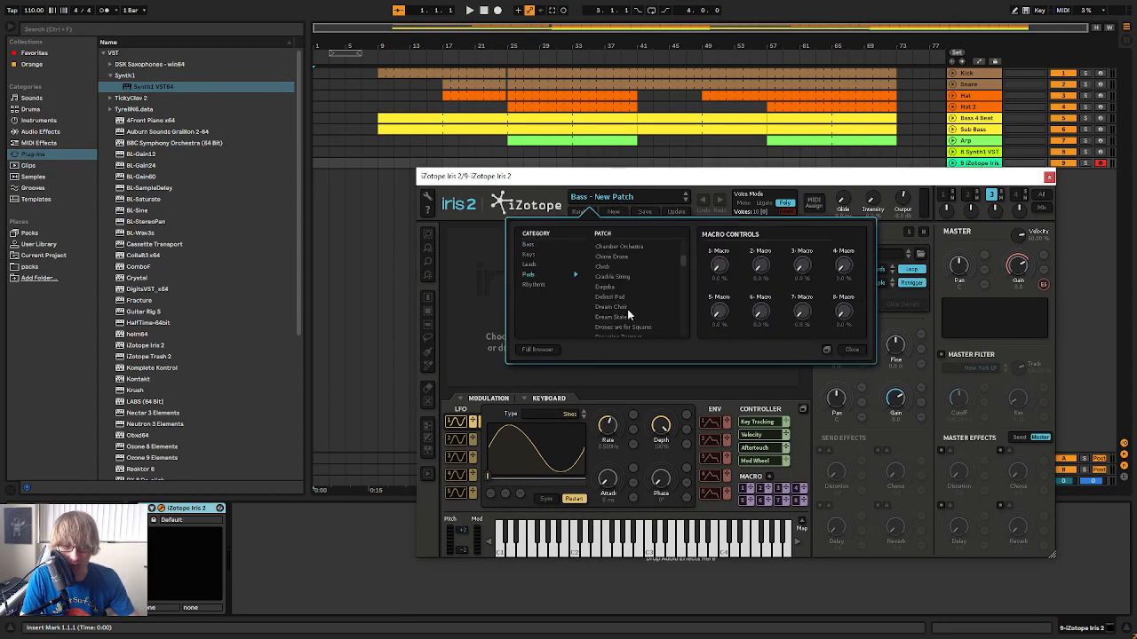
click(627, 308)
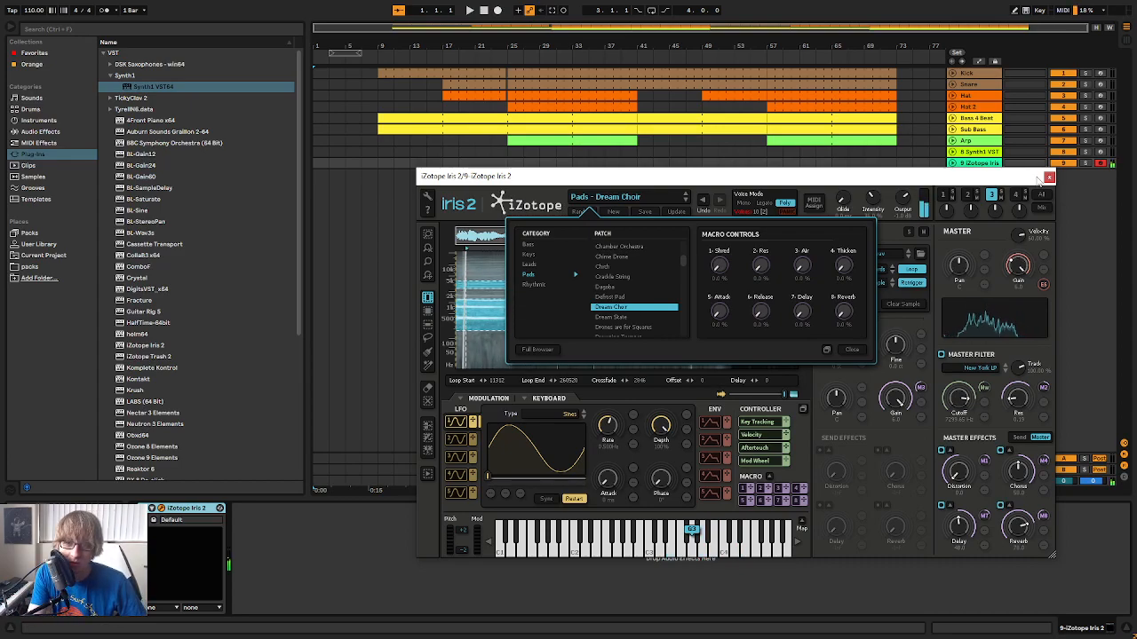
click(1049, 177)
Check the Iris 2 track in the mixer and play the opening of the arrangement with the pad sound
key(Tab)
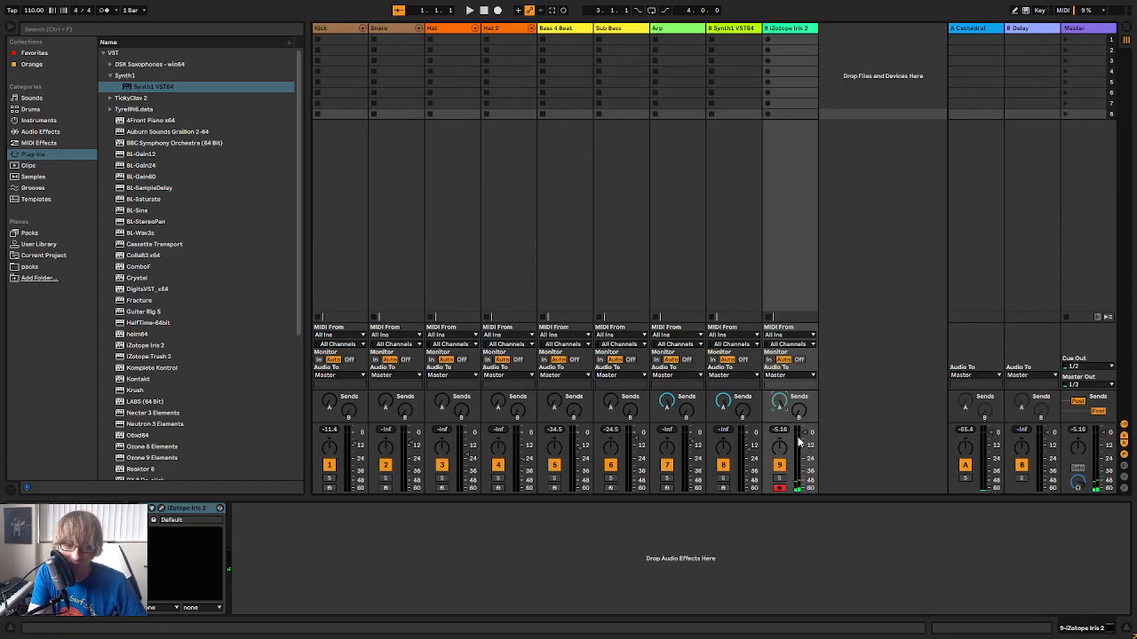
key(Tab)
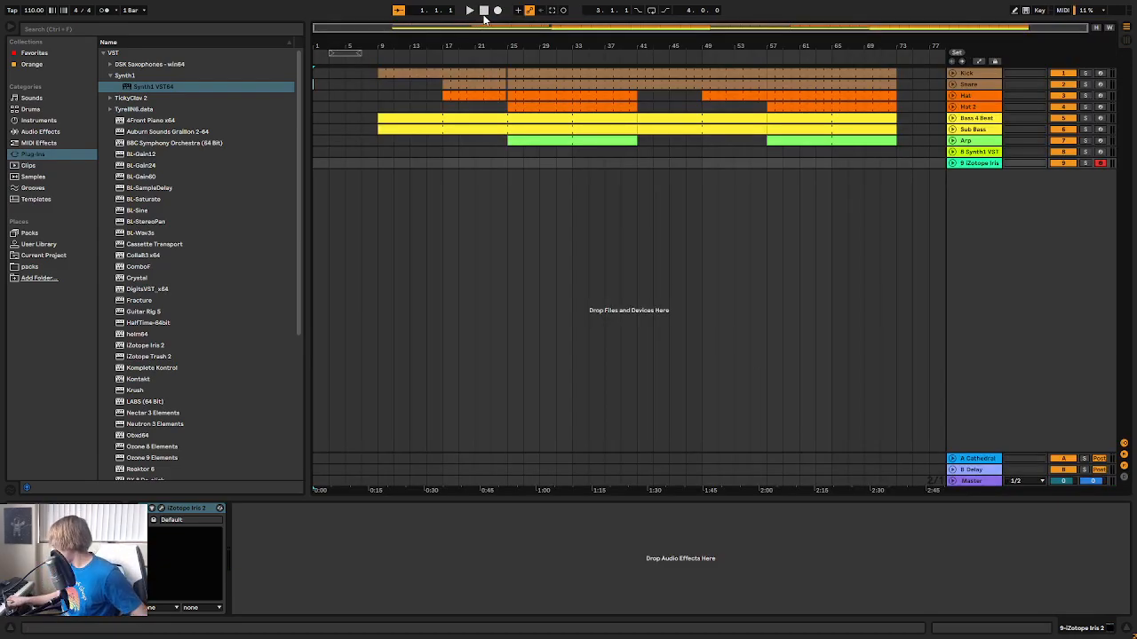
key(space)
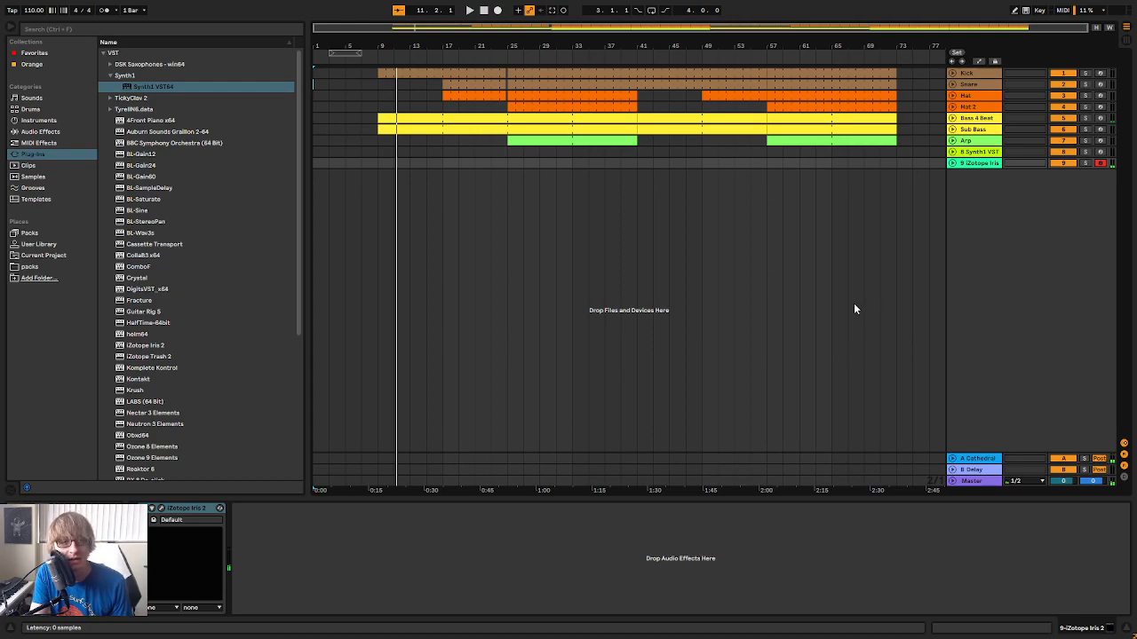
Audition Iris 2 pad patches from Dream State through Eight Bit Symphony, and load the Eighties Vox Pad patch
key(ctrl+alt+p)
drag(744, 180, 753, 146)
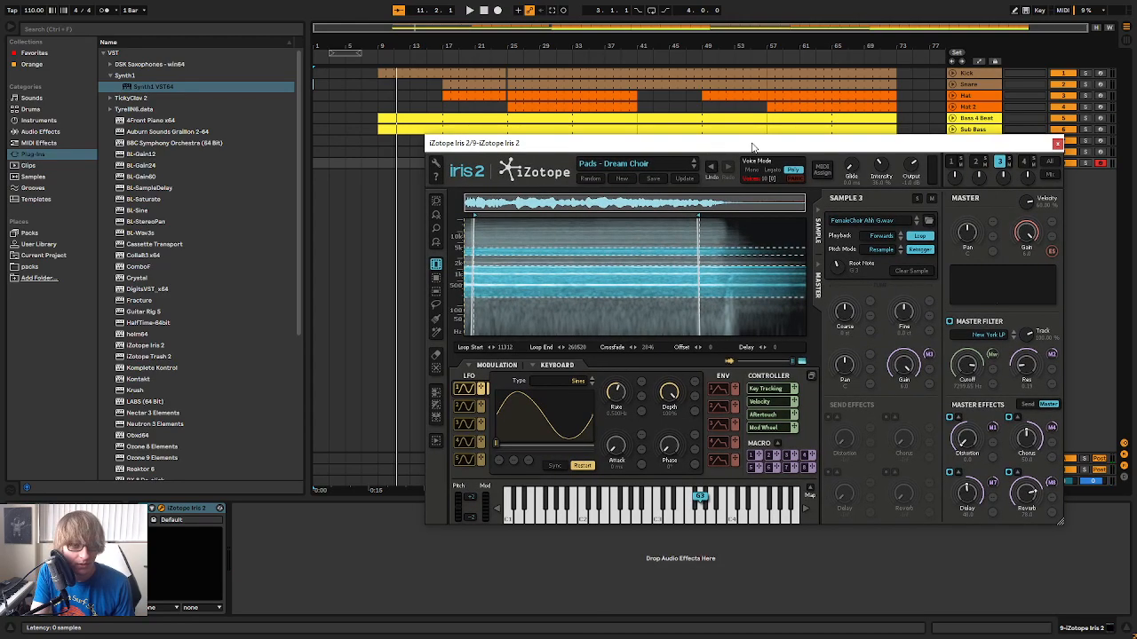
click(636, 173)
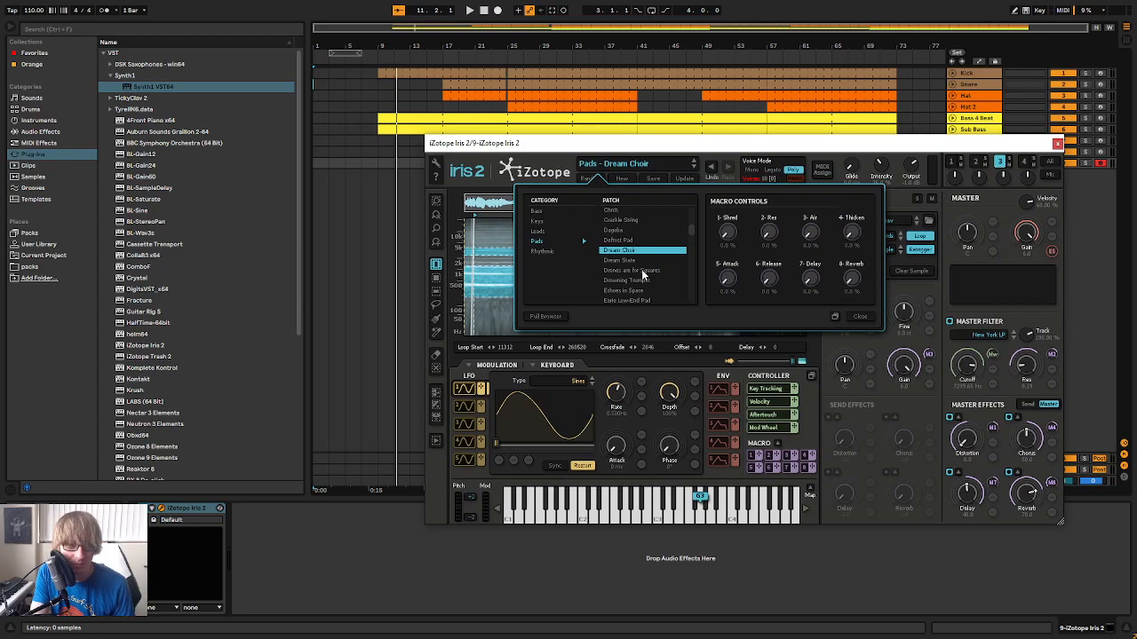
click(642, 263)
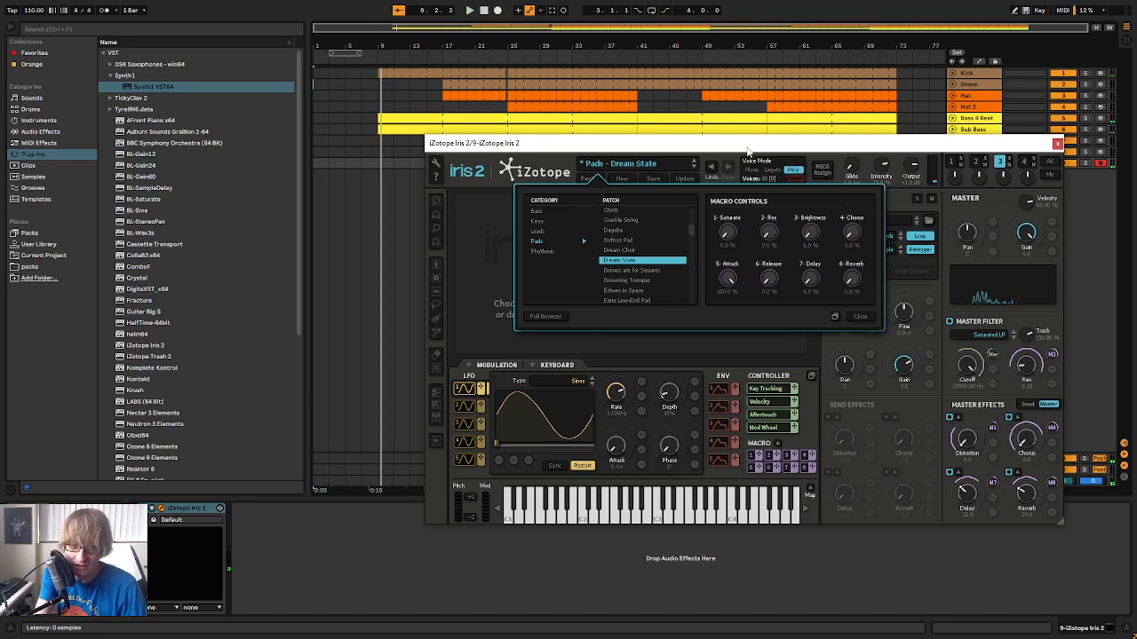
click(654, 271)
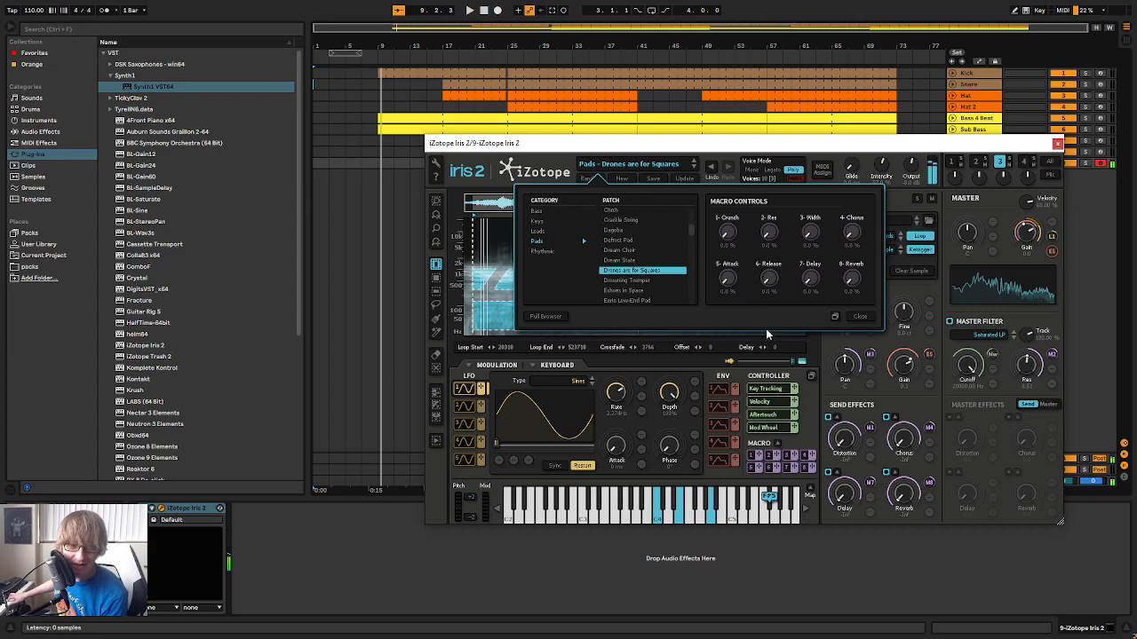
click(653, 282)
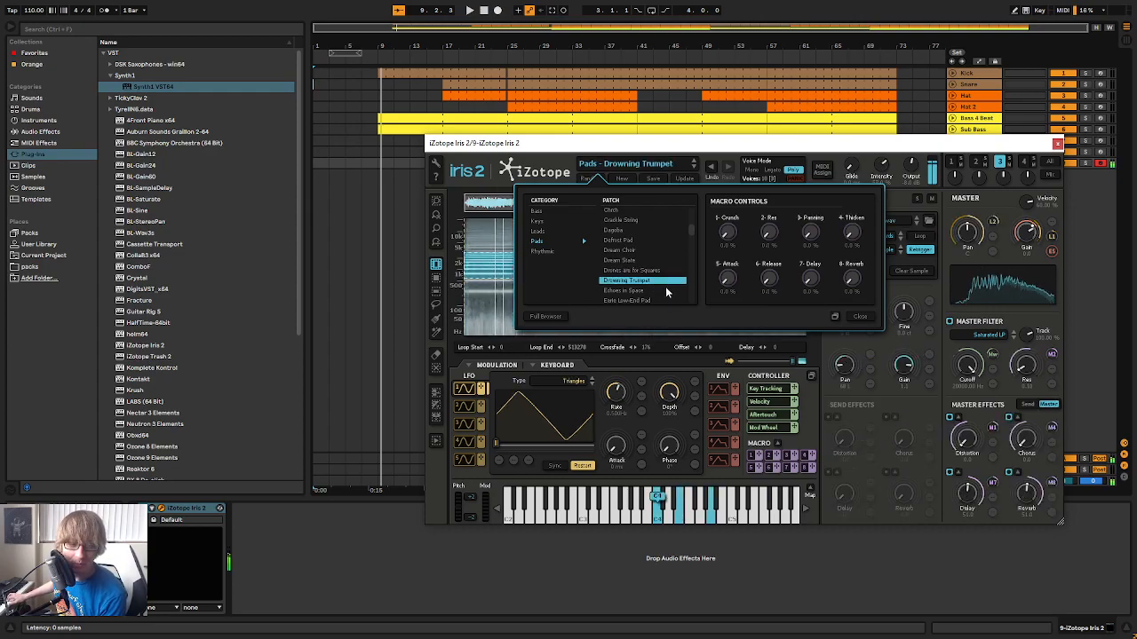
click(667, 291)
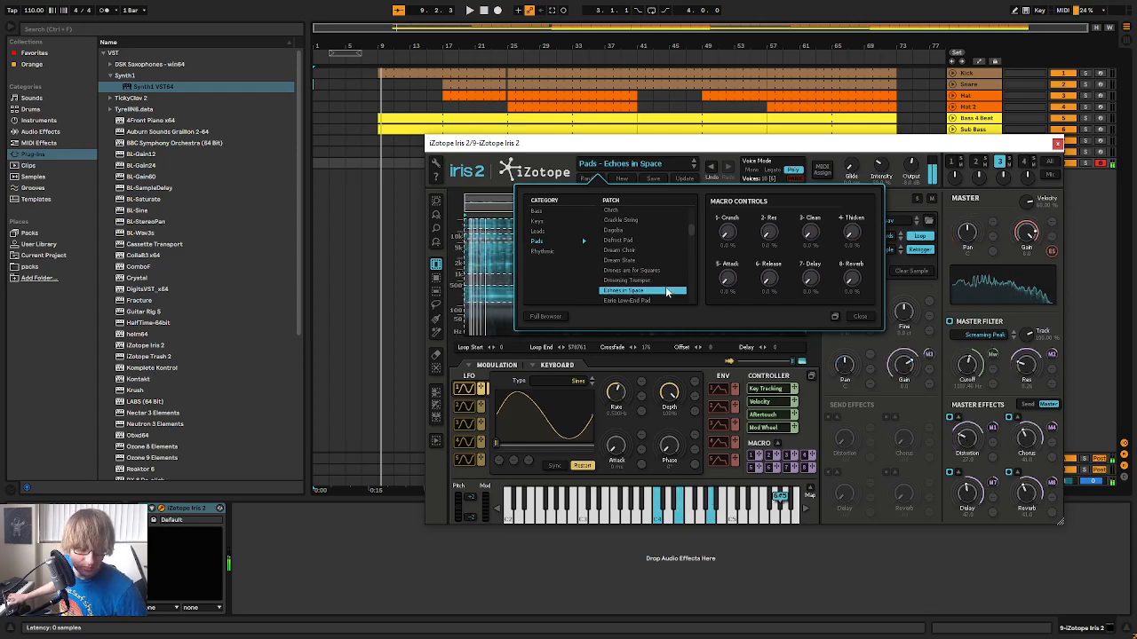
key(Down)
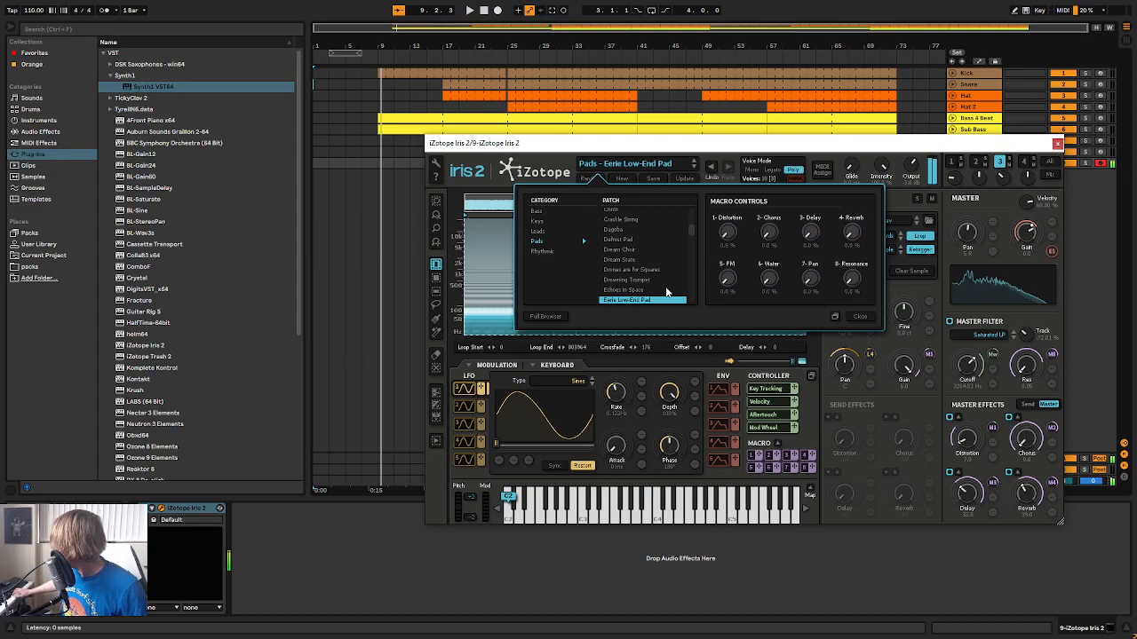
key(Down)
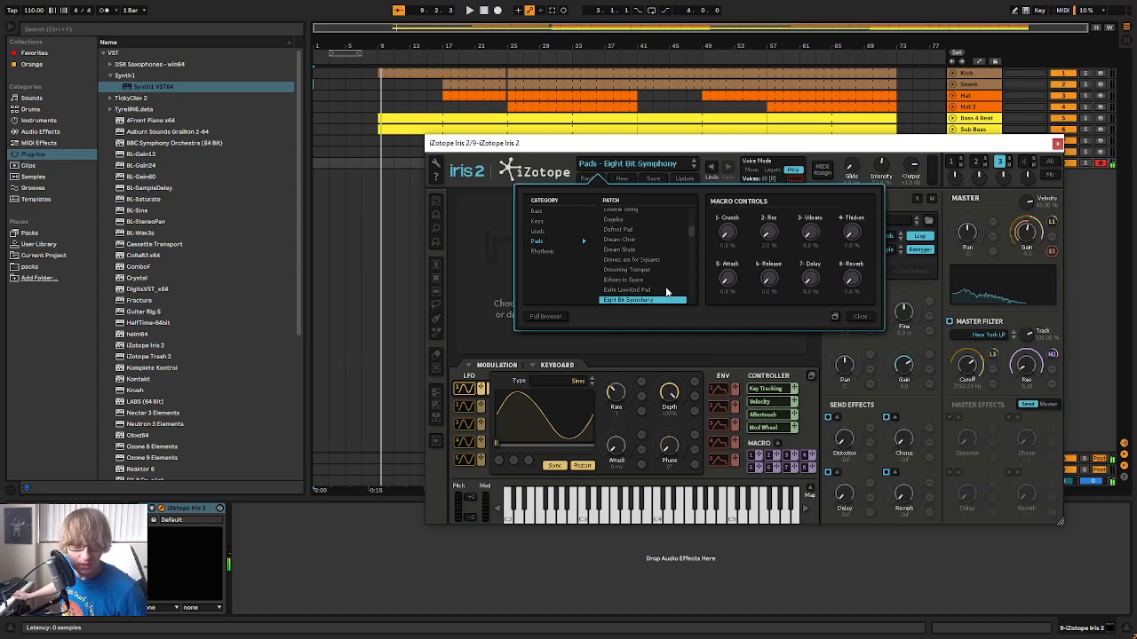
key(Down)
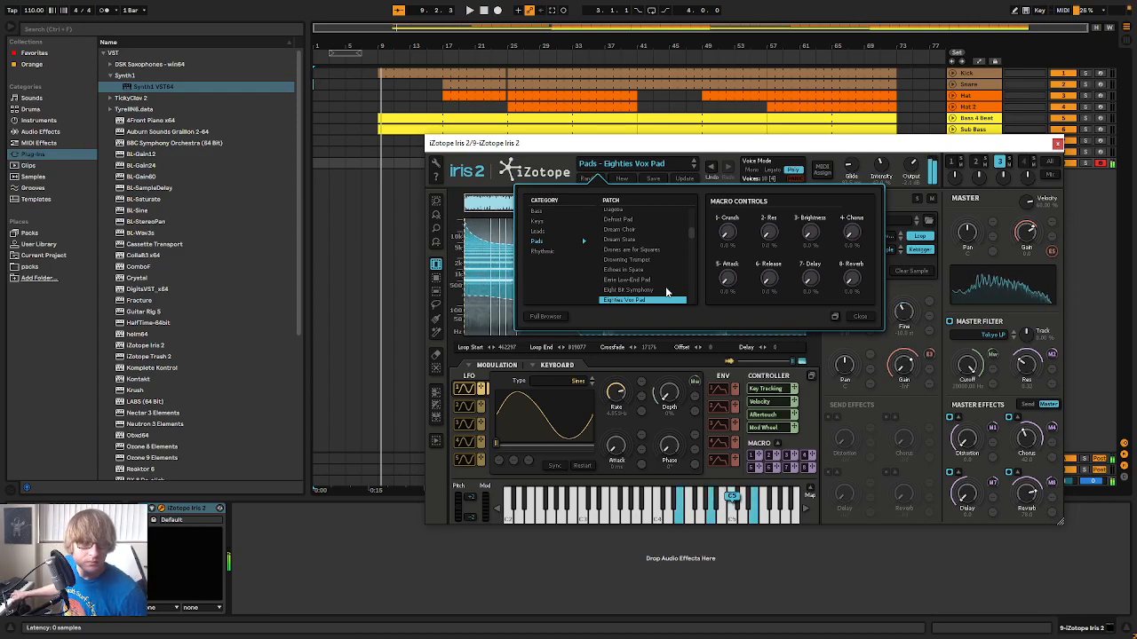
Play the pad over the arrangement from 1.1.1 and capture the played notes as a clip on the Iris 2 track
click(350, 64)
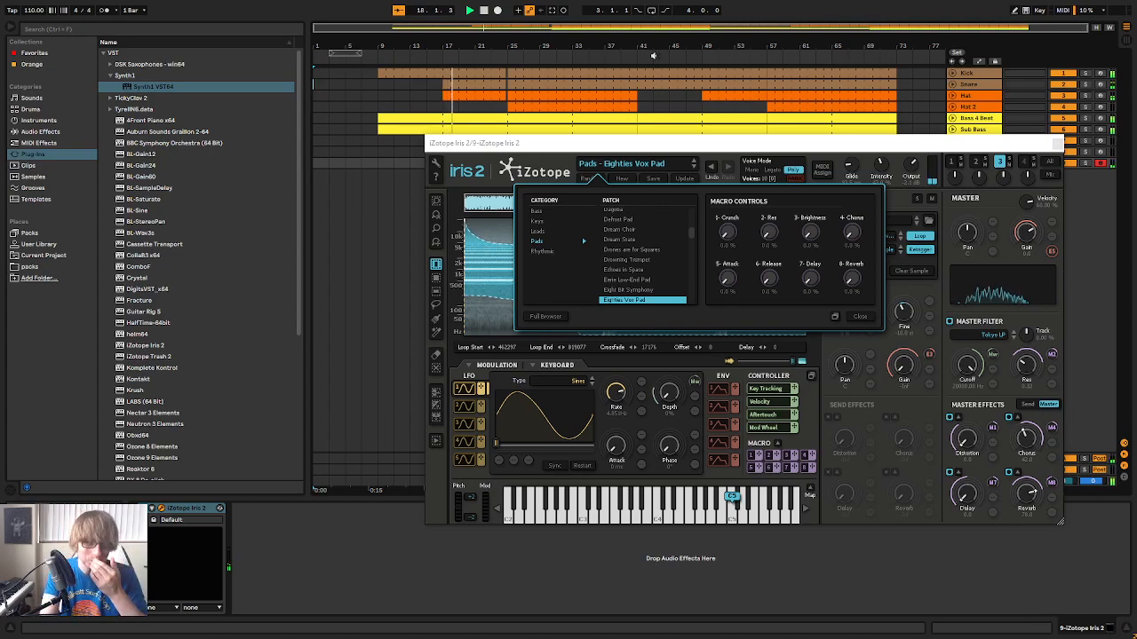
click(1056, 143)
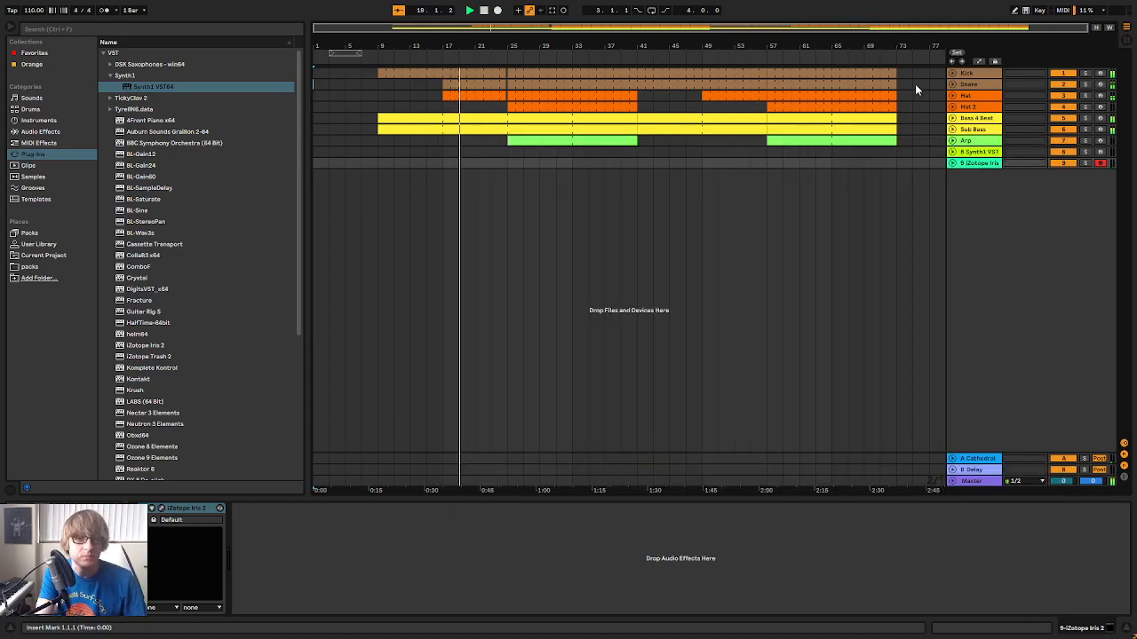
click(552, 12)
key(space)
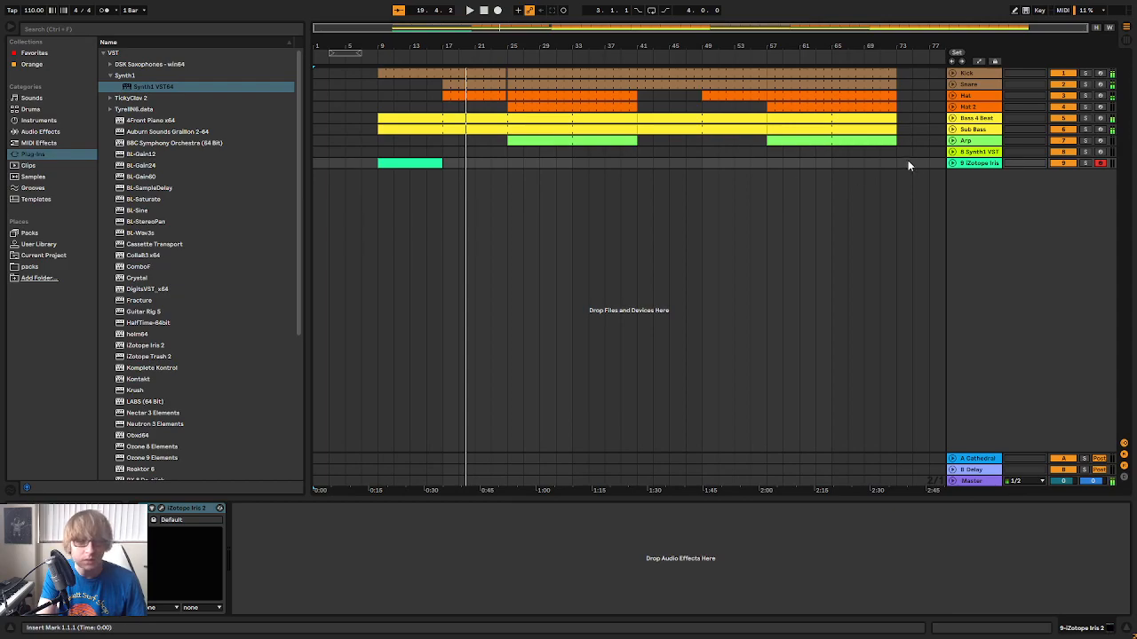
Extend the Iris 2 clip's start back to bar 7 and shift the whole arrangement six bars earlier so that it begins at 1.1.1
click(952, 164)
drag(380, 164, 349, 164)
key(ctrl+a)
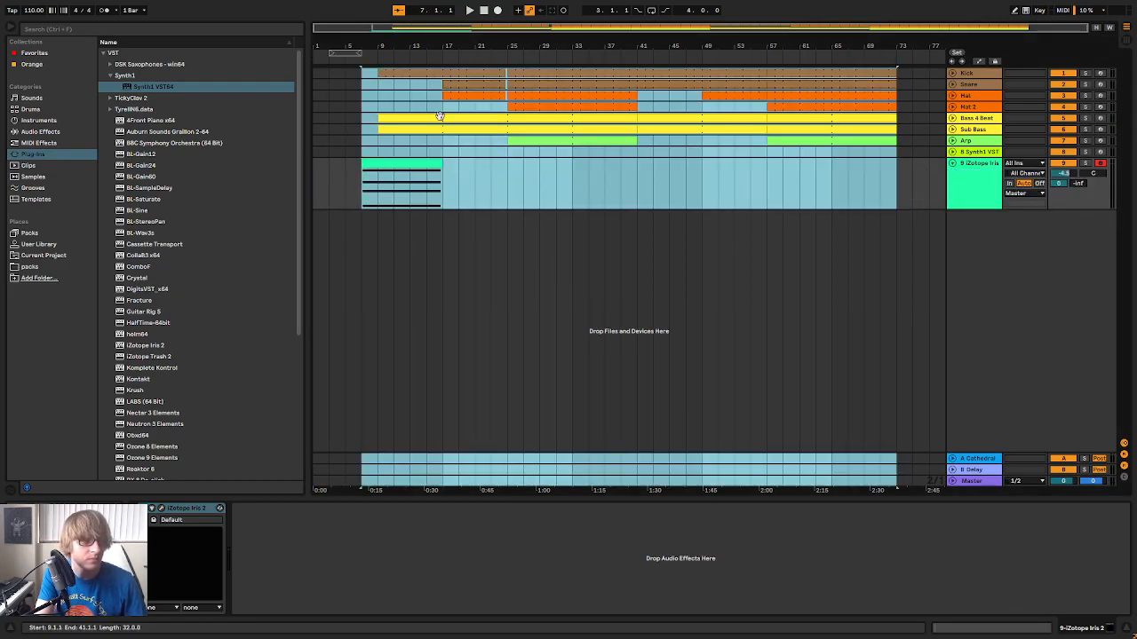
drag(370, 66, 368, 110)
click(484, 12)
key(space)
click(654, 193)
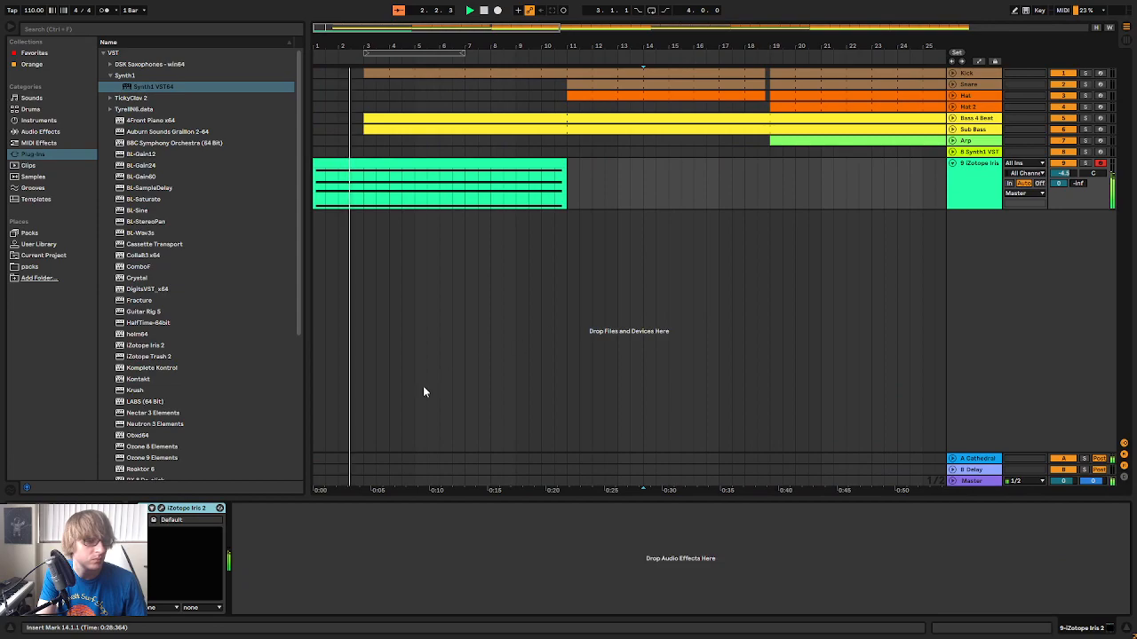
Lower the Iris 2 track's volume to -6.1 and add a Utility audio effect after its instrument
click(39, 120)
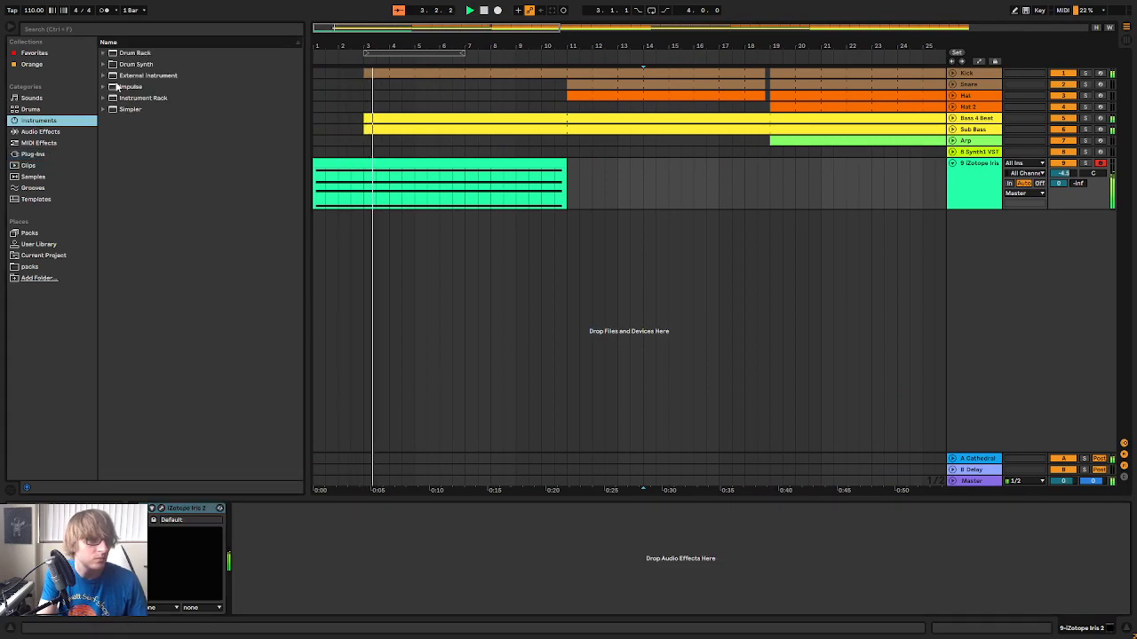
click(40, 131)
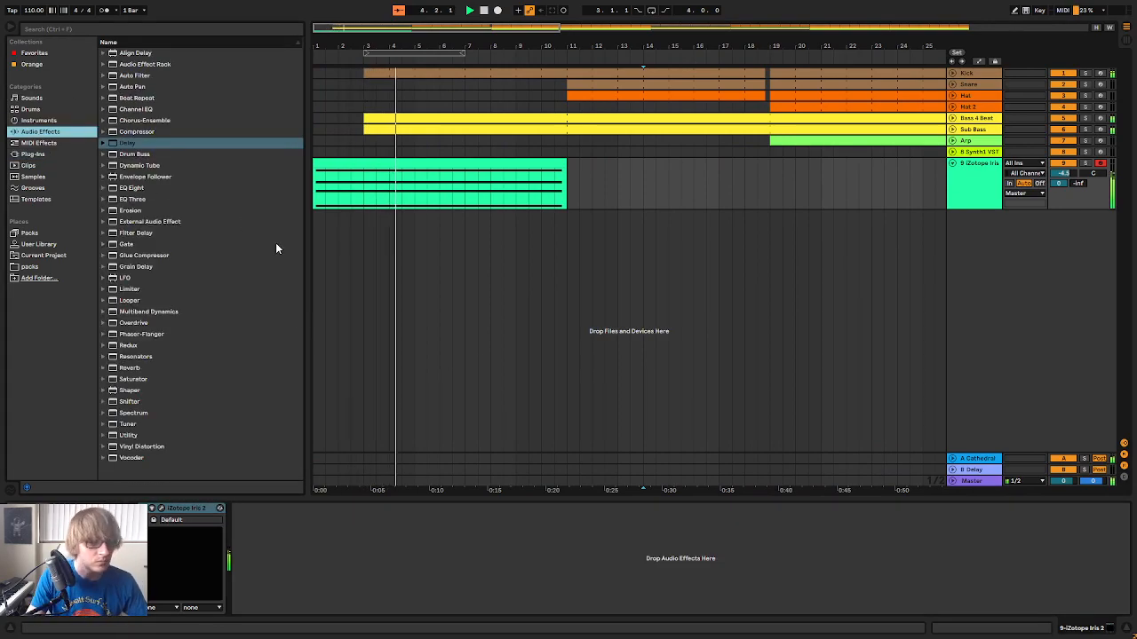
key(Tab)
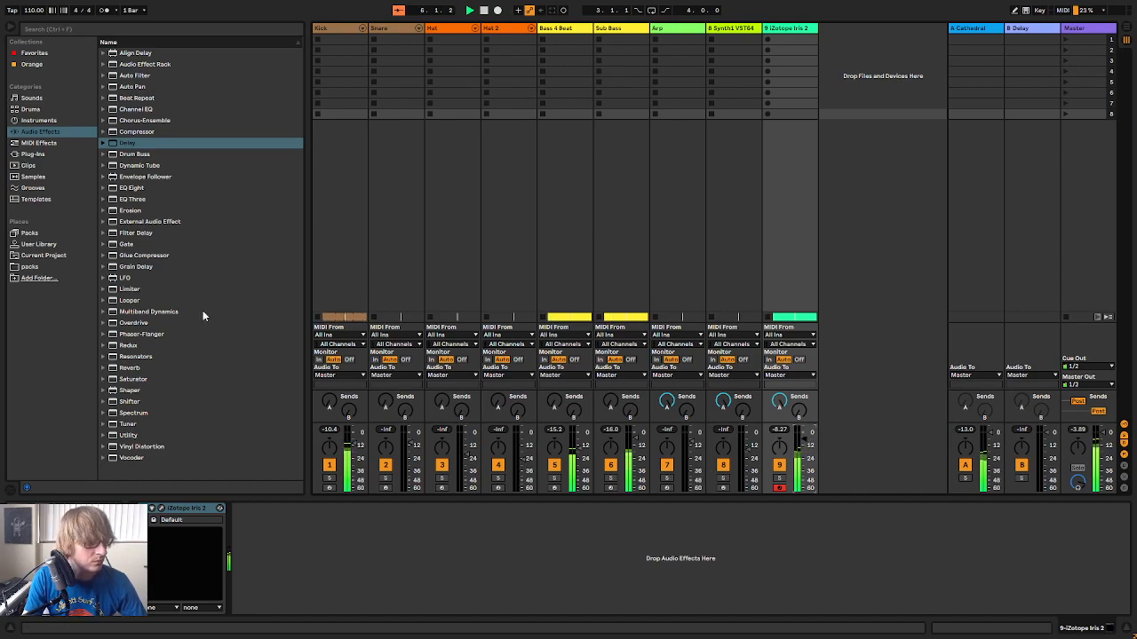
drag(113, 434, 331, 536)
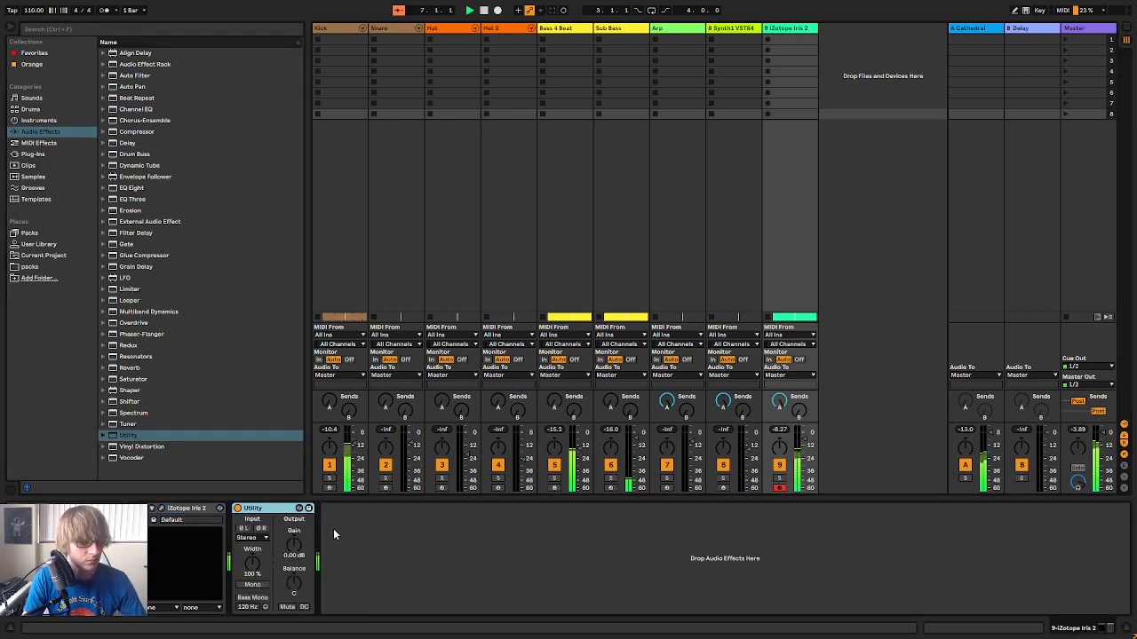
key(Tab)
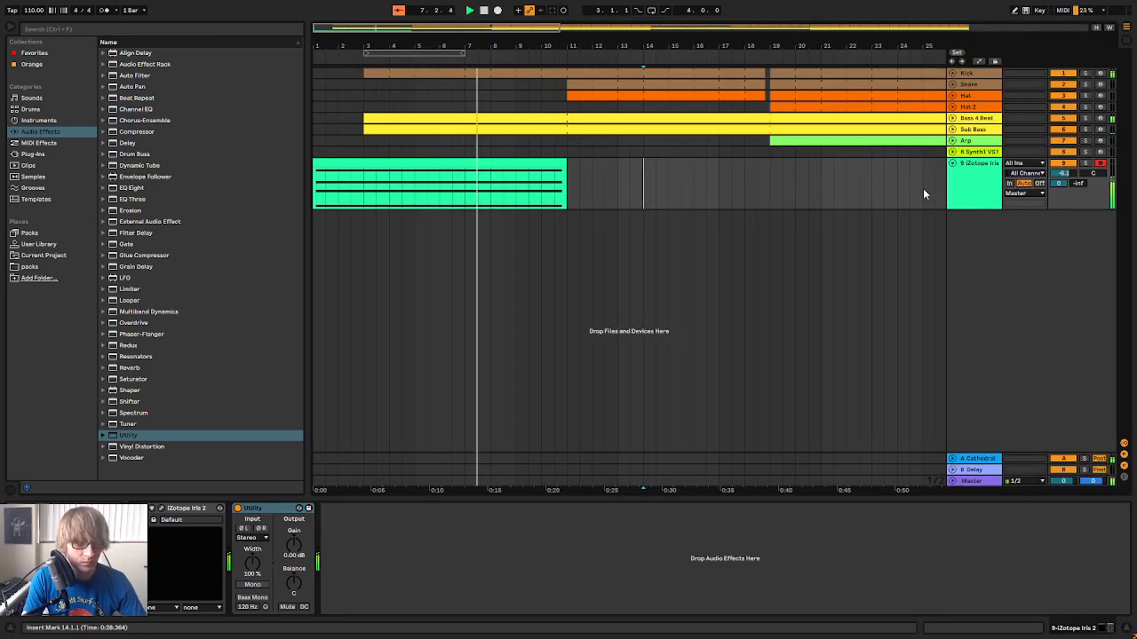
Show automation in the arrangement and choose Utility as the automated device on the Iris 2 track
click(980, 62)
click(978, 175)
click(968, 202)
Extend the Iris 2 clip to bar 19 and lengthen all its notes to the clip's new end
drag(564, 162, 766, 164)
double_click(749, 163)
drag(824, 431, 828, 321)
key(ctrl+a)
mouse_move(751, 448)
mouse_down()
mouse_move(1121, 431)
mouse_move(861, 410)
mouse_up()
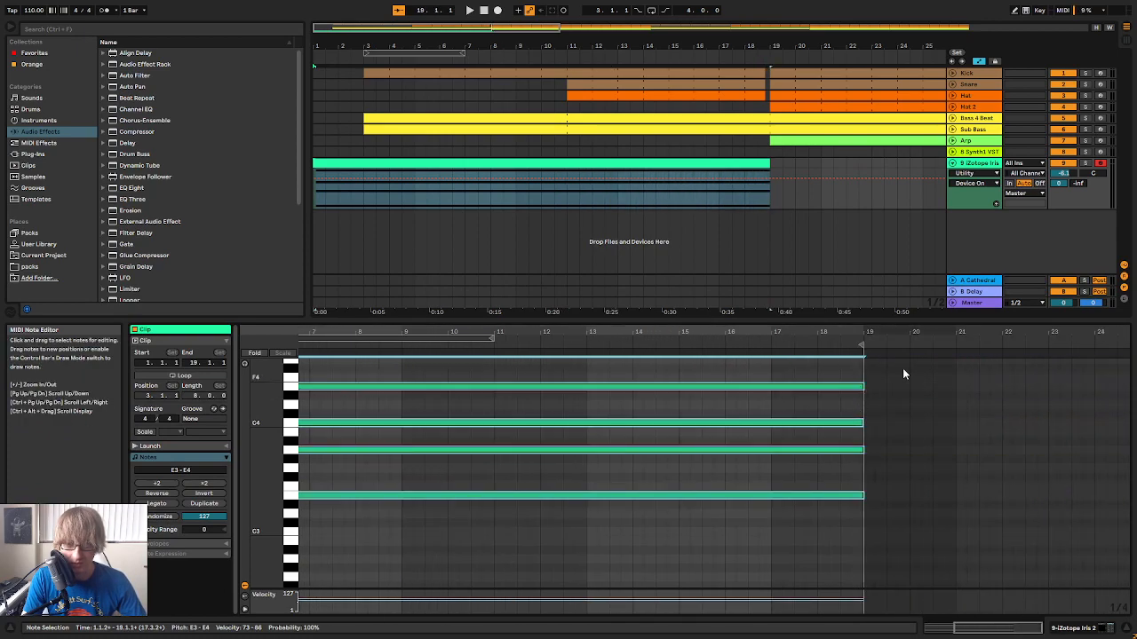
Automate the Utility's Gain on the Iris 2 track to fade from 0 dB near bar 4 to -inf at bar 19, and play it back
key(space)
double_click(982, 168)
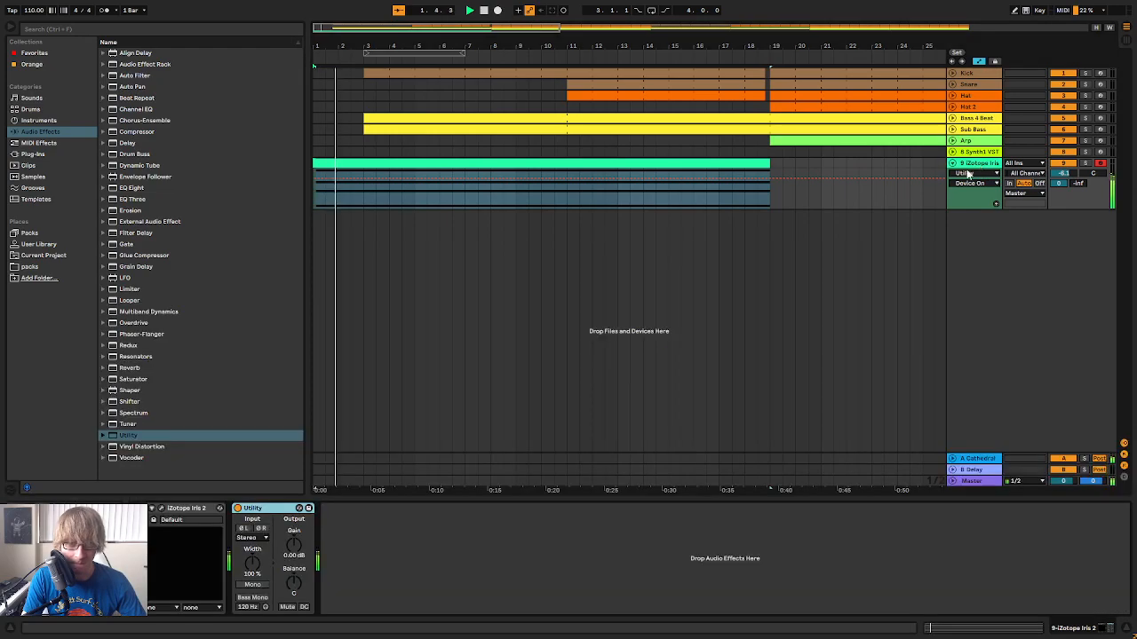
click(979, 175)
click(964, 201)
click(978, 184)
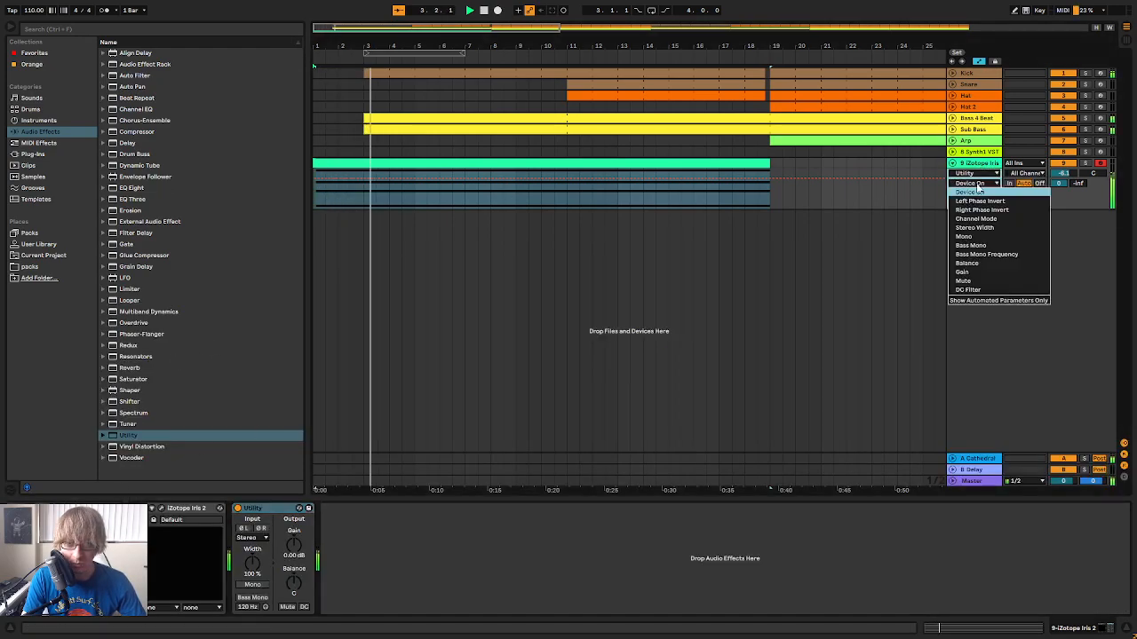
click(961, 272)
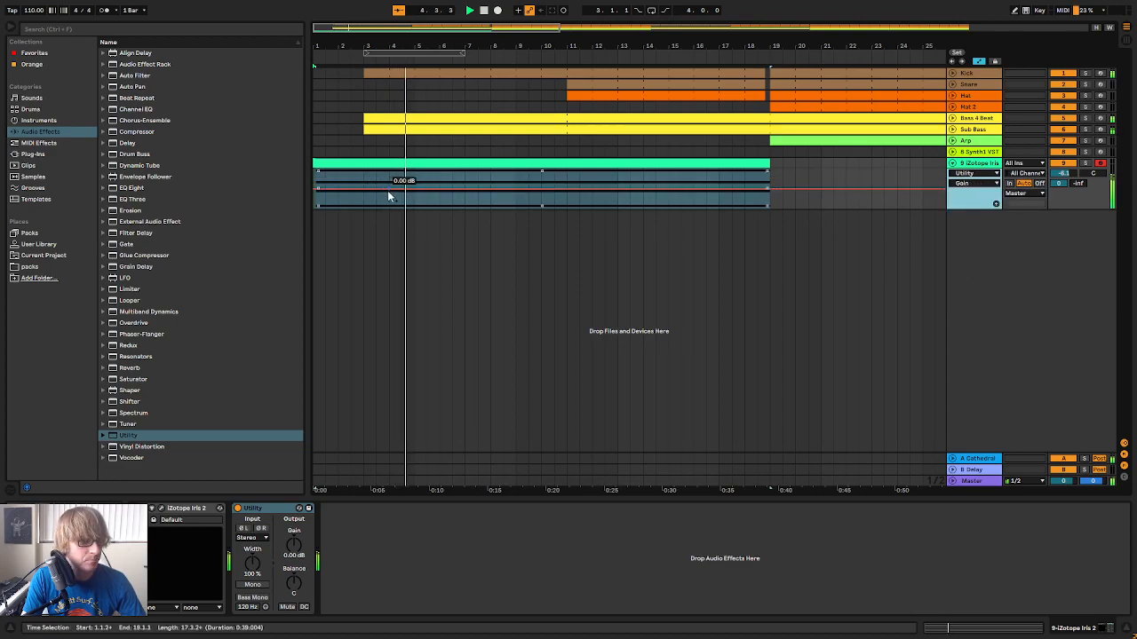
click(388, 190)
drag(632, 195, 769, 208)
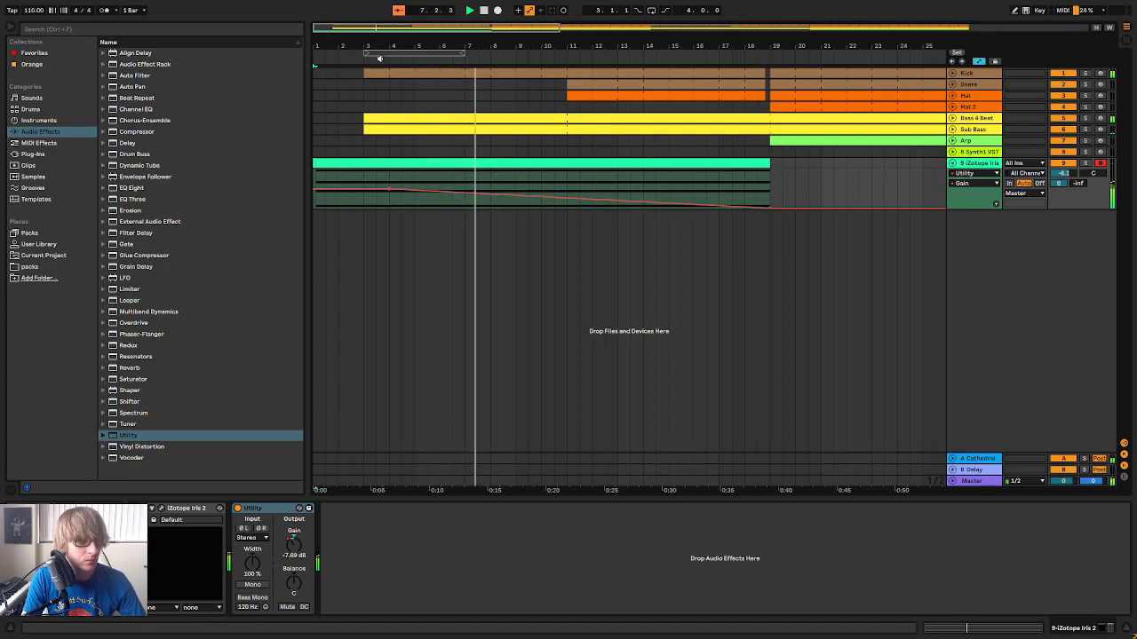
click(484, 11)
click(471, 11)
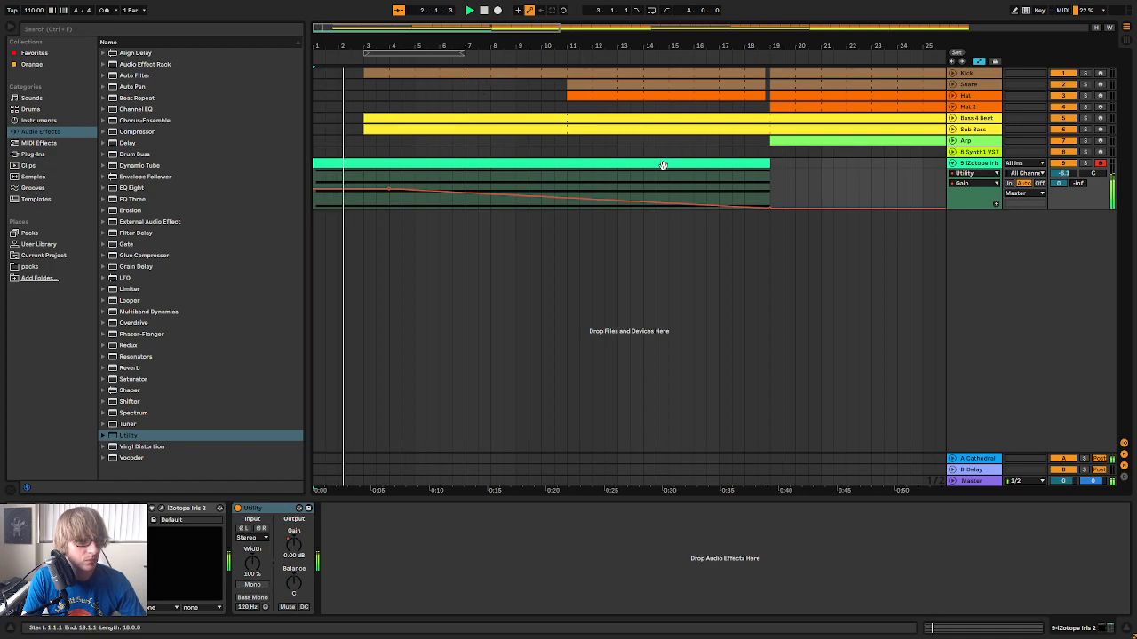
key(Tab)
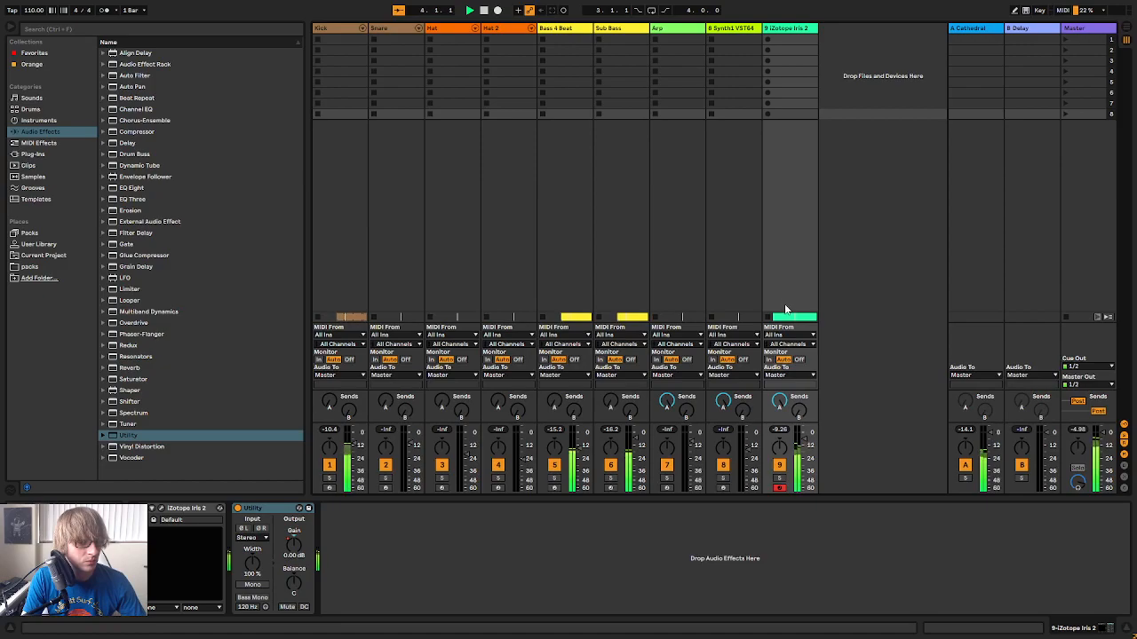
key(Tab)
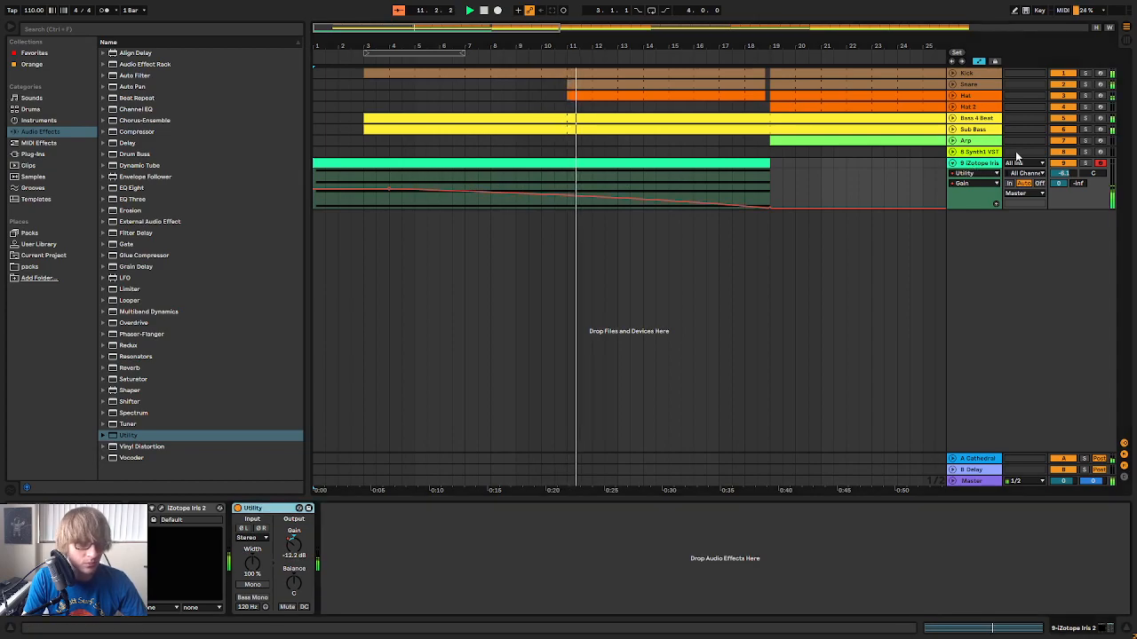
Copy the sidechain Compressor from the Arp track and paste it after Utility on the Iris 2 track
click(977, 141)
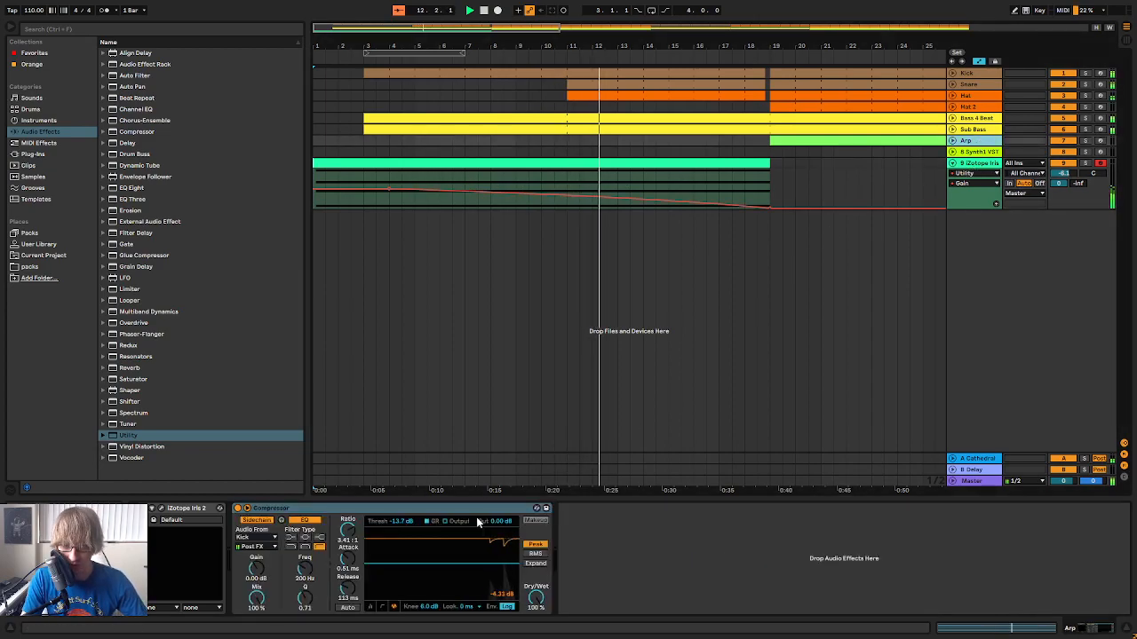
click(981, 174)
right_click(796, 528)
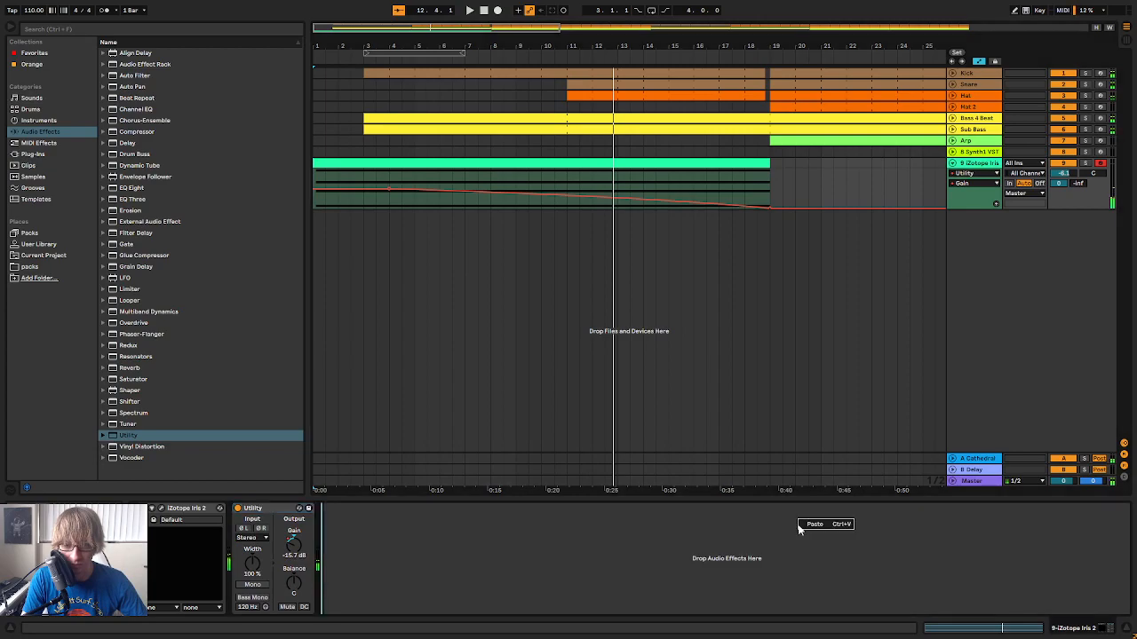
click(817, 529)
key(space)
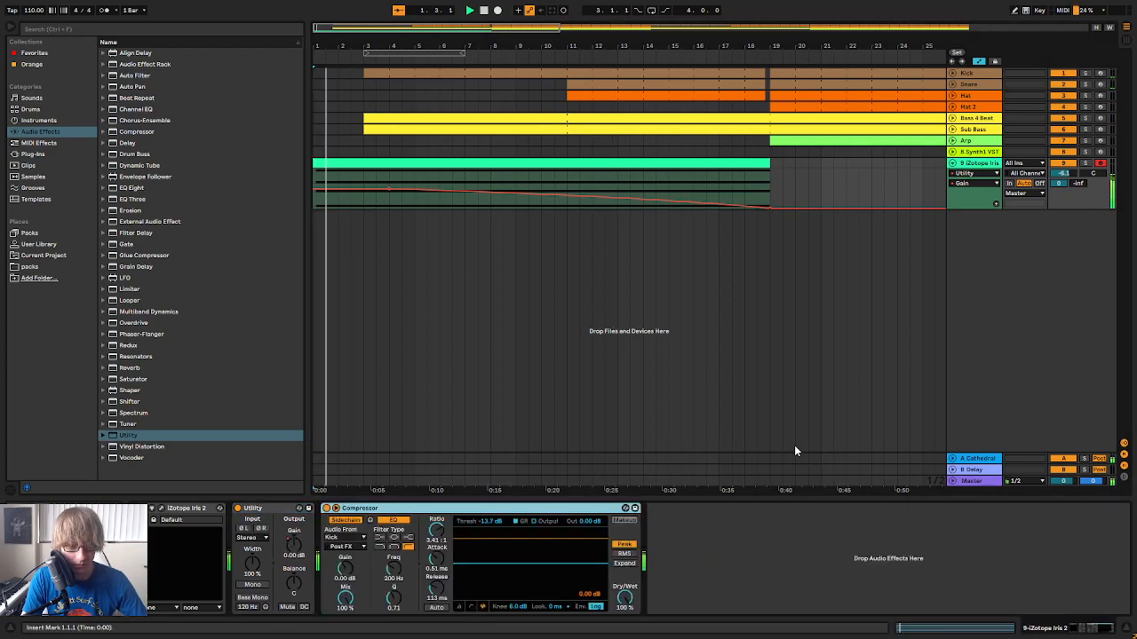
Lower the Iris 2 track's Compressor threshold to -16.5 dB and check the pumping with the track briefly soloed
click(488, 522)
drag(490, 522, 490, 533)
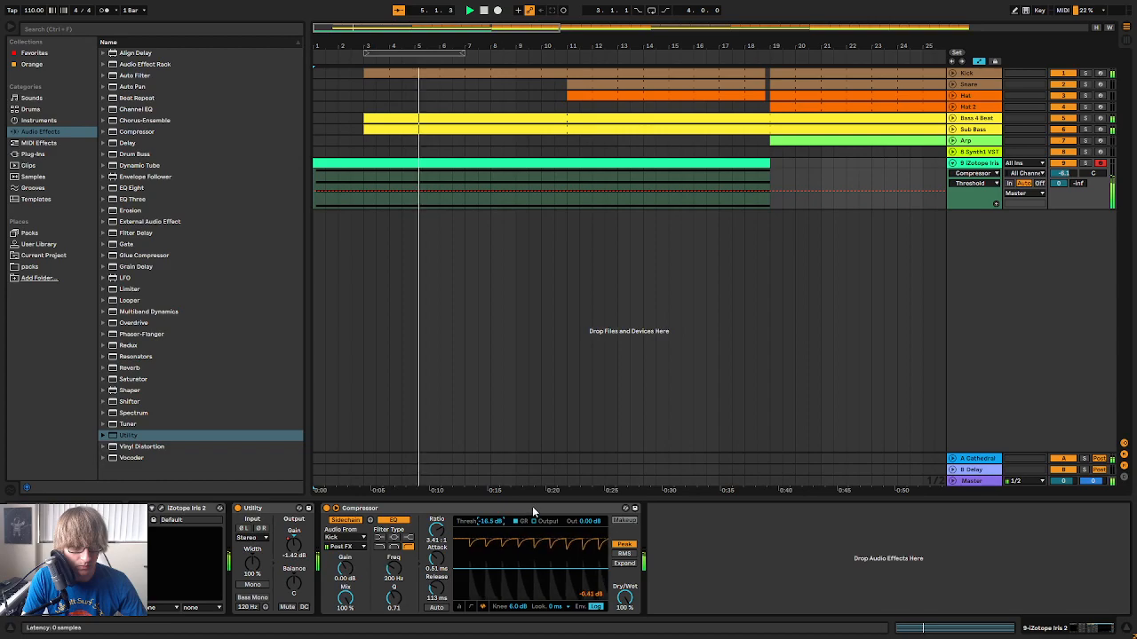
click(1088, 164)
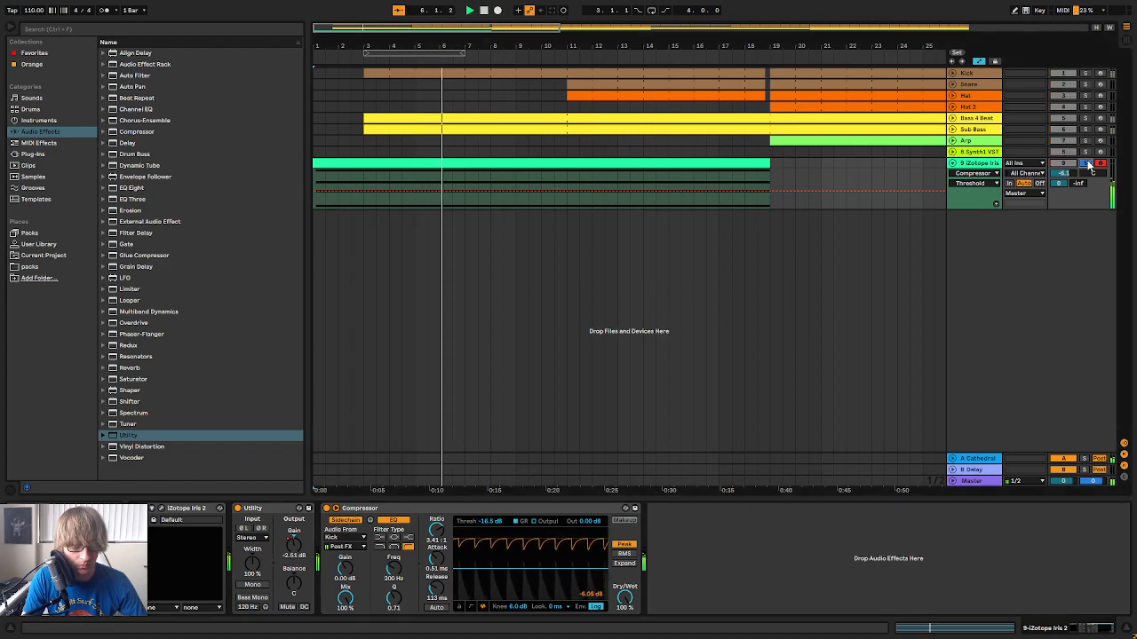
click(1086, 165)
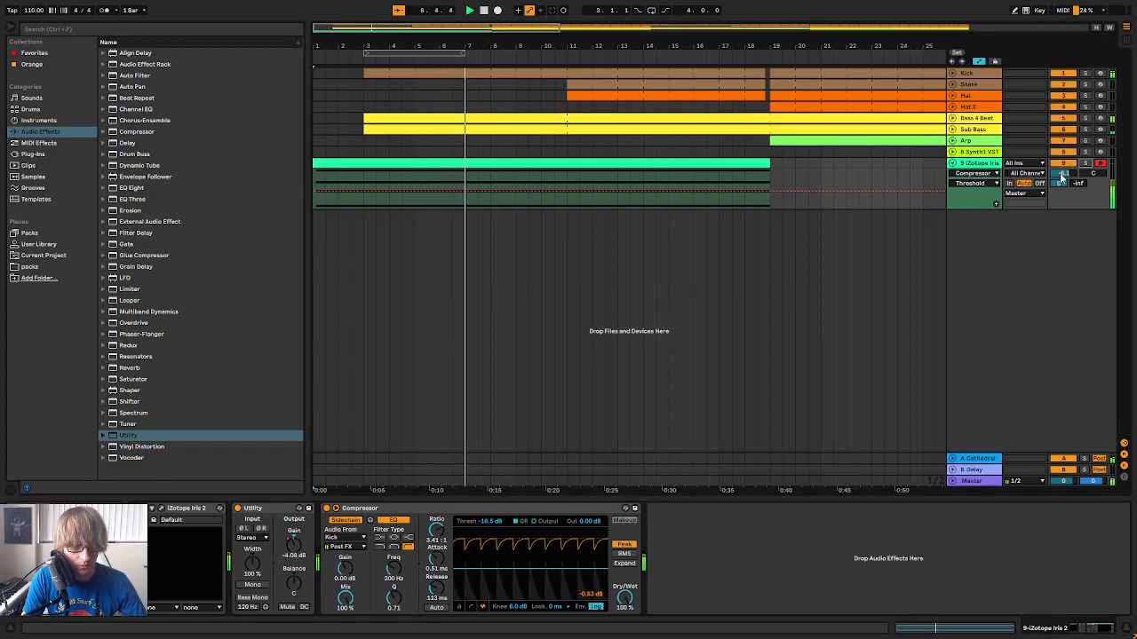
Rename the iZotope Iris 2 track to "Intro Pad"
click(460, 267)
key(Tab)
key(Tab)
right_click(987, 168)
click(1024, 222)
text(Intro Pad)
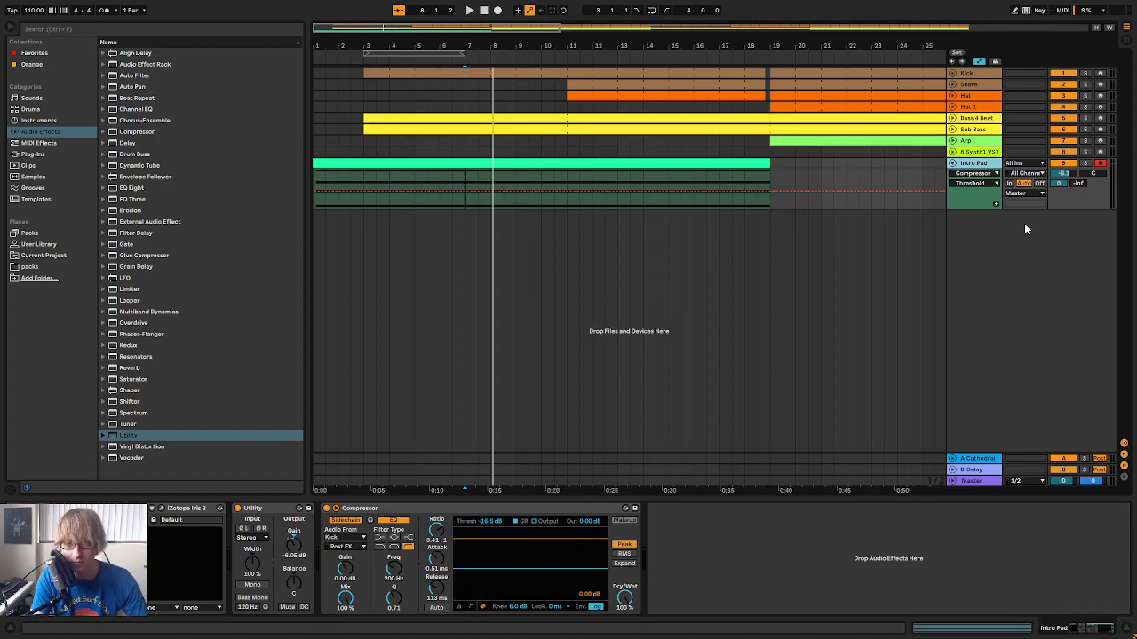
Move the Intro Pad track above the Kick track and fold it
drag(977, 164, 951, 94)
key(space)
click(604, 203)
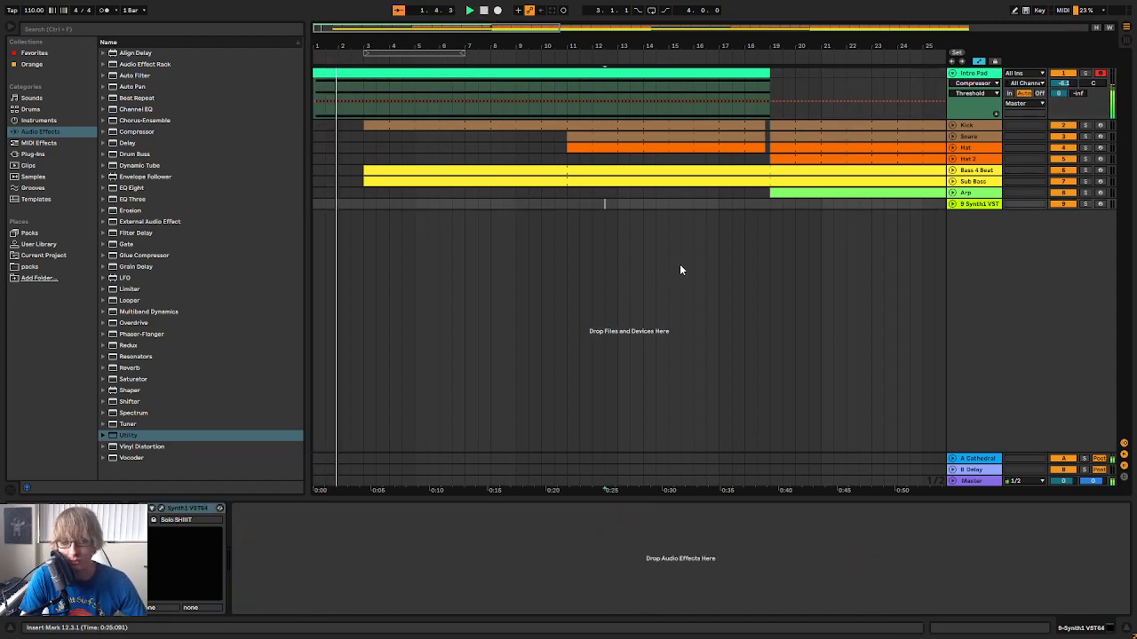
click(952, 73)
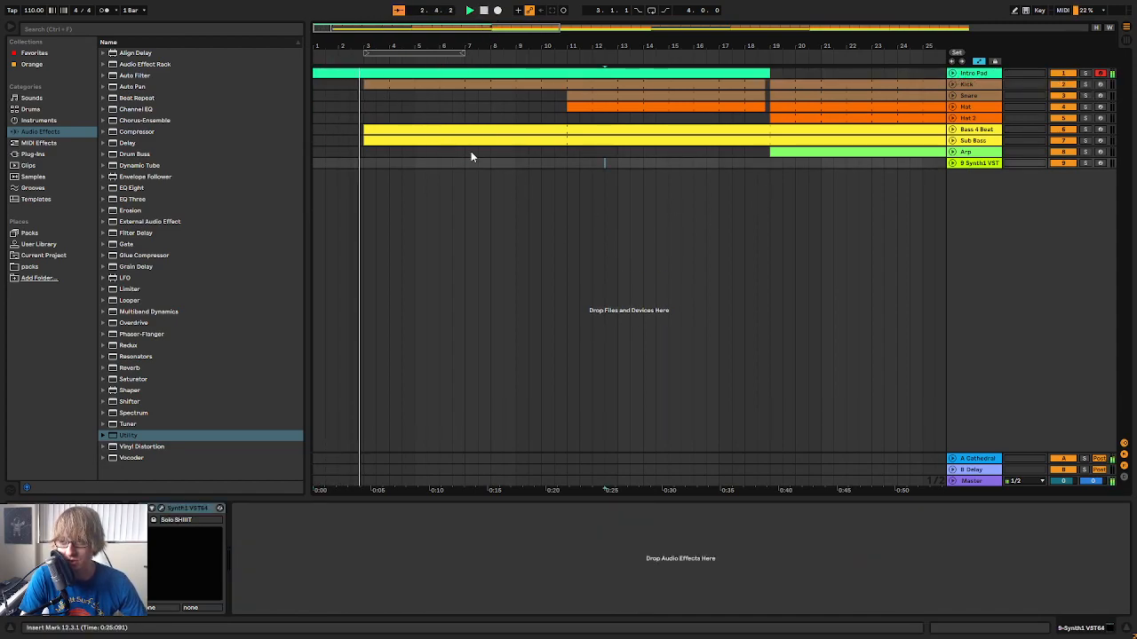
Add an Auto Filter after the Intro Pad's Compressor and lower its cutoff to about 169 Hz with 31% resonance
click(981, 76)
drag(138, 76, 388, 235)
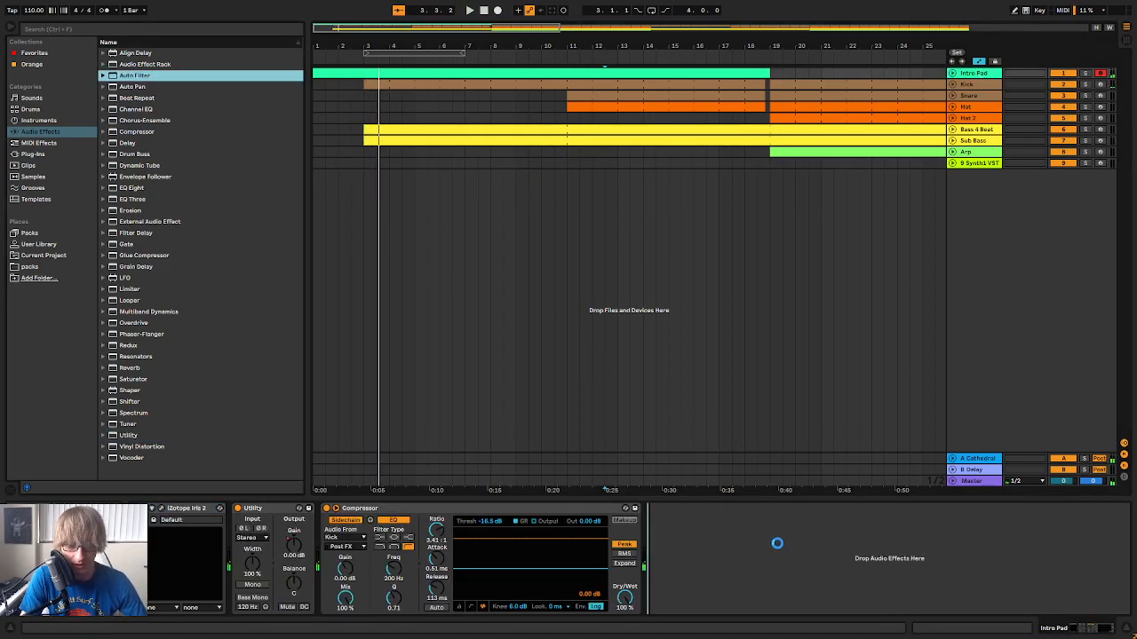
key(space)
drag(789, 573, 715, 560)
key(space)
click(482, 13)
key(space)
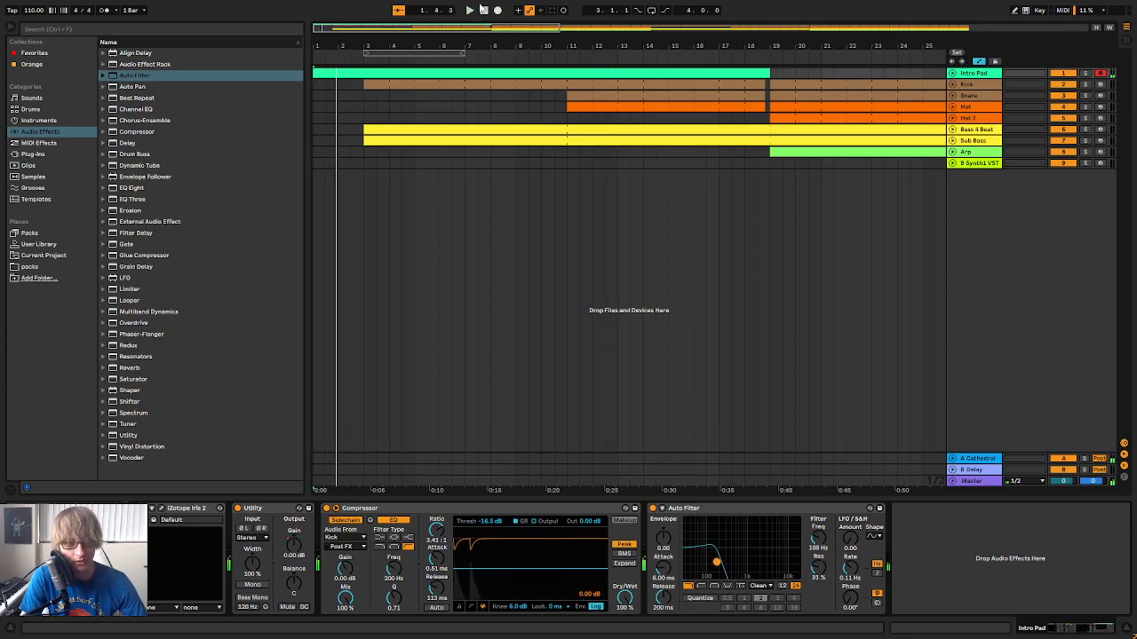
Try to record Auto Filter movement on the Intro Pad, and return the track to arrangement playback
drag(719, 561, 795, 558)
key(space)
click(563, 10)
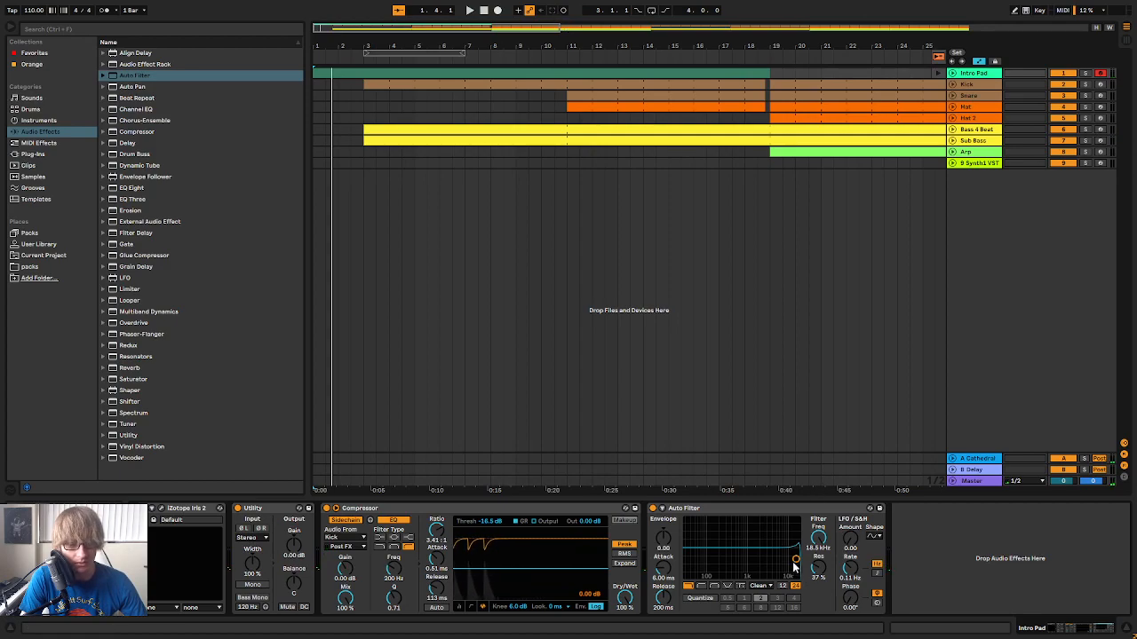
key(space)
mouse_move(736, 567)
mouse_down()
mouse_move(718, 564)
mouse_move(750, 556)
mouse_up()
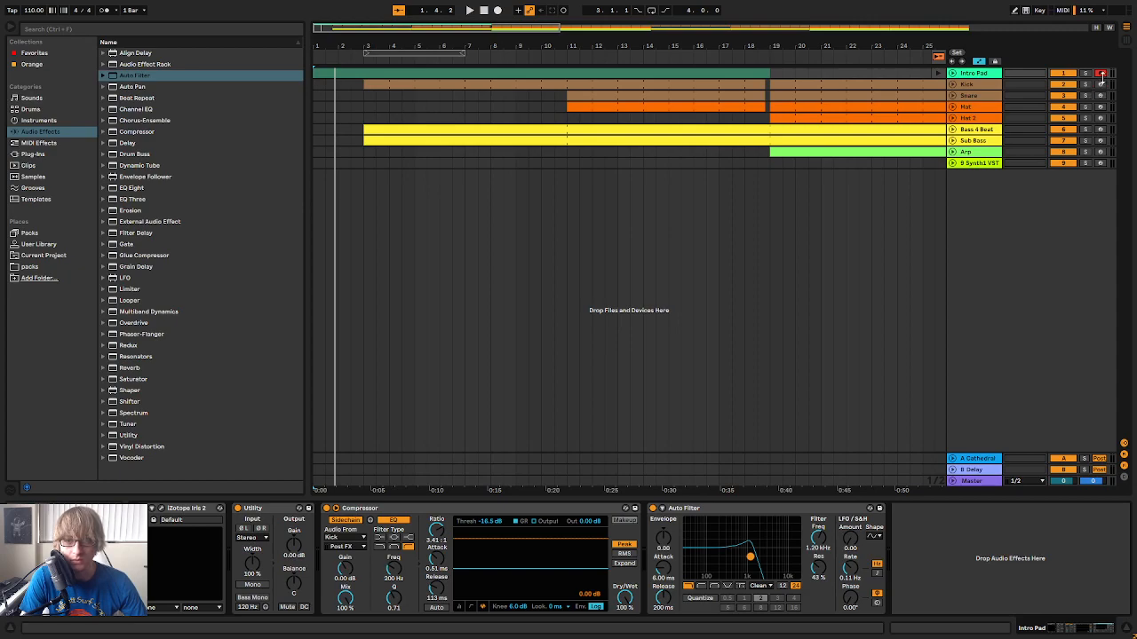
click(939, 58)
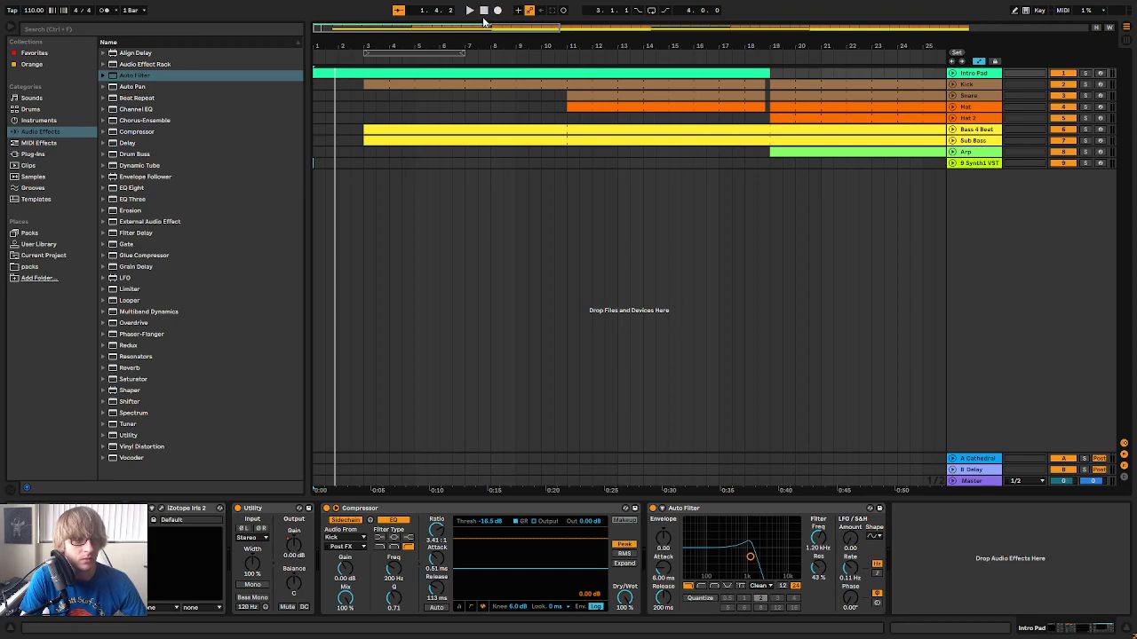
Try to record a manual Auto Filter sweep on the Intro Pad from bar 1 to about bar 12, starting near 347 Hz with 44% resonance
key(space)
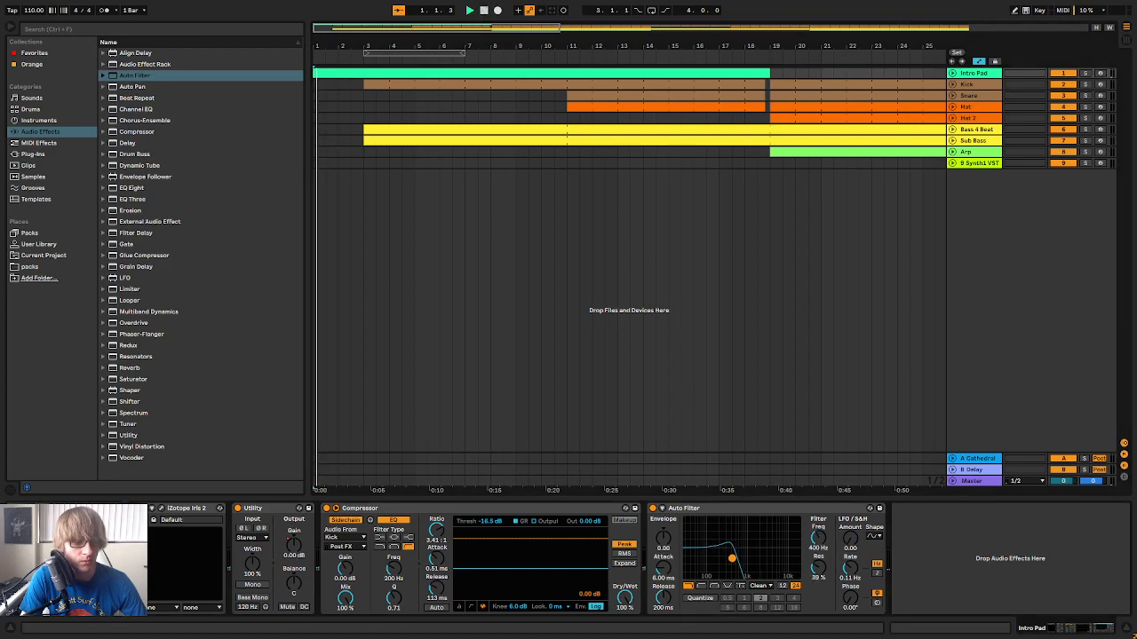
drag(725, 555, 727, 558)
key(space)
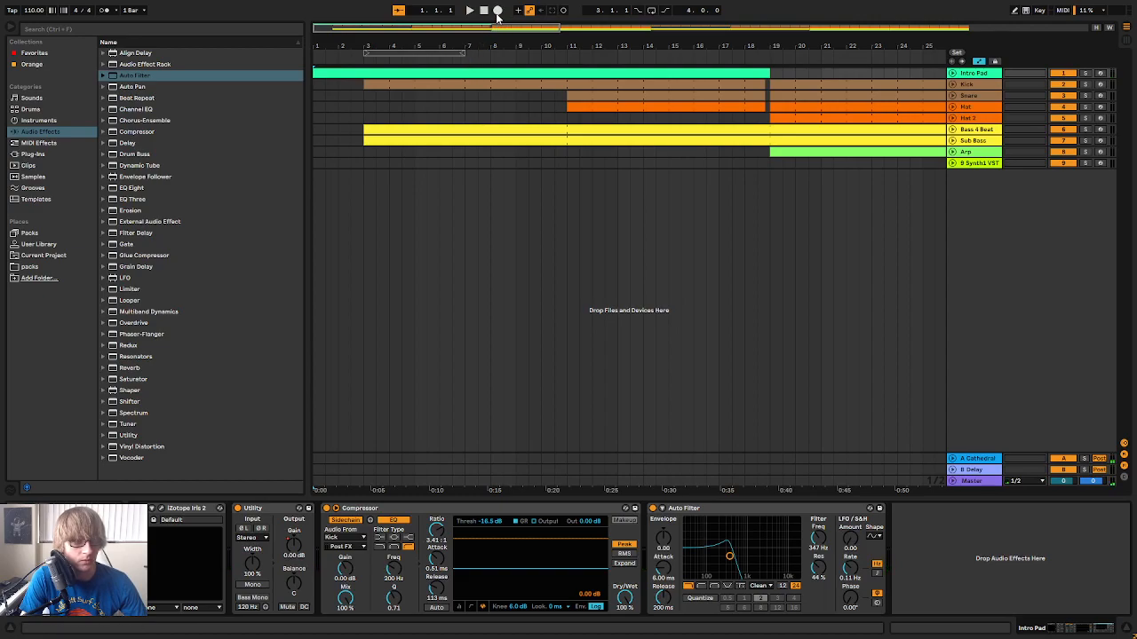
click(499, 12)
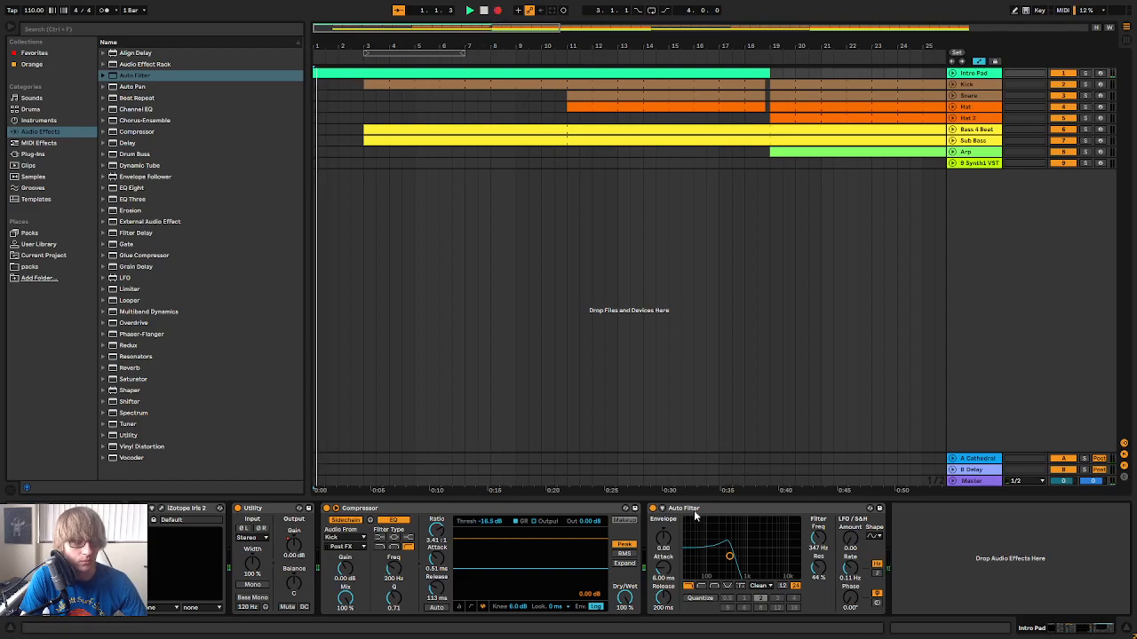
mouse_move(730, 557)
mouse_down()
mouse_move(789, 567)
mouse_move(745, 555)
mouse_move(726, 560)
mouse_move(732, 569)
mouse_up()
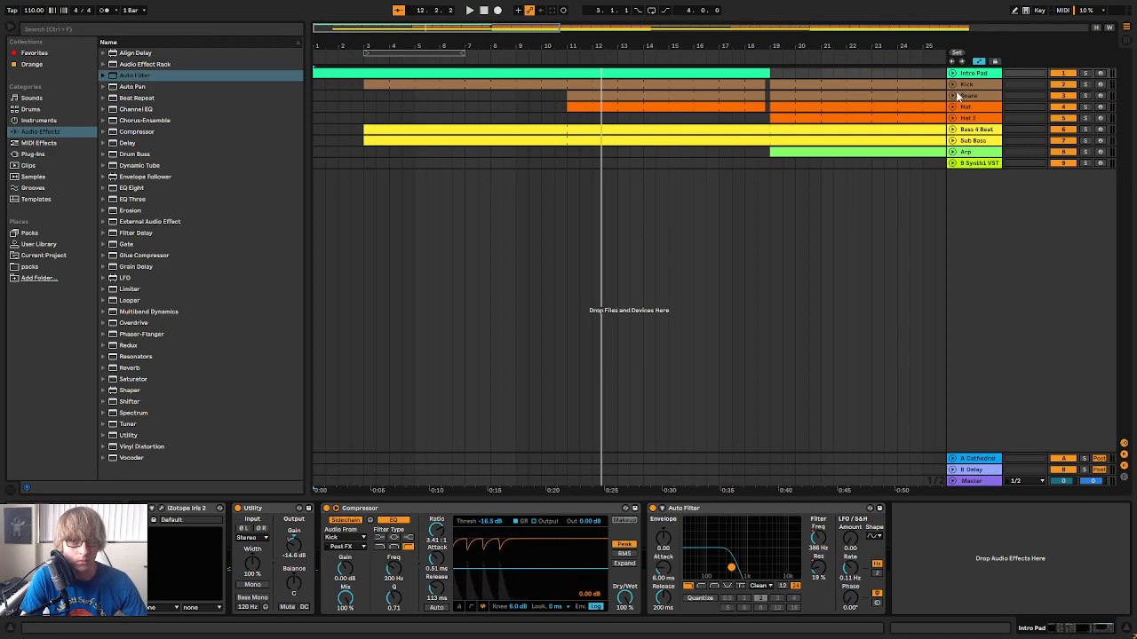
key(space)
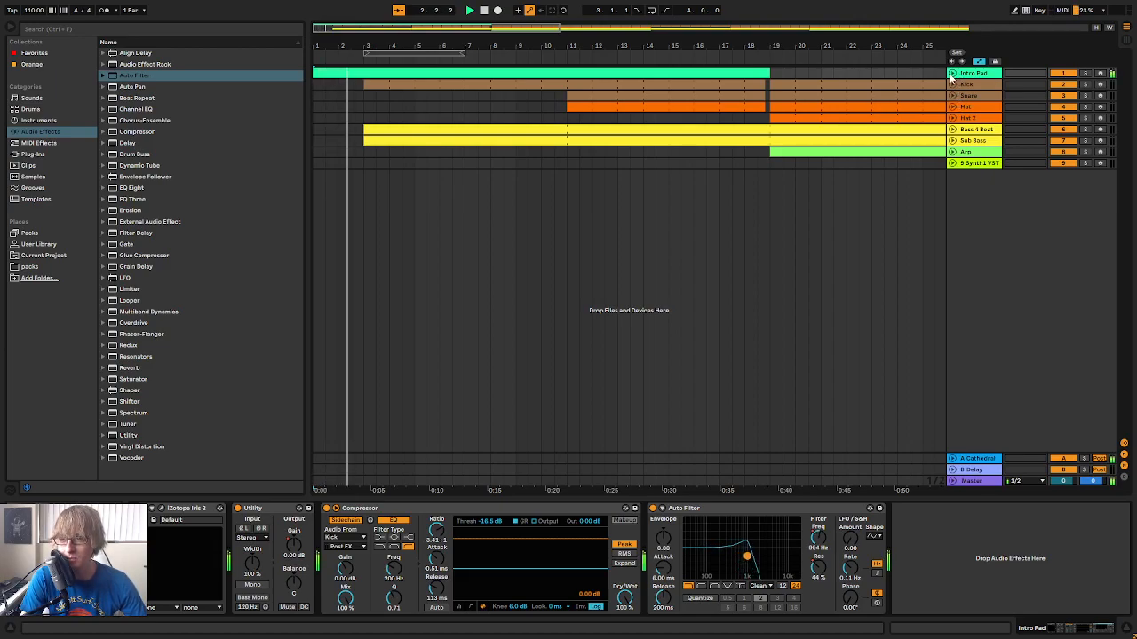
click(952, 73)
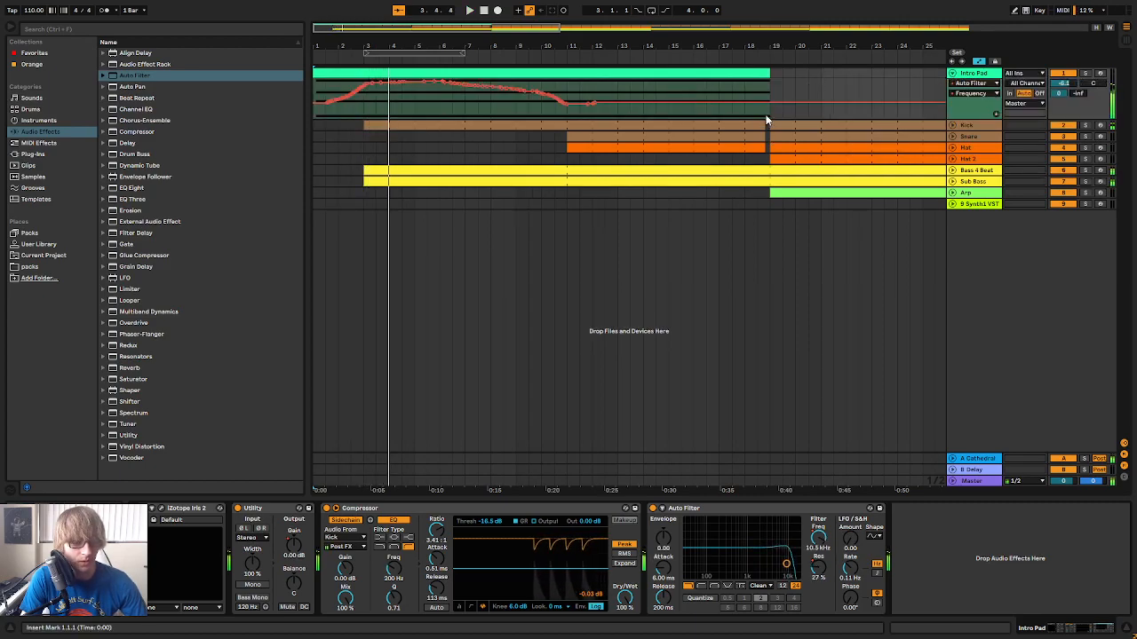
key(ctrl+z)
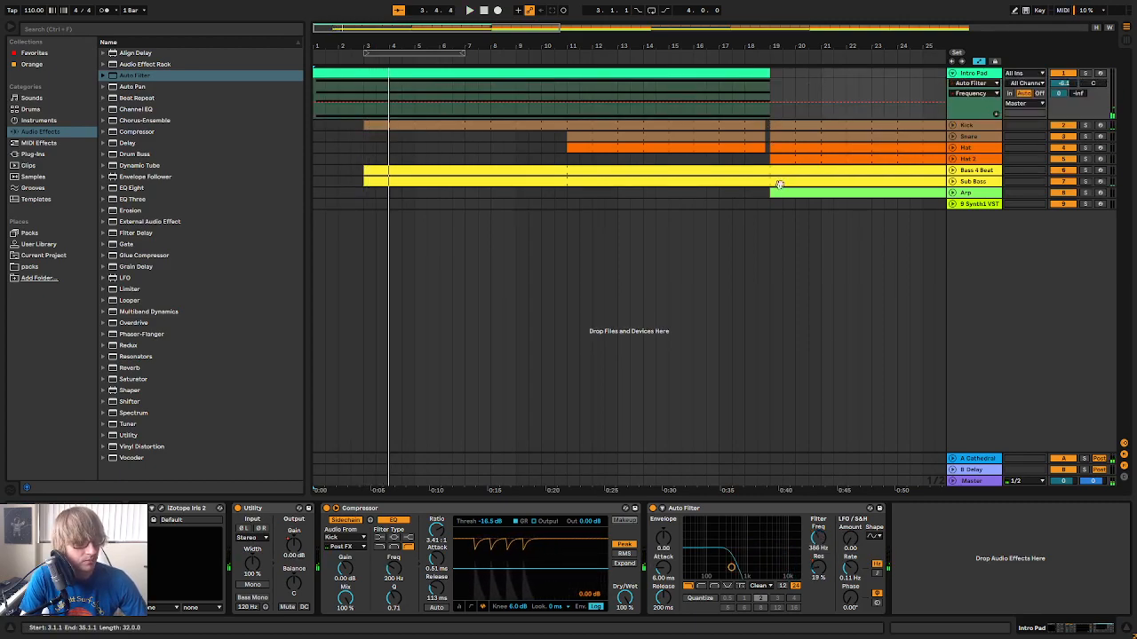
Record a live Auto Filter frequency and resonance sweep on the Intro Pad from bar 1, closing to 26 Hz and 0% resonance by bar 11
key(space)
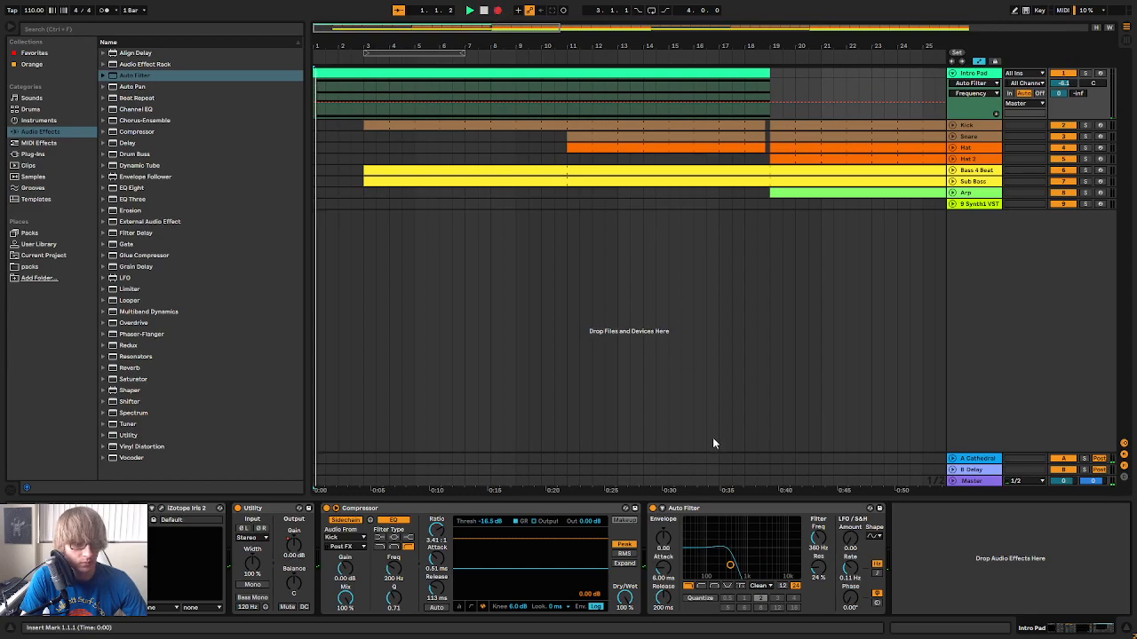
mouse_move(730, 565)
mouse_down()
mouse_move(790, 564)
mouse_move(738, 554)
mouse_move(687, 578)
mouse_up()
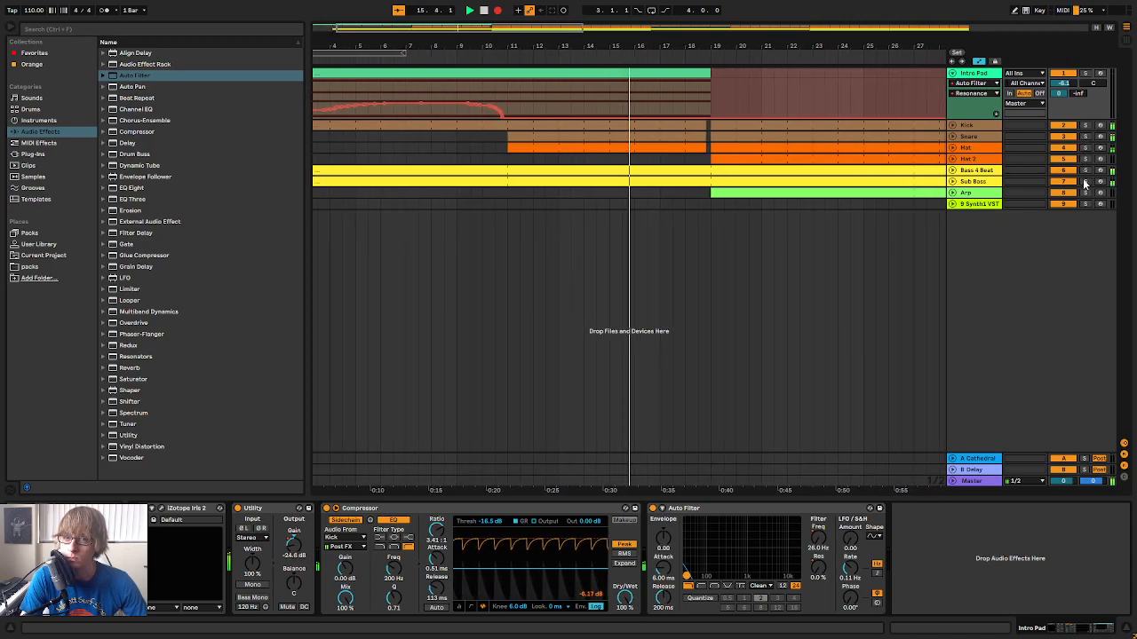
click(1087, 75)
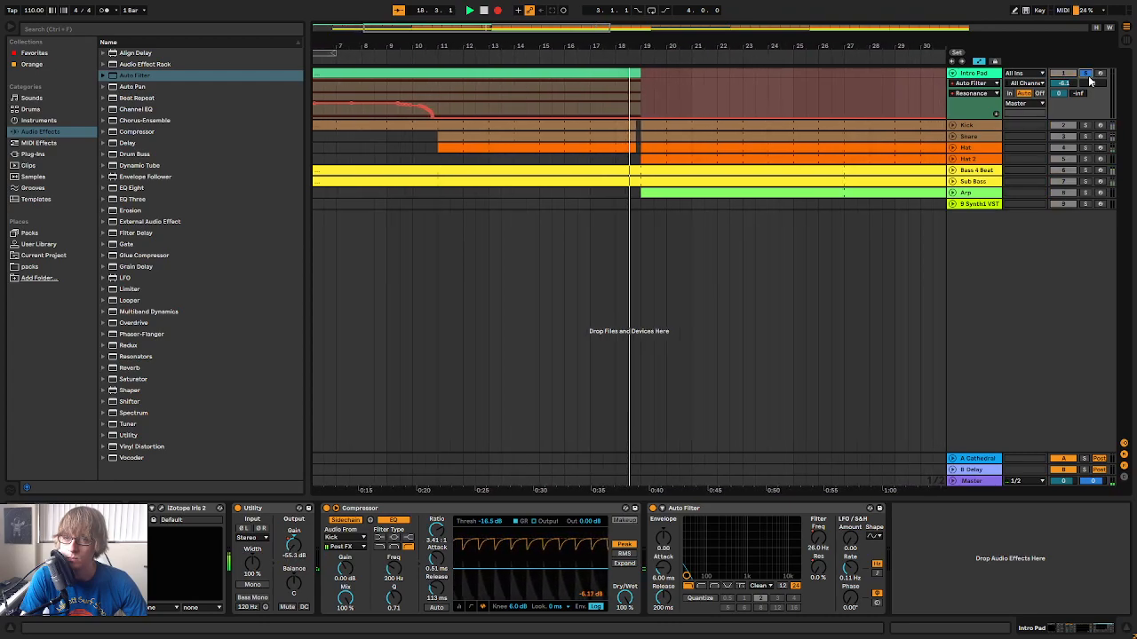
click(1089, 77)
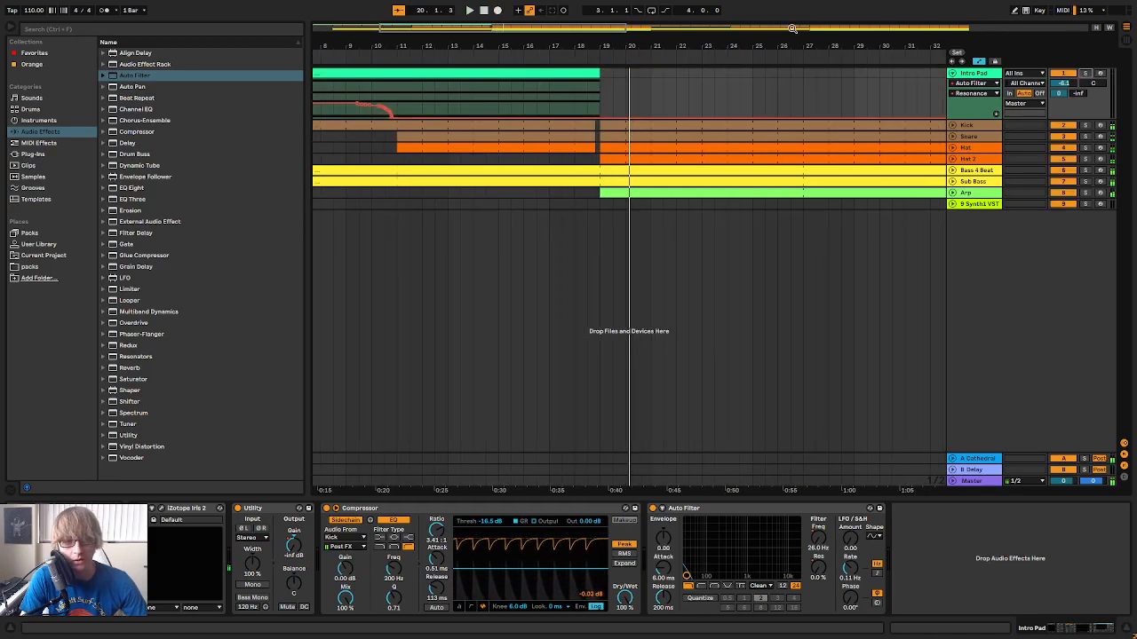
Play back the intro's filter sweep and shorten the Intro Pad clip to end at bar 11
drag(442, 47, 443, 14)
click(369, 60)
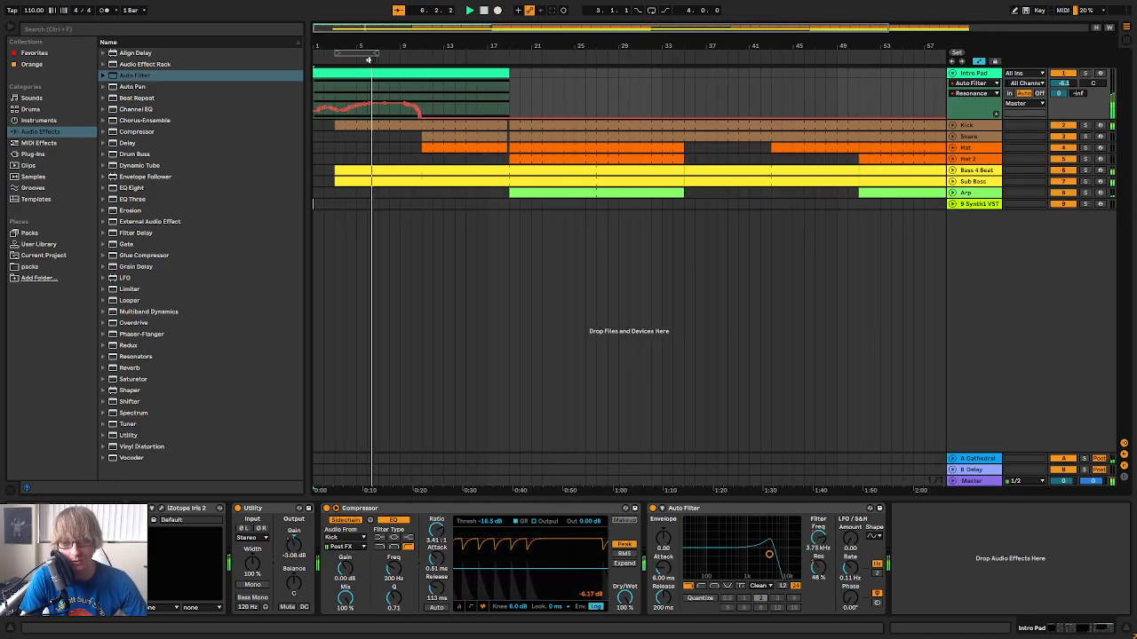
key(space)
key(space)
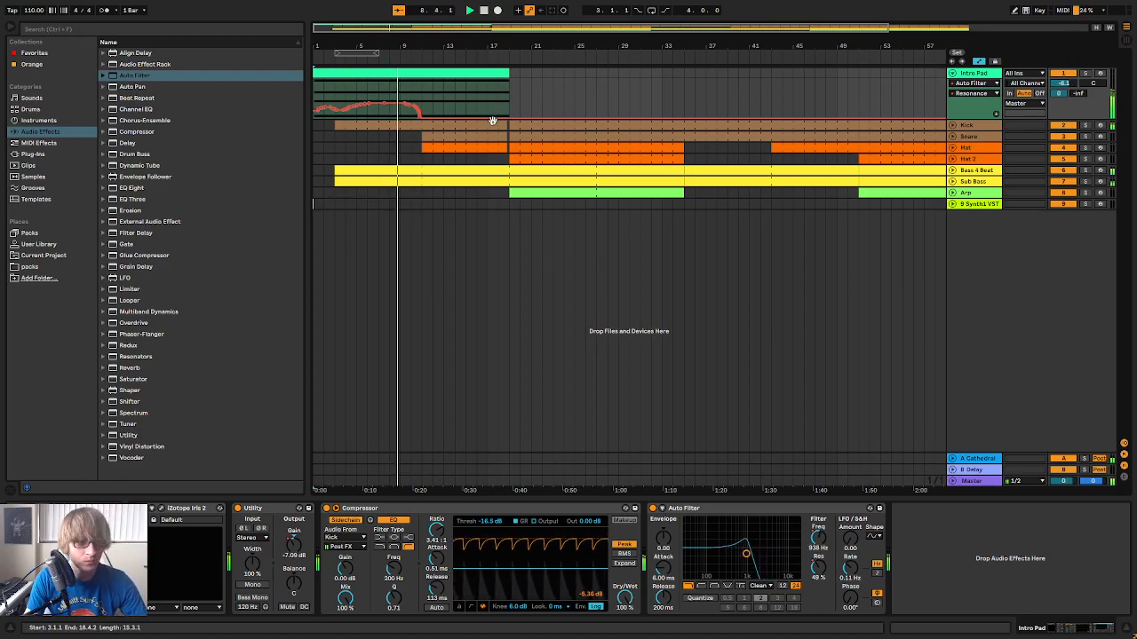
drag(509, 86, 425, 79)
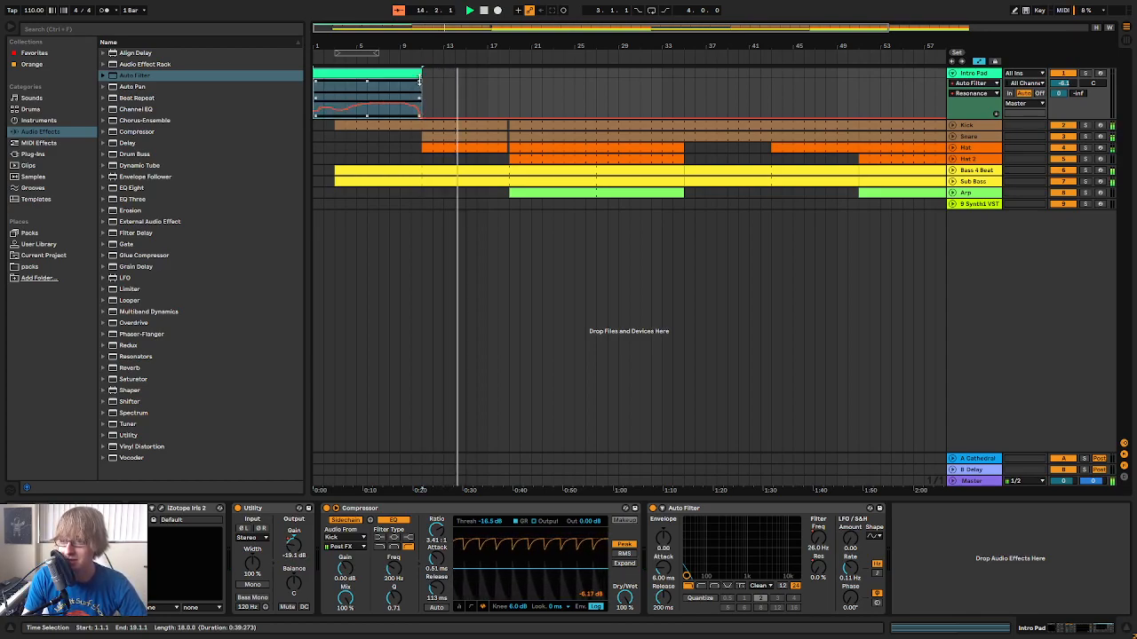
Play the intro with the Intro Pad's filter sweep, and inspect the Helm synth on the Bass 4 Beat track
key(space)
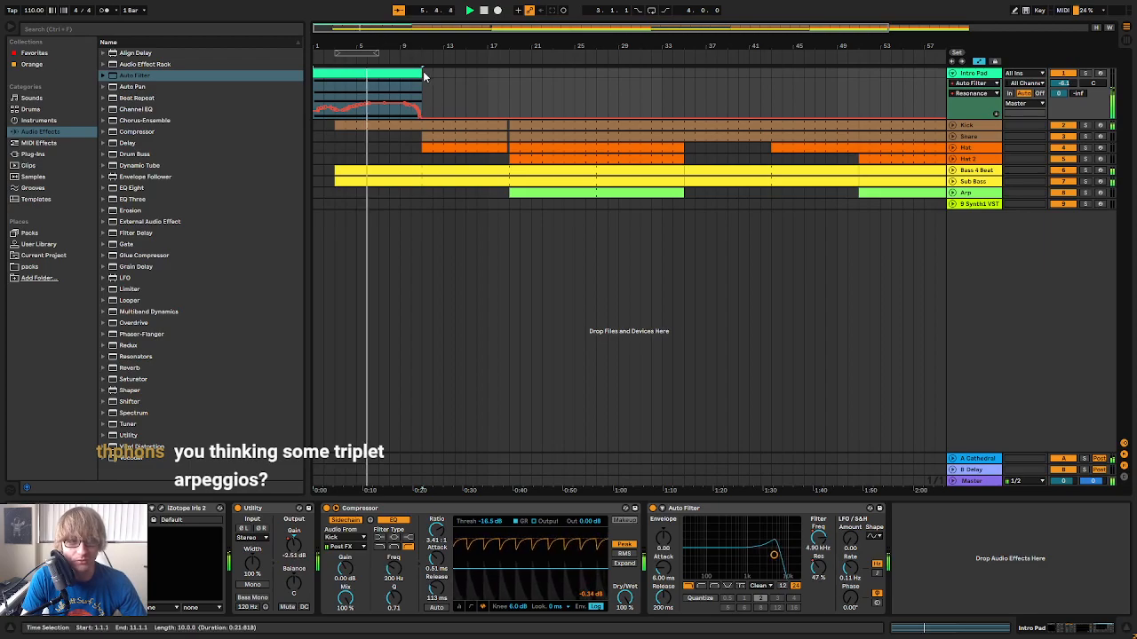
mouse_move(400, 46)
mouse_down()
mouse_move(456, 89)
mouse_move(420, 46)
mouse_up()
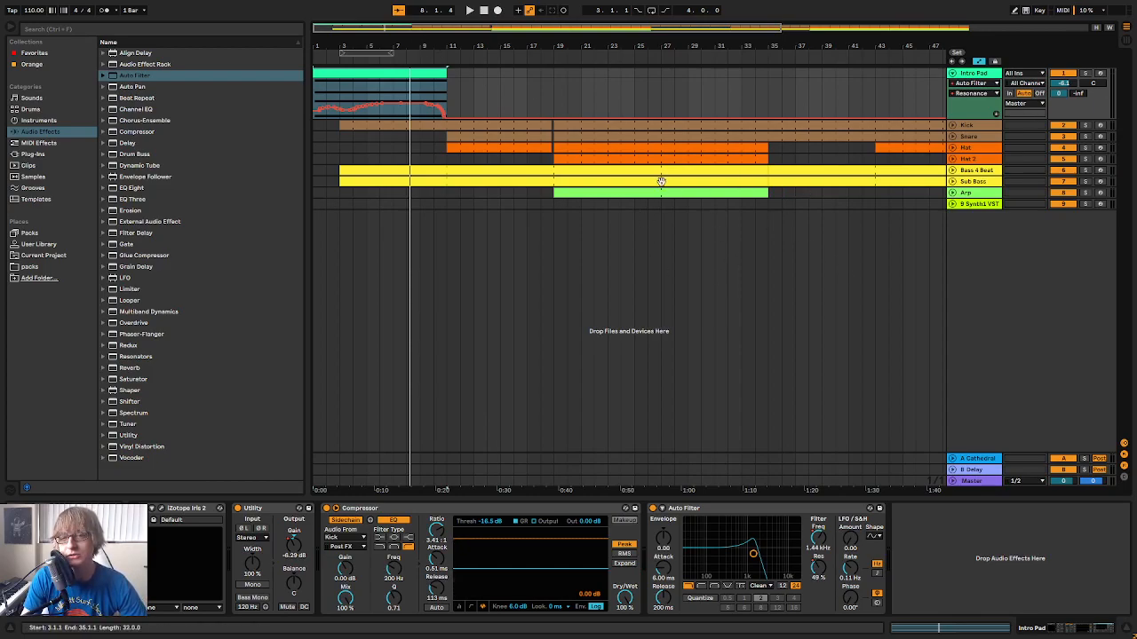
click(707, 188)
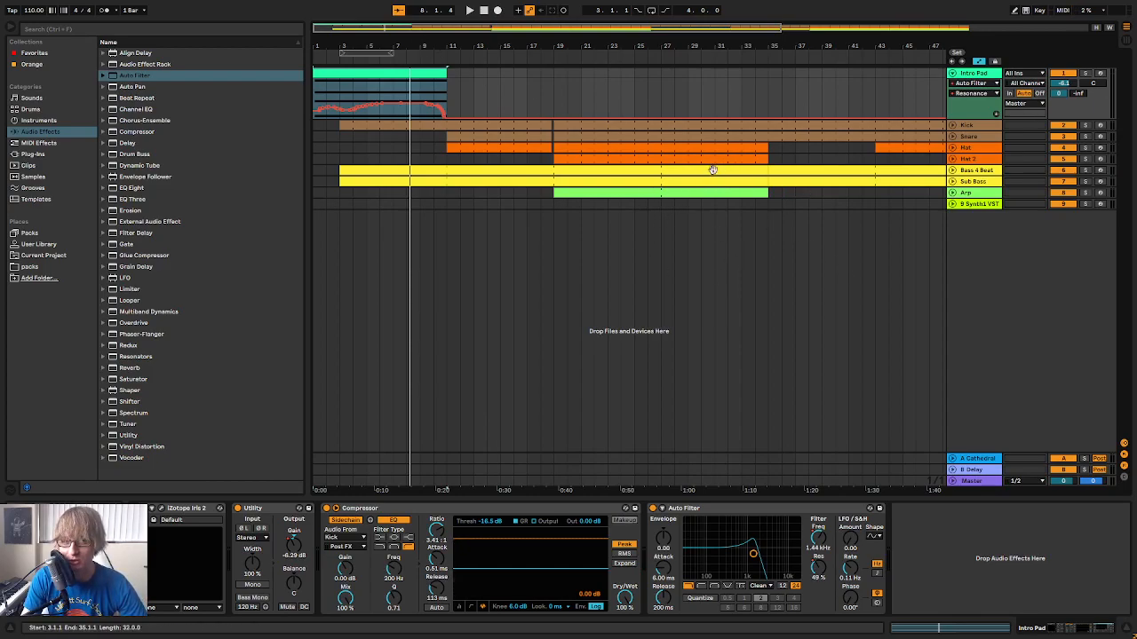
click(993, 172)
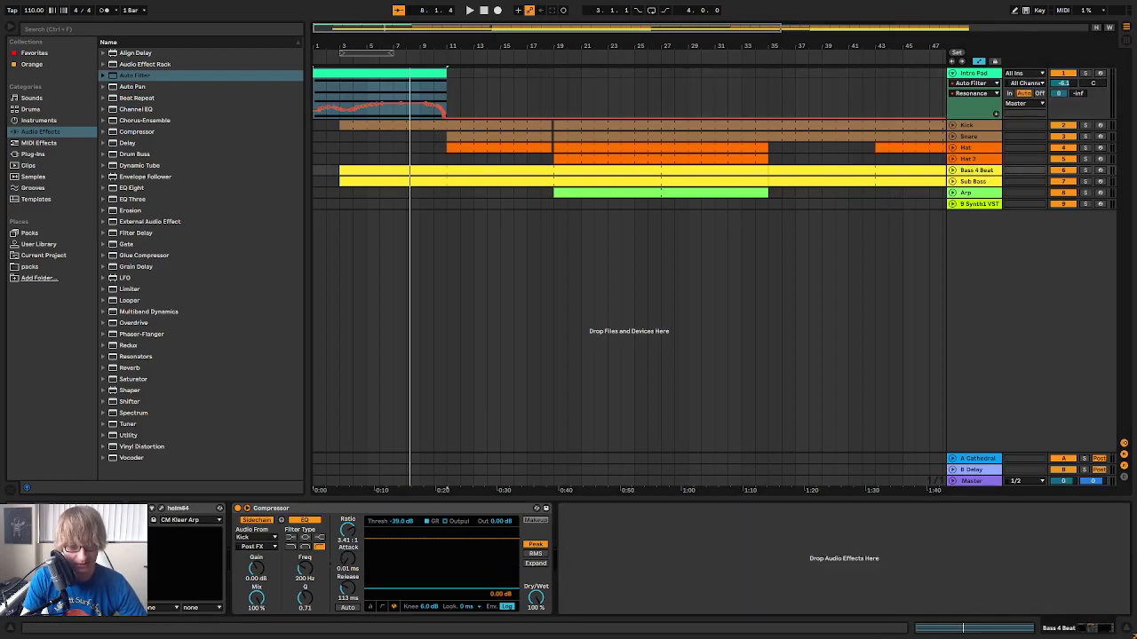
click(163, 510)
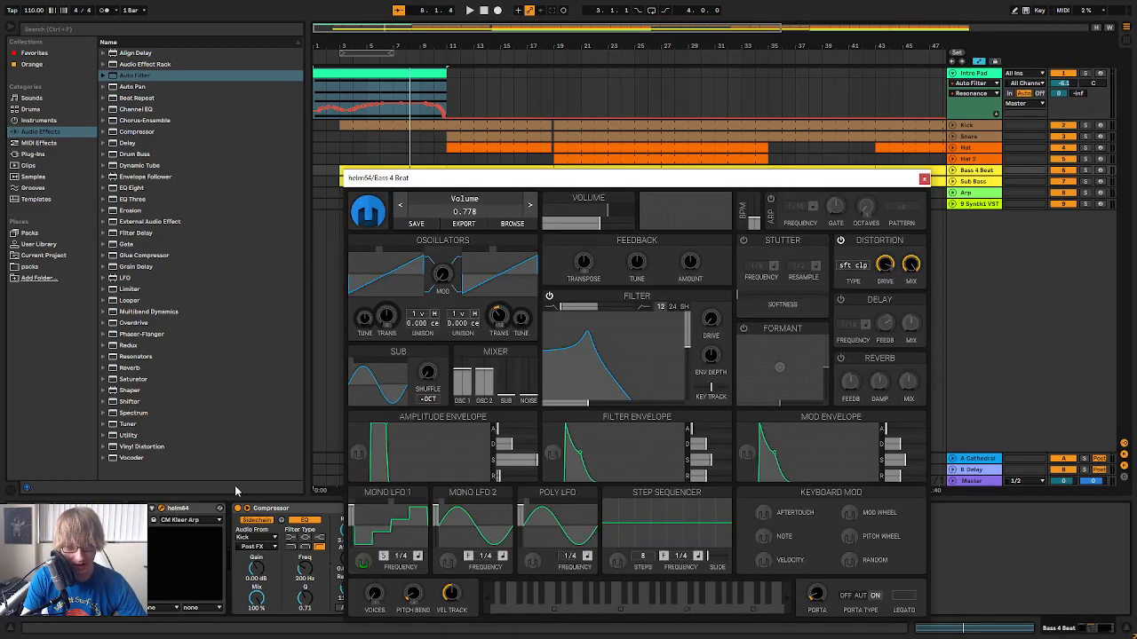
click(922, 180)
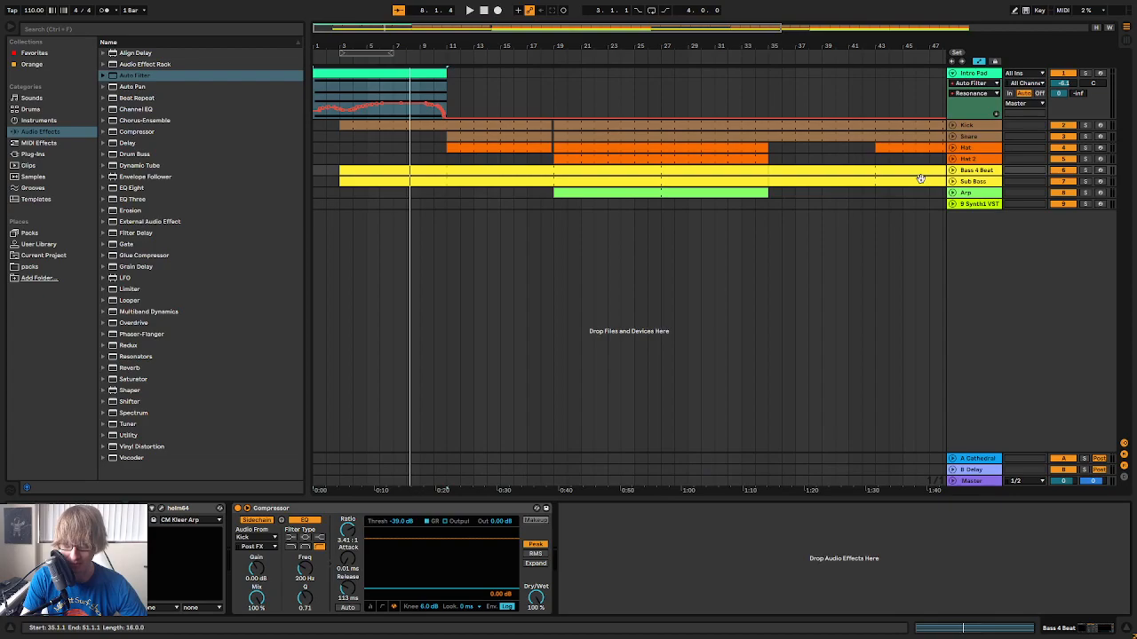
Open the first Arp clip's notes and play the arrangement from bar 19, then restart playback from bar 1
double_click(717, 191)
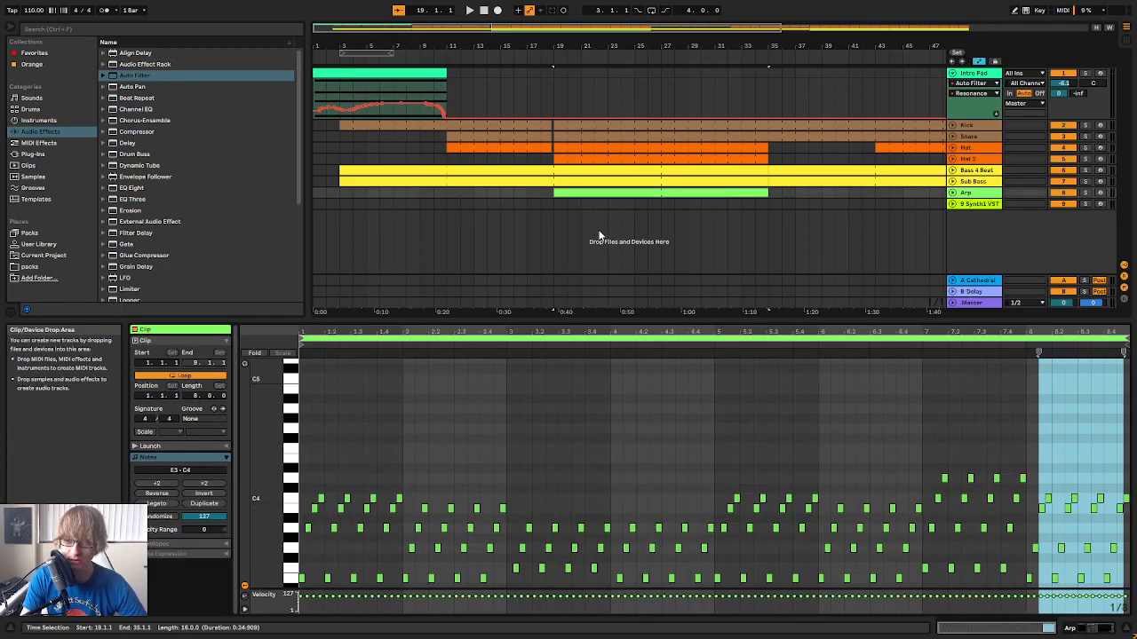
drag(649, 318, 627, 414)
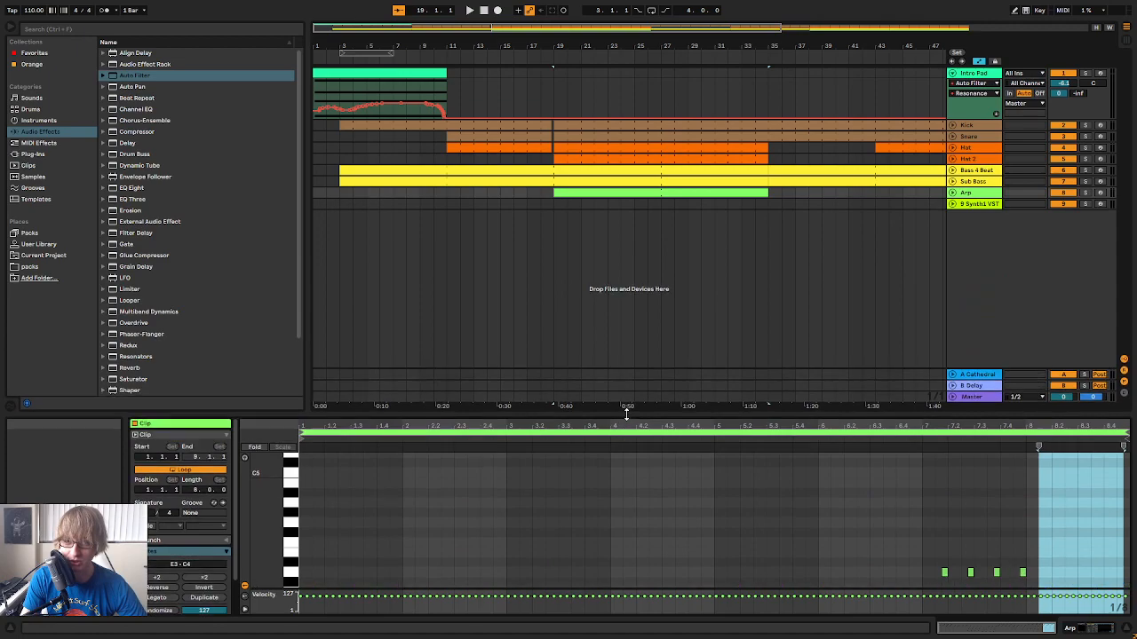
drag(816, 43, 617, 36)
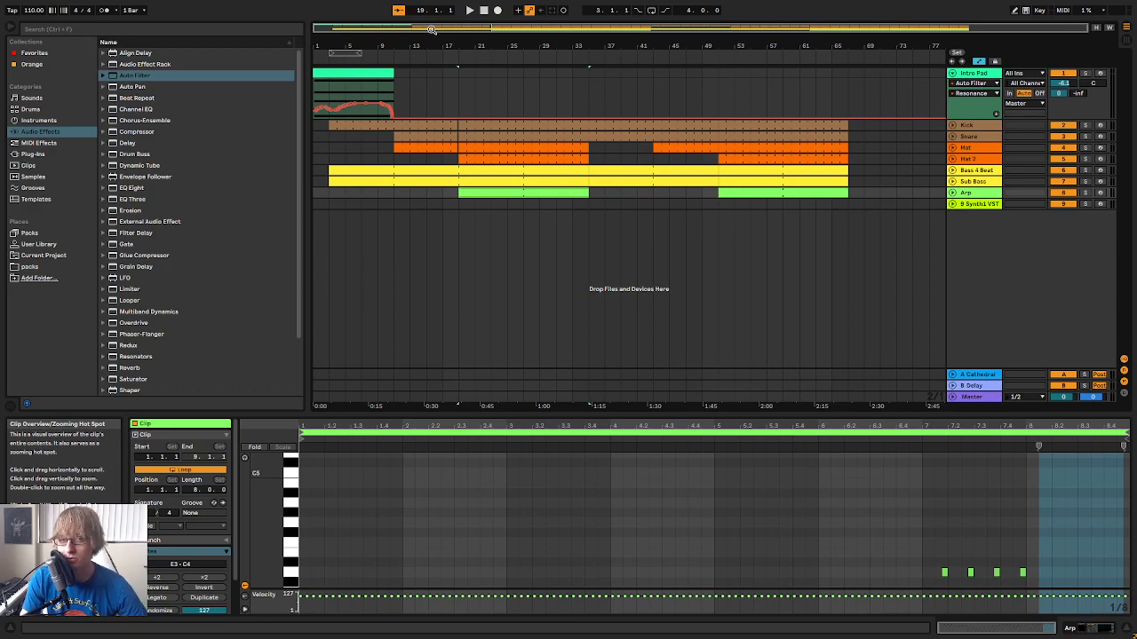
click(469, 11)
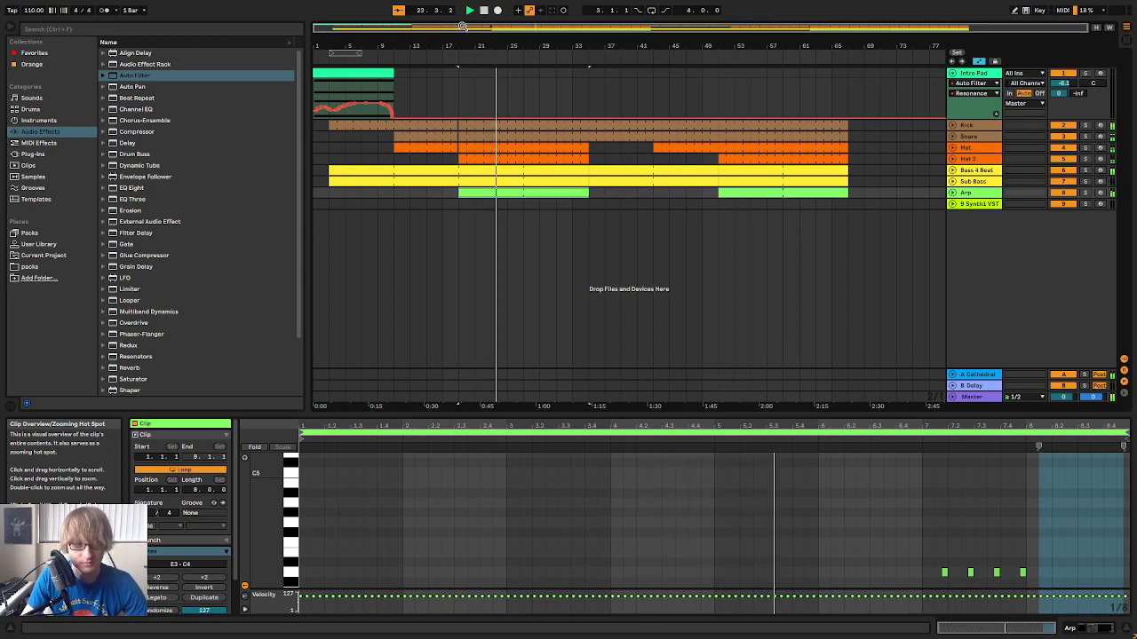
click(483, 14)
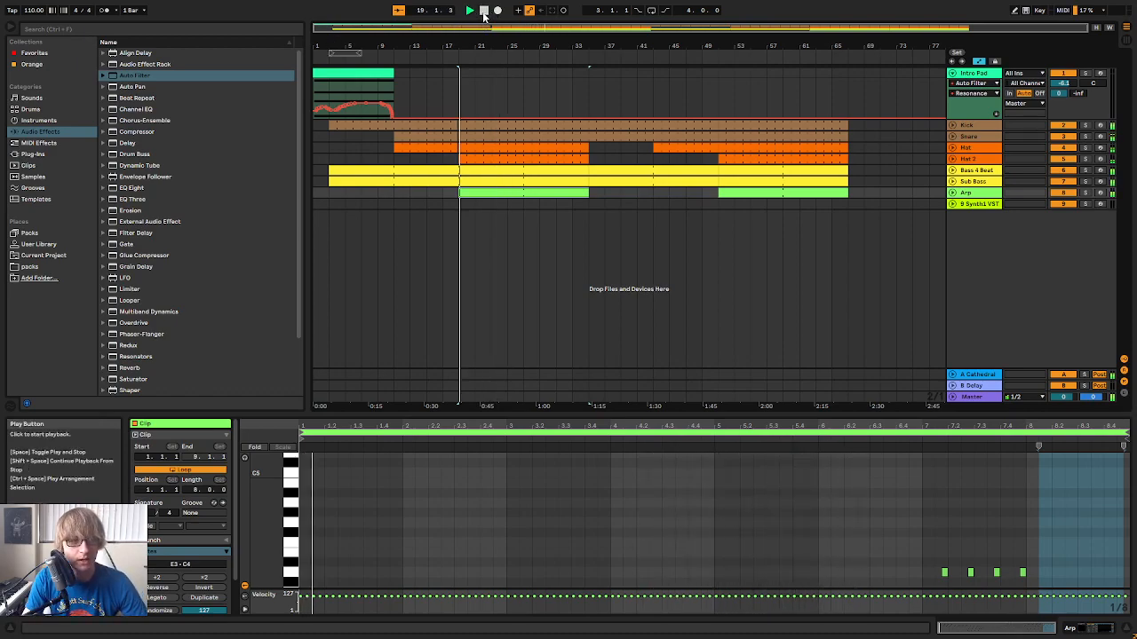
click(483, 13)
click(468, 14)
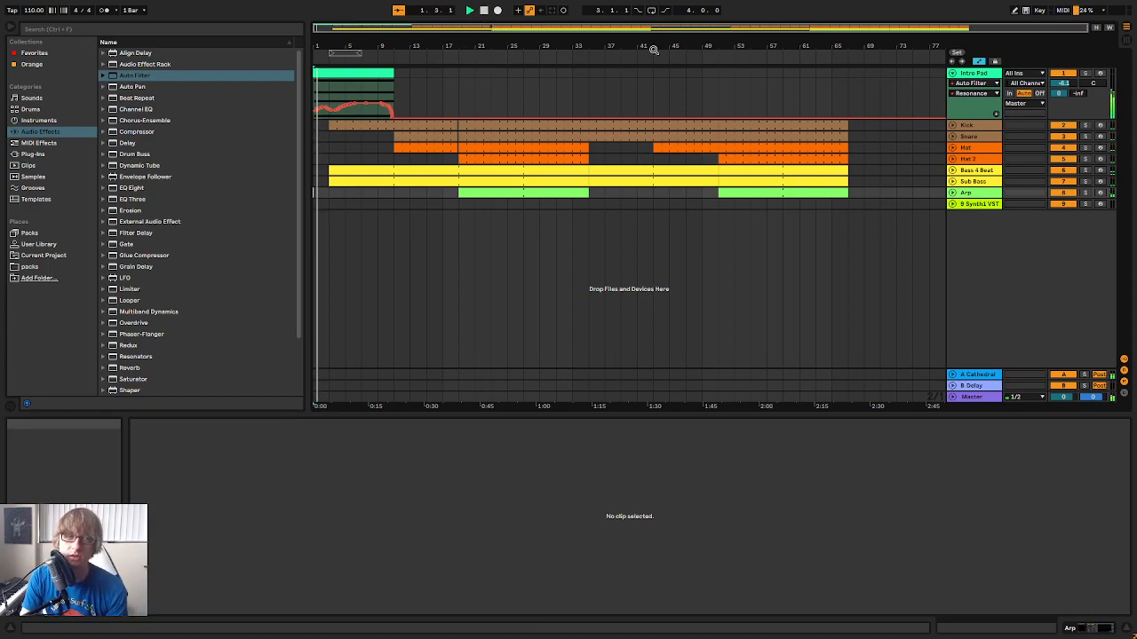
Fold the Intro Pad, unfold the Kick, Snare and Hat tracks, and extend the Snare clip's start back to 10.4.1
click(953, 75)
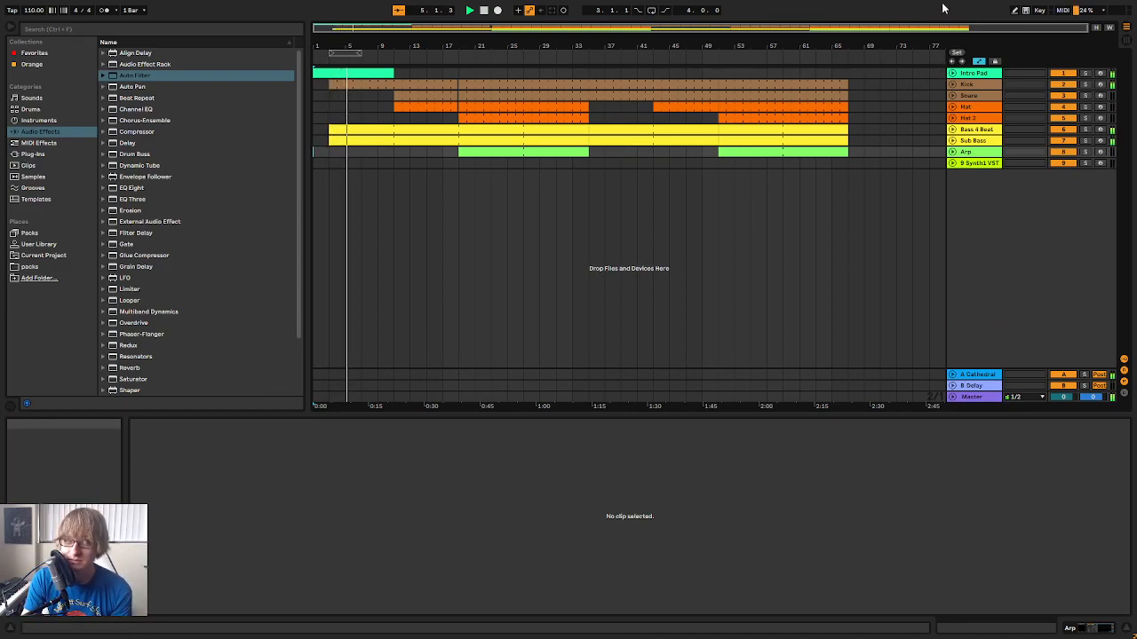
drag(389, 46, 498, 99)
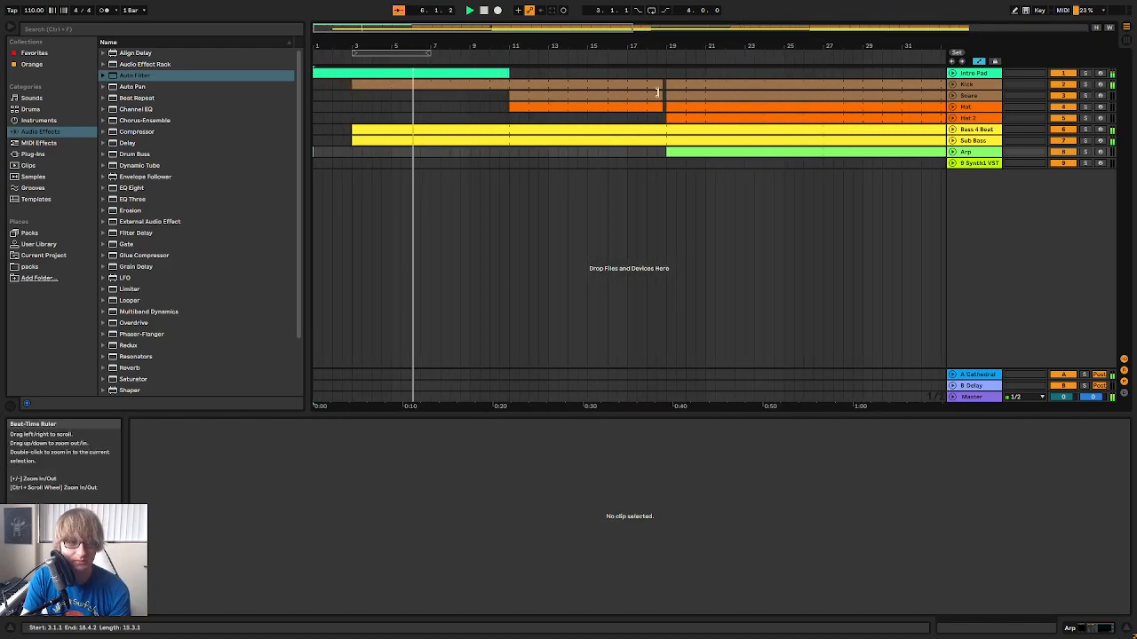
click(955, 97)
drag(507, 38, 596, 45)
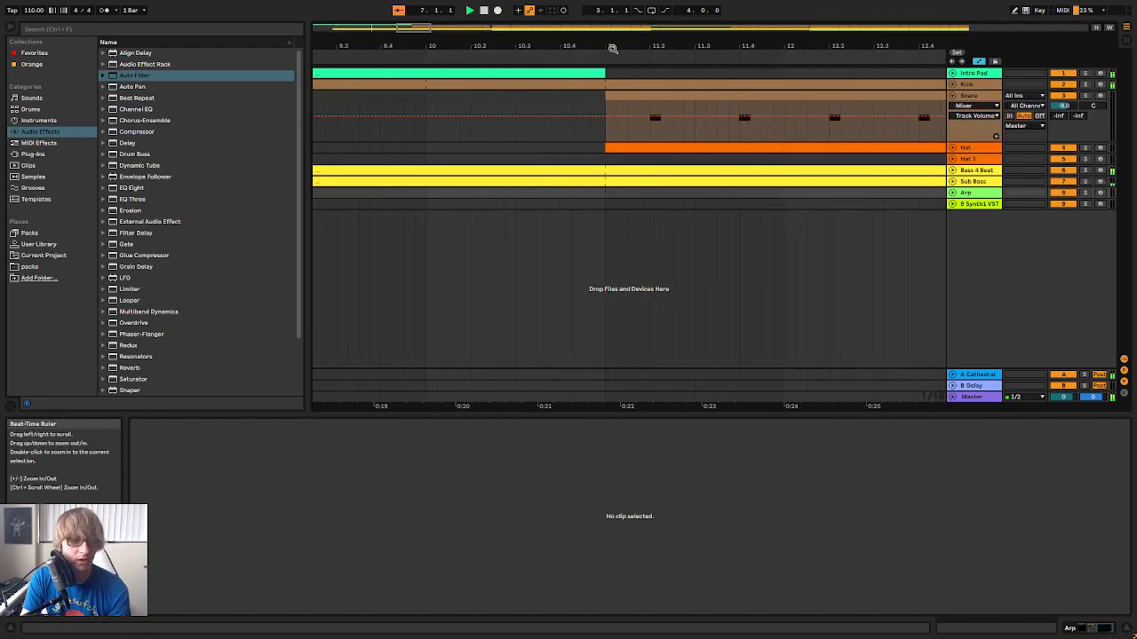
click(955, 98)
click(955, 98)
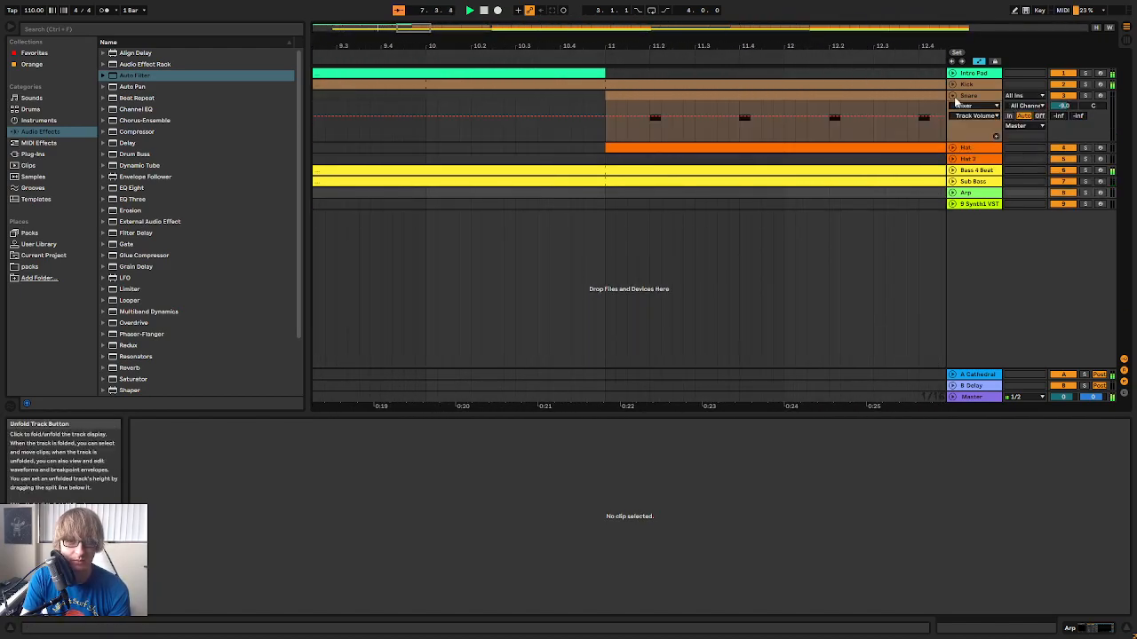
click(954, 147)
click(952, 84)
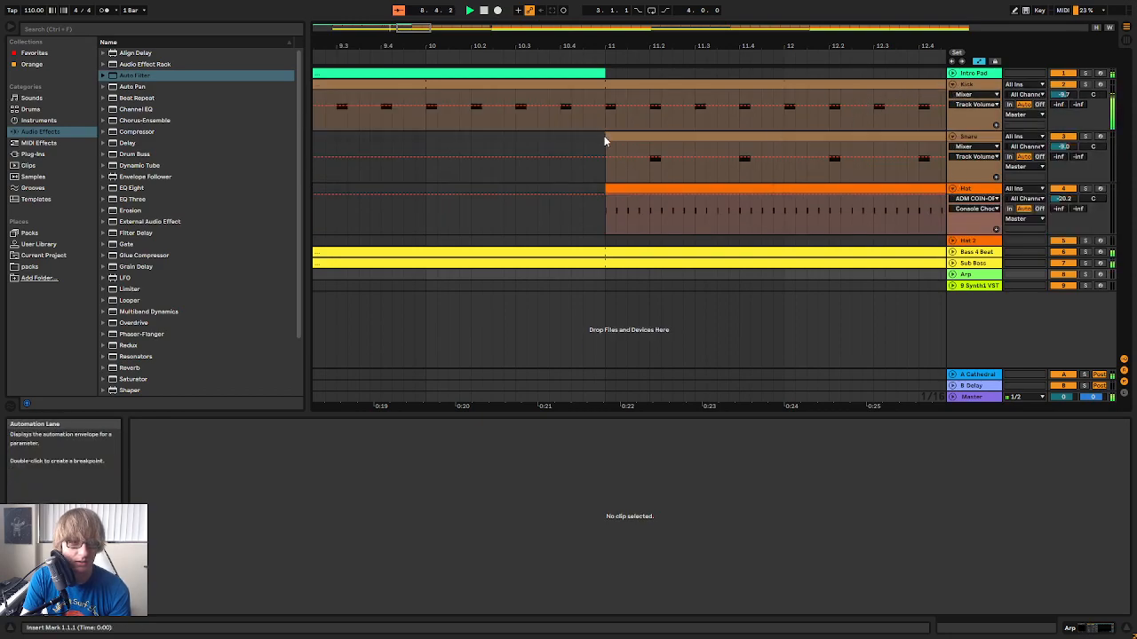
drag(604, 140, 562, 139)
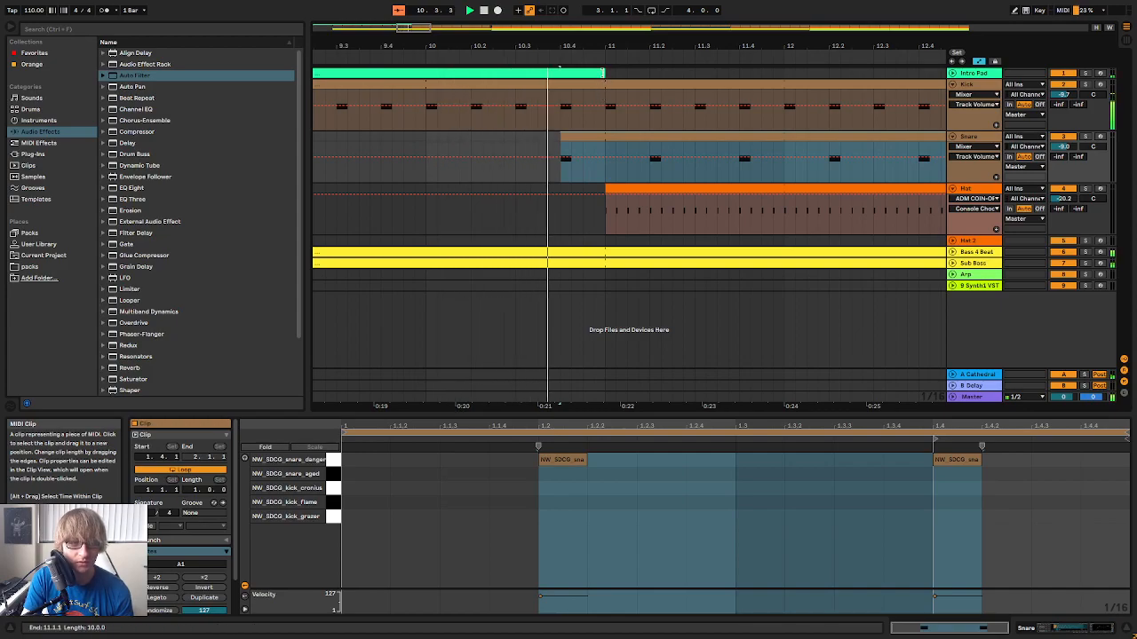
Separate the Snare's last beat before bar 11 and make a fill with sixteenth-note hits at 1.4.1, 1.4.2 and 1.4.4
click(952, 253)
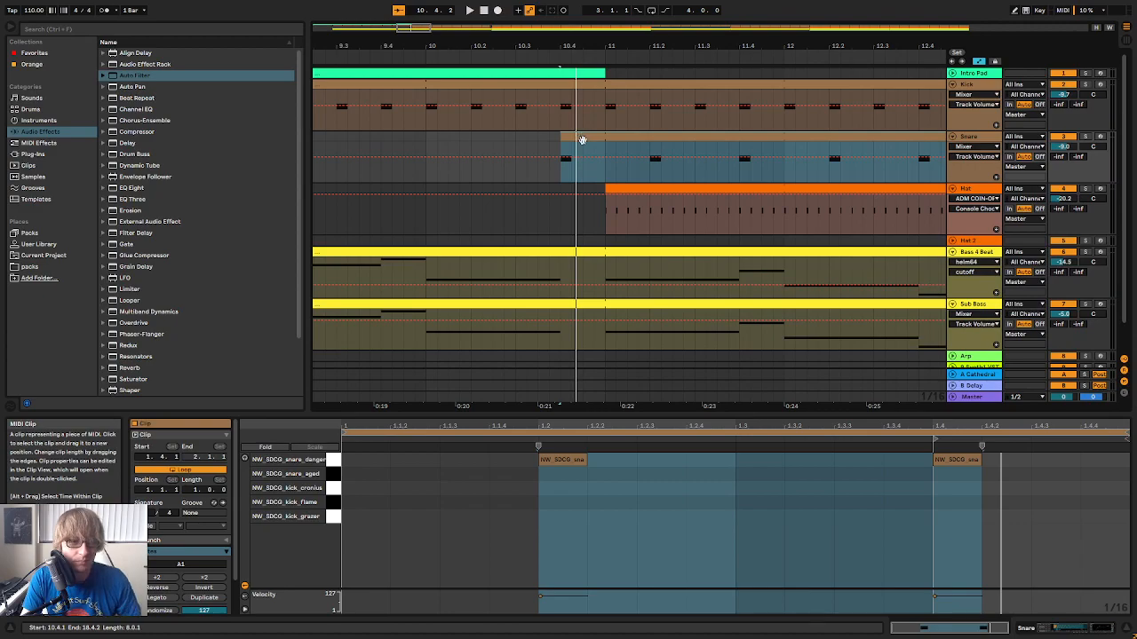
click(978, 62)
drag(563, 169, 593, 155)
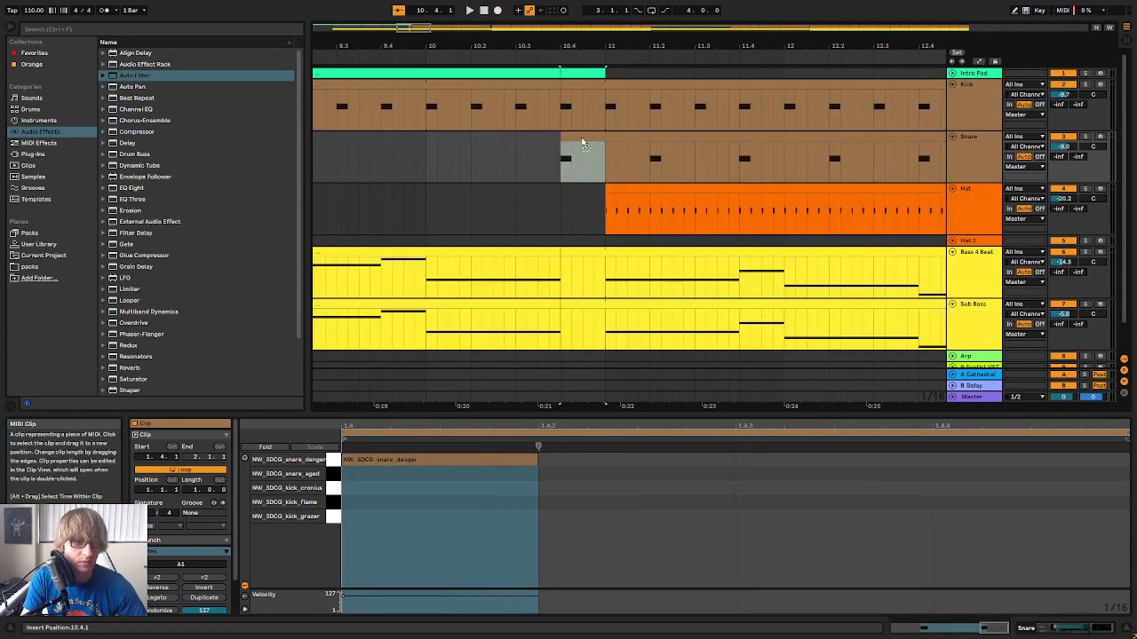
click(579, 137)
click(489, 460)
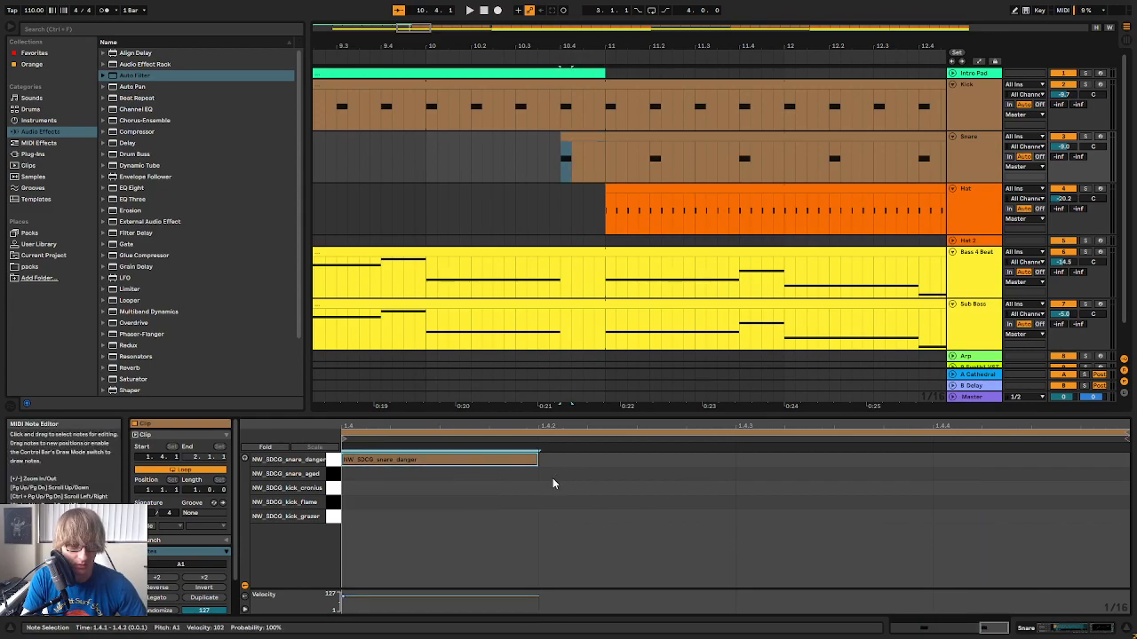
key(ctrl+d)
key(ctrl+d)
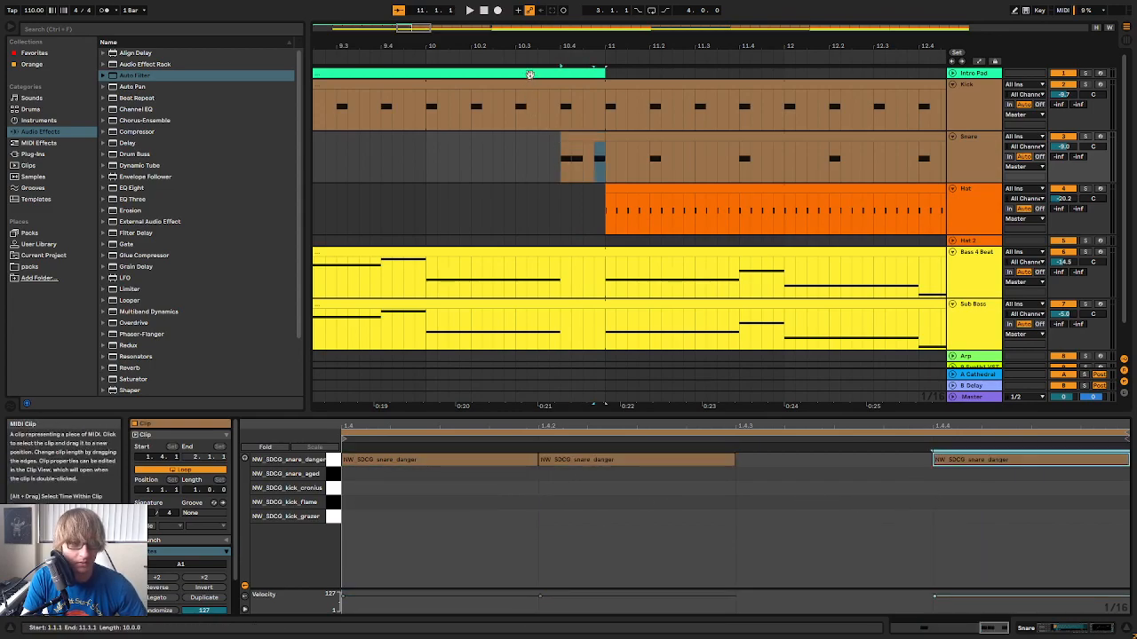
Audition the snare fill leading into bar 11, and restart playback from bar 1
click(500, 61)
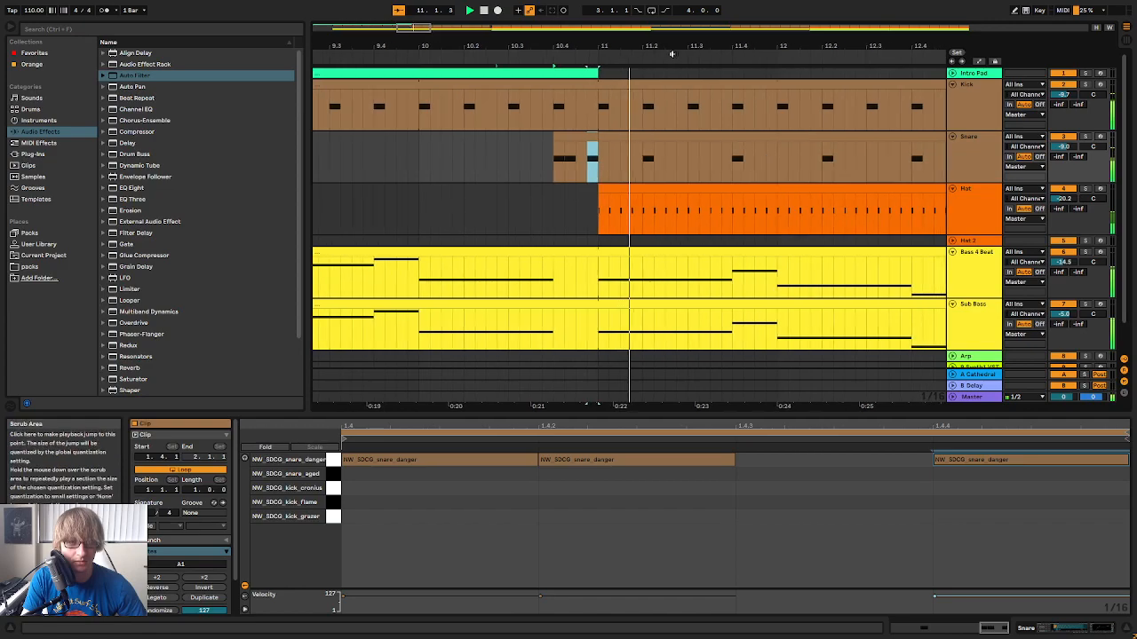
drag(672, 40, 725, 45)
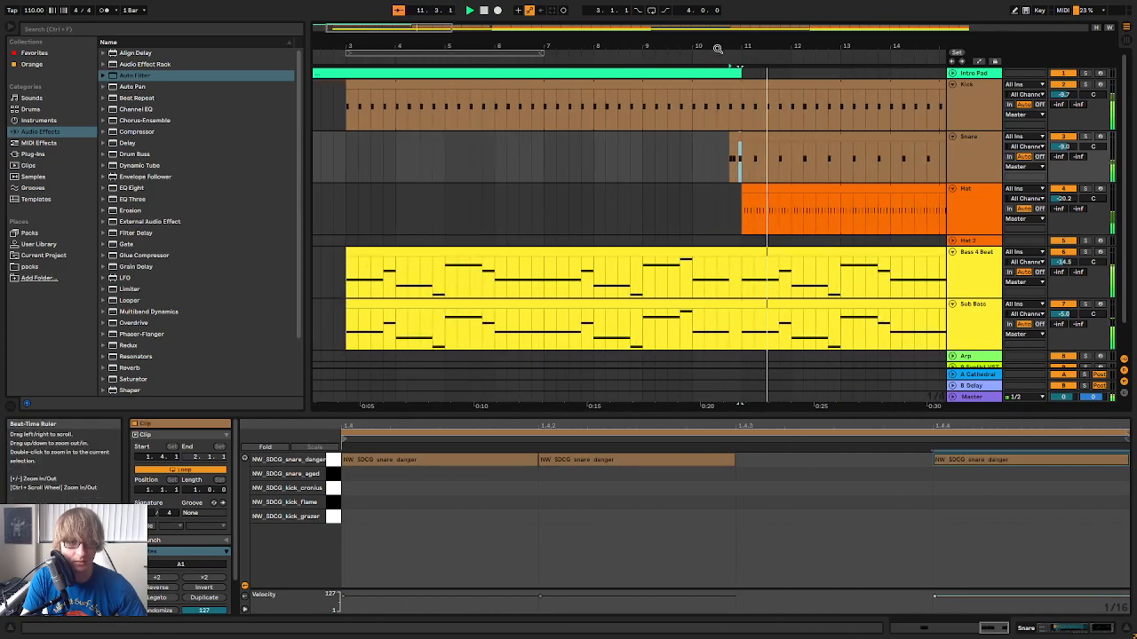
click(666, 56)
click(652, 54)
key(space)
double_click(488, 10)
key(space)
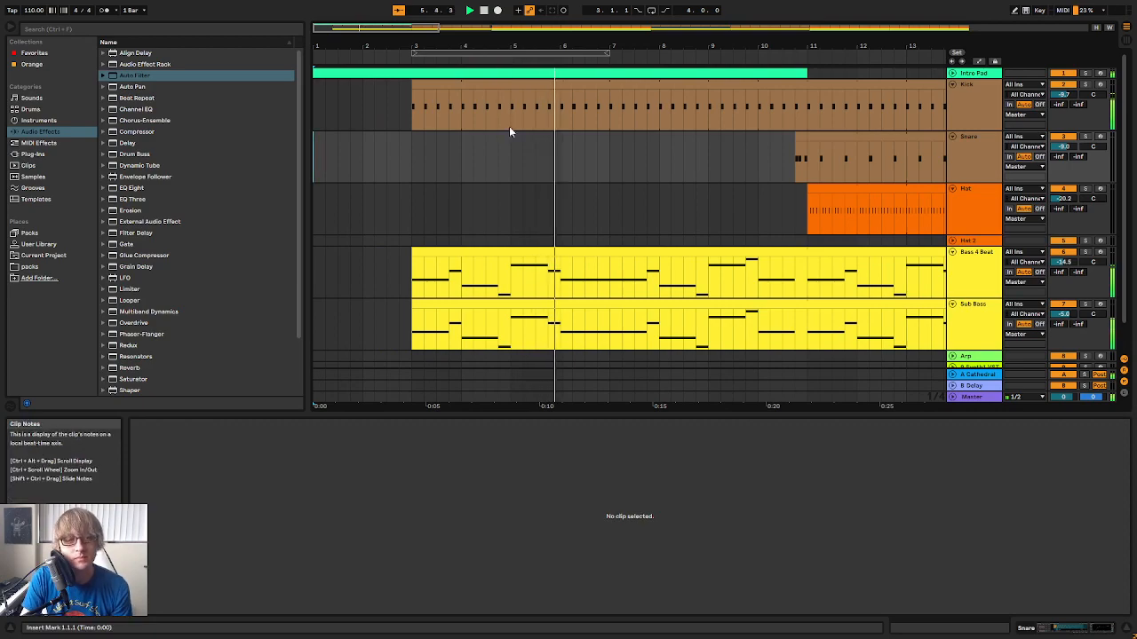
Unfold the Intro Pad track and shorten its clip to end at 10.4.1, where the snare fill starts
drag(798, 43, 733, 105)
click(952, 73)
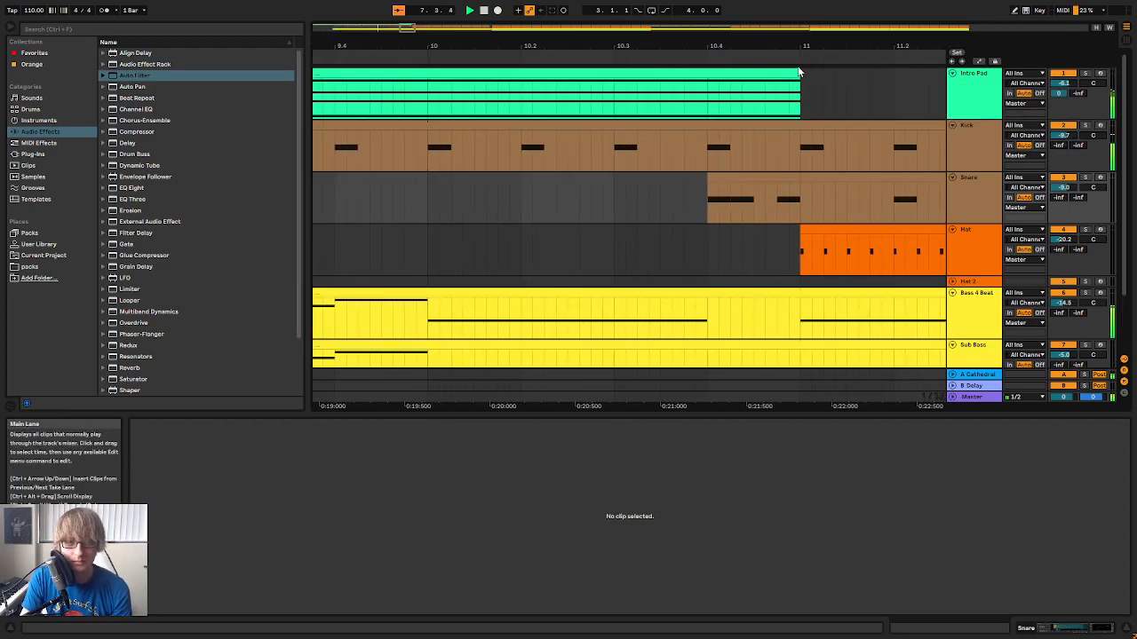
drag(799, 73, 721, 42)
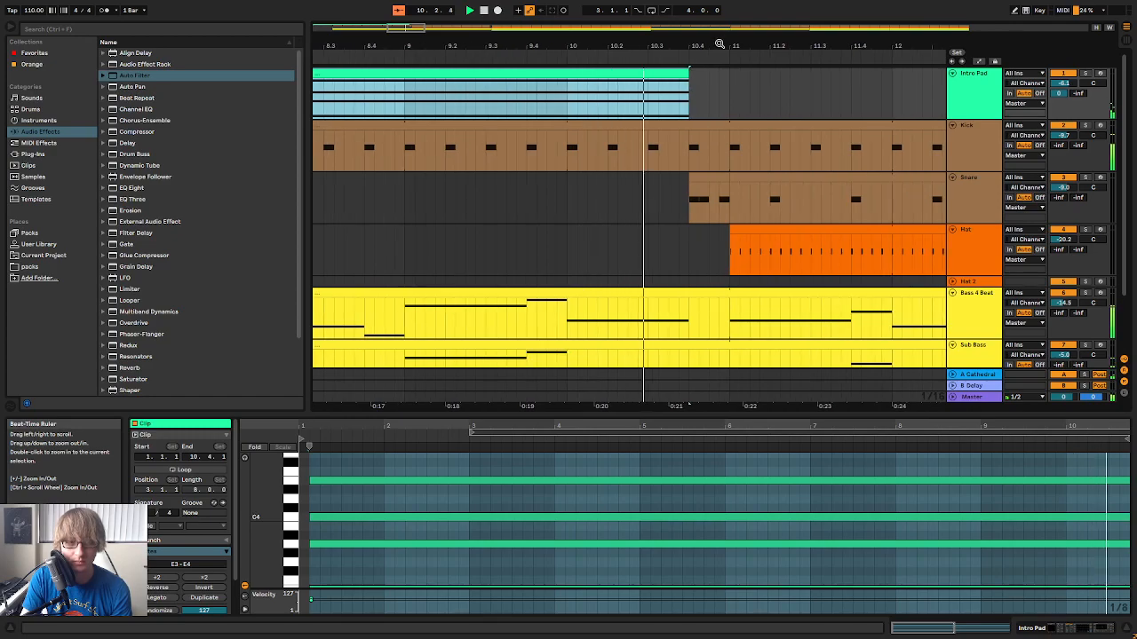
Fold the Intro Pad, Kick, Snare and Hat tracks while the section after bar 11 plays
drag(751, 45, 746, 14)
click(952, 72)
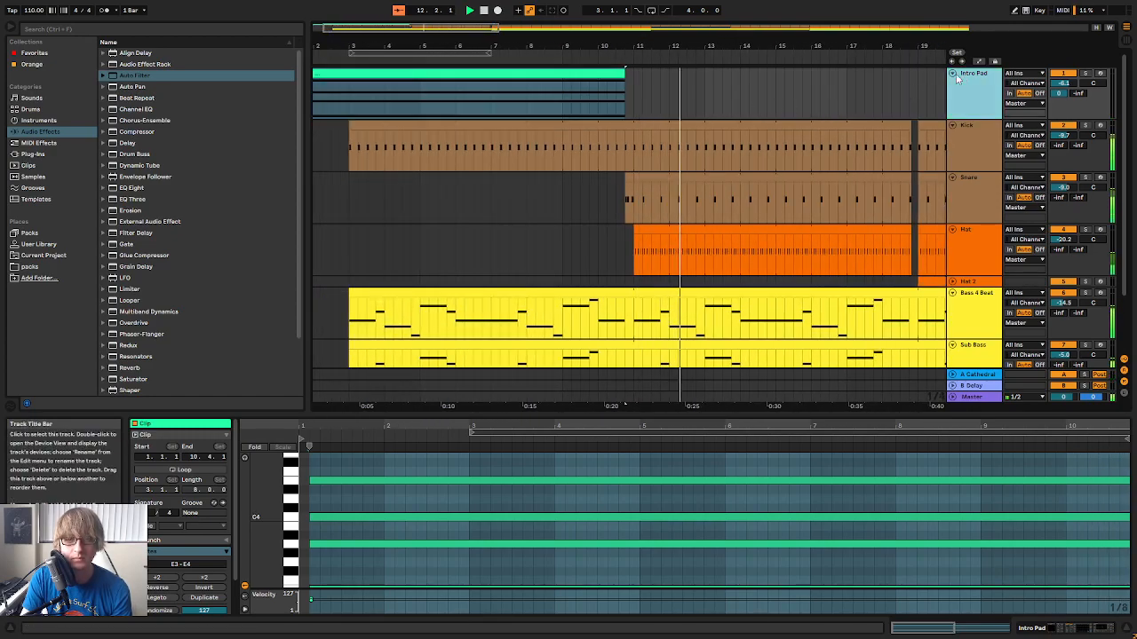
click(952, 83)
click(953, 95)
click(952, 107)
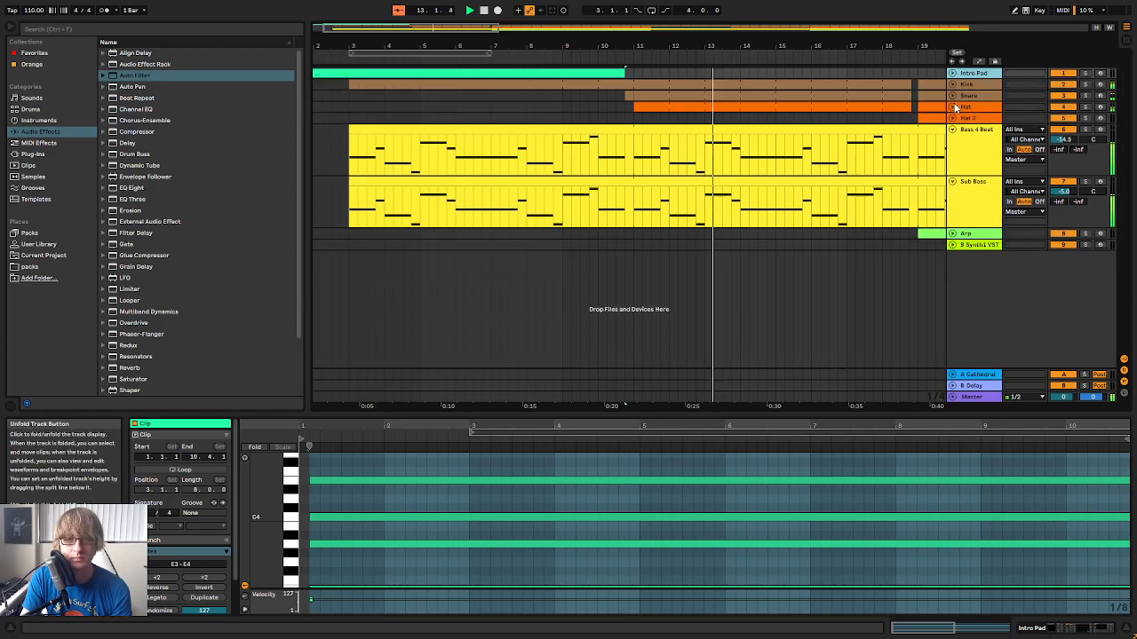
drag(741, 51, 740, 44)
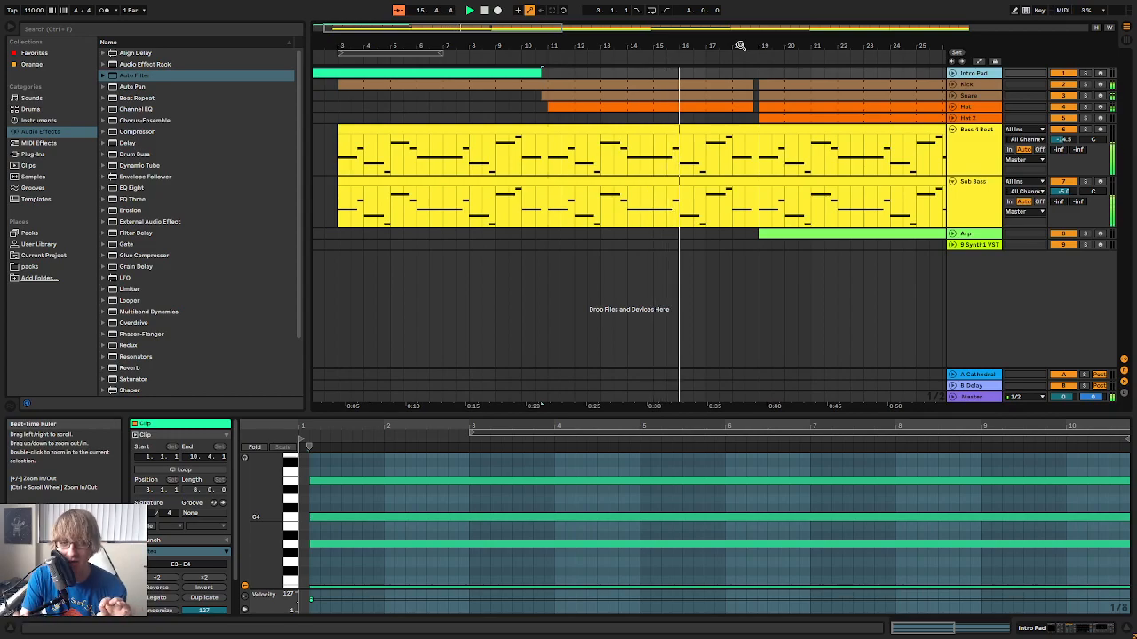
Unfold the Hat, Snare and Kick tracks around the drum gap before bar 19, and stop playback
drag(741, 44, 740, 71)
click(952, 107)
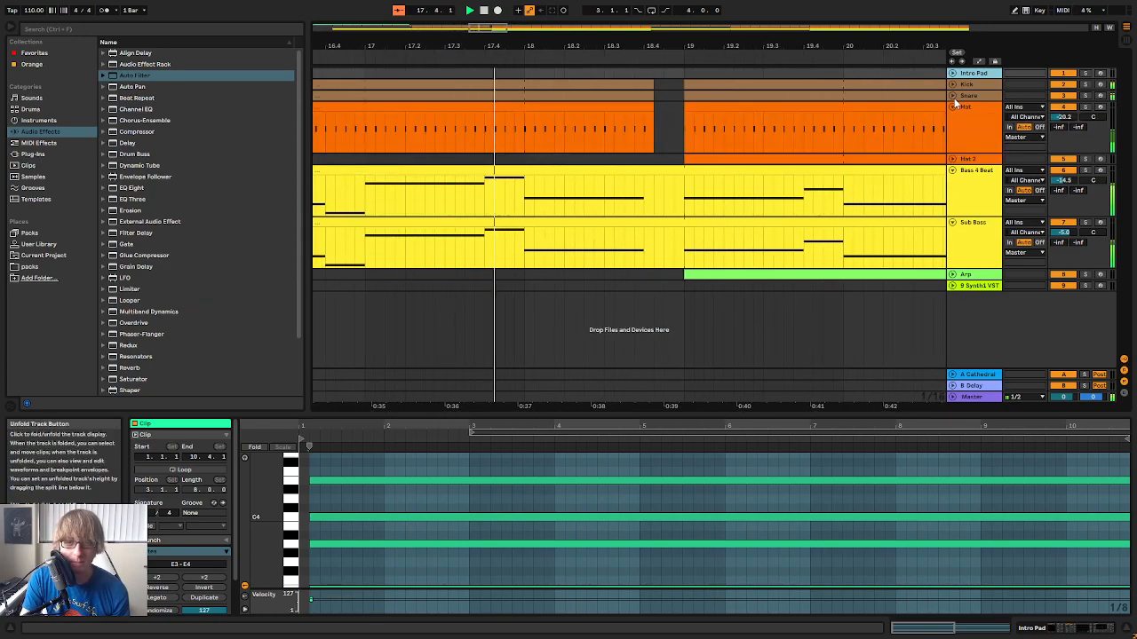
click(953, 96)
click(953, 85)
drag(679, 45, 738, 22)
key(space)
Play the snare fill into bar 11 and the drum gap before bar 19 to compare the two transitions
drag(543, 47, 552, 188)
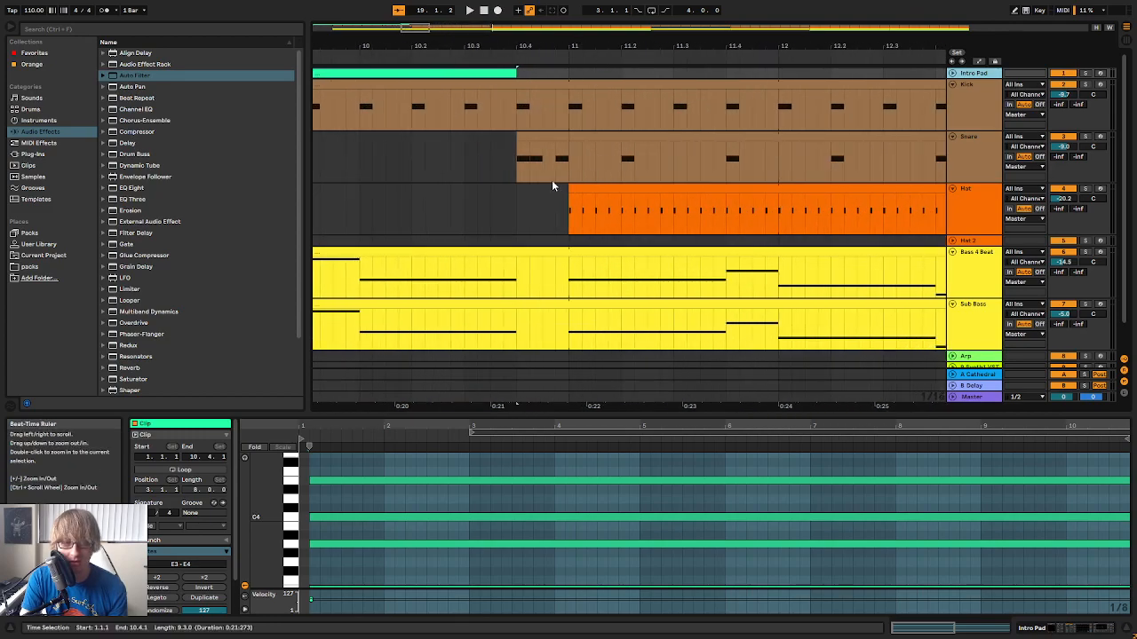
click(486, 57)
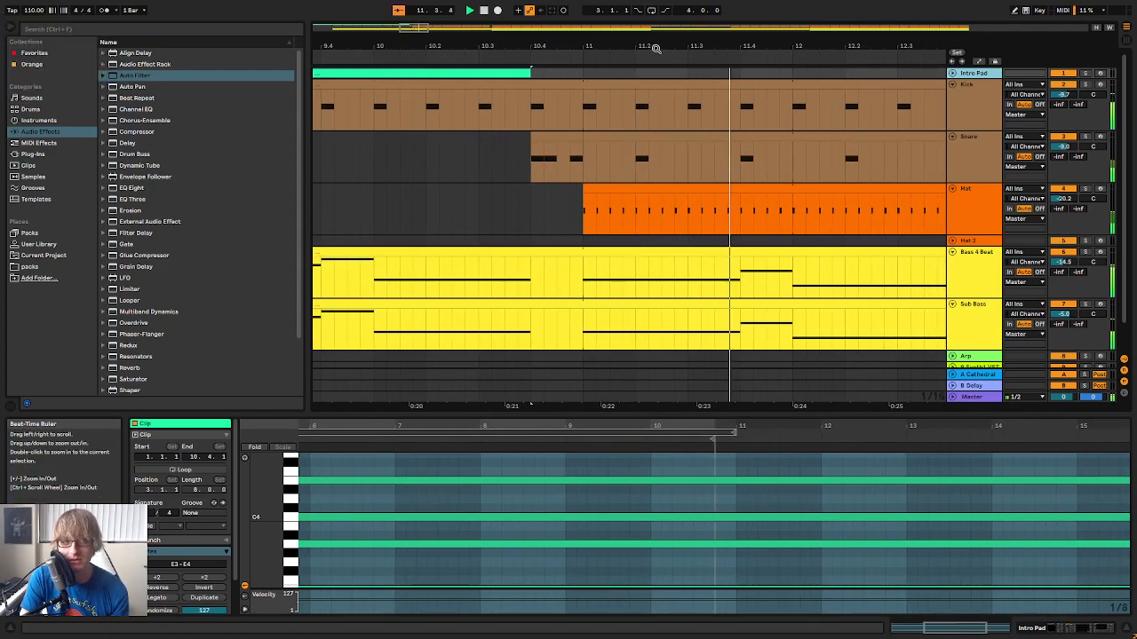
drag(653, 45, 449, 45)
drag(923, 47, 651, 59)
click(621, 61)
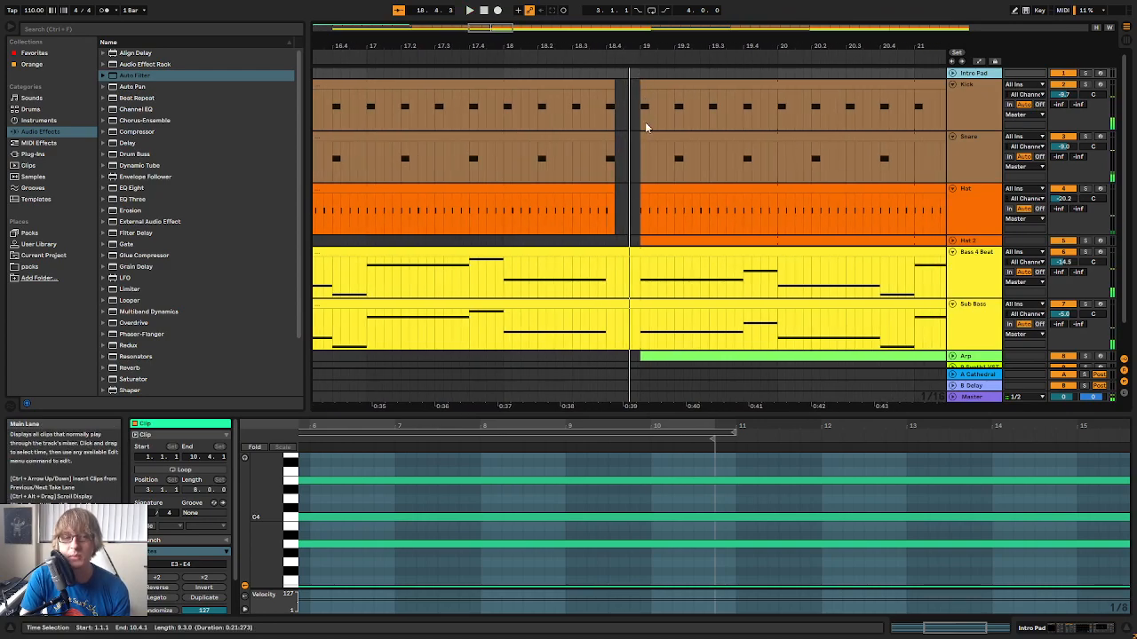
drag(379, 220, 478, 217)
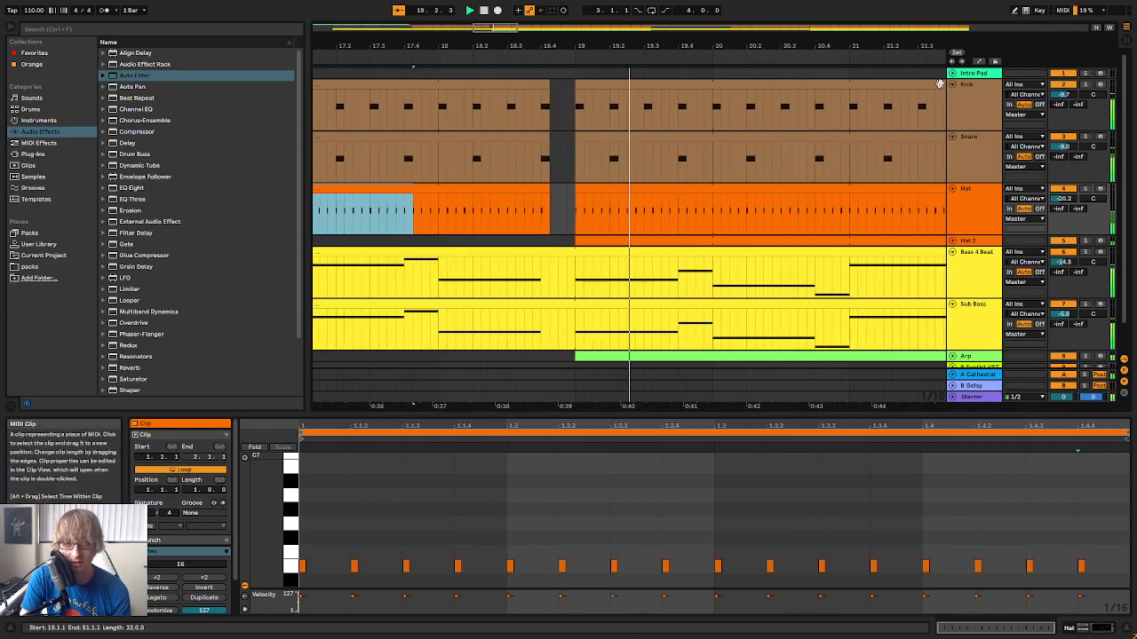
Fold the Kick, Snare, Hat, Sub Bass and Bass 4 Beat tracks and stop playback
click(952, 84)
click(951, 96)
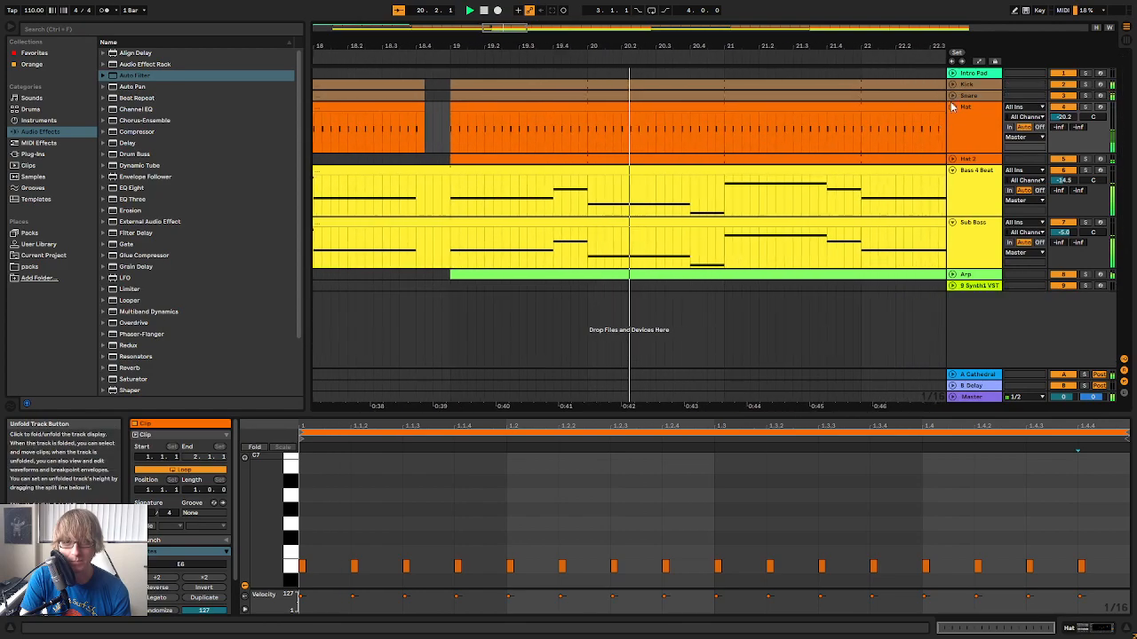
click(951, 106)
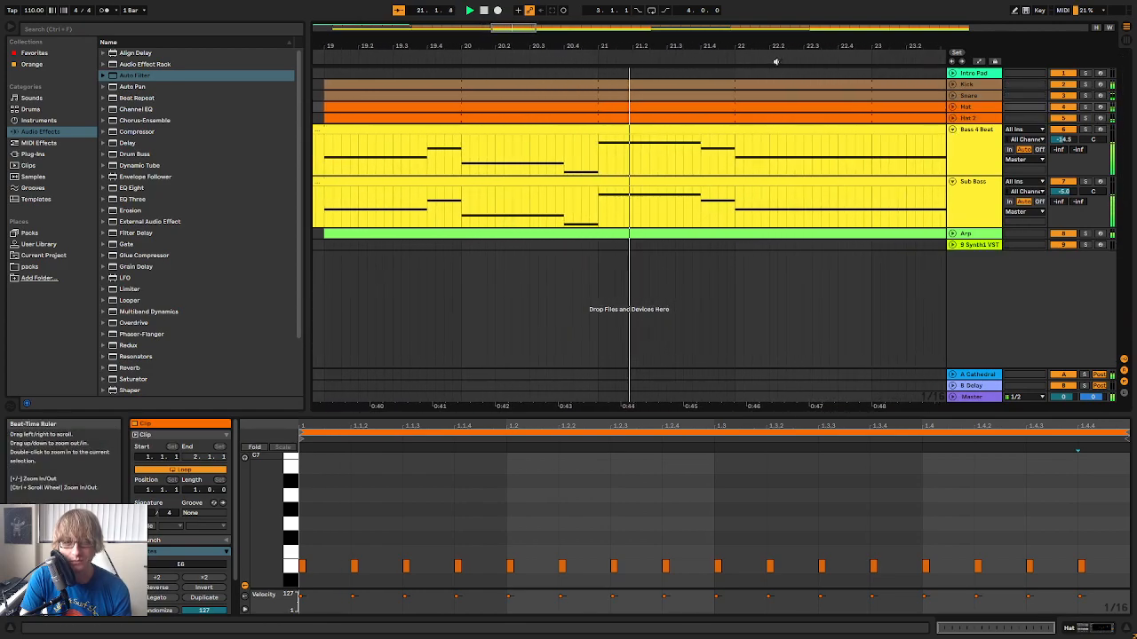
drag(794, 45, 702, 50)
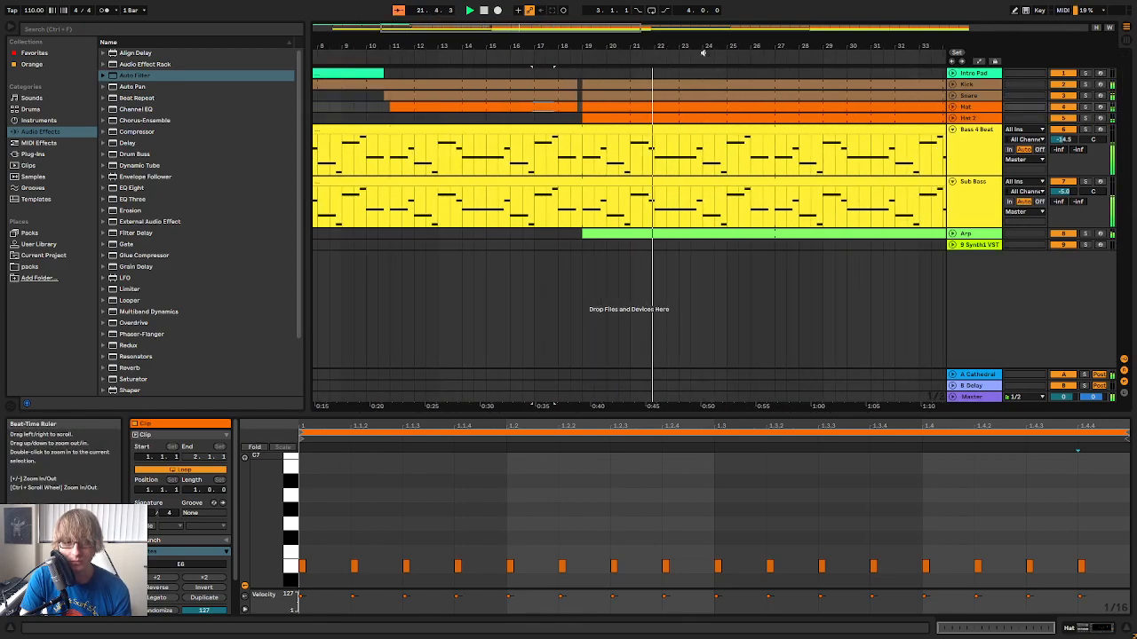
click(952, 181)
click(952, 130)
click(752, 187)
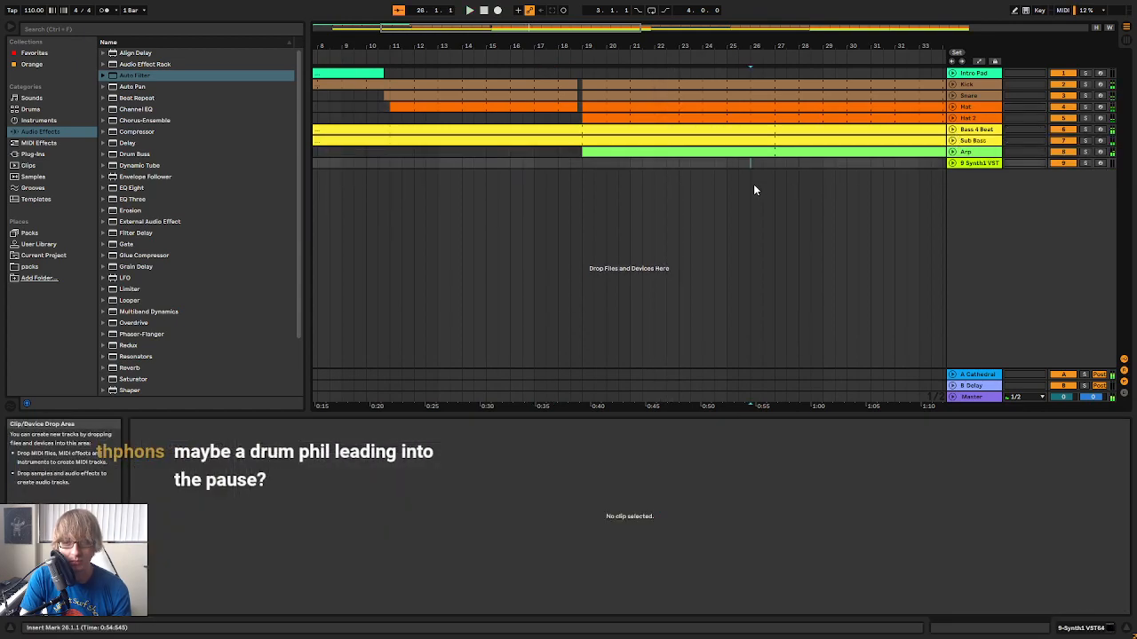
Play the approach to the gap before bar 19 and unfold the Kick and Snare tracks
click(537, 58)
drag(638, 46, 639, 89)
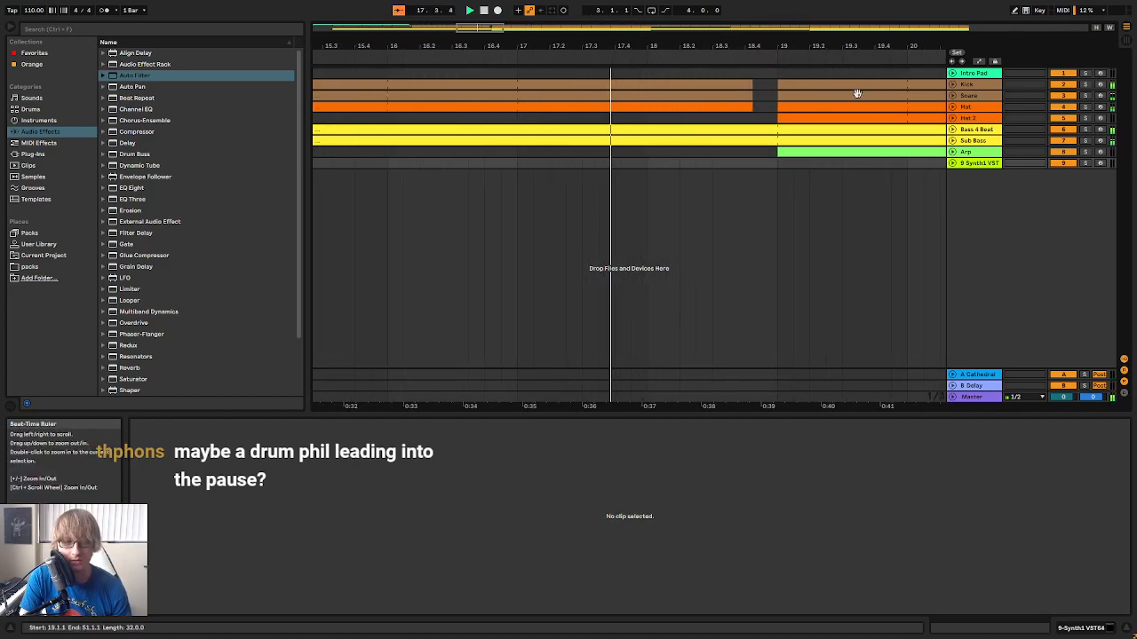
click(952, 85)
click(952, 135)
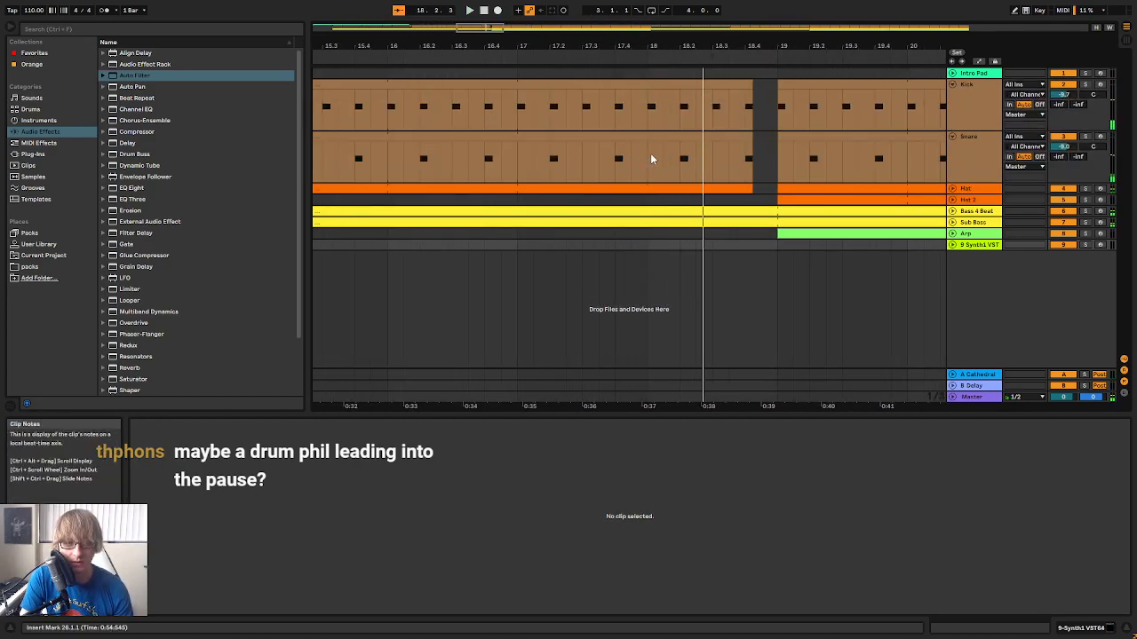
Split bar 18 of the Kick and Snare clips off ahead of the gap and open the snare clip's notes
drag(651, 159, 753, 92)
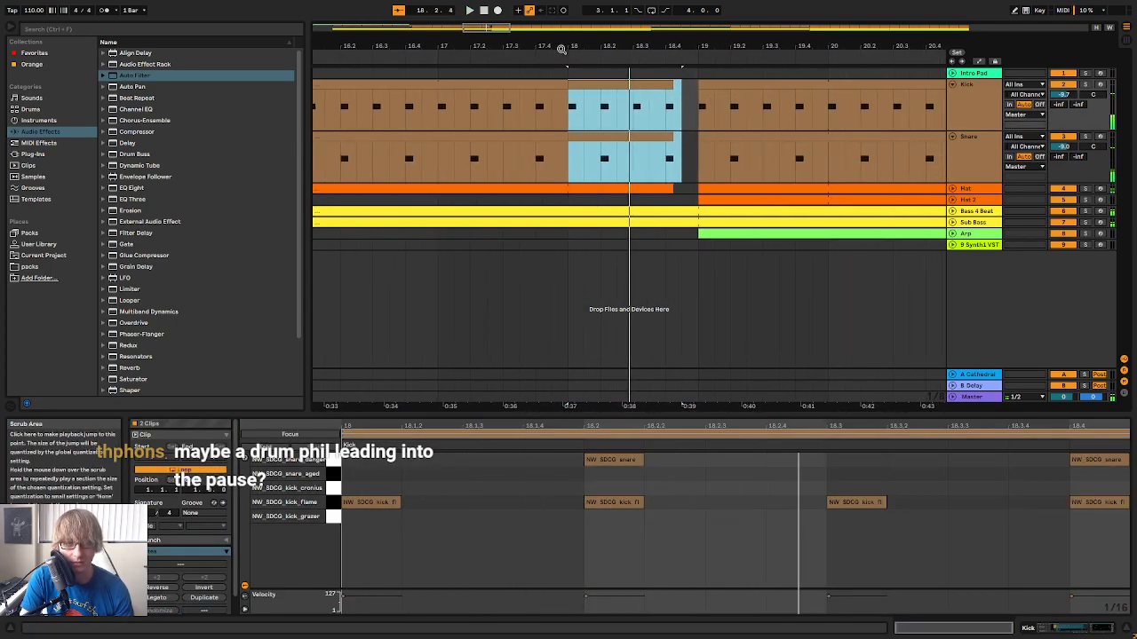
click(621, 146)
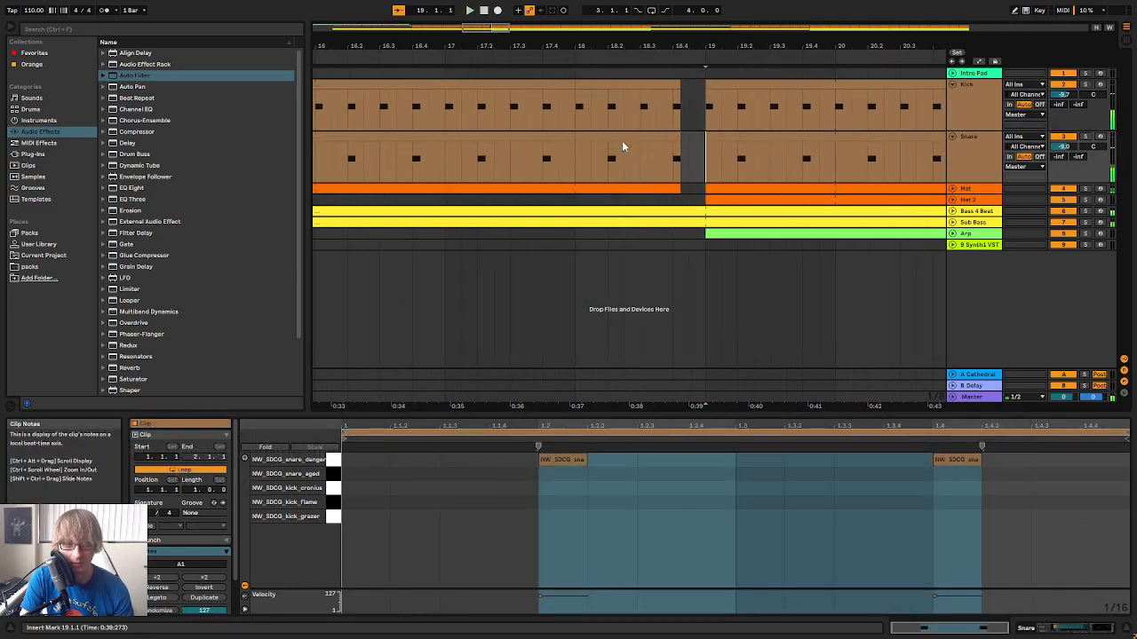
double_click(624, 148)
key(space)
Try copying the snare hit to 1.2.4 and 1.3 in the bar 18 clip and play the fill
key(space)
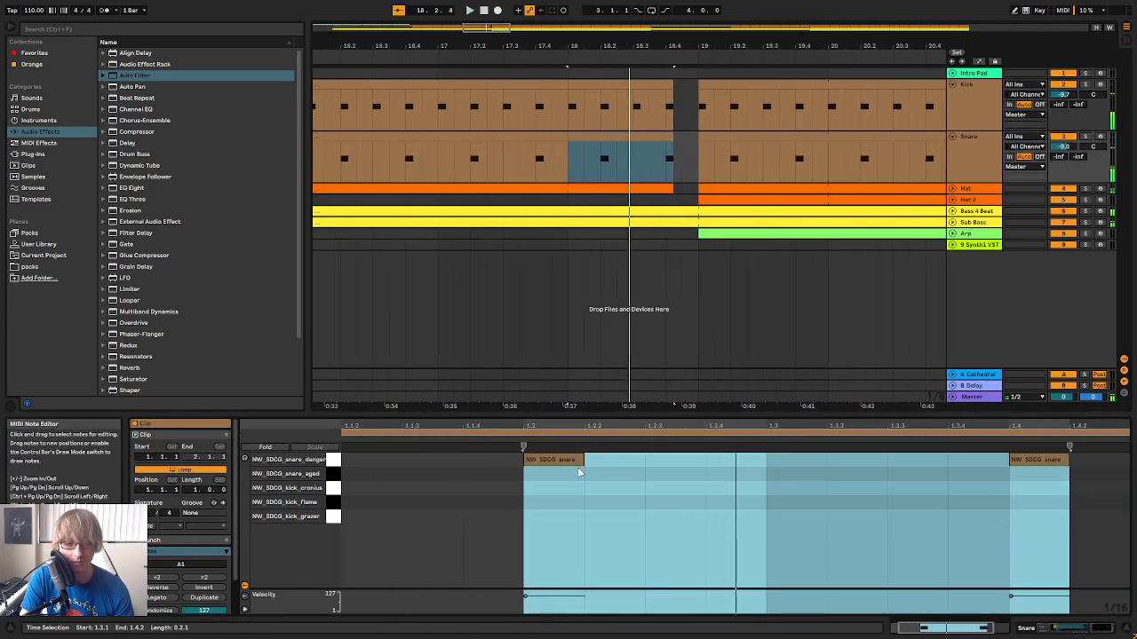
click(578, 461)
key(space)
click(706, 491)
key(ctrl+v)
click(765, 477)
key(ctrl+v)
Try a snare hit at 1.2.3 in the bar 18 clip, then delete it and play the fill again
key(space)
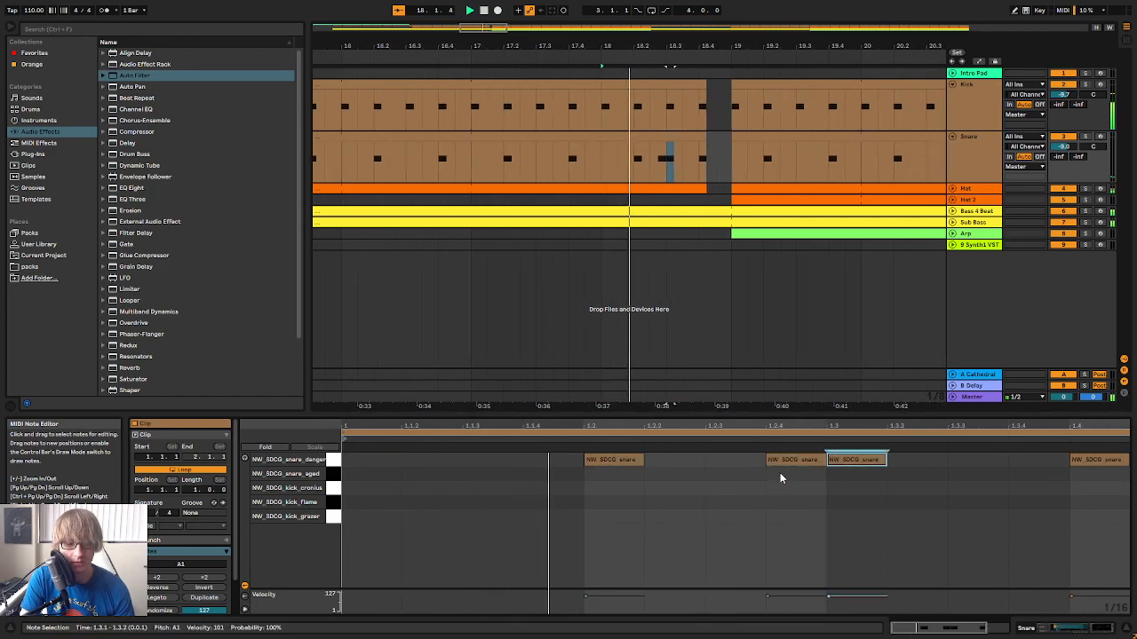
click(626, 461)
key(space)
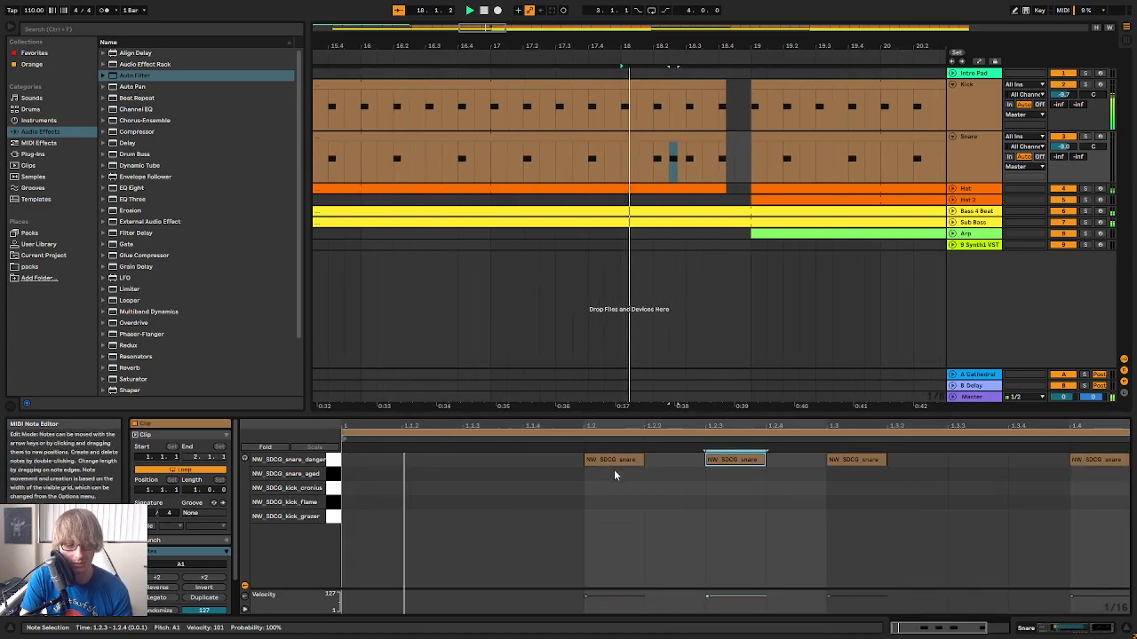
key(space)
key(Delete)
key(space)
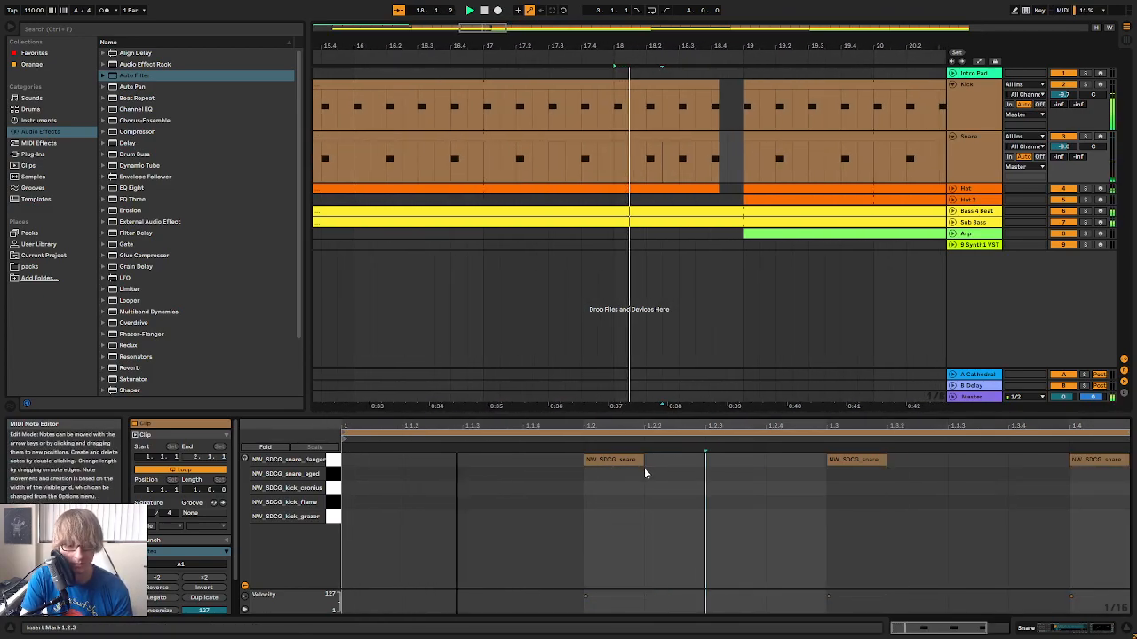
key(space)
Try moving the snare hit from 1.3 to 1.2.4, with the note grid on 1/16 triplets, and play bar 18
drag(748, 464, 700, 462)
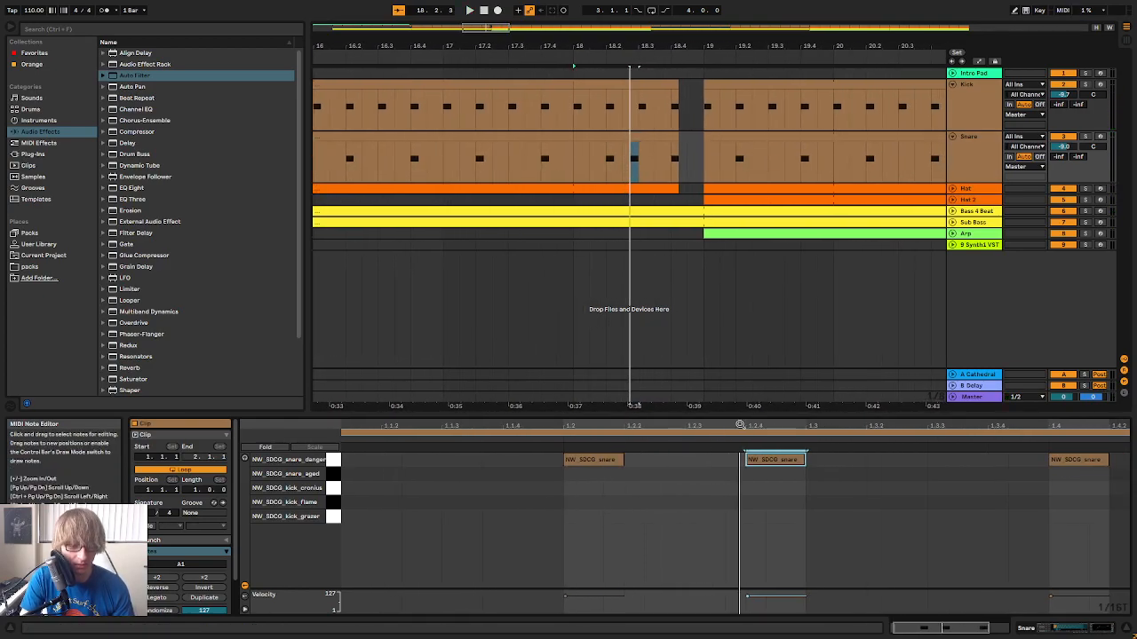
drag(739, 426, 737, 401)
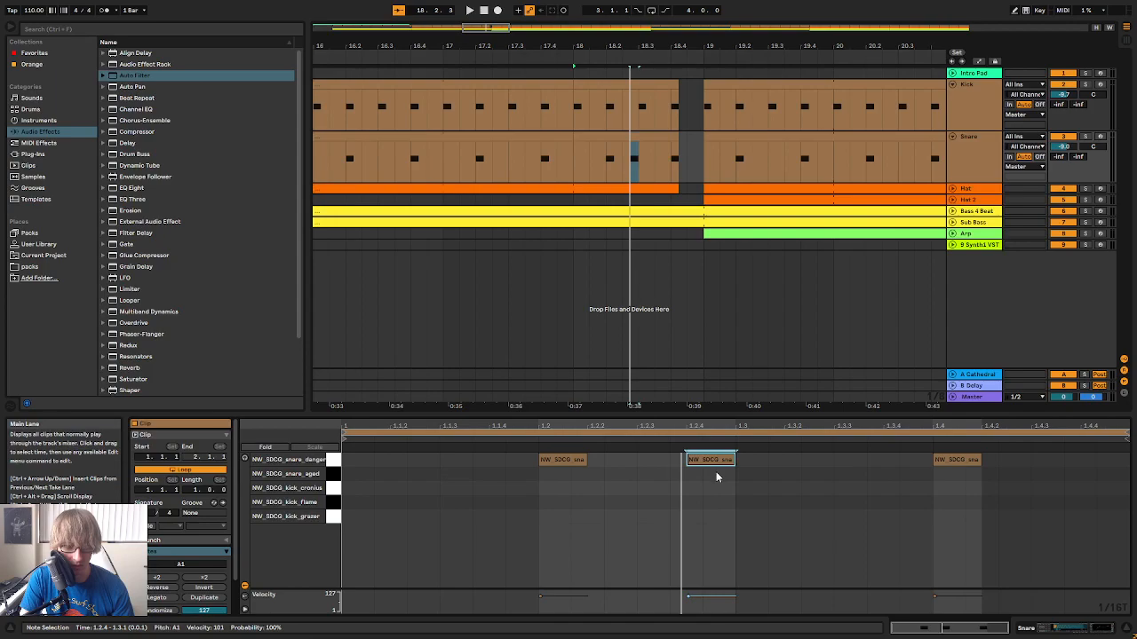
click(685, 160)
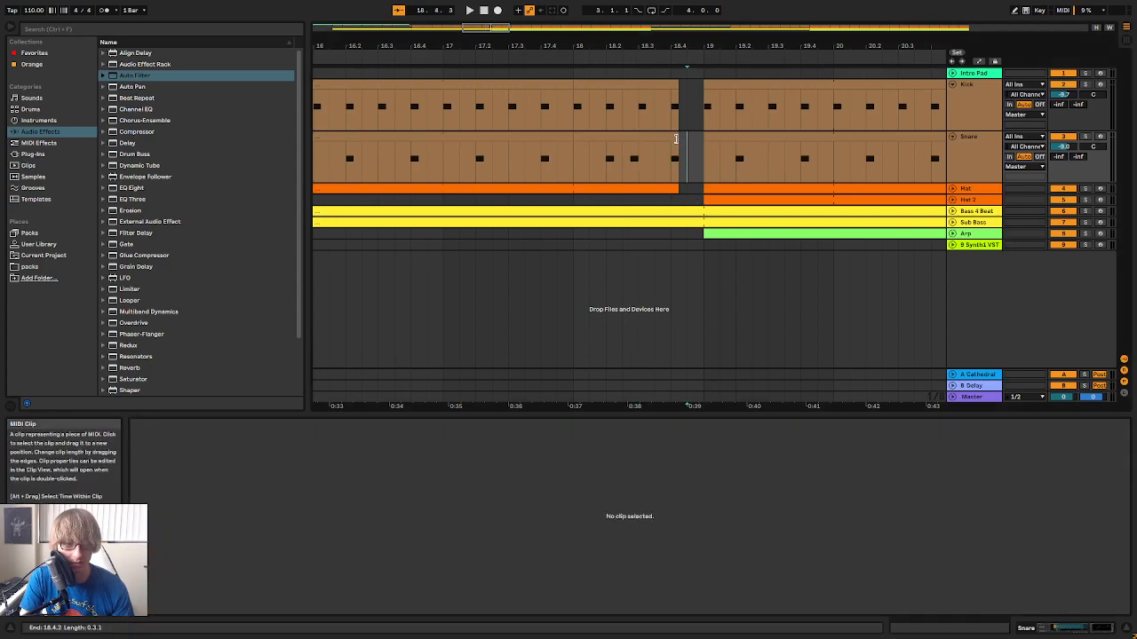
mouse_move(575, 136)
mouse_down()
mouse_move(459, 139)
mouse_move(574, 141)
mouse_up()
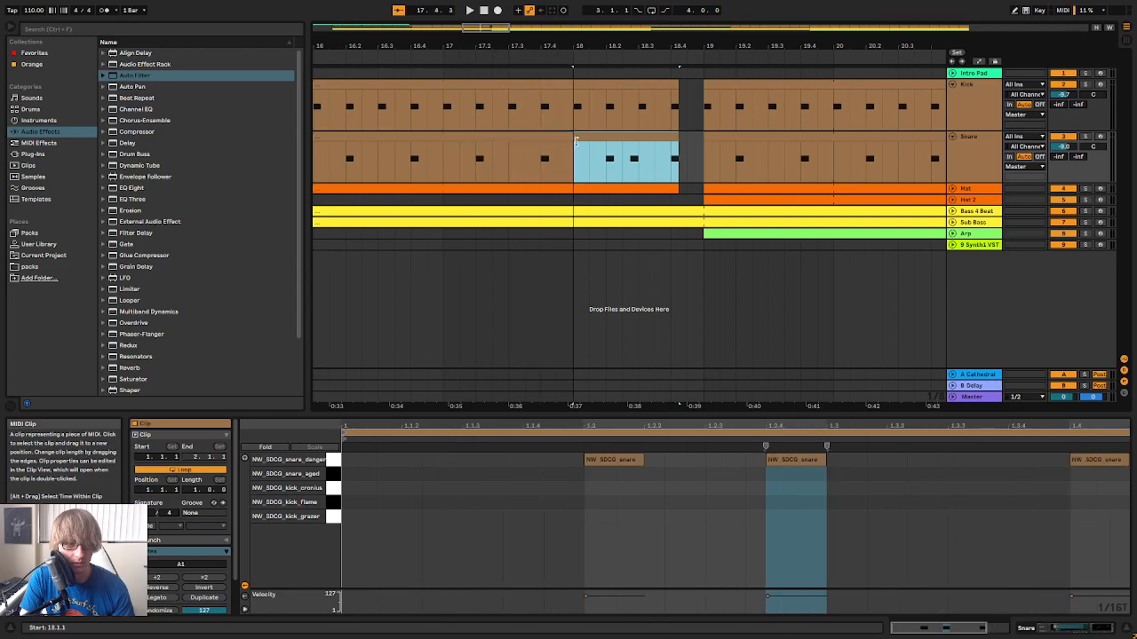
key(space)
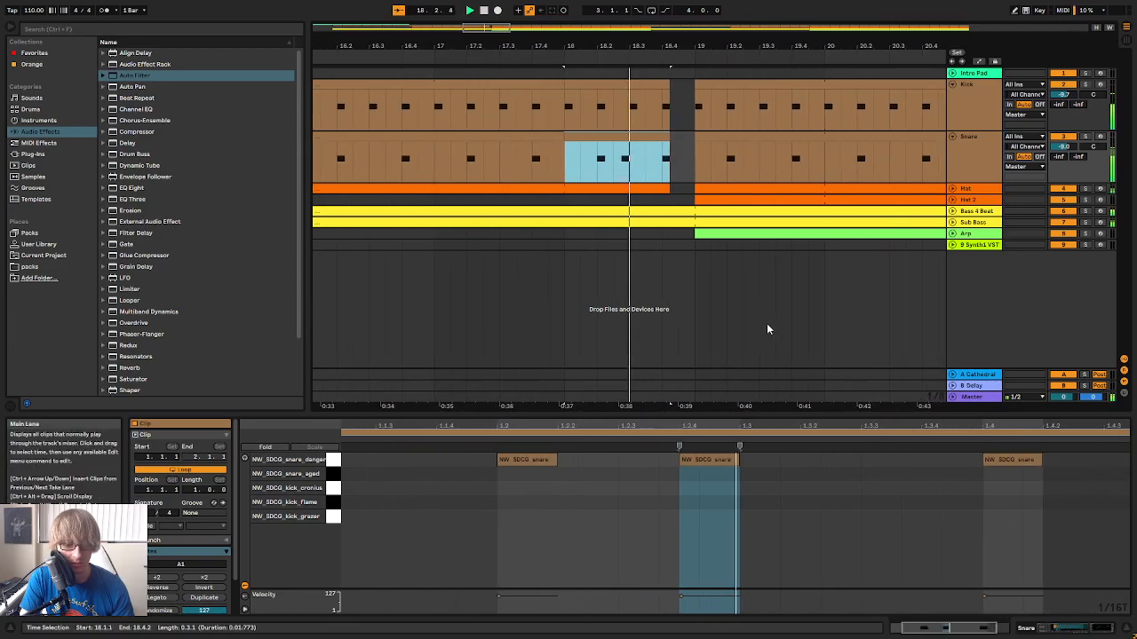
Try nudging the 1.2.4 snare hit slightly to a triplet position and listen to the fill
click(683, 461)
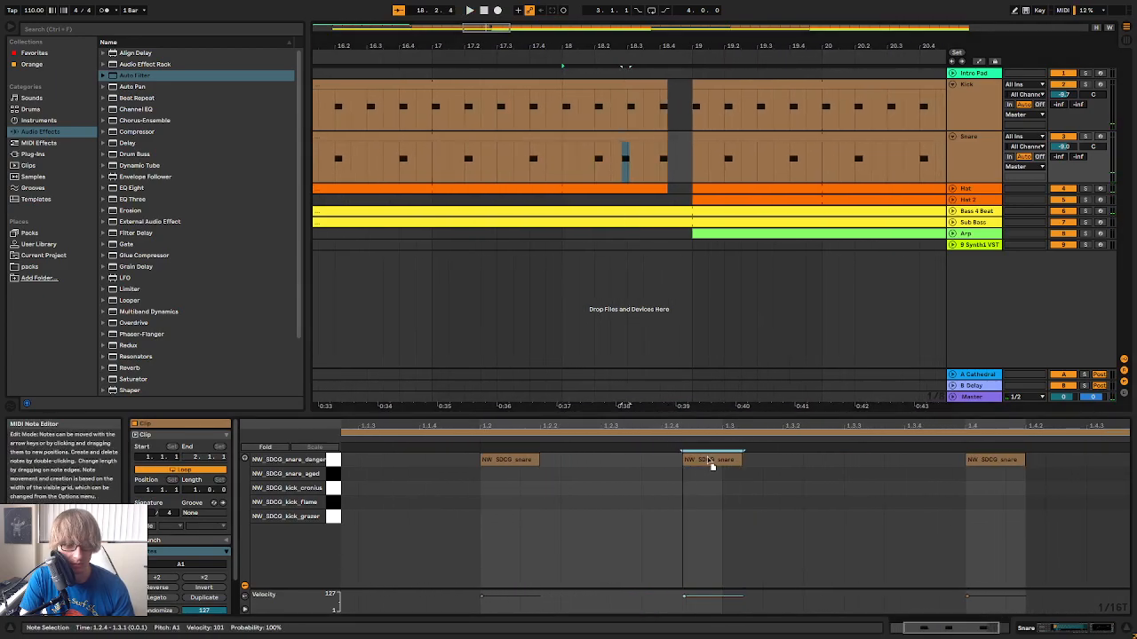
drag(718, 461, 701, 460)
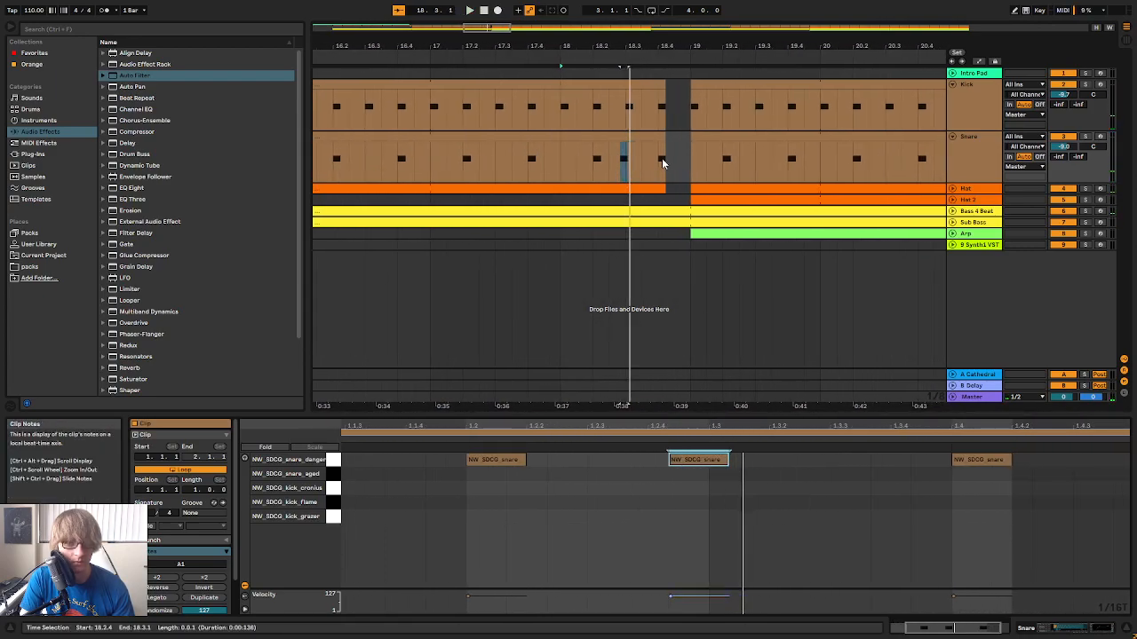
mouse_move(625, 108)
mouse_down()
mouse_move(662, 110)
mouse_move(634, 110)
mouse_up()
Replace the edited bar 18 snare clip with a copy of bar 17, shortened to end at 18.4.3, and play it
click(625, 146)
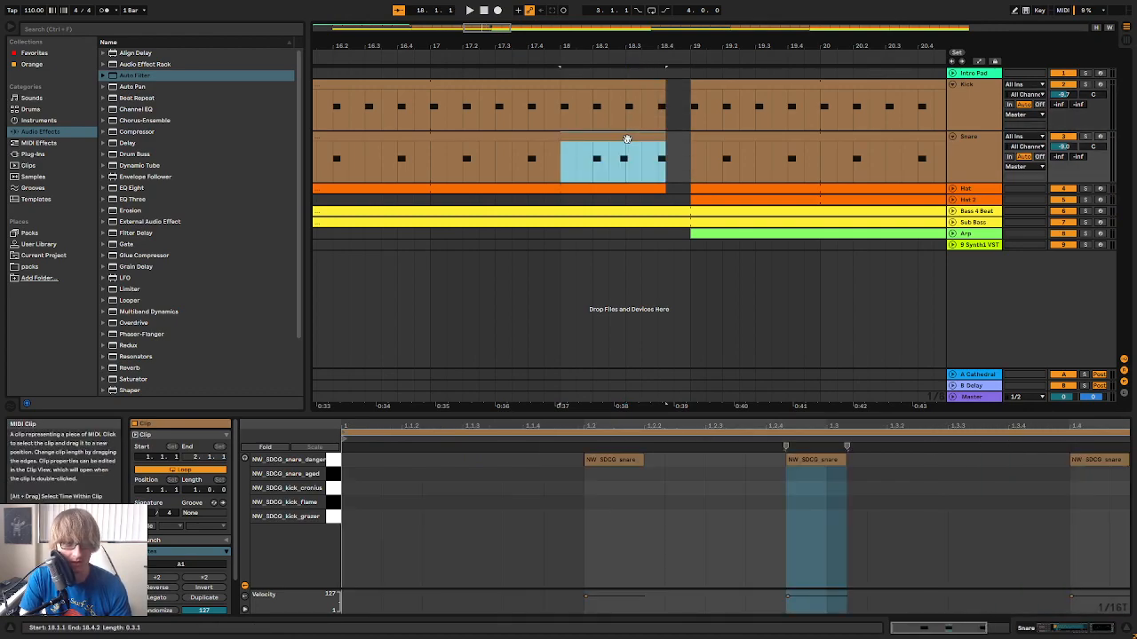
key(Delete)
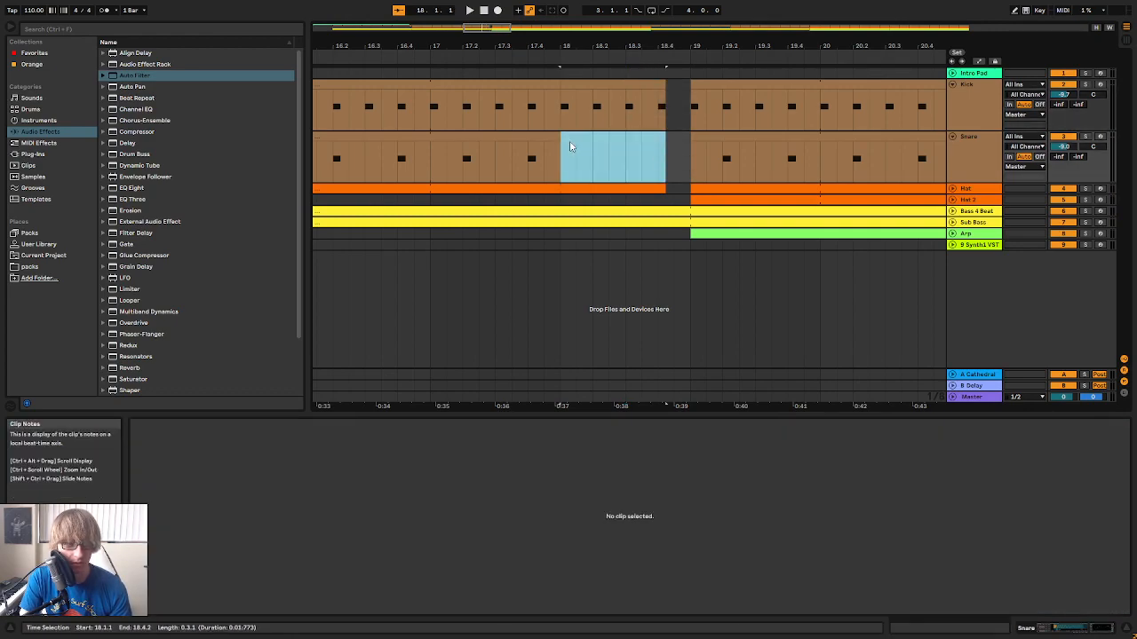
drag(439, 161, 561, 161)
key(ctrl+c)
click(564, 151)
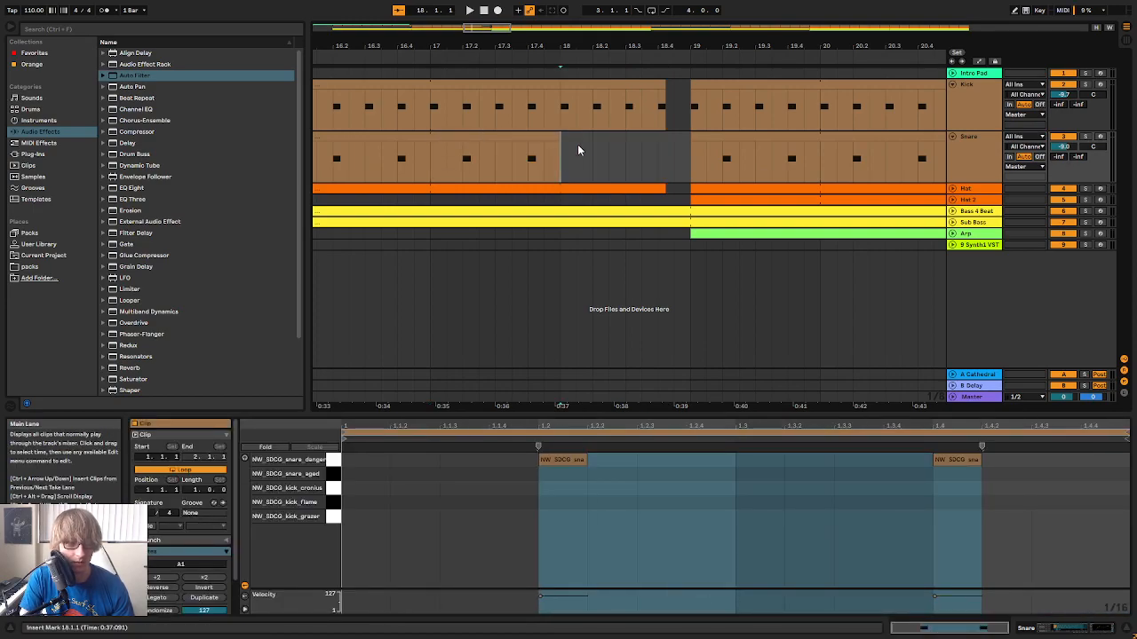
key(ctrl+v)
drag(685, 134, 672, 134)
key(space)
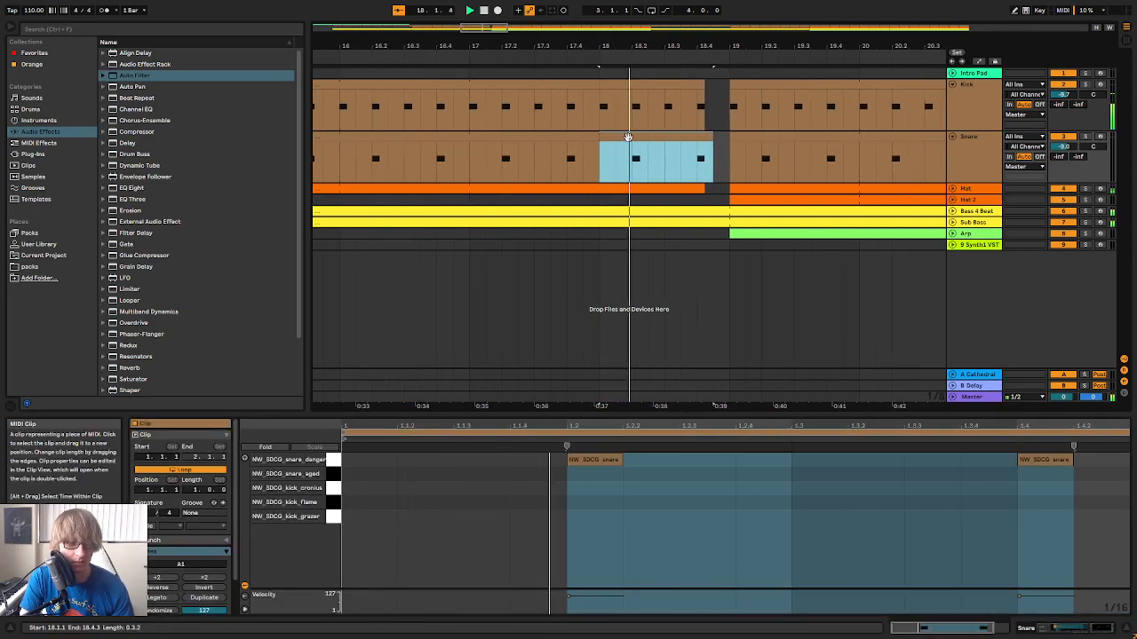
key(space)
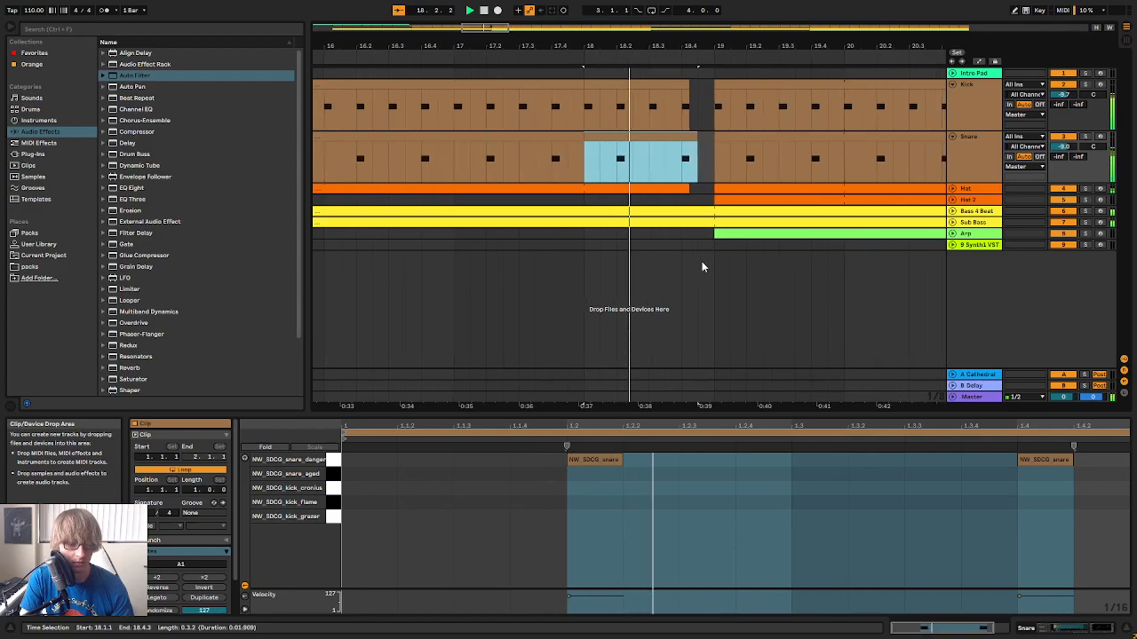
Add a snare hit at 1.2.4 in the new bar 18 clip and play the fill
click(627, 503)
drag(627, 503, 596, 454)
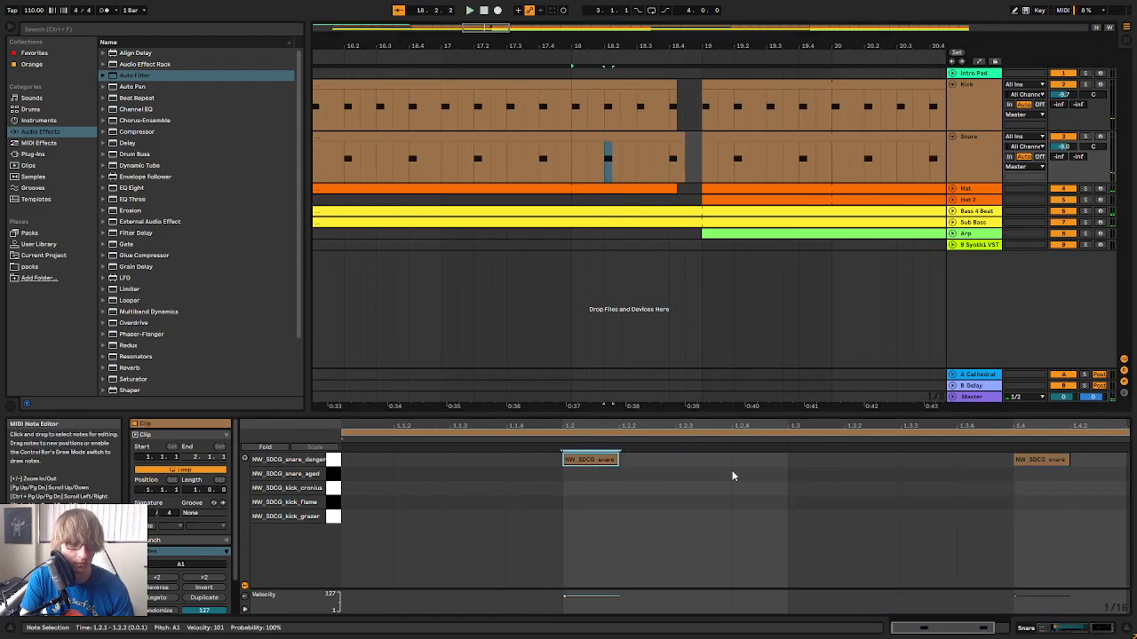
click(725, 469)
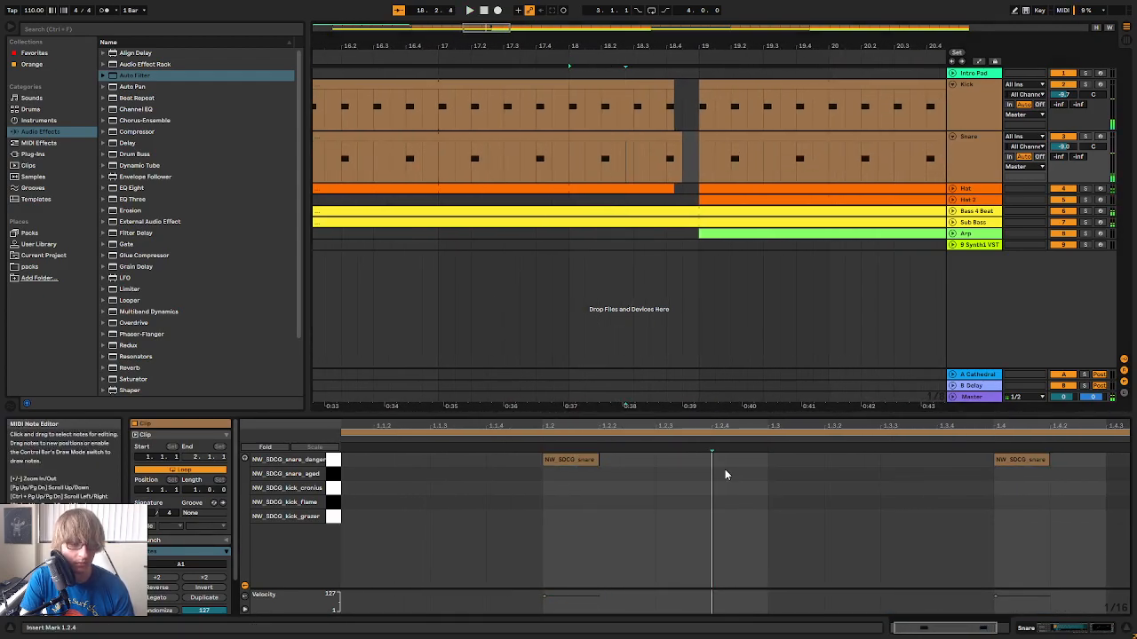
scroll(725, 469, right, 2)
double_click(671, 456)
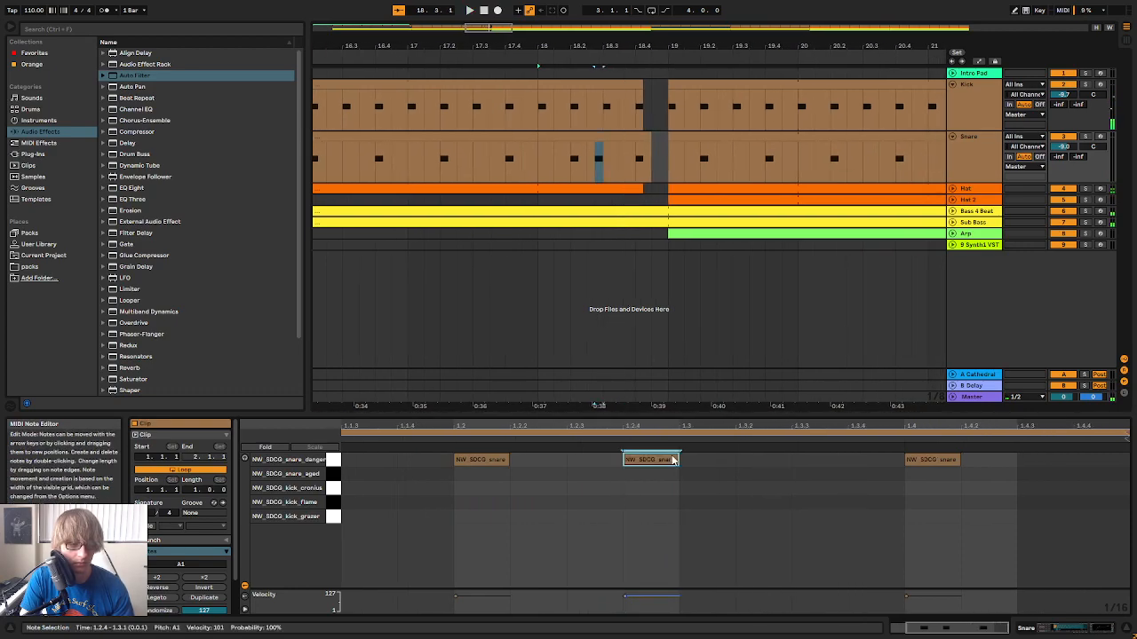
key(space)
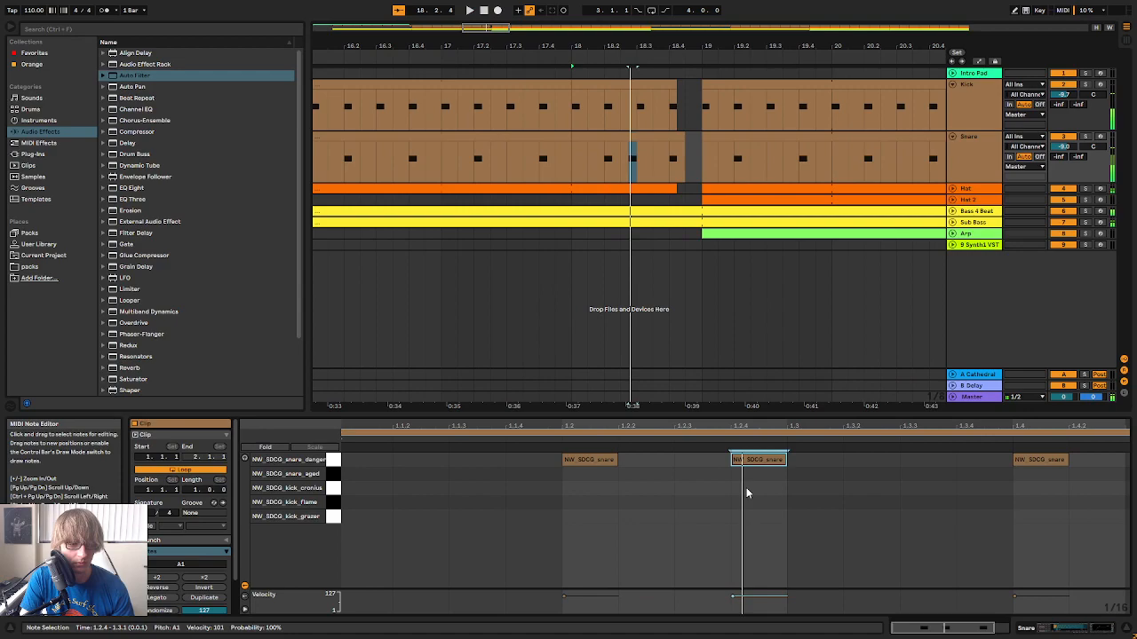
Paste a snare hit at 1.3 in the bar 18 clip and move the 1.2.4 hit to 1.2.3
click(791, 493)
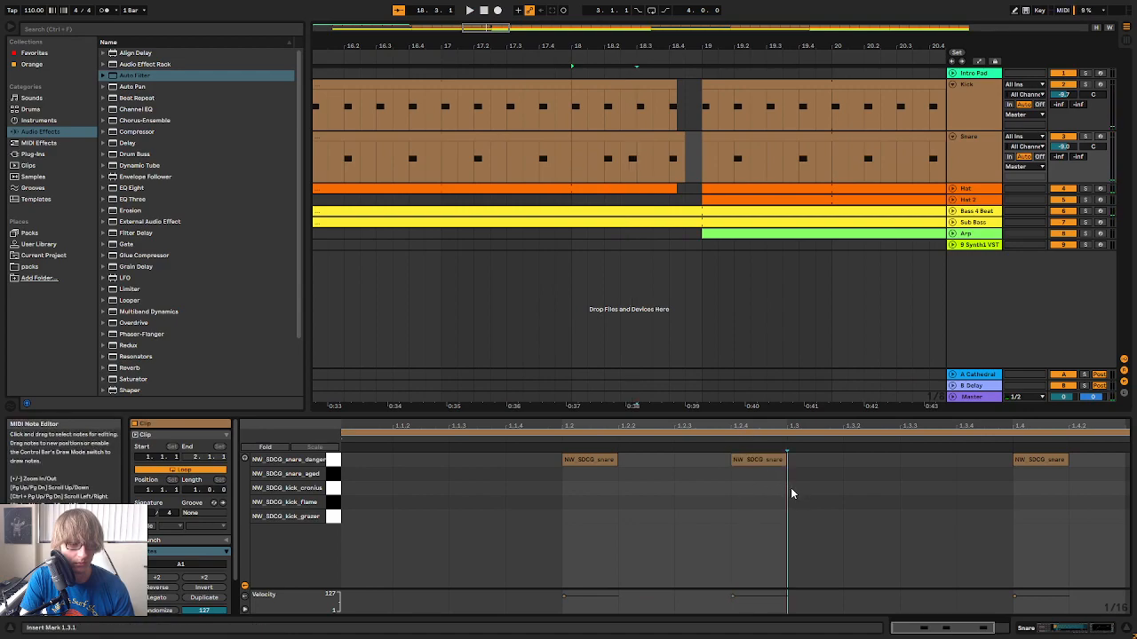
key(ctrl+v)
key(space)
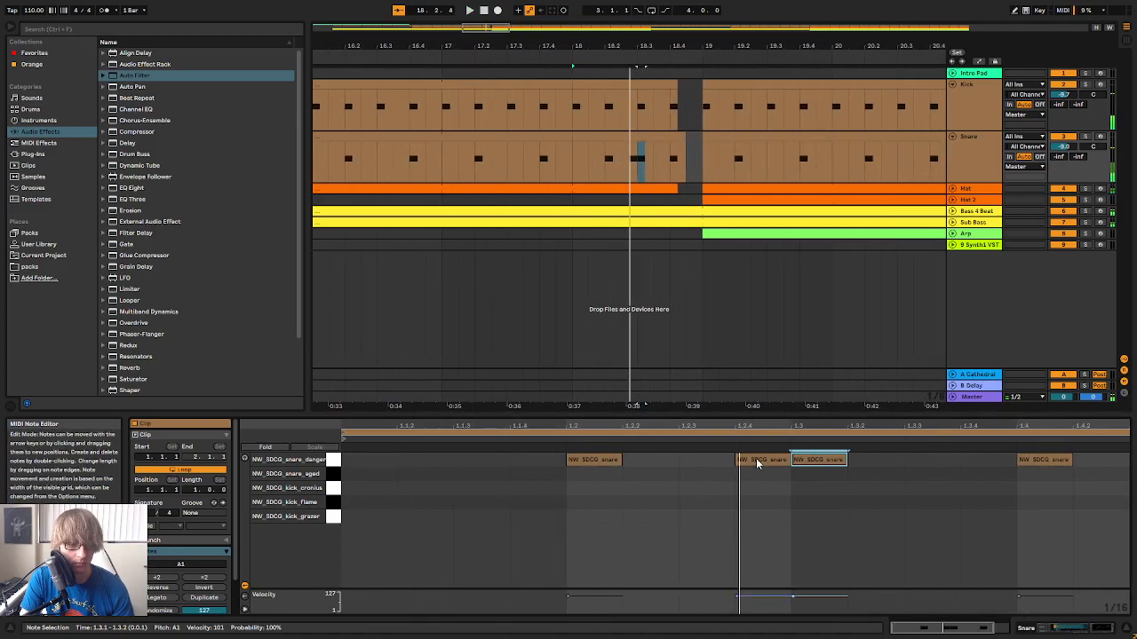
drag(756, 463, 700, 465)
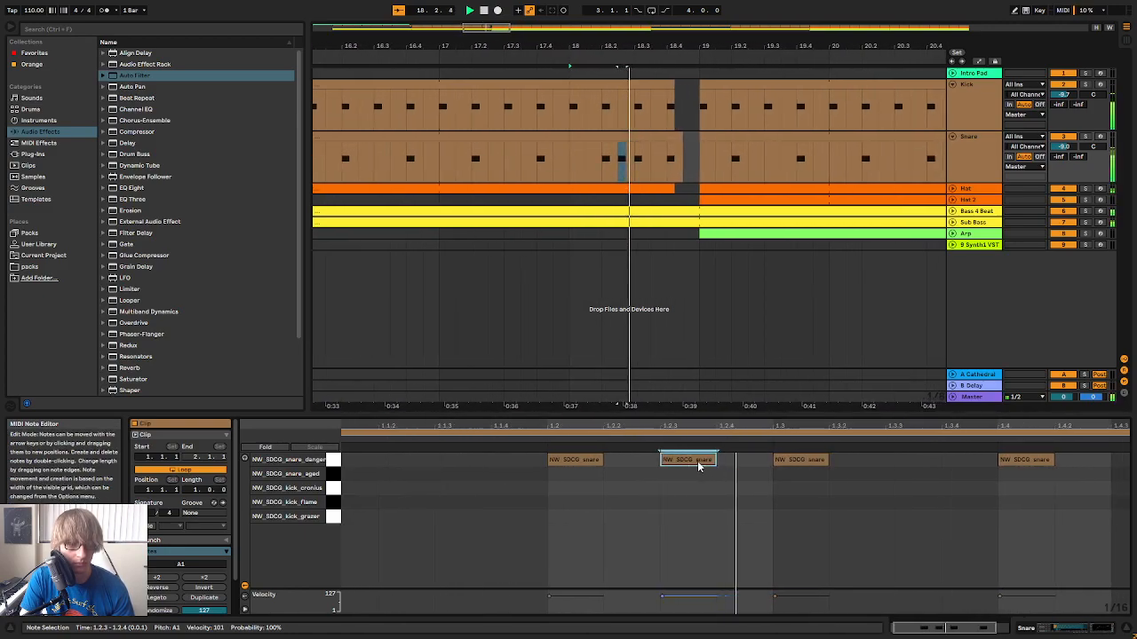
Stop playback, reopen the bar 18 snare fill's notes and switch the note grid to 1/16 triplets
click(654, 211)
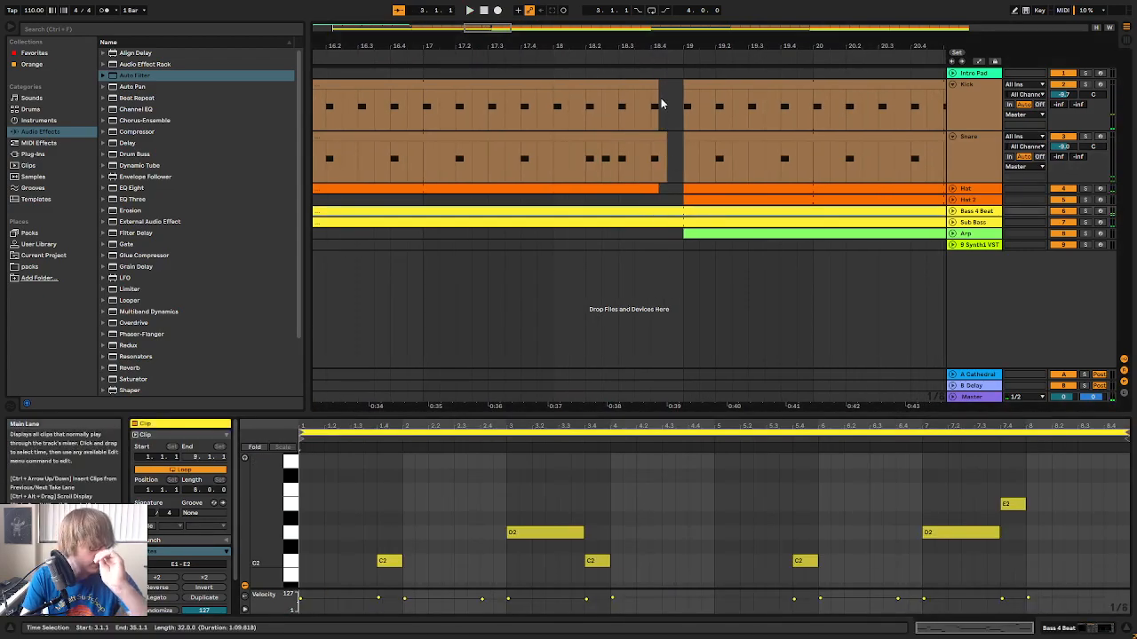
drag(660, 44, 632, 21)
click(651, 177)
click(617, 138)
click(779, 473)
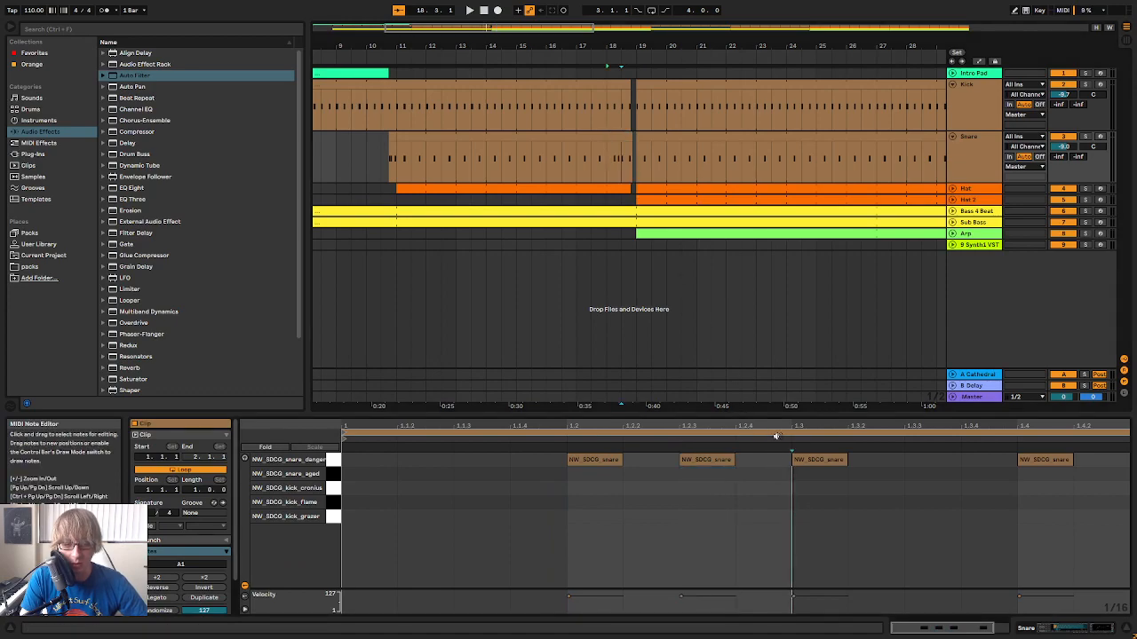
drag(729, 430, 729, 420)
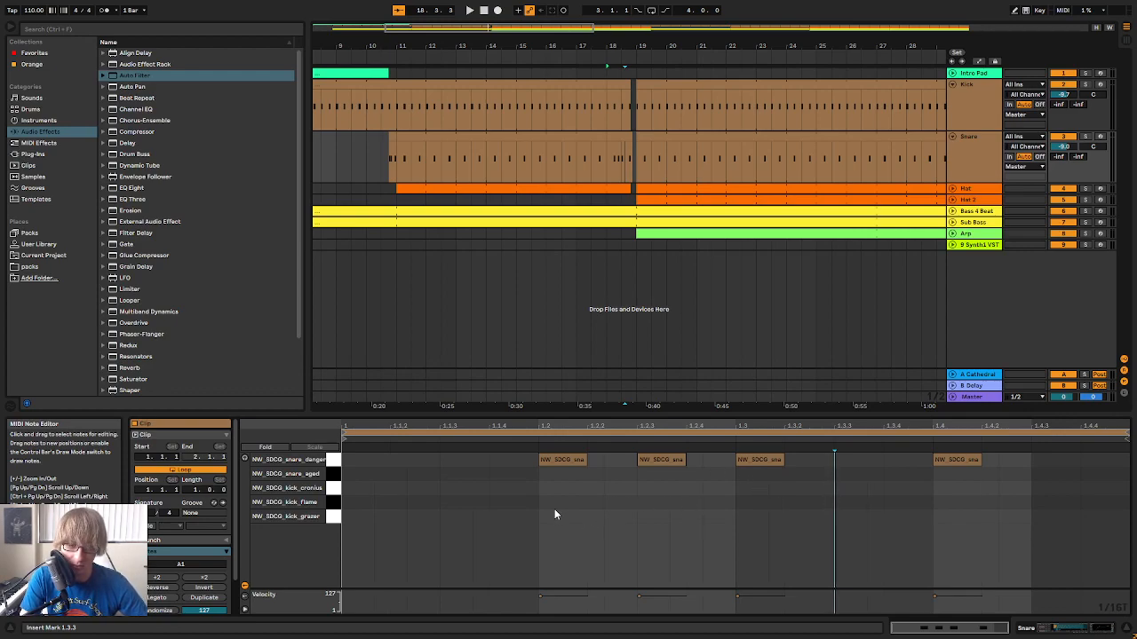
click(668, 519)
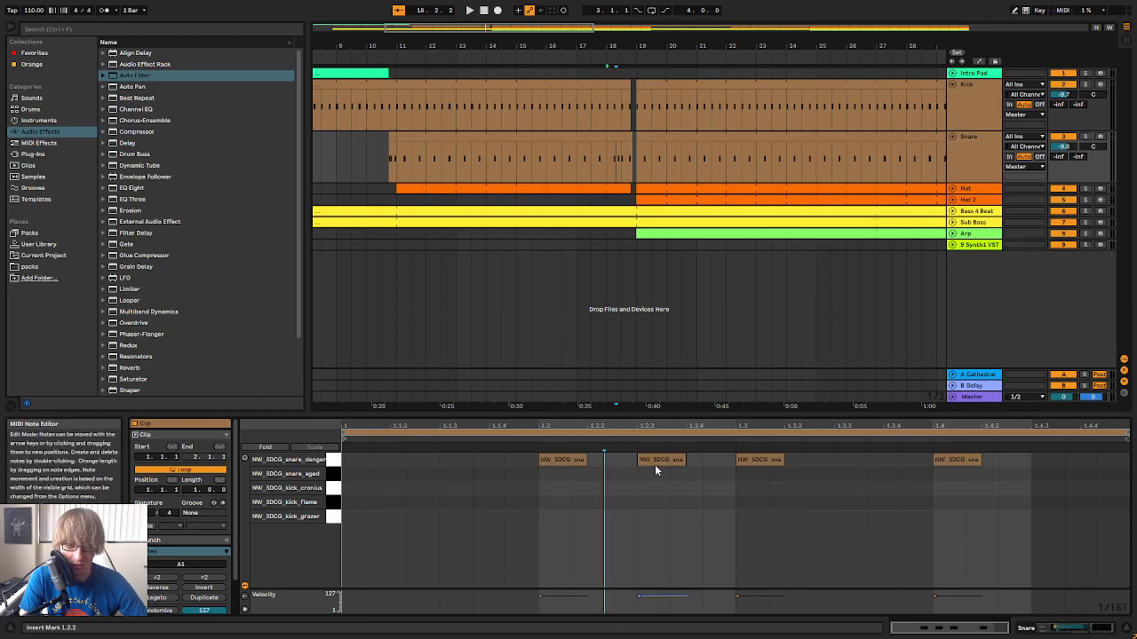
Try spacing the two middle snare hits of the bar 18 clip evenly between 1.2 and 1.4 and play the fill
key(space)
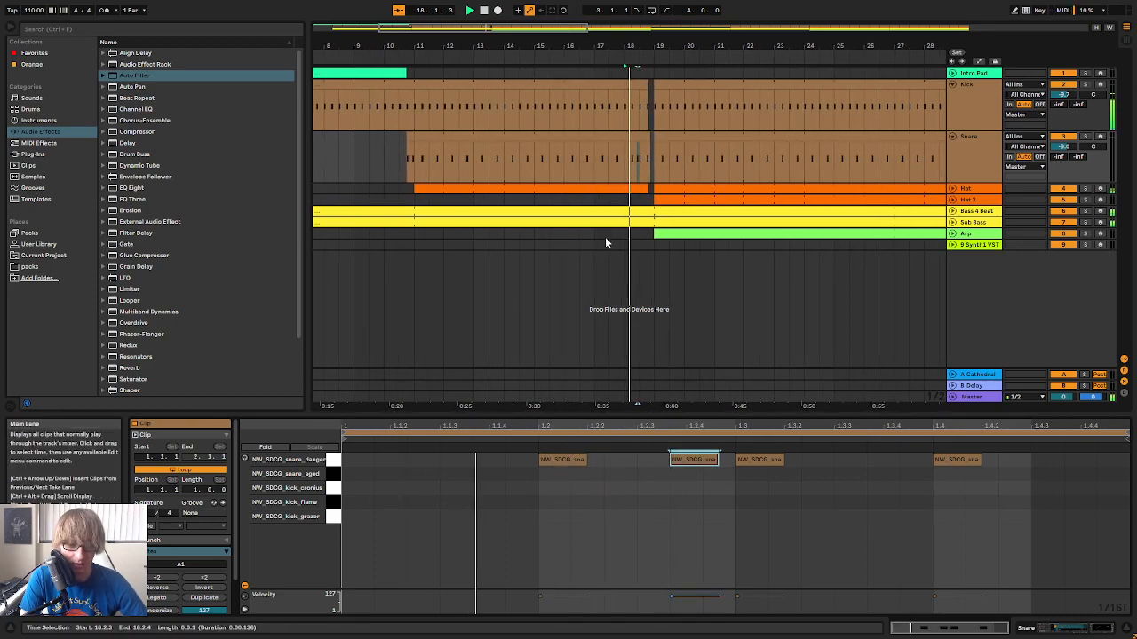
drag(754, 462, 819, 472)
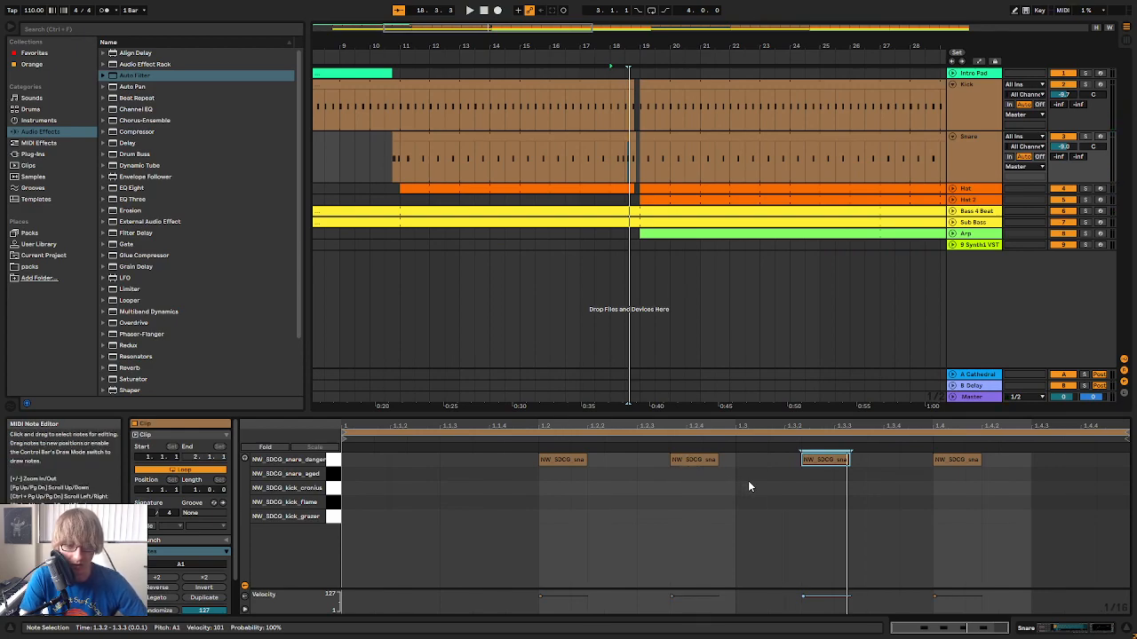
key(space)
mouse_move(694, 459)
mouse_down()
mouse_move(686, 422)
mouse_move(684, 475)
mouse_move(684, 424)
mouse_move(666, 463)
mouse_move(666, 424)
mouse_up()
click(688, 524)
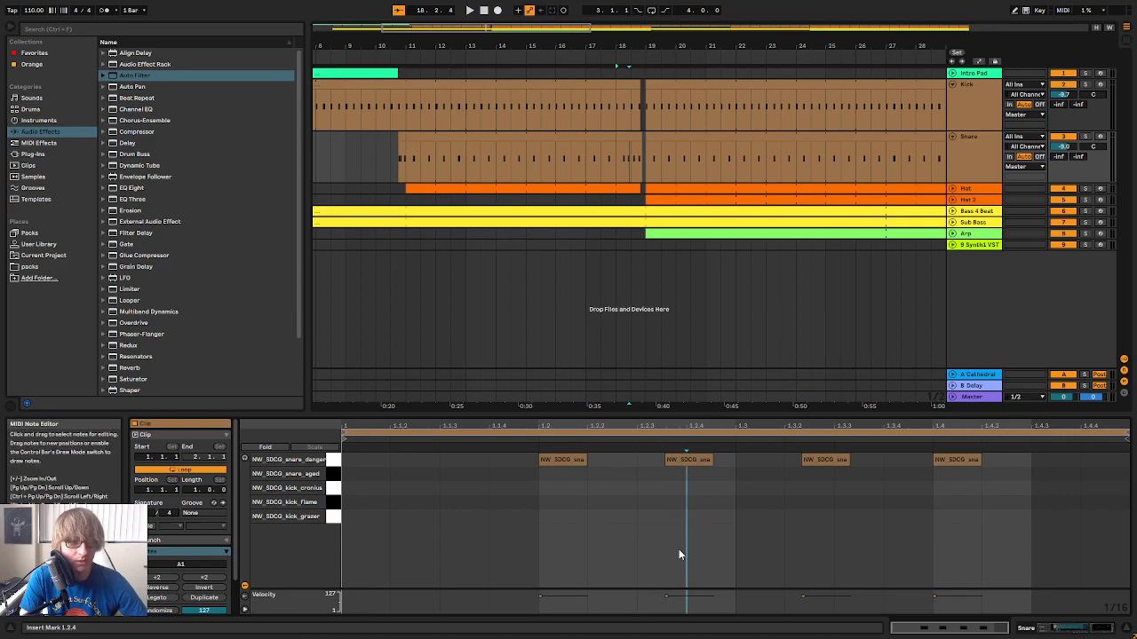
Extend the bar 18 snare clip to 19.1.1 and consolidate it
drag(649, 46, 697, 88)
click(688, 169)
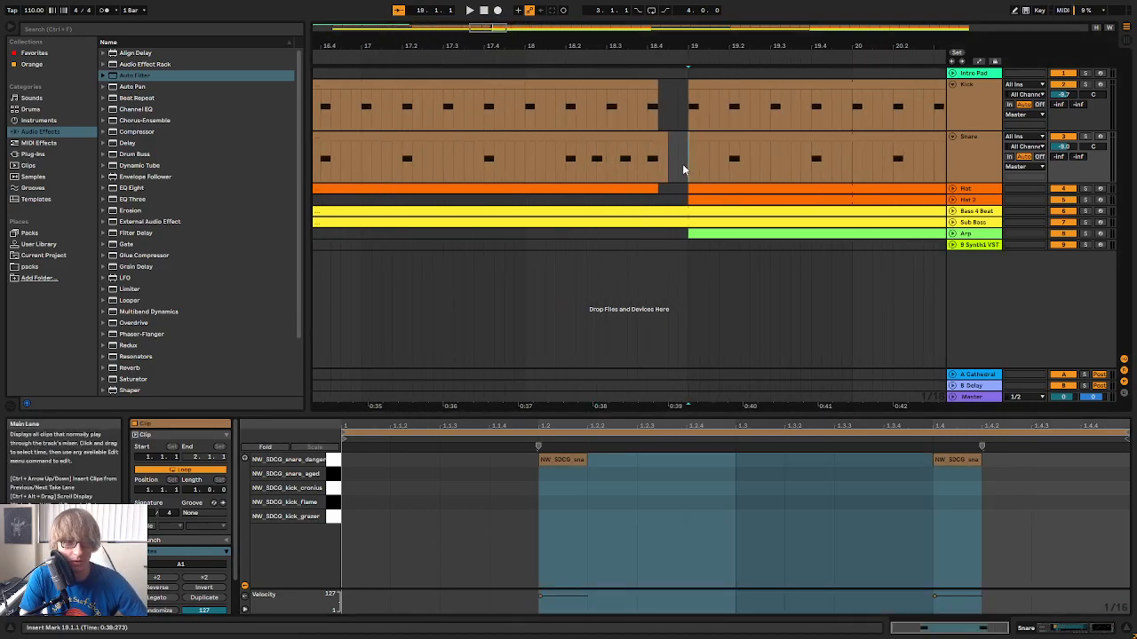
click(662, 140)
drag(664, 135, 687, 135)
right_click(666, 133)
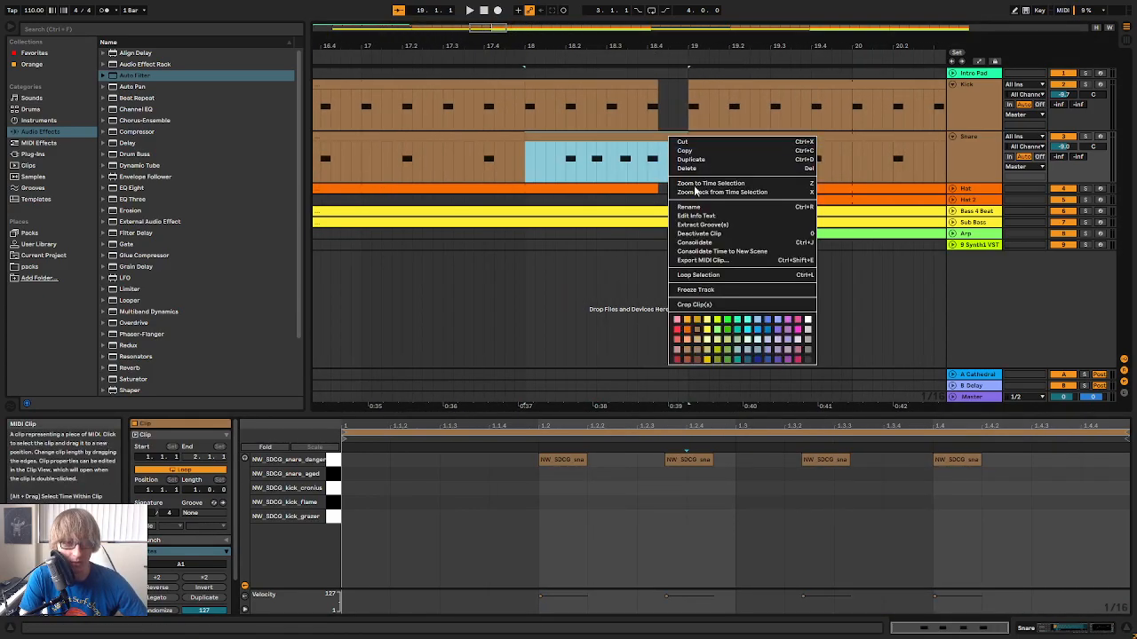
click(718, 247)
Delete the three snare hits after 1.2 in the bar 18 clip, then paste a copy of the 1.2 hit at 1.2.4
mouse_move(678, 428)
mouse_down()
mouse_move(678, 464)
mouse_move(680, 433)
mouse_move(688, 462)
mouse_up()
click(687, 454)
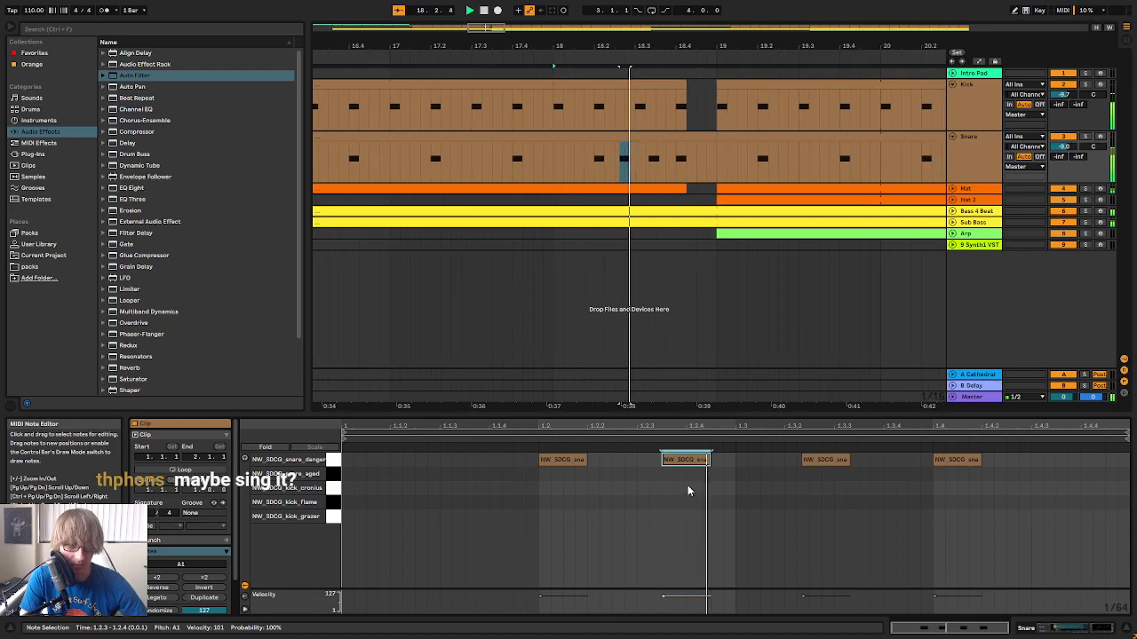
drag(648, 512, 1098, 446)
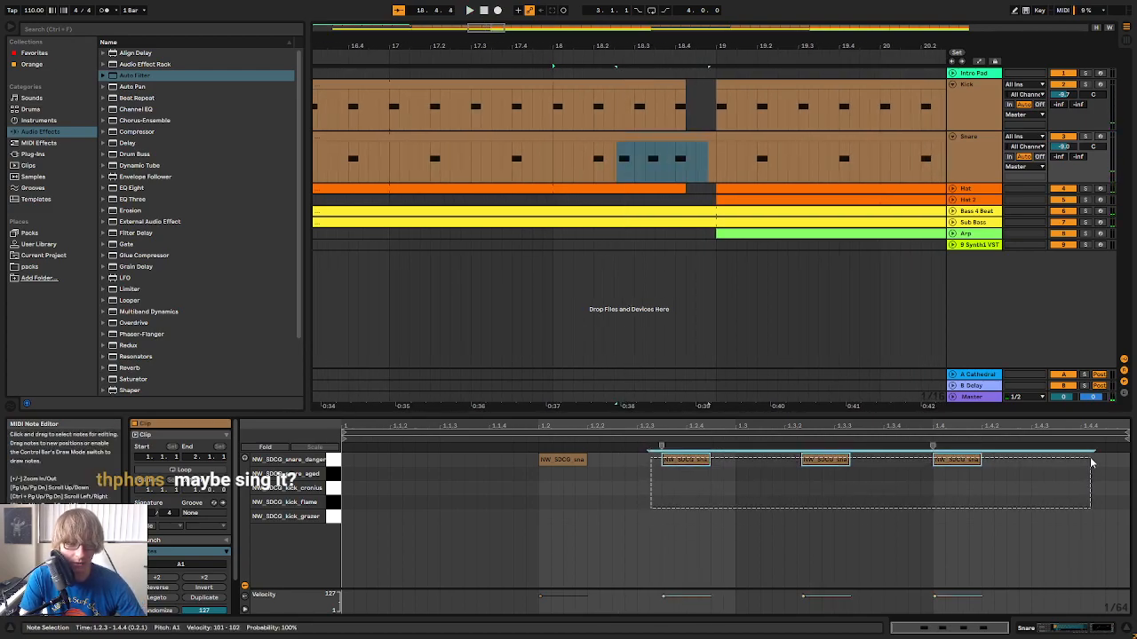
key(Delete)
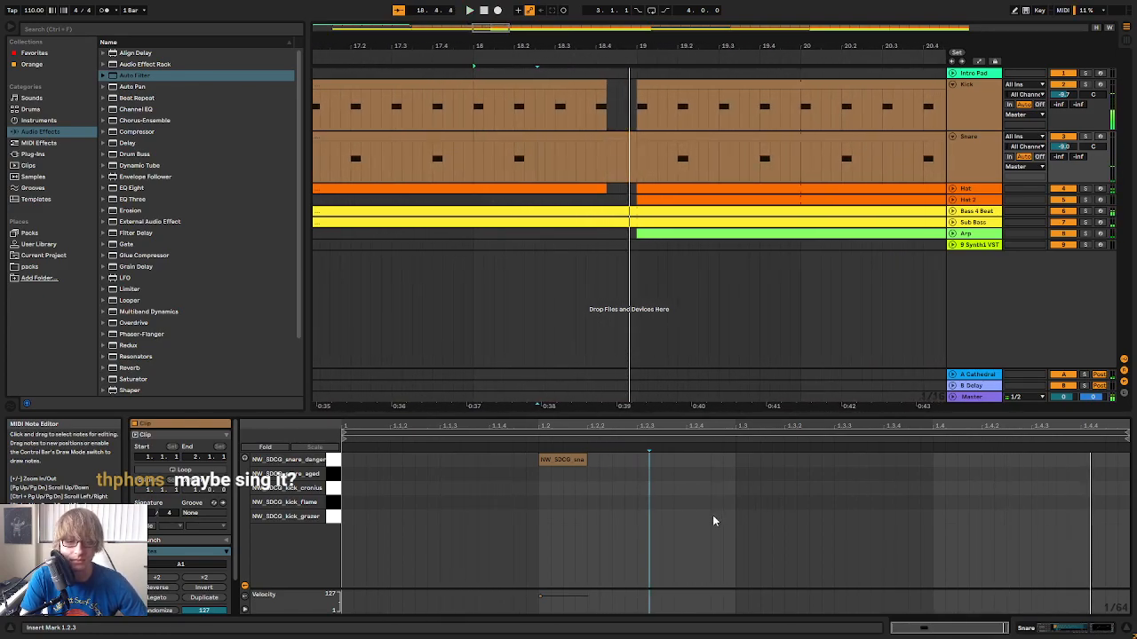
click(578, 459)
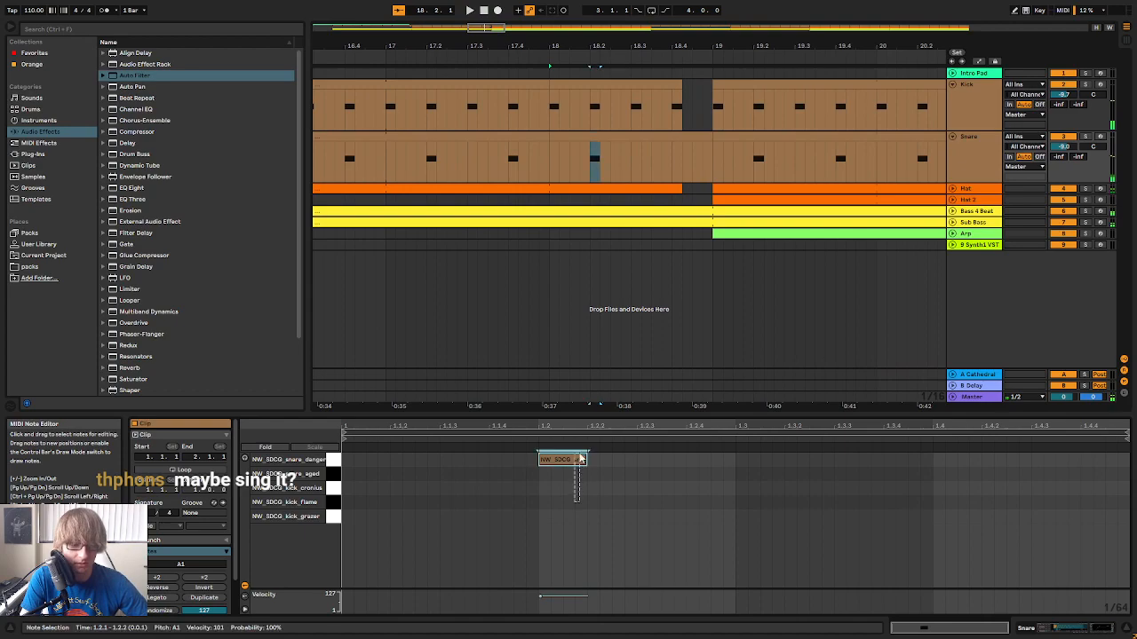
key(ctrl+v)
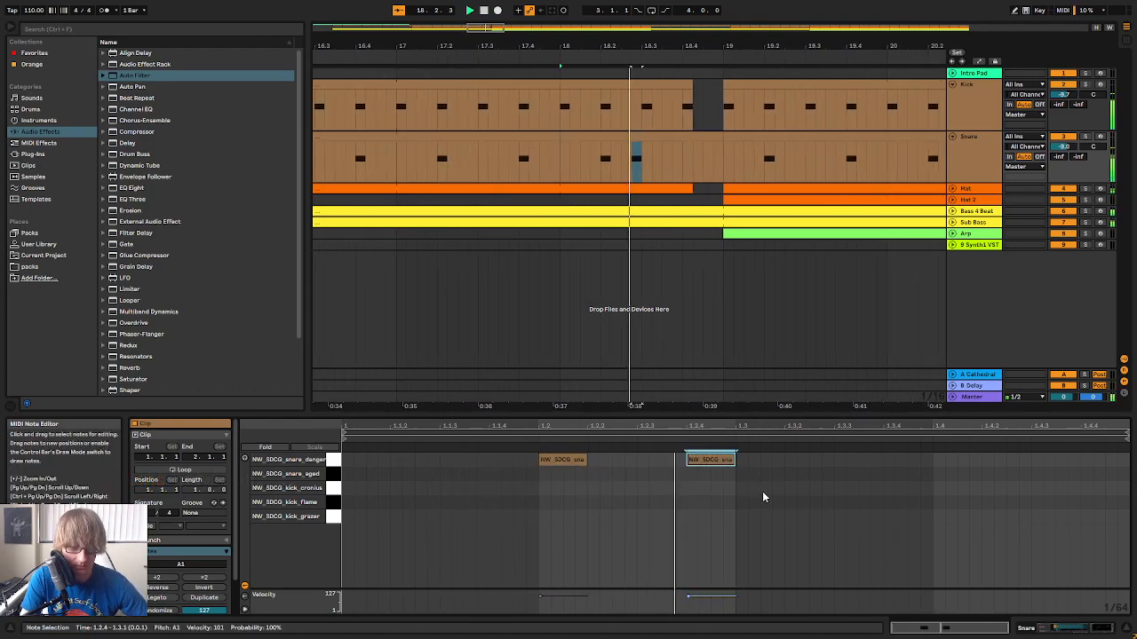
Try the fill without the kick by deleting the Kick track's section from 18.3.1 to 18.3.3
drag(619, 114, 635, 113)
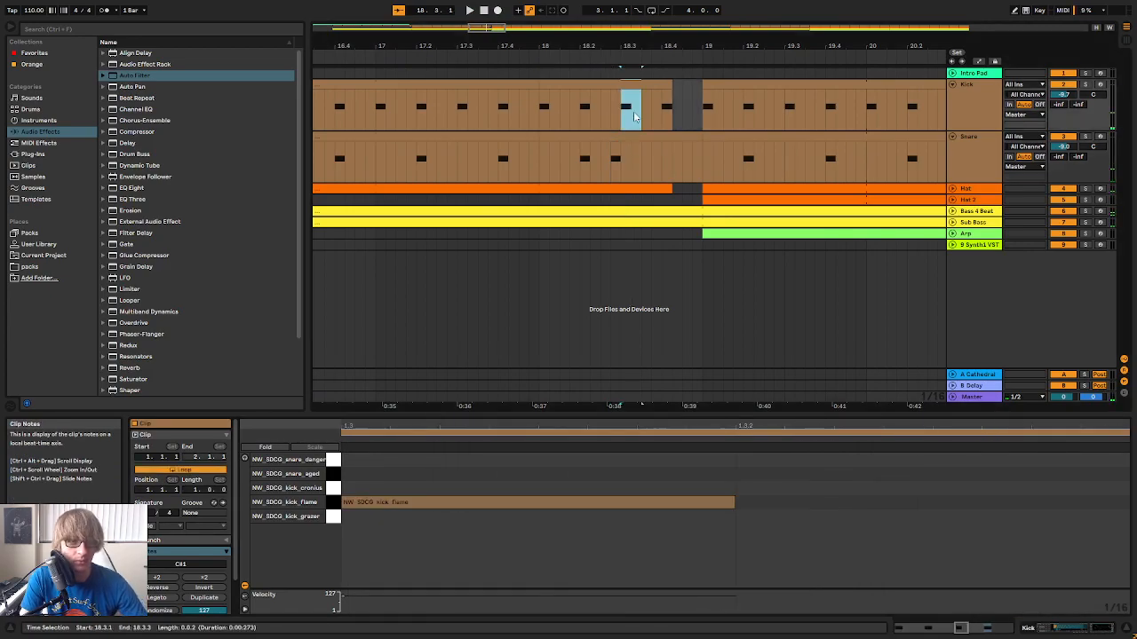
key(Delete)
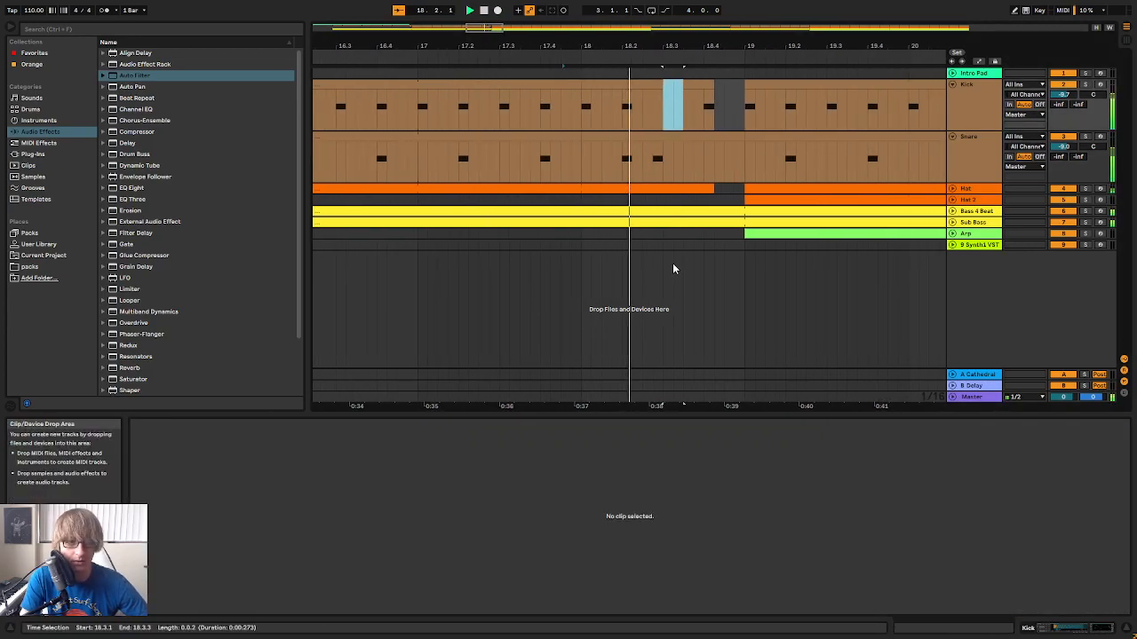
Add snare hits at 1.3.2 and 1.4 in the bar 18 snare clip and play the fill
click(643, 136)
click(727, 463)
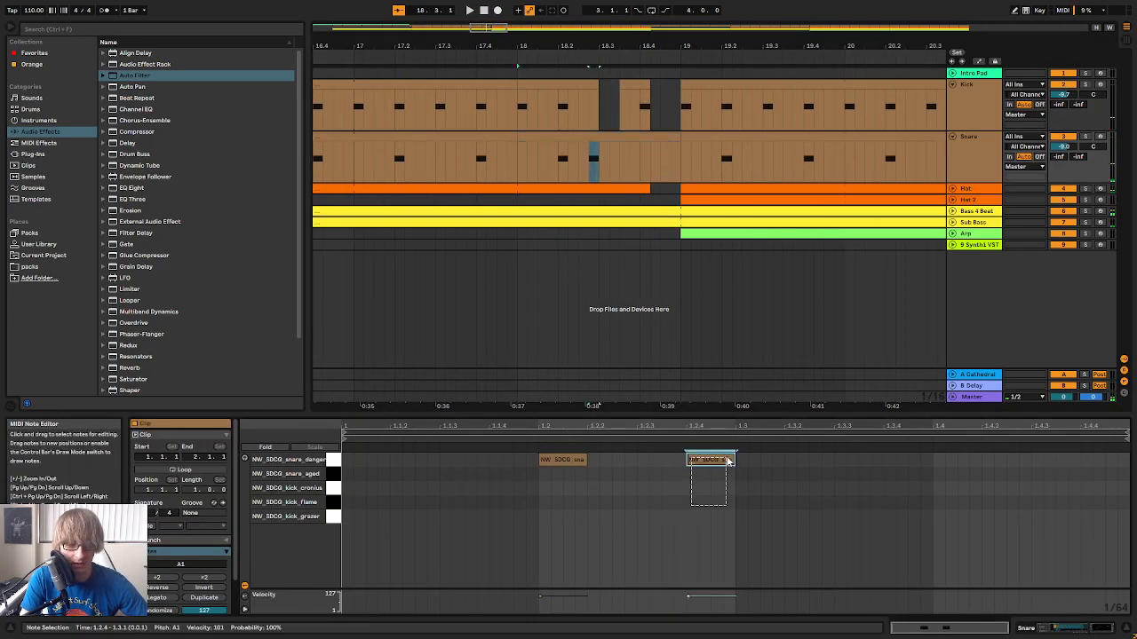
double_click(792, 478)
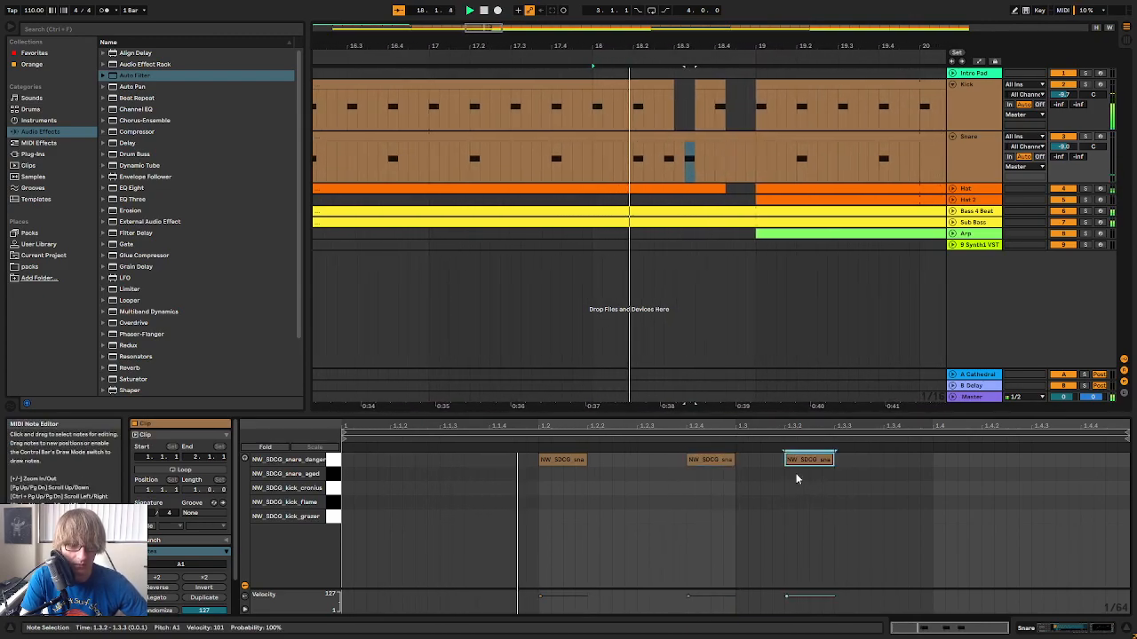
click(932, 477)
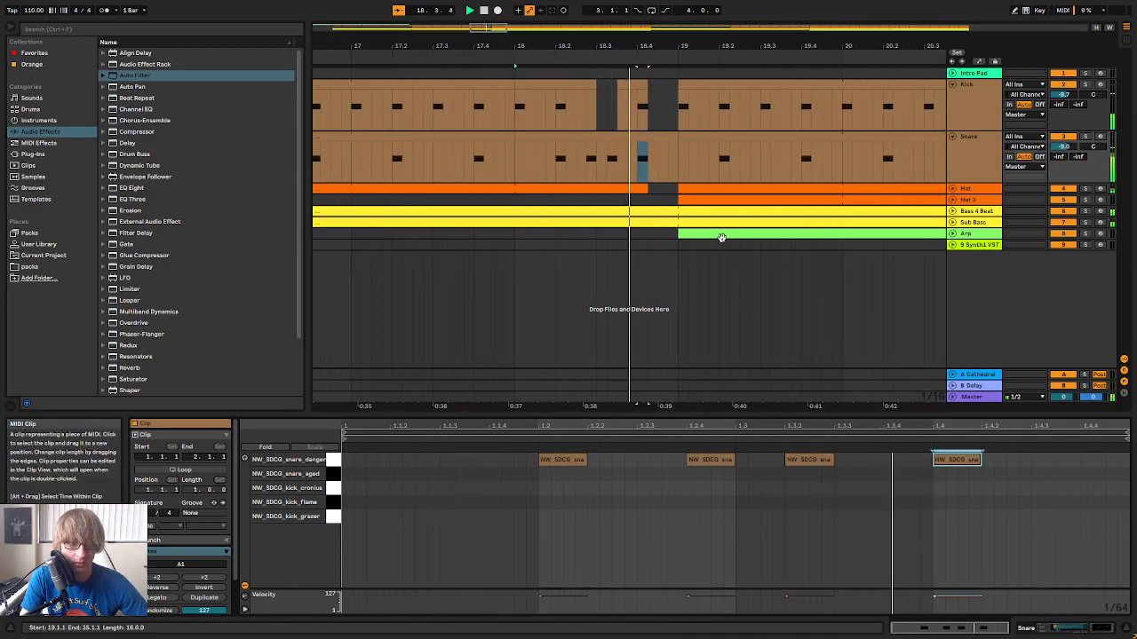
Stretch the kick clip around 18.4 to run from 18.3.1 to 19.1.1 and play the transition
click(557, 89)
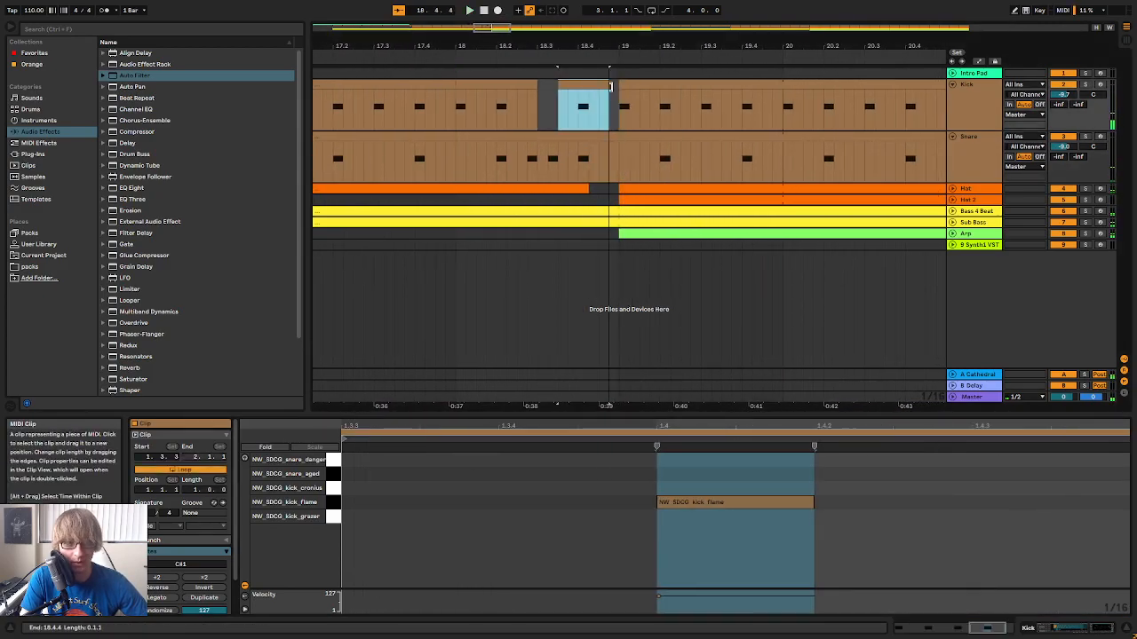
drag(556, 89, 533, 86)
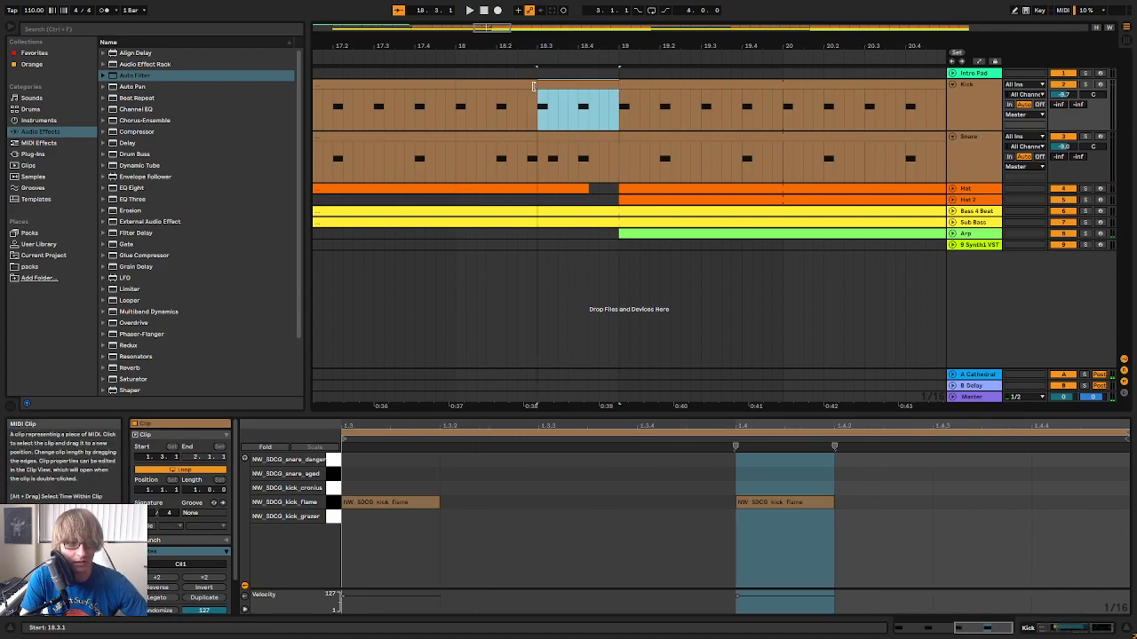
click(451, 55)
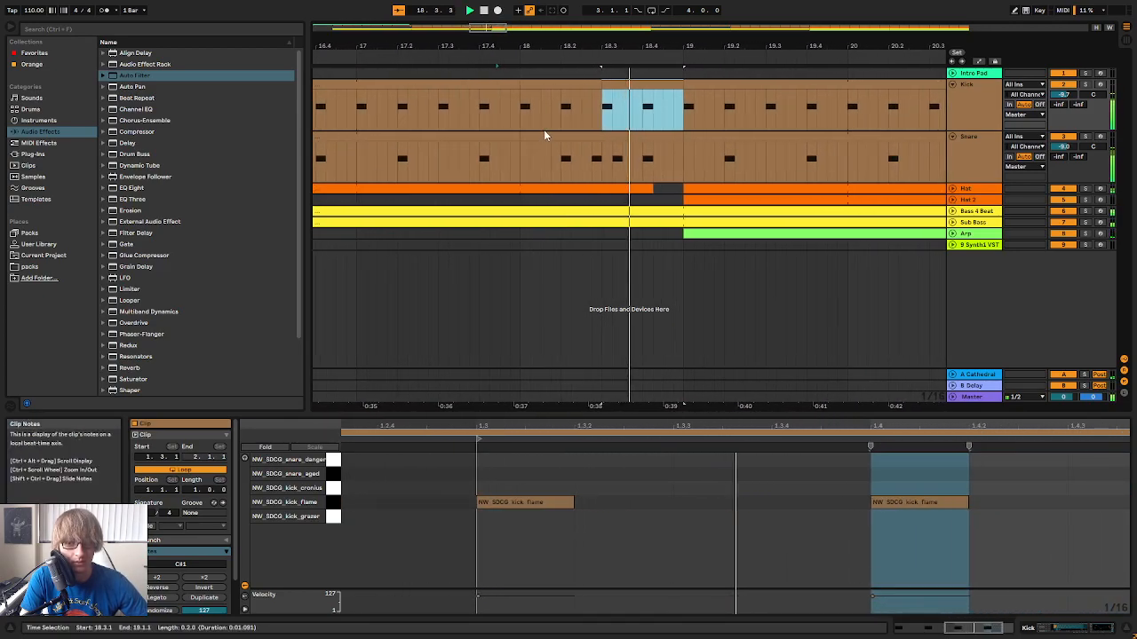
Try removing the kick hit at 18.3 and play the transition from bar 15
click(730, 106)
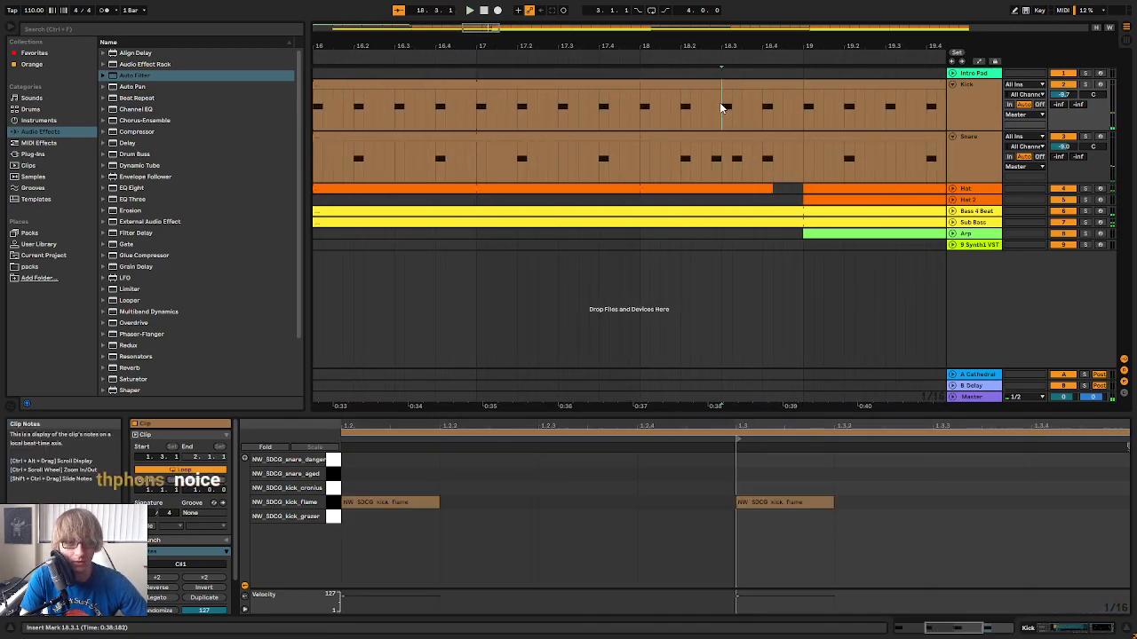
click(599, 58)
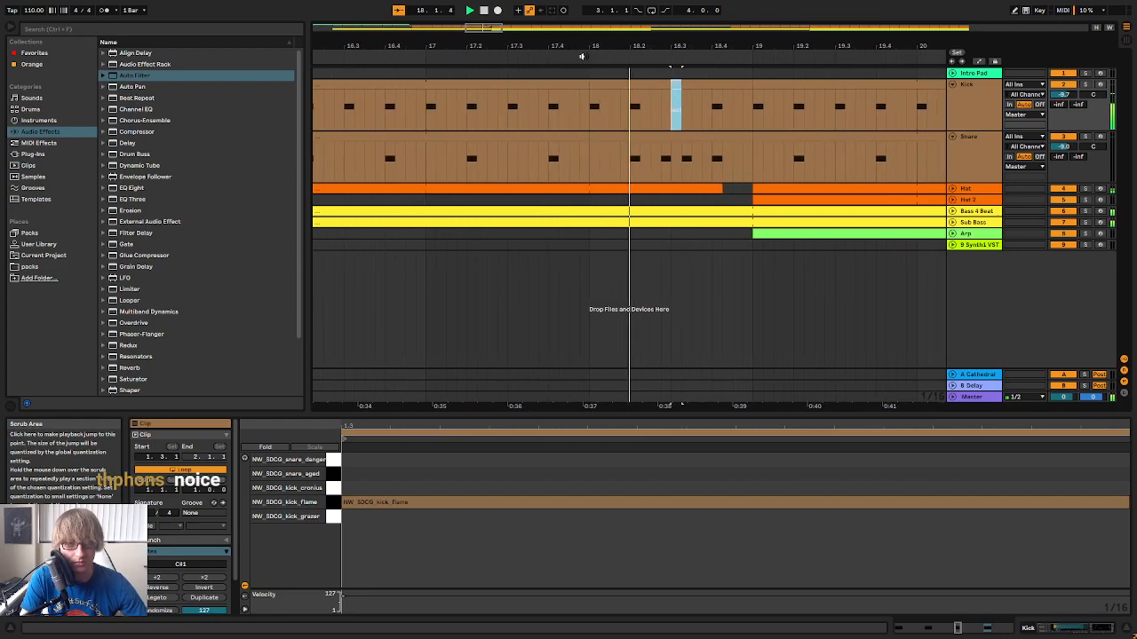
key(space)
drag(637, 44, 654, 25)
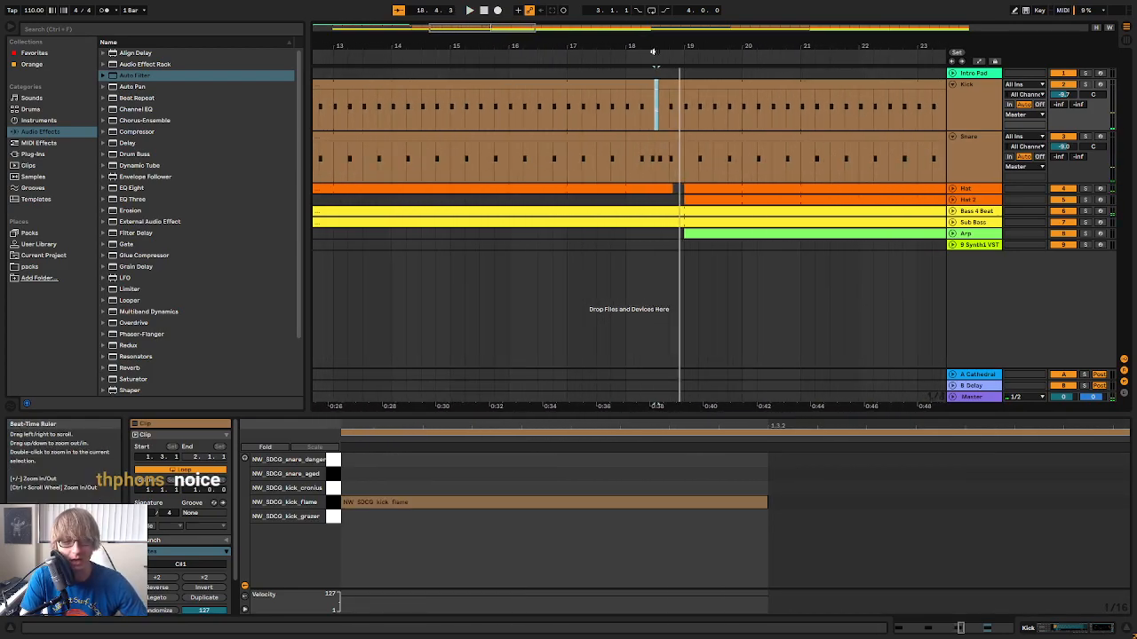
click(486, 56)
Extend the kick clip starting at 18.1.1 out to 19.1.1 so one clip covers bar 18, and play it
drag(726, 44, 725, 84)
click(808, 100)
drag(888, 45, 470, 29)
click(703, 105)
drag(698, 87, 760, 87)
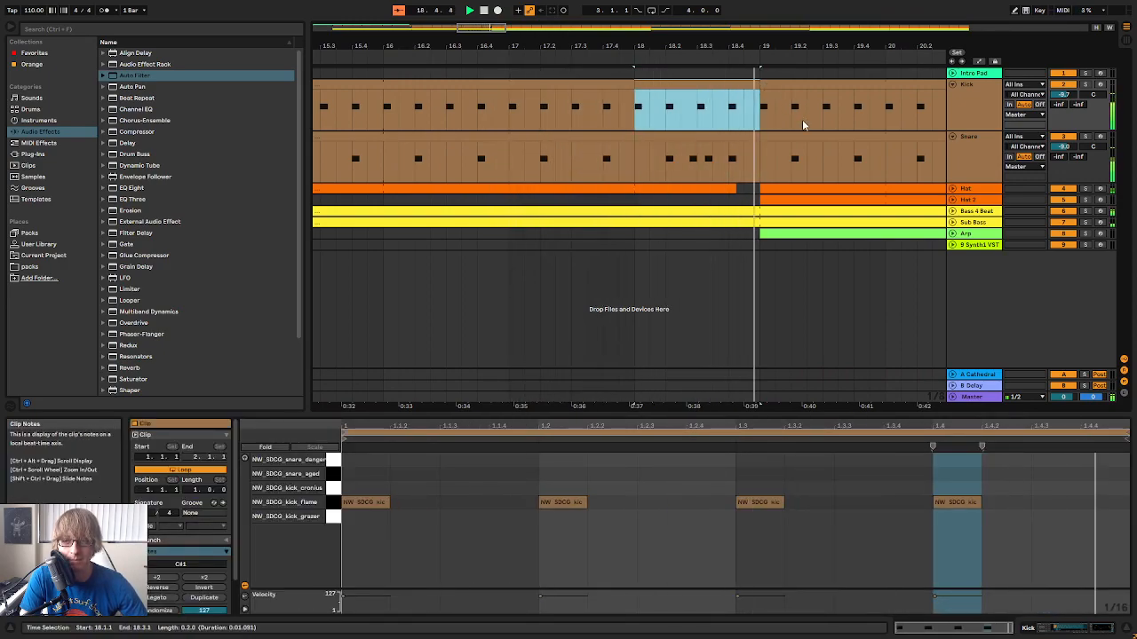
click(616, 53)
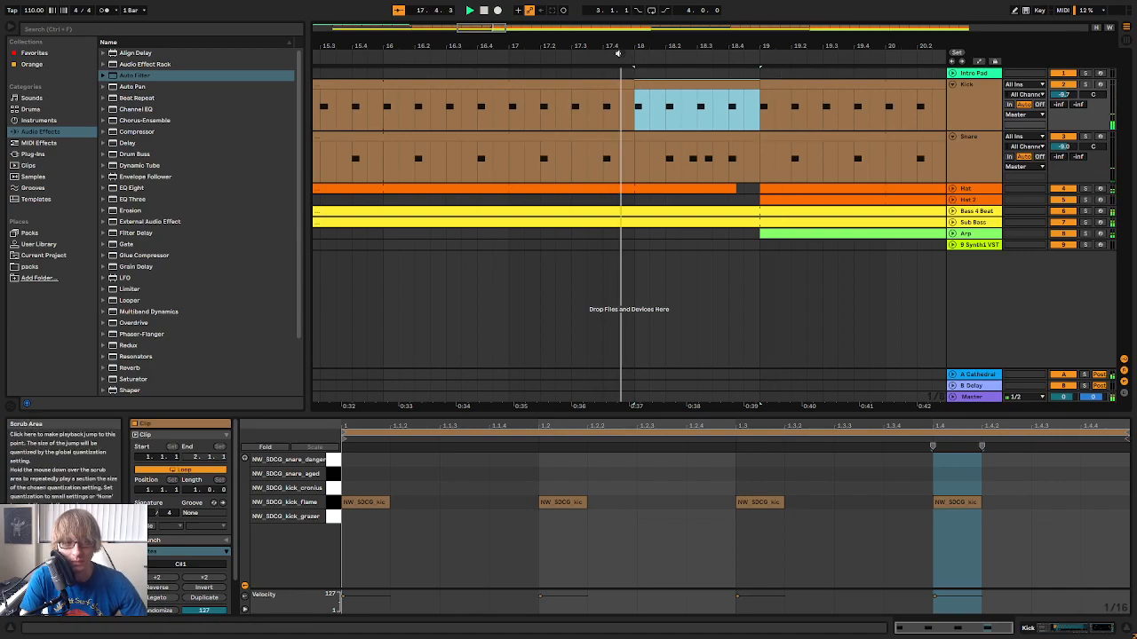
Move the 1.3 kick hit in the bar 18 kick clip to 1.2.4 and play the fill
double_click(694, 83)
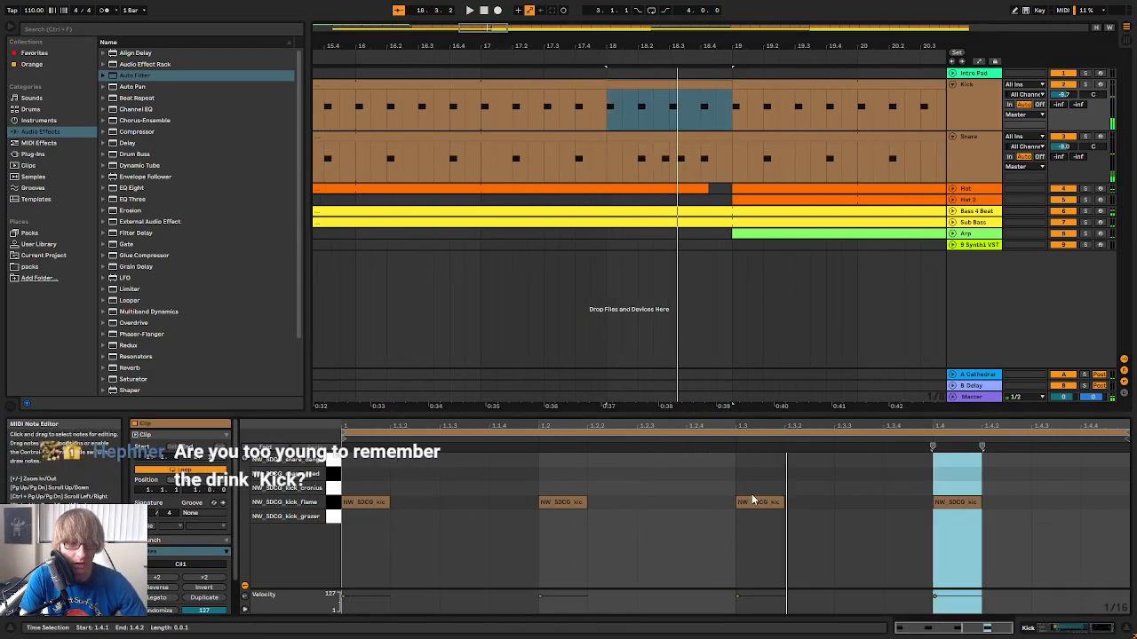
drag(752, 504, 737, 508)
key(space)
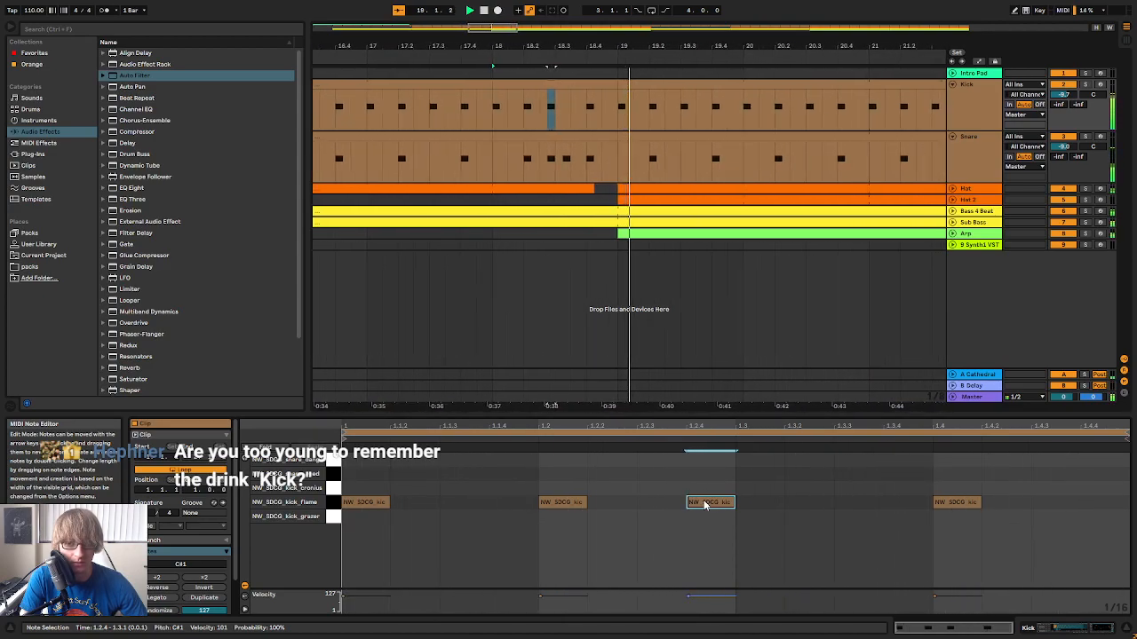
click(776, 481)
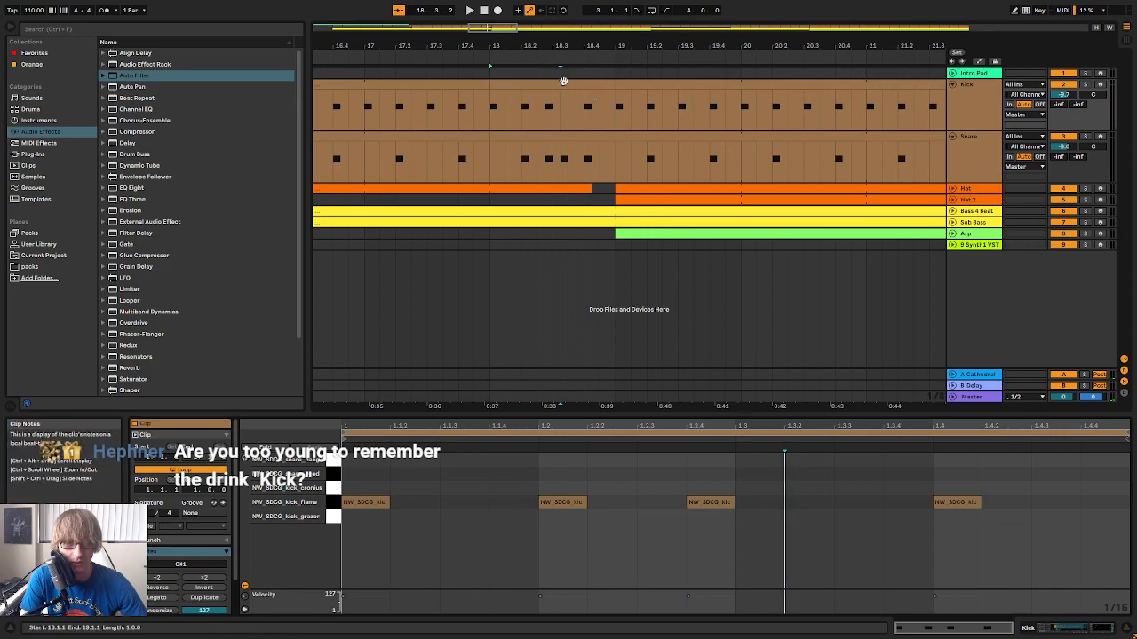
click(563, 113)
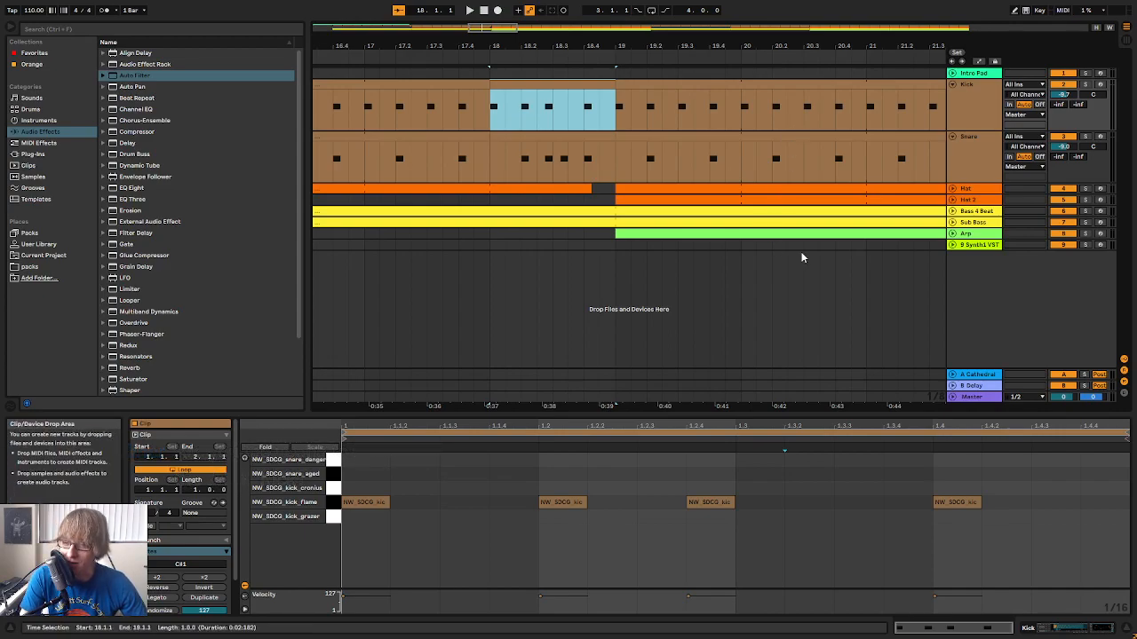
Replay the transition from an earlier bar and add a kick hit at 1.3.2 in the bar 18 kick clip
click(725, 503)
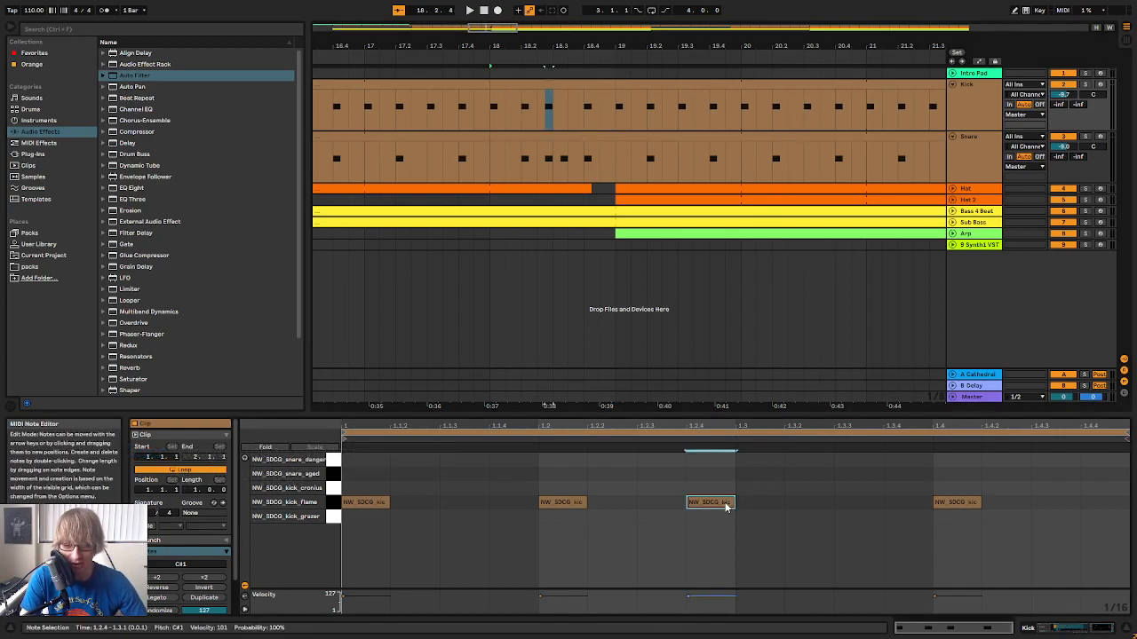
key(space)
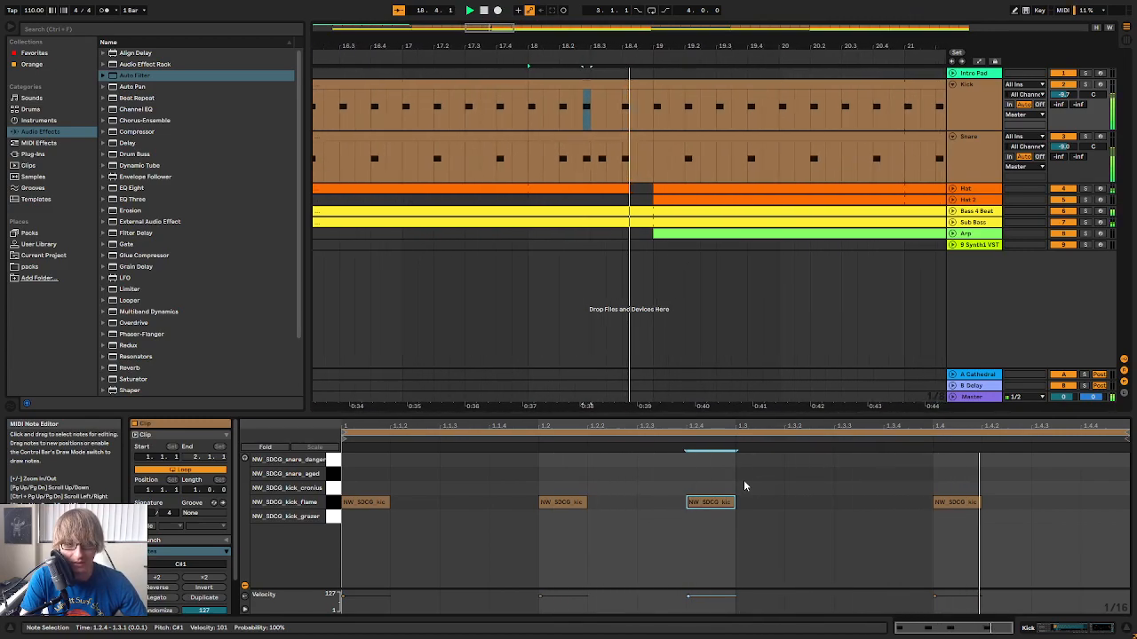
drag(504, 46, 525, 16)
click(444, 57)
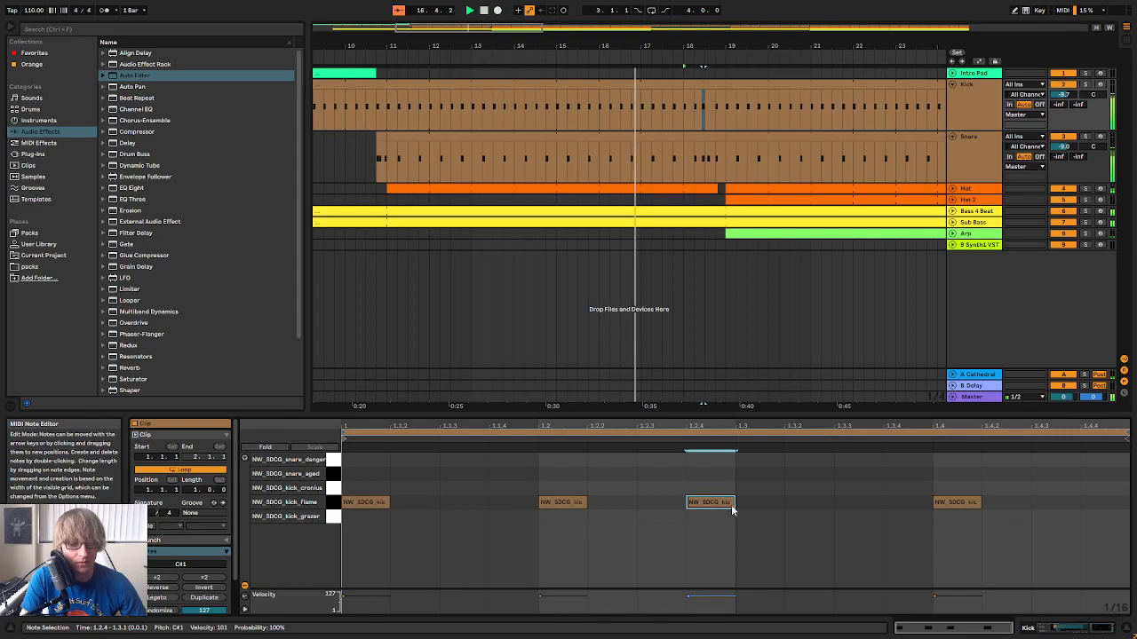
double_click(787, 503)
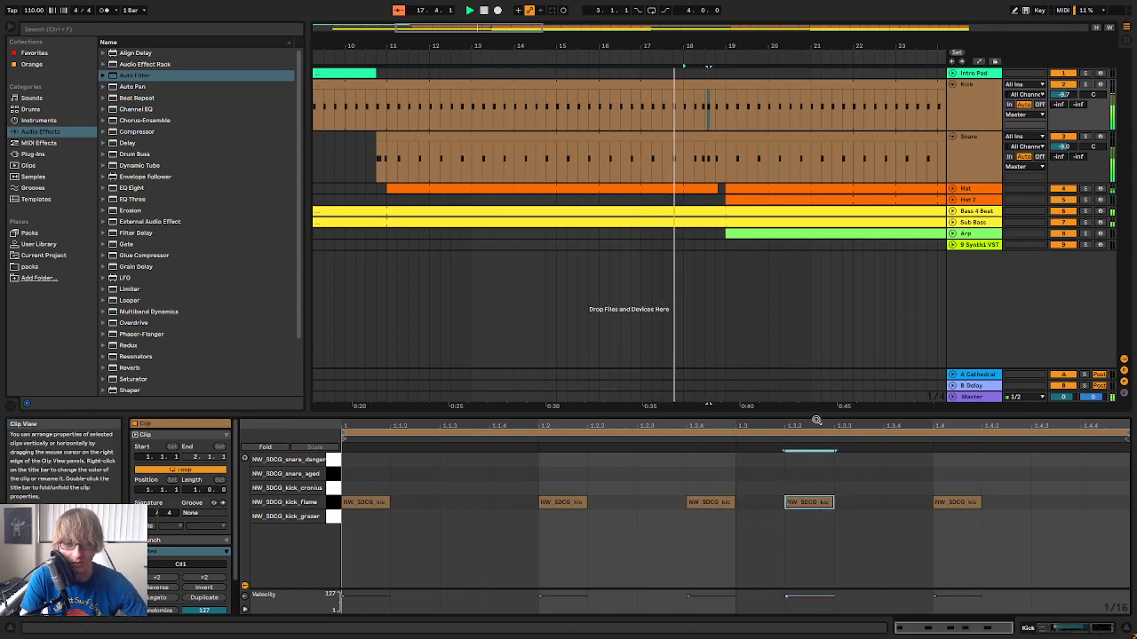
Select the snare fill from 18.2.1 to 18.4.2 on the Snare track
drag(702, 35, 702, 46)
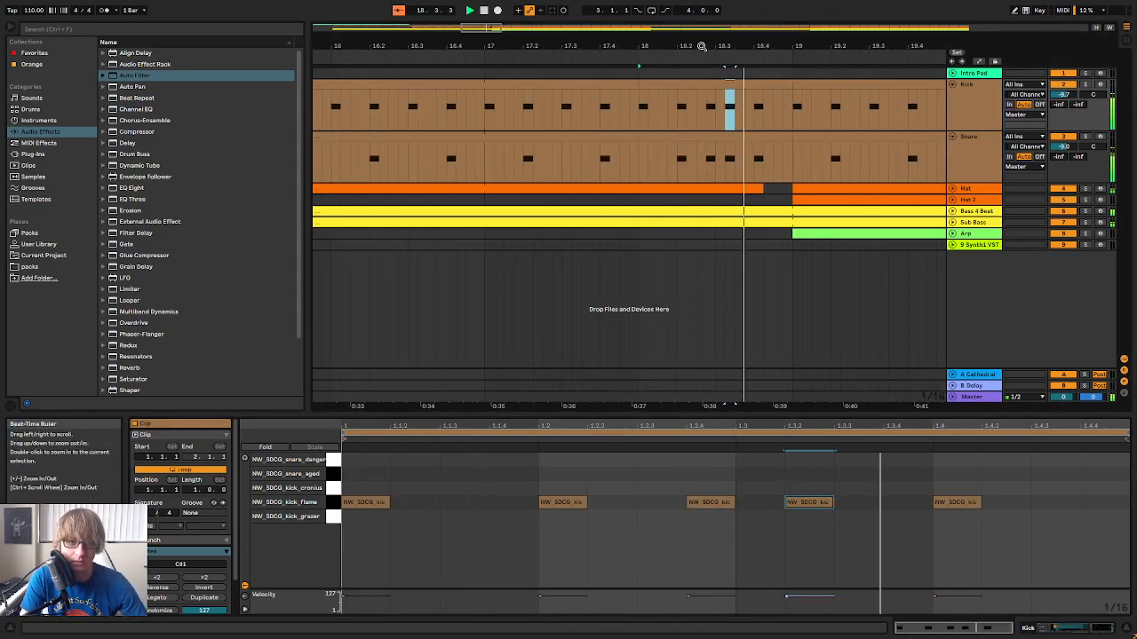
scroll(693, 162, up, 3)
drag(636, 162, 772, 160)
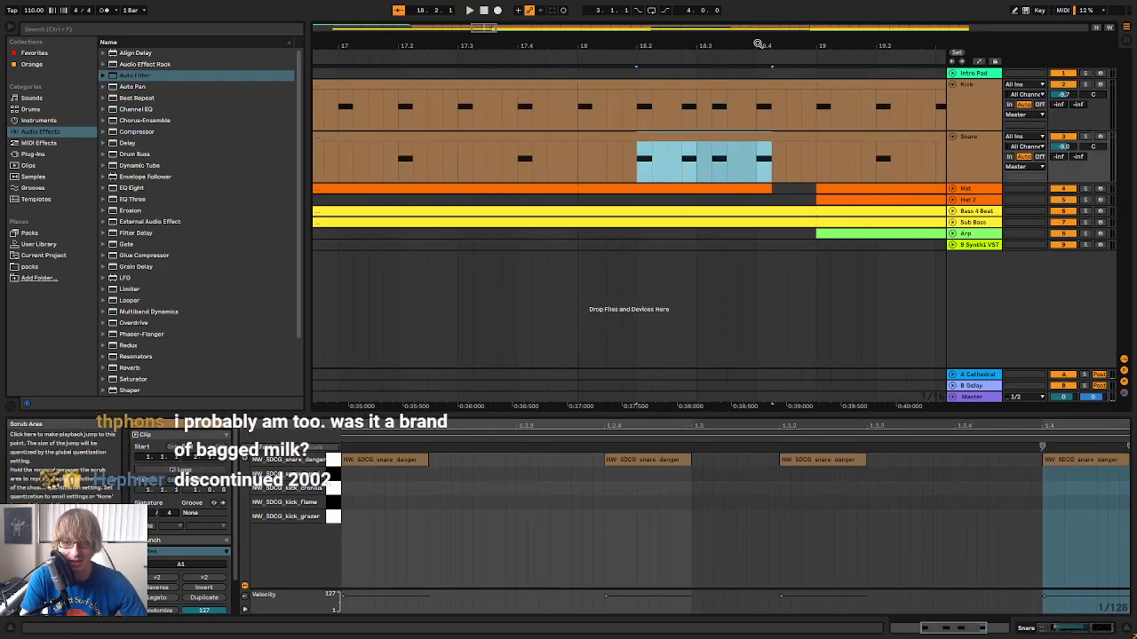
drag(705, 45, 639, 46)
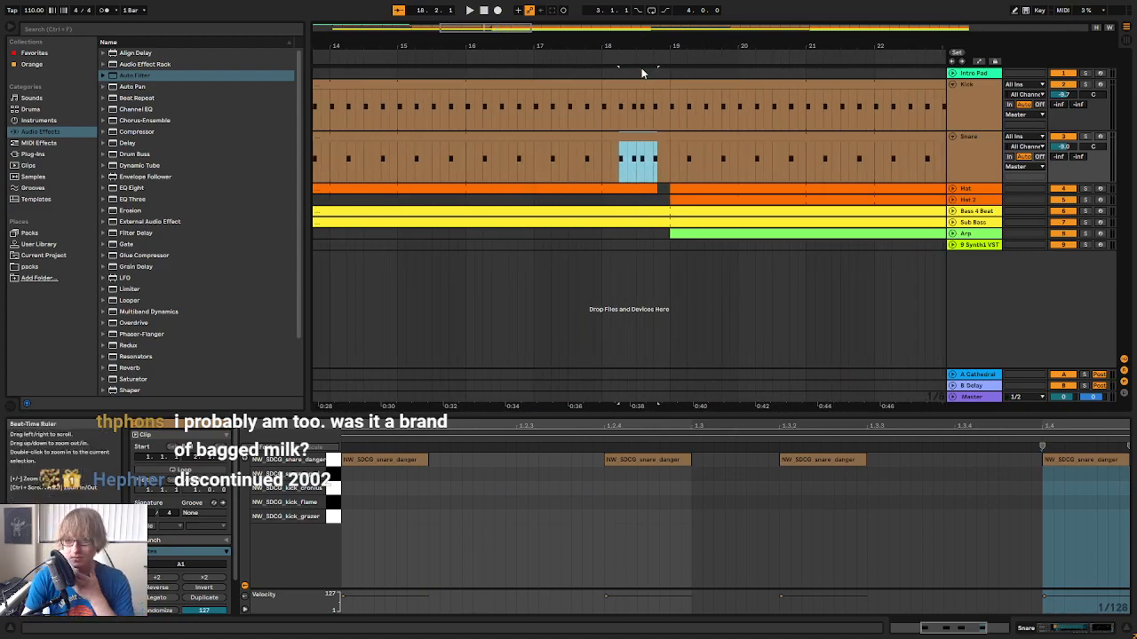
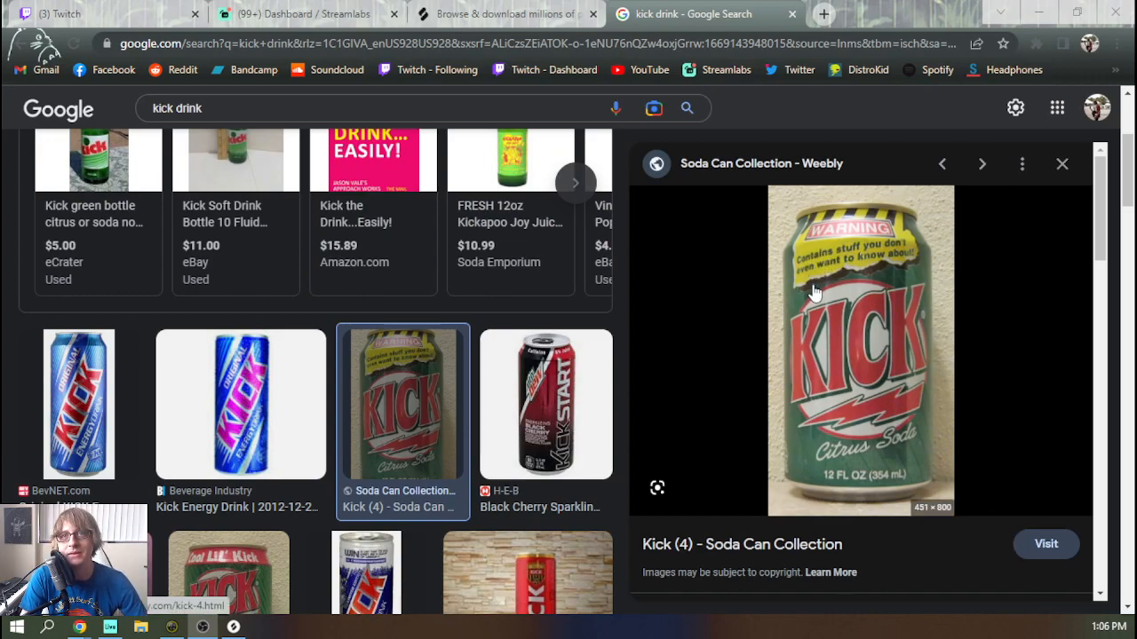
Open the Kick Citrus Soda can image with the yellow warning label in its own tab and view it enlarged
right_click(861, 266)
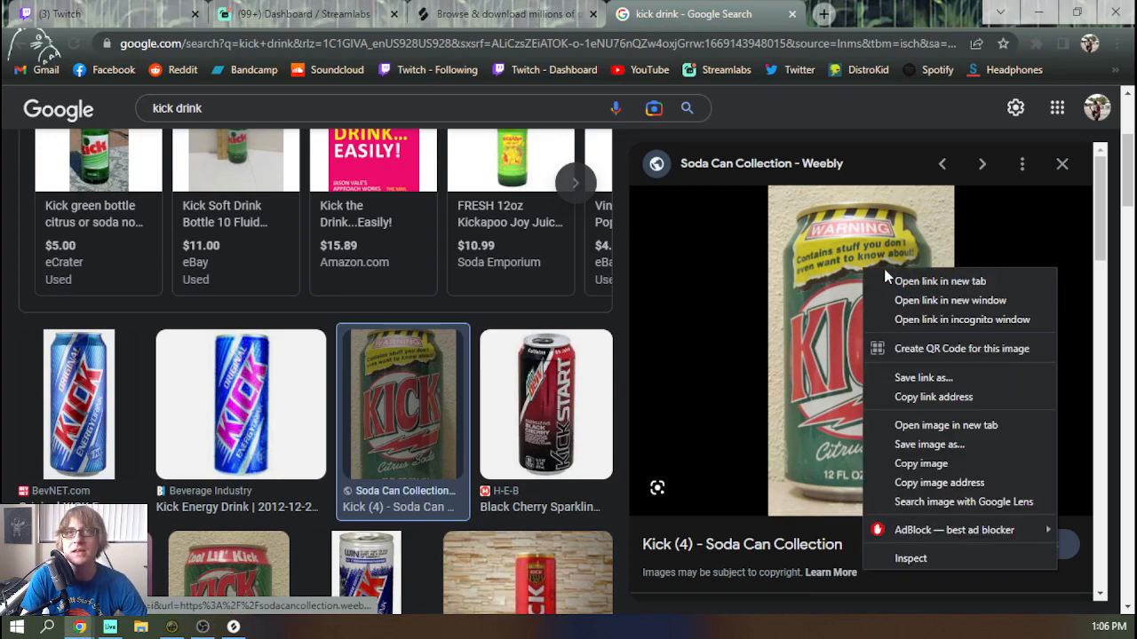
click(928, 426)
click(831, 25)
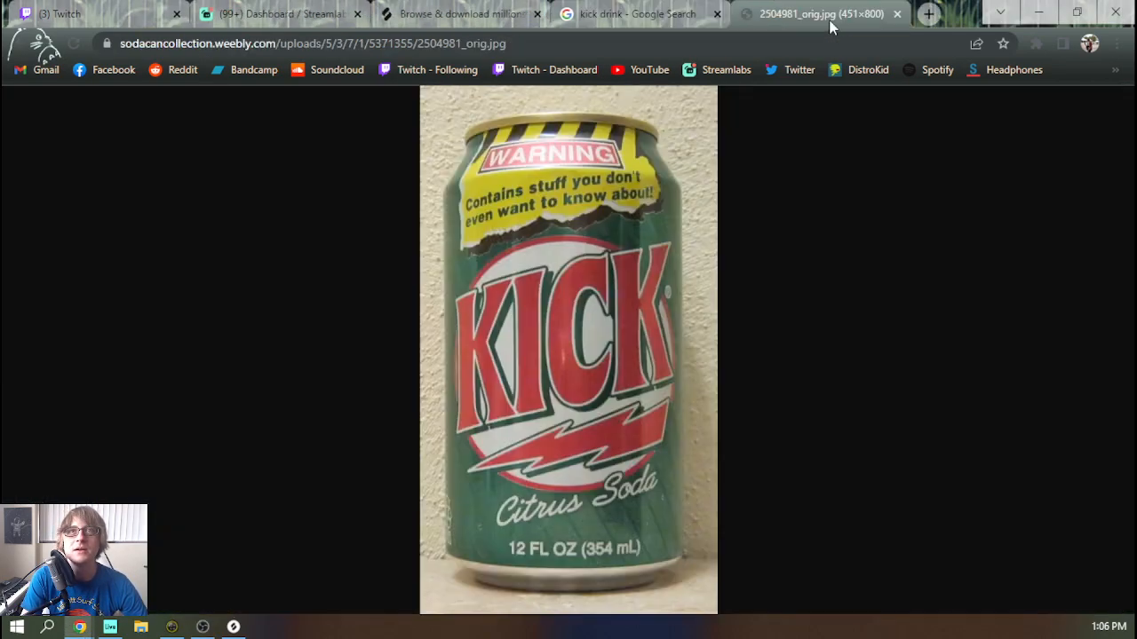
click(562, 230)
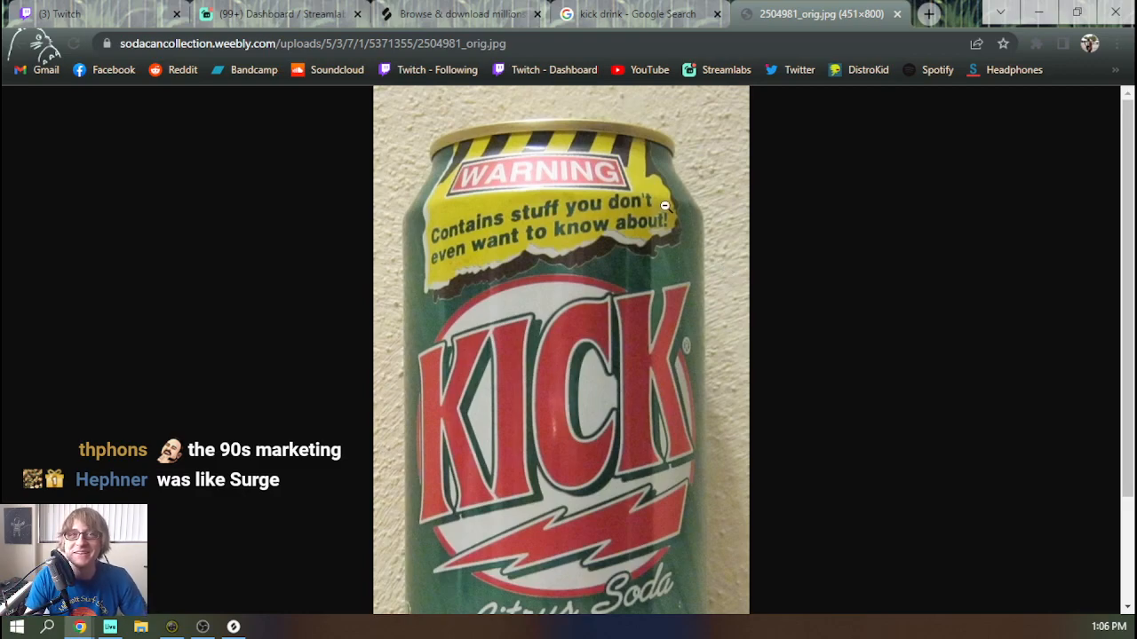
scroll(662, 257, down, 2)
scroll(808, 320, up, 2)
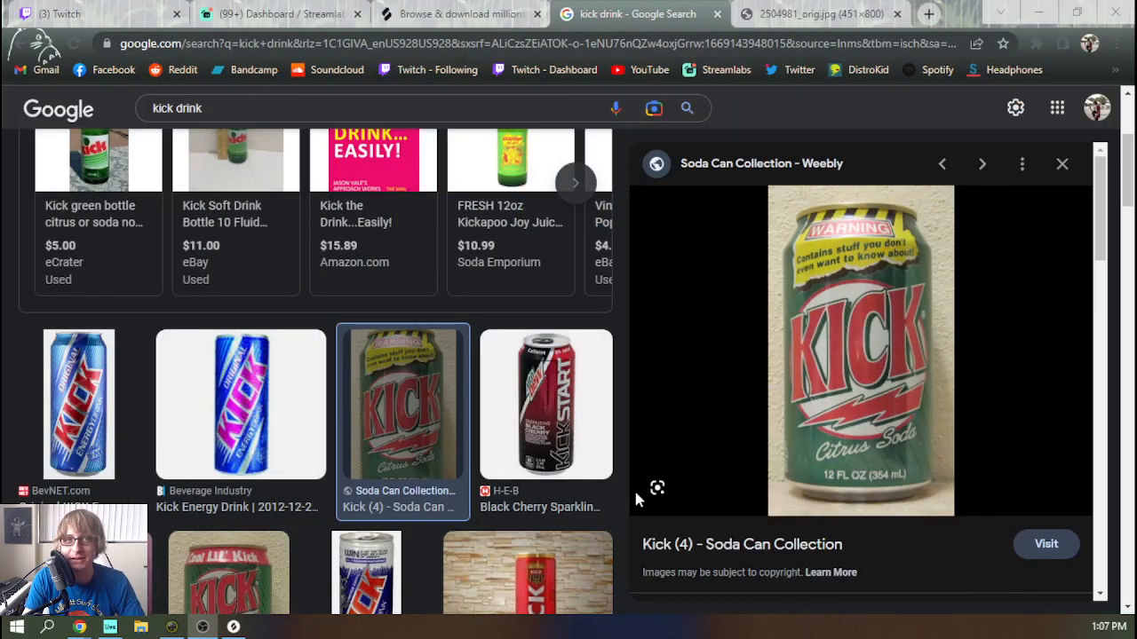
Examine other Kick drink image results, including Kickstart, the blue energy drink cans, Cool Lil' Kick and the Citrus Soda radio commercial
click(564, 430)
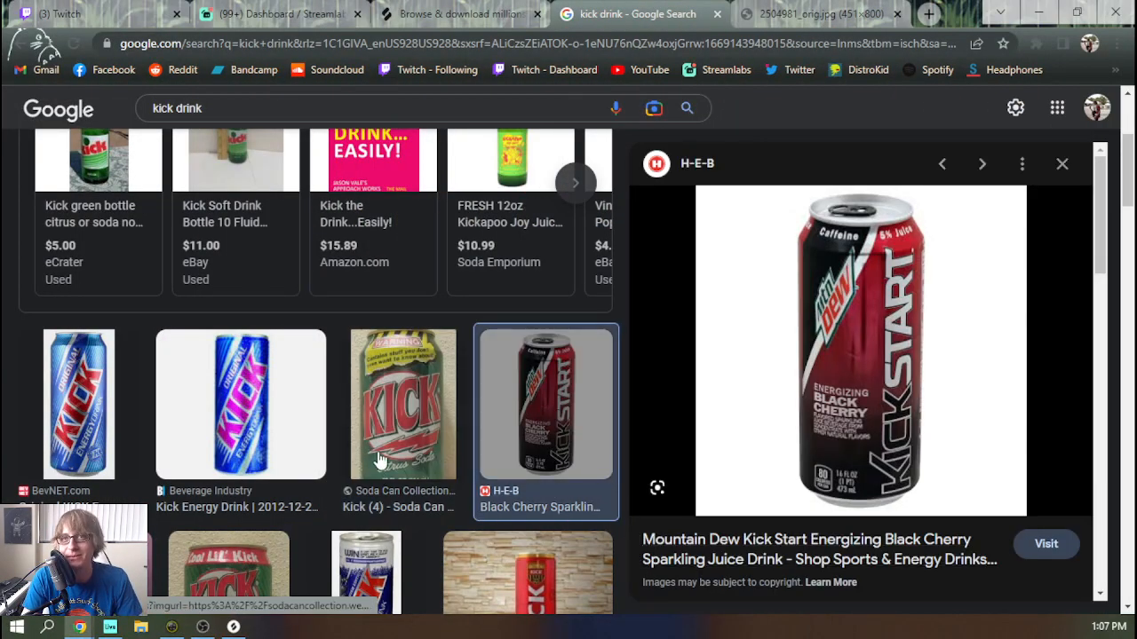
click(239, 426)
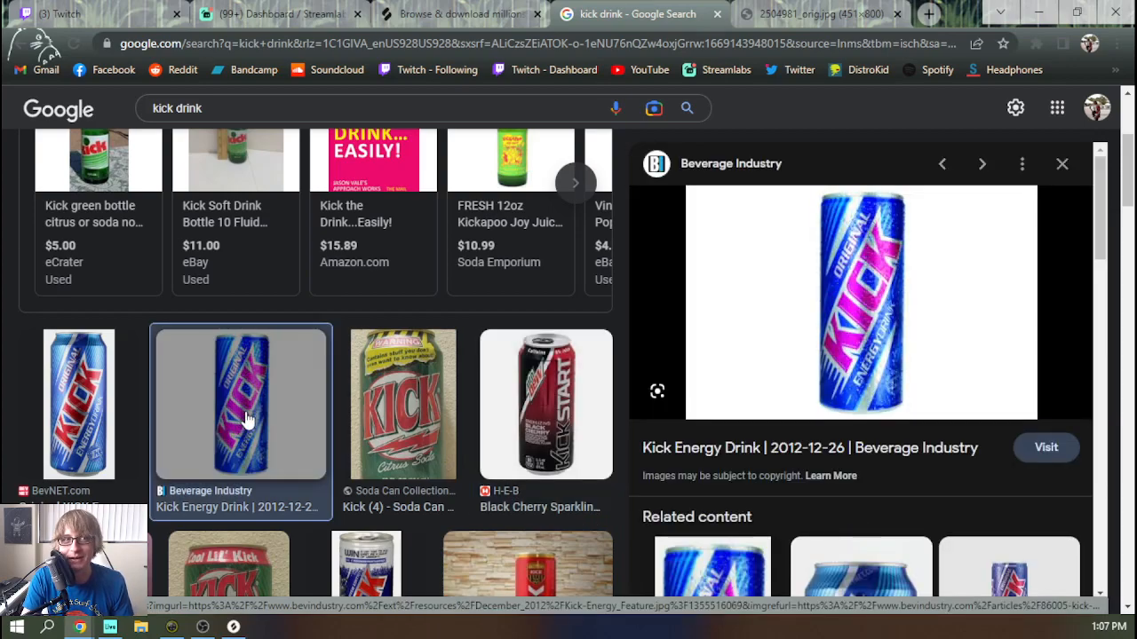
click(93, 428)
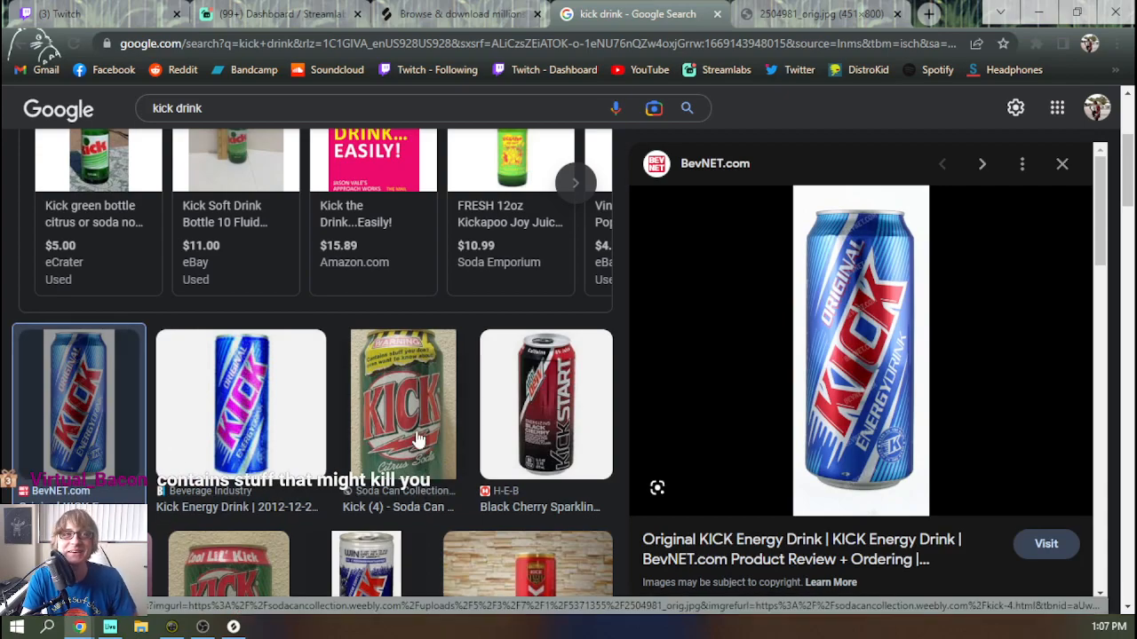
scroll(417, 435, down, 2)
click(206, 453)
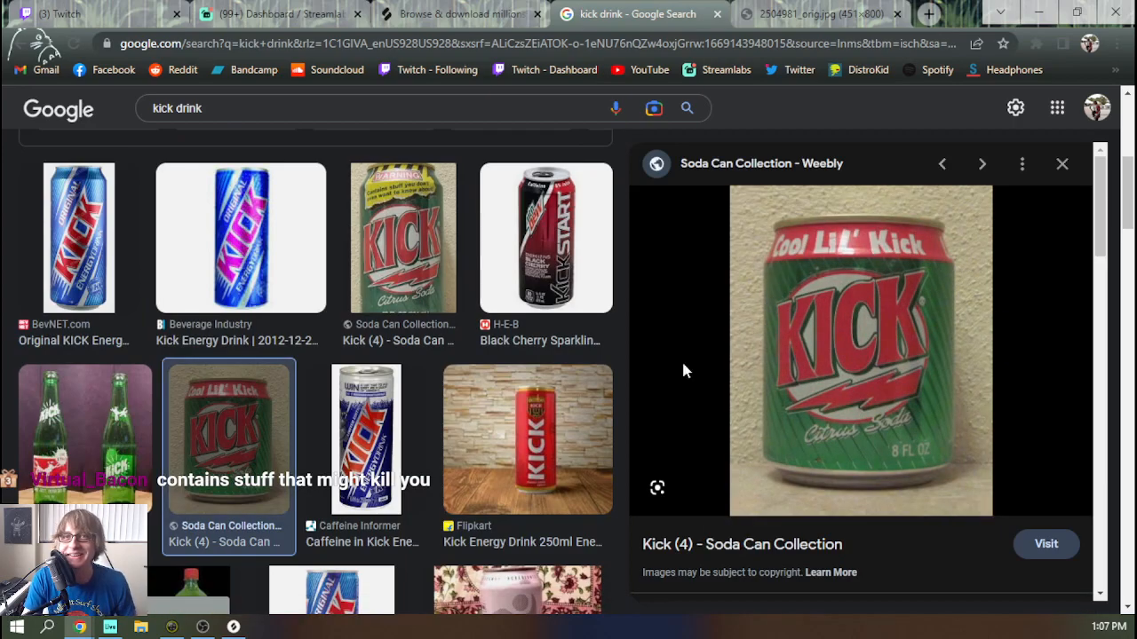
scroll(380, 428, down, 1)
scroll(380, 428, down, 2)
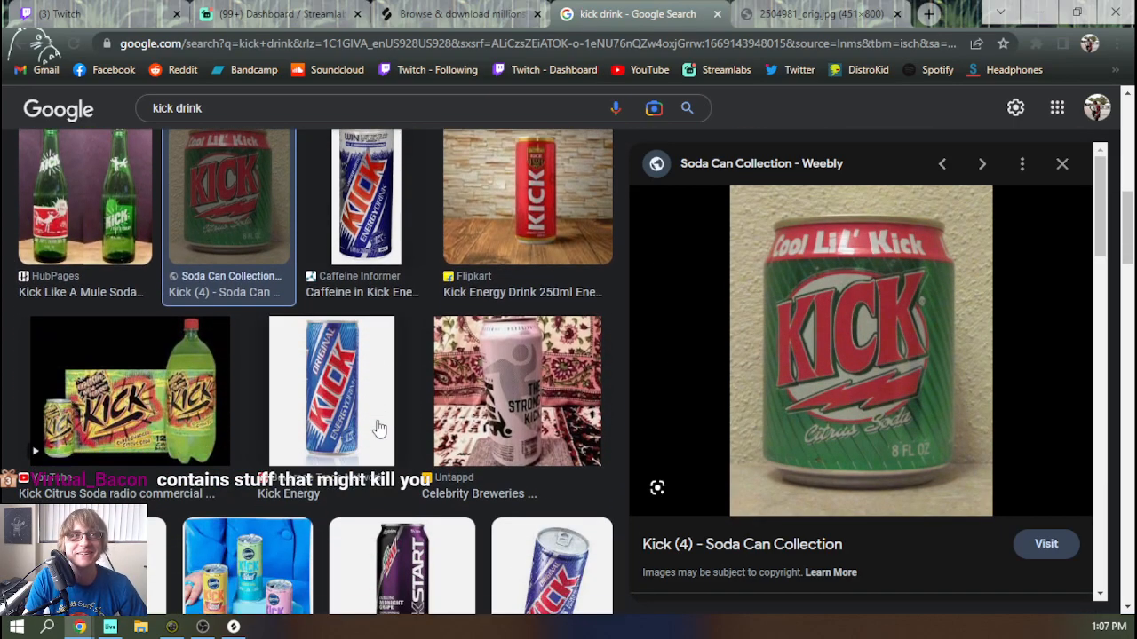
scroll(375, 426, up, 1)
click(180, 476)
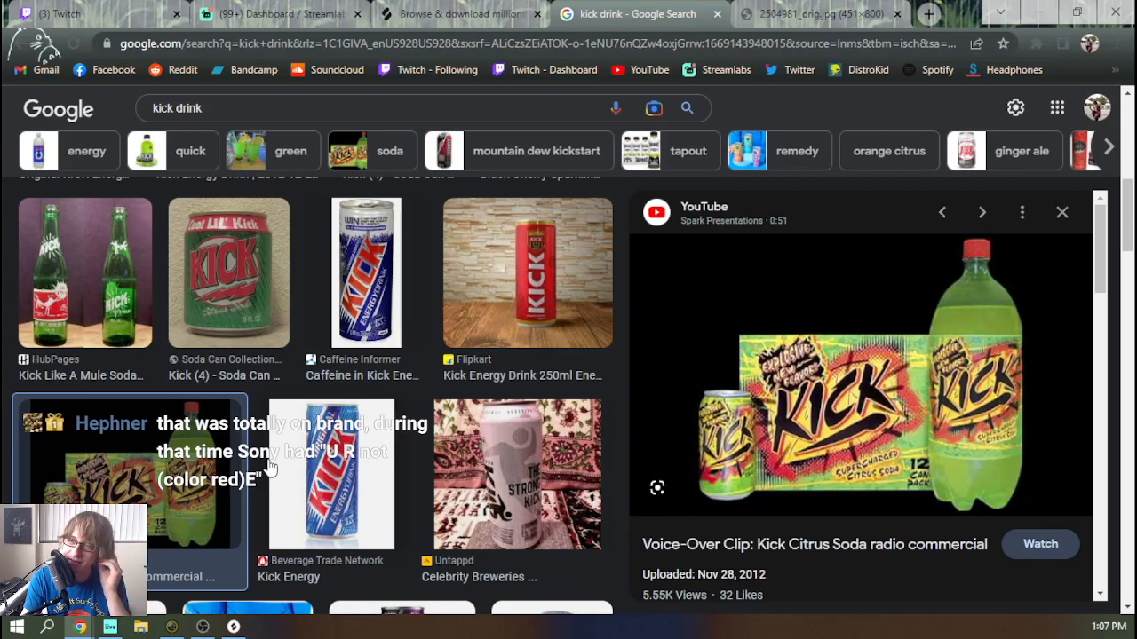
scroll(413, 386, up, 4)
scroll(423, 405, up, 2)
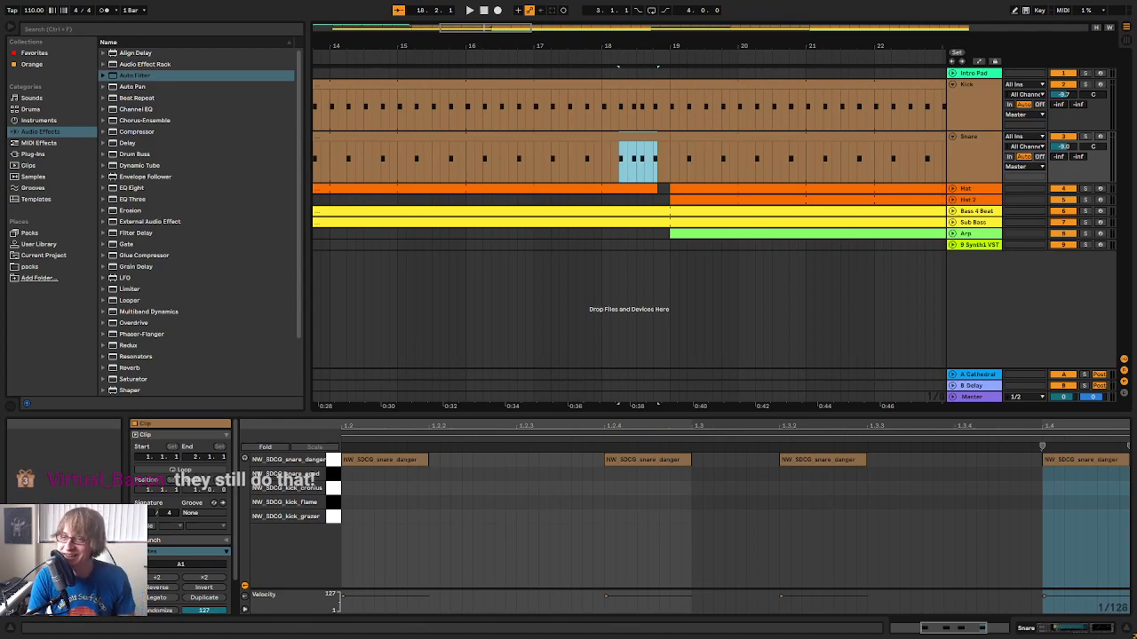
Switch to Ableton Live and play the arrangement from the beginning through the bar 18 fill into the next section
mouse_move(688, 44)
mouse_down()
mouse_move(688, 23)
mouse_move(689, 40)
mouse_up()
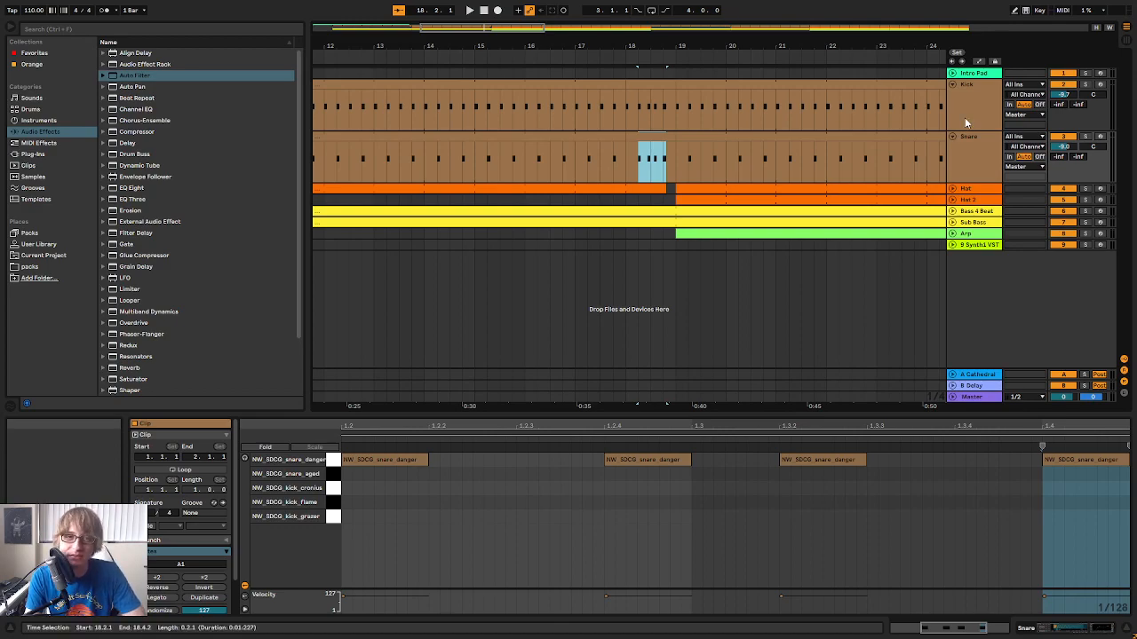
drag(746, 45, 746, 94)
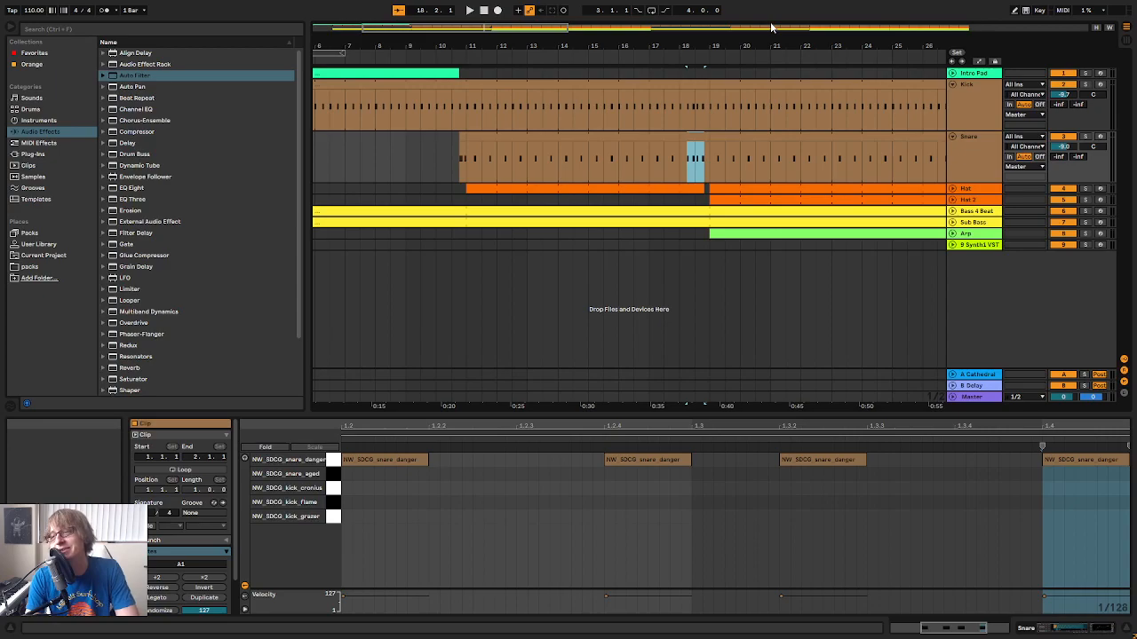
drag(806, 45, 589, 39)
click(483, 10)
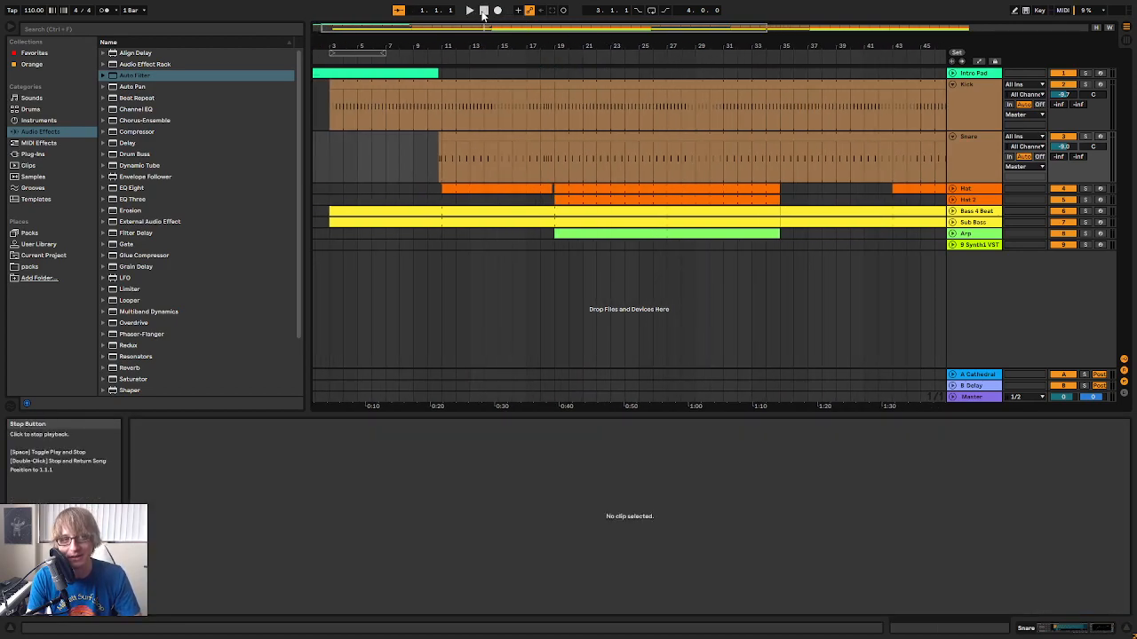
click(469, 10)
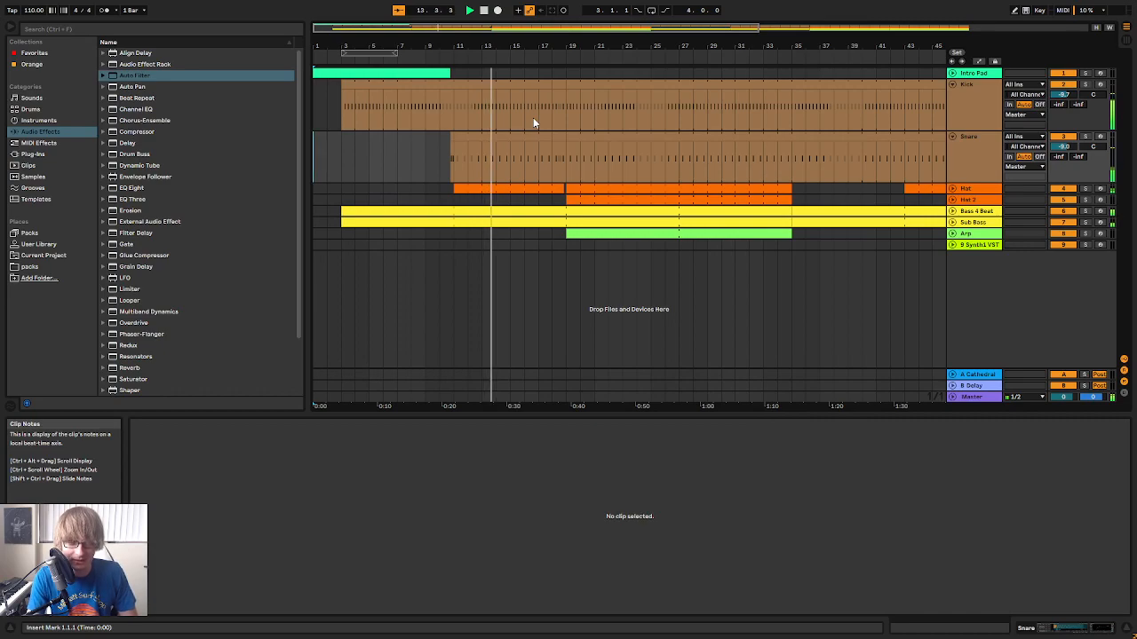
drag(578, 45, 649, 305)
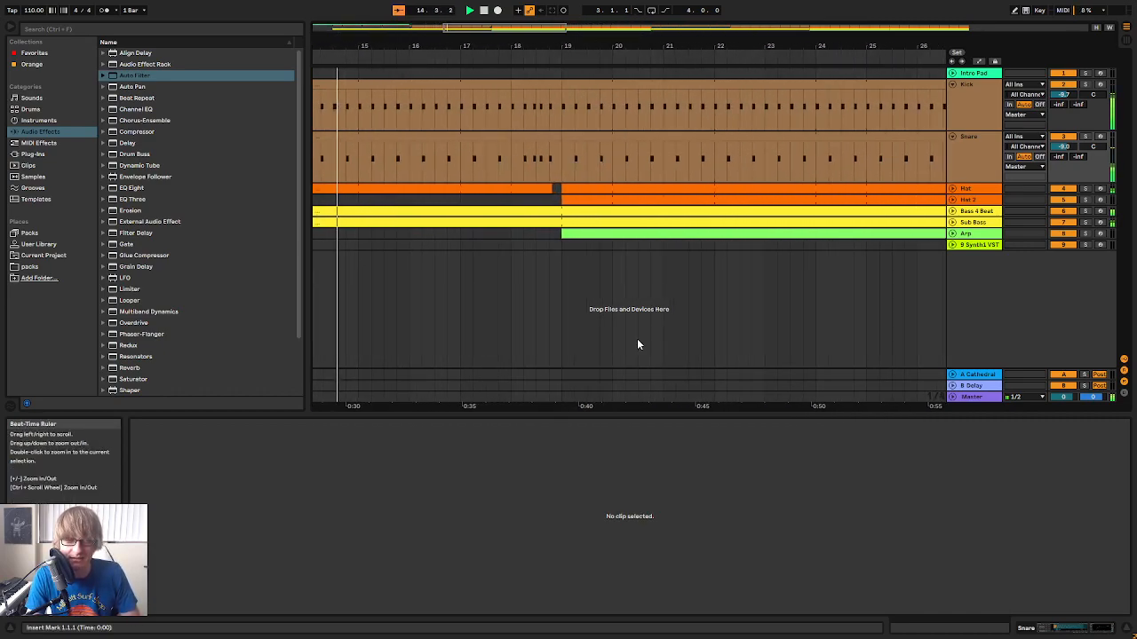
drag(578, 45, 546, 45)
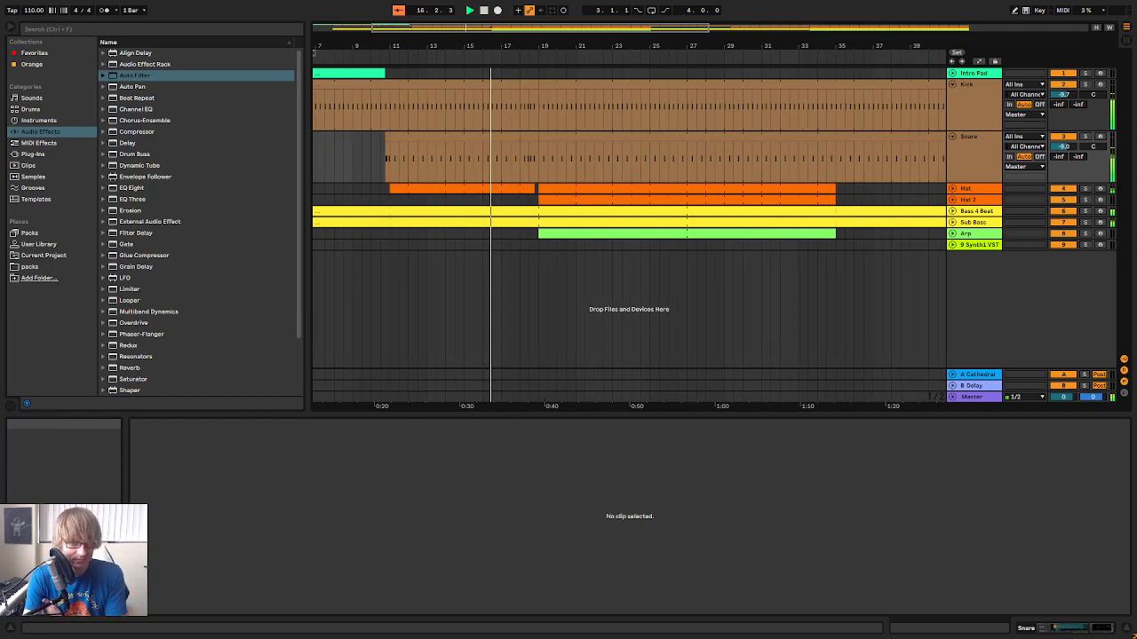
drag(541, 46, 571, 62)
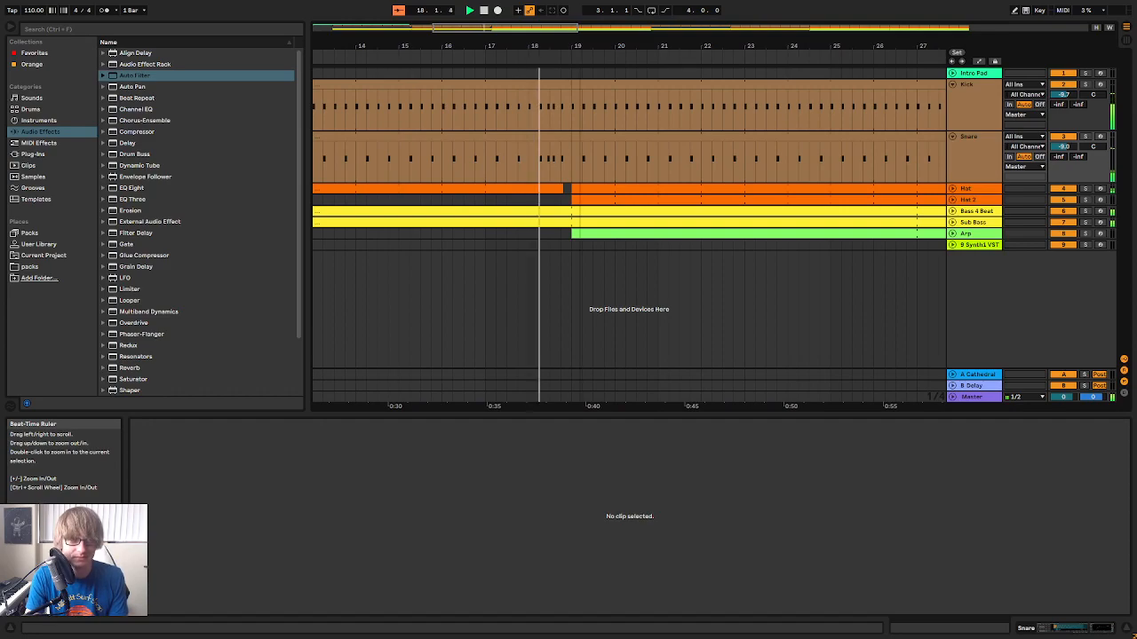
drag(598, 40, 571, 18)
Fold the Snare and Kick tracks and play the arrangement from bar 19
click(953, 137)
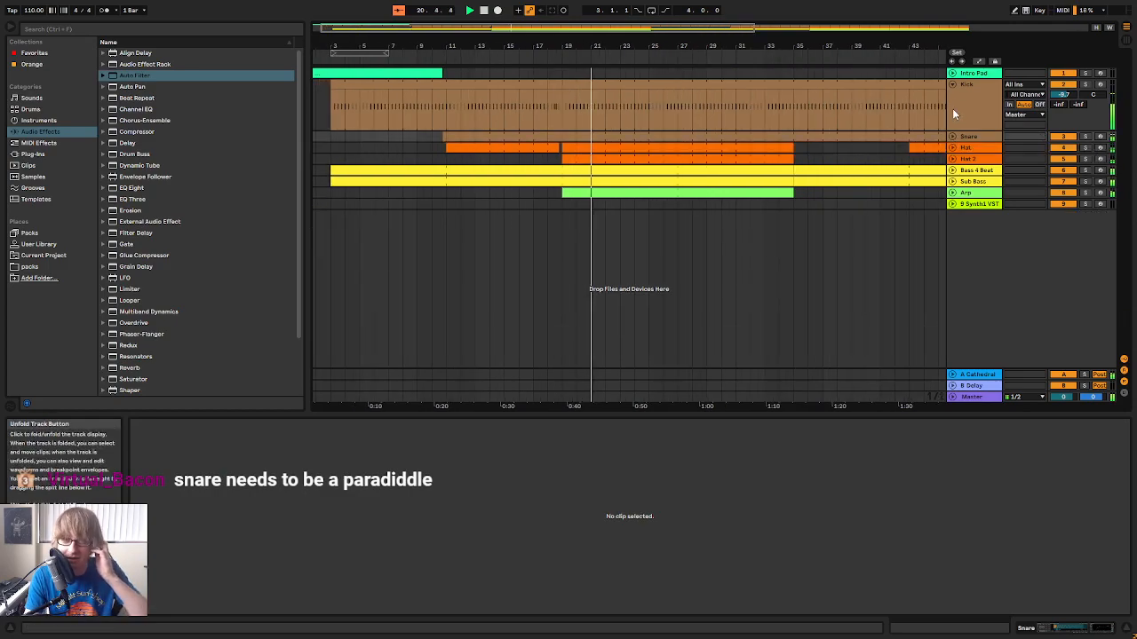
click(951, 84)
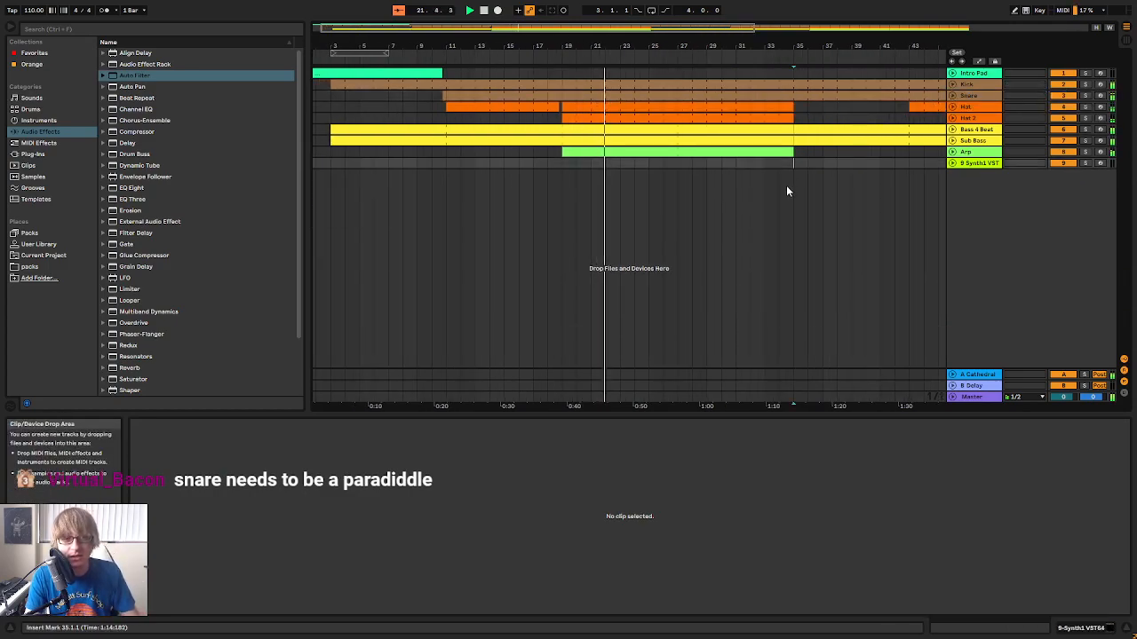
click(562, 59)
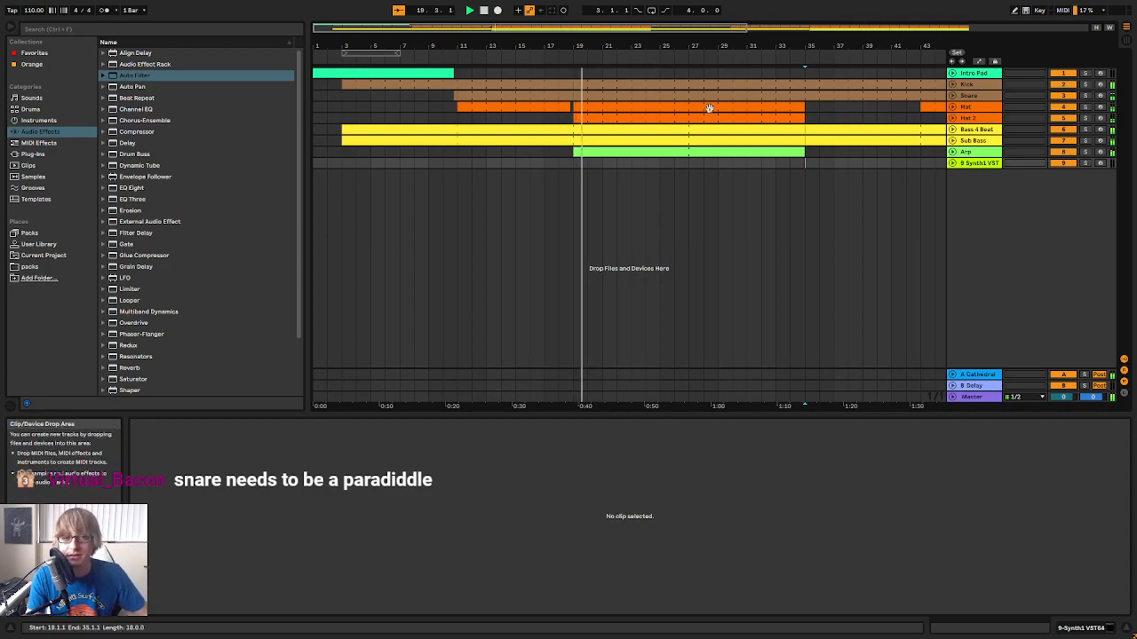
drag(541, 47, 540, 42)
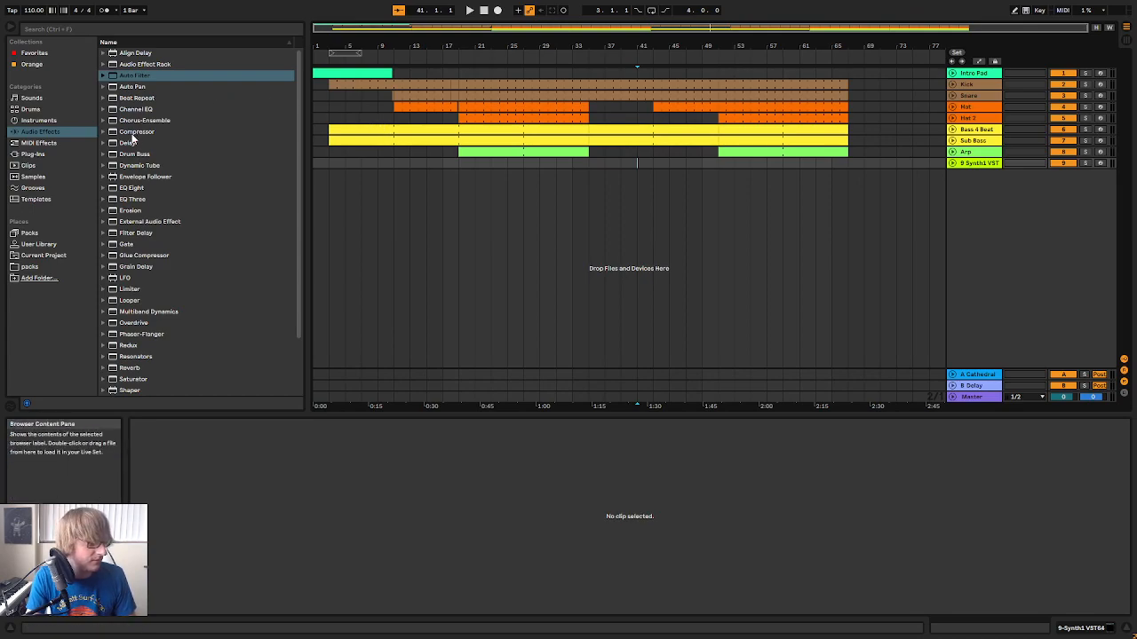
Rename the empty Synth1 track below Arp as Solo and arm it for recording
right_click(980, 169)
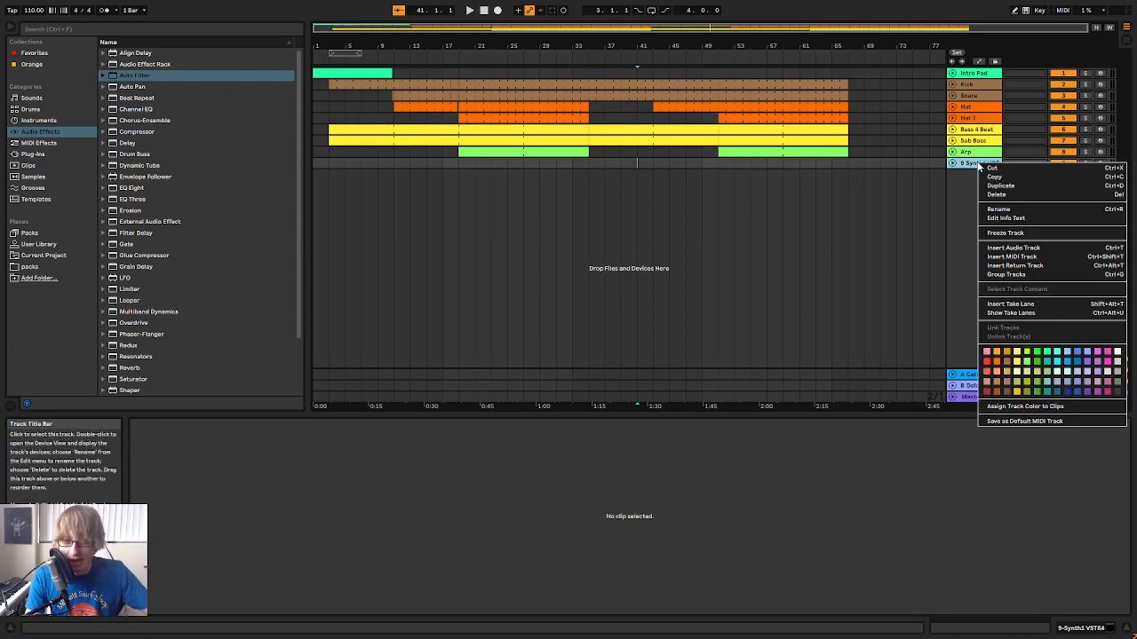
click(1014, 211)
text(Solo)
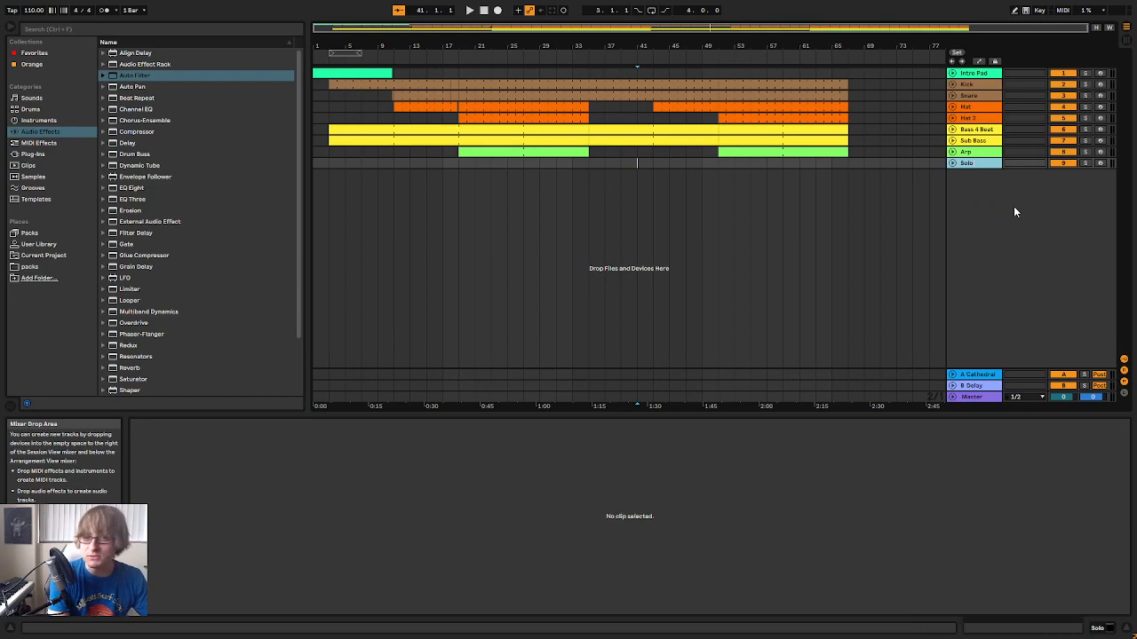
Play the arrangement from around bar 17 through the following sections, then restart it from 17.2.1
click(447, 54)
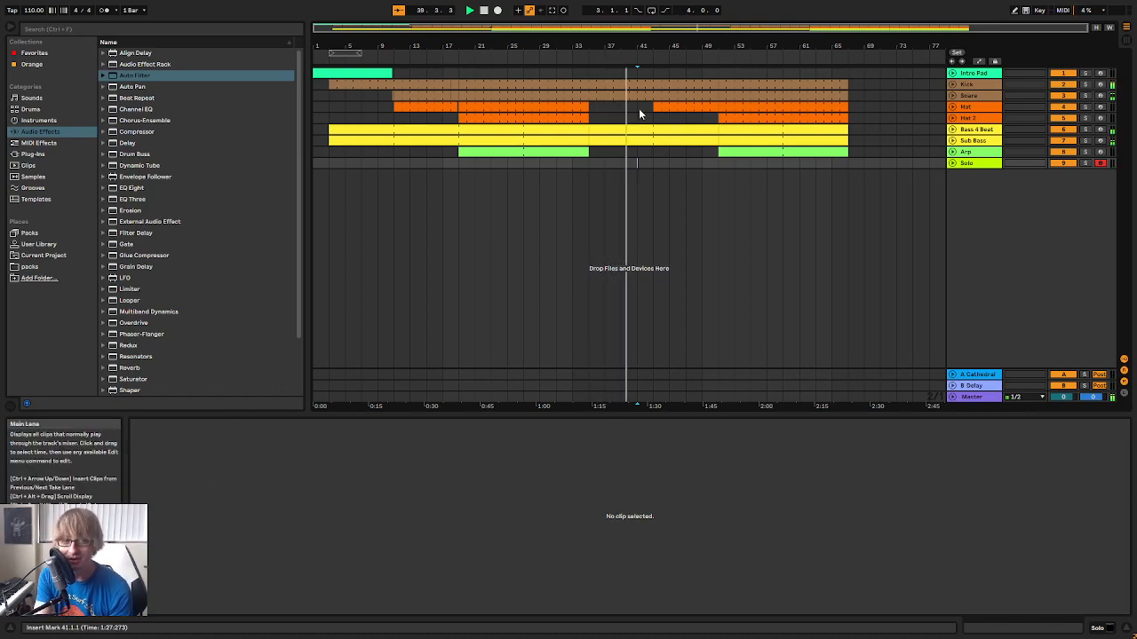
drag(650, 45, 612, 43)
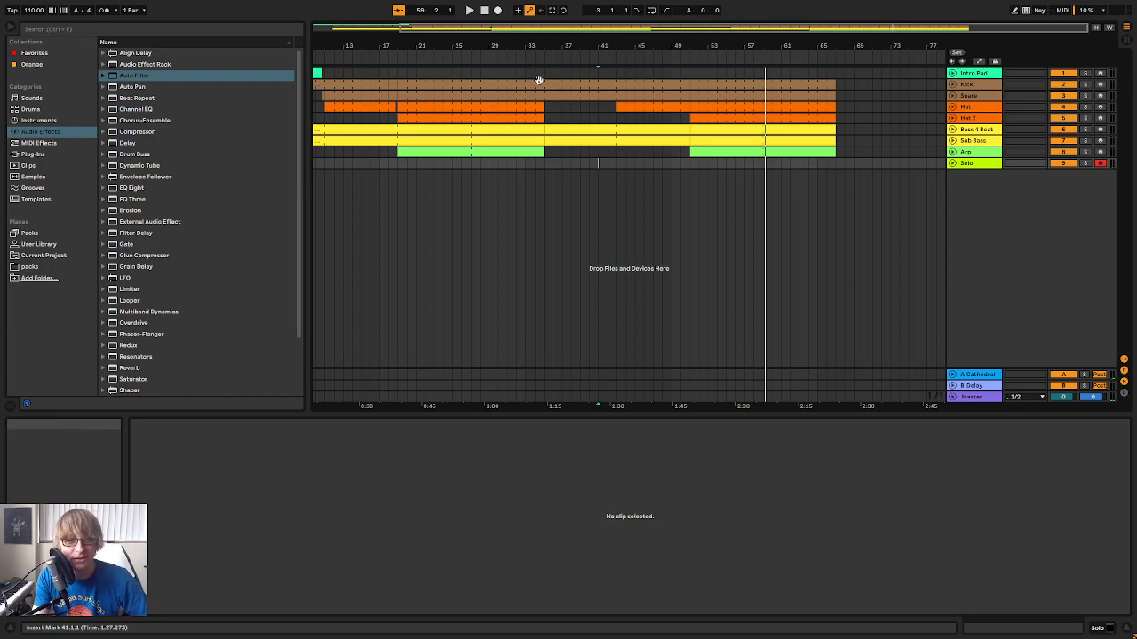
click(377, 59)
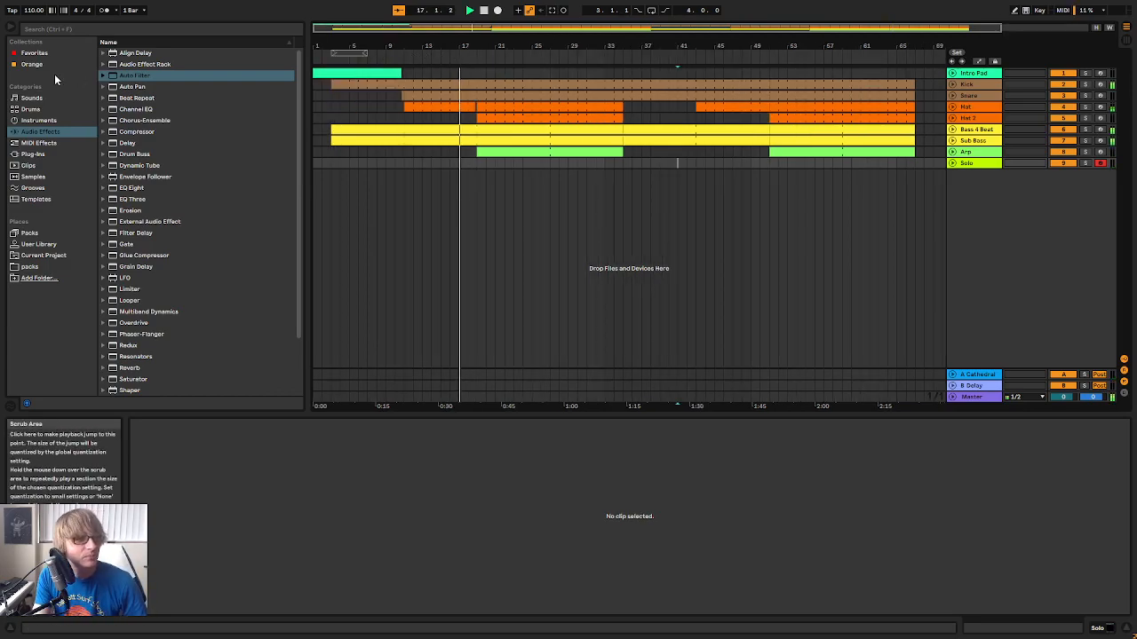
Load the Synth1 VST64 plug-in onto a new MIDI track below the Solo track
click(33, 154)
drag(153, 87, 993, 180)
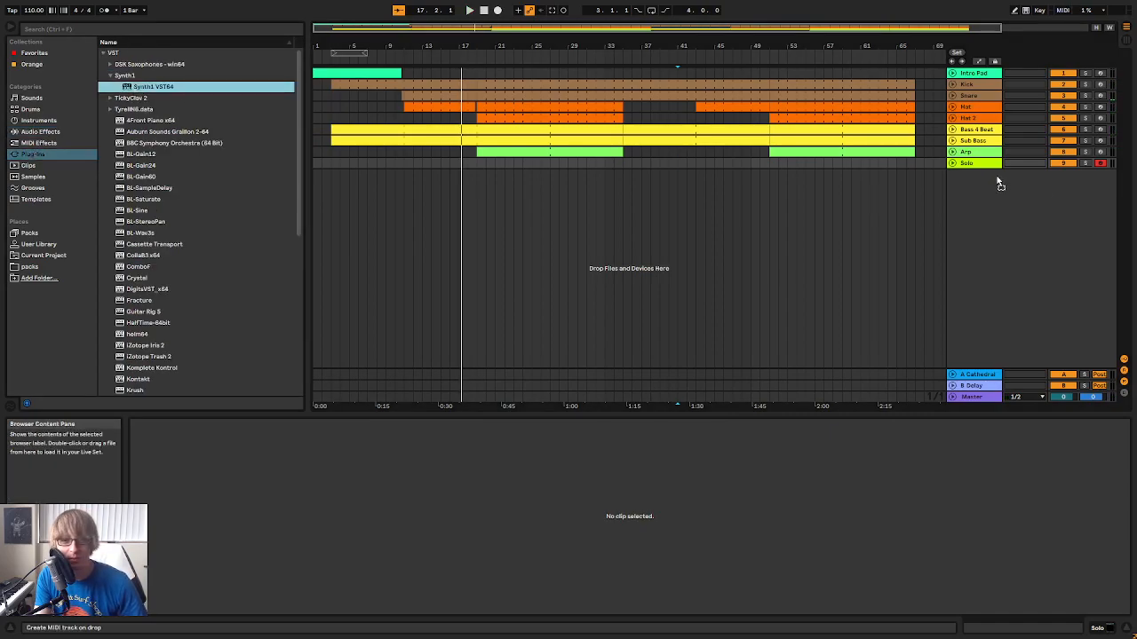
drag(1027, 221, 968, 238)
drag(626, 196, 955, 218)
Load the GENTLE PAD 001 patch from the SOS-Synth1-NordLeadII-A-06.zip bank into Synth1 and close the plug-in window
click(822, 501)
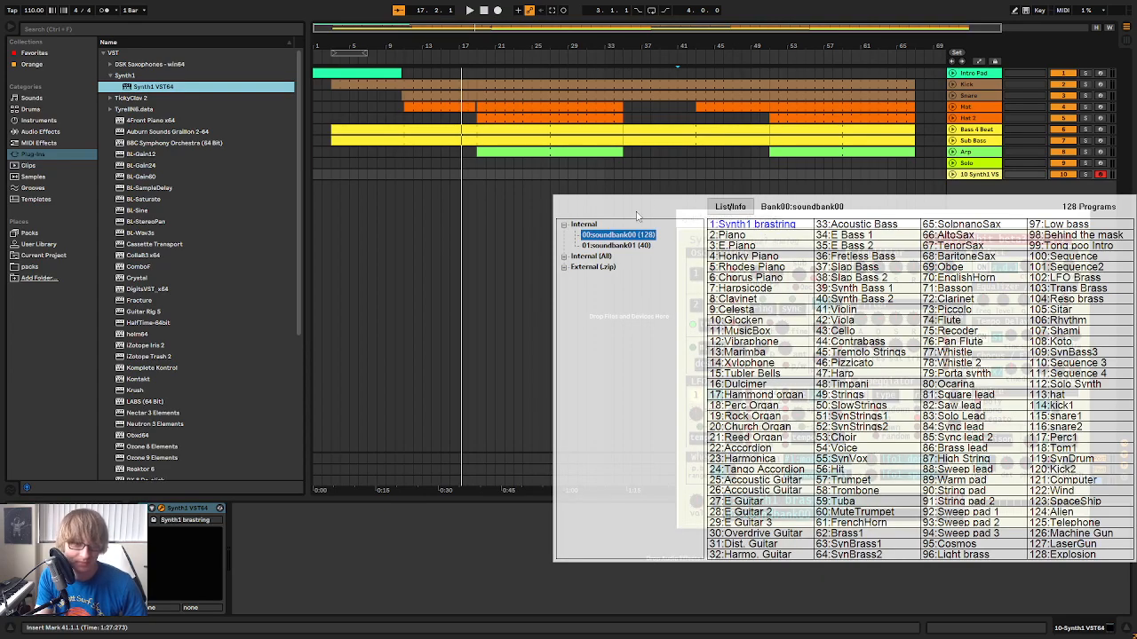
click(622, 247)
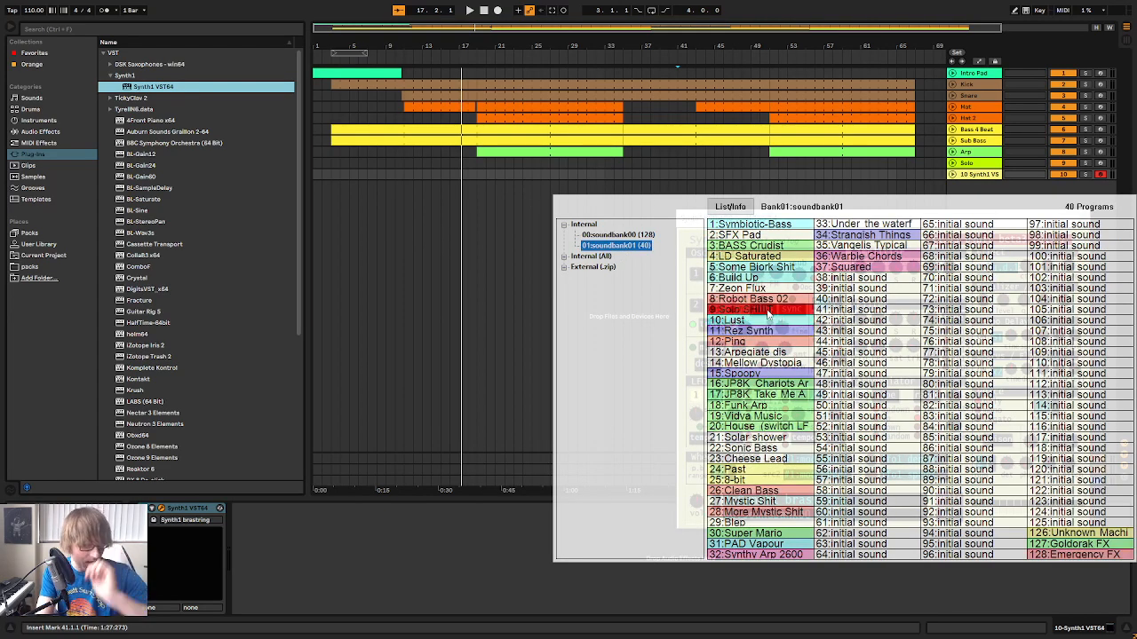
click(562, 267)
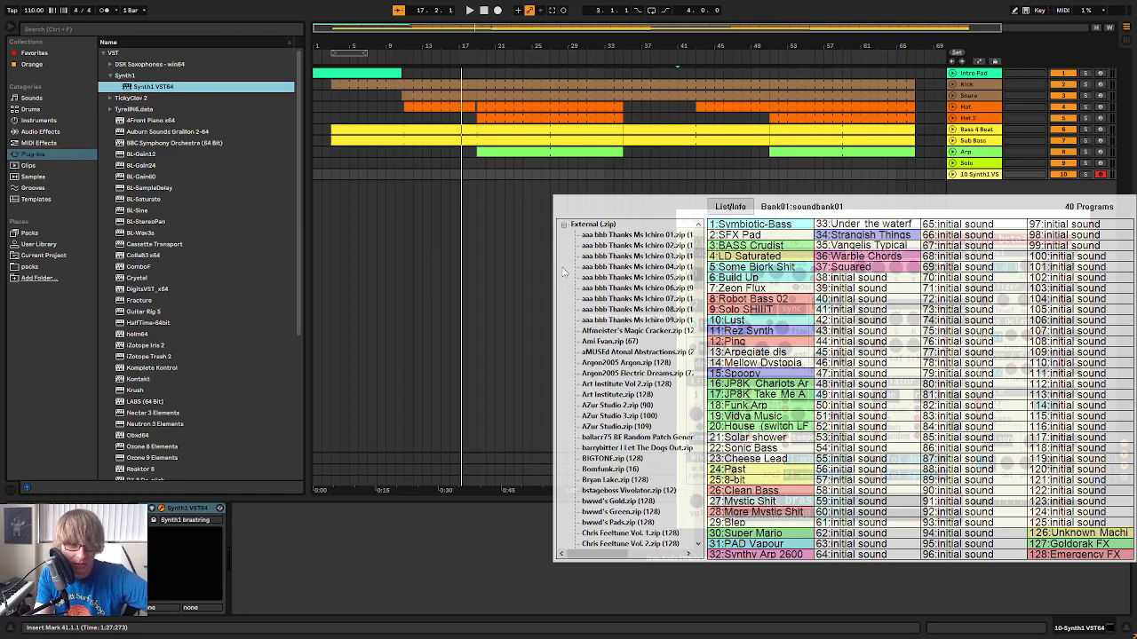
scroll(640, 373, down, 10)
scroll(649, 372, down, 5)
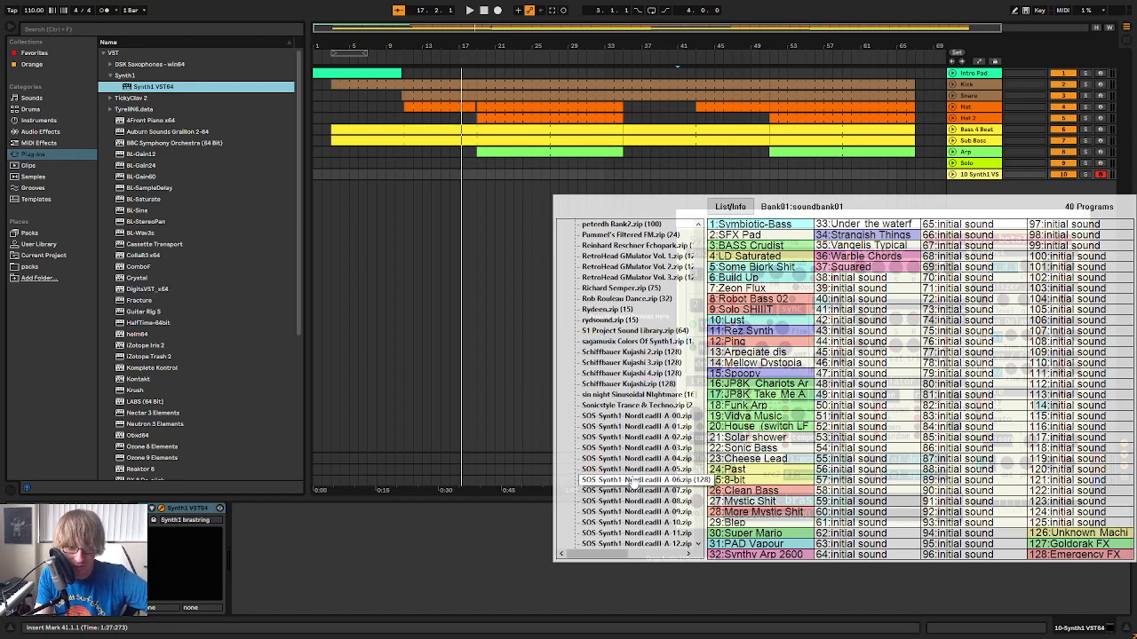
click(636, 288)
click(782, 361)
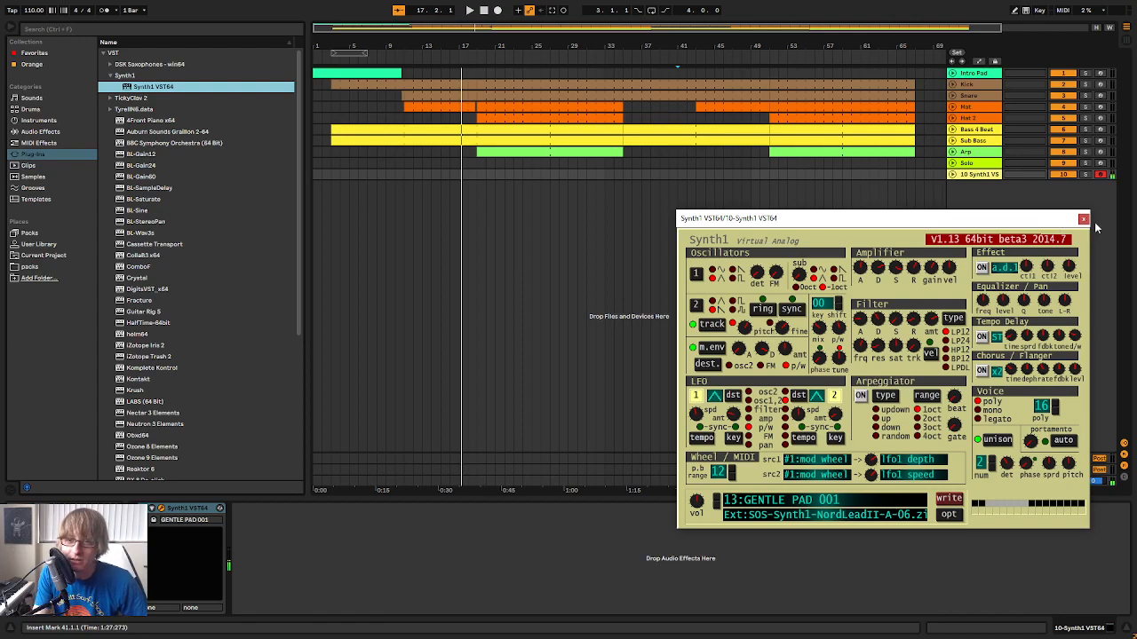
click(1083, 220)
Show the mixer, reopen the Synth1 plug-in window on the new track and look over its patch bank list
key(Tab)
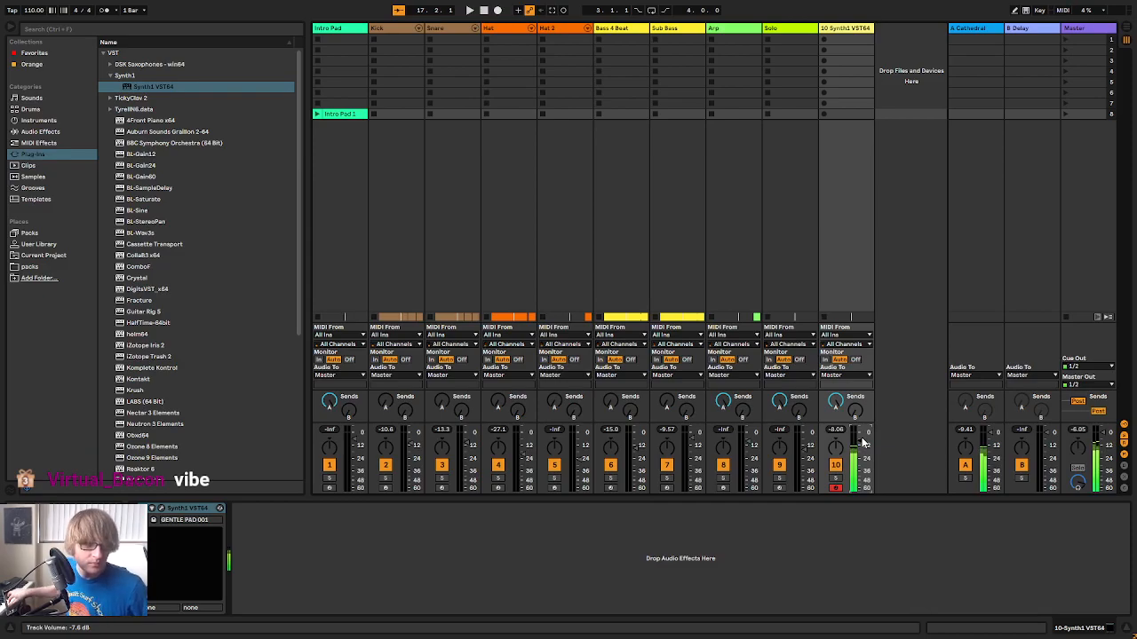
click(163, 511)
drag(861, 222, 831, 112)
click(804, 397)
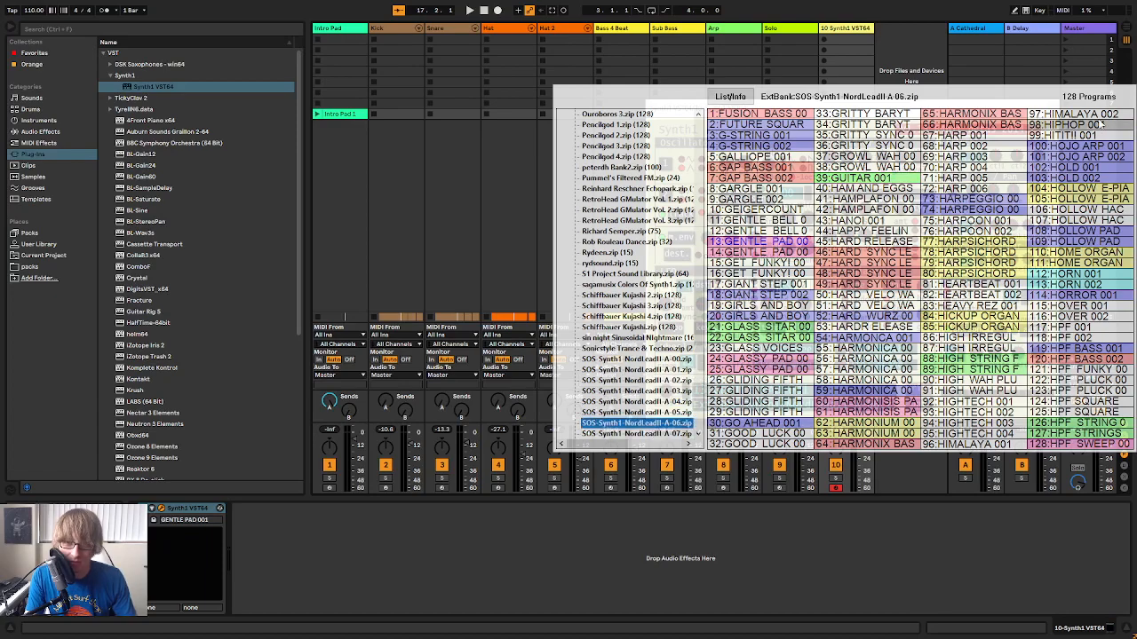
click(918, 61)
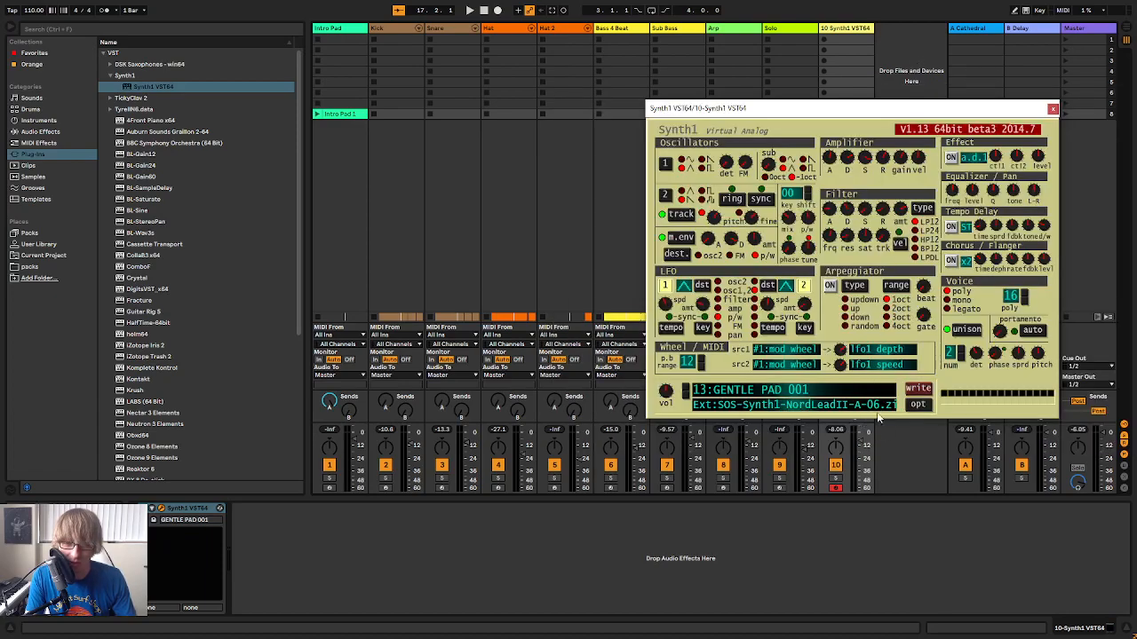
Write the current patch to program 38 of bank 01:soundbank01 under the name GENTLE WAVE
click(919, 391)
click(607, 282)
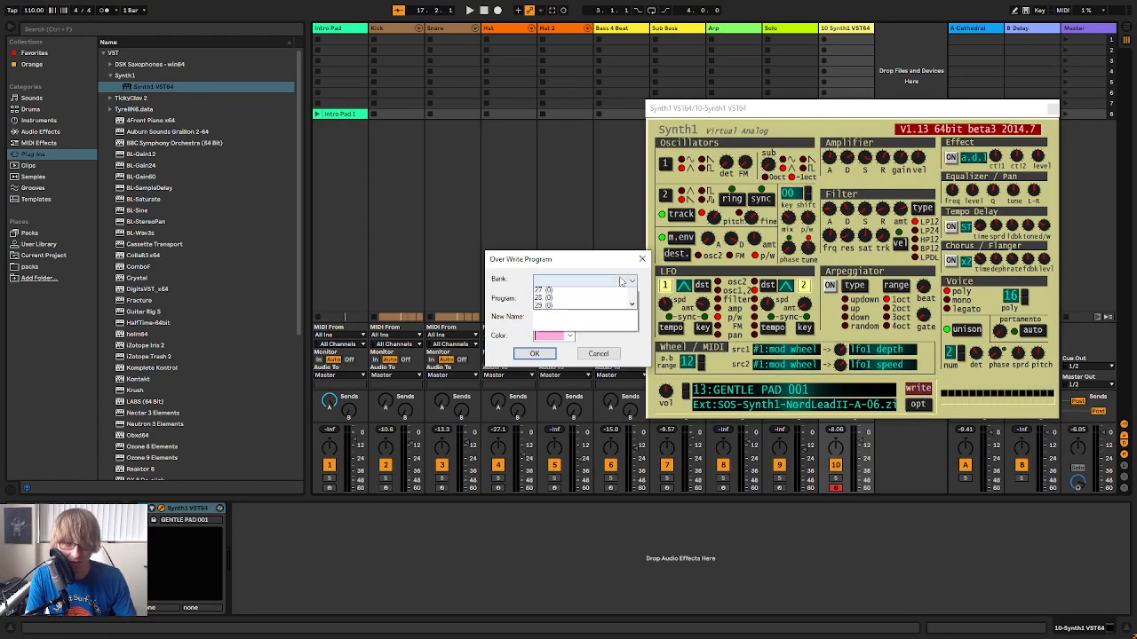
click(604, 299)
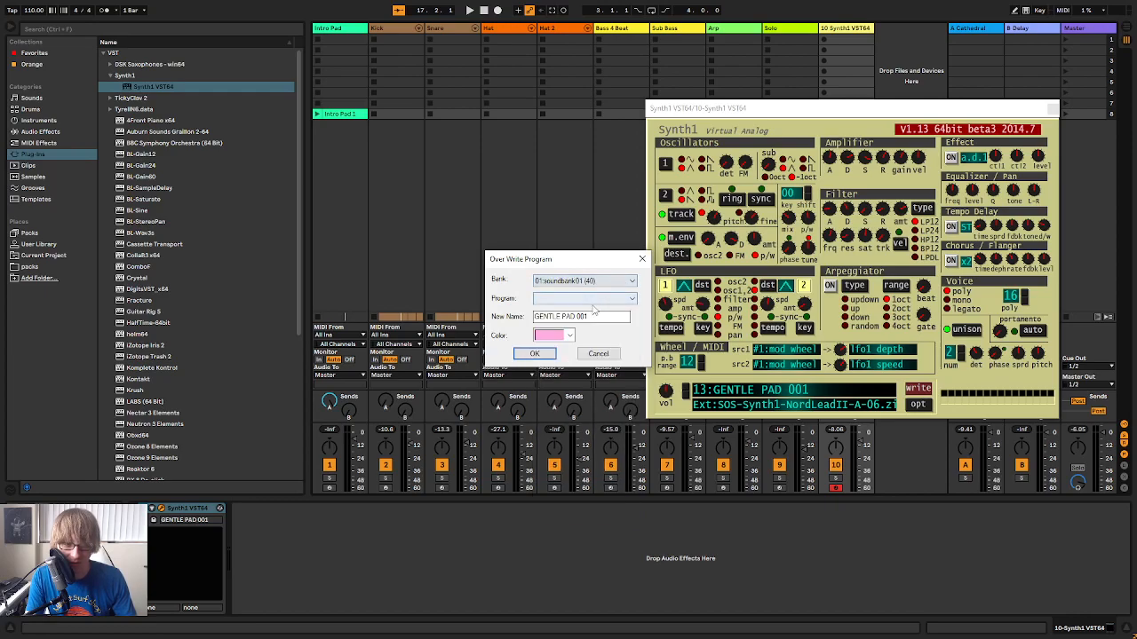
click(611, 300)
scroll(573, 426, down, 3)
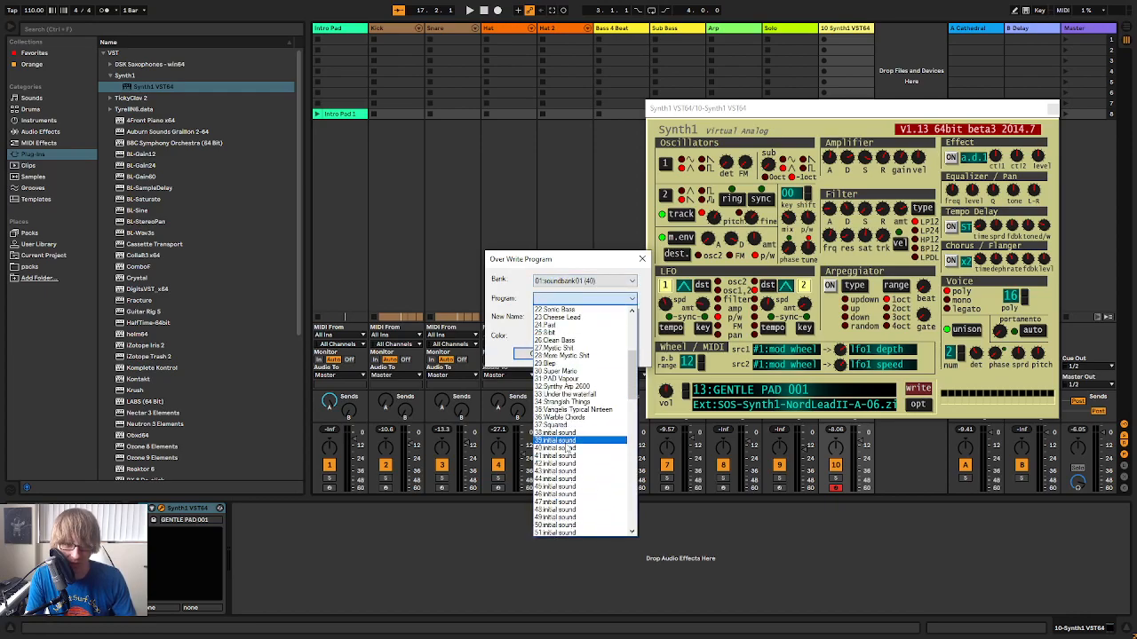
click(571, 437)
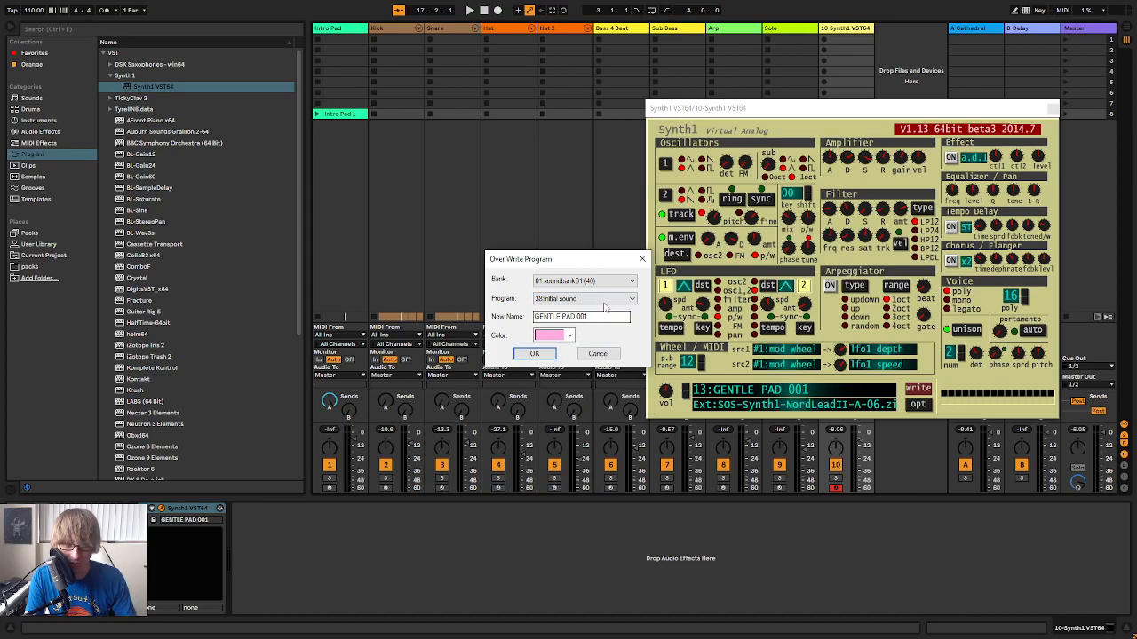
click(603, 301)
scroll(590, 362, up, 2)
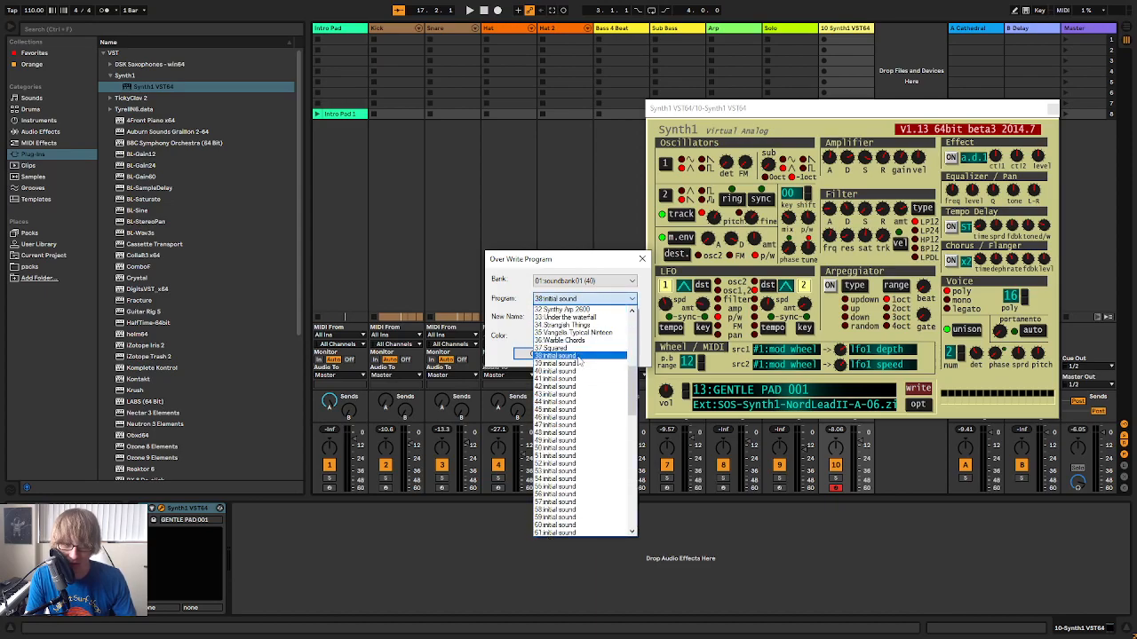
click(578, 357)
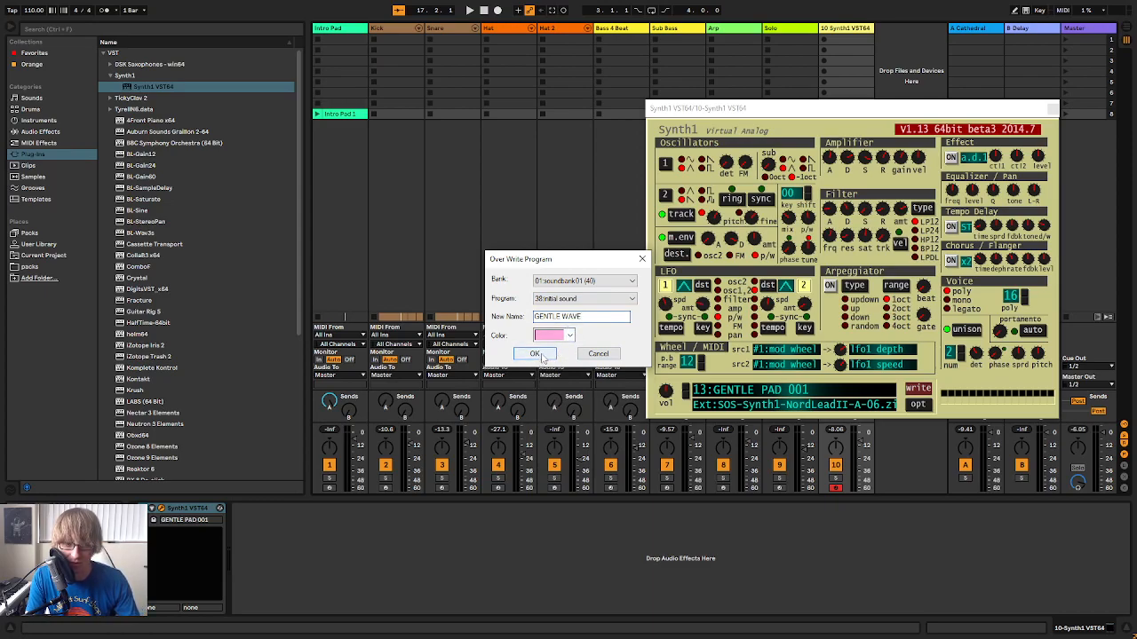
click(537, 354)
Check the saved patch in soundbank01 and browse the external zip banks in Synth1's patch list
click(819, 394)
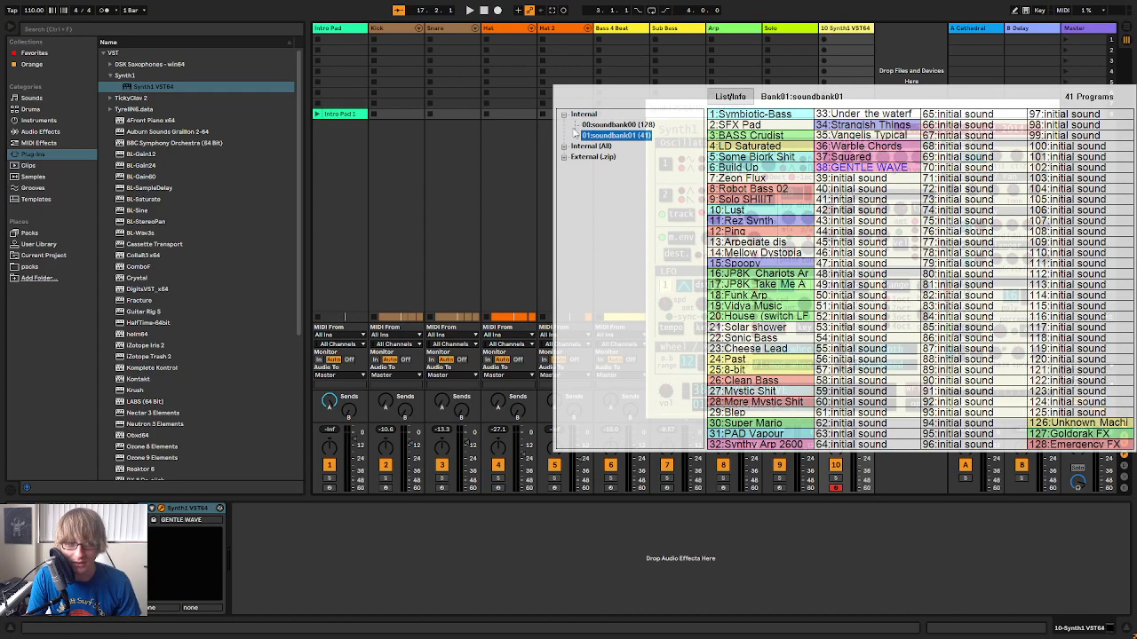
click(564, 157)
scroll(653, 257, down, 10)
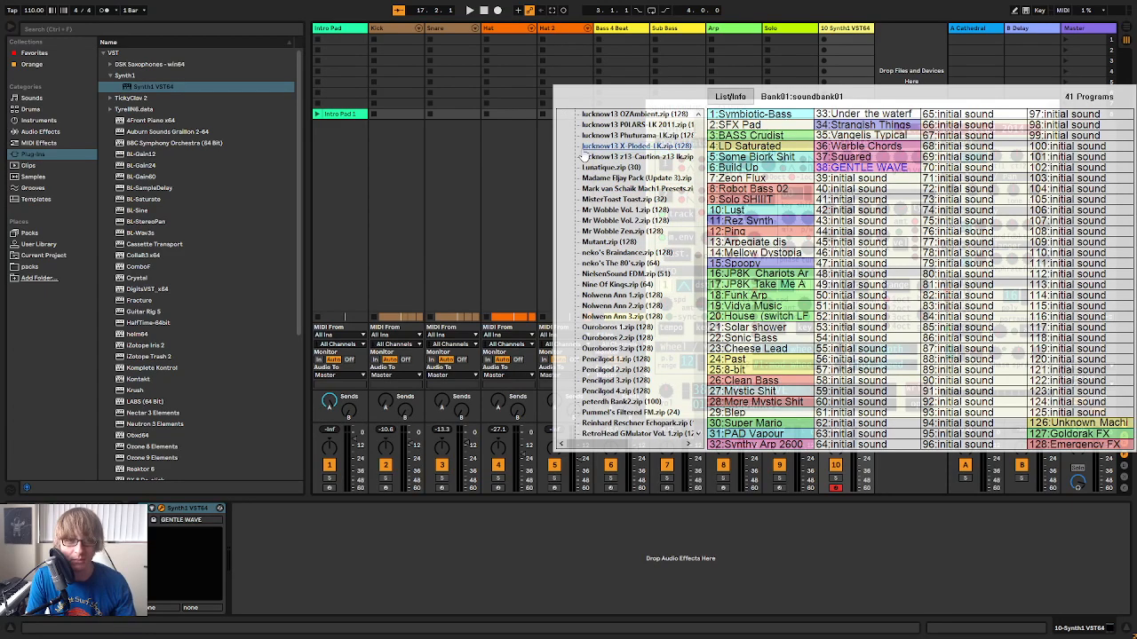
click(508, 176)
Play the arrangement from around bar 17, play in a pad part on the Synth1 track and close the plug-in window
key(Tab)
click(455, 62)
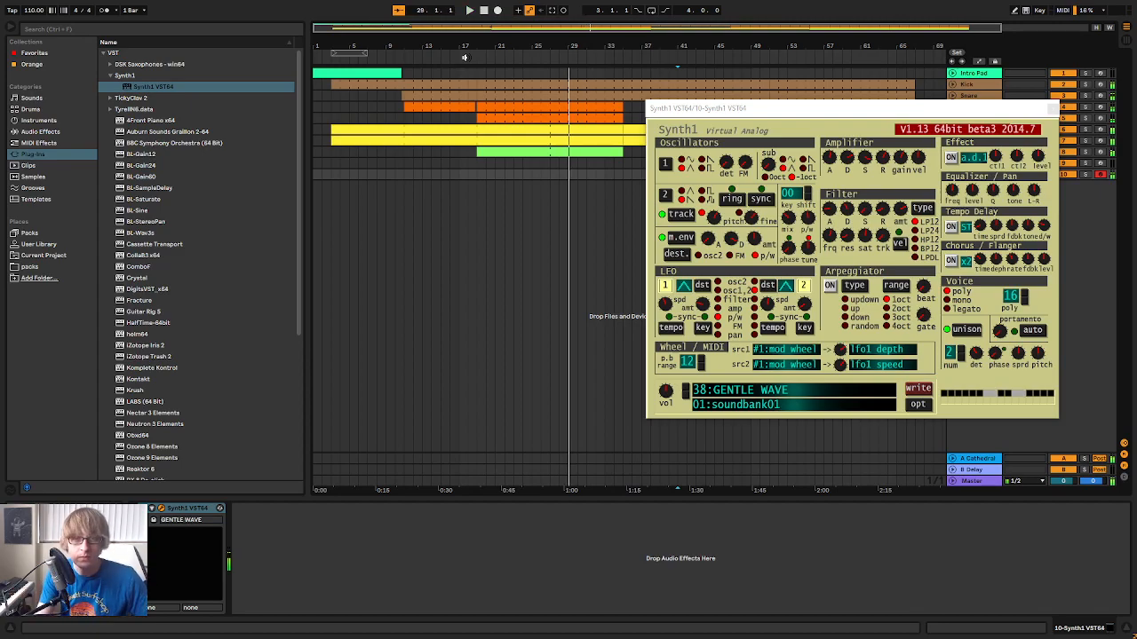
click(1052, 110)
key(Tab)
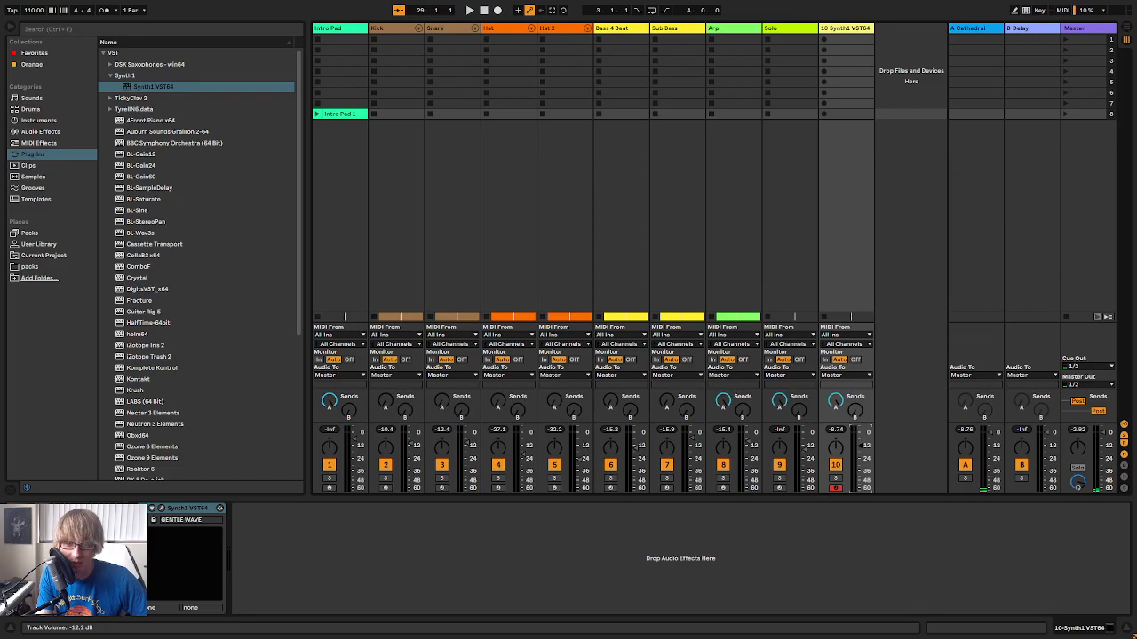
key(Tab)
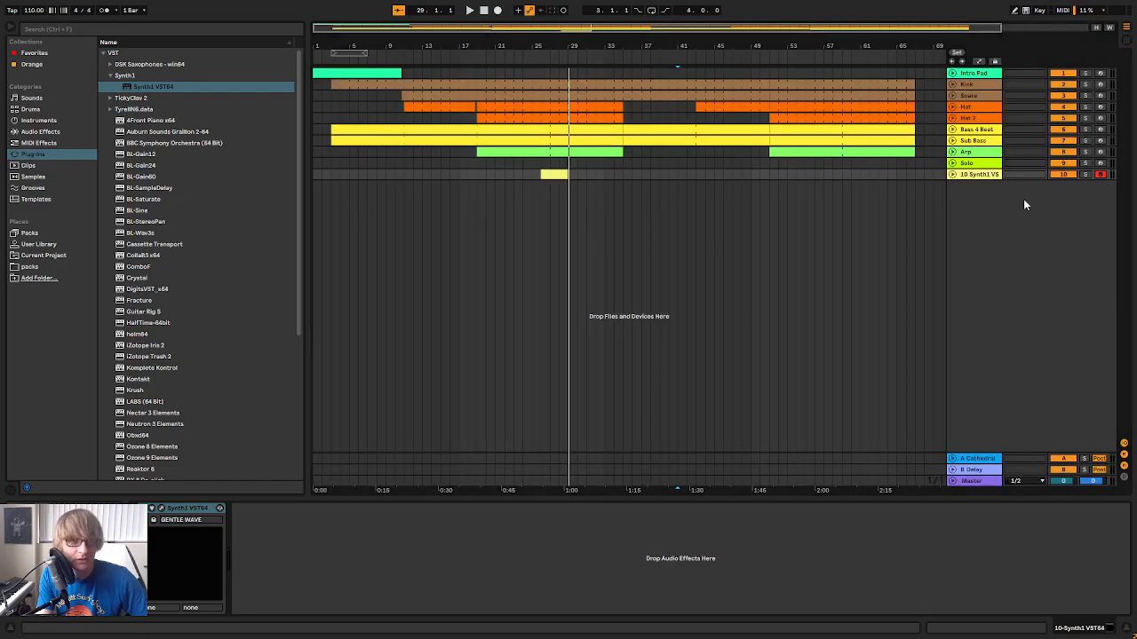
Unfold the Synth1 track, trim the start of its new clip to 26.3.1 and open the clip's notes
click(951, 174)
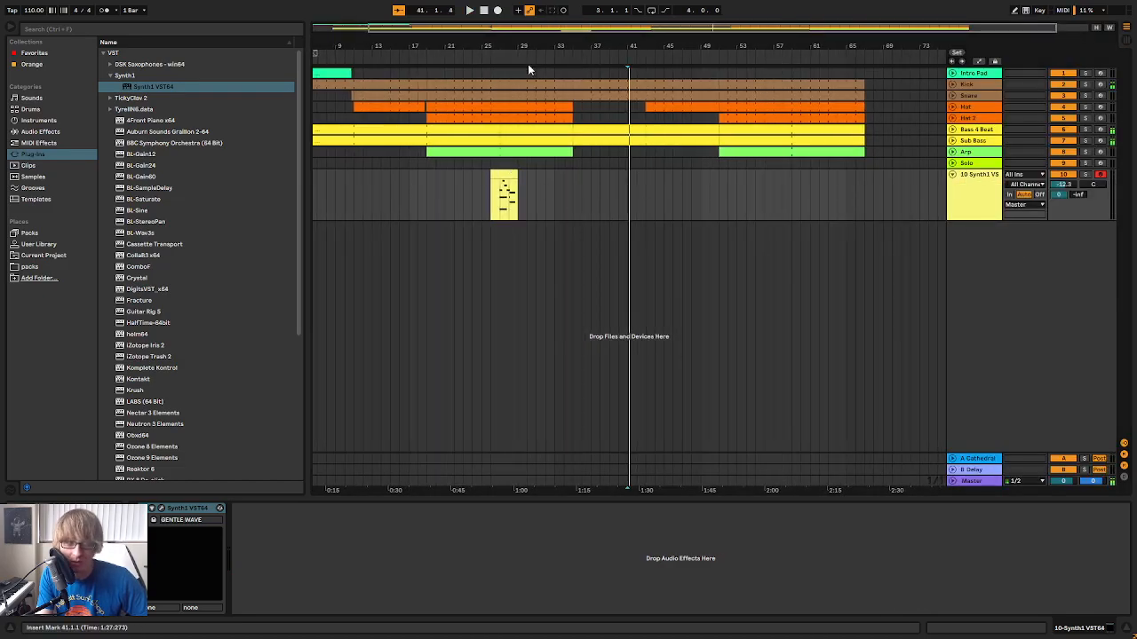
drag(518, 41, 552, 57)
click(625, 203)
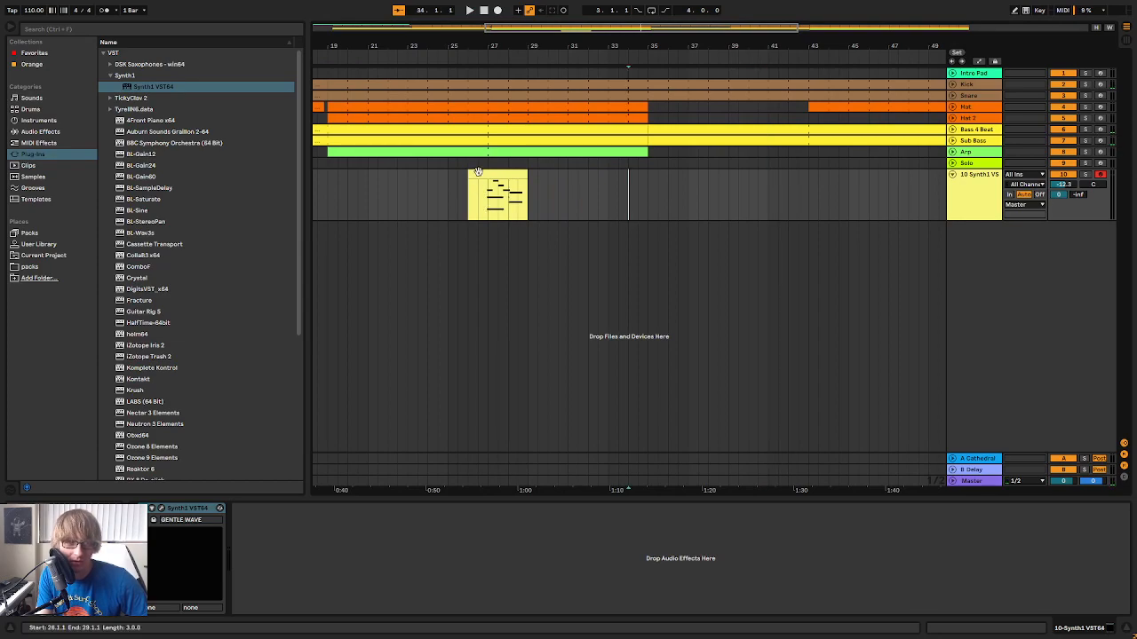
drag(470, 176, 479, 176)
click(568, 197)
double_click(517, 176)
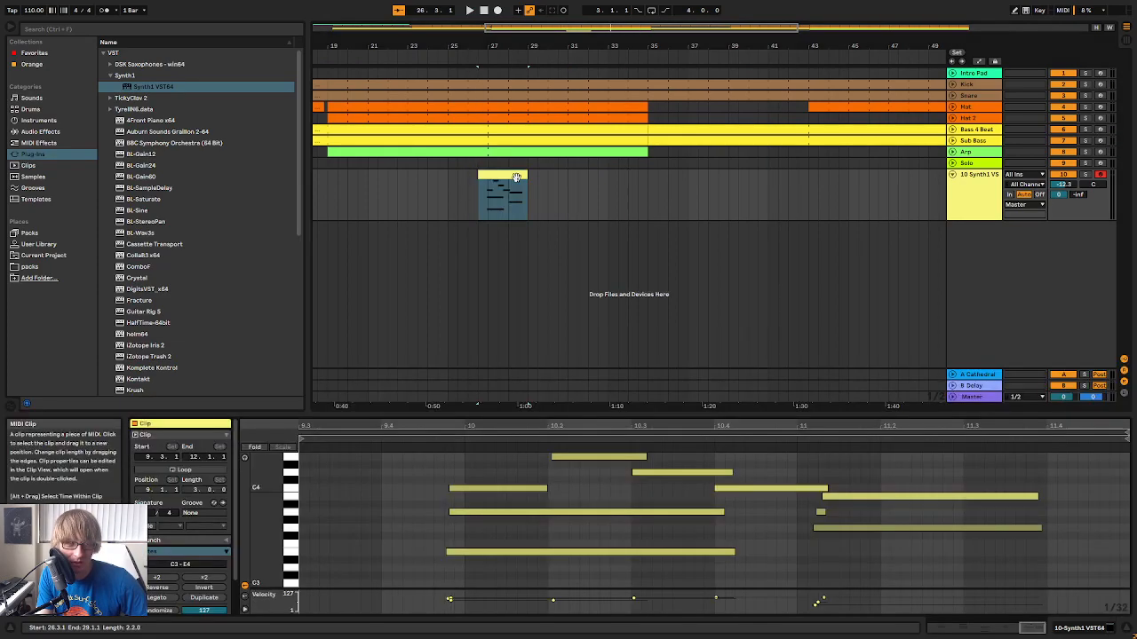
Nudge the three opening chord notes, E3 to C4, slightly later toward the start of bar 10
scroll(552, 543, up, 1)
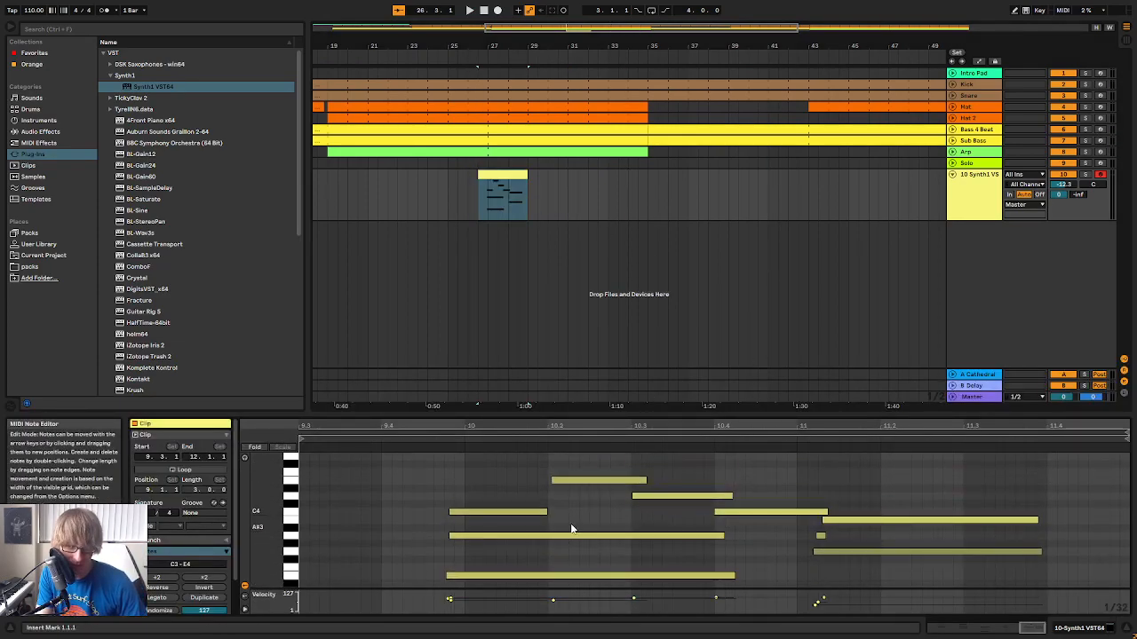
scroll(533, 547, down, 2)
drag(464, 568, 485, 456)
scroll(492, 457, up, 1)
key(Right)
key(Right)
key(Right)
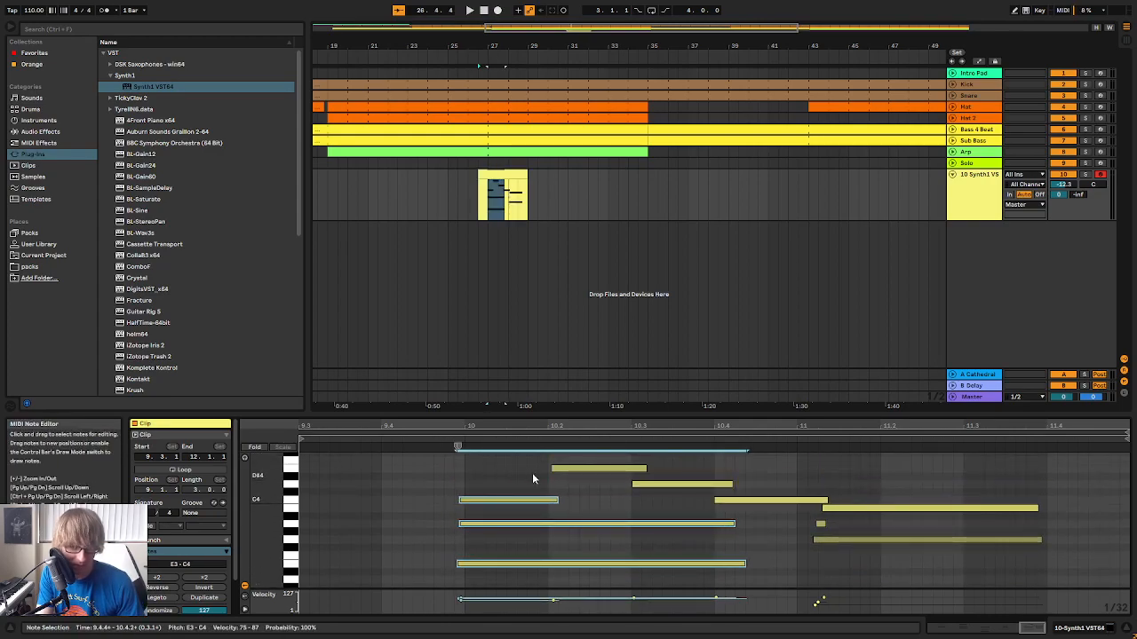
Quantize the notes in the Synth1 clip and play back the result from around bar 27
right_click(614, 515)
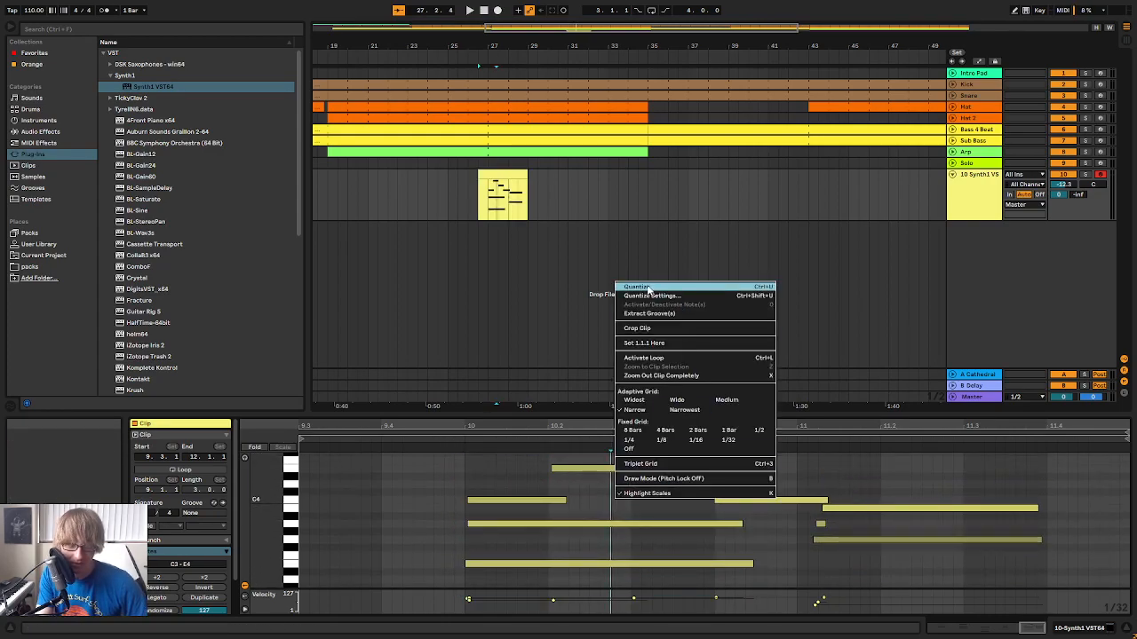
click(702, 354)
click(751, 471)
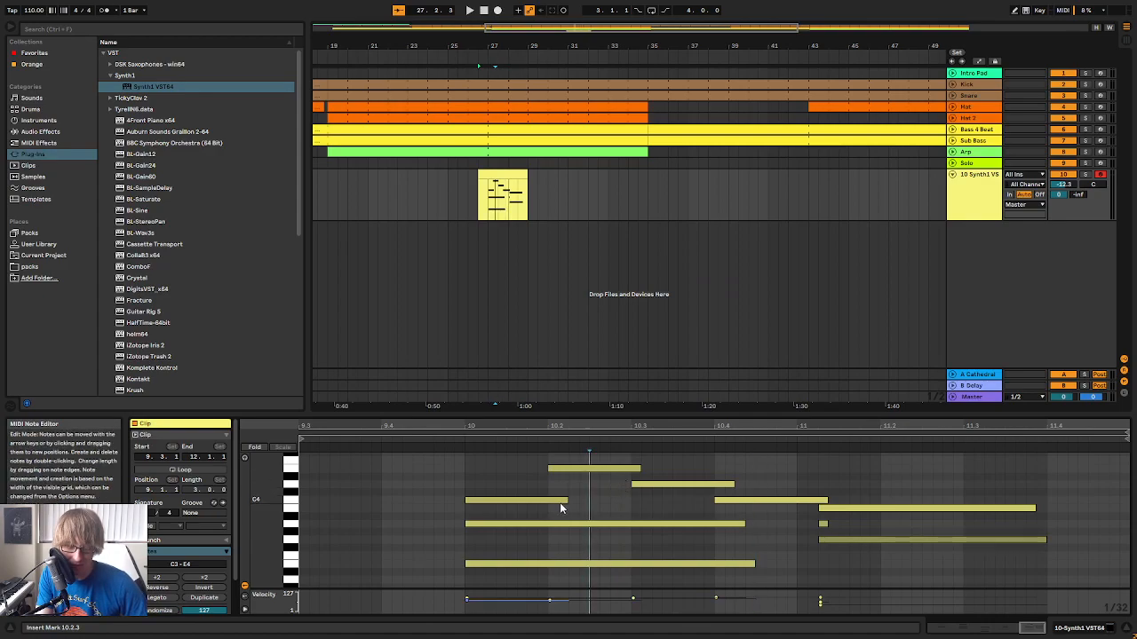
key(space)
click(716, 242)
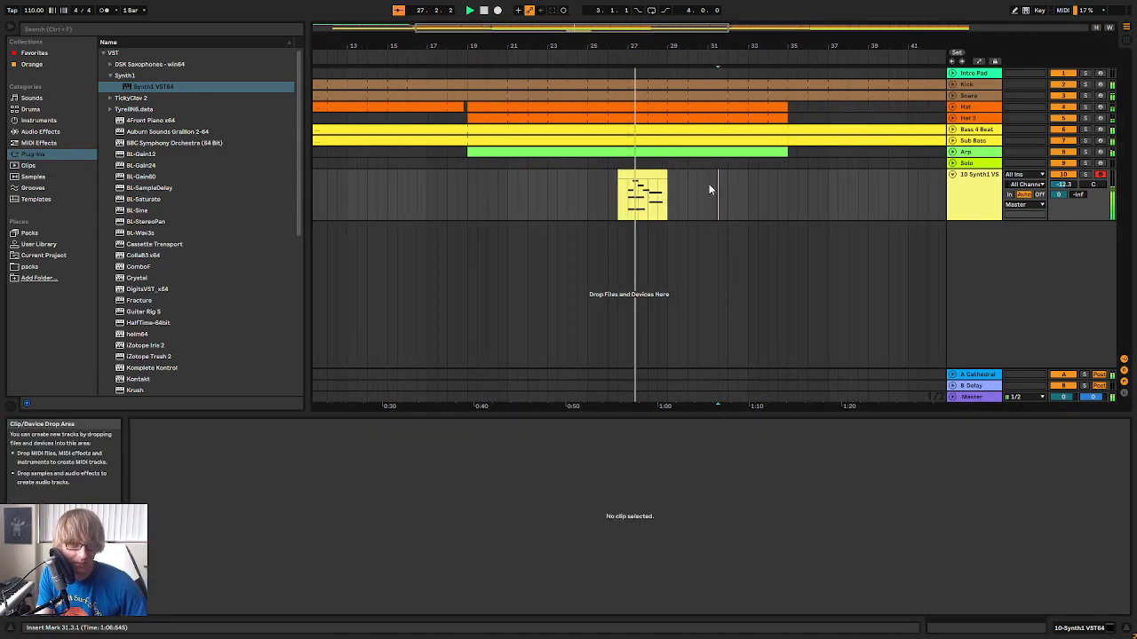
click(646, 203)
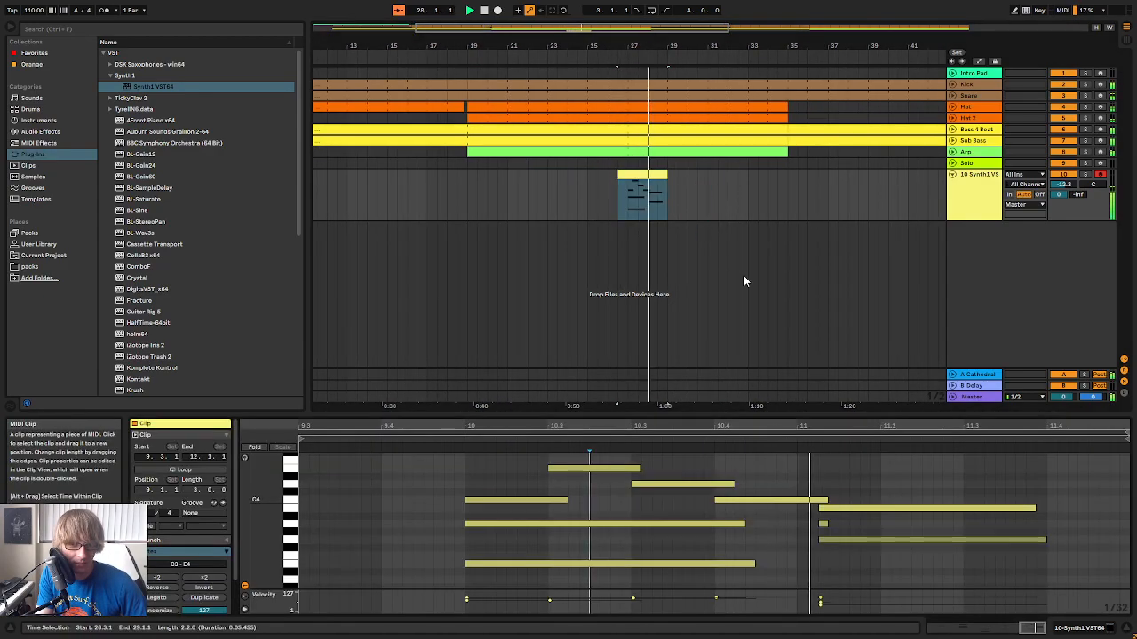
Delete the short stray A3 note at the second chord near bar 11 and replay the clip
click(867, 483)
key(space)
key(space)
key(space)
drag(955, 539, 989, 524)
key(Delete)
Shorten the last C4 note so it ends at 11.1.1, where the second chord begins
key(space)
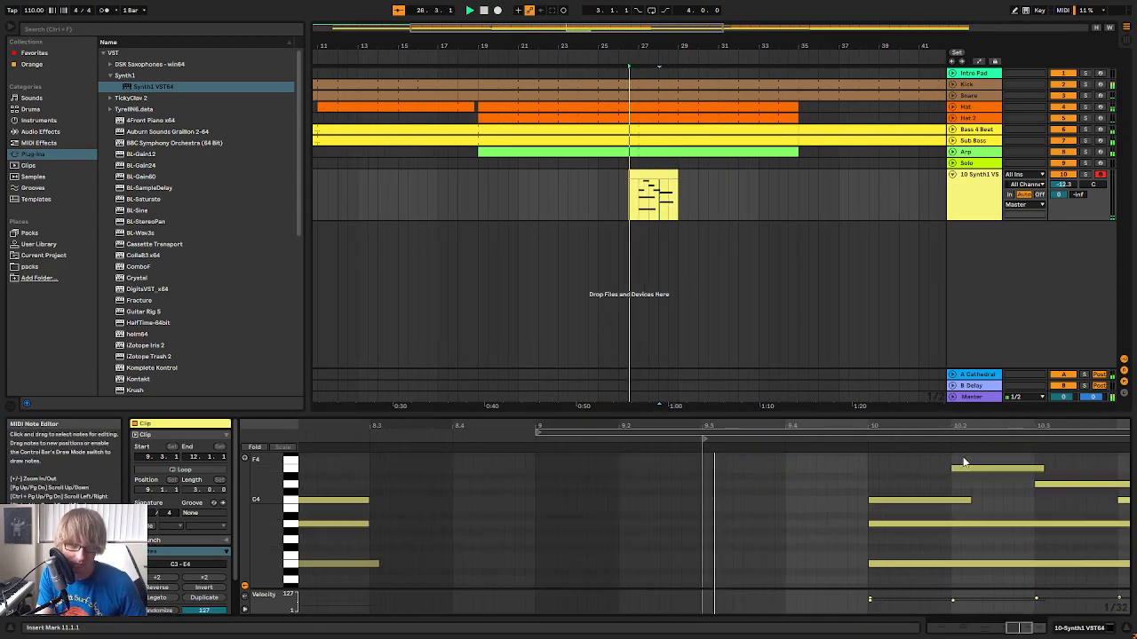
mouse_move(944, 426)
mouse_down()
mouse_move(952, 364)
mouse_move(939, 425)
mouse_up()
click(926, 462)
key(space)
drag(1054, 570, 1092, 506)
drag(1091, 509, 1015, 503)
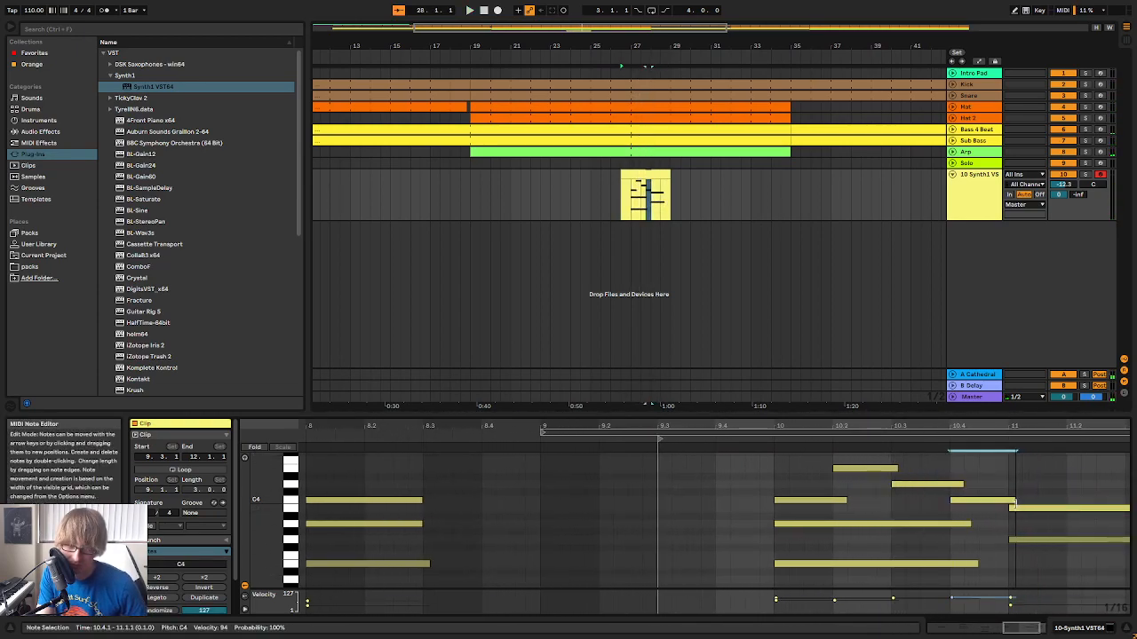
Extend the sustained E3 and A3 notes of the first chord to end at bar 11
click(1018, 540)
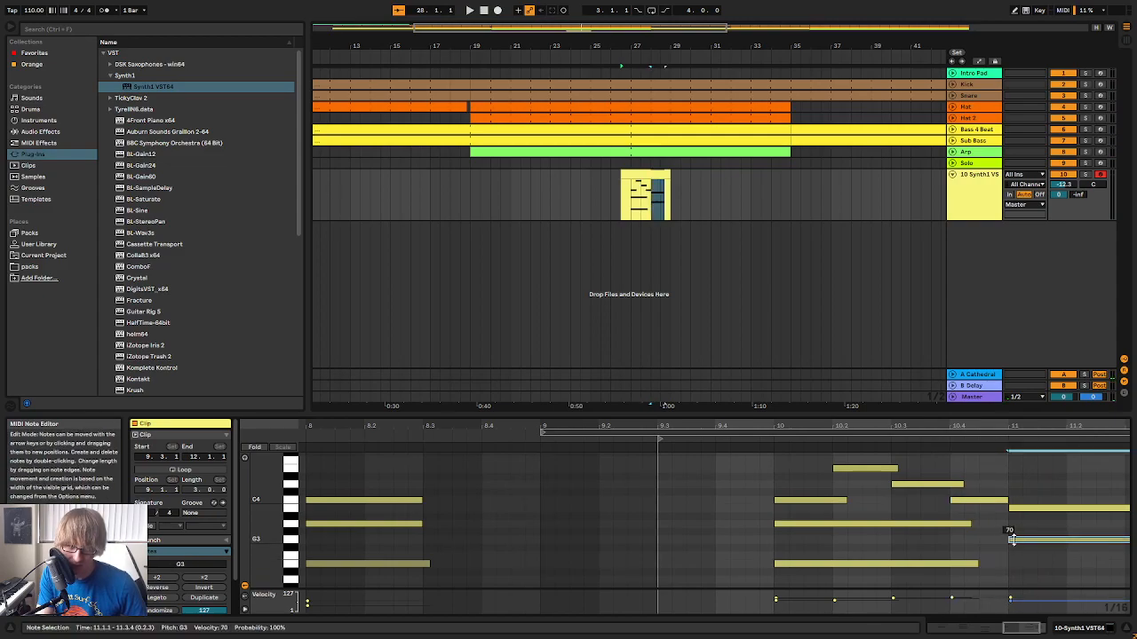
click(992, 563)
drag(980, 563, 1007, 563)
click(972, 525)
drag(972, 525, 1002, 527)
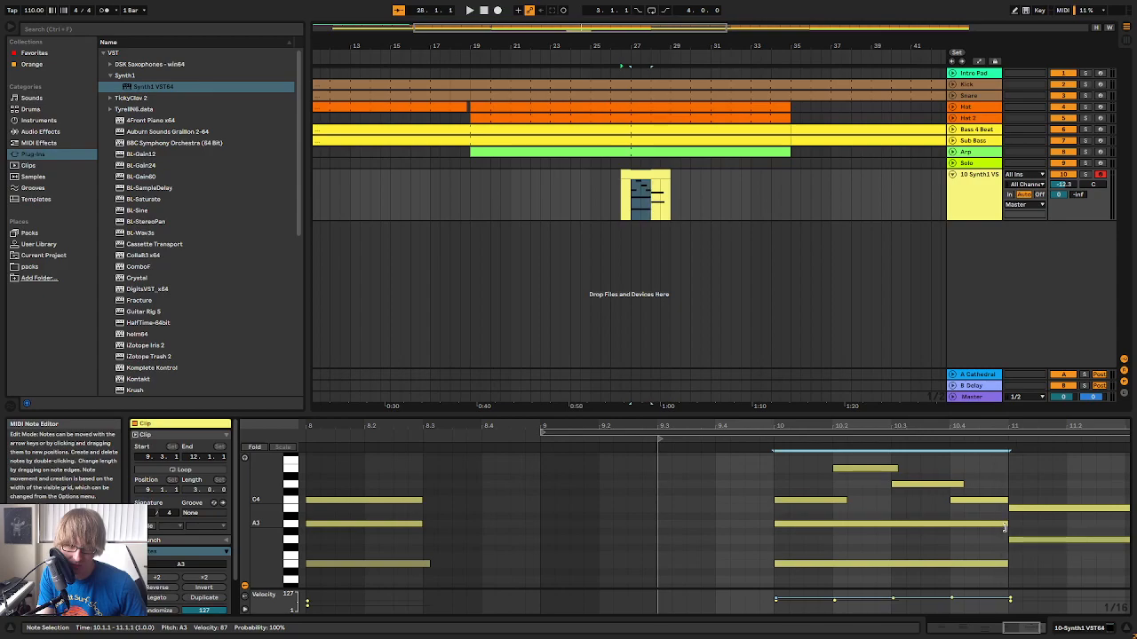
Quantize all notes in the clip again after the length edits
key(ctrl+a)
right_click(1029, 492)
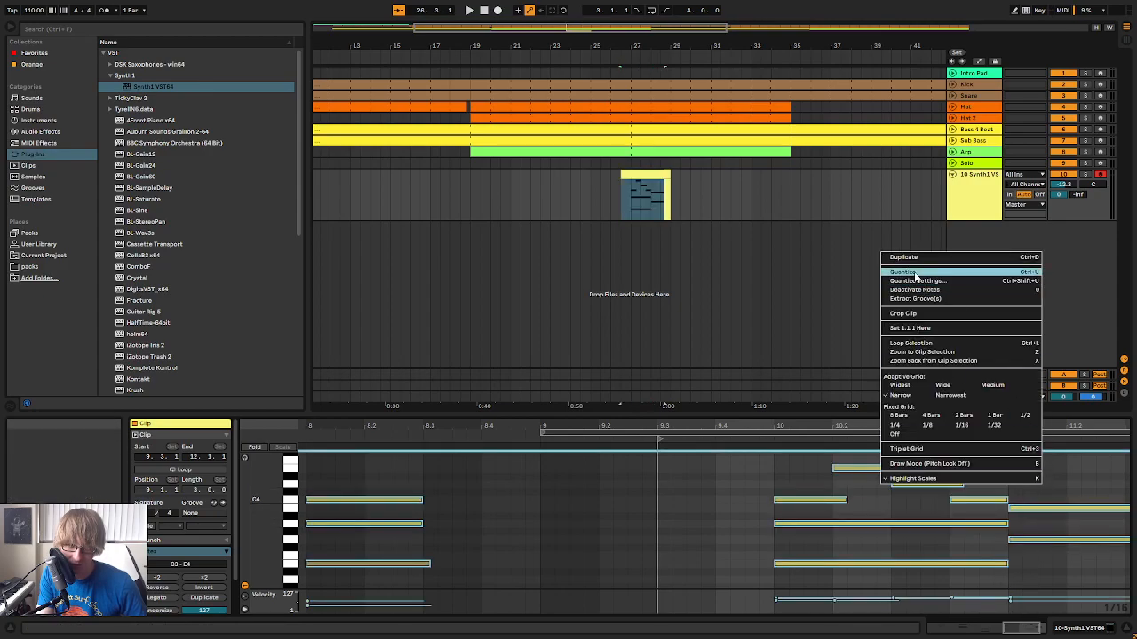
click(914, 273)
Make the Synth1 clip span bars 27 to 35 with its content starting at 1.1.1, and play it
click(680, 195)
drag(624, 174, 785, 176)
right_click(648, 172)
click(673, 277)
key(space)
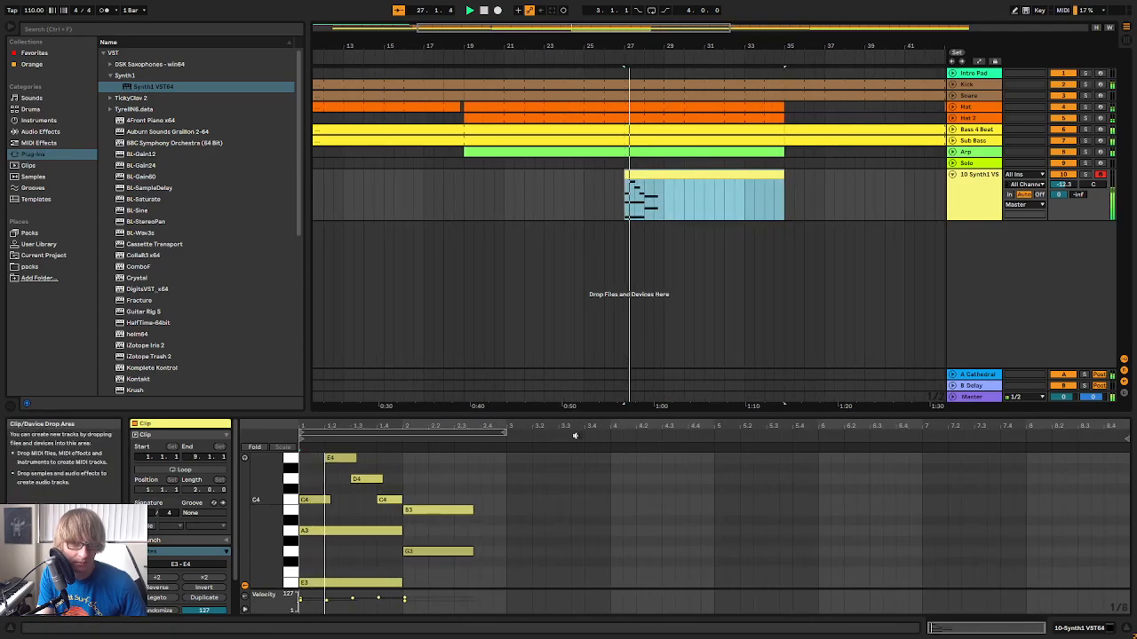
Enlarge the note editor to show more of the clip and restart playback from bar 27
drag(584, 410, 596, 252)
key(space)
drag(452, 267, 405, 255)
key(space)
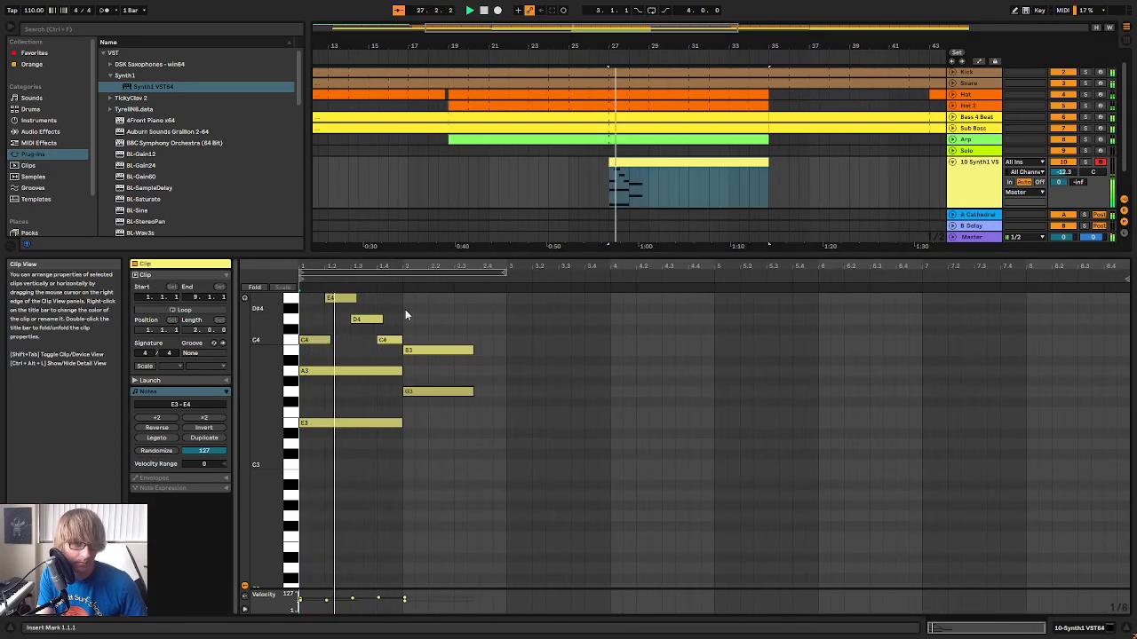
Trim the D4 melody note so it ends at 1.4.1 and audition the phrase
click(340, 297)
click(386, 320)
drag(382, 320, 378, 319)
key(space)
mouse_move(386, 266)
mouse_down()
mouse_move(385, 277)
mouse_move(389, 265)
mouse_up()
key(space)
key(space)
Solo the Synth1 track and reopen its plug-in window to audition the GENTLE WAVE sound
click(919, 186)
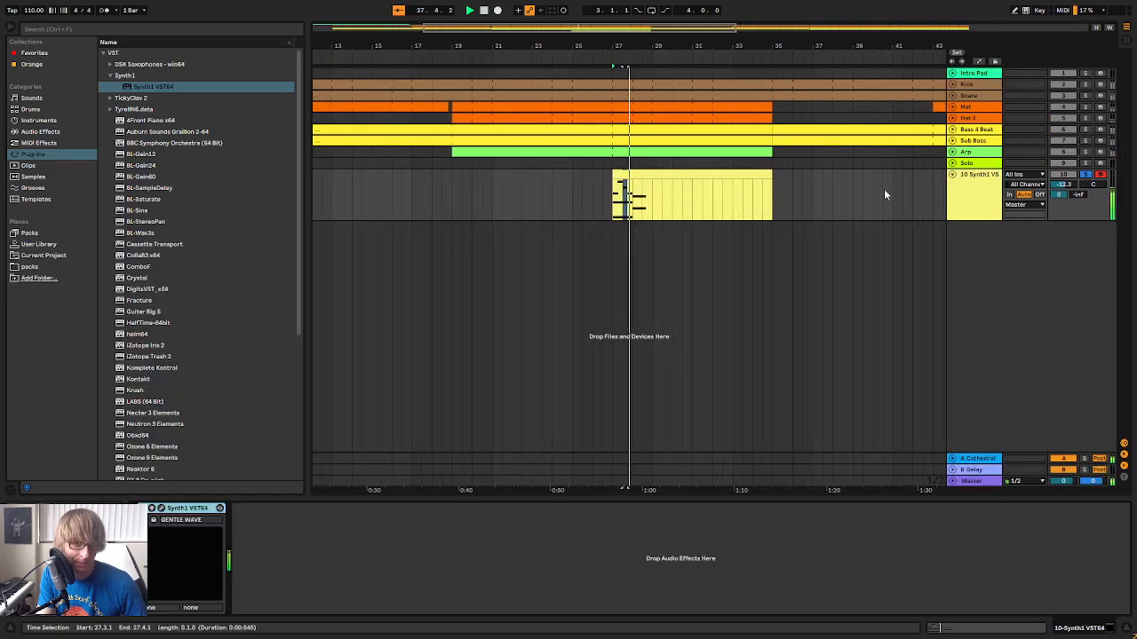
key(space)
click(162, 508)
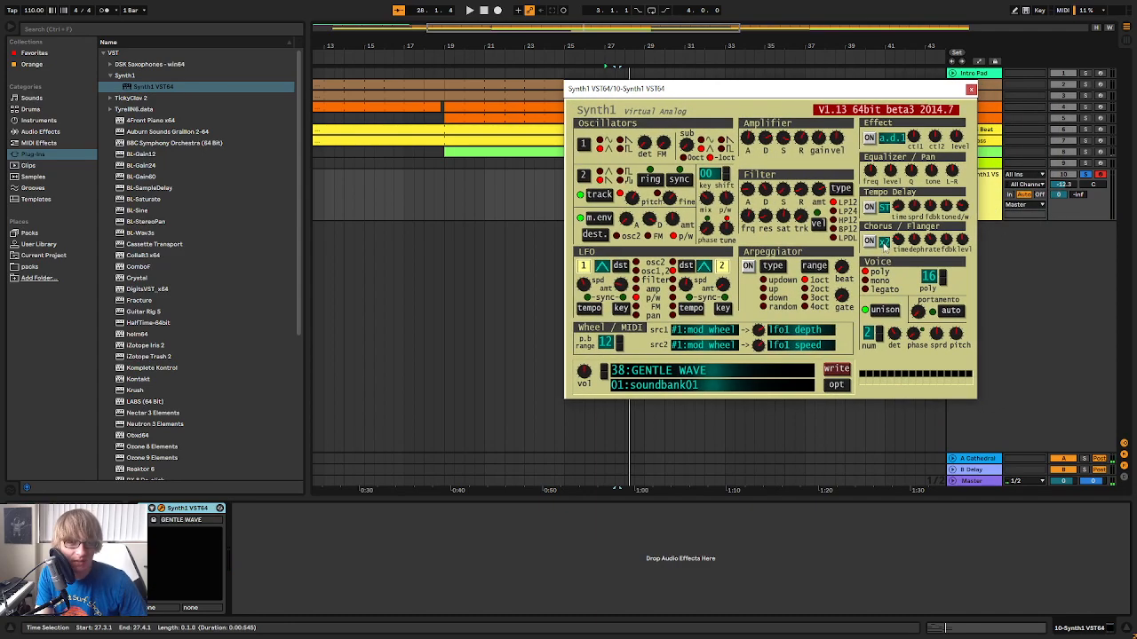
key(space)
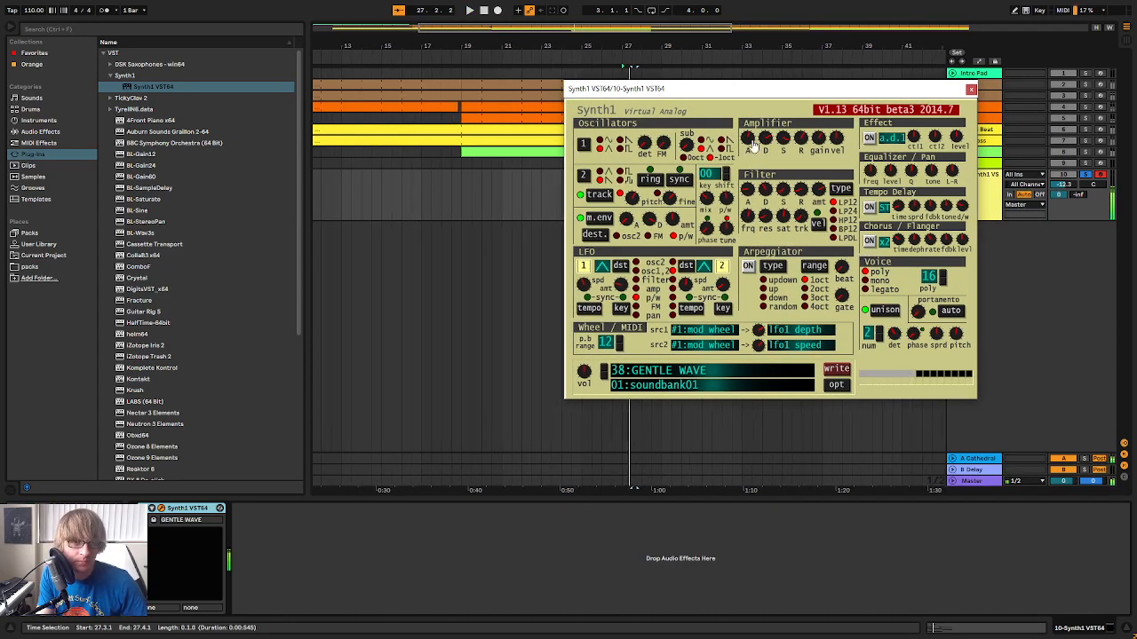
Lower the decay and attack of Synth1's amplifier envelope while playing the soloed pad
drag(764, 140, 761, 170)
key(space)
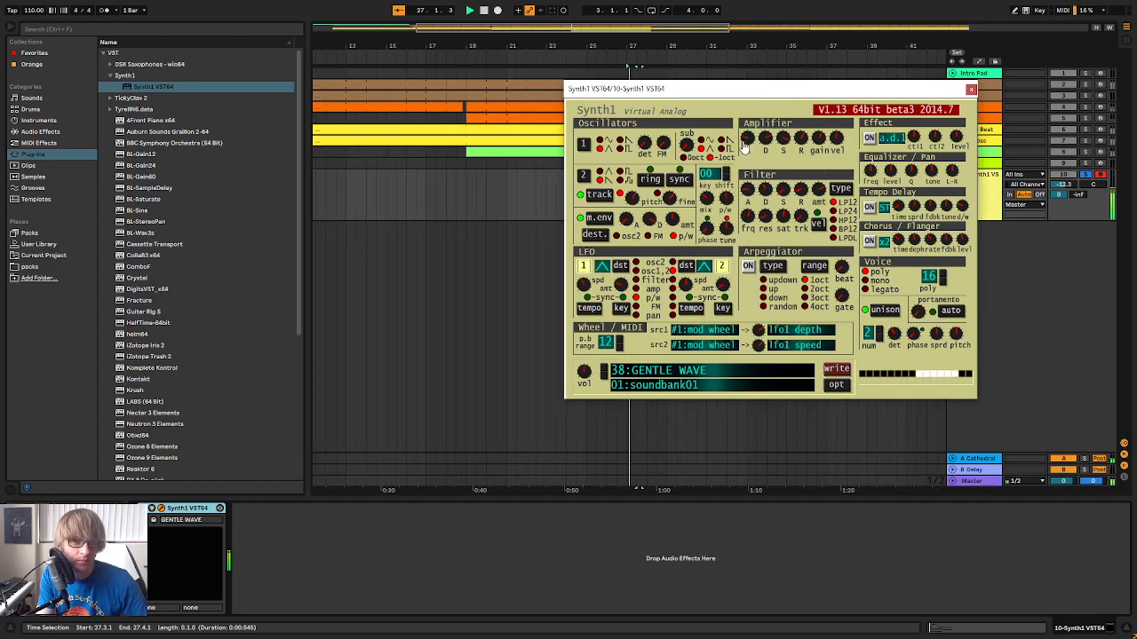
drag(749, 142, 751, 165)
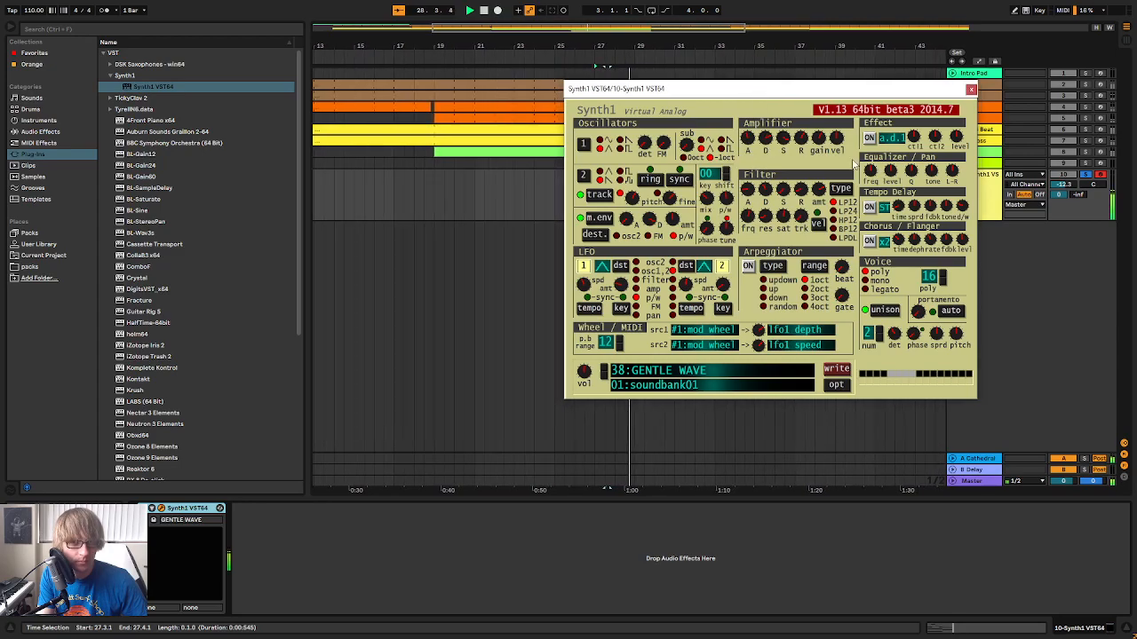
Close the Synth1 window, unsolo the track, restart playback from bar 27 and set the Synth1 track volume to -13.1 dB
click(972, 88)
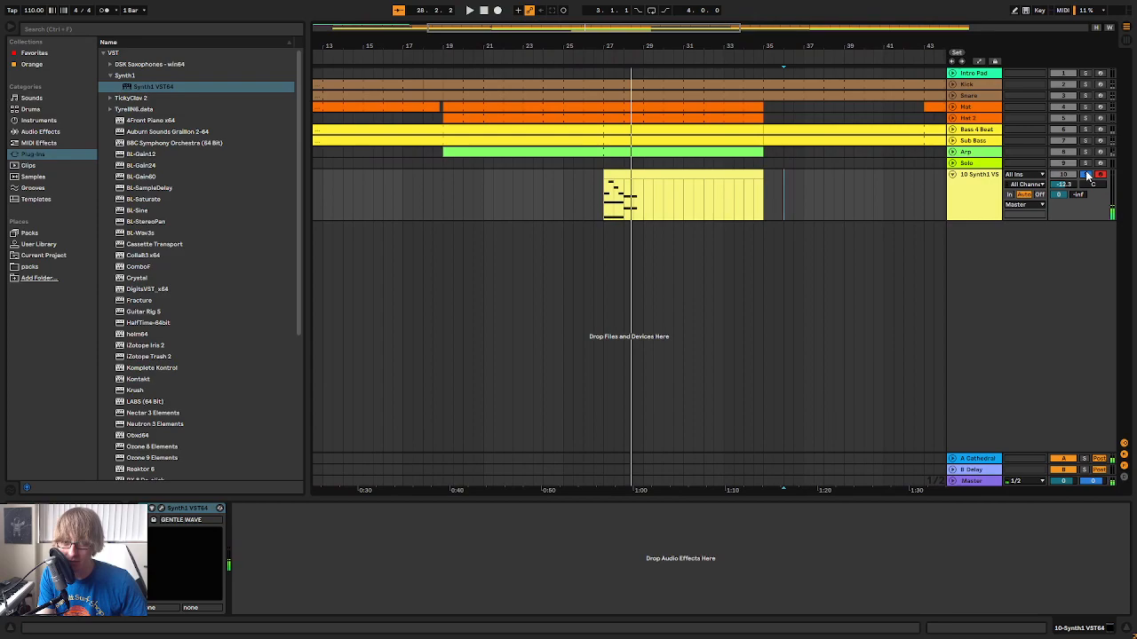
double_click(547, 178)
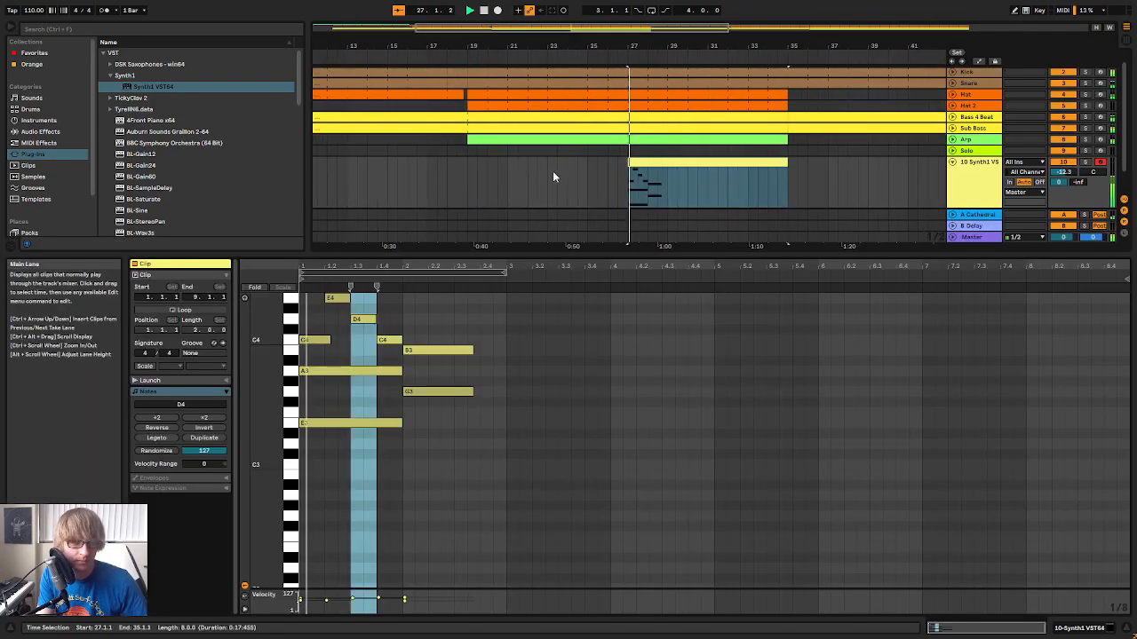
key(Tab)
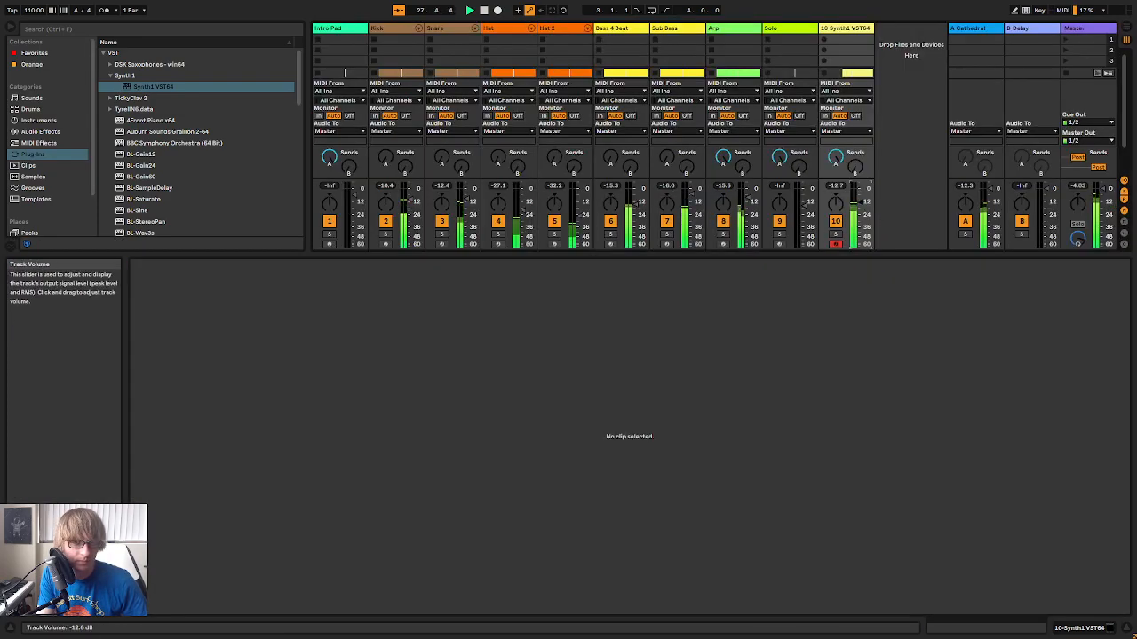
key(Tab)
Extend the B3 and G3 notes in bar 2 to end at 3.1.1 and play the phrase
click(439, 436)
drag(438, 436, 476, 353)
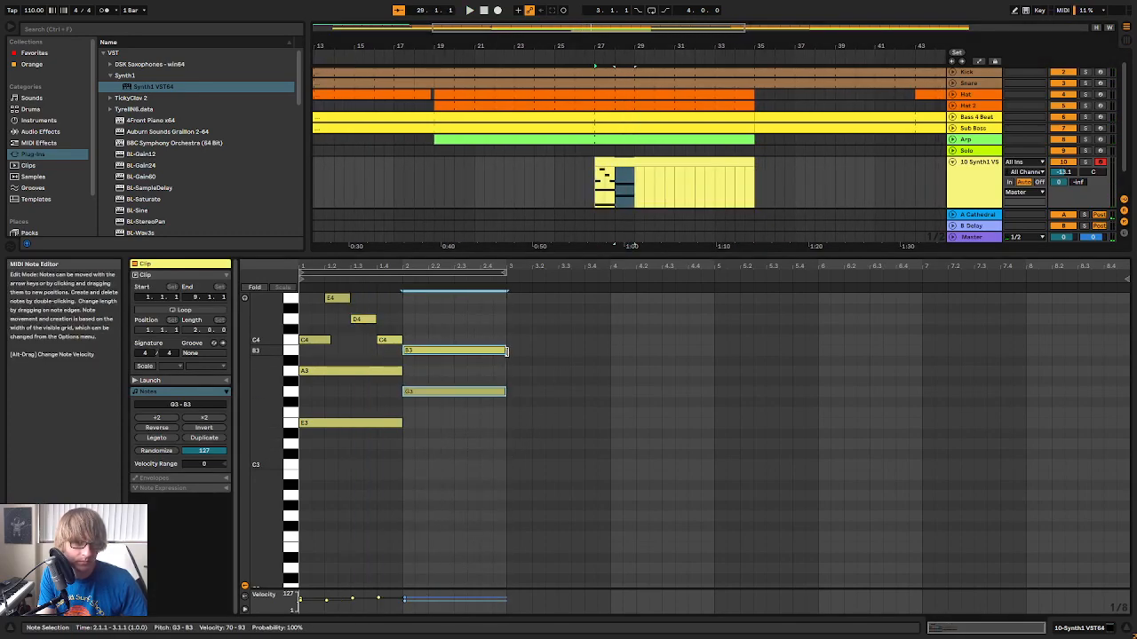
key(space)
Copy the whole two-bar phrase, paste it at the start of bar 3 and listen to the repetition
click(678, 382)
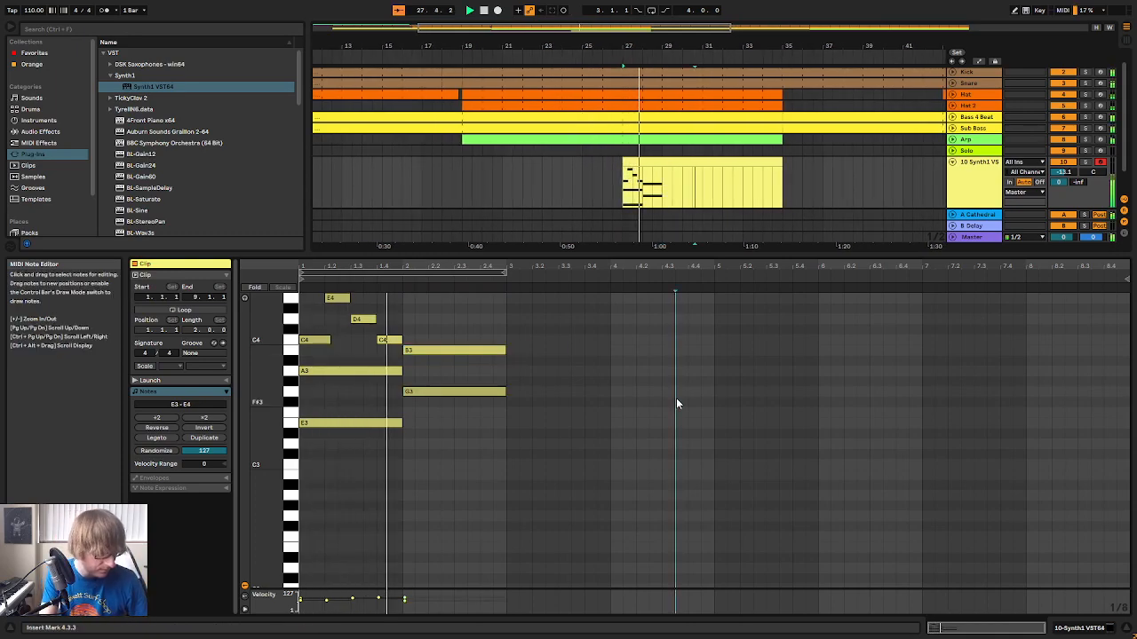
key(ctrl+a)
key(ctrl+c)
click(511, 412)
key(ctrl+v)
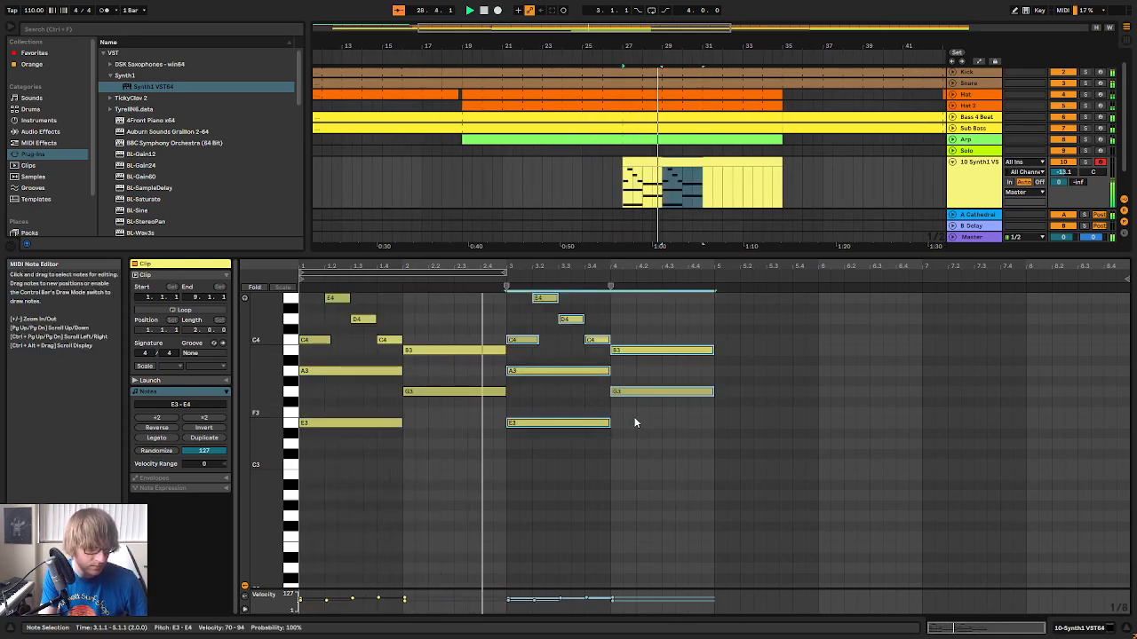
scroll(741, 407, up, 1)
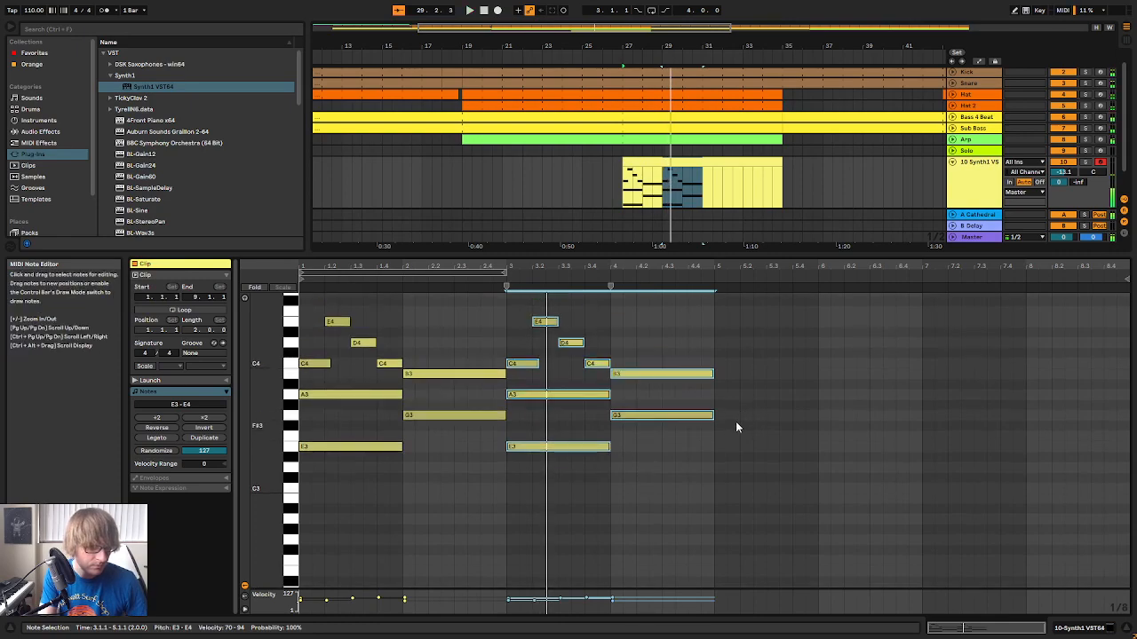
scroll(735, 421, down, 1)
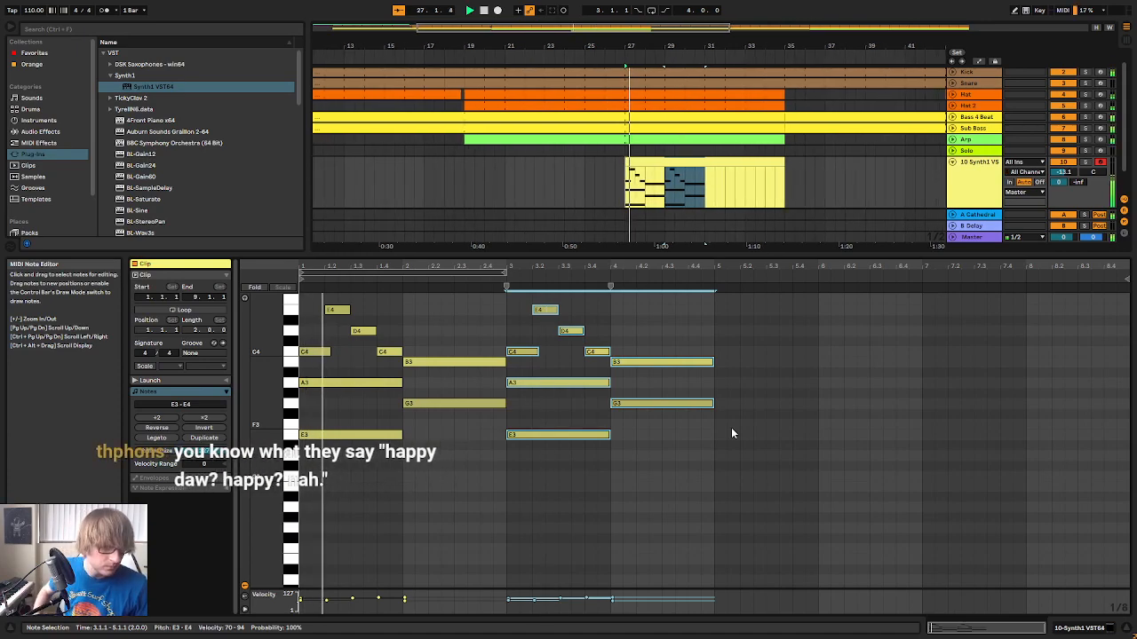
scroll(752, 406, up, 2)
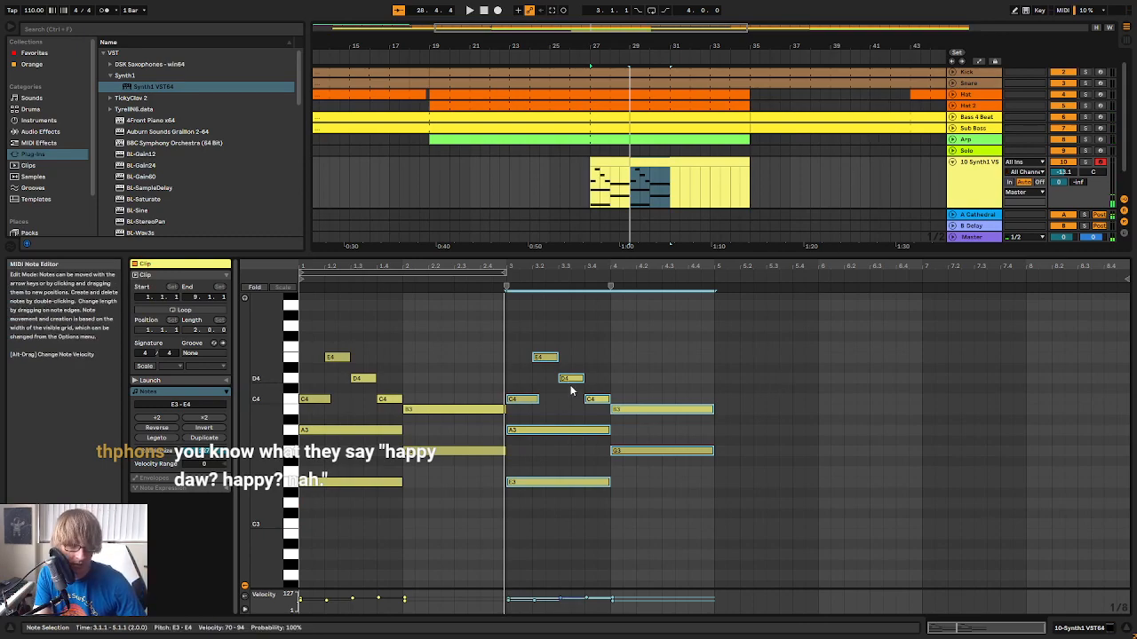
Raise bar 3's opening C4 to D4 and its held E3 to F3, and audition the altered chord
click(521, 400)
key(Up)
click(543, 481)
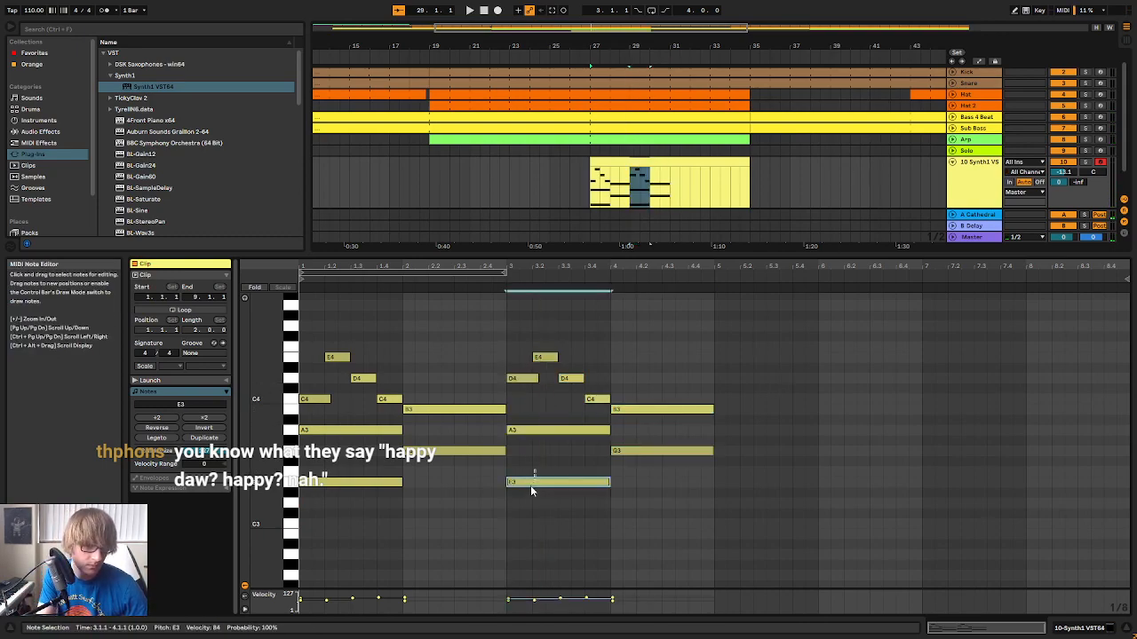
key(Up)
key(Up)
key(Down)
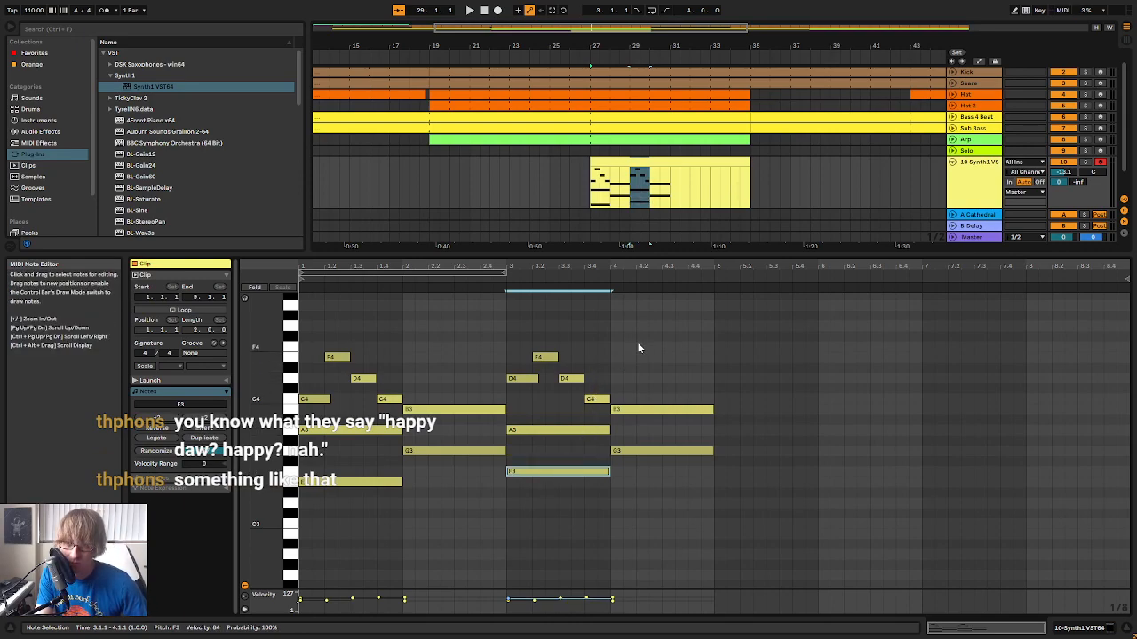
key(space)
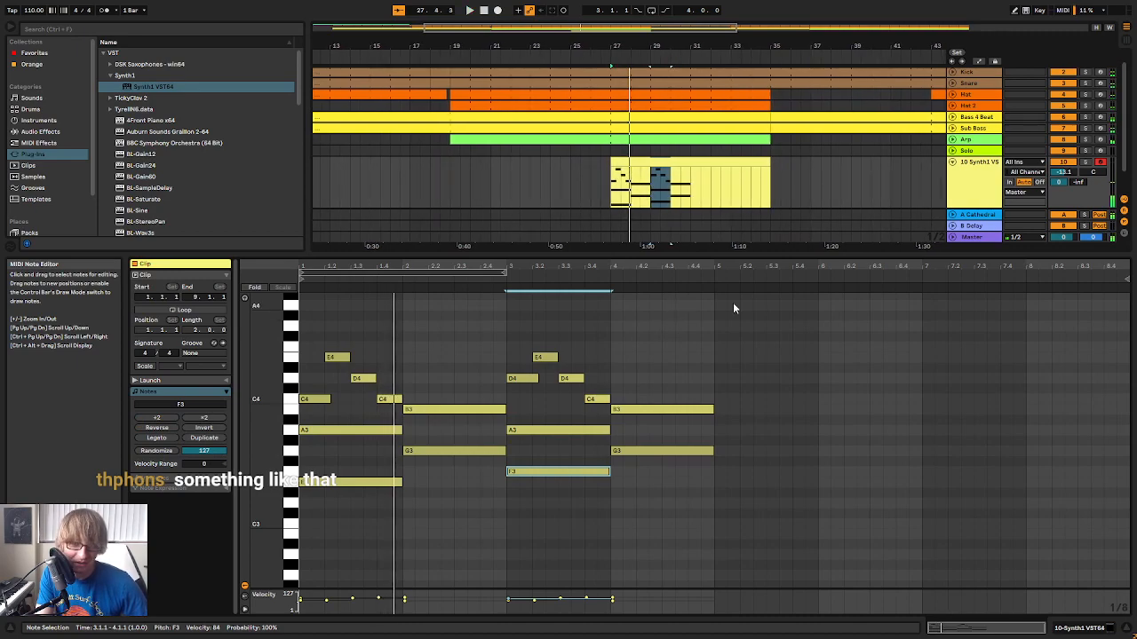
key(space)
click(598, 336)
key(space)
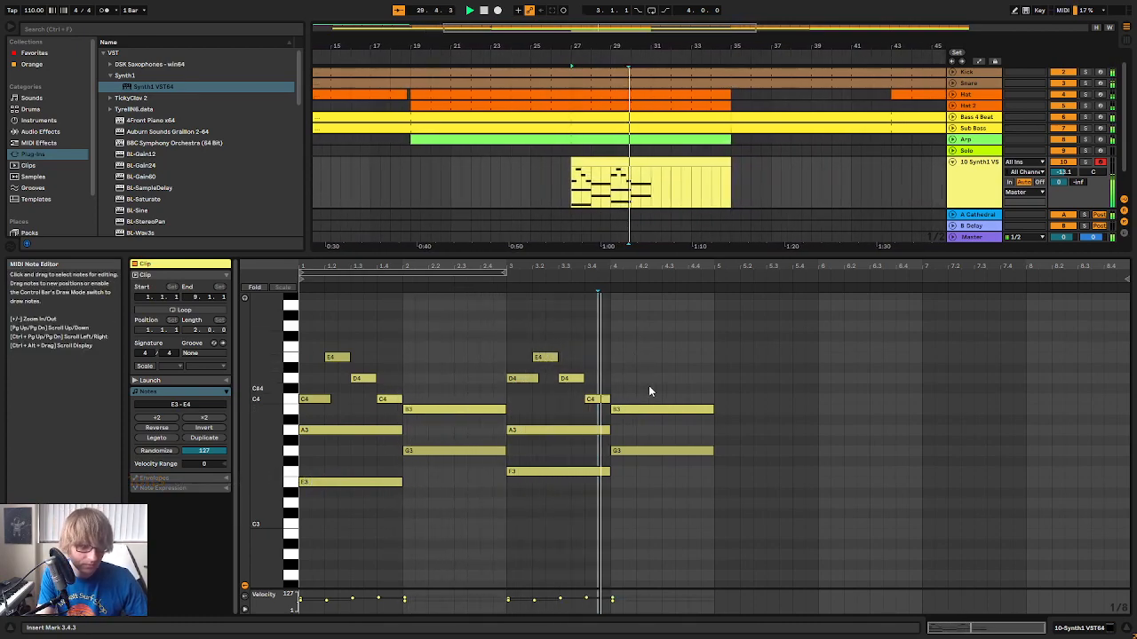
Shorten the opening C4 of bar 1 and opening D4 of bar 3 to one beat each, and play the clip
key(space)
drag(522, 510, 519, 361)
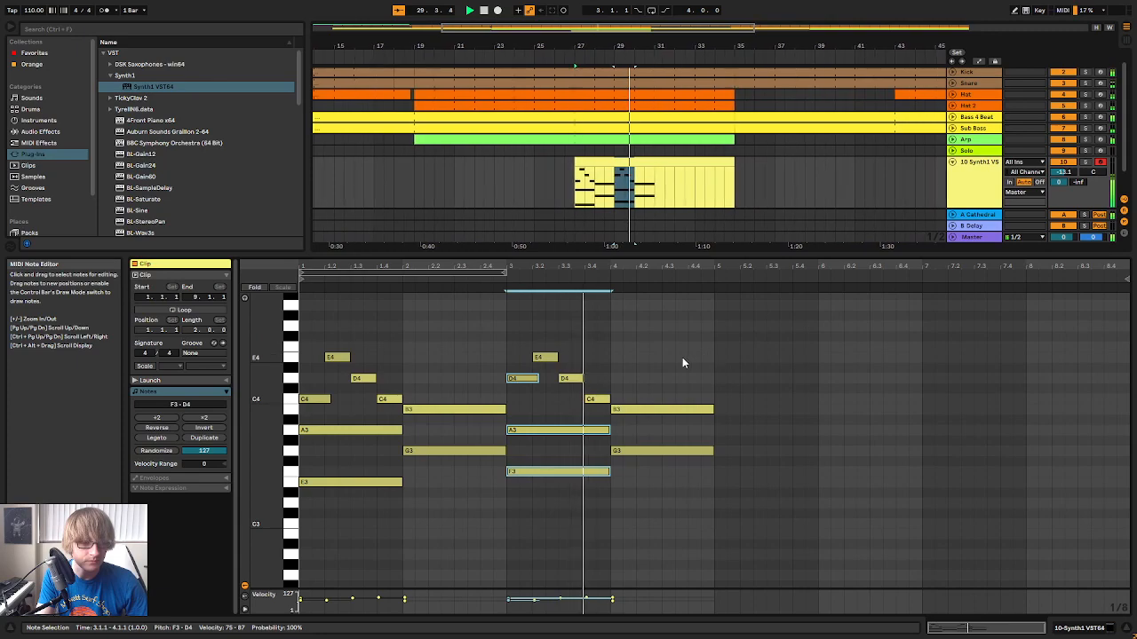
key(space)
click(530, 391)
click(321, 400)
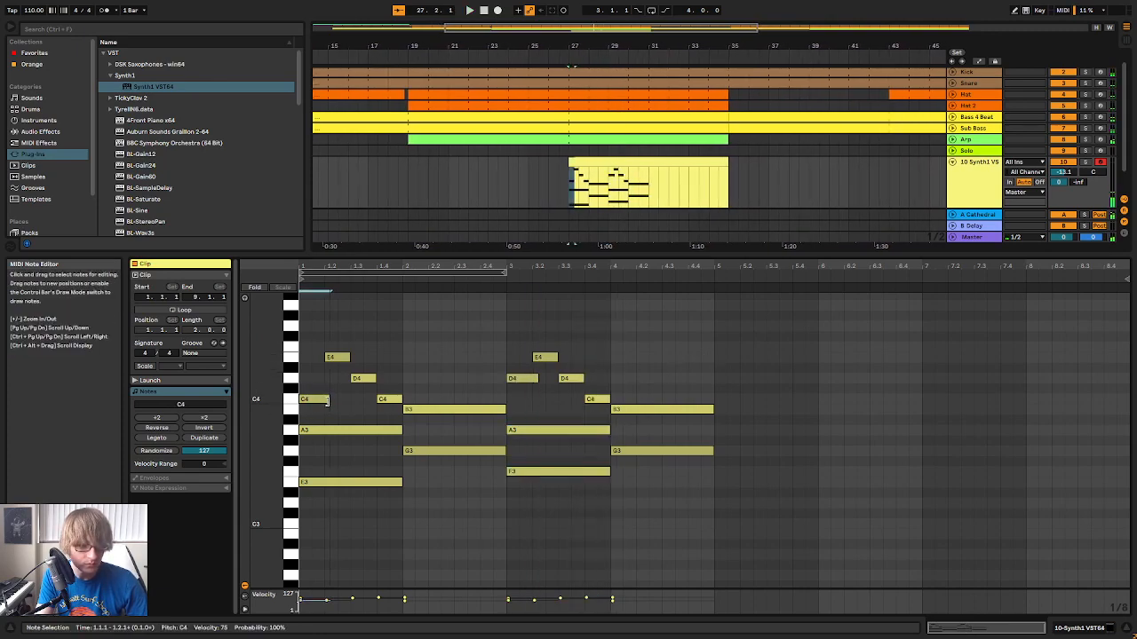
click(535, 379)
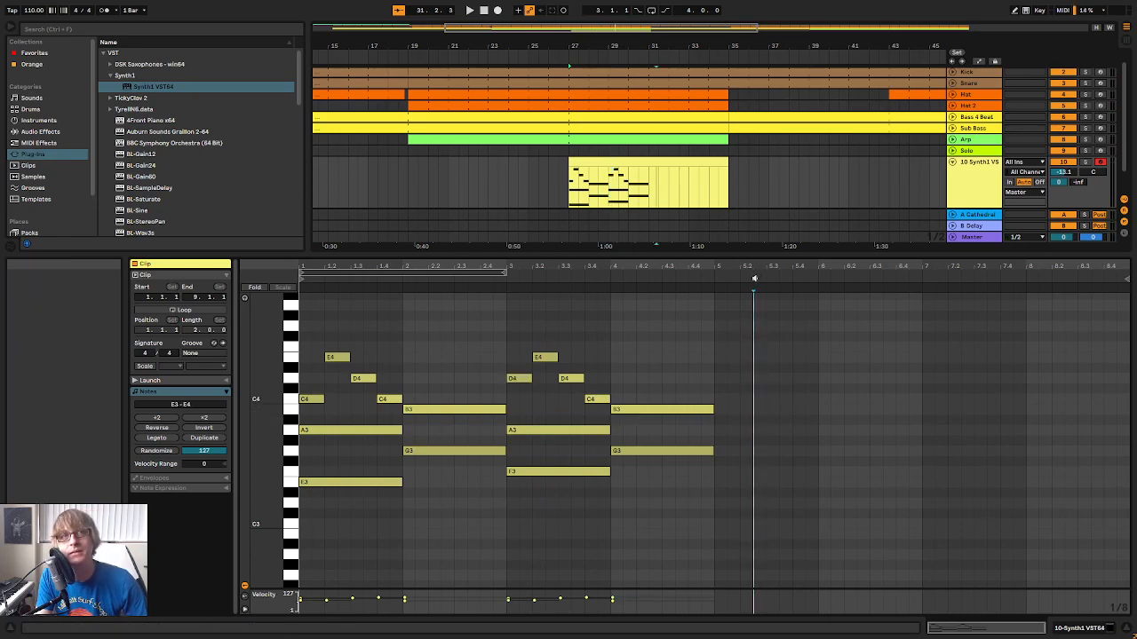
click(719, 344)
key(space)
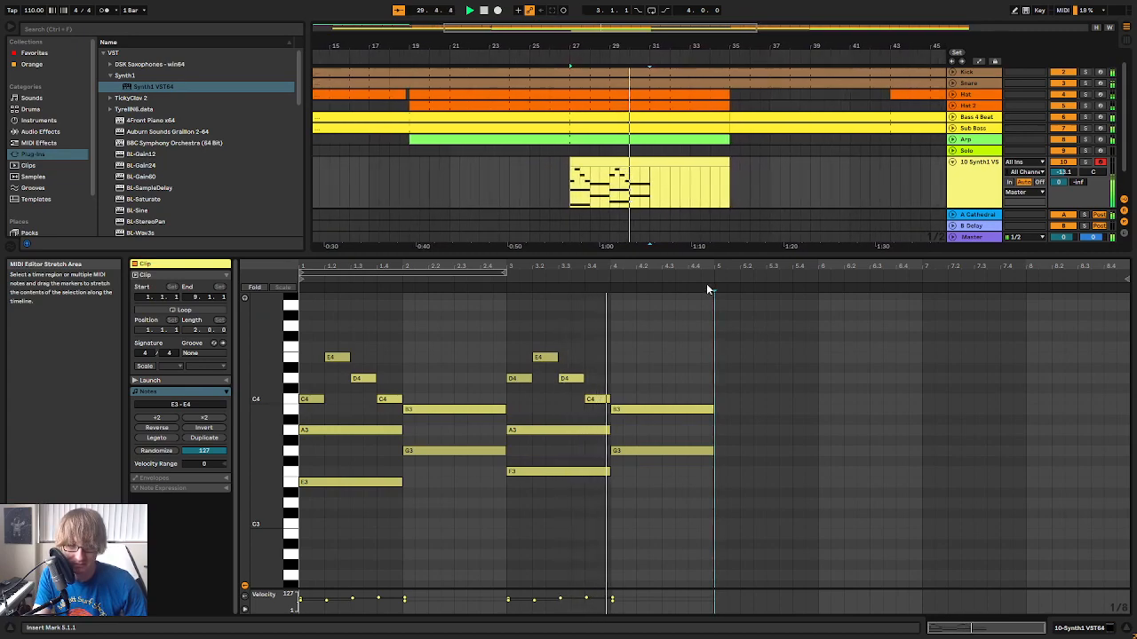
Move bar 4's held B3 up to C4 and lower bar 3's last melody note to B3
drag(676, 378, 664, 439)
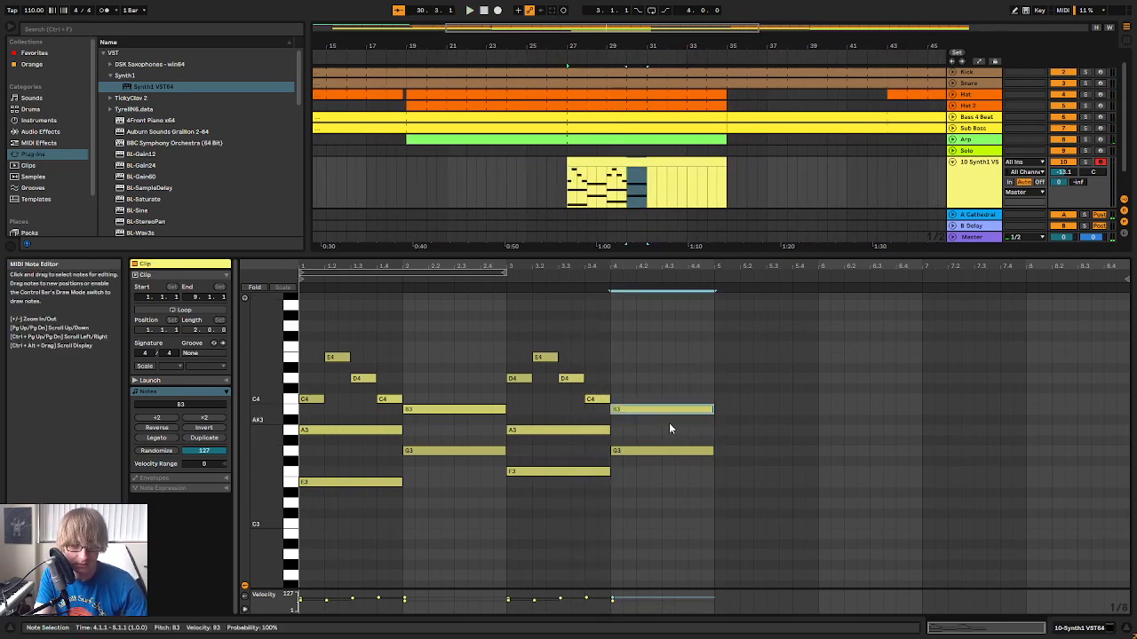
key(Up)
key(Up)
key(Up)
key(Up)
key(Up)
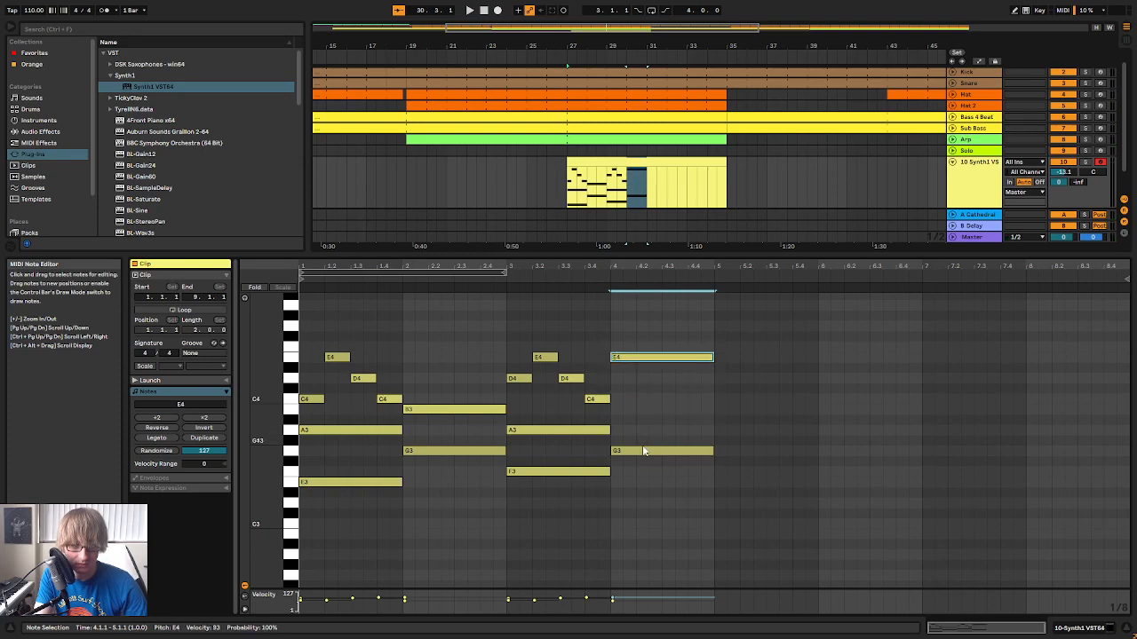
key(Down)
key(Down)
key(Down)
drag(604, 398, 609, 406)
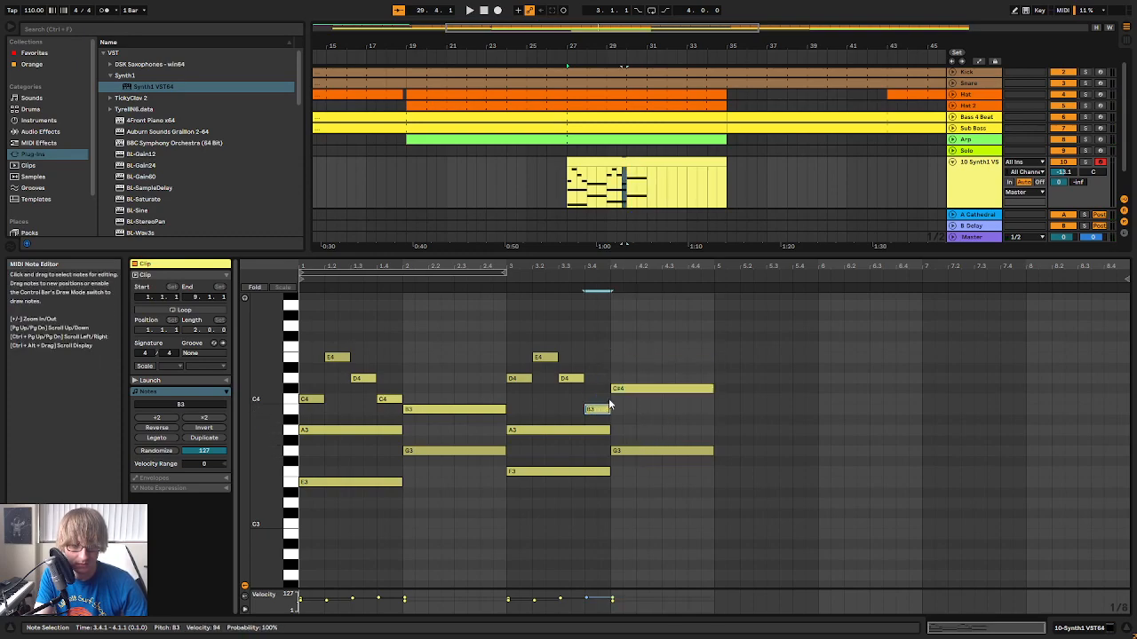
key(space)
click(636, 391)
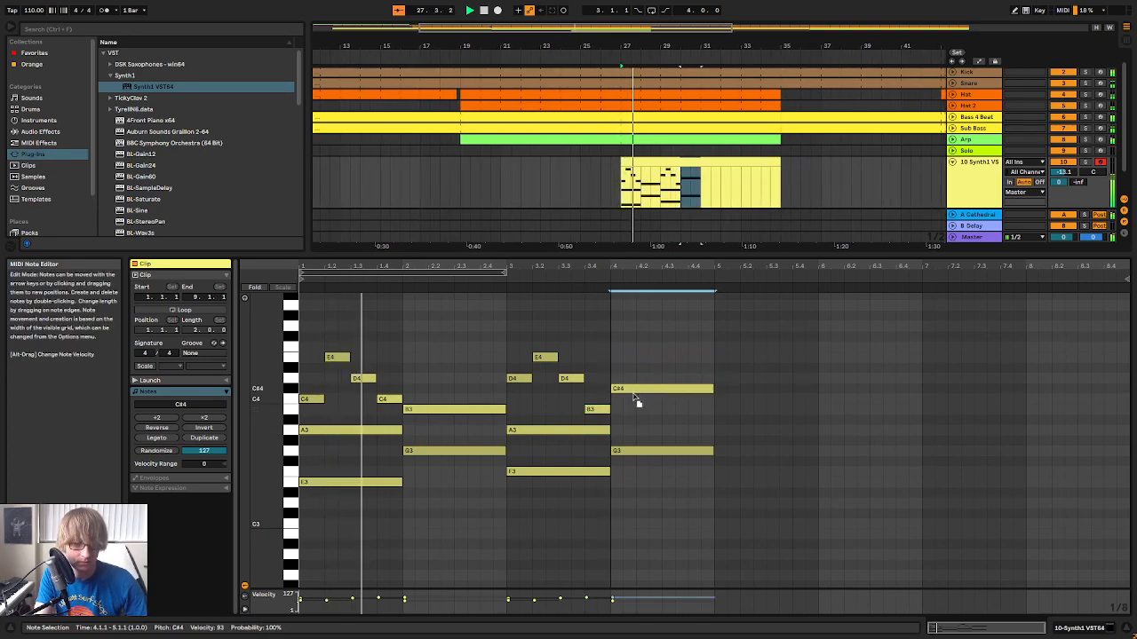
key(Down)
Raise bar 4's held G3 to A3 and merge it with bar 3's A3 into one note ending at 5.1.1
click(625, 450)
key(Up)
key(Up)
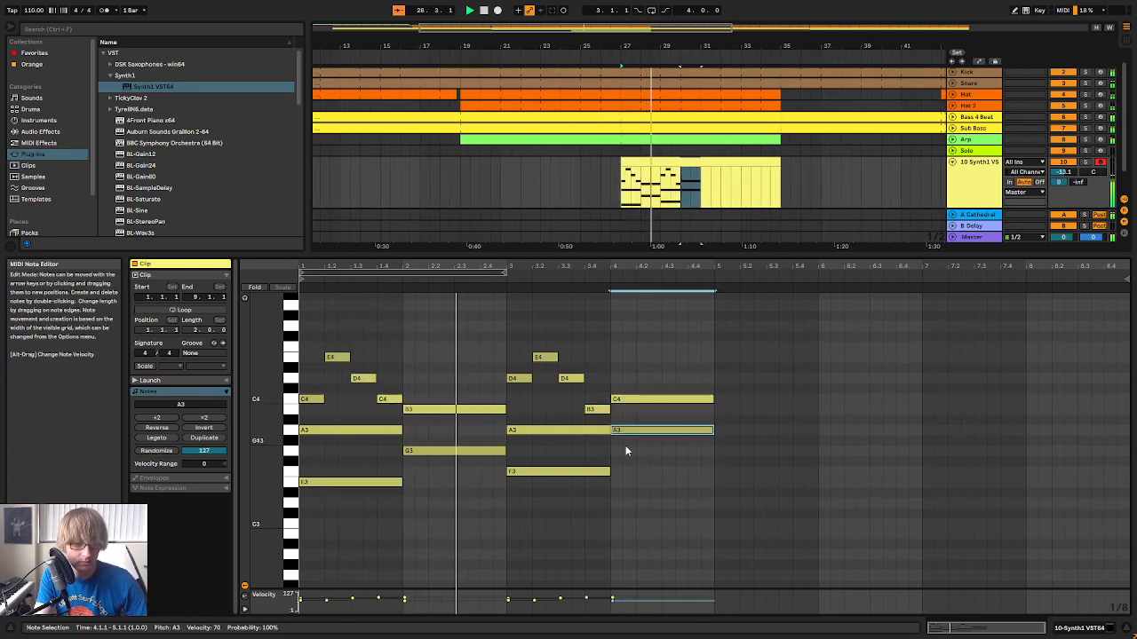
drag(608, 429, 709, 437)
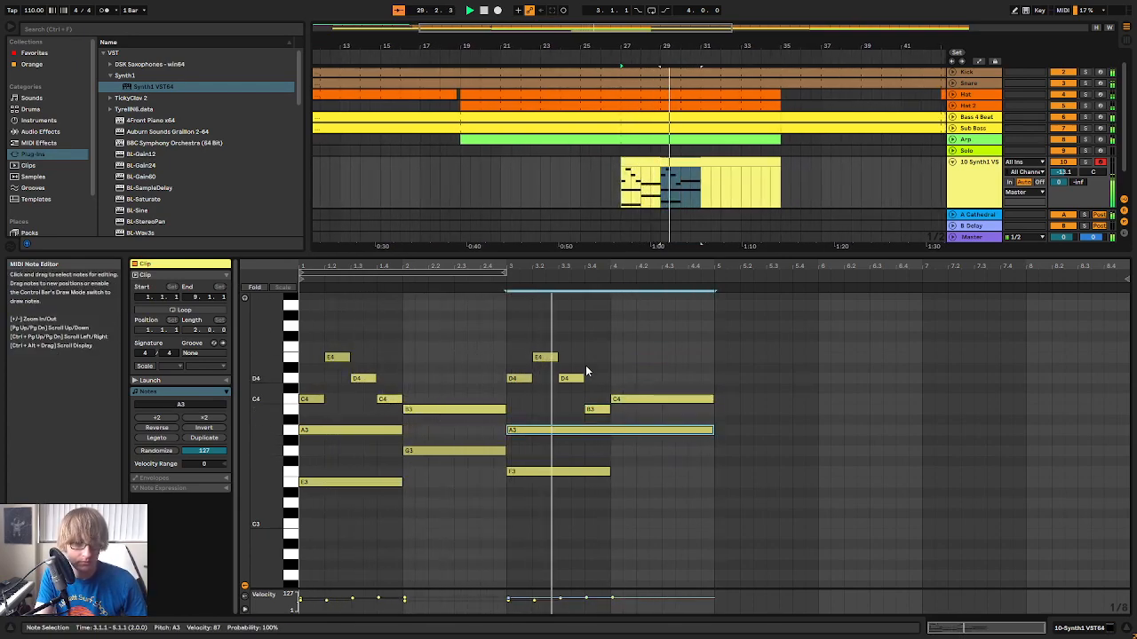
Add a one-bar E4 note in bar 4, transpose it down an octave to E3 and restart playback
double_click(615, 360)
drag(618, 357, 713, 357)
click(754, 416)
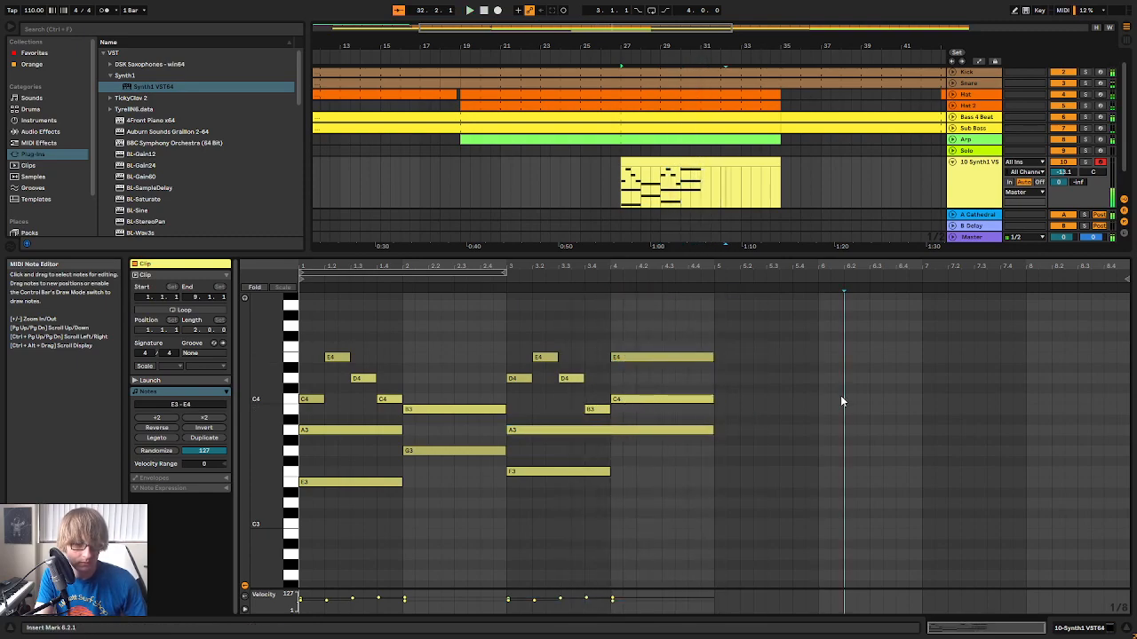
key(ctrl+a)
click(690, 359)
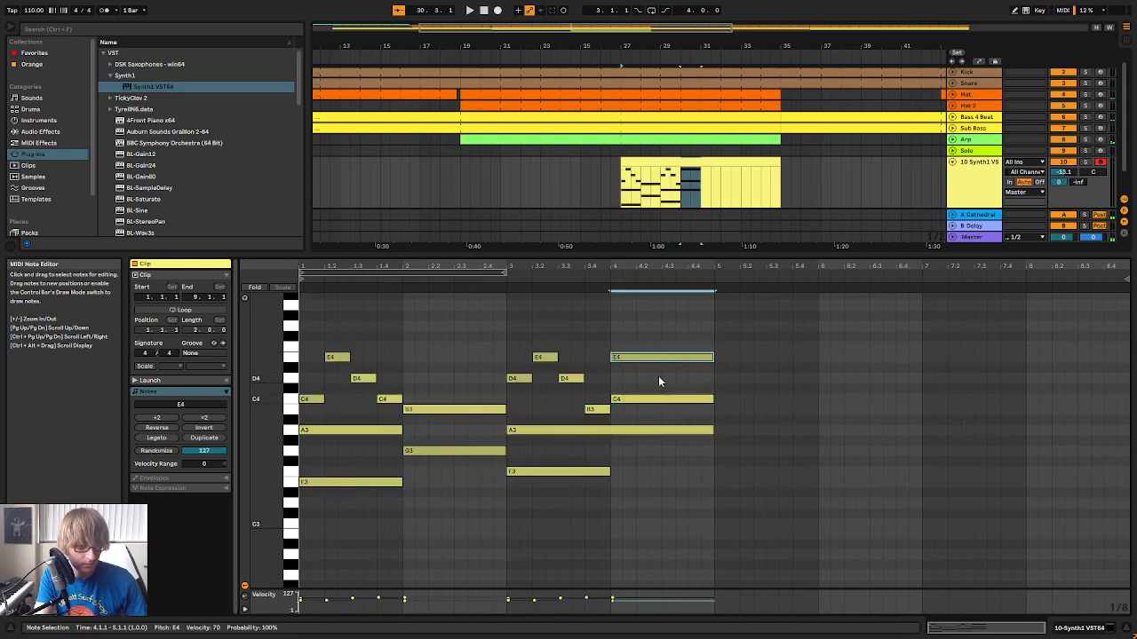
key(shift+Down)
key(space)
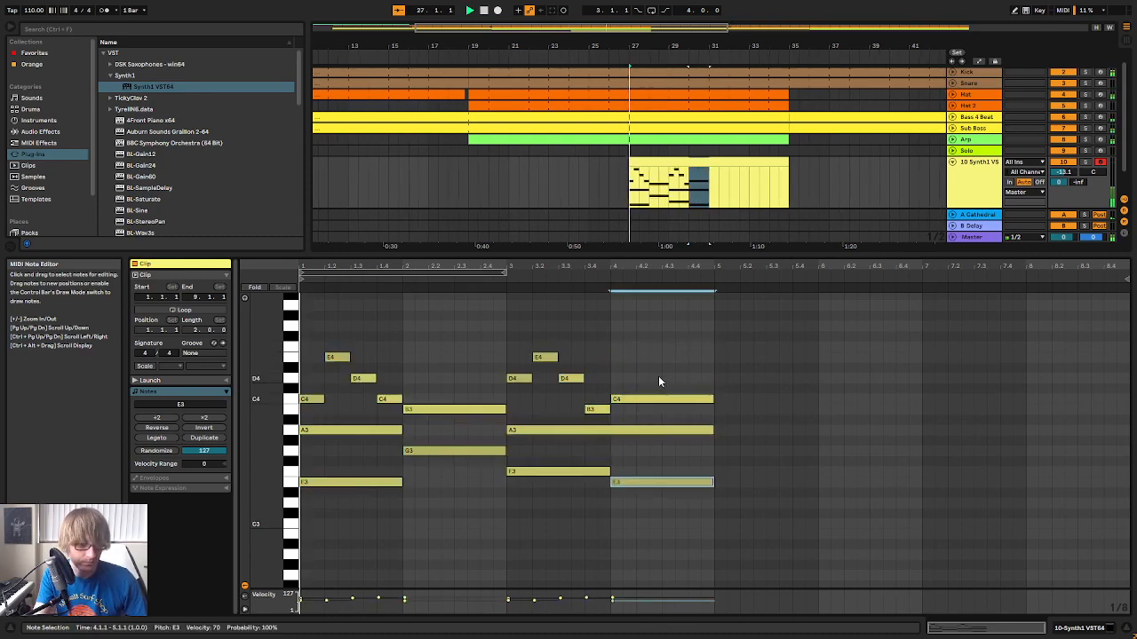
Listen through the four-bar pattern, duplicate all its notes into bars 5 to 8 of the clip and restart playback
click(819, 439)
key(ctrl+a)
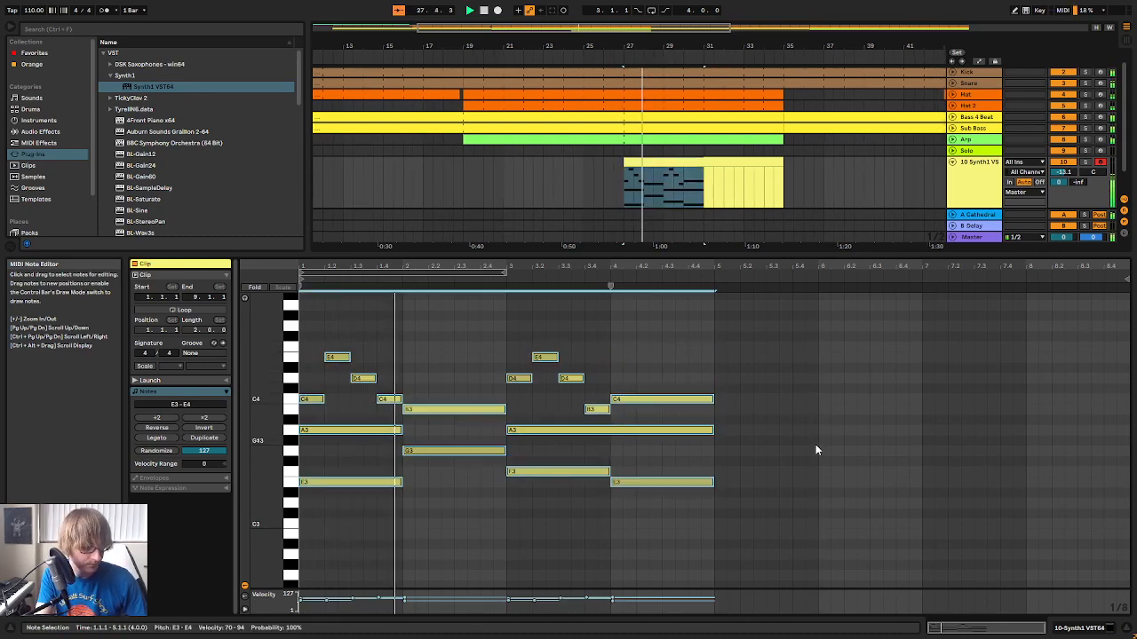
click(710, 362)
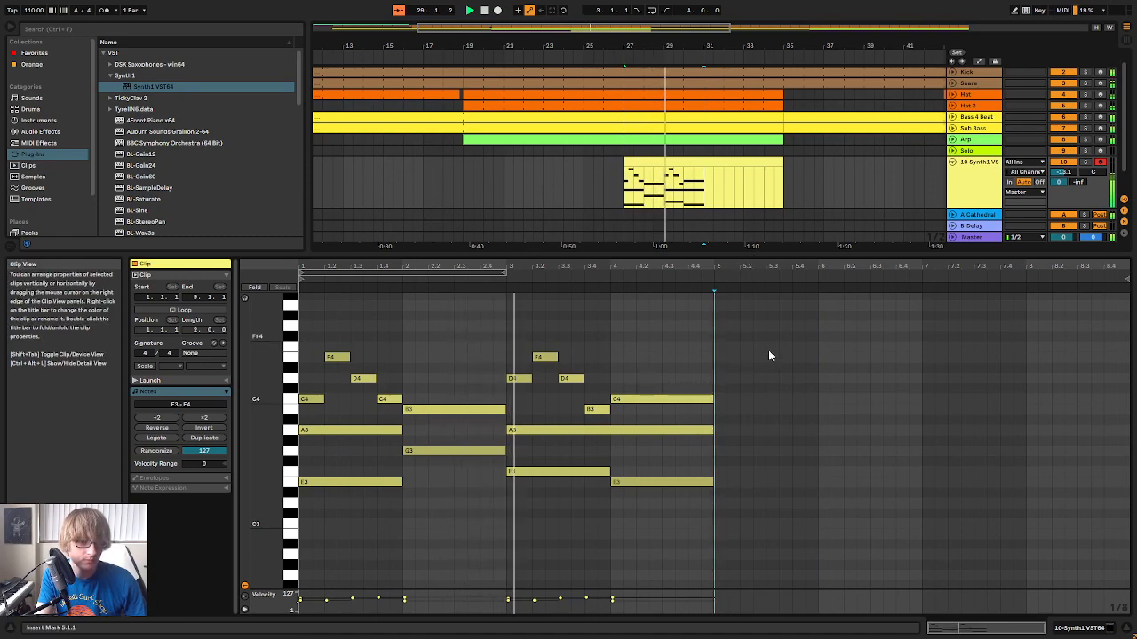
click(790, 411)
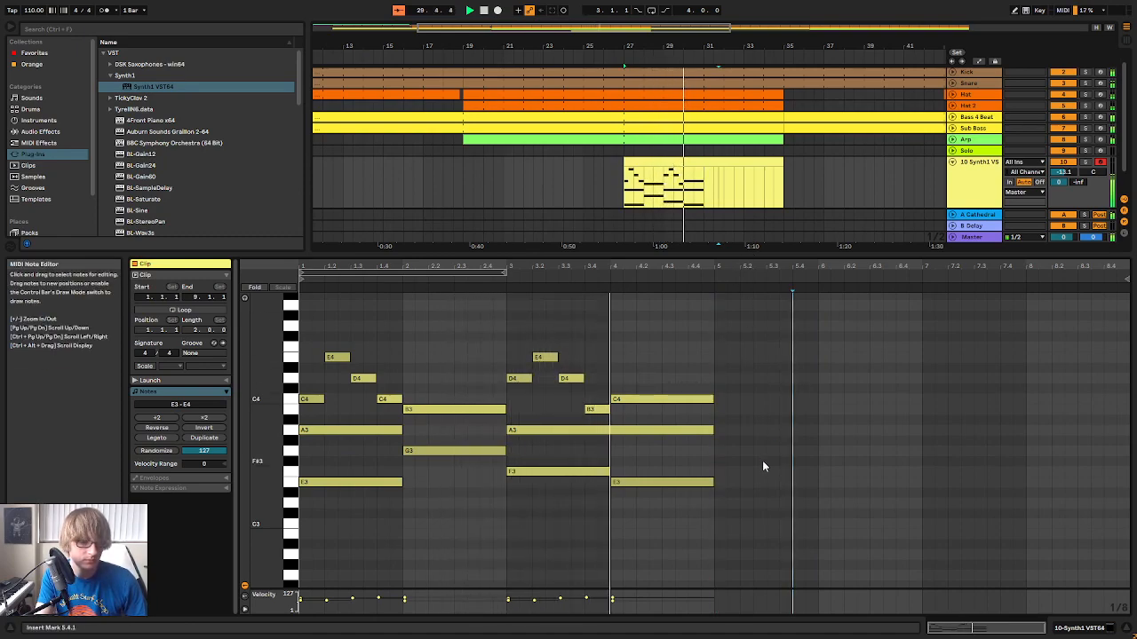
click(770, 428)
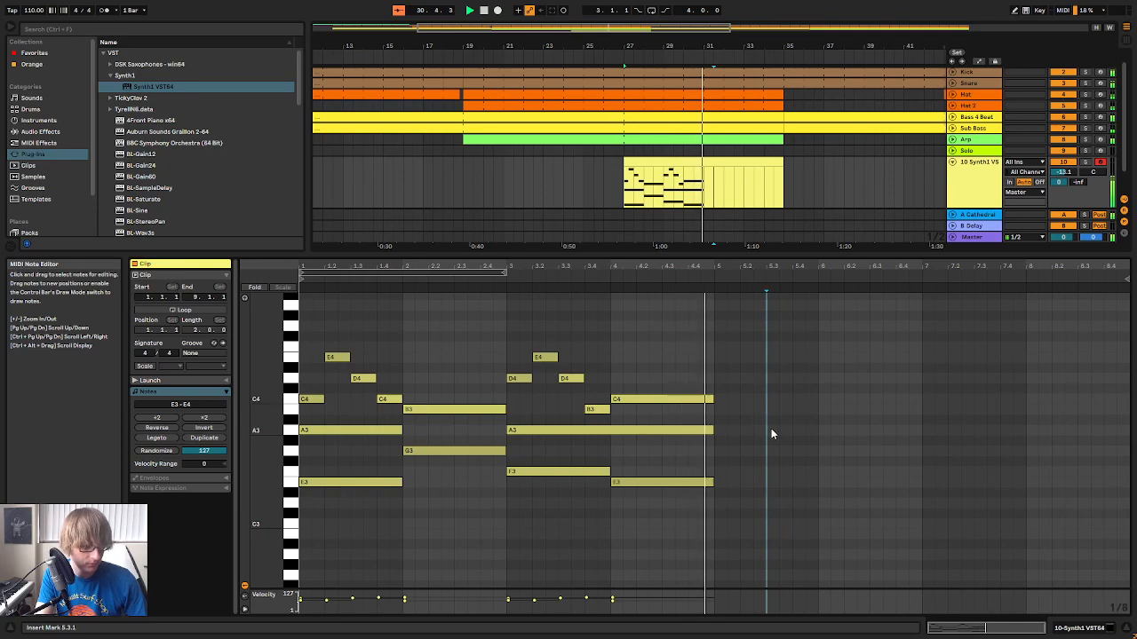
key(ctrl+a)
key(ctrl+d)
key(space)
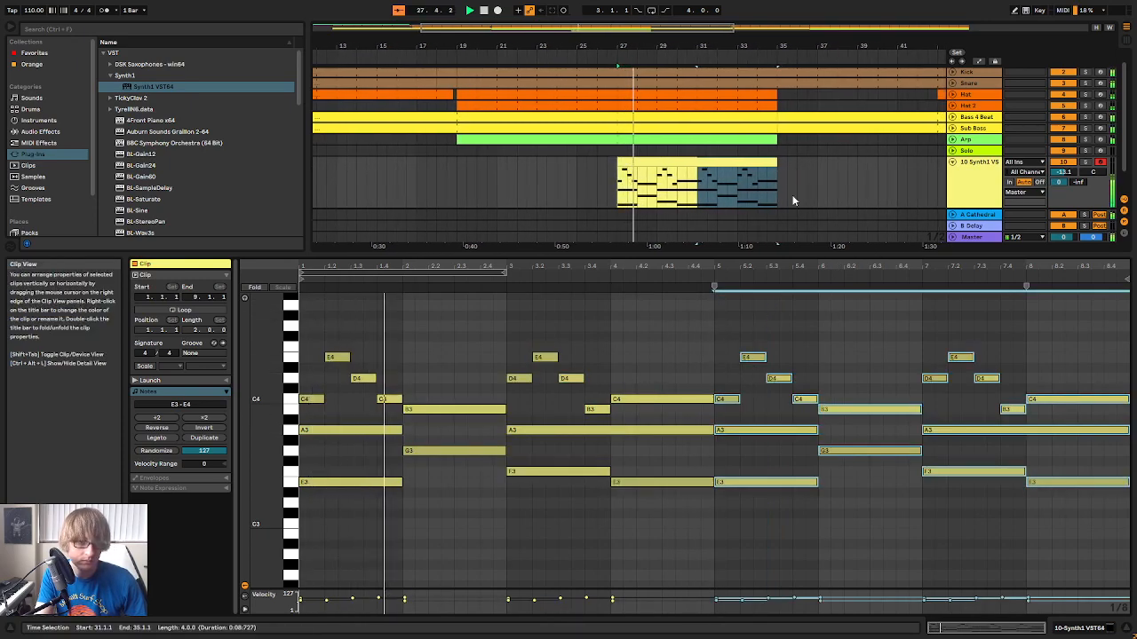
Move the Synth1 clip to start at bar 19, play it there and switch its clip loop off
click(703, 164)
drag(703, 164, 561, 165)
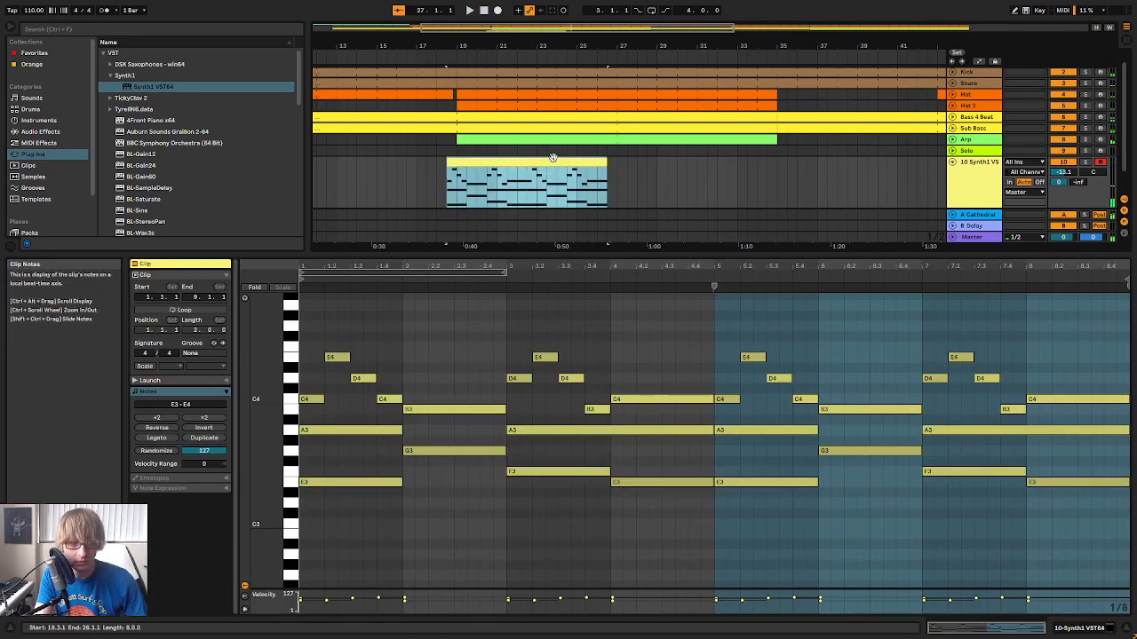
click(819, 198)
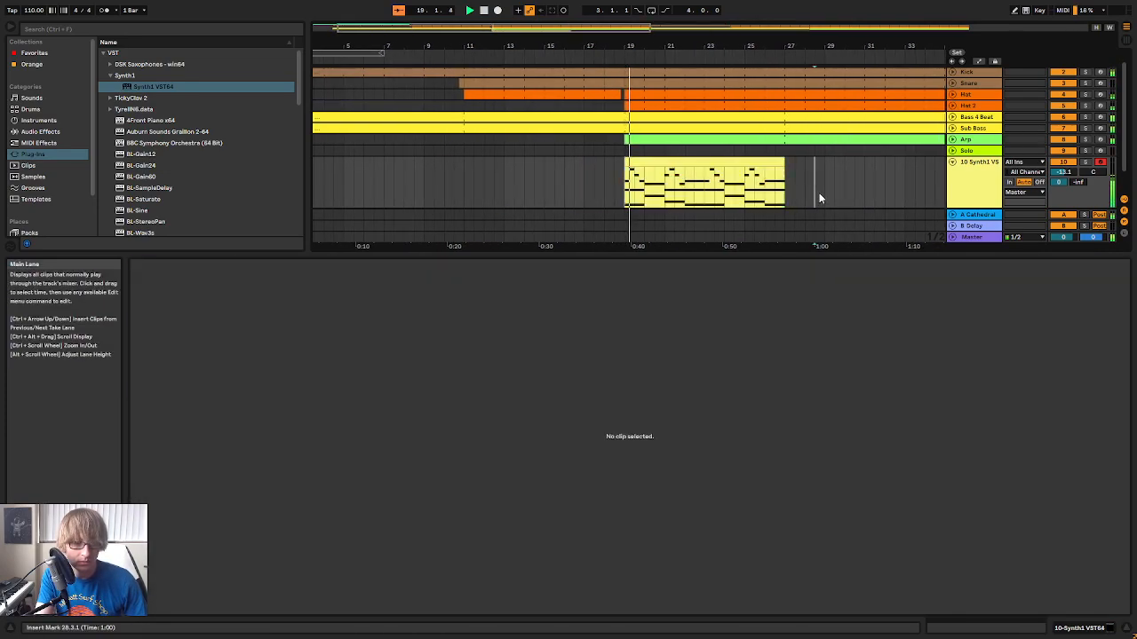
click(757, 158)
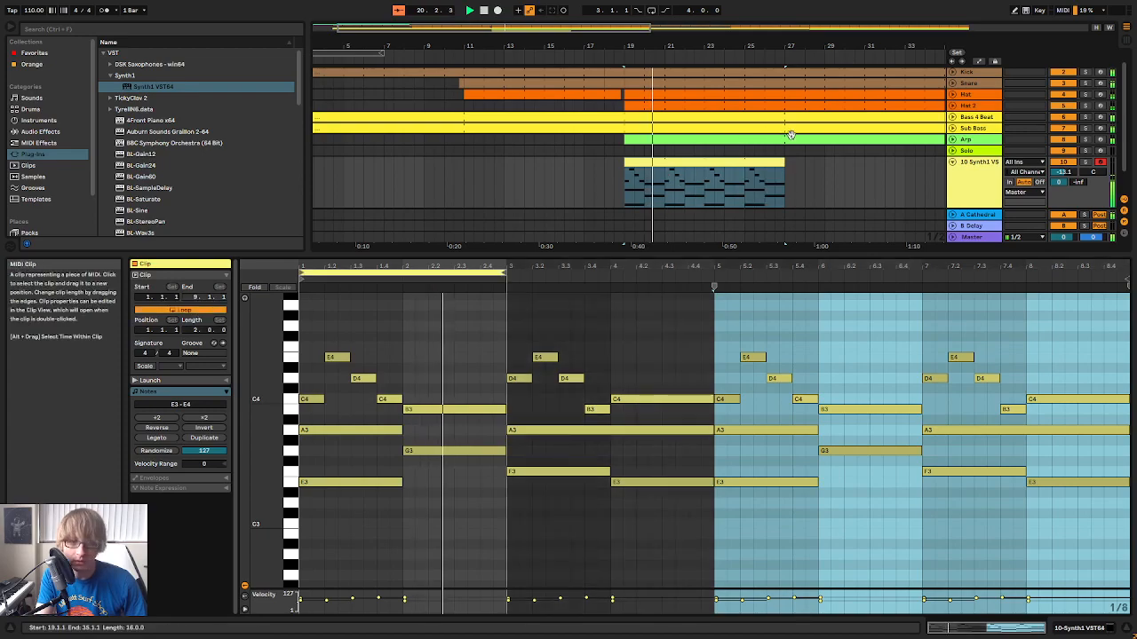
click(213, 310)
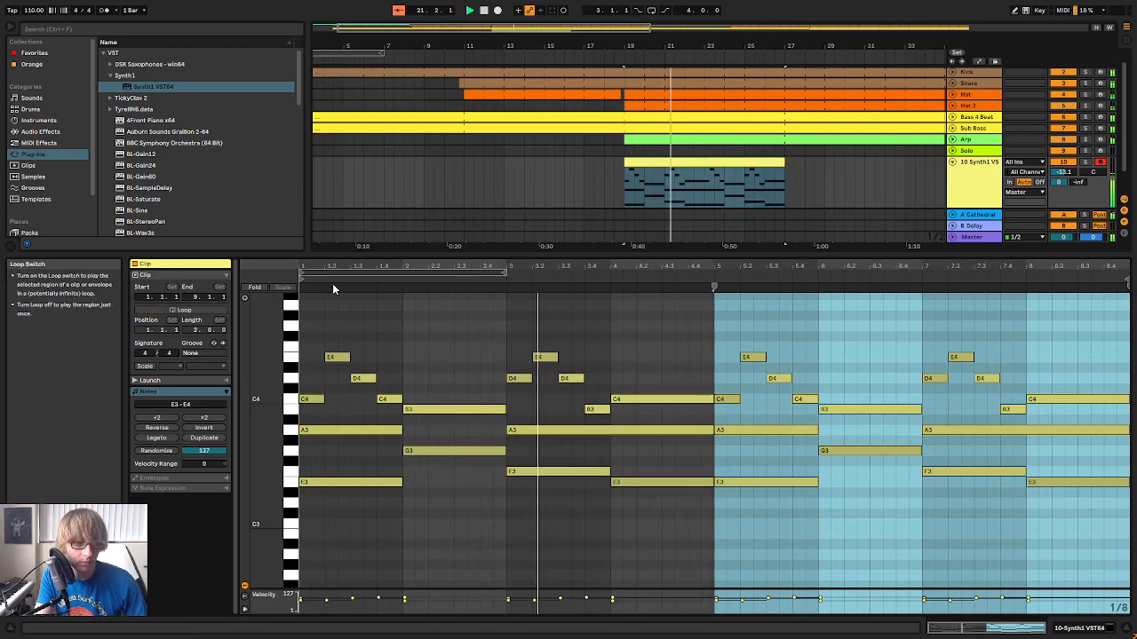
right_click(721, 162)
click(763, 264)
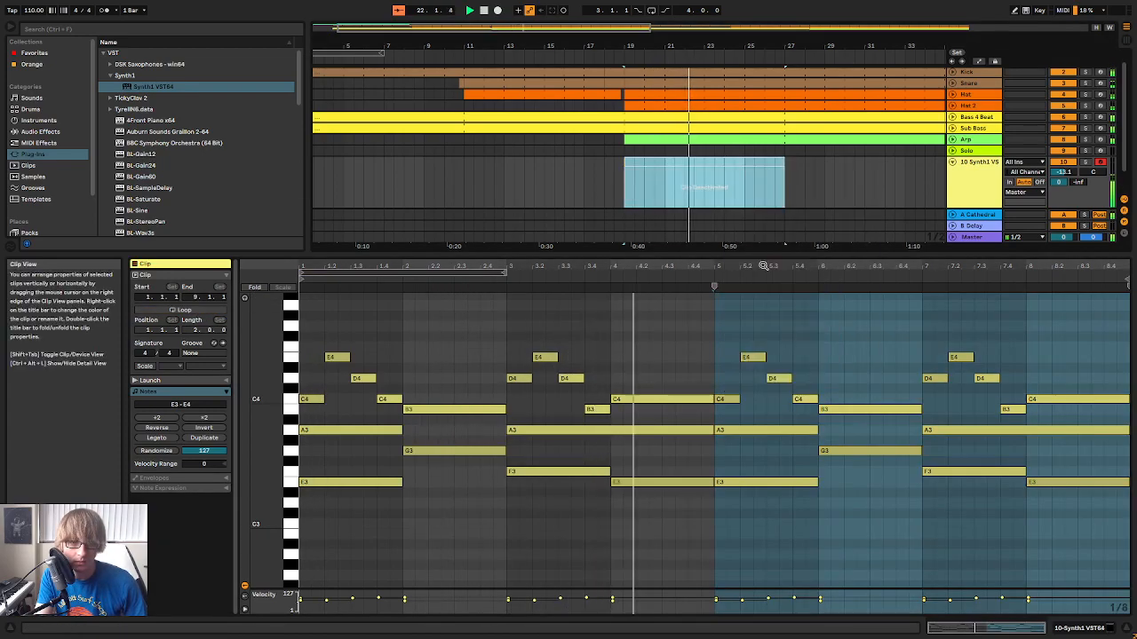
key(ctrl+z)
Consolidate the eight-bar Synth1 clip at bar 19, switch its loop on, restart playback and duplicate the clip to bar 27
right_click(754, 162)
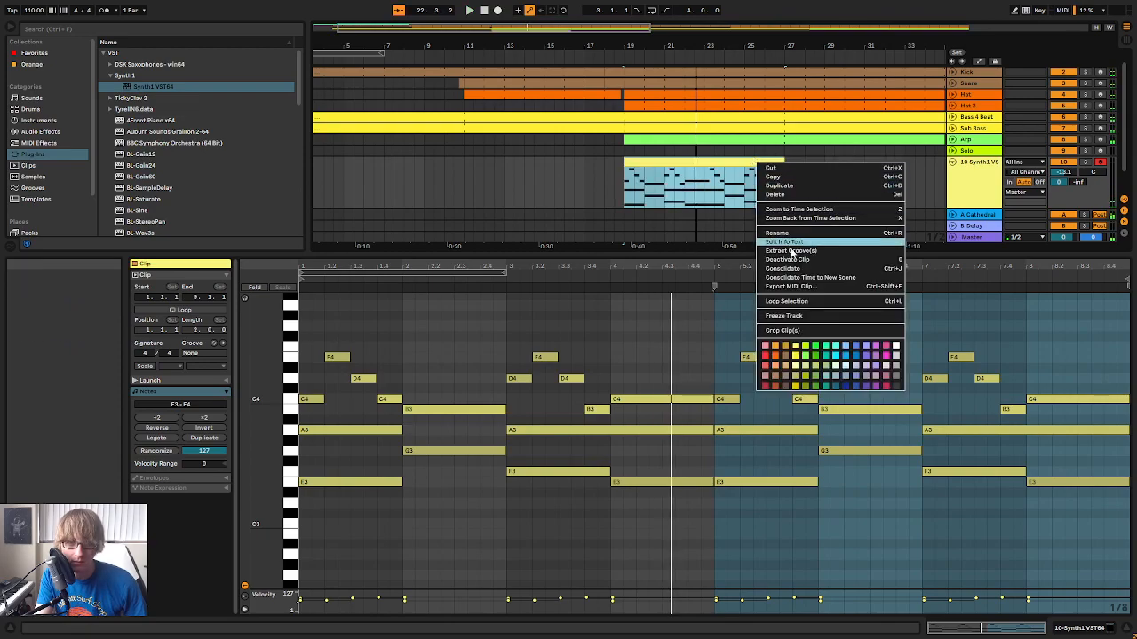
click(790, 268)
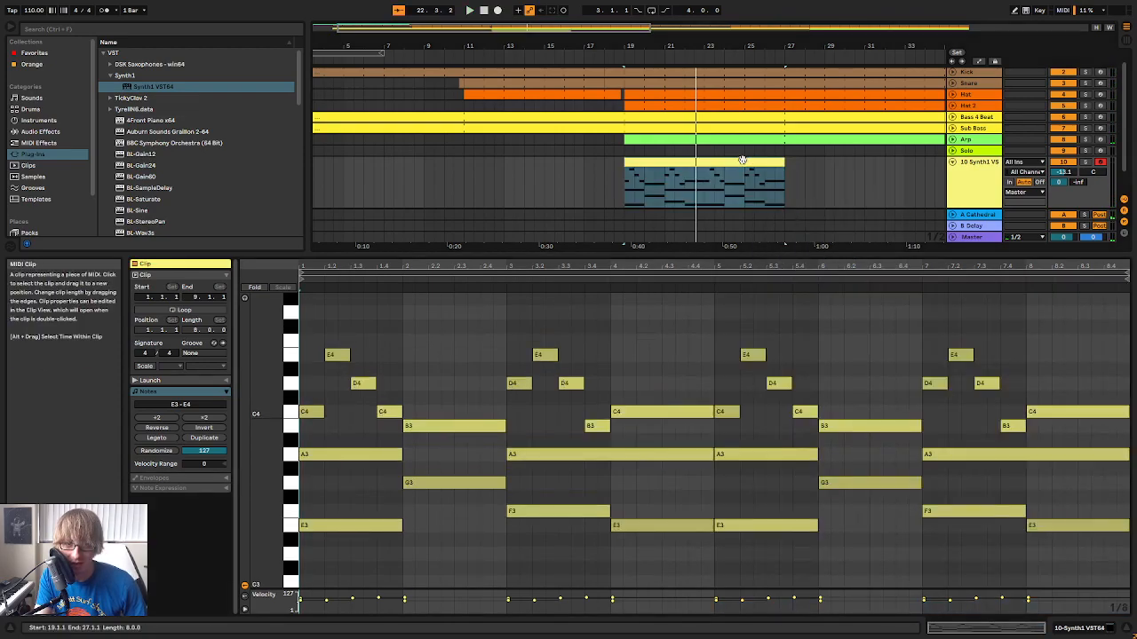
click(198, 311)
key(space)
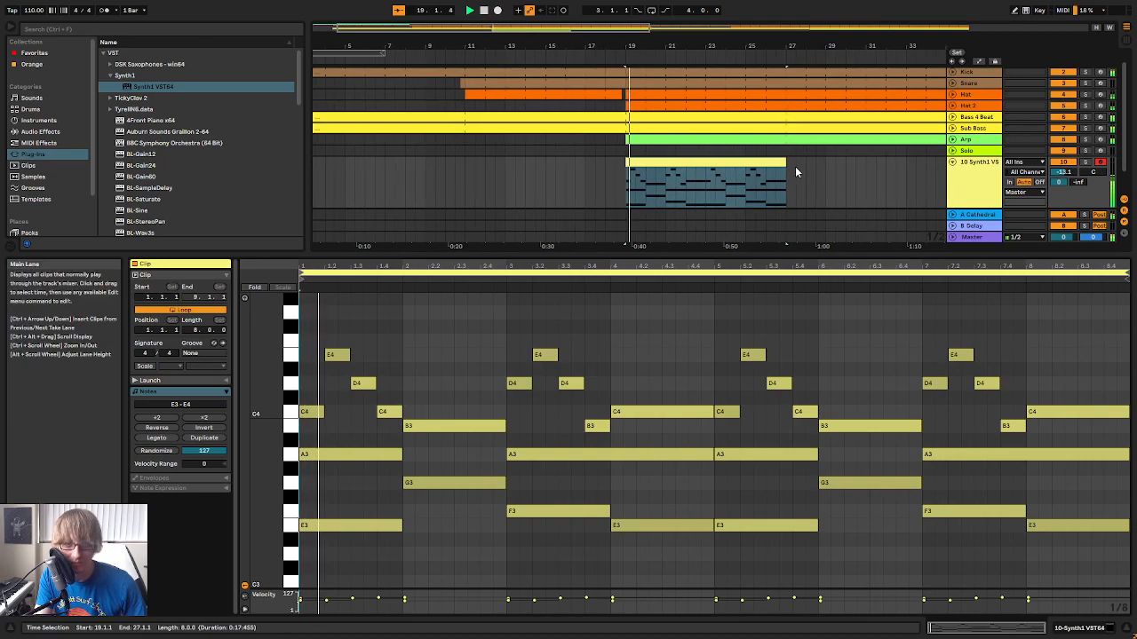
key(ctrl+d)
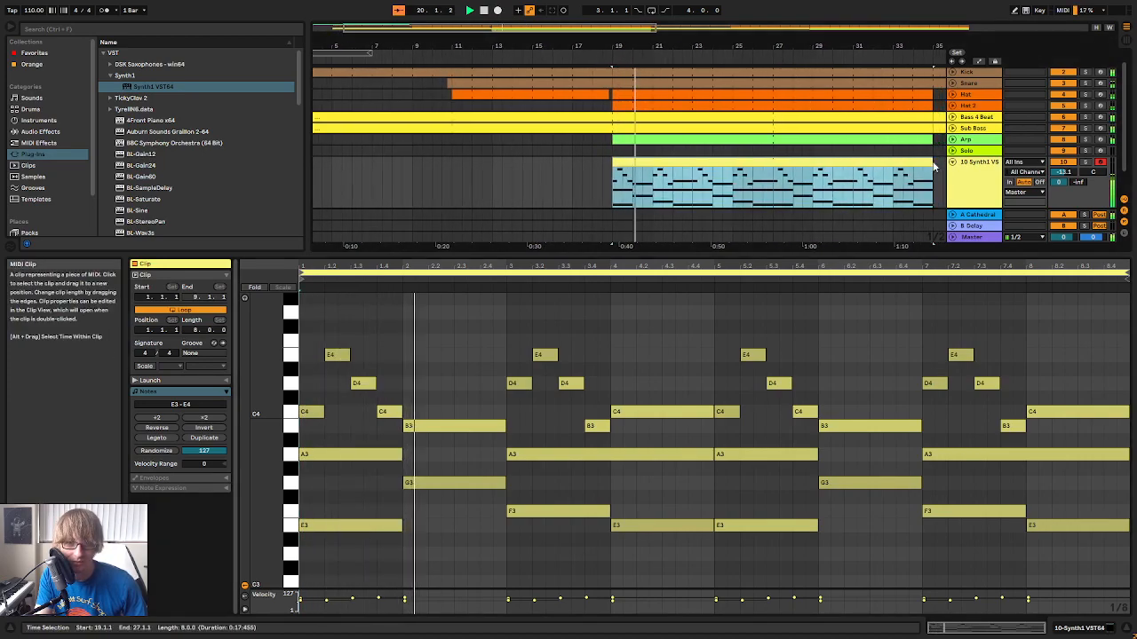
Solo the Synth1 track, open its synth and load 14:GENTLE PAD 002 from the SOS-Synth1-NordLeadII-A-06 bank
click(964, 185)
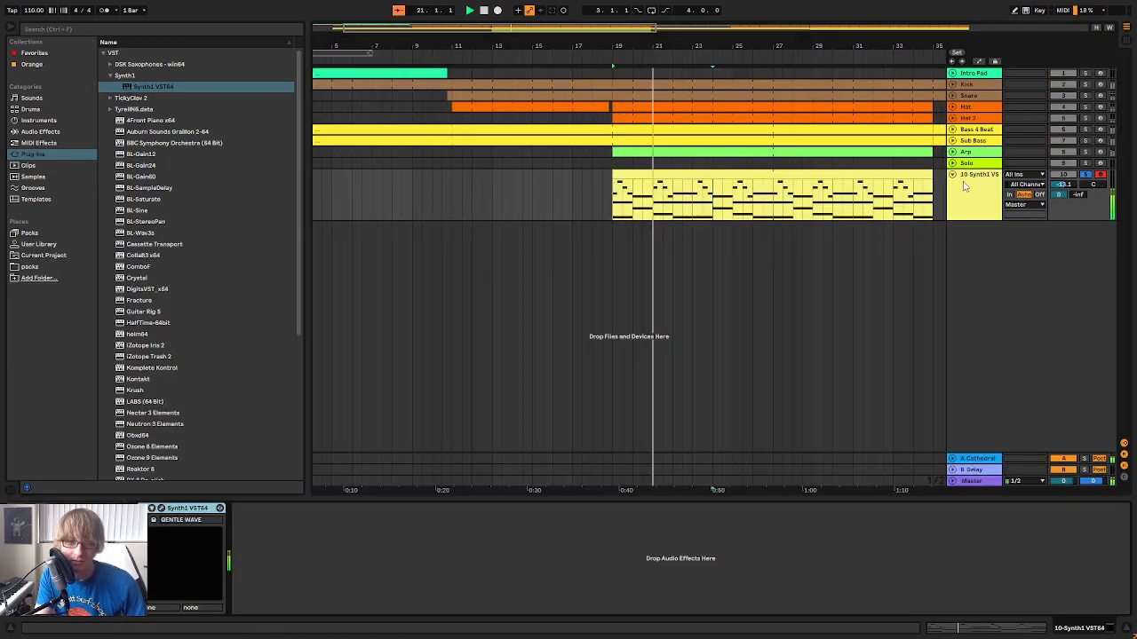
click(160, 510)
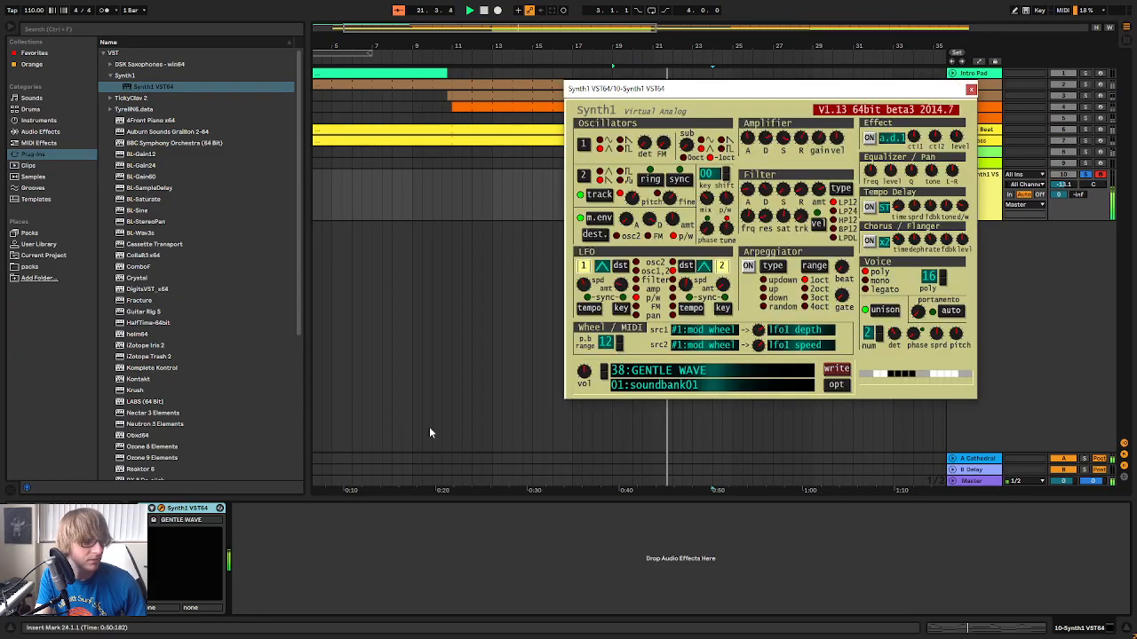
click(678, 371)
click(490, 138)
scroll(568, 267, down, 15)
scroll(577, 321, down, 7)
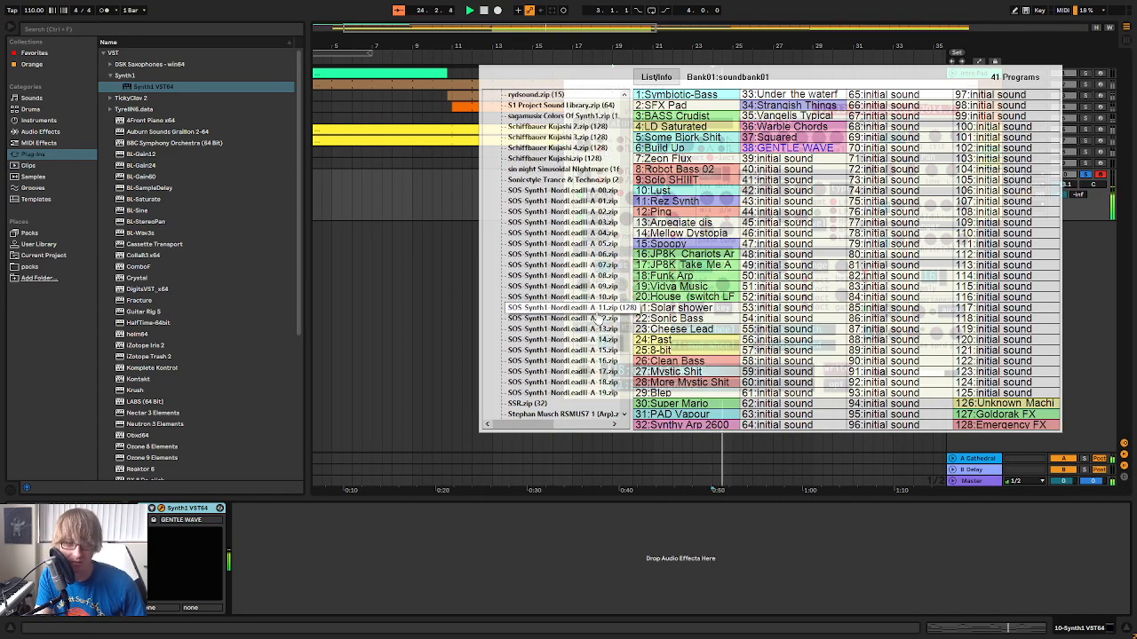
click(590, 254)
click(710, 232)
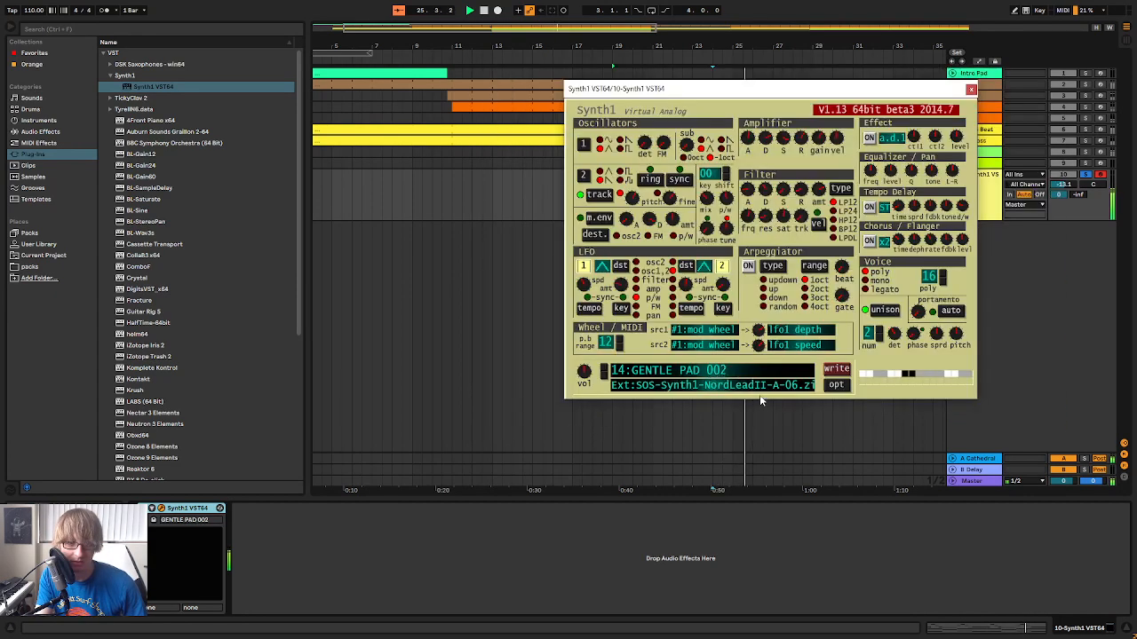
Audition GET FUNKY! 001 and 002 and load 49:HARD SYNC LEAD 004 from the same bank
click(603, 372)
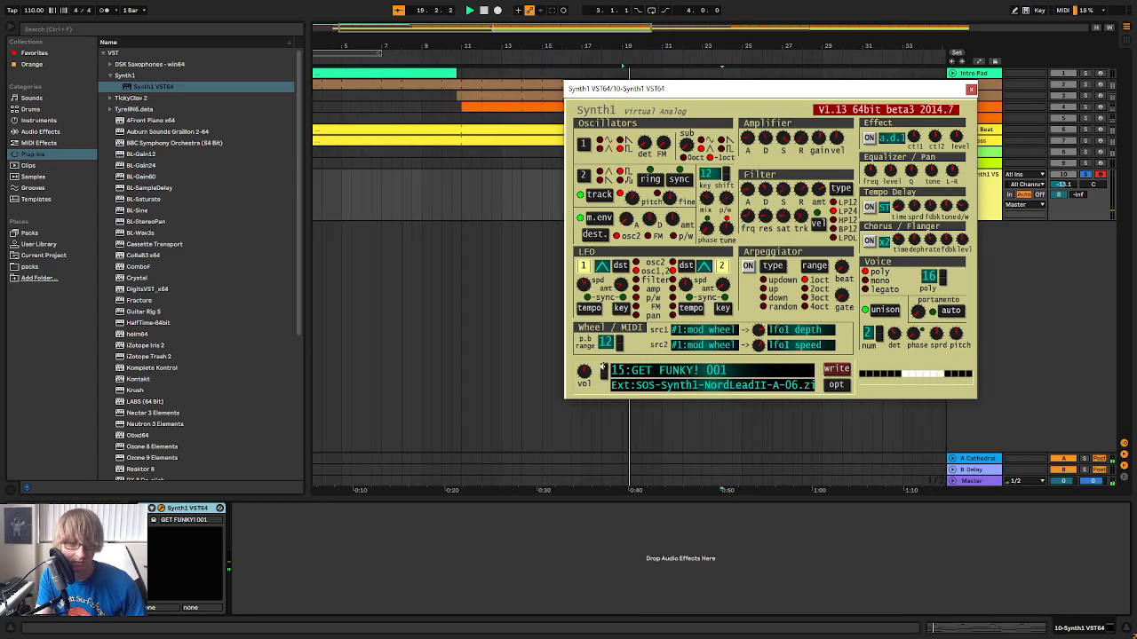
click(603, 371)
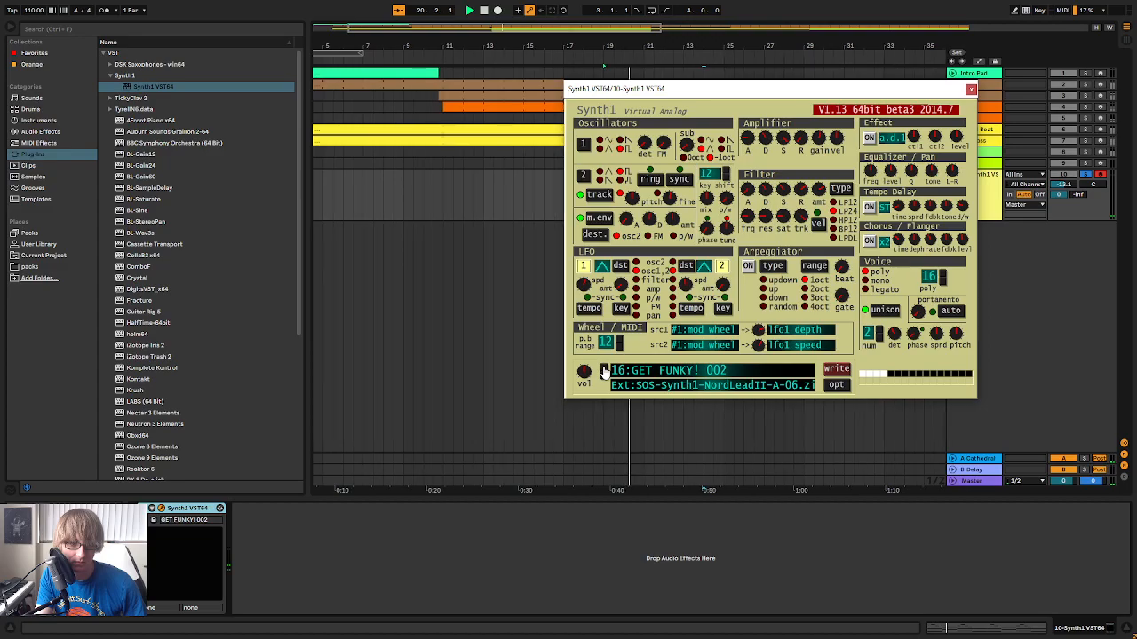
drag(783, 90, 619, 195)
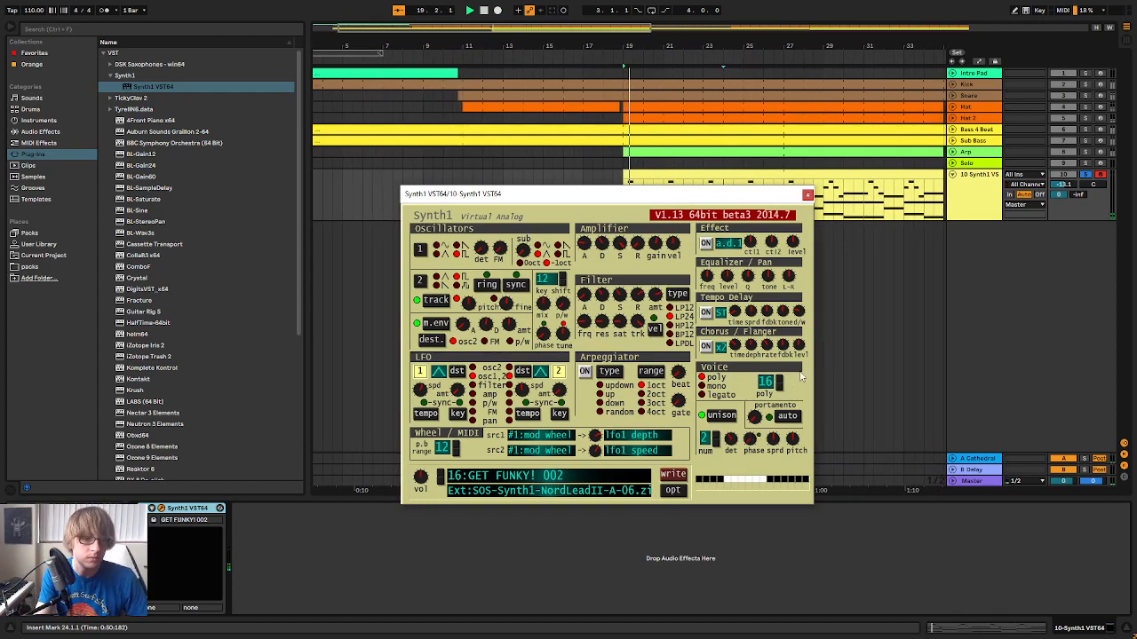
click(543, 486)
click(621, 371)
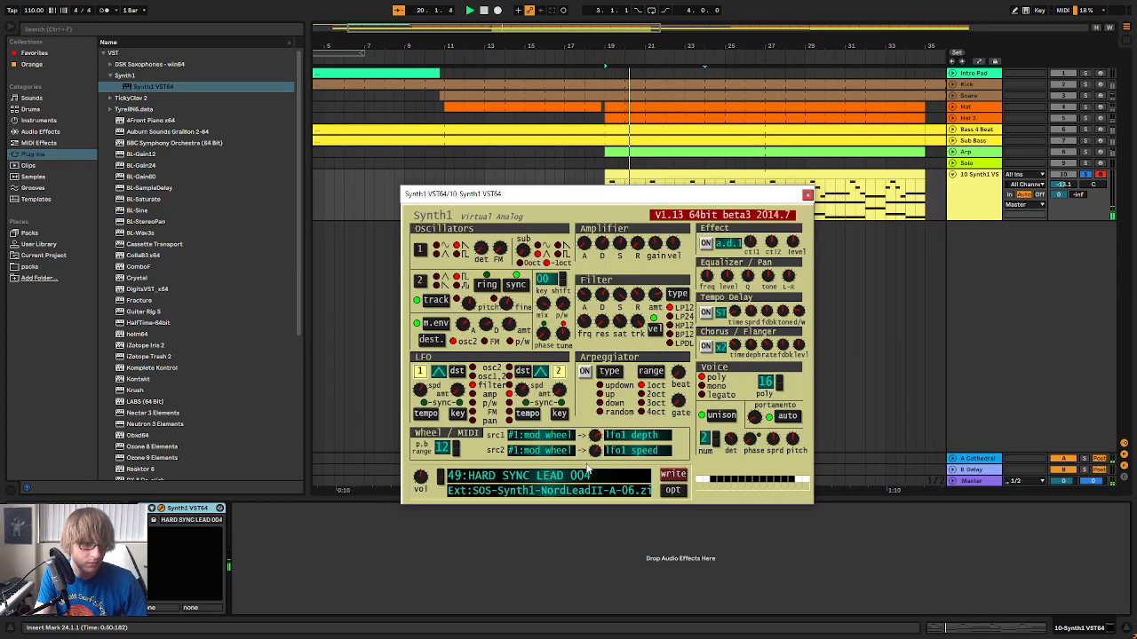
Switch to the Session mixer, reopen Synth1 and audition presets 18:GIANT STEP 002 and 19:GIRLS AND BOYS 001
click(1085, 175)
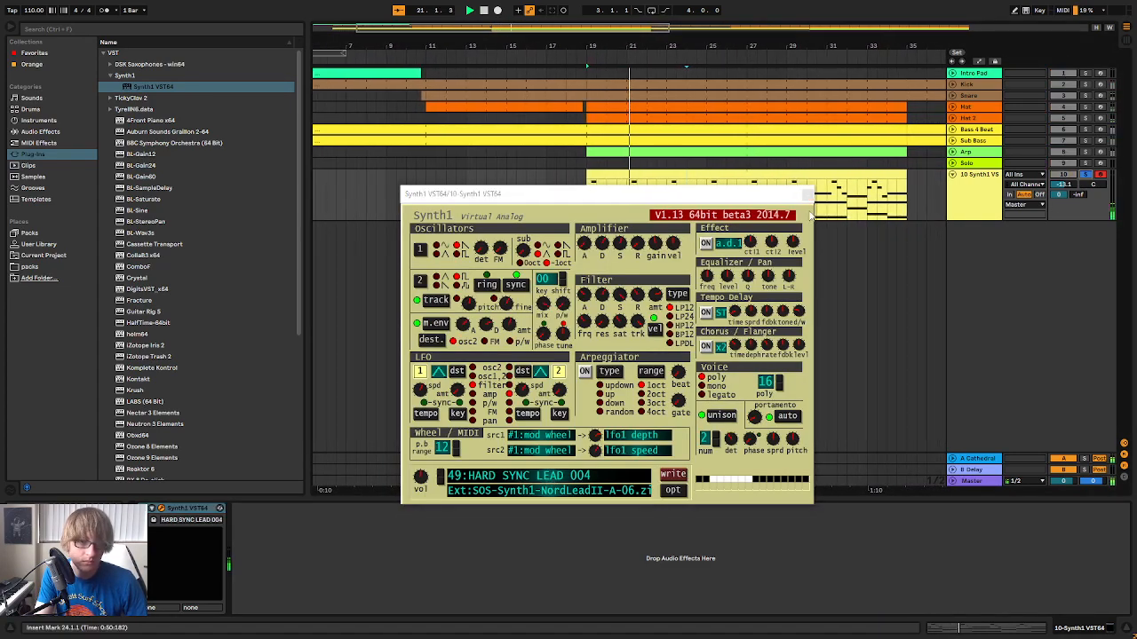
key(Tab)
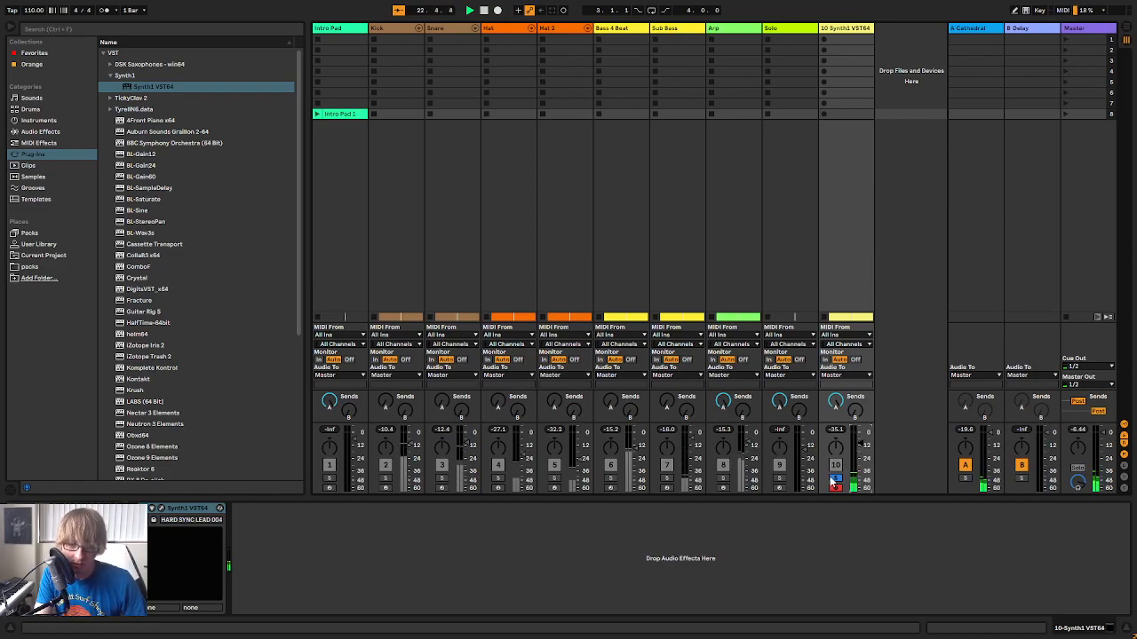
click(160, 508)
click(512, 484)
click(550, 480)
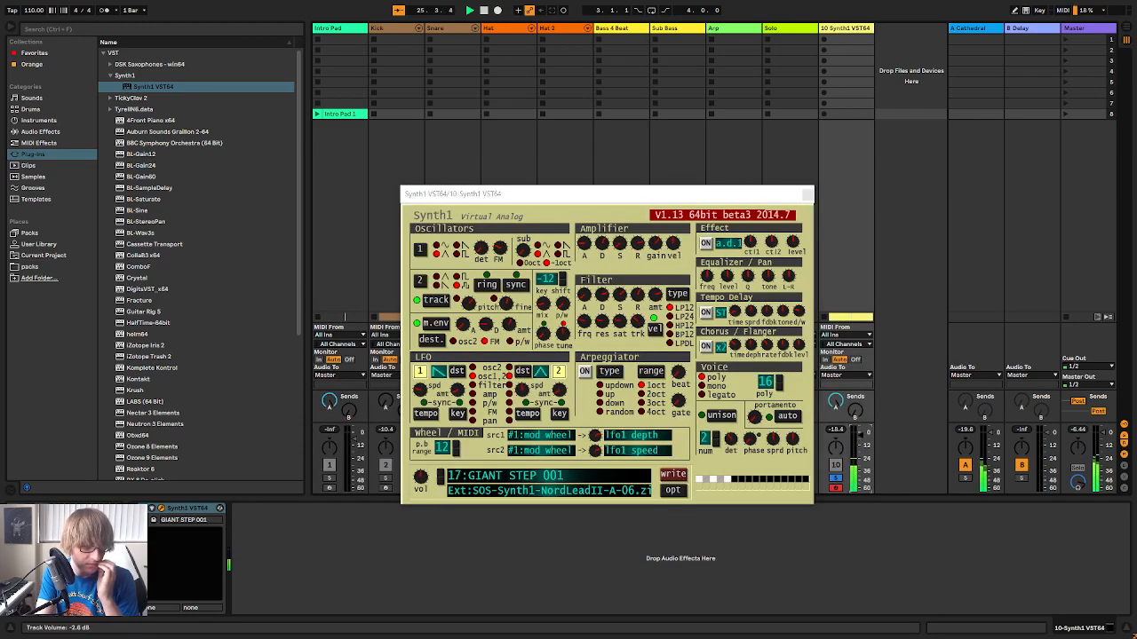
click(439, 477)
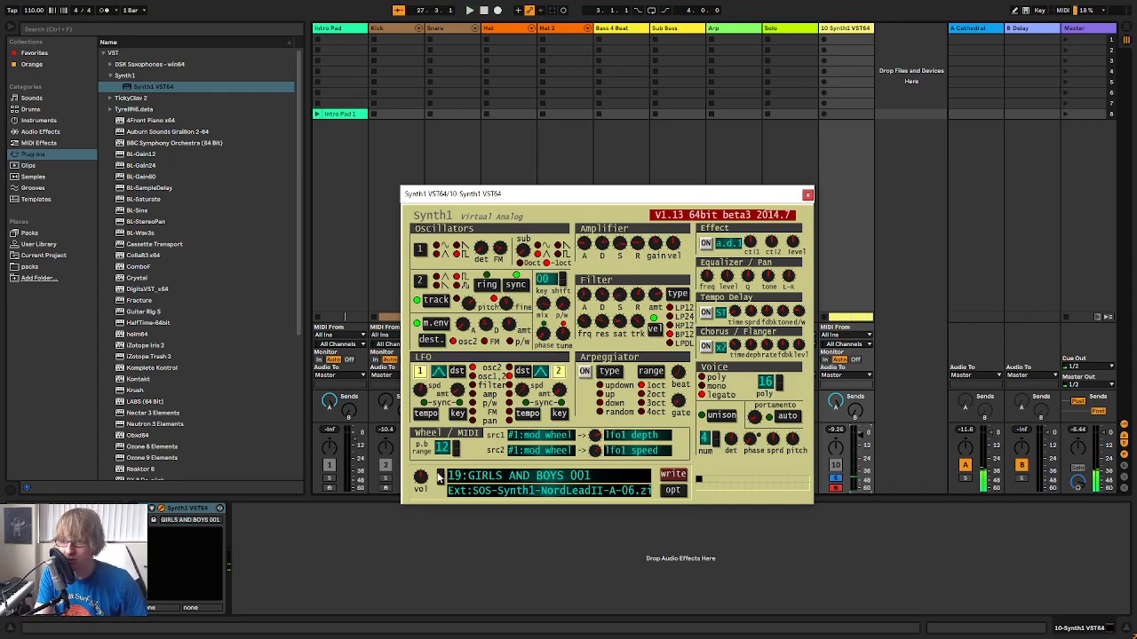
Audition presets 33:GRITTY BARYTON 001 through 37:GROWL WAH 001, hearing the last one unsoloed in the full mix
drag(738, 197, 750, 106)
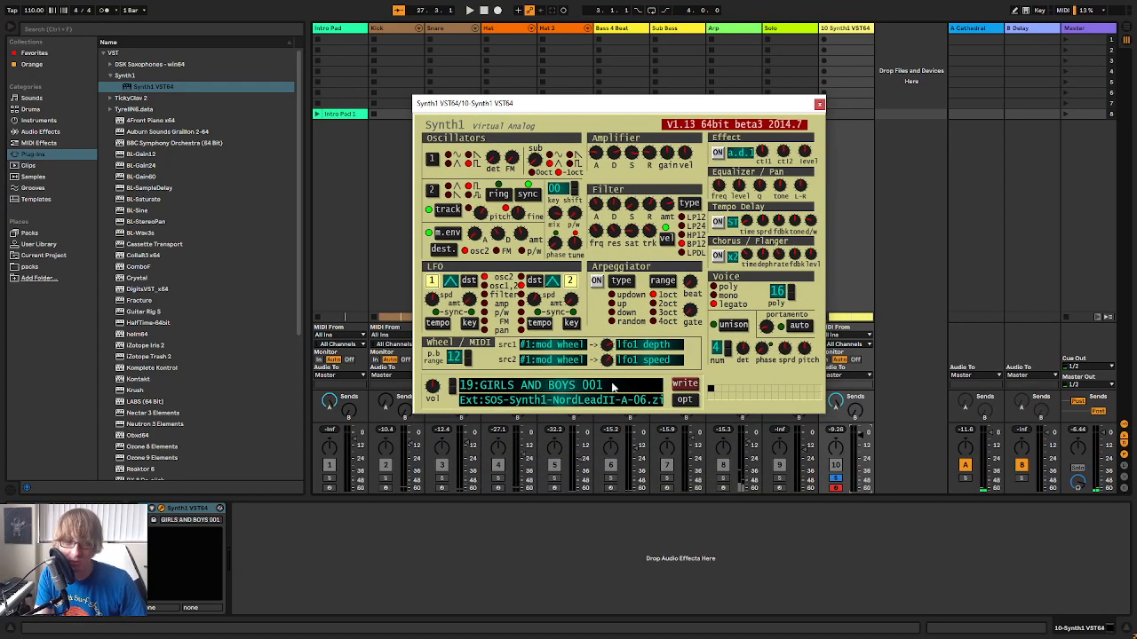
click(619, 383)
click(657, 109)
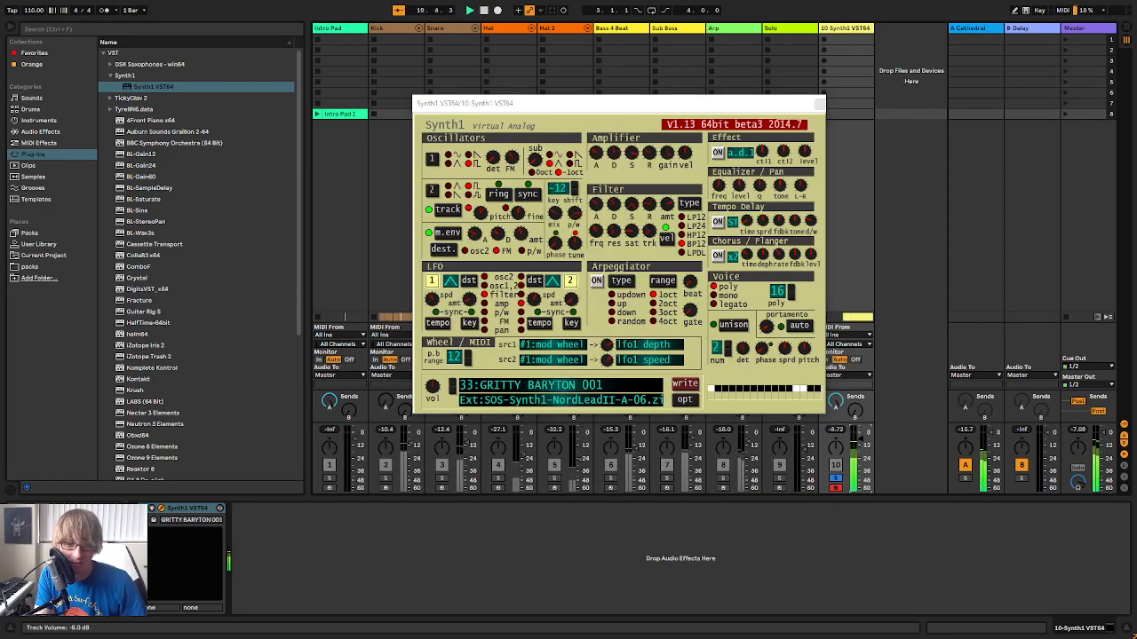
click(584, 389)
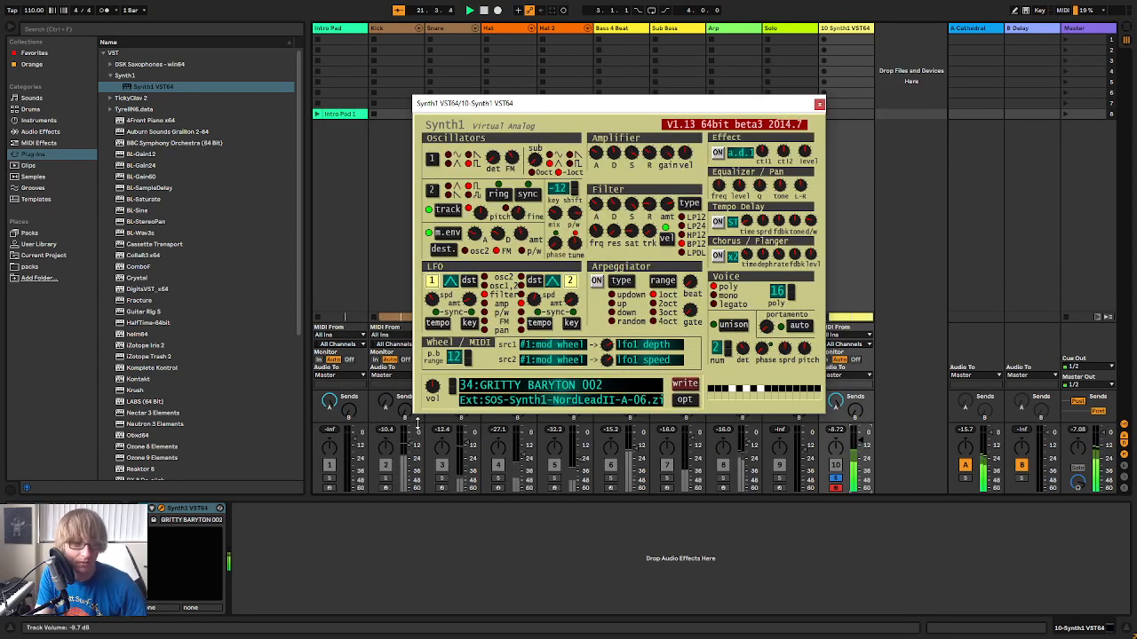
click(453, 386)
click(453, 386)
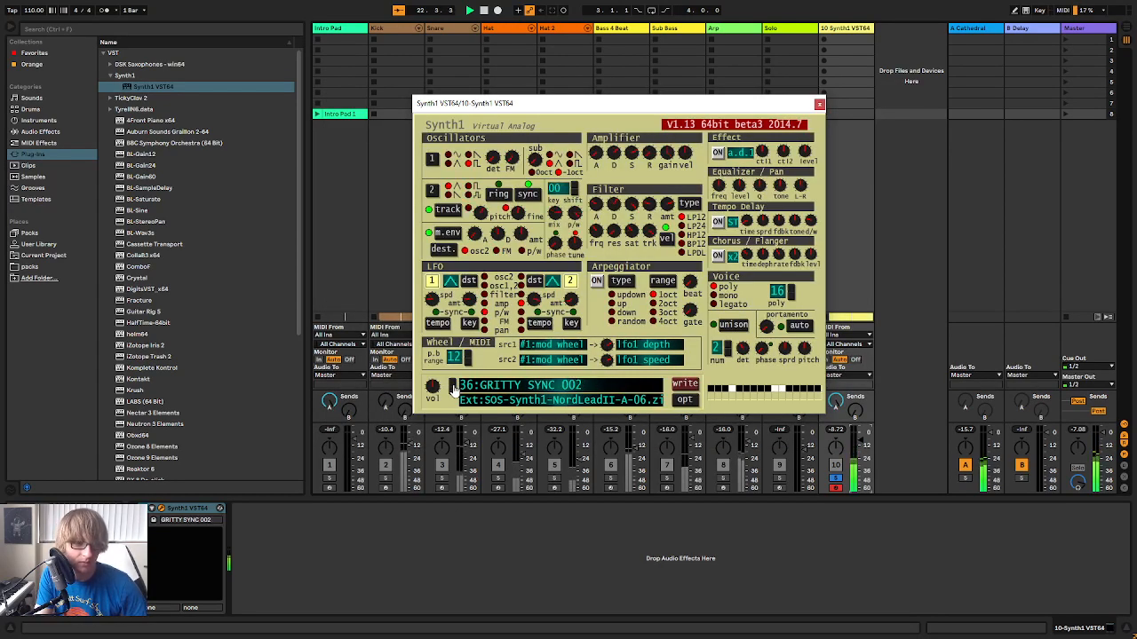
click(454, 386)
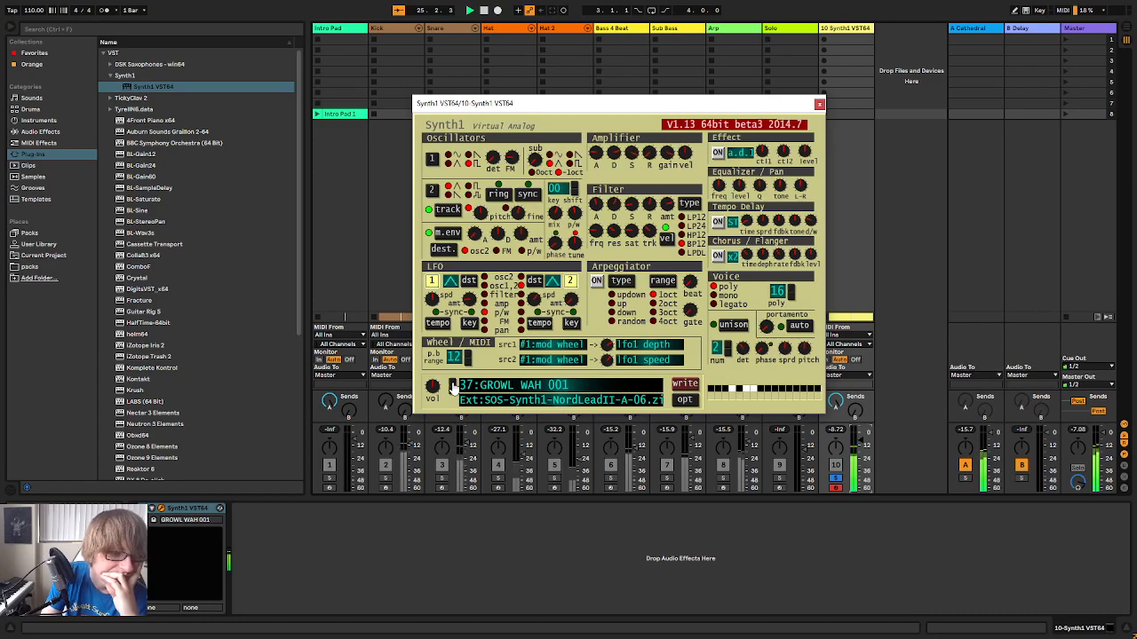
click(834, 481)
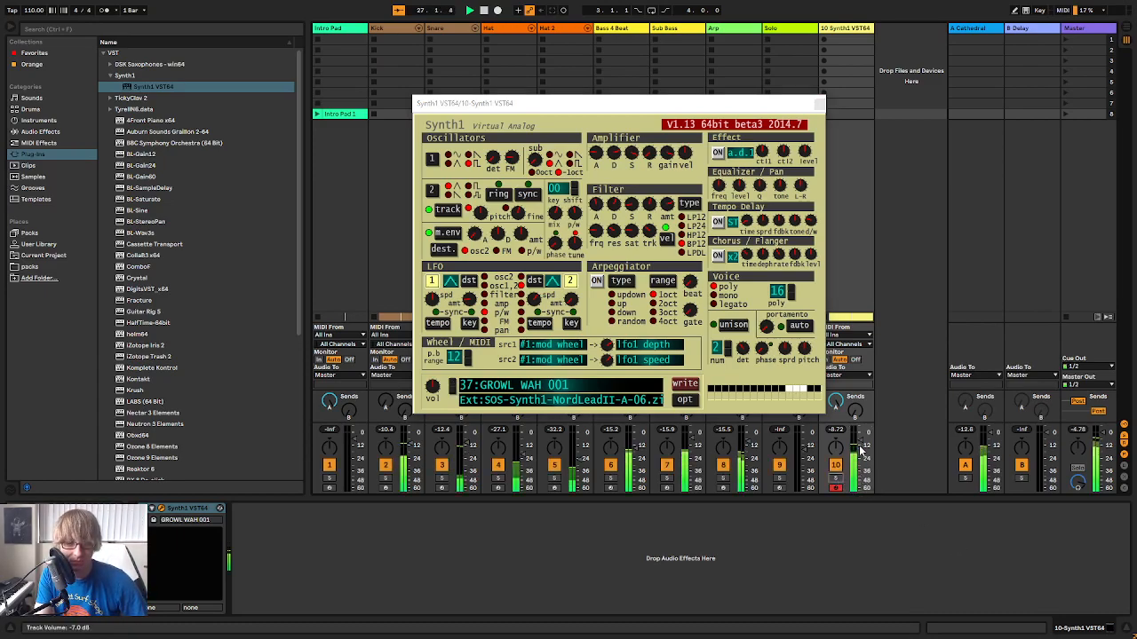
Load preset 108:HOLLOW PAD 001, switch its arpeggiator off and restart playback with the Synth1 track soloed
click(646, 387)
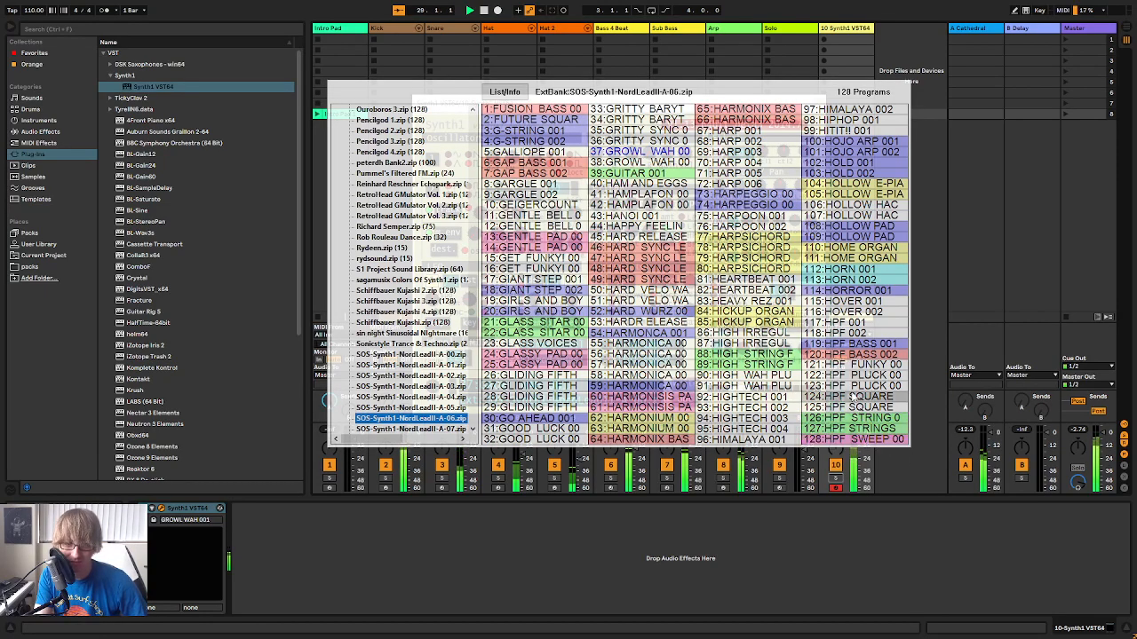
click(852, 227)
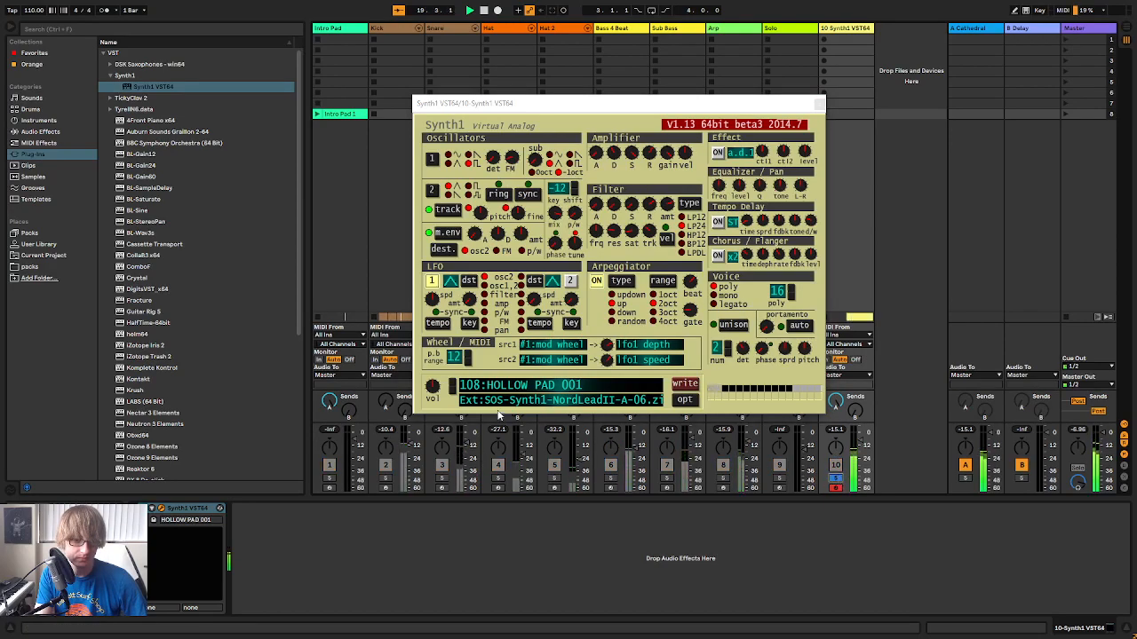
click(597, 284)
key(space)
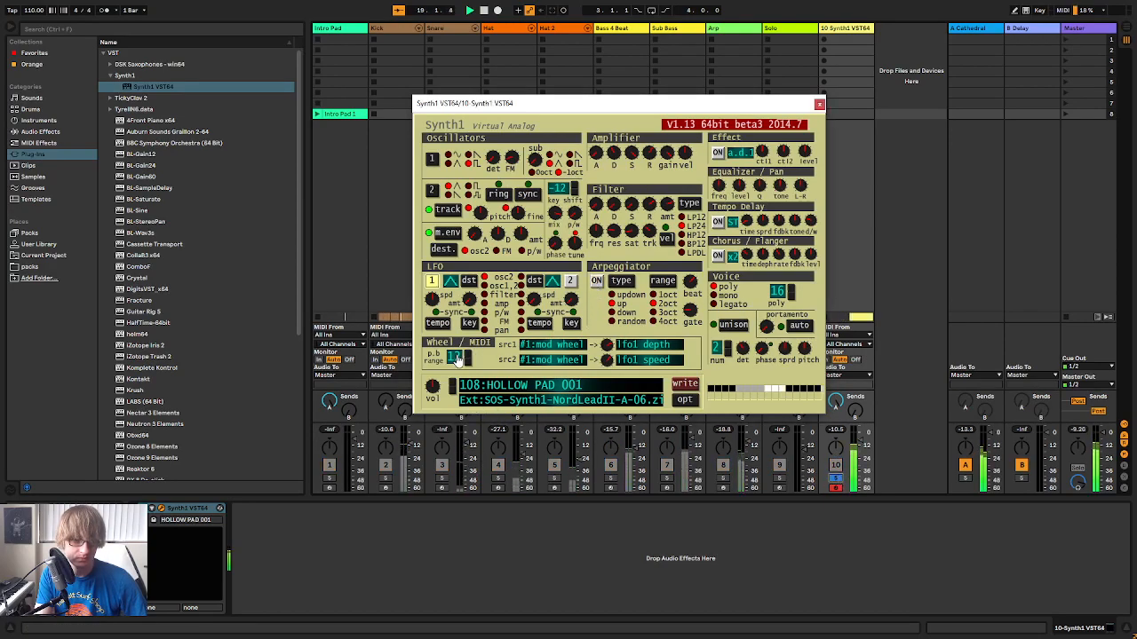
Audition 107:HOLLOW HACK 002 and step forward to preset 109:HOLLOW PAD 002
click(452, 396)
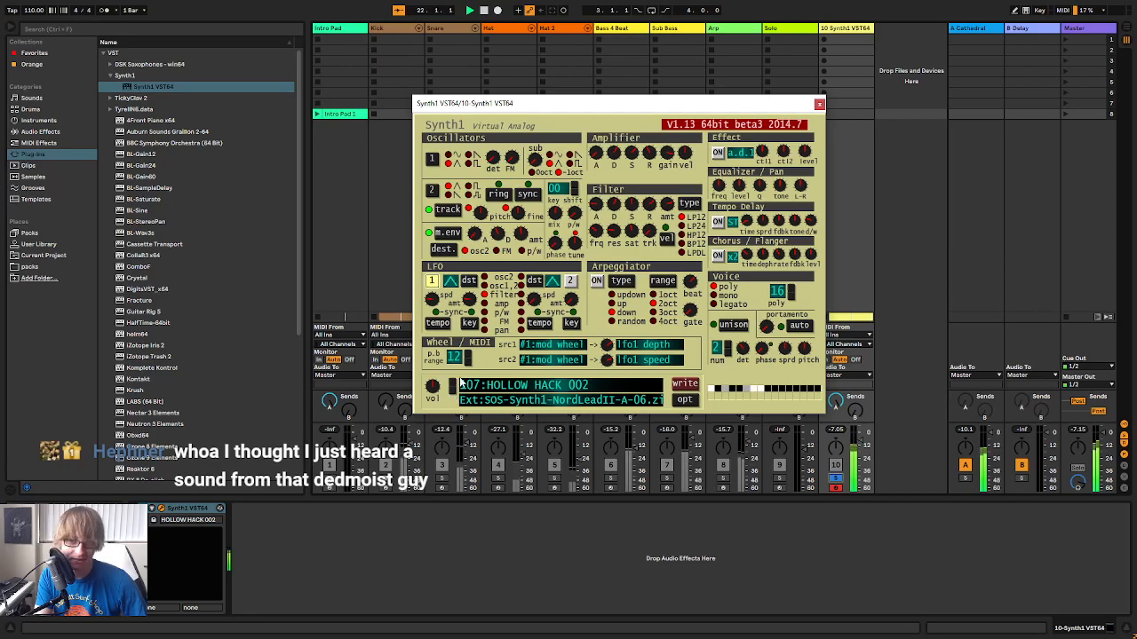
click(451, 384)
click(451, 383)
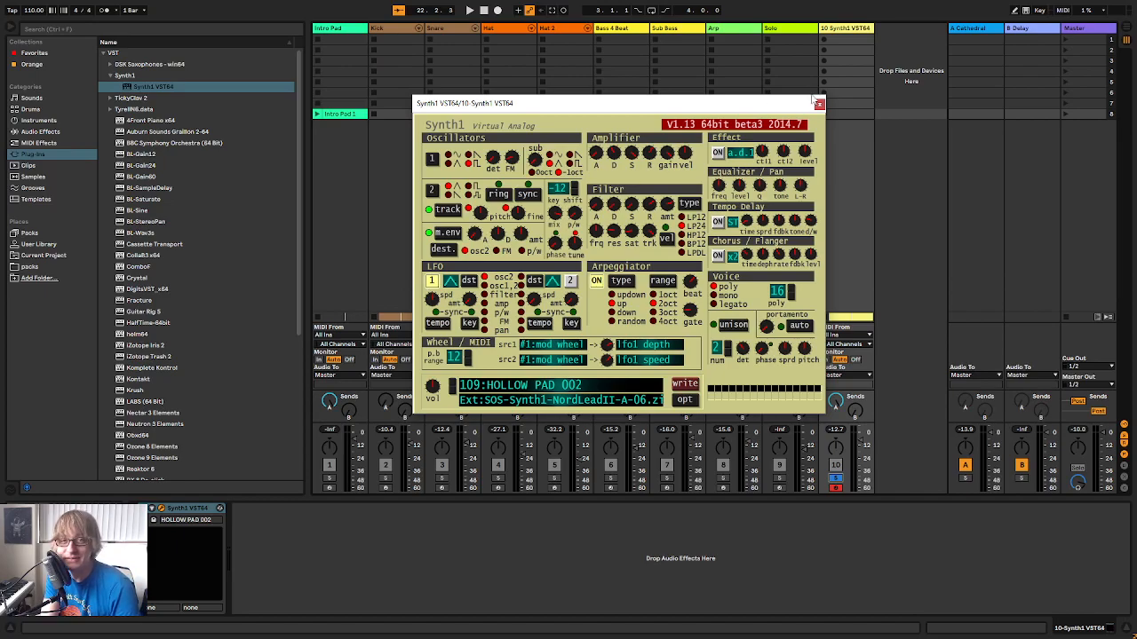
click(916, 264)
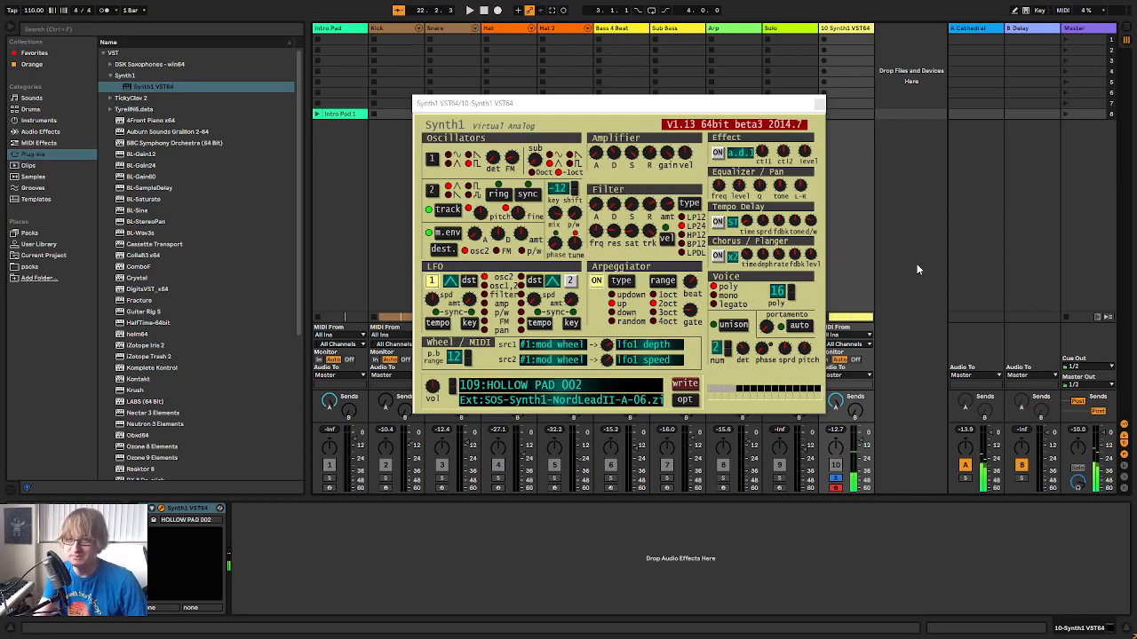
Look through the NordLeadII-A-07 and A-08 banks and load 16:MORPHER 001 from SOS-Synth1-NordLeadII-A-09
click(608, 394)
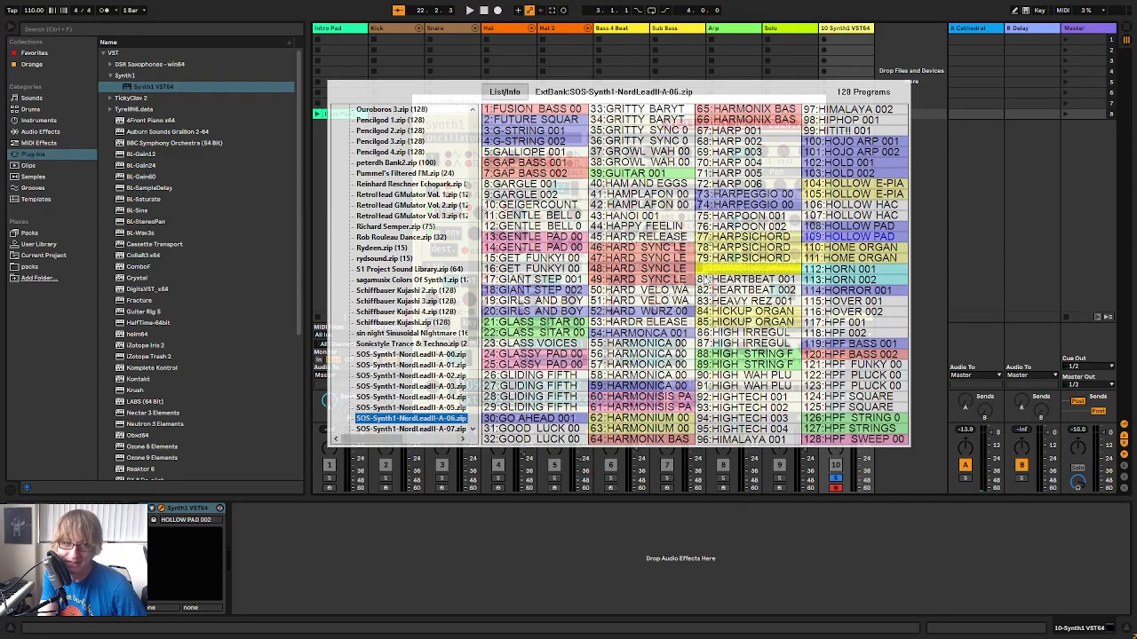
scroll(455, 269, down, 5)
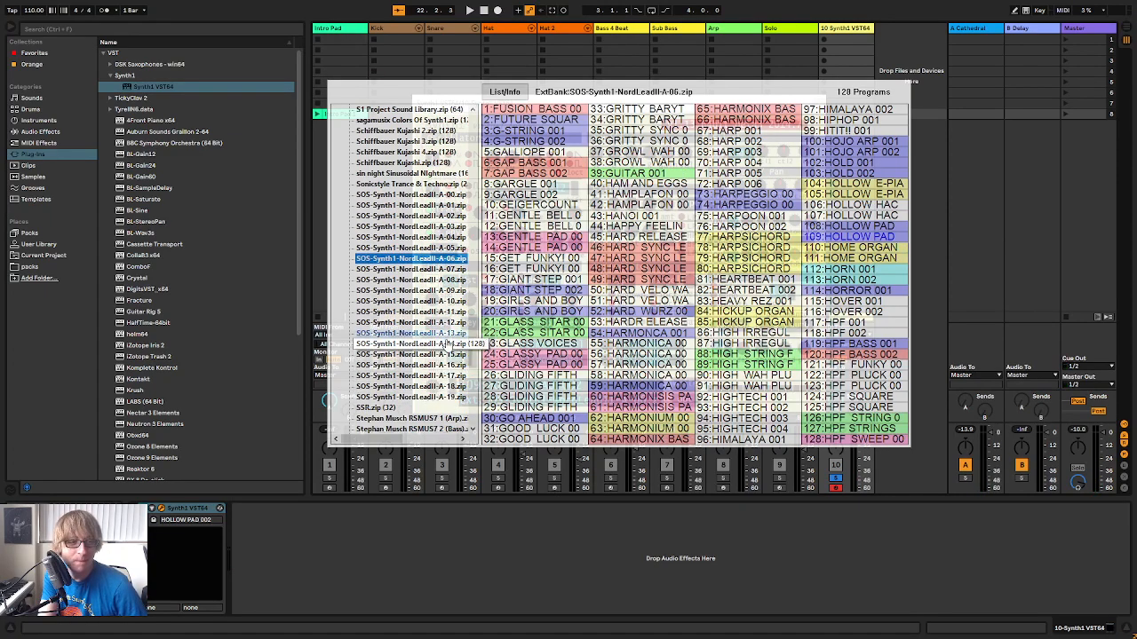
click(436, 269)
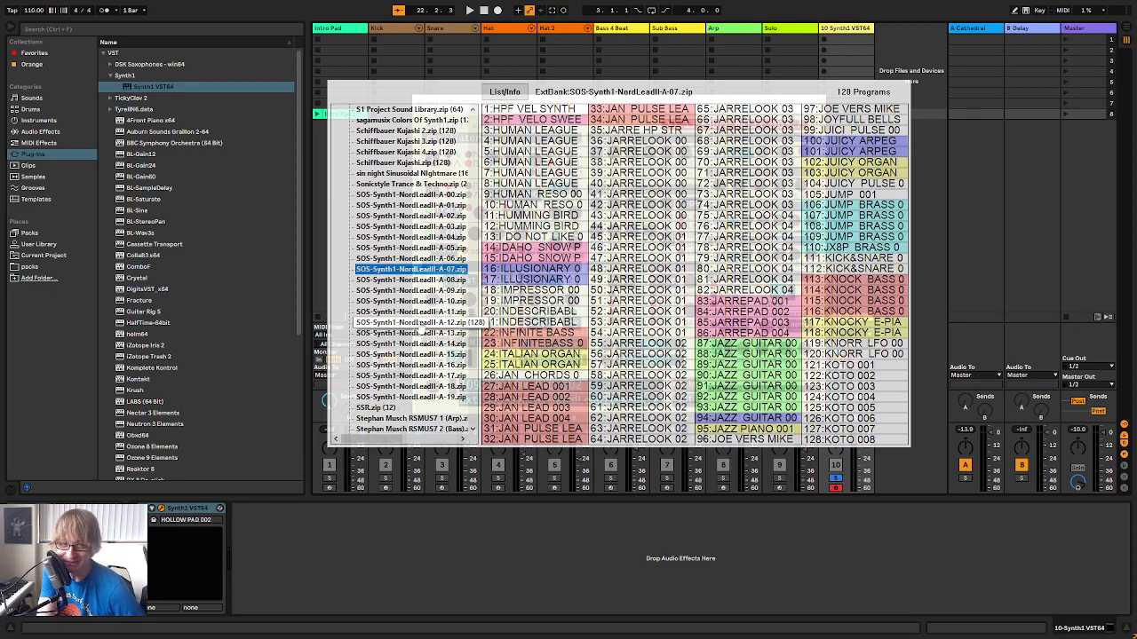
click(410, 280)
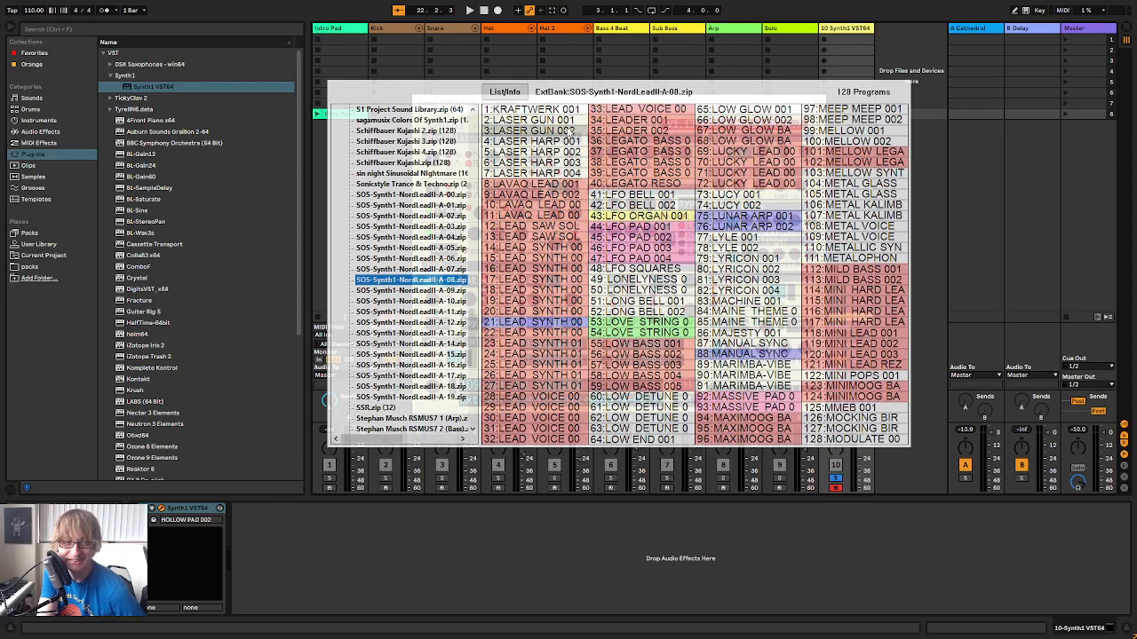
click(412, 291)
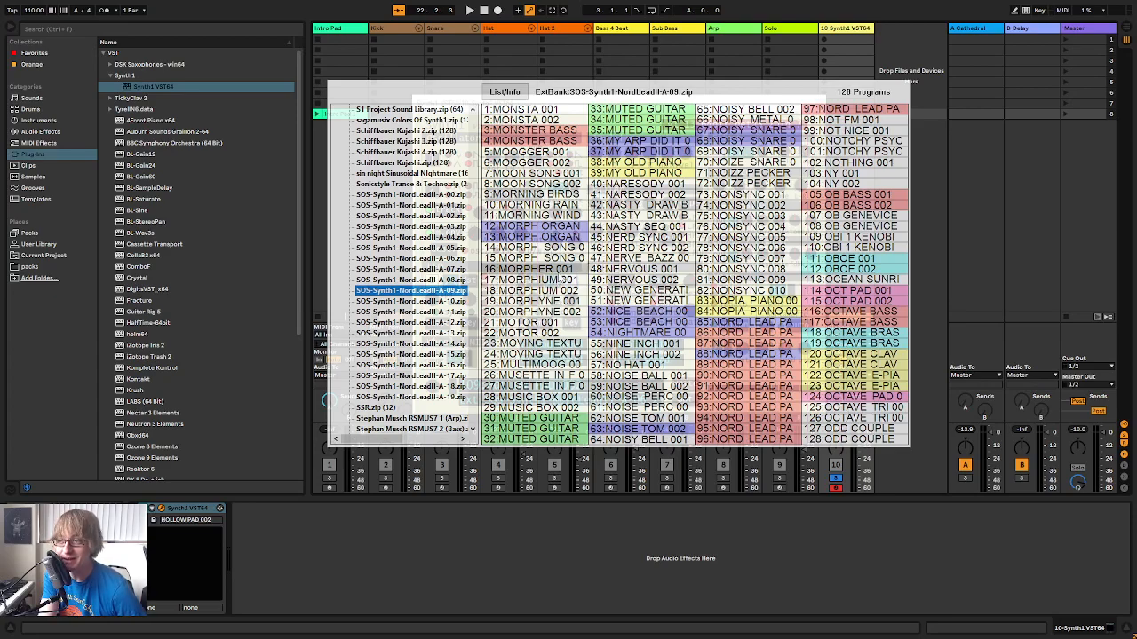
click(561, 269)
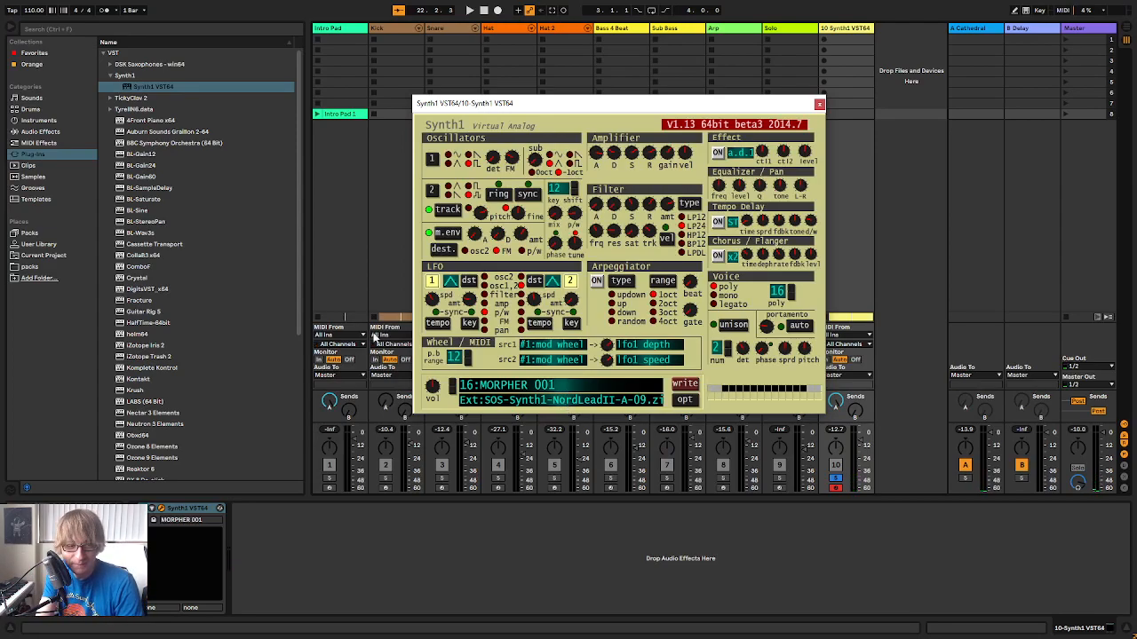
Audition the presets from 17:MORPHIUM 001 onward and load 21:MOTOR 001
click(451, 386)
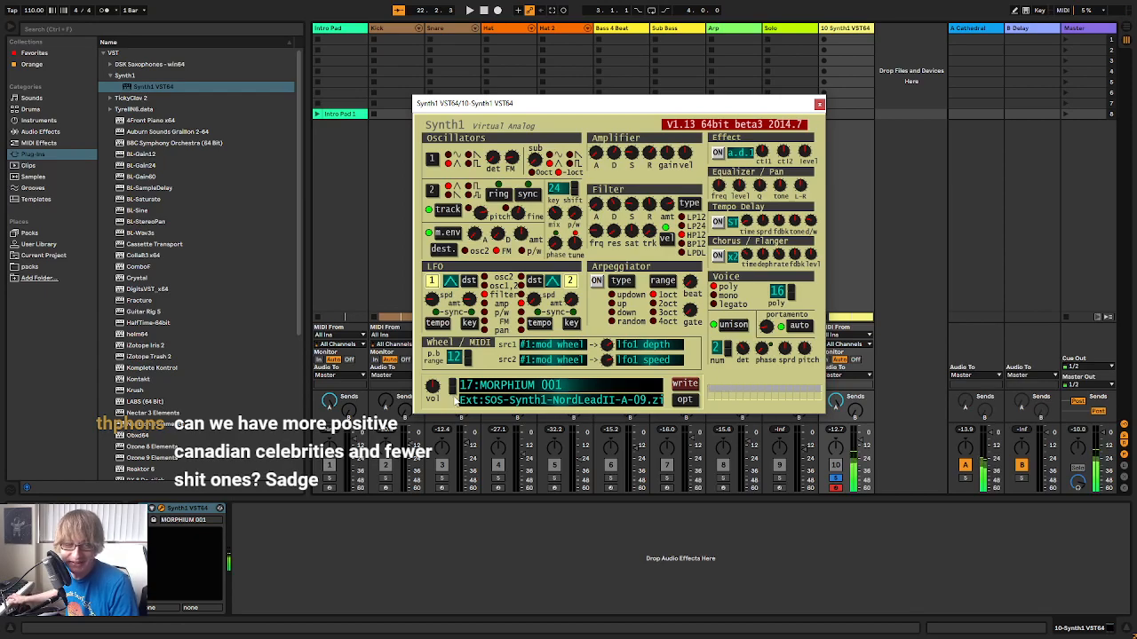
click(452, 388)
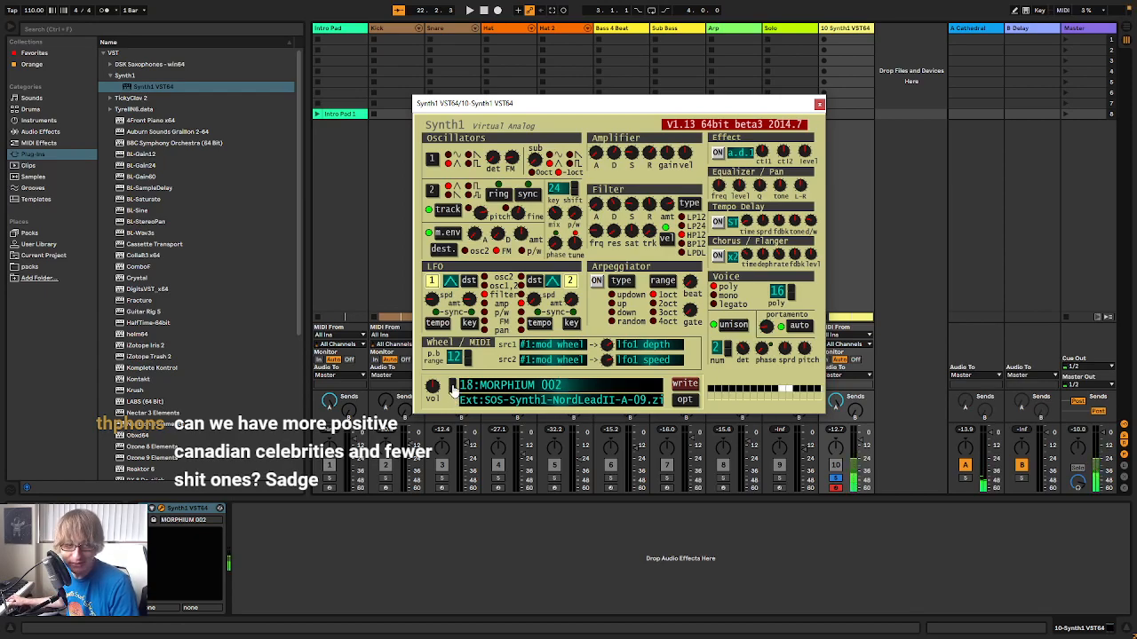
click(452, 388)
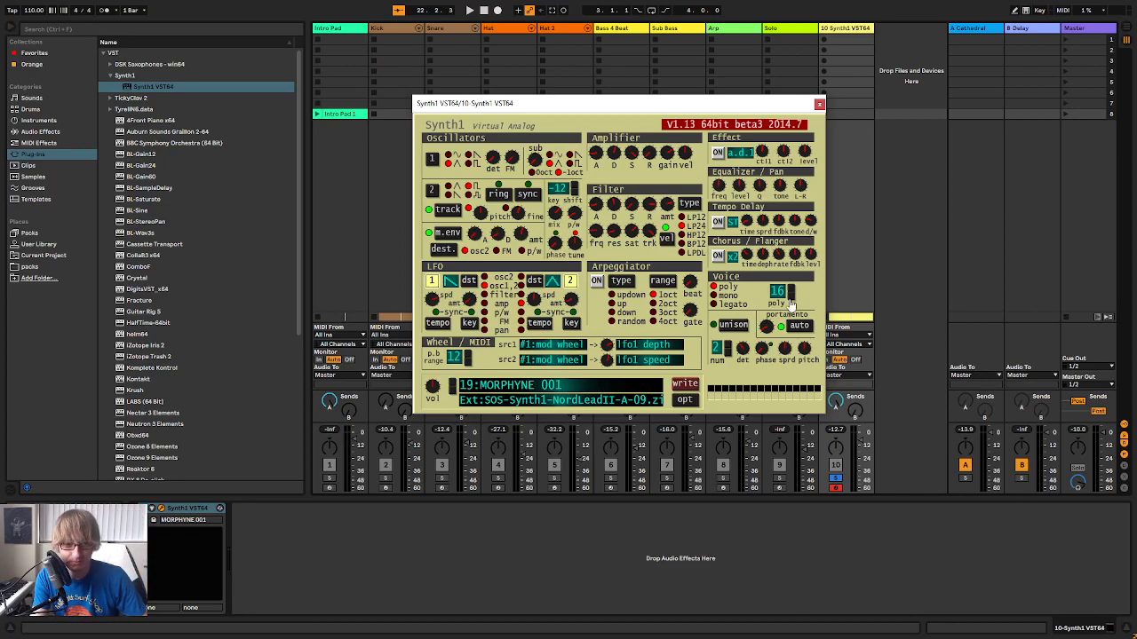
click(451, 384)
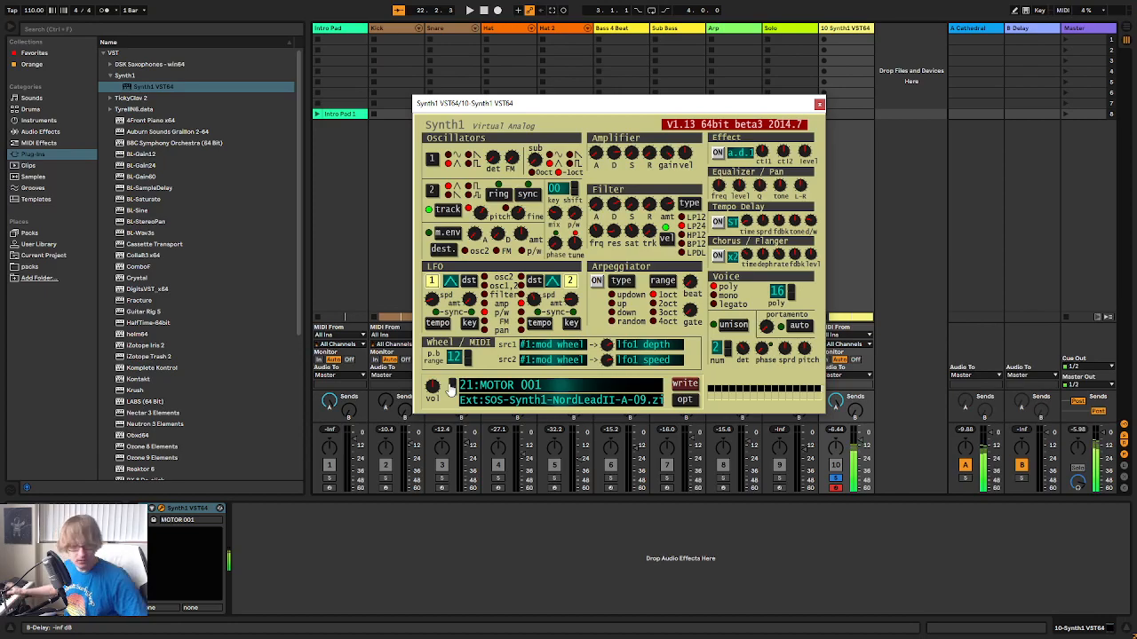
Close the Synth1 window and play the arrangement from bar 19 with the Synth1 track unsoloed
click(819, 105)
key(Tab)
click(570, 68)
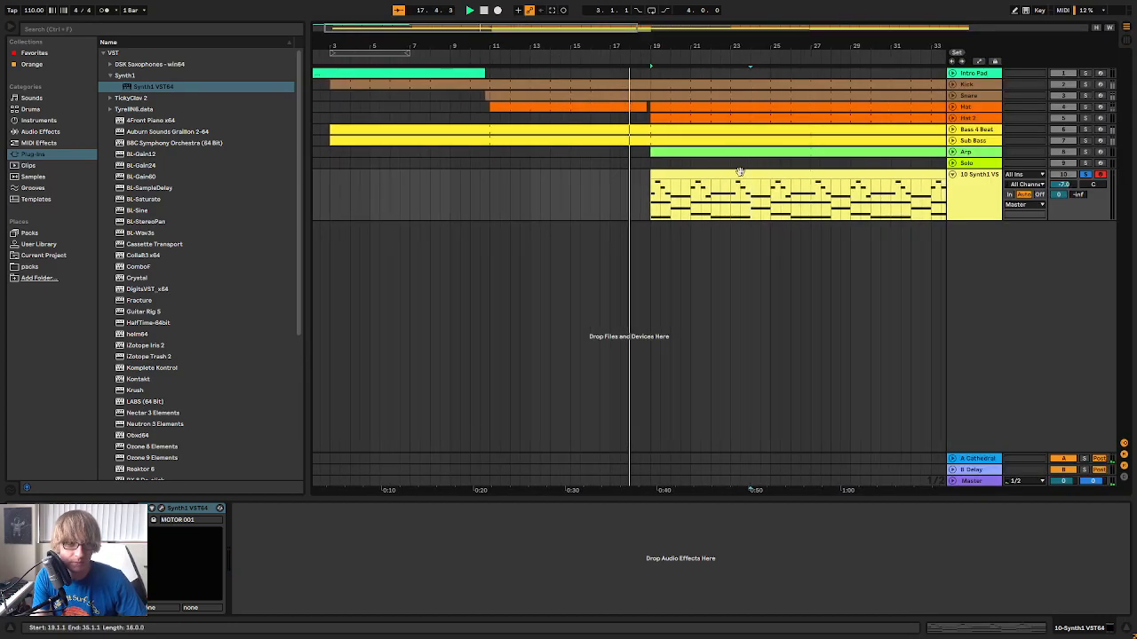
click(1086, 176)
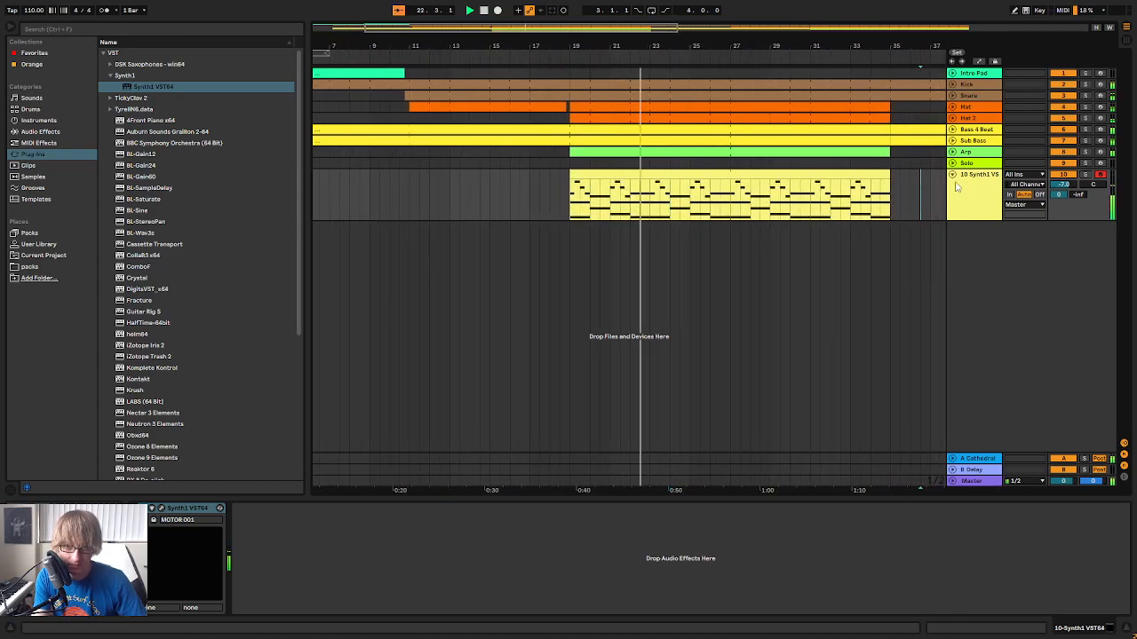
Set the Synth1 track volume to -10.5 dB in the mixer and go back to the arrangement
click(957, 215)
key(Tab)
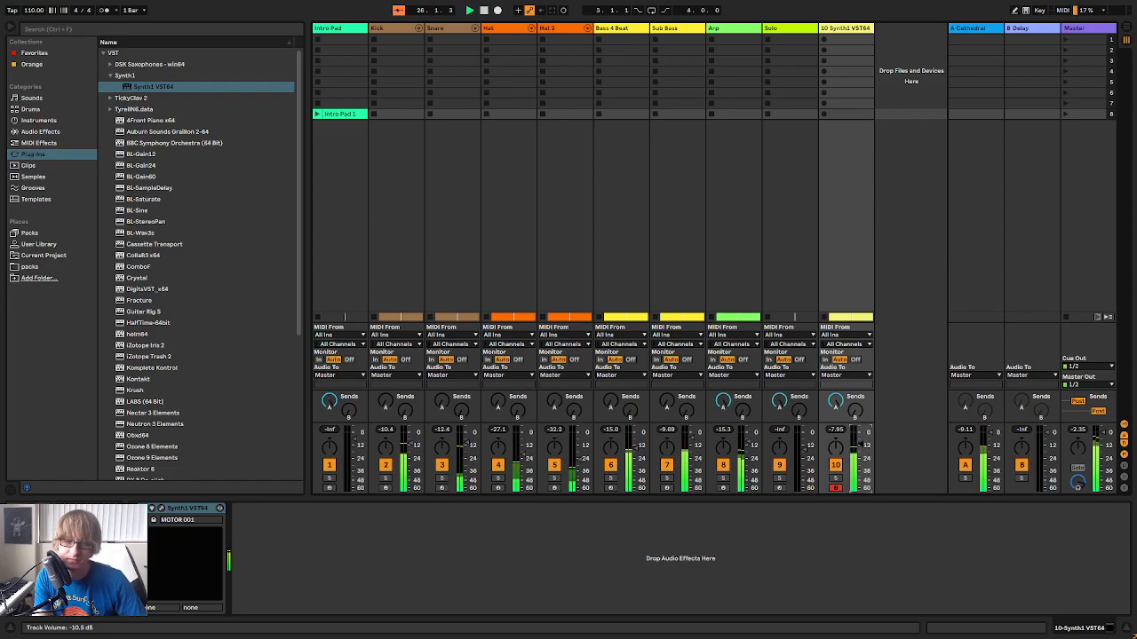
key(Tab)
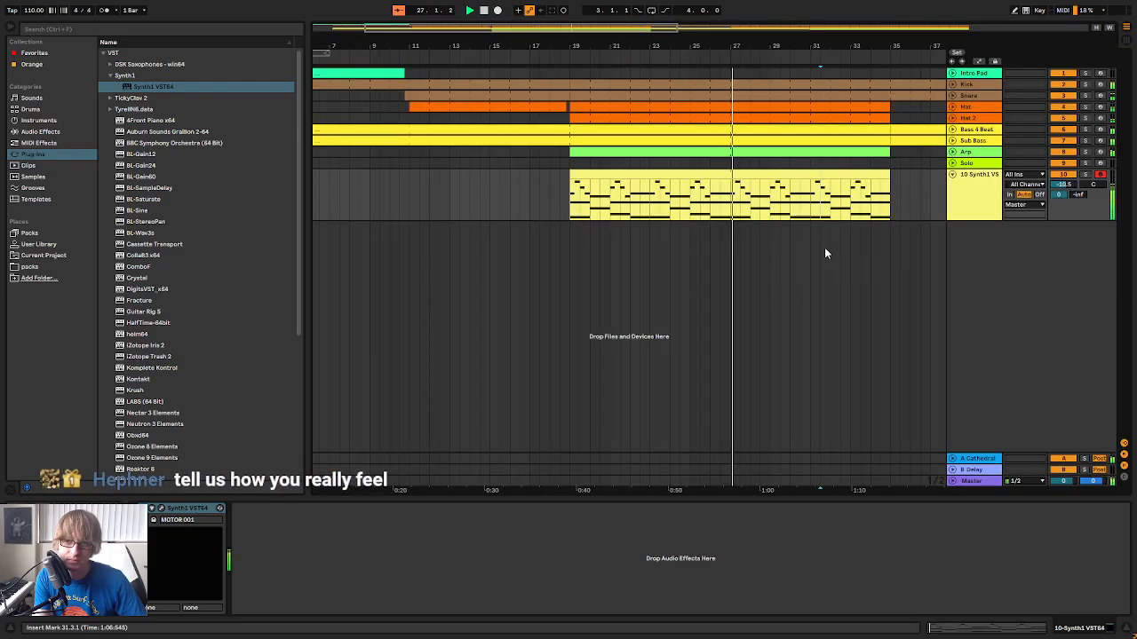
key(Tab)
key(Tab)
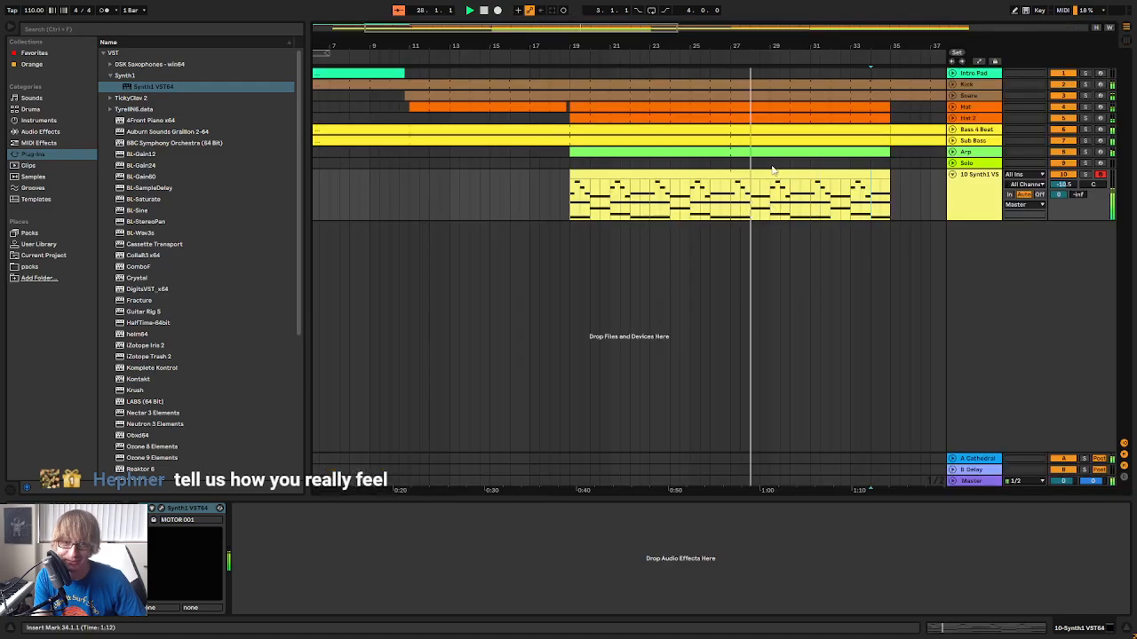
Open the Synth1 clip in an enlarged note editor and play it back, focusing on bars 3 to 8
click(771, 171)
double_click(772, 173)
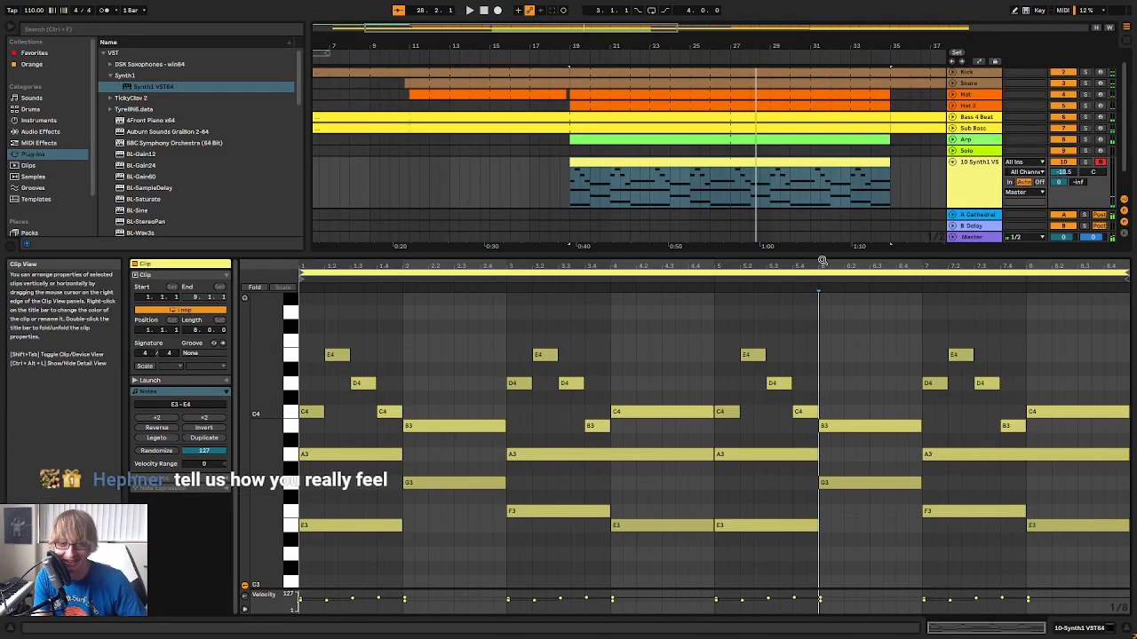
key(space)
drag(844, 254, 849, 180)
scroll(827, 269, up, 3)
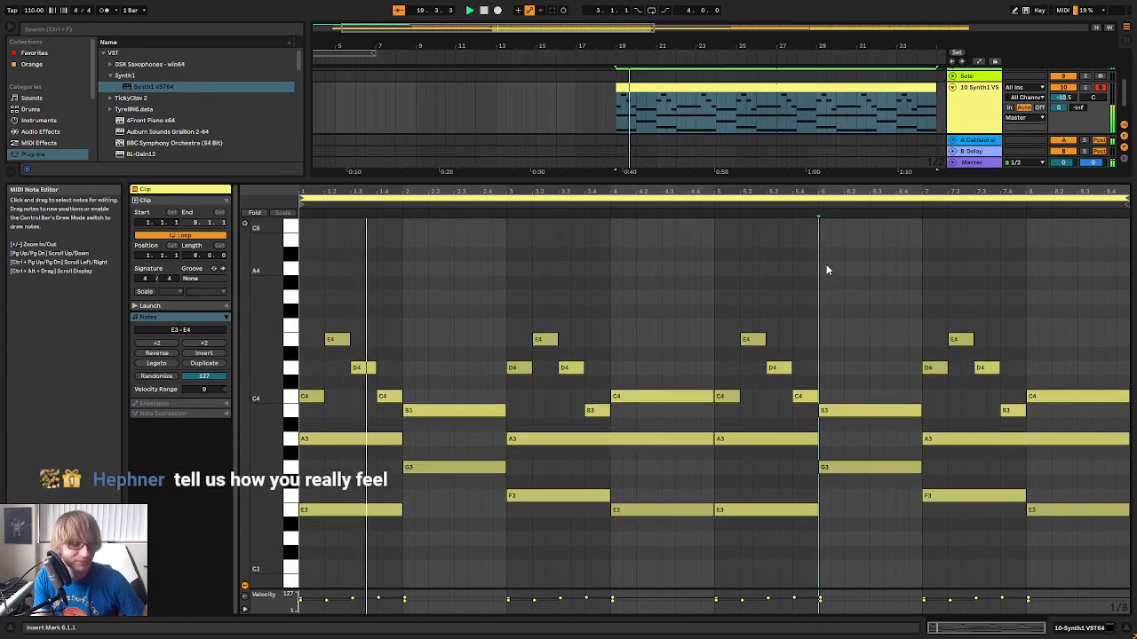
scroll(827, 277, down, 3)
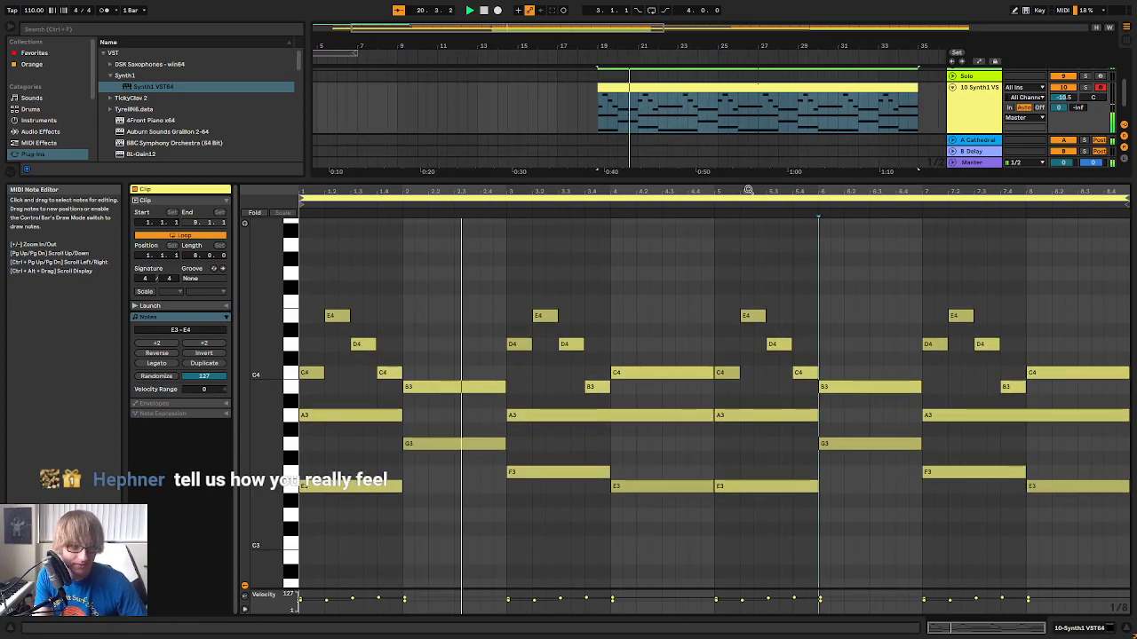
drag(742, 193, 718, 200)
drag(271, 327, 252, 325)
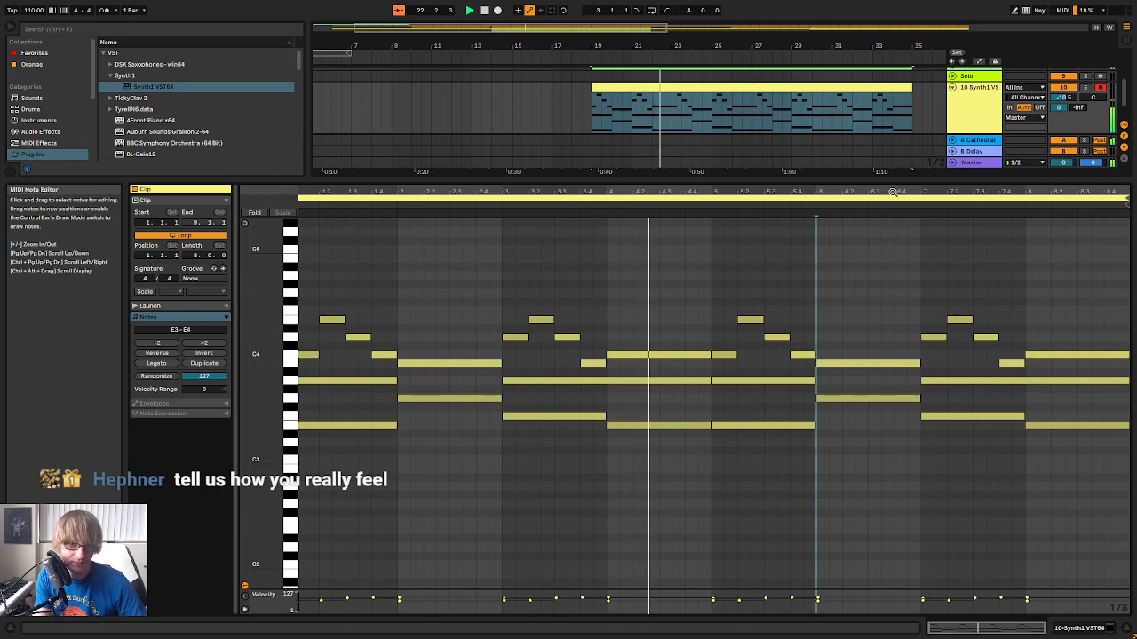
drag(893, 193, 866, 209)
scroll(926, 272, up, 2)
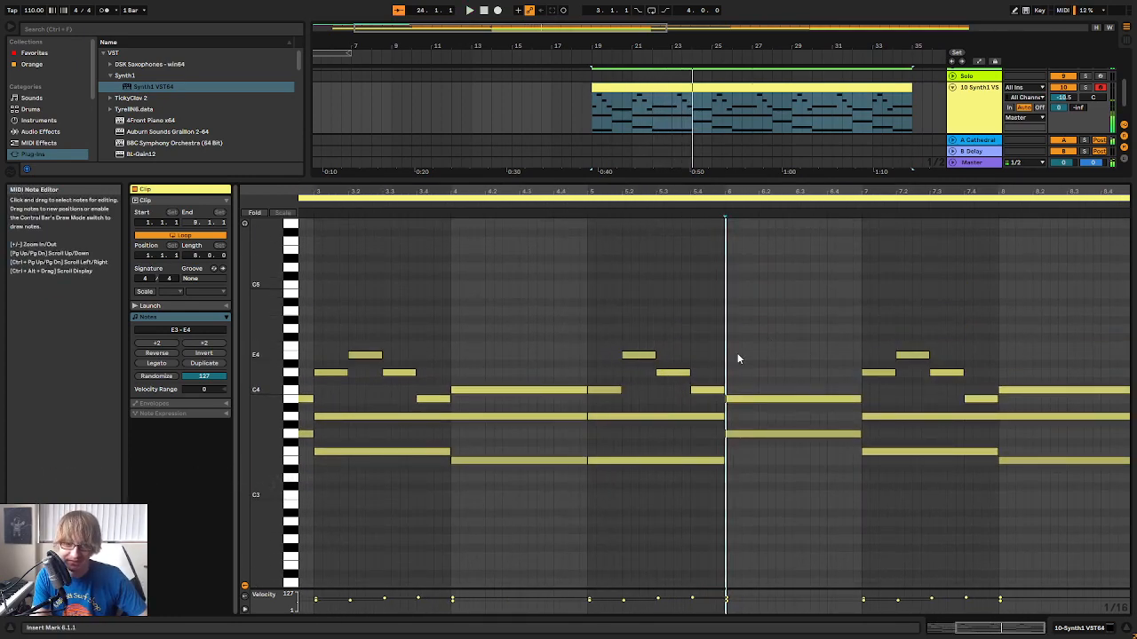
Enable note preview, raise the two sustained notes in bar 6 to D4 and B3, and play the change
click(737, 399)
click(246, 223)
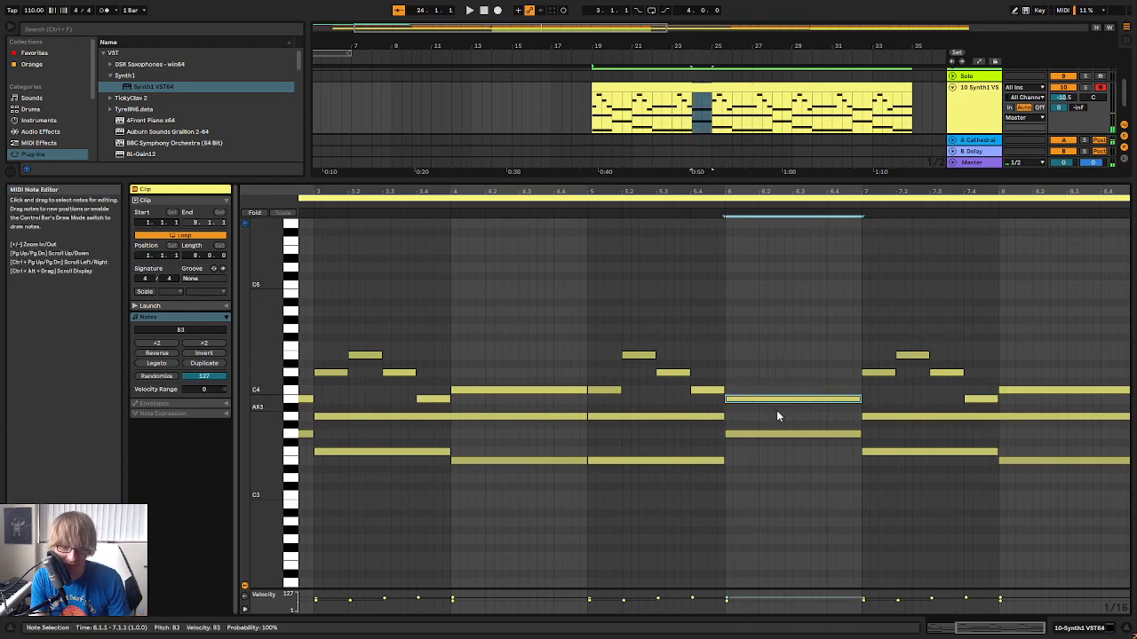
key(Up)
key(Up)
key(Up)
click(781, 434)
key(Up)
key(Up)
key(Up)
key(Up)
click(583, 203)
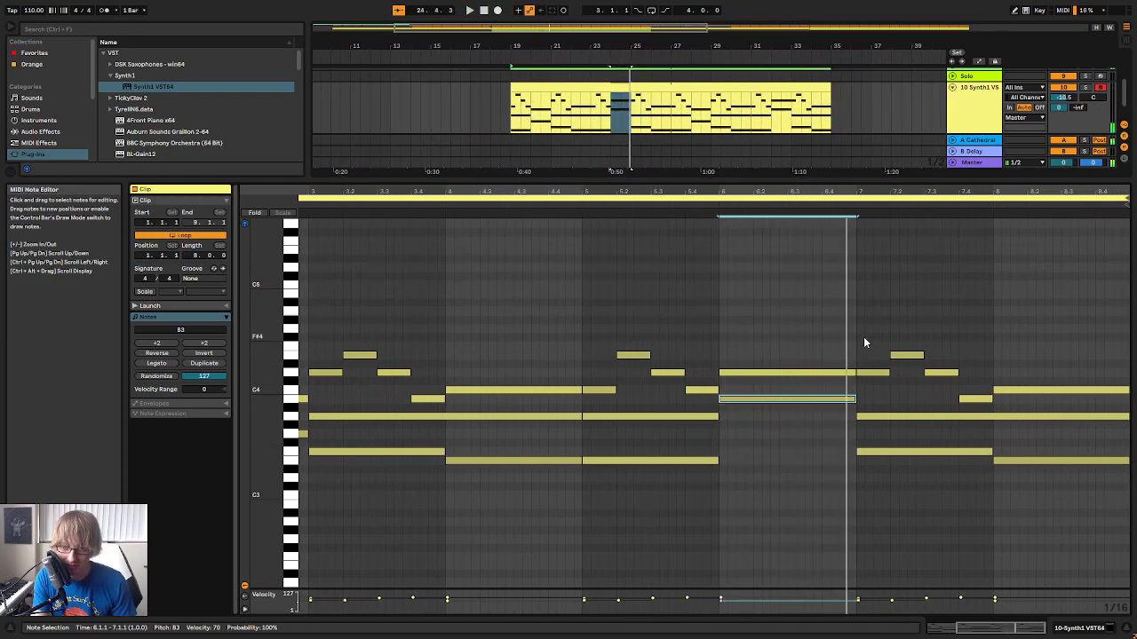
Raise the first melody note of bar 7 to F4
click(867, 373)
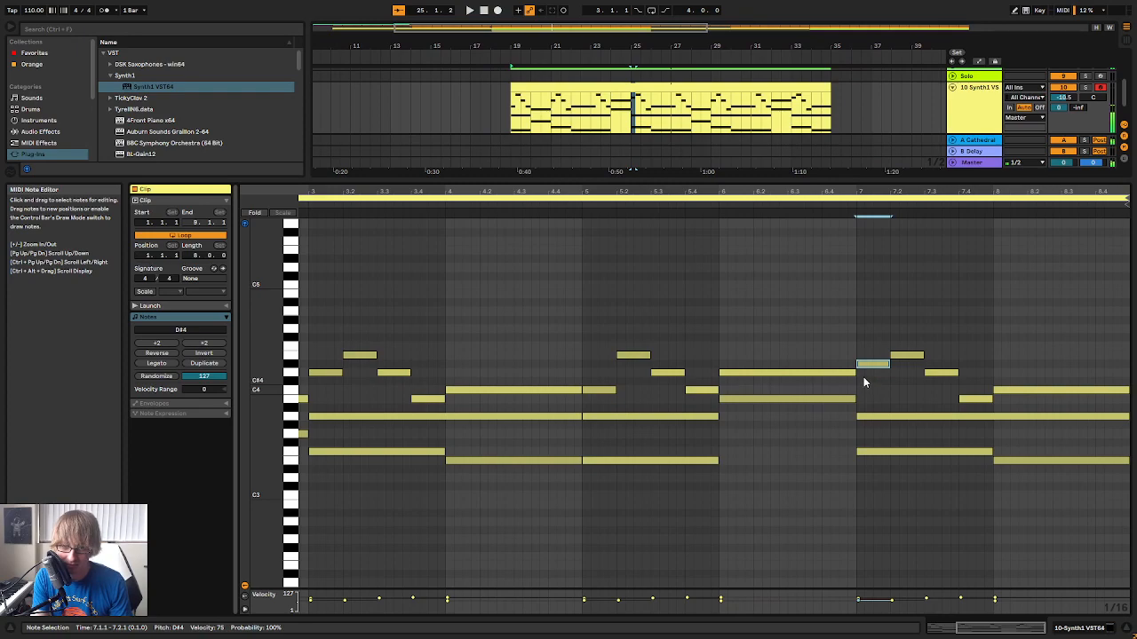
key(Up)
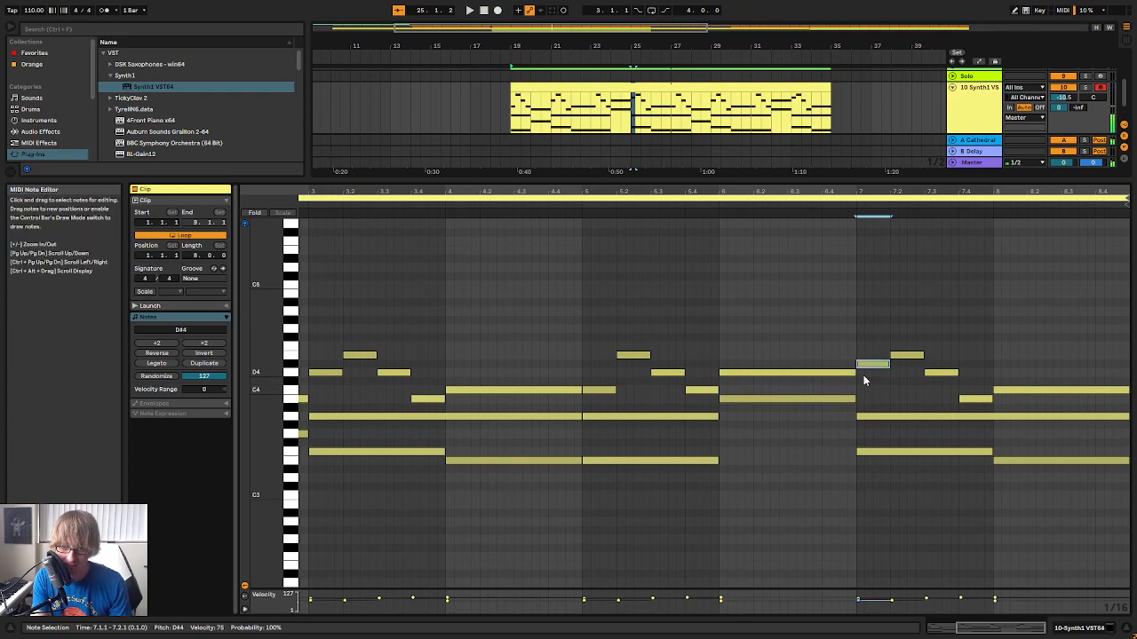
key(Down)
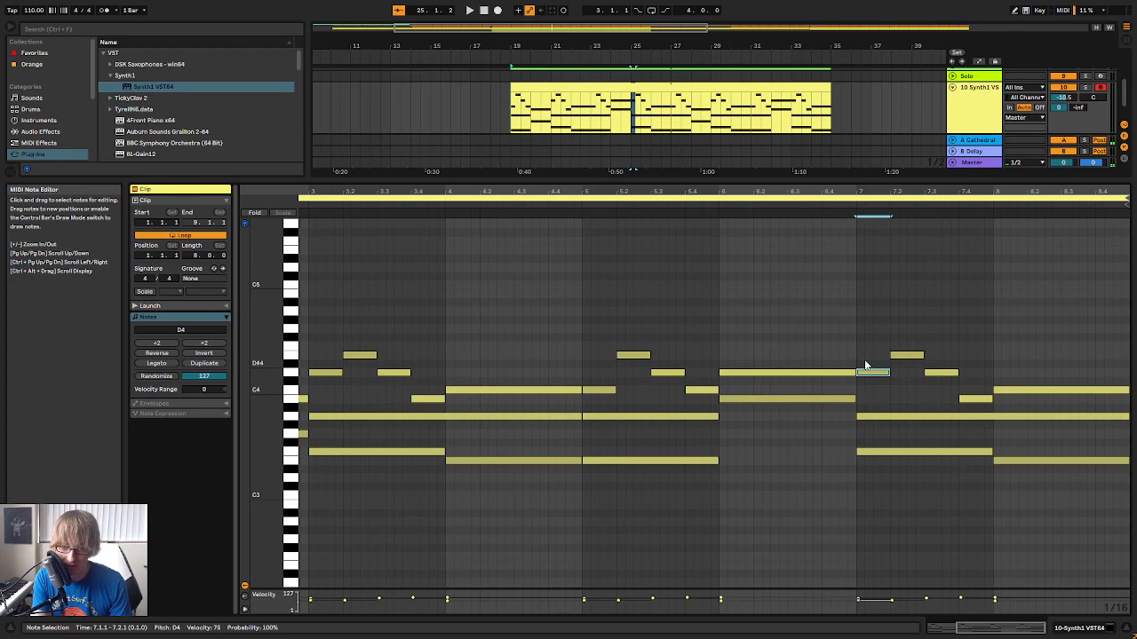
key(Up)
key(Up)
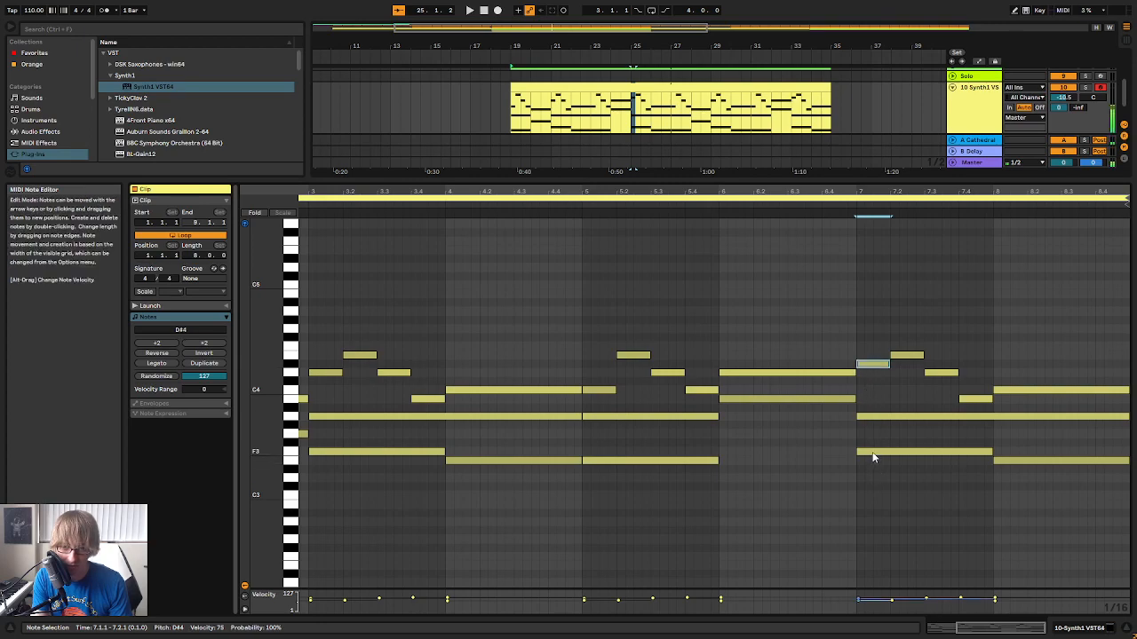
key(Up)
Shorten bar 7's sustained A3 to one beat and raise it to D4, and raise the bar's F3 to A3
drag(1127, 419, 888, 429)
key(Up)
key(Up)
key(Up)
key(Up)
key(Up)
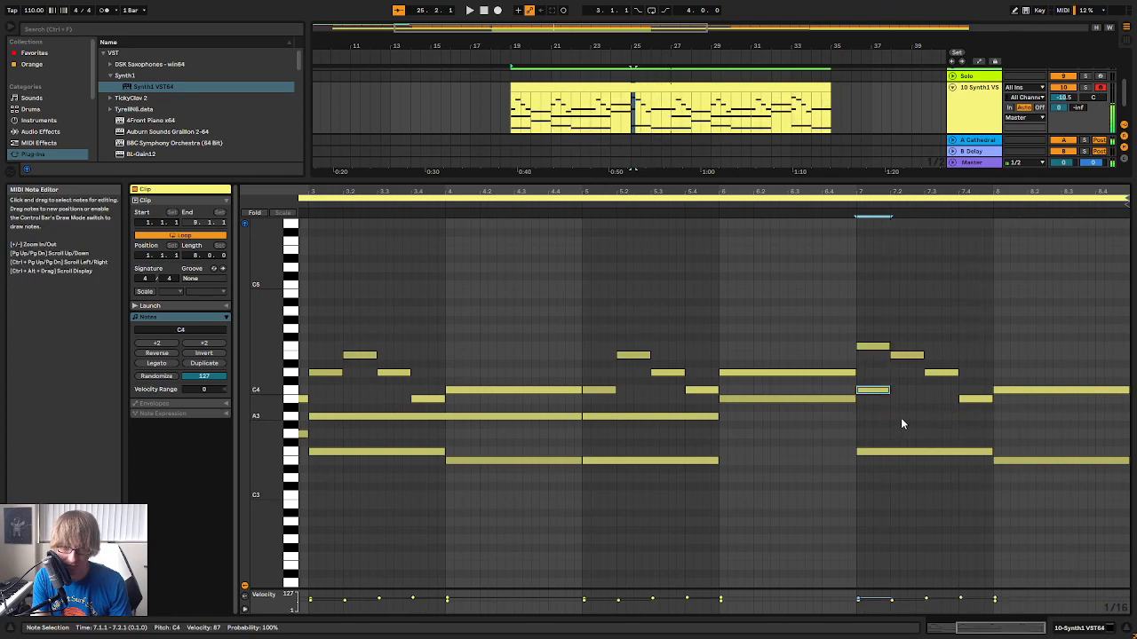
click(888, 452)
key(Up)
key(Up)
key(Up)
key(Up)
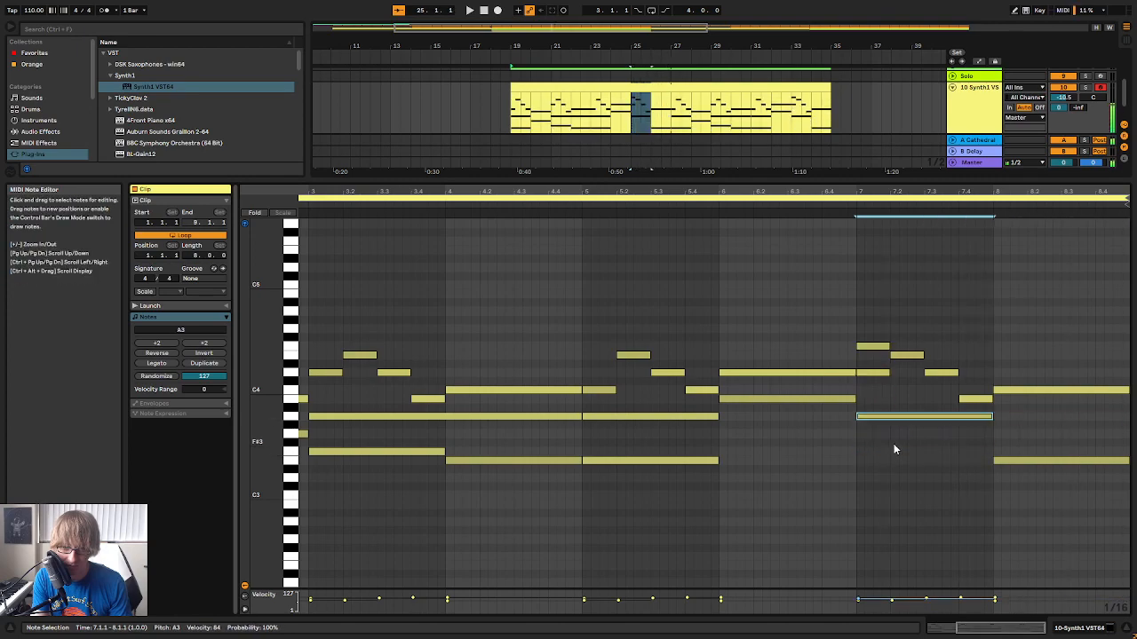
Play back the edited section and check the notes of the chord starting bar 7
key(space)
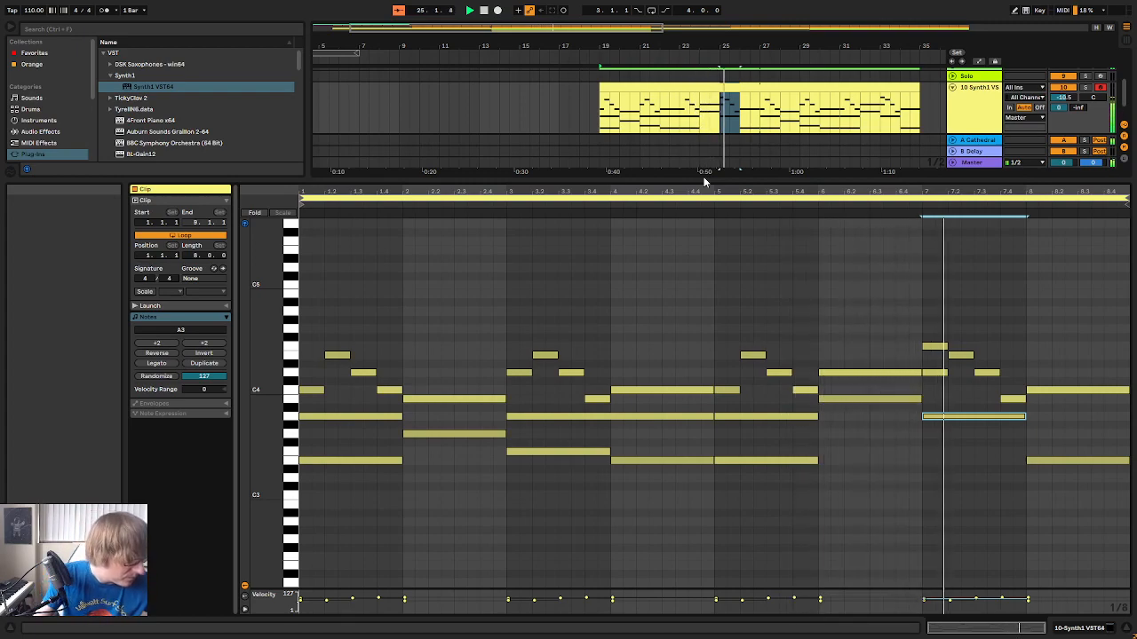
drag(931, 293, 925, 438)
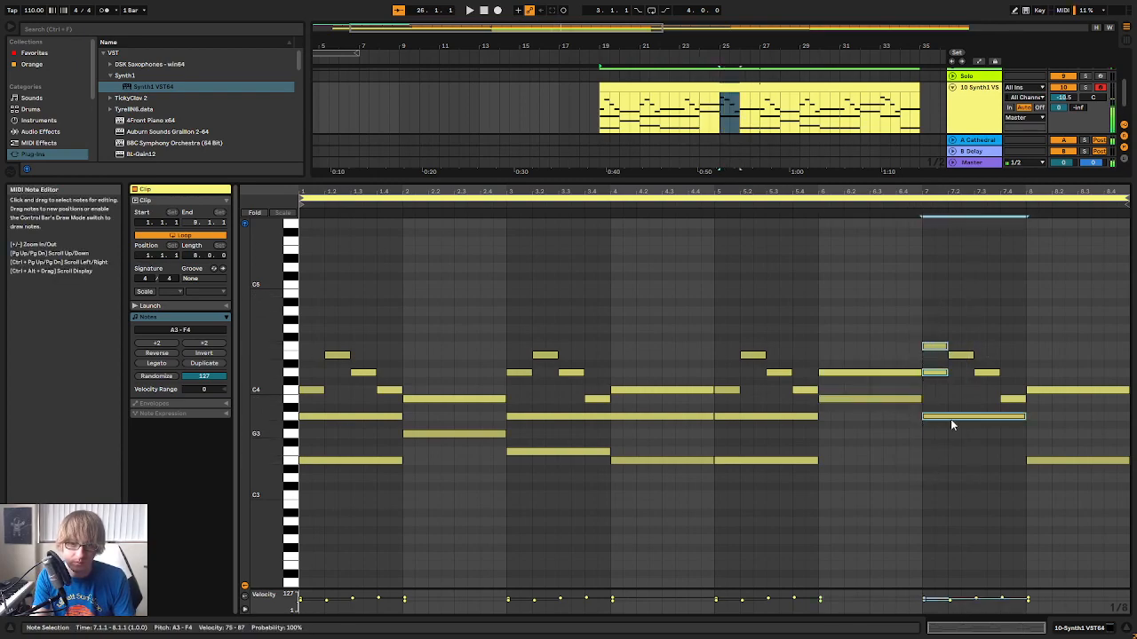
drag(963, 376, 969, 383)
click(935, 346)
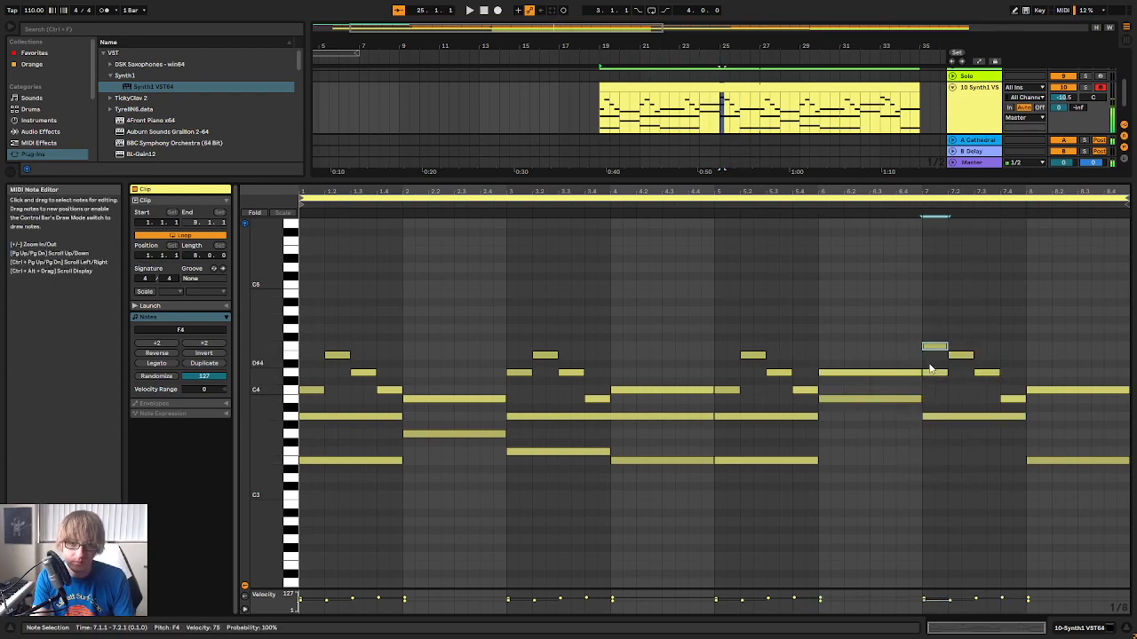
key(space)
click(964, 281)
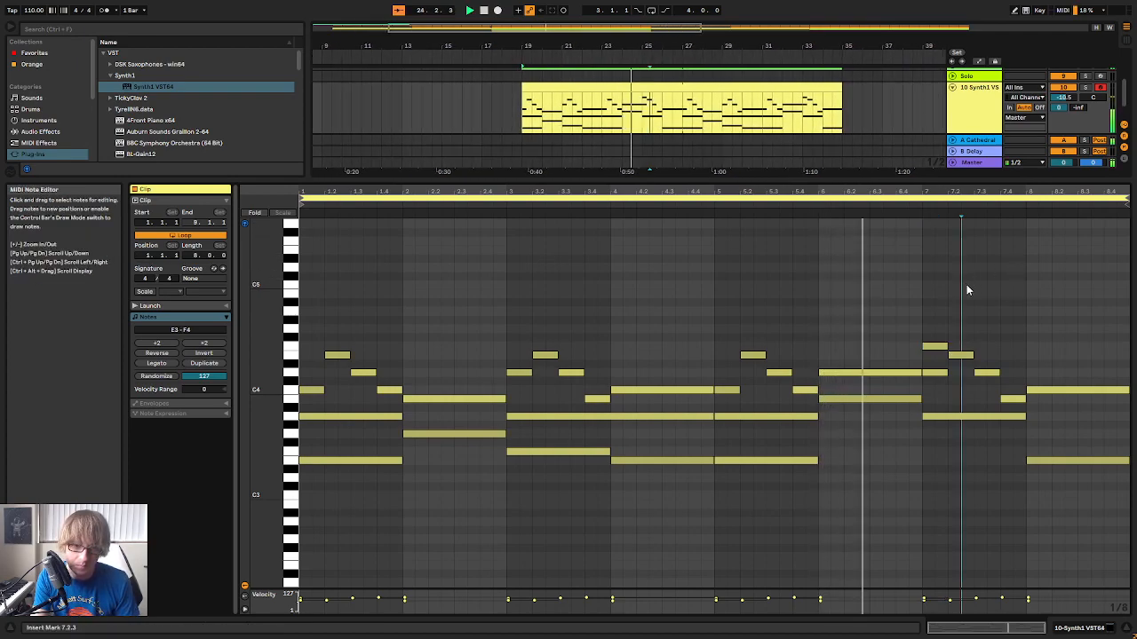
Try a lower pitch for bar 7's short D4, and undo back to the original two-bar A3 and the F3
drag(934, 310, 932, 357)
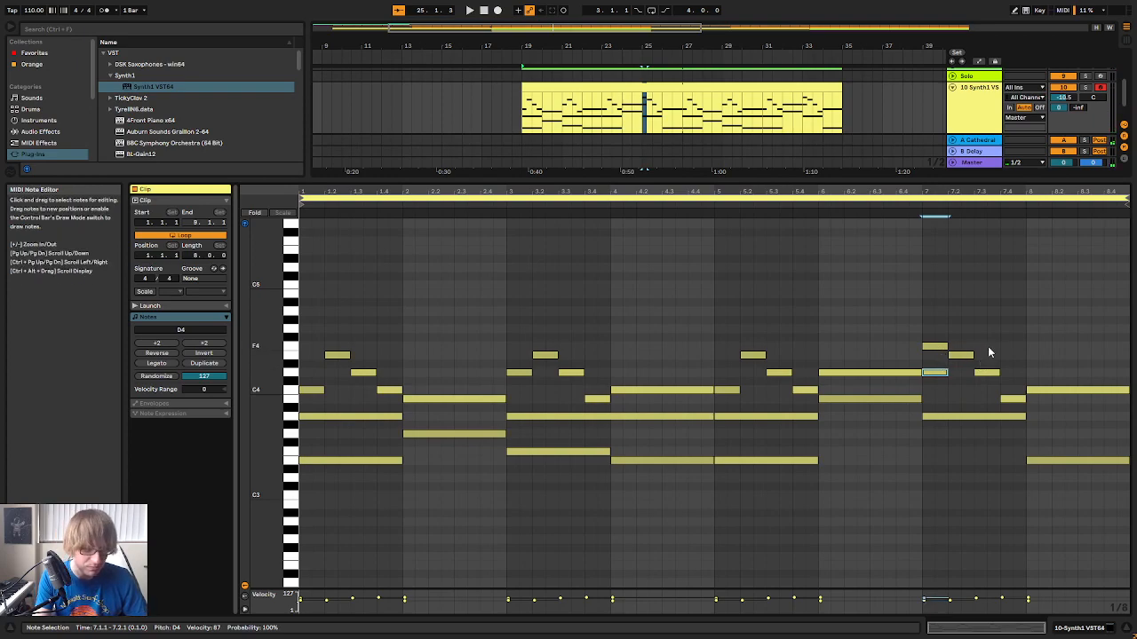
key(Down)
key(Down)
key(Down)
key(ctrl+z)
key(ctrl+z)
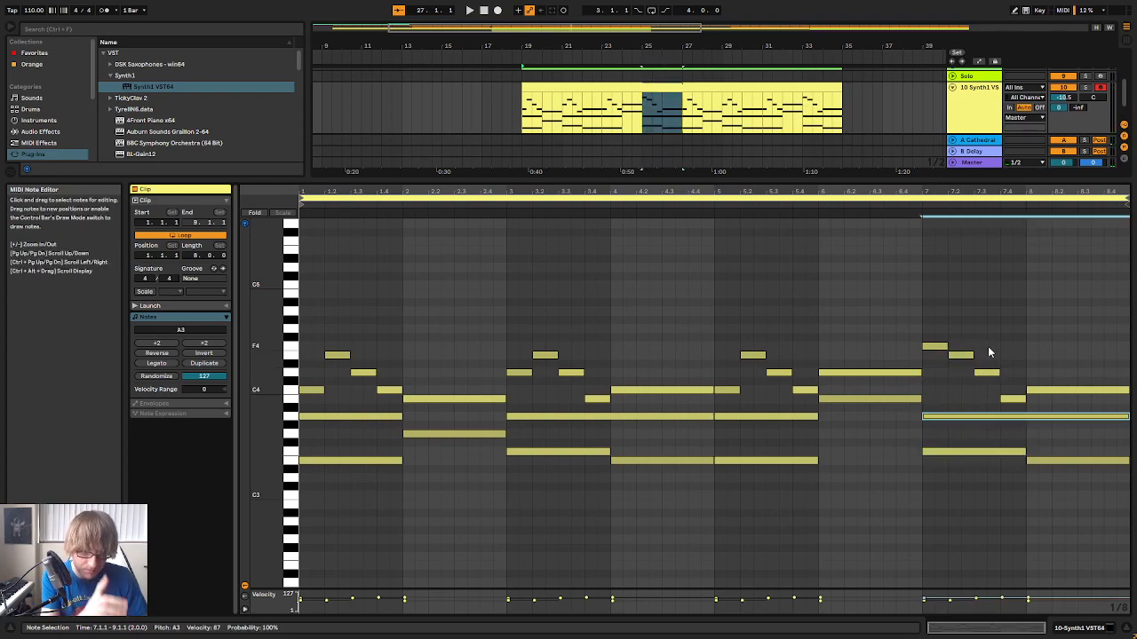
Play the clip and change bar 7's four melody notes to D4, F4, E4 and D4
key(space)
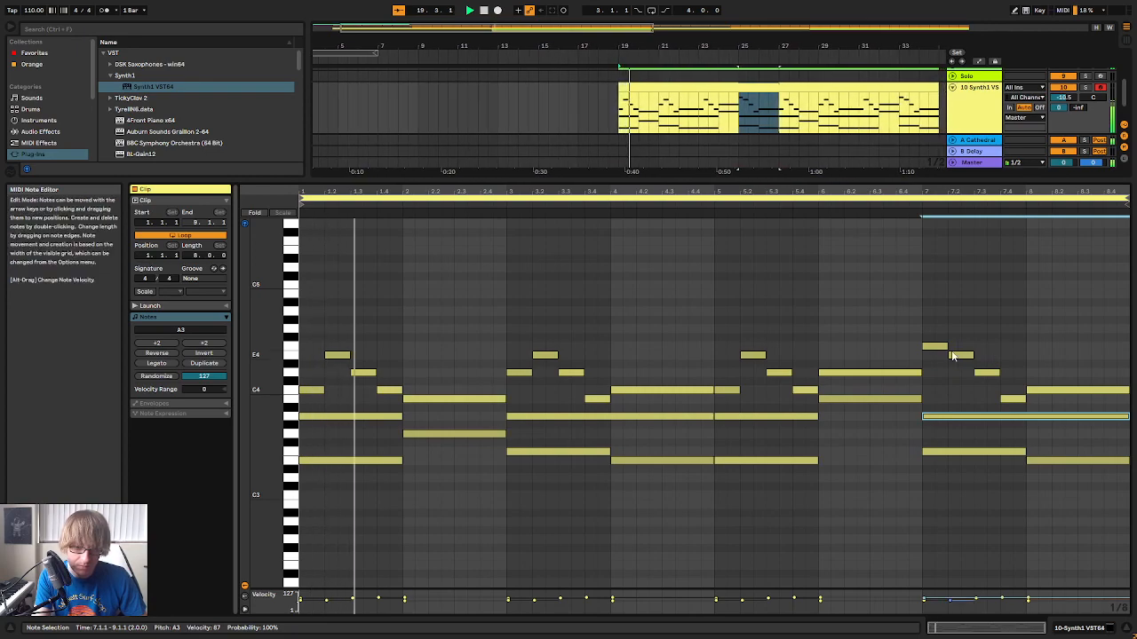
drag(941, 346, 948, 357)
key(Down)
key(Down)
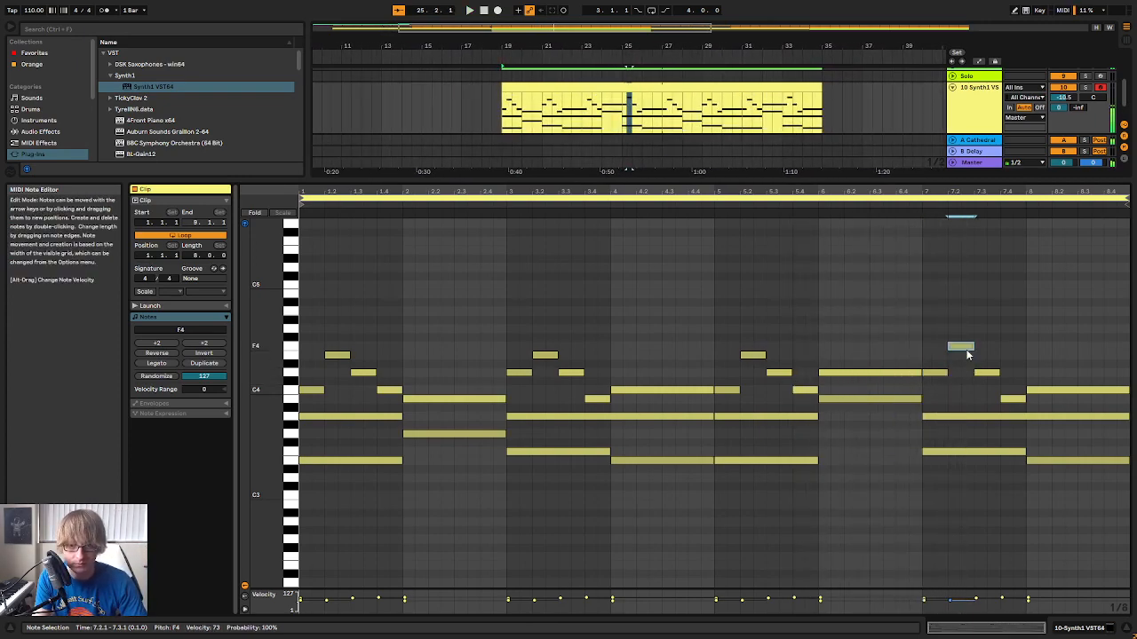
key(Up)
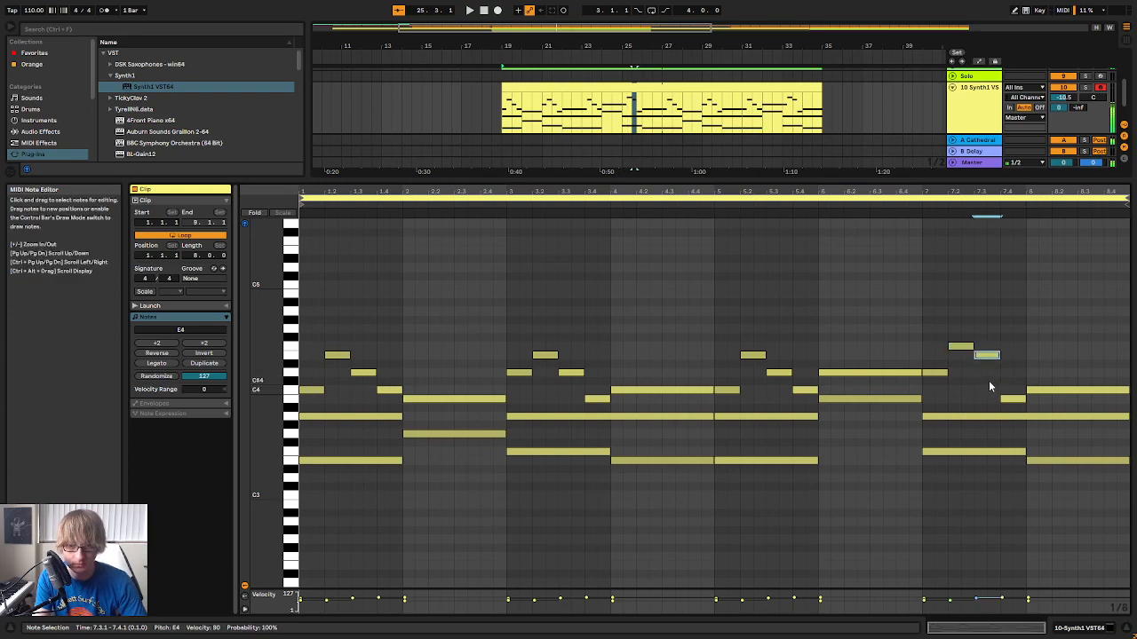
key(Up)
Raise bar 8's sustained C4 to E4 and its E3 to C4, and play the ending back
click(1036, 392)
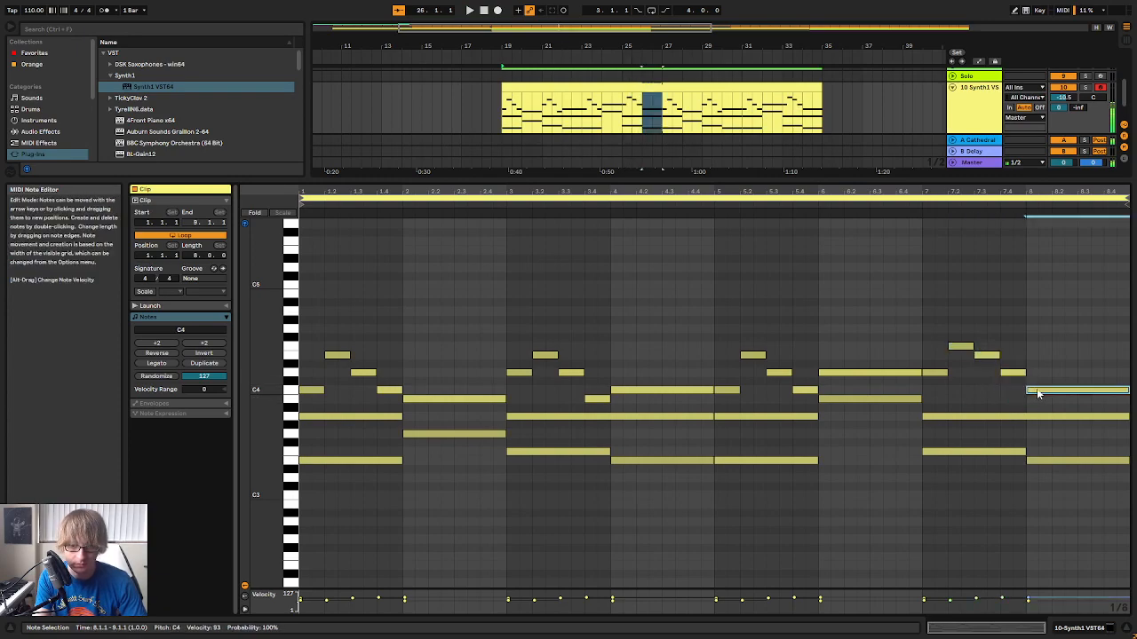
key(Up)
key(Up)
key(Up)
key(Up)
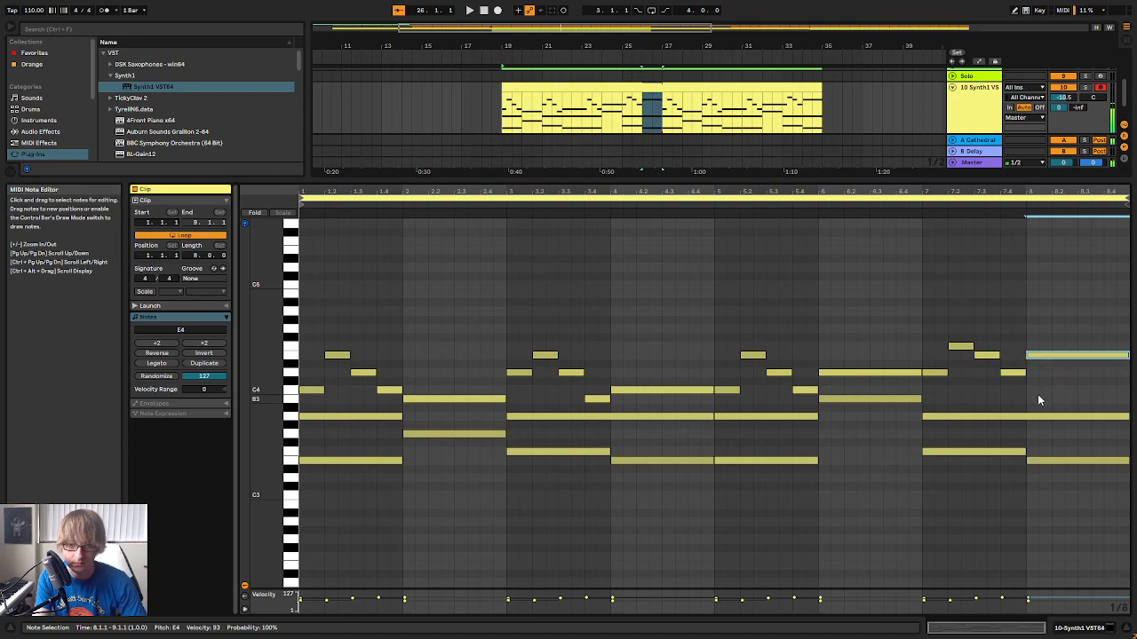
click(1058, 463)
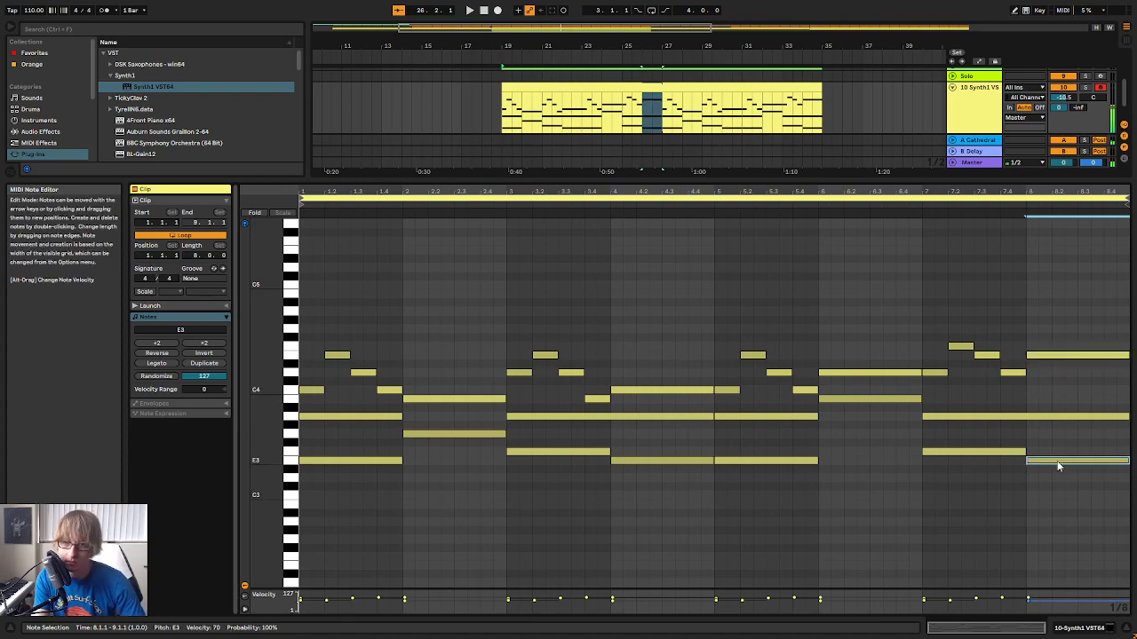
key(Up)
key(Up)
key(Up)
key(Up)
key(Up)
key(Up)
key(Up)
key(Up)
click(910, 211)
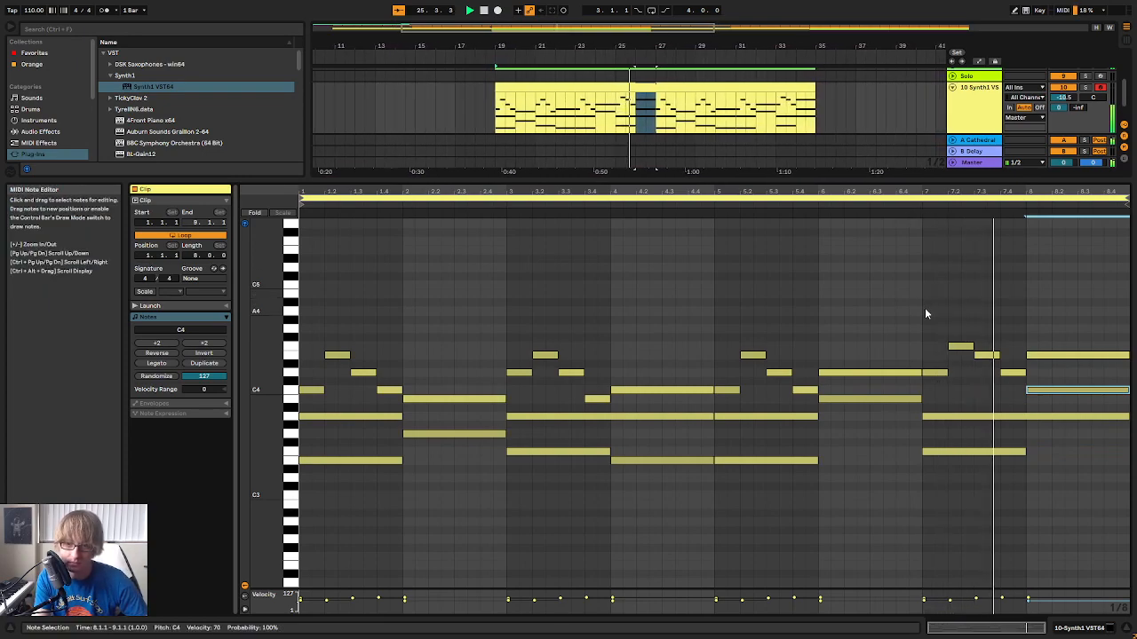
Split the two-bar A3 under bars 7 and 8 into two separate one-bar A3 notes
key(space)
click(1064, 321)
drag(1127, 416, 1025, 415)
key(ctrl+v)
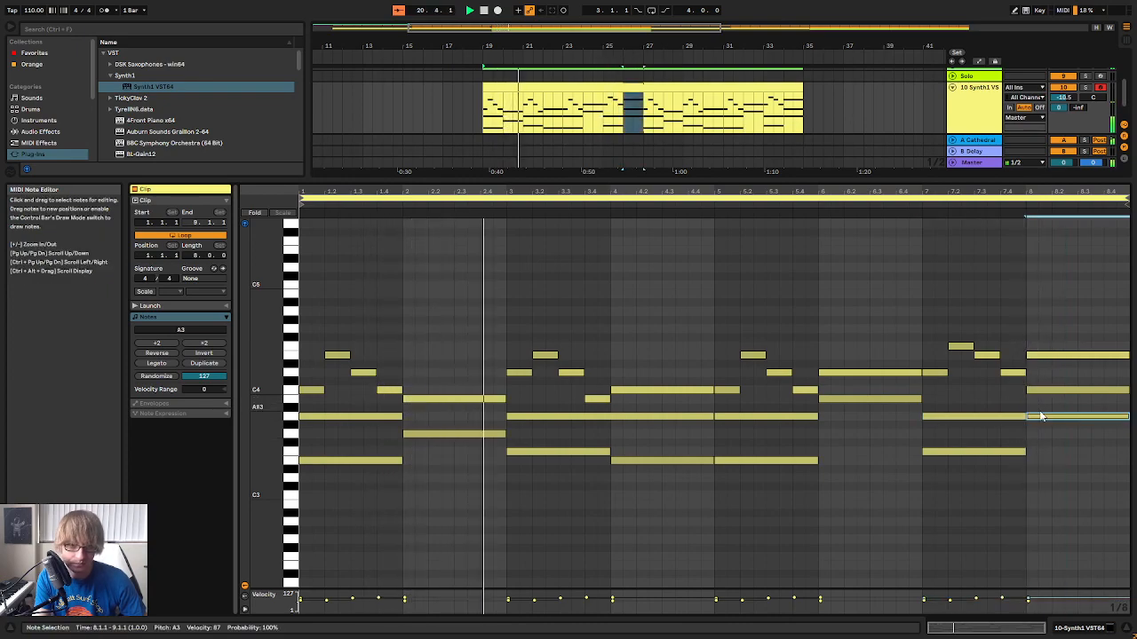
Split the two-bar A3 under bars 3 and 4 into one-bar A3 notes, and play the clip through
click(879, 462)
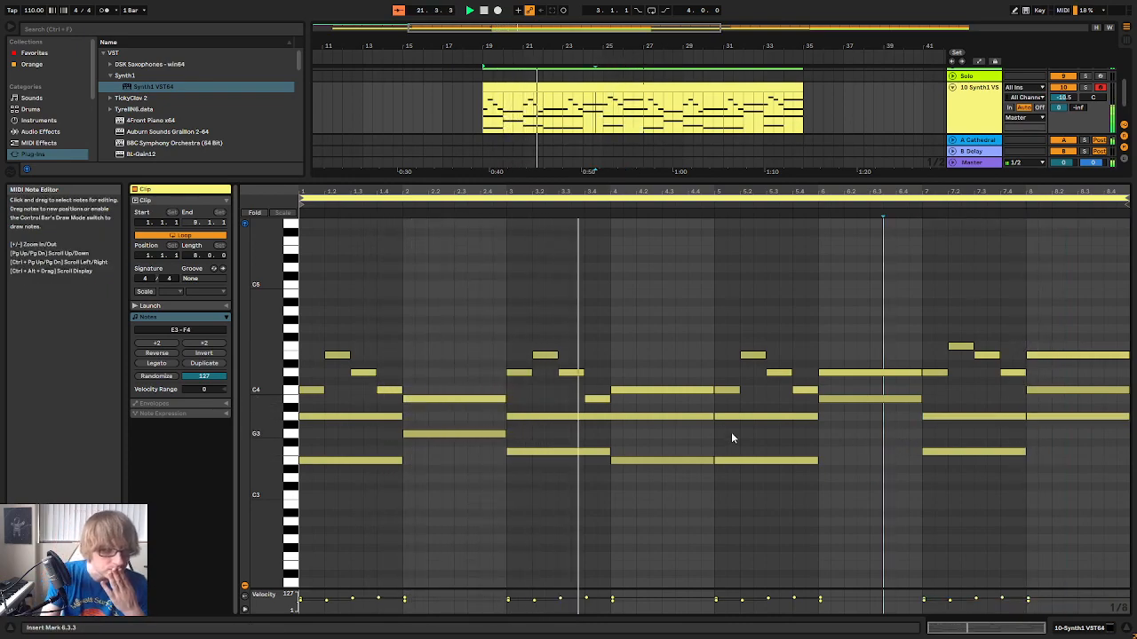
drag(712, 416, 613, 415)
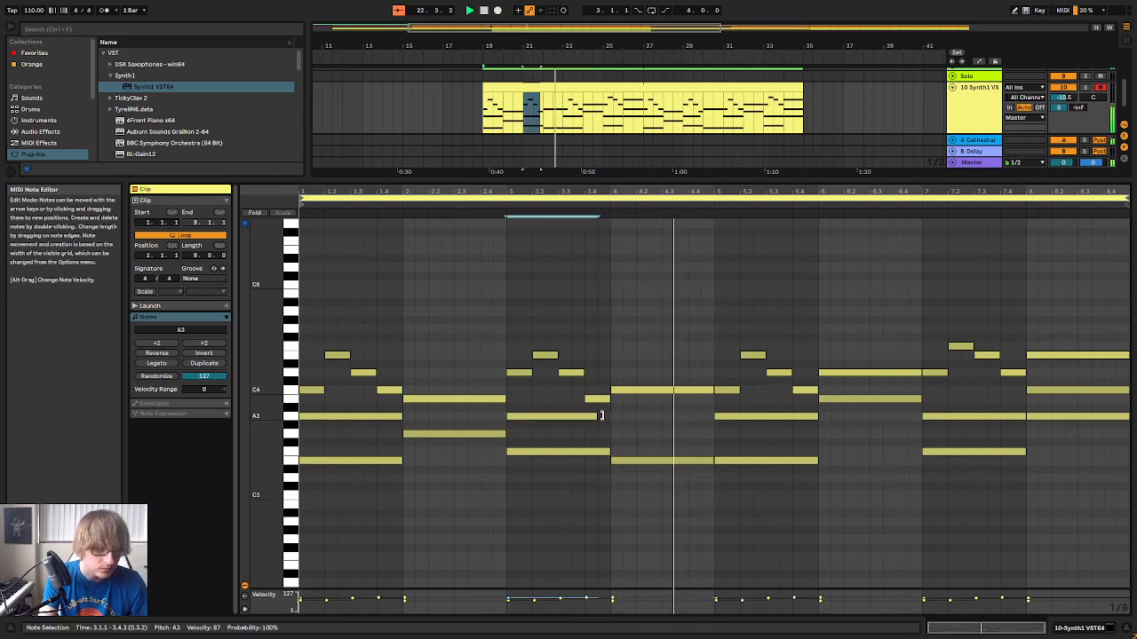
key(ctrl+d)
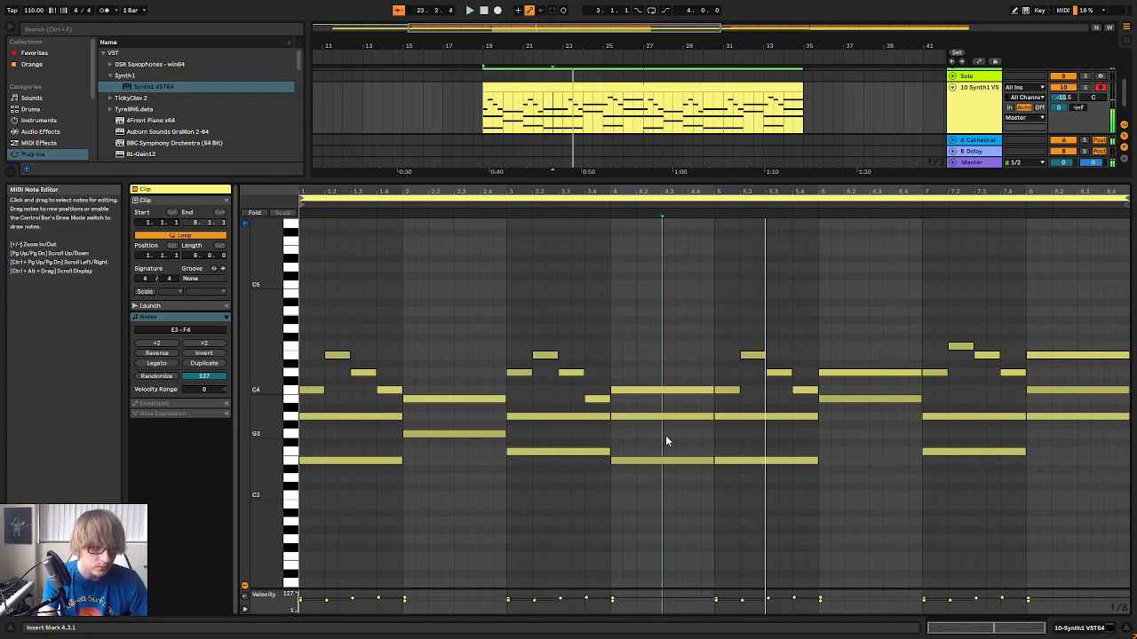
click(662, 437)
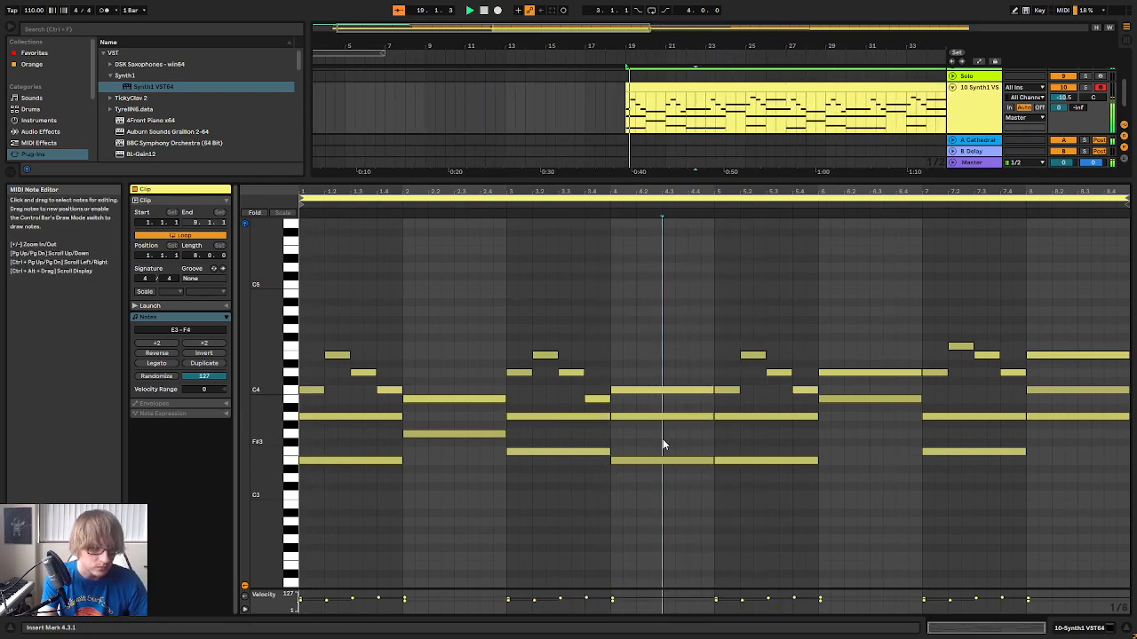
click(881, 460)
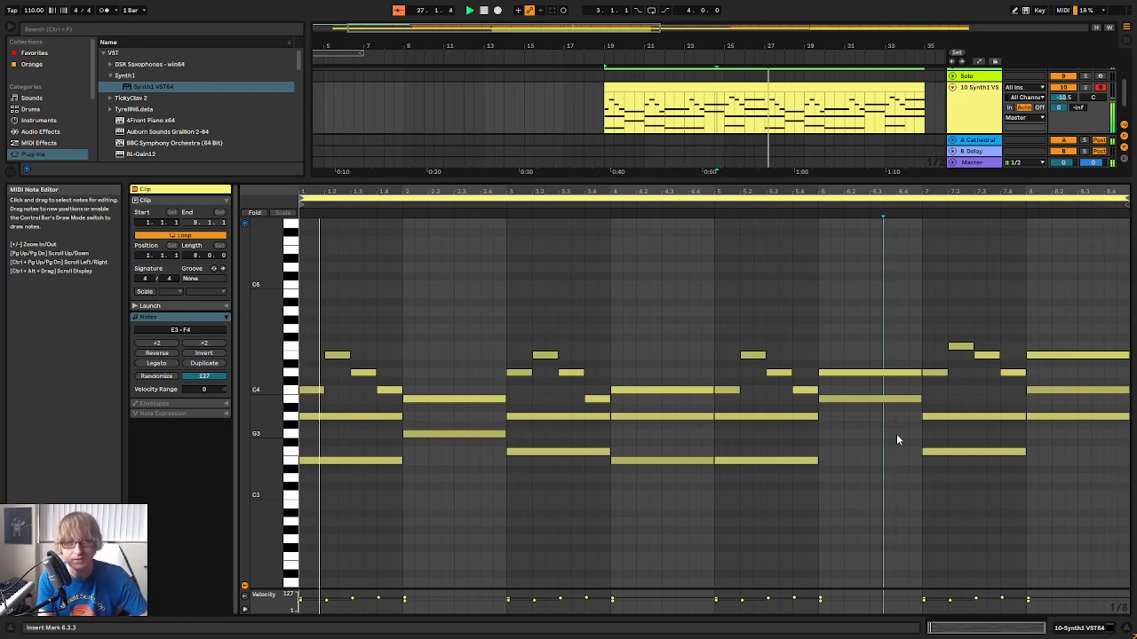
Try extending bar 8's A1 to the end of the first Bass 4 Beat clip, and play it back
drag(837, 180, 824, 434)
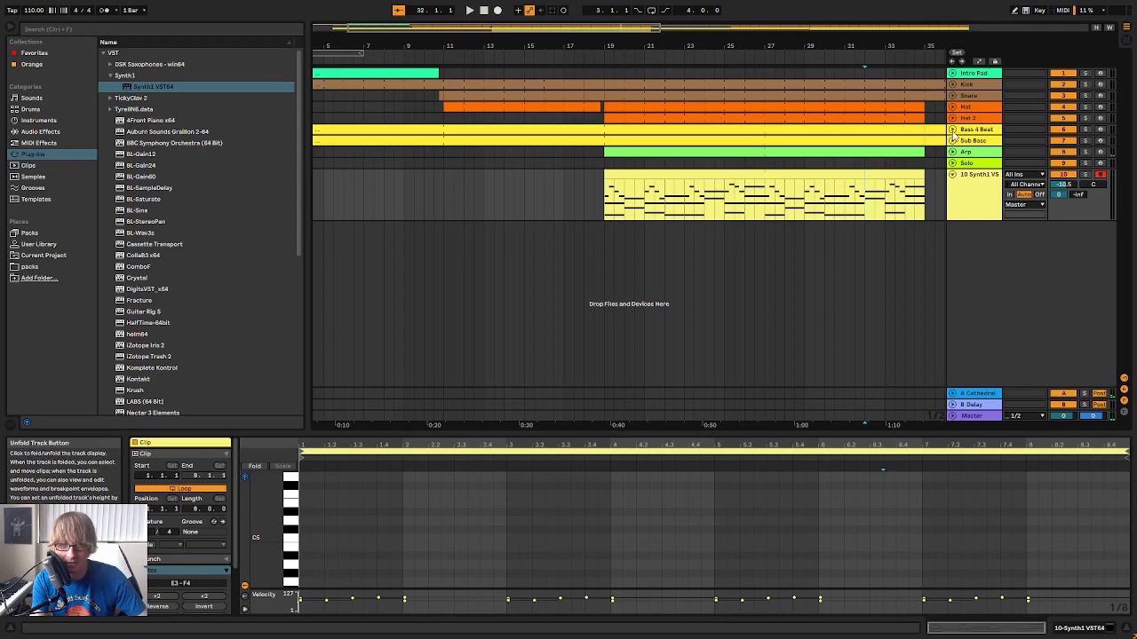
click(718, 131)
drag(1026, 442, 1034, 237)
click(1117, 422)
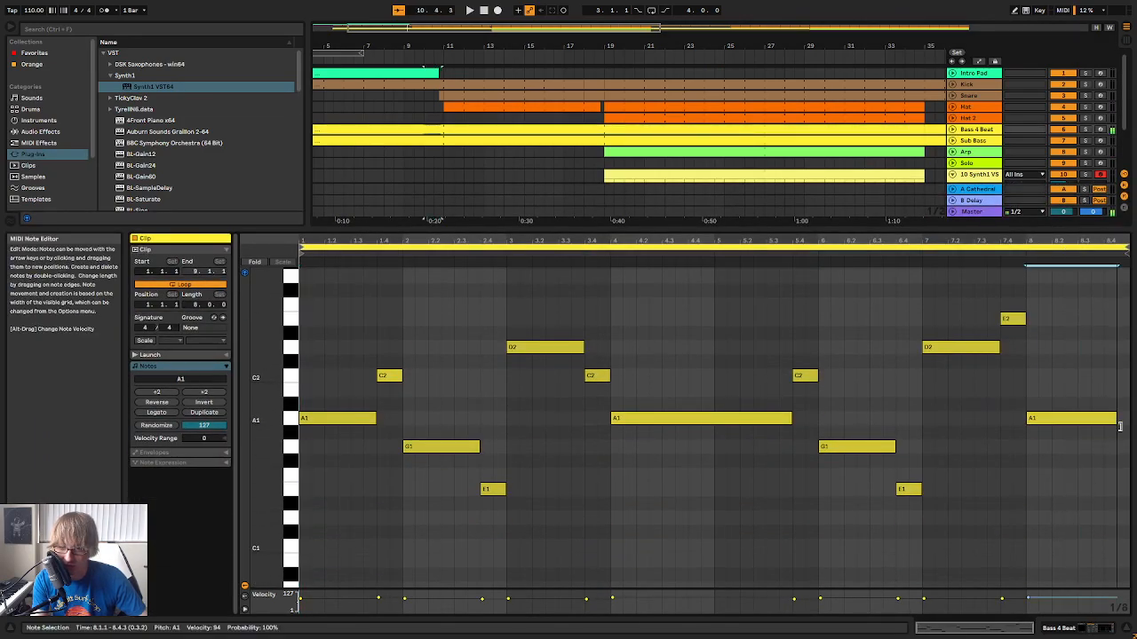
key(space)
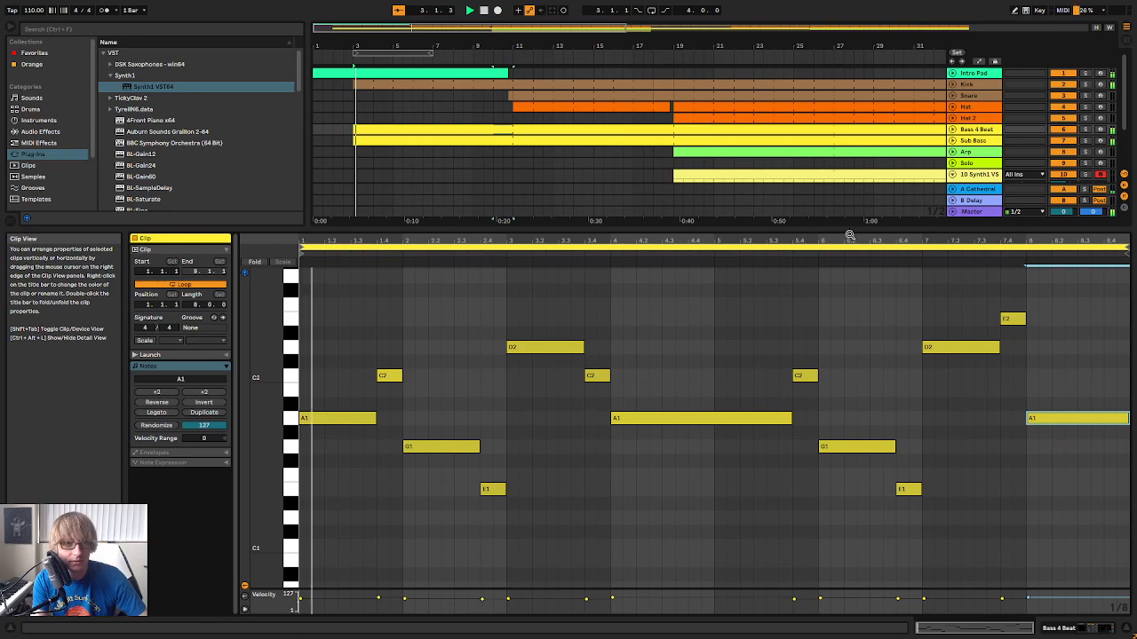
Unfold the Bass 4 Beat track and extend bar 8's A1 to the end of its clip starting at bar 19
click(953, 130)
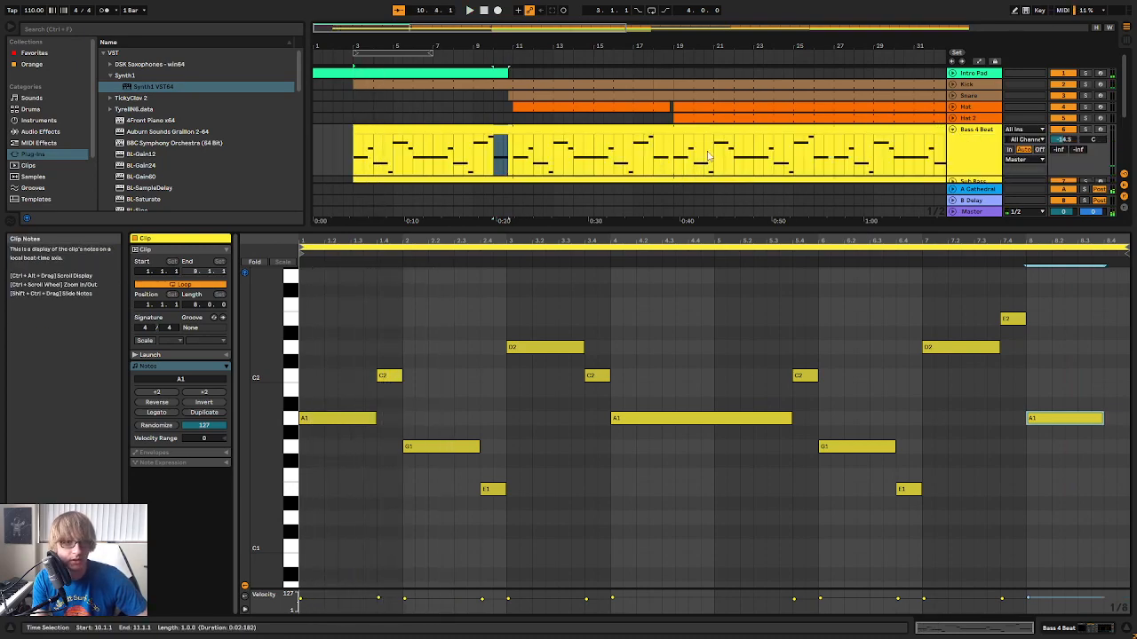
scroll(582, 153, down, 3)
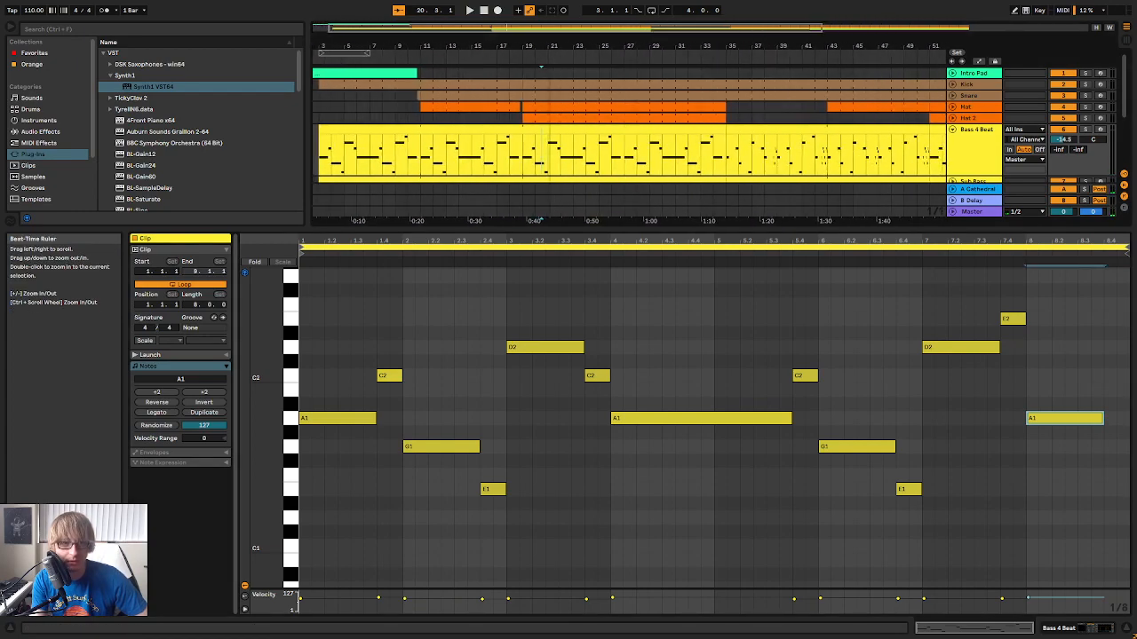
scroll(582, 153, down, 1)
drag(540, 134, 730, 133)
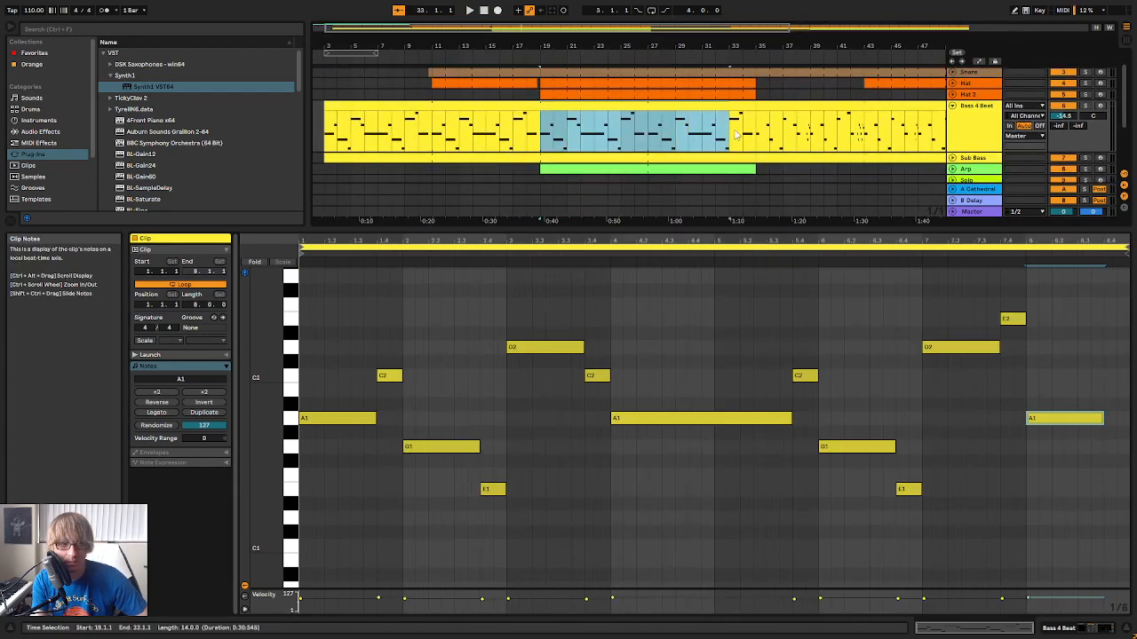
click(735, 111)
drag(1091, 392, 1130, 425)
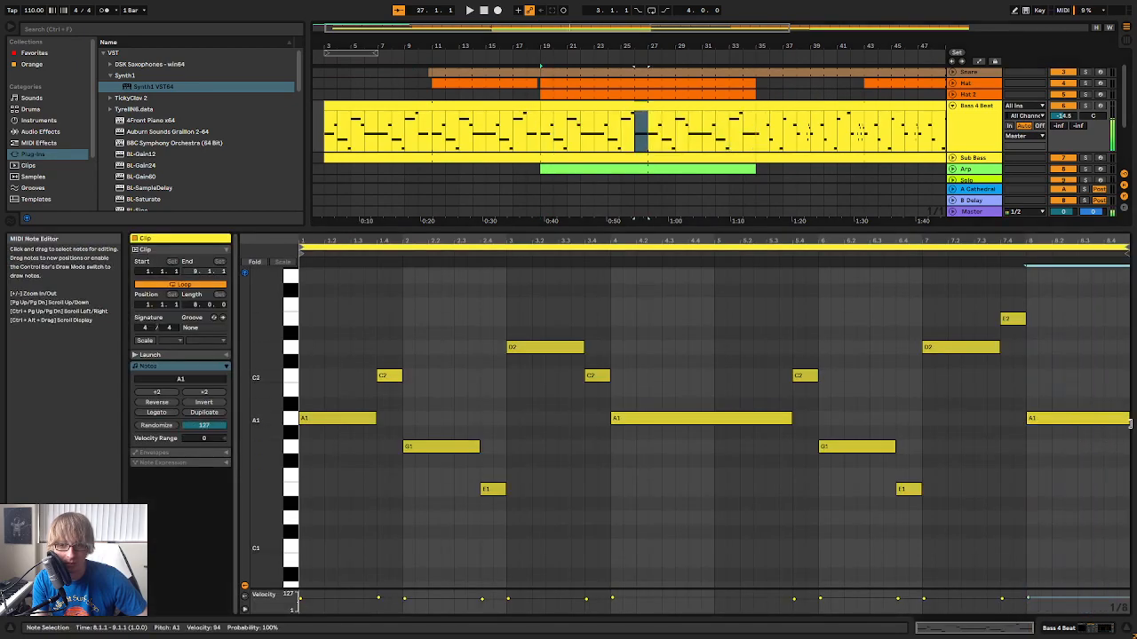
Copy the Bass 4 Beat section from bar 19 to bar 35 onto the Sub Bass track at bar 19
click(657, 106)
click(577, 159)
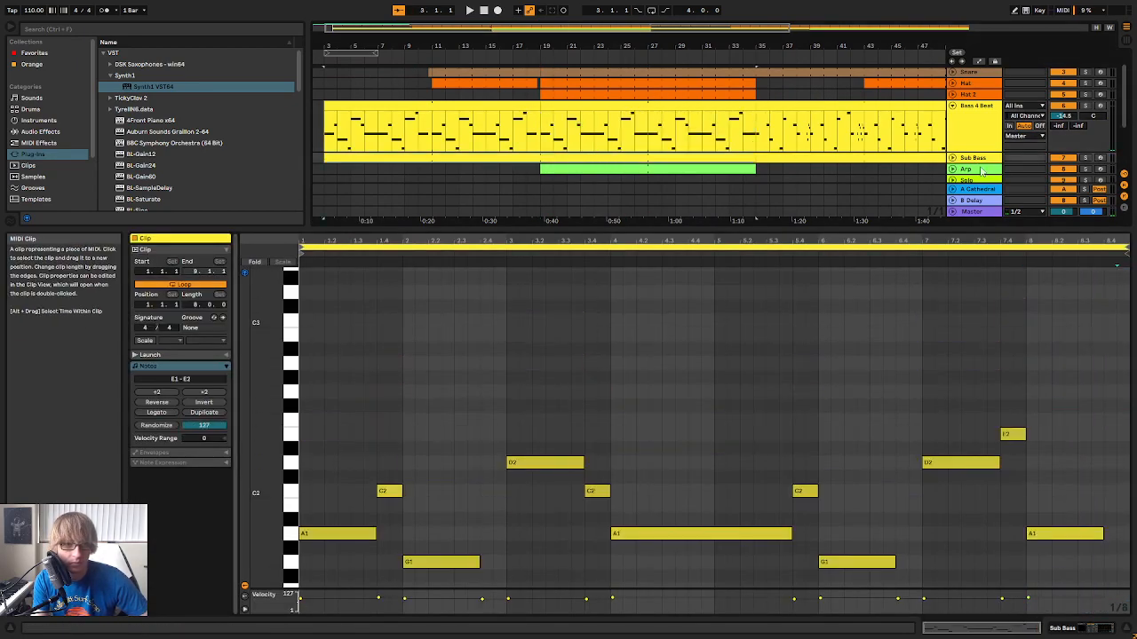
click(953, 158)
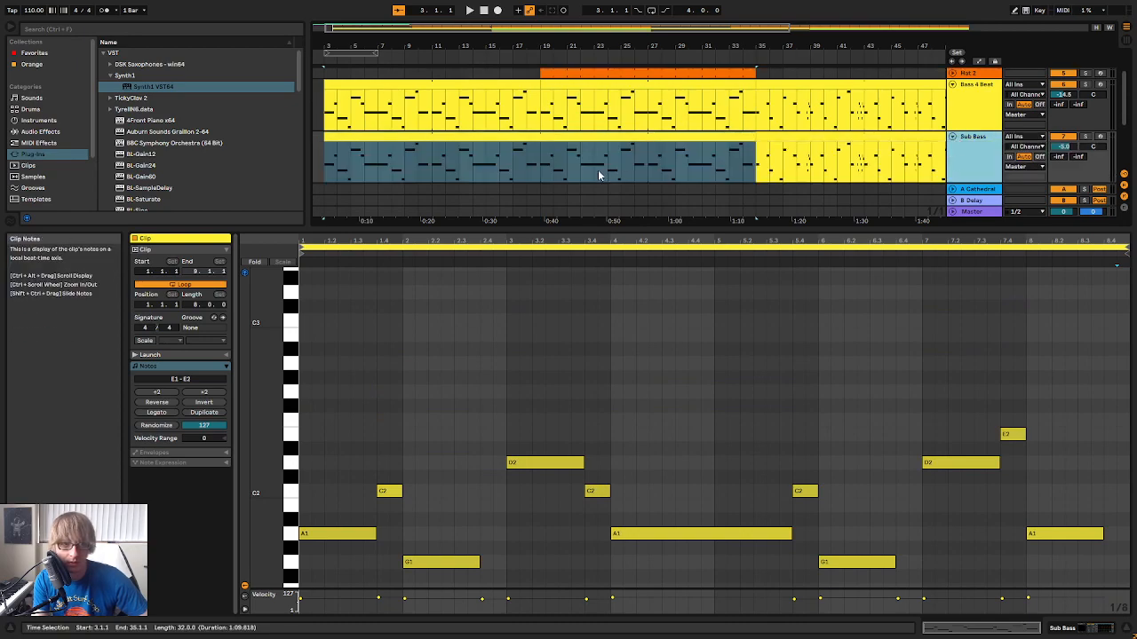
click(535, 158)
double_click(609, 180)
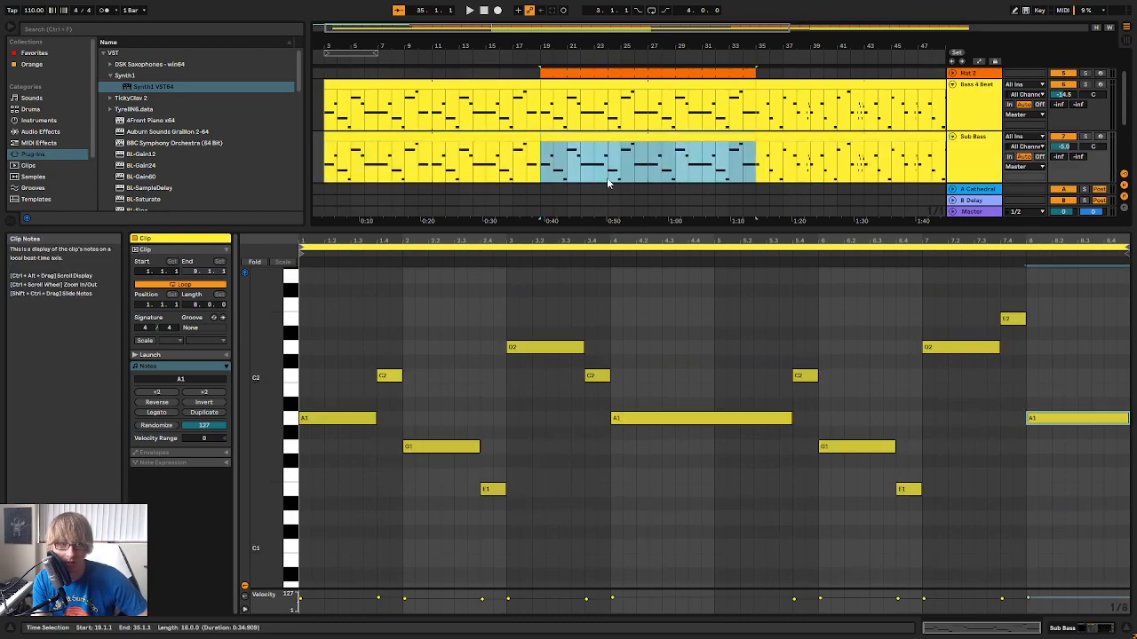
Play back the updated bass section from bar 19
key(space)
mouse_move(569, 45)
mouse_down()
mouse_move(582, 71)
mouse_move(586, 51)
mouse_up()
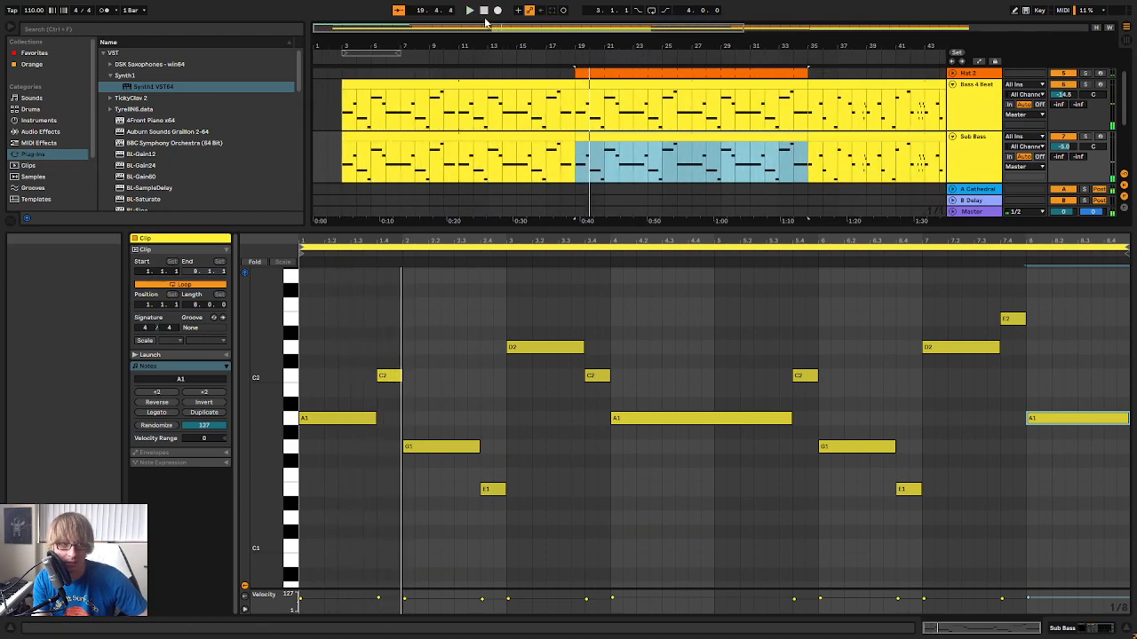
click(543, 54)
Shorten the Synth1 part so it covers only bars 27 to 35, and play from bar 19
drag(657, 227, 621, 421)
click(720, 284)
key(space)
drag(576, 262, 703, 257)
click(561, 61)
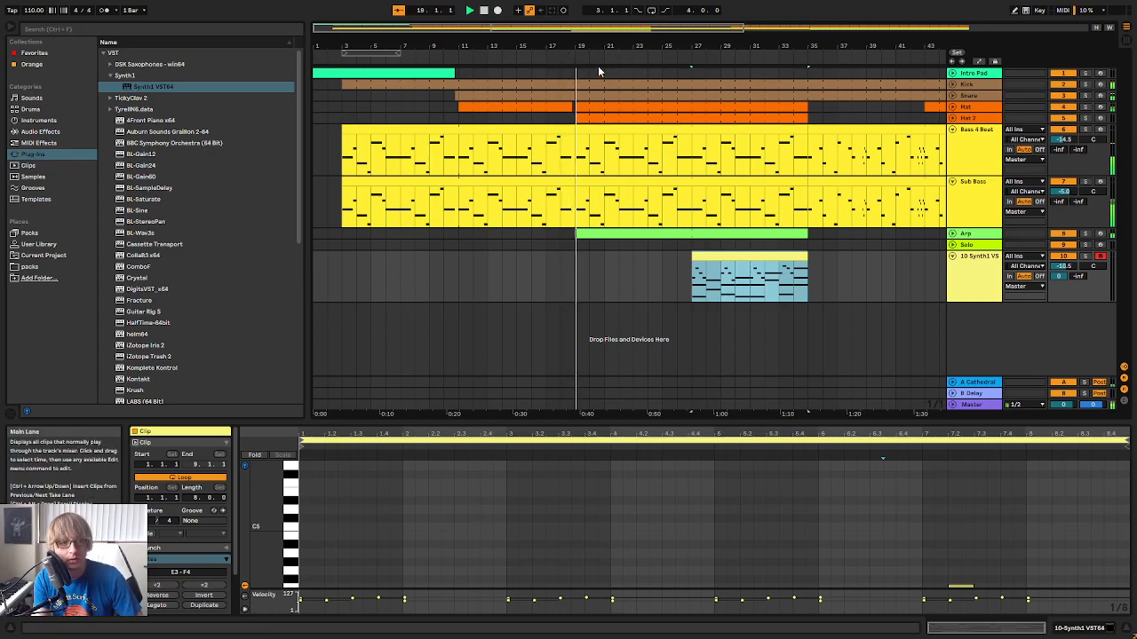
Try moving the Synth1 clip one bar later to bar 28, and return it to bar 27
click(848, 262)
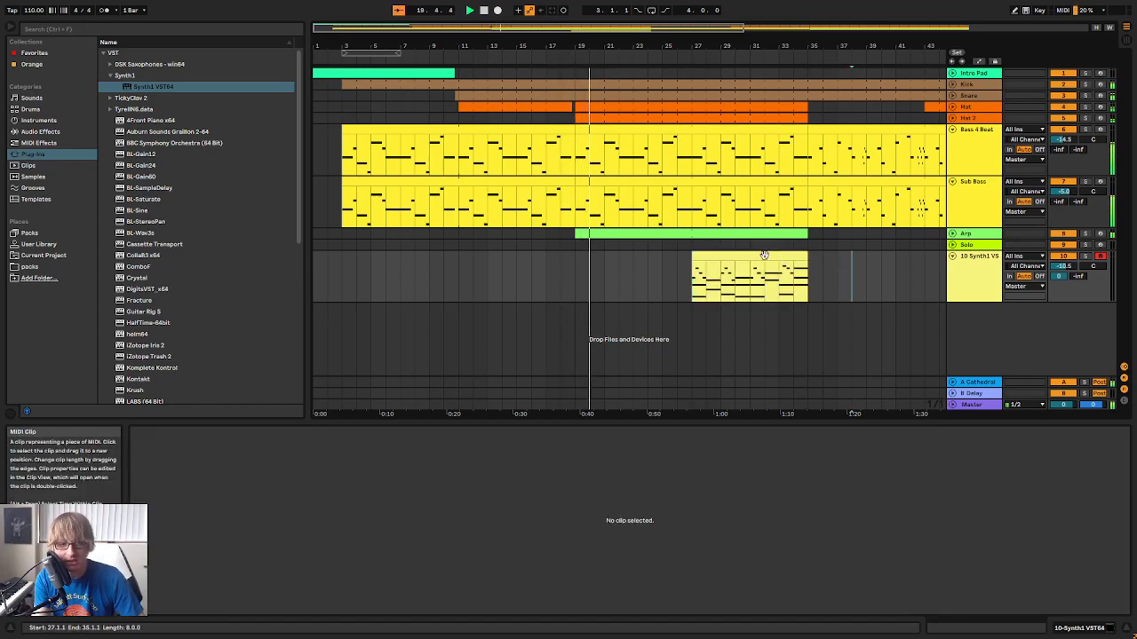
mouse_move(761, 256)
mouse_down()
mouse_move(825, 252)
mouse_move(779, 250)
mouse_up()
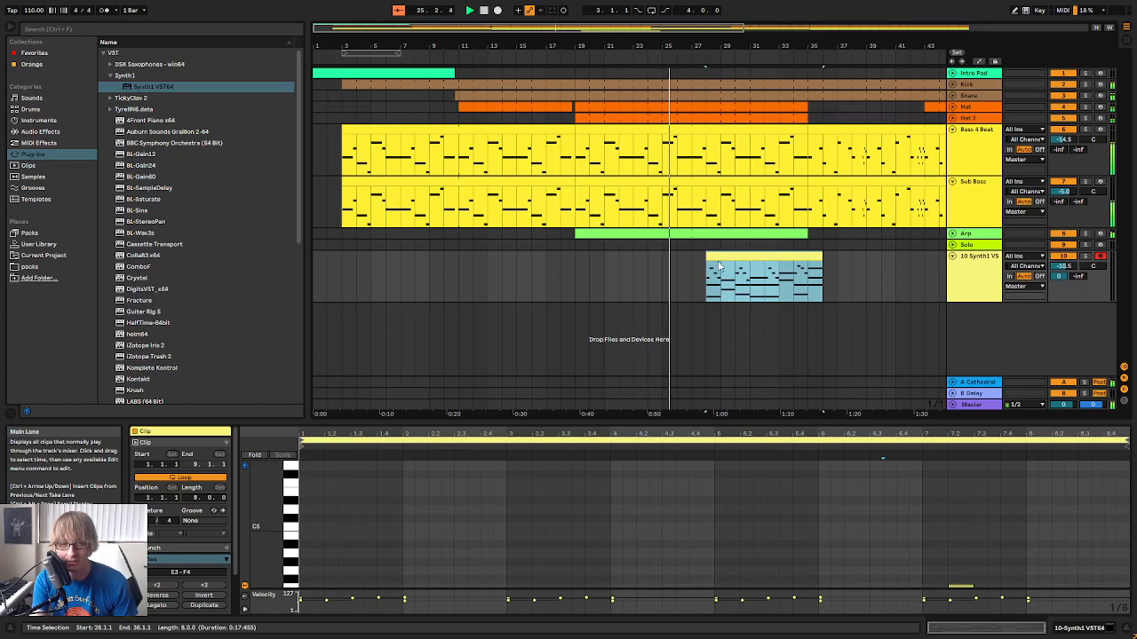
drag(760, 257, 810, 263)
click(837, 266)
Fold the Bass 4 Beat, Sub Bass and Synth1 tracks in the arrangement
drag(822, 50, 596, 44)
click(655, 262)
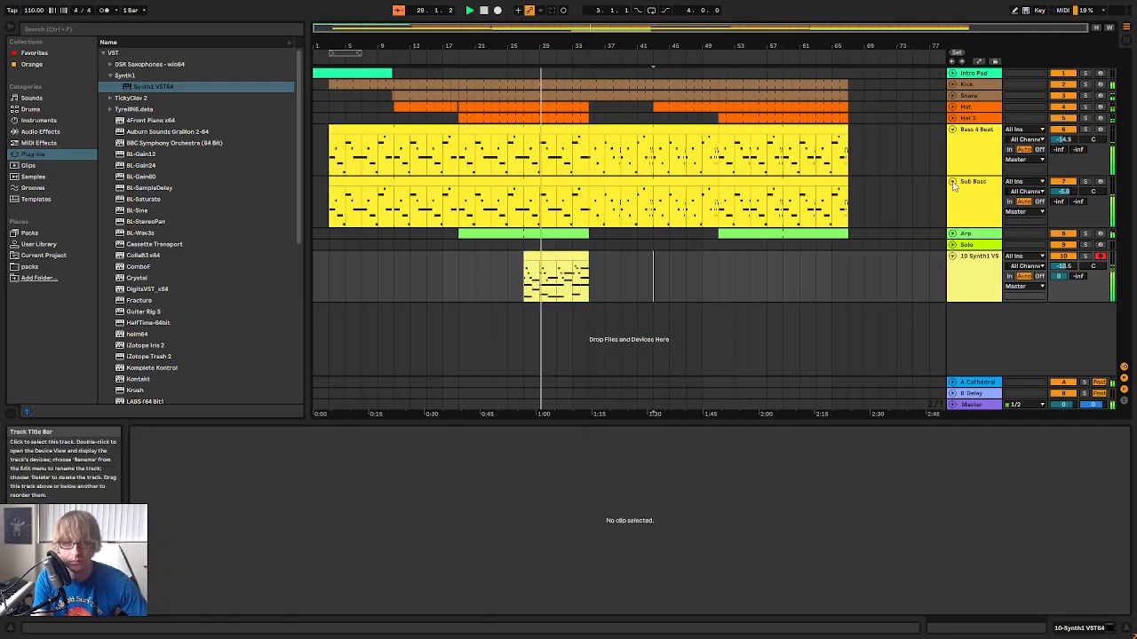
click(952, 129)
click(952, 140)
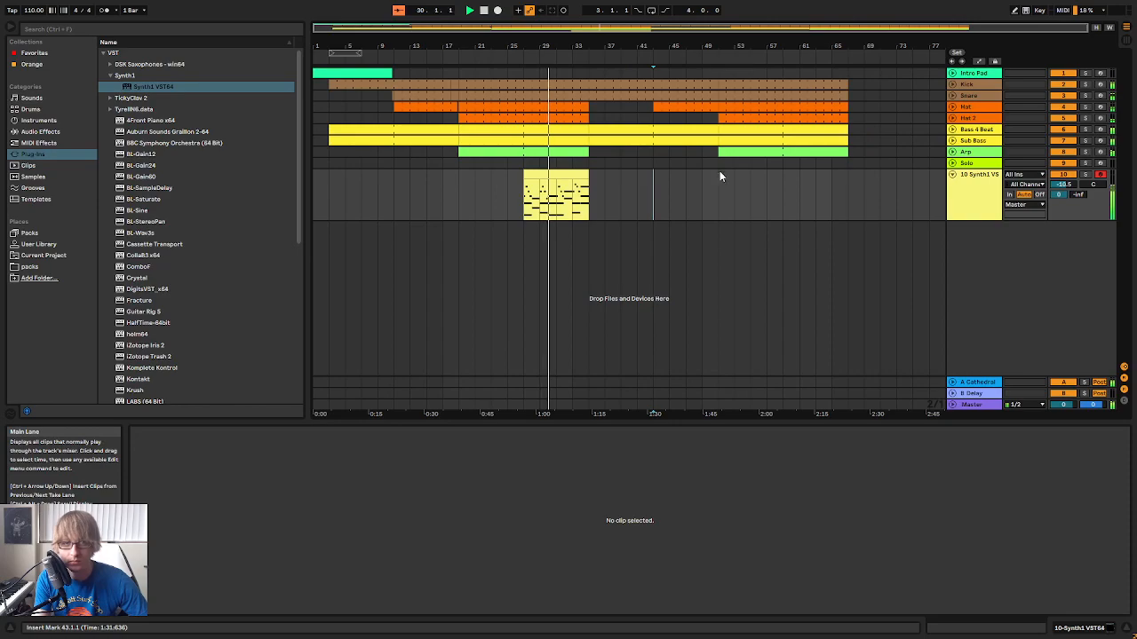
click(952, 174)
Rename the Synth1 track as "Pad Chords?"
right_click(974, 174)
click(1024, 221)
text(Pad Chords?)
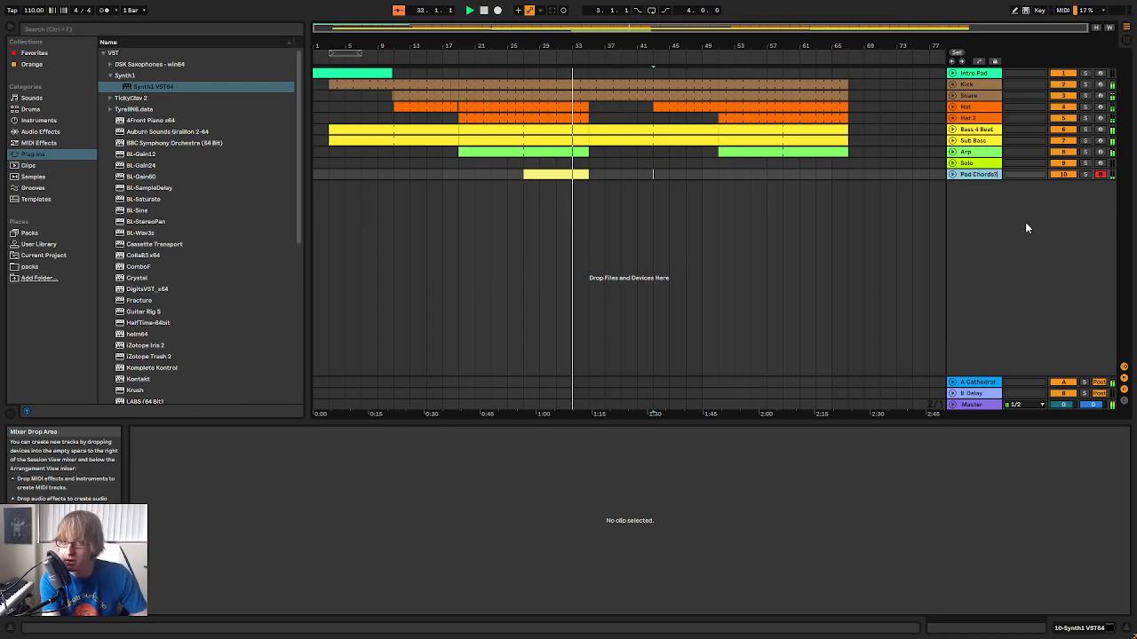
key(Return)
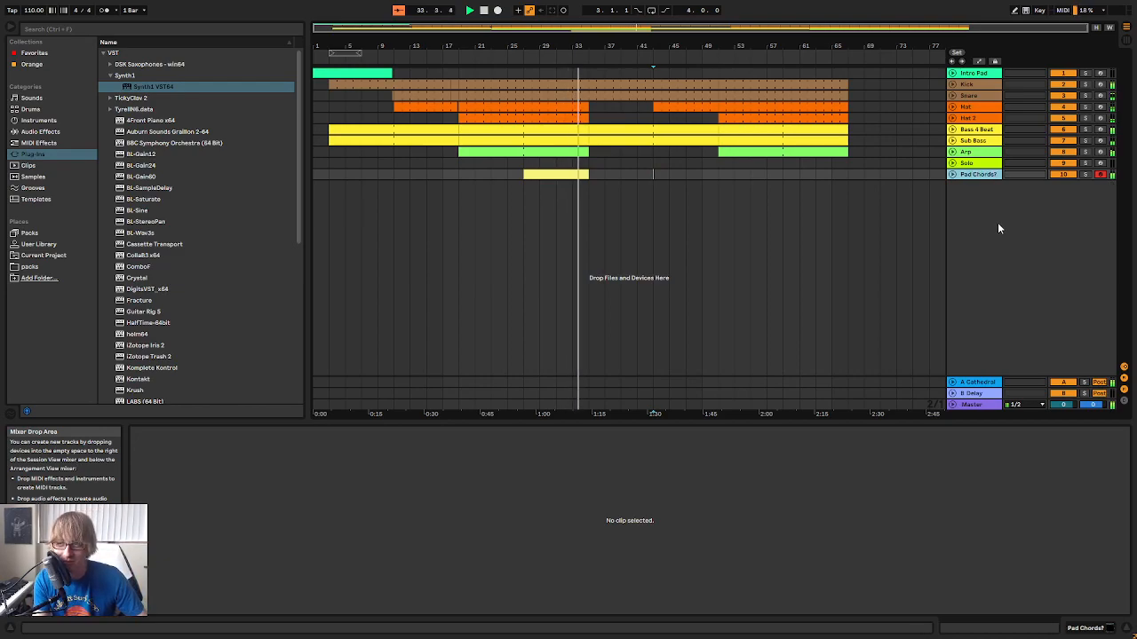
Stop playback around bar 25 and add ADM COIN-OP Noise.adg from the User Library's Coin Op instrument presets as a new track
drag(579, 43, 605, 35)
key(space)
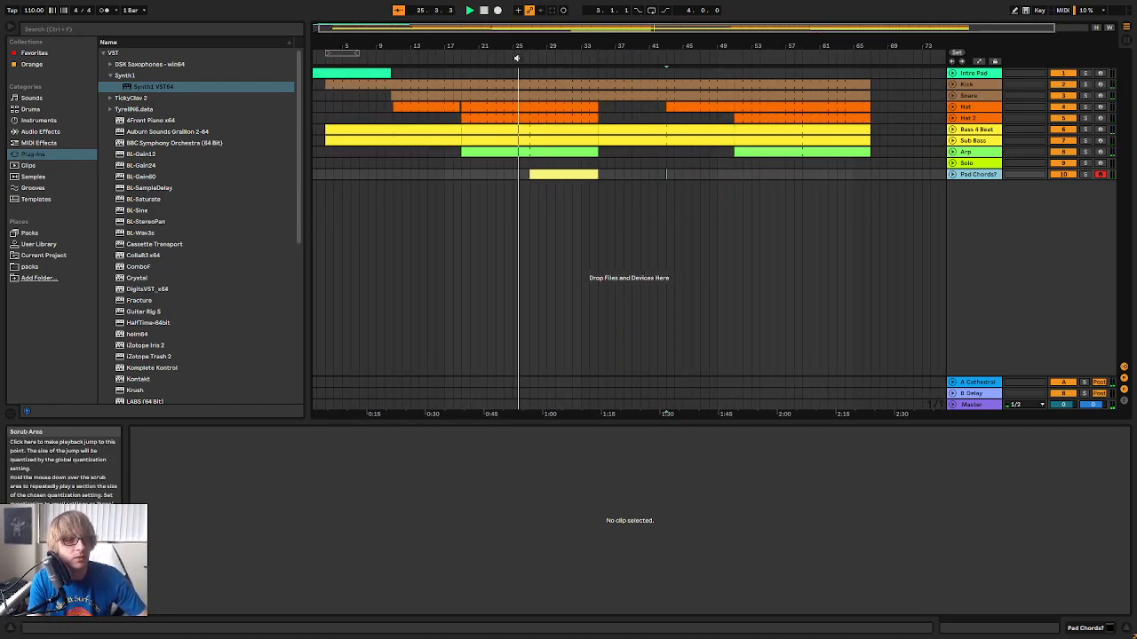
drag(519, 45, 514, 46)
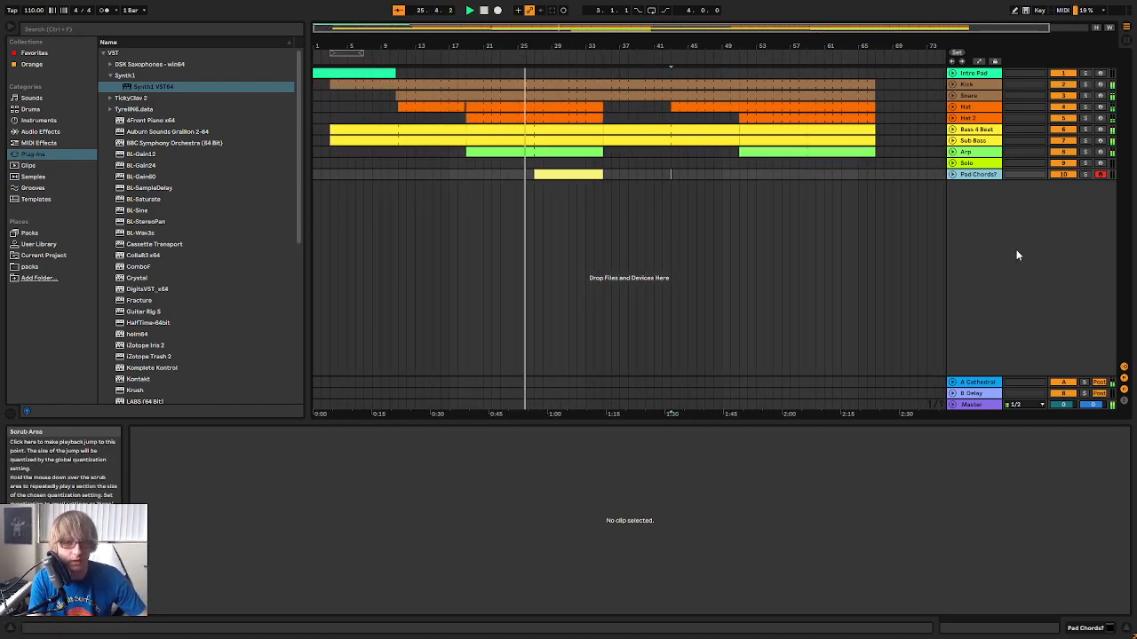
click(40, 245)
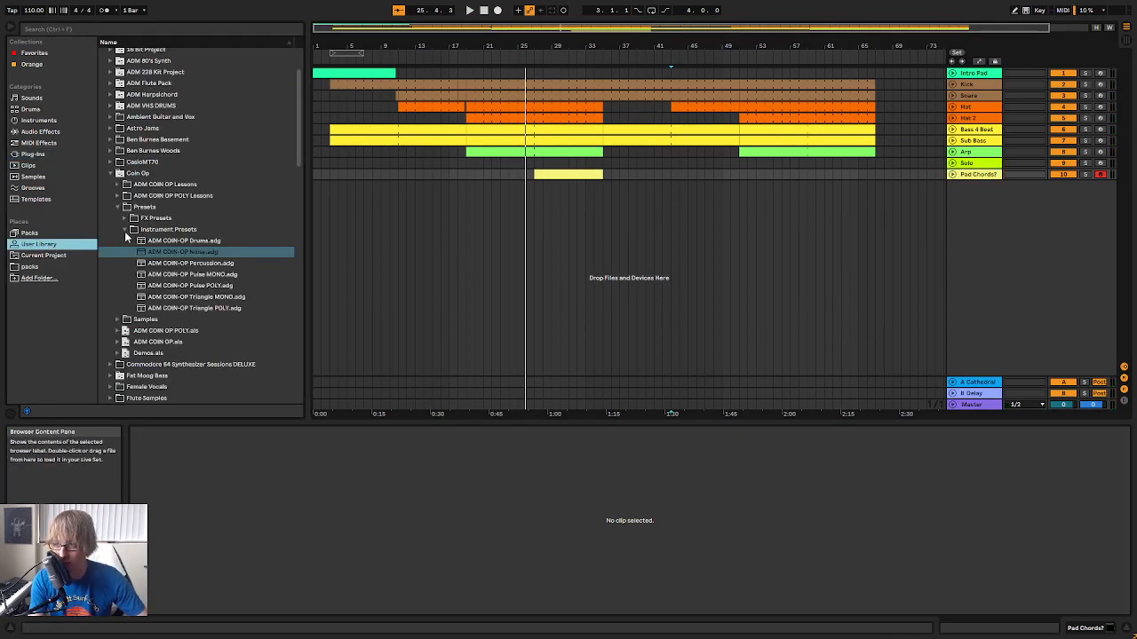
drag(195, 257, 919, 225)
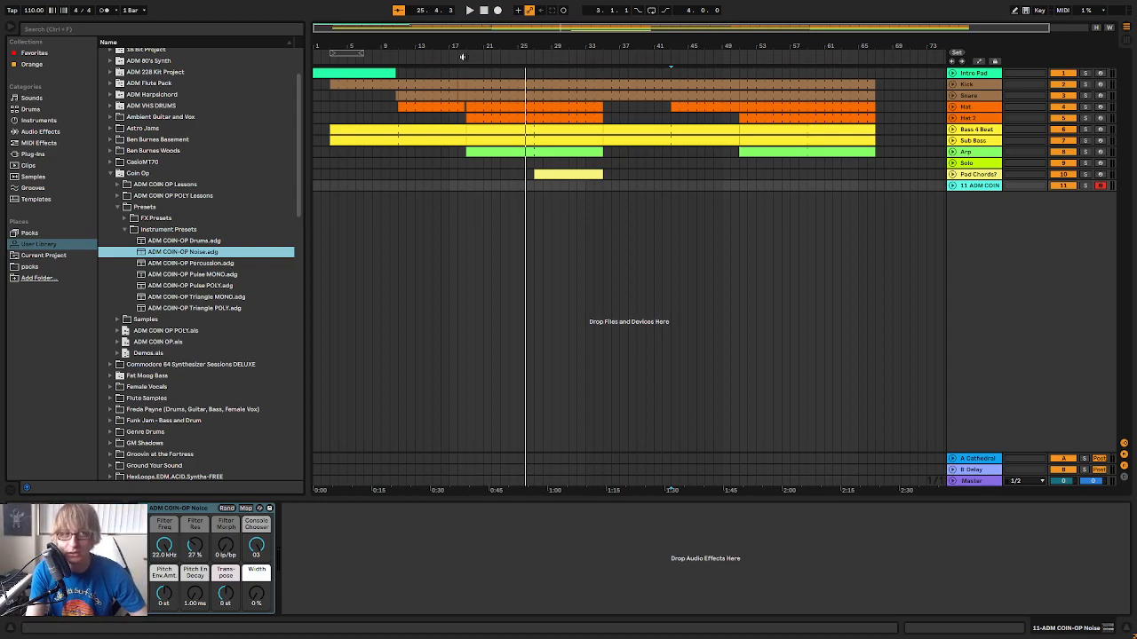
Create an empty 14-bar MIDI clip from bar 31 to bar 45 on the ADM COIN-OP Noise track and enlarge its note editor
drag(558, 46, 615, 10)
click(533, 216)
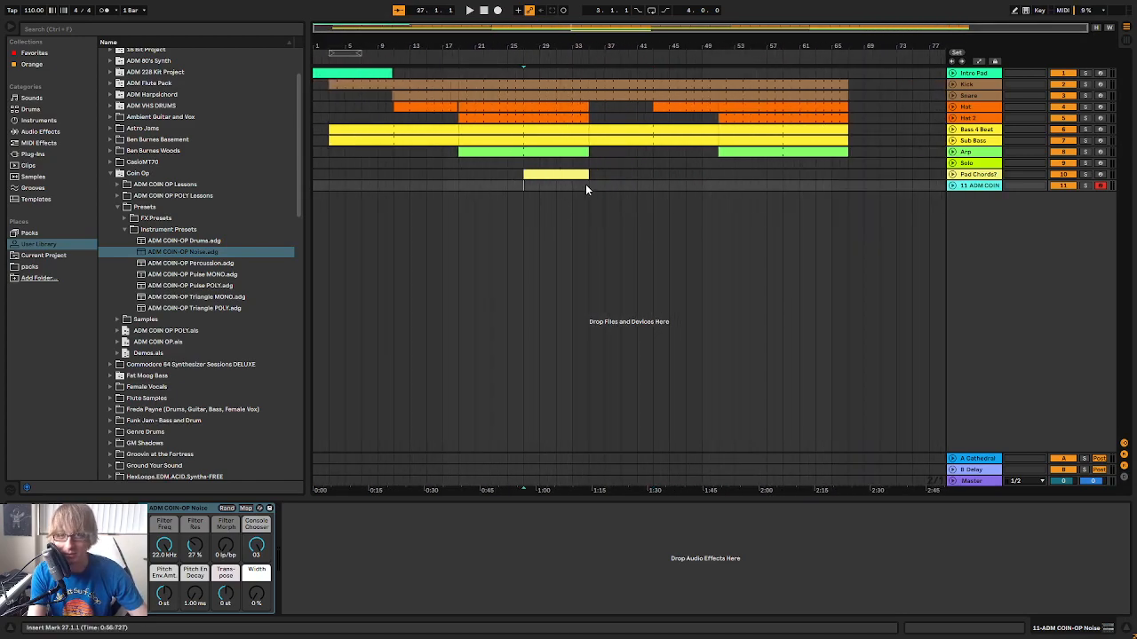
double_click(529, 184)
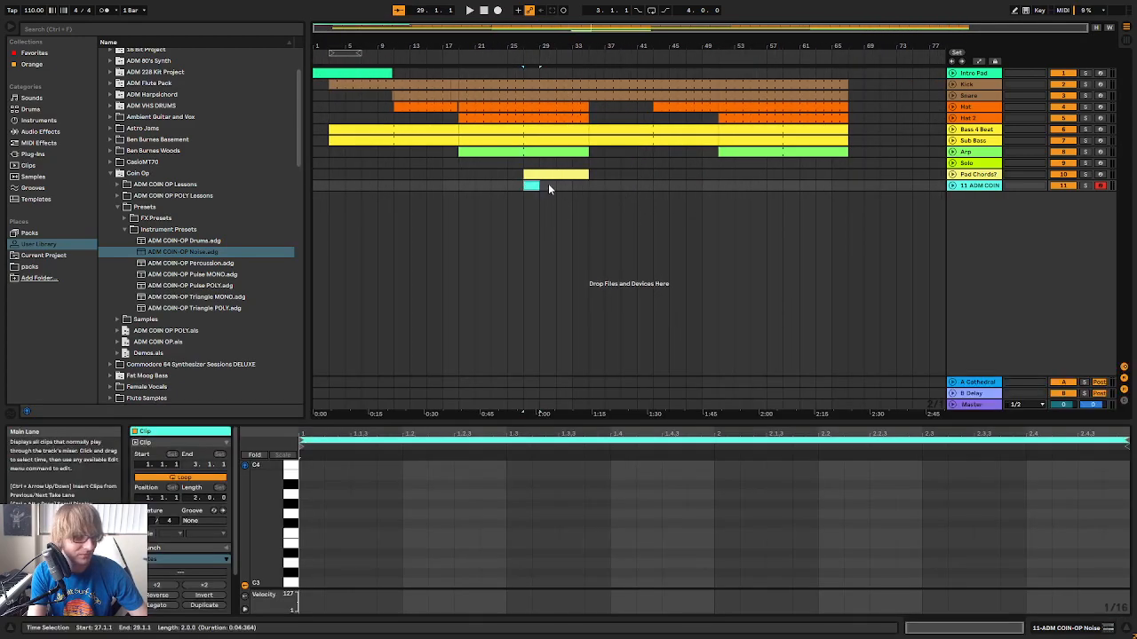
drag(539, 185, 641, 186)
right_click(650, 185)
click(684, 300)
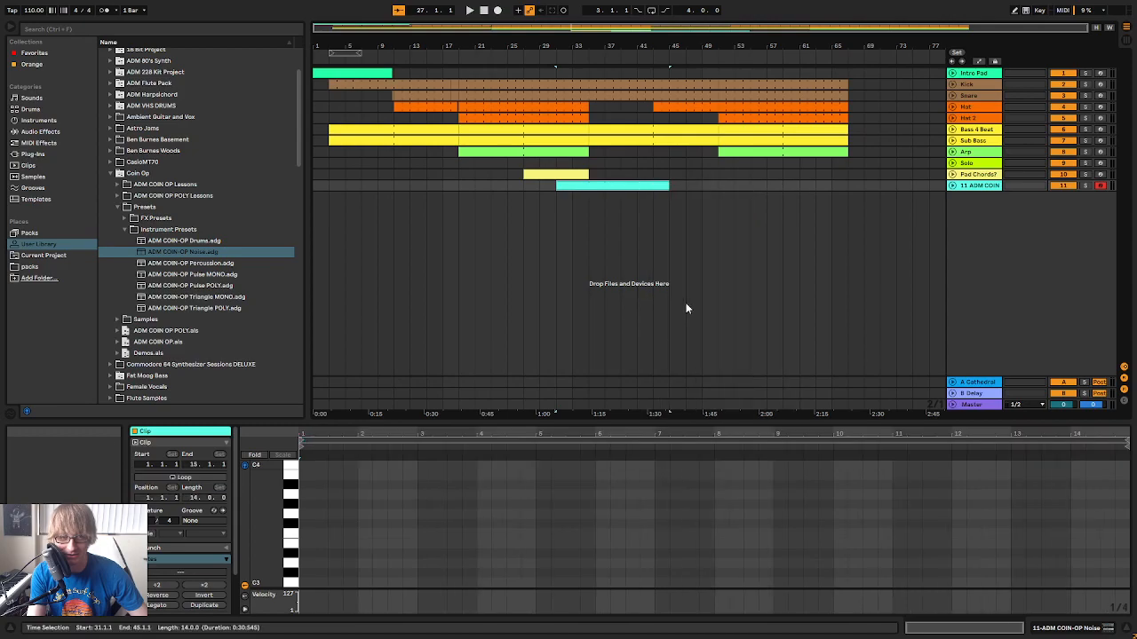
drag(673, 421, 710, 263)
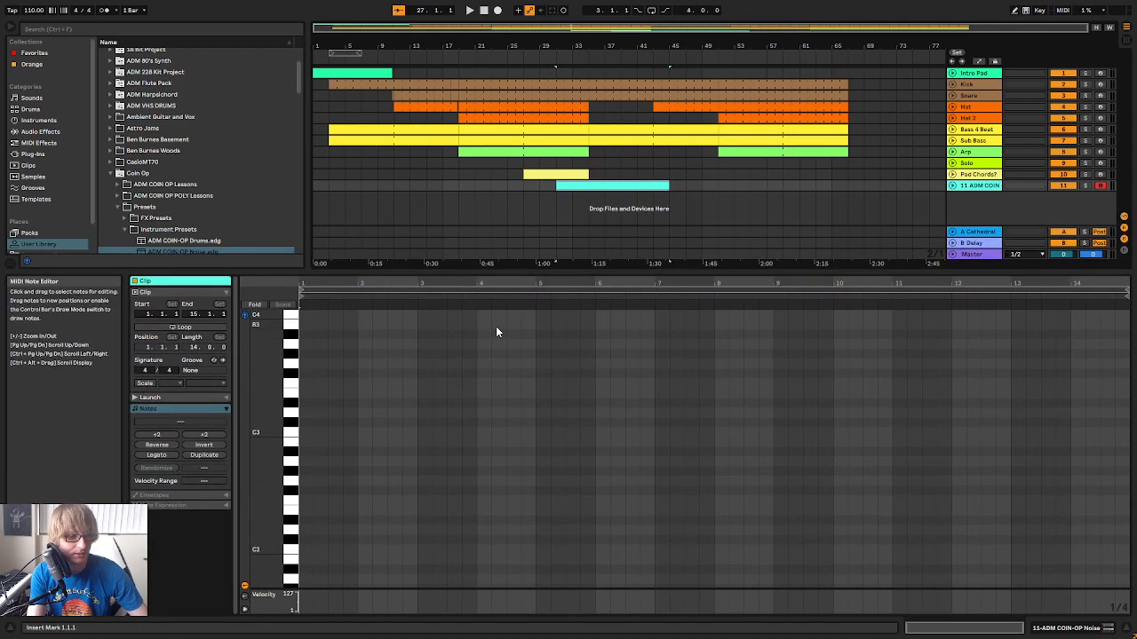
Raise the ADM COIN-OP Noise track's send to the A Cathedral return and audition the sound
key(Tab)
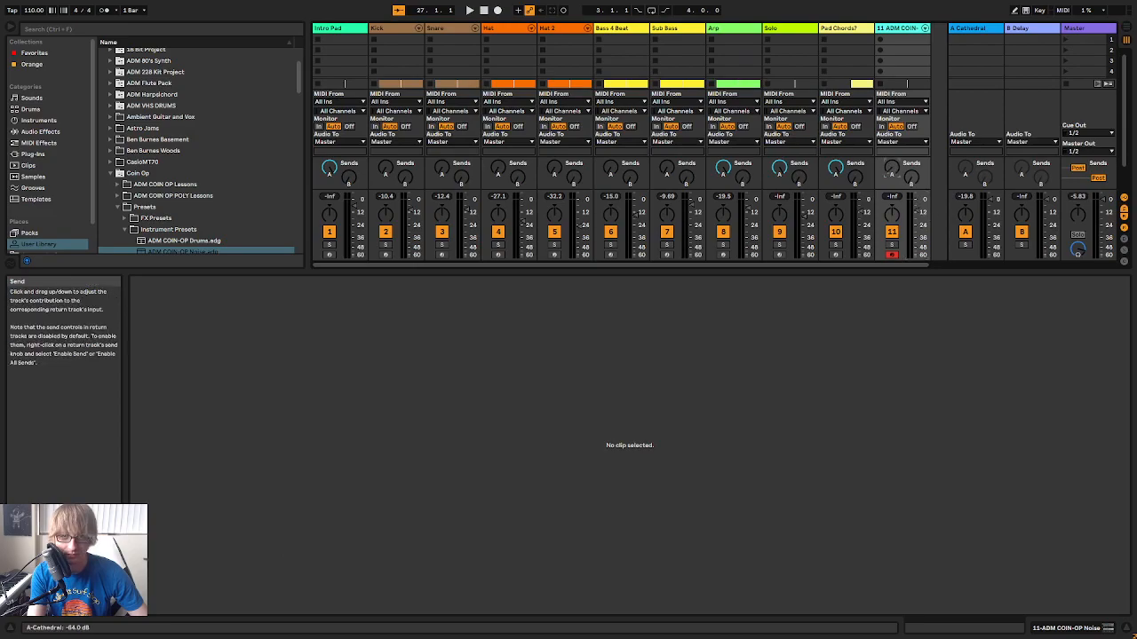
key(Tab)
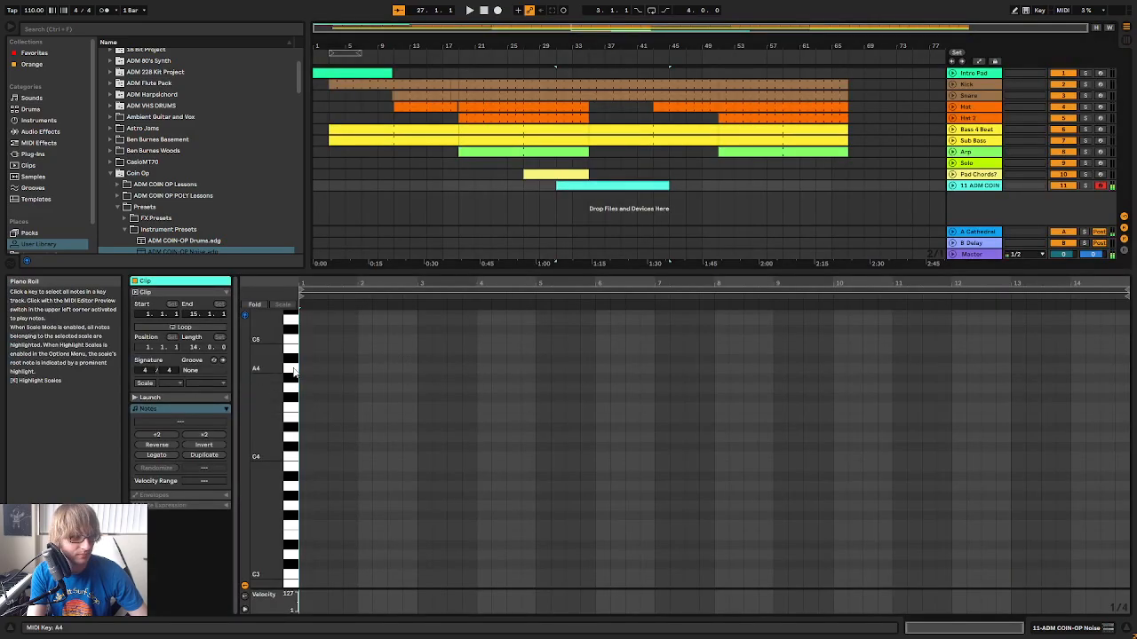
key(Tab)
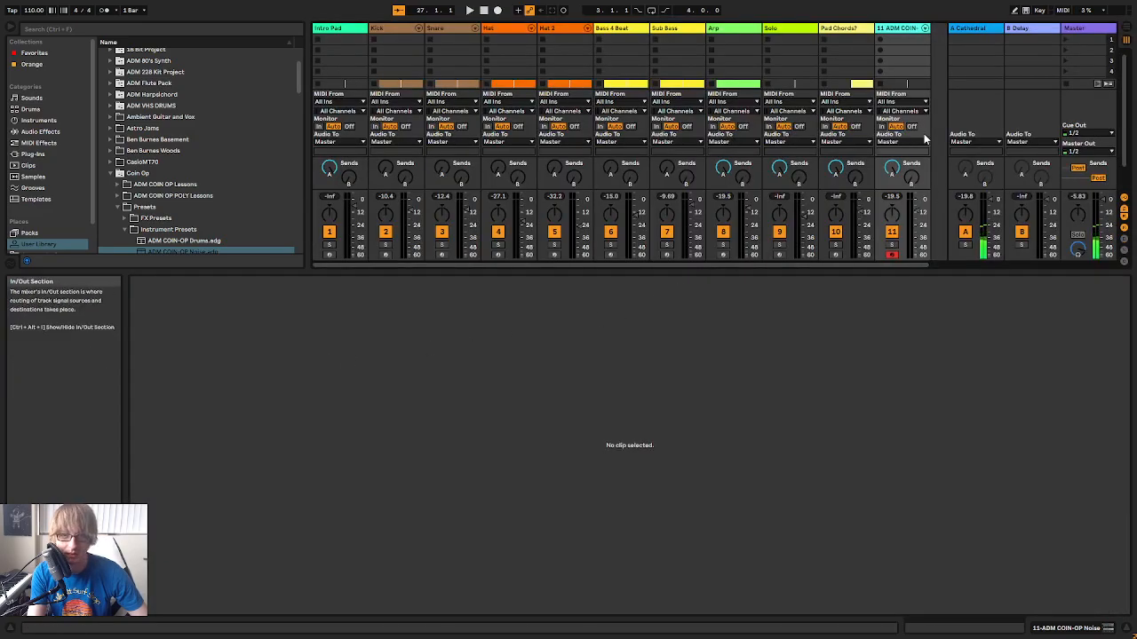
Try other Console Chooser settings on the ADM COIN-OP Noise instrument
double_click(908, 29)
drag(257, 548, 332, 550)
Draw an A5 note spanning all 14 bars of the ADM COIN-OP Noise clip in the arrangement
key(Tab)
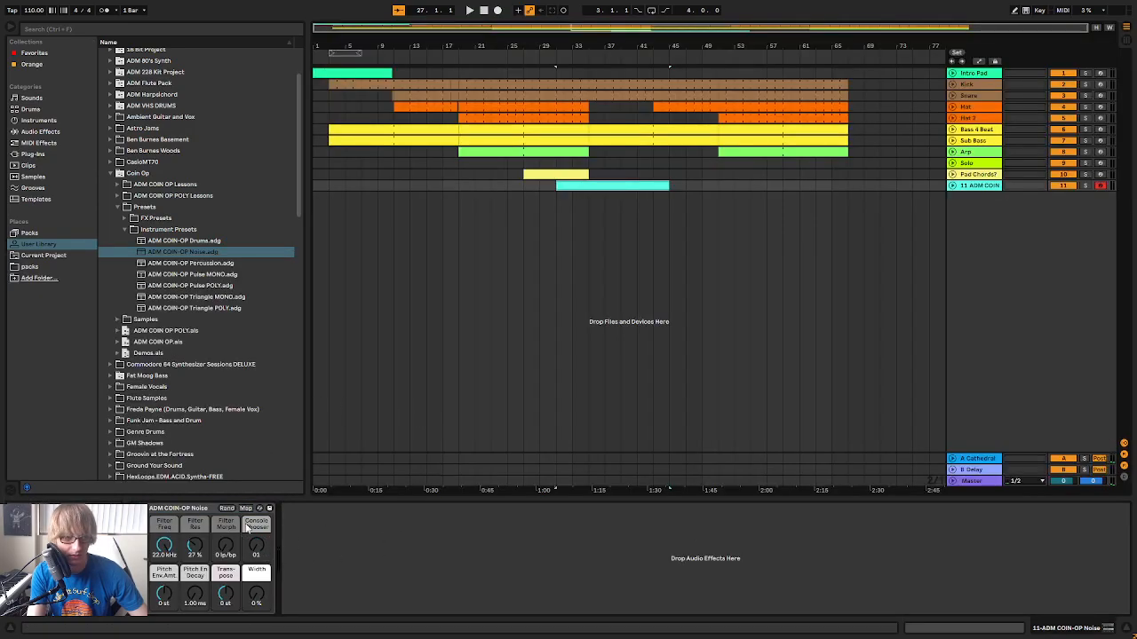
double_click(589, 185)
scroll(293, 373, up, 5)
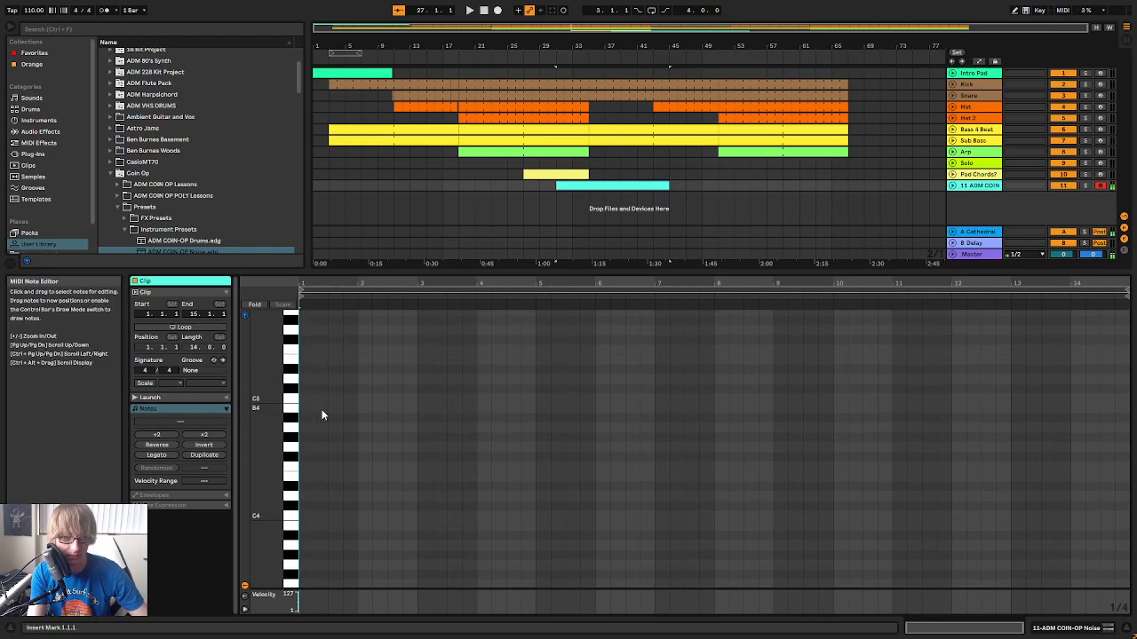
double_click(309, 357)
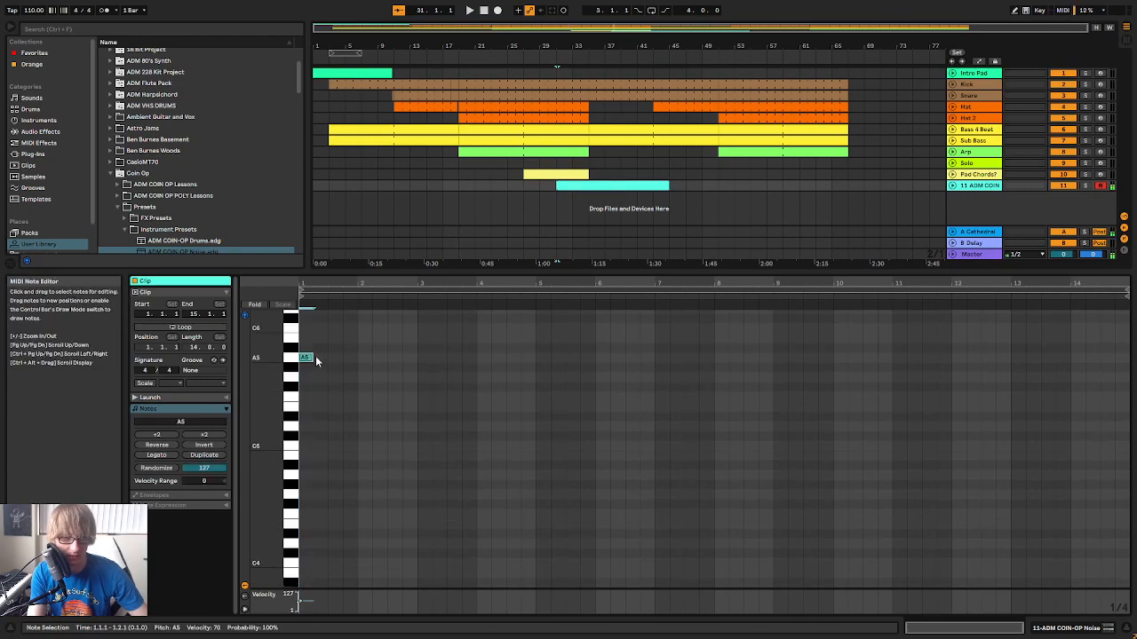
drag(313, 358, 986, 373)
Rename the ADM COIN-OP Noise track as "Noise"
click(952, 185)
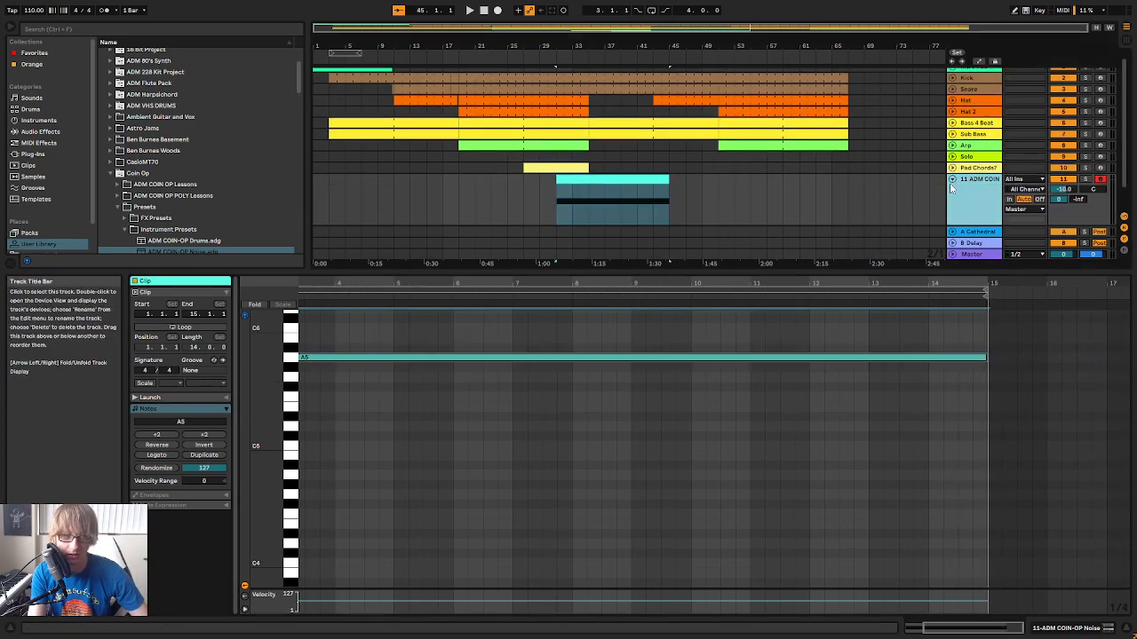
click(952, 185)
double_click(980, 186)
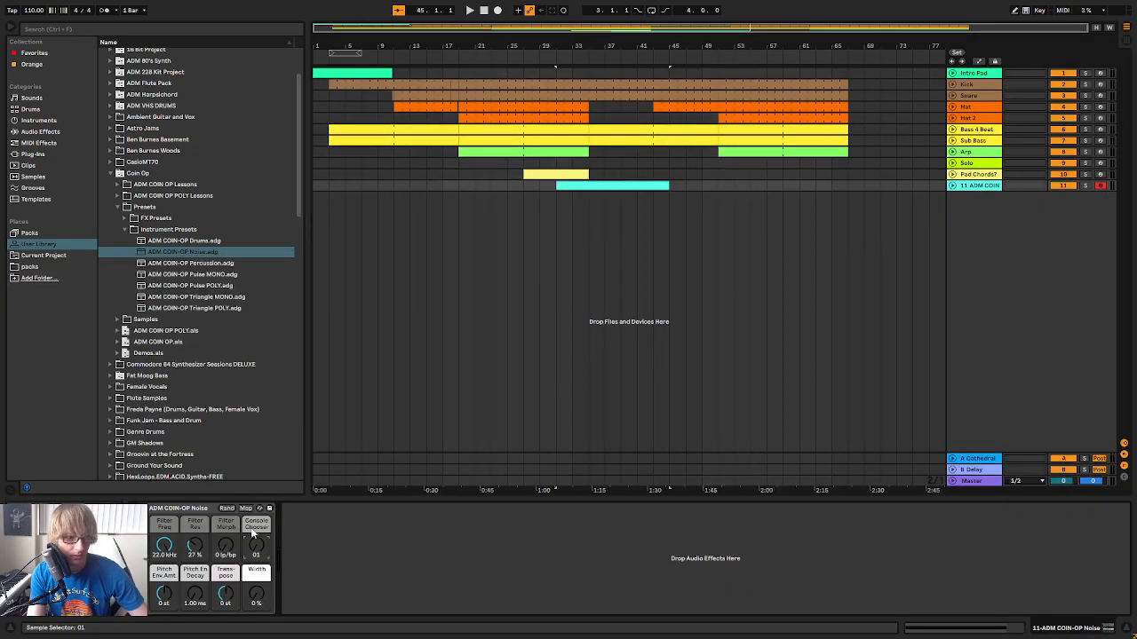
right_click(980, 188)
click(1010, 234)
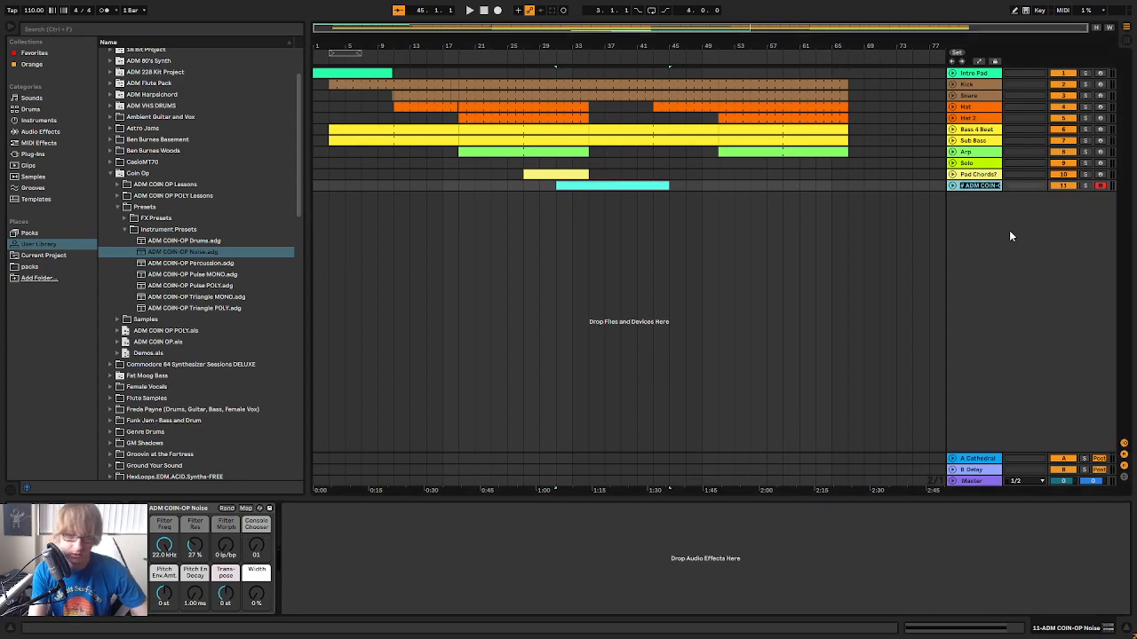
text(Noise)
key(Return)
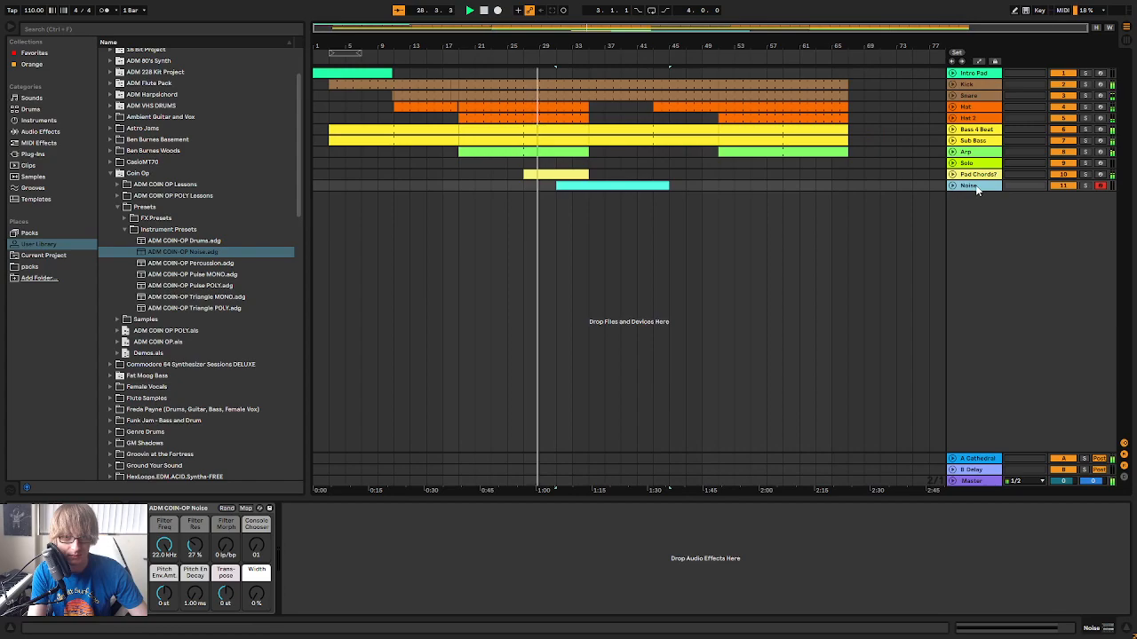
Lower the Noise instrument's Filter Freq and raise its Filter Res to 44 % while the song plays
drag(170, 549, 171, 621)
drag(197, 549, 163, 467)
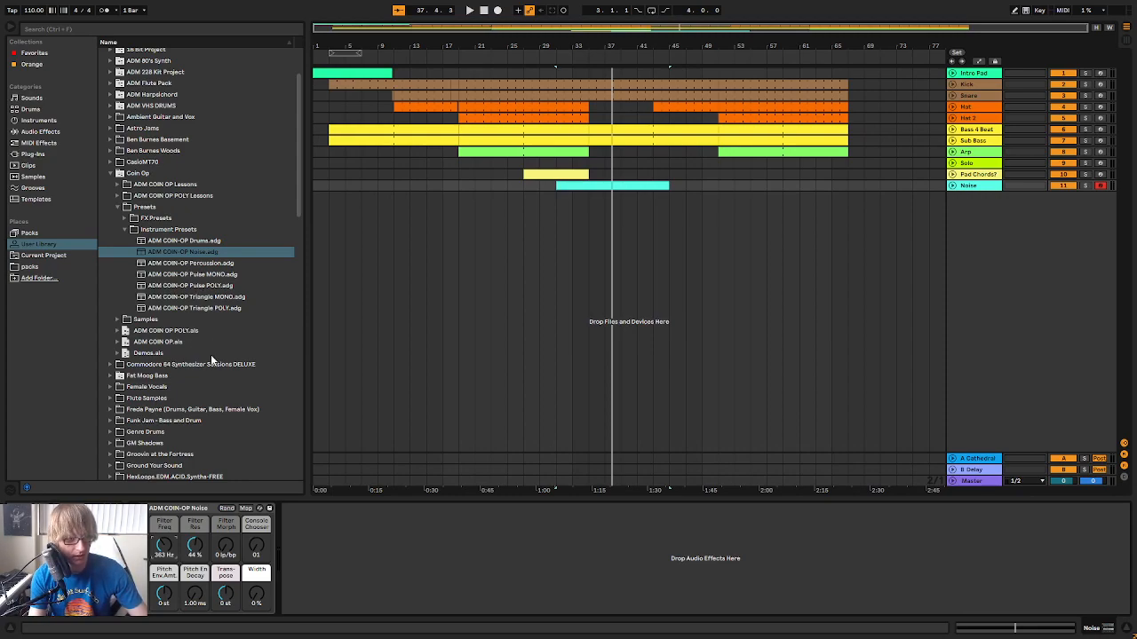
Add an EQ Eight to the Noise track and make its first band a low cut at 188 Hz
click(45, 133)
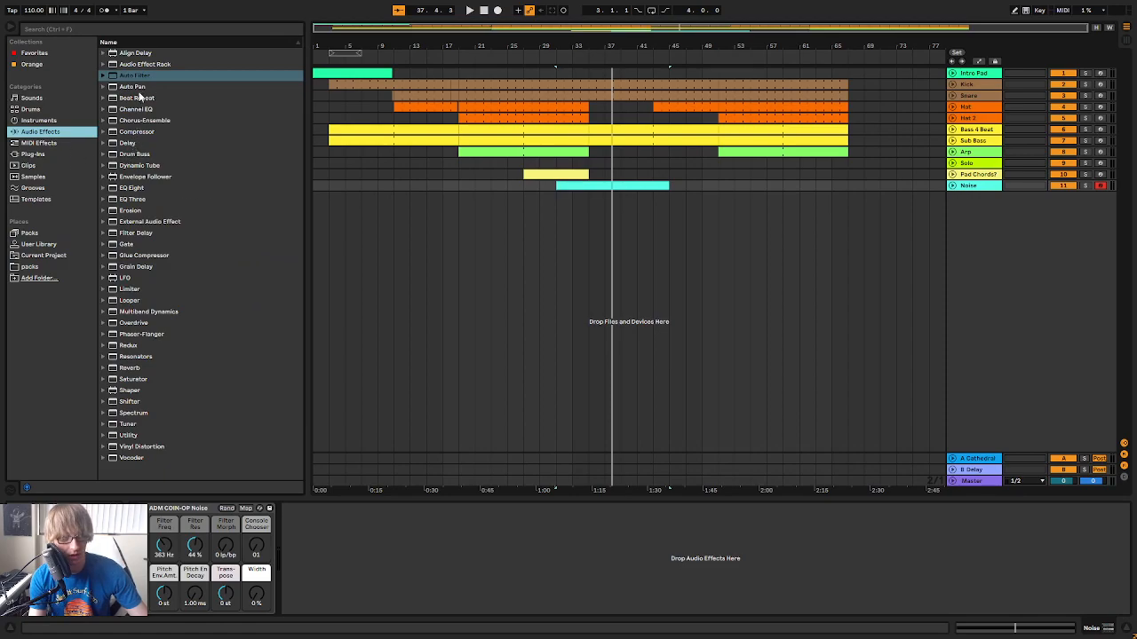
drag(142, 189, 243, 252)
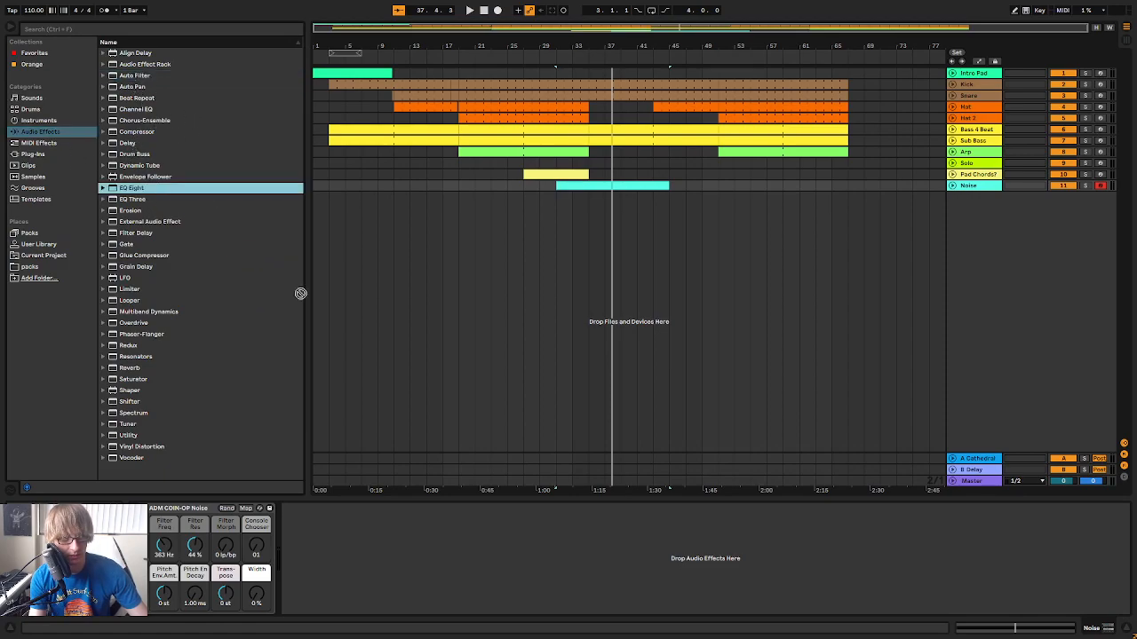
drag(514, 617, 516, 587)
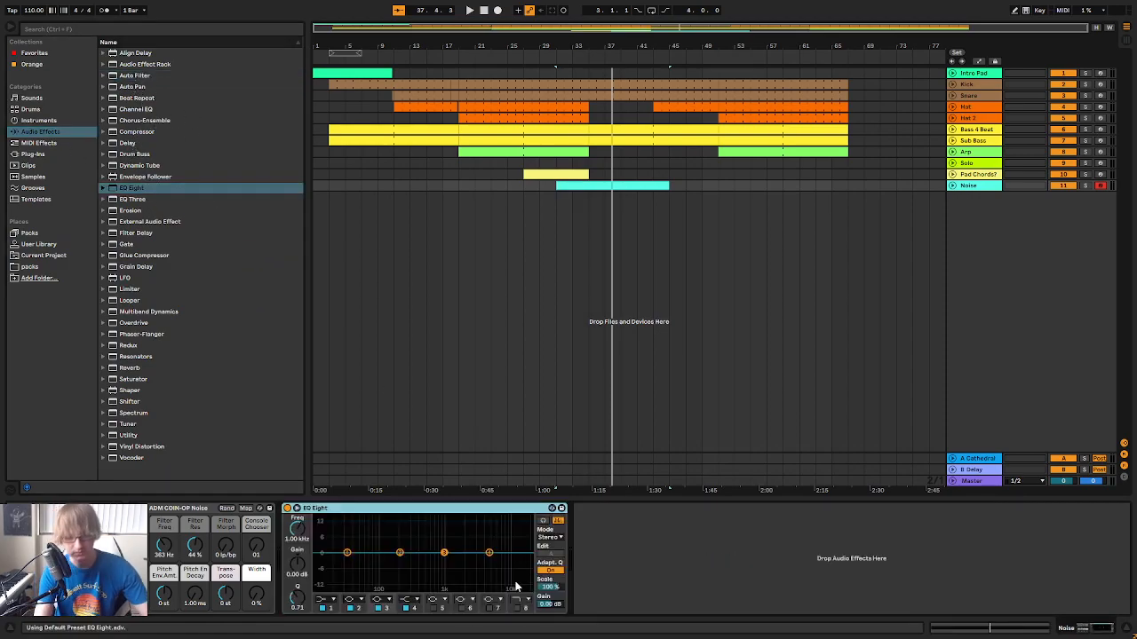
click(330, 600)
click(331, 545)
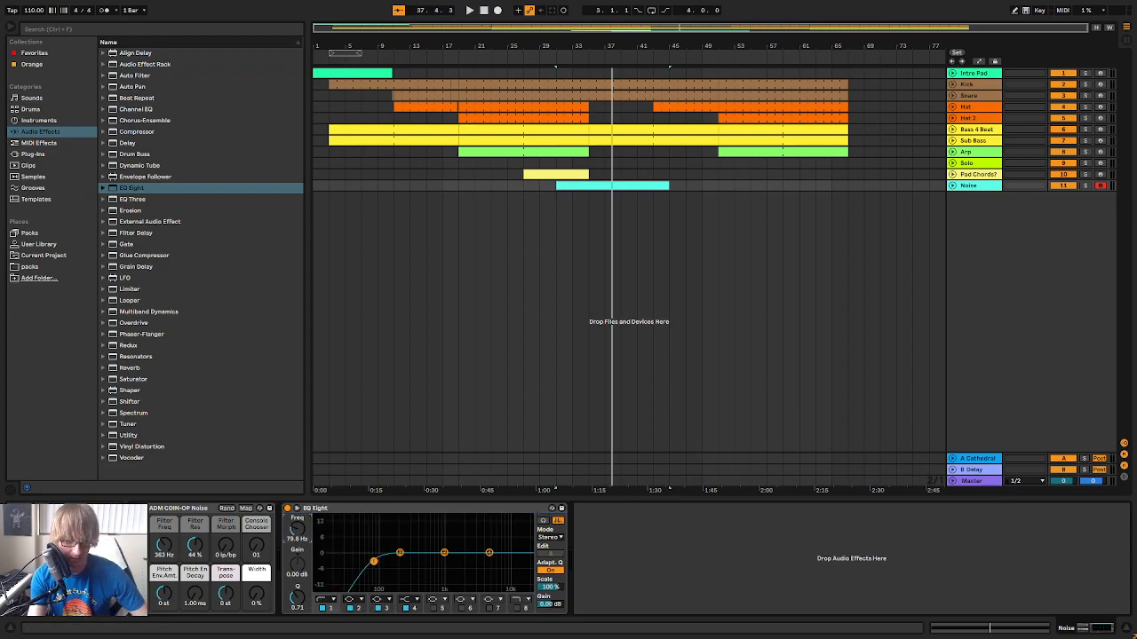
key(space)
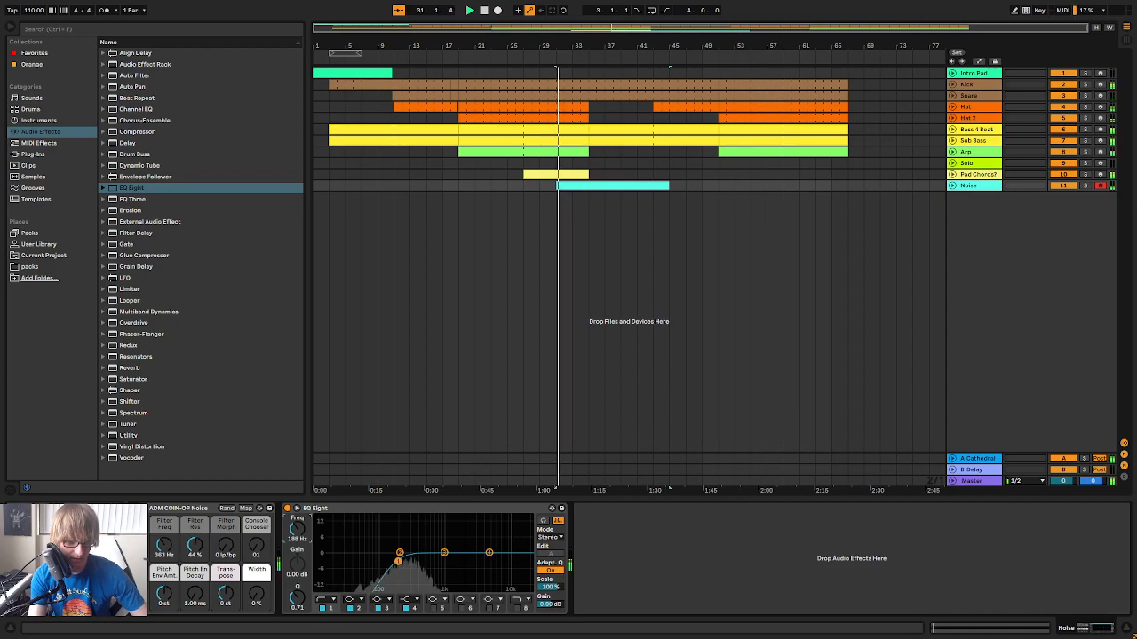
Sweep the Noise instrument's Filter Freq during playback and leave it at 30.0 Hz
key(space)
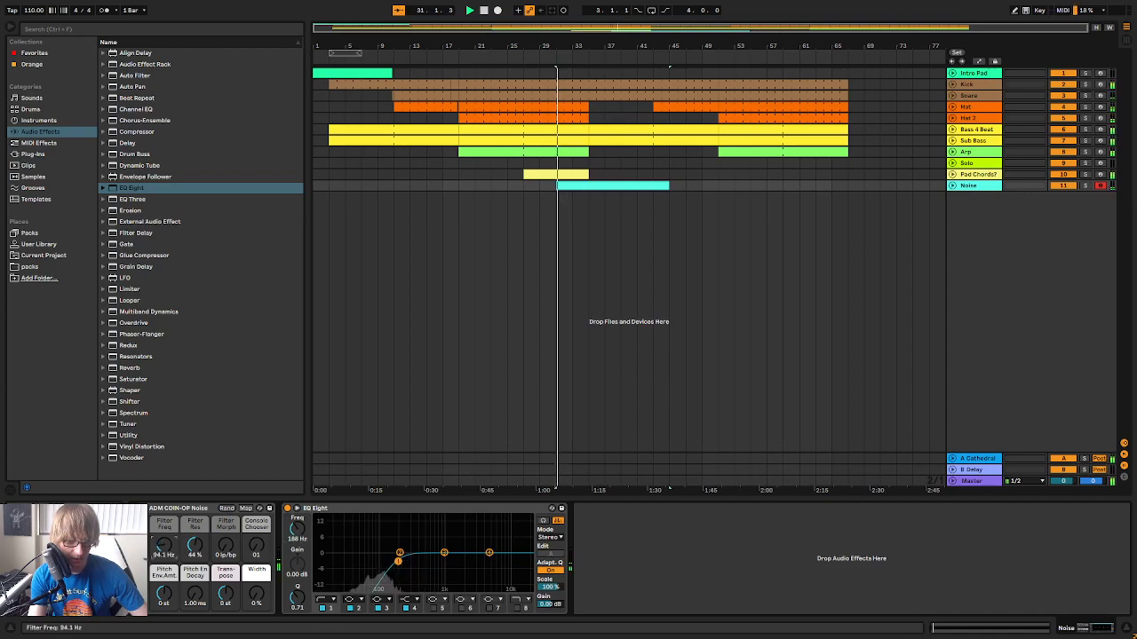
mouse_move(163, 546)
mouse_down()
mouse_move(163, 435)
mouse_move(163, 586)
mouse_up()
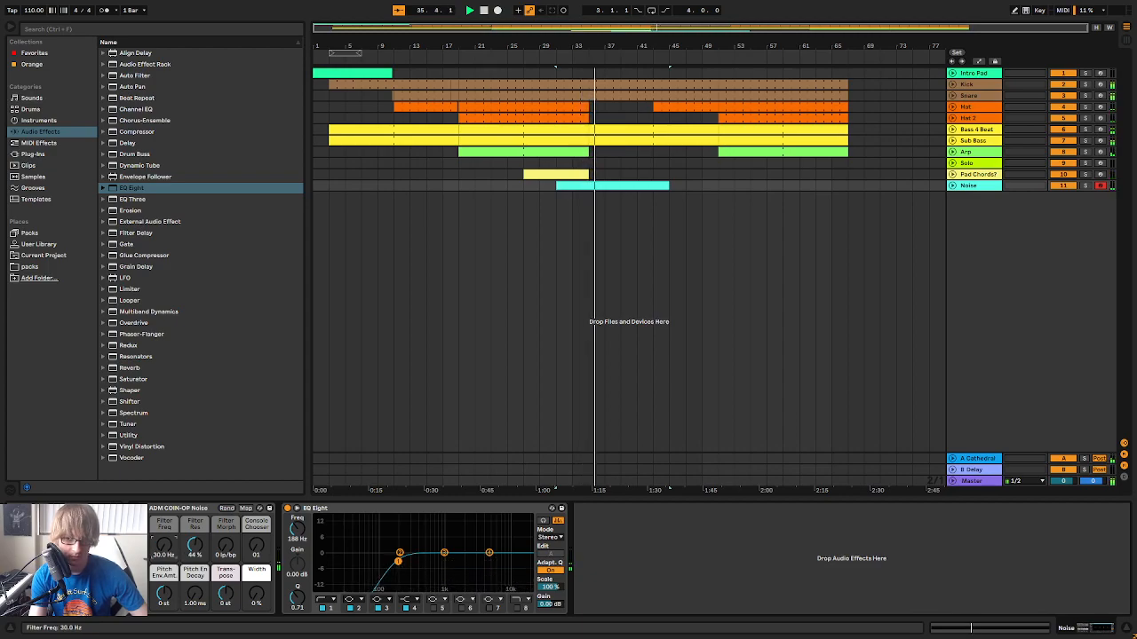
click(552, 56)
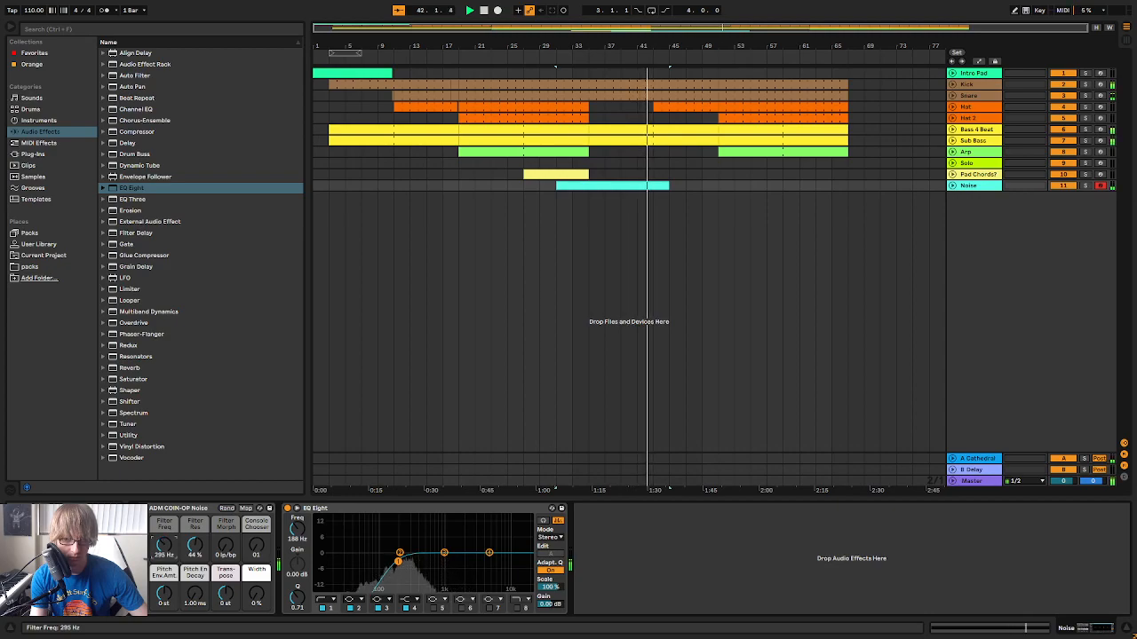
drag(160, 552, 159, 589)
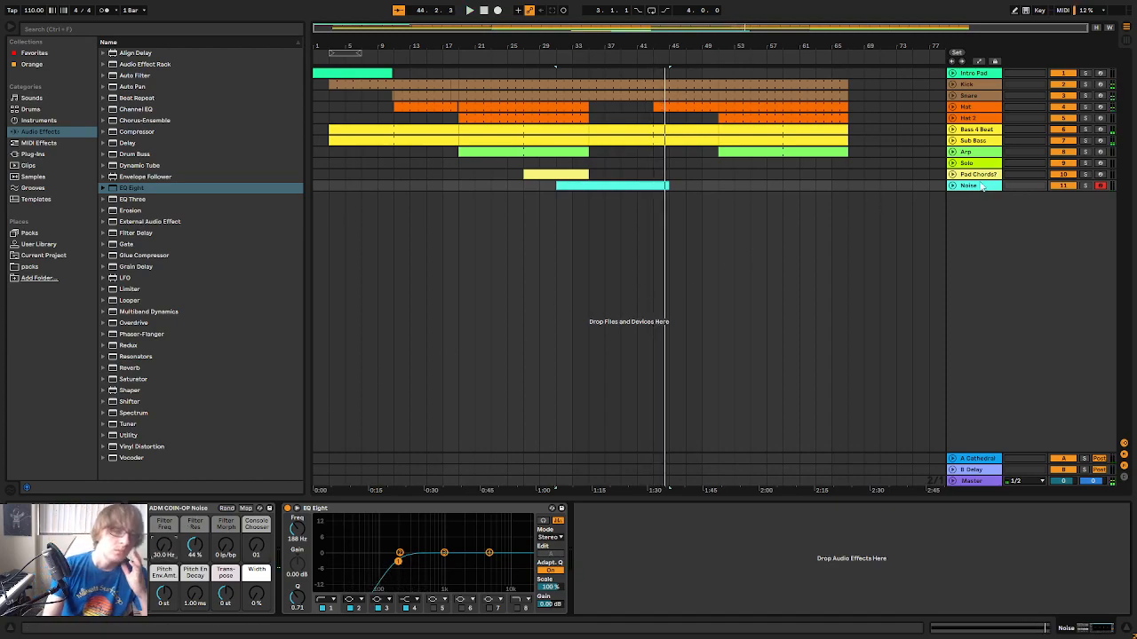
Show the Noise track's Filter Freq automation and draw a rise from 30.0 Hz at bar 31 to 11.2 kHz at bar 35
click(953, 186)
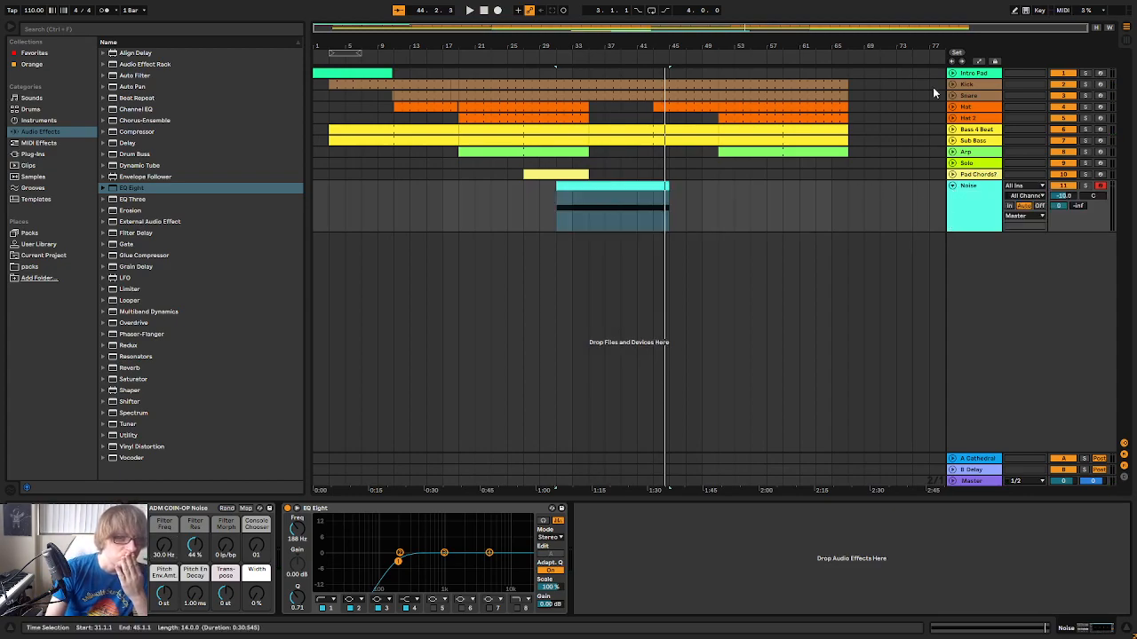
click(976, 61)
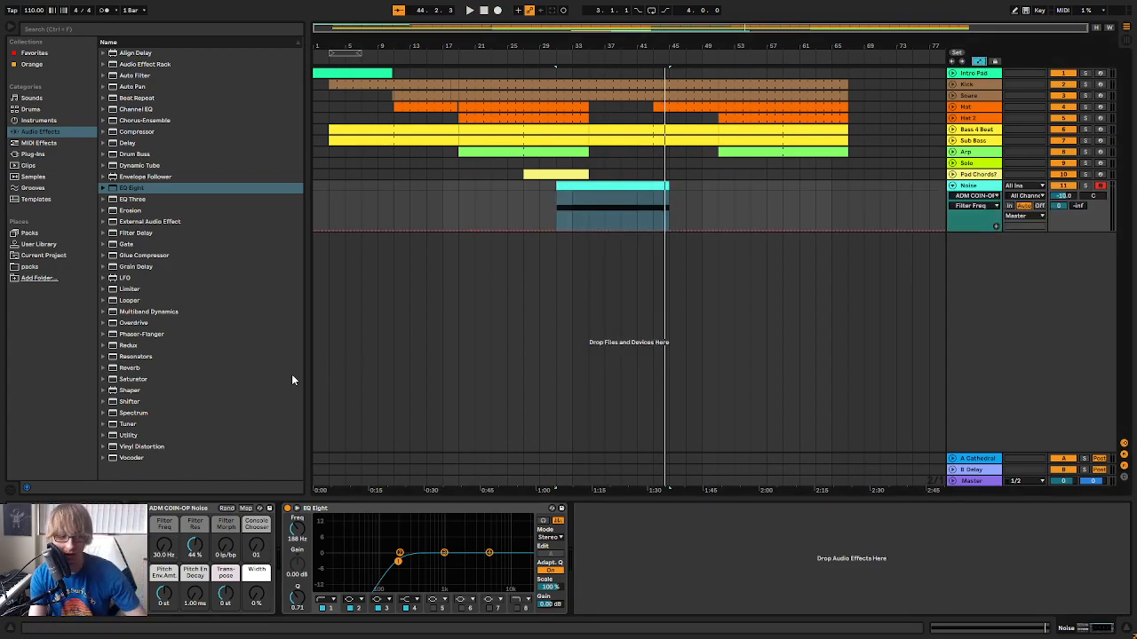
drag(613, 46, 646, 98)
click(645, 228)
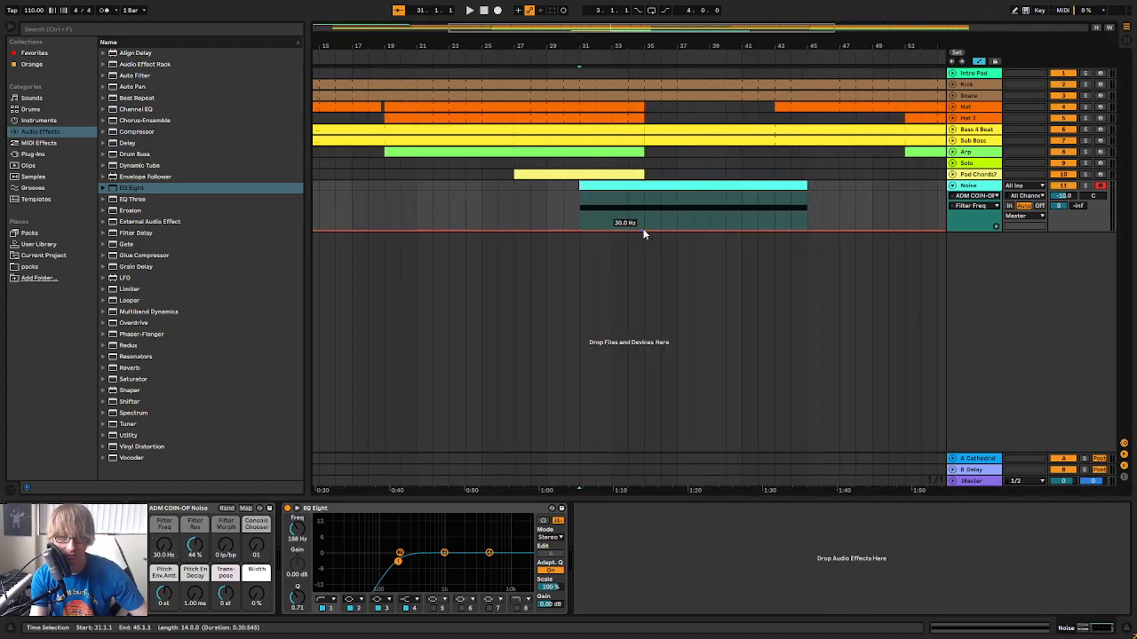
drag(646, 231, 645, 194)
click(561, 56)
drag(779, 39, 700, 27)
click(827, 214)
click(777, 195)
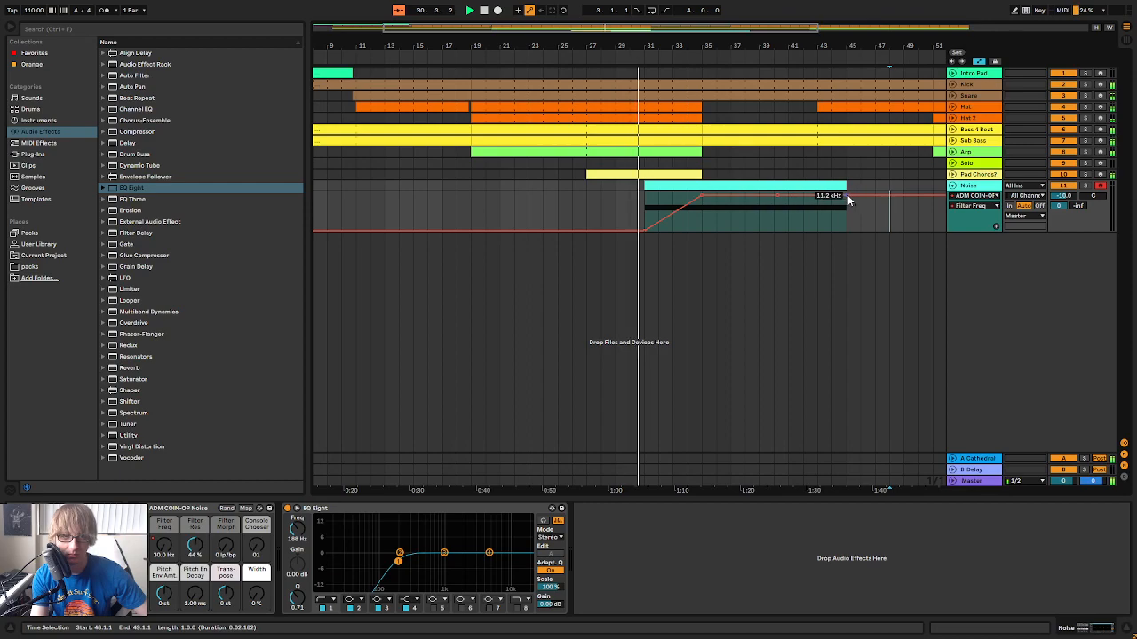
Automate a curved Filter Freq fall from bar 35 to the minimum at bar 45 and bend the preceding rise into a curve
drag(846, 195, 799, 206)
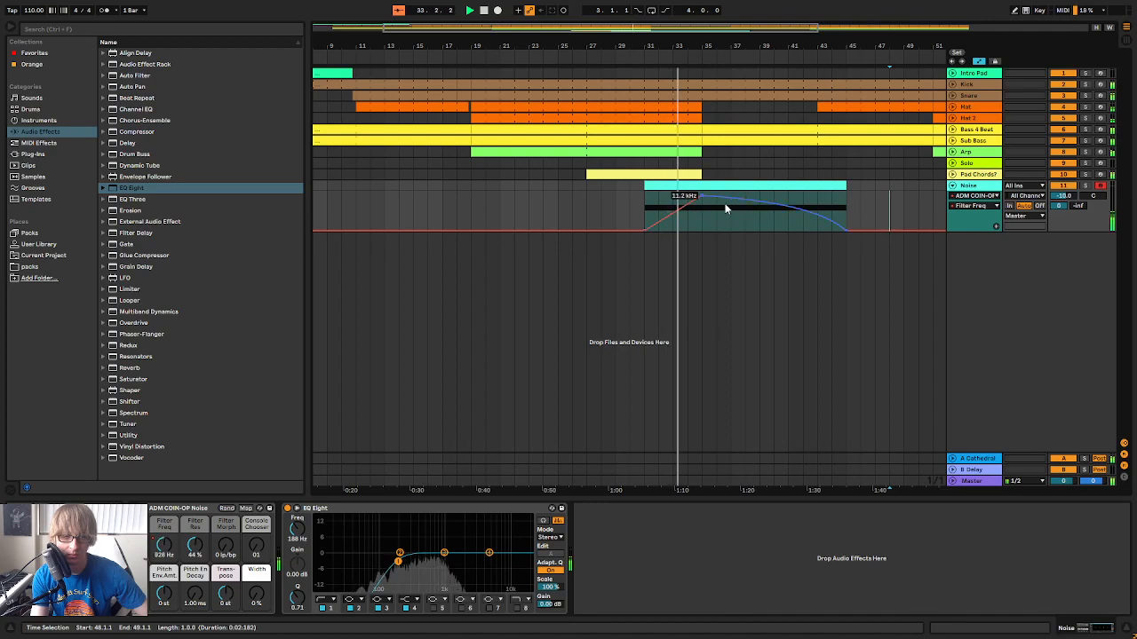
drag(713, 46, 724, 89)
mouse_move(711, 200)
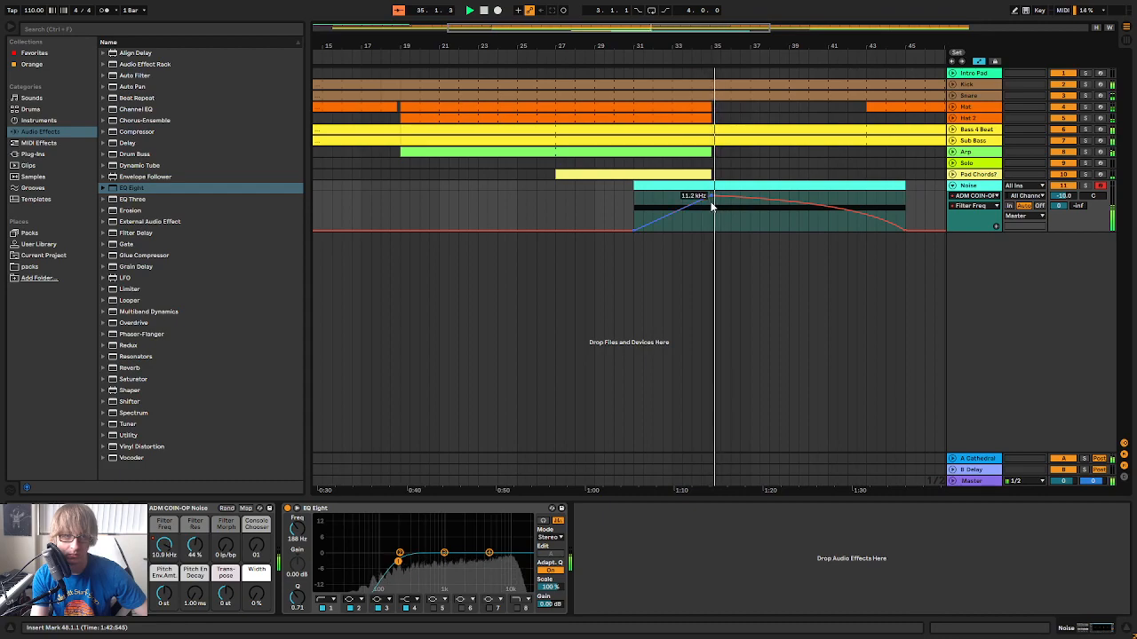
drag(710, 197, 710, 196)
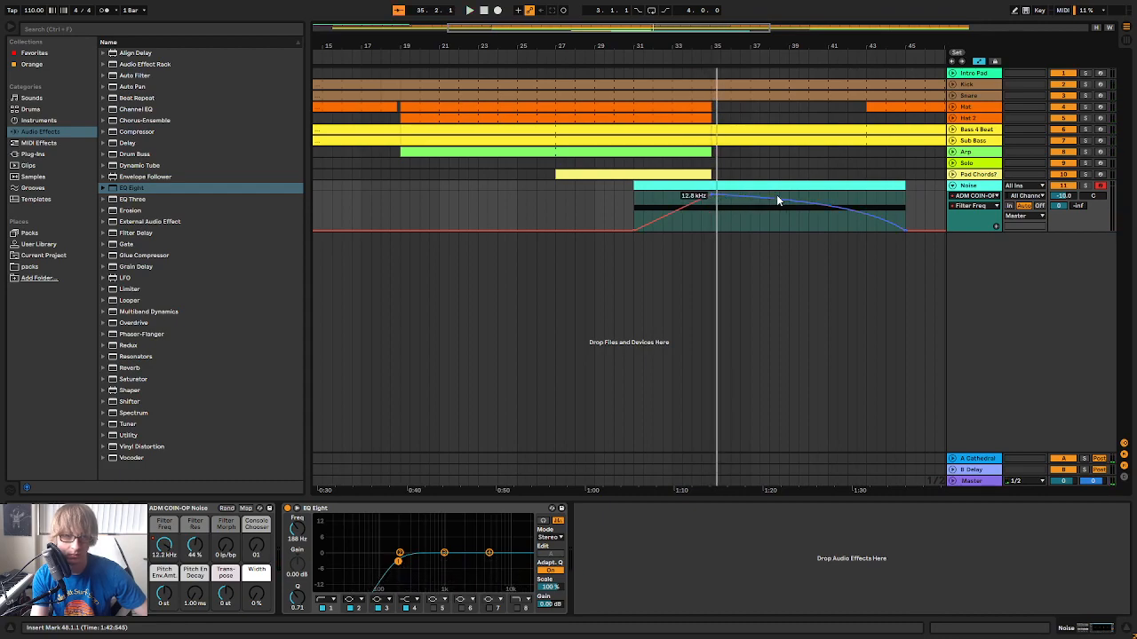
Soften the curves of the Noise track's Filter Freq rise and fall during playback
click(681, 59)
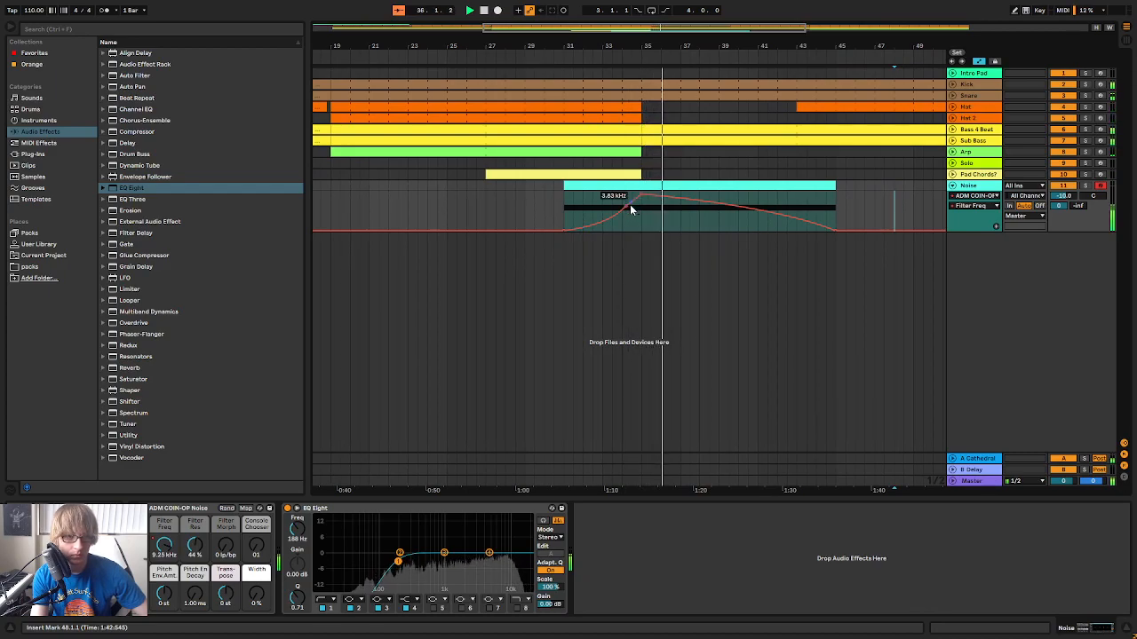
drag(623, 206, 623, 204)
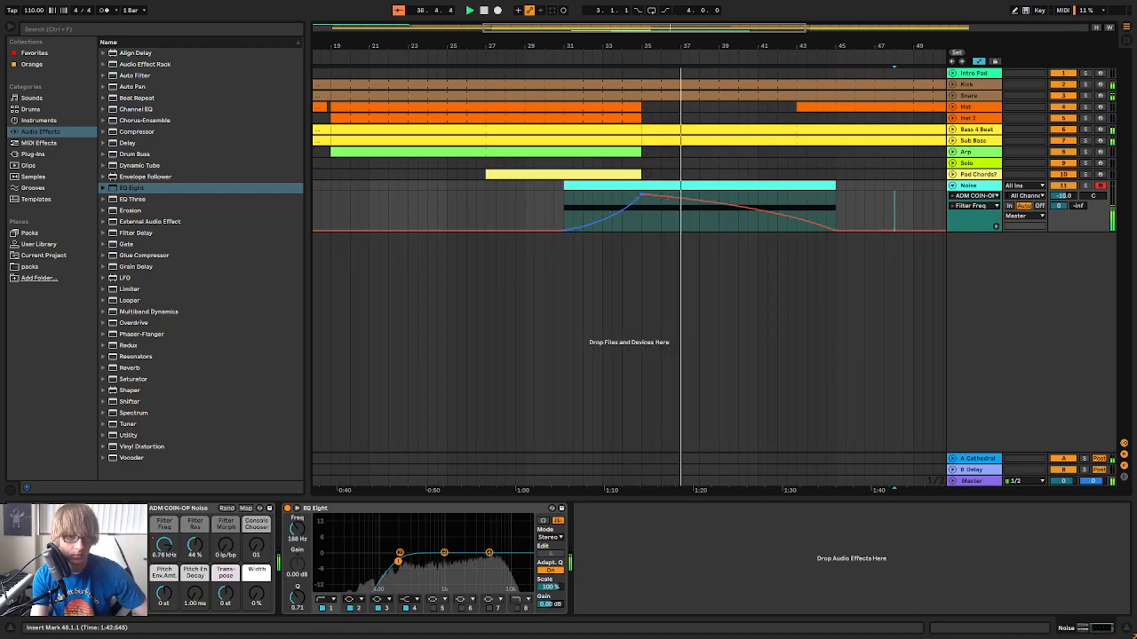
click(575, 70)
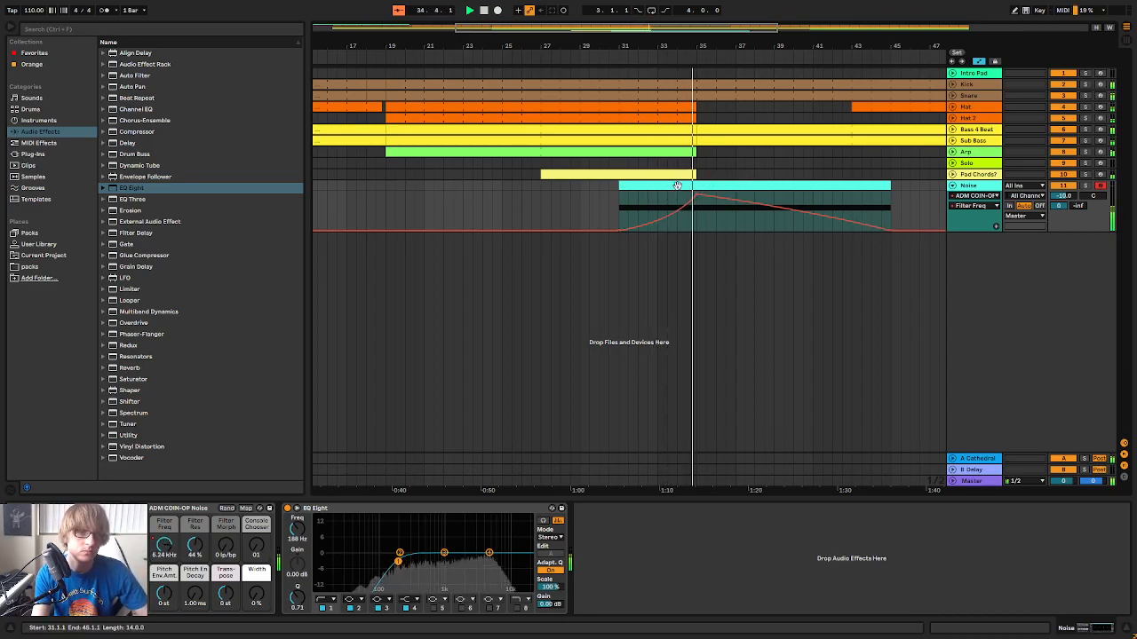
Move the start of the Filter Freq rise to bar 33 at a higher value and trim the Noise clip's start to bar 33
drag(619, 230, 657, 218)
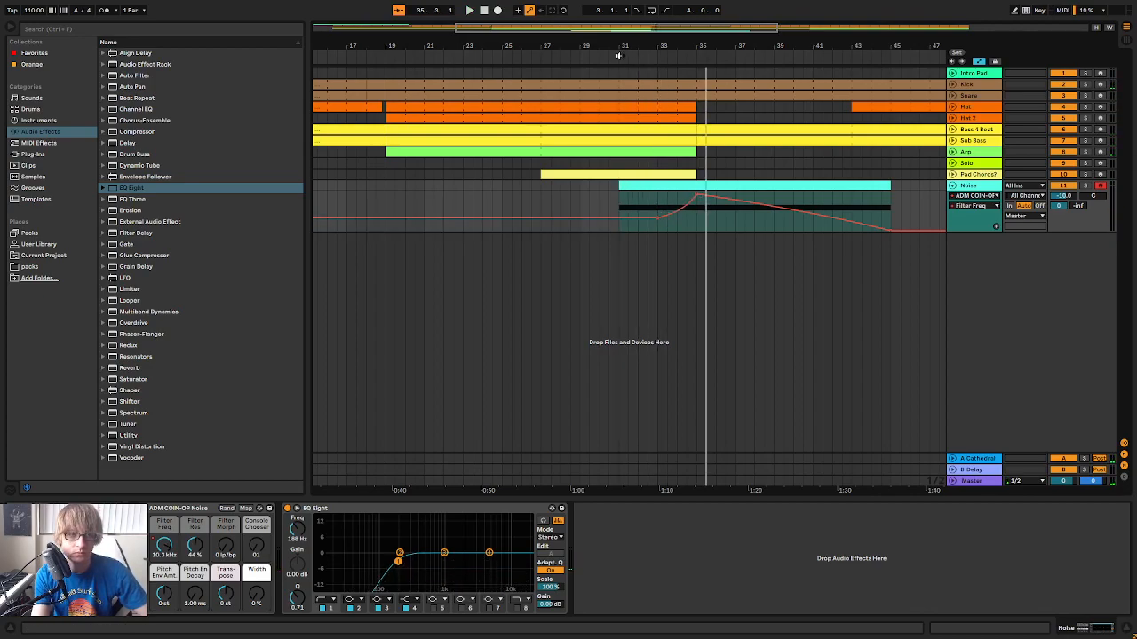
click(619, 56)
drag(665, 49, 628, 58)
drag(633, 219, 631, 187)
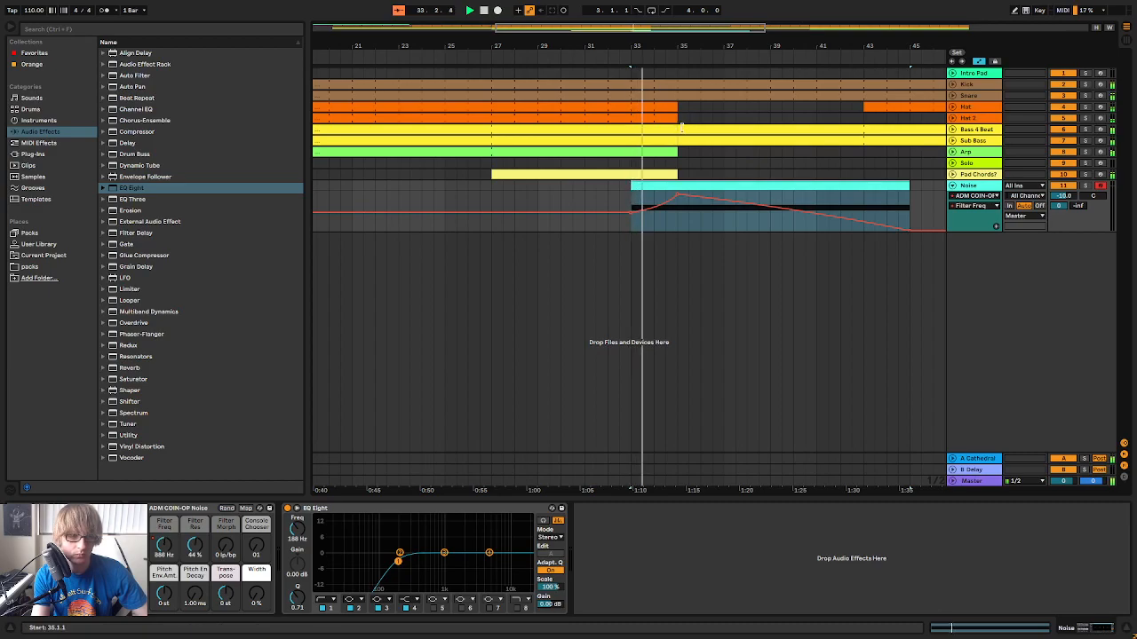
key(space)
Shorten the A5 note from its beginning so it starts at bar 3 of the Noise clip, and play the section
double_click(648, 186)
drag(457, 442, 477, 341)
drag(433, 282, 531, 285)
click(358, 391)
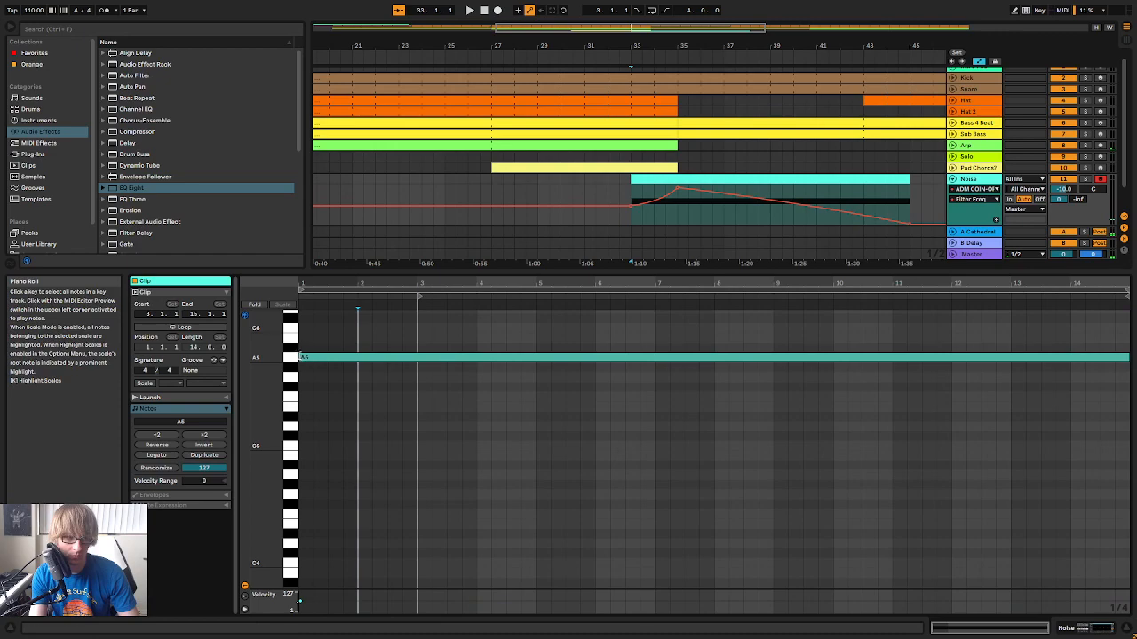
drag(300, 358, 420, 361)
key(space)
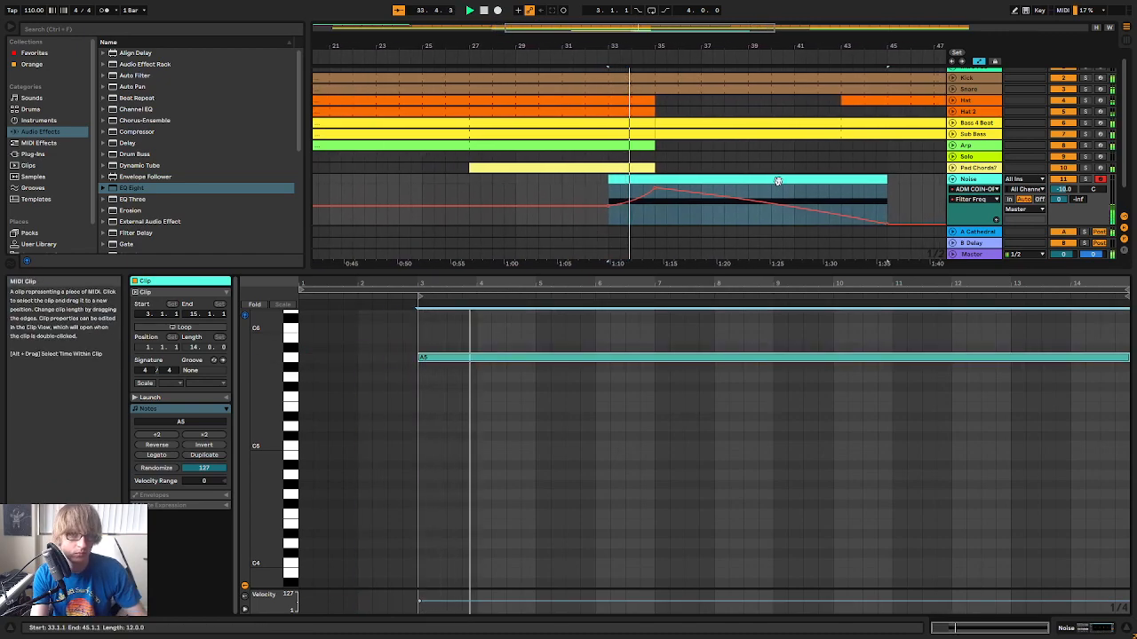
Listen to the noise sweep through its fade, replay it from around bar 31, and show the mixer
click(662, 311)
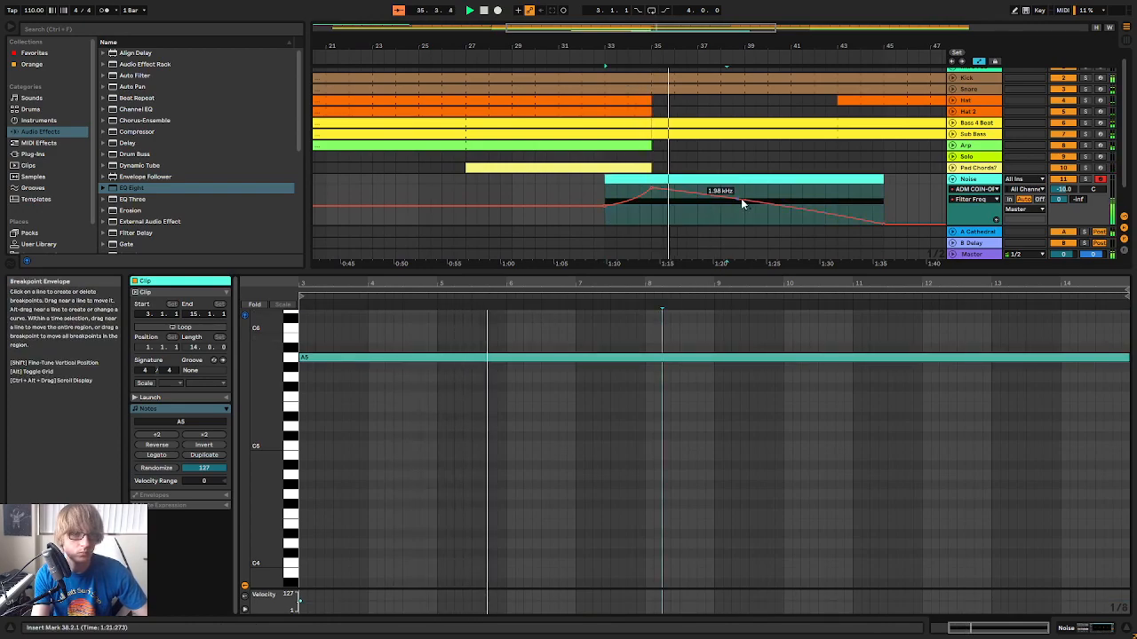
click(895, 199)
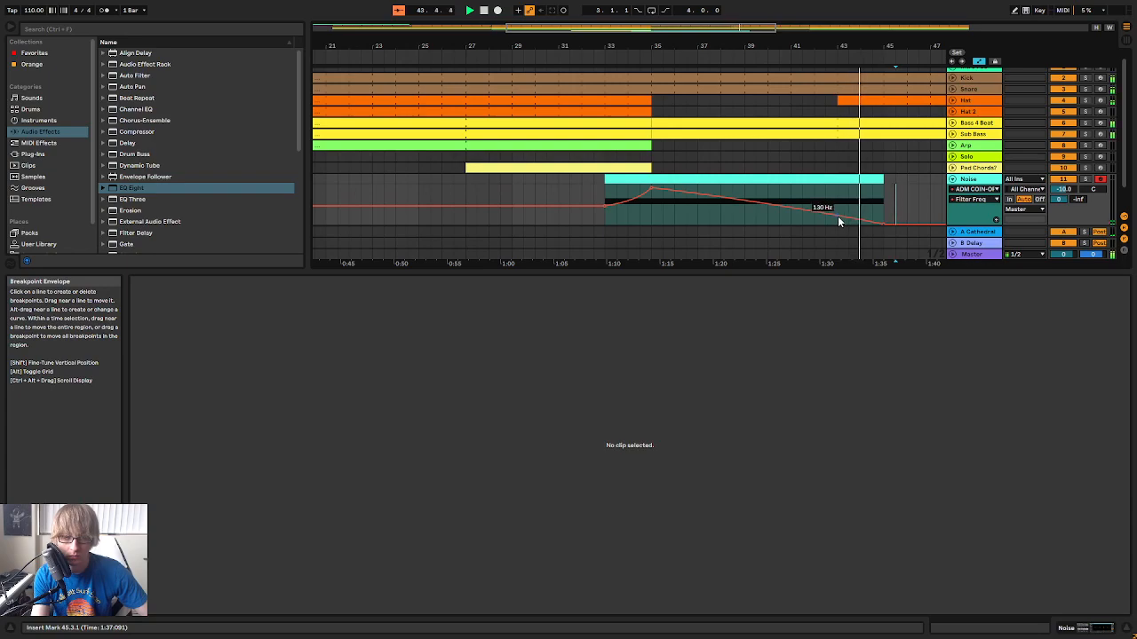
drag(625, 46, 619, 26)
click(578, 58)
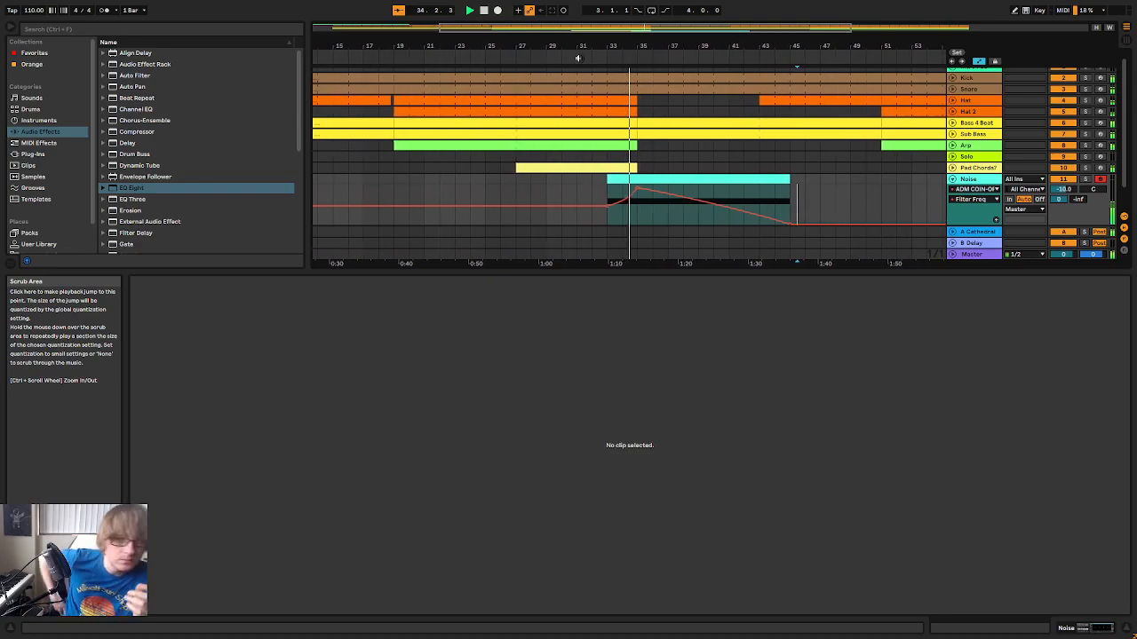
key(Tab)
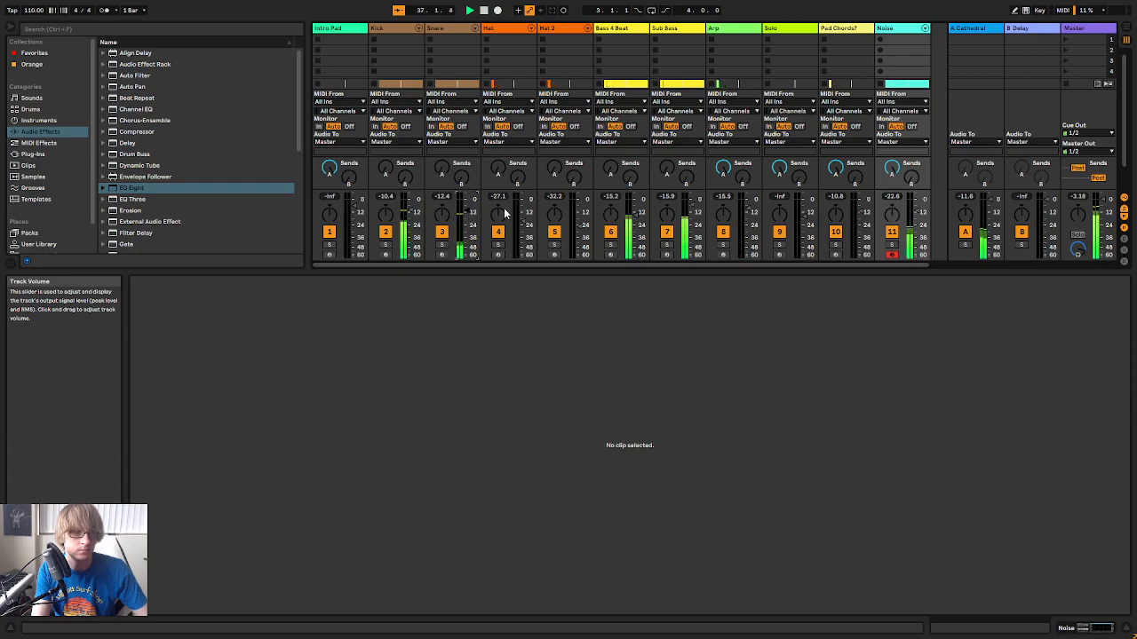
Return to the arrangement with the whole song in view and fold the Noise track
key(Tab)
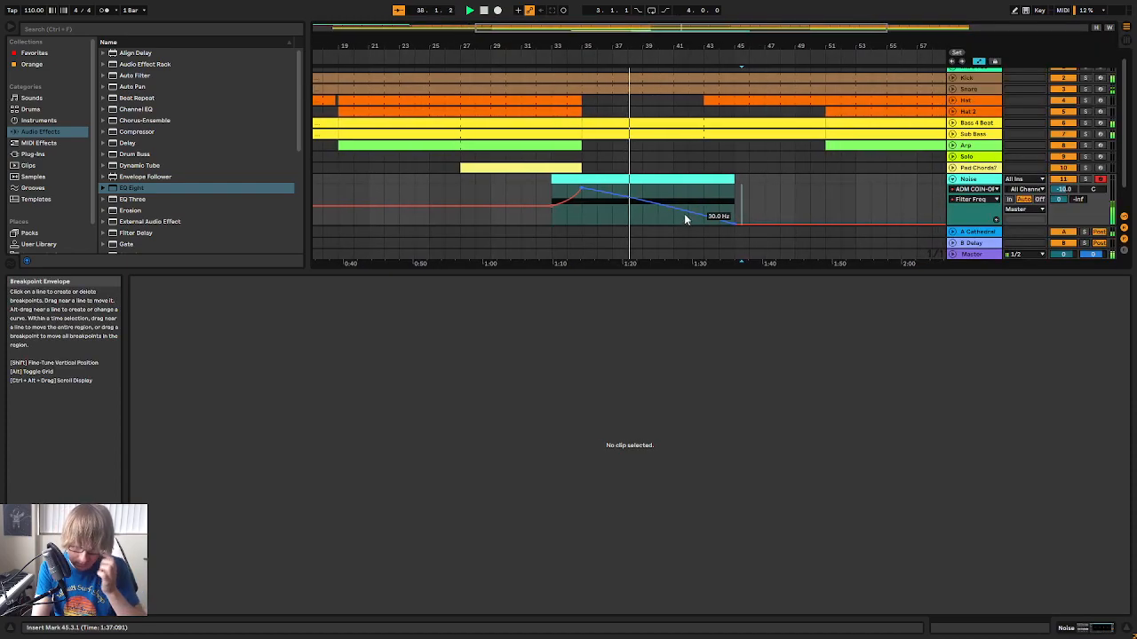
drag(720, 48, 720, 23)
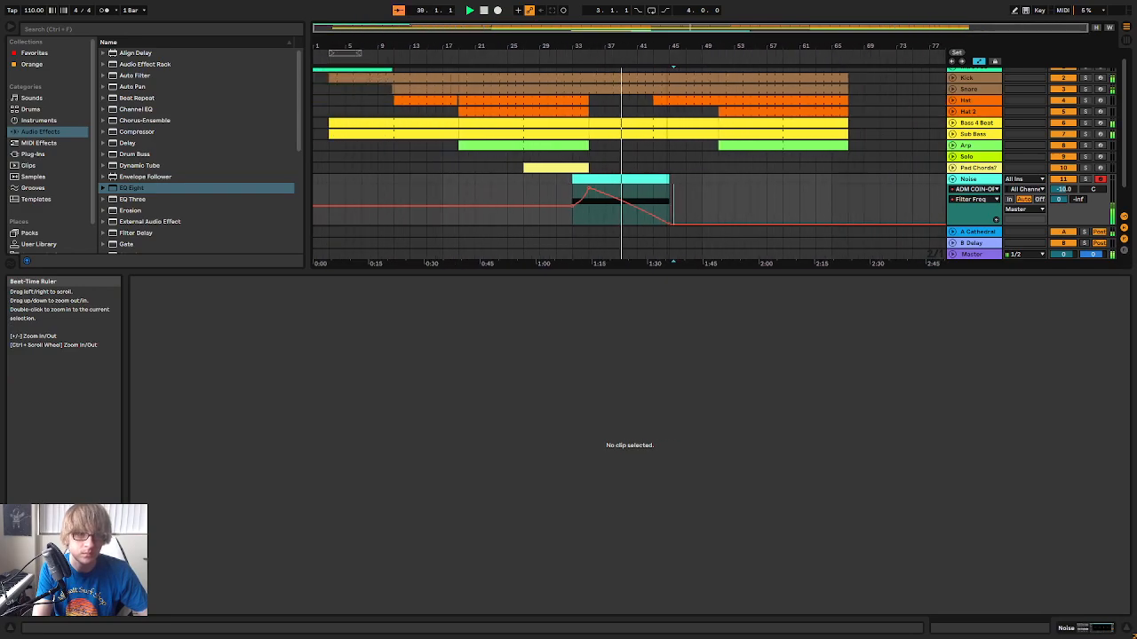
click(876, 193)
click(953, 179)
click(797, 189)
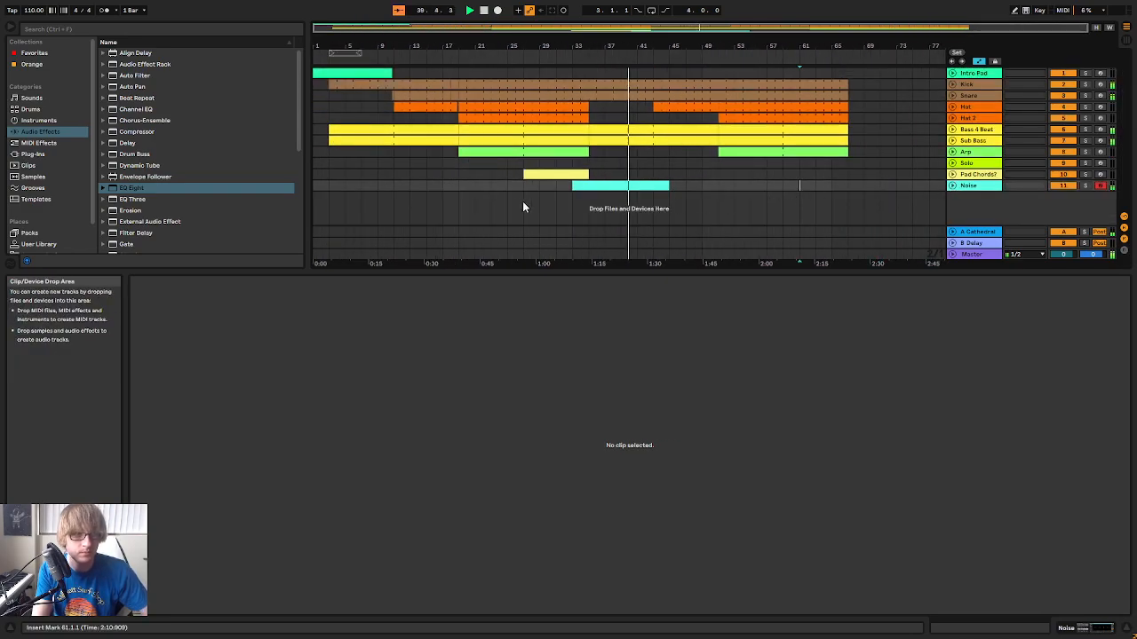
Duplicate bars 19 to 51 of all tracks from Intro Pad to Noise so the copy starts at bar 51
drag(459, 189, 719, 69)
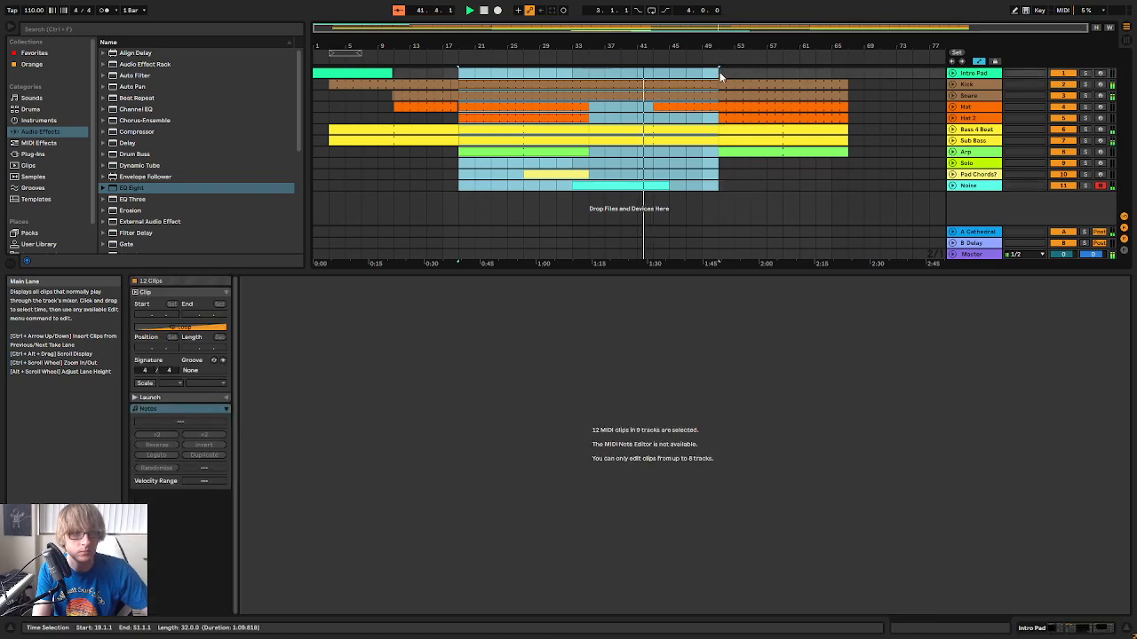
click(720, 74)
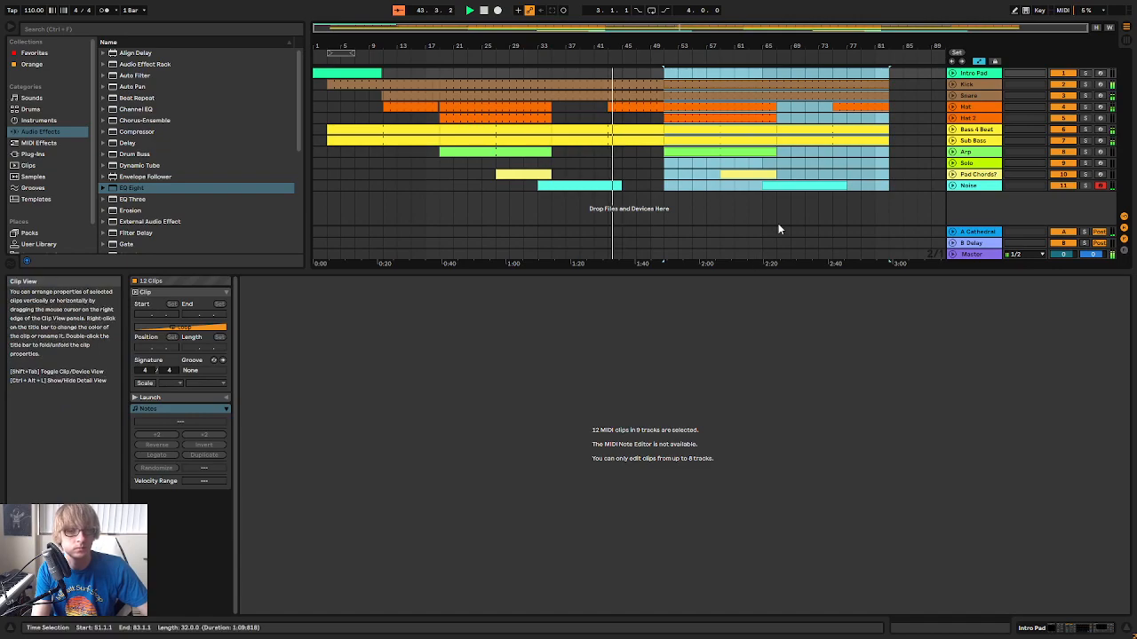
click(792, 189)
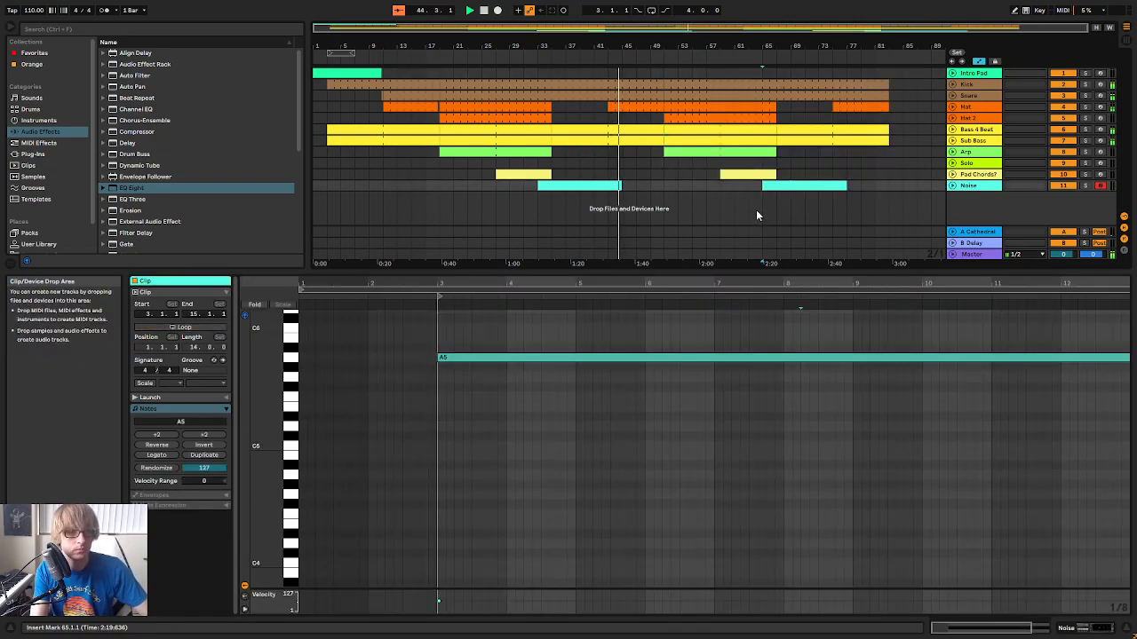
Place a copy of the Pad Chords? clip on its own track from bar 43 to bar 51
click(612, 184)
click(611, 176)
key(ctrl+v)
click(675, 187)
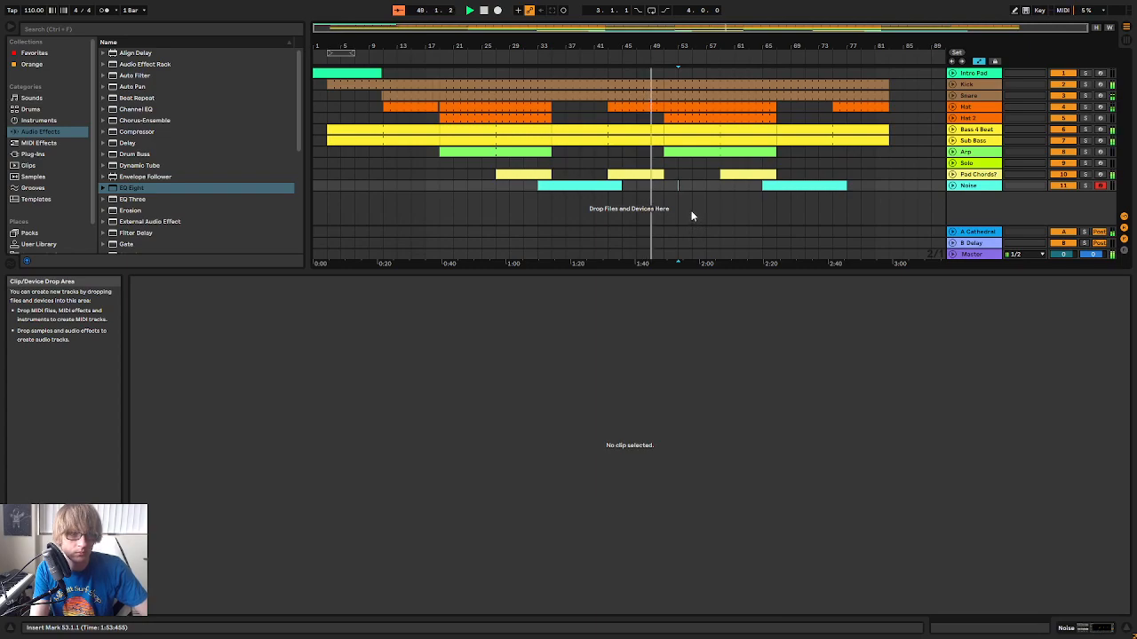
mouse_move(664, 47)
mouse_down()
mouse_move(674, 101)
mouse_move(670, 46)
mouse_up()
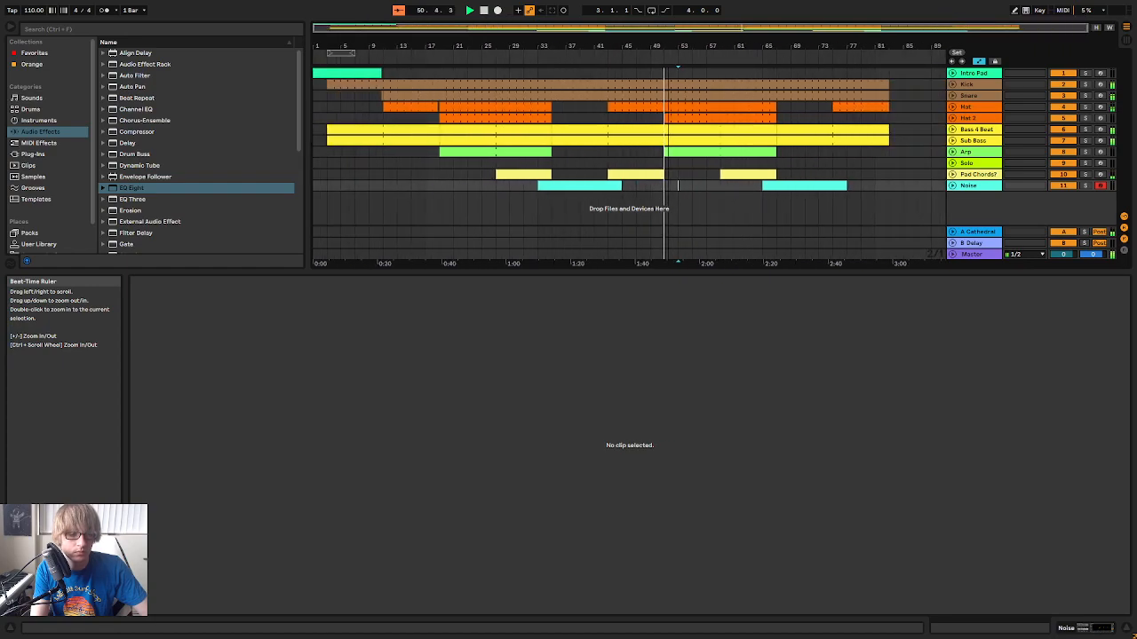
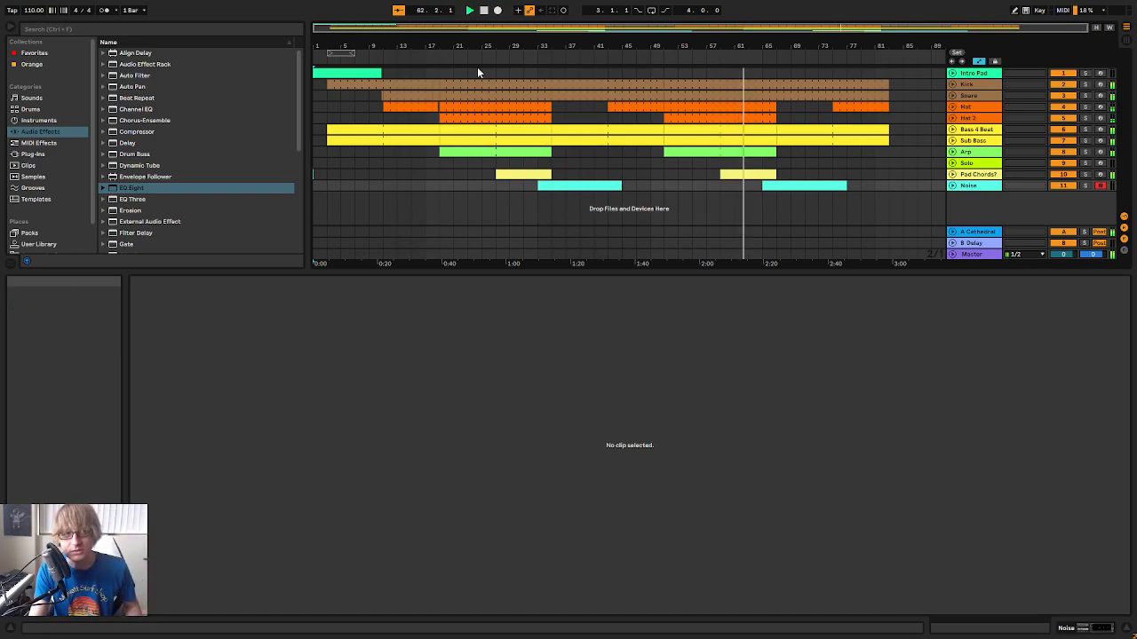
Audition the arrangement from around bars 18 and 46, checking the mixer levels in Session View in between
click(484, 15)
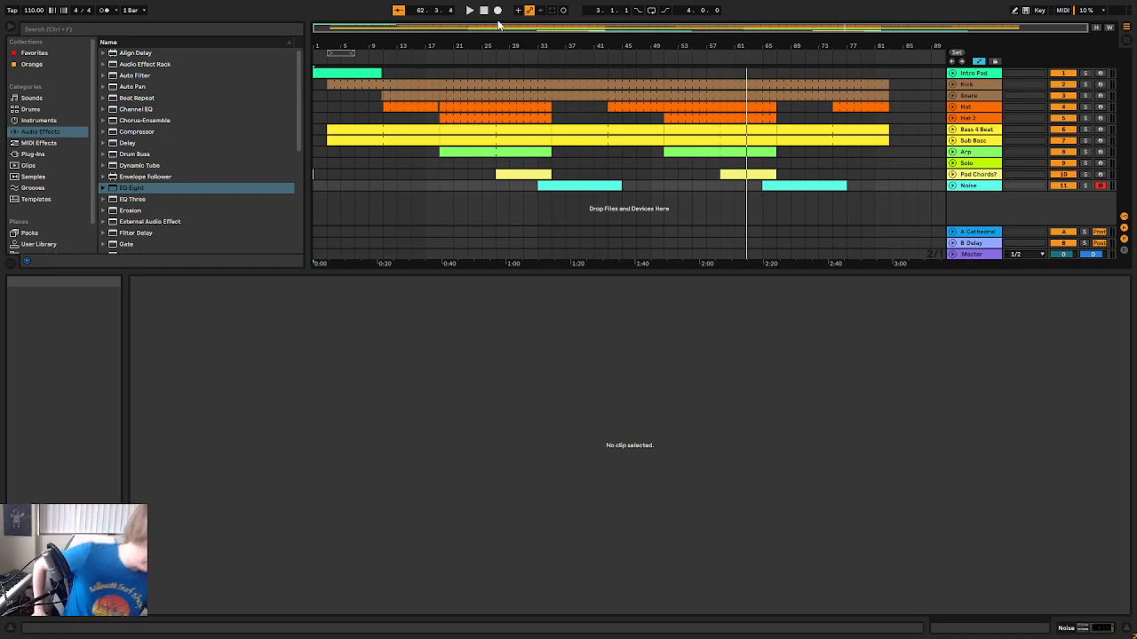
click(435, 51)
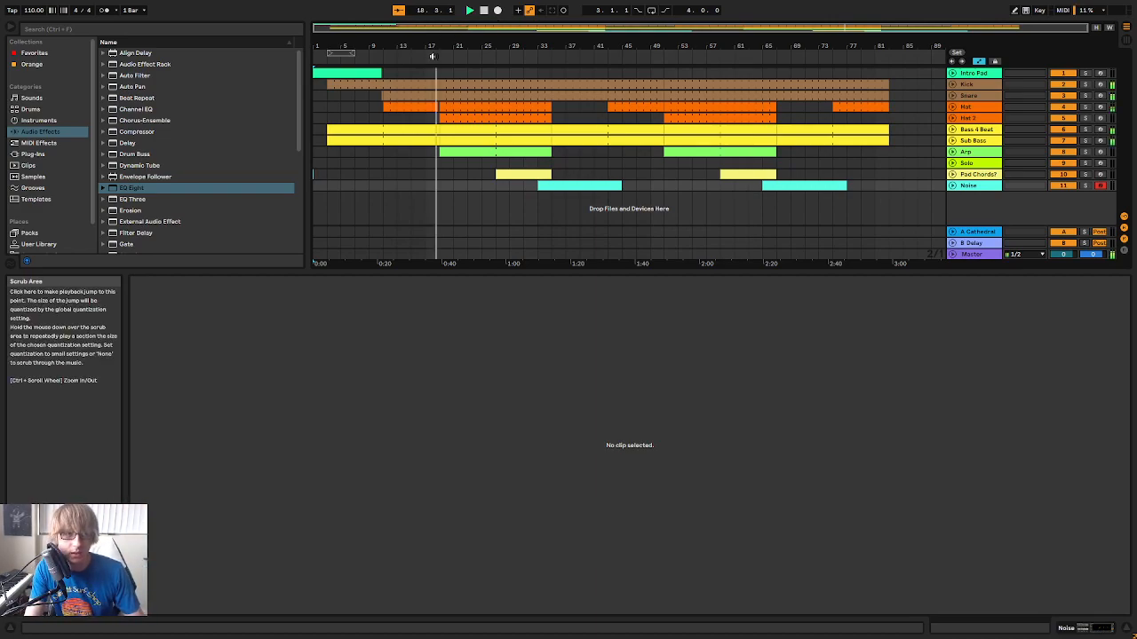
key(Tab)
click(438, 37)
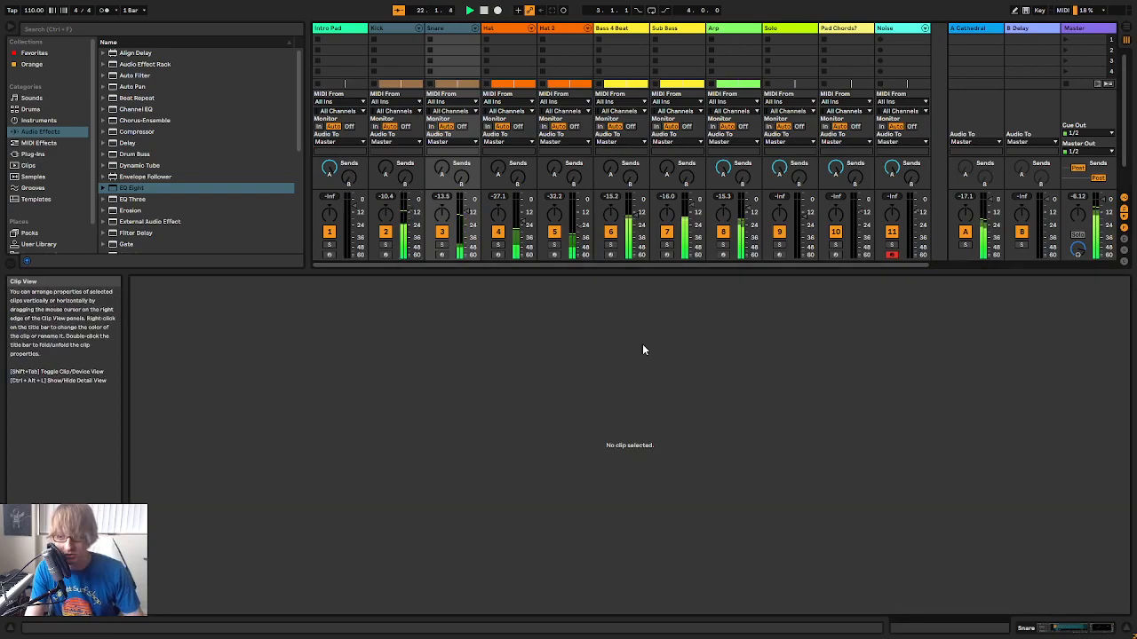
key(Tab)
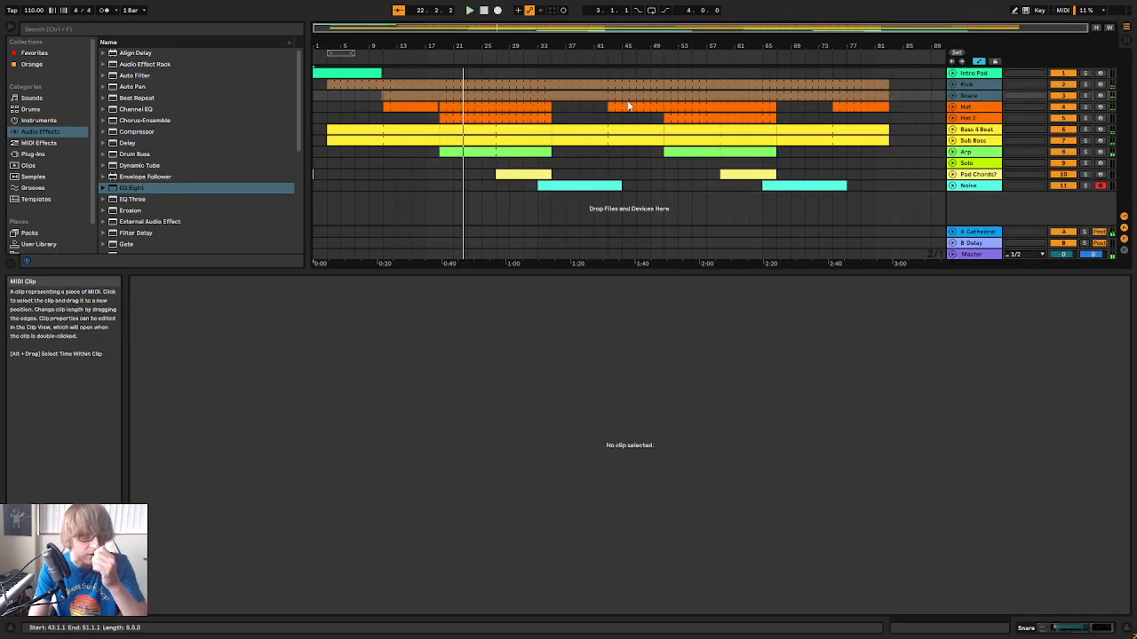
click(634, 53)
ctrl+scroll(675, 50, up, 3)
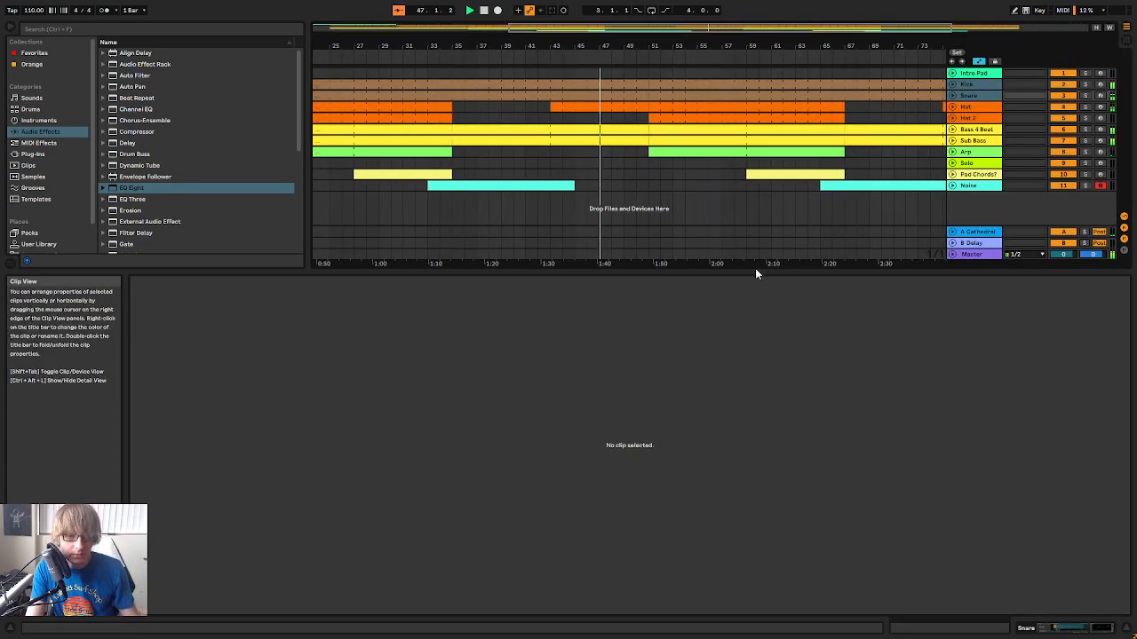
Enlarge the arrangement area, load the ShaperBox 2 plug-in onto the Master track and close its window
drag(753, 270, 796, 371)
double_click(974, 352)
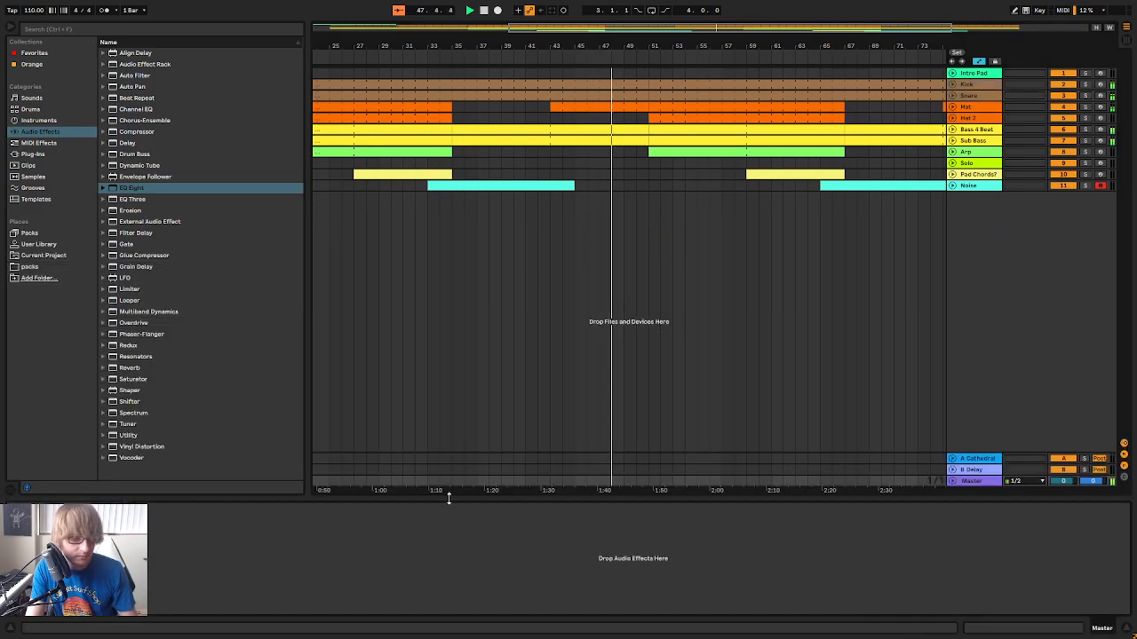
click(33, 154)
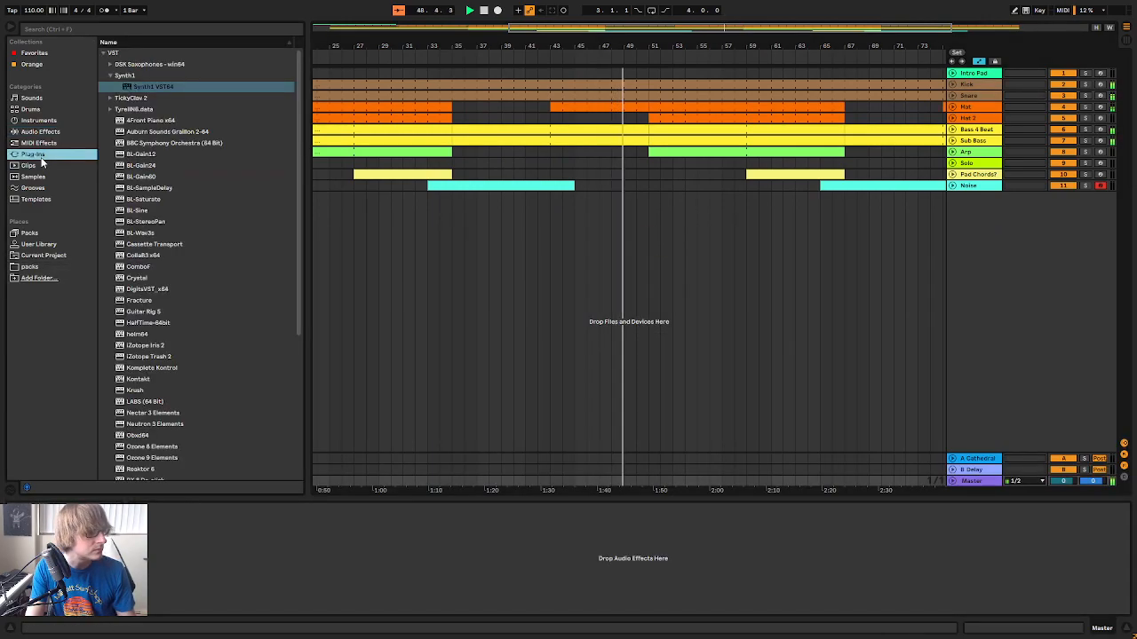
scroll(185, 302, down, 6)
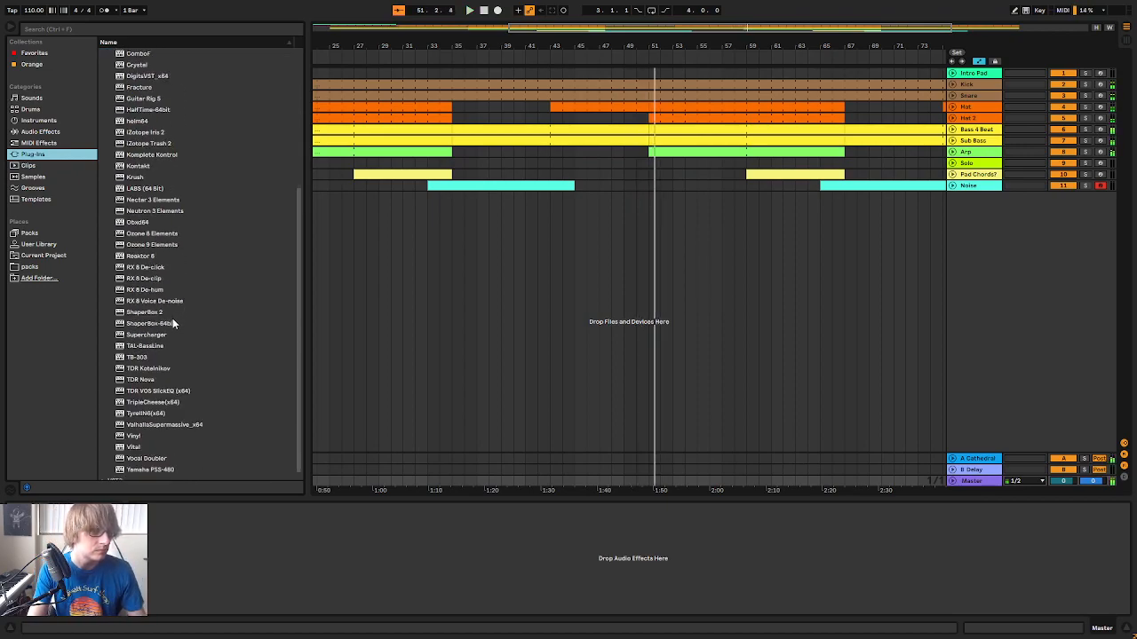
scroll(177, 356, down, 1)
scroll(168, 269, up, 6)
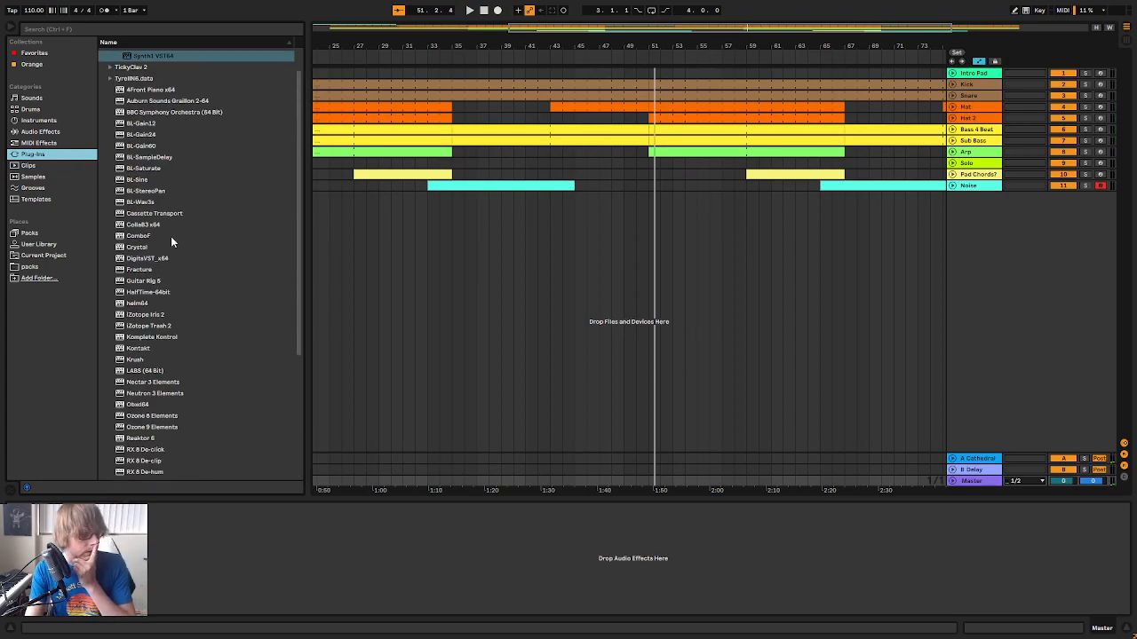
scroll(169, 267, down, 5)
click(169, 306)
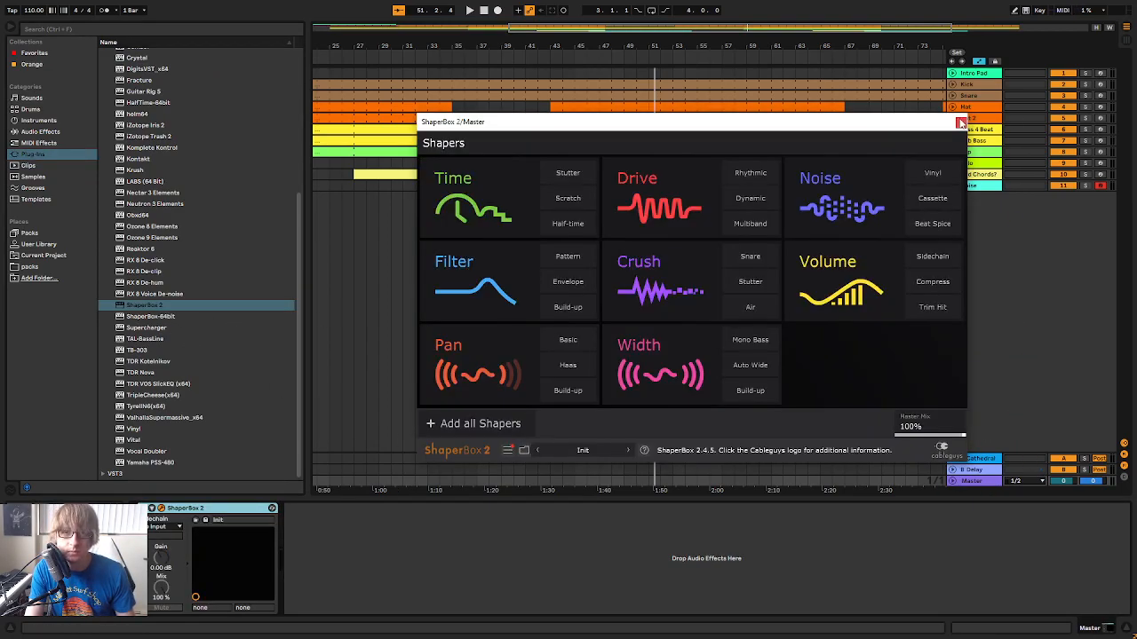
click(961, 121)
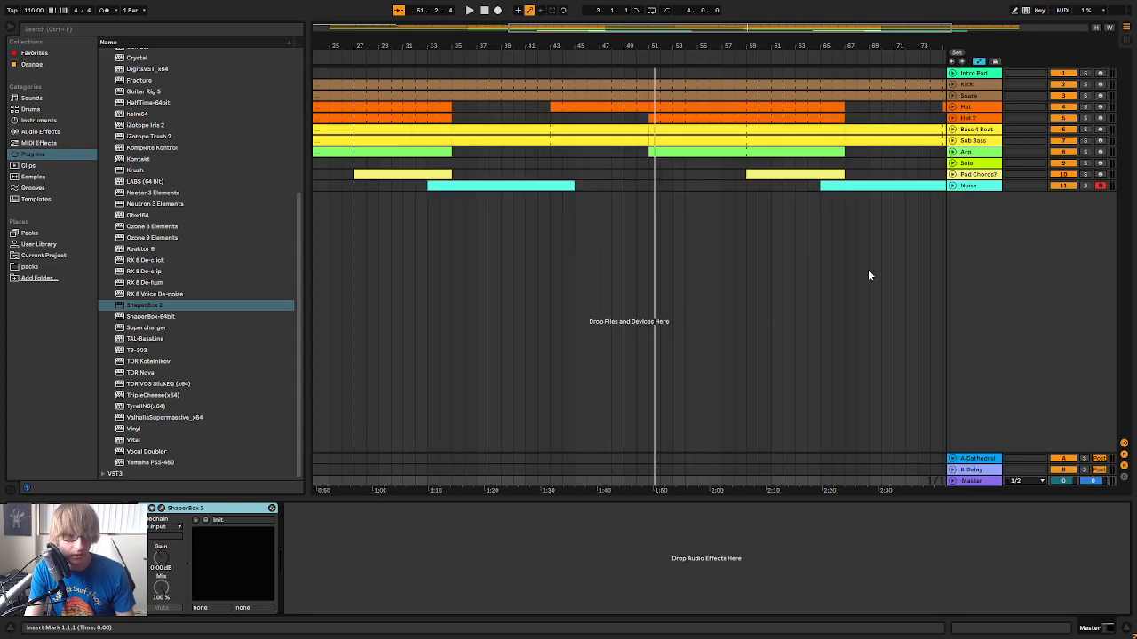
Unfold the Master track and draw one bar of ShaperBox 2 Device On automation from bar 50 to bar 51
click(951, 482)
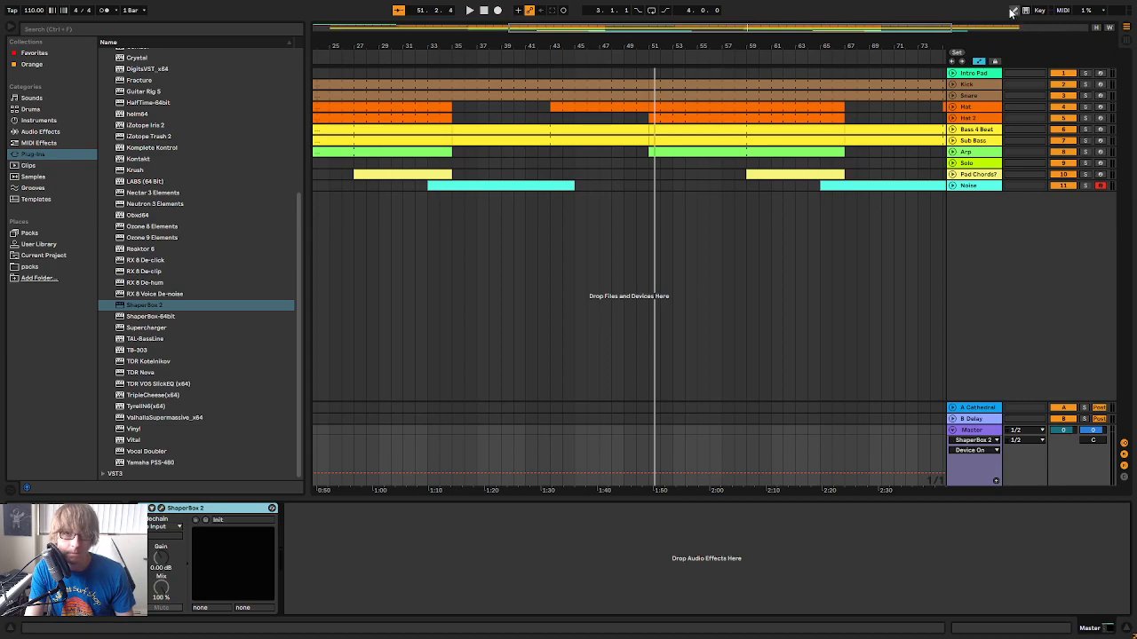
mouse_move(644, 42)
mouse_down()
mouse_move(658, 72)
mouse_move(643, 60)
mouse_up()
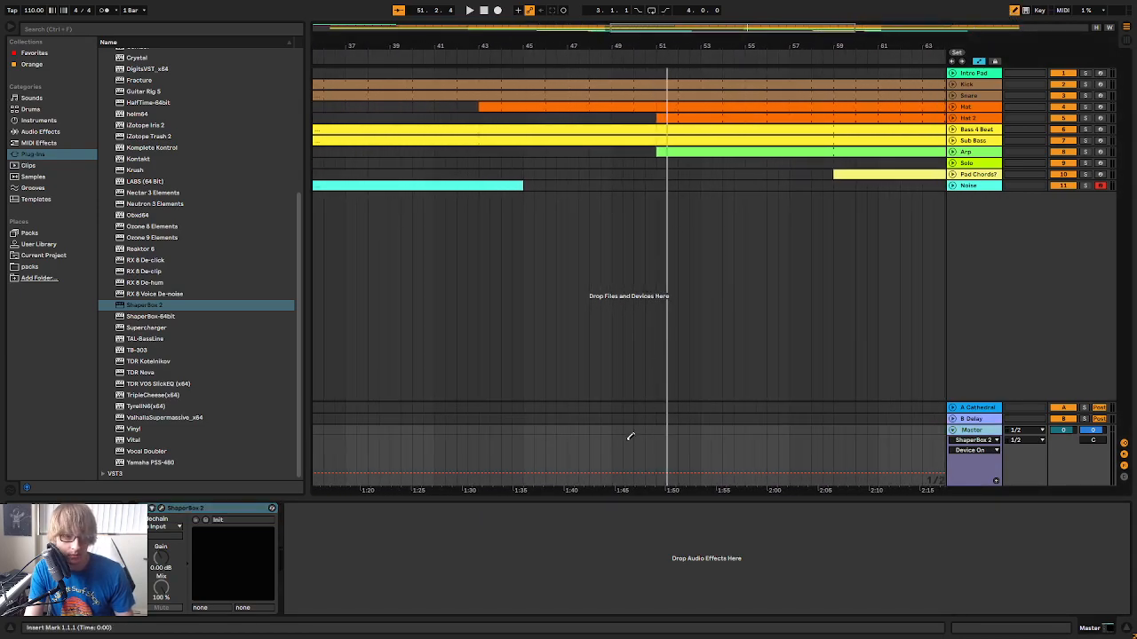
click(646, 461)
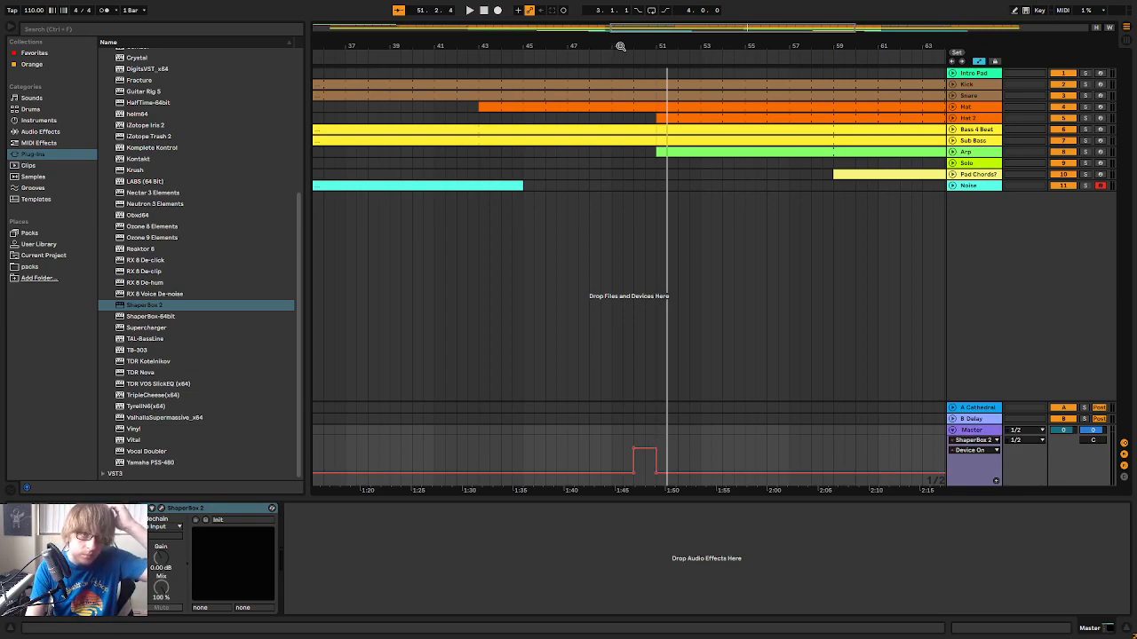
Set the loop to the four bars from bar 49 to 53, play it and open the ShaperBox 2 window
drag(619, 47, 619, 19)
click(345, 52)
drag(345, 52, 666, 76)
key(space)
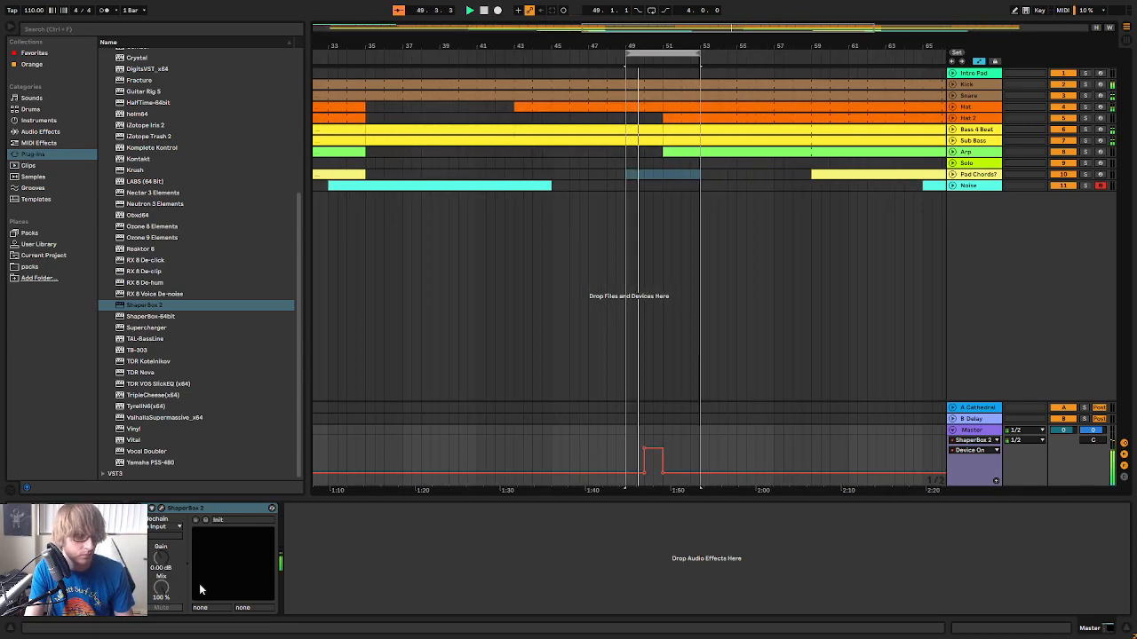
click(161, 508)
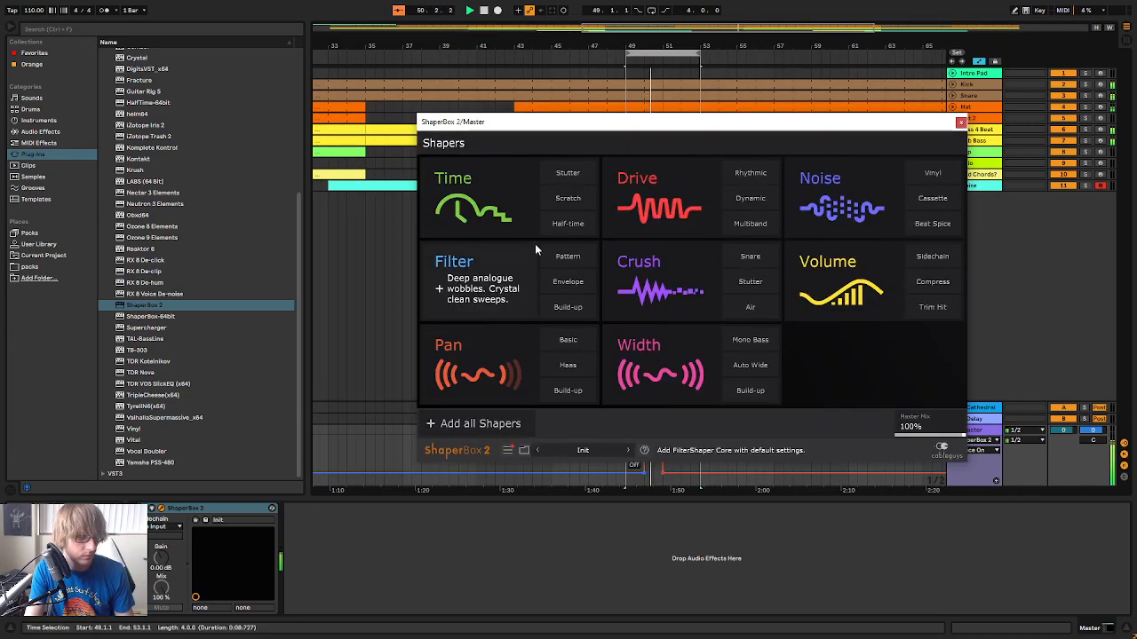
key(space)
Add a Time shaper with default settings and compare its Reverse presets, settling on the straight, short reverse at the end of the bar
click(512, 174)
click(509, 387)
click(572, 388)
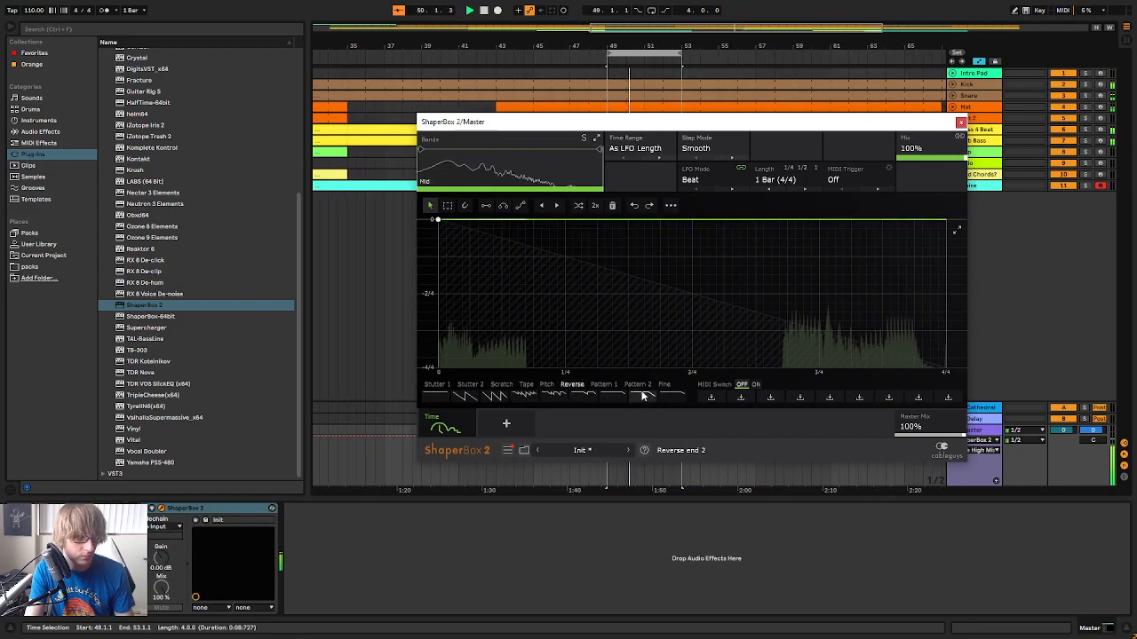
click(606, 401)
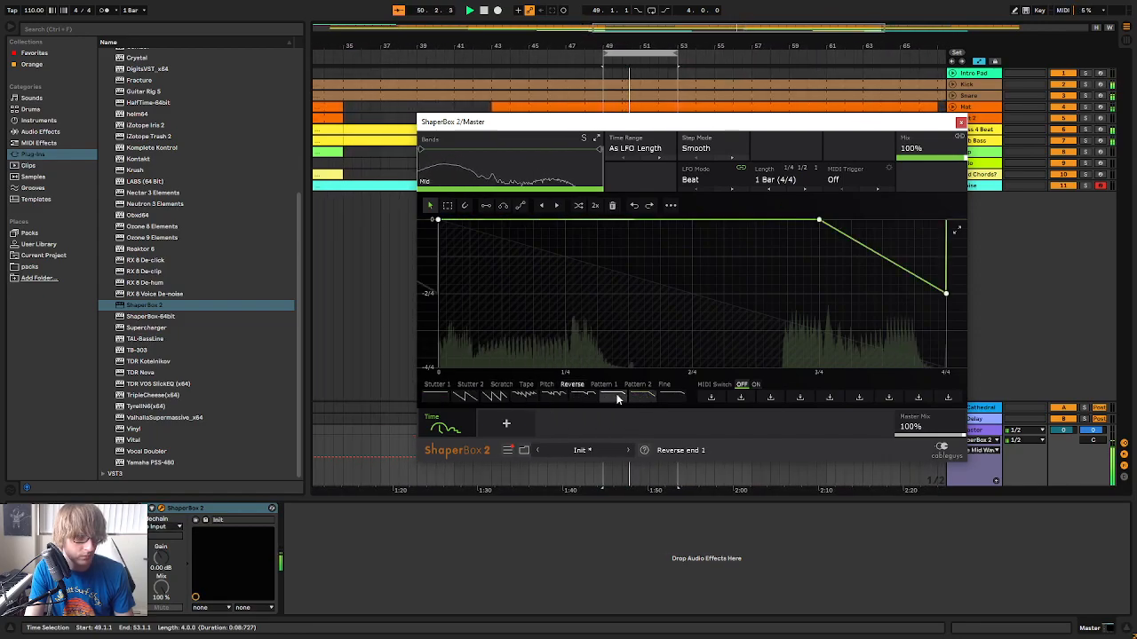
click(678, 398)
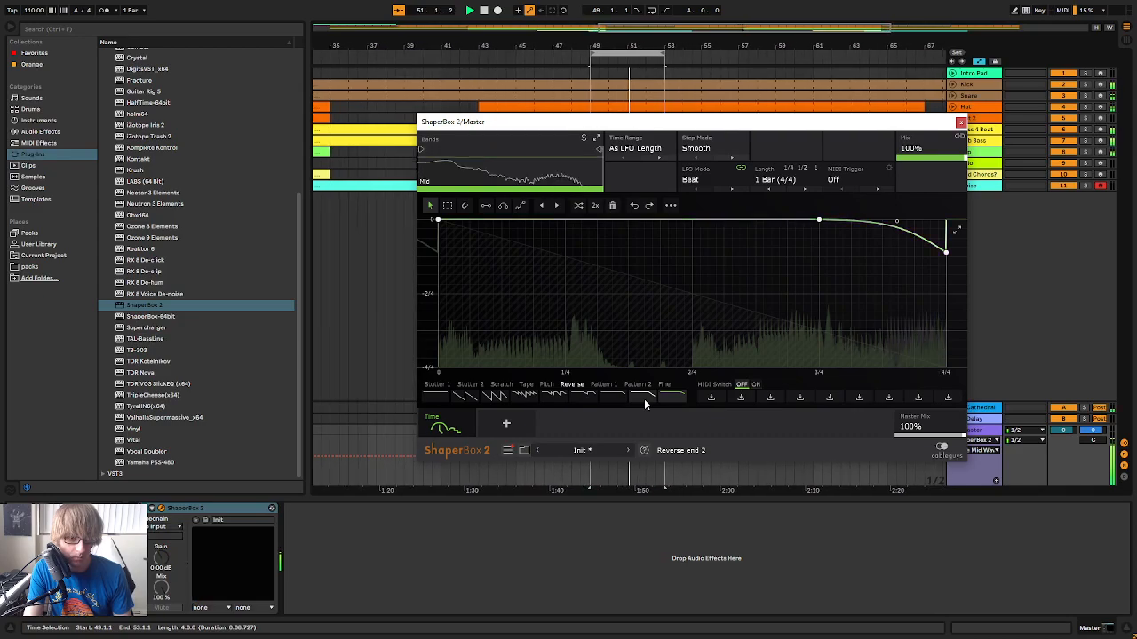
click(643, 399)
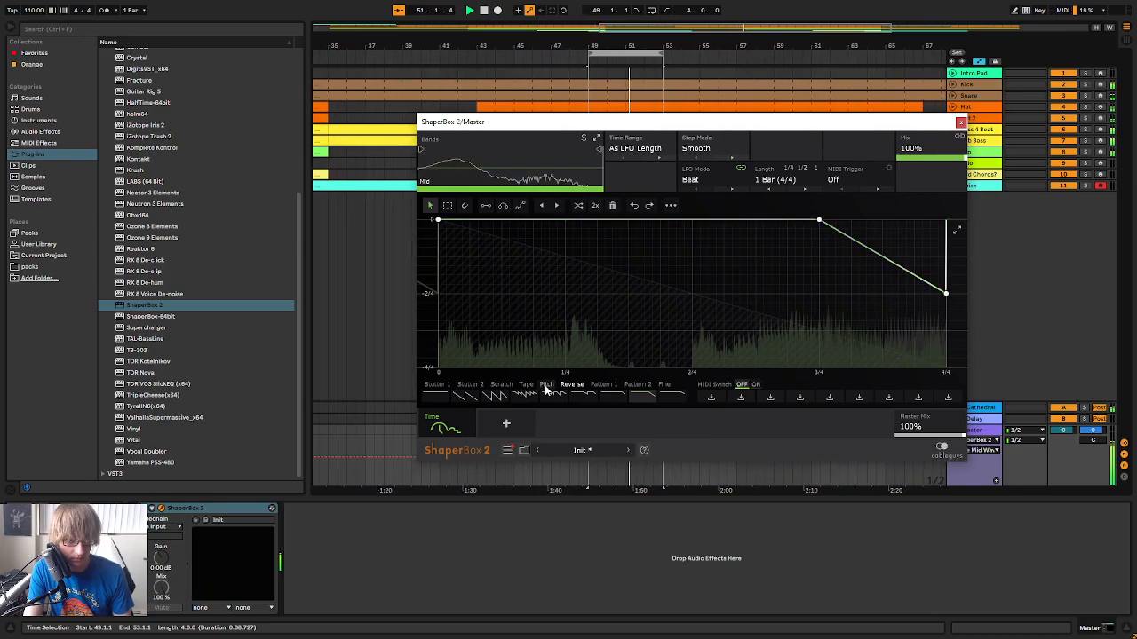
click(620, 400)
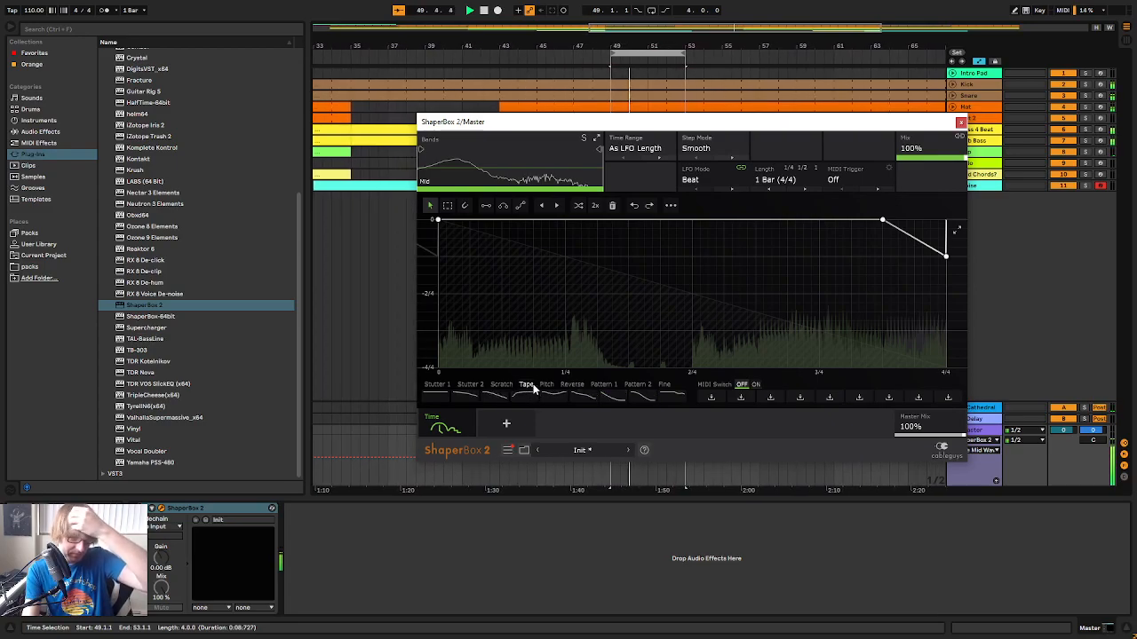
Browse the Scratch, Pitch and Reverse presets of the Time shaper and close the ShaperBox 2 window
click(501, 387)
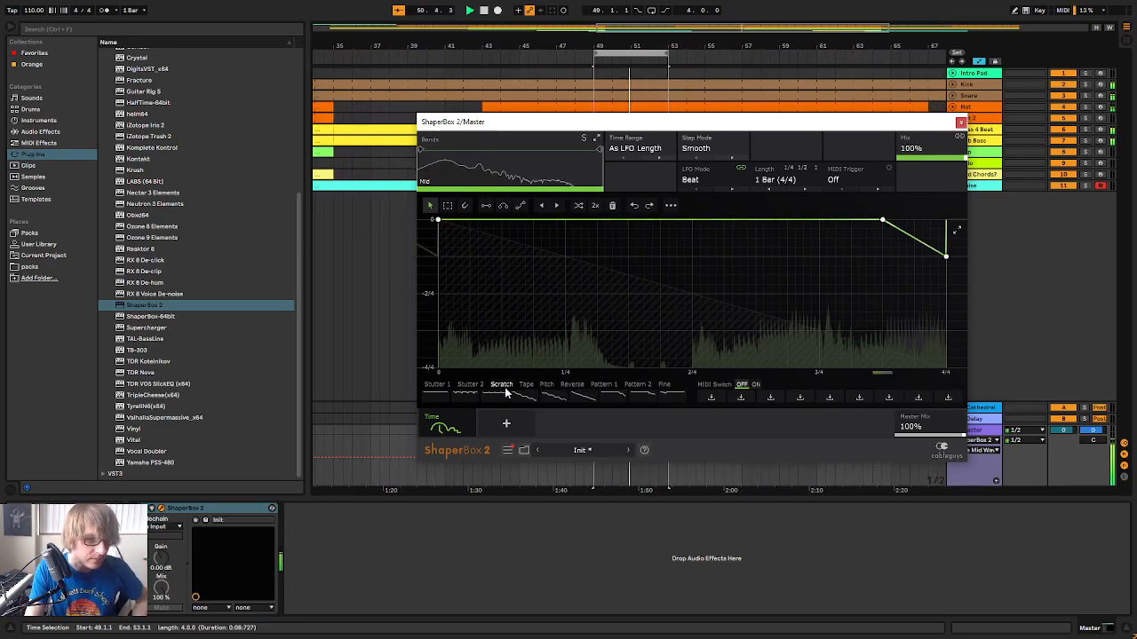
drag(763, 125, 804, 222)
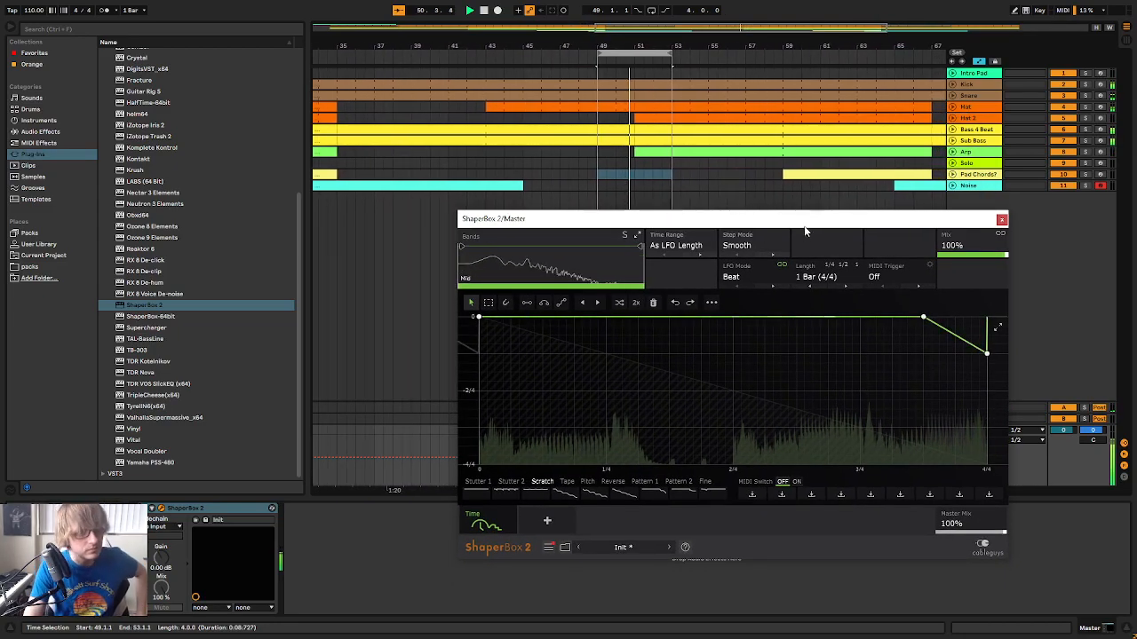
drag(825, 218, 707, 184)
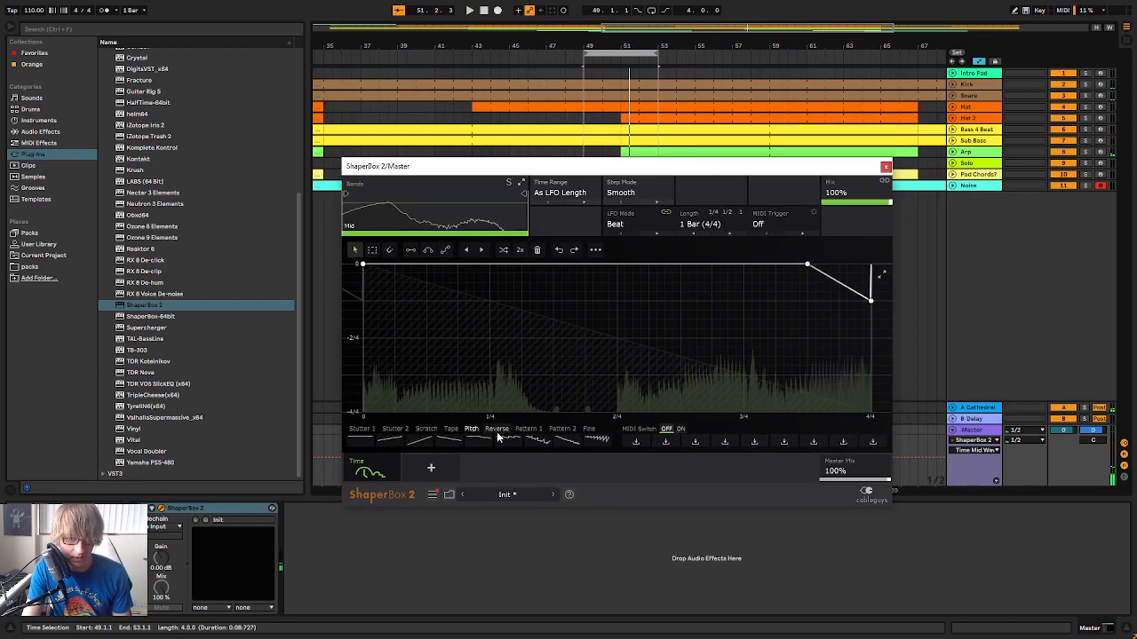
click(602, 444)
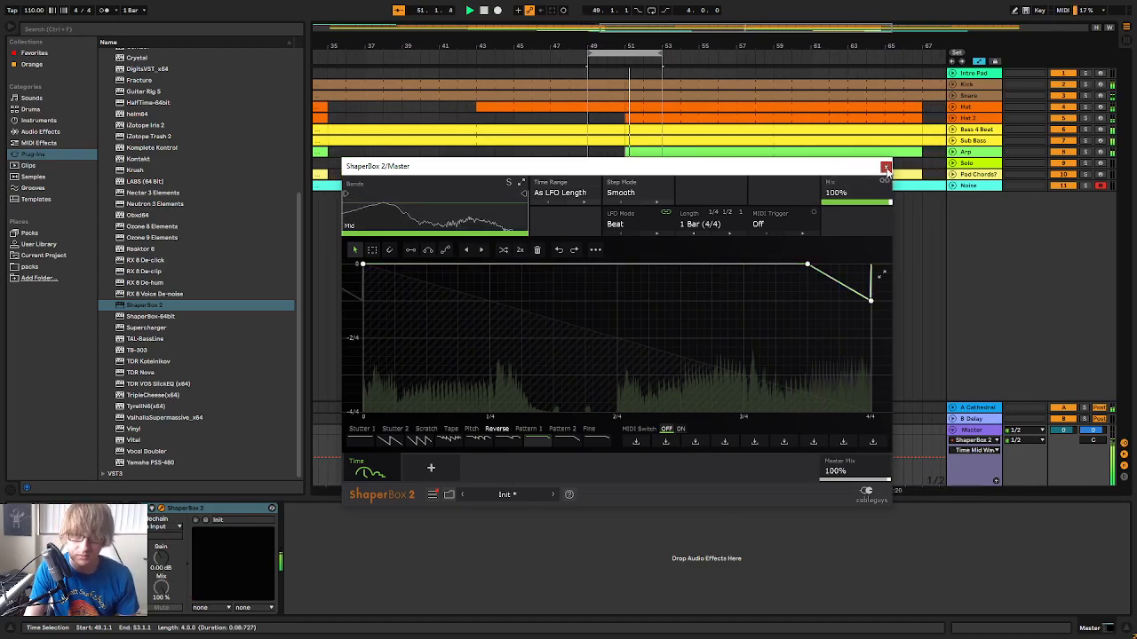
click(885, 168)
Listen to the arrangement from around bar 22 and through the transition at bar 35 where the noise comes in
click(772, 186)
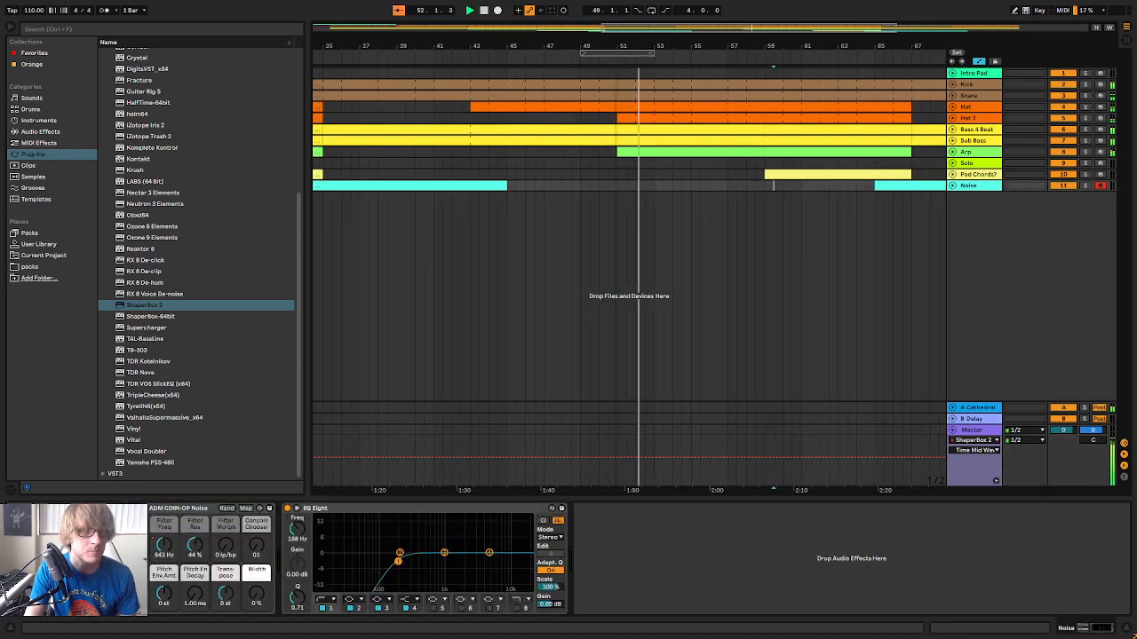
drag(597, 46, 597, 16)
click(461, 59)
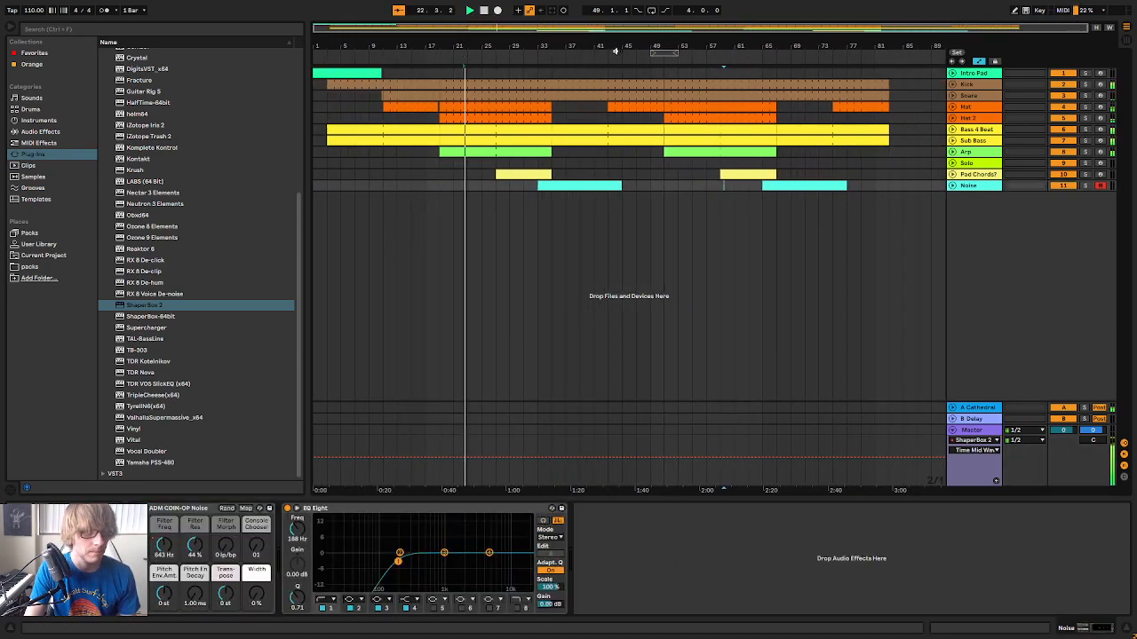
click(487, 58)
drag(547, 46, 509, 46)
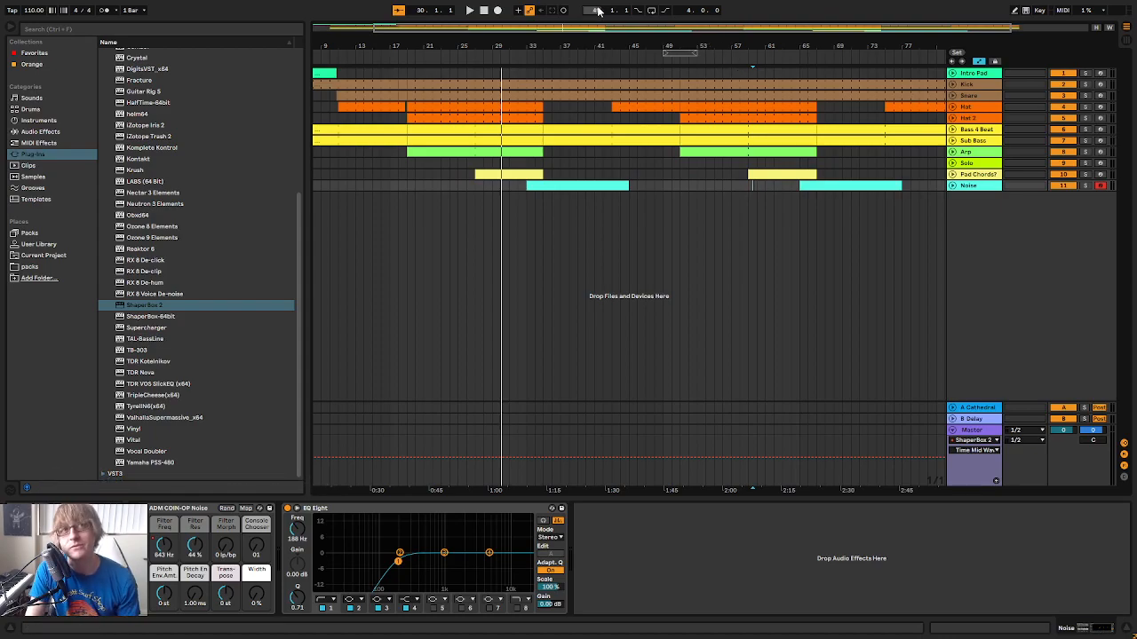
key(space)
click(450, 58)
drag(594, 46, 586, 86)
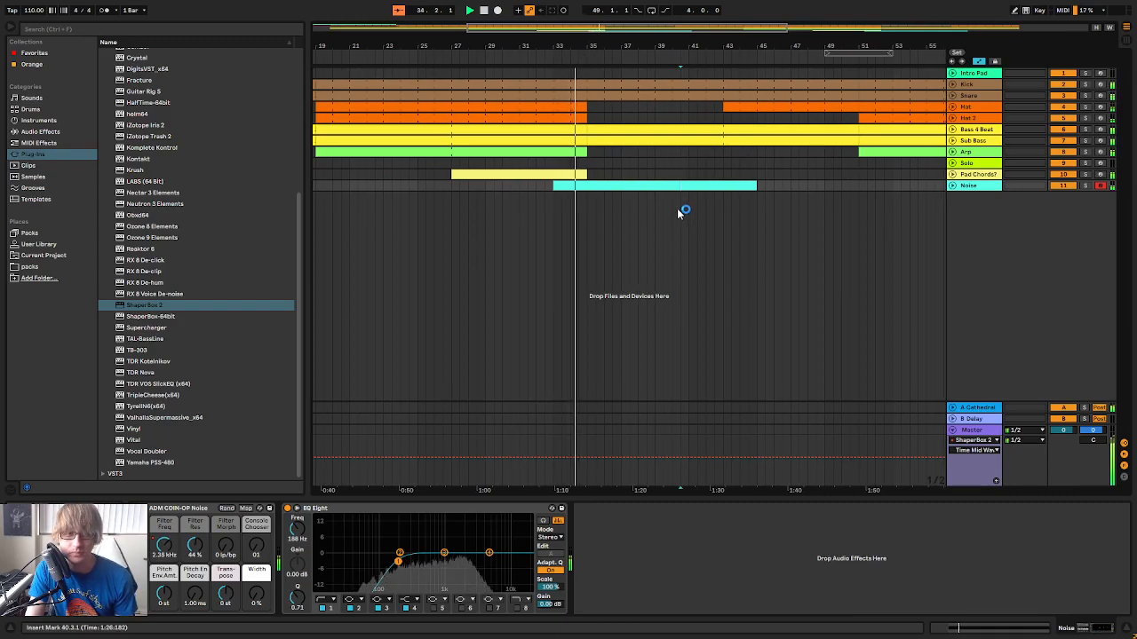
click(629, 162)
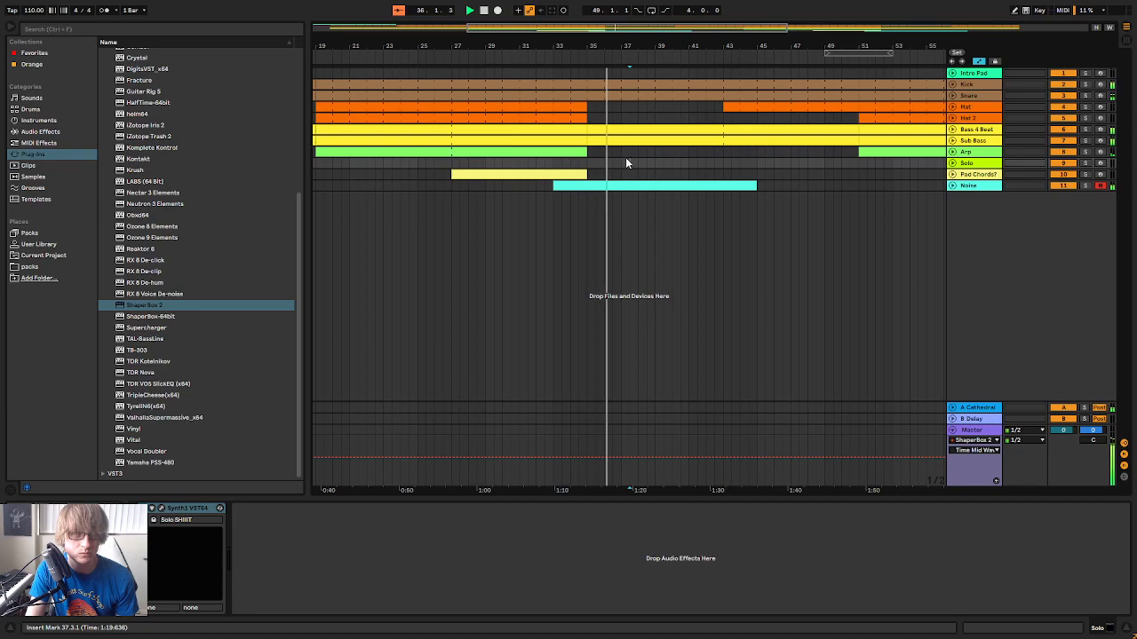
Unfold the Noise track, select its lane from bar 35 to 39 and switch off the automation display
click(952, 186)
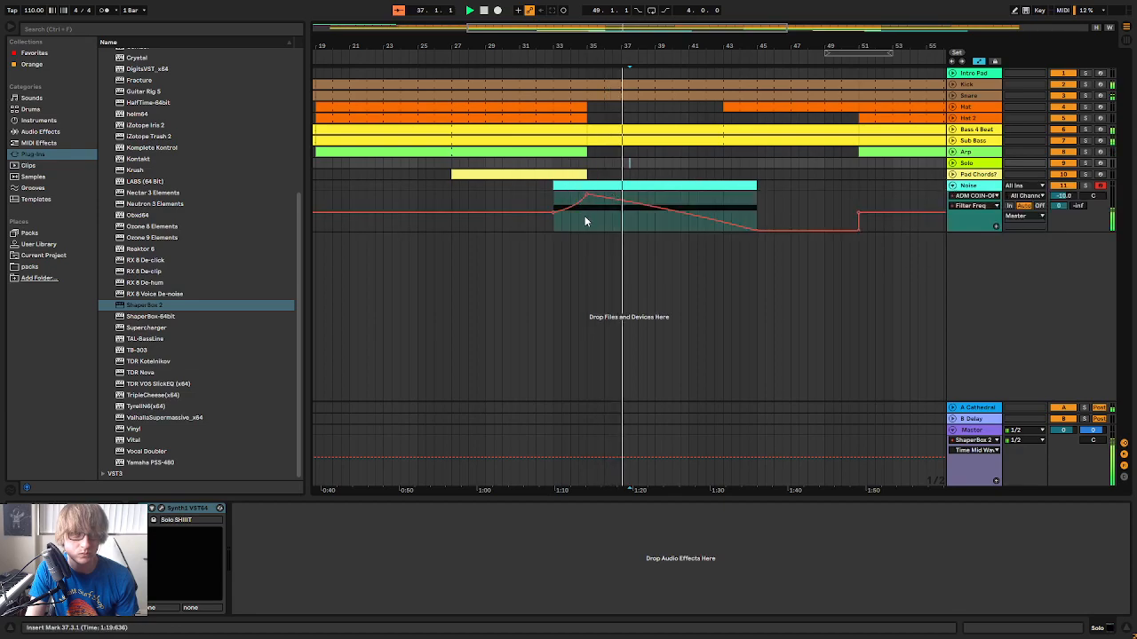
drag(585, 216, 657, 218)
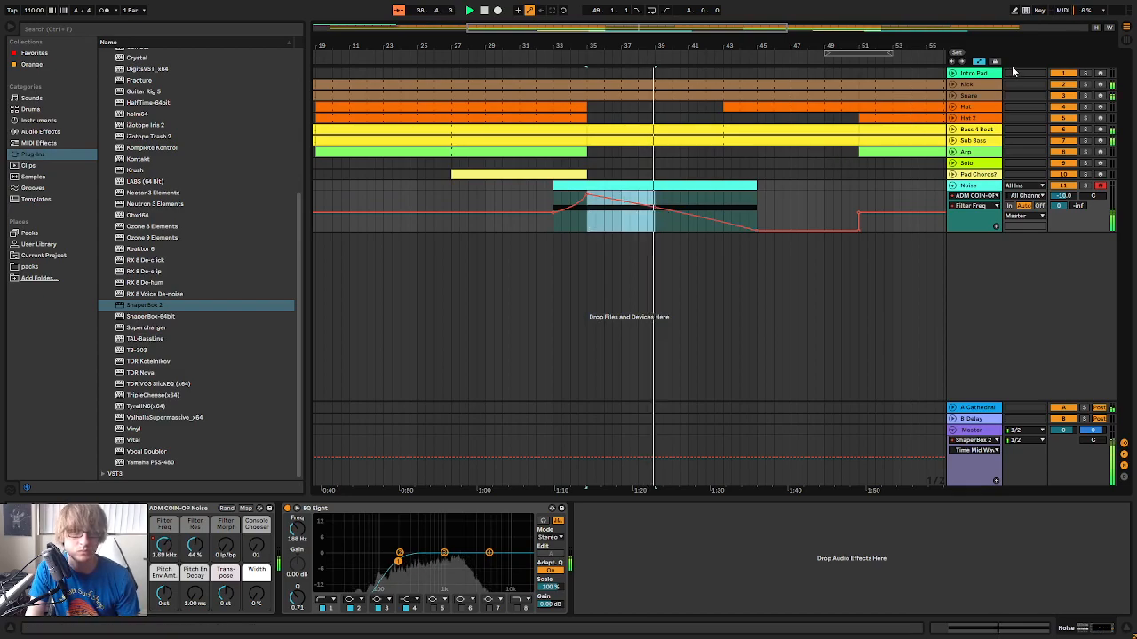
key(a)
Try deleting the first Noise clip's section from bar 35 to about bar 44.5 and audition the transition
drag(589, 212, 751, 213)
key(Delete)
click(539, 50)
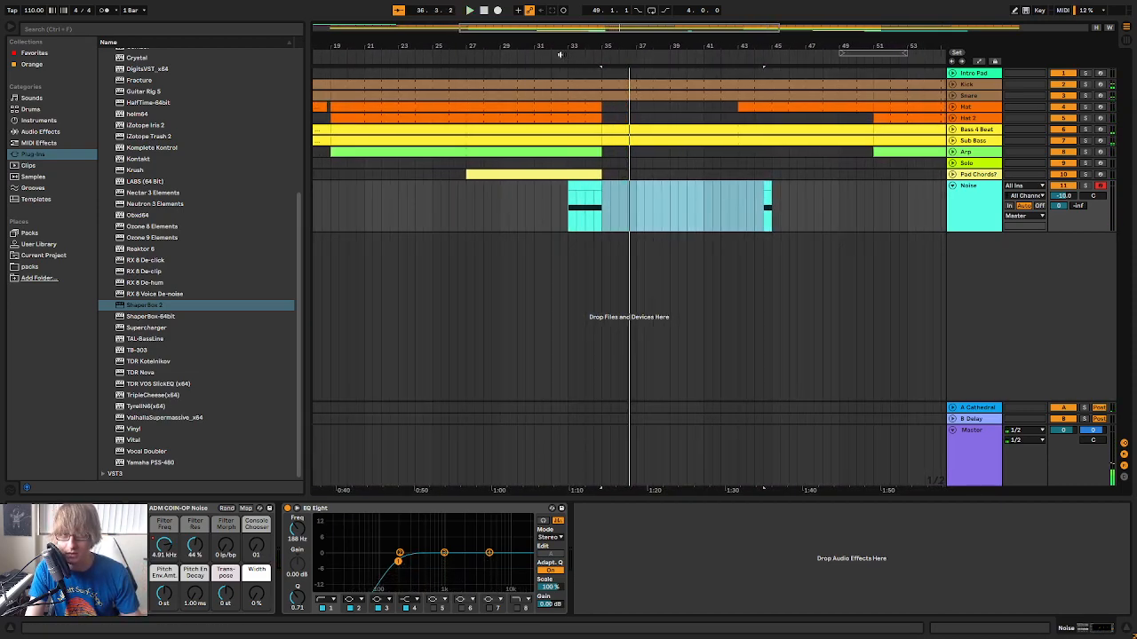
click(559, 54)
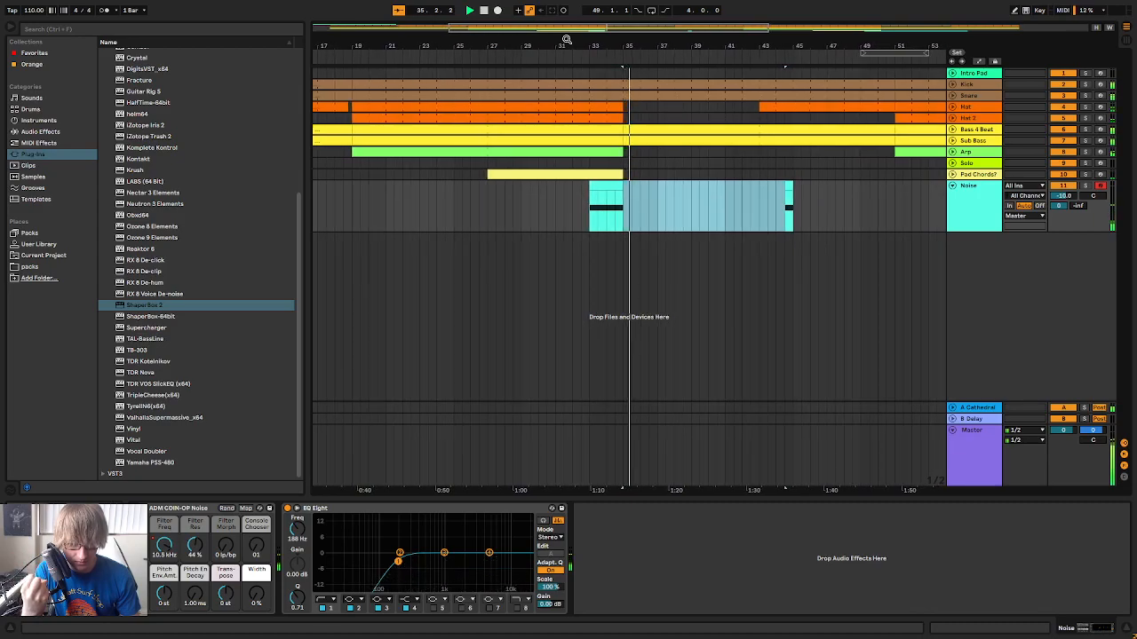
Undo the Noise clip deletion and replay the lead-in to the transition from around bar 32
key(ctrl+z)
key(space)
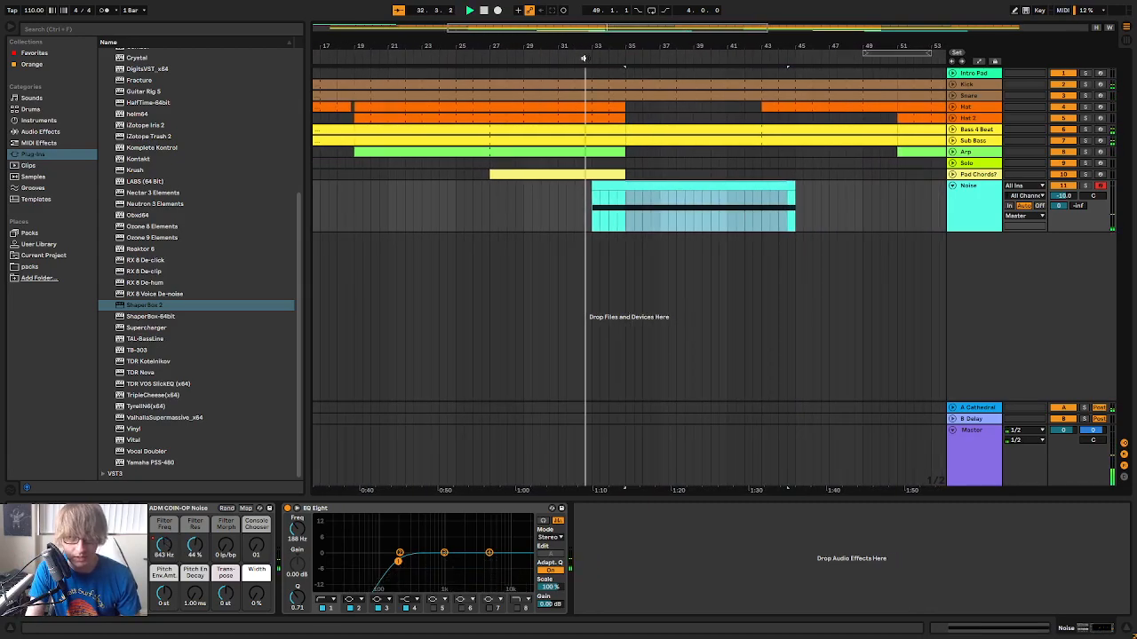
Lower the Noise track's volume to -13.3 dB and fold the track in the arrangement
key(Tab)
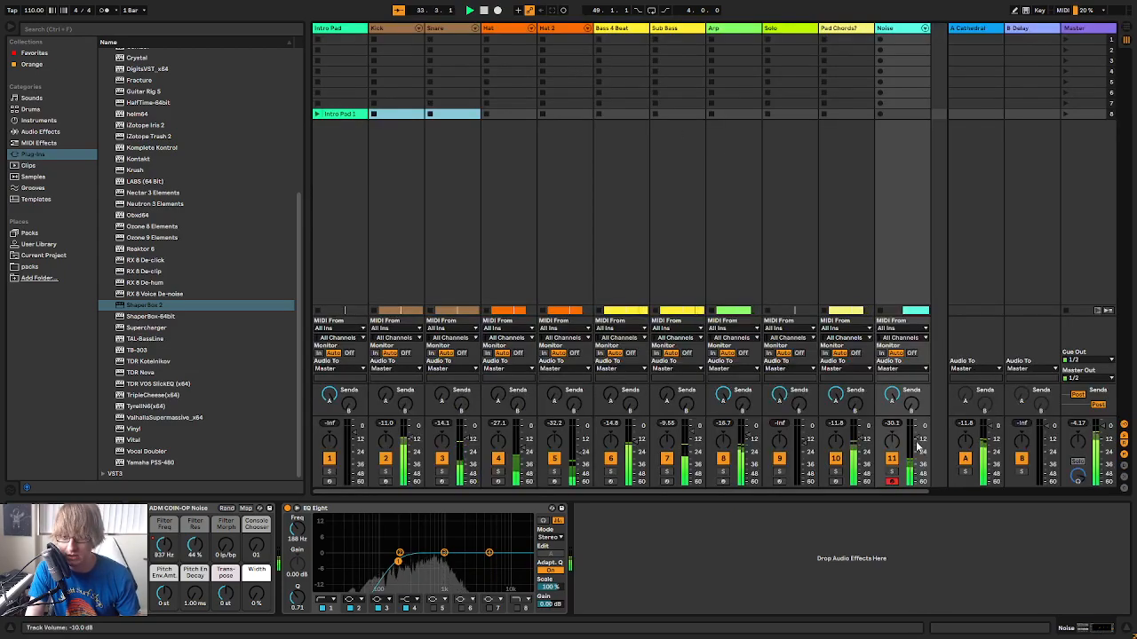
drag(916, 442, 916, 443)
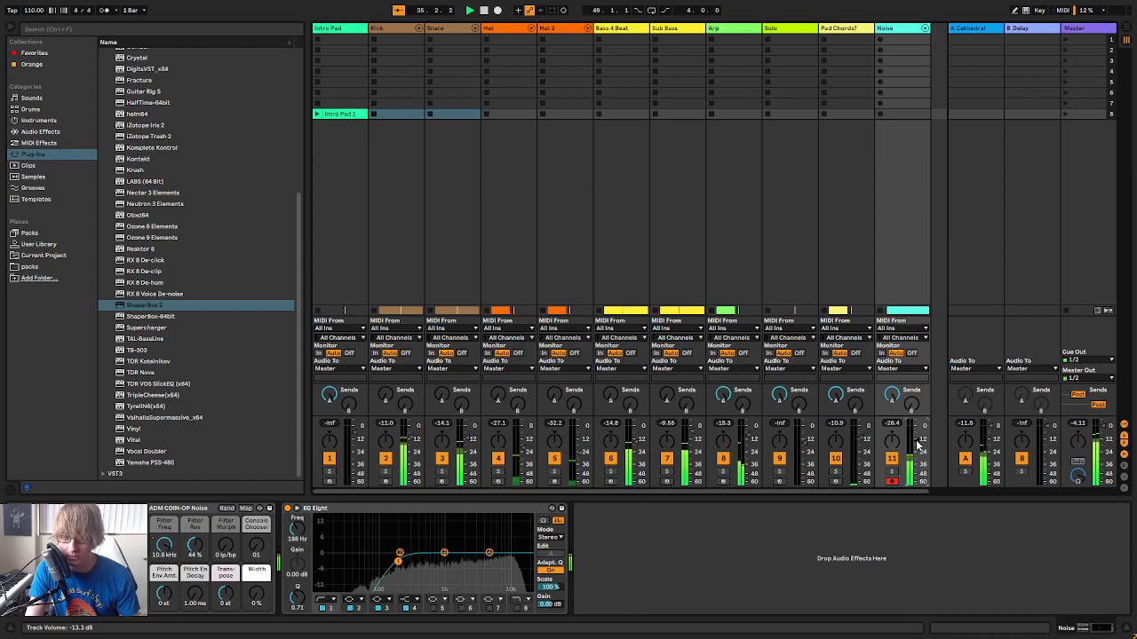
key(Tab)
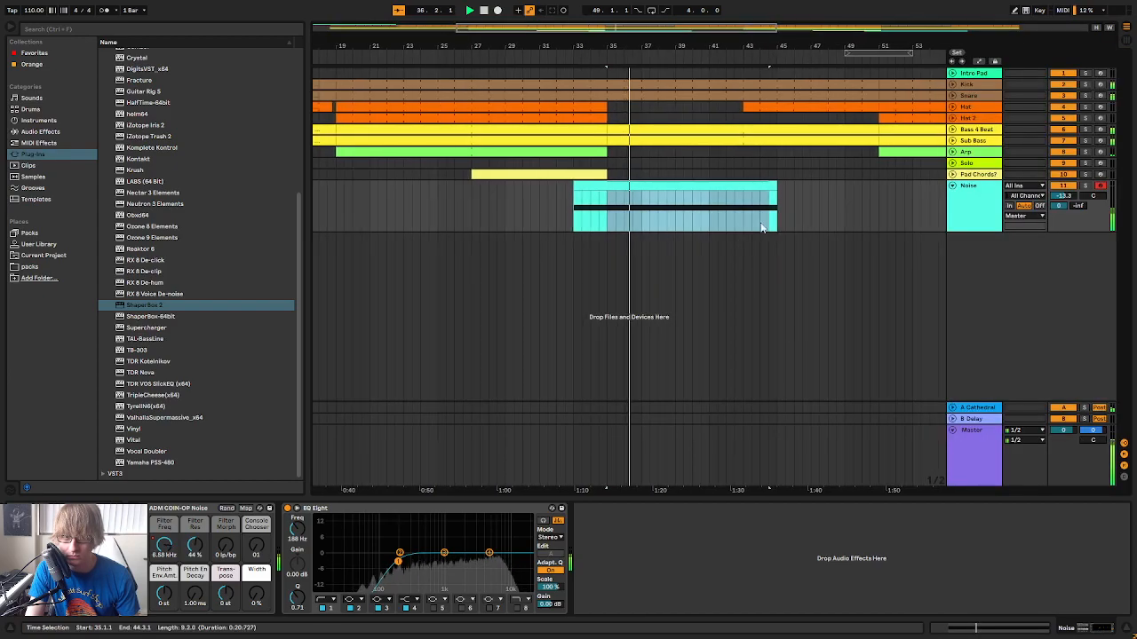
click(797, 210)
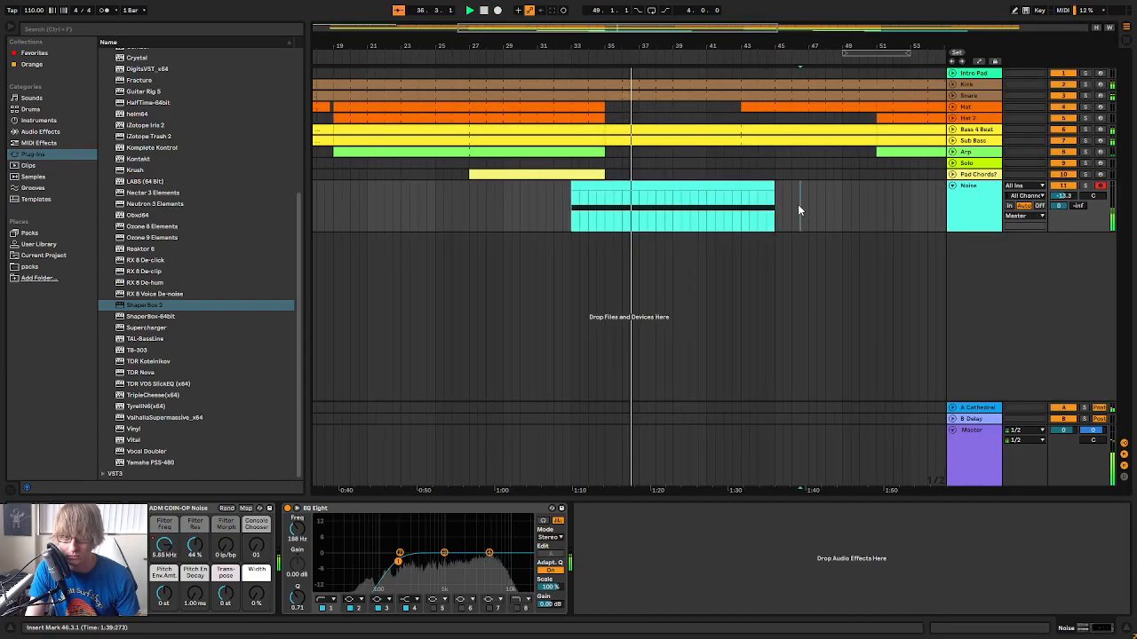
click(952, 186)
key(Tab)
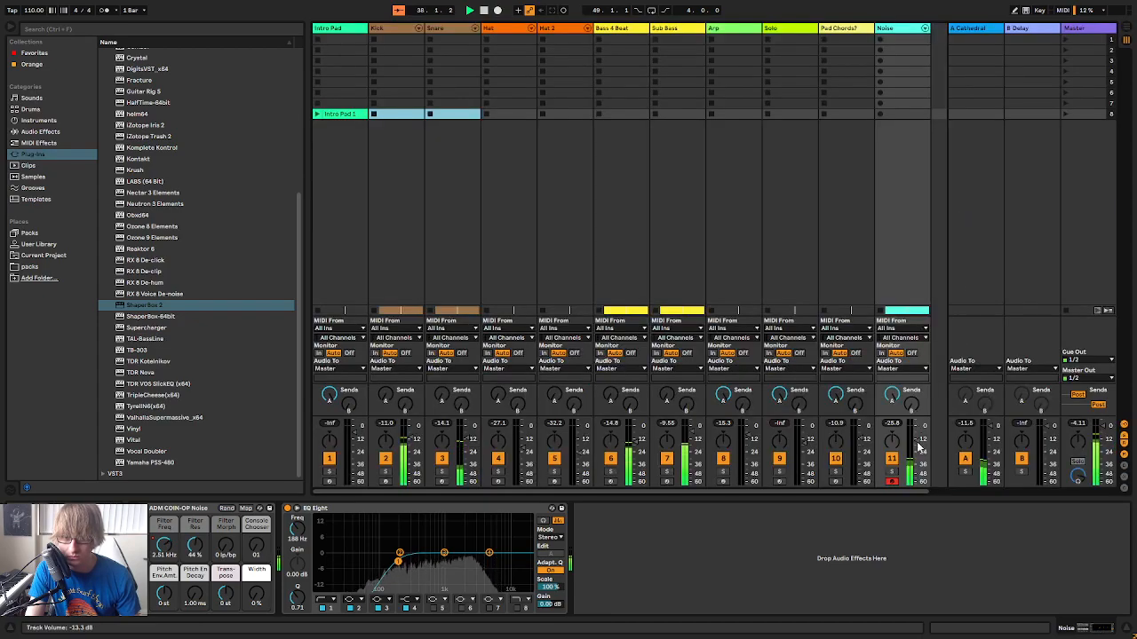
key(Tab)
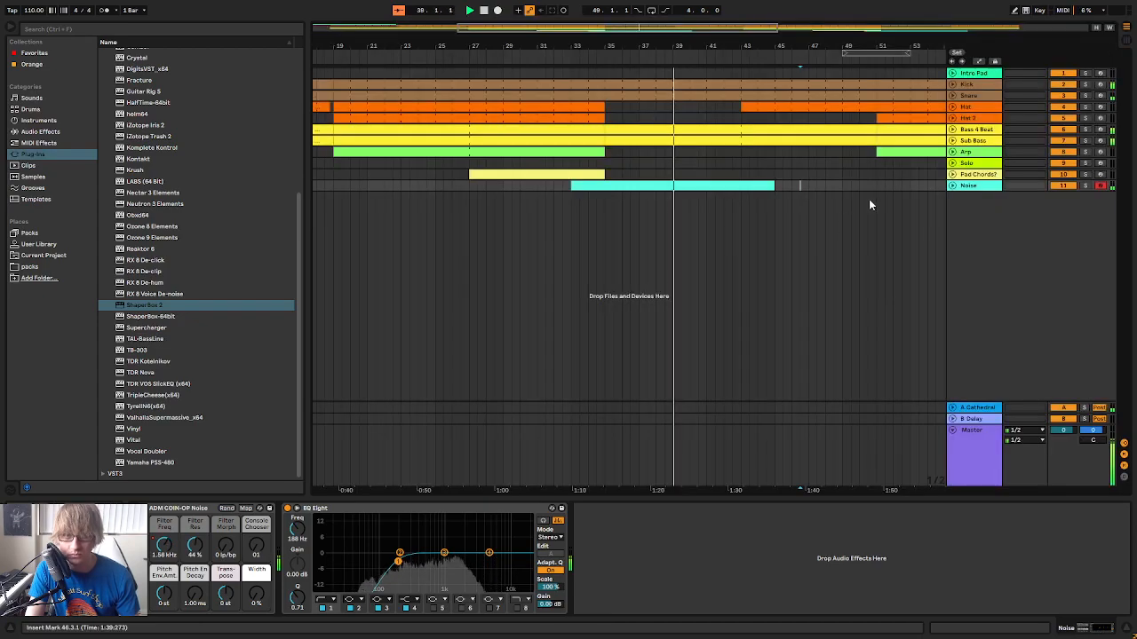
Copy the Pad Chords? clip that starts at bar 27 and paste it at bar 43
drag(757, 46, 643, 44)
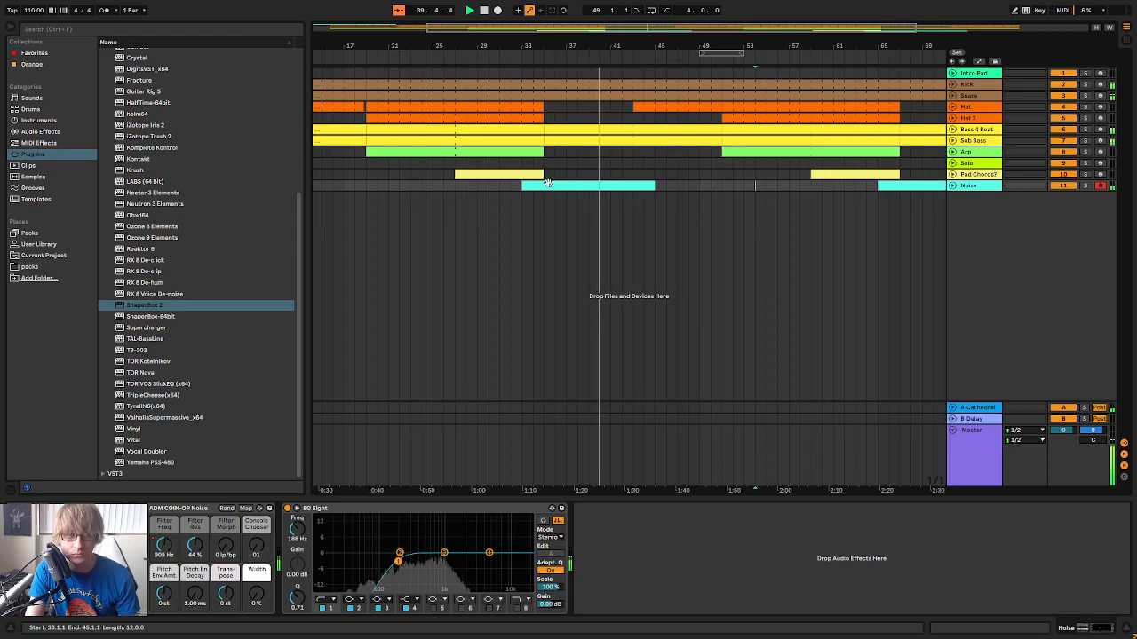
click(503, 174)
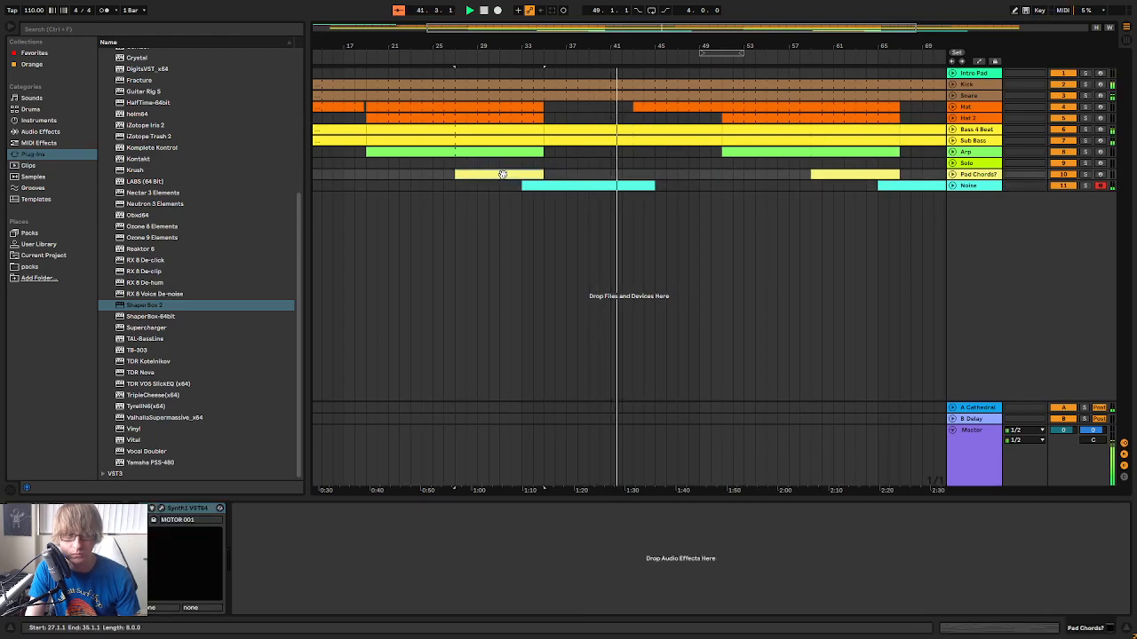
click(634, 175)
key(ctrl+v)
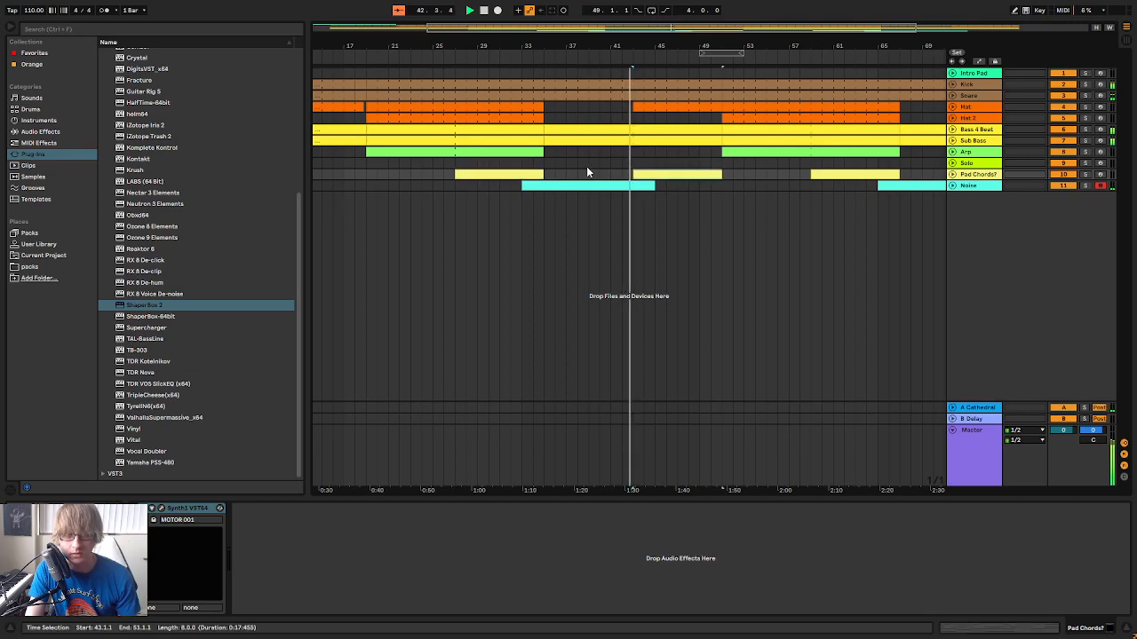
Remove the Pad Chords? clip between bars 27 and 35 and play the arrangement from before that section
click(512, 174)
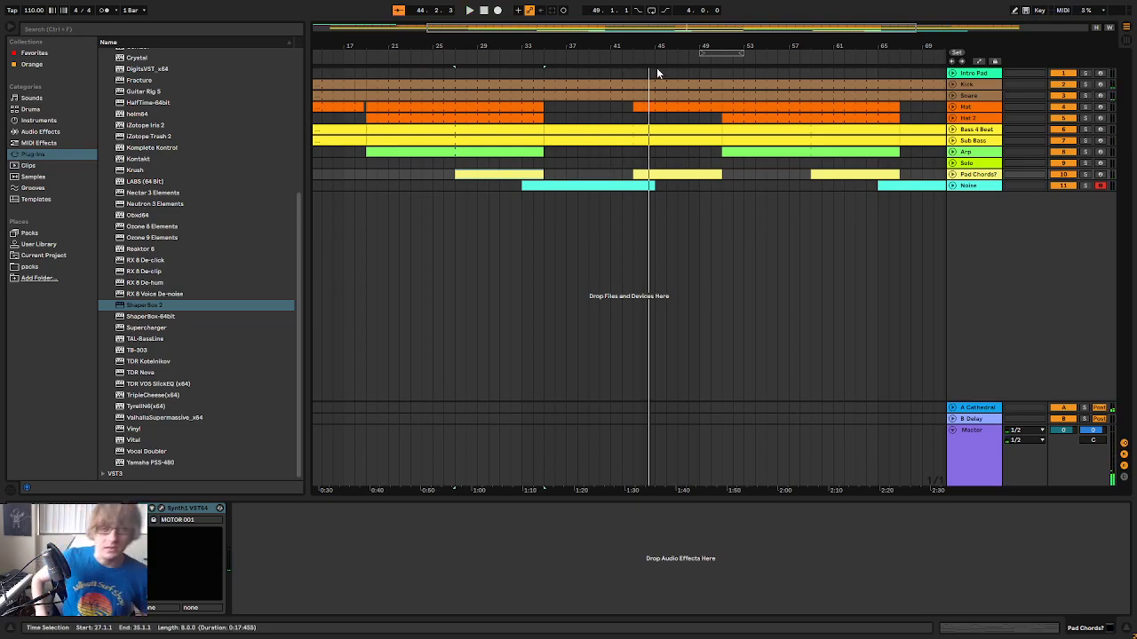
click(485, 185)
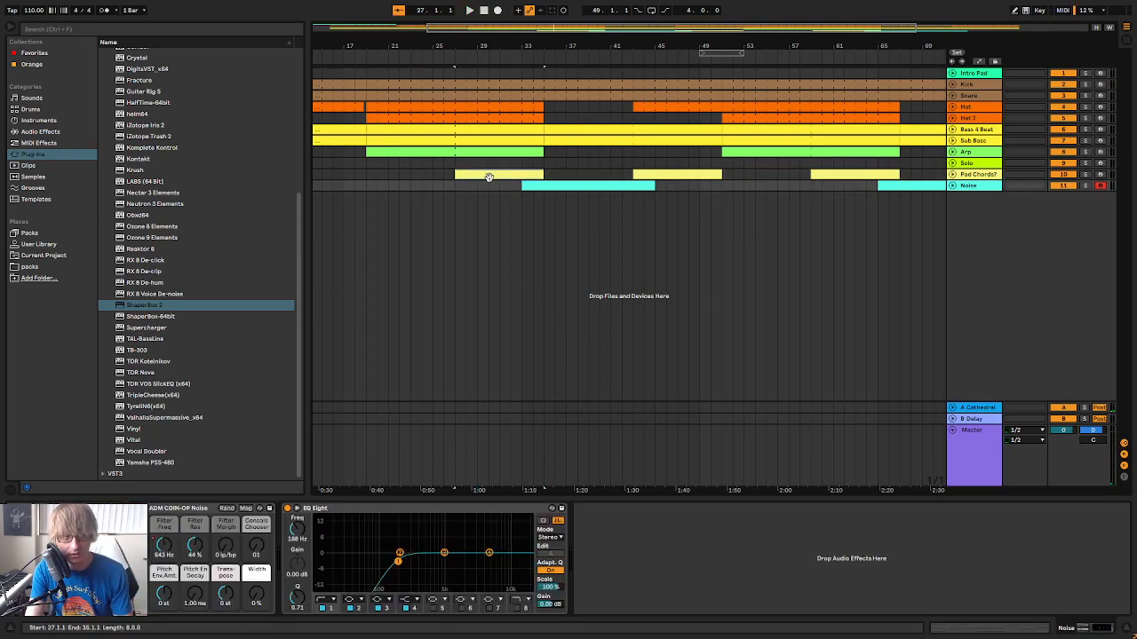
click(488, 176)
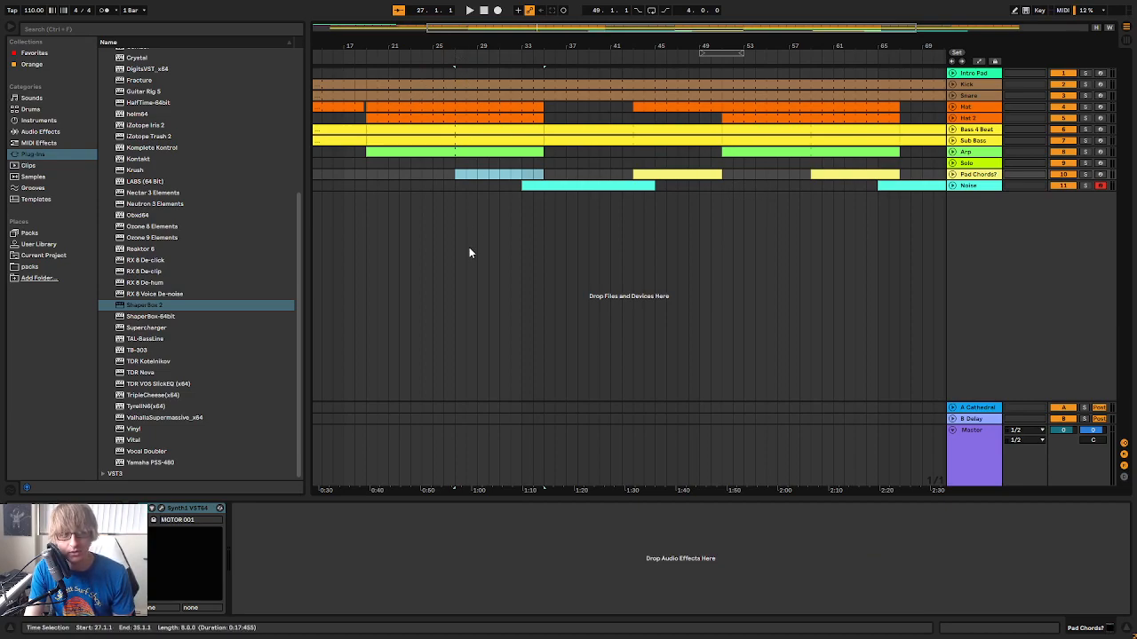
click(359, 58)
drag(602, 186, 690, 68)
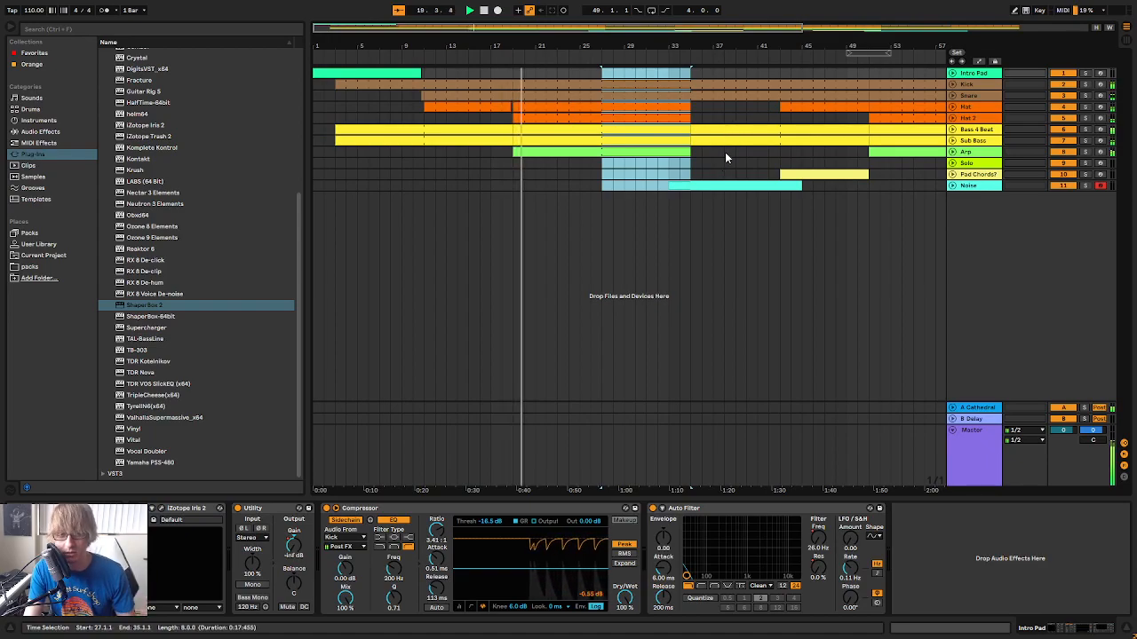
Add an EQ Eight after Synth1 on the Pad Chords? track
click(913, 186)
click(978, 175)
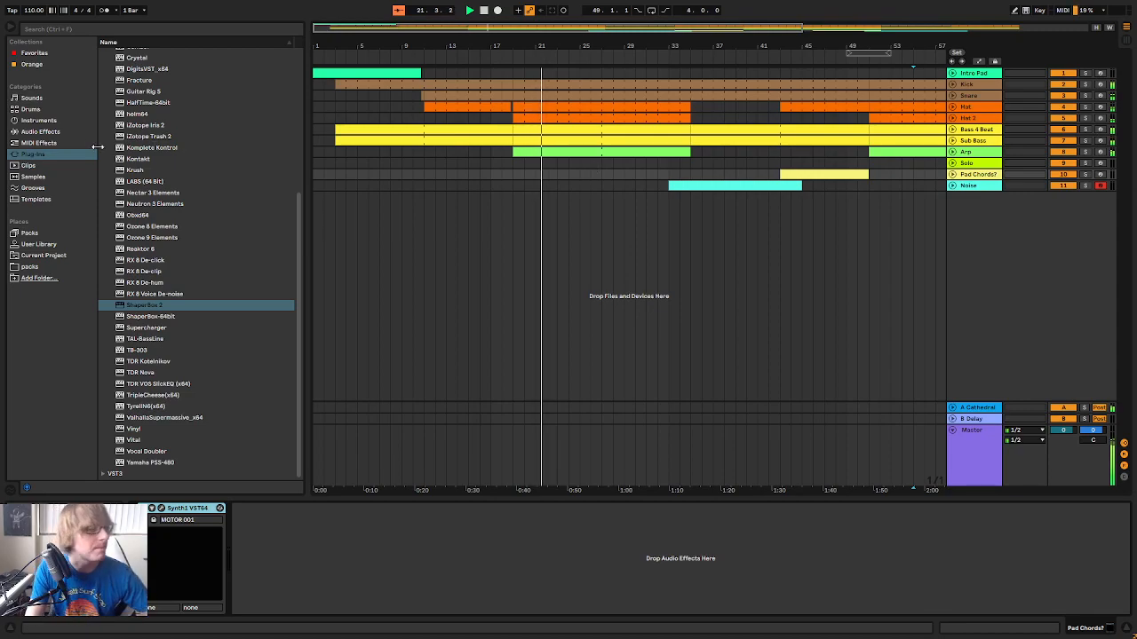
scroll(133, 203, up, 8)
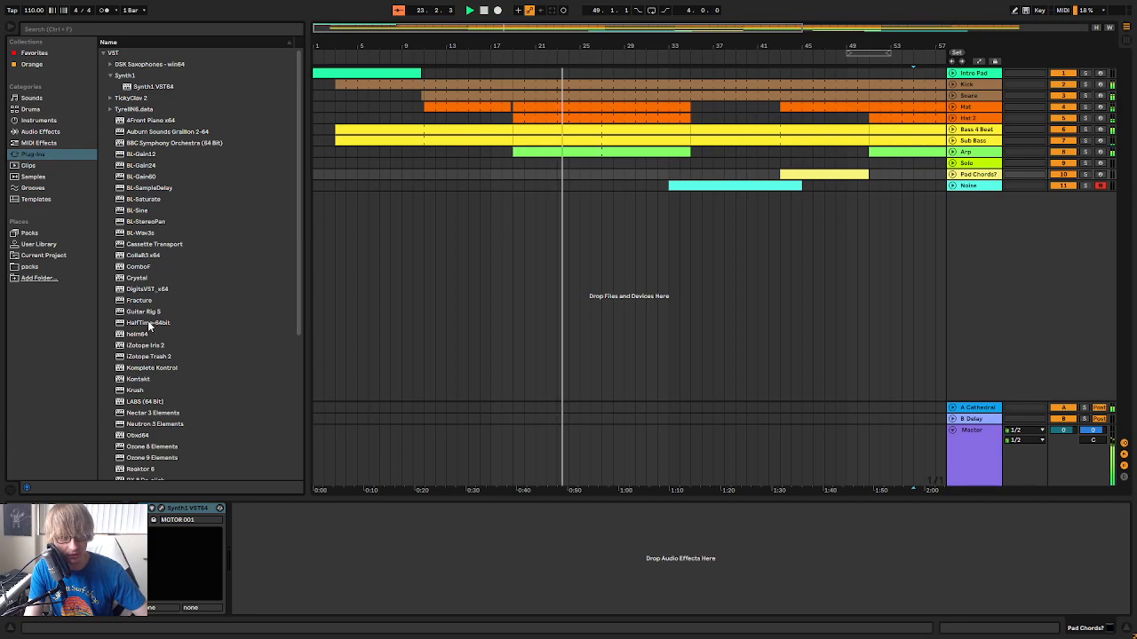
click(40, 133)
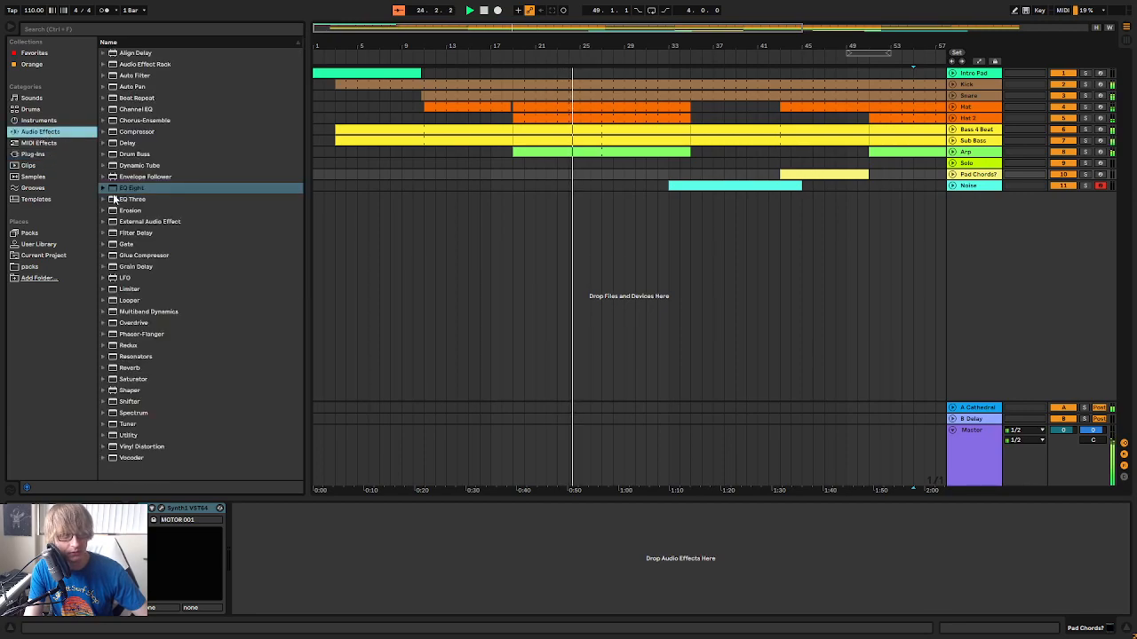
drag(135, 193, 527, 598)
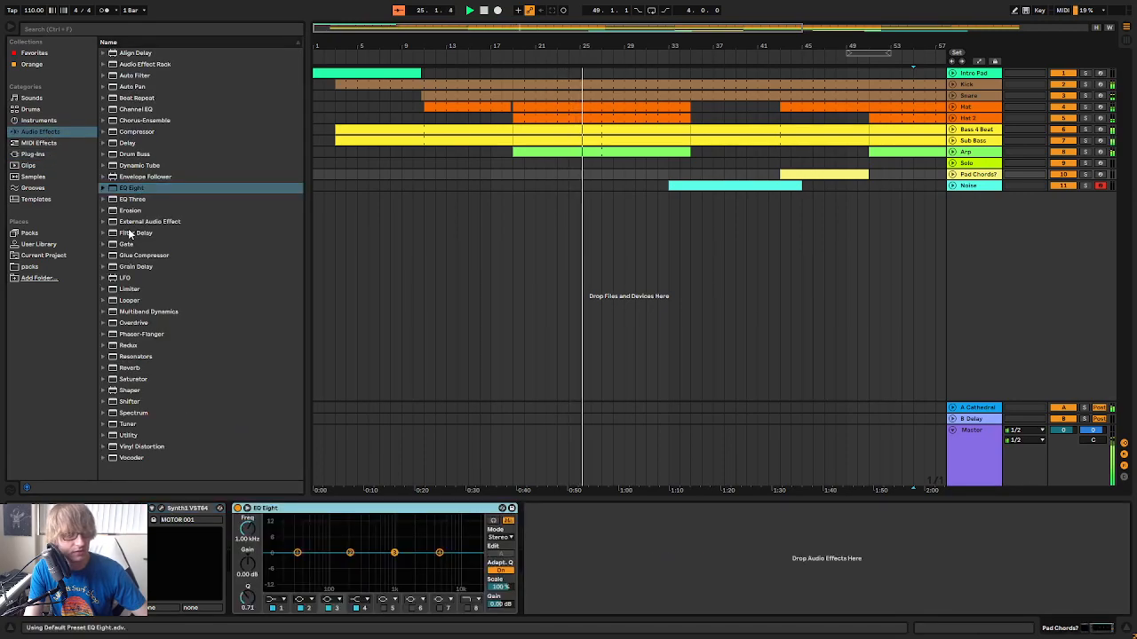
Shape the EQ Eight into a band-pass with a low cut on band 1 and a high cut on band 8 at about 1.16 kHz
click(280, 600)
click(277, 535)
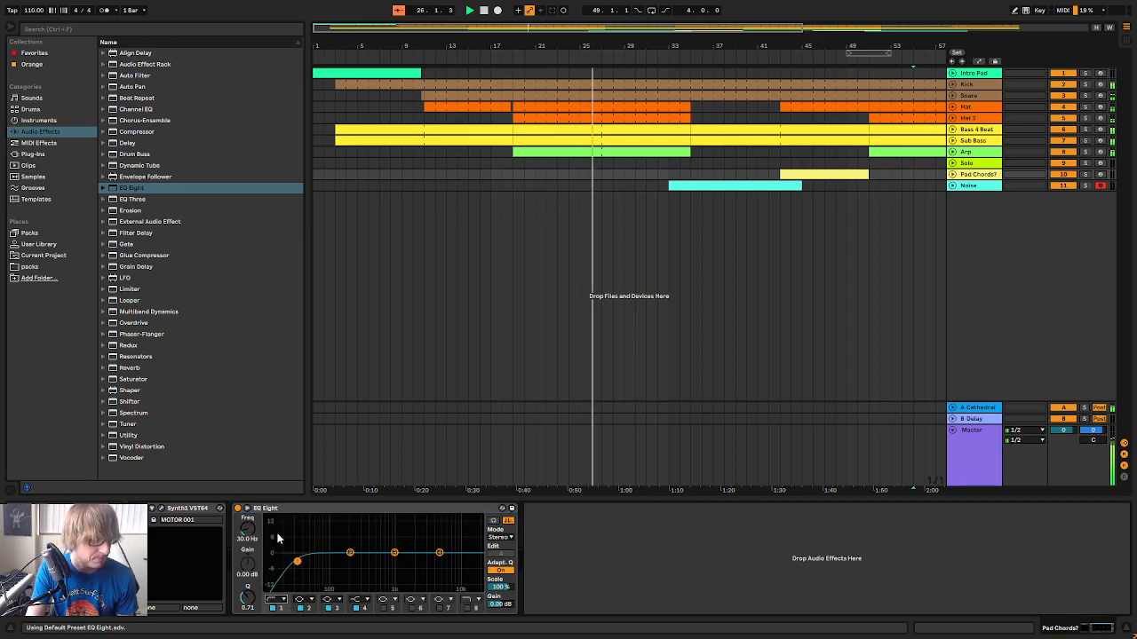
drag(299, 564, 347, 556)
click(467, 609)
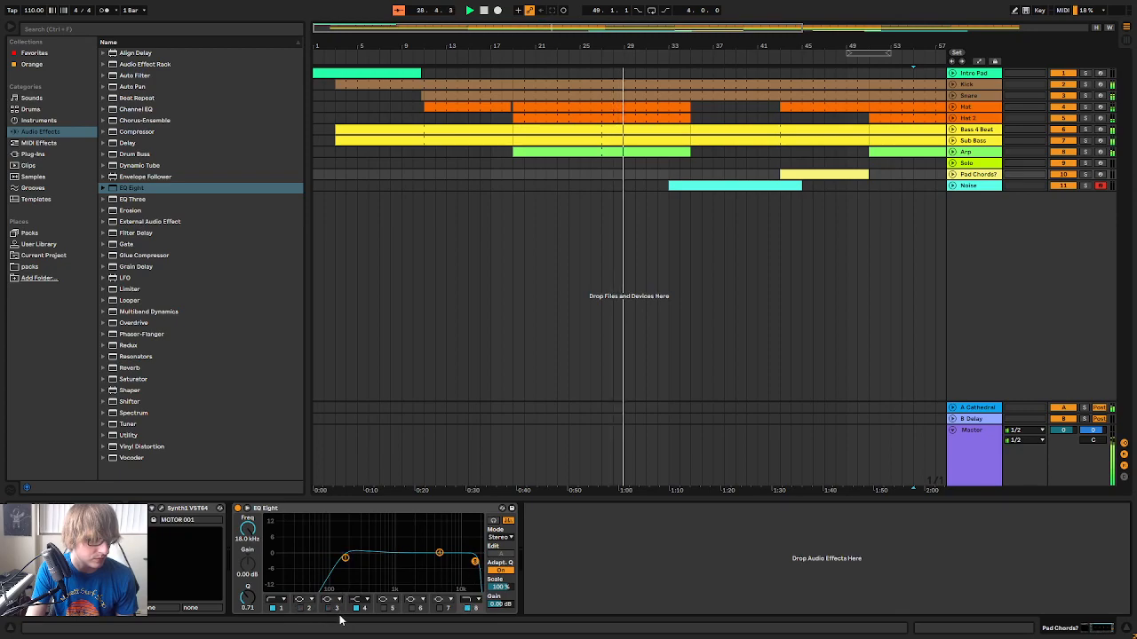
drag(467, 566, 432, 555)
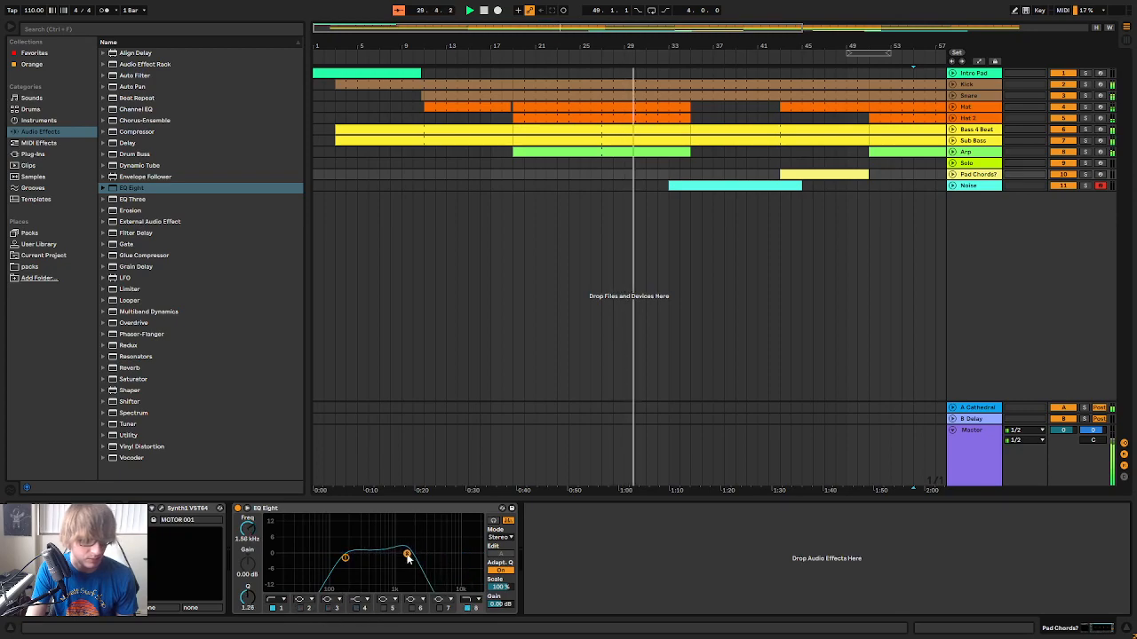
drag(347, 561, 406, 559)
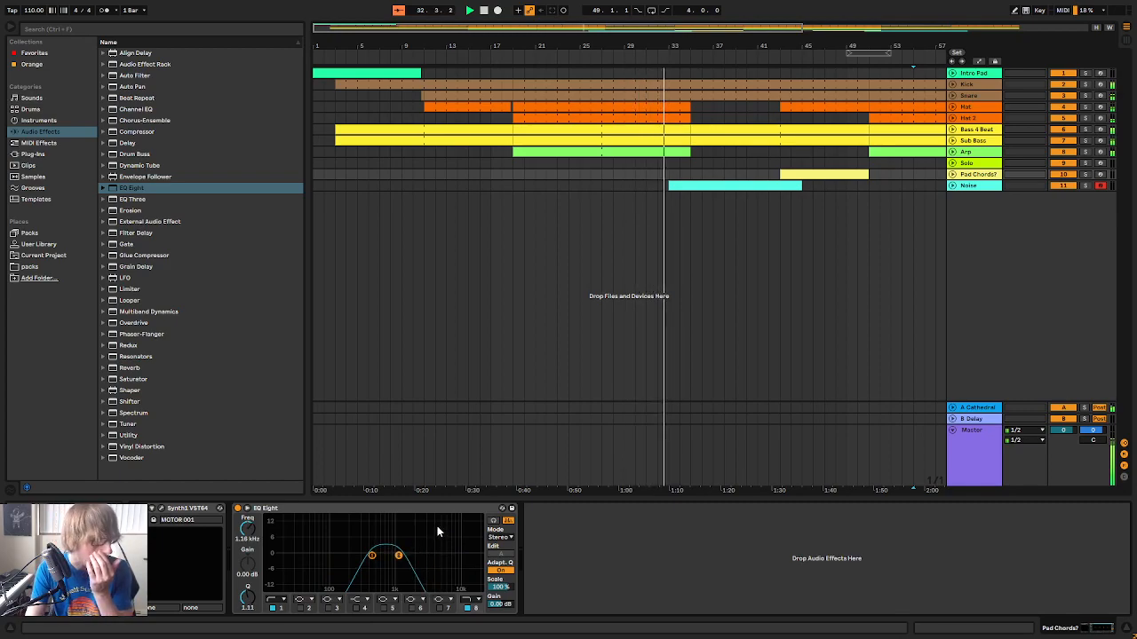
Lower the Noise track's volume to -17.1 dB while the transition after bar 35 plays
drag(690, 47, 583, 26)
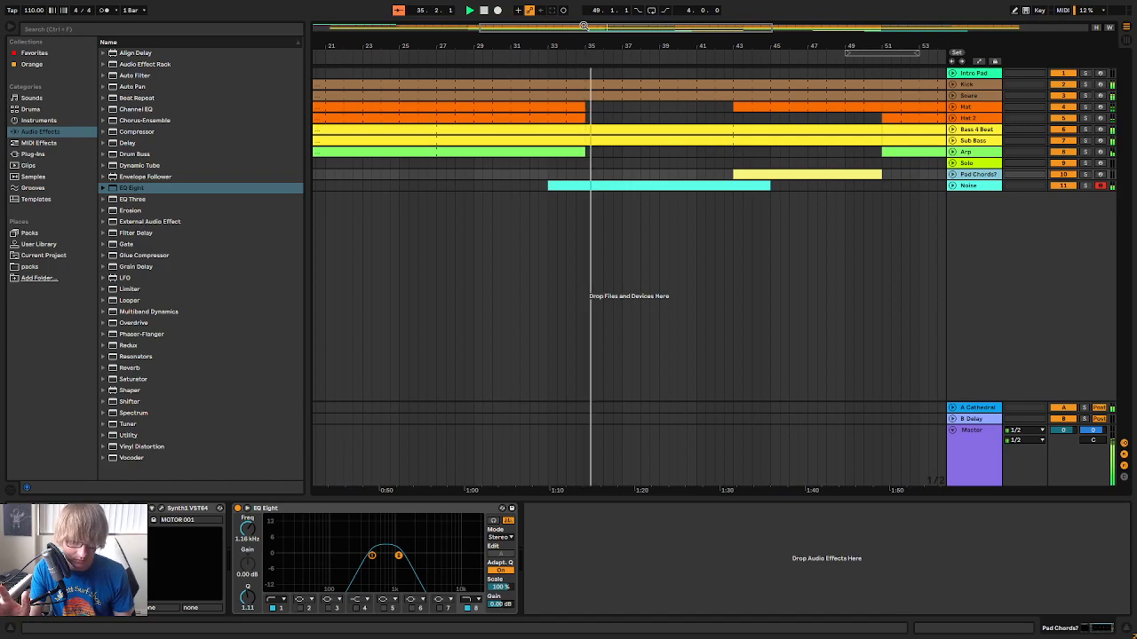
key(Tab)
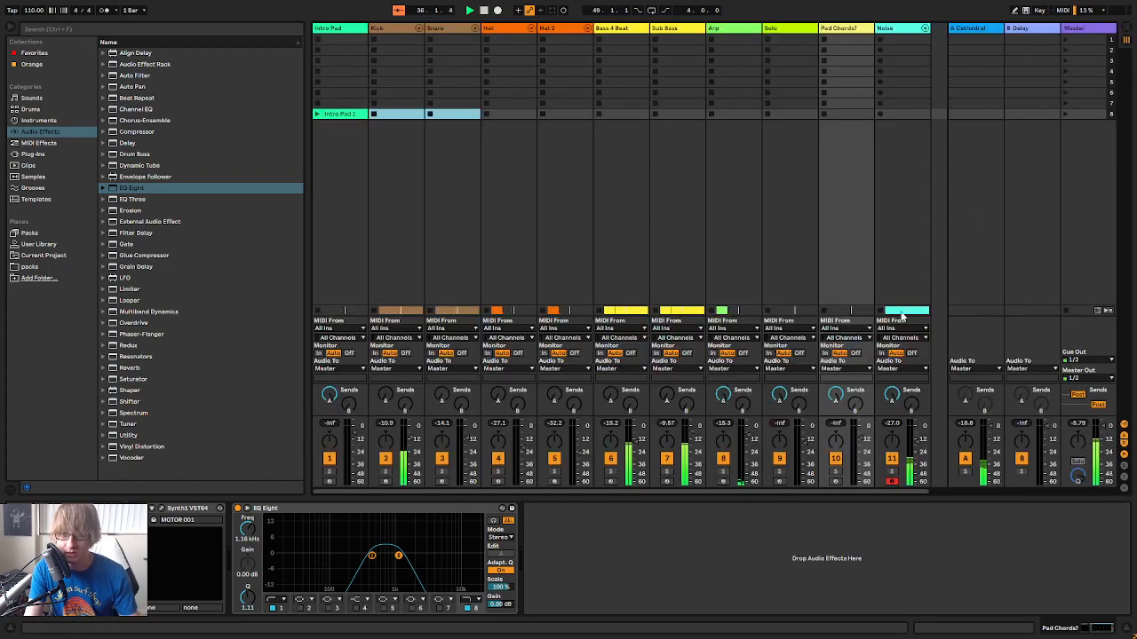
drag(918, 444, 918, 446)
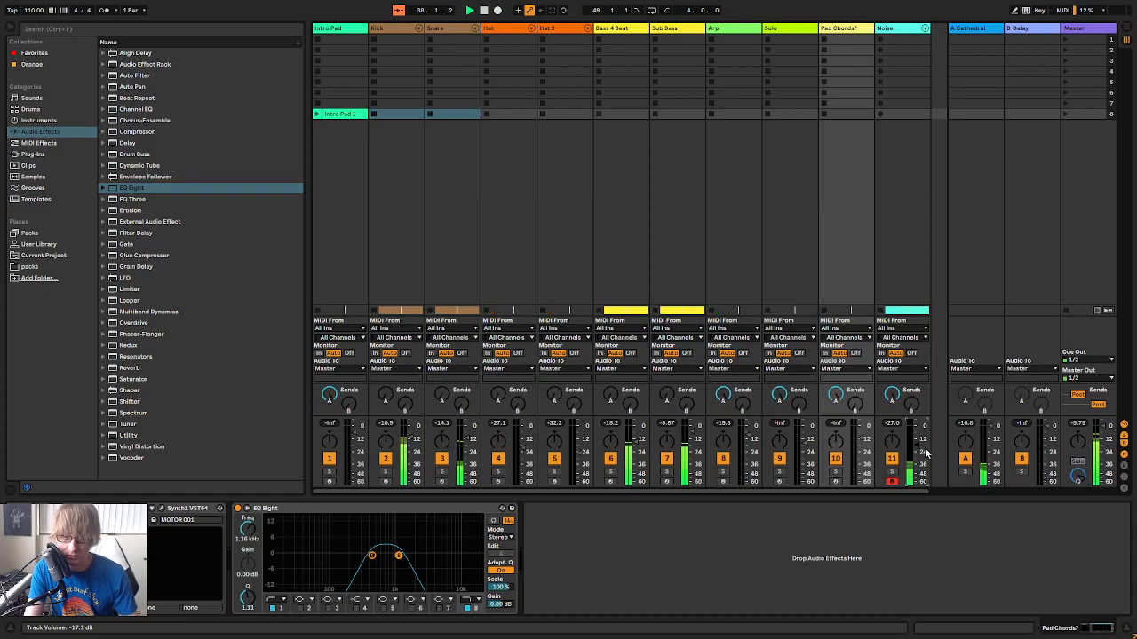
key(Tab)
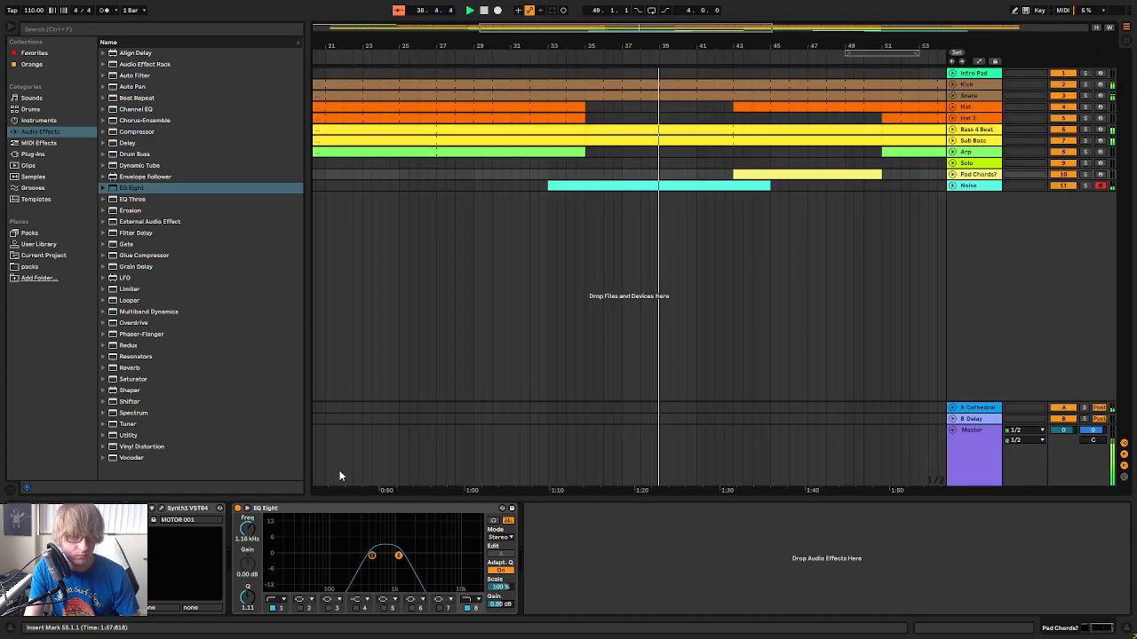
Raise the low-cut frequency of band 1 on the Pad Chords? EQ Eight and switch the band to a steeper slope
drag(372, 556, 375, 555)
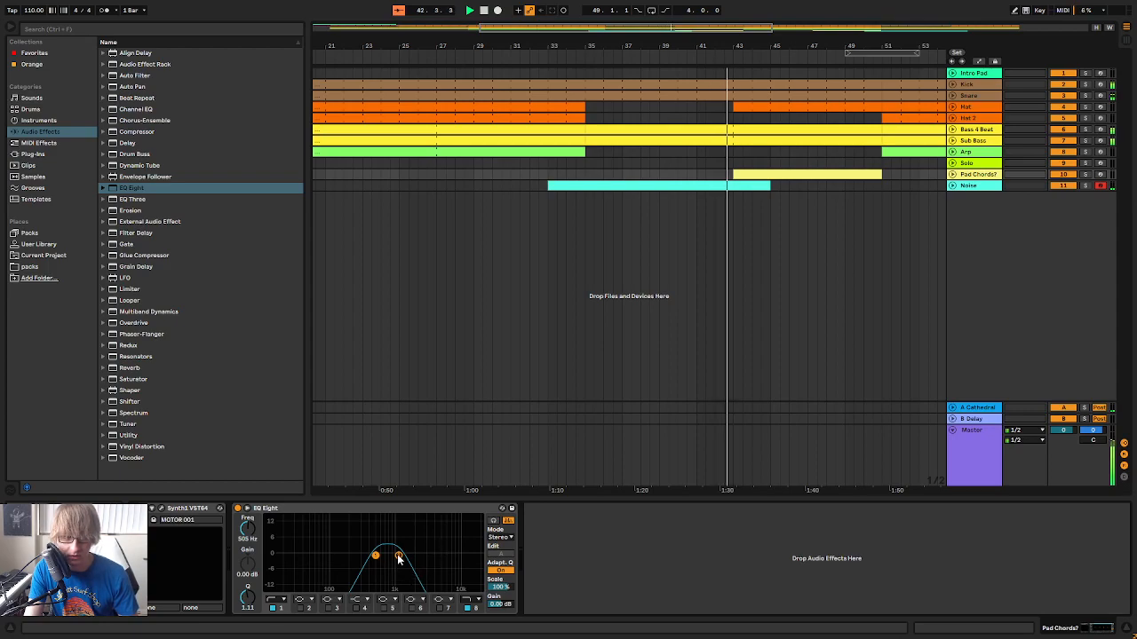
drag(375, 556, 395, 555)
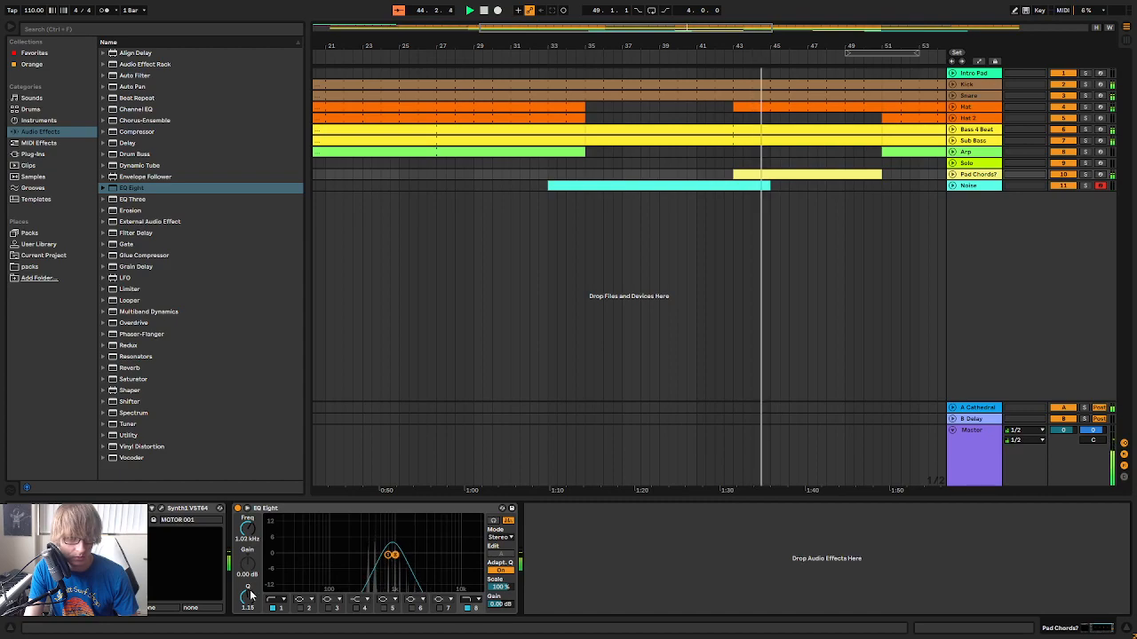
click(278, 600)
click(277, 606)
click(278, 599)
click(276, 529)
mouse_move(388, 556)
mouse_down()
mouse_move(375, 556)
mouse_move(428, 557)
mouse_move(395, 556)
mouse_up()
Replay the Pad Chords? clip from bar 43 and set the EQ's high cut to about 2.20 kHz with Q 1.08
key(space)
key(space)
click(518, 174)
key(space)
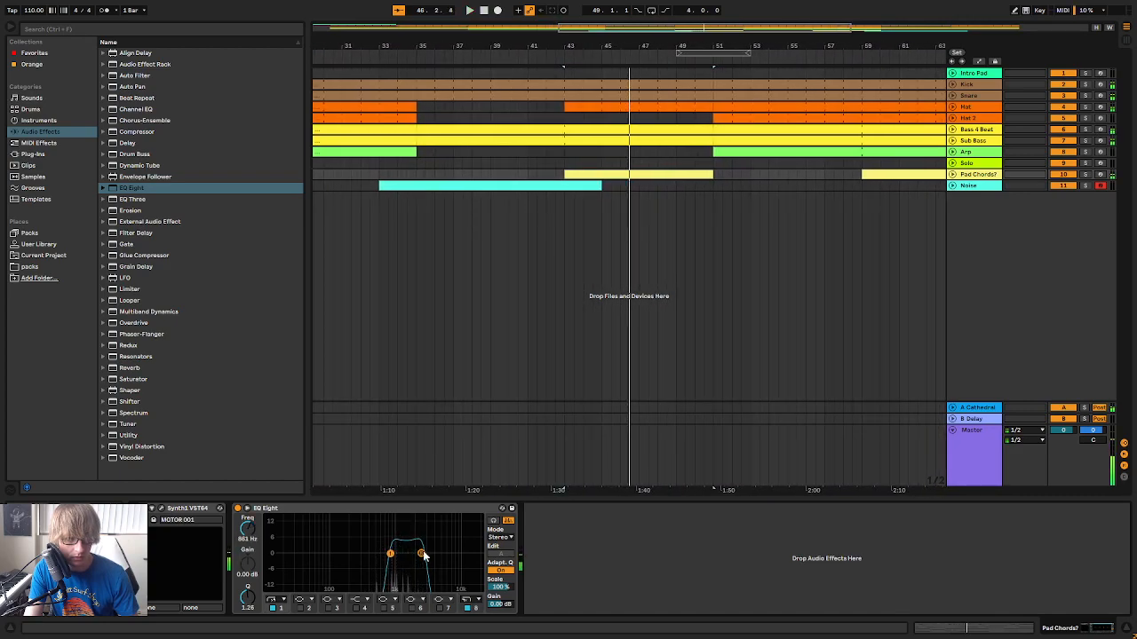
mouse_move(422, 554)
mouse_down()
mouse_move(379, 557)
mouse_move(417, 556)
mouse_up()
key(space)
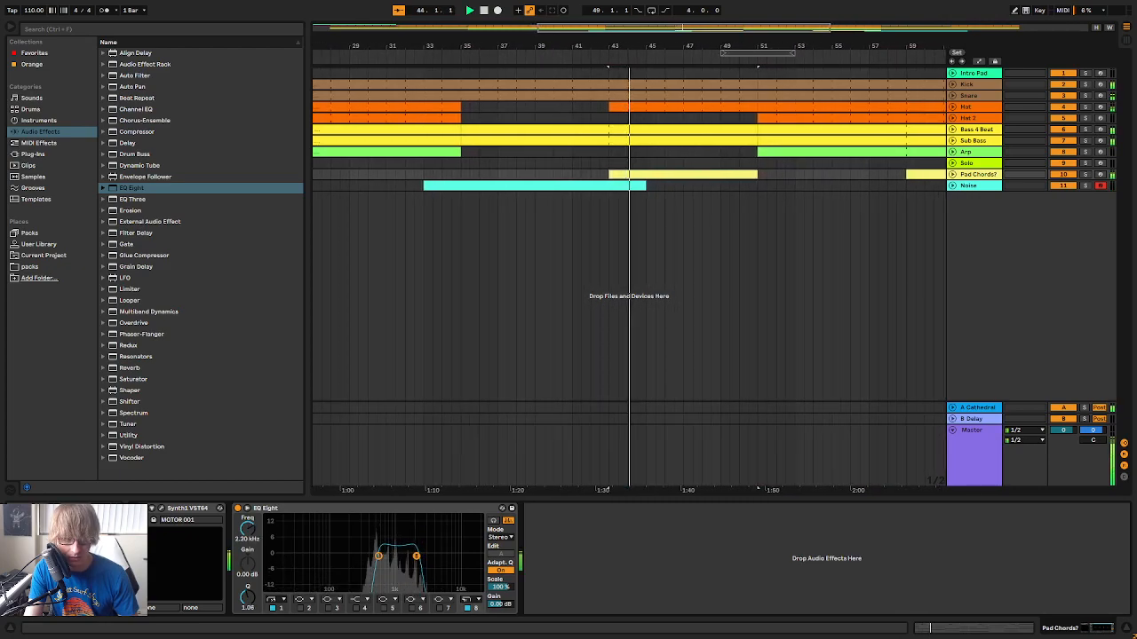
Fill the gap on the Pad Chords? track between bars 51 and 59 so the chords run from bar 43 to 67
click(763, 186)
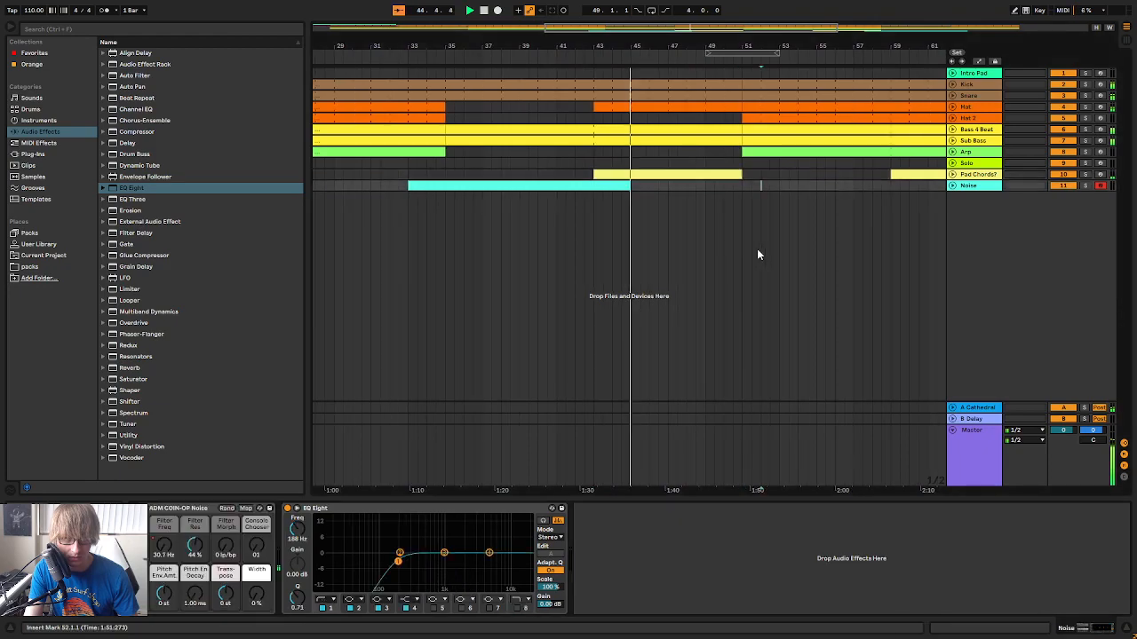
drag(799, 46, 614, 37)
drag(481, 175, 740, 190)
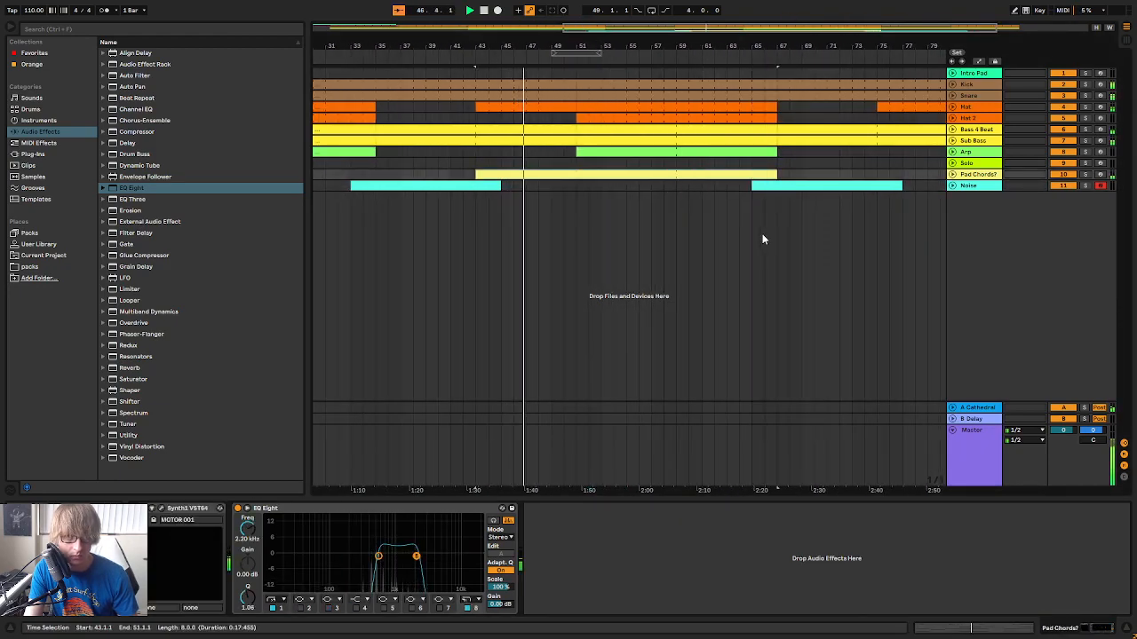
click(641, 326)
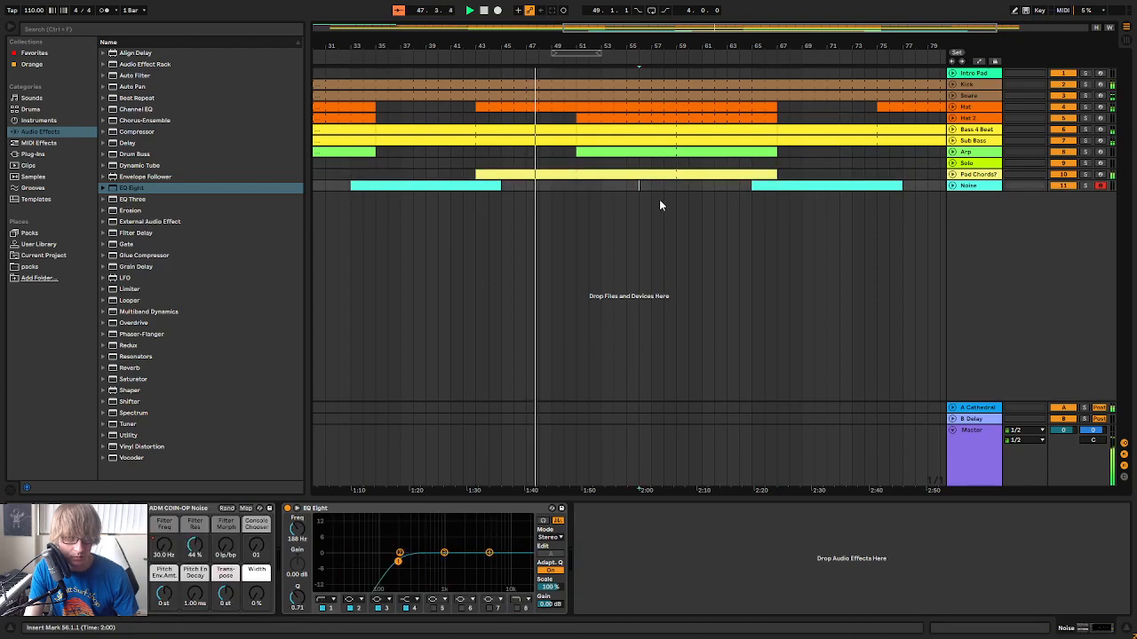
Bypass the EQ Eight on the Pad Chords? track to hear the chords unfiltered during playback
key(Up)
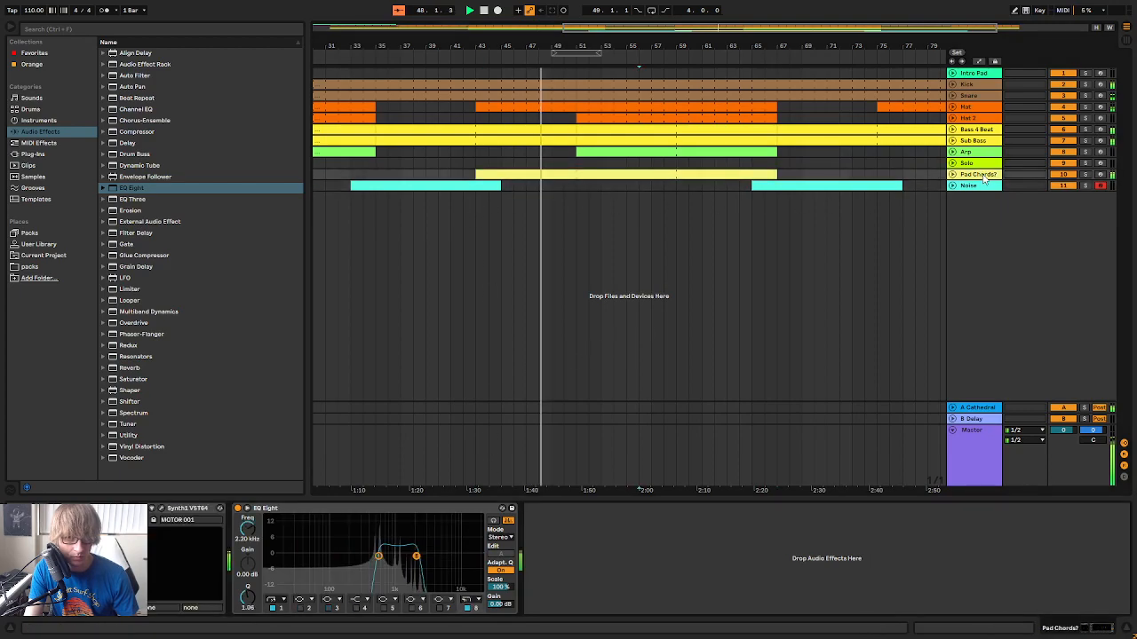
click(238, 508)
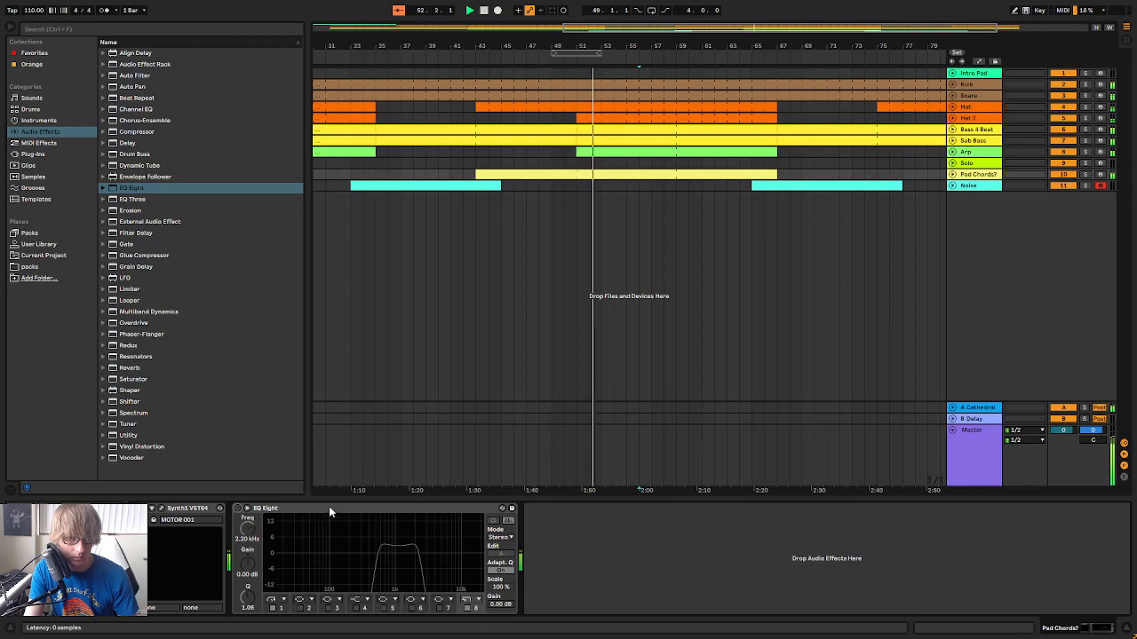
click(238, 508)
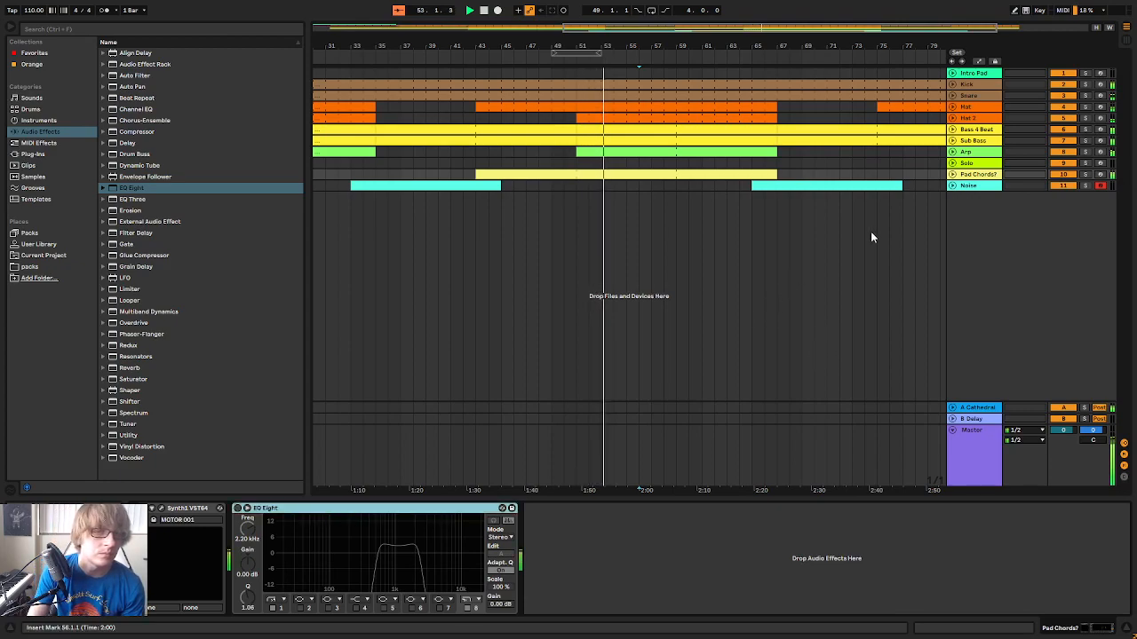
Delete the EQ Eight from the Pad Chords? track and duplicate the track
key(Delete)
click(927, 186)
right_click(975, 175)
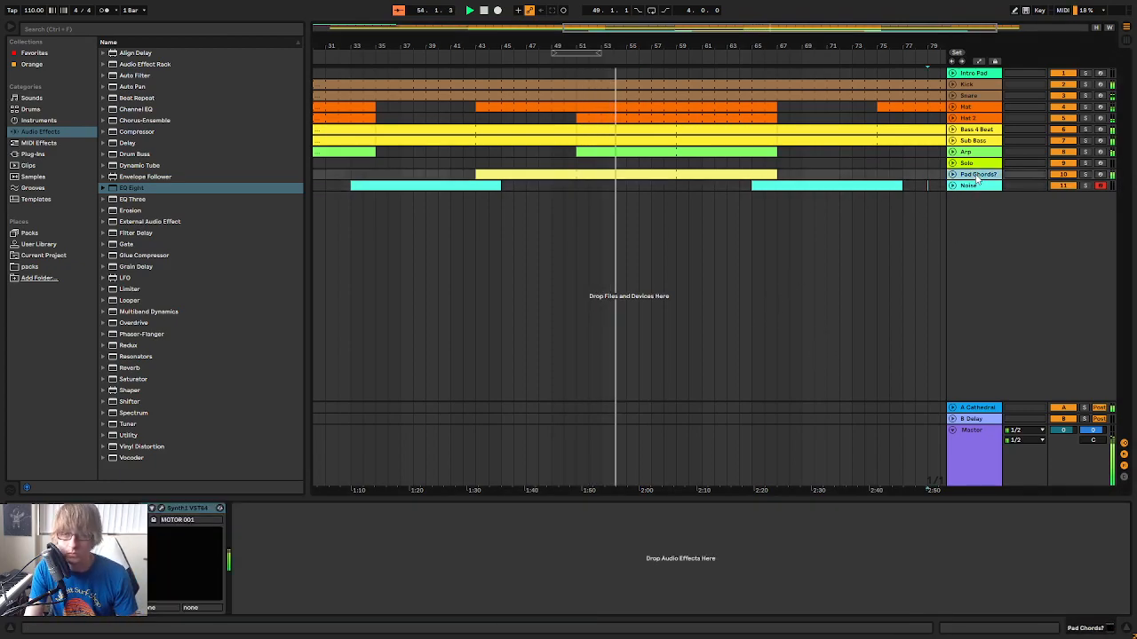
click(1010, 198)
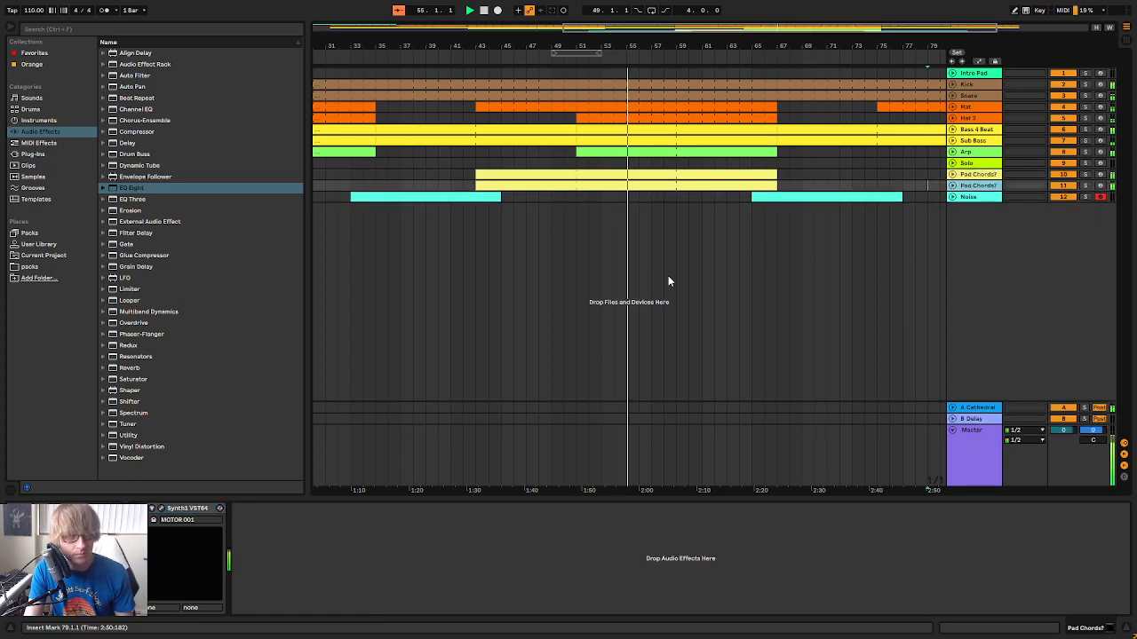
Trim the original Pad Chords? clip to start at bar 51 and rename its track Pad Chords
drag(479, 175, 577, 175)
click(588, 197)
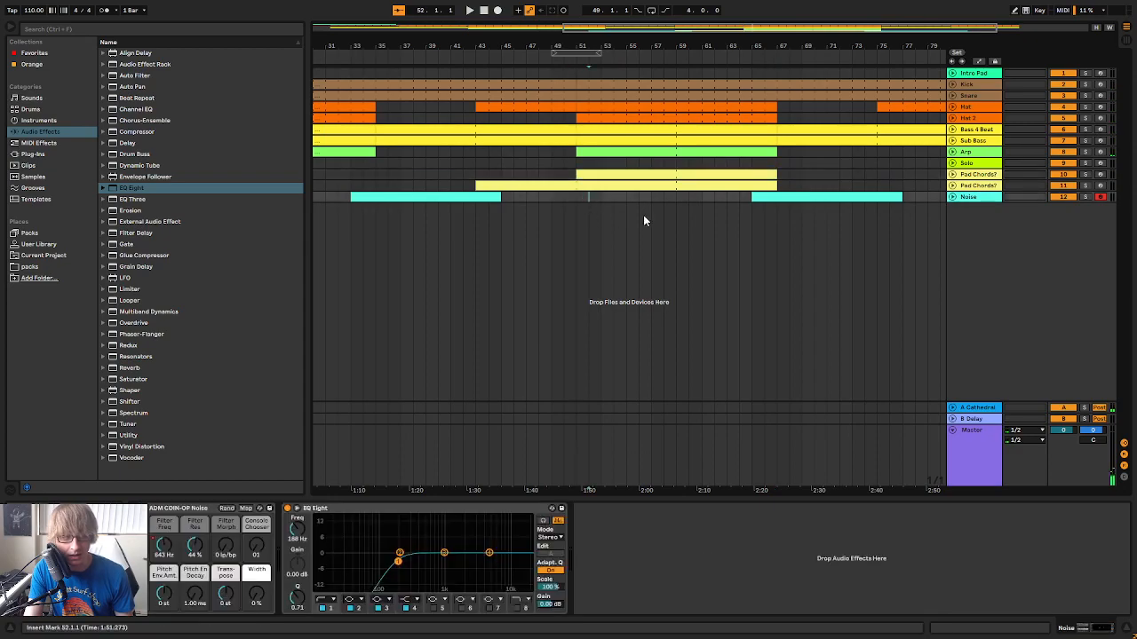
right_click(971, 178)
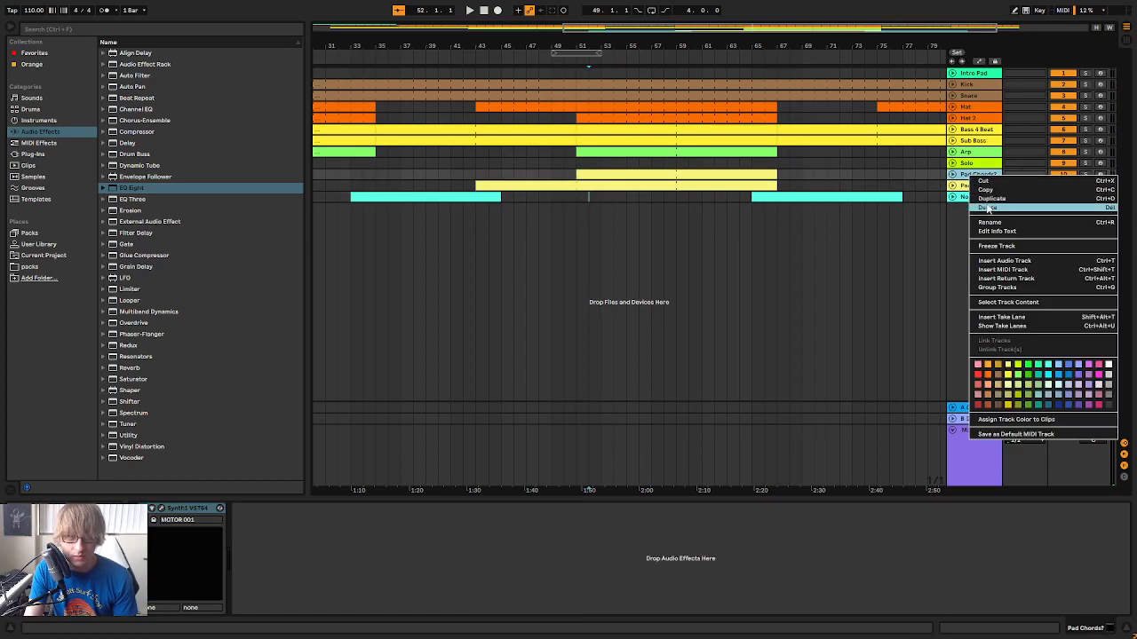
click(990, 223)
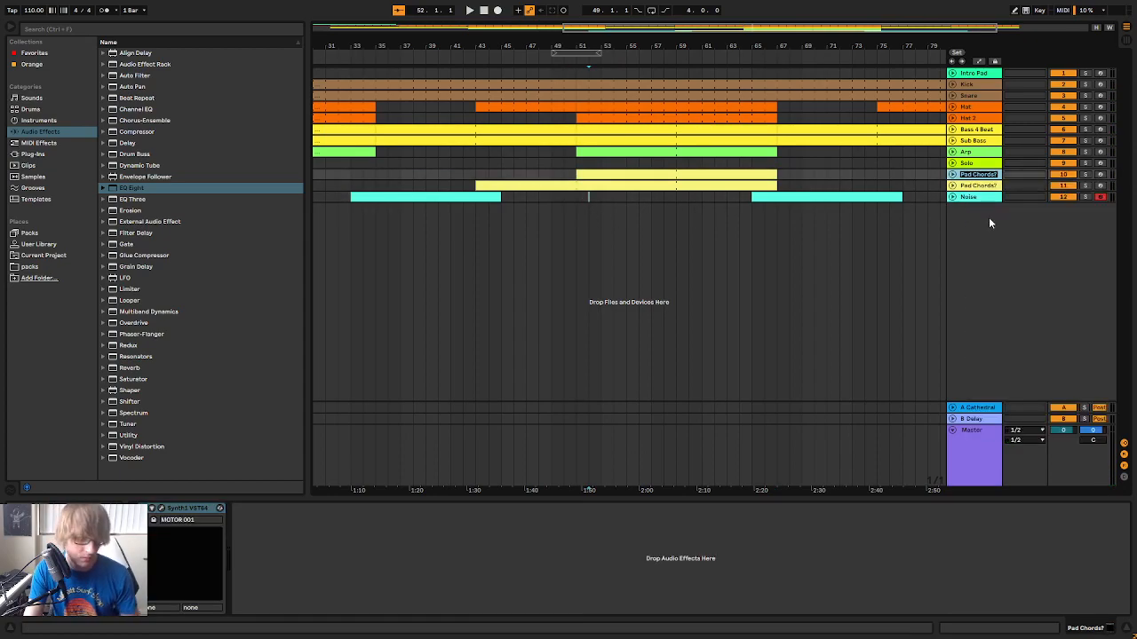
text(Pad Cho)
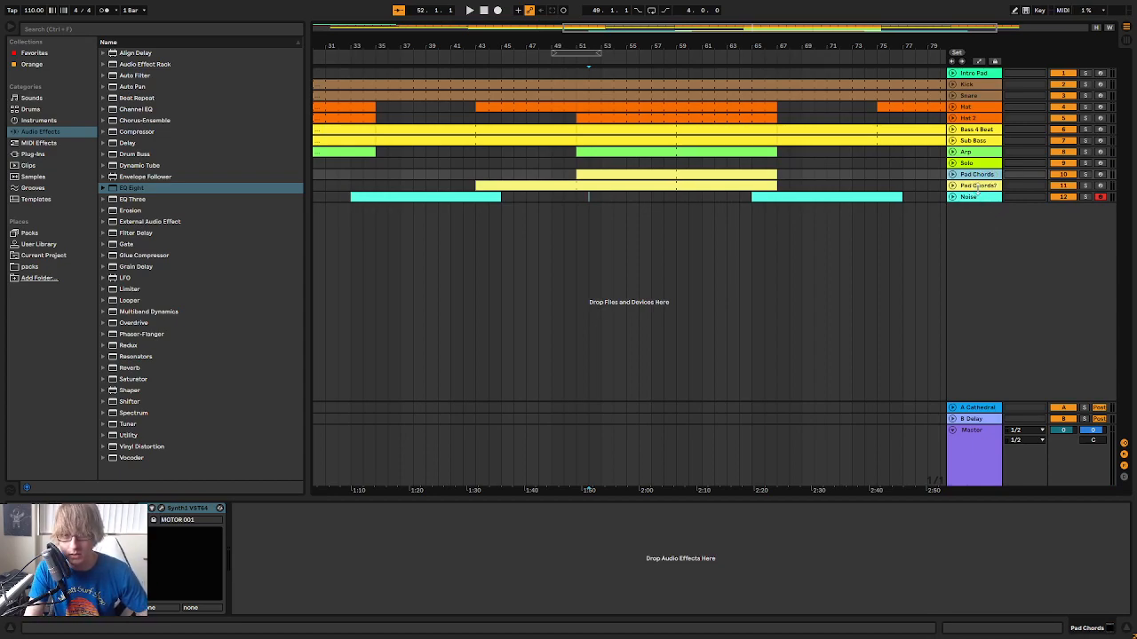
Rename the duplicated Pad Chords? track as Uhhmm
right_click(981, 186)
click(1020, 237)
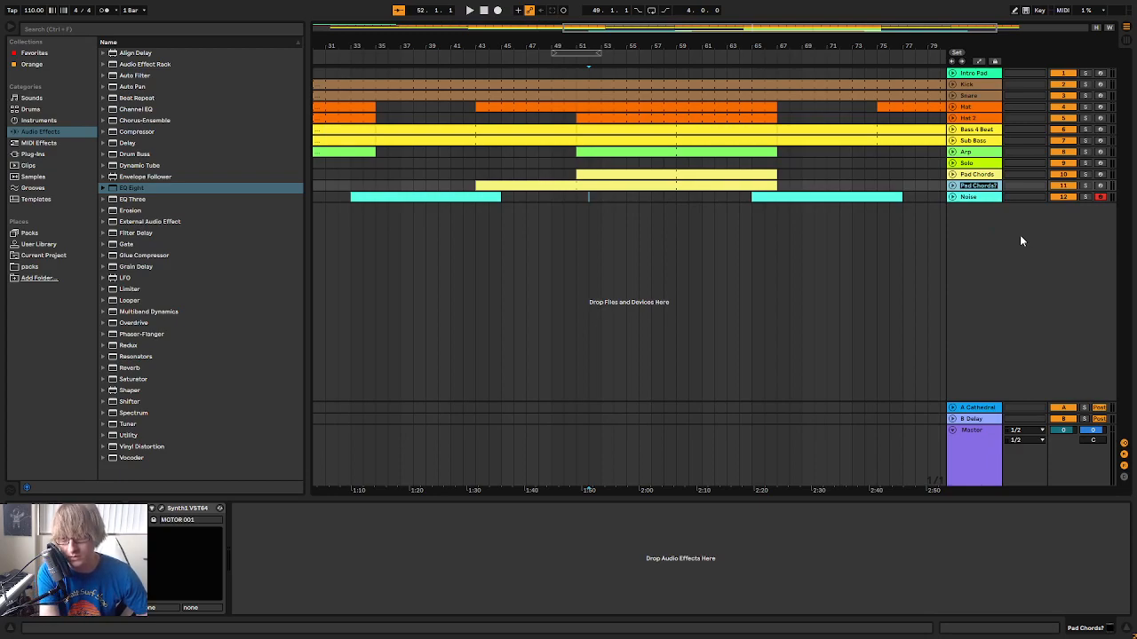
text(L)
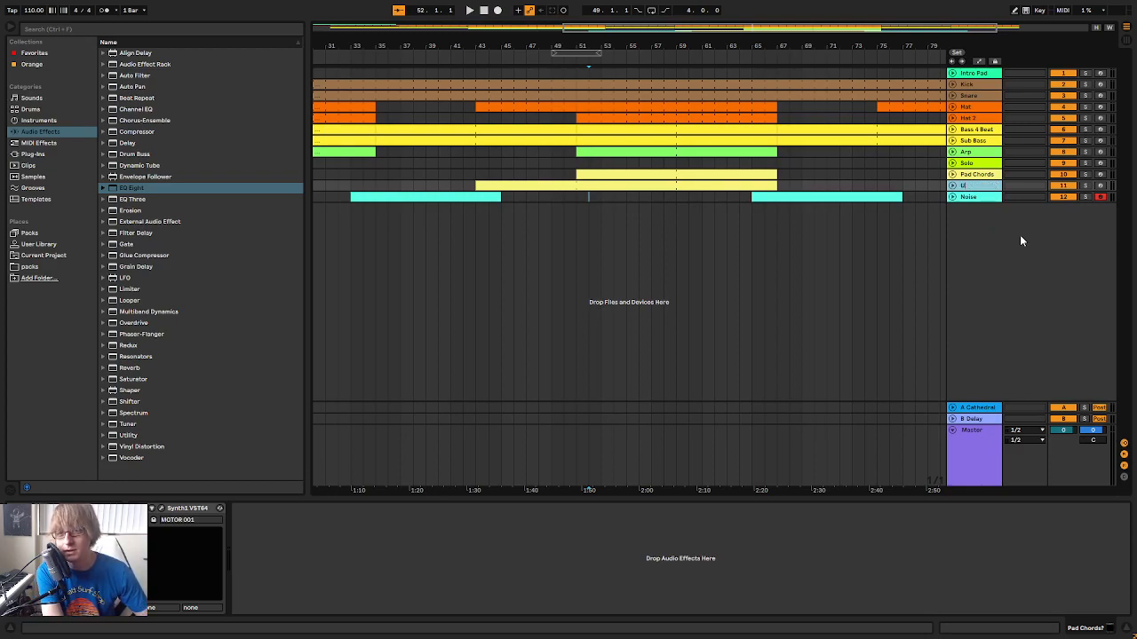
key(Return)
click(765, 231)
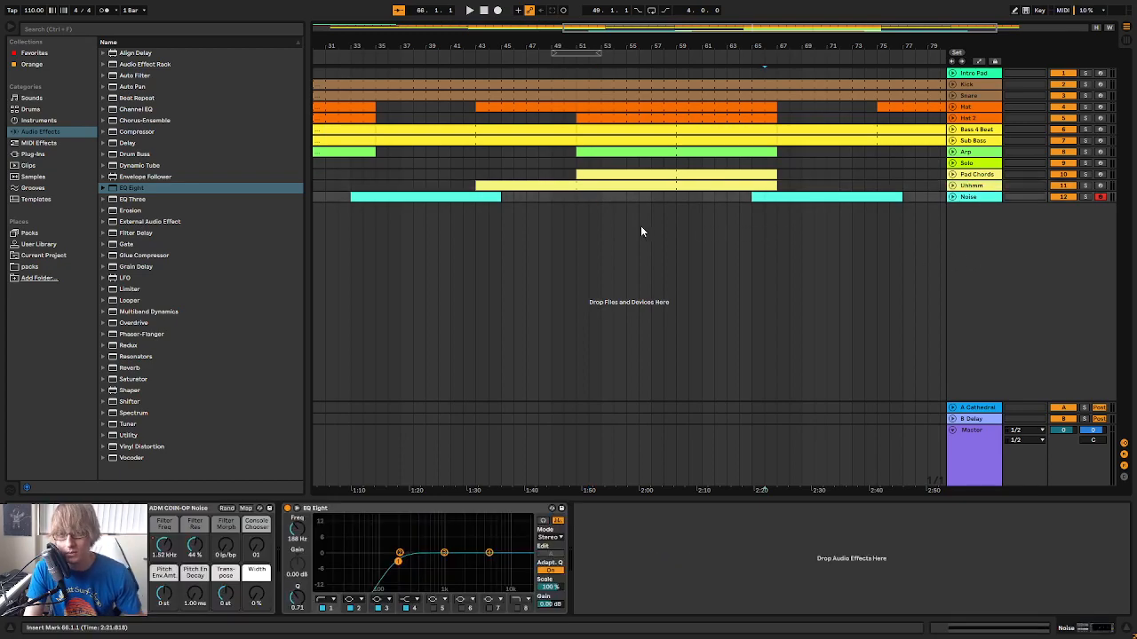
Open Synth1 on the Uhhmm track, load preset 22:MOTOR 002 from the bank and select the track's clip
click(564, 187)
click(982, 187)
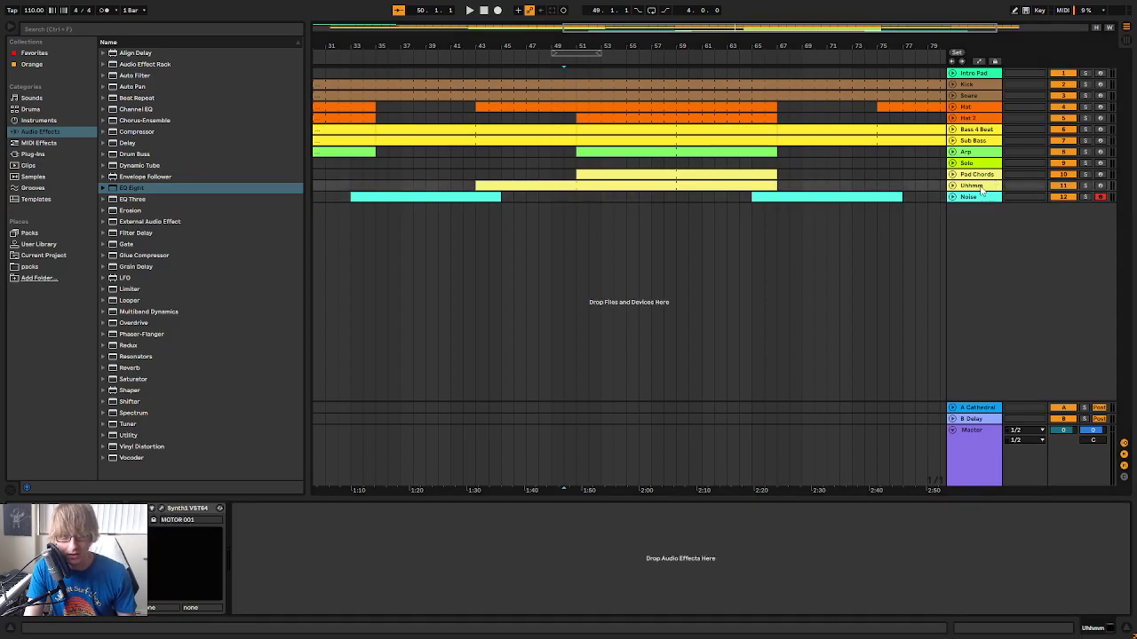
click(162, 509)
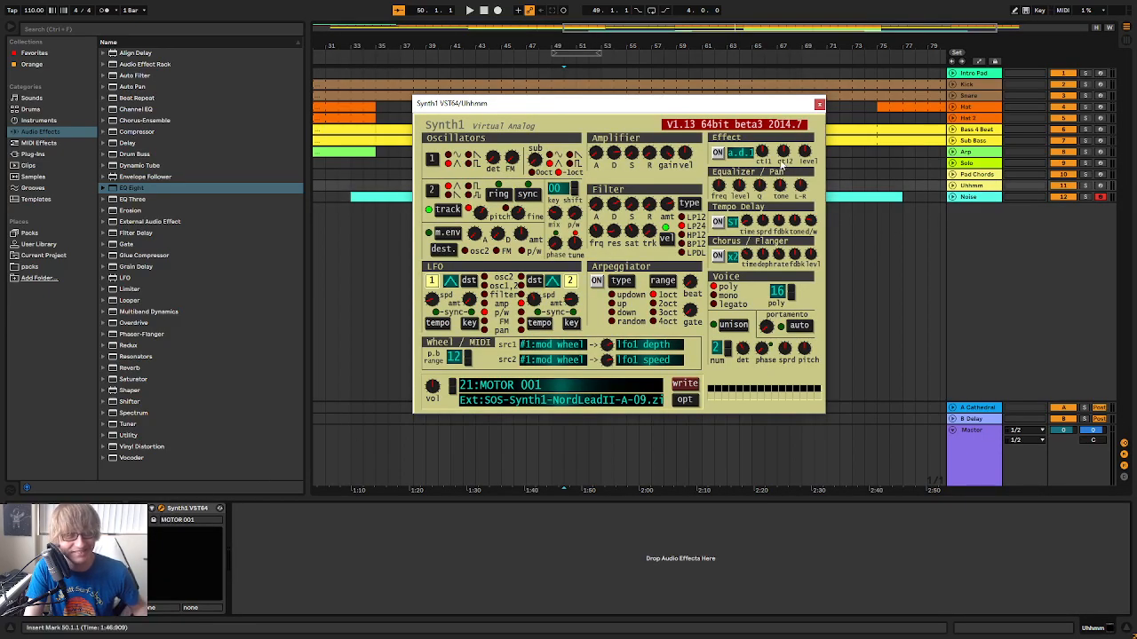
drag(748, 105, 788, 336)
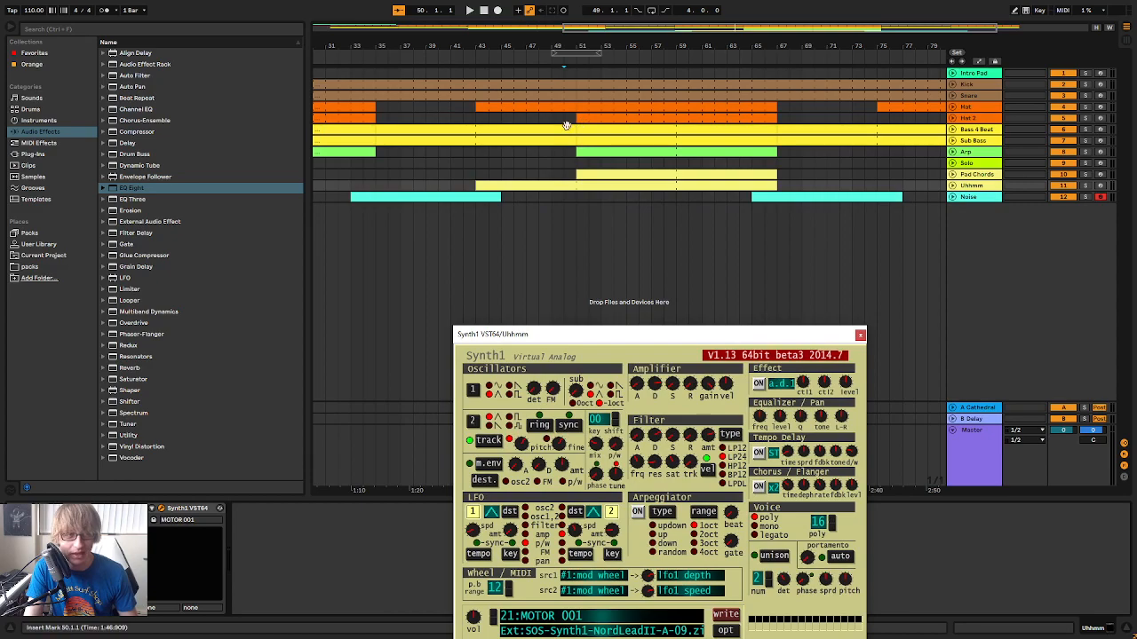
click(607, 622)
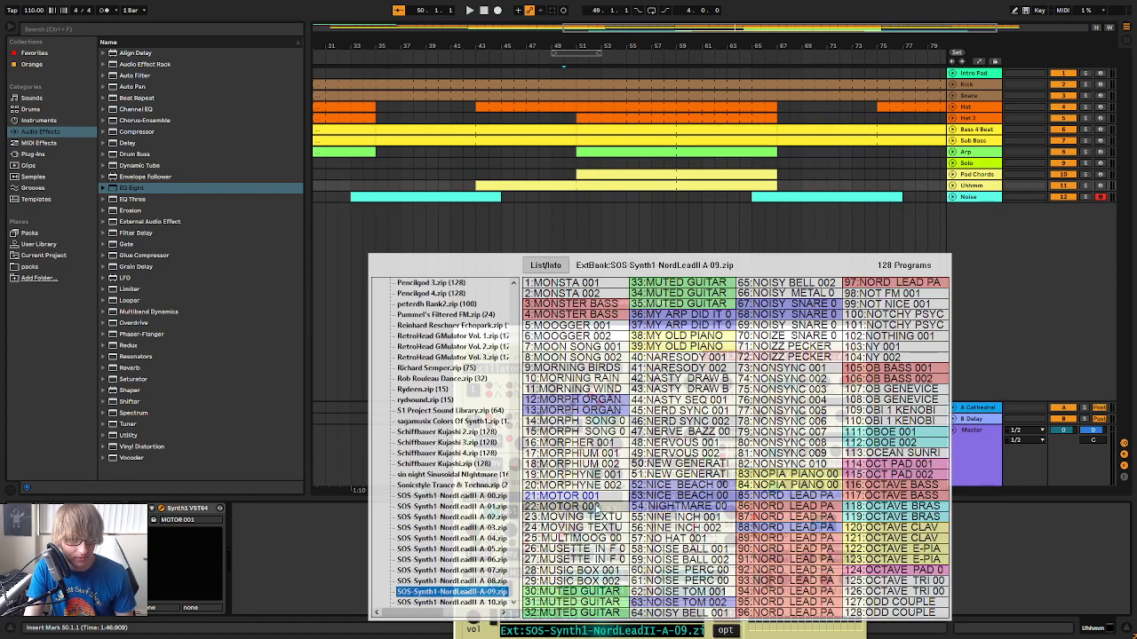
click(576, 508)
click(594, 185)
drag(577, 334, 564, 119)
Audition successive Synth1 presets on the soloed Uhhmm track from bar 43, up to 31:MUTED GUITAR 002
click(477, 400)
click(477, 399)
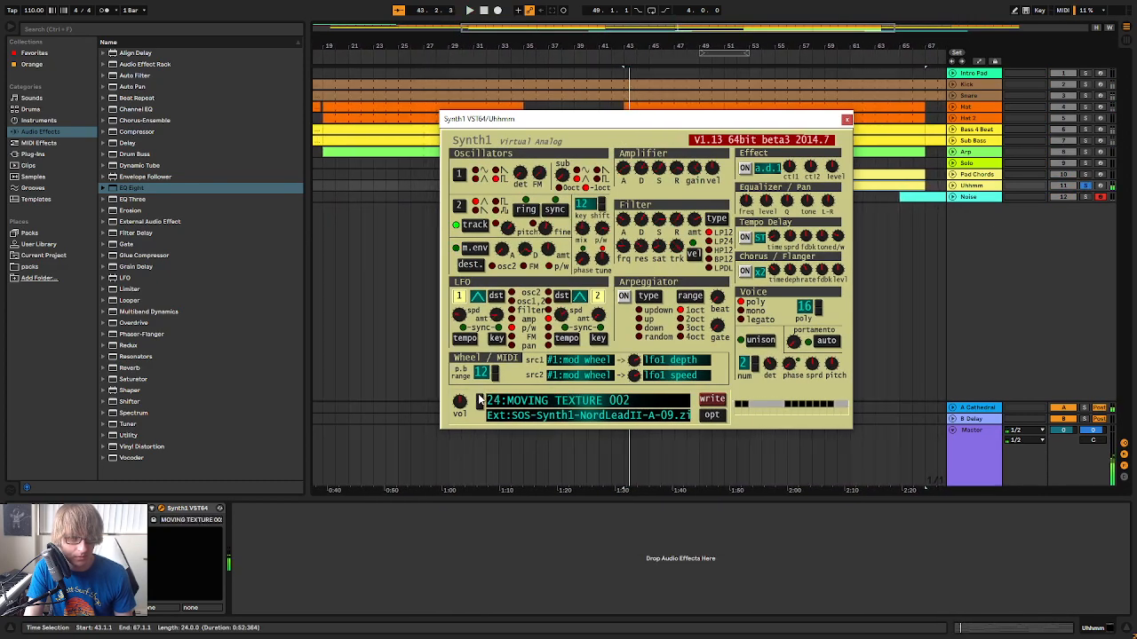
click(477, 400)
click(477, 399)
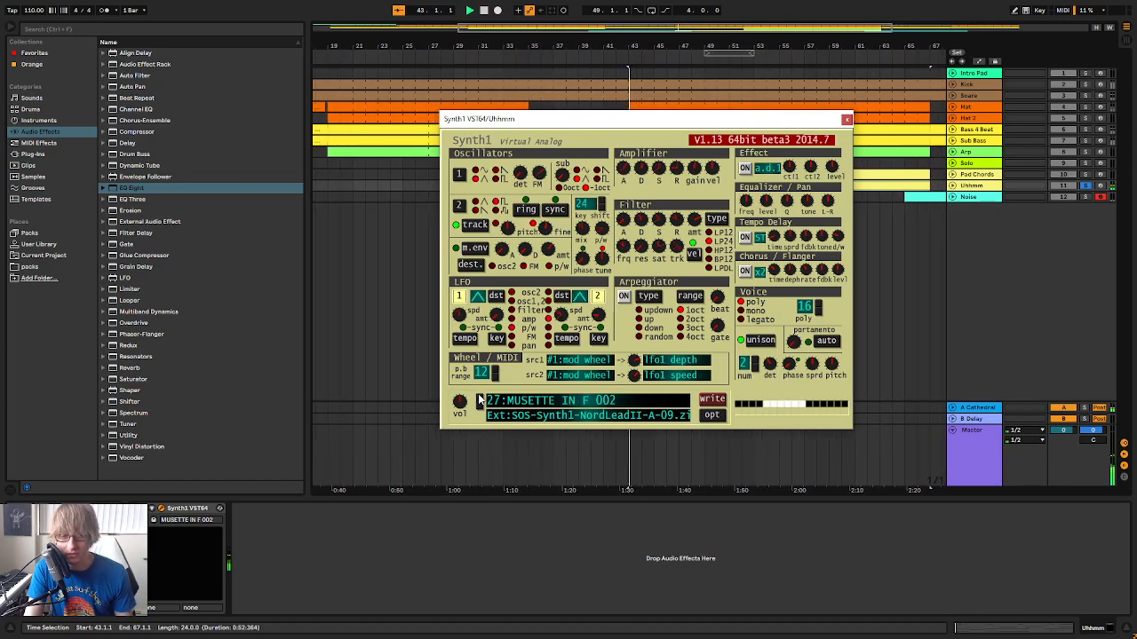
click(478, 399)
click(478, 399)
click(478, 400)
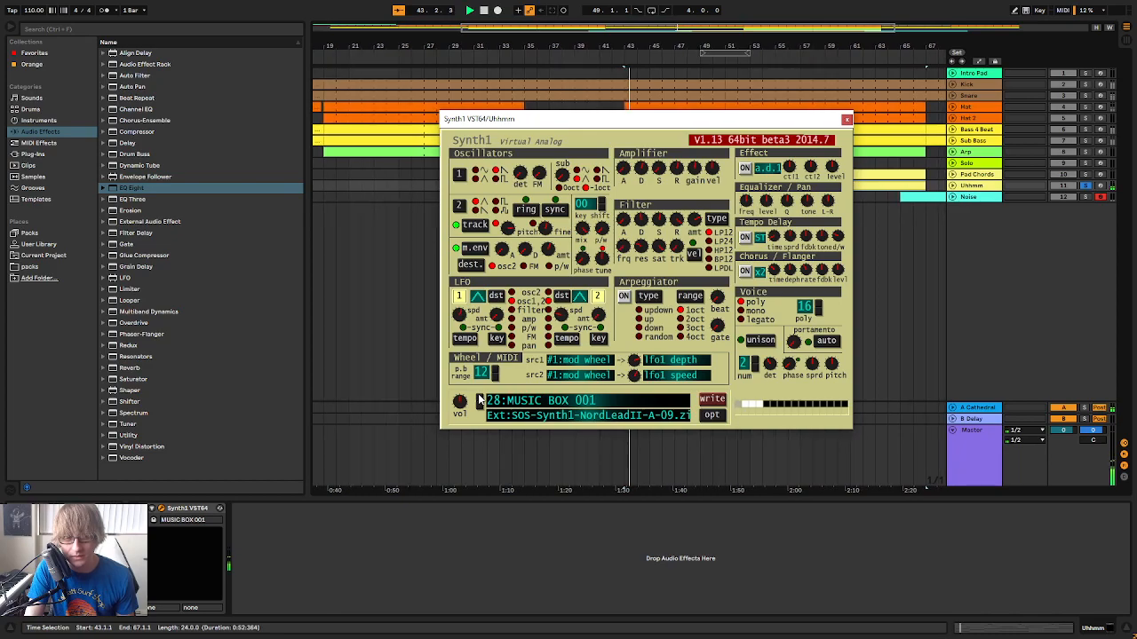
click(478, 400)
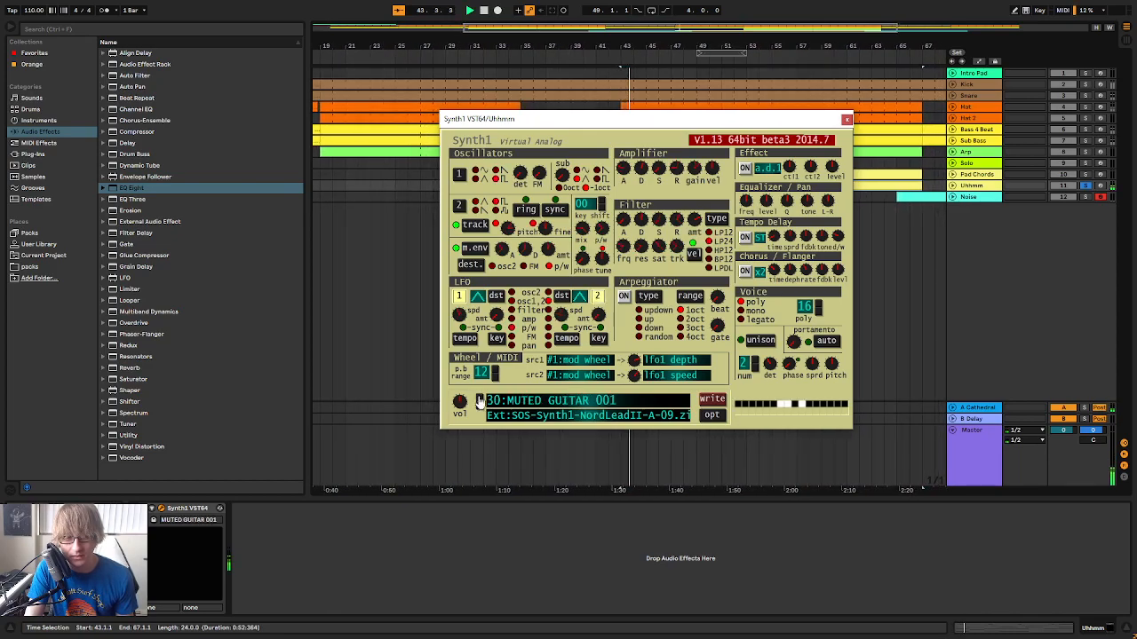
click(478, 399)
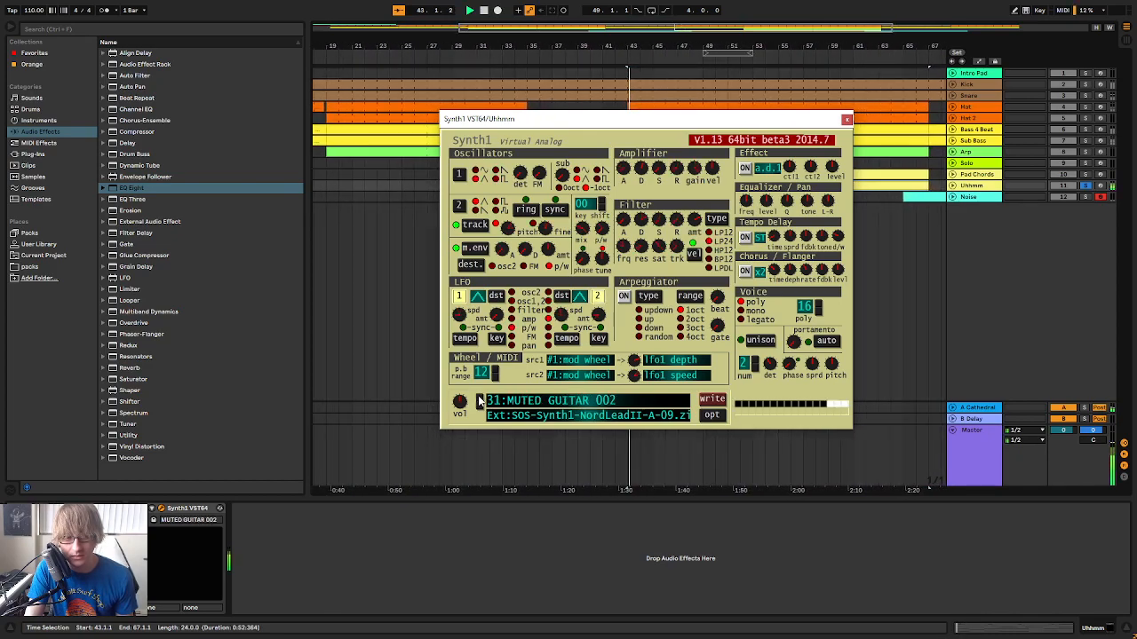
Listen to MUTED GUITAR 003 and MUTED GUITAR 004 in the full mix and solo the Uhhmm track again
click(1085, 185)
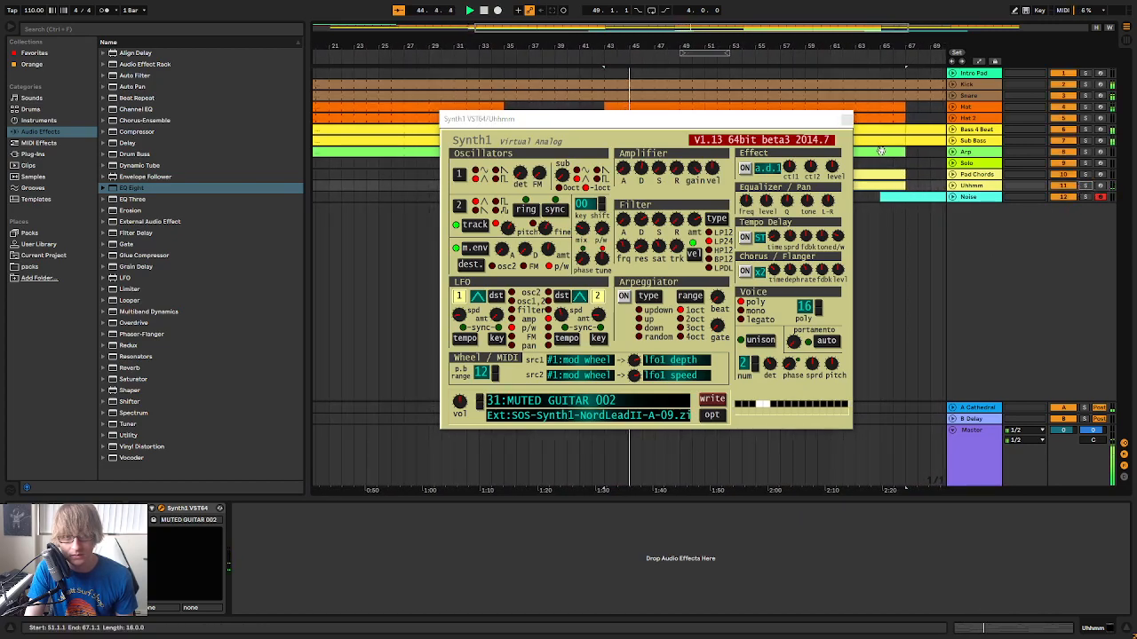
click(478, 400)
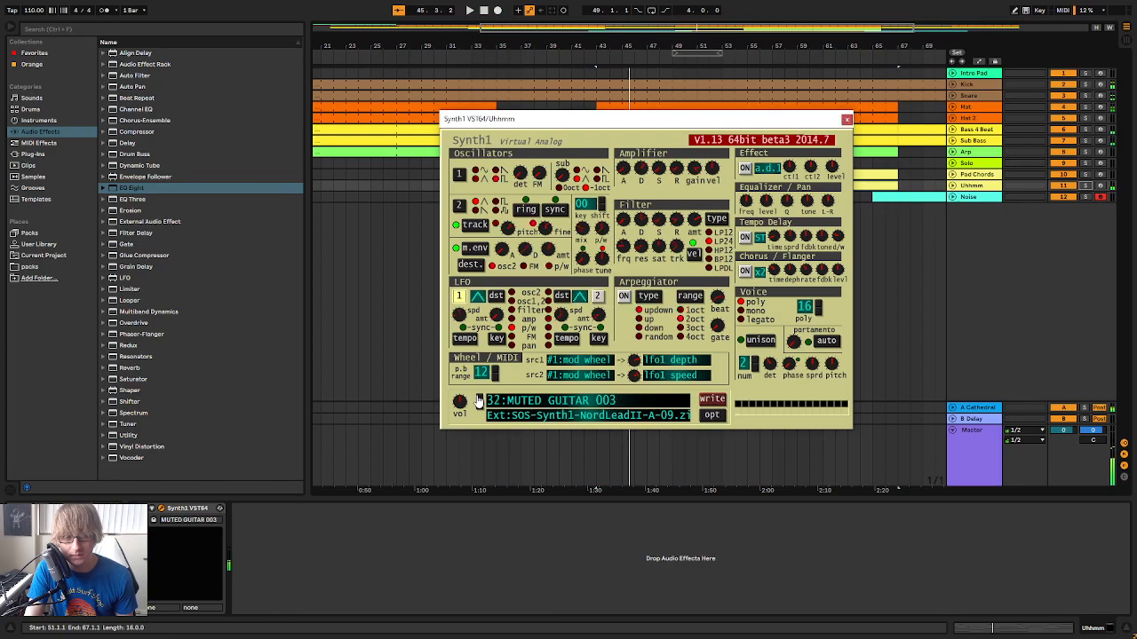
click(478, 400)
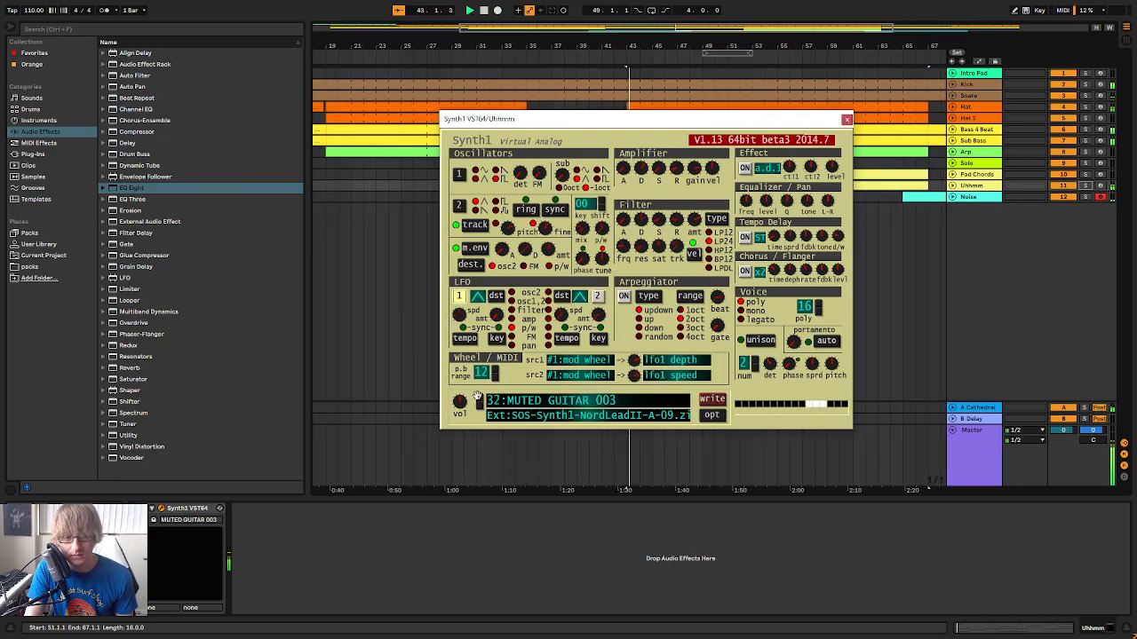
click(1085, 186)
Audition the Uhhmm presets from 34:MUTED GUITAR 005 through the MY OLD PIANO sounds to 41:NARESODY 002
click(480, 401)
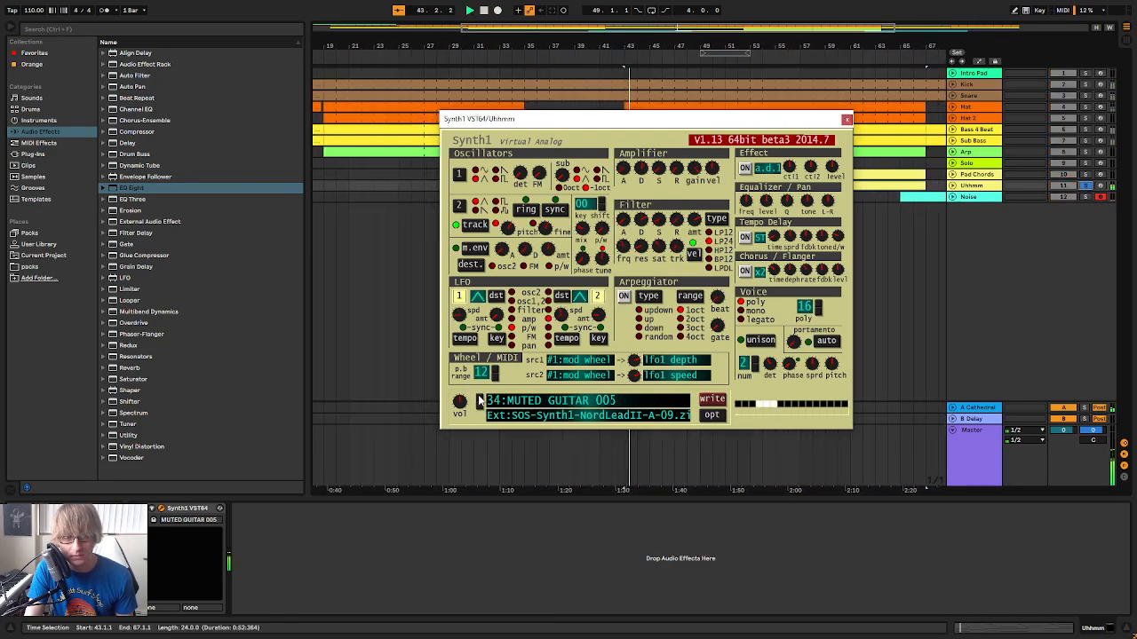
click(480, 401)
click(479, 401)
click(480, 401)
click(479, 402)
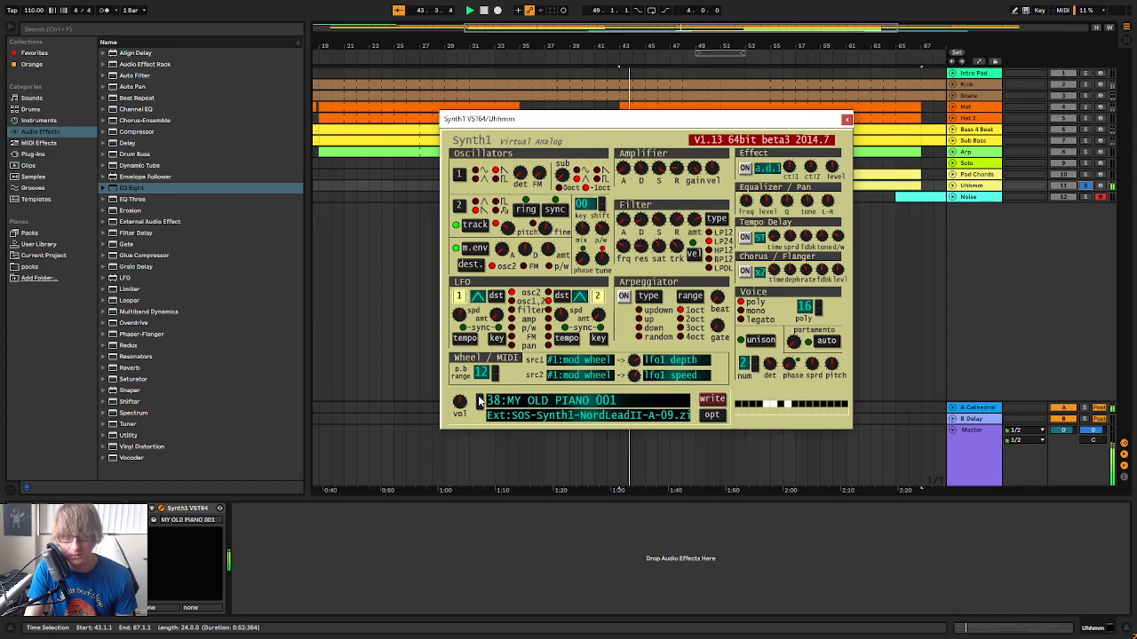
click(479, 401)
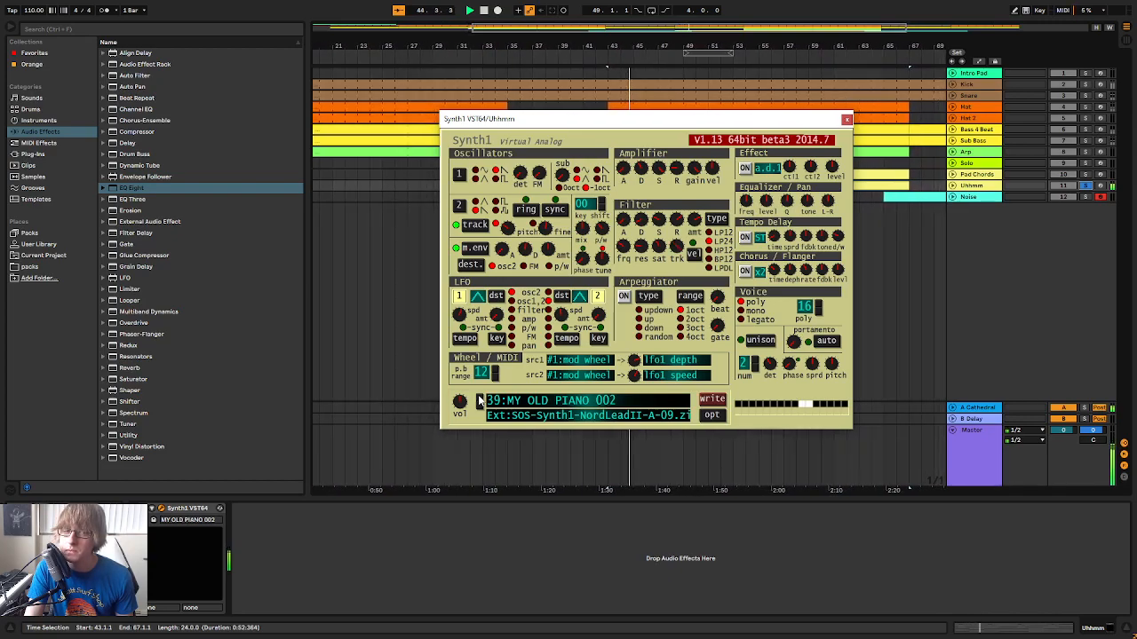
click(480, 401)
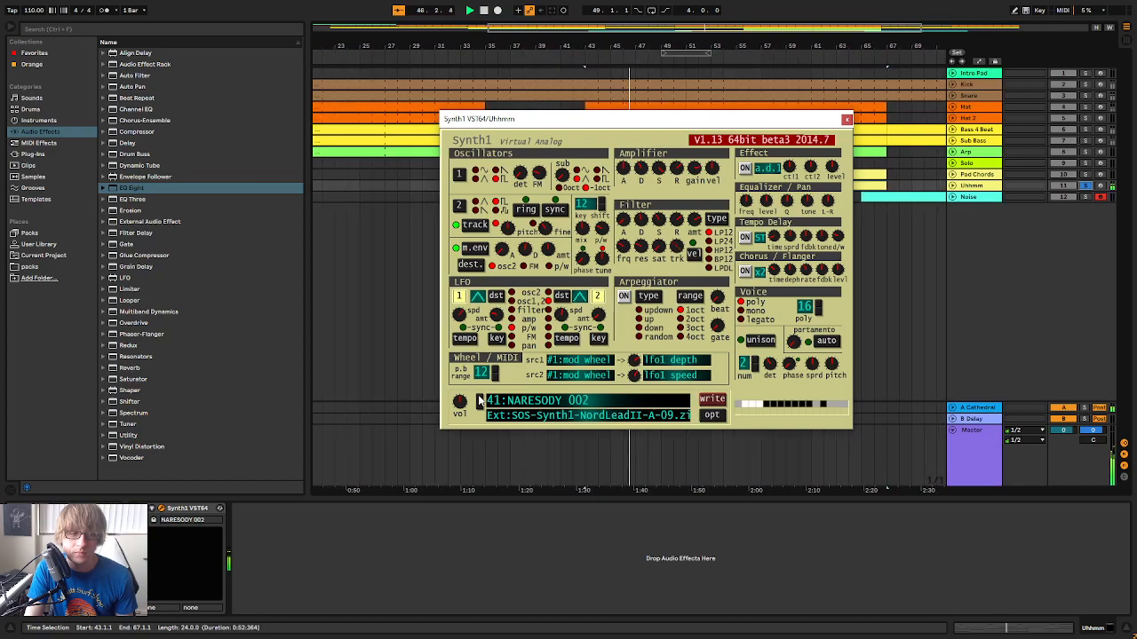
Audition further Uhhmm presets from 43:NASTY DRAW BAR 002 through NERD SYNC and NERVE BAZZ to 49:NERVOUS 002
click(479, 401)
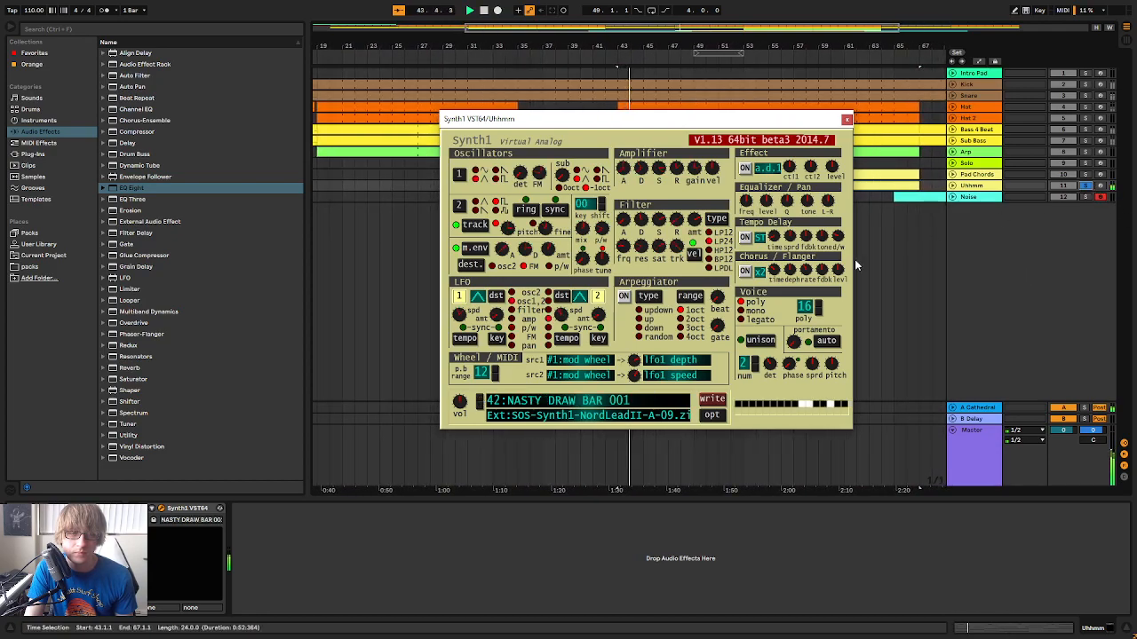
click(484, 400)
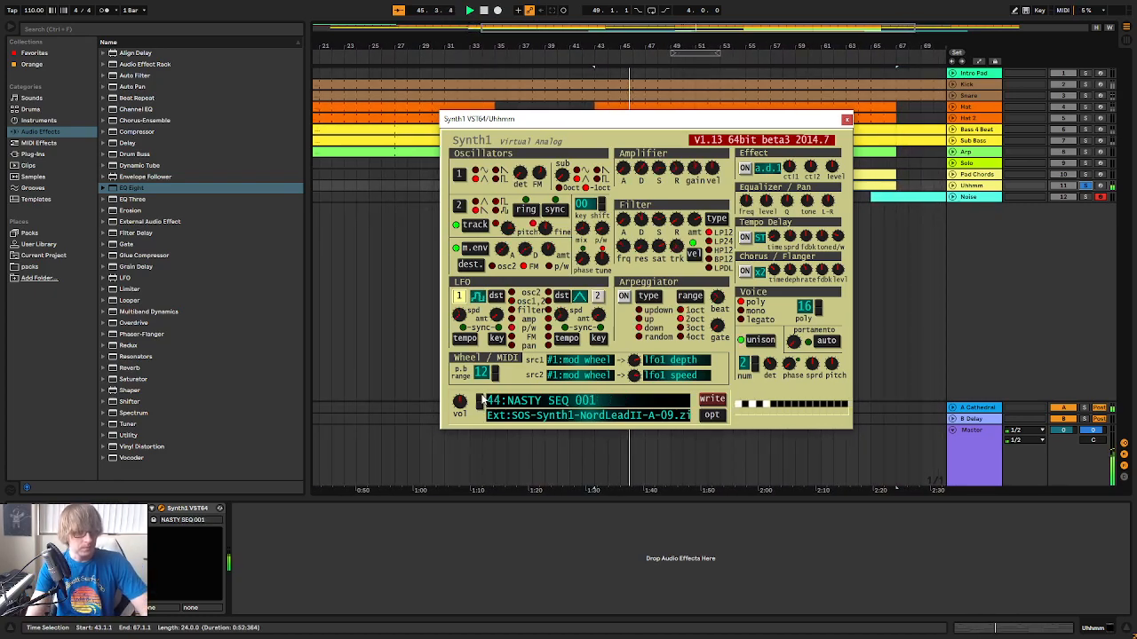
click(480, 400)
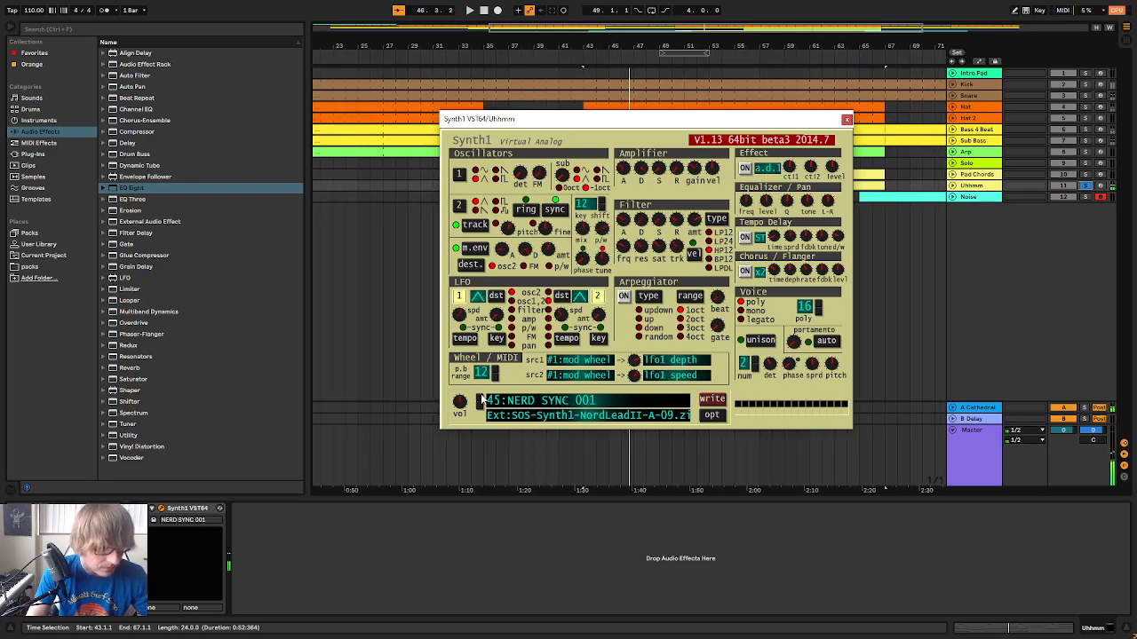
click(481, 399)
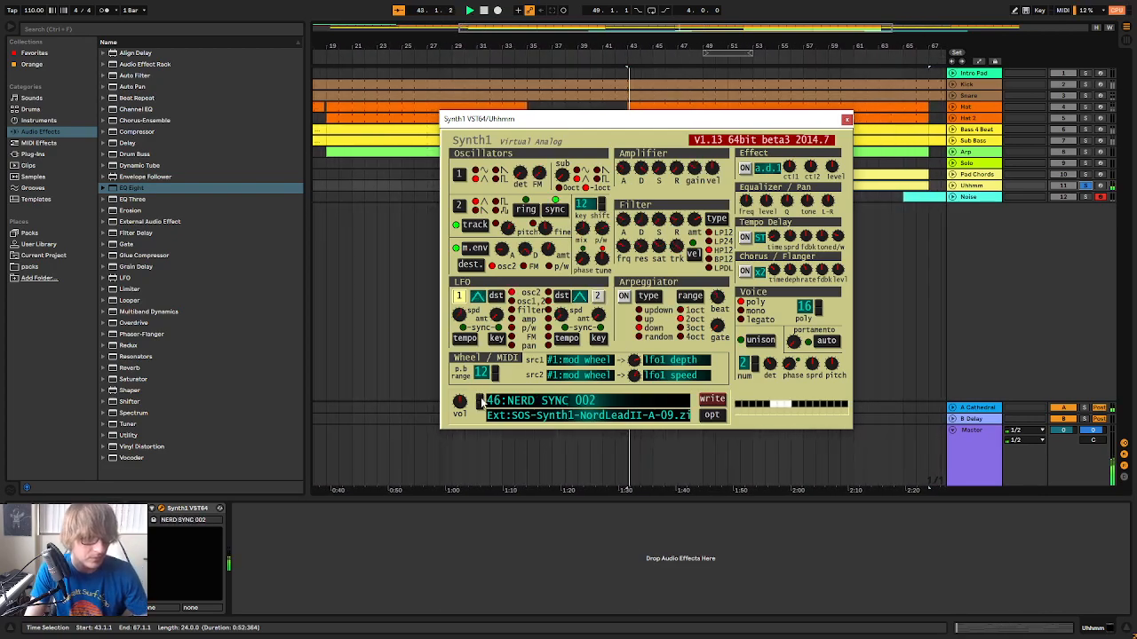
click(481, 399)
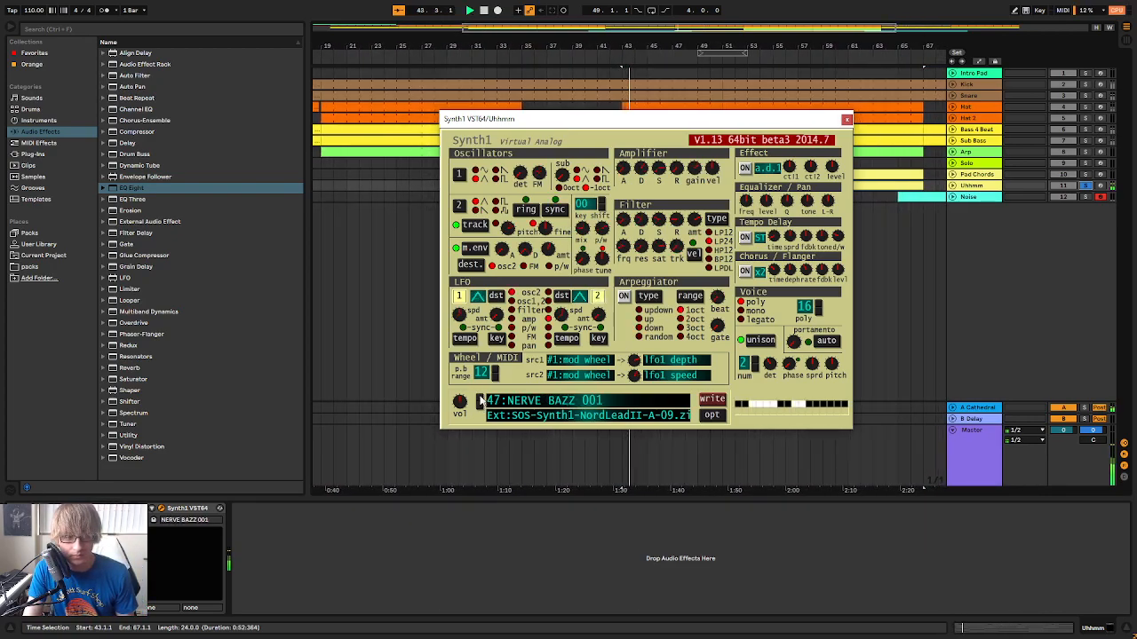
click(480, 400)
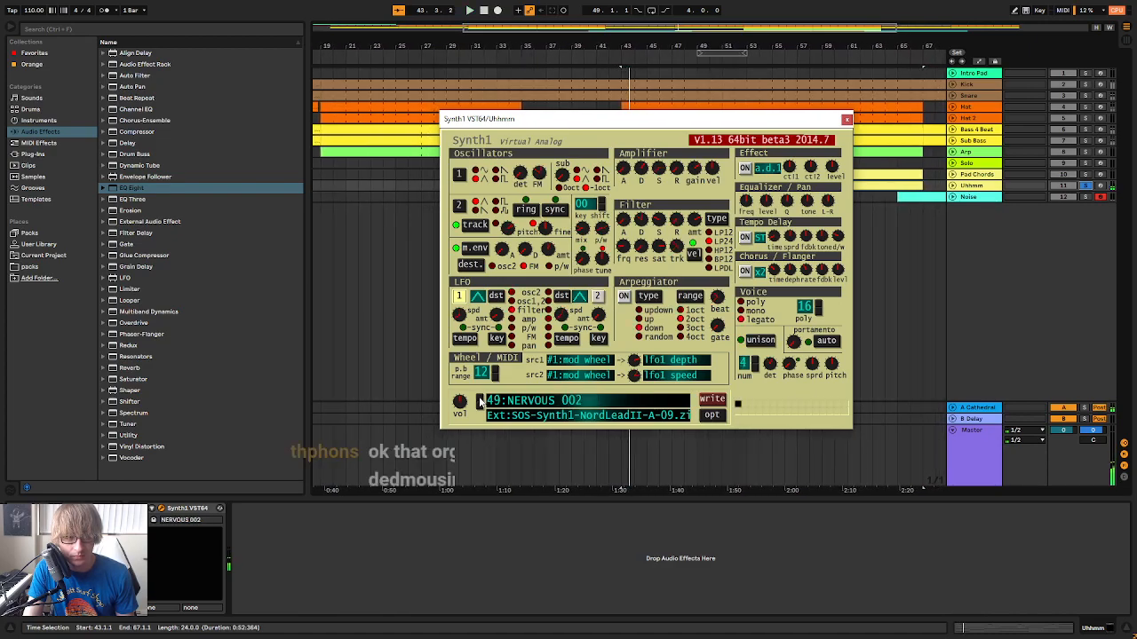
Step the Uhhmm synth through the NEW GENERATION, NICE BEACH and NINE INCH presets to 57:NO HAT 001
click(480, 400)
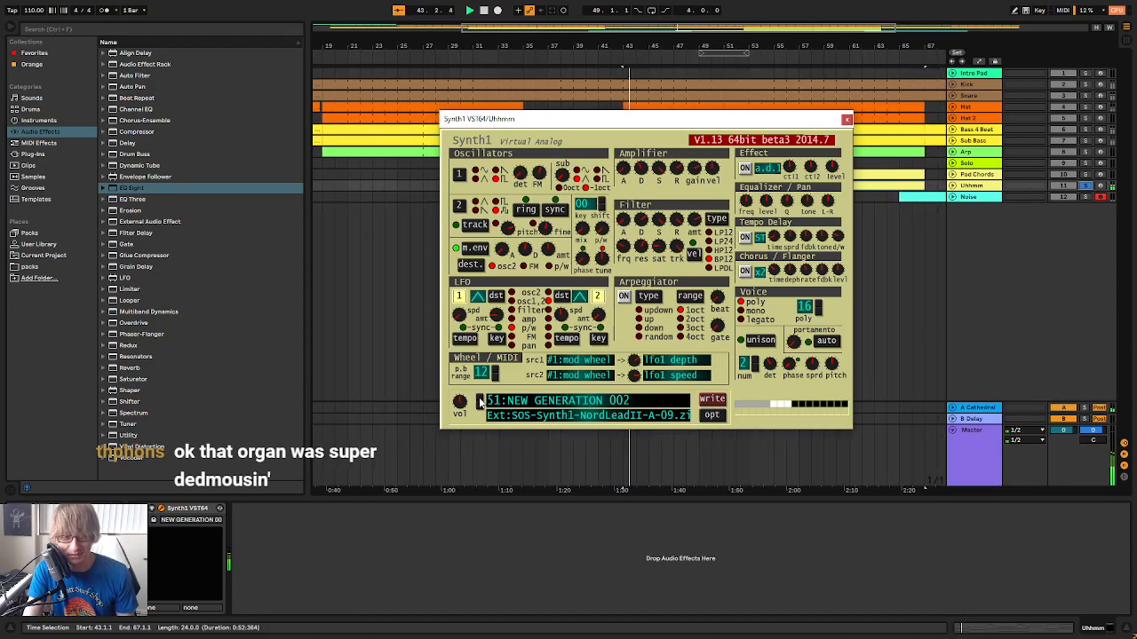
click(480, 400)
click(481, 400)
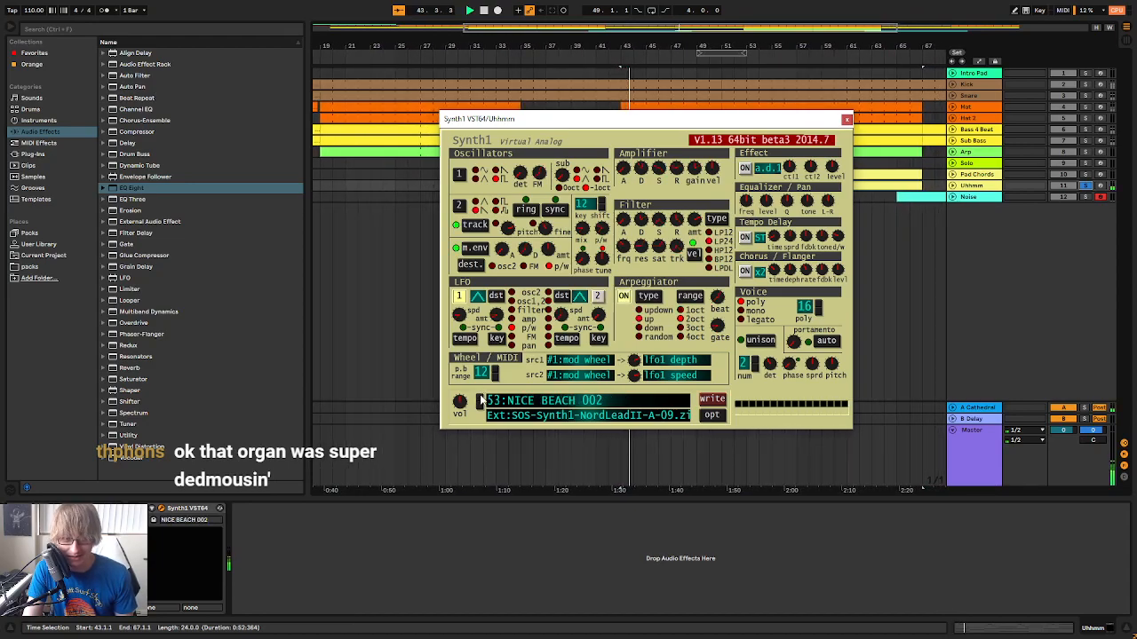
click(481, 401)
click(480, 401)
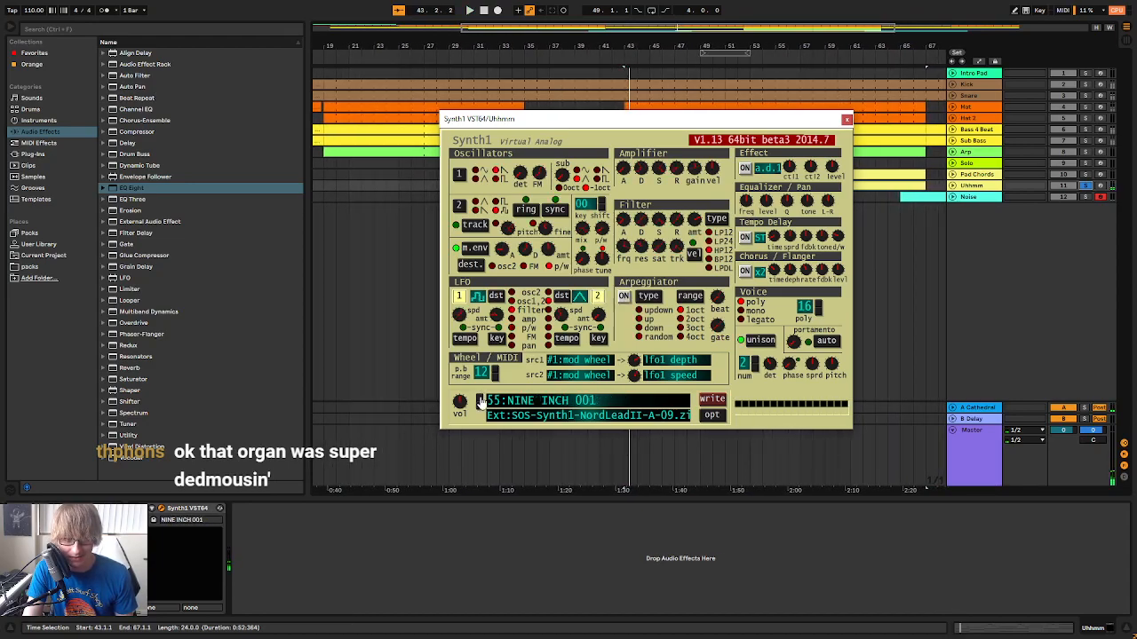
click(481, 400)
click(481, 401)
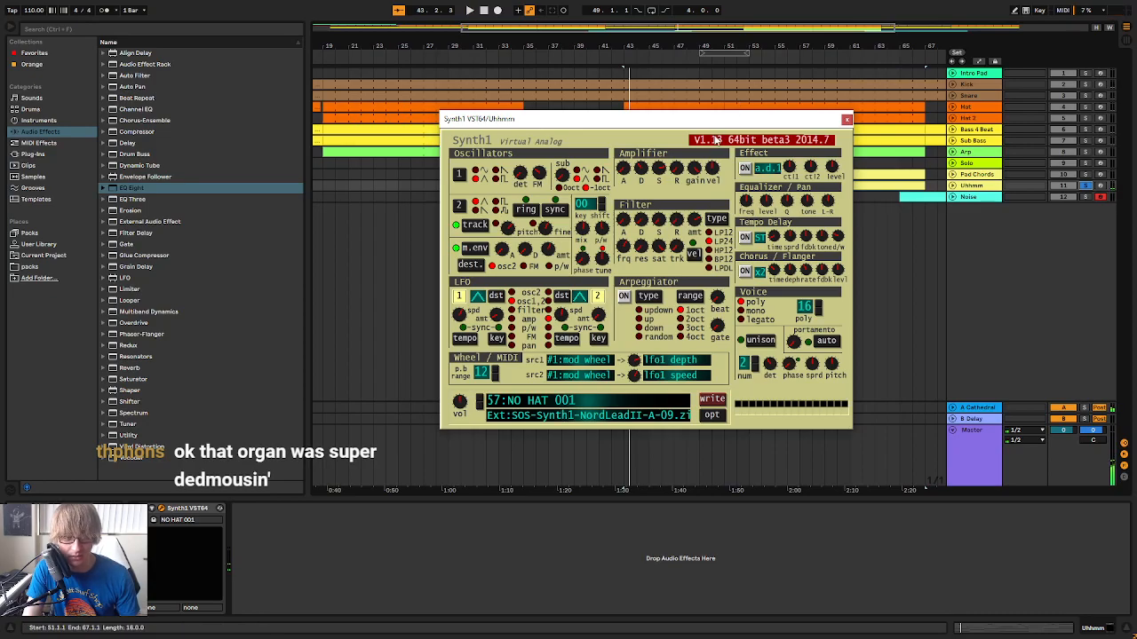
Adjust the Uhhmm track's volume in the mixer and listen to it in the full mix with its solo off
drag(761, 118, 799, 236)
click(883, 236)
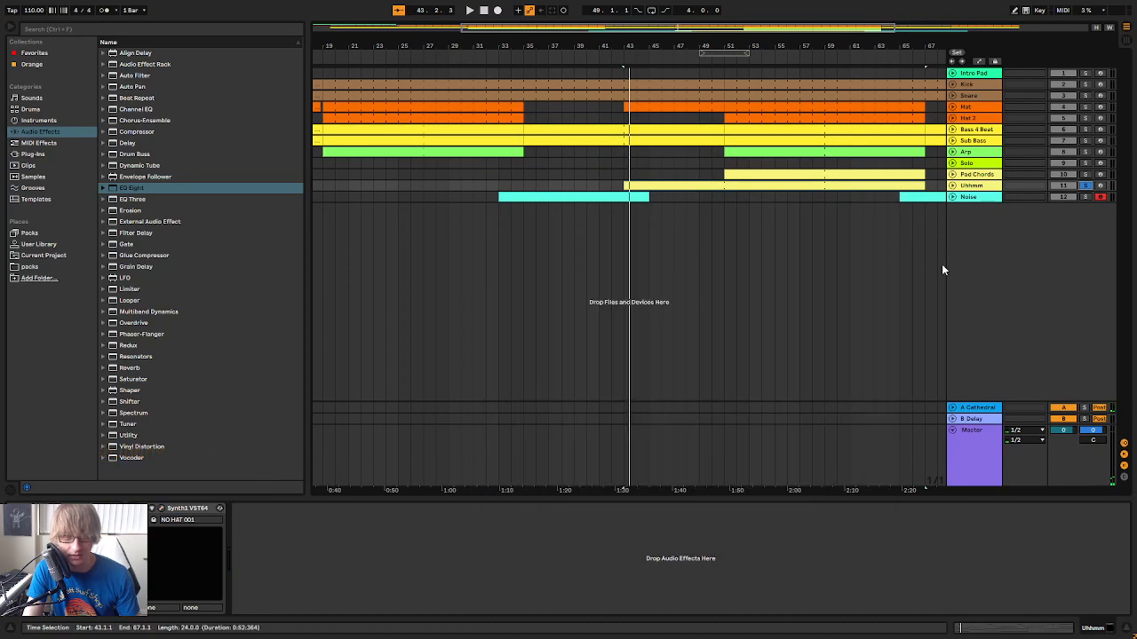
key(Tab)
drag(921, 441, 915, 444)
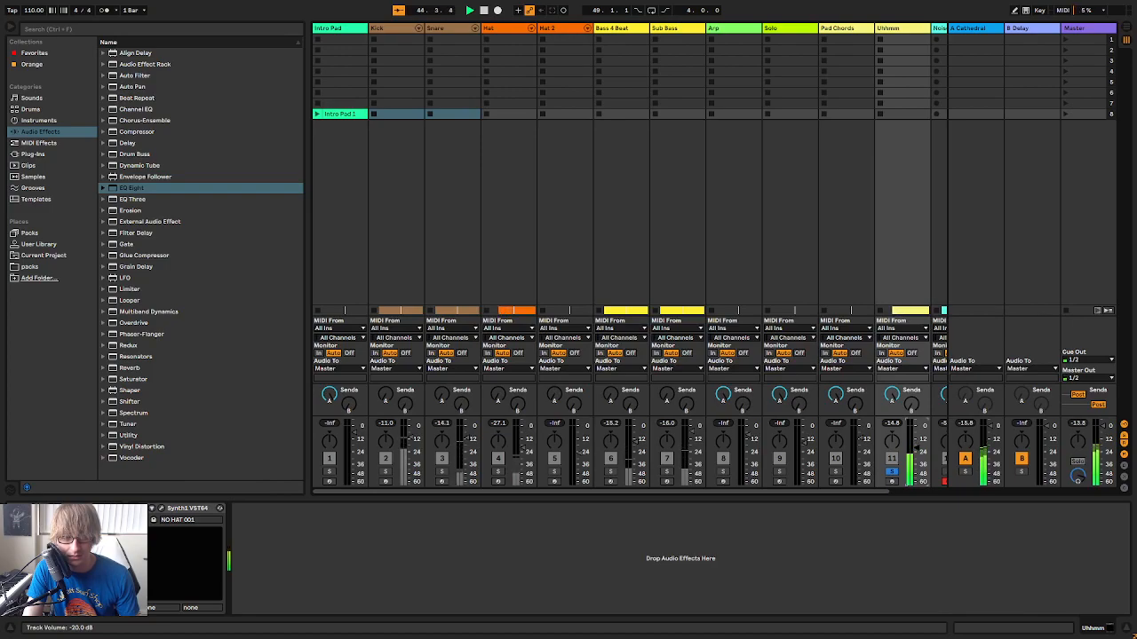
click(891, 470)
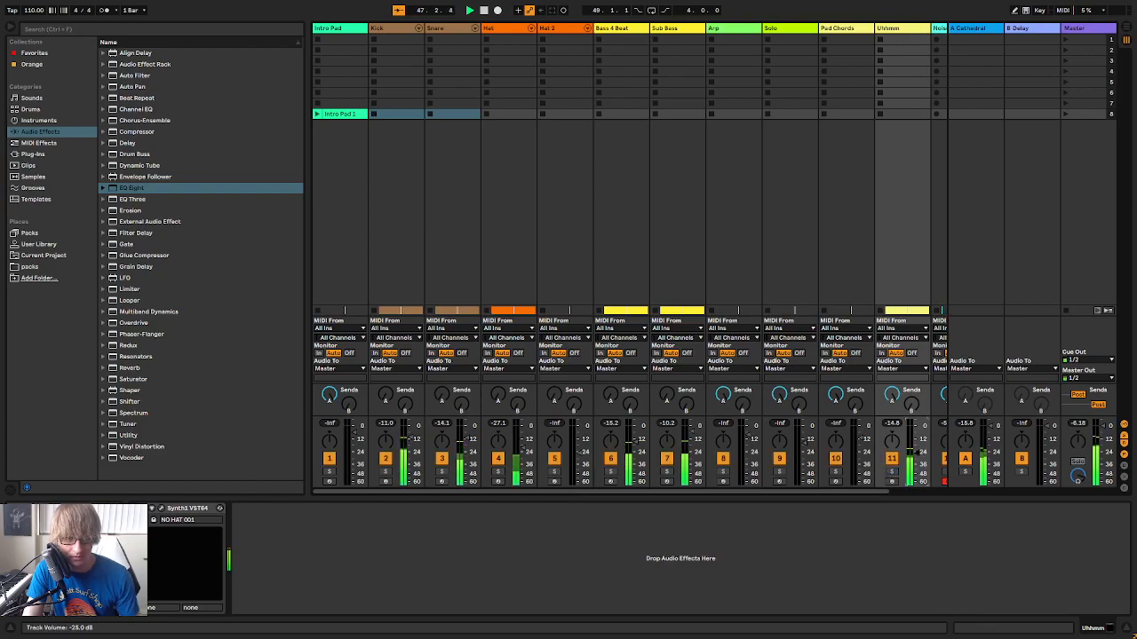
key(space)
Browse the Uhhmm synth's preset banks and load 1:Sparkle from Teksonik 1.zip
click(162, 509)
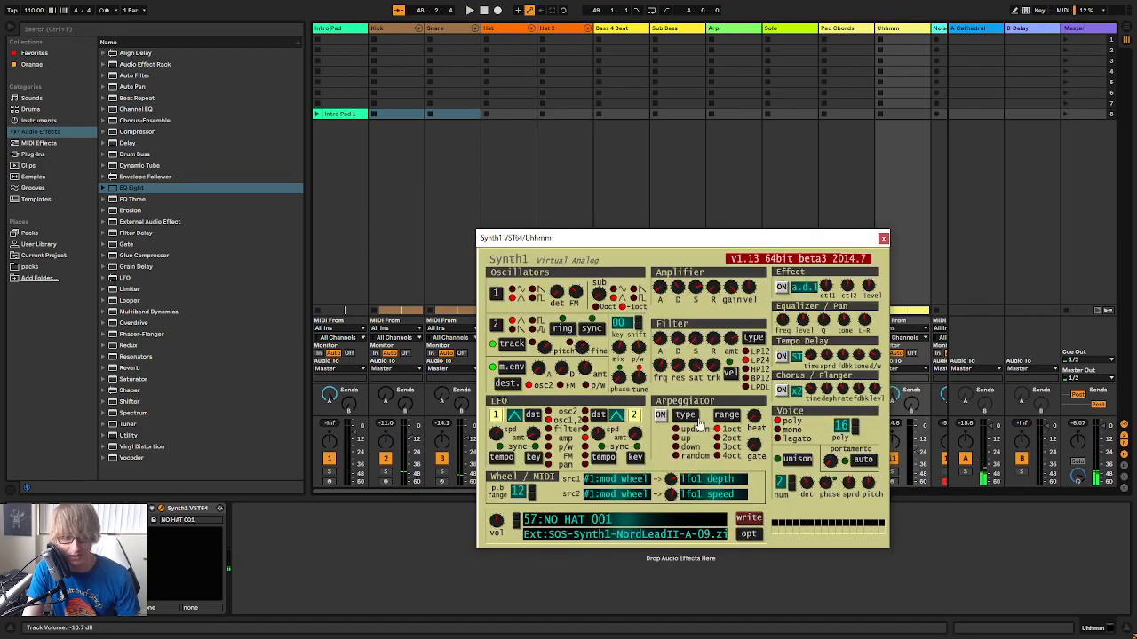
click(647, 527)
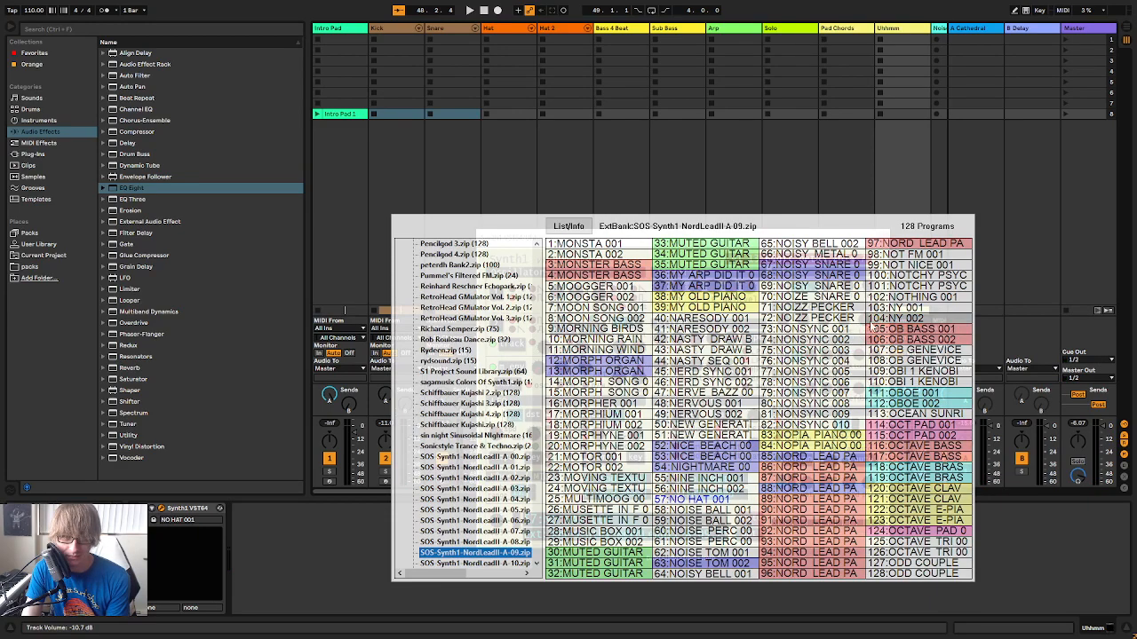
scroll(497, 520, down, 2)
click(498, 531)
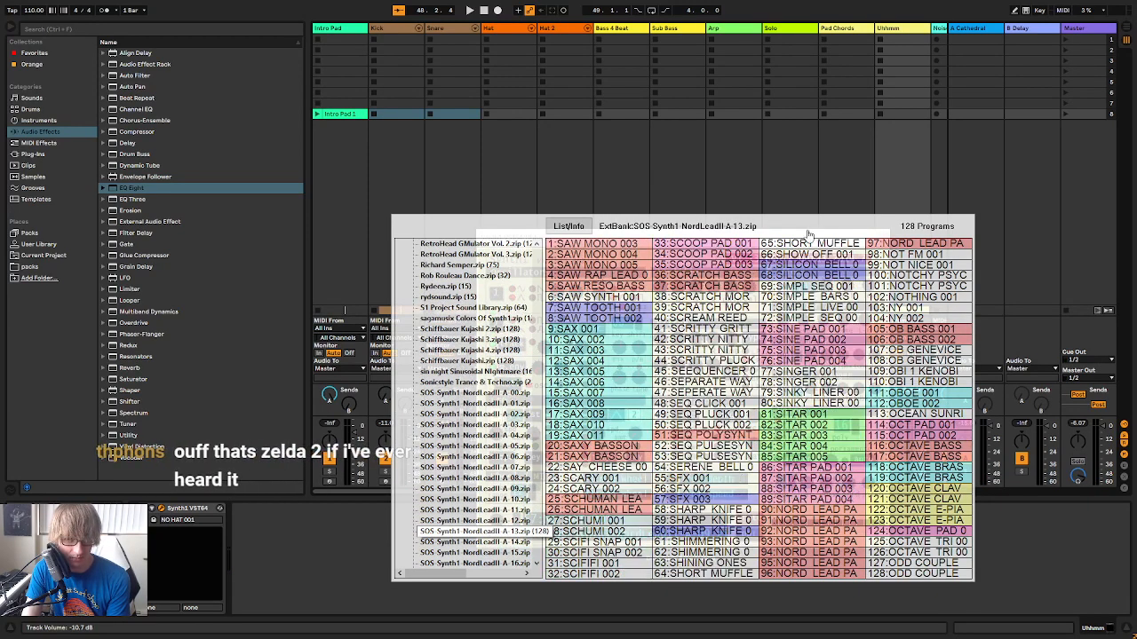
scroll(496, 491, down, 7)
scroll(495, 492, down, 5)
click(471, 351)
click(462, 318)
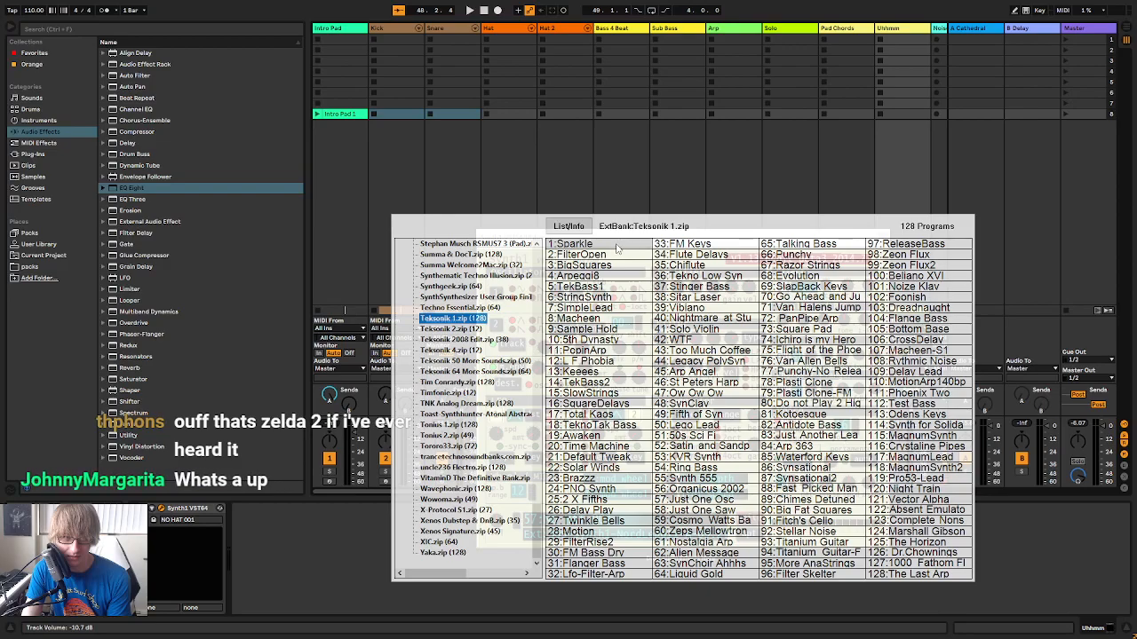
click(617, 249)
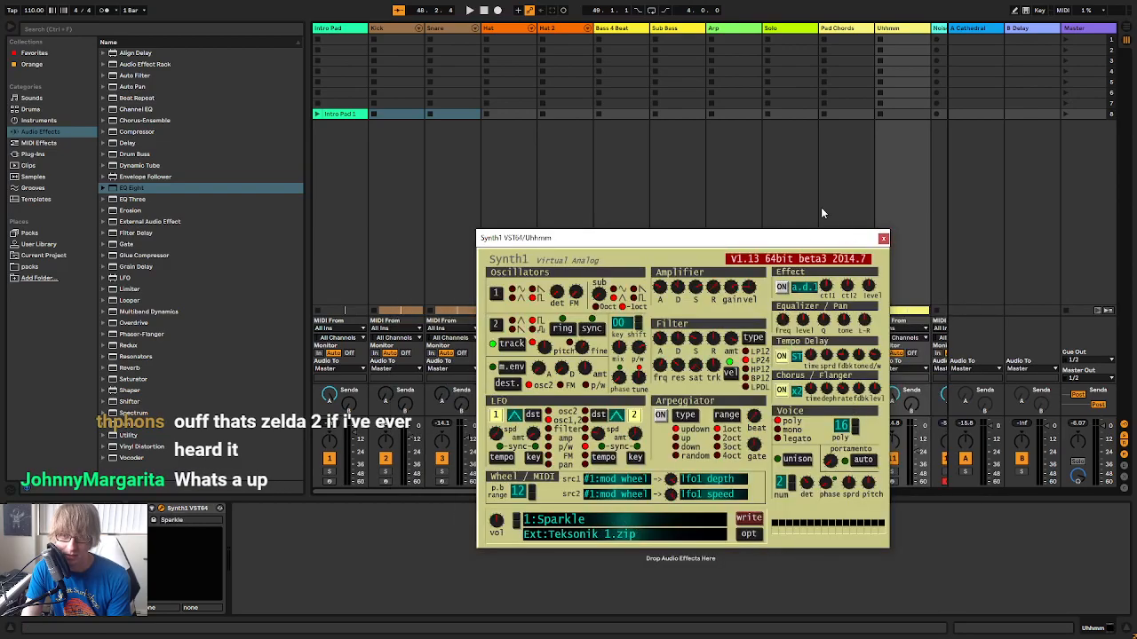
Switch the Uhhmm synth to 2:FilterOpen and arm the Uhhmm track for live playing
drag(761, 236, 845, 111)
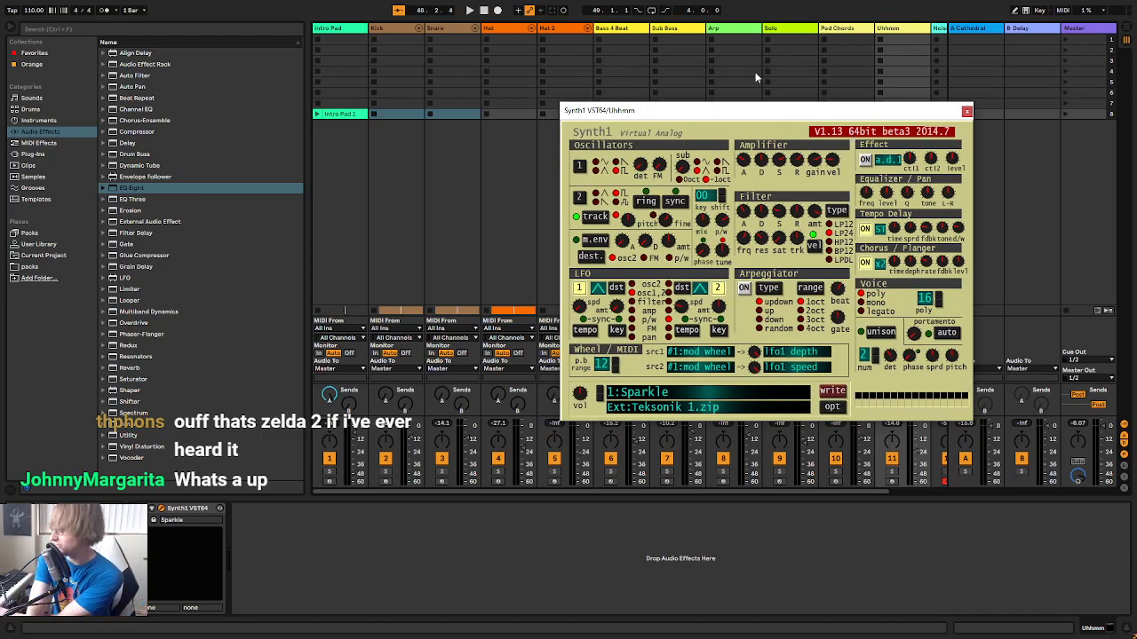
click(602, 394)
drag(876, 113, 636, 130)
drag(857, 492, 931, 490)
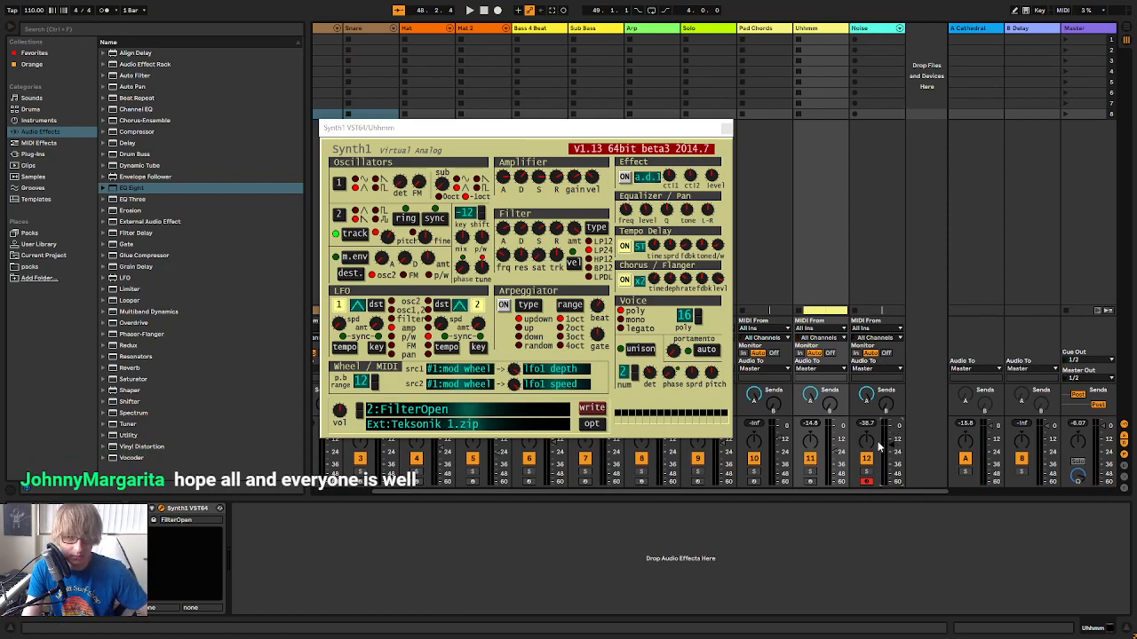
click(810, 482)
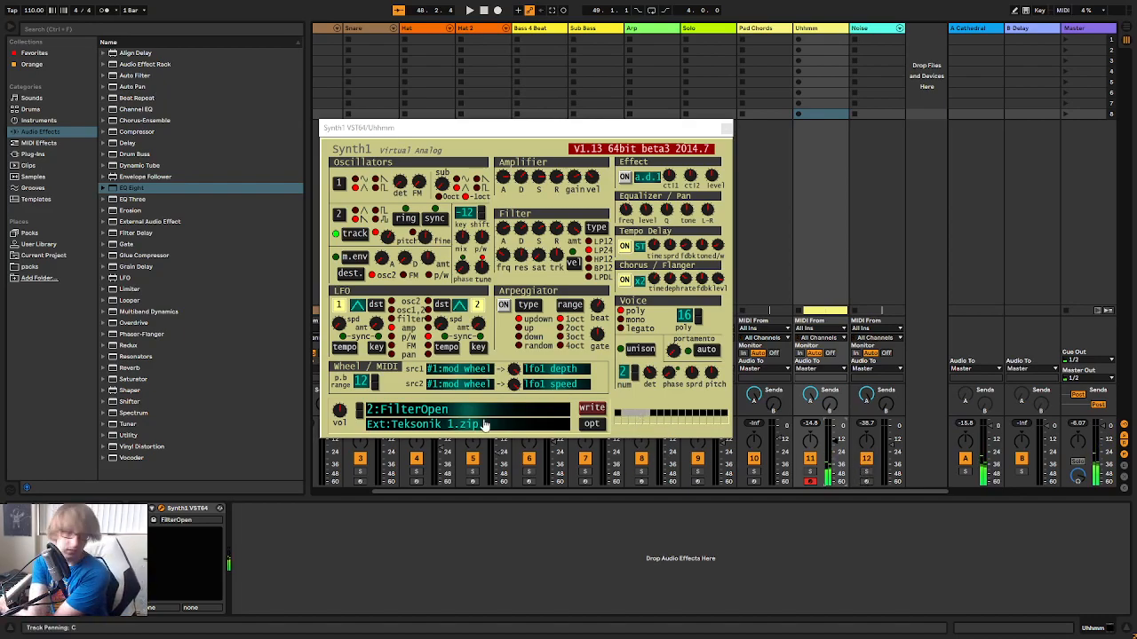
Switch the Uhhmm synth to 3:BigSquares and compare it soloed and in the full arrangement
click(359, 406)
click(359, 405)
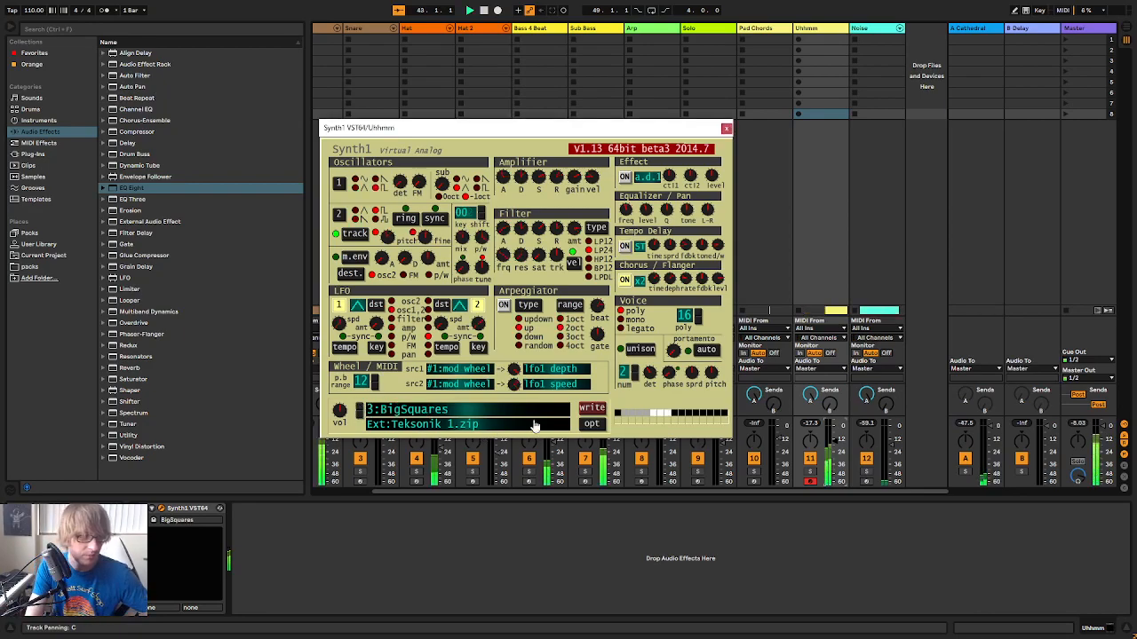
click(725, 128)
key(Tab)
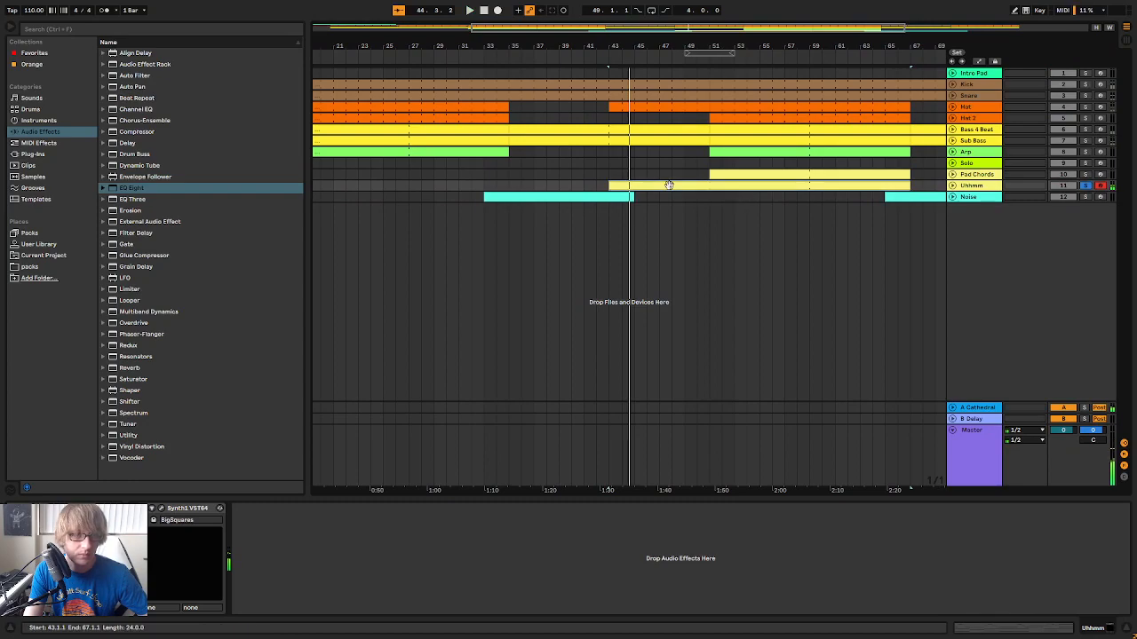
click(1086, 185)
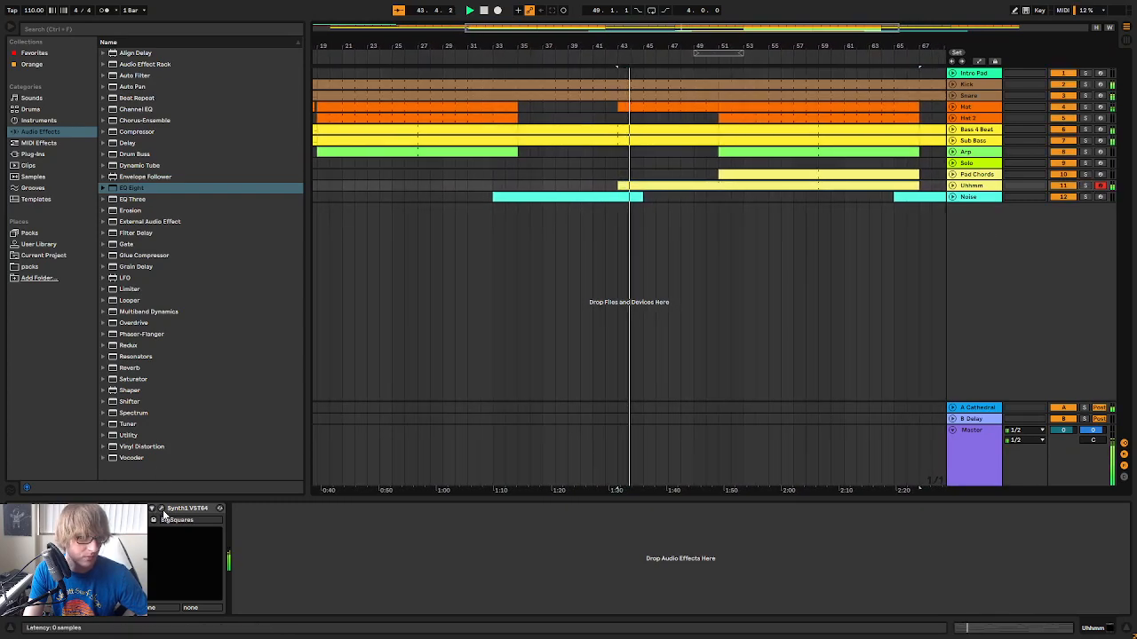
Audition the Uhhmm presets from 4:Arpeggi8 through 6:StringSynth to 7:SimpleLead during playback
click(161, 509)
key(space)
click(361, 406)
key(space)
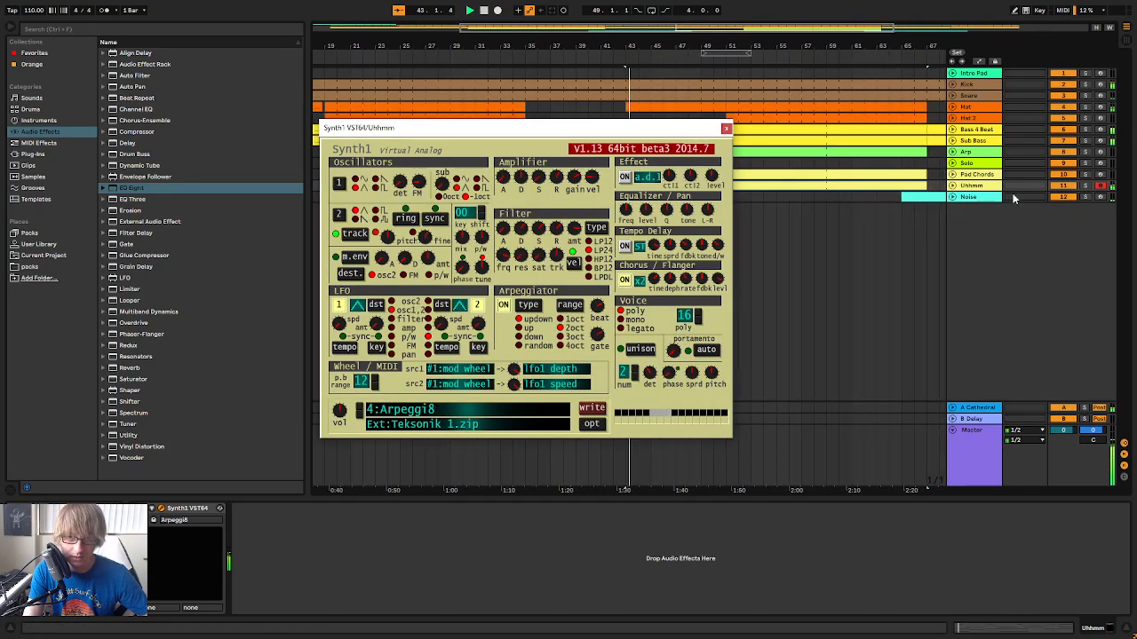
click(360, 409)
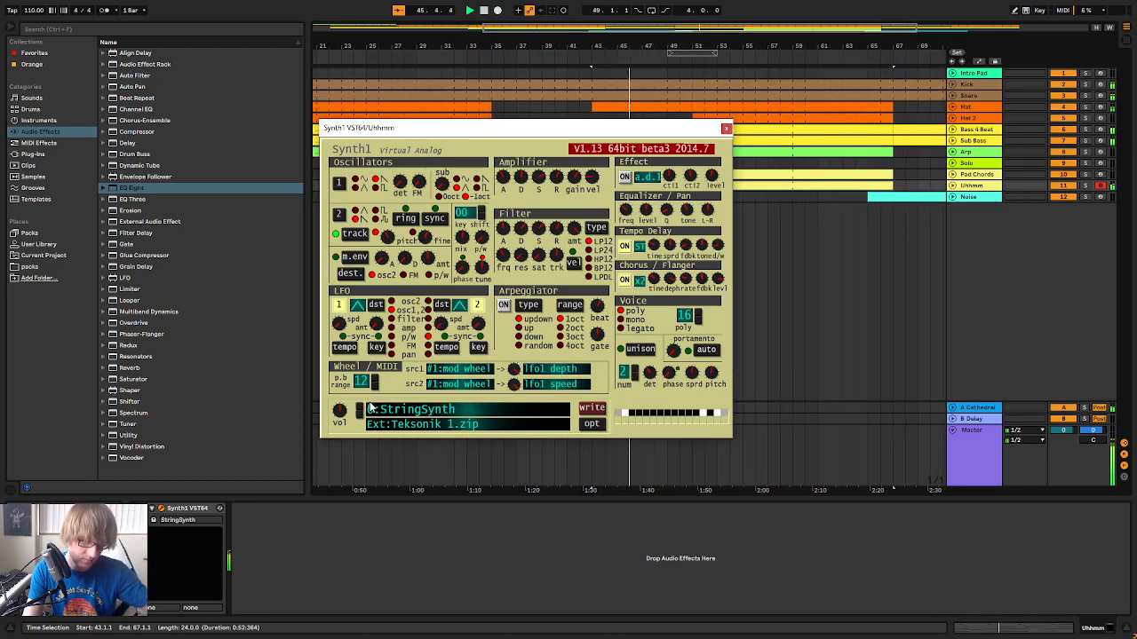
click(360, 408)
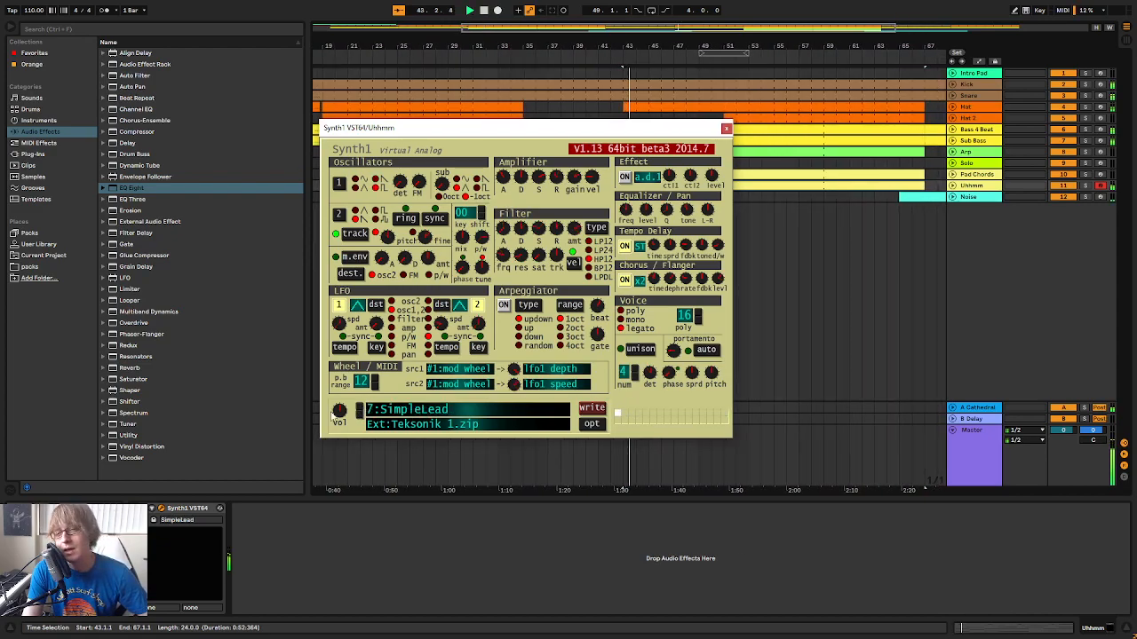
Step the Uhhmm synth through 8:Macheen and 9:Sample Hold to 11:PopinArp
click(360, 409)
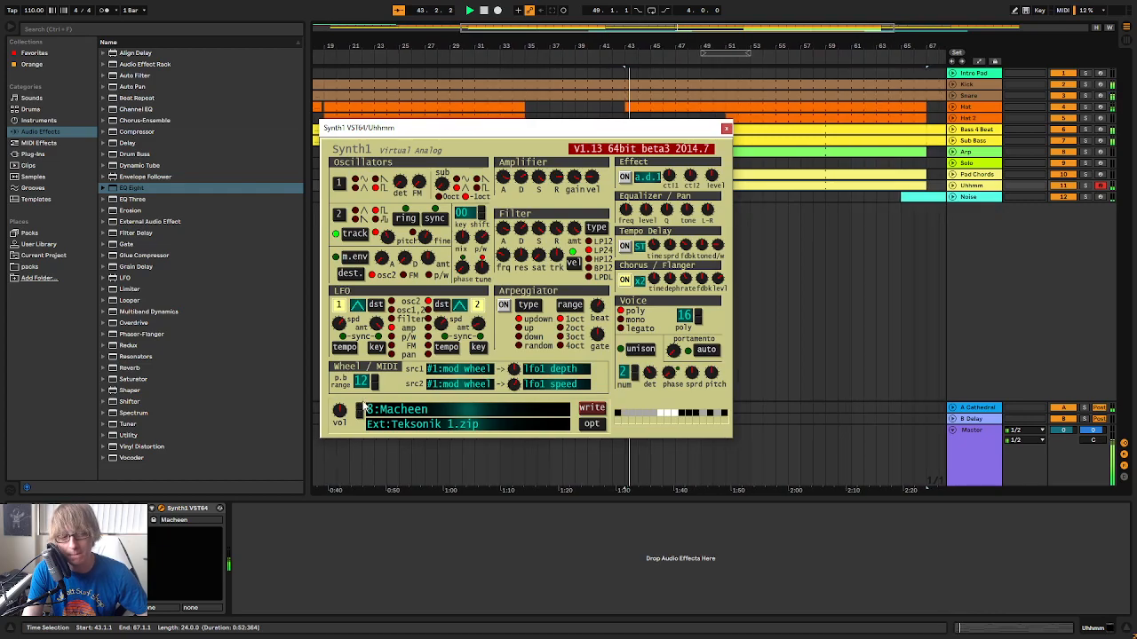
click(360, 408)
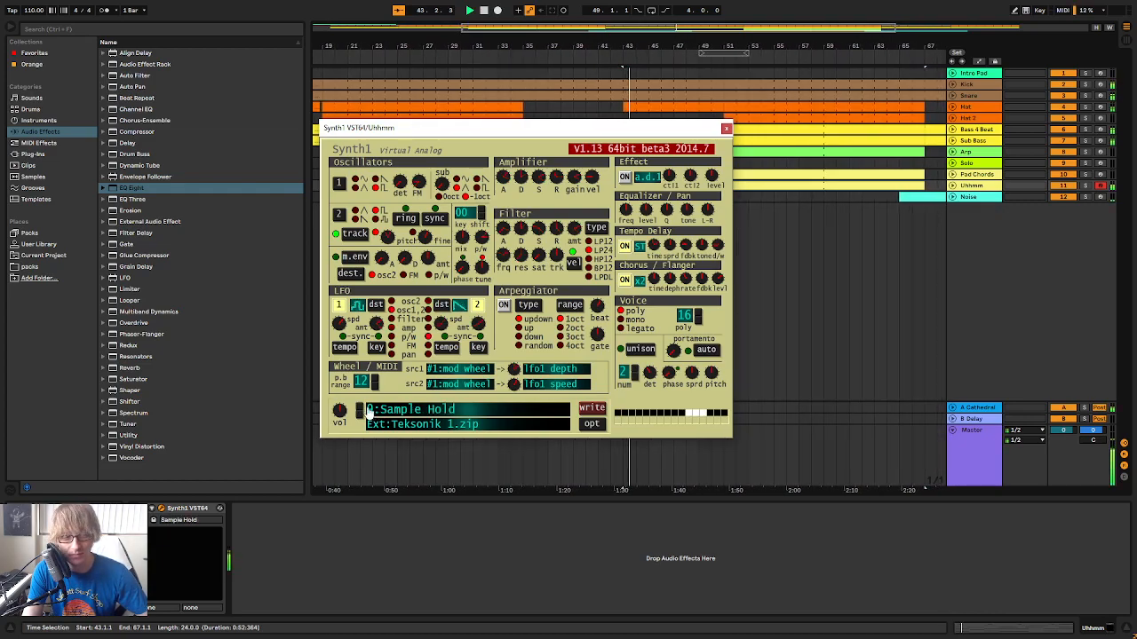
click(362, 408)
click(359, 408)
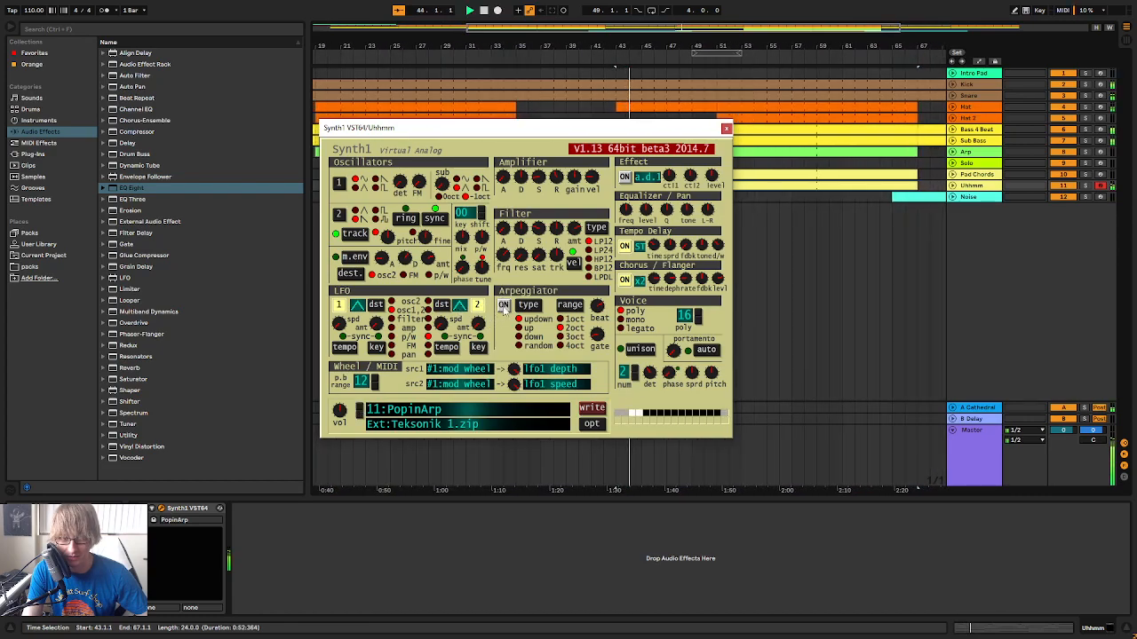
Check PopinArp against the Pad Chords by soloing the Uhhmm and Pad Chords tracks, and return to the full mix
click(1084, 188)
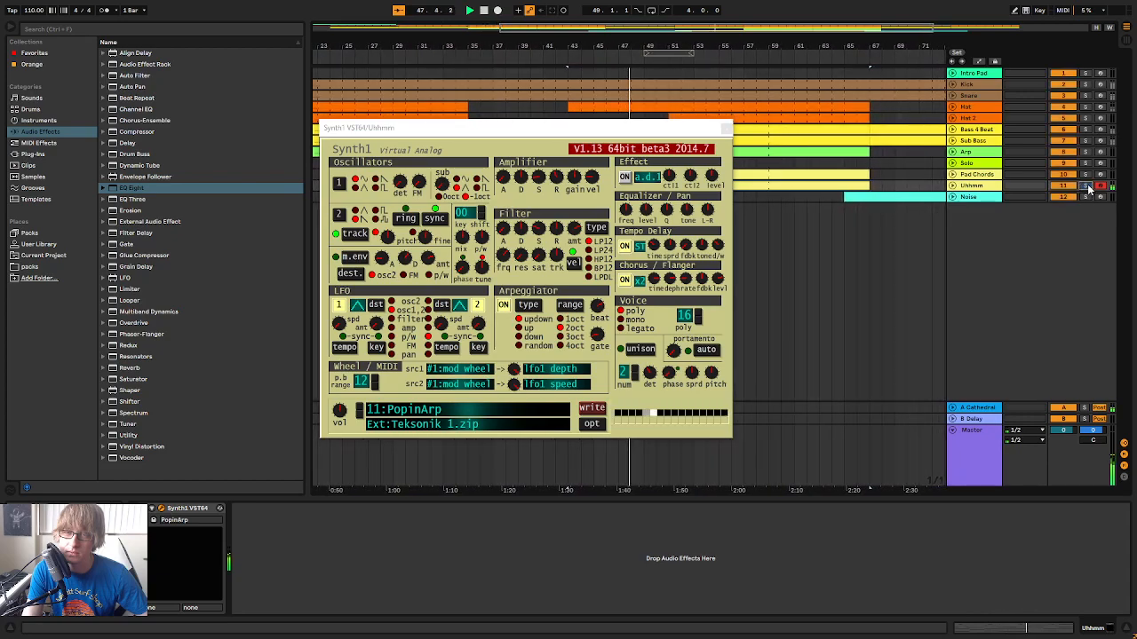
drag(689, 129, 838, 249)
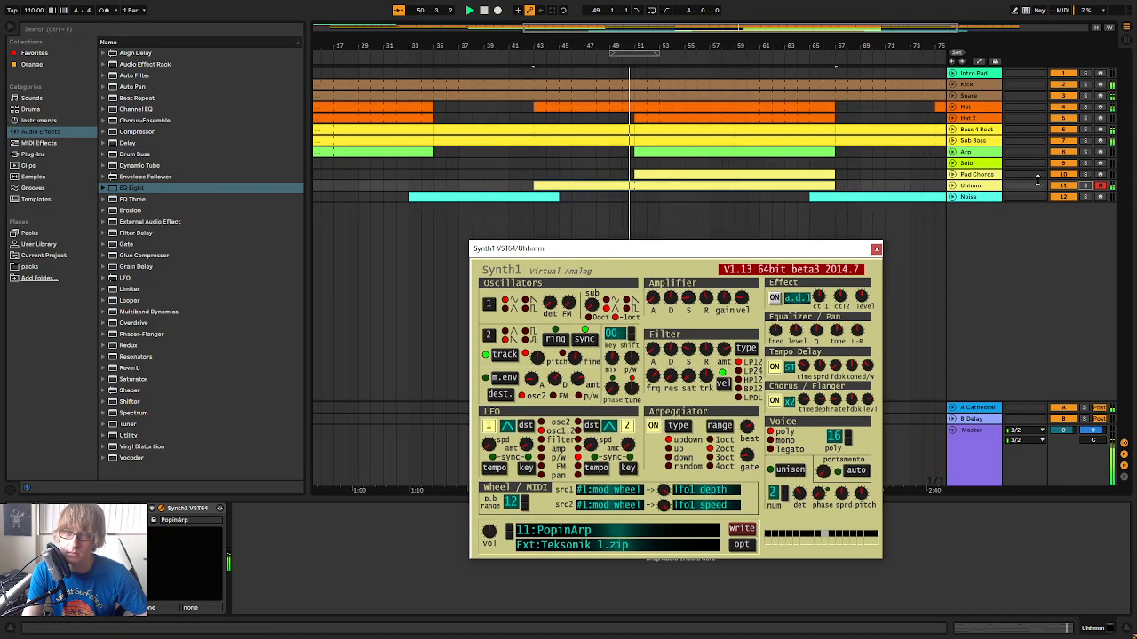
click(1085, 175)
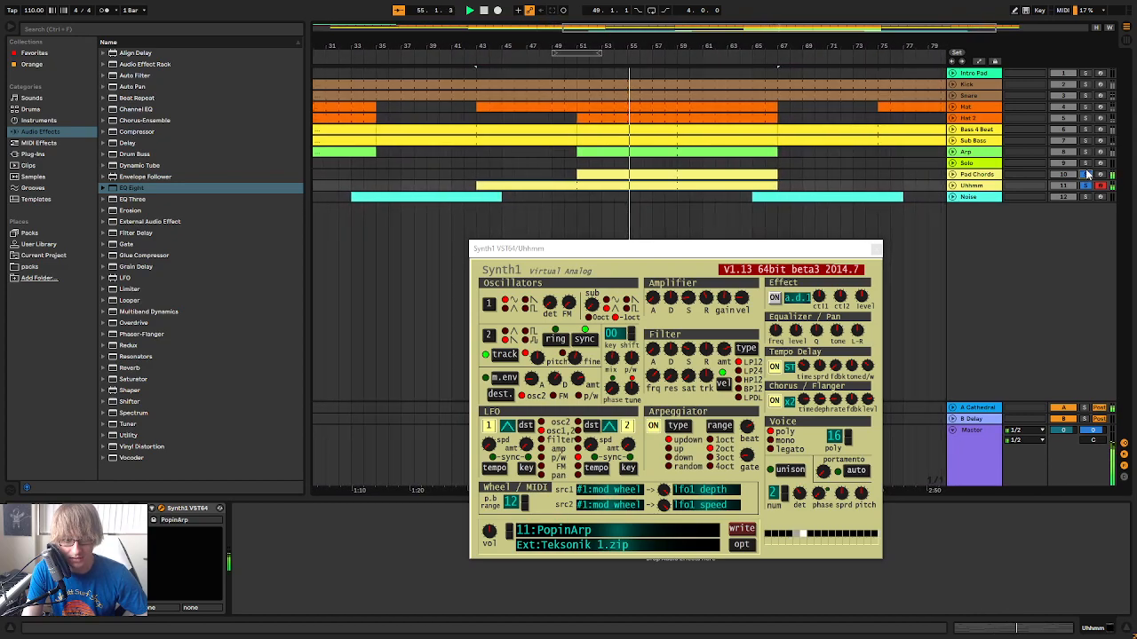
click(1085, 176)
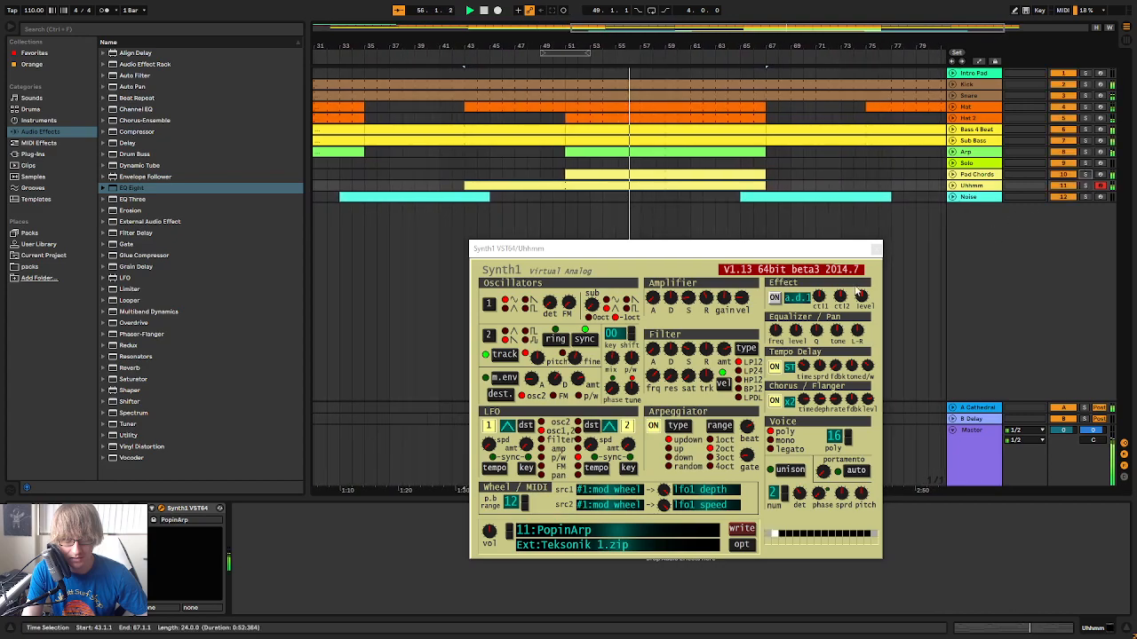
Close the Uhhmm synth window and replay the transition into bar 43 to judge PopinArp in the arrangement
click(875, 249)
click(431, 63)
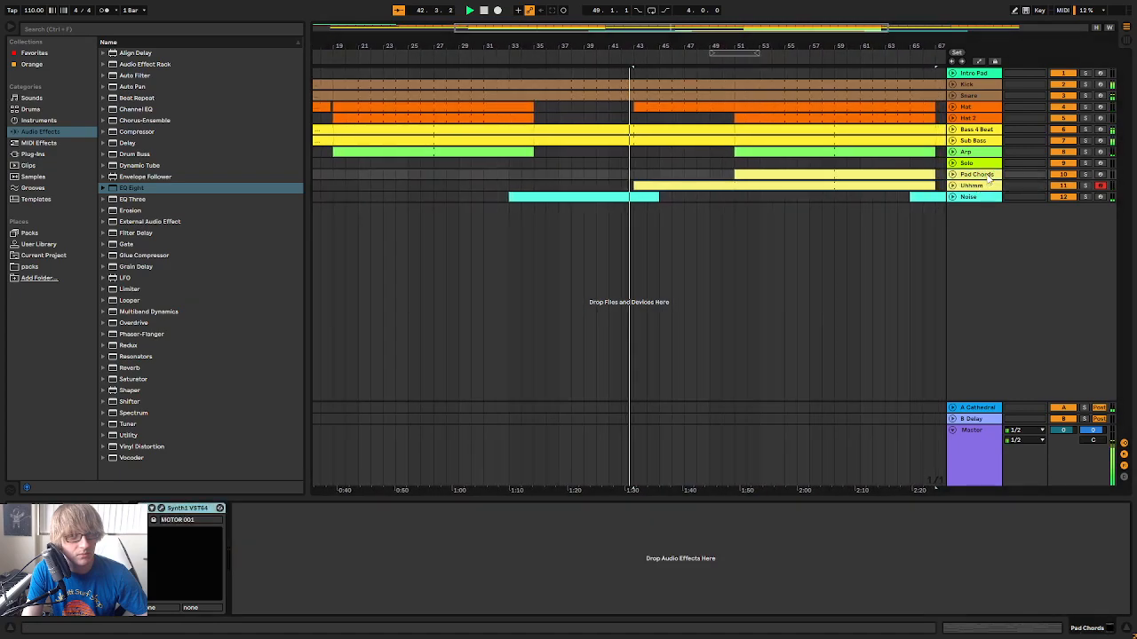
click(1085, 185)
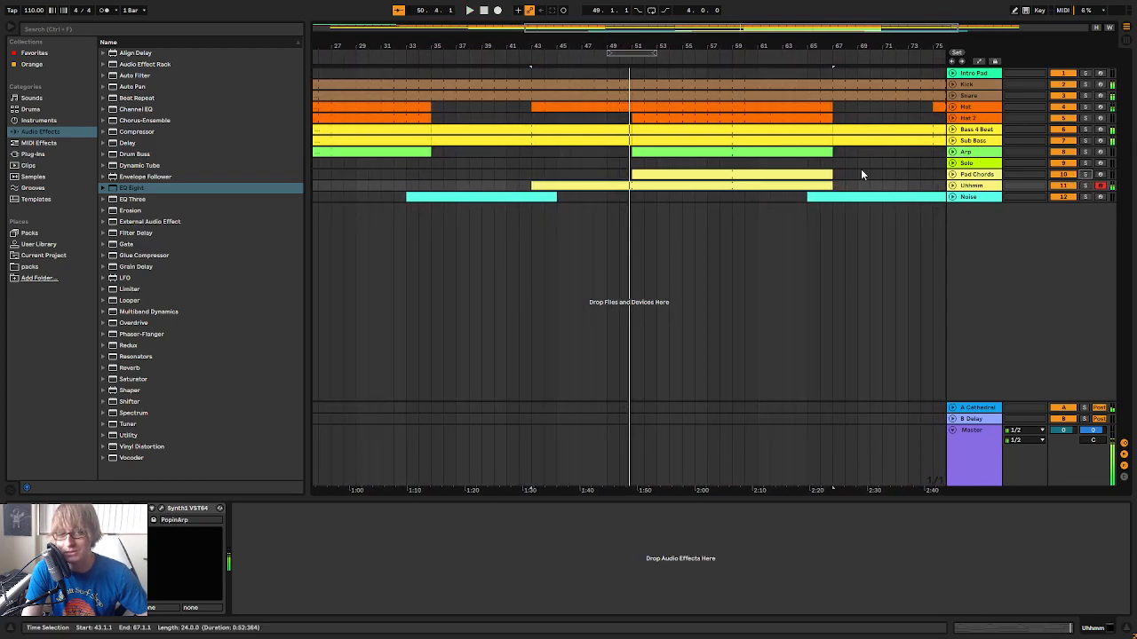
key(space)
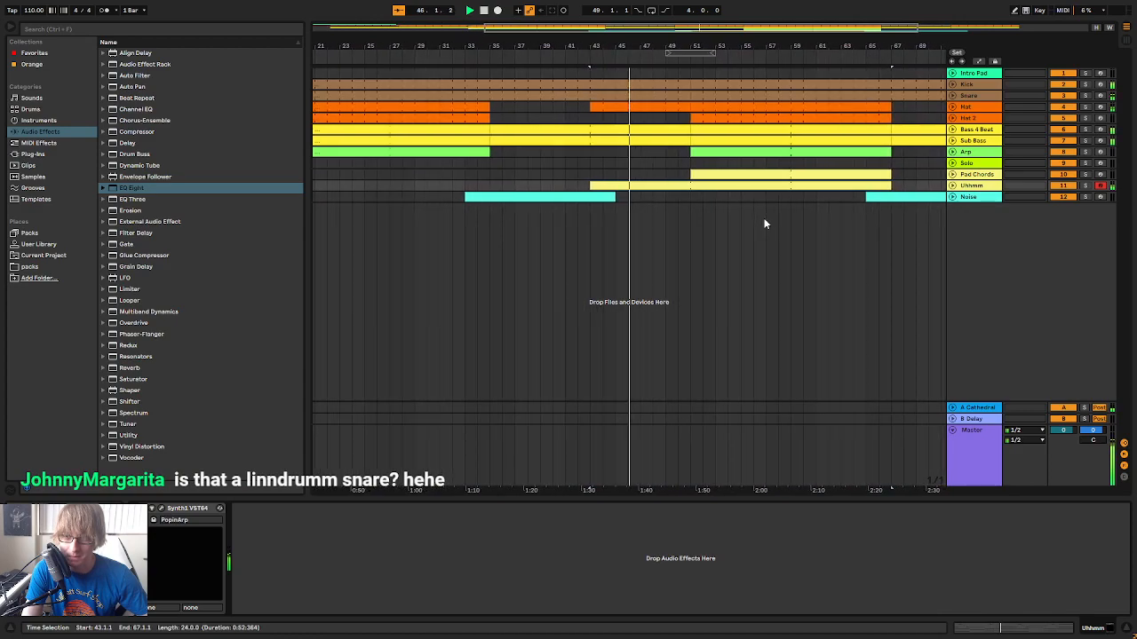
Audition the NW_SDCG_snare_danger pad in the Snare track's Drum Rack
click(970, 97)
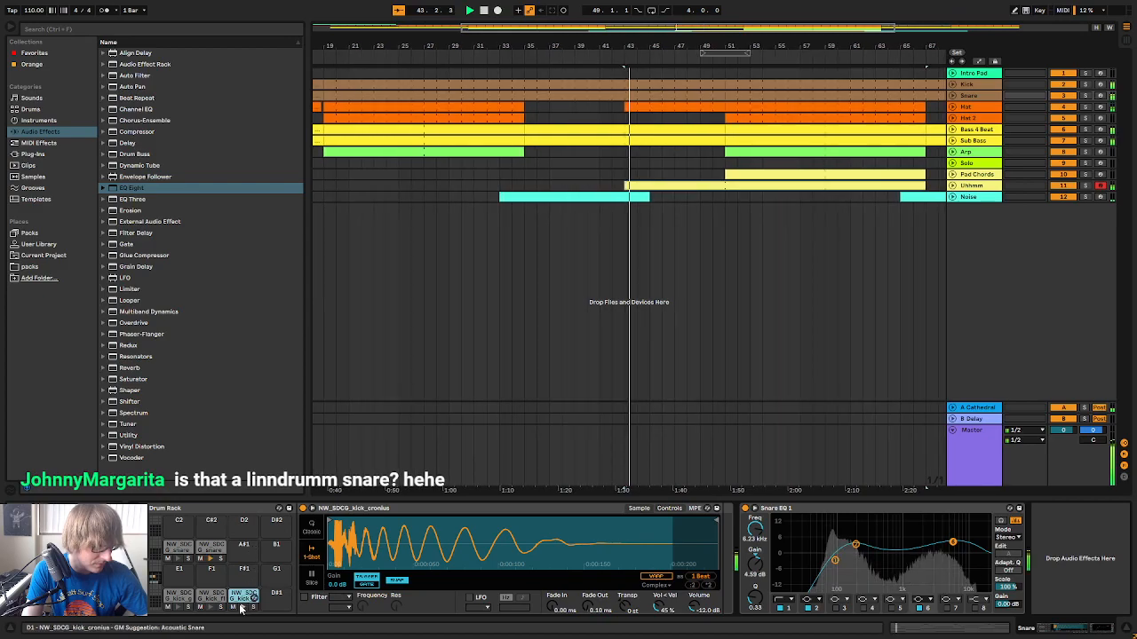
click(211, 550)
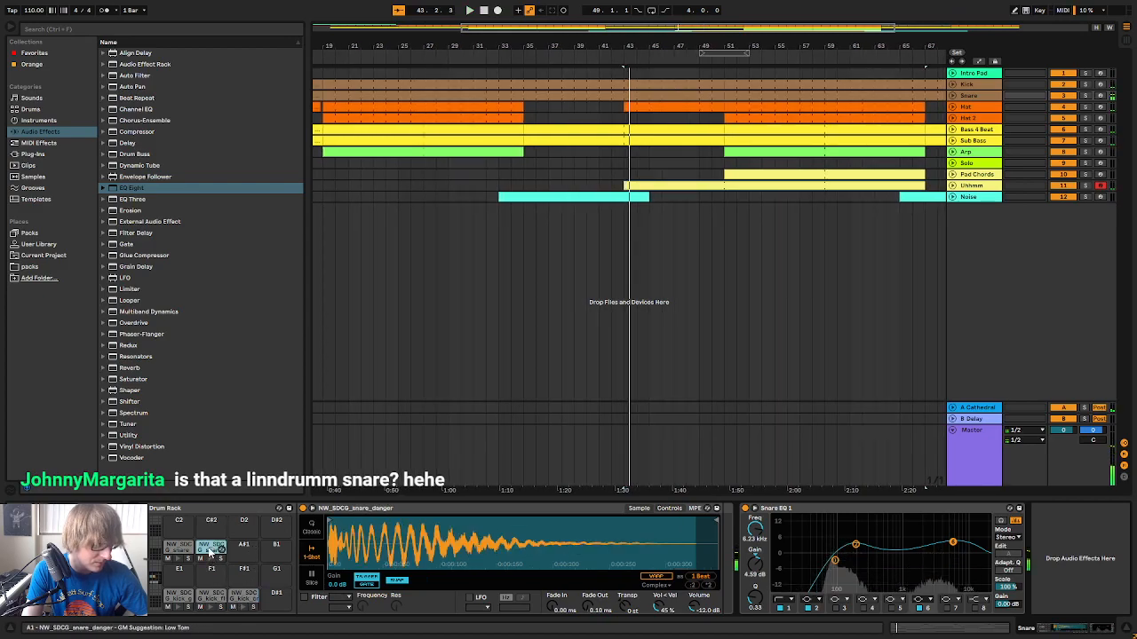
click(212, 559)
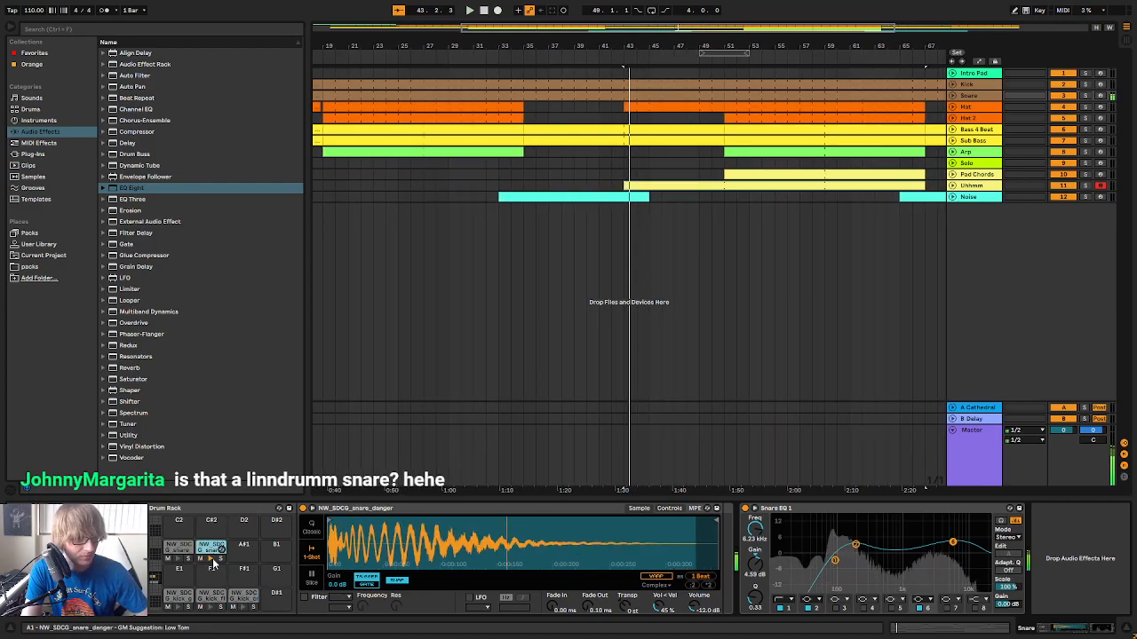
Switch to Splice and check which pack the recently added NW_SDCG kick and snare samples come from
key(alt+Tab)
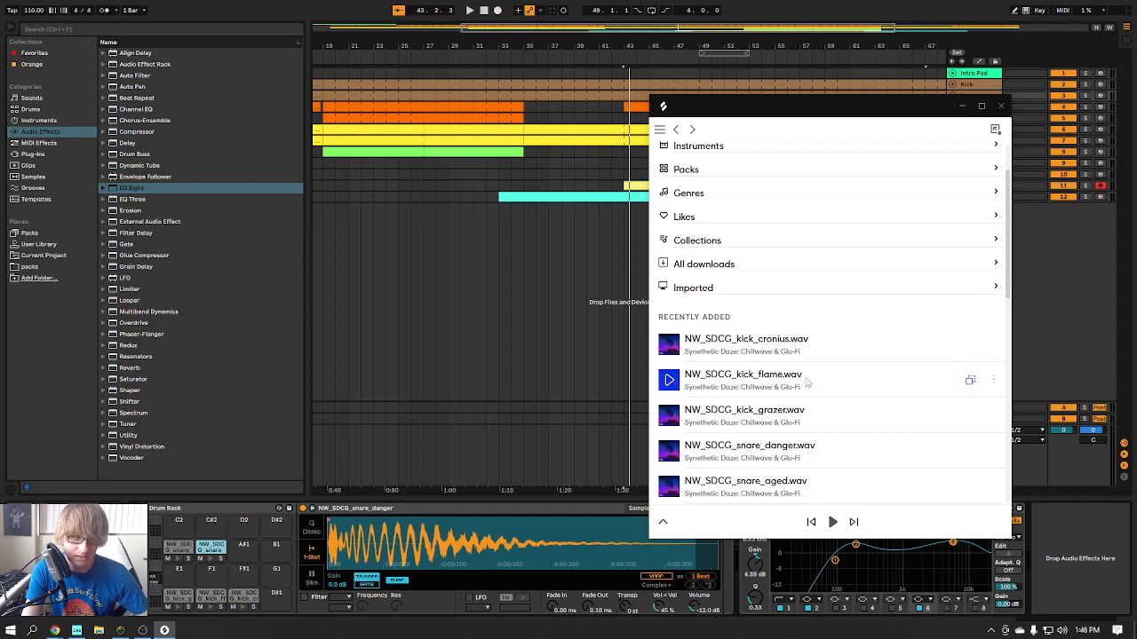
scroll(823, 392, down, 1)
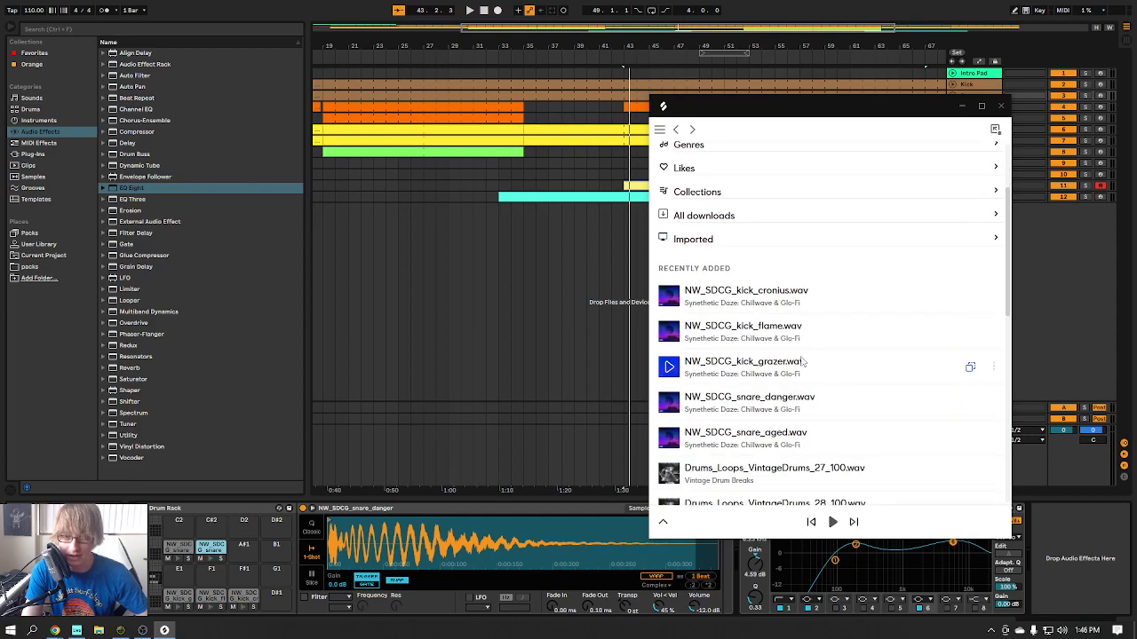
click(962, 106)
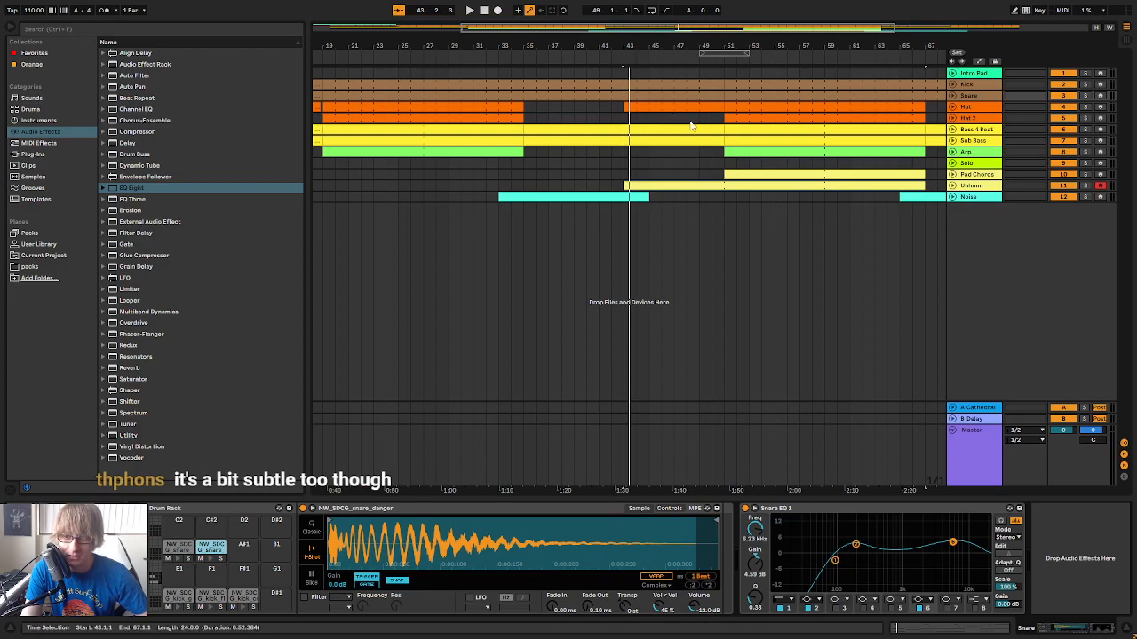
Replay the section around bar 43 while trying other arpeggiator beat settings in the Uhhmm track's Synth1
key(space)
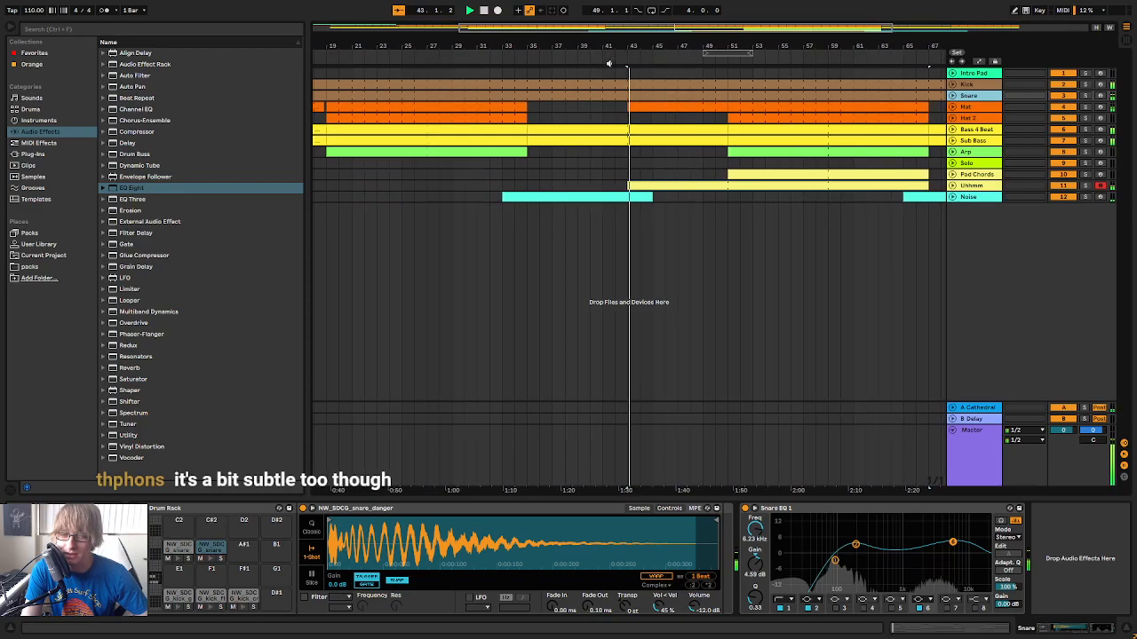
click(1079, 187)
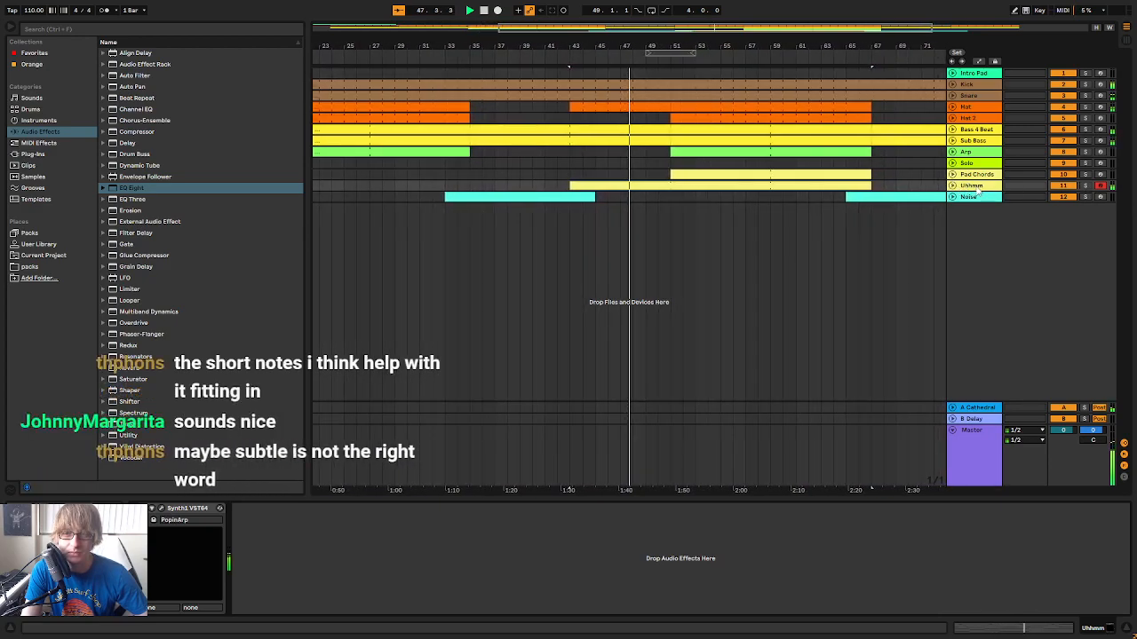
click(168, 510)
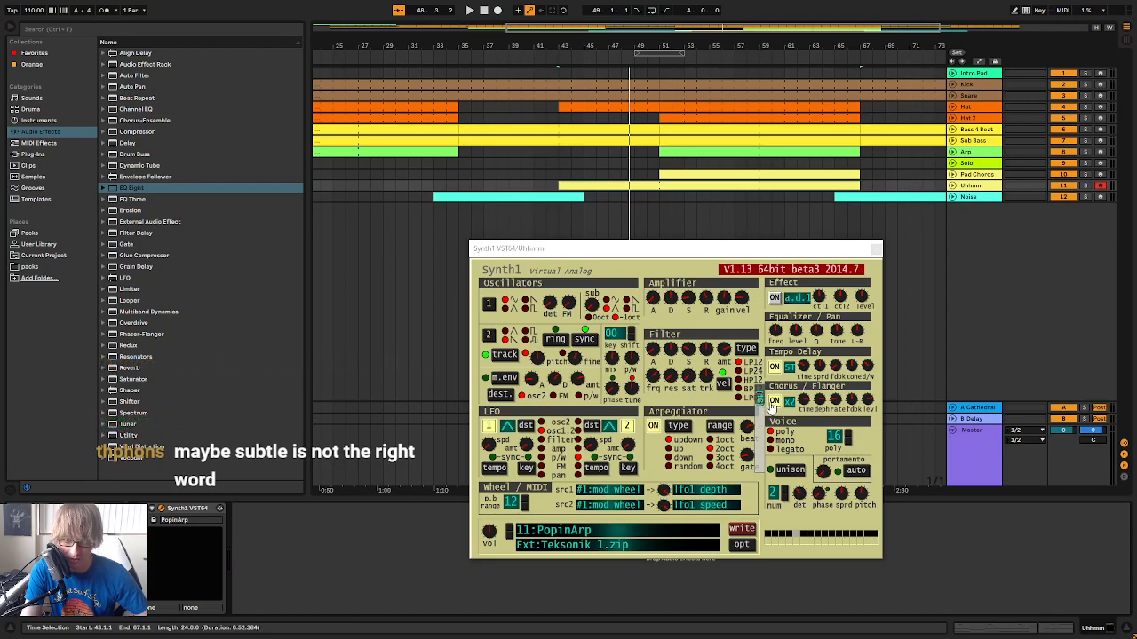
key(space)
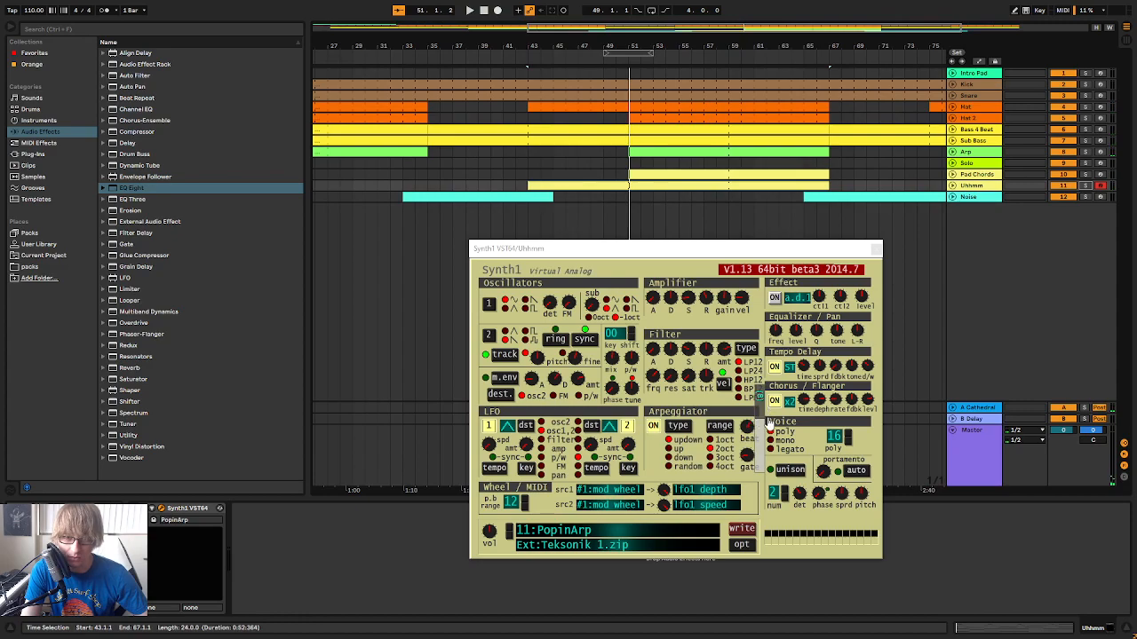
click(521, 69)
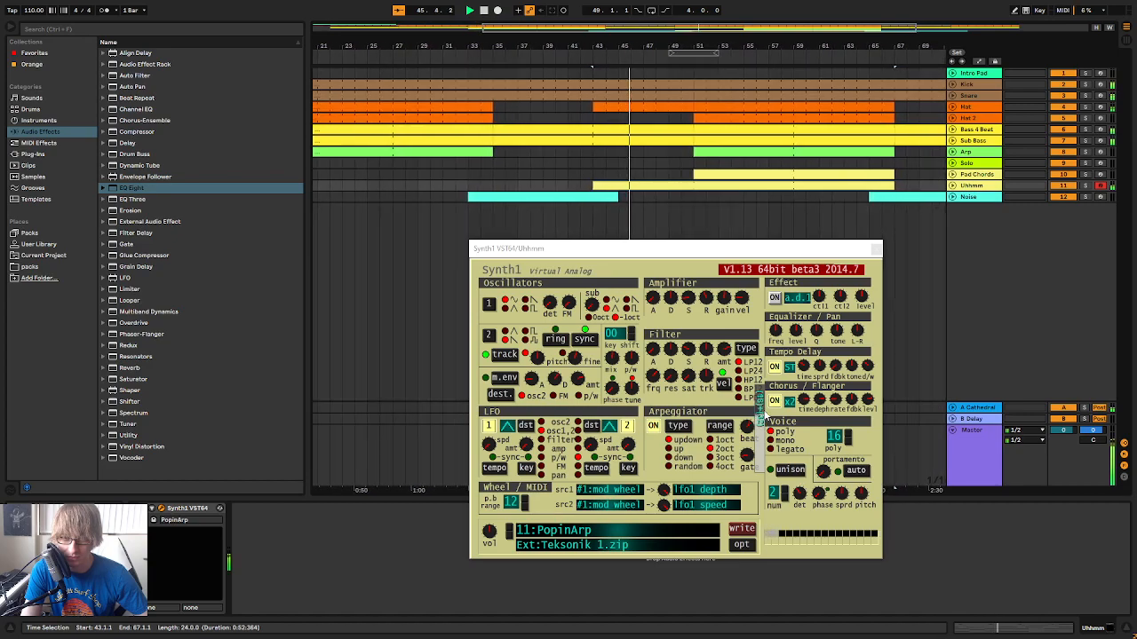
click(572, 54)
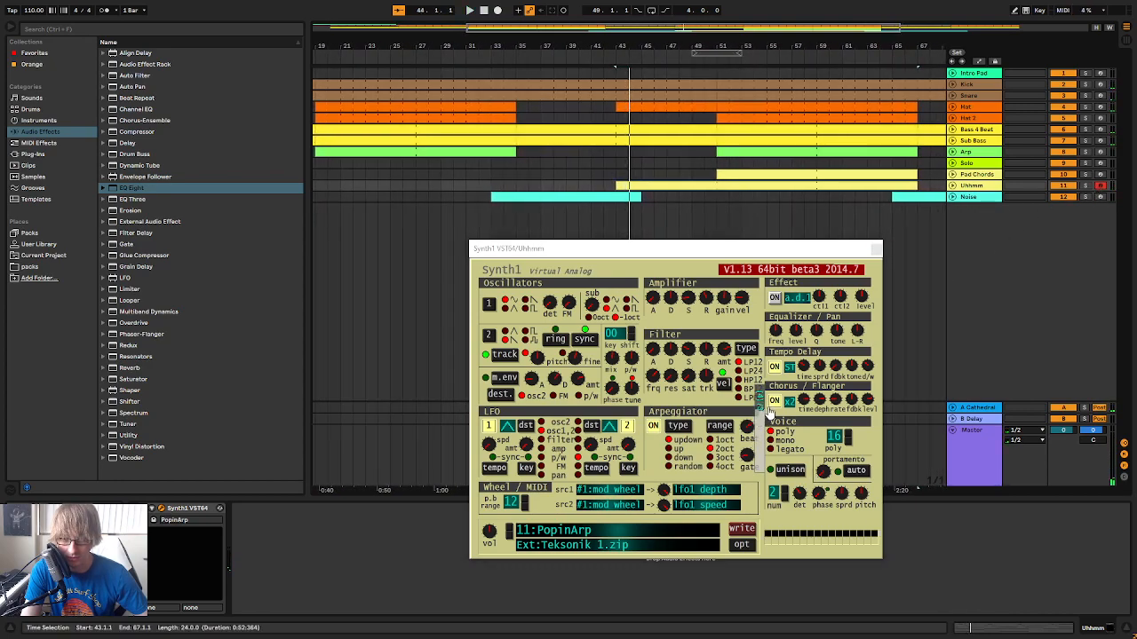
click(597, 61)
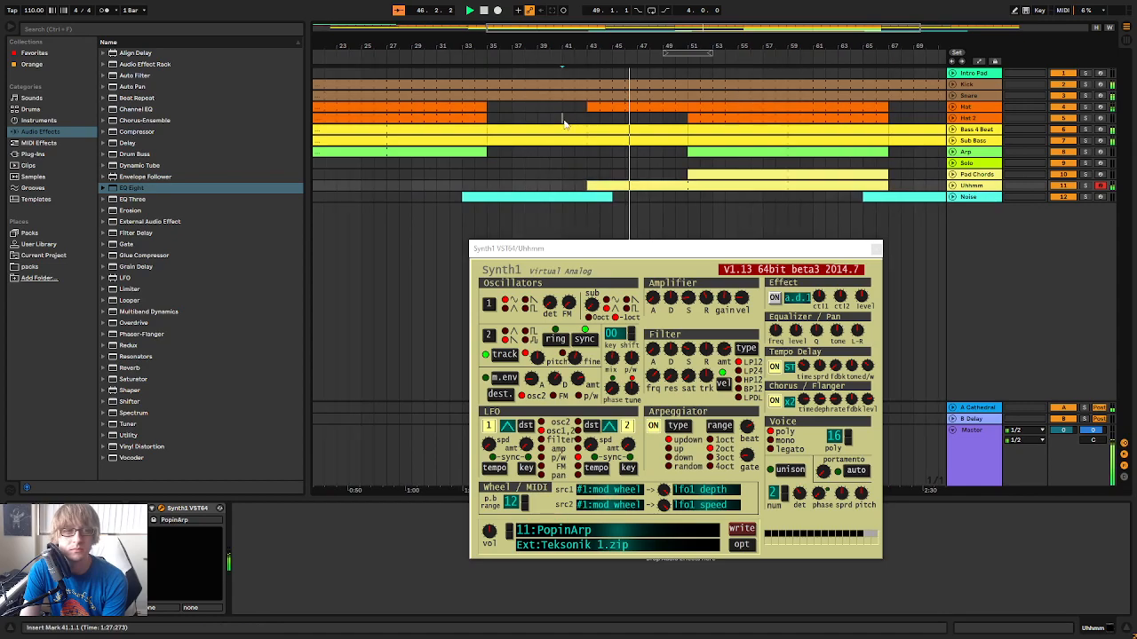
Remove the Hat part between bars 43 and 51
click(589, 118)
drag(586, 109, 686, 111)
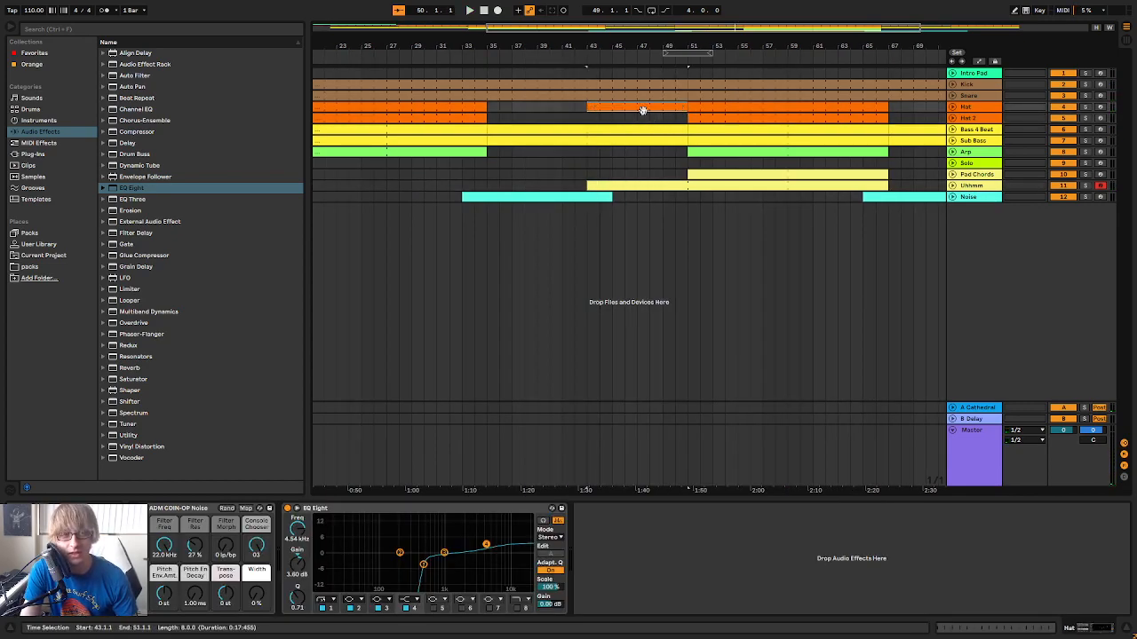
click(579, 62)
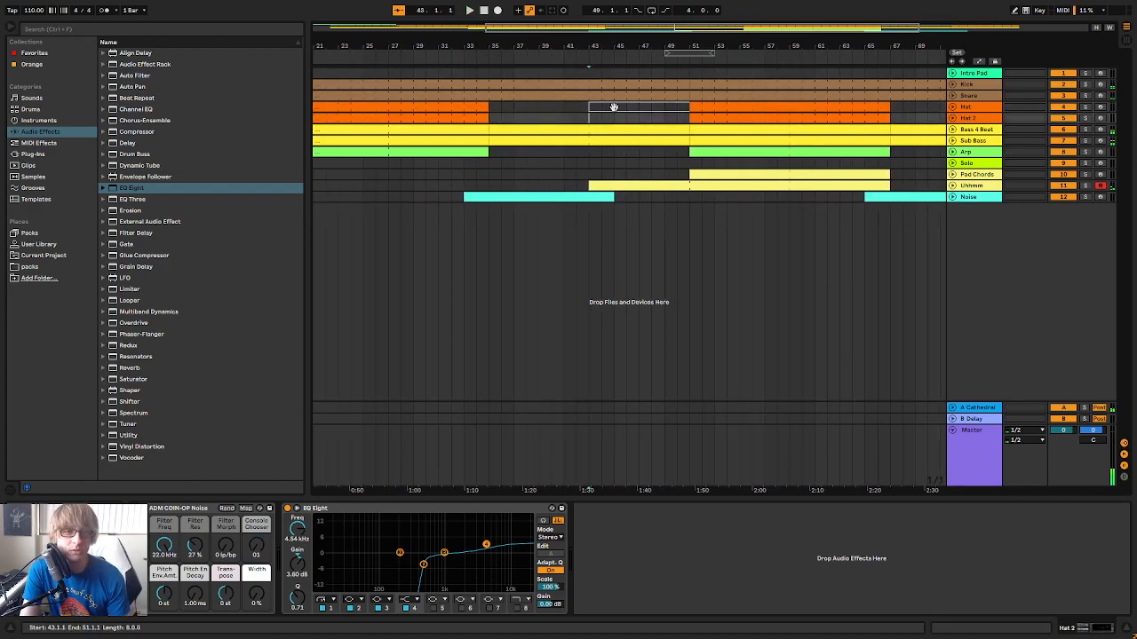
click(615, 106)
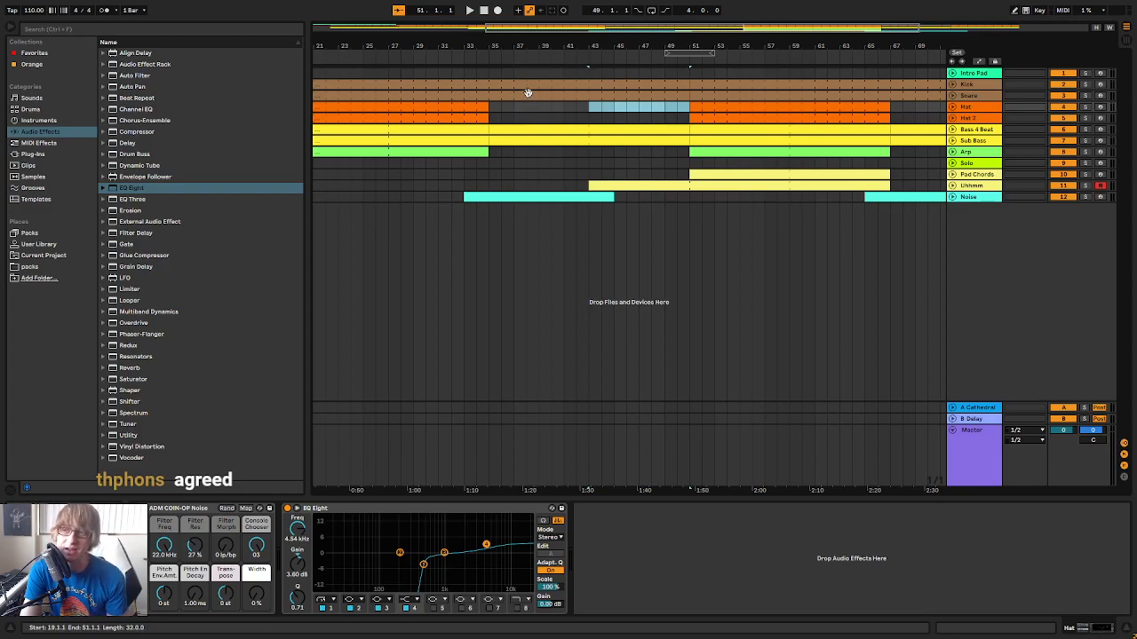
Replay the breakdown from just before bar 35 to judge the section without the hats
click(520, 127)
key(space)
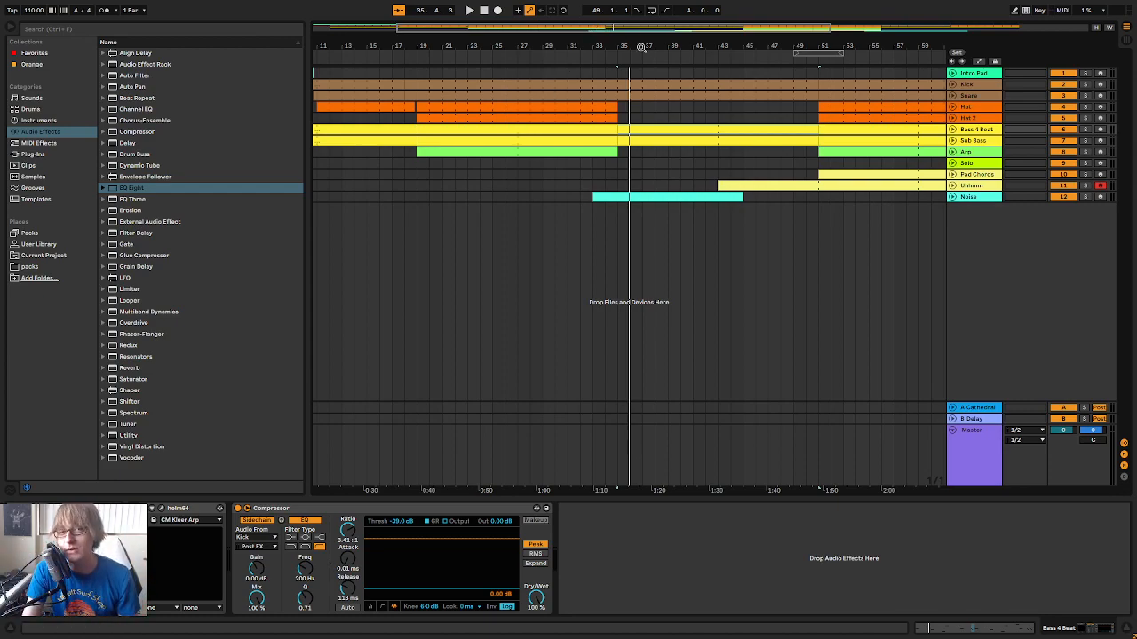
click(608, 62)
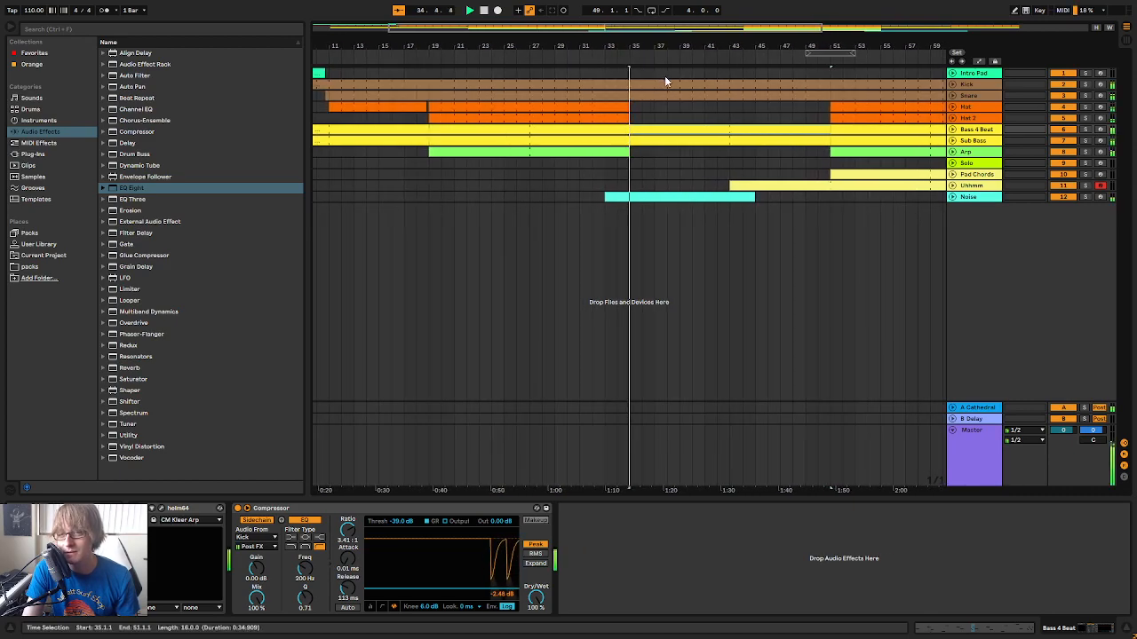
click(738, 163)
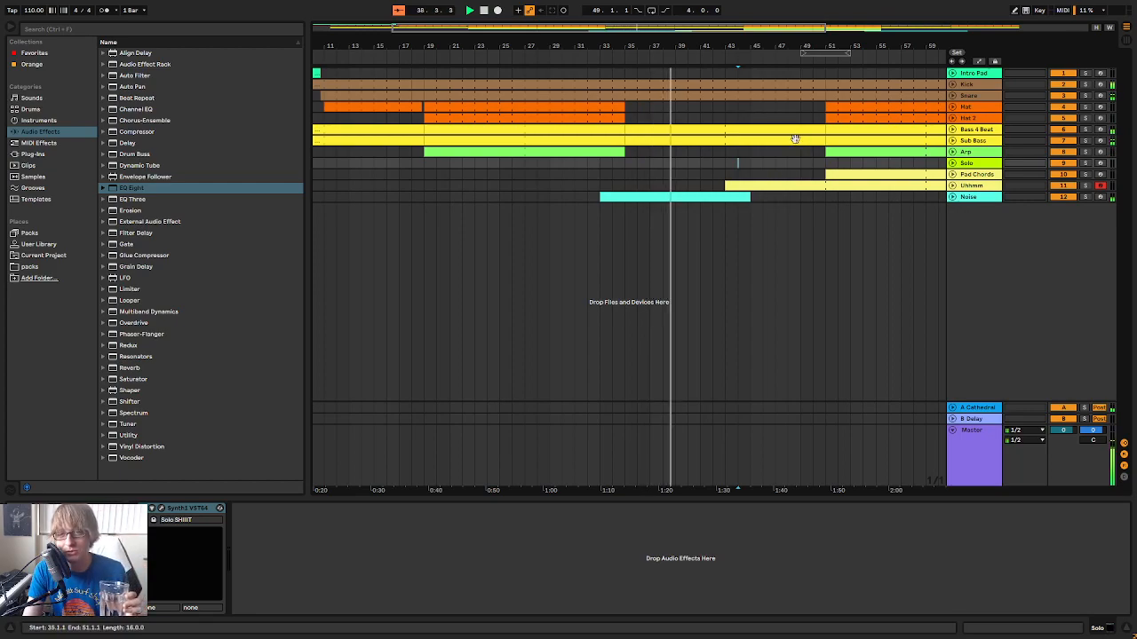
Try extending the Hat 2 clip so it starts at bar 43, and unfold its track to inspect the pattern
click(832, 117)
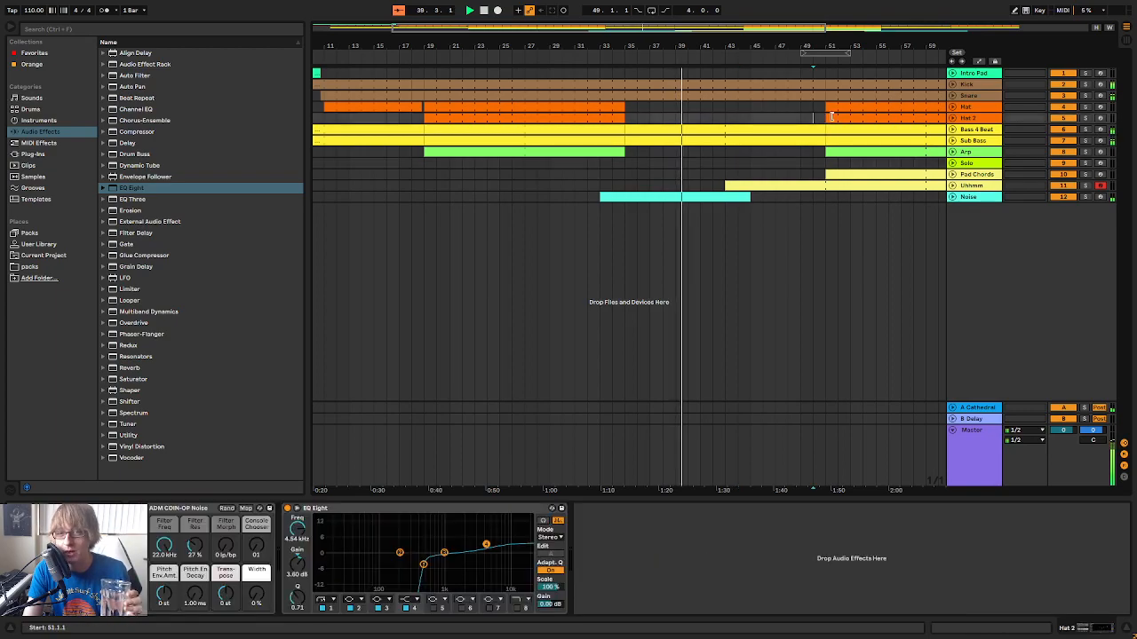
drag(831, 117, 725, 117)
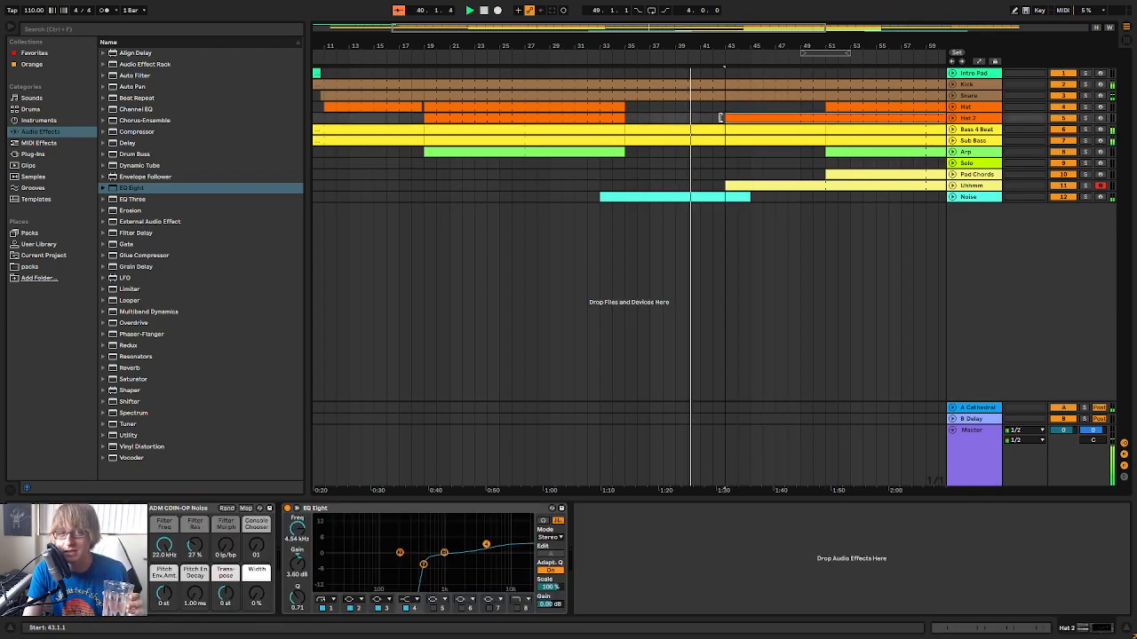
click(952, 118)
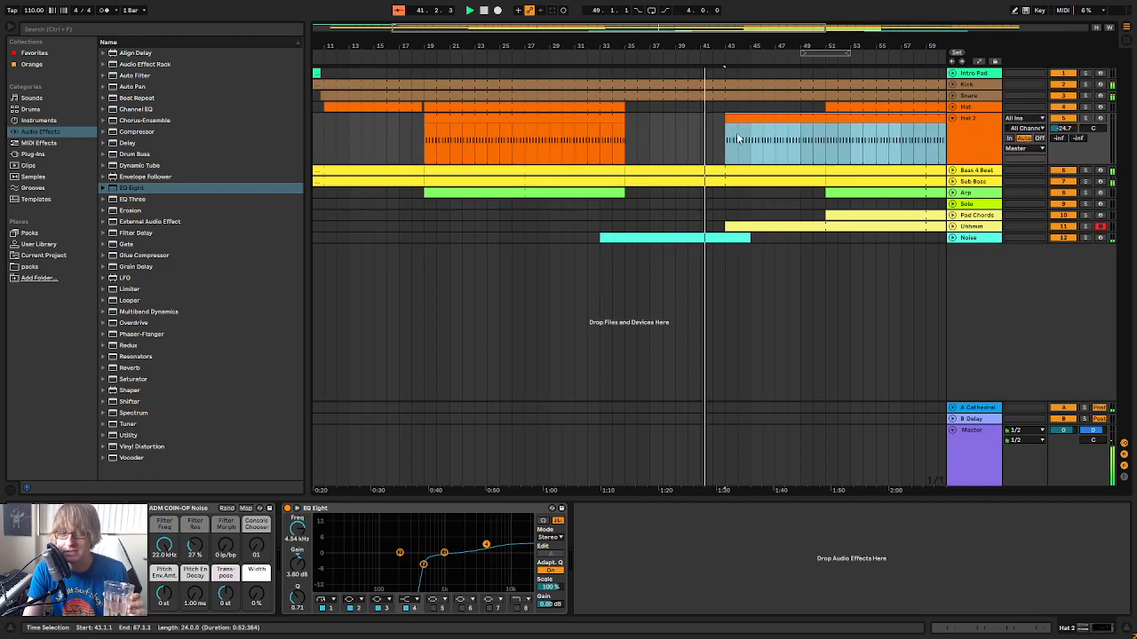
scroll(734, 39, up, 5)
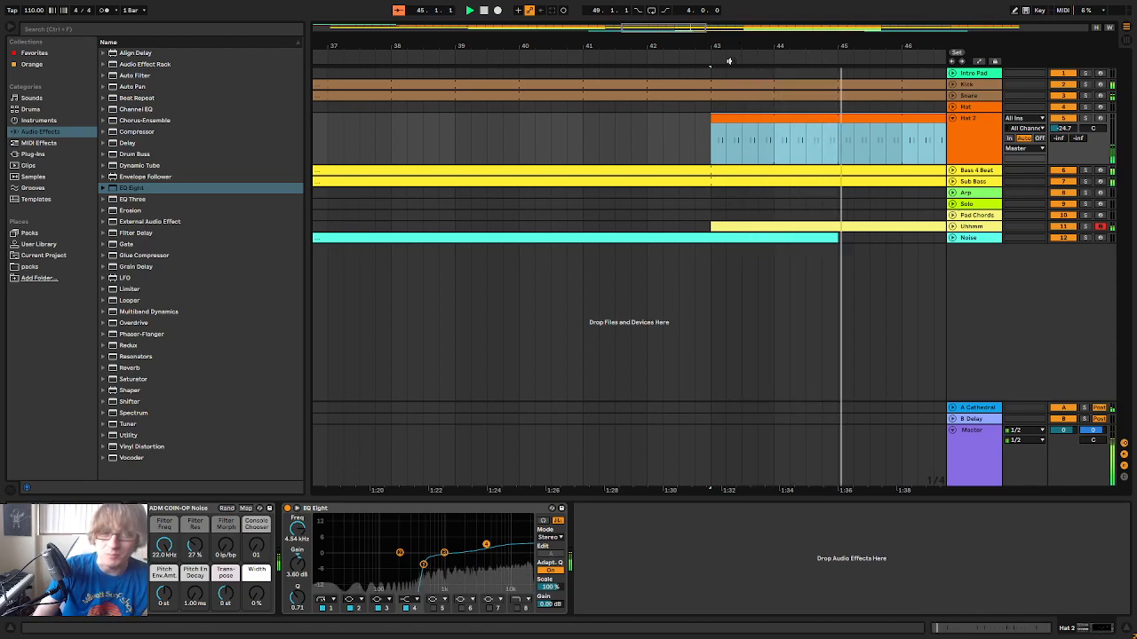
Trim the extended Hat 2 clip so that it starts at bar 51 again
drag(716, 119, 970, 119)
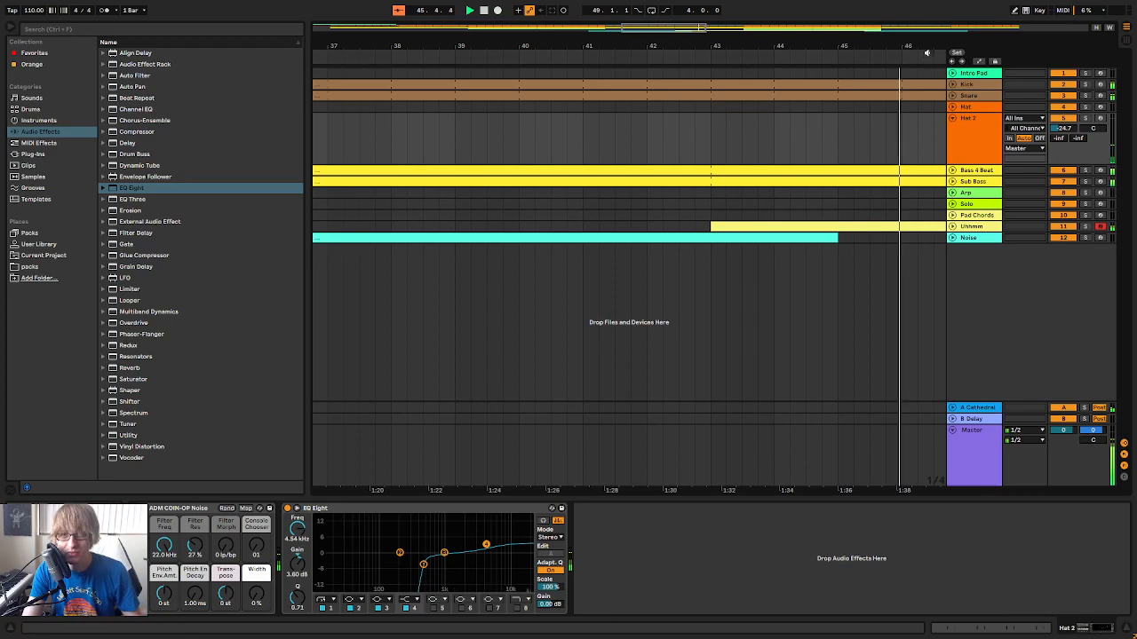
key(minus)
drag(741, 46, 741, 36)
click(792, 142)
drag(769, 118, 836, 119)
click(790, 127)
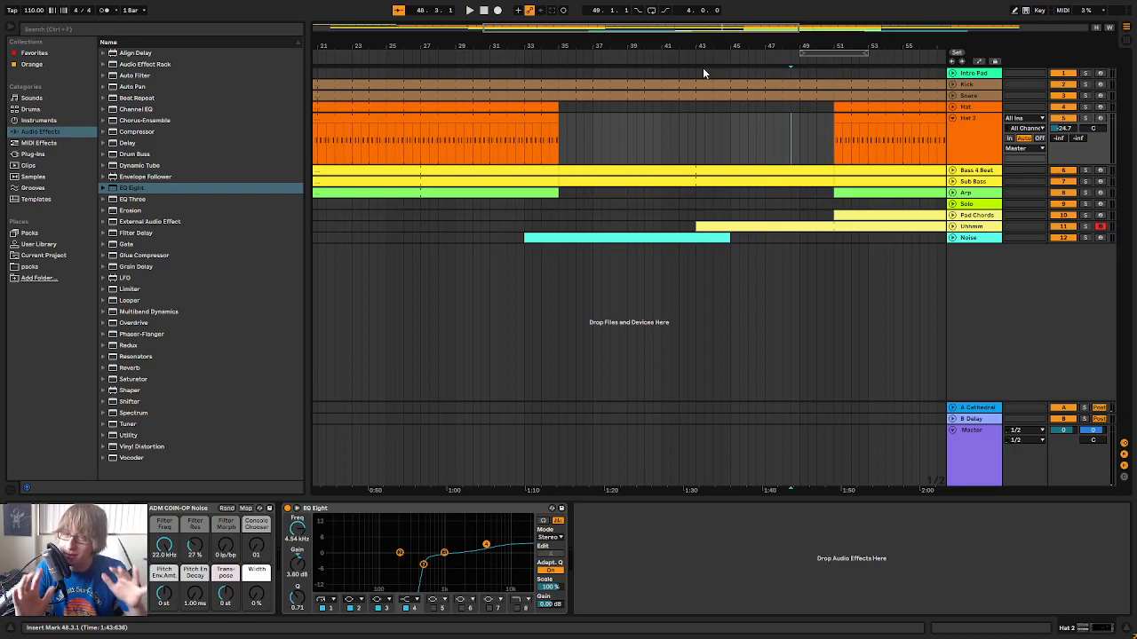
Play from just before bar 43 into bar 51, checking the Uhhmm track's notes against the transition
click(678, 57)
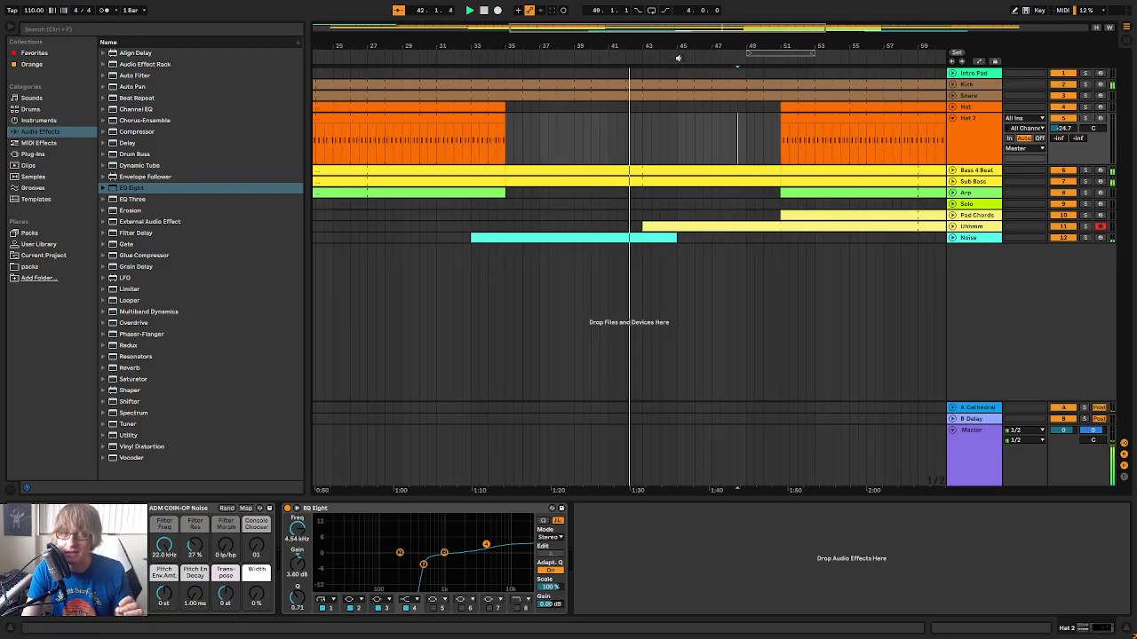
click(953, 228)
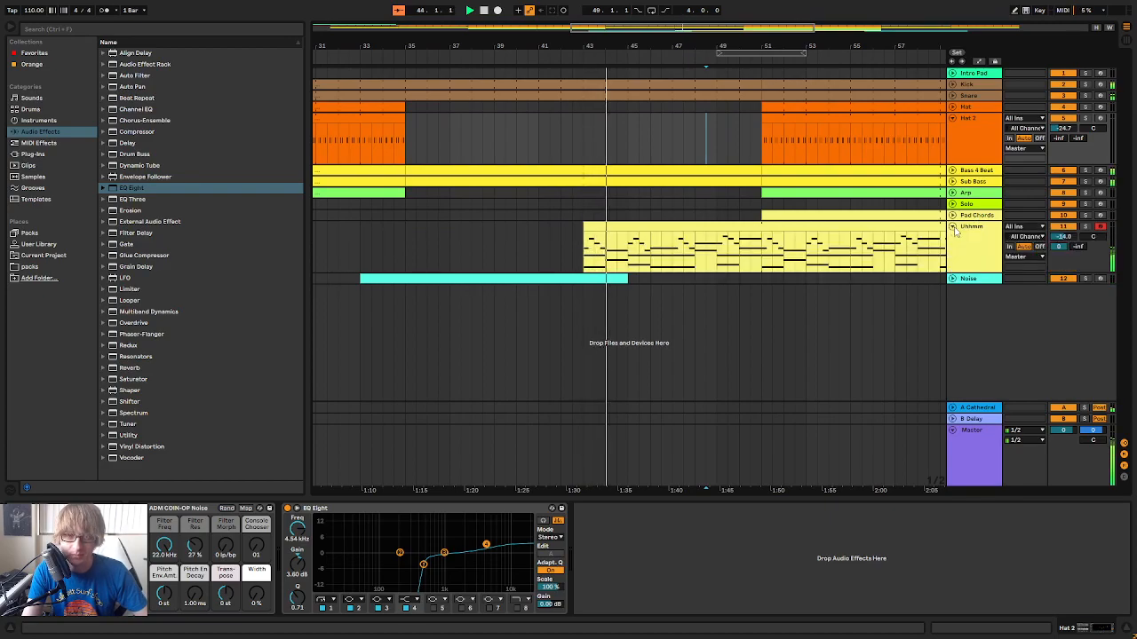
click(953, 228)
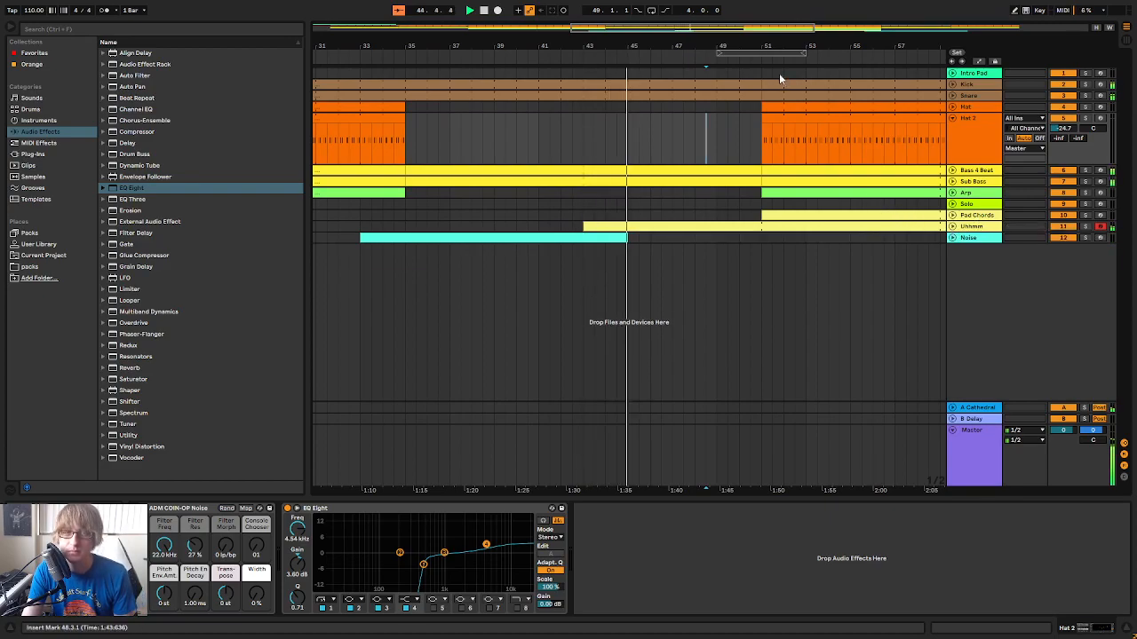
drag(775, 45, 697, 45)
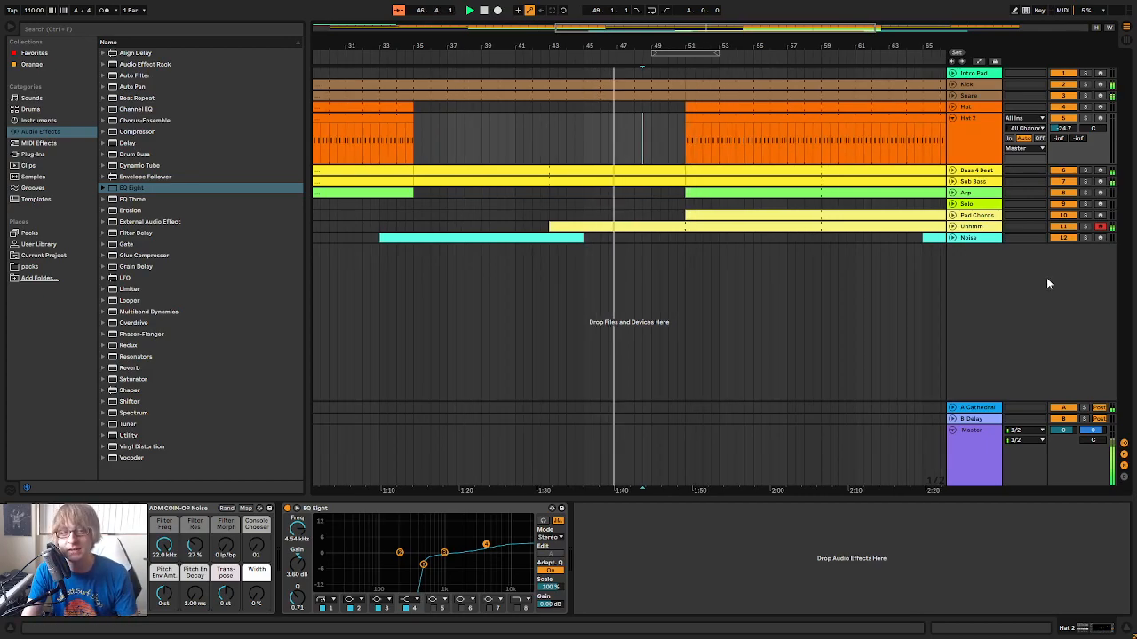
Duplicate the Uhhmm track, close its Synth1 window and unfold the copy
click(976, 227)
right_click(977, 227)
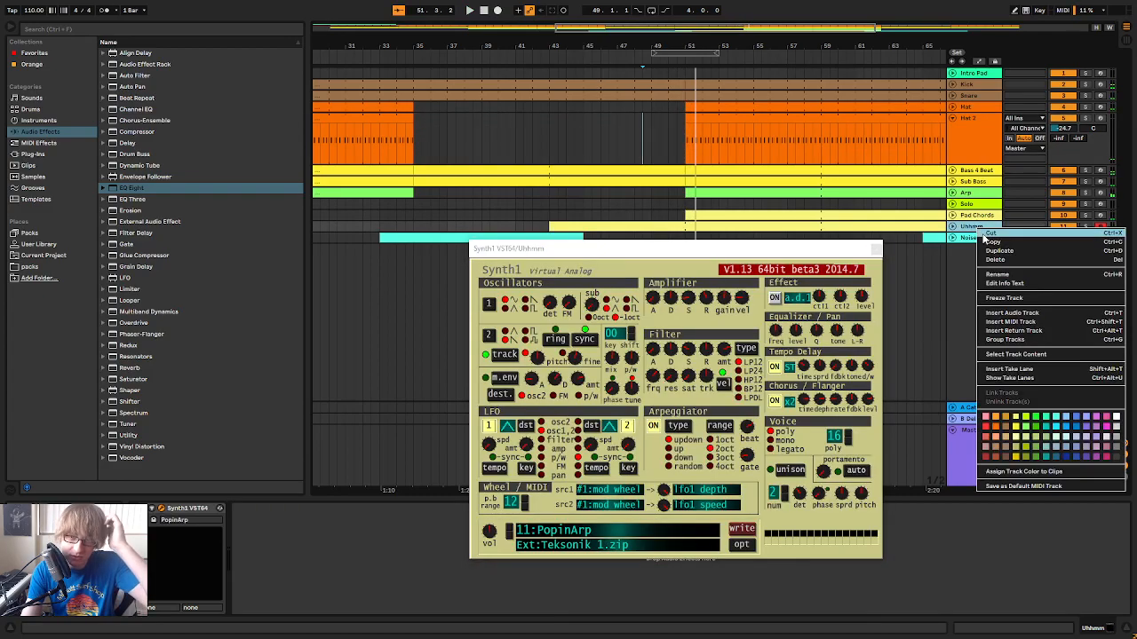
click(1004, 251)
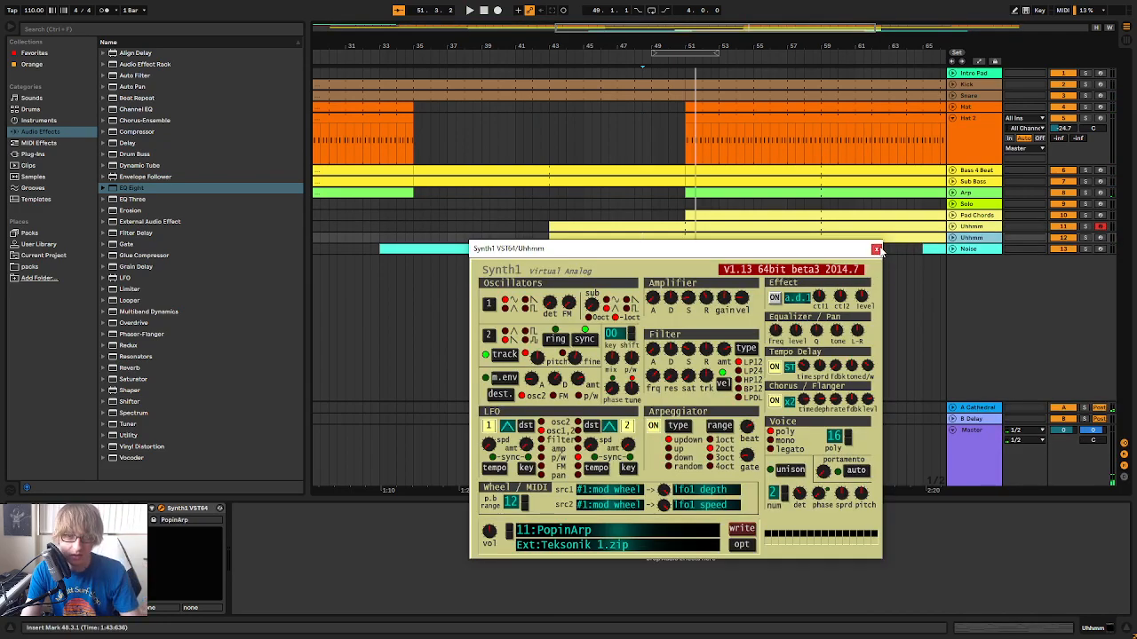
click(875, 249)
click(952, 238)
Rename the original Uhhmm track Trips and its duplicate Quads
click(976, 227)
right_click(976, 228)
click(999, 280)
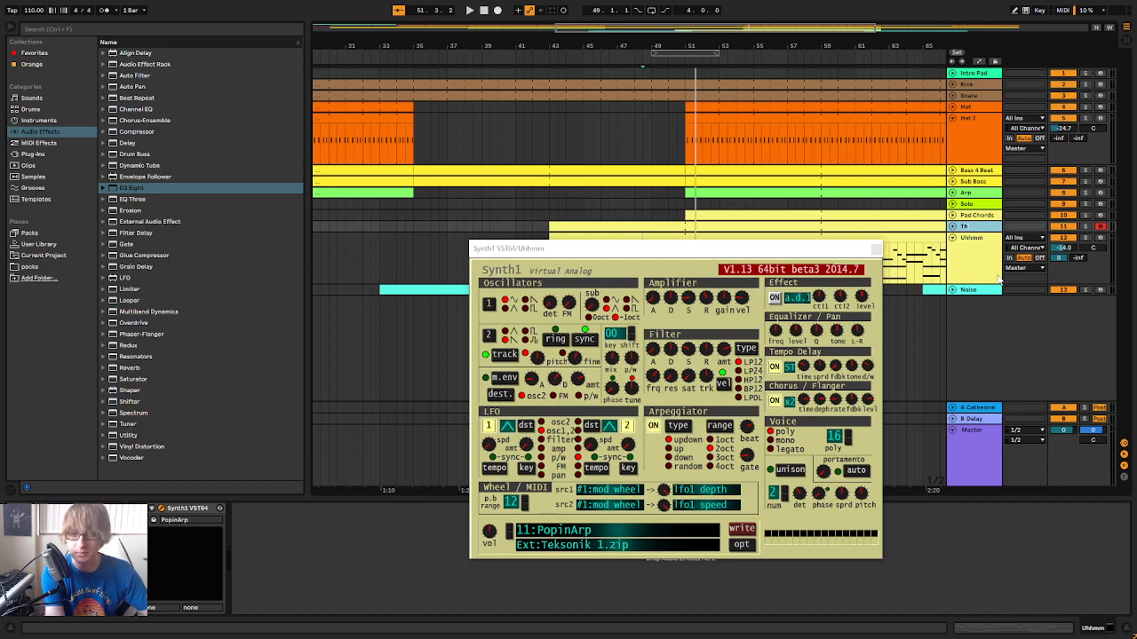
click(999, 280)
text(Quads)
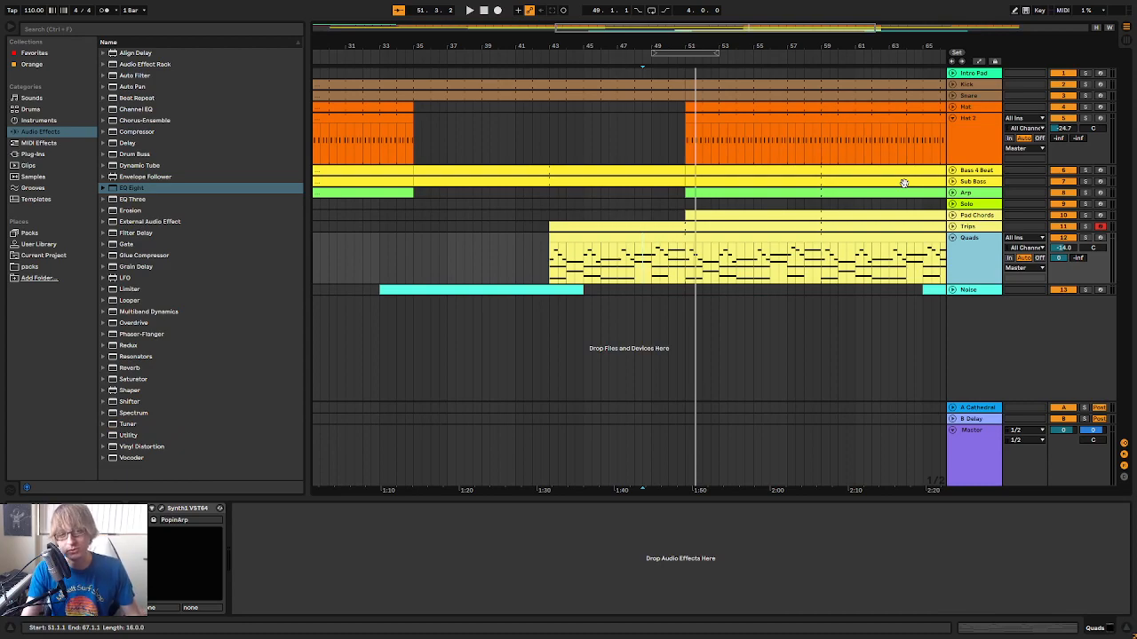
Adjust the arpeggiator beat in the Quads track's Synth1 and close the synth window
click(638, 240)
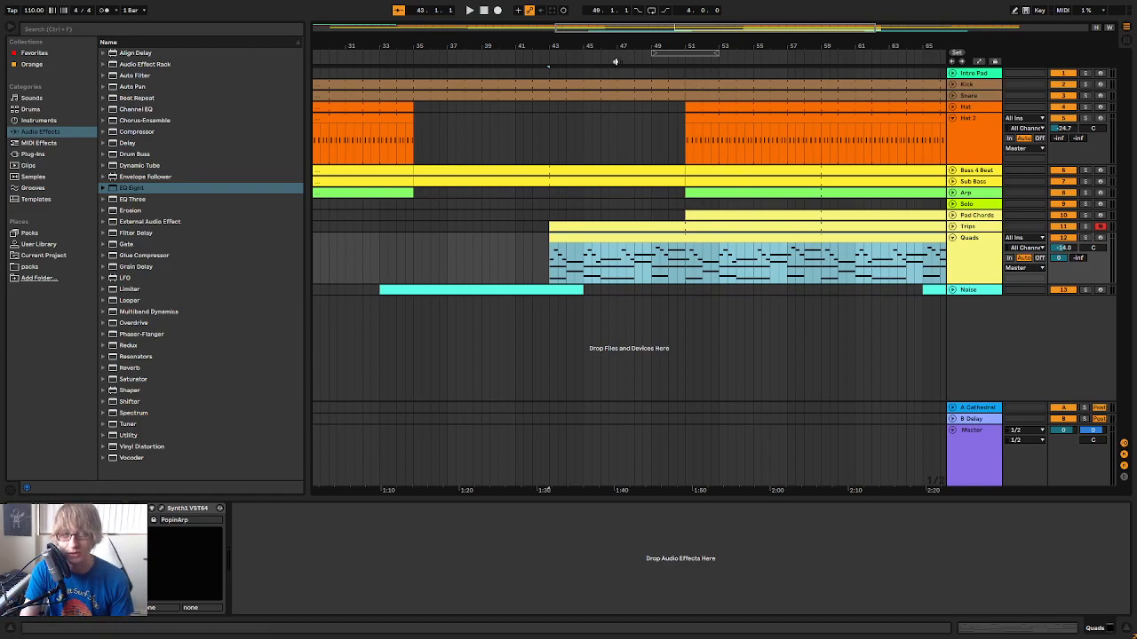
click(795, 290)
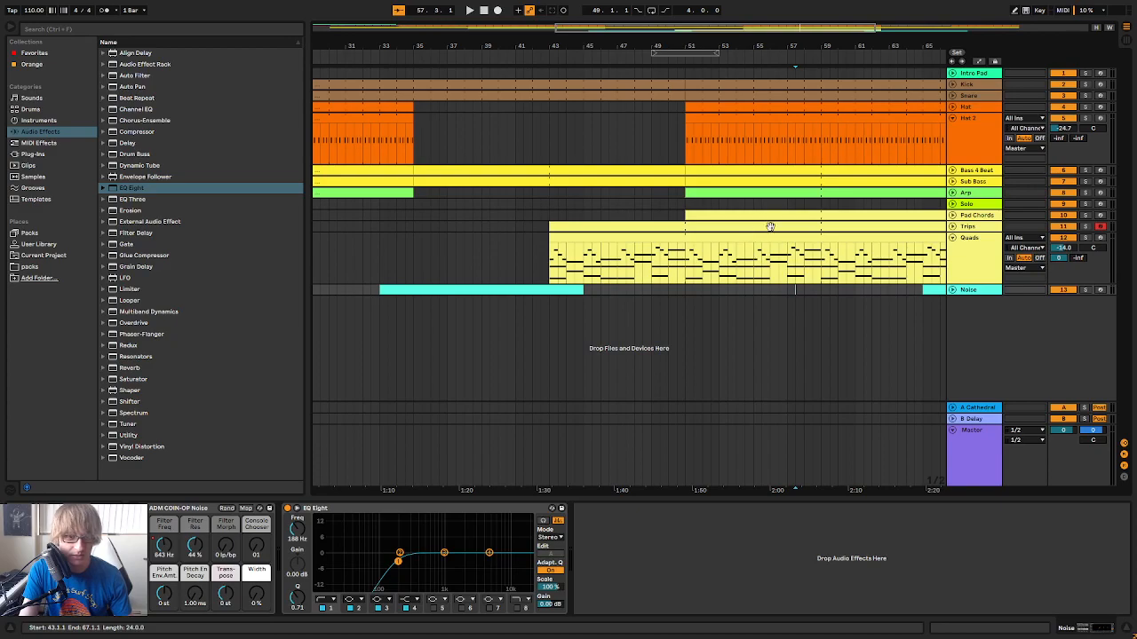
click(981, 230)
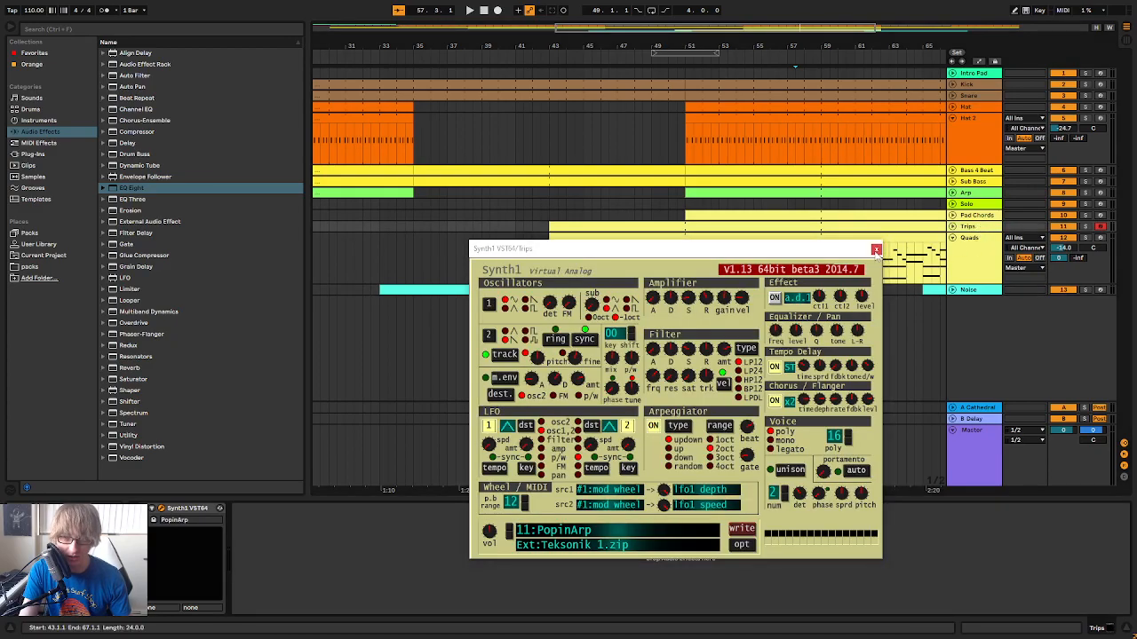
click(875, 249)
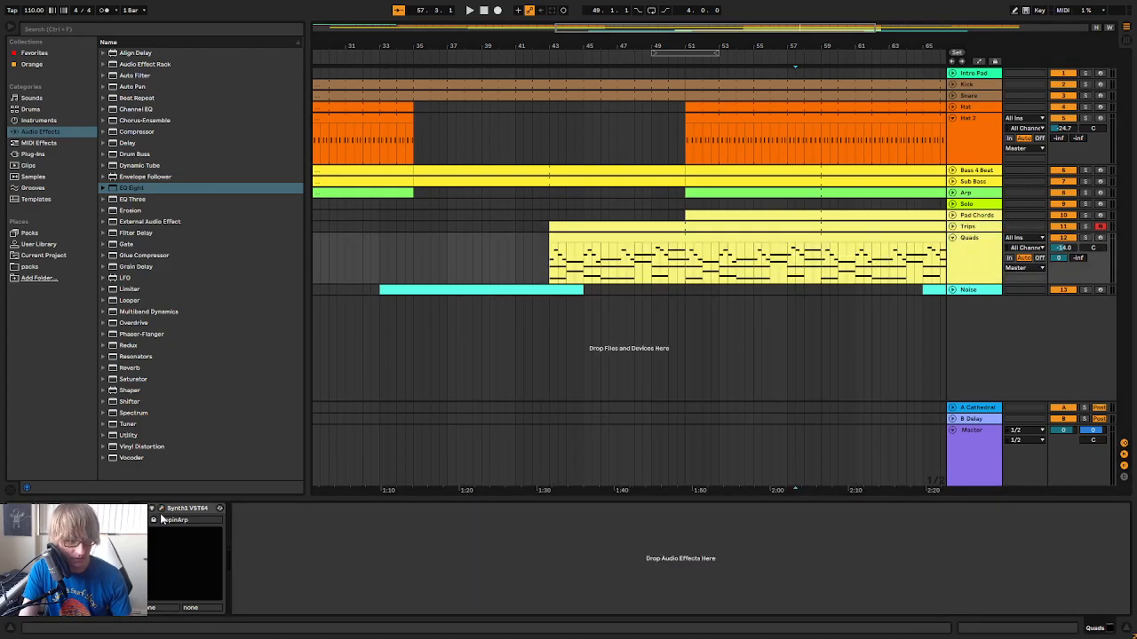
click(162, 510)
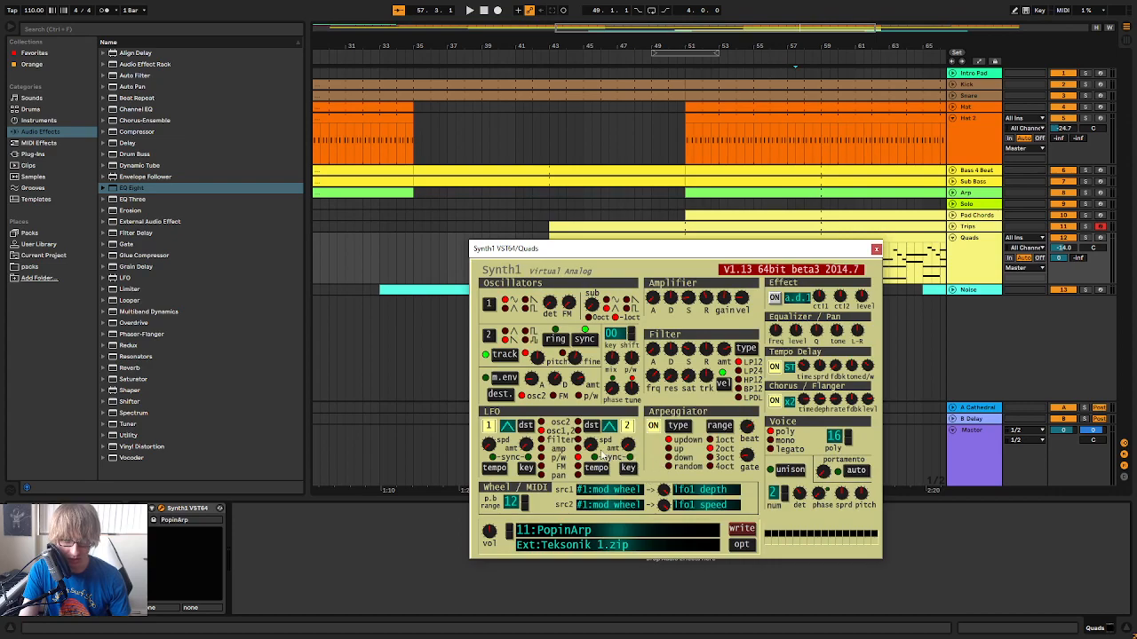
drag(749, 431, 763, 416)
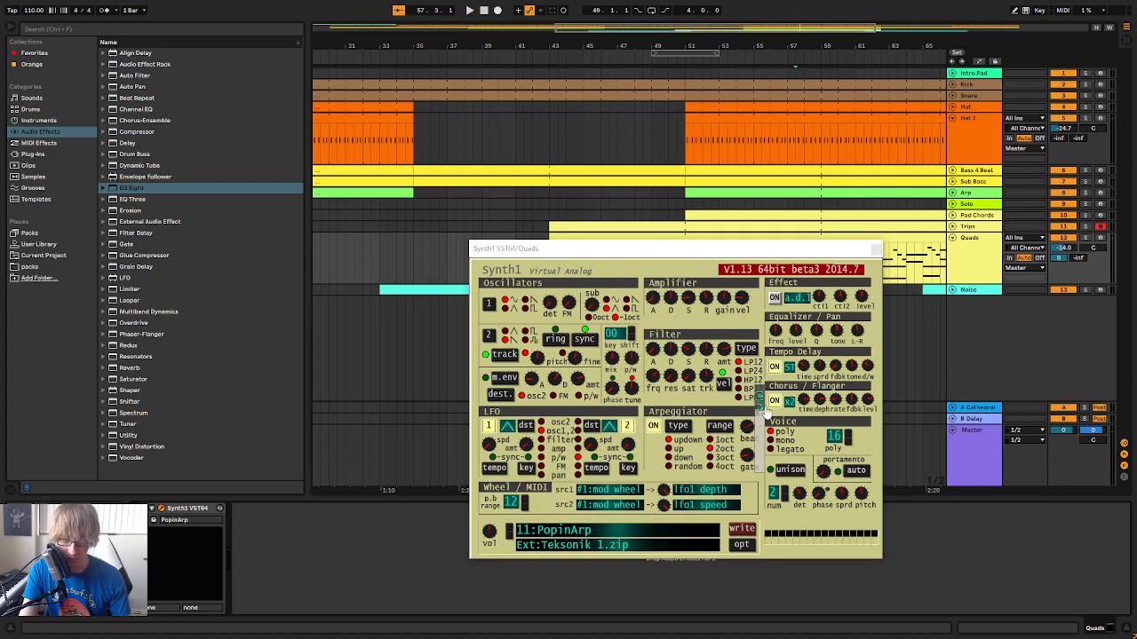
click(787, 249)
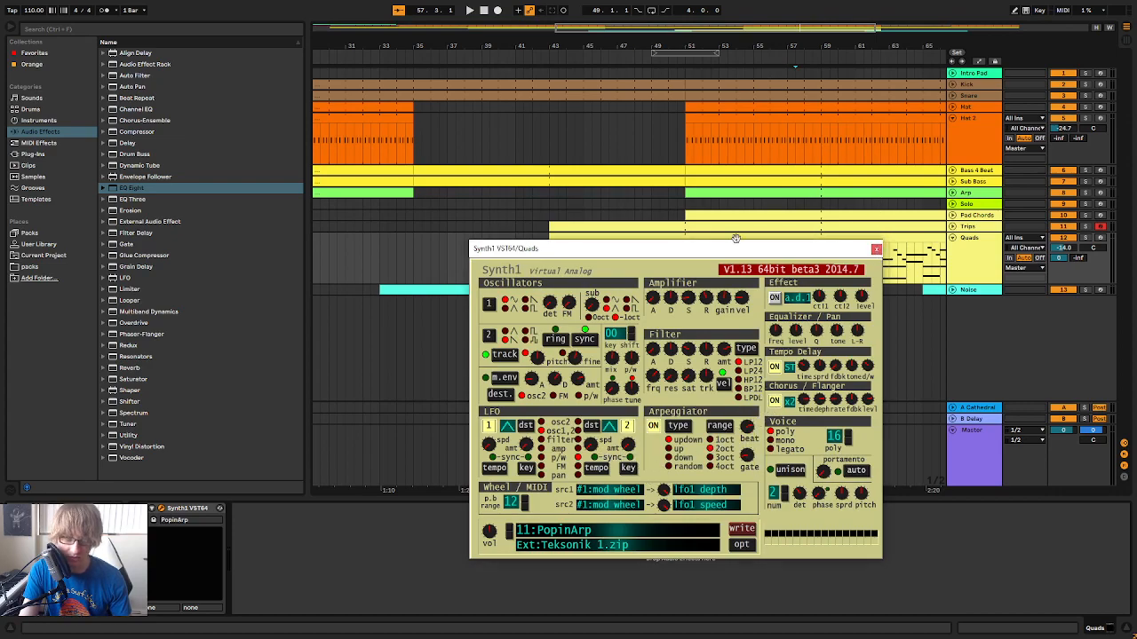
click(876, 250)
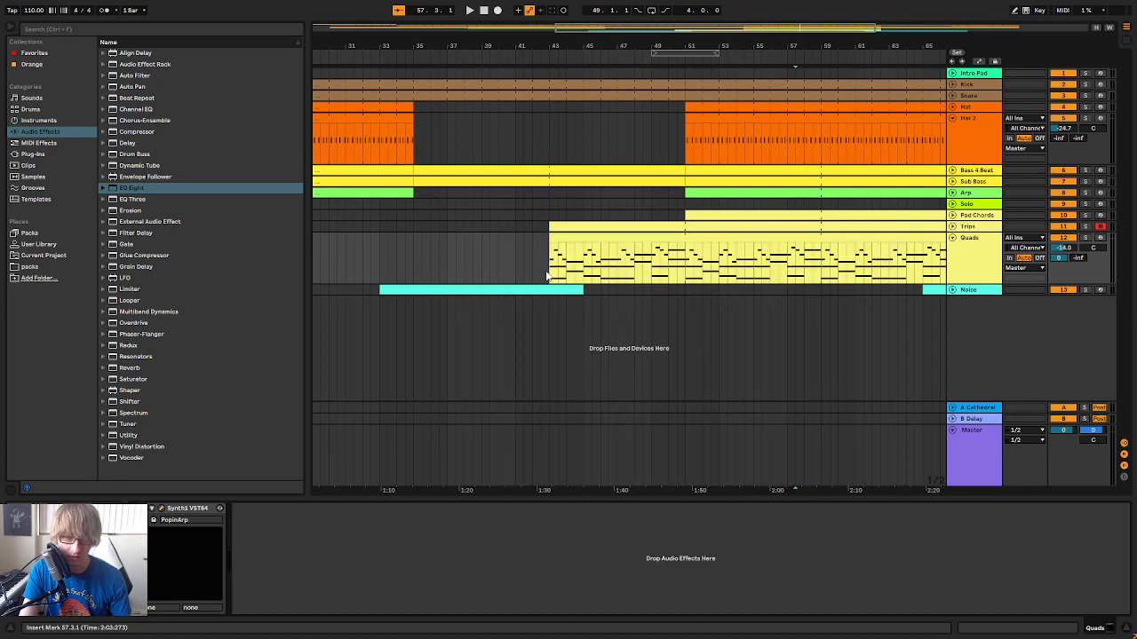
Clear the Quads clip before bar 51 and the Trips clip from bar 51 onward, leaving both tracks folded
drag(550, 250, 855, 252)
click(951, 227)
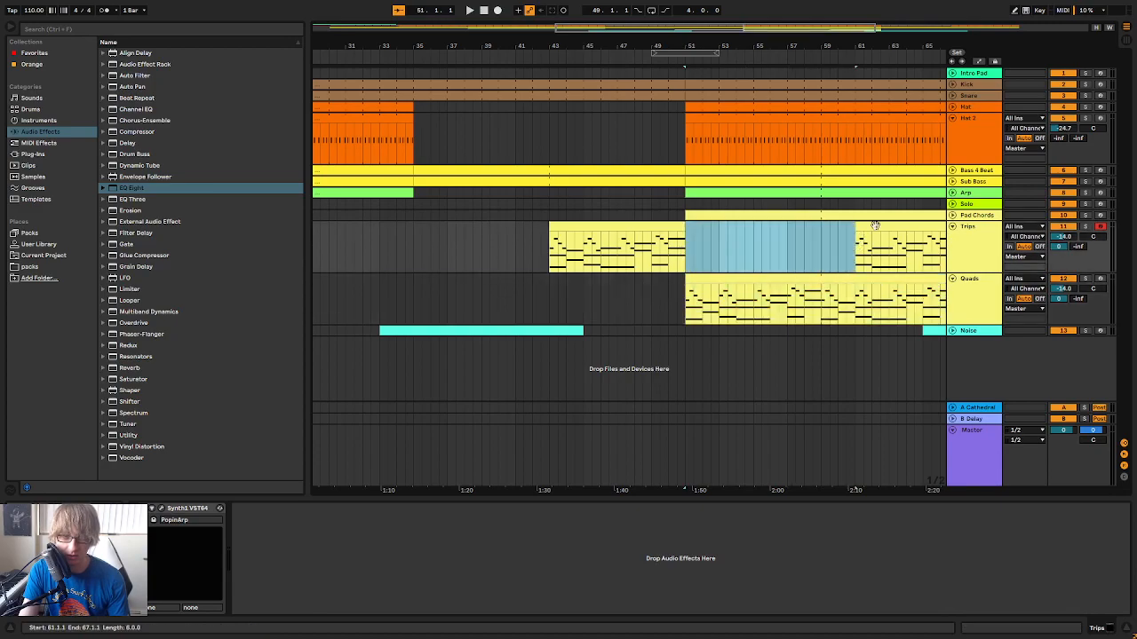
key(Delete)
click(874, 242)
key(Delete)
click(952, 278)
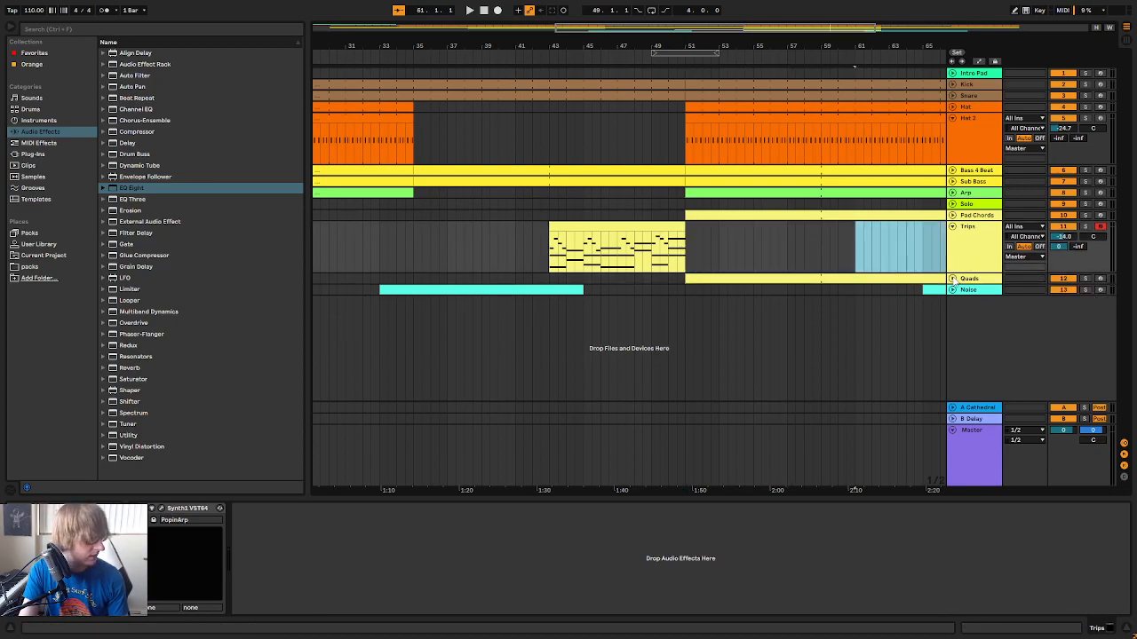
click(952, 228)
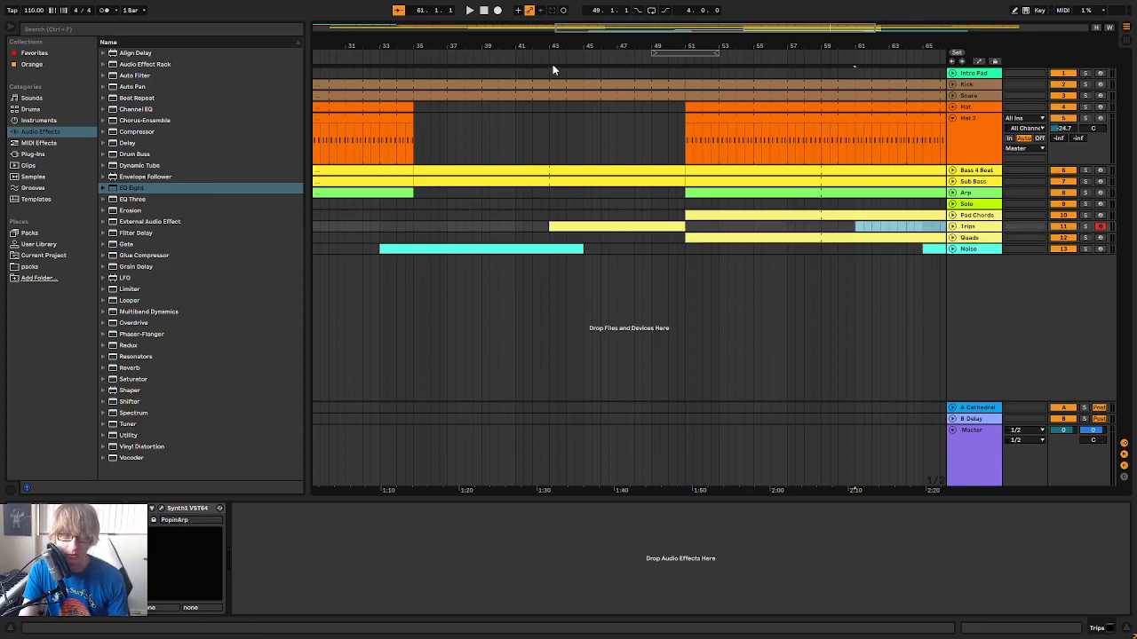
Play the breakdown through the bar 51 transition and solo the Quads and Pad Chords tracks to compare them
drag(675, 248, 686, 246)
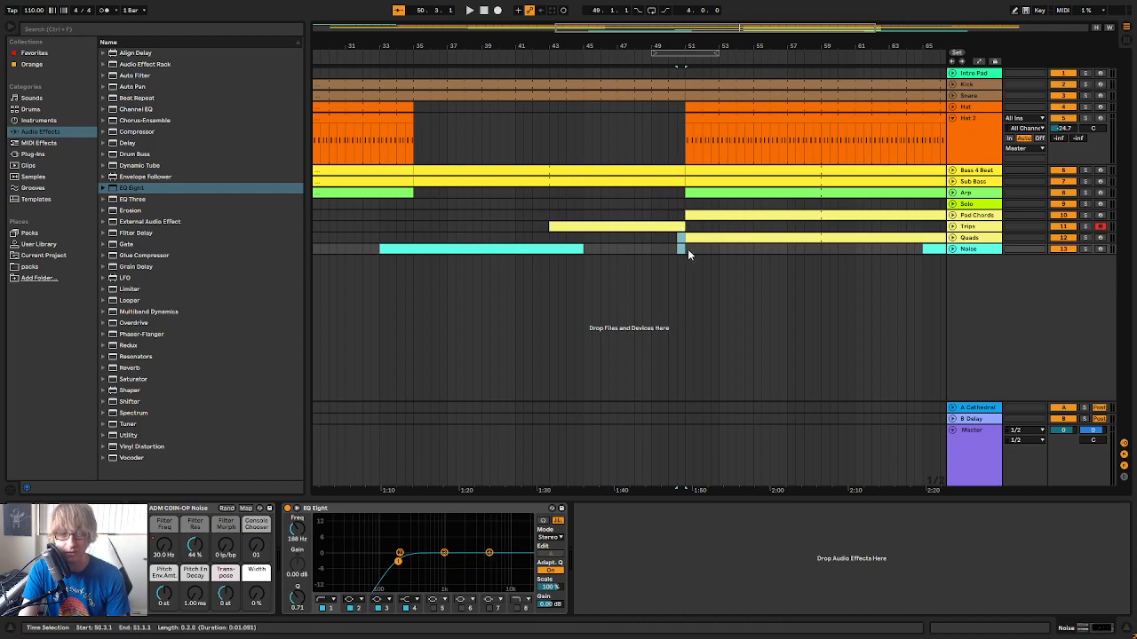
click(396, 58)
drag(670, 41, 645, 40)
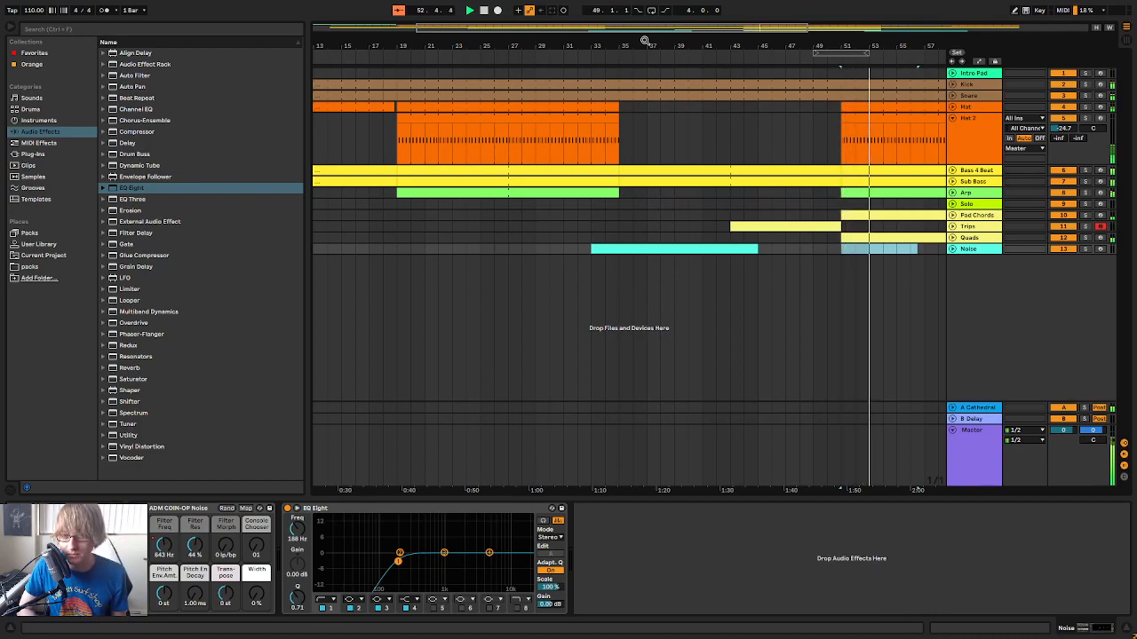
click(1086, 238)
click(1086, 240)
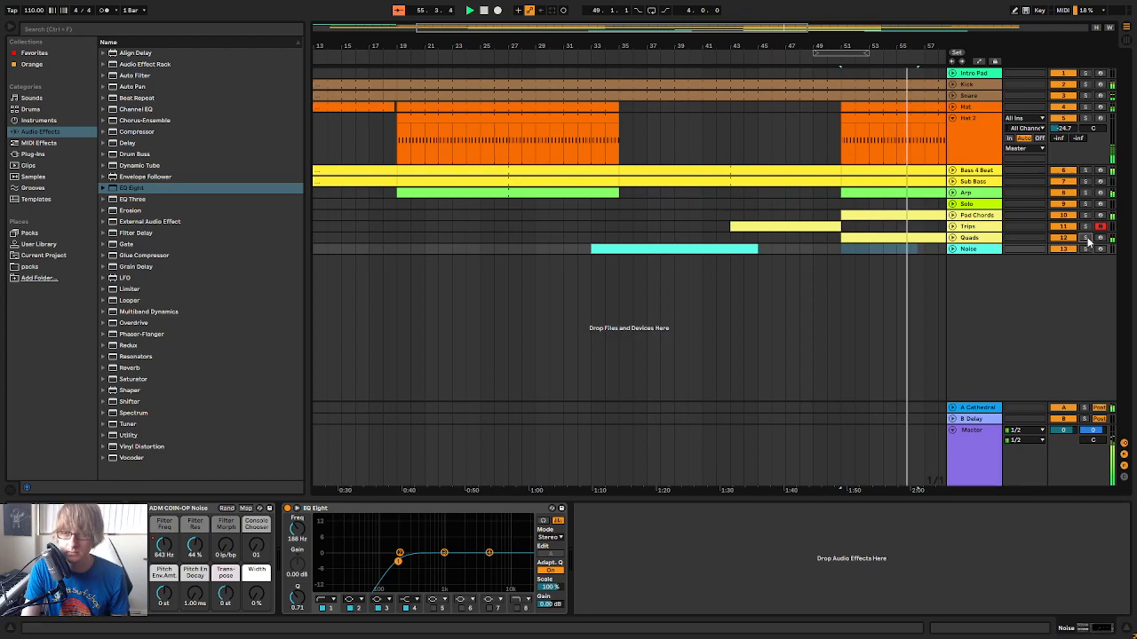
click(1086, 238)
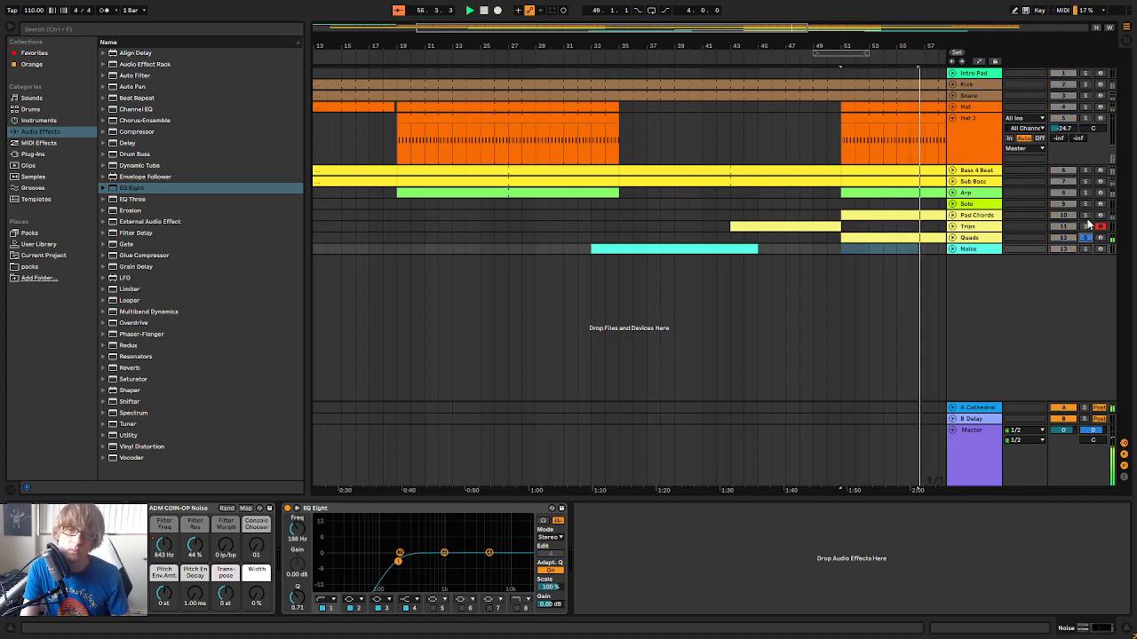
ctrl+click(1086, 216)
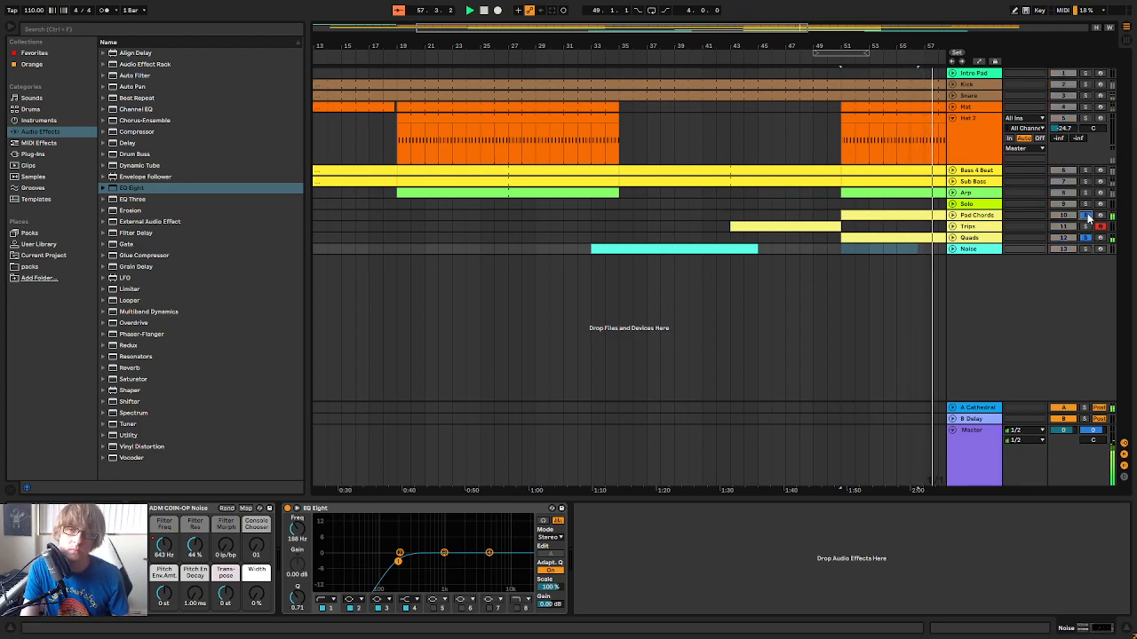
Check the Quads track's Synth1, delete the Quads track and restore the Trips clip from bar 51 to bar 76
click(993, 238)
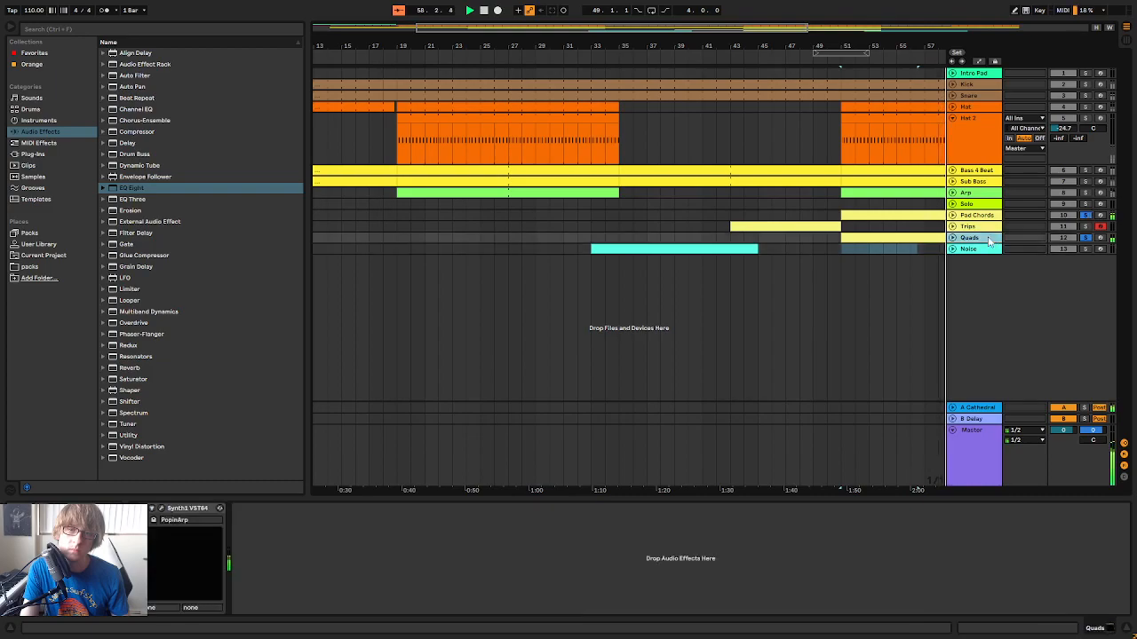
click(162, 509)
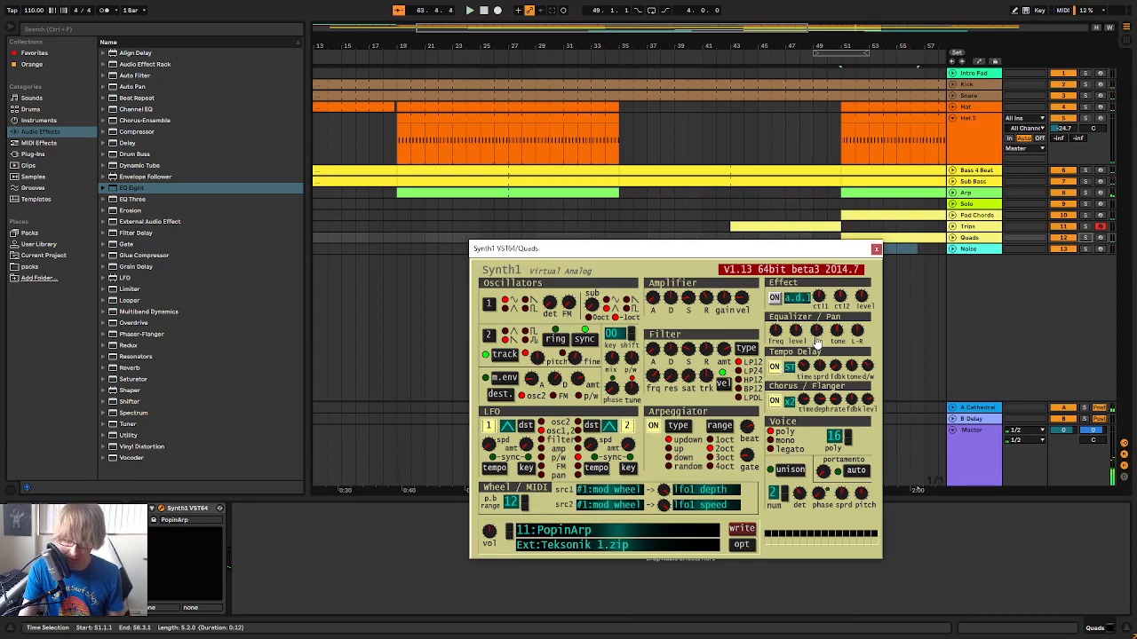
click(875, 249)
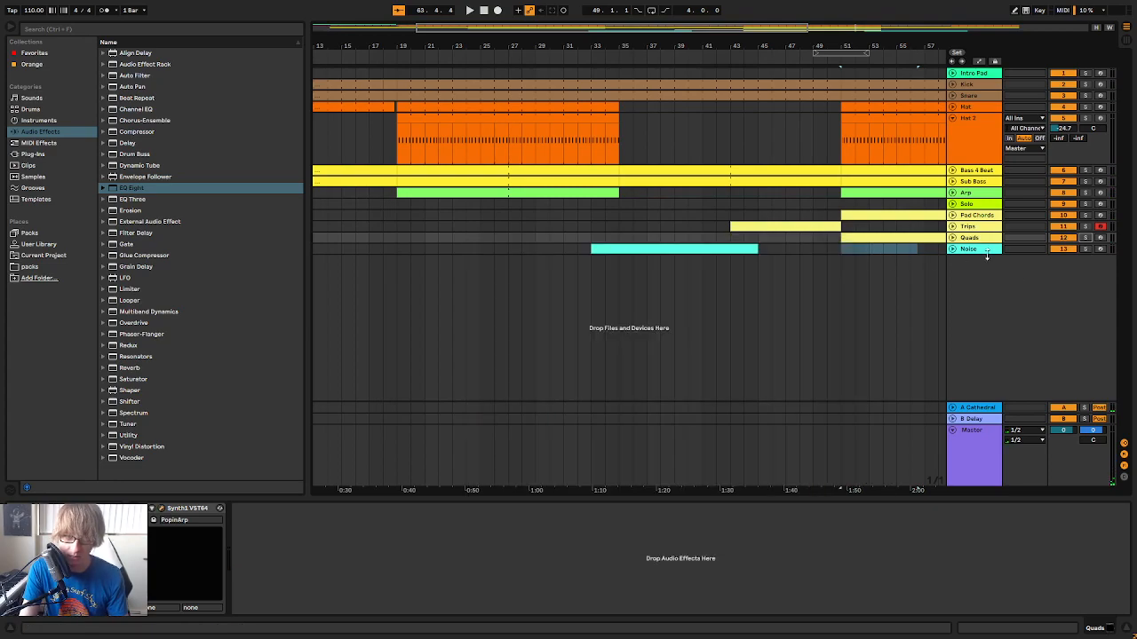
key(Delete)
drag(839, 225, 1130, 226)
Play into bar 51 with Trips, Pad Chords and Arp soloed, briefly adding the Sub Bass and Bass 4 Beat tracks
click(817, 52)
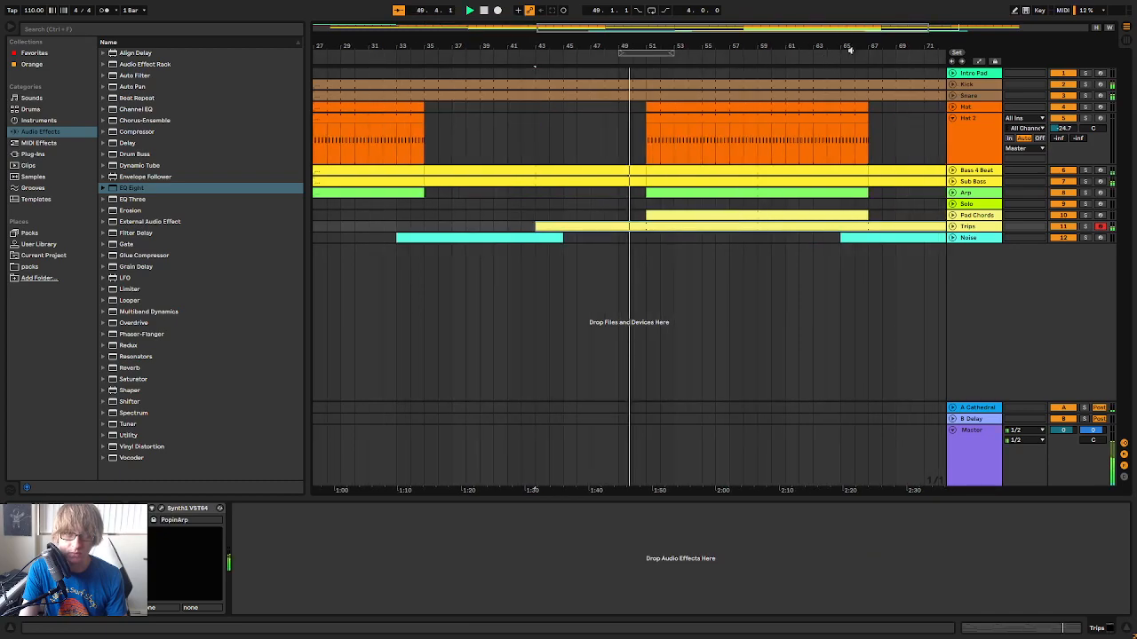
click(1087, 227)
ctrl+click(1086, 215)
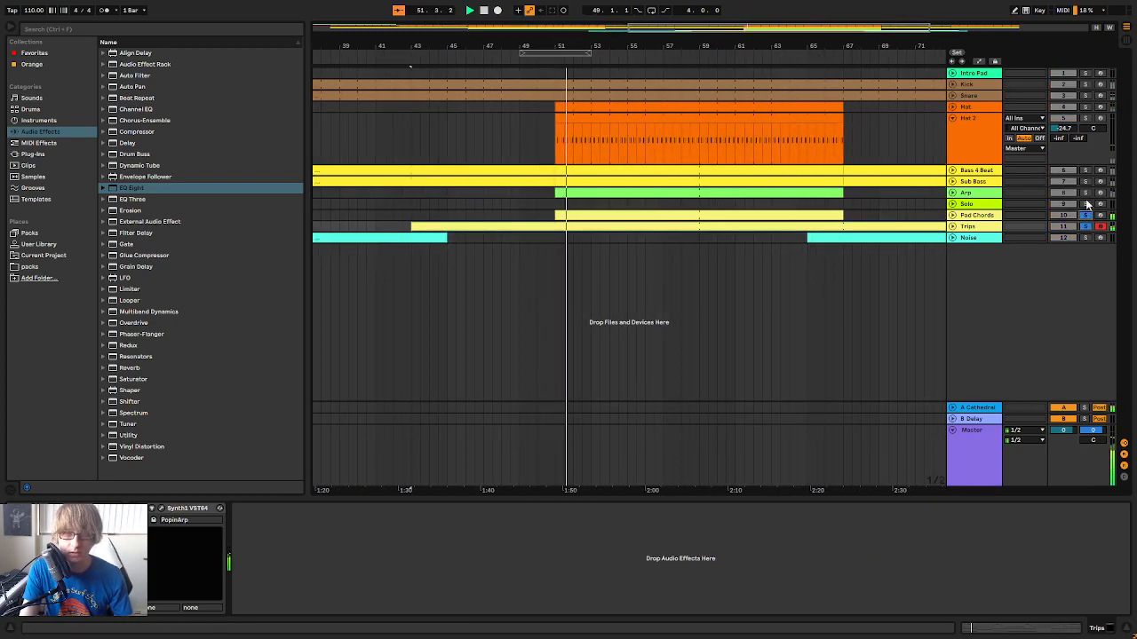
ctrl+click(1088, 182)
ctrl+click(1086, 172)
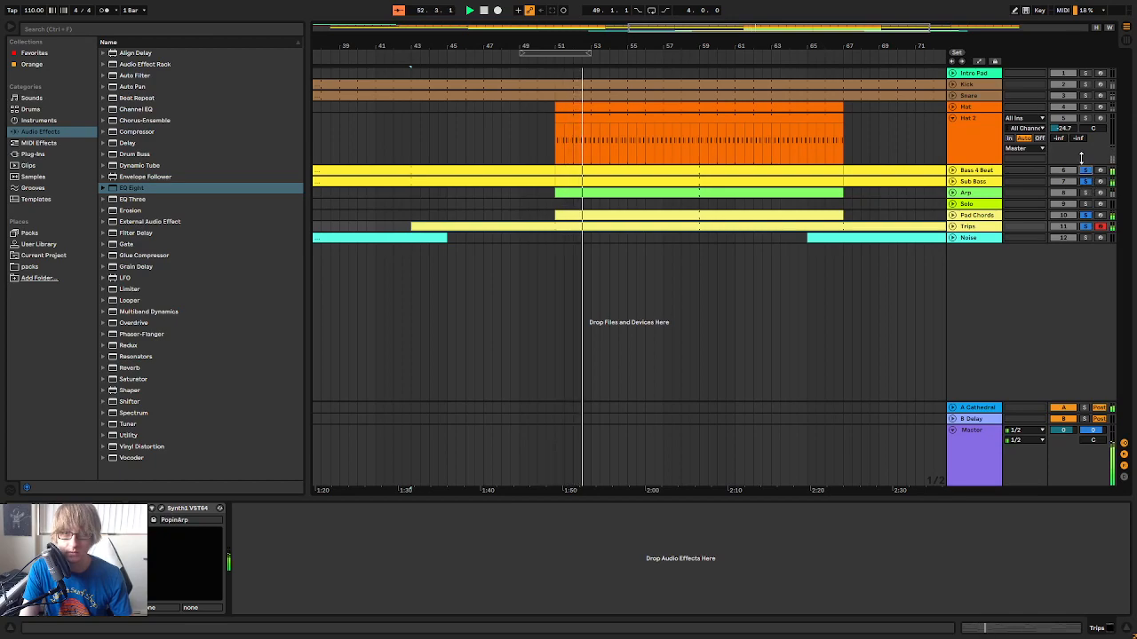
ctrl+click(1088, 193)
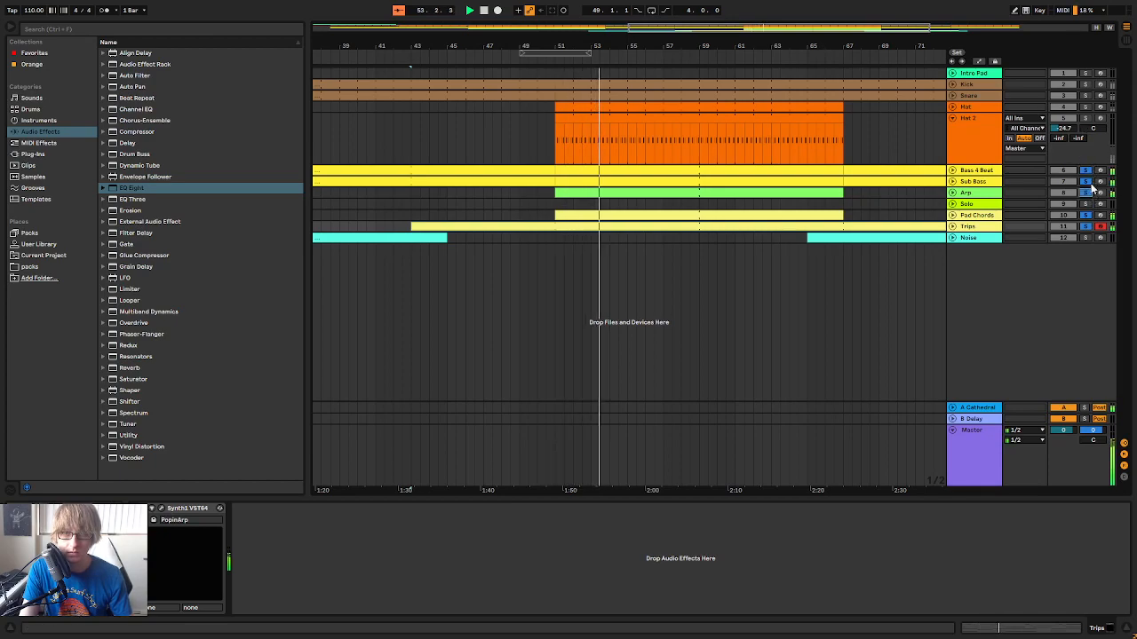
ctrl+click(1087, 182)
ctrl+click(1086, 173)
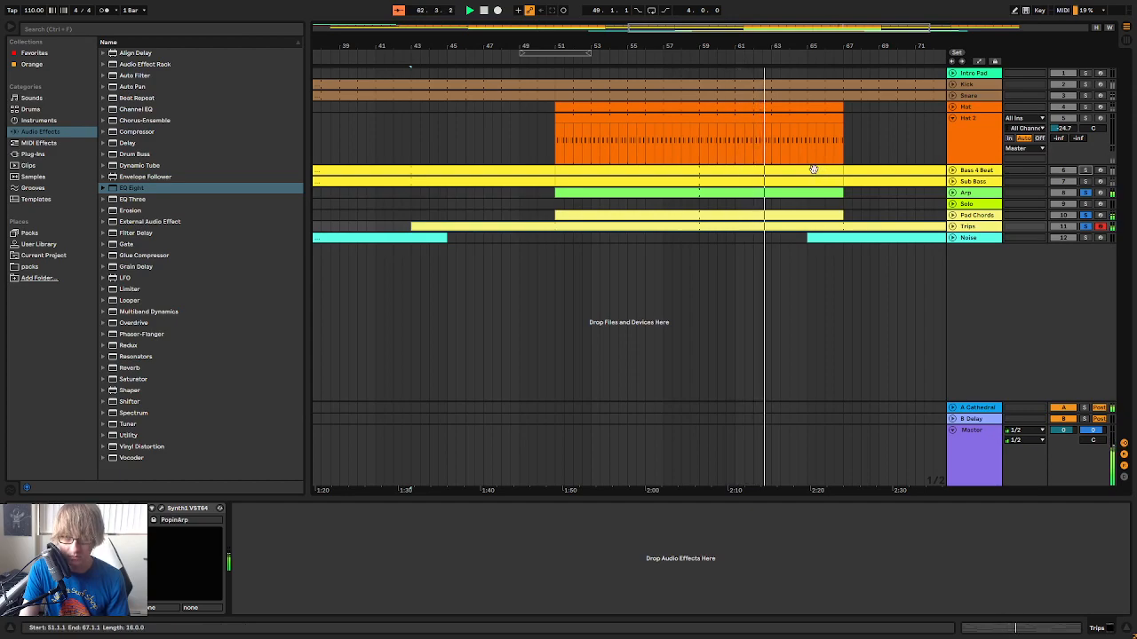
Replay the arrangement from just before bar 43 with all tracks unsoloed, listening to Trips across the bar 51 transition
drag(589, 46, 632, 46)
click(536, 58)
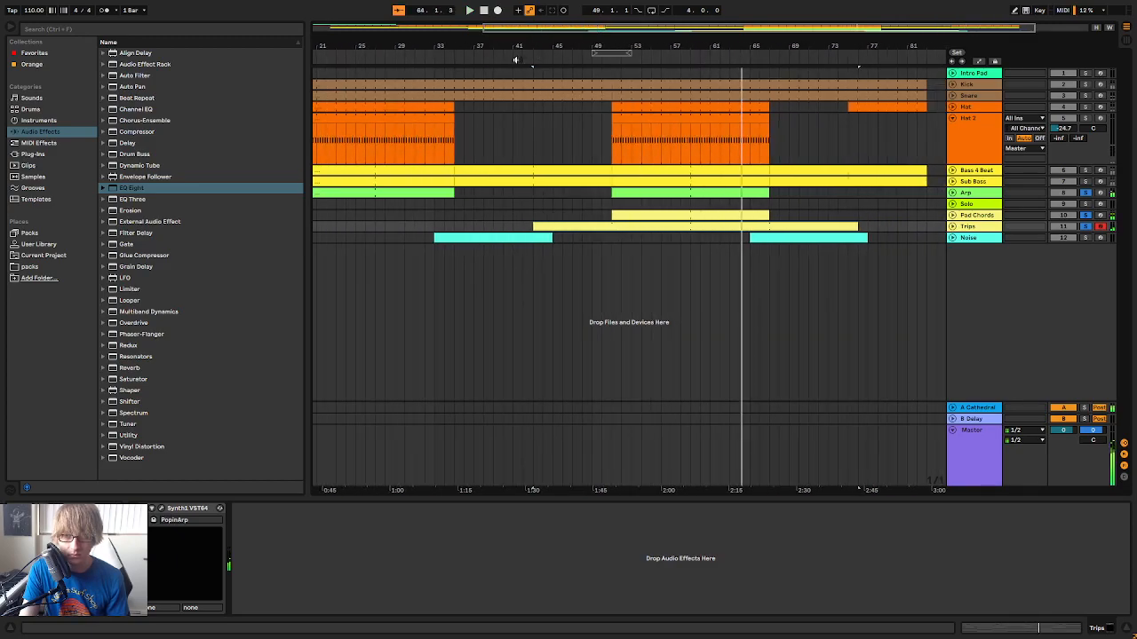
click(516, 60)
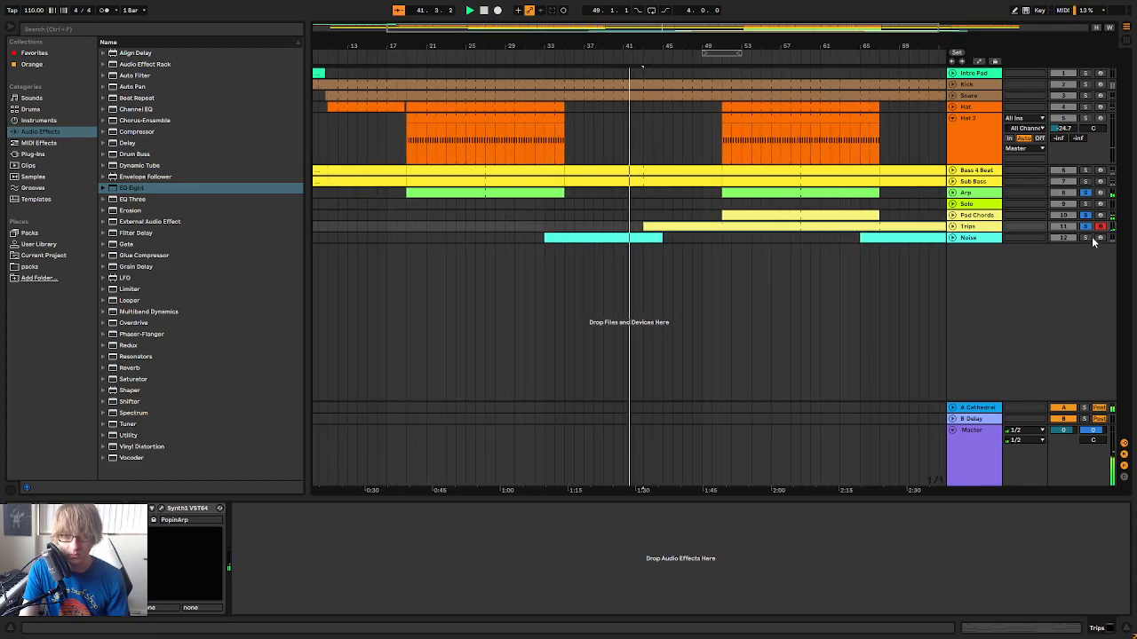
click(785, 237)
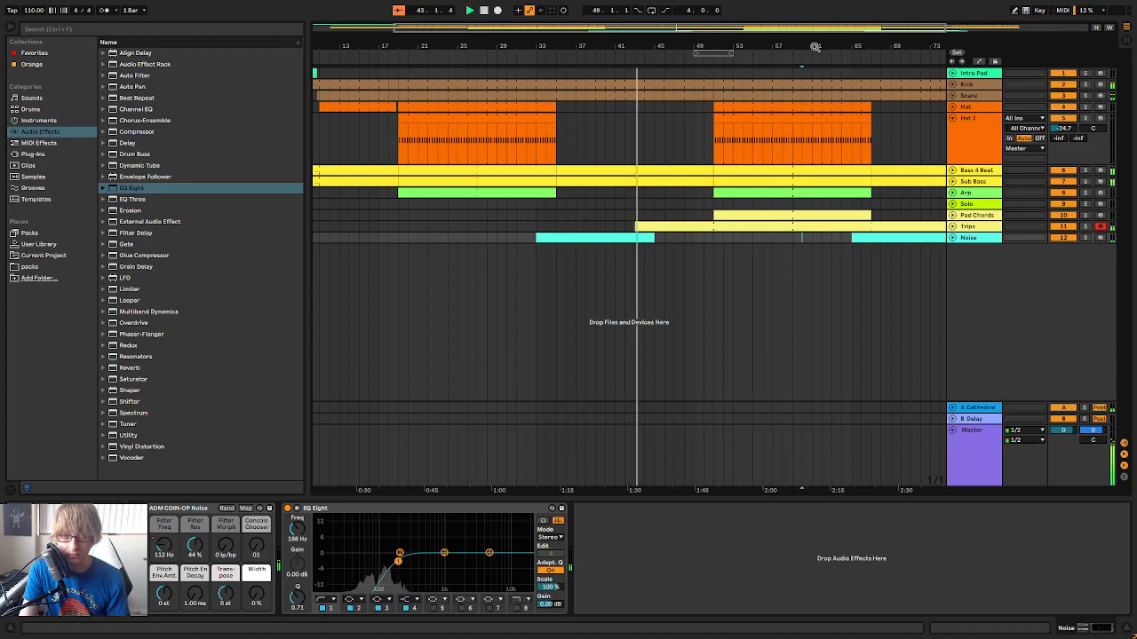
drag(815, 48, 736, 45)
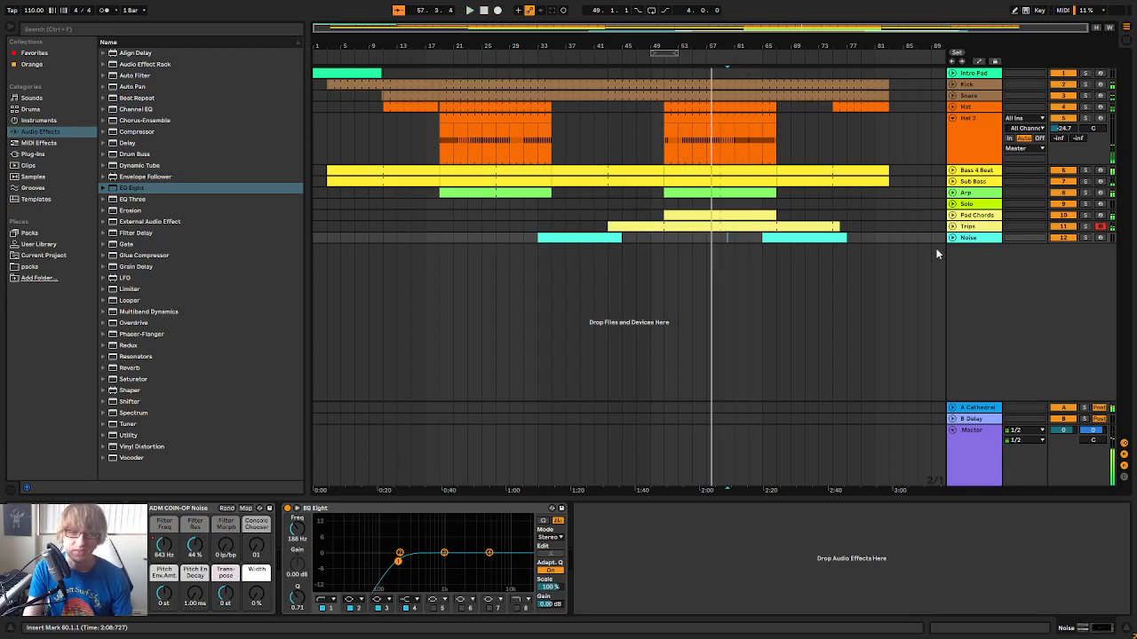
Delete the Trips section between bars 51 and 67, play back the gap's lead-in and fold the track
click(952, 226)
key(space)
drag(663, 249, 777, 250)
click(628, 60)
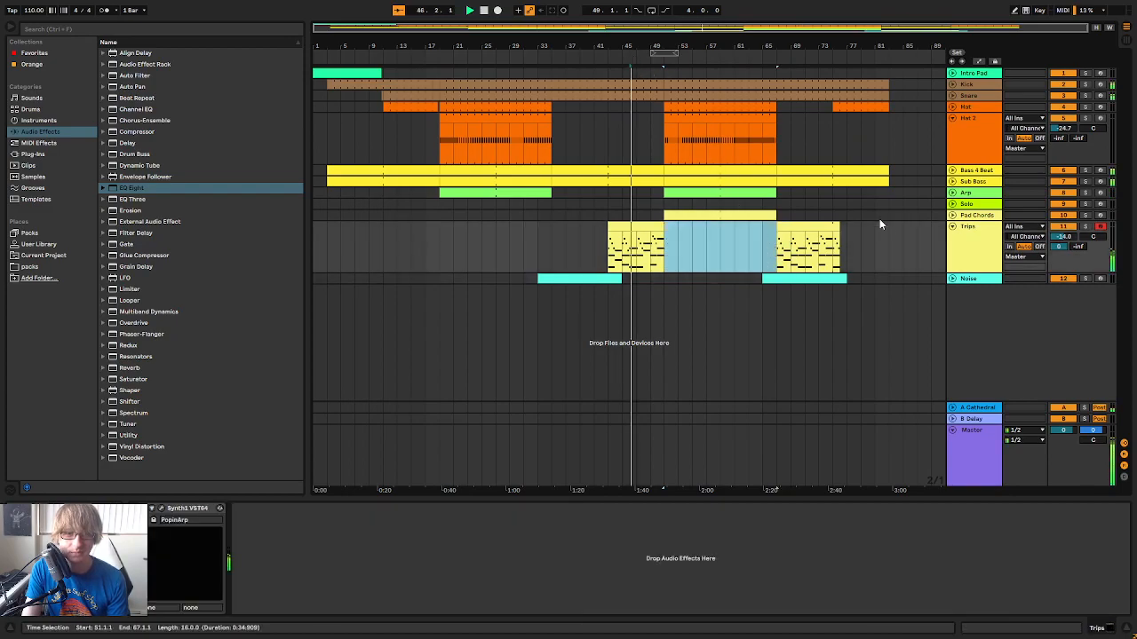
click(951, 227)
Play the whole arrangement from the start and arm the Solo track
click(428, 59)
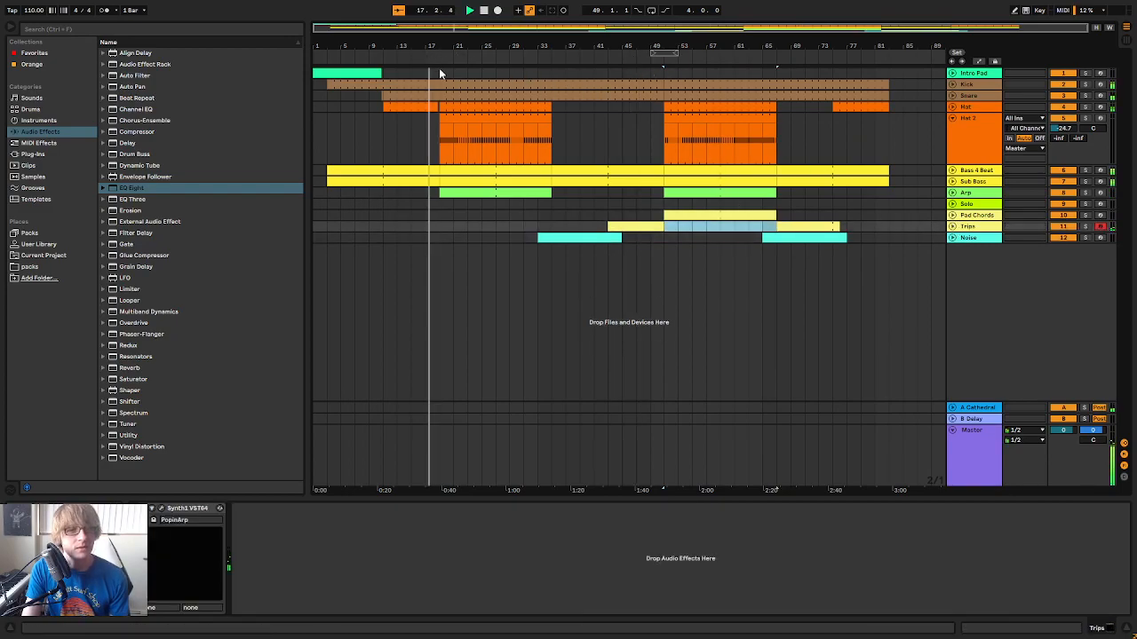
double_click(484, 11)
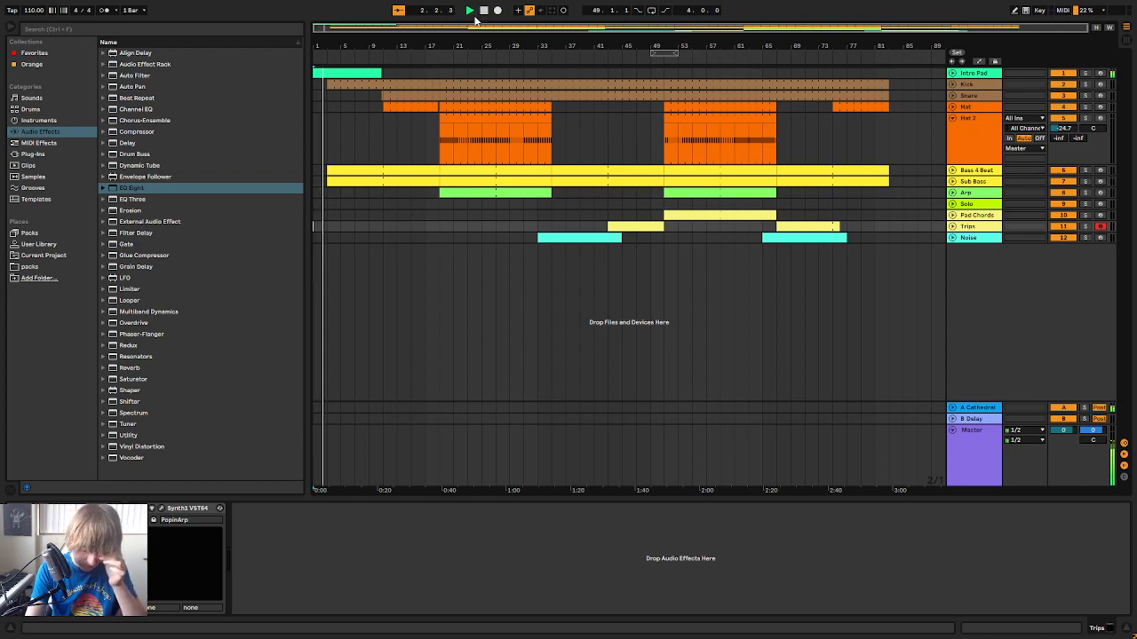
click(1100, 204)
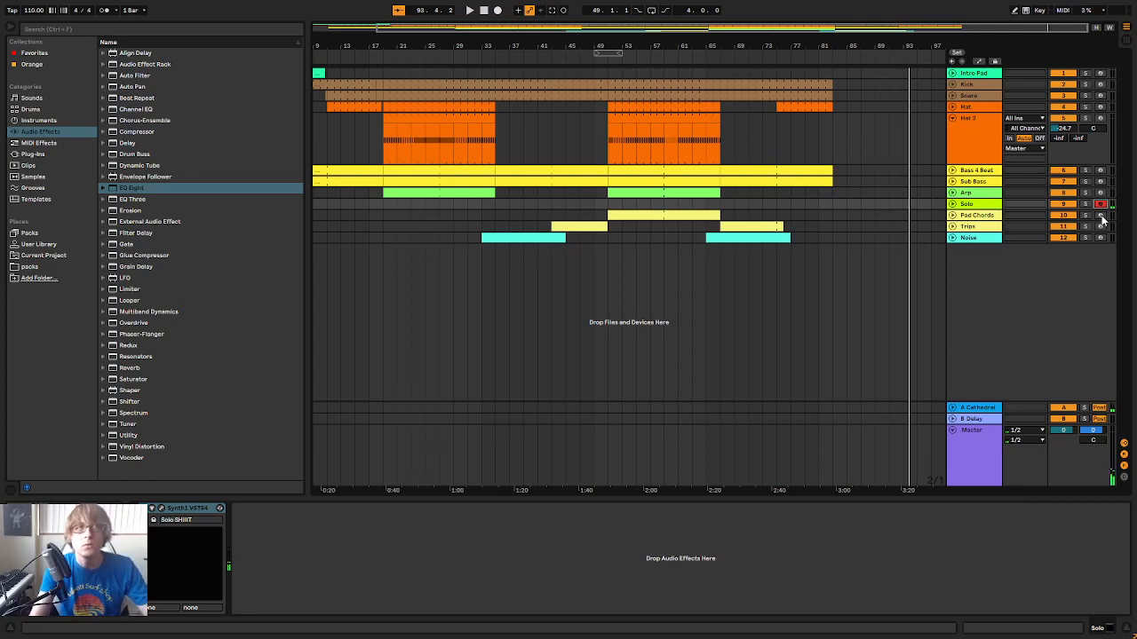
Move the four-bar loop region to start at bar 51 and select the Trips clip spanning bars 43 to 51
drag(687, 44, 709, 42)
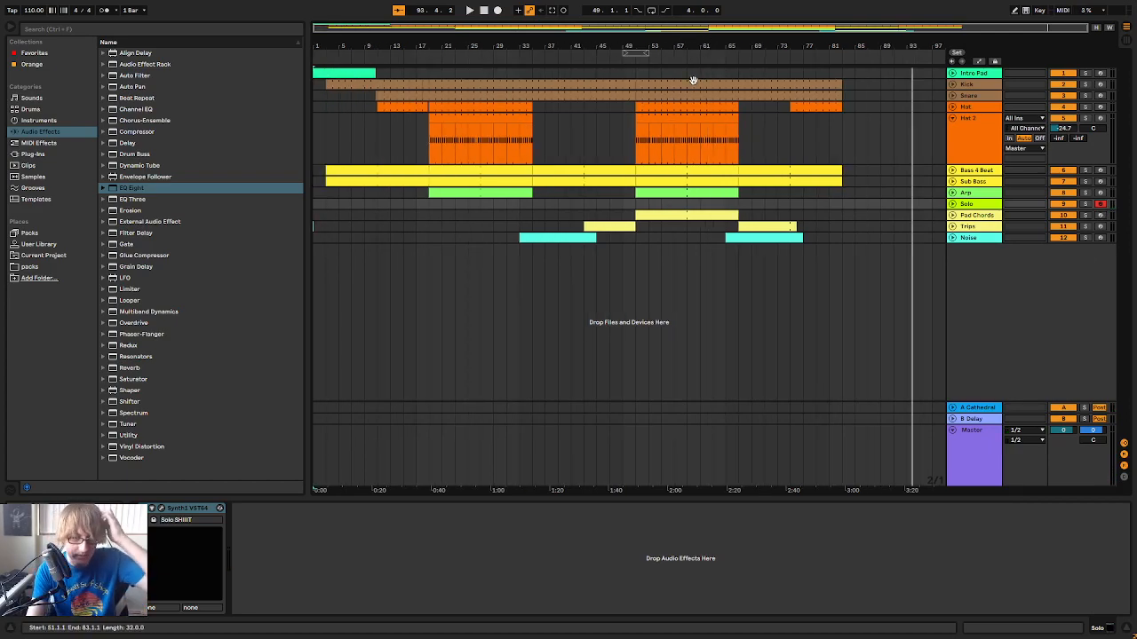
mouse_move(637, 52)
mouse_down()
mouse_move(613, 51)
mouse_move(654, 59)
mouse_up()
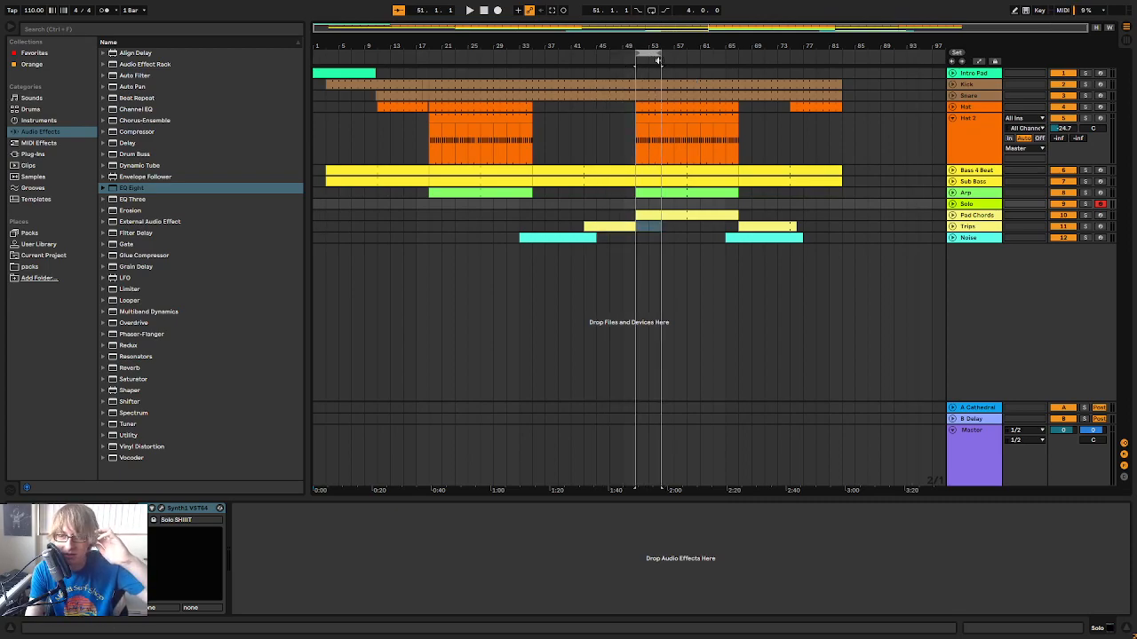
click(634, 235)
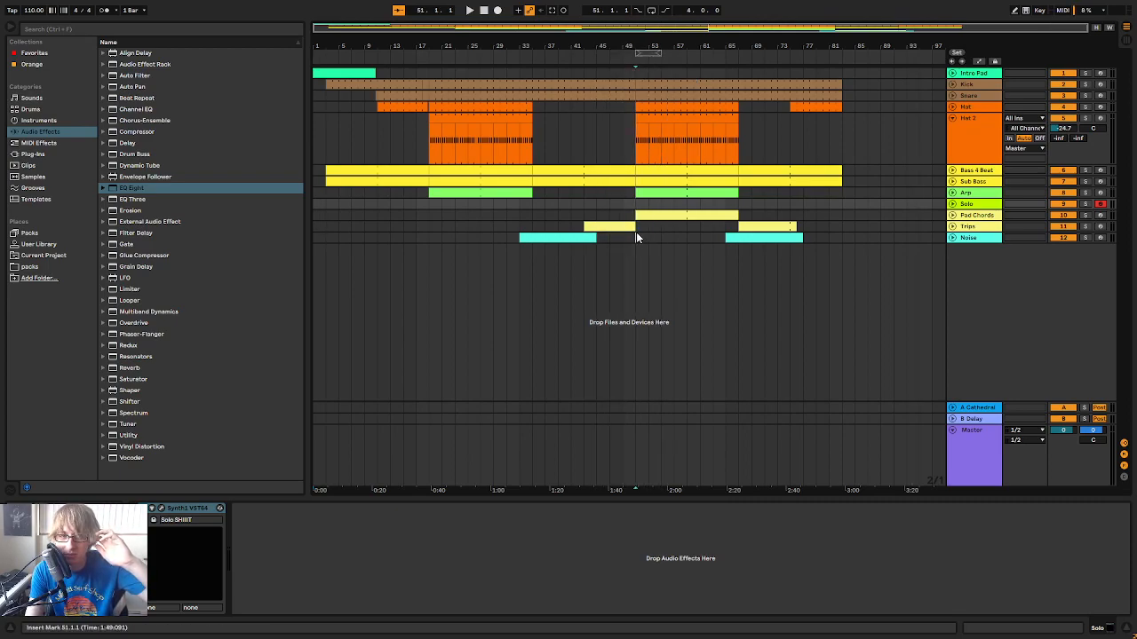
click(590, 227)
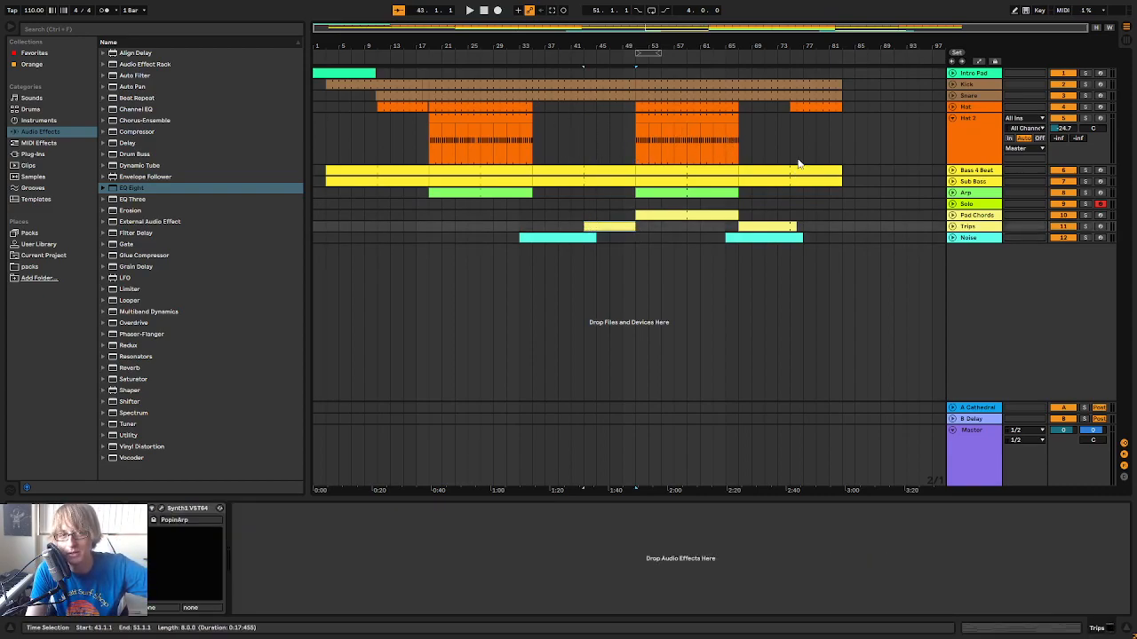
Play from bar 65 and extend the last Trips clip to end at bar 83 with the drums and bass
click(725, 62)
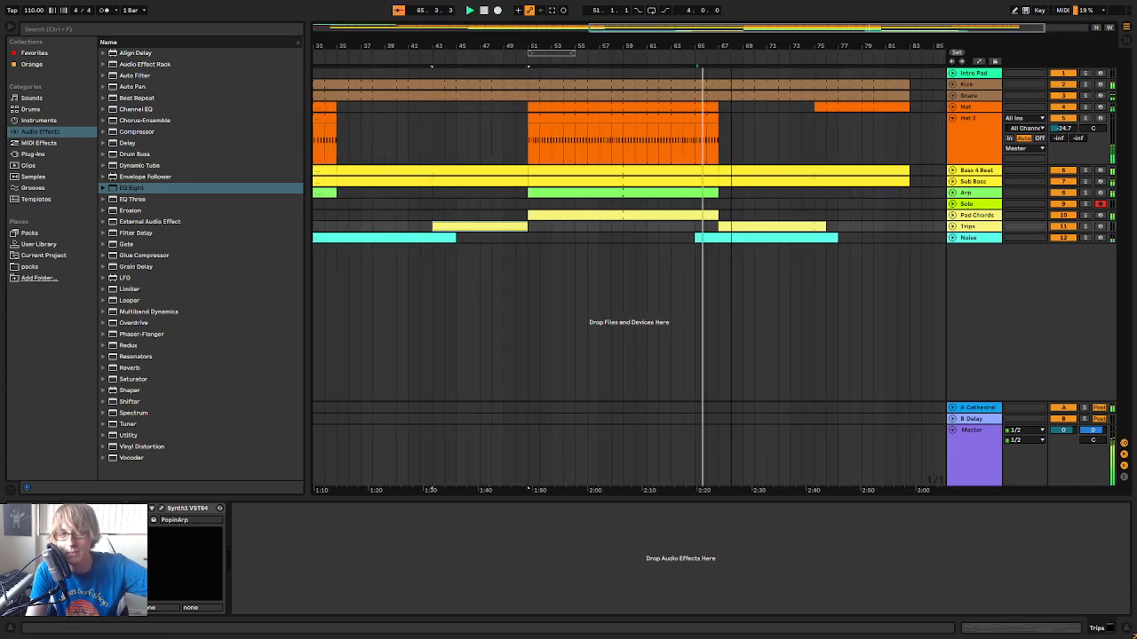
mouse_move(712, 50)
mouse_down()
mouse_move(675, 51)
mouse_move(760, 39)
mouse_up()
click(840, 127)
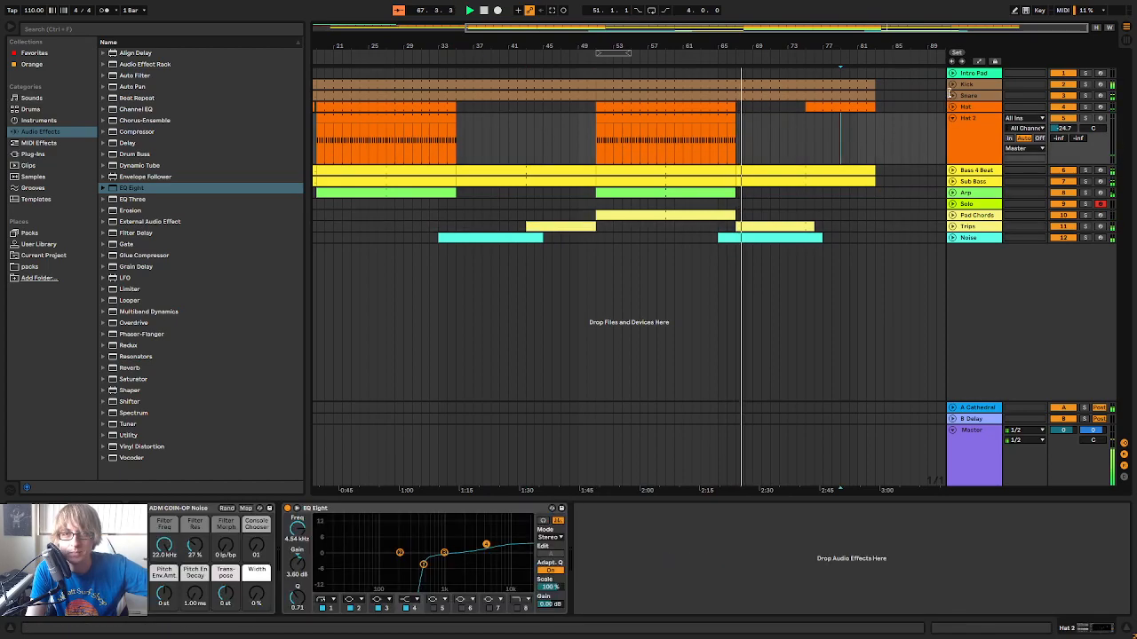
click(849, 203)
click(831, 226)
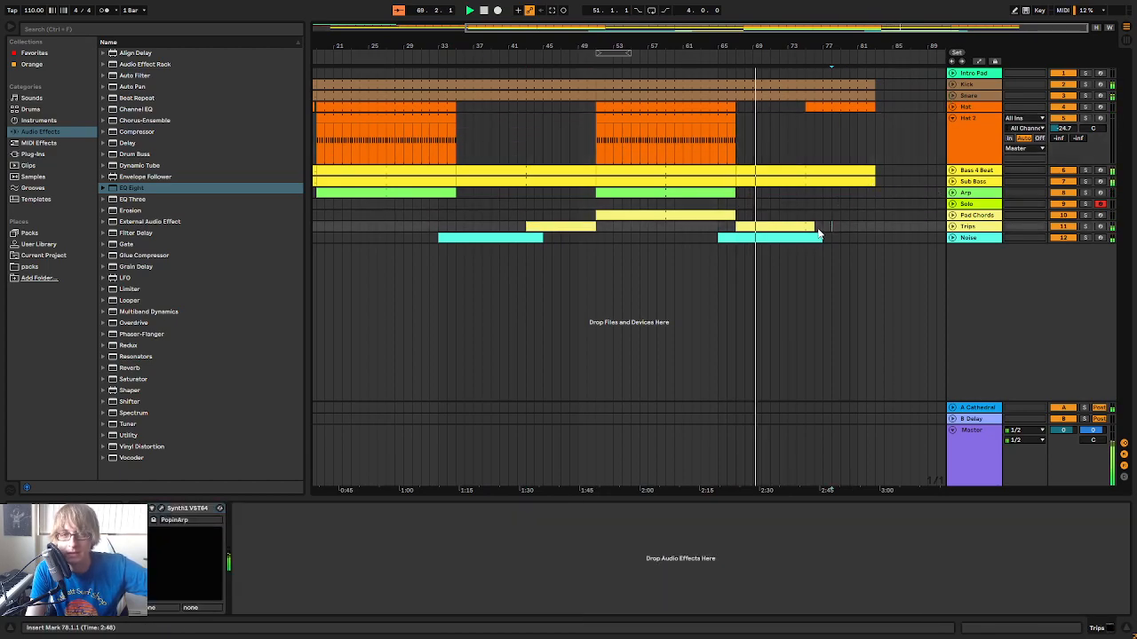
drag(812, 227, 875, 227)
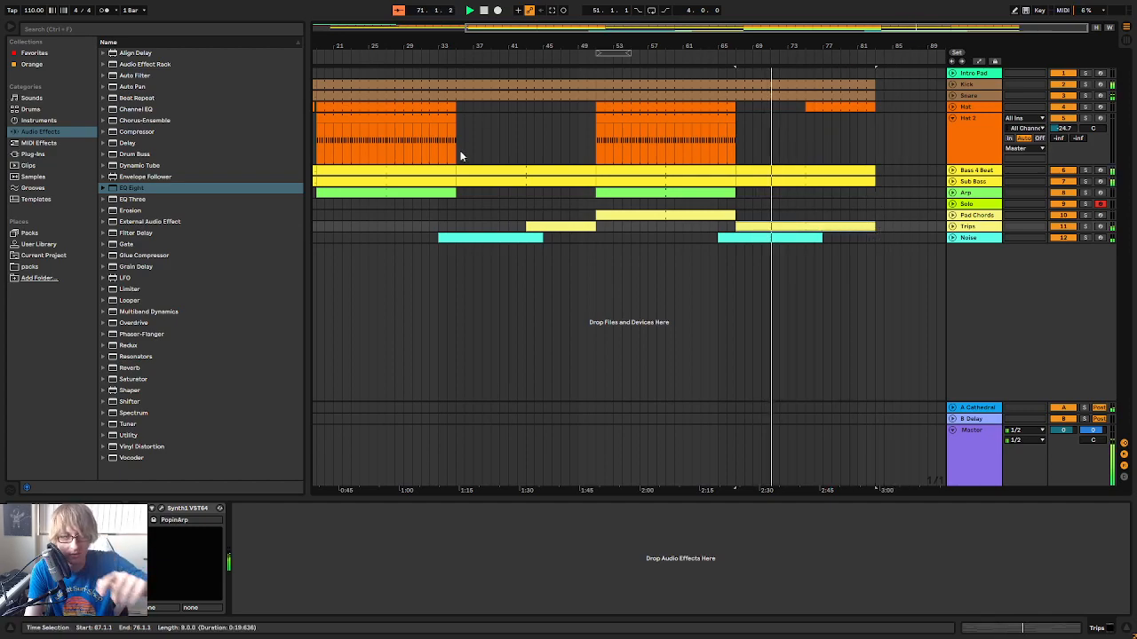
Delete the Hat clip between bars 75 and 83 while the outro plays
click(529, 143)
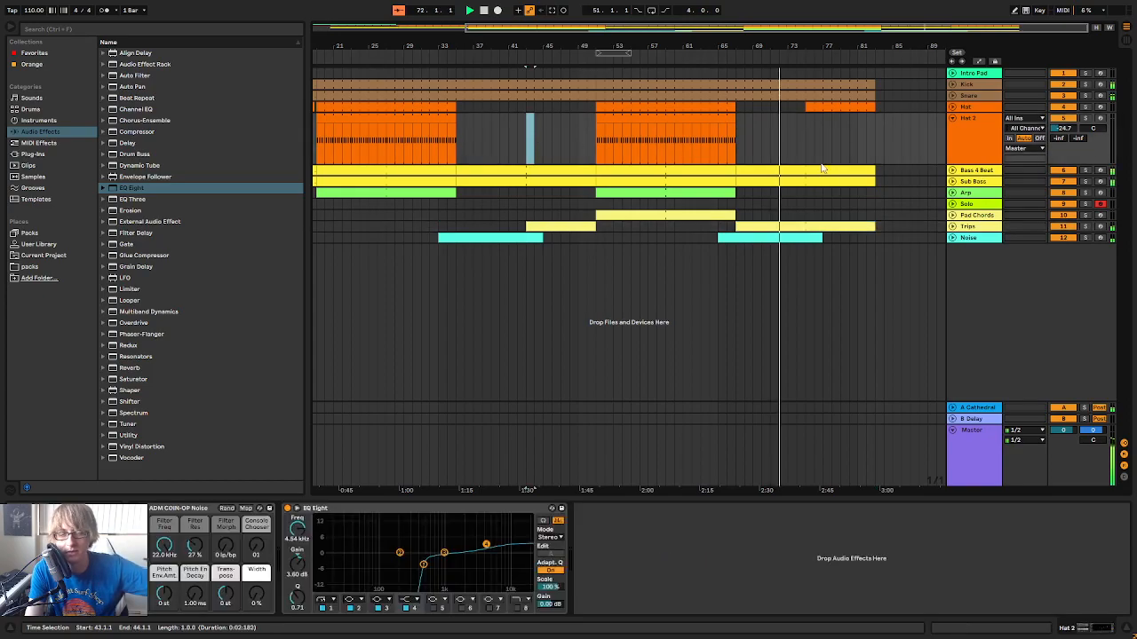
drag(837, 47, 804, 53)
click(785, 107)
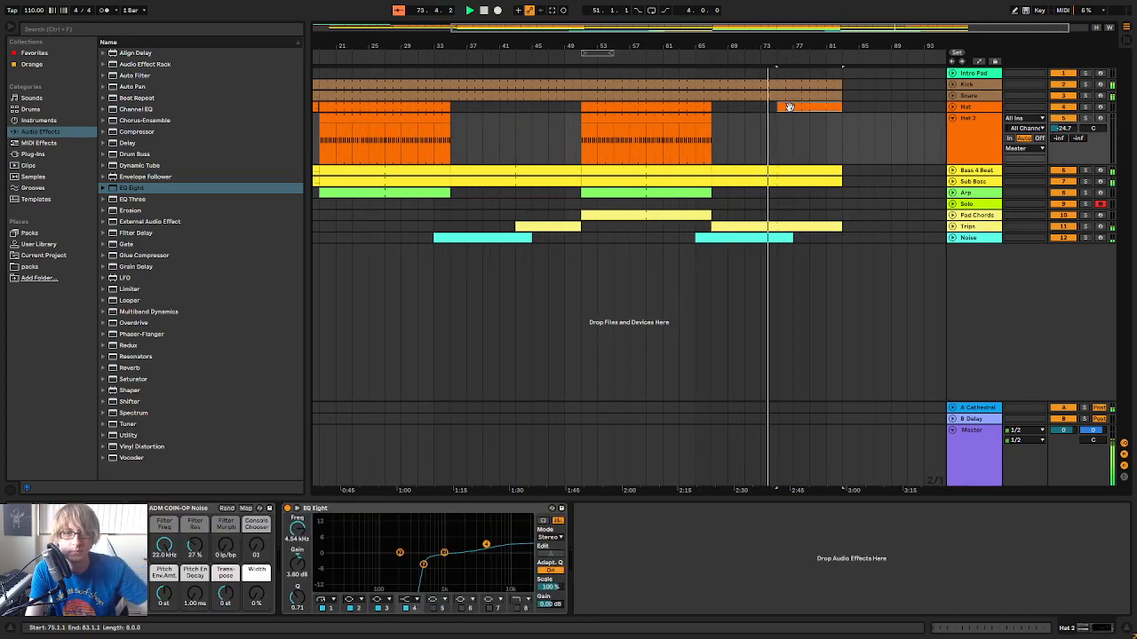
click(798, 118)
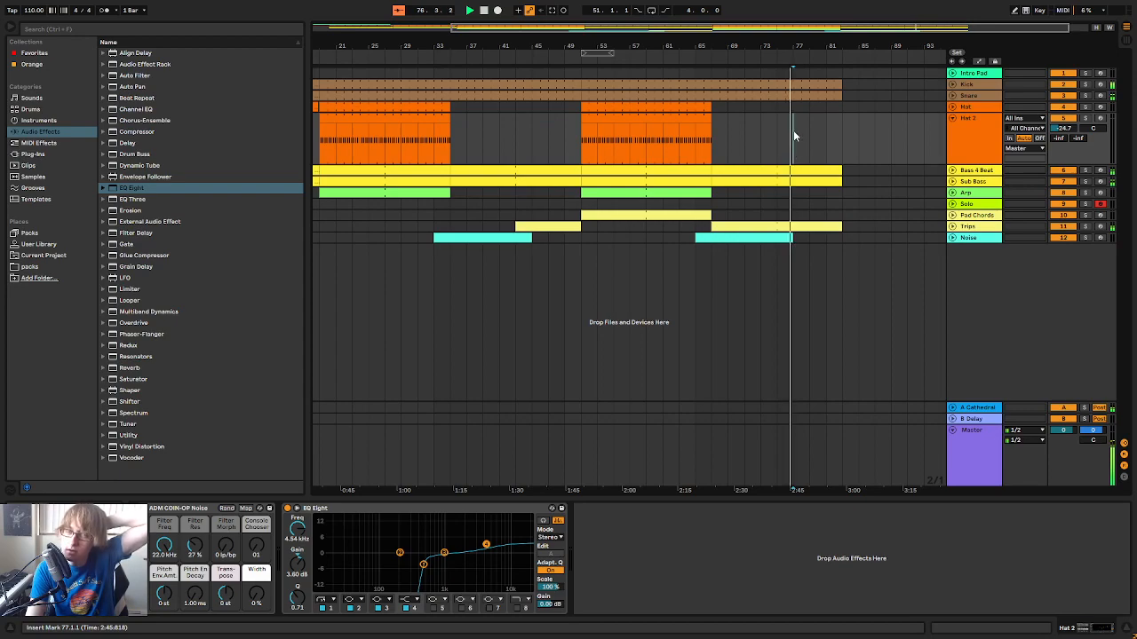
Copy bars 51 to 67 across all tracks and paste them at bar 83, right after the existing drums and bass
drag(778, 111, 842, 240)
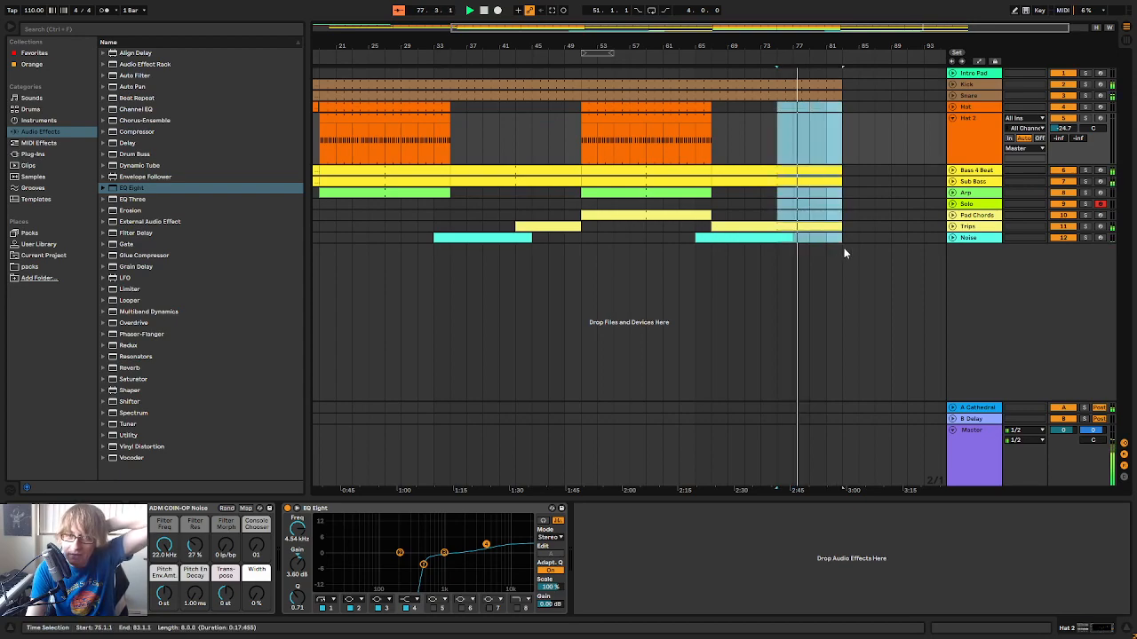
drag(580, 236, 712, 61)
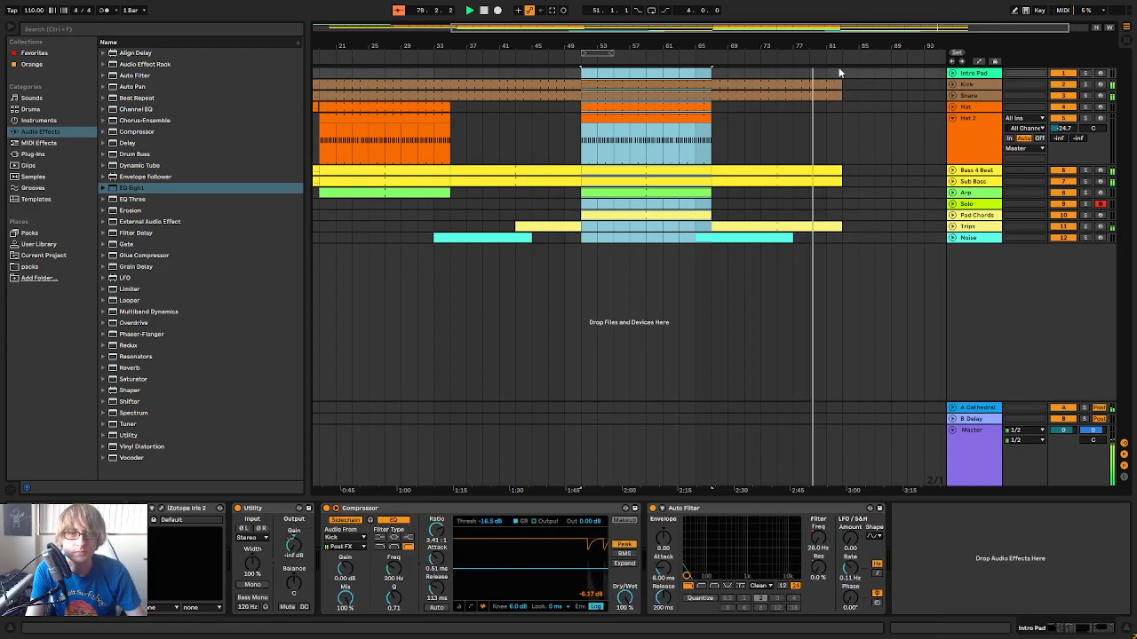
click(843, 73)
key(ctrl+v)
drag(876, 46, 753, 41)
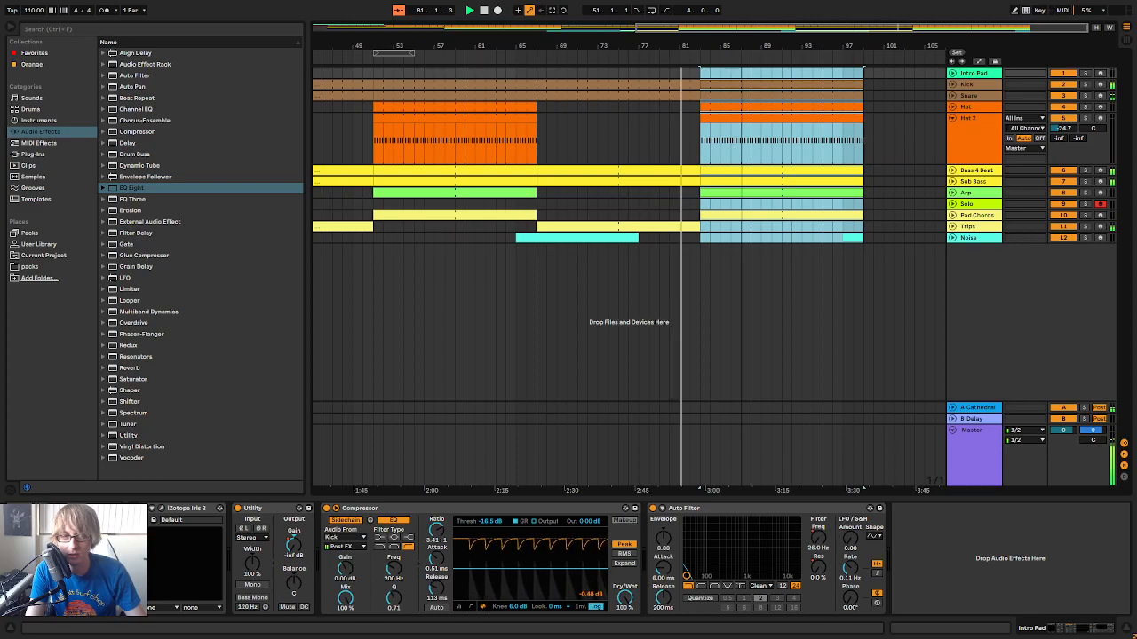
Copy the 12-bar Noise clip from bar 65 to bar 81 so it leads into the pasted section
click(681, 239)
drag(512, 240, 586, 254)
click(680, 243)
drag(680, 242, 939, 251)
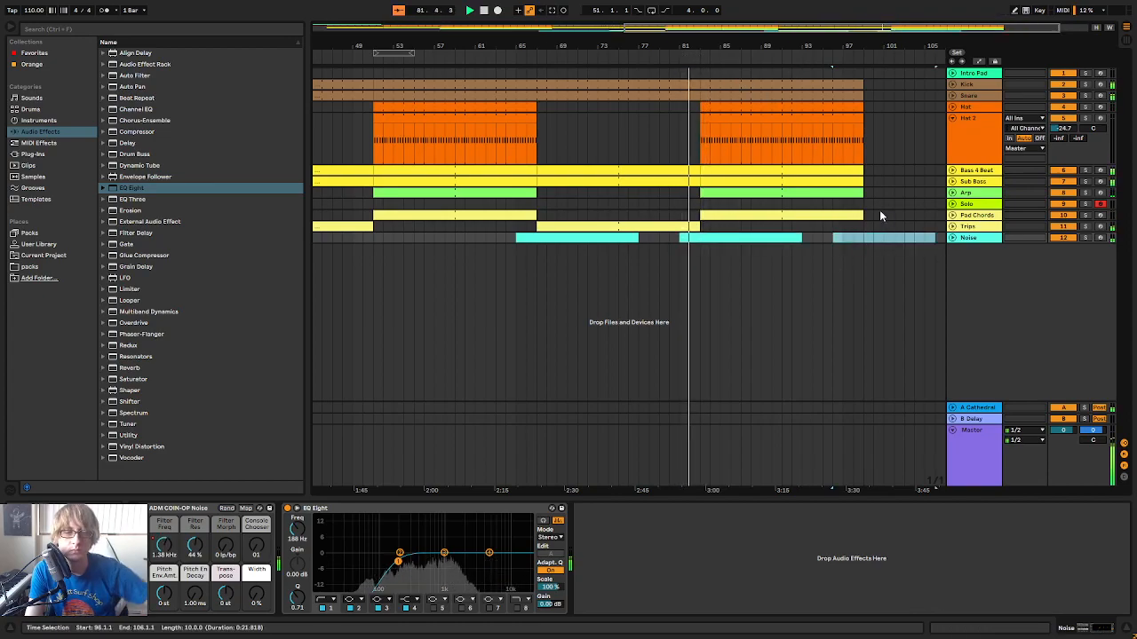
Play the transition into the section at bar 51 and check it against the rest of the arrangement
drag(715, 44, 715, 48)
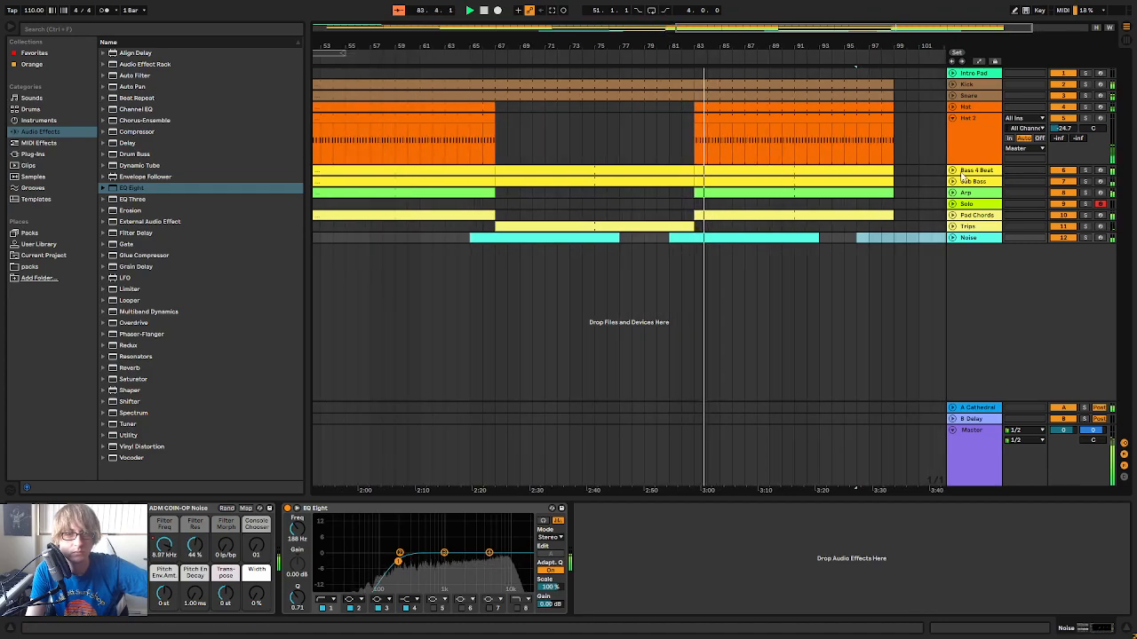
drag(822, 49, 787, 46)
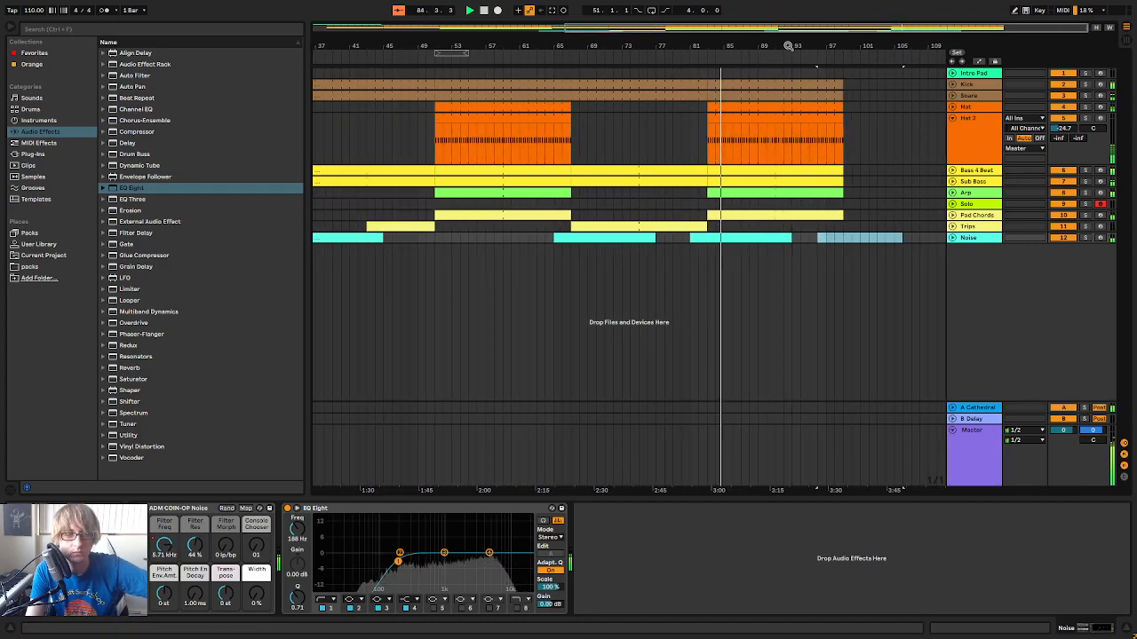
drag(701, 48, 755, 44)
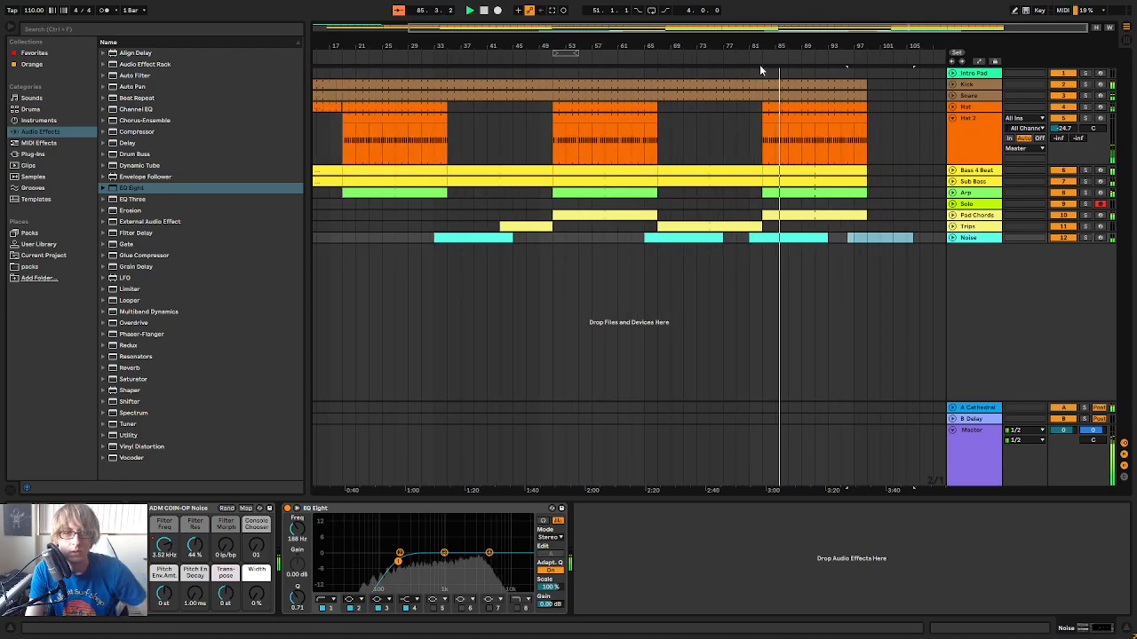
click(536, 64)
drag(536, 53, 635, 55)
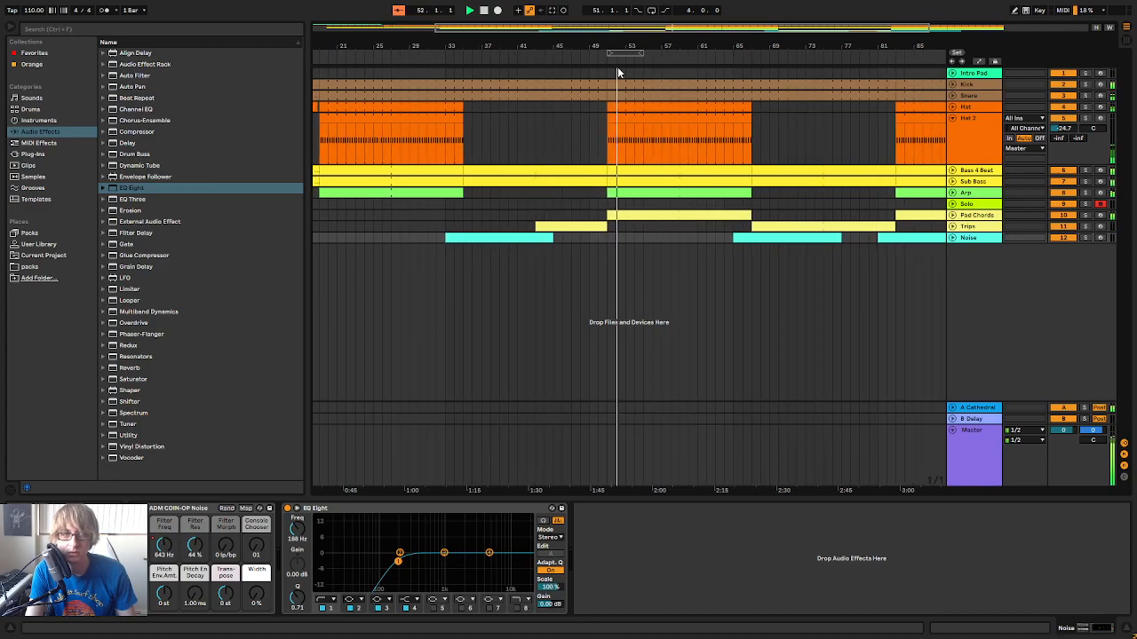
click(580, 56)
drag(593, 45, 637, 46)
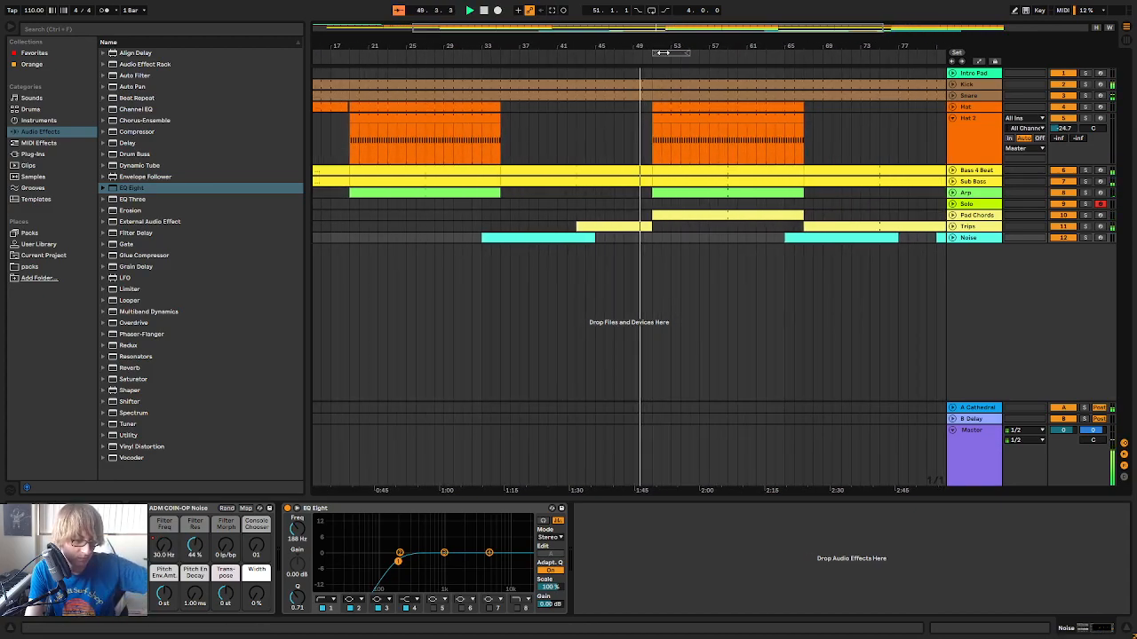
Select the Trips track, fold the Hat 2 track and show the whole arrangement
click(970, 228)
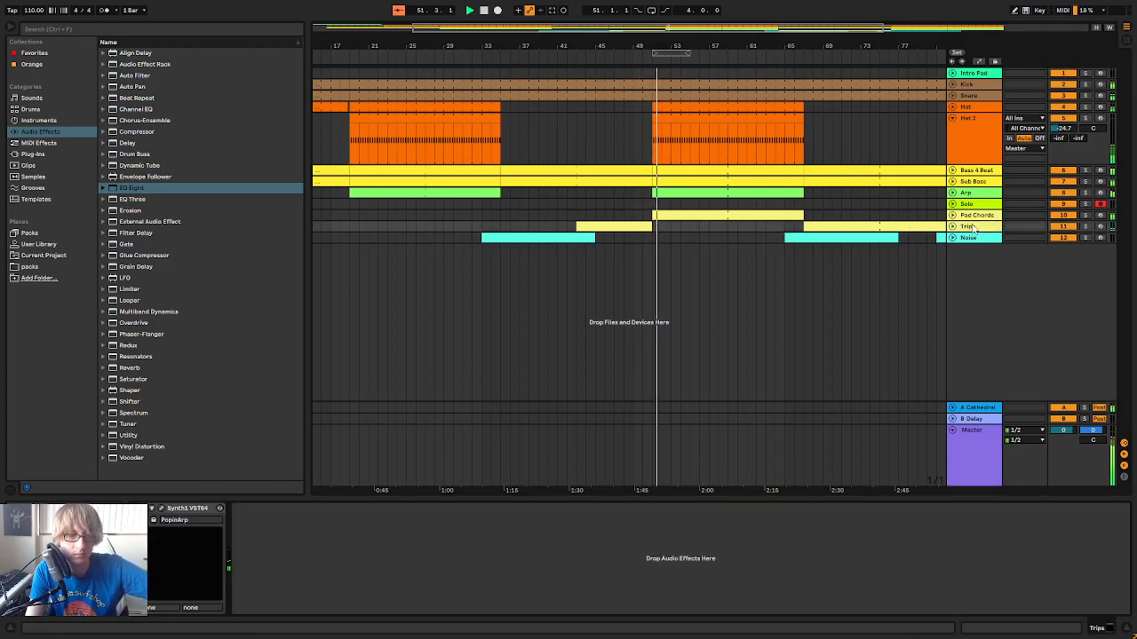
click(952, 119)
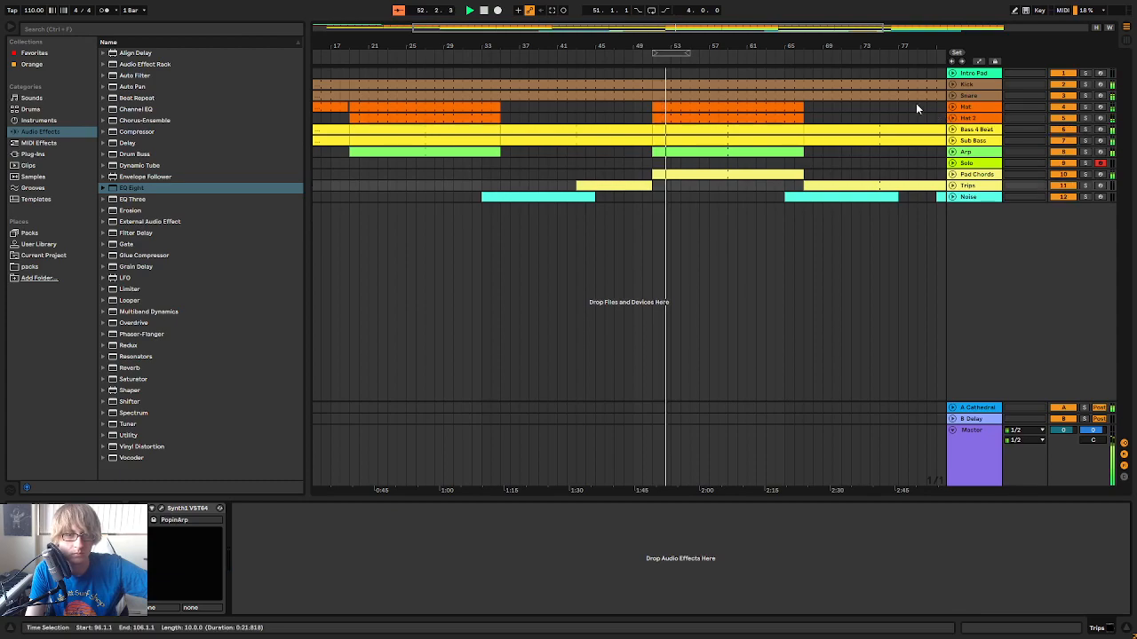
key(minus)
key(minus)
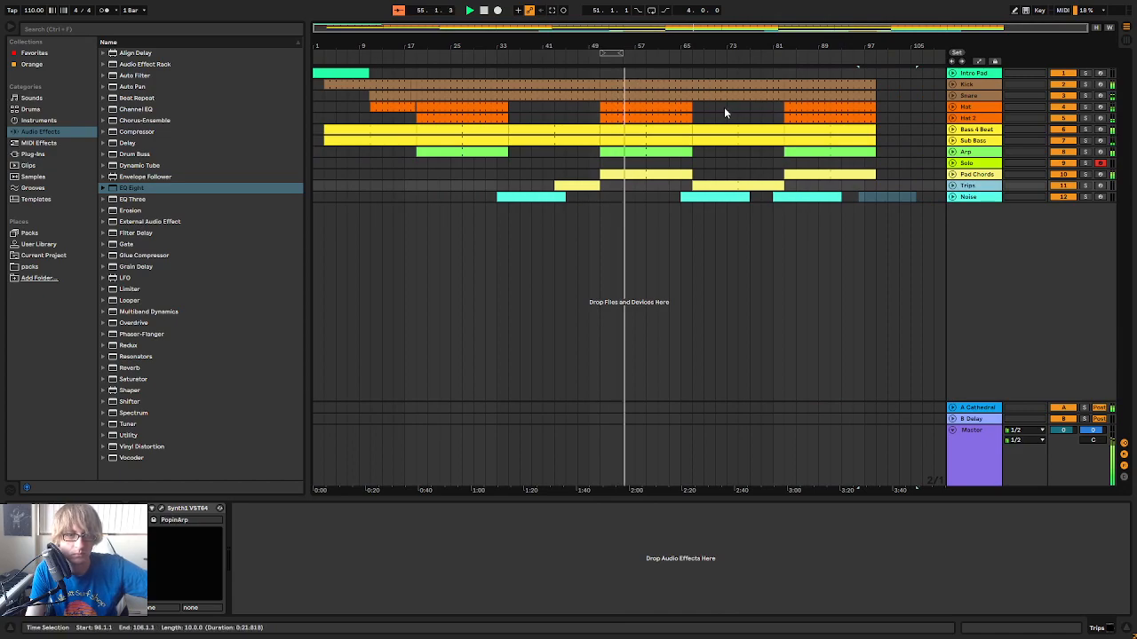
Play the pasted section from about bar 89 and the Trips section from about bar 65, listening to how they work
drag(750, 44, 609, 43)
click(722, 61)
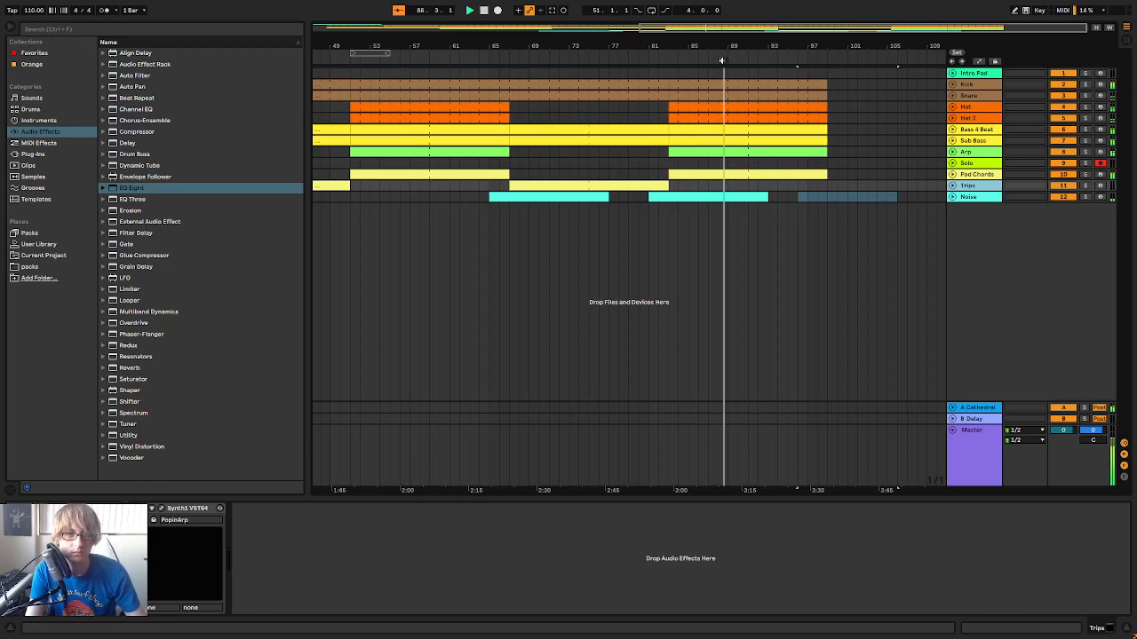
drag(763, 46, 840, 45)
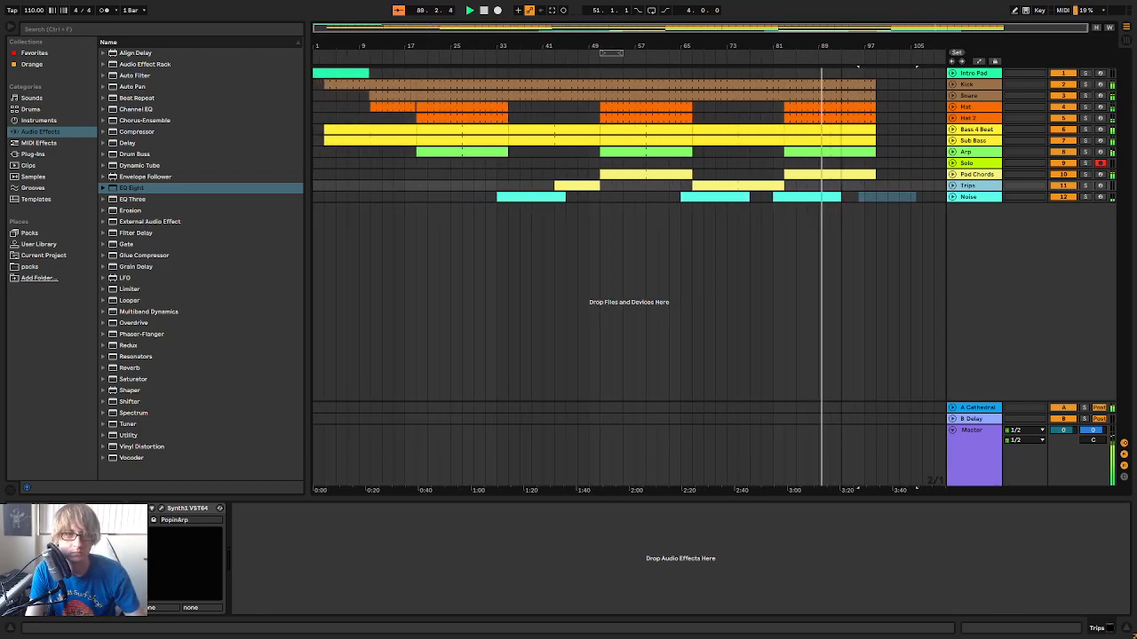
key(space)
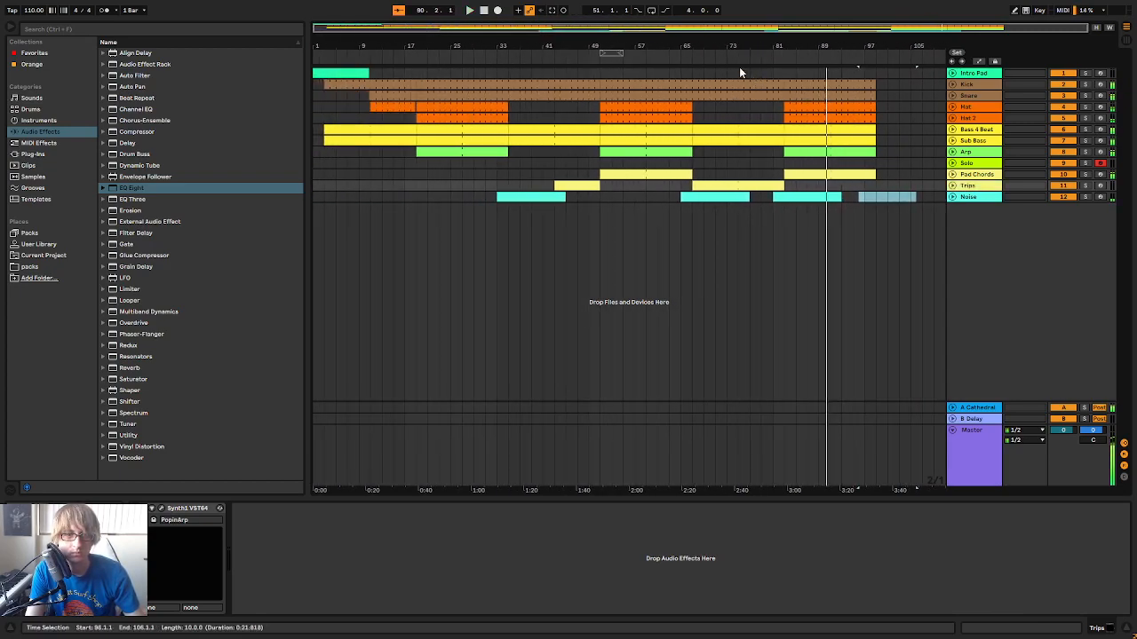
click(686, 56)
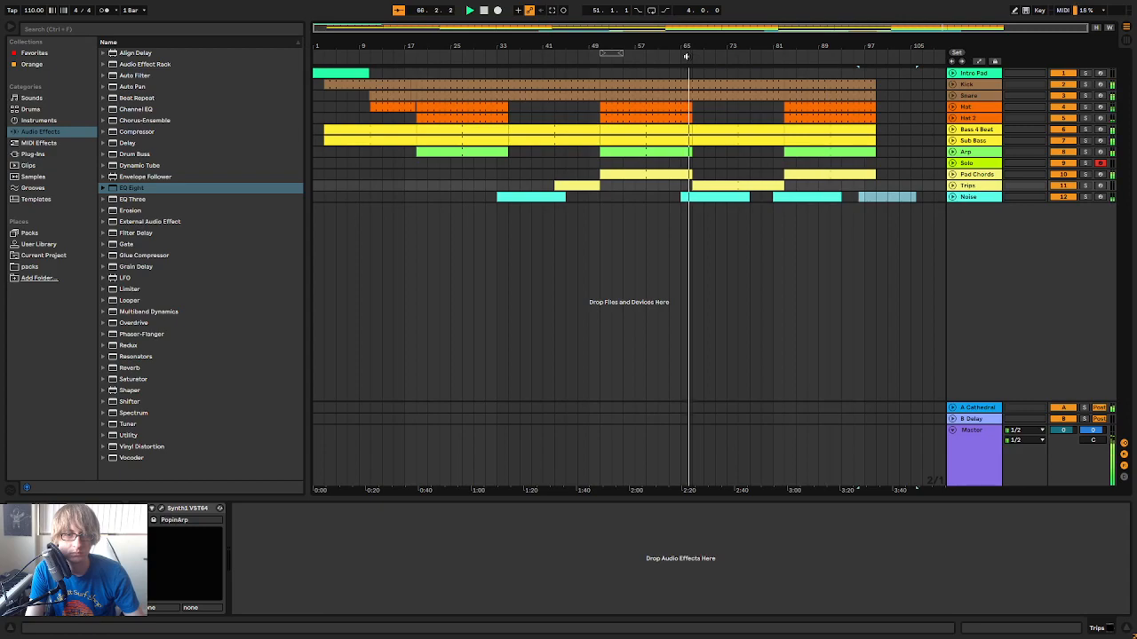
click(977, 186)
key(space)
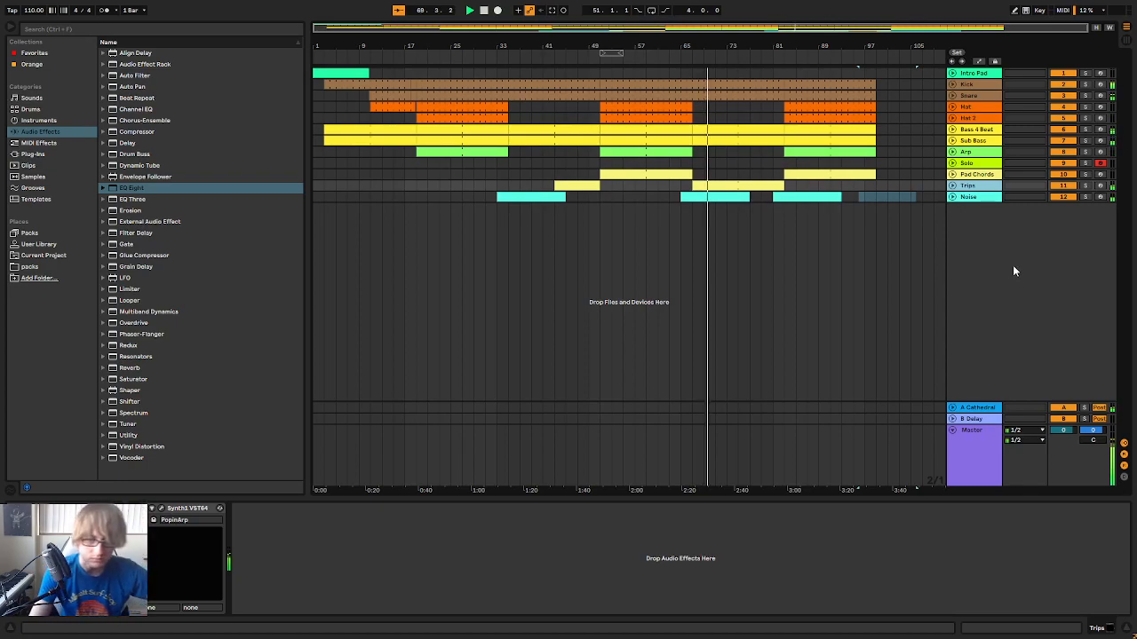
click(647, 196)
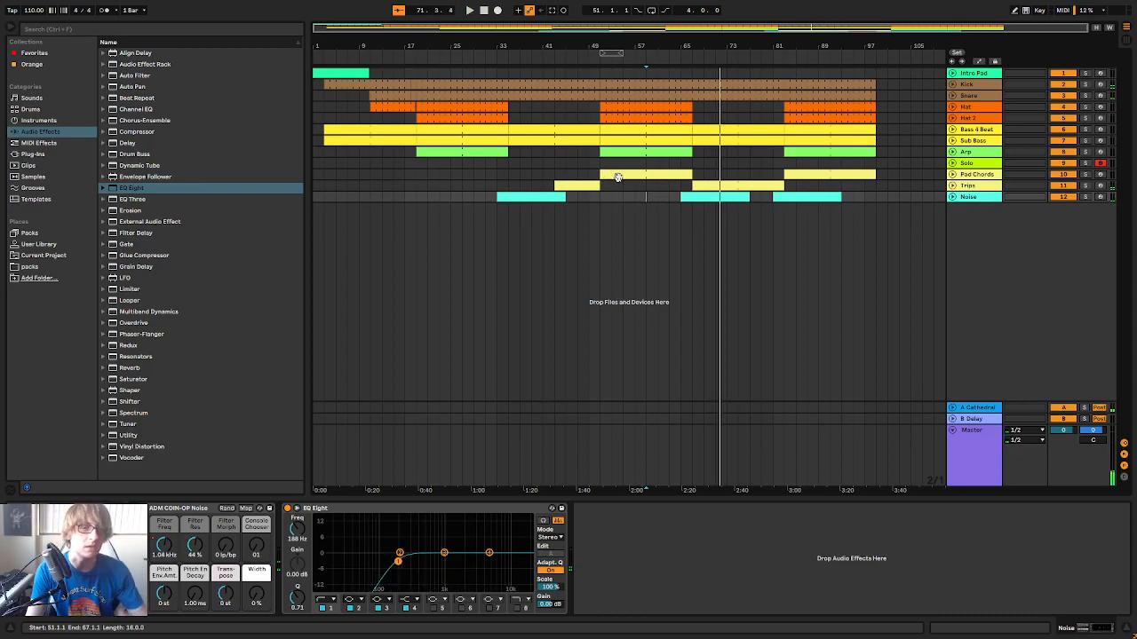
key(space)
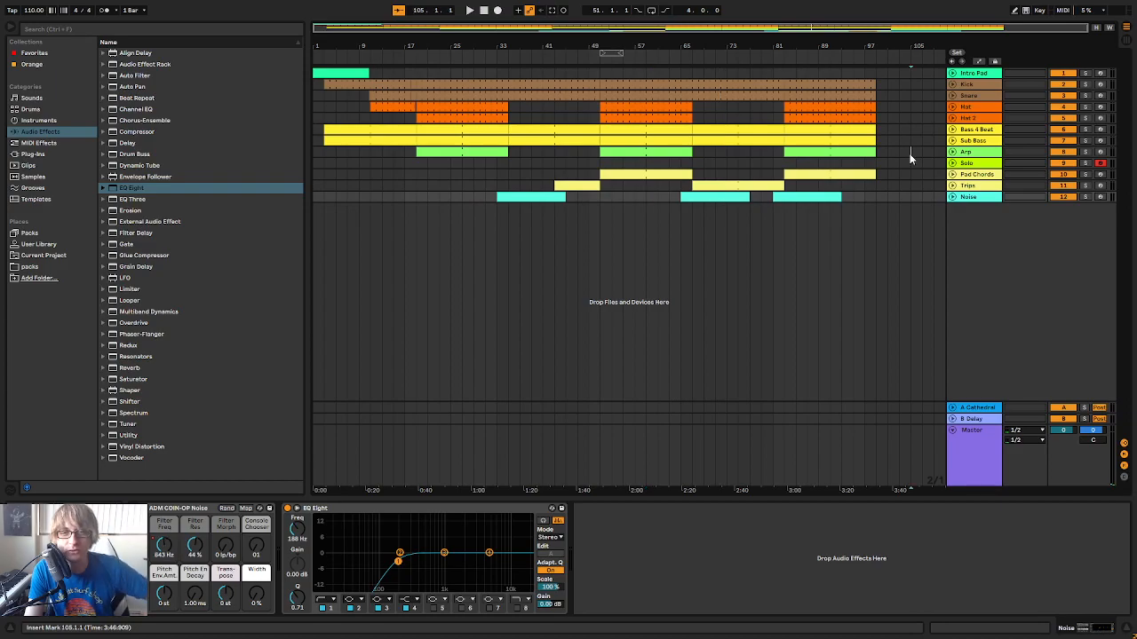
click(910, 152)
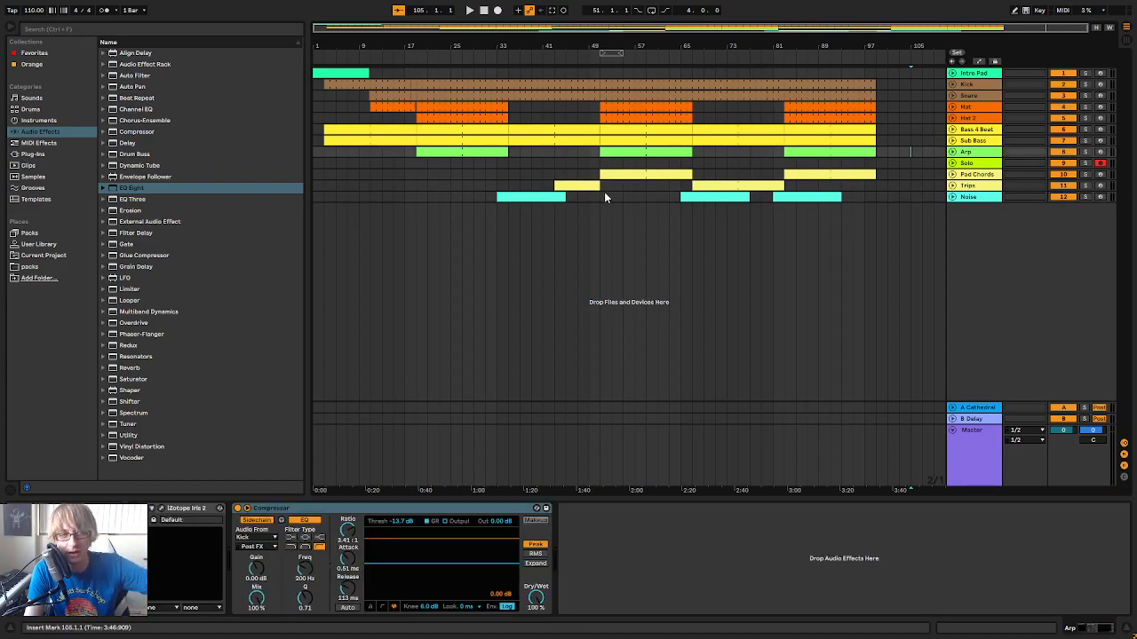
Examine the notes of the Pad Chords clip at bar 51 and play the Trips lead-in to bars 51 to 67
drag(602, 195, 694, 69)
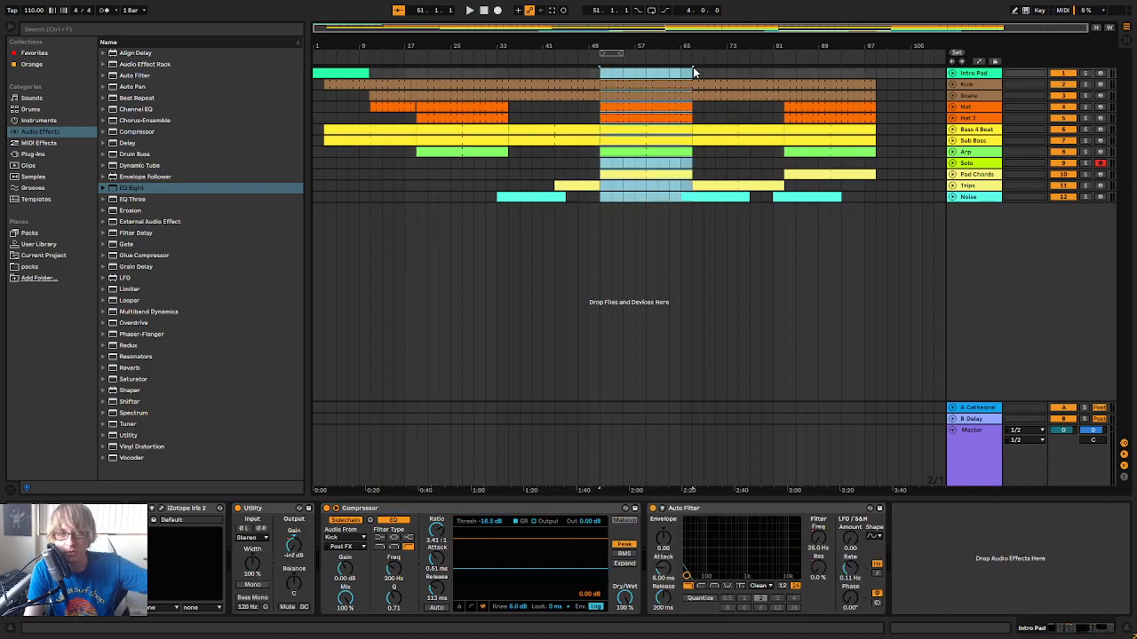
click(643, 197)
double_click(635, 175)
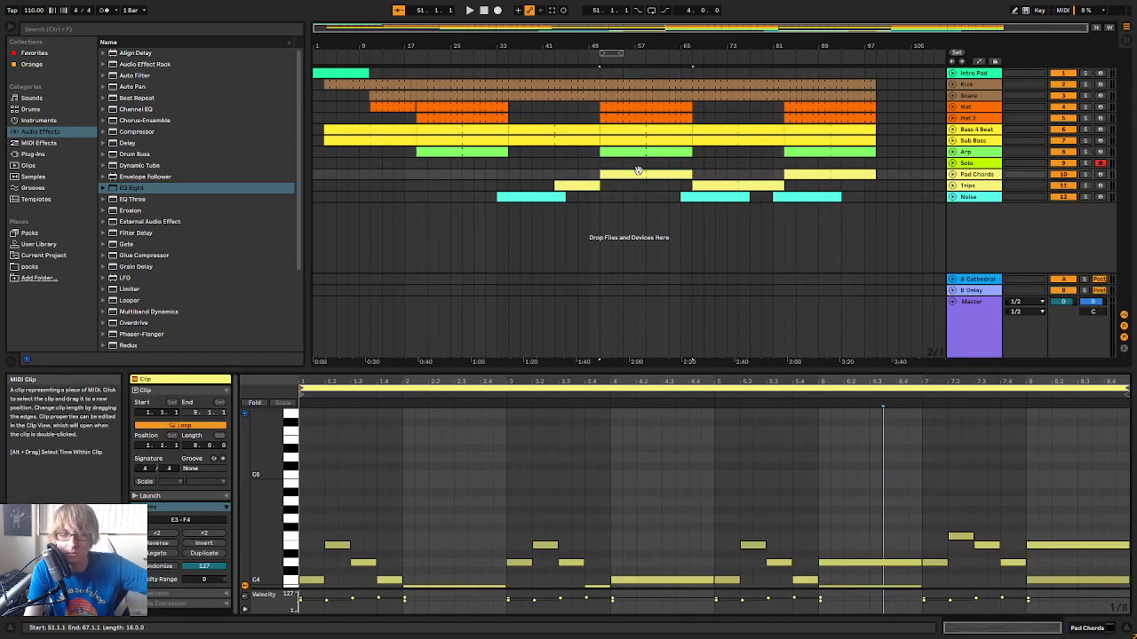
drag(601, 200, 692, 71)
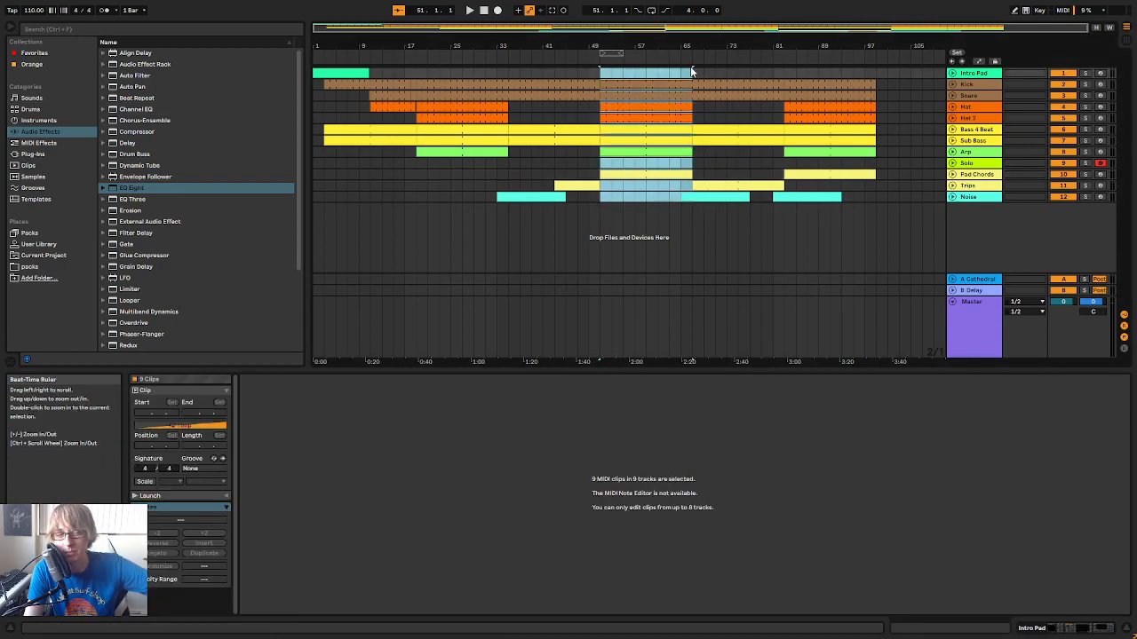
click(587, 61)
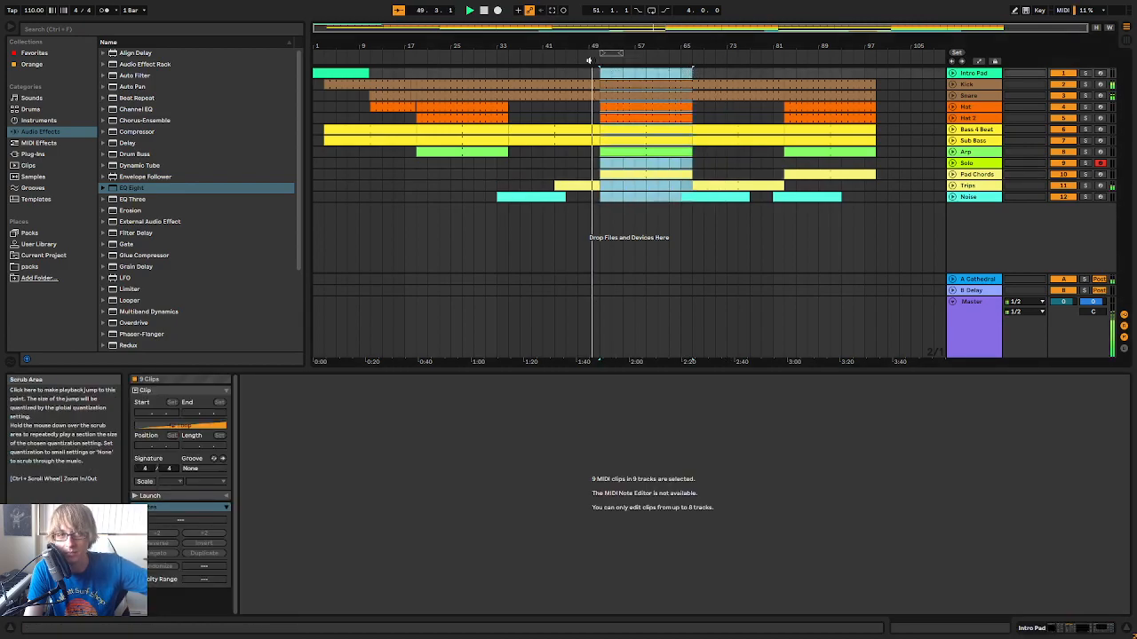
drag(549, 187, 610, 183)
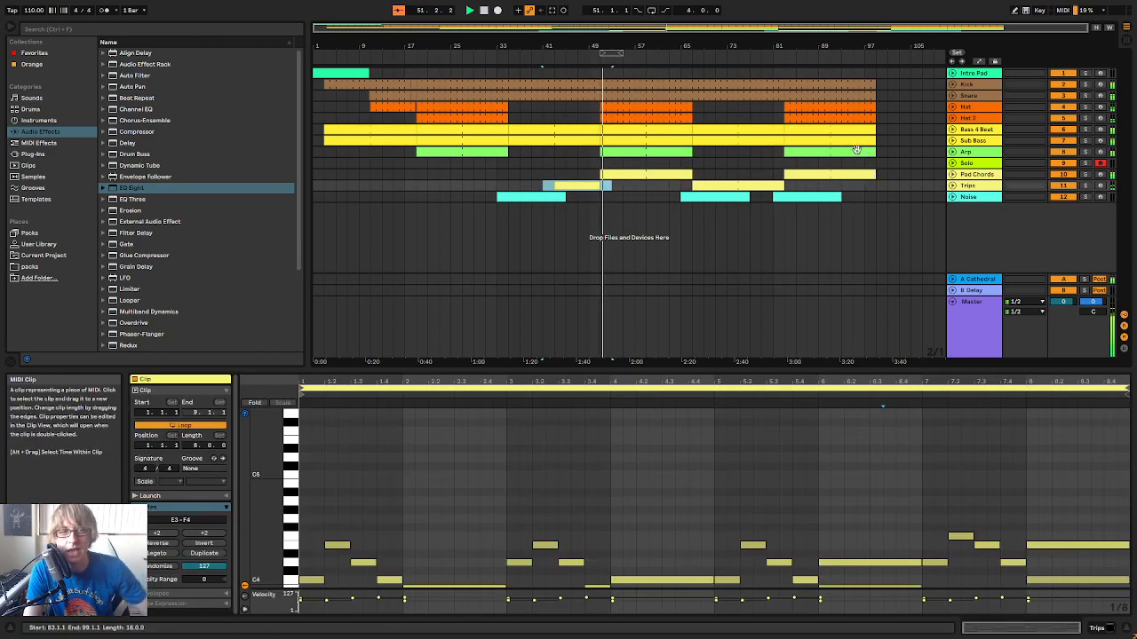
click(575, 58)
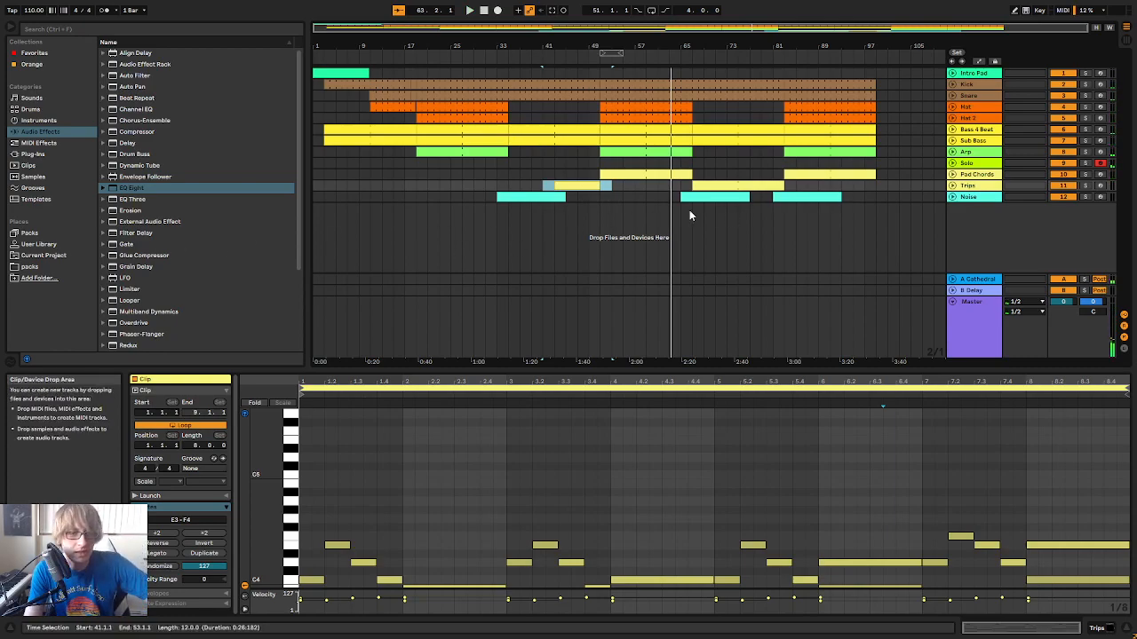
Load the iZotope Iris 2 plug-in onto a new MIDI track below the Noise track
click(42, 155)
scroll(173, 151, down, 5)
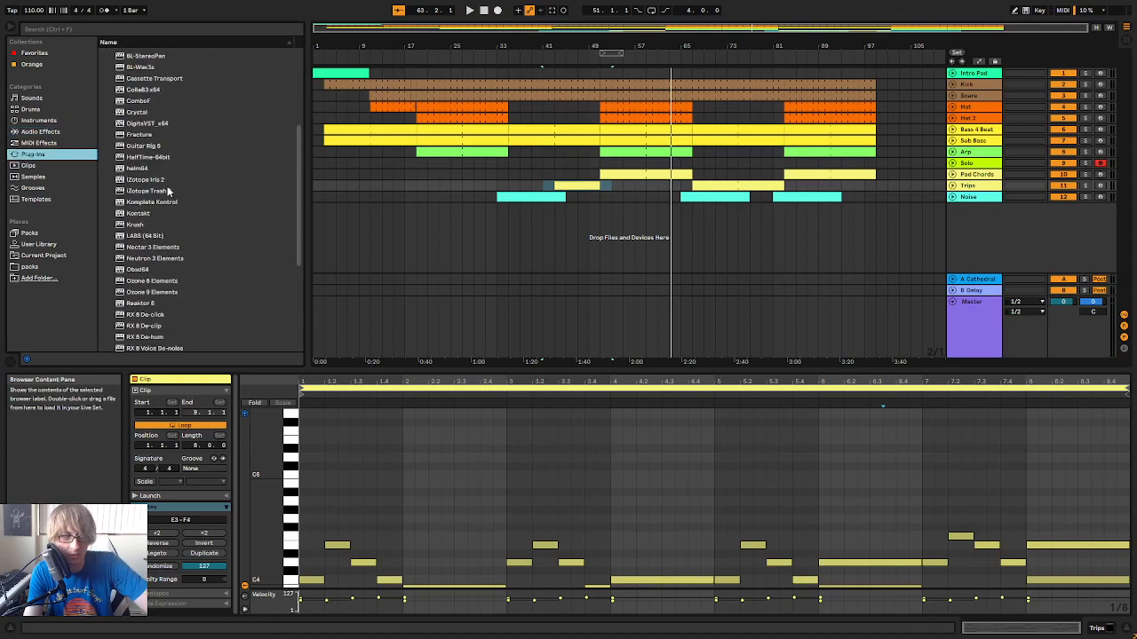
drag(160, 181, 1072, 256)
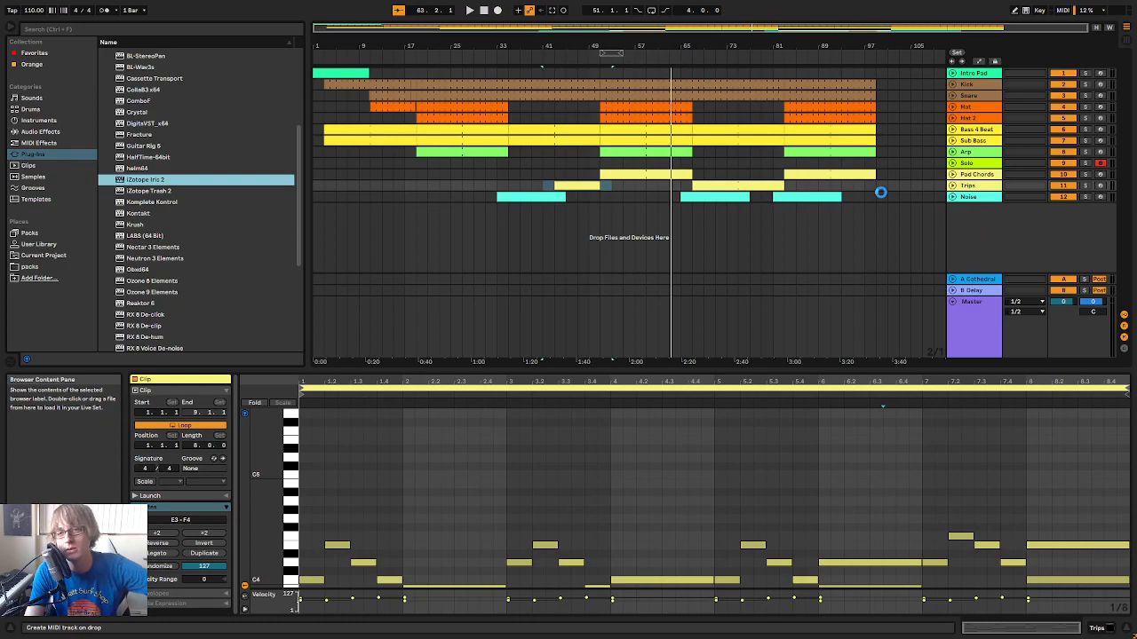
drag(889, 211, 888, 213)
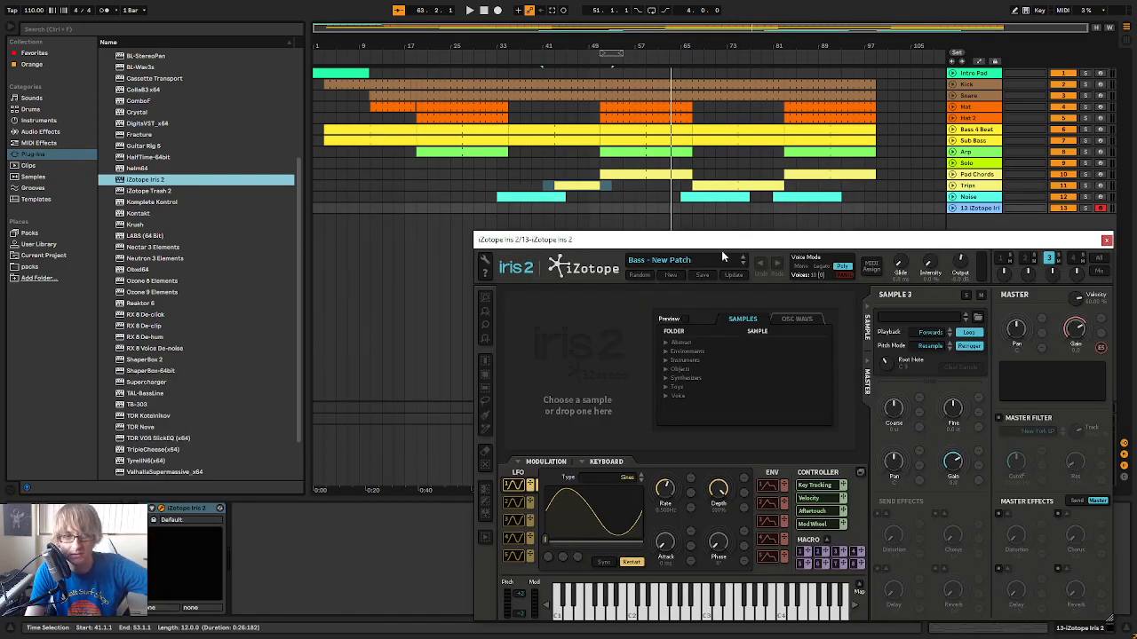
Load the Intendo Lead patch from the Leads category in Iris 2 and close the plug-in window
drag(730, 240, 608, 173)
click(571, 192)
click(473, 261)
scroll(573, 310, down, 5)
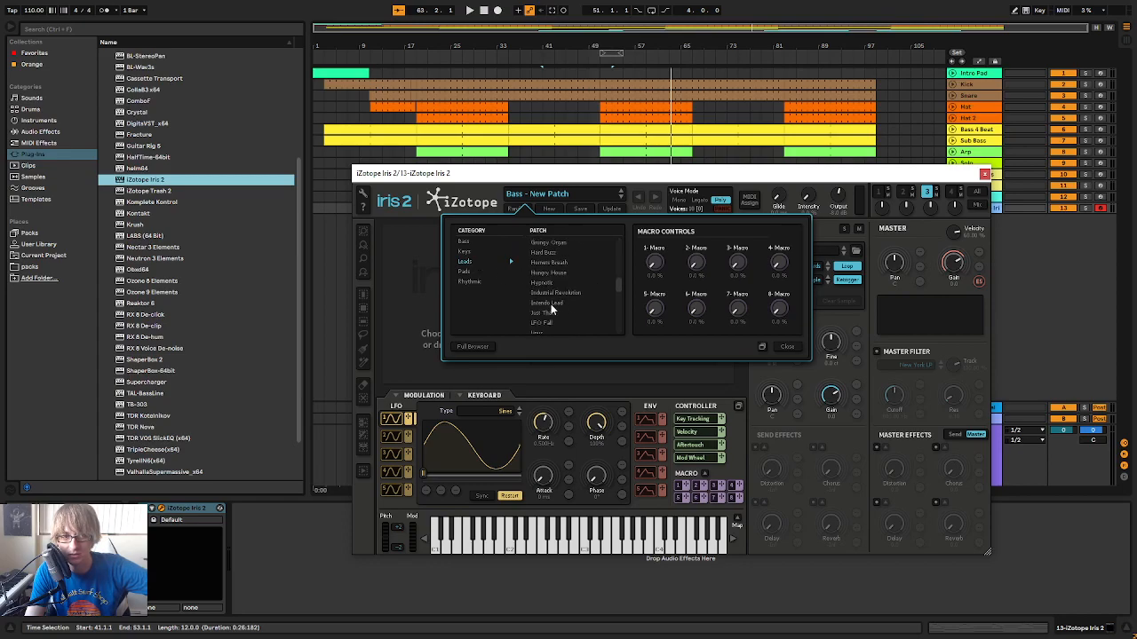
click(551, 304)
drag(986, 173, 900, 256)
Set the Iris 2 track's volume to -14.0 dB and raise its send A to the Cathedral return
key(Tab)
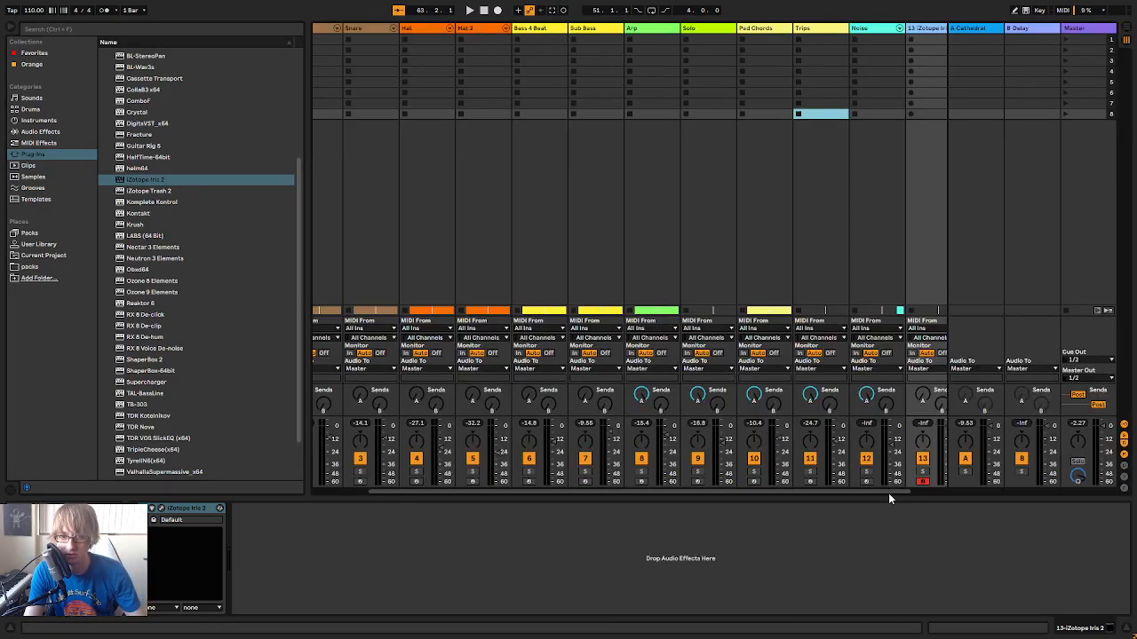
drag(888, 493, 984, 490)
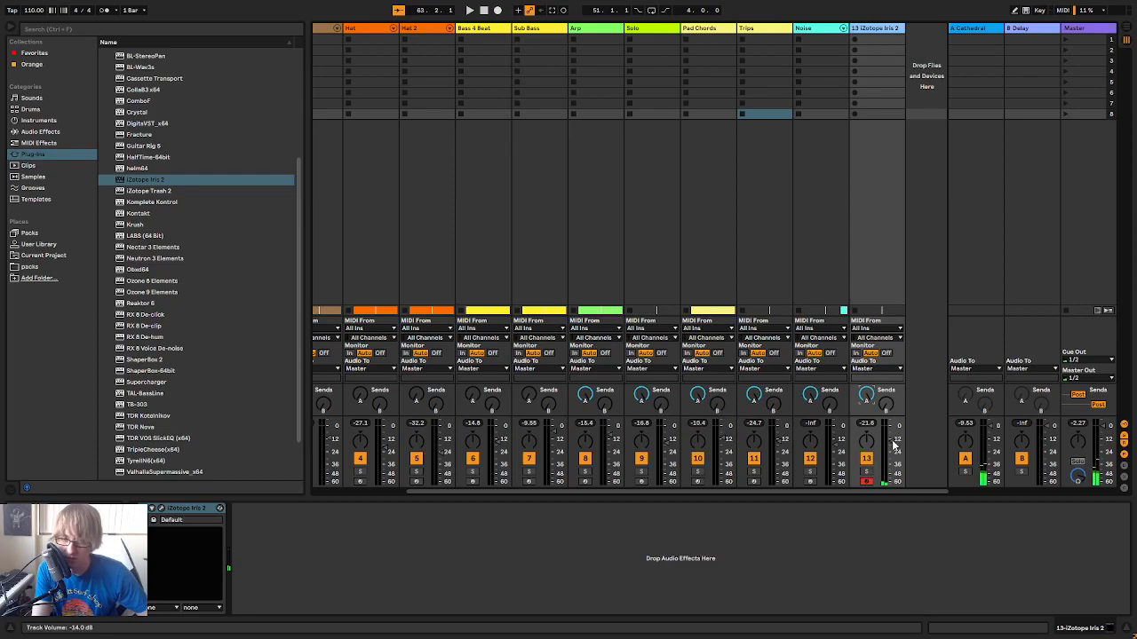
key(Tab)
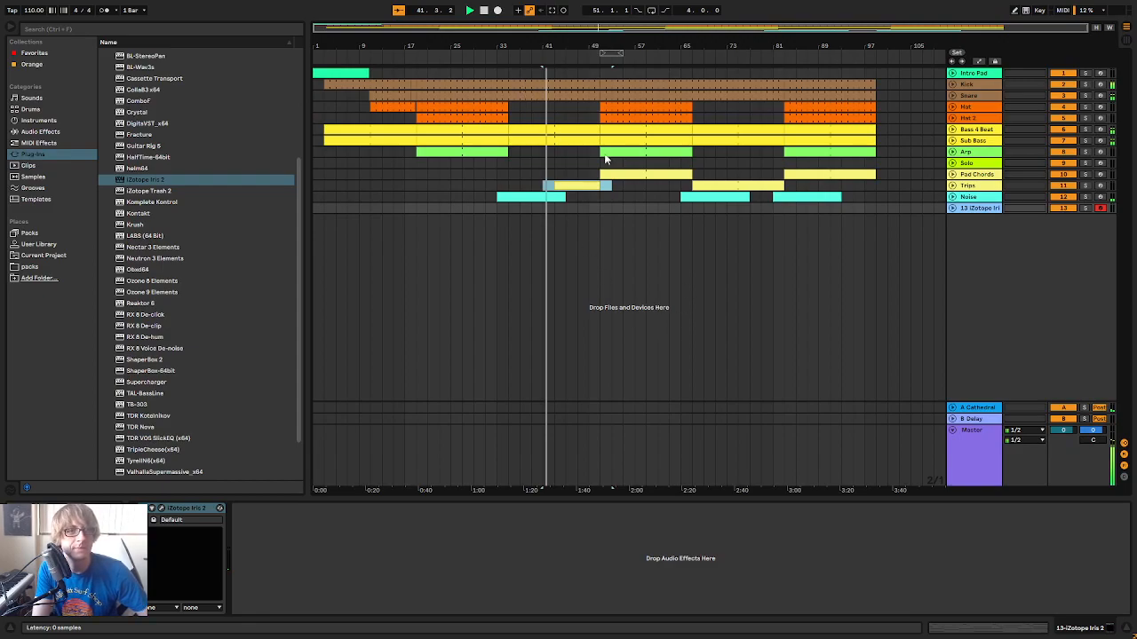
Set the loop region to 14 bars starting at bar 49 and play it with the Iris 2 window open
key(ctrl+alt+p)
drag(631, 242, 744, 299)
drag(622, 46, 609, 97)
drag(597, 47, 728, 58)
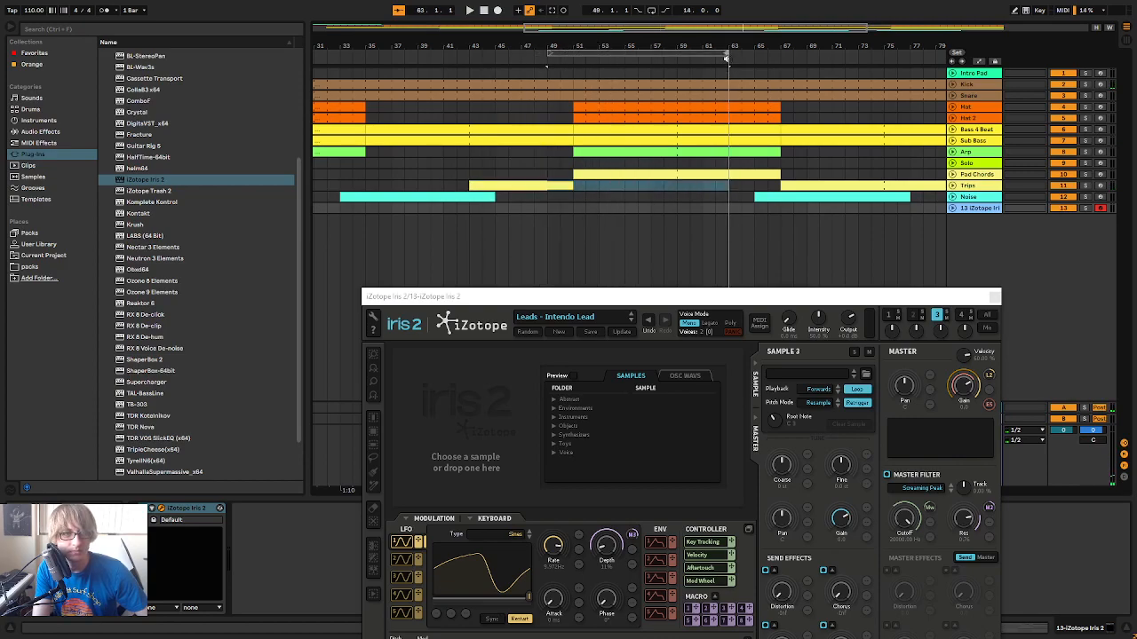
click(692, 54)
key(space)
Audition the Just That patch in the Iris 2 Leads category and load LFO Fall during loop playback
drag(724, 297, 686, 147)
click(541, 167)
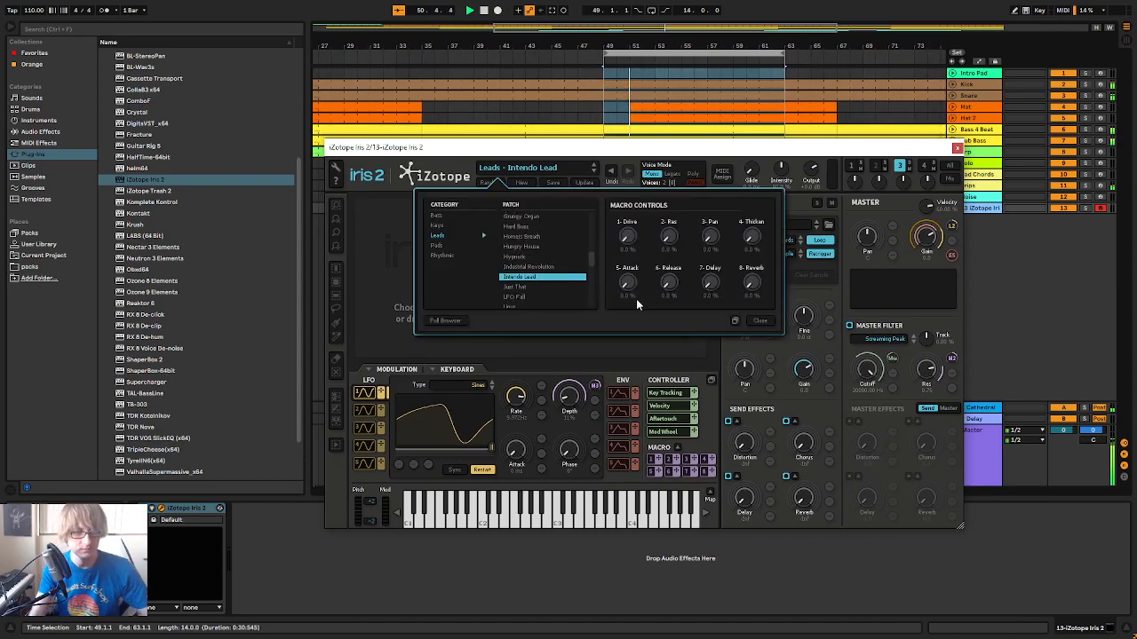
key(Down)
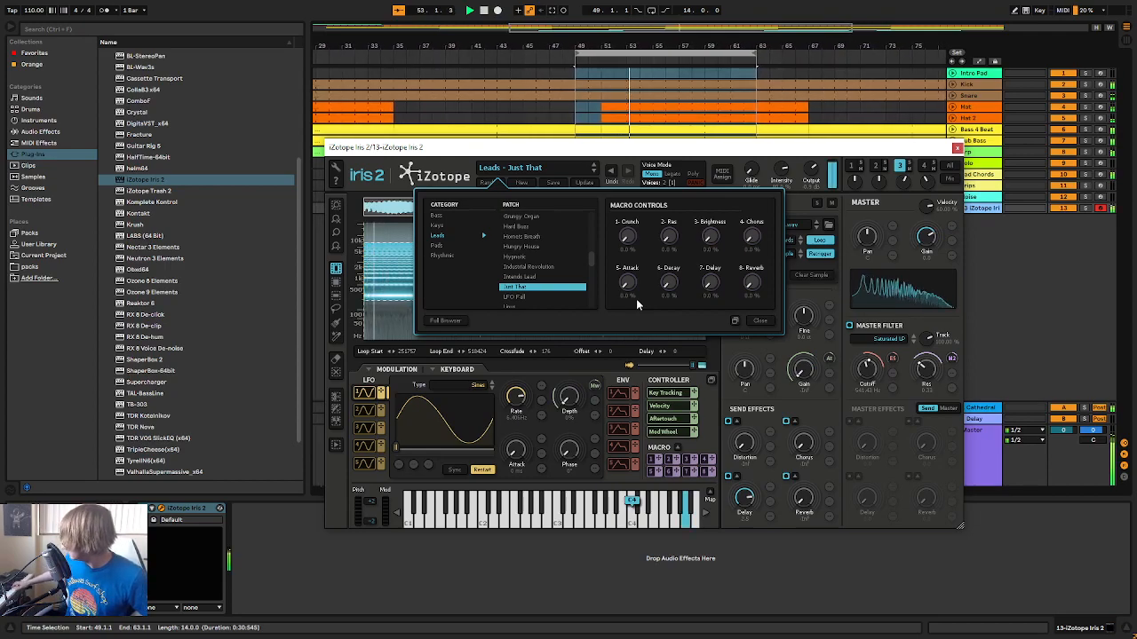
key(Down)
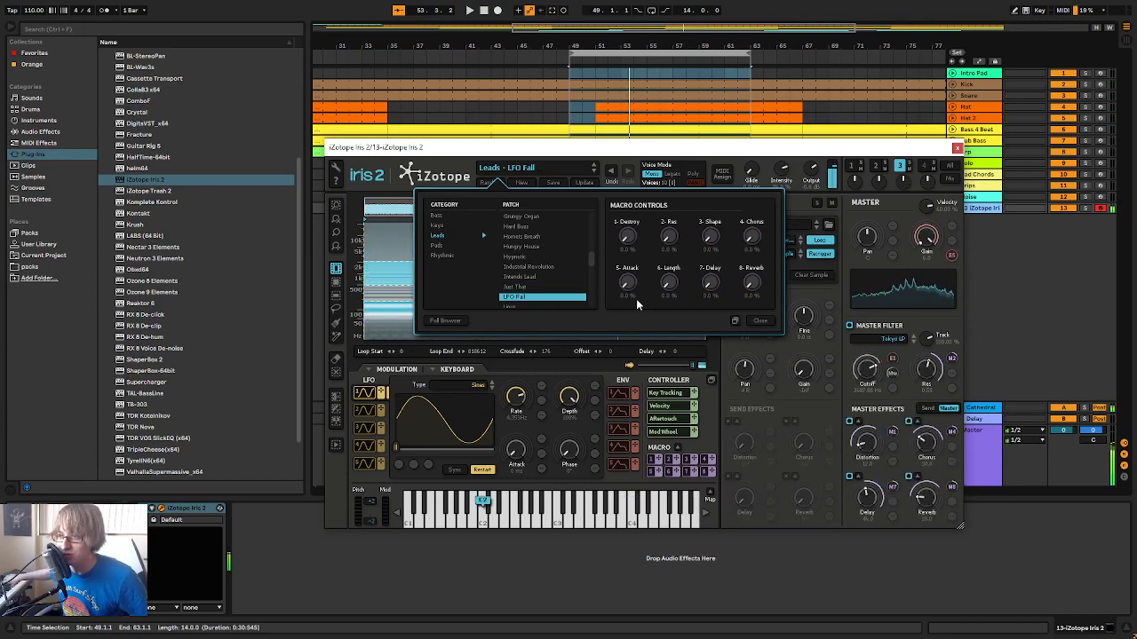
drag(899, 147, 786, 142)
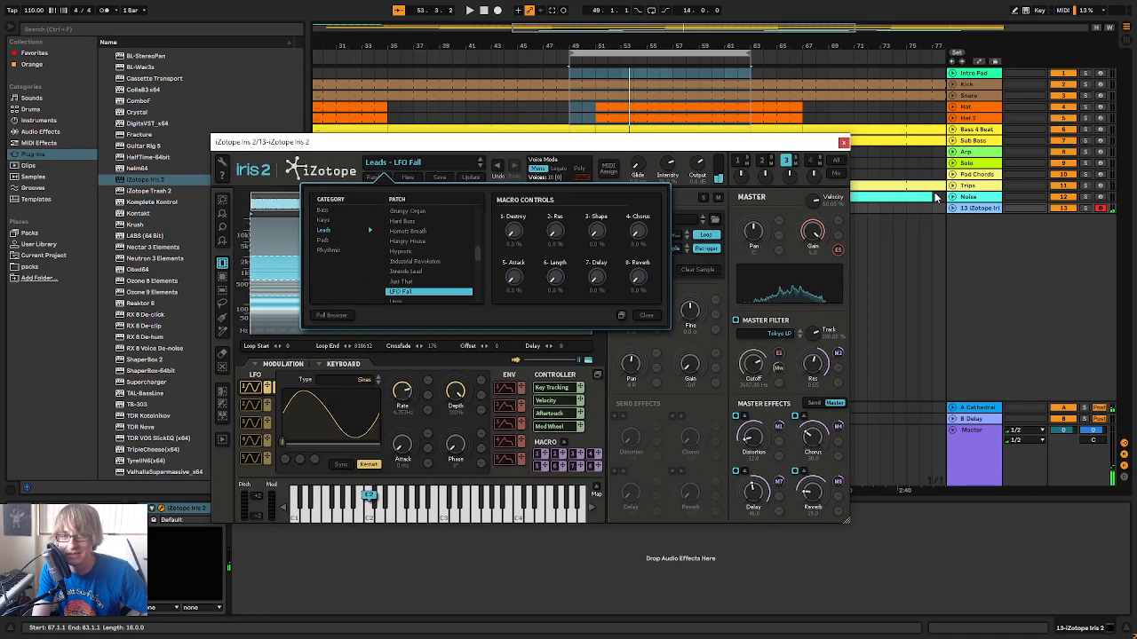
Play the LFO Fall patch over the loop, lower the Iris 2 track's volume to -15.8 dB and close the plug-in window
key(Tab)
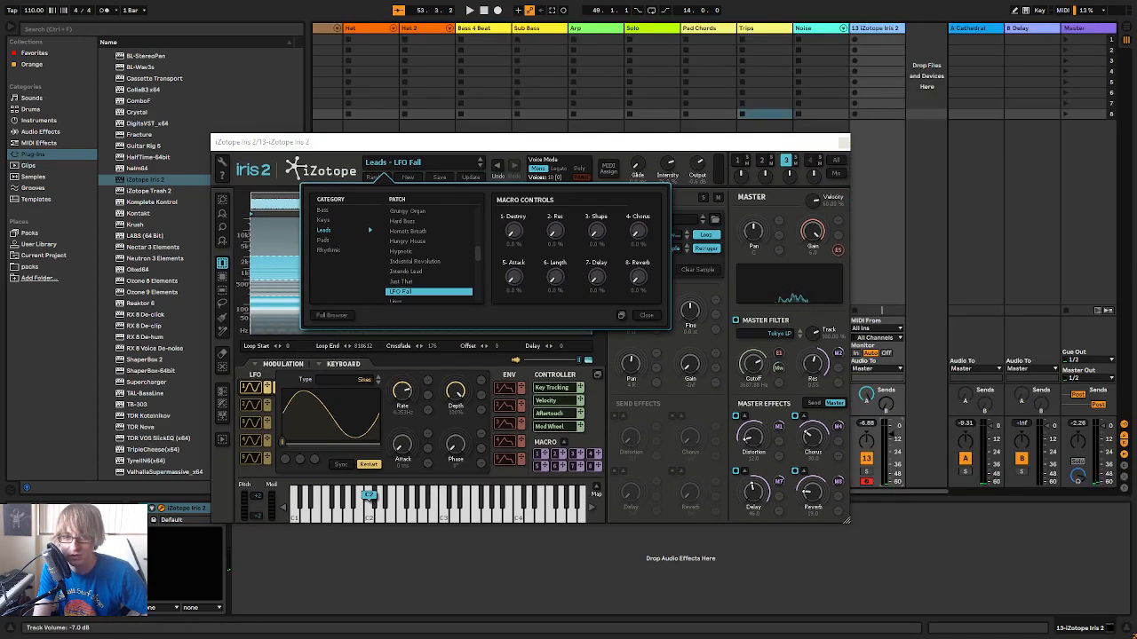
key(Tab)
click(505, 51)
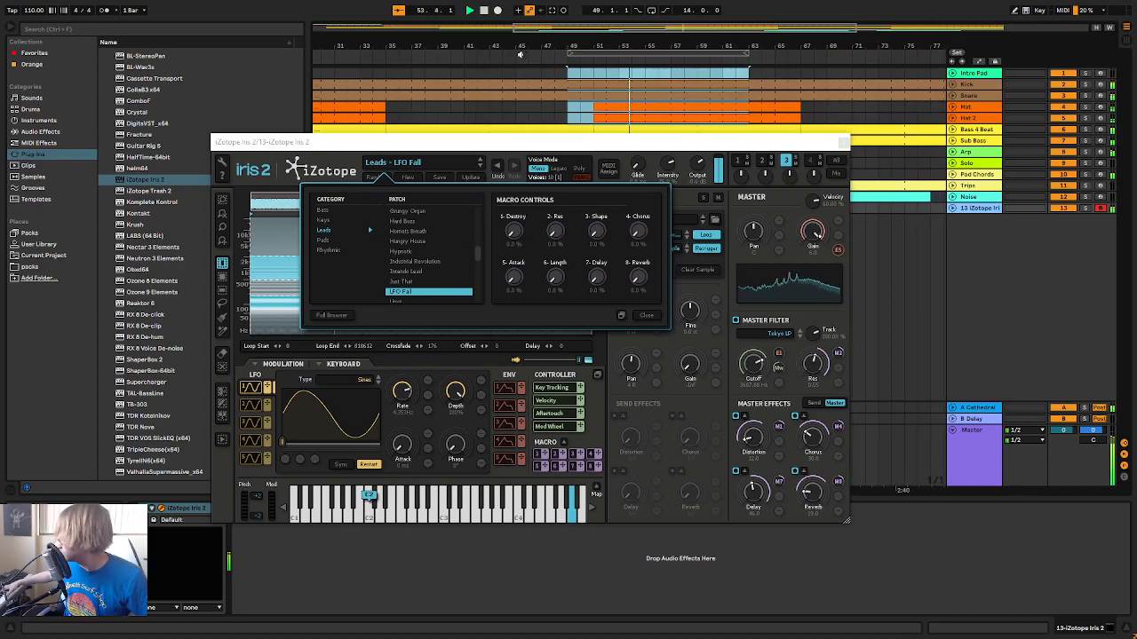
key(Tab)
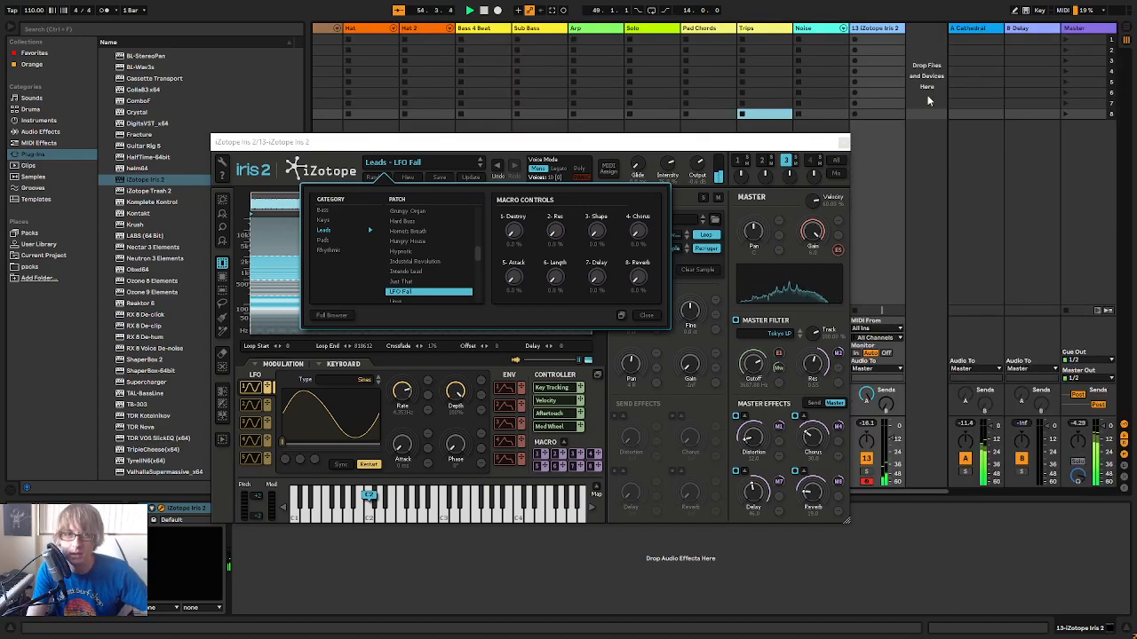
click(843, 142)
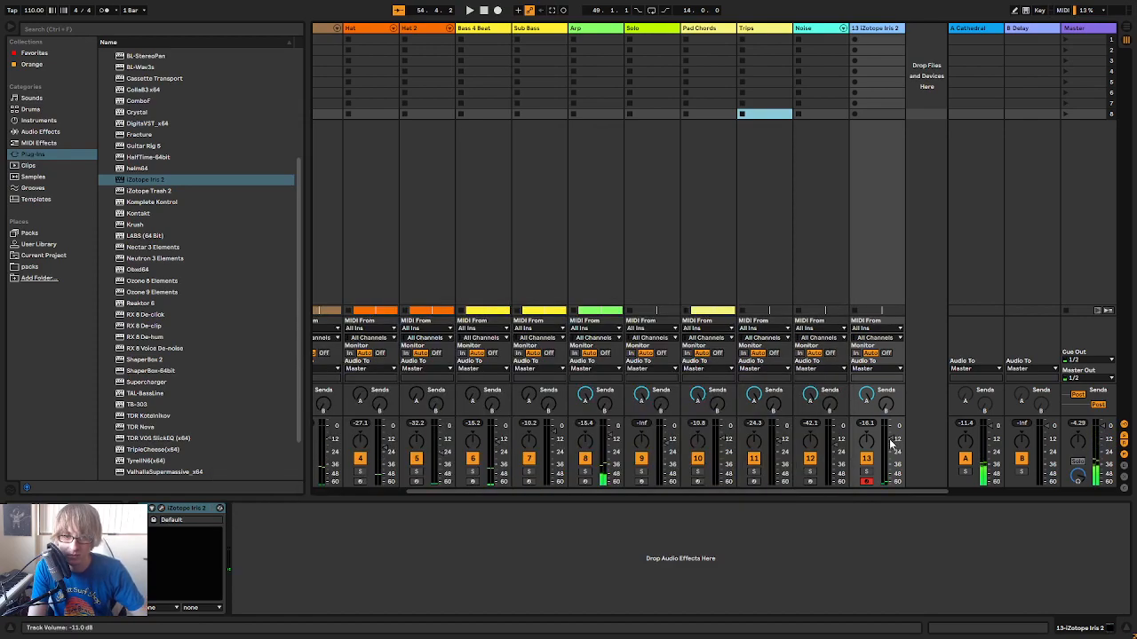
Duplicate the Iris 2 track in the arrangement so the copy sits directly below it
key(Tab)
click(493, 57)
click(647, 236)
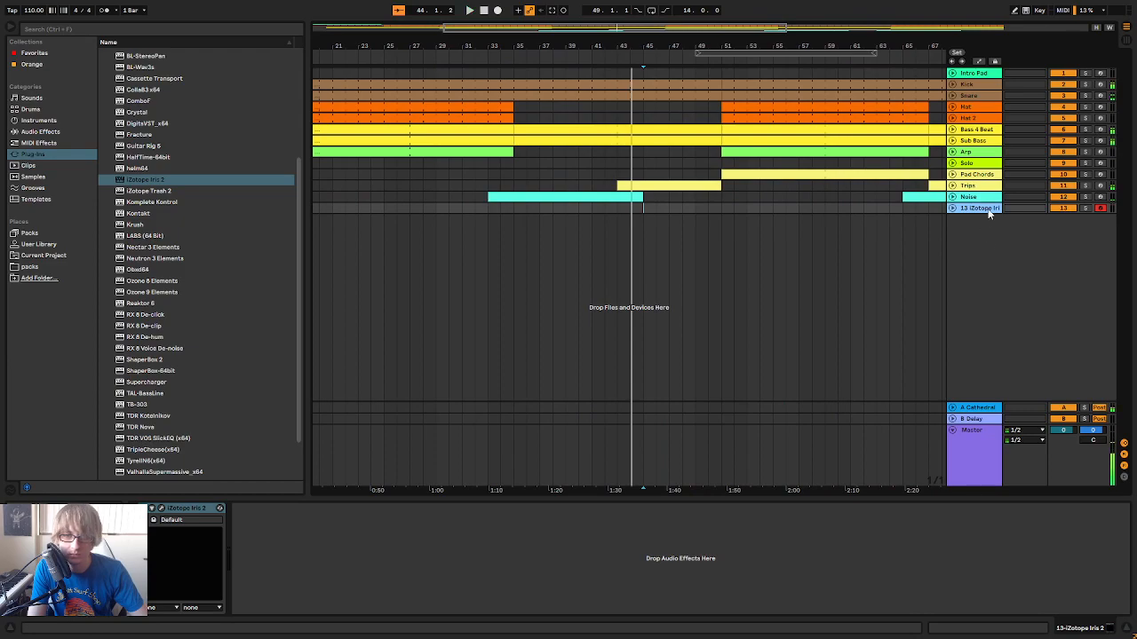
right_click(988, 210)
click(894, 232)
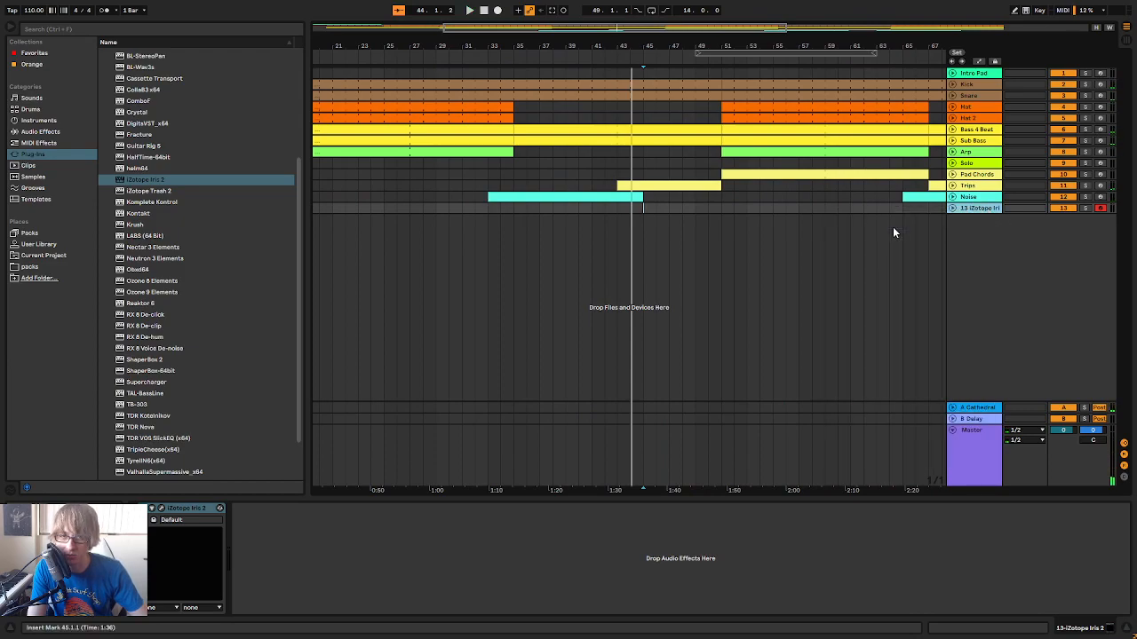
right_click(977, 210)
click(986, 234)
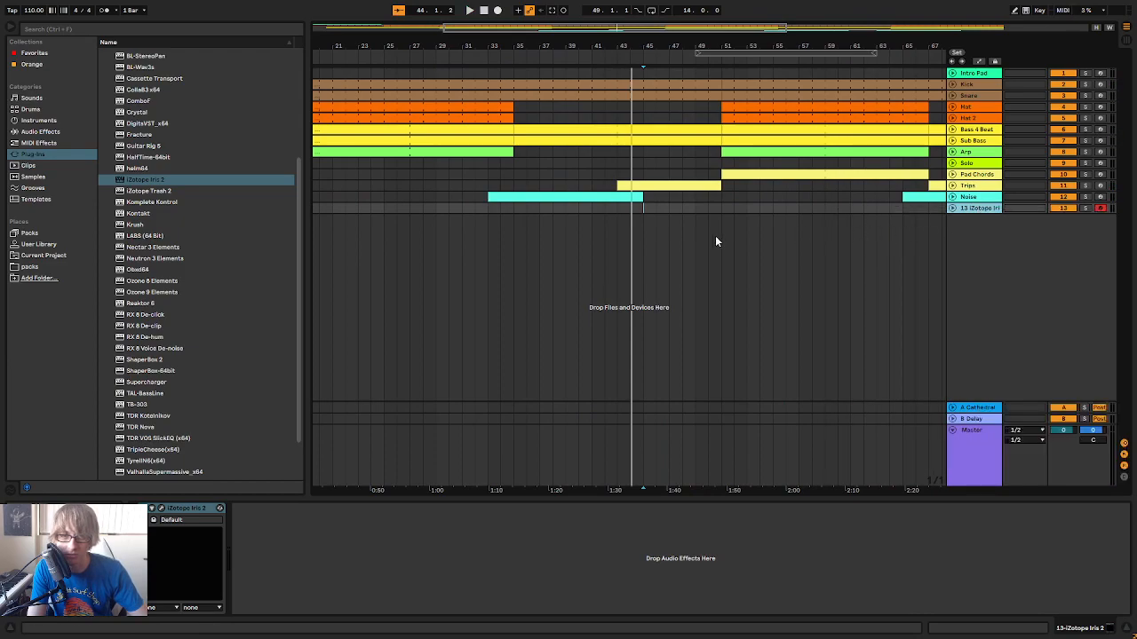
Create a MIDI clip on Iris 2 track 13 and extend it to four bars, from bar 79 to bar 83
double_click(672, 208)
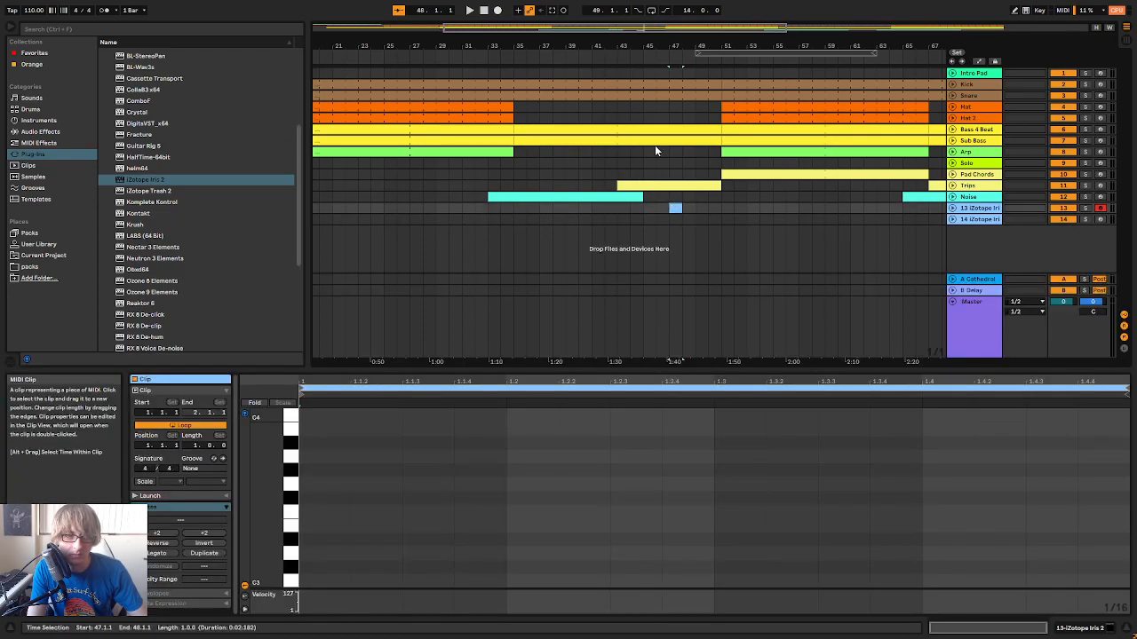
click(610, 63)
drag(717, 45, 643, 16)
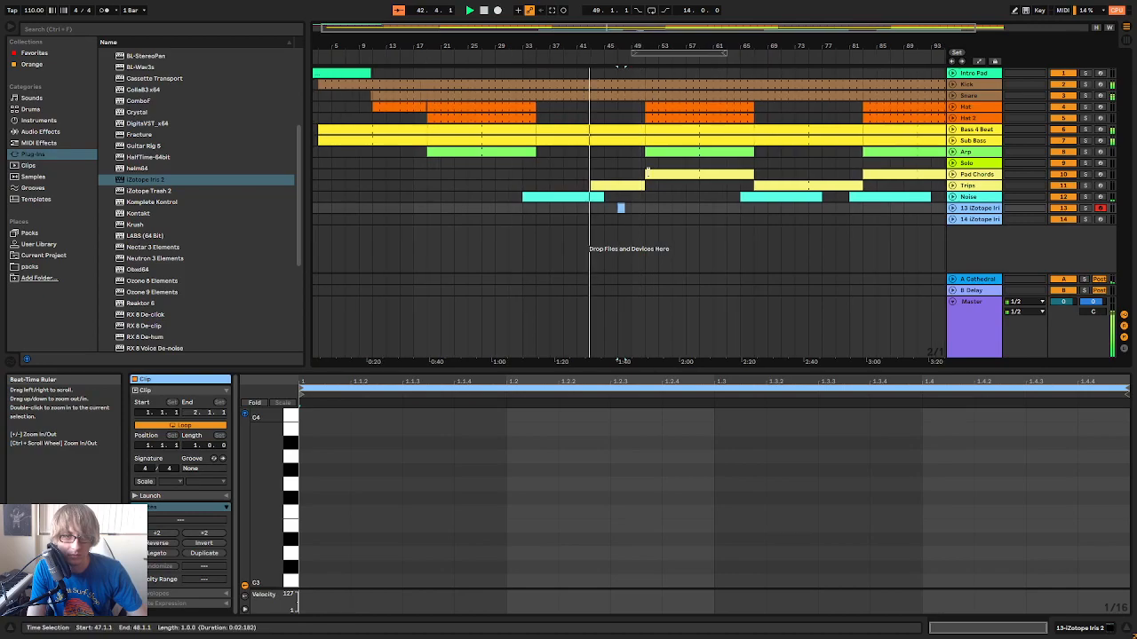
drag(623, 207, 858, 207)
drag(865, 48, 760, 24)
click(847, 191)
drag(813, 207, 775, 207)
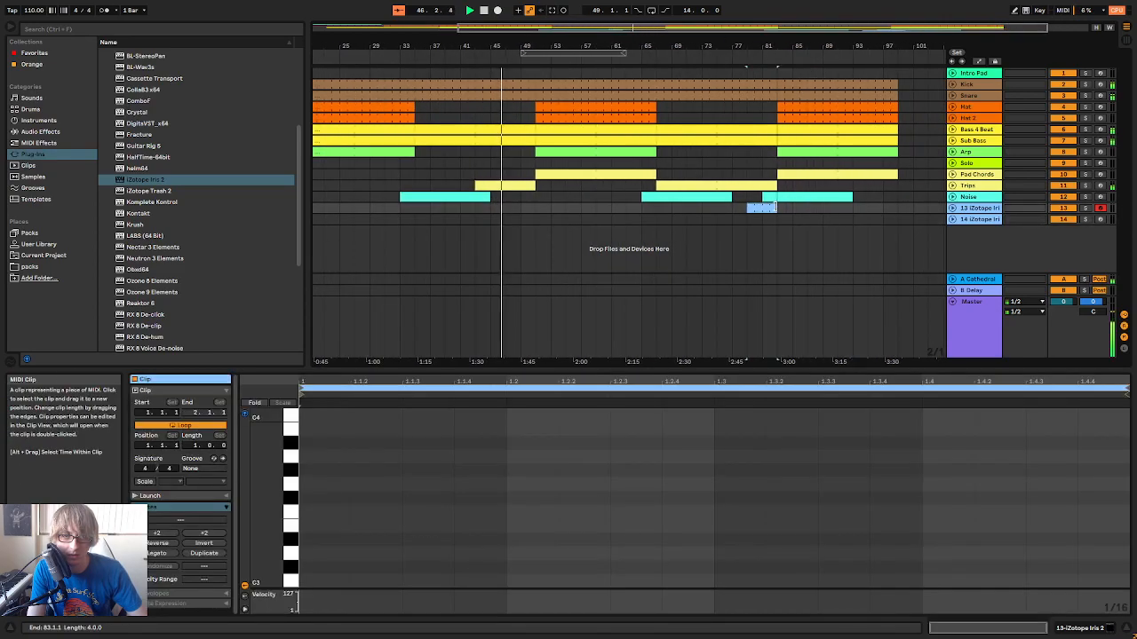
Start playback near bar 75 and consolidate the looped clip on track 13 into one unlooped four-bar clip
click(726, 63)
drag(733, 50, 752, 85)
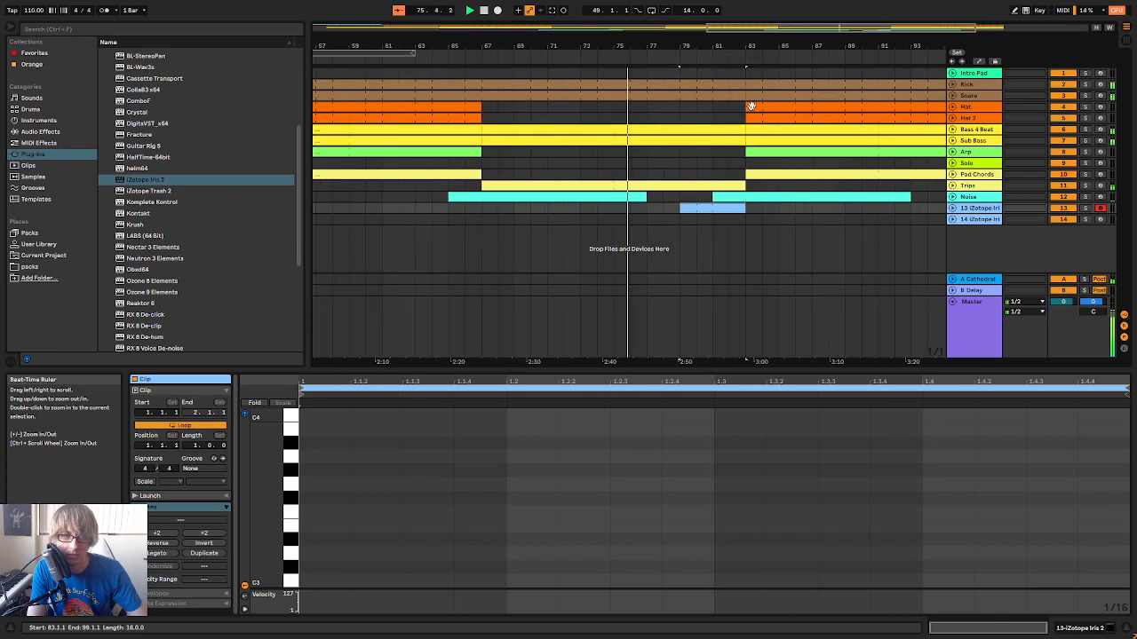
right_click(702, 206)
click(741, 309)
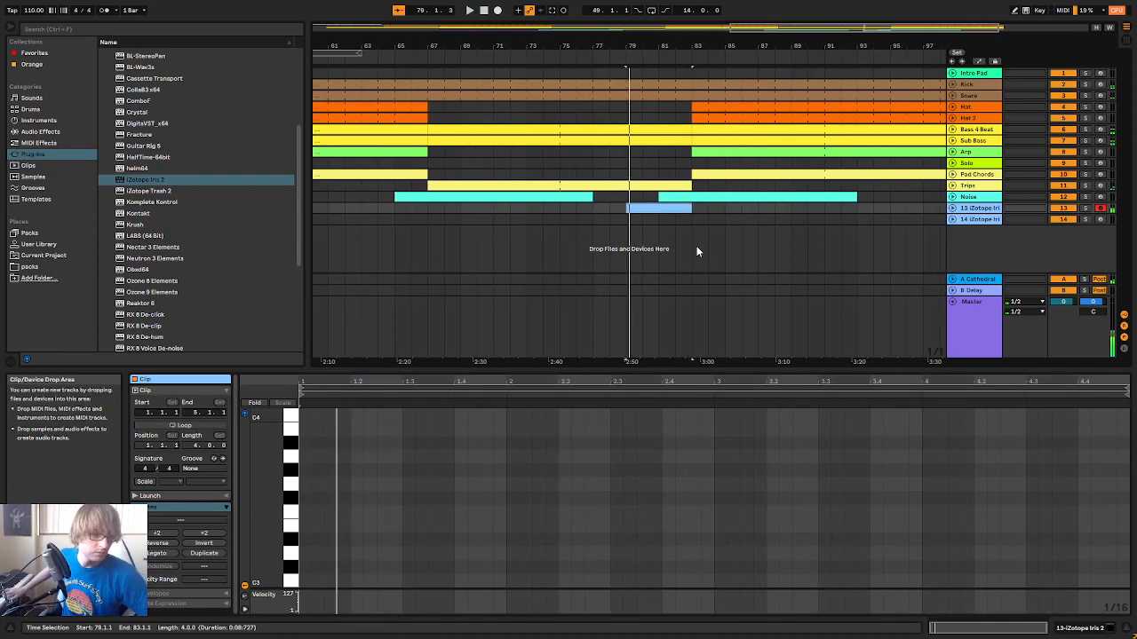
Draw an A2 note across all four bars of the consolidated clip and play it
scroll(569, 479, down, 3)
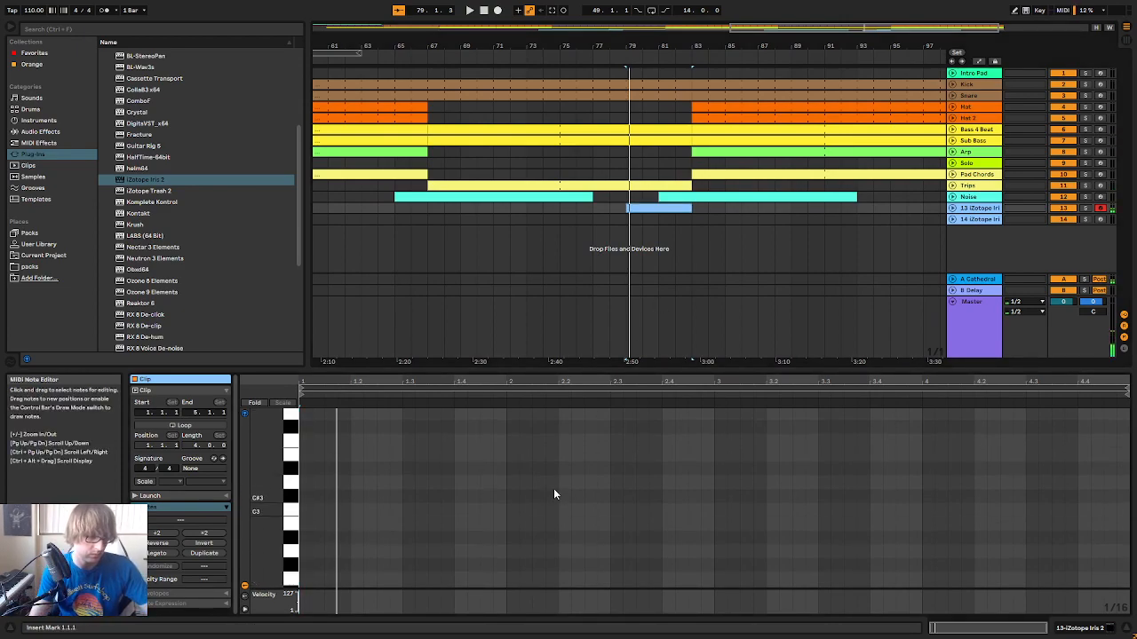
double_click(306, 551)
drag(315, 551, 1082, 578)
key(space)
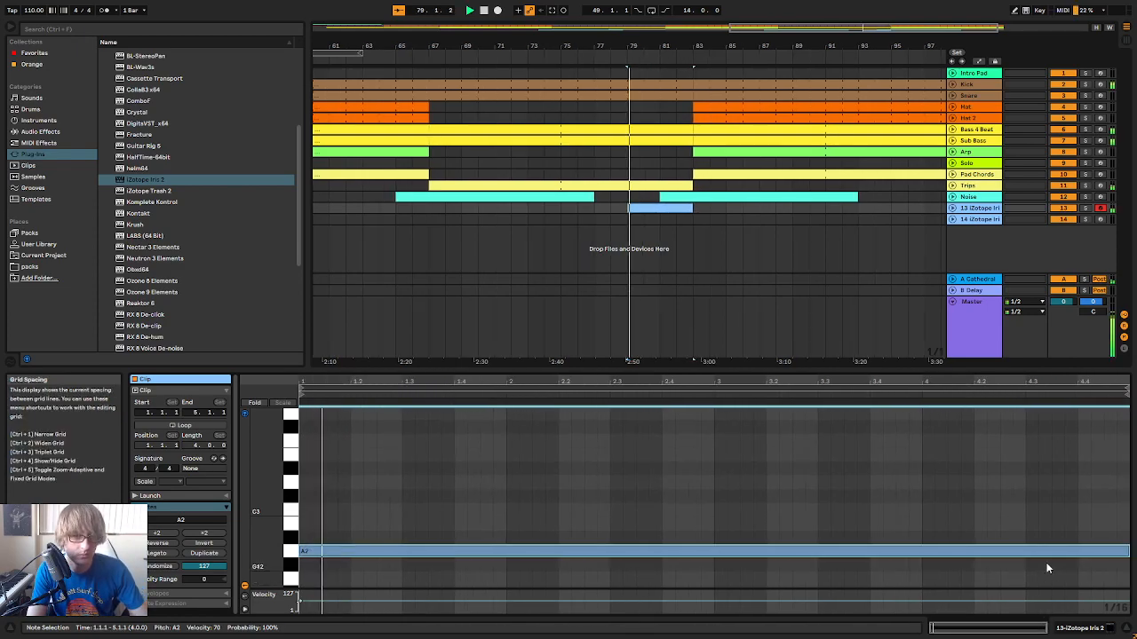
Unfold Iris 2 track 13 and change its note clip to span bar 81 to bar 83, checking it in playback
click(942, 208)
drag(664, 42, 669, 67)
click(737, 238)
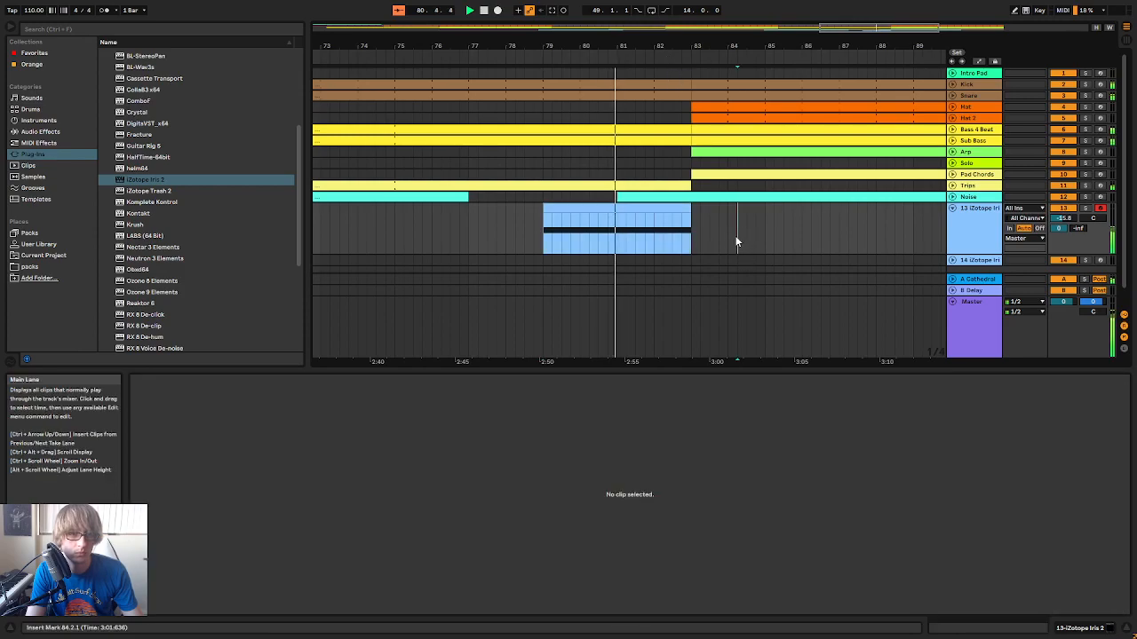
mouse_move(690, 213)
mouse_down()
mouse_move(617, 213)
mouse_move(680, 216)
mouse_move(670, 213)
mouse_up()
click(548, 60)
drag(722, 48, 646, 44)
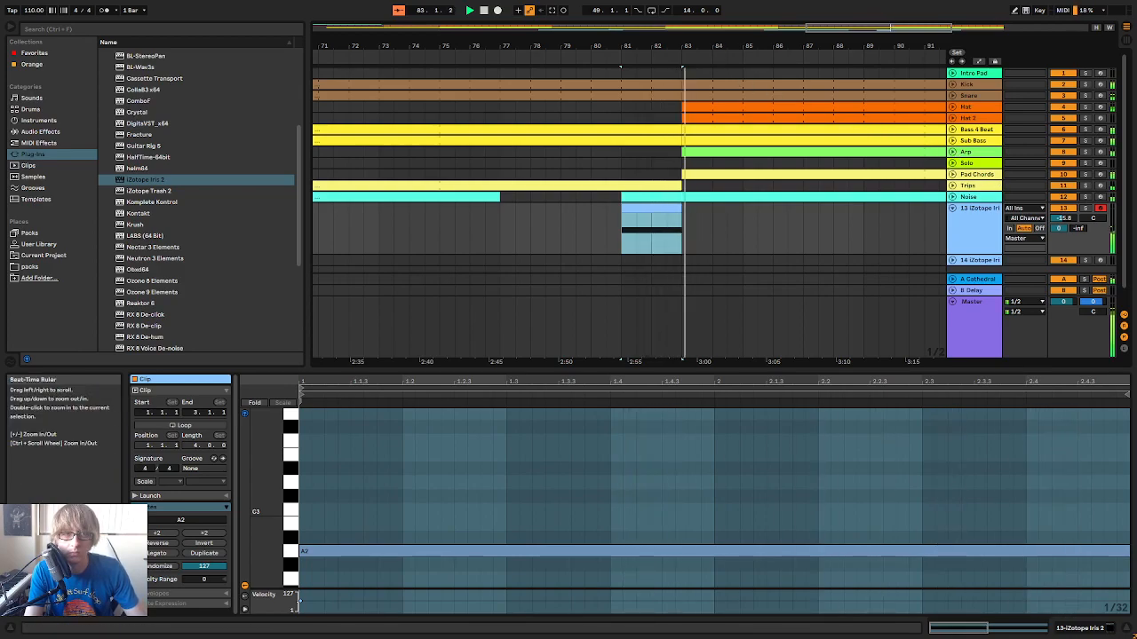
Extend the end of the Iris 2 note clip to bar 85, making it four bars long
drag(704, 48, 701, 42)
click(712, 218)
drag(687, 213, 733, 214)
drag(663, 44, 664, 14)
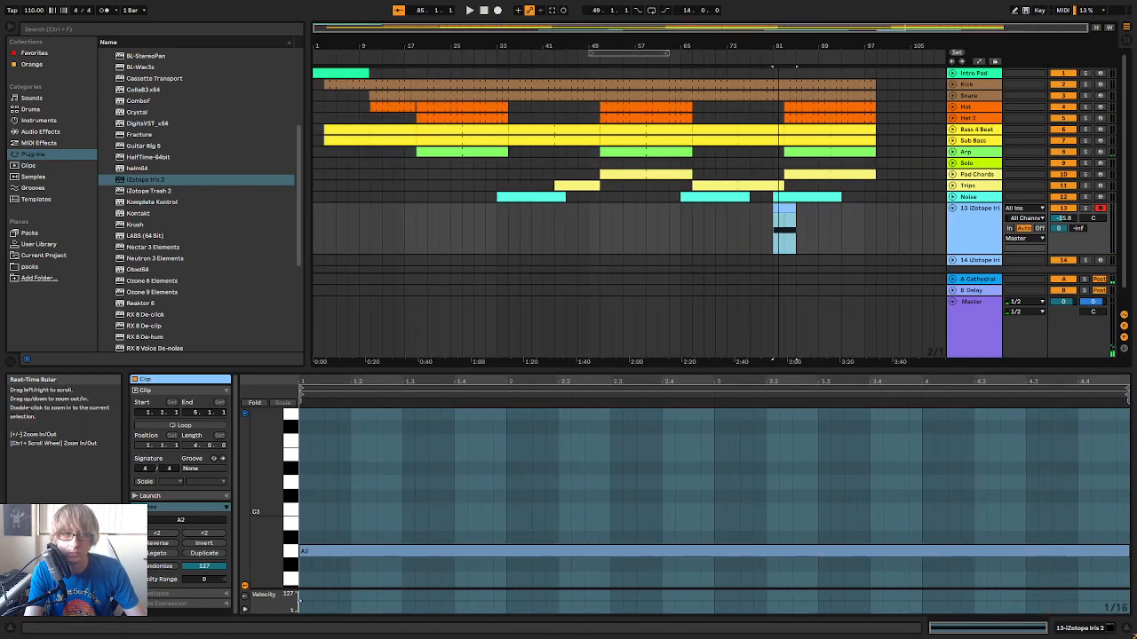
Play the track from around bar 19 and move the four-bar Iris 2 clip to start at bar 65
drag(503, 45, 588, 41)
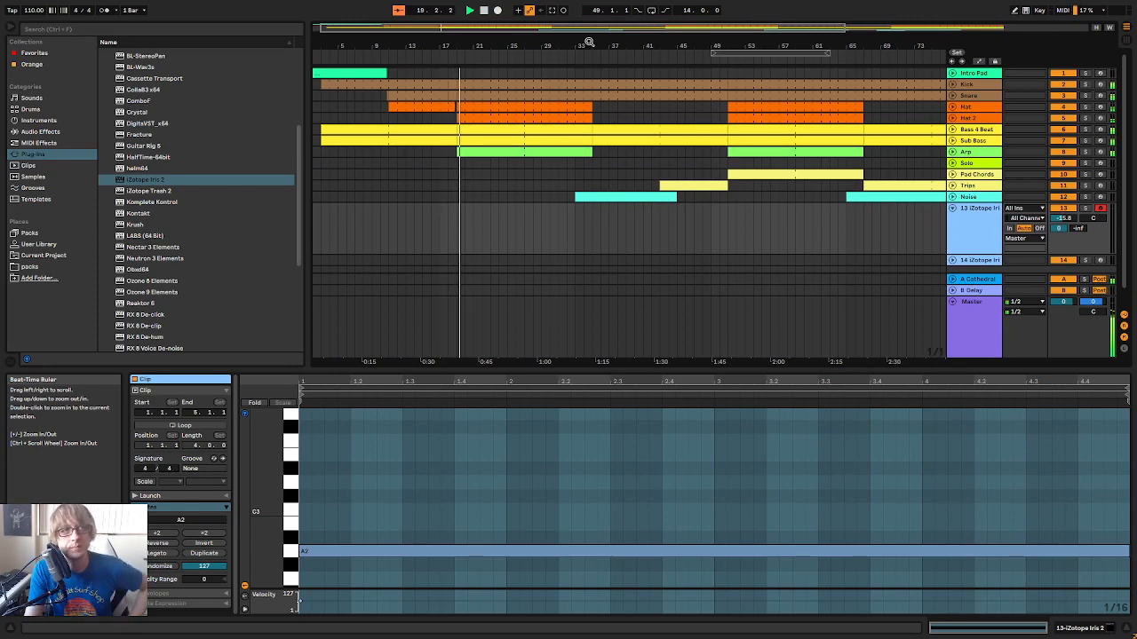
drag(796, 35, 797, 20)
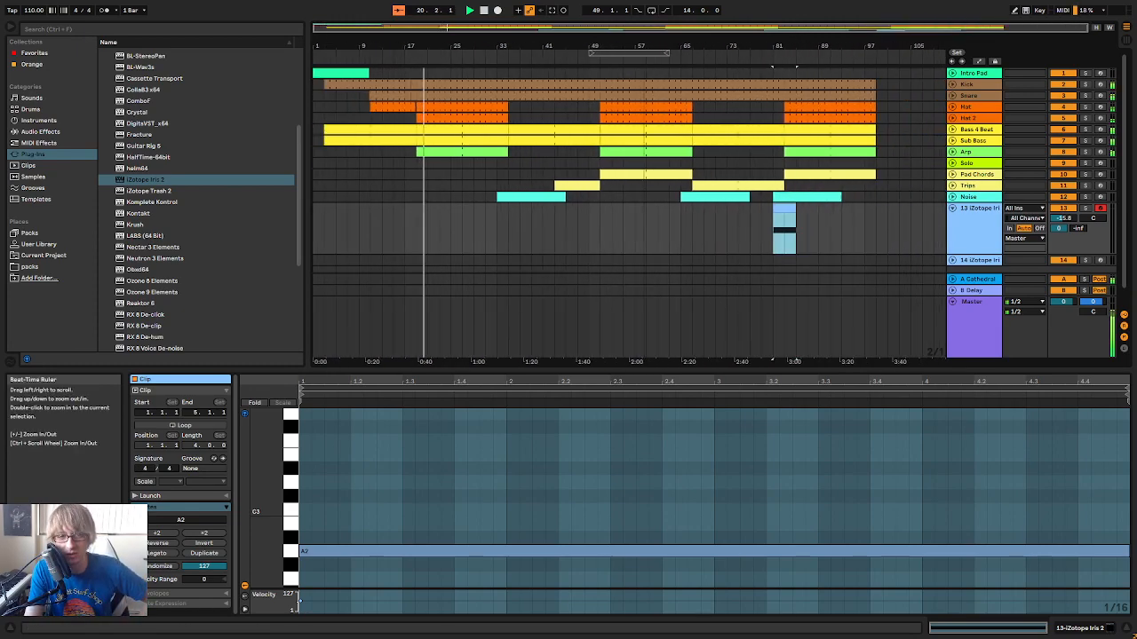
click(726, 215)
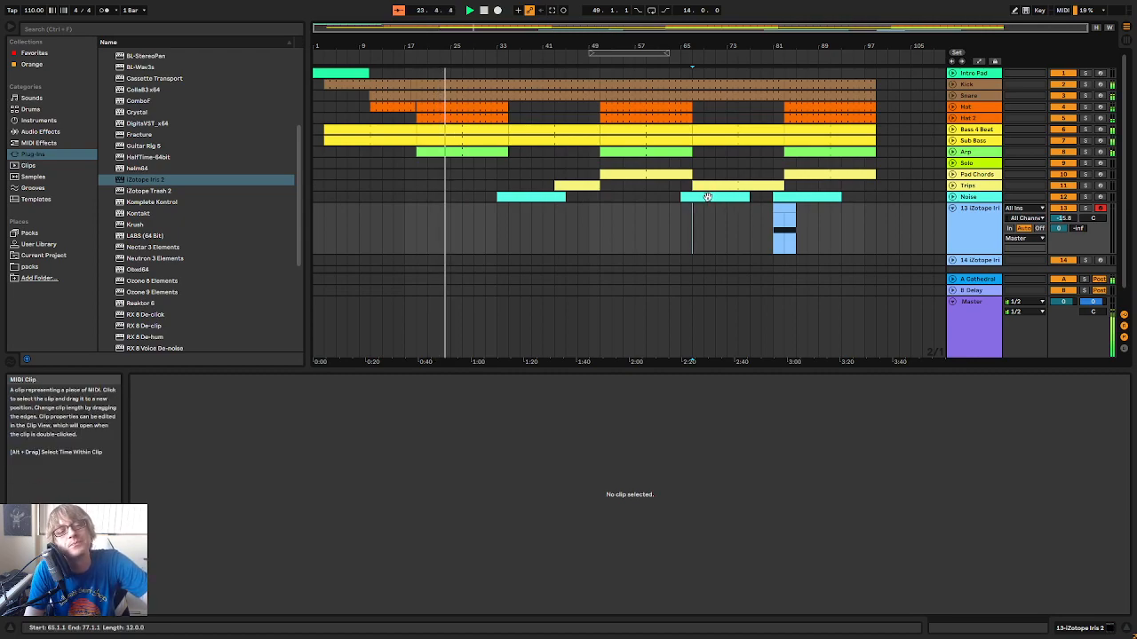
click(787, 207)
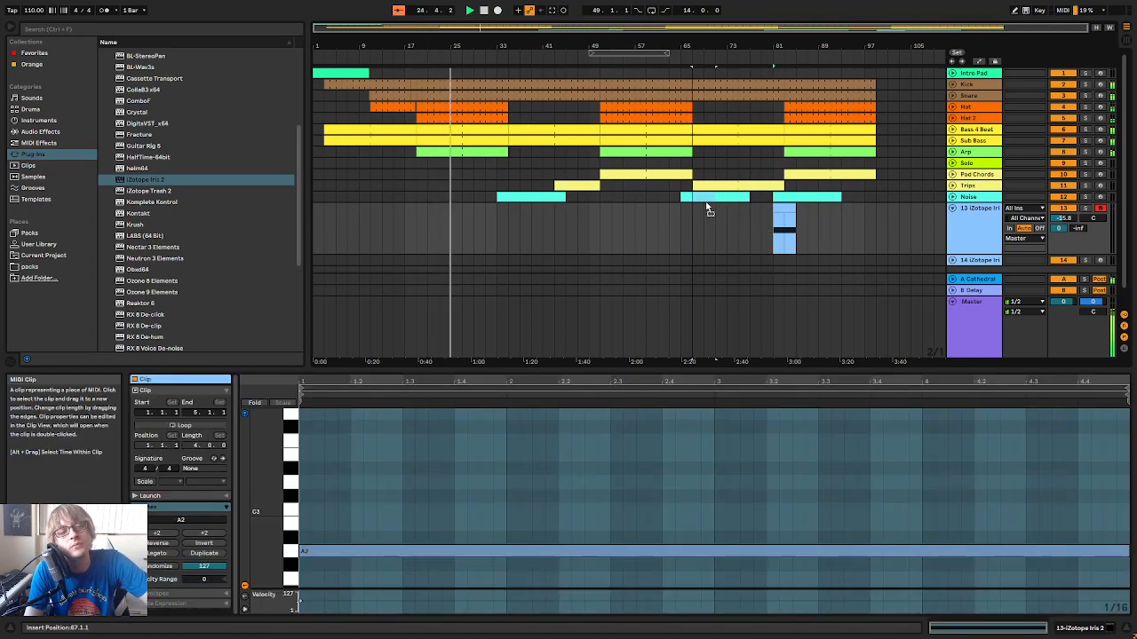
Delete the Noise track's clip between bars 65 and 77 and fold Iris 2 track 13
drag(694, 210, 760, 199)
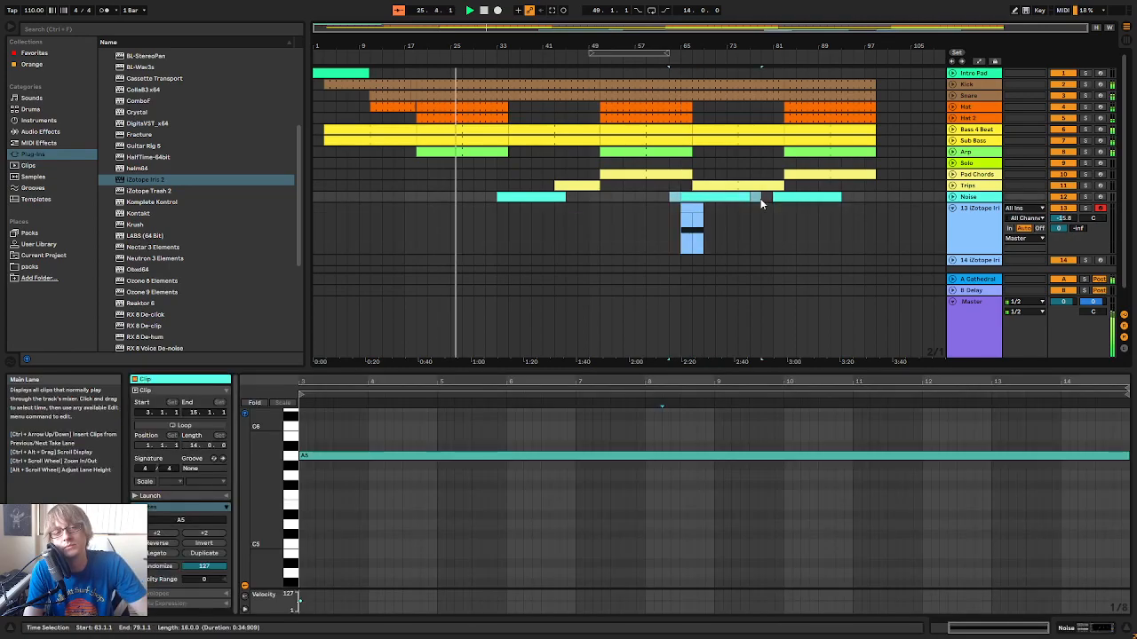
click(760, 200)
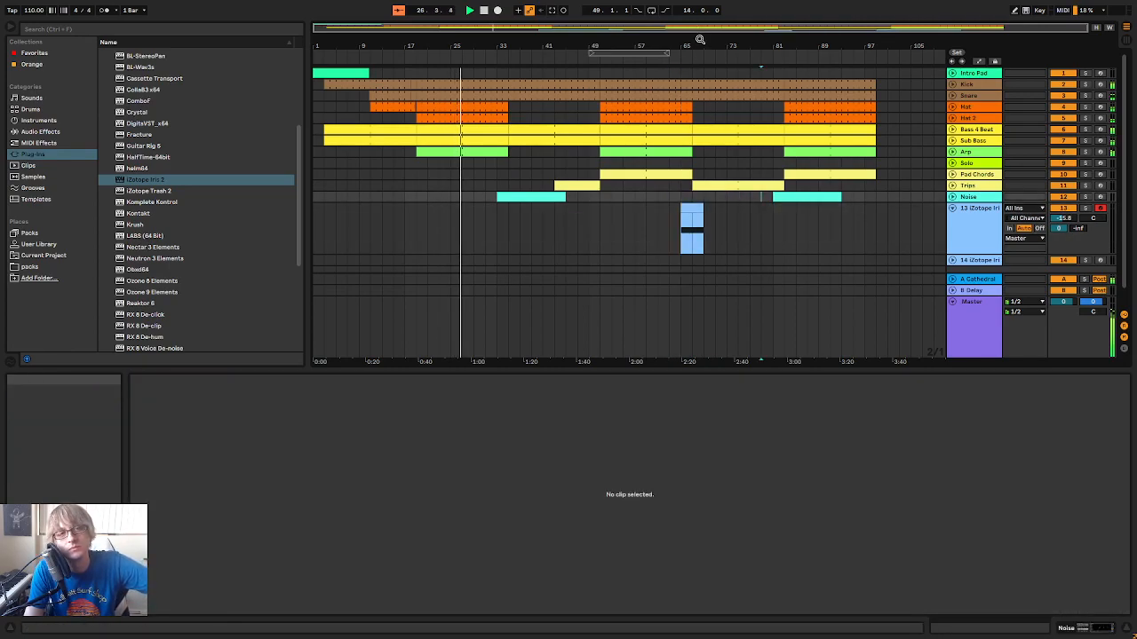
drag(698, 43, 744, 42)
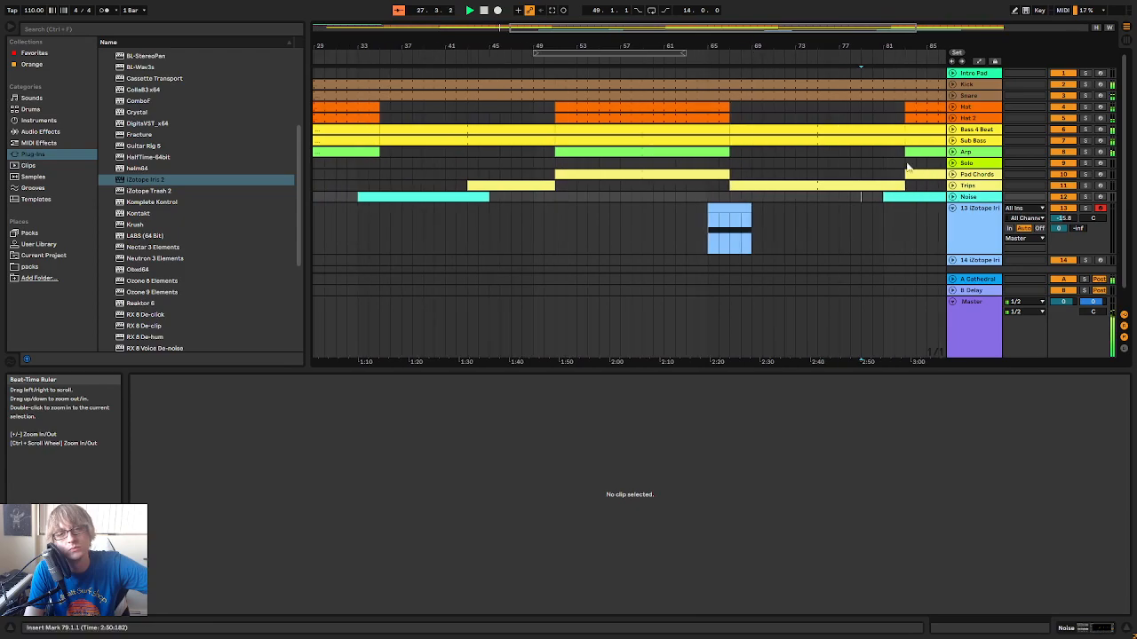
click(953, 209)
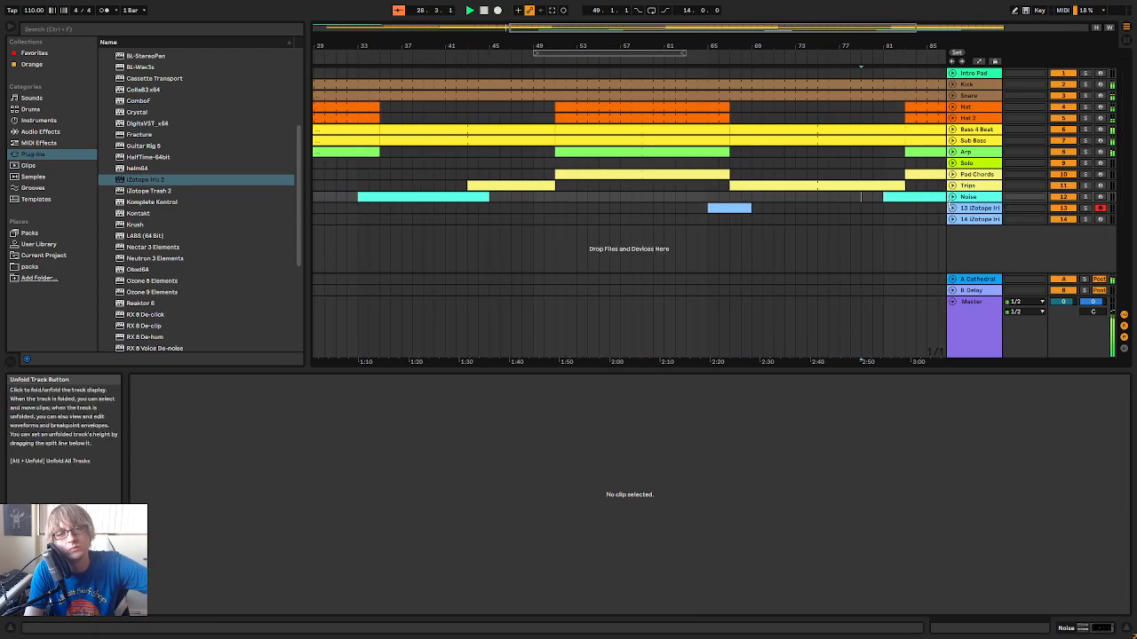
Rename Iris 2 track 13 as Noise Trans
right_click(962, 210)
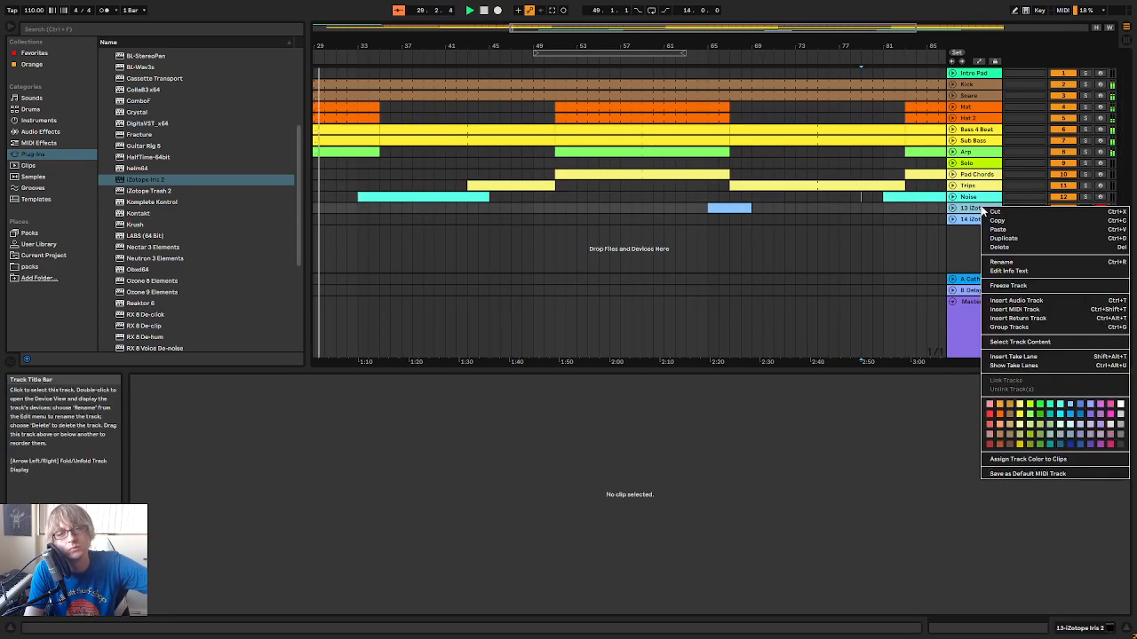
click(1015, 259)
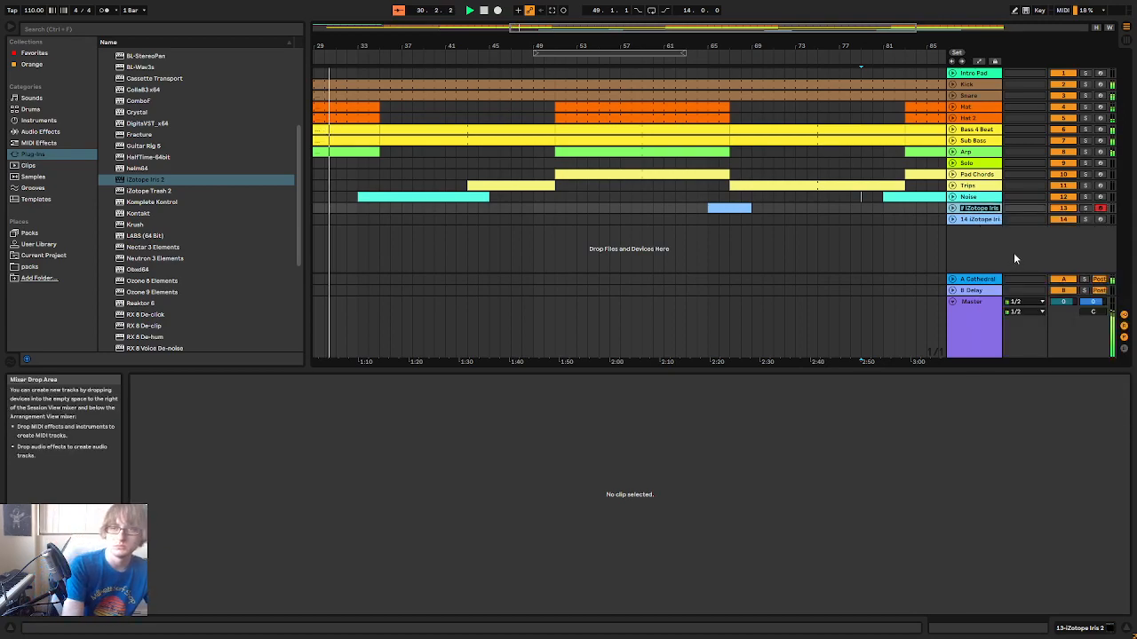
text(Noise)
key(Return)
text(Trans)
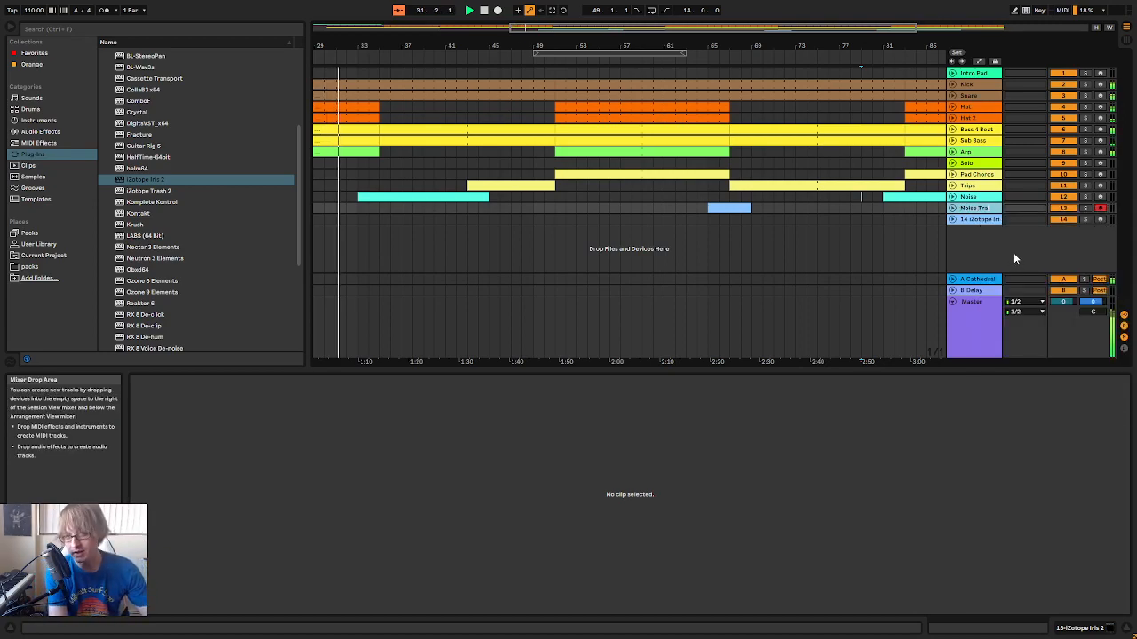
key(Return)
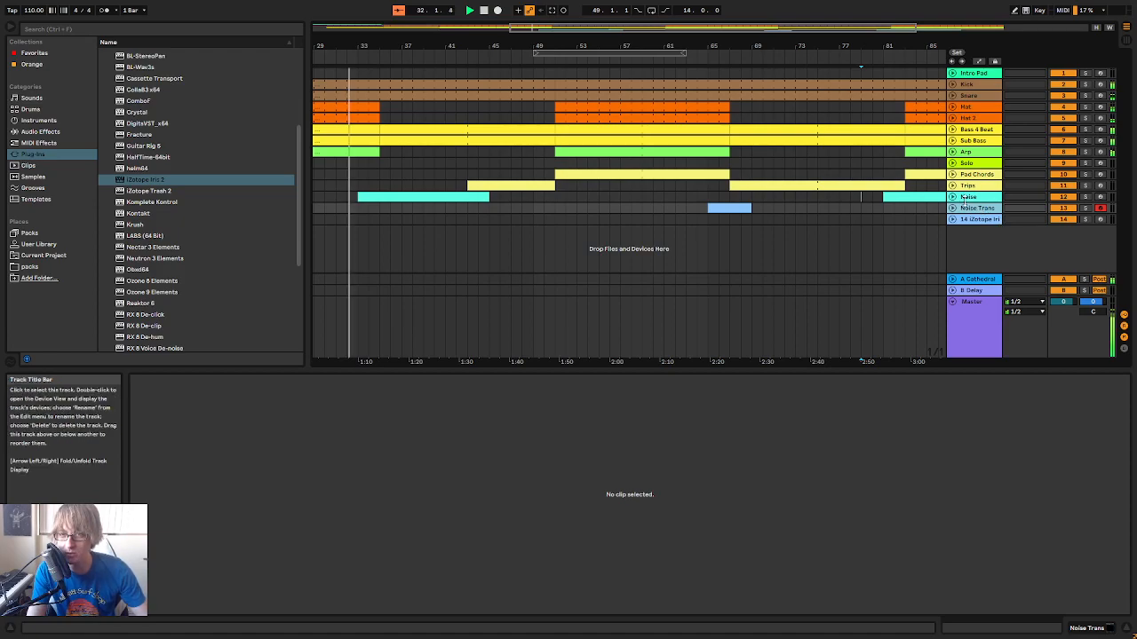
Rename track 13 as Weird Trans
right_click(968, 213)
click(988, 264)
text(Wi)
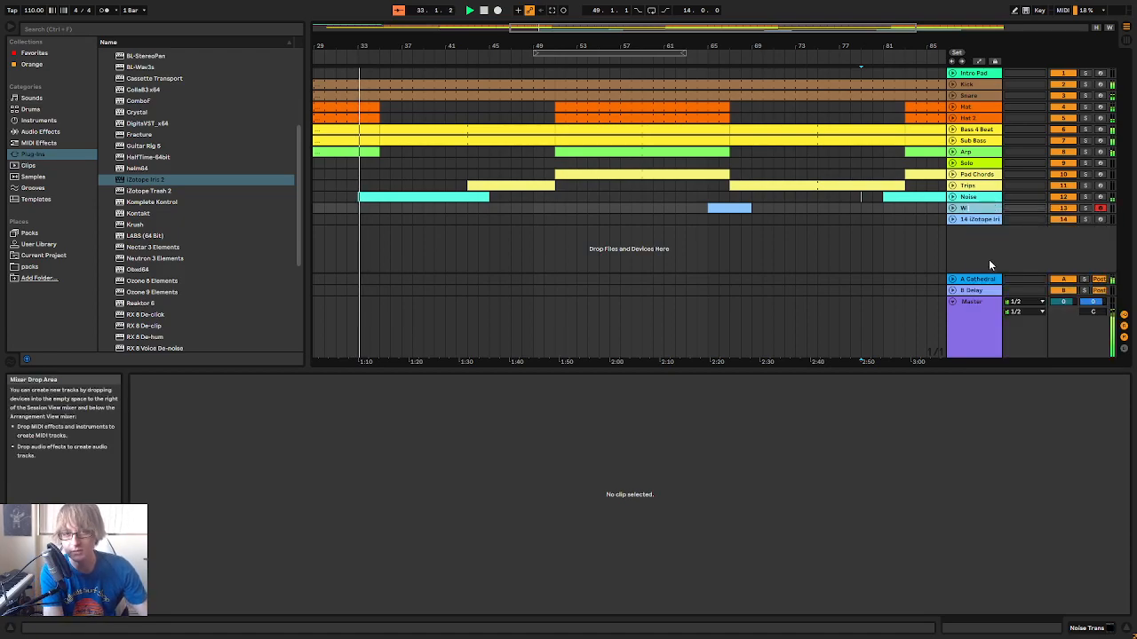
text(ird Trans)
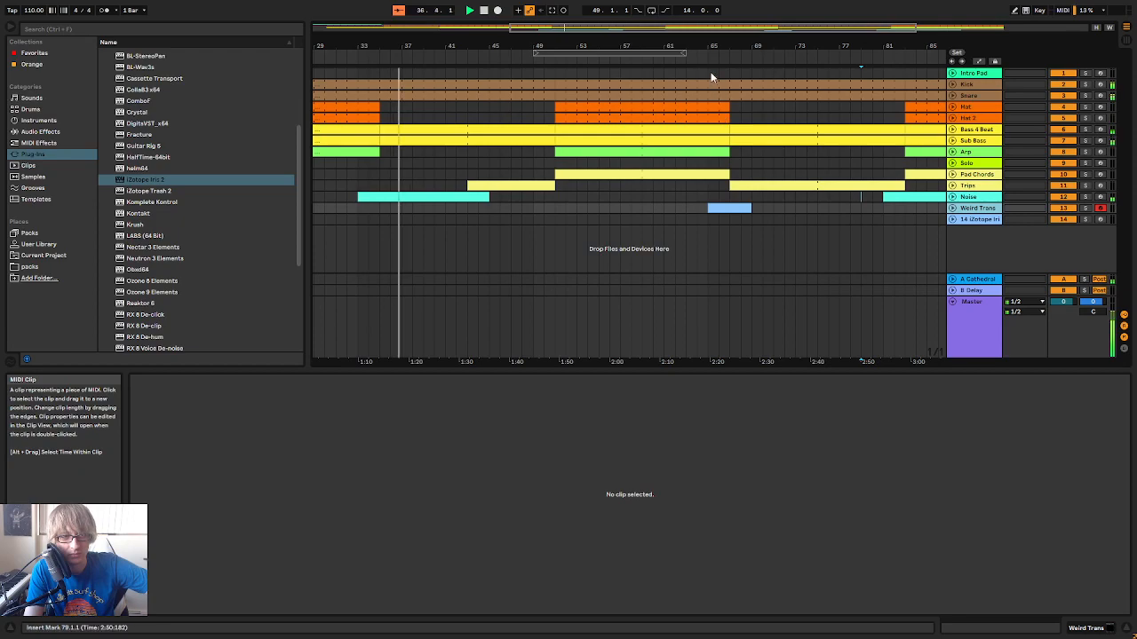
Add a Utility audio effect after Iris 2 on the Weird Trans track
drag(698, 46, 677, 14)
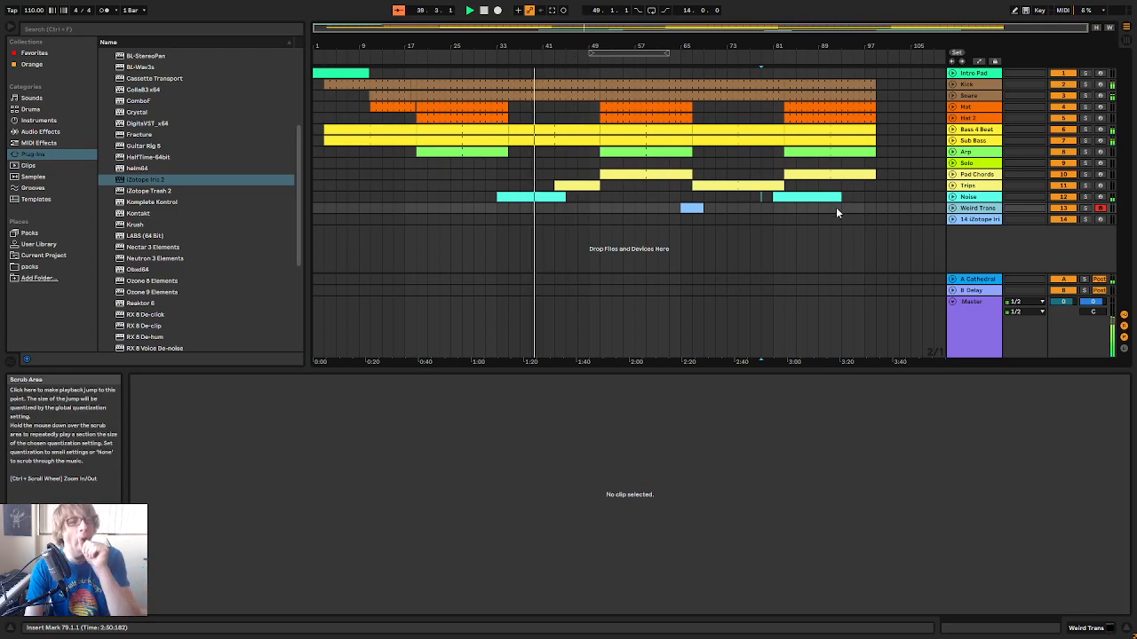
double_click(945, 219)
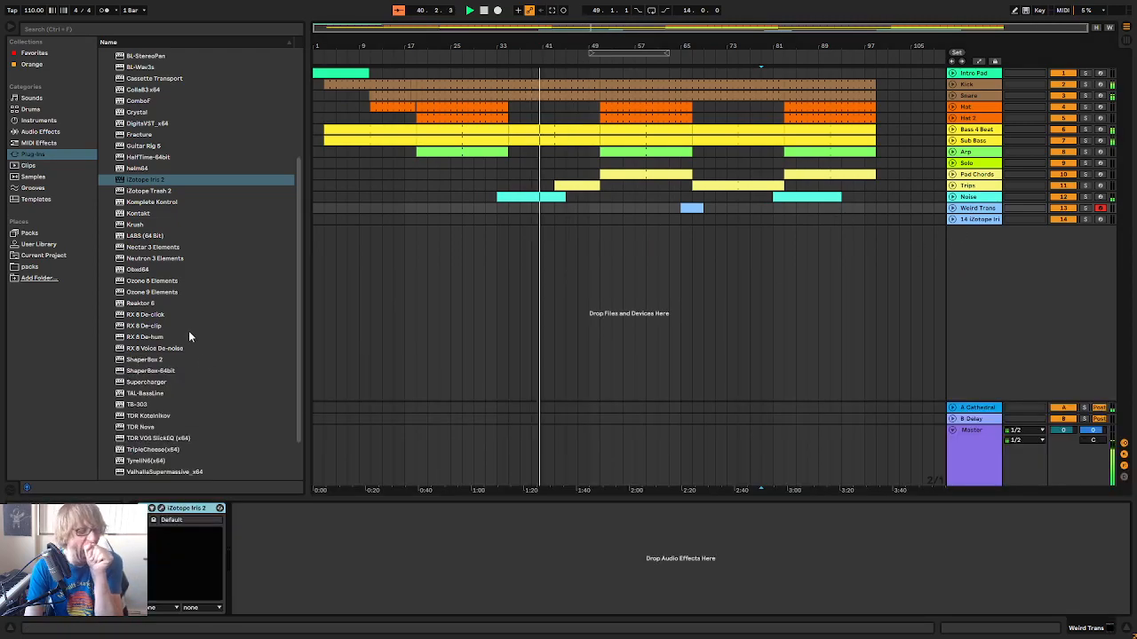
scroll(183, 344, down, 3)
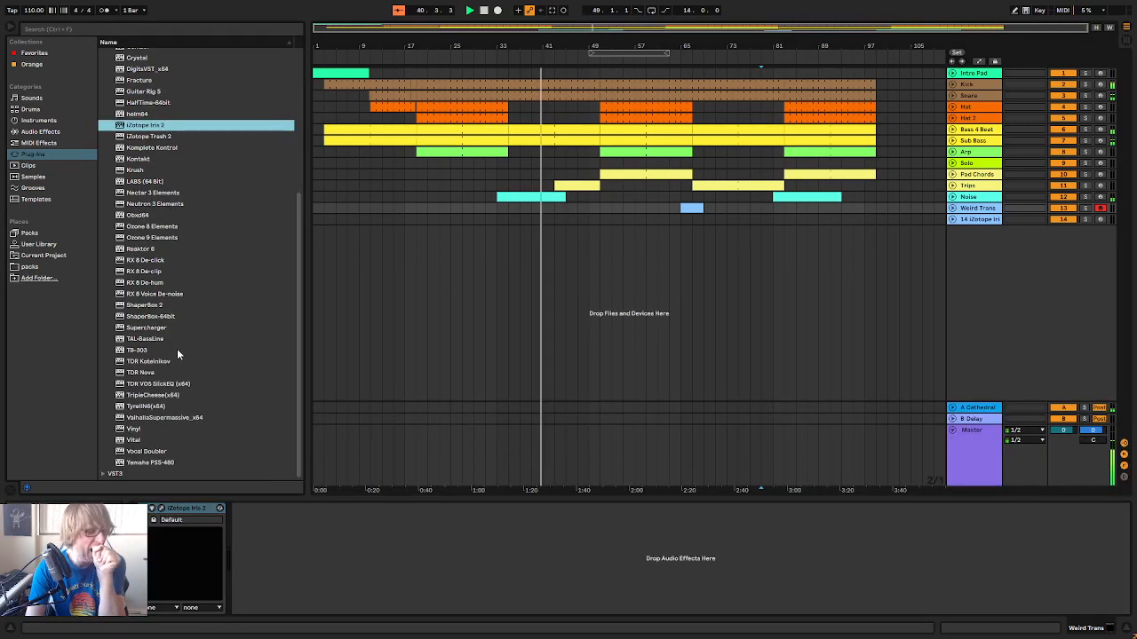
click(43, 133)
drag(129, 435, 418, 522)
Unfold the Weird Trans track and show its automation lane for the Utility's Gain parameter
click(952, 208)
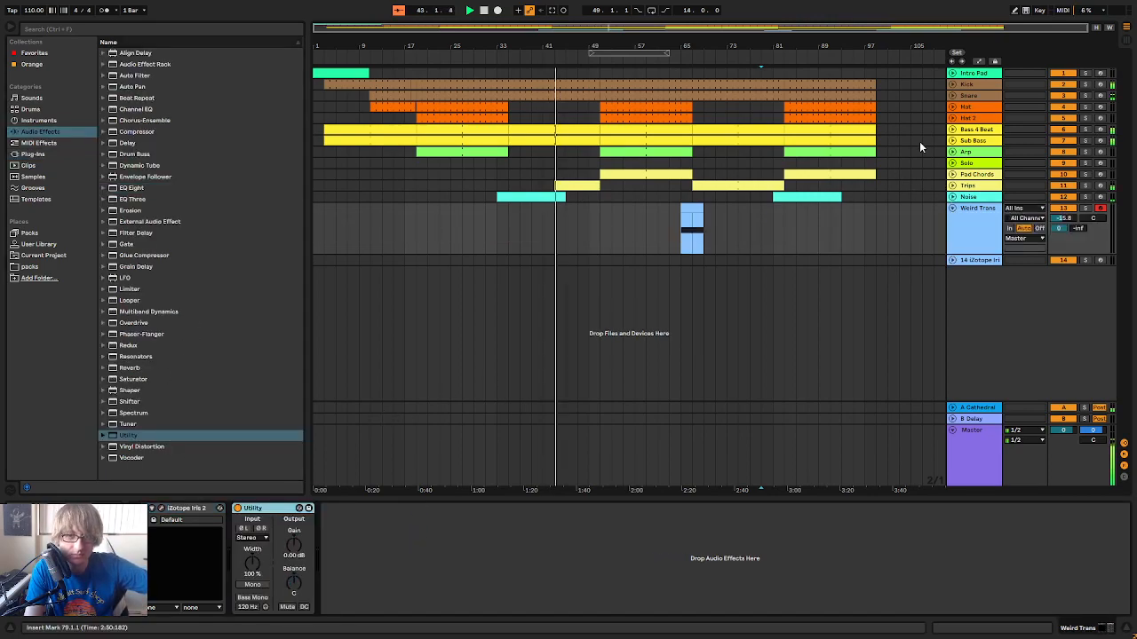
click(978, 61)
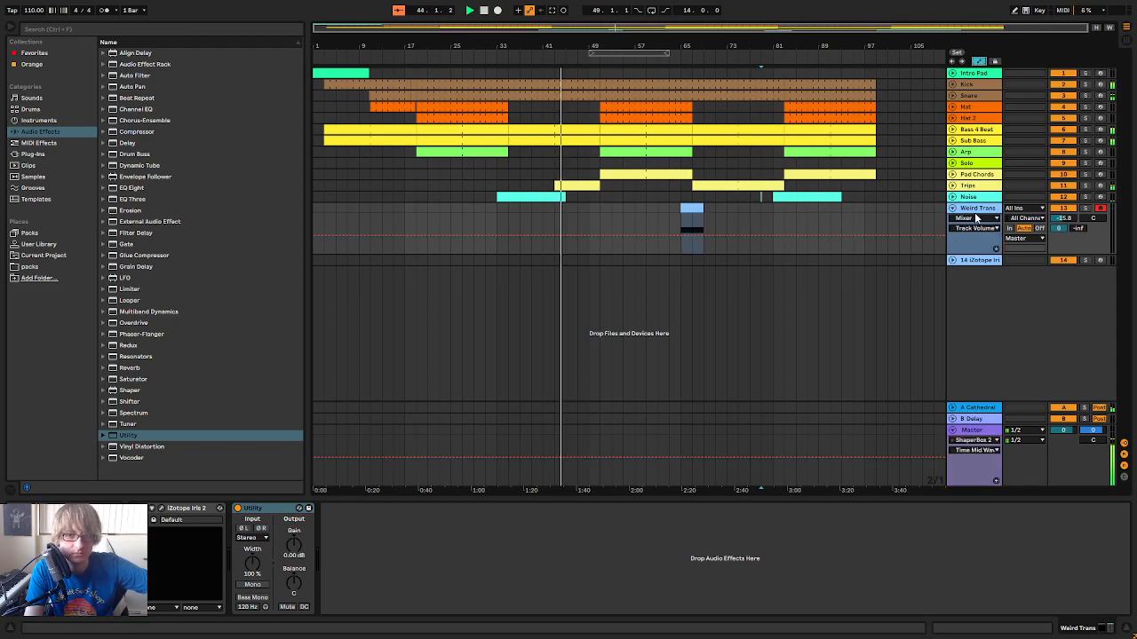
click(970, 219)
click(969, 248)
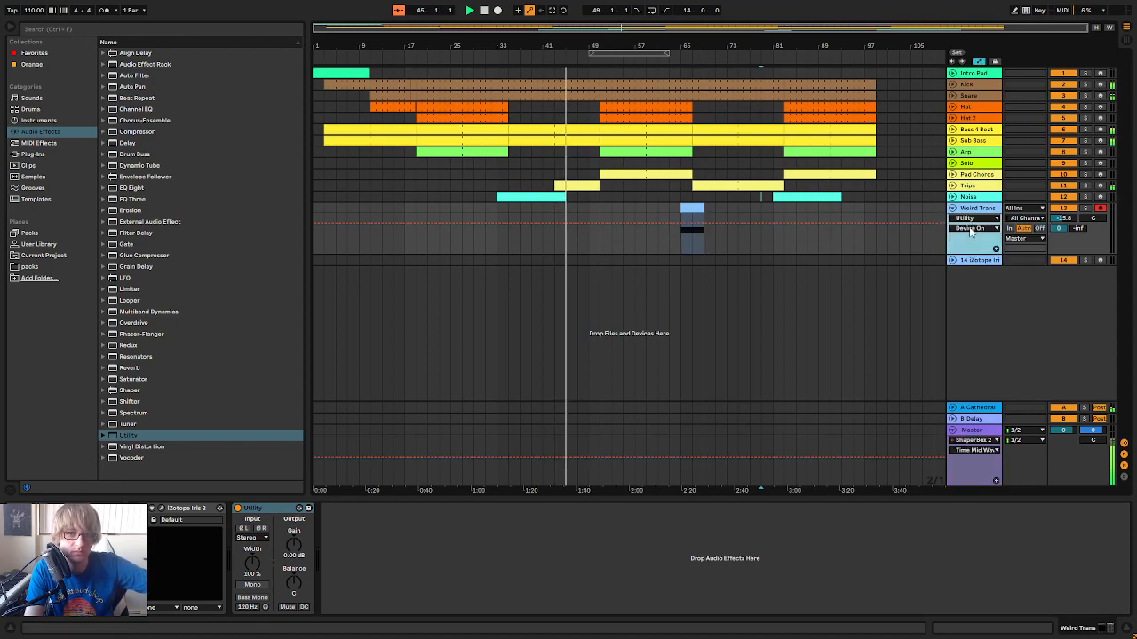
click(971, 229)
click(972, 320)
drag(675, 52, 684, 44)
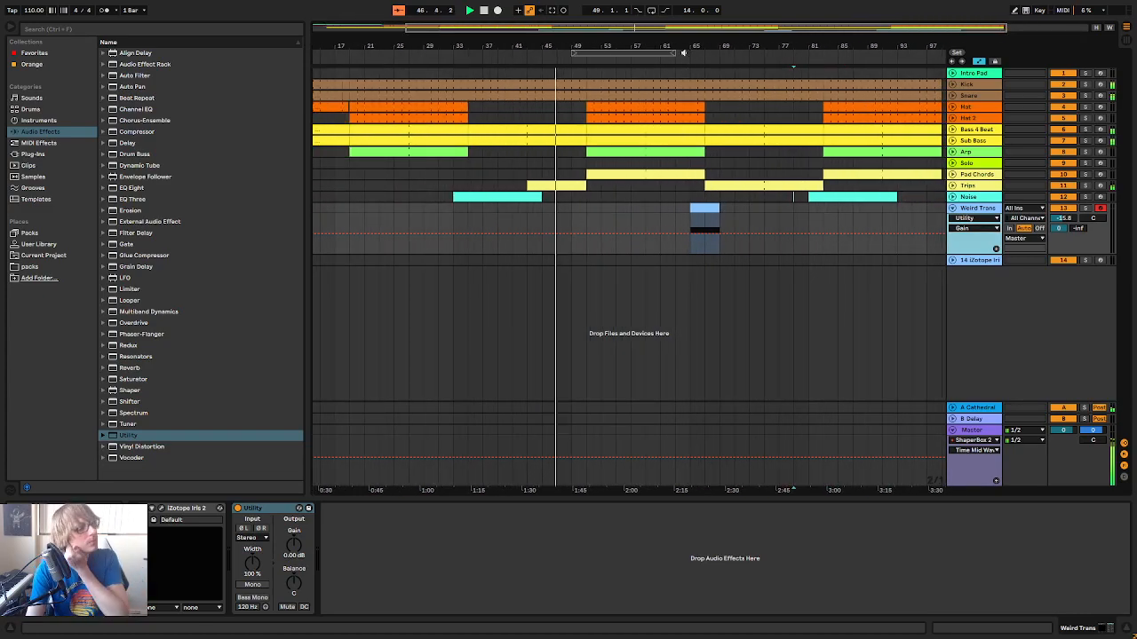
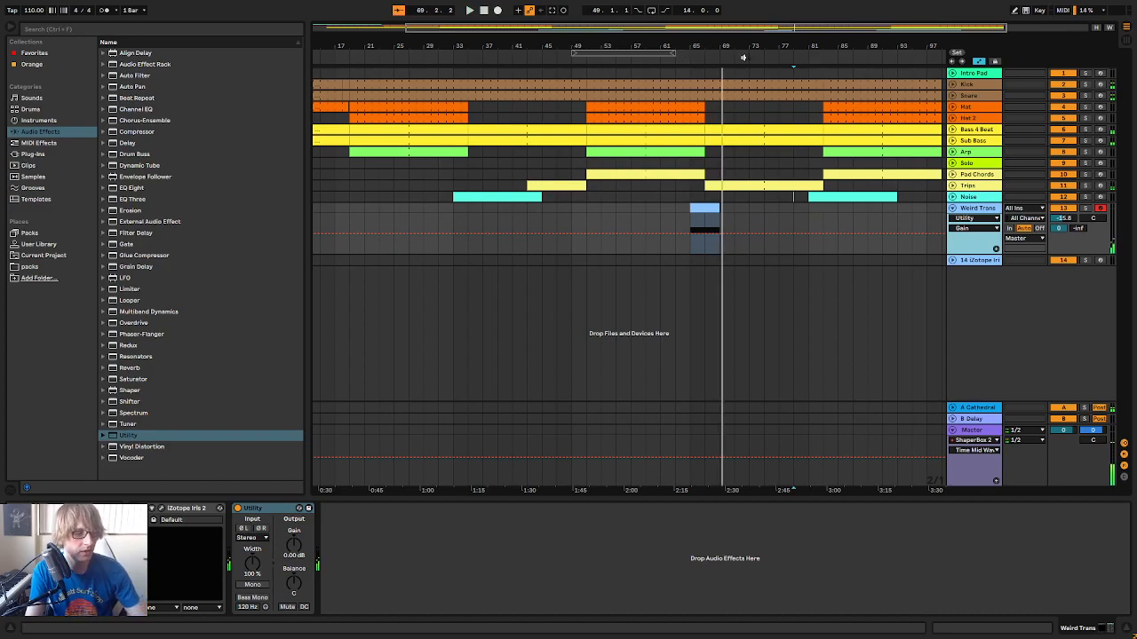
Move the Weird Trans clip to start at bar 67 with a four-bar length, ending at bar 71
drag(698, 46, 685, 100)
drag(691, 214, 717, 210)
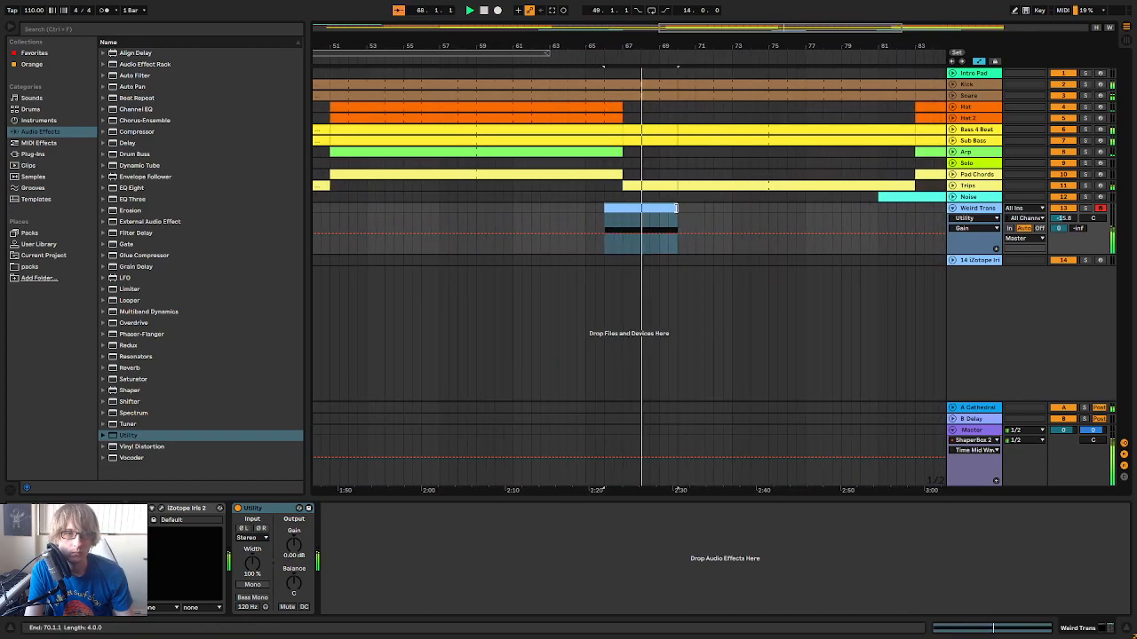
mouse_move(677, 211)
mouse_down()
mouse_move(736, 218)
mouse_move(660, 213)
mouse_move(743, 210)
mouse_move(717, 211)
mouse_up()
key(space)
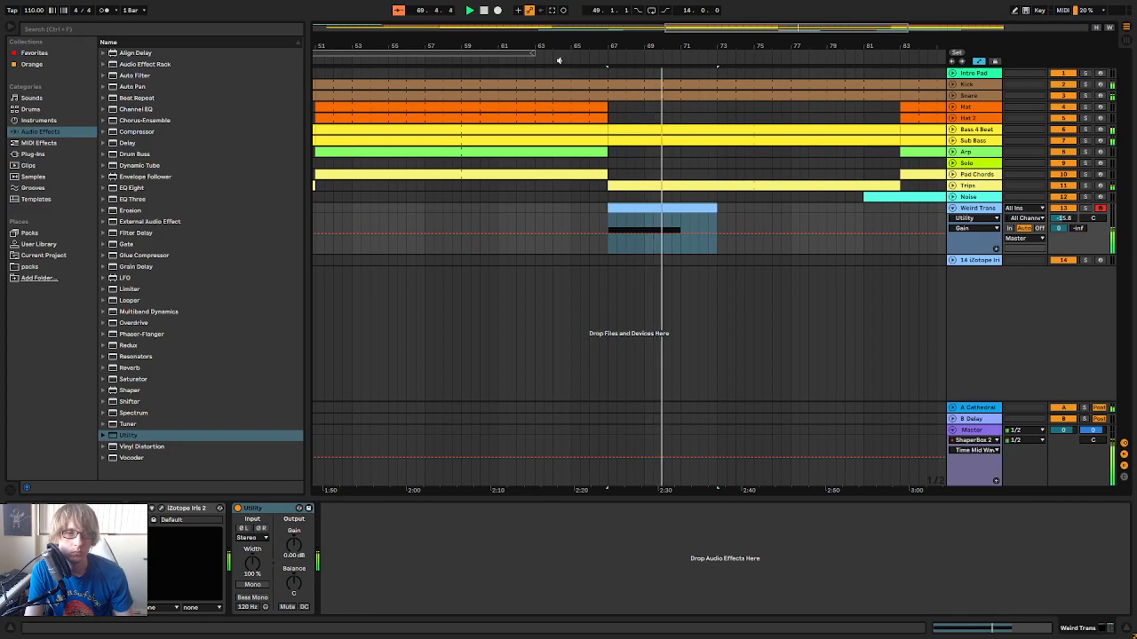
drag(719, 211, 697, 221)
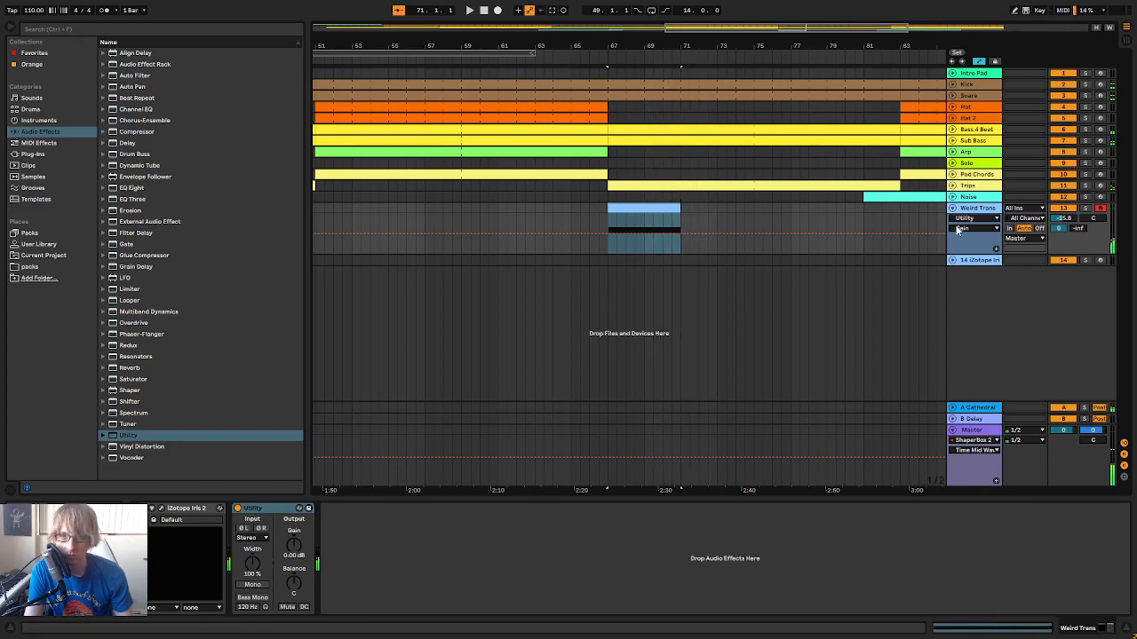
Draw a curved Utility gain fade-out on the Weird Trans track, from 0 dB at bar 67 down to bar 71
click(604, 232)
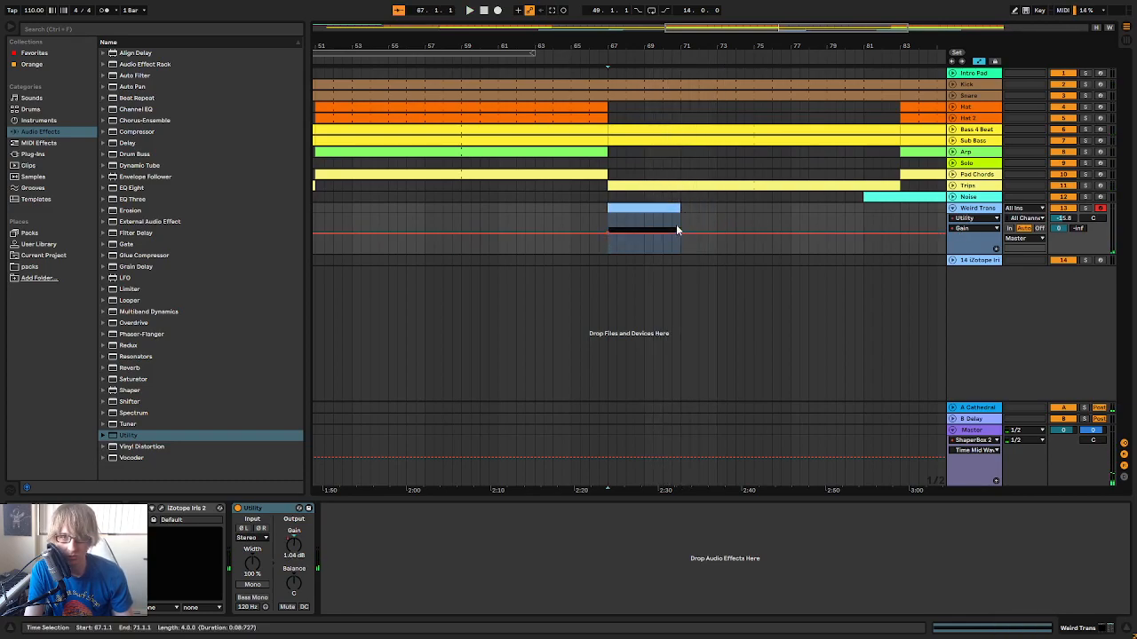
click(688, 219)
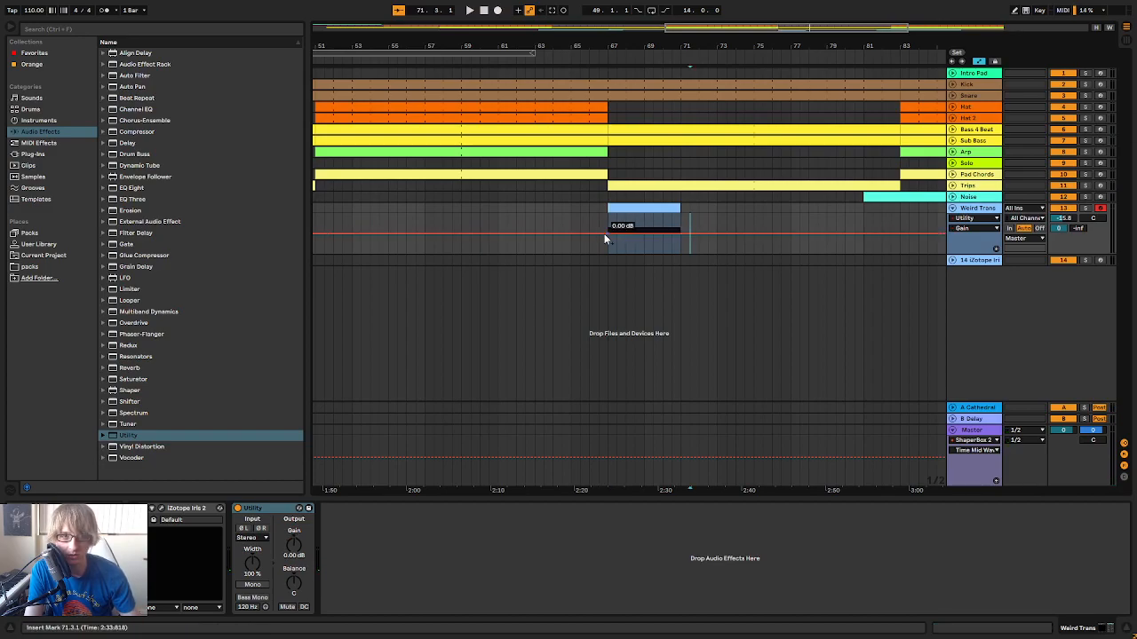
drag(680, 240, 654, 254)
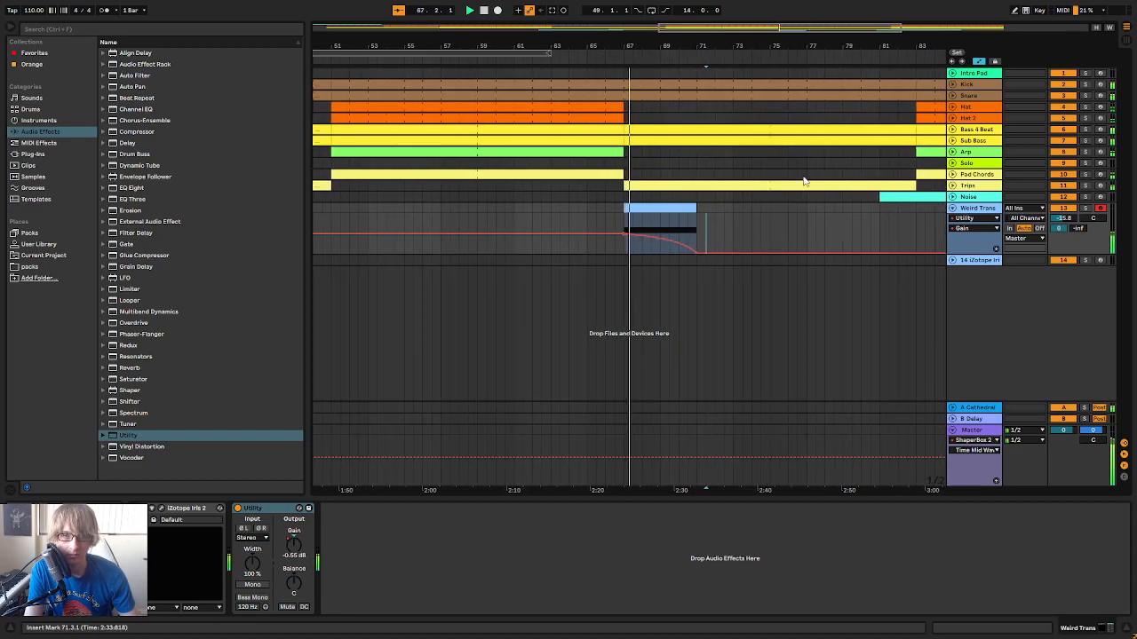
Set the end of the Weird Trans gain fade to -28.1 dB, curve the fade and play the transition back
click(802, 222)
key(a)
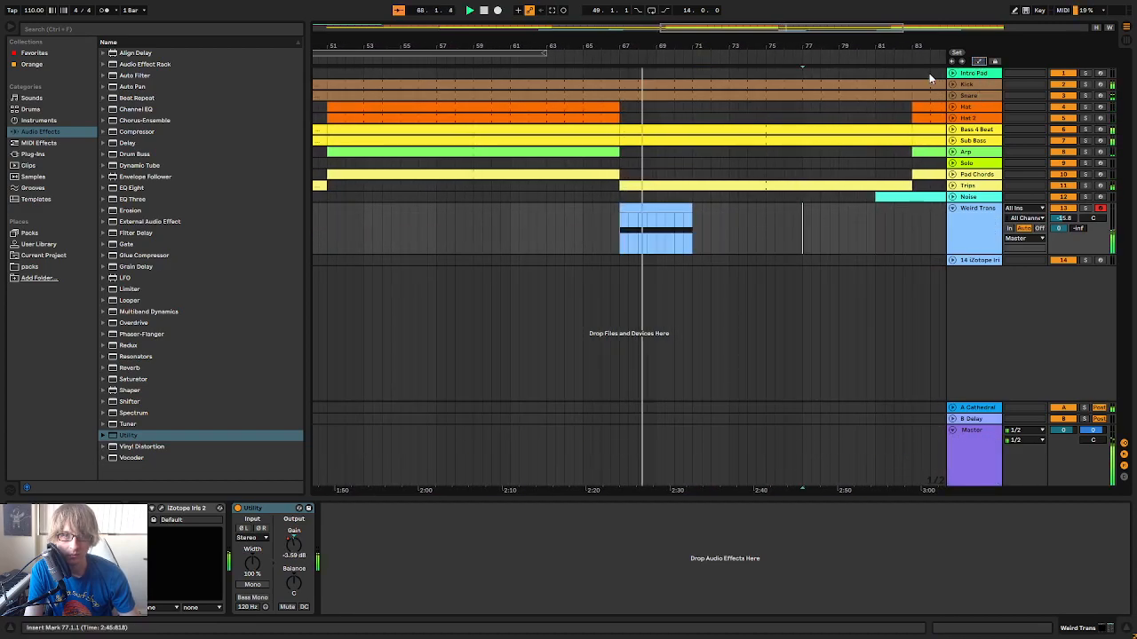
click(746, 214)
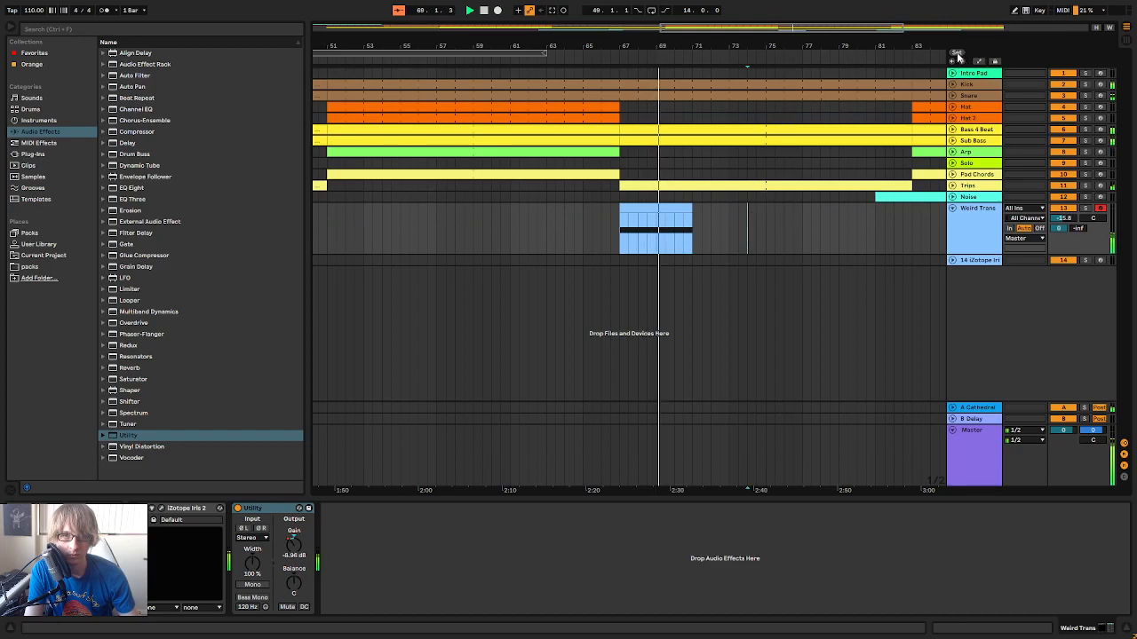
key(a)
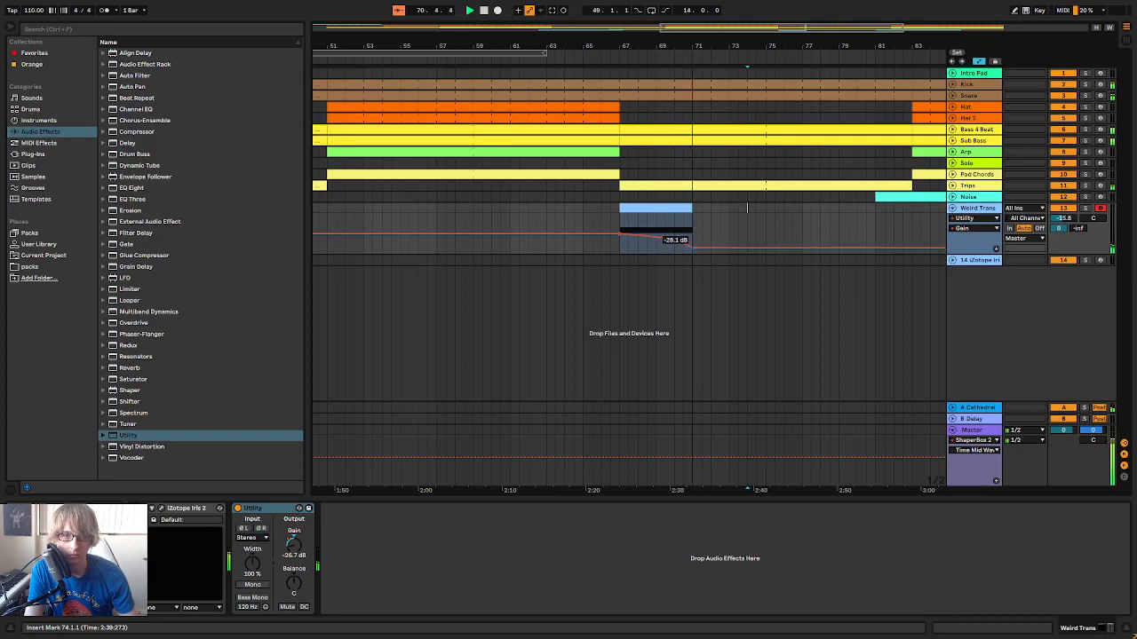
click(612, 64)
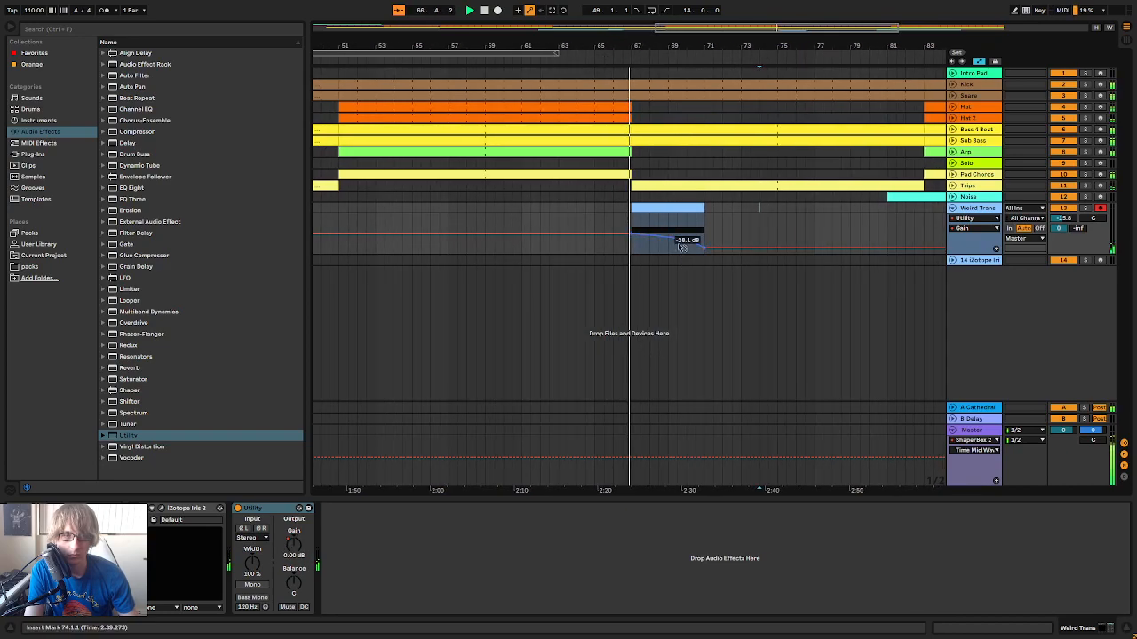
key(Tab)
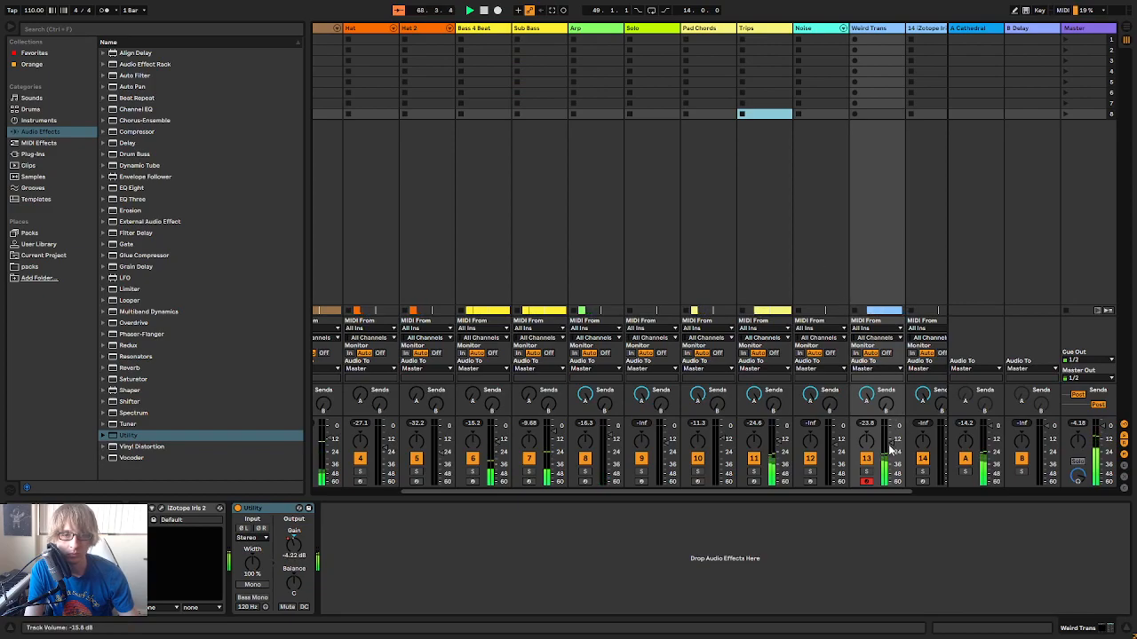
key(Tab)
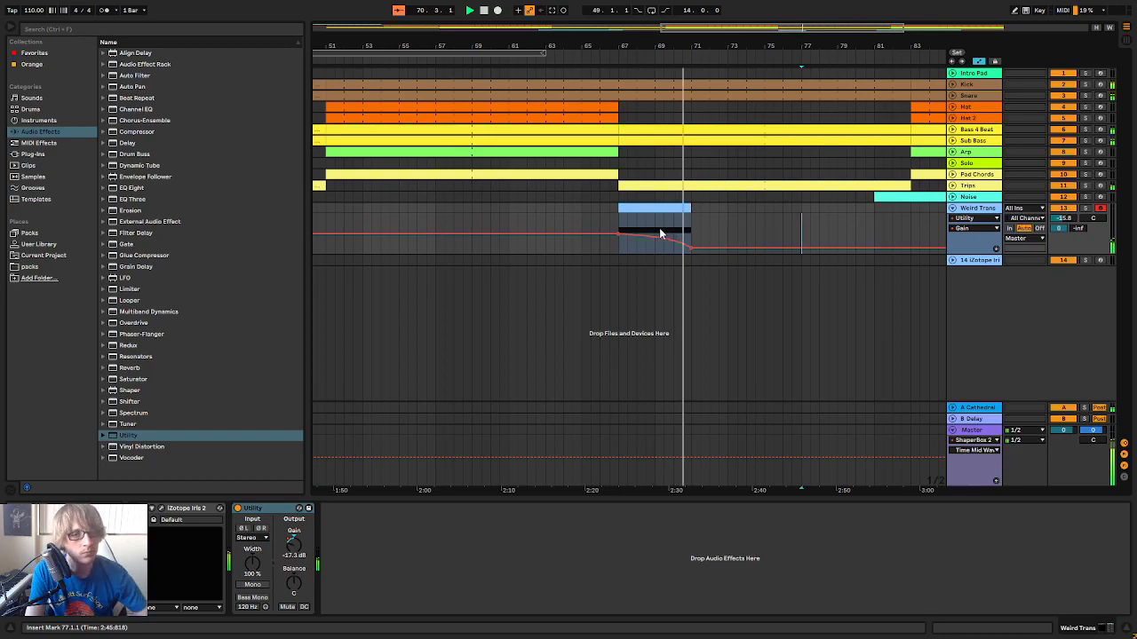
click(551, 61)
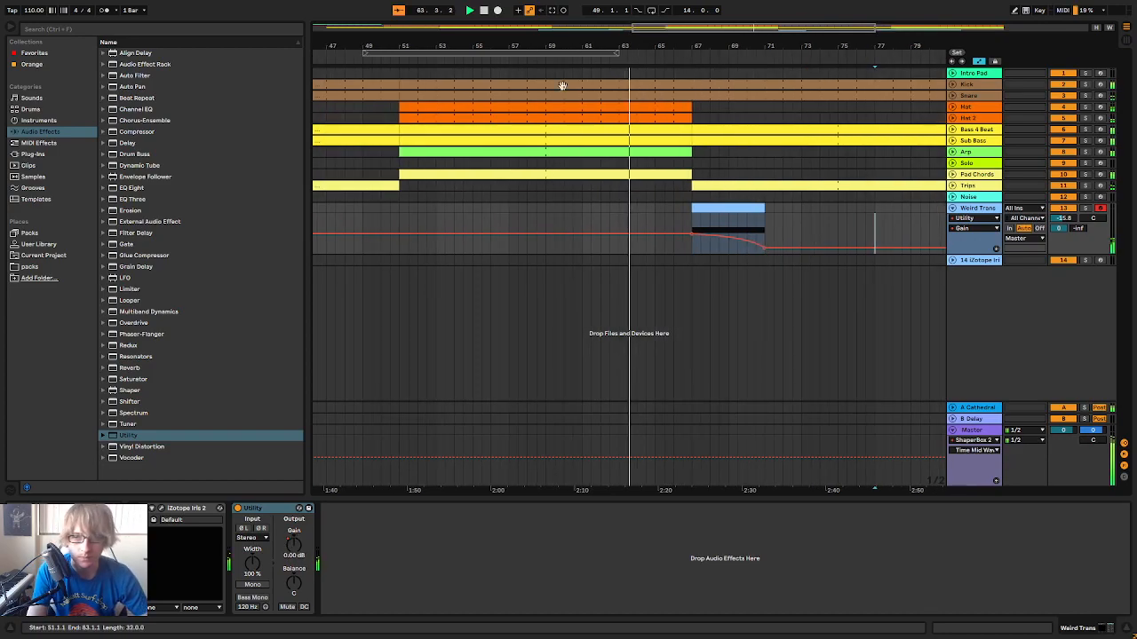
Move the Weird Trans clip with its fade to start at bar 66 and extend its end to bar 75
click(694, 212)
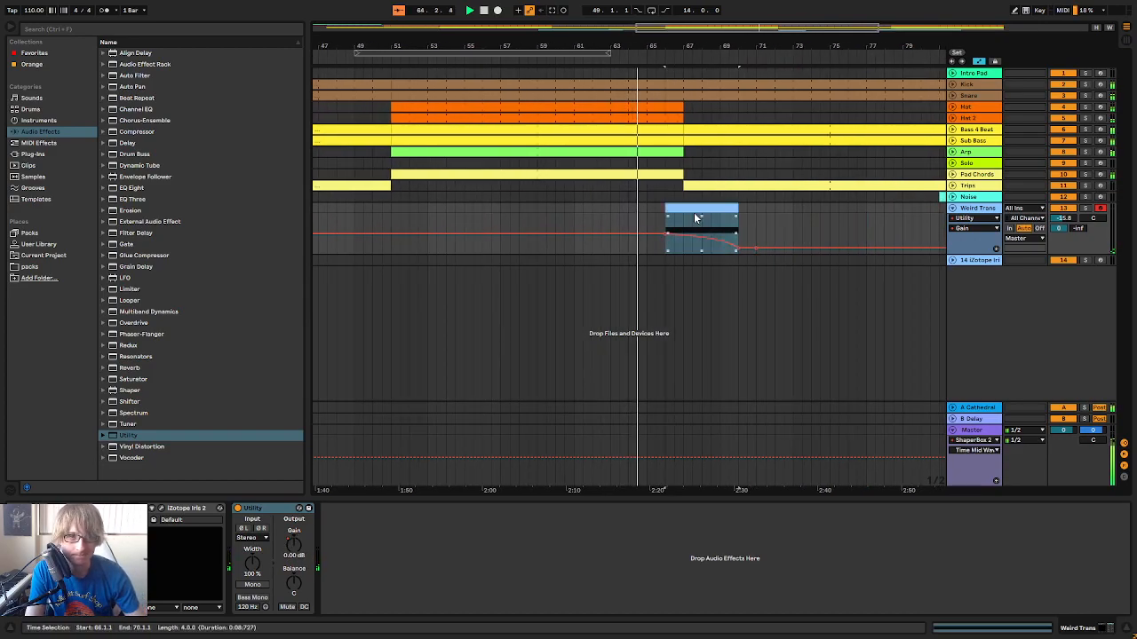
click(763, 236)
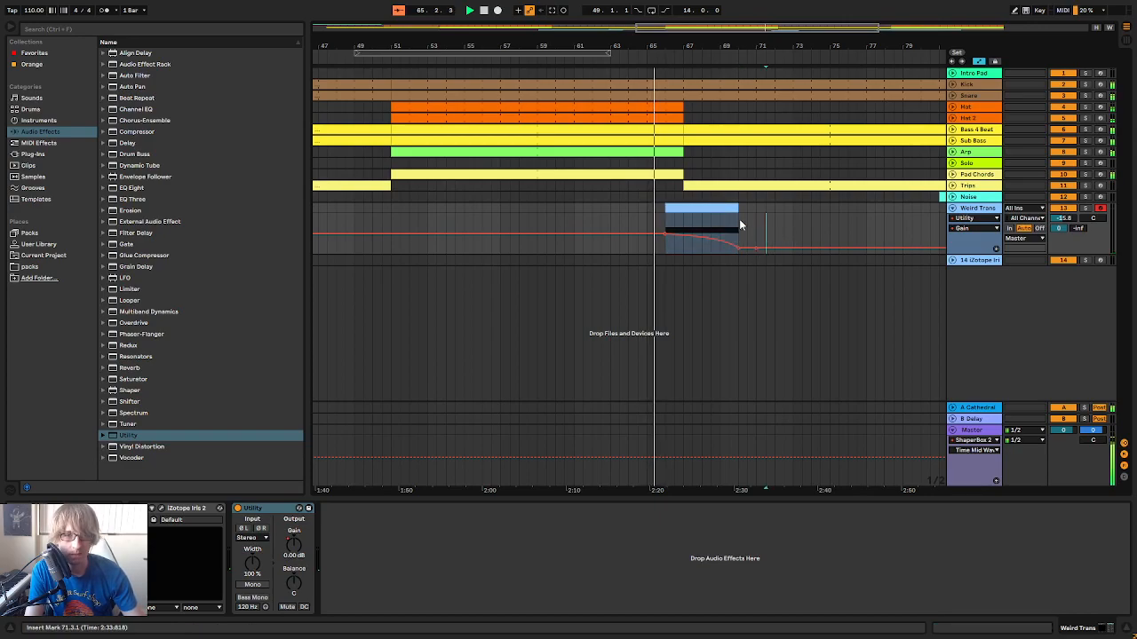
drag(737, 217, 830, 220)
double_click(817, 210)
Move the gain fade's end breakpoint to about bar 72 and lengthen the clip's A2 note to end at 7.2.3
click(754, 248)
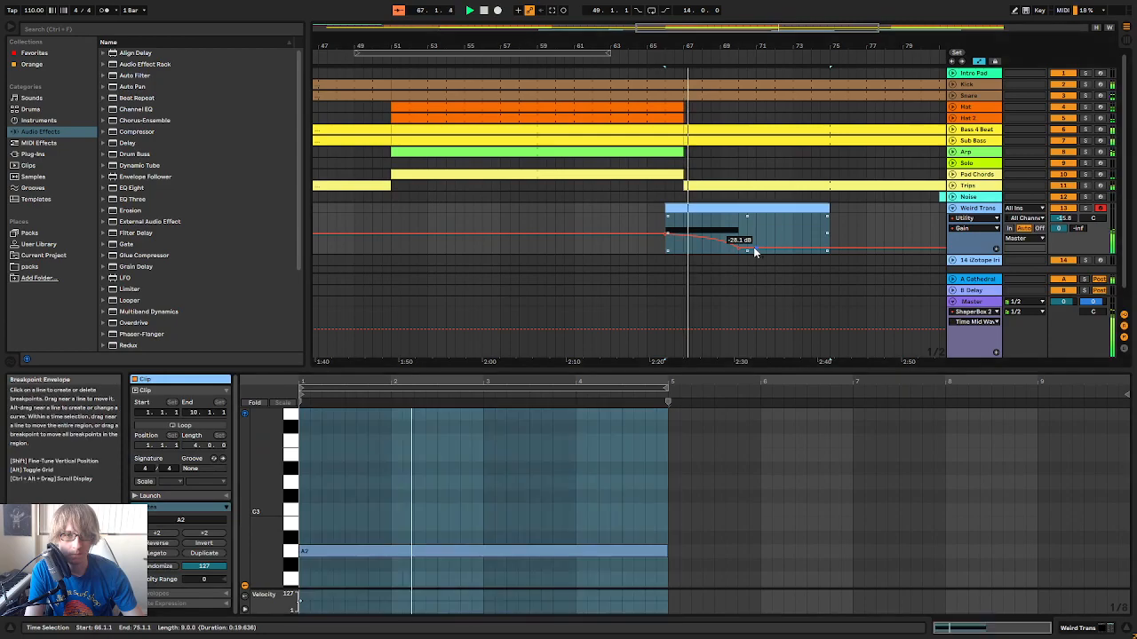
drag(739, 249, 784, 248)
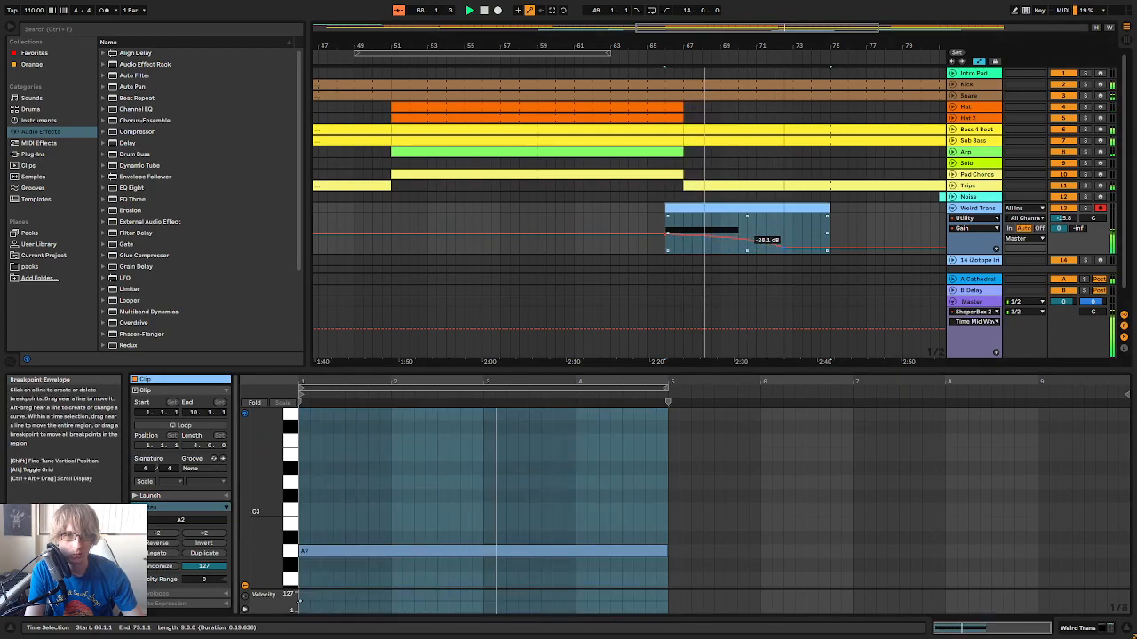
double_click(781, 209)
click(725, 542)
drag(672, 554, 883, 561)
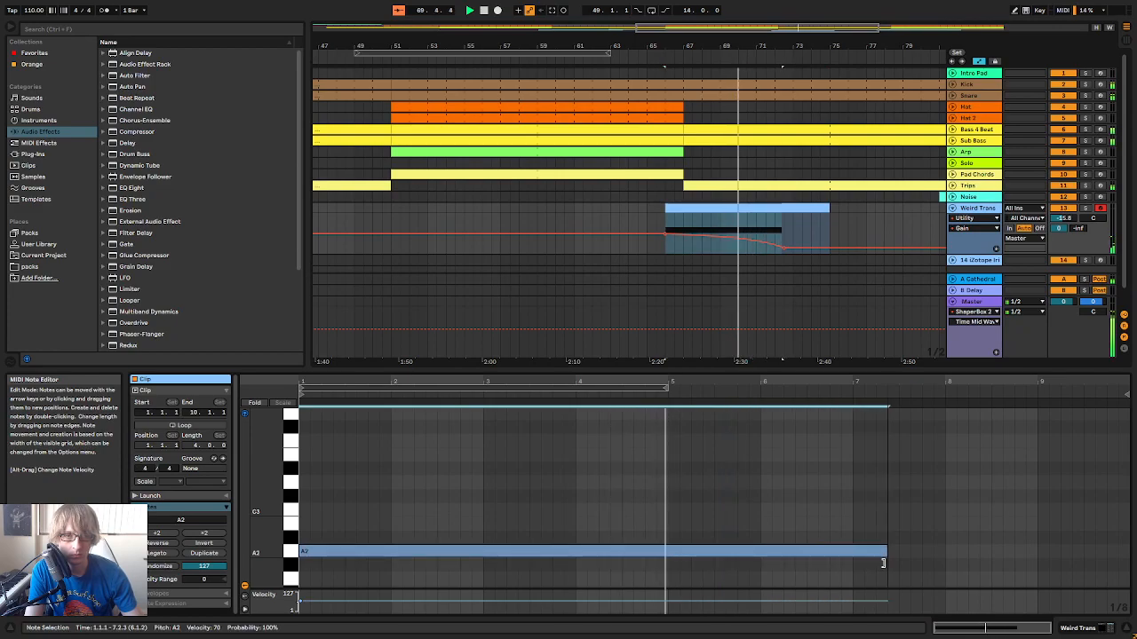
click(808, 223)
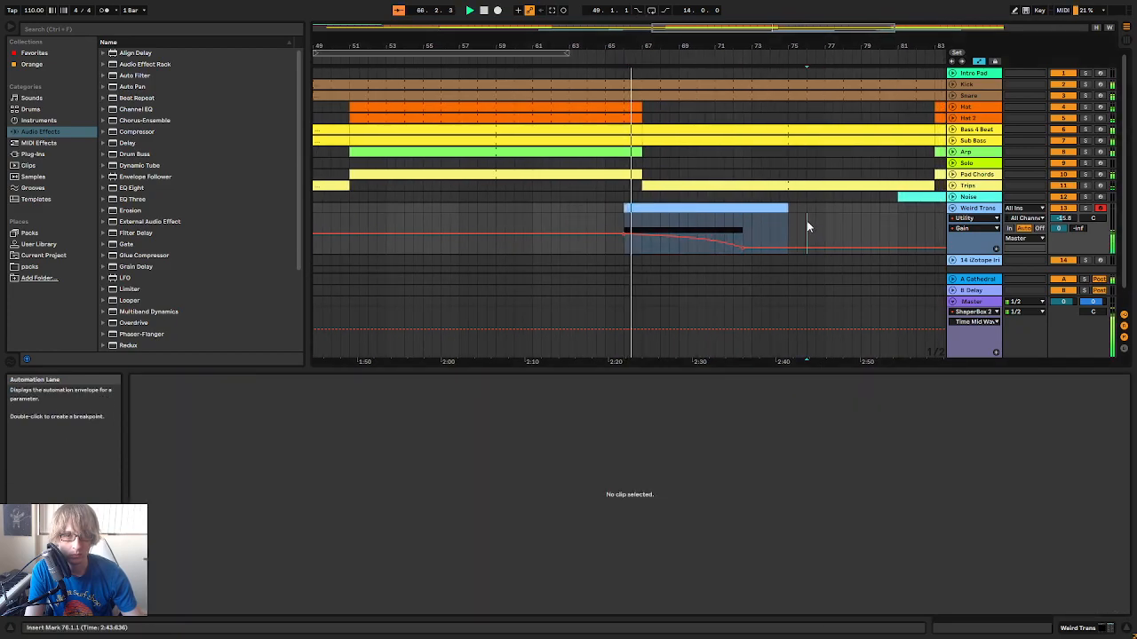
Lower the fade's end breakpoint to -46.4 dB and trim the Weird Trans clip to end where the fade ends
drag(742, 247, 740, 254)
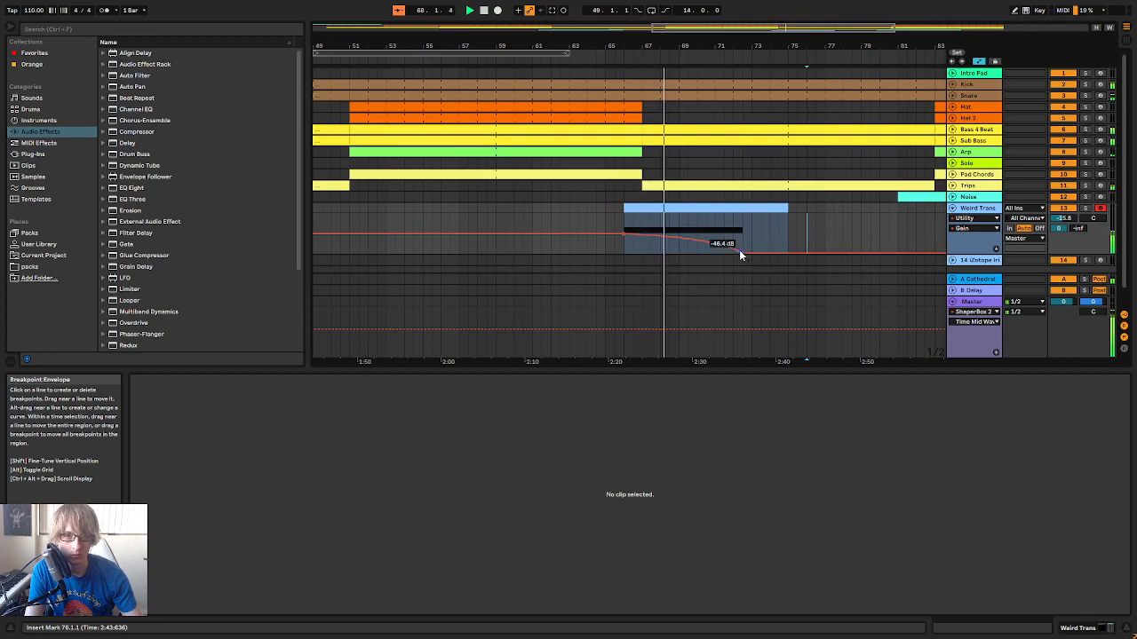
drag(785, 208, 743, 220)
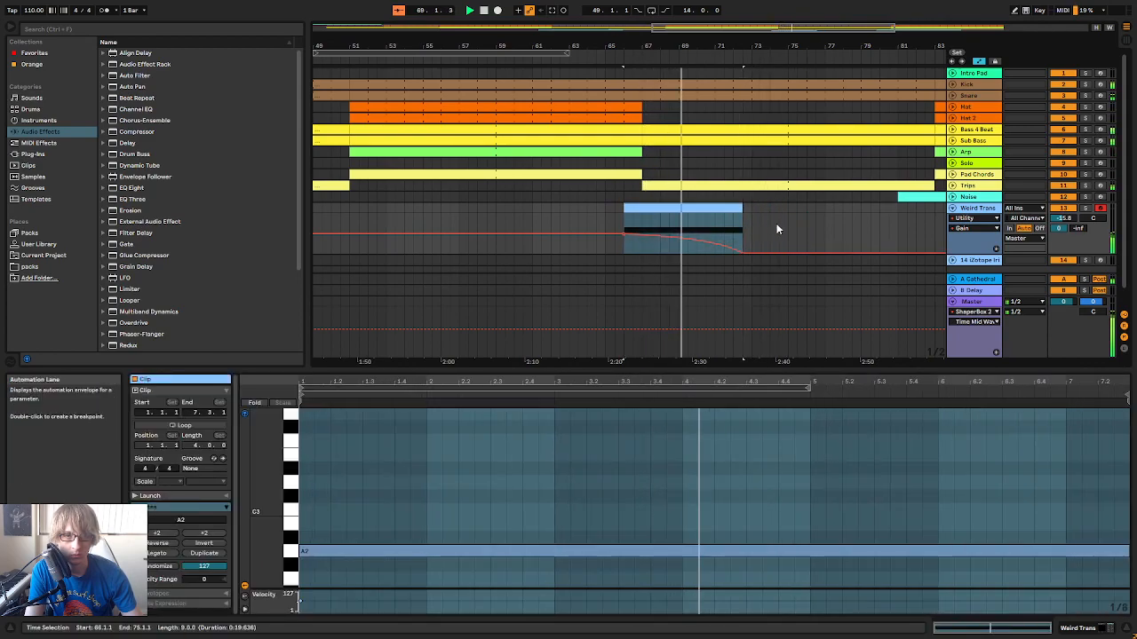
click(779, 225)
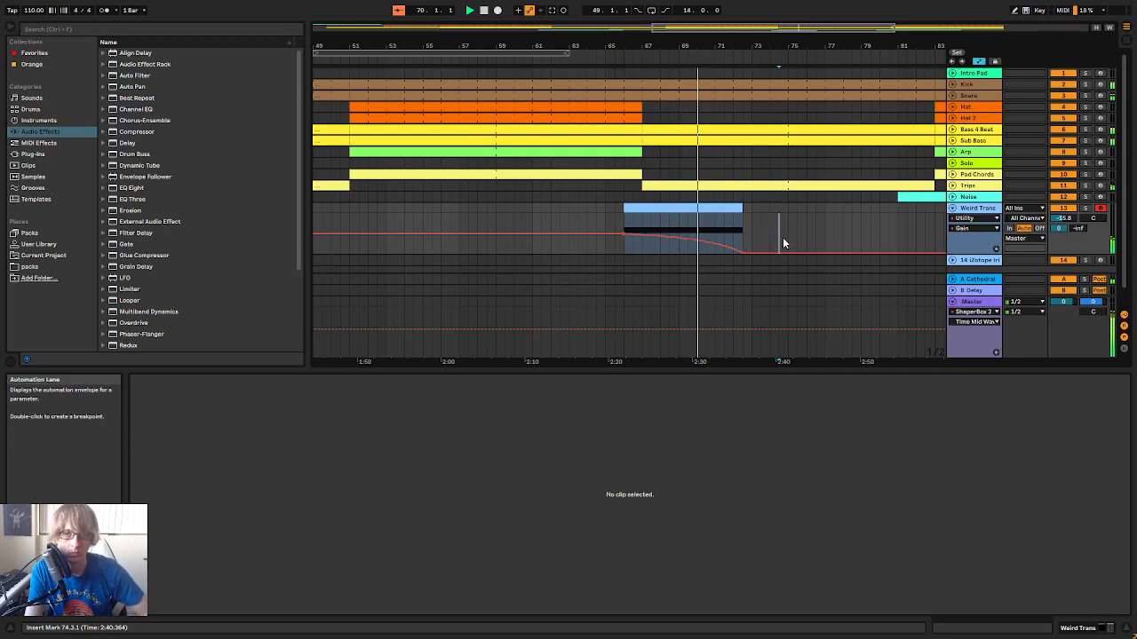
mouse_move(755, 45)
mouse_down()
mouse_move(772, 39)
mouse_move(704, 62)
mouse_move(776, 46)
mouse_up()
click(697, 59)
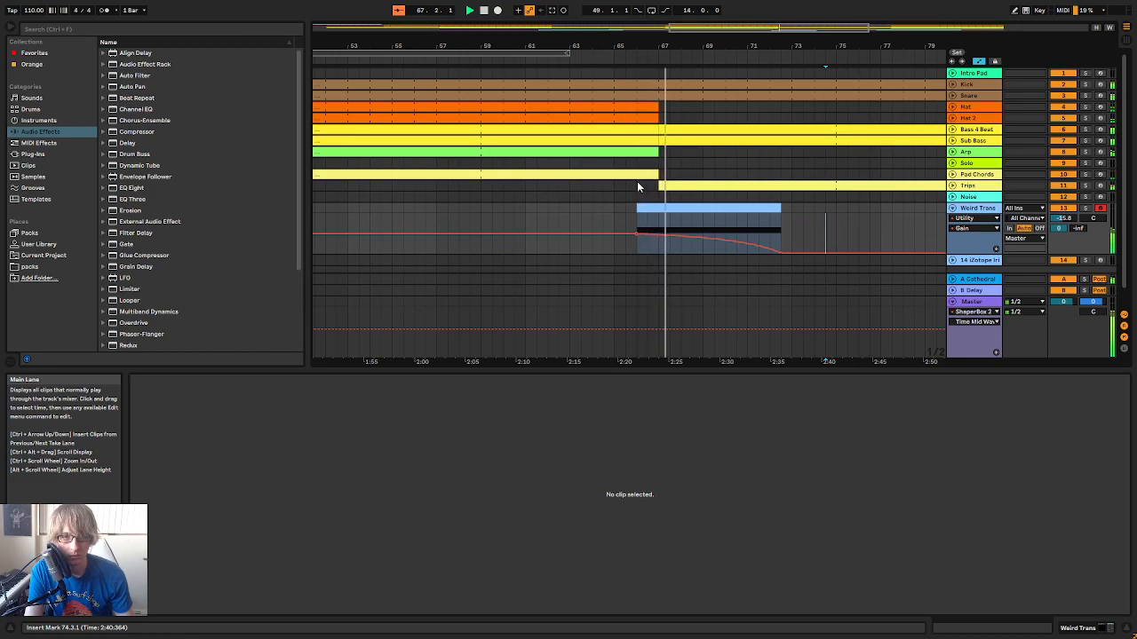
Shift the Weird Trans clip to start at 66.3.1, play the transition back and fold the track
click(599, 59)
click(686, 204)
drag(687, 204, 697, 203)
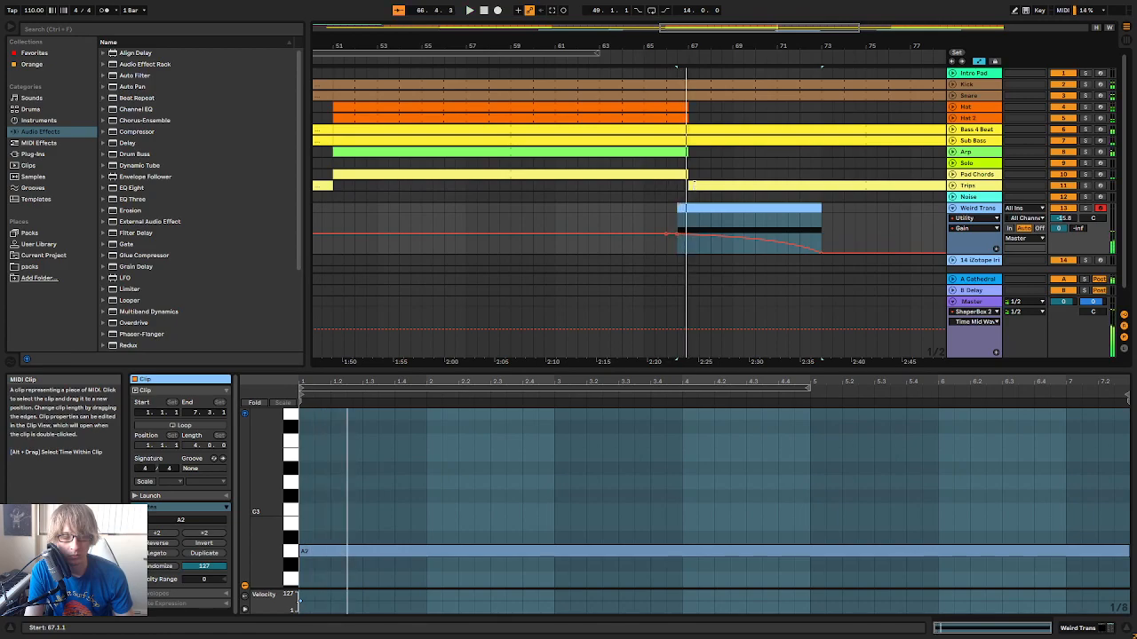
click(653, 59)
drag(664, 44, 664, 67)
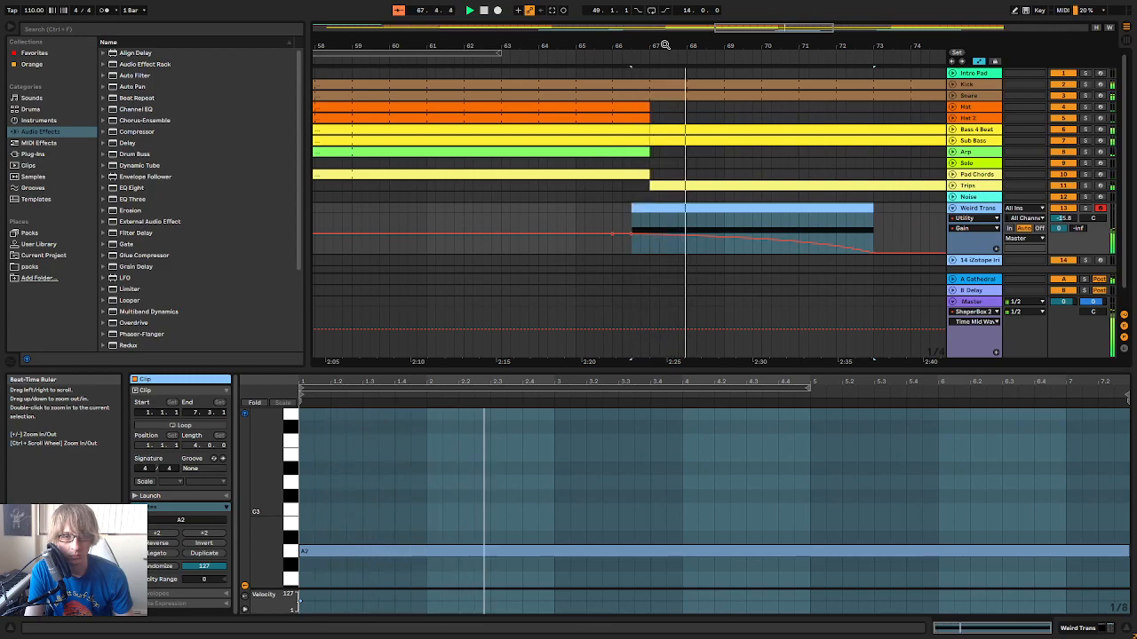
click(952, 209)
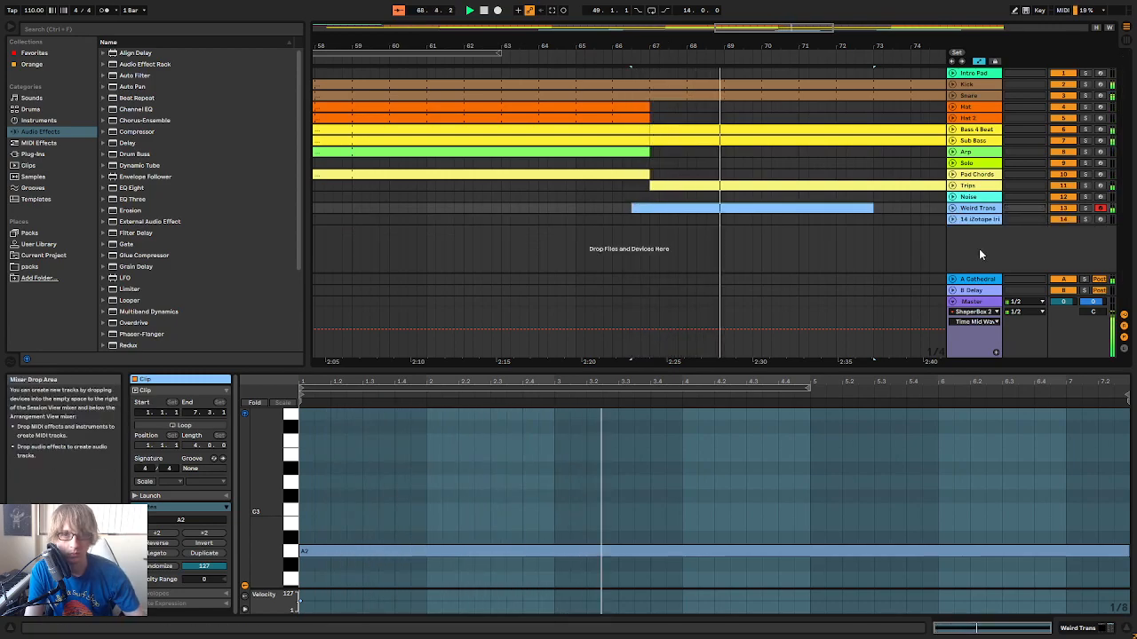
Lower the Weird Trans track volume to -19.1 dB in the mixer while playing the transition
key(Tab)
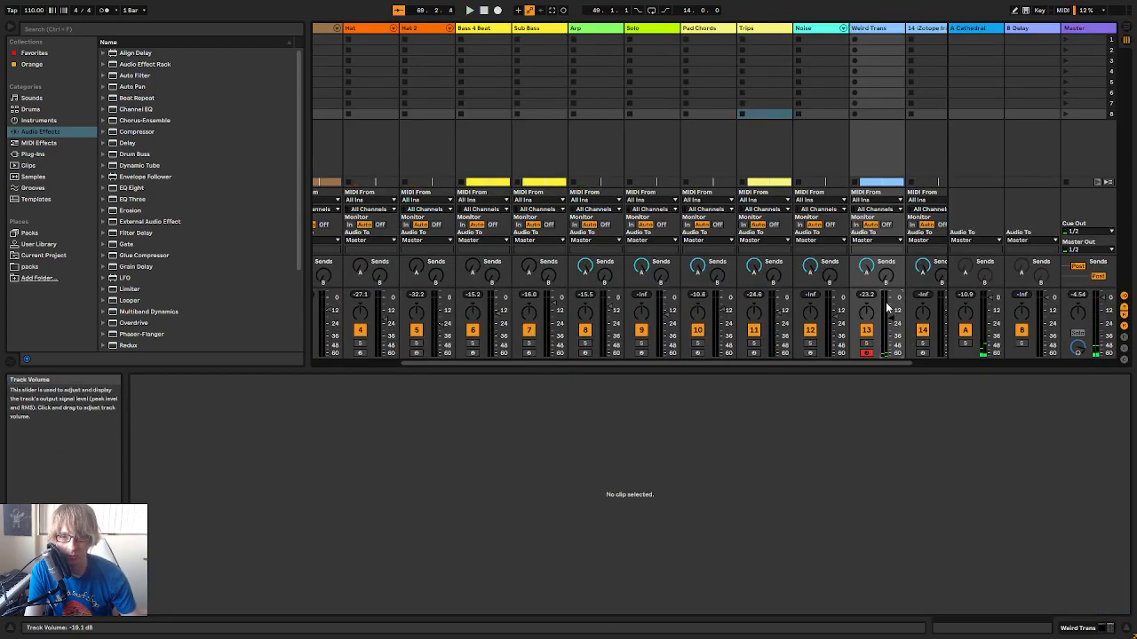
key(Tab)
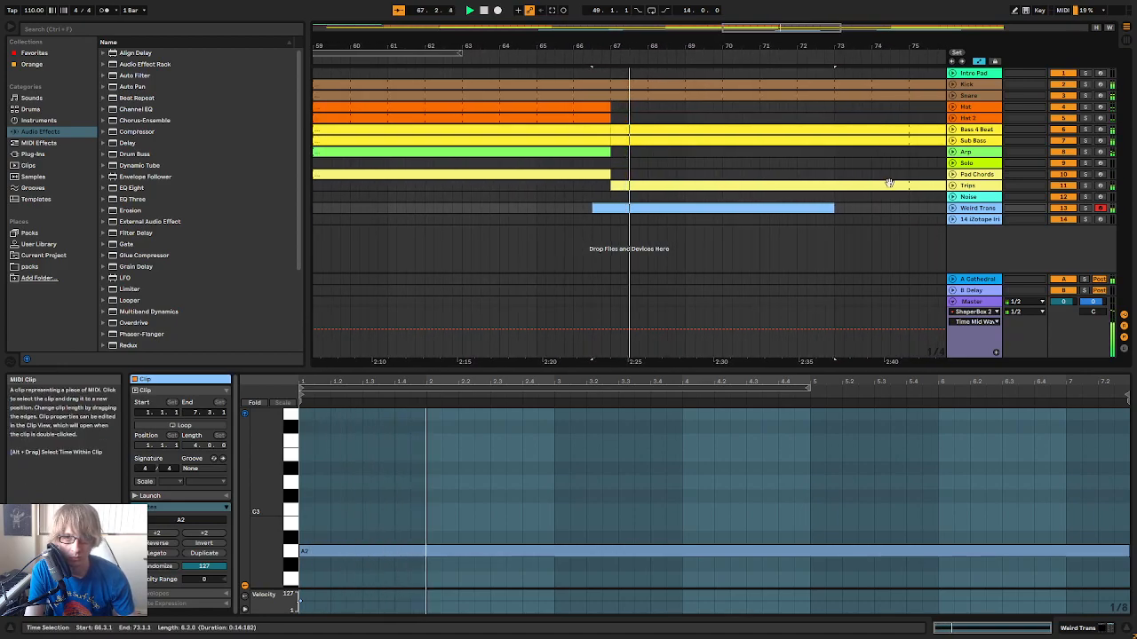
key(Tab)
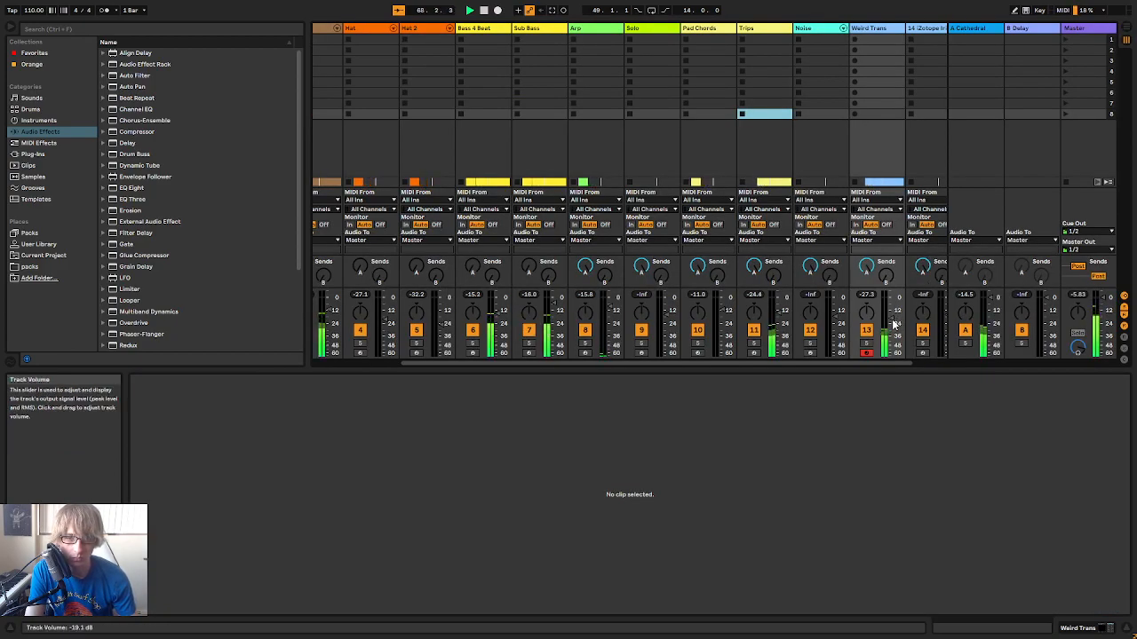
key(Tab)
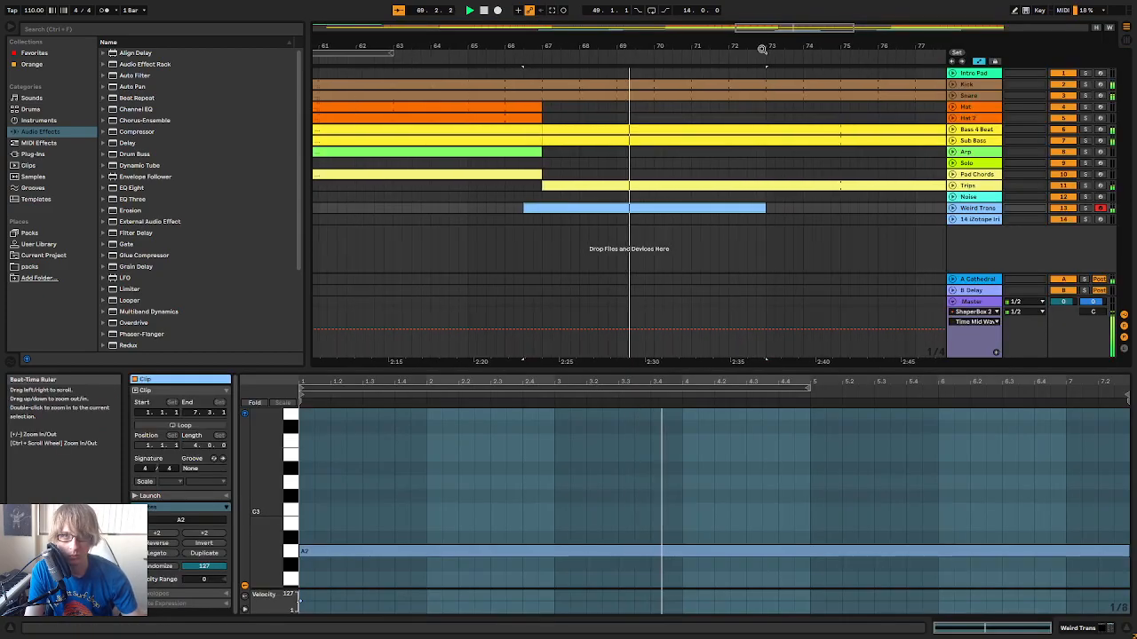
Select the empty Iris 2 track 14 and move the 14-bar loop region to start at bar 33
drag(871, 47, 870, 35)
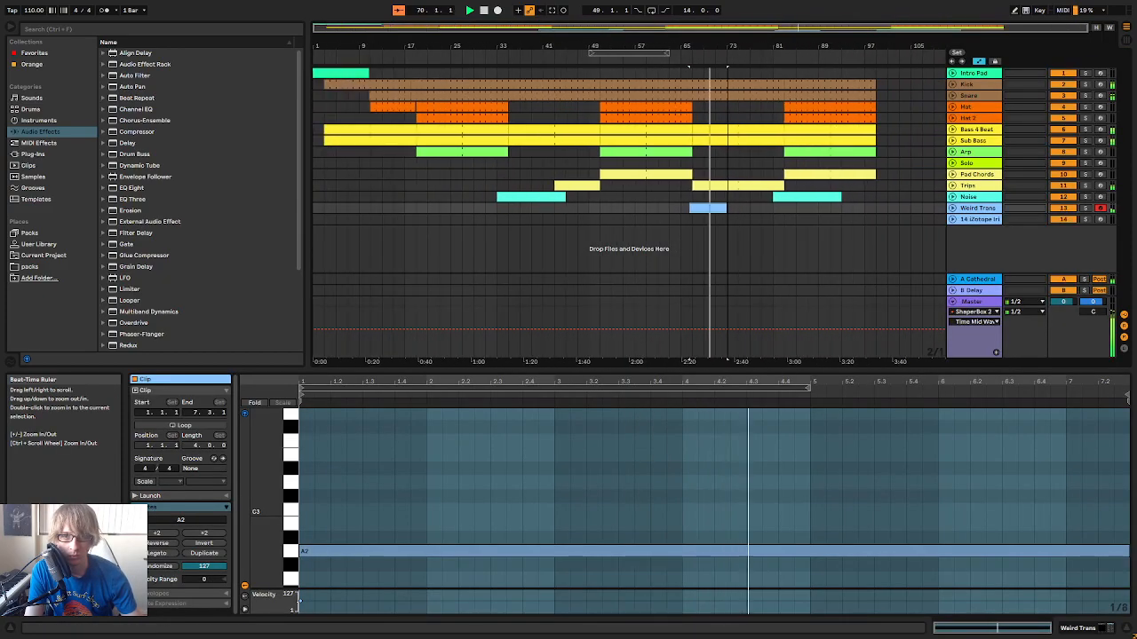
click(899, 271)
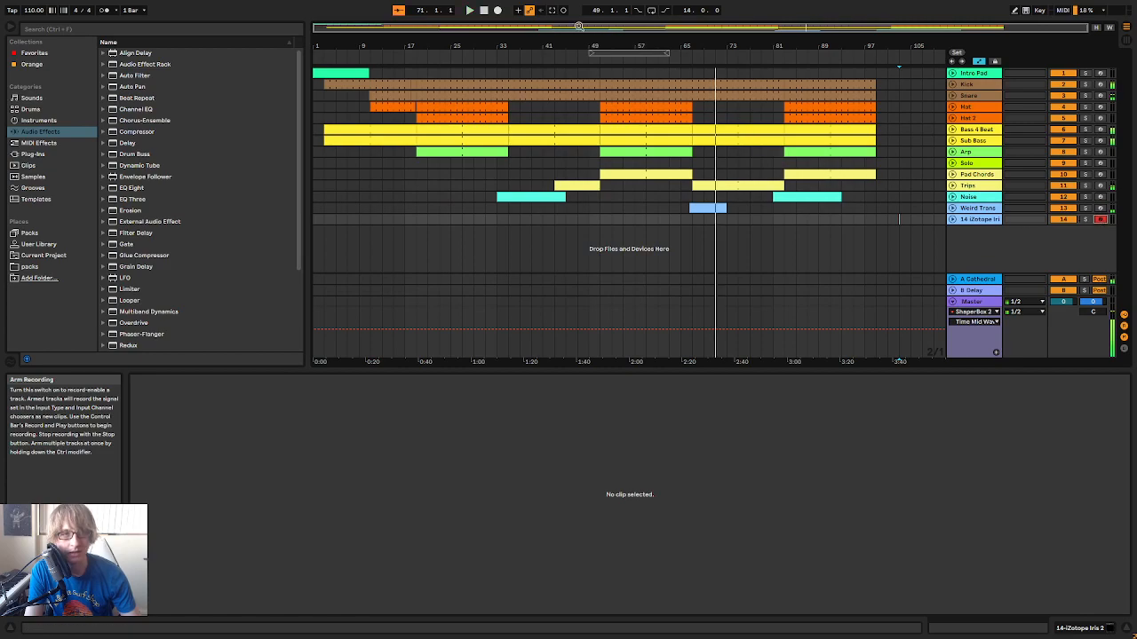
drag(607, 56, 517, 56)
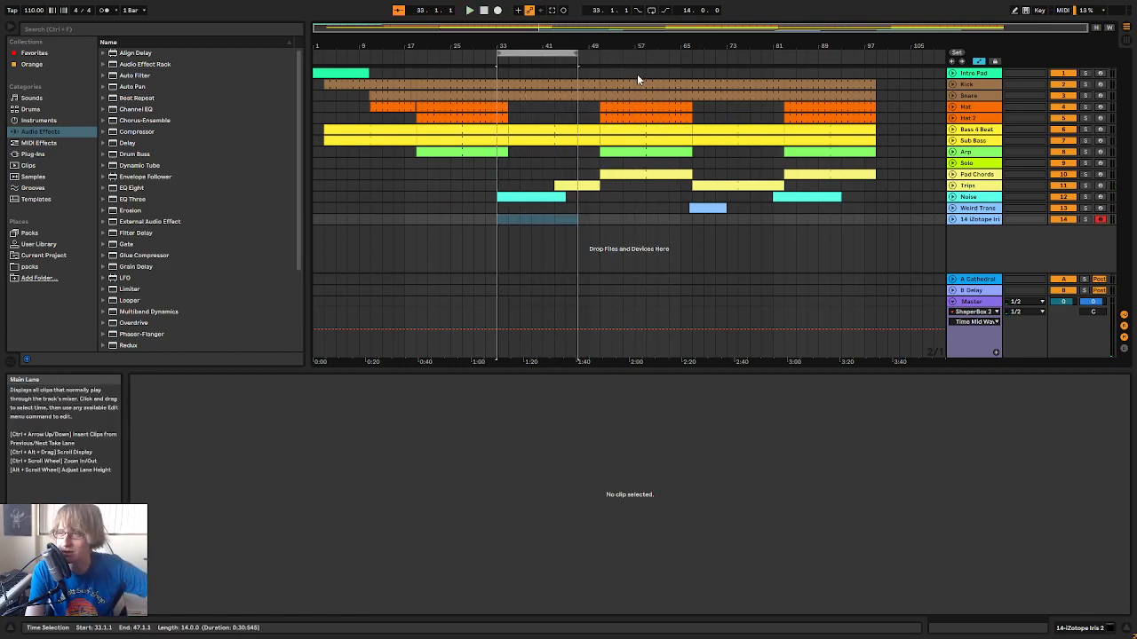
Save the Live Set and shift the 14-bar loop region to start at bar 32
click(612, 220)
key(ctrl+s)
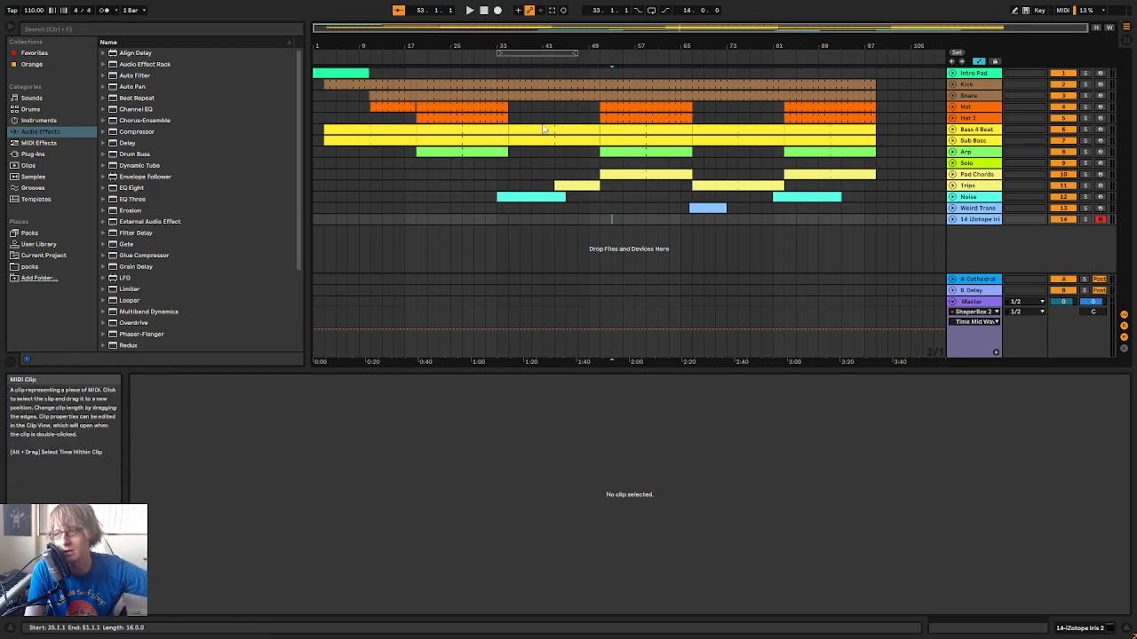
drag(523, 47, 582, 56)
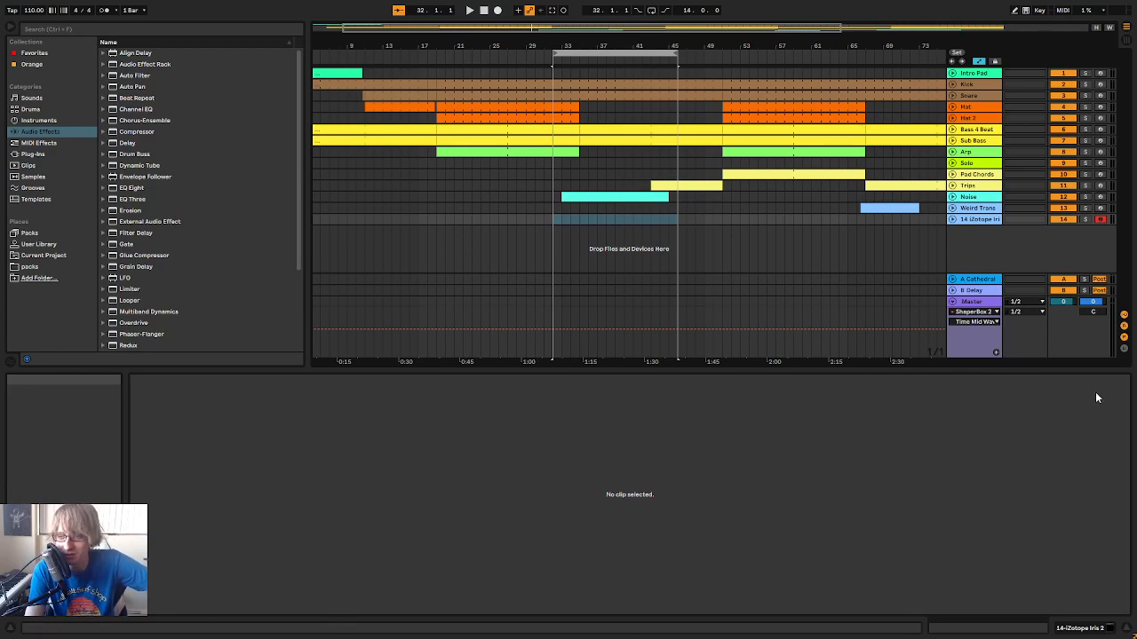
Open the Iris 2 instrument on track 14 and load the Oasis Life patch from the Leads category
double_click(979, 220)
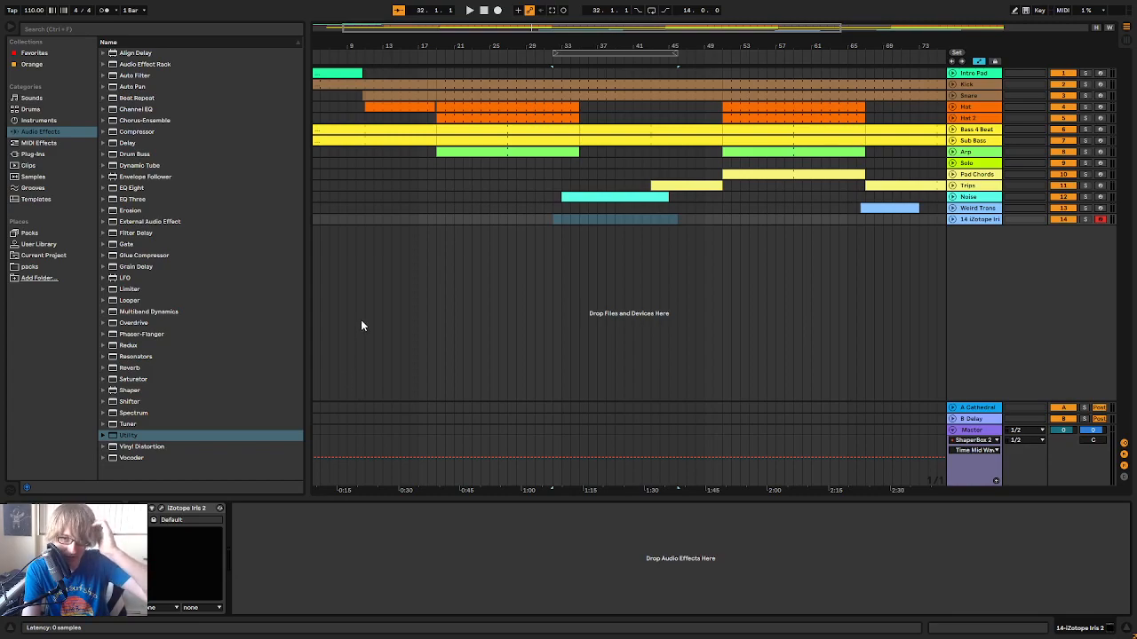
drag(624, 142, 708, 130)
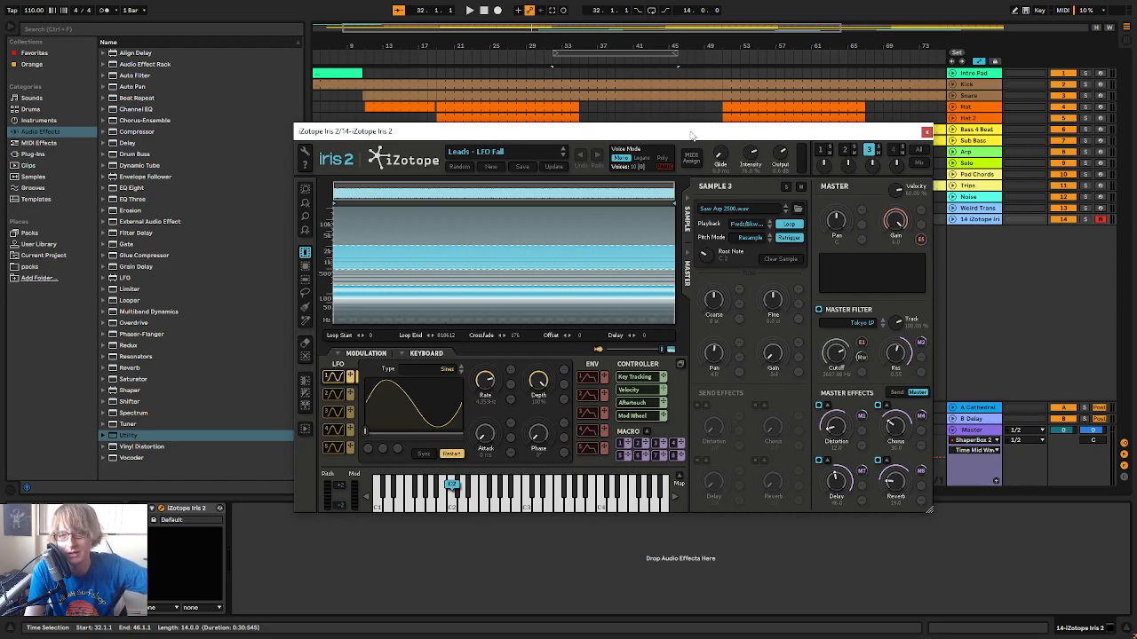
click(508, 153)
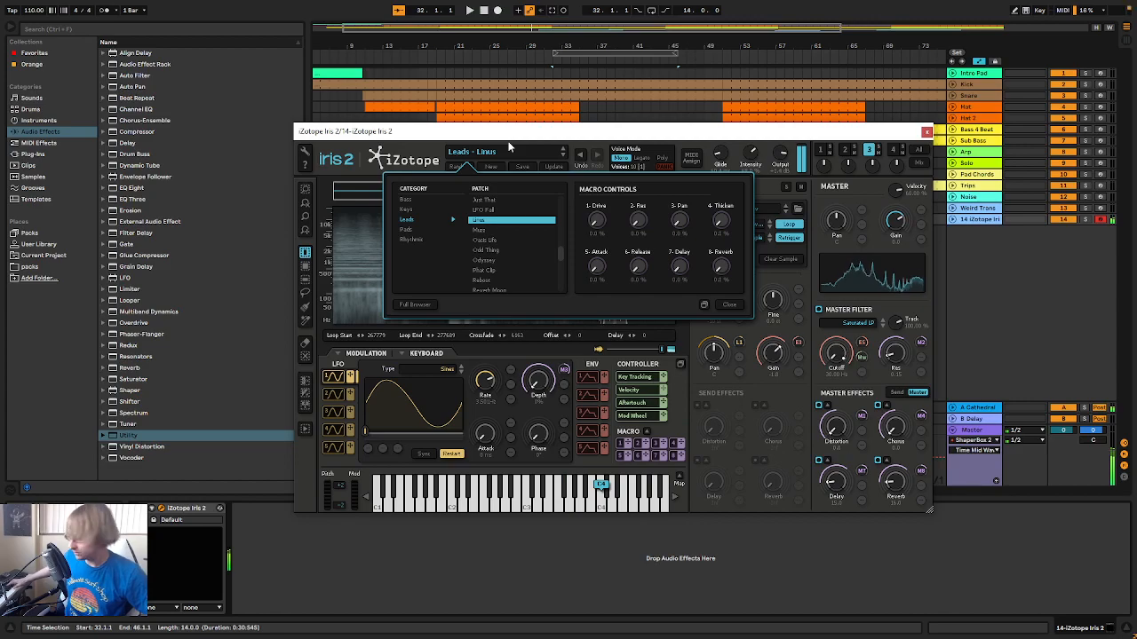
key(Down)
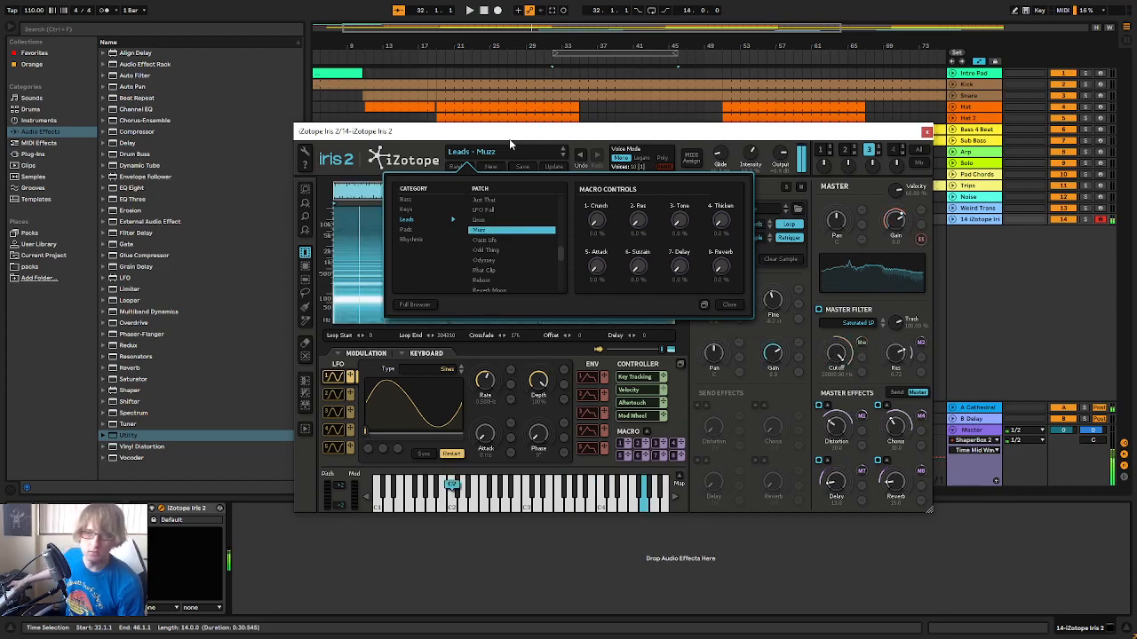
key(Down)
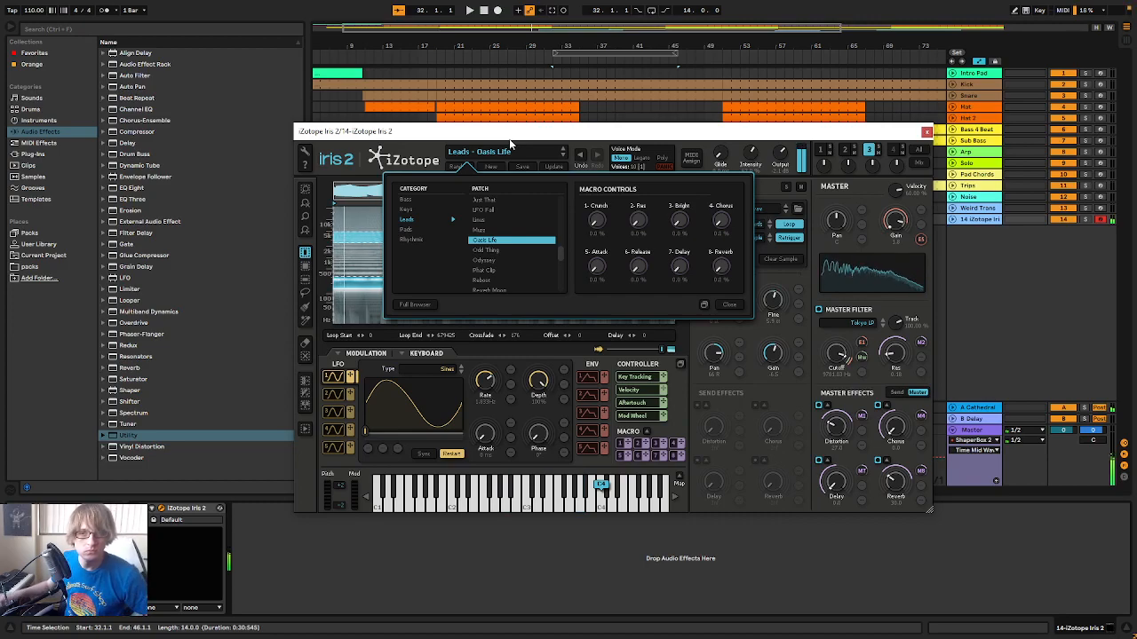
Audition the Oasis Life patch against the arrangement and close the Iris 2 window
key(space)
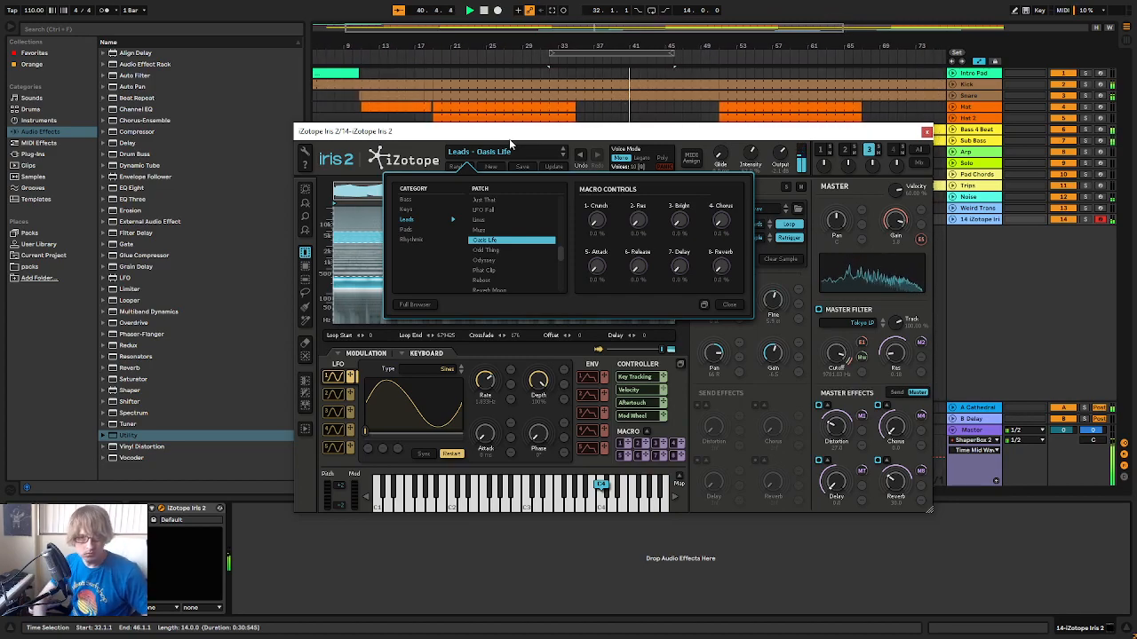
click(730, 307)
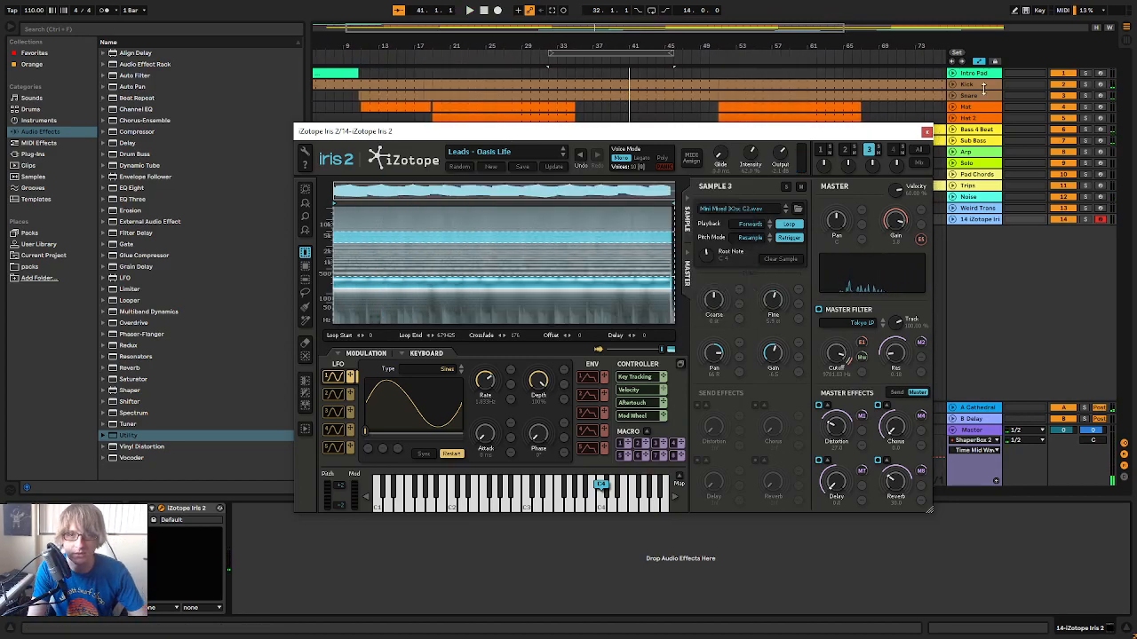
click(927, 132)
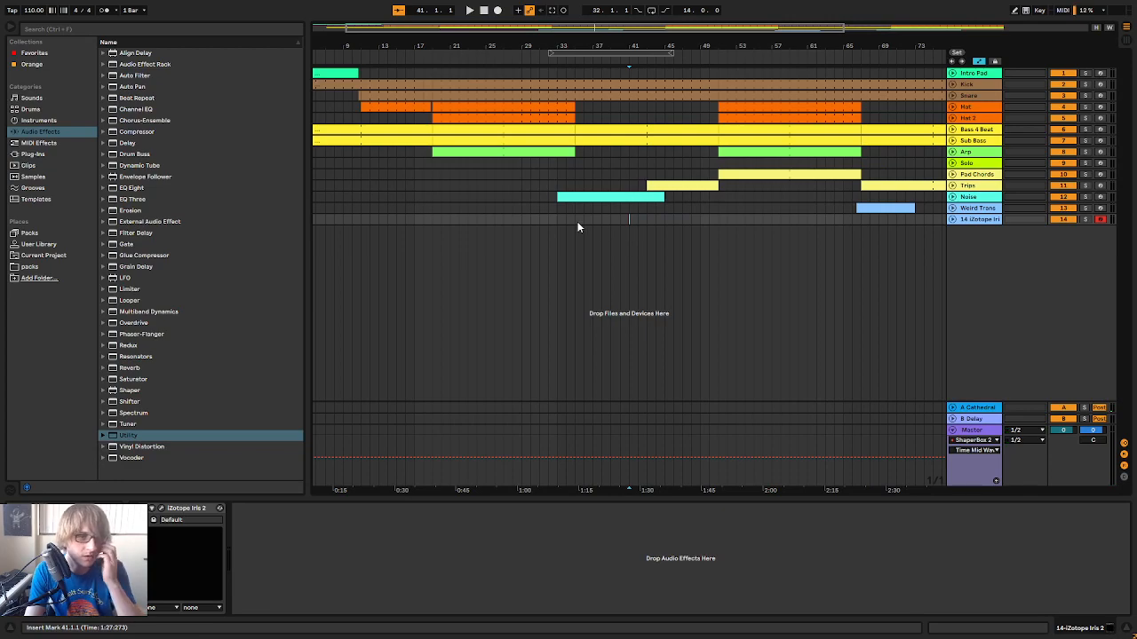
Create a MIDI clip on track 14 spanning bars 35 to 51 and consolidate it into one 16-bar clip
double_click(576, 219)
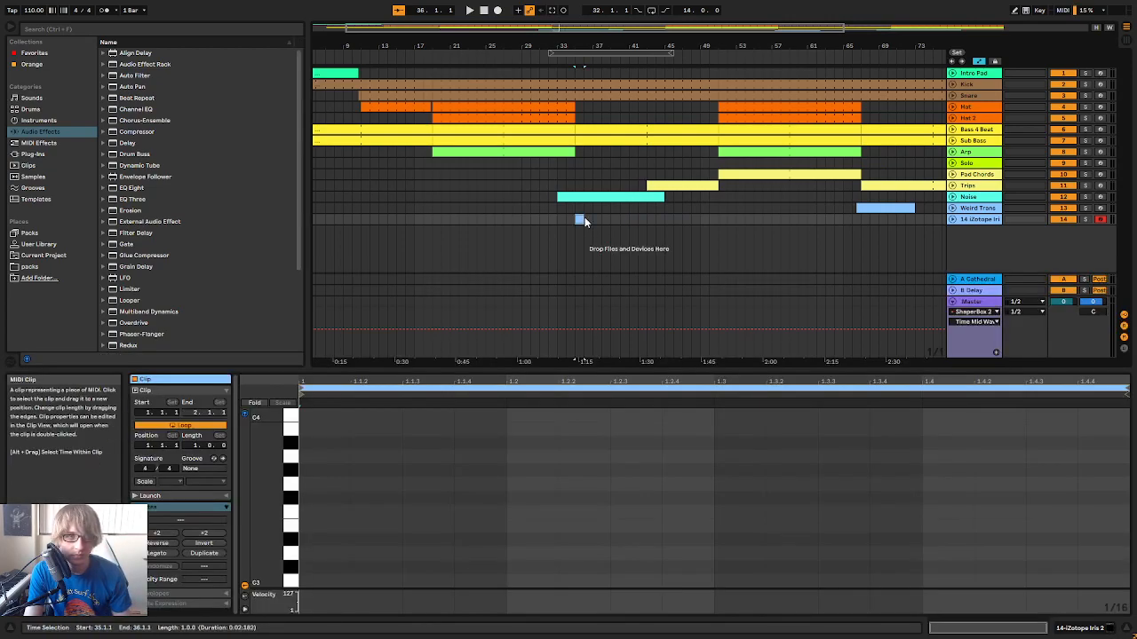
drag(579, 220, 717, 219)
right_click(700, 224)
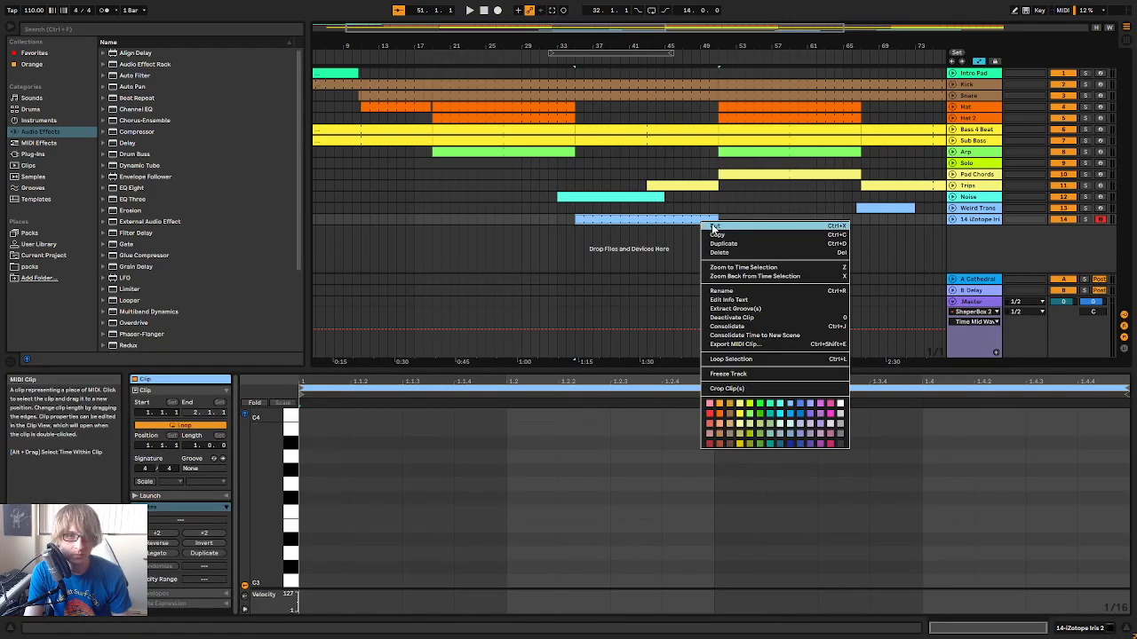
click(740, 326)
Return to the start of the song and play the arrangement through
key(space)
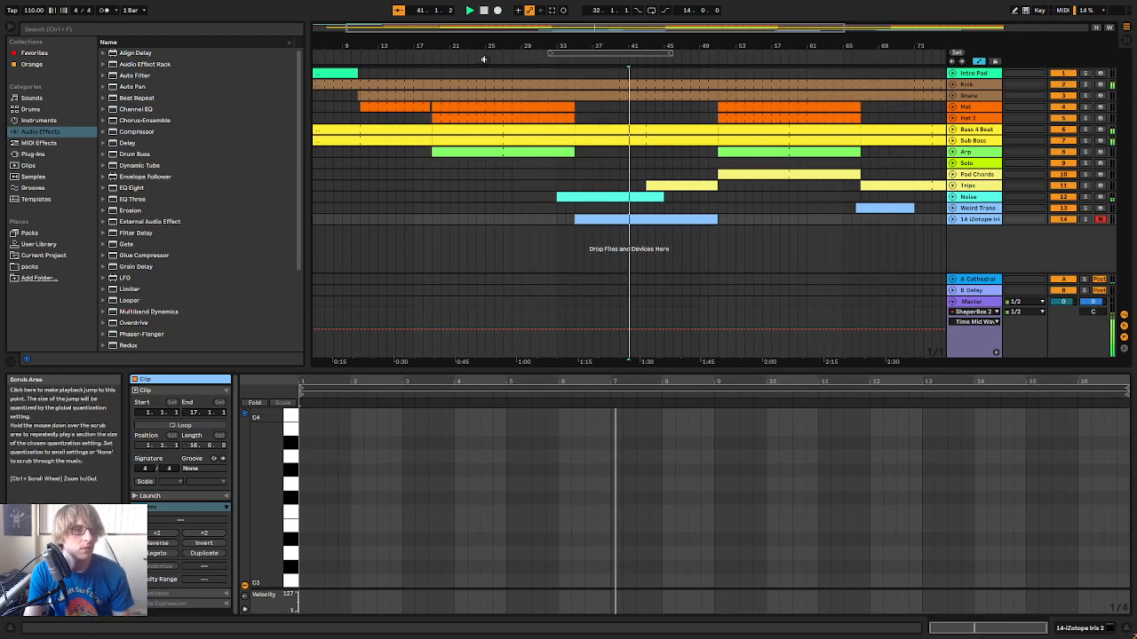
double_click(484, 11)
key(space)
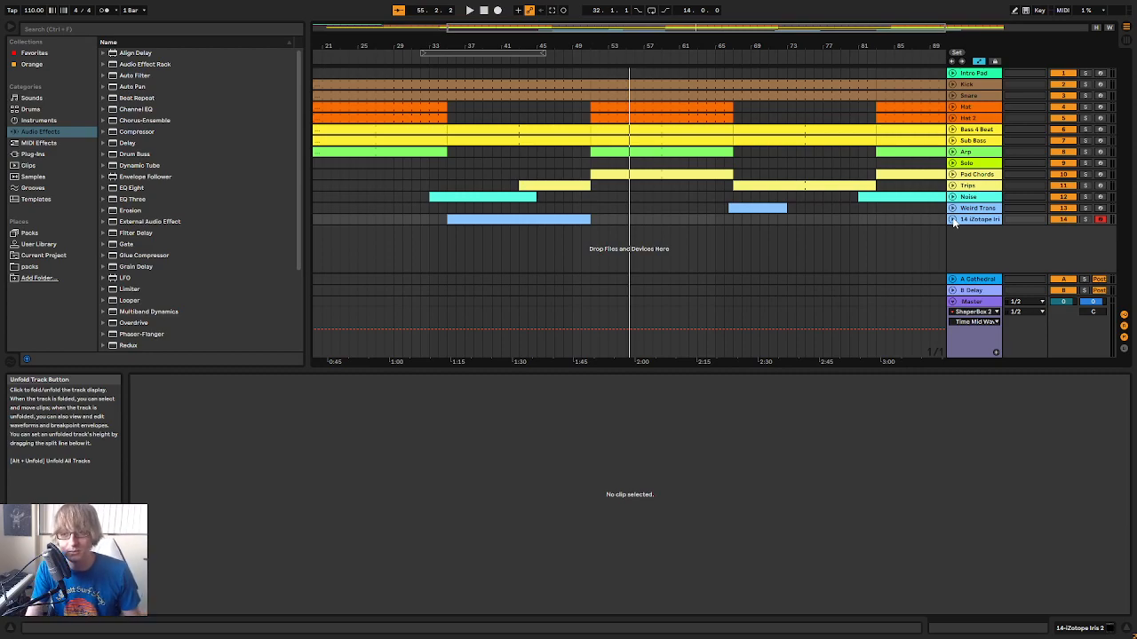
Move the empty 16-bar clip on track 14 to start at bar 51 and open it for note editing
click(619, 221)
drag(559, 220, 704, 215)
click(735, 222)
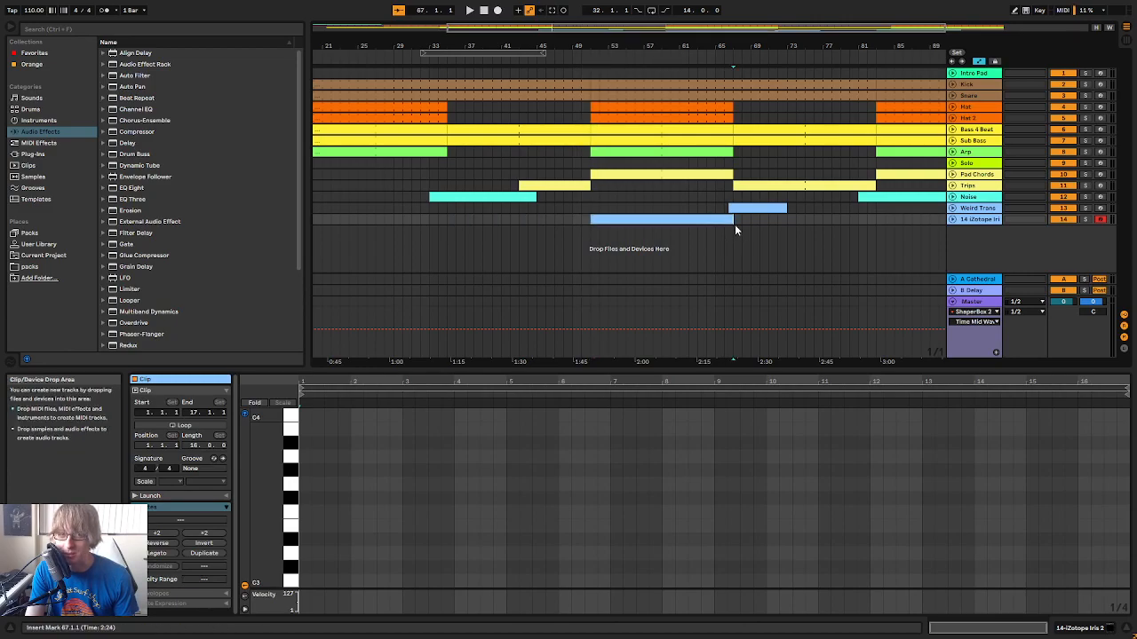
click(721, 221)
double_click(703, 221)
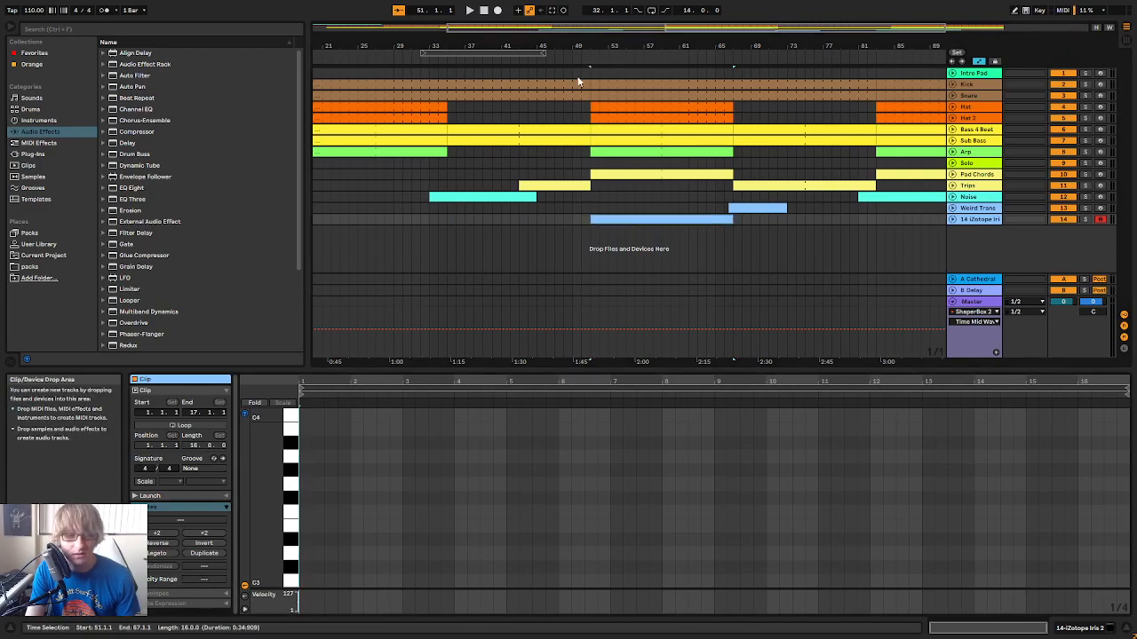
Play the arrangement from just before bar 51 to hear the section where the new clip begins
click(546, 60)
drag(682, 45, 682, 51)
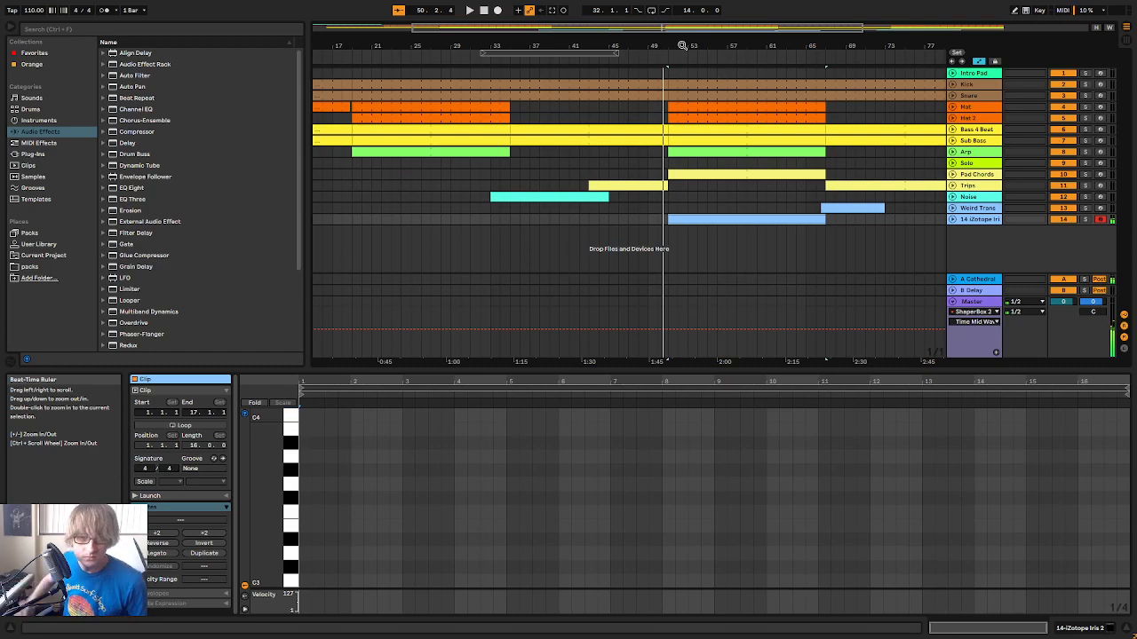
click(613, 57)
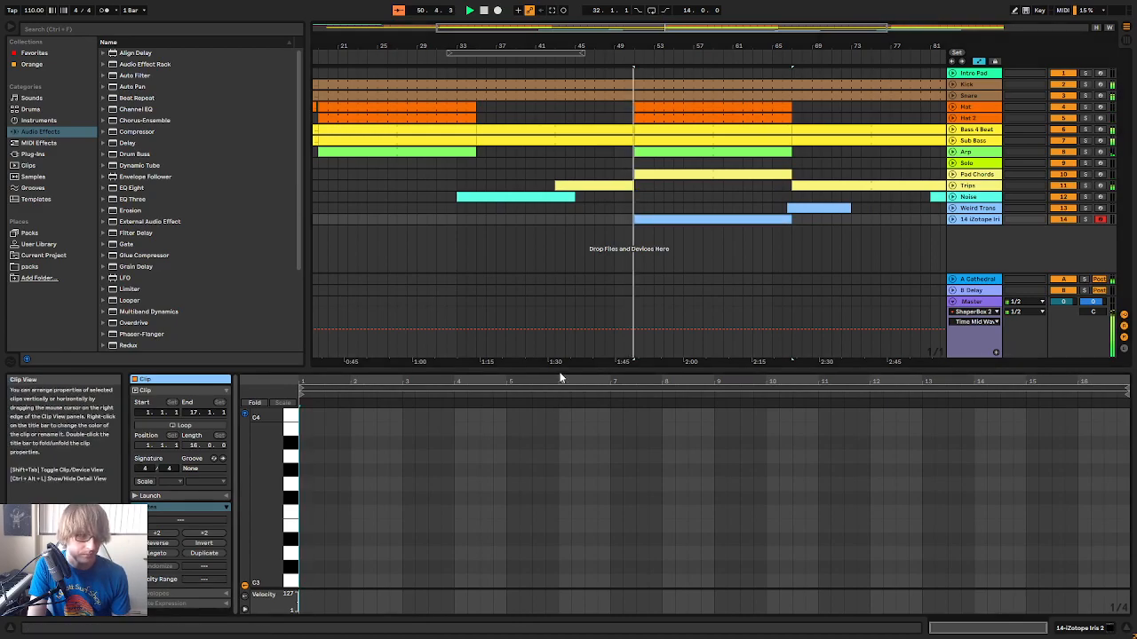
Enlarge the note editor and add an eighth-note A3 at 1.1.3 in the track 14 clip
drag(566, 367, 552, 260)
key(space)
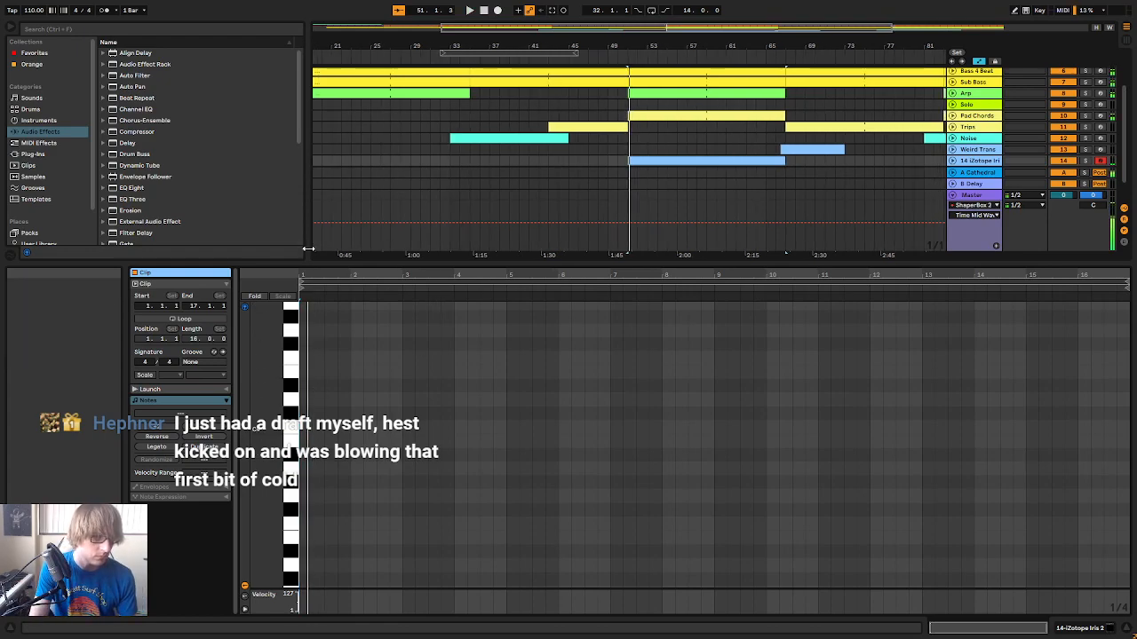
drag(315, 272, 321, 466)
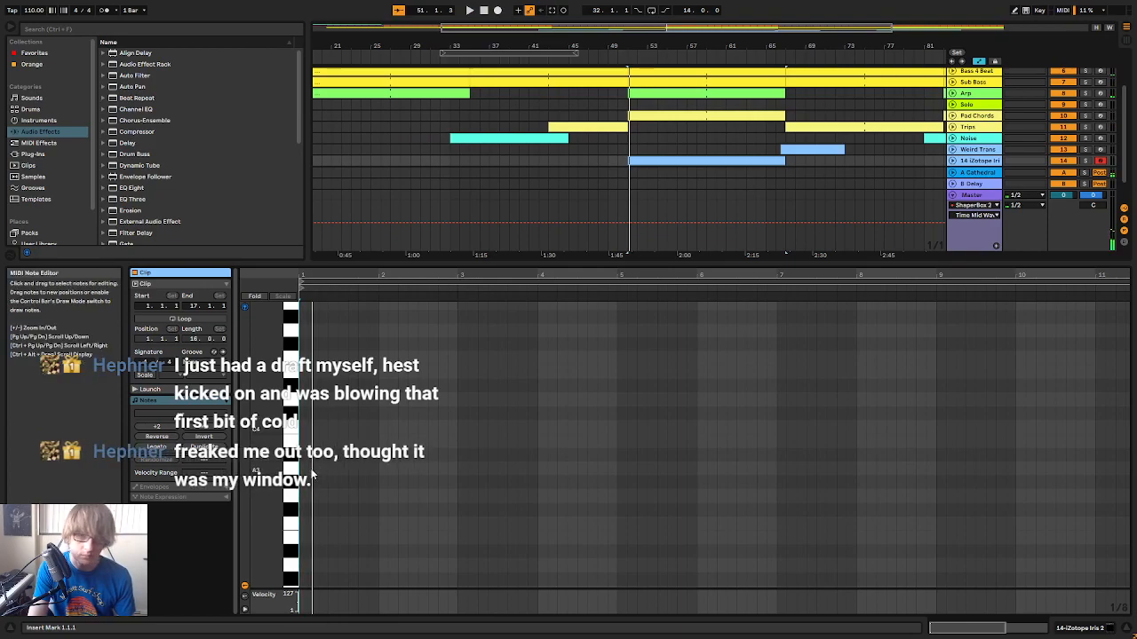
double_click(312, 470)
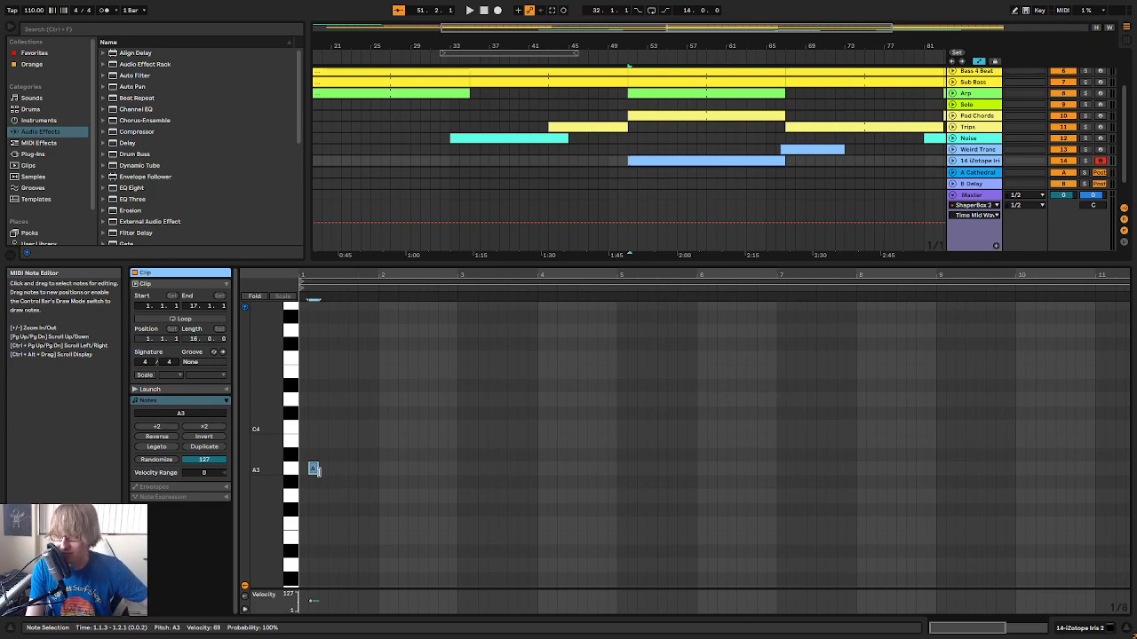
Play the arrangement from about bar 31, reopen the track 14 clip and enlarge its note editor further
drag(498, 43, 527, 44)
click(487, 60)
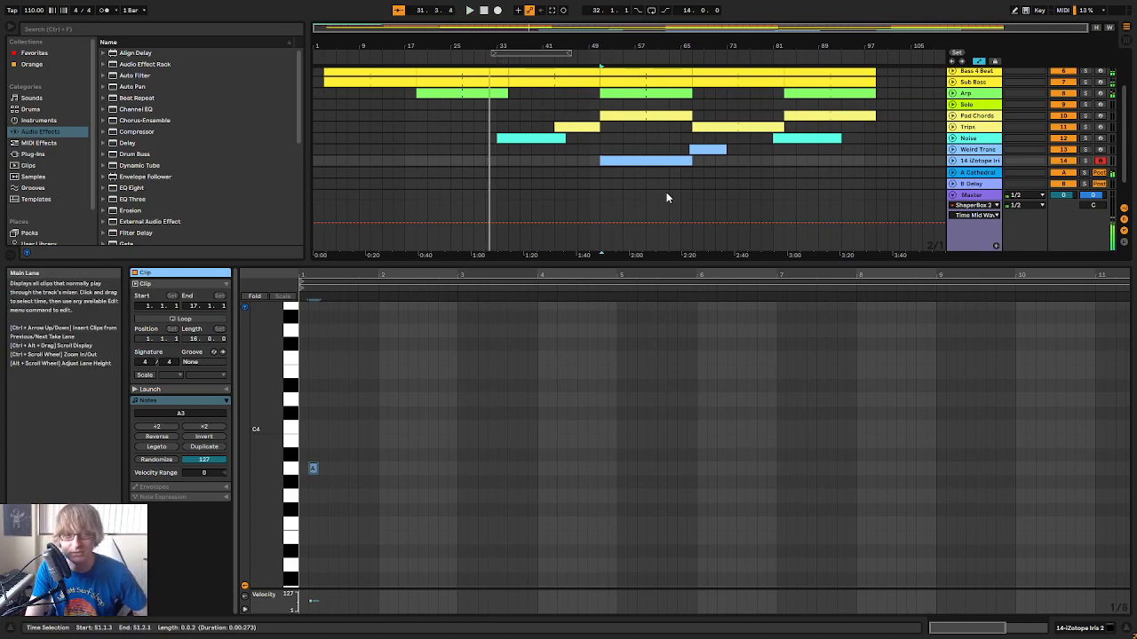
double_click(642, 161)
drag(649, 262, 679, 194)
drag(423, 205, 436, 299)
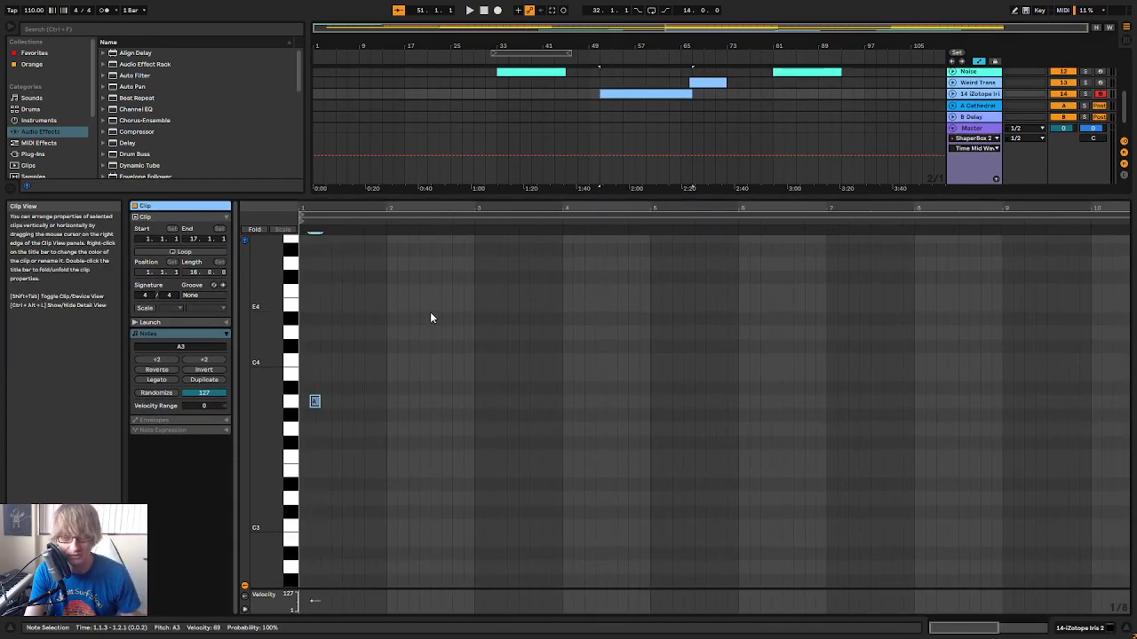
key(space)
Add eighth notes B3 at 1.2.1 and C4 at 1.2.3 following the A3, and play the phrase
drag(383, 209, 387, 293)
scroll(387, 382, up, 3)
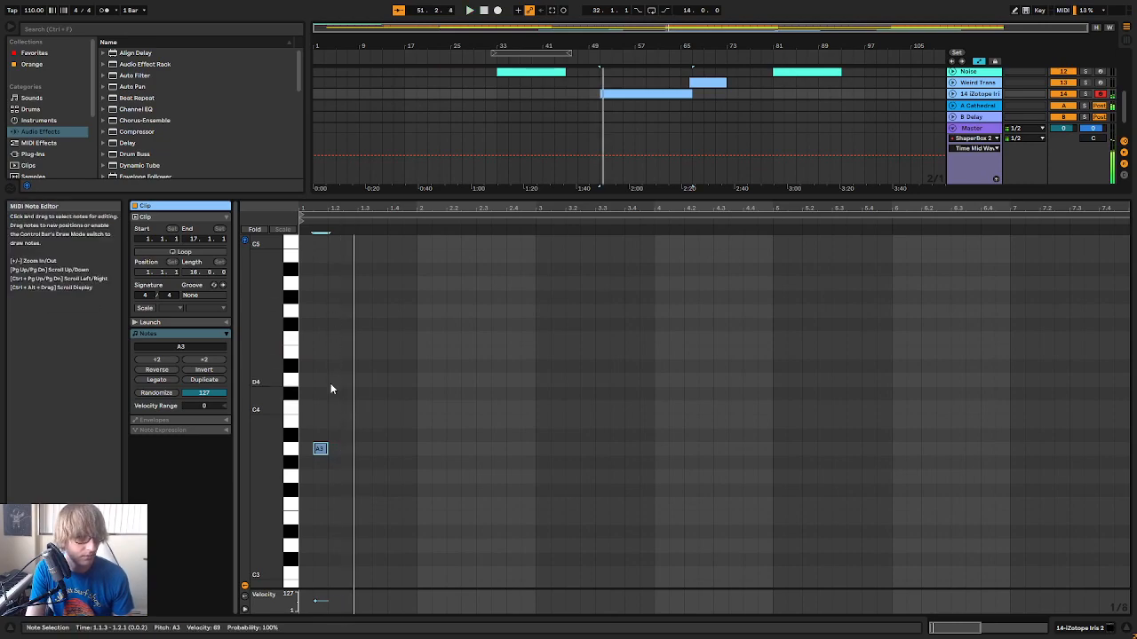
click(332, 421)
click(349, 408)
key(space)
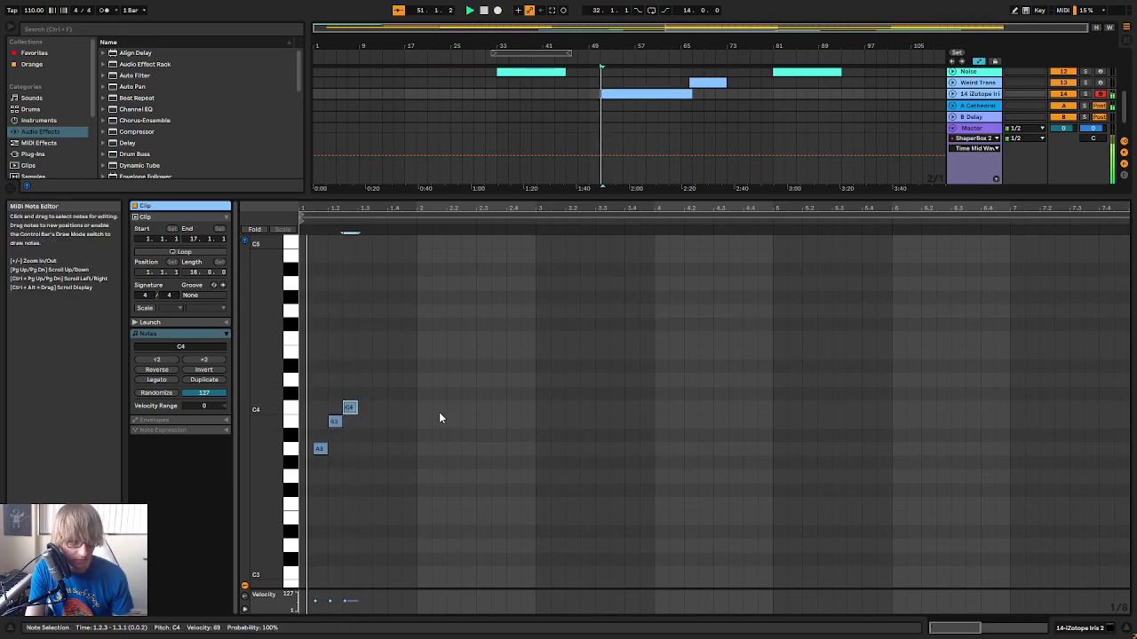
Transpose the three notes up an octave to A4, B4 and C5
drag(373, 210, 396, 219)
drag(319, 517, 479, 342)
key(shift+Up)
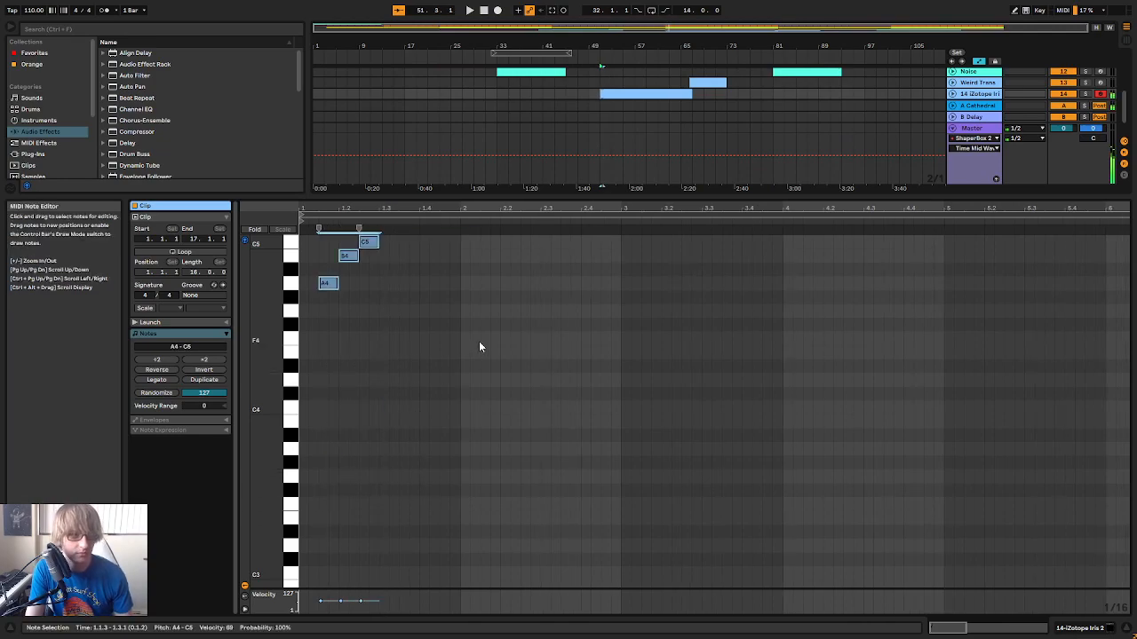
Set the volume of Iris 2 track 14 to -14.9 dB in the mixer and return to the arrangement
key(Tab)
key(Tab)
drag(782, 193, 880, 400)
key(Tab)
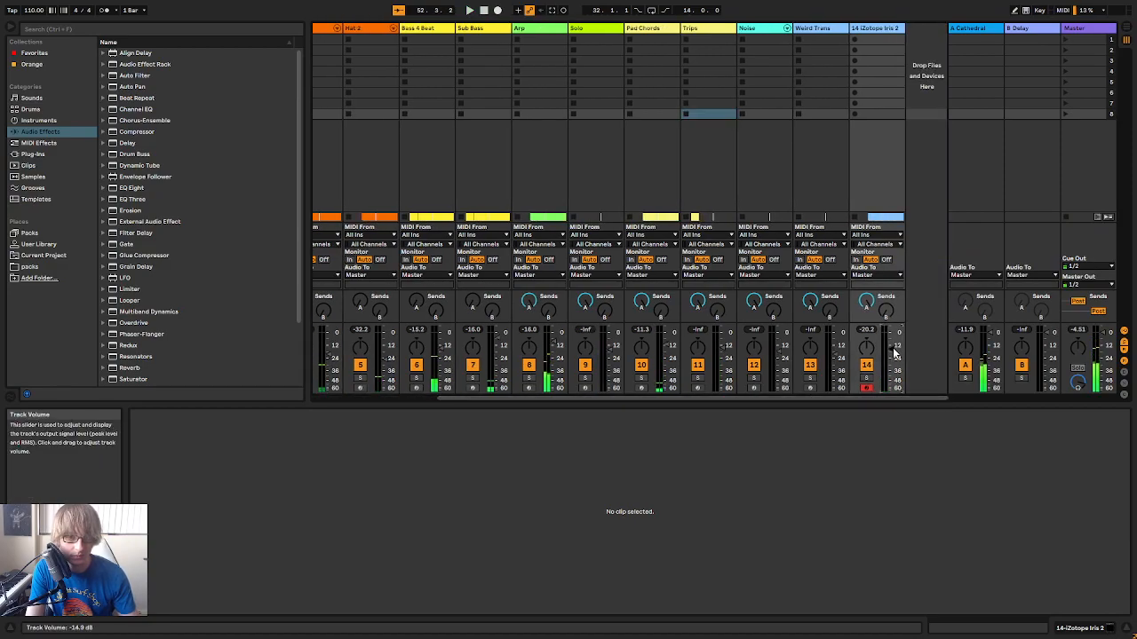
key(Tab)
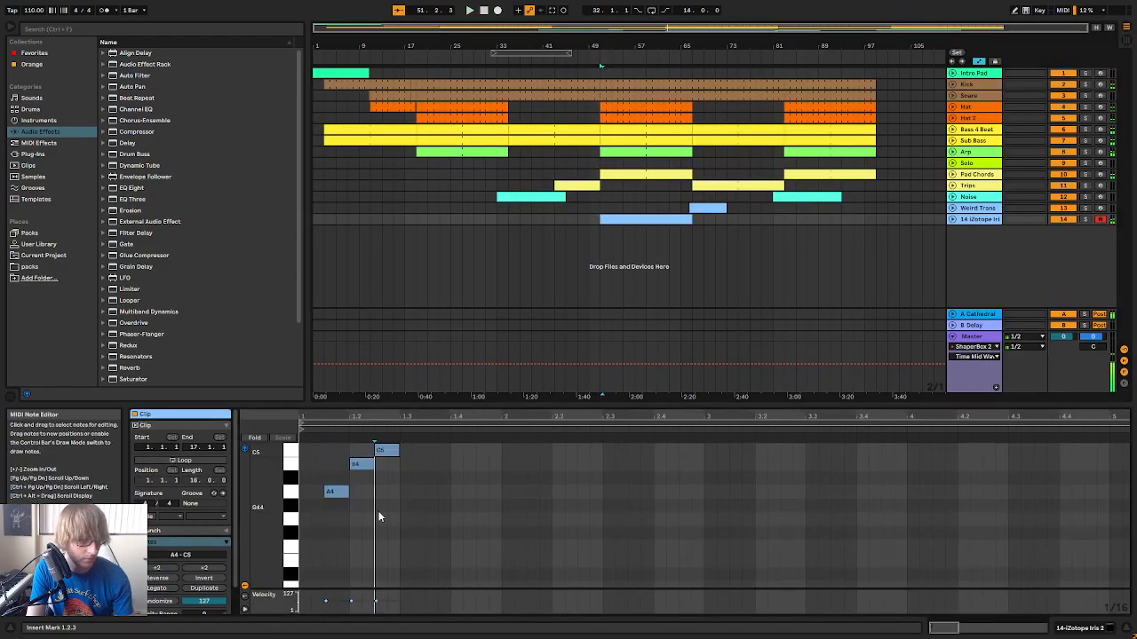
Shorten the three notes to sixteenths and delete the B4 and C5, keeping only the A4
drag(334, 513, 386, 455)
click(356, 480)
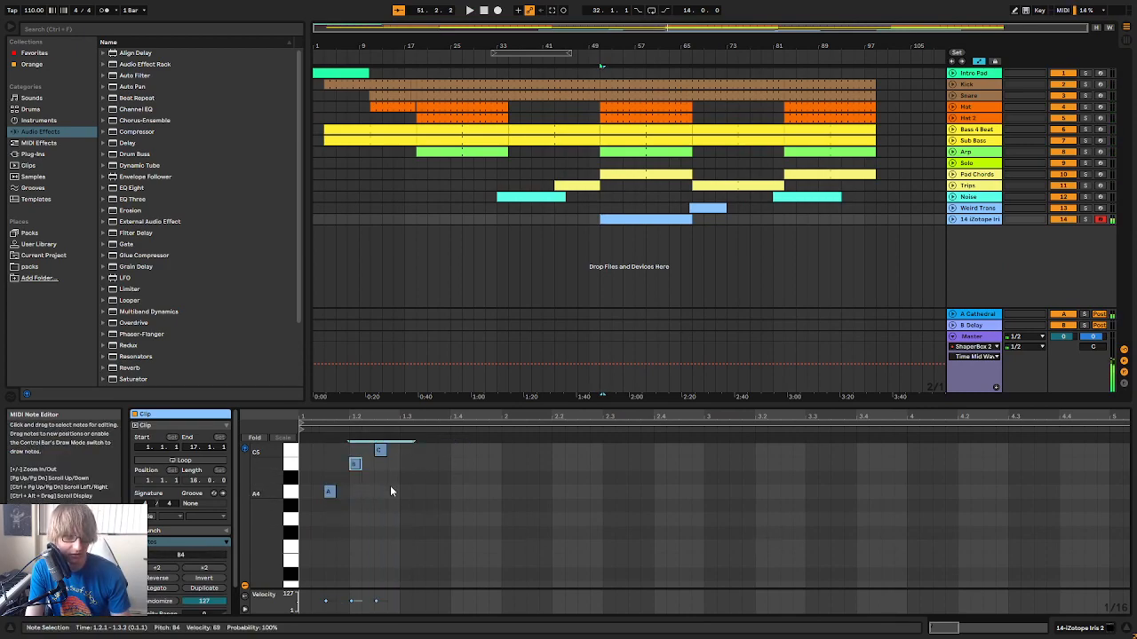
scroll(365, 540, up, 3)
key(Delete)
Try a sixteenth-note run of C5, B4, D5, C5, E5 and D5 after the A4 and play it
double_click(341, 499)
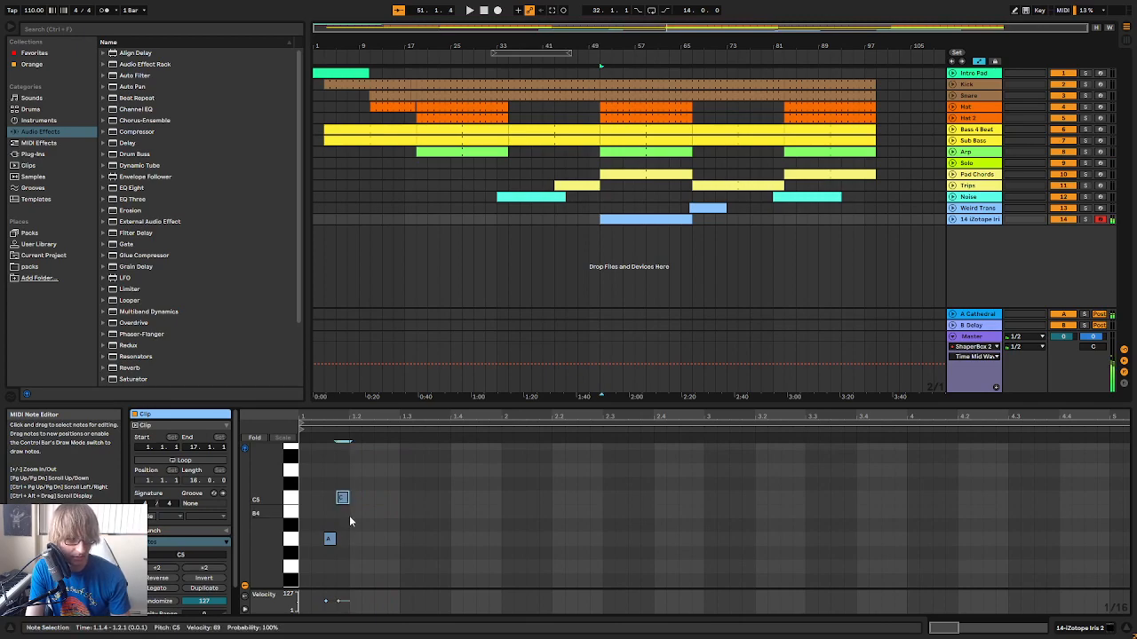
double_click(370, 471)
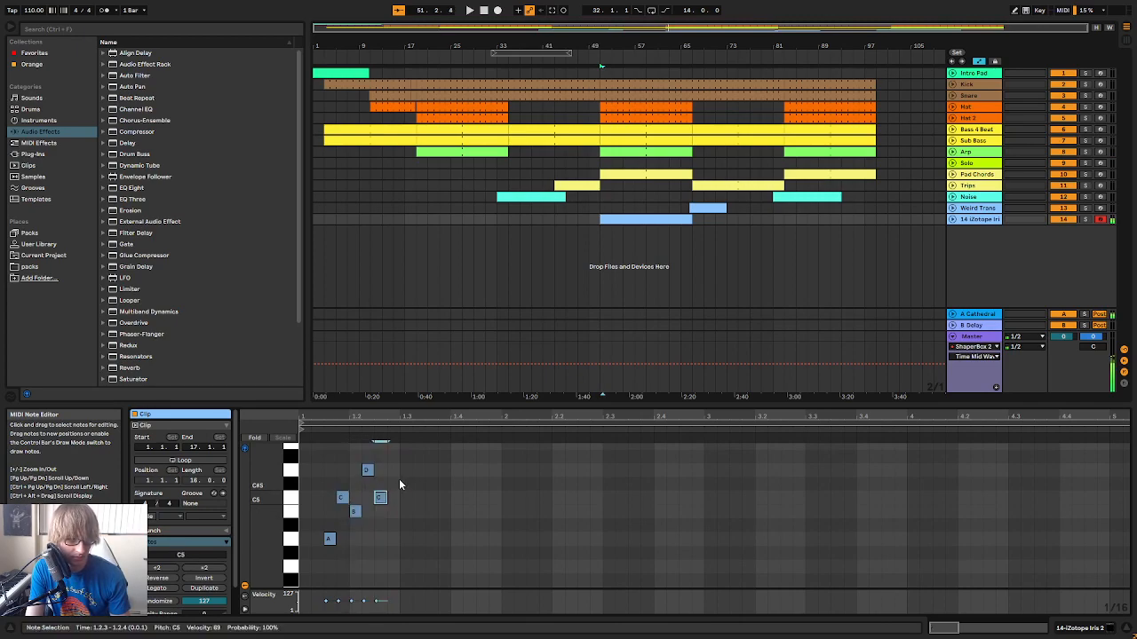
scroll(397, 473, up, 1)
double_click(393, 459)
double_click(392, 480)
key(space)
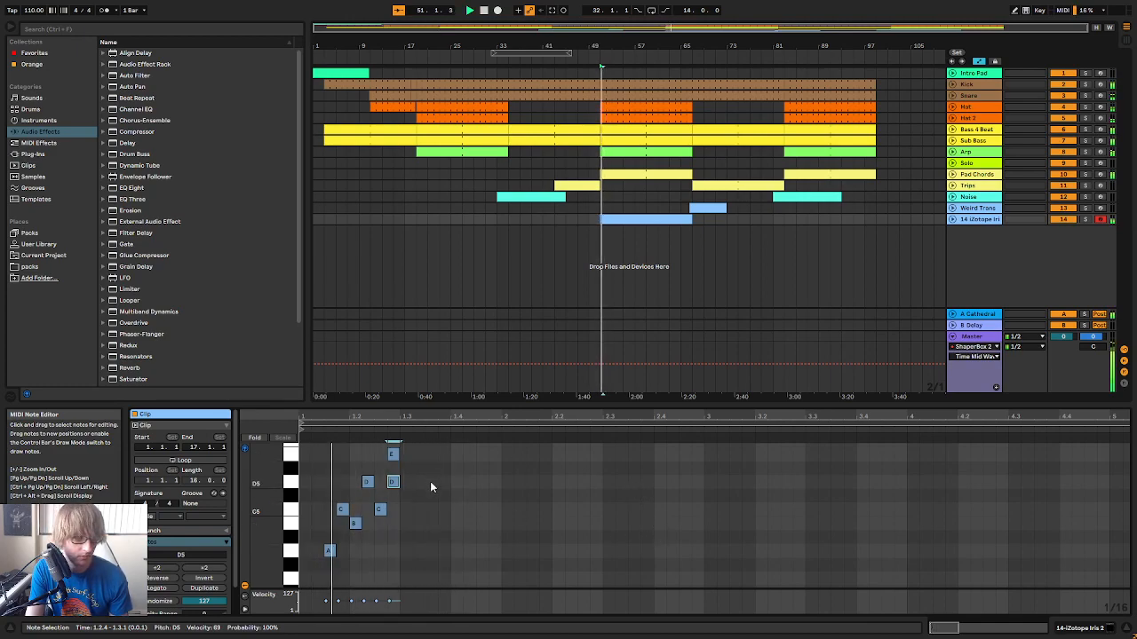
Try moving the last D5 of the run to 1.3.1 and play the phrase
key(space)
drag(307, 568, 404, 442)
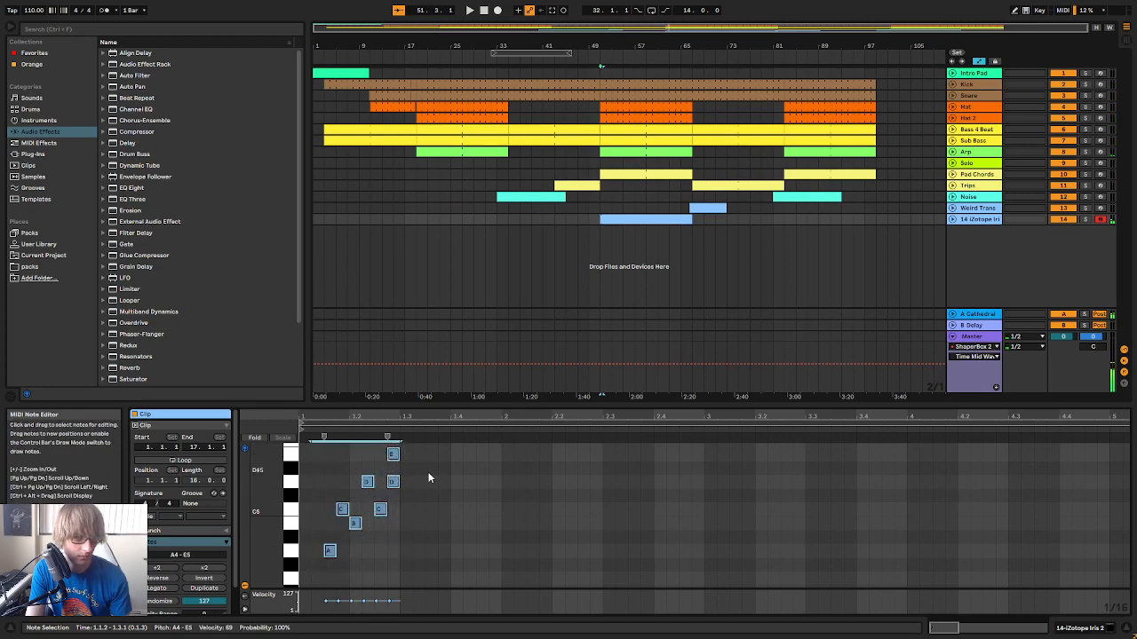
click(394, 482)
drag(393, 481, 409, 485)
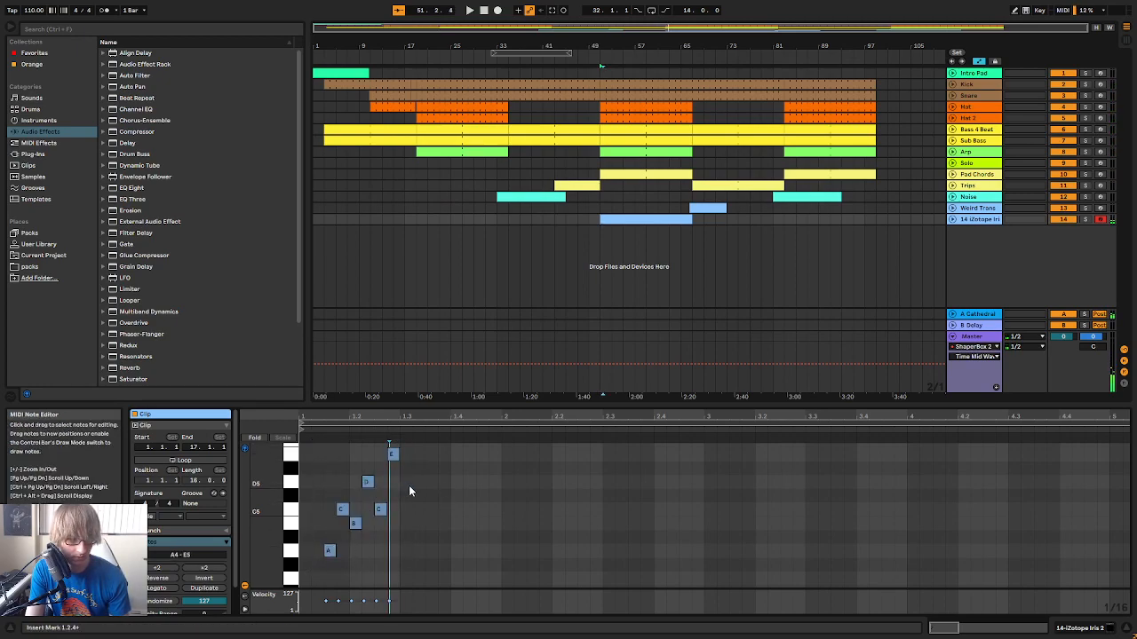
key(space)
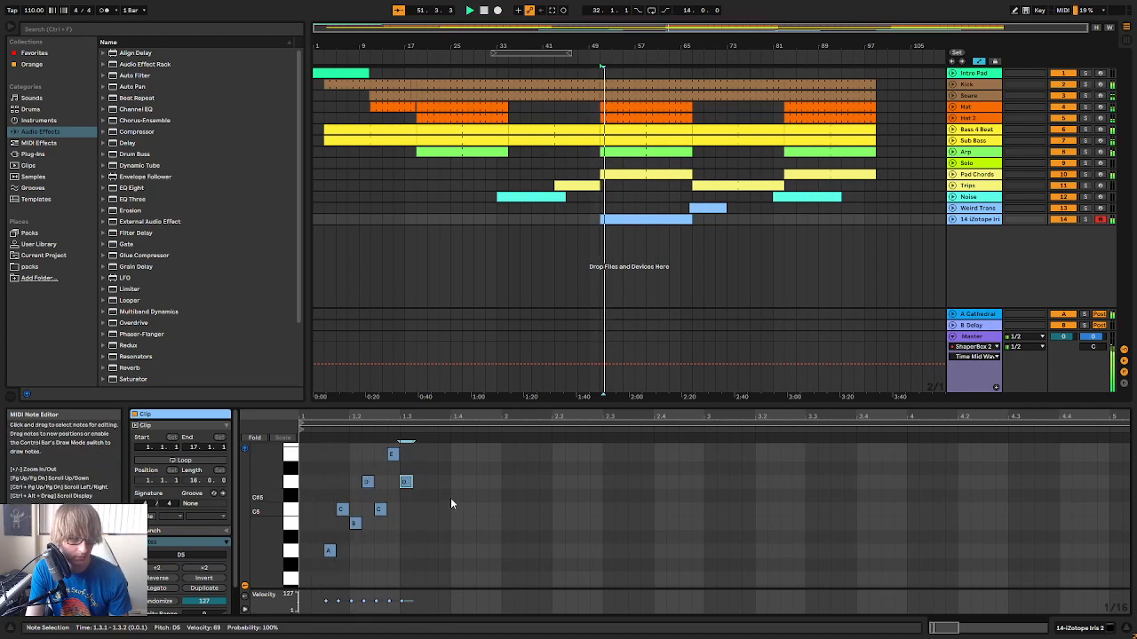
key(space)
Delete every note after the A4 and lengthen the A4 to an eighth note
drag(340, 531, 416, 461)
key(Delete)
mouse_move(335, 551)
mouse_down()
mouse_move(414, 567)
mouse_move(334, 551)
mouse_up()
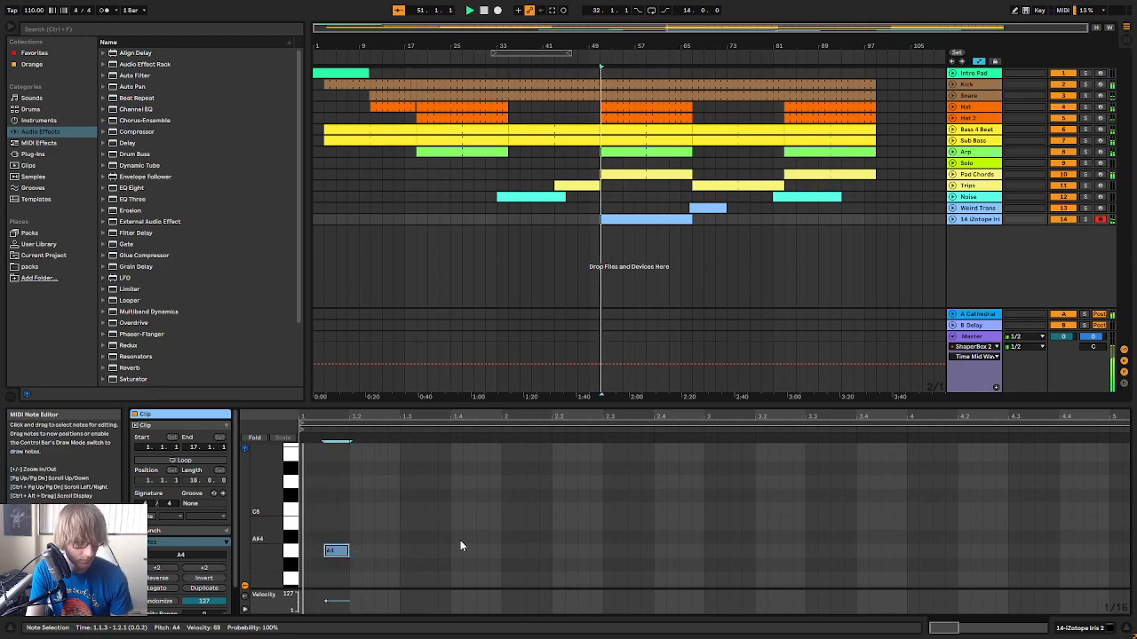
Add an eighth-note D5 at 1.2.3 after the A4 and play the phrase
drag(360, 500, 340, 551)
key(ctrl+d)
drag(373, 417, 373, 392)
drag(359, 510, 338, 562)
double_click(348, 481)
key(space)
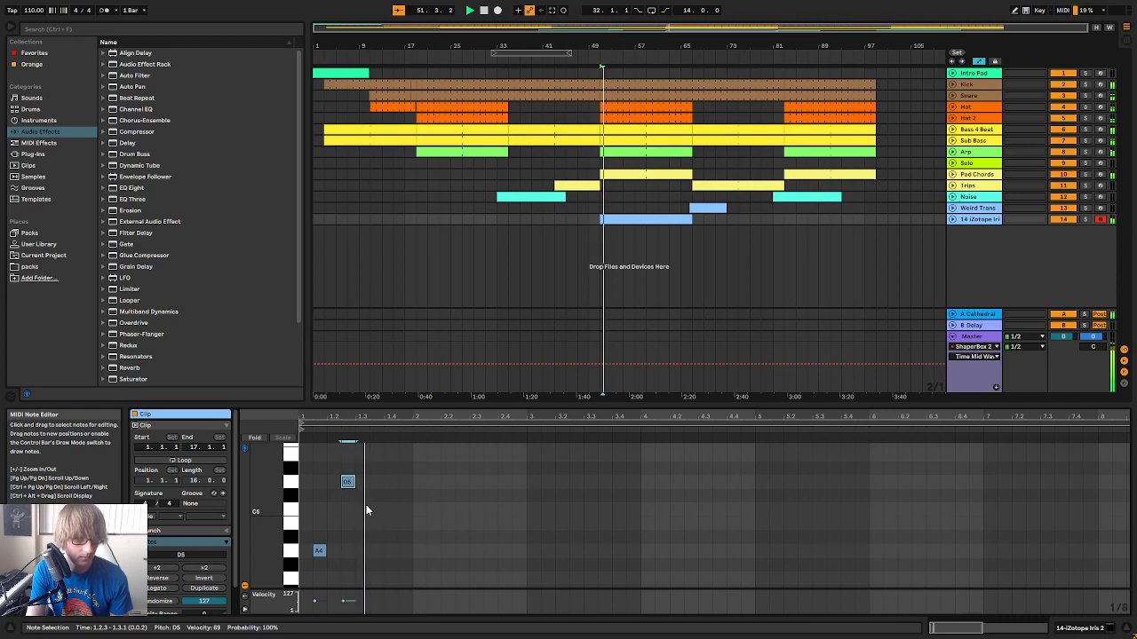
Add eighth notes B4 at 1.3.3, C5 at 1.4.1 and D5 at 1.4.3 after the first D5, playing the phrase in between
key(space)
double_click(376, 510)
drag(383, 529, 349, 527)
key(space)
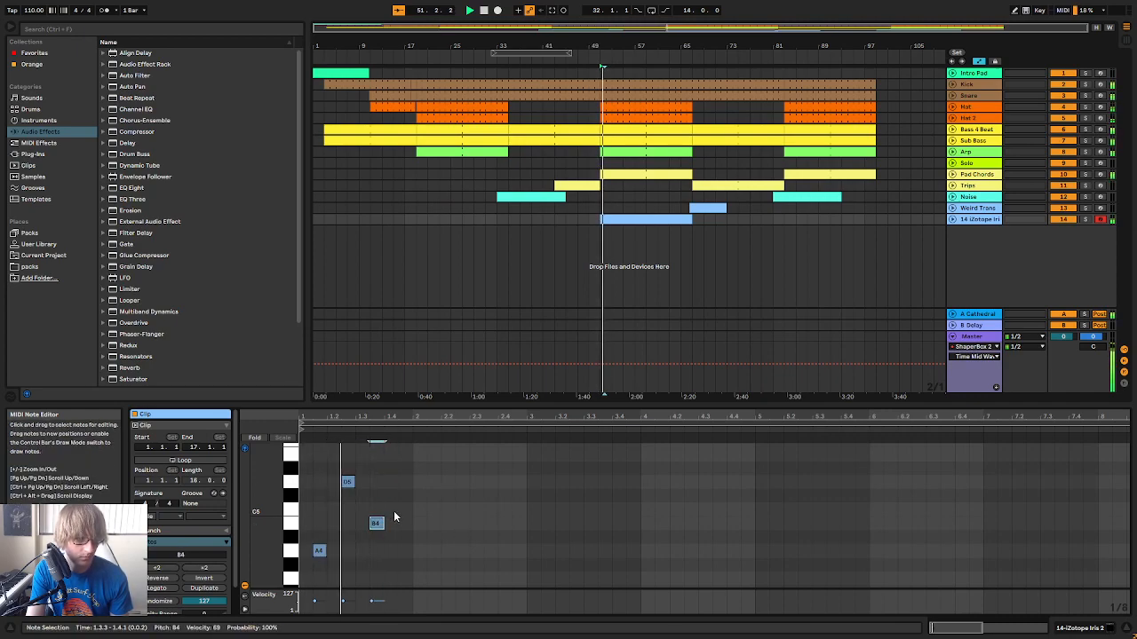
double_click(390, 510)
double_click(405, 482)
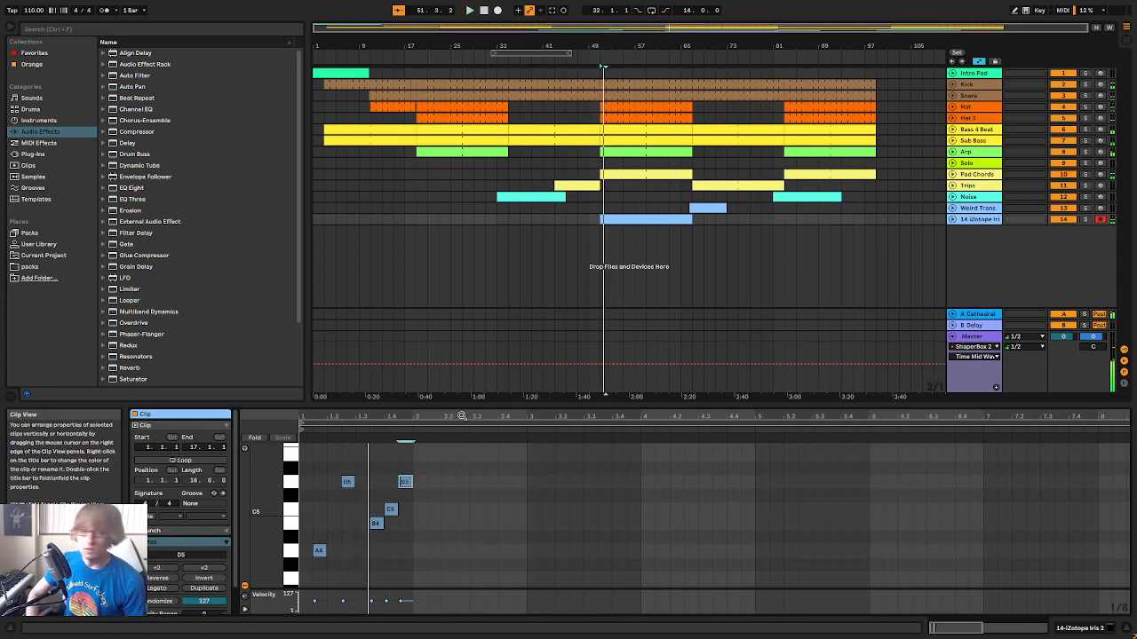
Loop the 16 bars from bar 51, play along on the Iris 2 track and capture the performed notes as MIDI
drag(474, 452, 304, 559)
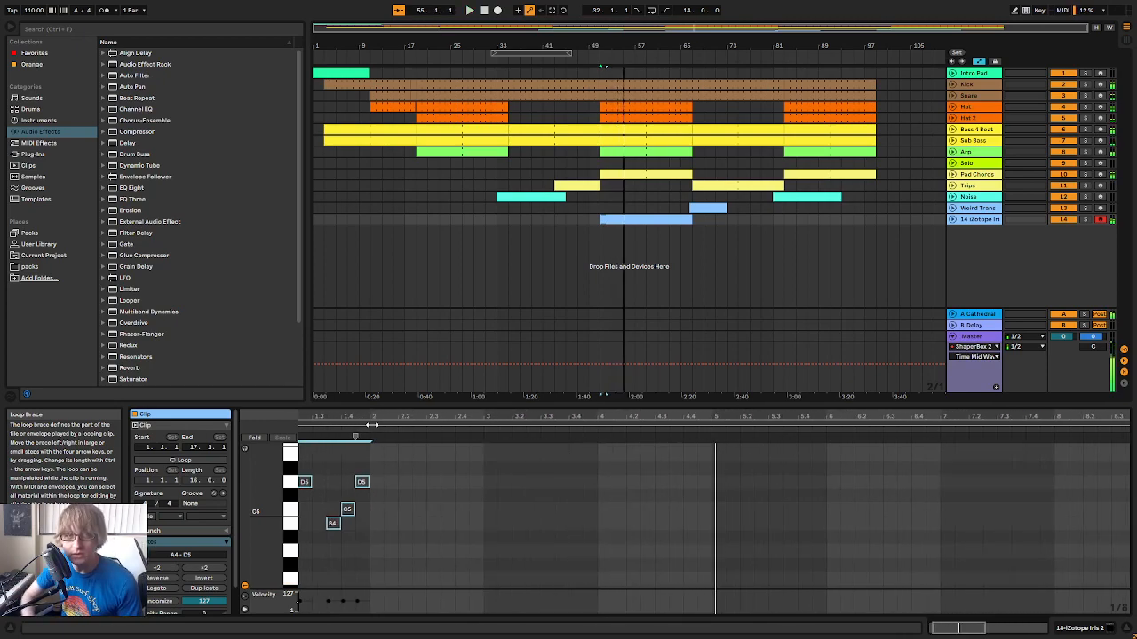
drag(550, 51, 657, 51)
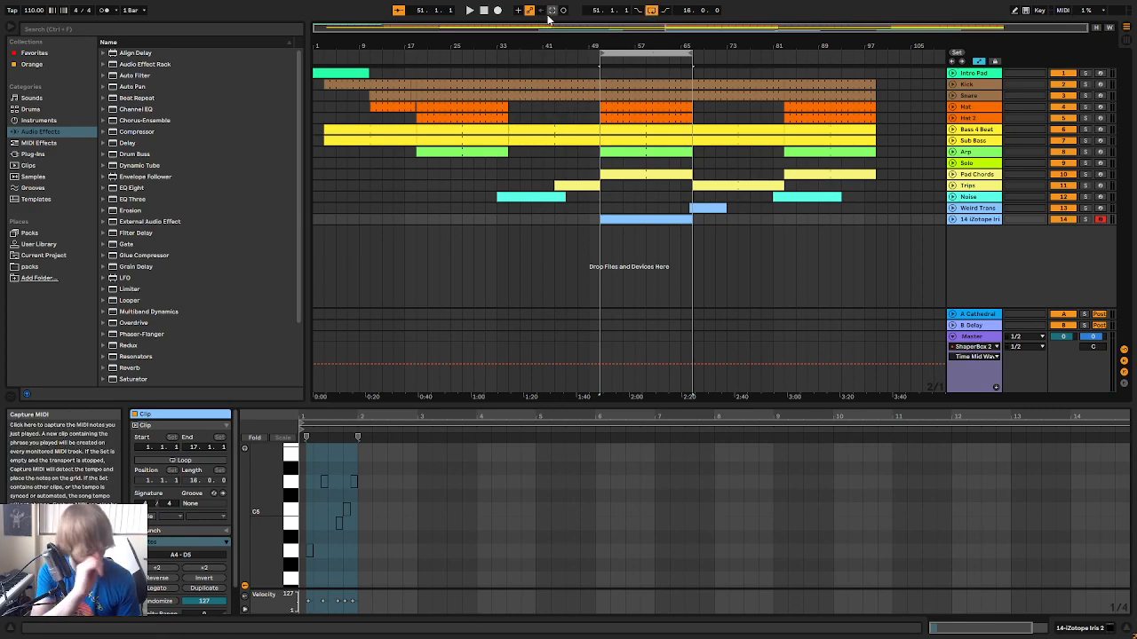
key(space)
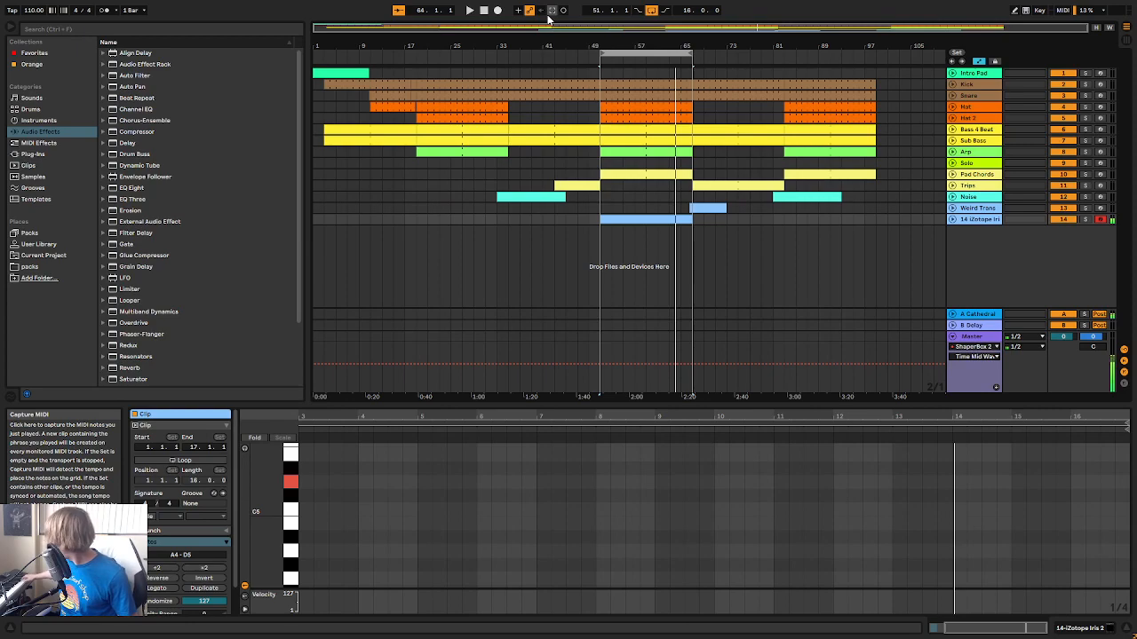
click(548, 14)
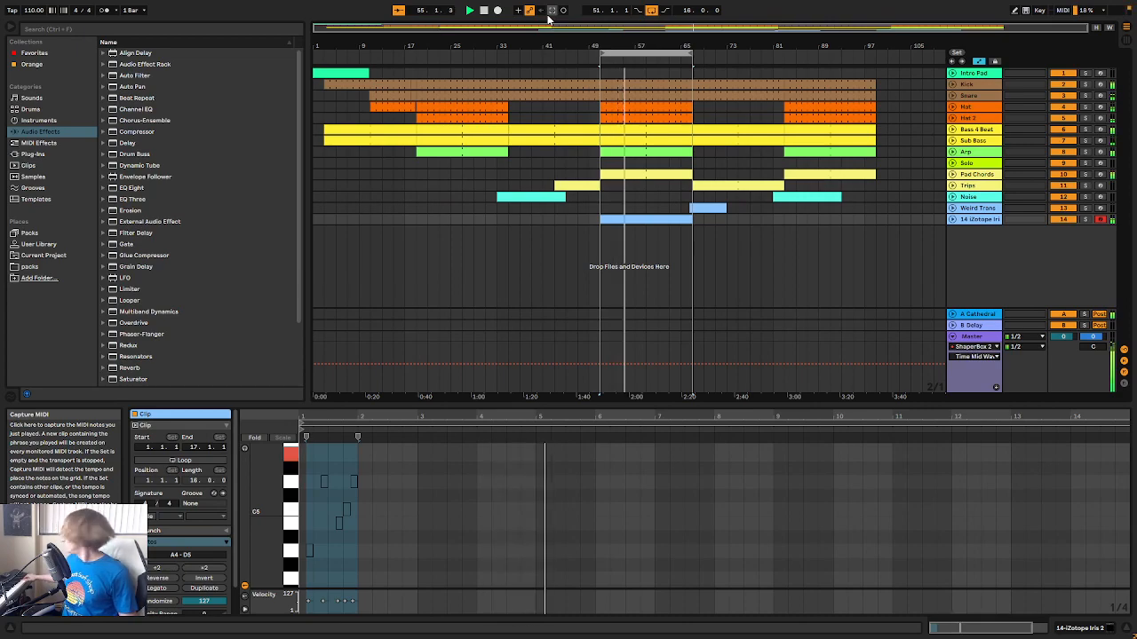
key(space)
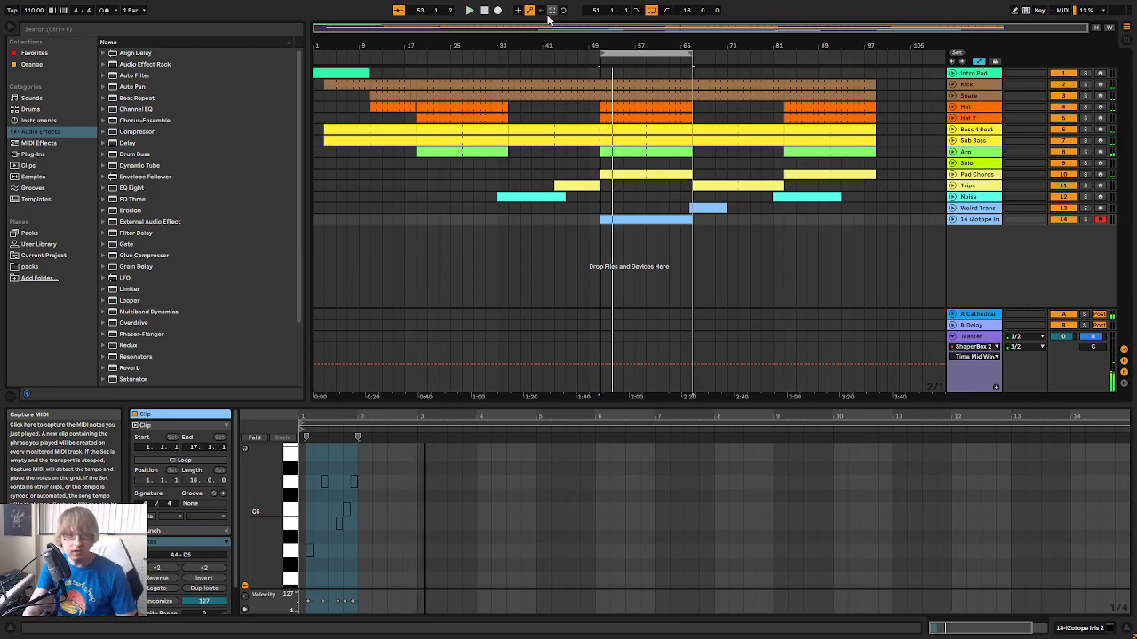
click(550, 12)
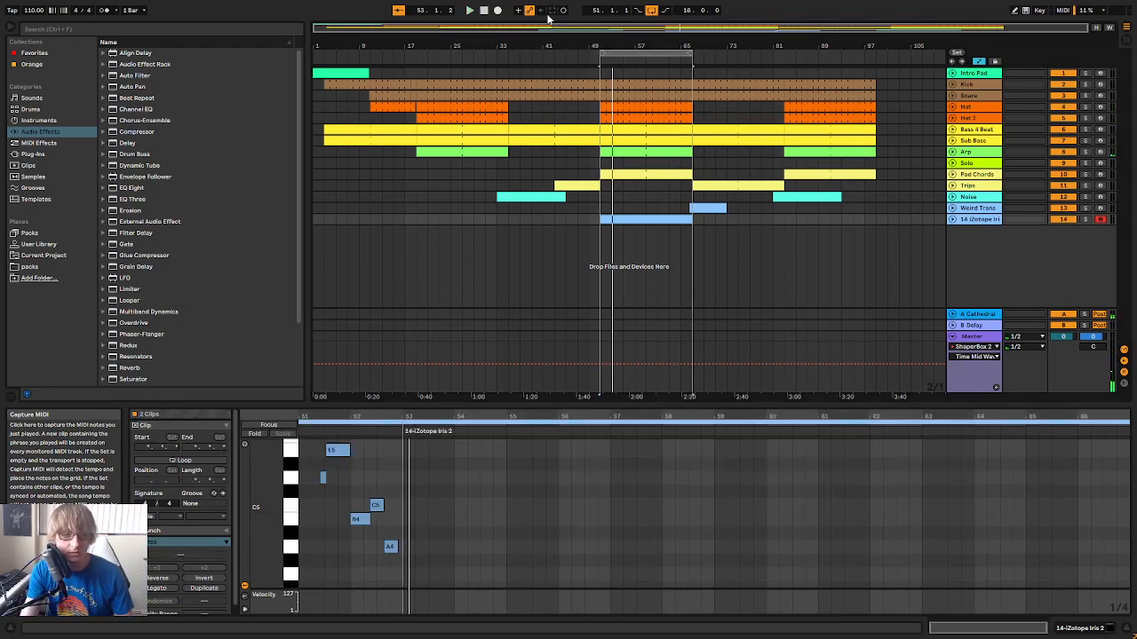
Unfold the Iris 2 track, play the captured phrase and enlarge the note editor to show its notes
click(953, 220)
key(space)
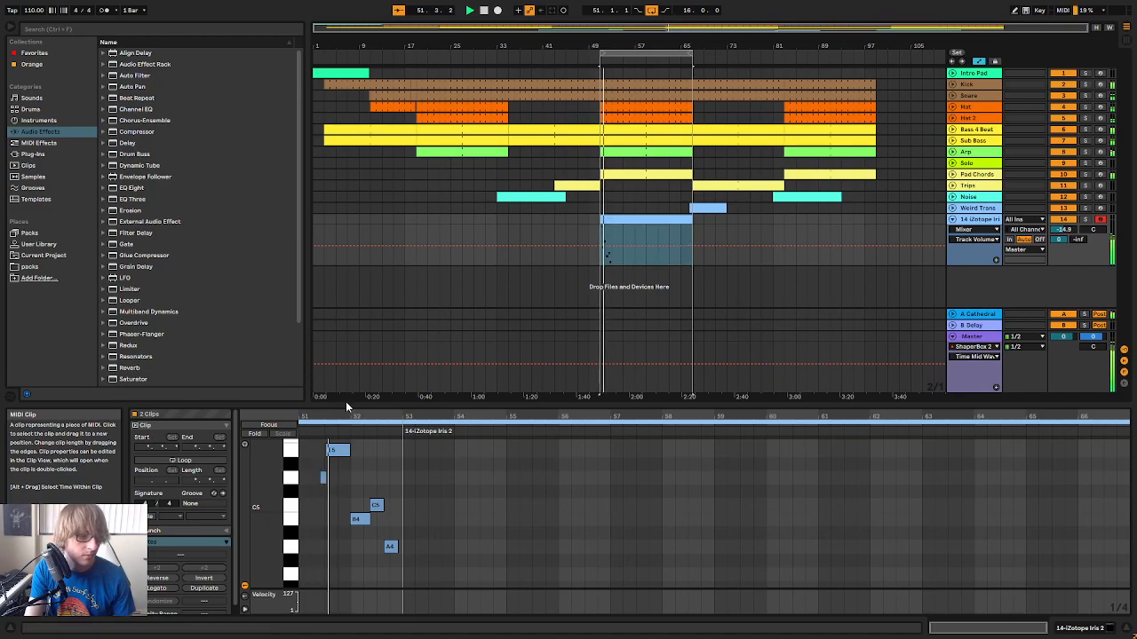
drag(358, 403, 355, 346)
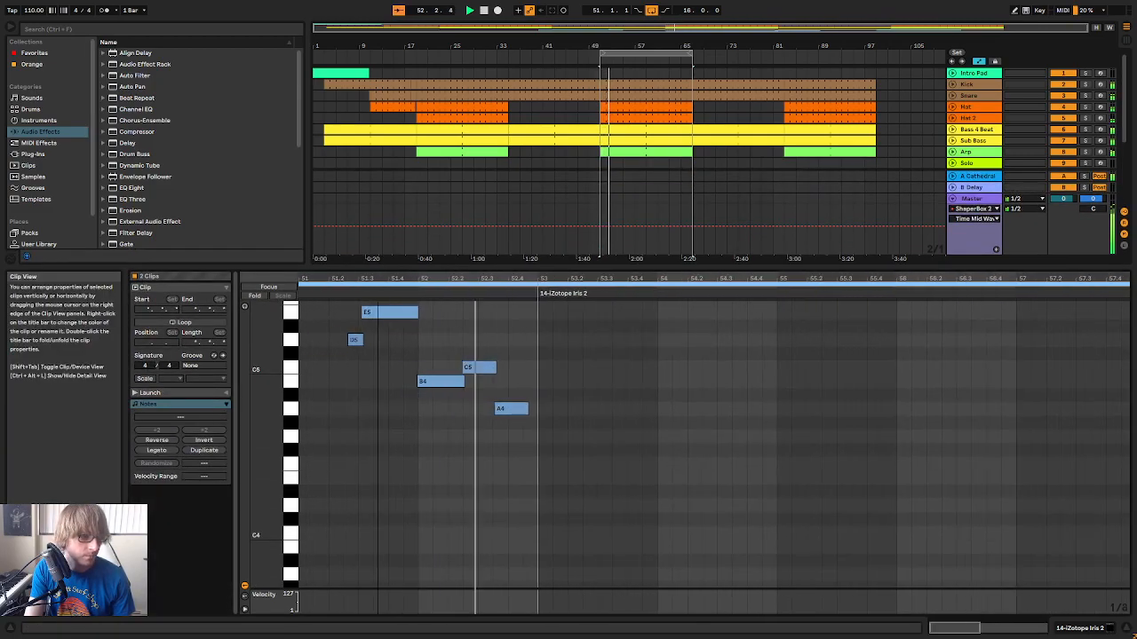
scroll(349, 395, up, 1)
scroll(459, 383, up, 1)
Quantize all notes of the captured phrase to the grid and play it
click(459, 383)
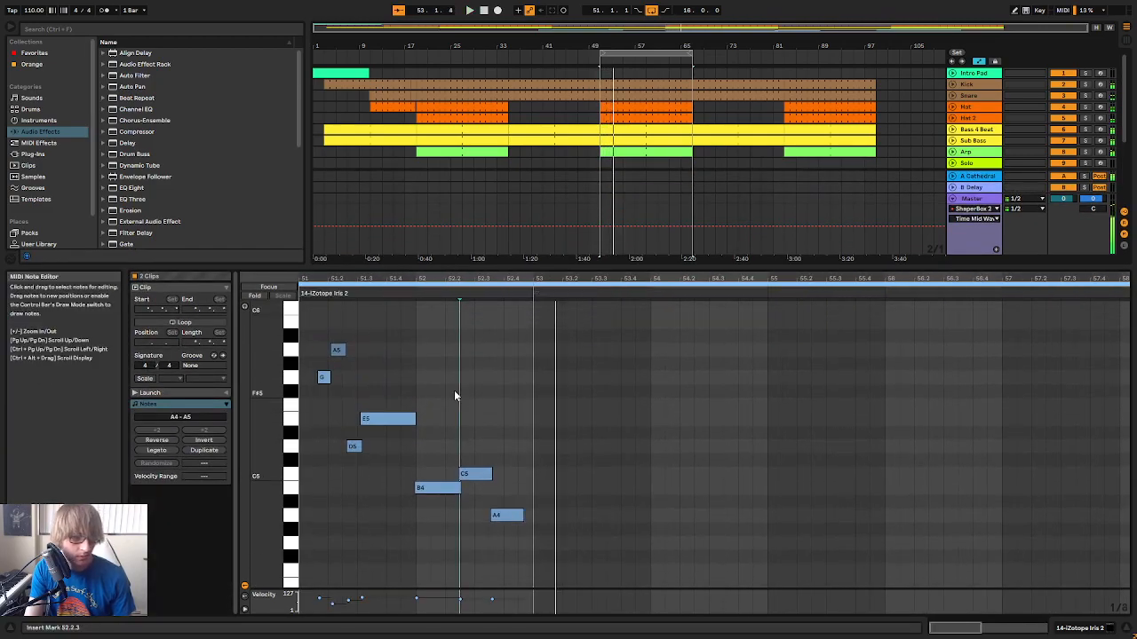
right_click(455, 391)
click(488, 397)
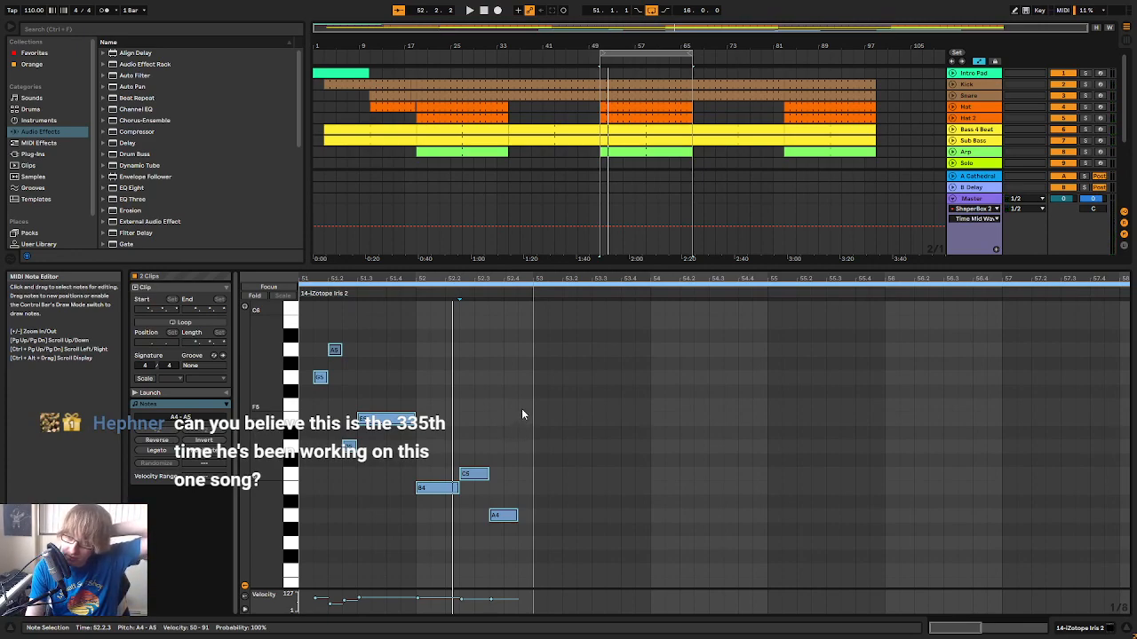
click(519, 428)
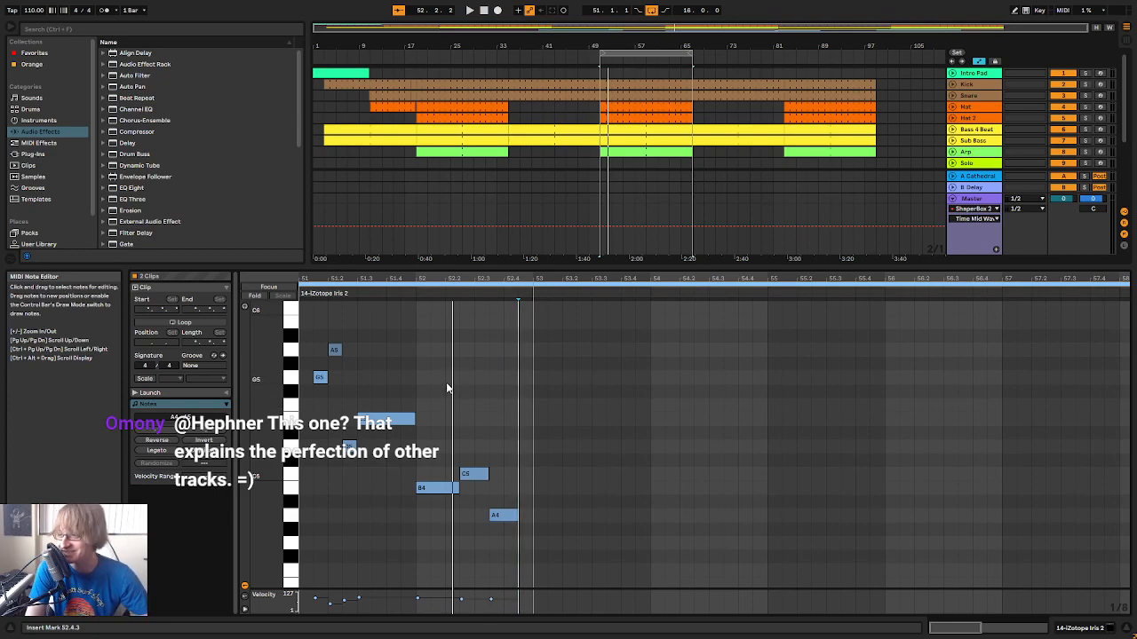
key(space)
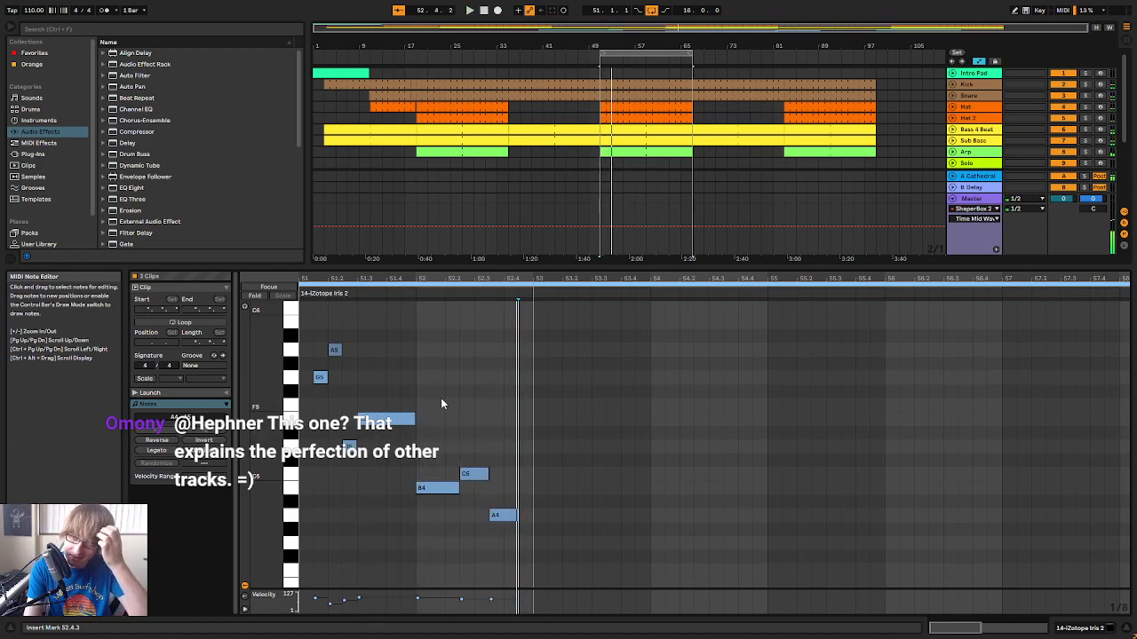
key(space)
drag(509, 279, 463, 277)
key(space)
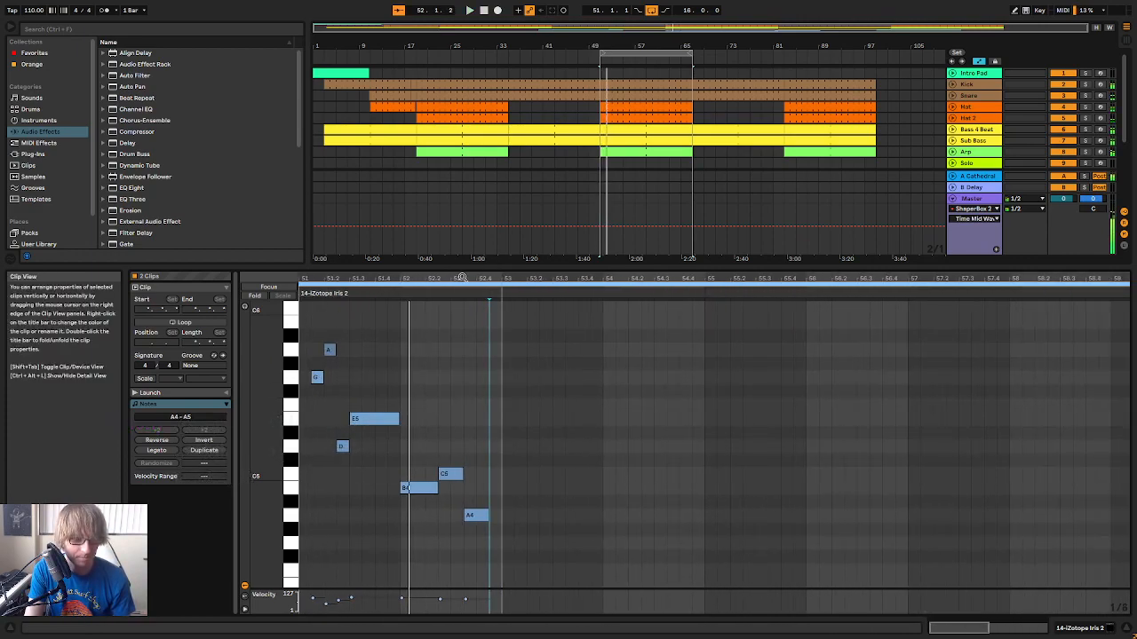
Try lowering the B4 at 52.1.1 to A4 and to G4 during playback, and return it to B4
click(415, 487)
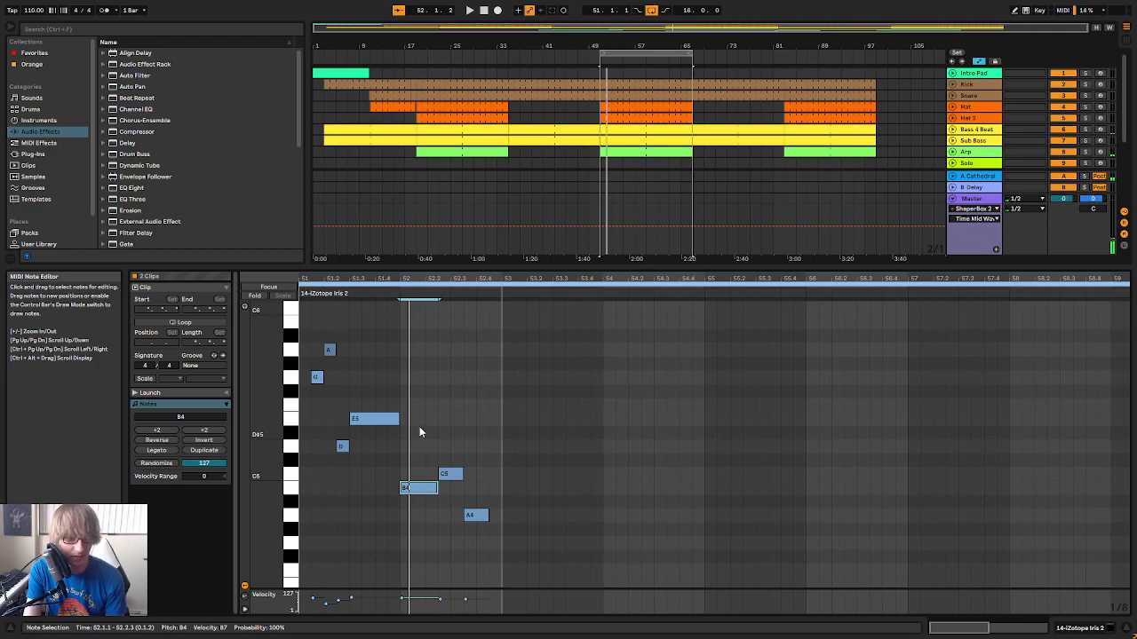
key(Down)
key(Down)
key(space)
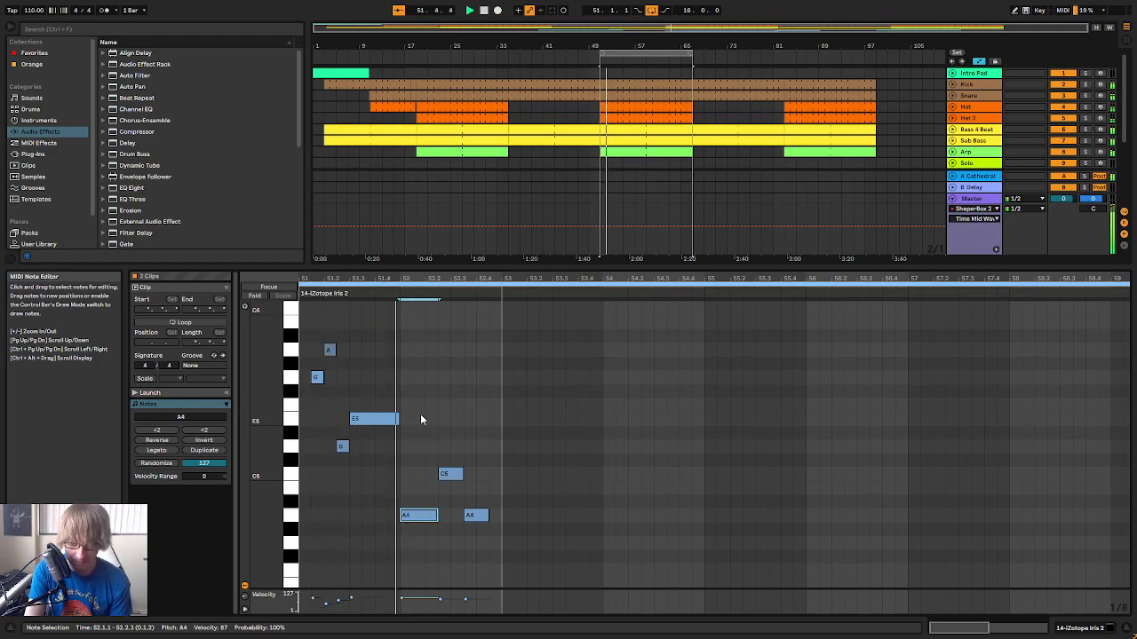
key(Down)
key(Down)
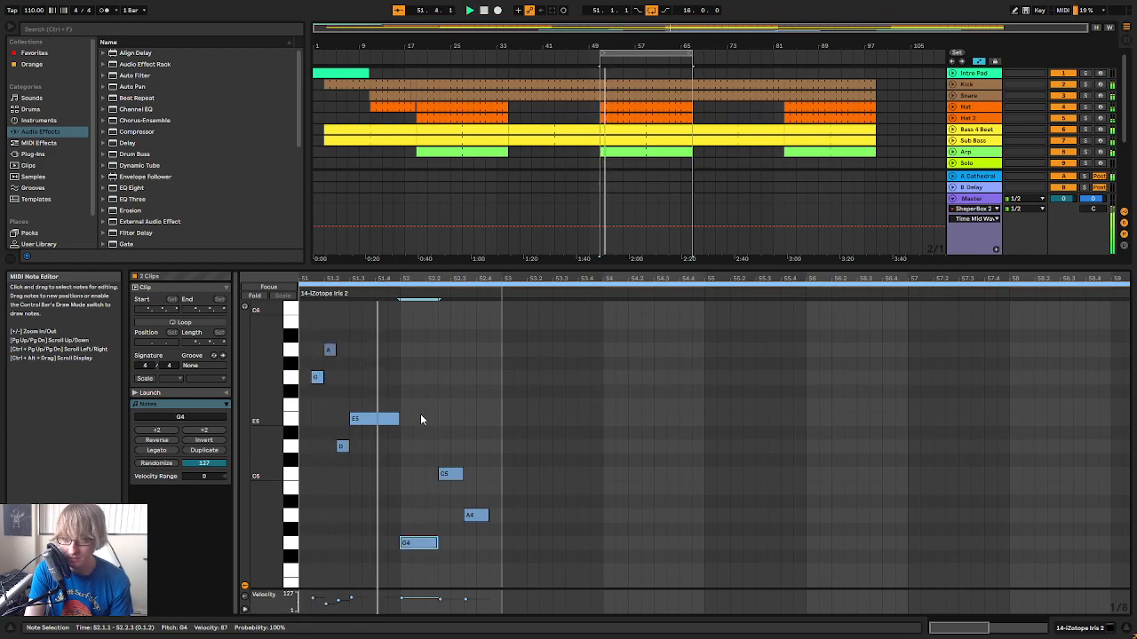
key(Up)
key(Up)
key(Up)
key(Up)
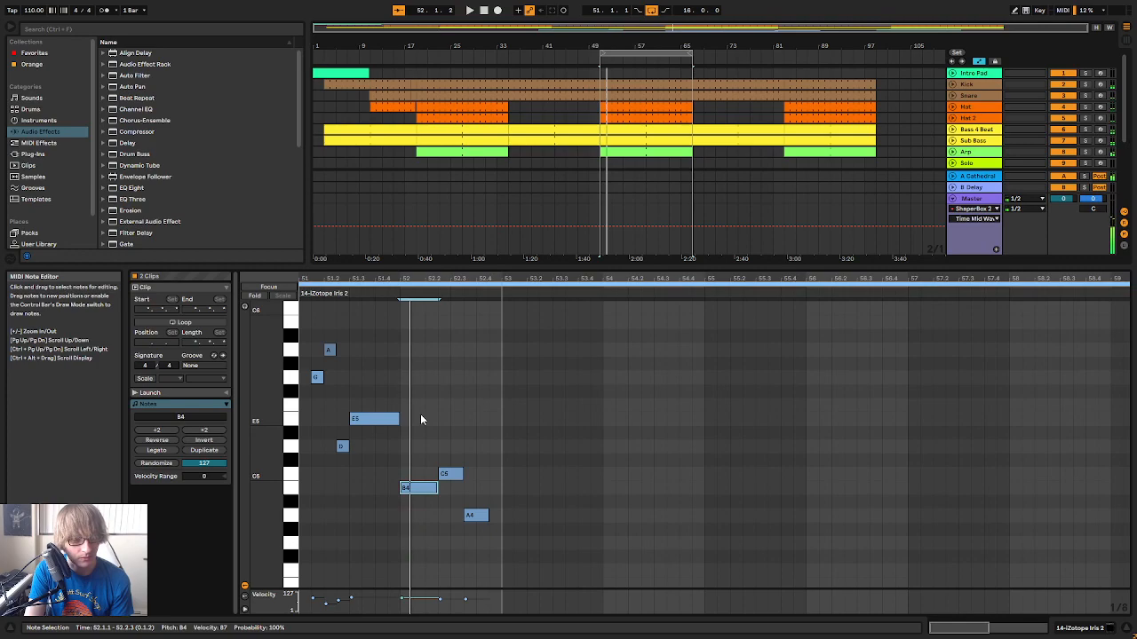
Add an eighth-note C5 at 52.1.3 and shorten the B4 before it to an eighth note
key(space)
mouse_move(437, 277)
mouse_down()
mouse_move(438, 288)
mouse_move(438, 276)
mouse_up()
click(437, 477)
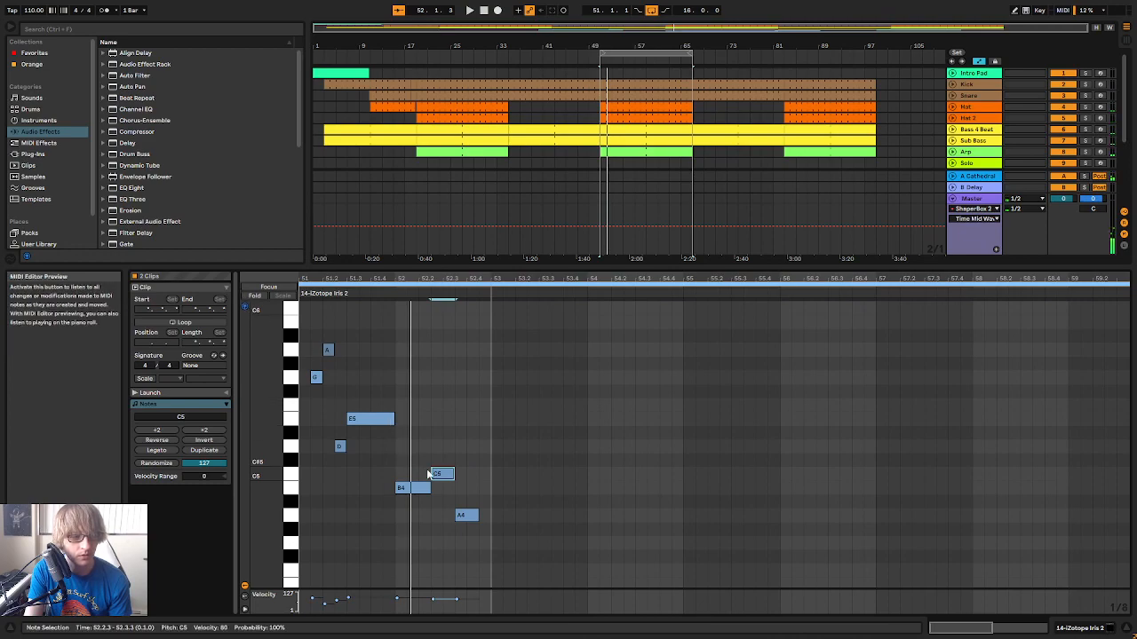
double_click(415, 445)
key(Down)
key(Down)
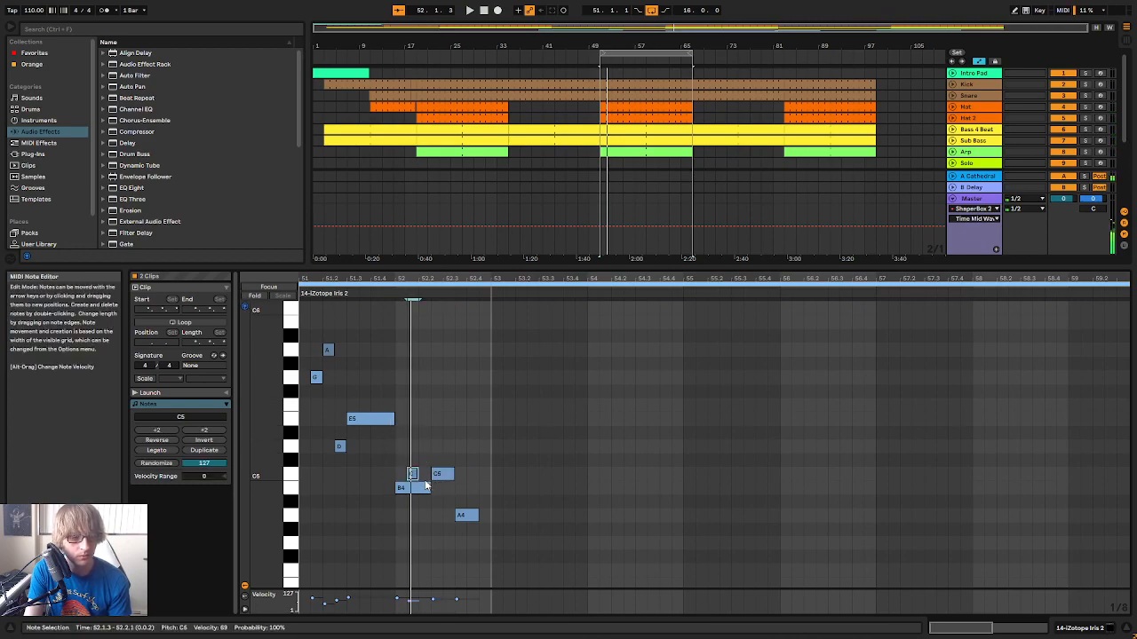
double_click(412, 475)
double_click(412, 475)
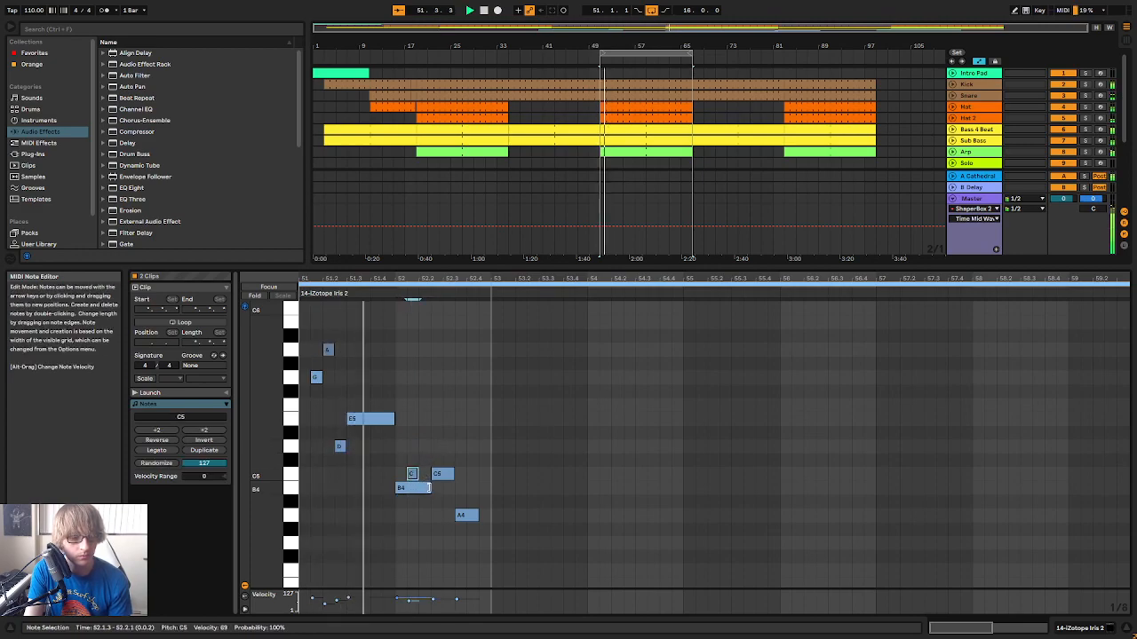
drag(430, 488, 409, 488)
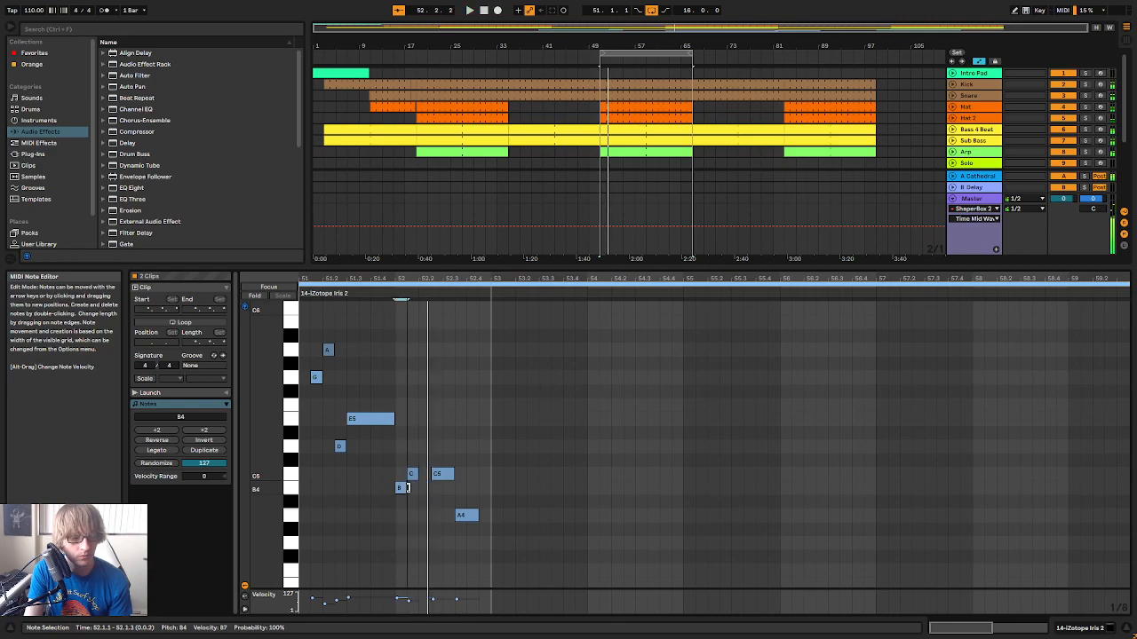
Add an eighth note at 52.2.1 and raise it to E5
double_click(423, 446)
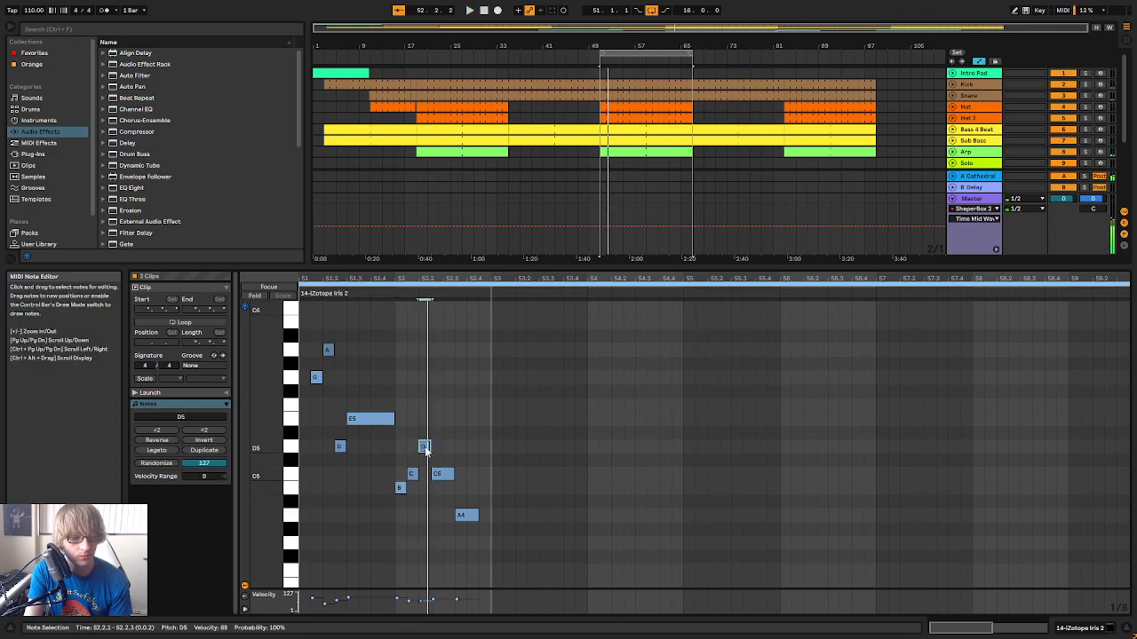
key(Up)
key(Up)
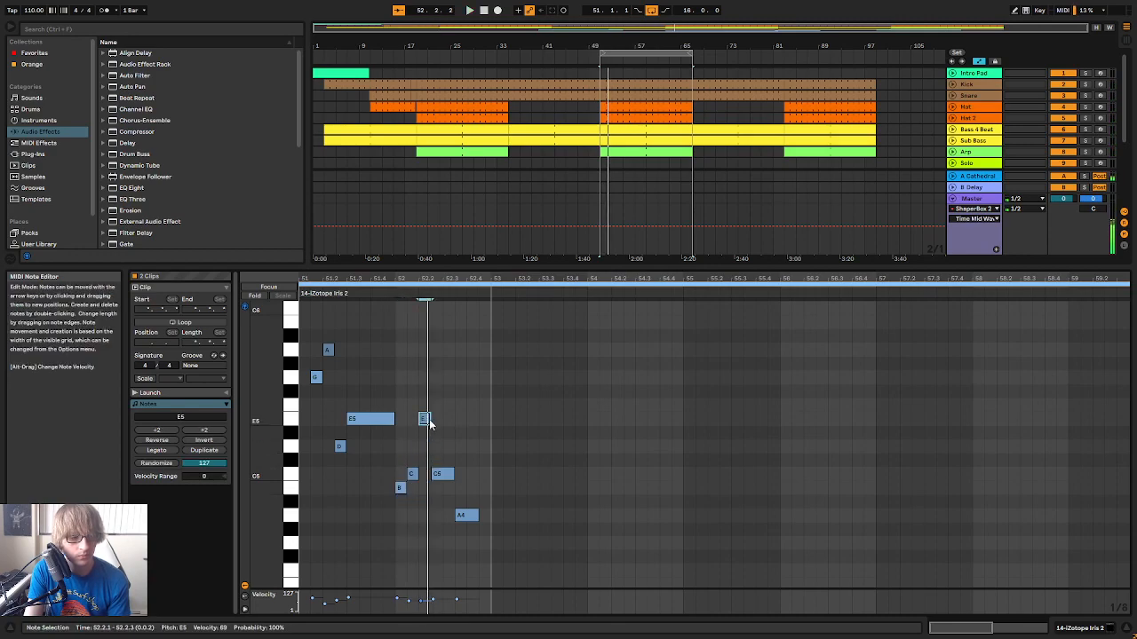
key(plus)
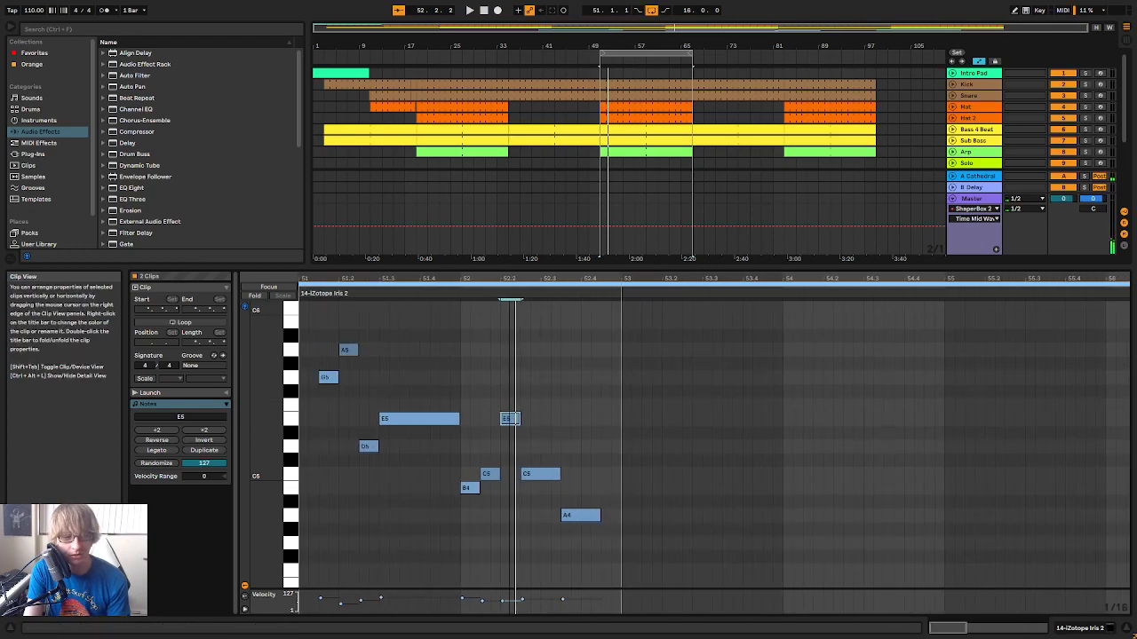
Try lowering the E5 at 52.2.1 towards D5, return it to E5 and play the phrase
key(Down)
key(Down)
key(Up)
key(Up)
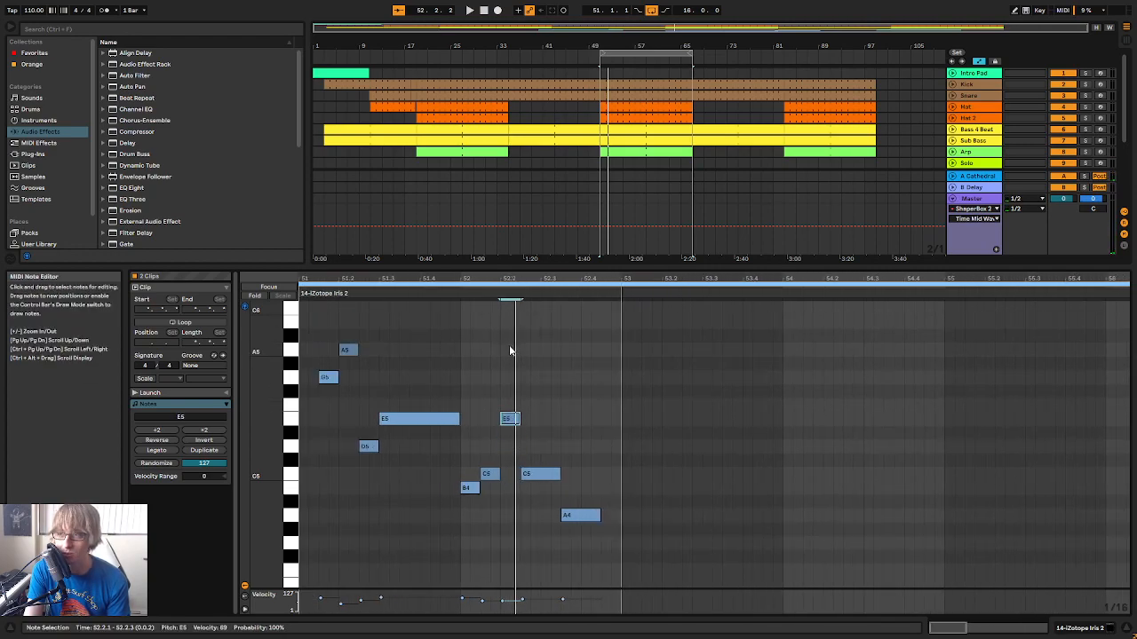
key(Down)
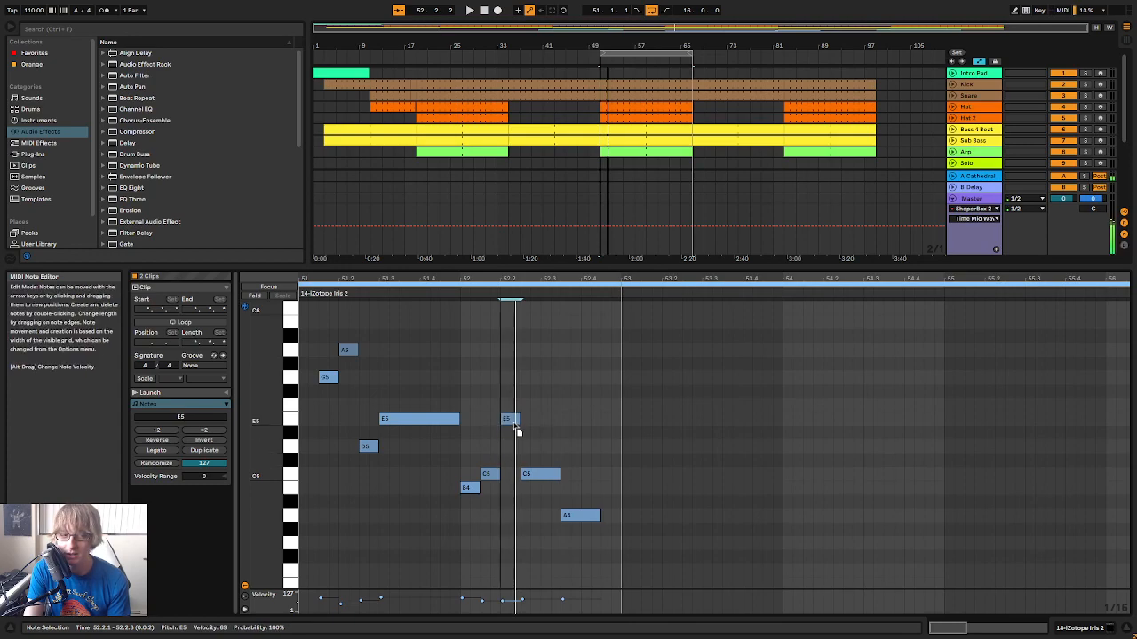
drag(516, 440, 525, 426)
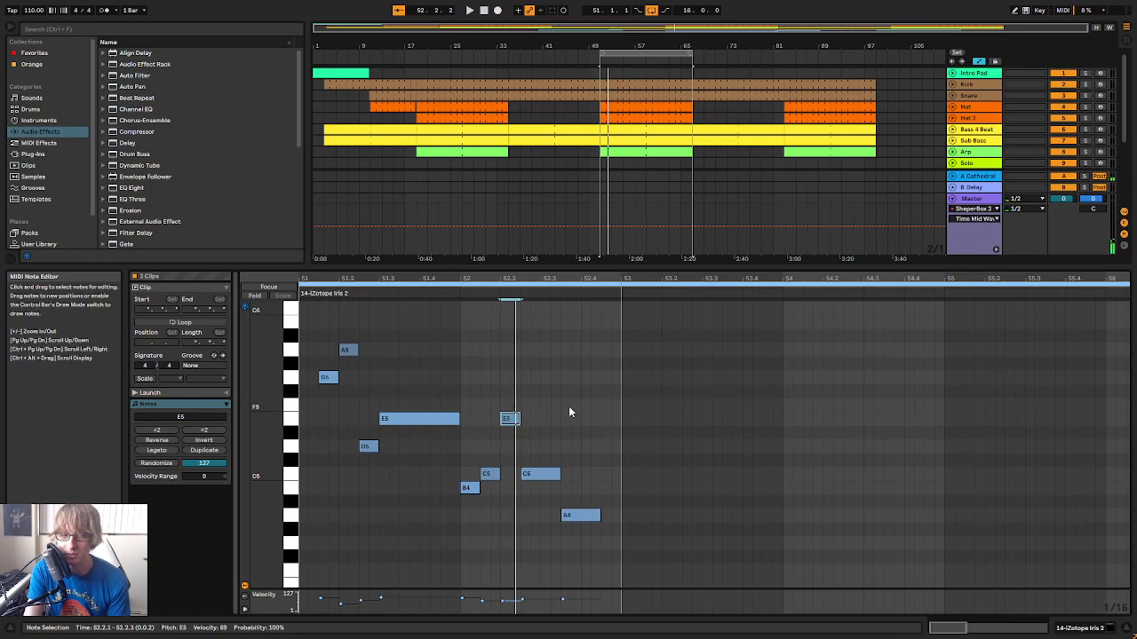
key(space)
click(575, 400)
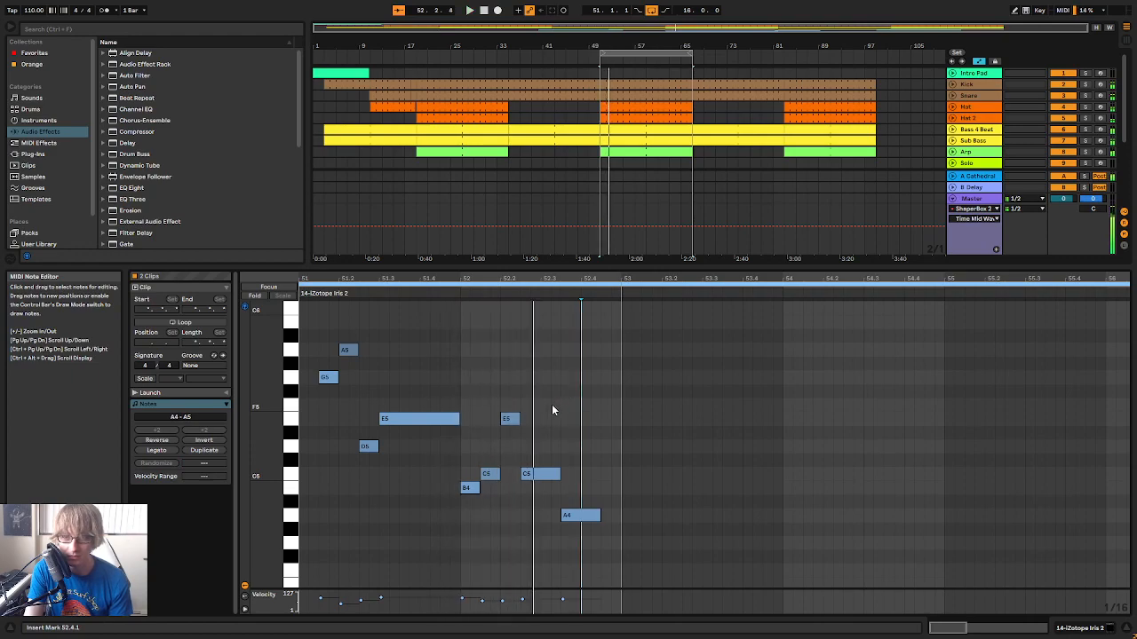
Change the C5 at 52.2.3 to an eighth-note D5, play the phrase, and raise the last A4 to D5
click(474, 488)
drag(464, 498, 501, 442)
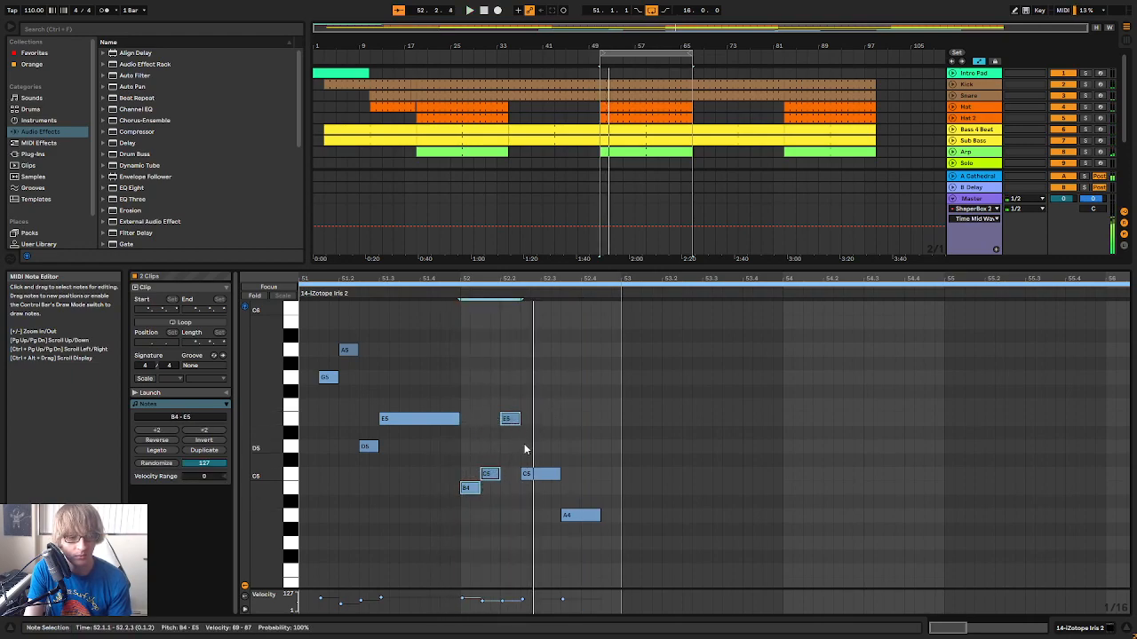
click(526, 475)
drag(531, 484, 531, 450)
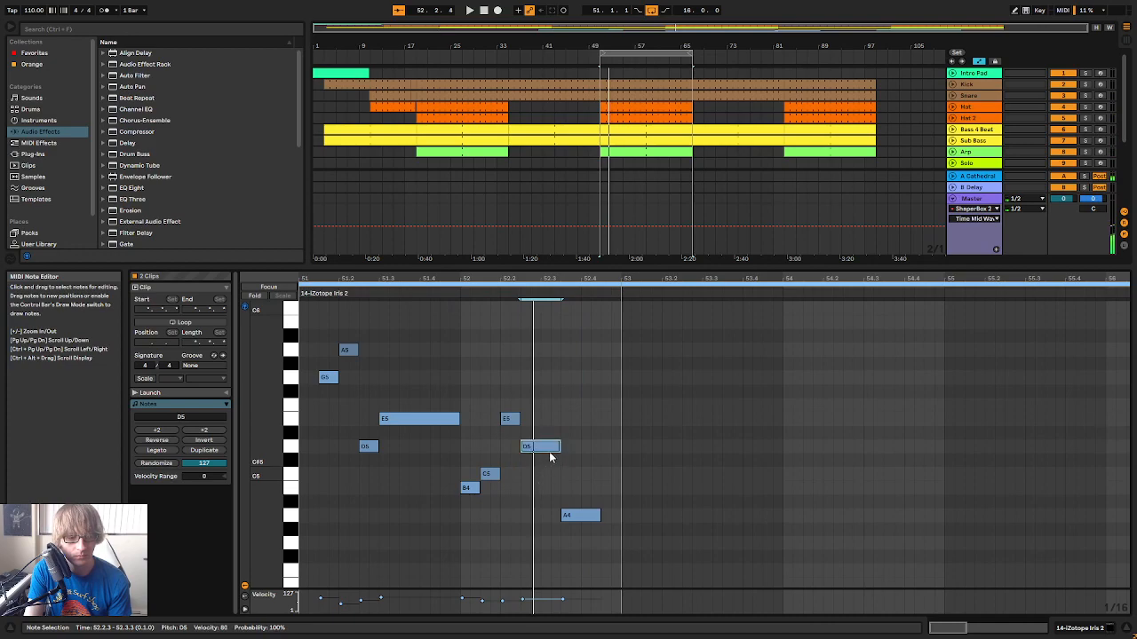
key(shift+Left)
key(shift+Left)
key(space)
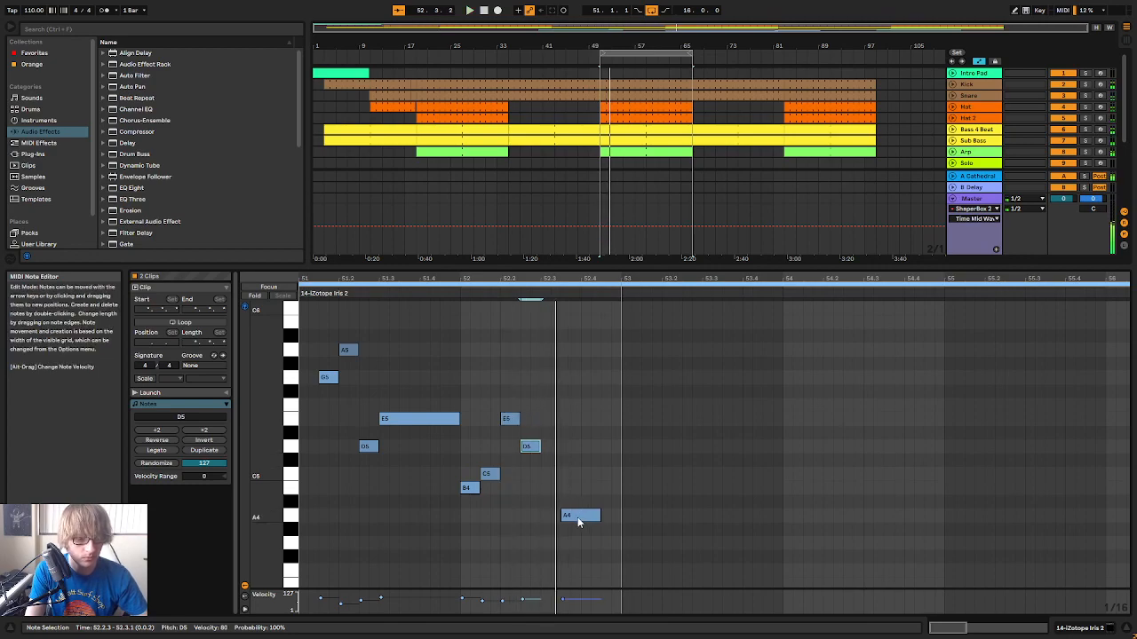
drag(578, 513, 577, 447)
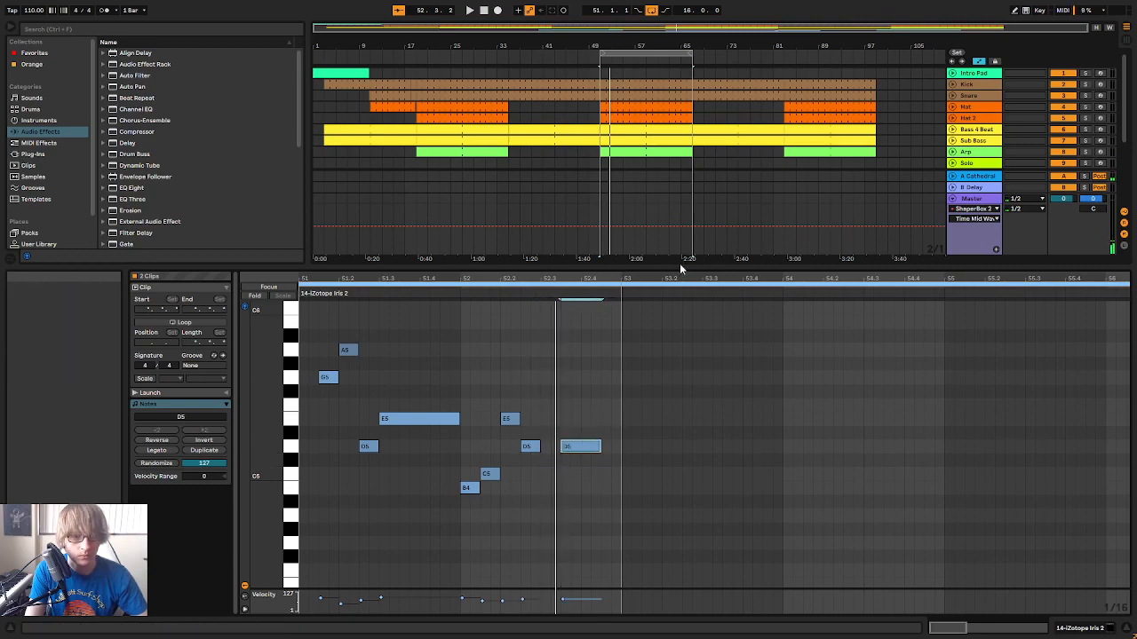
Crop the Iris 2 clip to its first two bars, 51.1.1 to 53.1.1, and play it
drag(677, 264, 649, 388)
click(741, 215)
click(625, 221)
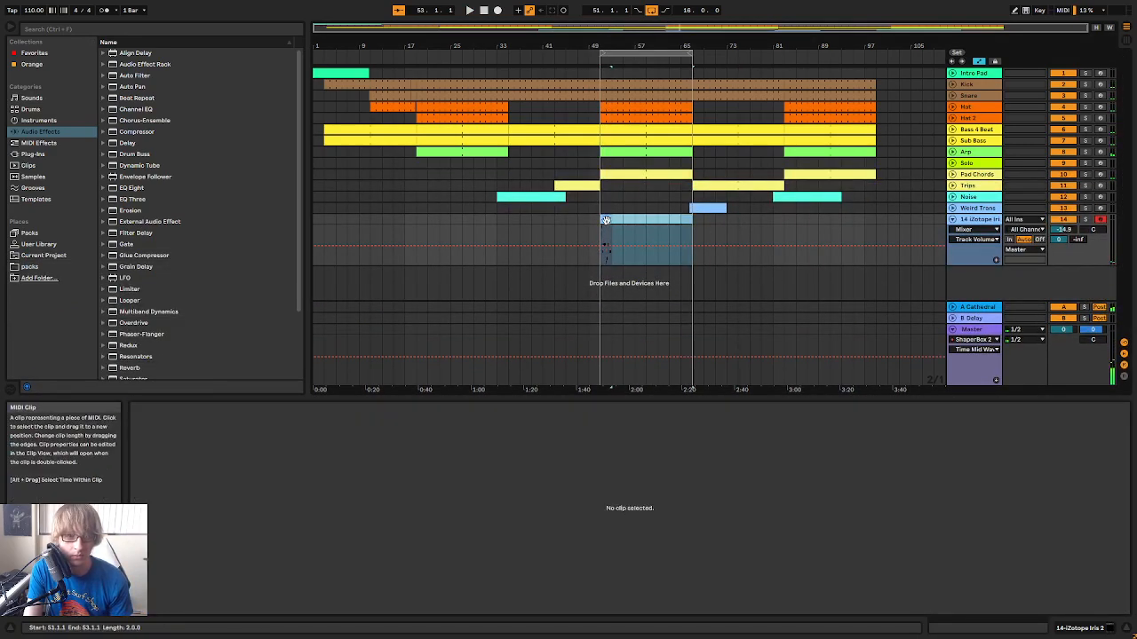
right_click(611, 221)
click(625, 319)
key(space)
Lower the last D5 at 2.3.3 to B4 and shorten it to an eighth note
drag(685, 394, 685, 288)
click(729, 520)
drag(723, 531, 888, 407)
click(974, 502)
drag(1003, 466, 996, 513)
drag(1076, 507, 1014, 508)
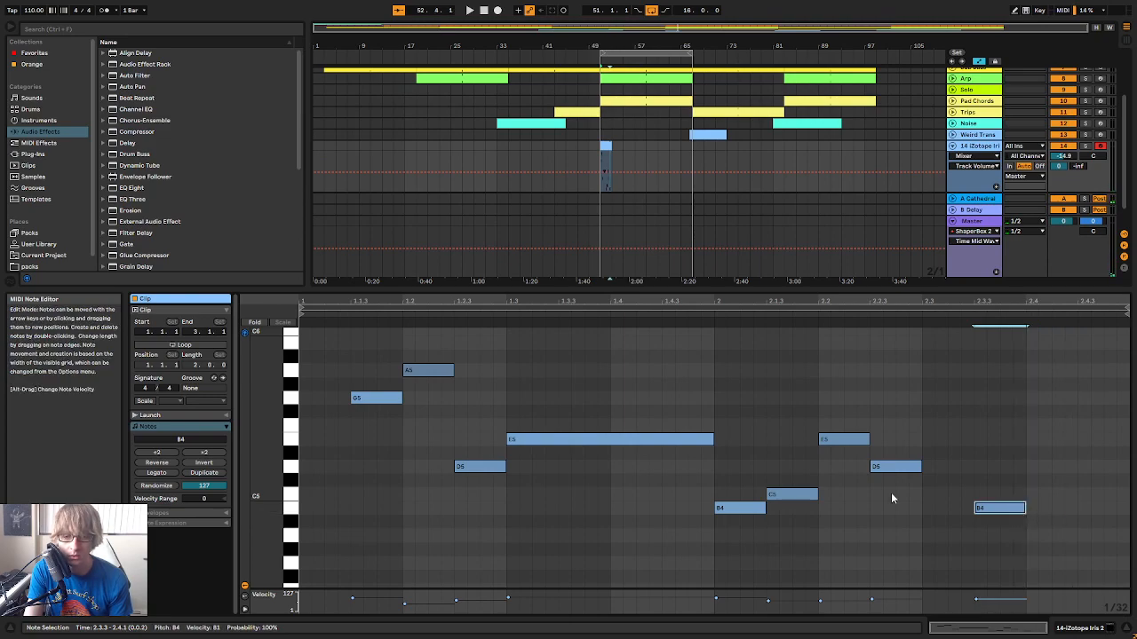
Audition the first notes of bar 2, then try lowering the B4 at 2.3.3 to G4
click(788, 493)
click(741, 509)
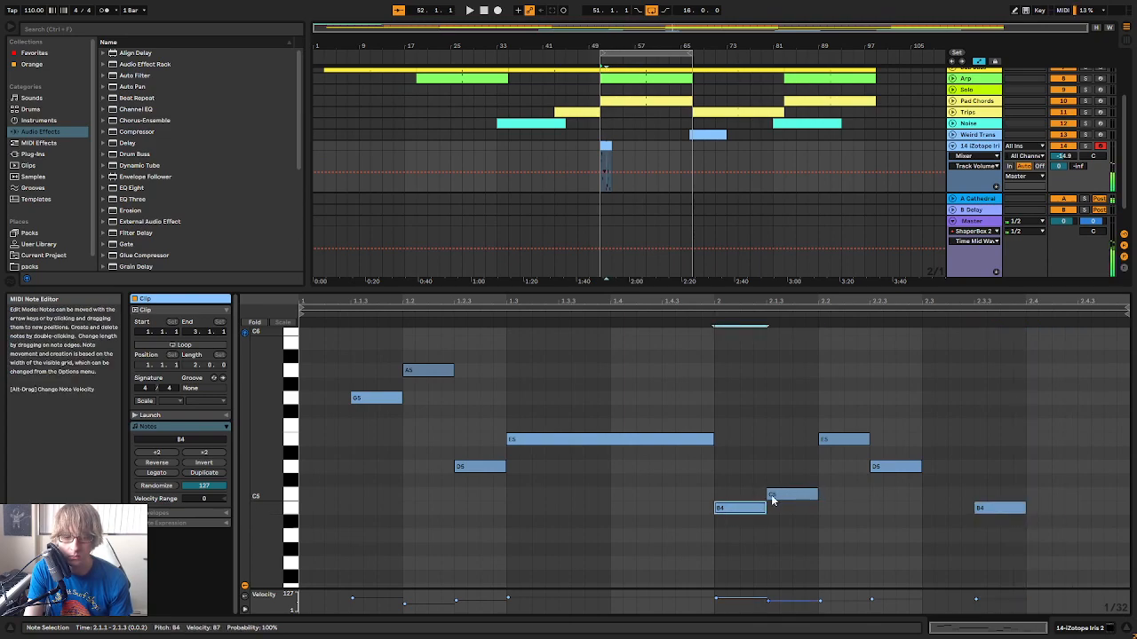
drag(997, 509, 1004, 565)
key(space)
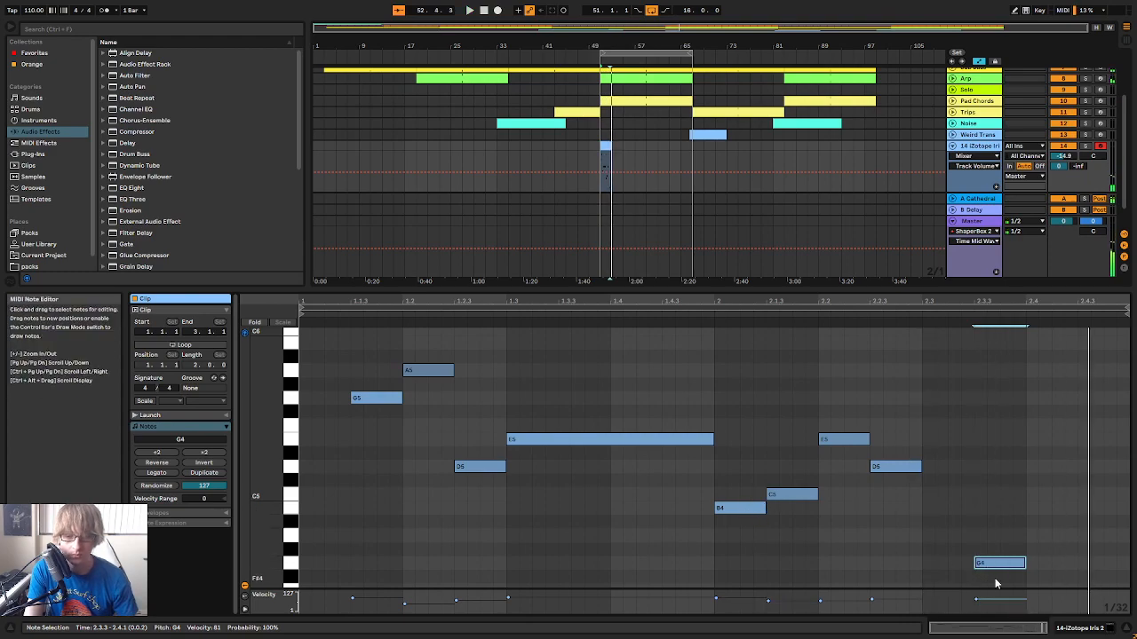
Paste a copy of the G4 at 2.4.3, raise it to A4 and play the phrase
click(1076, 525)
key(ctrl+v)
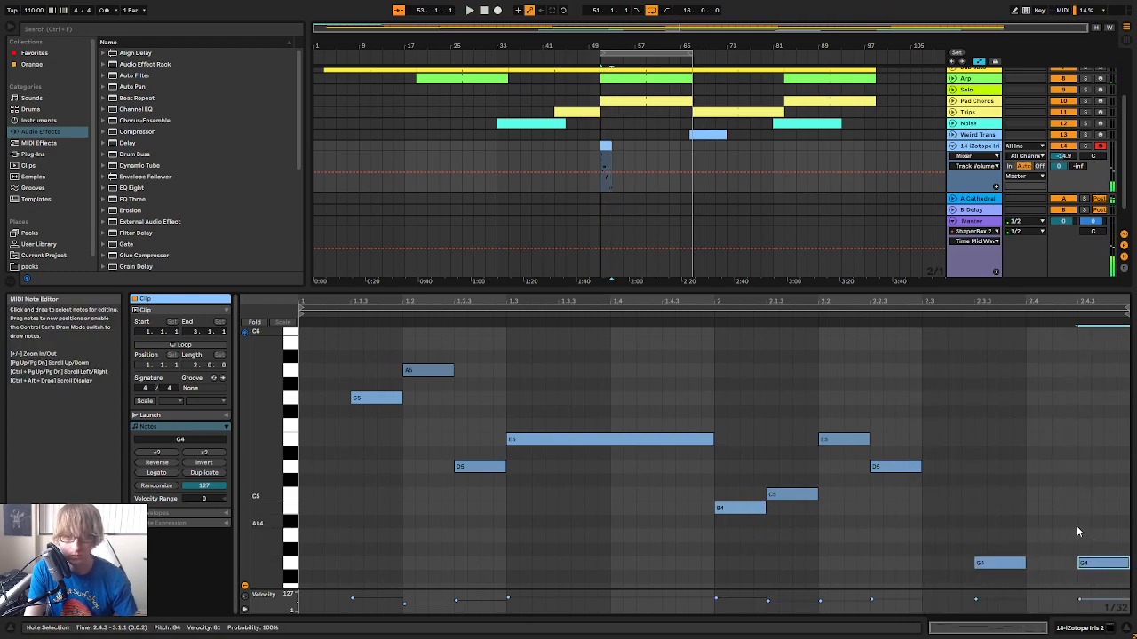
key(Up)
key(Up)
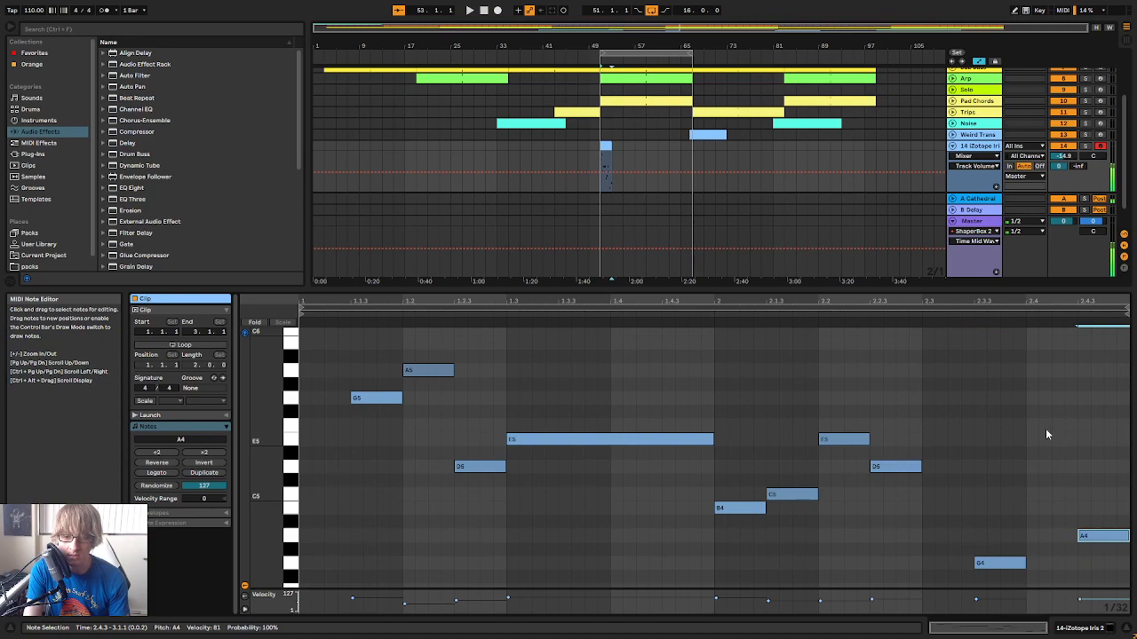
click(960, 316)
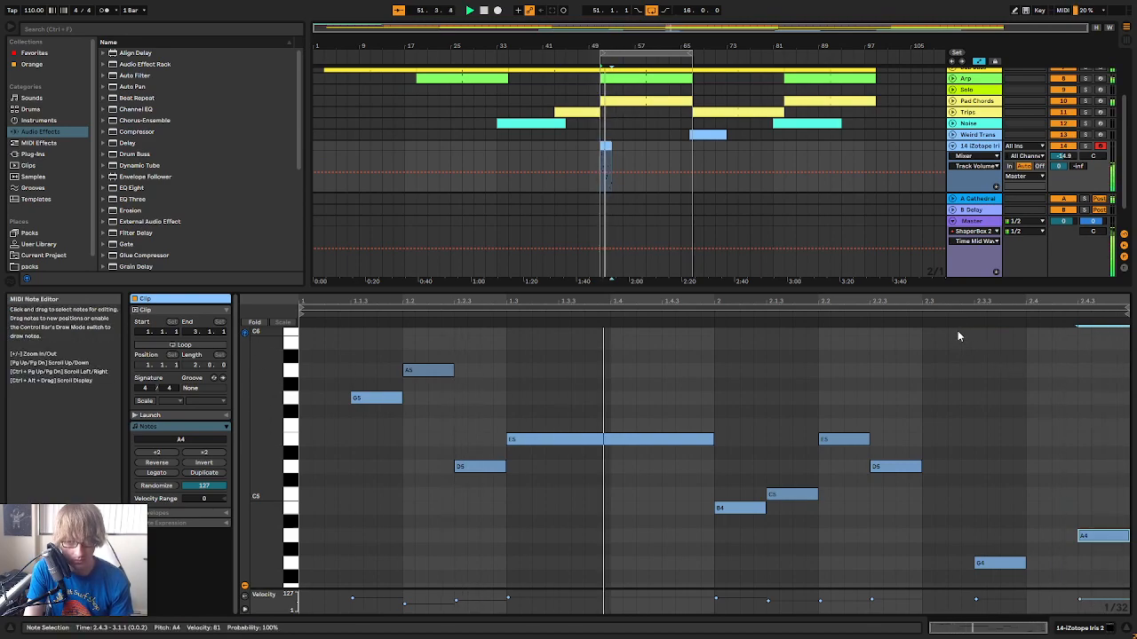
Lower the C5 at 2.1.3 to A4, audition the following notes and play the phrase
scroll(796, 417, down, 3)
click(736, 463)
mouse_move(796, 450)
mouse_down()
mouse_move(803, 499)
mouse_move(793, 497)
mouse_up()
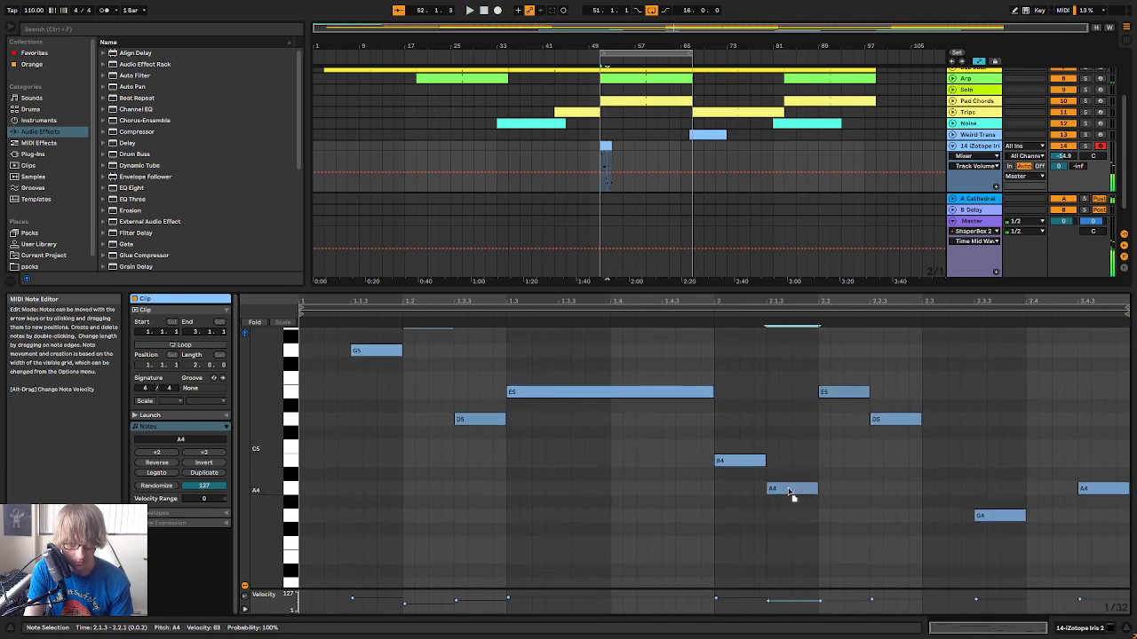
click(899, 420)
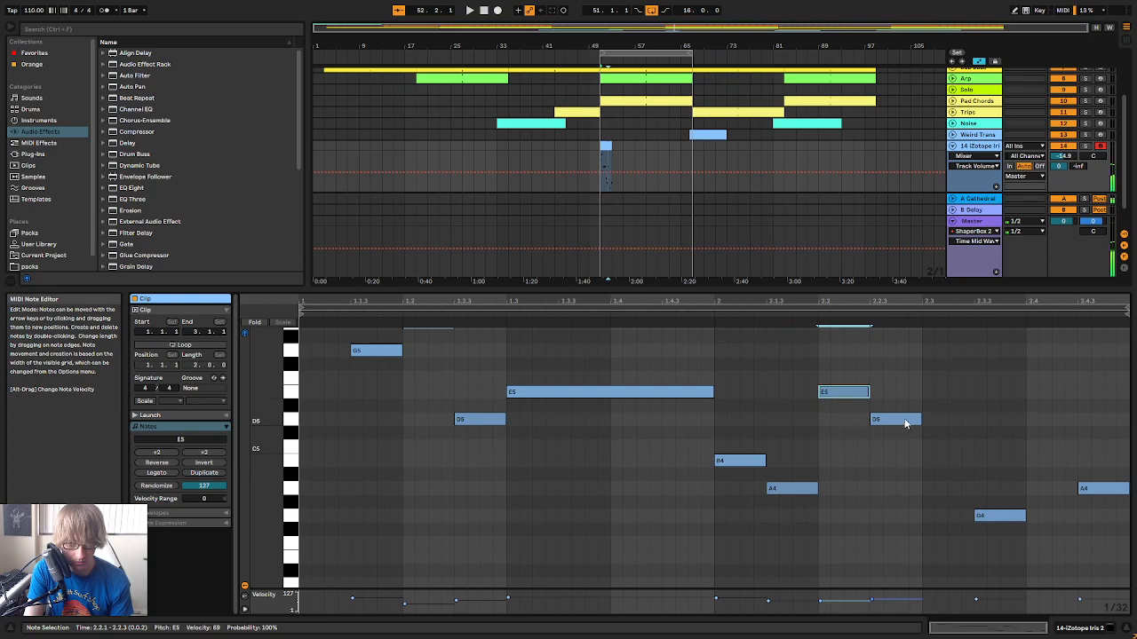
mouse_move(904, 423)
mouse_down()
mouse_move(903, 436)
mouse_move(904, 426)
mouse_up()
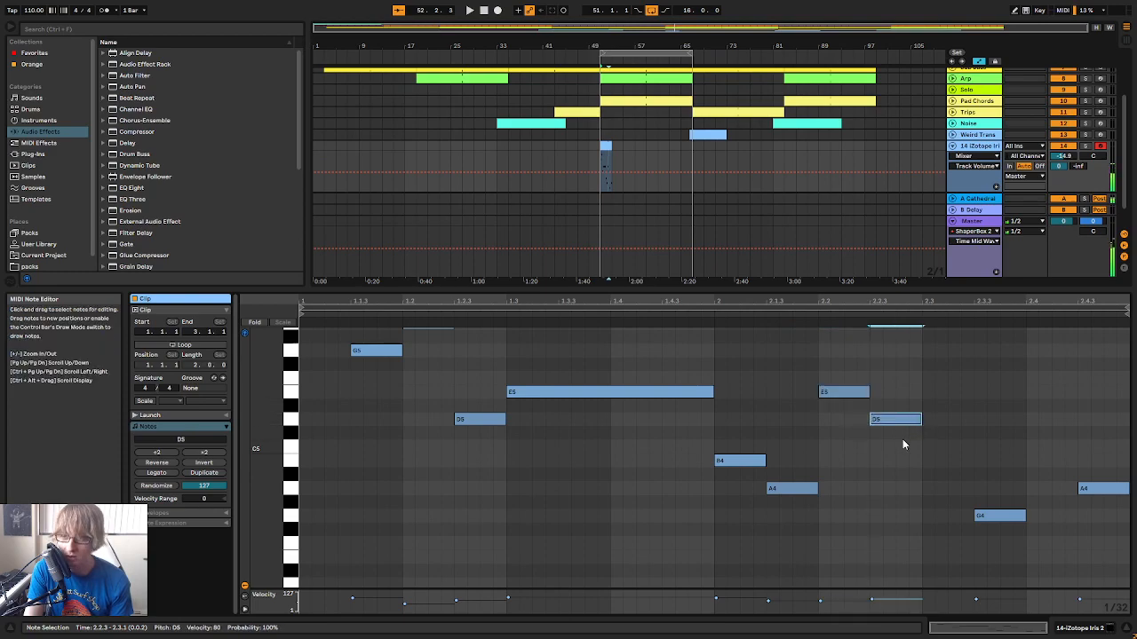
key(space)
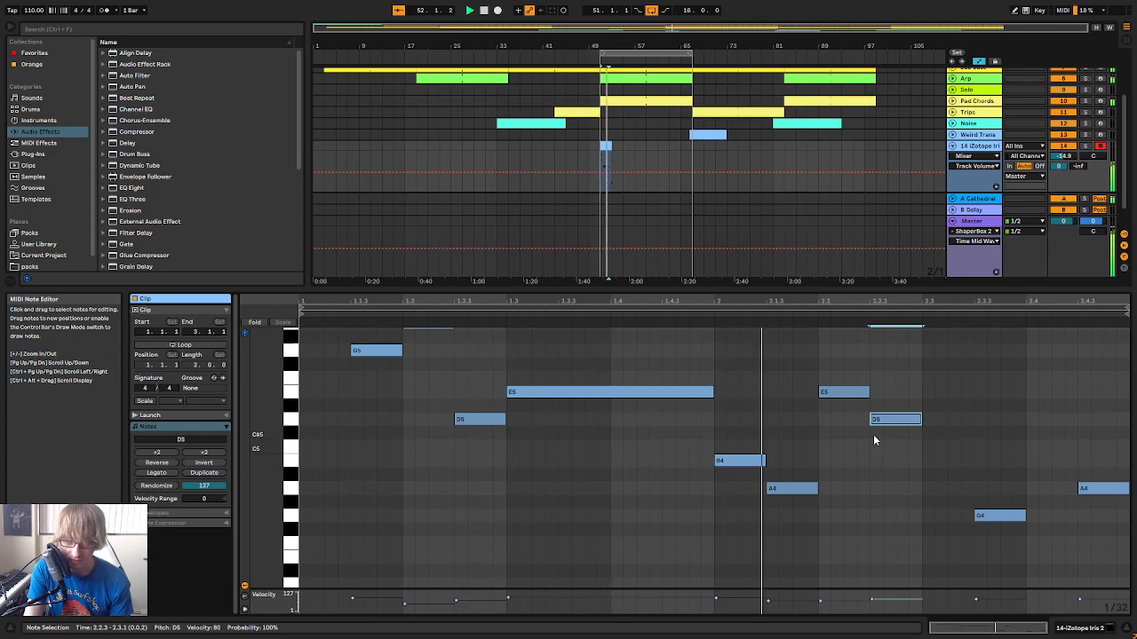
Raise the B4 at 2.1.1 to C5 and audition the remaining notes of bar 2
click(739, 463)
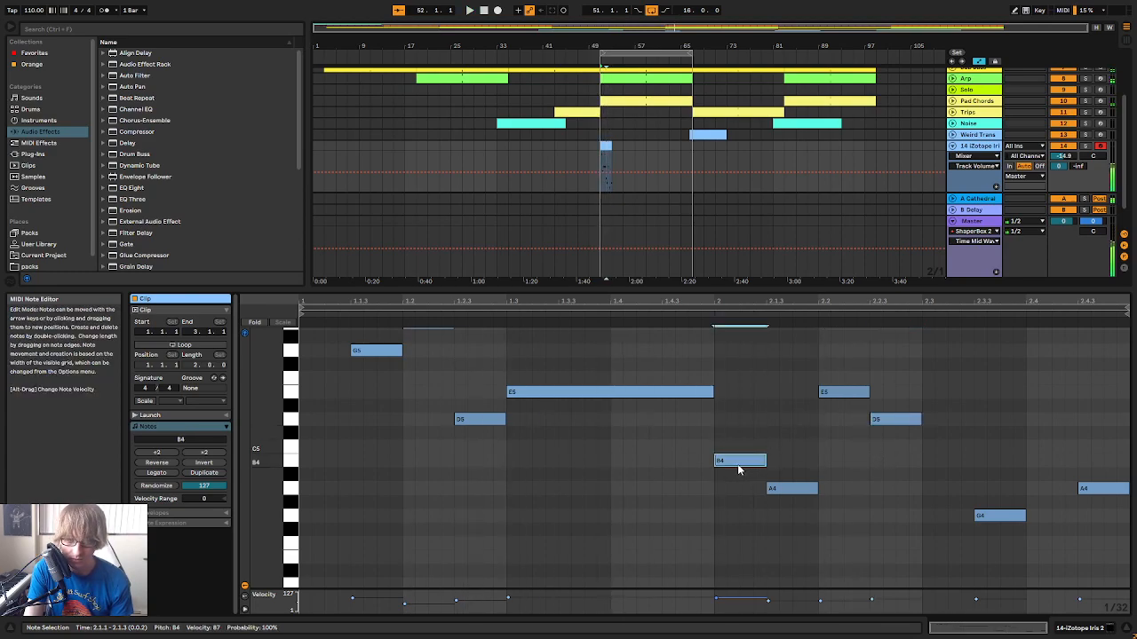
key(Up)
click(788, 490)
click(851, 392)
click(906, 423)
click(1089, 489)
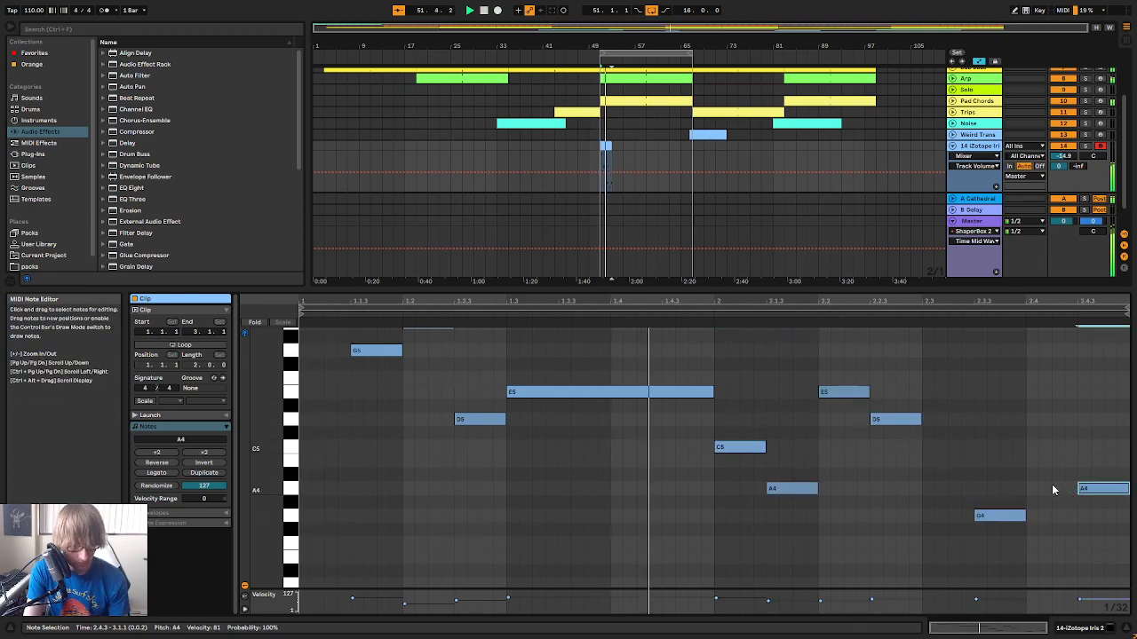
Audition the first four notes of bar 2 again and raise the G4 at 2.3.3 to B4
mouse_move(787, 488)
mouse_down()
mouse_move(787, 460)
mouse_move(786, 488)
mouse_up()
click(874, 419)
click(749, 451)
click(859, 393)
click(892, 420)
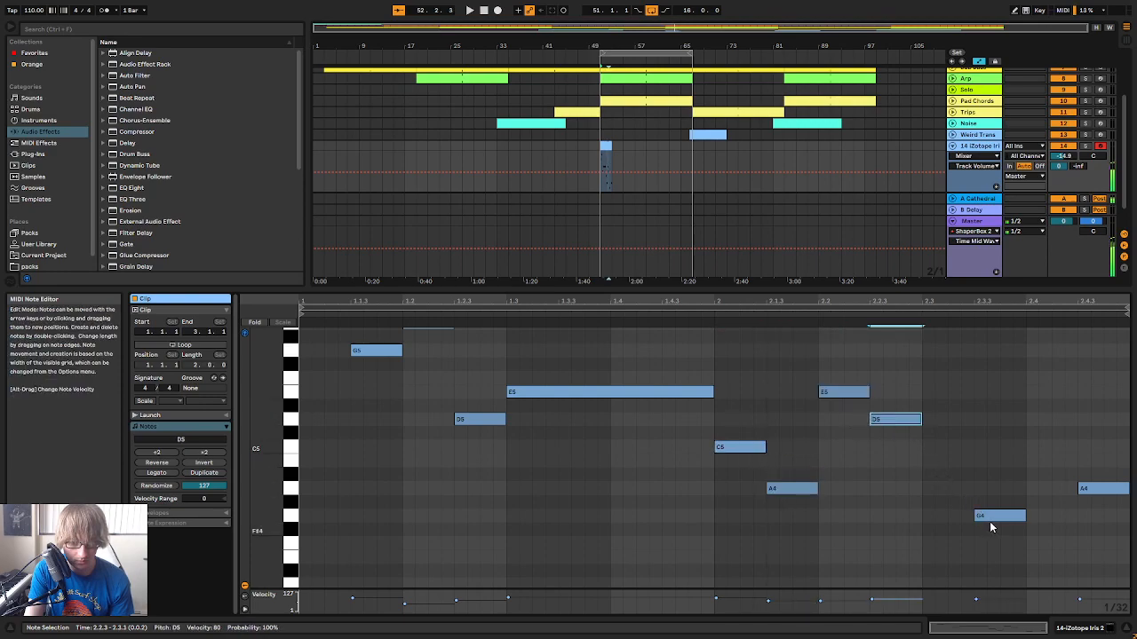
drag(985, 521, 984, 473)
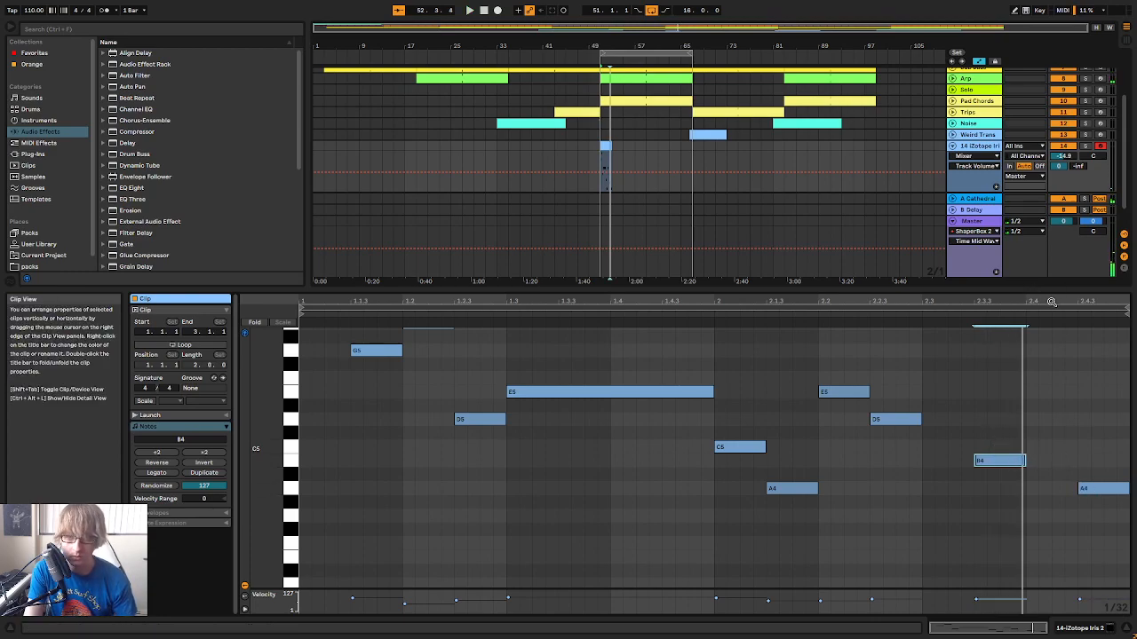
Duplicate the B4 to 2.4.1 as a C5 and replace the A4 at 2.4.3 with a copied E5
key(ctrl+d)
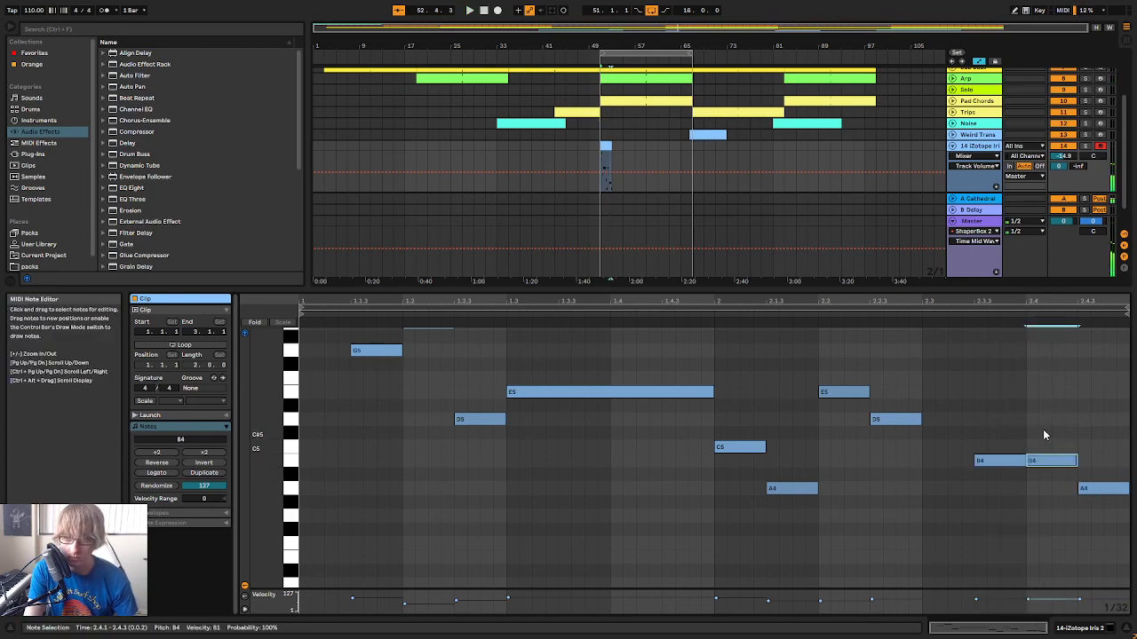
click(892, 420)
click(855, 392)
key(ctrl+c)
click(1080, 391)
key(ctrl+v)
drag(1091, 530, 1106, 488)
key(Delete)
Turn on looping for the two-bar clip and extend it to bar 59
mouse_move(614, 146)
mouse_down()
mouse_move(644, 146)
mouse_move(621, 153)
mouse_up()
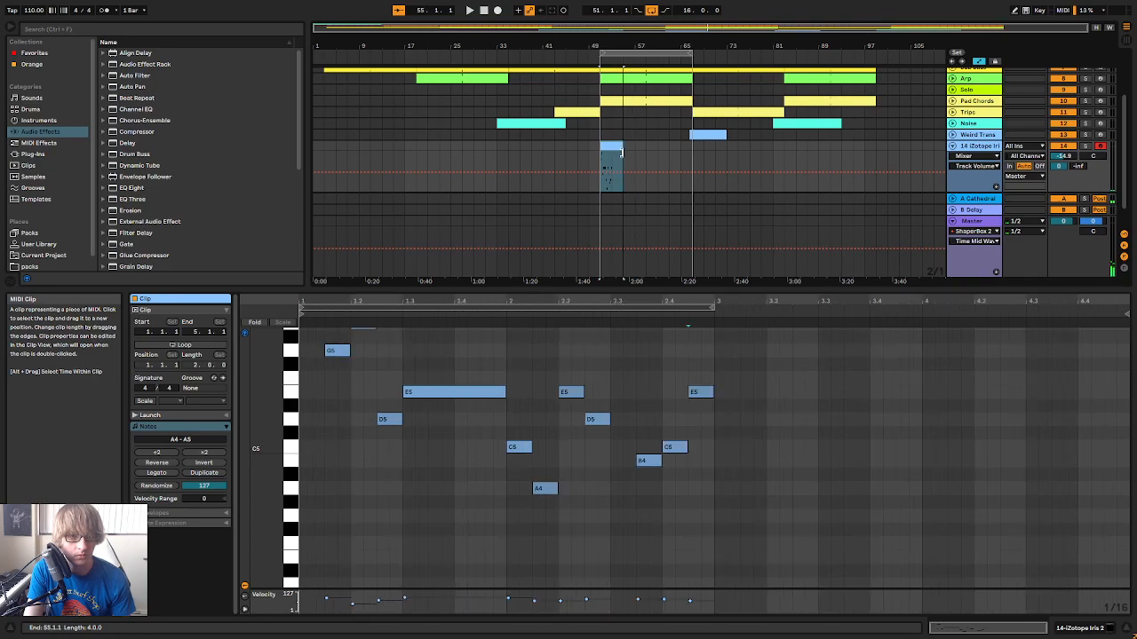
click(181, 344)
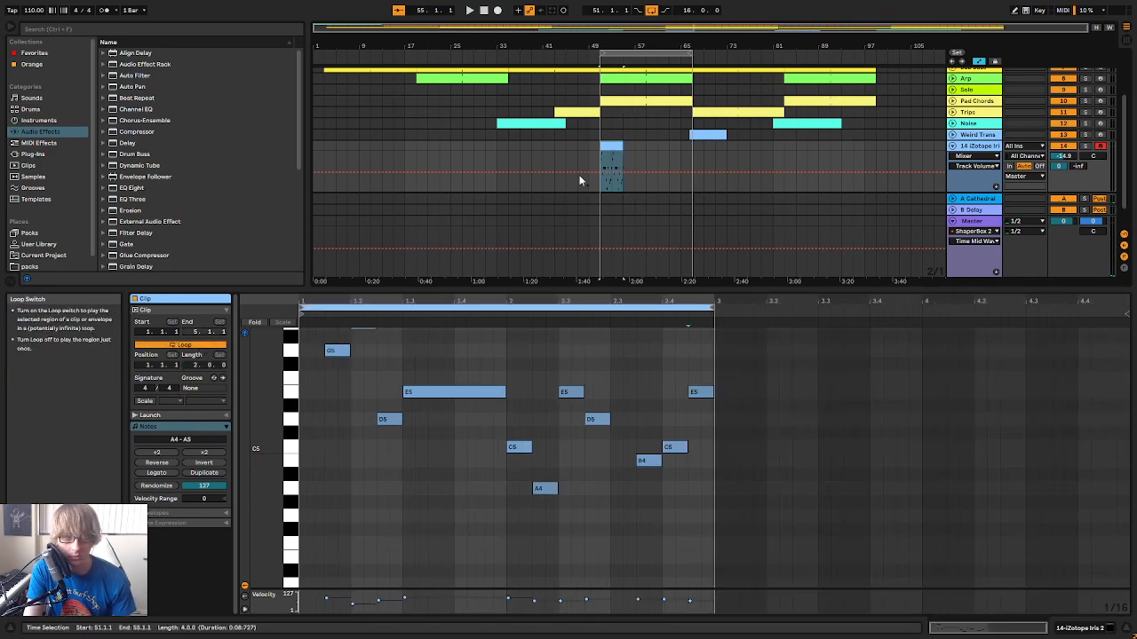
drag(613, 146, 634, 145)
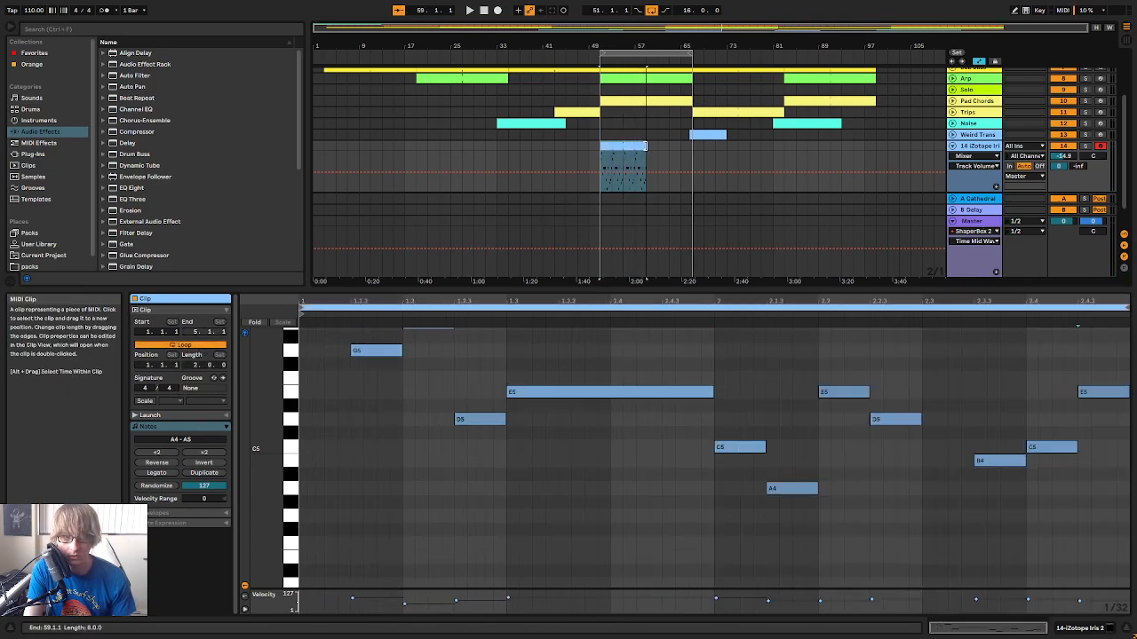
Consolidate the repeats into one eight-bar clip and loop it out to bar 67
right_click(635, 145)
click(675, 254)
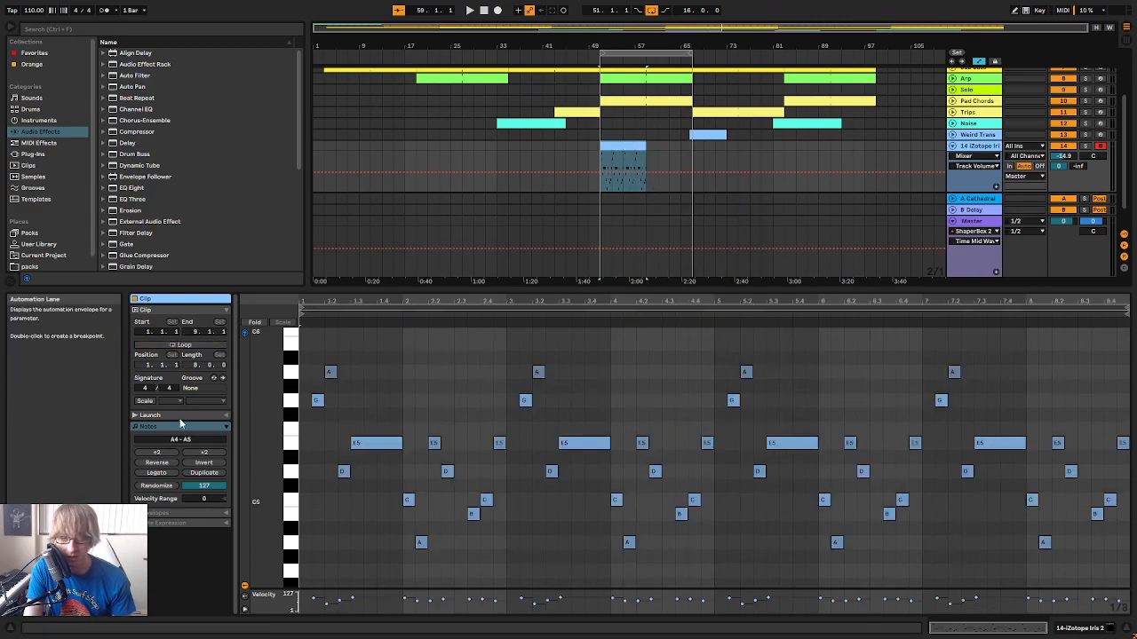
drag(646, 146, 686, 155)
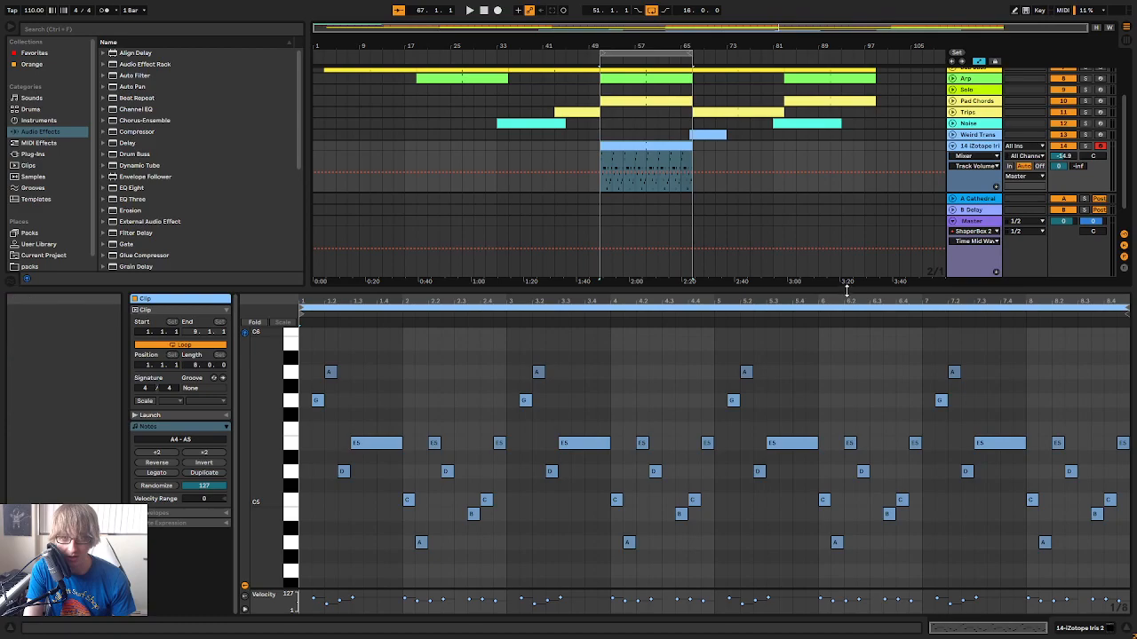
Delete the E5 at 2.4.3 at the end of the first phrase and play the melody
drag(844, 291, 823, 215)
drag(527, 216, 625, 248)
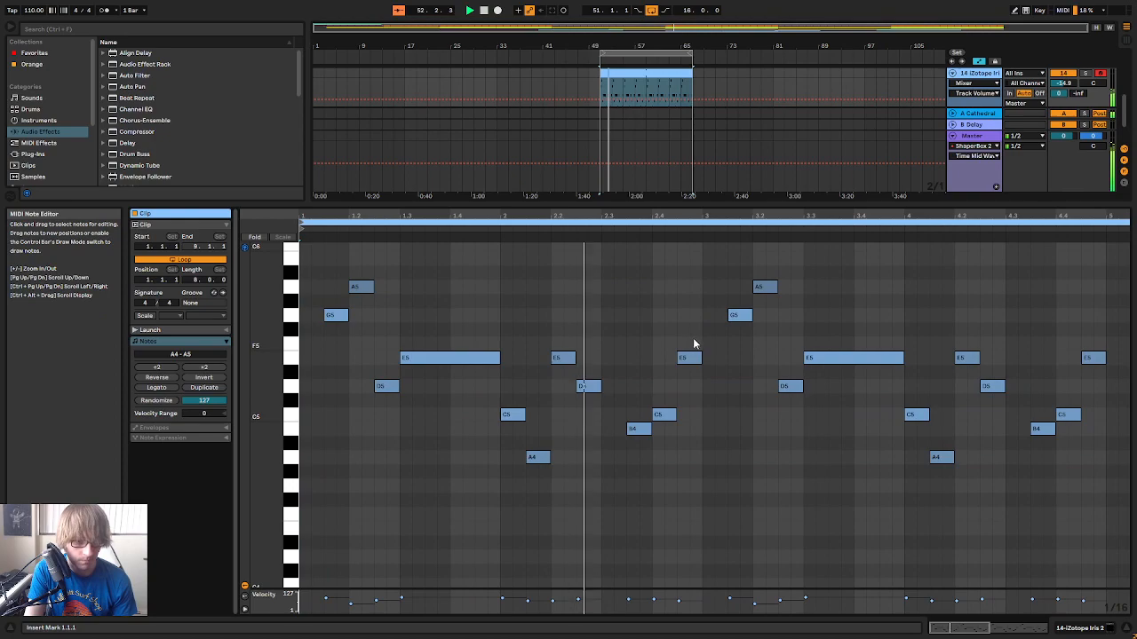
double_click(683, 360)
key(space)
drag(800, 216, 650, 214)
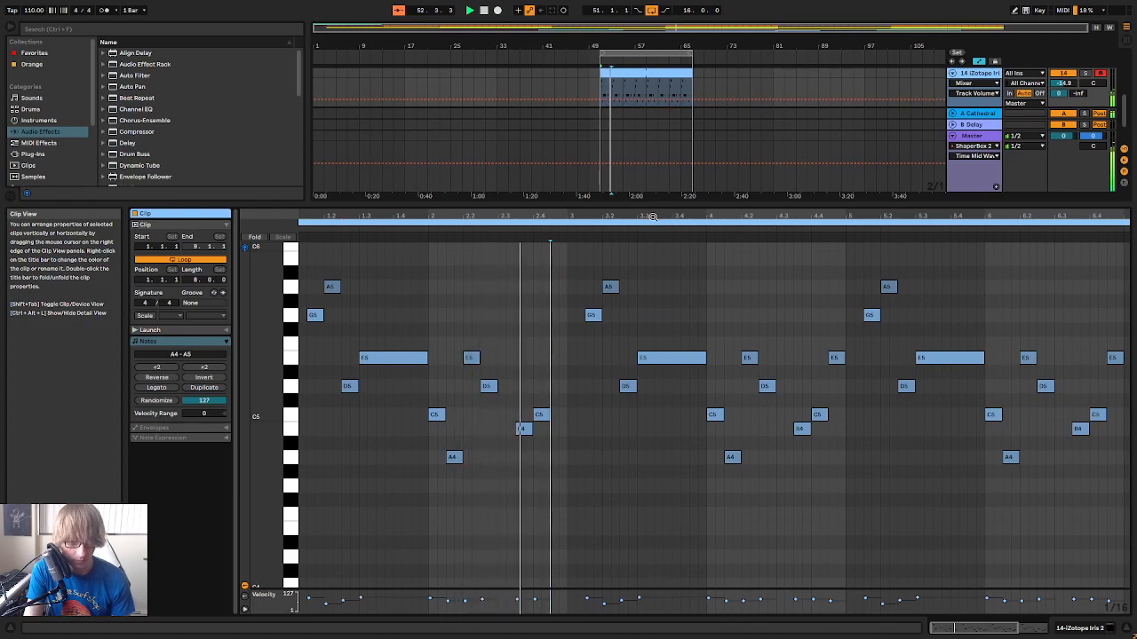
drag(693, 215, 781, 215)
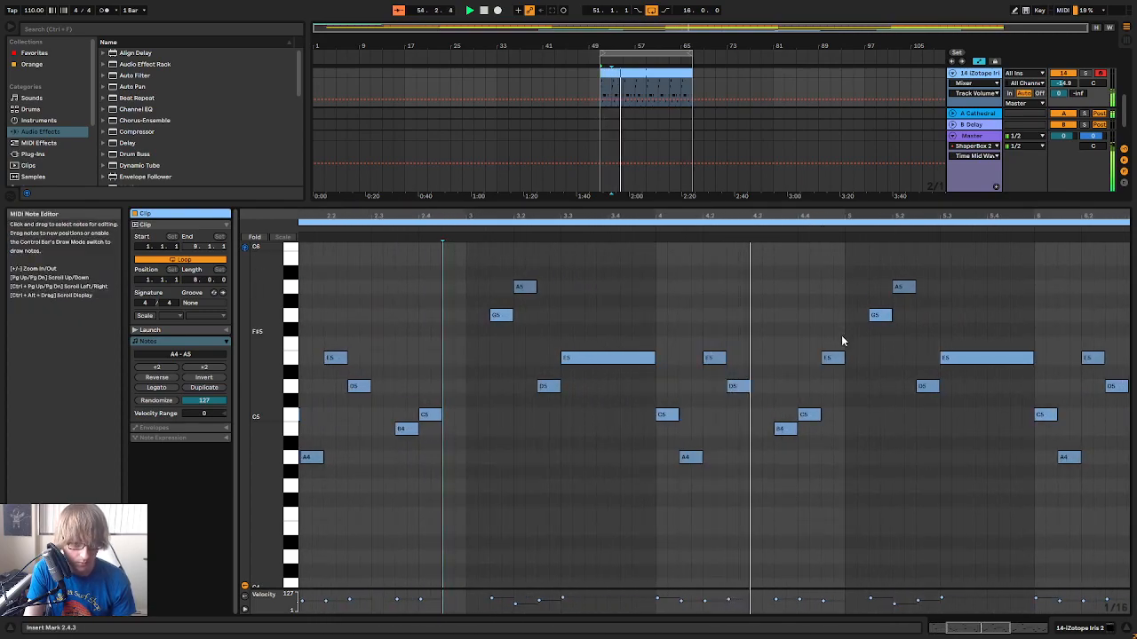
Move bar 4's B4 and C5 an eighth earlier and end the bar with A4 at 4.4.1 and G4 at 4.4.3 instead of E5
click(685, 456)
click(736, 386)
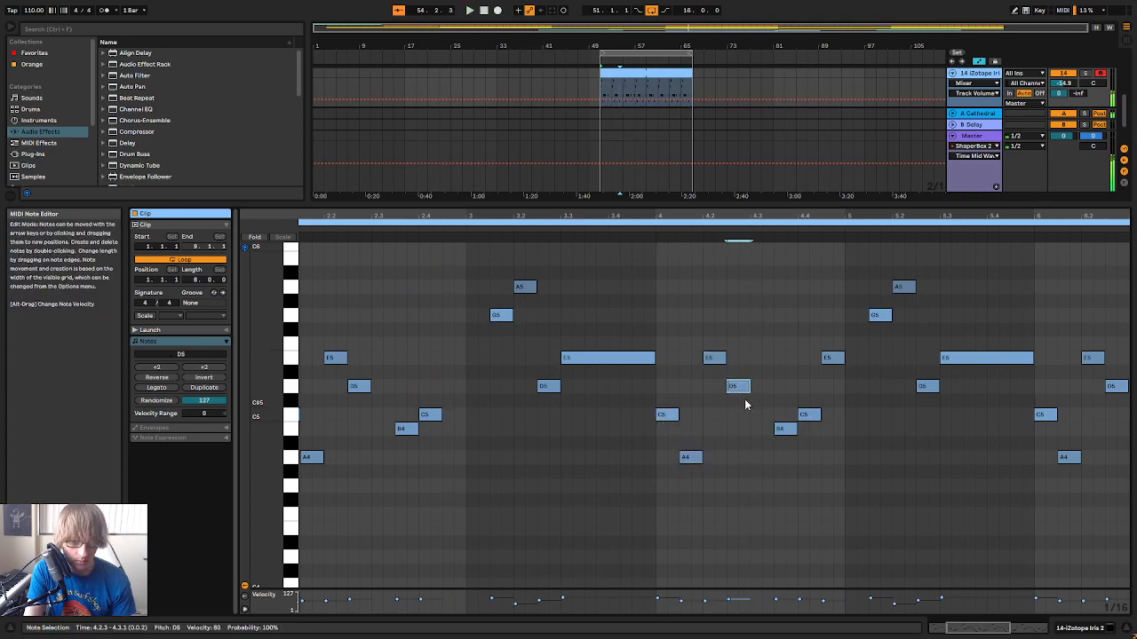
drag(789, 440, 766, 435)
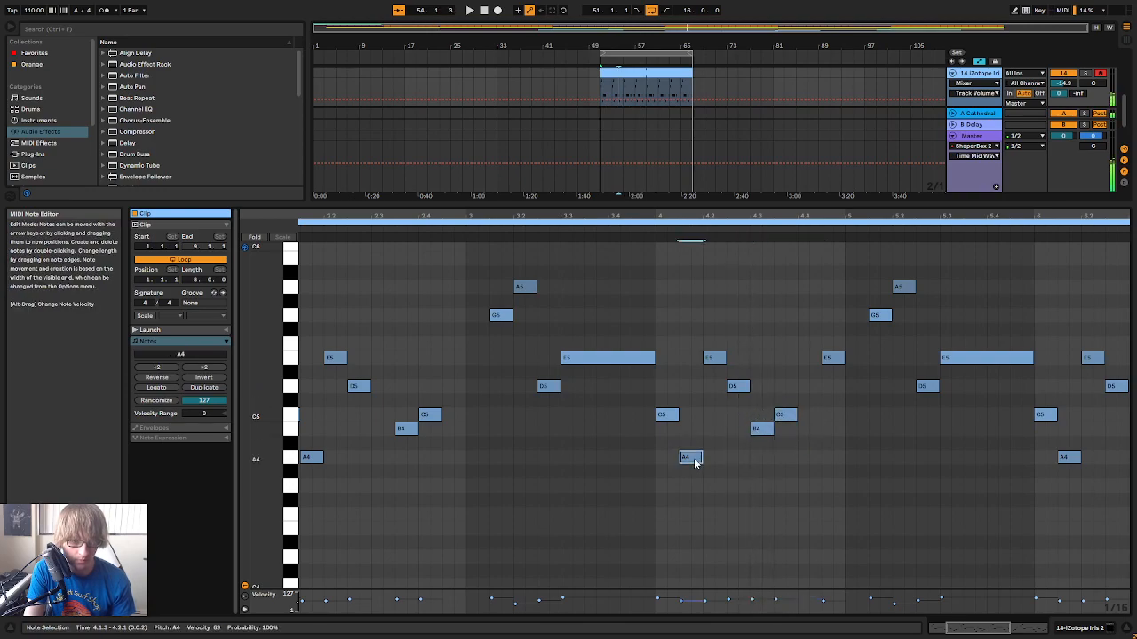
double_click(796, 458)
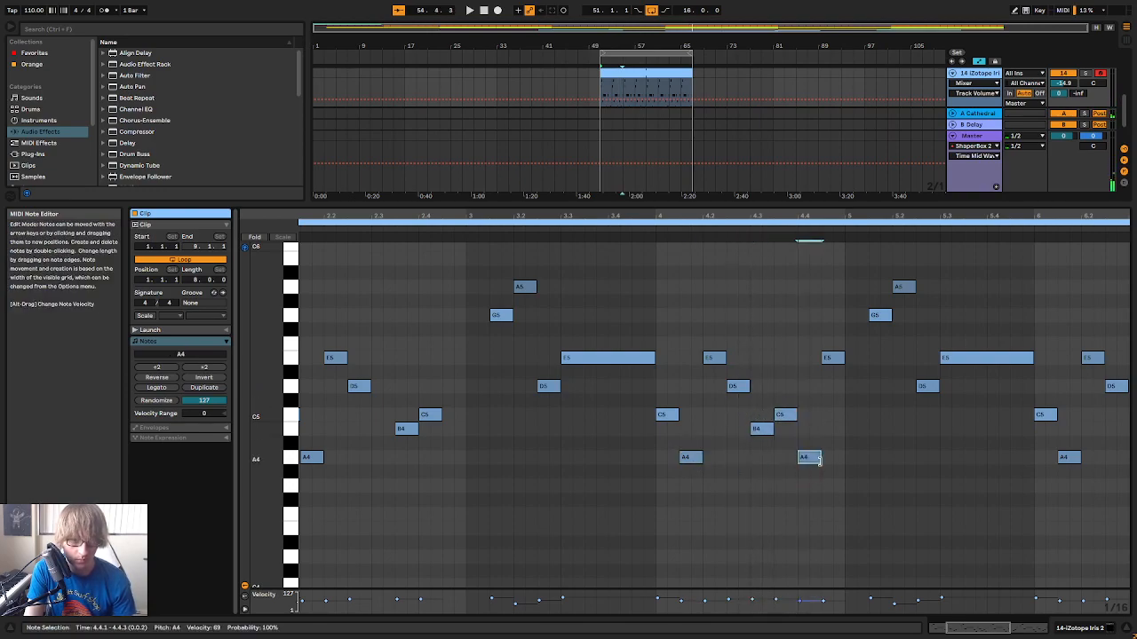
double_click(835, 472)
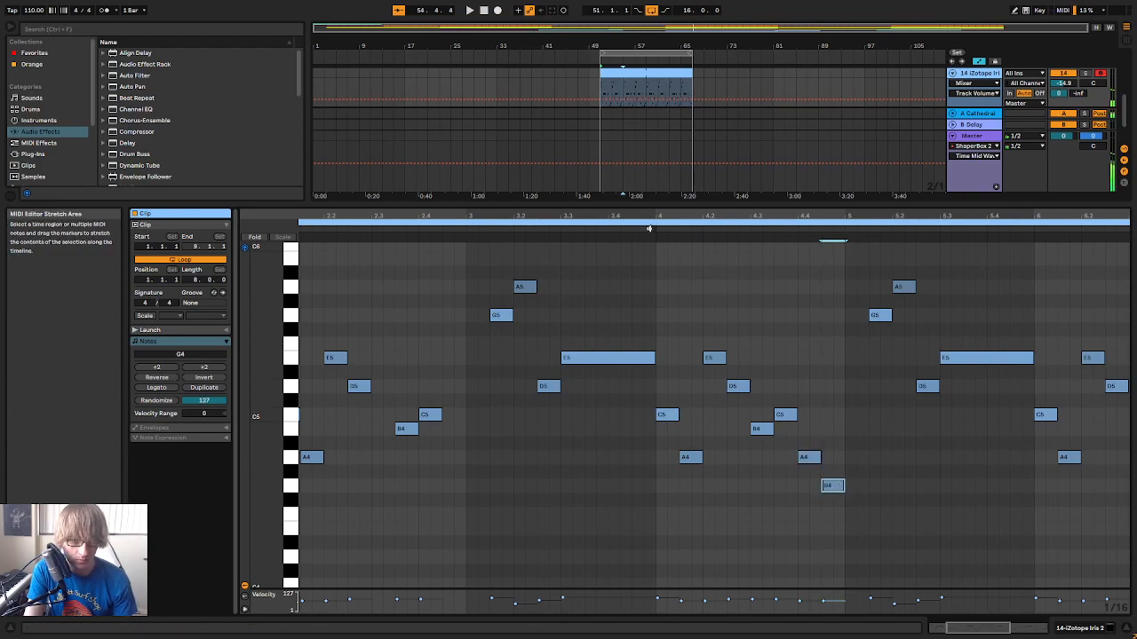
key(space)
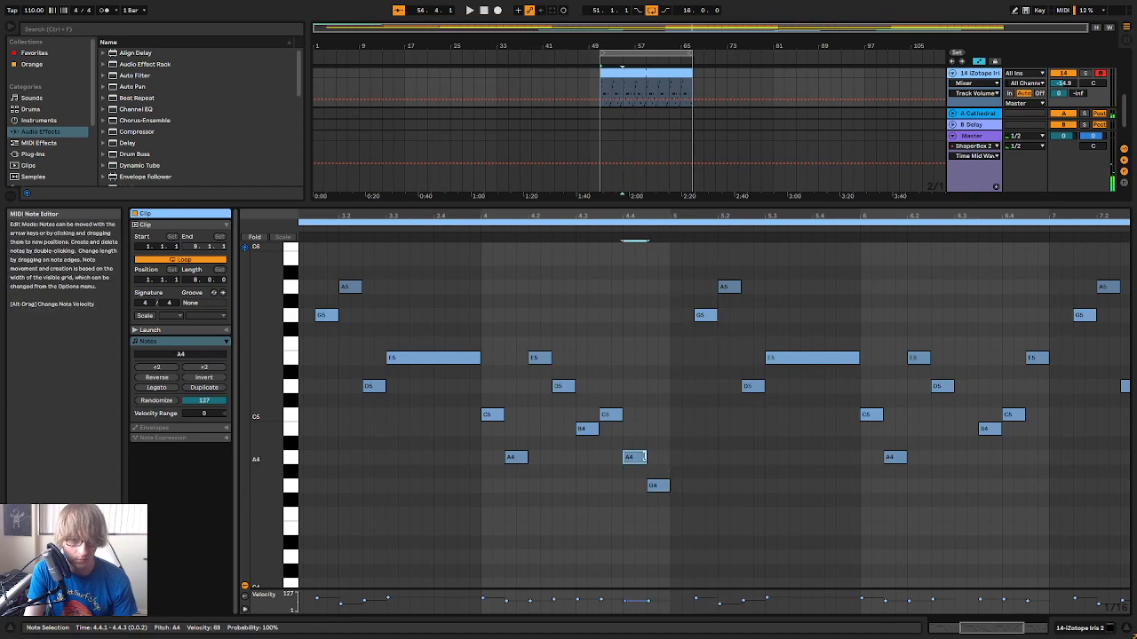
Play the melody and swap bar 4's last two notes, placing G4 at 4.4.1 and A4 at 4.4.3
drag(879, 216, 875, 124)
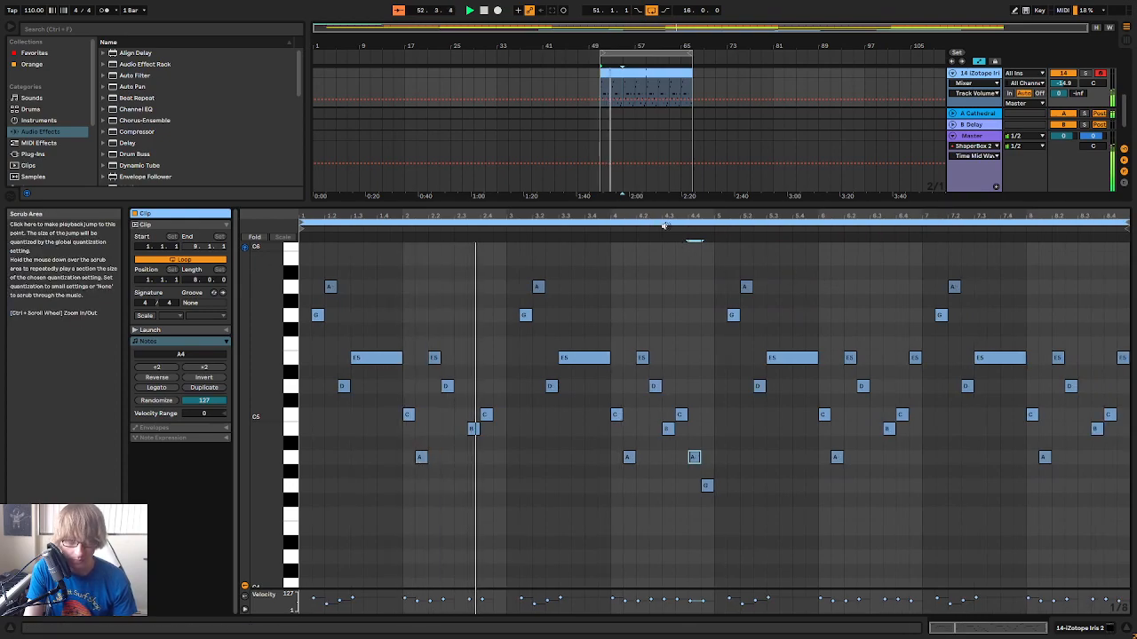
mouse_move(687, 215)
mouse_down()
mouse_move(804, 233)
mouse_move(687, 217)
mouse_up()
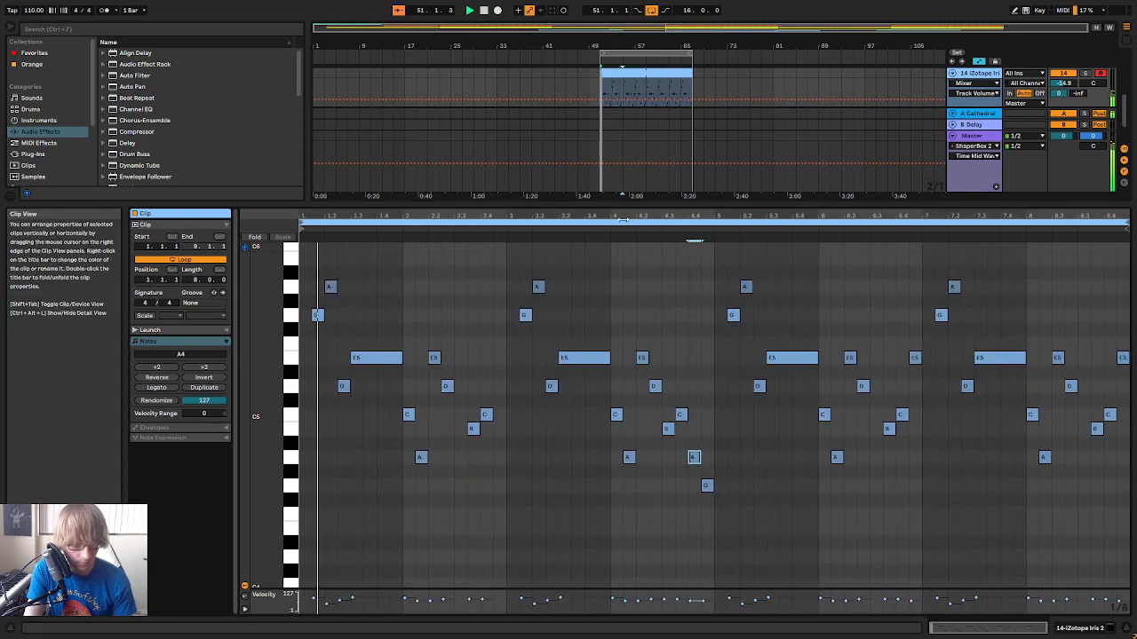
drag(473, 215, 675, 221)
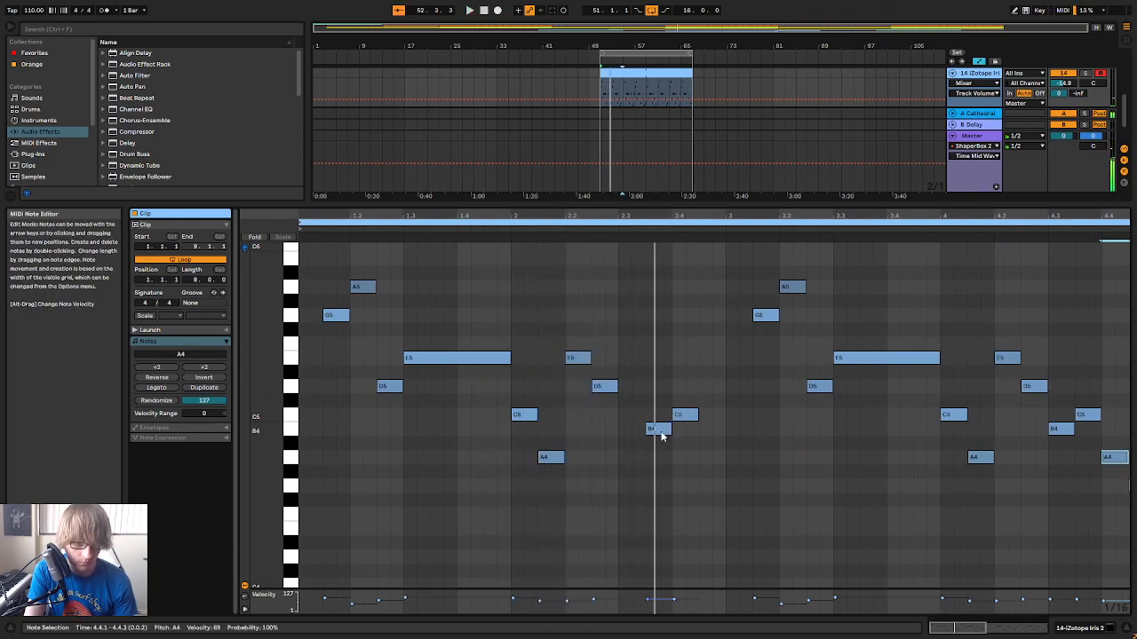
click(713, 424)
key(space)
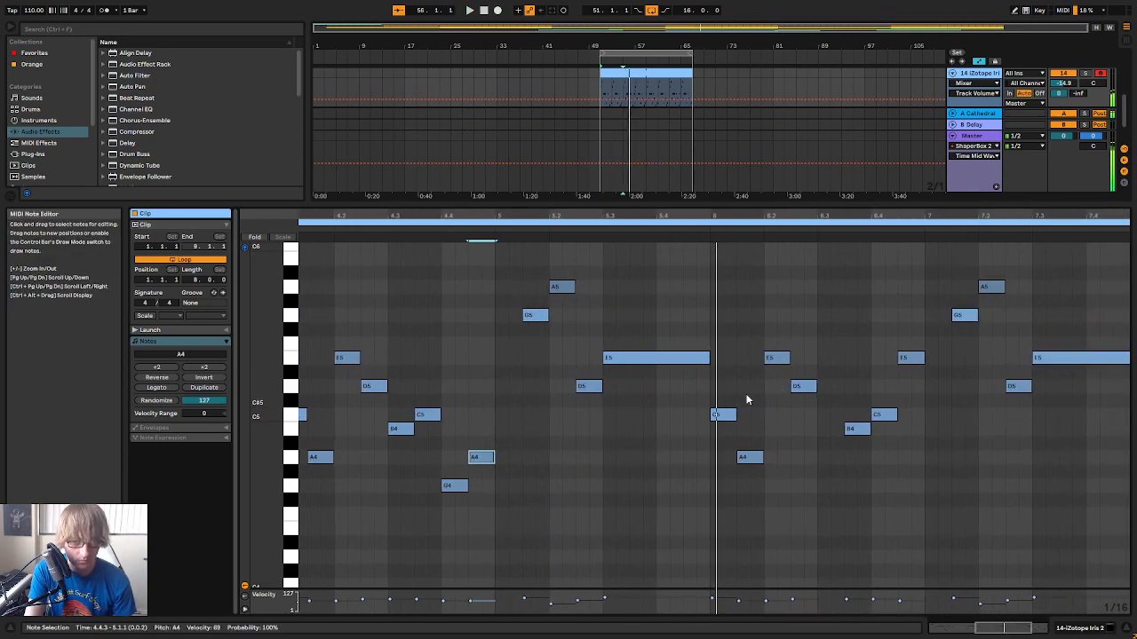
Raise the first two notes of bar 6 to B5 at 6.1.1 and A5 at 6.1.3, and play the bar
key(shift+Up)
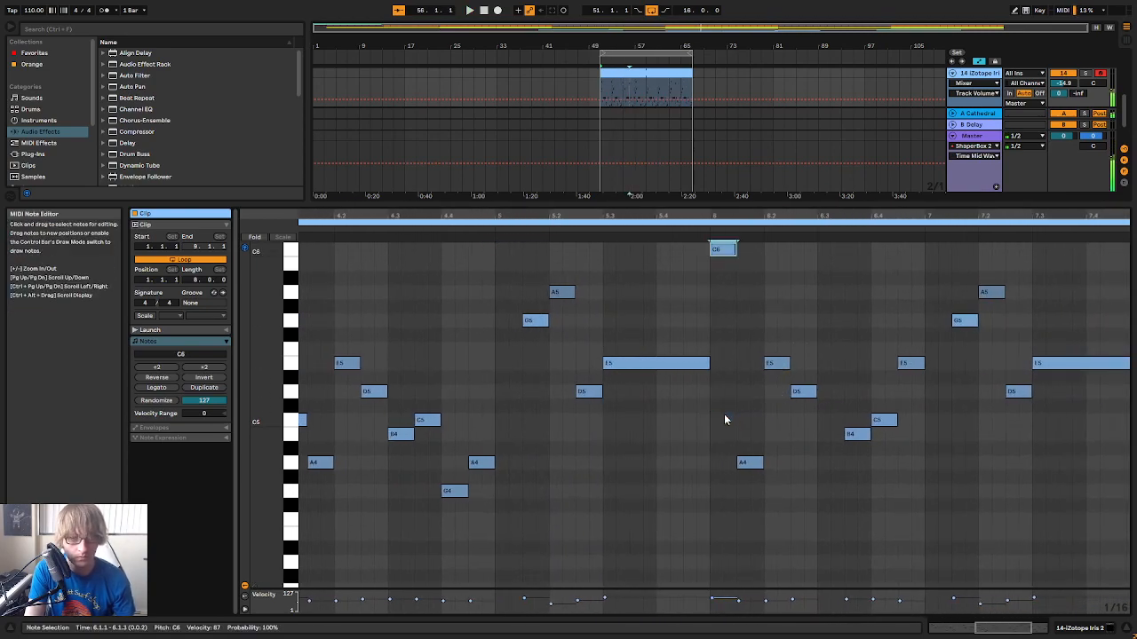
key(Down)
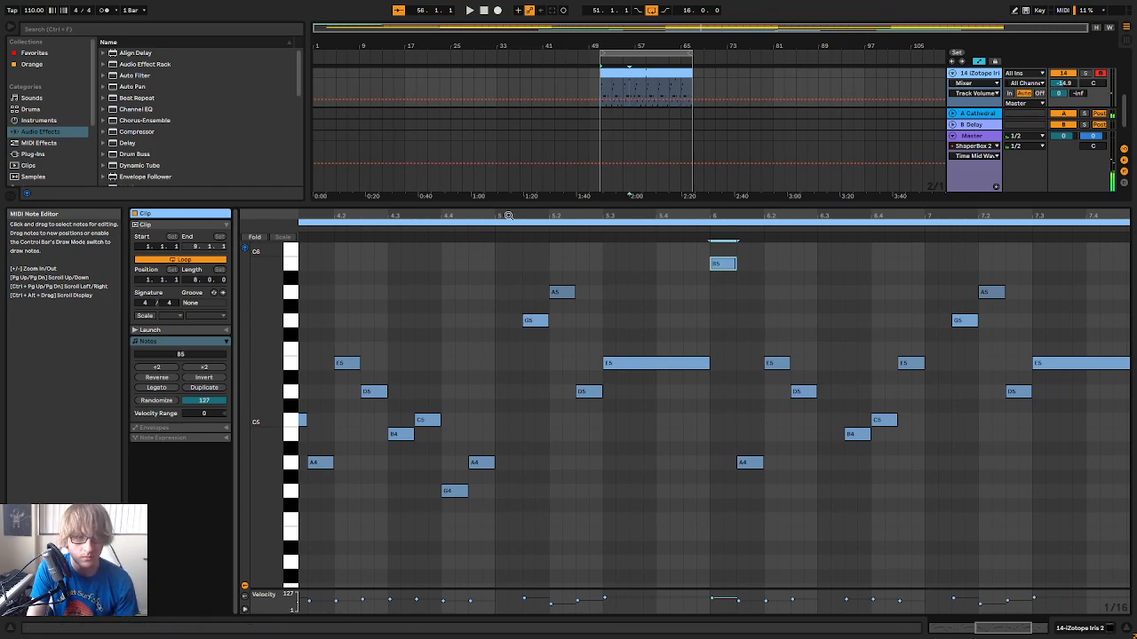
key(space)
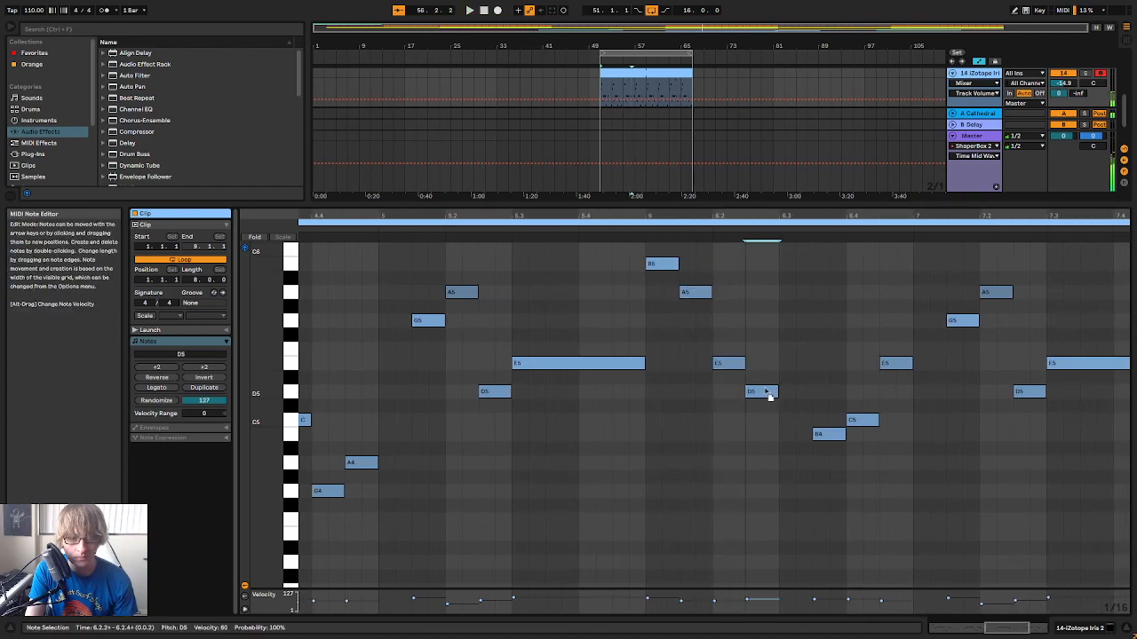
click(636, 232)
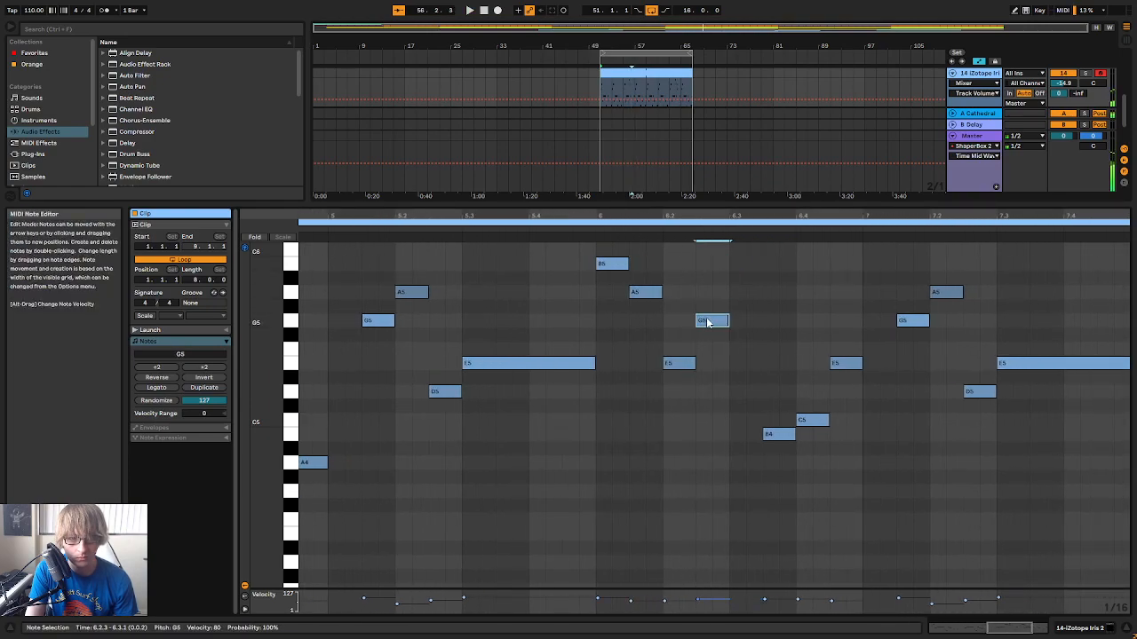
click(680, 365)
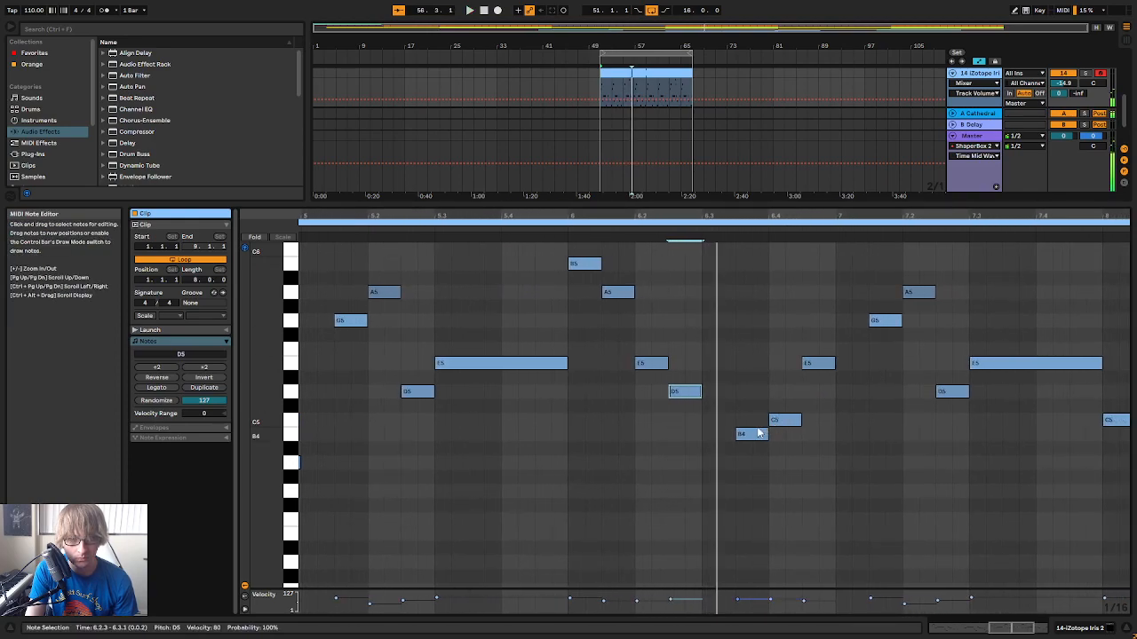
Shift bar 6's C5 an eighth later to 6.4.3, delete the E5 at that position, and play the melody
click(751, 436)
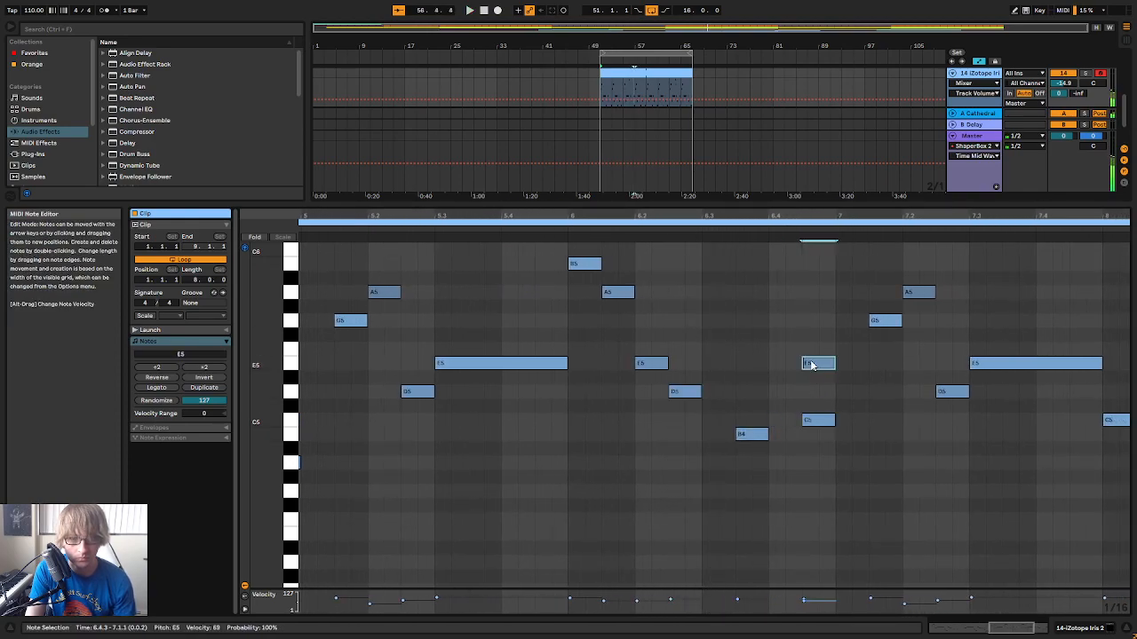
key(Delete)
key(space)
Listen through the melody up to bar 7, replaying bars 5 to 7 to judge the new phrase
drag(814, 216, 814, 177)
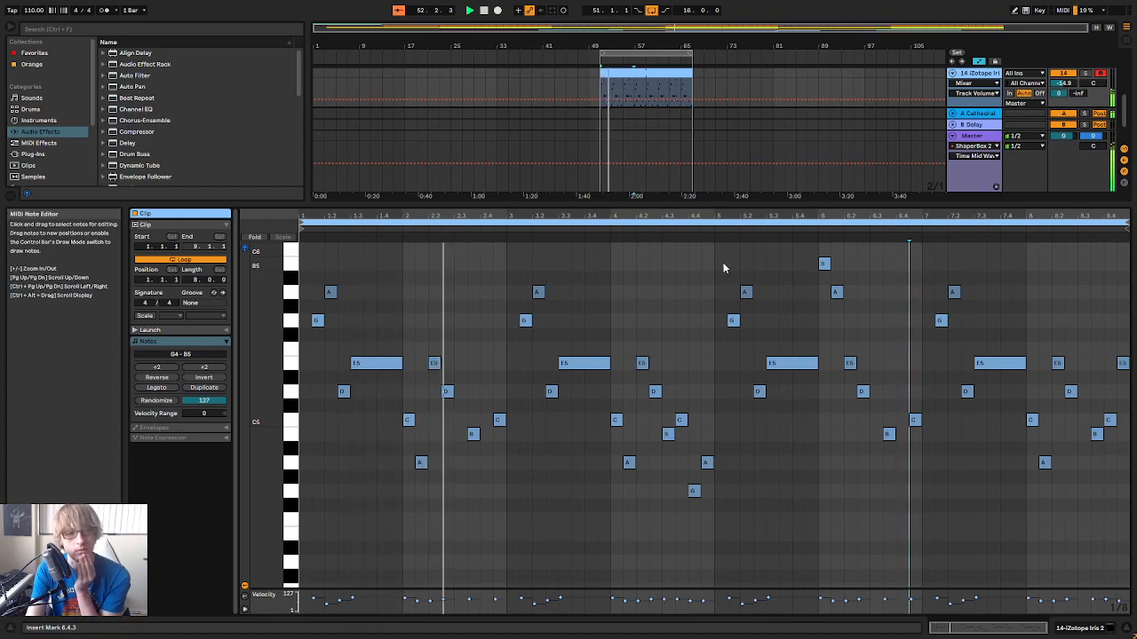
drag(742, 216, 733, 234)
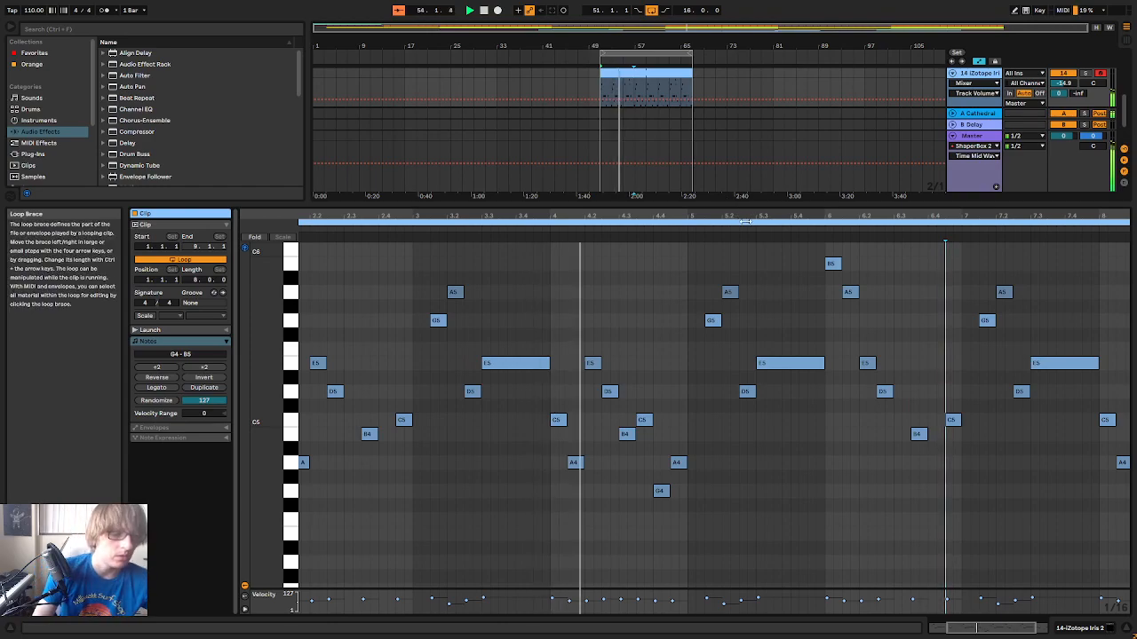
drag(766, 217, 773, 216)
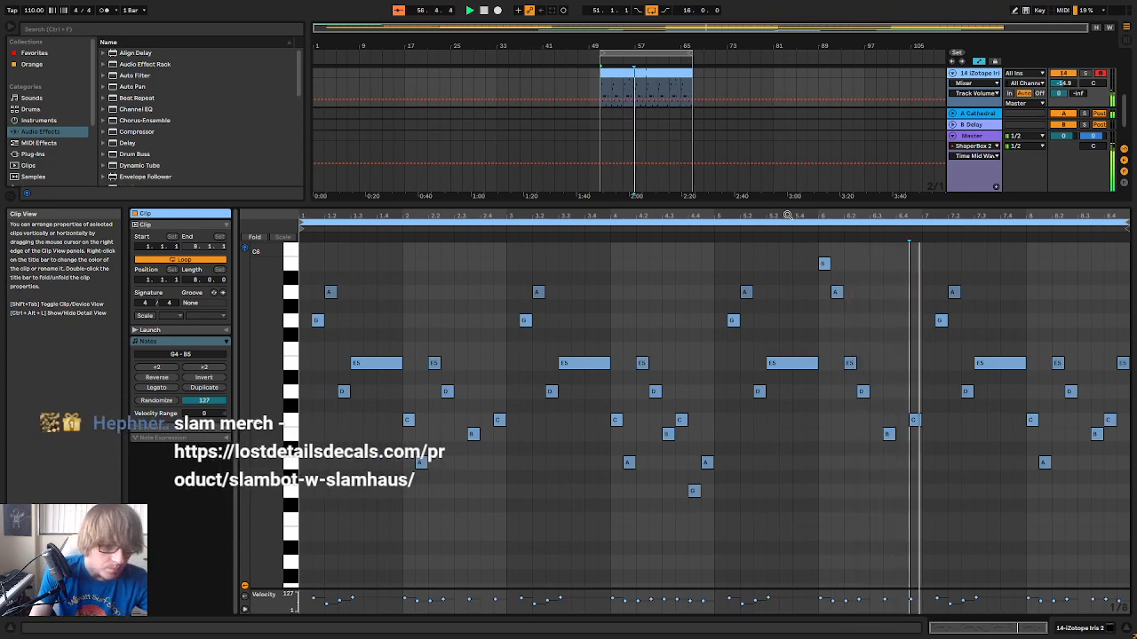
click(815, 227)
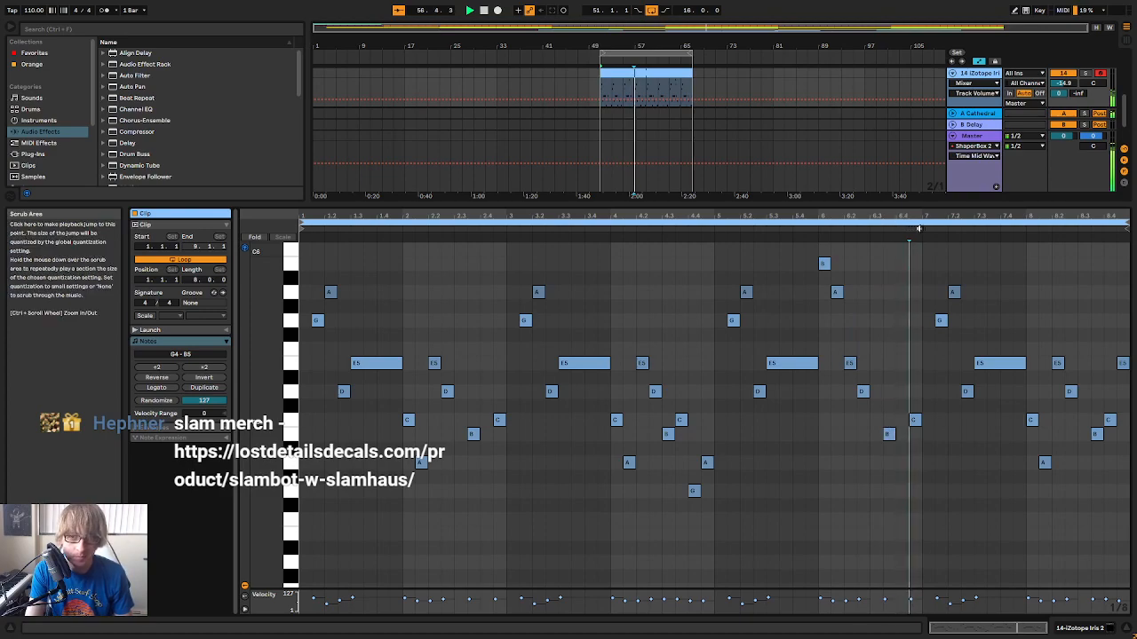
key(space)
key(space)
drag(913, 215, 761, 261)
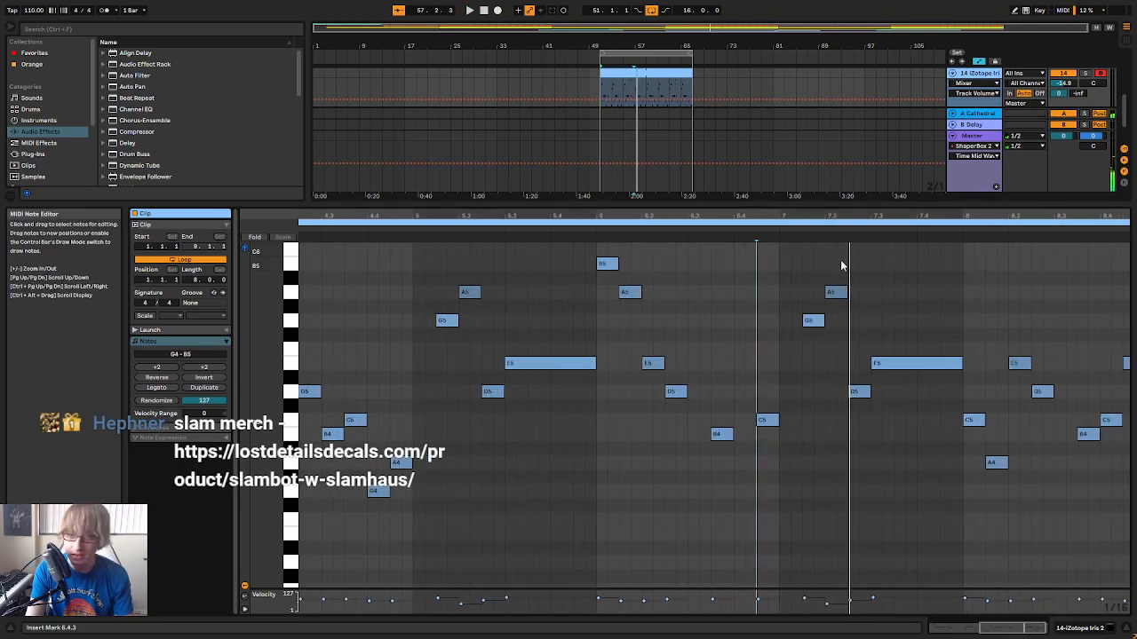
drag(840, 213, 925, 186)
click(950, 317)
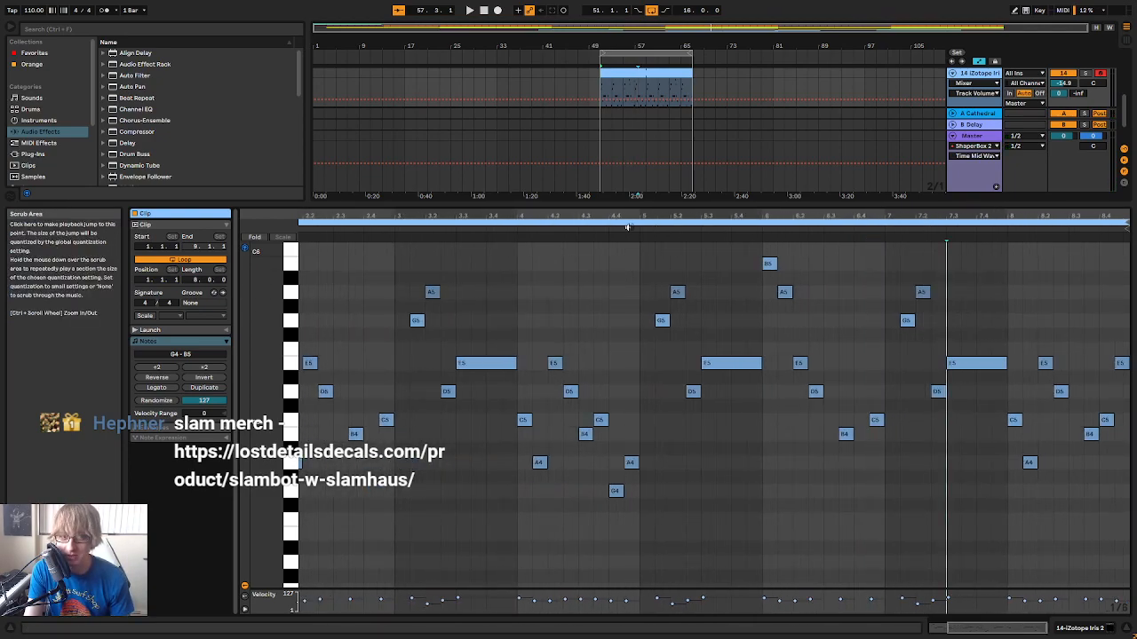
click(626, 229)
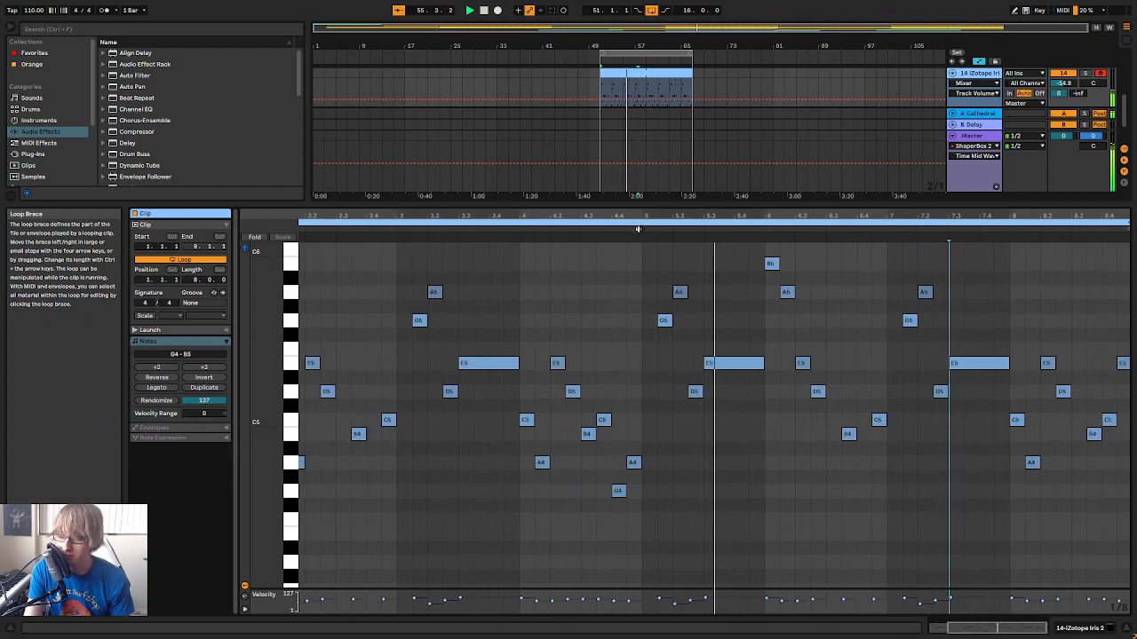
click(849, 276)
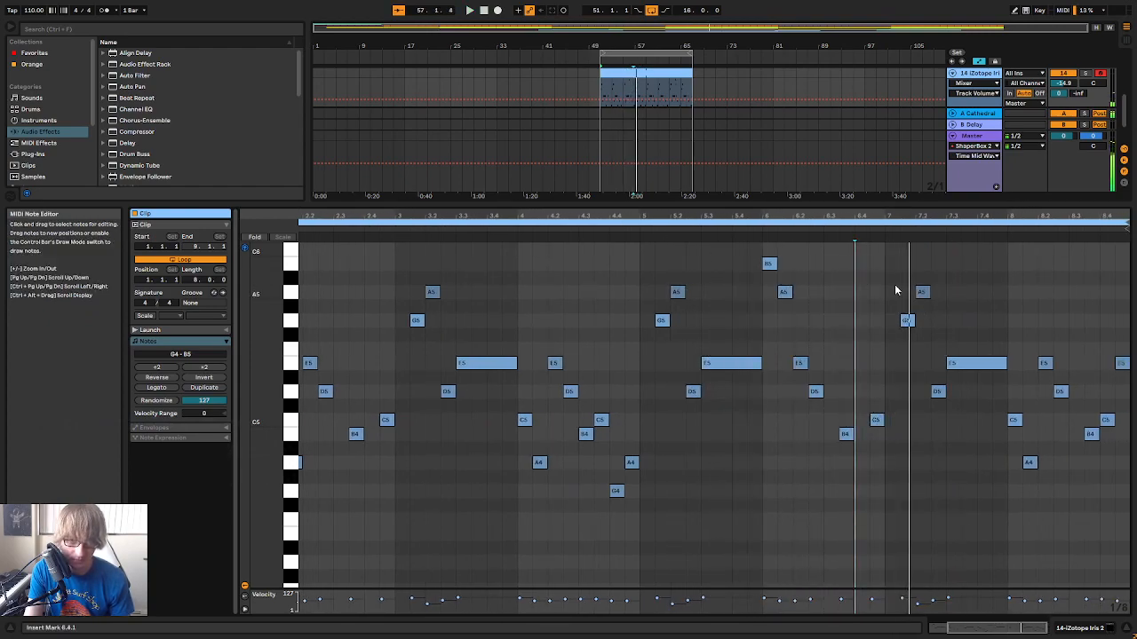
Raise bar 7's D5 at 7.2.3 to C6 and the long E5 at 7.3.1 to B5, then play the bar
click(907, 321)
click(922, 293)
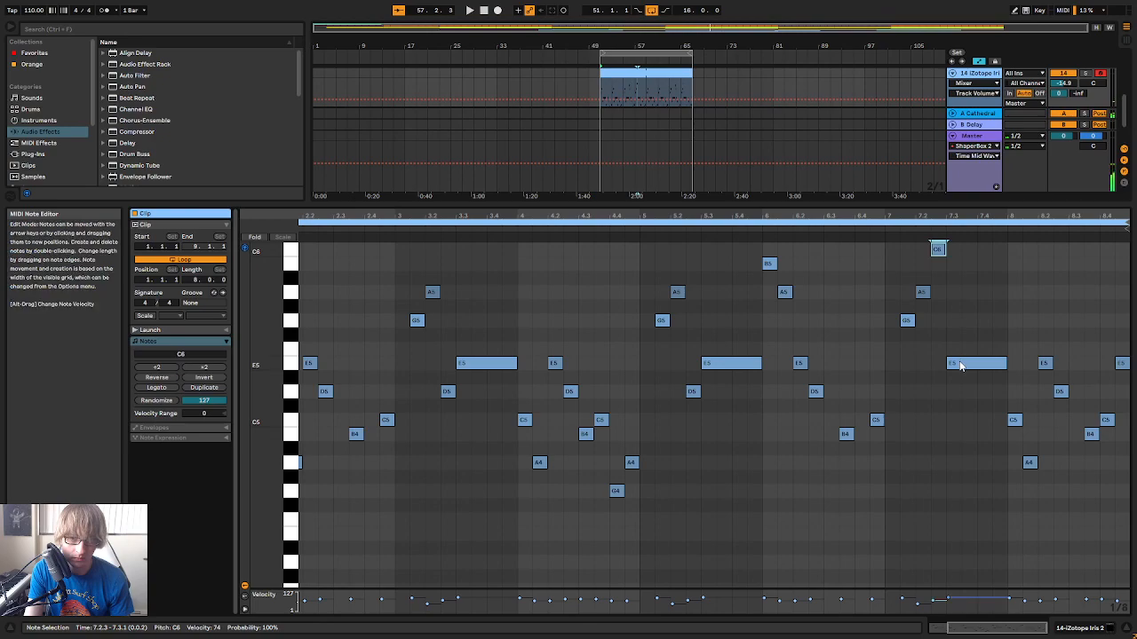
drag(969, 363, 955, 275)
click(882, 233)
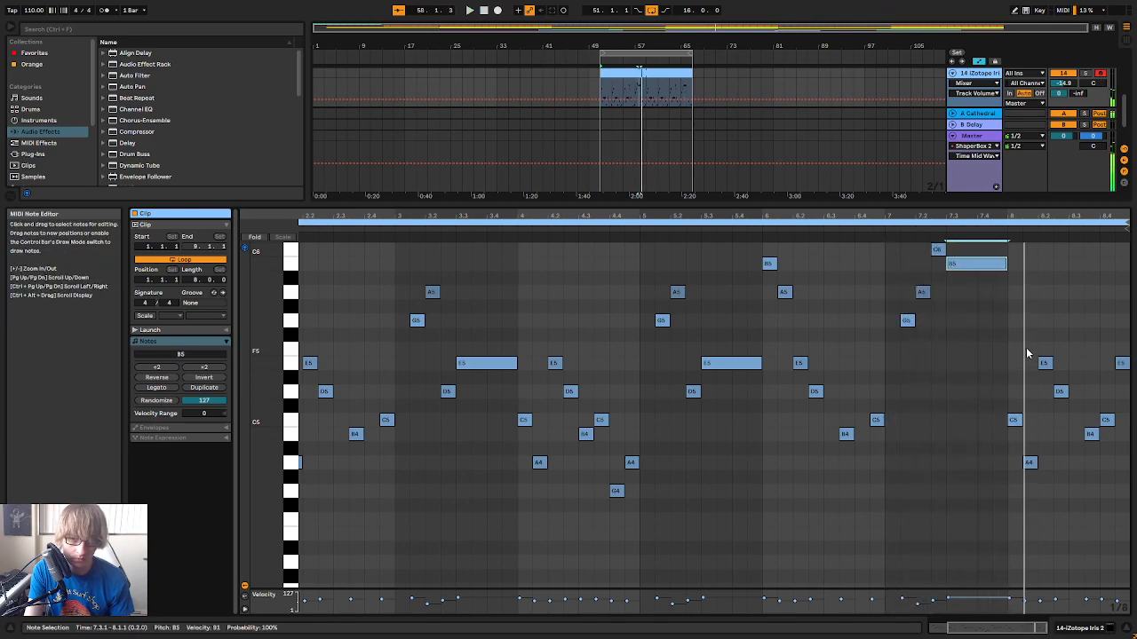
Raise the first two notes of bar 8 to A5 at 8.1.1 and G5 at 8.1.3
scroll(1026, 353, up, 1)
key(Up)
key(Up)
key(Up)
key(Up)
key(Up)
key(Up)
key(Up)
key(Up)
key(Up)
key(Up)
key(Up)
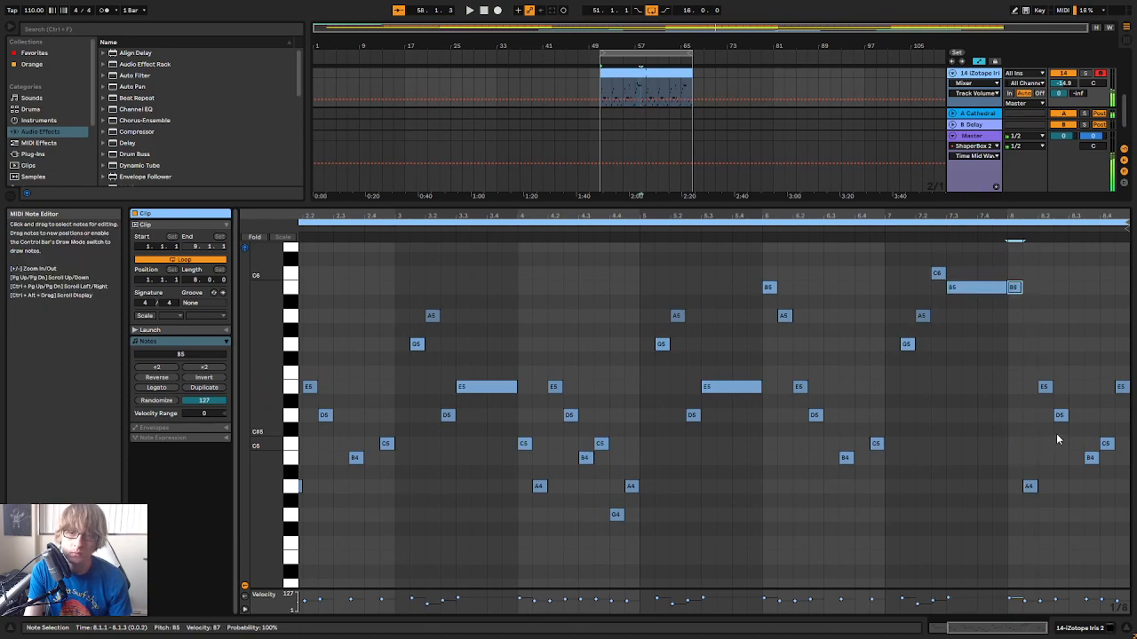
key(Down)
key(Down)
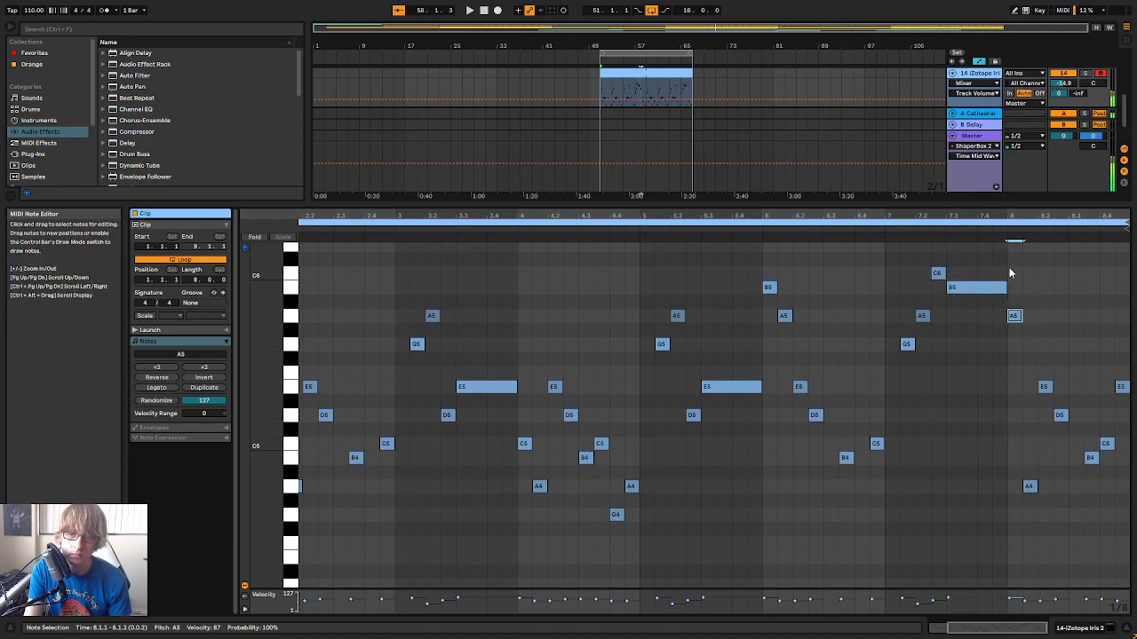
click(1029, 486)
key(Up)
key(Up)
key(Up)
key(Up)
key(Up)
key(Up)
key(Up)
key(Up)
key(Up)
key(Up)
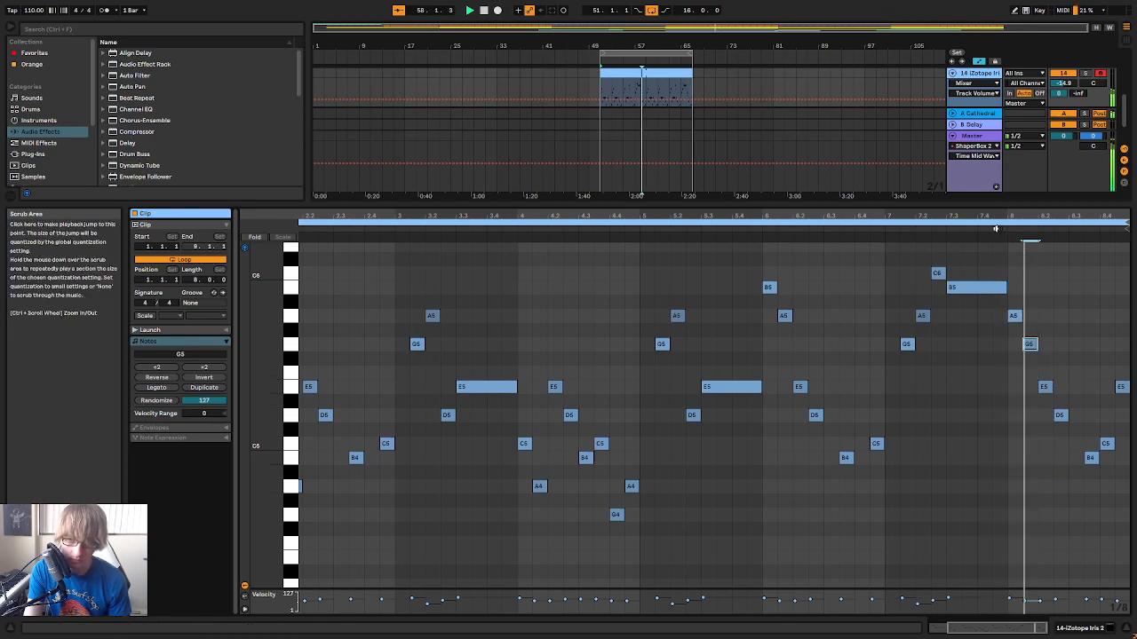
Finish bar 8 with a descending run of G5 at 8.3.1, E5 at 8.3.3, D5 at 8.4.1 and C5 at 8.4.3
click(1045, 387)
click(1060, 417)
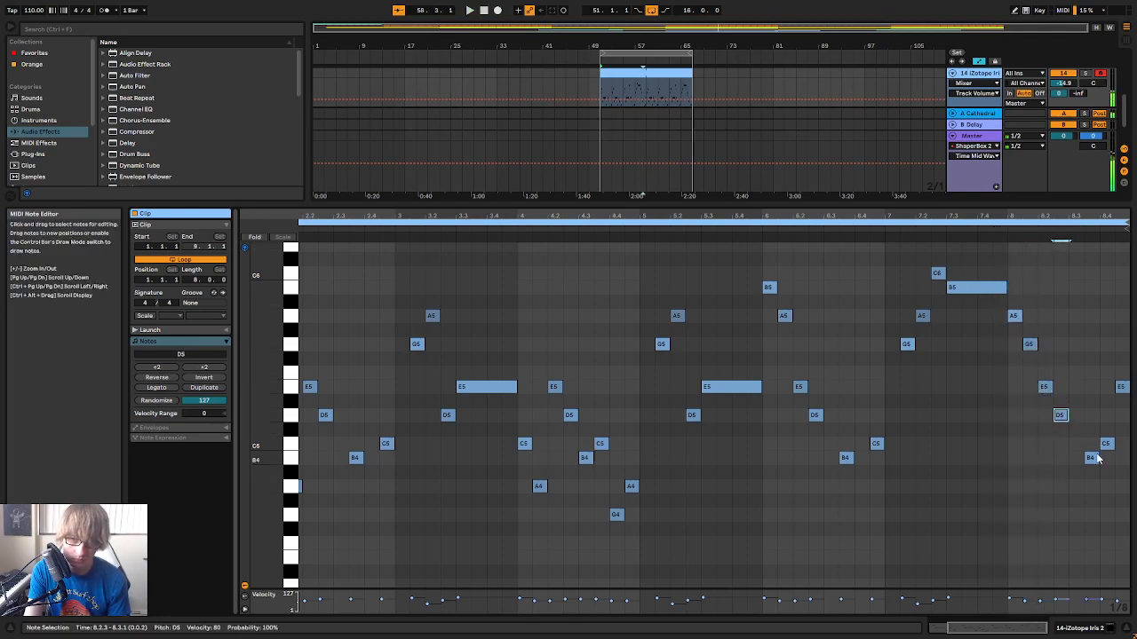
click(1105, 444)
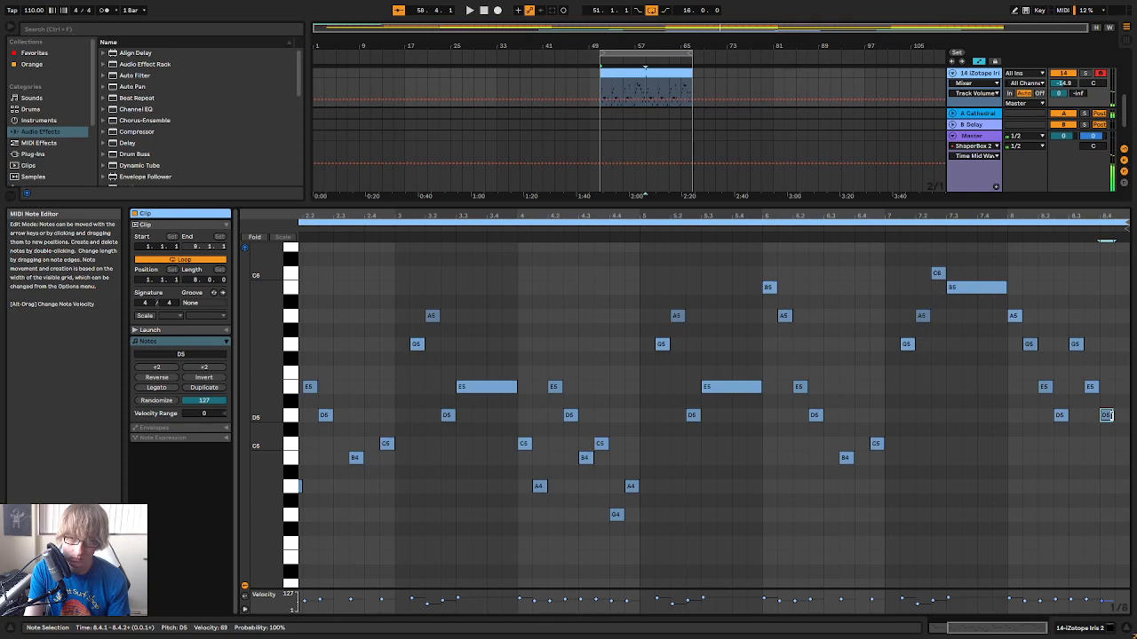
click(1121, 444)
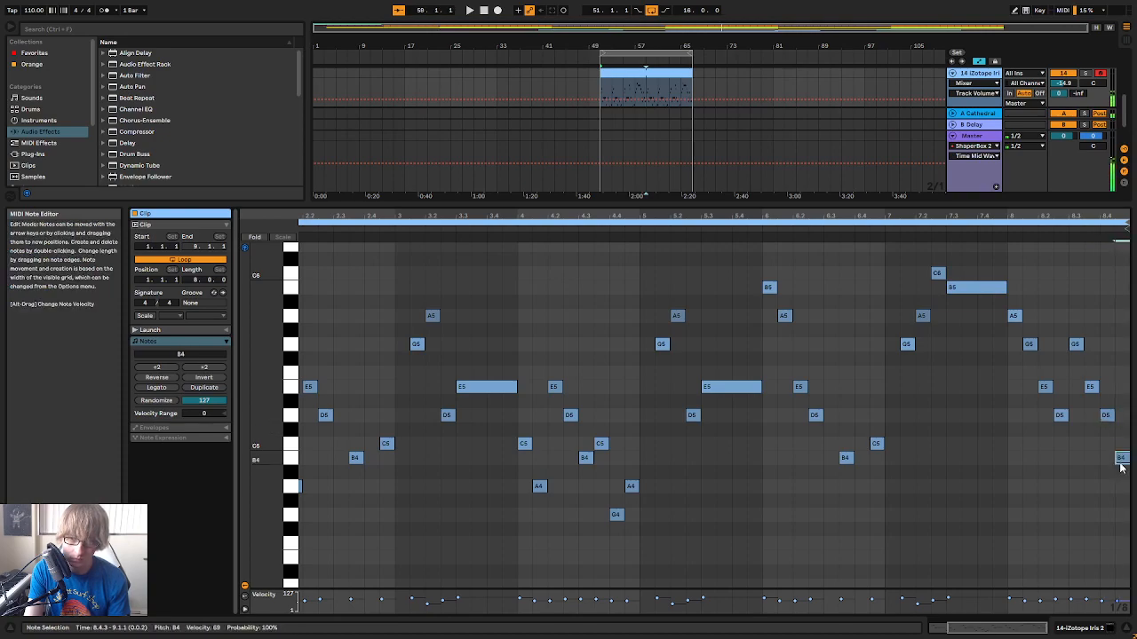
click(1010, 249)
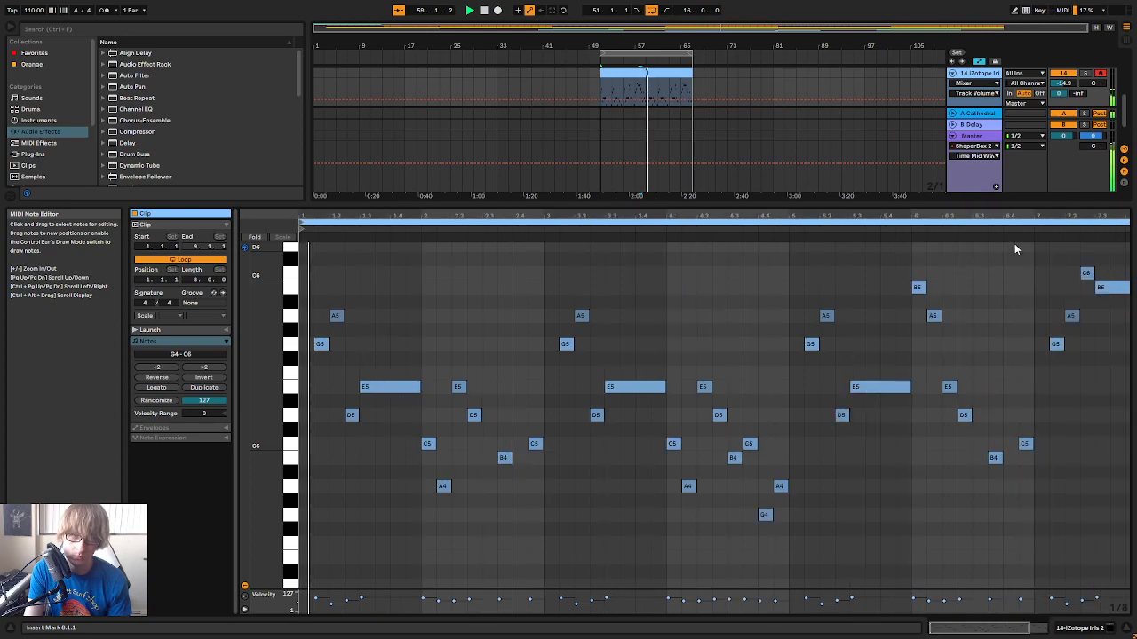
Consolidate the looped melody into one 16-bar clip spanning bars 51 to 67 and play its first half
right_click(678, 74)
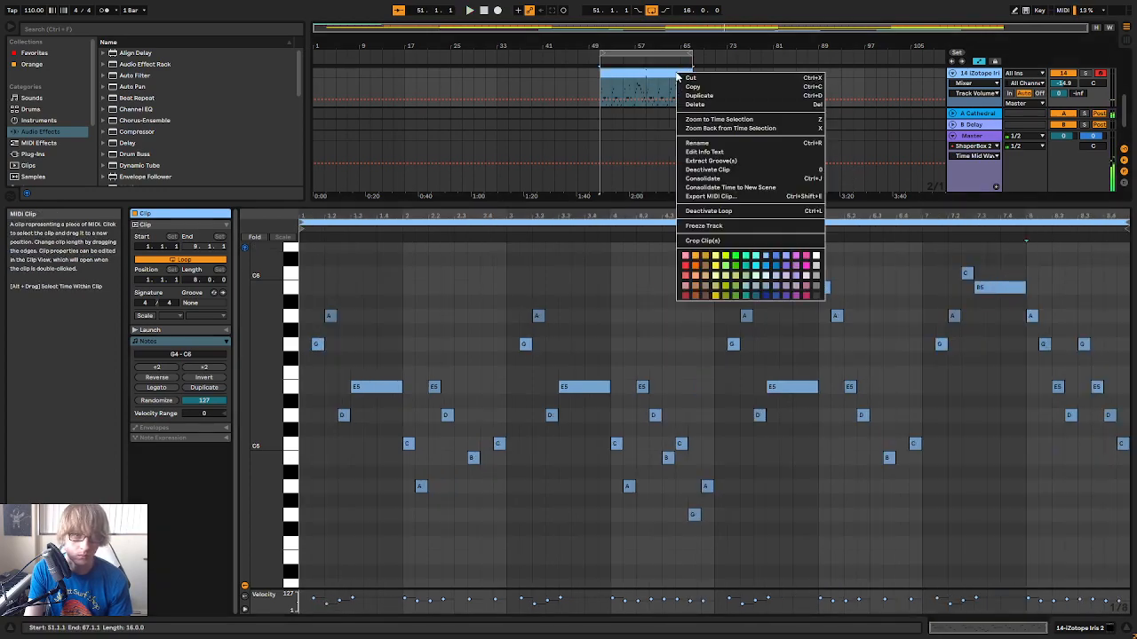
click(707, 180)
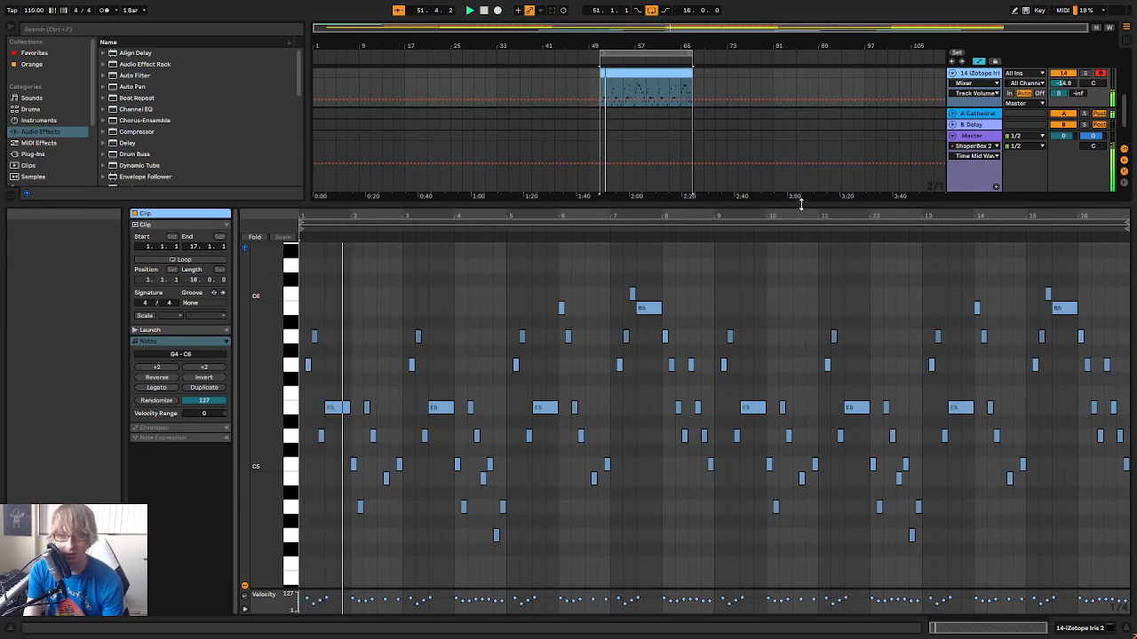
drag(714, 217, 890, 287)
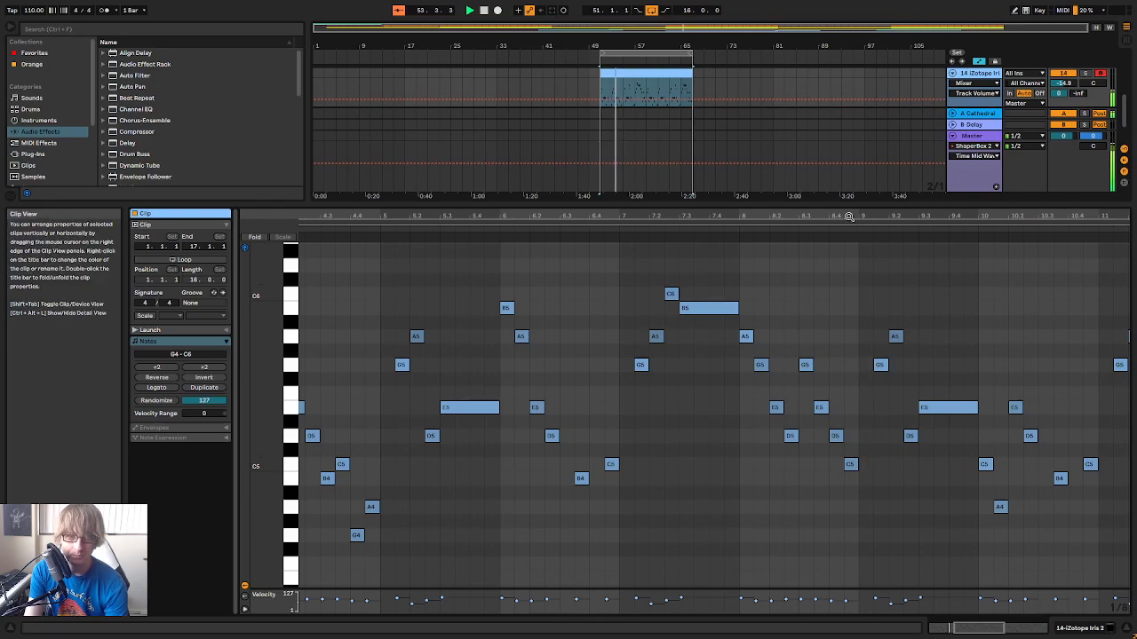
drag(755, 216, 812, 151)
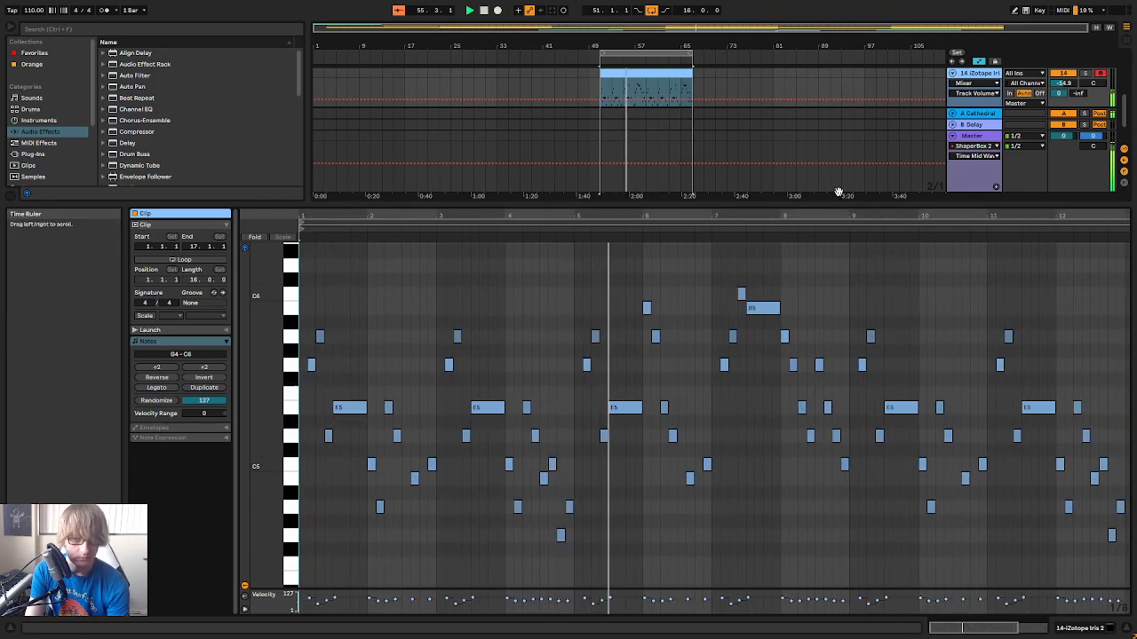
drag(815, 216, 684, 254)
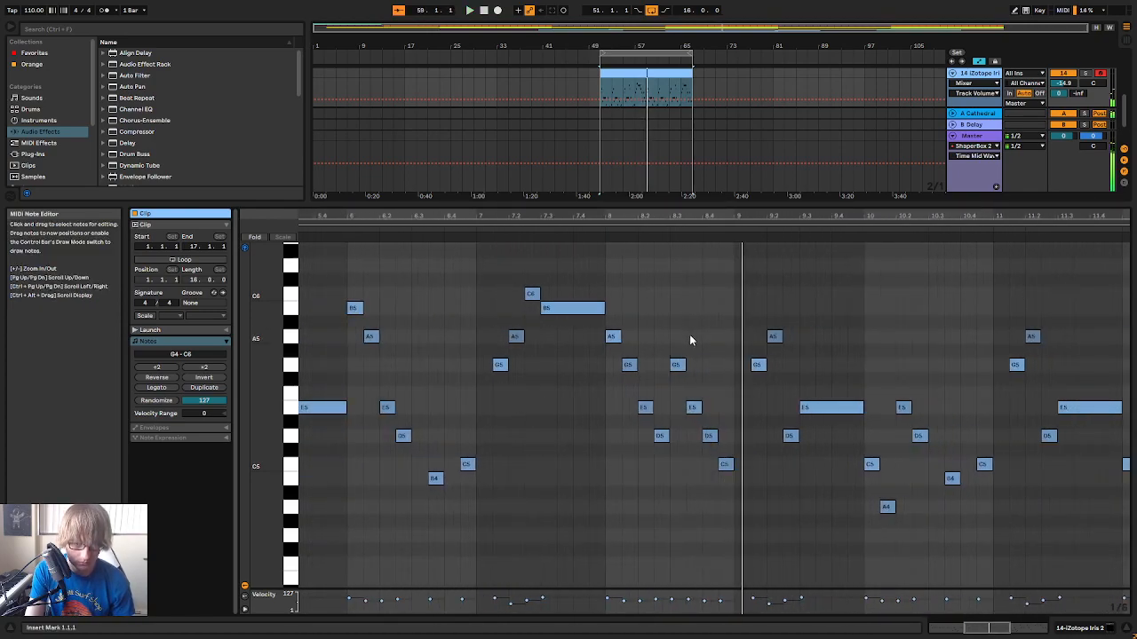
Add an A4 at 9.1.1 to resolve the phrase and delete the repeated melody notes that follow it
scroll(774, 338, down, 3)
click(755, 306)
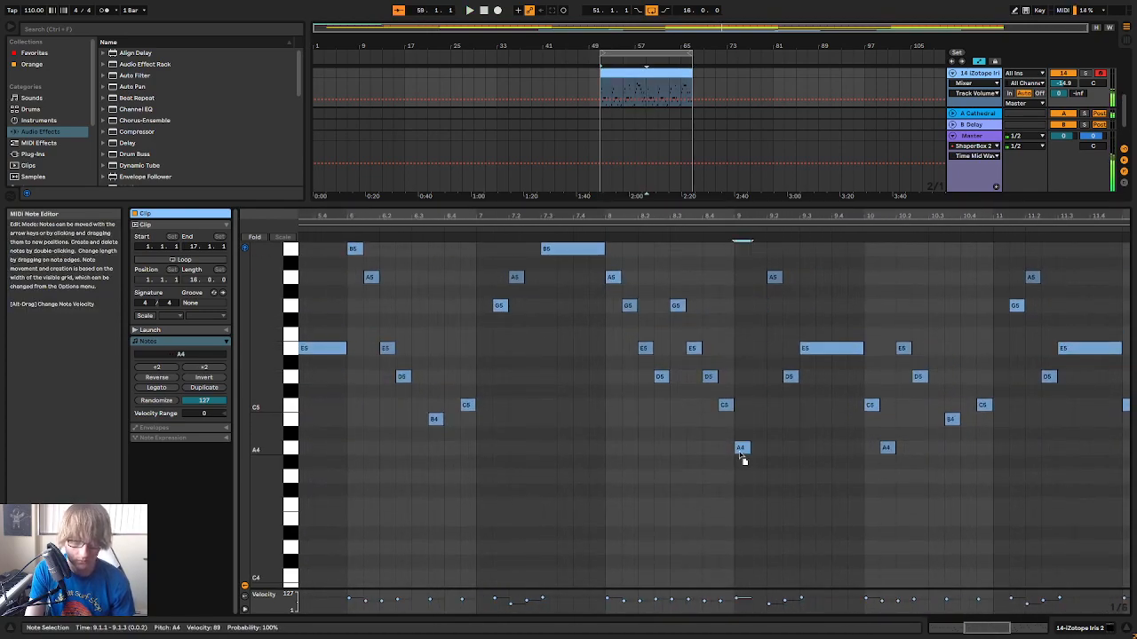
drag(782, 215, 734, 164)
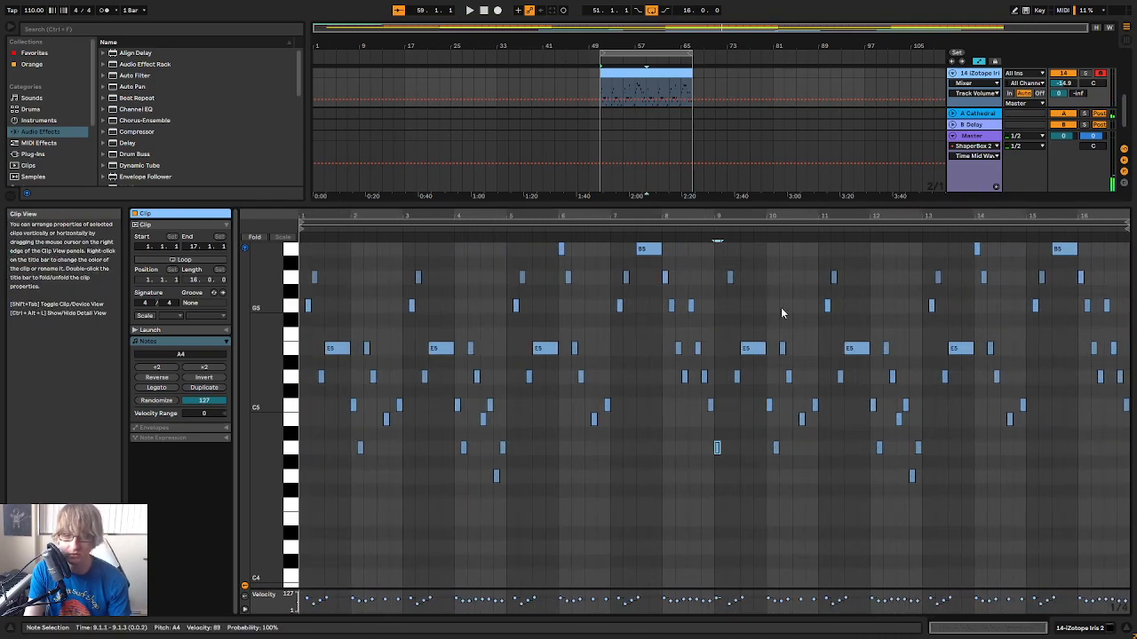
drag(733, 480, 1121, 236)
key(Delete)
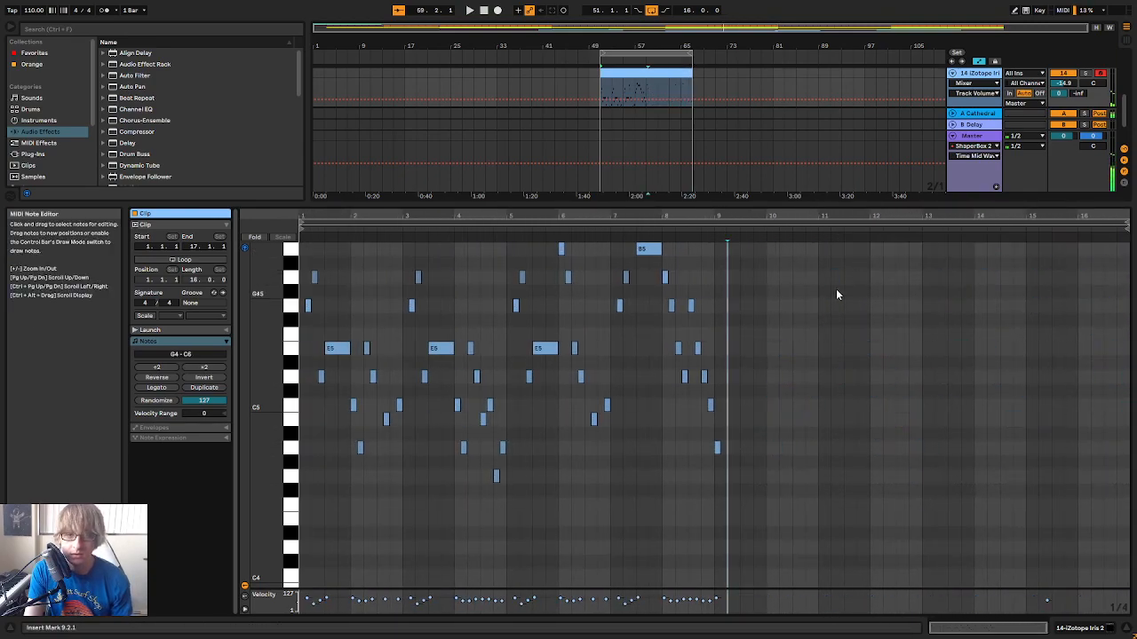
Enlarge the arrangement area, play the melody clip with the full track, and delete the leftover C6 in bar 15
drag(844, 203, 851, 321)
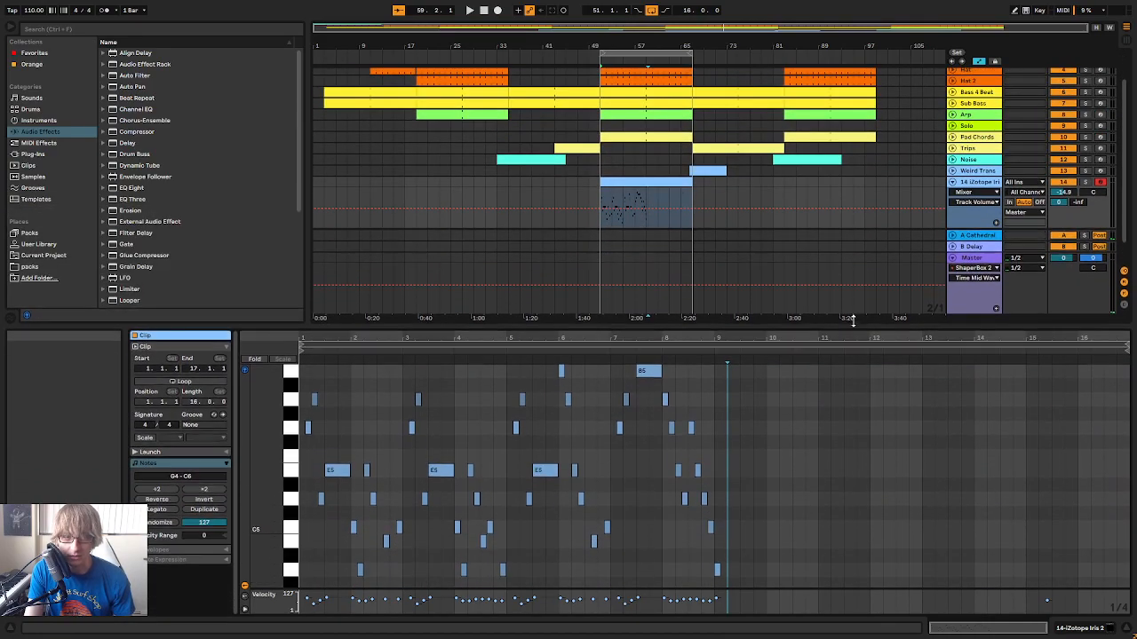
click(655, 179)
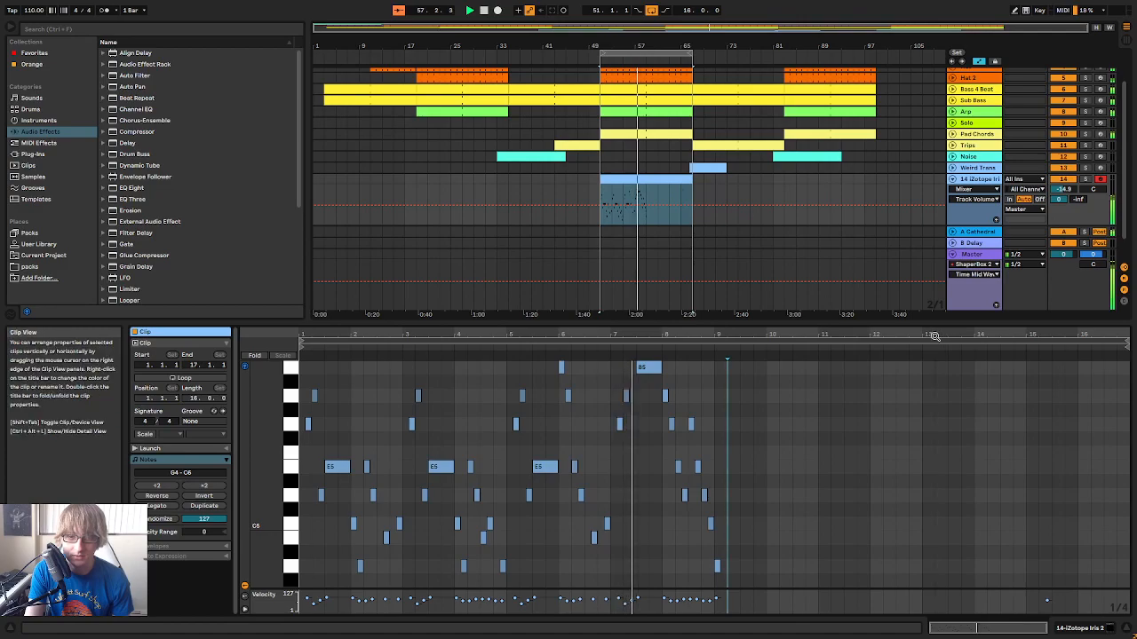
scroll(1068, 444, up, 3)
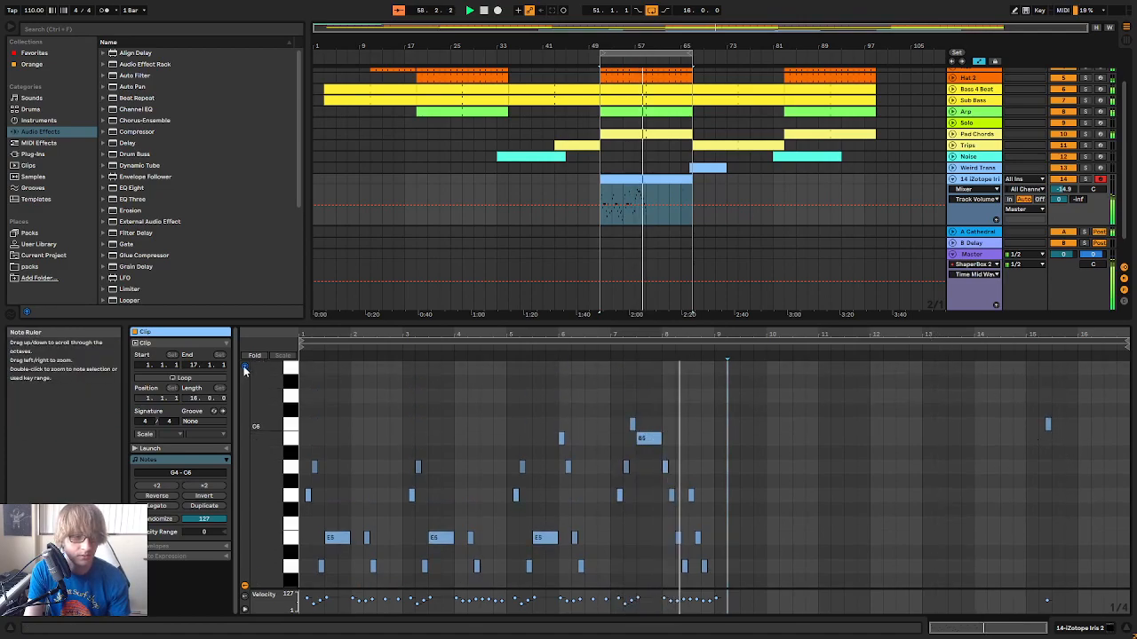
drag(989, 469, 1084, 398)
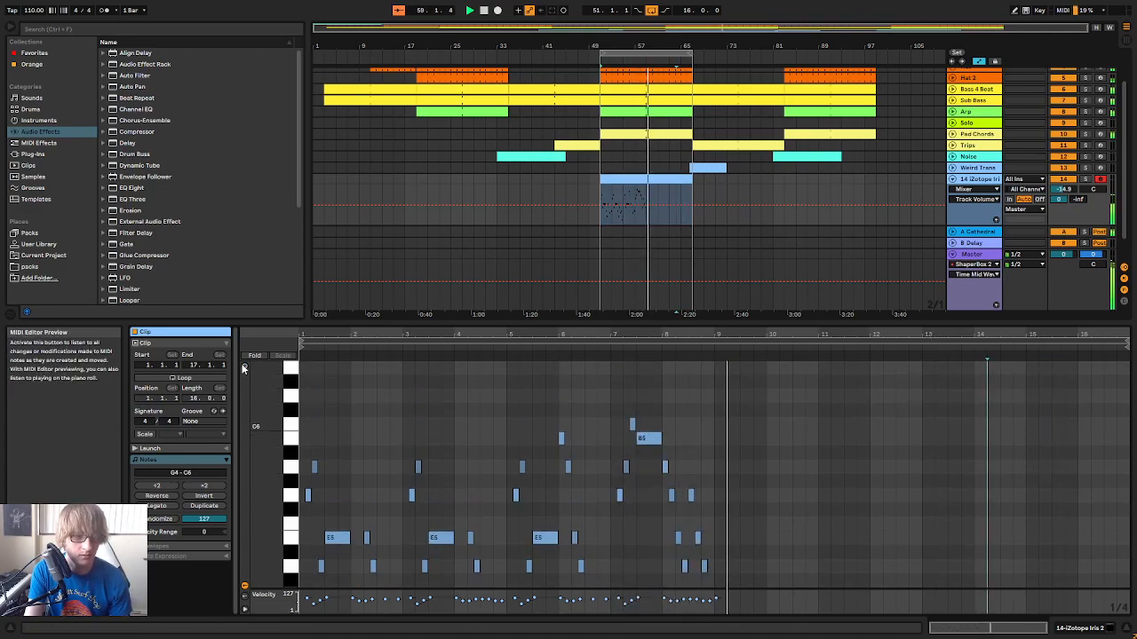
Play the end of bar 8 and add a B4 at 9.3.1 and a C5 at 10.1.1 to the melody
scroll(706, 427, down, 5)
click(653, 350)
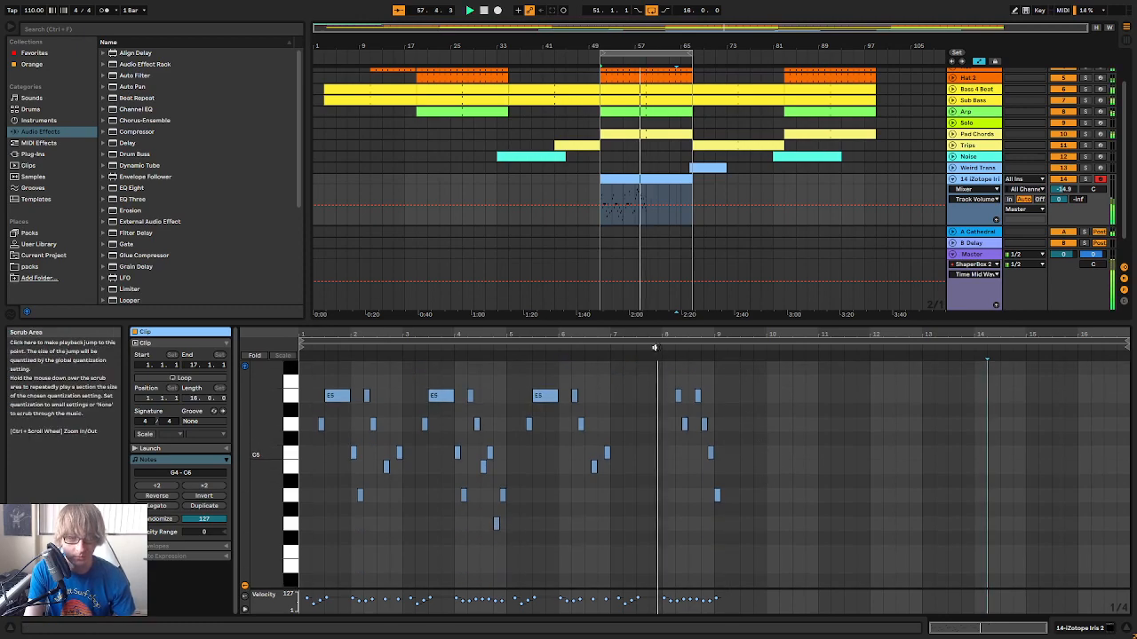
drag(758, 336, 744, 421)
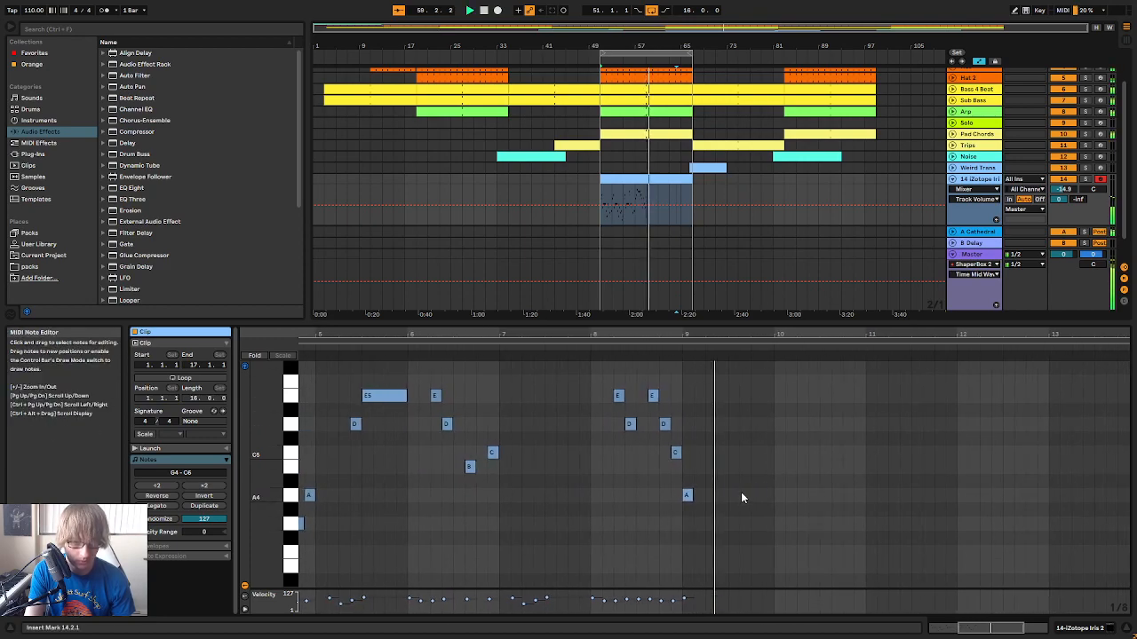
double_click(717, 467)
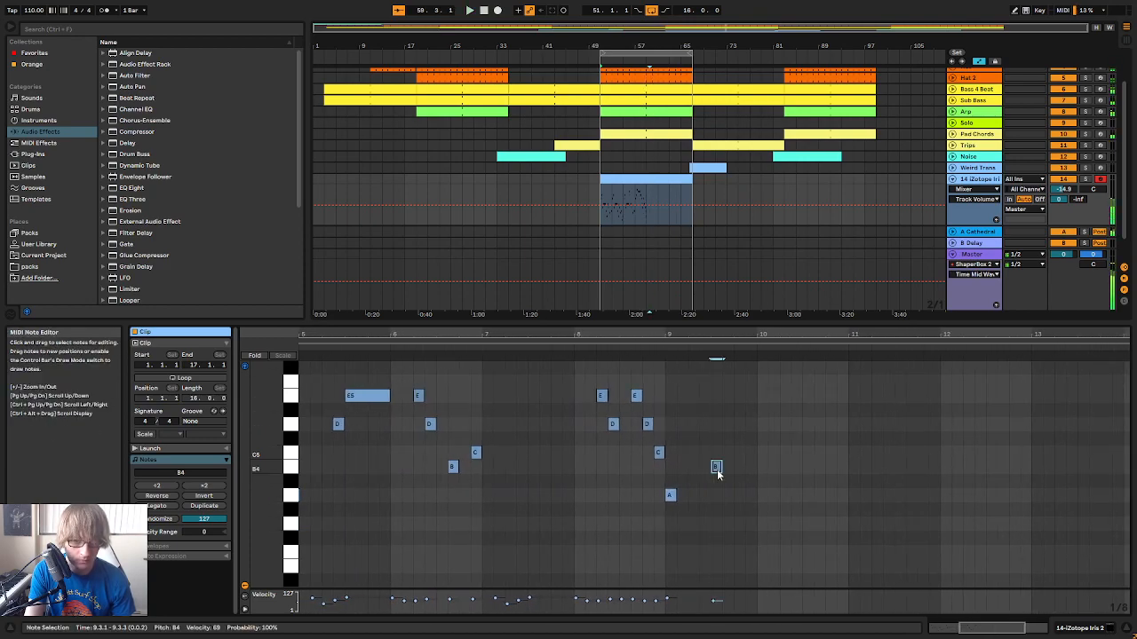
double_click(761, 437)
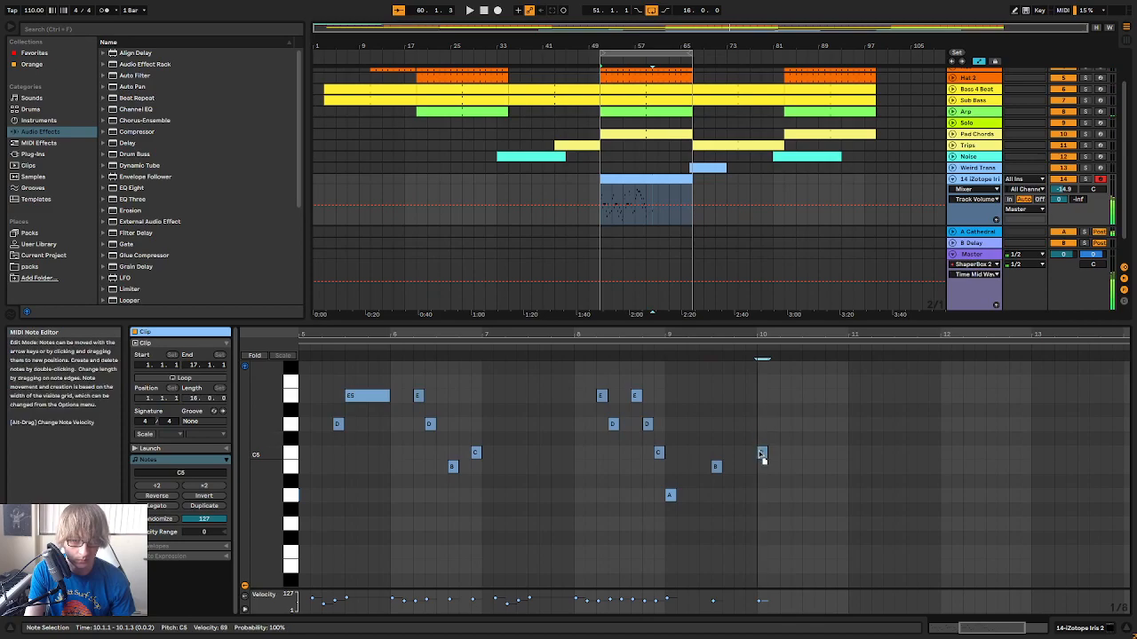
Add short G4 and A4 pickup notes at 9.2.3 and 9.2.4 leading into the B4, and play the passage
click(637, 347)
drag(776, 338, 776, 355)
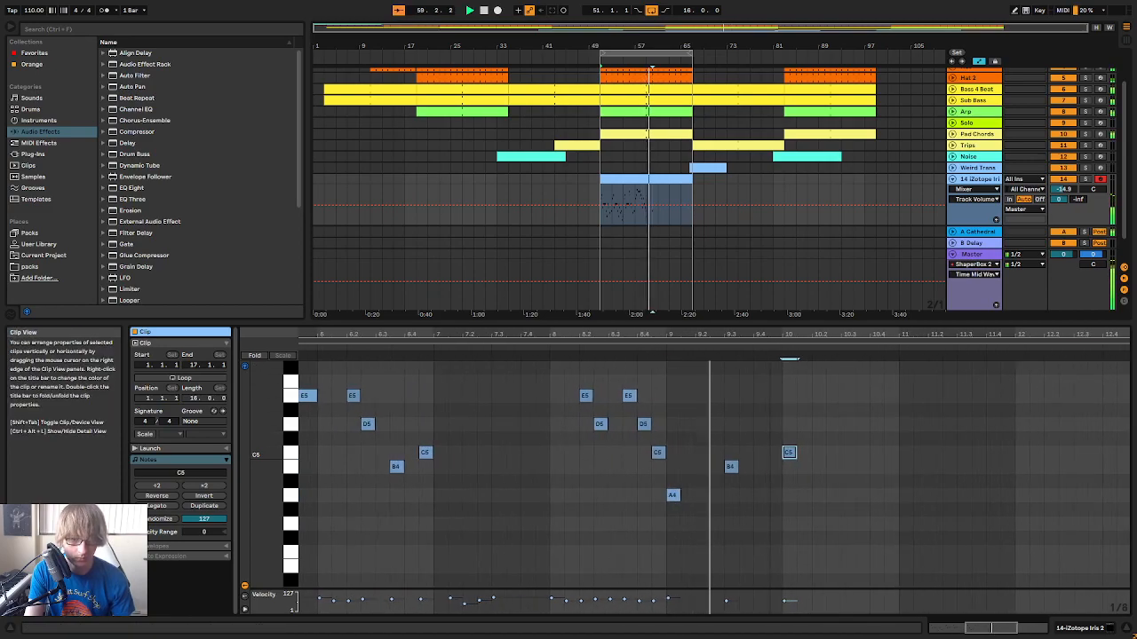
click(551, 347)
drag(850, 334, 835, 354)
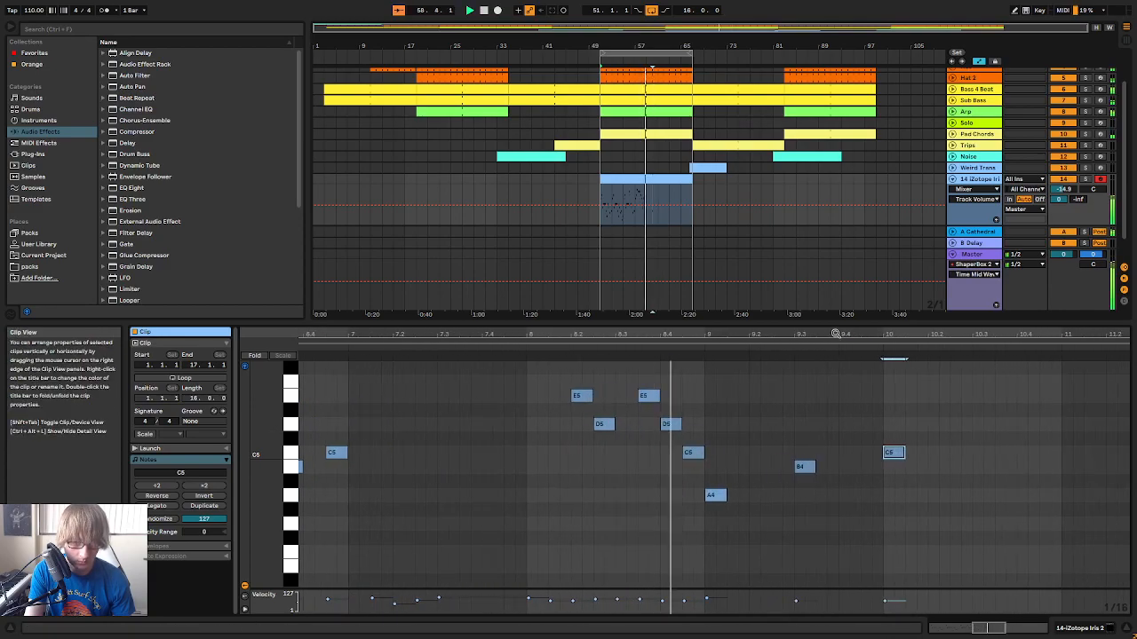
double_click(778, 496)
double_click(787, 494)
key(ctrl+a)
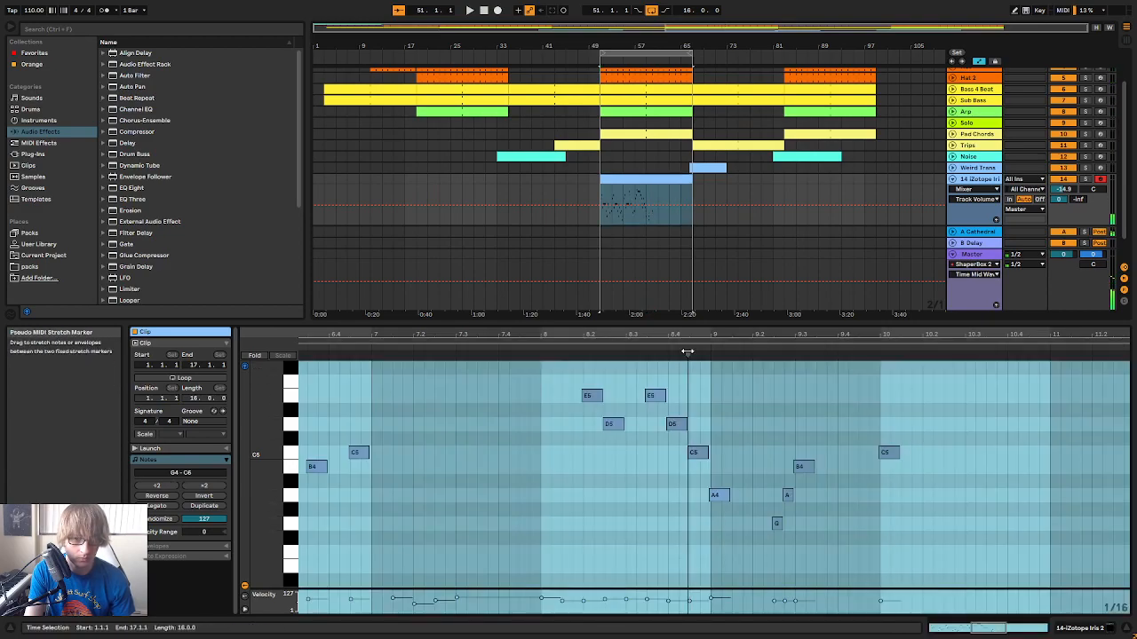
click(881, 383)
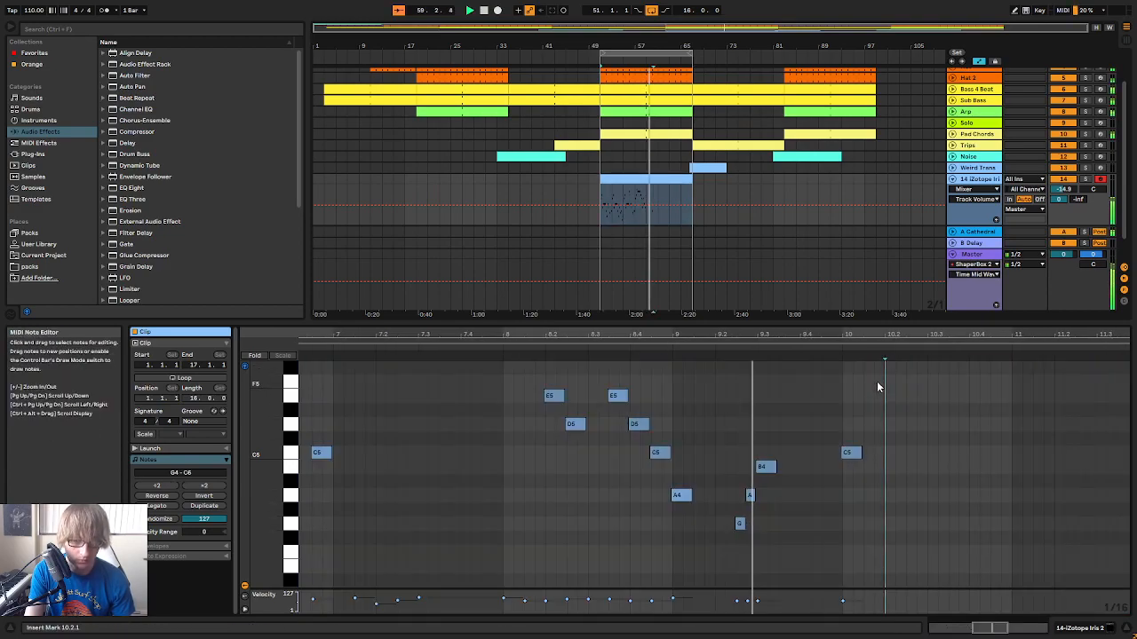
Try correcting the timing of the G4, A4, B4 and C5 notes in bars 9 and 10 individually, and undo the changes
click(733, 543)
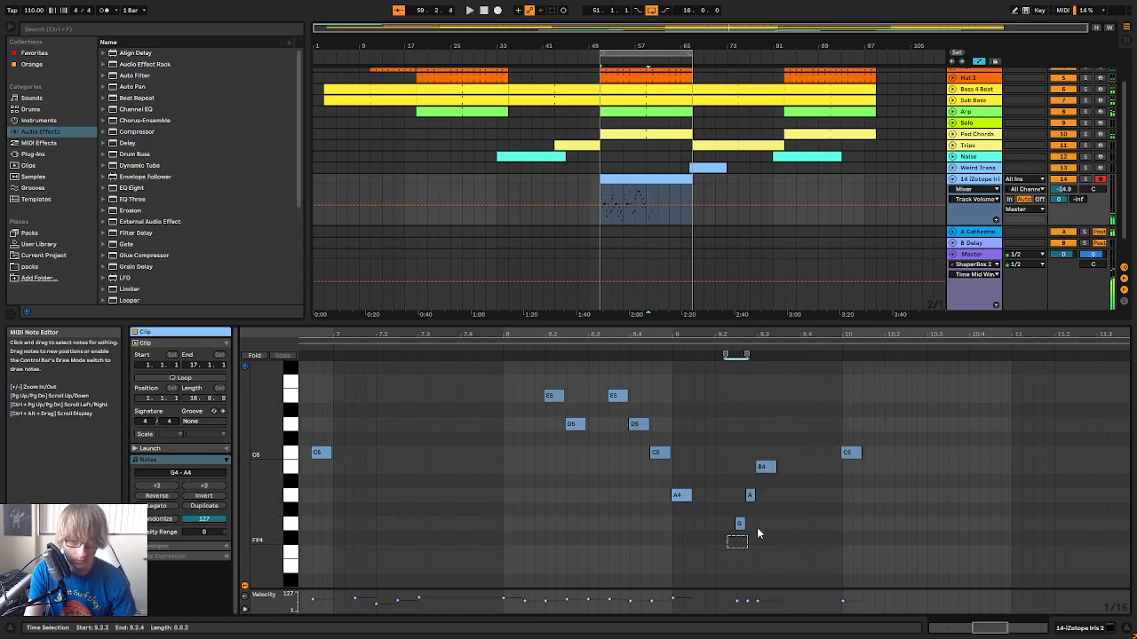
double_click(740, 524)
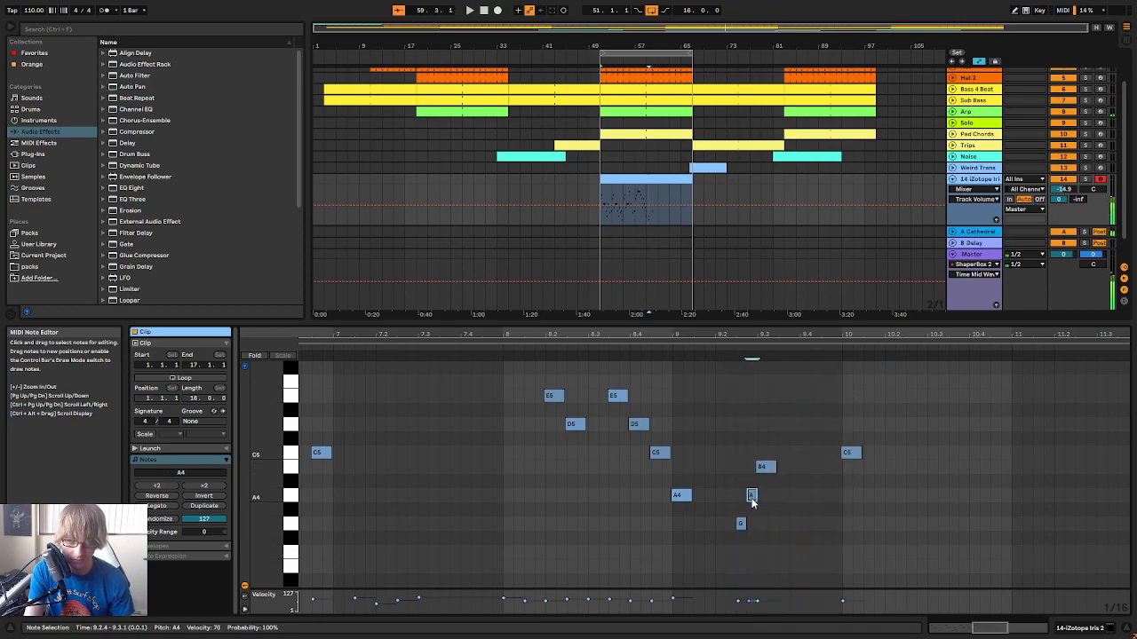
click(766, 466)
click(849, 452)
key(ctrl+u)
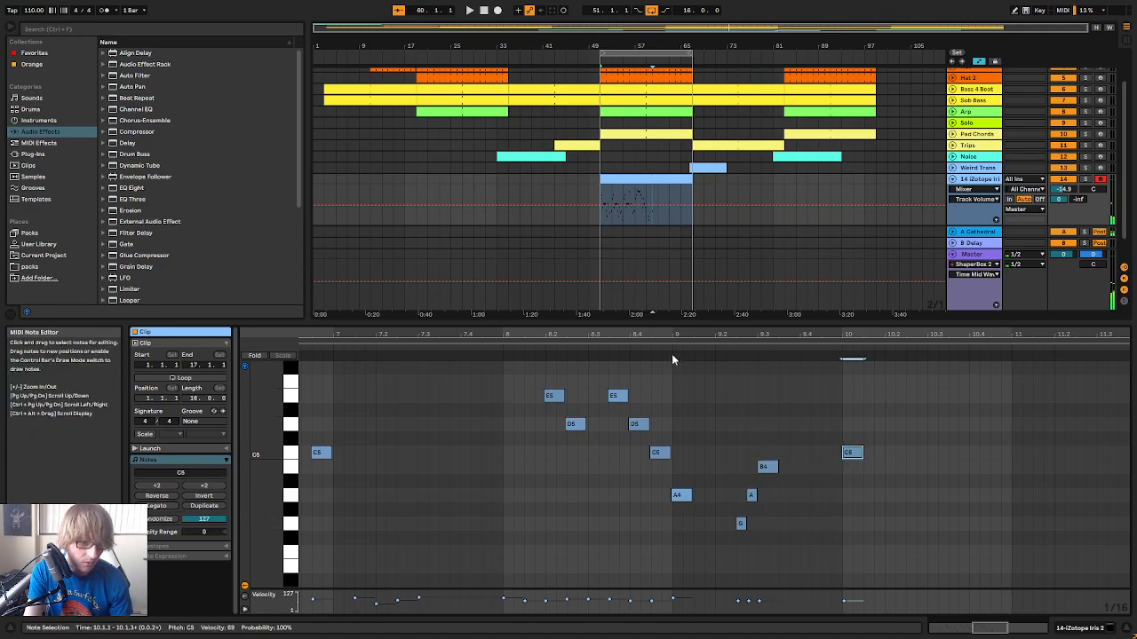
drag(668, 331, 677, 329)
key(ctrl+z)
key(ctrl+z)
key(ctrl+z)
key(ctrl+z)
Select all the notes in the melody clip and quantize them
drag(514, 331, 524, 326)
drag(352, 334, 841, 333)
drag(345, 334, 345, 302)
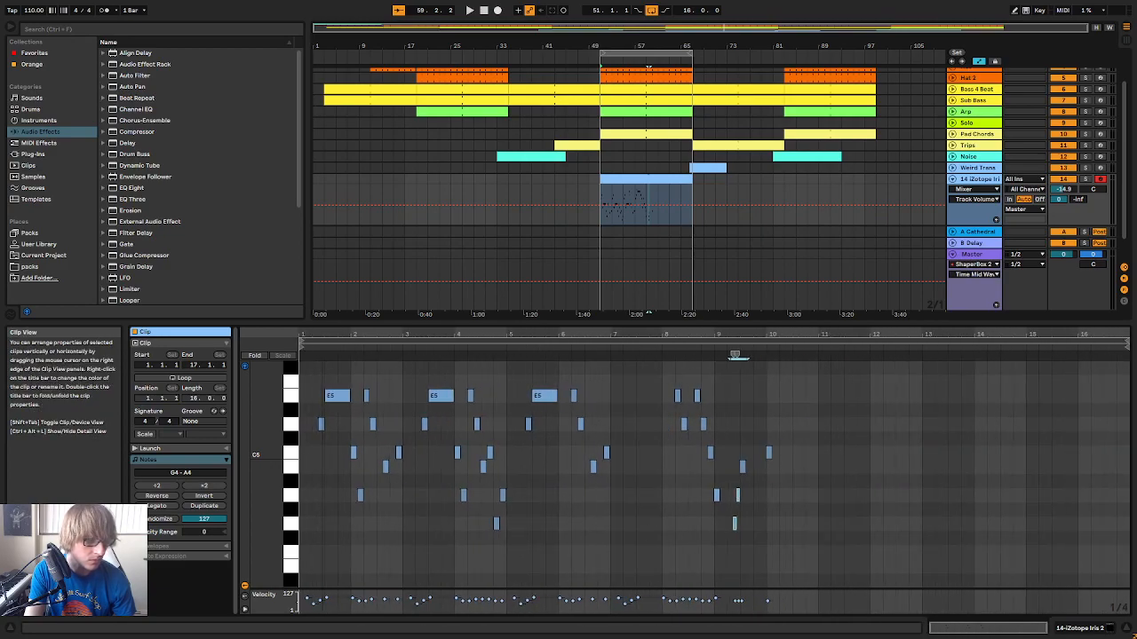
scroll(563, 439, up, 6)
scroll(560, 447, down, 6)
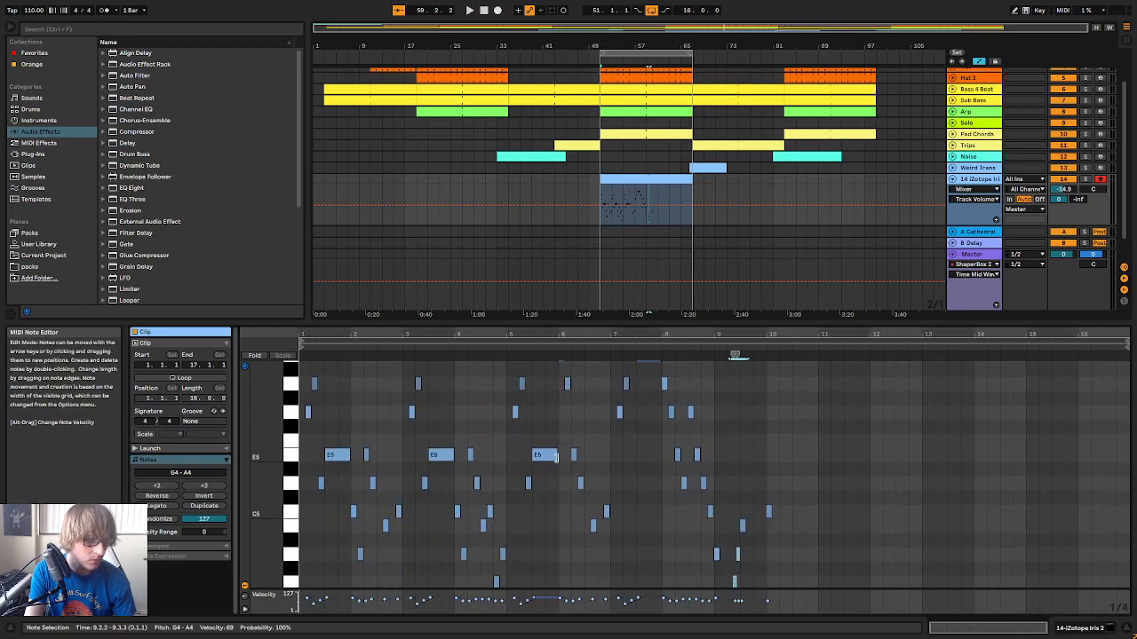
scroll(647, 400, up, 3)
drag(609, 334, 609, 377)
scroll(690, 432, up, 4)
click(736, 469)
key(ctrl+a)
right_click(725, 484)
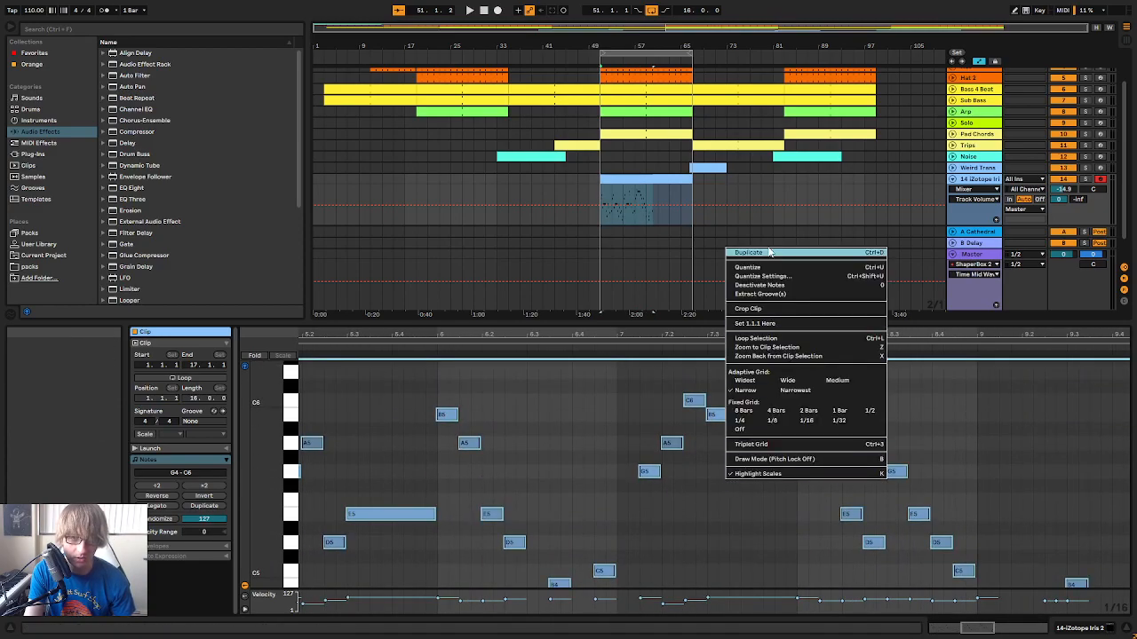
click(753, 267)
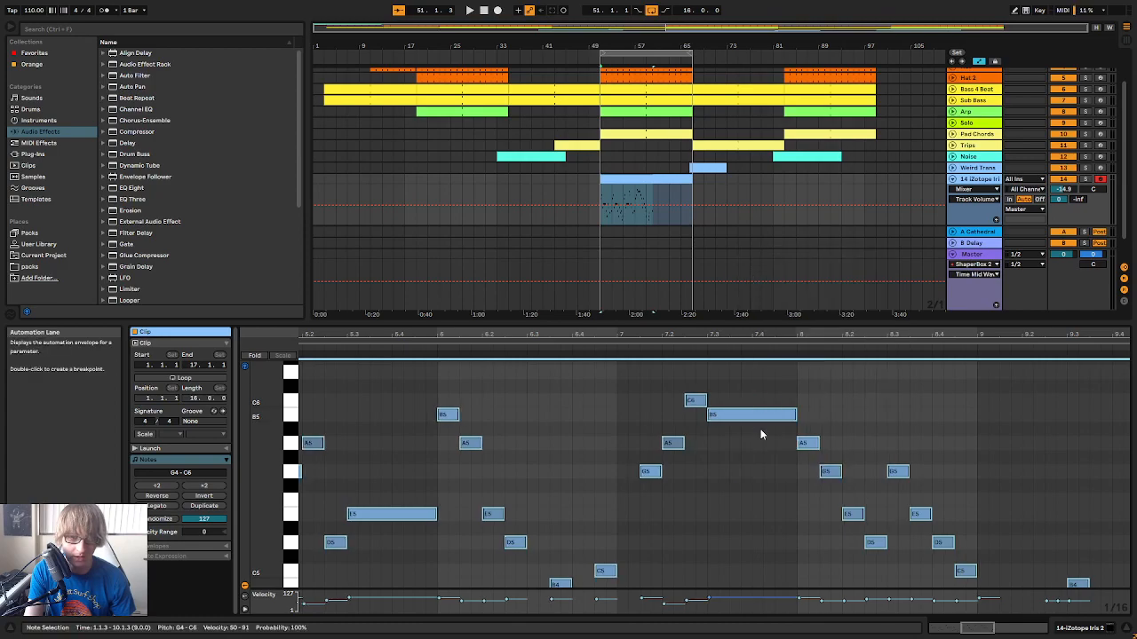
Consolidate the quantized melody clip spanning bars 51 to 67 and enlarge that section of the arrangement
drag(670, 338, 670, 293)
click(623, 177)
key(space)
right_click(623, 178)
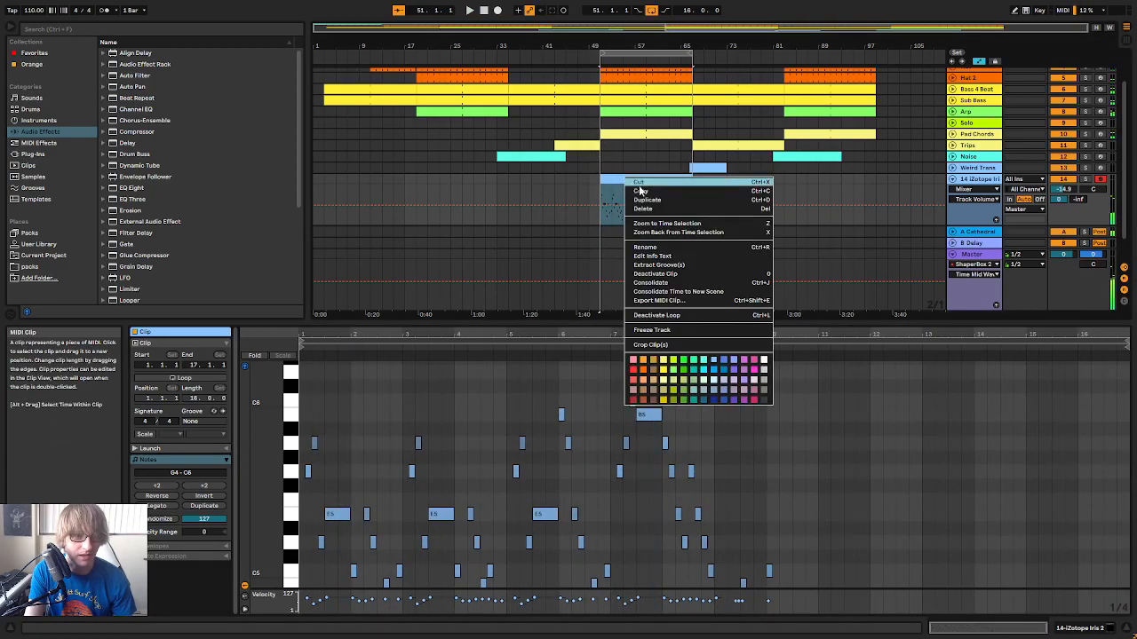
click(655, 283)
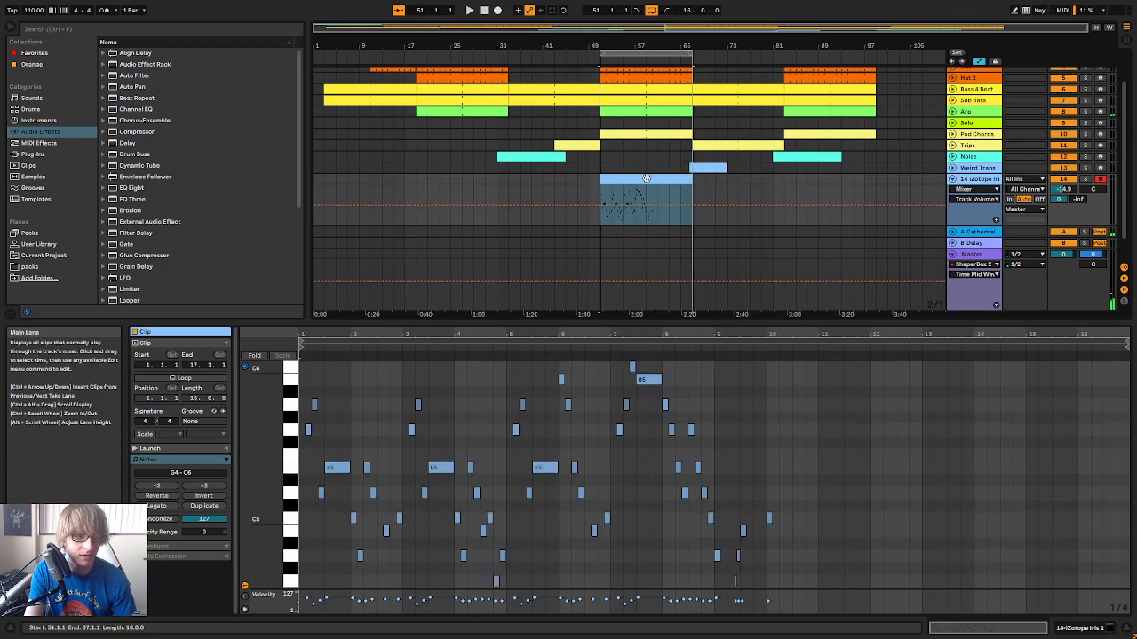
double_click(679, 45)
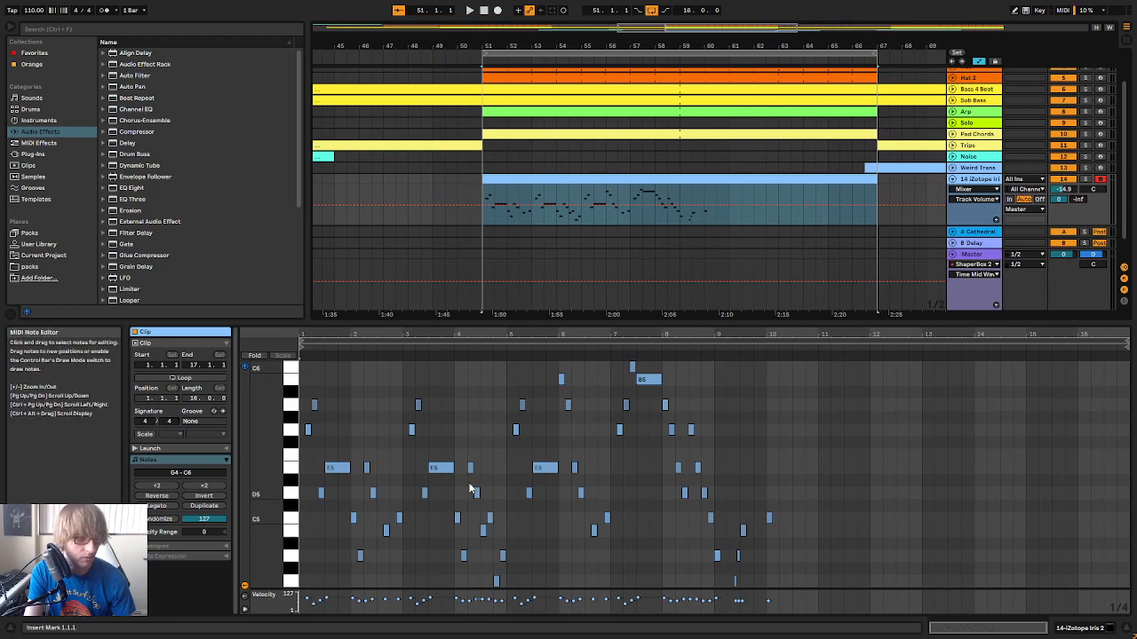
Play the melody clip from bar 51 through bar 59 with the full track, following its notes up to bar 10
drag(426, 331, 184, 406)
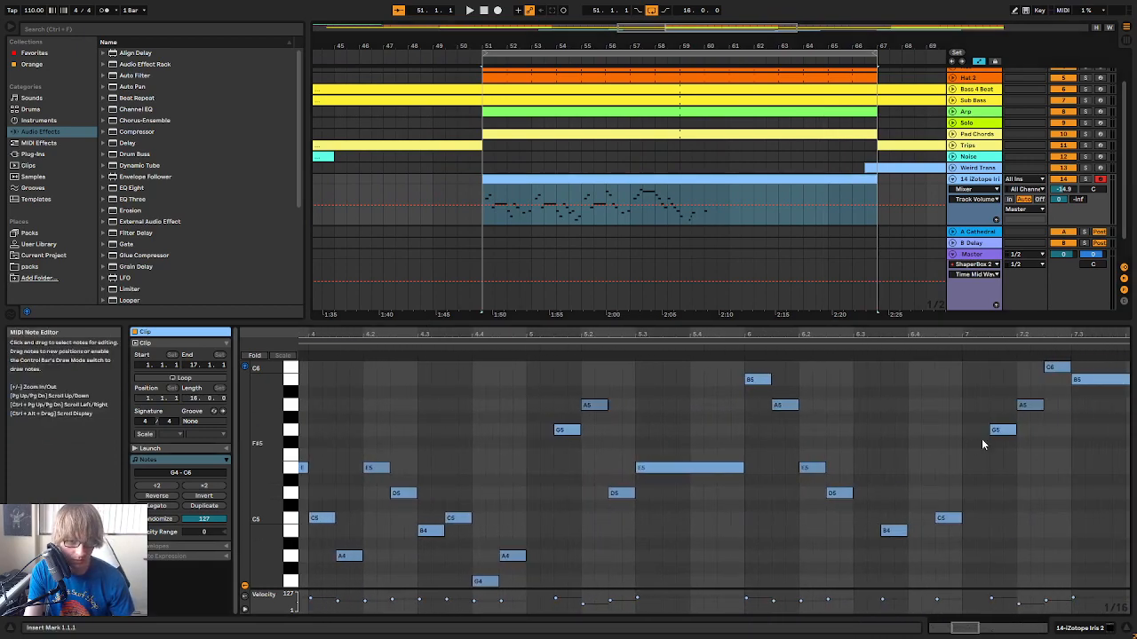
key(space)
drag(870, 335, 596, 257)
scroll(839, 455, down, 2)
drag(754, 335, 789, 363)
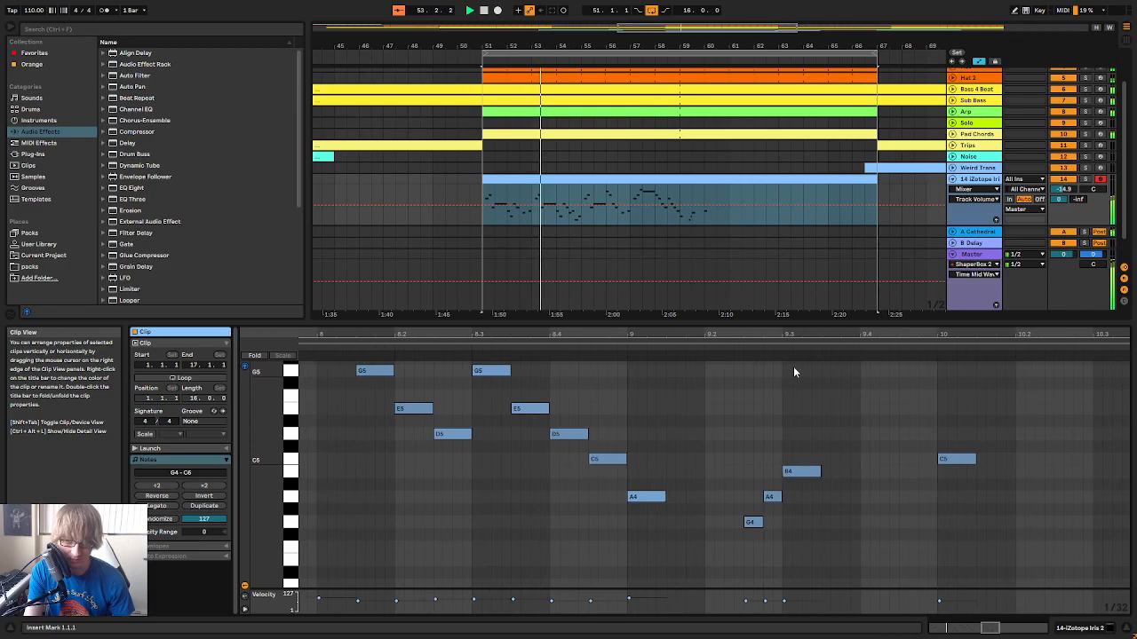
drag(708, 336, 721, 322)
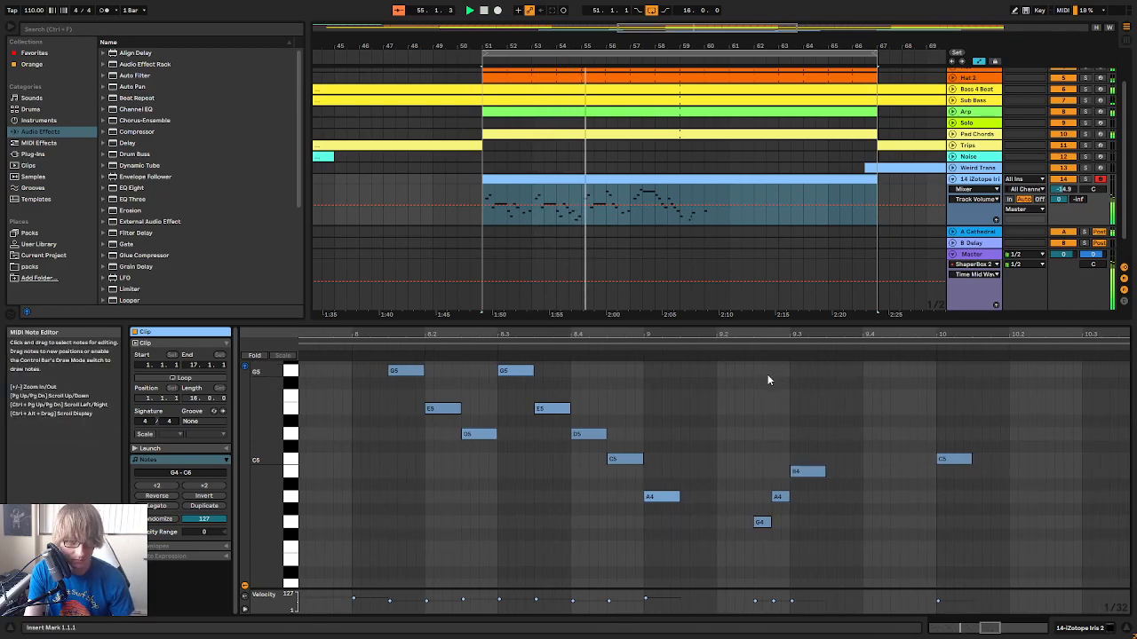
click(807, 406)
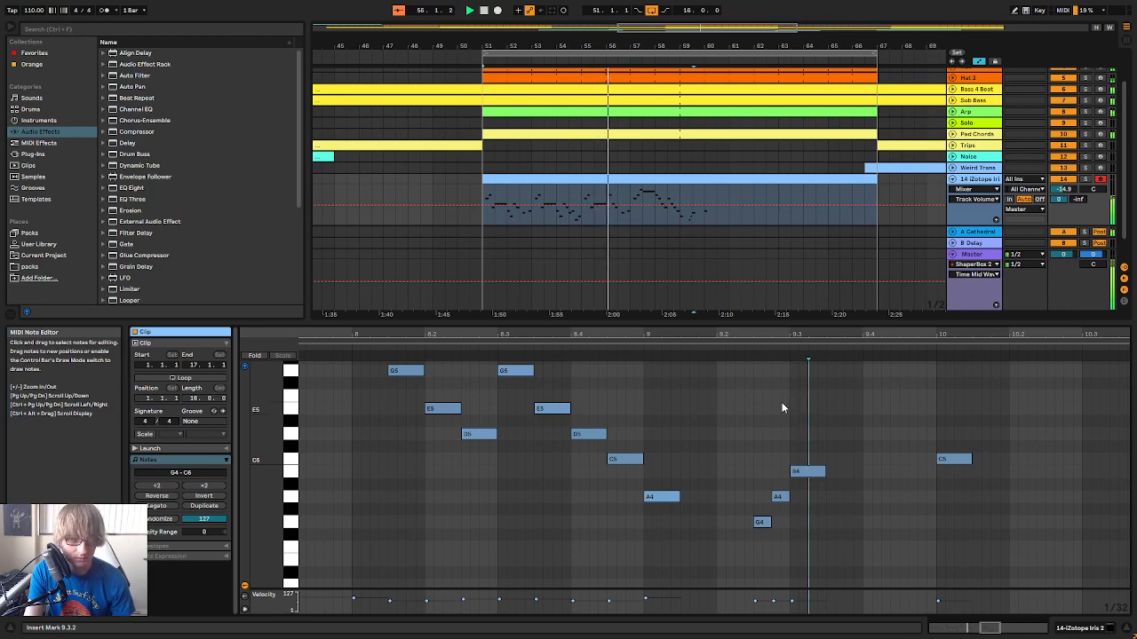
click(702, 199)
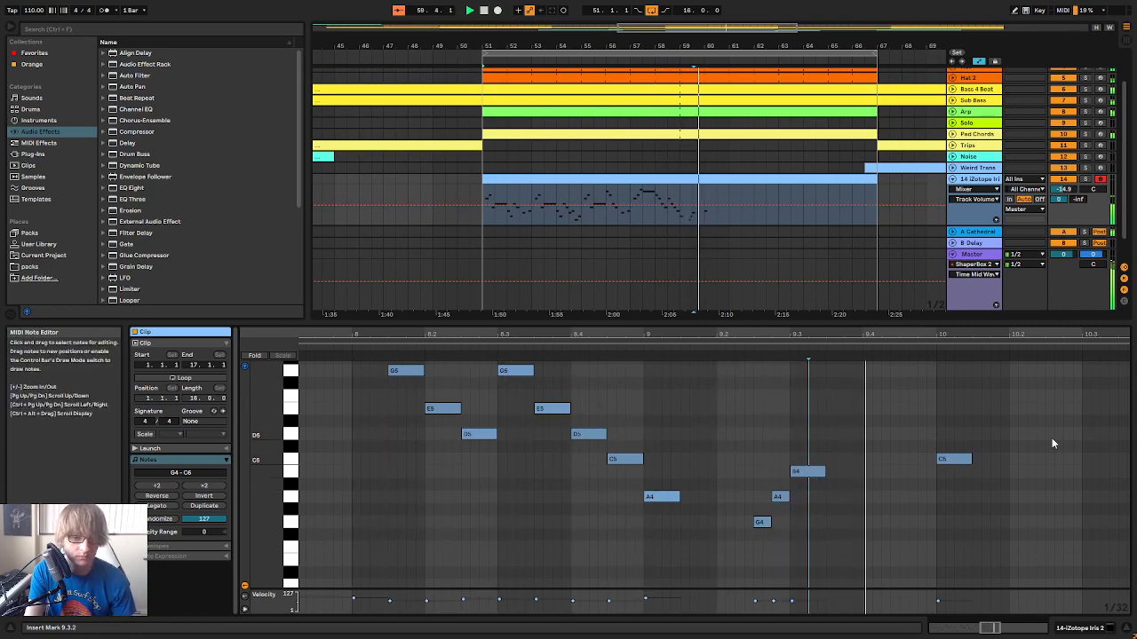
Add short A4 and B4 pickup notes at 9.4.3 and 9.4.4 leading into the C5 at 10.1.1, and play them
scroll(1039, 437, up, 1)
drag(922, 334, 922, 320)
double_click(911, 508)
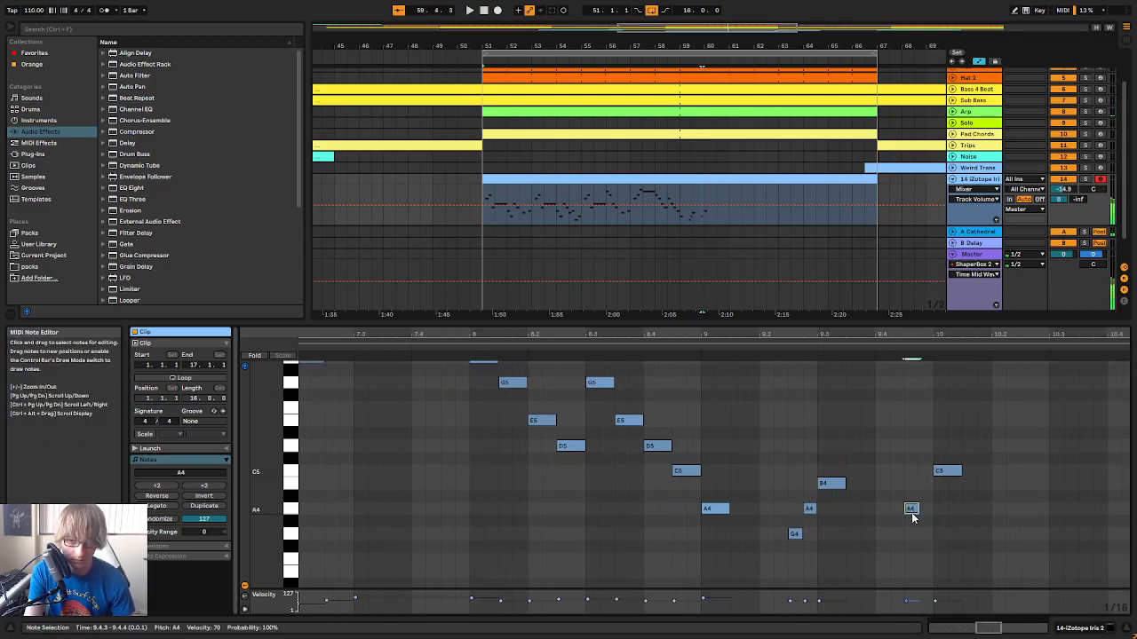
double_click(924, 484)
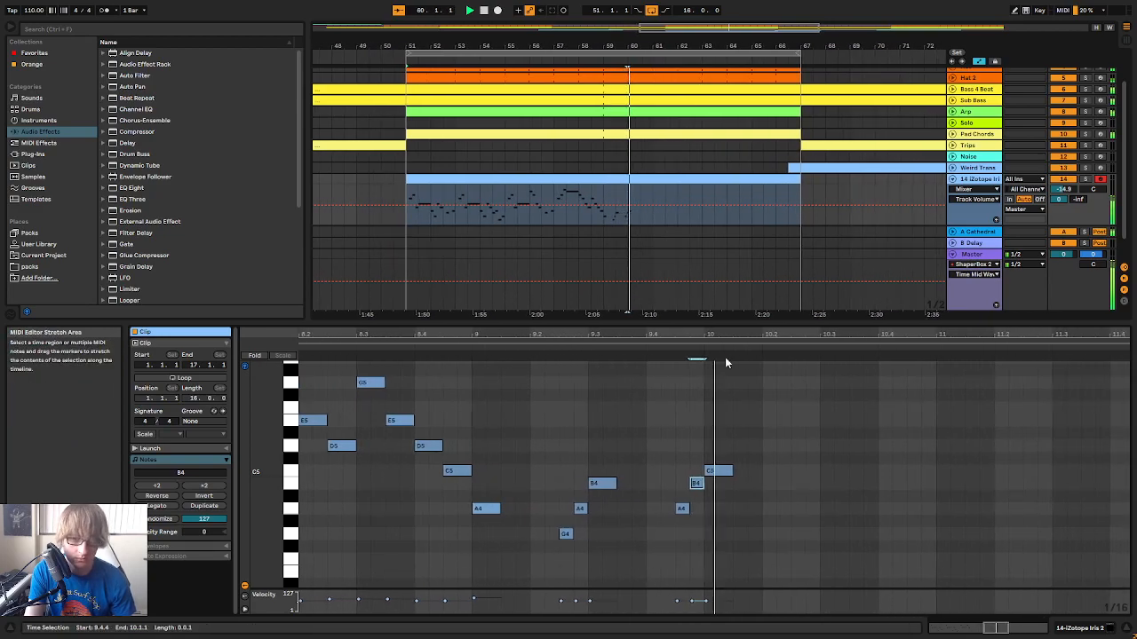
key(space)
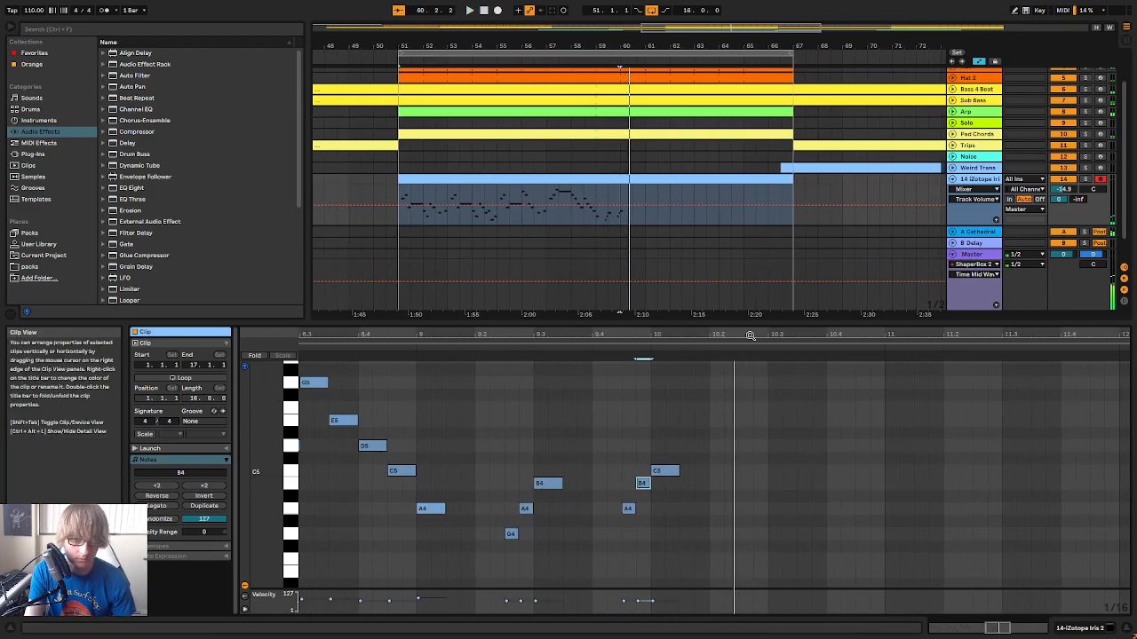
Continue bar 10 with B4 at 10.2.3, C5 at 10.2.4, D5 at 10.3.1, C5 at 10.3.3, B4 at 10.4.1 and E5 at 10.4.3, and play it
double_click(742, 484)
double_click(759, 471)
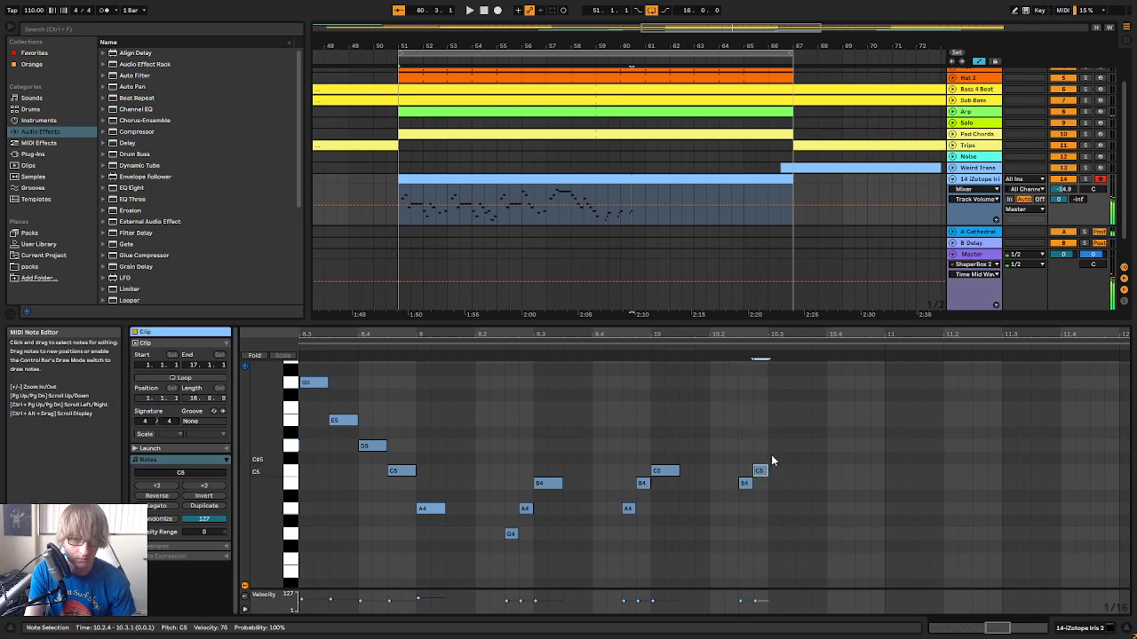
double_click(775, 446)
drag(806, 446, 826, 469)
double_click(810, 469)
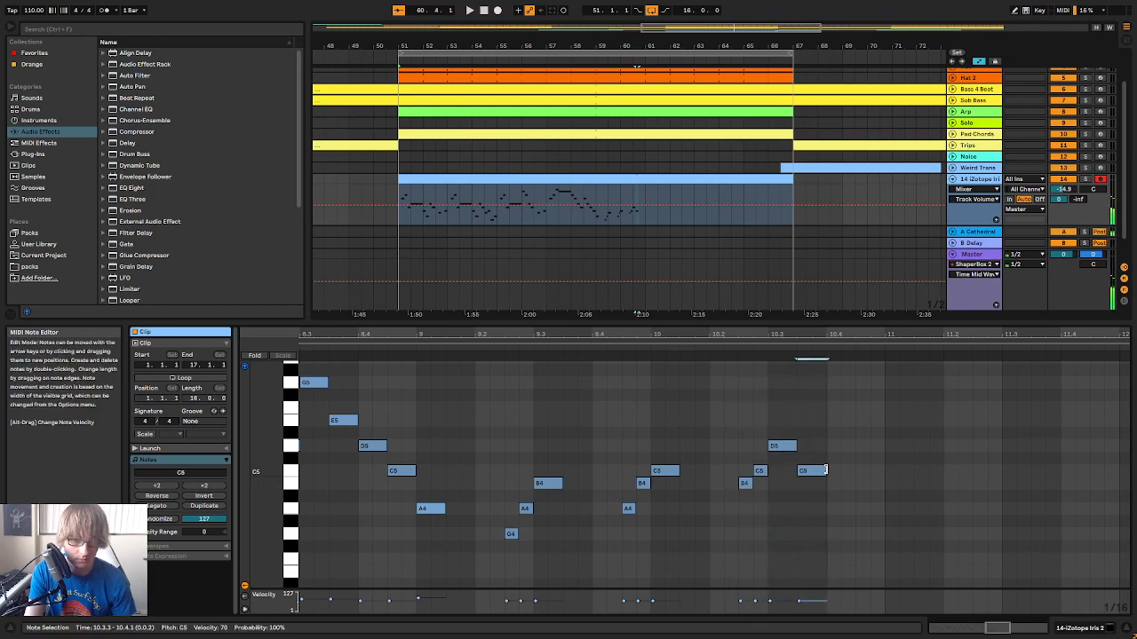
click(859, 421)
double_click(859, 422)
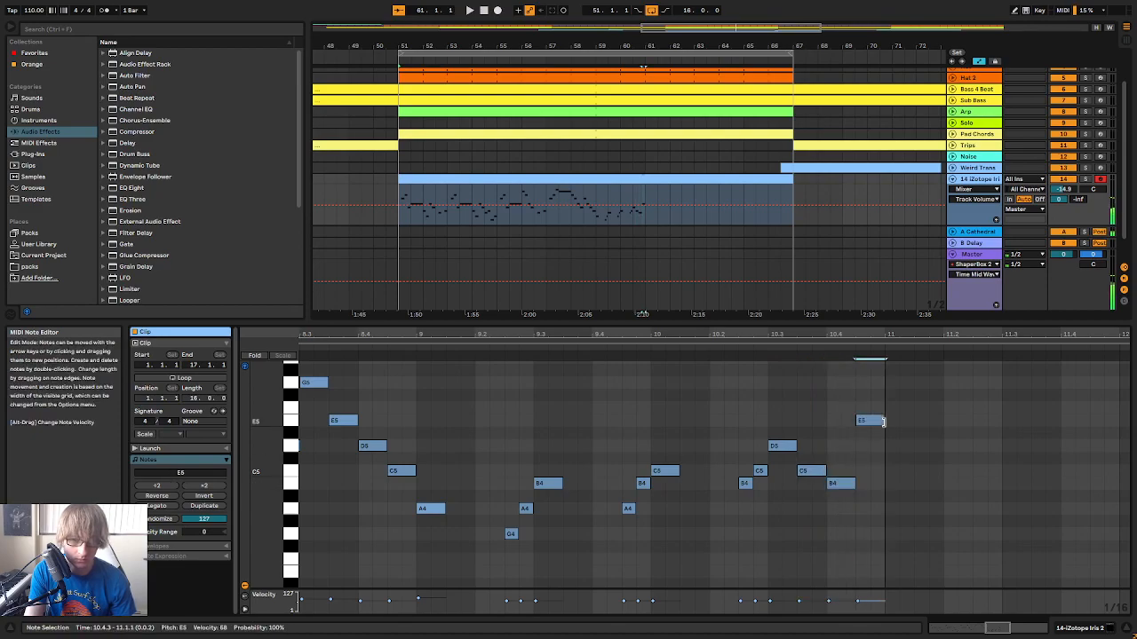
click(412, 341)
click(414, 347)
click(945, 415)
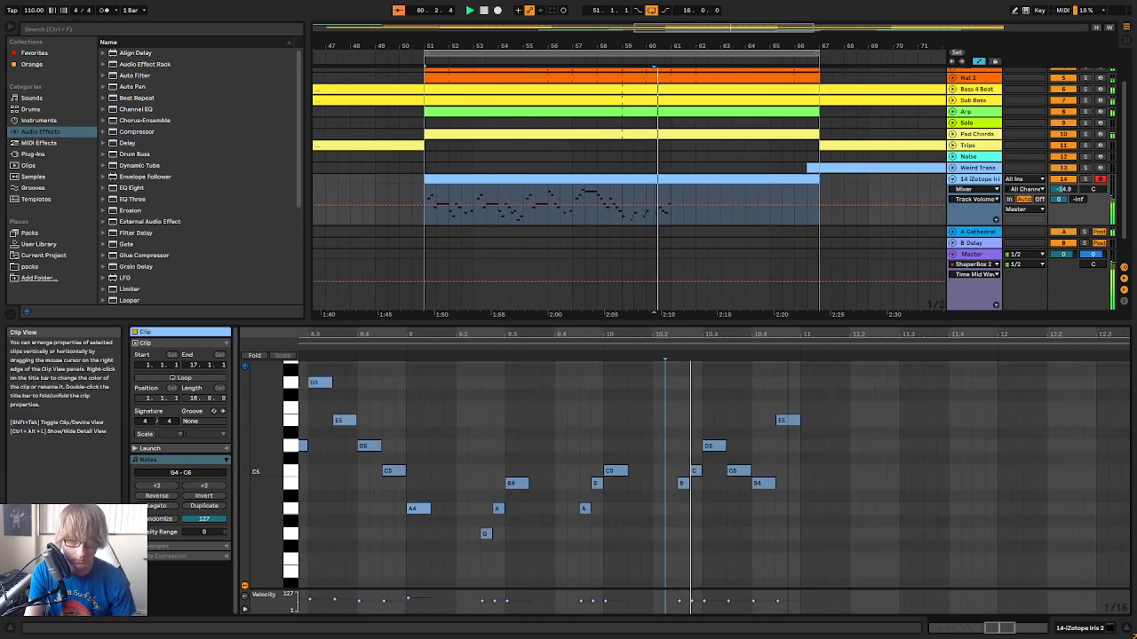
key(space)
Try a note at 11.1.1 after the bar 10 phrase, first as C5 and then as G5
drag(857, 335, 858, 309)
drag(808, 448, 811, 438)
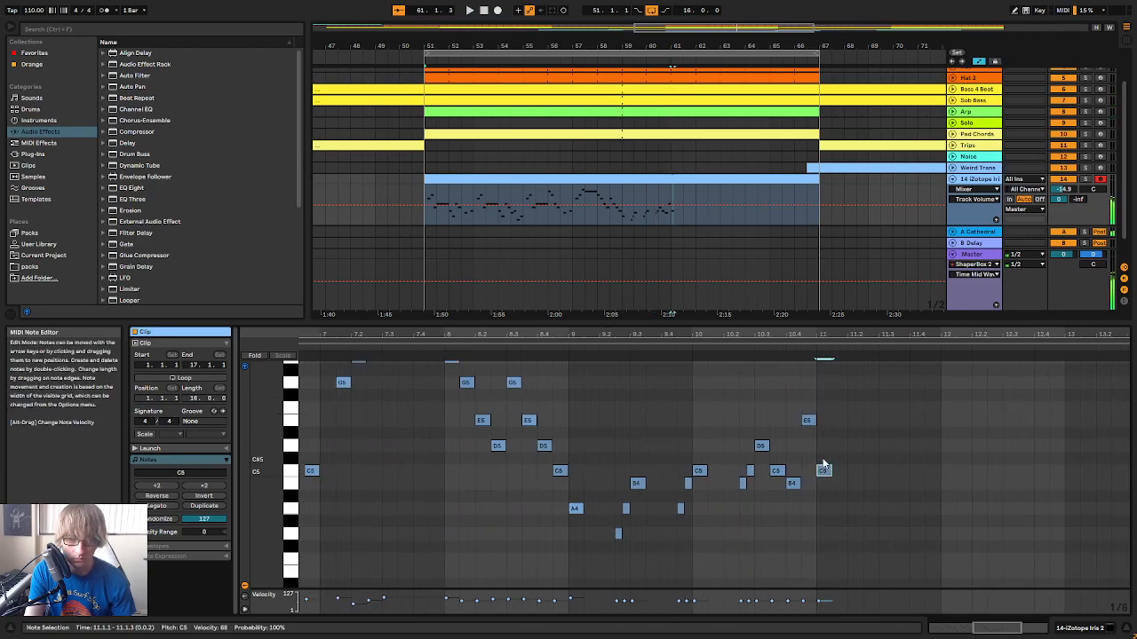
key(space)
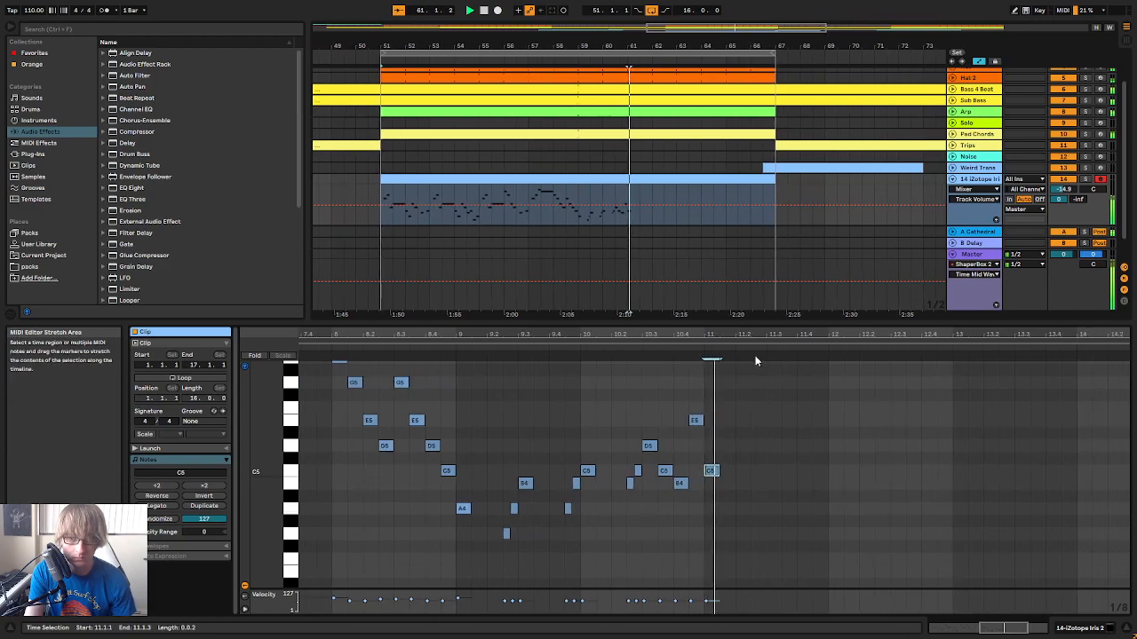
drag(681, 471, 686, 485)
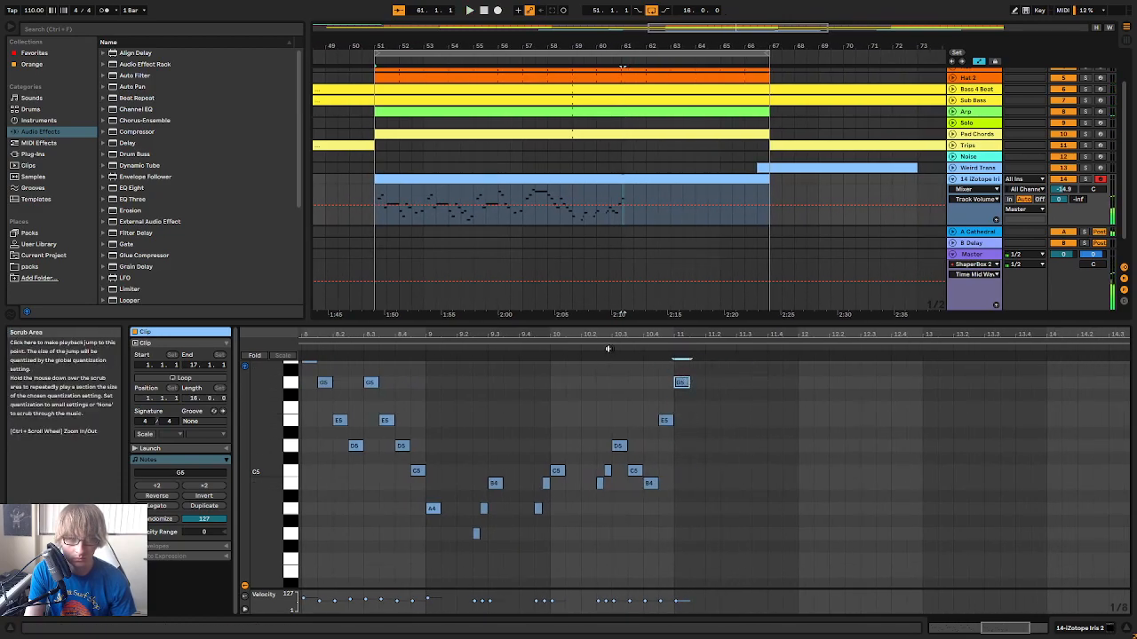
Remove the note at 11.1.1 and replace the E5 at 10.4.3 with a G4
click(696, 382)
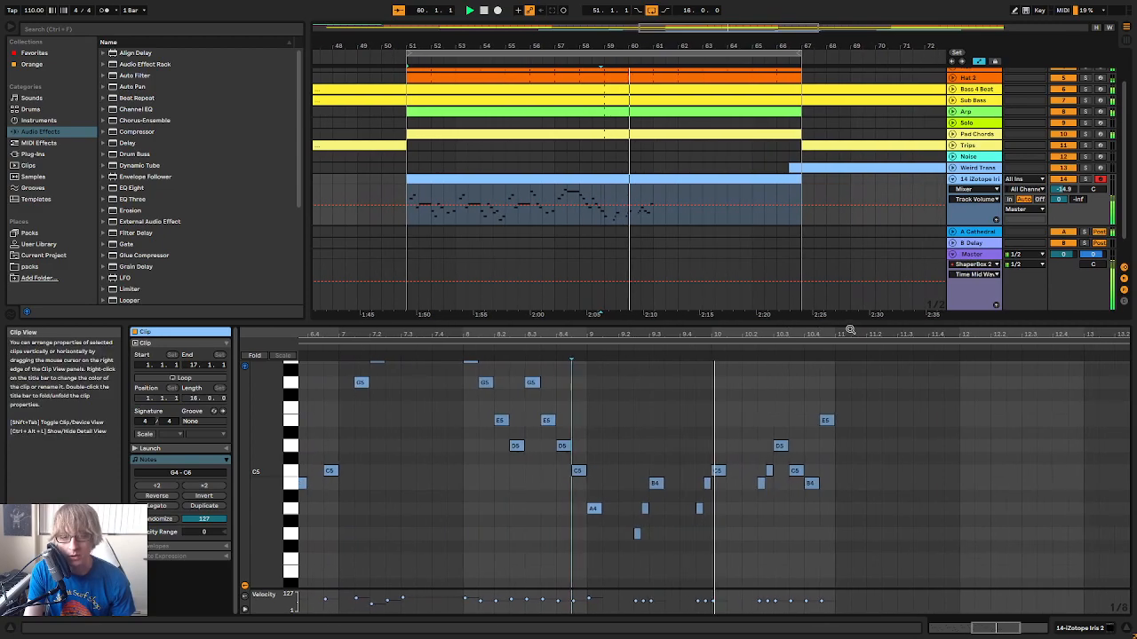
click(713, 484)
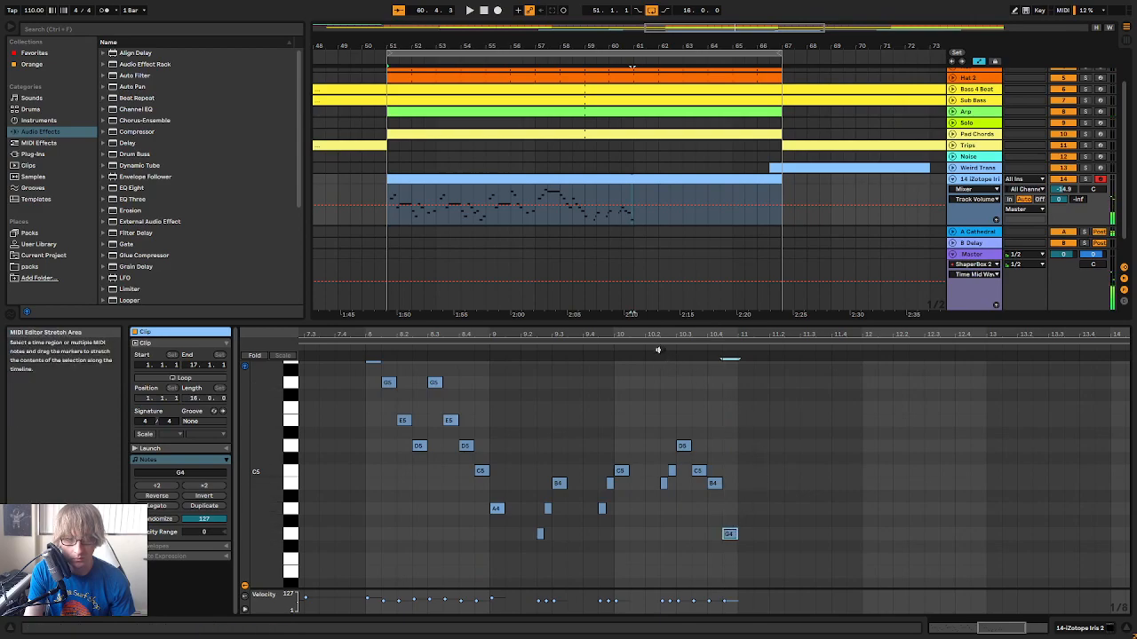
Add E5 at 11.1.1, D5 at 11.3.1 and C5 at 12.1.1 as a descending line, and play the phrase
double_click(705, 446)
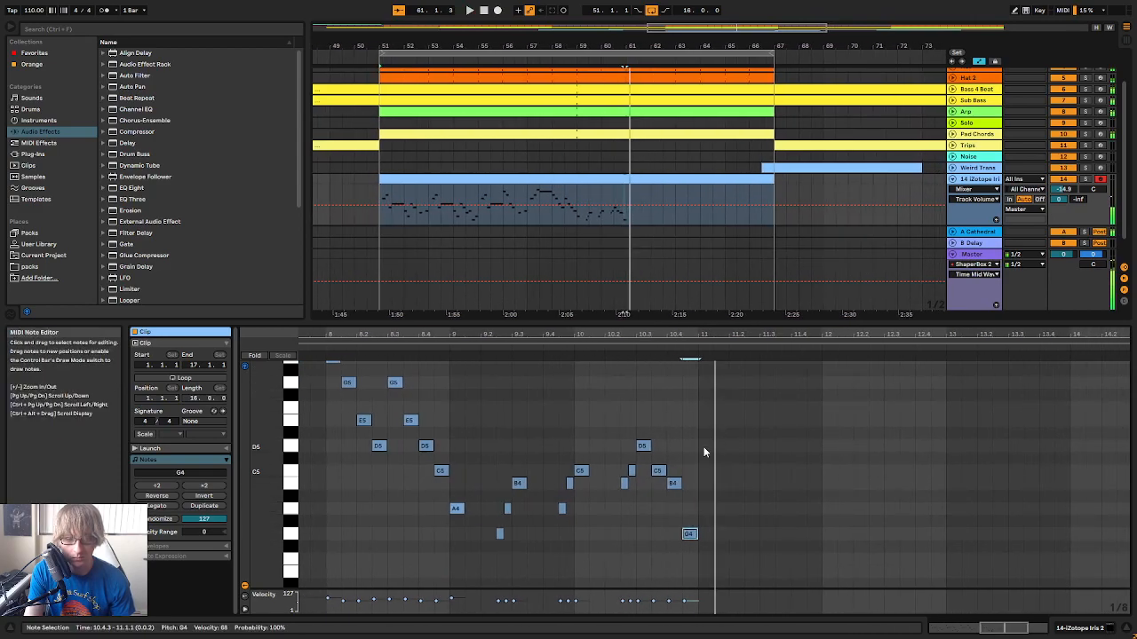
drag(706, 446, 705, 426)
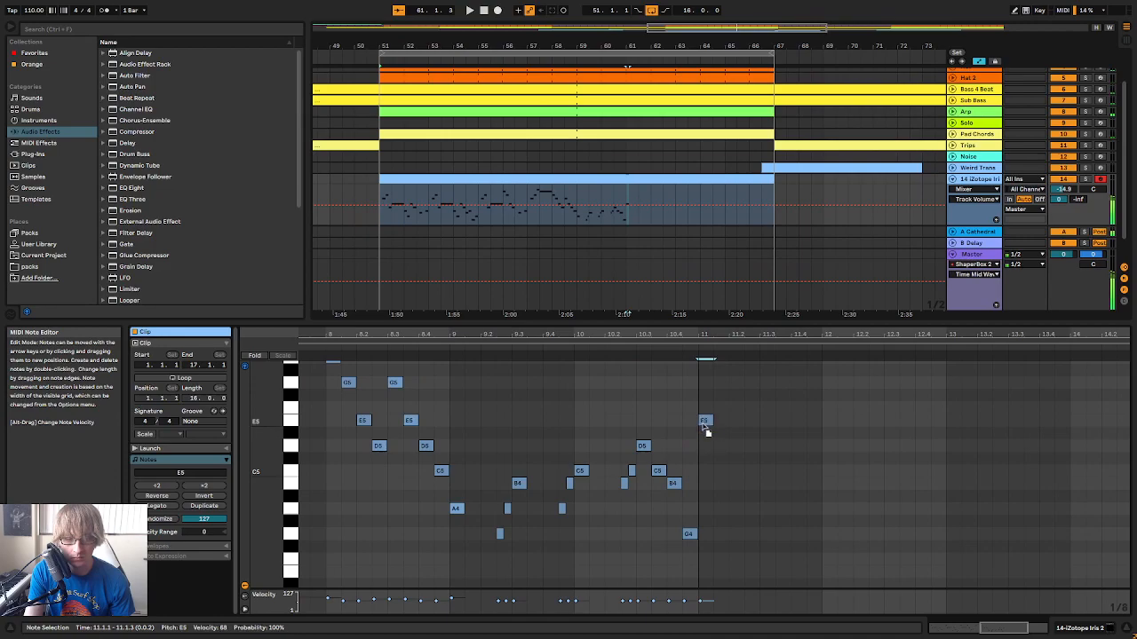
drag(773, 331, 796, 320)
key(space)
double_click(815, 445)
double_click(882, 472)
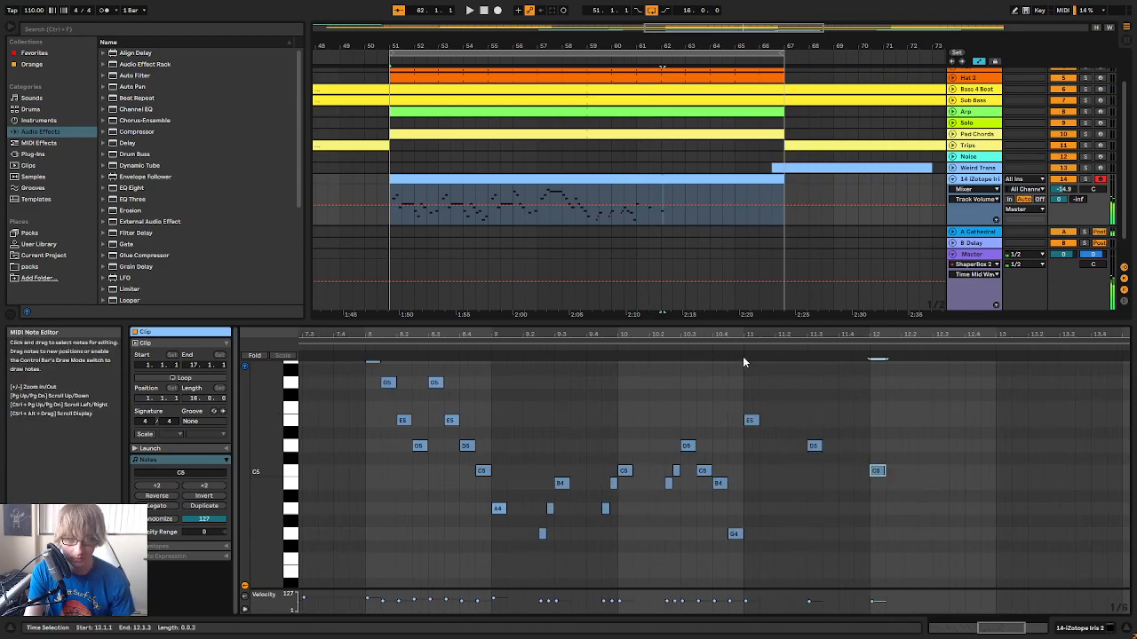
click(723, 344)
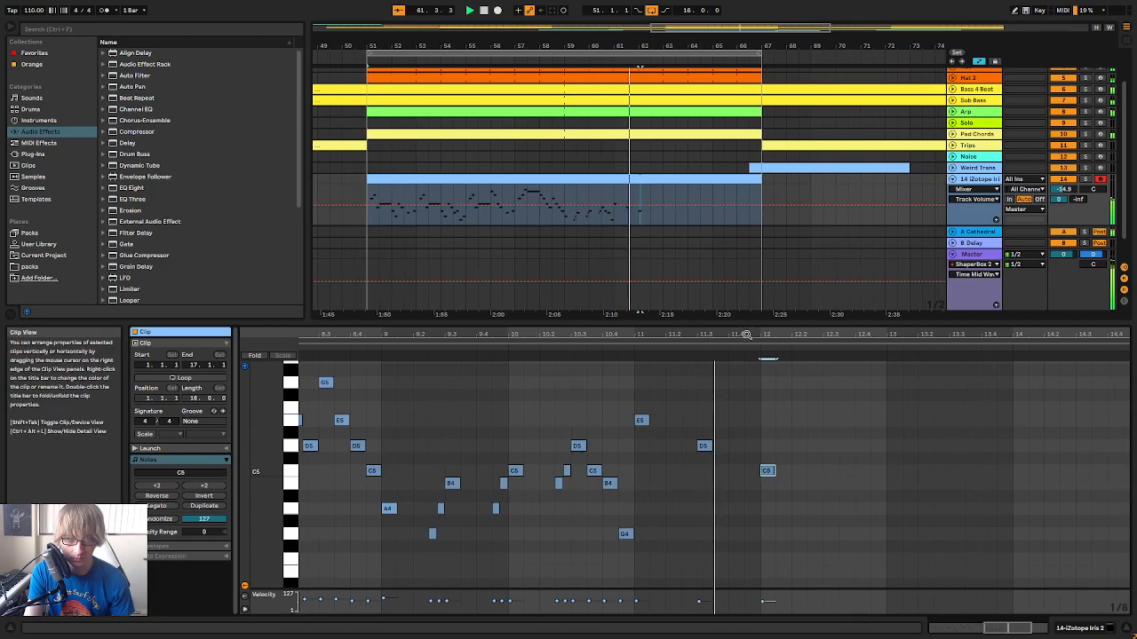
click(377, 346)
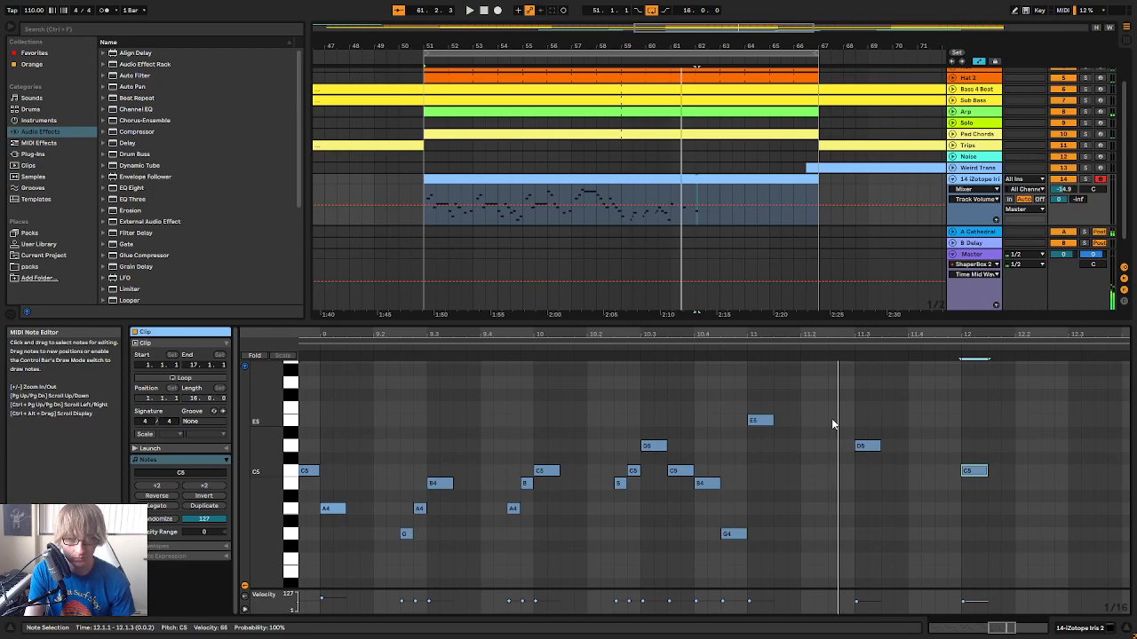
Add short pickups F5 at 11.2.3 and E5 at 11.2.4, plus E5 at 11.4.3 and D5 at 11.4.4, and play them
double_click(832, 407)
double_click(848, 420)
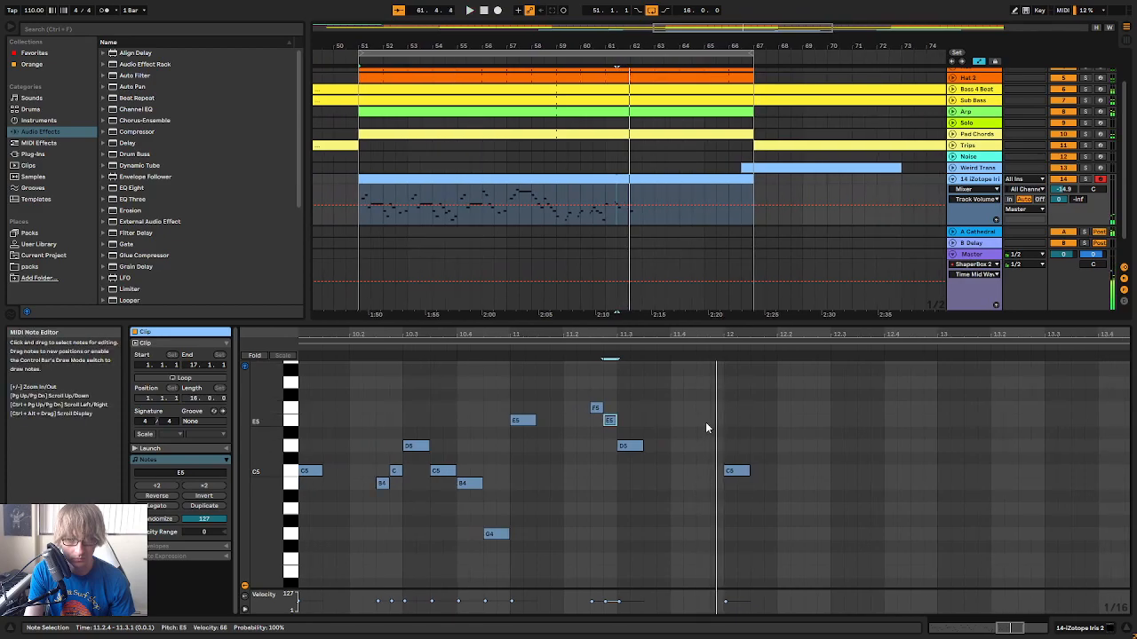
double_click(719, 446)
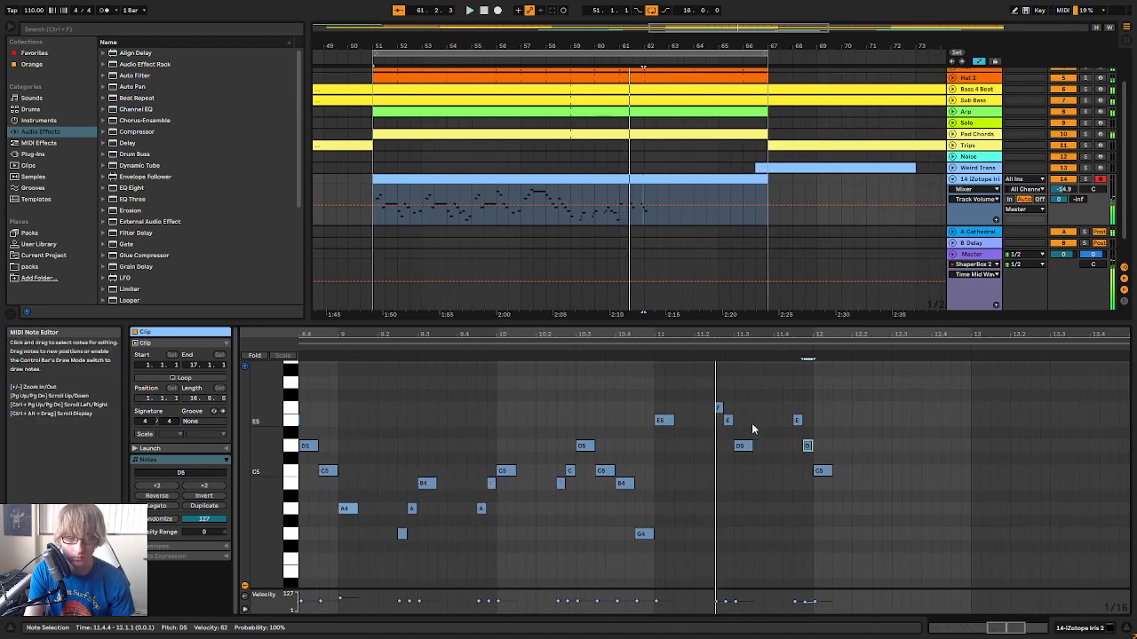
click(647, 346)
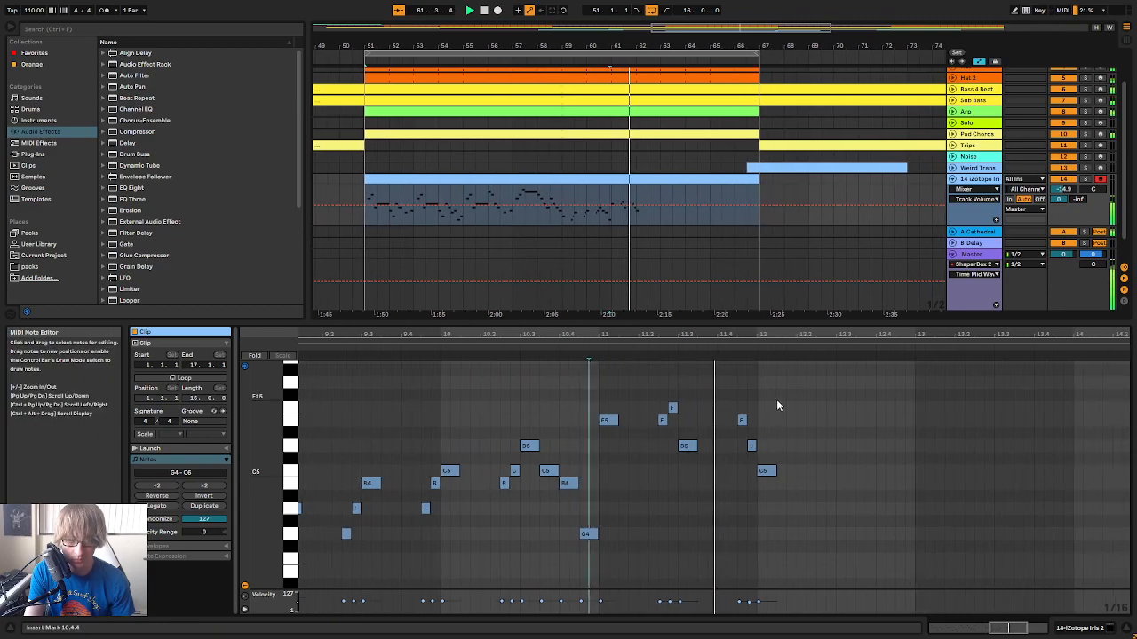
Reorder the last pickup pair of bar 11 to D5 at 11.4.3 and E5 at 11.4.4, and play it
click(724, 421)
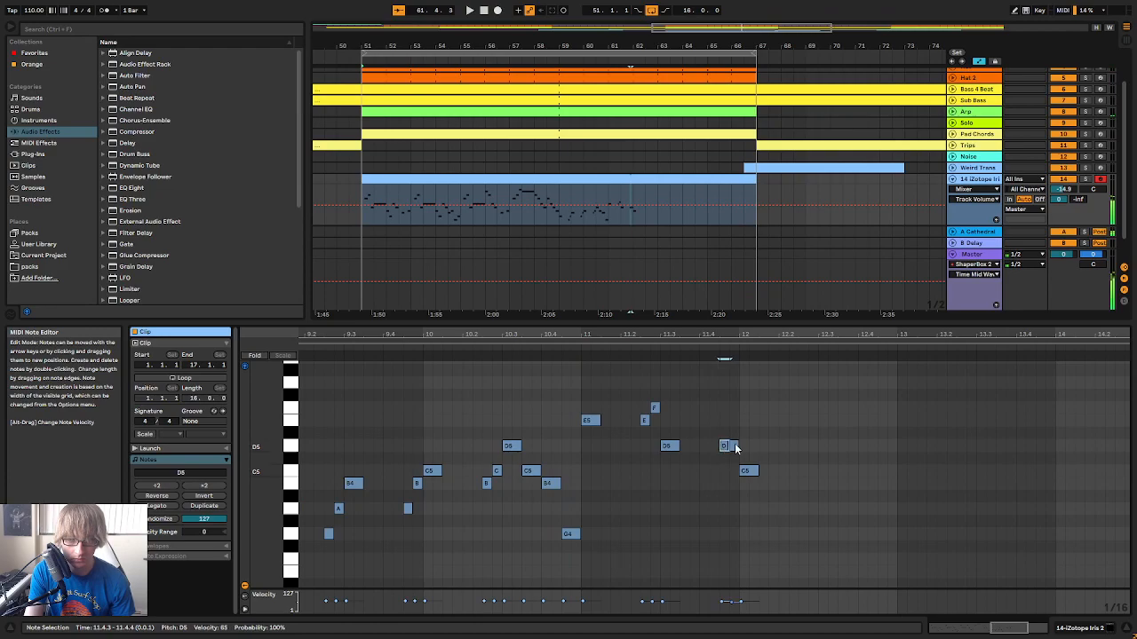
click(574, 347)
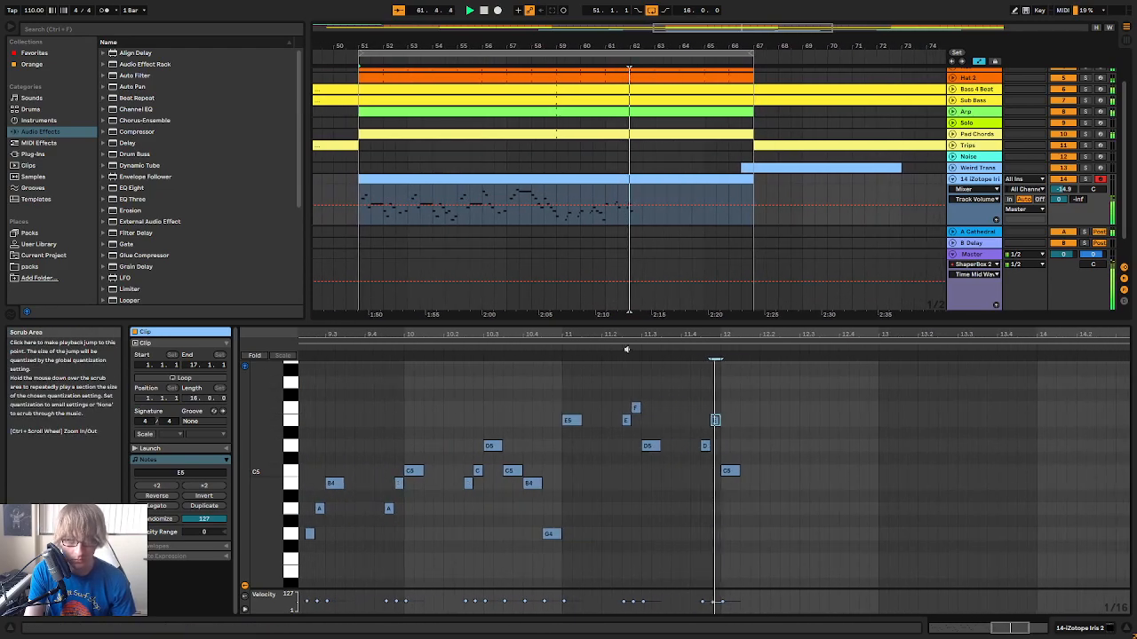
drag(711, 337, 720, 326)
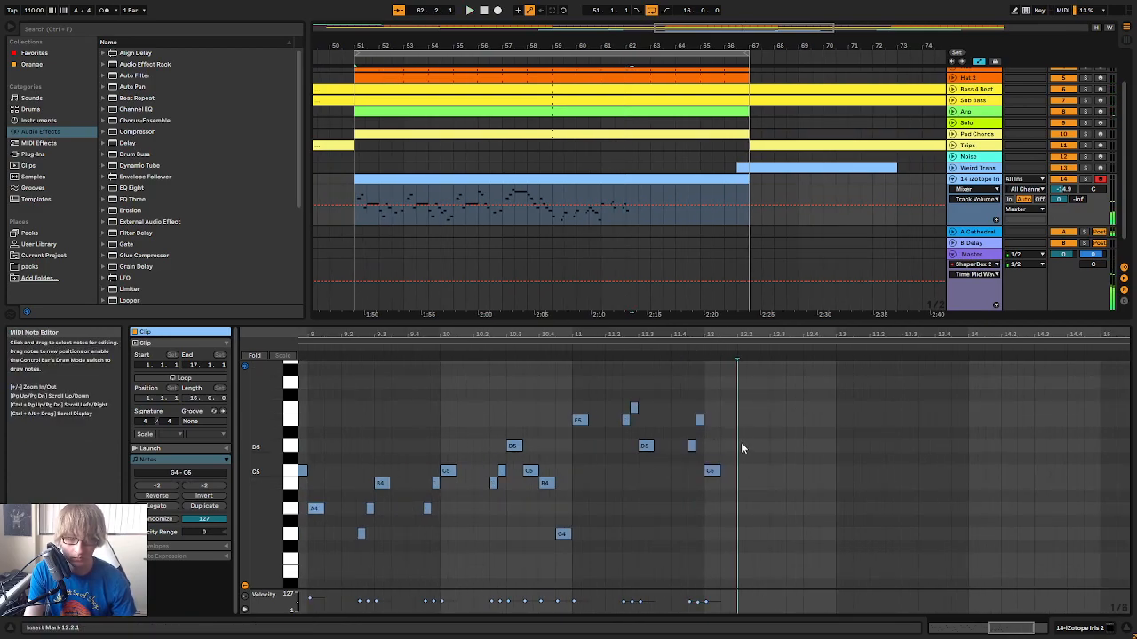
Try three notes after the C5 at 12.1.1, first D5, E5 and C5, and then C5, D5 and B4
key(ctrl+d)
click(684, 350)
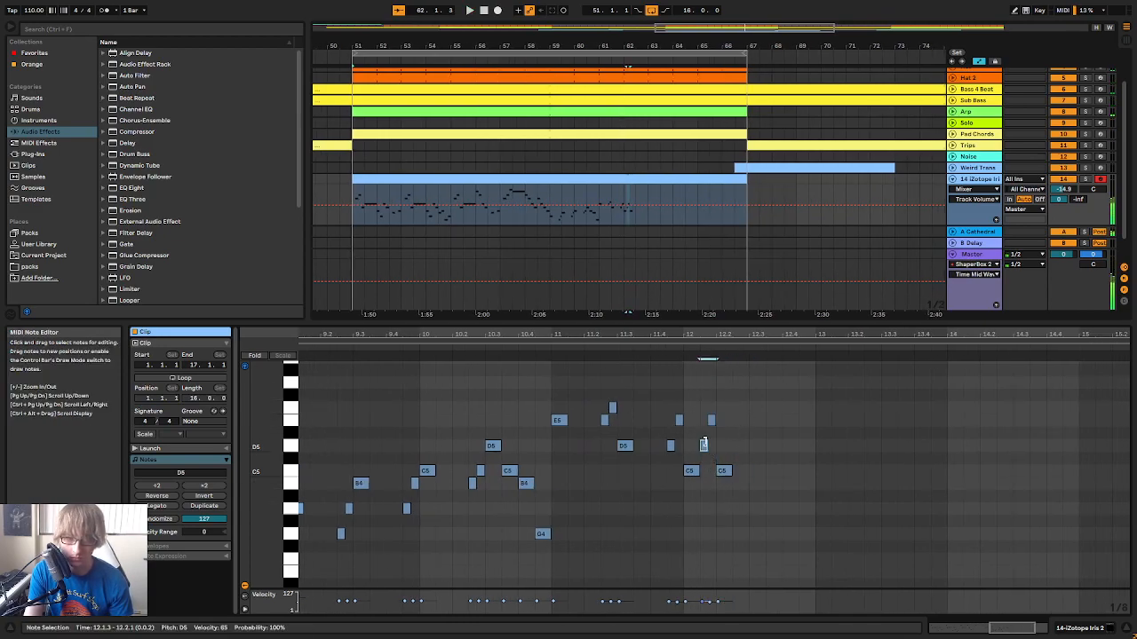
drag(731, 480, 730, 482)
click(646, 351)
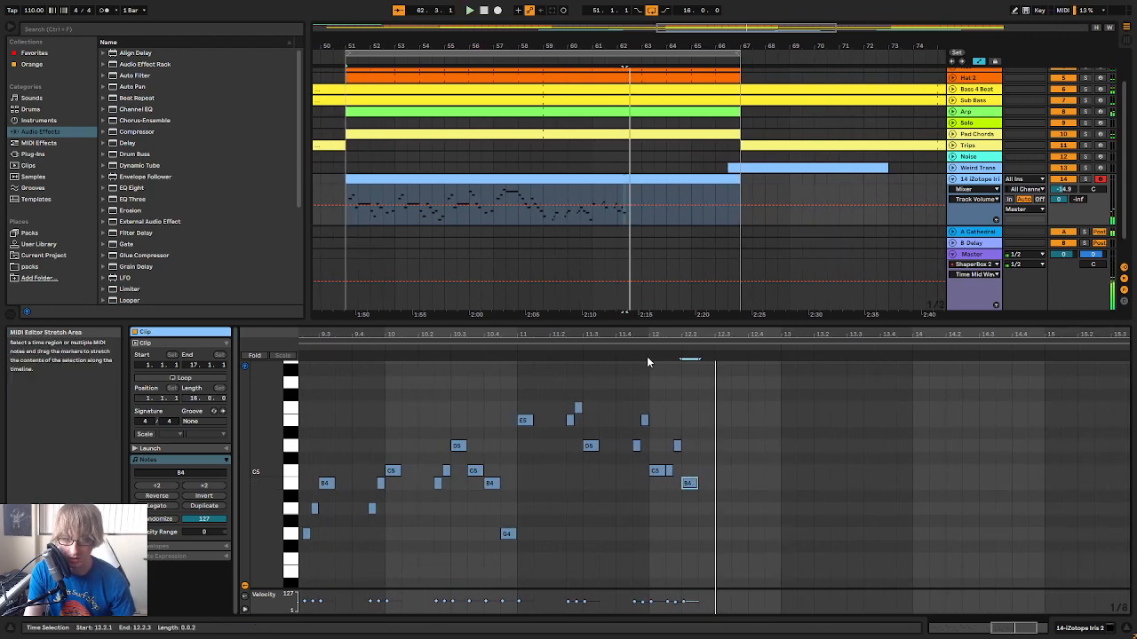
key(Up)
key(space)
key(alt+Left)
key(Up)
key(Up)
key(alt+Left)
key(Up)
drag(736, 393, 672, 518)
Play the lead melody from the start of the clip and examine how it leads into the new bar 9 to 11 phrase
key(space)
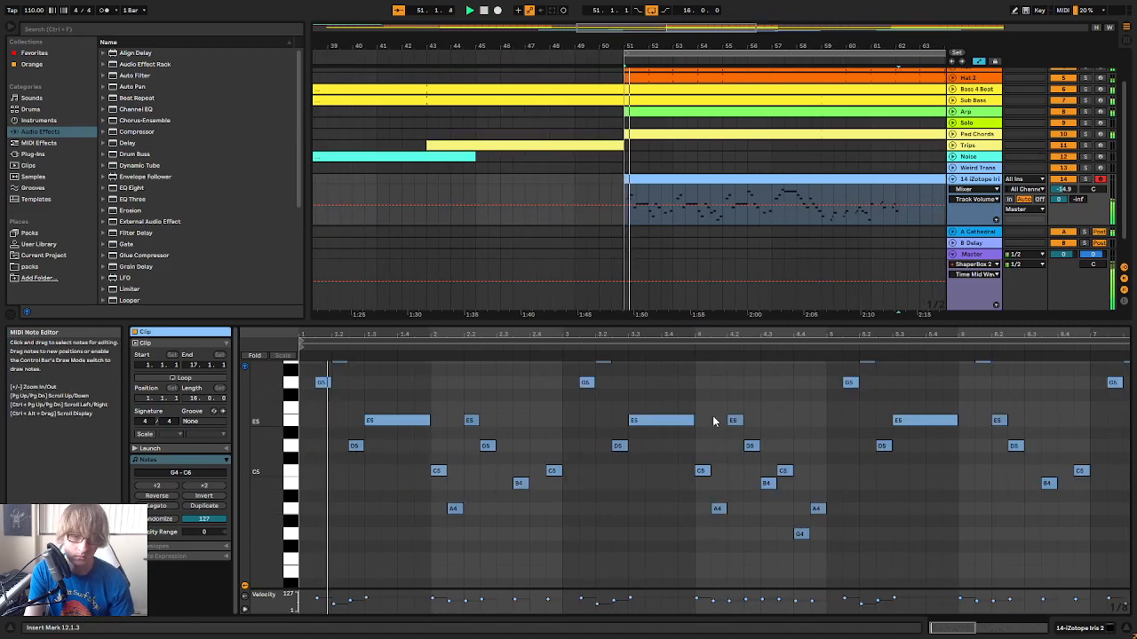
drag(545, 336, 545, 329)
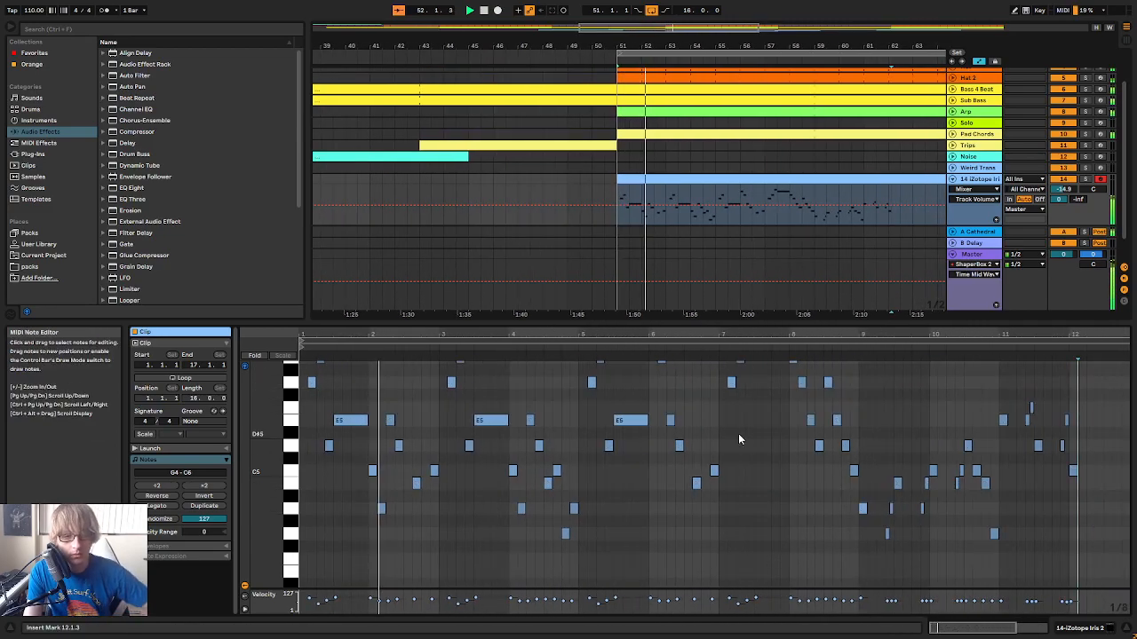
scroll(745, 459, up, 2)
drag(777, 331, 777, 317)
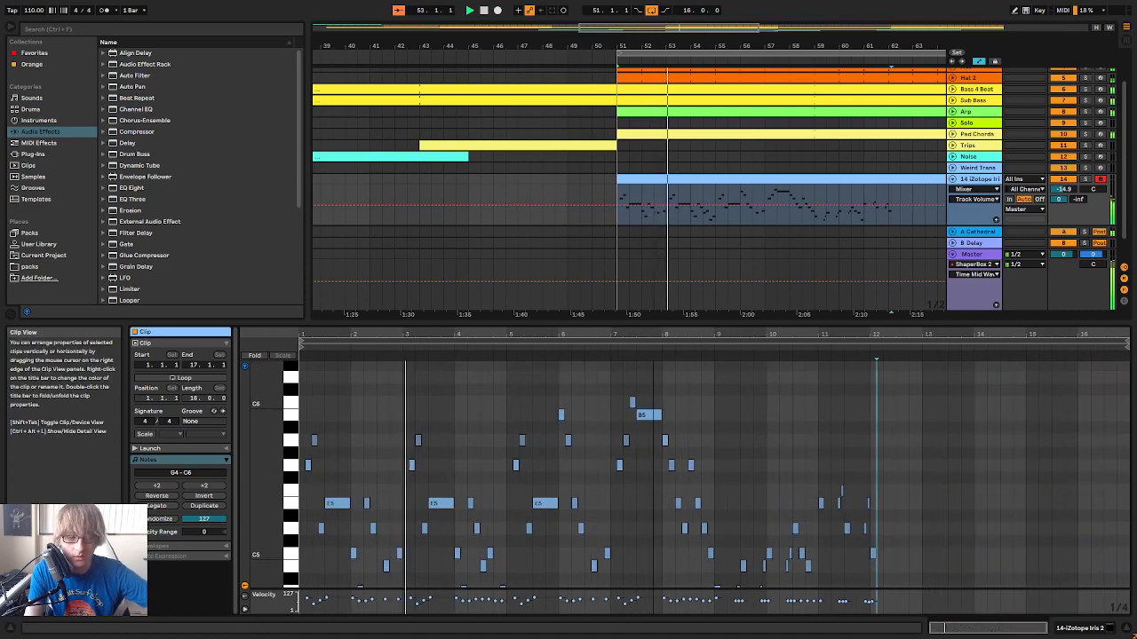
scroll(744, 418, down, 2)
scroll(728, 444, down, 1)
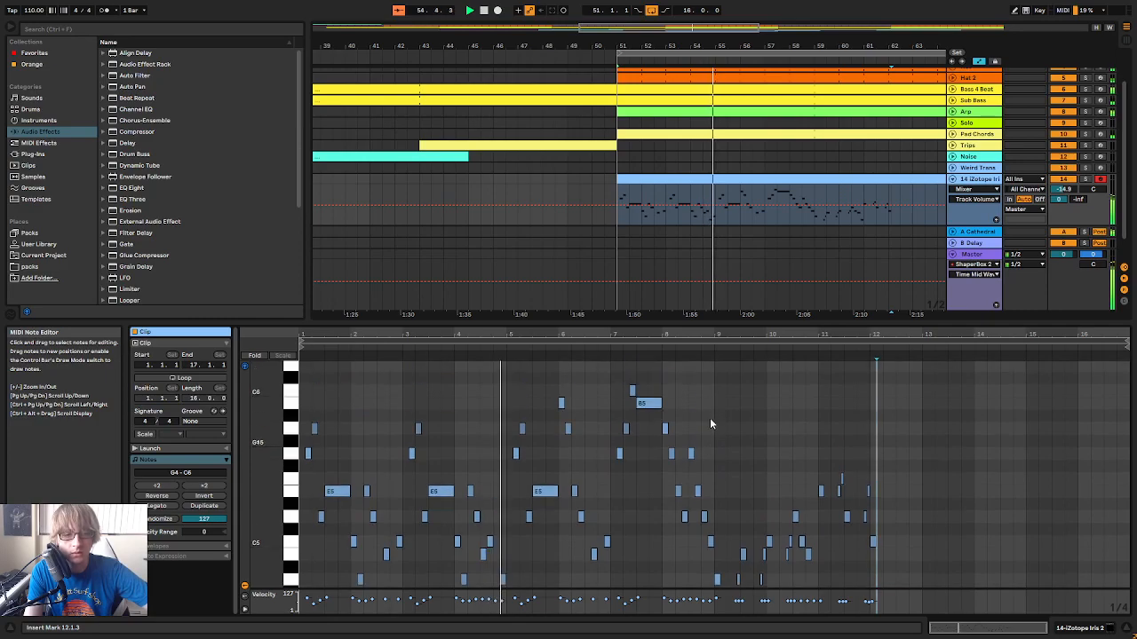
scroll(711, 422, up, 1)
scroll(703, 430, up, 2)
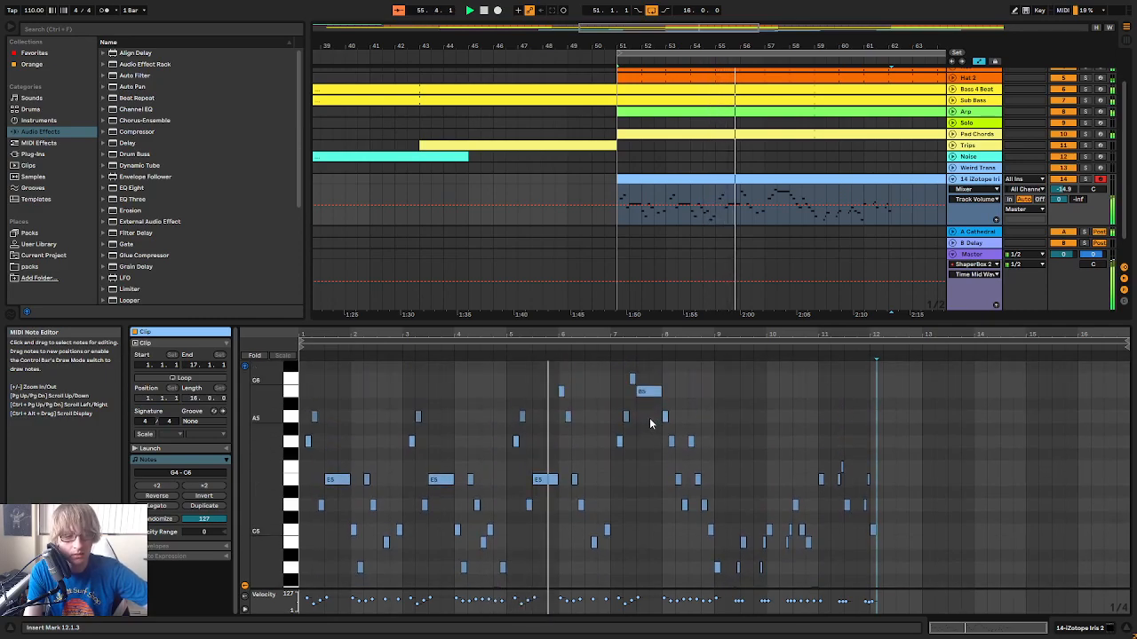
mouse_move(619, 331)
mouse_down()
mouse_move(611, 387)
mouse_move(629, 328)
mouse_up()
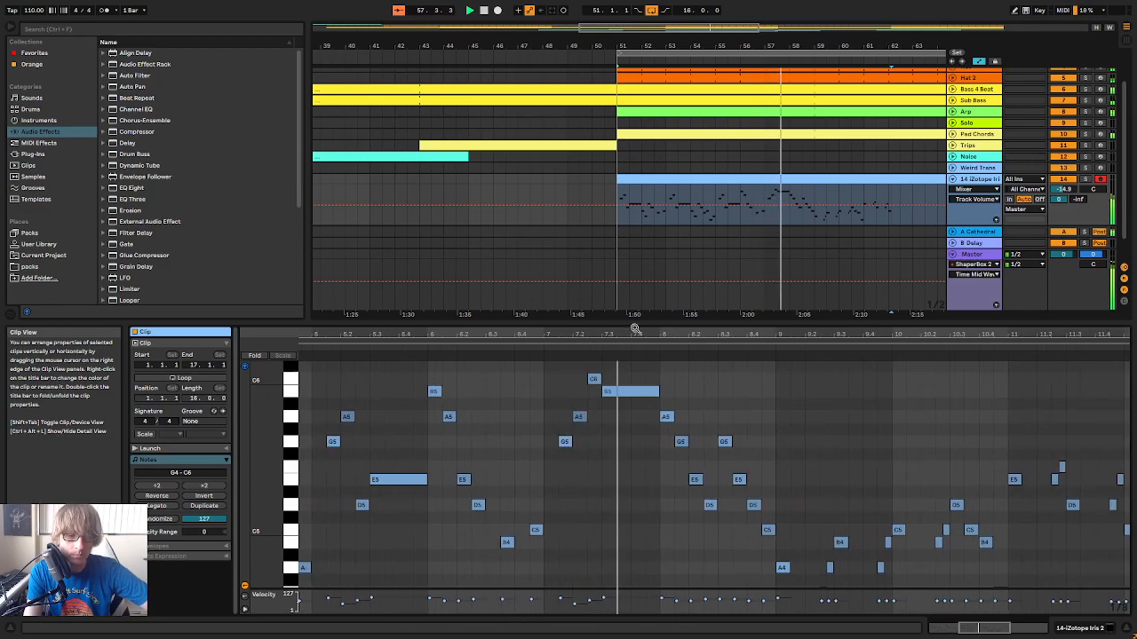
drag(802, 331, 700, 334)
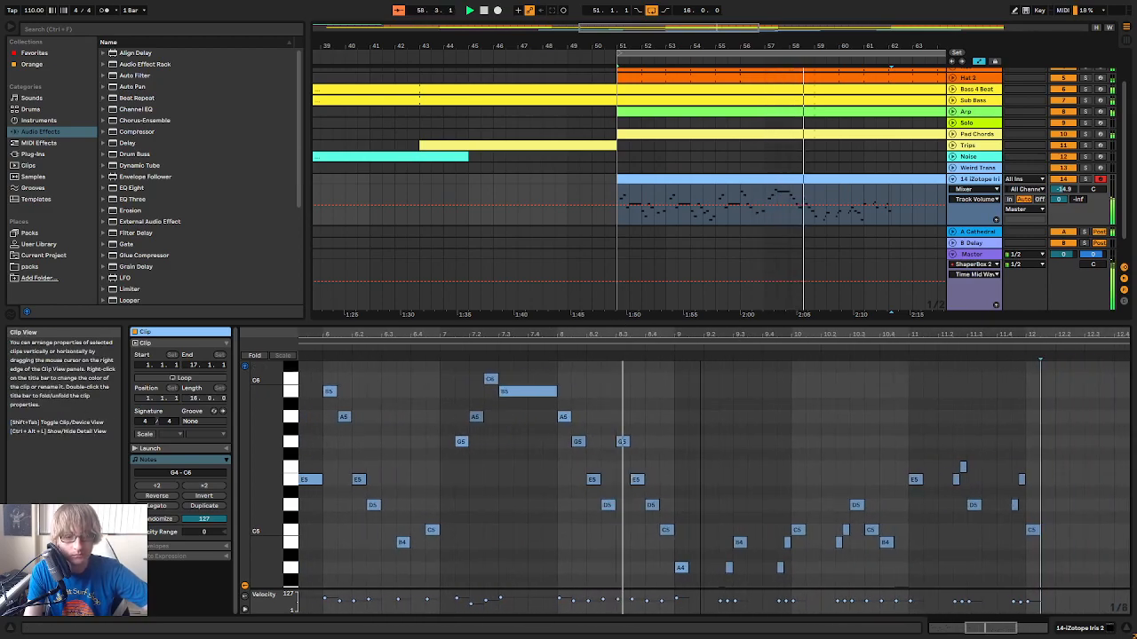
scroll(759, 404, down, 2)
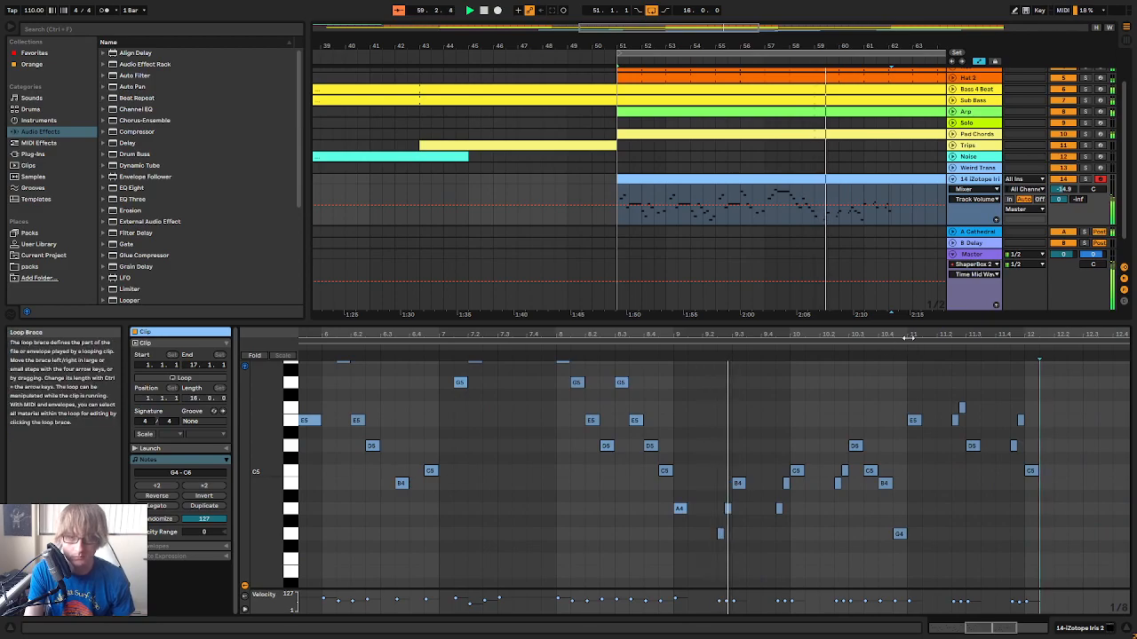
drag(918, 335, 692, 359)
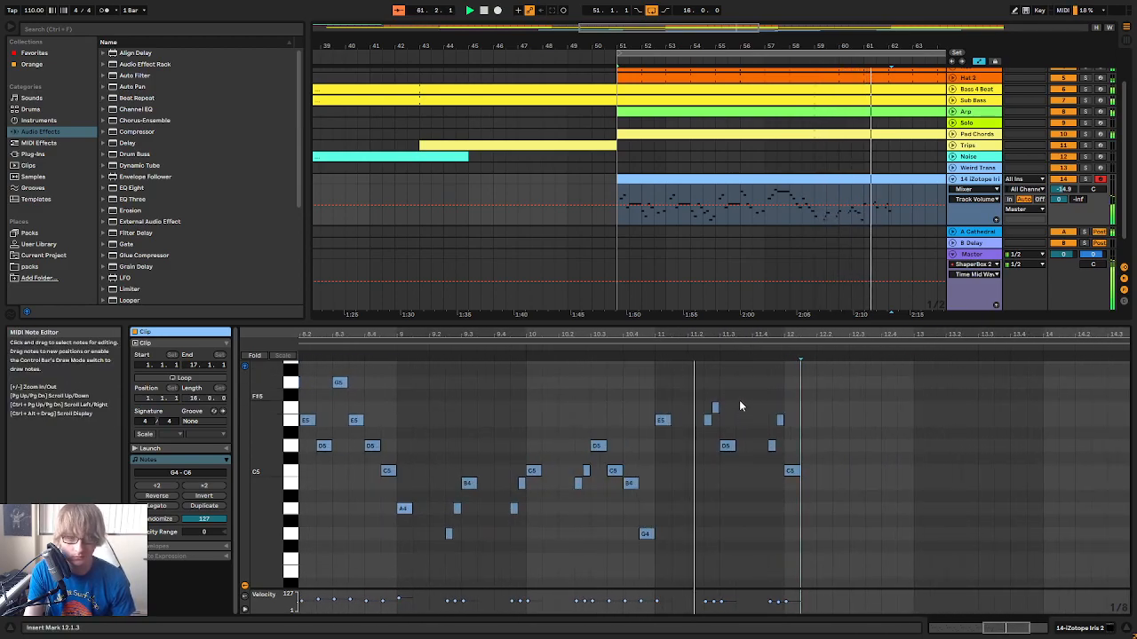
Change the pickups before the D5 at 11.3.1 to G4 at 11.2.3 and E5 at 11.2.4, and play them
click(708, 423)
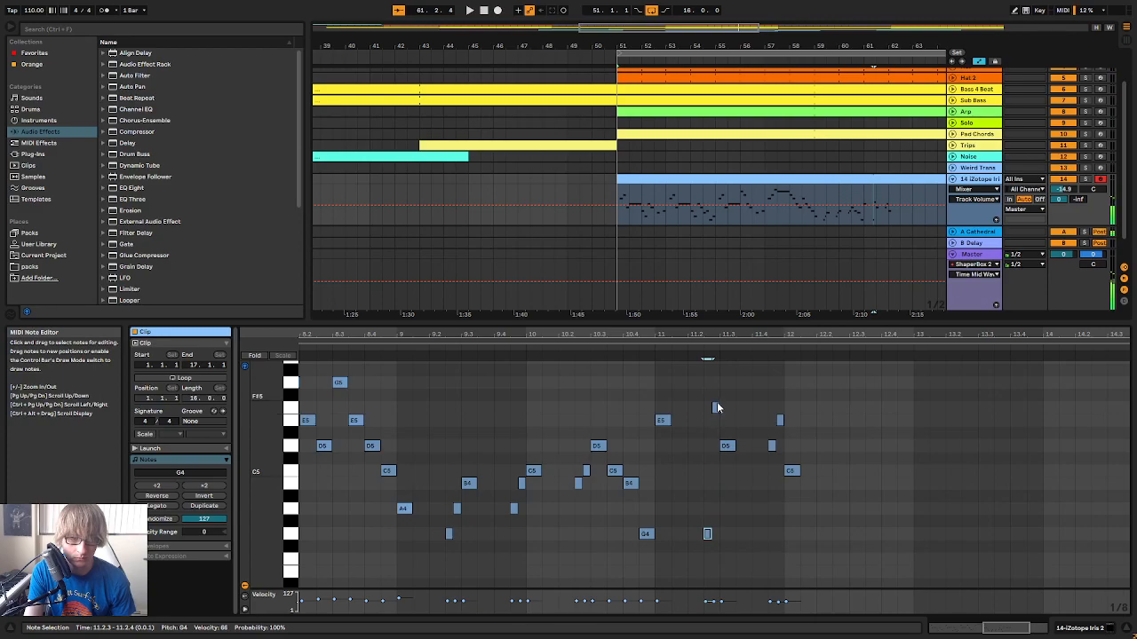
drag(716, 408, 719, 421)
click(637, 343)
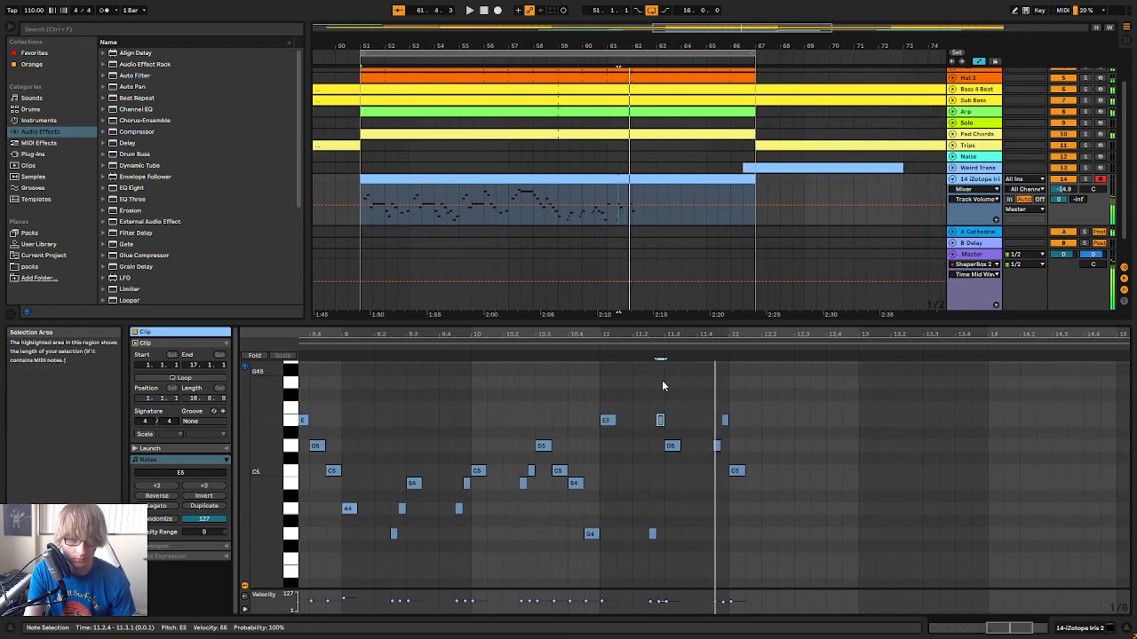
Change the pickups before the C5 at 12.1.1 to F4 at 11.4.3 and D5 at 11.4.4, and play them
drag(716, 446, 718, 457)
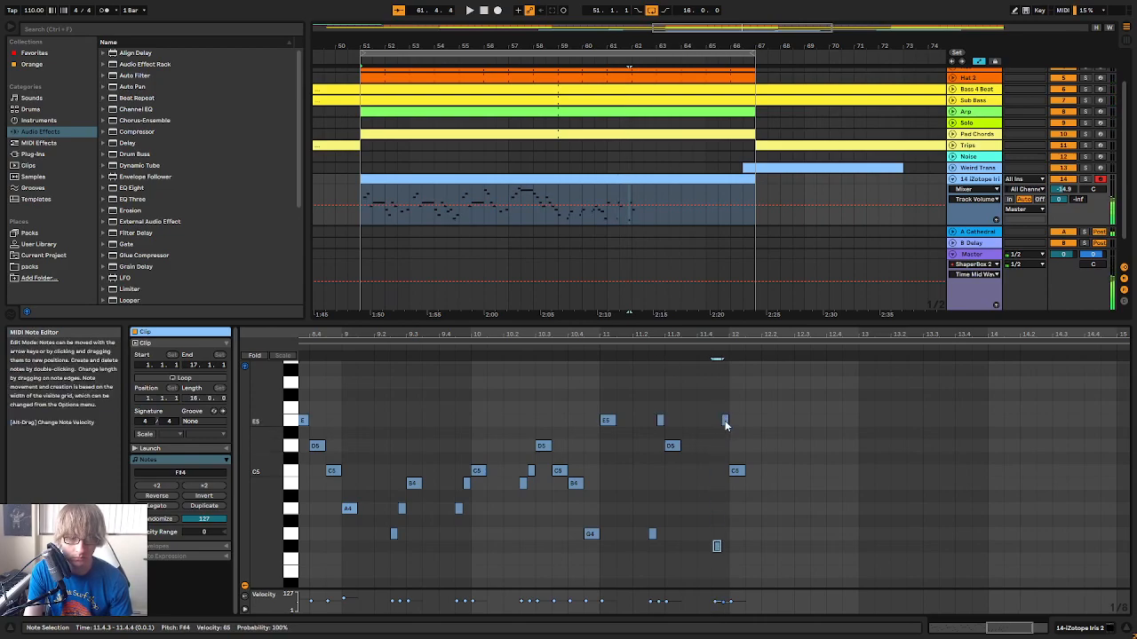
drag(727, 431, 726, 445)
click(738, 472)
click(595, 349)
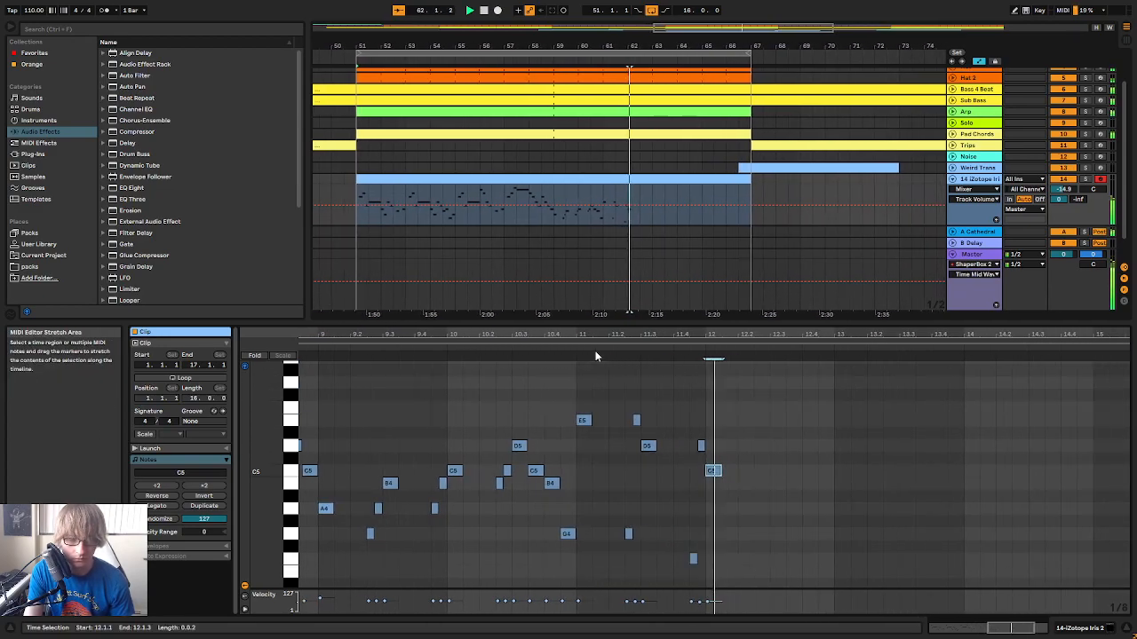
Lower the pickup at 11.4.3 to E4 and play the transition into bar 12
click(673, 569)
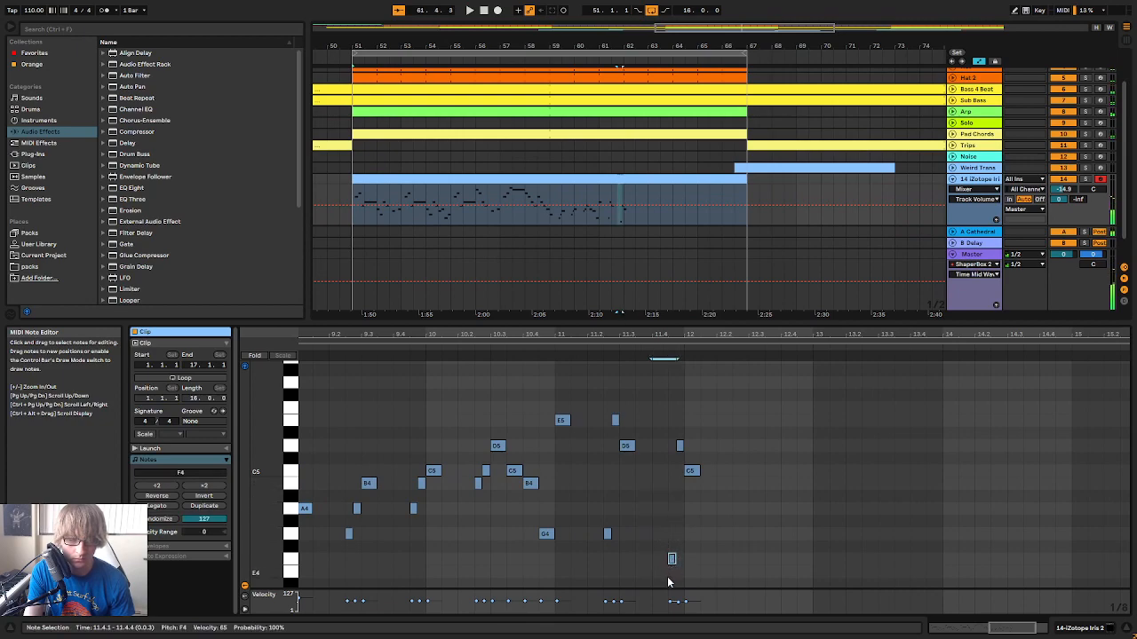
key(Down)
click(660, 472)
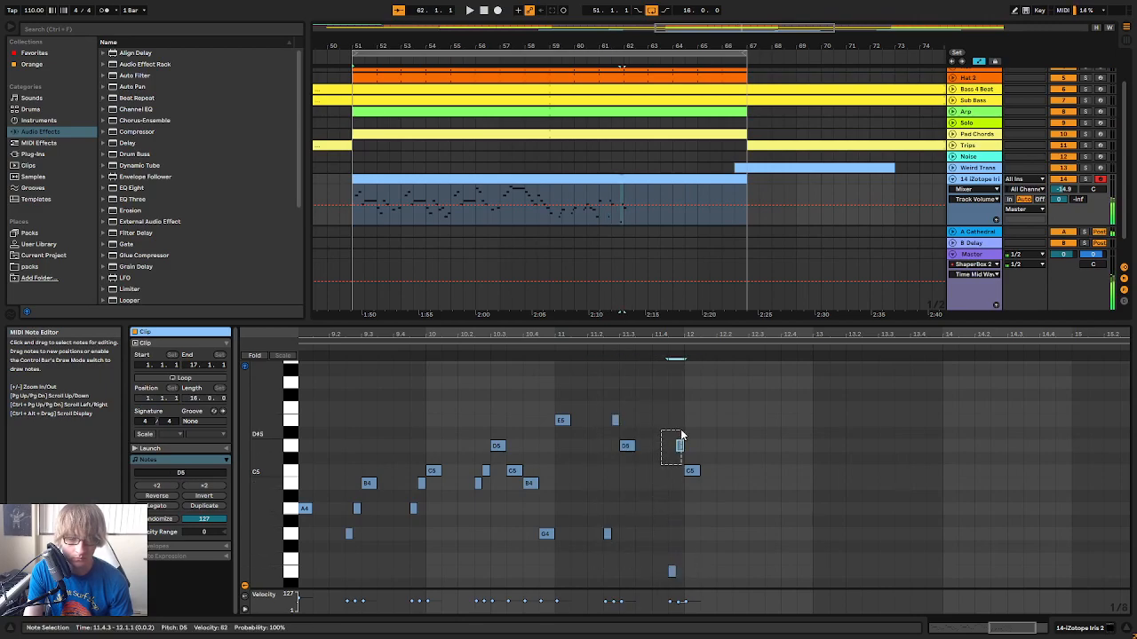
key(space)
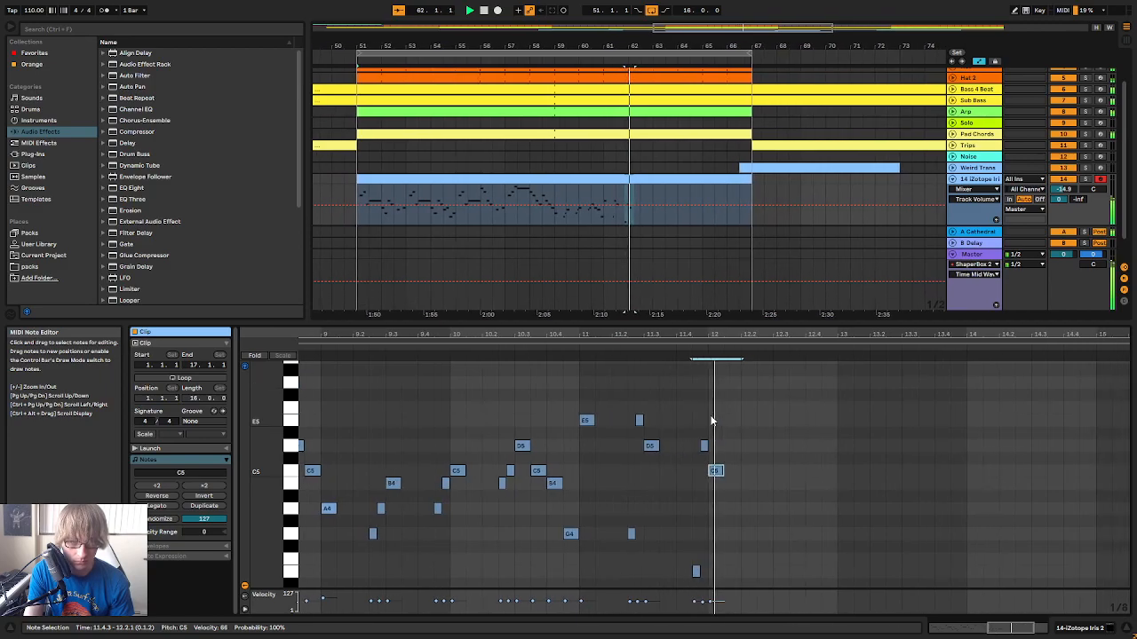
Play the melody from bar 8 into bar 12 and examine the revised pickups around the closing C5
scroll(746, 435, down, 2)
click(518, 347)
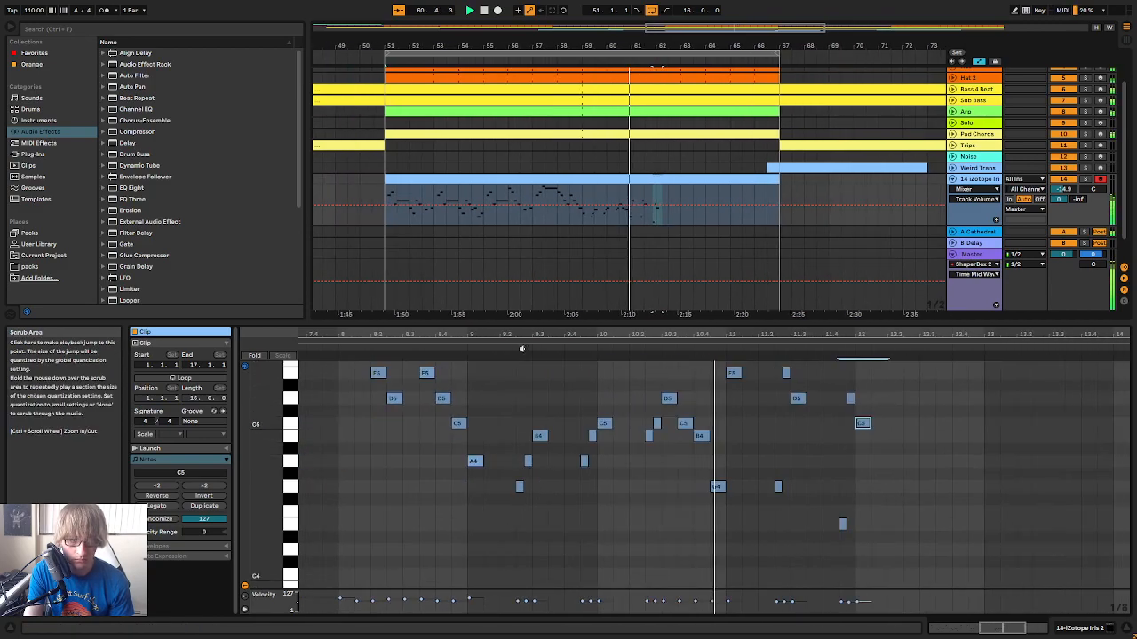
drag(674, 336, 784, 337)
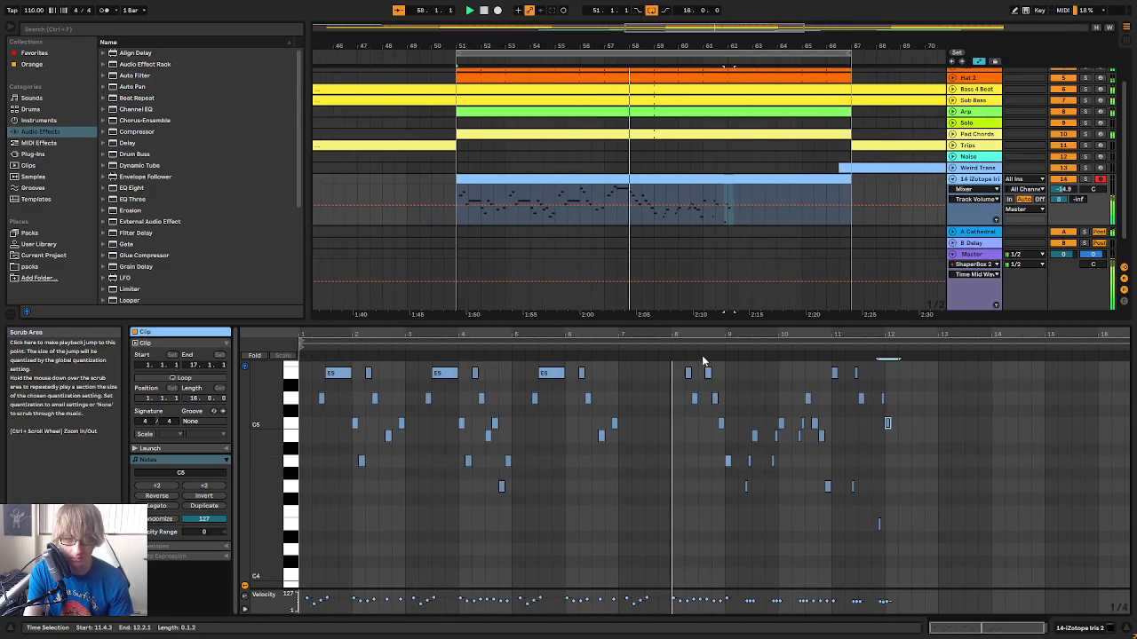
scroll(928, 436, up, 3)
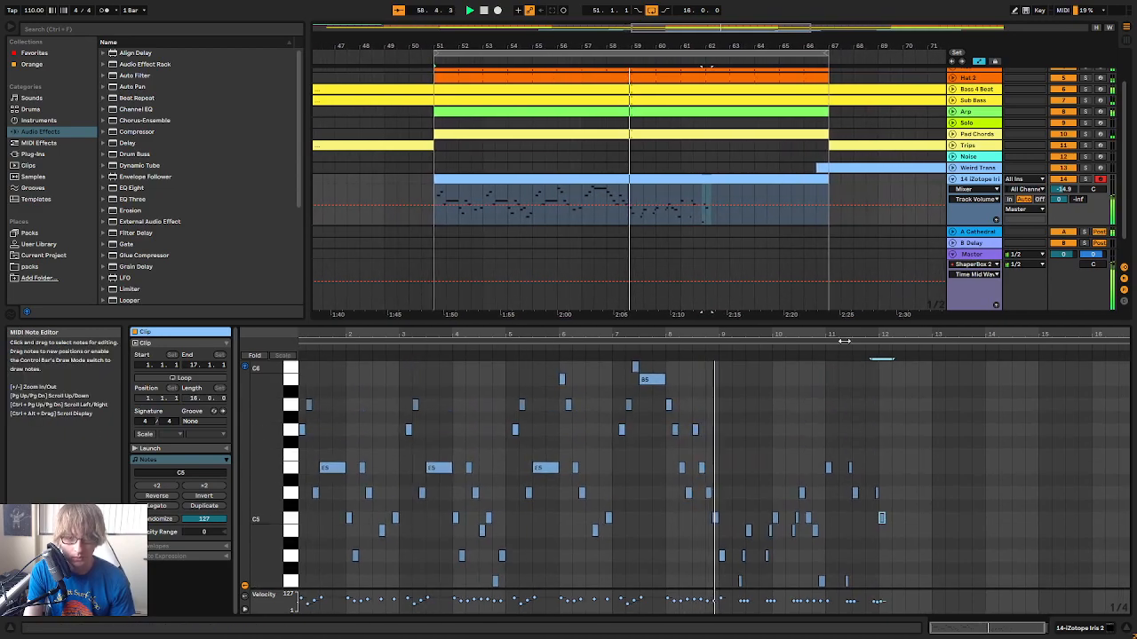
drag(858, 334, 858, 335)
scroll(1012, 444, down, 2)
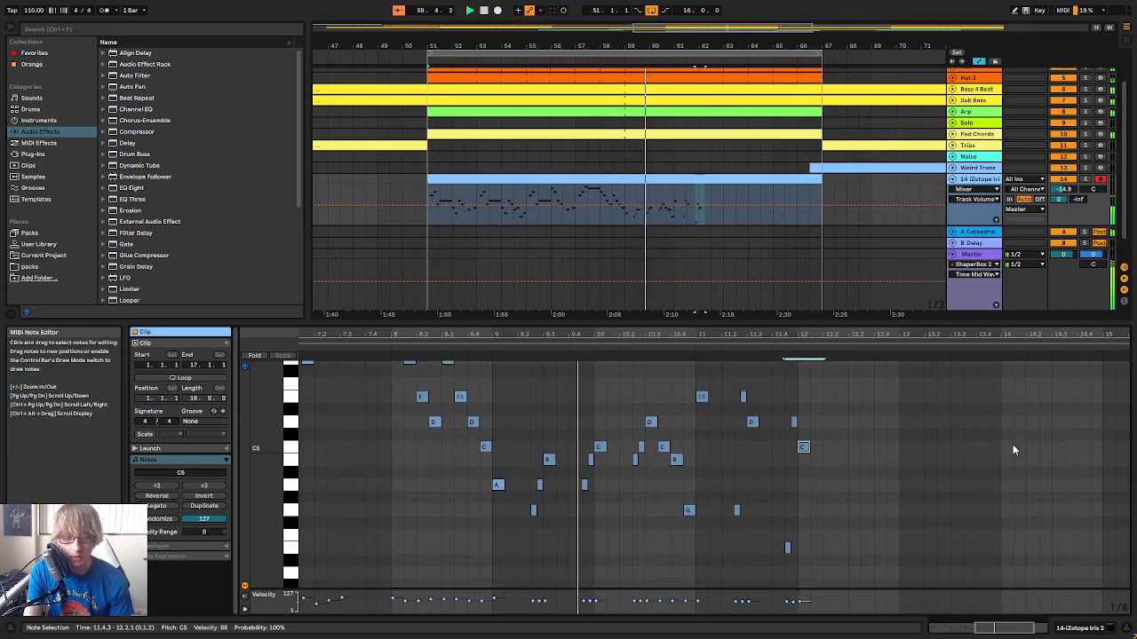
mouse_move(859, 335)
mouse_down()
mouse_move(859, 345)
mouse_move(844, 337)
mouse_move(876, 323)
mouse_up()
key(space)
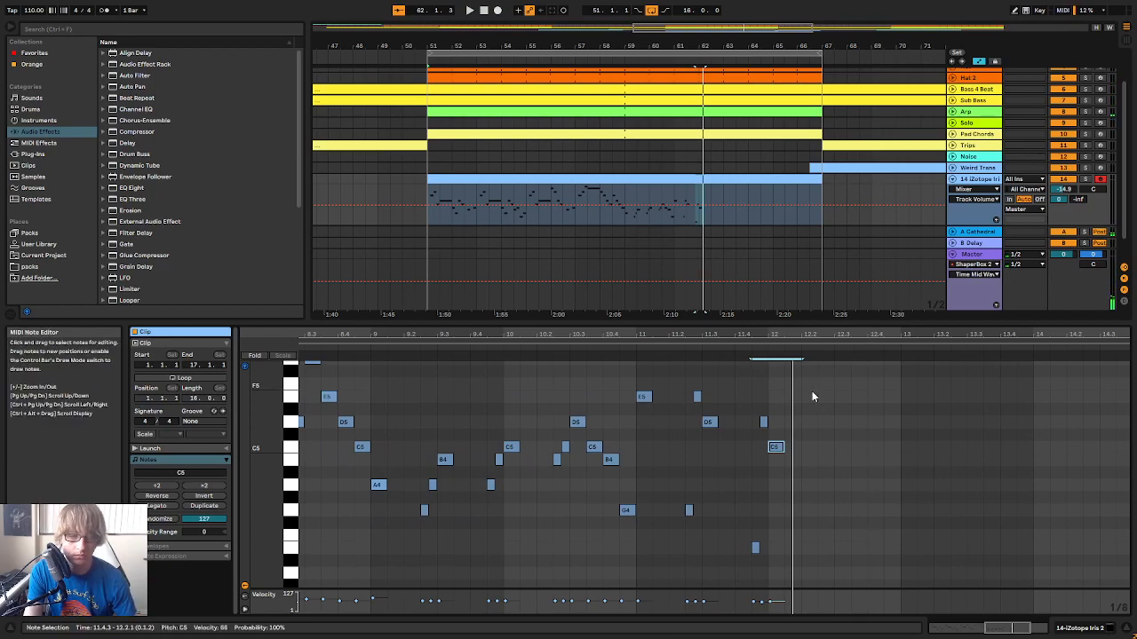
key(space)
key(space)
drag(752, 335, 758, 343)
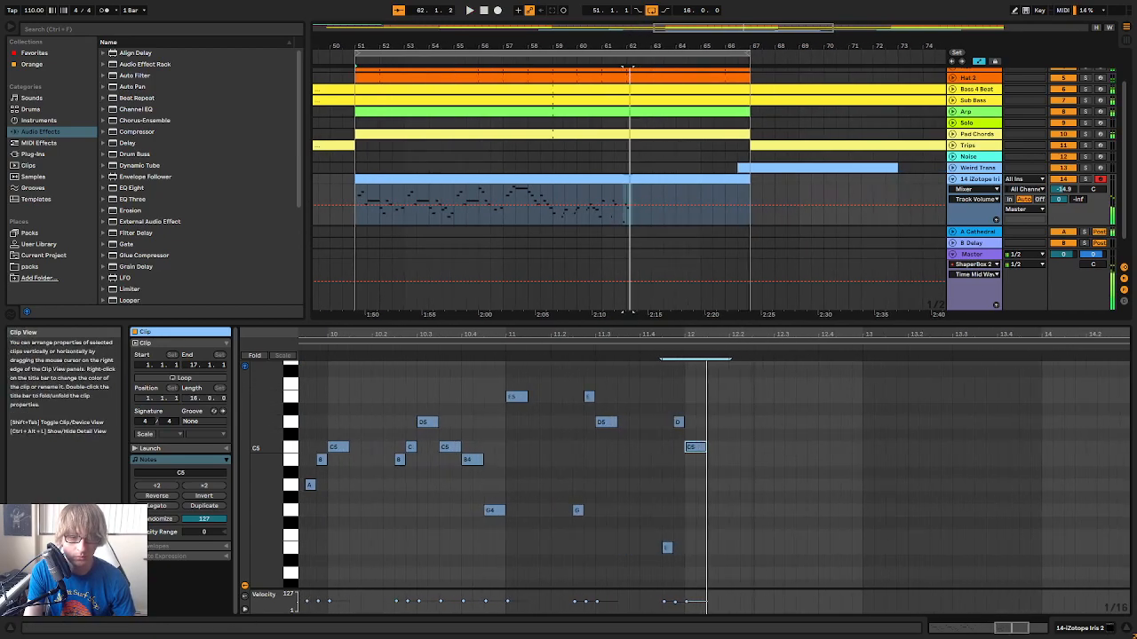
Shorten the C5 at 12.1.1 to a sixteenth, add B4, G4 and E4 on the following sixteenths, and play the run
click(708, 487)
double_click(698, 459)
double_click(711, 485)
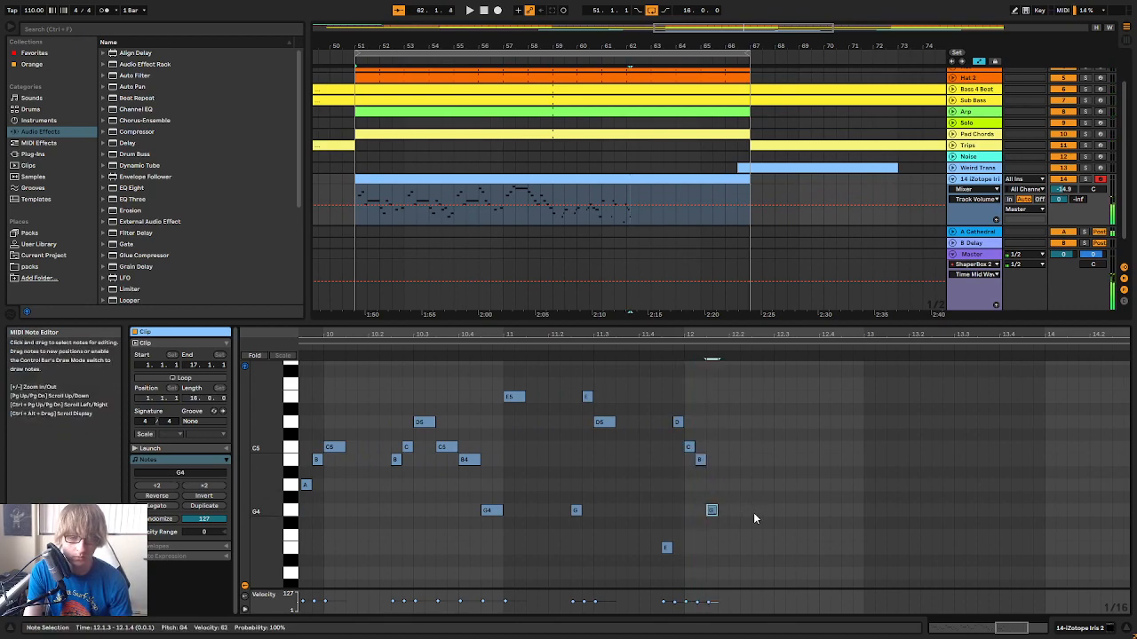
double_click(724, 548)
click(636, 349)
key(space)
Duplicate the four-note C5, B4, G4, E4 figure to 12.2.1 and play the melody through the repeat
drag(739, 439, 661, 585)
key(ctrl+d)
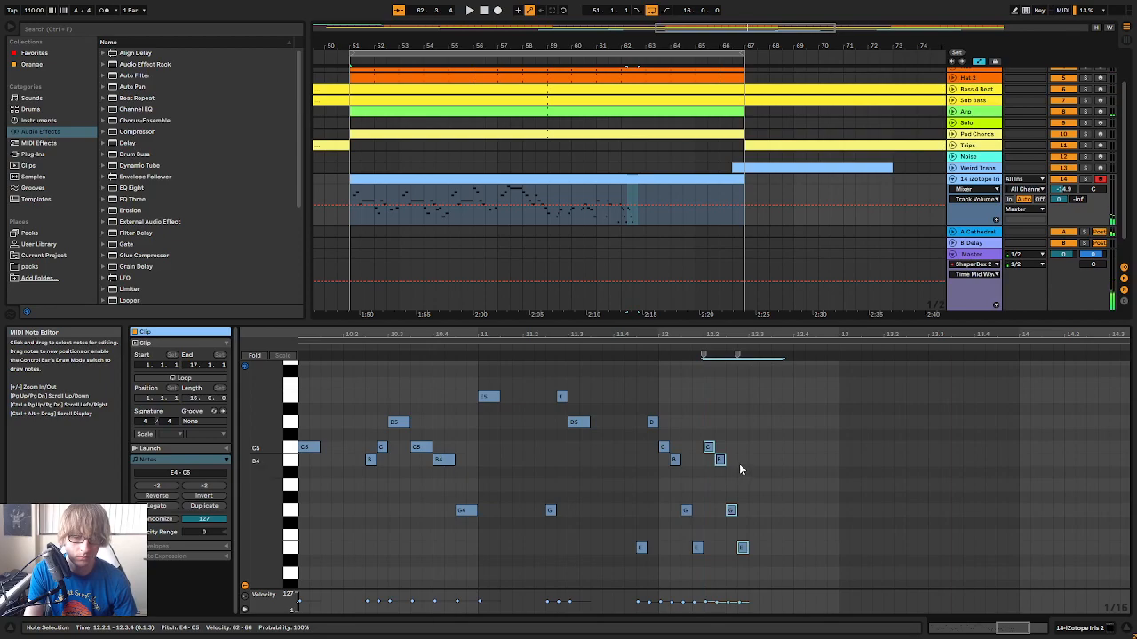
click(378, 349)
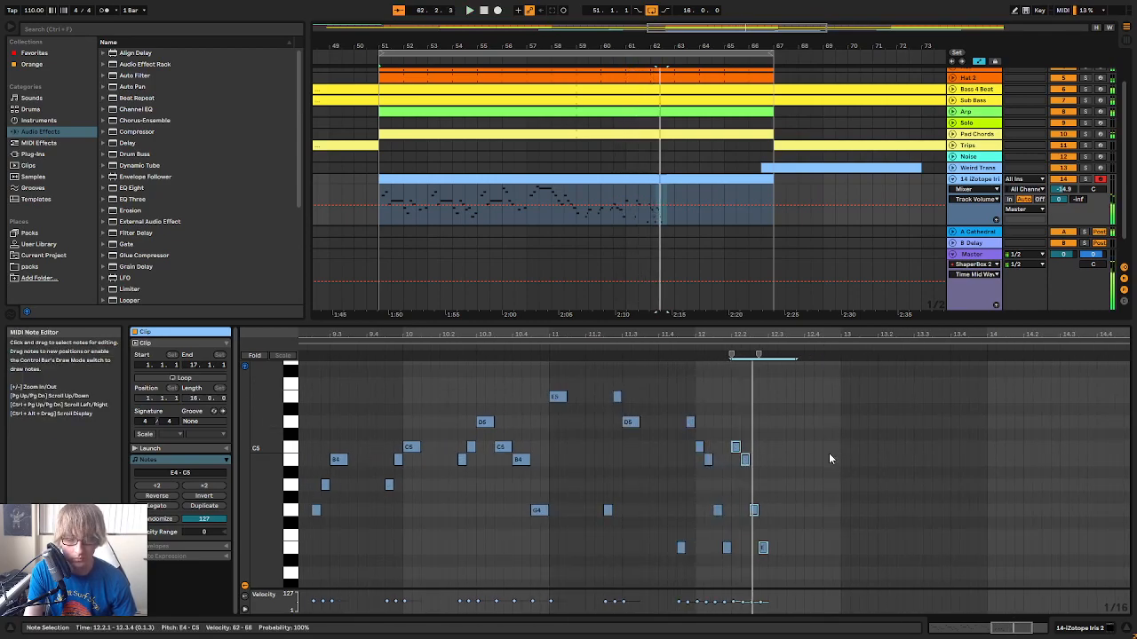
key(space)
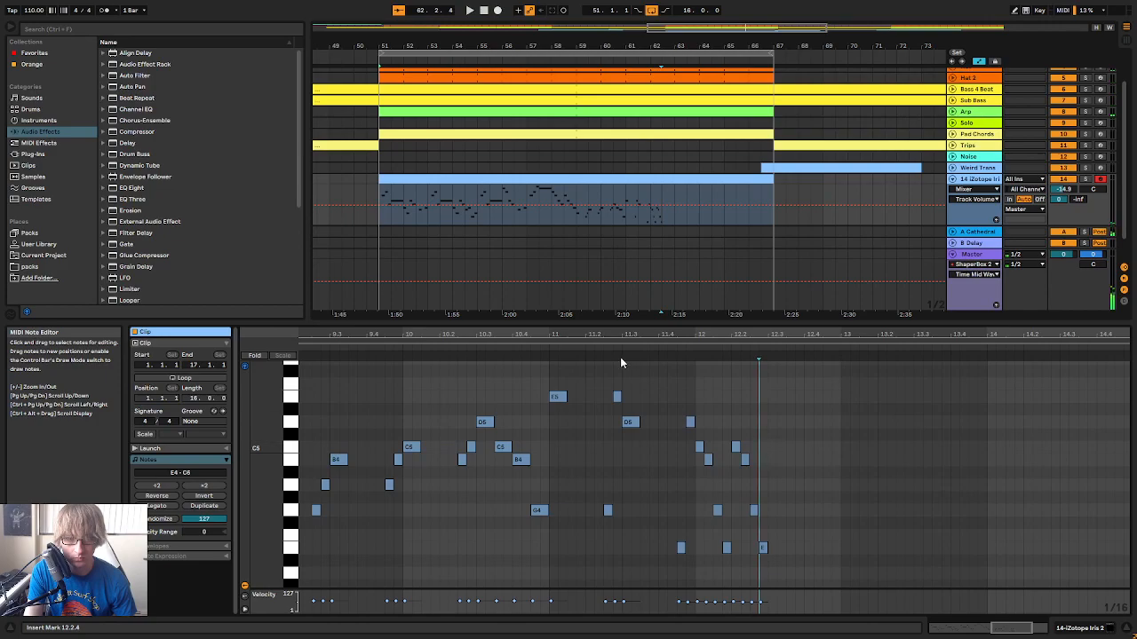
click(618, 341)
key(space)
click(877, 427)
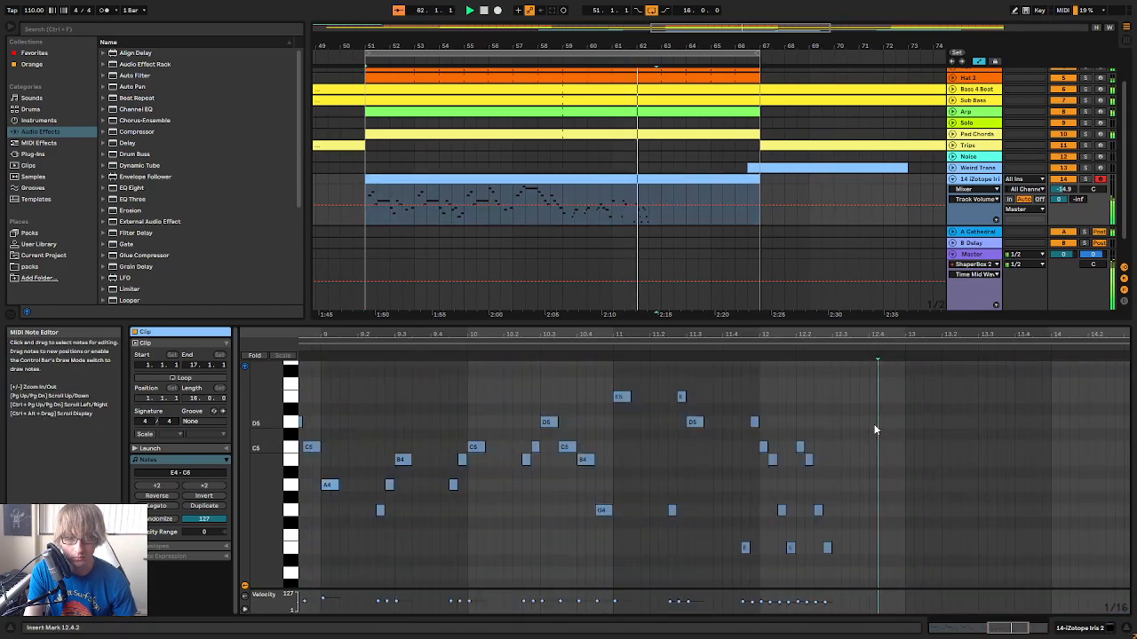
key(space)
Paste another copy of the four-note figure at 12.3.1 and raise its first note to D5
click(833, 434)
key(ctrl+v)
drag(867, 431, 841, 450)
key(Up)
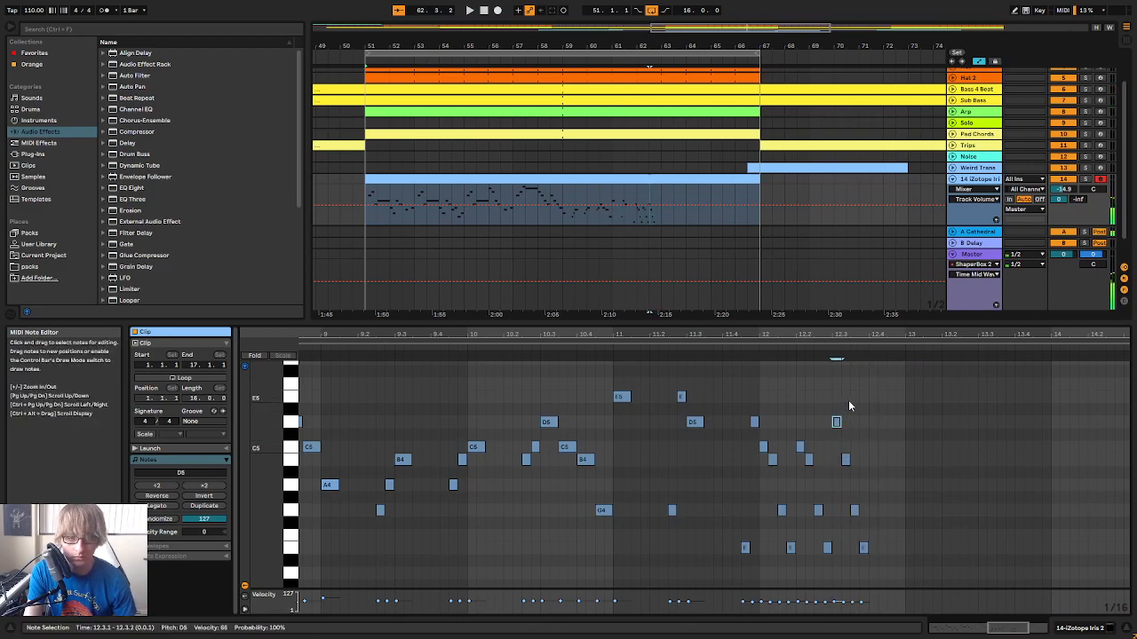
Duplicate the figure once more to 12.4.1 and raise its first note to E5
key(ctrl+d)
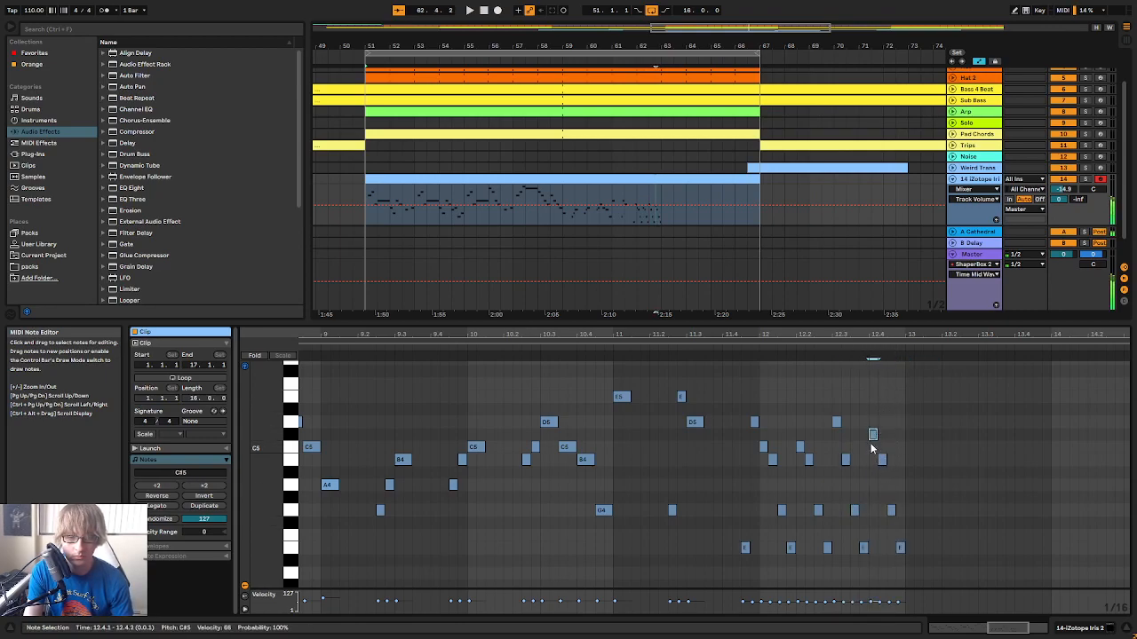
key(Up)
key(Up)
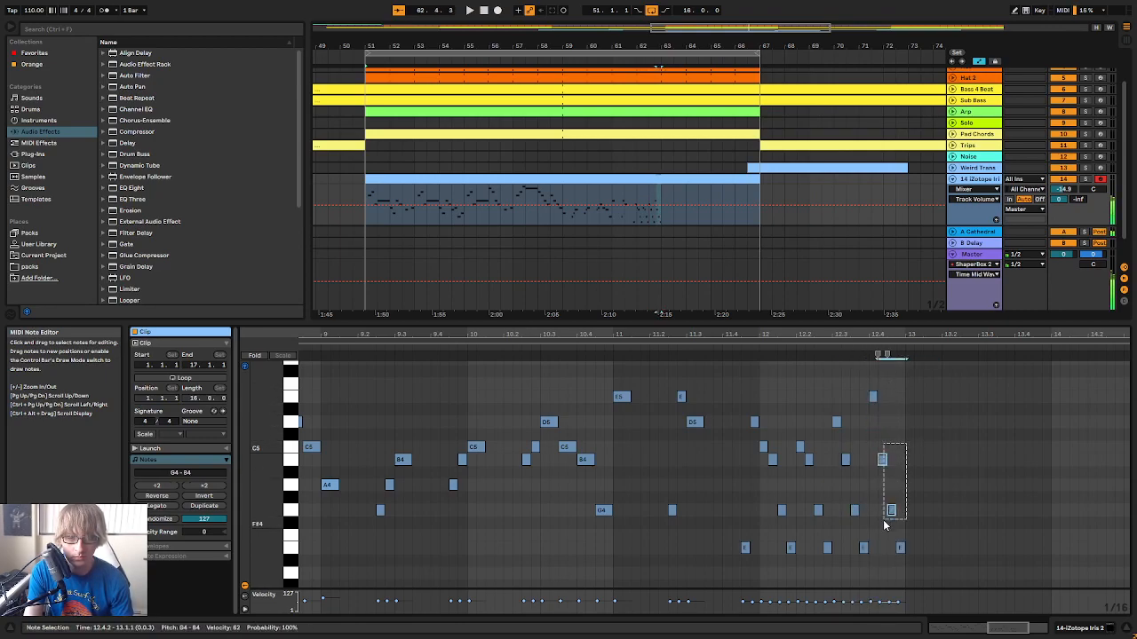
Play the descending figures in bar 12, and play the whole lead melody from bar 1
click(725, 344)
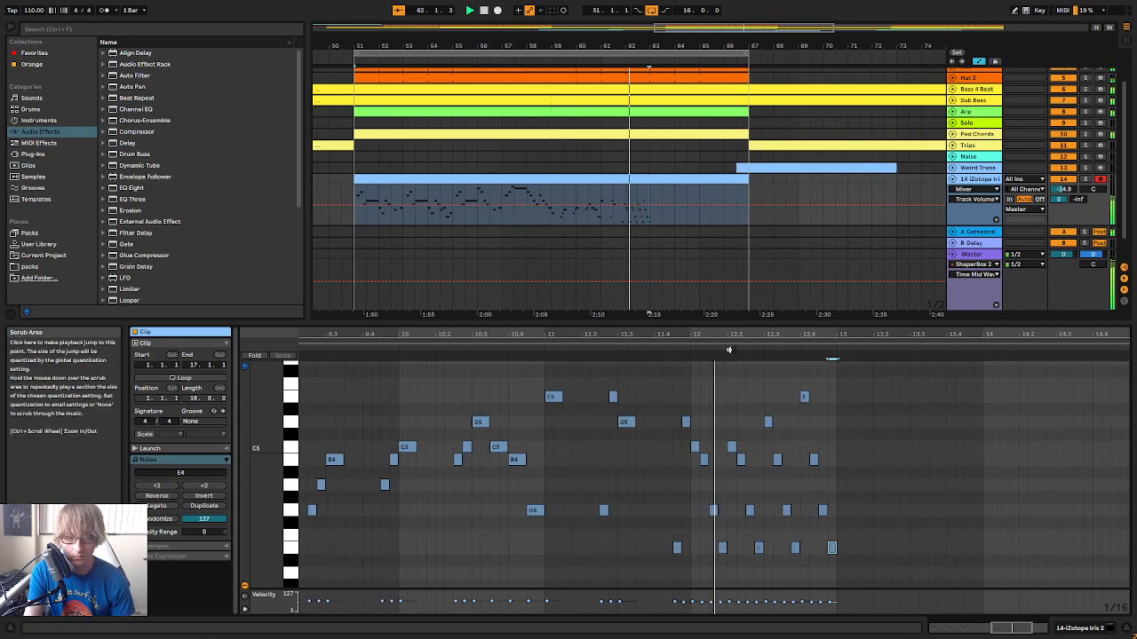
key(space)
key(space)
drag(734, 331, 932, 262)
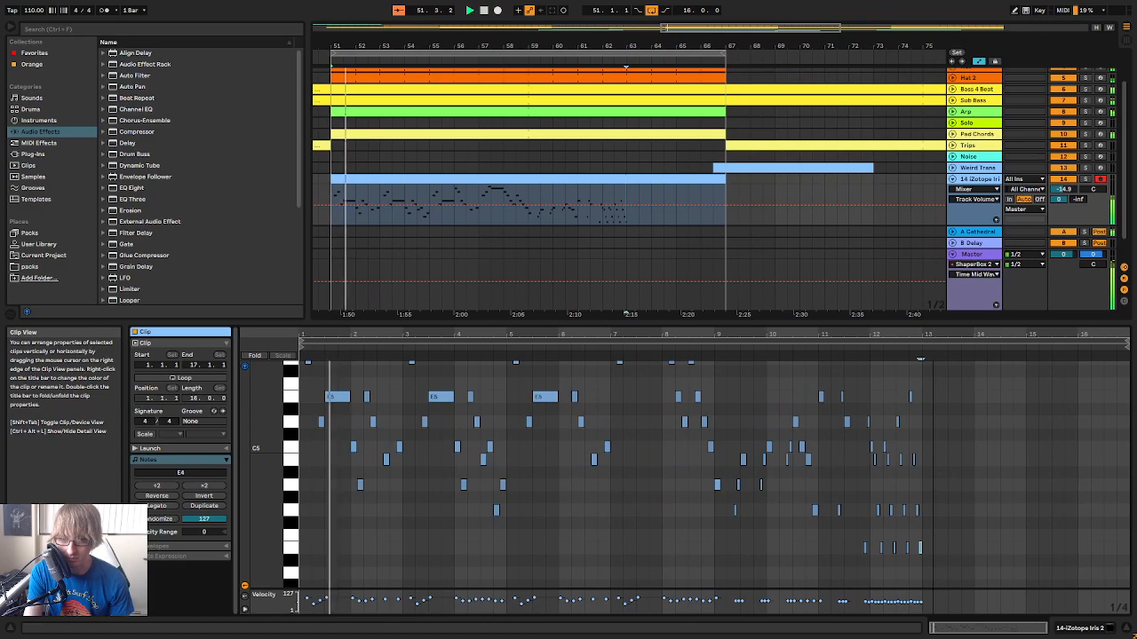
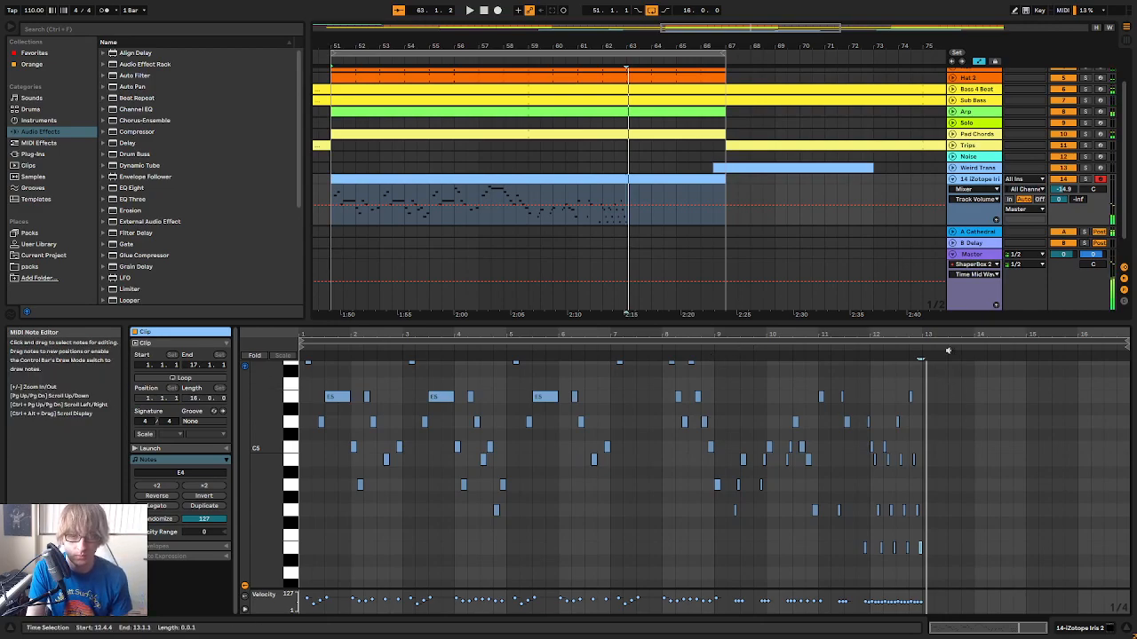
Add a held note at 13.1.1, set its pitch to E5, and play the melody into it
drag(931, 334, 903, 385)
click(731, 347)
drag(853, 333, 755, 330)
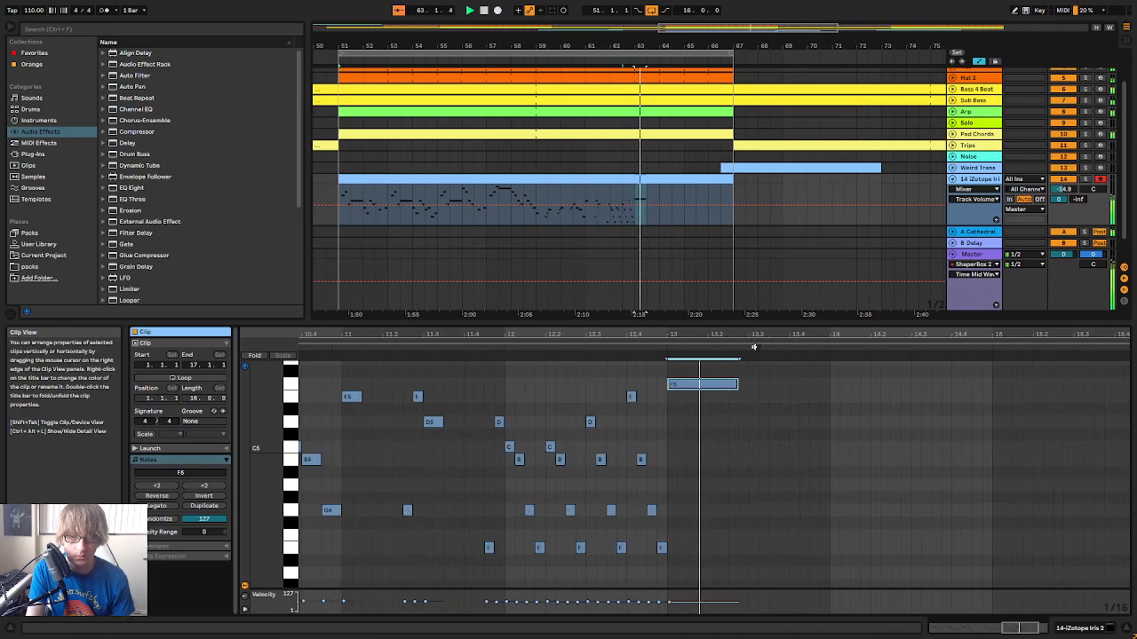
key(space)
scroll(742, 417, up, 1)
drag(695, 421, 730, 444)
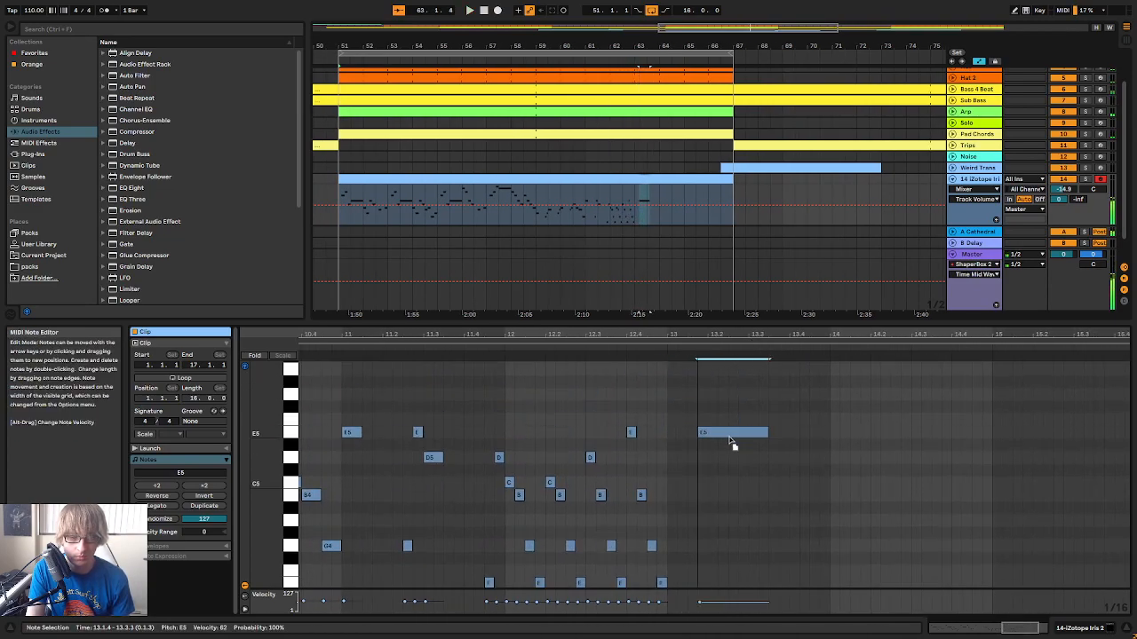
click(552, 360)
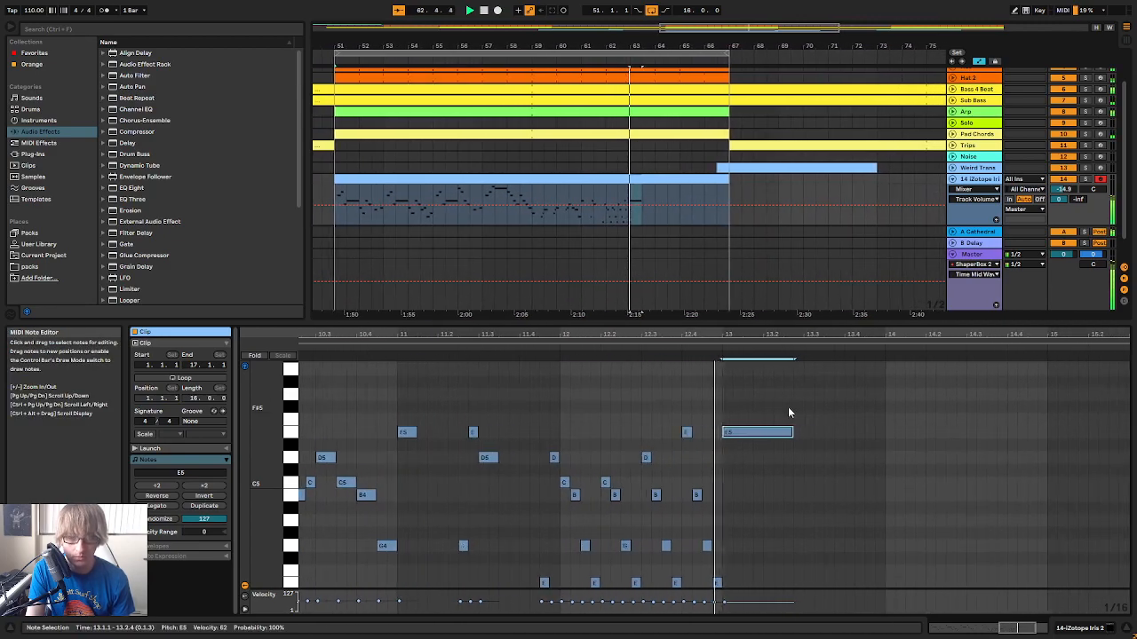
Shorten the held E5 in bar 13 to end at 13.2.3 and play the transition from bar 12
scroll(770, 419, down, 3)
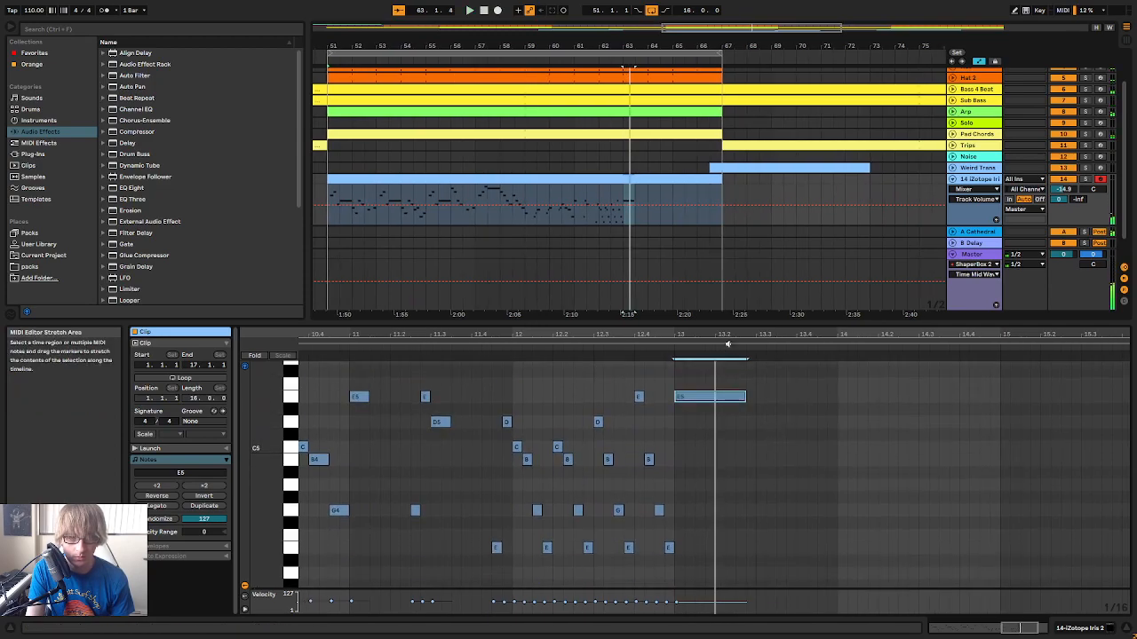
ctrl+scroll(730, 396, down, 2)
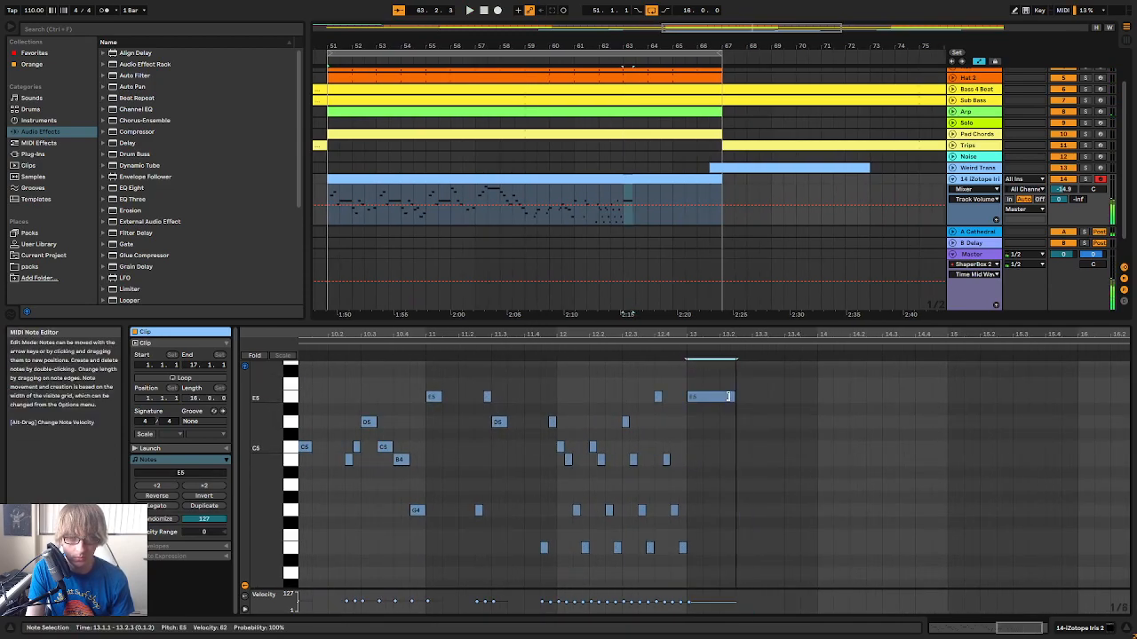
click(776, 427)
drag(716, 333, 716, 357)
drag(690, 401, 714, 403)
key(space)
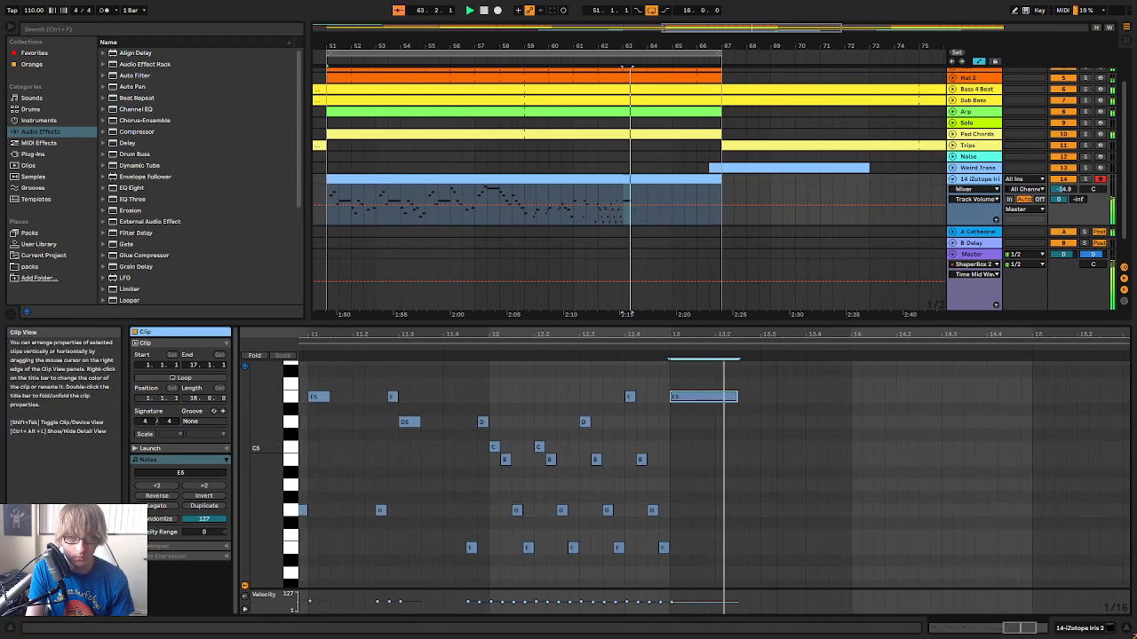
Add an eighth-note C5 at 13.2.3, directly after the held E5, and play the passage
key(space)
drag(776, 334, 776, 320)
double_click(756, 423)
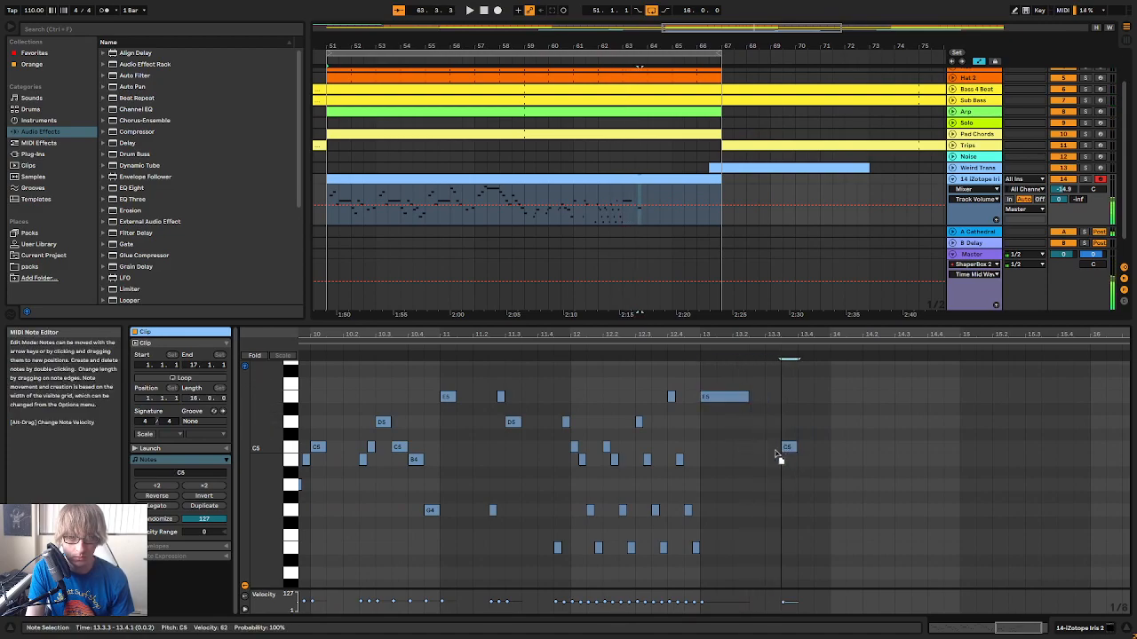
click(686, 347)
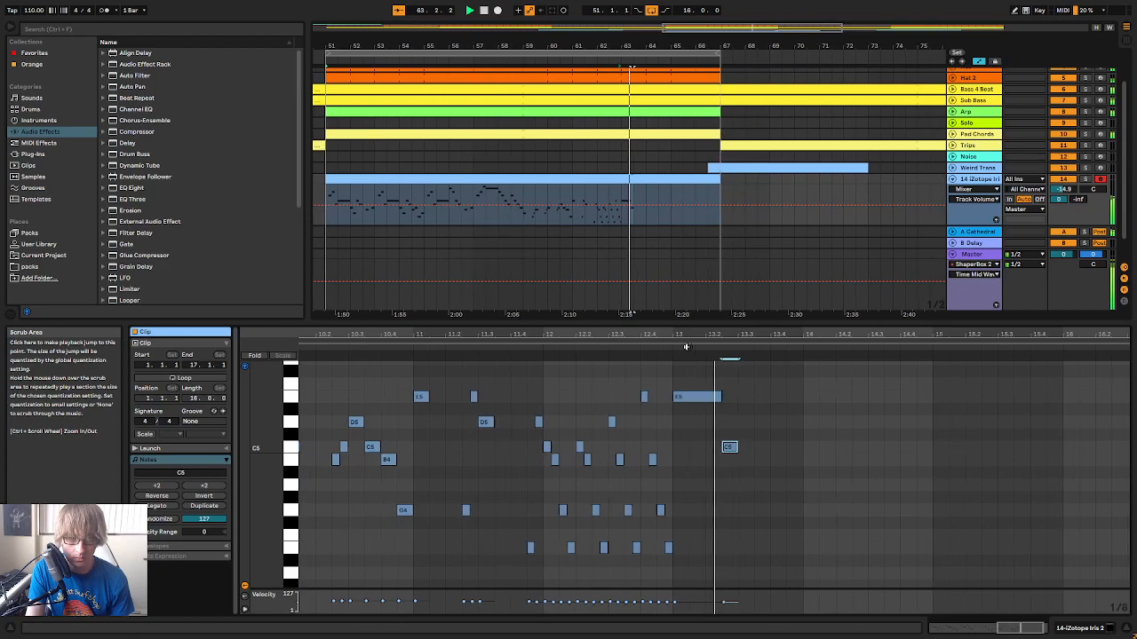
Try shortening the held E5 to about one beat and moving the following C5 slightly earlier
key(space)
click(708, 397)
click(710, 448)
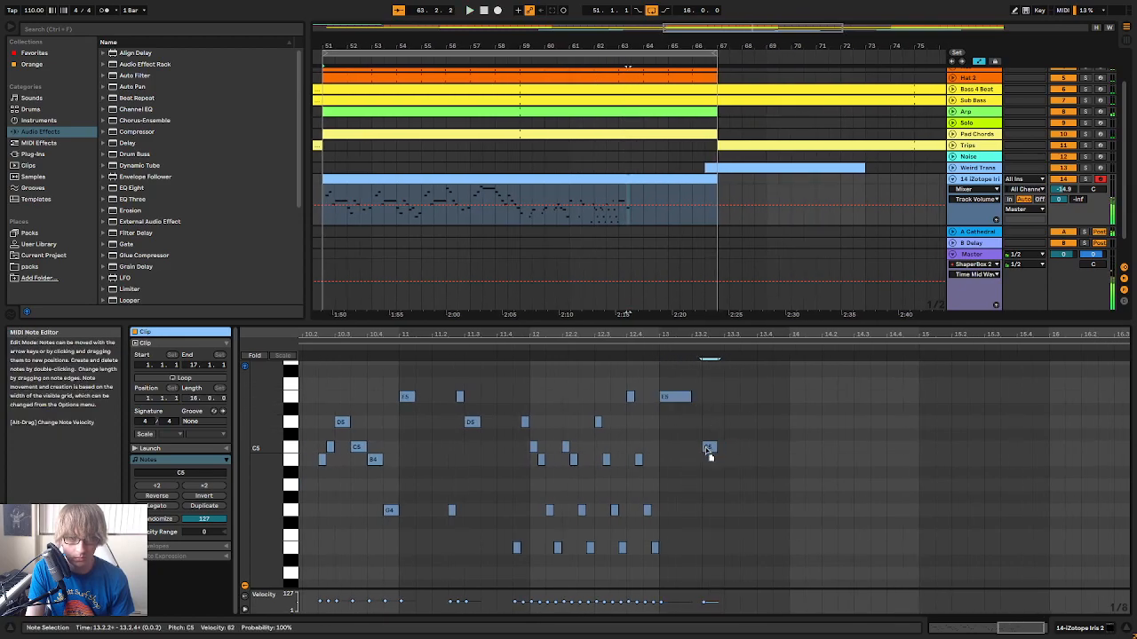
click(635, 347)
drag(681, 336, 684, 352)
drag(698, 449, 722, 451)
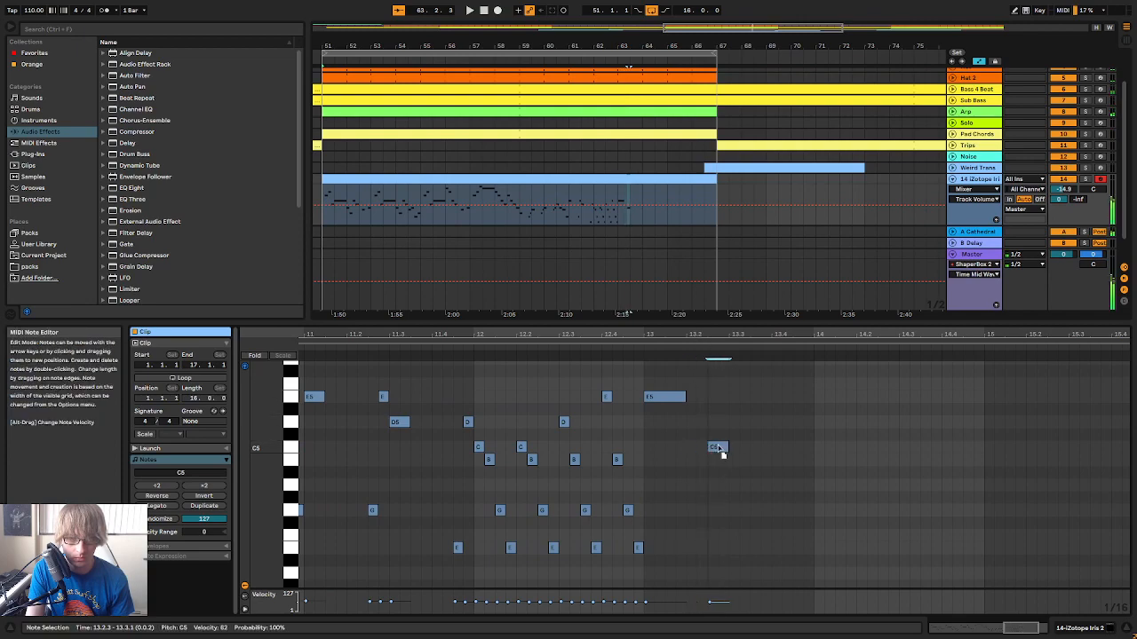
Shorten the C5 at 13.2.3 to a sixteenth, add a sixteenth D5 at 13.2.4, and play the passage
click(634, 347)
key(space)
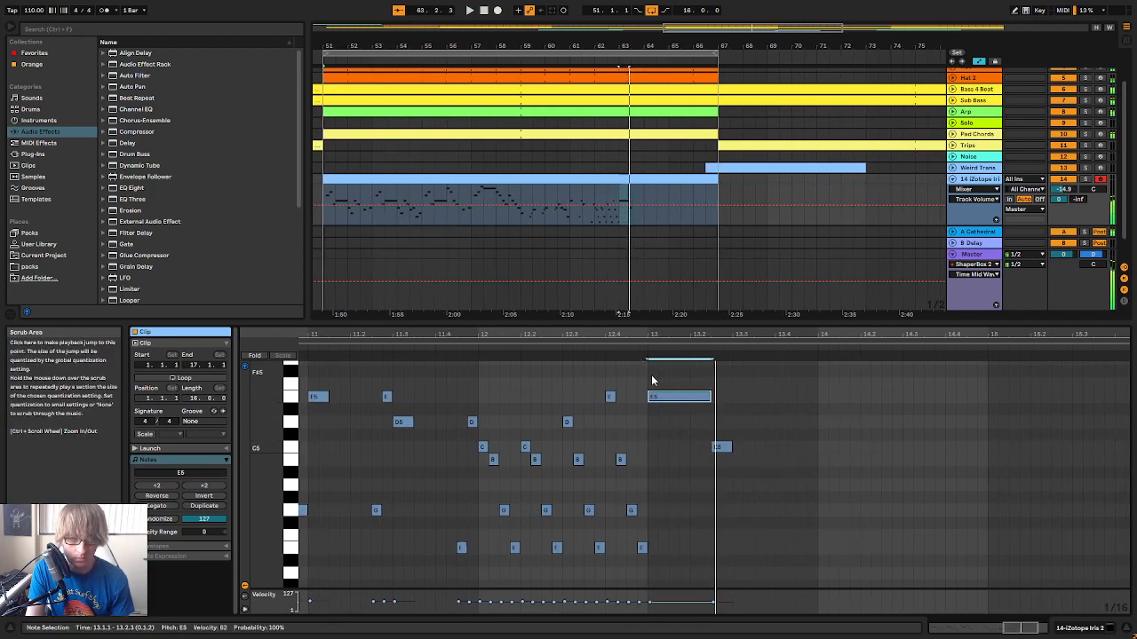
double_click(727, 422)
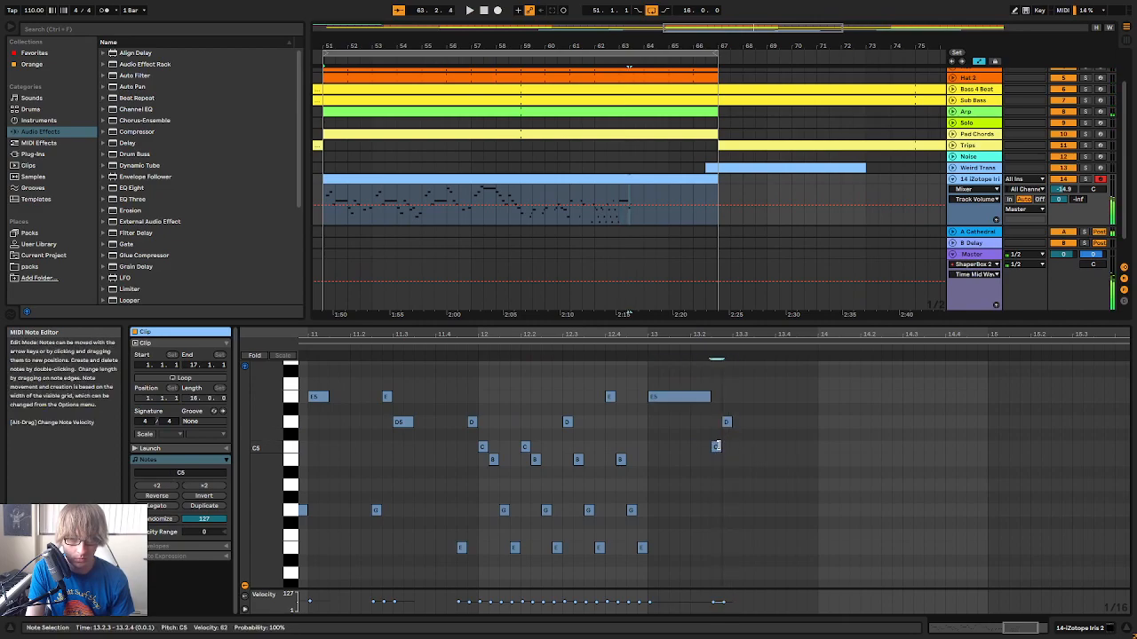
click(640, 350)
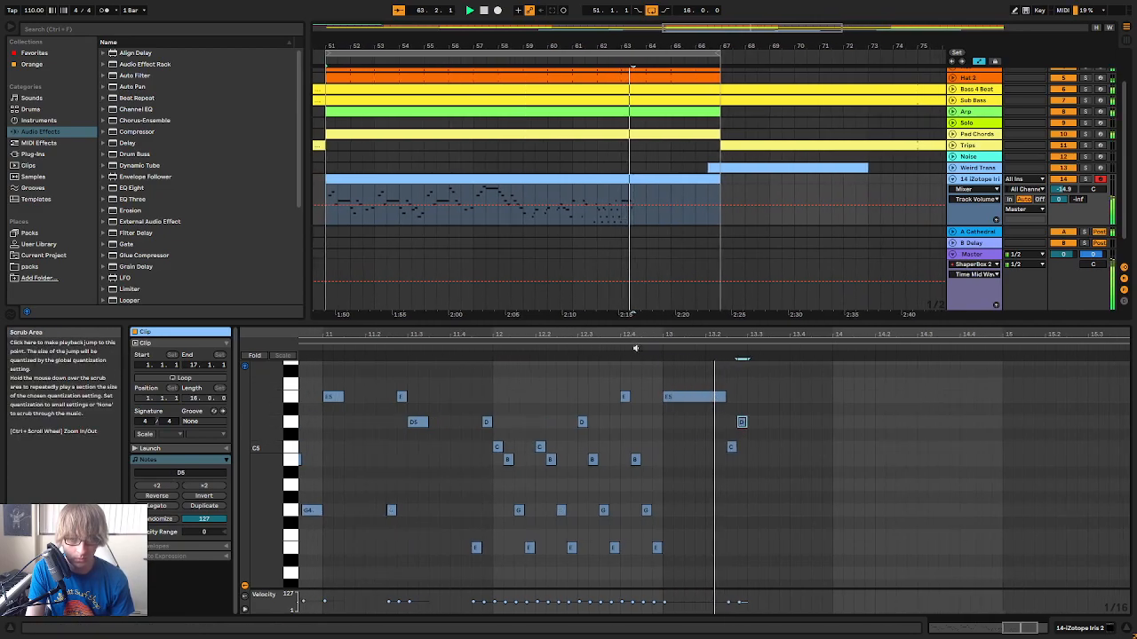
key(space)
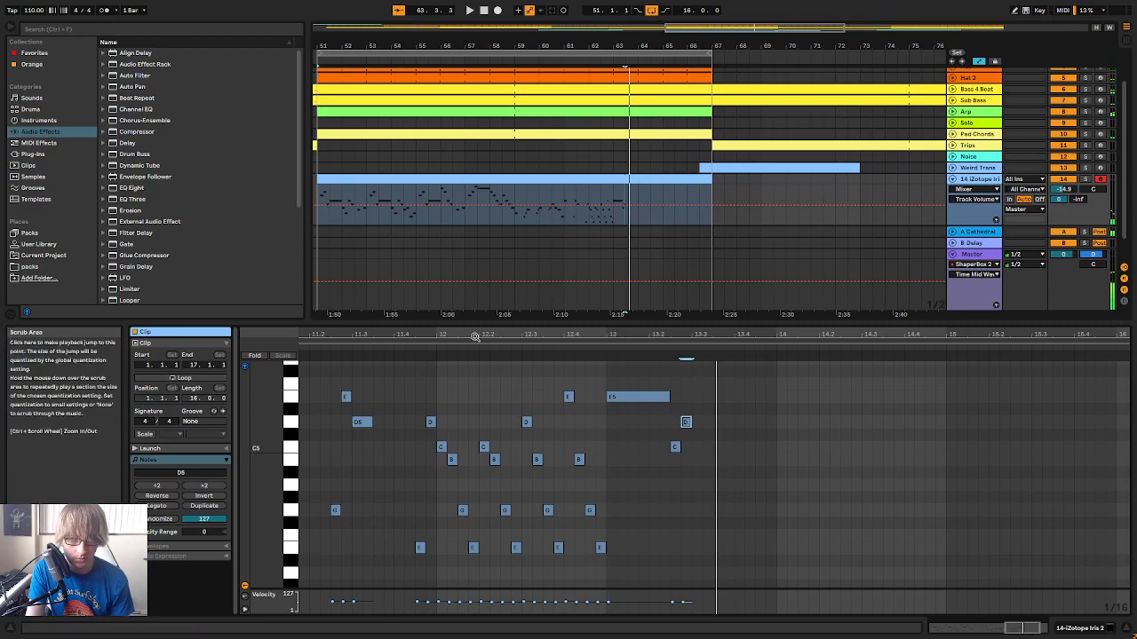
Play the lead melody through to the new notes in bar 13, starting from bar 11 and again from bar 8
drag(472, 336, 802, 302)
click(718, 342)
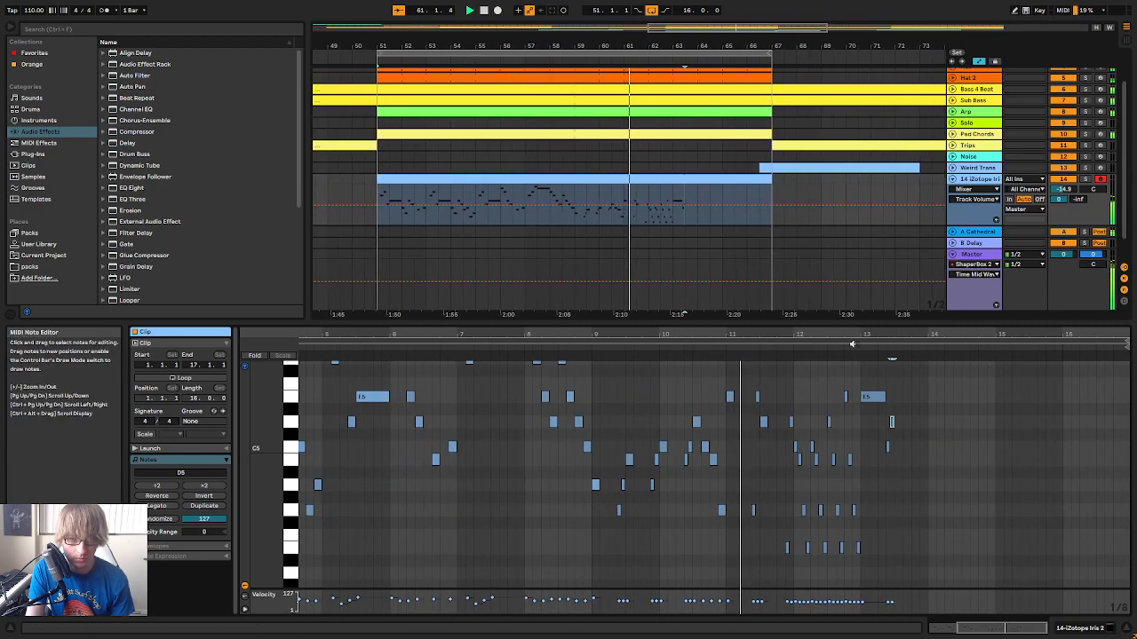
mouse_move(865, 334)
mouse_down()
mouse_move(835, 384)
mouse_move(852, 339)
mouse_up()
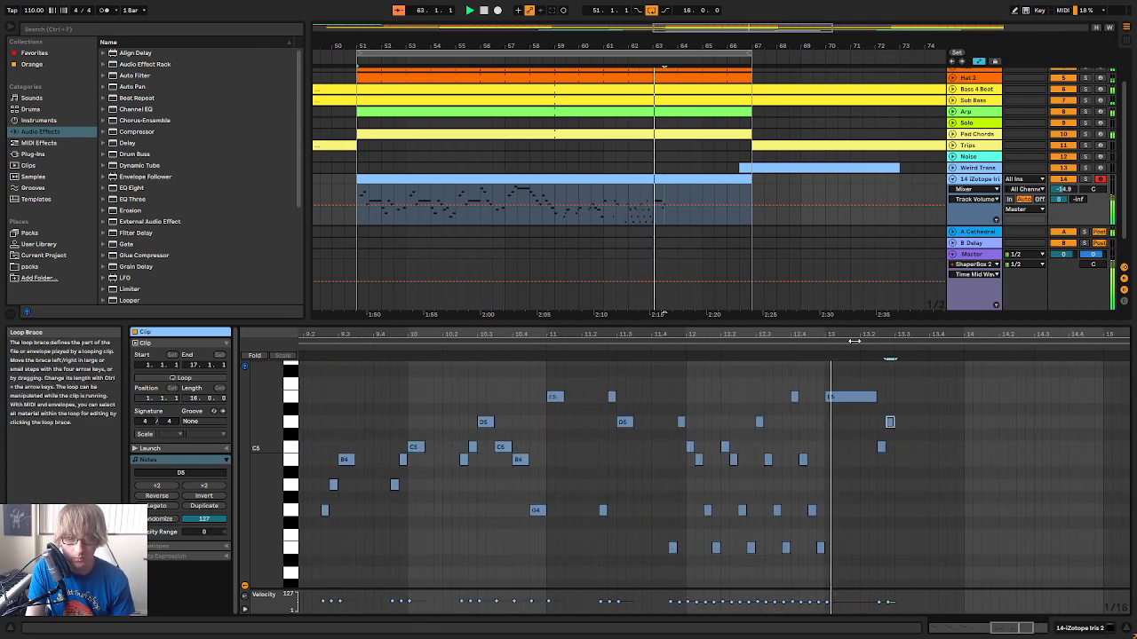
key(space)
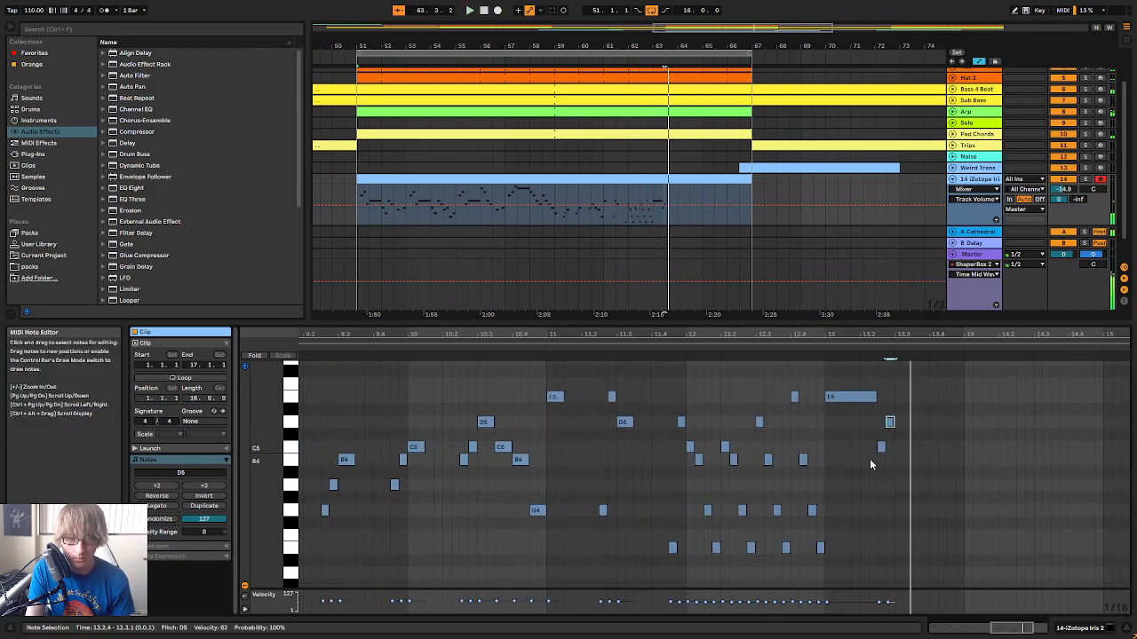
drag(803, 343, 613, 345)
click(608, 347)
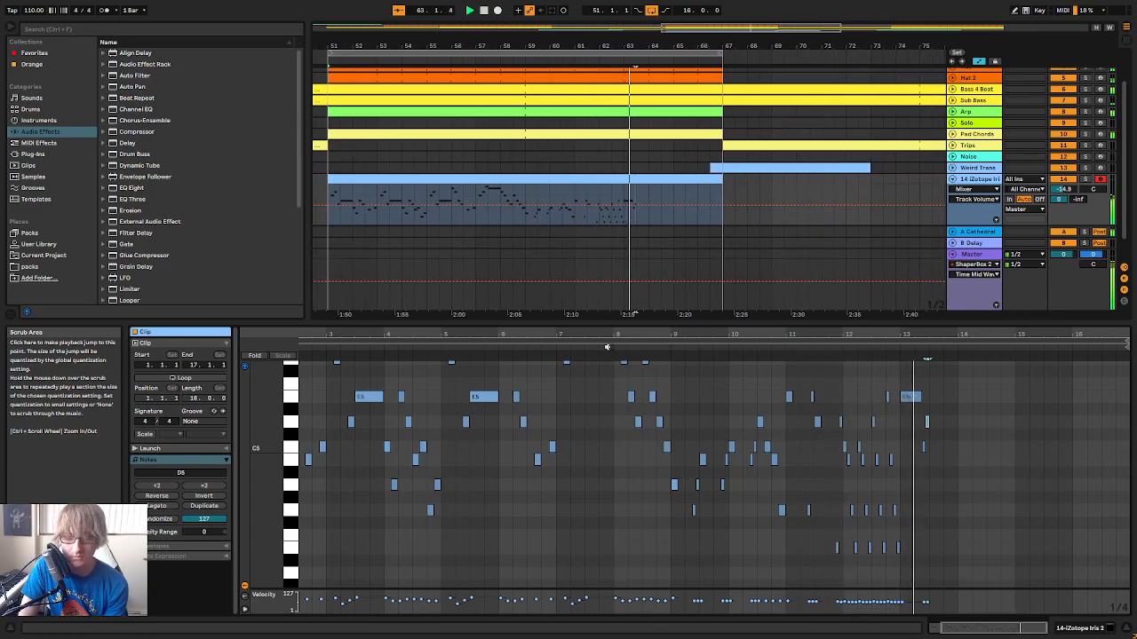
key(space)
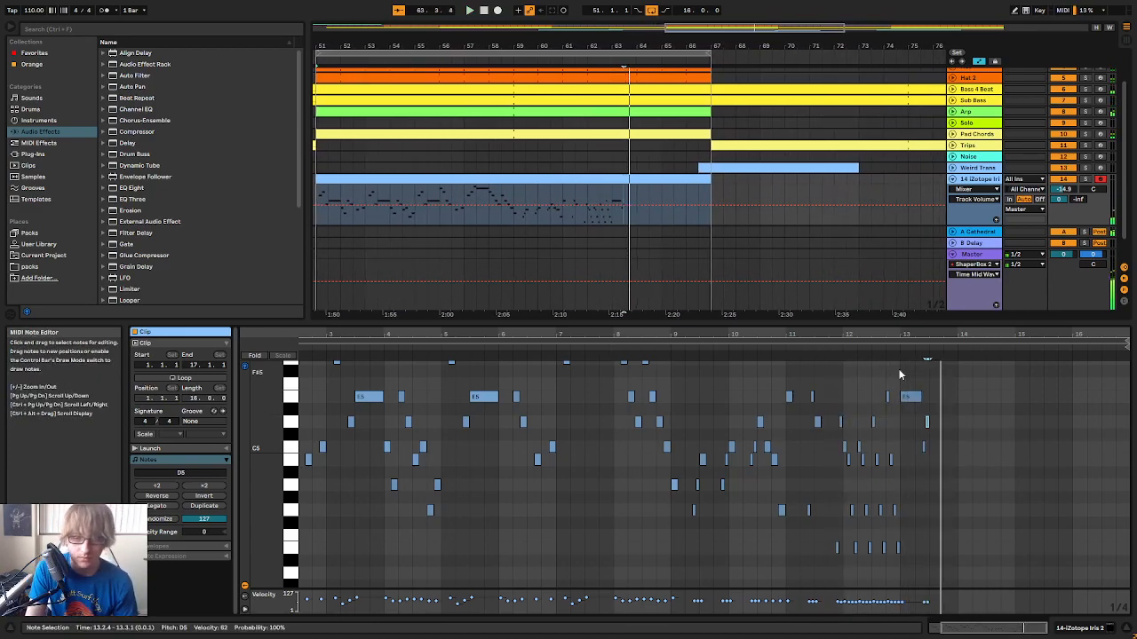
Add a one-beat E5 at 13.3.1 after the C5 and D5 sixteenths, and play bar 13
click(888, 343)
click(888, 343)
click(882, 350)
drag(909, 338, 808, 339)
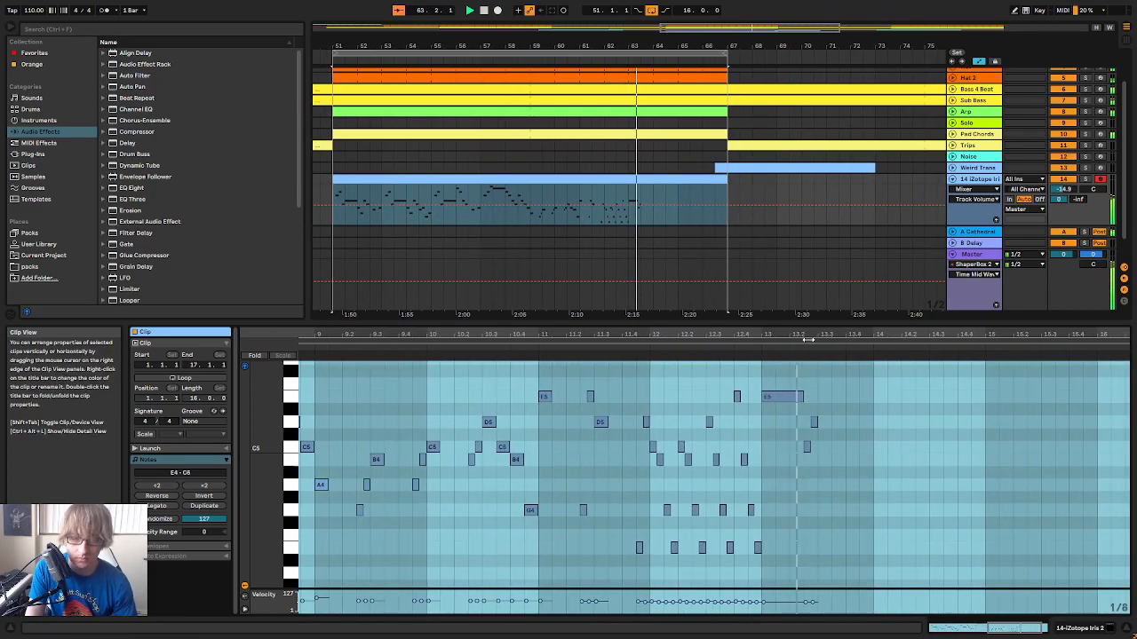
click(785, 398)
click(817, 396)
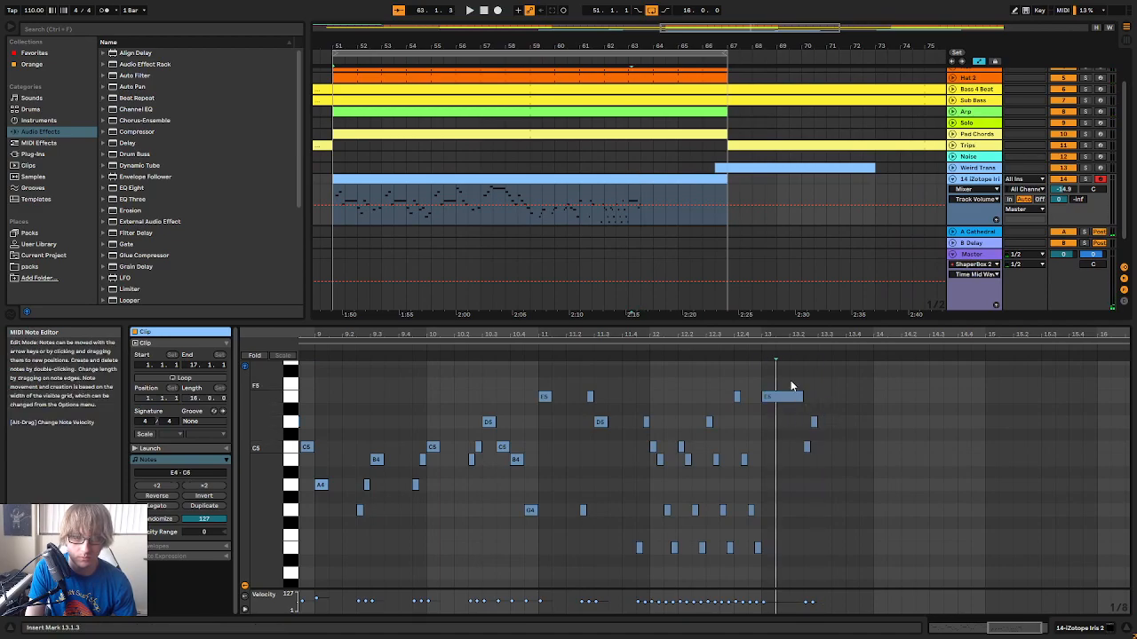
click(815, 394)
double_click(818, 396)
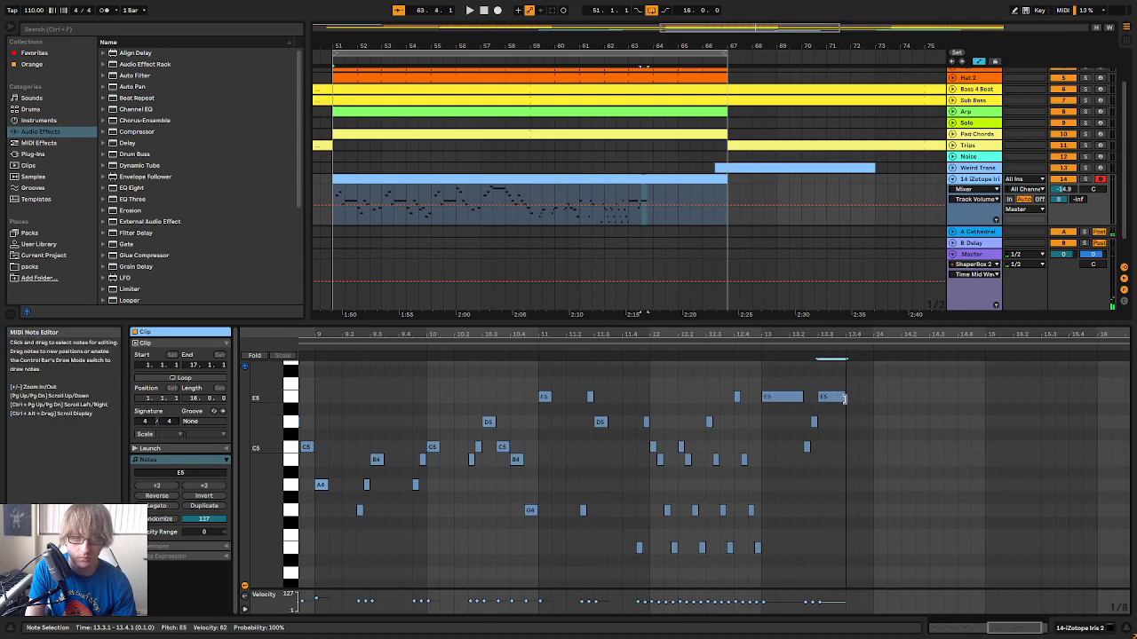
click(759, 352)
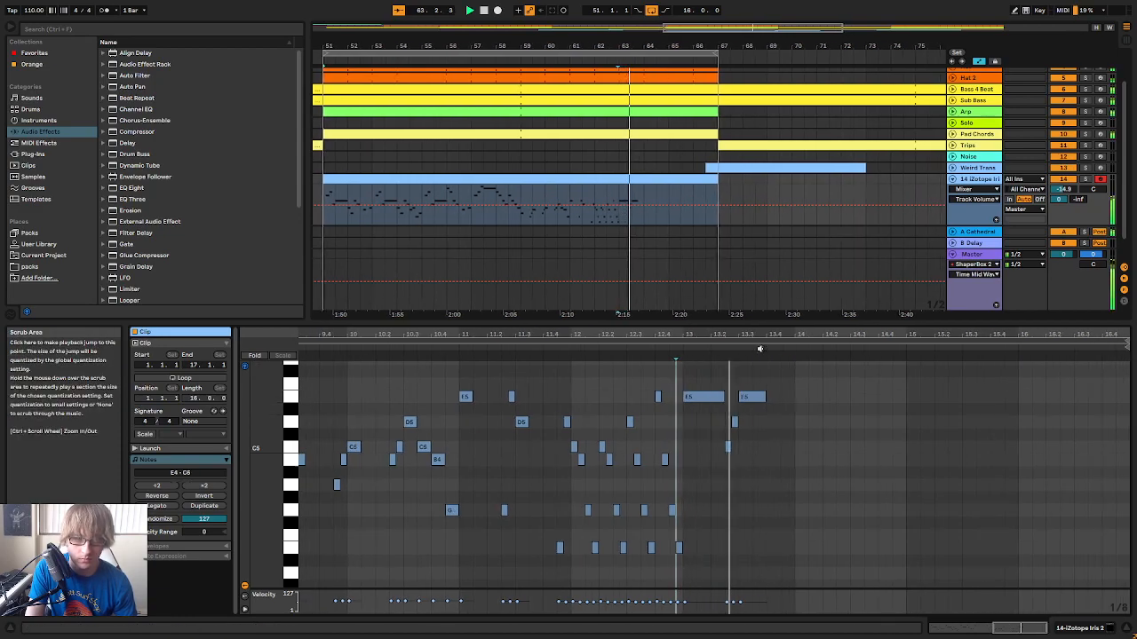
Shorten the E5 at 13.3.1 to an eighth and duplicate the C5, D5, E5 figure to 13.3.3 and 13.4.3
drag(733, 434, 744, 426)
key(ctrl+d)
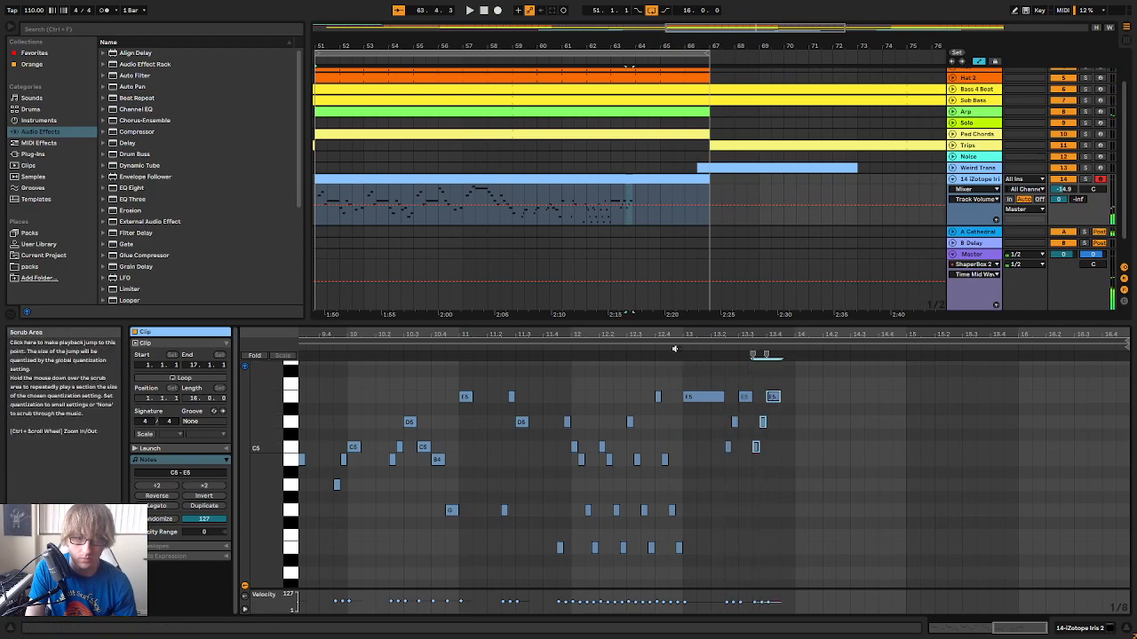
key(ctrl+d)
Raise the final E5 at 14.1.1 to G5 and lengthen it to one and a half beats
click(778, 460)
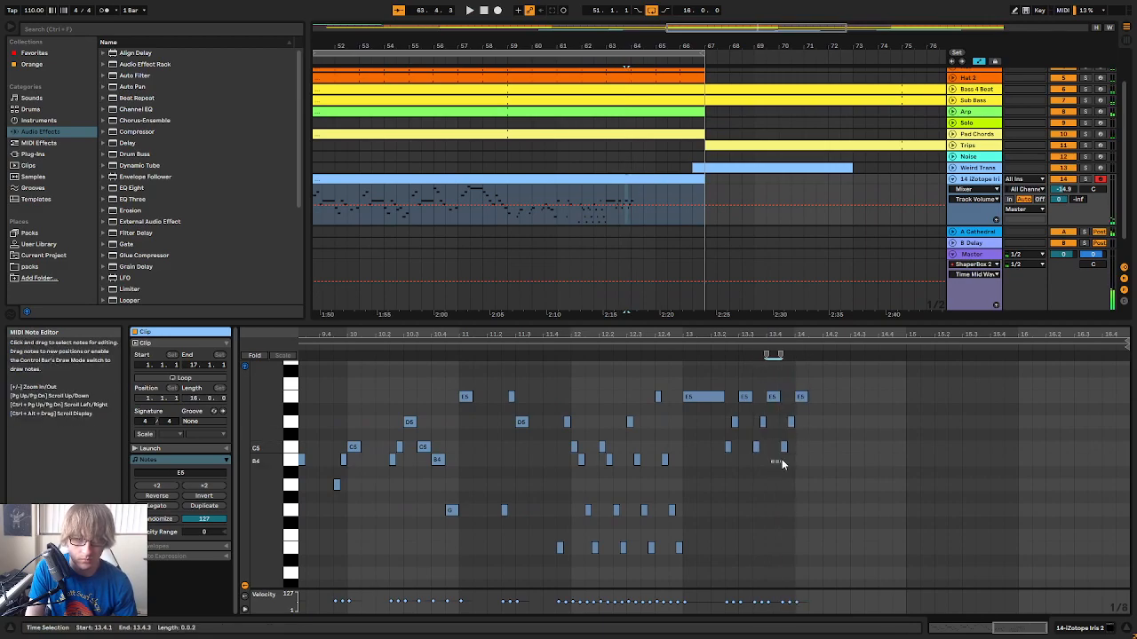
click(801, 396)
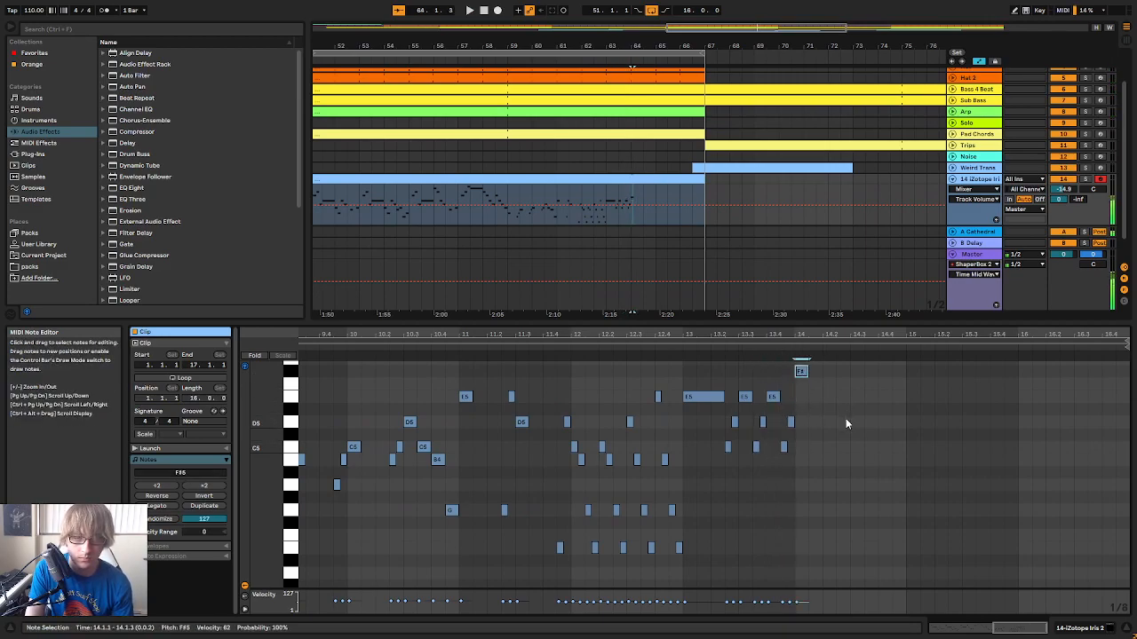
key(Up)
key(space)
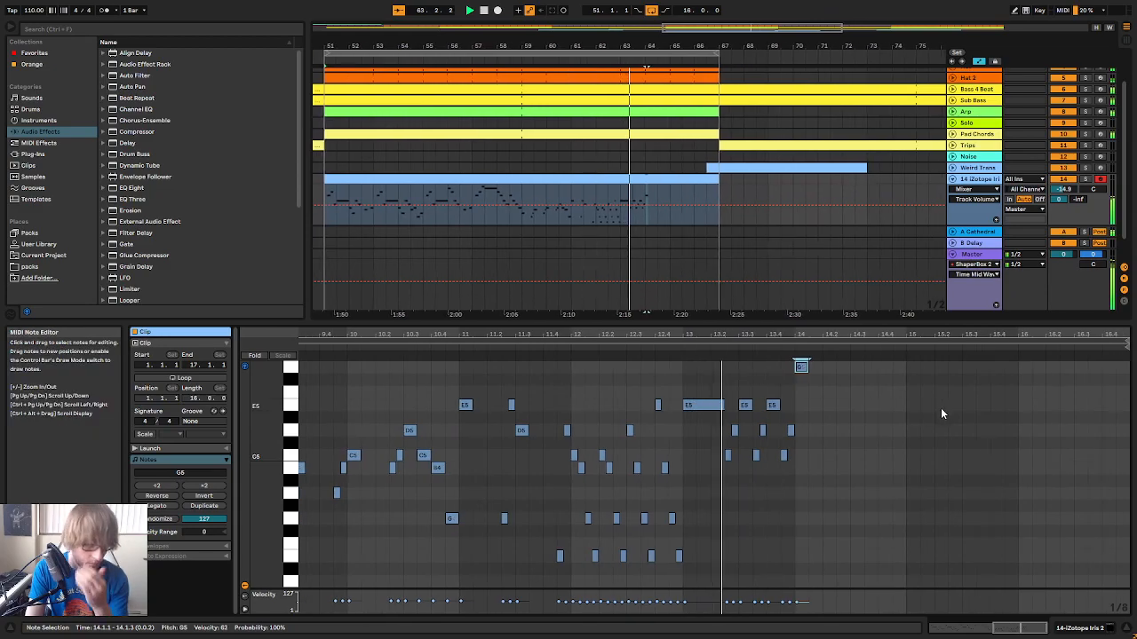
scroll(927, 423, up, 3)
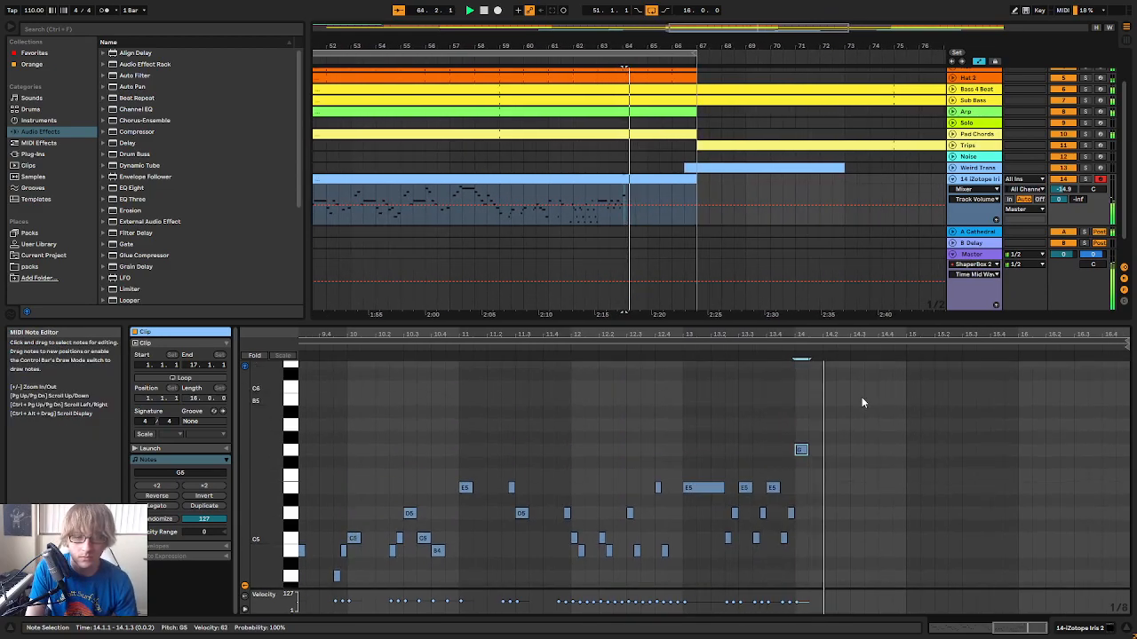
drag(805, 452, 824, 454)
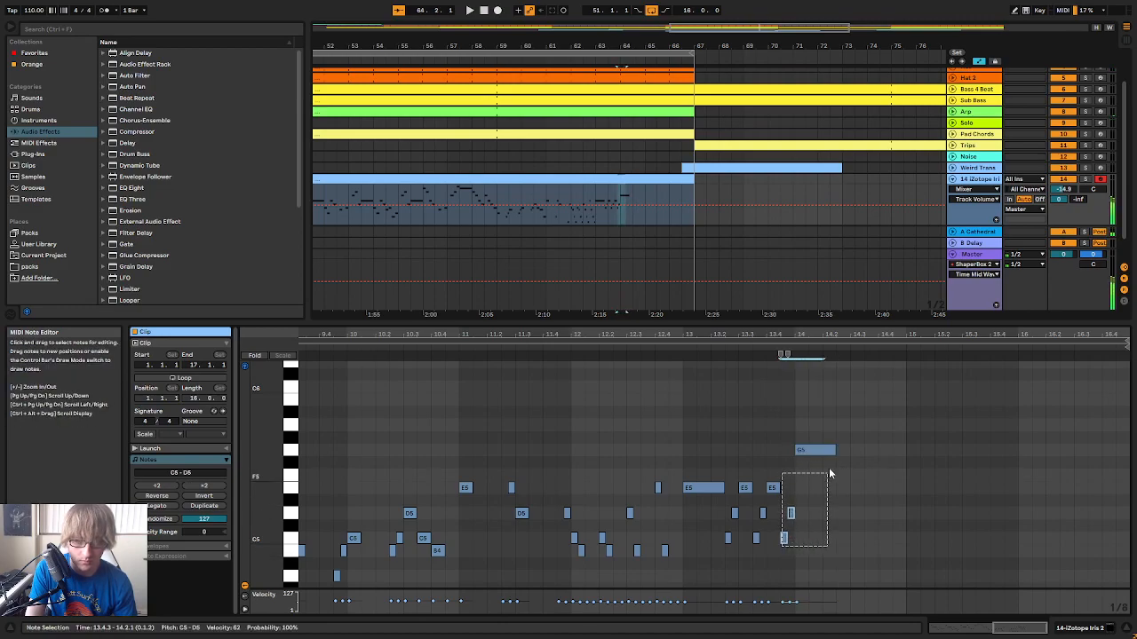
Duplicate bar 13's rising C5, D5, E5 figures to 14.2.3 and raise the copied E5 notes to G5
drag(725, 549, 817, 484)
key(ctrl+d)
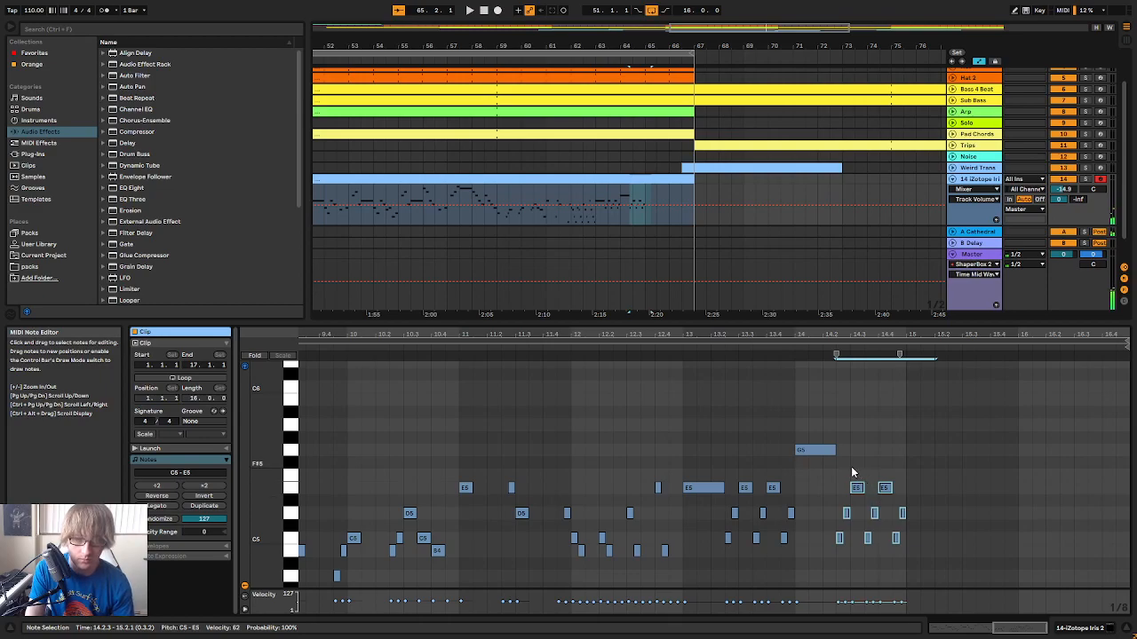
key(Up)
key(Up)
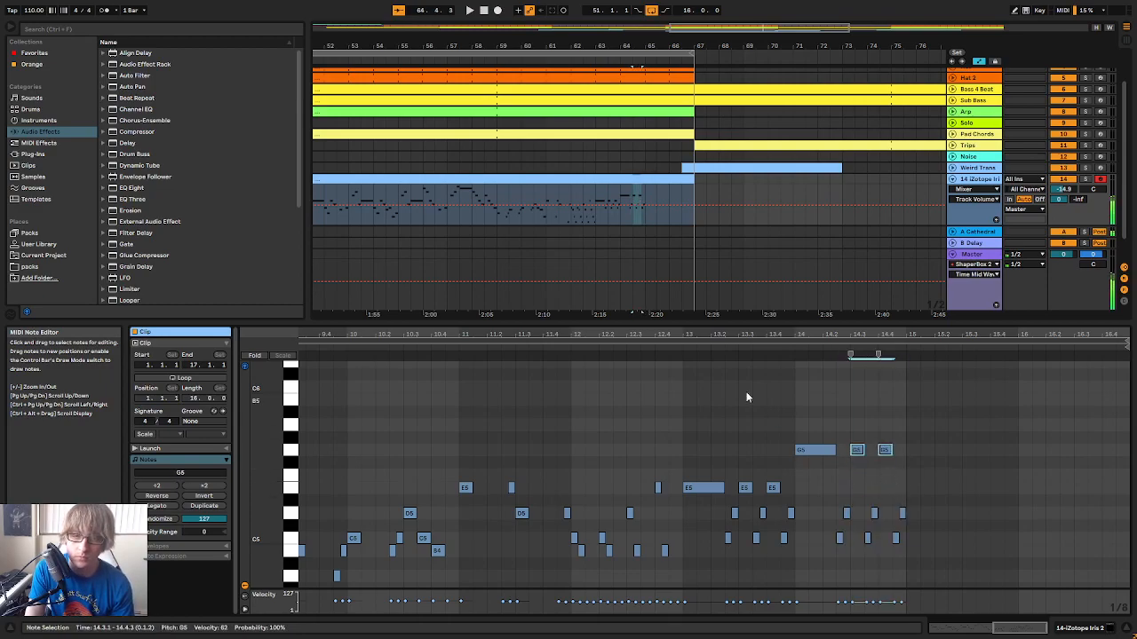
Play the melody from bar 13 through the copied figures in bar 14
click(691, 358)
scroll(895, 429, down, 2)
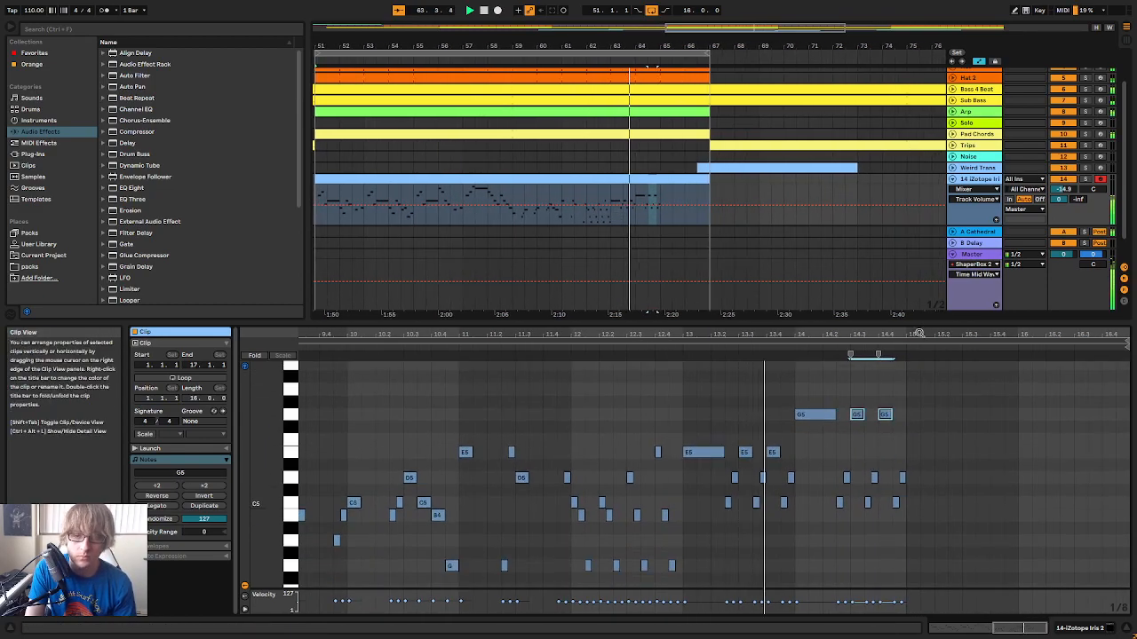
scroll(937, 409, up, 1)
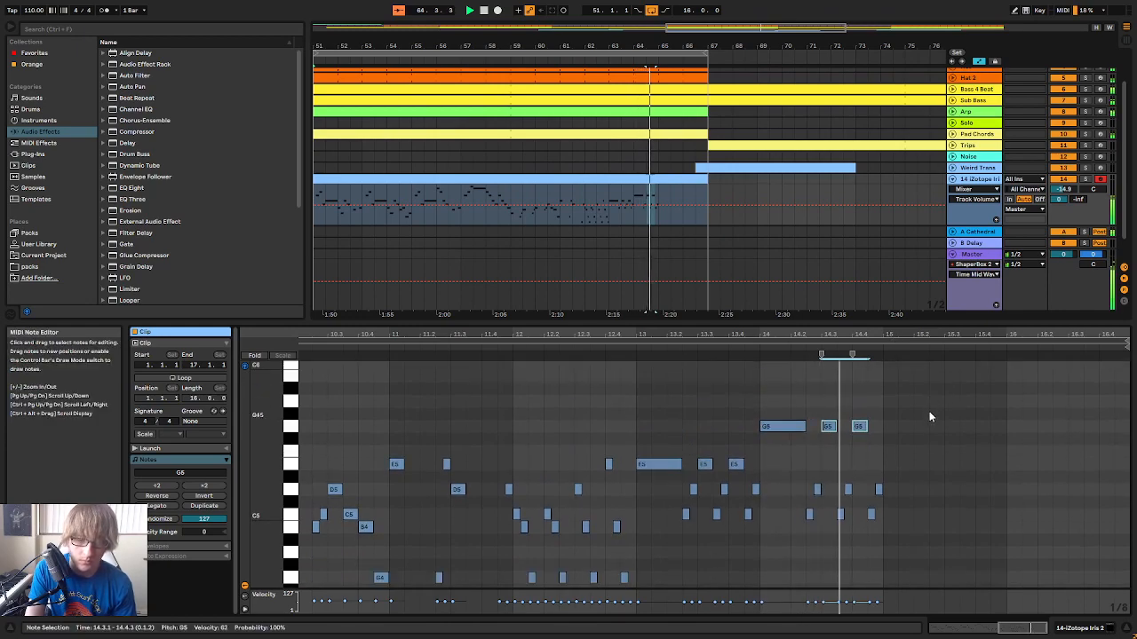
key(space)
Add a one-and-a-half-beat A5 at 15.1.1, directly after the rising figures in bar 14
click(895, 434)
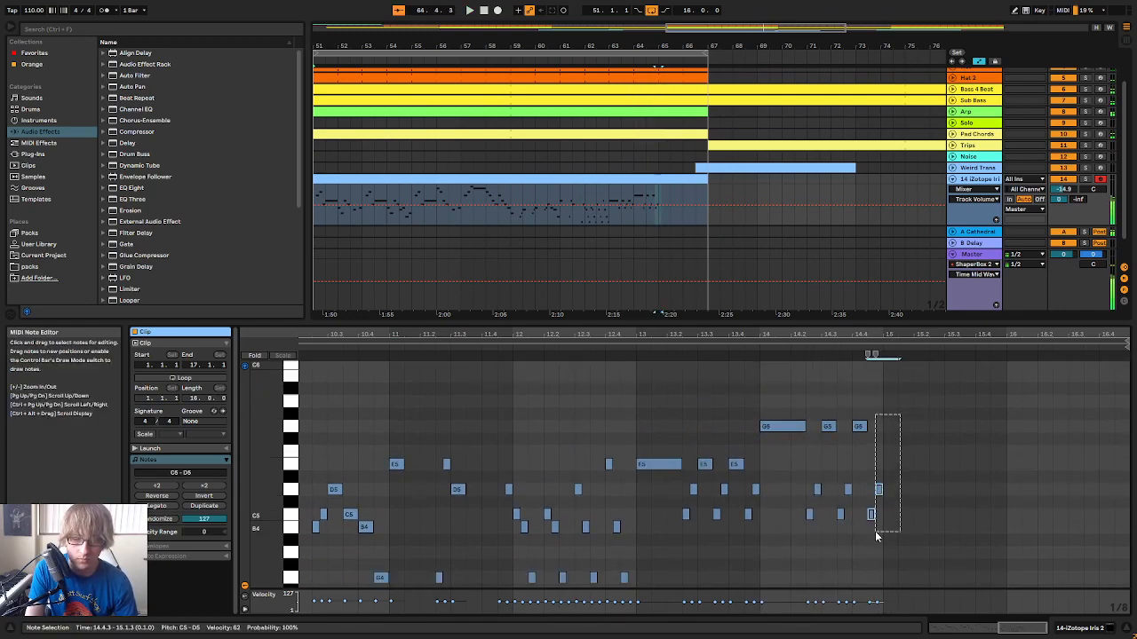
click(885, 400)
click(866, 426)
click(882, 414)
key(ctrl+v)
key(Up)
key(Up)
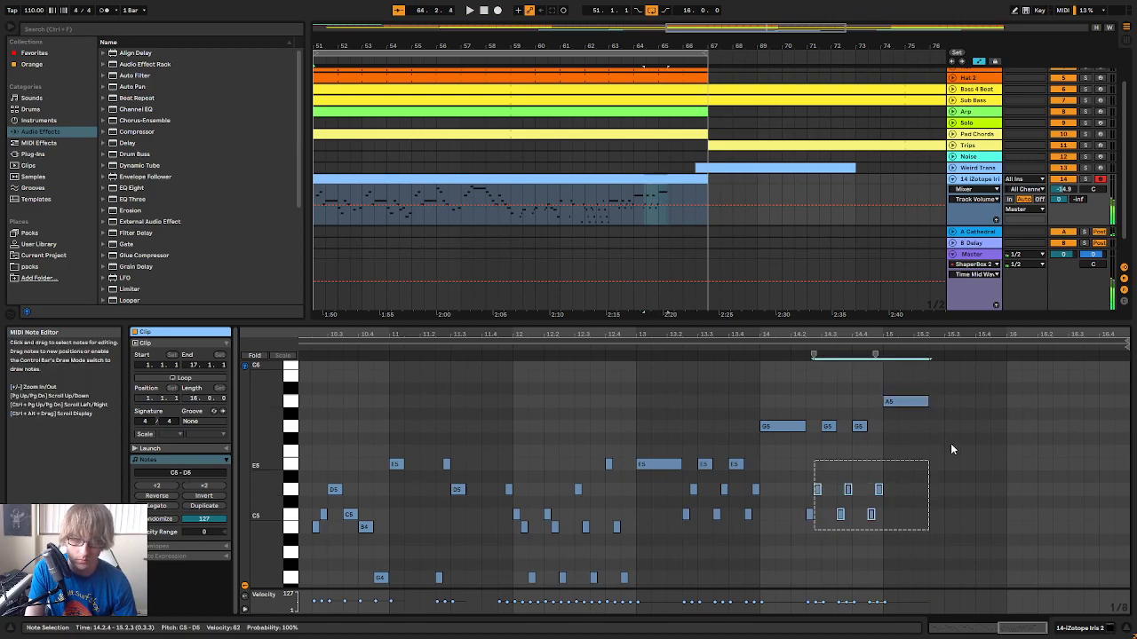
click(930, 427)
key(ctrl+v)
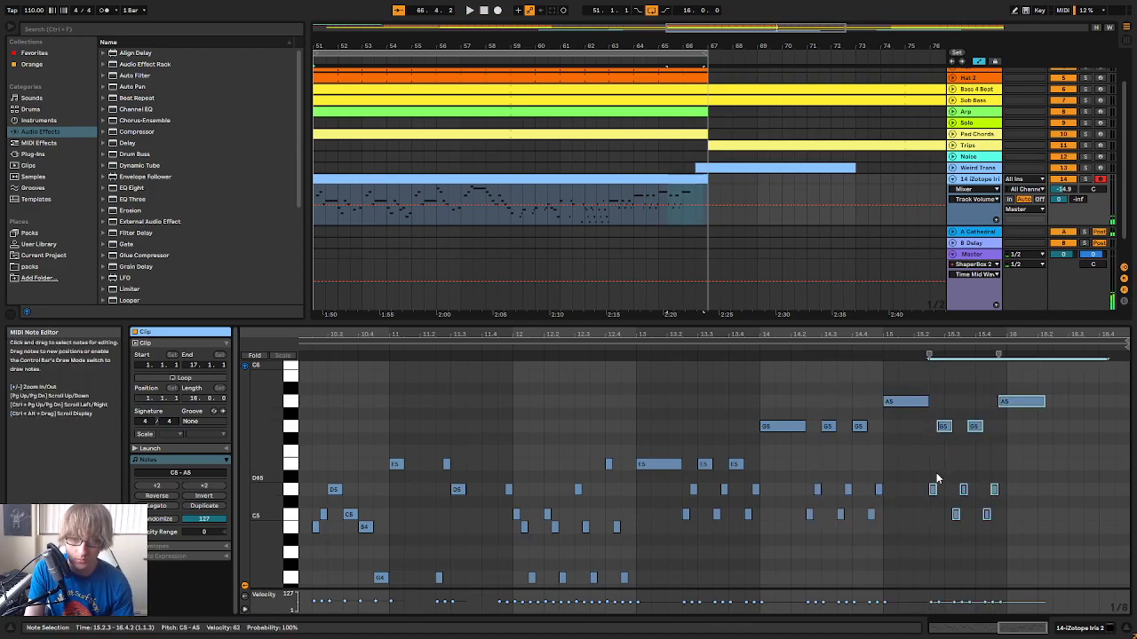
key(ctrl+z)
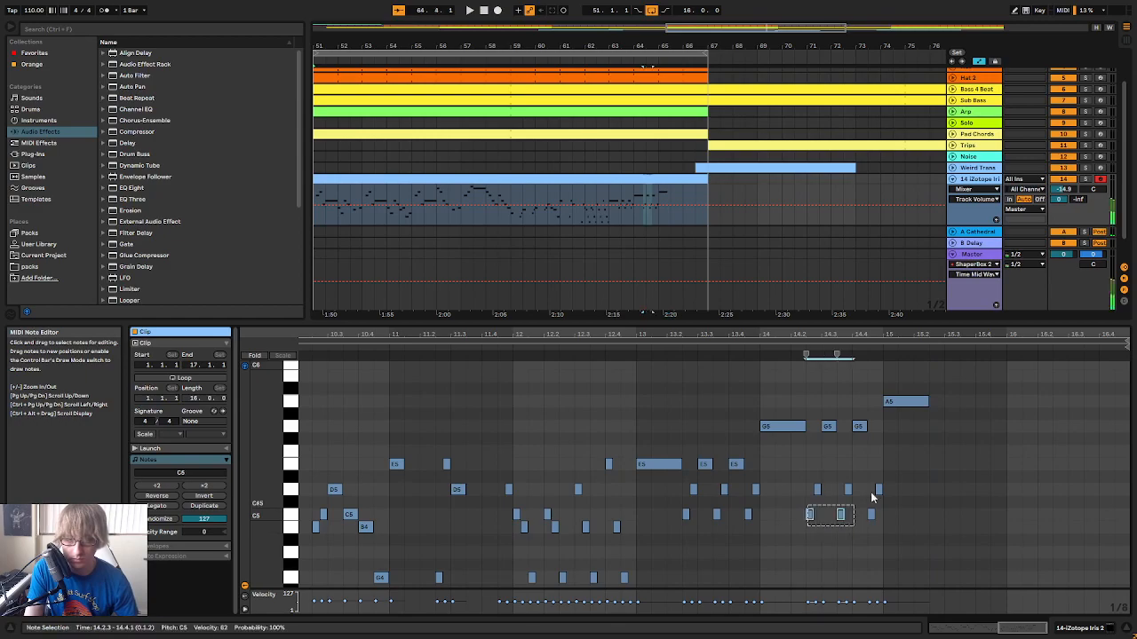
Duplicate bar 14's C5, D5, G5 figures and the following A5 to 15.2.3, and raise the copied G5 notes to A5
key(ctrl+d)
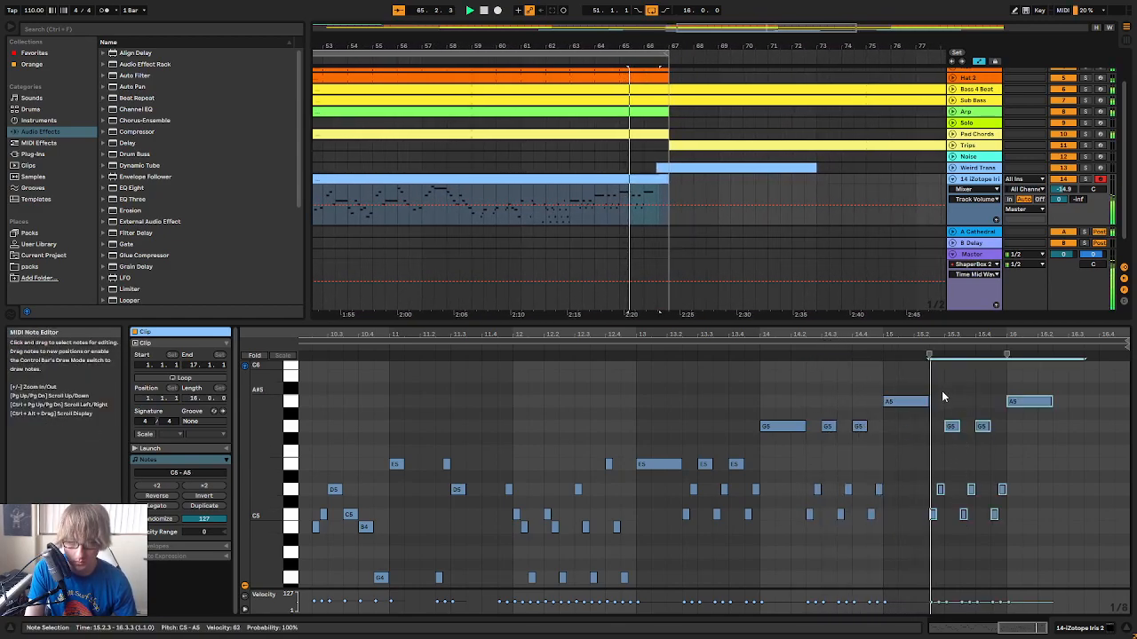
click(948, 448)
key(Up)
key(Up)
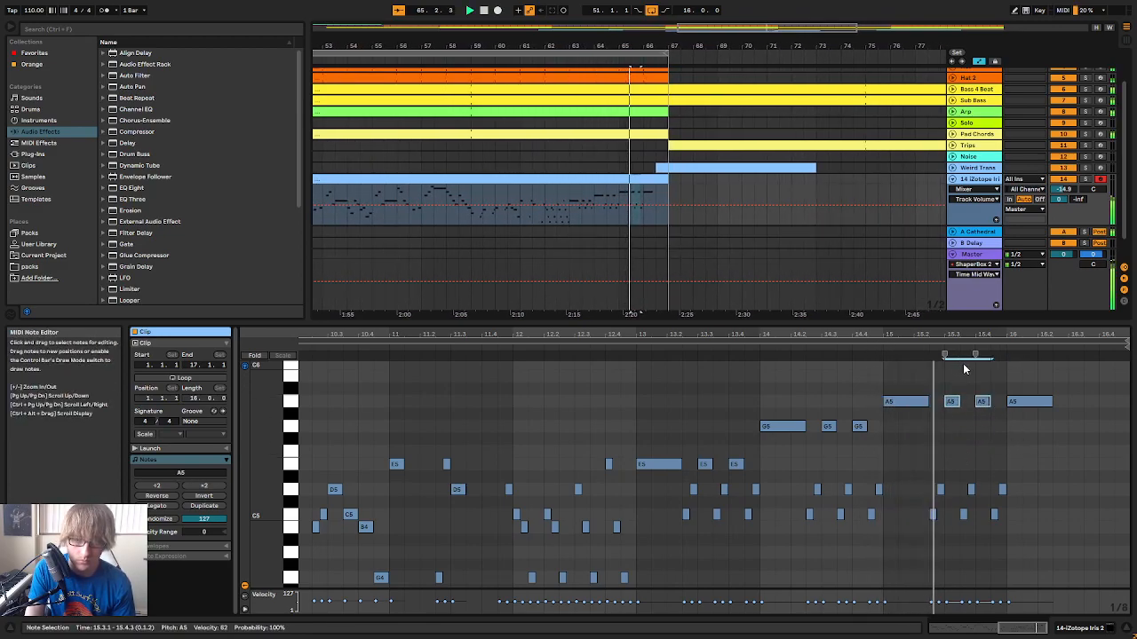
Play the melody from around bar 13 into the copied figures in bar 15
click(622, 349)
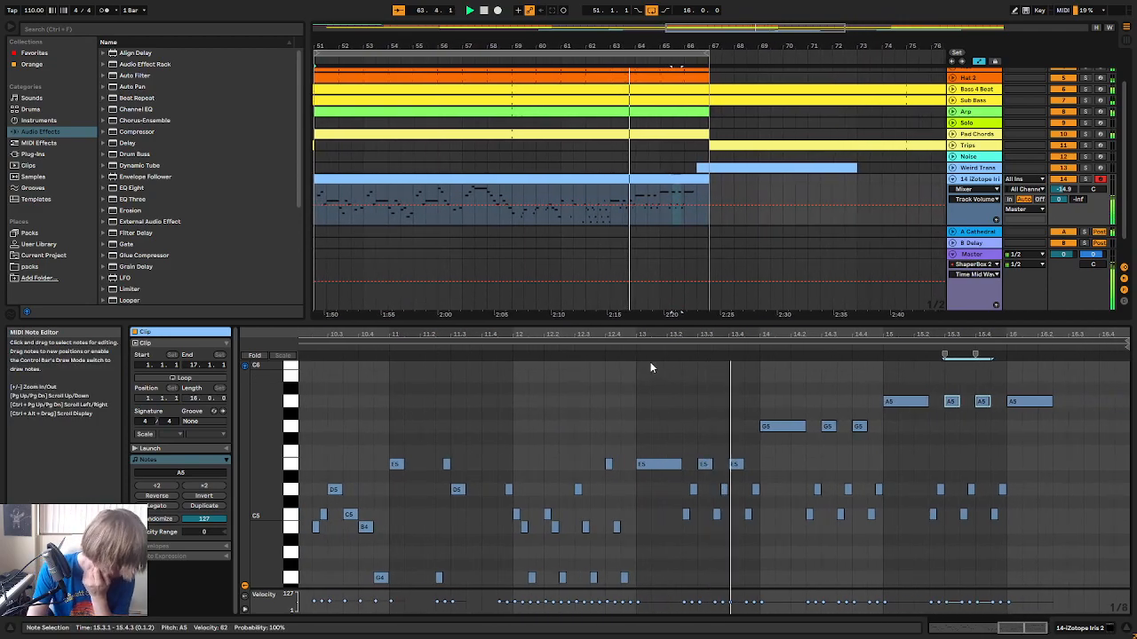
drag(944, 334, 867, 331)
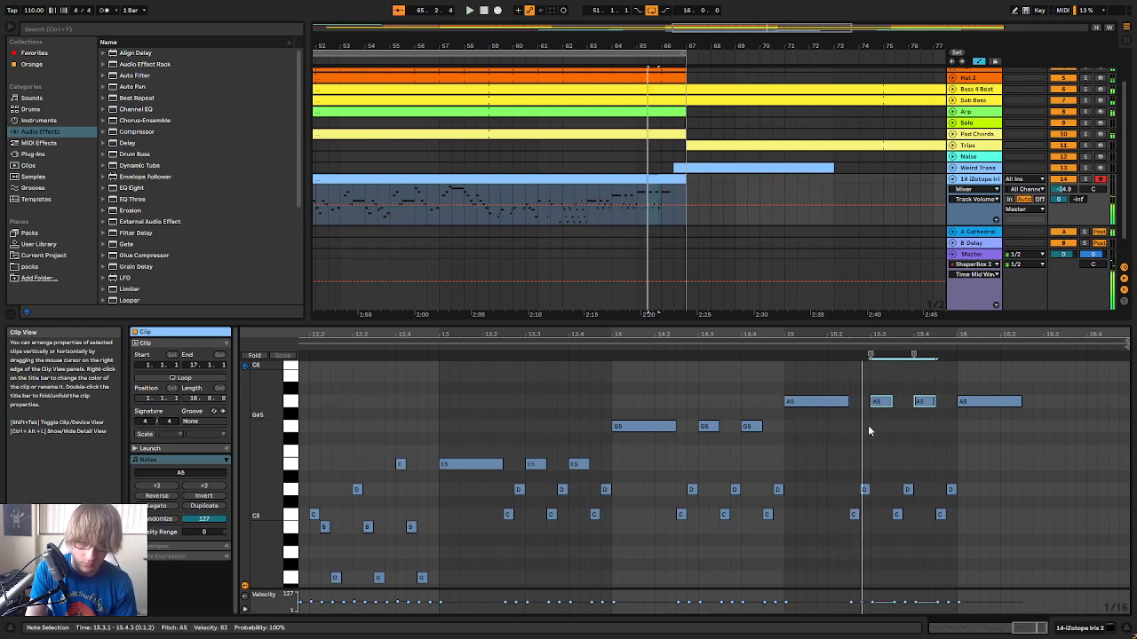
key(space)
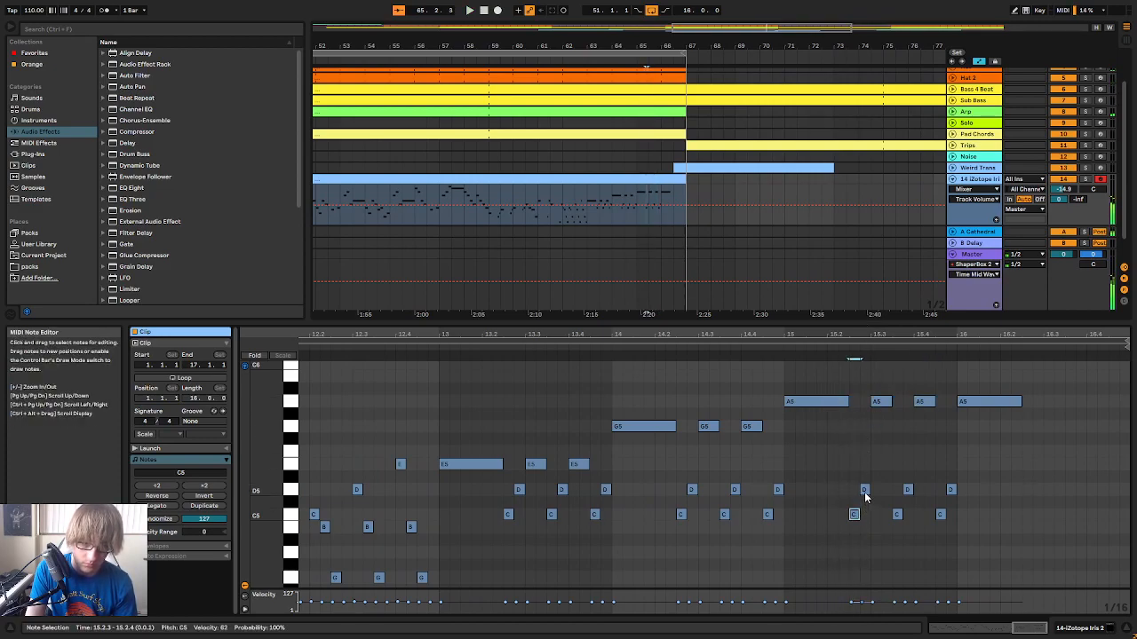
Raise the A5 at 15.3.1 to B5 and play the phrase from bar 14
click(881, 404)
key(Up)
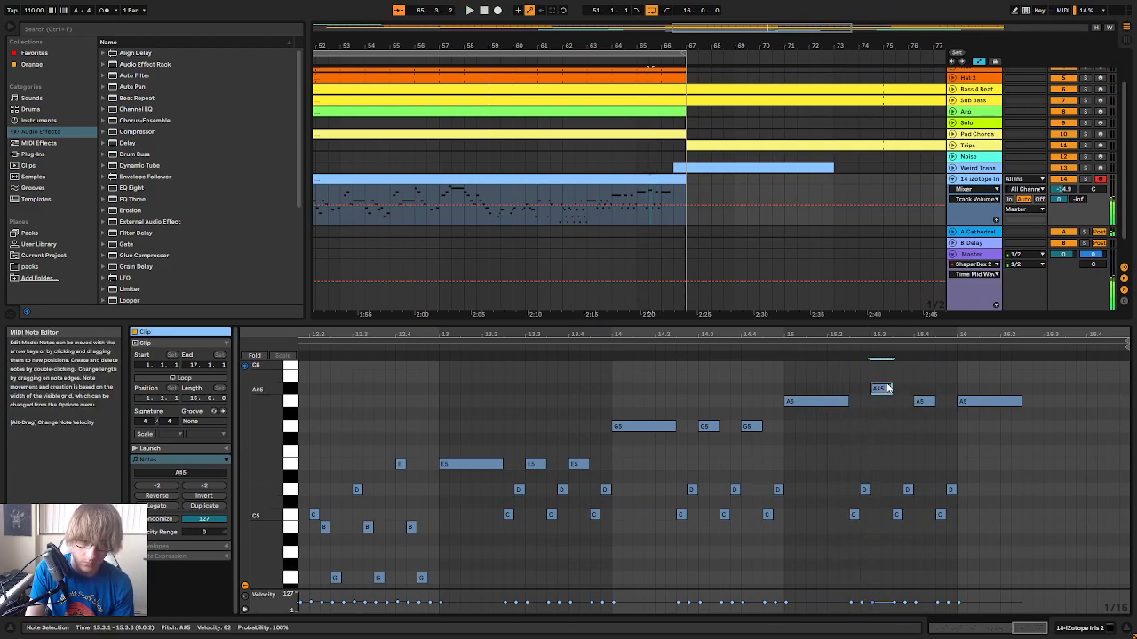
key(Up)
click(723, 347)
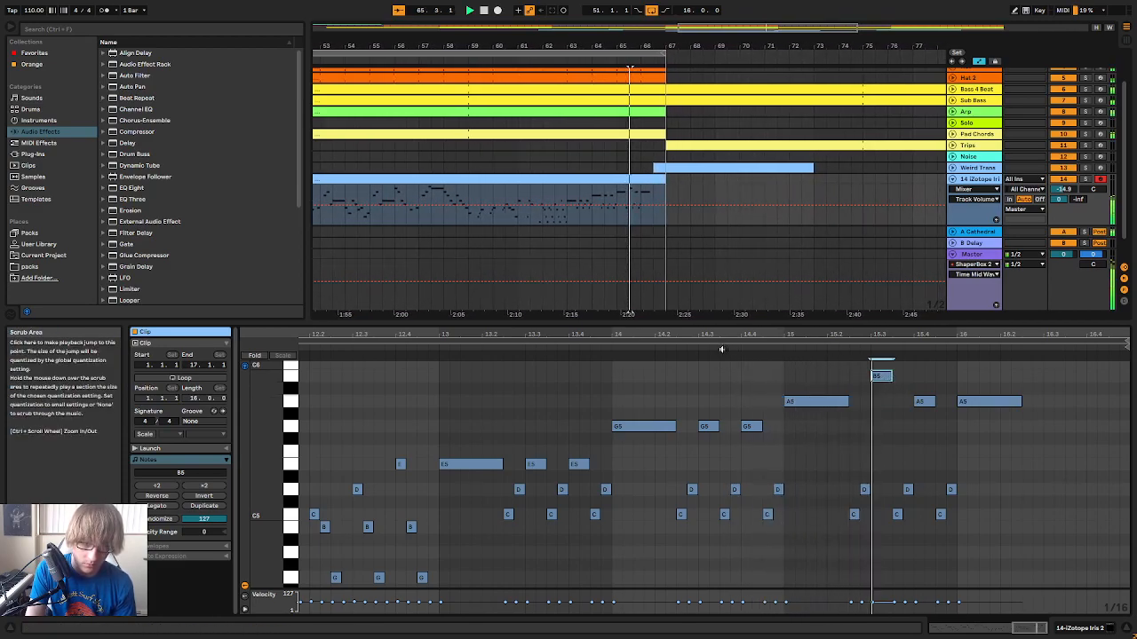
scroll(900, 412, up, 2)
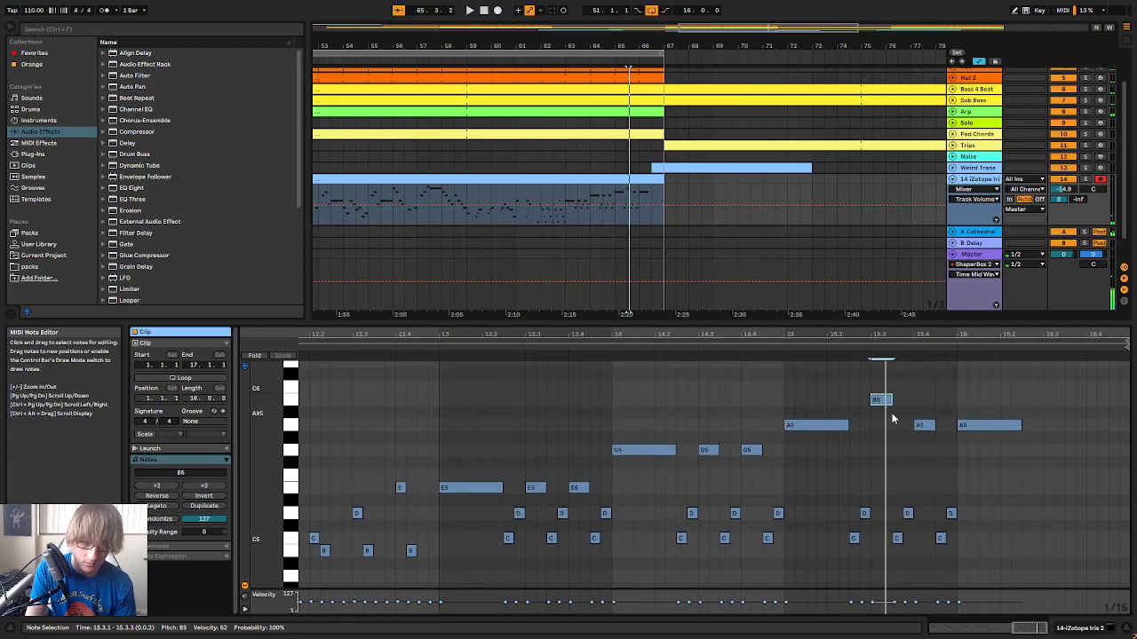
Replace the copied figures from 15.3.1 with sixteenth notes B5, C6, B5 and G5, deleting the other copied notes up to bar 16
double_click(888, 387)
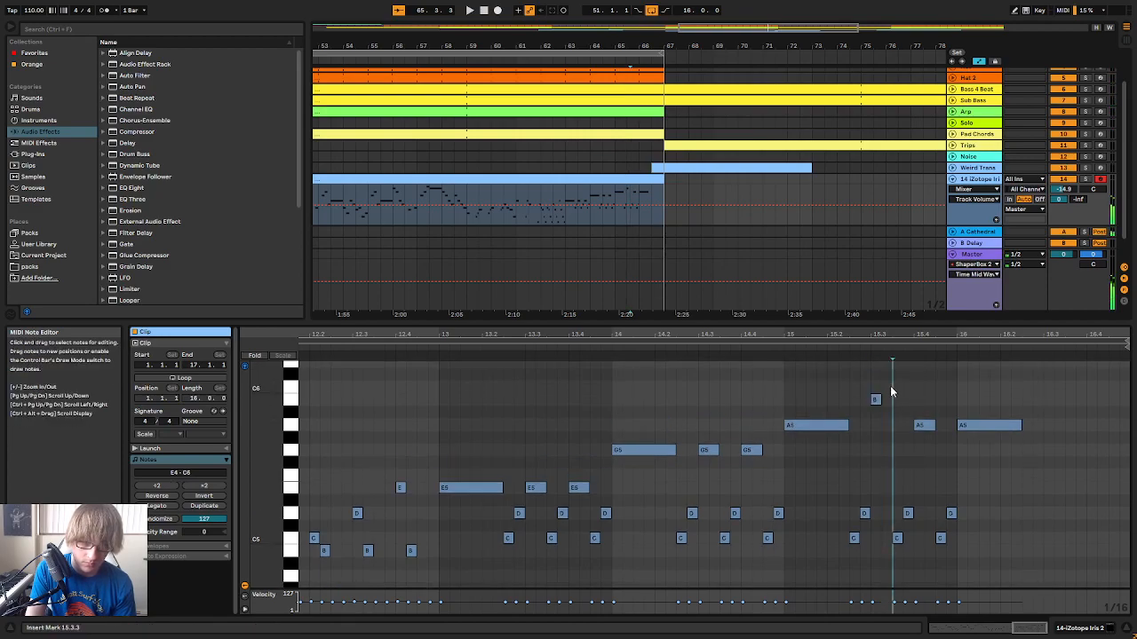
double_click(898, 401)
click(907, 426)
double_click(906, 437)
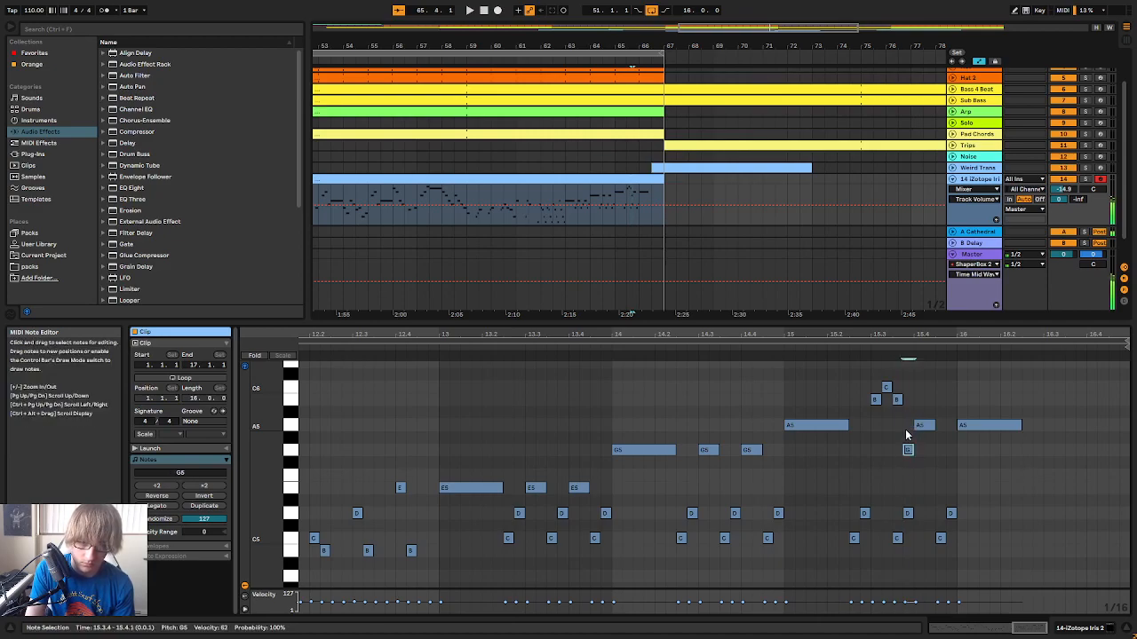
double_click(924, 425)
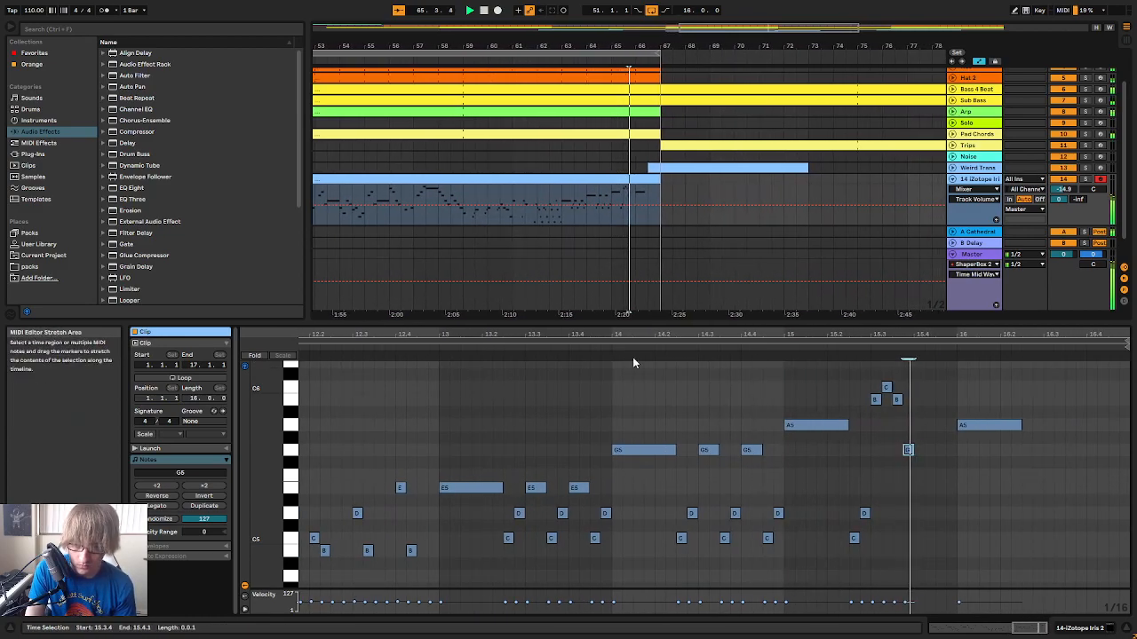
key(space)
Continue the descending run from 15.4.1 with sixteenth notes D5, C5 and B4
click(853, 538)
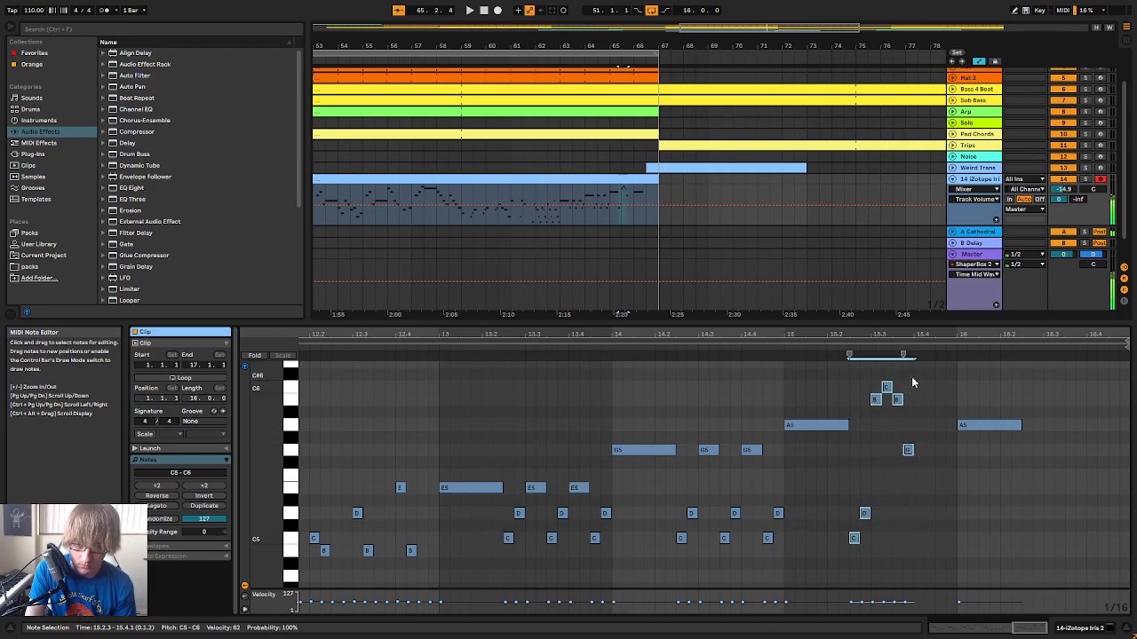
double_click(919, 492)
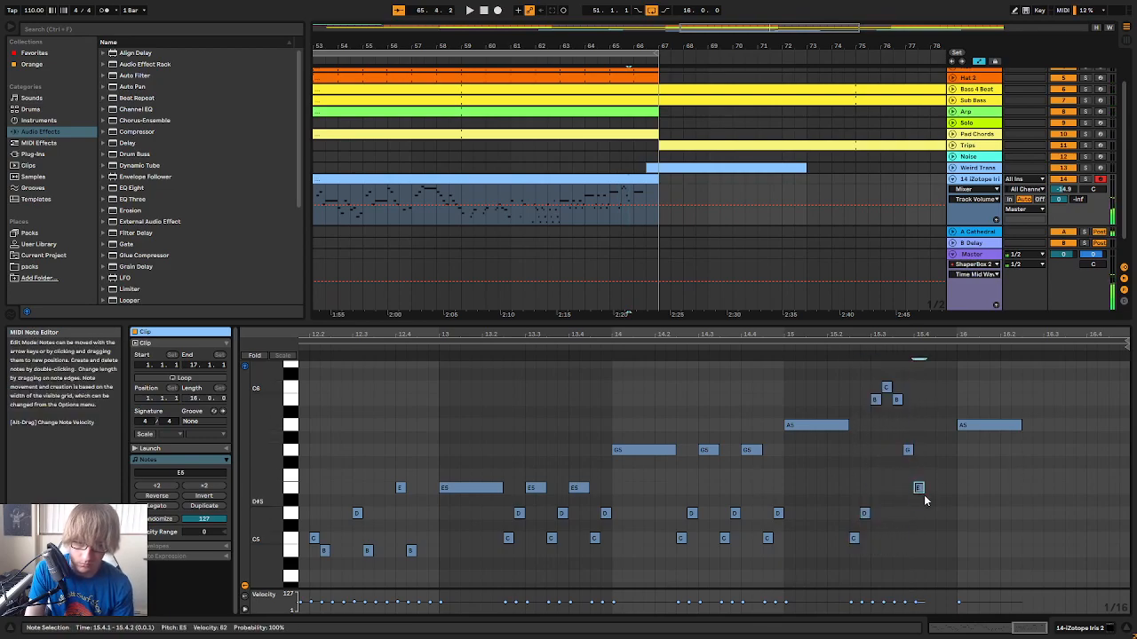
drag(923, 498, 925, 512)
double_click(928, 536)
click(942, 576)
double_click(939, 550)
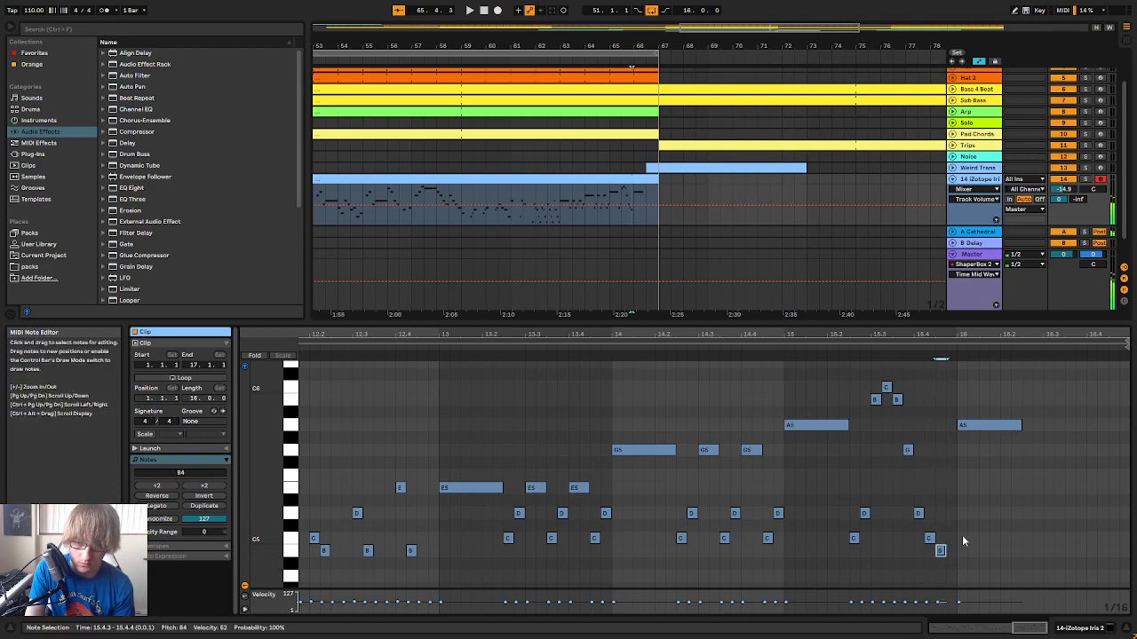
Try D5 instead of B4 at 15.4.3 and play the phrase through bar 15
click(836, 349)
click(852, 551)
key(space)
drag(870, 468, 876, 396)
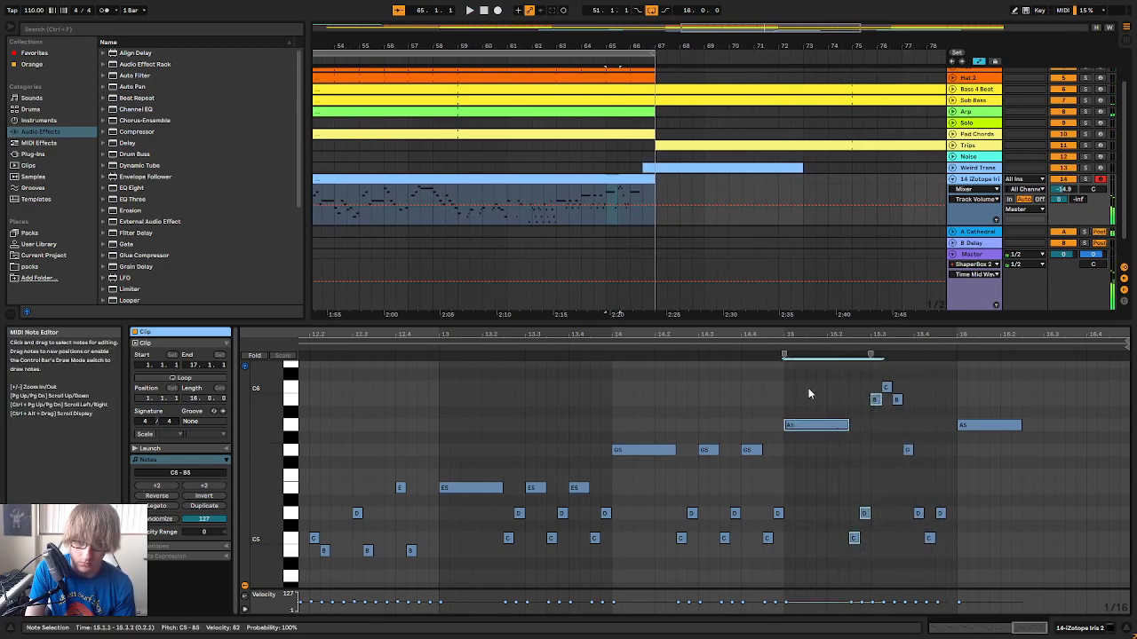
click(614, 356)
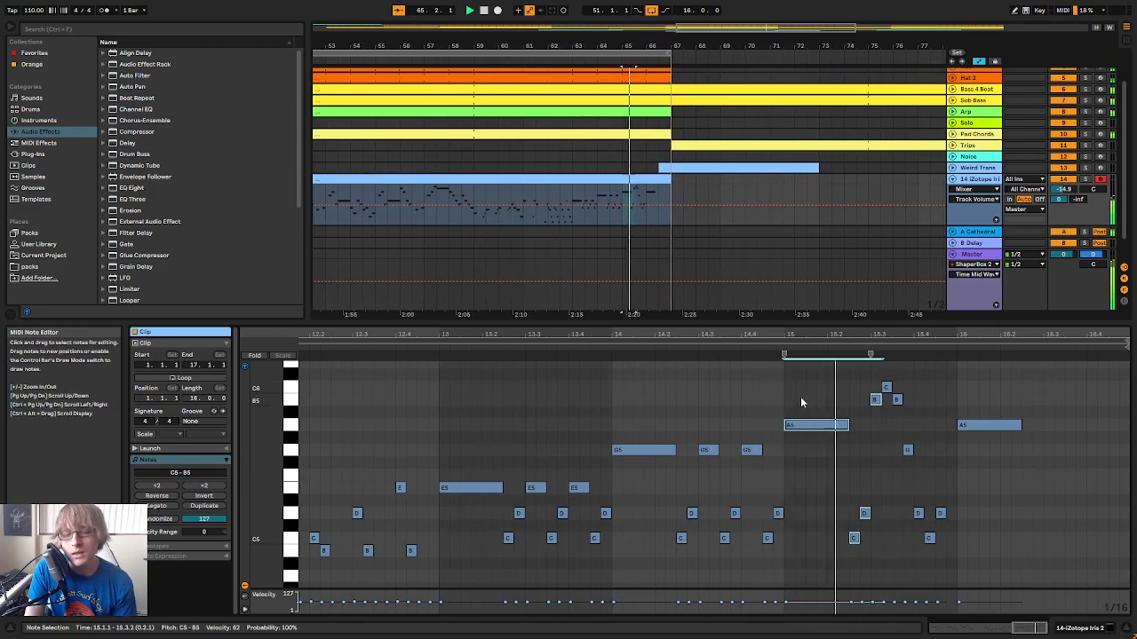
Try B4 at 15.4.2 followed by C5 at 15.4.3 and play the run in bar 15
double_click(906, 449)
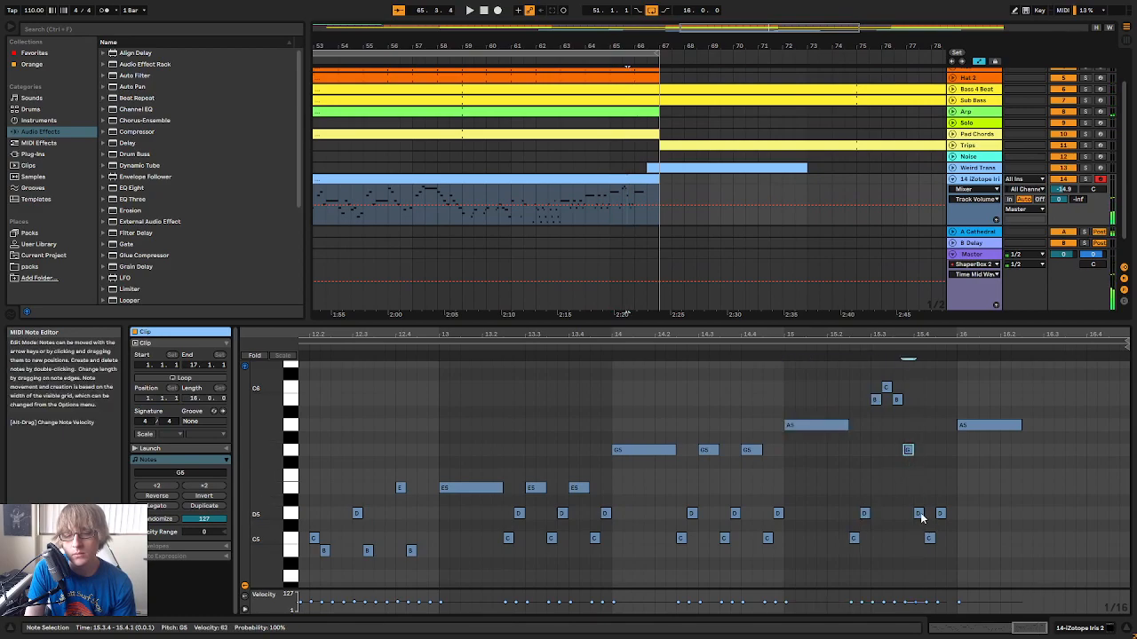
double_click(929, 551)
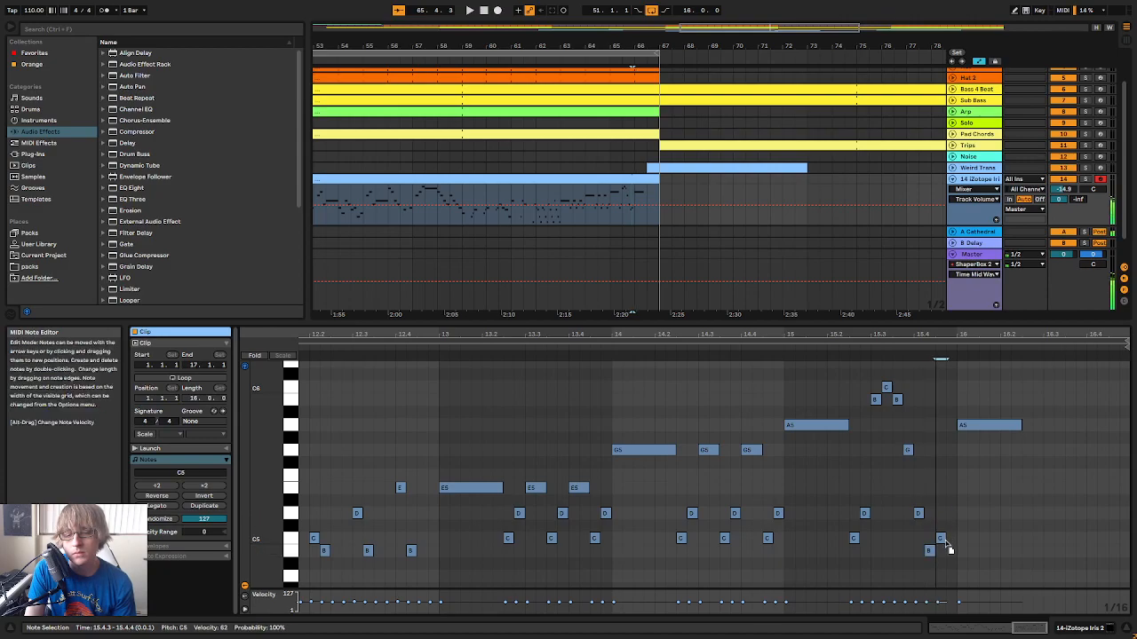
click(849, 349)
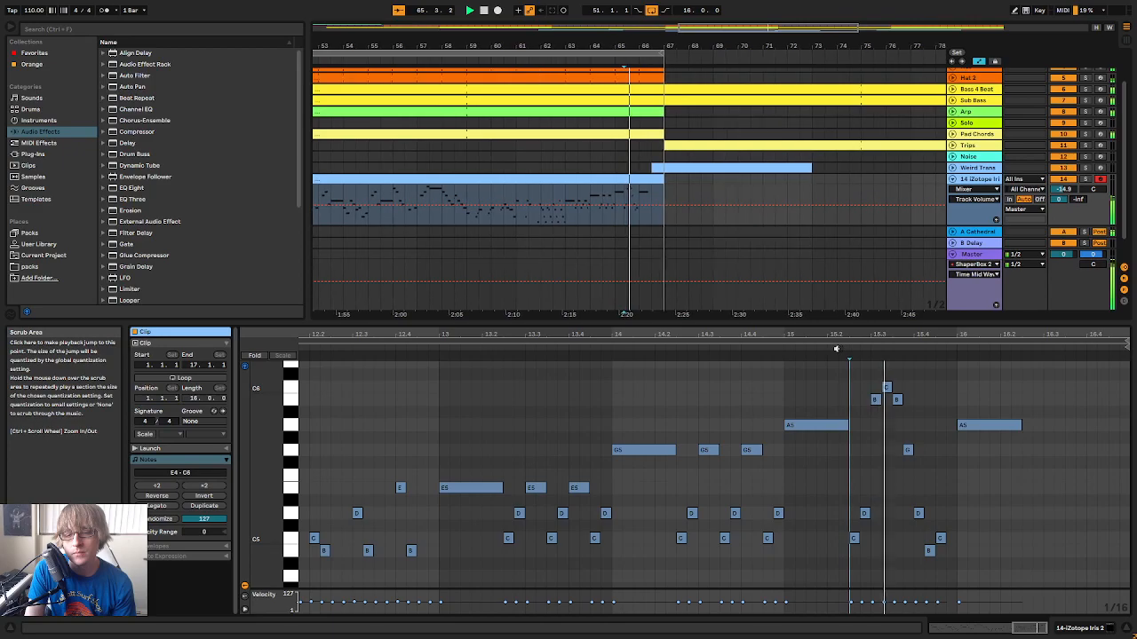
key(space)
Finish bar 15's run with sixteenth notes C5 at 15.4.2, B4 at 15.4.3 and D5 at 15.4.4, and play it back
drag(840, 564, 884, 412)
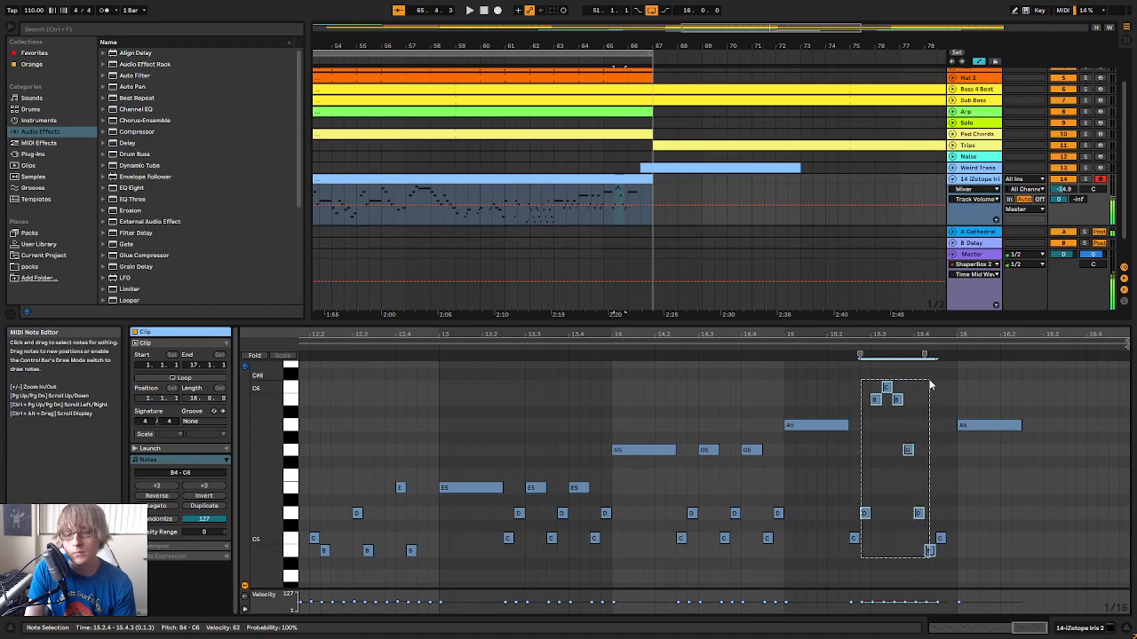
click(932, 563)
mouse_move(929, 552)
mouse_down()
mouse_move(928, 540)
mouse_move(941, 551)
mouse_up()
double_click(948, 512)
click(846, 351)
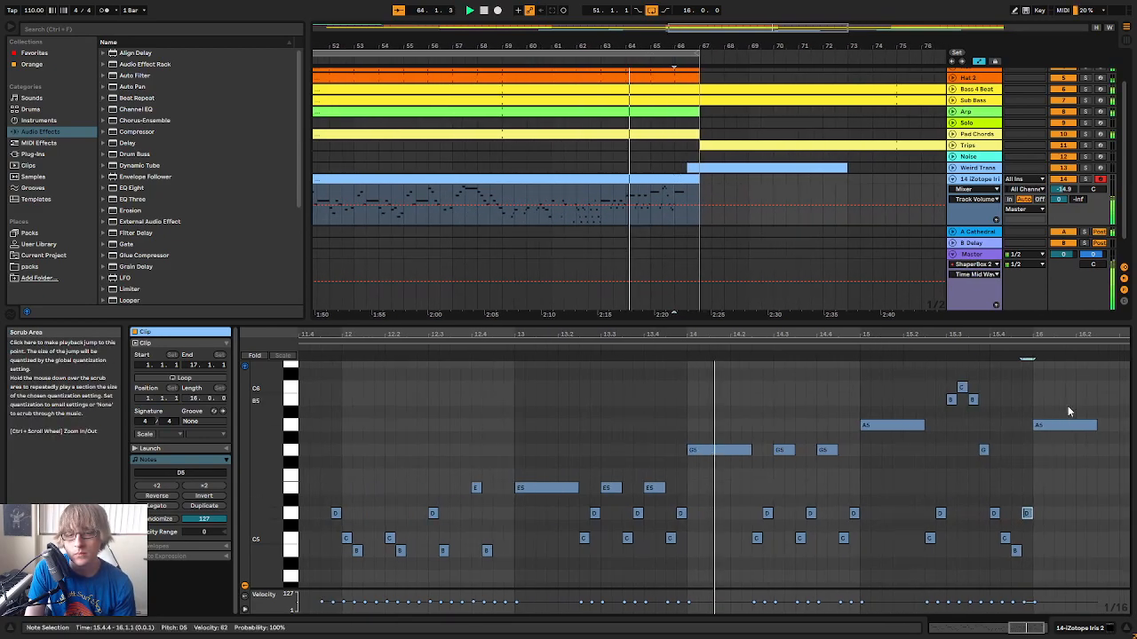
drag(962, 494, 955, 527)
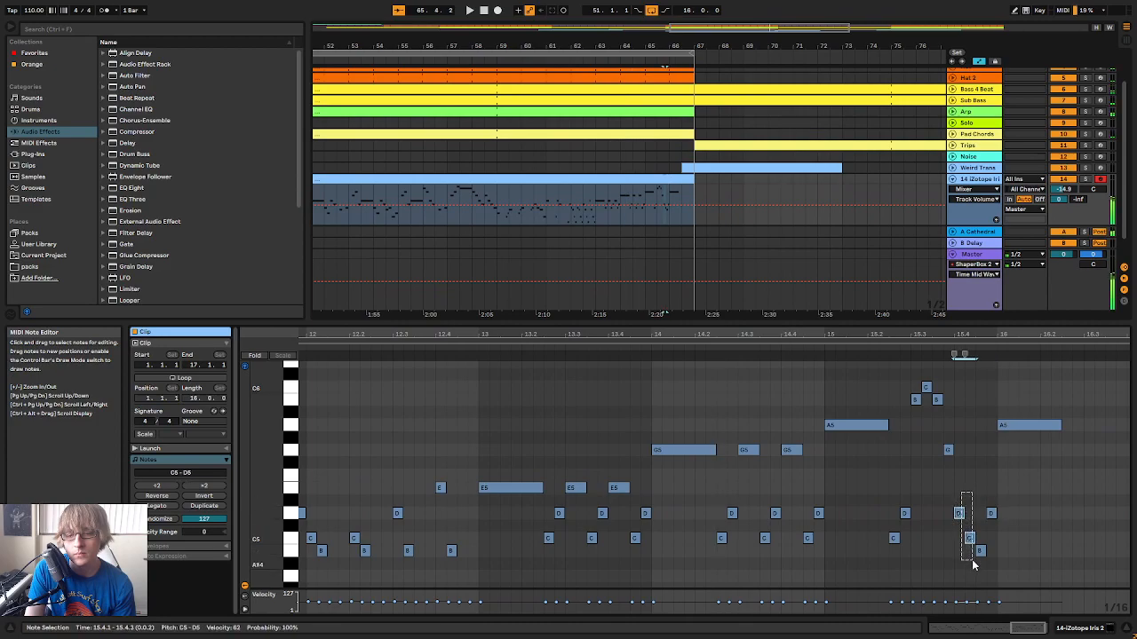
Lower the long A5 at 16.1.1 to C5
double_click(1004, 540)
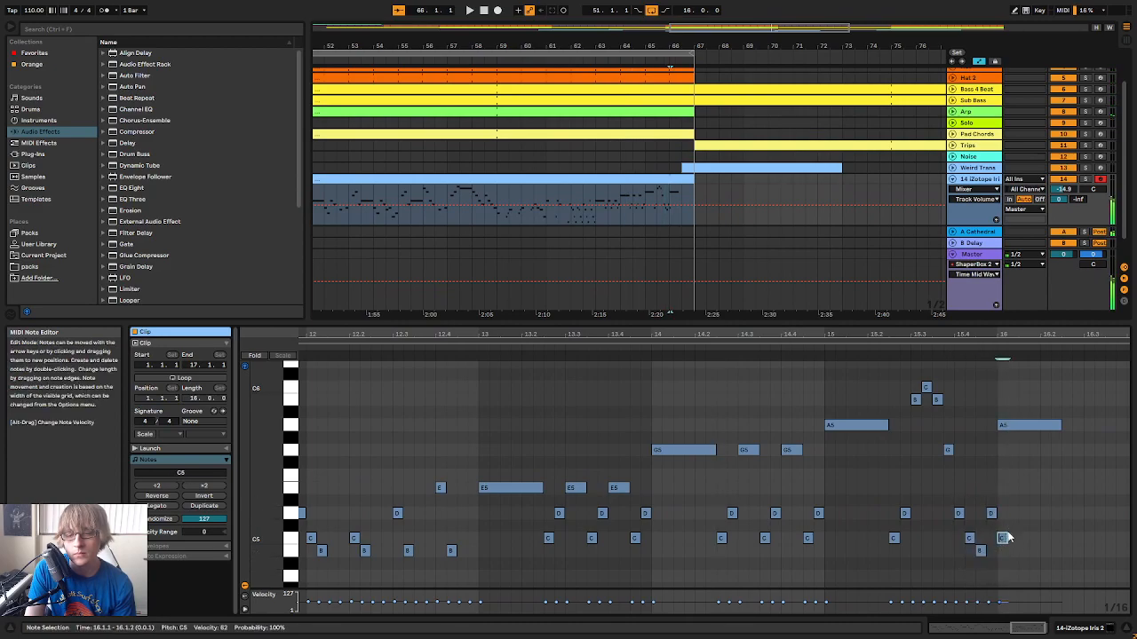
key(Down)
key(Down)
key(Down)
key(Down)
key(Down)
key(Down)
key(Down)
key(Down)
key(Down)
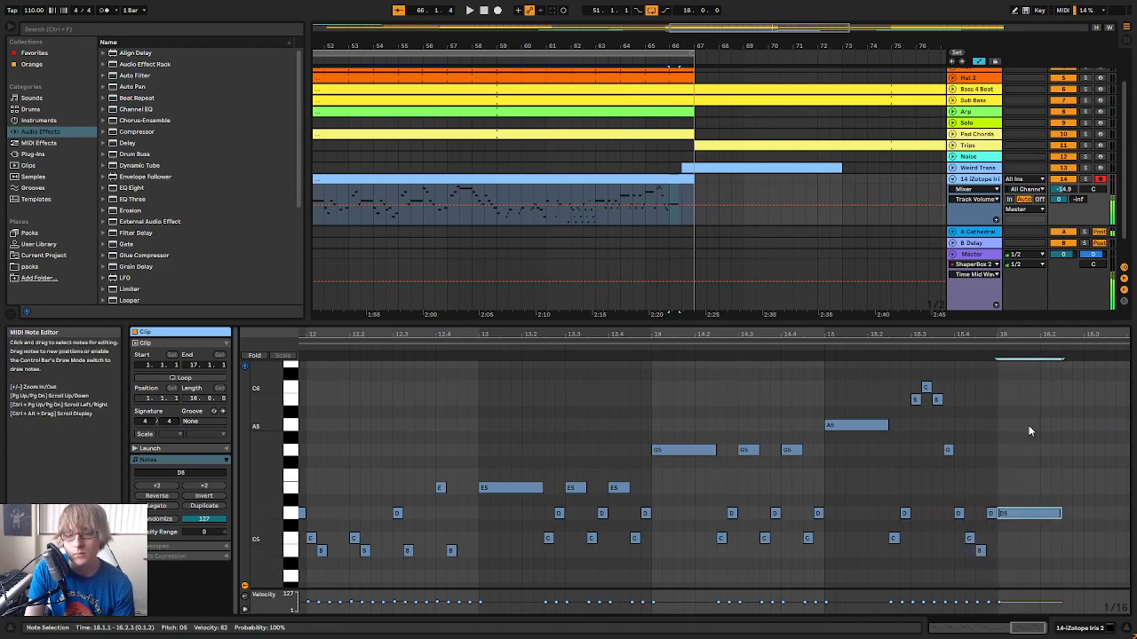
Play the melody from around bar 13 into bar 16 to check how the run leads into the final note
click(633, 347)
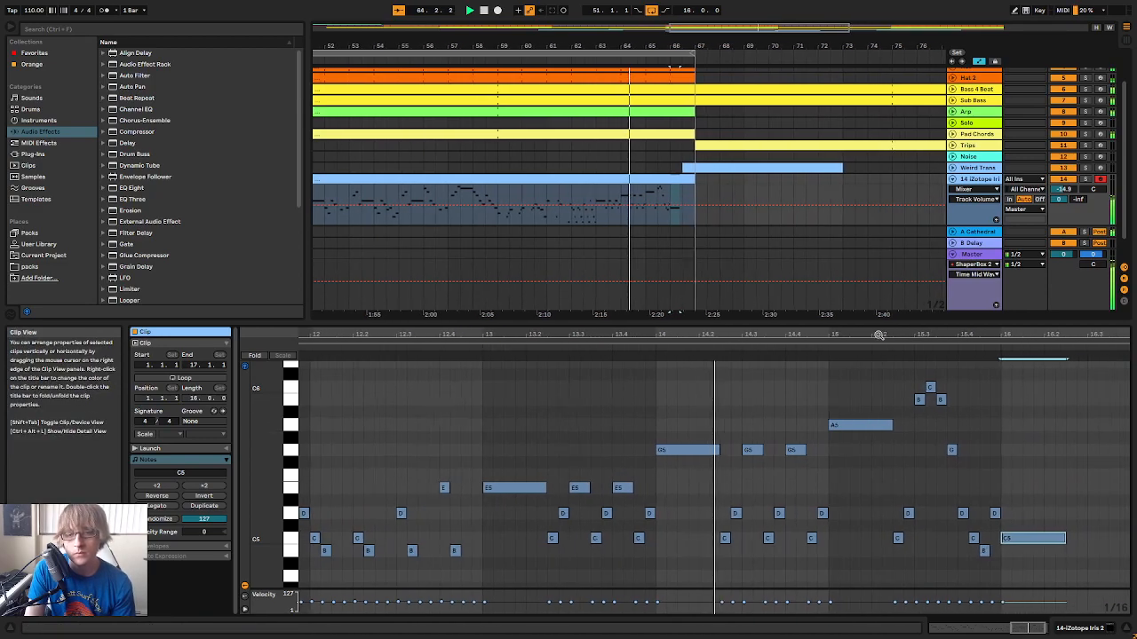
scroll(1108, 427, down, 1)
drag(1071, 335, 1072, 382)
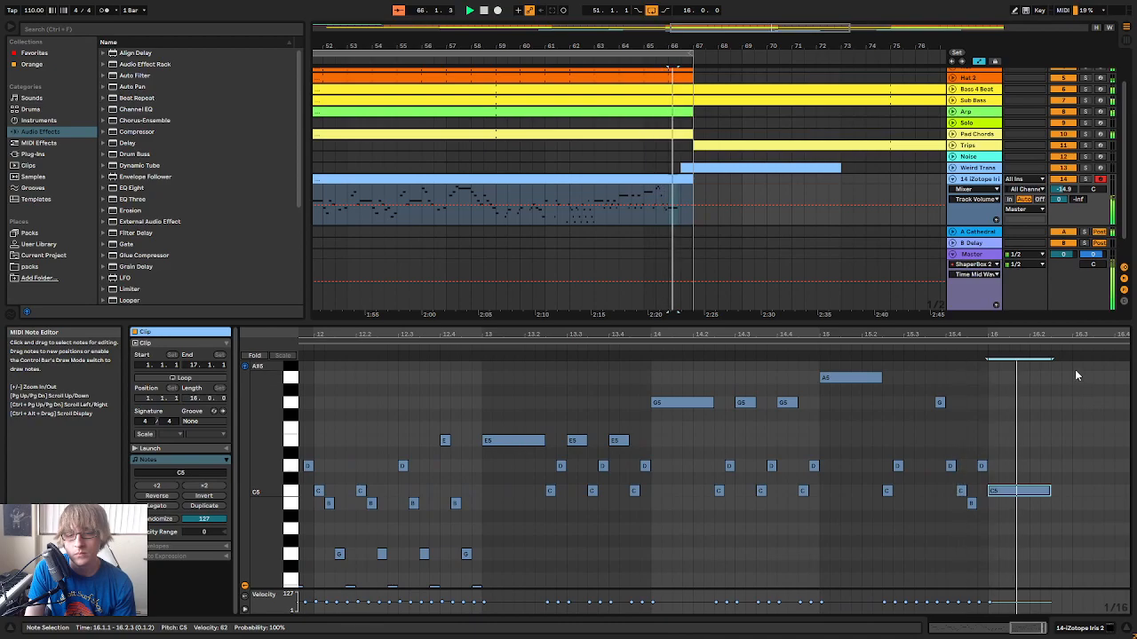
scroll(1076, 400, up, 1)
click(876, 357)
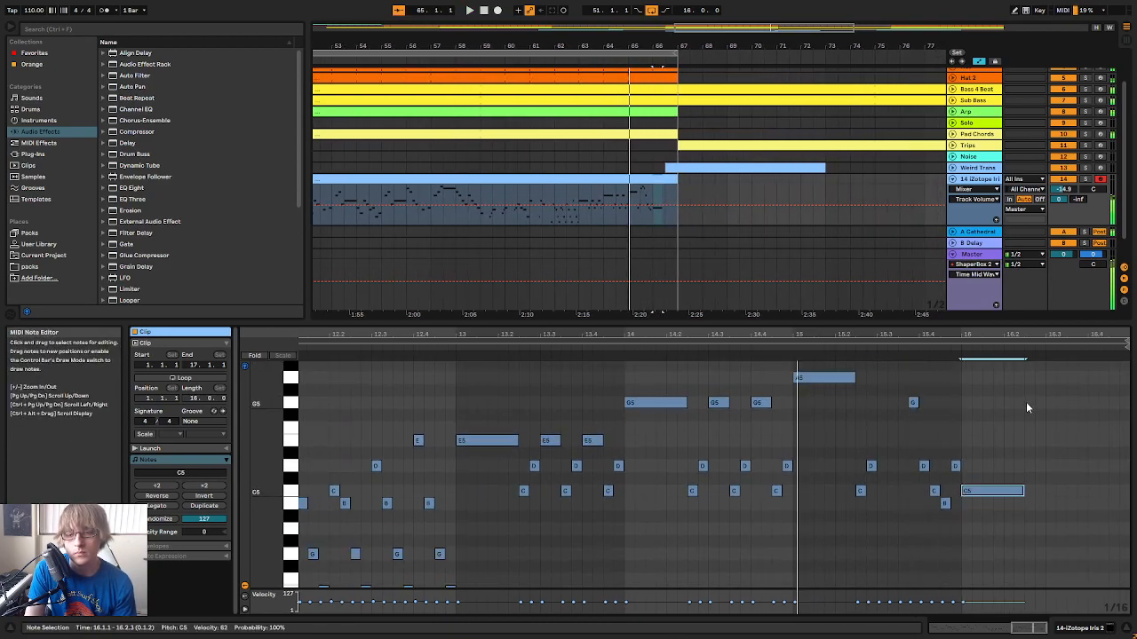
scroll(946, 465, up, 2)
click(931, 463)
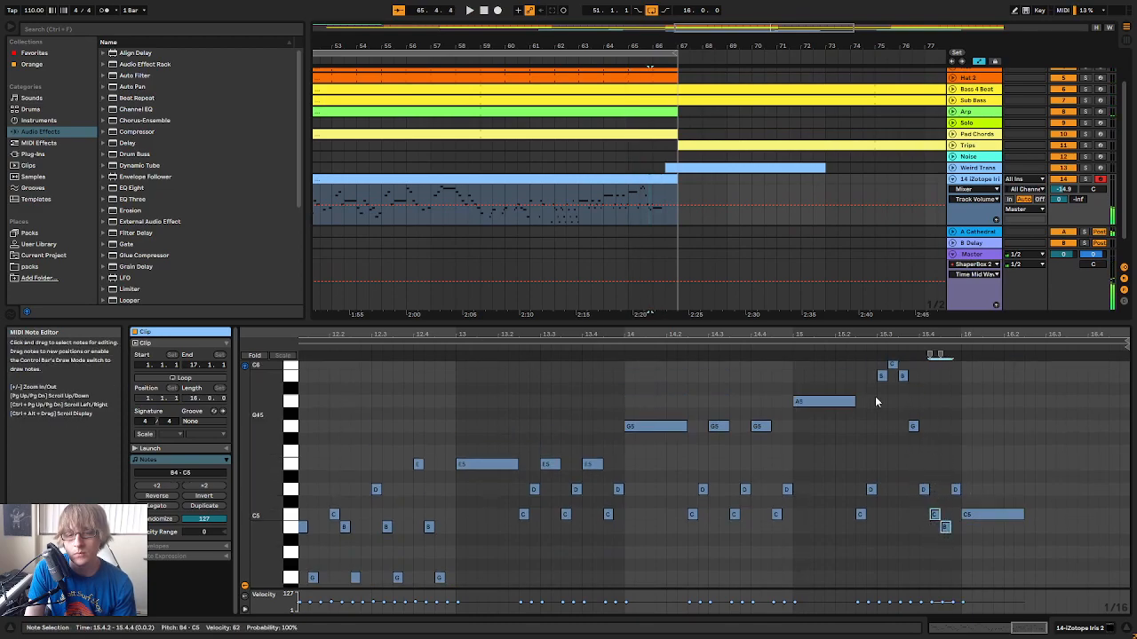
click(444, 351)
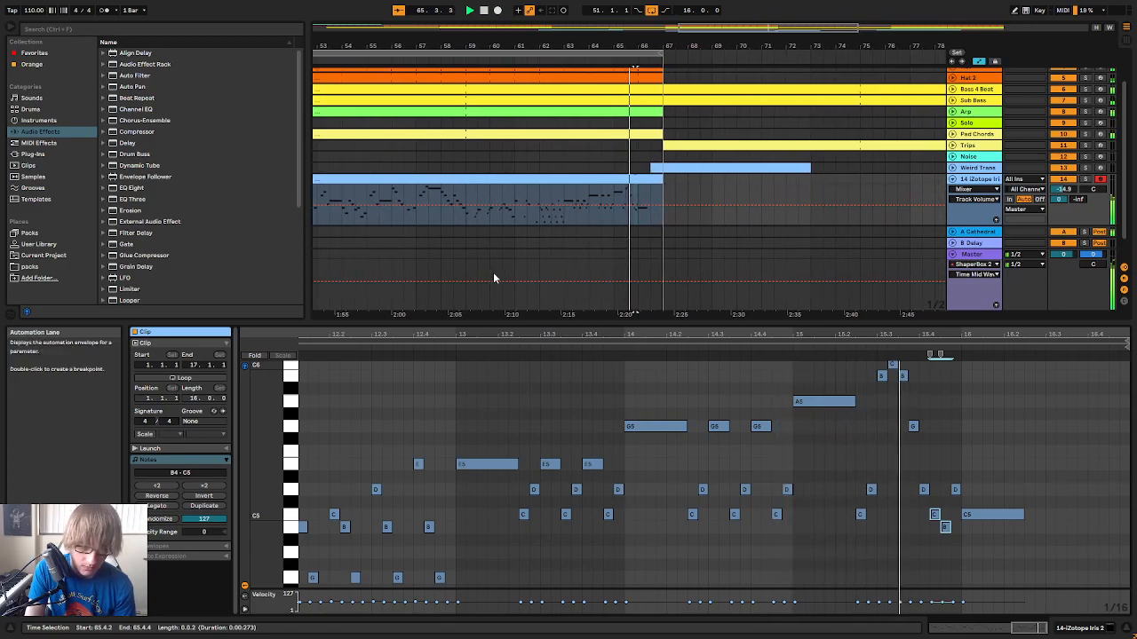
Raise the D5 at 15.4.4 to G5 and the long C5 at 16.1.1 to E5, playing bar 15 to check the run
drag(919, 472, 934, 531)
click(957, 490)
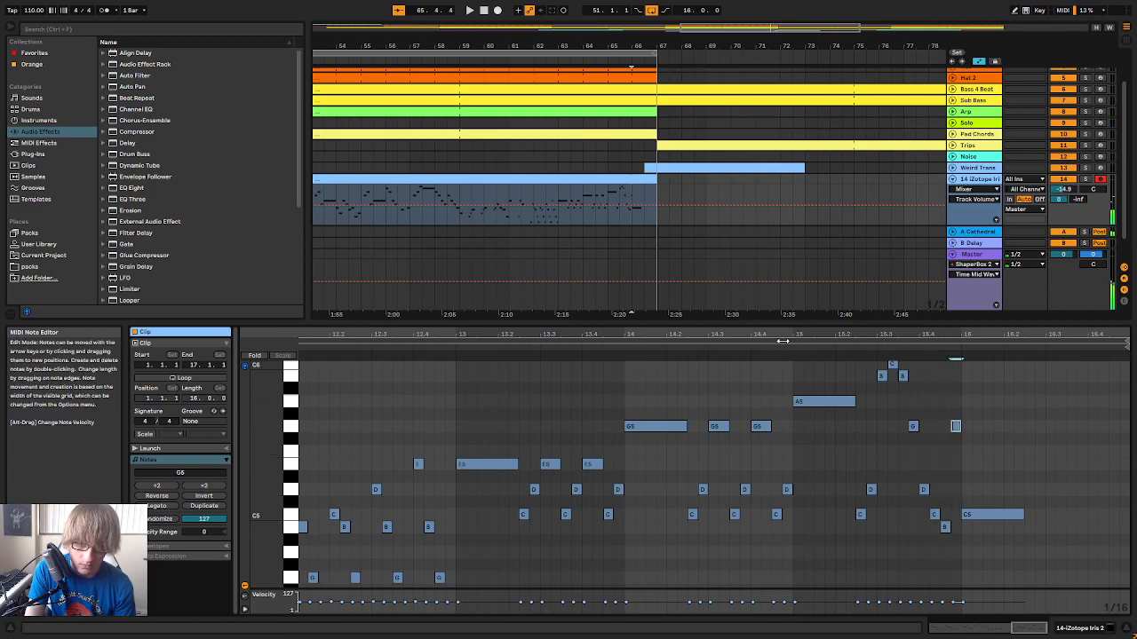
click(839, 349)
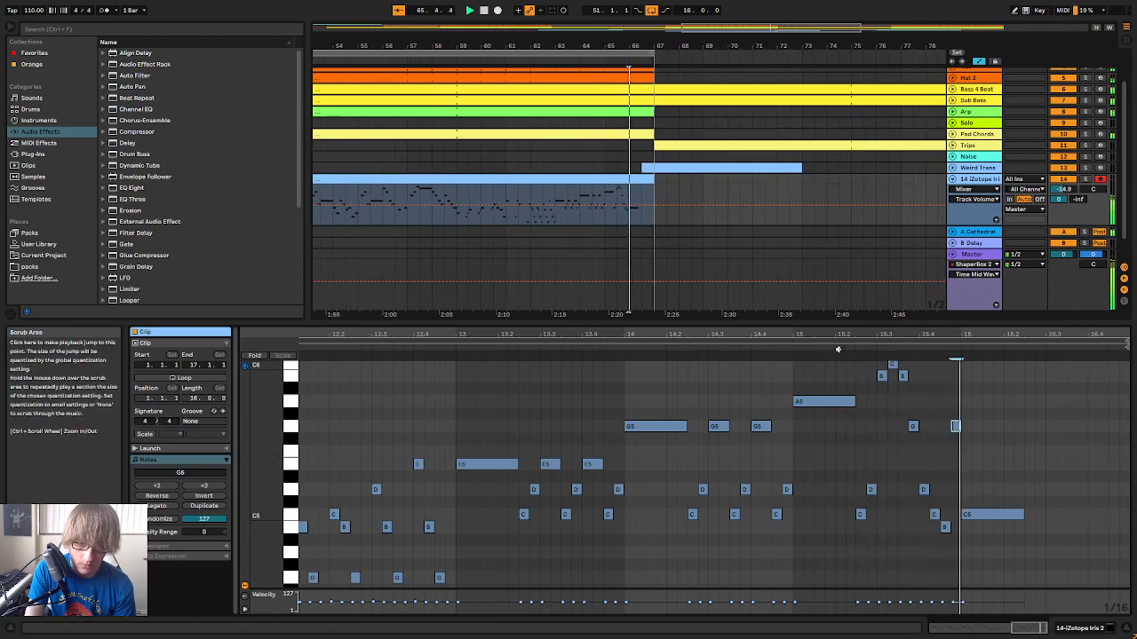
click(981, 514)
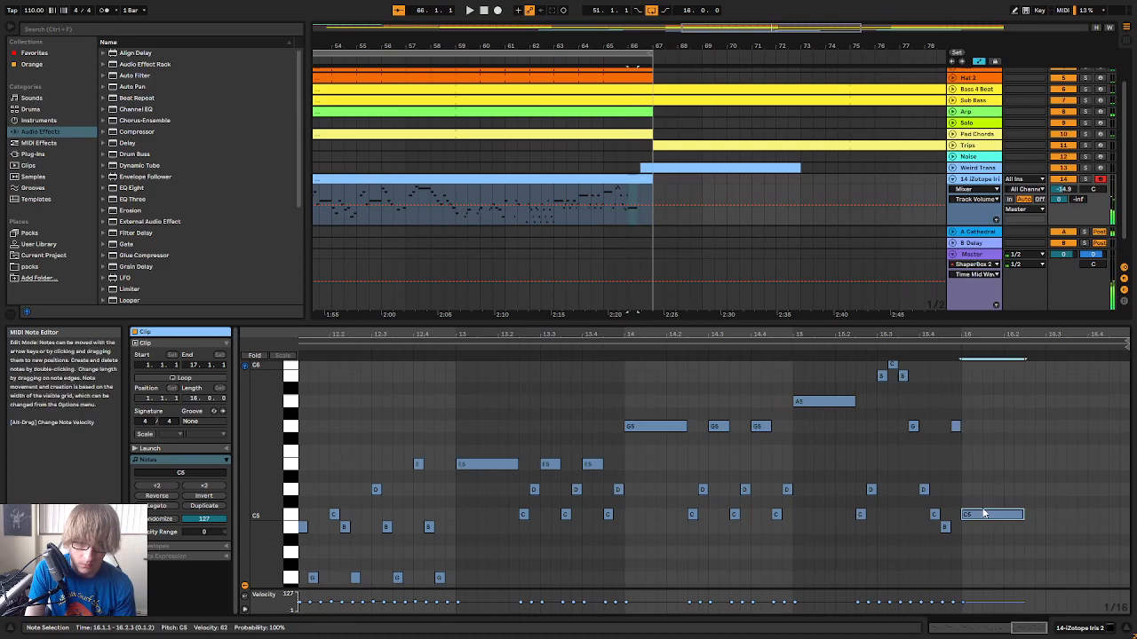
drag(981, 517, 986, 470)
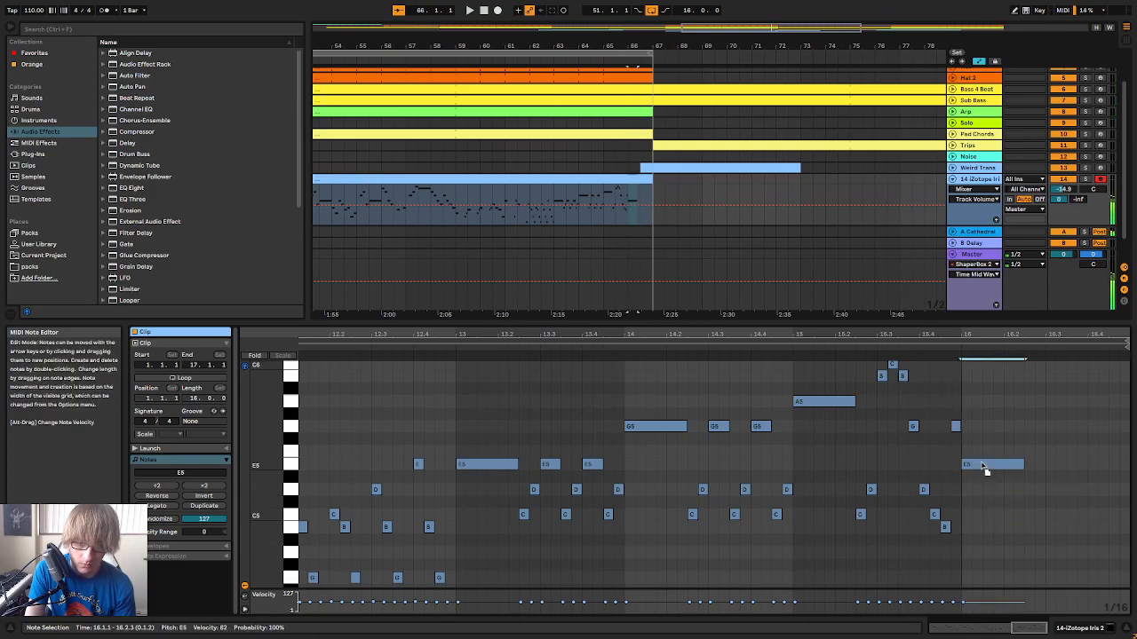
Try the long note at 16.1.1 on D5 instead of E5, playing bar 15 into it
click(833, 349)
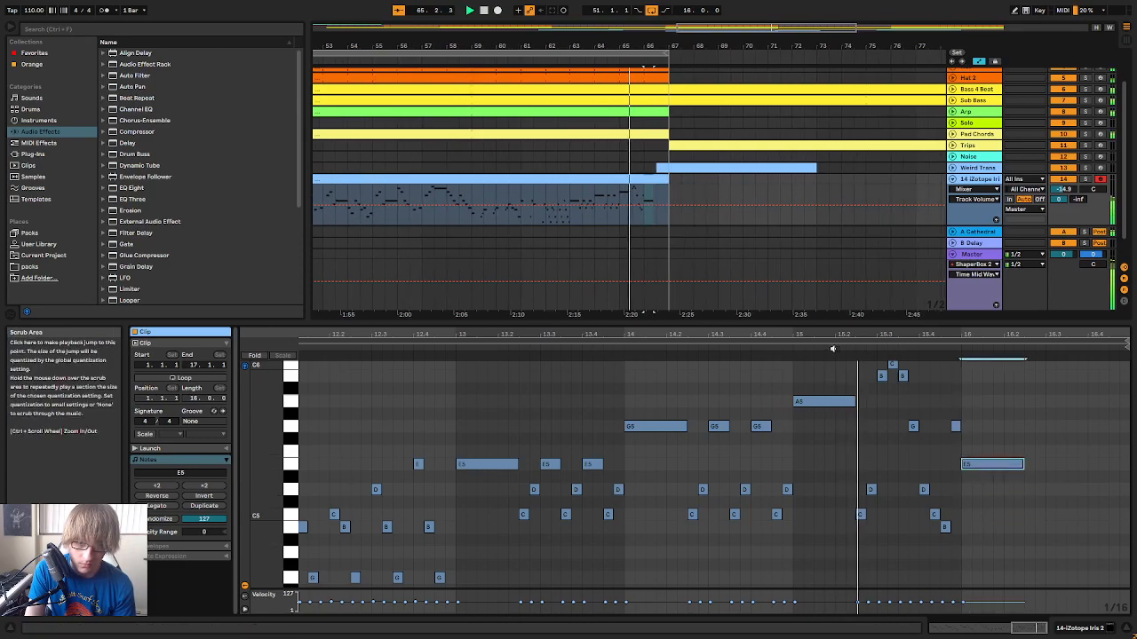
click(434, 346)
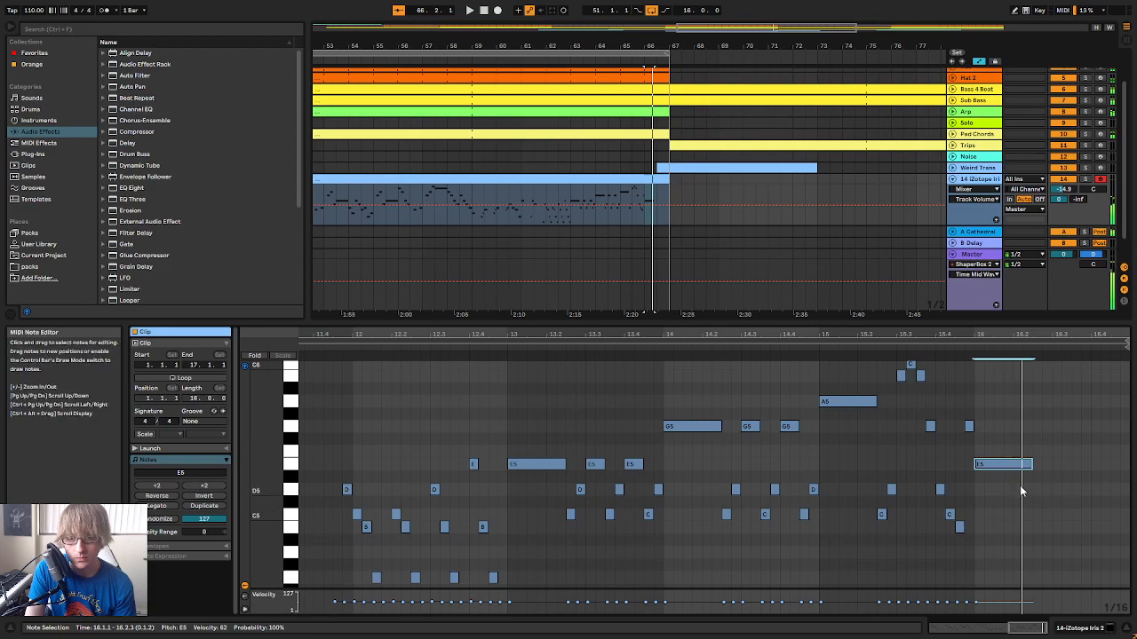
drag(983, 465, 980, 491)
click(886, 357)
click(869, 350)
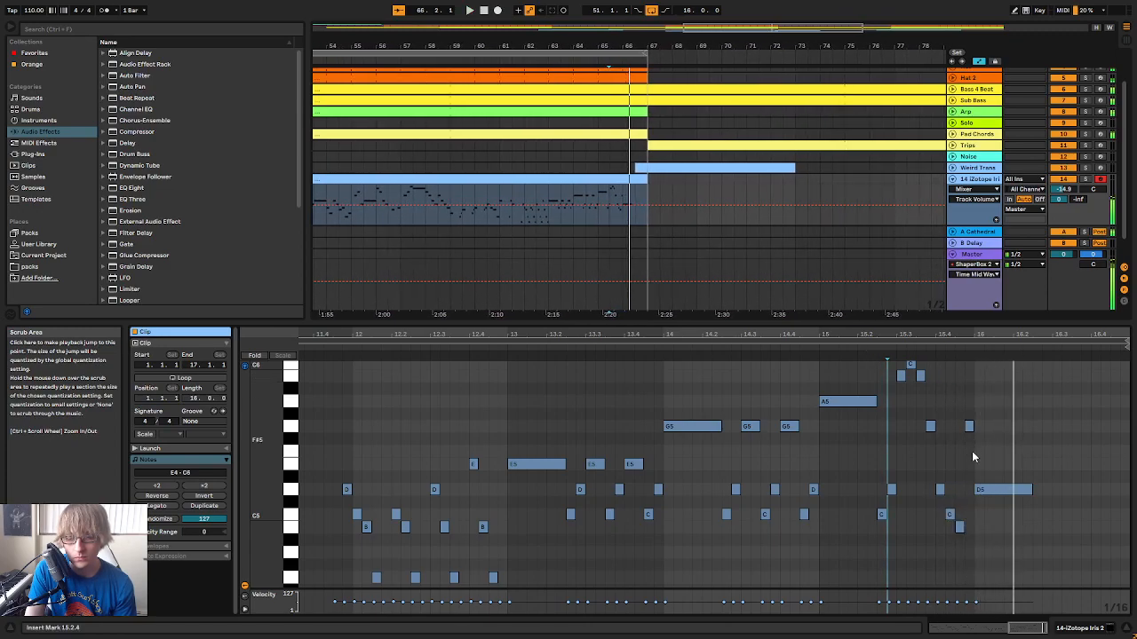
Lower the long note at 16.1.1 to C5 and play the melody into bar 16 to check the ending
drag(983, 490, 988, 517)
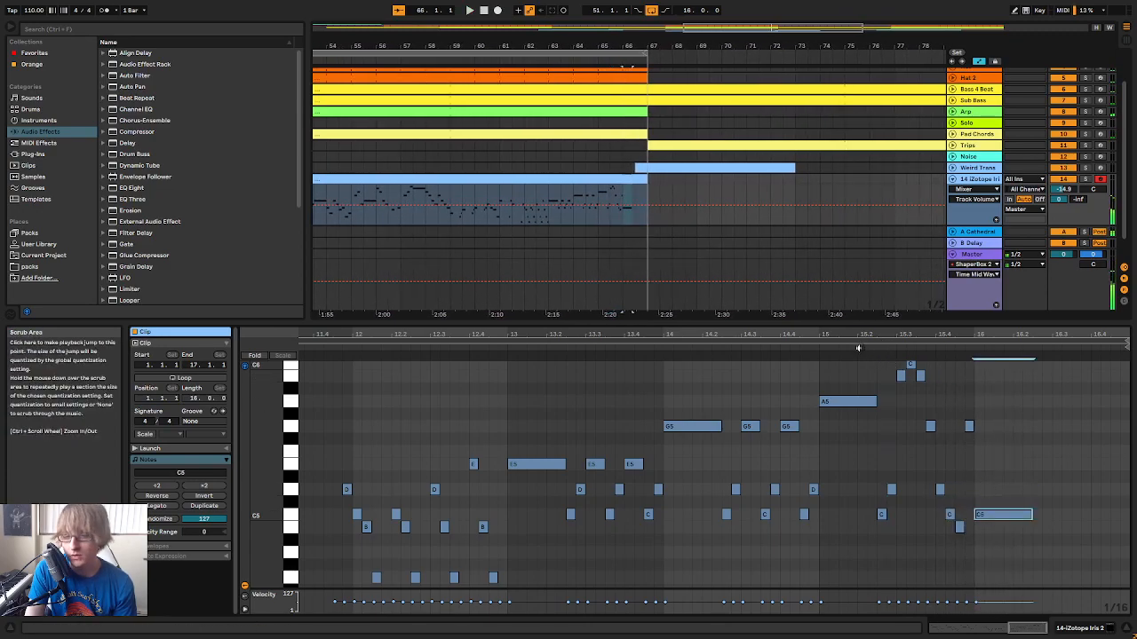
click(804, 345)
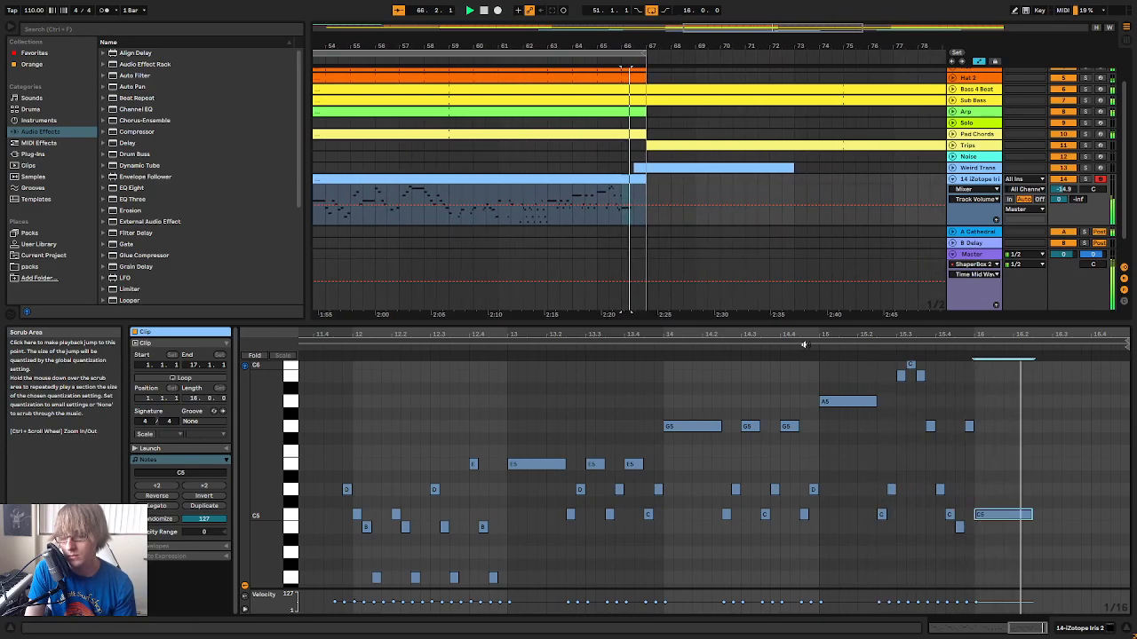
click(480, 346)
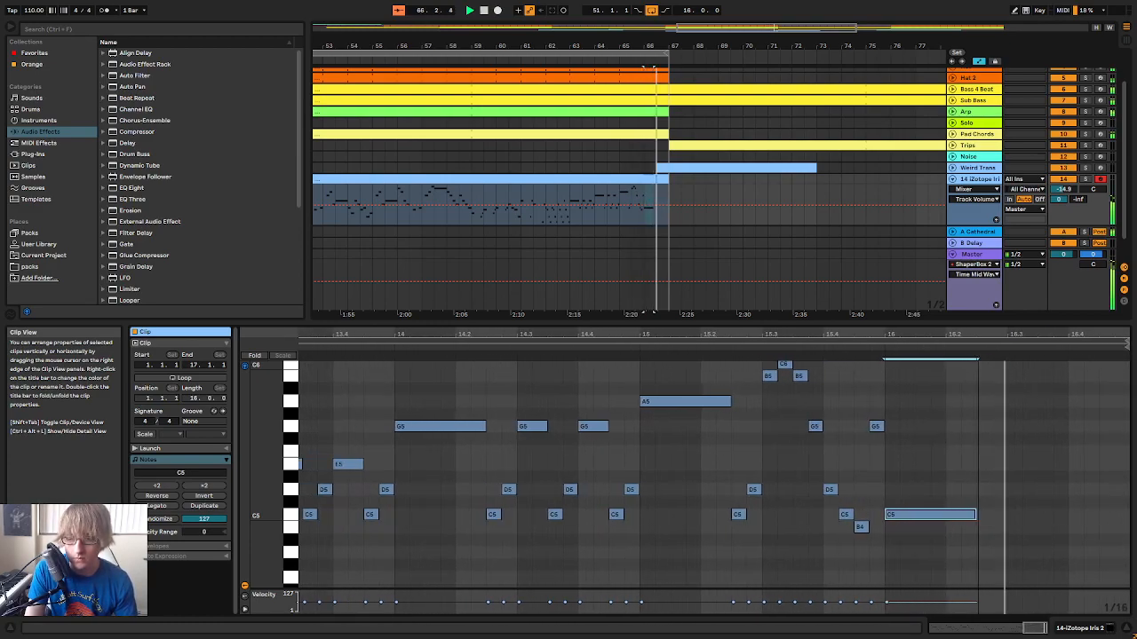
Stop playback and extend the long C5 at 16.1.1 so it ends at 16.3.1
drag(989, 343, 990, 333)
key(space)
click(1002, 545)
drag(990, 517, 1019, 521)
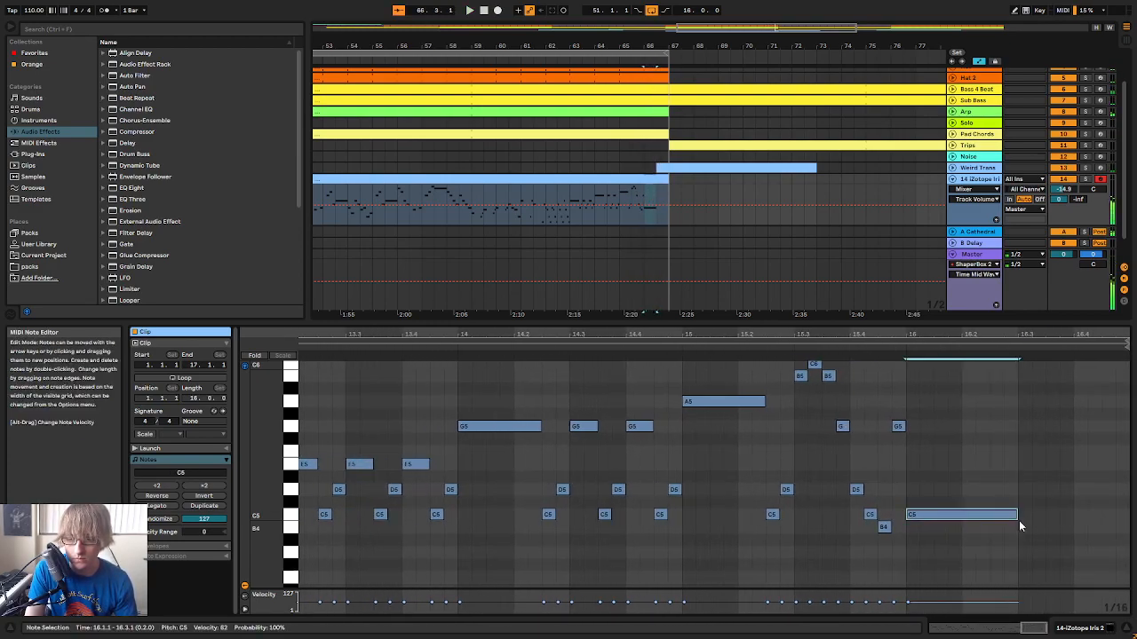
Add sixteenth notes D5 at 16.3.1, C5 at 16.3.2, B4 at 16.3.3 and G4 at 16.3.4, and play bar 16
double_click(1023, 490)
double_click(1039, 514)
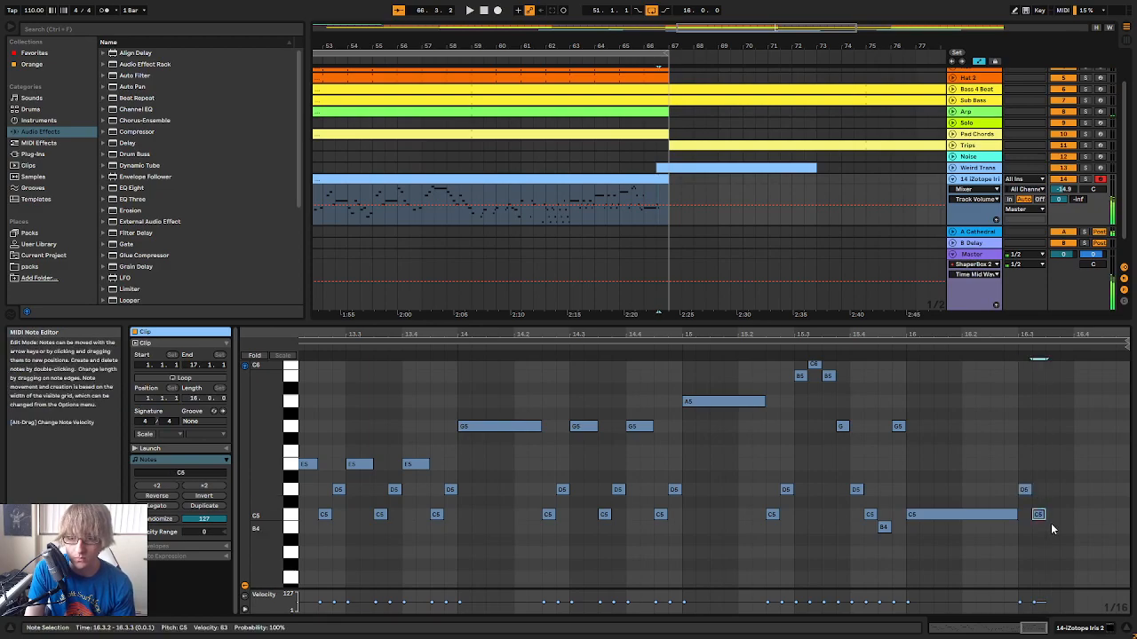
double_click(1053, 527)
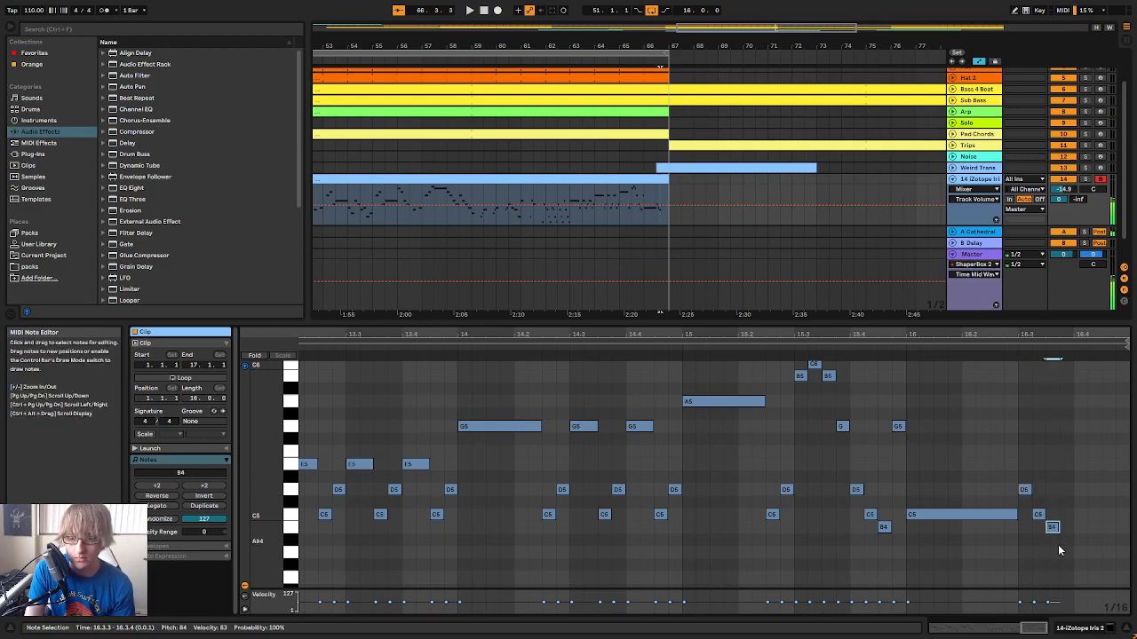
double_click(1063, 578)
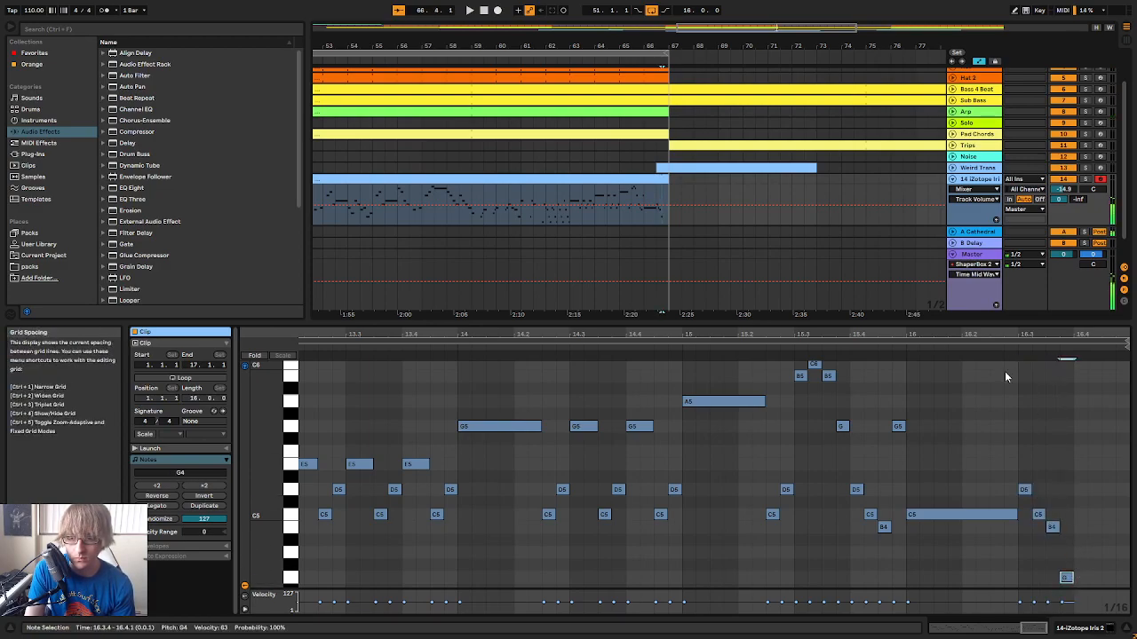
click(900, 347)
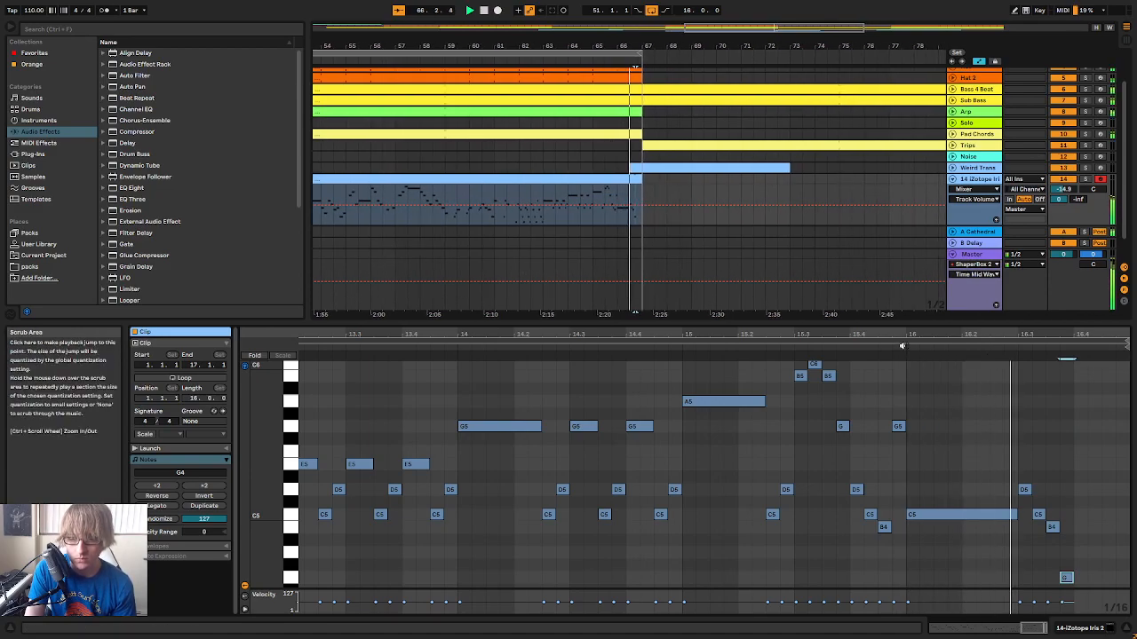
Finish the descending run with sixteenth notes C5 at 16.4.1, B4 at 16.4.2, G4 at 16.4.3 and E4 at 16.4.4
scroll(1016, 439, down, 2)
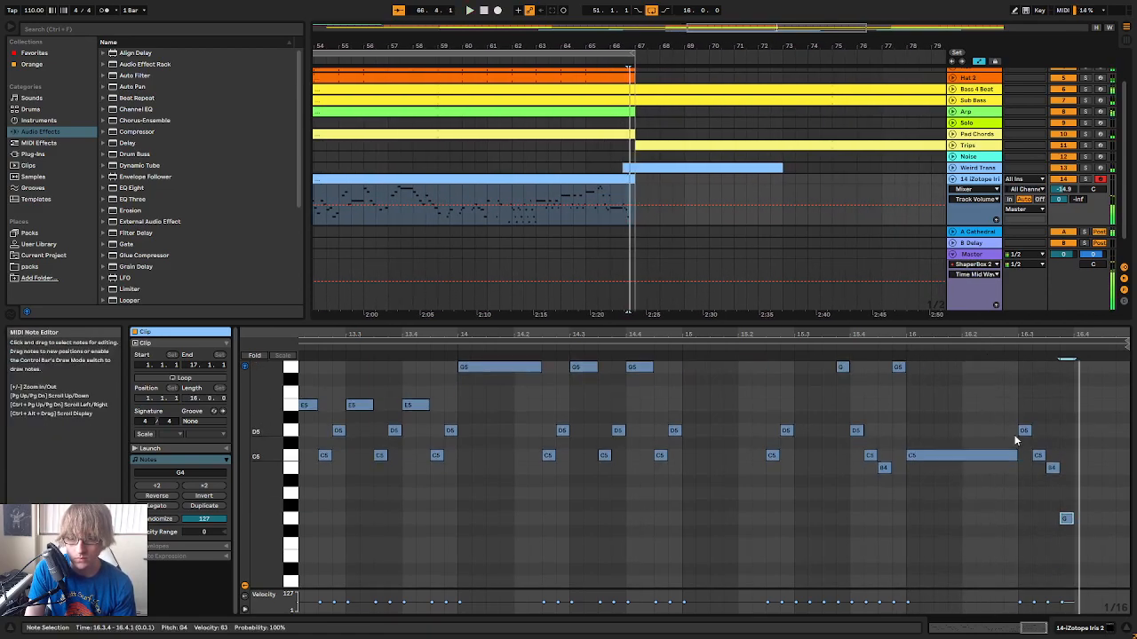
double_click(1078, 456)
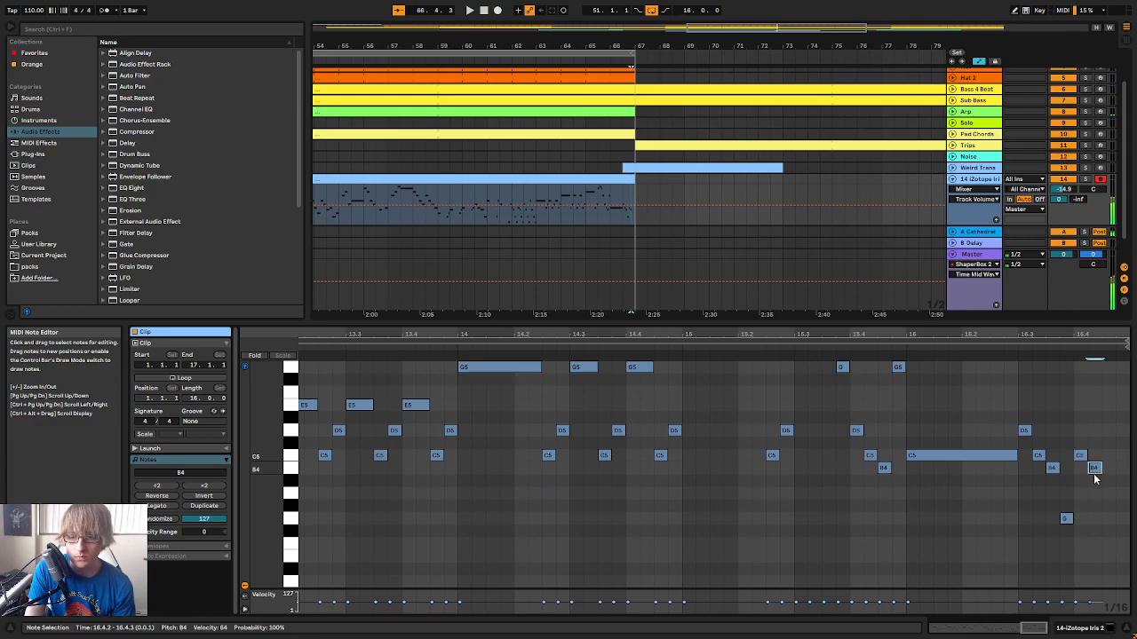
double_click(1110, 520)
double_click(1120, 557)
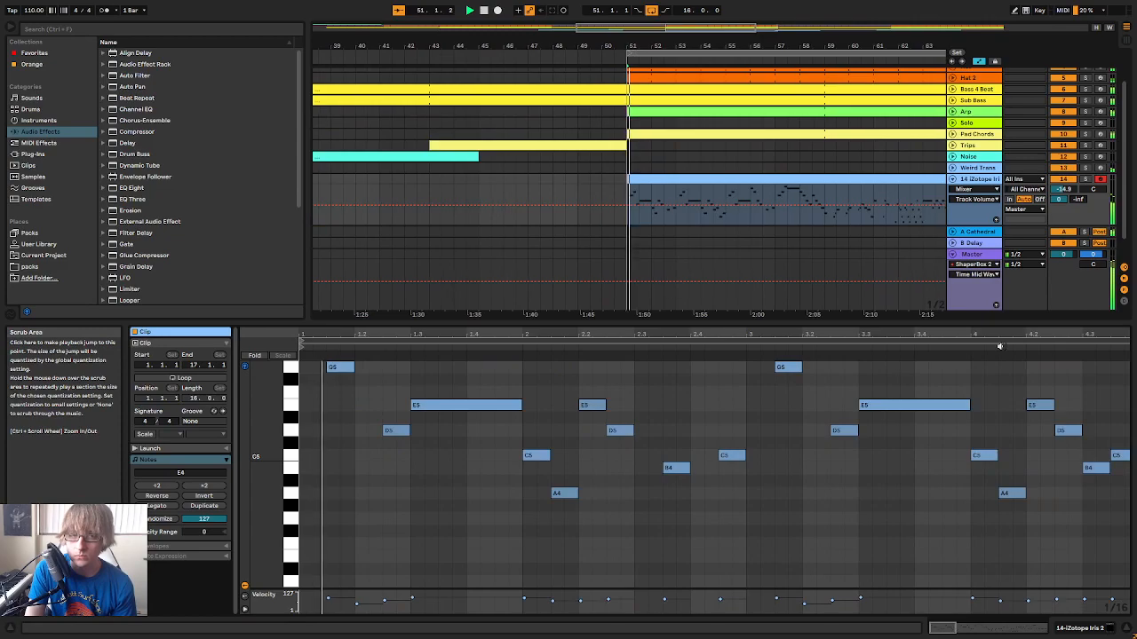
Turn off arrangement looping and play the song from around bar 50 to hear the lead melody in context
drag(1015, 332, 1012, 240)
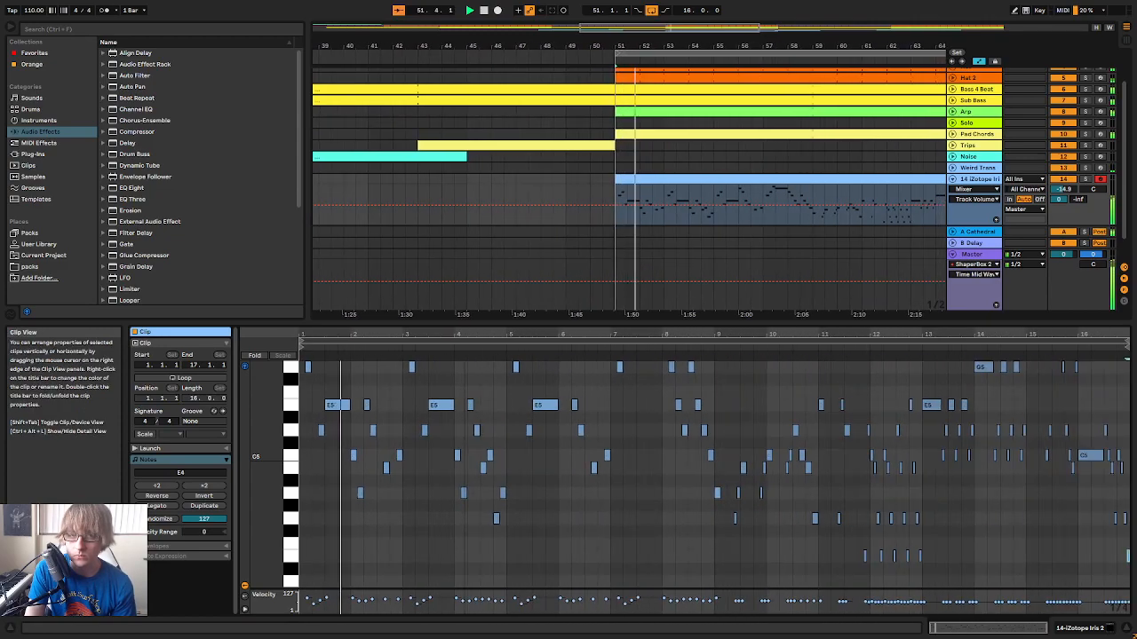
click(651, 10)
drag(665, 44, 615, 40)
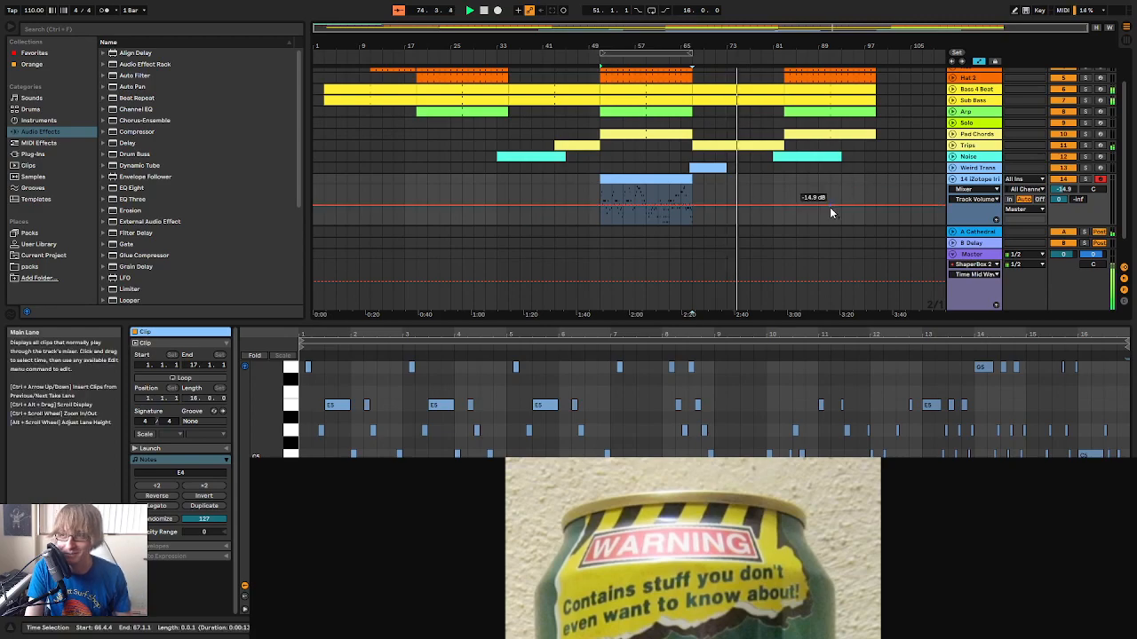
click(598, 60)
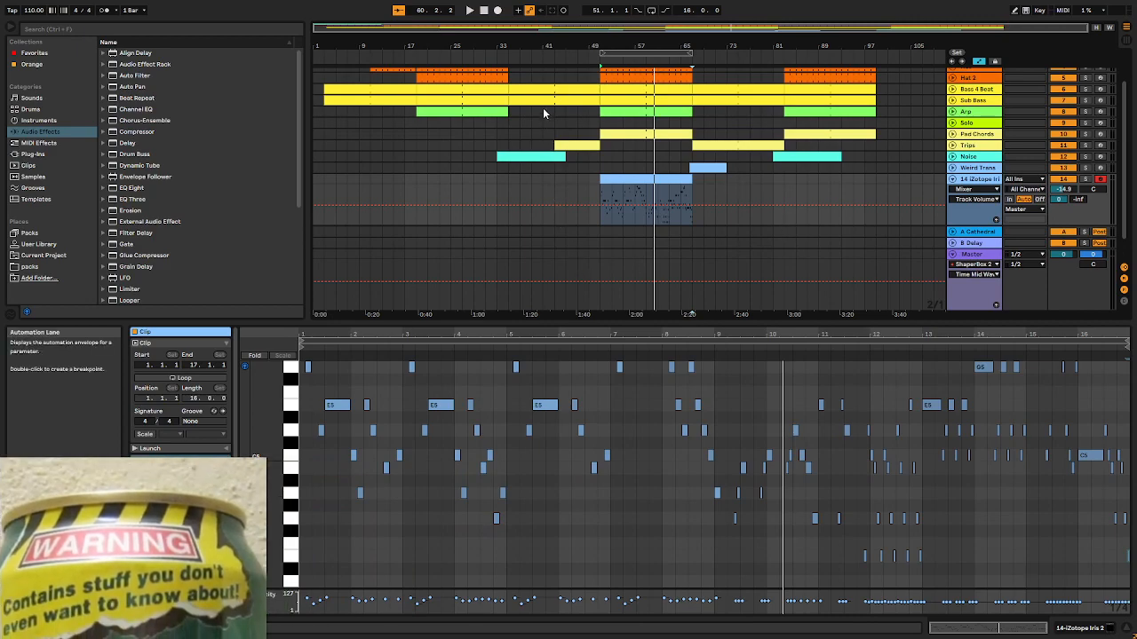
click(594, 63)
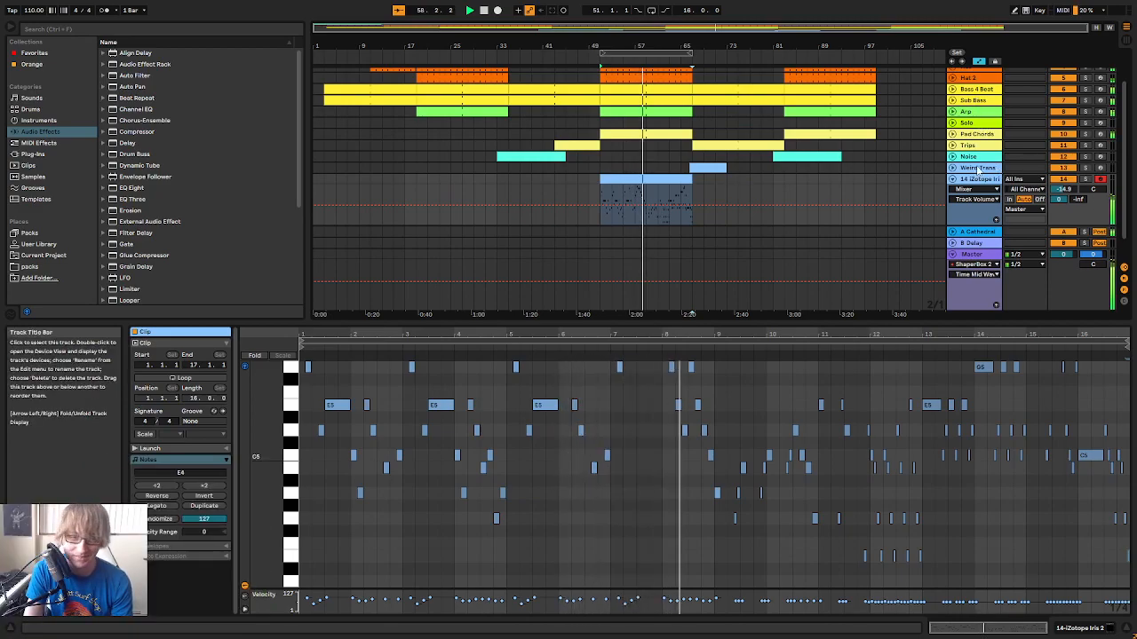
Fold the iZotope Iris 2 track and rename it Lead
click(748, 180)
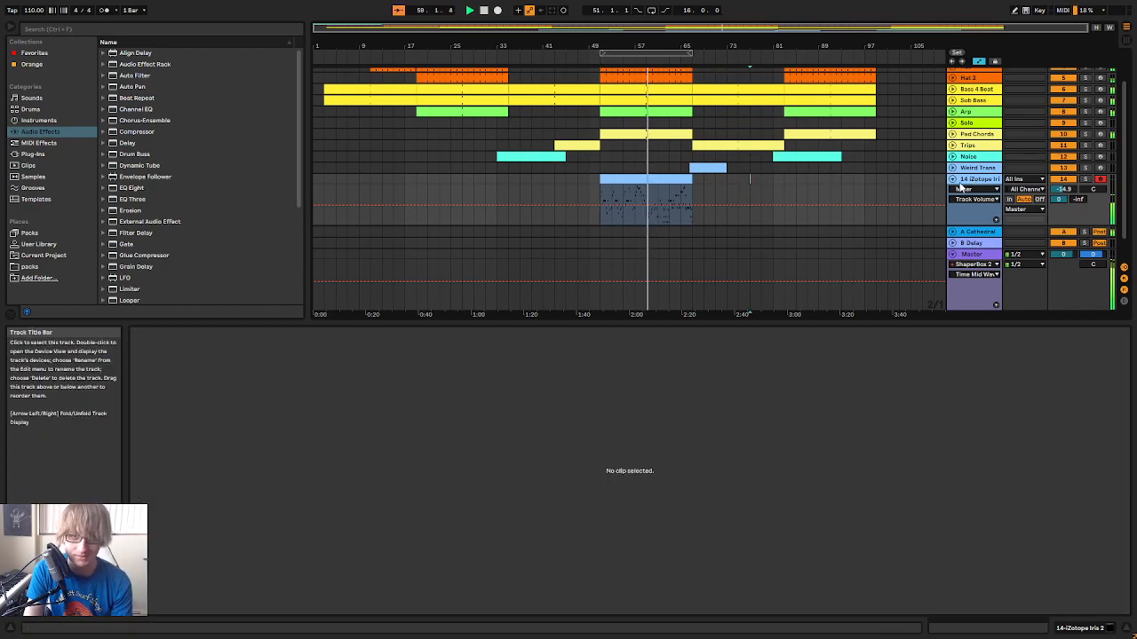
click(953, 179)
right_click(979, 184)
click(1023, 228)
text(Lead)
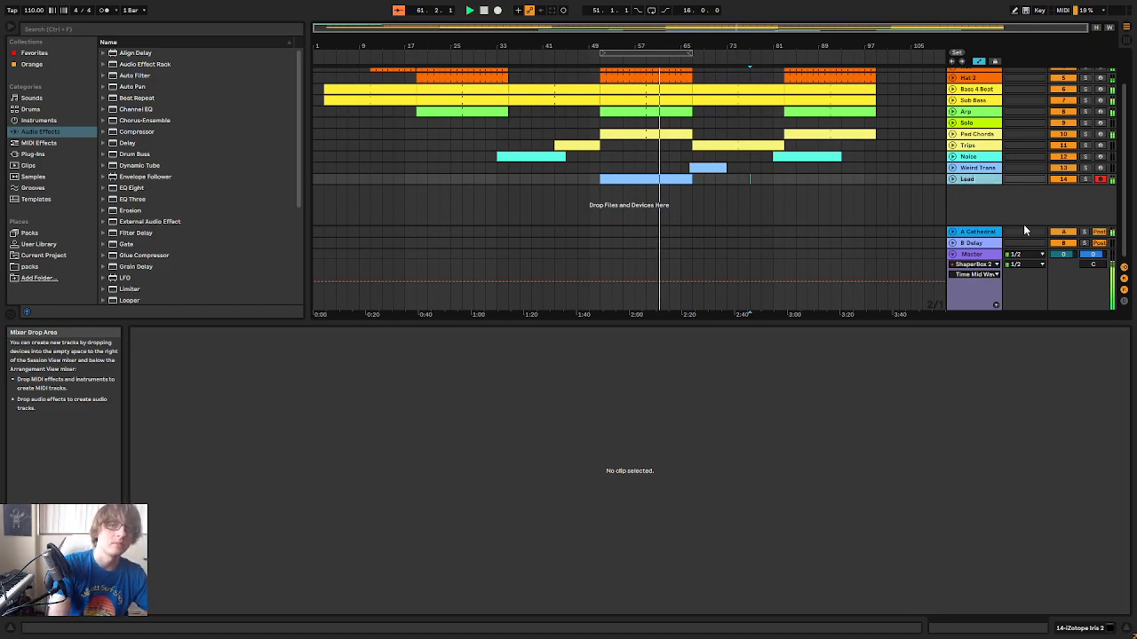
key(Return)
click(885, 182)
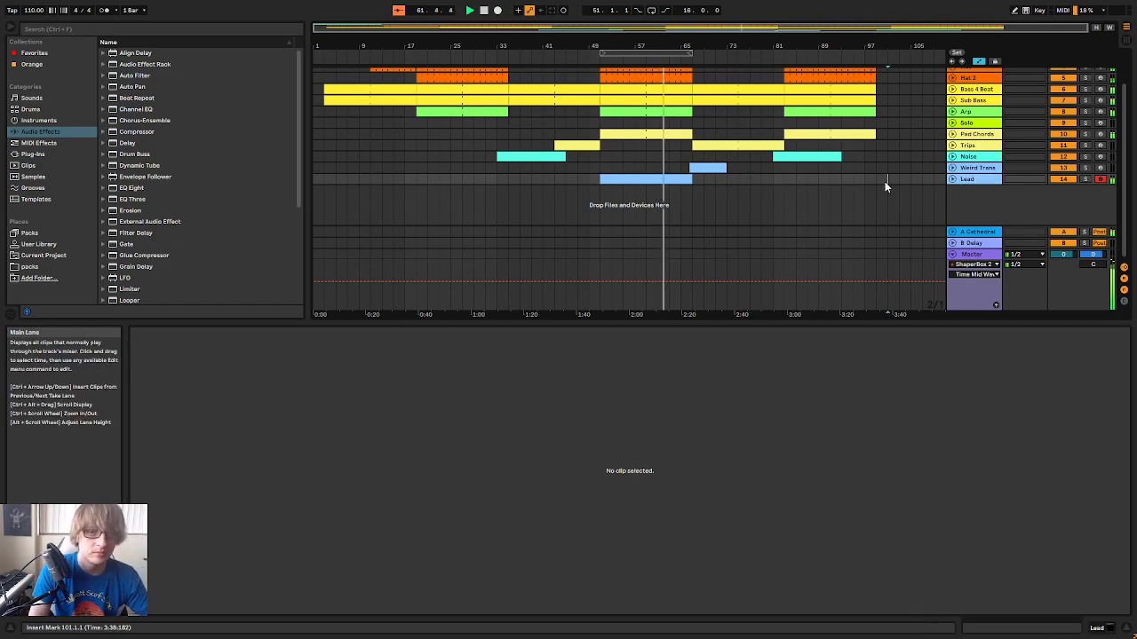
Copy the 16-bar Lead clip from bar 51 to bar 83 on the same track
click(665, 180)
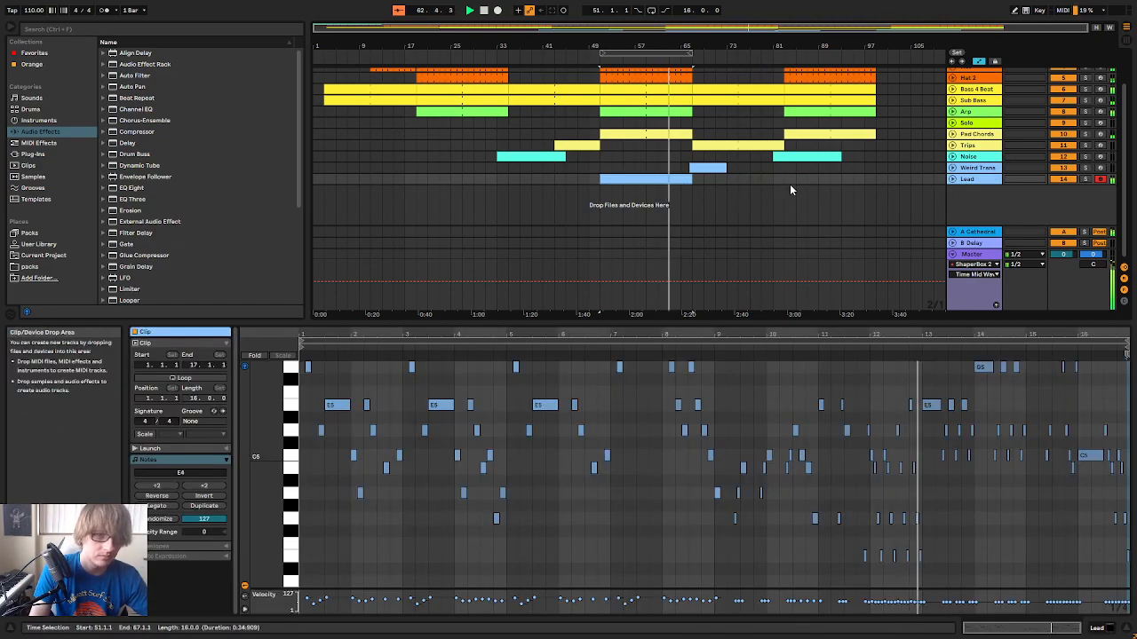
click(784, 179)
key(ctrl+v)
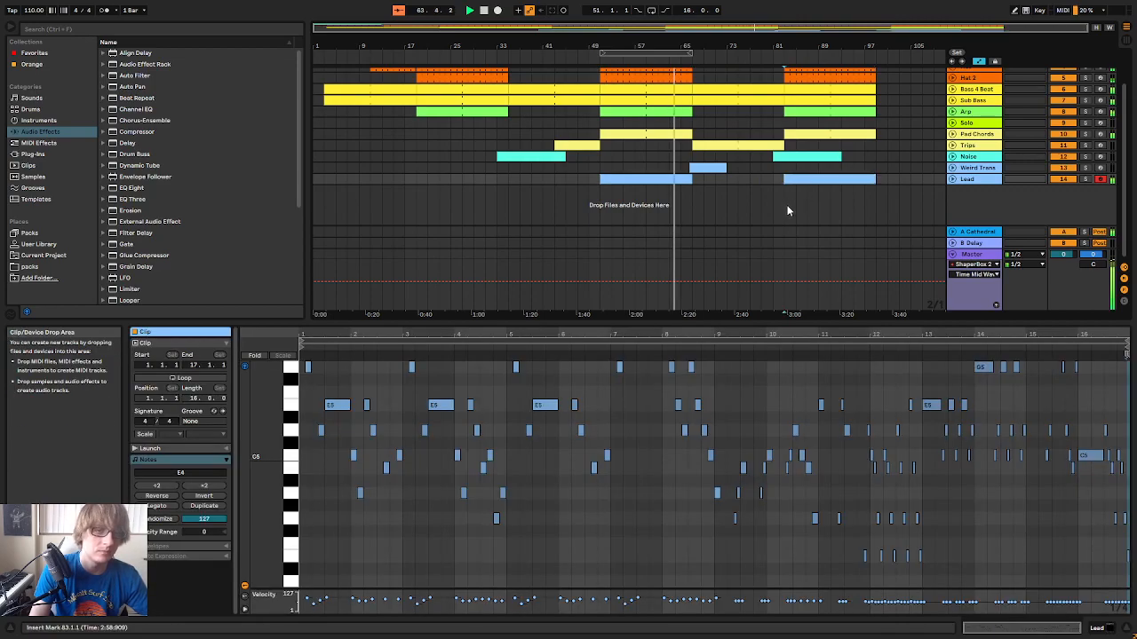
Stop playback, return to the song's start and enlarge the arrangement area to show all tracks
drag(680, 47, 697, 55)
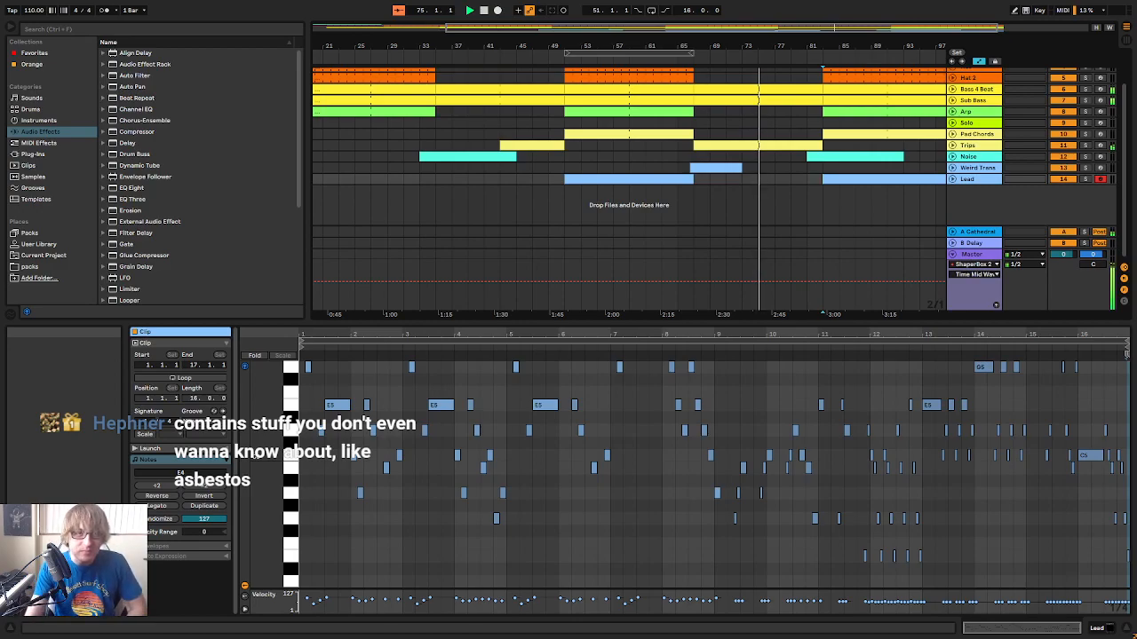
double_click(484, 10)
drag(885, 322, 861, 453)
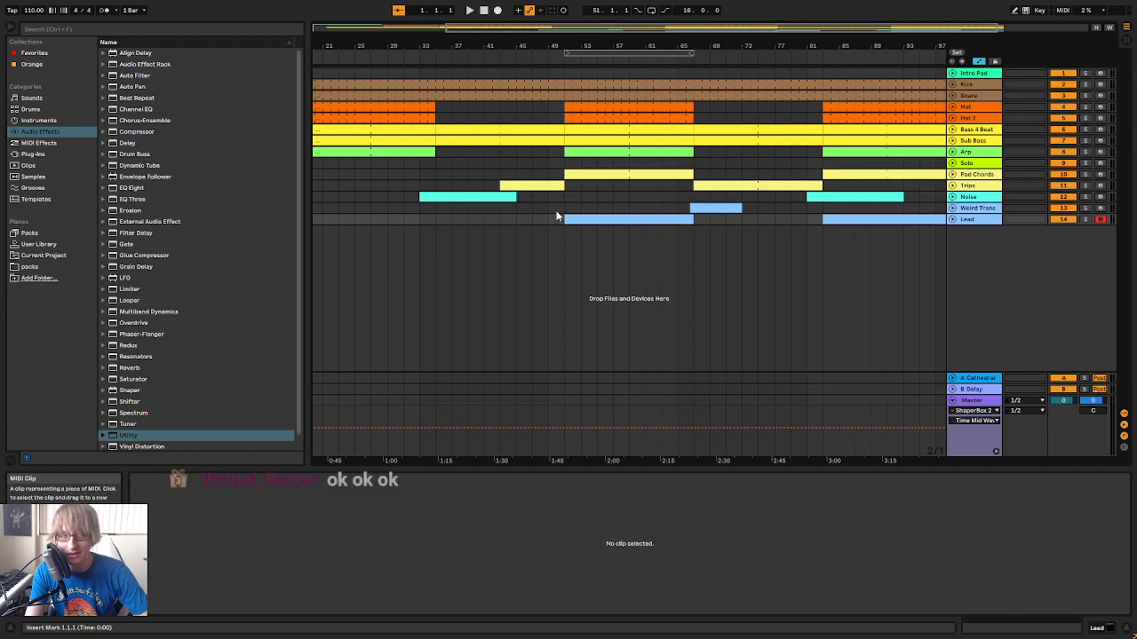
Review the arrangement by highlighting bars 51 to 67, the Weird Trans clip's surroundings and bars 81 to 83
drag(558, 222, 708, 41)
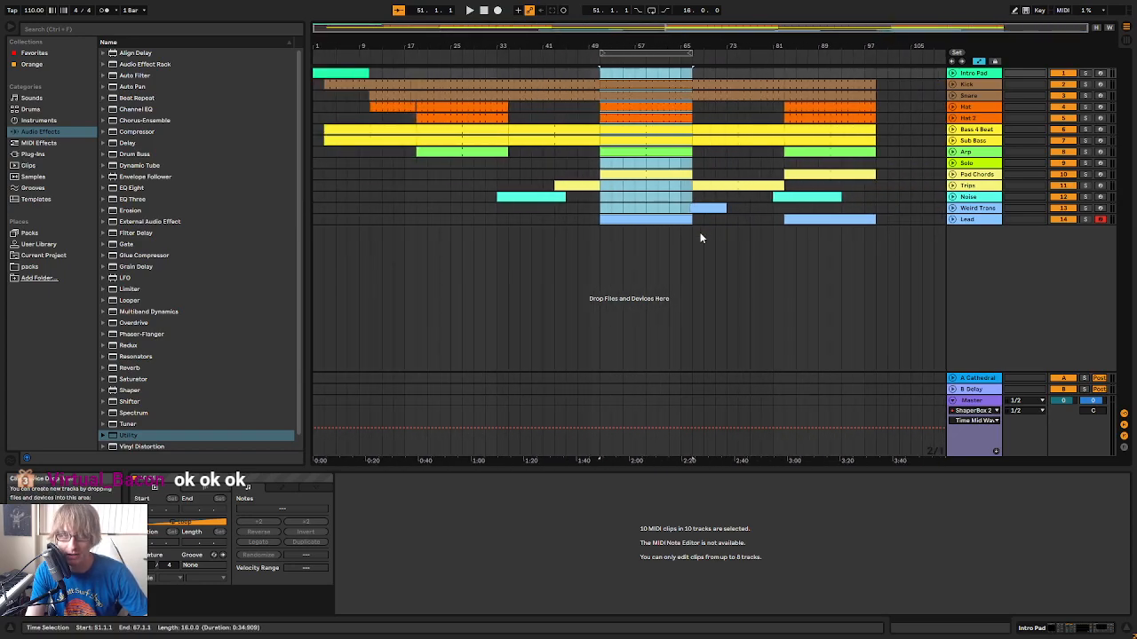
drag(693, 219, 702, 171)
drag(702, 232, 748, 211)
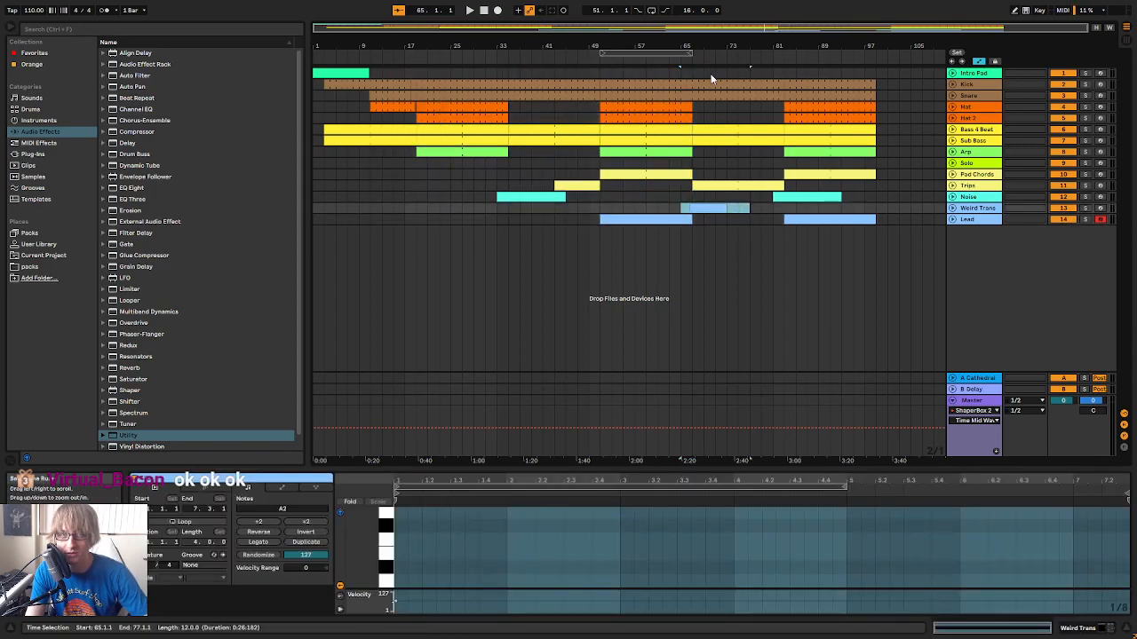
drag(783, 61, 726, 47)
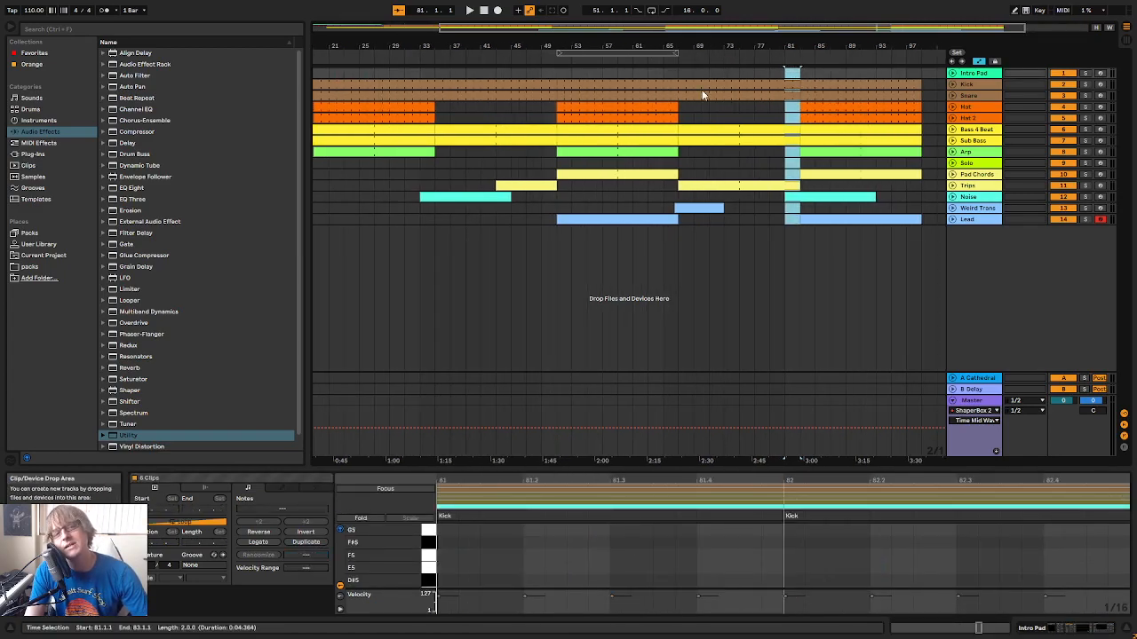
click(730, 192)
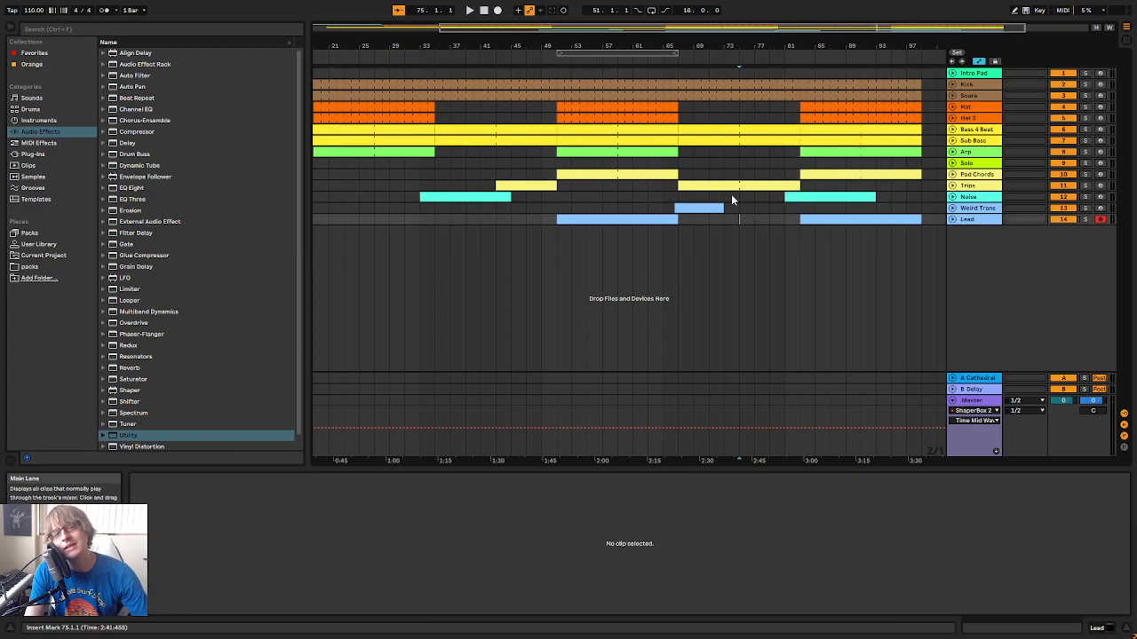
Play the transition from around bar 67 to check how the breakdown with Trips and Weird Trans follows the lead section
click(674, 64)
drag(637, 49, 638, 59)
click(637, 57)
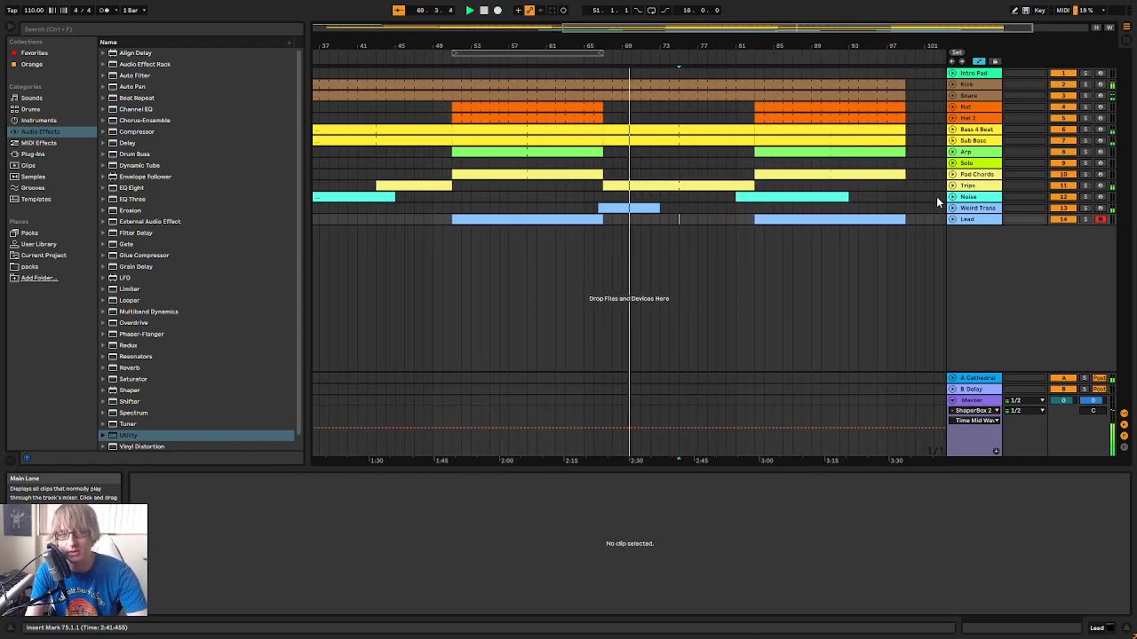
drag(672, 460, 746, 46)
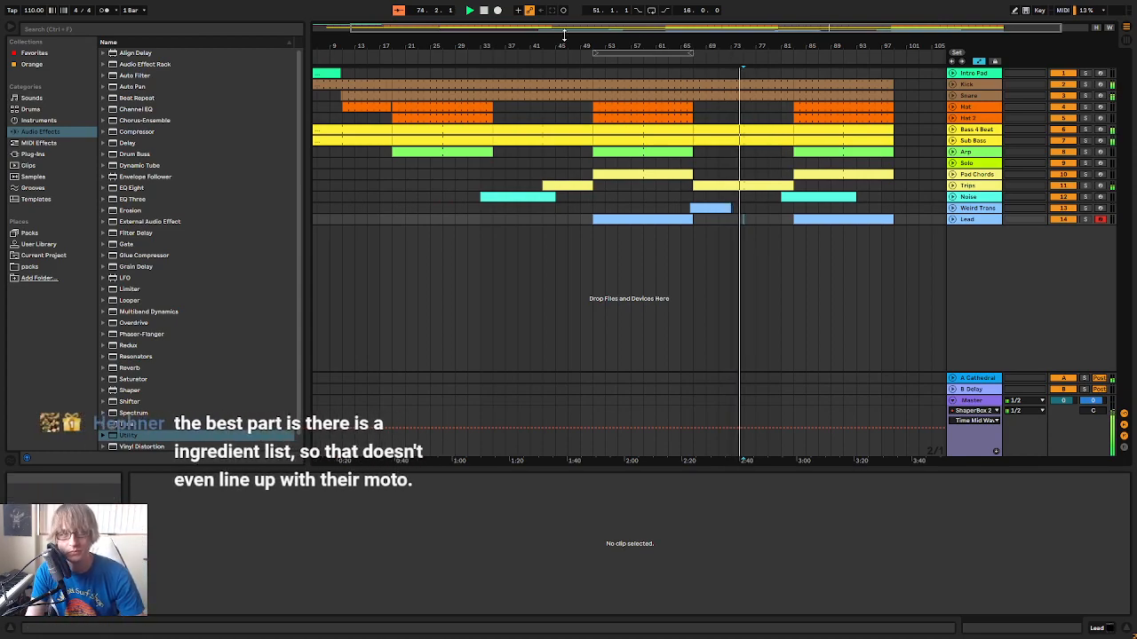
click(484, 10)
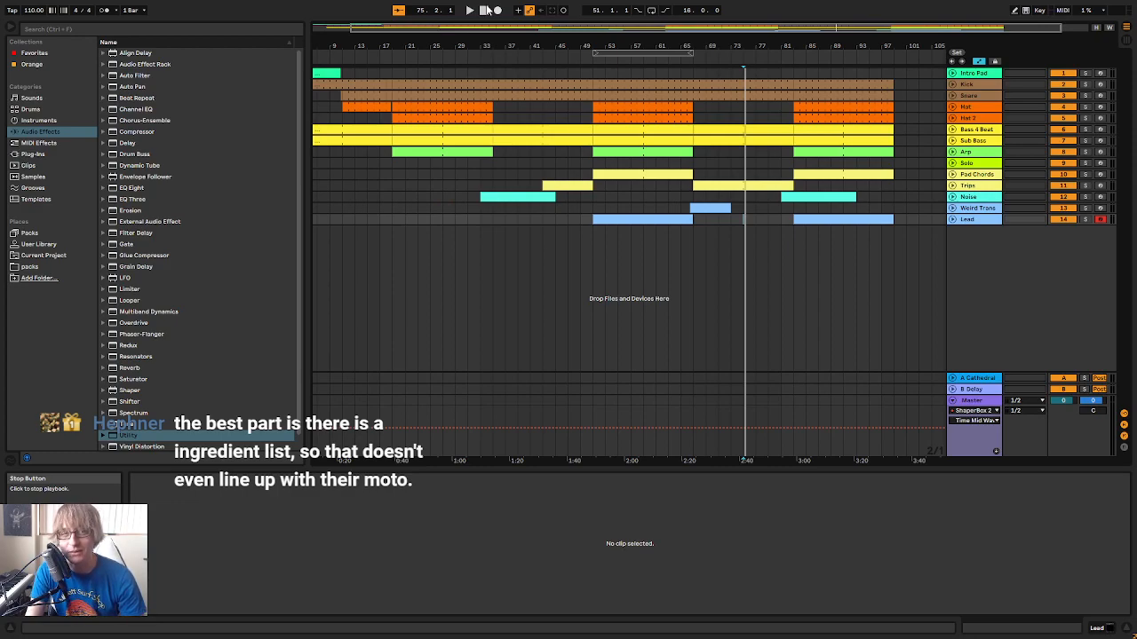
drag(715, 43, 718, 43)
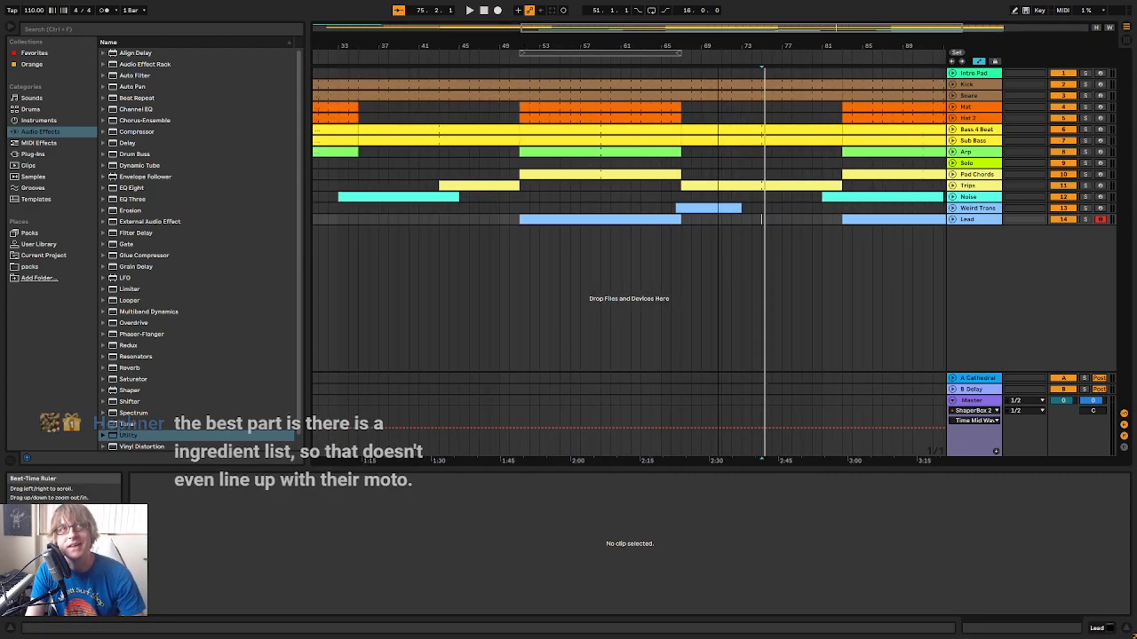
click(680, 69)
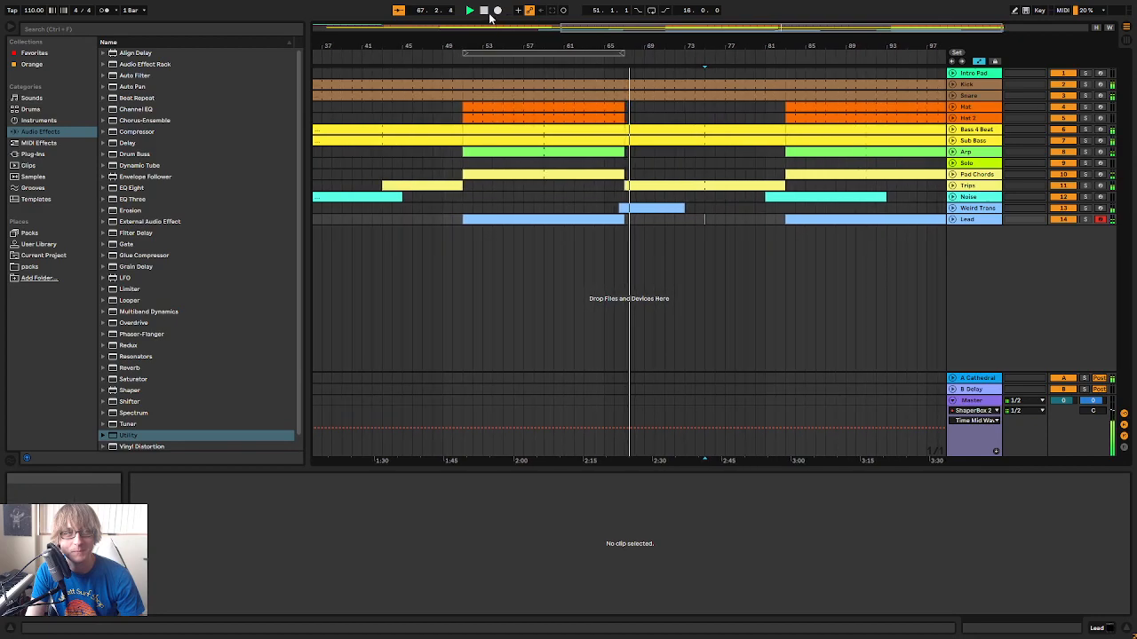
drag(703, 45, 645, 63)
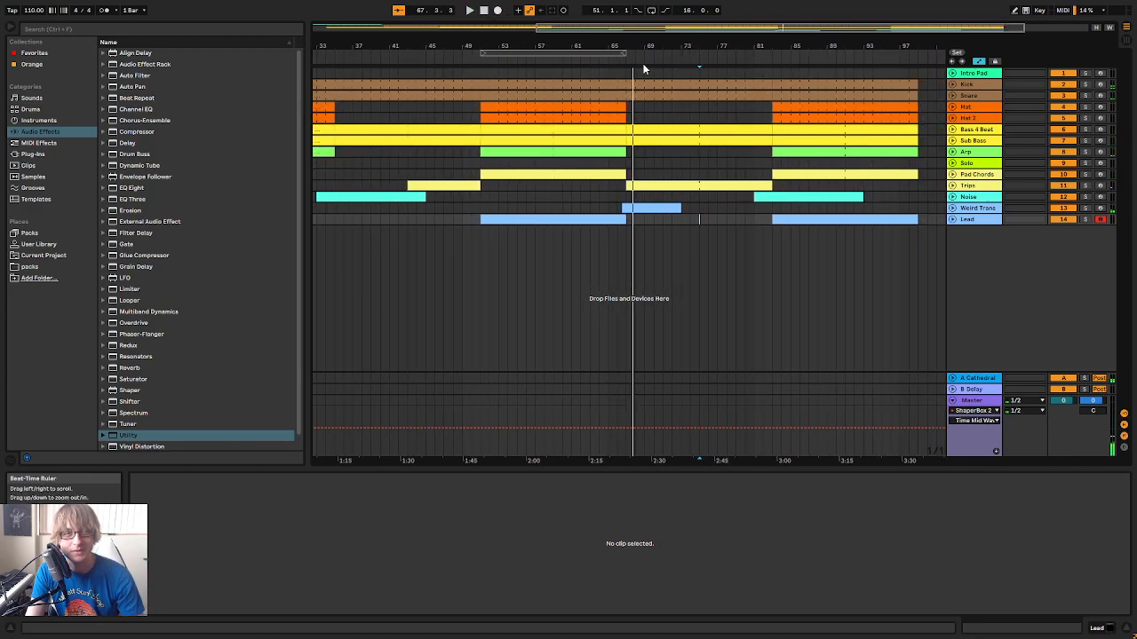
Review the final section by highlighting bars 75 to 99 and bars 81 to 101 across the tracks
click(611, 60)
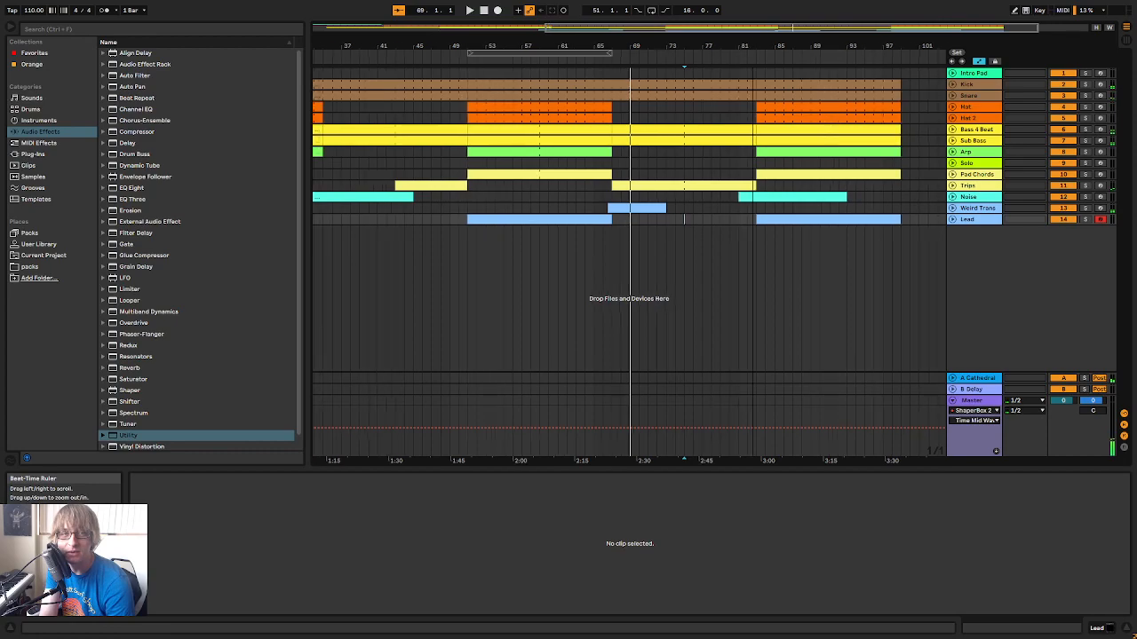
drag(752, 45, 752, 34)
drag(736, 218, 871, 69)
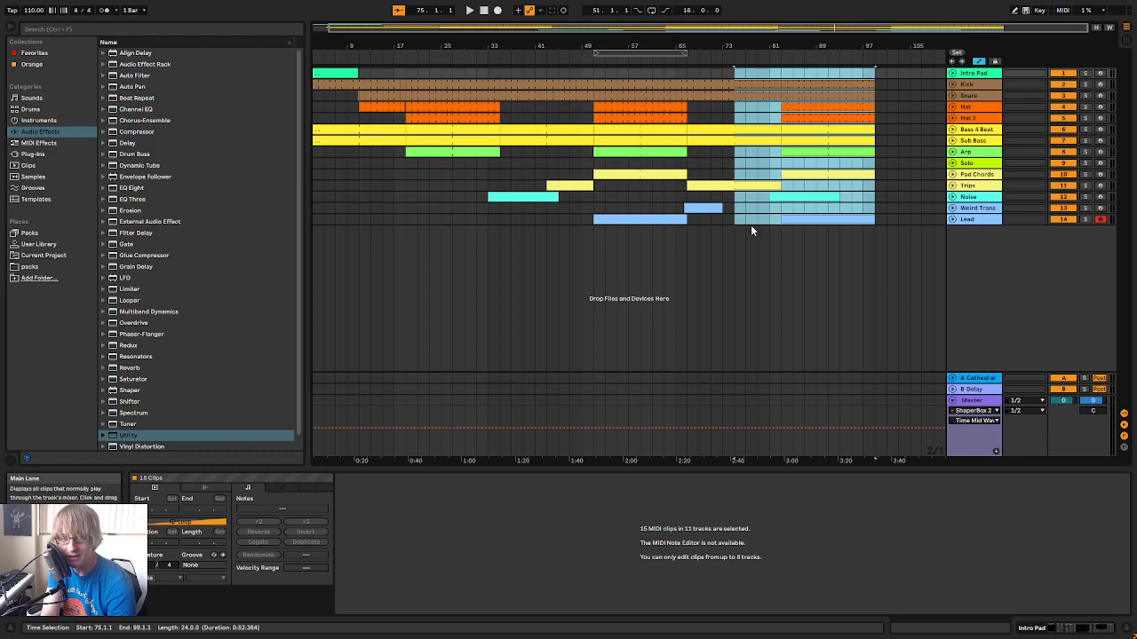
drag(733, 226, 770, 256)
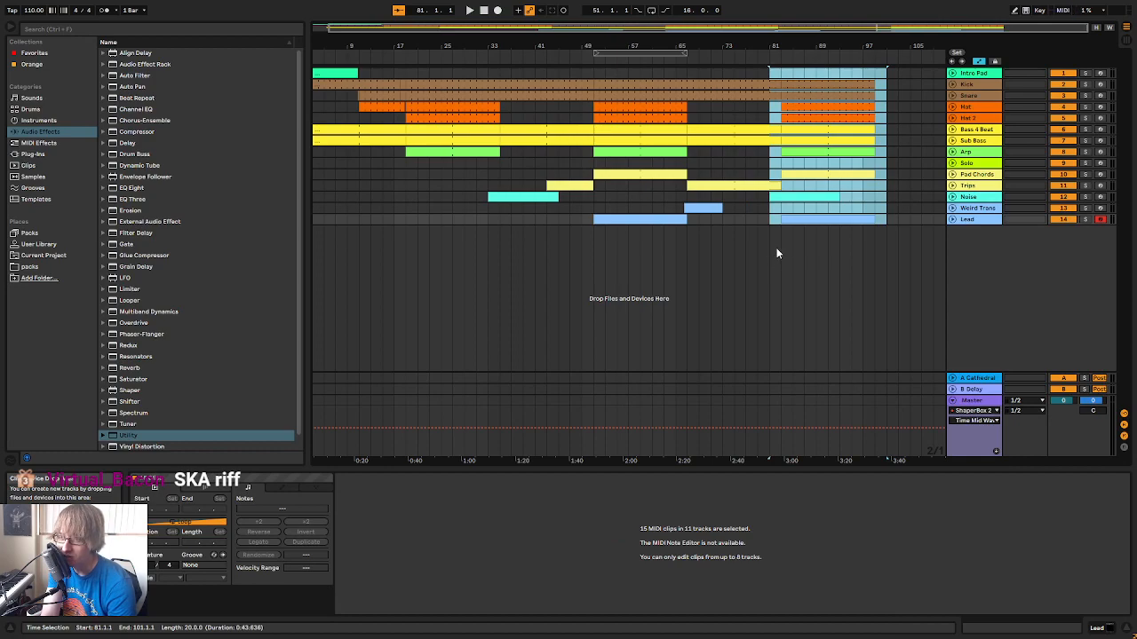
Open the Lead clip at bar 83 in an enlarged note editor showing all 16 bars
click(783, 238)
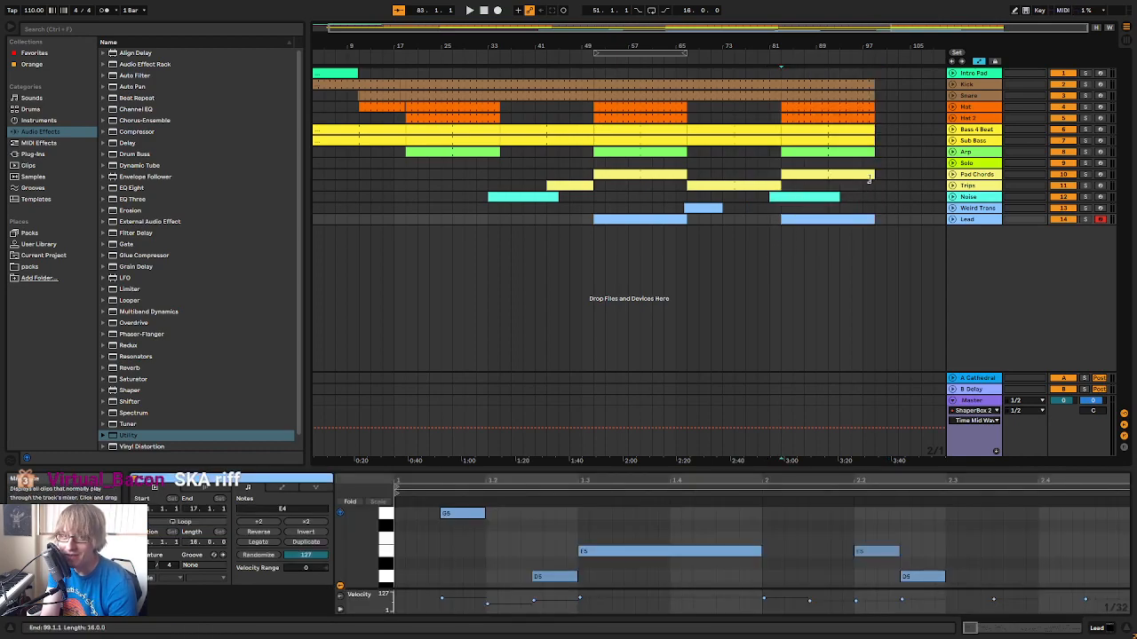
click(871, 176)
click(844, 219)
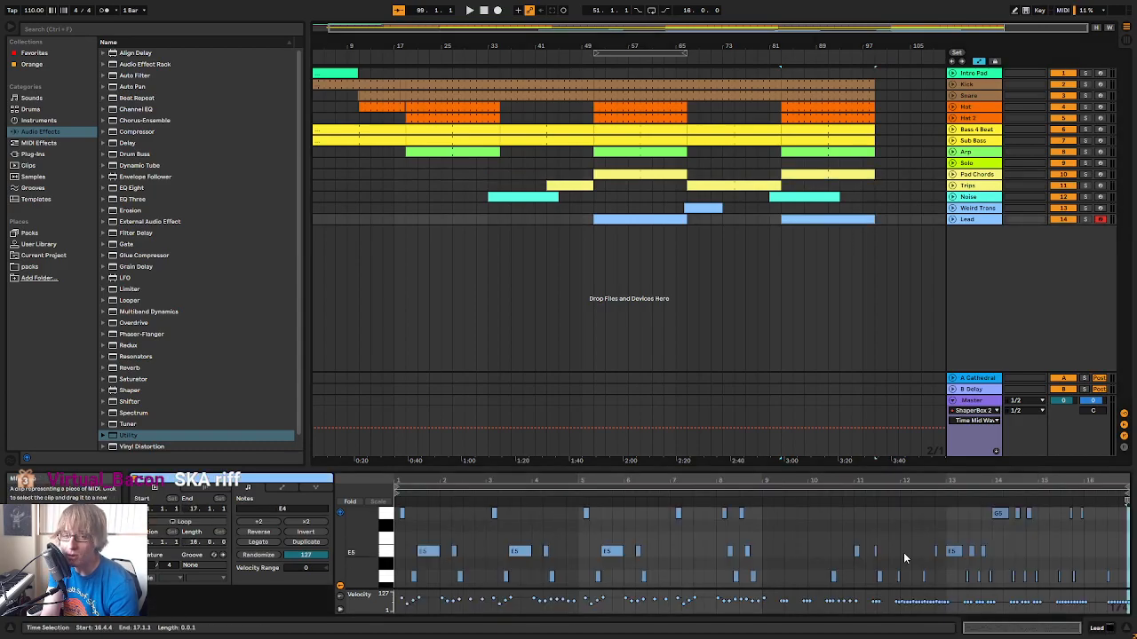
drag(873, 477, 879, 204)
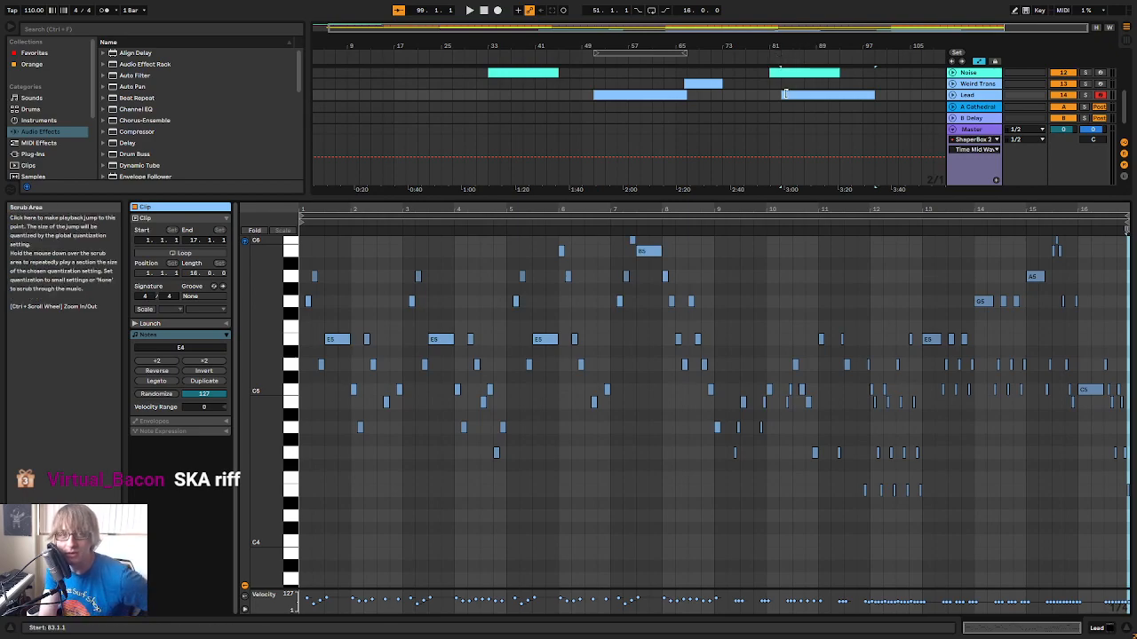
Listen to the Lead clip from its start and again from its ninth bar
key(space)
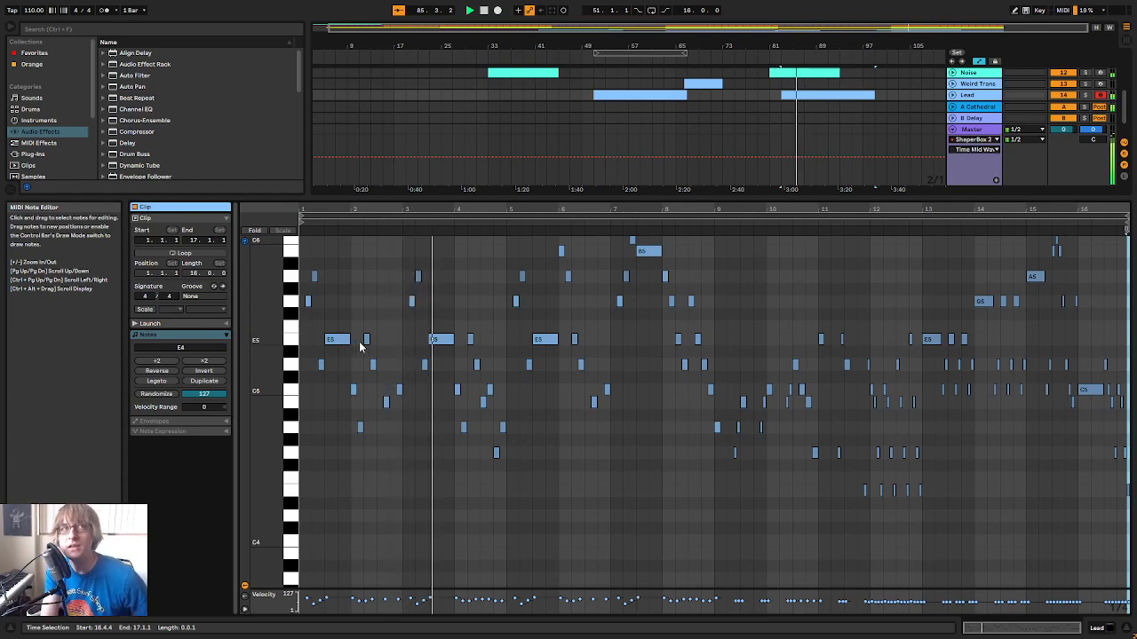
mouse_move(611, 207)
mouse_down()
mouse_move(612, 217)
mouse_move(618, 206)
mouse_up()
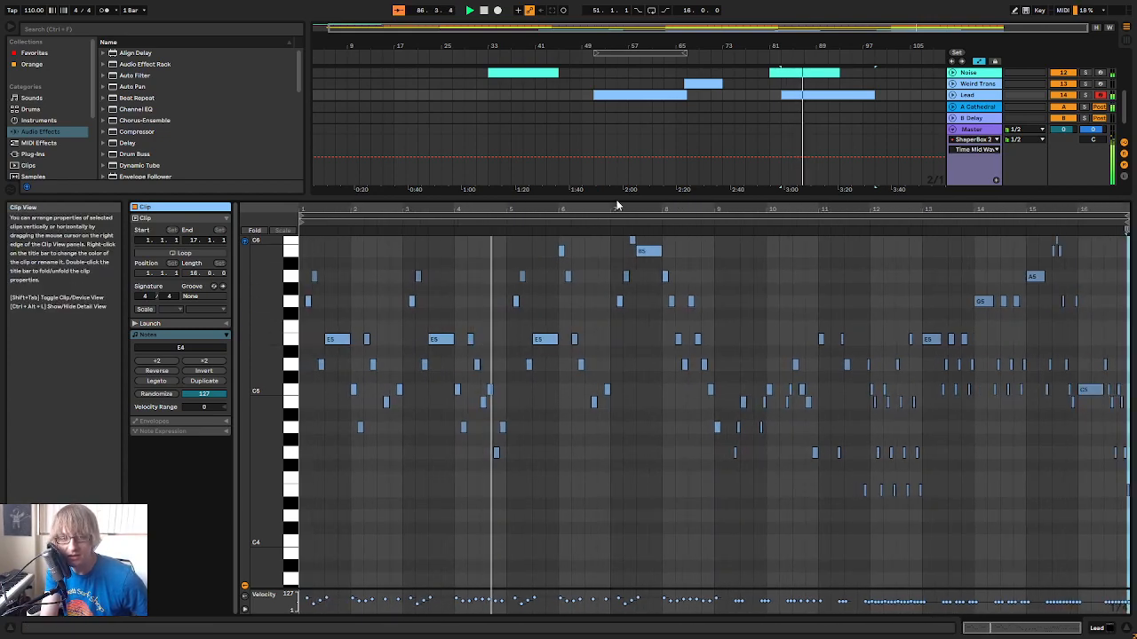
click(728, 225)
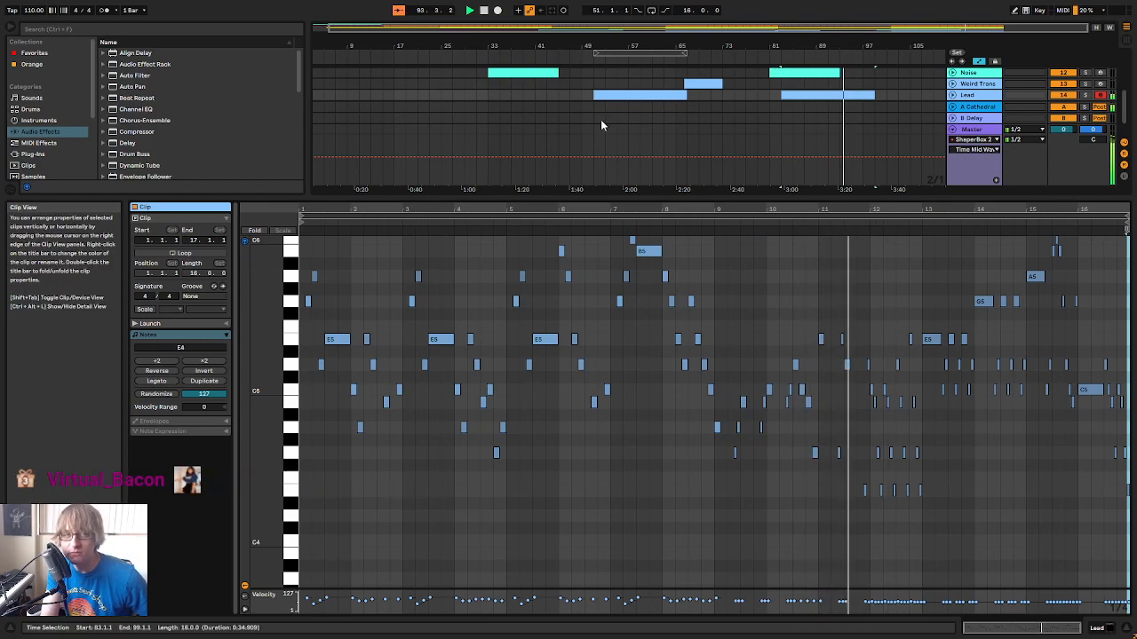
scroll(905, 447, up, 2)
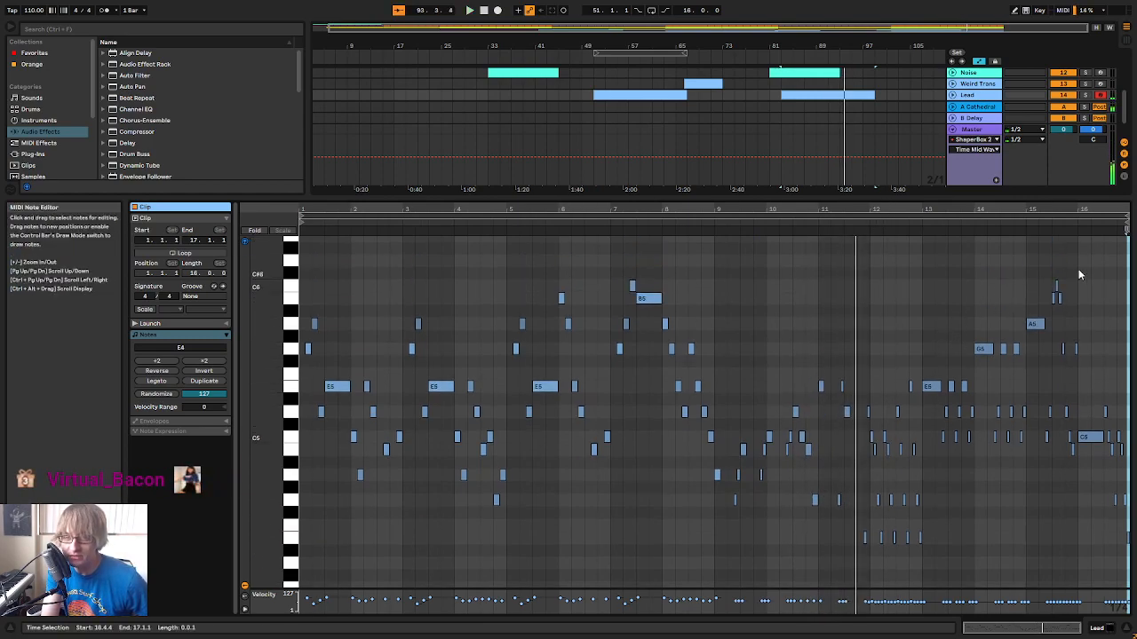
key(space)
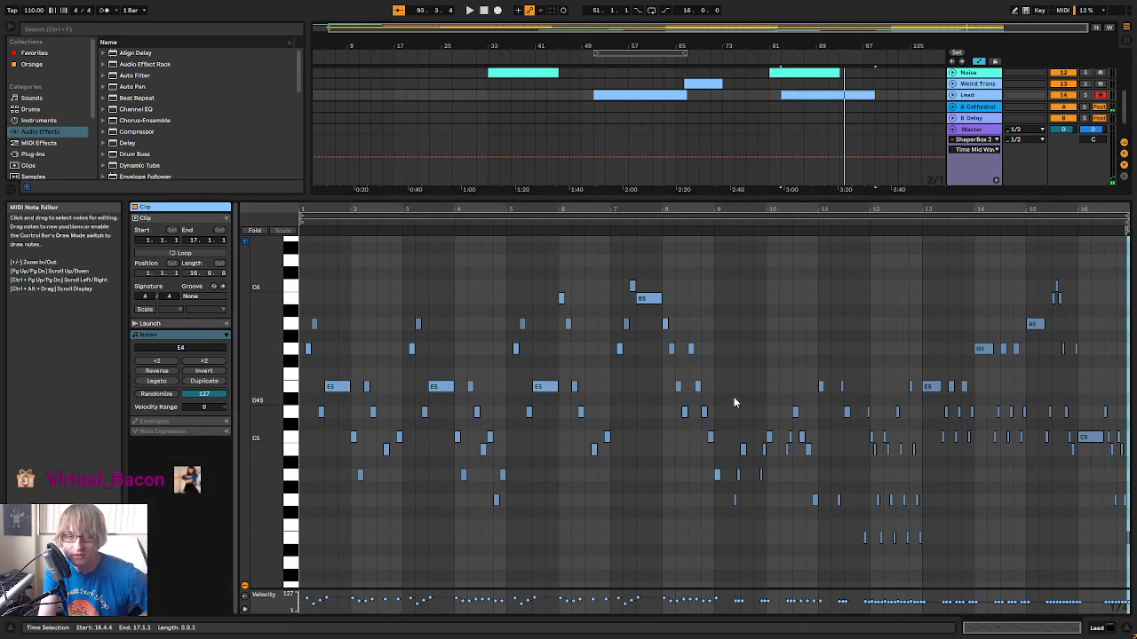
Delete all notes from bar 9 onward in the Lead clip at bar 83 and shrink the note editor
drag(715, 550, 1128, 238)
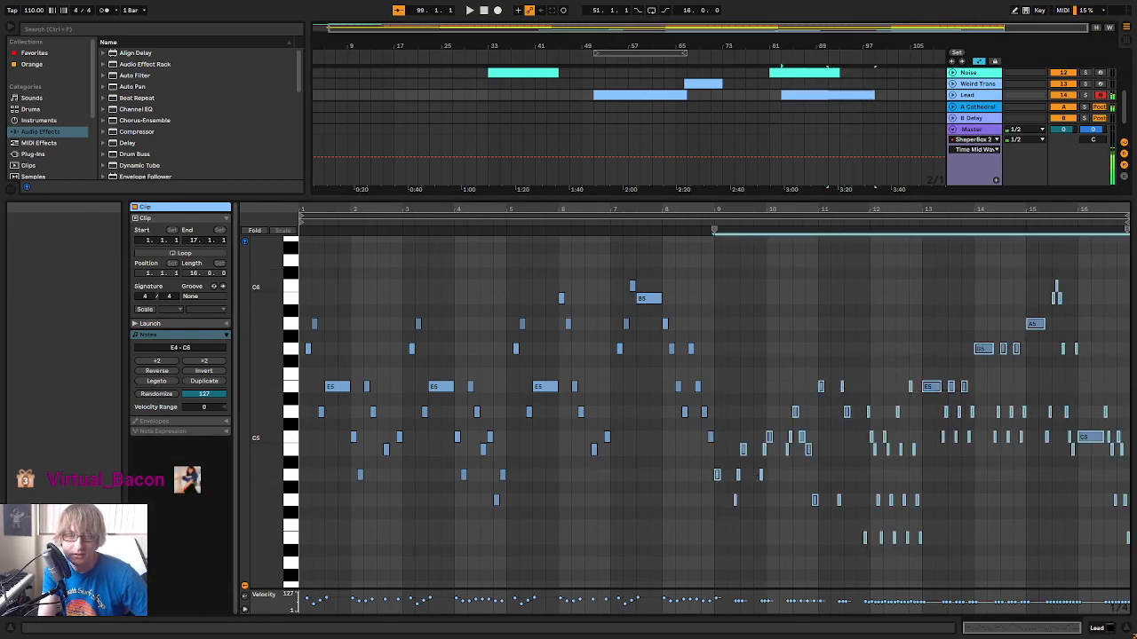
key(Delete)
click(881, 350)
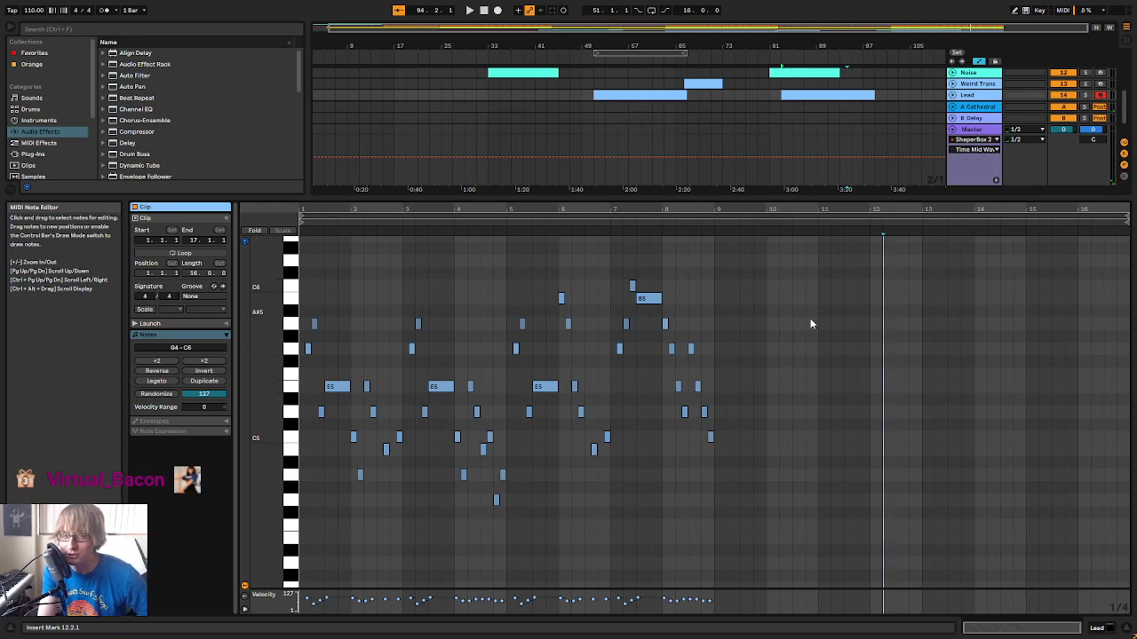
drag(872, 200, 861, 315)
Try layering the final section with a duplicate Lead track holding one clip at bar 83, and delete that track
click(910, 211)
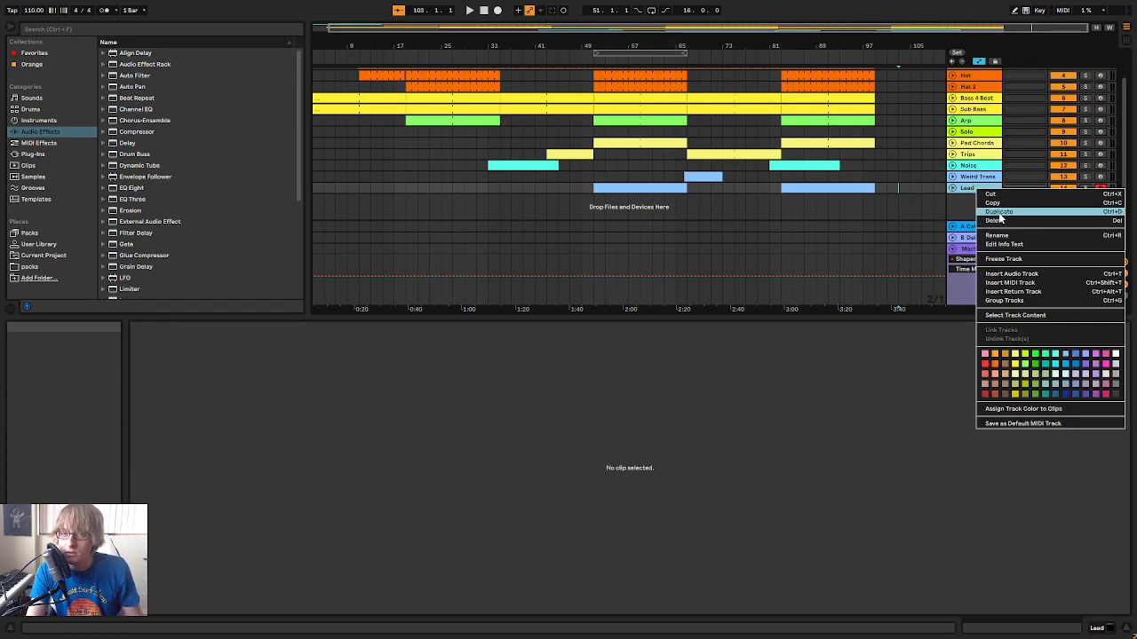
click(998, 211)
click(653, 195)
drag(653, 198, 817, 199)
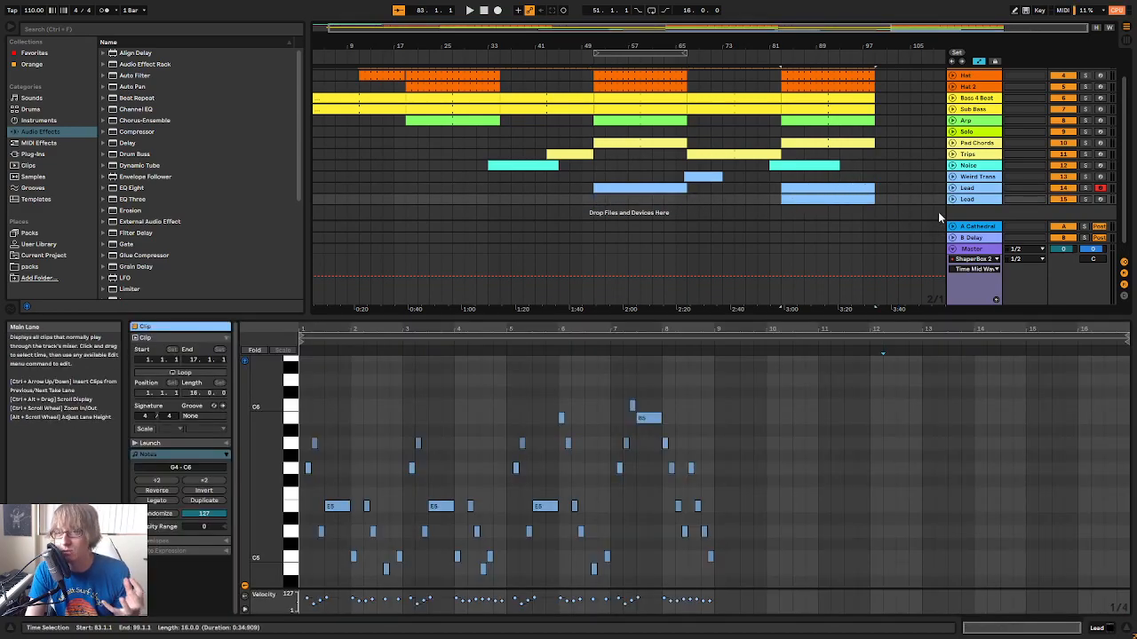
click(973, 199)
key(Delete)
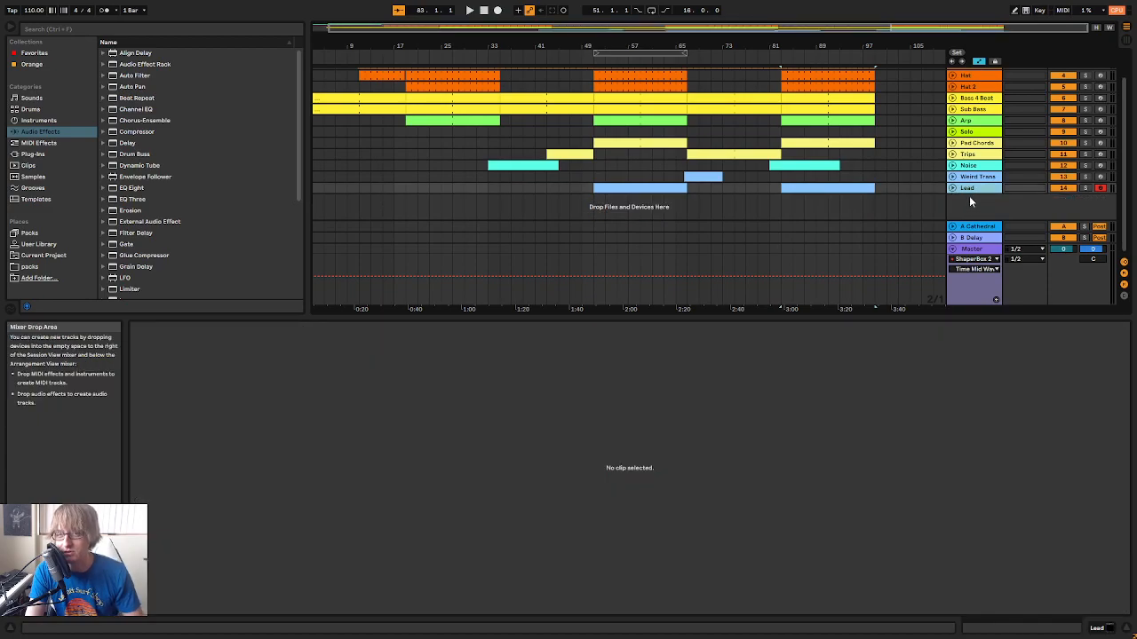
Play the transition into the breakdown around bar 67 with the arrangement area enlarged to show all tracks
click(912, 146)
scroll(902, 156, up, 2)
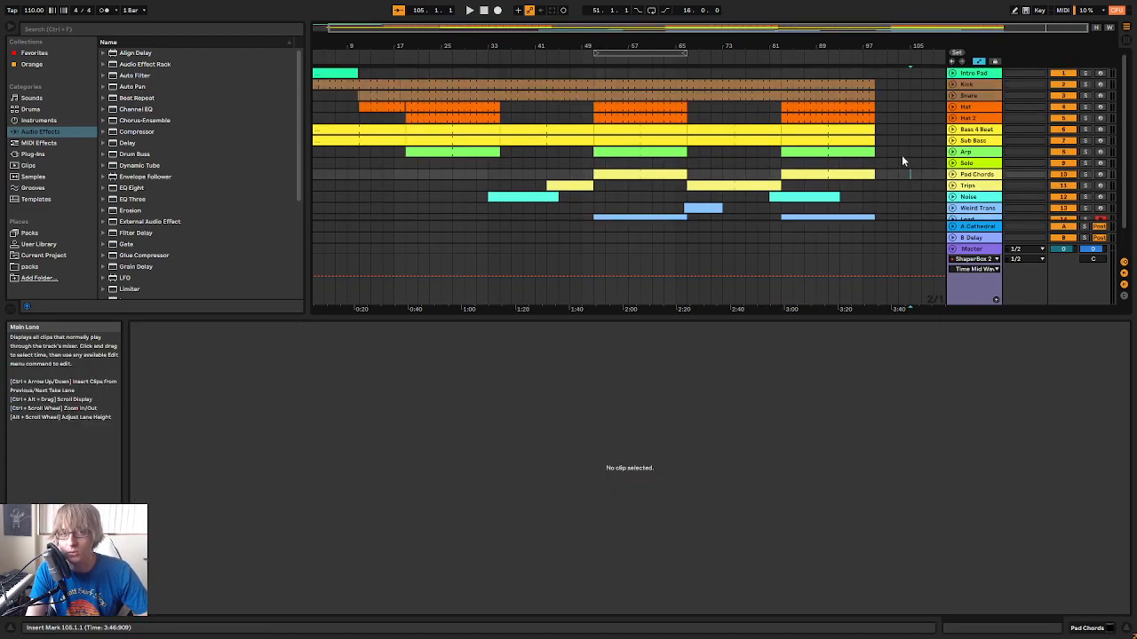
scroll(760, 79, down, 2)
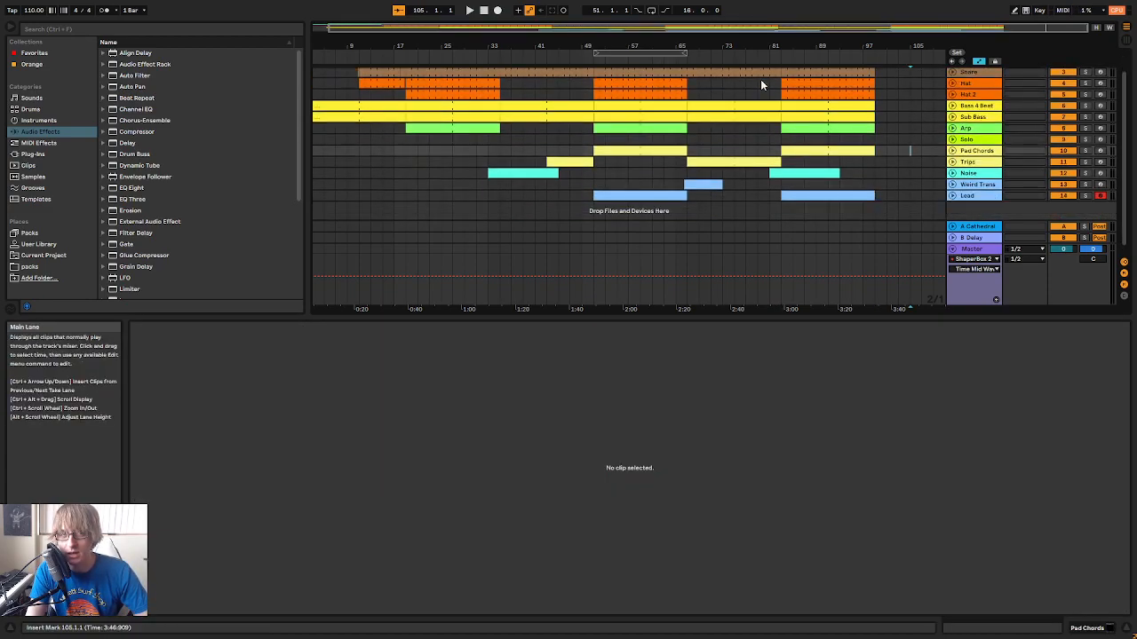
click(682, 54)
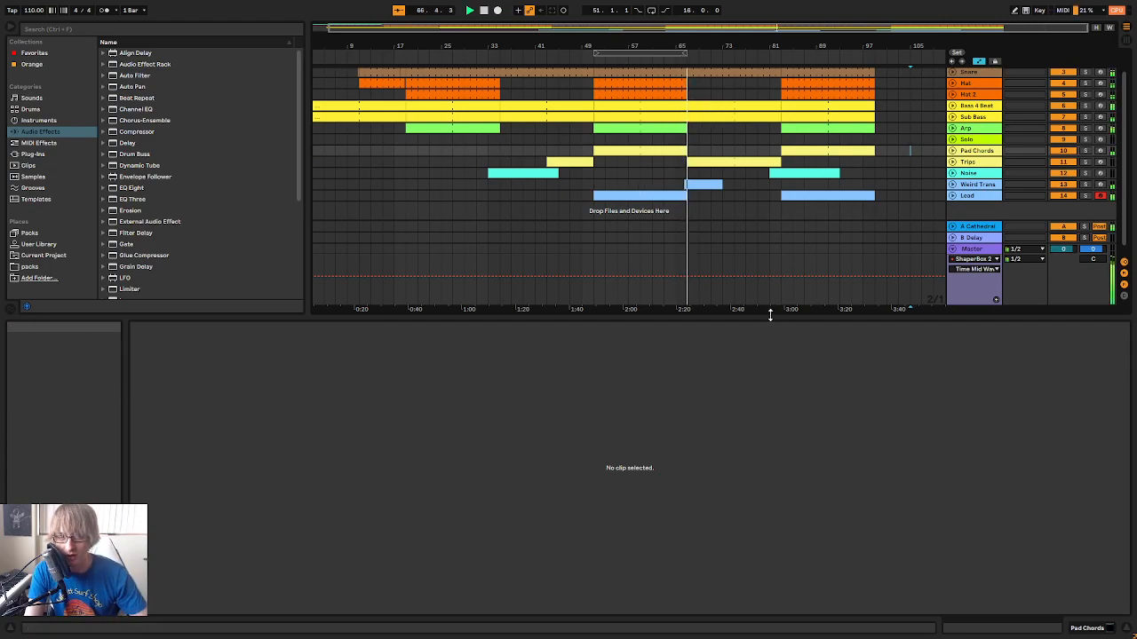
drag(621, 316, 601, 539)
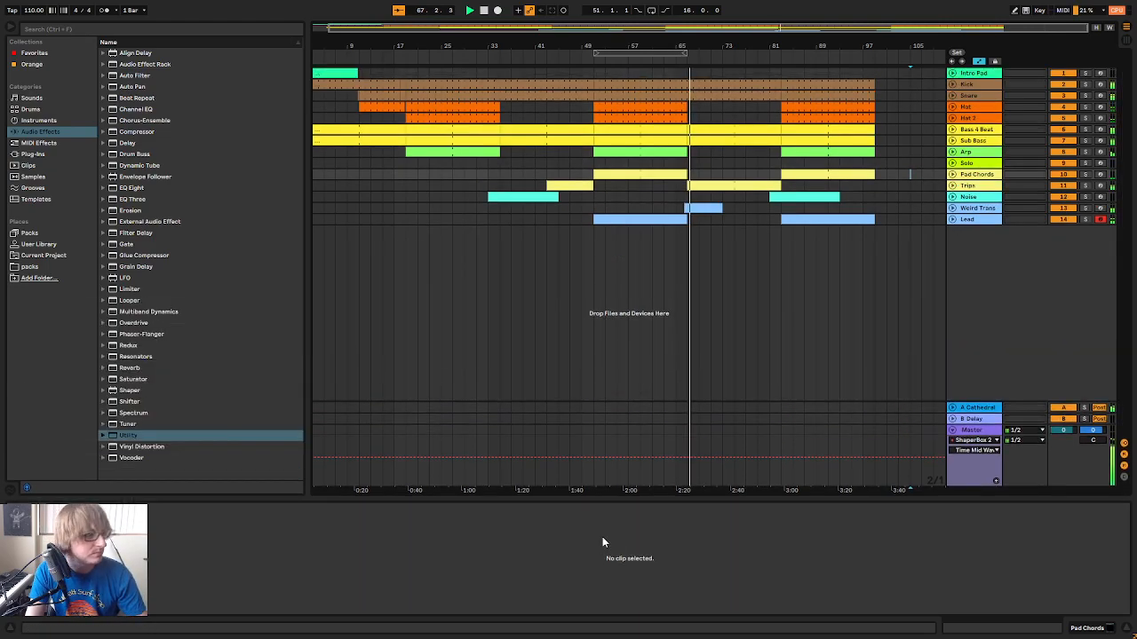
Stop playback and add iZotope Iris 2 from the plug-ins as an instrument on a new MIDI track
click(33, 154)
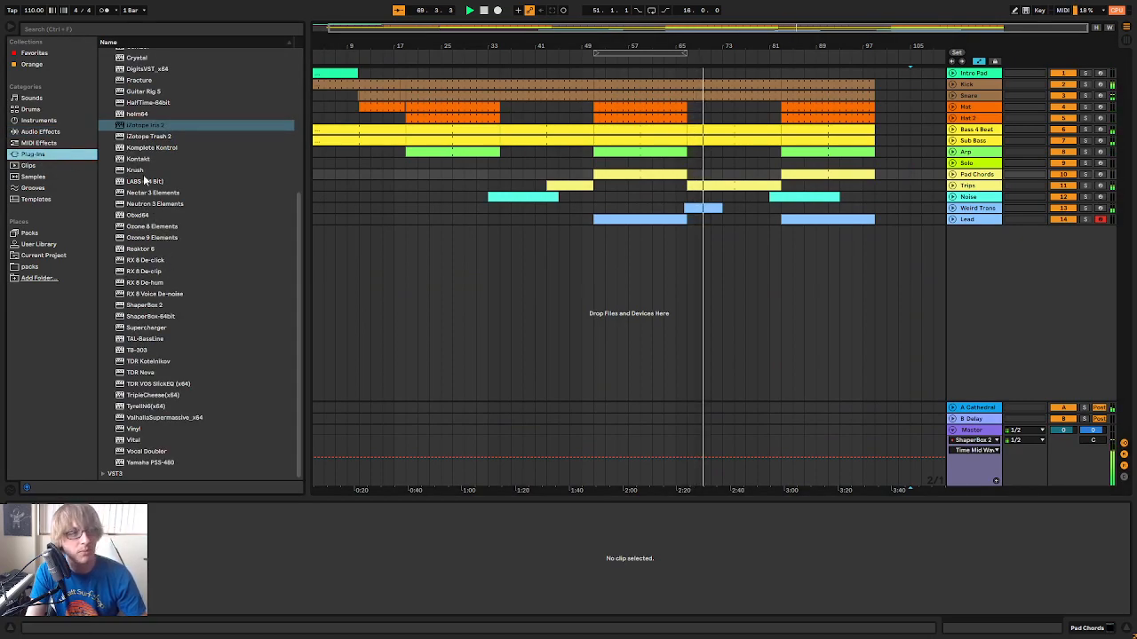
click(484, 10)
drag(148, 126, 778, 185)
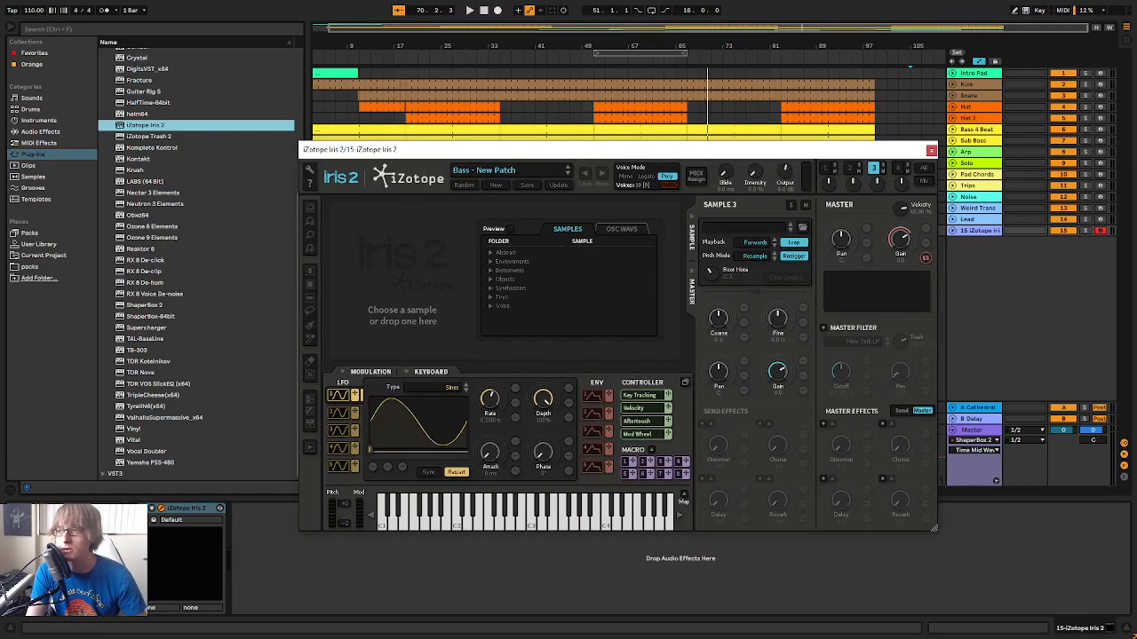
drag(623, 150, 783, 160)
Load the Nice Garden patch from the Pads category in Iris 2
click(675, 181)
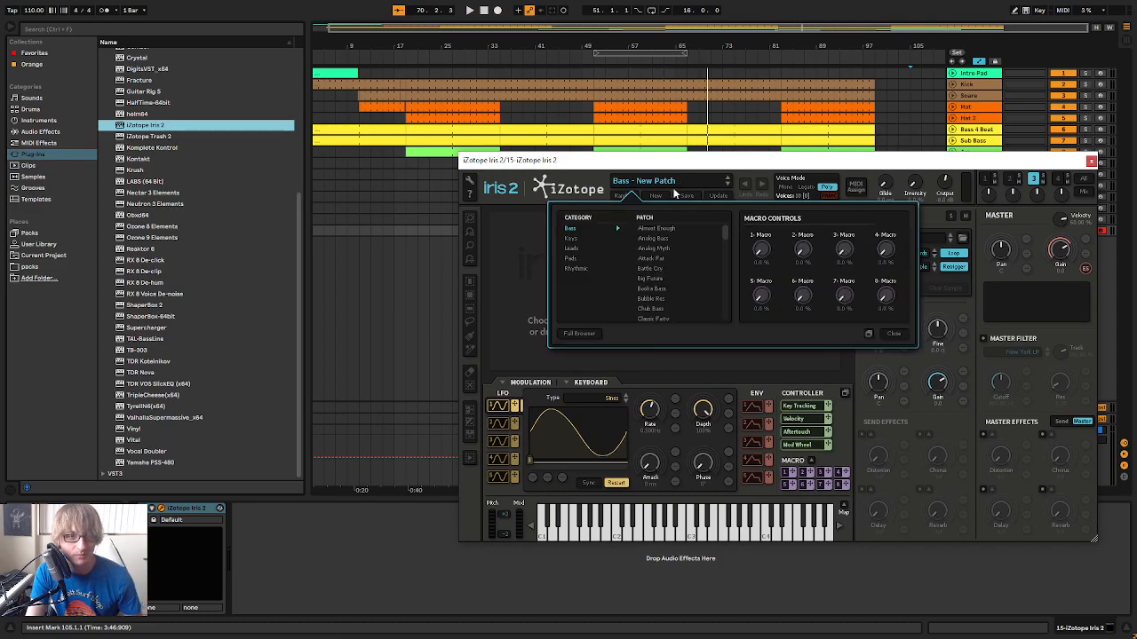
click(571, 258)
scroll(672, 287, down, 6)
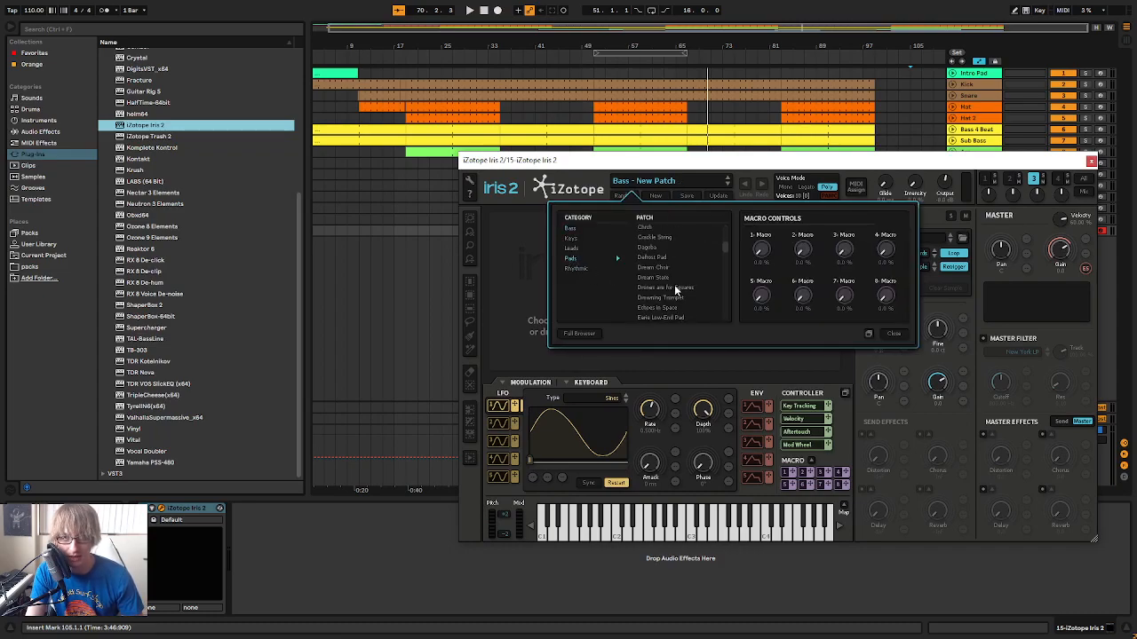
click(662, 303)
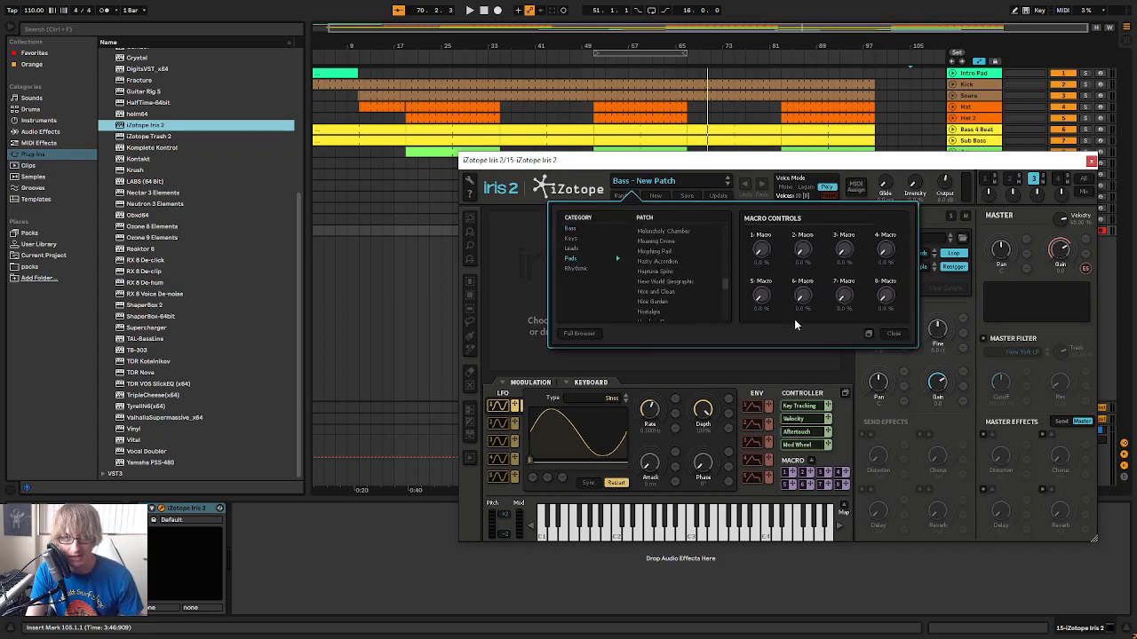
drag(855, 167, 637, 255)
Lower the new Iris 2 track's volume in the Session mixer, close the synth window and return to the arrangement
click(1013, 317)
key(Tab)
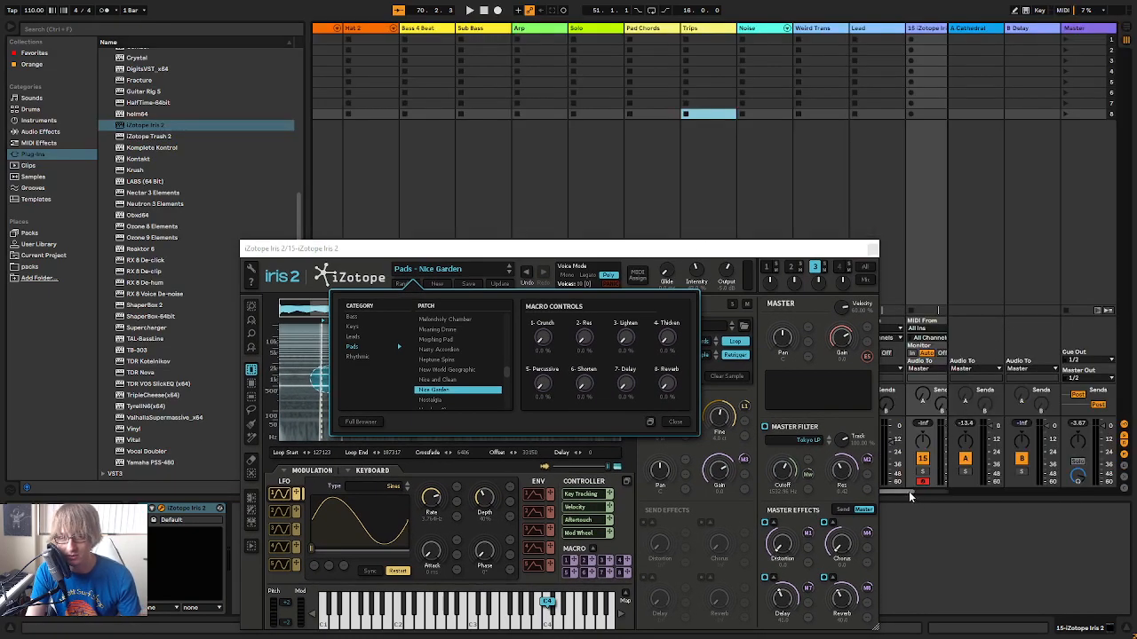
drag(907, 492, 979, 495)
drag(893, 431, 897, 437)
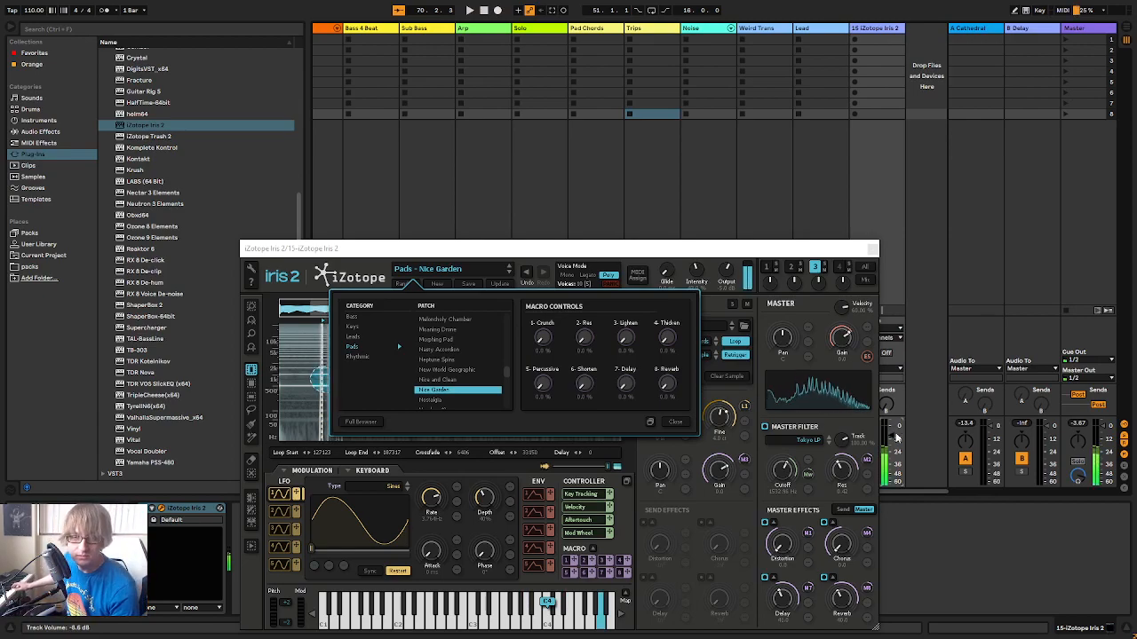
click(873, 249)
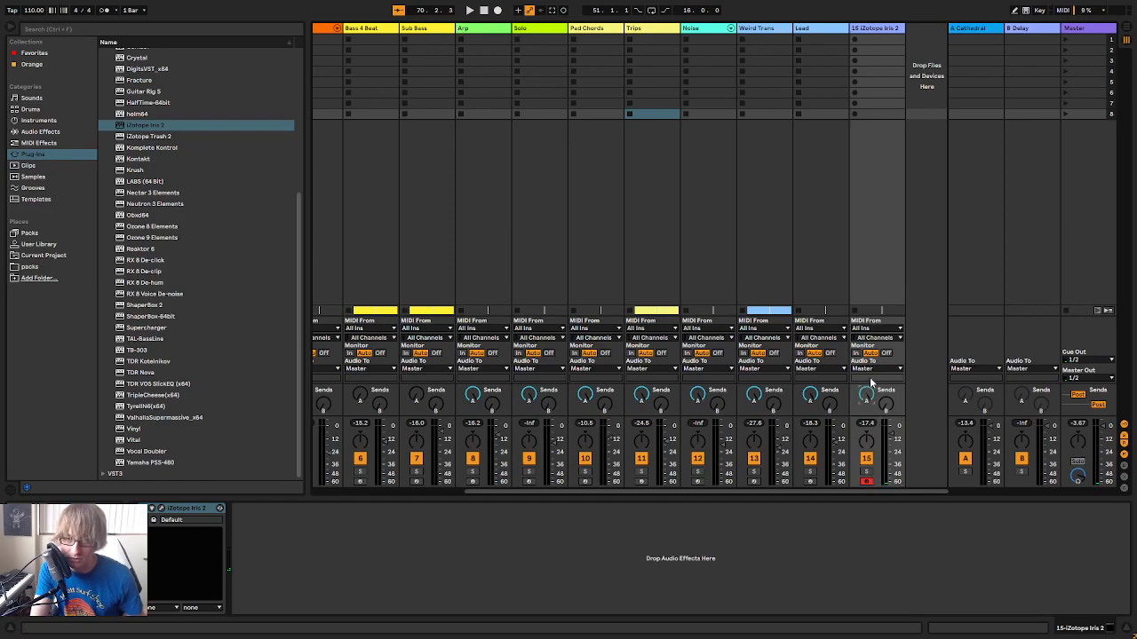
key(Tab)
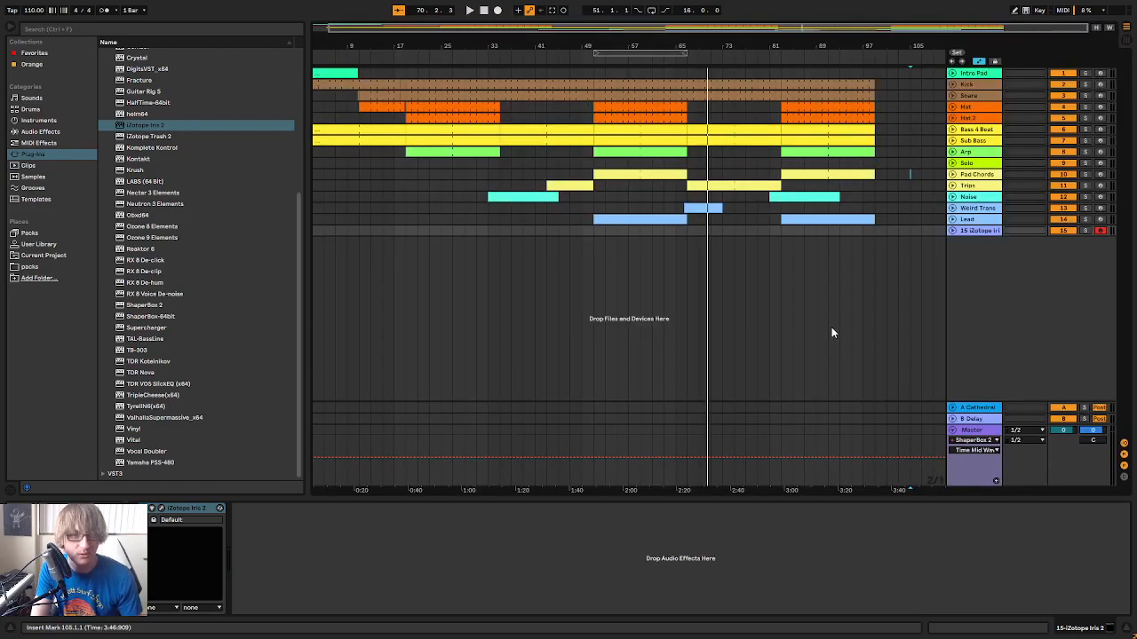
Move the 16-bar loop region to bars 65 to 81 and play the song from bar 51
click(591, 60)
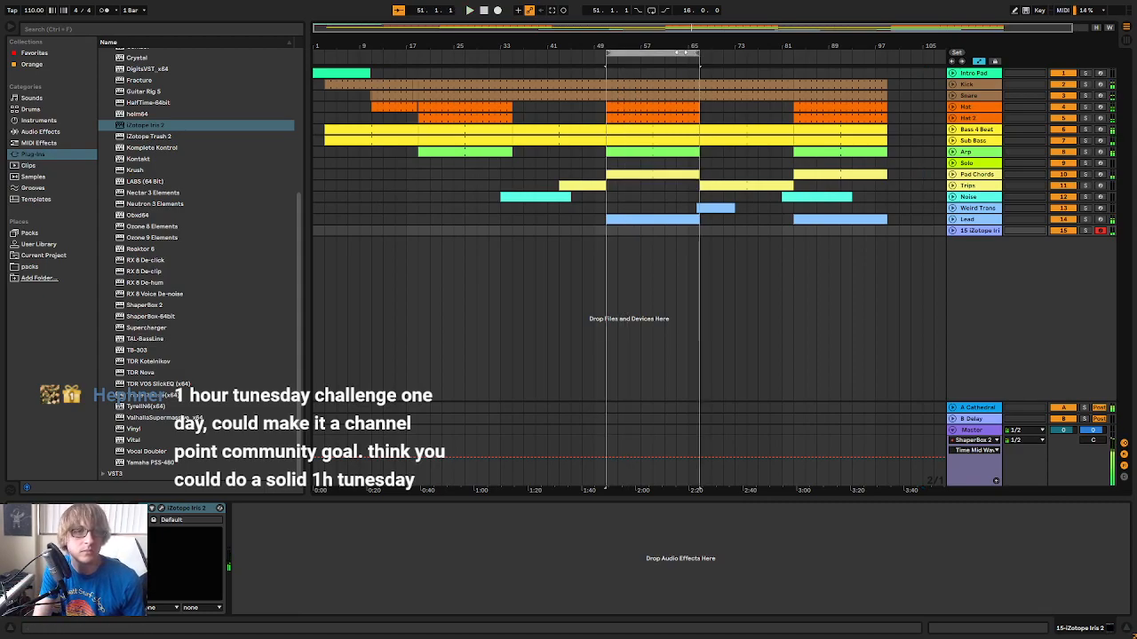
drag(679, 57, 771, 59)
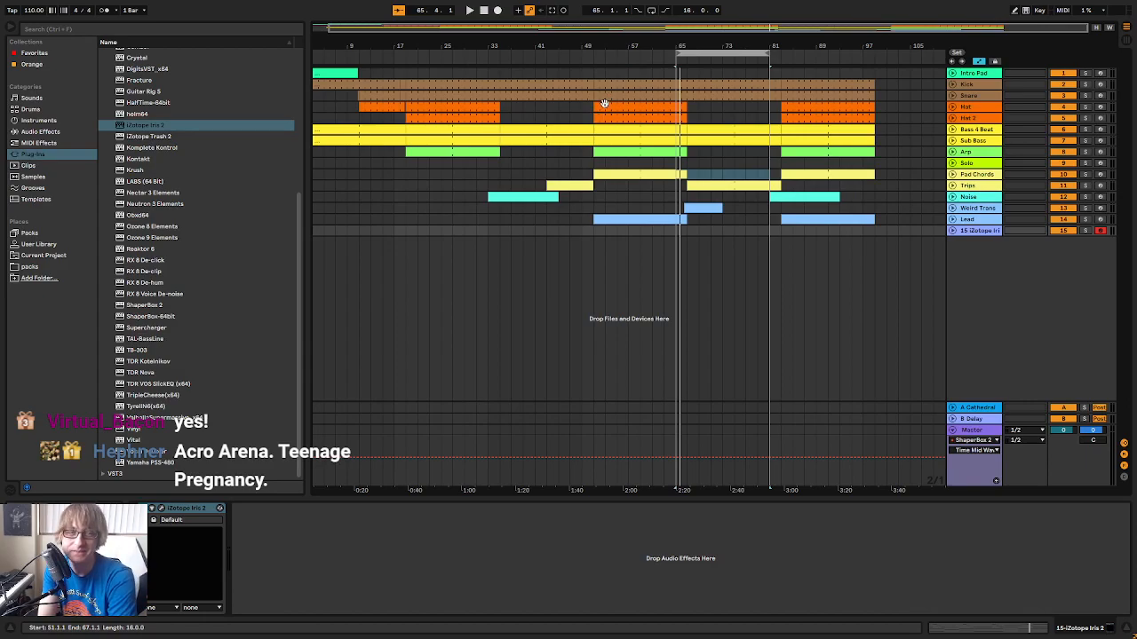
click(591, 56)
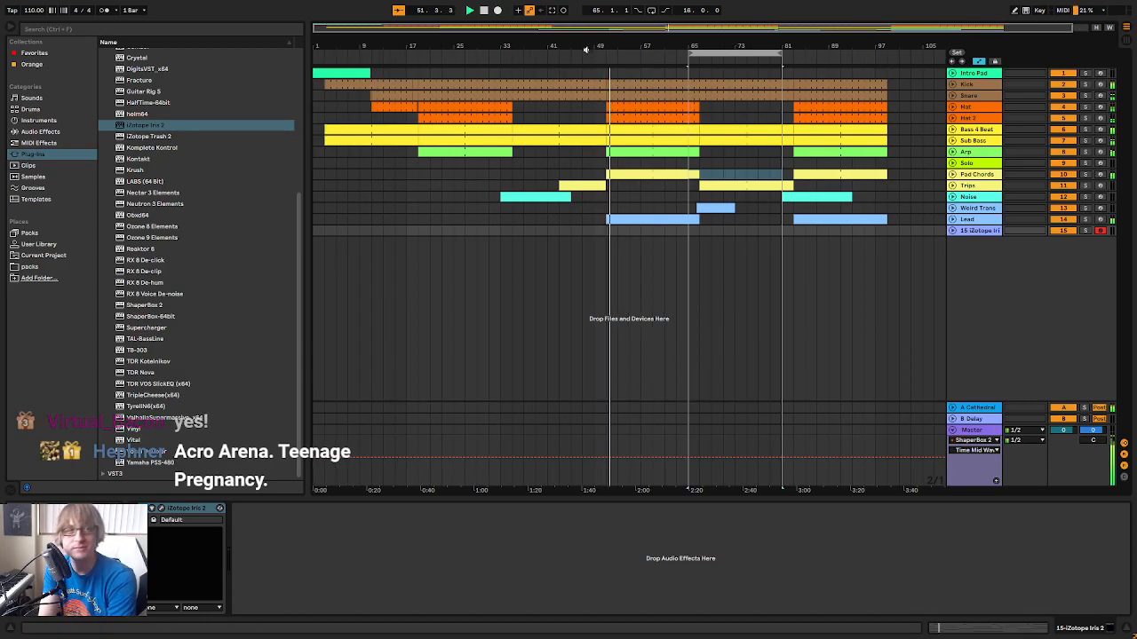
Restart playback near bar 65 and capture the performed Iris 2 pad part as a clip from bar 75 to 83
click(484, 10)
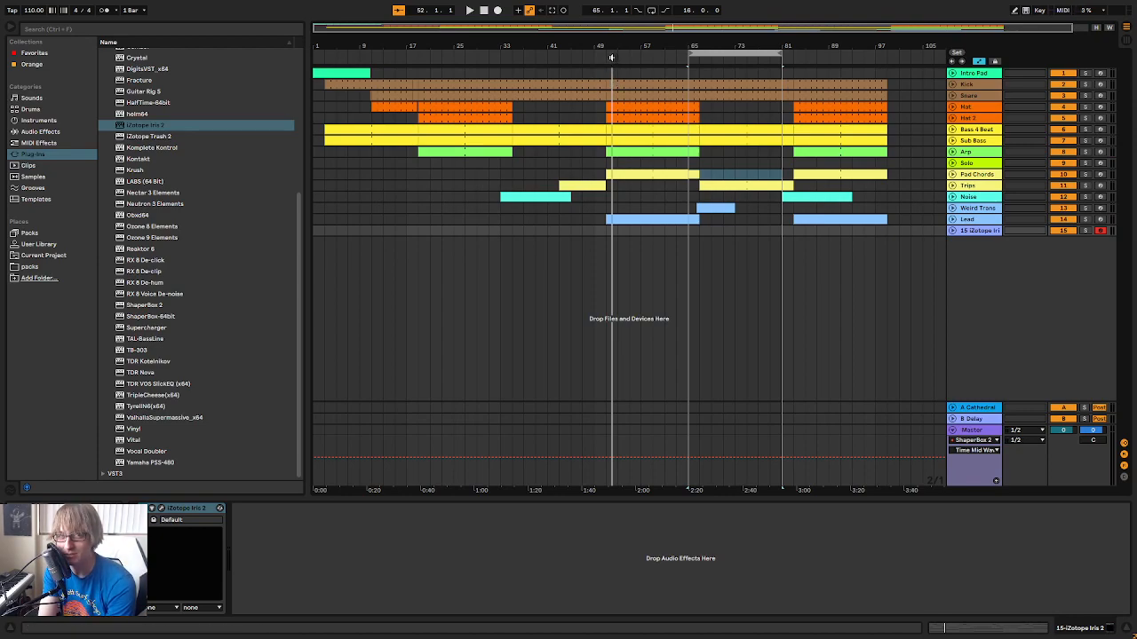
click(681, 58)
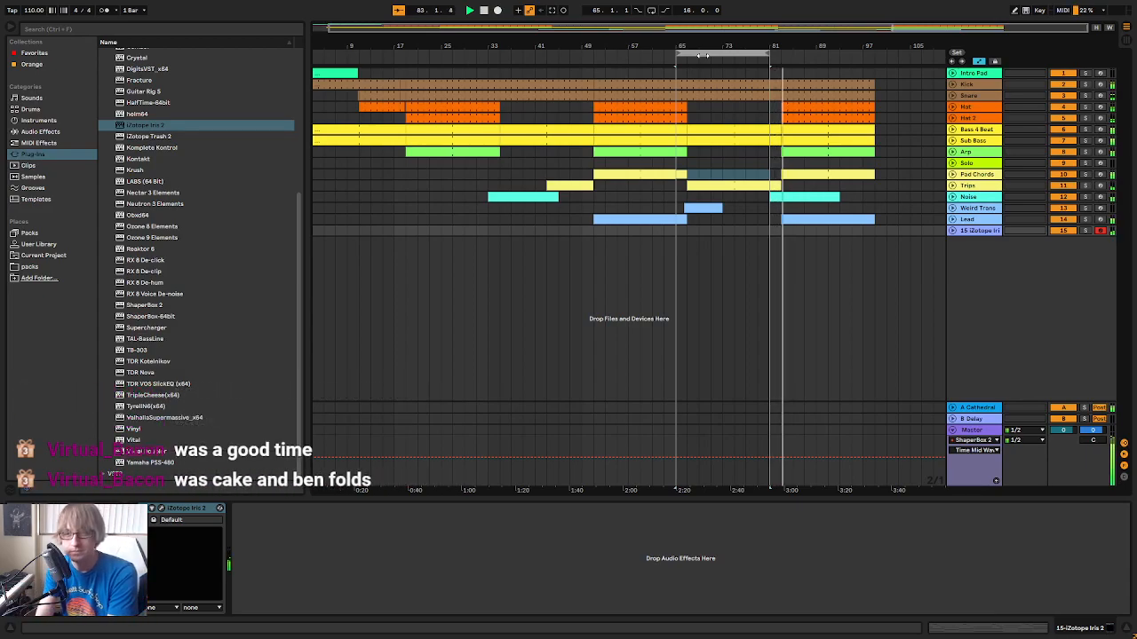
click(551, 11)
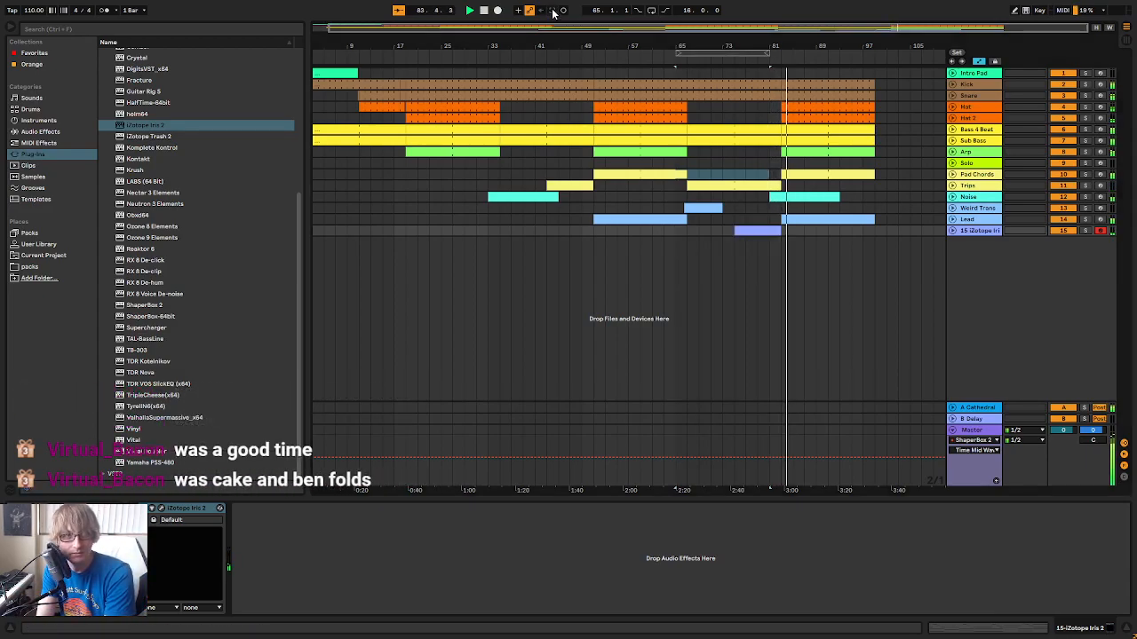
Open the new Iris 2 clip from bar 75 in an enlarged note editor and play it briefly
click(951, 230)
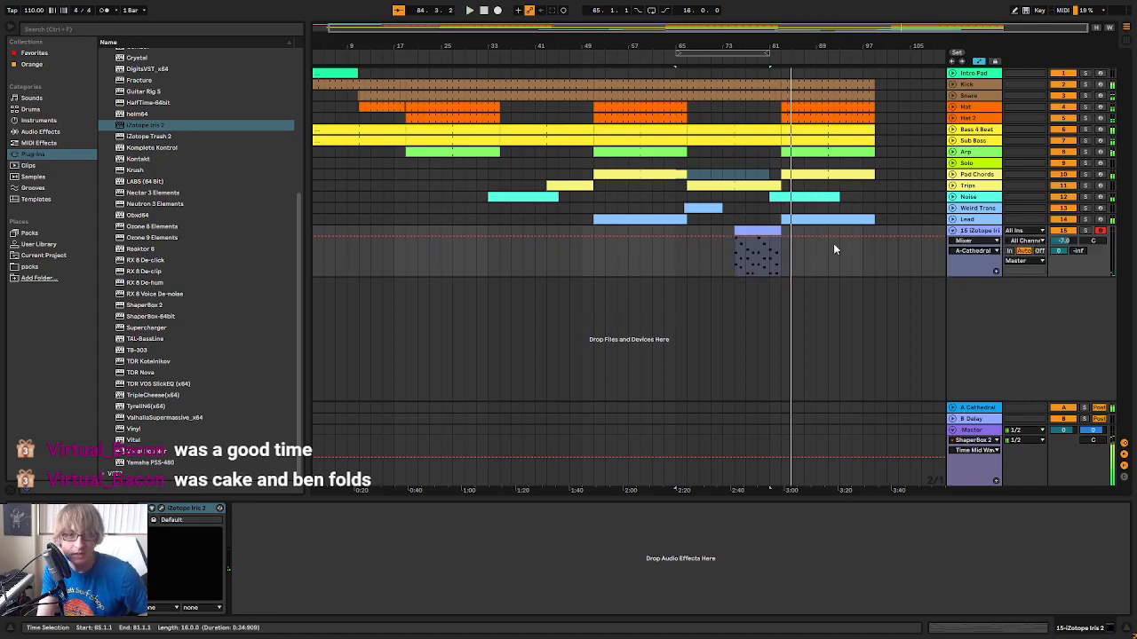
double_click(763, 232)
key(space)
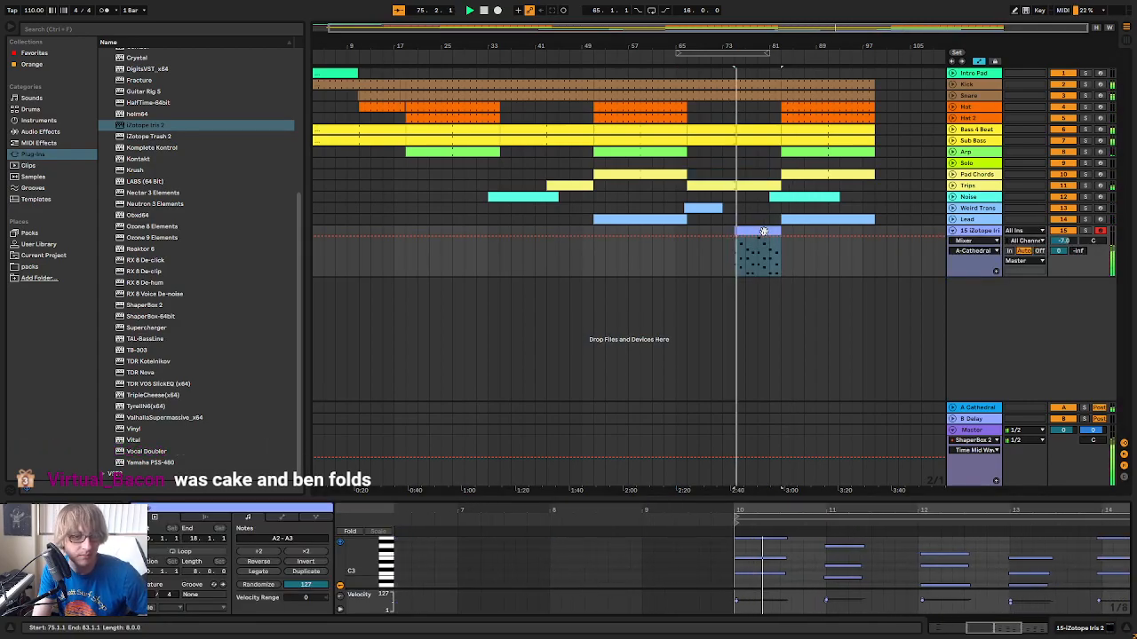
drag(654, 498, 654, 315)
drag(345, 459, 356, 385)
drag(363, 337, 716, 311)
key(space)
Shorten the clip's first chord in bar 10, then quantize all the notes in the clip
drag(716, 377, 697, 463)
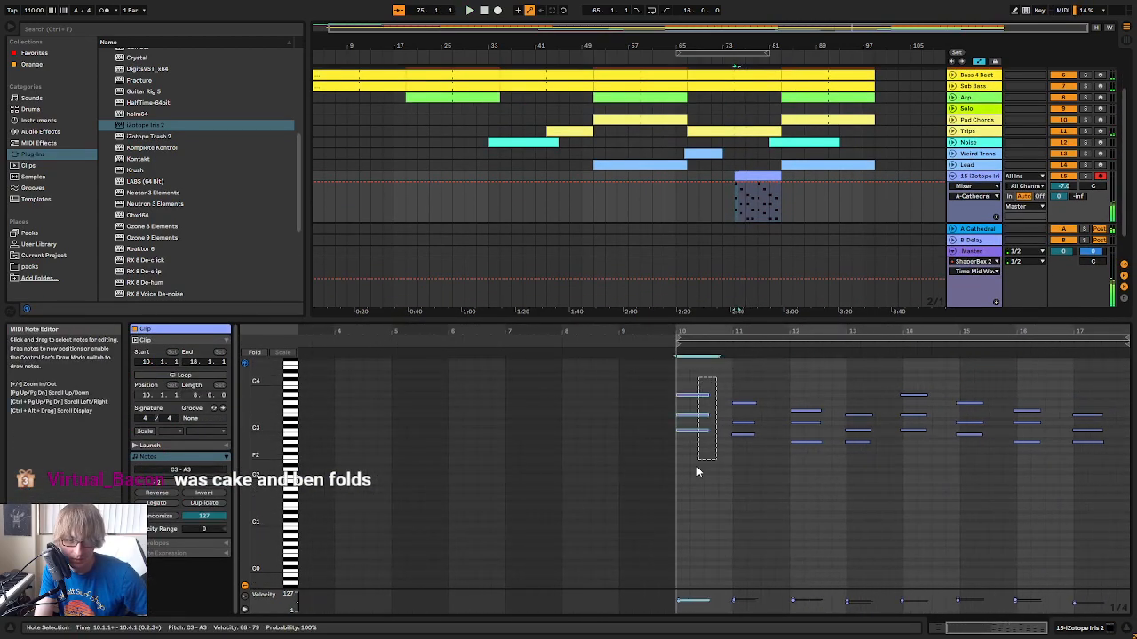
drag(709, 415, 698, 417)
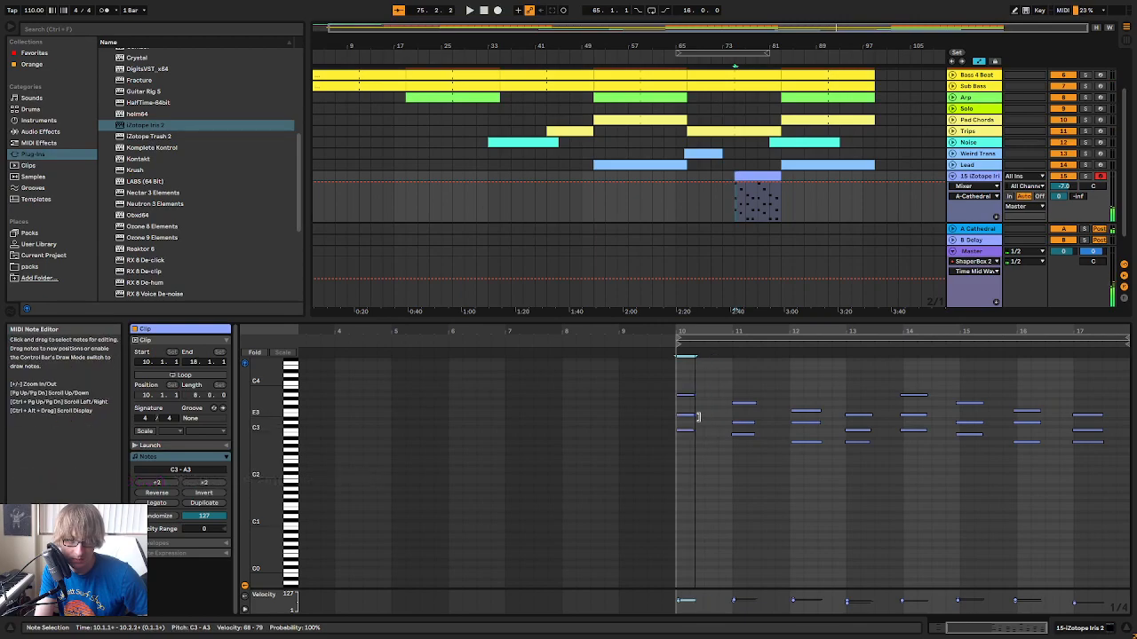
drag(704, 332, 768, 324)
click(687, 399)
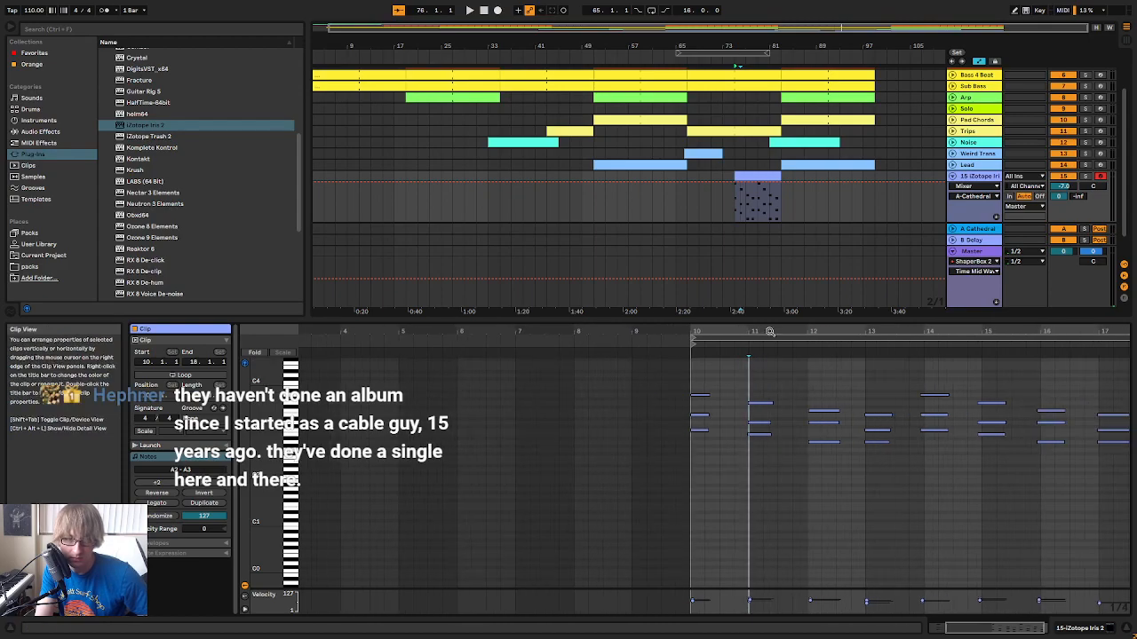
key(ctrl+a)
right_click(863, 386)
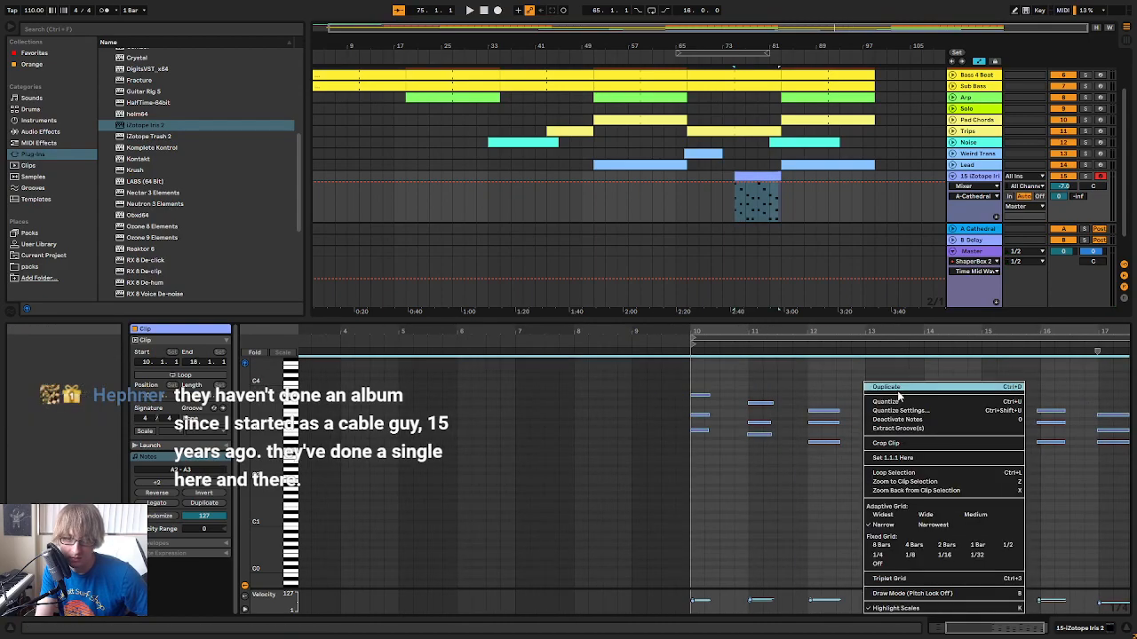
click(897, 404)
Select the remaining chords from bar 11 to 17 and shorten them to about one beat each
click(775, 439)
drag(774, 439, 783, 406)
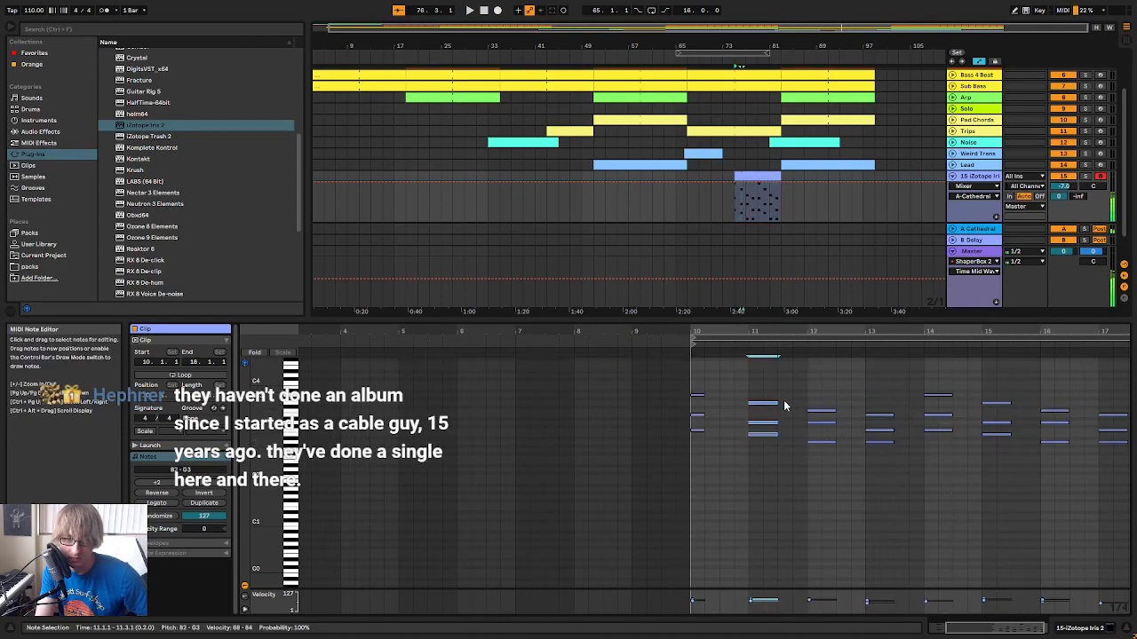
key(space)
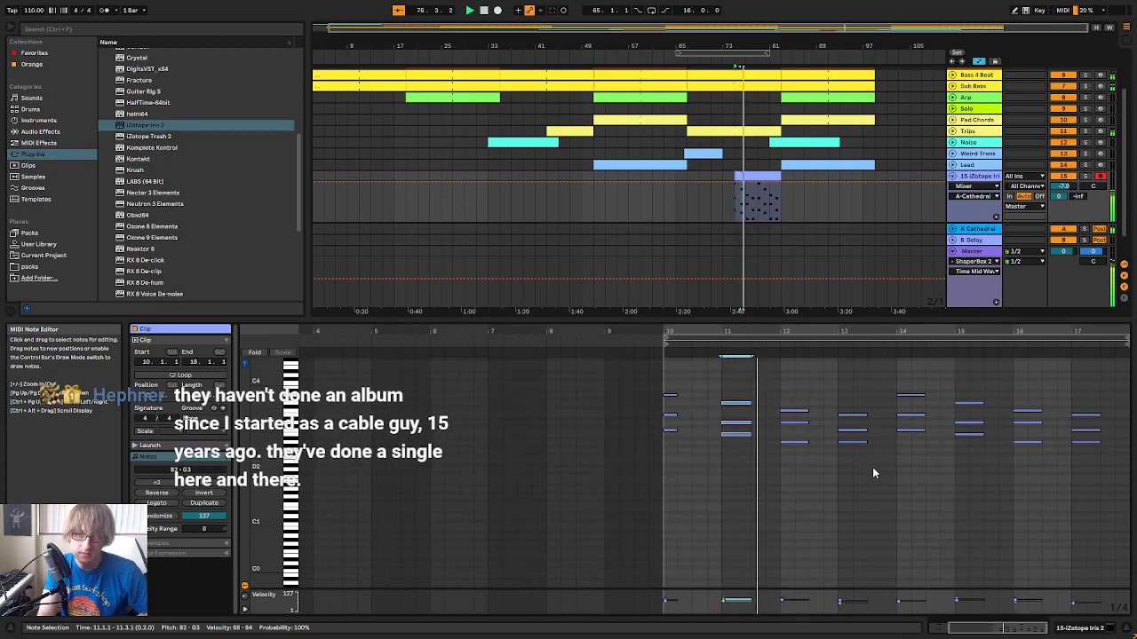
drag(740, 459, 1100, 389)
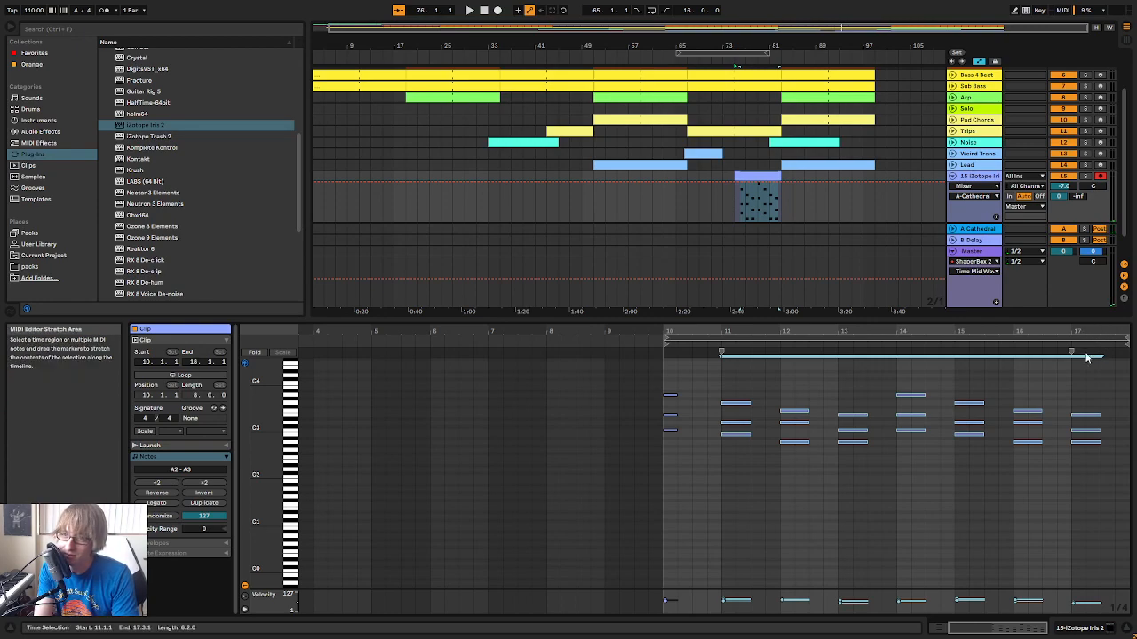
drag(1041, 410, 1024, 413)
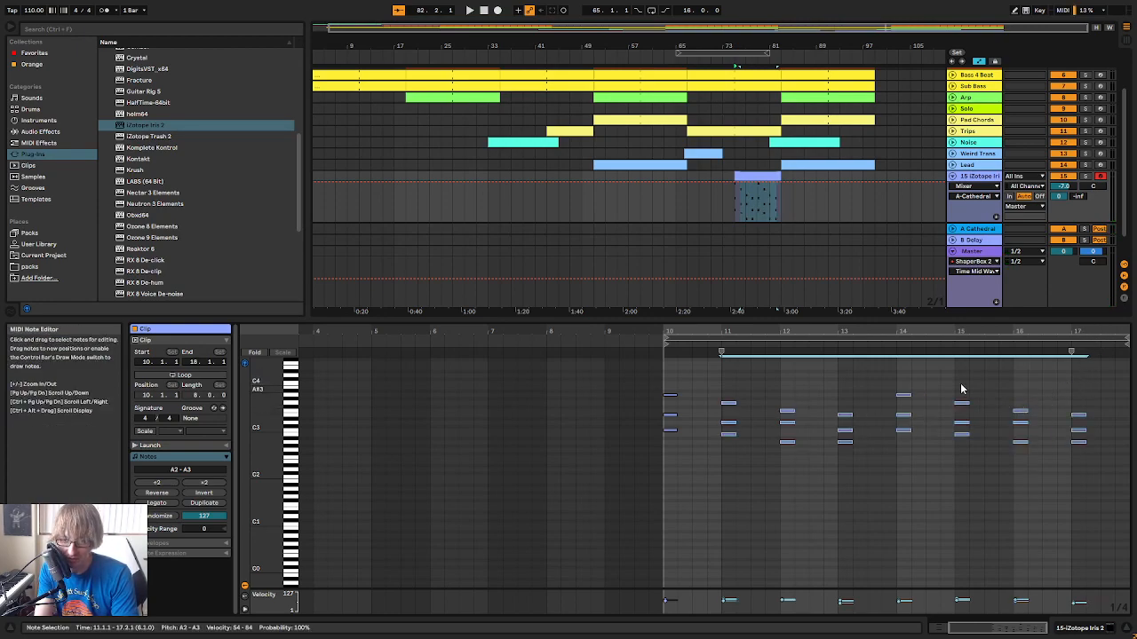
Hide the automation lanes and play the edited pad clip from bar 75
click(757, 176)
click(976, 62)
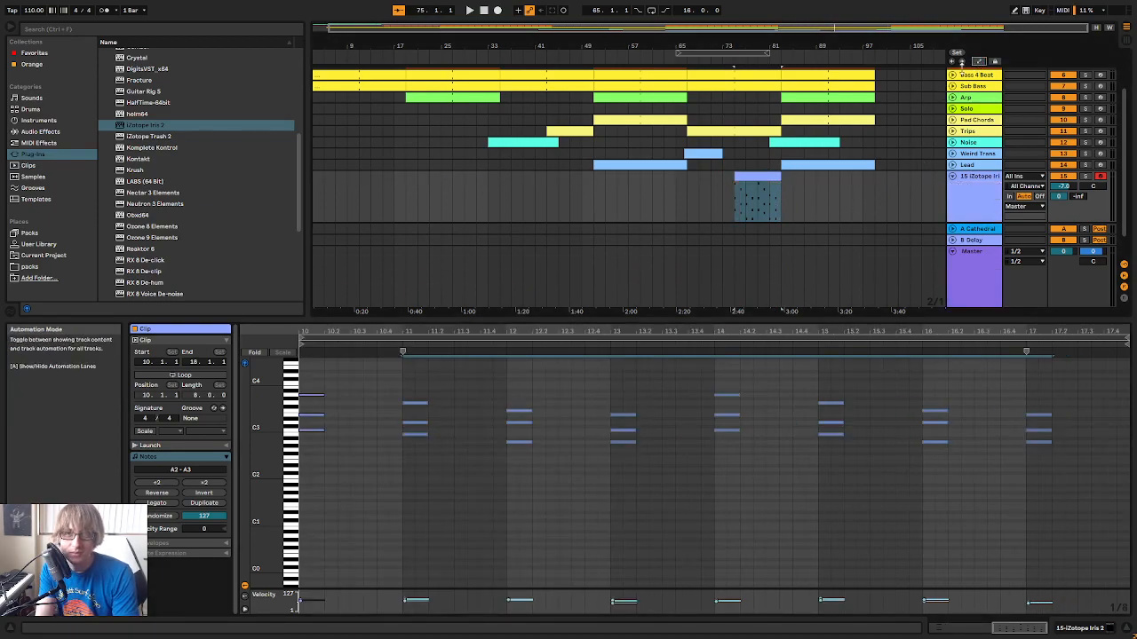
click(755, 173)
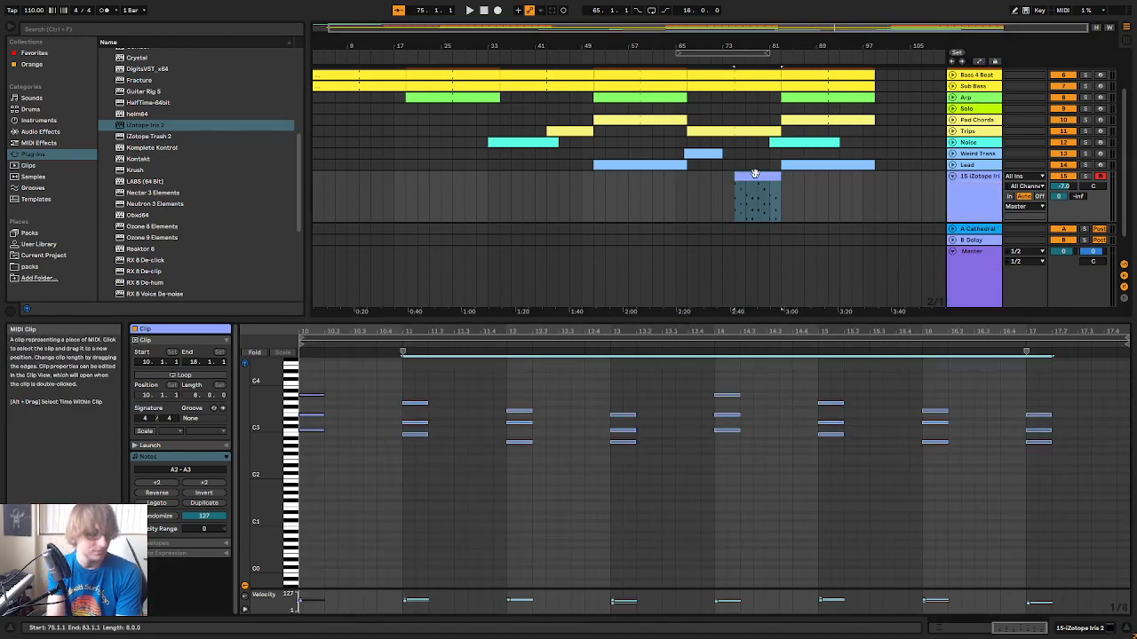
key(space)
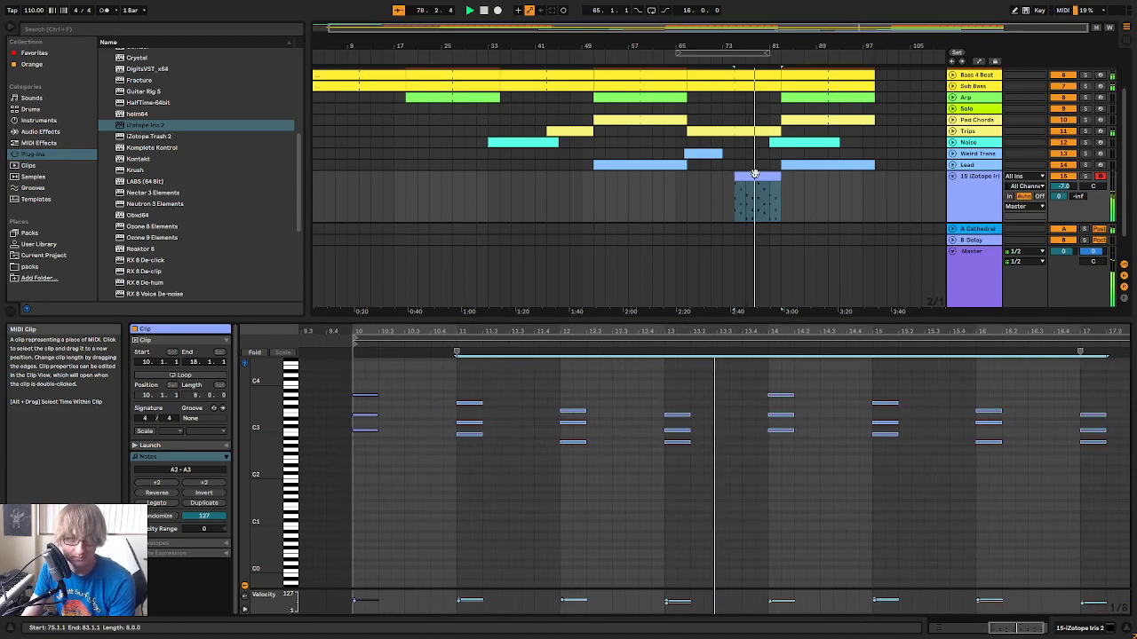
Turn on looping for the pad clip and extend it in the arrangement to bar 99
click(819, 197)
double_click(766, 176)
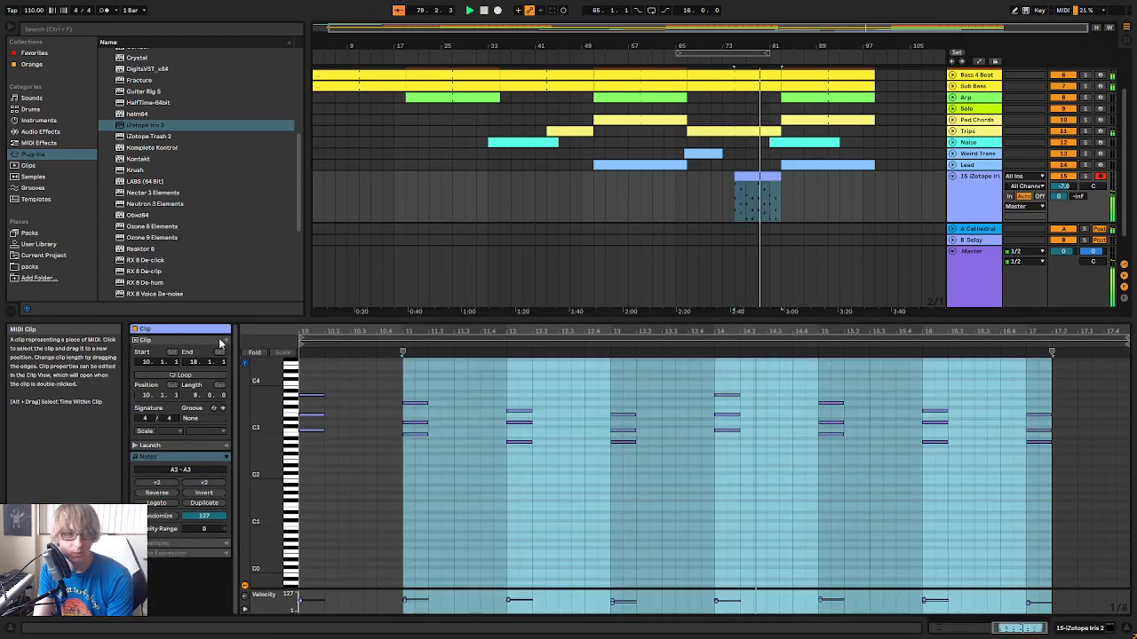
key(ctrl+l)
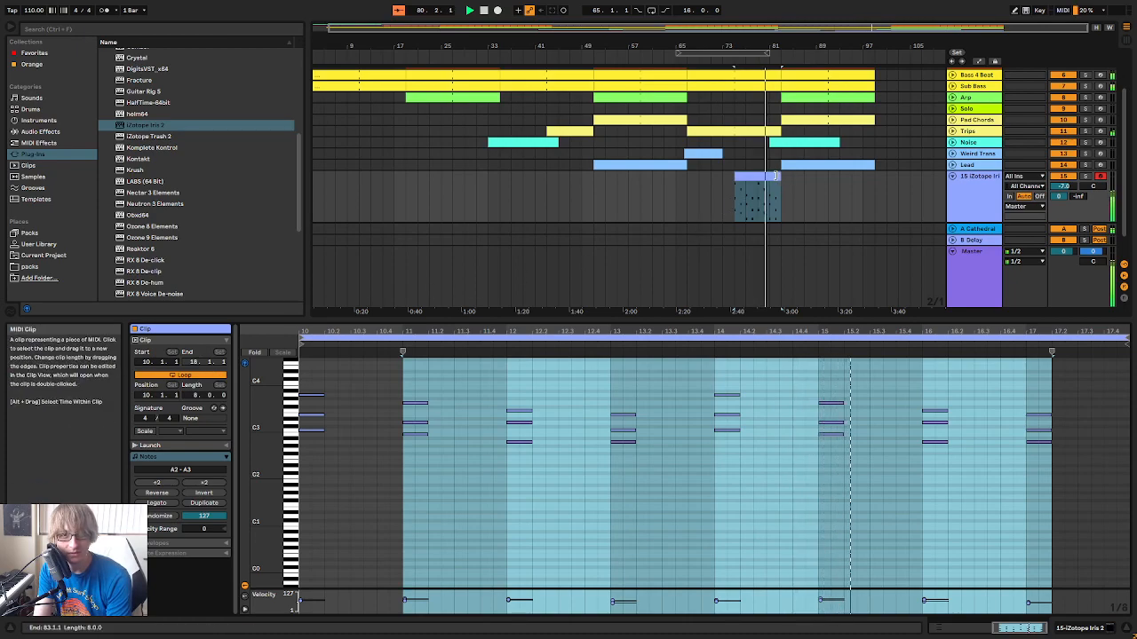
drag(777, 175, 875, 176)
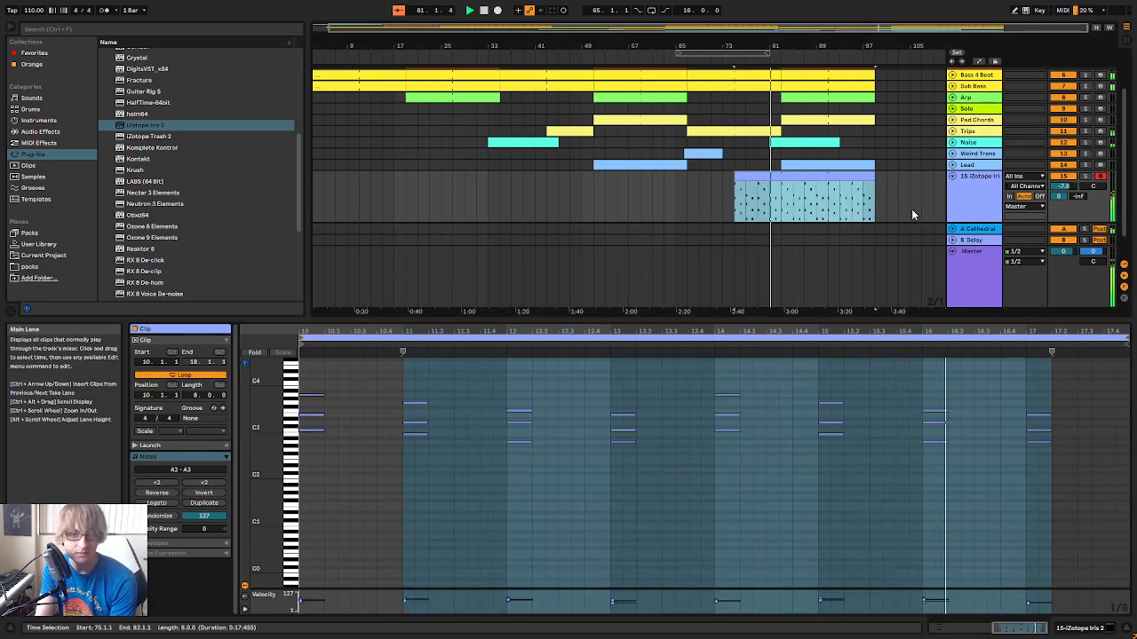
Rename the Iris 2 track to Simple Pad and collapse it in the arrangement
right_click(842, 192)
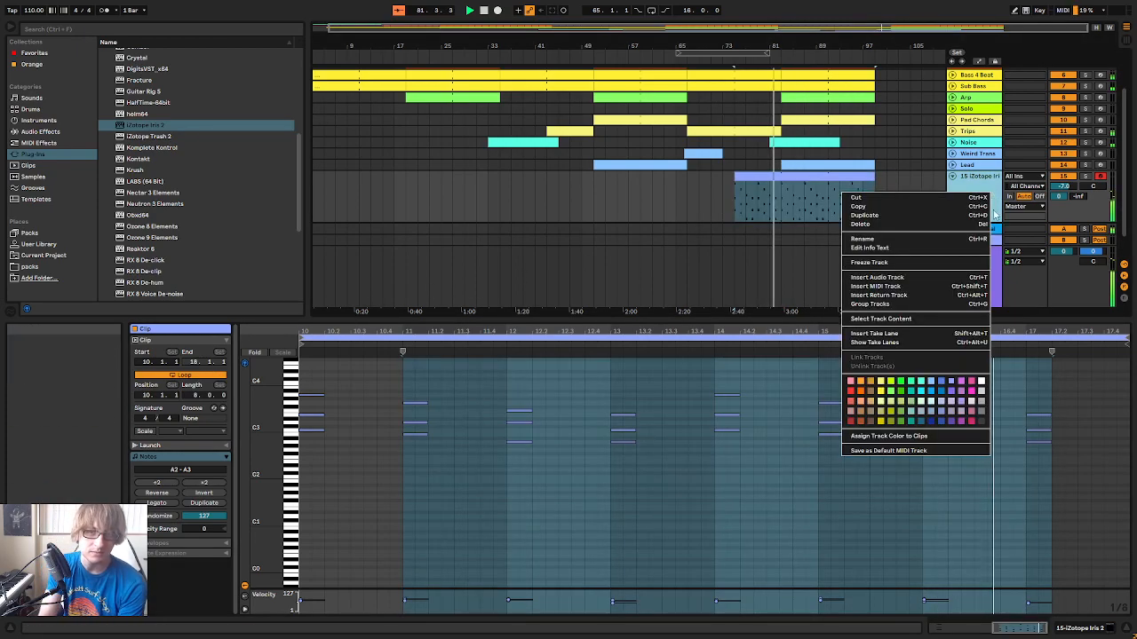
click(930, 240)
text(Simple Pad)
key(Return)
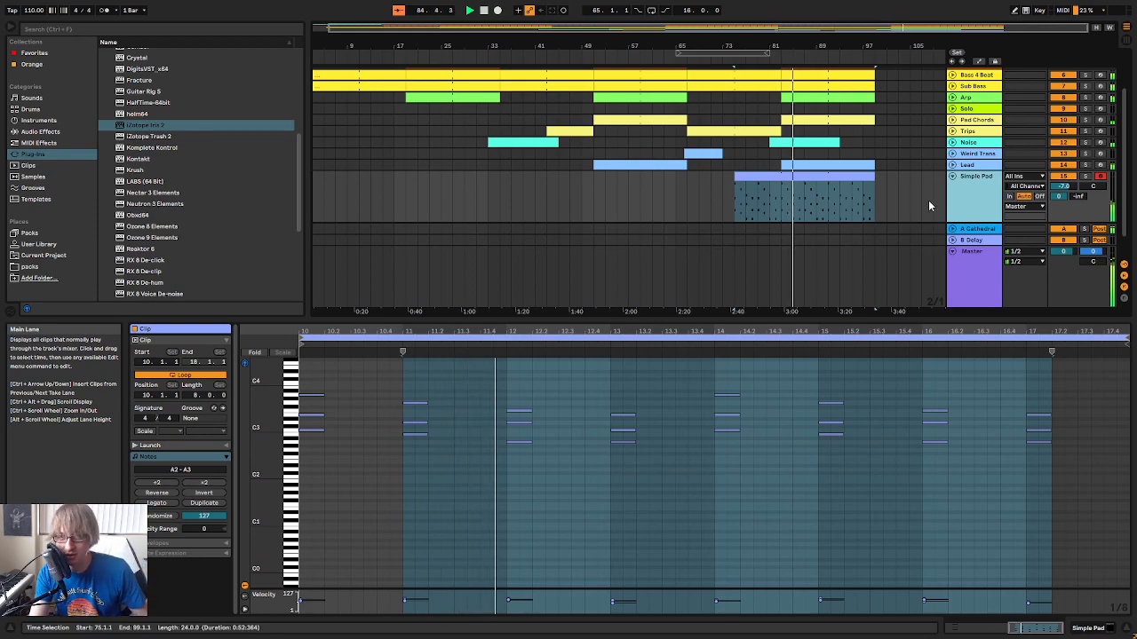
click(945, 211)
click(952, 175)
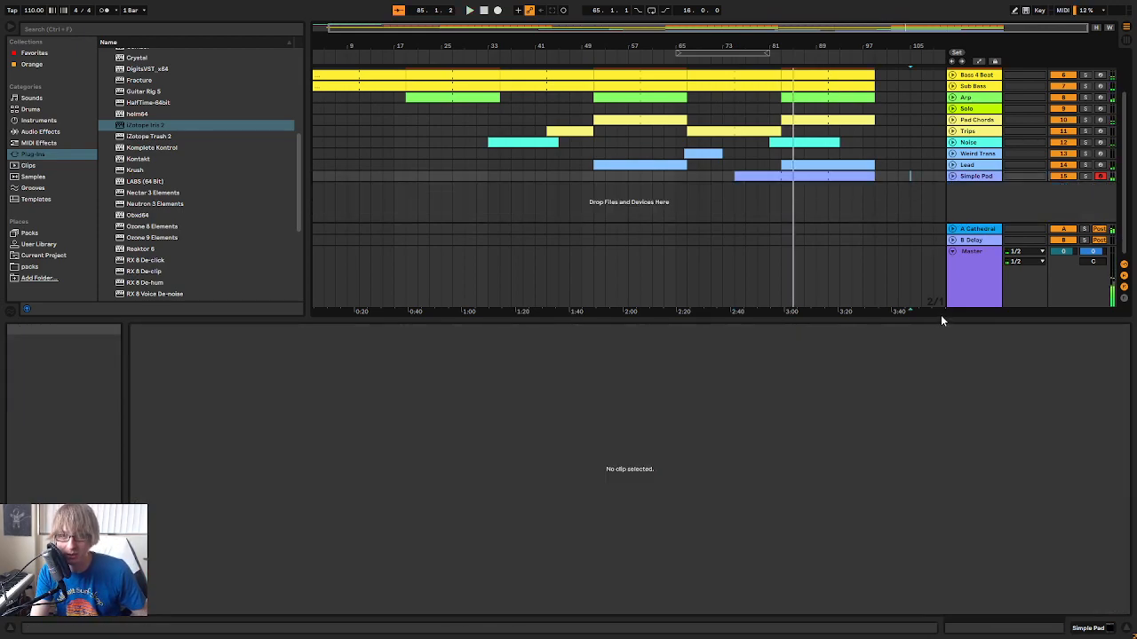
Add a second ShaperBox 2 to the Master track, load its Time shaper and close the plug-in window
click(974, 270)
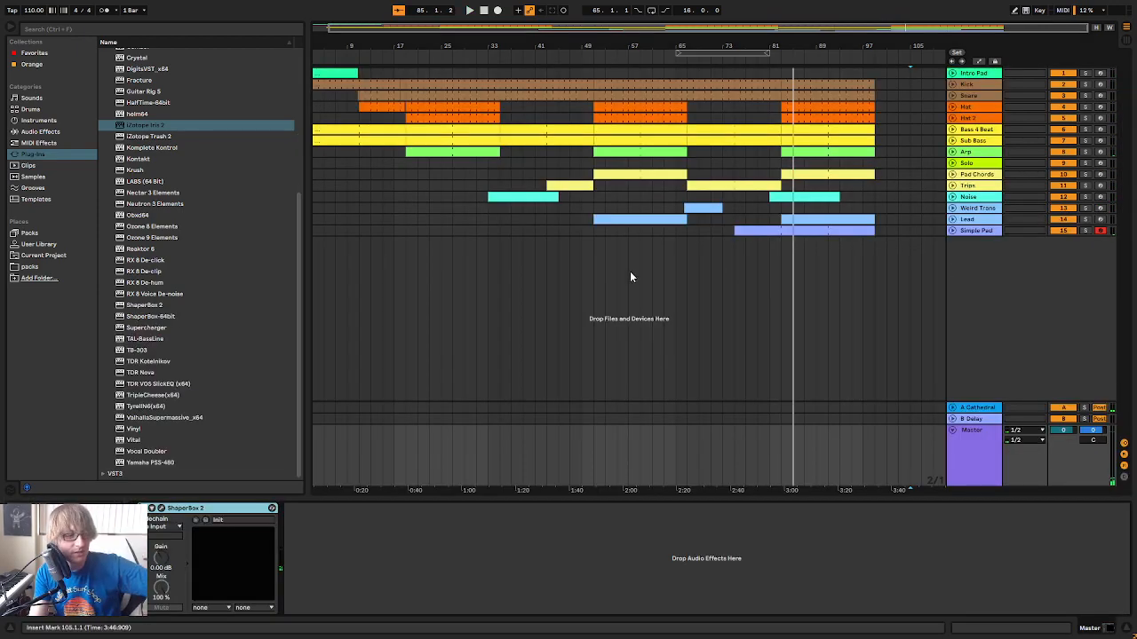
scroll(152, 227, up, 2)
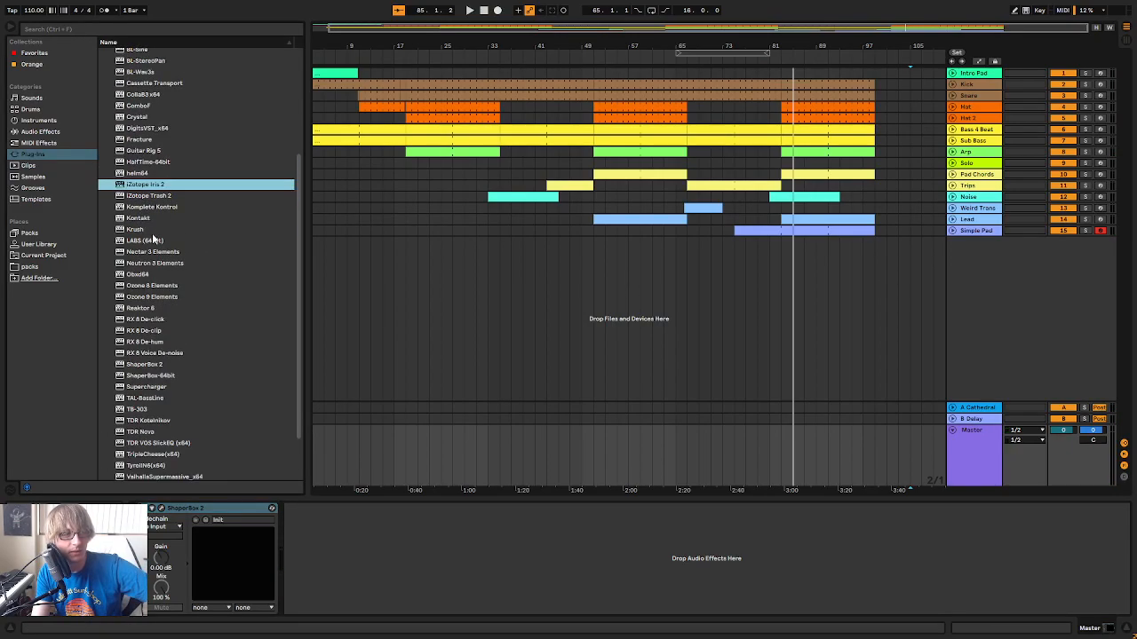
scroll(190, 284, down, 2)
scroll(195, 275, up, 2)
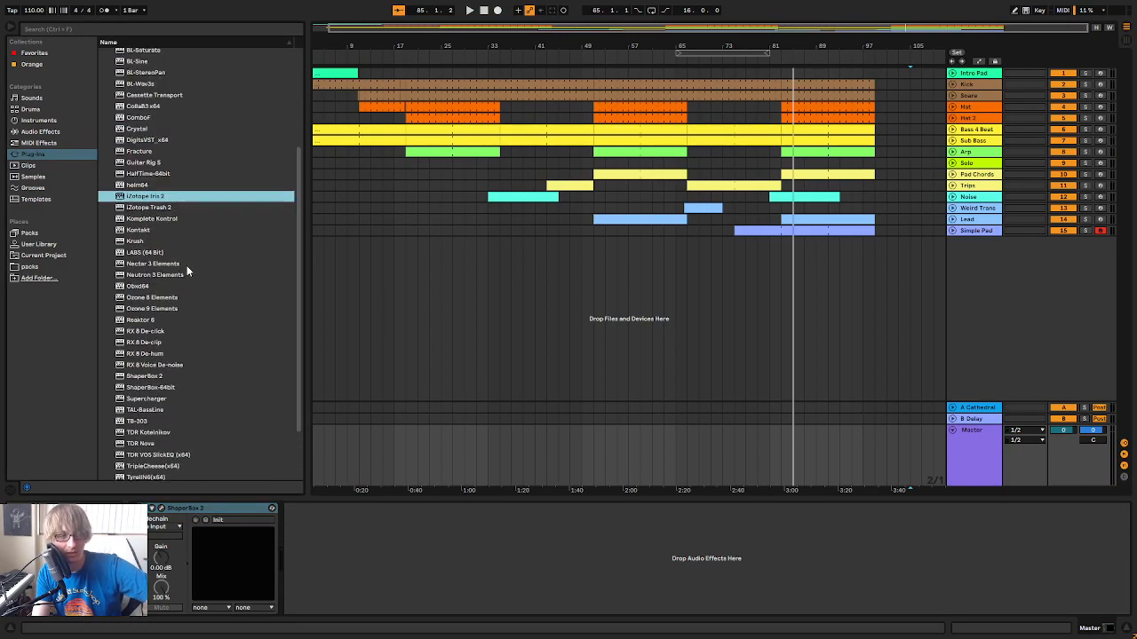
scroll(165, 240, down, 1)
click(165, 340)
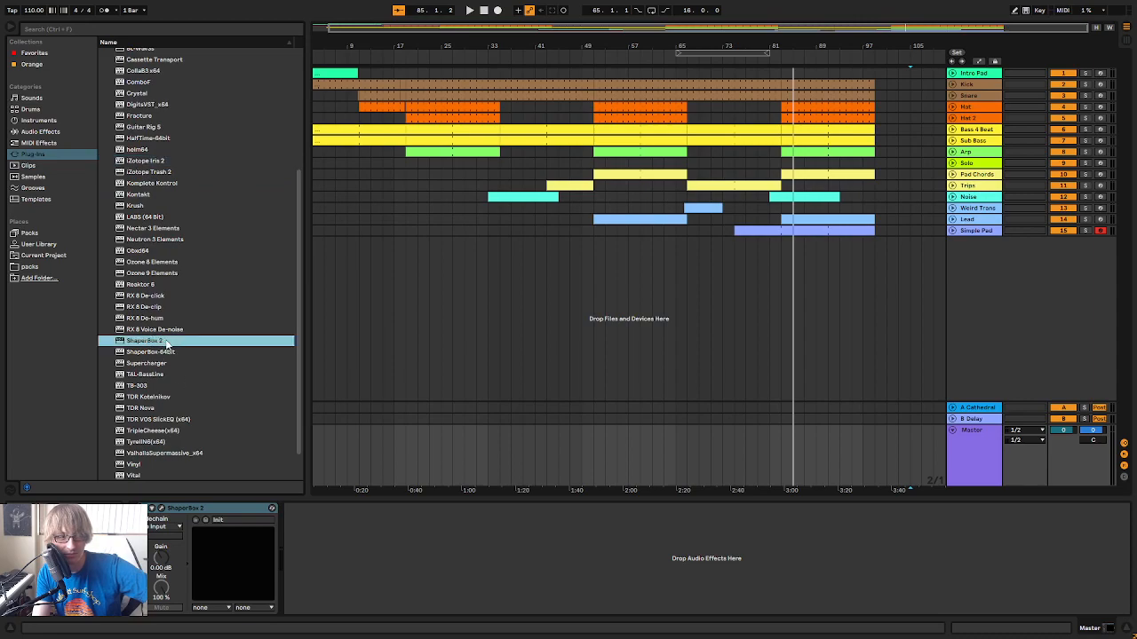
scroll(516, 551, down, 1)
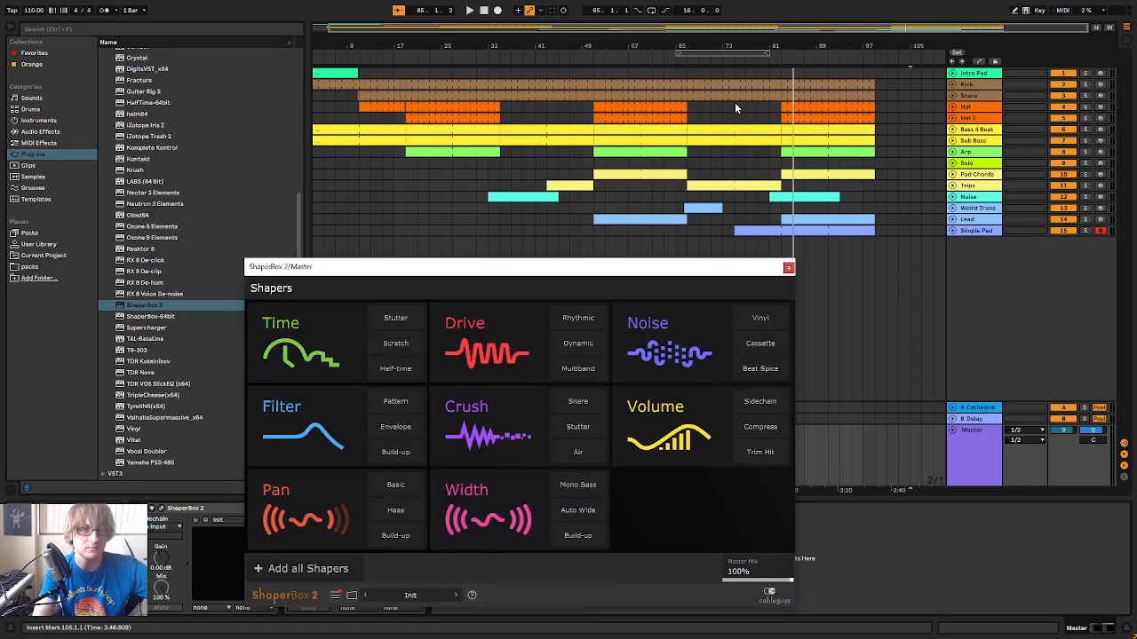
click(330, 336)
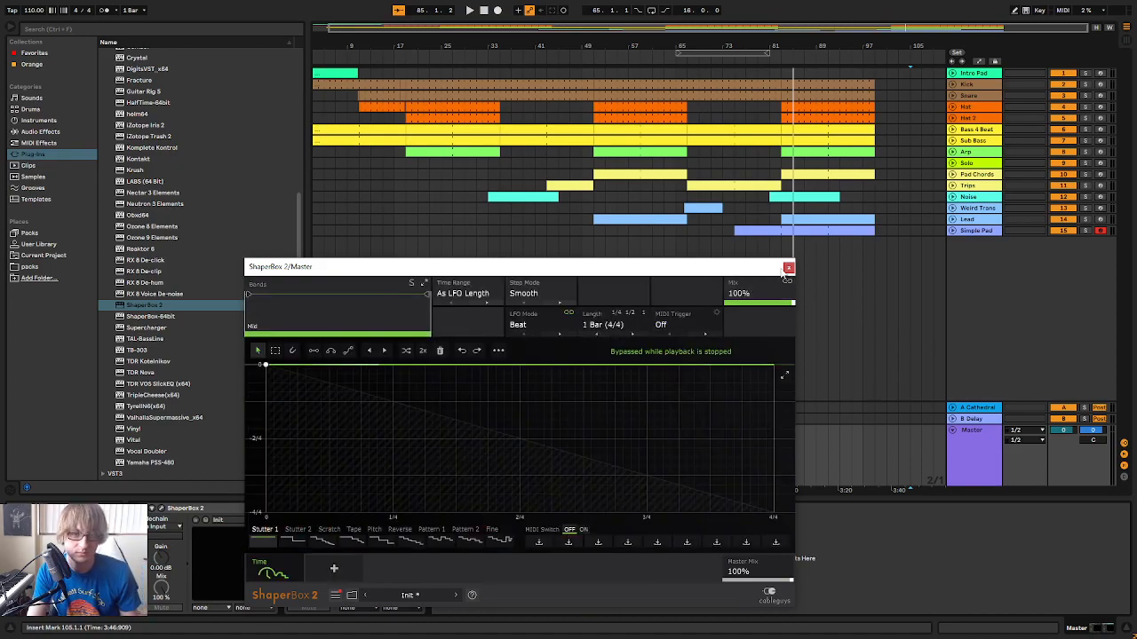
click(787, 267)
Switch off the second ShaperBox 2 and draw Device On automation on the Master that enables it only from bar 82 to 83
click(730, 63)
drag(776, 44, 778, 48)
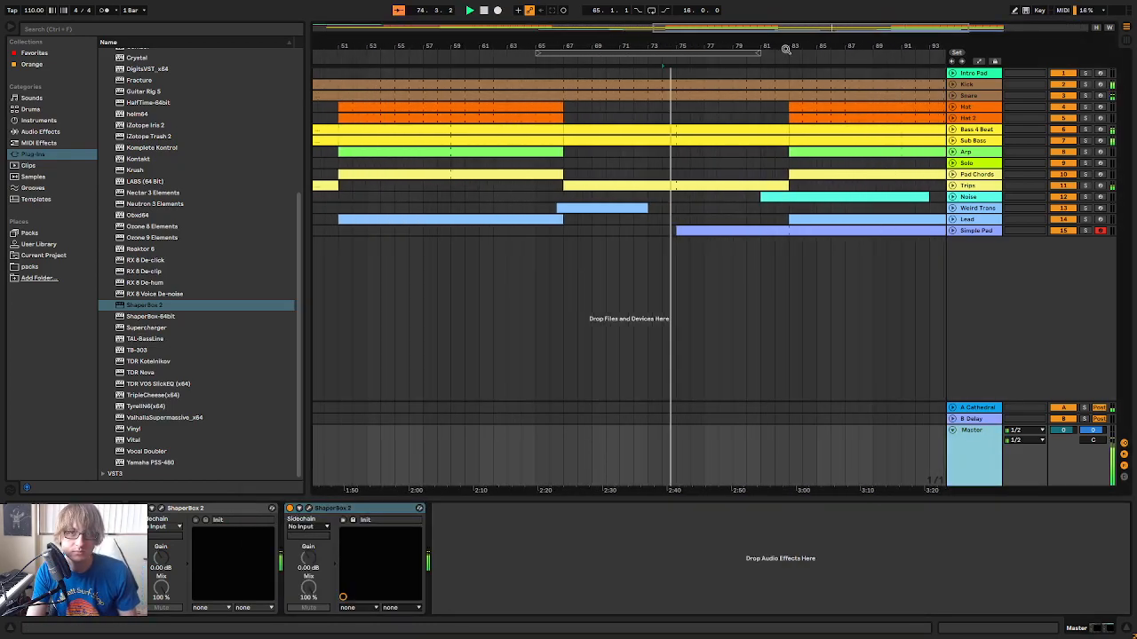
click(979, 61)
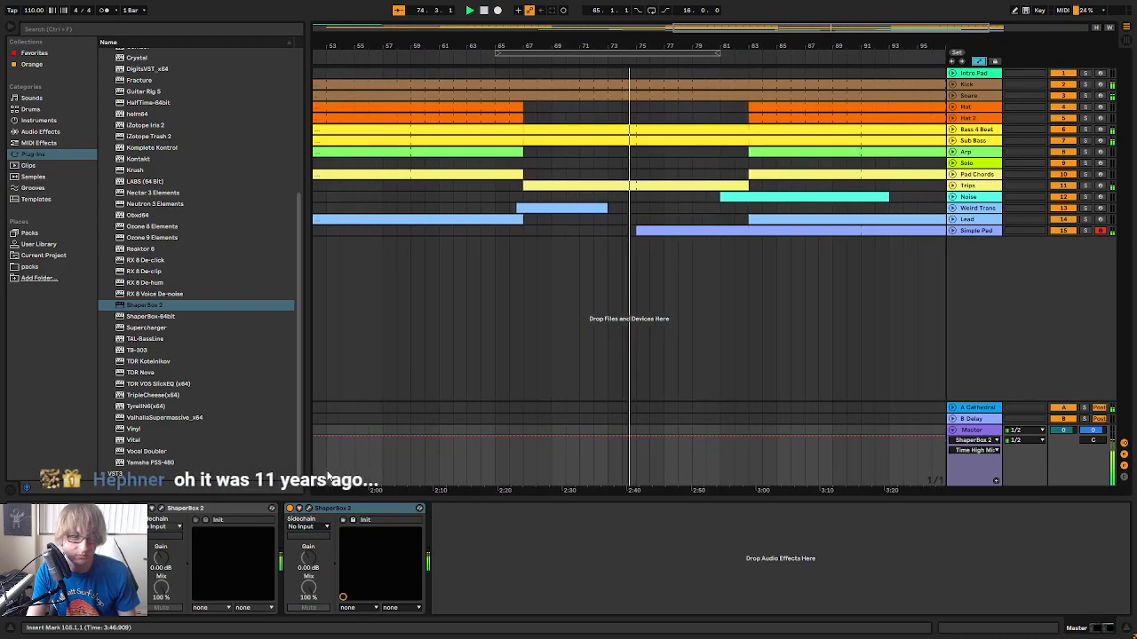
click(290, 511)
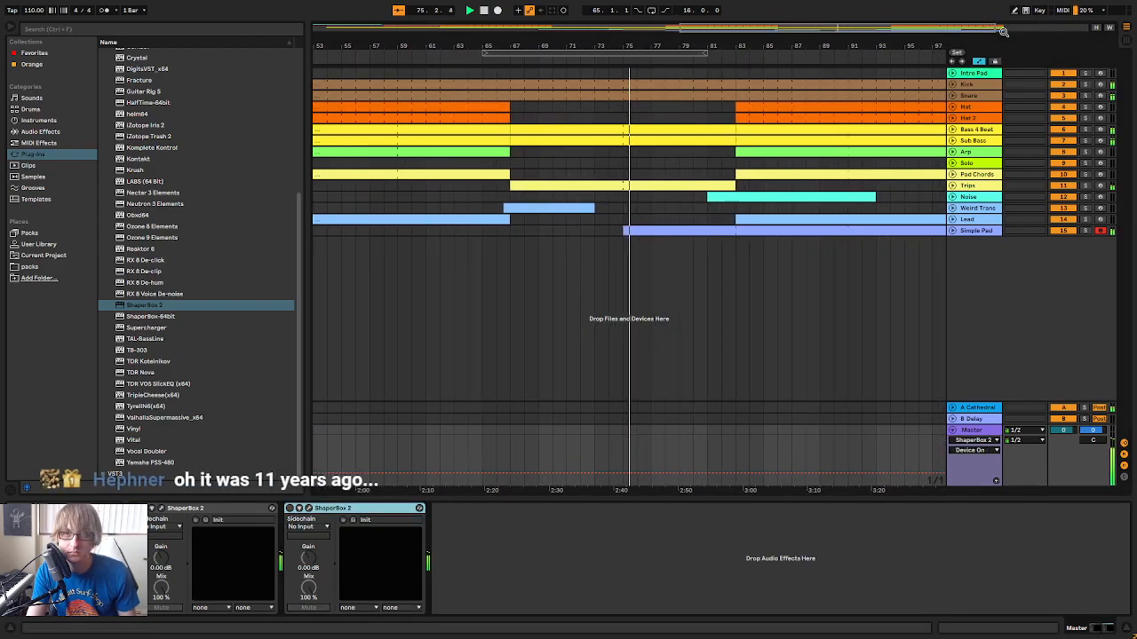
drag(718, 41, 697, 90)
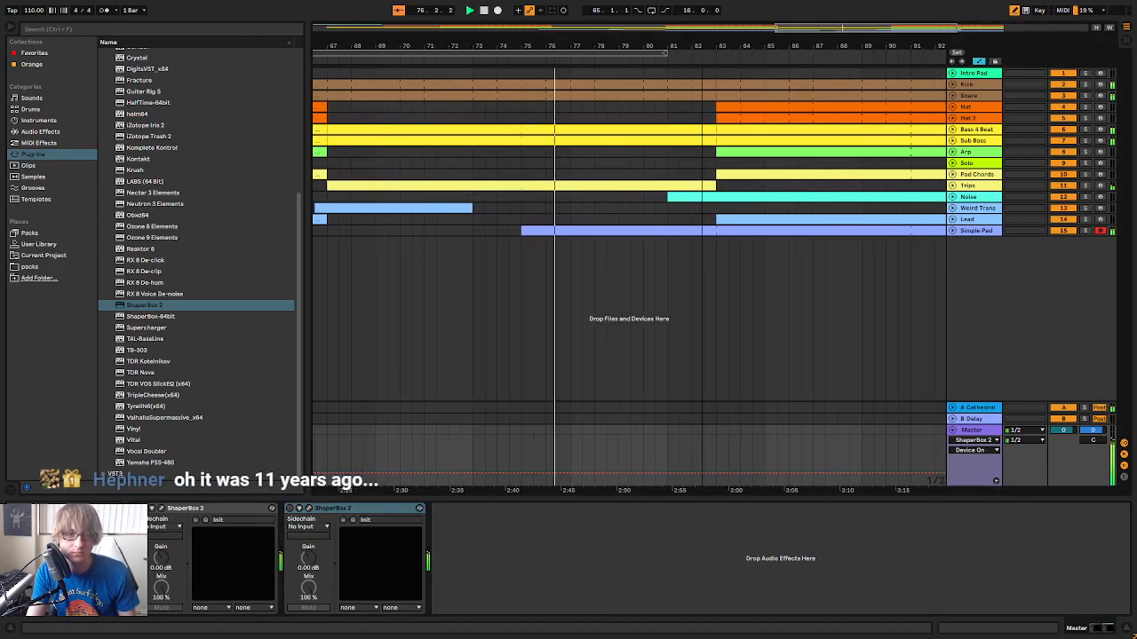
click(698, 449)
drag(697, 446, 709, 445)
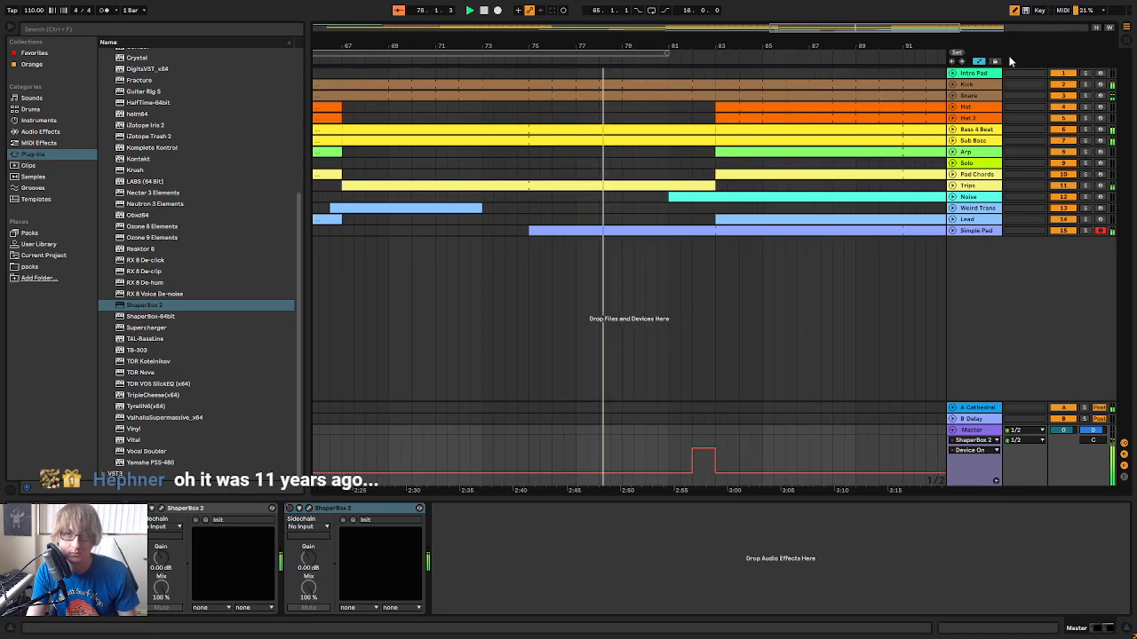
Reopen the second ShaperBox 2 and apply a downward-curving Tape wave to its Time shaper while playing from about bar 80
click(980, 62)
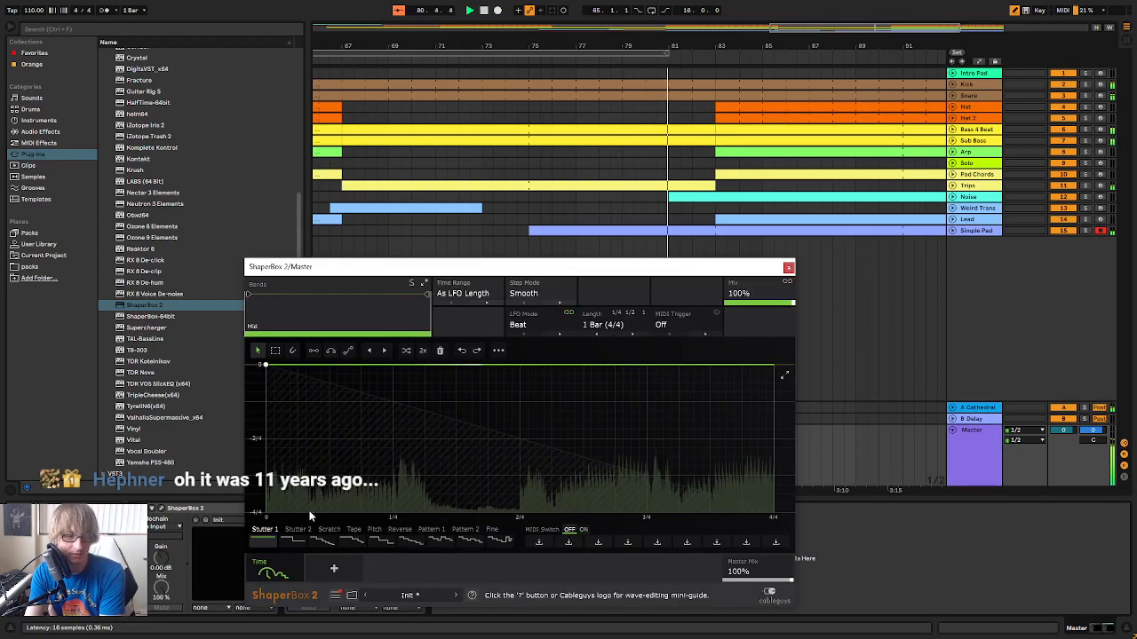
click(161, 508)
drag(511, 264, 746, 279)
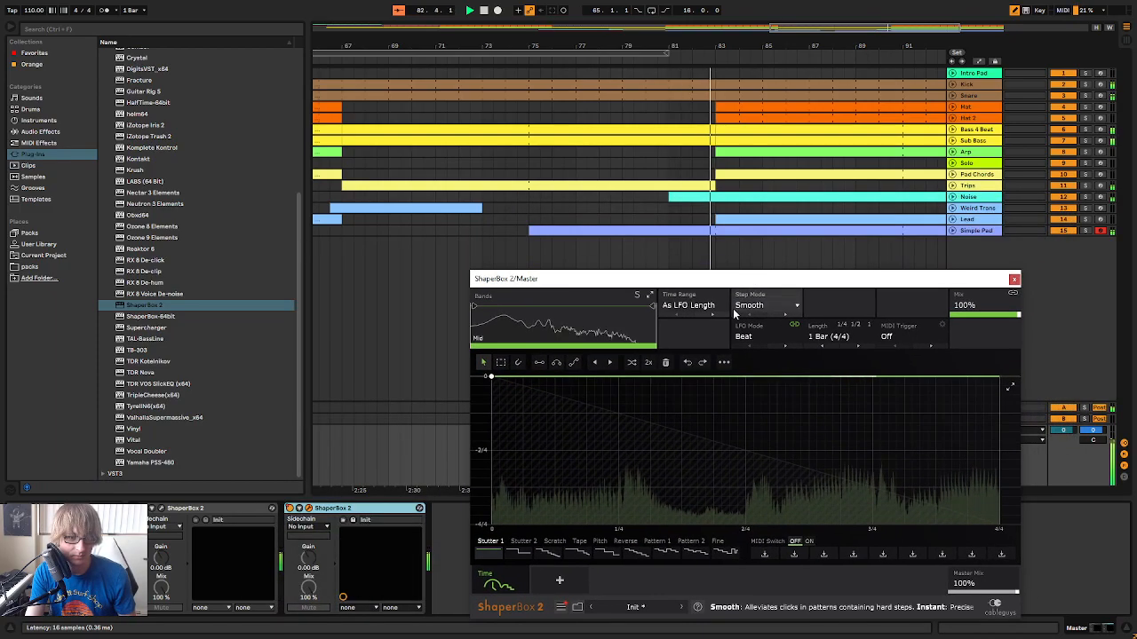
click(655, 61)
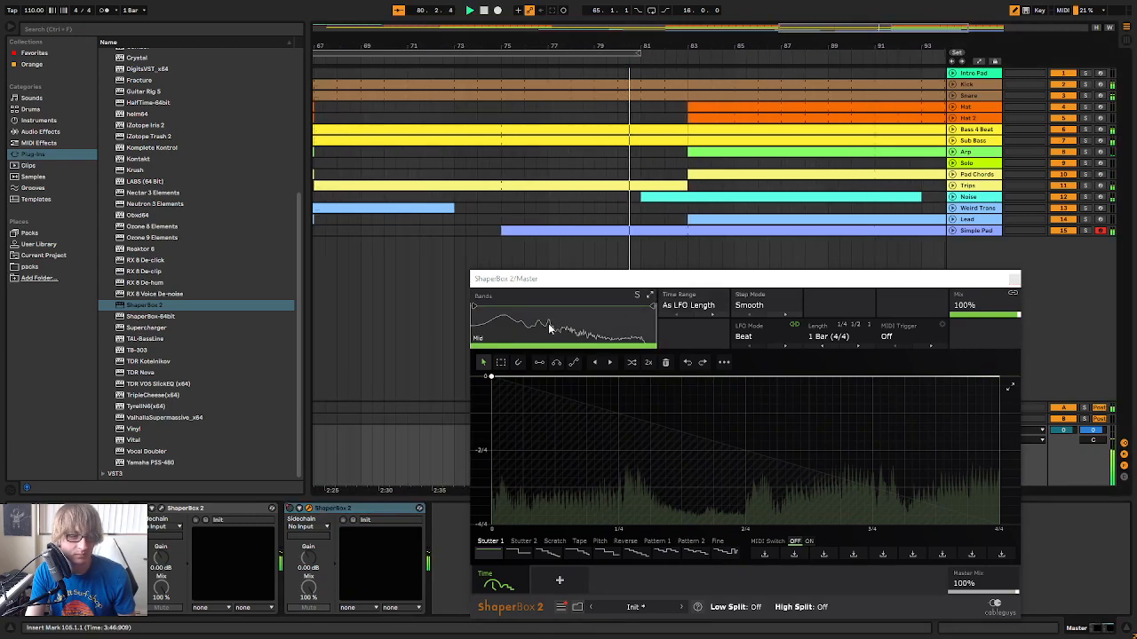
click(573, 552)
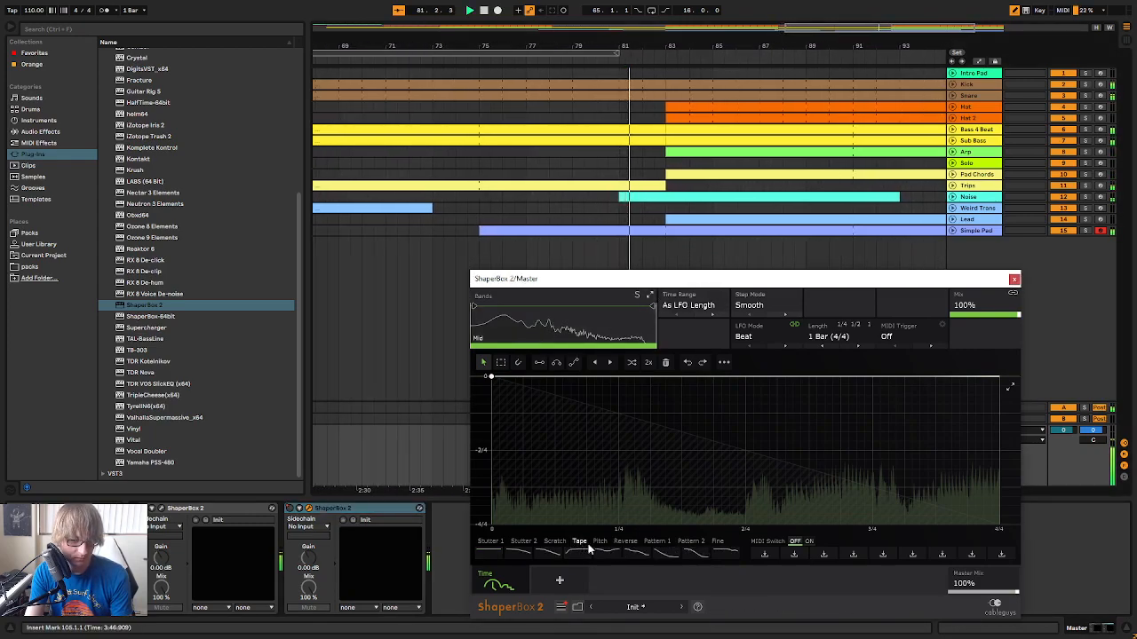
click(537, 553)
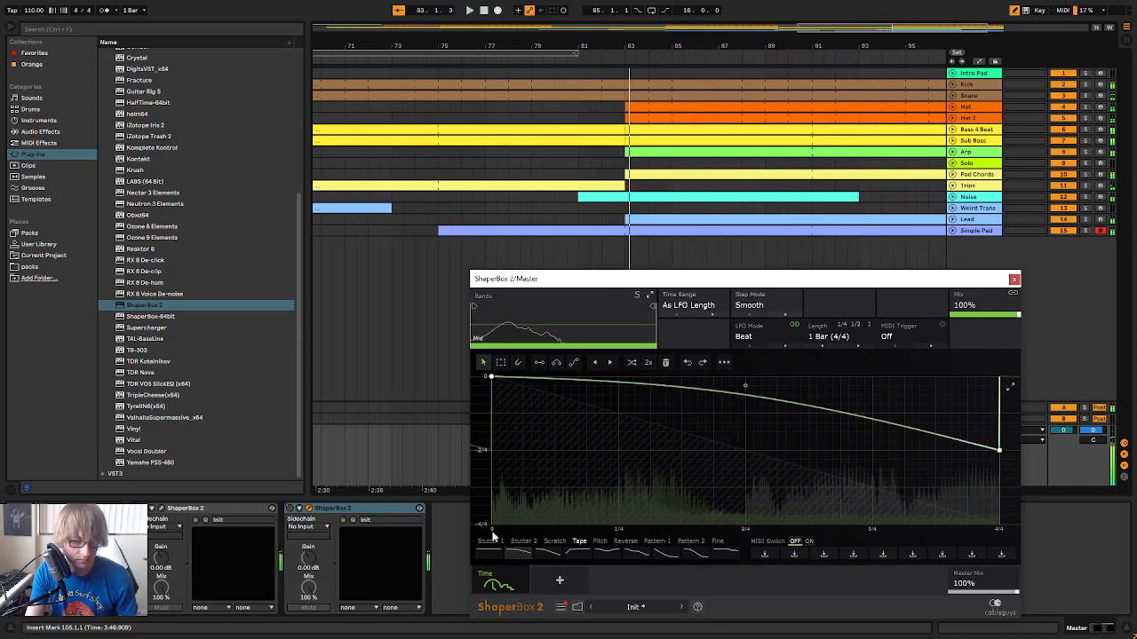
Try Stutter 1 and Stutter 2 waves in the Time shaper and move the 16-bar loop to start at bar 81
click(728, 555)
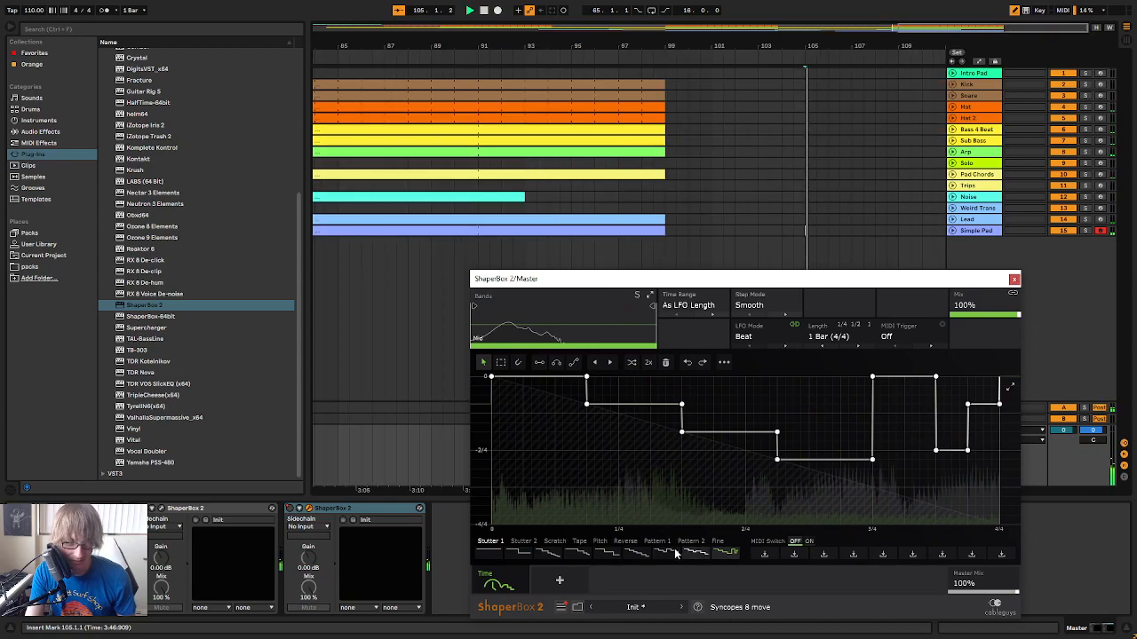
click(649, 554)
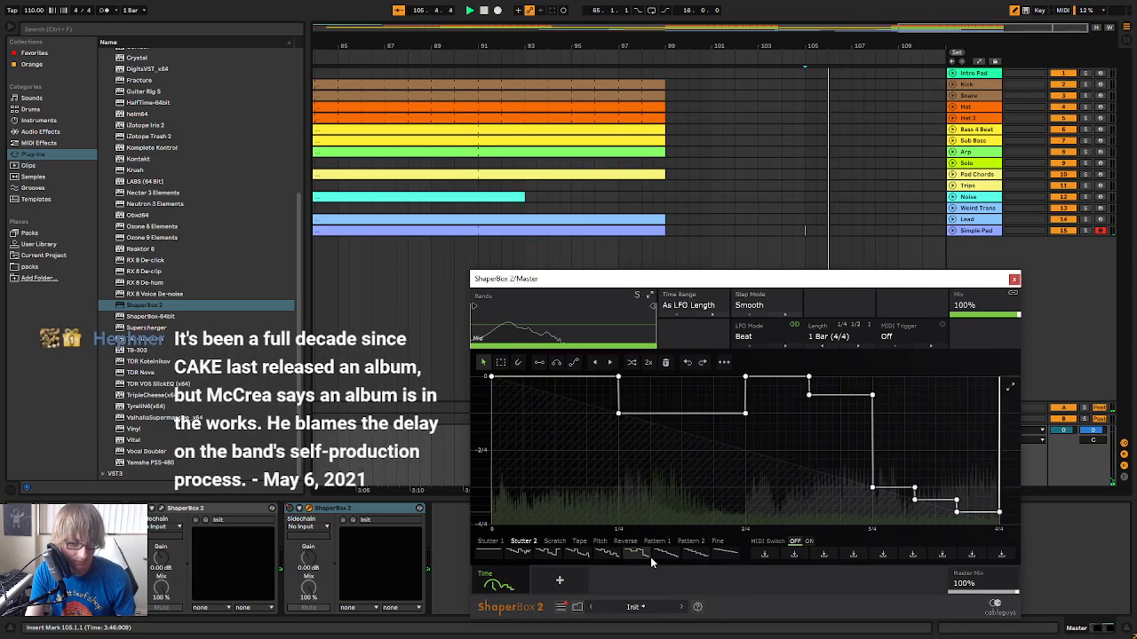
drag(634, 47, 634, 7)
drag(750, 51, 766, 72)
click(746, 53)
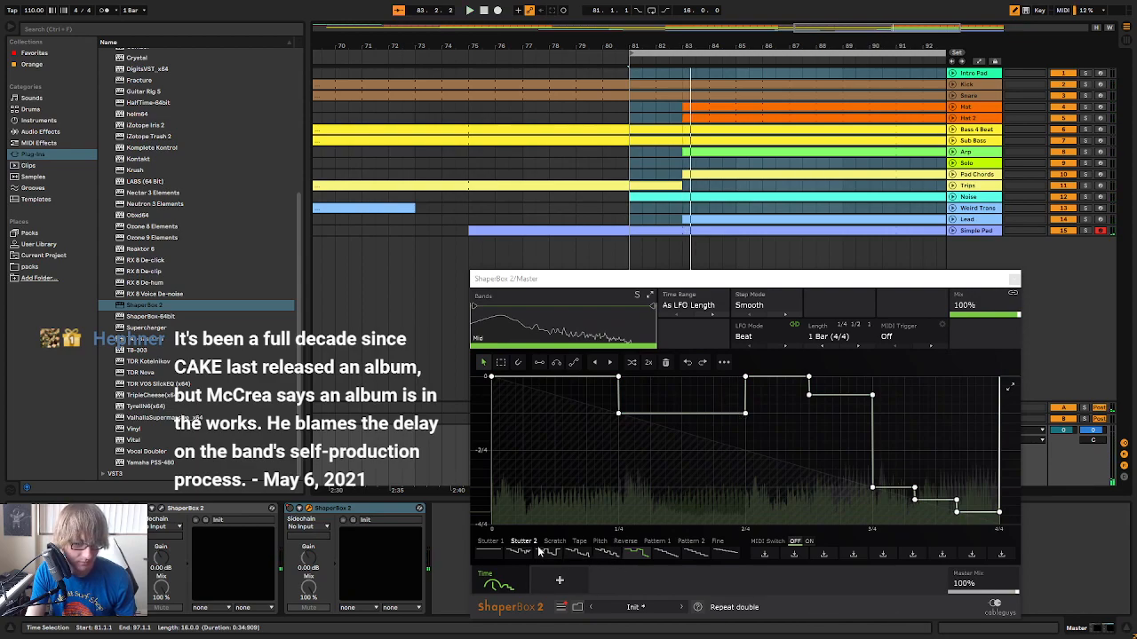
Audition Stutter 1 waves from bar 81 and apply the one with progressively shorter descending steps
click(605, 555)
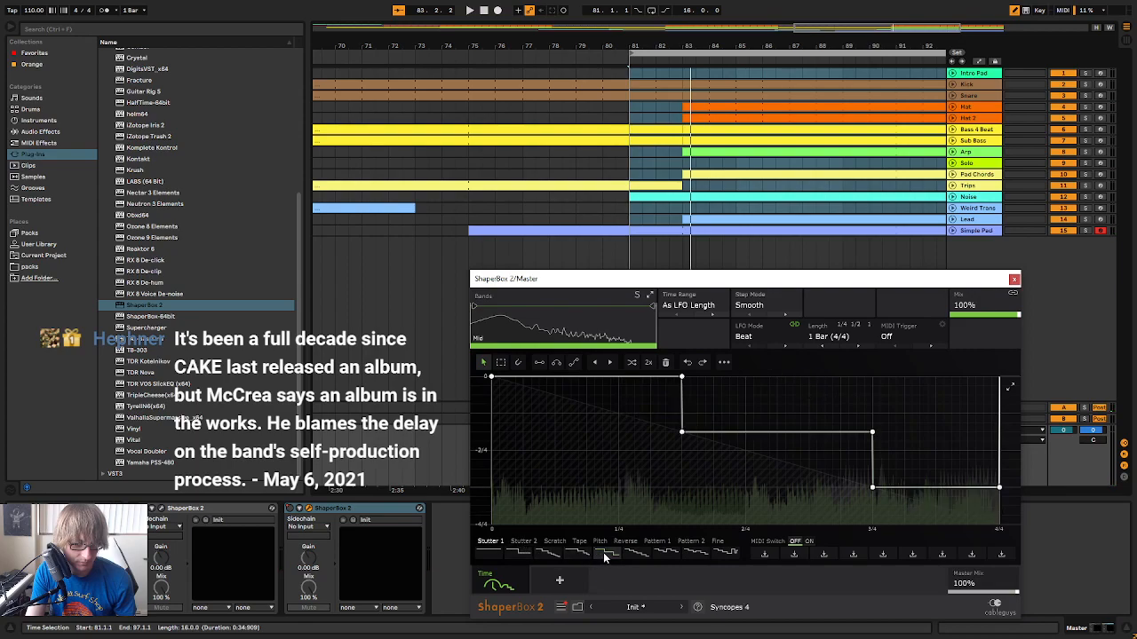
click(579, 557)
key(space)
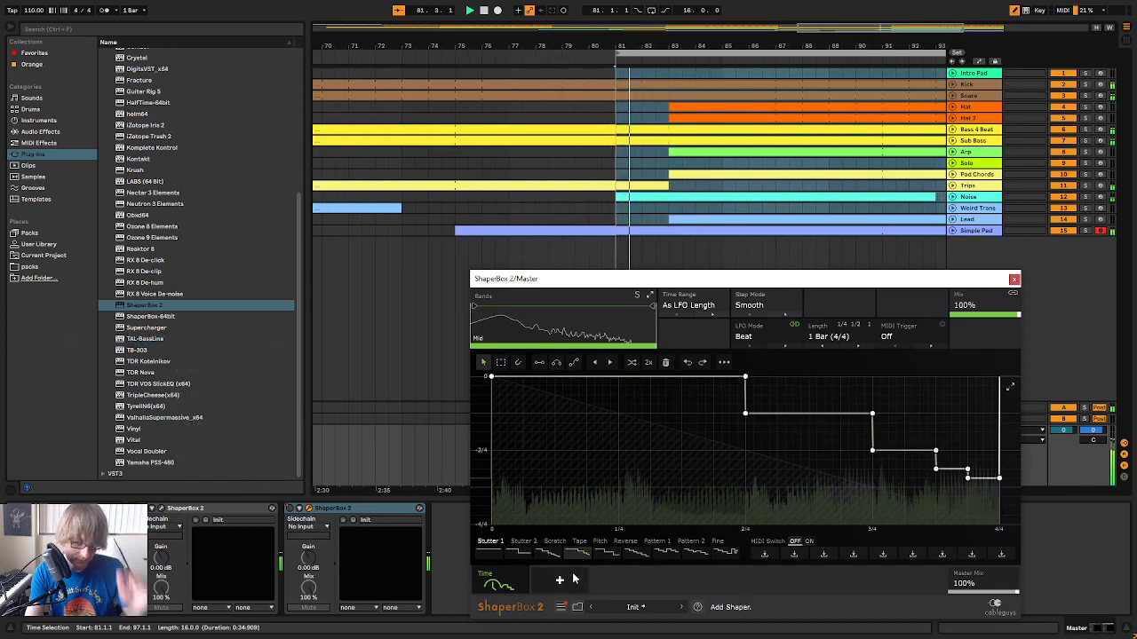
click(544, 556)
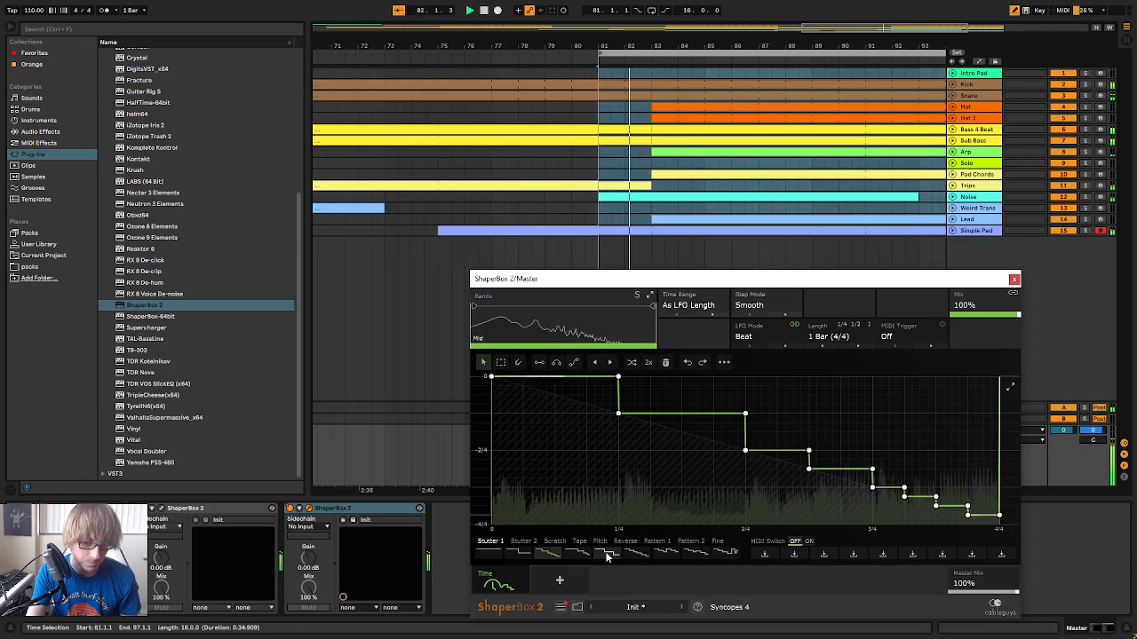
key(space)
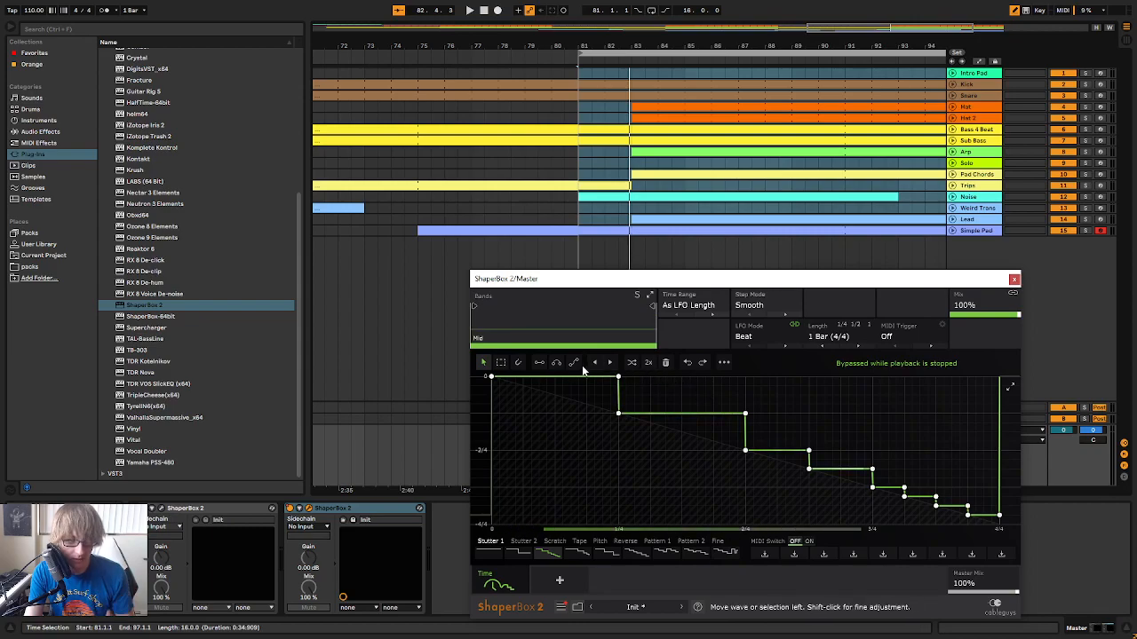
Flatten the Time wave's short steps into four equal quarter-length descending steps, play the transition, and close the plug-in window
click(539, 362)
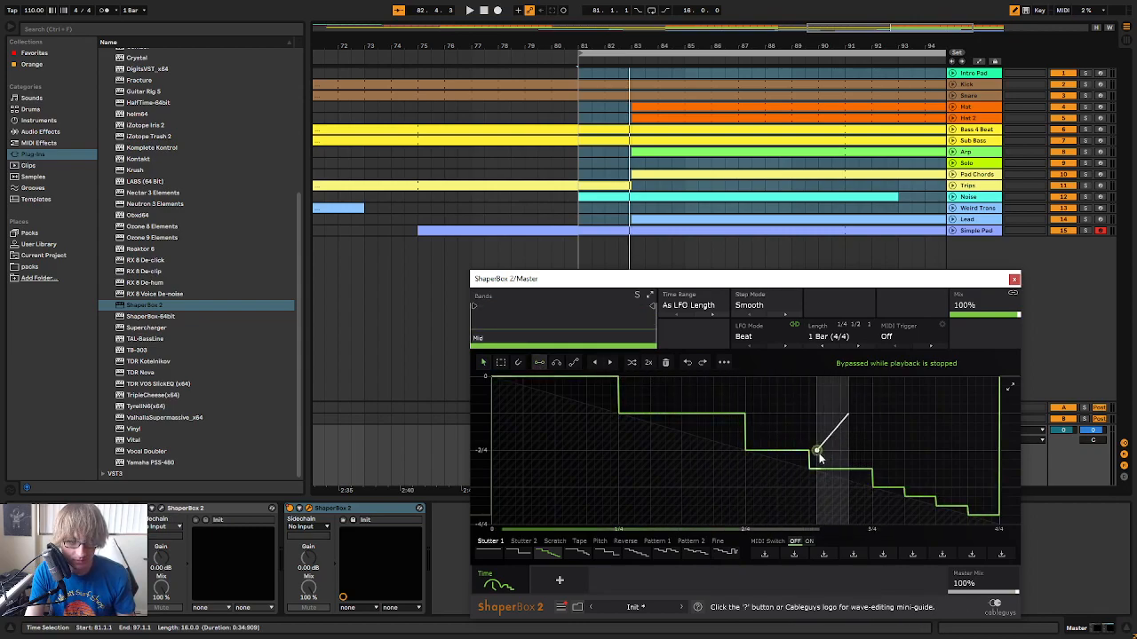
drag(809, 451, 872, 460)
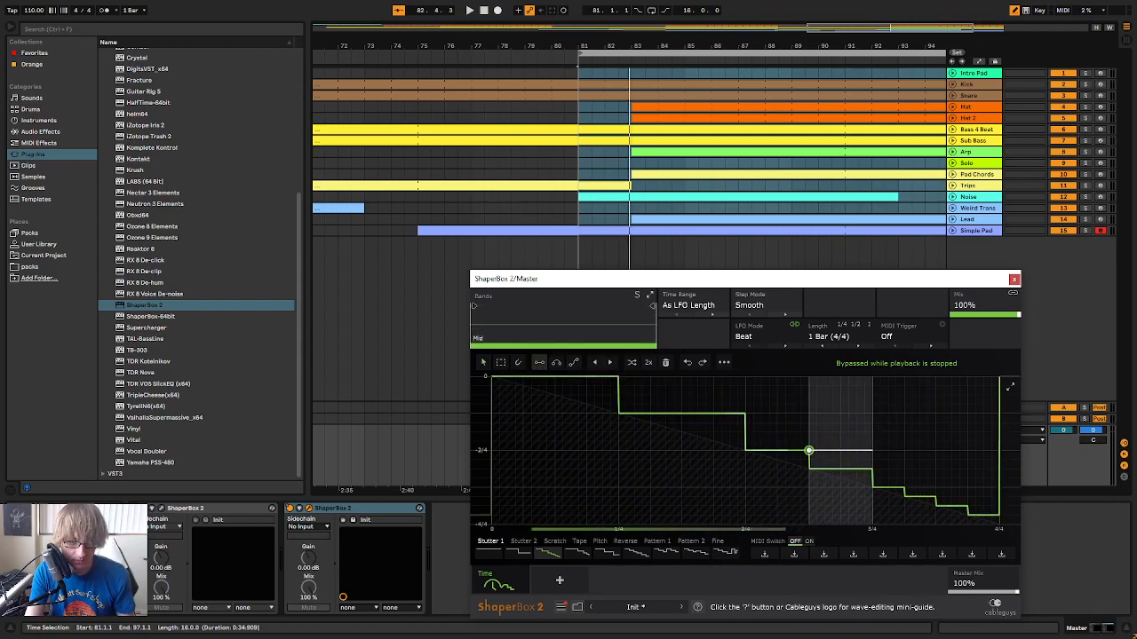
click(809, 451)
drag(872, 489, 999, 488)
key(space)
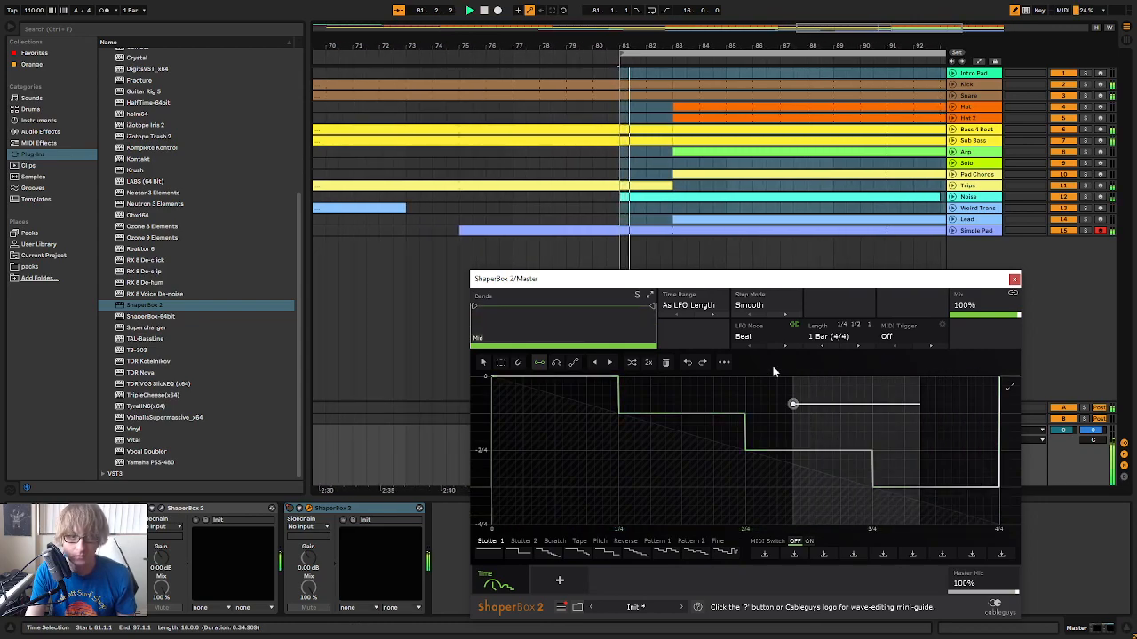
click(1014, 281)
Unfold the Noise track, delete its clip spanning bars 81 to 93, and save the set
click(813, 196)
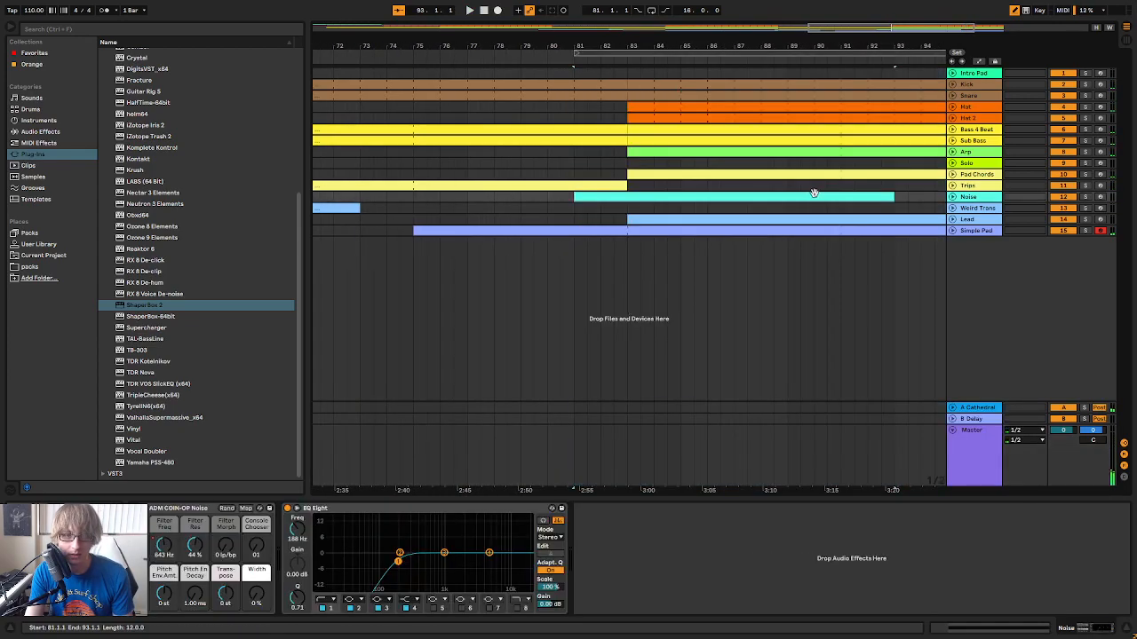
click(774, 198)
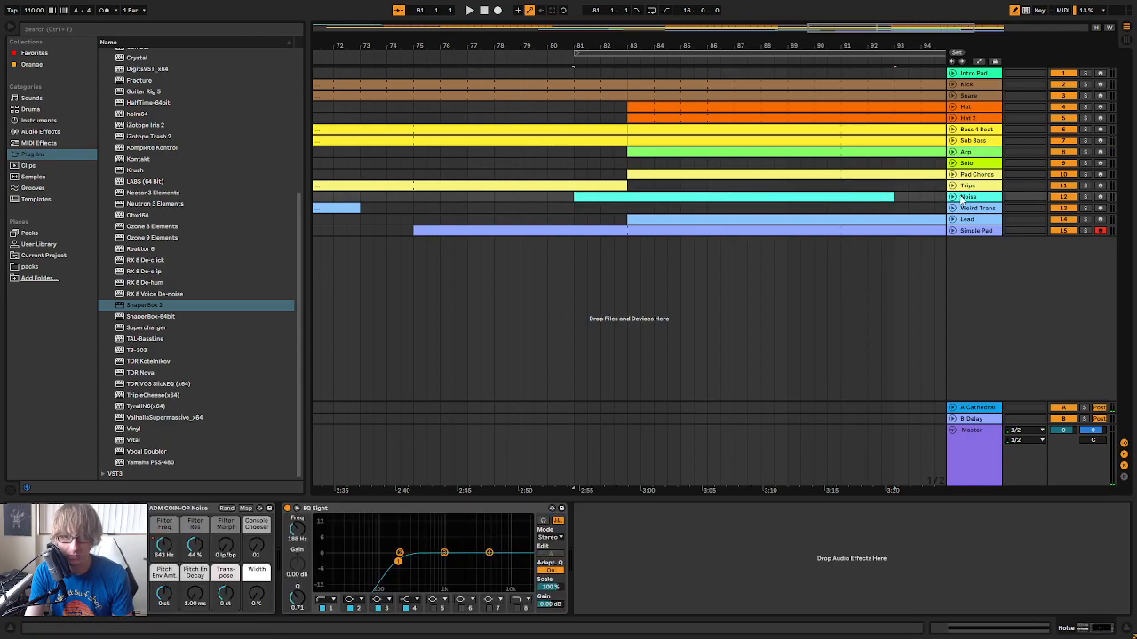
click(953, 197)
click(560, 58)
drag(675, 48, 649, 18)
click(706, 199)
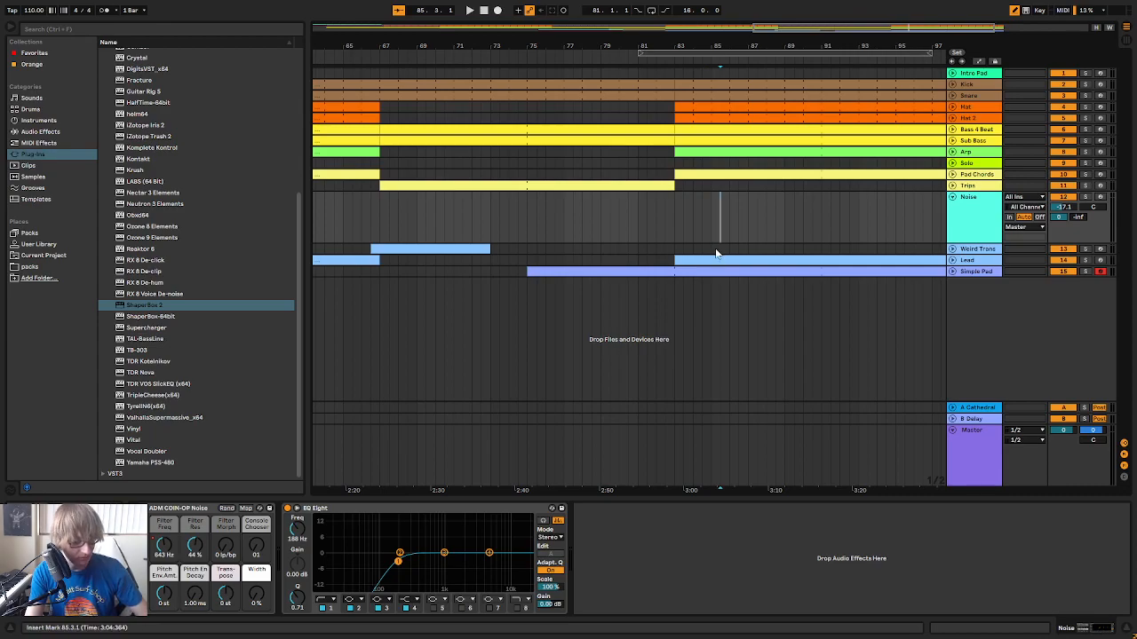
click(737, 216)
key(ctrl+s)
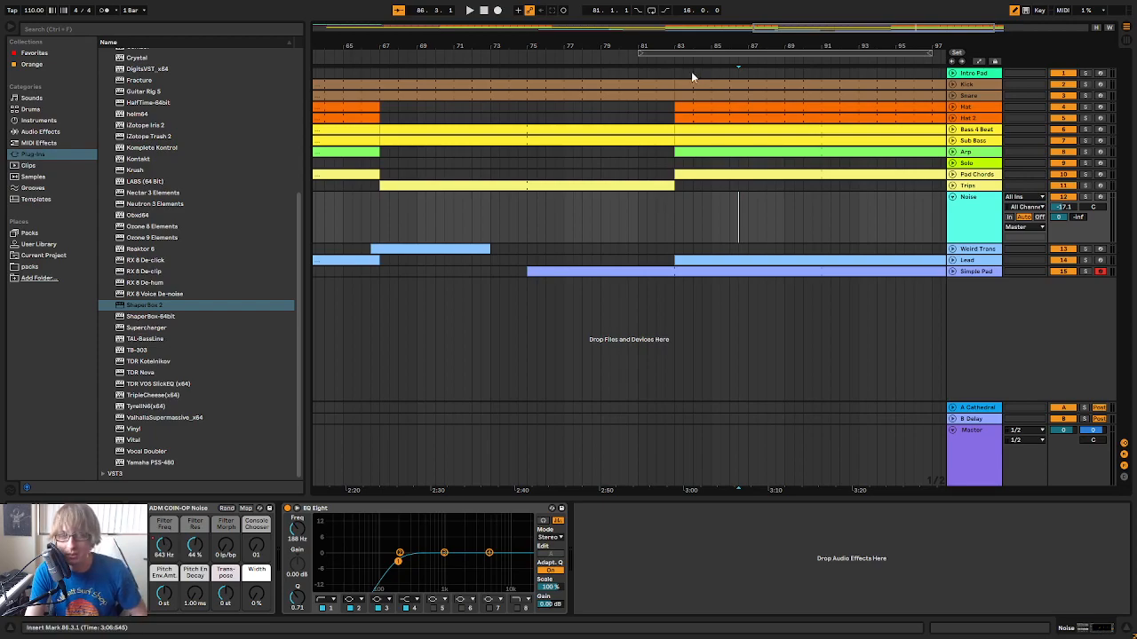
Play the arrangement from about bar 67 through bar 83, then replay the transition from about bar 80
drag(680, 41, 737, 43)
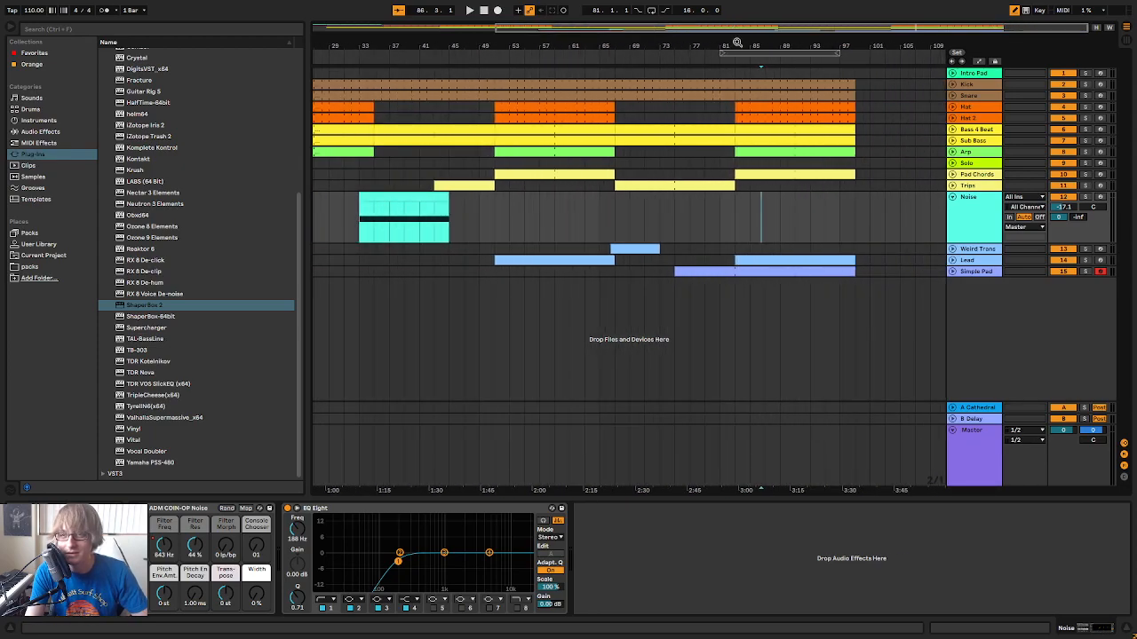
click(609, 51)
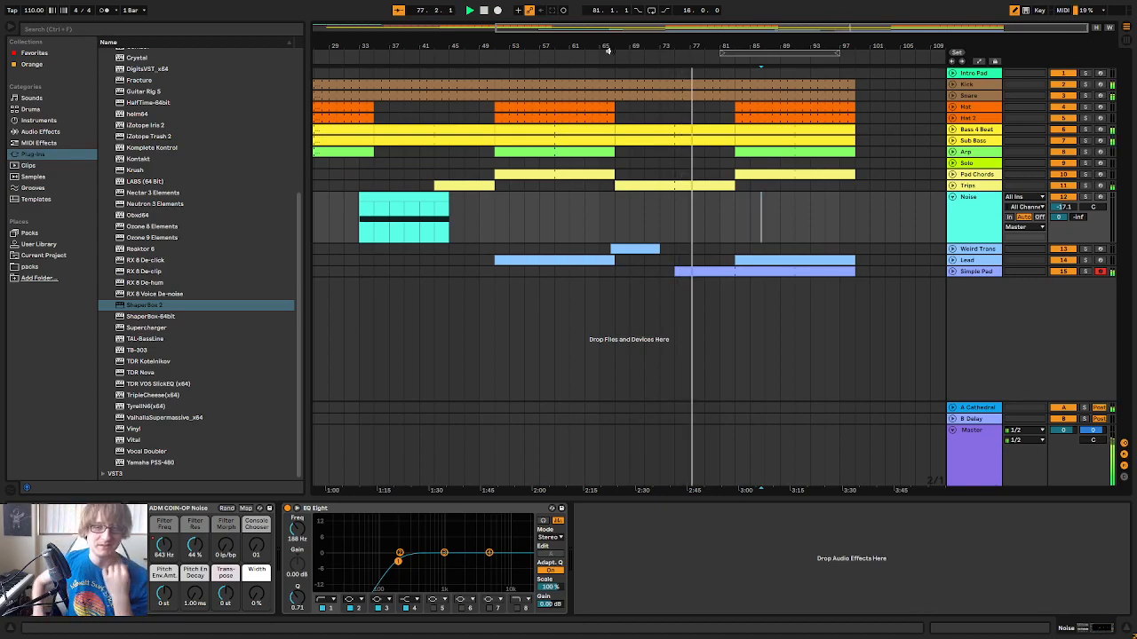
drag(750, 46, 750, 97)
drag(724, 48, 722, 41)
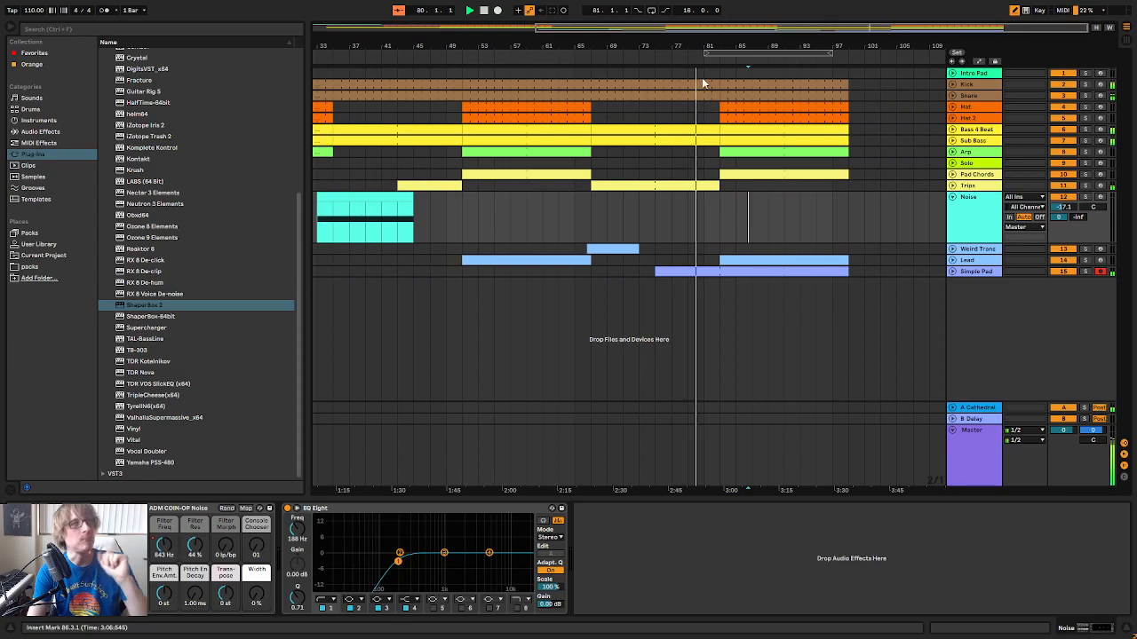
scroll(218, 292, up, 5)
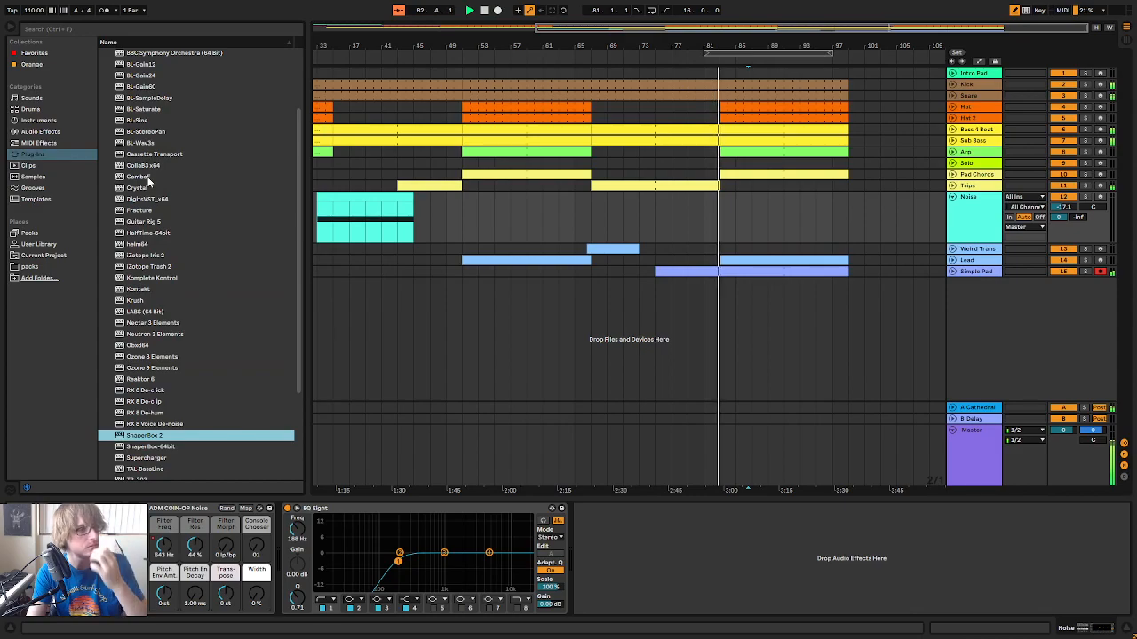
click(699, 57)
drag(724, 46, 726, 82)
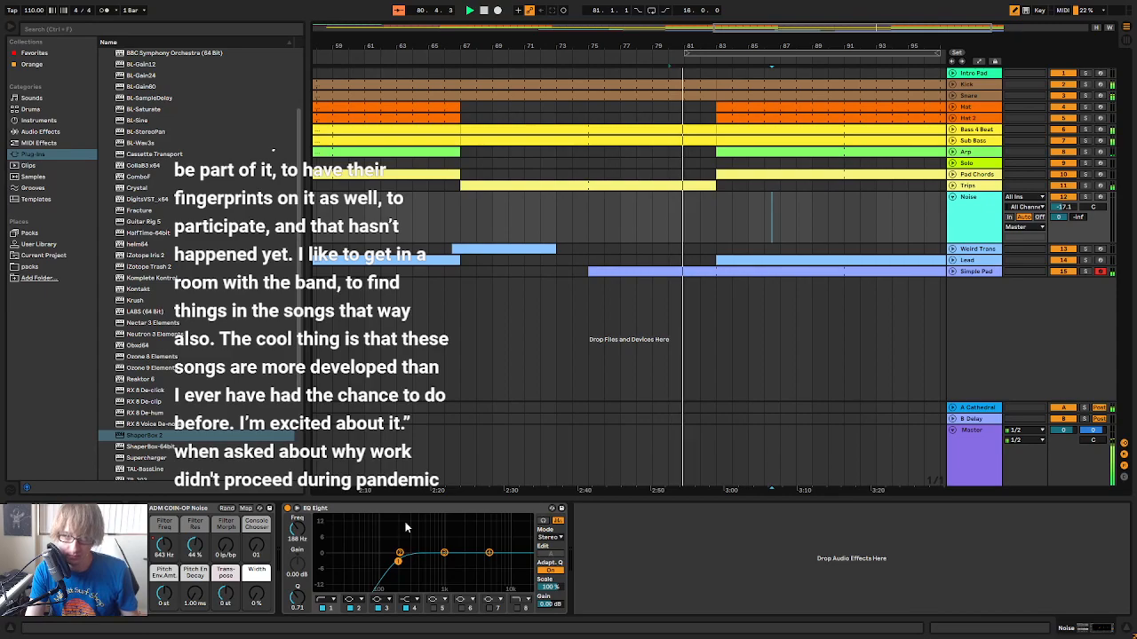
Reopen the Master's second ShaperBox 2, add a lower step over the Time wave's final eighth, and close it after playback
click(965, 448)
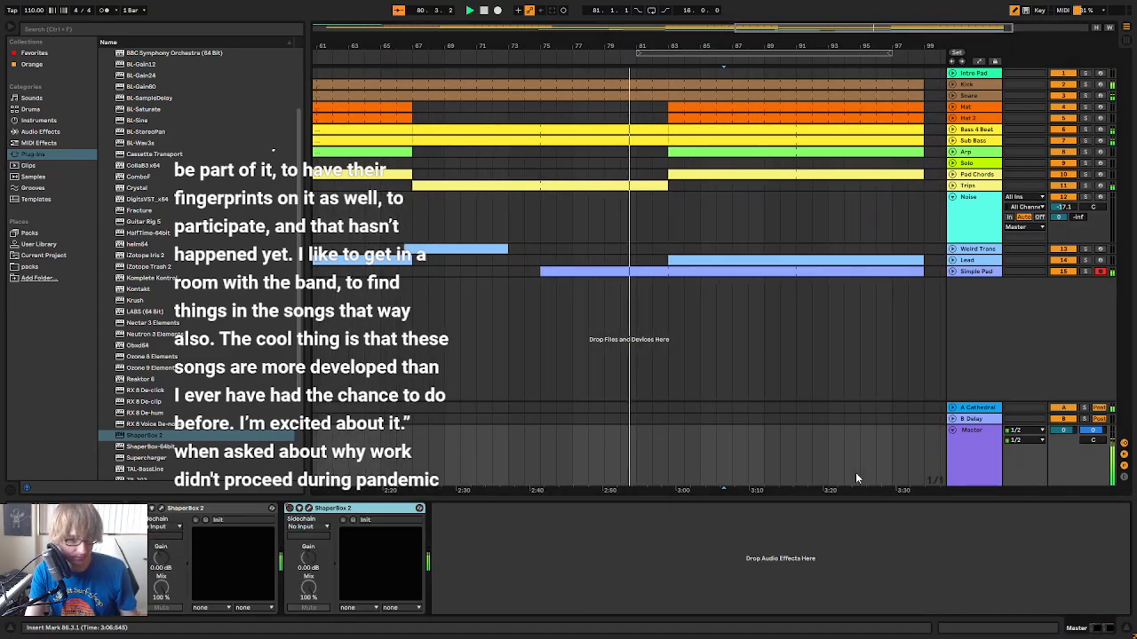
click(309, 509)
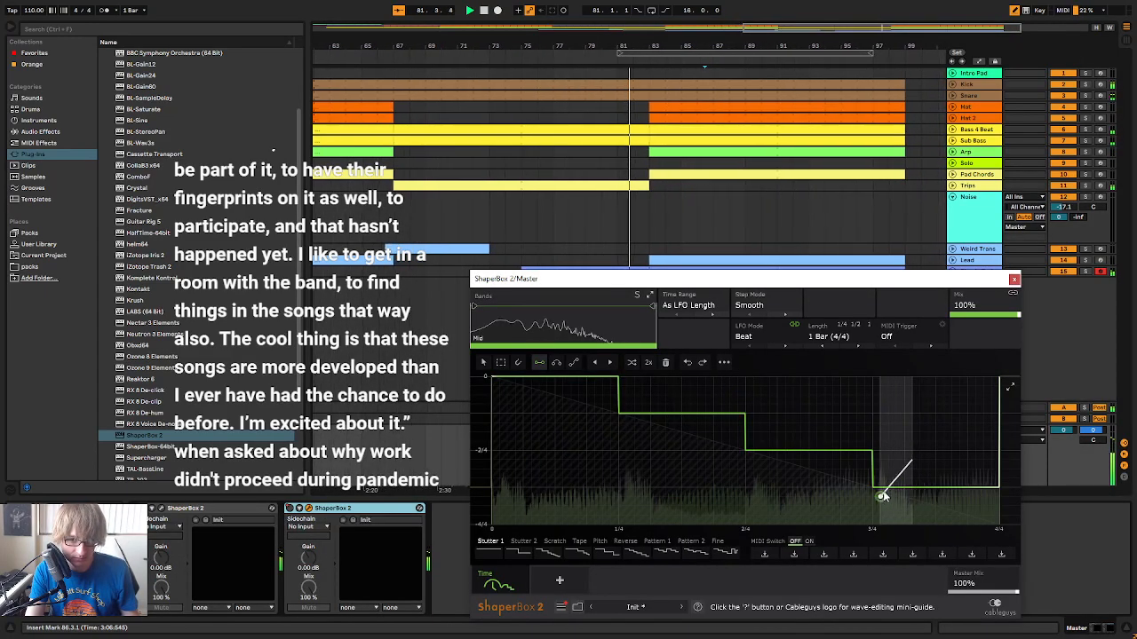
key(space)
click(935, 506)
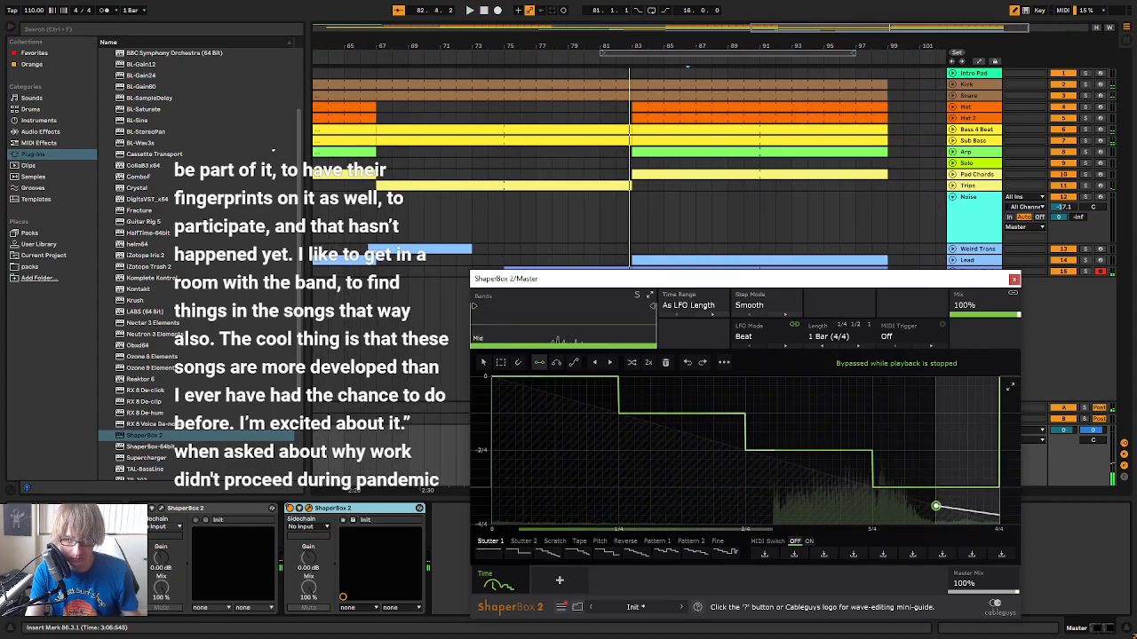
click(935, 506)
key(space)
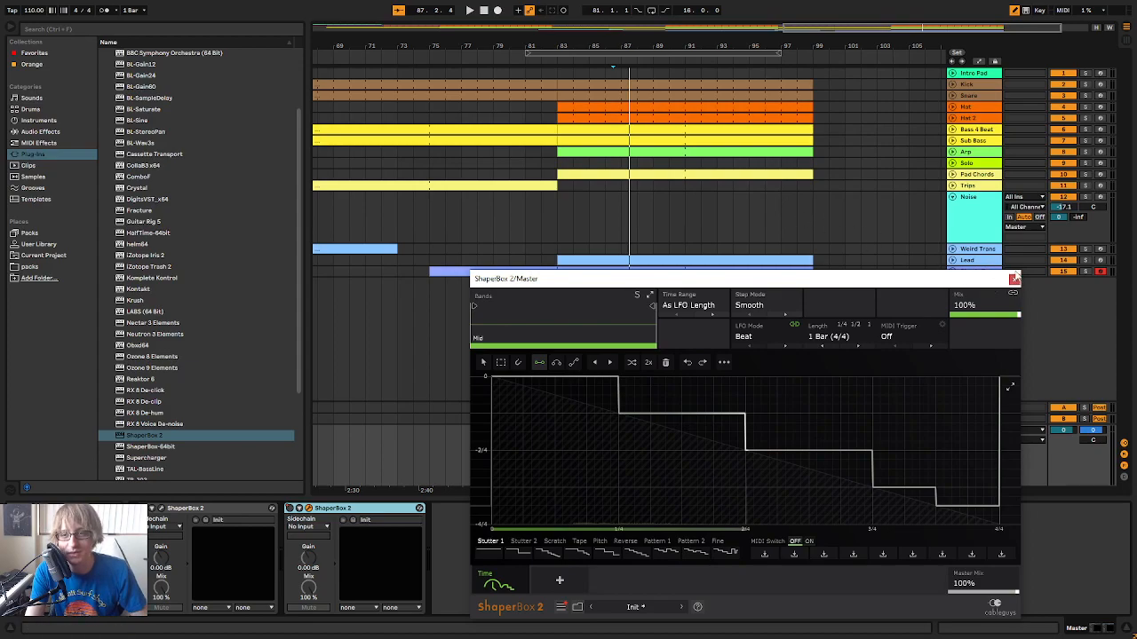
click(1014, 279)
Collapse the Noise track and extend the loop's end to bar 107, making it 26 bars long
click(506, 51)
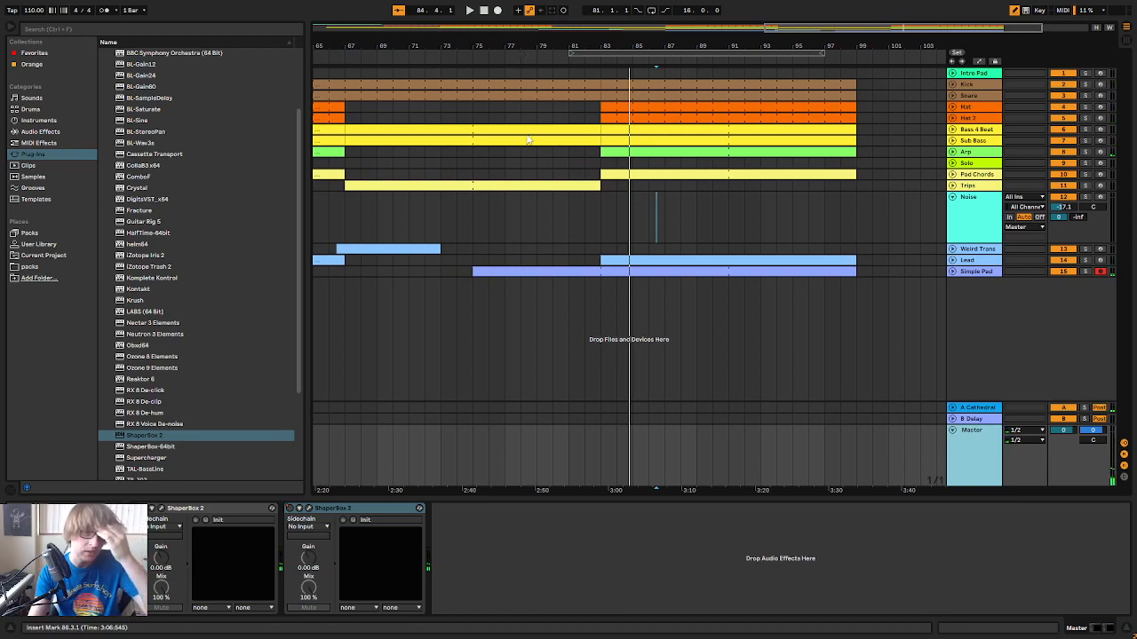
click(952, 198)
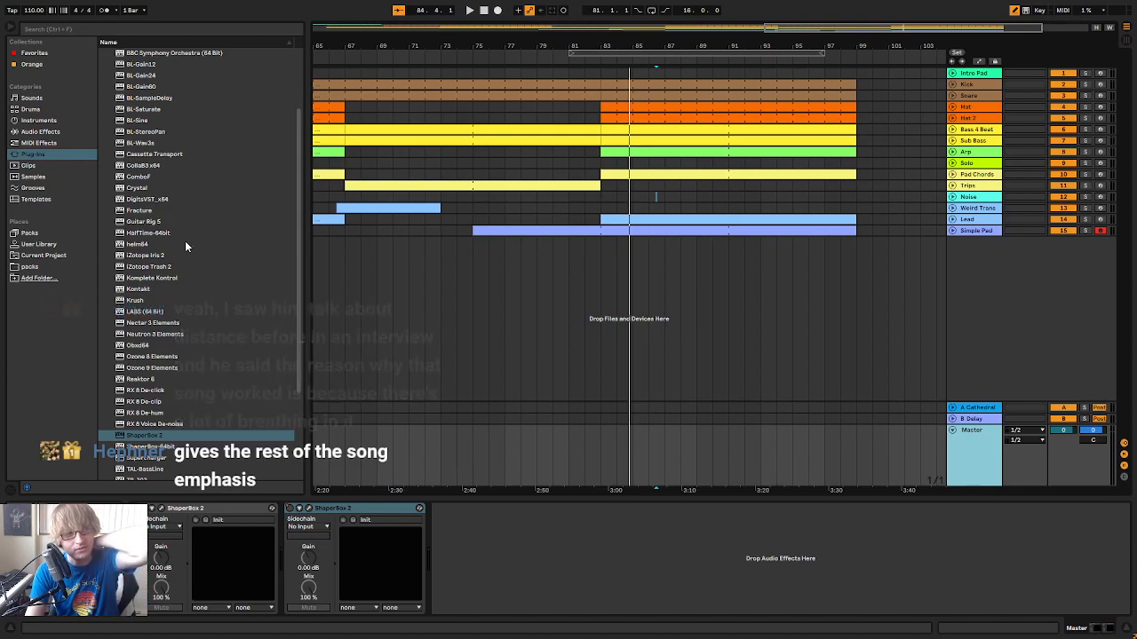
click(51, 132)
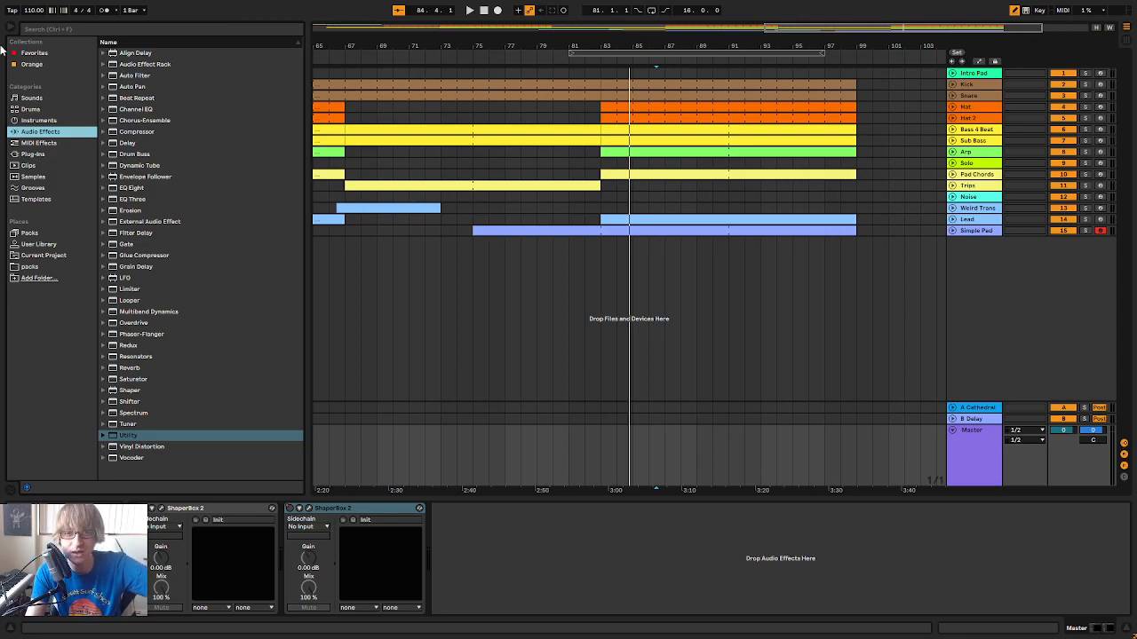
drag(677, 46, 763, 20)
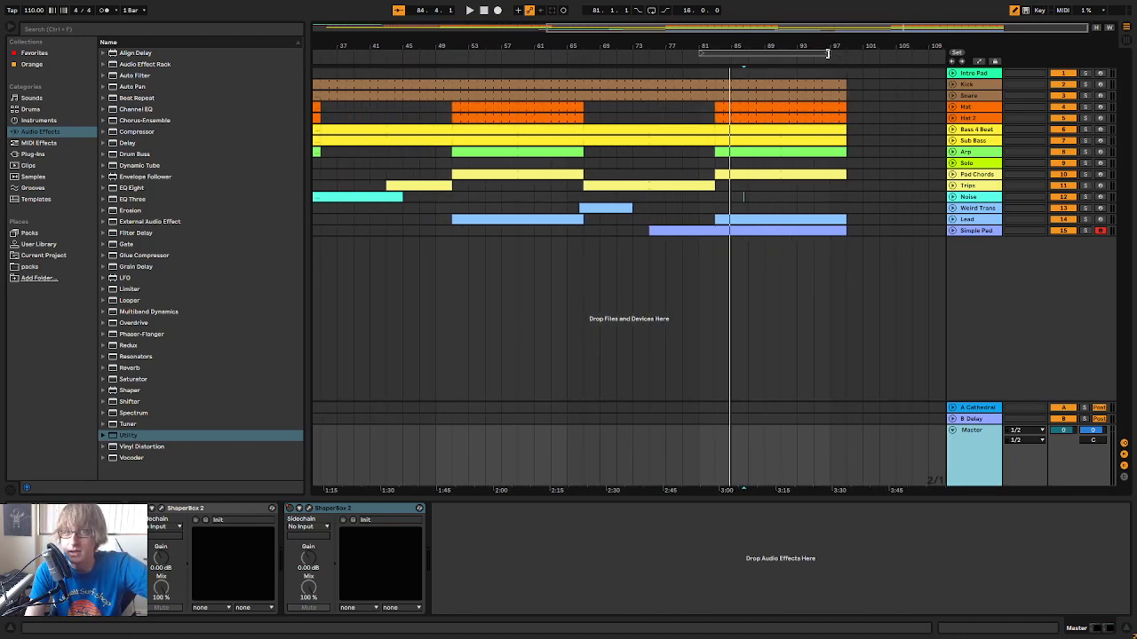
drag(826, 56, 913, 56)
click(842, 54)
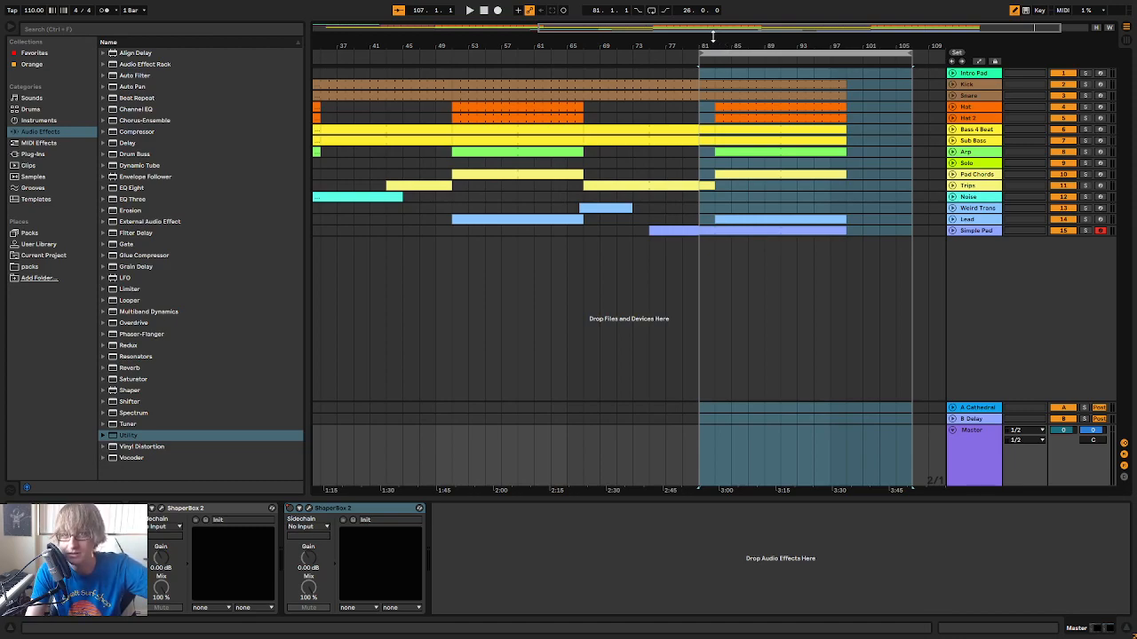
Play the transition into bar 83 from just before bar 81 and replay it to check the stutter effect
drag(706, 32, 616, 41)
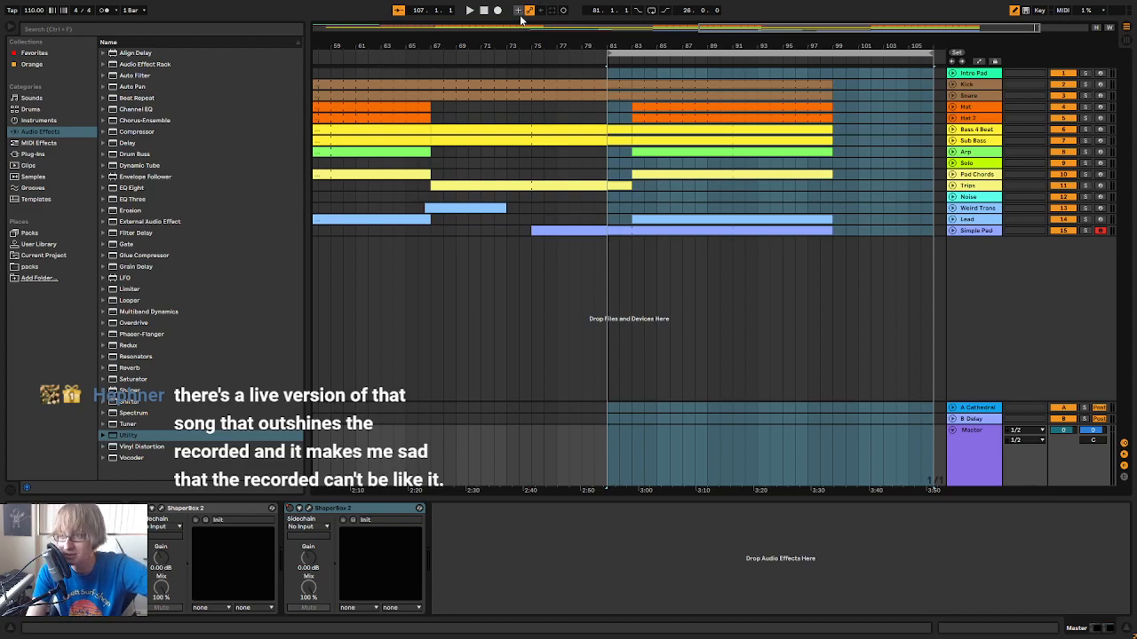
click(592, 51)
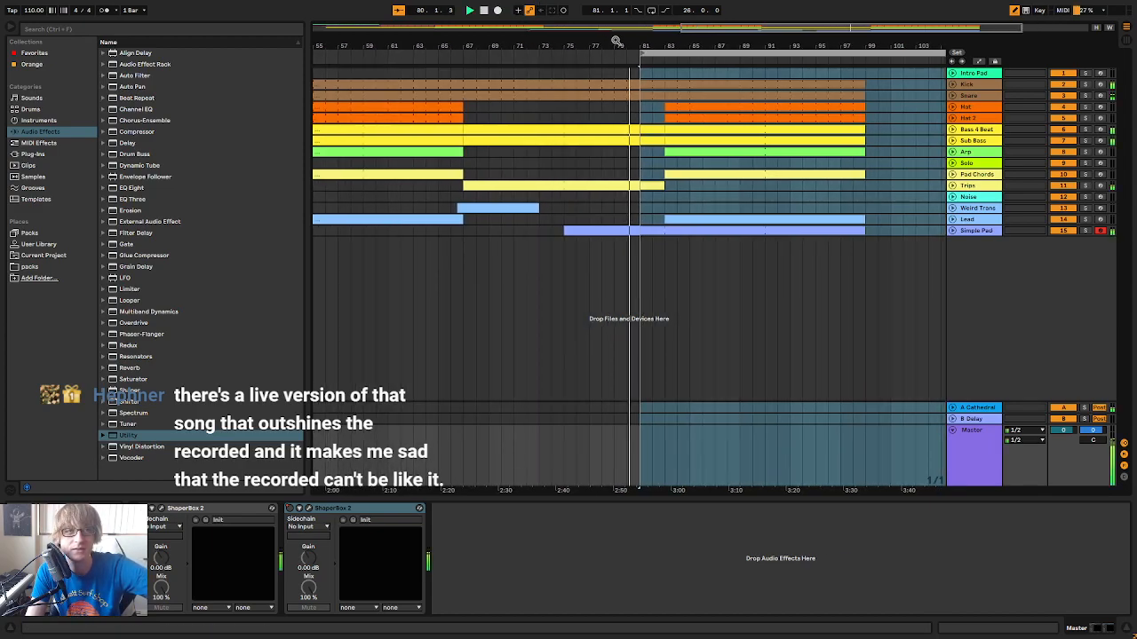
click(483, 11)
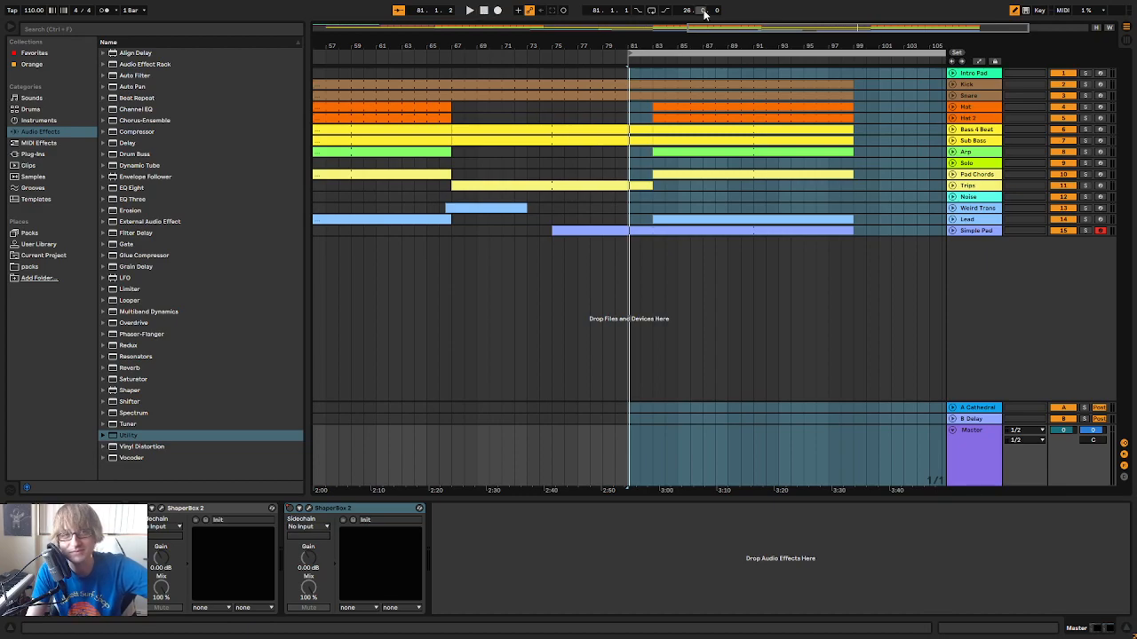
click(471, 11)
drag(588, 44, 625, 39)
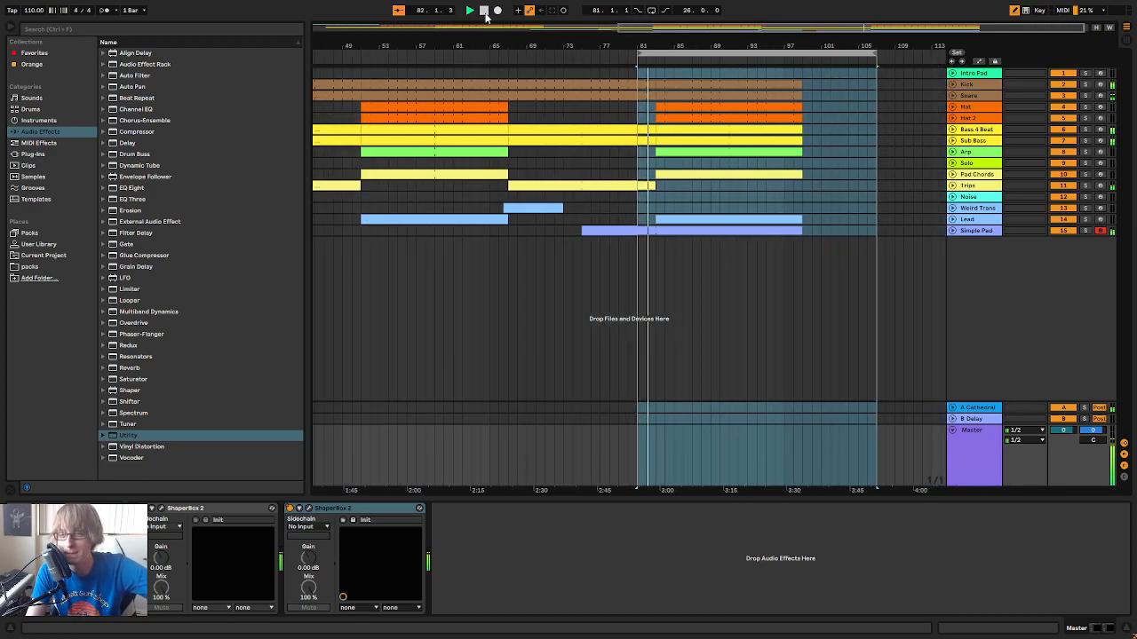
click(484, 11)
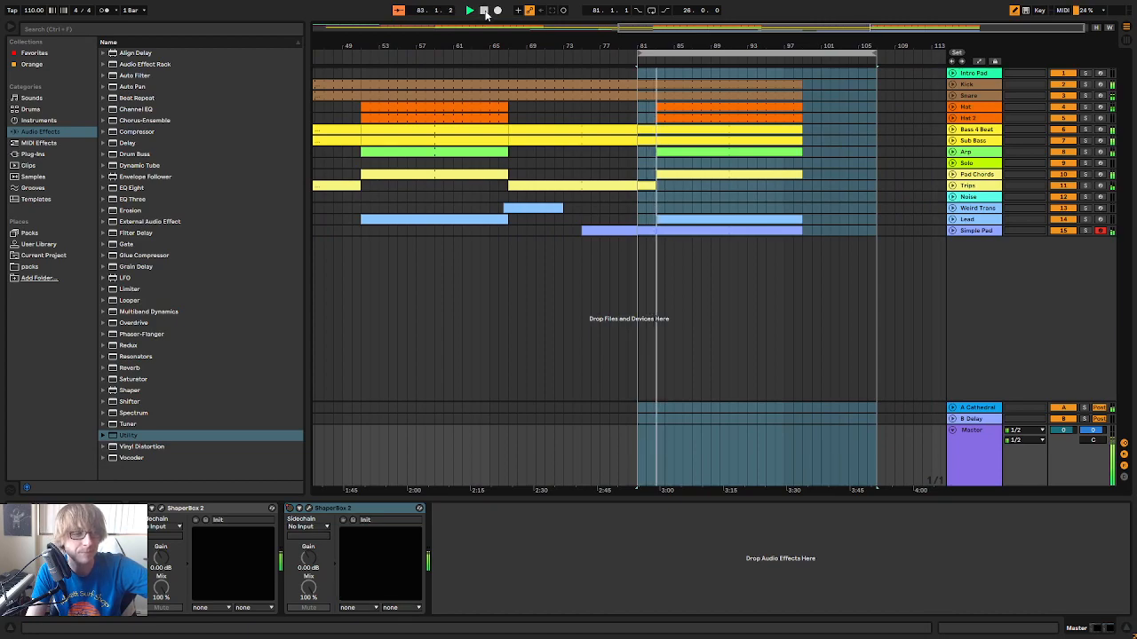
Load the Crasho.adg cymbal rack from the User Library onto a new MIDI track below Simple Pad
click(38, 244)
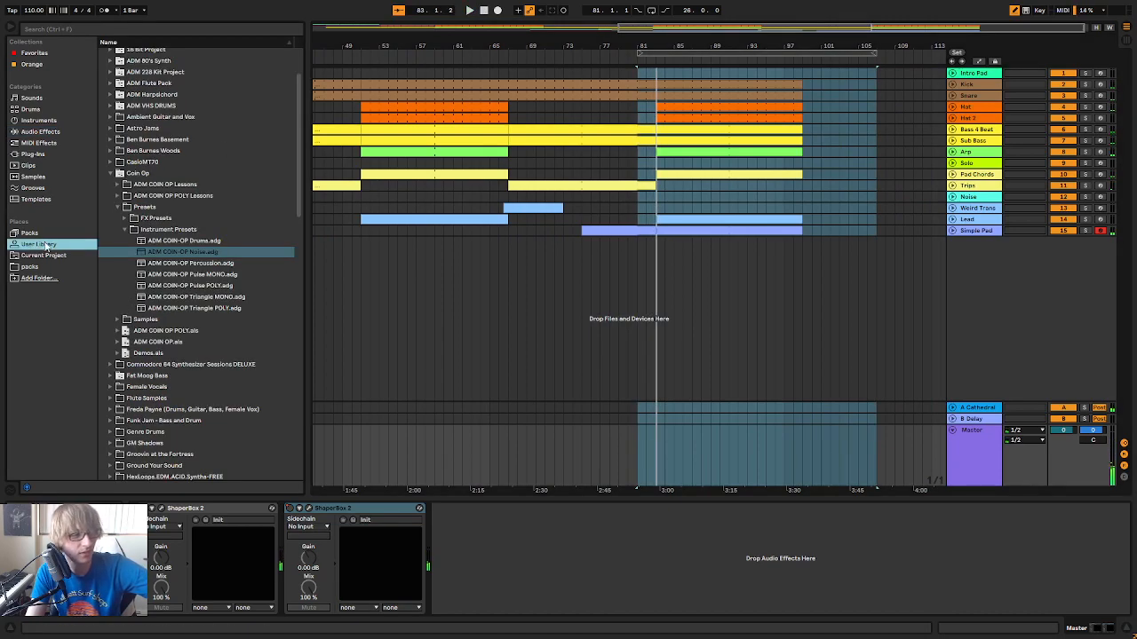
click(109, 173)
click(107, 172)
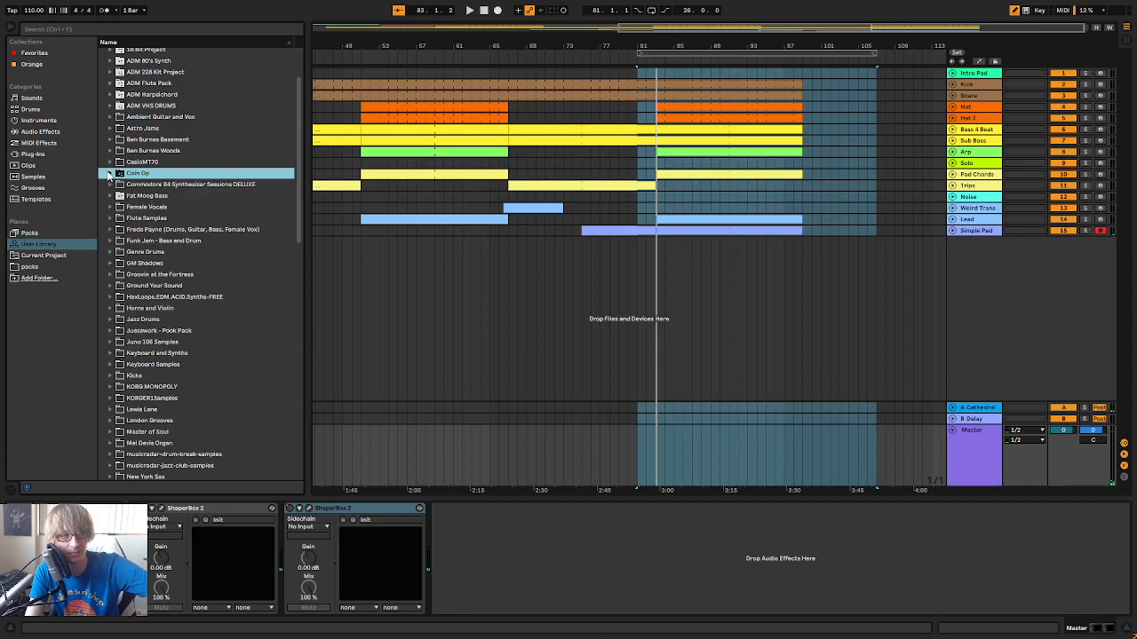
scroll(116, 329, down, 15)
scroll(116, 330, down, 1)
click(144, 334)
click(144, 345)
drag(969, 273, 876, 305)
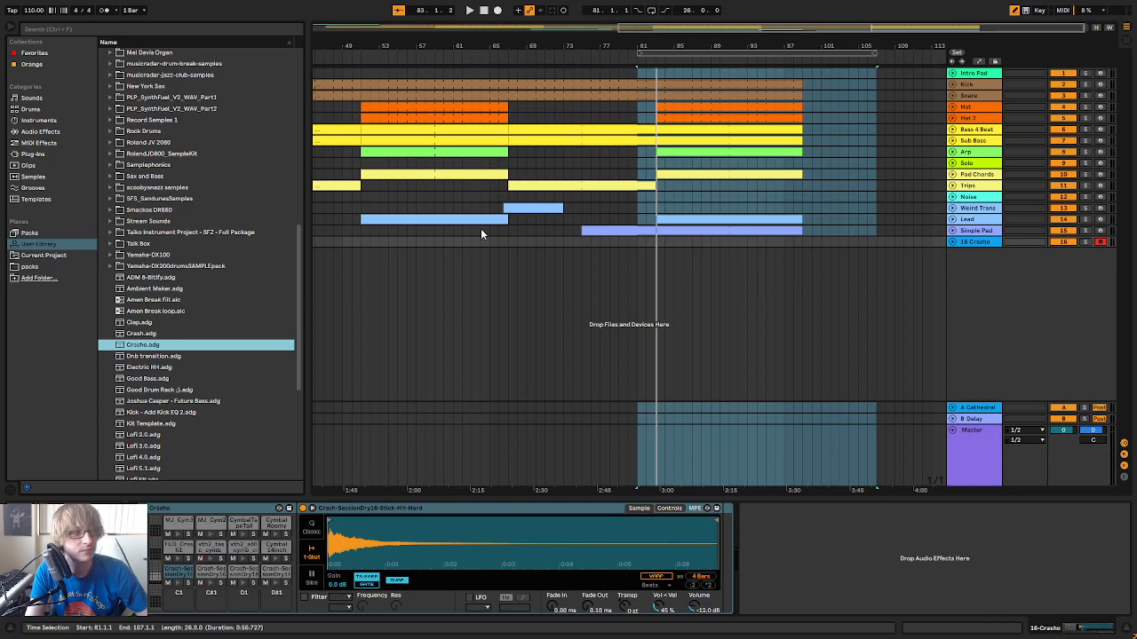
Add EQ Eight's Cymbal EQ 1 drum preset to the Crasho track
click(50, 132)
click(104, 187)
drag(142, 211, 977, 242)
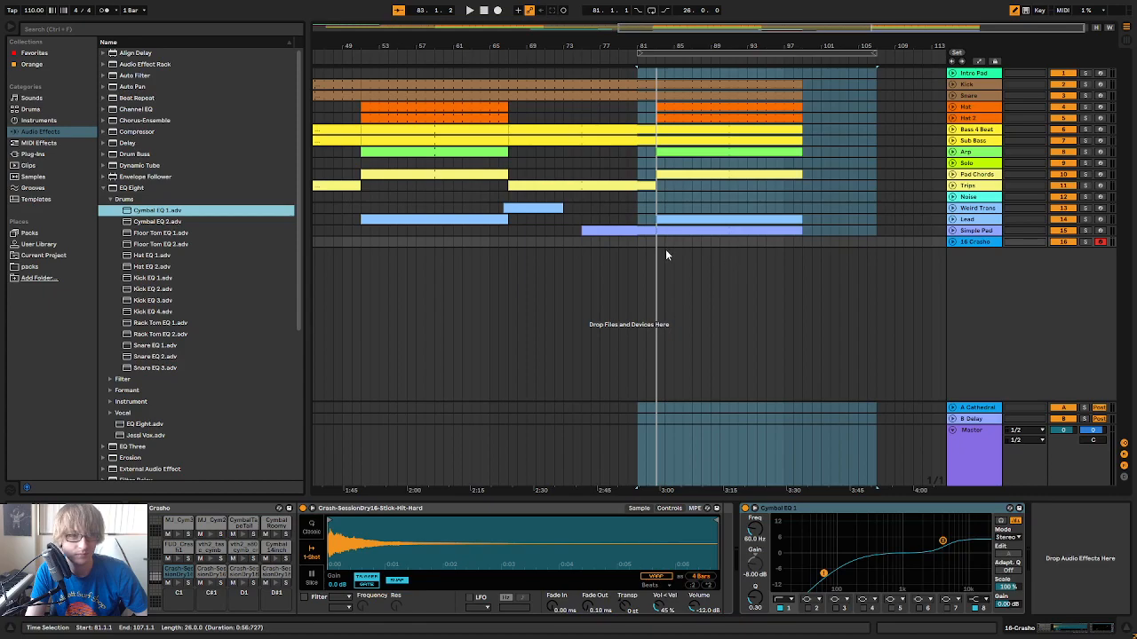
Raise the Crasho track's send to the A Cathedral return to -13.0 dB in the mixer
key(Tab)
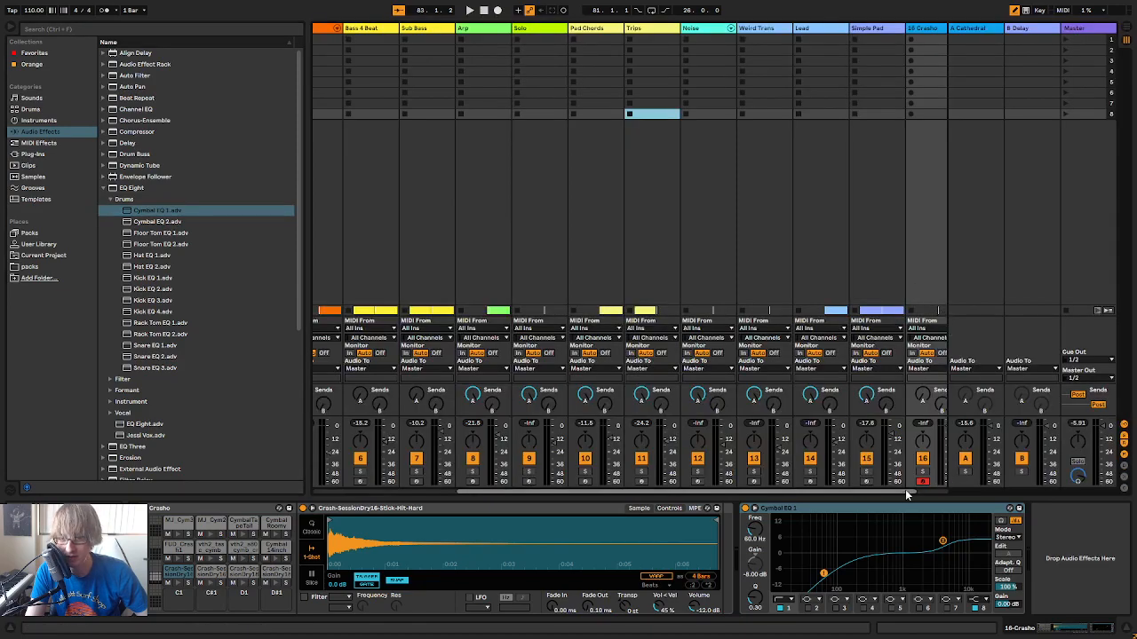
drag(905, 491, 944, 490)
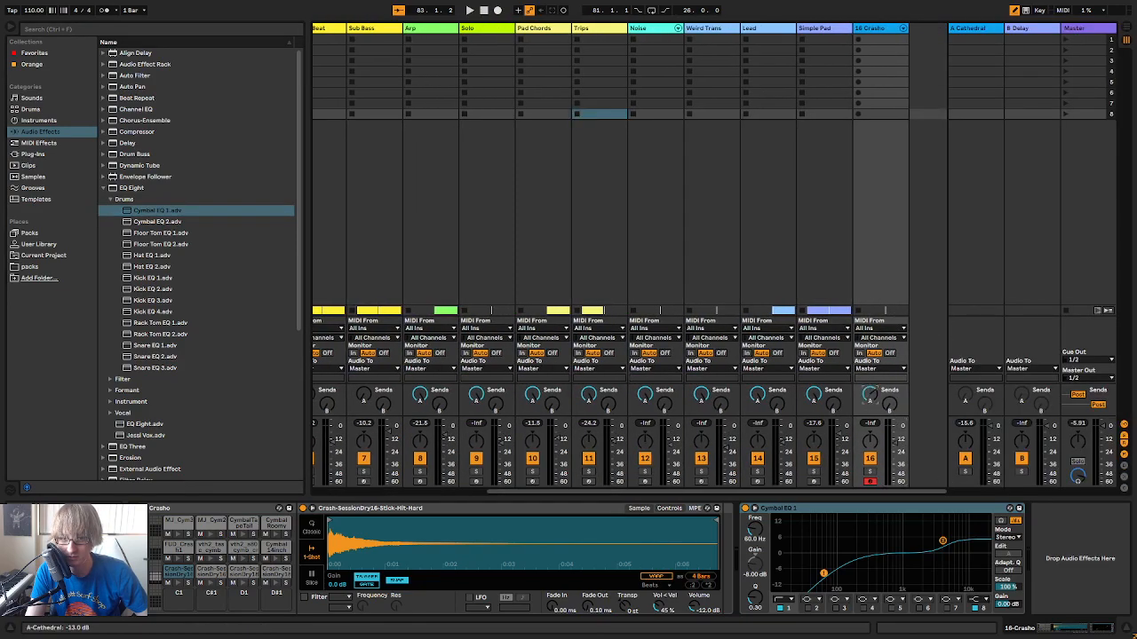
key(Tab)
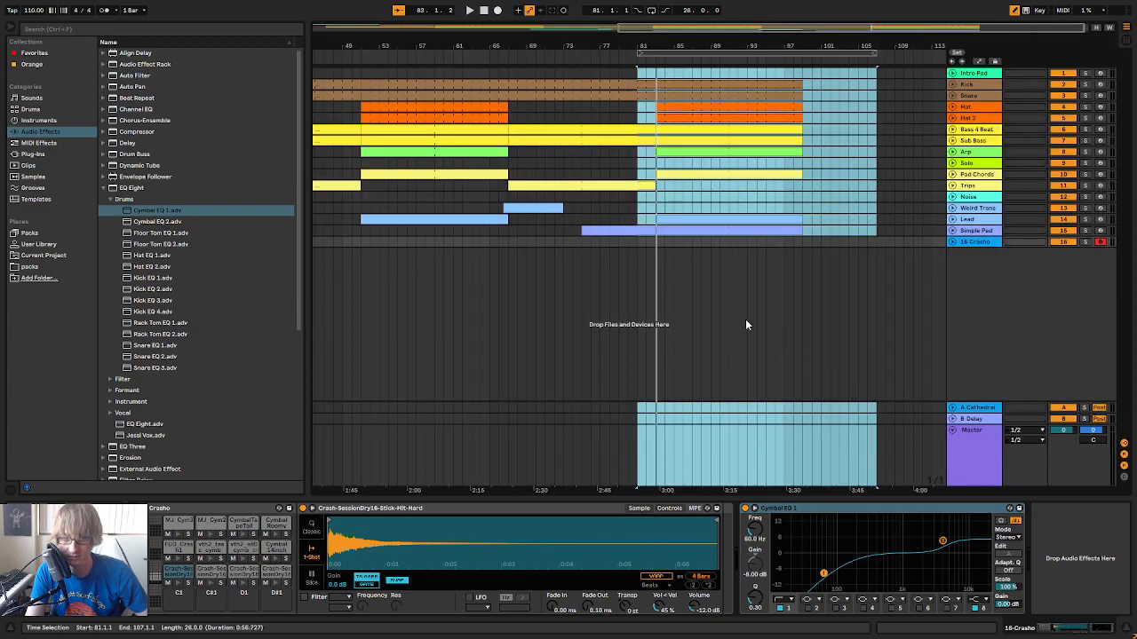
Insert a one-bar MIDI clip at bar 83 on the Crasho track and open its notes
click(661, 241)
key(ctrl+shift+m)
click(668, 242)
click(660, 216)
click(952, 251)
click(839, 248)
click(664, 219)
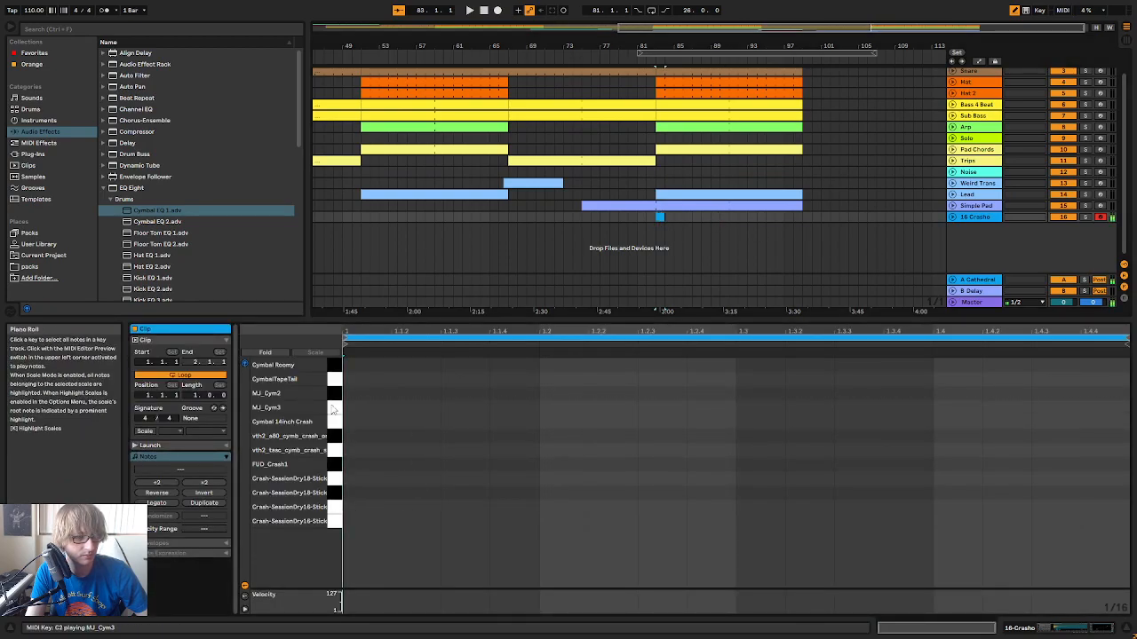
Audition the upper cymbal sounds and add a sixteenth-note CymbalTapeTail hit at the clip's start with Draw Mode off
click(335, 366)
click(336, 382)
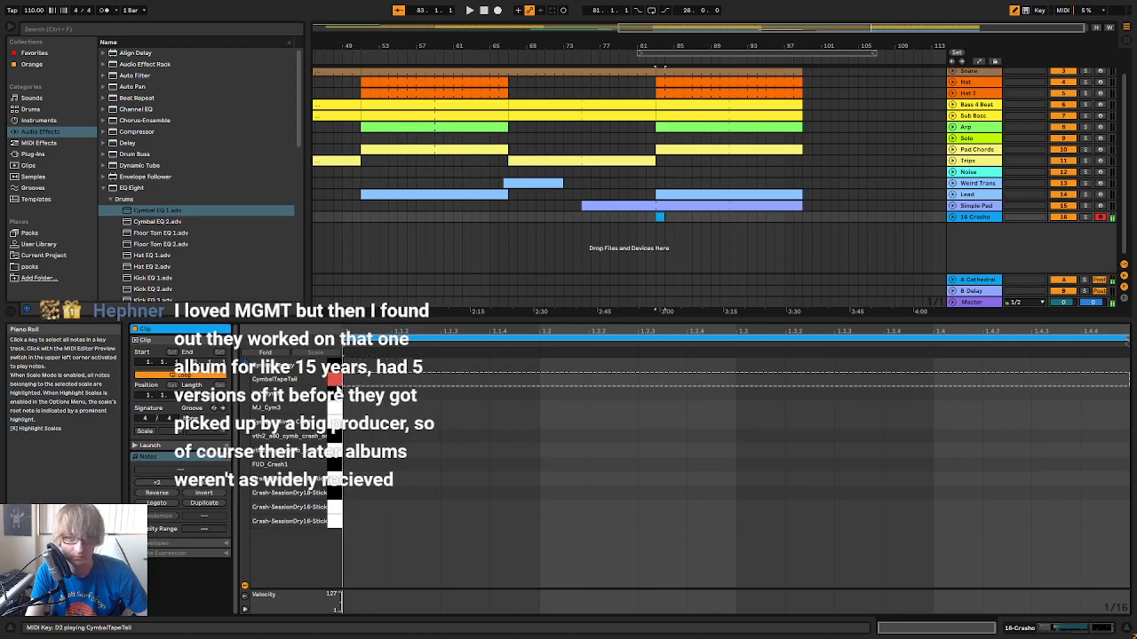
click(351, 380)
click(1013, 11)
click(511, 394)
click(366, 380)
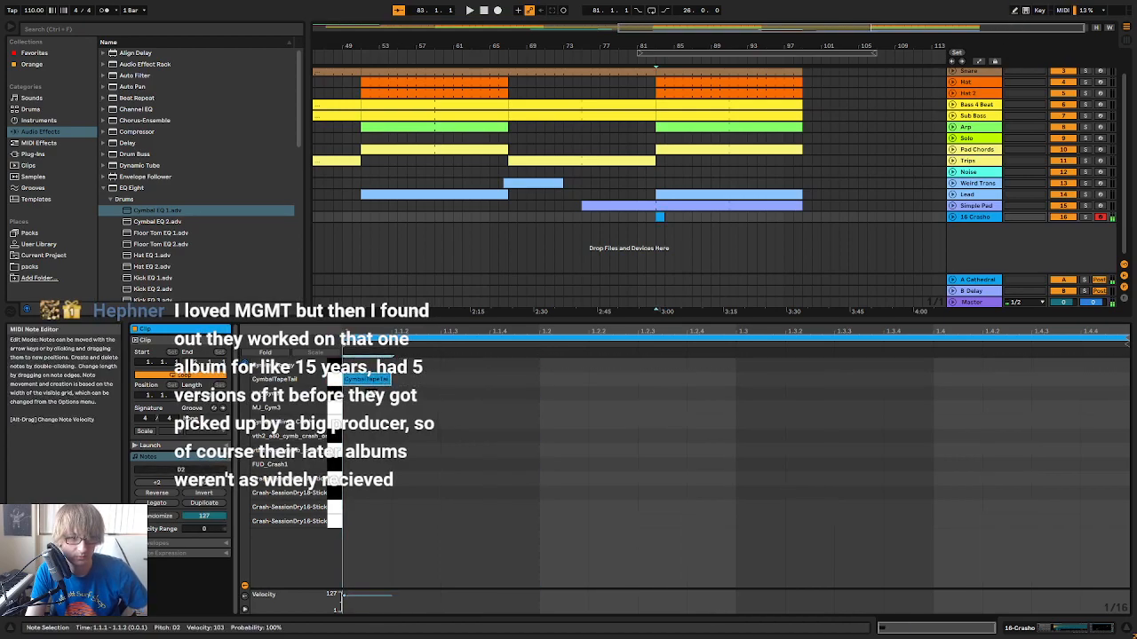
Move the 26-bar loop to start at bar 79 and play the arrangement from there
click(626, 59)
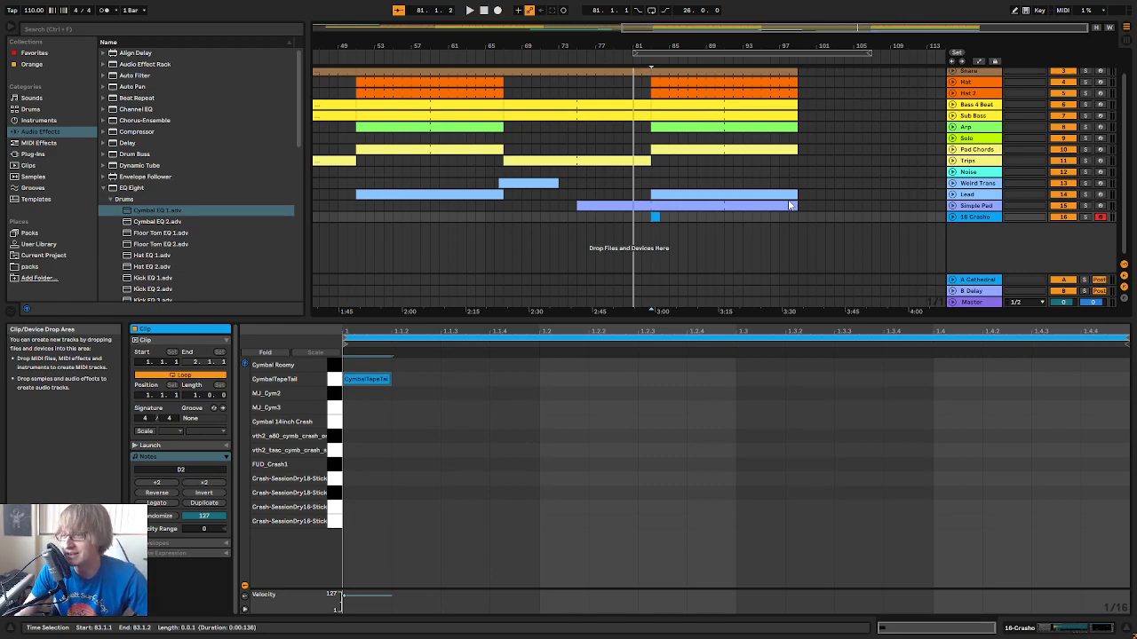
drag(658, 50, 618, 63)
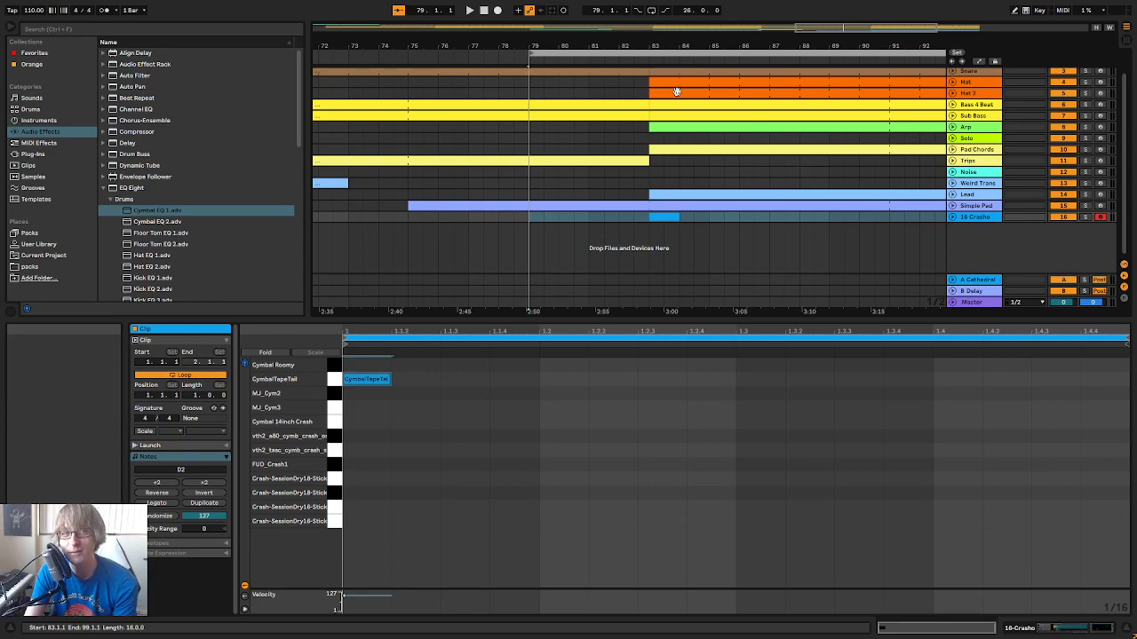
drag(701, 46, 639, 12)
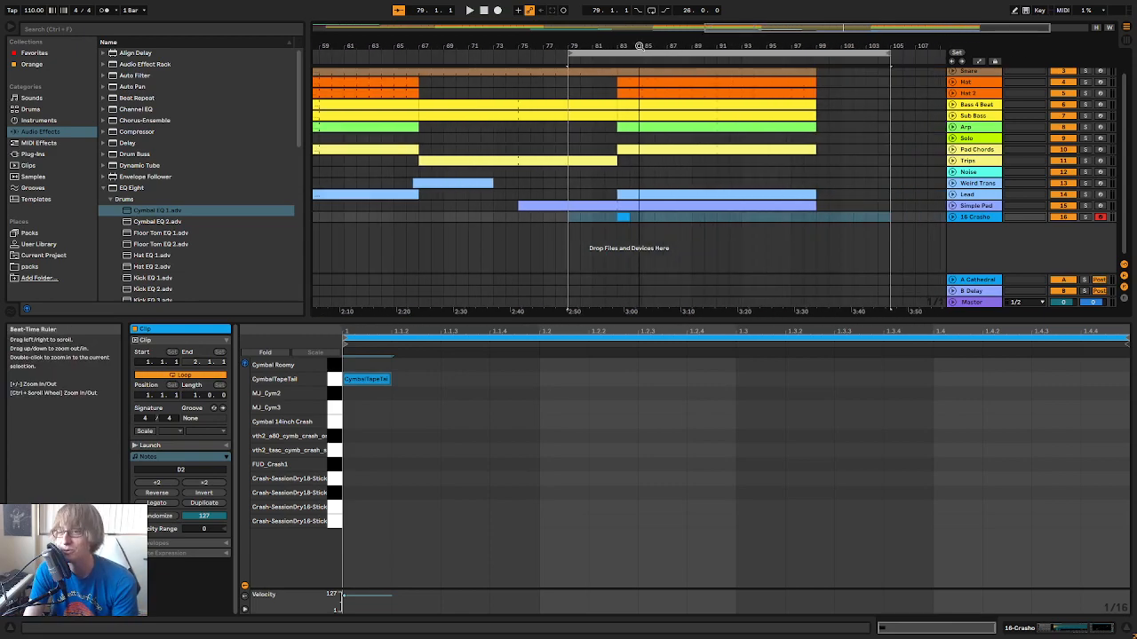
click(619, 51)
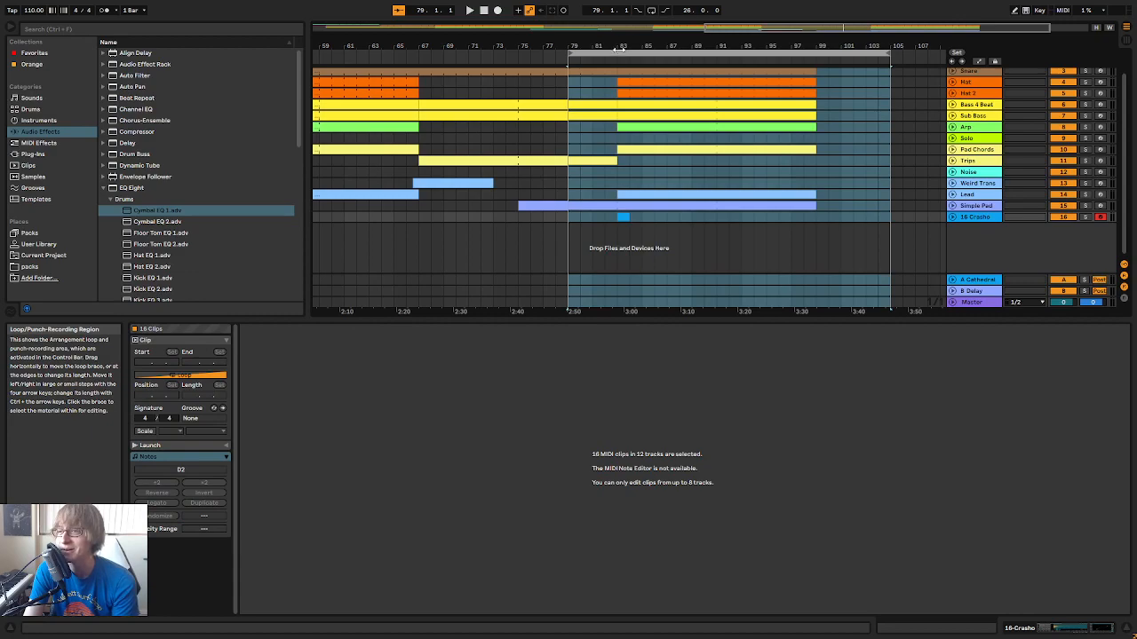
click(471, 10)
drag(675, 45, 691, 27)
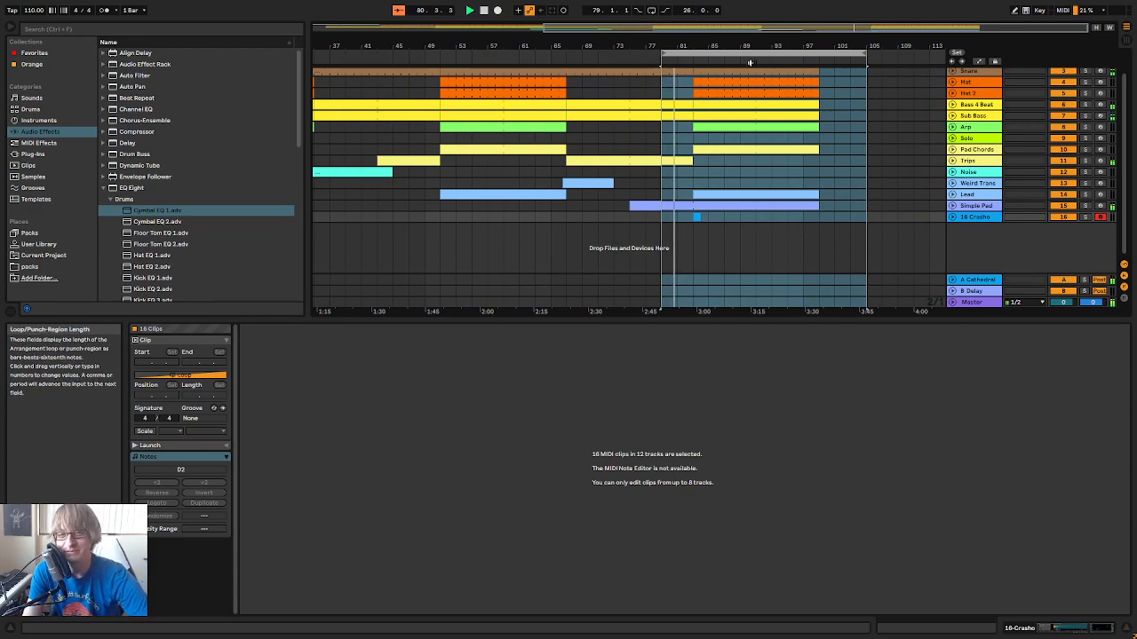
Rename the Crasho track as Crash
right_click(979, 217)
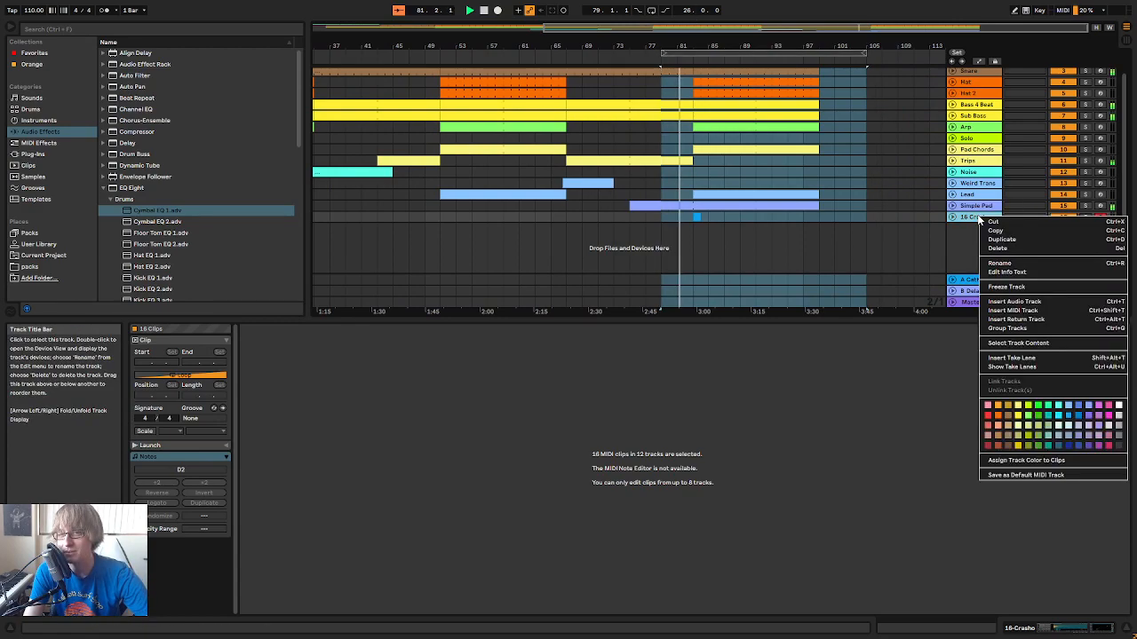
click(1007, 265)
text(Cras)
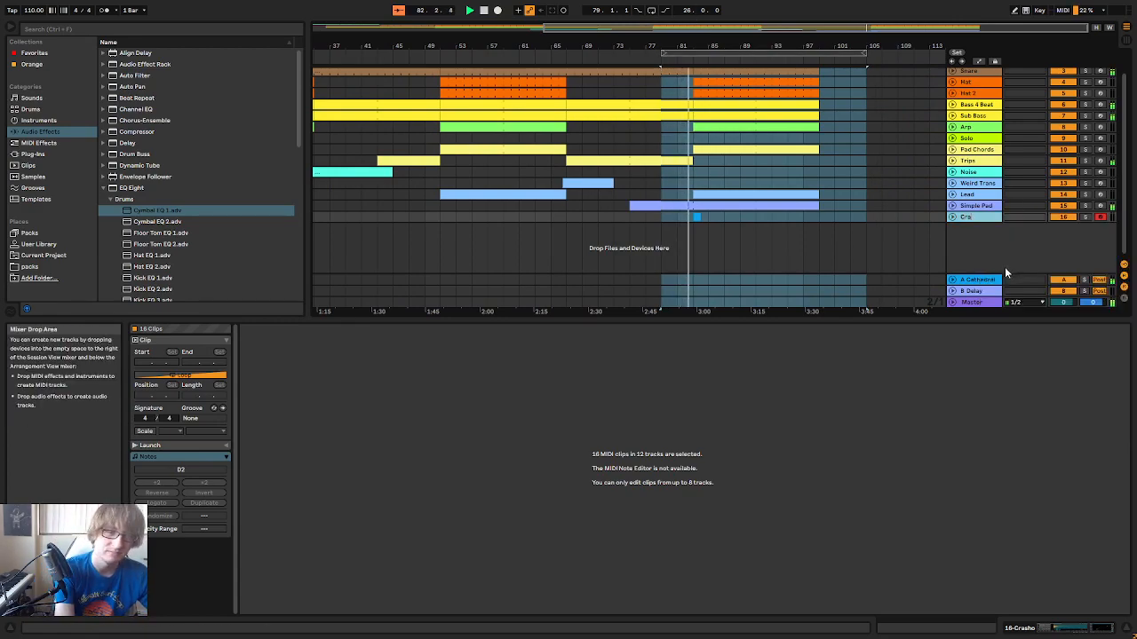
text(h)
key(Return)
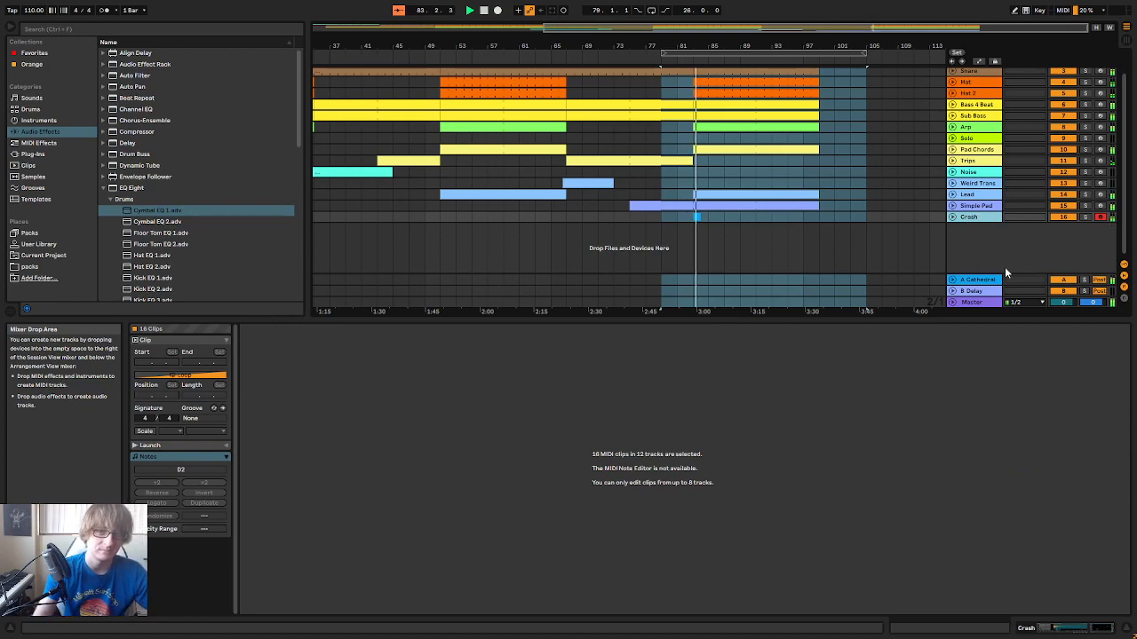
Replay the cymbal hit at bar 83 and set the Crash track's volume to -9.9 dB
key(Tab)
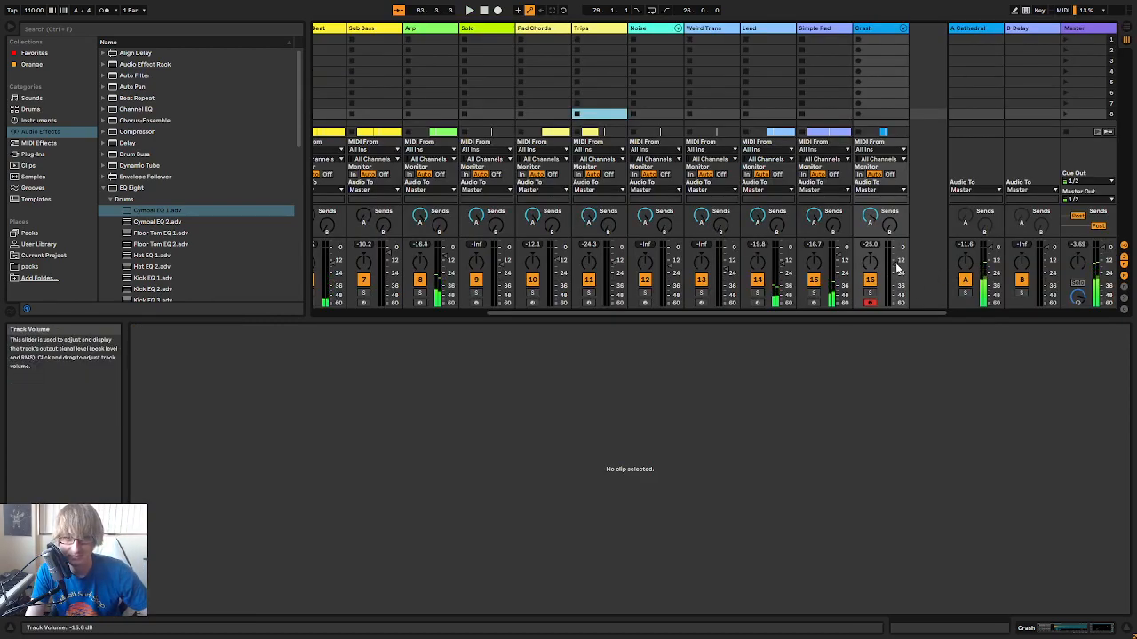
key(Tab)
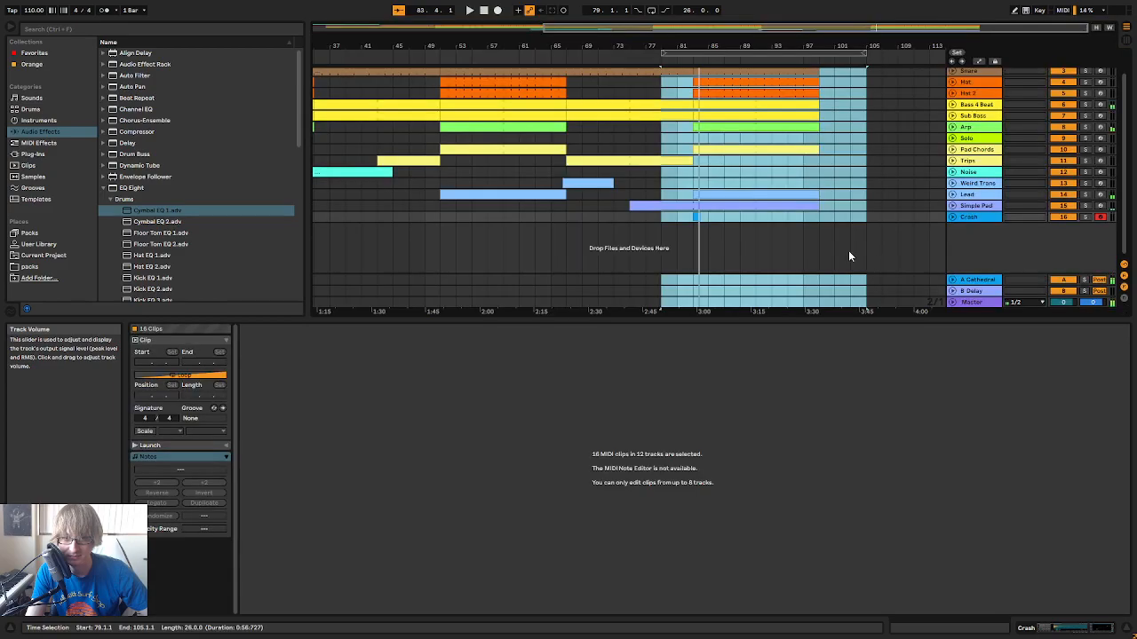
click(697, 216)
key(Tab)
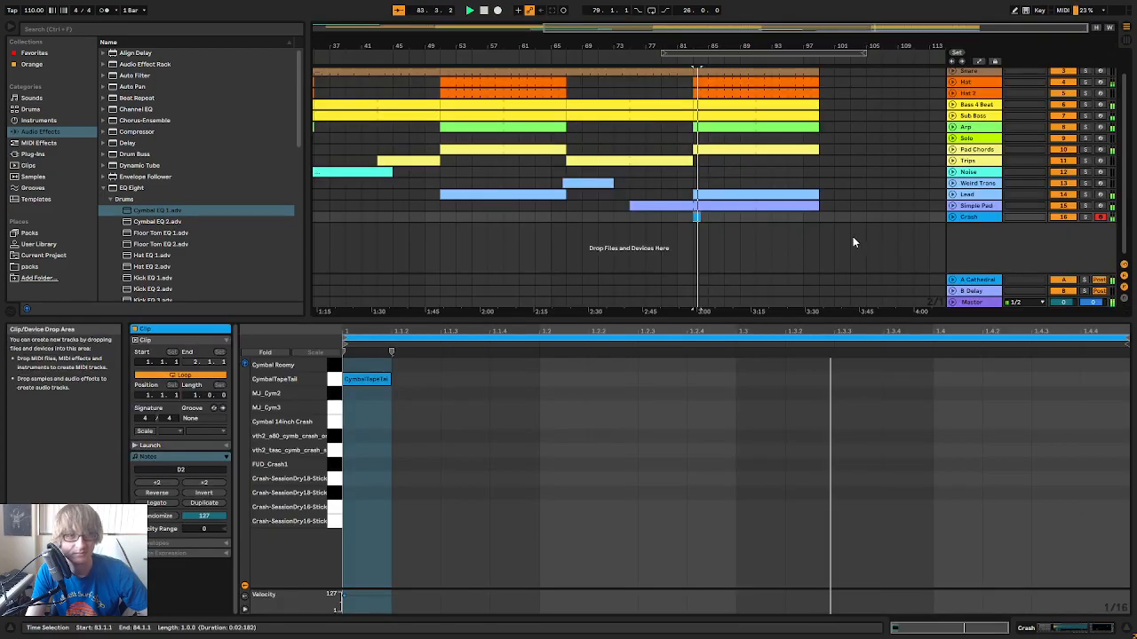
key(Tab)
click(723, 216)
click(696, 217)
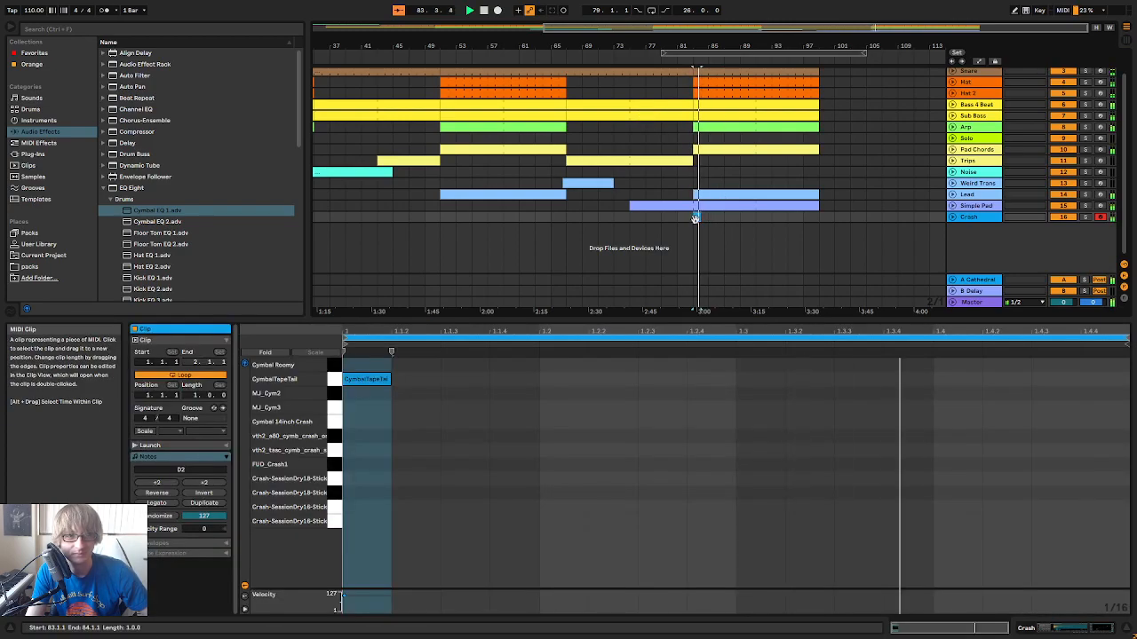
key(space)
Copy the crash clip from bar 83 to bar 51 on the Crash track and play it
drag(685, 46, 799, 46)
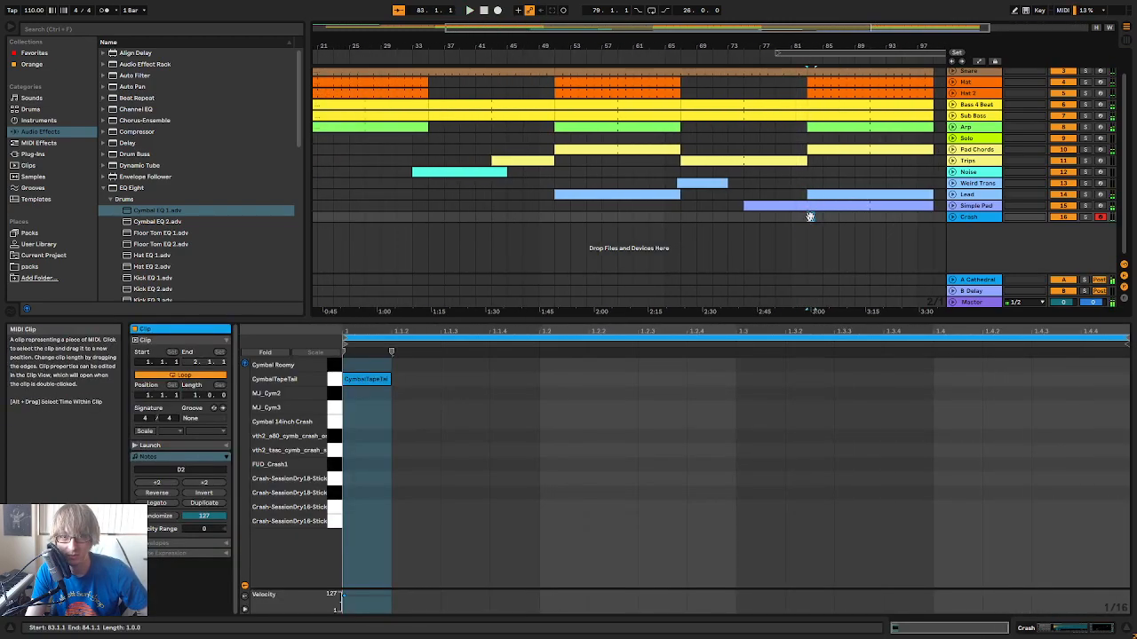
click(535, 57)
click(645, 216)
key(ctrl+v)
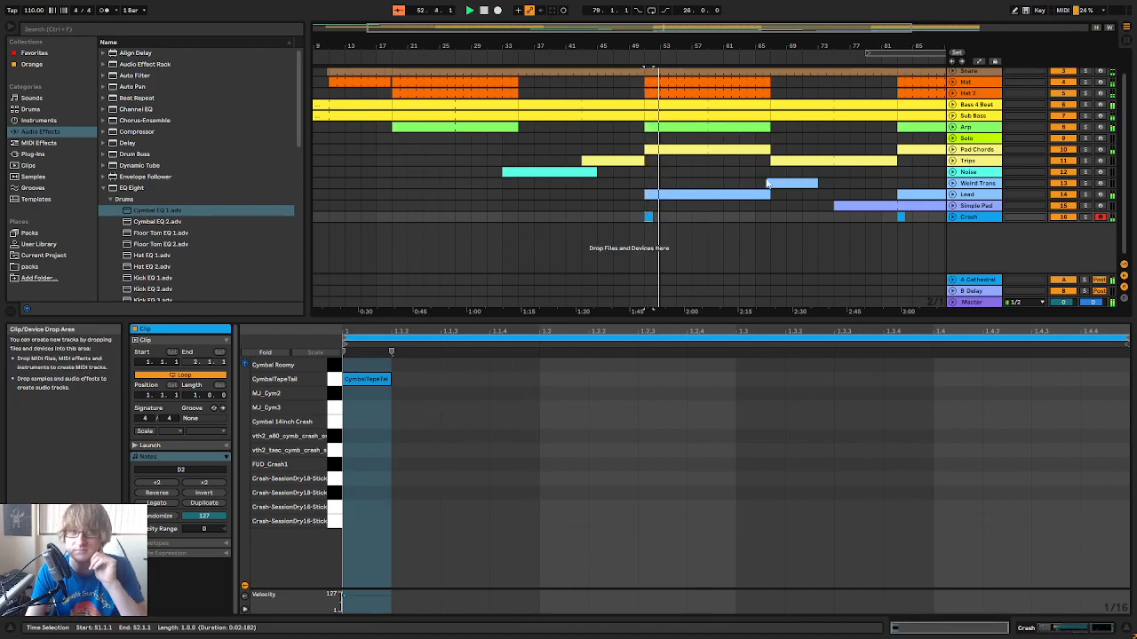
Check the Simple Pad track's notes, collapse it again and expand the Lead track during playback
drag(825, 46, 664, 44)
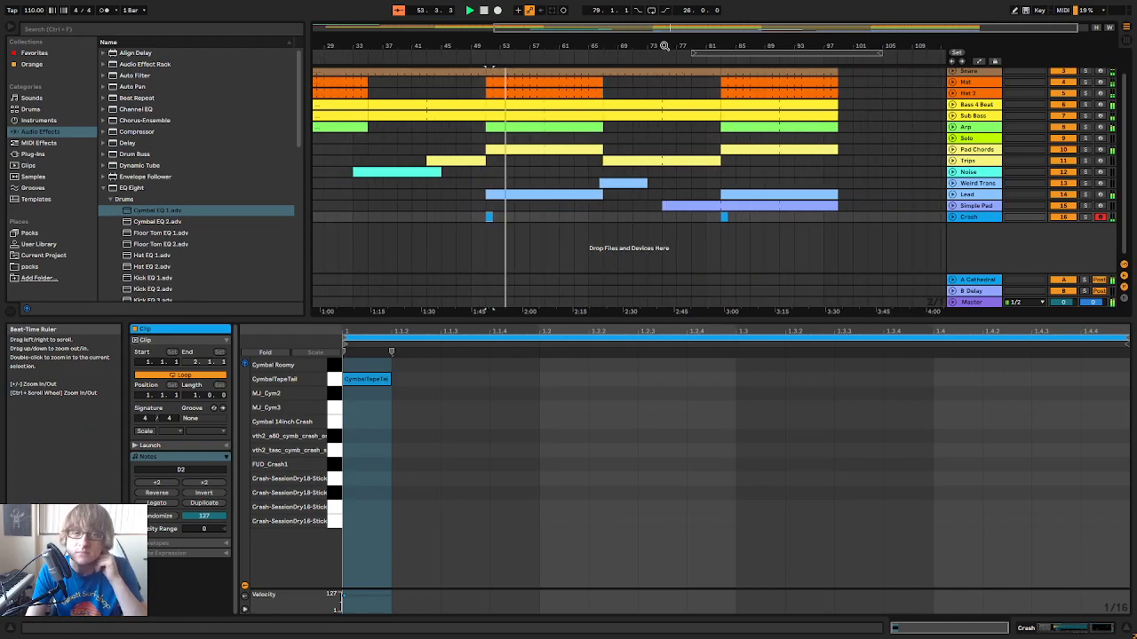
click(952, 206)
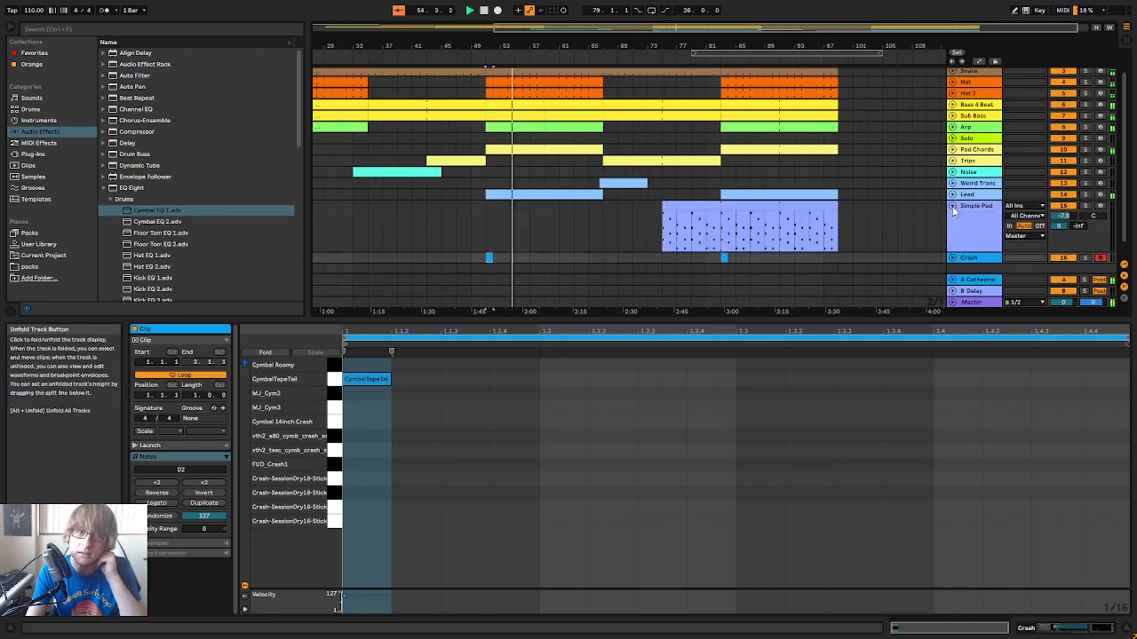
click(952, 206)
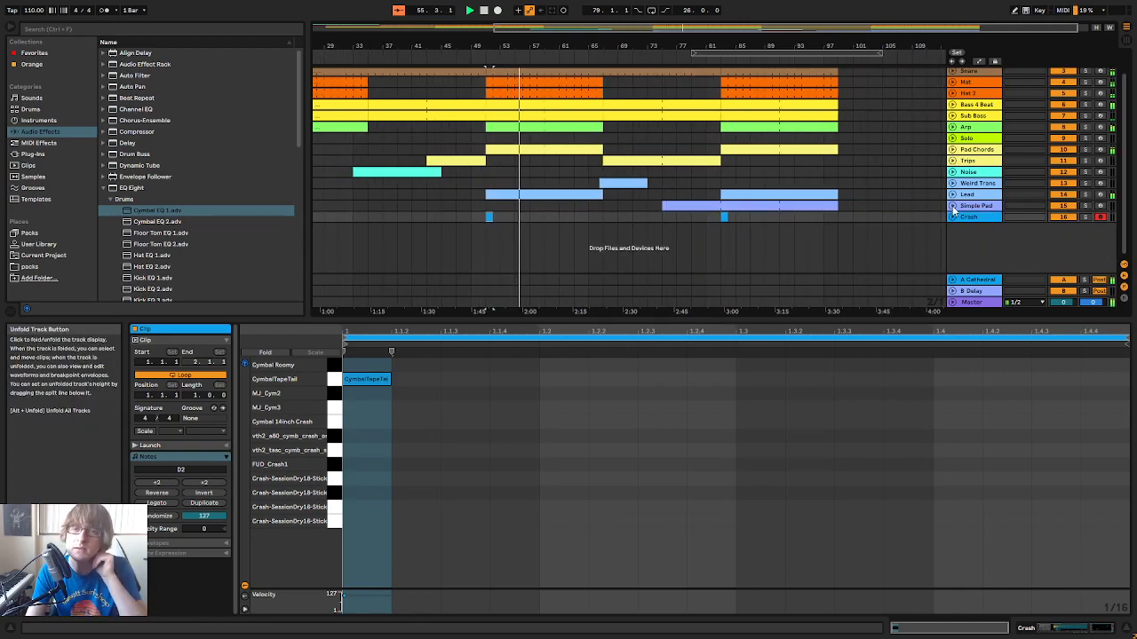
click(952, 194)
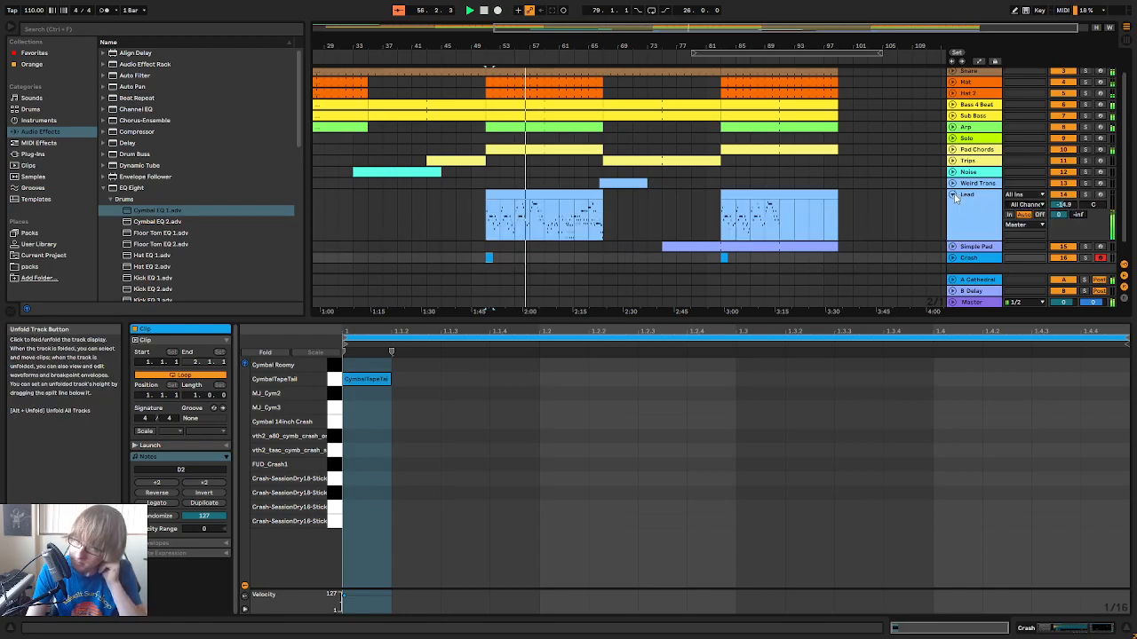
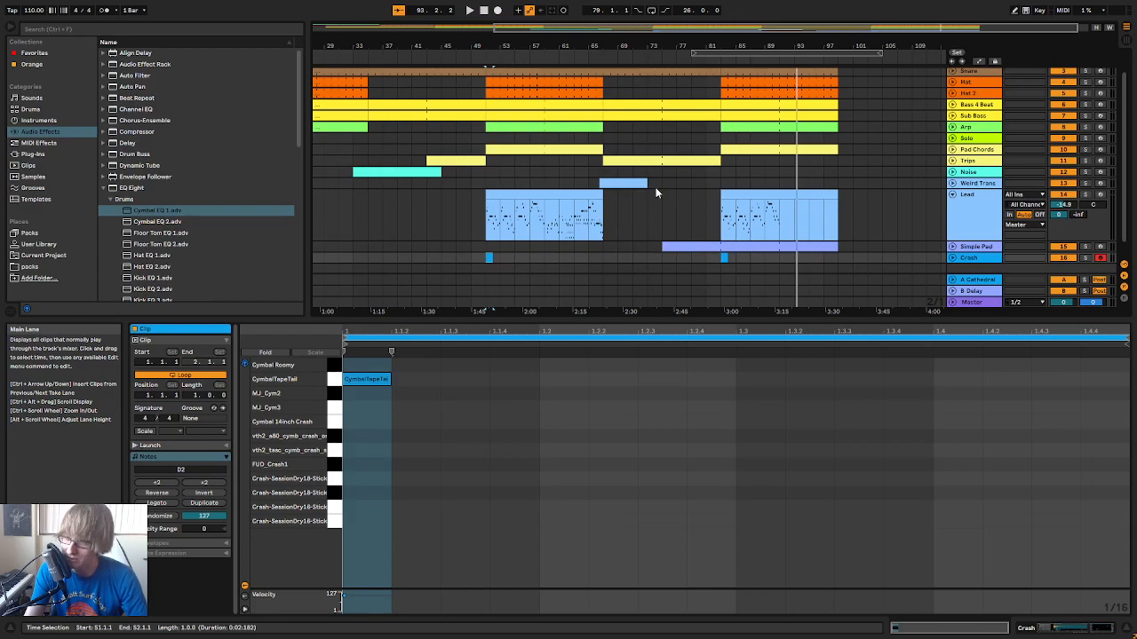
Play the transition into bar 83 and listen to the section that follows
click(730, 58)
drag(740, 47, 696, 98)
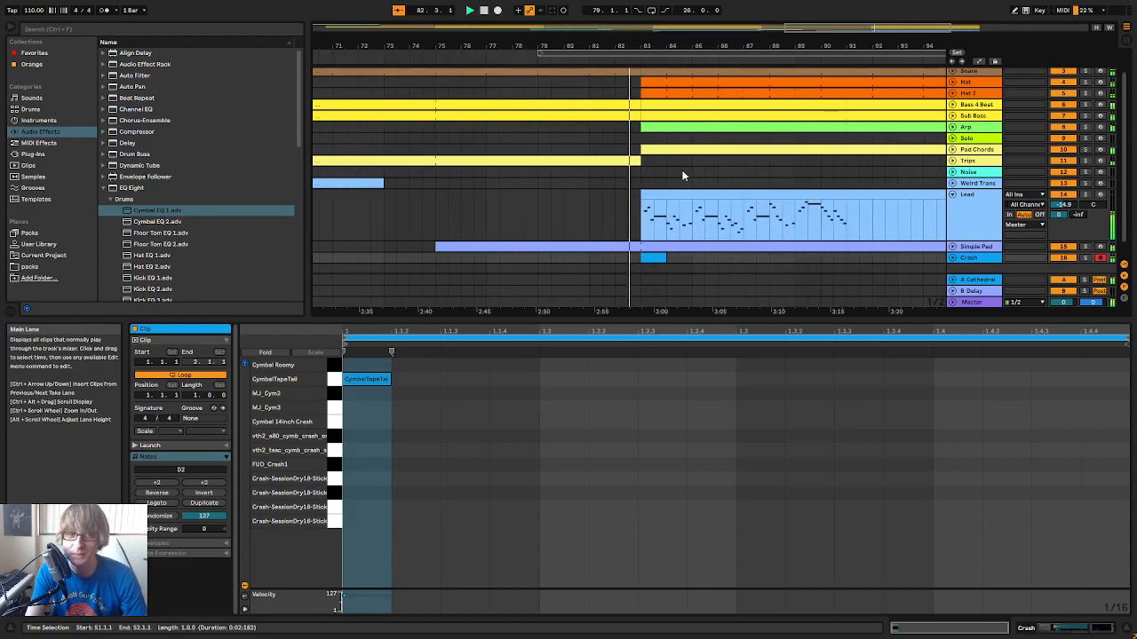
click(795, 218)
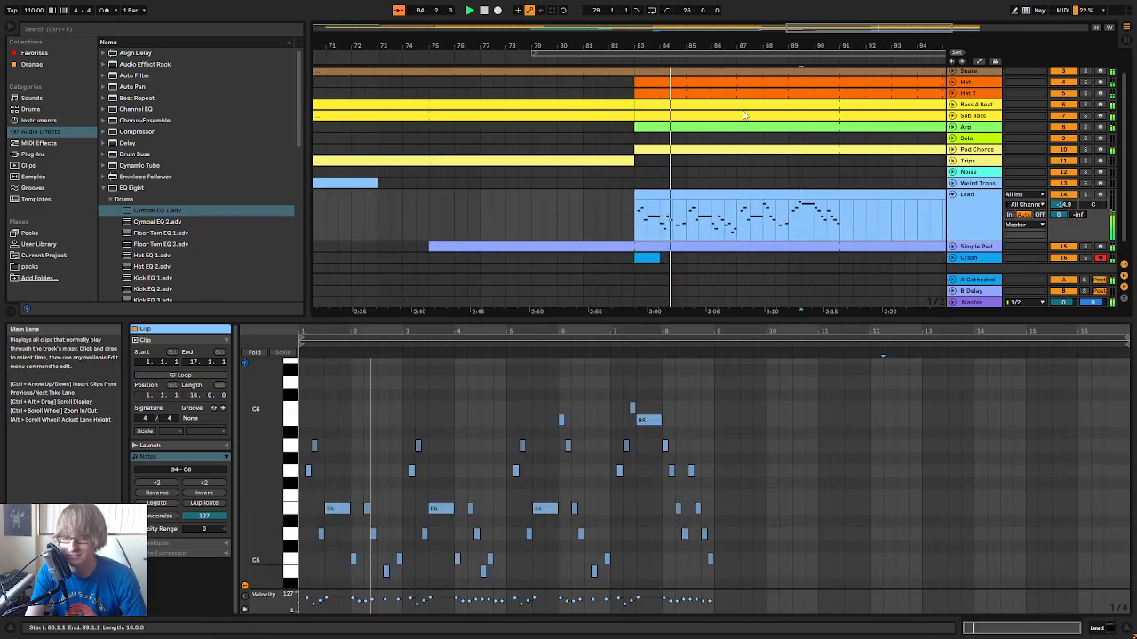
drag(741, 40, 561, 17)
click(763, 208)
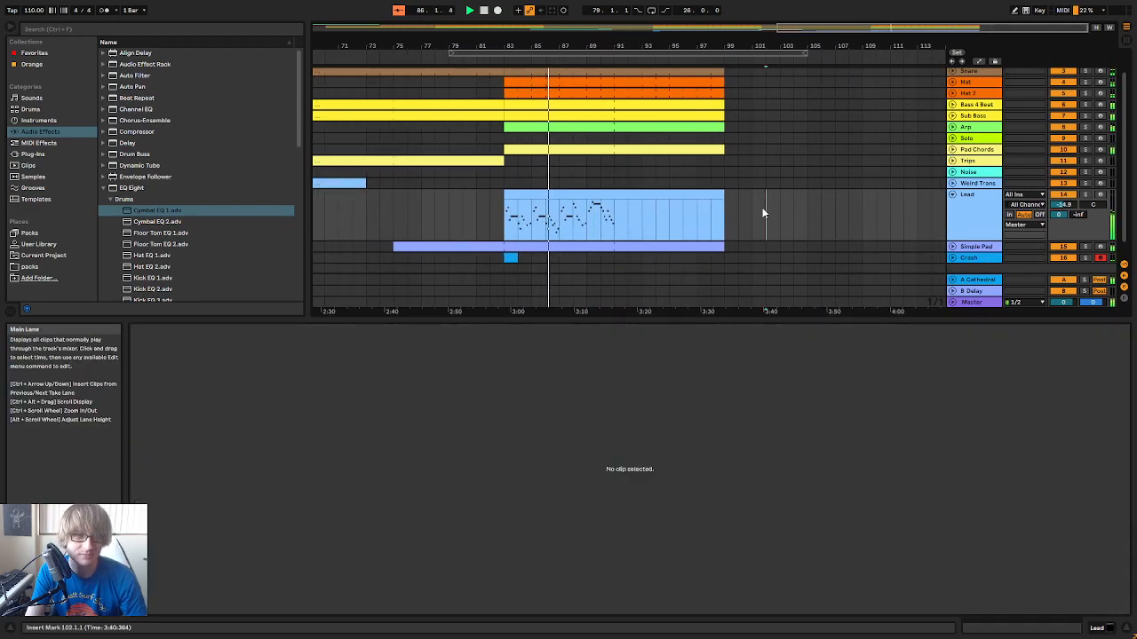
Open the Lead clip at bar 83 in an enlarged note editor and play through its melody
click(676, 193)
mouse_move(743, 317)
mouse_down()
mouse_move(737, 180)
mouse_move(711, 226)
mouse_up()
click(766, 307)
click(757, 271)
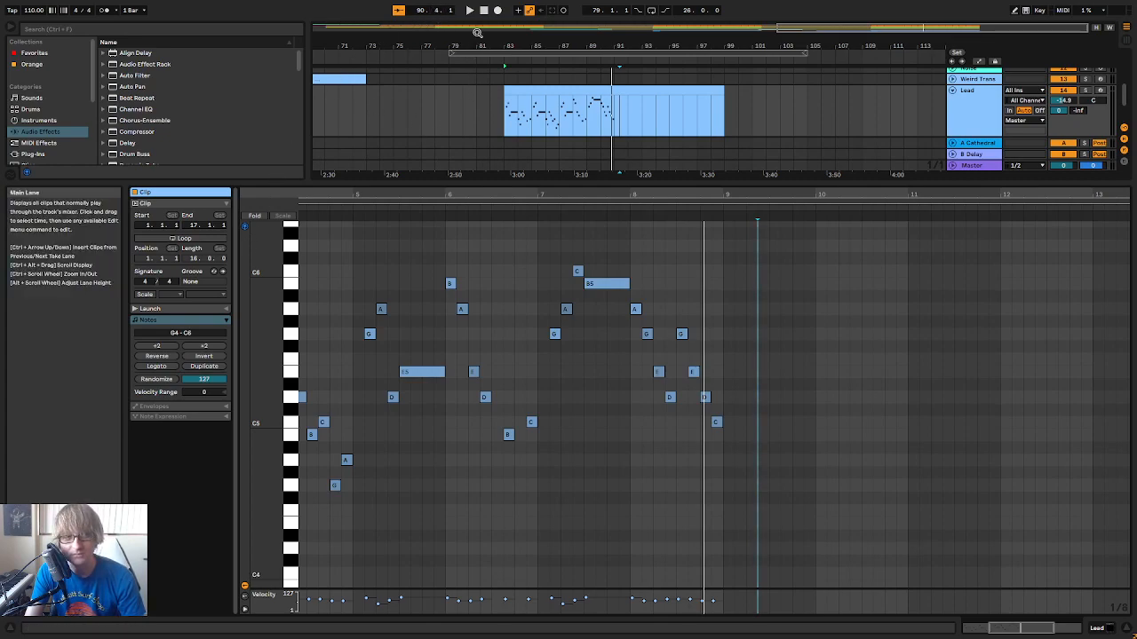
key(space)
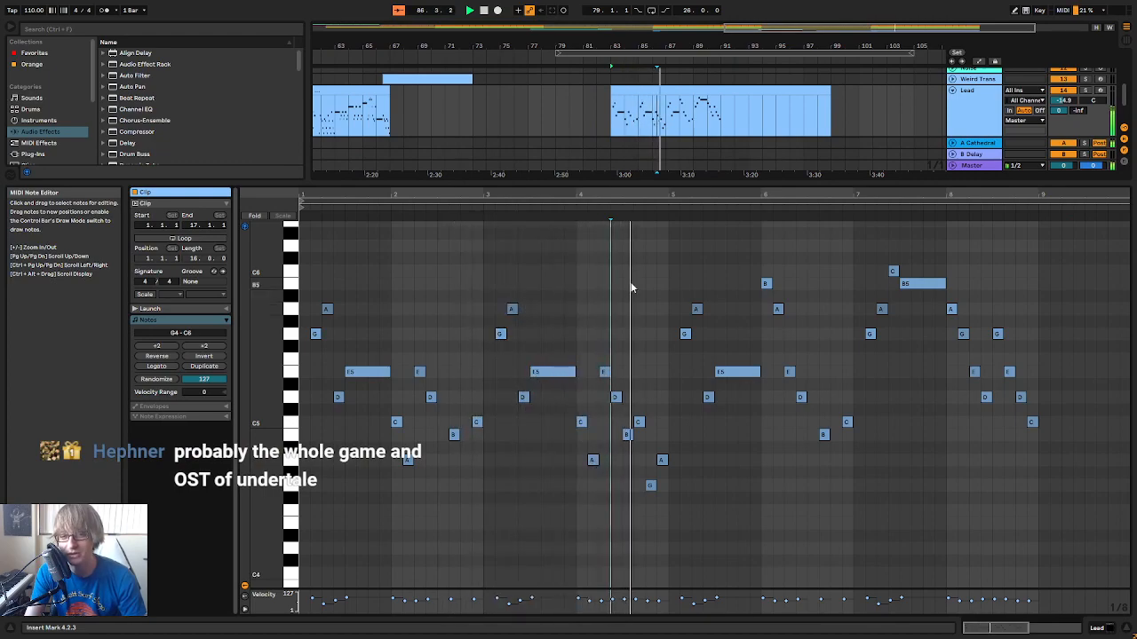
click(482, 12)
scroll(984, 481, up, 3)
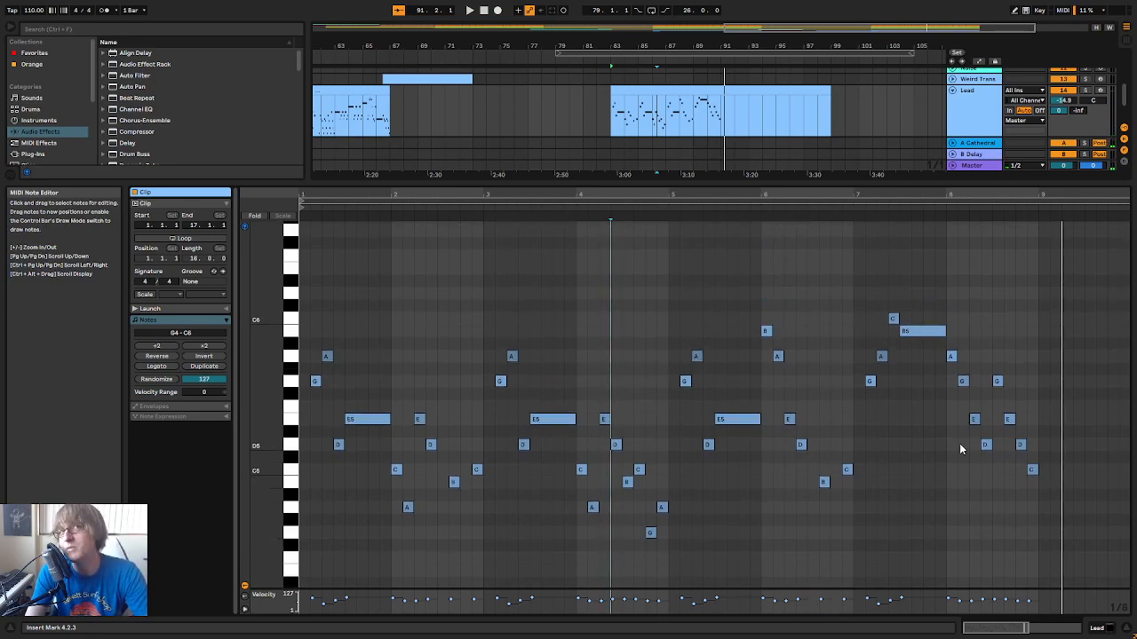
click(1028, 334)
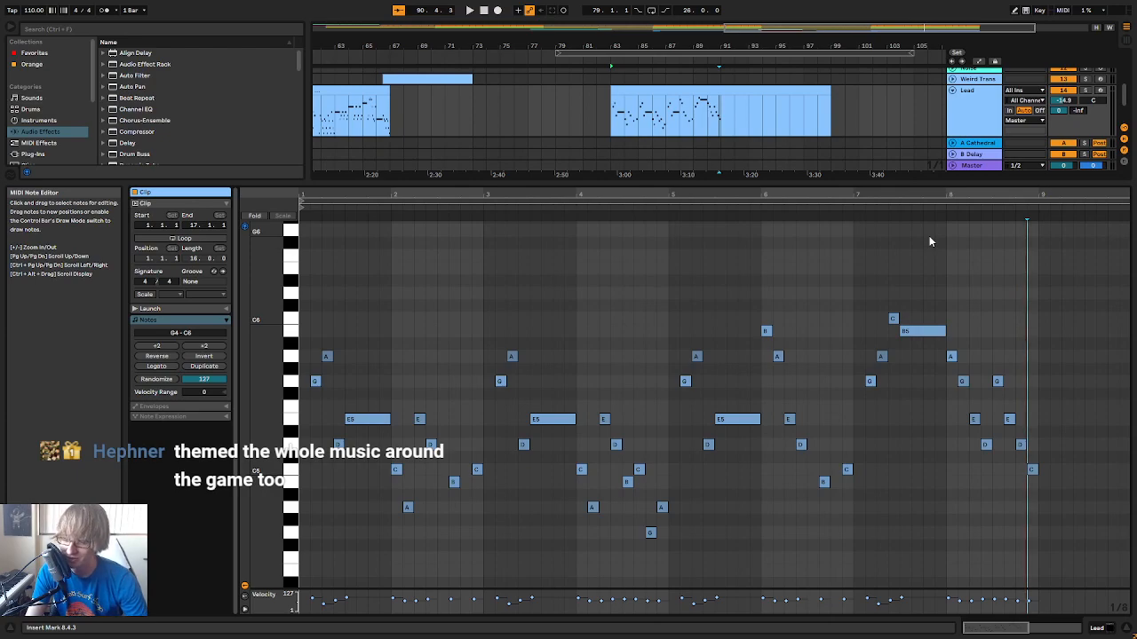
Replay the arrangement from bar 83 with the Lead clip's notes shown enlarged
drag(865, 196, 865, 177)
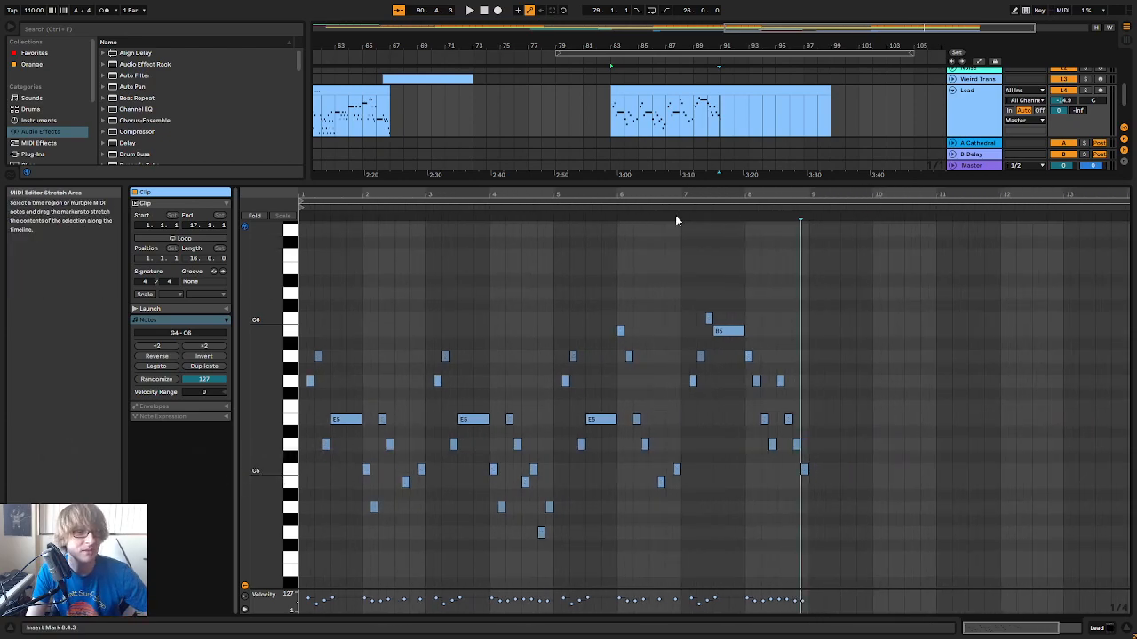
drag(682, 196, 688, 371)
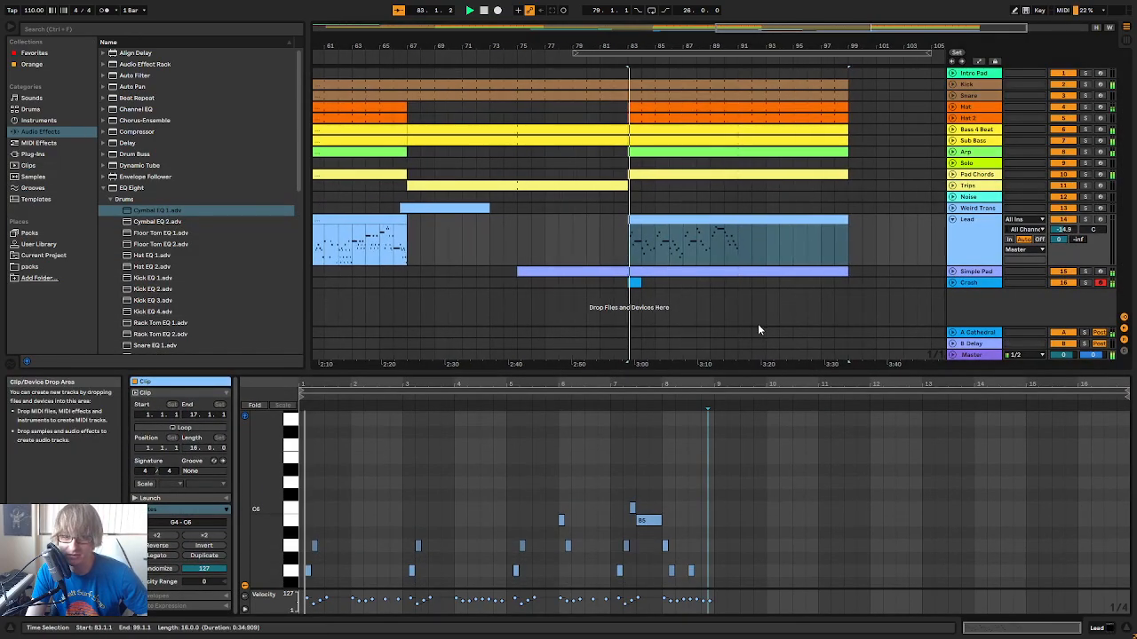
drag(439, 374, 439, 186)
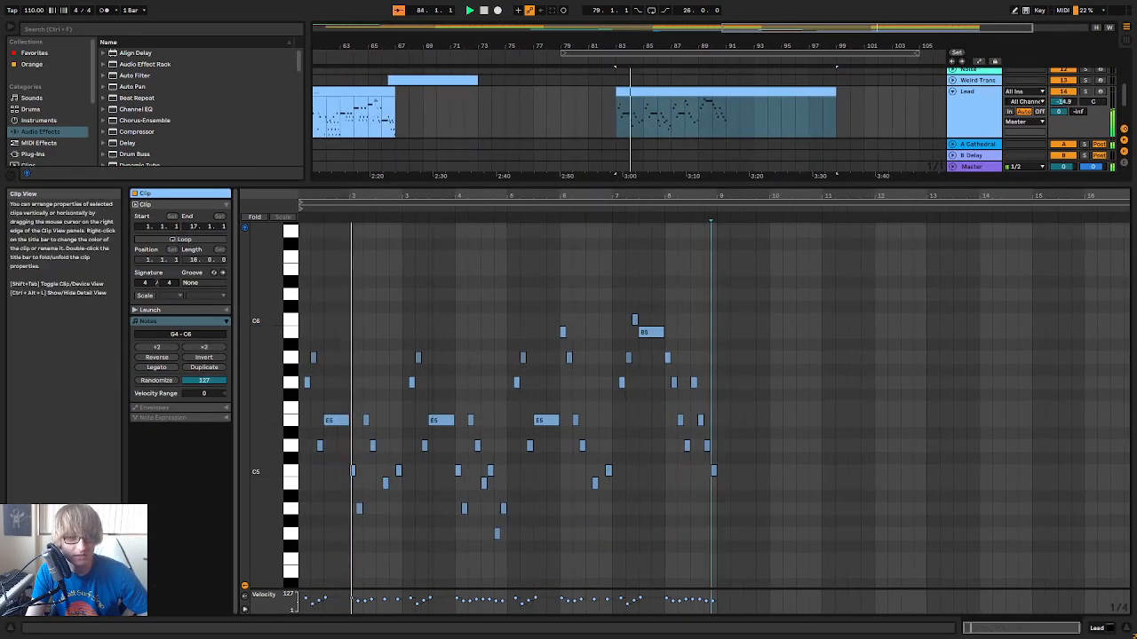
drag(1079, 628, 1022, 628)
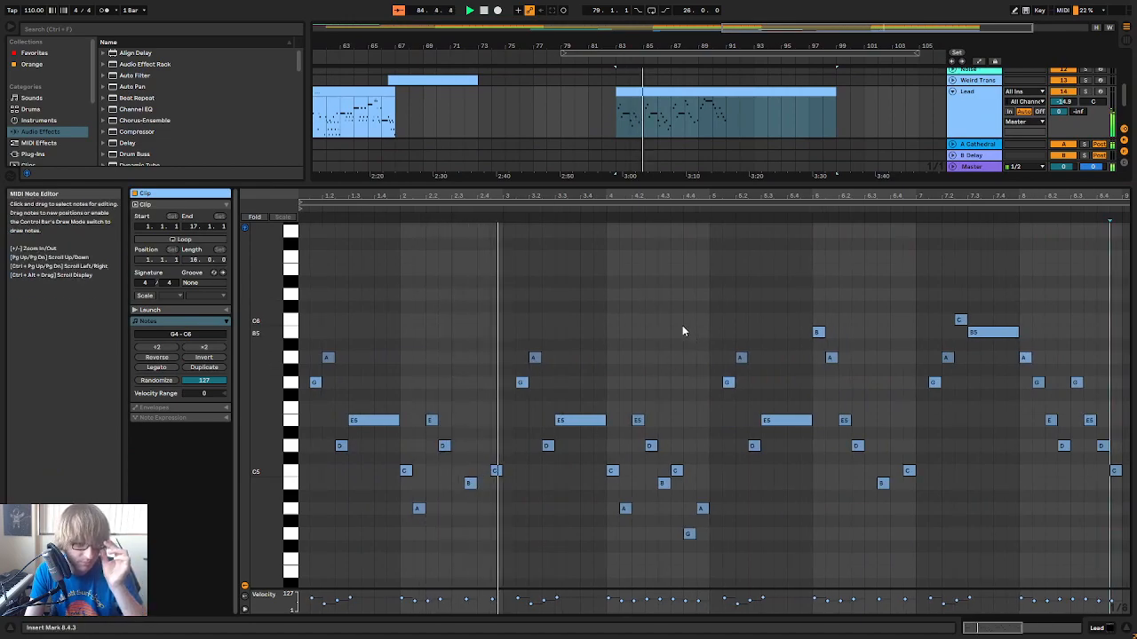
Raise the G4 note at 4.4.1 in the Lead clip to G5
drag(649, 195, 645, 226)
scroll(699, 394, up, 3)
scroll(702, 400, down, 5)
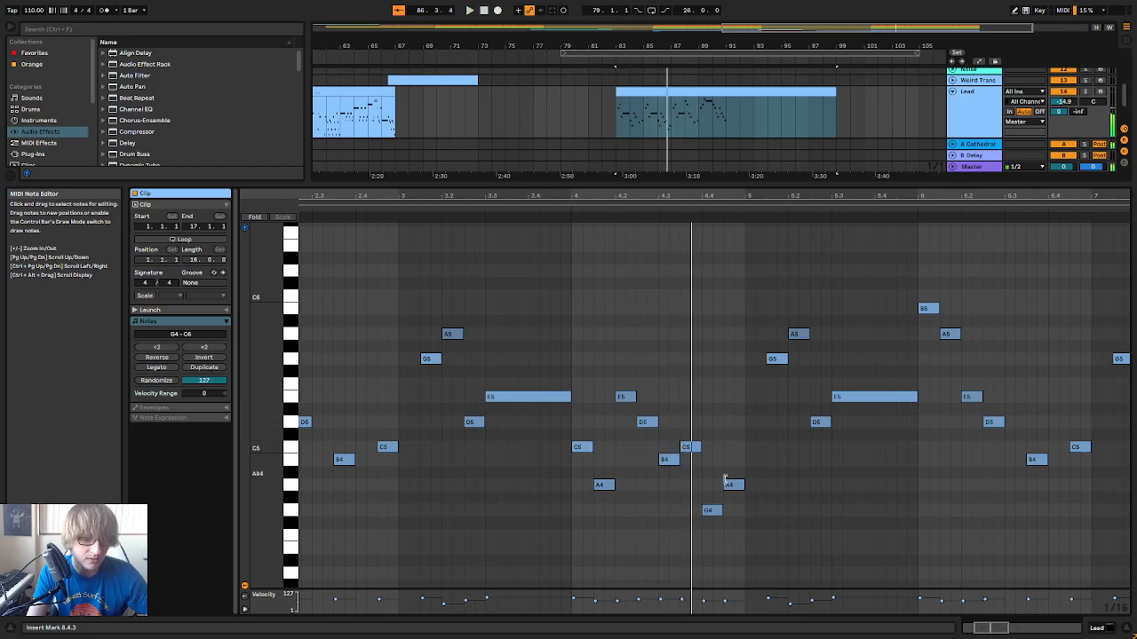
click(713, 511)
key(Up)
key(Up)
key(Up)
key(Up)
key(Up)
key(Up)
key(Up)
key(Up)
key(Up)
key(Up)
key(Up)
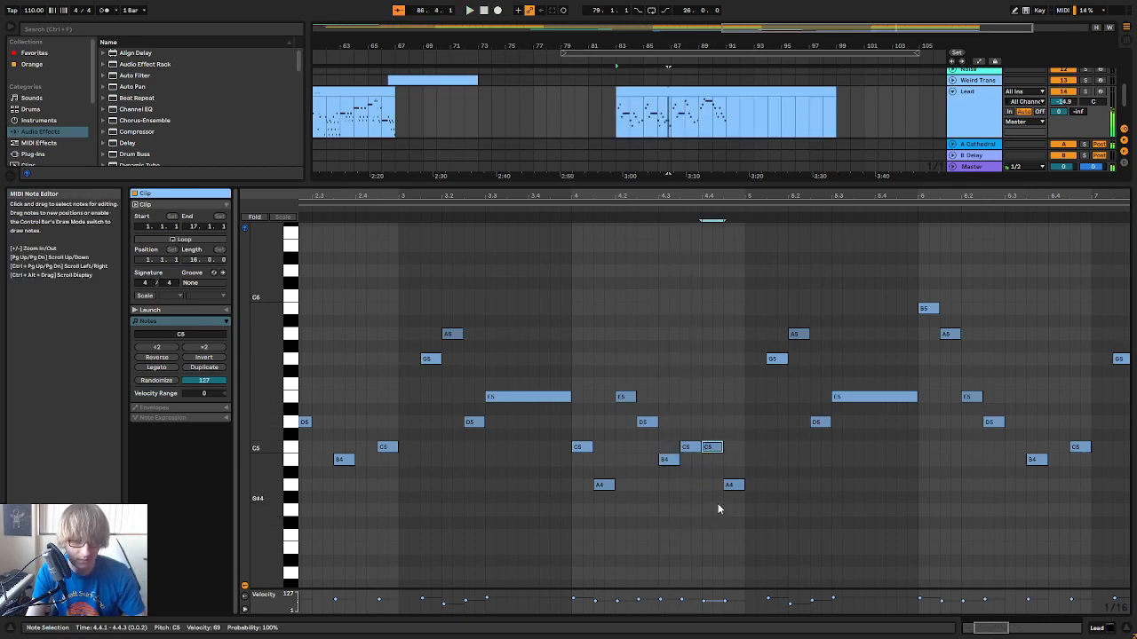
Raise the A4 note at 4.4.3 to E5 and play the melody from bar 4 of the clip
key(Up)
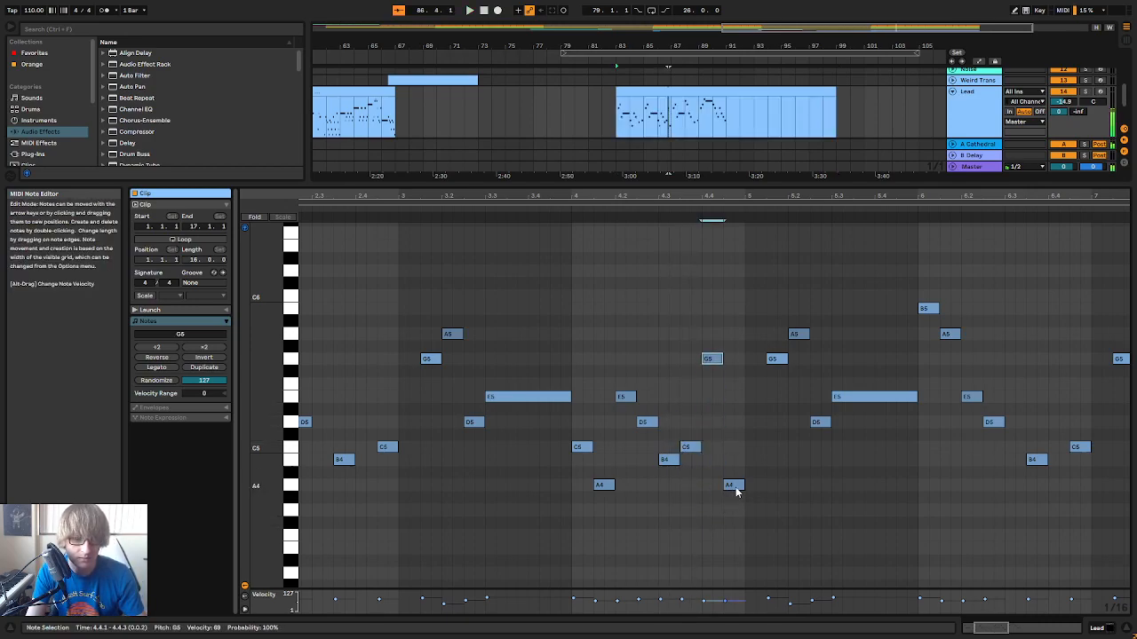
click(731, 487)
key(Up)
key(Up)
key(Up)
key(Up)
key(Up)
key(Up)
key(Up)
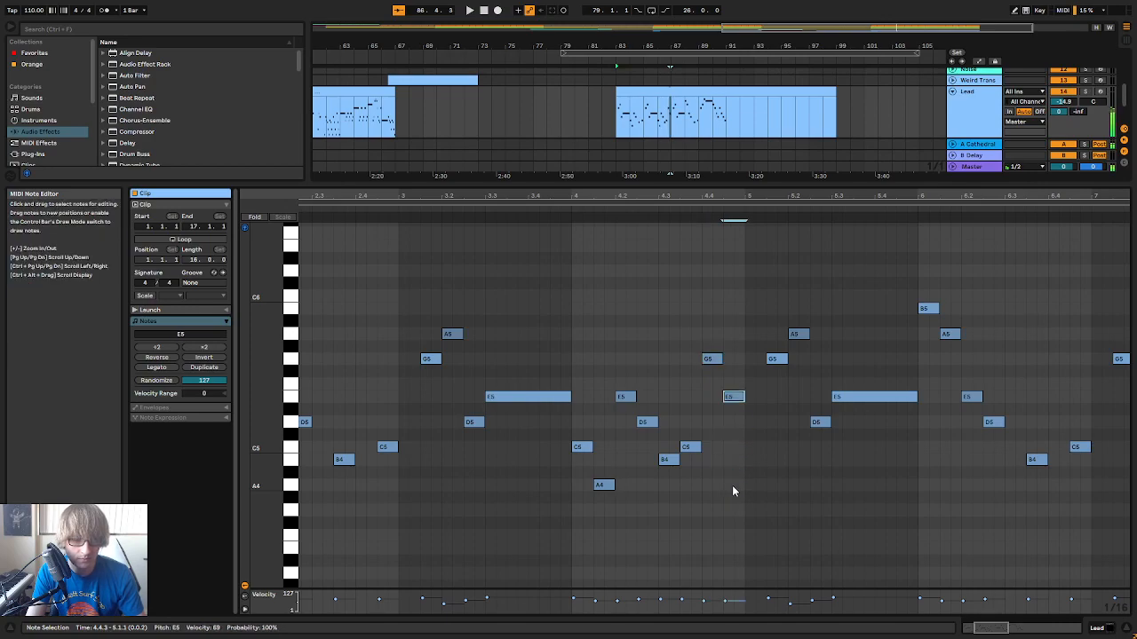
click(576, 214)
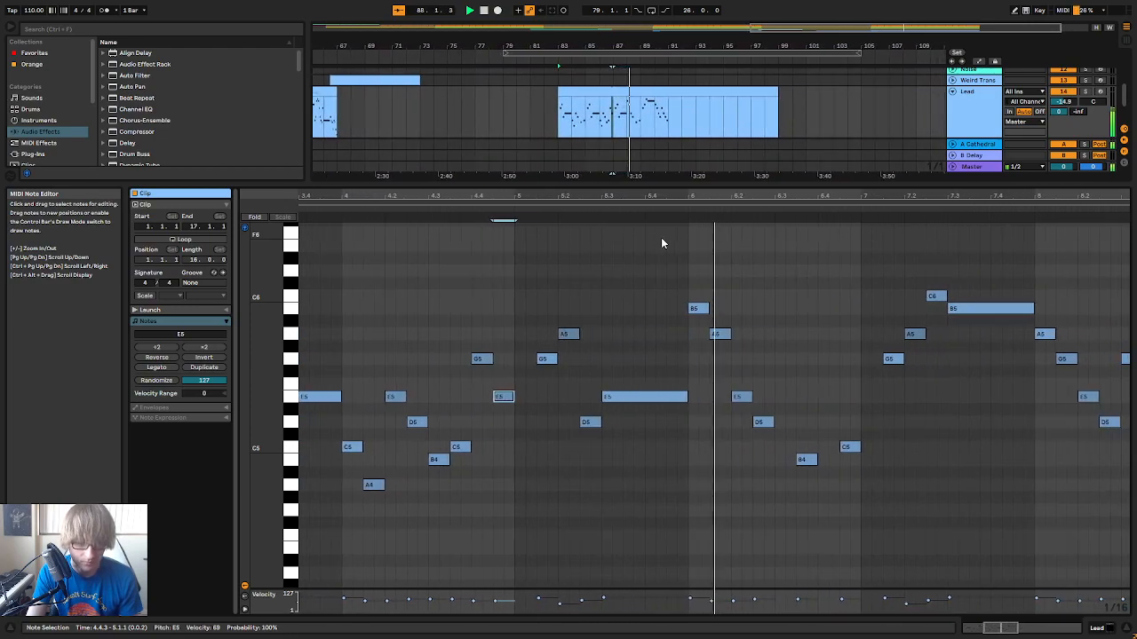
Raise the B4 note at 6.3.3 in the Lead clip to B5
click(712, 422)
click(755, 459)
key(Up)
key(Up)
key(Up)
key(Up)
key(Up)
key(Up)
key(Up)
key(Up)
key(Up)
key(Up)
key(Up)
key(Up)
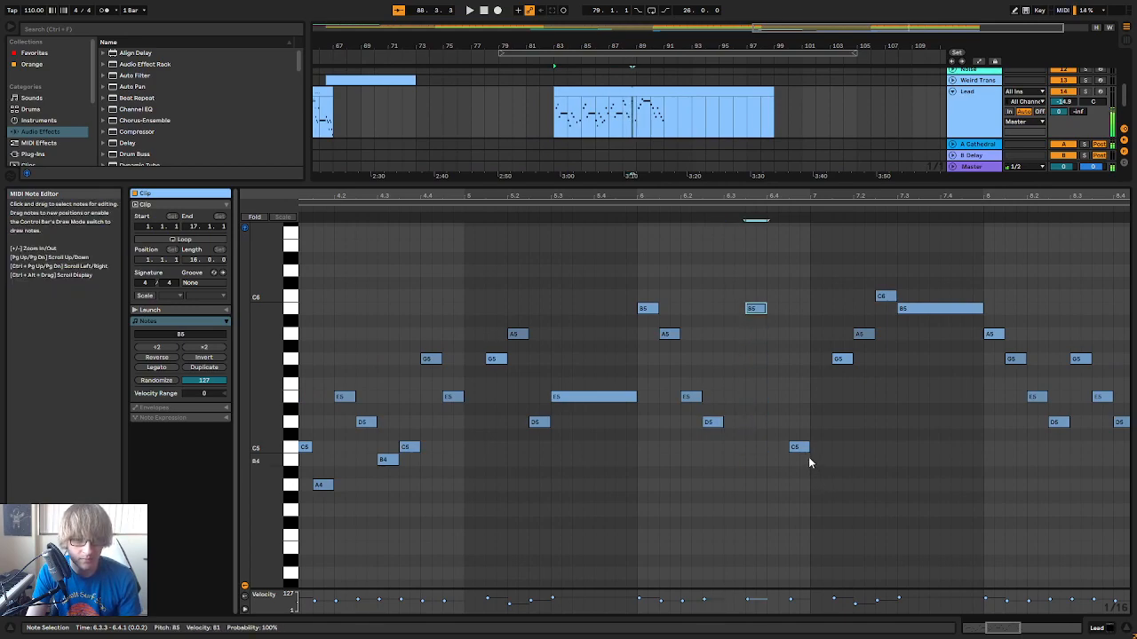
Raise the C5 note at 6.4.3 to C6 and play the changed phrase
click(800, 446)
key(Up)
key(Up)
key(Up)
key(Up)
key(Up)
key(Up)
key(Up)
key(Up)
key(Up)
key(Up)
key(Up)
key(Up)
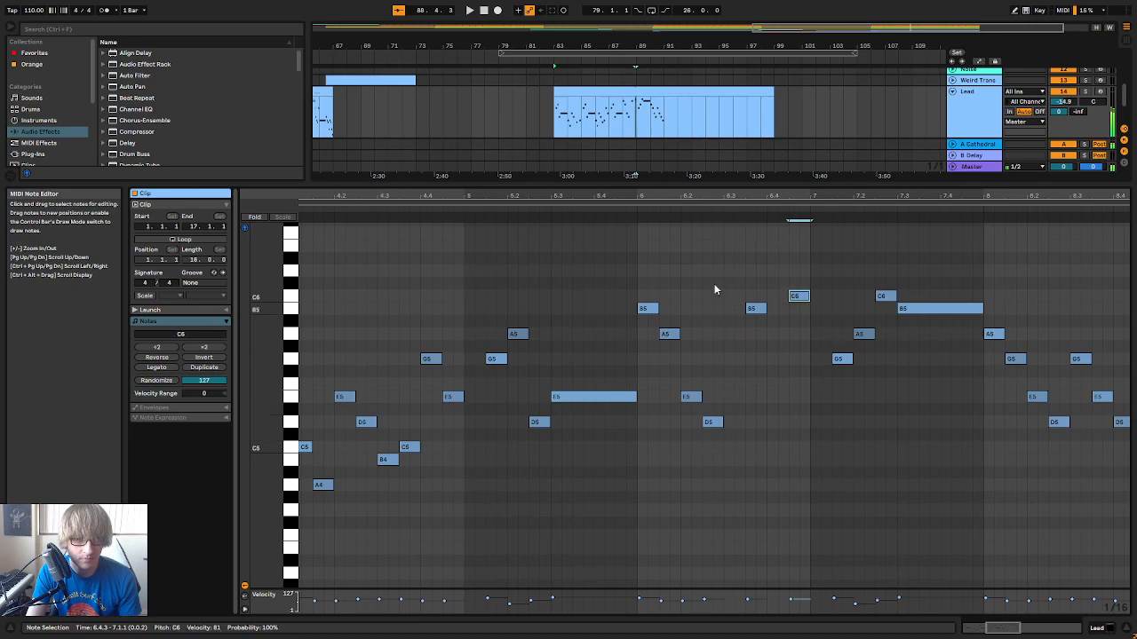
key(space)
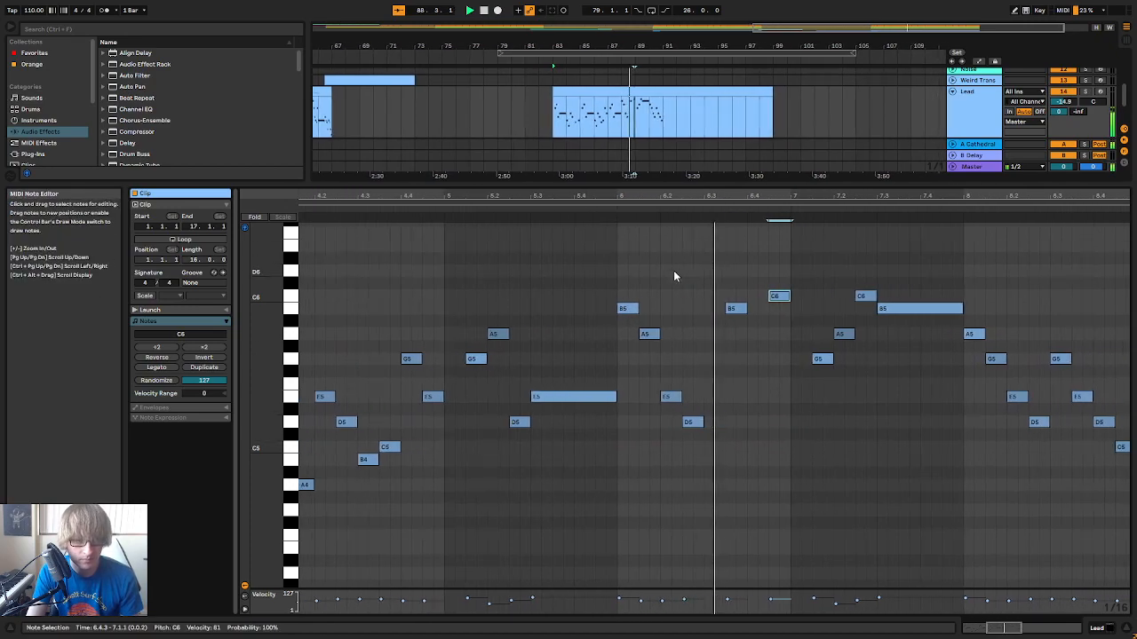
Raise the A5 note at 7.2.1 to E6 and play the passage into bar 7 of the clip
click(735, 360)
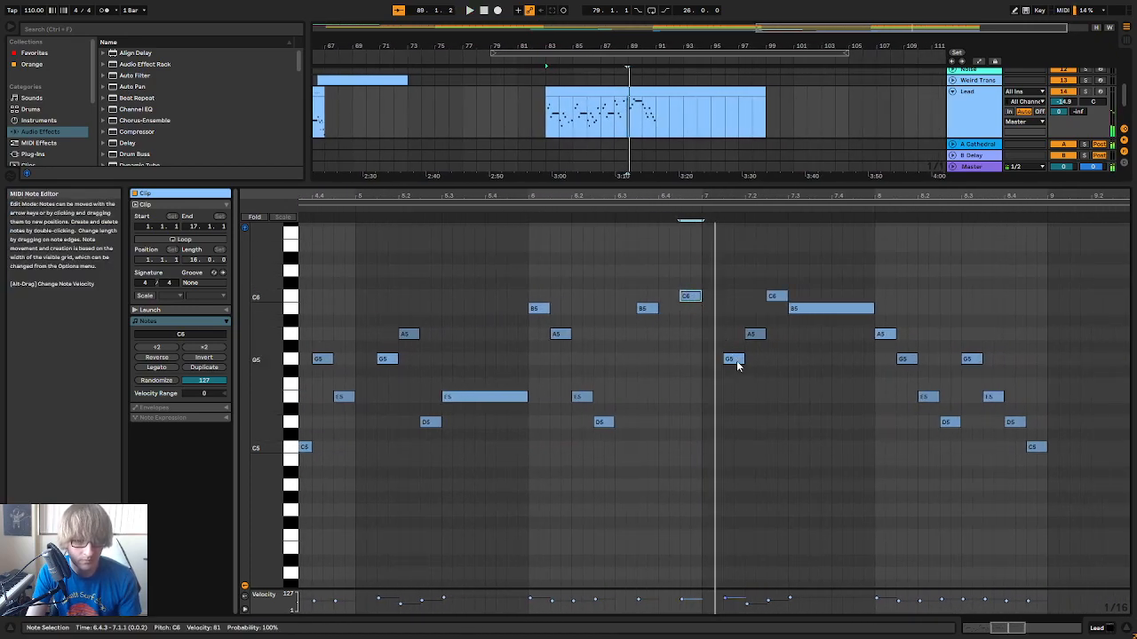
click(752, 335)
key(Up)
key(Up)
key(Up)
key(Up)
key(Up)
key(Up)
key(Up)
key(Up)
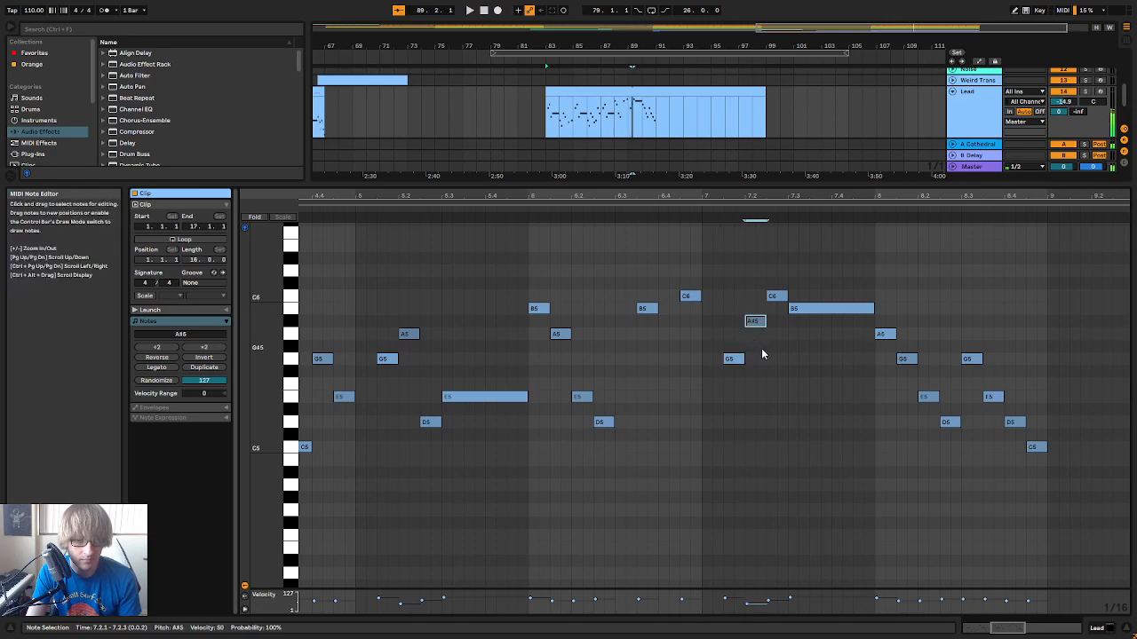
key(Down)
click(693, 216)
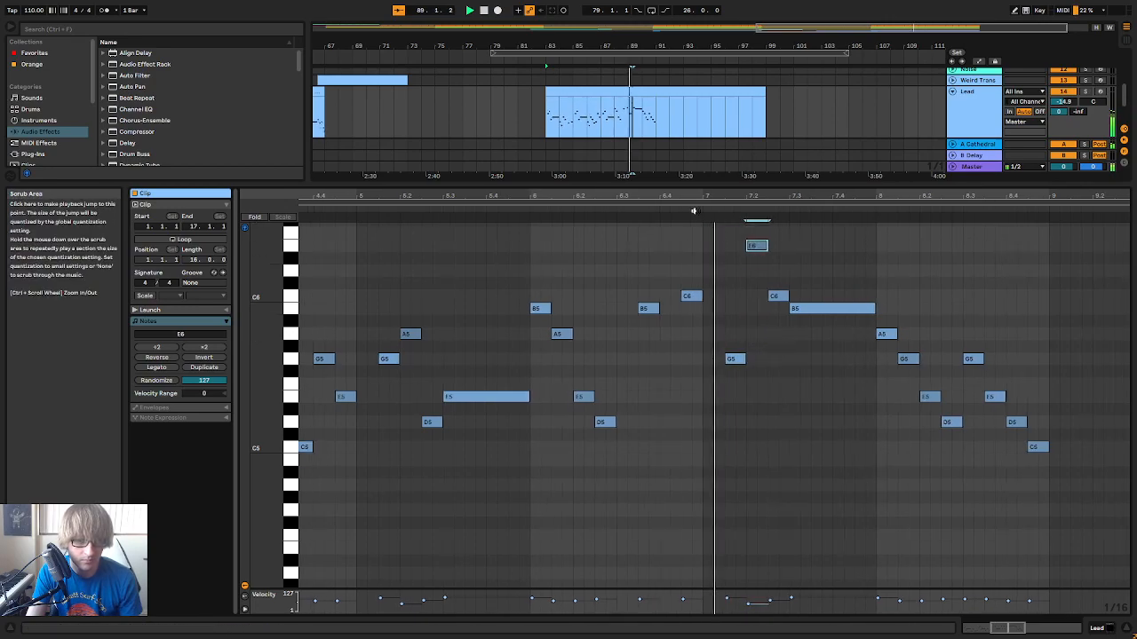
key(space)
Raise the C6 note at 7.2.3 to D6 and play bar 7 of the clip
click(715, 304)
key(Up)
key(Up)
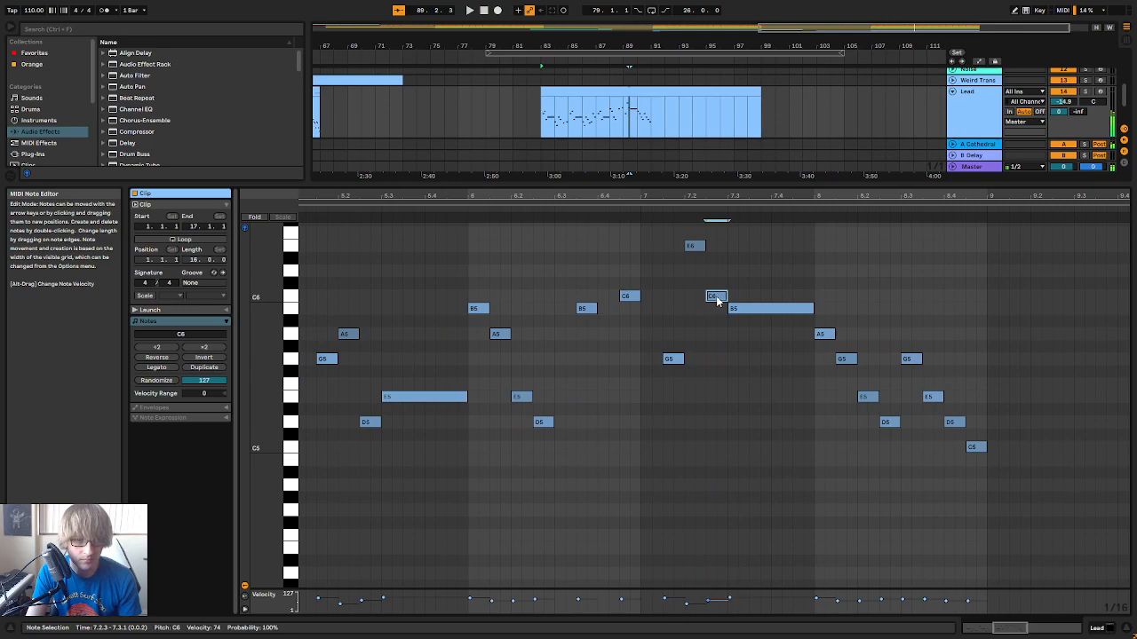
click(746, 310)
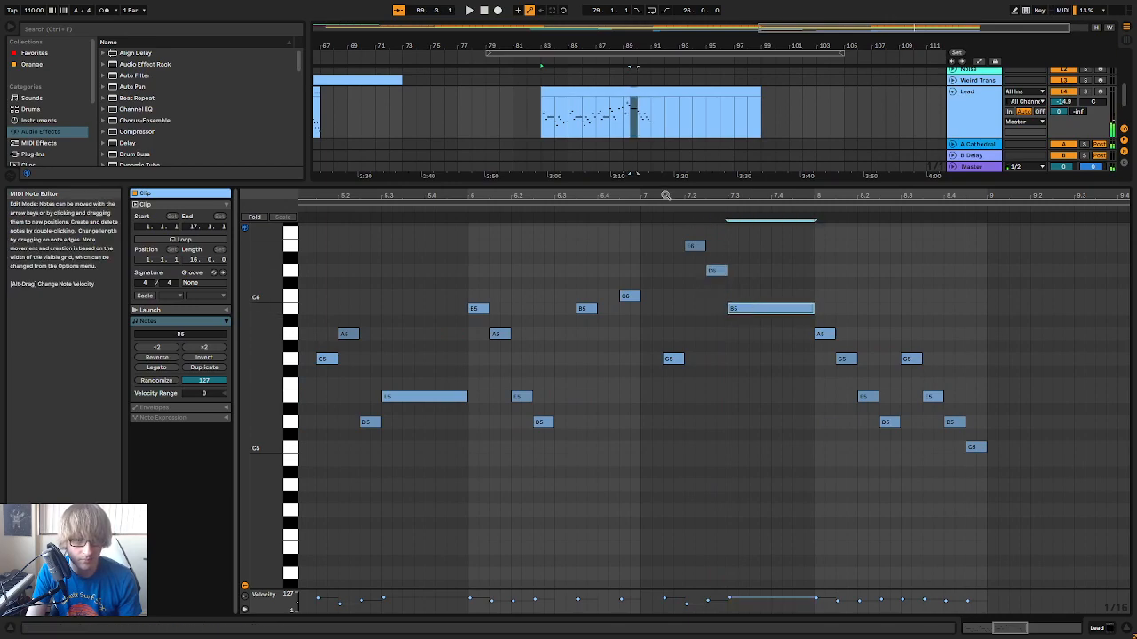
key(space)
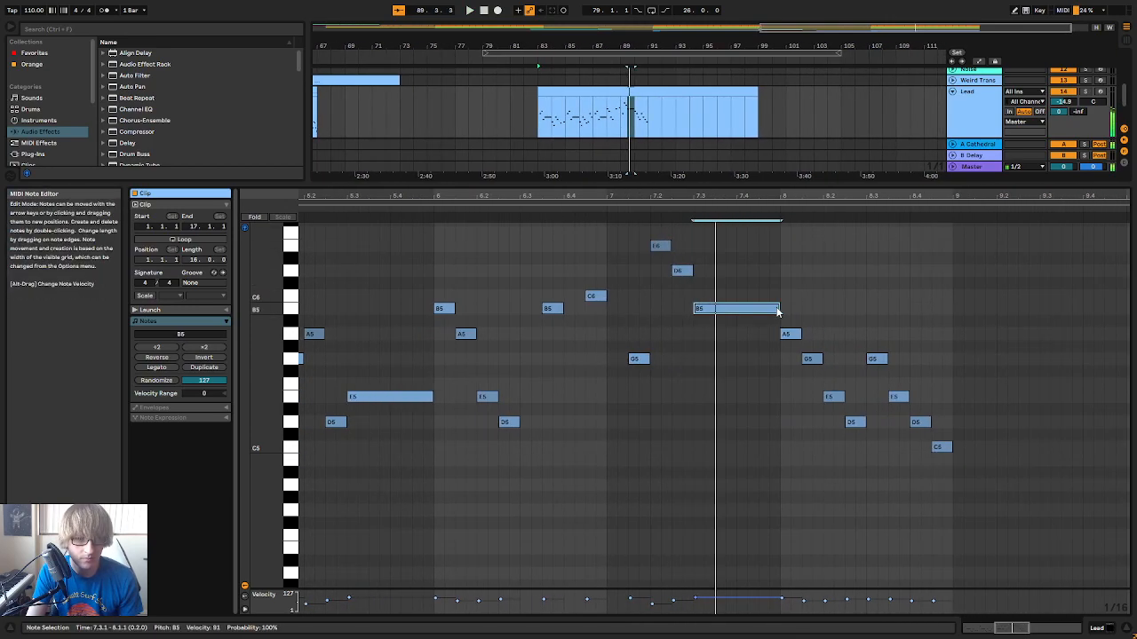
Shorten the B5 note at 7.3.1 to end at 7.3.3 and add a C6 note from there up to bar 8
drag(780, 308, 715, 308)
key(space)
click(719, 298)
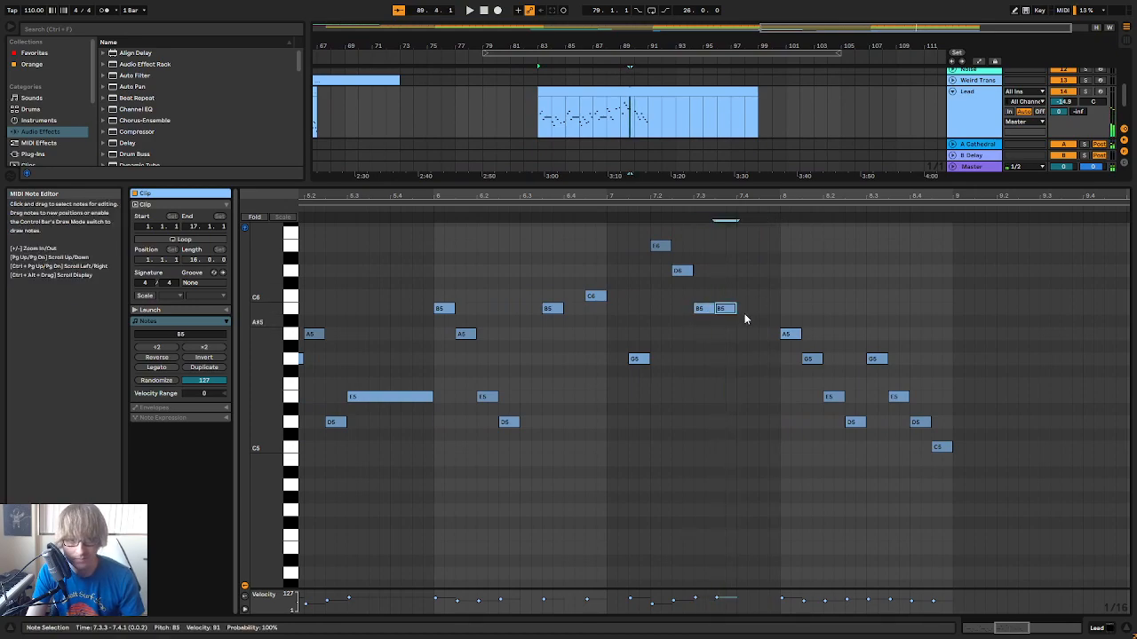
click(616, 215)
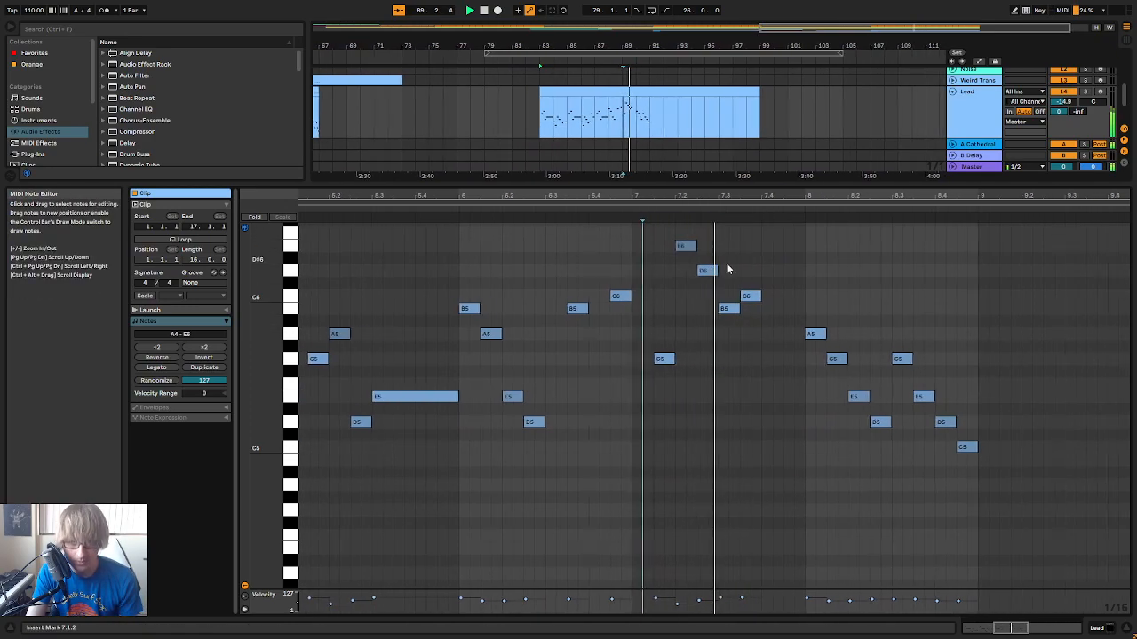
key(space)
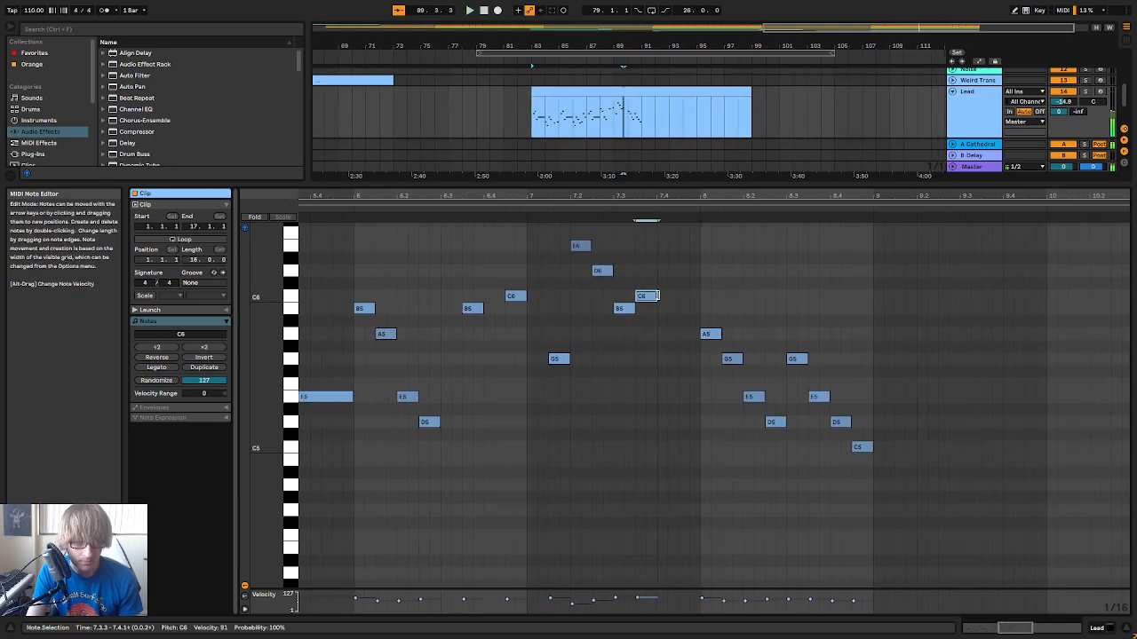
drag(655, 297, 702, 296)
click(560, 218)
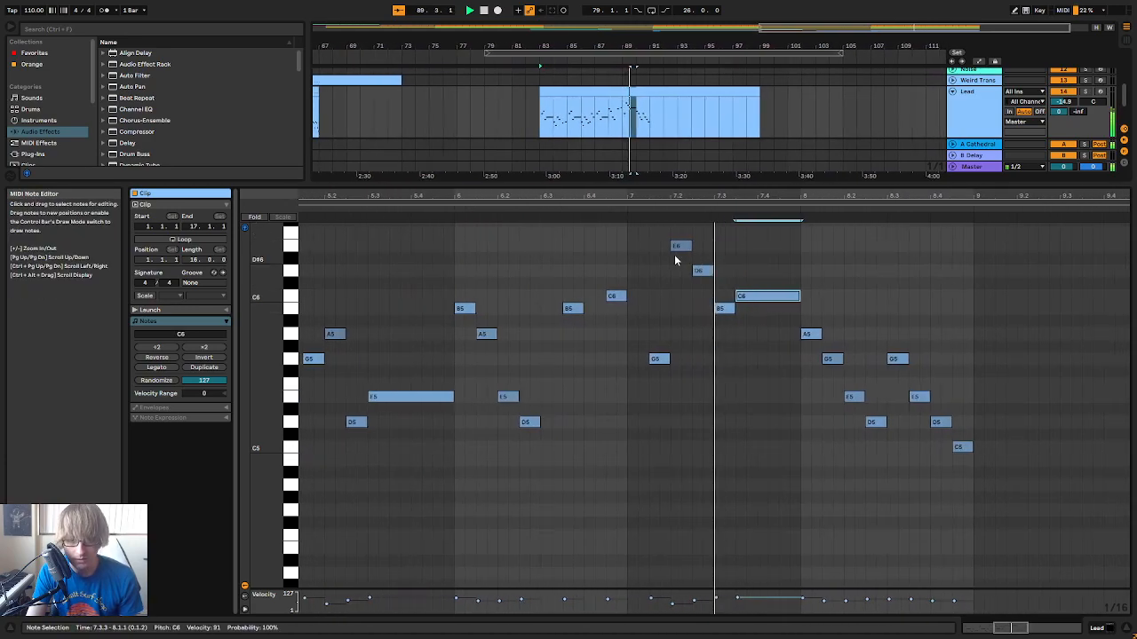
Replace the old notes in bar 8 of the clip with sixteenth notes D6, C6, B5 and A5 starting at 8.1.1
drag(713, 334, 711, 317)
key(Delete)
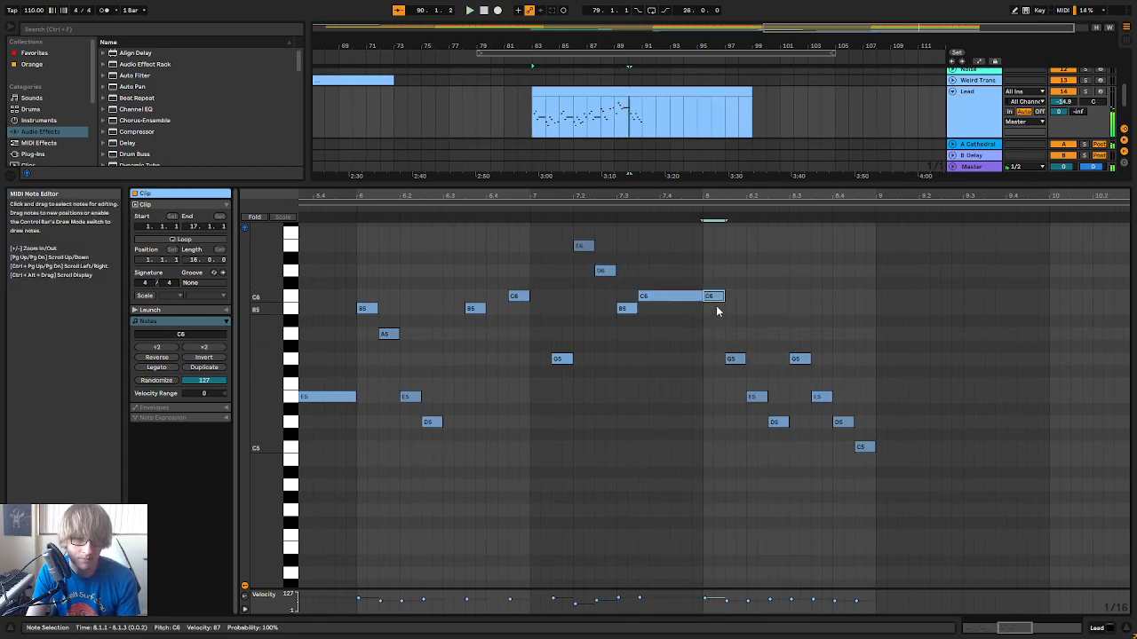
click(707, 279)
double_click(707, 275)
double_click(717, 297)
double_click(729, 308)
double_click(740, 334)
drag(729, 456, 905, 355)
key(Delete)
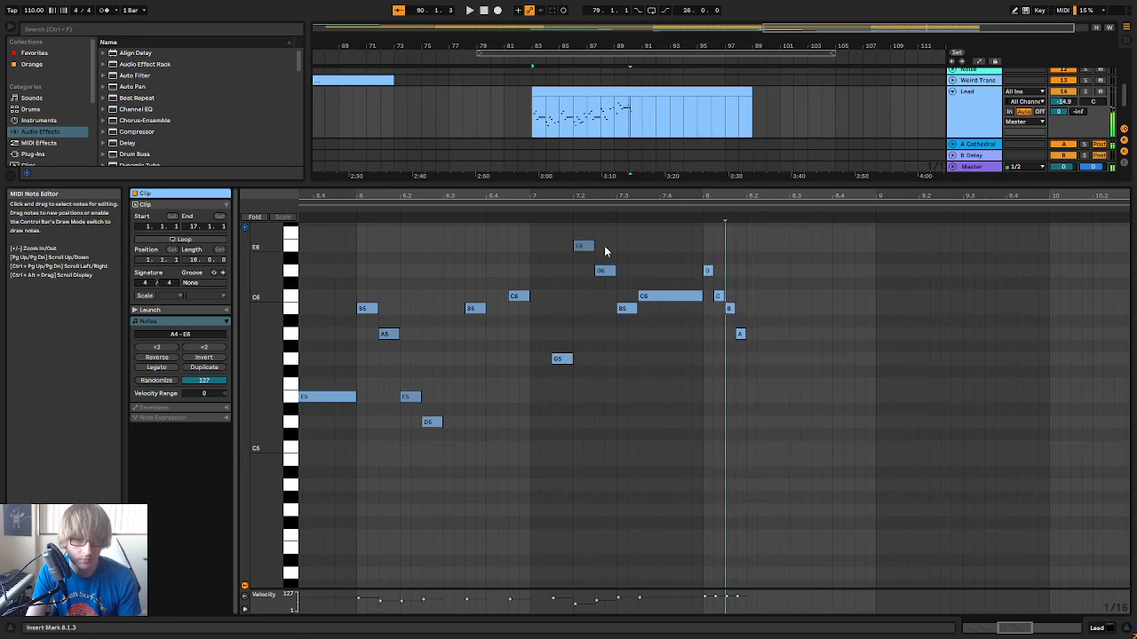
Play into bar 8 and continue the run with sixteenth notes B5, A5, G5, E5, G5 and E5 starting at 8.2.1
click(538, 218)
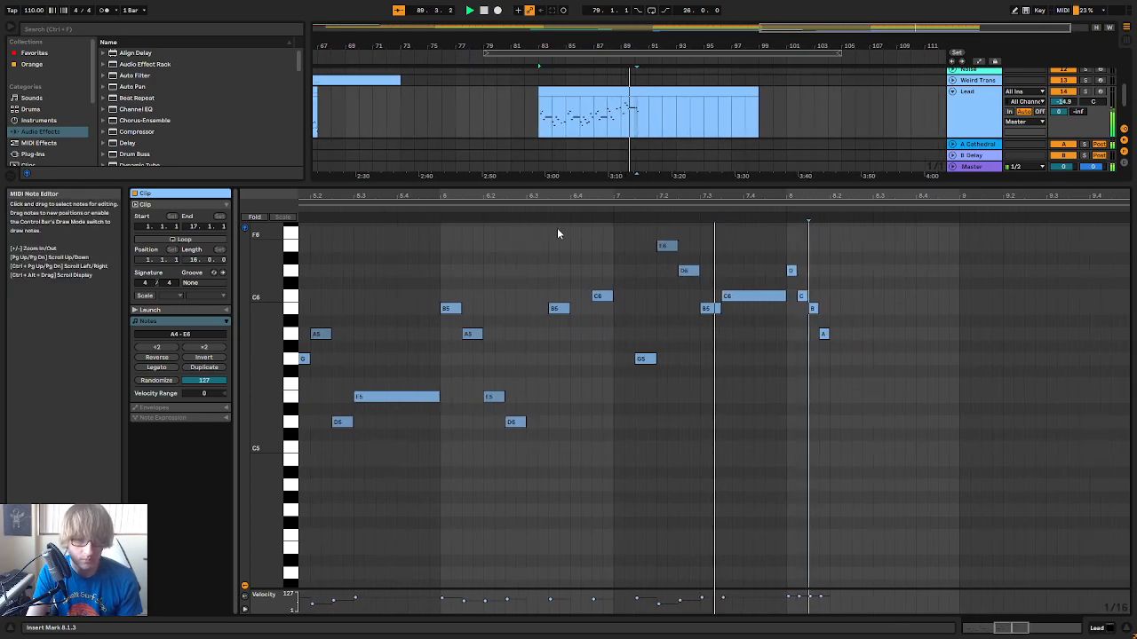
double_click(707, 296)
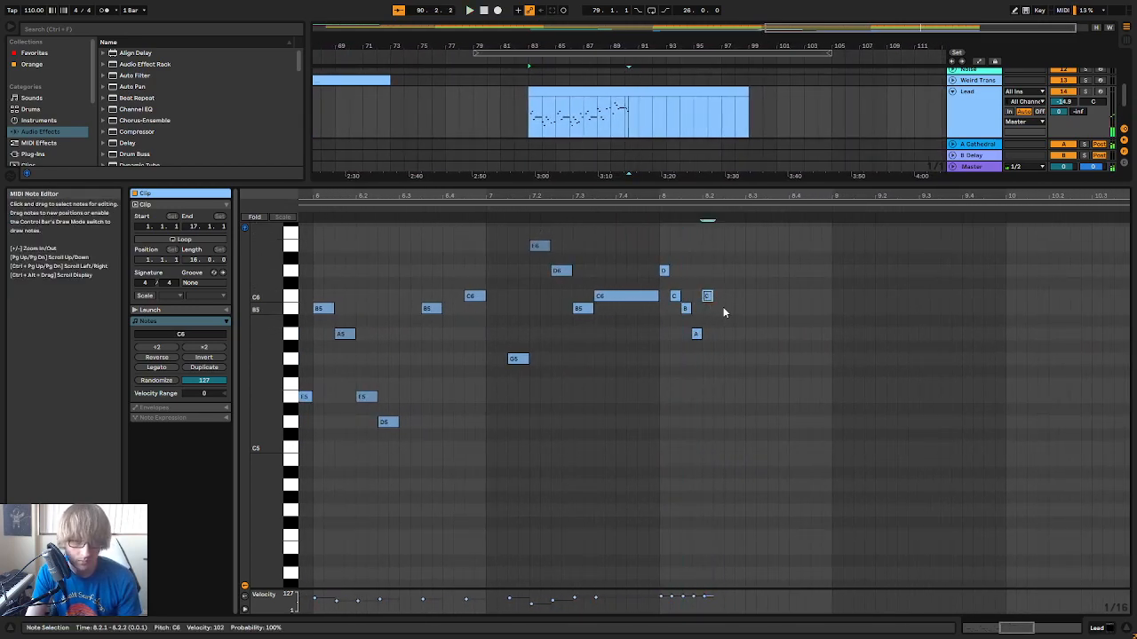
double_click(717, 334)
double_click(730, 359)
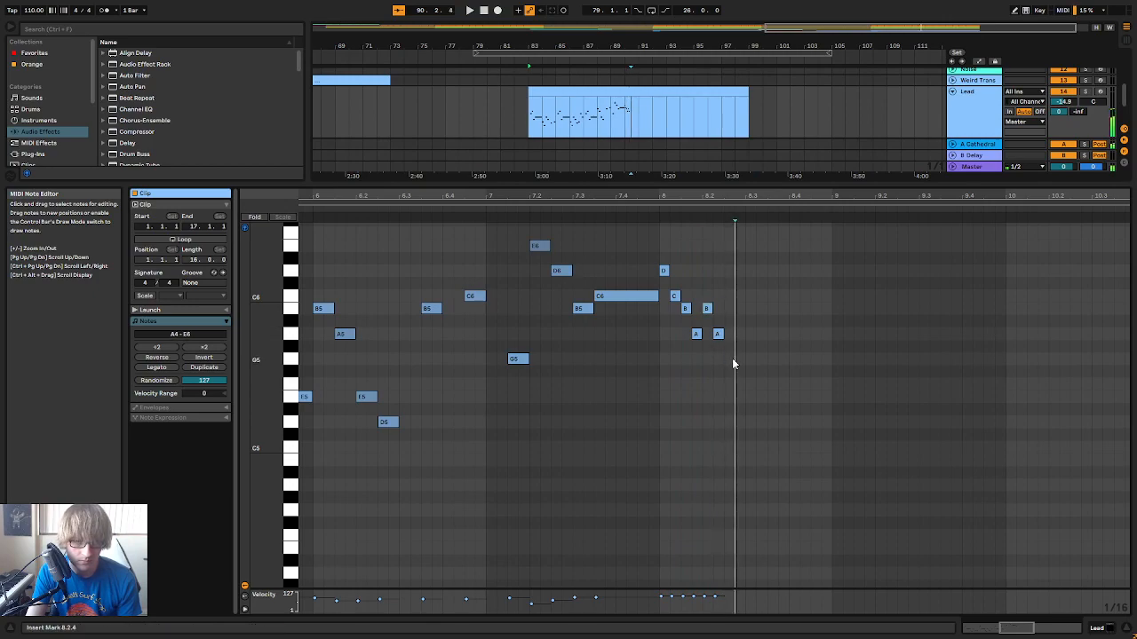
double_click(741, 398)
double_click(750, 359)
double_click(761, 396)
Complete bar 8 with sixteenth notes D5, C5, D5, C5, A4 and G4 from 8.3.3, add an A4 at 9.1.1 and play the run
double_click(771, 422)
double_click(782, 447)
double_click(794, 422)
double_click(804, 447)
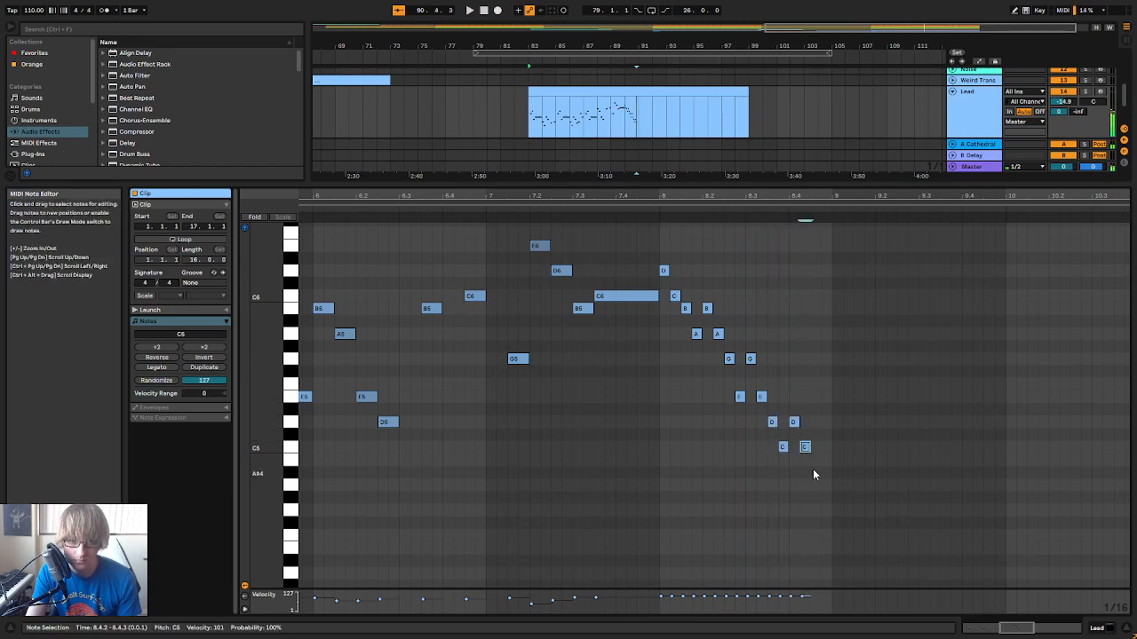
double_click(815, 485)
double_click(825, 512)
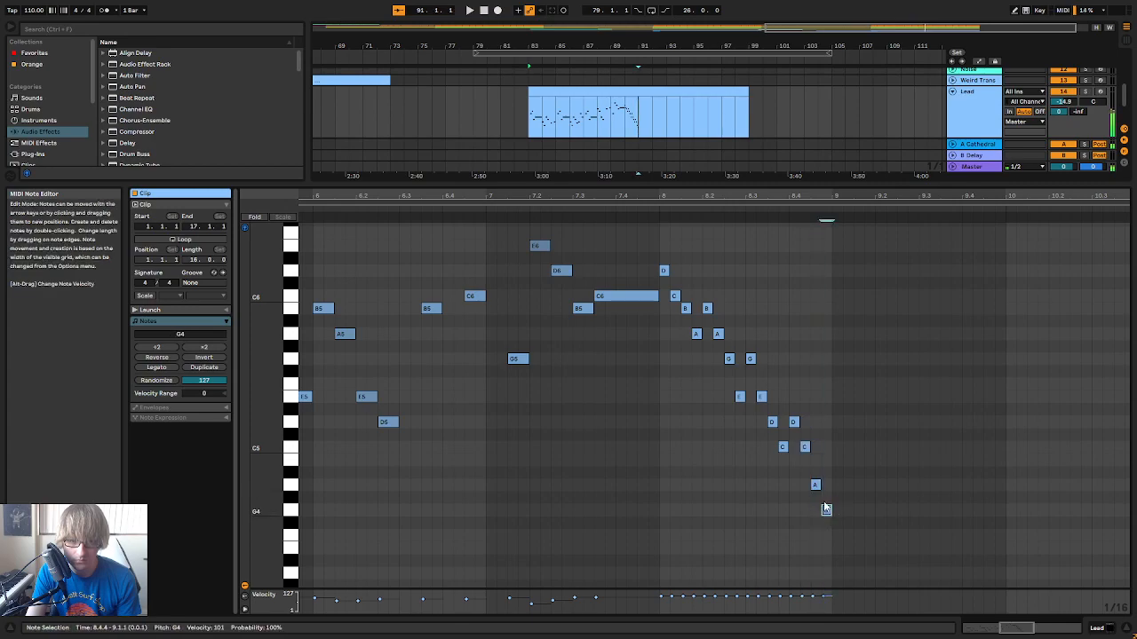
key(space)
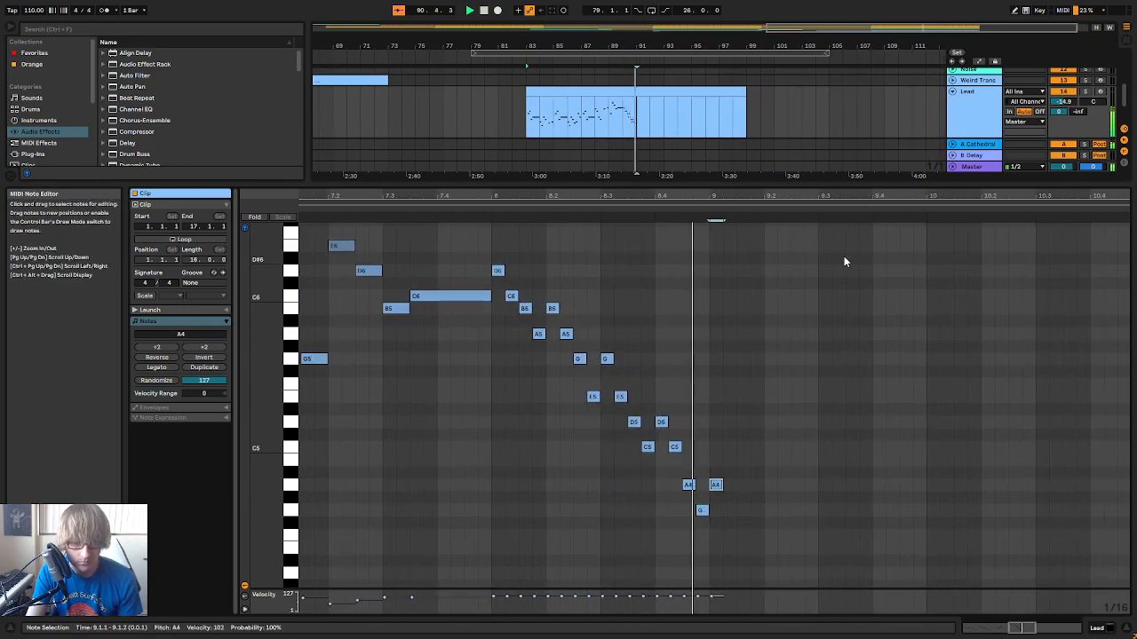
Extend the A4 at 9.1.1 to 9.1.3, add sixteenth notes E4, G4, A4, C5 and D5 after it and play the passage
drag(722, 485, 736, 485)
double_click(744, 548)
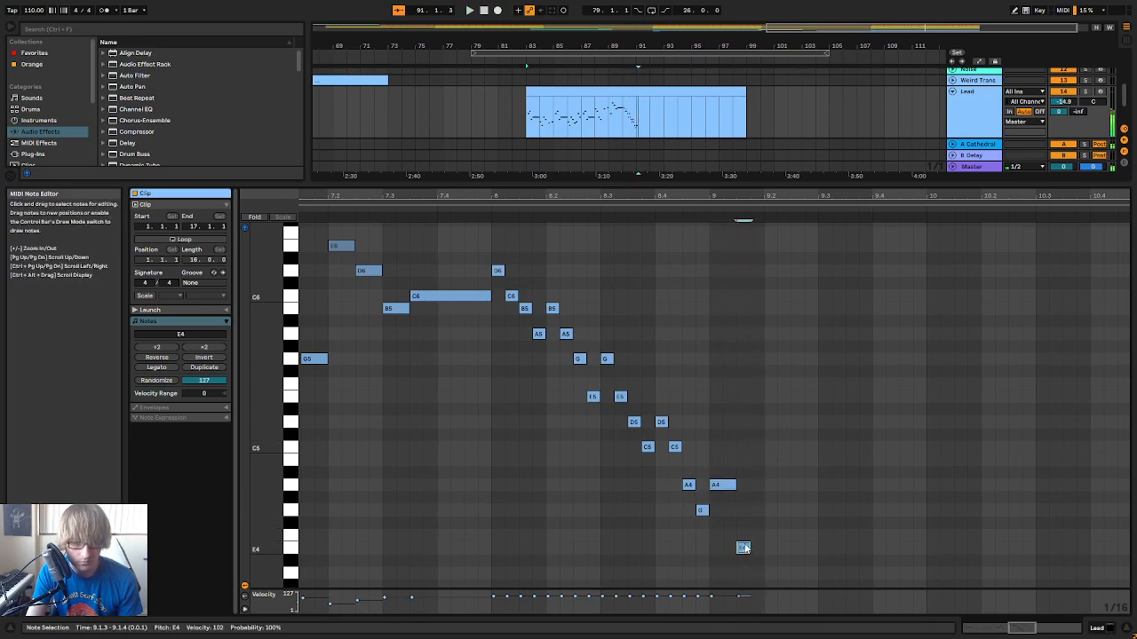
double_click(753, 512)
double_click(770, 484)
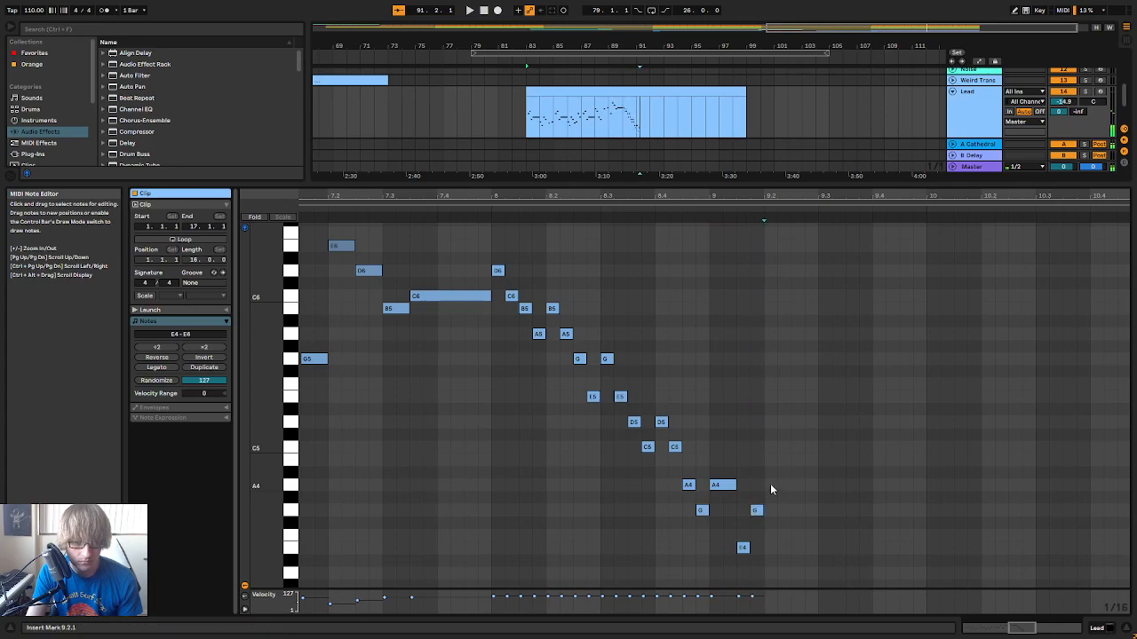
double_click(784, 445)
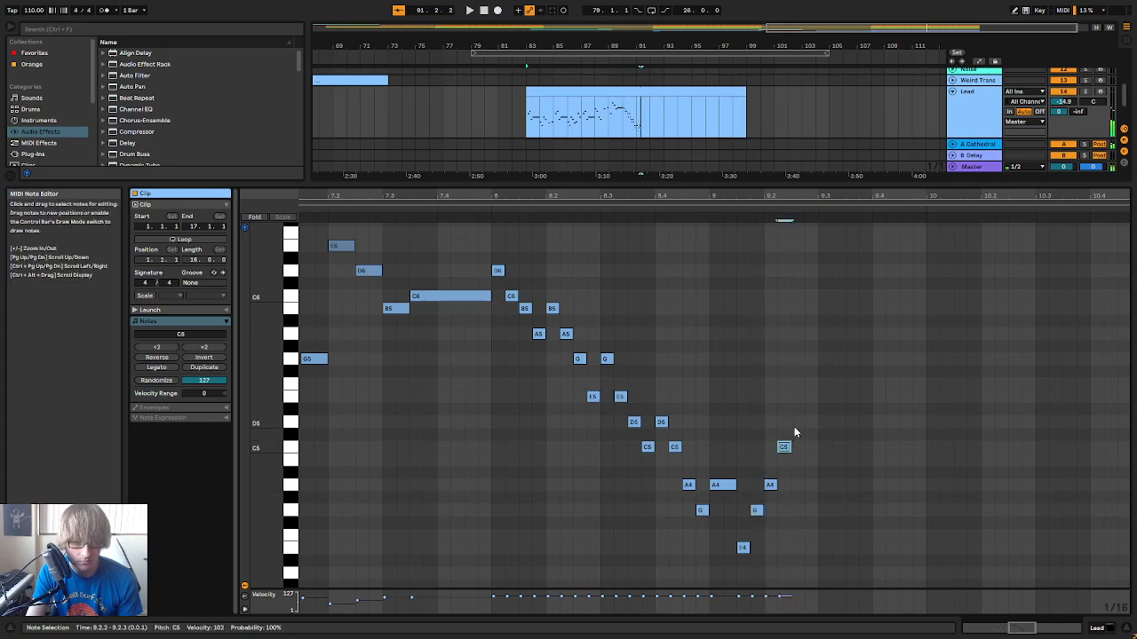
double_click(798, 422)
click(620, 209)
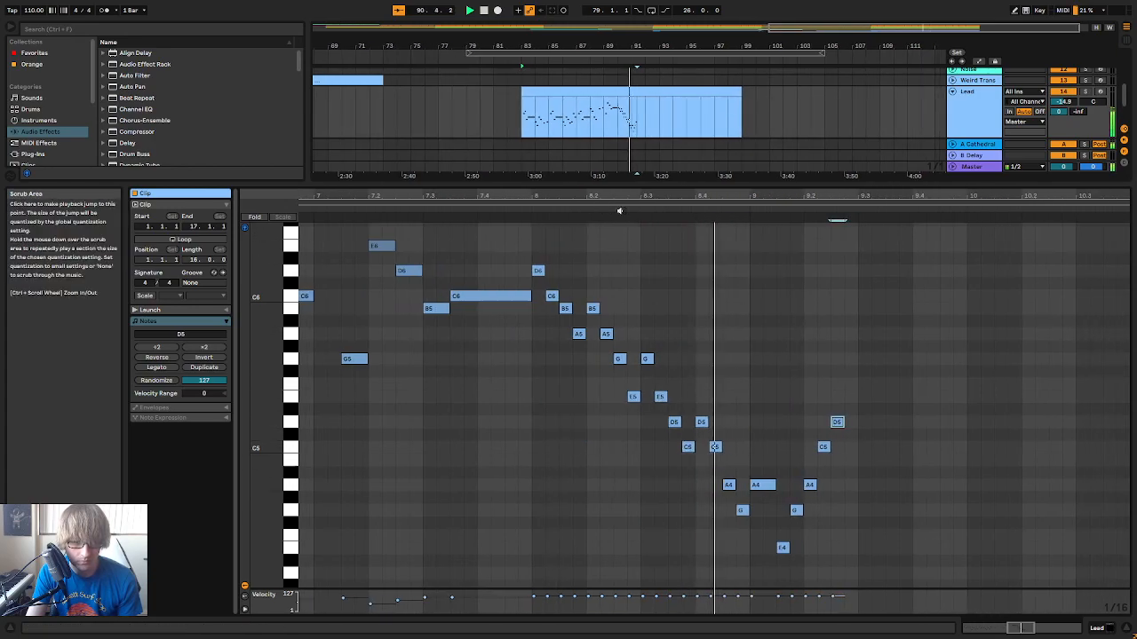
key(space)
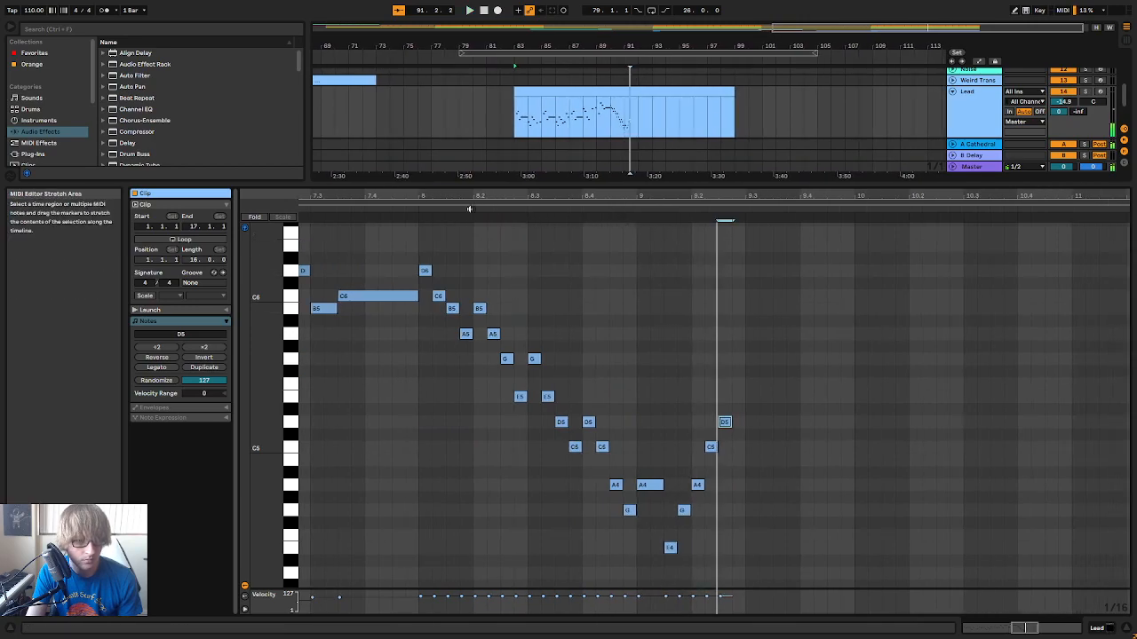
key(space)
Shorten the A4 note at 9.1.1 to one sixteenth and play the passage from bar 8 into bar 9
click(845, 401)
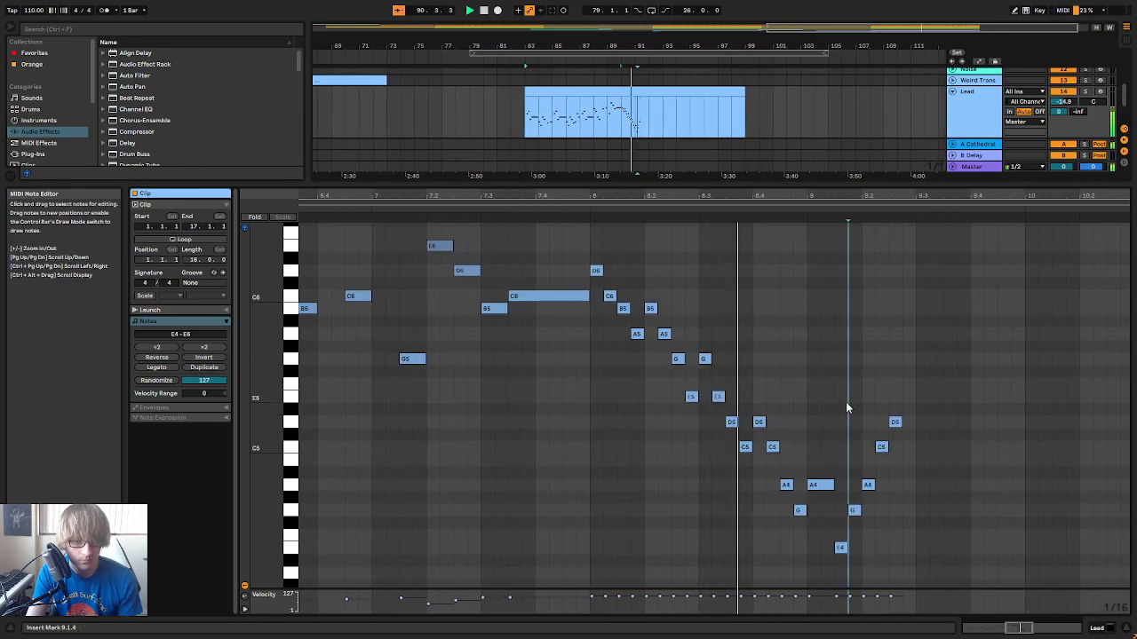
click(870, 336)
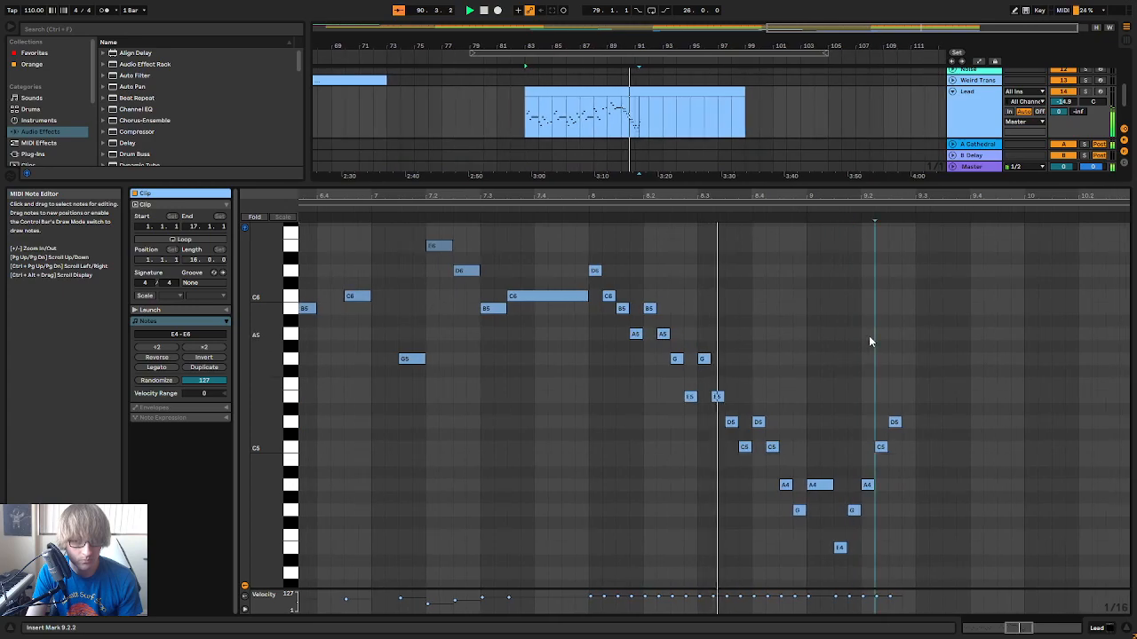
key(space)
click(838, 472)
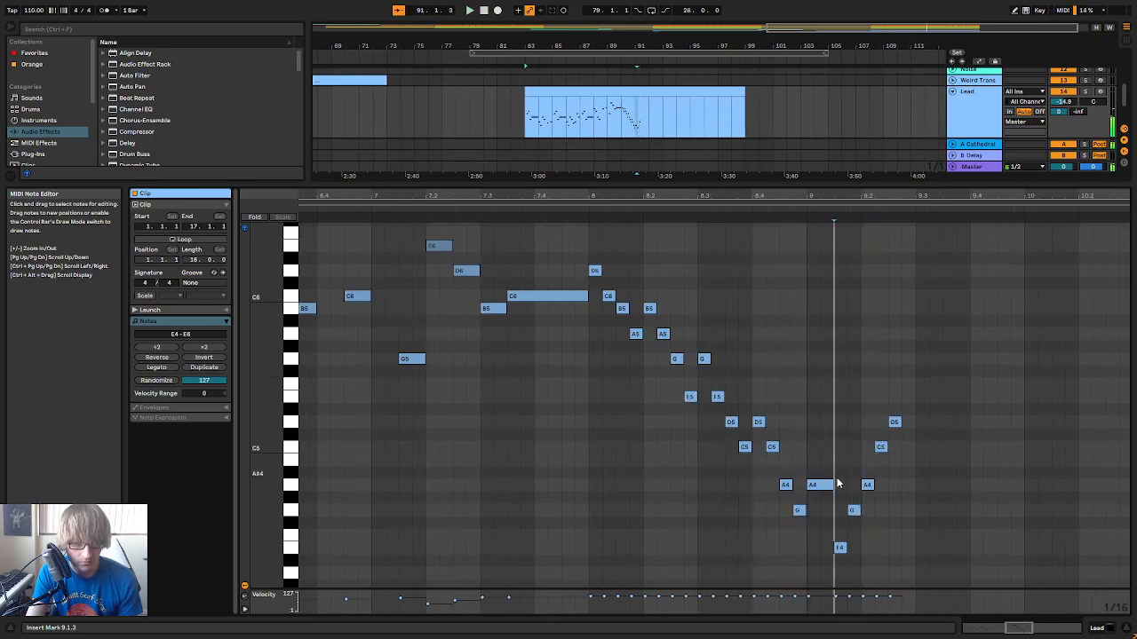
drag(832, 485, 819, 485)
key(space)
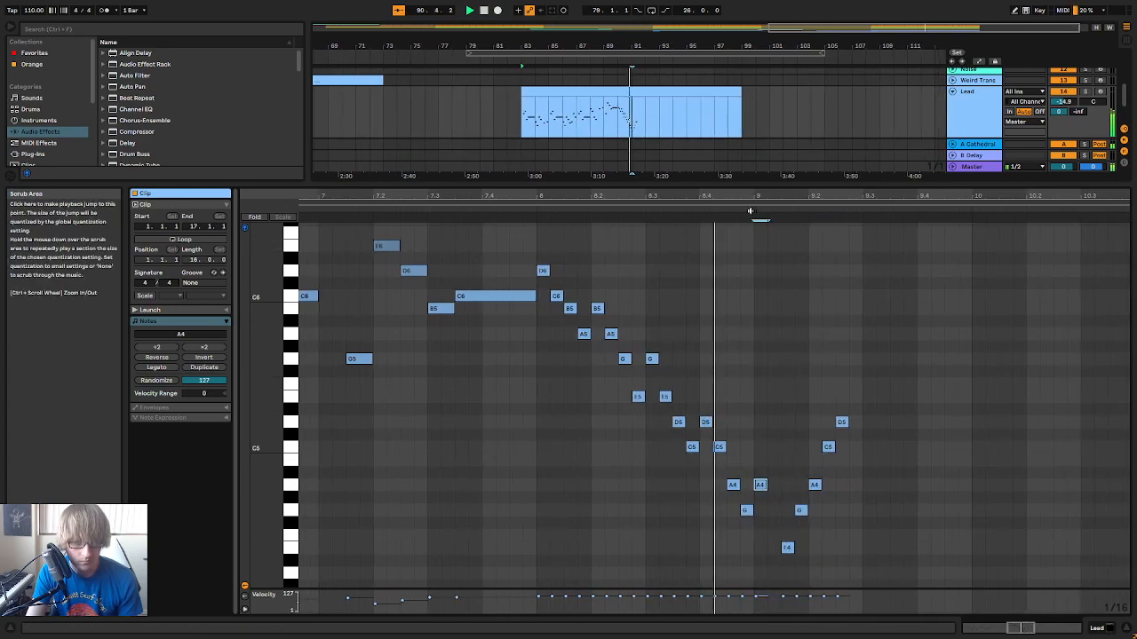
click(662, 565)
key(space)
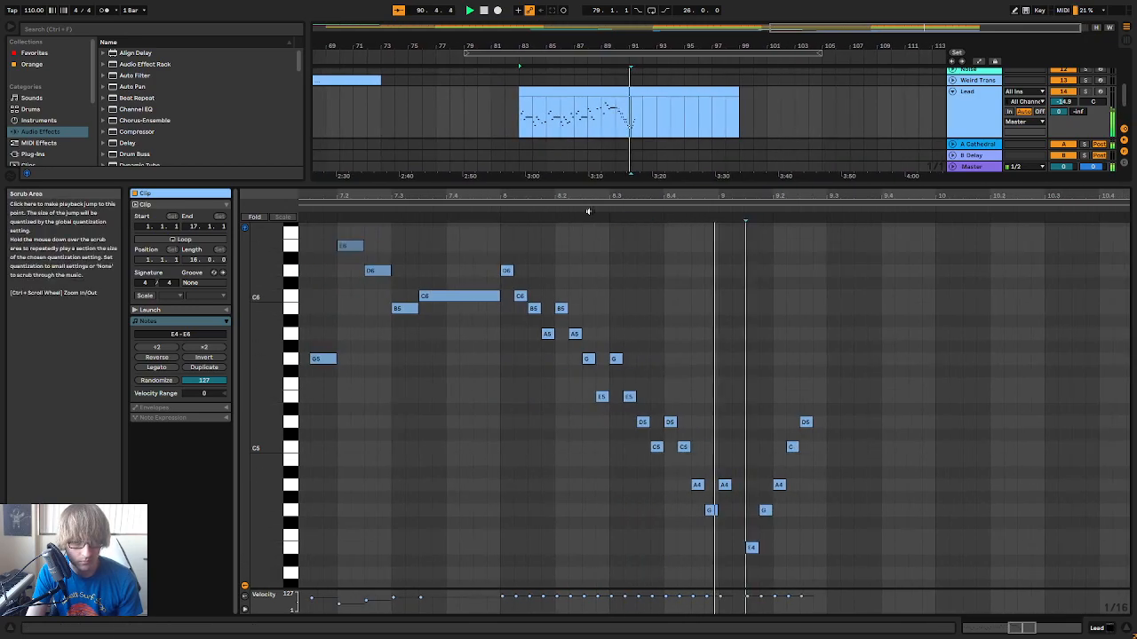
Lower the D5 note at 9.2.3 to B4 and add sixteenth notes G4 at 9.2.4 and A4 at 9.3.1
key(space)
drag(646, 568, 681, 468)
drag(703, 423, 704, 435)
click(711, 512)
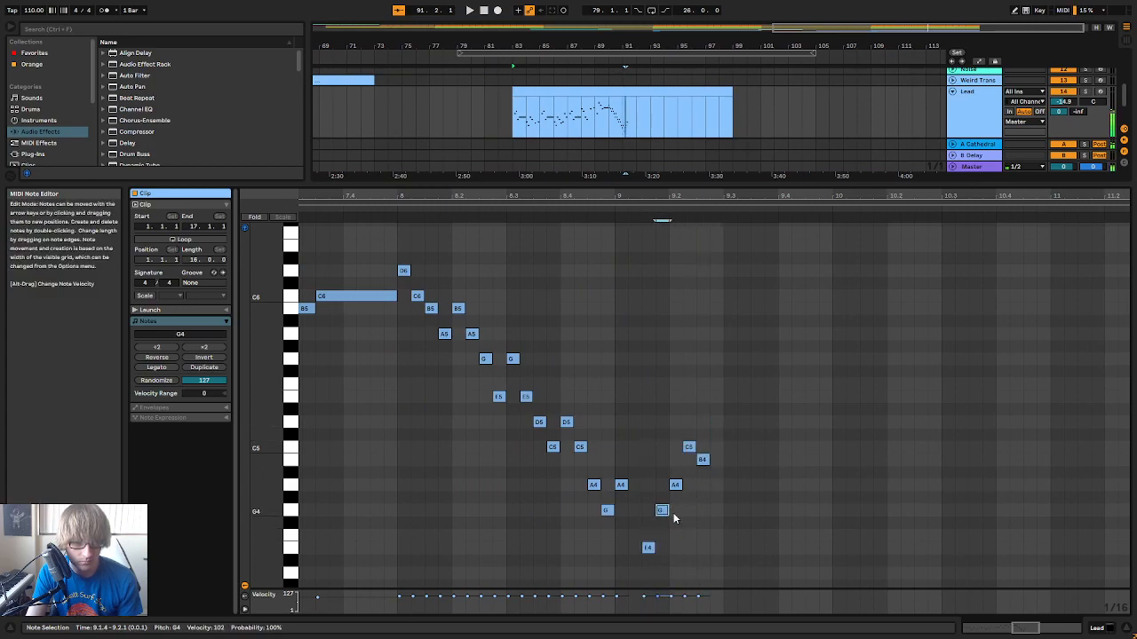
double_click(730, 487)
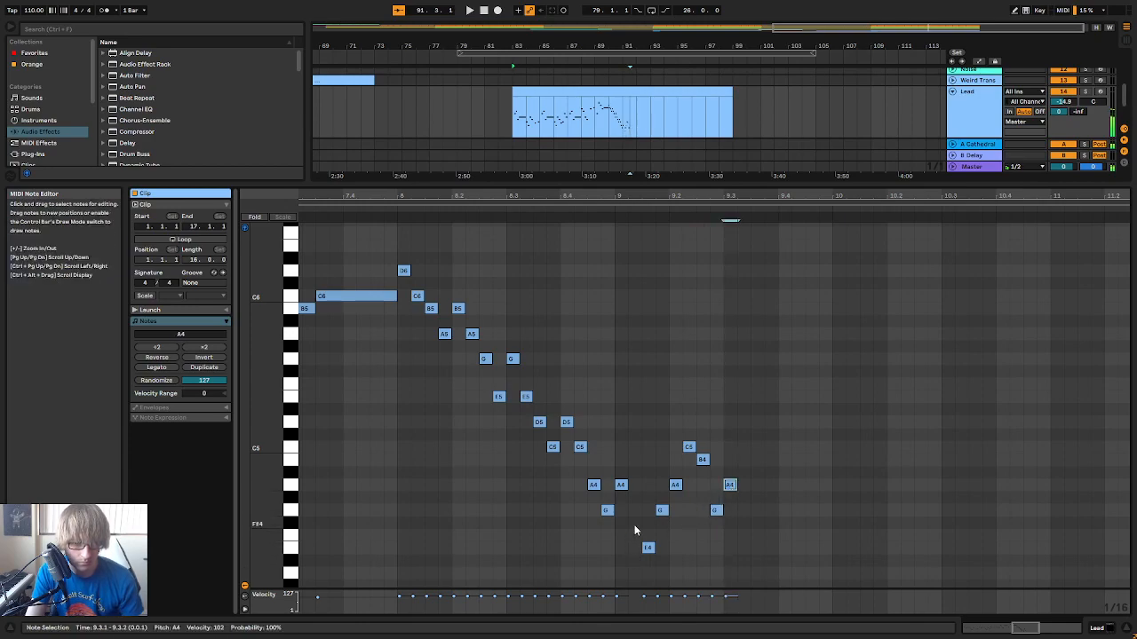
Copy the phrase from the first half of bar 9, paste it at 9.3.1 and play it
key(Delete)
drag(620, 566, 743, 446)
click(721, 473)
key(ctrl+v)
click(618, 207)
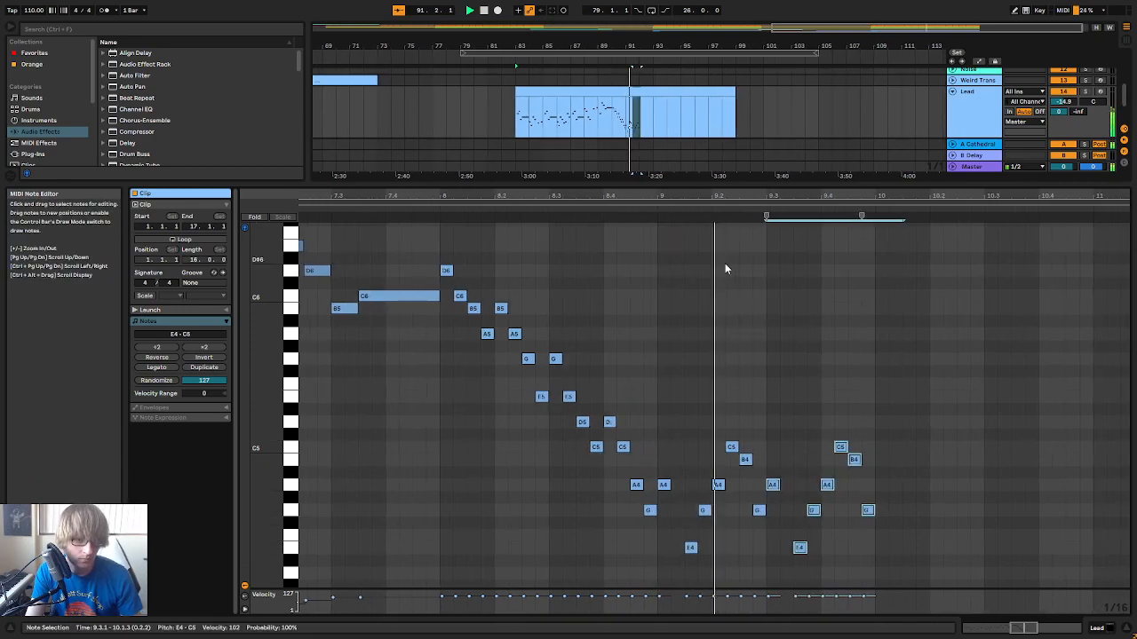
key(space)
Paste the same phrase at 10.1.1, raise its first note to B4 and play the passage
click(709, 417)
key(ctrl+v)
click(716, 484)
key(Up)
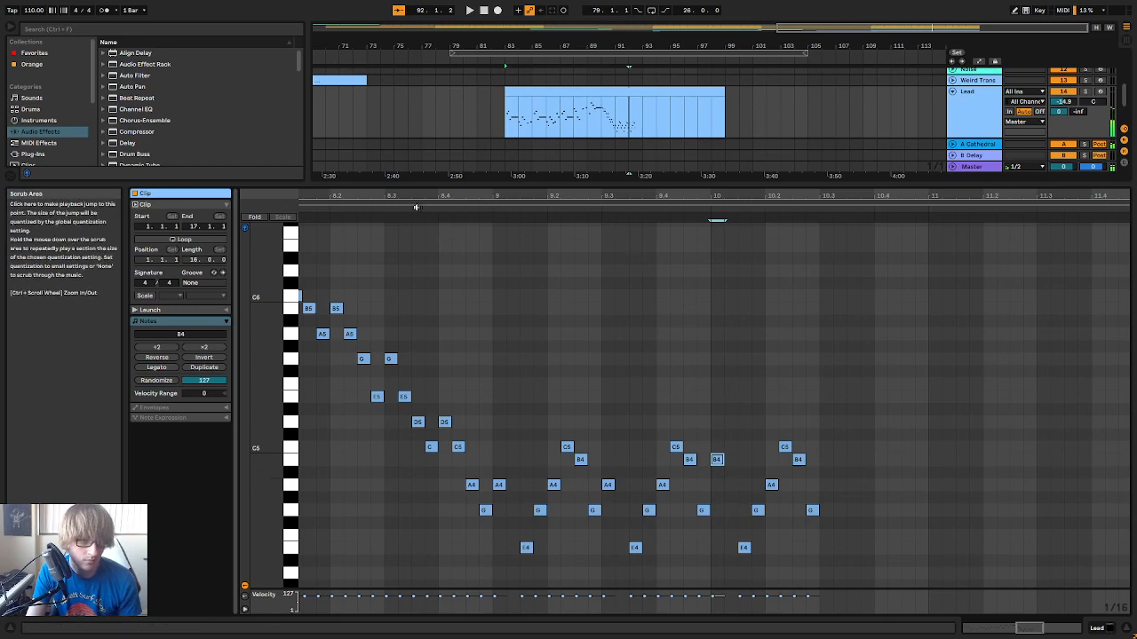
click(452, 213)
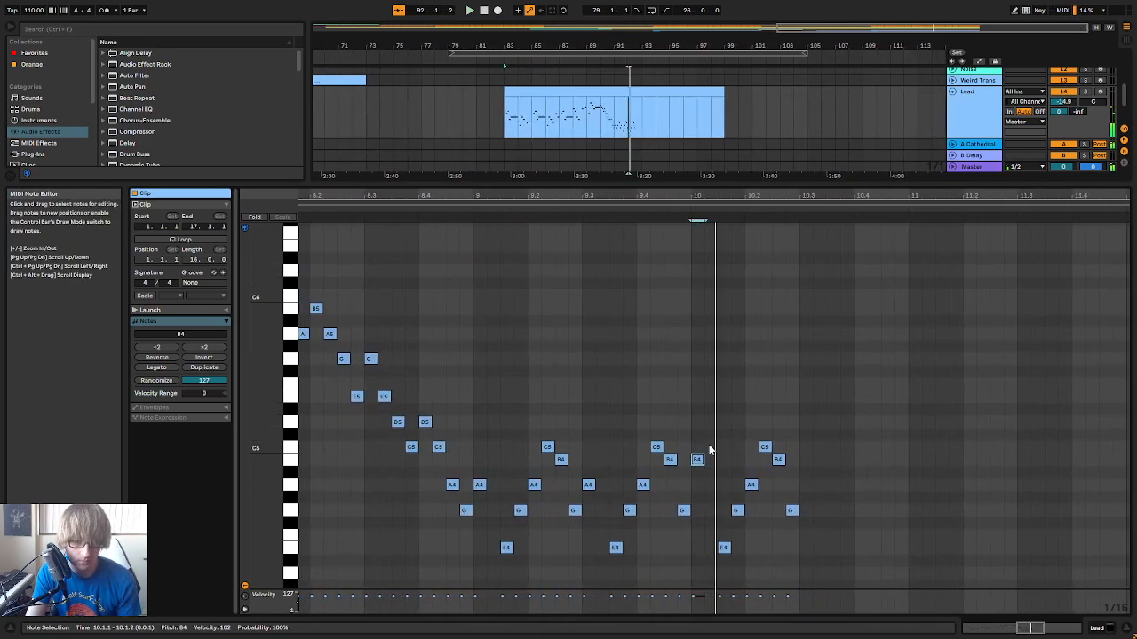
key(space)
Raise the four notes starting at 10.2.1 to B4, D5, C5 and A4
click(737, 510)
drag(750, 486, 764, 448)
key(Up)
key(Up)
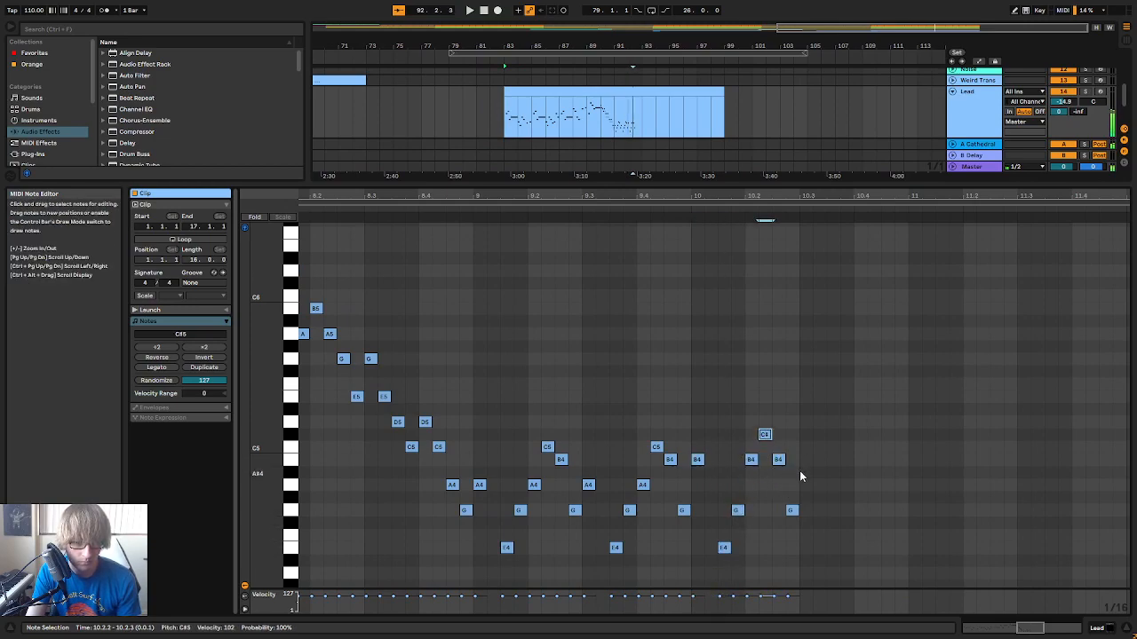
click(777, 462)
key(Up)
click(793, 512)
key(Up)
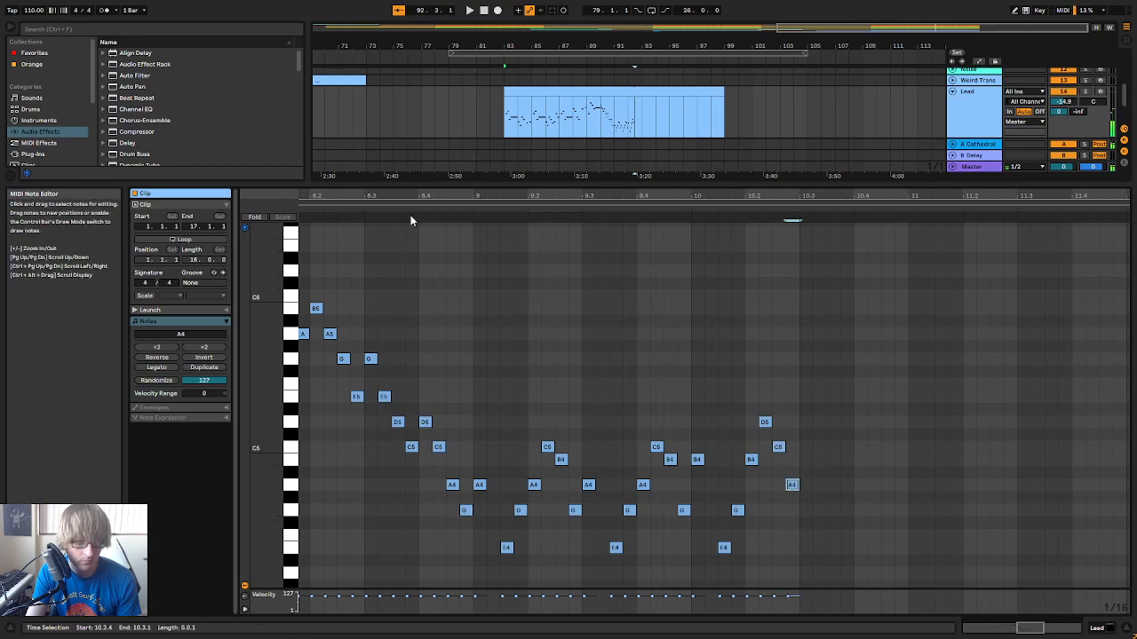
Play the Lead melody from bar 8 into bar 10 of the clip to check the run
click(405, 219)
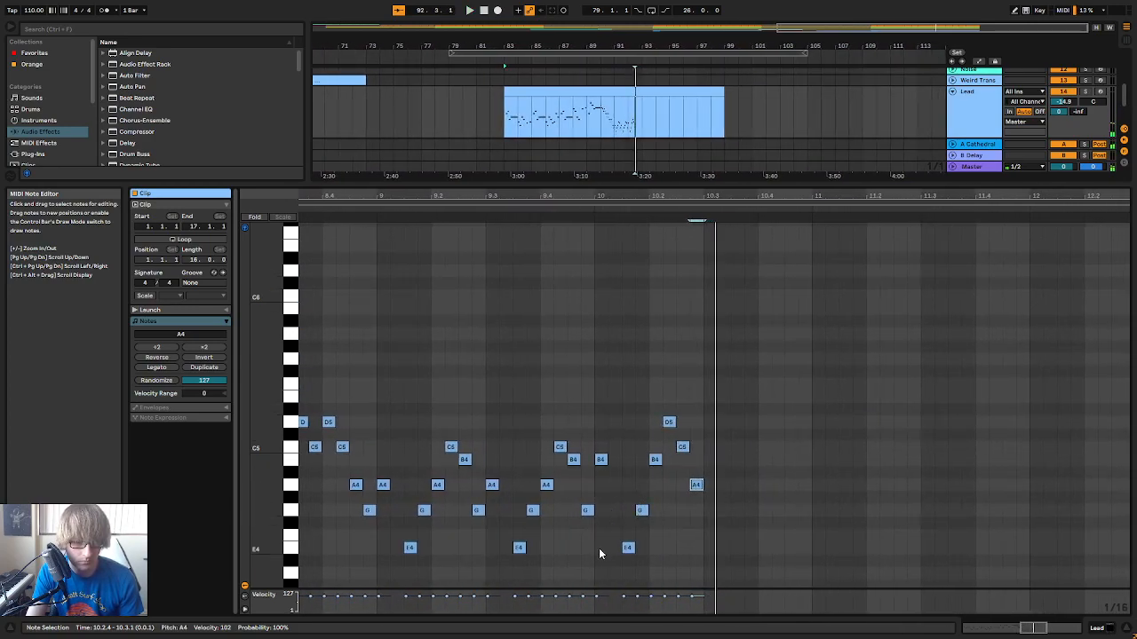
key(space)
key(space)
drag(763, 196, 763, 124)
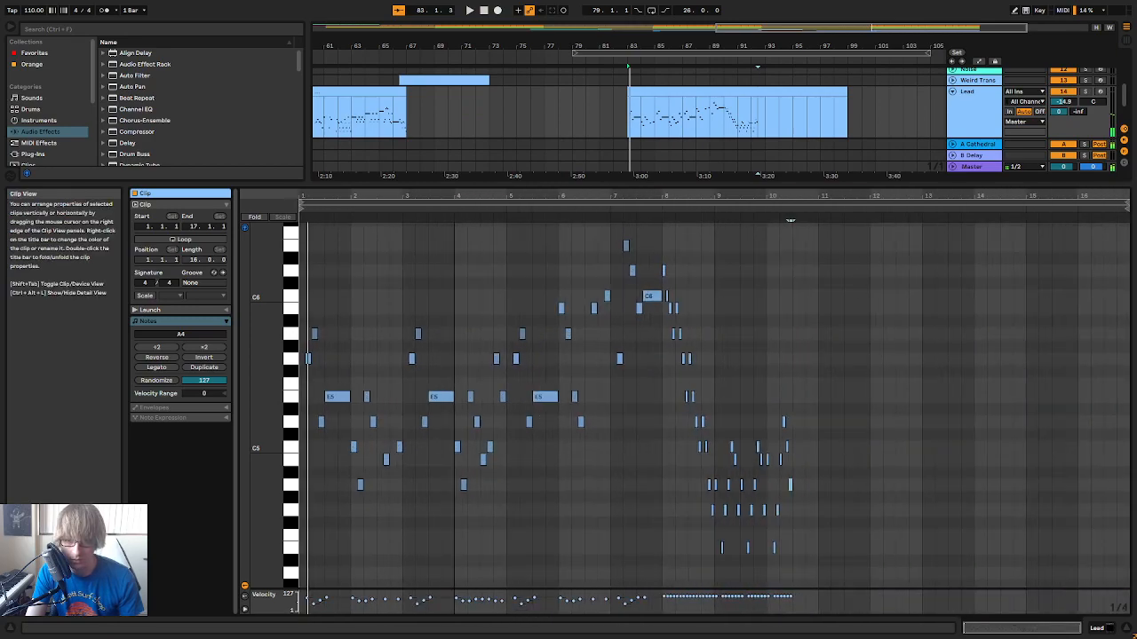
click(690, 207)
drag(755, 197, 622, 260)
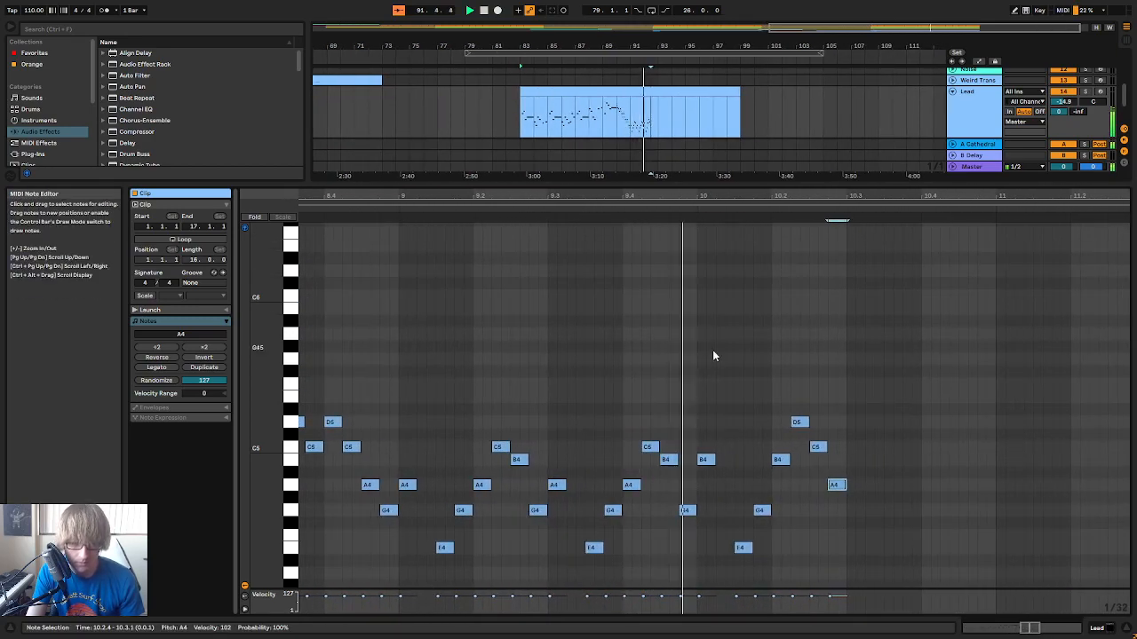
key(space)
Lower the three notes from 10.2.2 to C5, B4 and G4 and play the passage
click(745, 548)
click(765, 511)
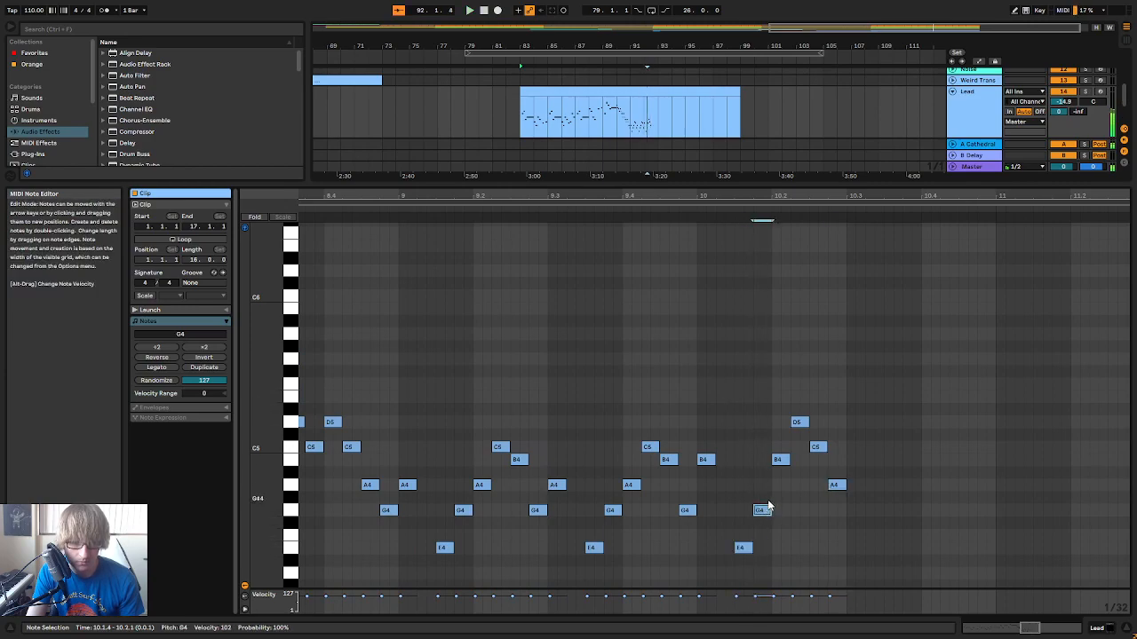
click(780, 460)
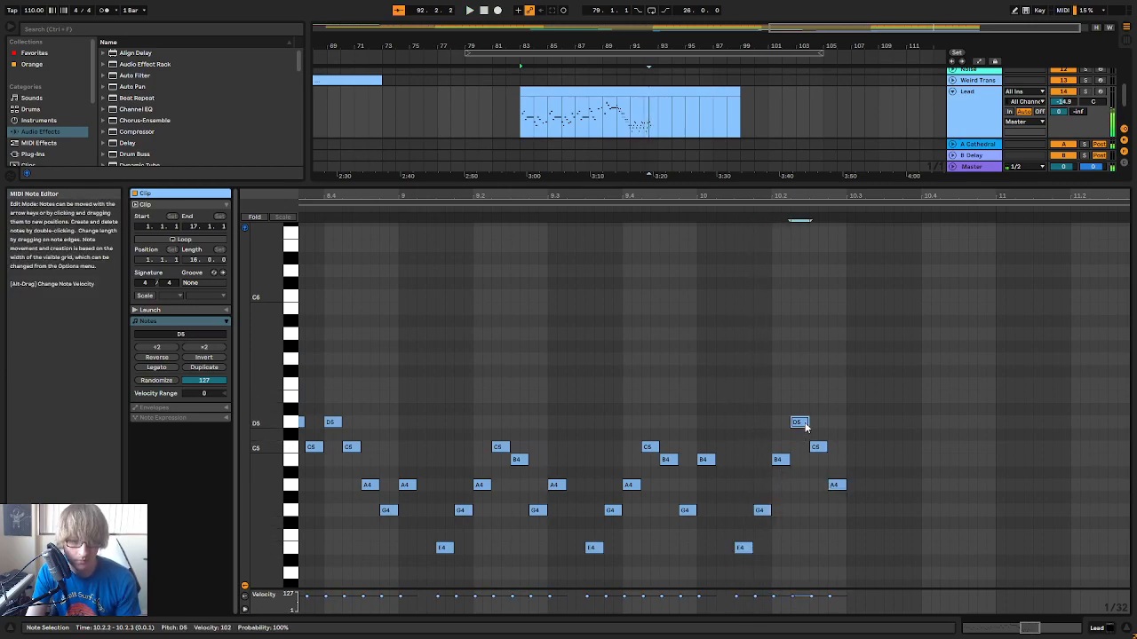
key(Down)
key(Down)
key(Down)
click(839, 485)
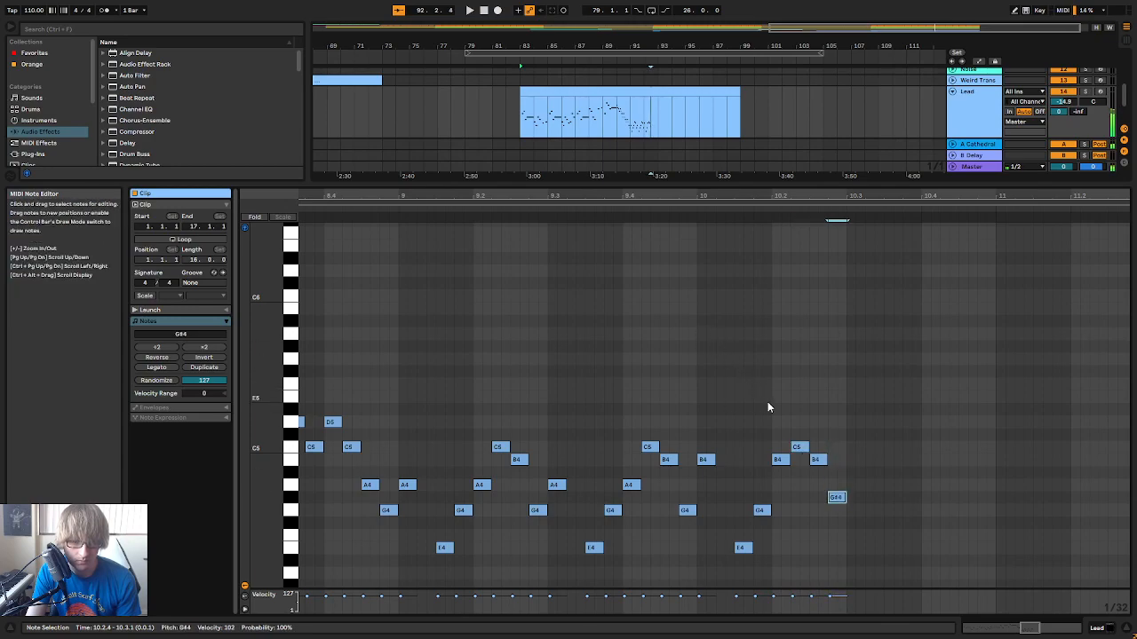
click(469, 208)
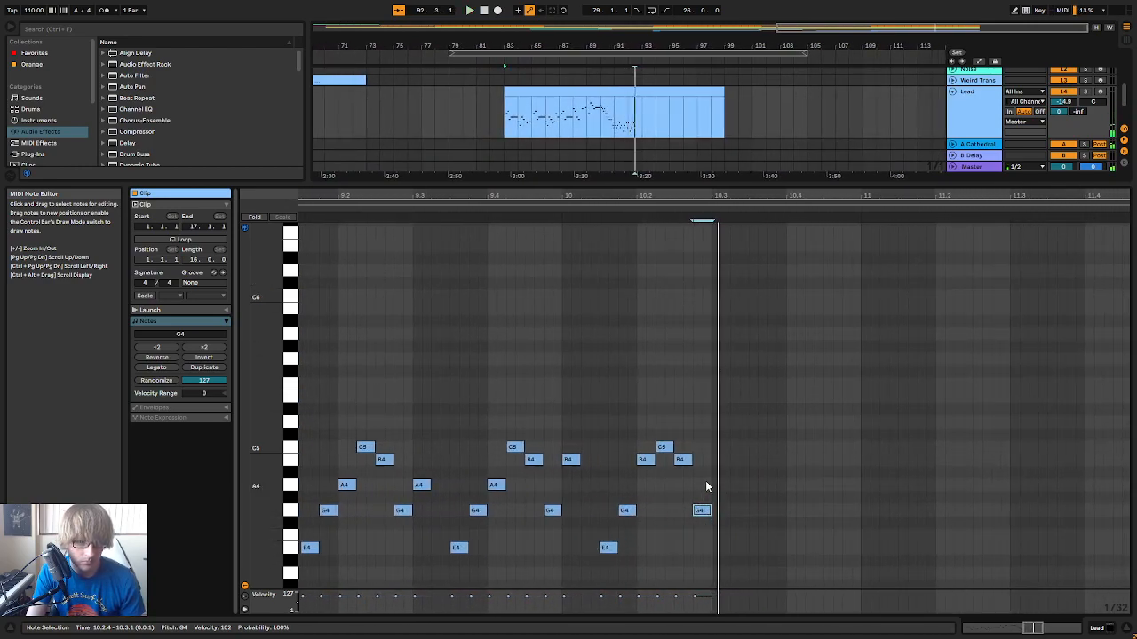
Add sixteenth notes D5, C5, B4 and G4 starting at 10.3.1 and play the passage
drag(736, 199, 805, 195)
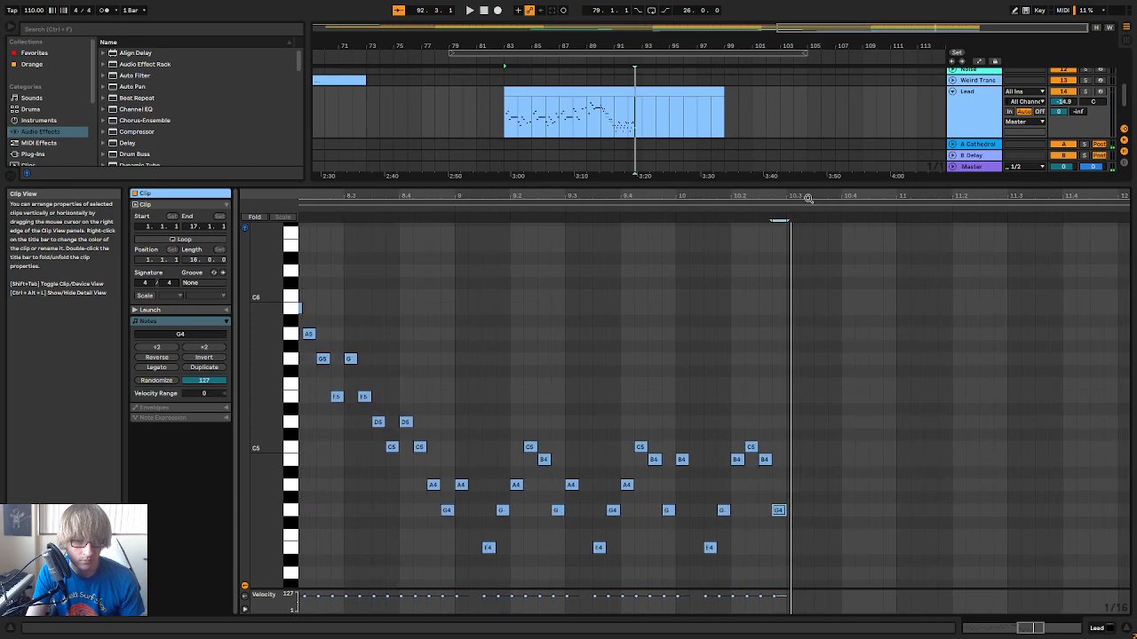
double_click(795, 463)
key(Up)
key(Up)
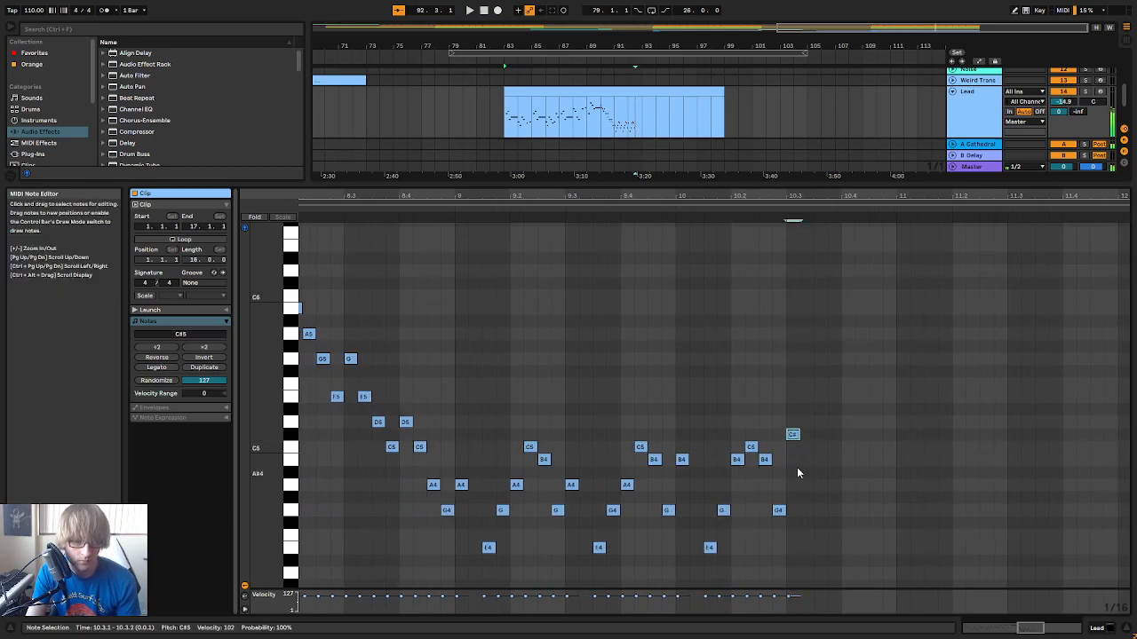
double_click(808, 447)
key(ctrl+d)
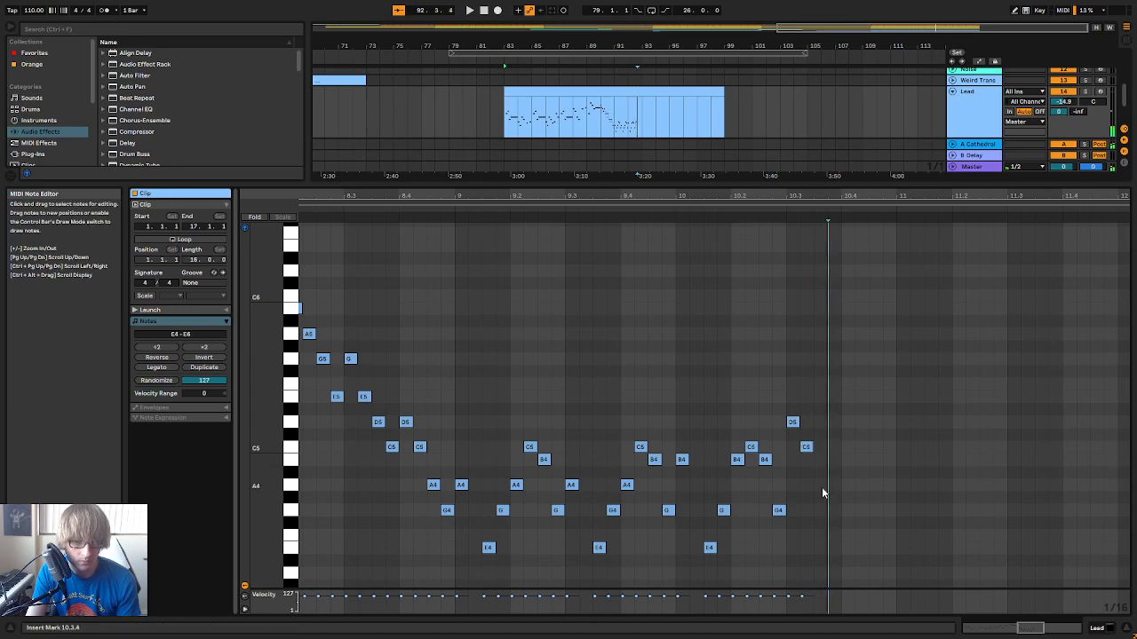
key(Down)
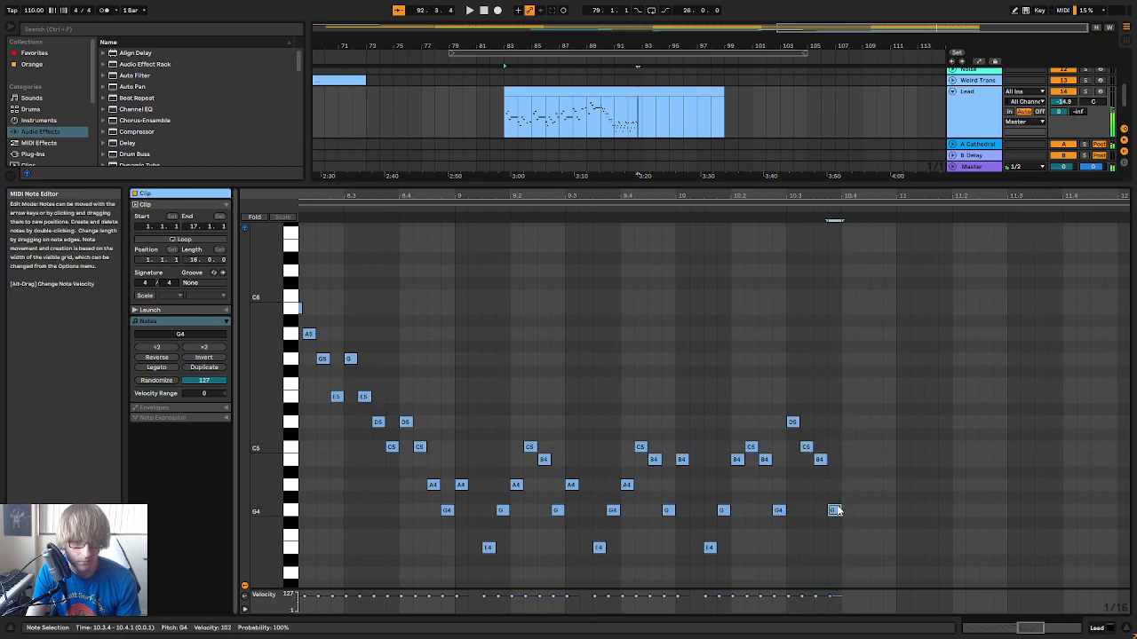
click(408, 211)
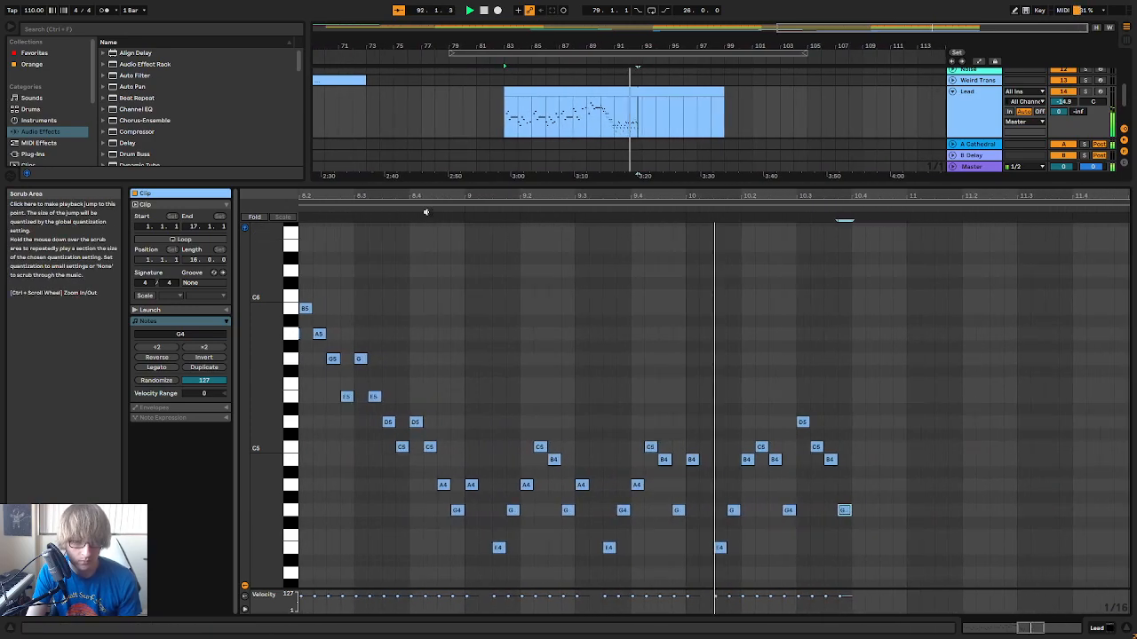
Add sixteenth notes E5, D5, C5 and E5 to the Lead clip, starting at 10.4.1
click(685, 421)
key(space)
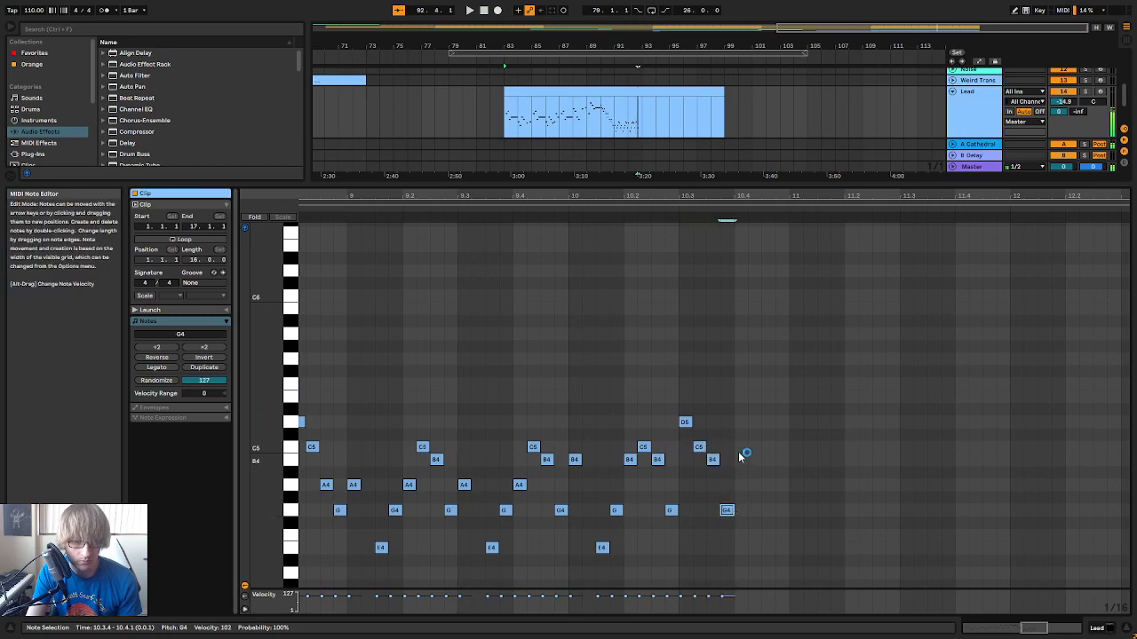
double_click(741, 396)
double_click(755, 422)
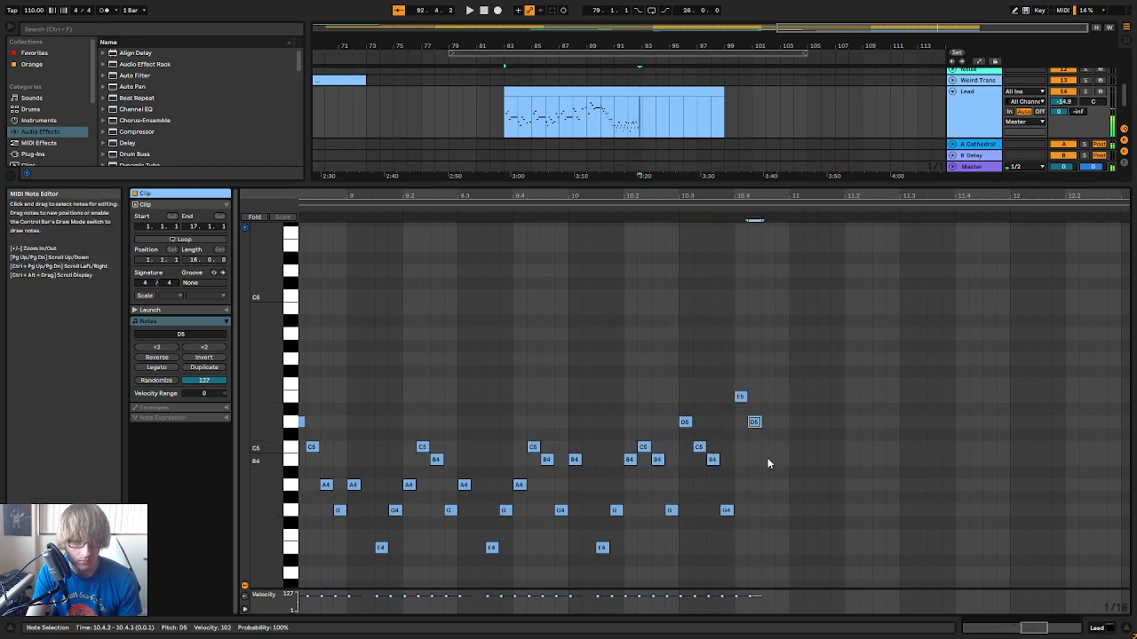
double_click(768, 459)
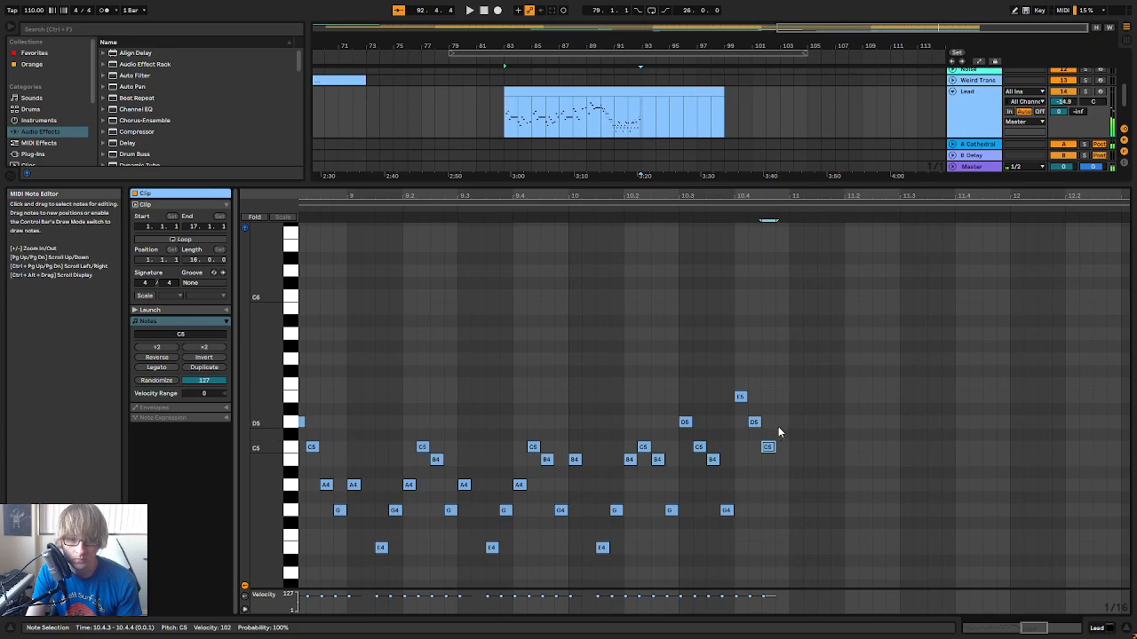
double_click(781, 396)
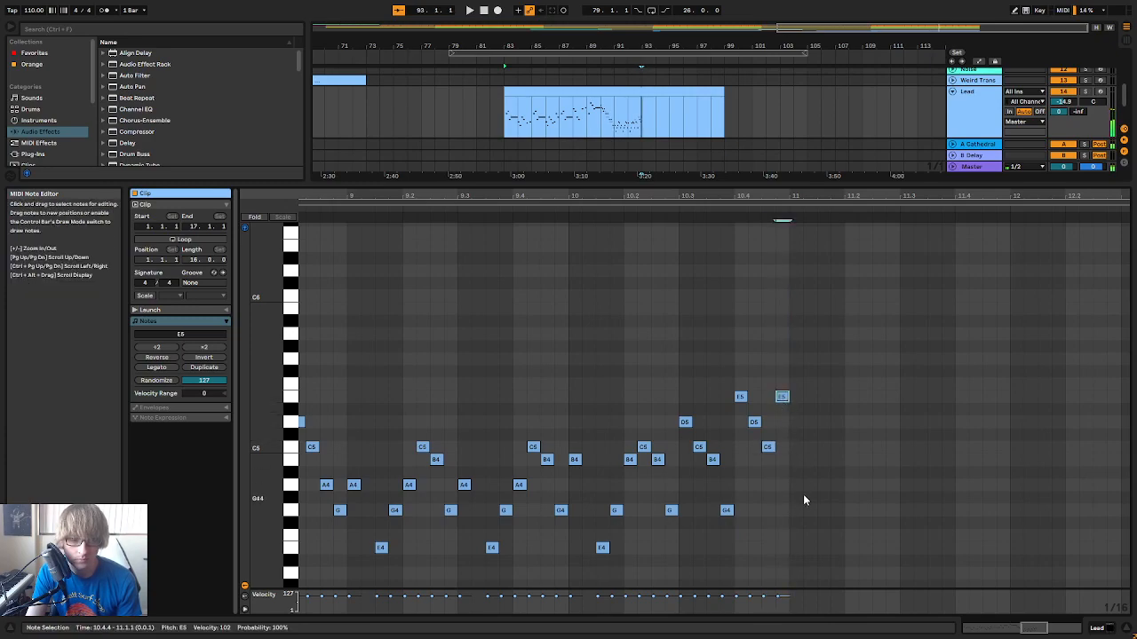
Try duplicating the notes of bars 9 and 10 into bars 11 and 12, play the copy and delete it
key(minus)
key(minus)
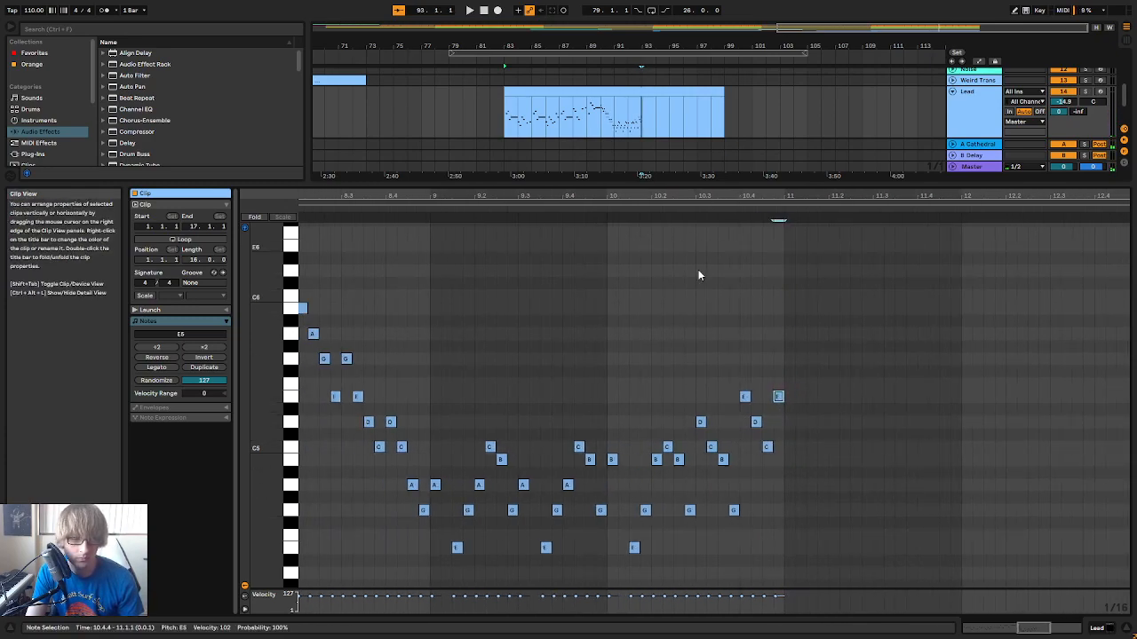
drag(446, 563, 869, 366)
key(ctrl+l)
key(Up)
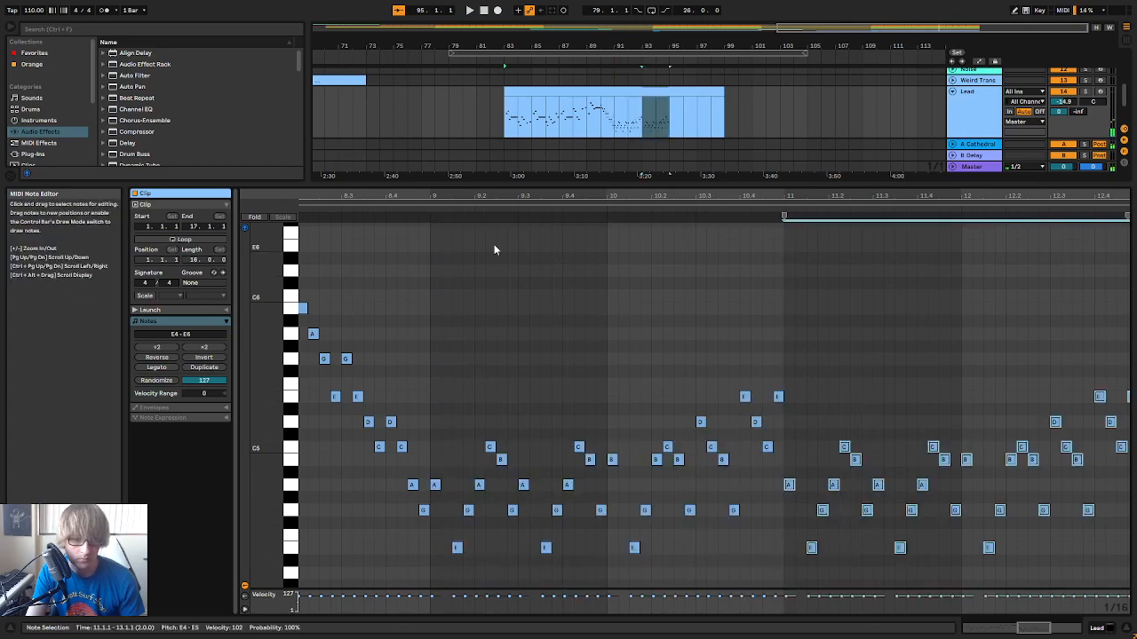
key(space)
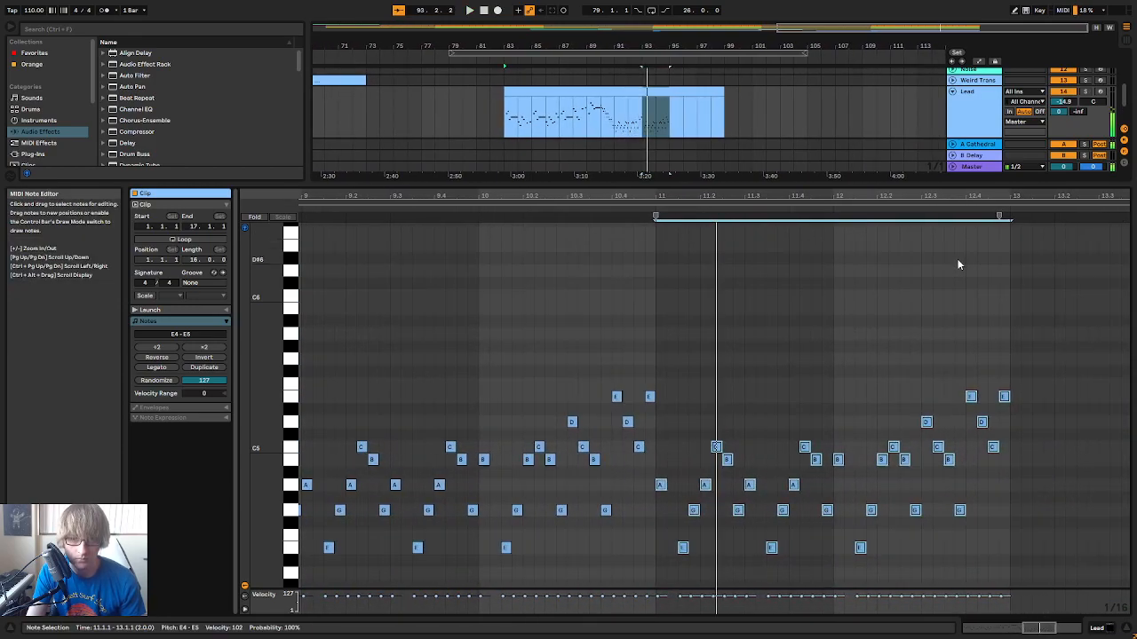
key(Delete)
Play the Lead melody through bars 8 to 10 of the clip to check the run
drag(611, 193, 671, 194)
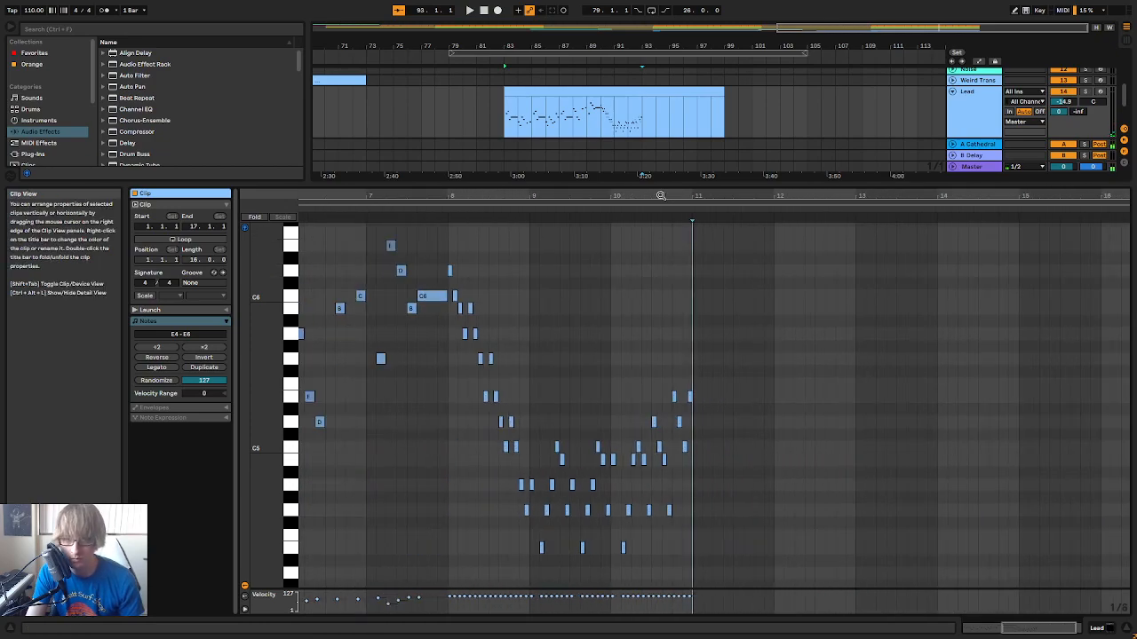
click(538, 209)
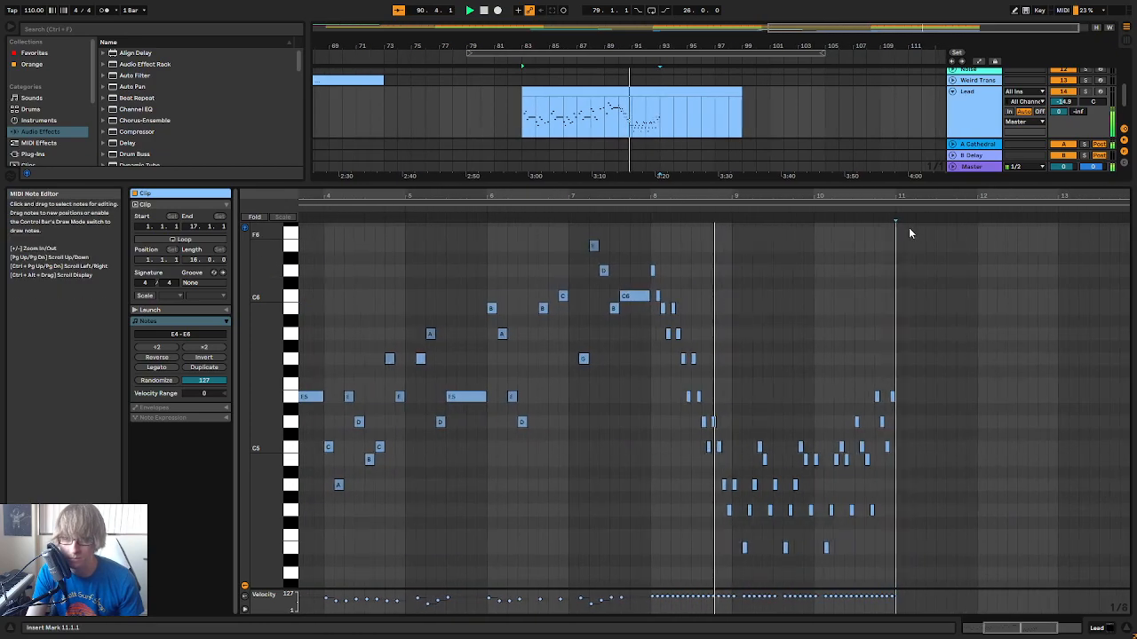
drag(886, 195, 881, 258)
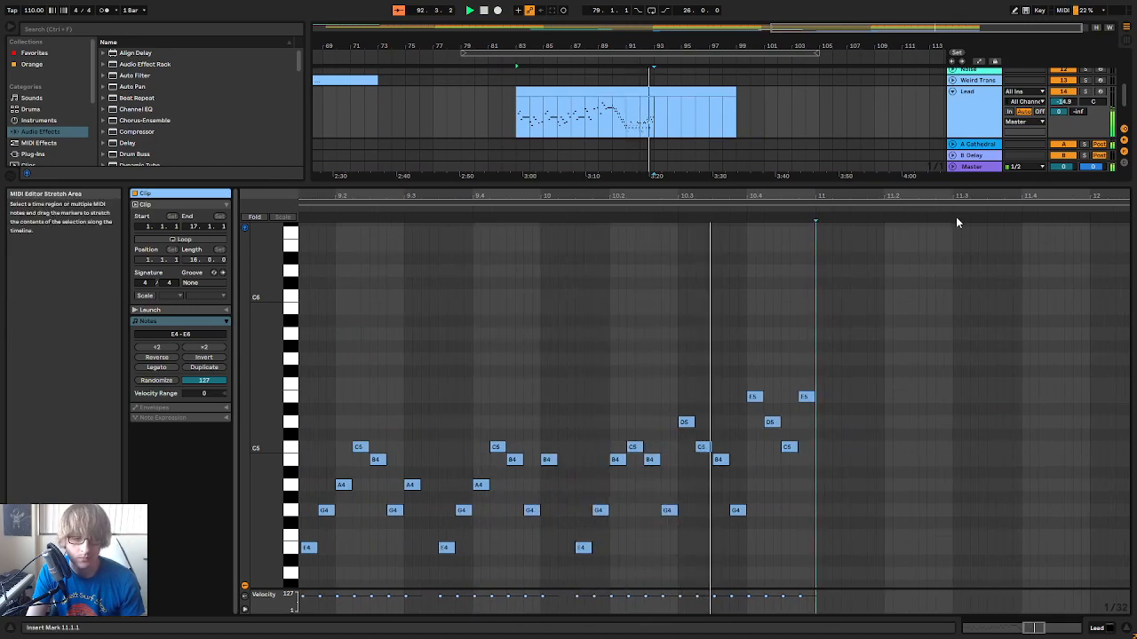
key(space)
Lower the last note of bar 10 to A4 and add a sixteenth note D5 at 11.1.1
click(753, 397)
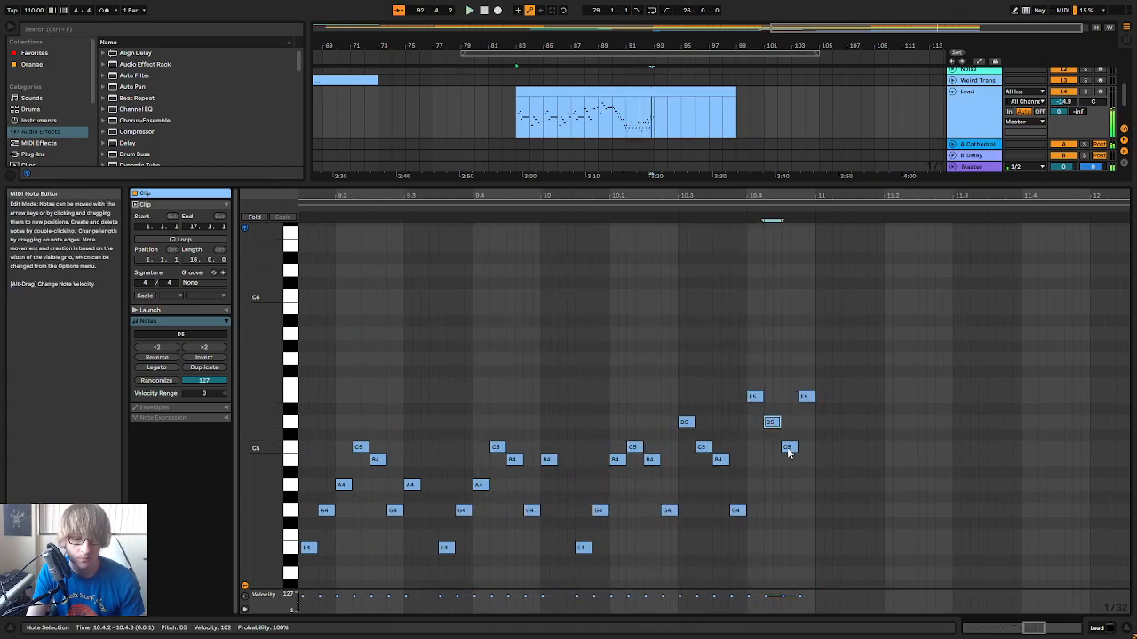
drag(805, 398, 804, 461)
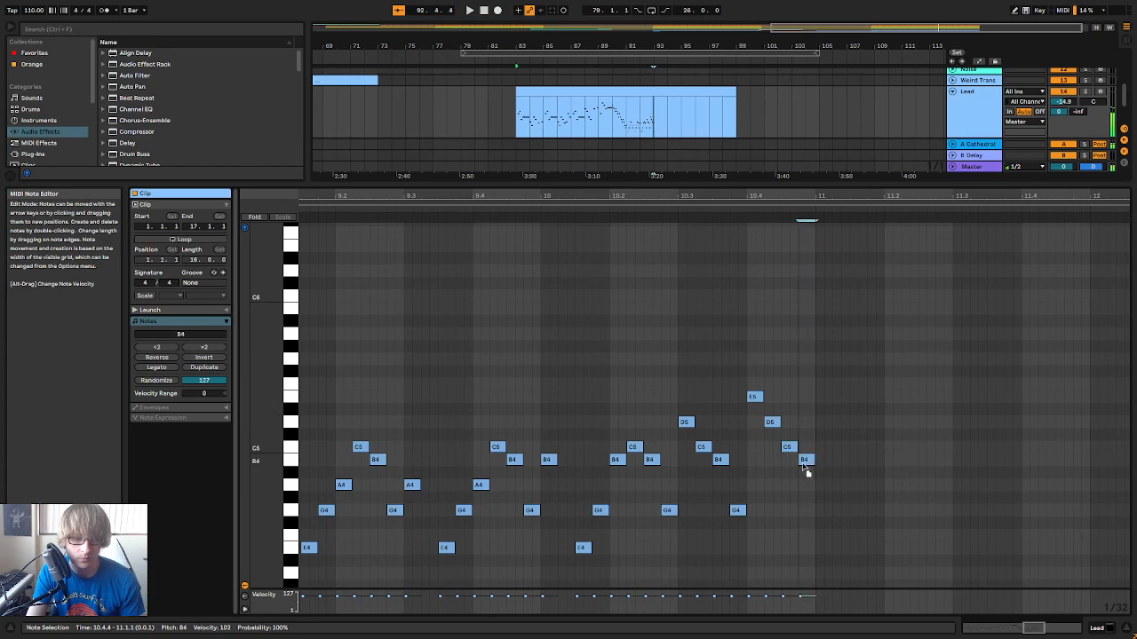
double_click(819, 425)
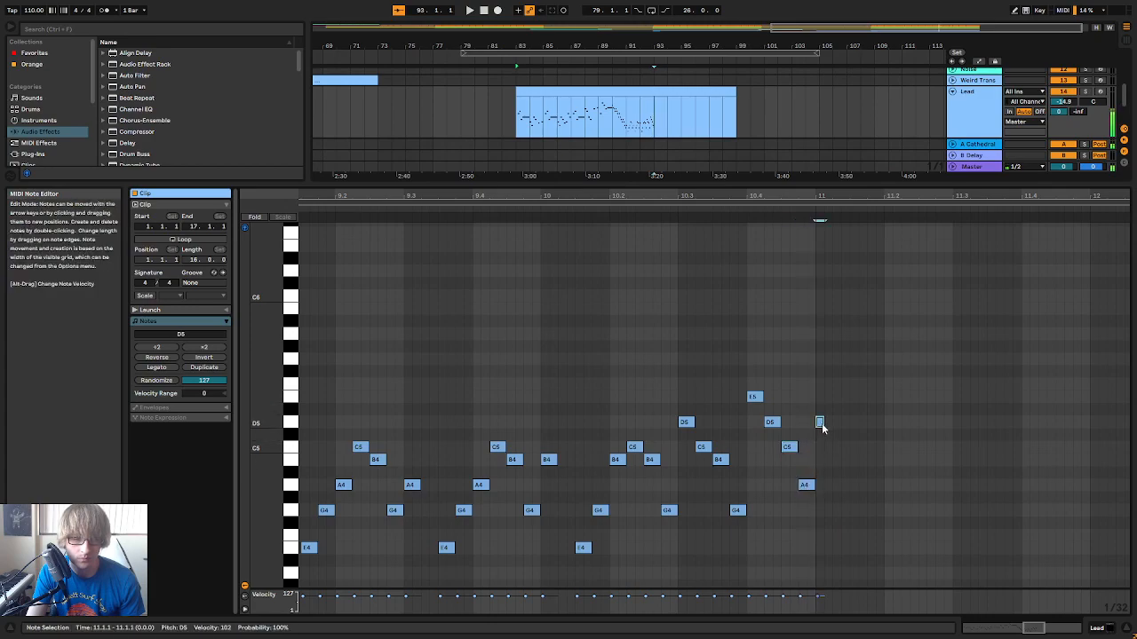
drag(853, 198, 853, 180)
drag(834, 372, 819, 399)
Play the run leading into bar 11 several times to judge how the phrase should continue
click(631, 212)
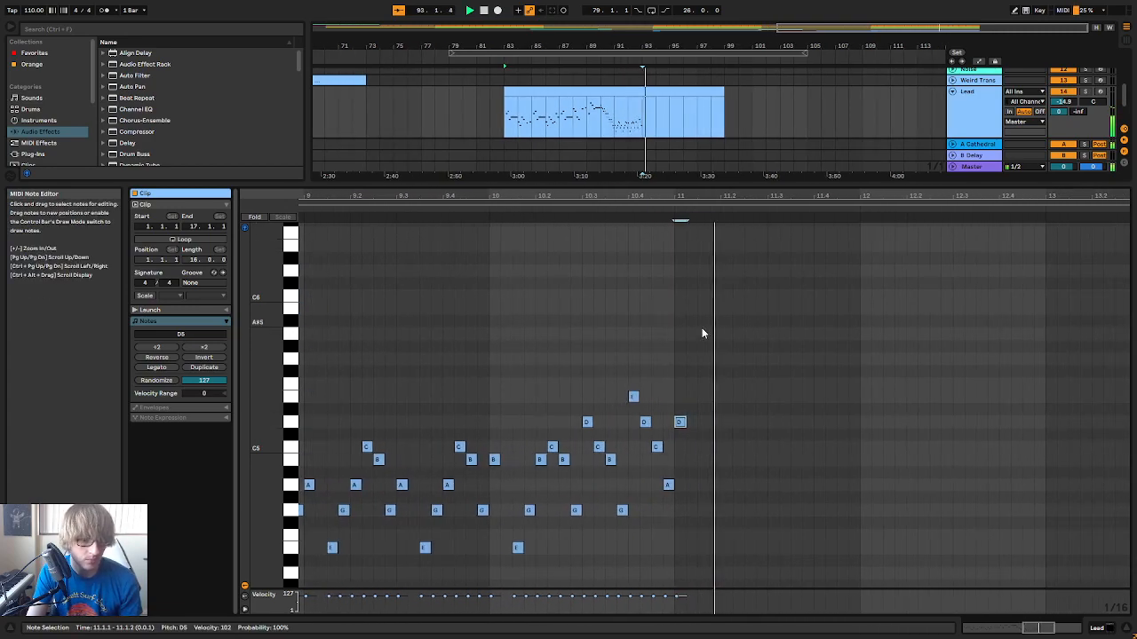
click(335, 206)
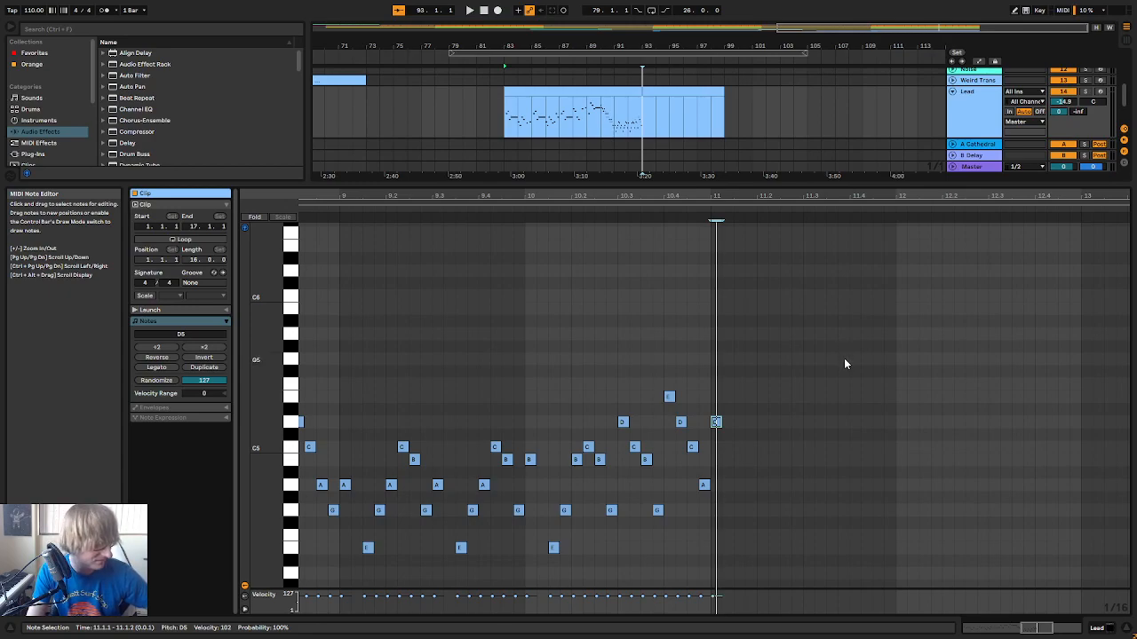
click(505, 220)
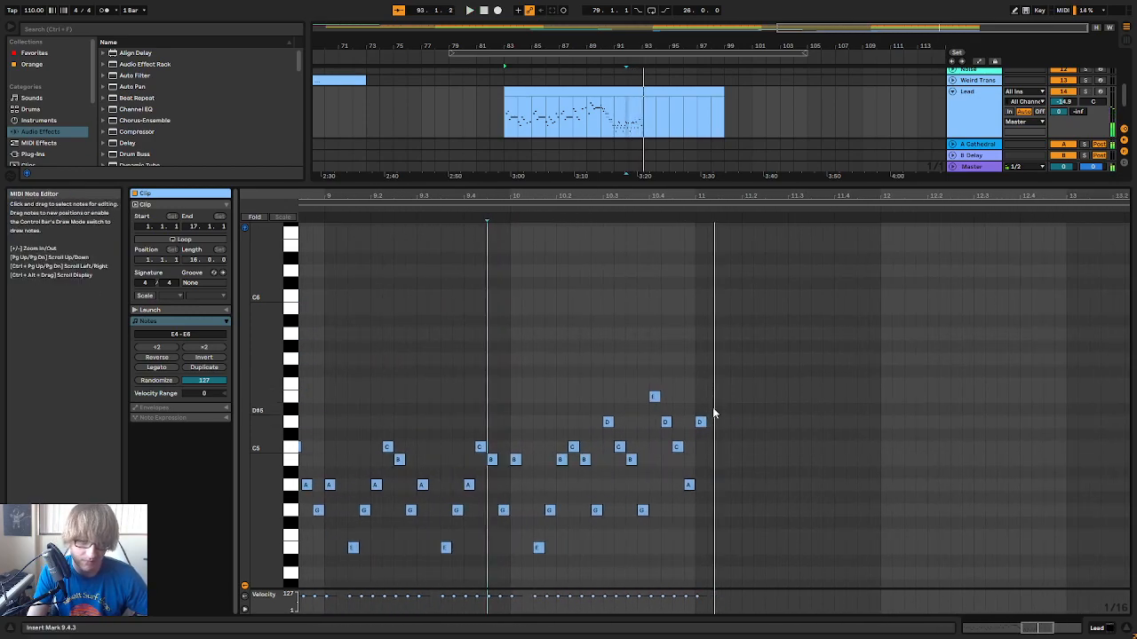
drag(713, 199, 796, 190)
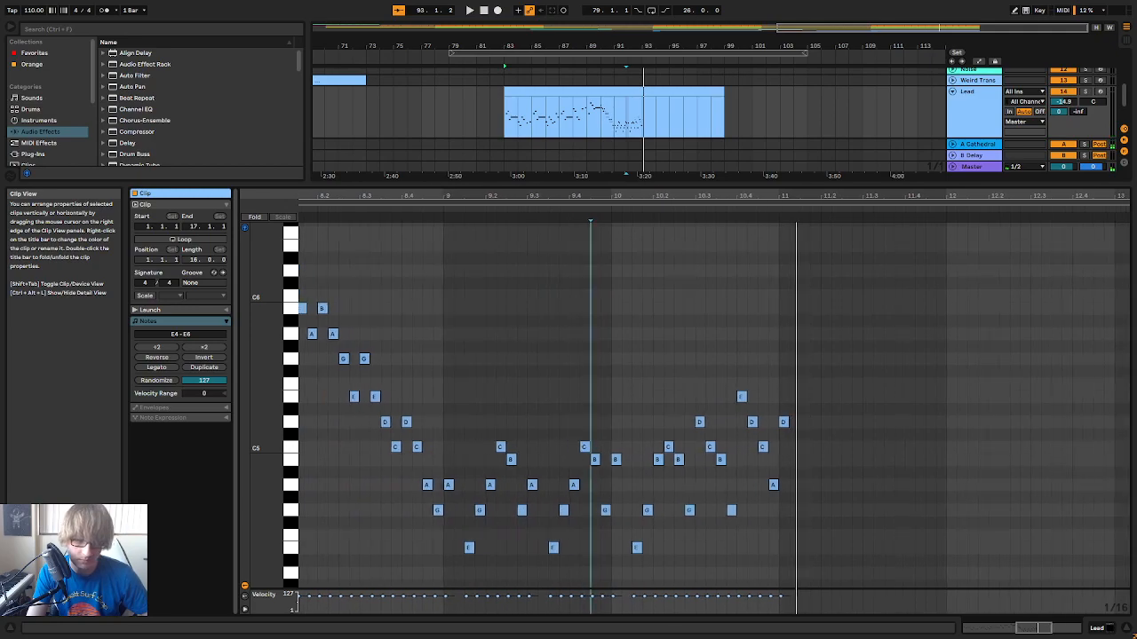
click(404, 213)
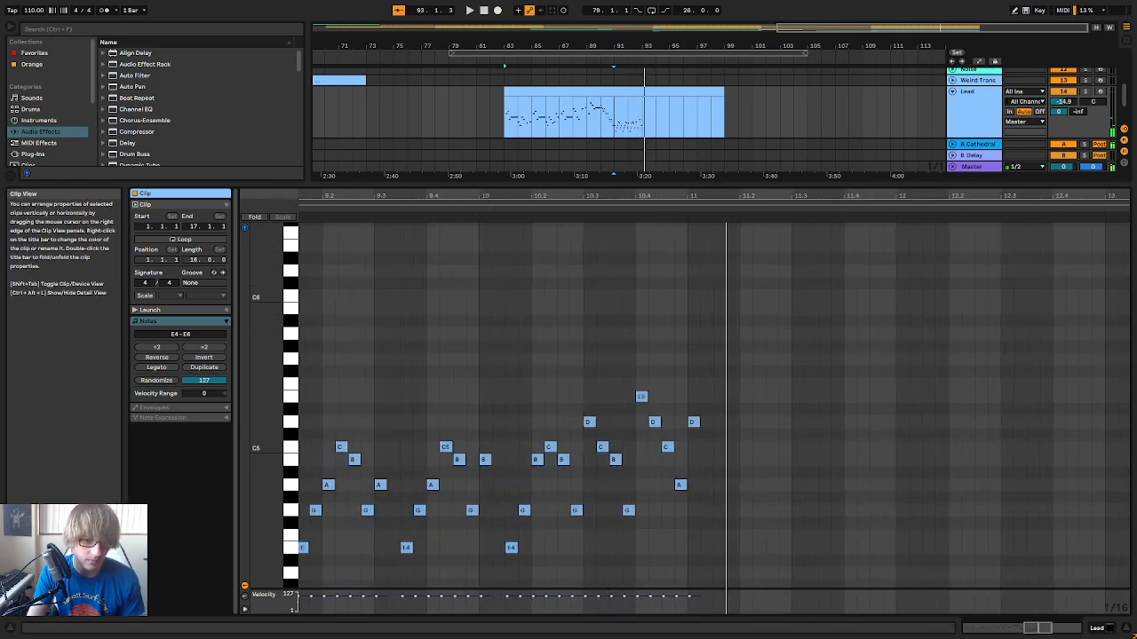
Add sixteenth notes A4, C5, D5, E5, D5 and C5 starting at 11.1.3 and play the passage
double_click(742, 460)
key(Down)
key(Down)
double_click(754, 421)
key(Down)
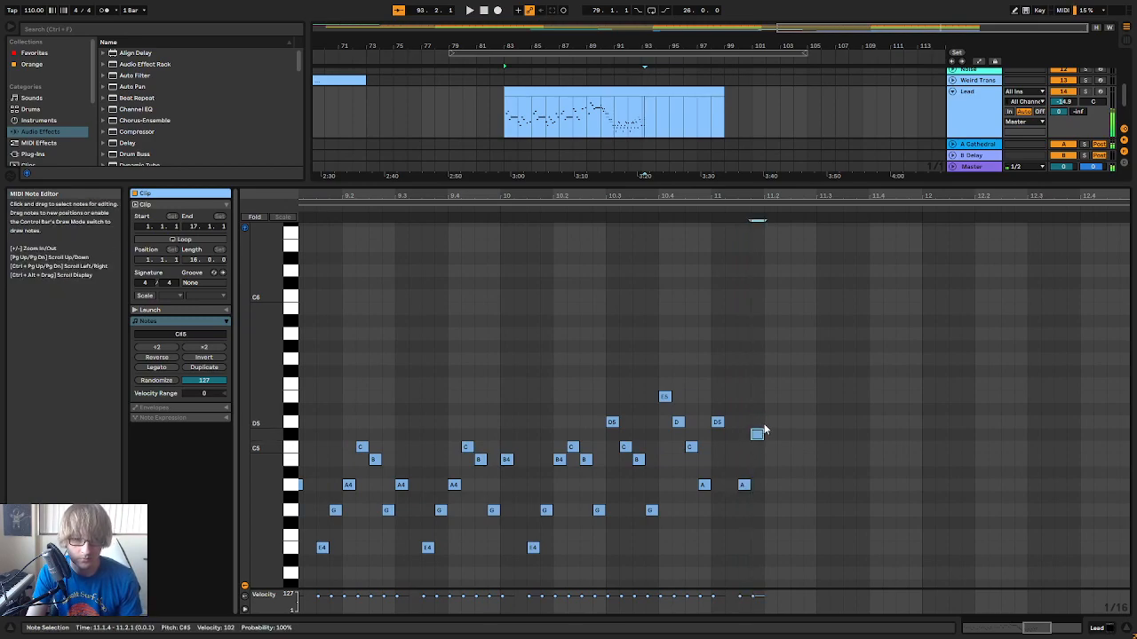
double_click(769, 422)
double_click(783, 396)
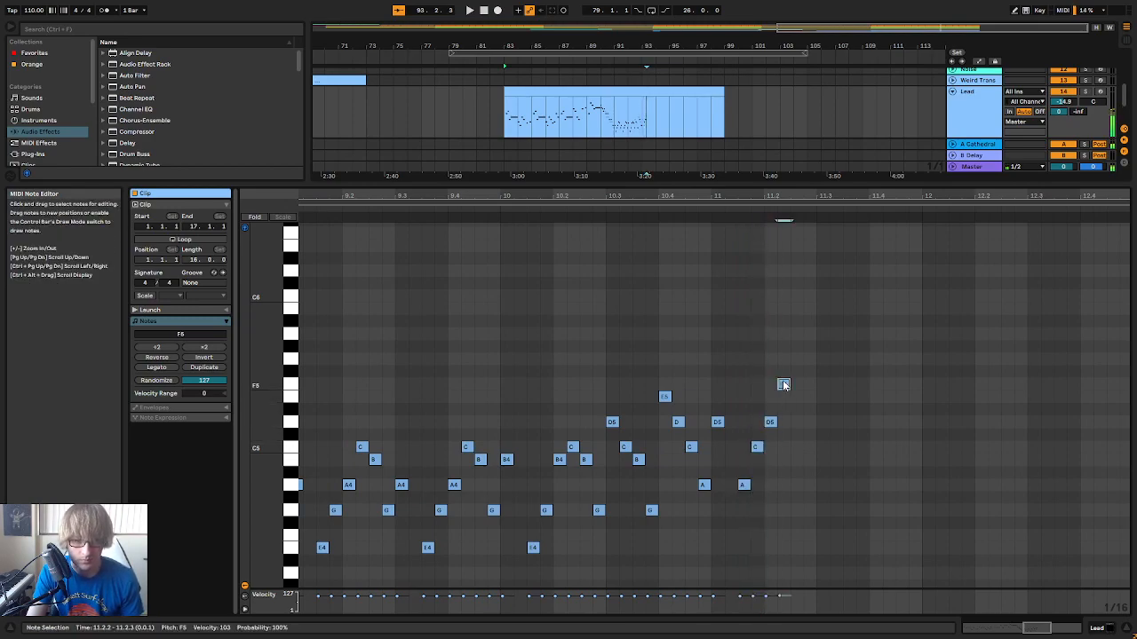
double_click(795, 422)
double_click(809, 447)
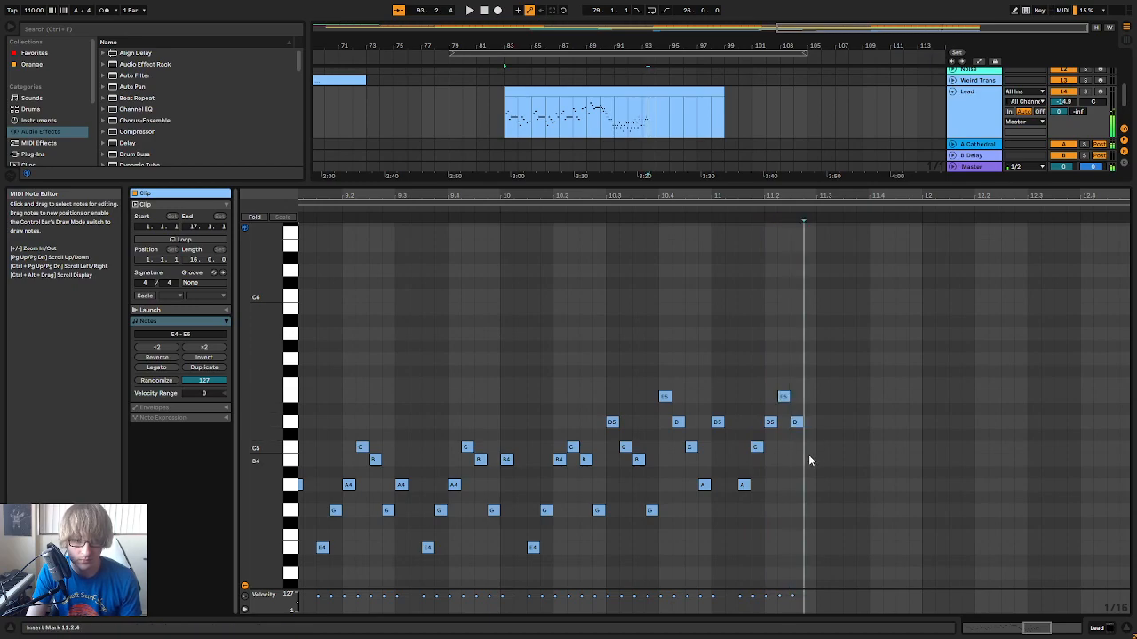
key(space)
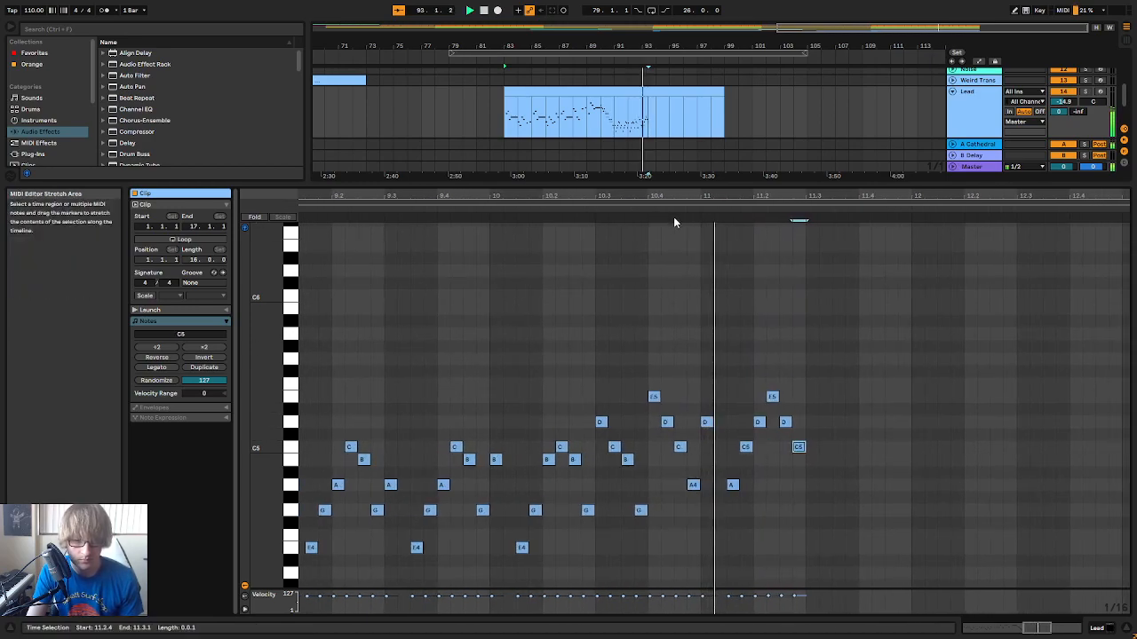
Add D5 at 11.3.1, copy the phrase from 11.1.3 through that note to 11.3.3, and play the result
double_click(716, 422)
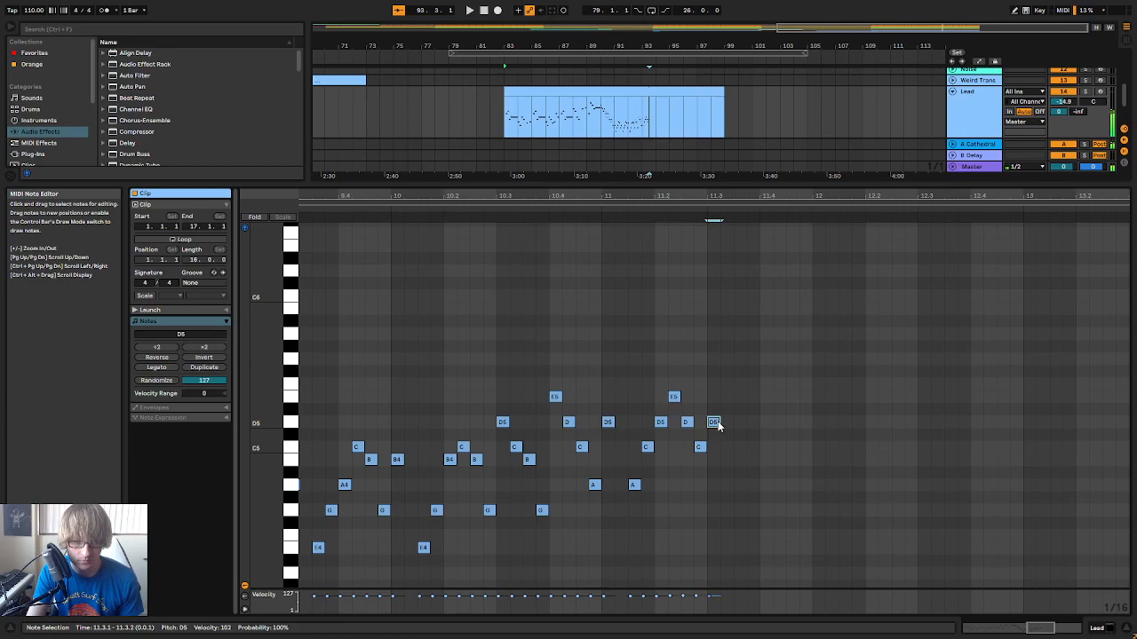
mouse_move(630, 495)
mouse_down()
mouse_move(751, 347)
mouse_move(736, 409)
mouse_up()
click(735, 409)
key(ctrl+v)
click(594, 204)
click(932, 334)
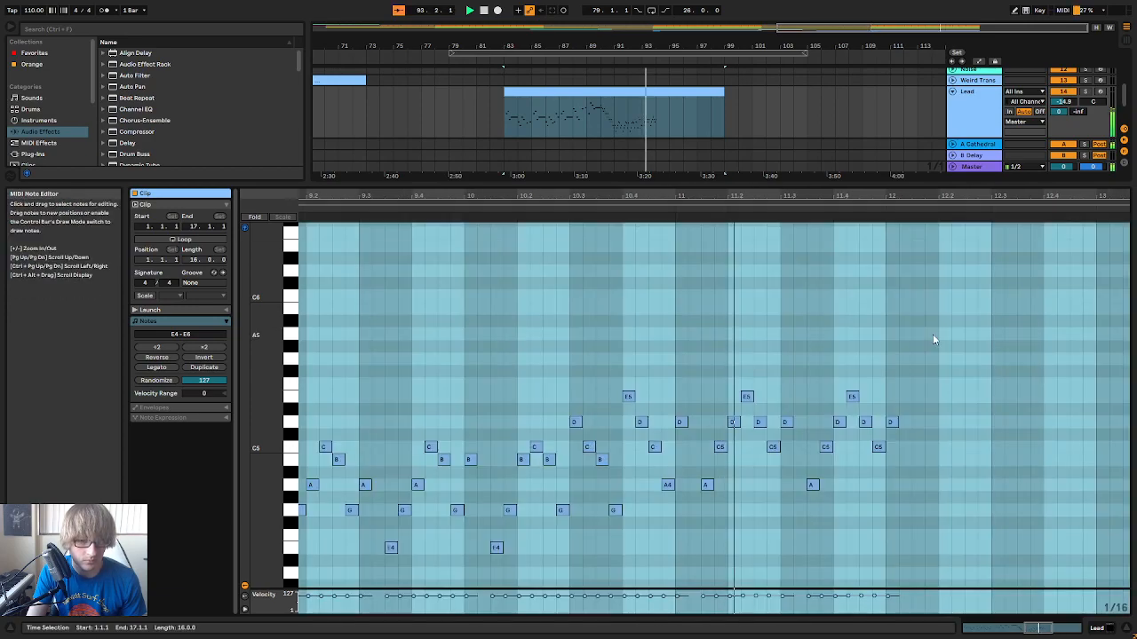
key(space)
Continue the run with descending sixteenth notes C5, B4 and A4 starting at 12.1.2
drag(983, 193, 889, 210)
click(824, 503)
click(800, 447)
double_click(800, 447)
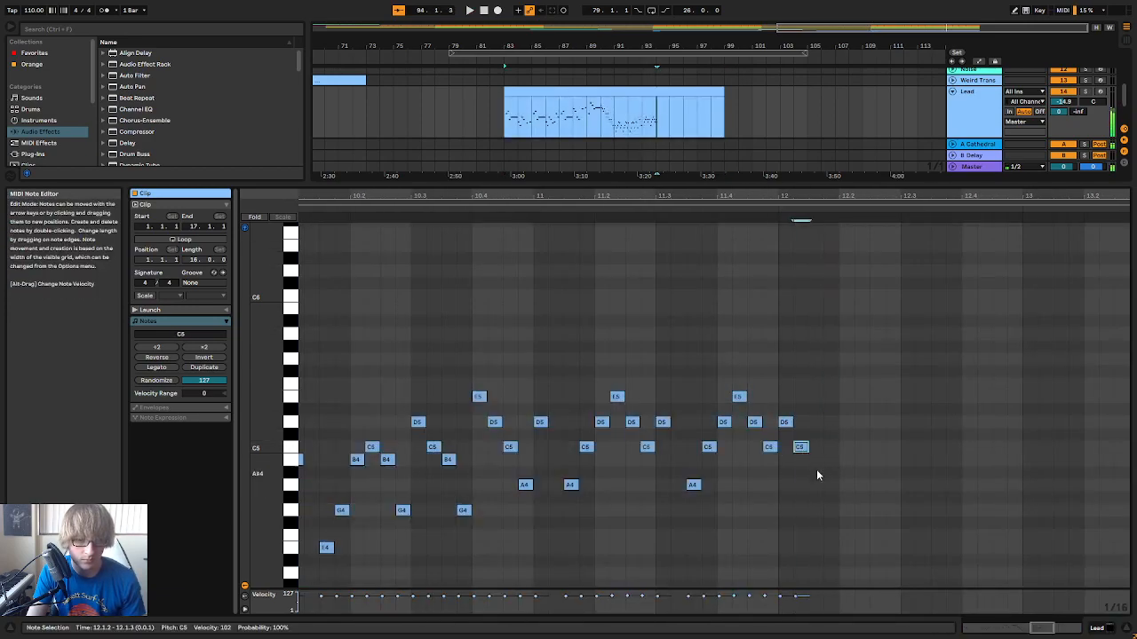
double_click(816, 485)
key(Up)
key(Up)
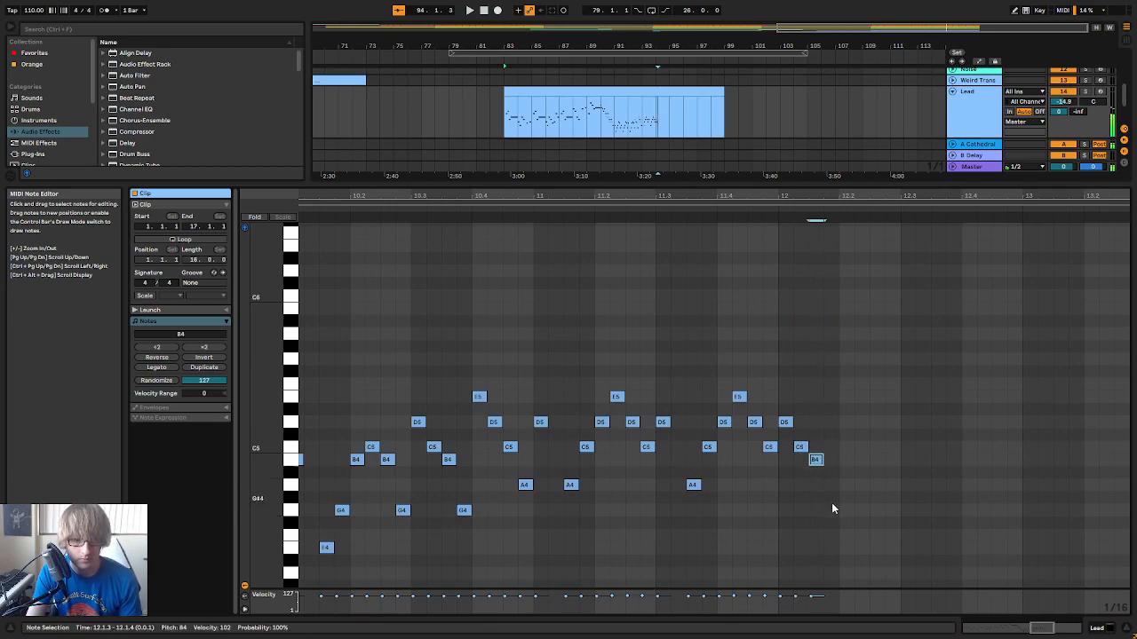
double_click(831, 510)
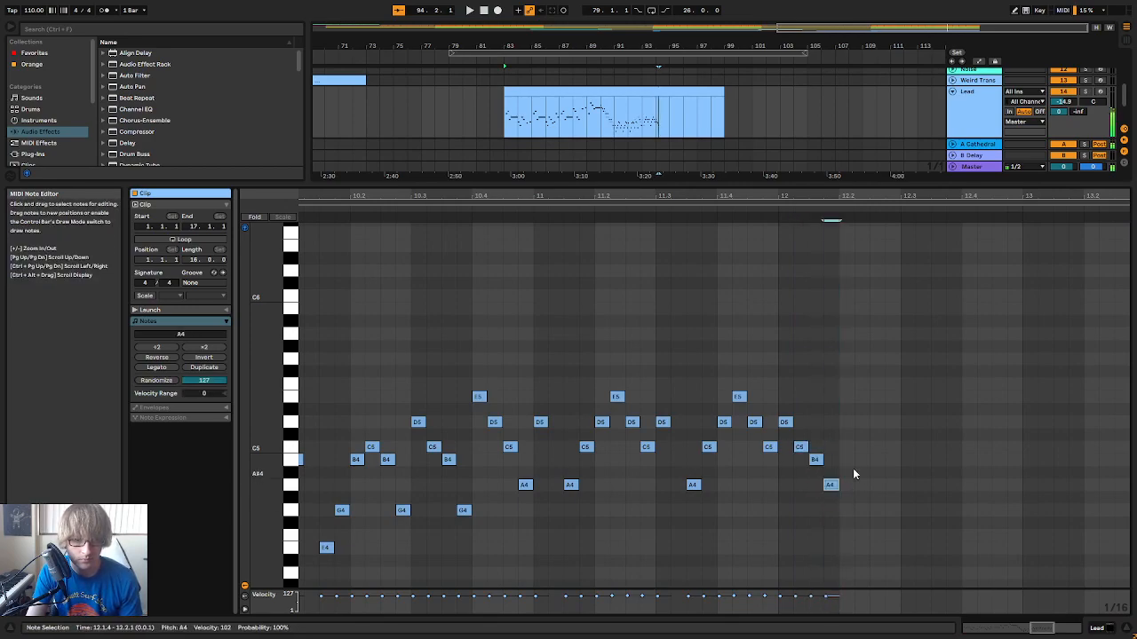
Play the new bar 11 phrase, and replay the whole run up to beat 12.2
click(601, 205)
click(601, 210)
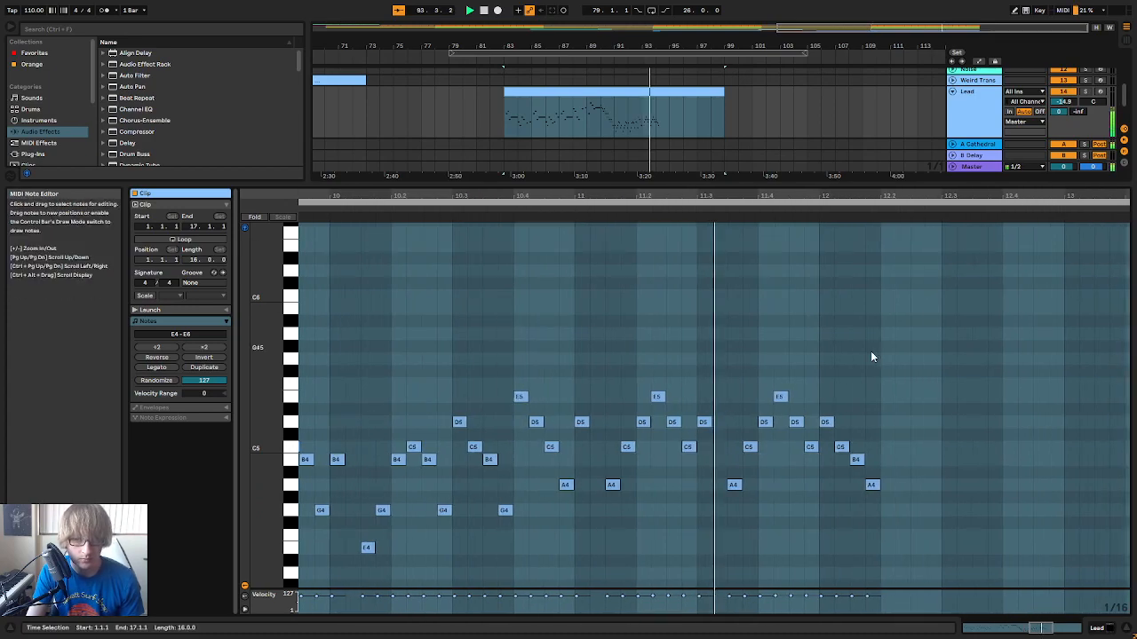
click(870, 352)
key(space)
drag(923, 198, 857, 98)
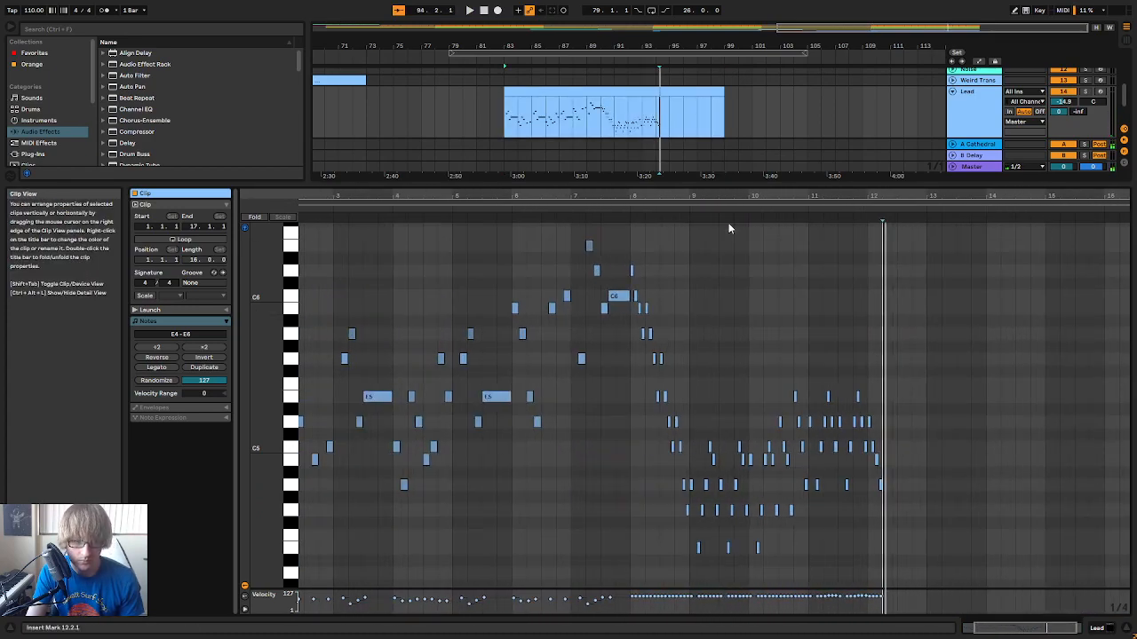
click(607, 211)
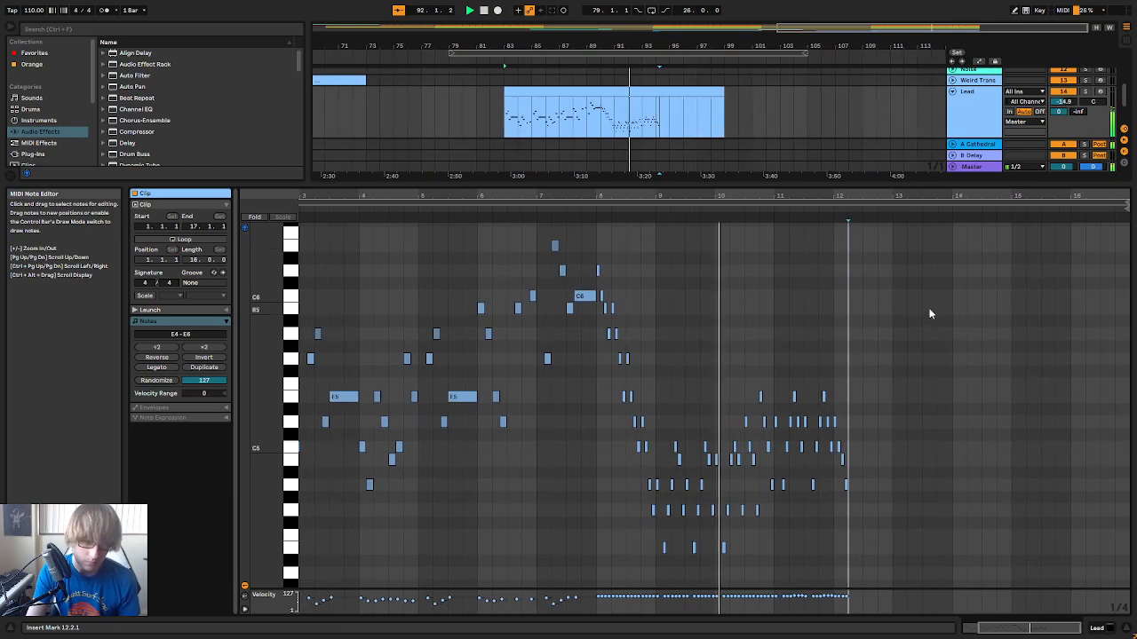
drag(853, 194, 854, 237)
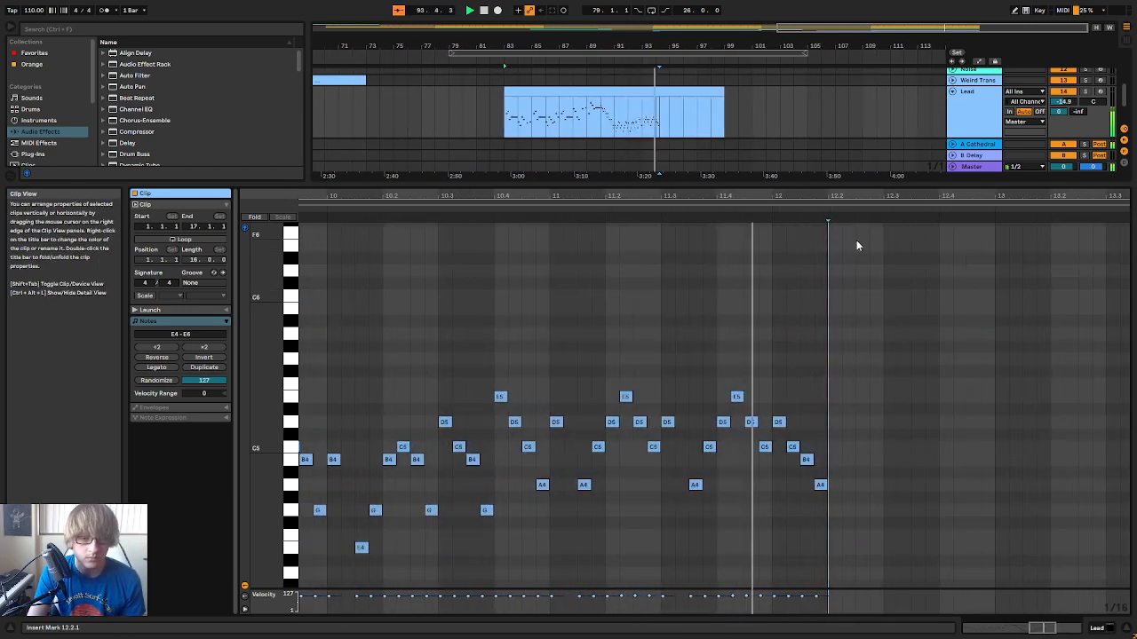
Try a single C5 and a B4 at 12.2.1, play the passage and delete the note
double_click(832, 446)
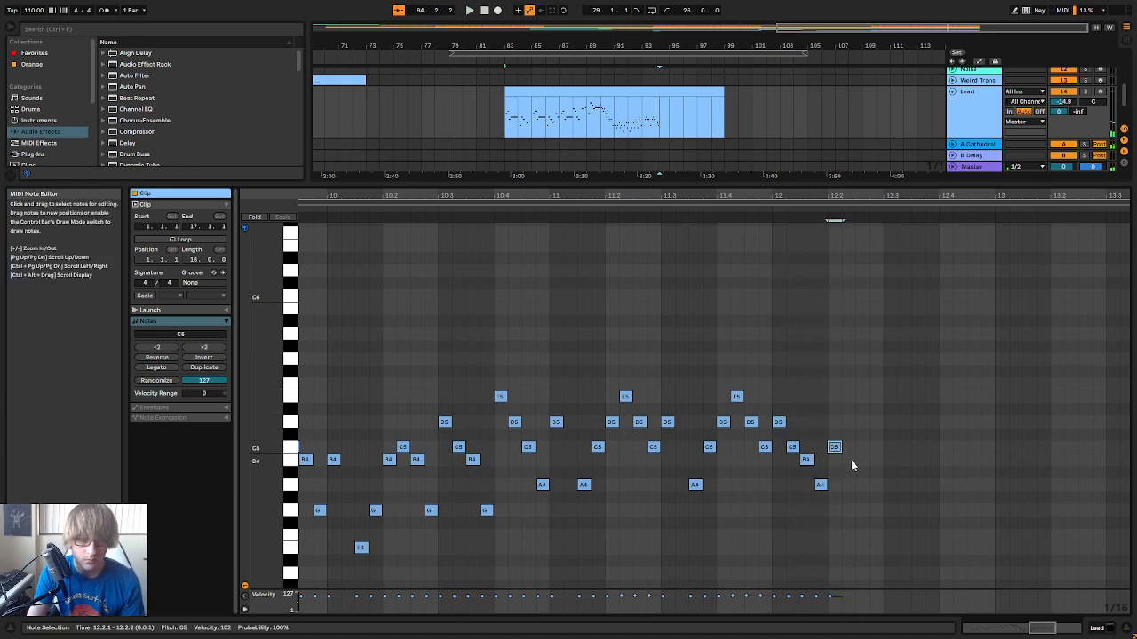
click(723, 211)
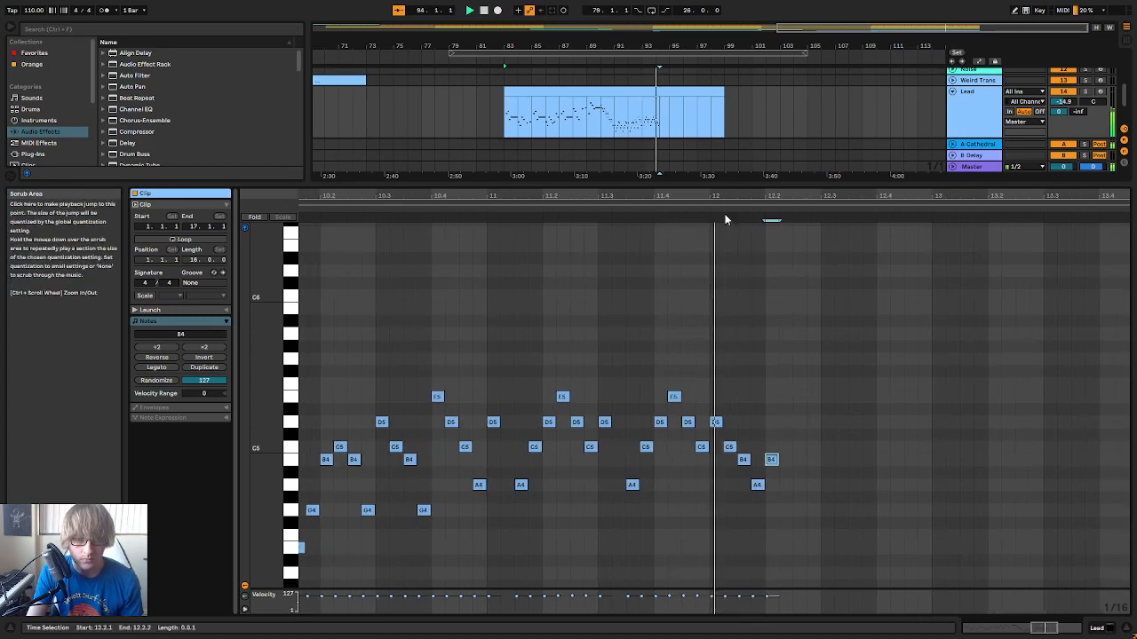
key(space)
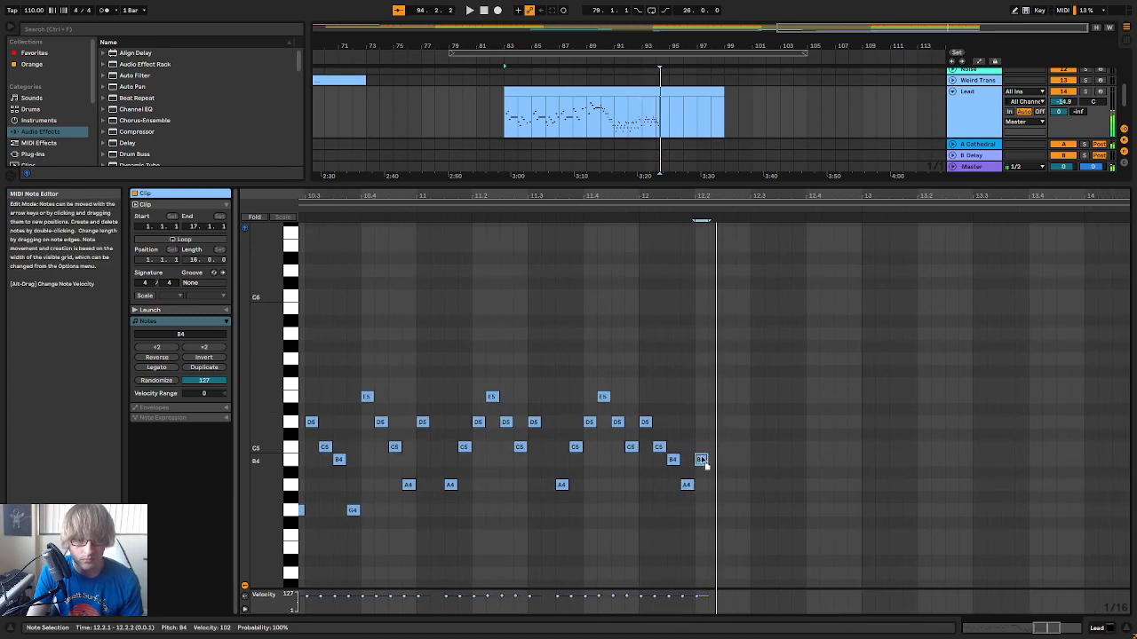
key(Delete)
Replay the run up to beat 12.2 and add sixteenth notes E5, D5, C5 and B4 starting at 12.2.1
click(590, 214)
key(space)
double_click(706, 400)
double_click(720, 419)
double_click(730, 449)
double_click(753, 461)
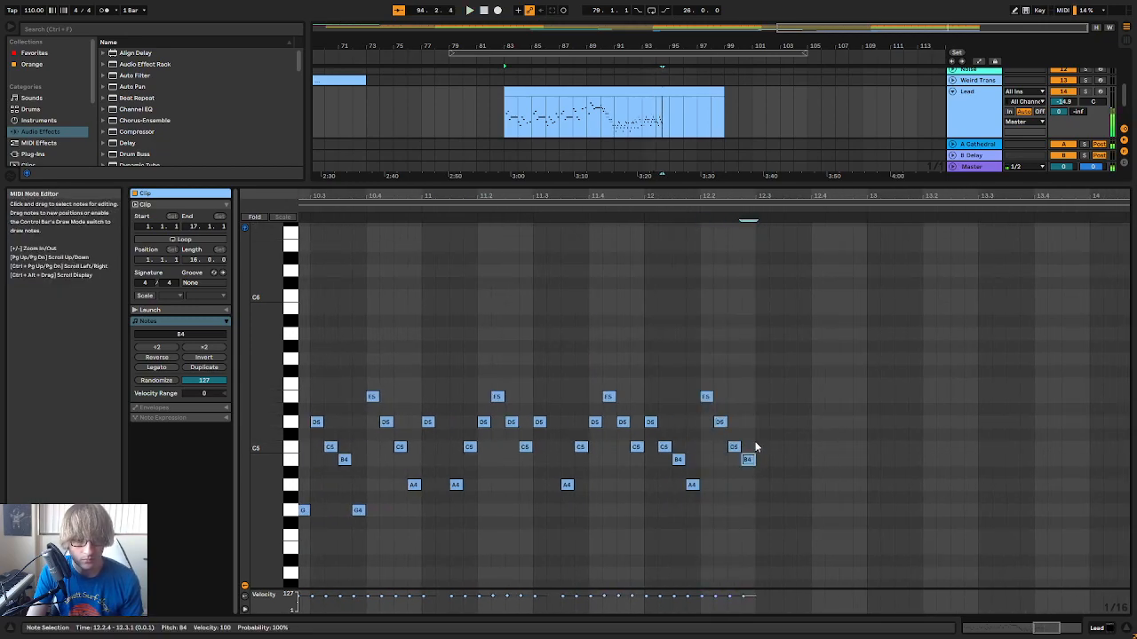
Play the end of the run, try D5 in place of E5 at 12.2.1, remove the notes following it and replay
click(532, 206)
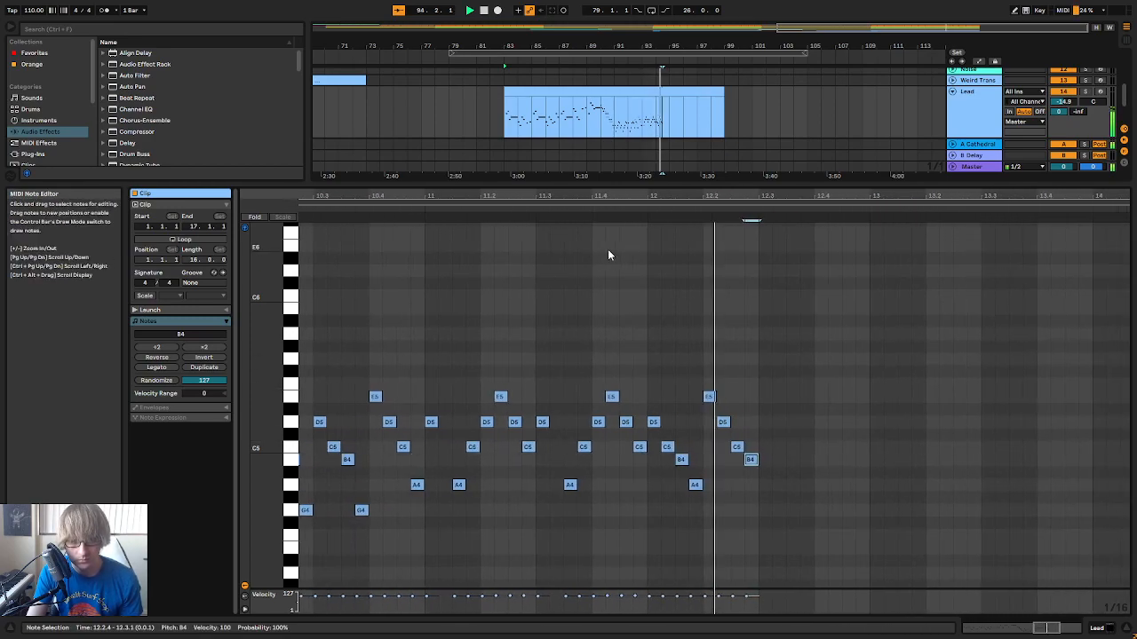
key(space)
drag(648, 397, 664, 427)
click(677, 473)
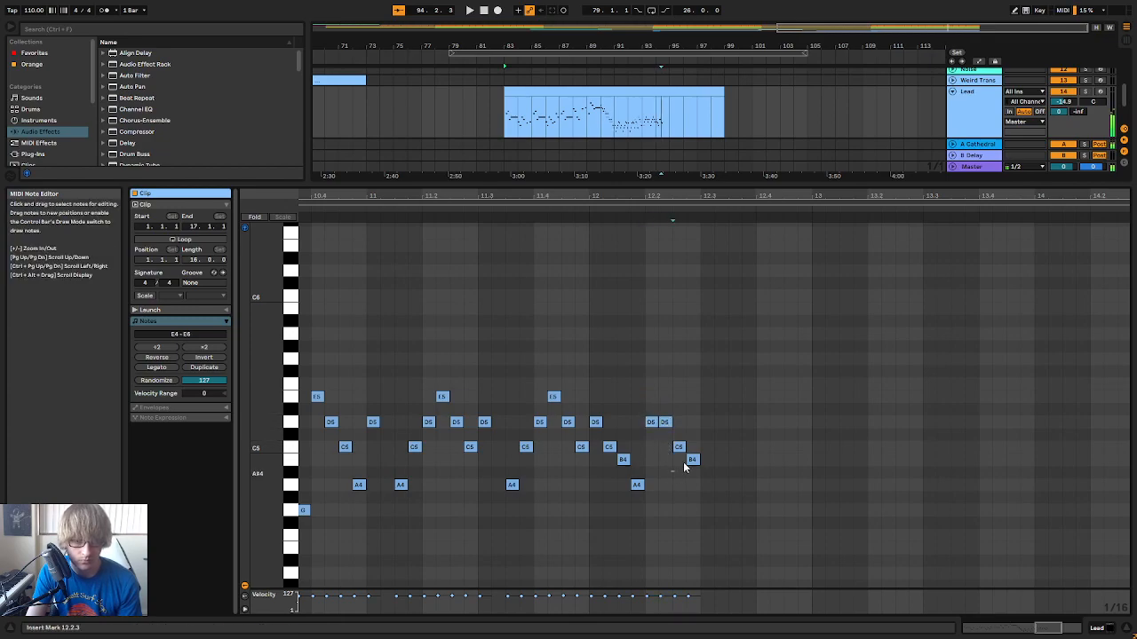
click(521, 207)
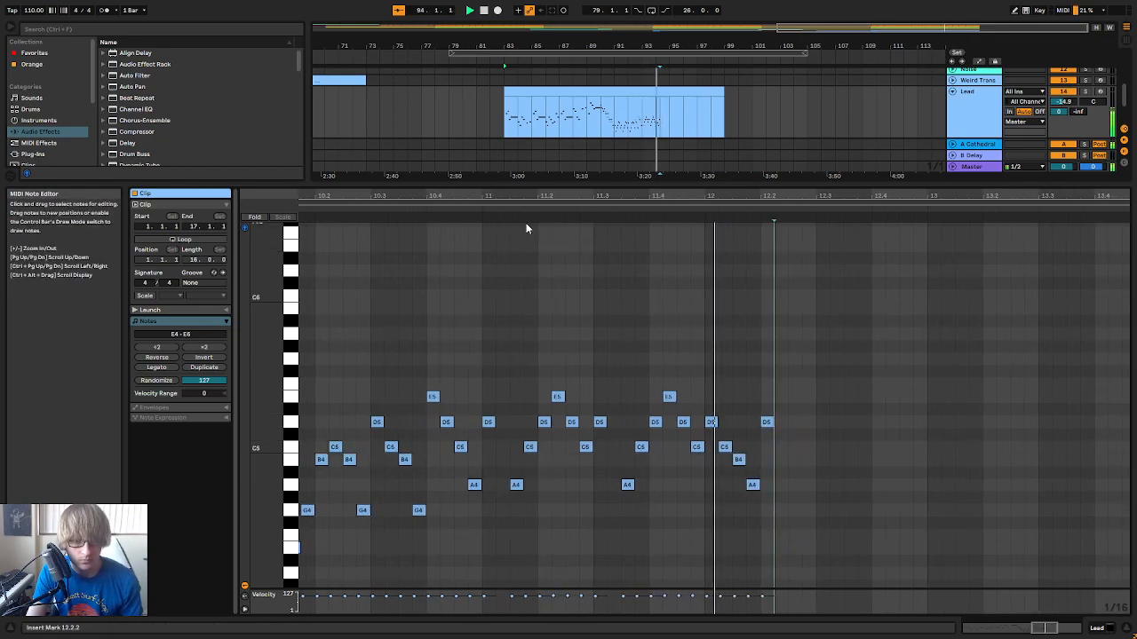
Try sixteenth notes B4, A4, G4, D5, A4, G4 and F4 starting at 12.2.2, and play the phrase
key(space)
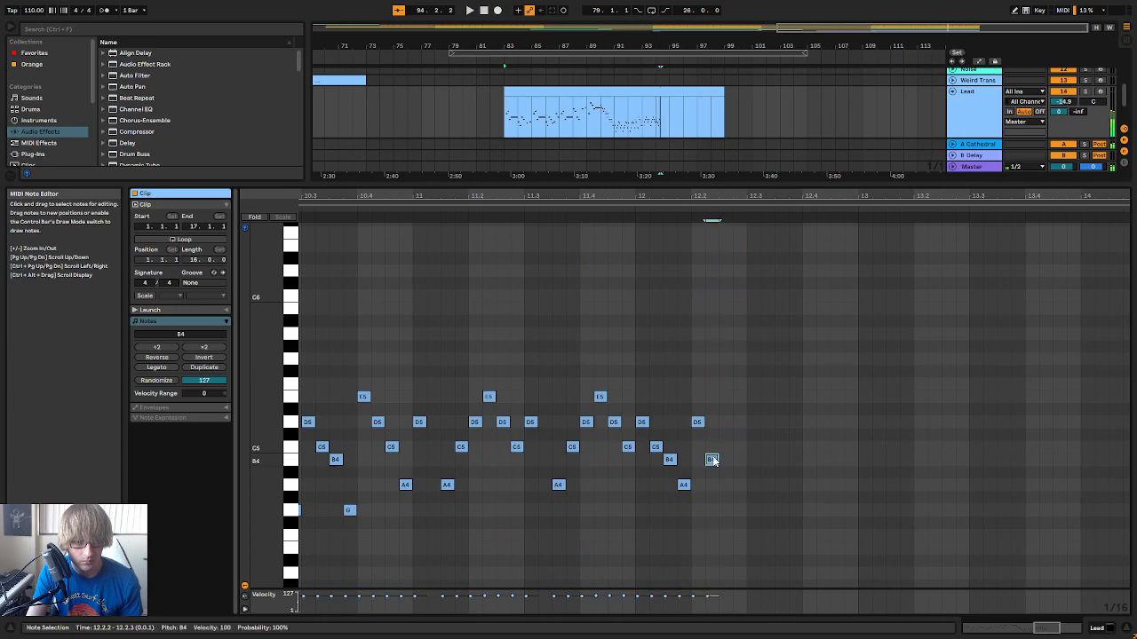
click(725, 484)
click(738, 509)
click(753, 422)
click(768, 485)
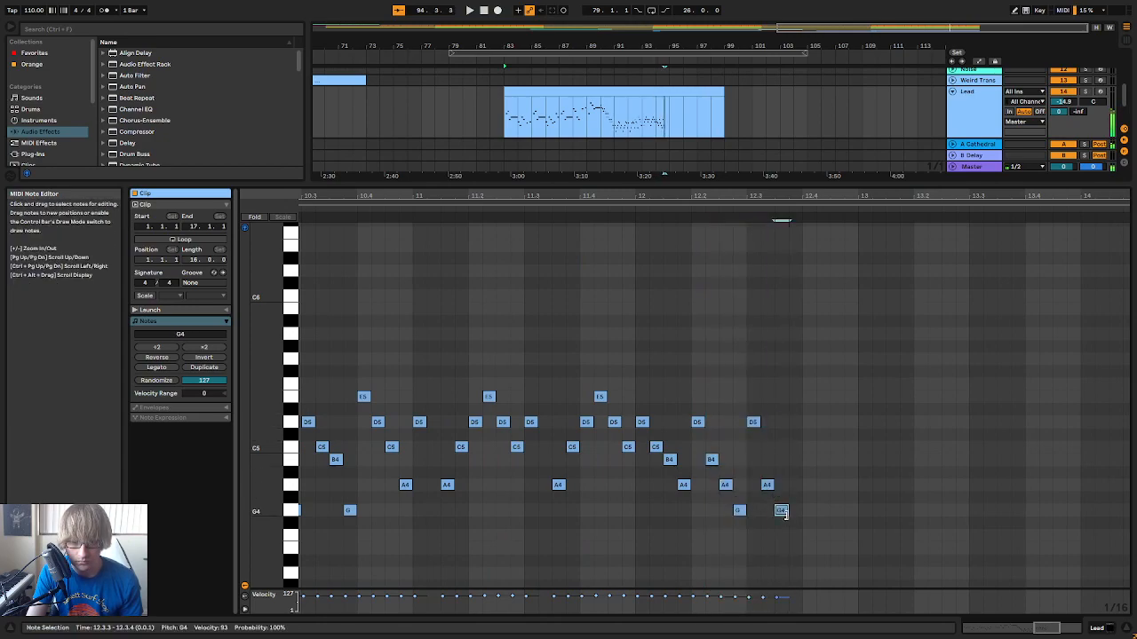
click(522, 212)
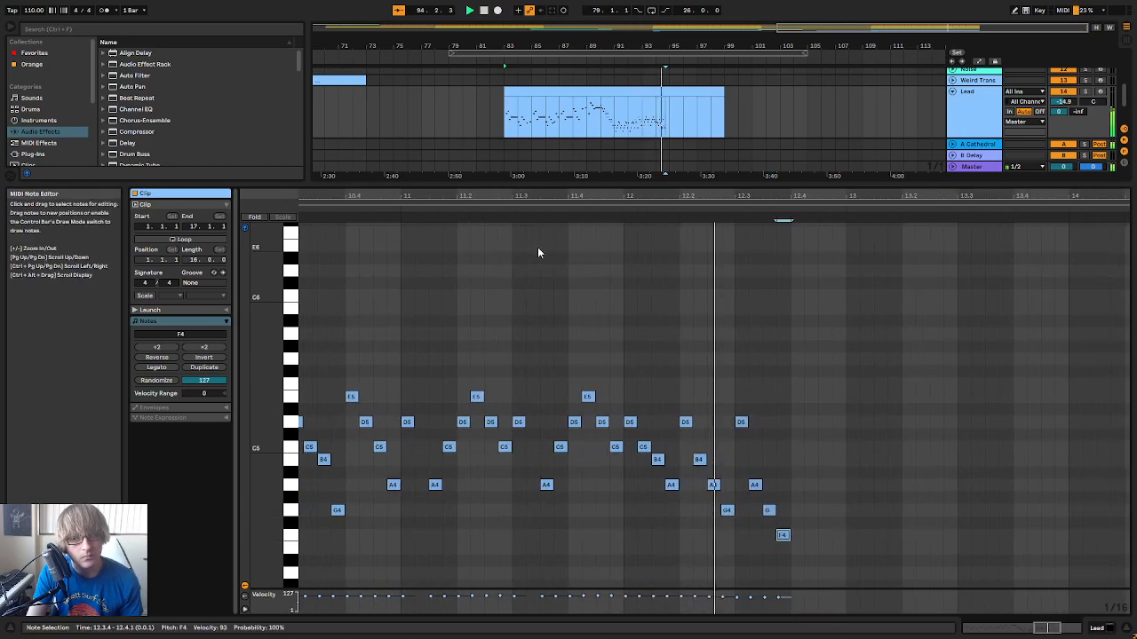
Delete all notes from 12.2.1 onward and replay the fast run up to that point
key(space)
drag(776, 381, 588, 604)
key(Delete)
drag(673, 194, 886, 195)
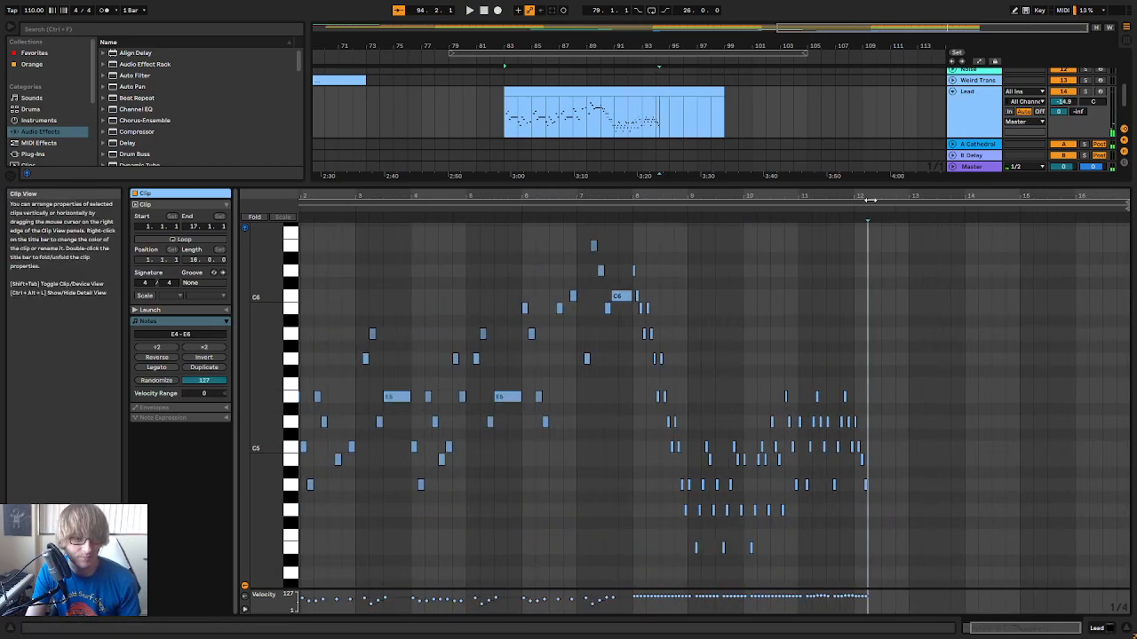
click(624, 210)
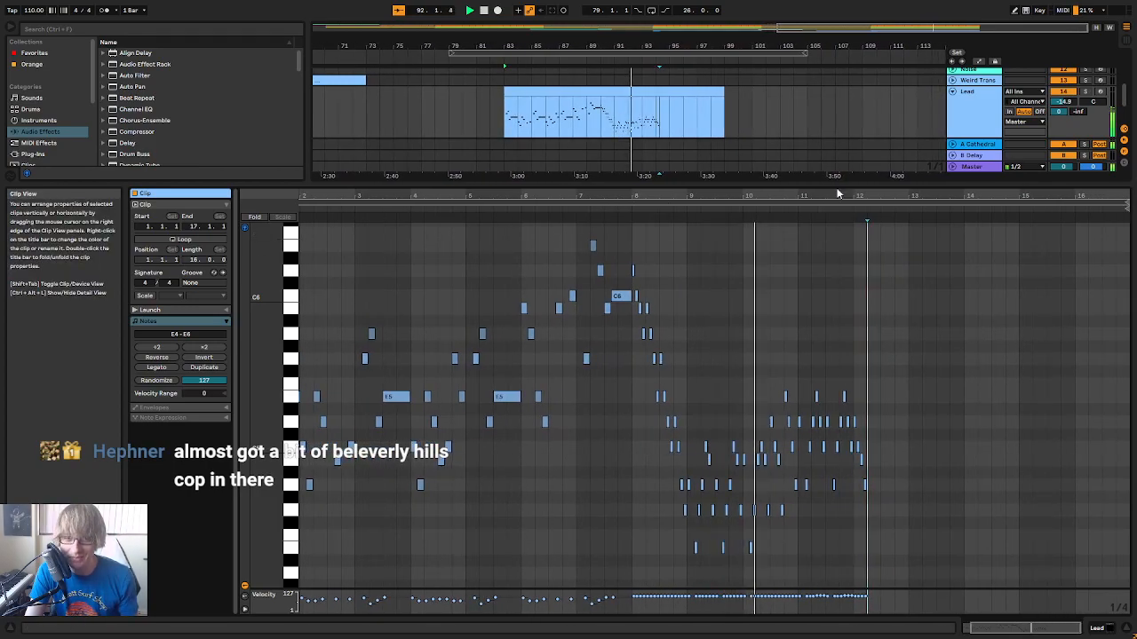
drag(833, 196, 748, 269)
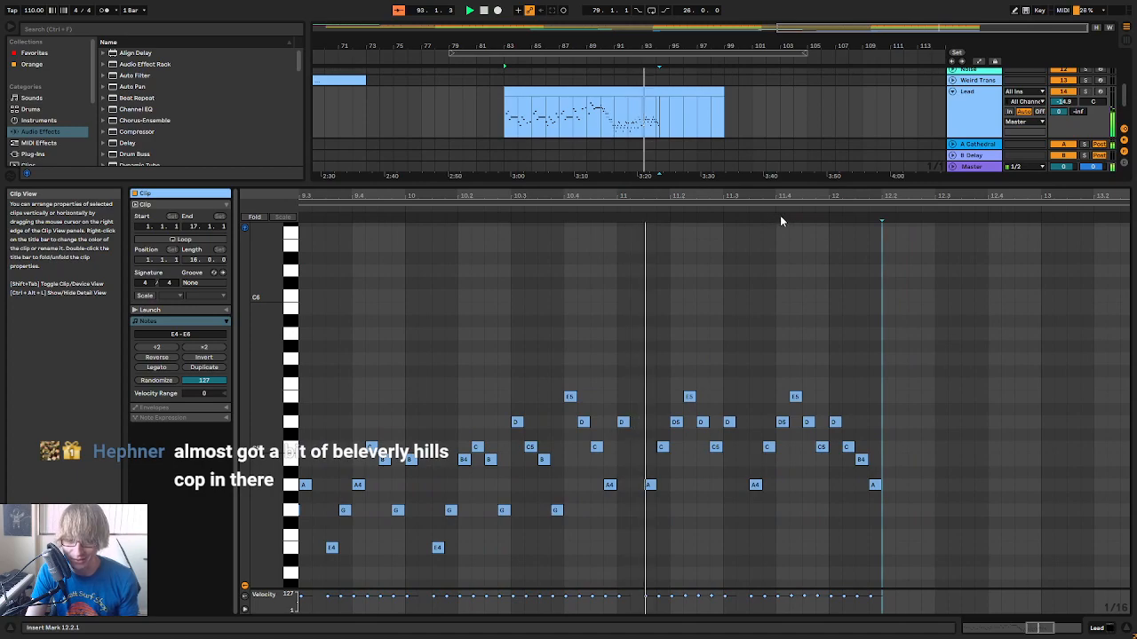
drag(832, 197, 801, 205)
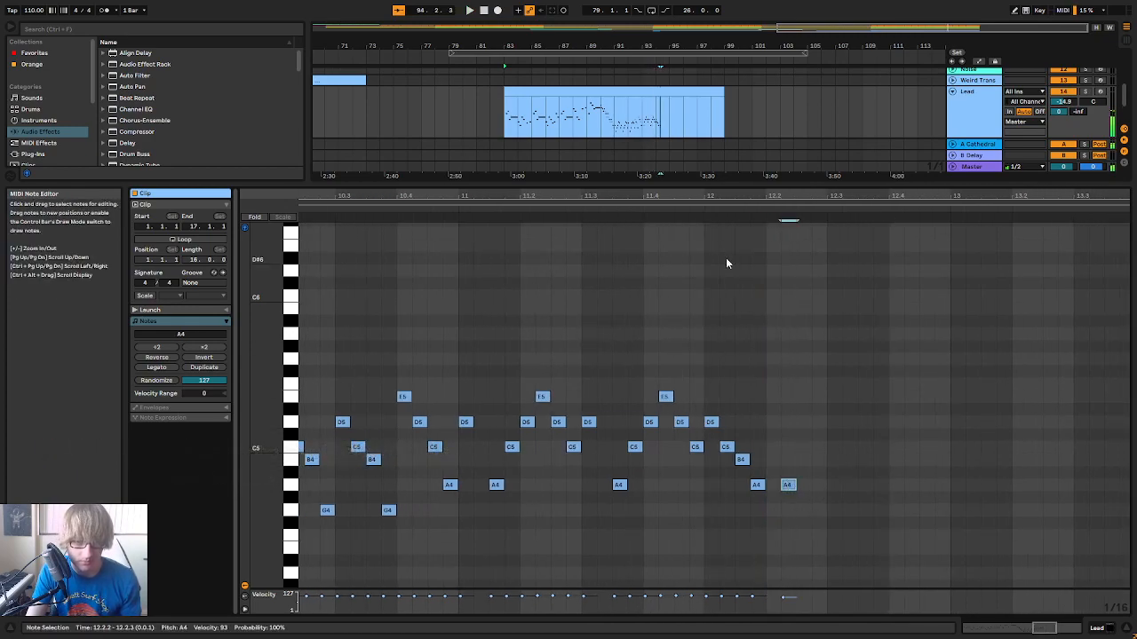
Raise the A4 at 12.2.2 to D5, play the passage, and add another sixteenth-note D5 at 12.2.4
key(Up)
key(Up)
key(Up)
key(Up)
key(Up)
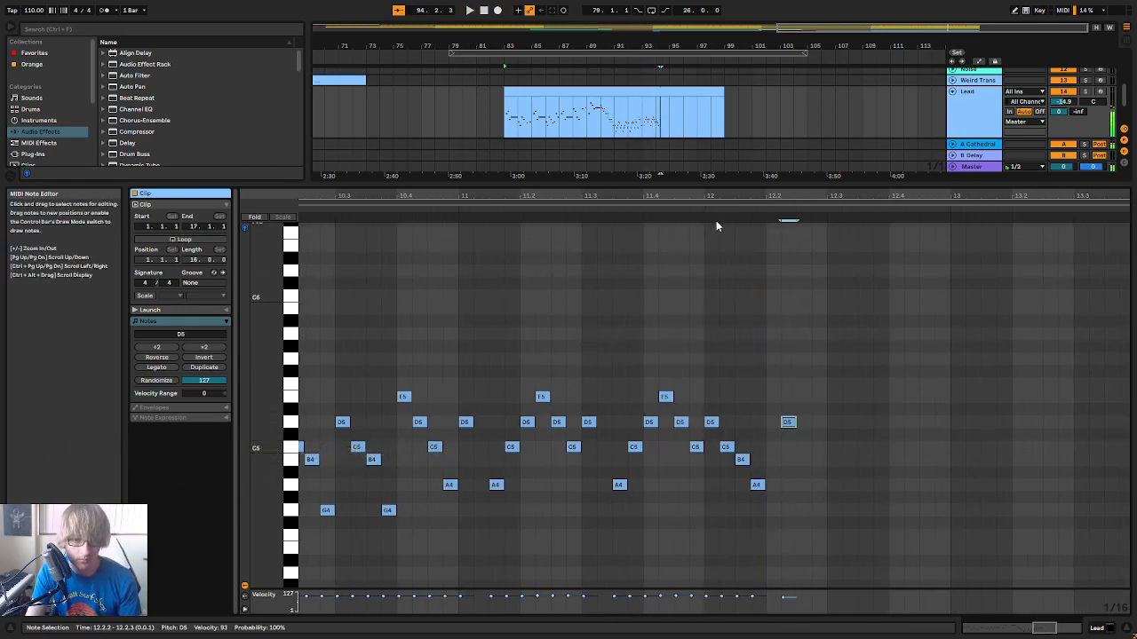
click(628, 206)
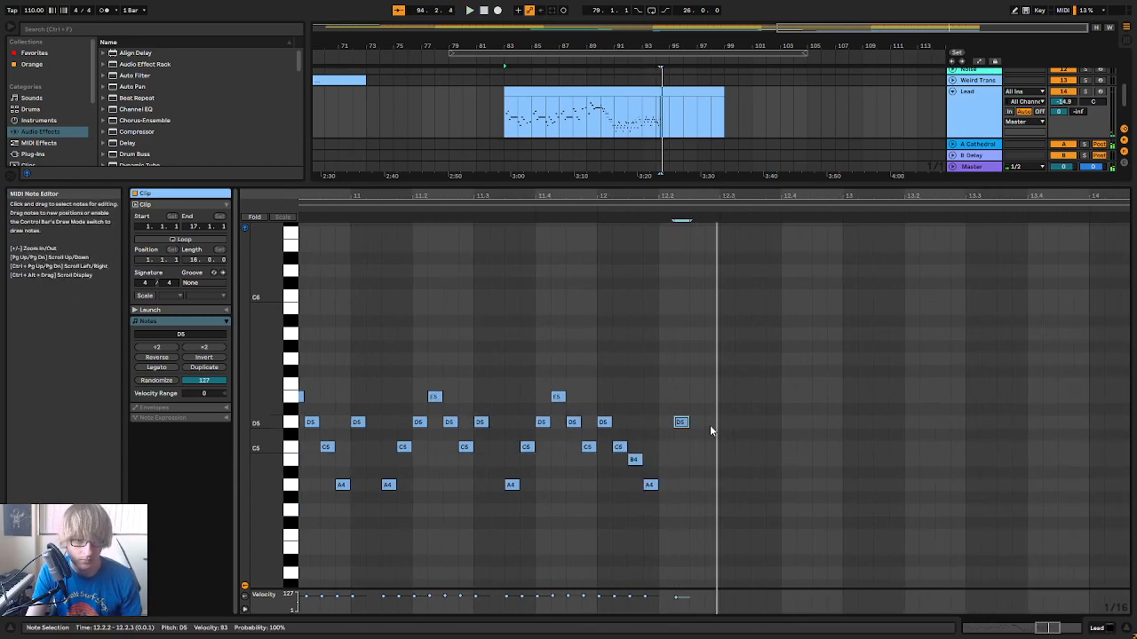
double_click(711, 424)
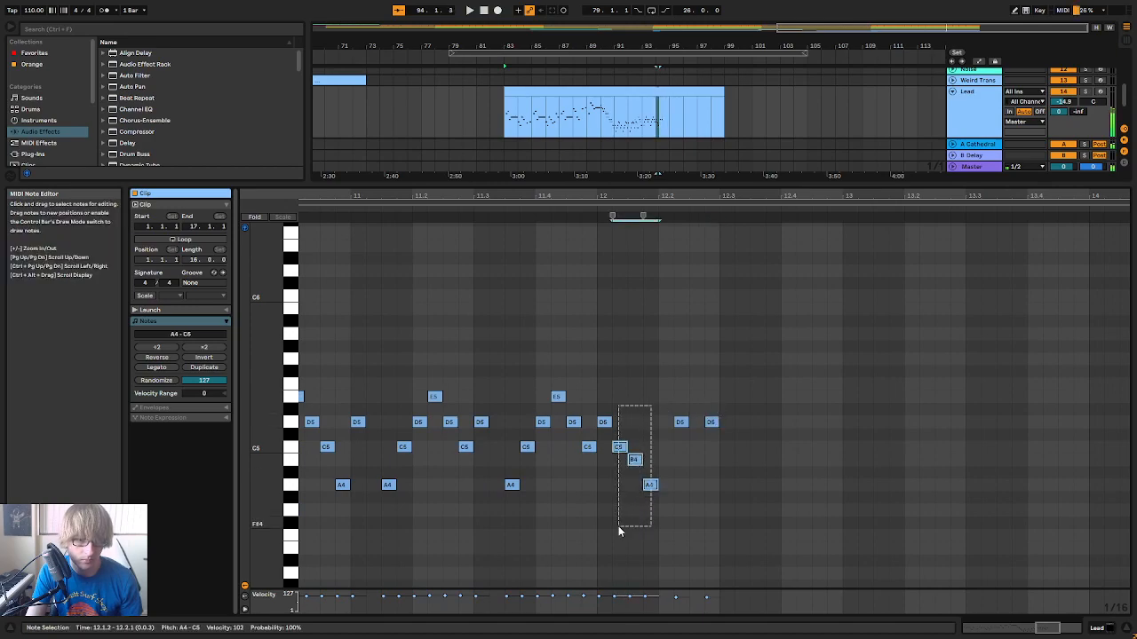
Repeat the descending D5, C5, B4 and A4 figure from beat 12.1 at 12.3.1, and play the passage
key(space)
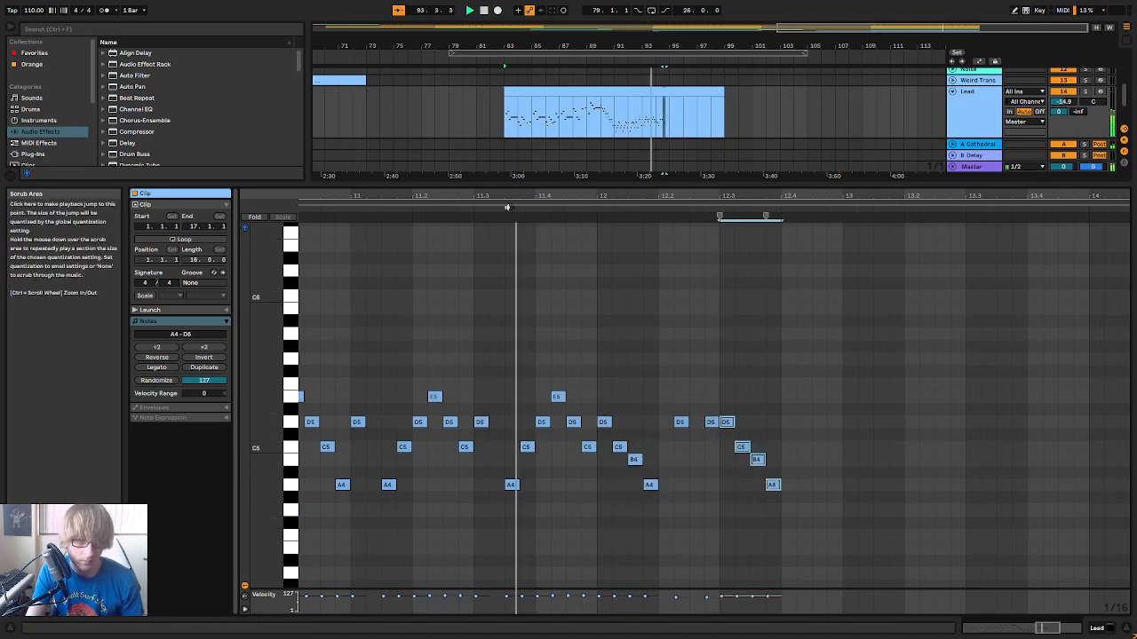
drag(814, 193, 826, 240)
key(space)
Try shortening the D5 at 12.2.4 to a thirty-second note and play the passage
click(750, 377)
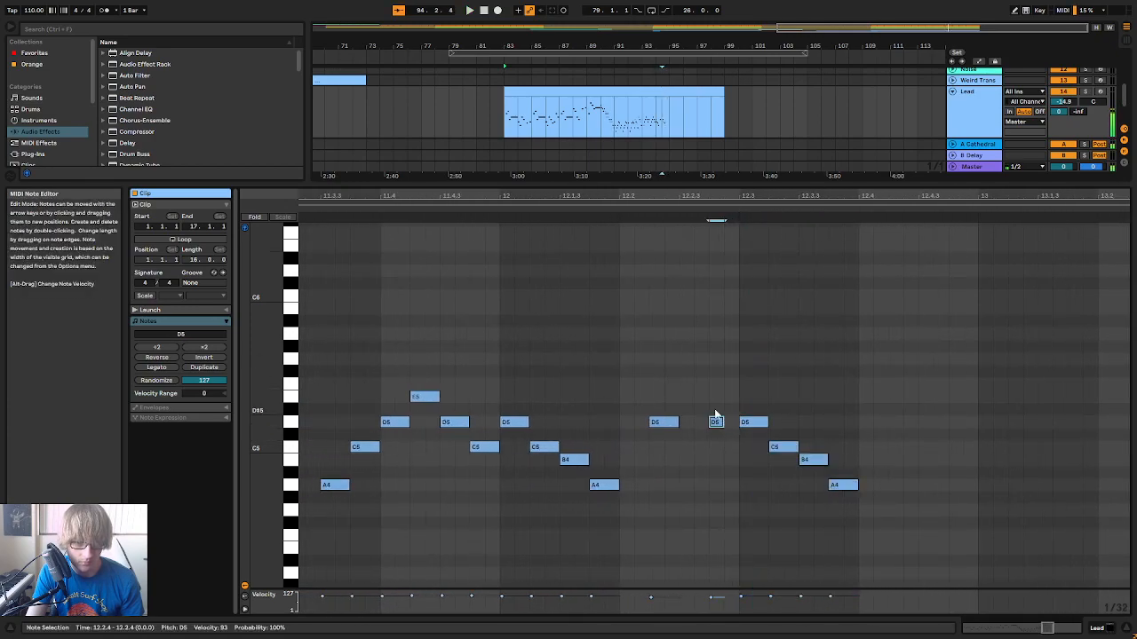
click(380, 214)
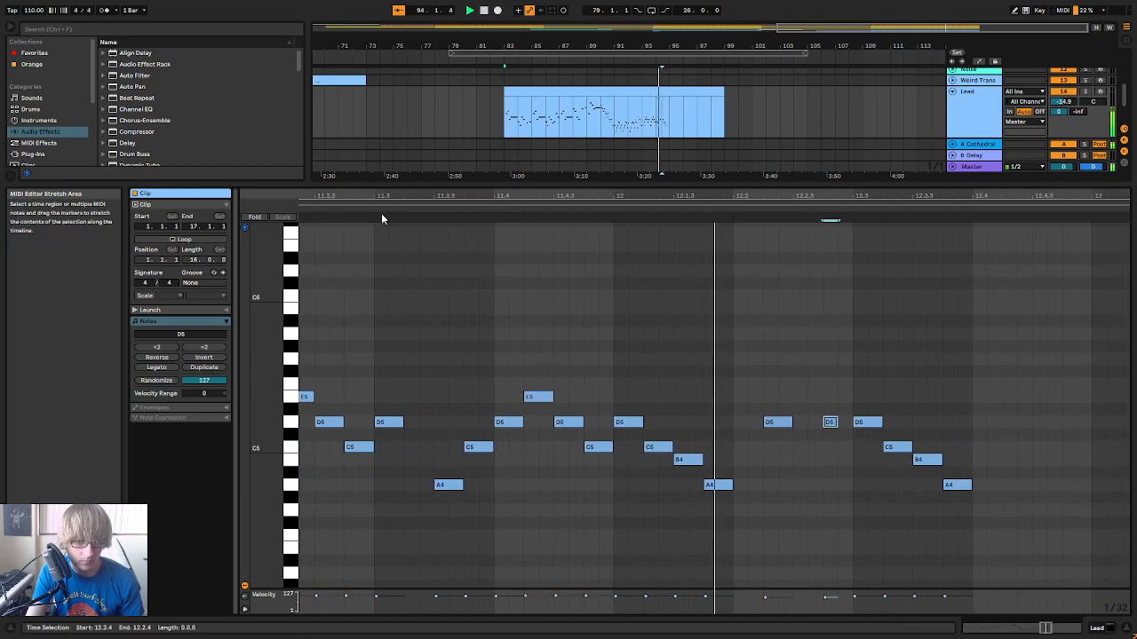
key(space)
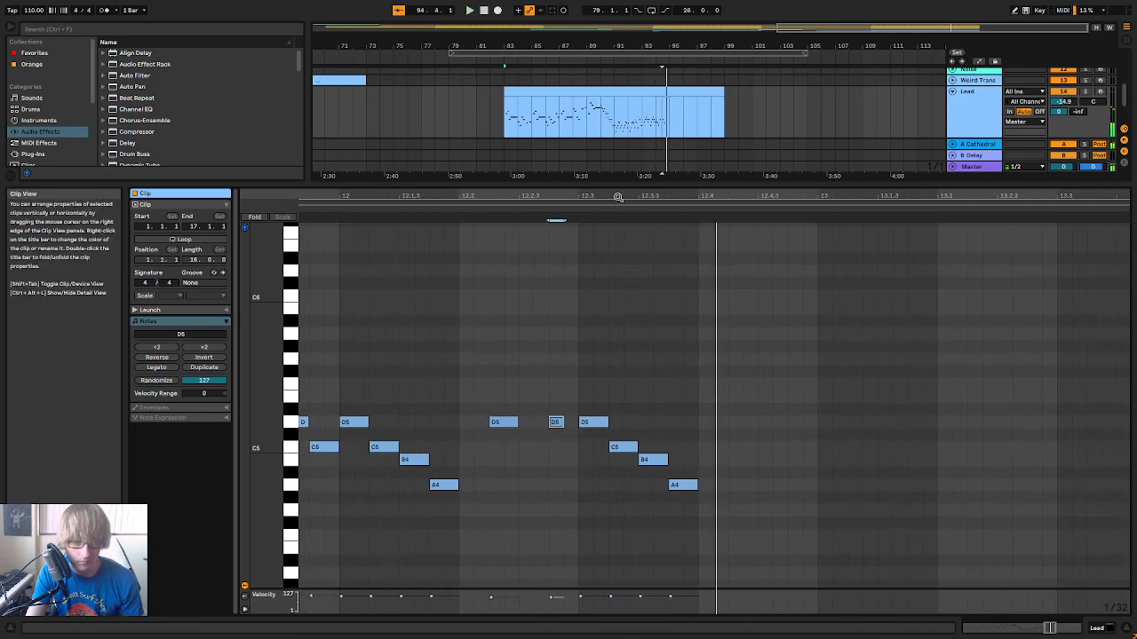
Replay the fast run from its earlier bars through the new notes in beat 12.3
drag(624, 199, 764, 131)
click(553, 217)
key(space)
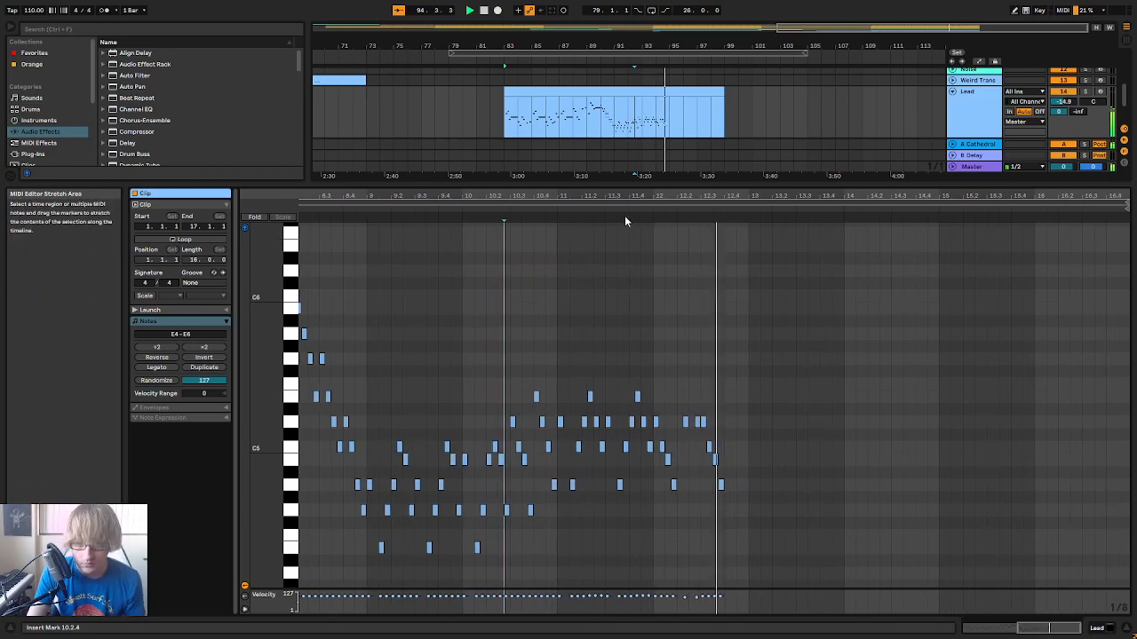
drag(677, 198, 786, 190)
click(502, 210)
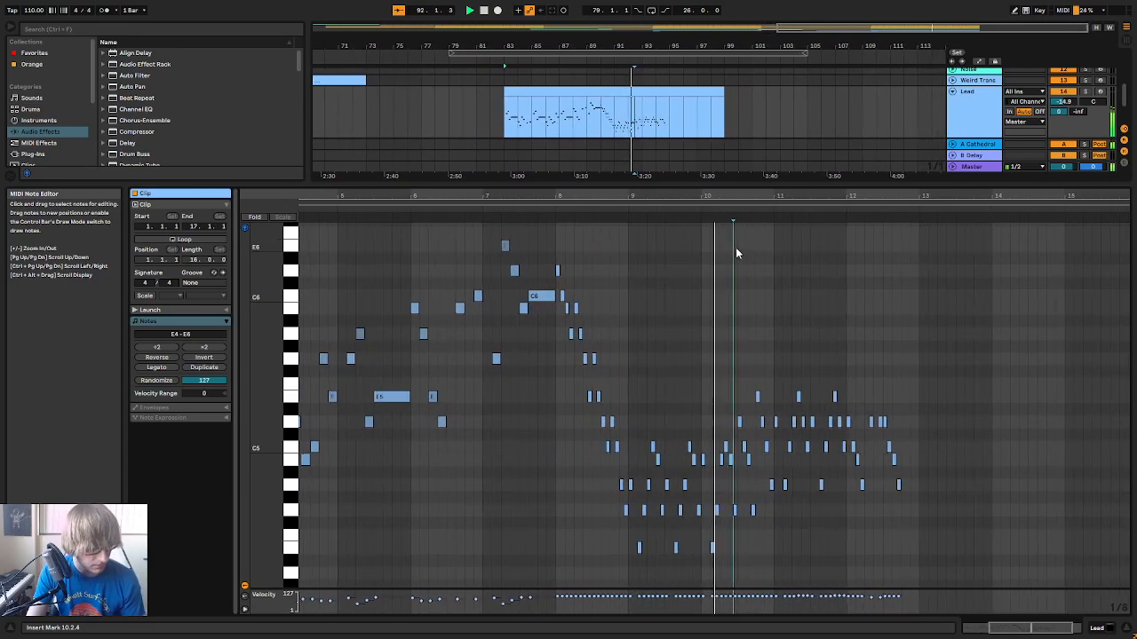
drag(805, 197, 713, 274)
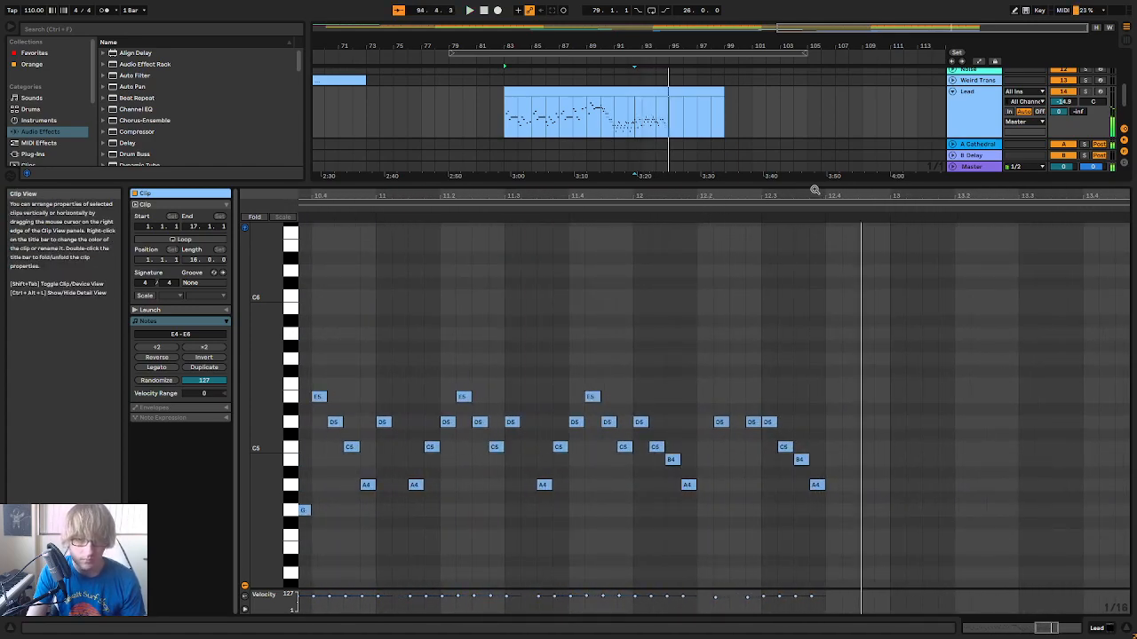
Add sixteenth notes D5 at 12.4.2, E5 at 12.4.4 and A4 at 13.1.1, and play the new ending
drag(821, 189, 733, 407)
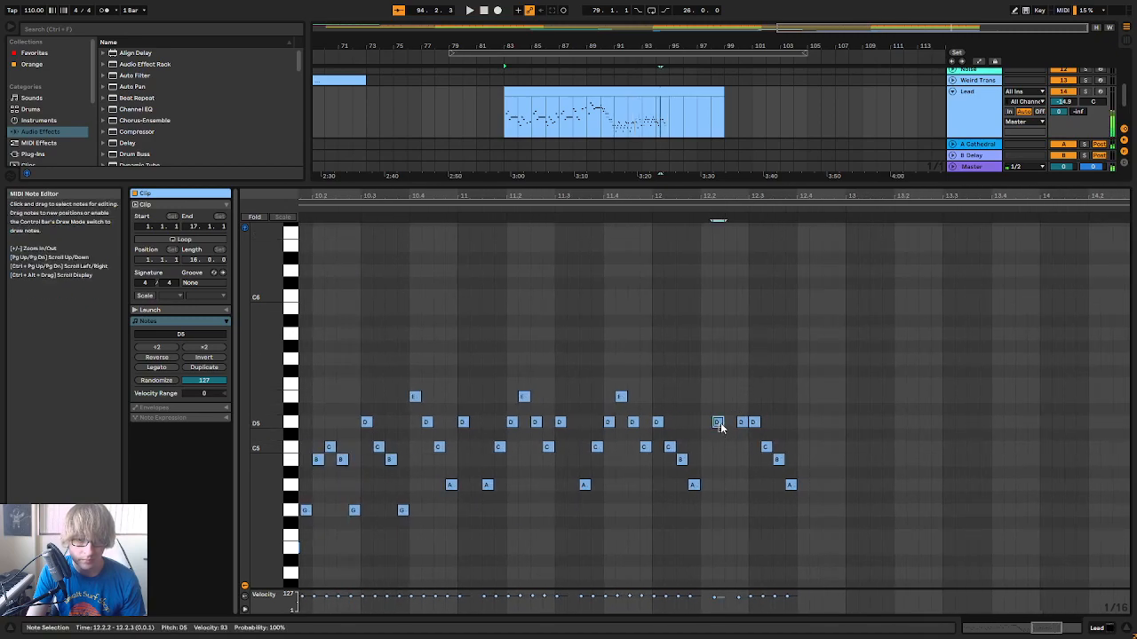
double_click(807, 392)
drag(807, 393, 842, 397)
double_click(829, 396)
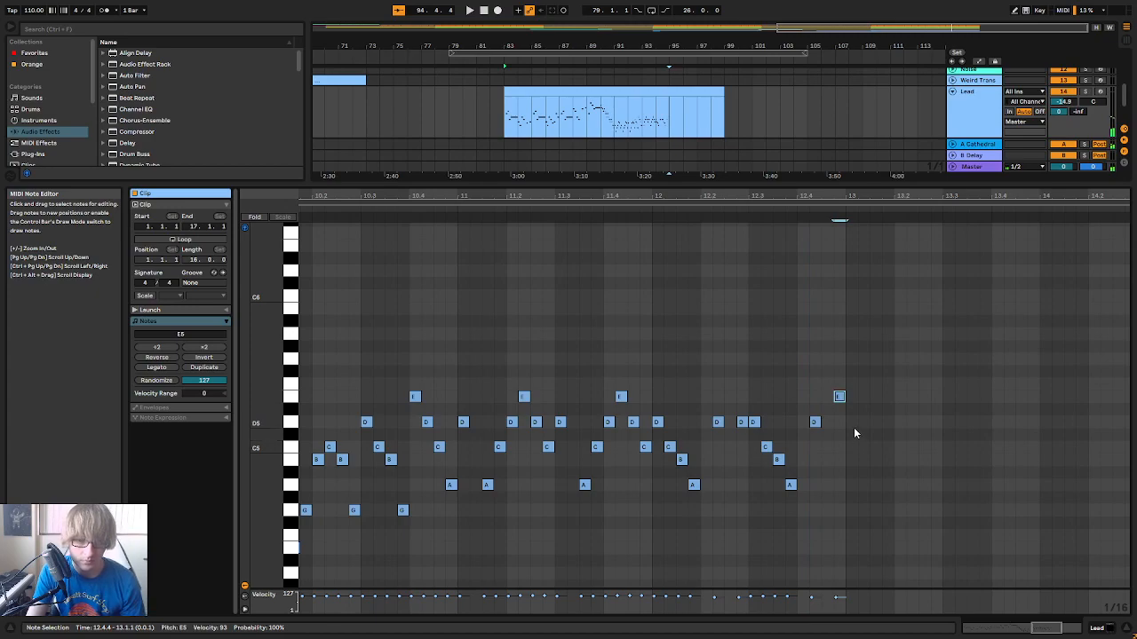
double_click(851, 435)
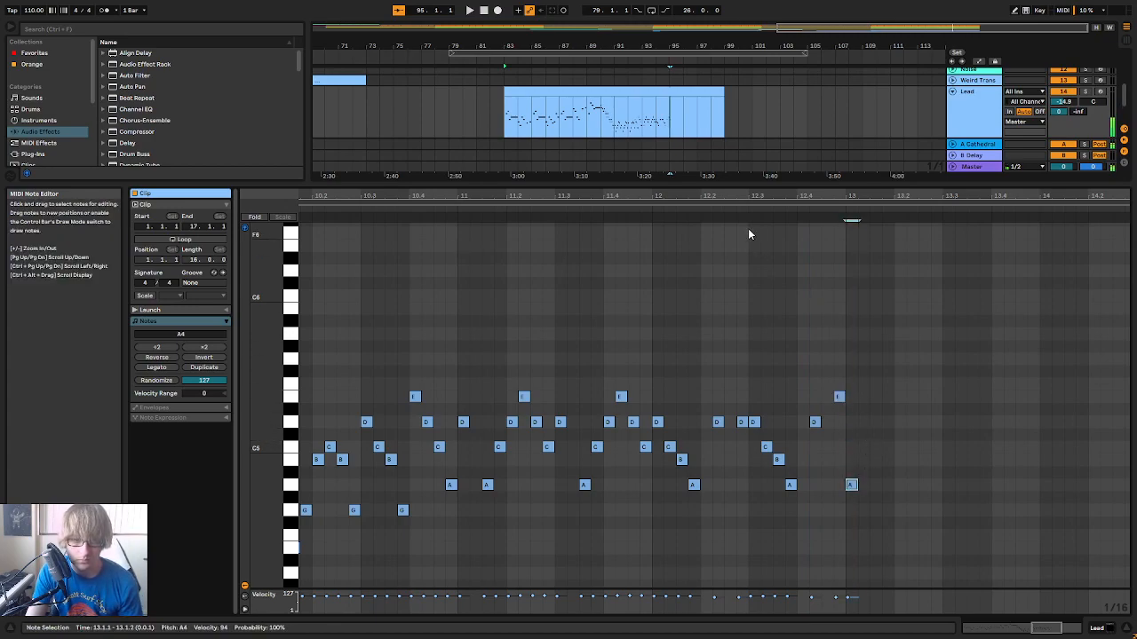
key(space)
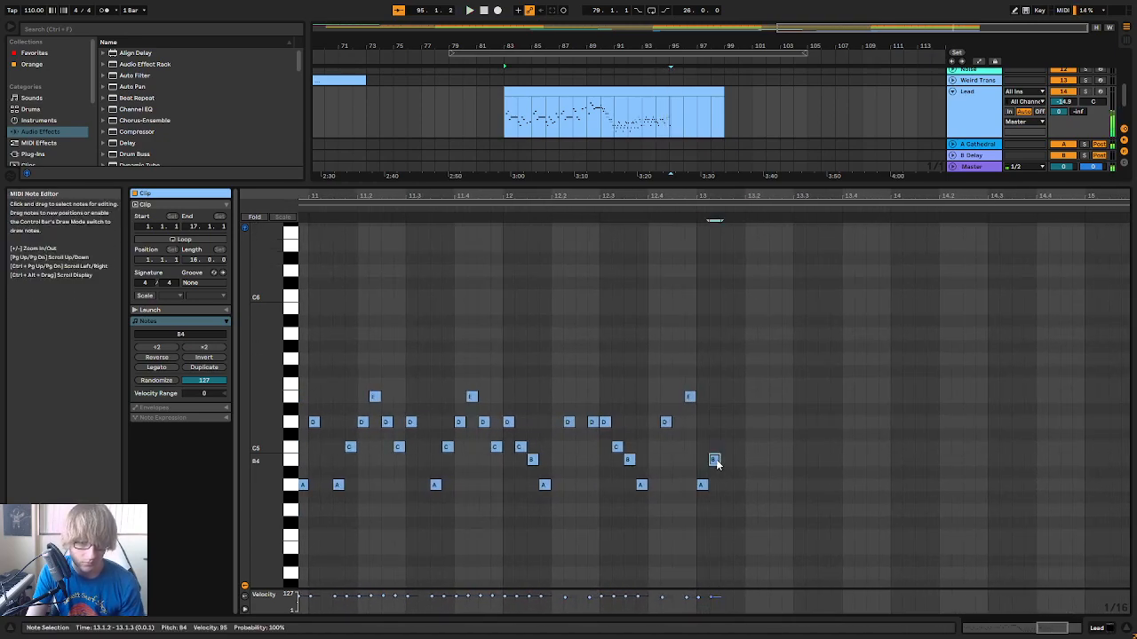
Add ascending sixteenth notes B4, C5, D5, E5, G5, A5 and C6 from 13.1.2 to 13.2.4, and play the climb
double_click(724, 445)
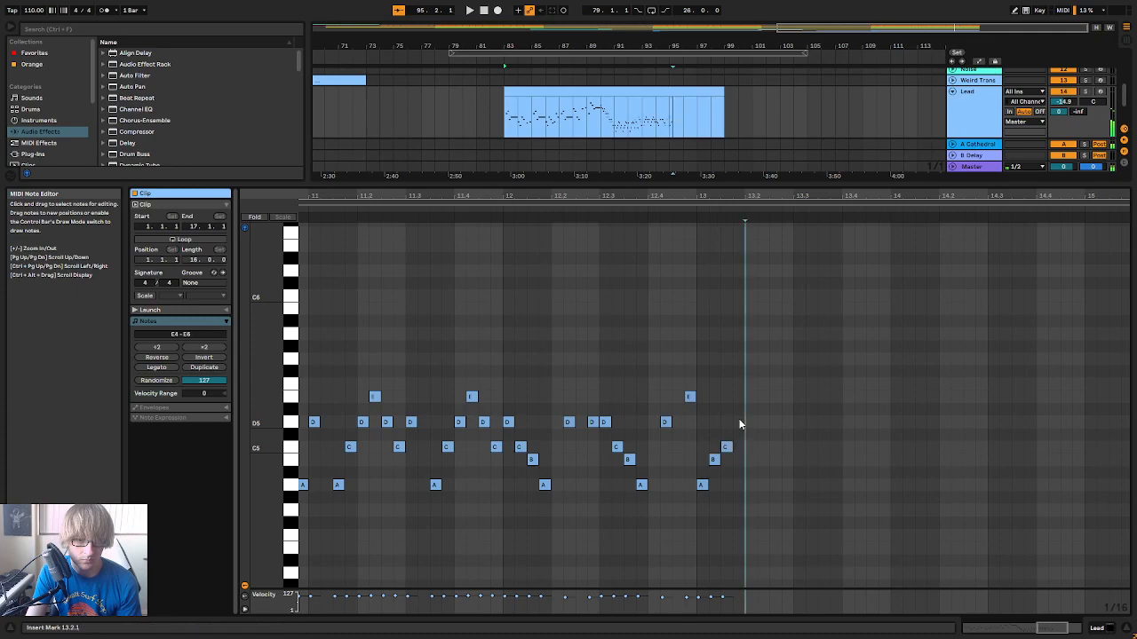
double_click(748, 397)
double_click(763, 357)
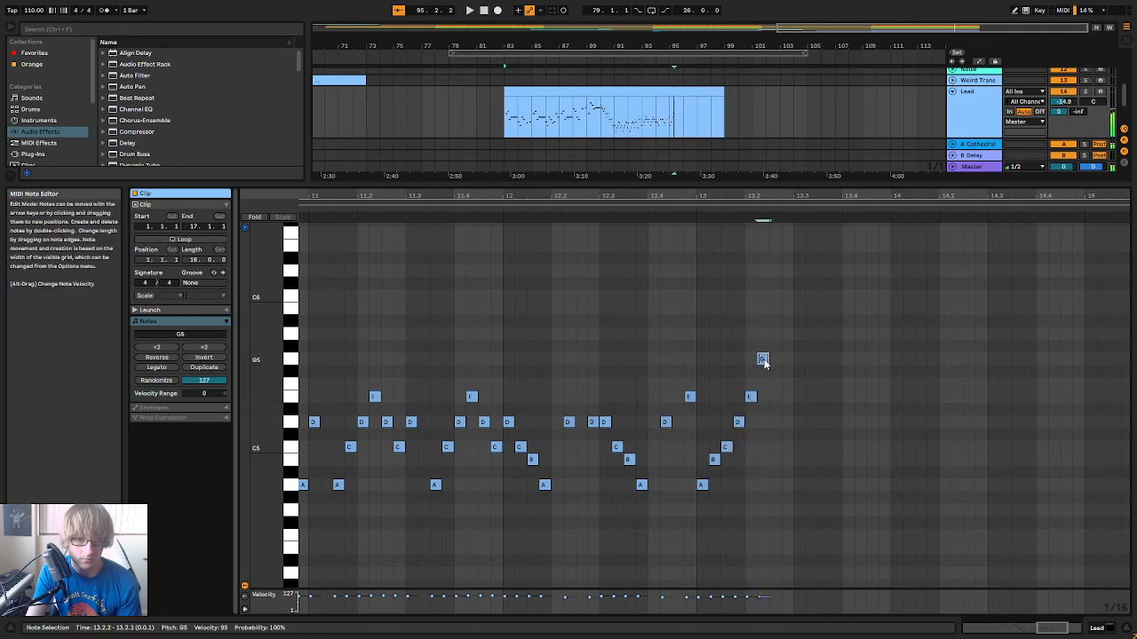
double_click(774, 333)
double_click(787, 296)
click(542, 218)
click(544, 208)
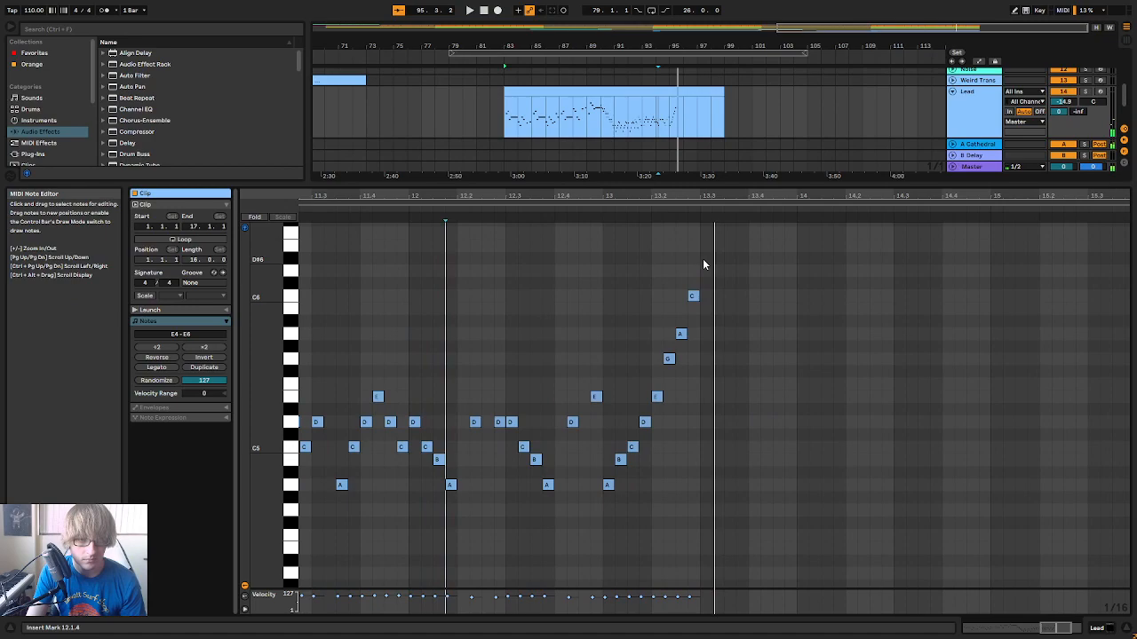
Add sixteenth notes D6, C6, A5, G5, E5, D5, E5 and A5 starting at 13.3.1 to fill bar 13
double_click(705, 271)
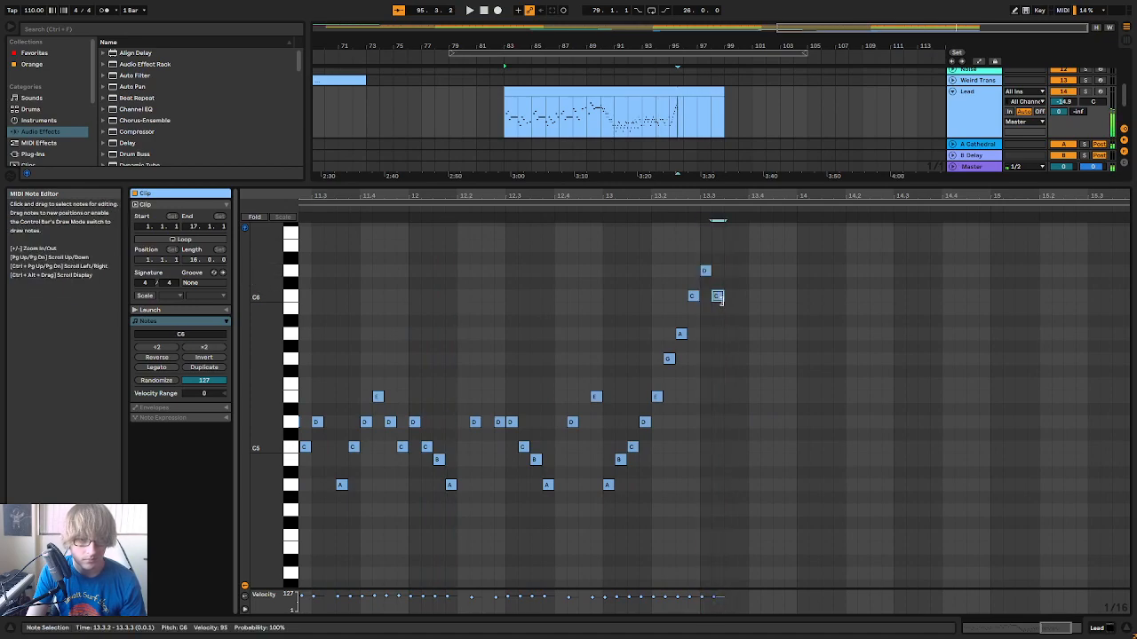
double_click(728, 333)
click(743, 382)
double_click(741, 359)
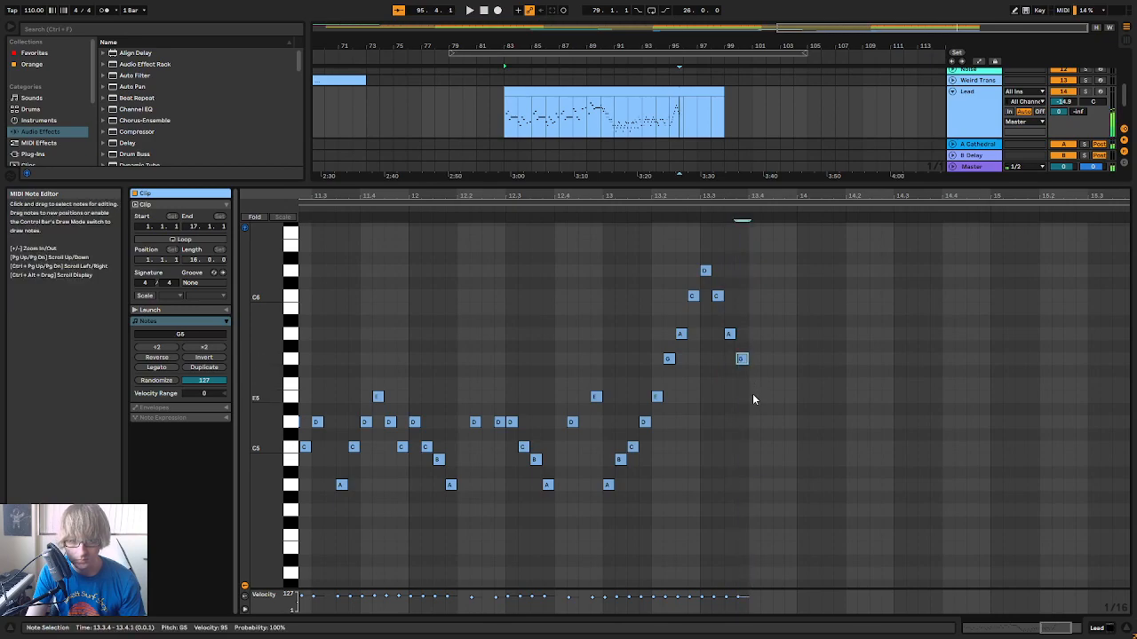
double_click(777, 396)
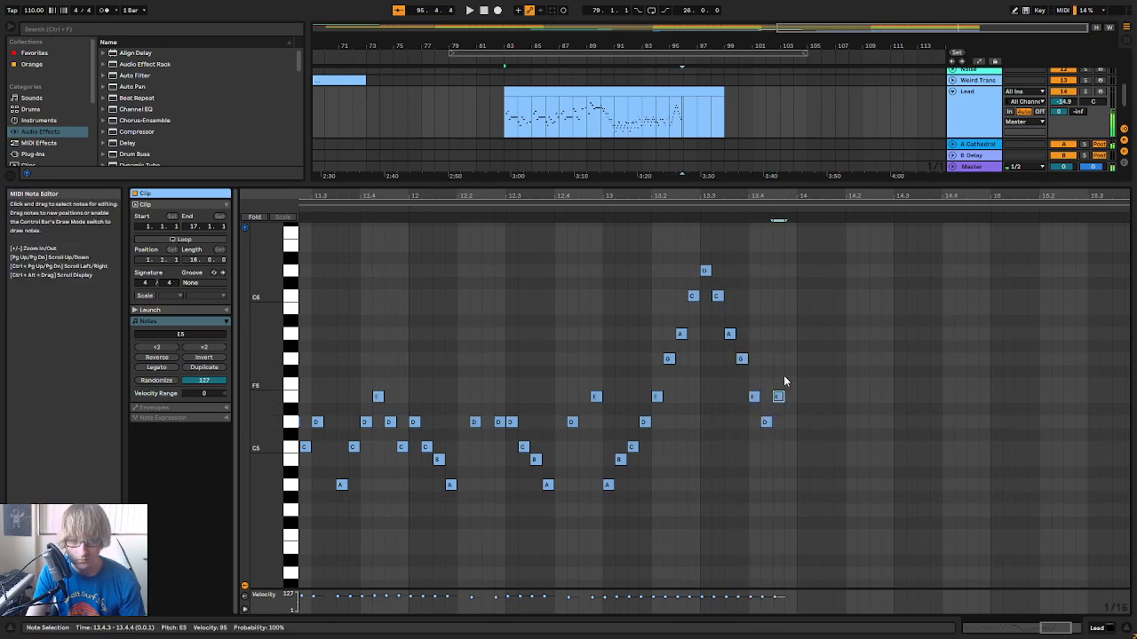
double_click(790, 334)
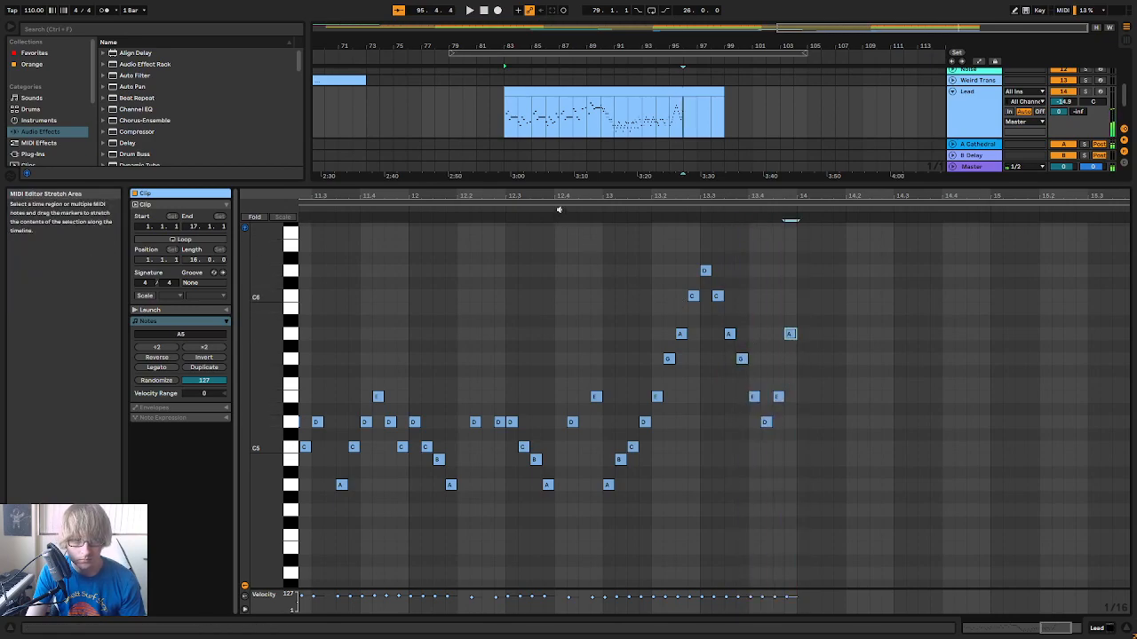
Play the completed bar 13 phrase, and replay the whole fast run leading into it
key(space)
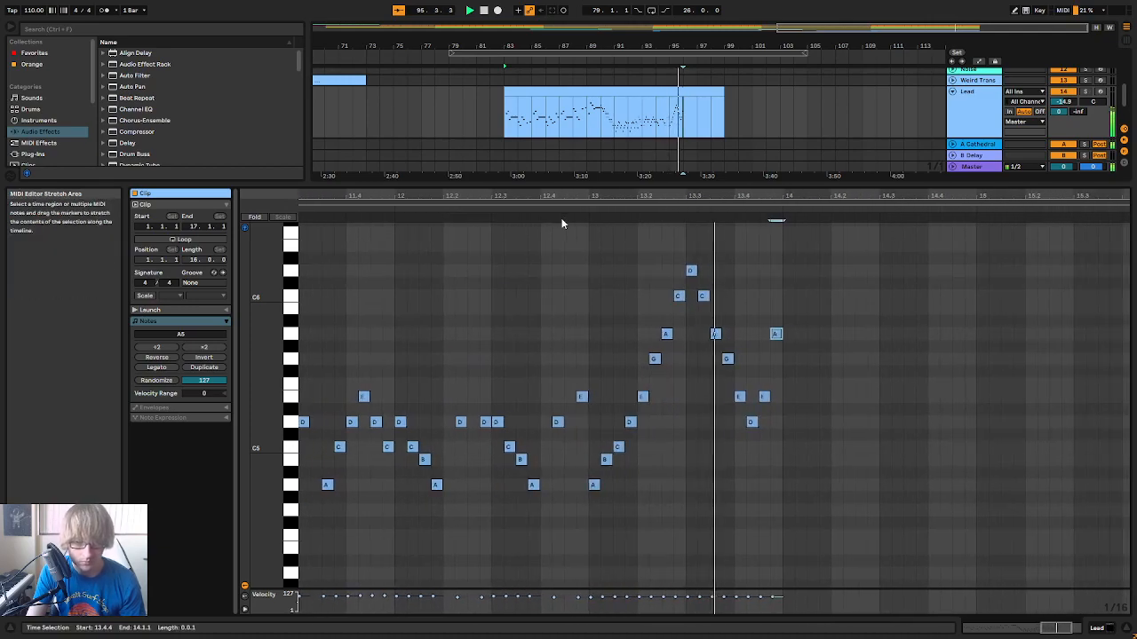
key(space)
drag(585, 196, 607, 159)
key(space)
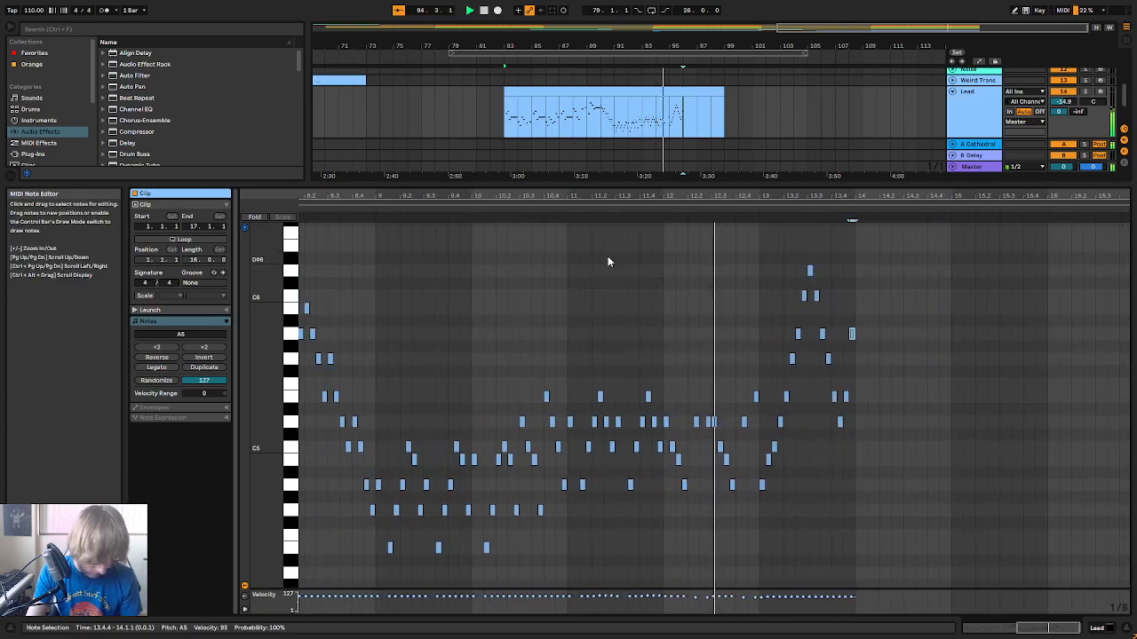
click(674, 212)
drag(801, 196, 720, 296)
key(space)
Remove the C6 at 13.3.2, lengthen the D6 at 13.3.1 to an eighth note and raise it to E6
drag(751, 196, 750, 171)
click(749, 297)
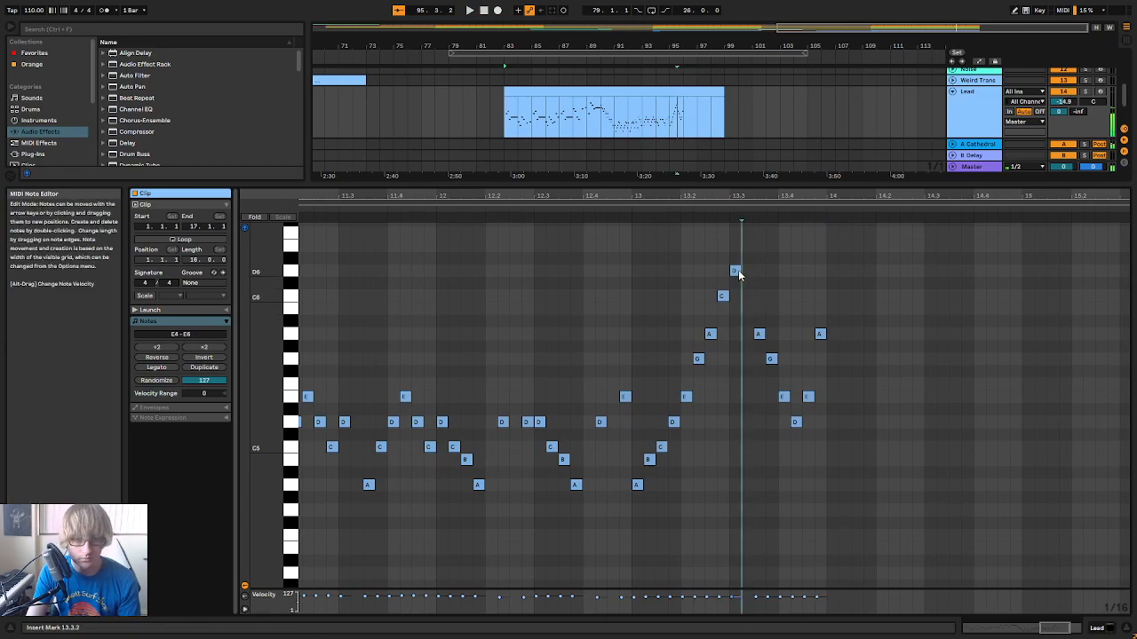
drag(738, 270, 746, 274)
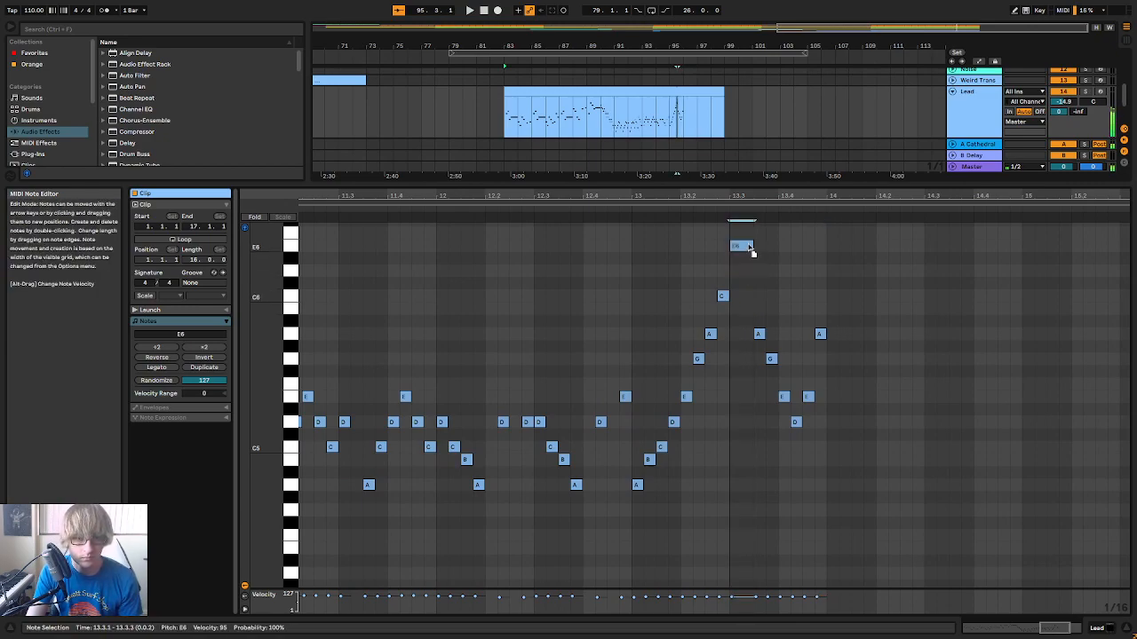
Reshape the peak as eighth notes D6 at 13.3.1 and E6 at 13.3.3, and delete the notes that follow
drag(775, 335, 787, 358)
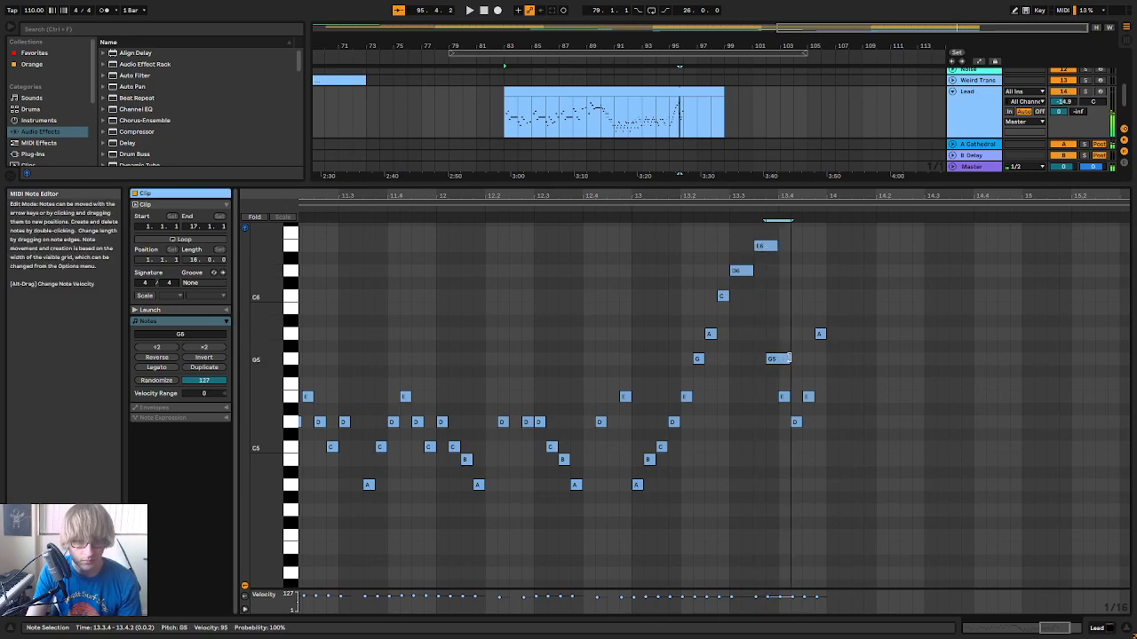
click(791, 447)
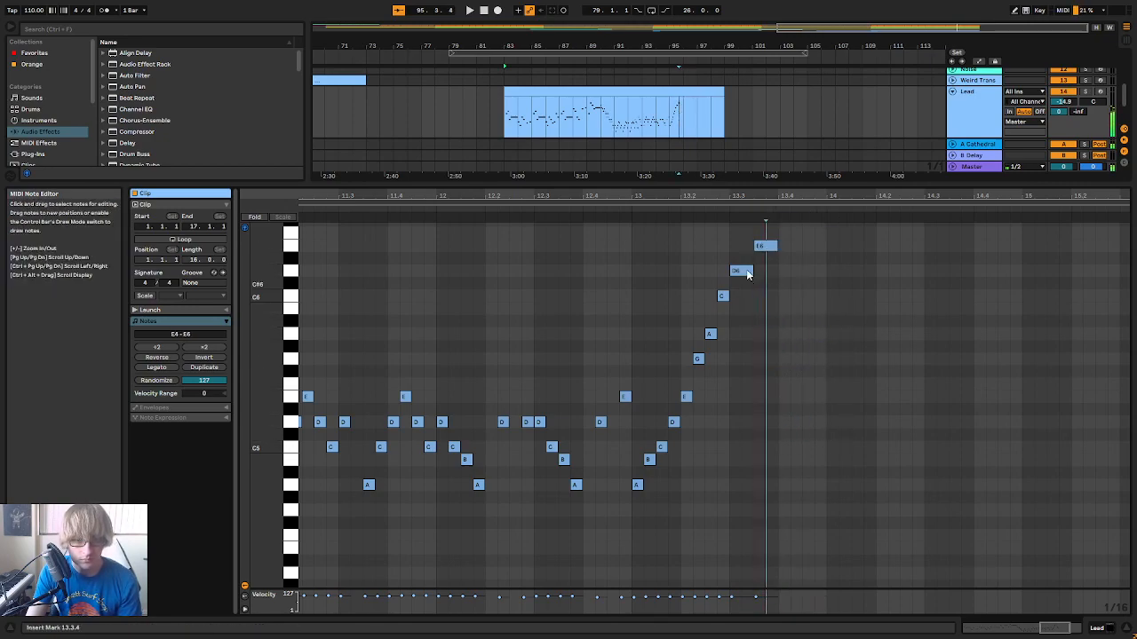
key(space)
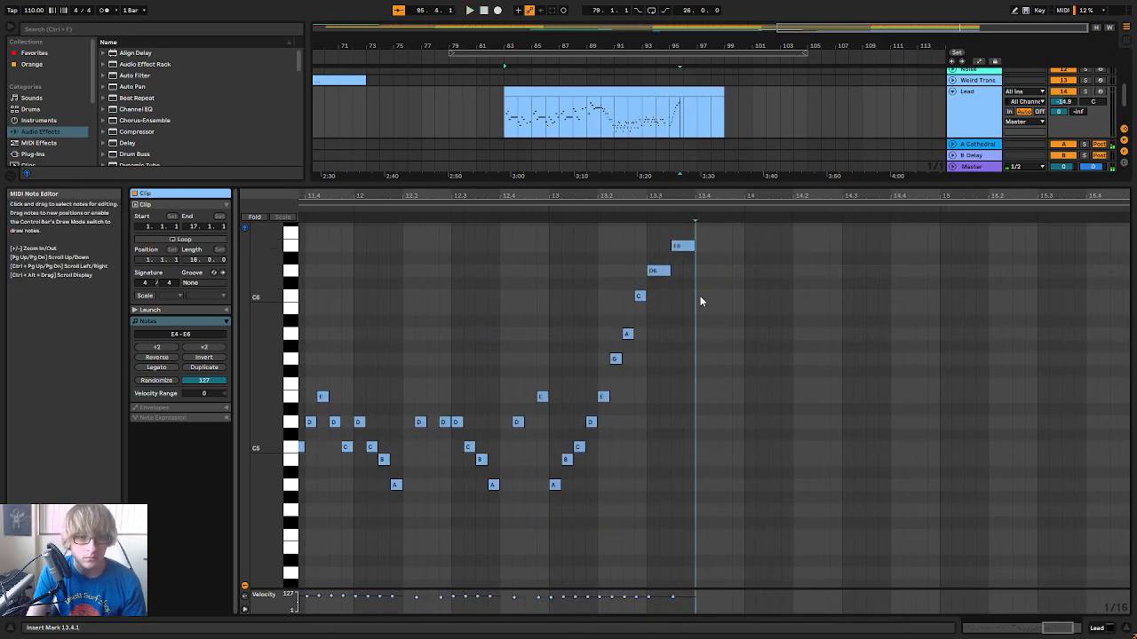
Add ascending sixteenth notes A5, B5, C6 and D6 from 13.4.1 to 13.4.4, and play the run leading into them
key(Down)
key(Down)
key(Down)
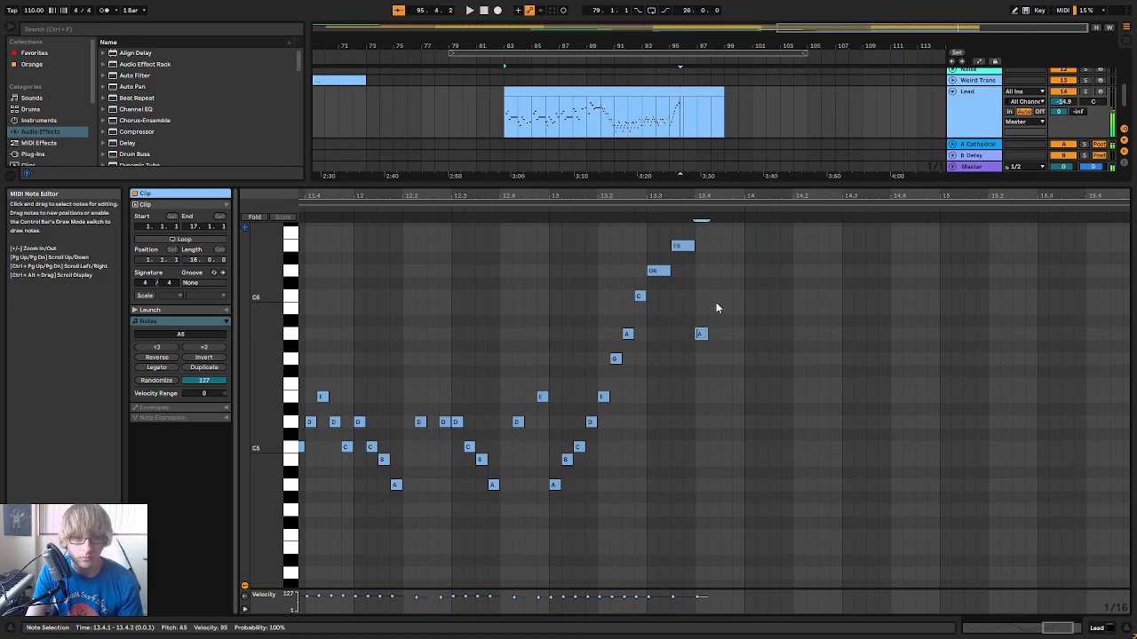
double_click(714, 306)
click(725, 302)
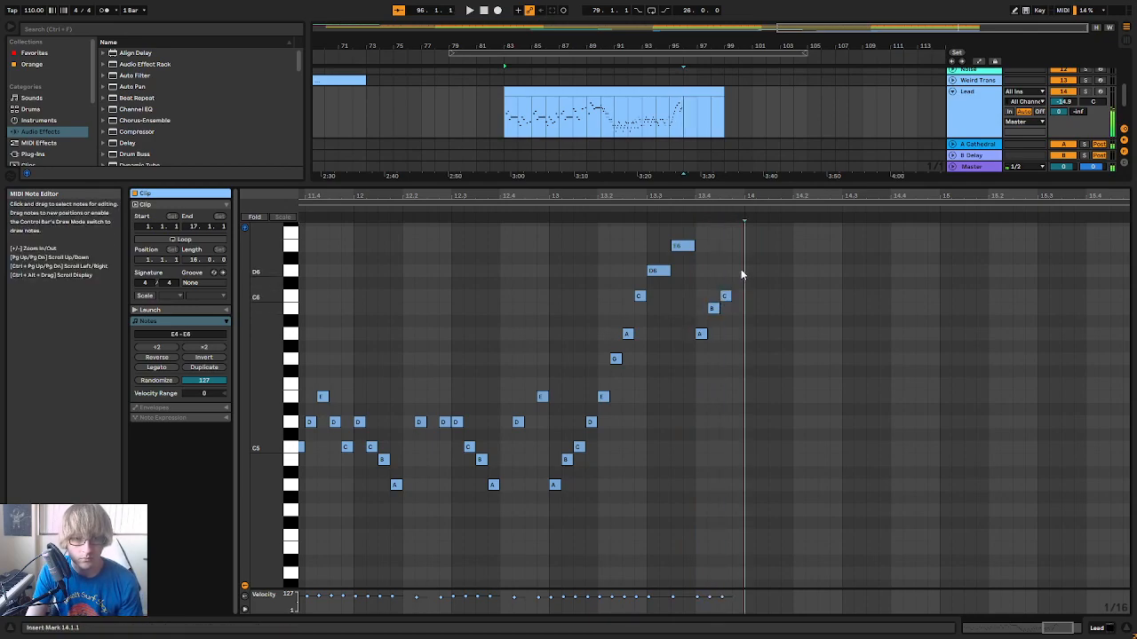
click(526, 211)
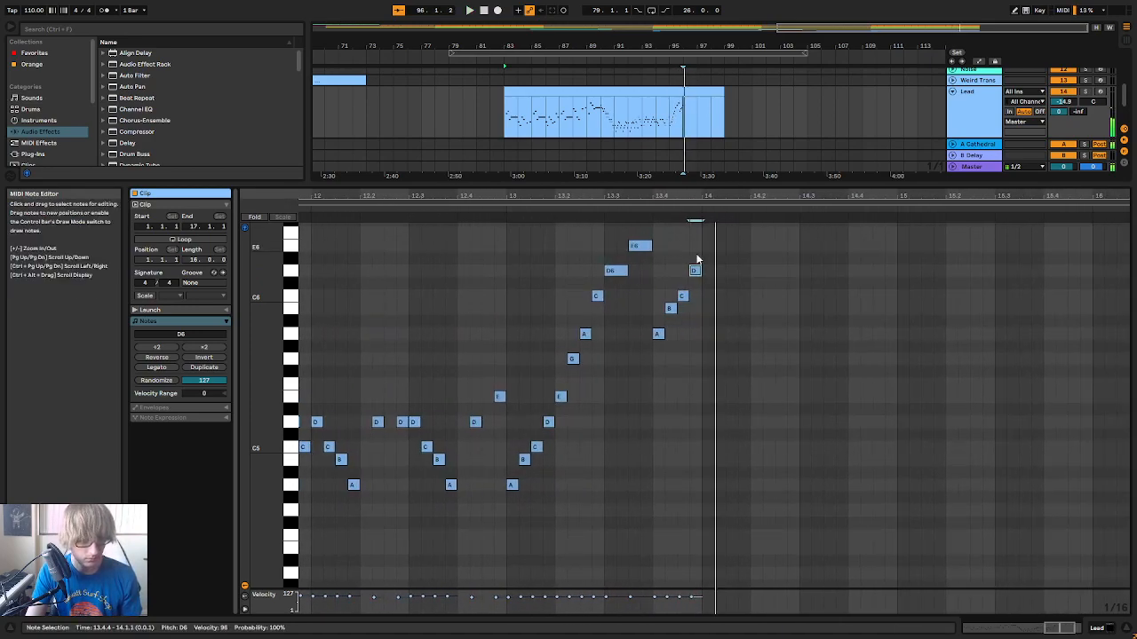
drag(661, 197, 693, 169)
click(552, 211)
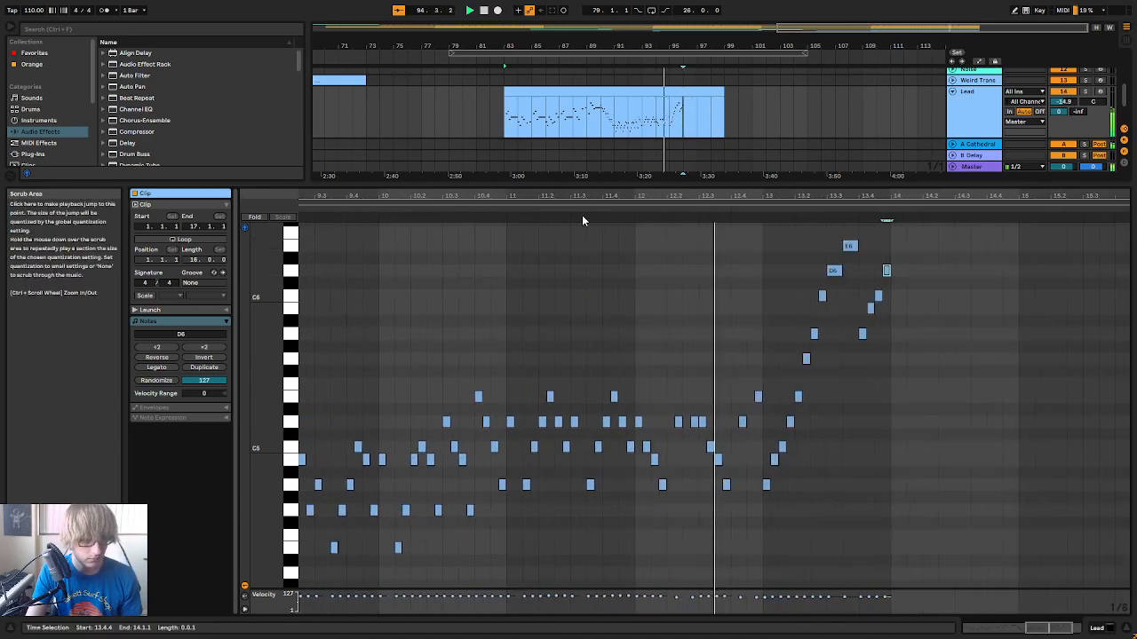
Duplicate the four-note A5 to D6 figure into bar 14, shift the copy to start at 14.1.3, and play it
drag(849, 198, 843, 240)
drag(700, 358, 760, 280)
key(ctrl+d)
click(624, 210)
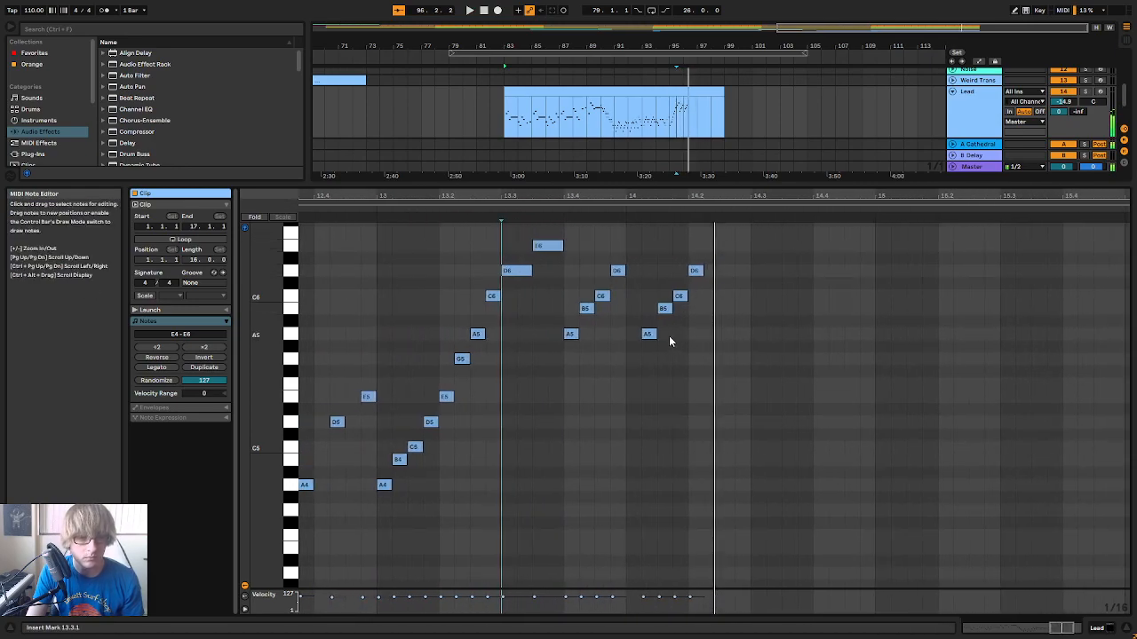
drag(640, 355, 747, 222)
key(Right)
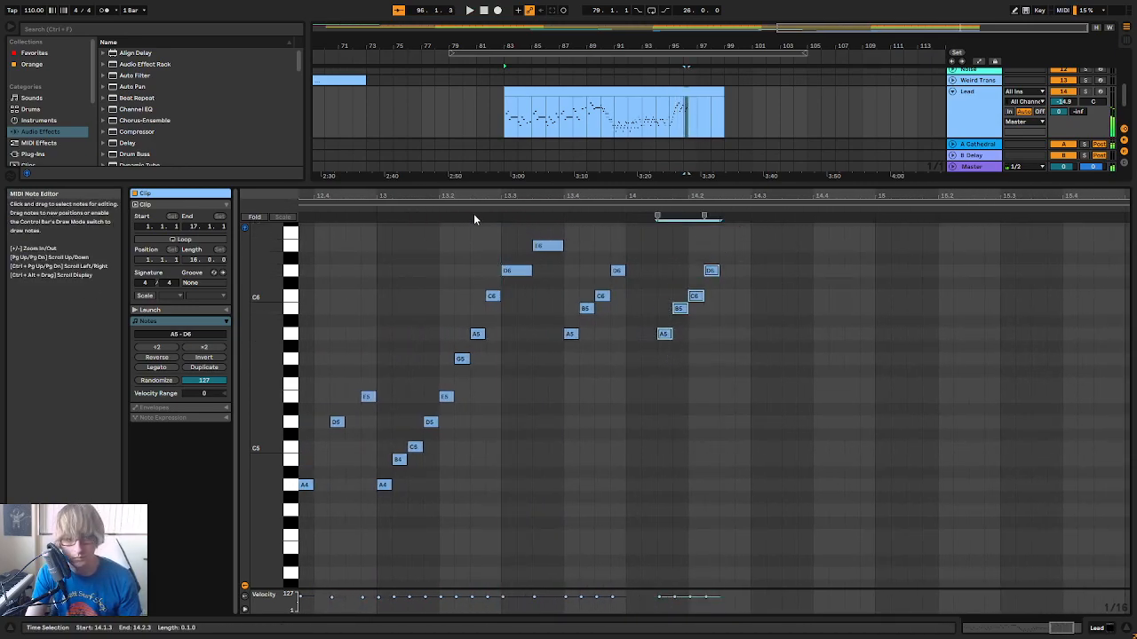
click(472, 208)
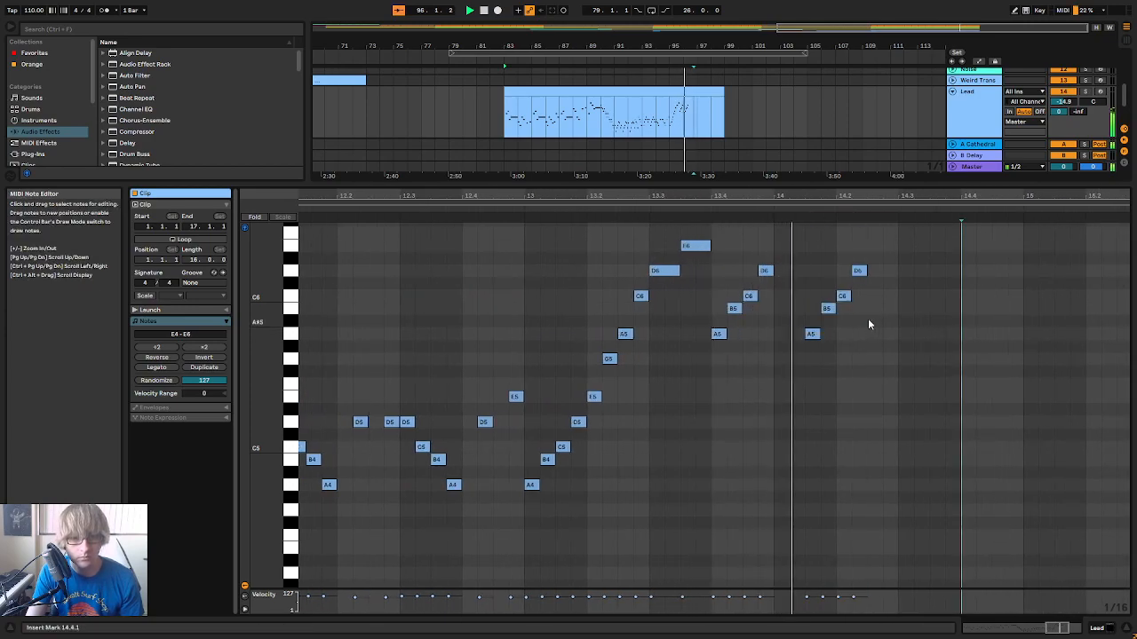
Duplicate the A5 to D6 figure again at 14.3.1, and replay the melody from the clip's earlier bars
key(ctrl+d)
key(space)
drag(761, 199, 616, 236)
click(444, 207)
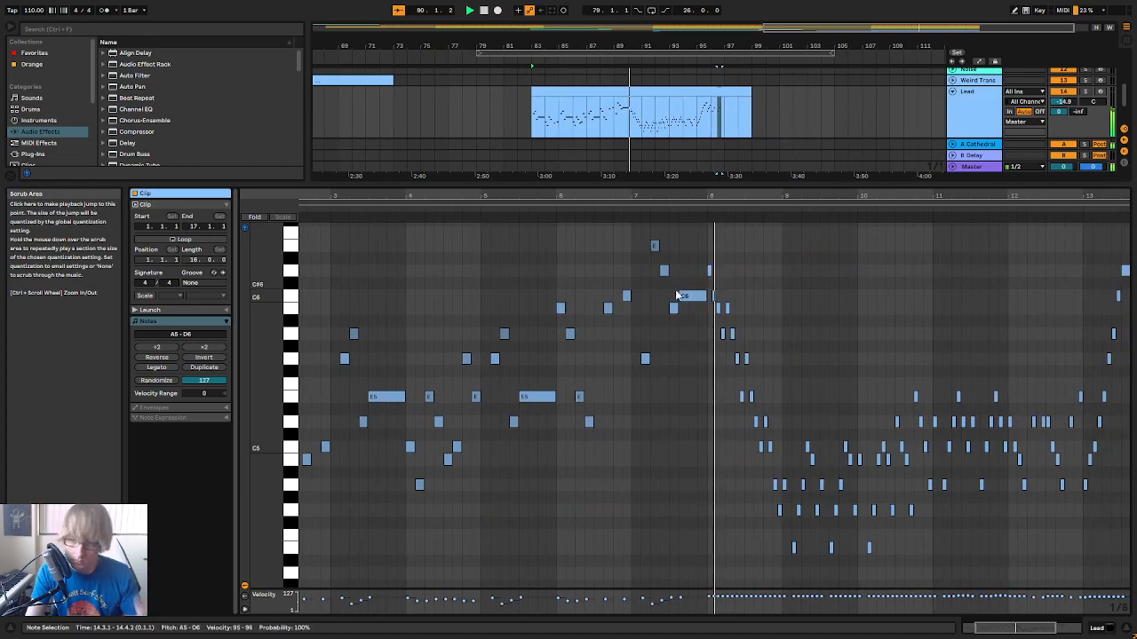
drag(827, 197, 781, 172)
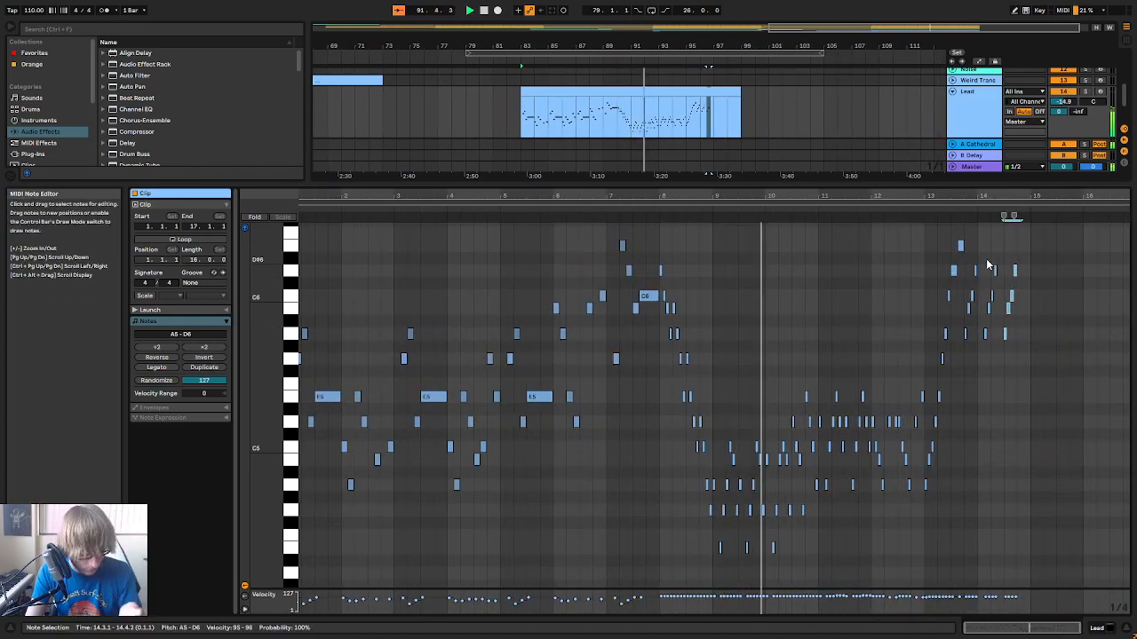
mouse_move(1049, 194)
mouse_down()
mouse_move(1048, 224)
mouse_move(1048, 198)
mouse_up()
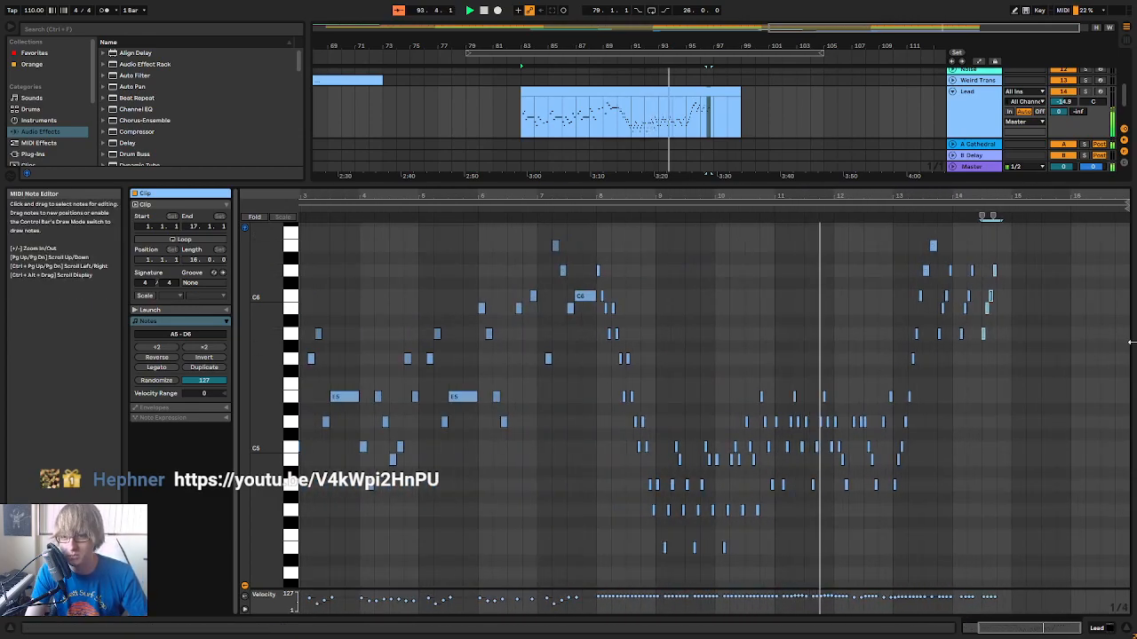
mouse_move(1041, 195)
mouse_down()
mouse_move(1042, 231)
mouse_move(1042, 197)
mouse_up()
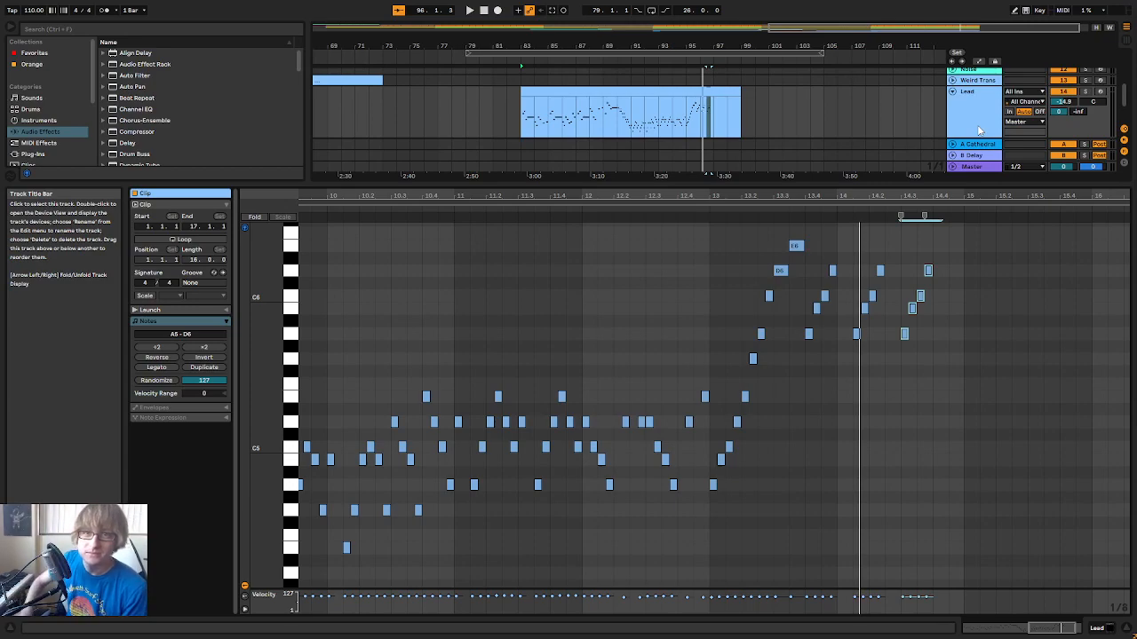
Arm the Lead track for recording, and replay the fast passage through bars 13 and 14
click(1100, 92)
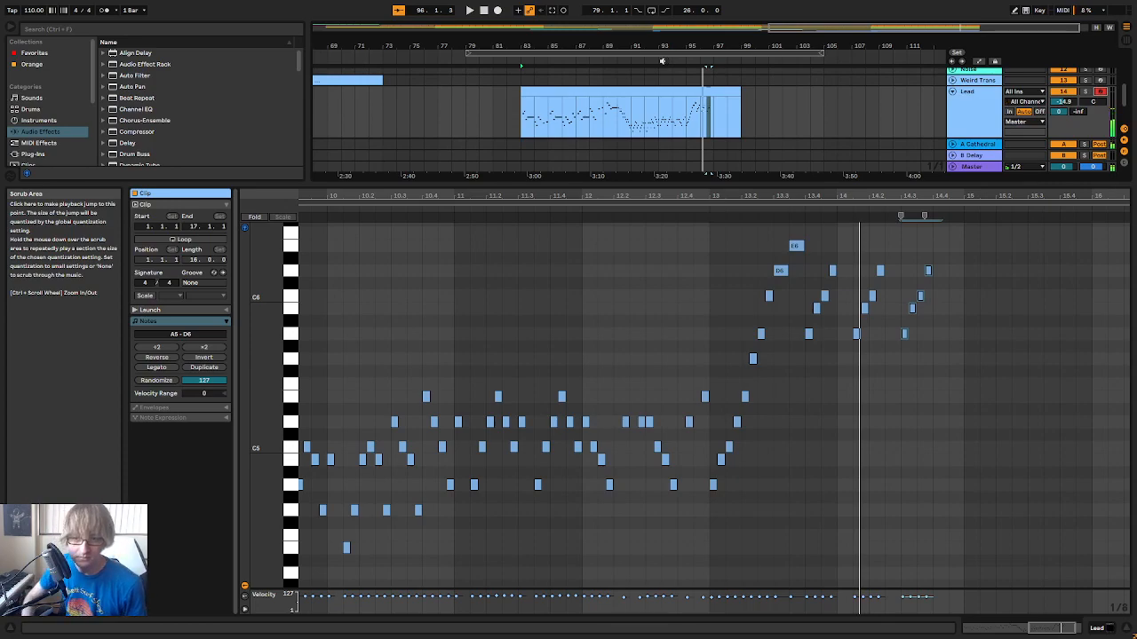
click(661, 60)
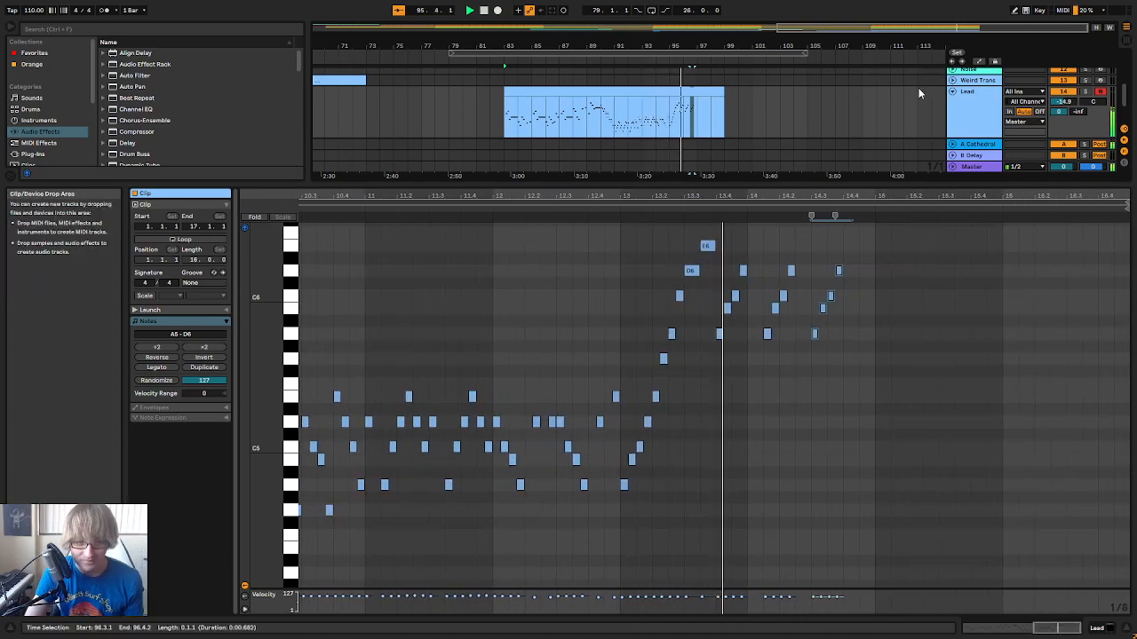
click(622, 214)
drag(781, 197, 666, 227)
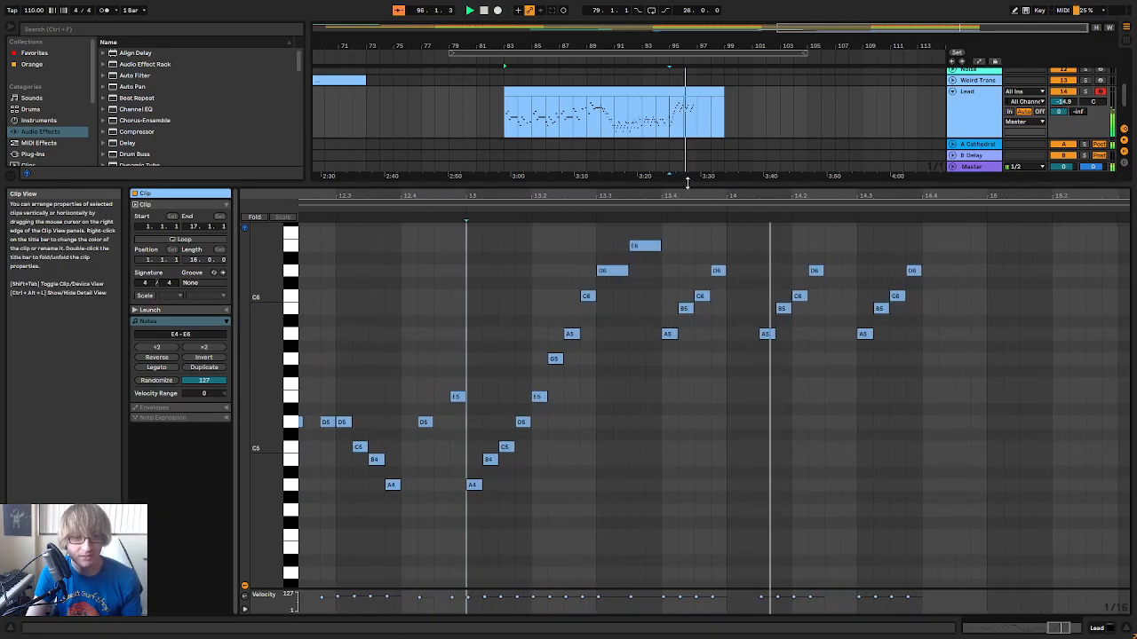
key(space)
drag(883, 196, 781, 183)
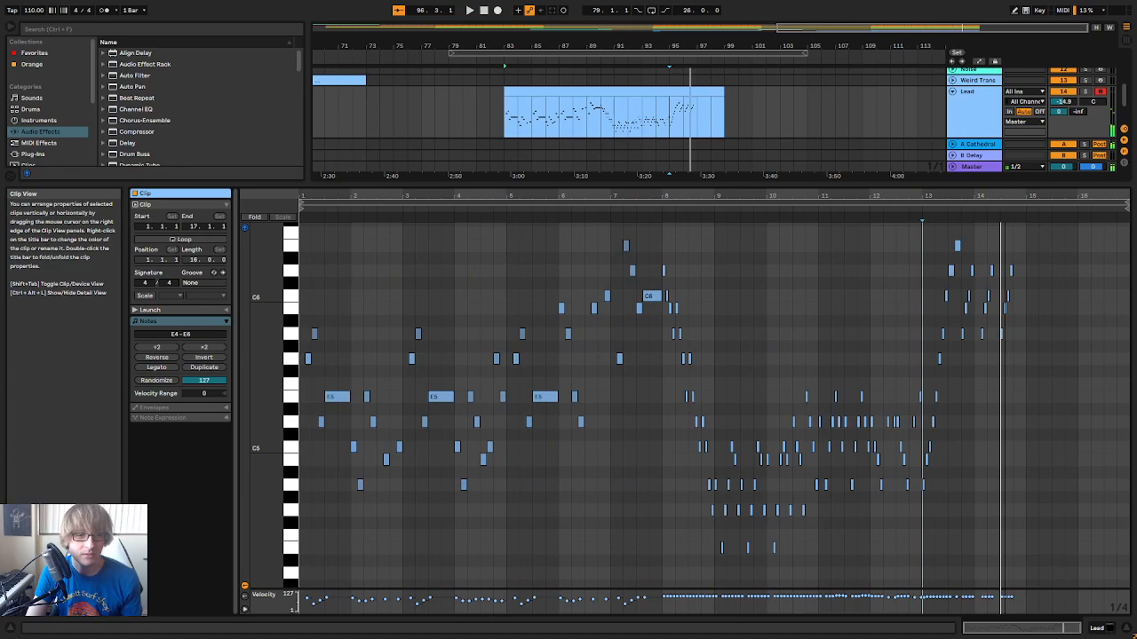
click(643, 213)
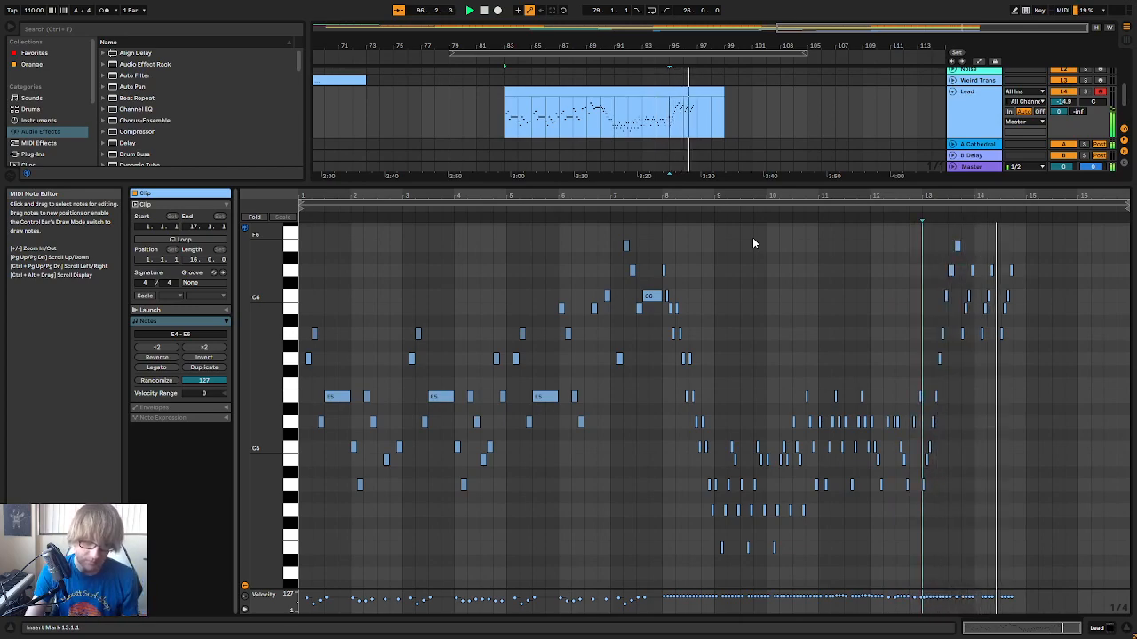
click(909, 213)
drag(970, 186, 846, 253)
scroll(886, 277, up, 3)
key(space)
Try raising the A5 at 14.1.3 to B5, and move it back down to A5
click(796, 338)
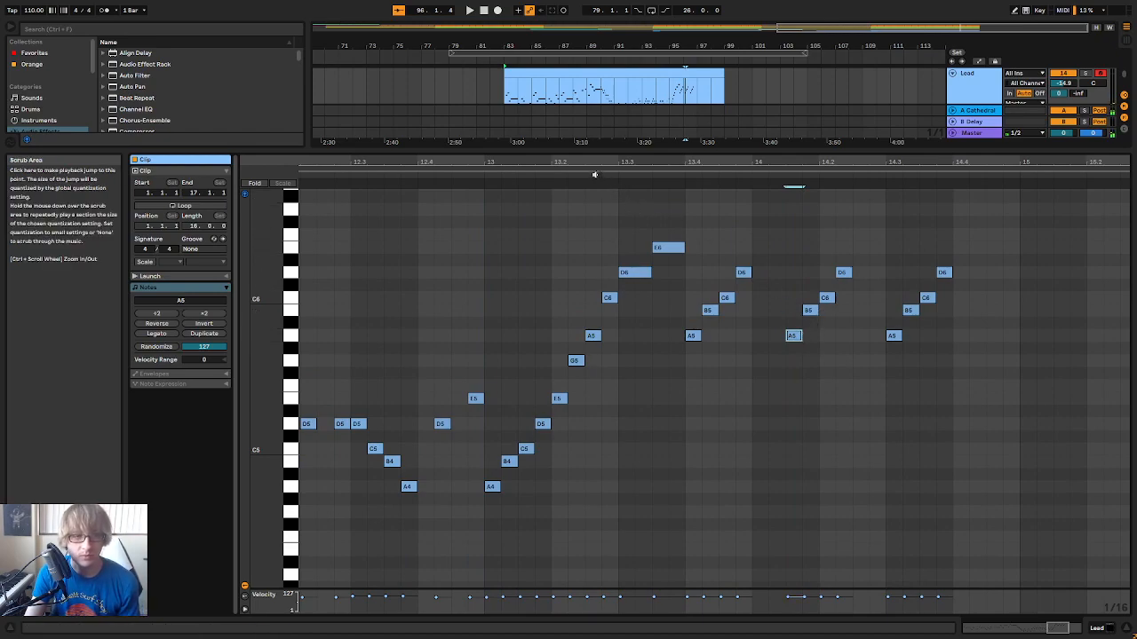
key(space)
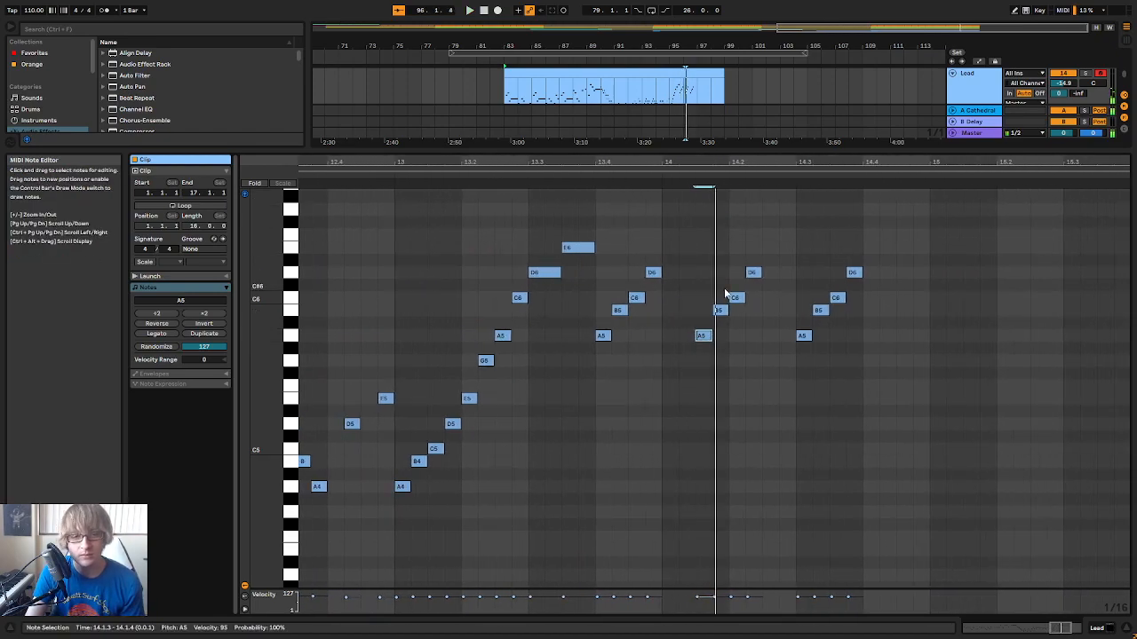
key(Up)
key(Up)
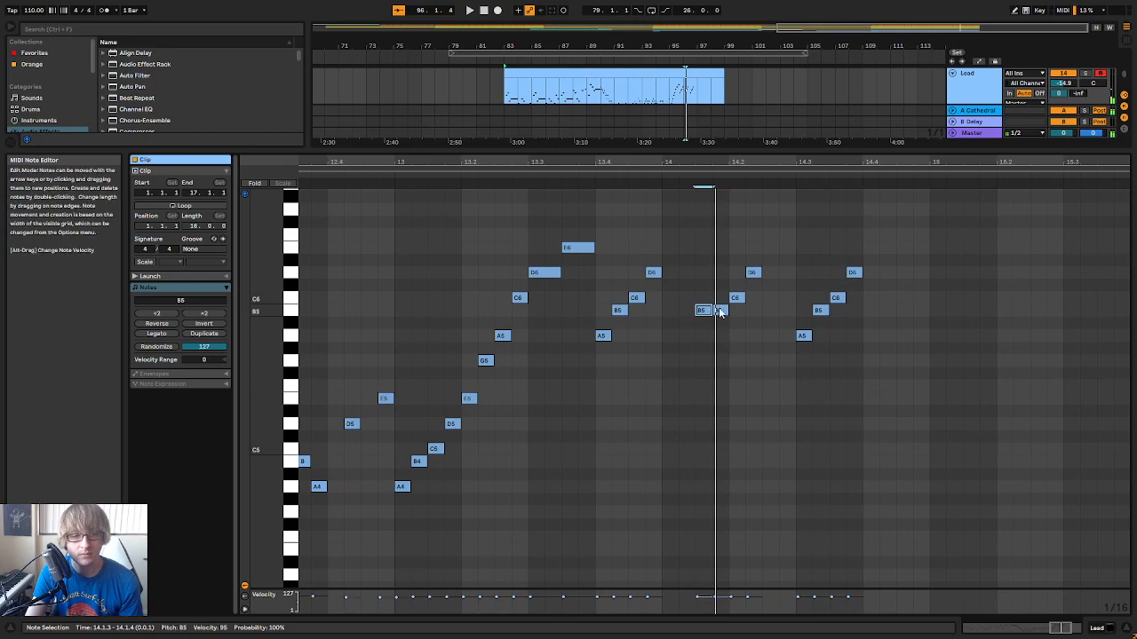
key(Down)
key(Down)
Lower the B5 at 14.1.4 to G5, and play the phrase from bar 13
click(720, 311)
key(Down)
key(Down)
key(Down)
key(Down)
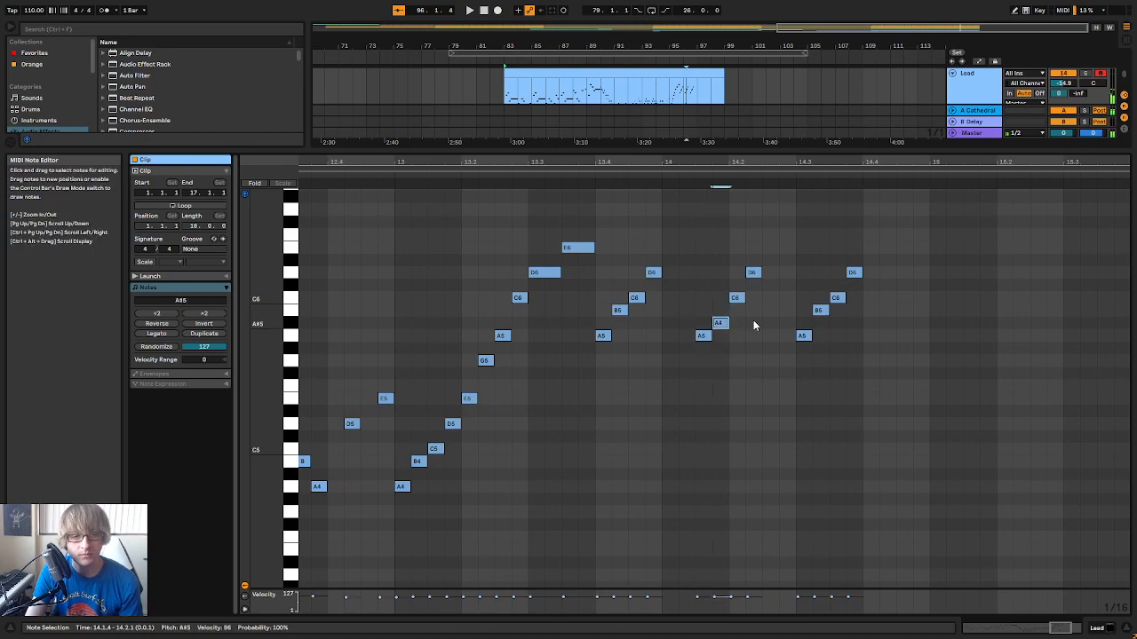
key(Down)
key(Up)
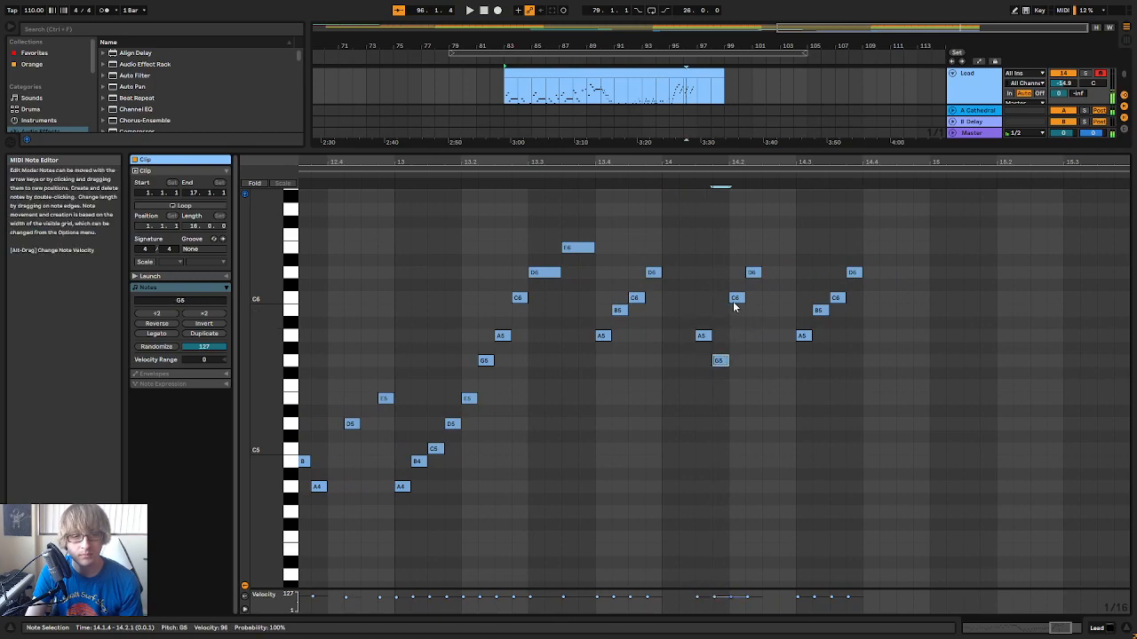
key(ctrl+a)
click(515, 177)
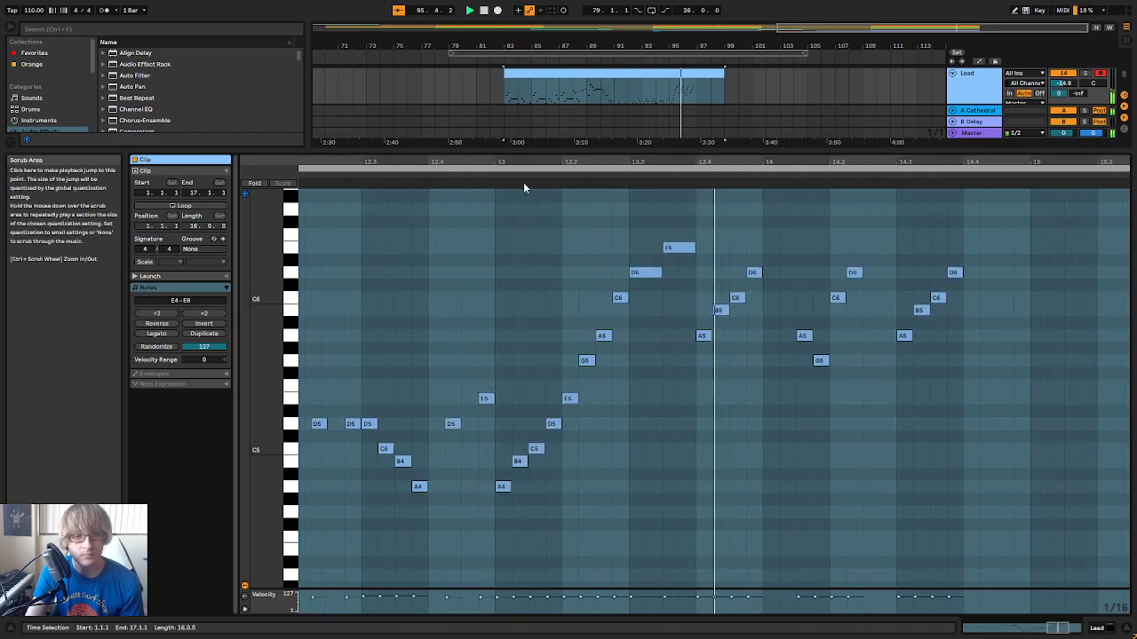
Lower the D6 at 14.2.2 to B5, and make the group at 14.3.1 the same A5, G5, C6, B5 figure
click(709, 342)
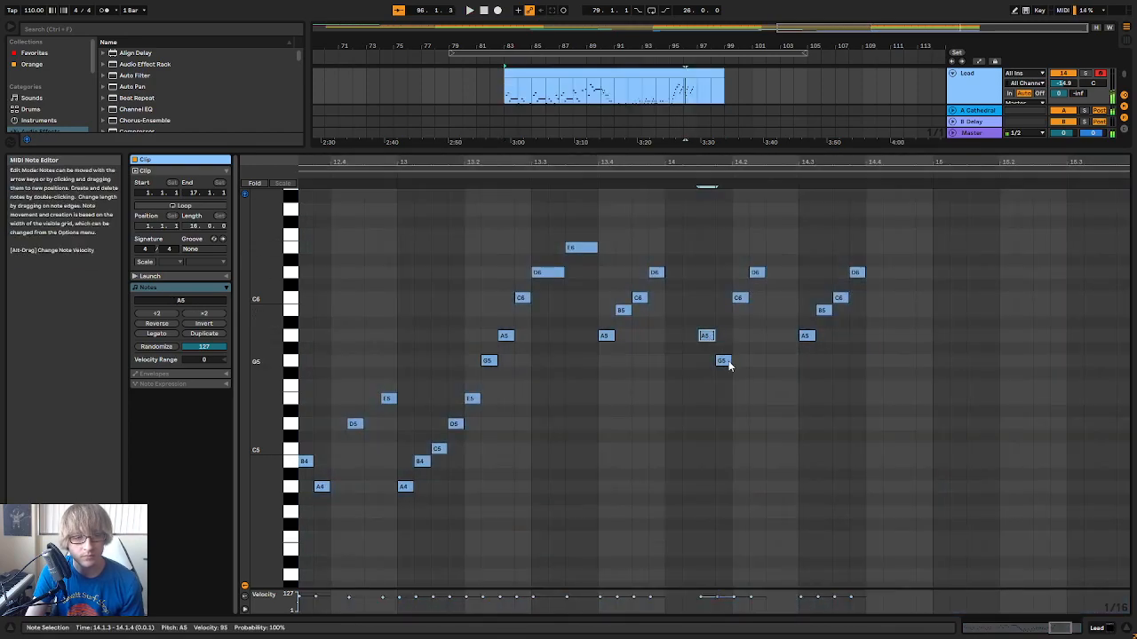
click(739, 298)
drag(756, 279, 819, 363)
click(806, 335)
drag(858, 275, 863, 315)
Add descending sixteenth notes A5, G5, E5 and D5 from 14.4.1 to 14.4.4, and replay bars 13 and 14
double_click(874, 335)
double_click(893, 361)
double_click(906, 398)
double_click(924, 424)
click(480, 173)
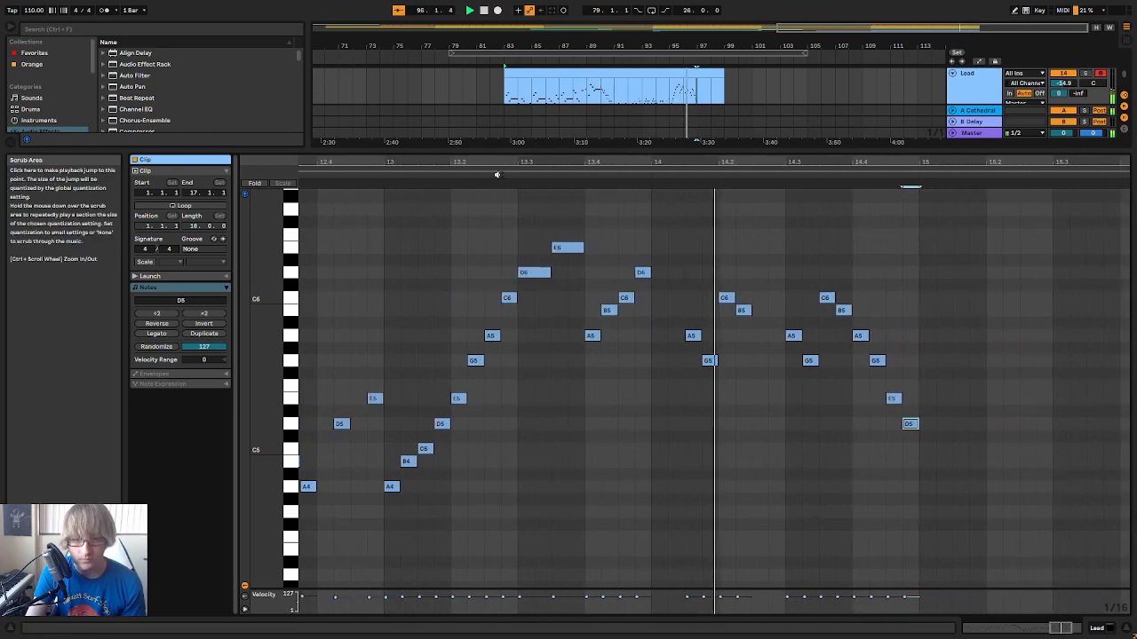
key(space)
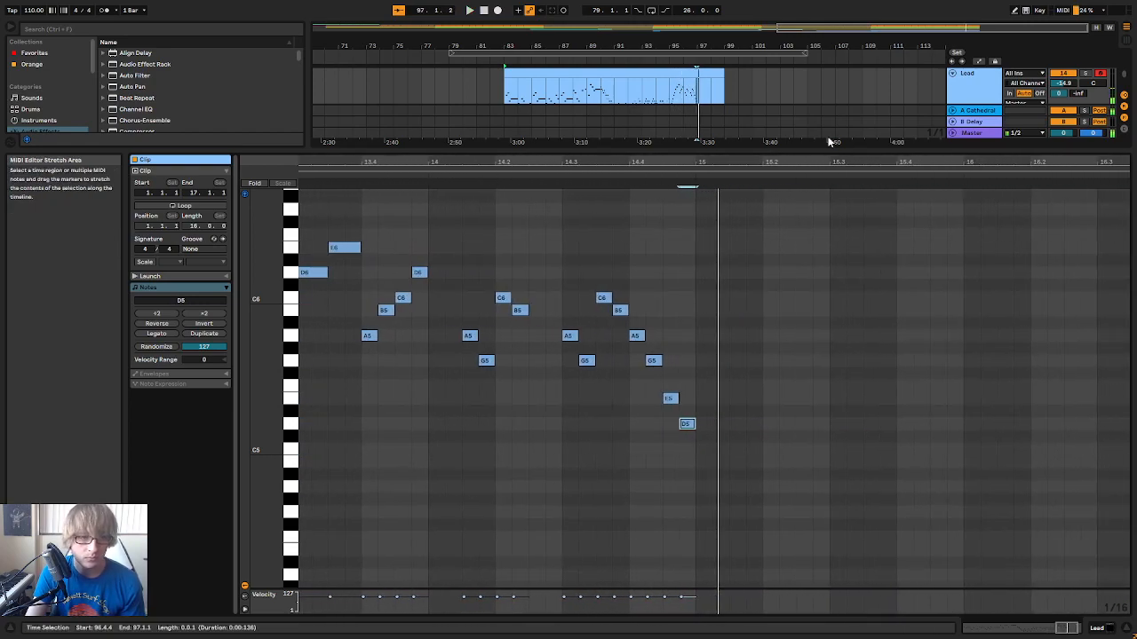
drag(705, 160, 888, 100)
click(514, 174)
drag(896, 162, 837, 200)
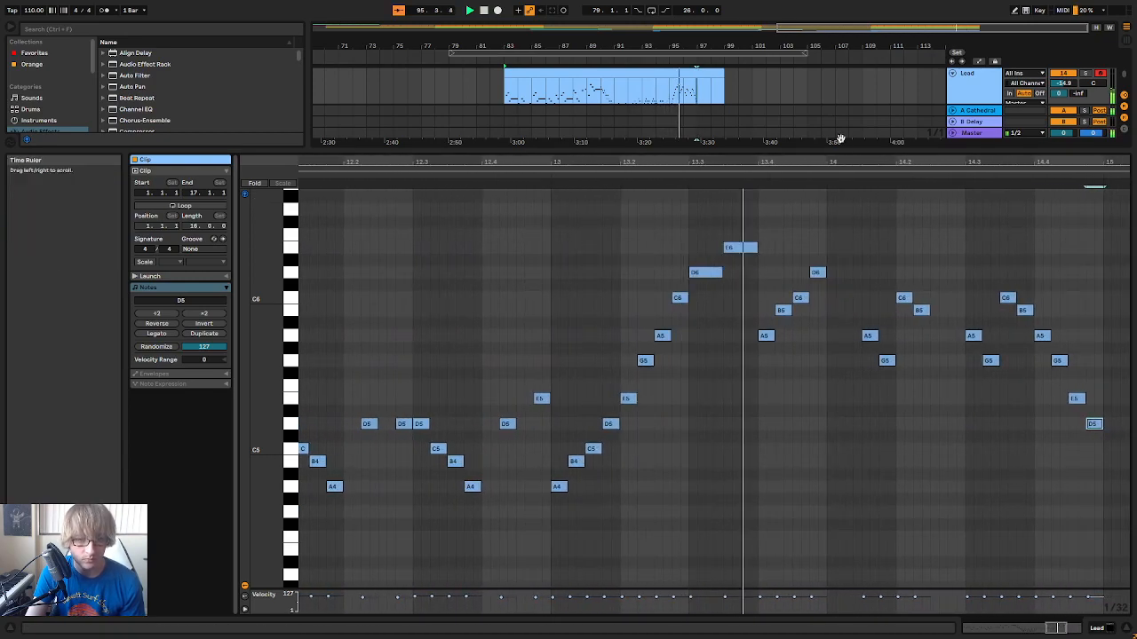
Replace the four sixteenth notes at 13.4.1 with a copy of the A5, G5, C6, B5 figure from 14.1.3, and play it
key(space)
click(868, 335)
click(885, 360)
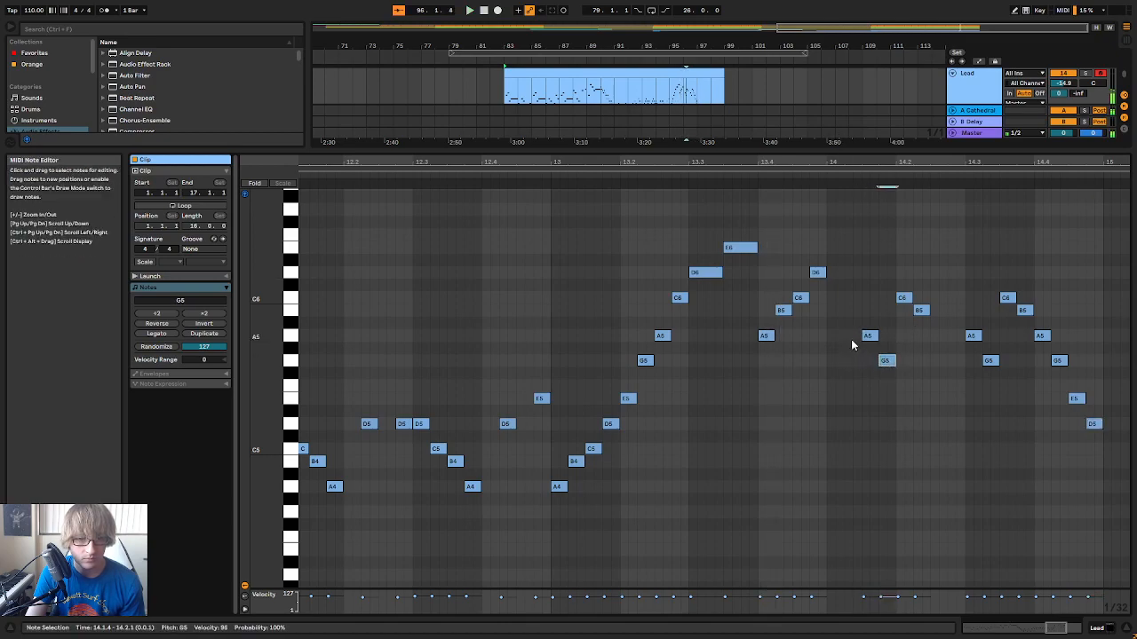
drag(866, 371, 920, 275)
drag(760, 364, 820, 273)
key(Delete)
key(ctrl+v)
click(525, 181)
key(space)
drag(983, 164, 868, 162)
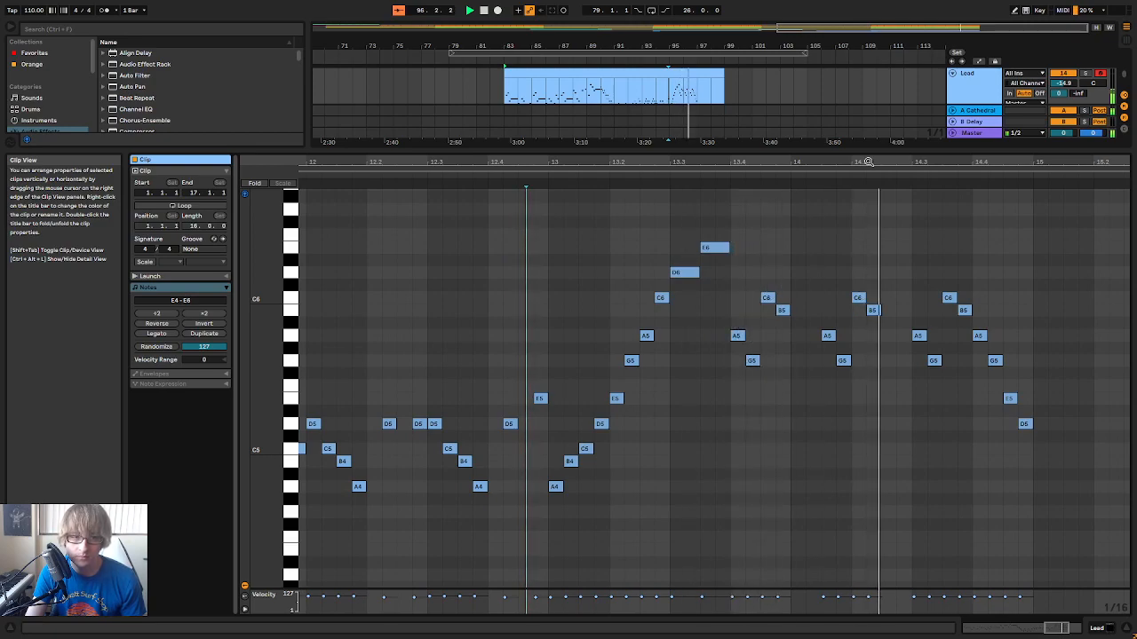
click(471, 174)
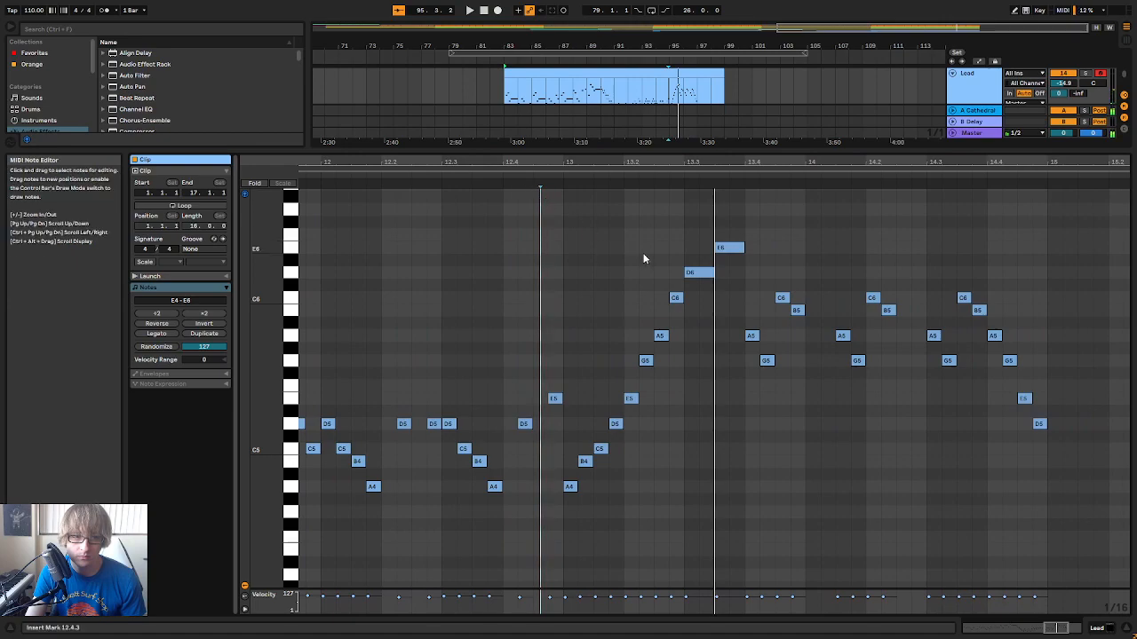
Lower the E6 eighth note at 13.3.3 to C6, and play the phrase around it
click(724, 249)
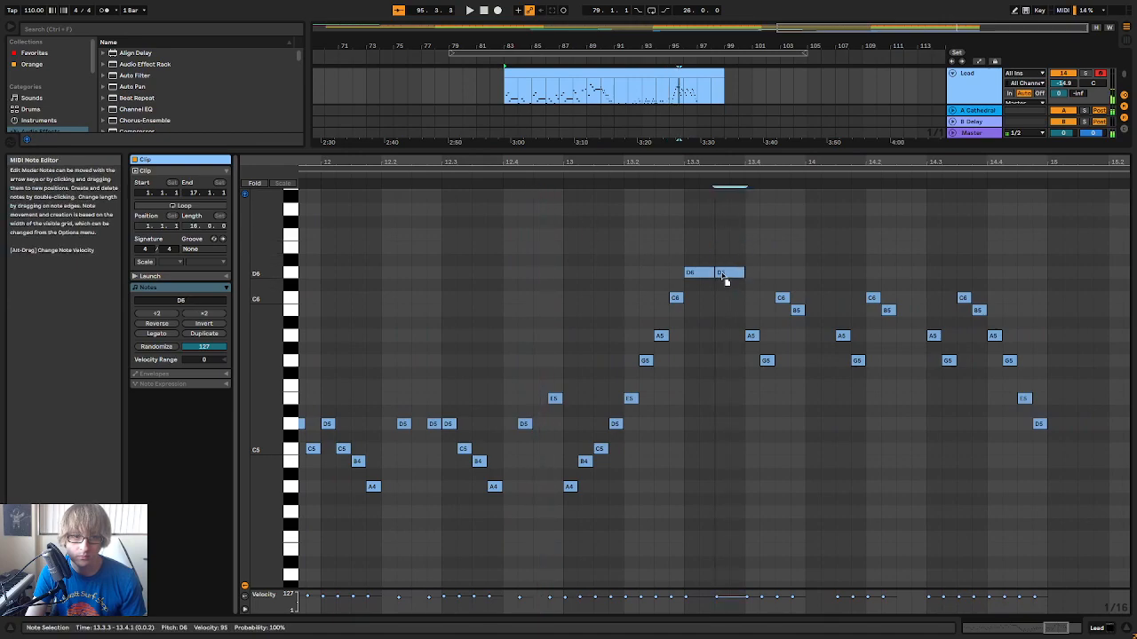
drag(731, 164, 897, 107)
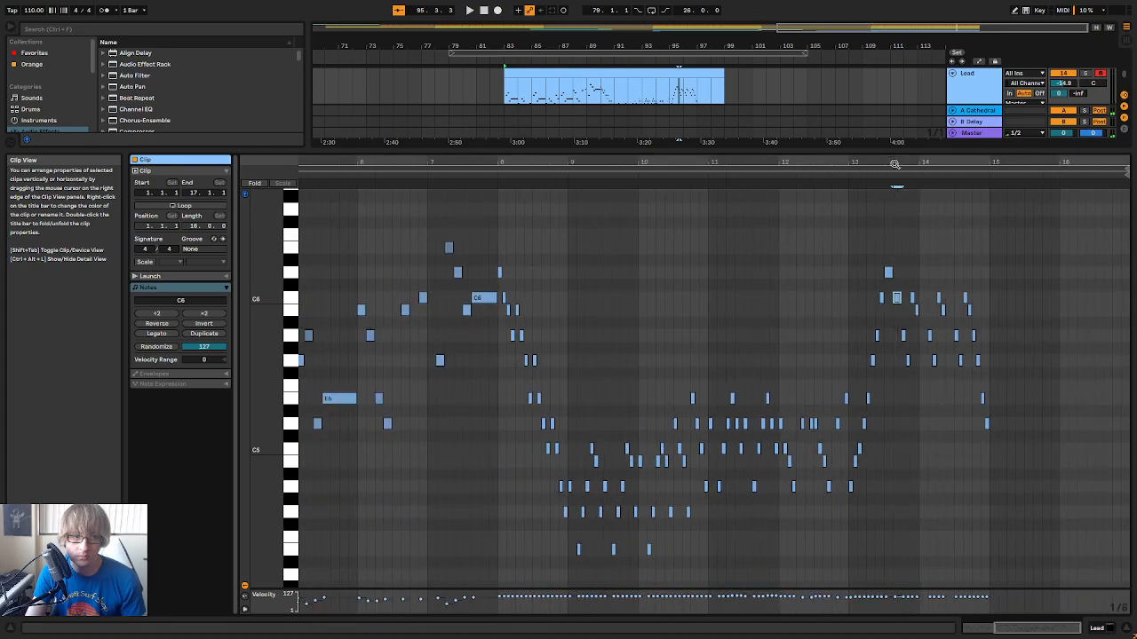
click(805, 174)
mouse_move(928, 162)
mouse_down()
mouse_move(929, 240)
mouse_move(910, 244)
mouse_up()
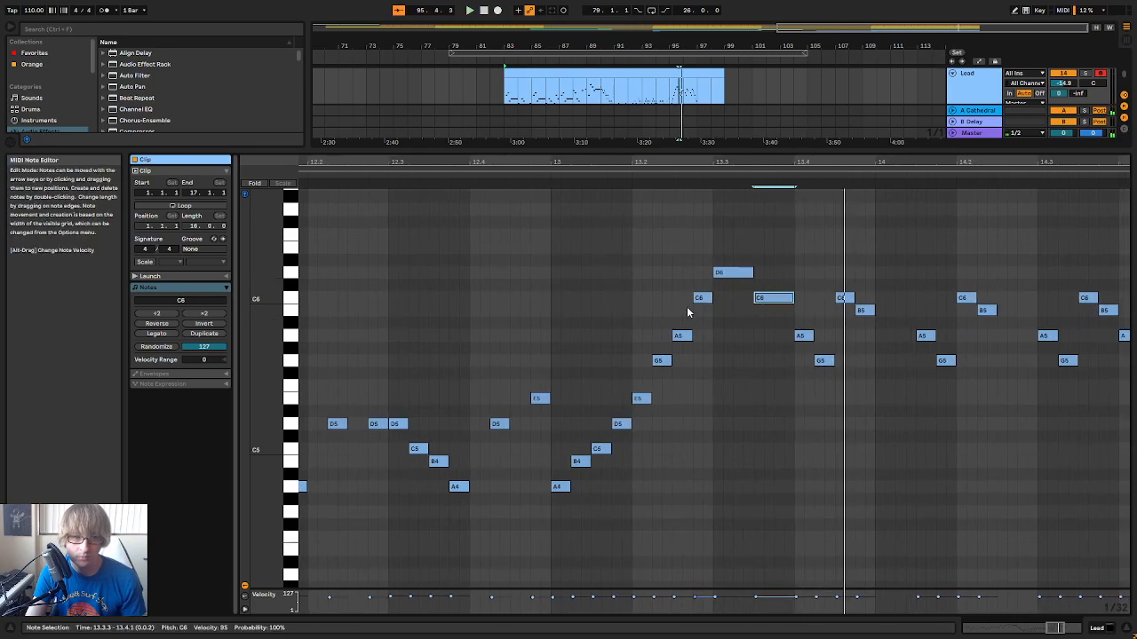
Raise the eighth note at 13.3.3 to E6, and play the rising run through bars 13 and 14
drag(565, 509, 566, 466)
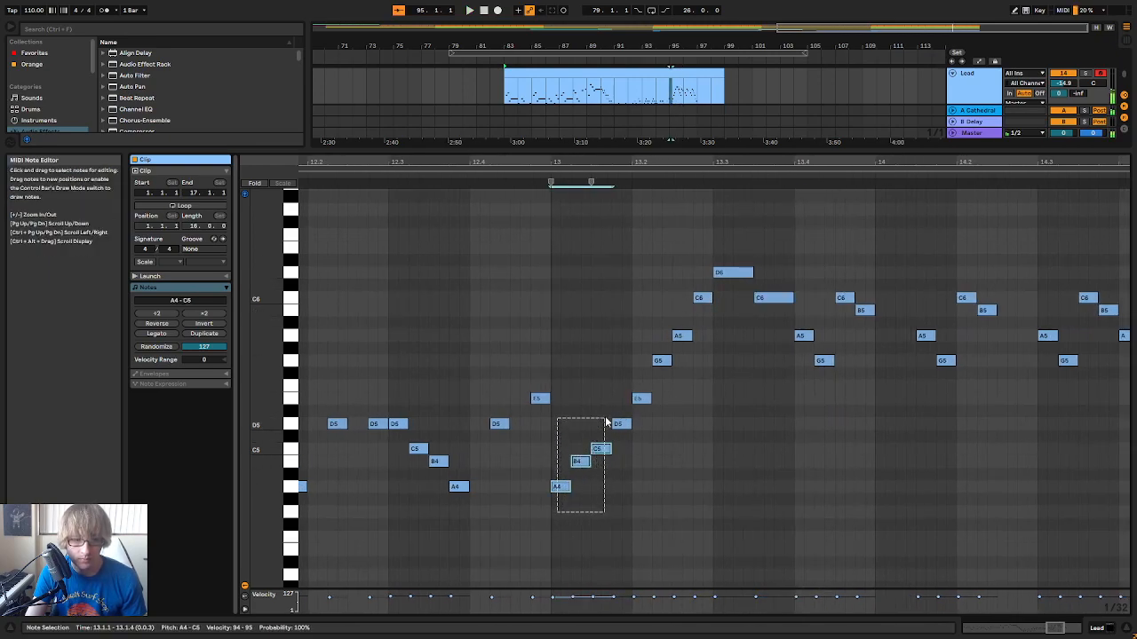
drag(695, 308, 720, 273)
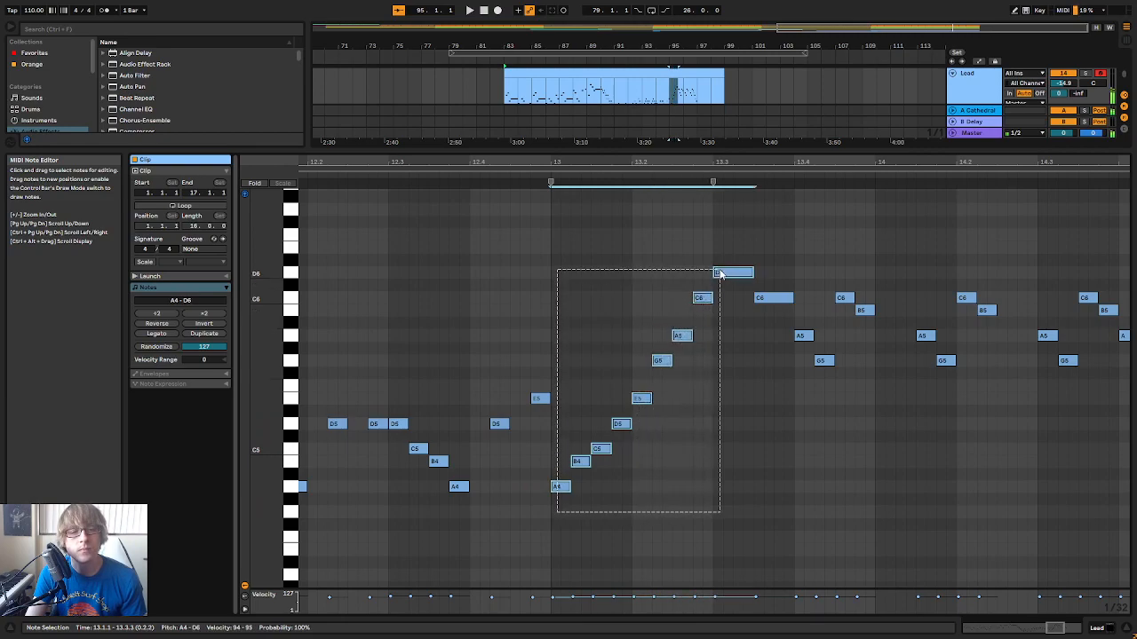
click(770, 249)
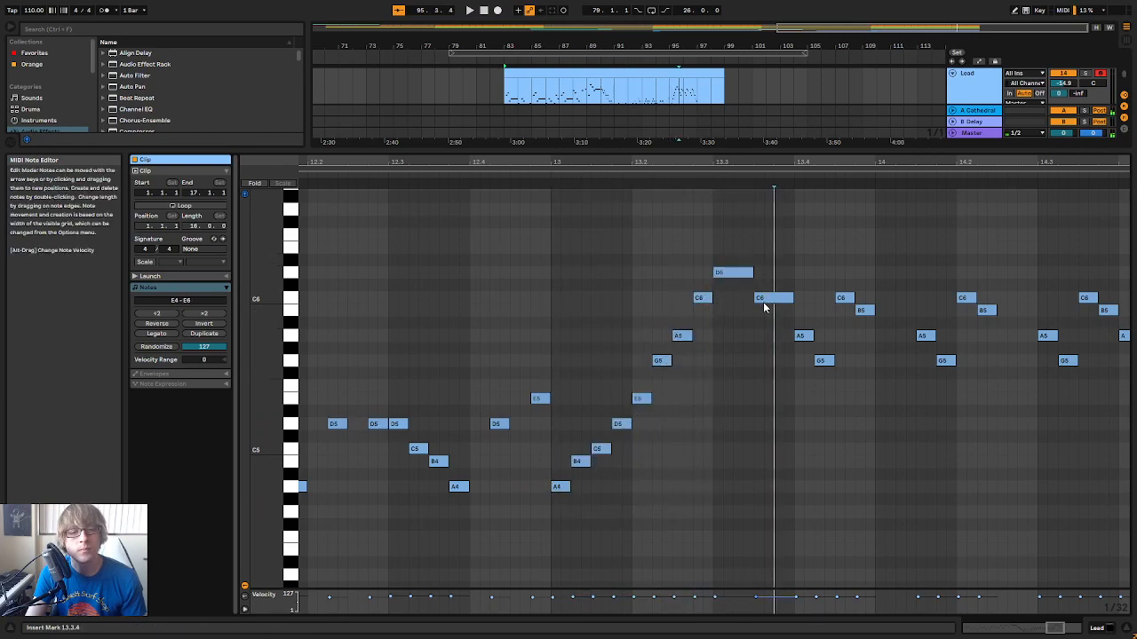
drag(768, 304, 770, 252)
click(630, 189)
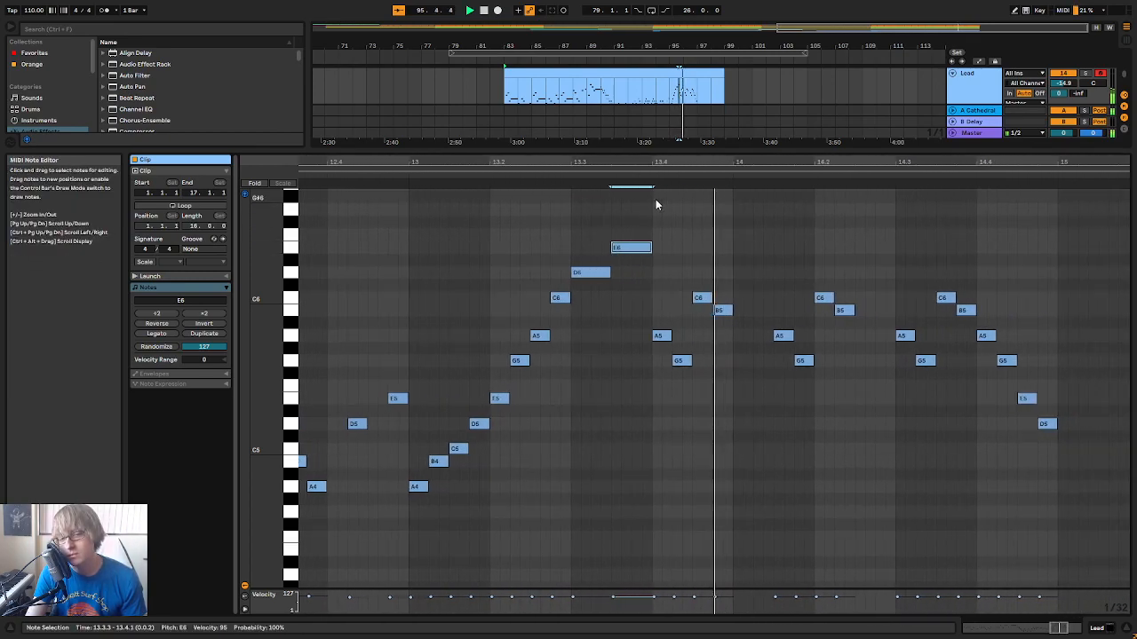
key(space)
drag(767, 162, 786, 162)
click(630, 177)
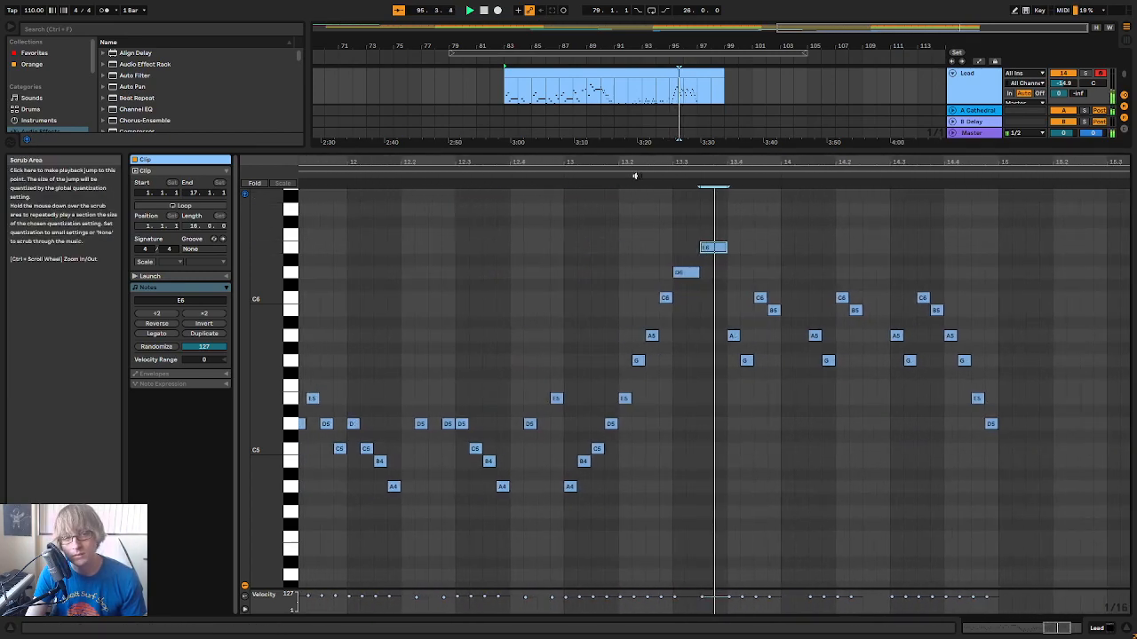
key(space)
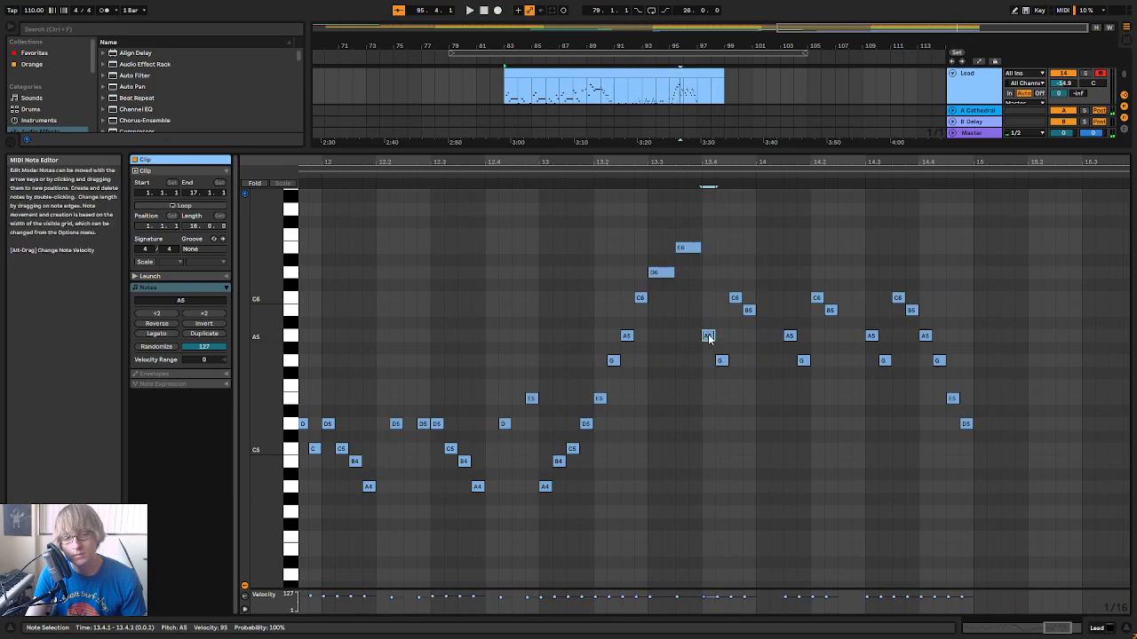
Set the sixteenth note at 13.4.2 to B5 and the one at 13.4.4 to D6, and replay the phrase
drag(720, 358, 721, 340)
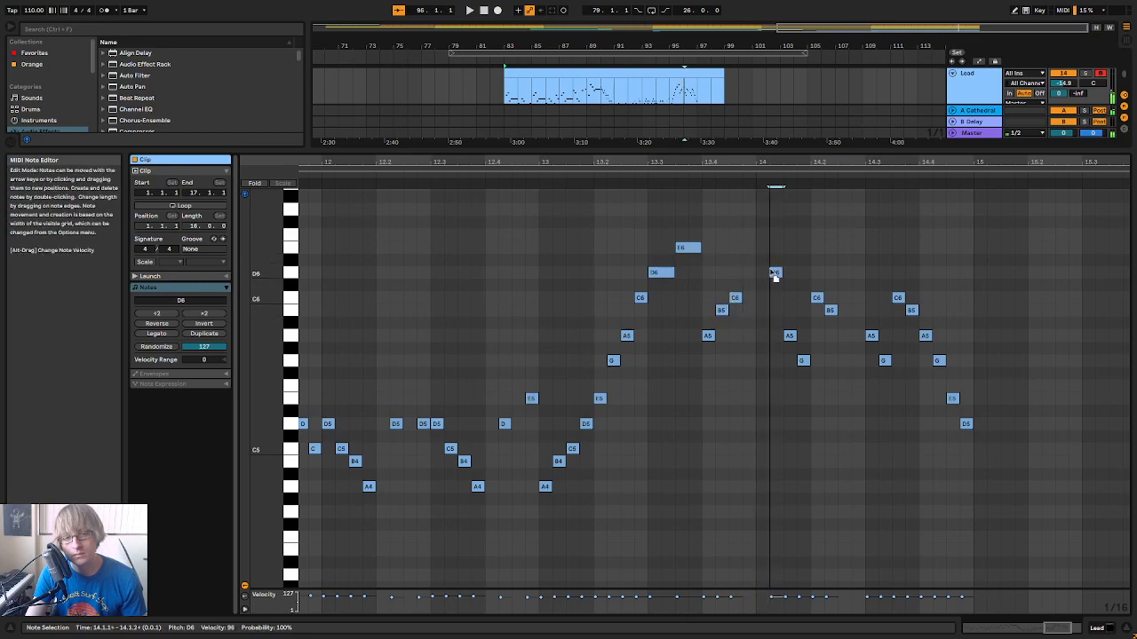
click(568, 177)
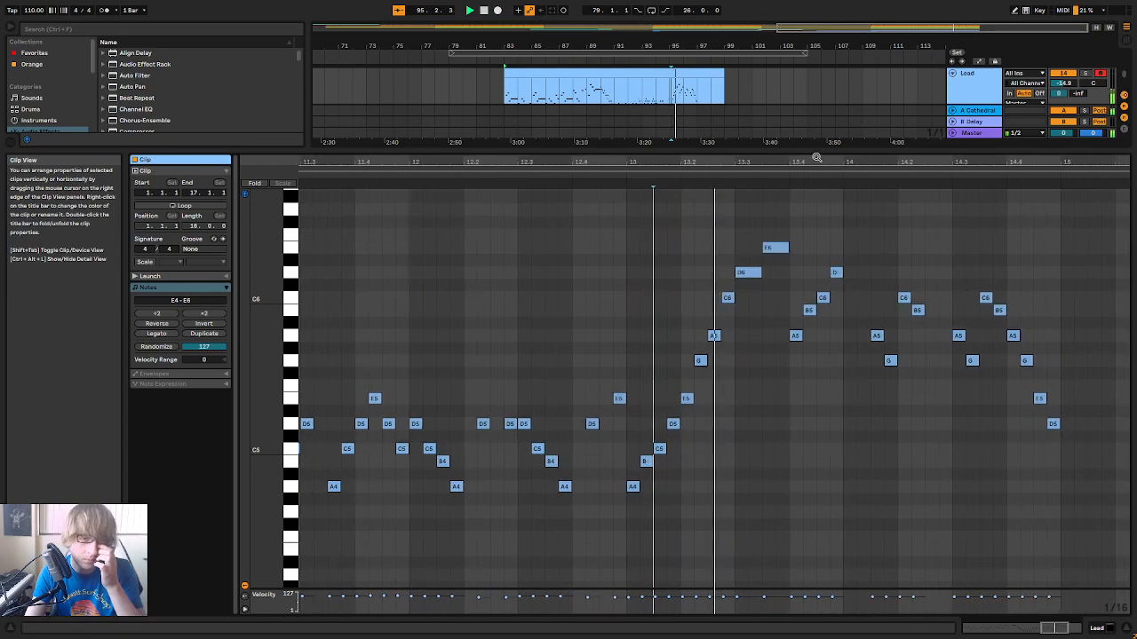
drag(816, 160, 741, 164)
key(space)
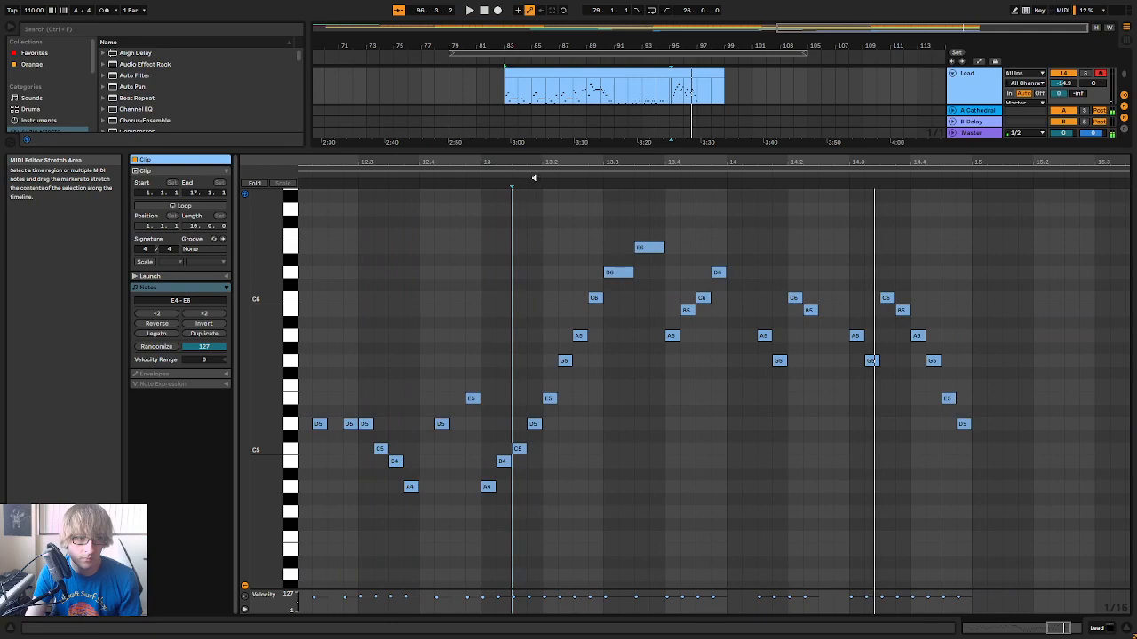
key(space)
Lower the sixteenth notes at 13.4.3 and 13.4.4 to A5 and G5, and play bars 13 and 14
click(746, 337)
key(space)
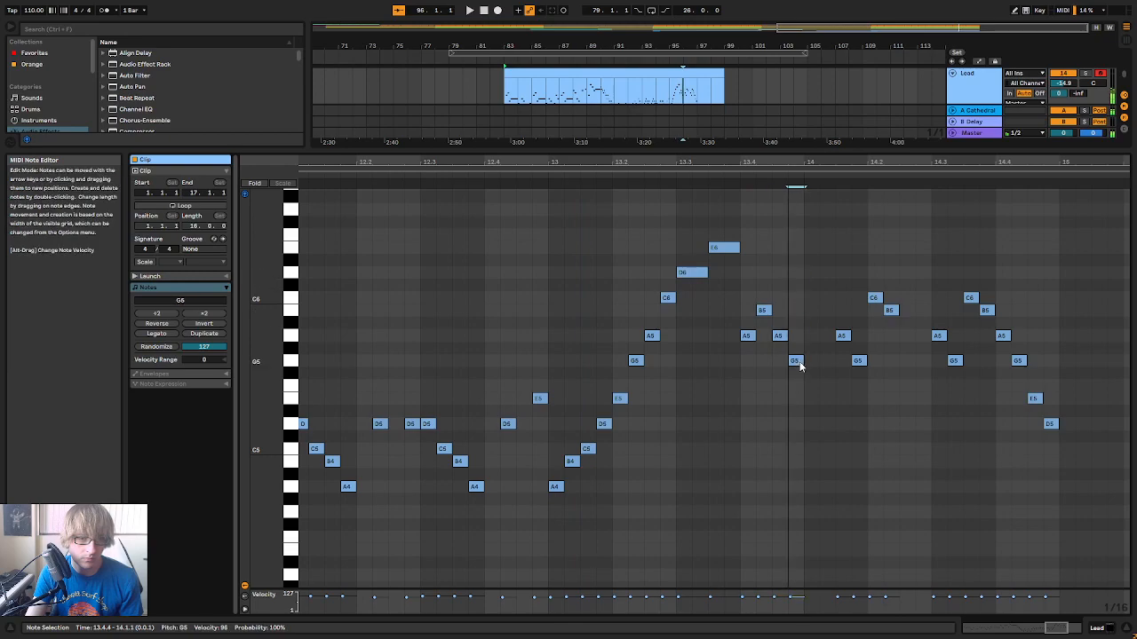
click(731, 181)
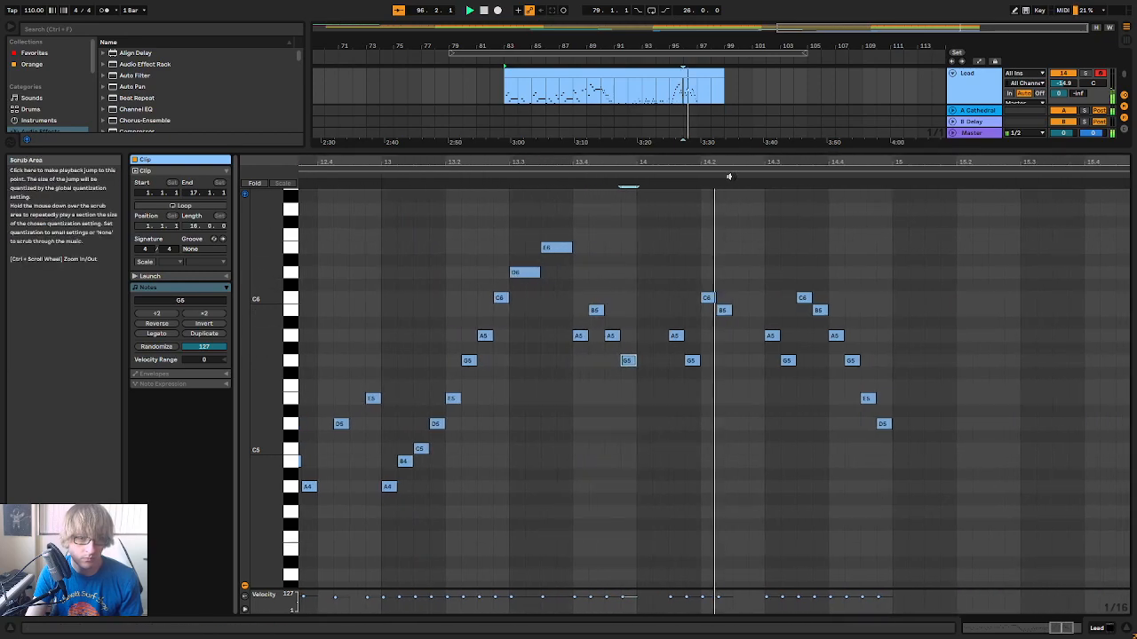
key(space)
drag(730, 160, 790, 147)
click(469, 178)
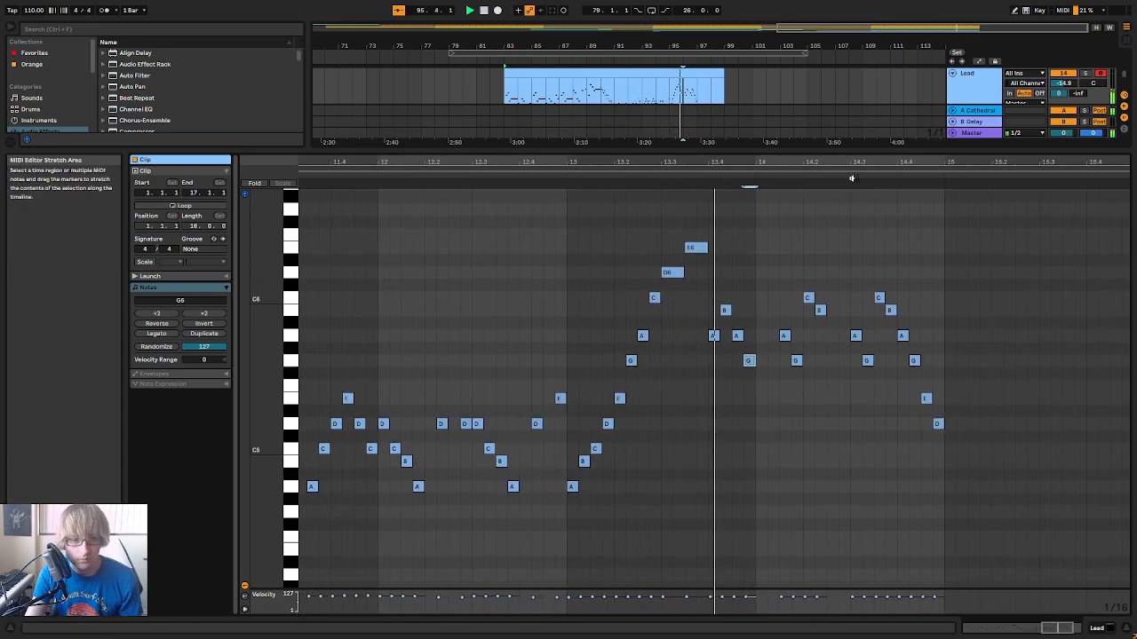
Lower the eighth note at 13.3.3 to C6, and listen to the phrase around it
click(481, 174)
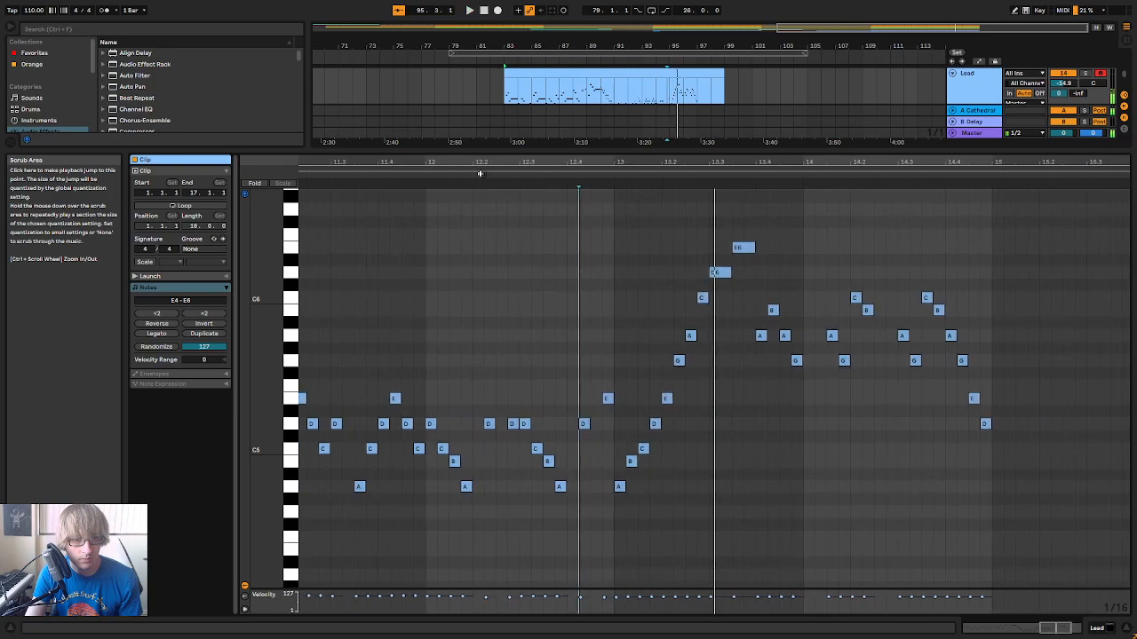
click(725, 274)
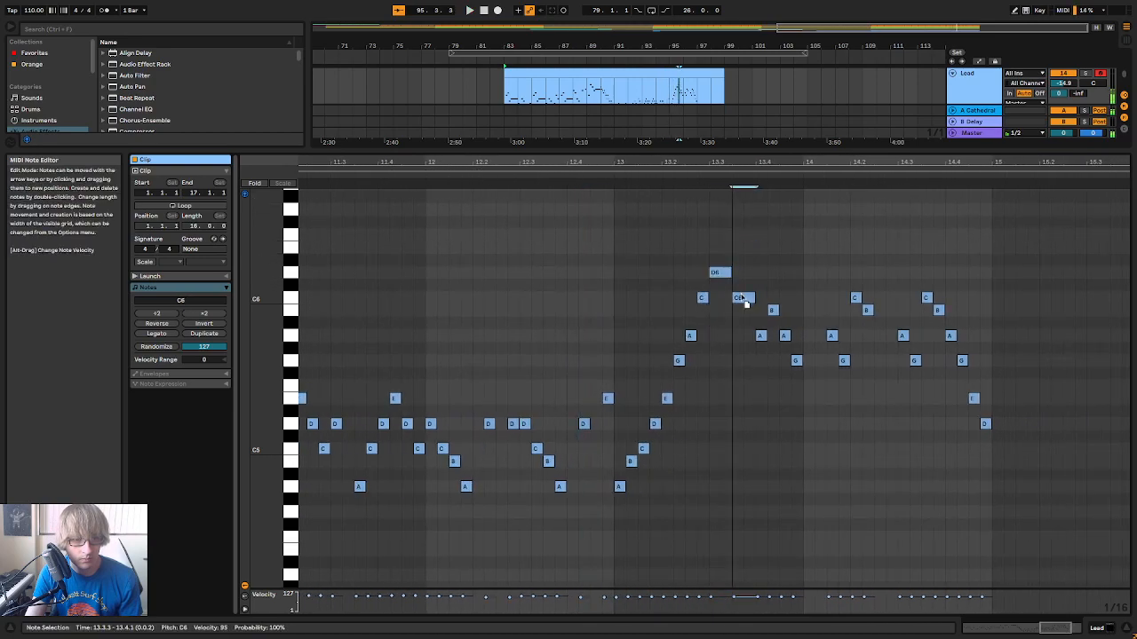
click(621, 184)
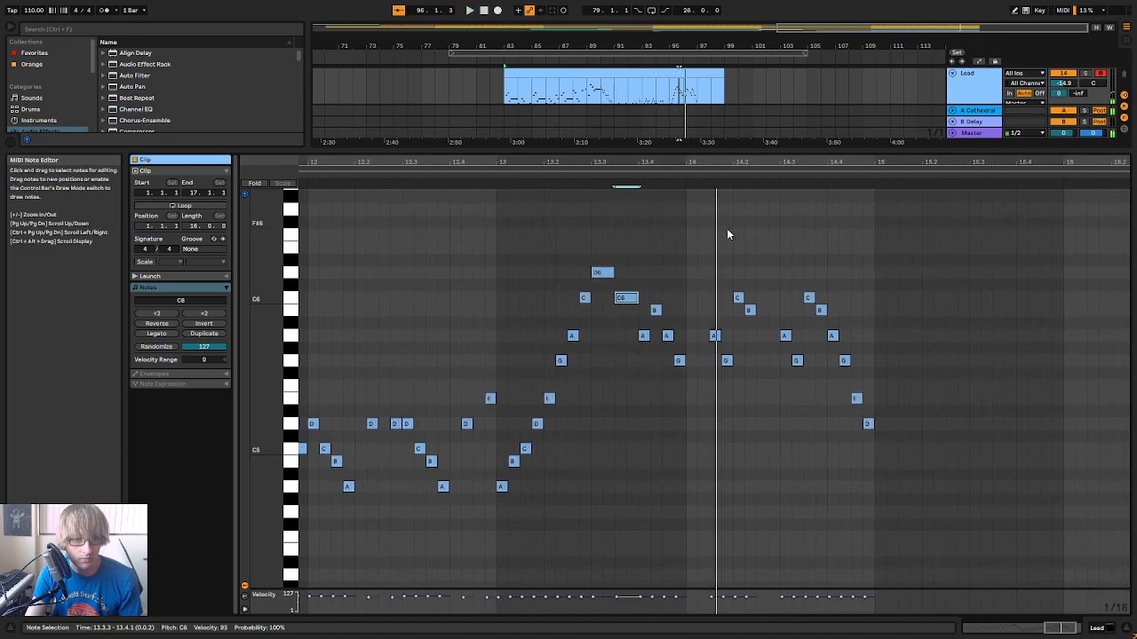
Change the four-note figure starting at 14.1.3 to A5, B5, A5, G5, and play it from before bar 13
click(715, 335)
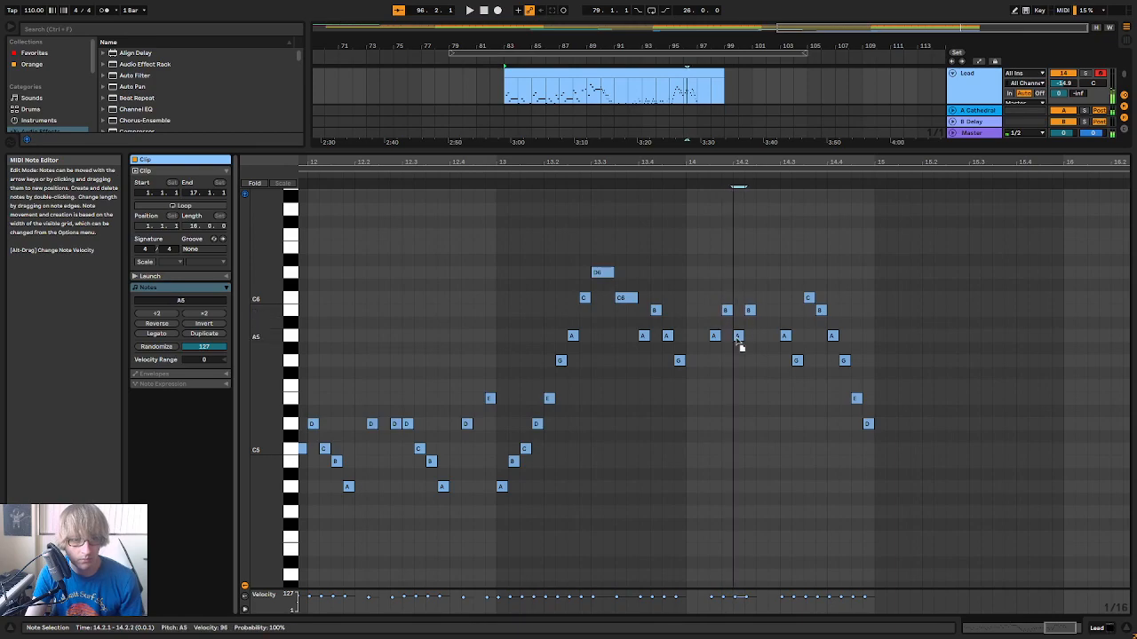
key(Down)
key(Down)
click(531, 190)
click(531, 169)
click(531, 183)
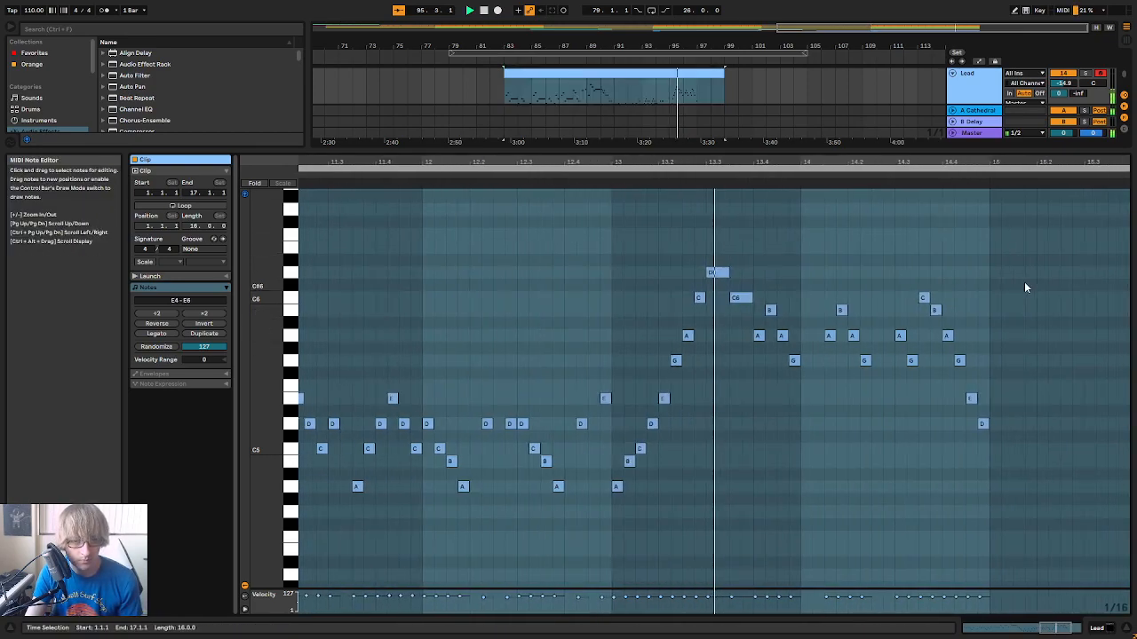
key(ctrl+a)
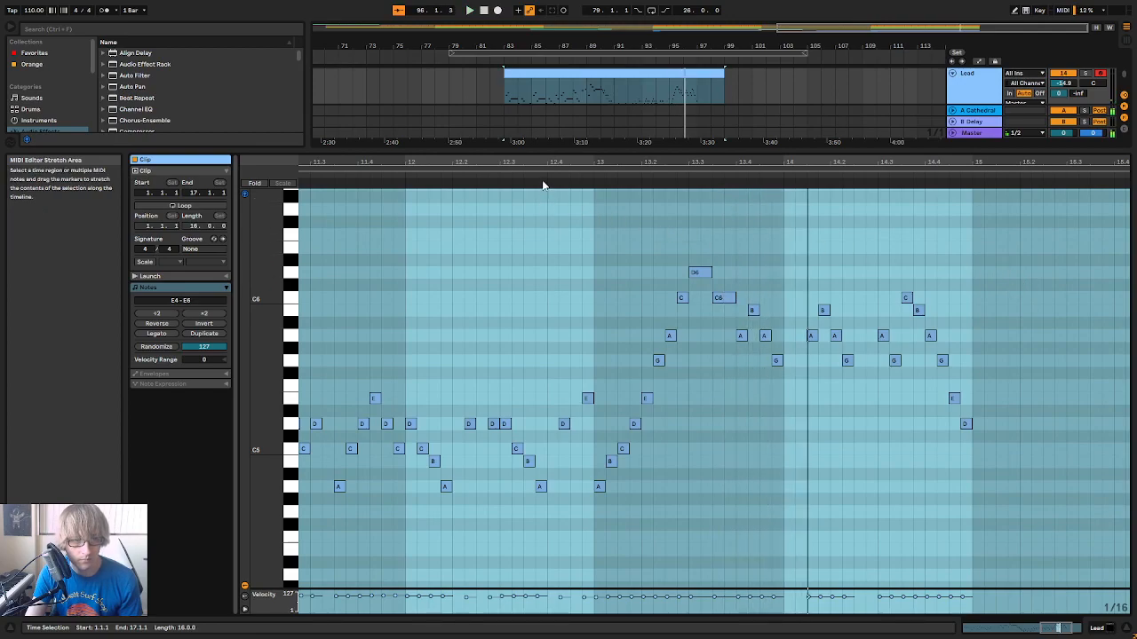
click(496, 171)
Lower the top of bar 13's rising run to B5 at 13.2.4, C6 at 13.3.1 and B5 at 13.3.3, and play it
drag(885, 161, 875, 211)
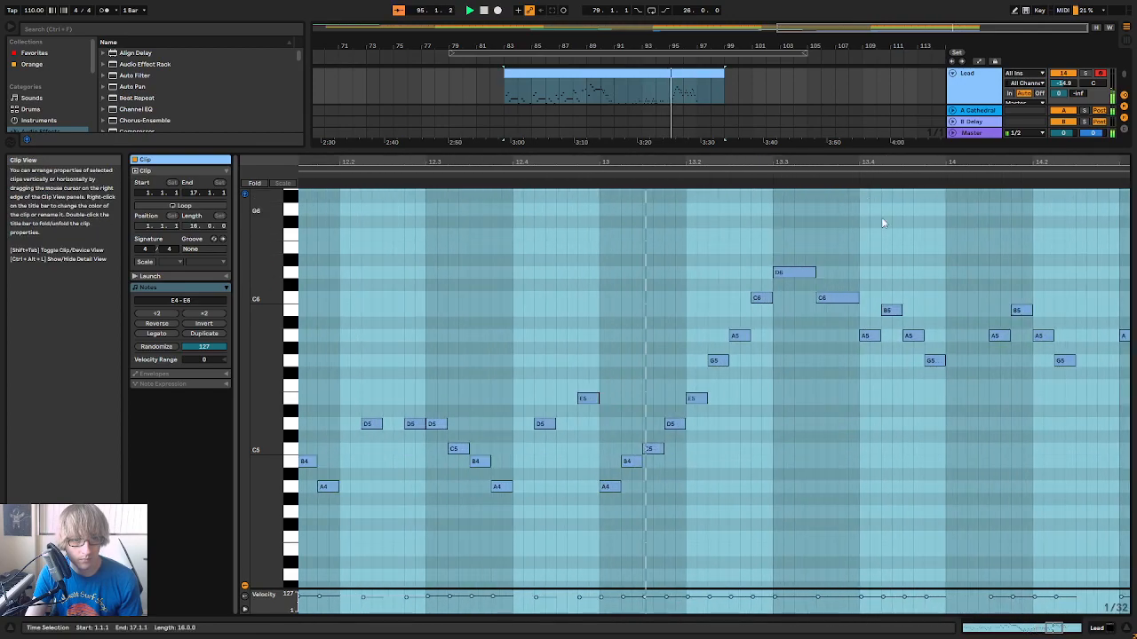
click(891, 229)
click(762, 300)
key(Down)
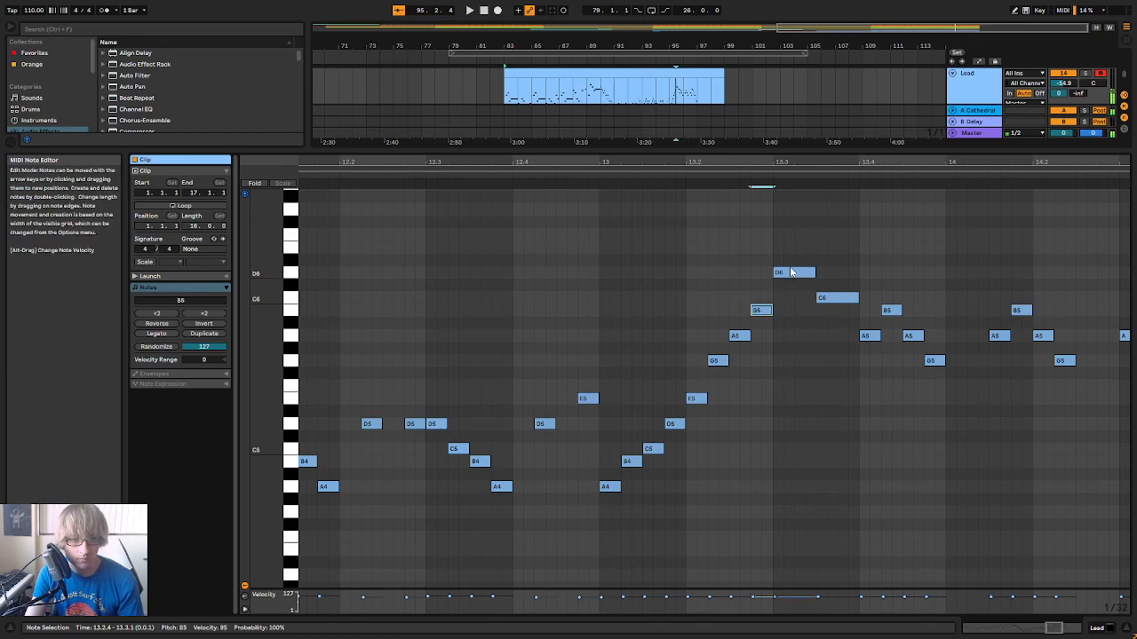
click(832, 299)
key(Down)
key(space)
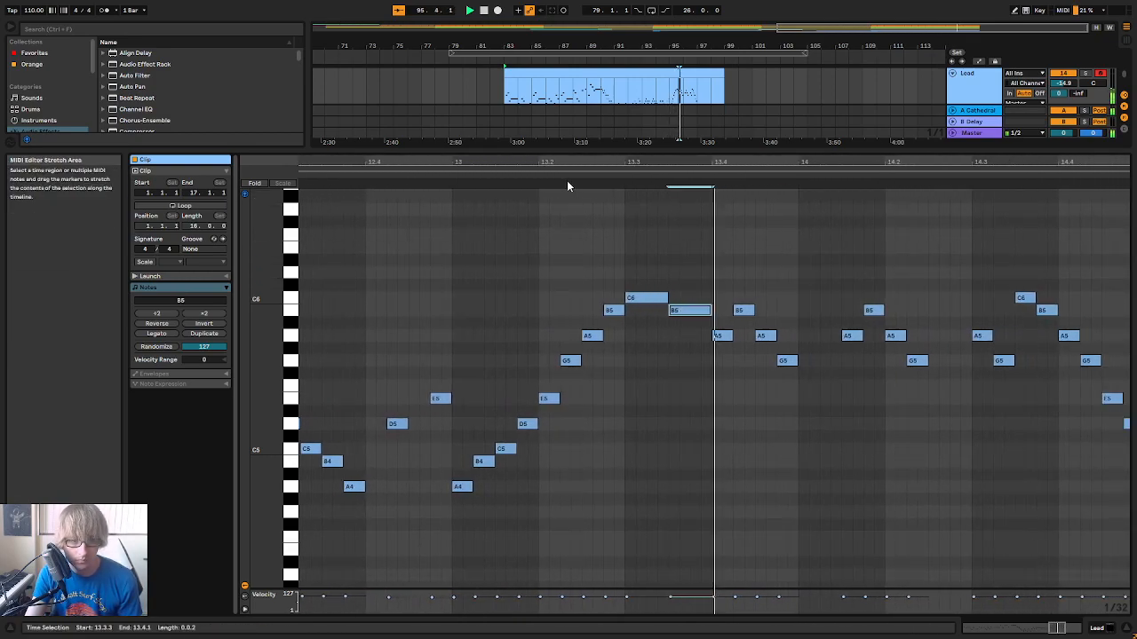
drag(622, 163, 686, 124)
click(584, 178)
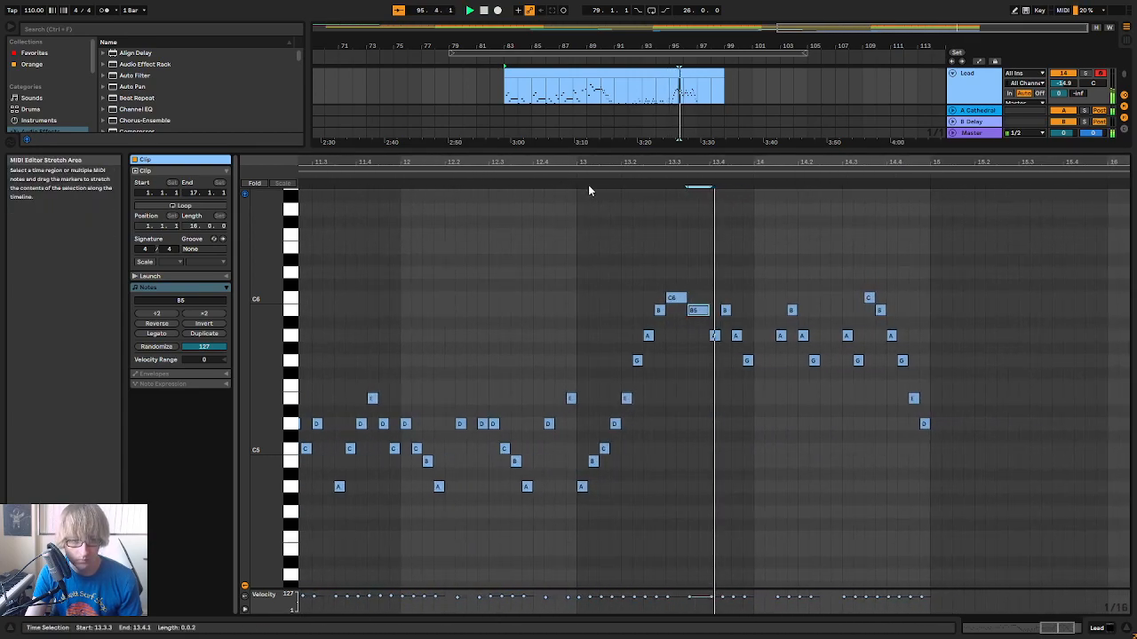
Try the eighth note at 13.3.3 on G5, and play the phrase
key(Down)
key(Down)
key(Down)
key(Down)
key(space)
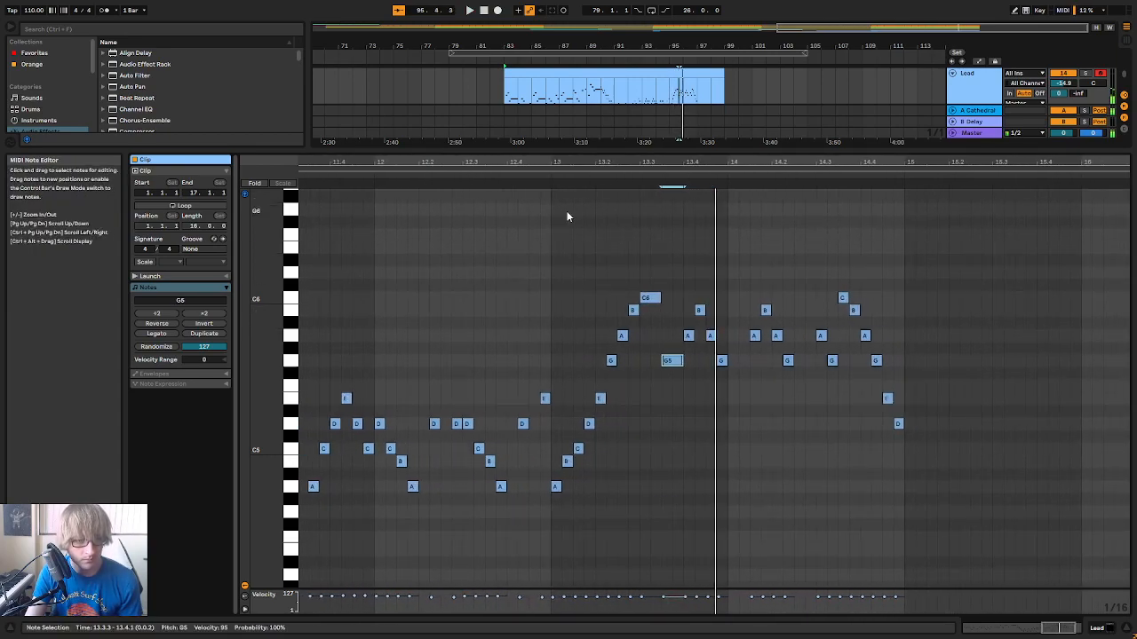
Try higher pitches for the eighth note at 13.3.3, return it to B5, and replay the phrase
key(Up)
key(Up)
key(Up)
key(Up)
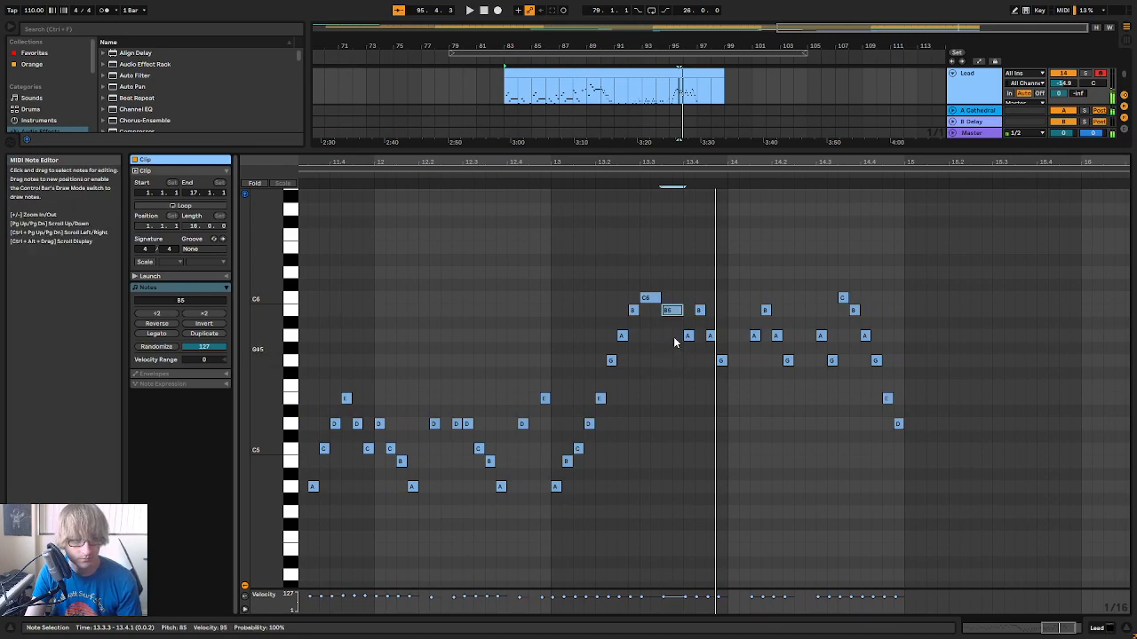
key(Up)
click(532, 173)
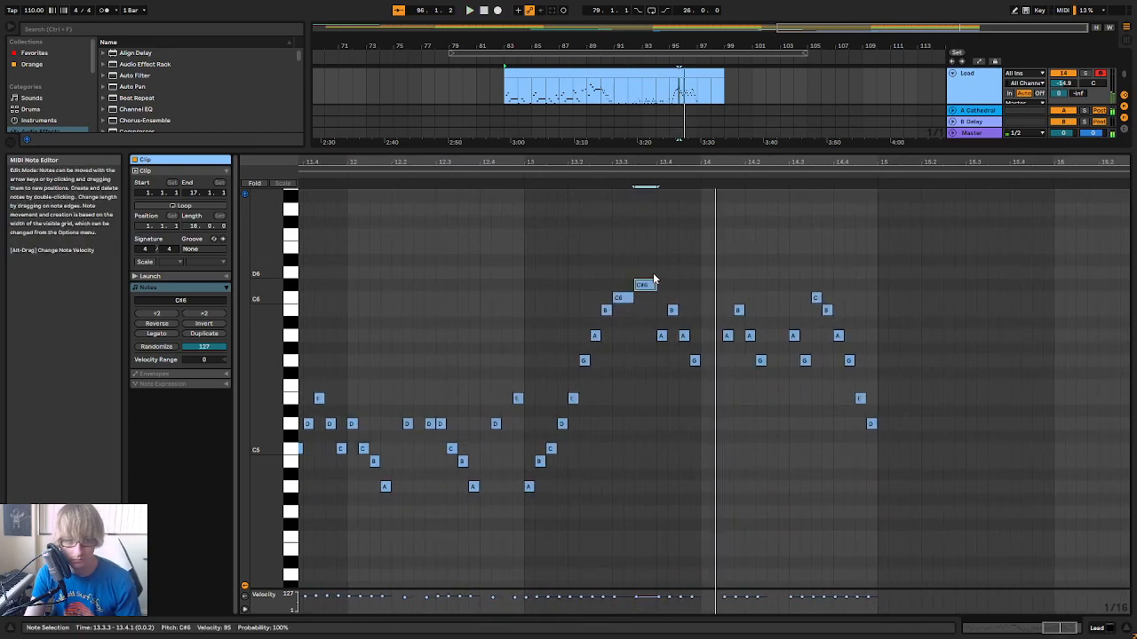
key(Down)
key(Down)
click(510, 186)
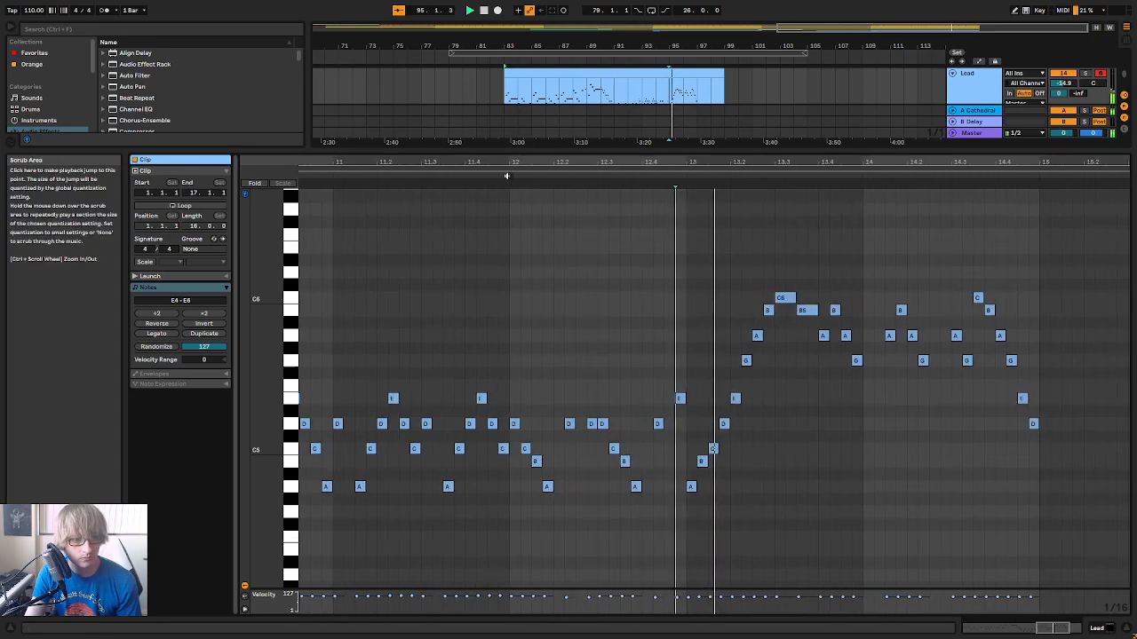
Review the rising run in bar 13, raise the eighth notes at 13.3.1 and 13.3.3 to D6 and C6, and play them
click(647, 486)
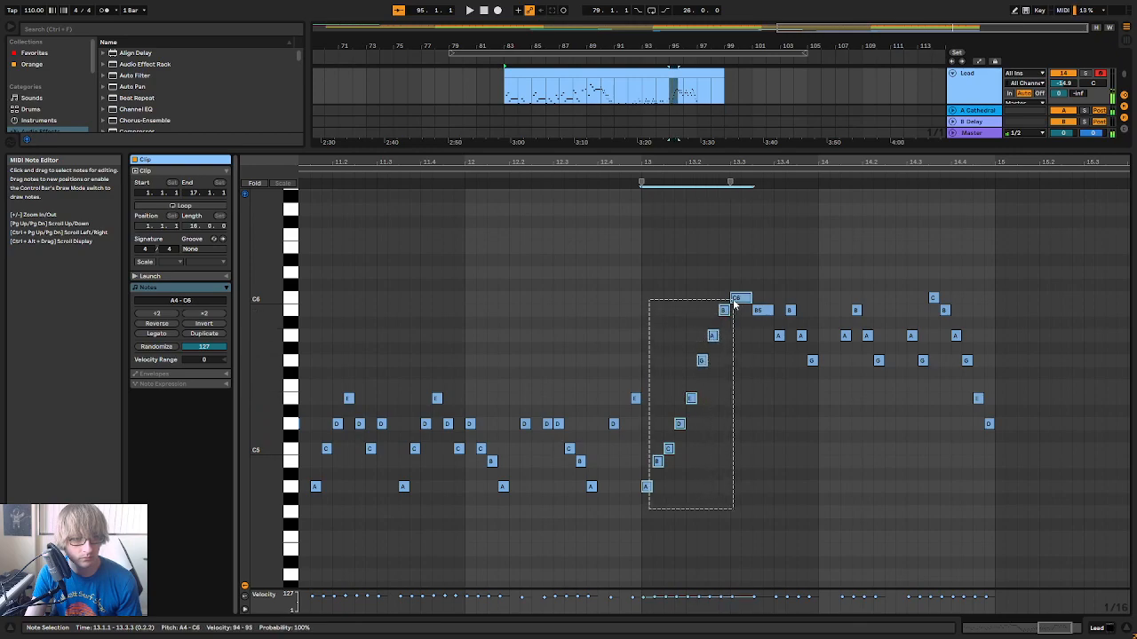
drag(733, 305, 734, 305)
click(622, 174)
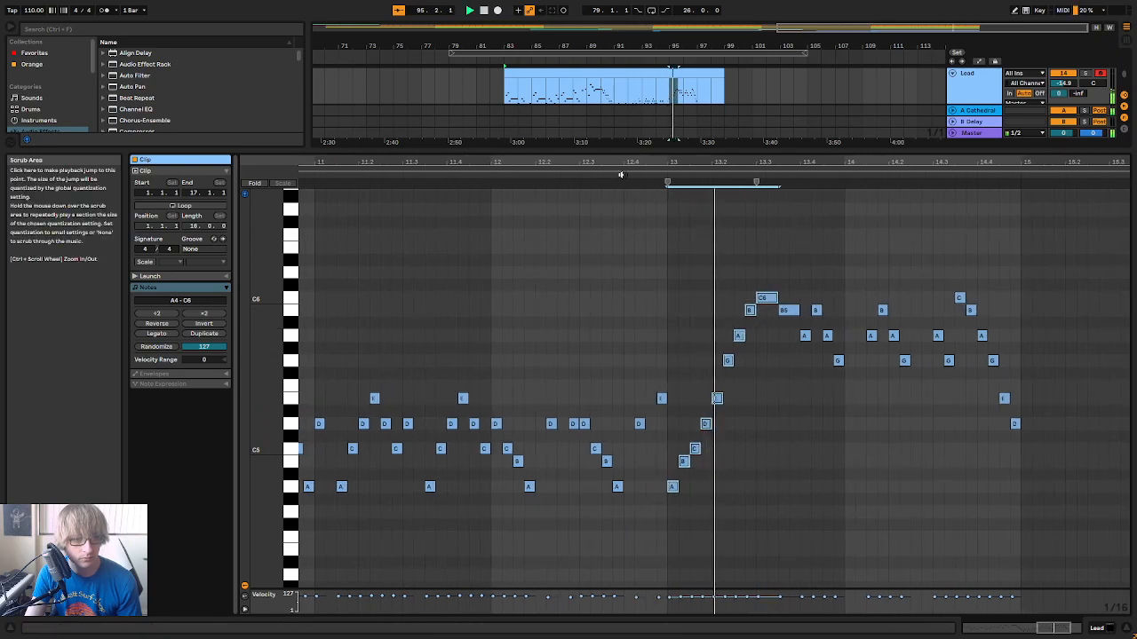
click(704, 288)
key(space)
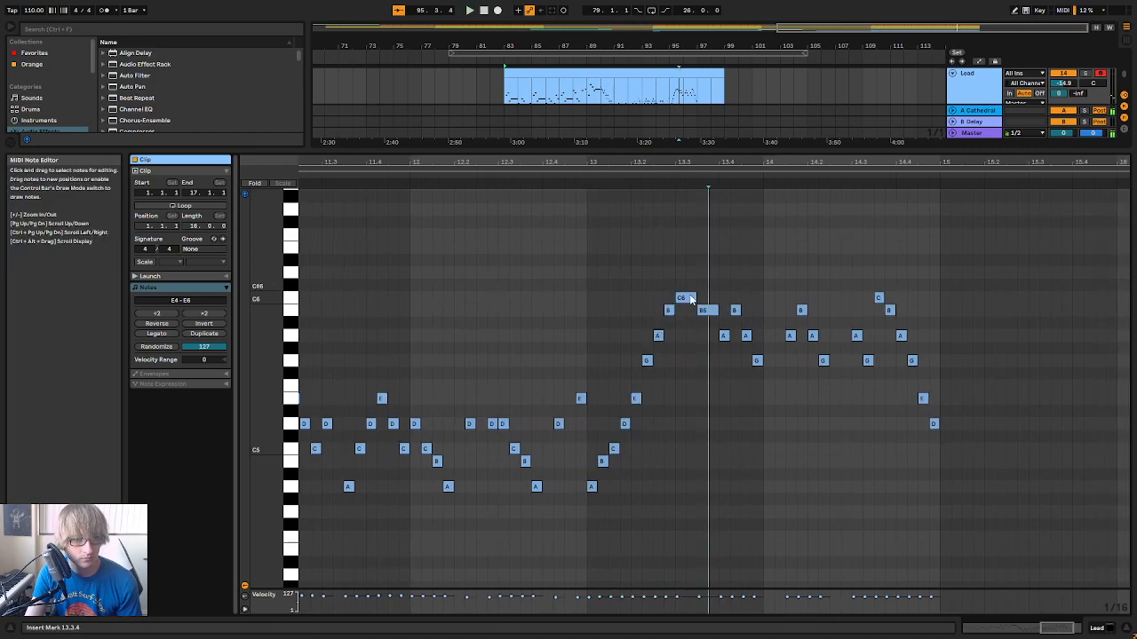
click(669, 313)
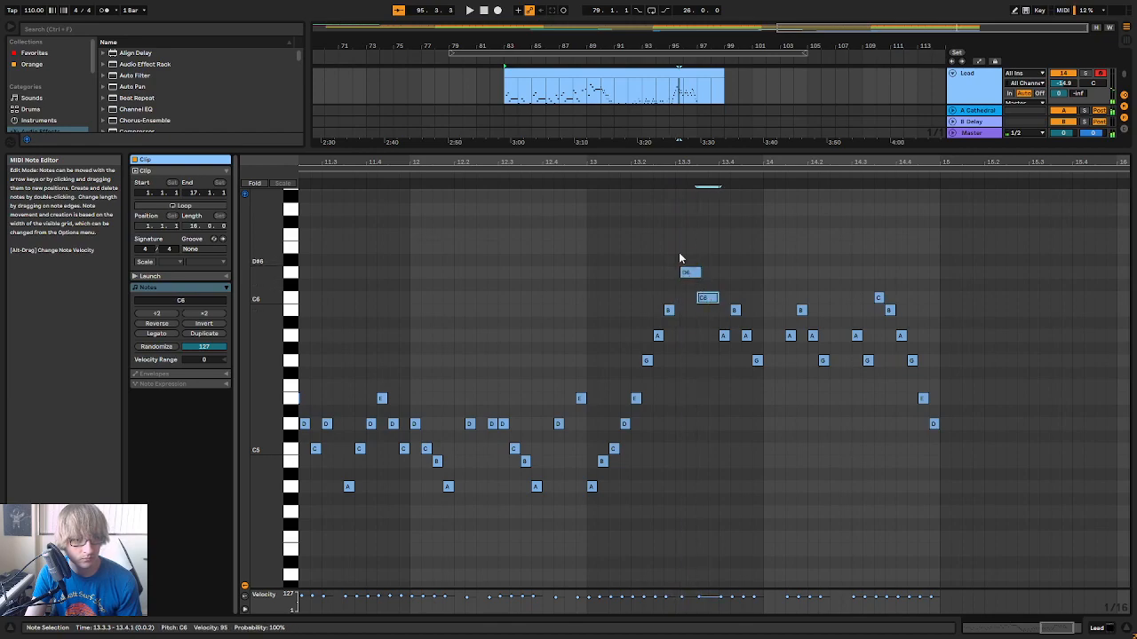
key(space)
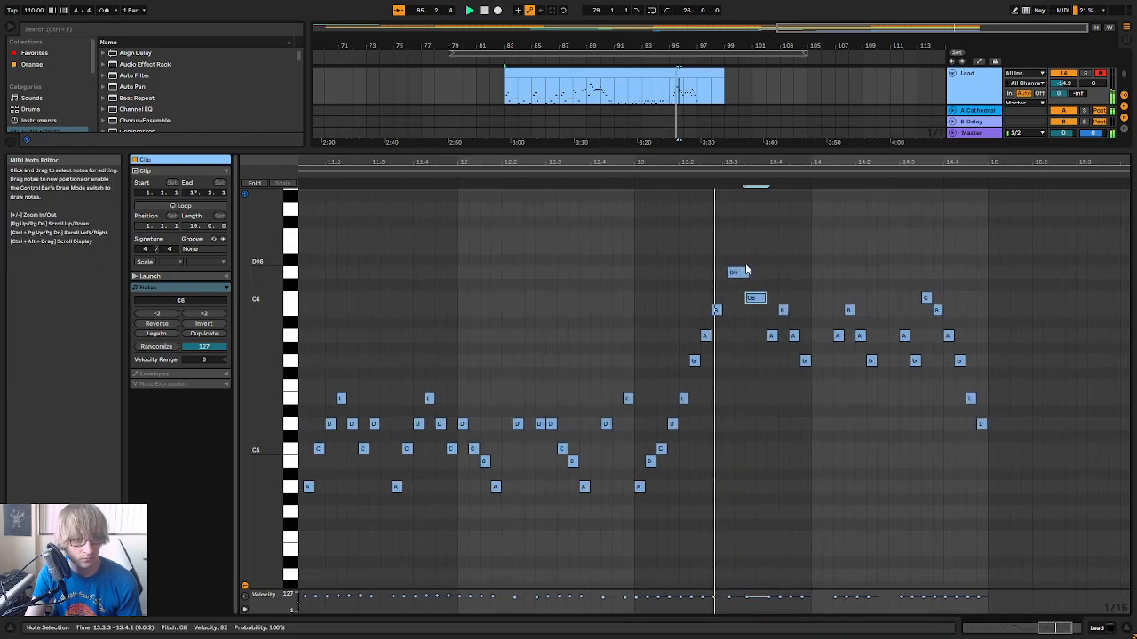
click(671, 274)
key(space)
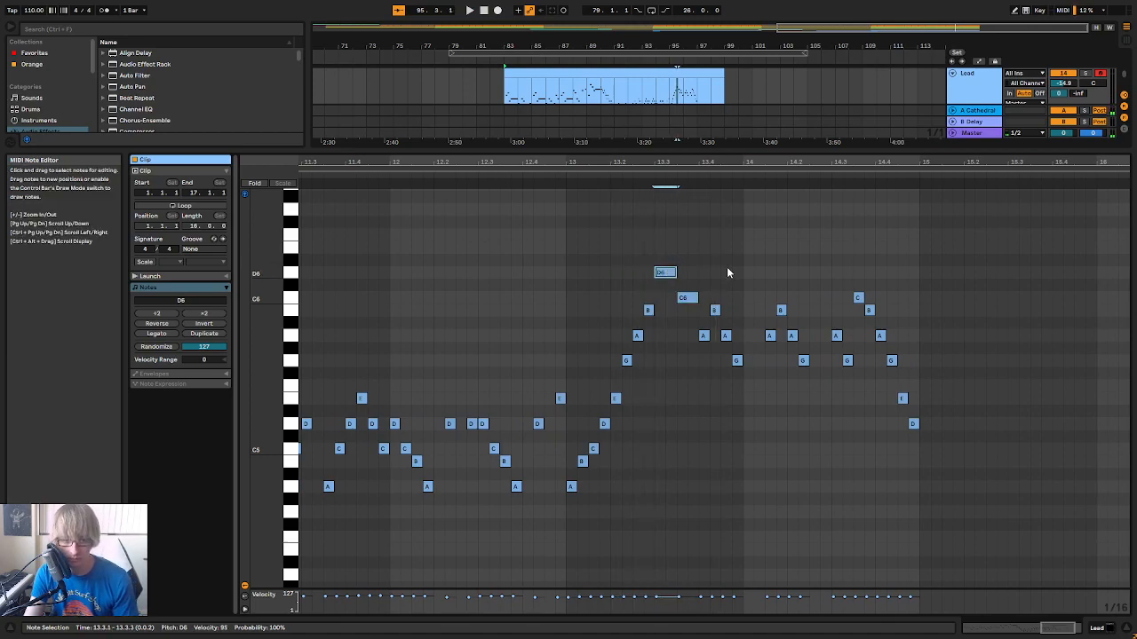
Raise the sixteenth note at 13.2.4 to C6 and the eighth note at 13.3.3 to E6, keep D6 between them, and play the run
key(Down)
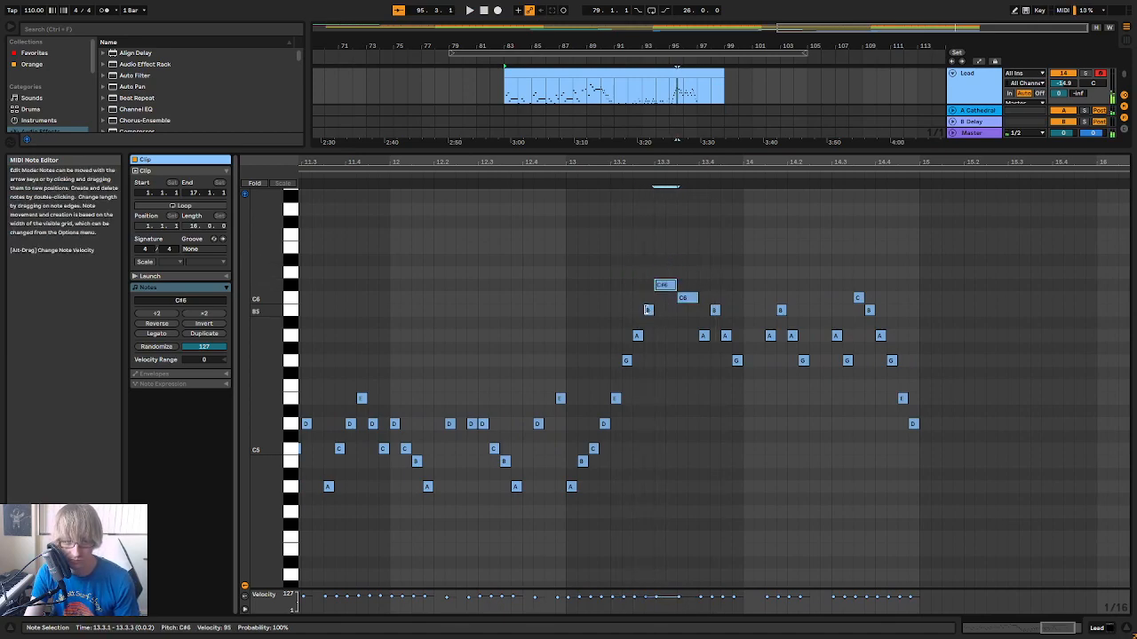
click(648, 311)
key(Up)
click(689, 298)
key(Up)
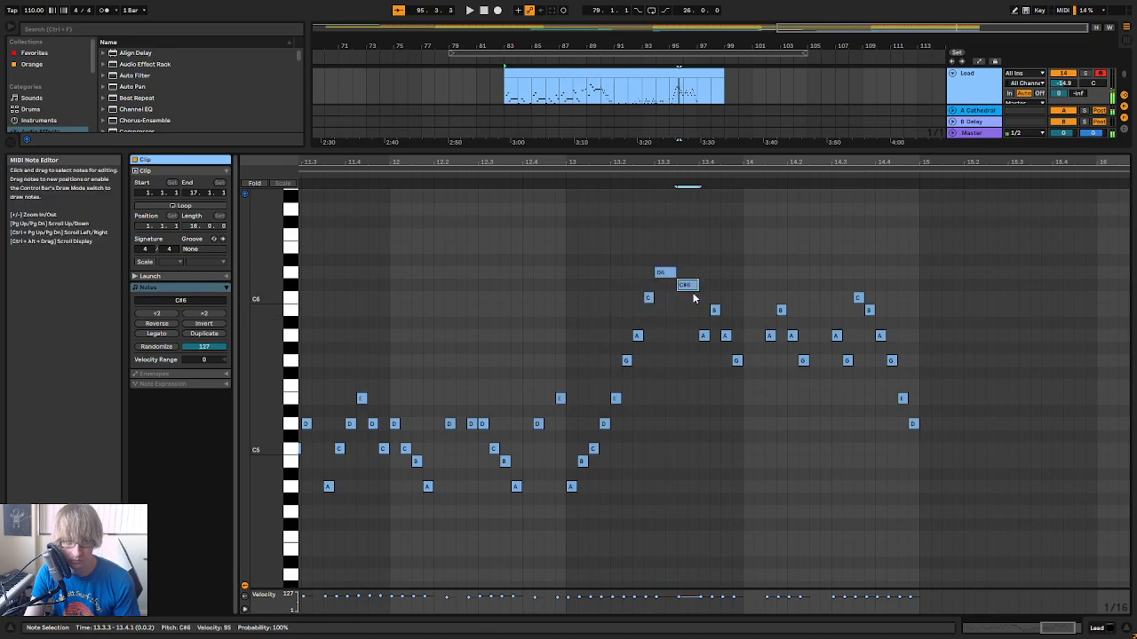
key(space)
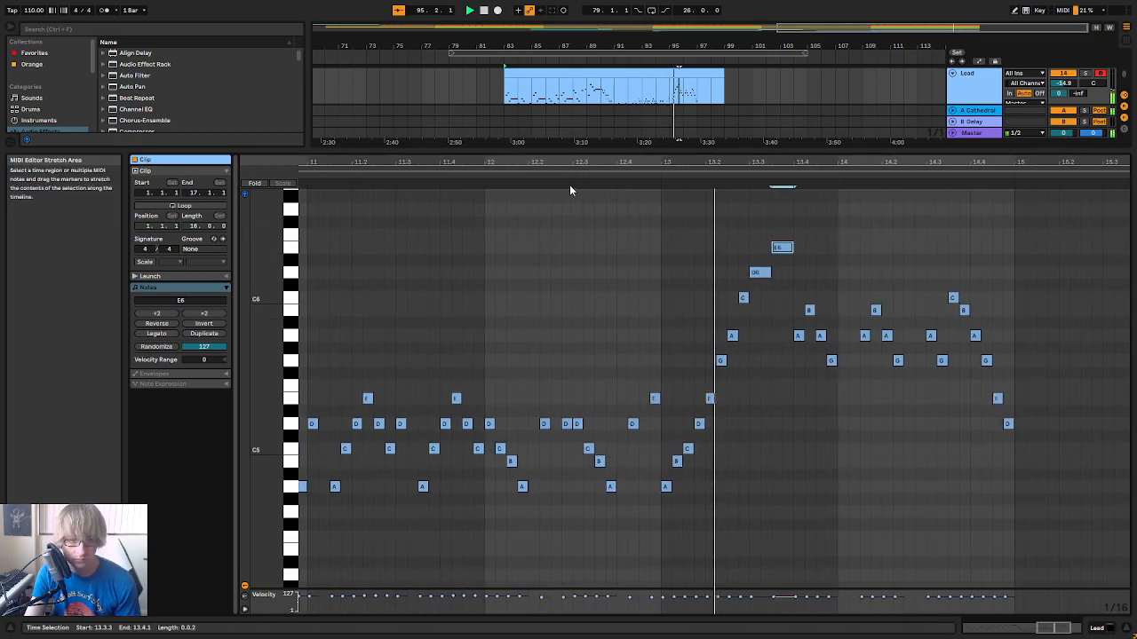
Play the rising run in bar 13 together with the four sixteenth notes that follow it from 13.4.1
key(space)
click(694, 259)
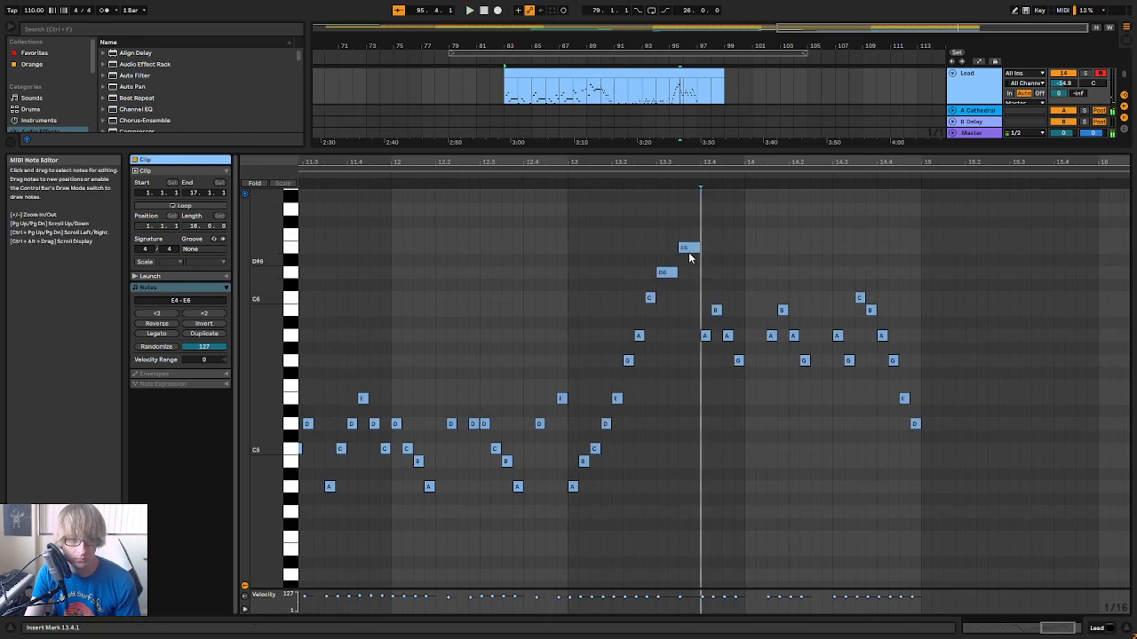
key(space)
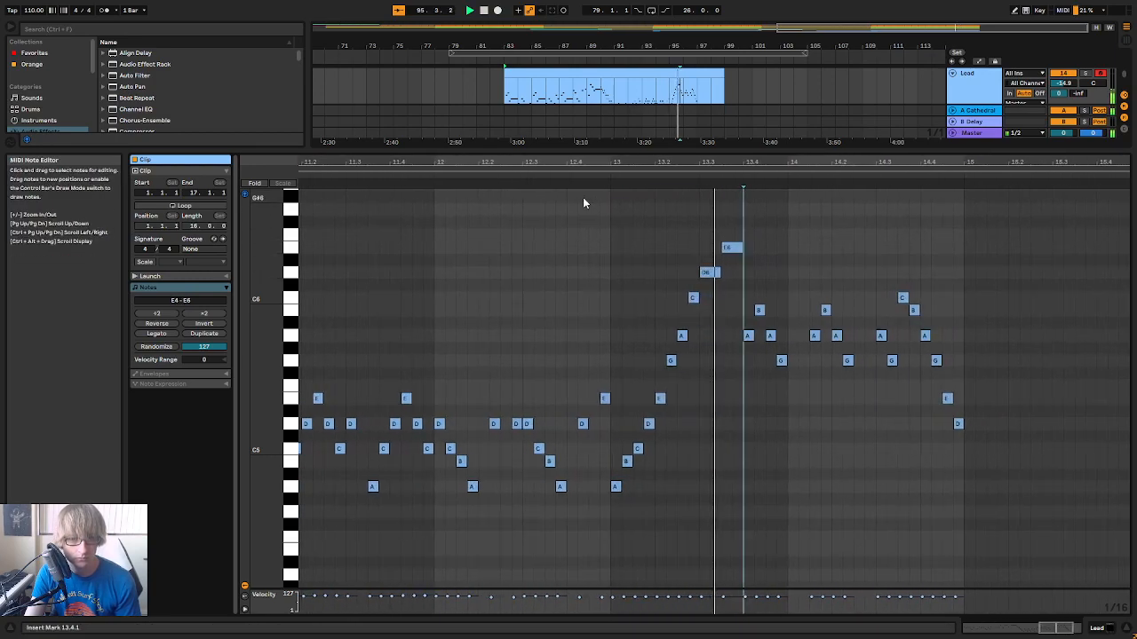
key(space)
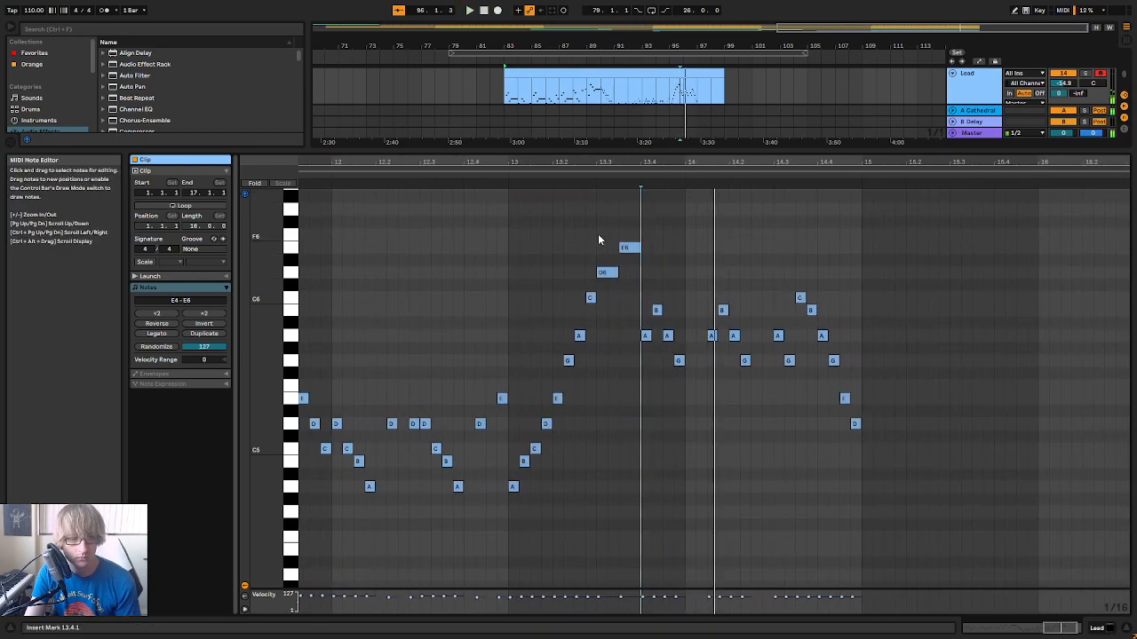
click(648, 335)
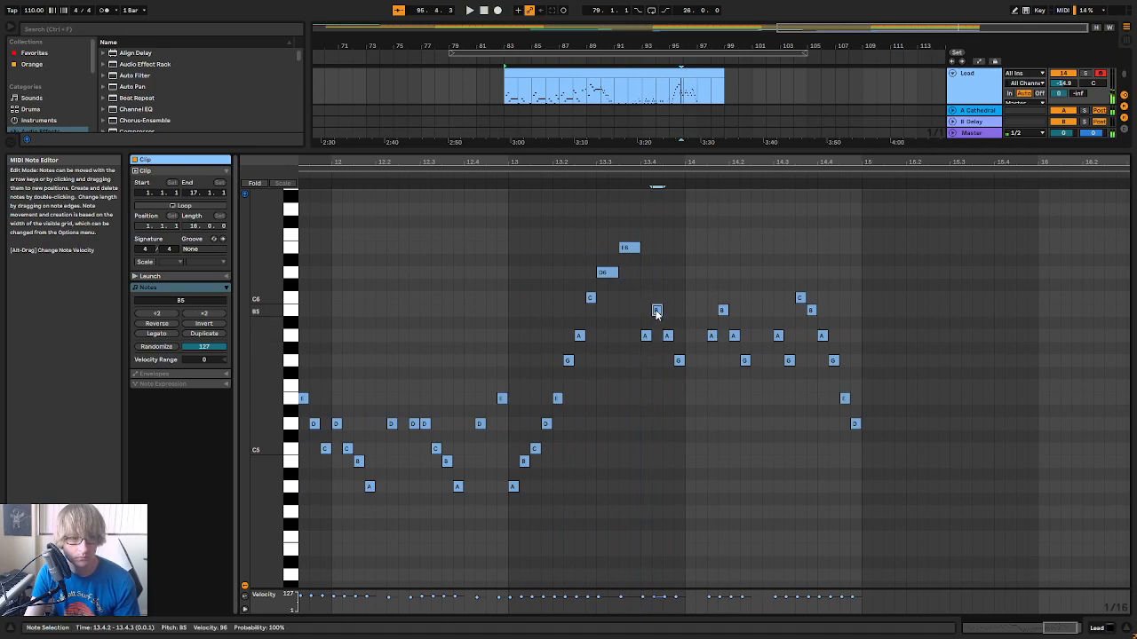
click(542, 177)
click(726, 335)
key(space)
Lower the sixteenth note at 13.4.2 to G5, raise those at 13.4.3 and 13.4.4 to C6 and B5, and play the phrase
click(737, 312)
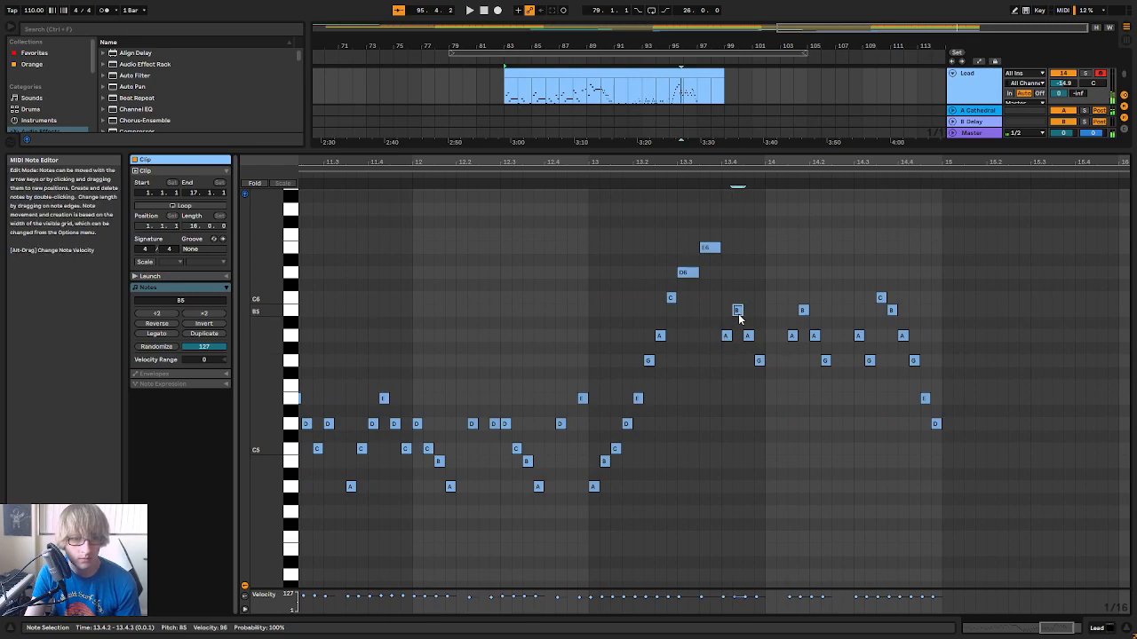
drag(751, 348, 759, 350)
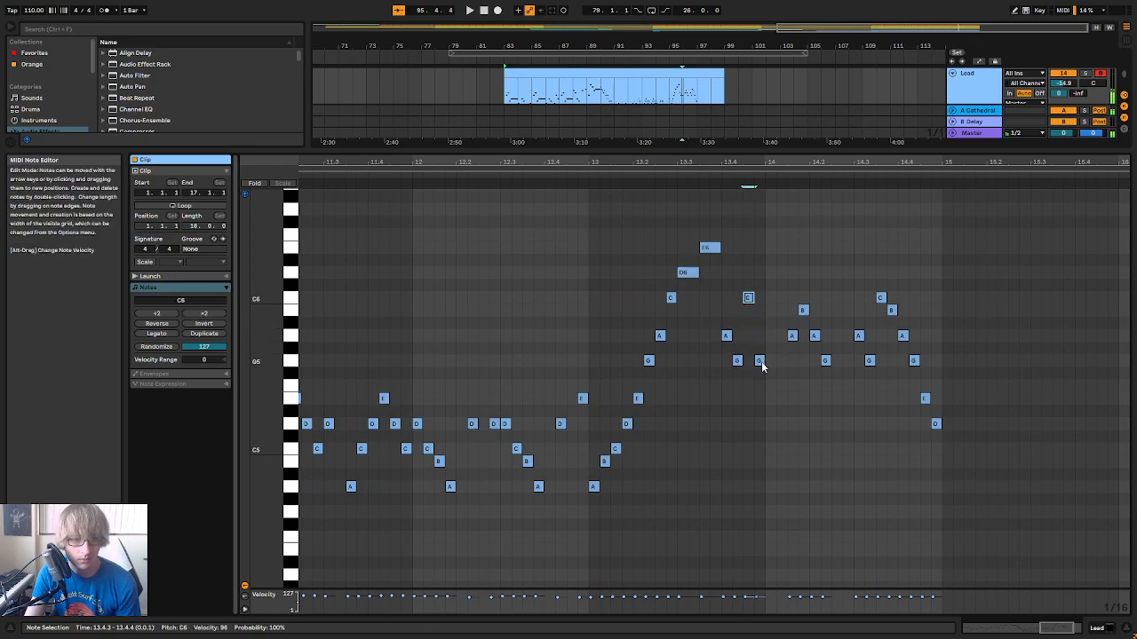
key(Up)
key(Up)
key(Up)
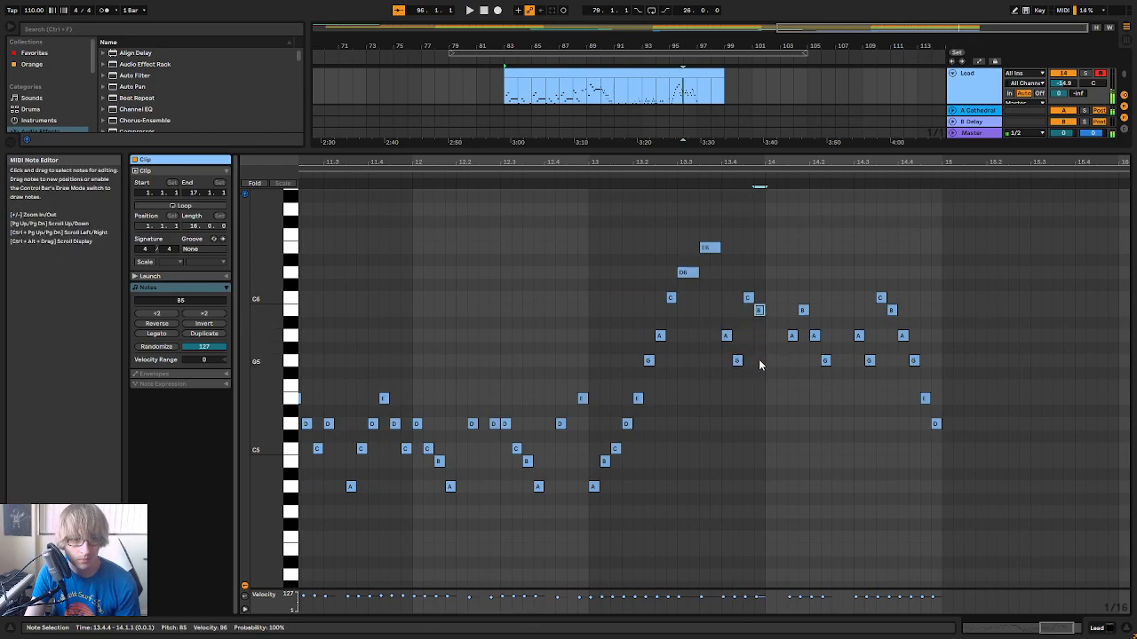
click(554, 174)
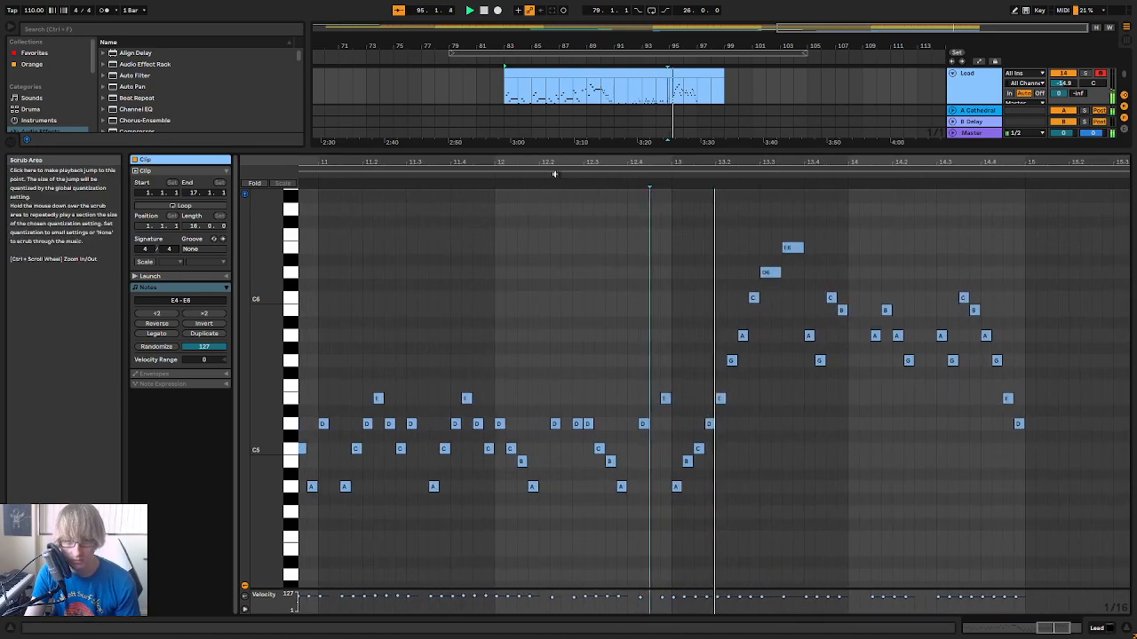
key(space)
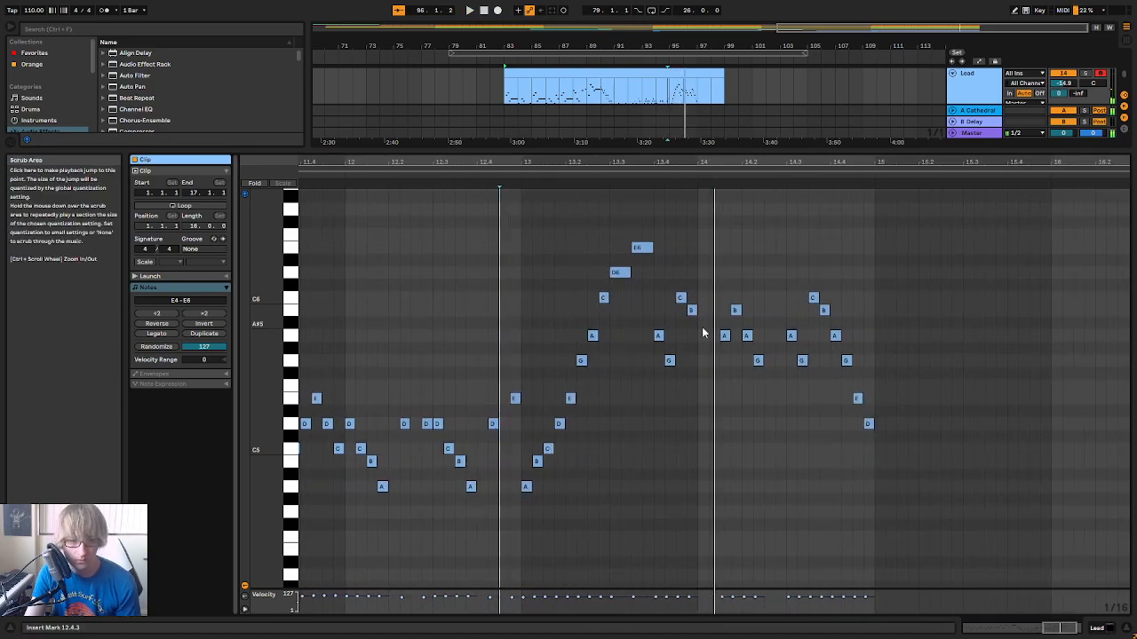
Replace the first group of notes in bar 14 with a copy of the four-note figure from 13.4.1 placed at 14.1.3, and play it
drag(723, 366, 762, 305)
key(Delete)
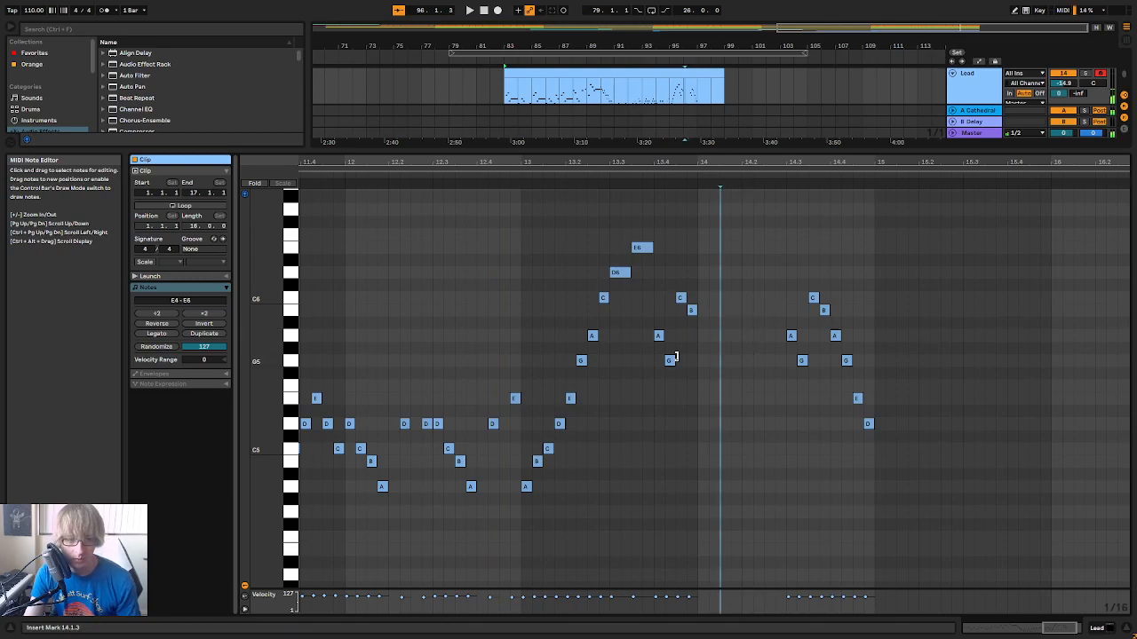
click(707, 309)
key(space)
drag(811, 297, 869, 364)
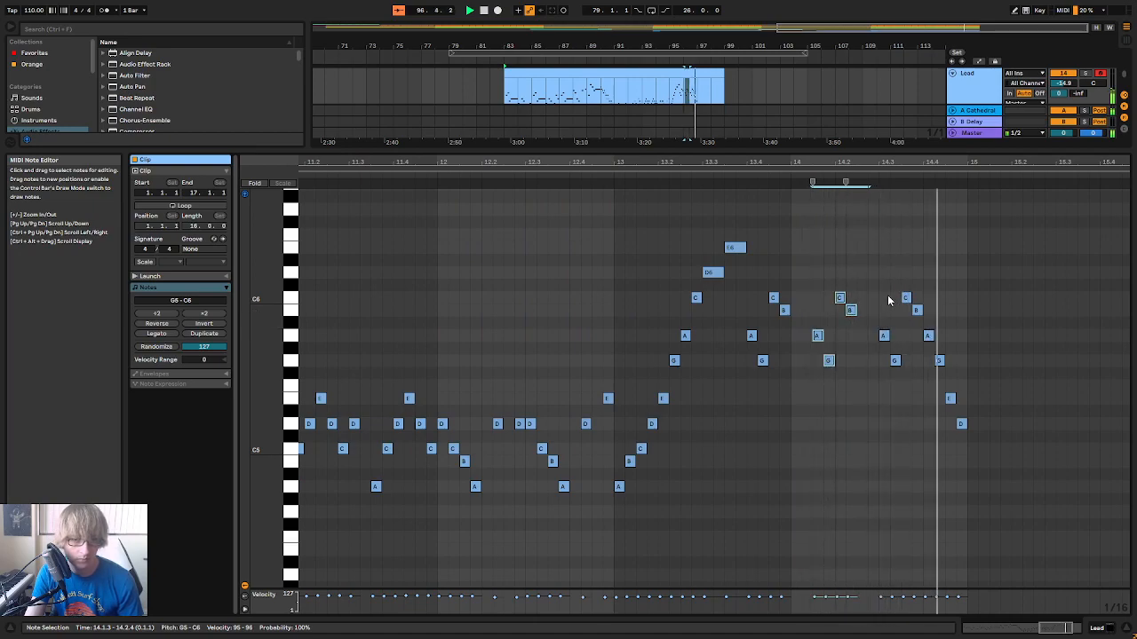
key(space)
Play the Lead melody from 7.2.1 to the end of the clip, and replay its sixteenth-note section from bar 10
drag(512, 161, 892, 160)
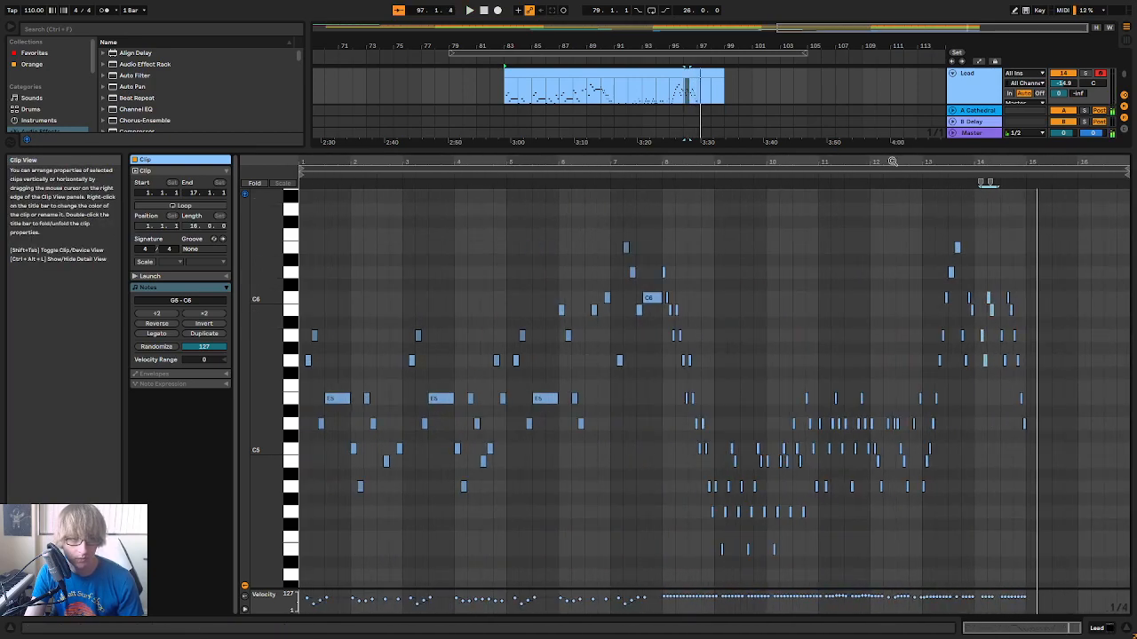
click(624, 181)
key(space)
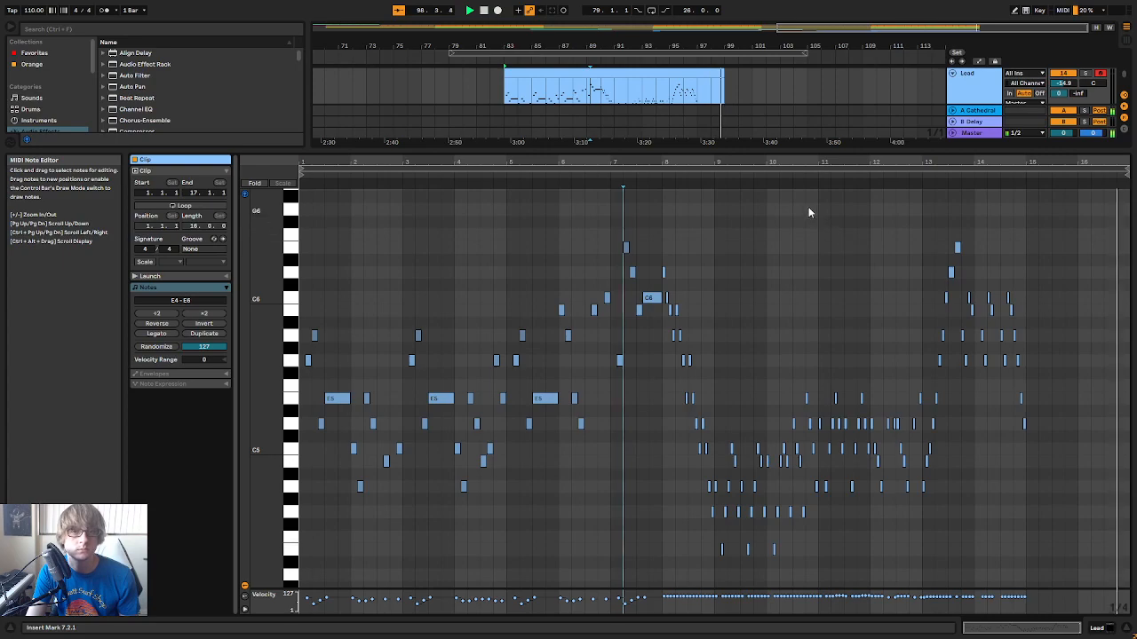
click(797, 175)
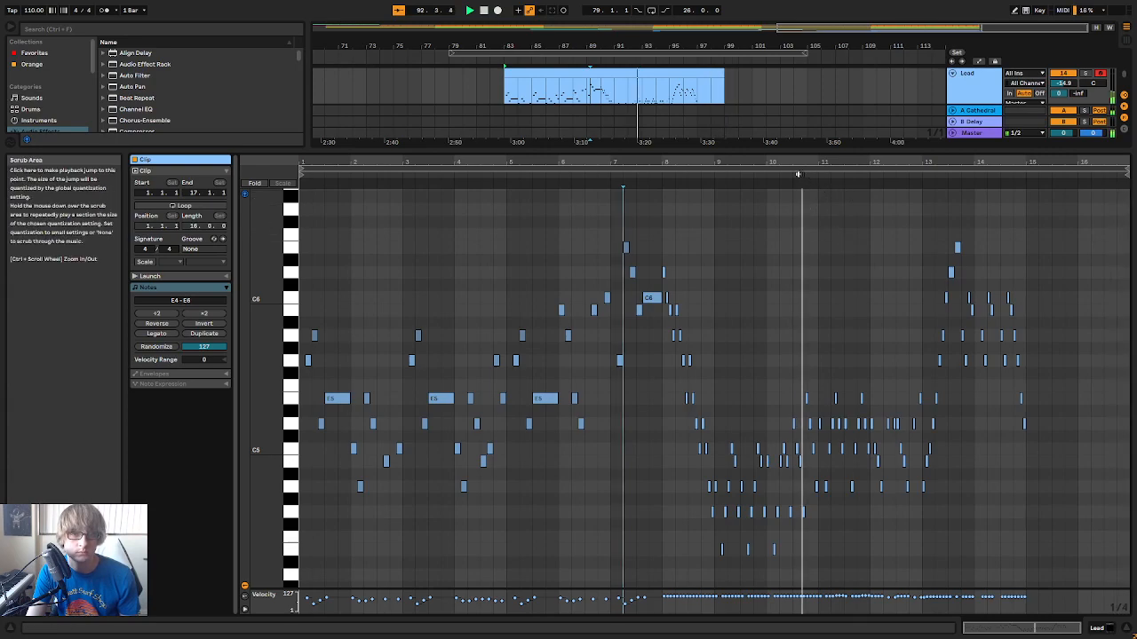
drag(936, 163, 840, 209)
drag(891, 158, 773, 156)
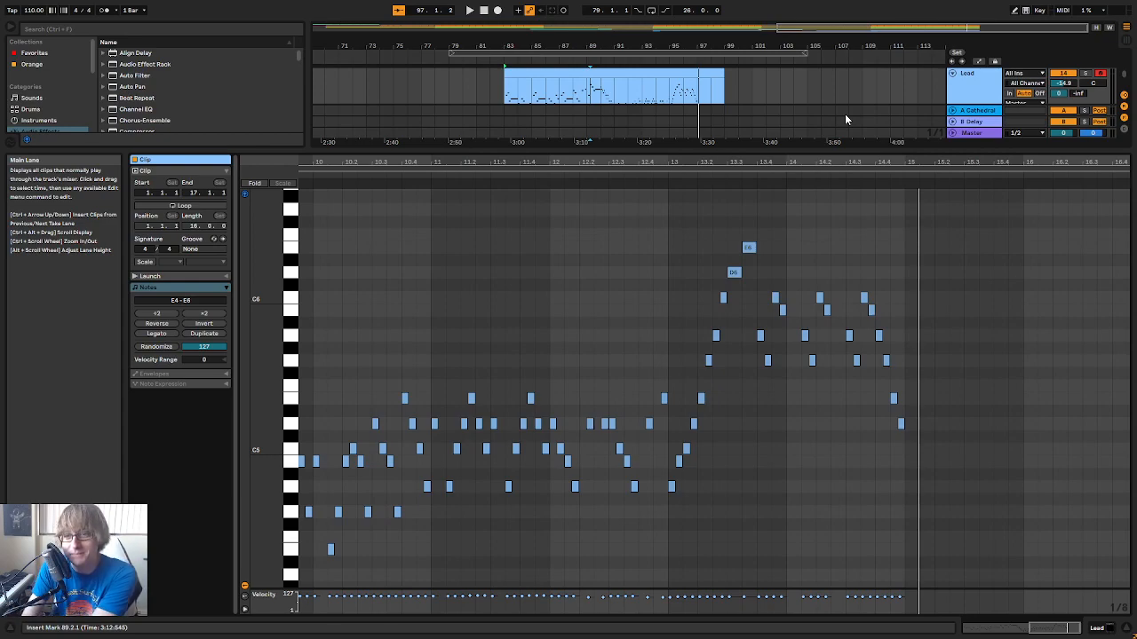
Enlarge the arrangement area above the note editor and replay the Lead melody's closing bars, focusing on bars 12 to 14
drag(882, 165, 882, 255)
click(668, 64)
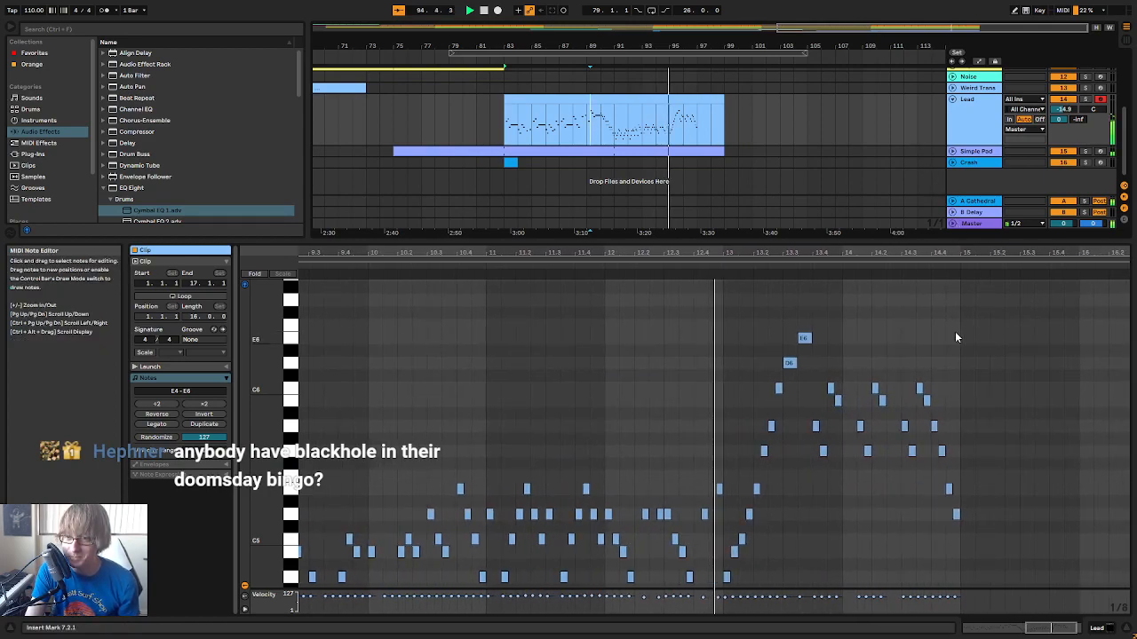
click(986, 338)
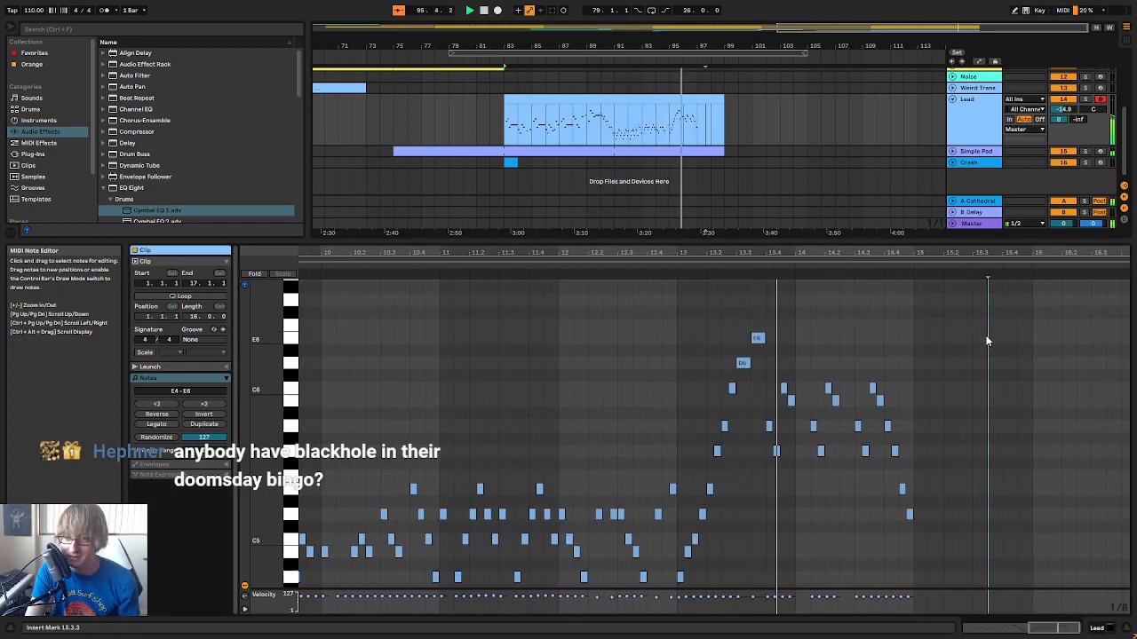
key(space)
drag(922, 257, 918, 266)
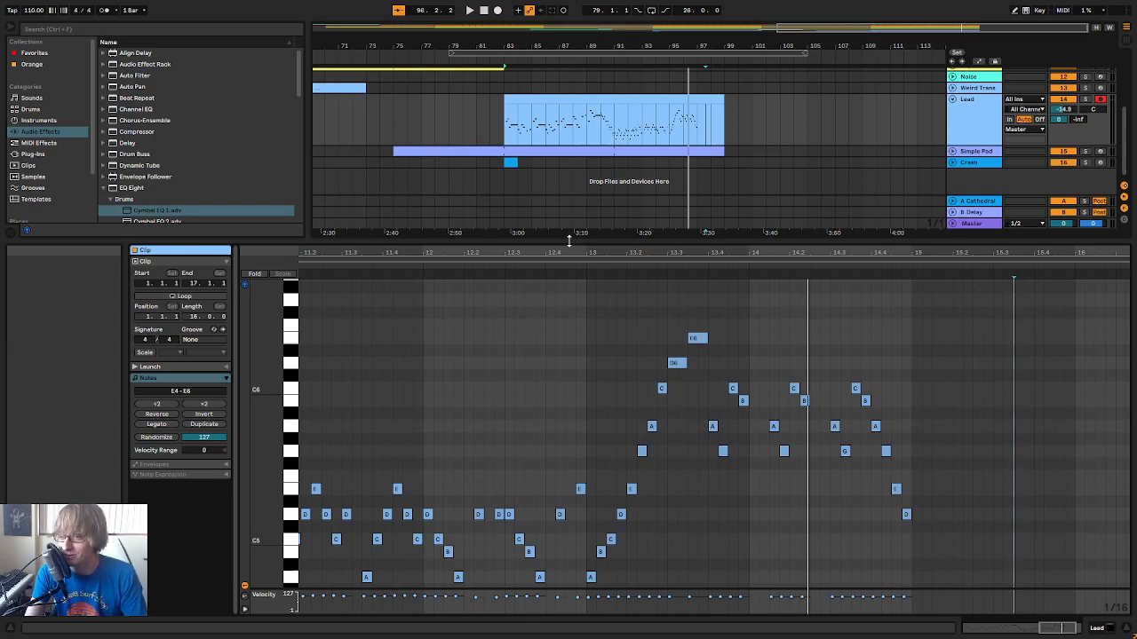
key(space)
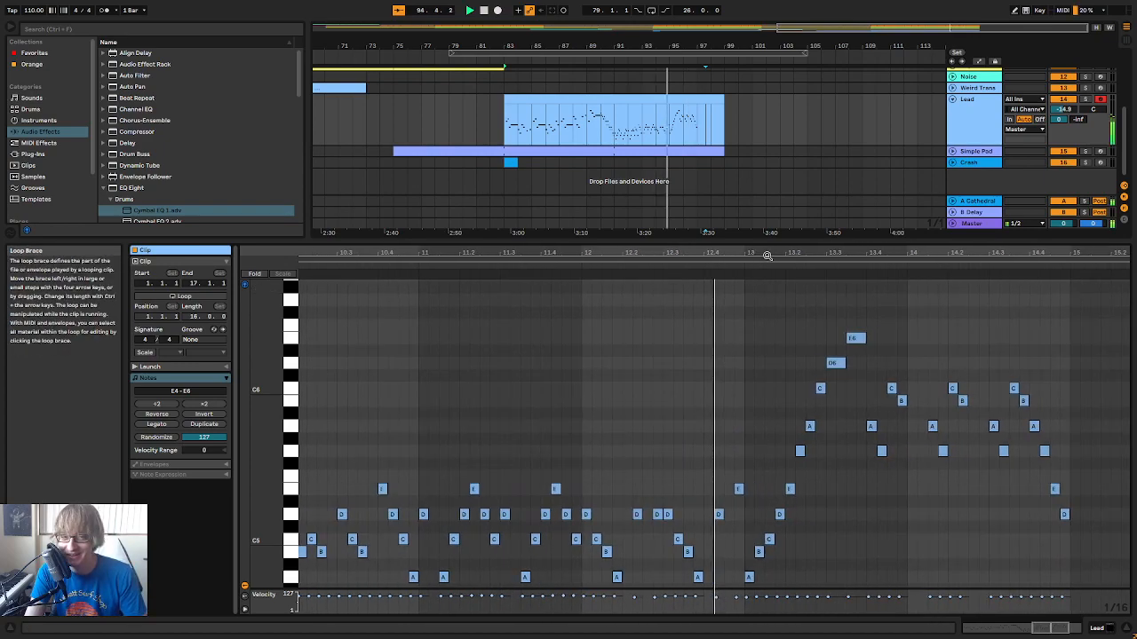
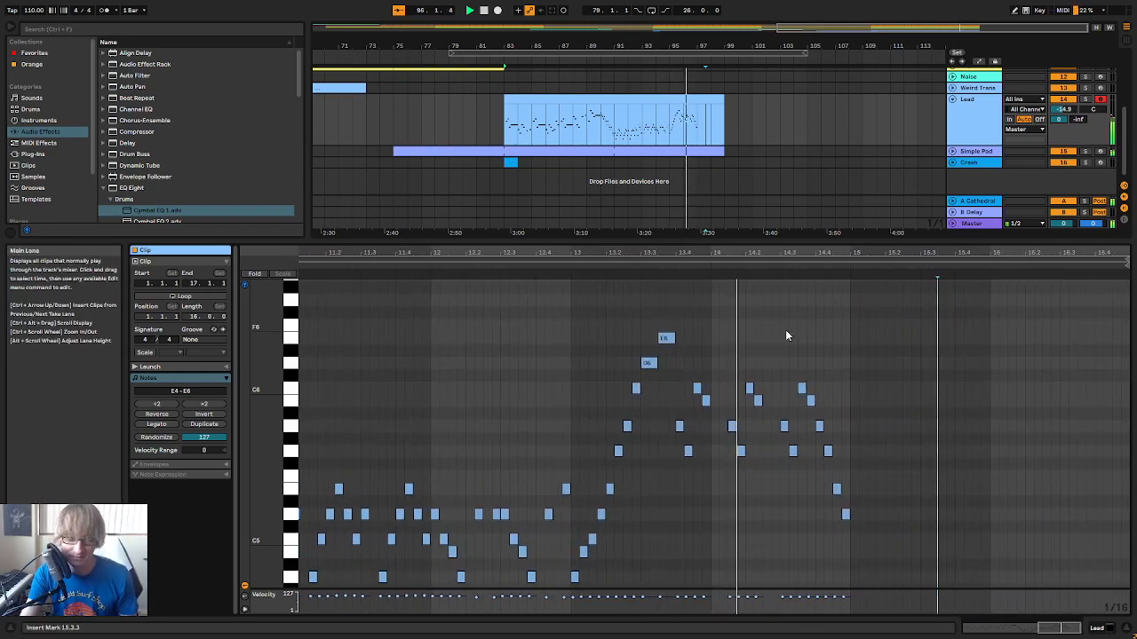
Add a sixteenth note after the descending run at 15.1.3, set its pitch to C5 and audition it
drag(928, 253, 928, 297)
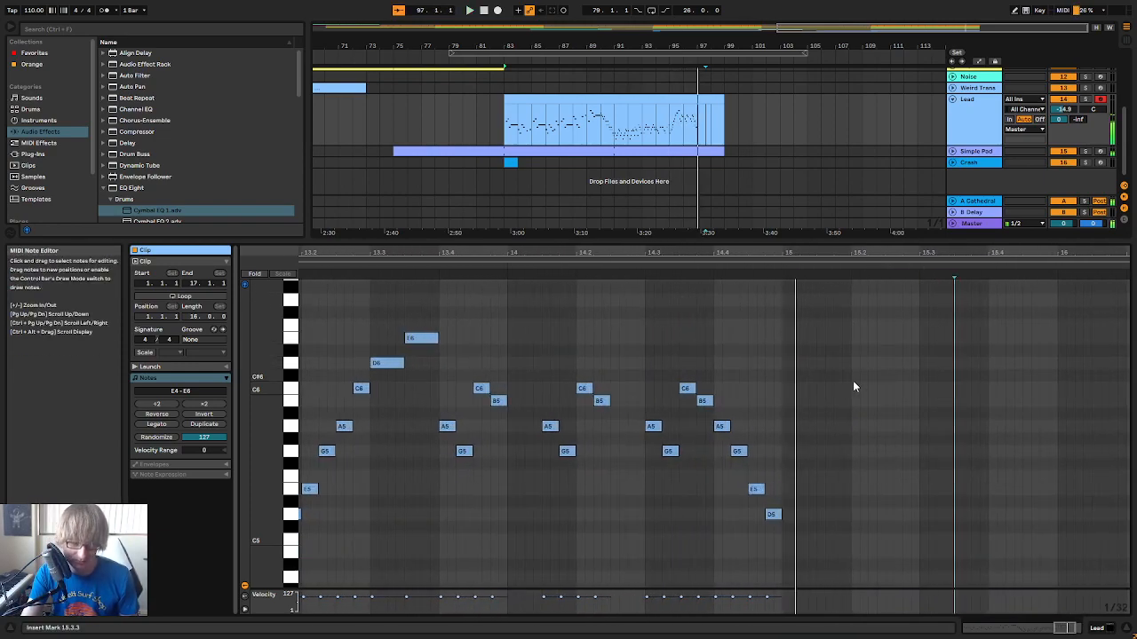
scroll(848, 382, down, 1)
click(646, 265)
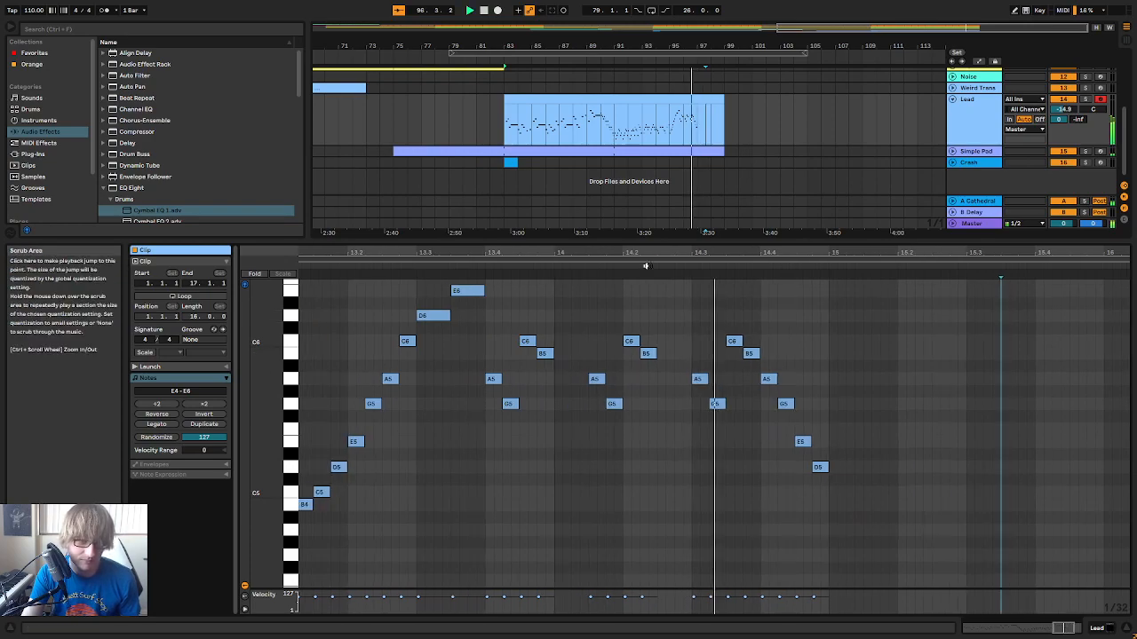
key(space)
drag(781, 256, 802, 238)
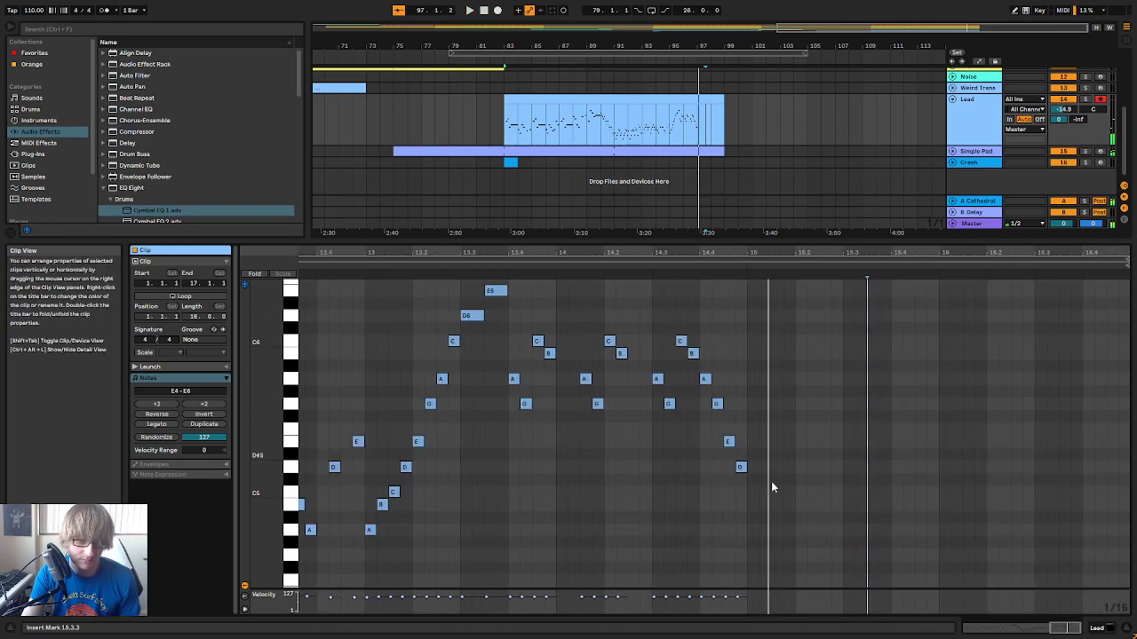
double_click(777, 467)
key(space)
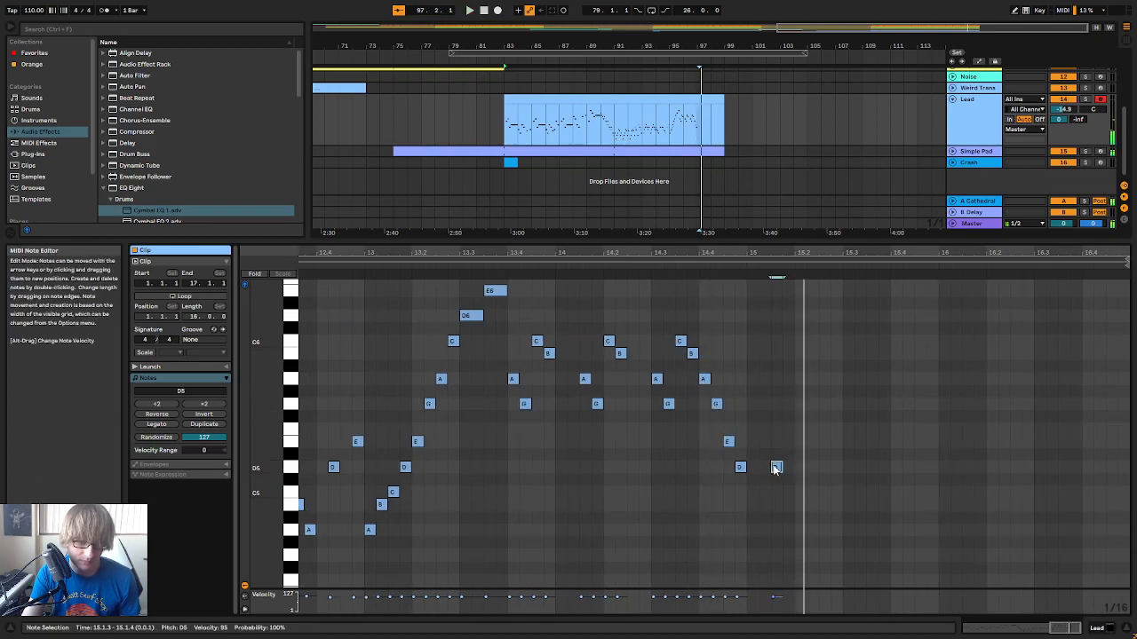
drag(774, 470, 775, 486)
key(space)
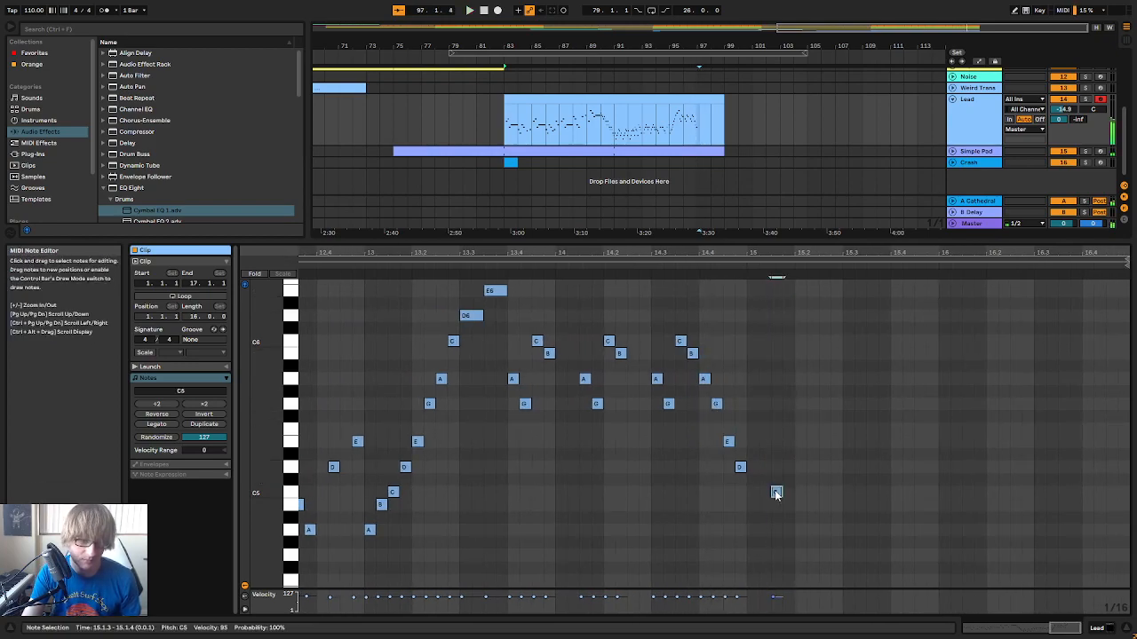
key(space)
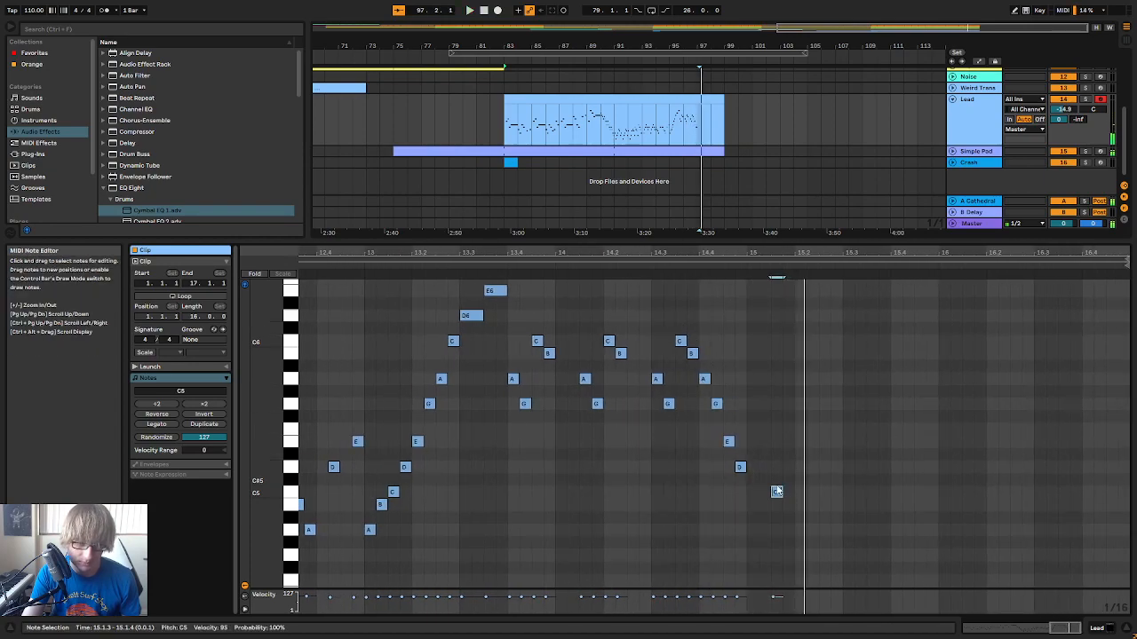
Add an A4 at 15.2.1 and a B4 at 15.2.2, and play back the phrase
double_click(799, 530)
drag(804, 531, 811, 504)
click(628, 267)
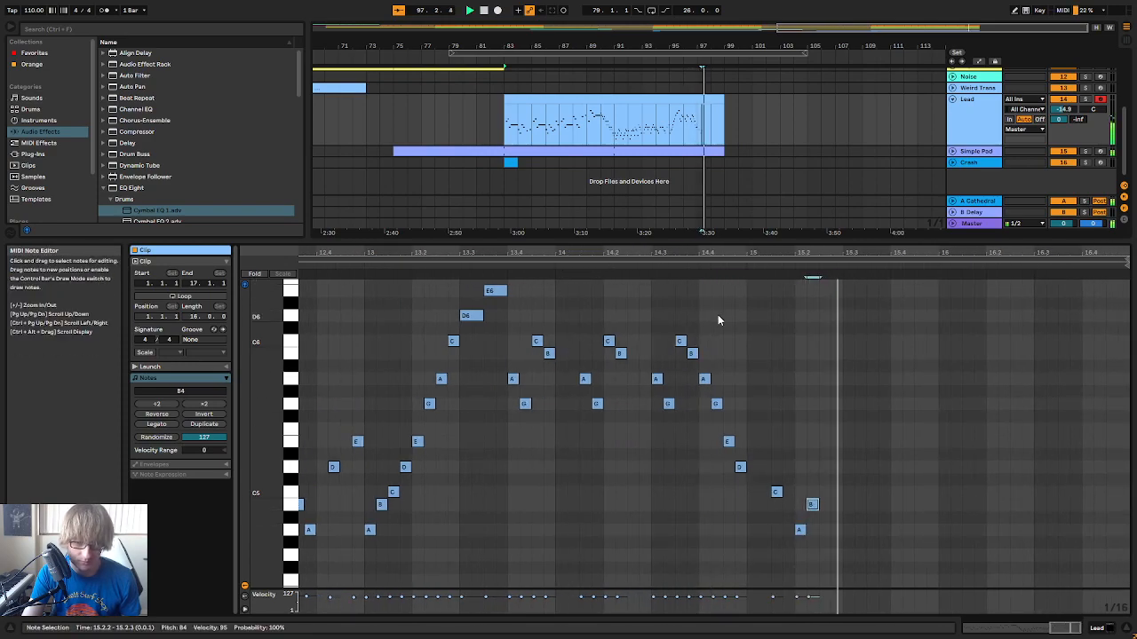
click(695, 267)
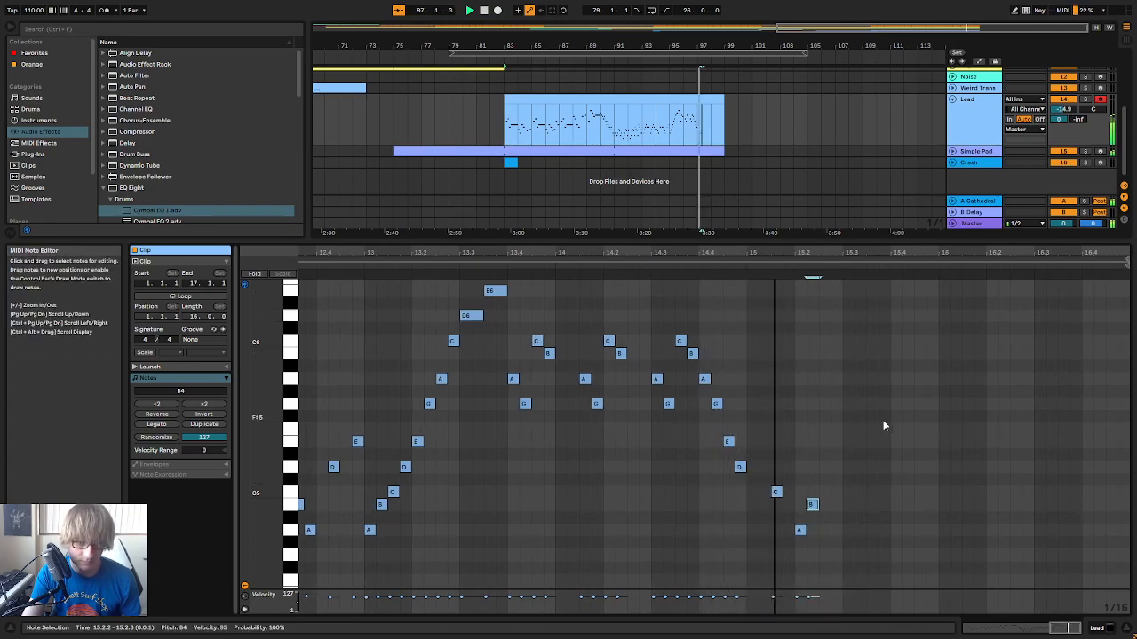
Continue the melody with sixteenth notes C5 at 15.3.1, A4 at 15.3.2 and B4 at 15.3.3
double_click(845, 492)
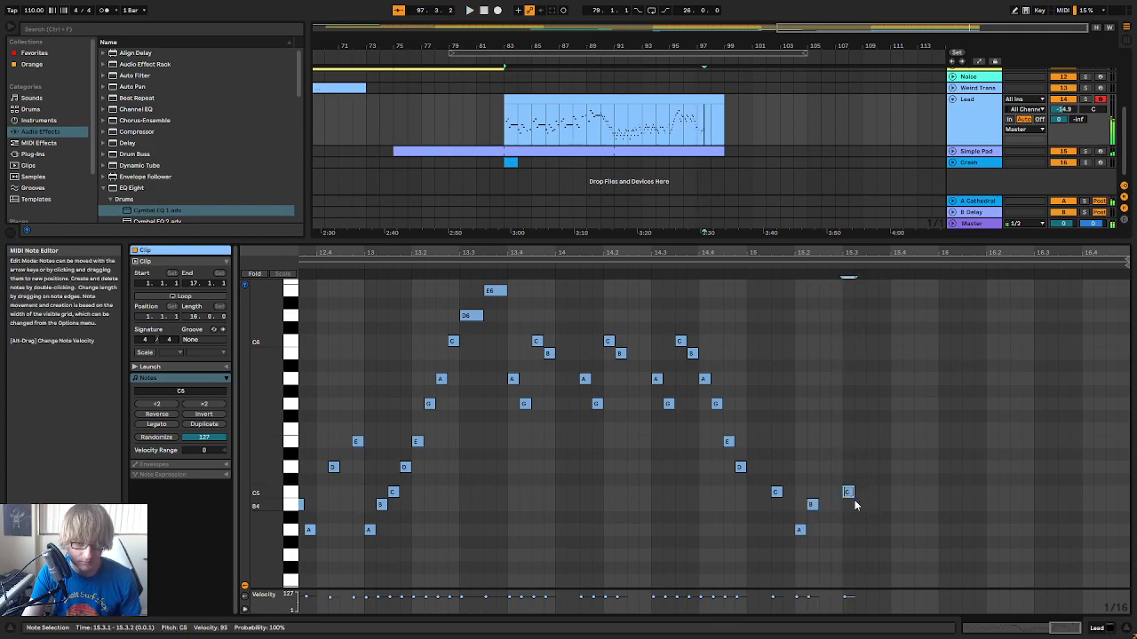
double_click(859, 530)
double_click(876, 505)
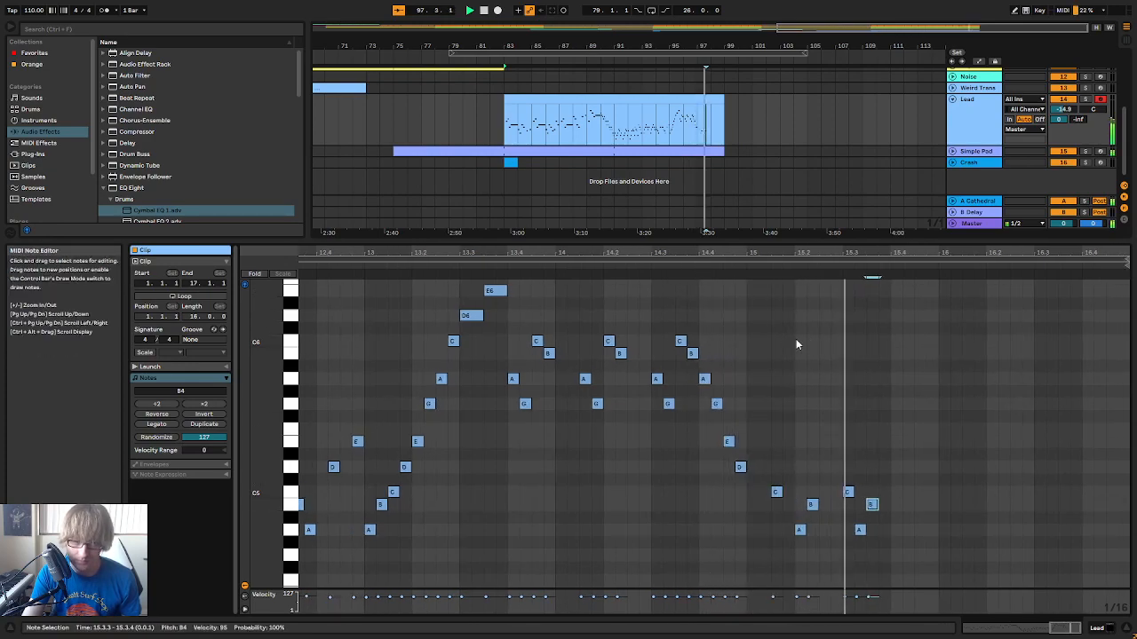
key(space)
Move the final A4 and B4 one sixteenth later, to 15.3.3 and 15.3.4, and play back the phrase
drag(857, 544, 885, 505)
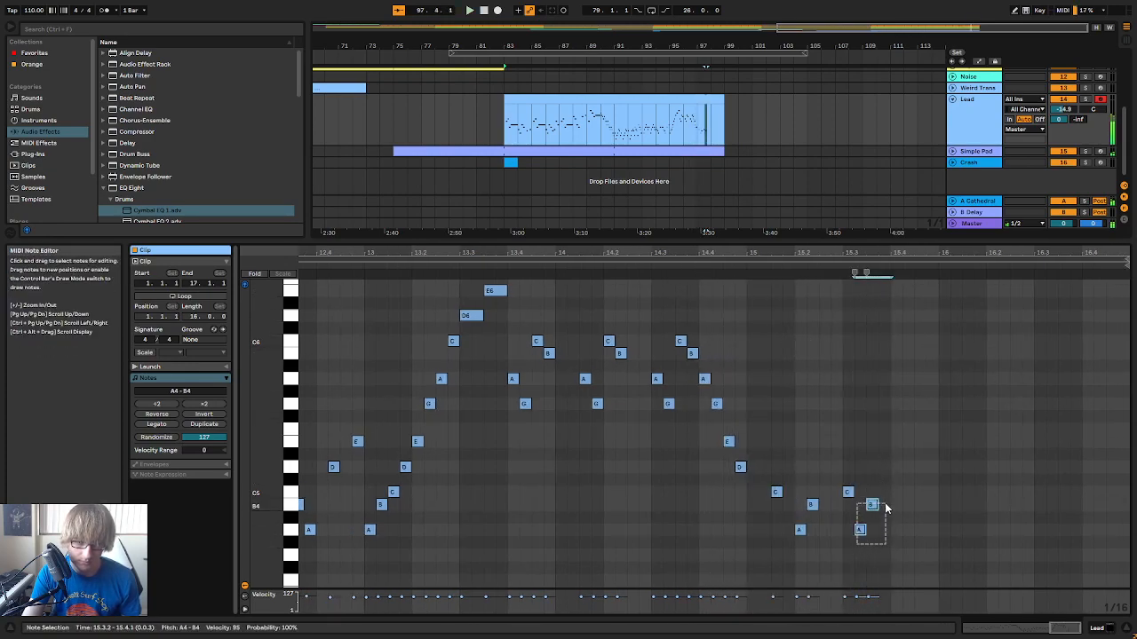
key(Right)
click(698, 261)
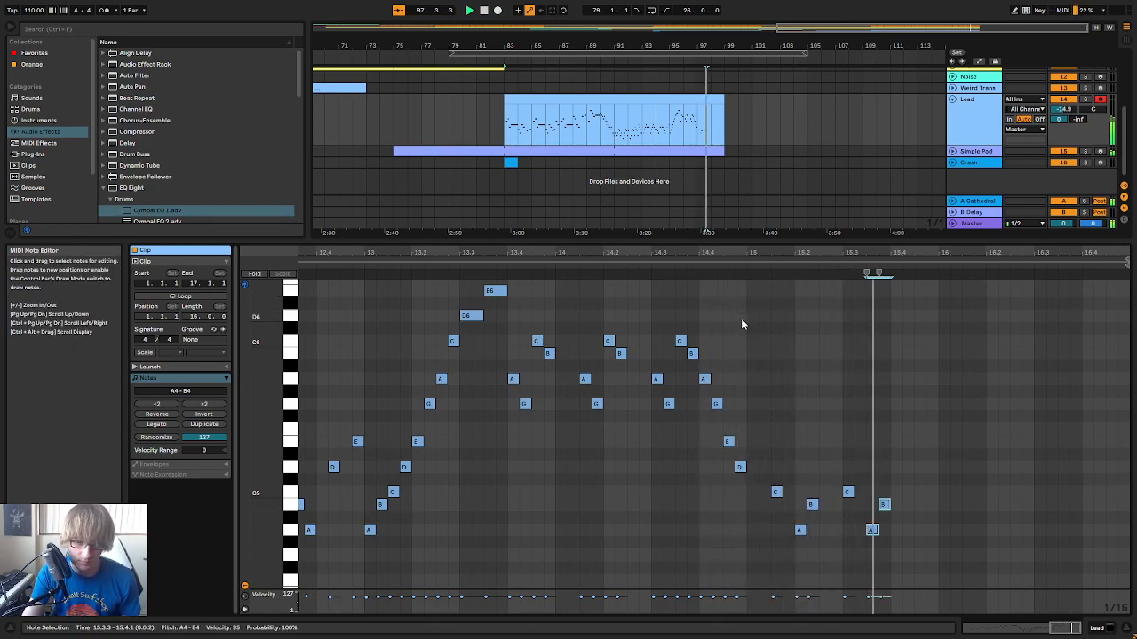
click(728, 269)
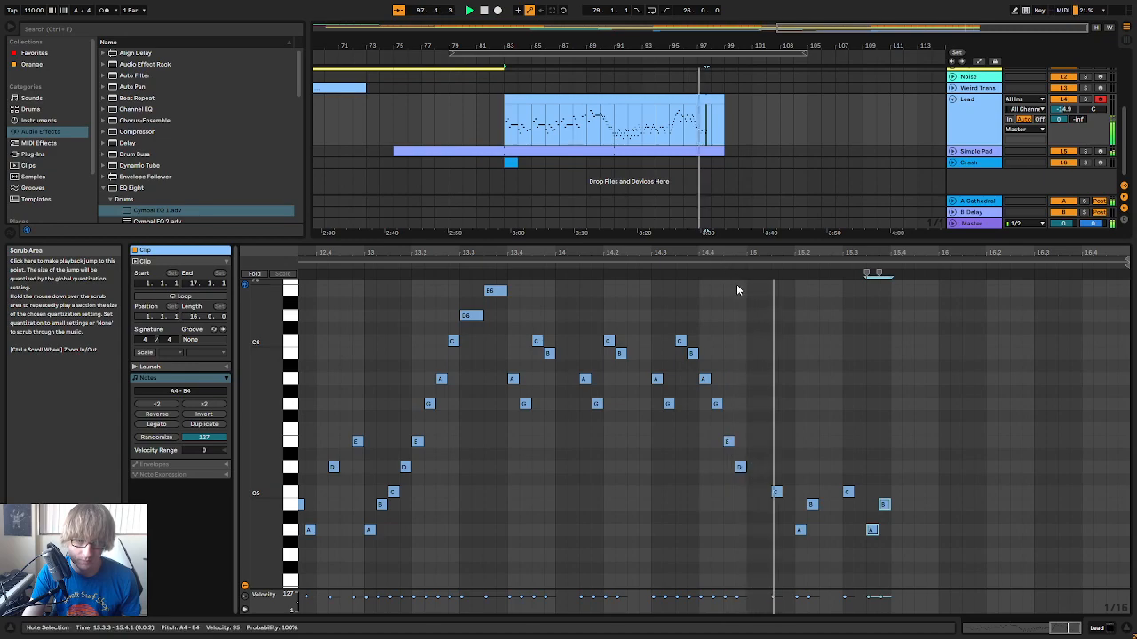
Try a B4 and a D5 in turn at 15.3.2, between the C5 and A4, listening to each
double_click(858, 506)
click(724, 268)
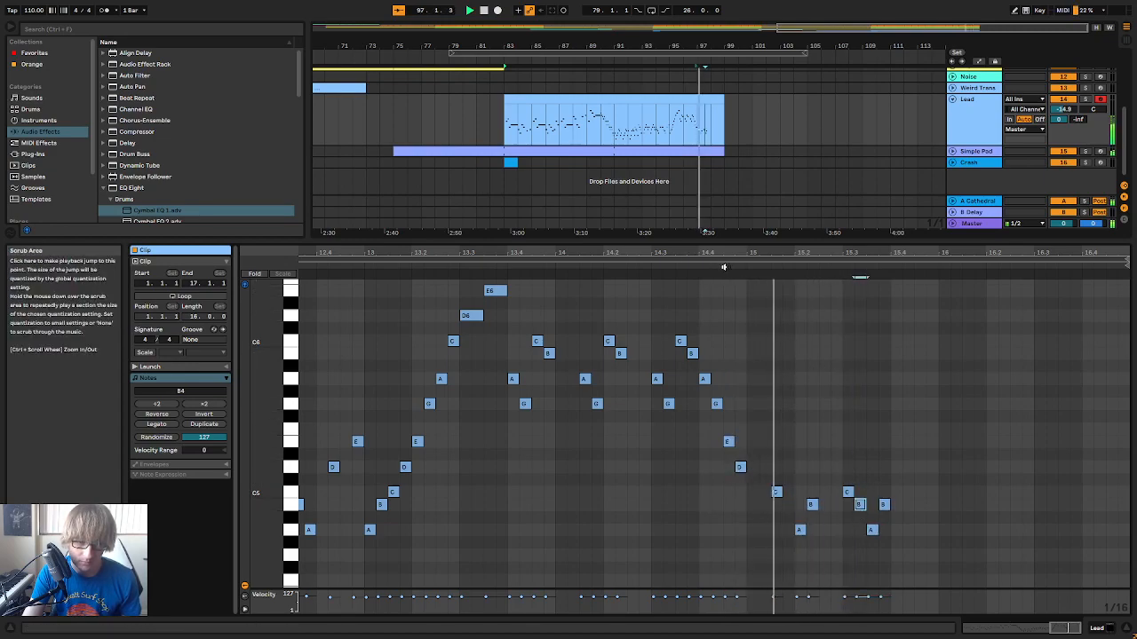
click(859, 524)
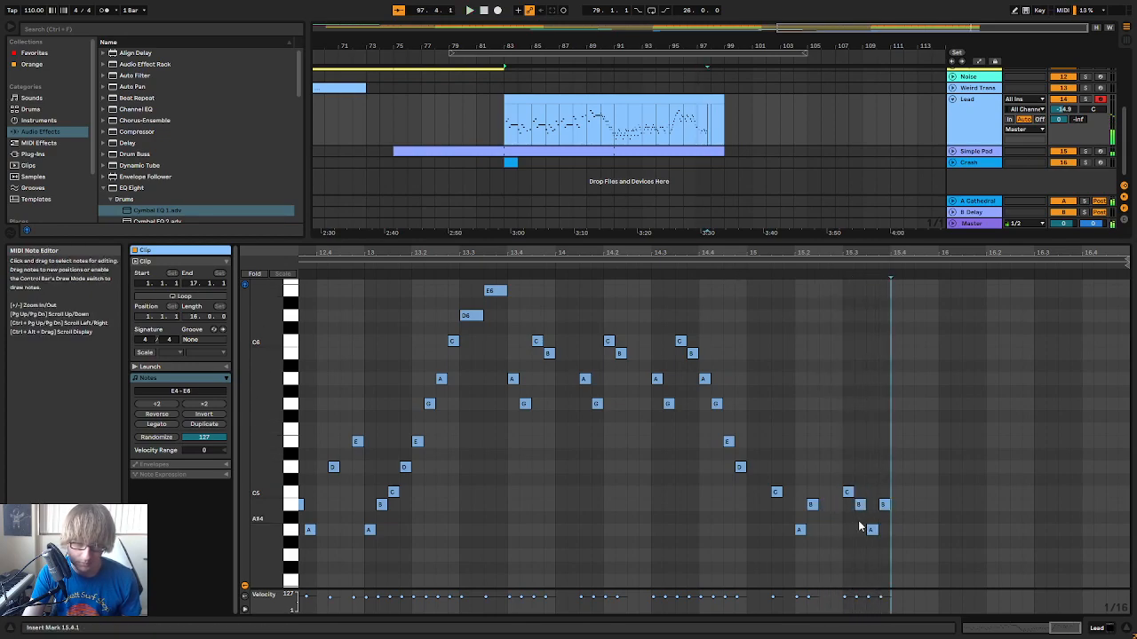
double_click(859, 467)
click(730, 264)
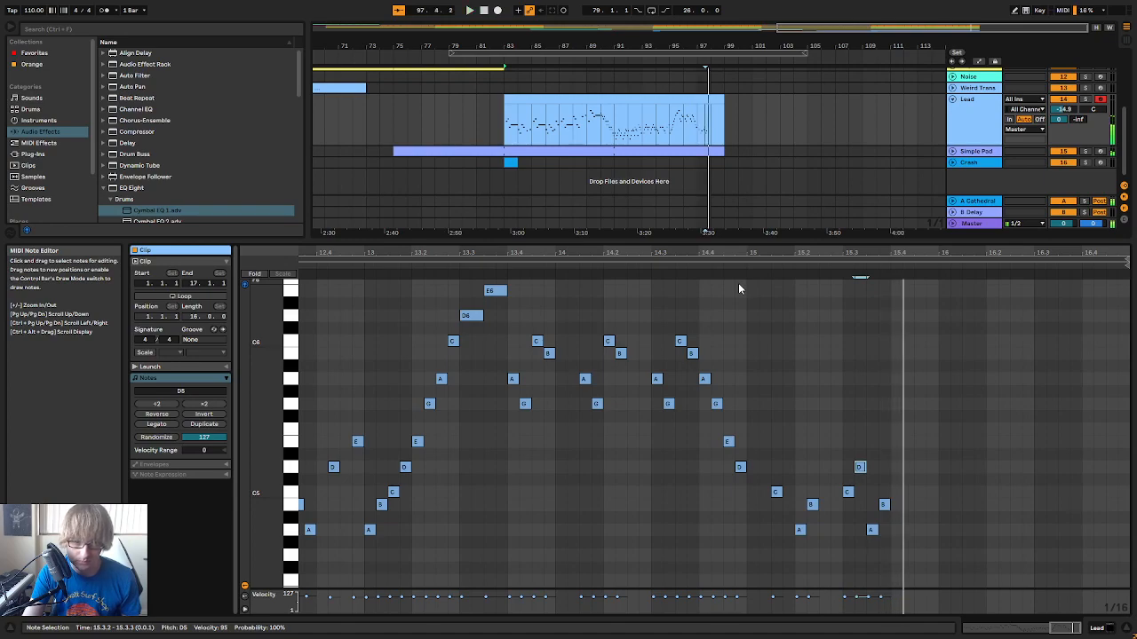
click(678, 265)
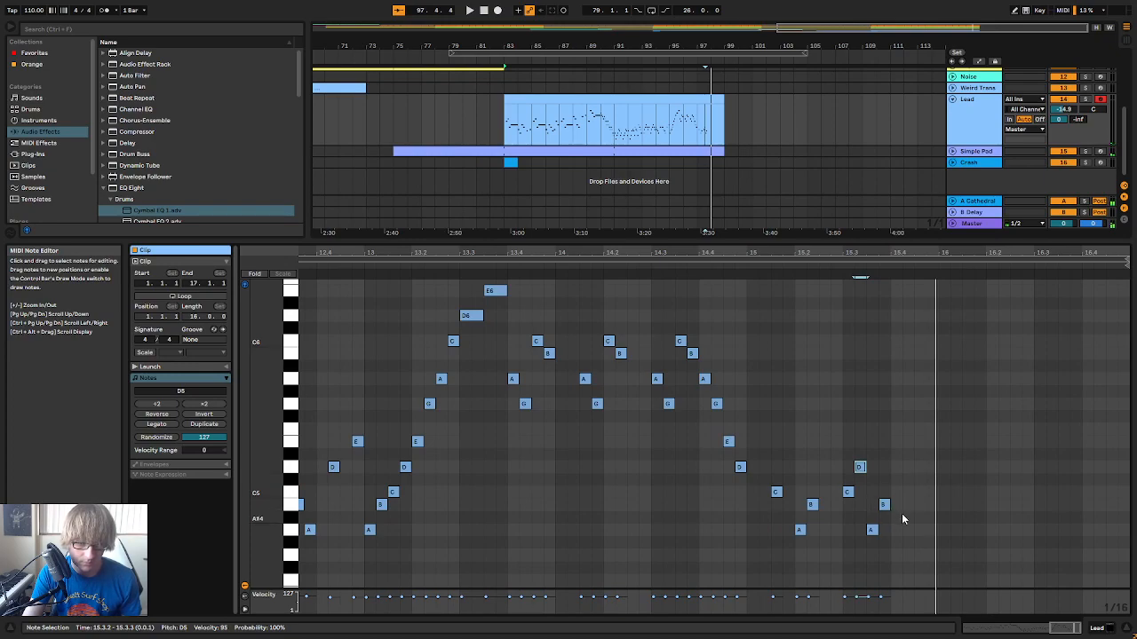
click(402, 268)
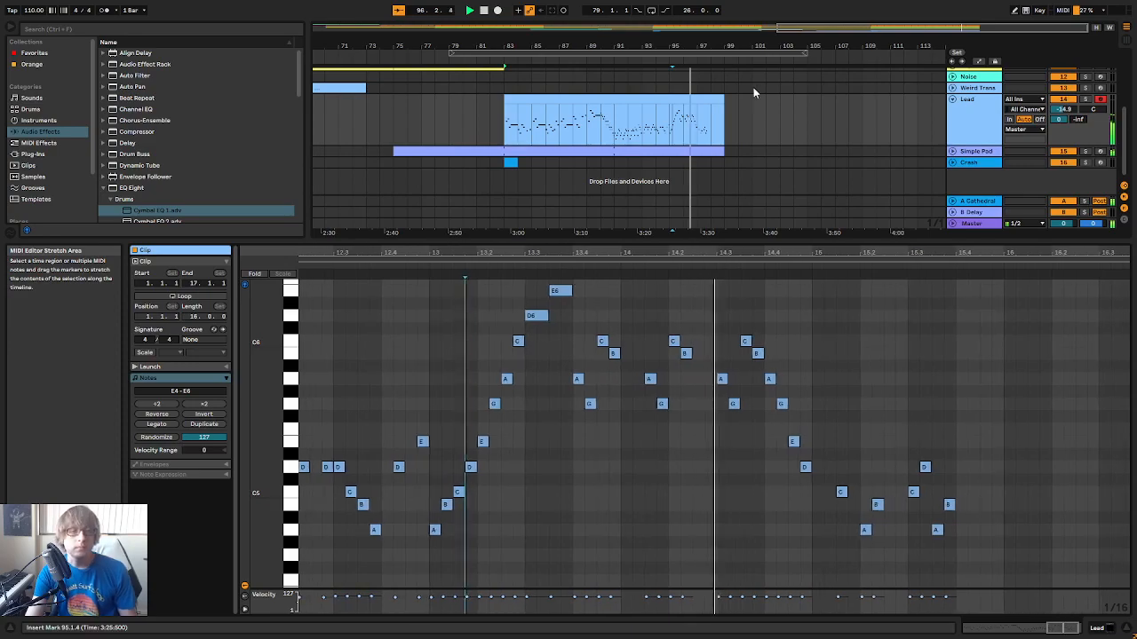
Extend the Lead clip by one bar so that it ends at 18.1.1
click(760, 104)
drag(724, 100, 738, 100)
click(747, 108)
click(730, 113)
drag(975, 251, 718, 285)
click(640, 267)
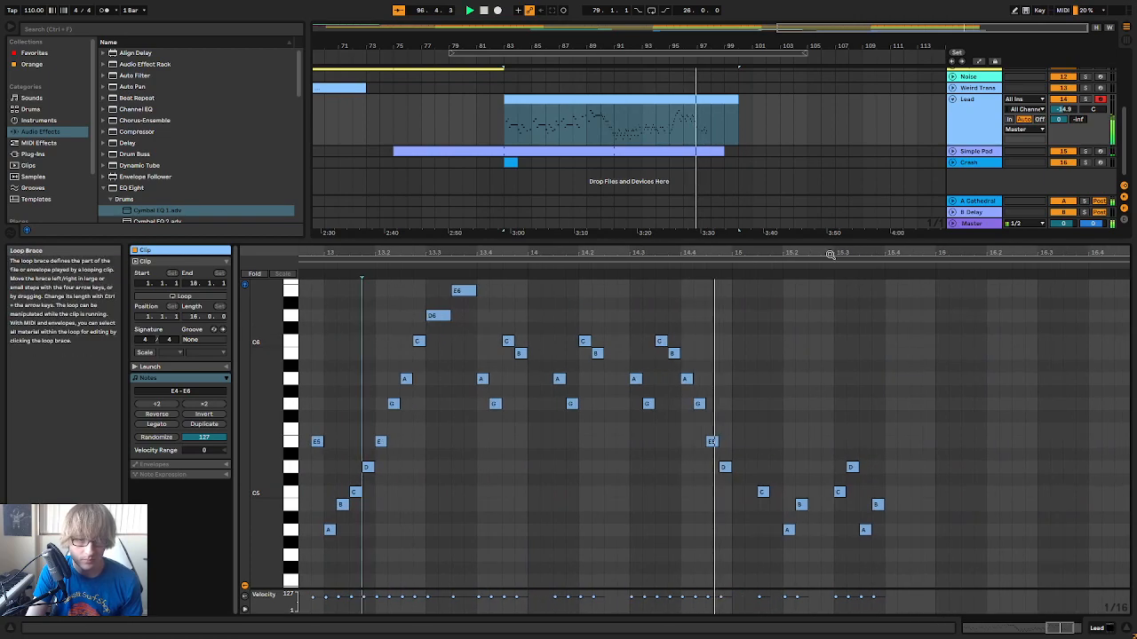
Delete the D5 at 15.3.2, add a D5 at 15.4.1 after the last B4 and play back the phrase
click(828, 420)
click(833, 443)
key(space)
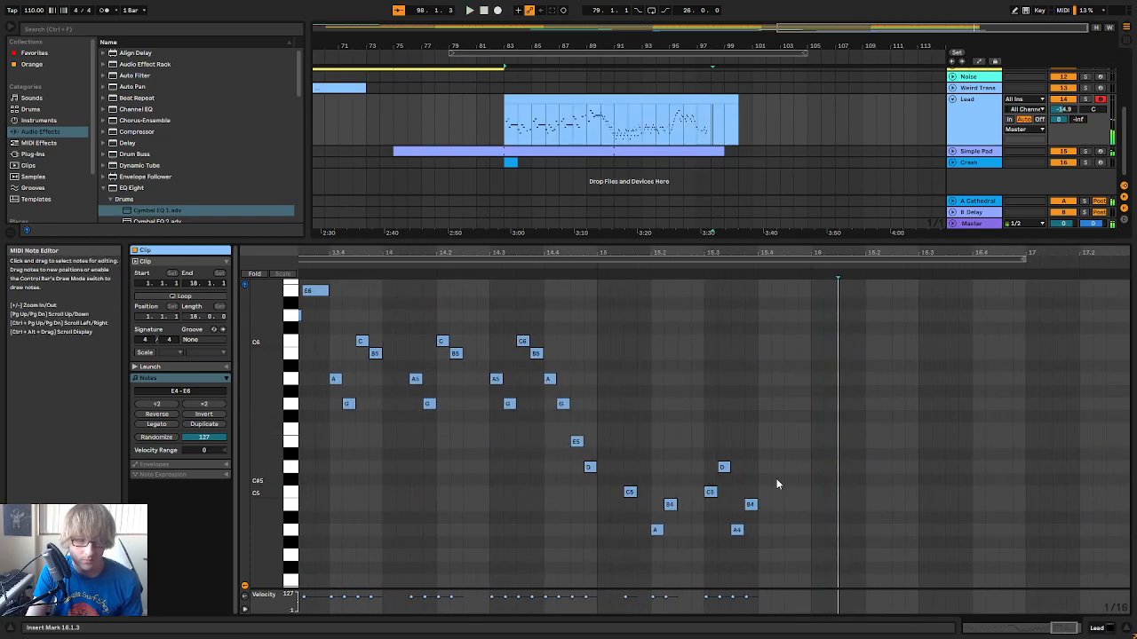
scroll(793, 476, down, 1)
click(793, 479)
click(789, 482)
click(724, 432)
key(Delete)
click(750, 469)
double_click(762, 433)
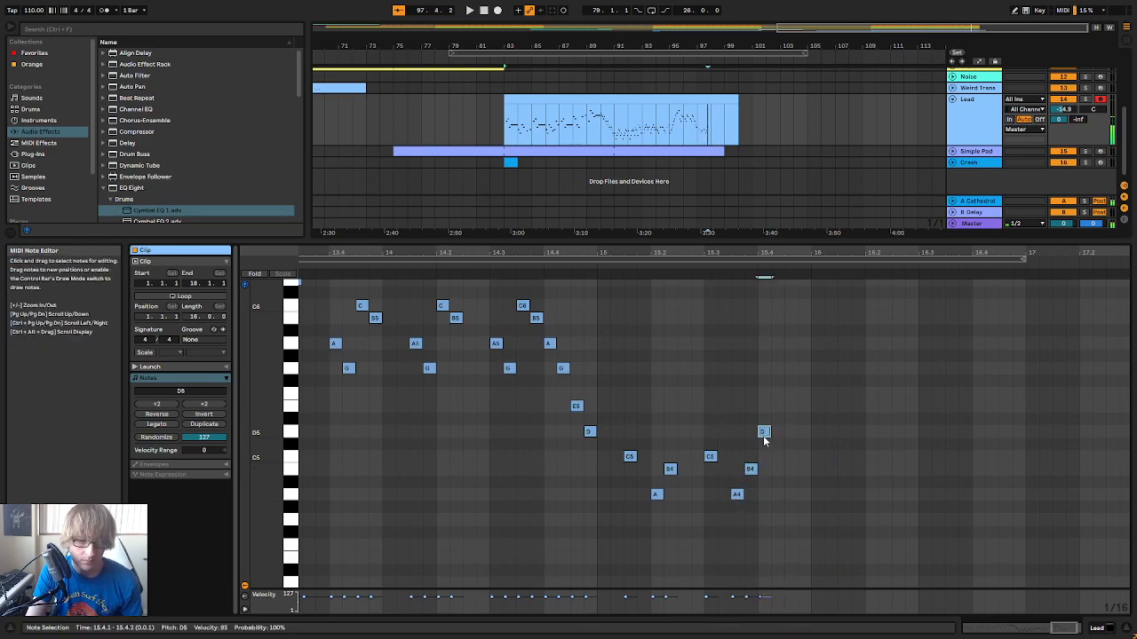
click(560, 263)
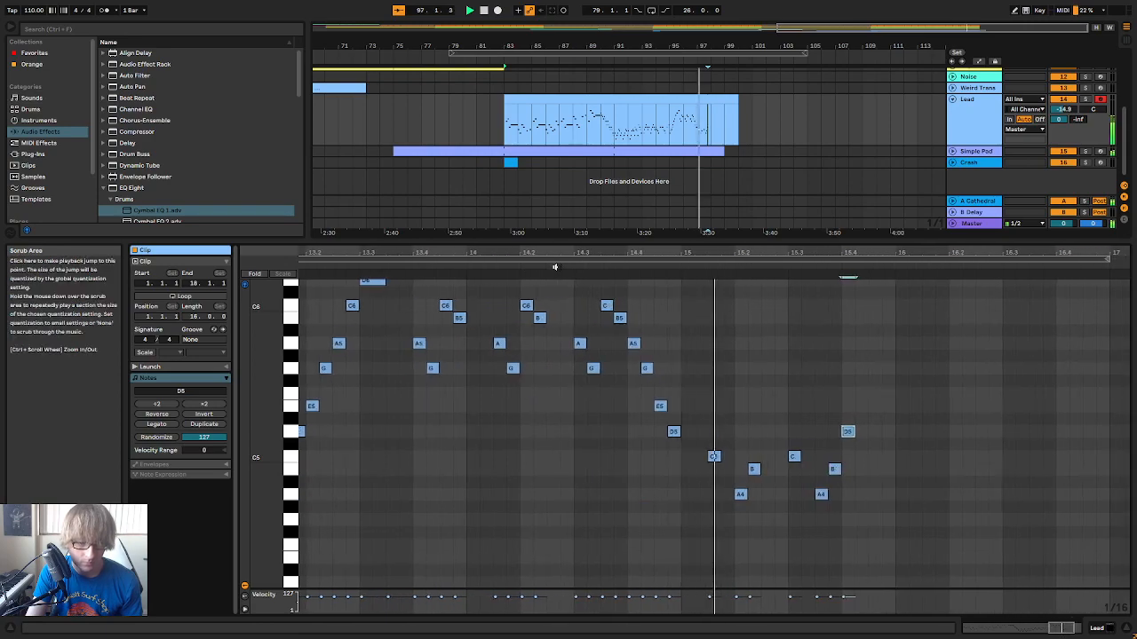
key(space)
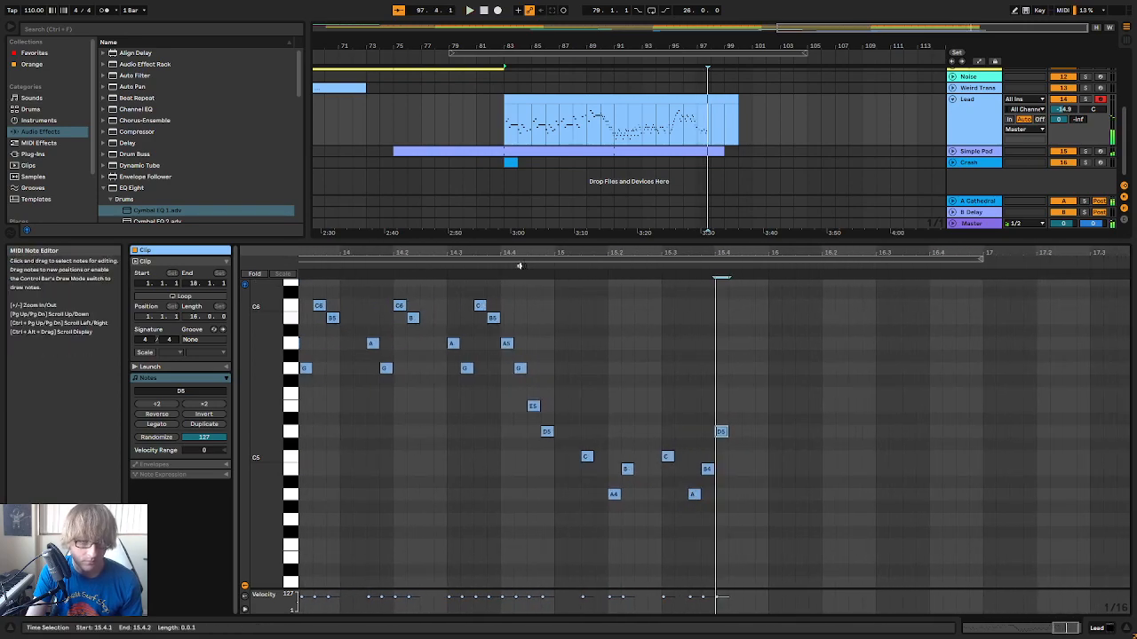
Shift the last C5, A4, B4 and D5 one sixteenth earlier, and move the D5 back to 15.4.1
click(494, 264)
key(space)
drag(732, 508, 821, 414)
key(Left)
click(609, 278)
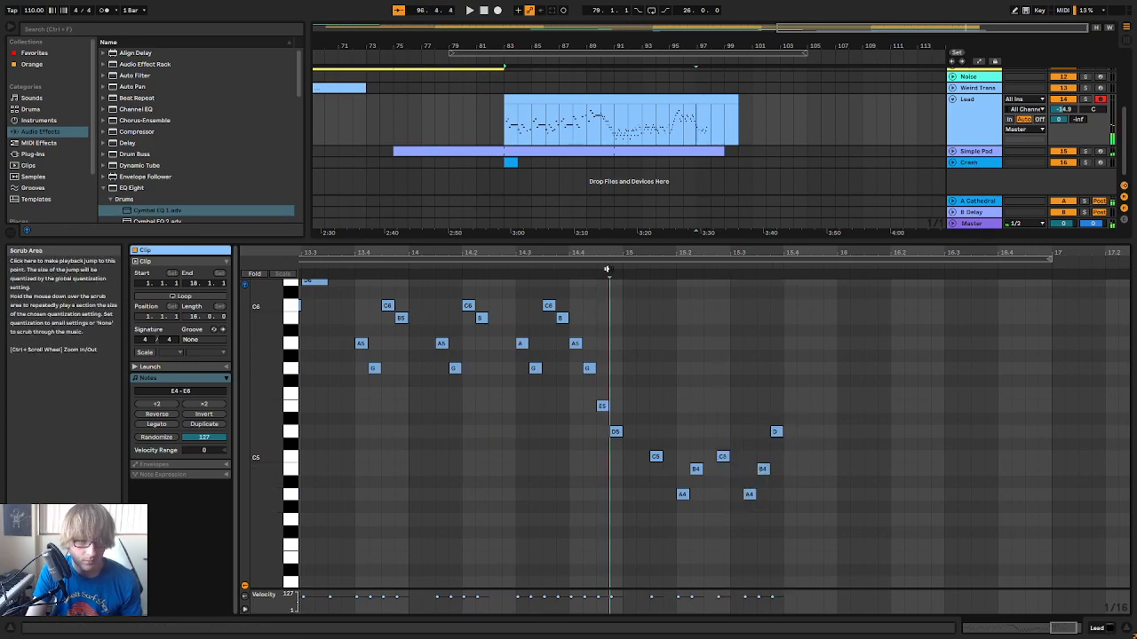
key(space)
drag(724, 431, 736, 431)
click(544, 270)
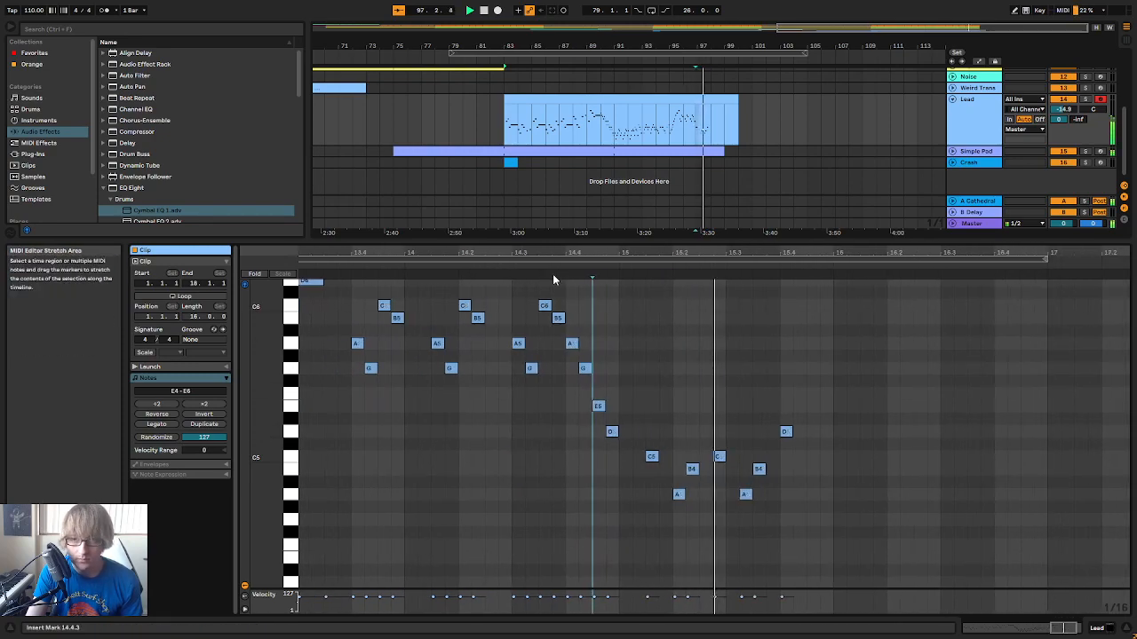
Add an E5 after the last D5, place it at 15.4.3 and play back the phrase
key(space)
double_click(706, 406)
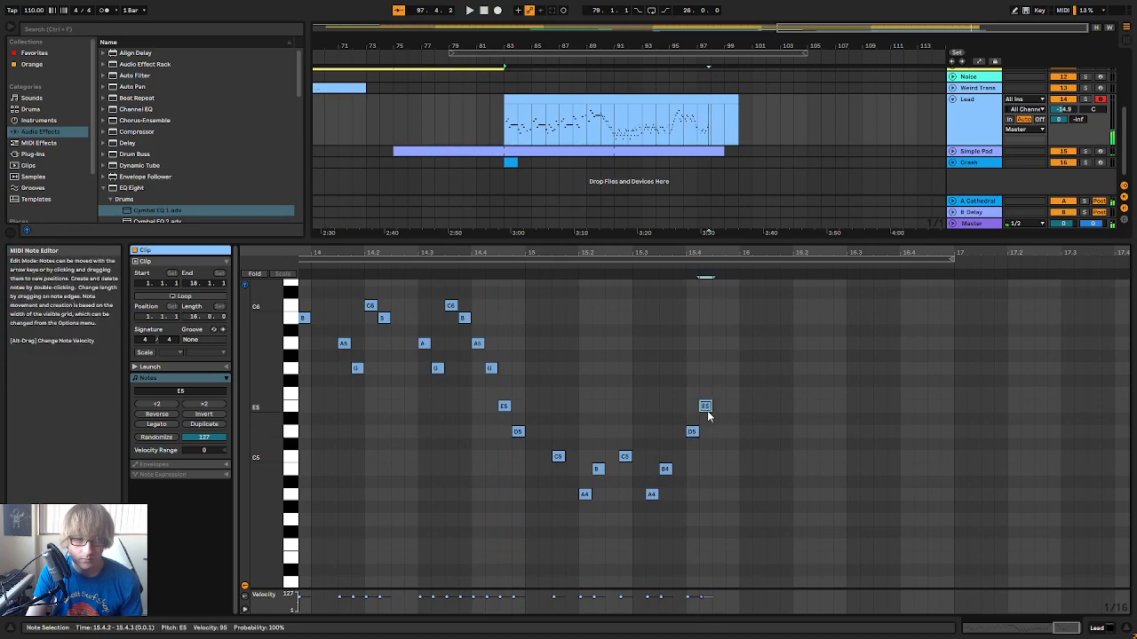
click(513, 268)
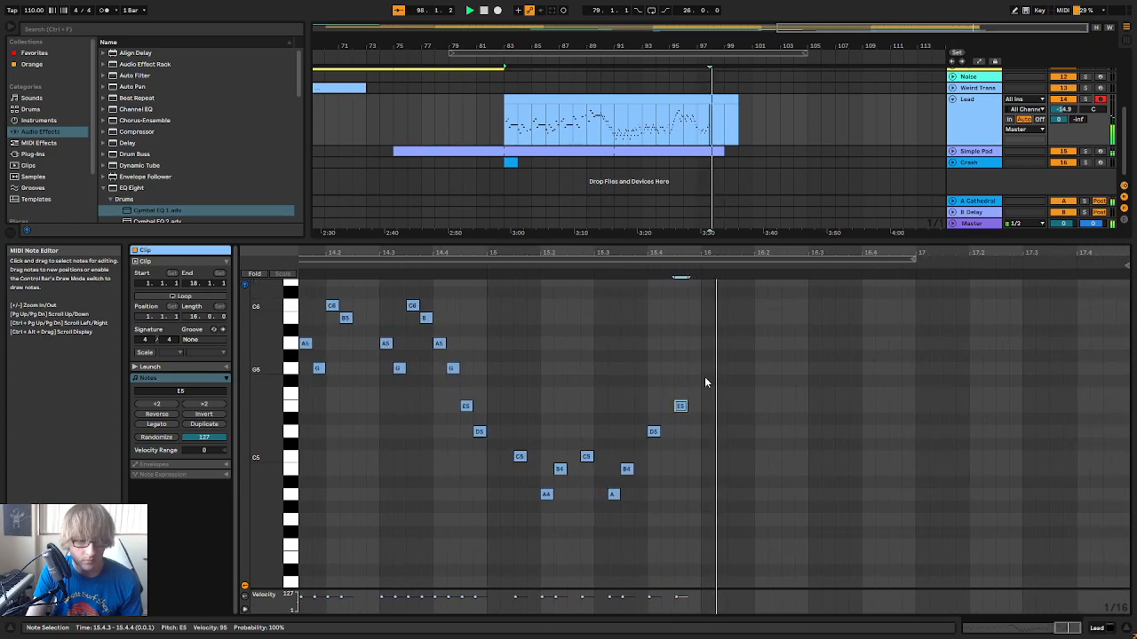
Add an F5 at 16.1.3, a D5 at 16.2.1 and an E5 at 16.2.2, and listen to the phrase
double_click(733, 407)
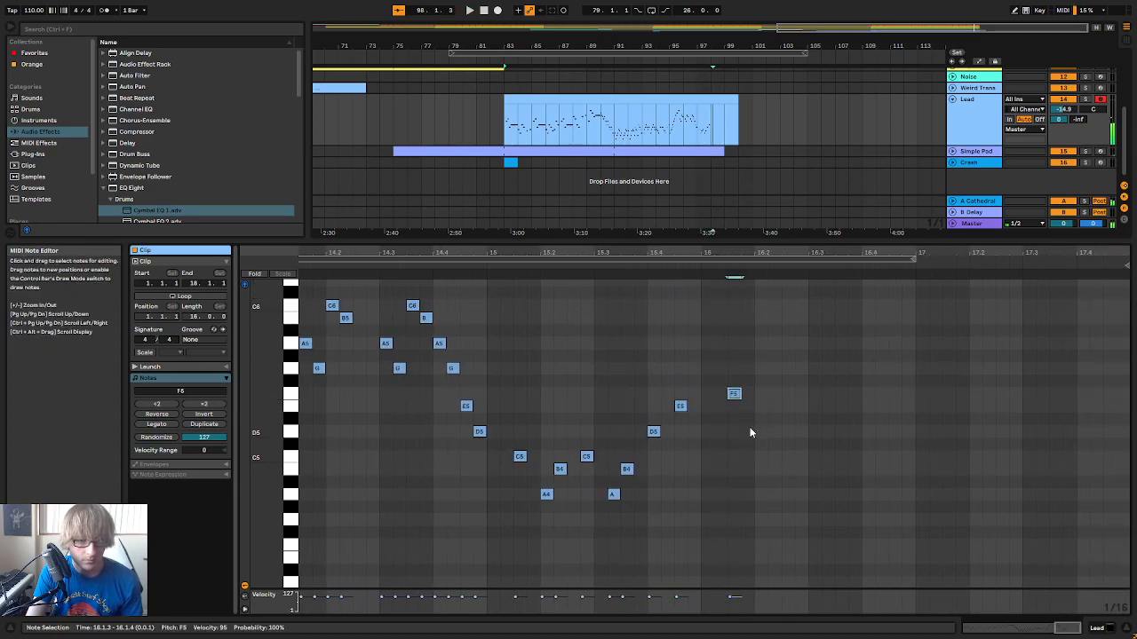
double_click(746, 432)
double_click(760, 408)
mouse_move(749, 432)
mouse_down()
mouse_move(776, 398)
mouse_move(761, 432)
mouse_up()
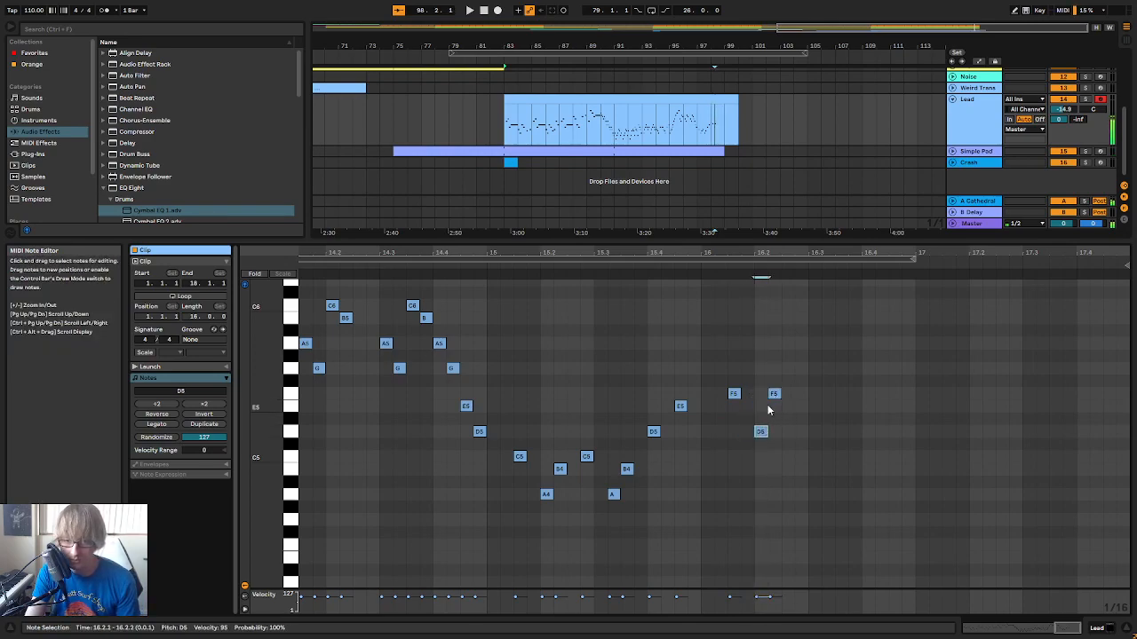
key(Delete)
double_click(769, 406)
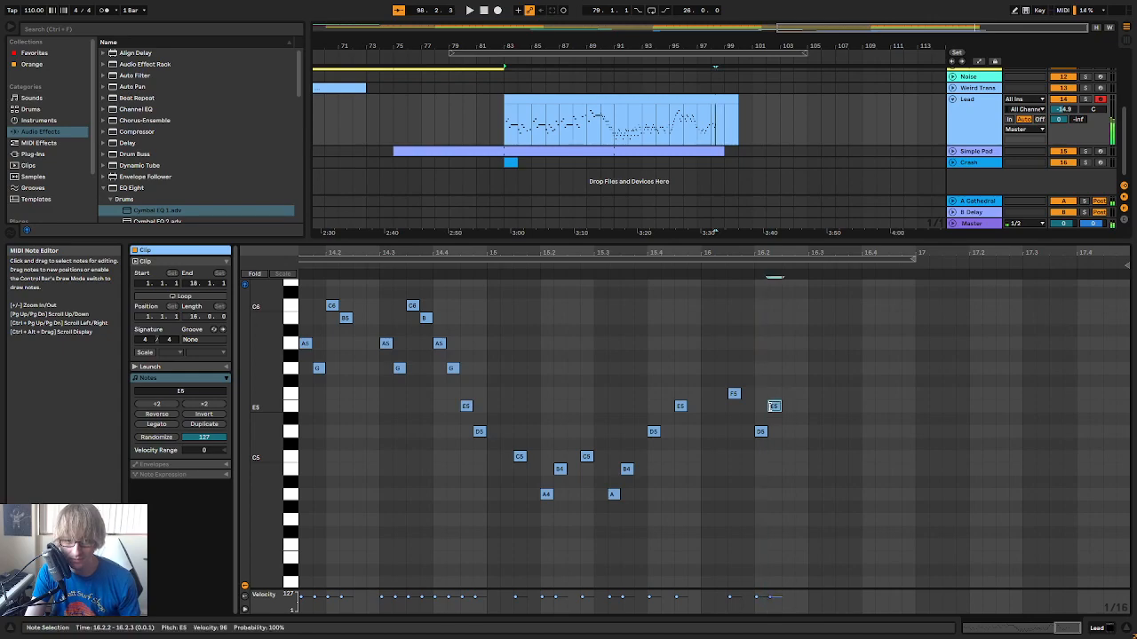
click(453, 275)
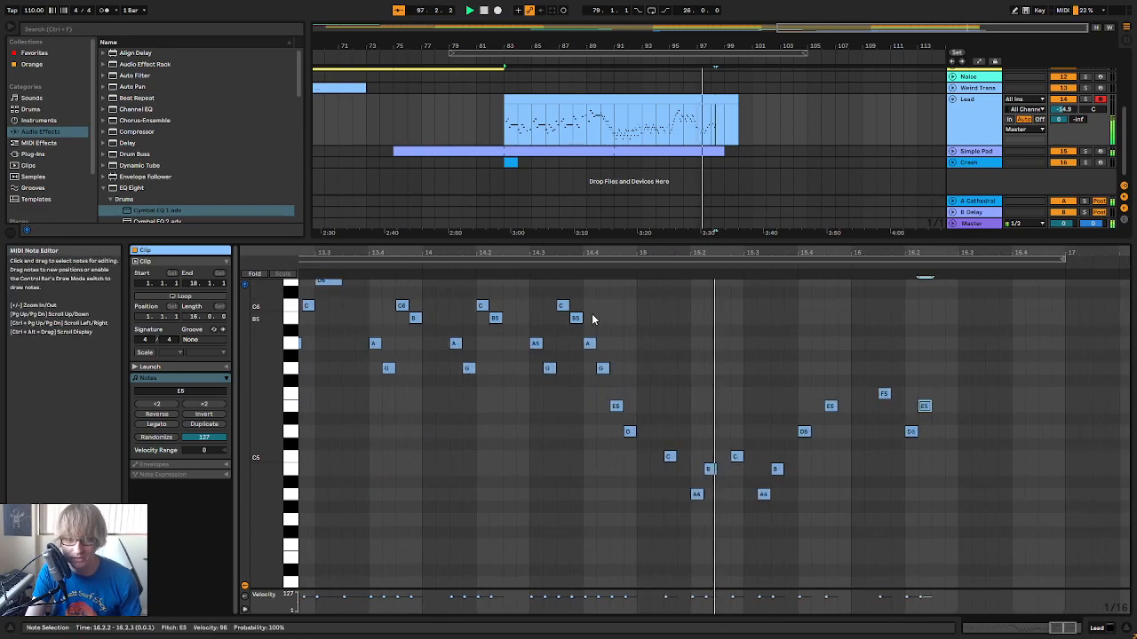
click(475, 263)
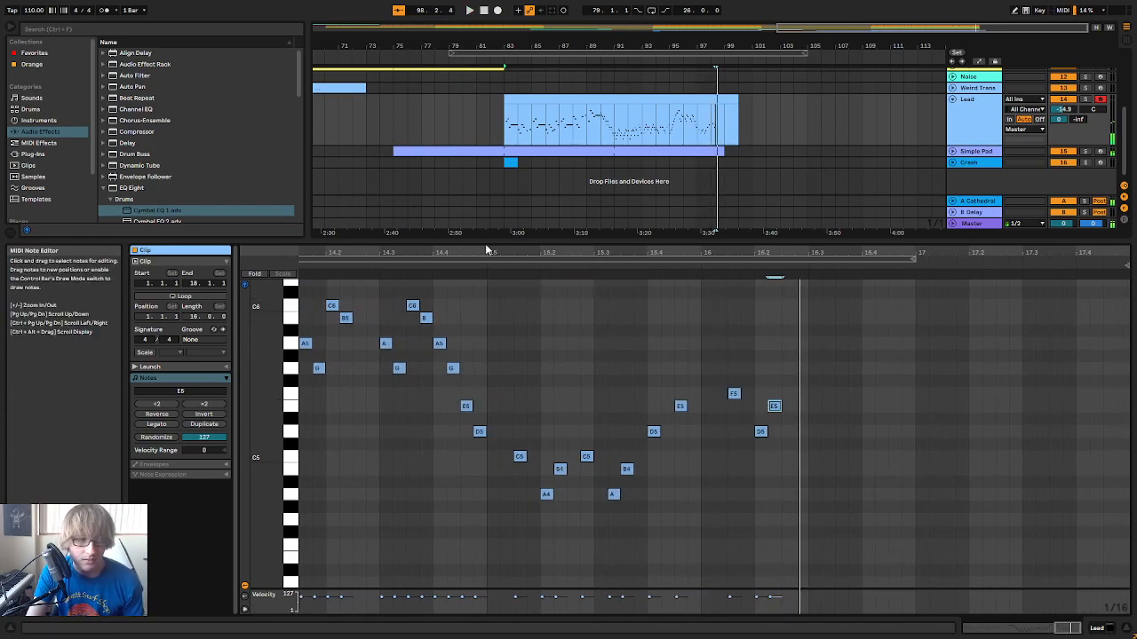
Lower the last three notes to E5 at 16.1.3, C5 at 16.2.1 and D5 at 16.2.2
click(333, 261)
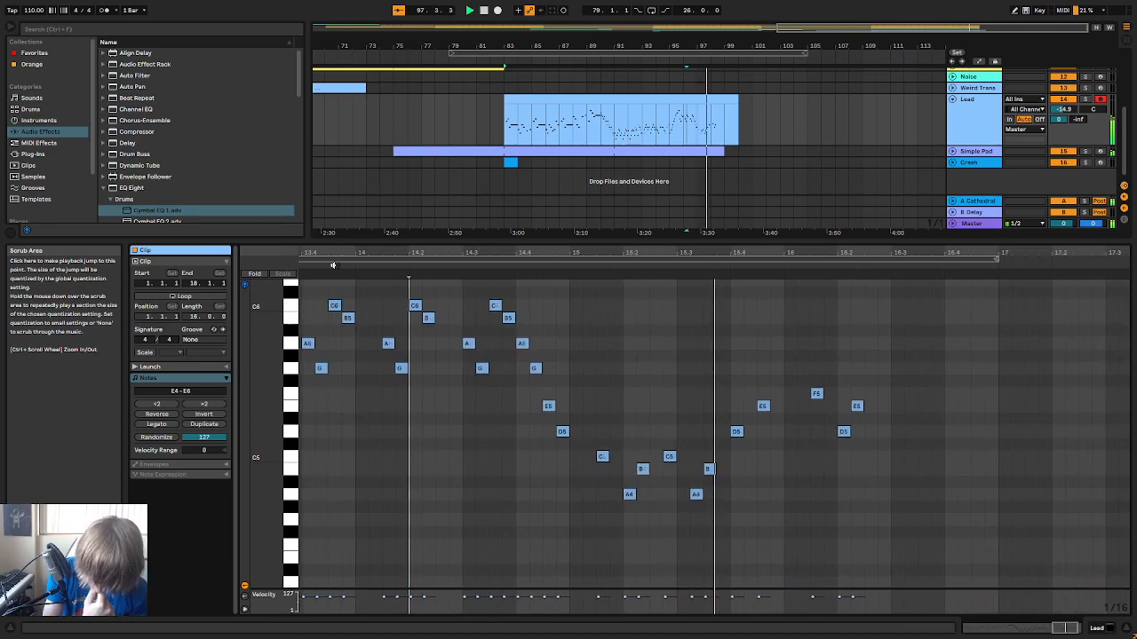
key(space)
click(733, 394)
double_click(759, 432)
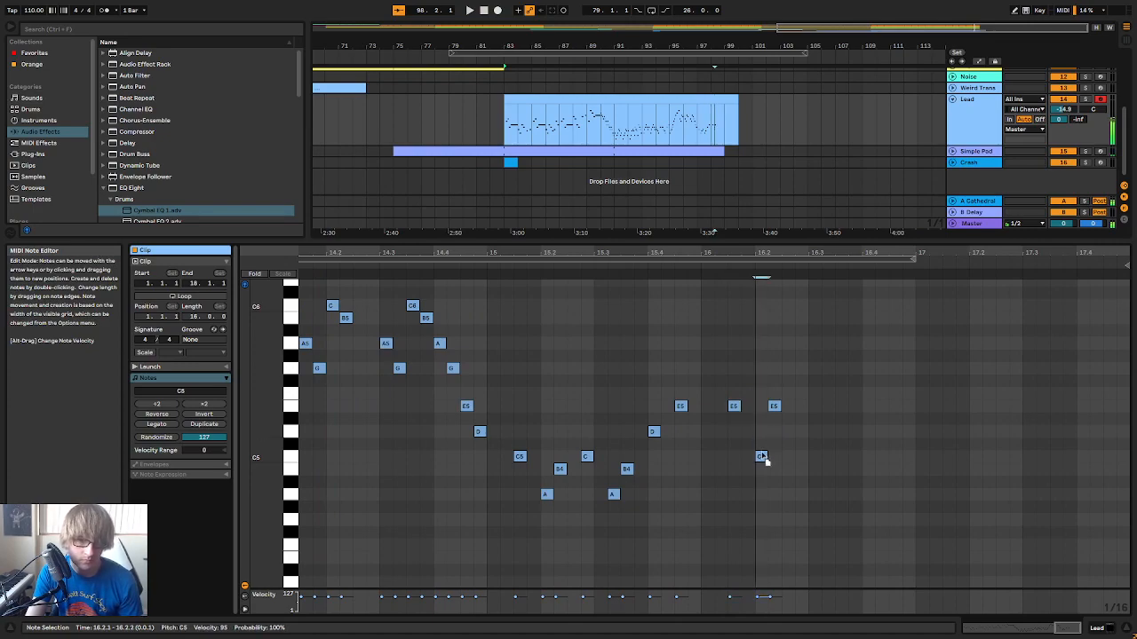
drag(773, 406, 774, 418)
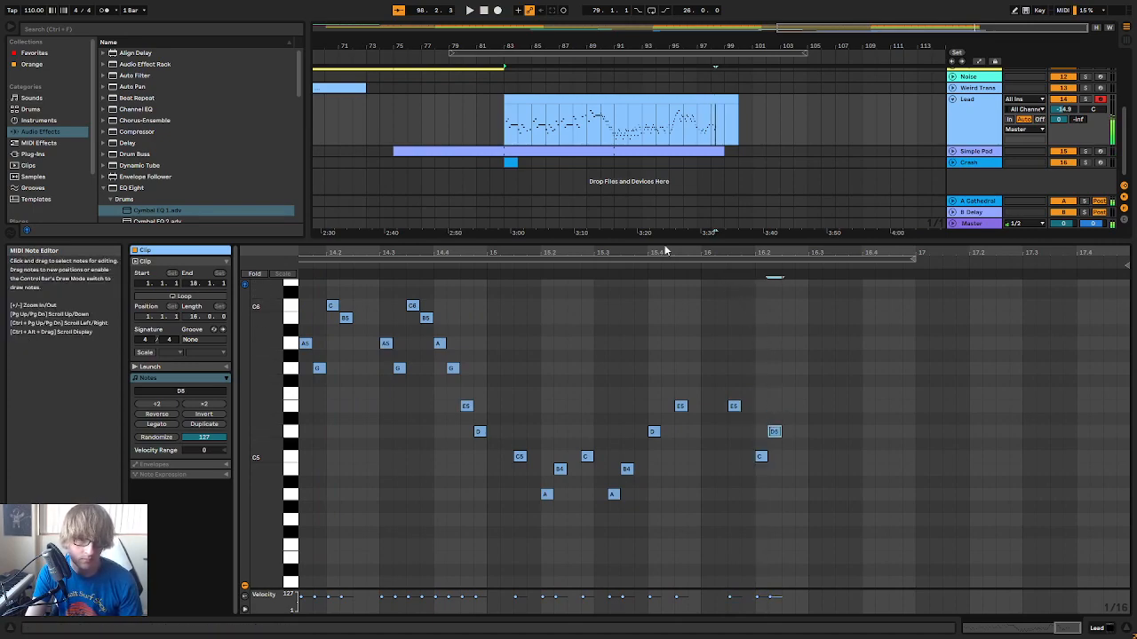
Duplicate the last three notes to start at 16.2.4, add G5 at 16.4.1 and A5 at 16.4.3, and play the phrase
key(space)
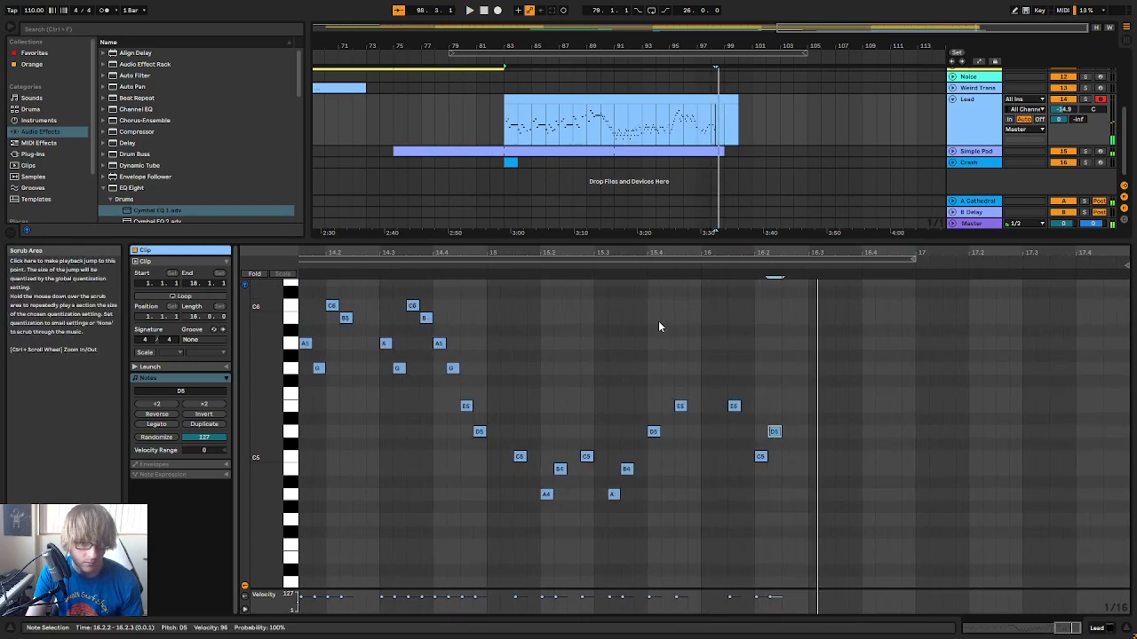
drag(734, 474, 813, 384)
key(ctrl+d)
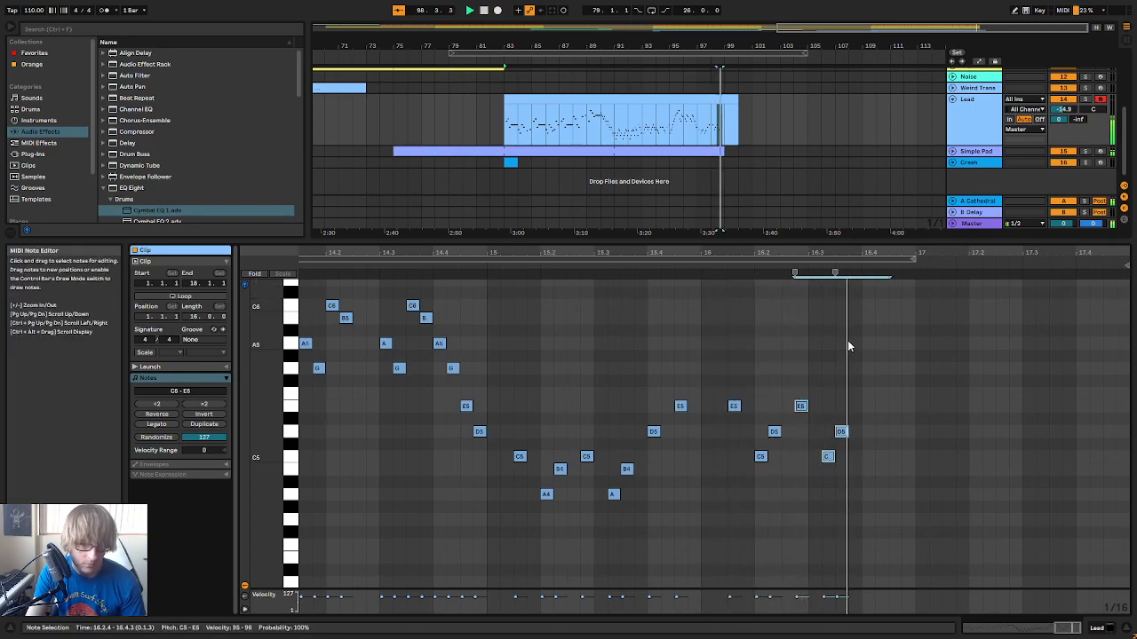
double_click(868, 406)
double_click(896, 343)
click(699, 262)
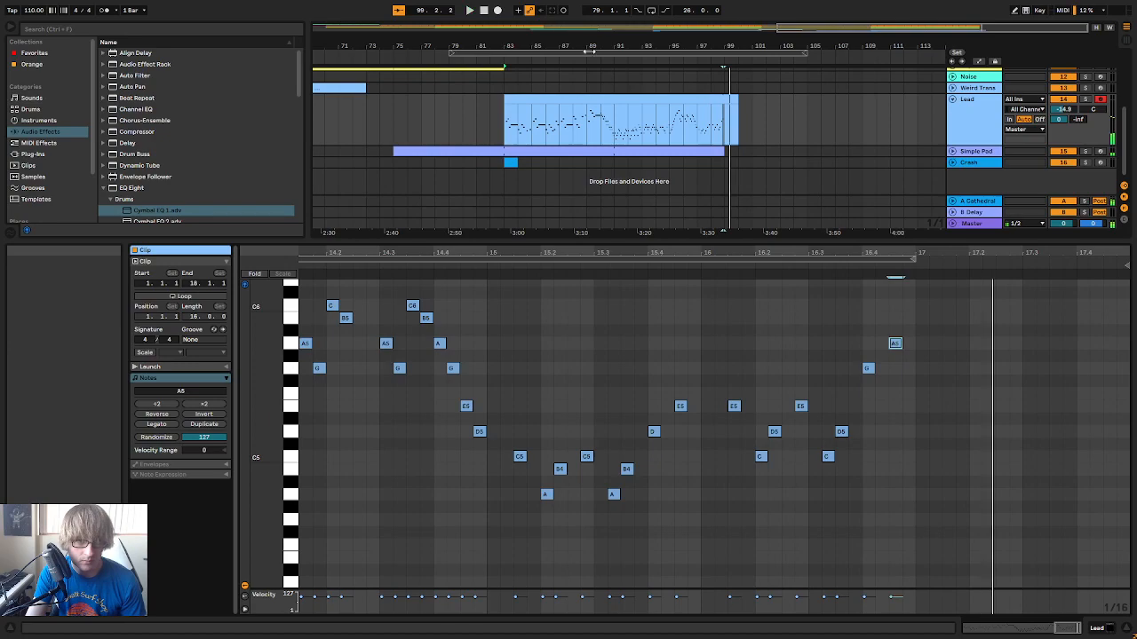
Trim the Lead clip to end at bar 99 and enlarge the arrangement area to show all tracks
click(762, 106)
drag(737, 100, 764, 134)
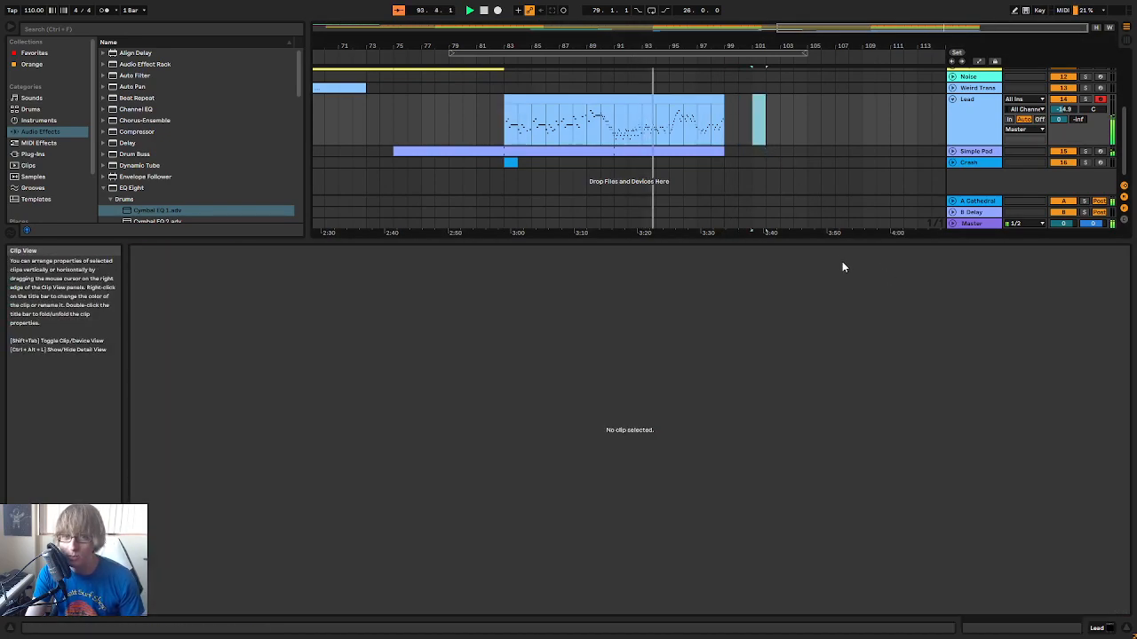
drag(833, 236, 812, 480)
click(753, 182)
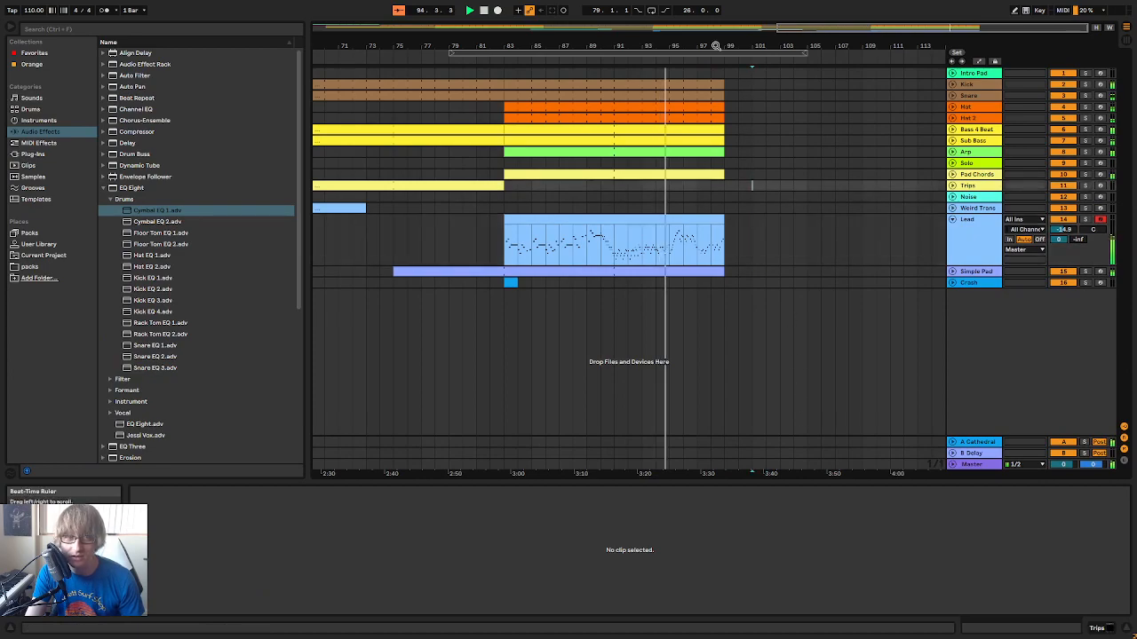
Unfold the Kick track and try extending its clip past bar 99 to 99.1.3
drag(716, 45, 715, 107)
click(953, 85)
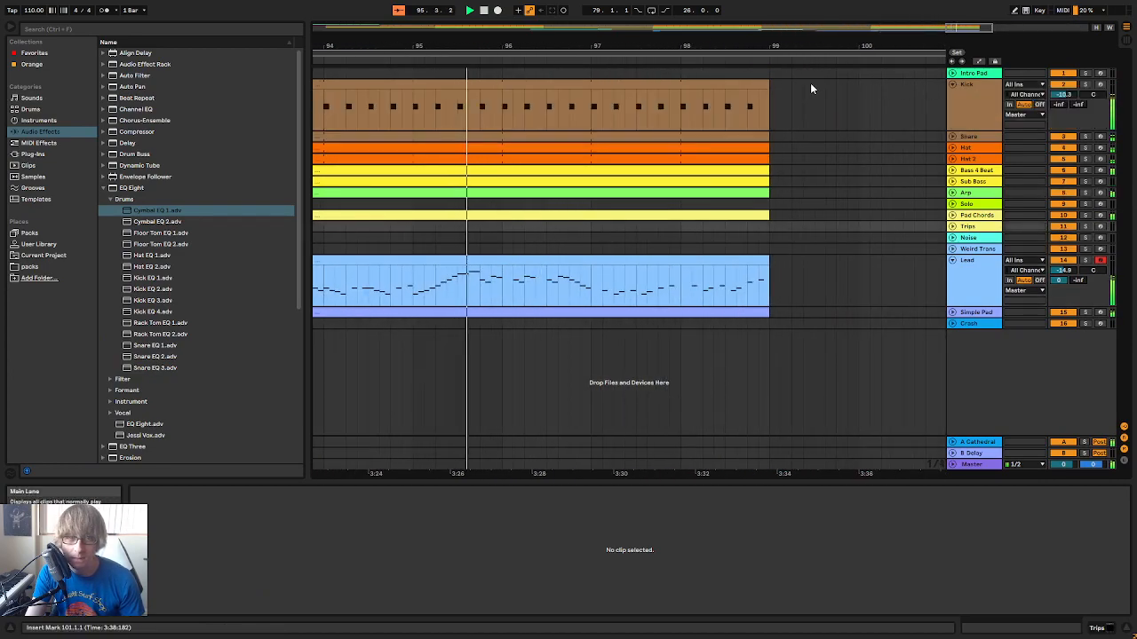
drag(769, 48, 769, 89)
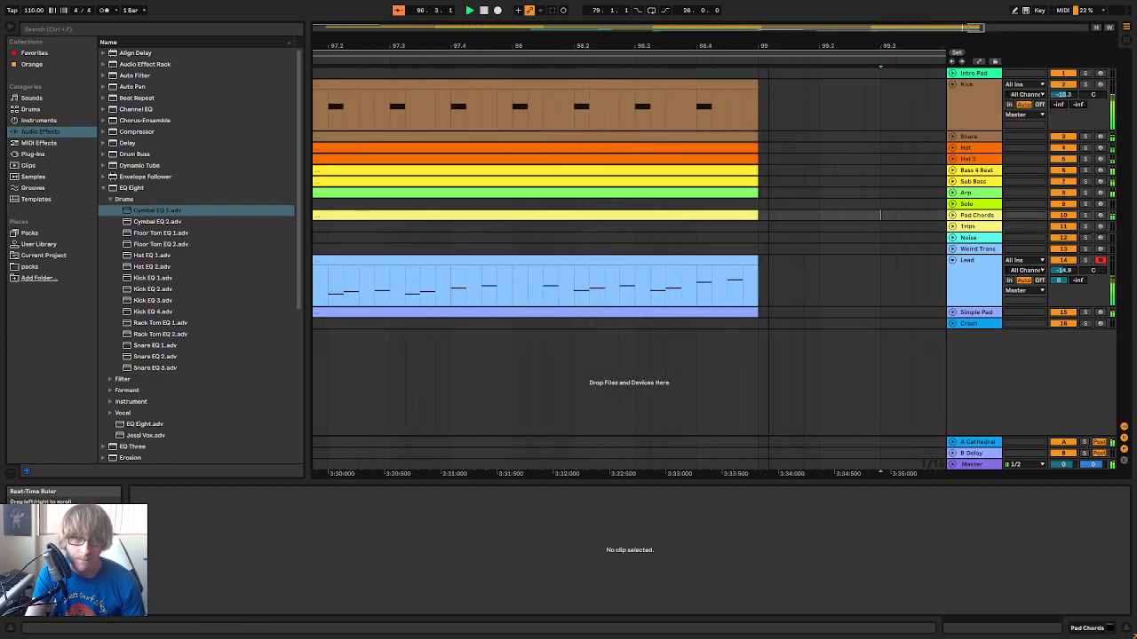
click(953, 84)
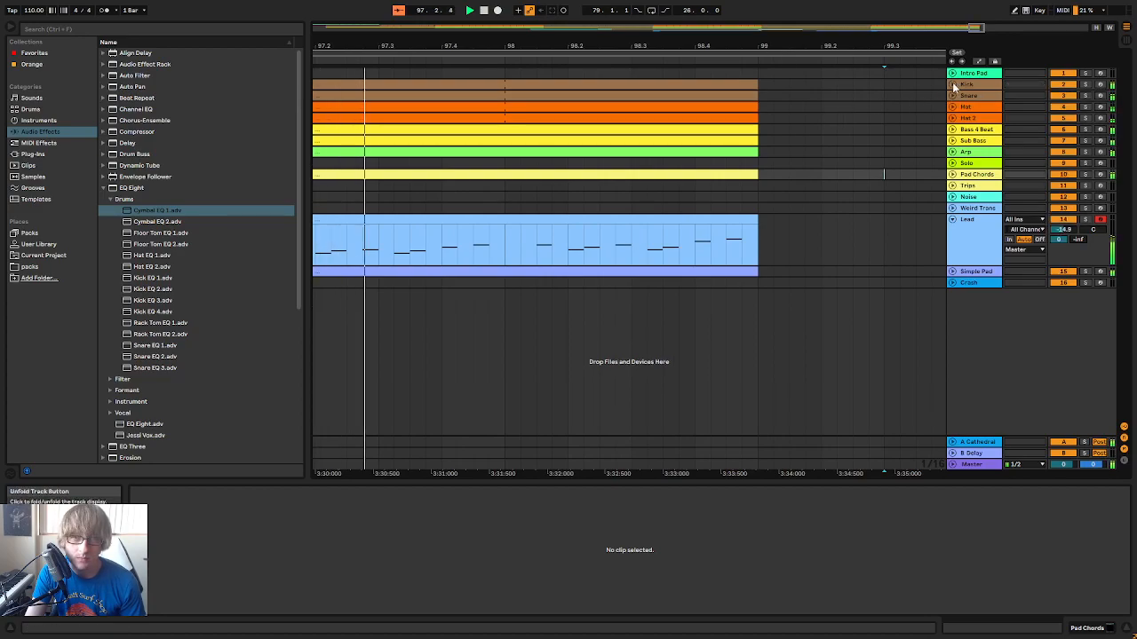
click(952, 84)
click(805, 105)
drag(751, 85, 787, 98)
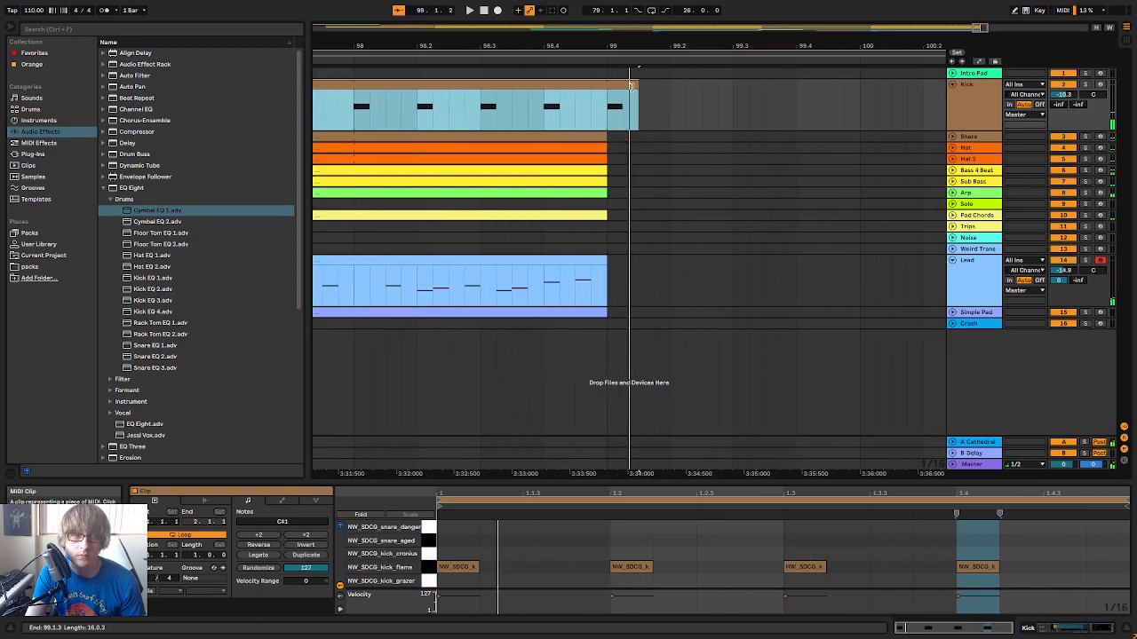
drag(631, 85, 613, 90)
click(426, 61)
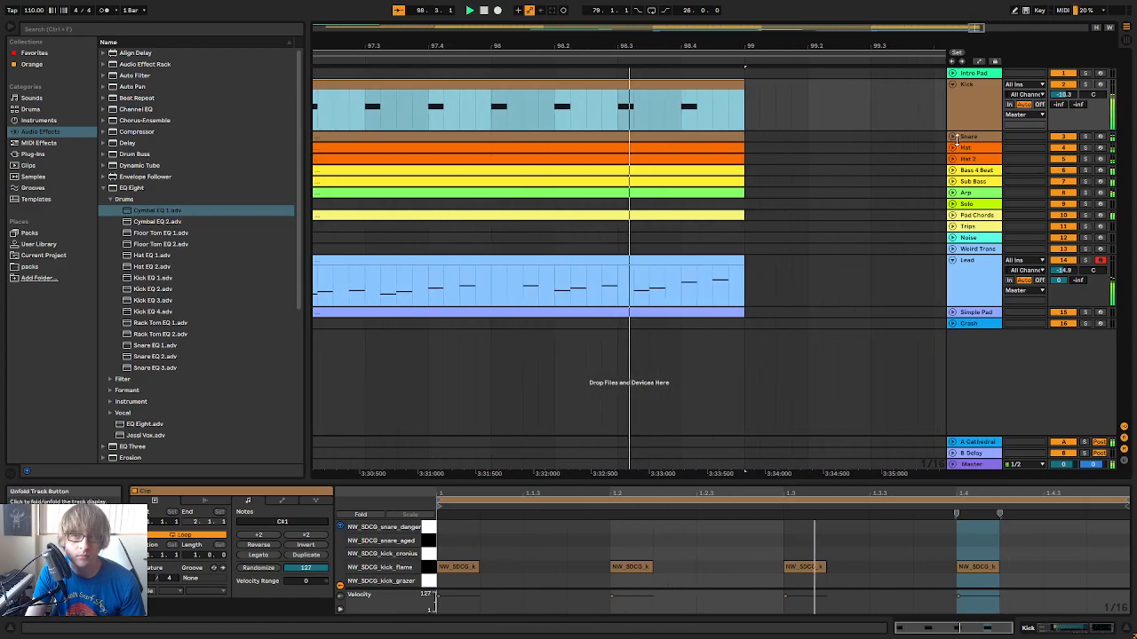
Unfold the Sub Bass track and duplicate its last 16 bars as a separate clip starting at bar 99
click(953, 182)
drag(635, 47, 722, 4)
click(596, 185)
key(ctrl+d)
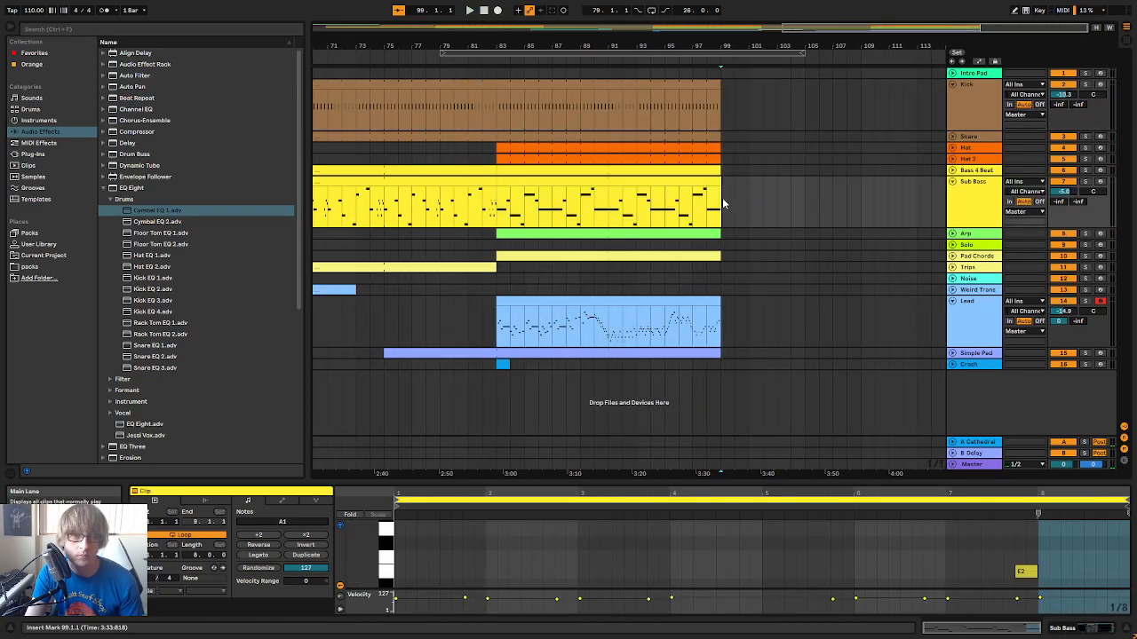
right_click(737, 180)
click(762, 300)
Delete every note except the first A1 in the new Sub Bass clip, and lengthen that note to 13.3.1
click(502, 545)
key(ctrl+a)
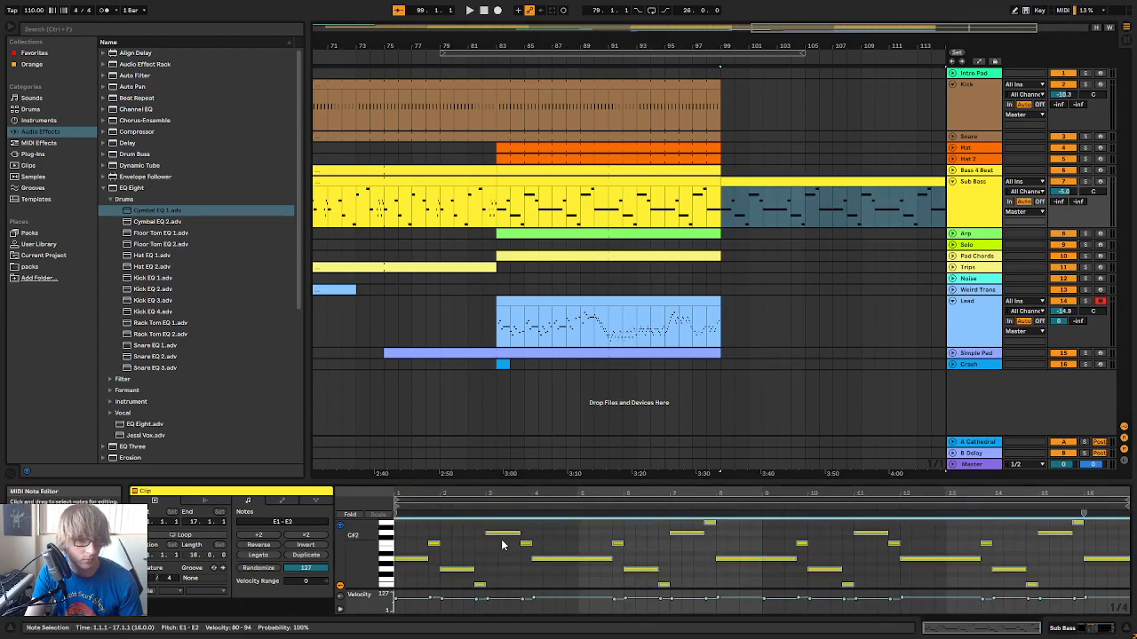
key(Delete)
drag(426, 560, 981, 581)
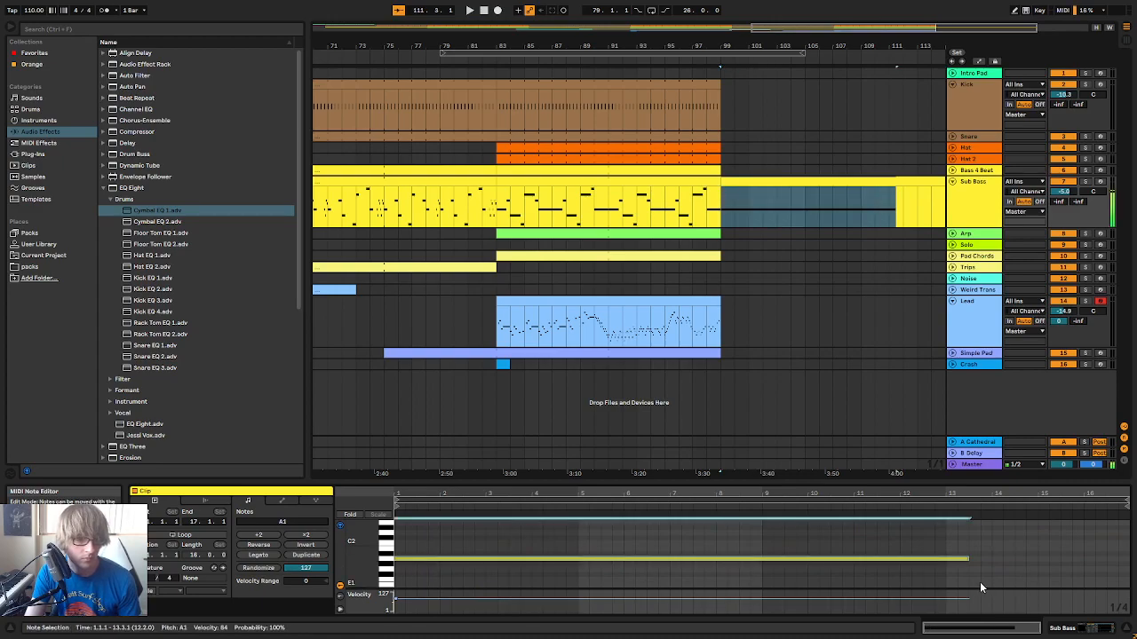
Play the held bass note and shorten the new Sub Bass clip to end at bar 101
key(space)
click(869, 231)
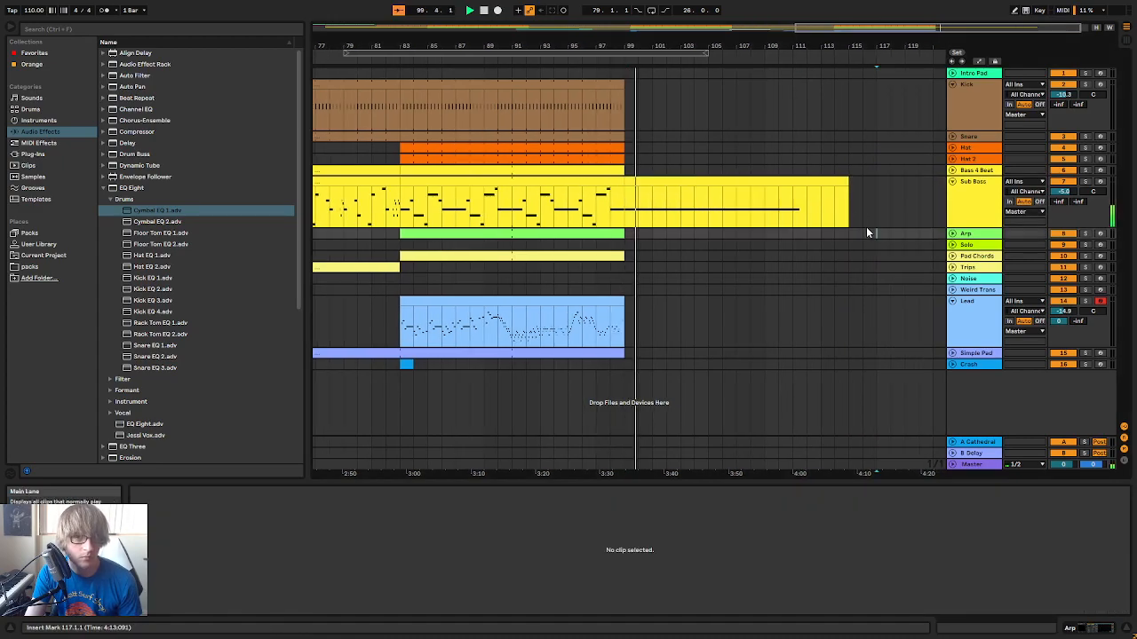
drag(848, 181, 651, 181)
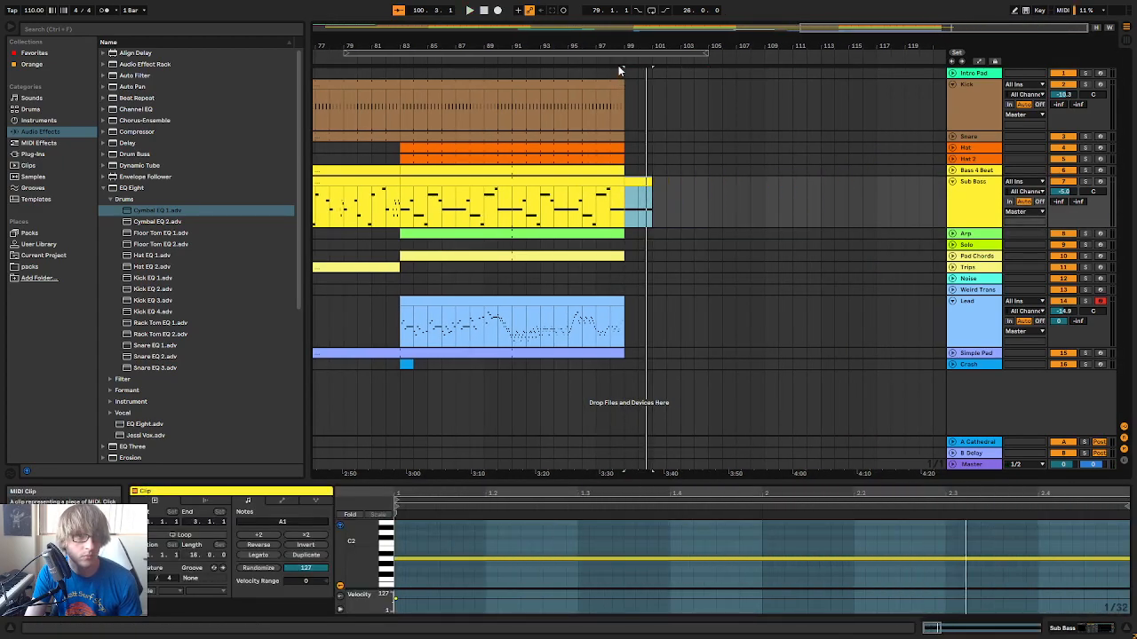
Extend the Kick clip just past bar 99 to include one more kick hit, and play the ending
scroll(660, 56, up, 4)
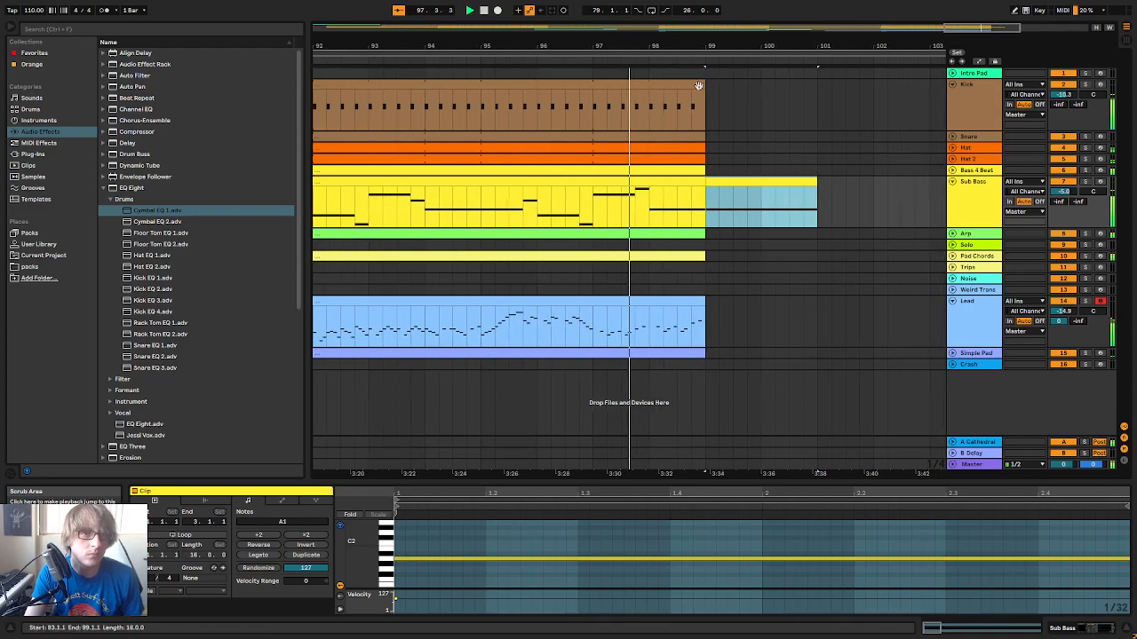
click(698, 83)
mouse_move(696, 84)
mouse_down()
mouse_move(710, 84)
mouse_move(712, 51)
mouse_move(696, 86)
mouse_move(681, 88)
mouse_up()
drag(628, 46, 628, 38)
click(498, 62)
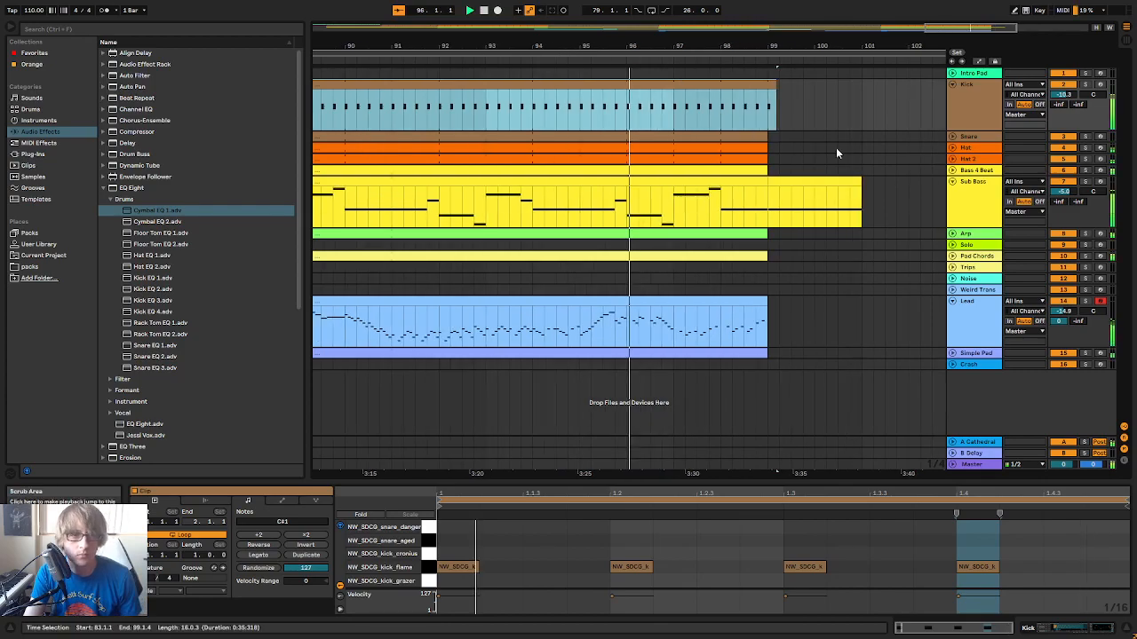
Unfold the Snare track, separate bar 98 into its own clip and enlarge the note editor for it
click(952, 137)
click(690, 139)
drag(694, 151, 734, 142)
key(ctrl+z)
click(710, 141)
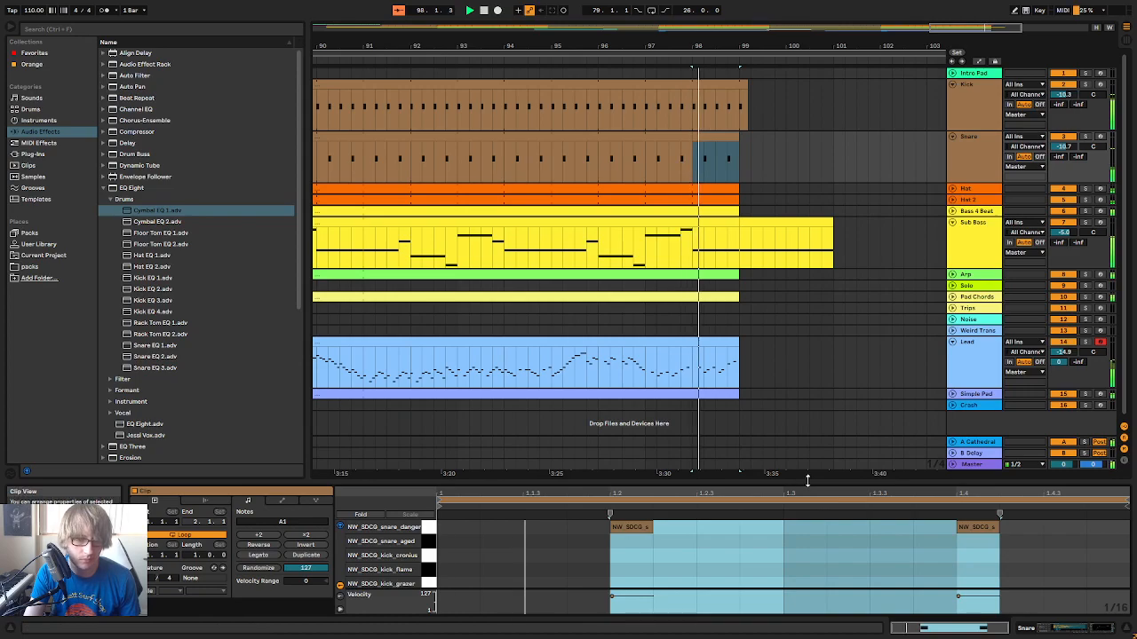
drag(827, 484, 828, 330)
Copy the snare hit at 1.2 to 1.3.1 and 1.3.2 in the bar 98 clip, and play the fill
click(571, 375)
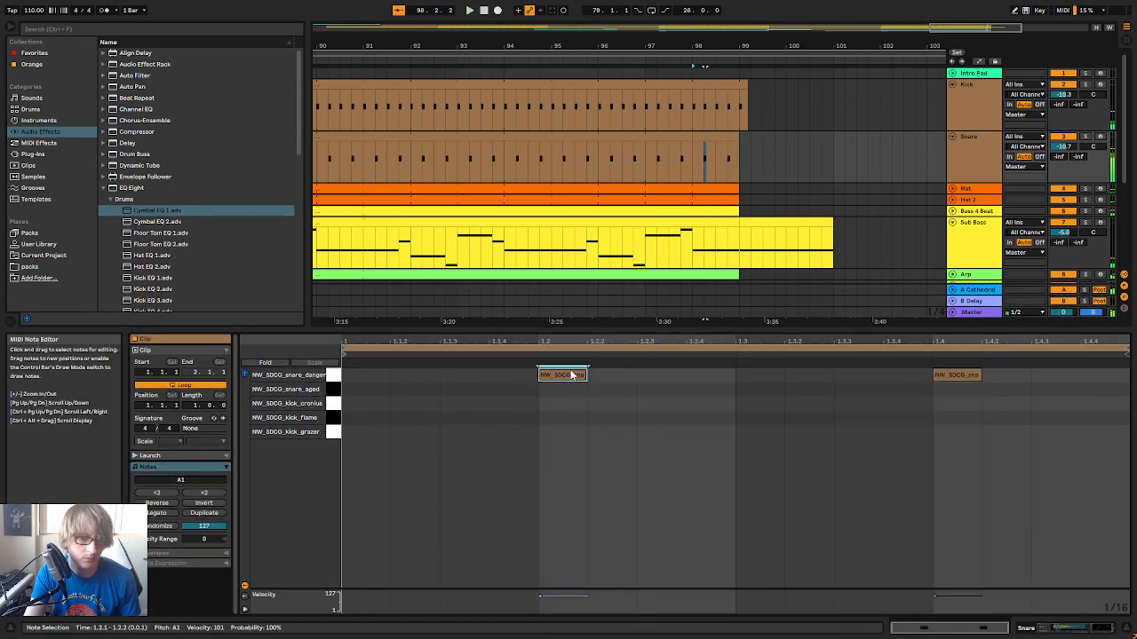
click(735, 400)
key(ctrl+d)
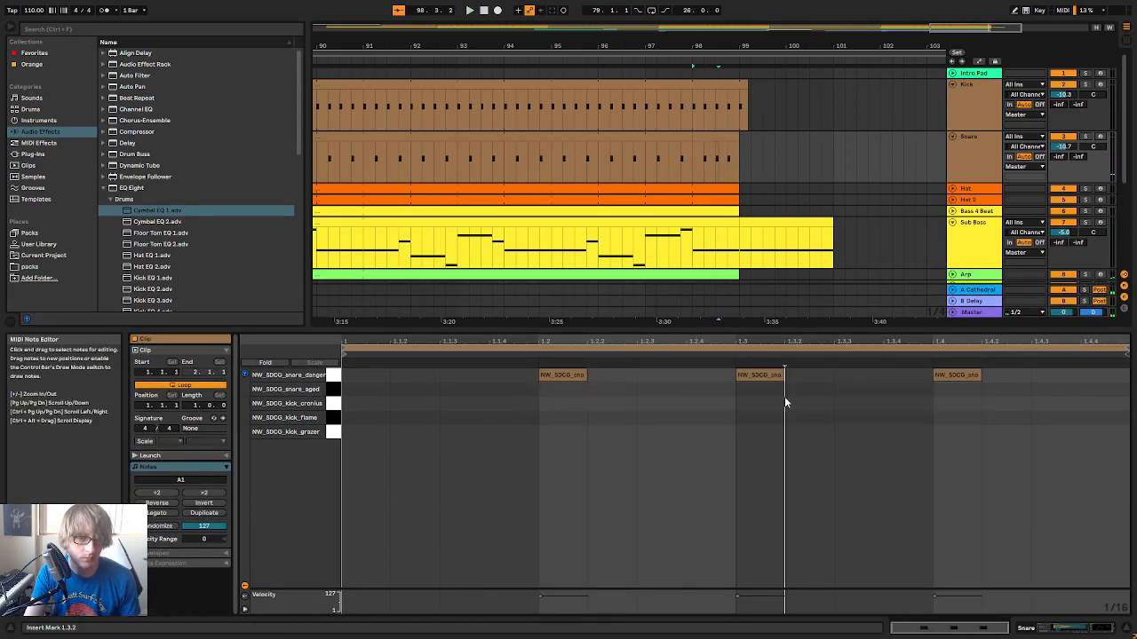
key(space)
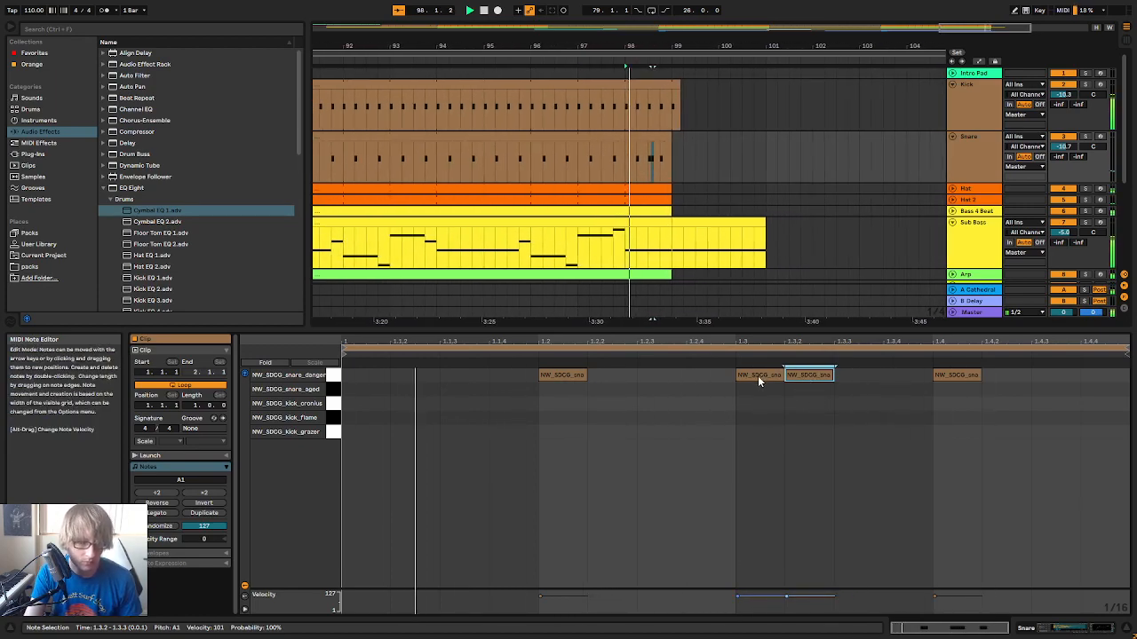
Move the snare hit from 1.3.1 to 1.2.4, add another hit at 1.3.3 and audition the fill
drag(757, 374, 720, 380)
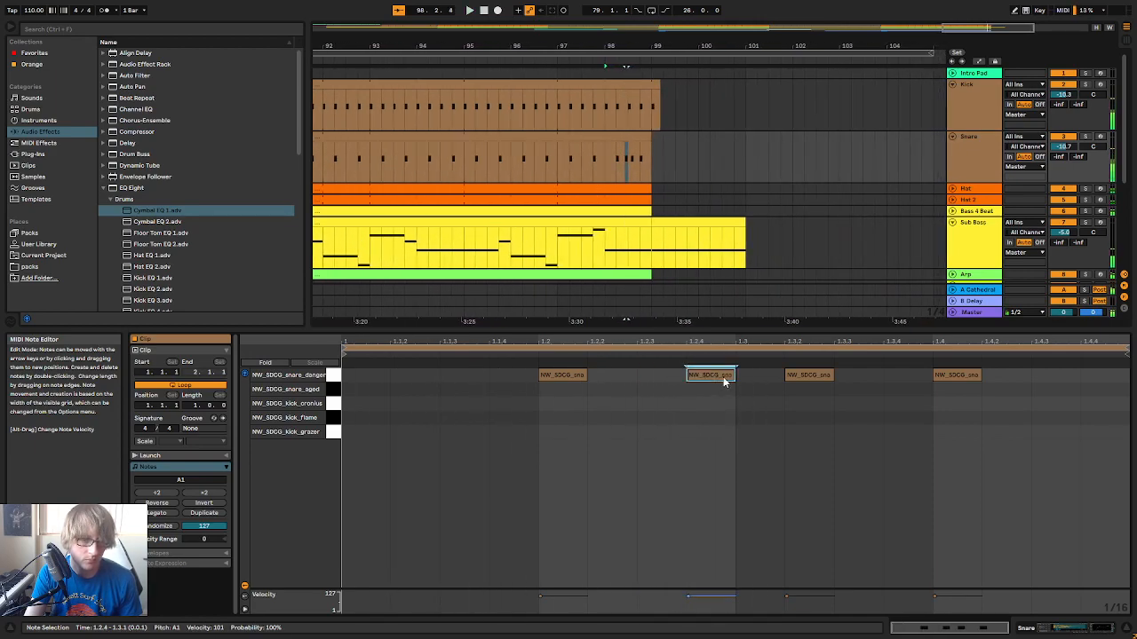
click(818, 378)
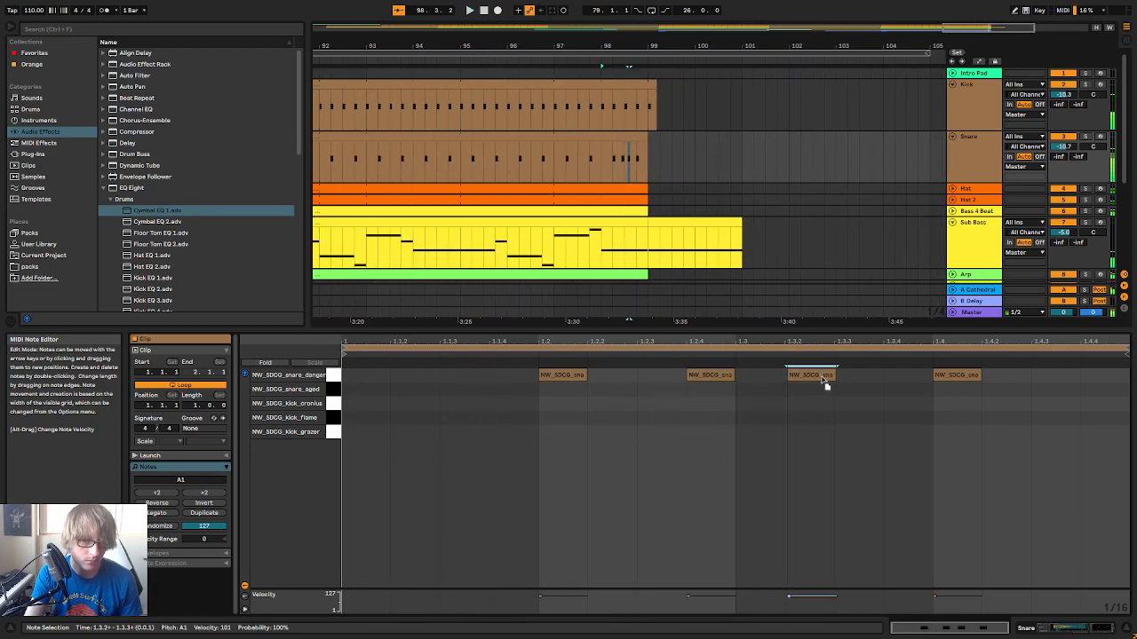
mouse_move(830, 382)
mouse_down()
mouse_move(769, 383)
mouse_move(823, 382)
mouse_up()
click(815, 397)
key(ctrl+v)
key(space)
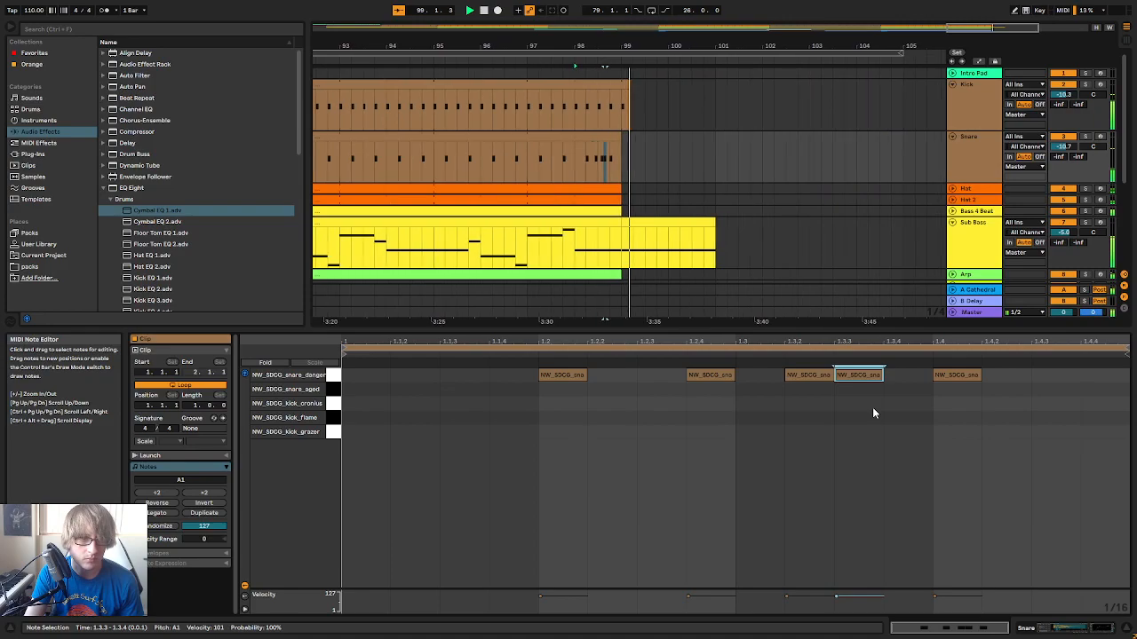
Find the earlier drum fill in bar 18 and copy that bar from the Kick and Snare tracks
click(615, 53)
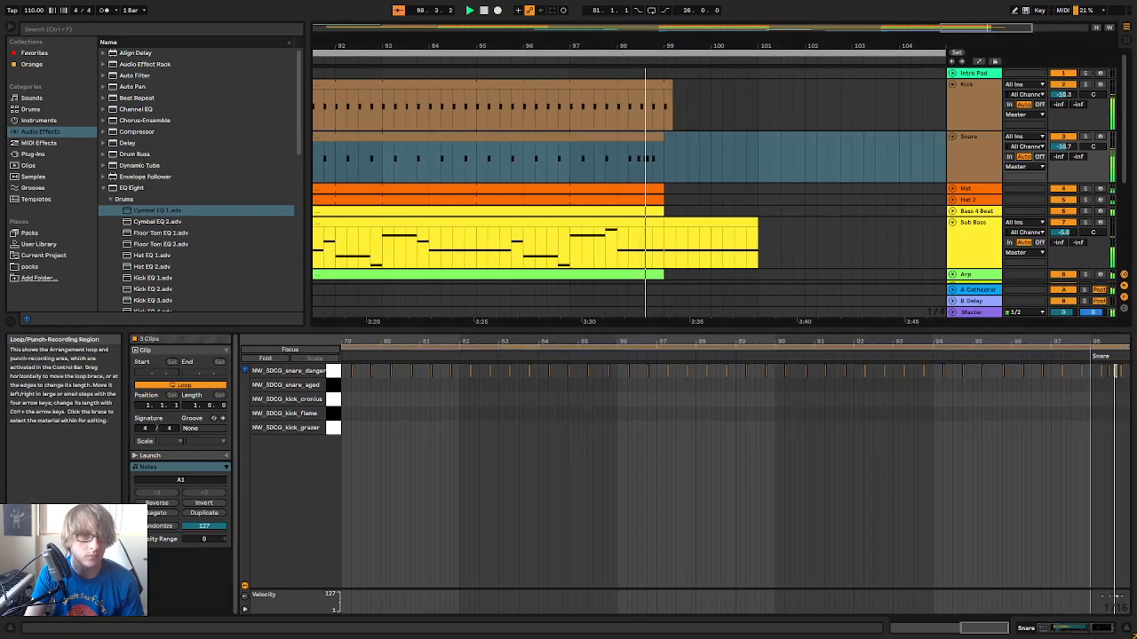
drag(621, 46, 797, 45)
key(space)
drag(544, 46, 945, 40)
drag(636, 45, 893, 47)
click(503, 61)
drag(520, 46, 583, 107)
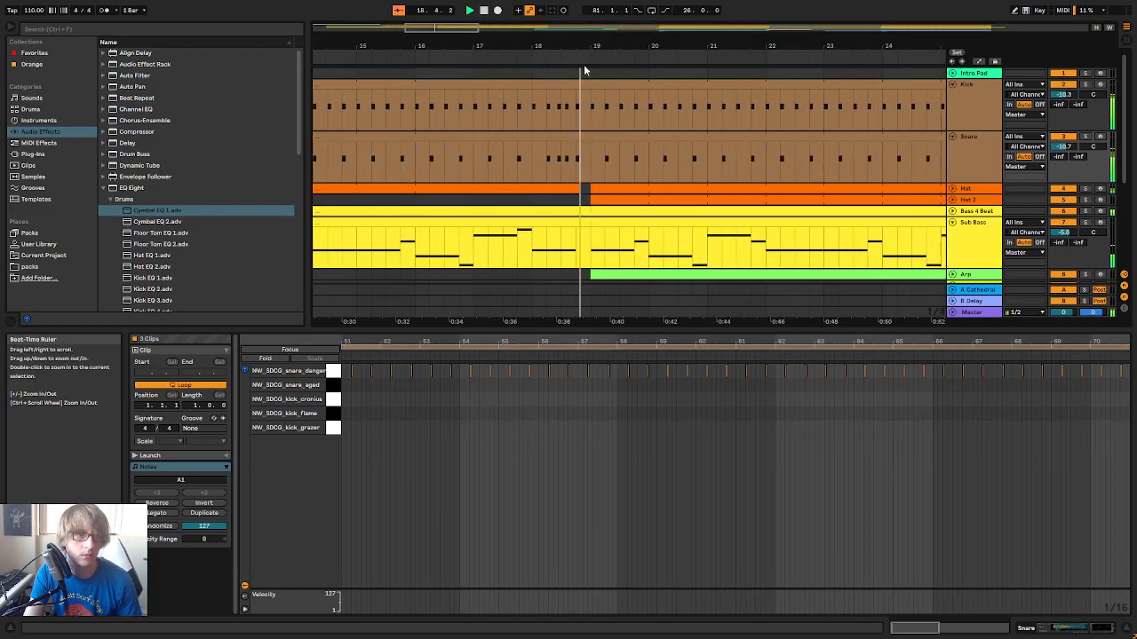
click(583, 84)
shift+click(564, 138)
Paste the copied drum fill over bar 98 of the Kick and Snare tracks, and play the ending
drag(779, 44, 373, 3)
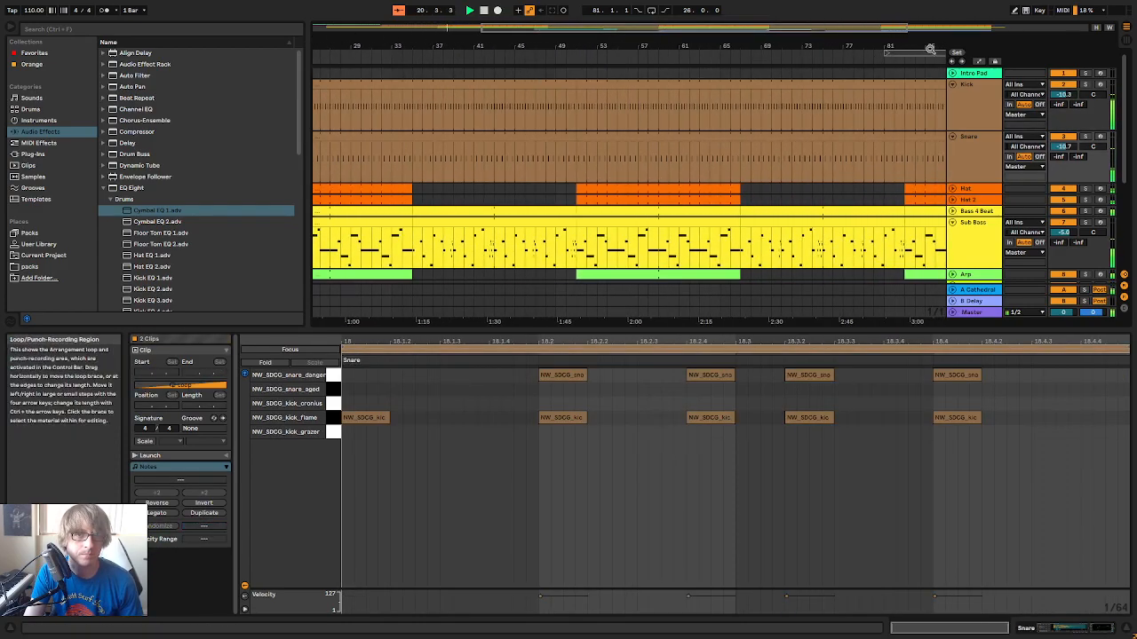
drag(914, 46, 696, 36)
drag(827, 46, 812, 153)
drag(742, 105, 795, 160)
click(784, 59)
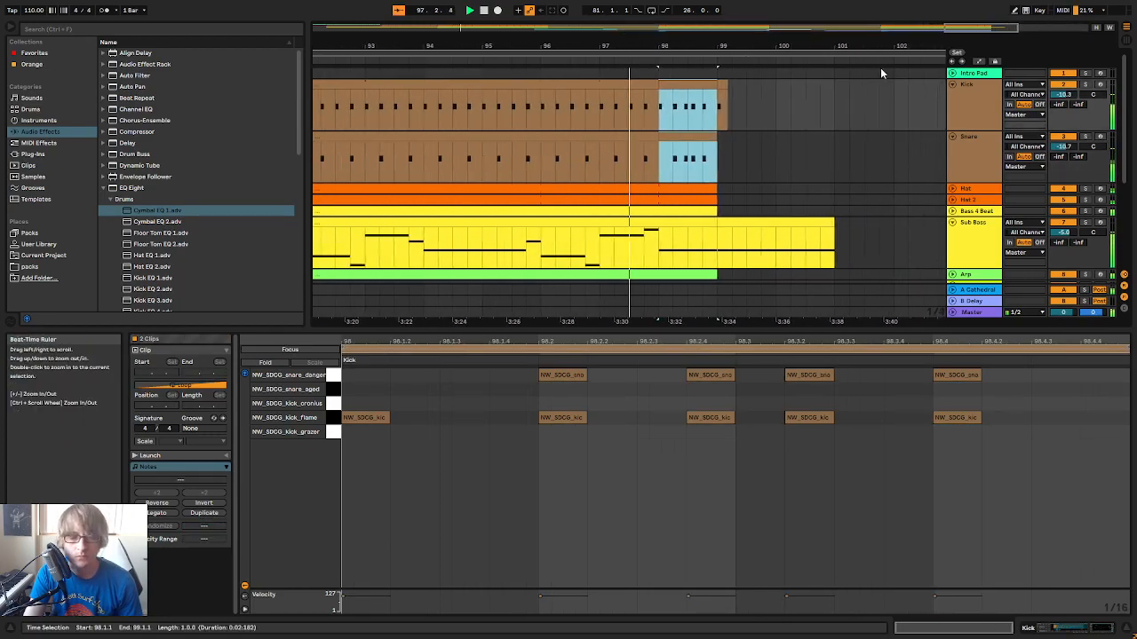
click(759, 105)
drag(653, 43, 735, 43)
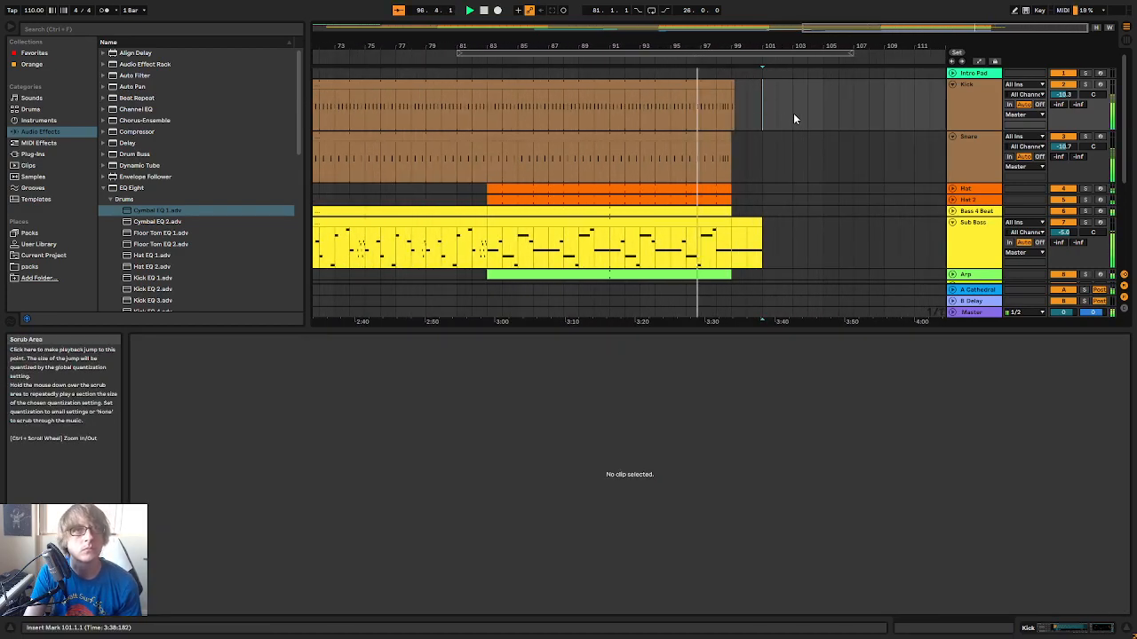
Fold the Snare, Kick, Sub Bass and Lead tracks, and save the project
click(838, 147)
click(954, 136)
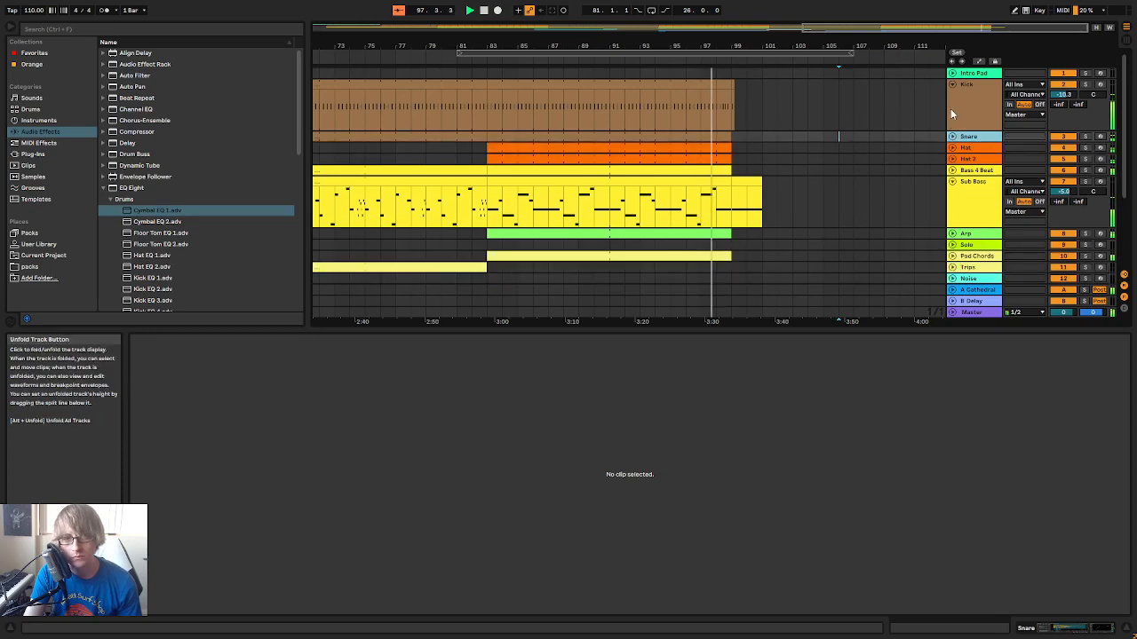
click(952, 84)
click(952, 142)
click(952, 130)
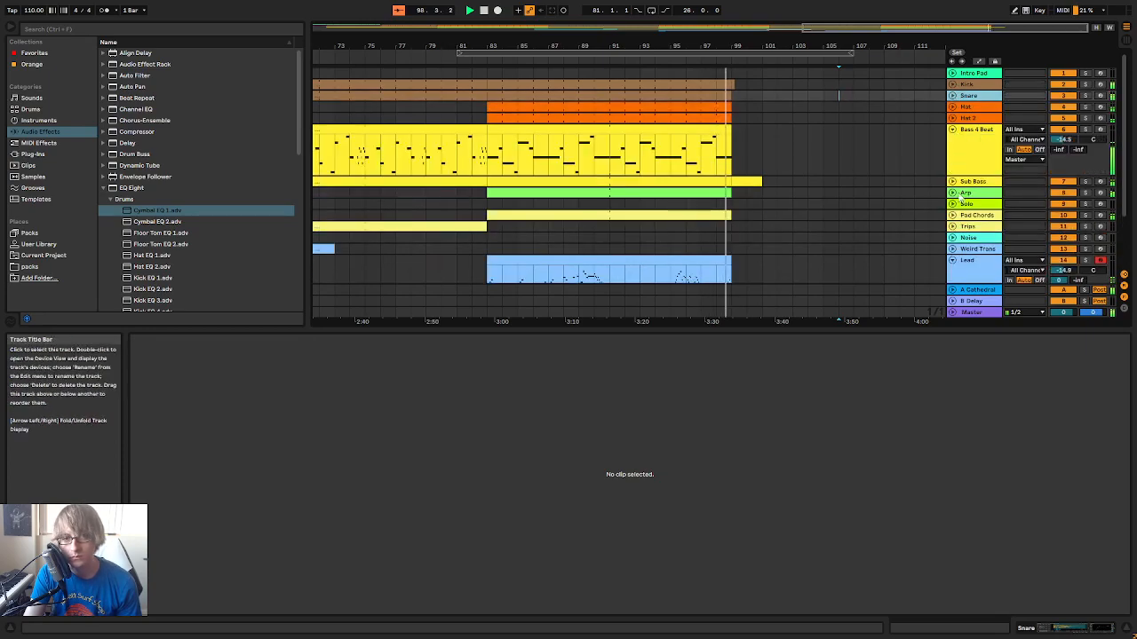
click(952, 130)
click(952, 220)
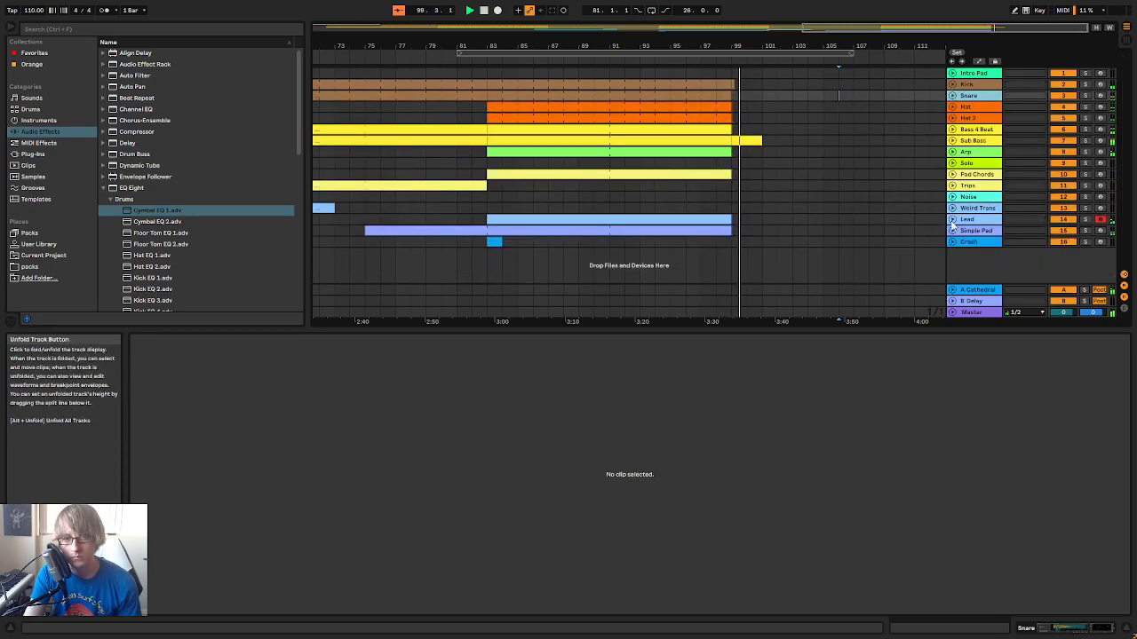
click(807, 163)
key(ctrl+s)
Open the Sub Bass track's helm64 synth to examine its settings, and close its window
double_click(978, 141)
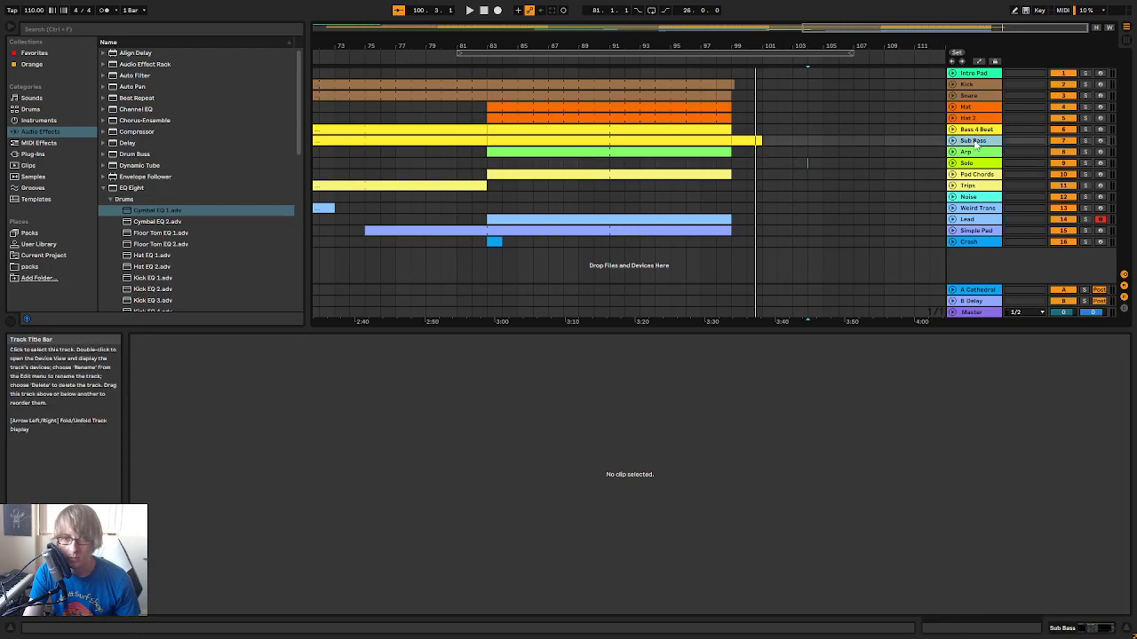
click(165, 509)
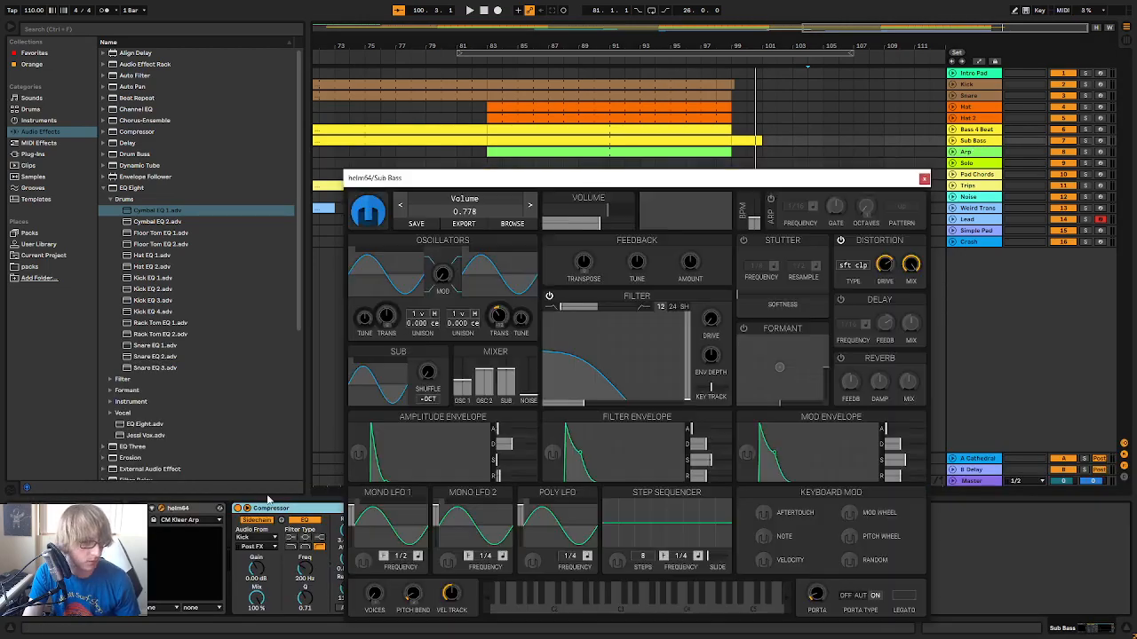
click(924, 179)
Unfold the Sub Bass track to examine its final note while the ending plays, fold it again and stop playback
click(850, 169)
drag(743, 46, 743, 133)
click(952, 141)
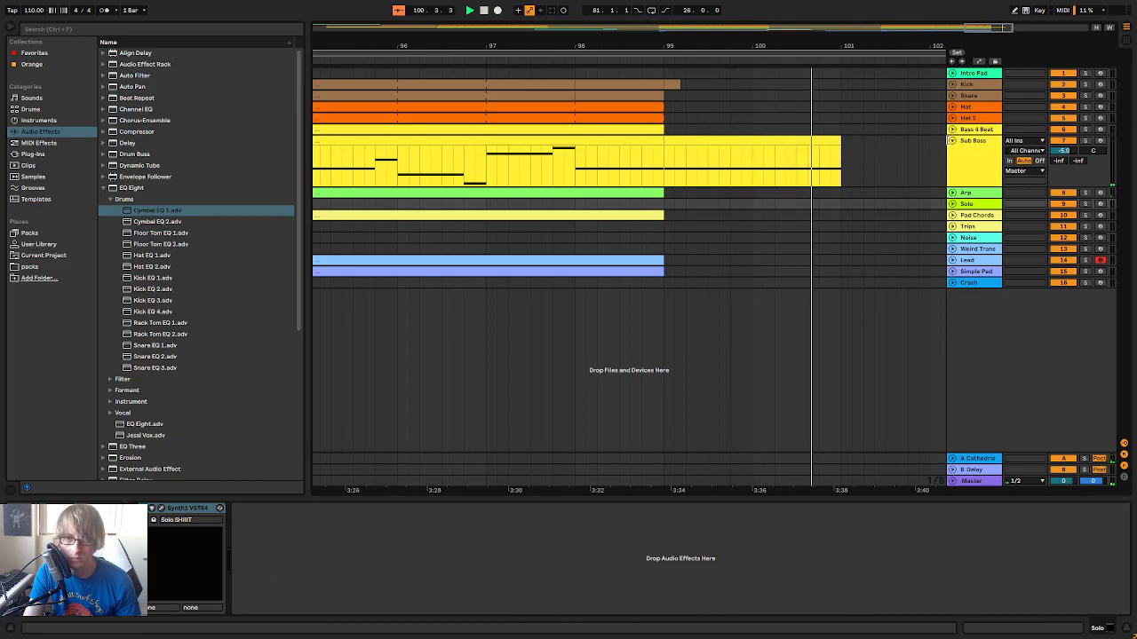
click(952, 140)
click(885, 132)
key(space)
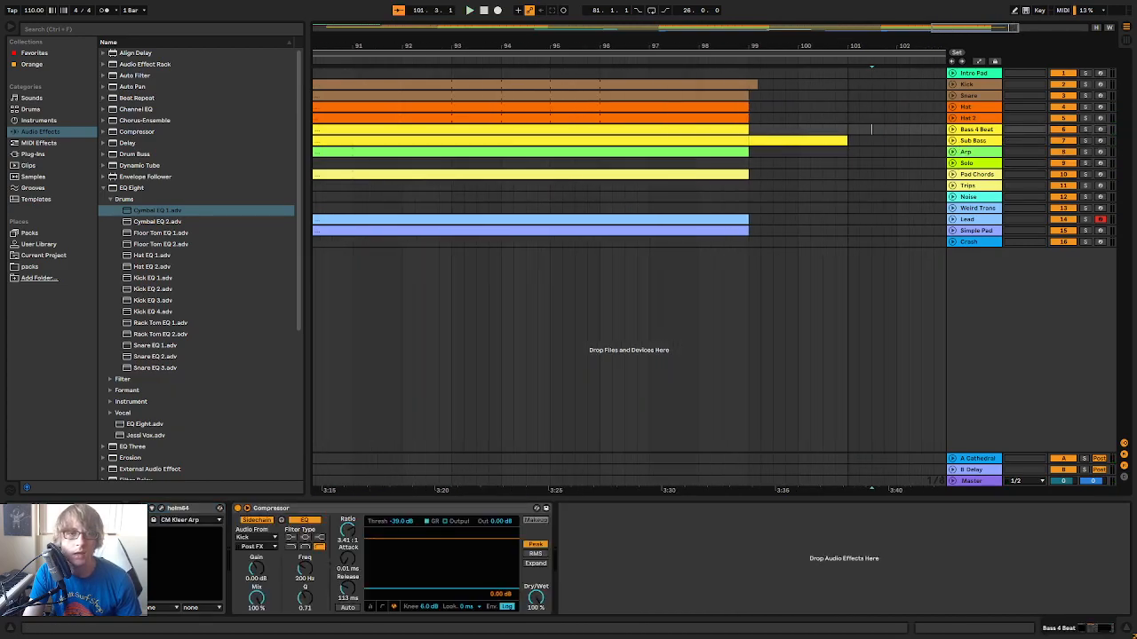
key(w)
click(889, 208)
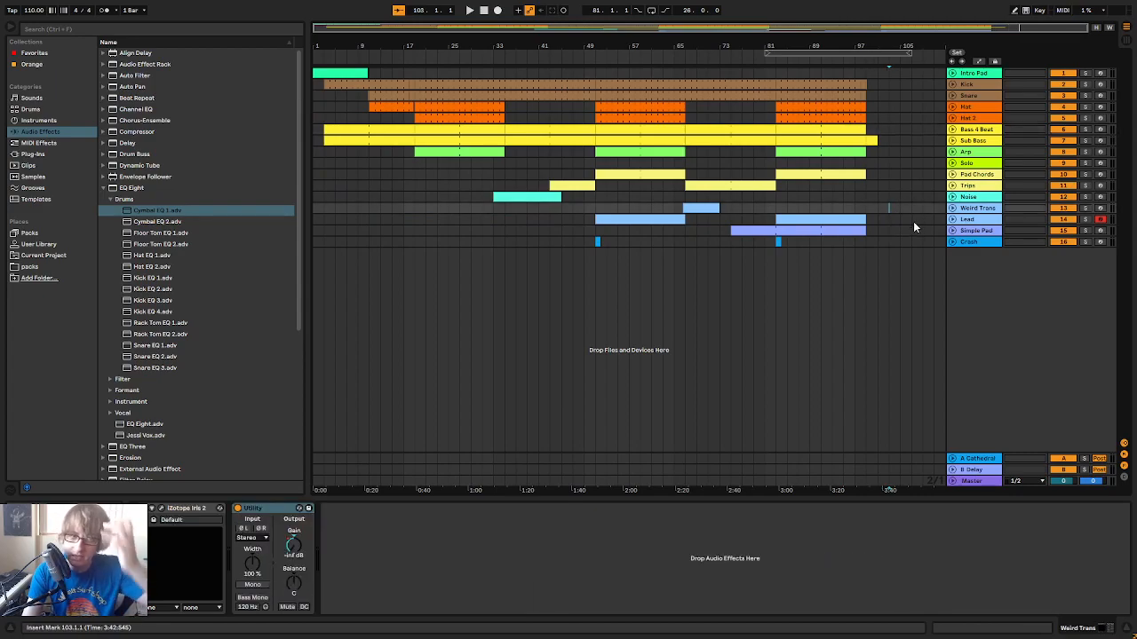
click(909, 218)
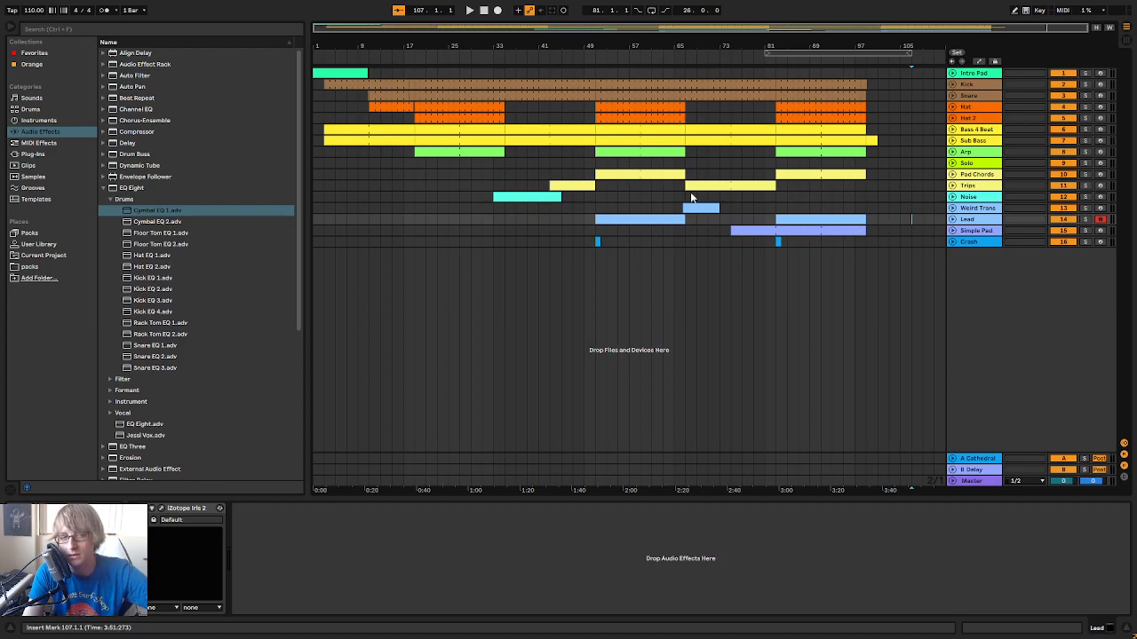
click(573, 241)
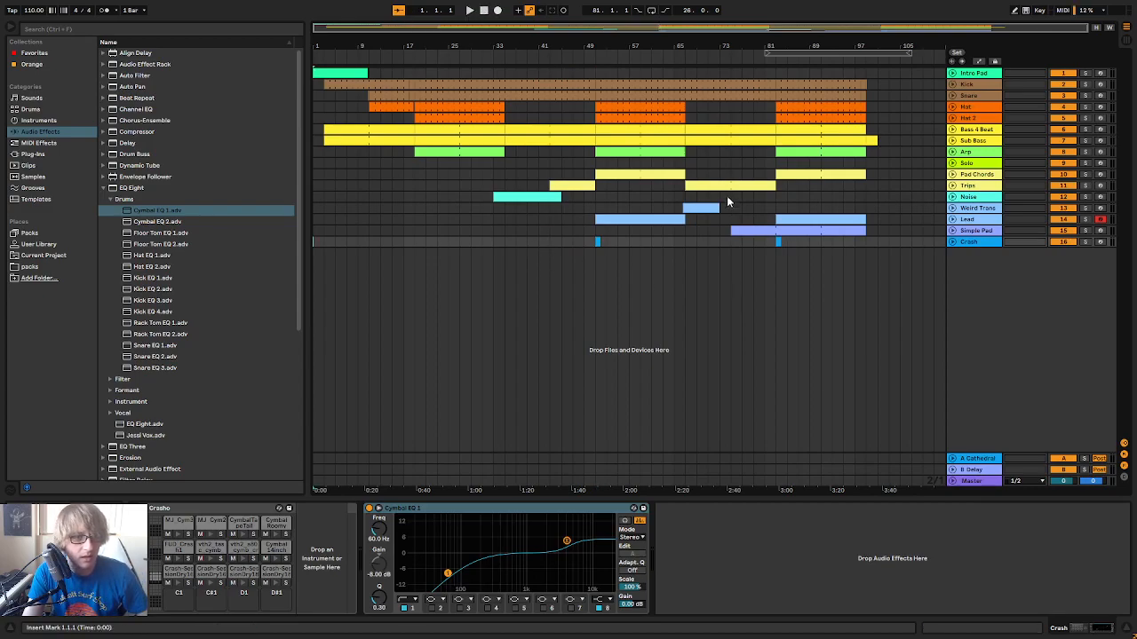
click(738, 165)
click(484, 217)
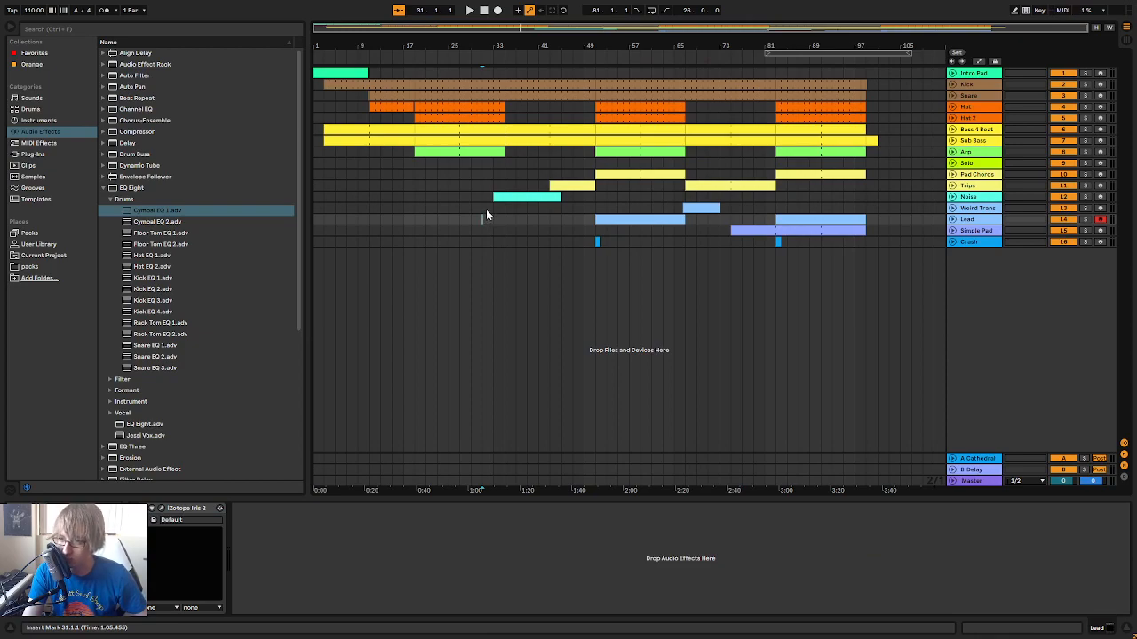
click(493, 231)
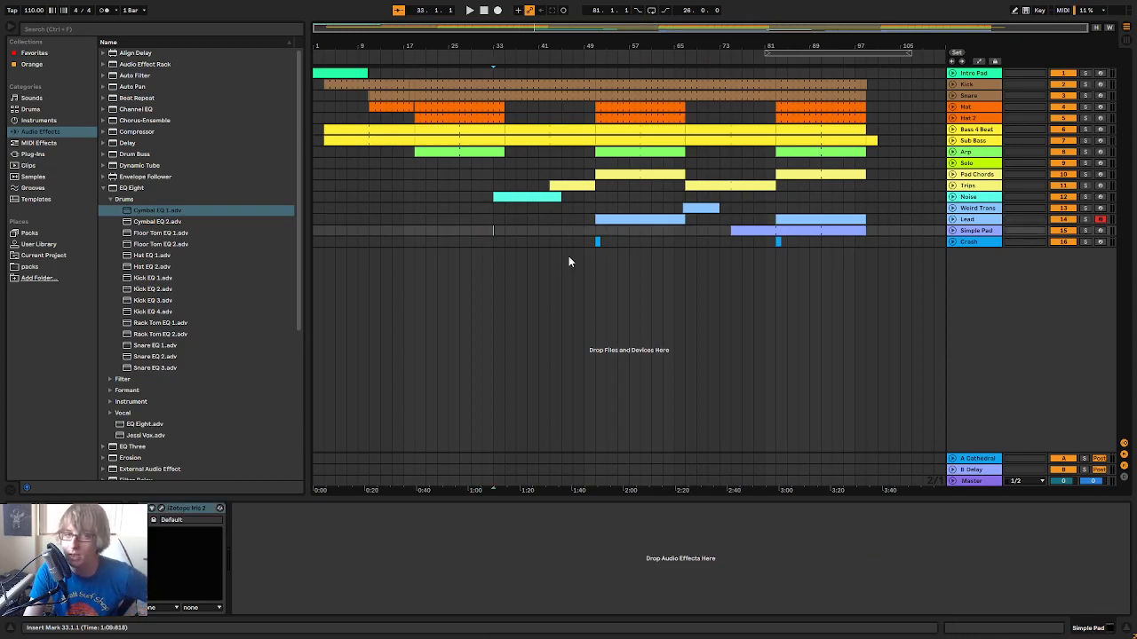
Play the song from the beginning and delete the first Hat 2 clip, spanning bars 19 to 27
click(551, 196)
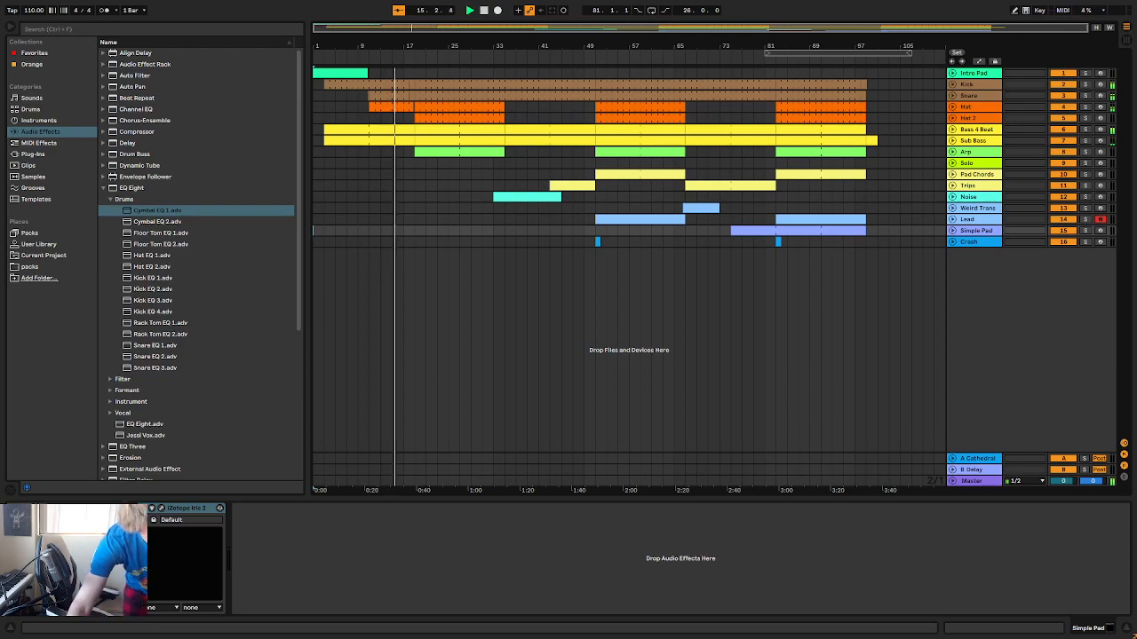
click(447, 114)
click(426, 126)
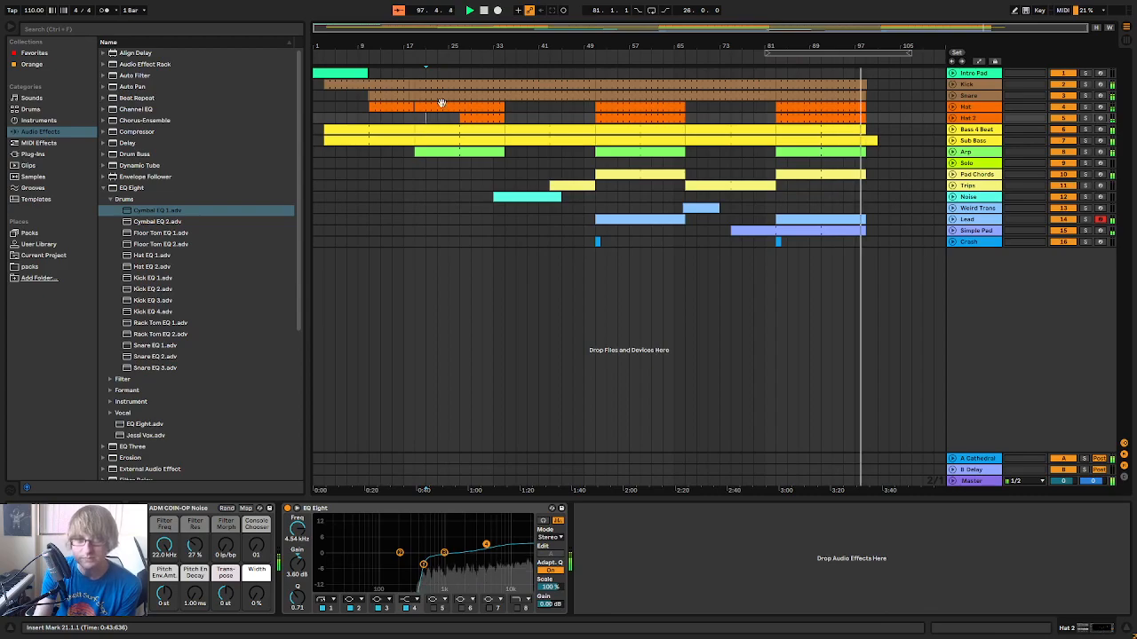
Listen to the song's ending through the final Sub Bass note and stop playback at bar 101
drag(872, 43, 850, 94)
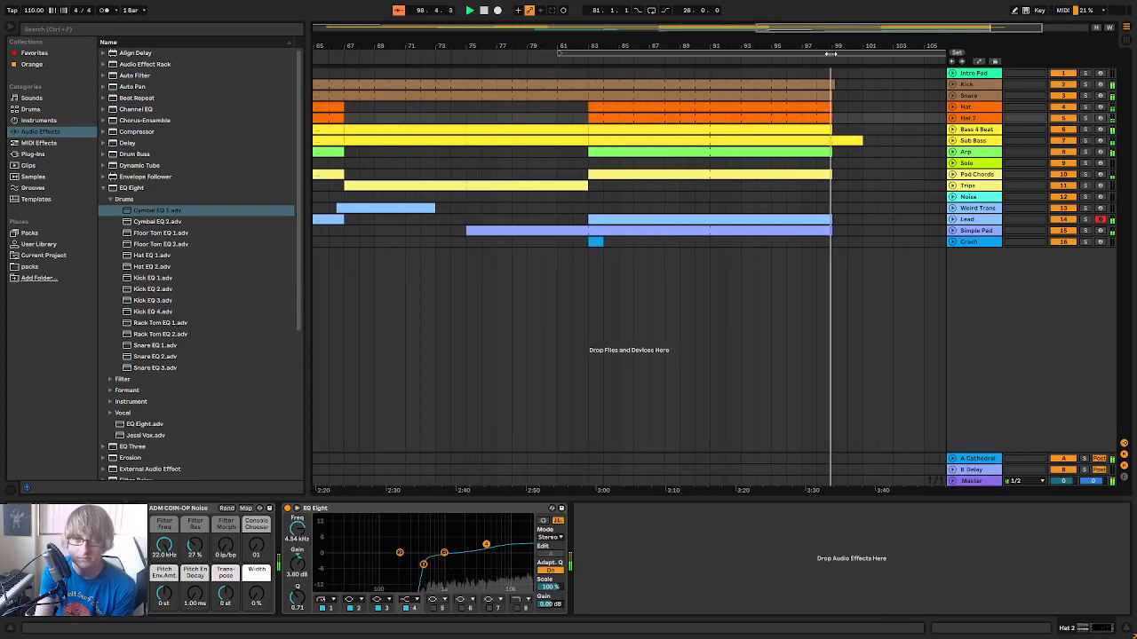
drag(855, 45, 801, 77)
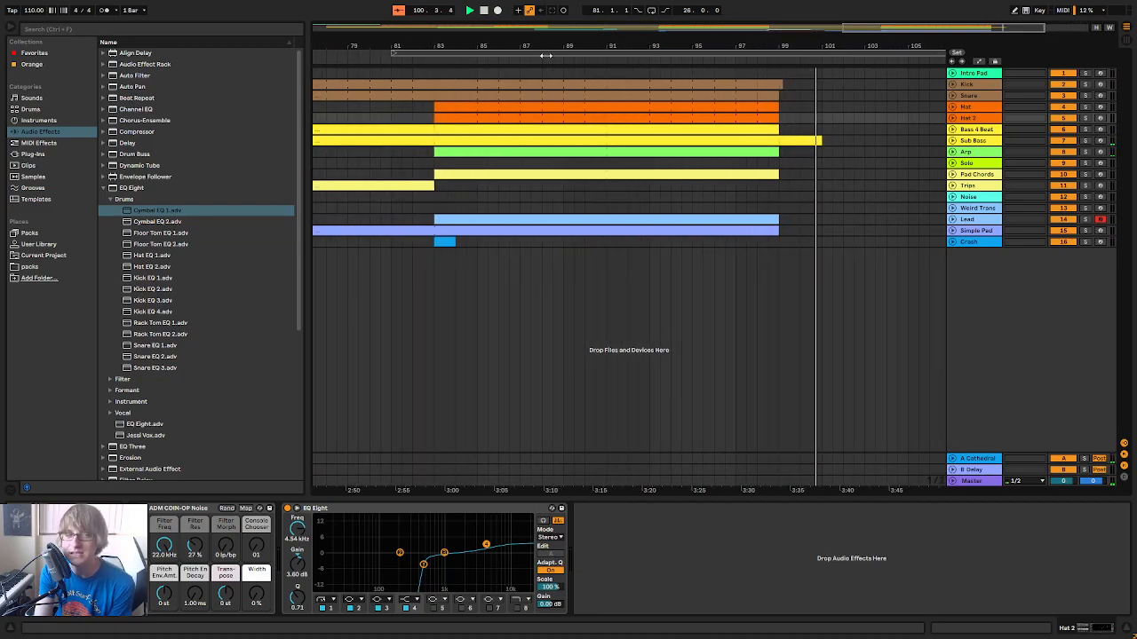
click(484, 10)
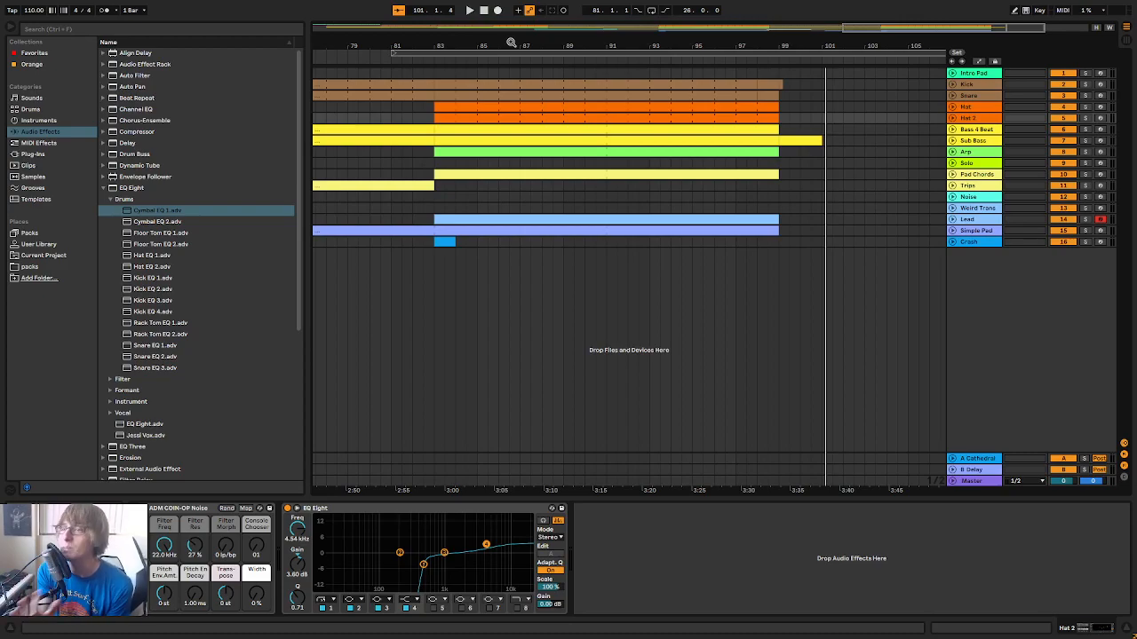
drag(696, 41, 843, 3)
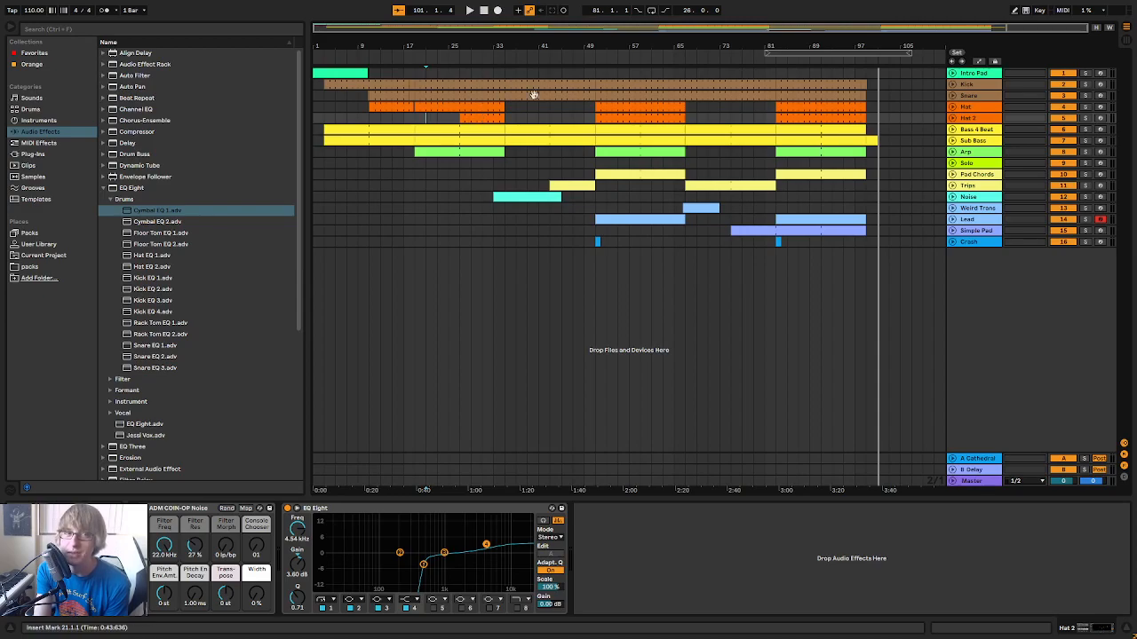
Examine the notes of the Bass 4 Beat clip at bar 35 and the Trips clip at bar 67, and play from bar 67
double_click(529, 133)
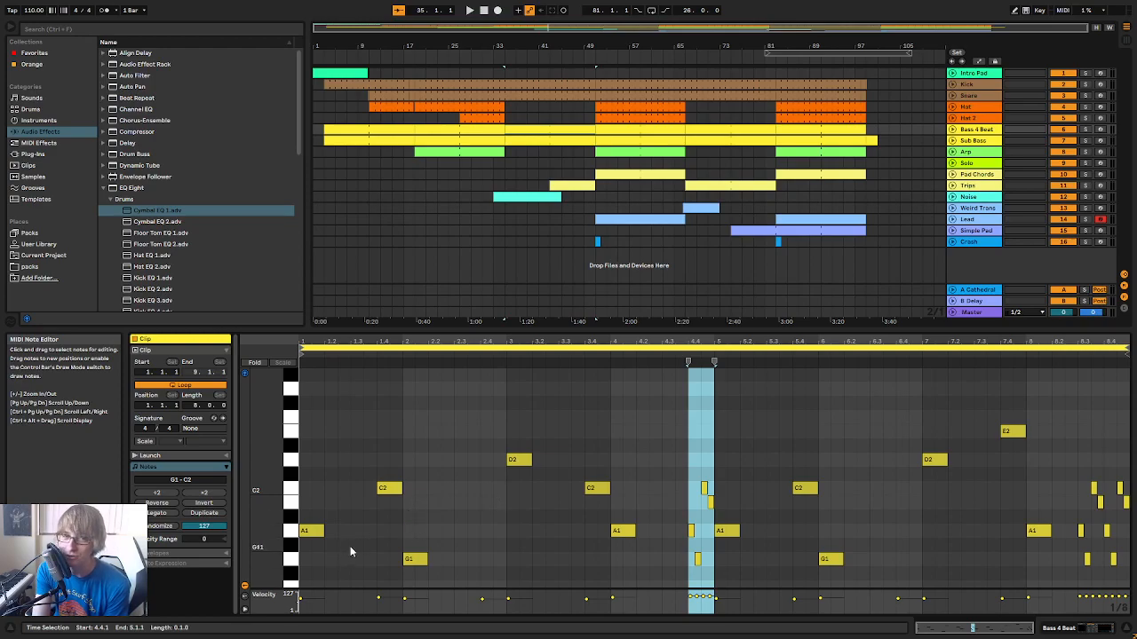
click(519, 118)
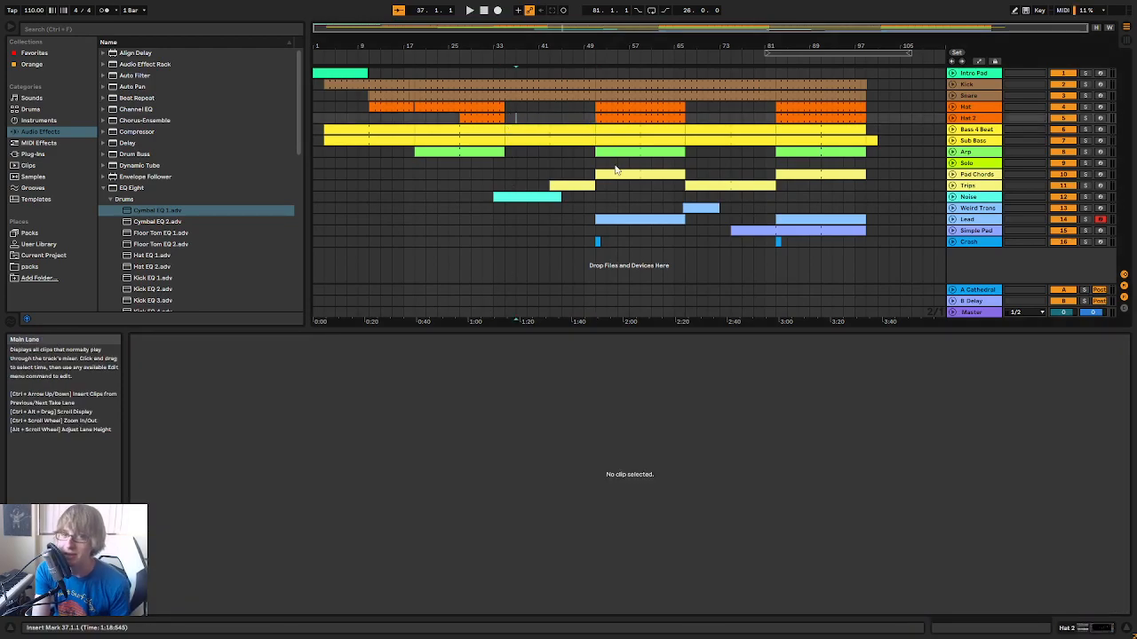
click(716, 185)
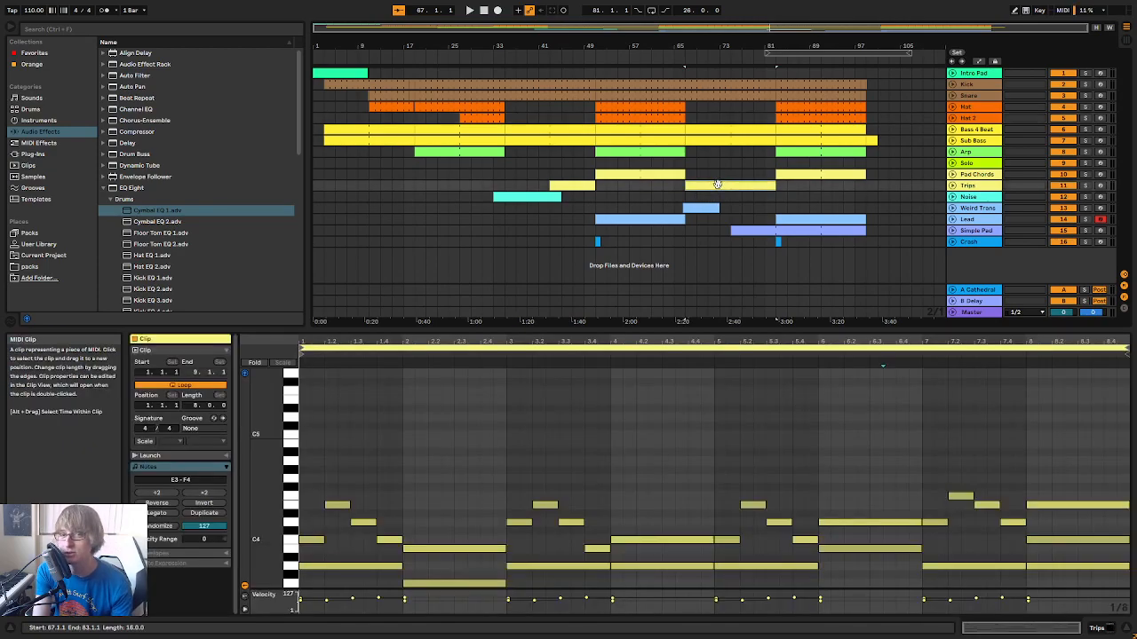
key(space)
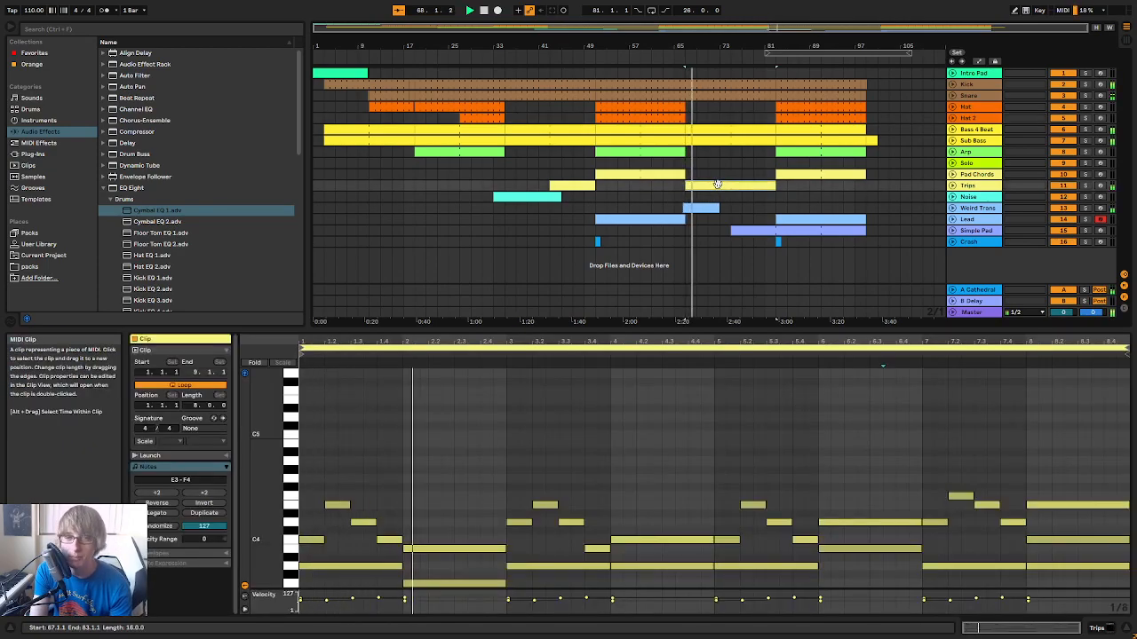
click(484, 10)
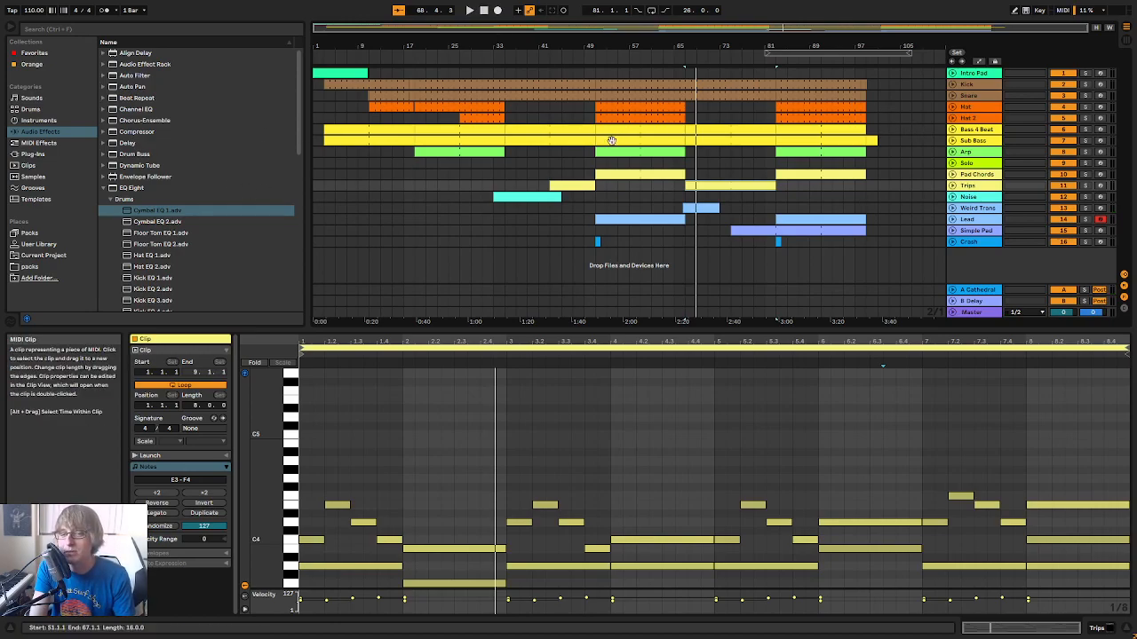
mouse_move(886, 45)
mouse_down()
mouse_move(887, 151)
mouse_move(887, 36)
mouse_up()
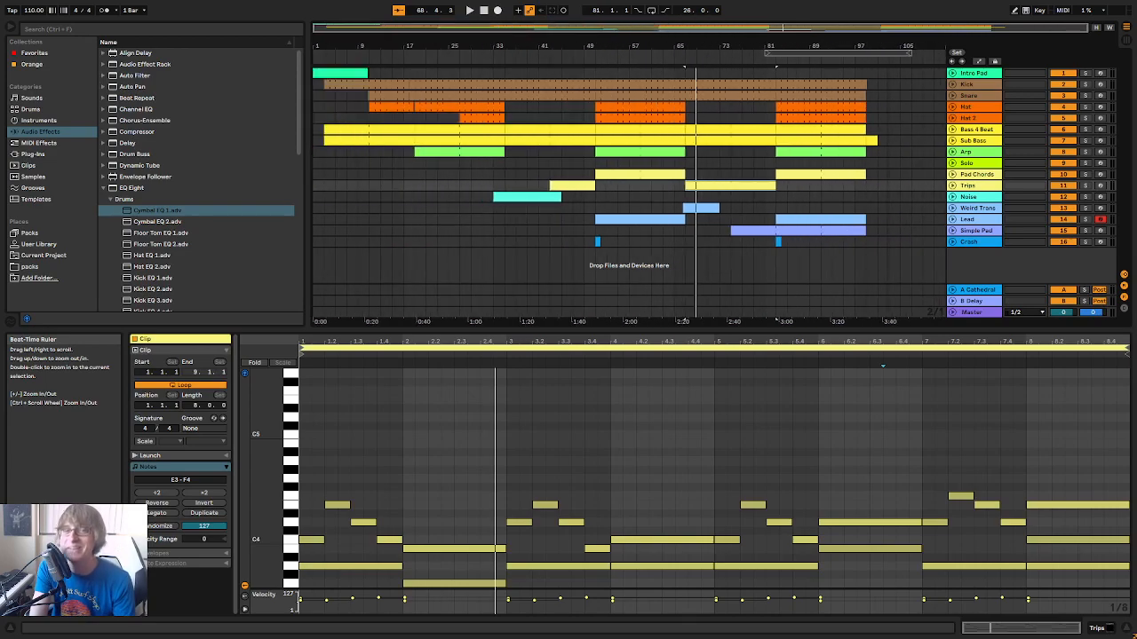
Deselect the Trips clip and save the project
click(482, 197)
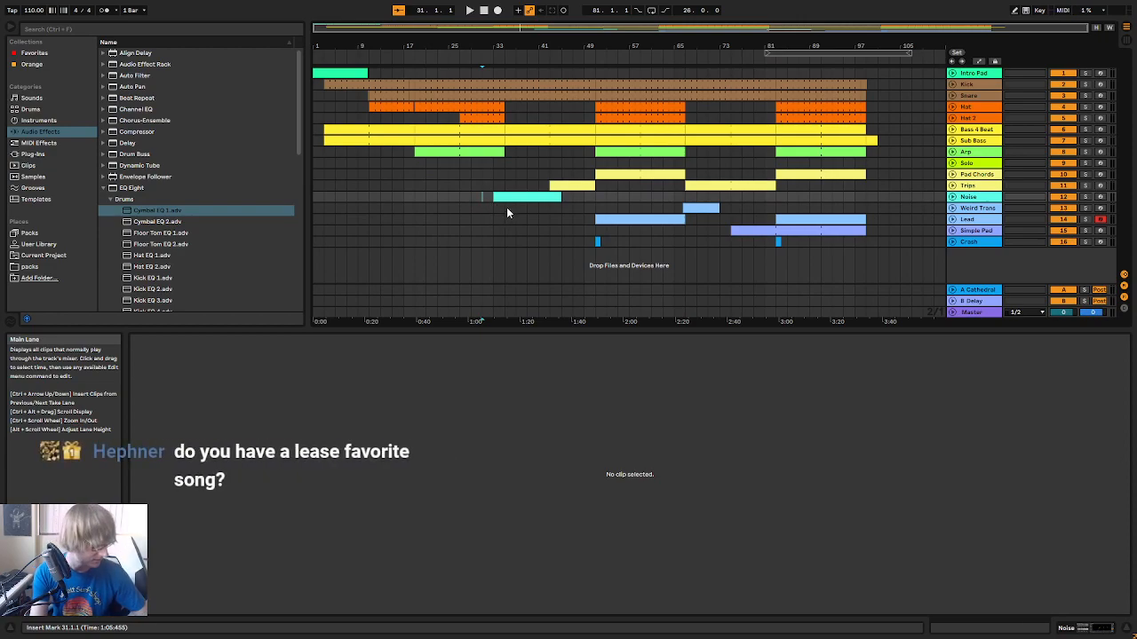
click(484, 10)
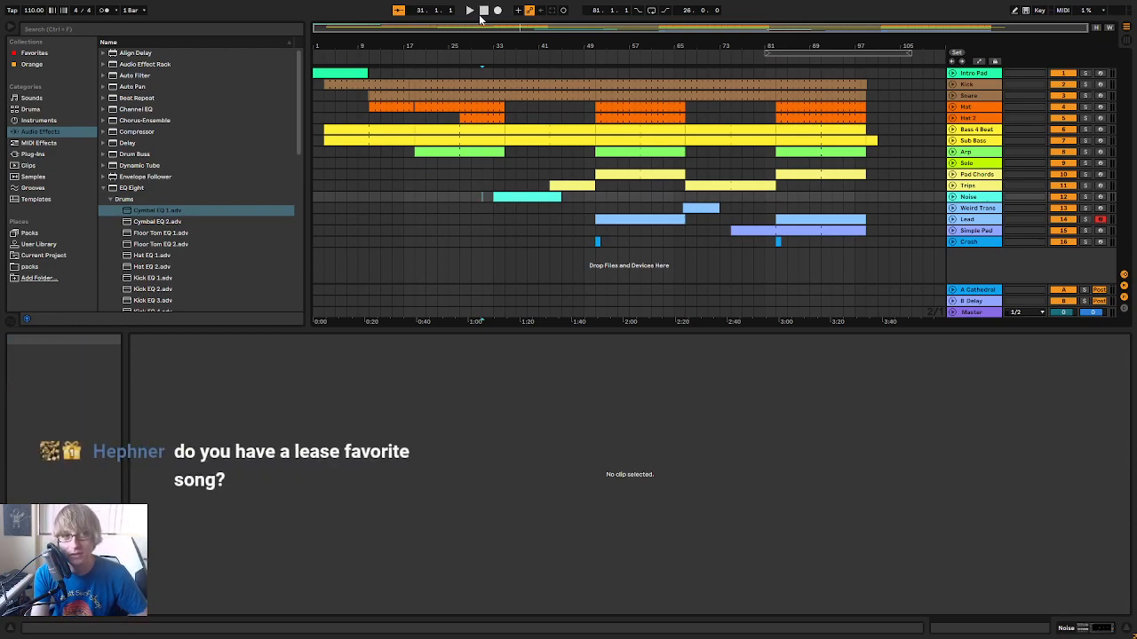
click(472, 219)
key(ctrl+s)
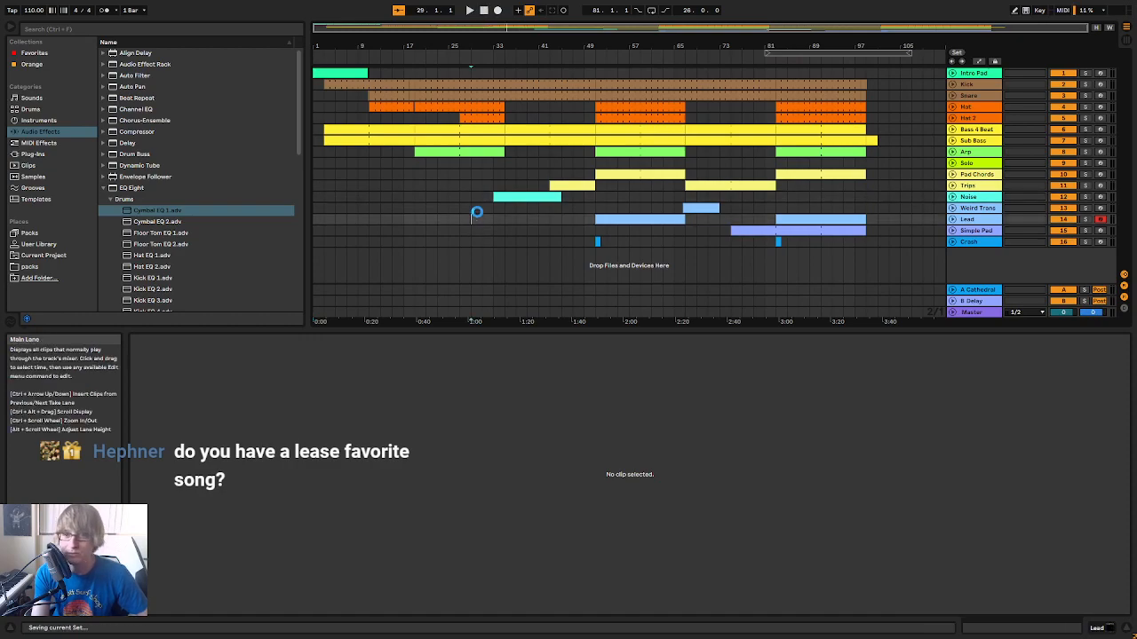